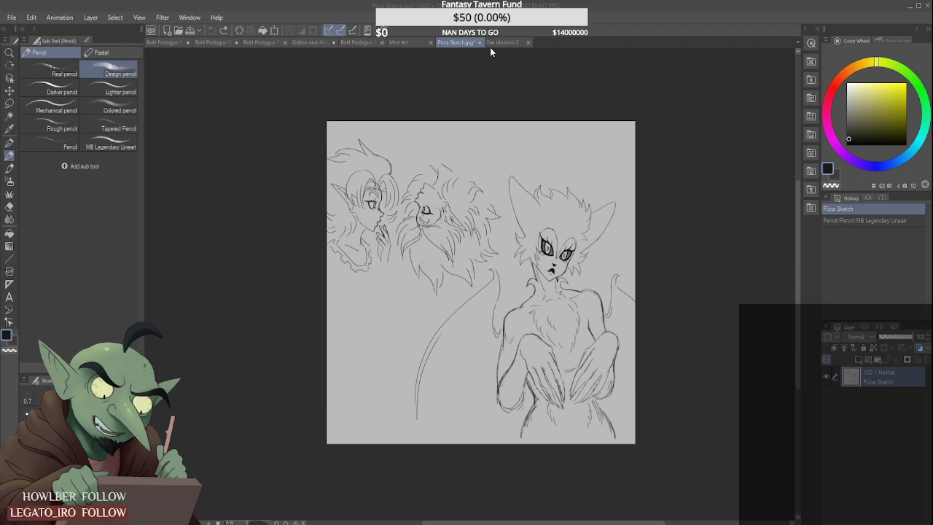
# - Close the Púca Sketch document without saving, and close Fae Ideation 2 as well
pyautogui.press('n')
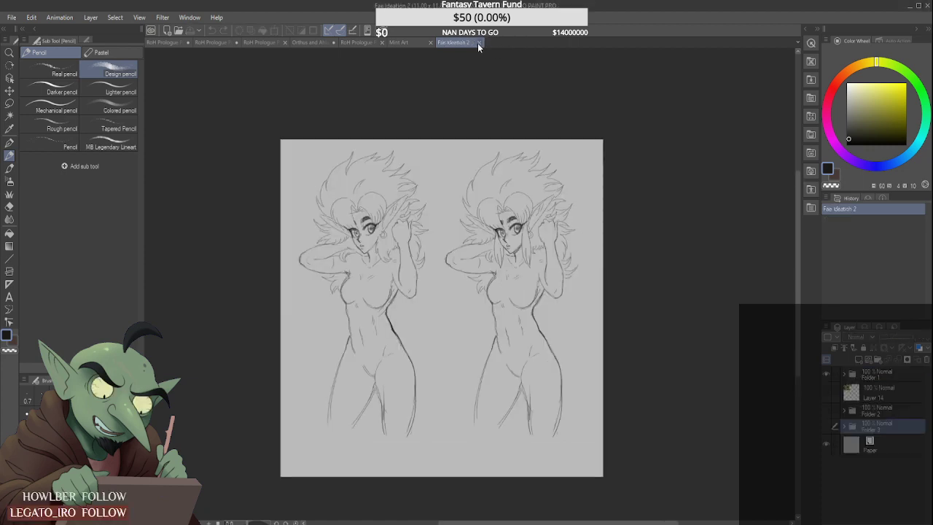
pyautogui.click(477, 43)
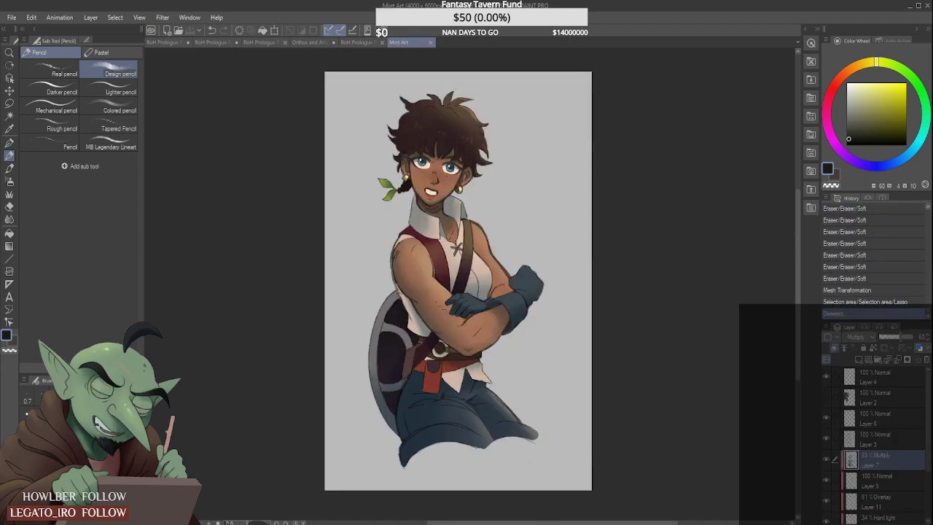
pyautogui.scroll(1, 339, 253)
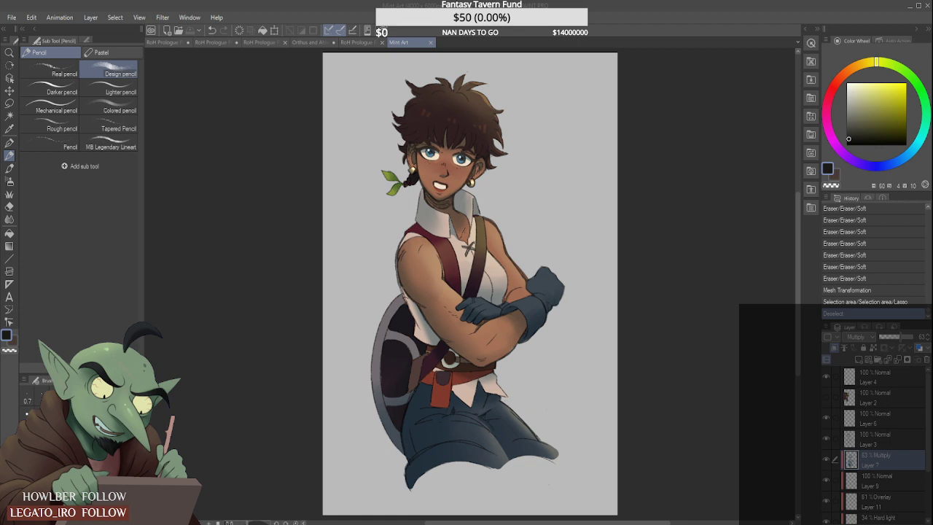
pyautogui.click(744, 126)
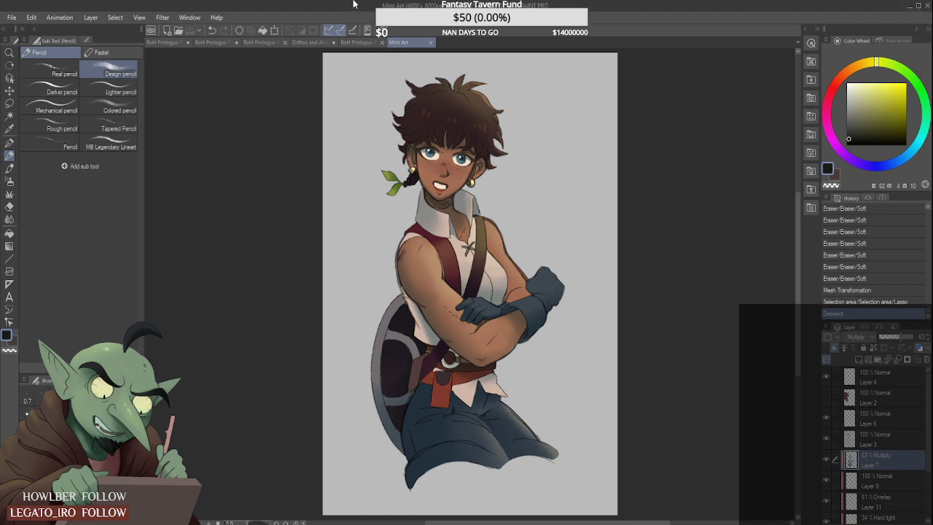
# - Look over the coloured RoH Prologue Page 5 and the uncoloured line art of RoH Prologue Page 6
pyautogui.click(355, 43)
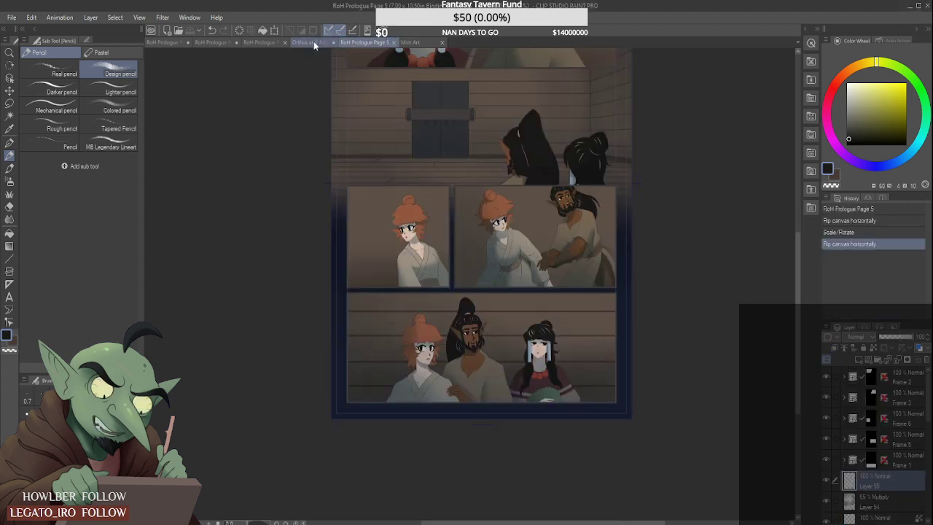
pyautogui.click(267, 41)
pyautogui.click(373, 42)
pyautogui.scroll(-9, 424, 206)
pyautogui.scroll(2, 431, 206)
pyautogui.scroll(-1, 431, 205)
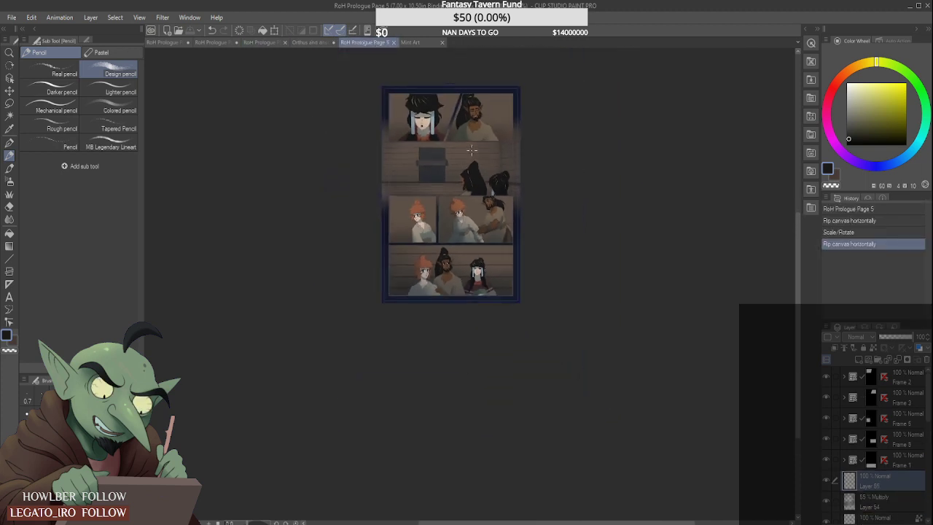
pyautogui.scroll(4, 472, 150)
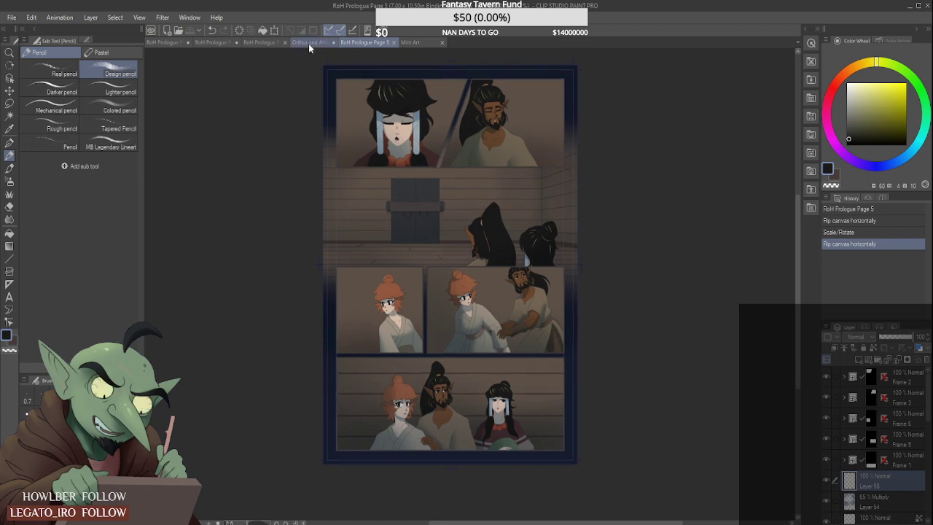
pyautogui.click(258, 43)
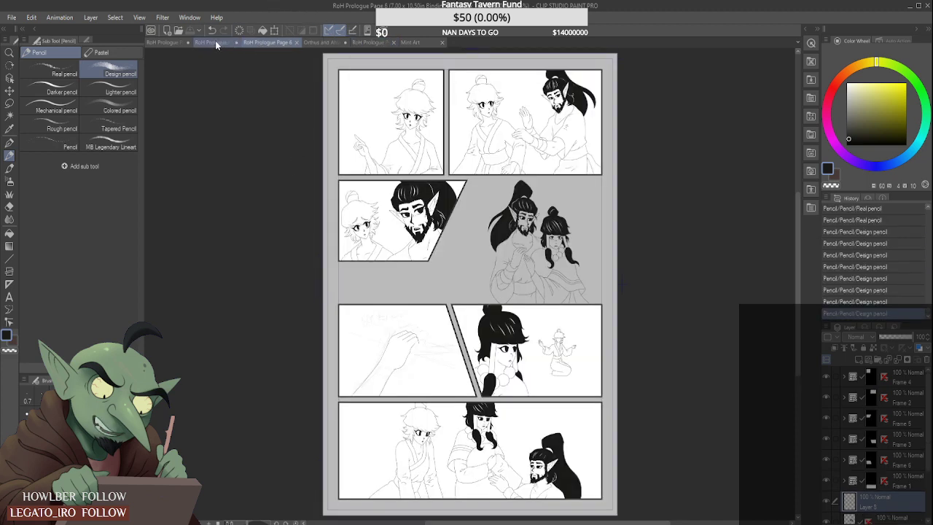
pyautogui.click(316, 41)
pyautogui.click(406, 43)
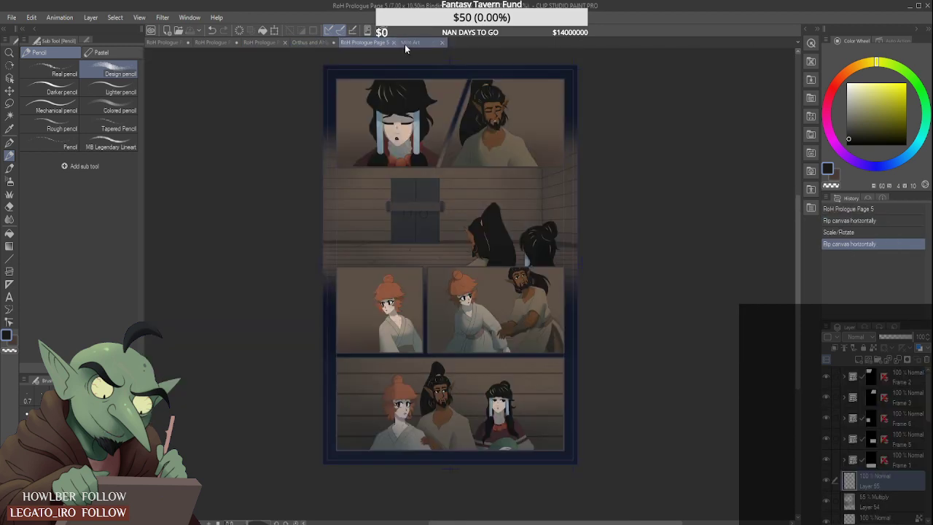
# - Sample the brown background of Page 5's first panel, switch to the Cel brush and return to RoH Prologue Page 6
pyautogui.keyDown('alt'); pyautogui.click(358, 92); pyautogui.keyUp('alt')
pyautogui.click(10, 168)
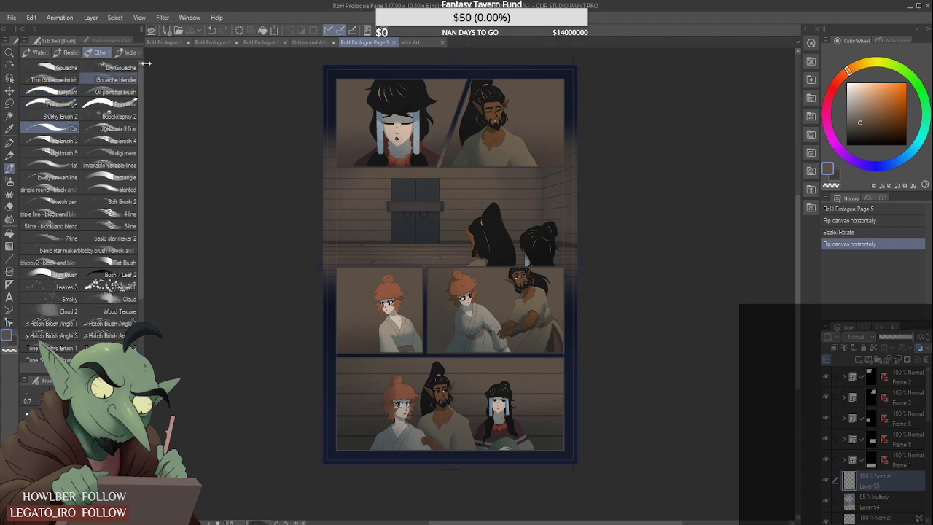
pyautogui.click(313, 42)
pyautogui.click(268, 43)
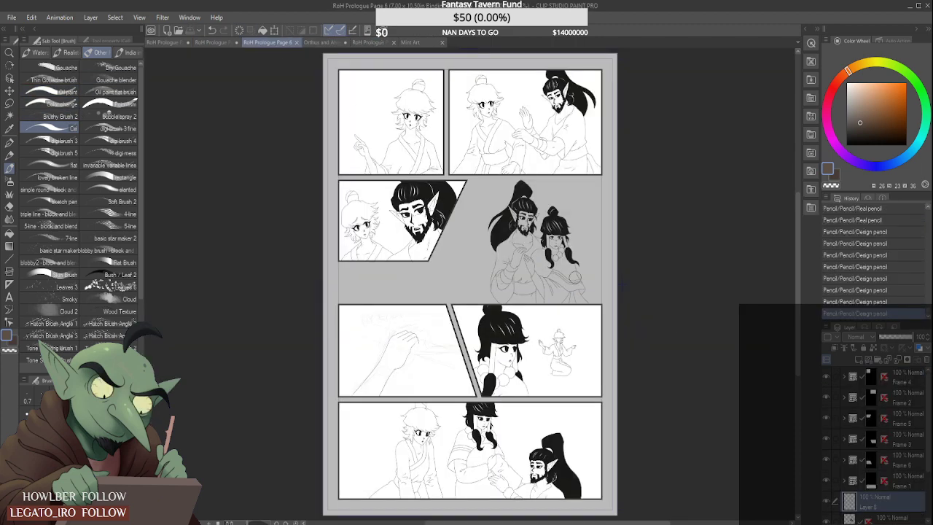
# - Merge Layer 7 with Layer 3 inside the first panel's Frame 4 folder
pyautogui.click(872, 378)
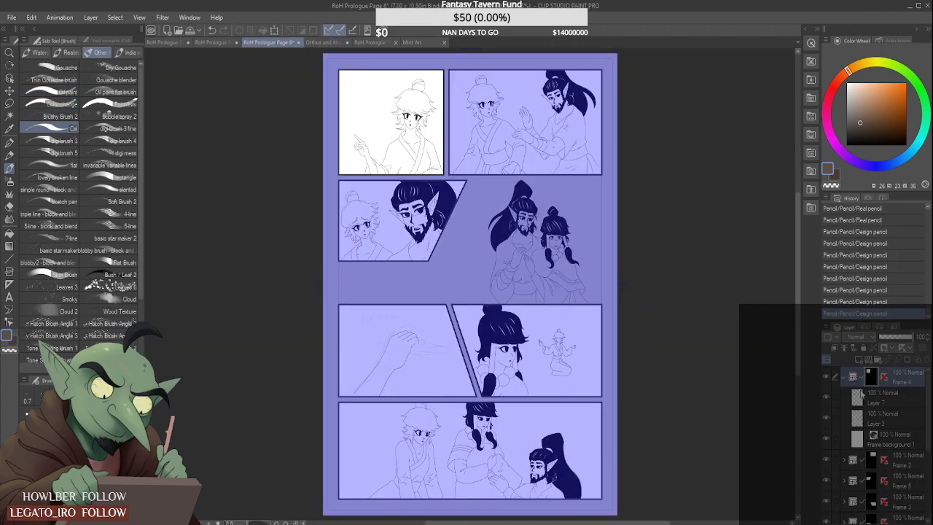
pyautogui.click(896, 420)
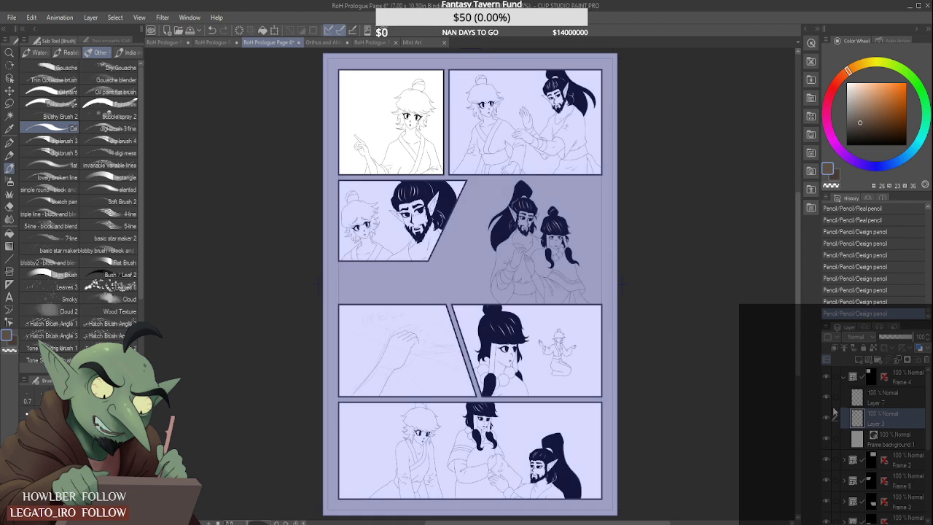
pyautogui.click(902, 400)
pyautogui.hotkey('ctrl', 'e')
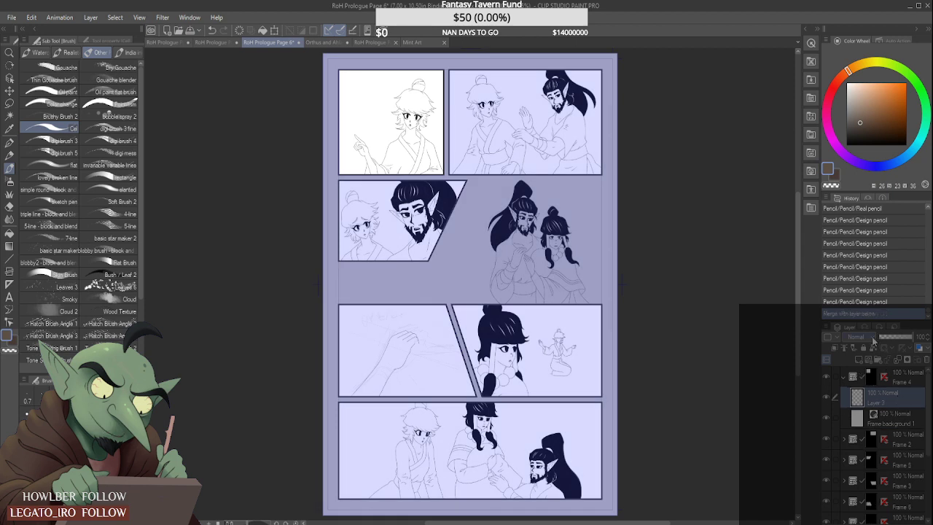
# - Add a raster layer beneath the line art in Frame 4 and paint the whole first panel brown
pyautogui.click(862, 354)
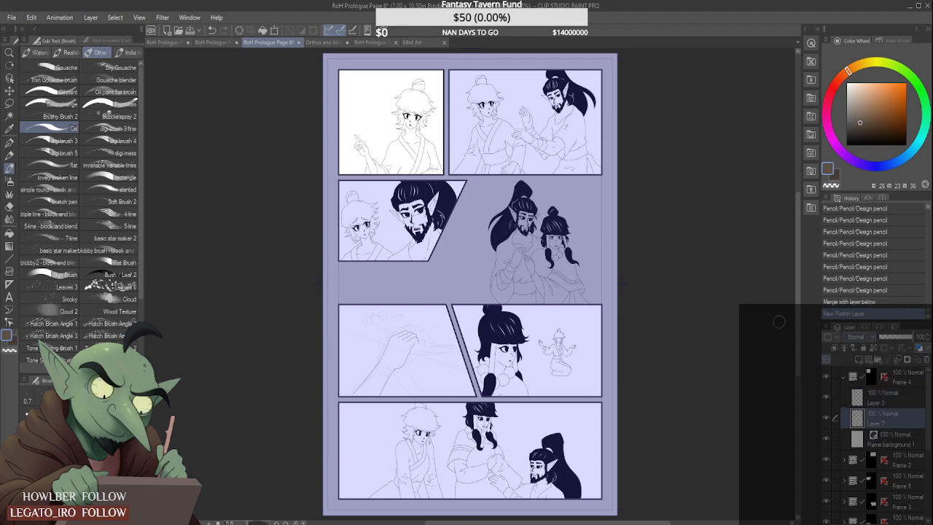
pyautogui.moveTo(346, 70)
pyautogui.mouseDown()
pyautogui.moveTo(343, 140)
pyautogui.moveTo(334, 91)
pyautogui.moveTo(368, 68)
pyautogui.moveTo(390, 81)
pyautogui.mouseUp()
pyautogui.moveTo(422, 49)
pyautogui.mouseDown()
pyautogui.moveTo(343, 131)
pyautogui.moveTo(450, 83)
pyautogui.moveTo(453, 96)
pyautogui.moveTo(436, 118)
pyautogui.moveTo(389, 160)
pyautogui.moveTo(453, 137)
pyautogui.moveTo(436, 167)
pyautogui.mouseUp()
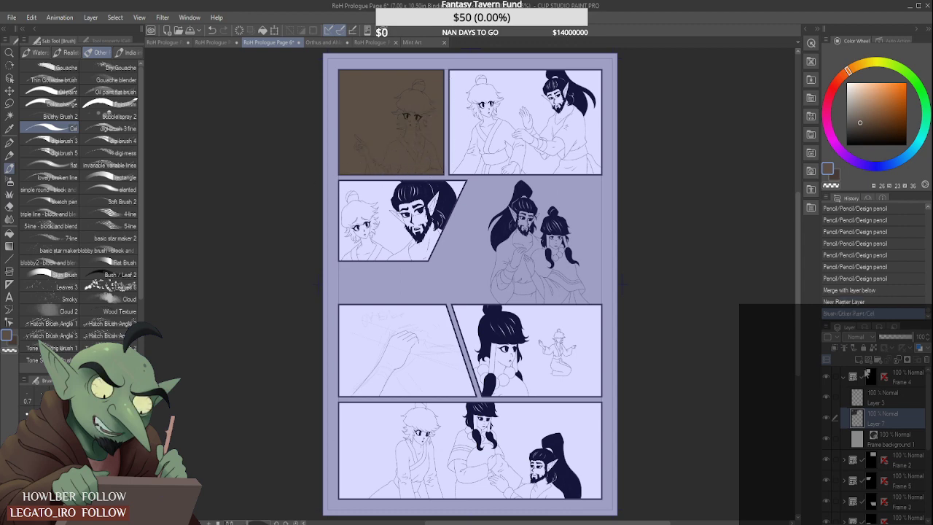
pyautogui.click(844, 378)
# - Delete the 11% opacity sketch layer, Layer 1, from the Frame 2 folder
pyautogui.click(874, 398)
pyautogui.click(844, 398)
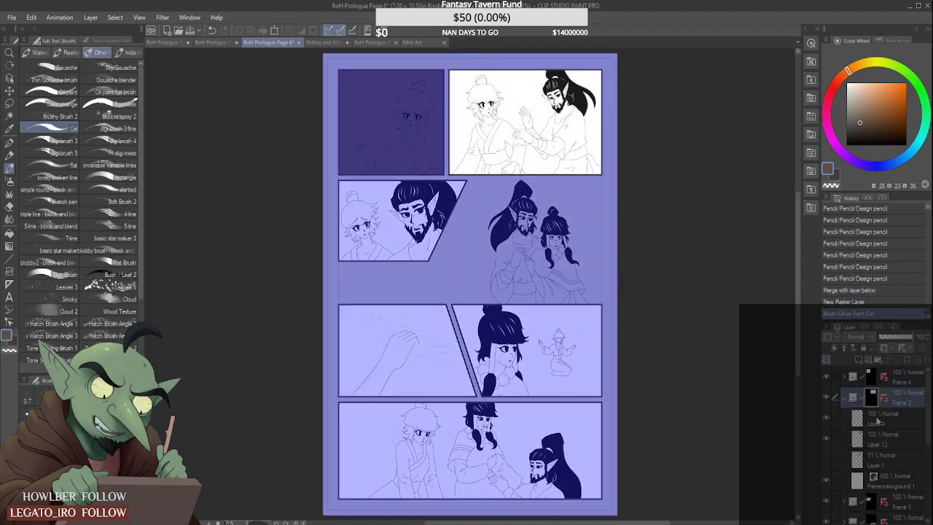
pyautogui.click(898, 460)
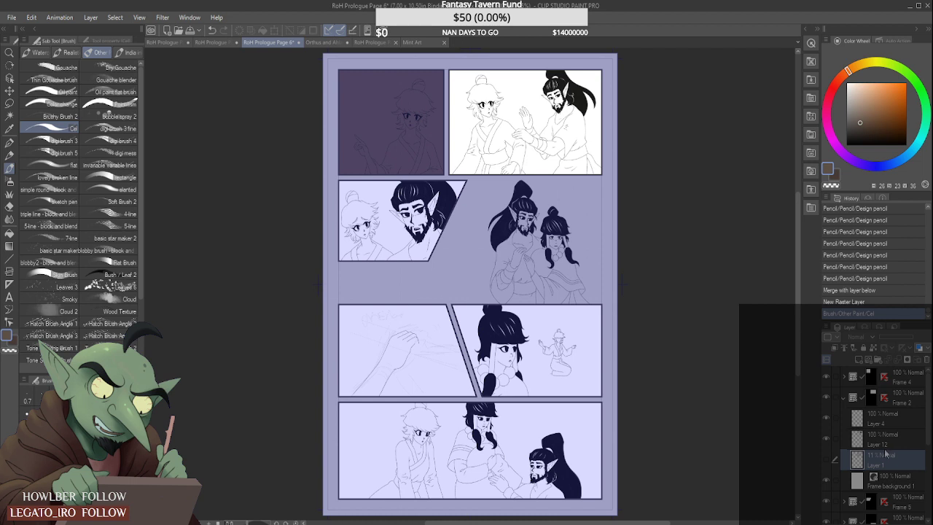
pyautogui.click(927, 359)
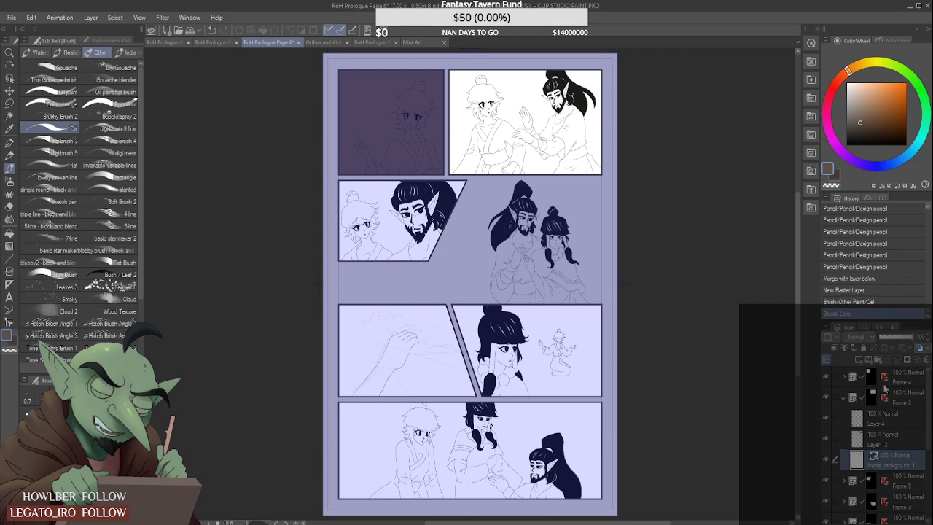
# - Merge Layer 4 with Layer 12 in the Frame 2 folder
pyautogui.click(904, 415)
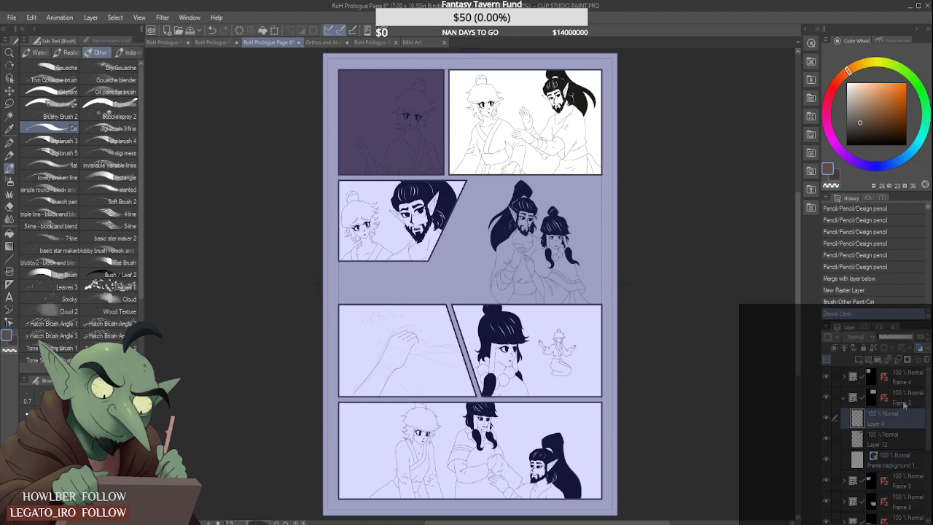
pyautogui.click(898, 359)
pyautogui.click(826, 418)
pyautogui.click(826, 418)
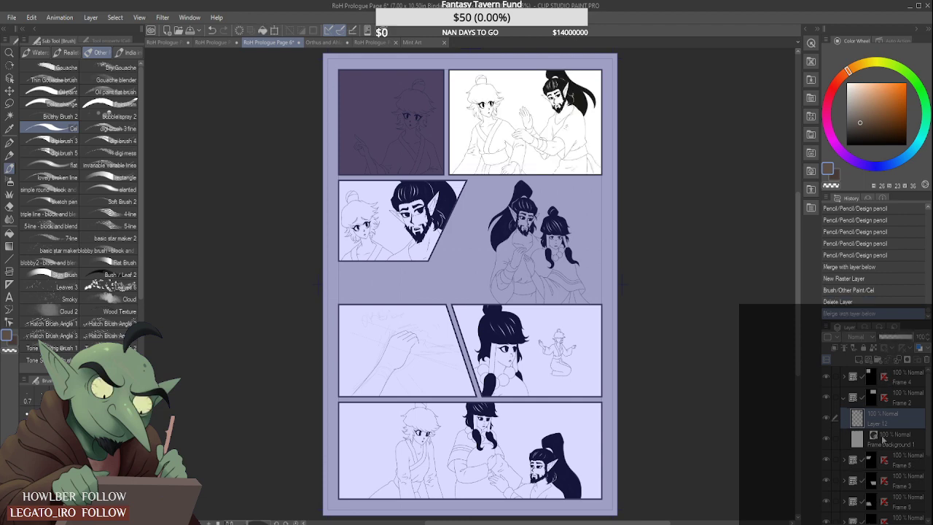
# - Add a raster layer above Frame 2's background and paint the whole second panel brown
pyautogui.click(899, 441)
pyautogui.click(865, 360)
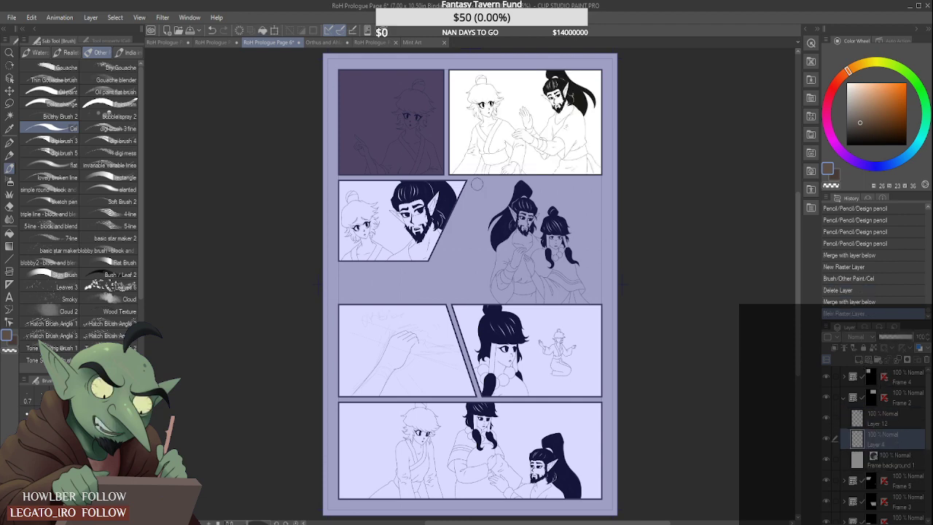
pyautogui.moveTo(470, 75)
pyautogui.mouseDown()
pyautogui.moveTo(504, 54)
pyautogui.moveTo(458, 67)
pyautogui.moveTo(439, 125)
pyautogui.moveTo(547, 56)
pyautogui.moveTo(458, 137)
pyautogui.moveTo(617, 60)
pyautogui.moveTo(552, 111)
pyautogui.moveTo(579, 177)
pyautogui.moveTo(619, 96)
pyautogui.moveTo(500, 179)
pyautogui.moveTo(501, 191)
pyautogui.moveTo(597, 156)
pyautogui.moveTo(624, 158)
pyautogui.moveTo(587, 175)
pyautogui.mouseUp()
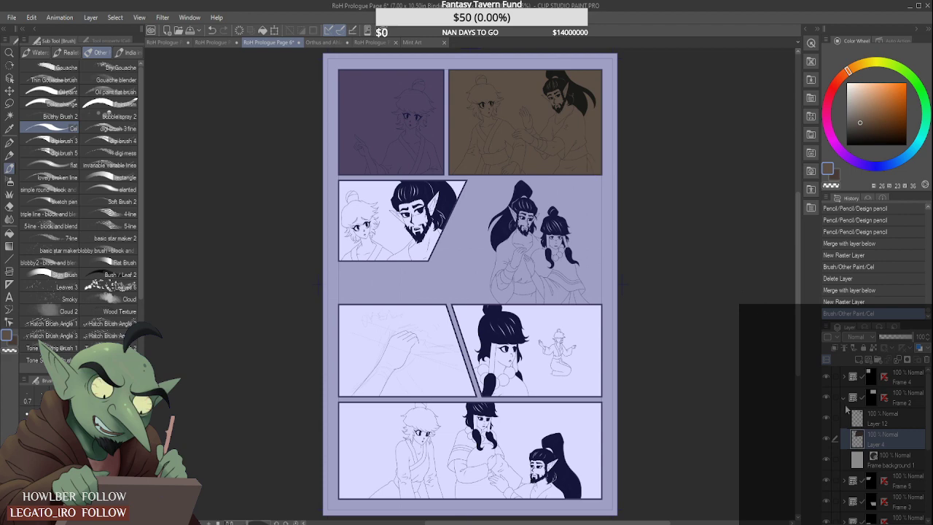
pyautogui.click(843, 399)
# - Merge Layers 11, 5 and 14 in the slanted panel's Frame 5 folder, and delete its 13% sketch layer, Layer 1
pyautogui.click(867, 418)
pyautogui.click(845, 419)
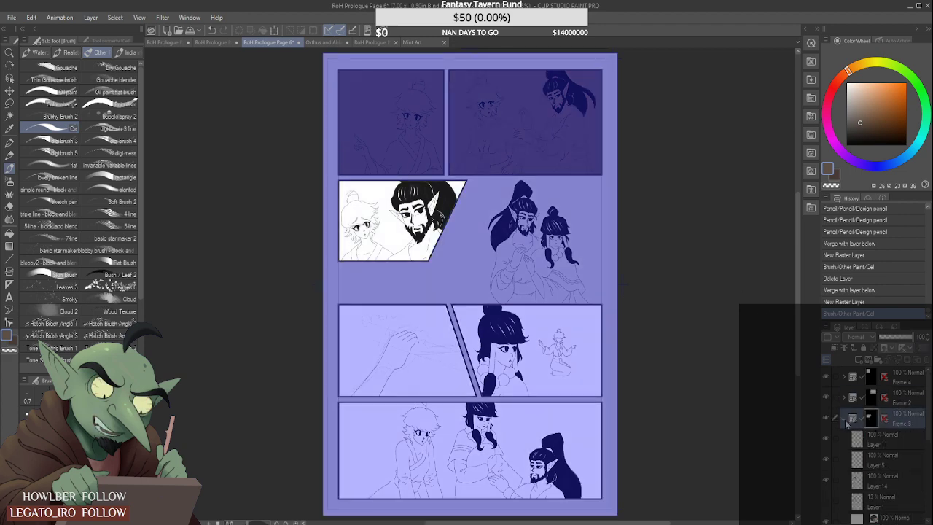
pyautogui.scroll(-1, 899, 480)
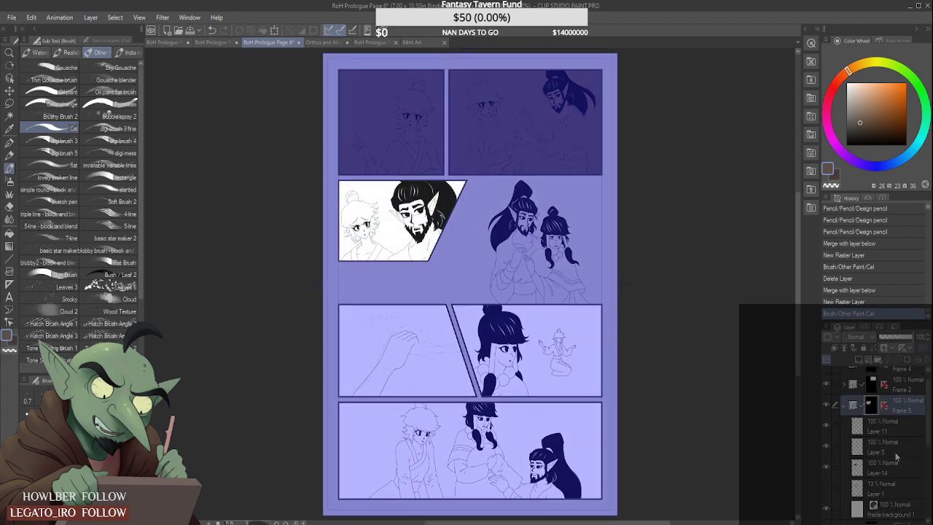
pyautogui.click(896, 429)
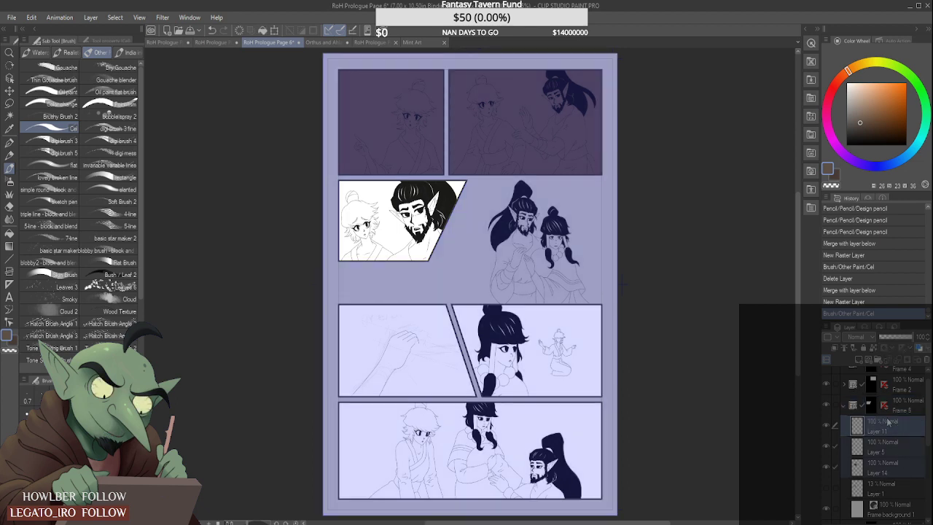
pyautogui.hotkey('shift', 'alt', 'e')
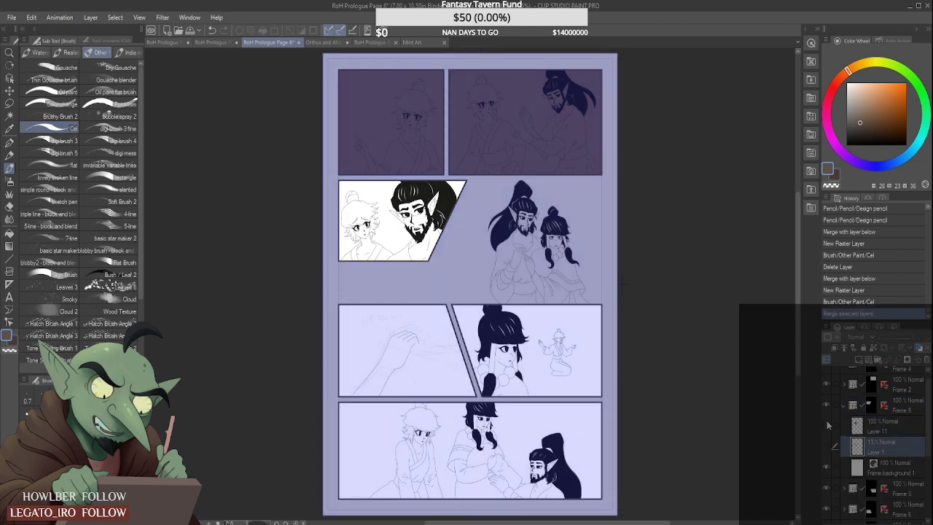
pyautogui.click(927, 361)
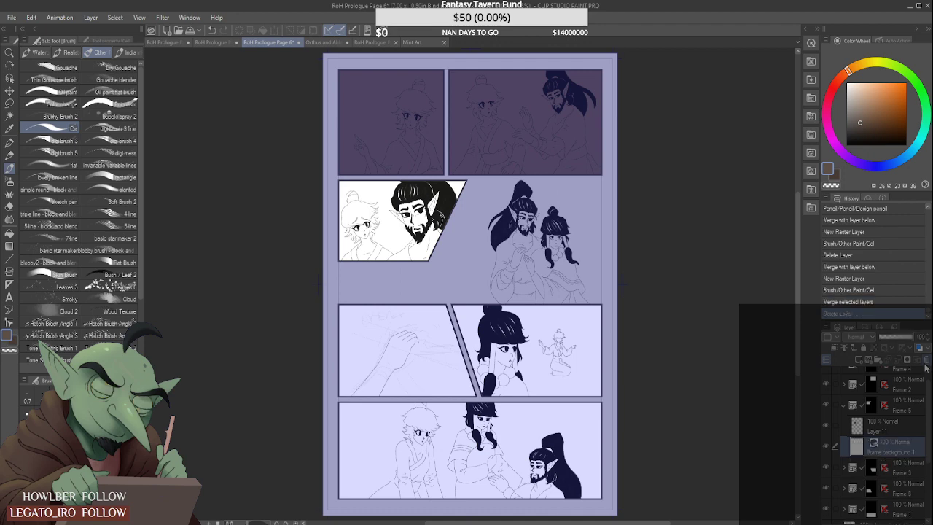
# - Add a raster layer above Frame 5's background and paint the slanted panel brown
pyautogui.click(858, 360)
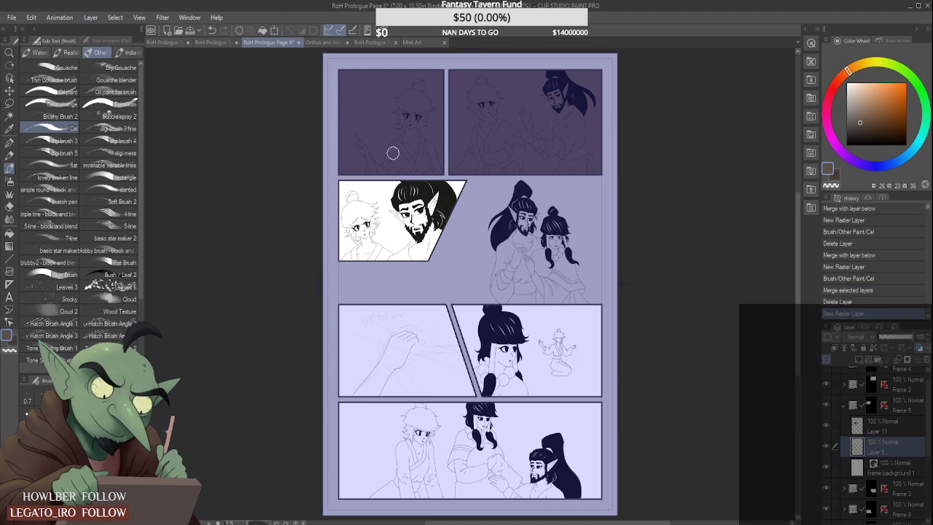
pyautogui.moveTo(391, 150)
pyautogui.mouseDown()
pyautogui.moveTo(368, 156)
pyautogui.moveTo(344, 223)
pyautogui.moveTo(412, 219)
pyautogui.moveTo(455, 193)
pyautogui.moveTo(442, 252)
pyautogui.mouseUp()
pyautogui.moveTo(358, 278)
pyautogui.mouseDown()
pyautogui.moveTo(447, 202)
pyautogui.moveTo(412, 250)
pyautogui.moveTo(425, 244)
pyautogui.moveTo(367, 218)
pyautogui.moveTo(350, 237)
pyautogui.mouseUp()
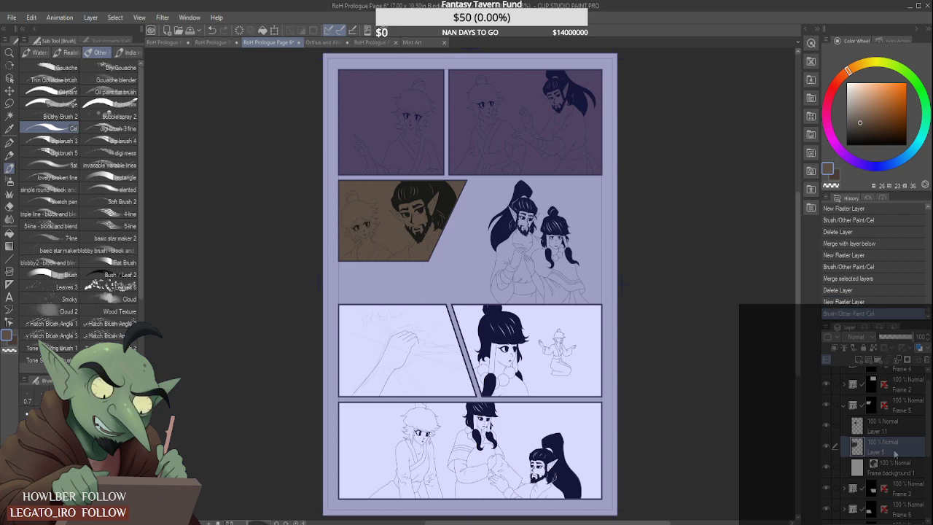
pyautogui.click(844, 406)
# - Delete the 13% sketch layers Layer 2 Copy and Layer 2, and add a raster layer directly above the Paper layer
pyautogui.scroll(-2, 876, 428)
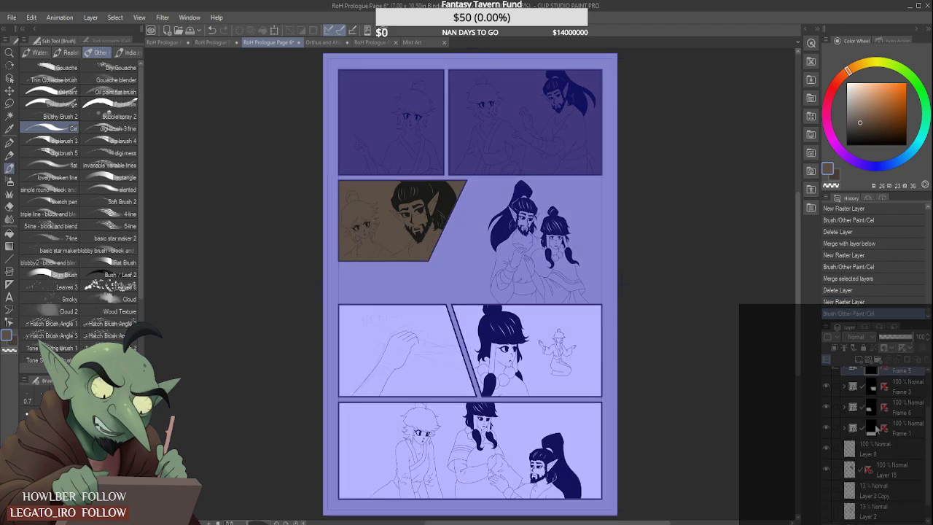
pyautogui.click(916, 485)
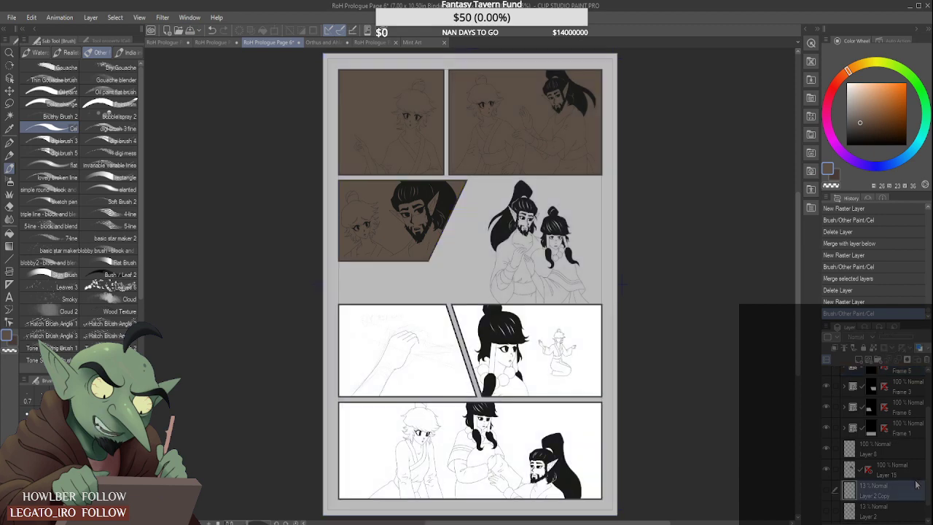
pyautogui.keyDown('ctrl'); pyautogui.click(910, 509); pyautogui.keyUp('ctrl')
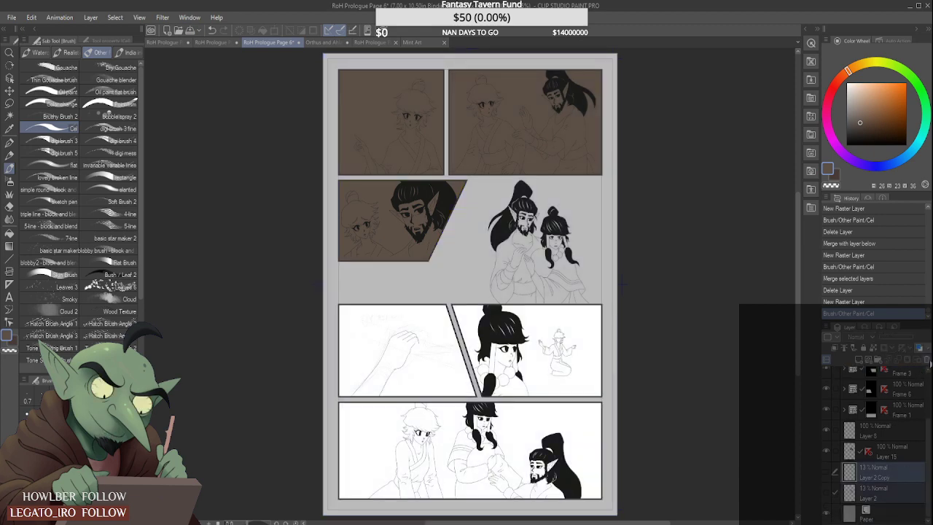
pyautogui.click(928, 360)
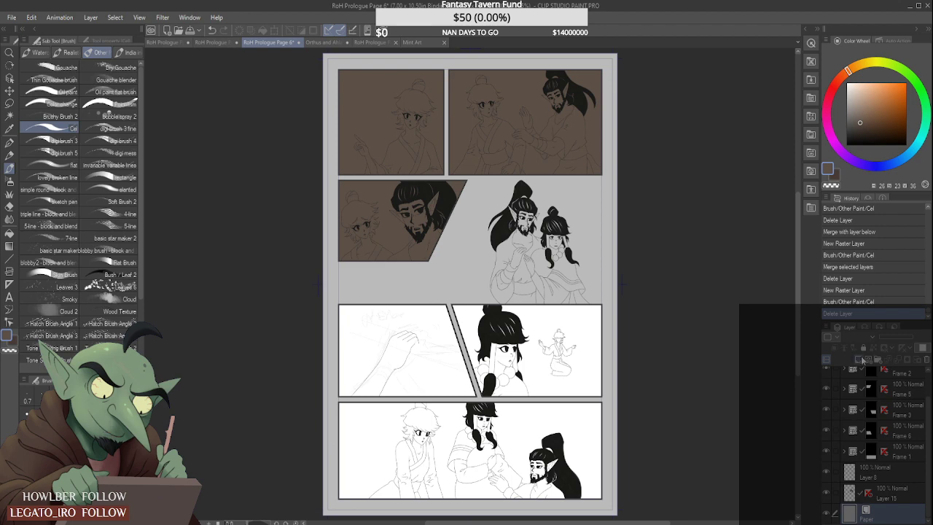
pyautogui.click(860, 360)
pyautogui.scroll(-5, 398, 239)
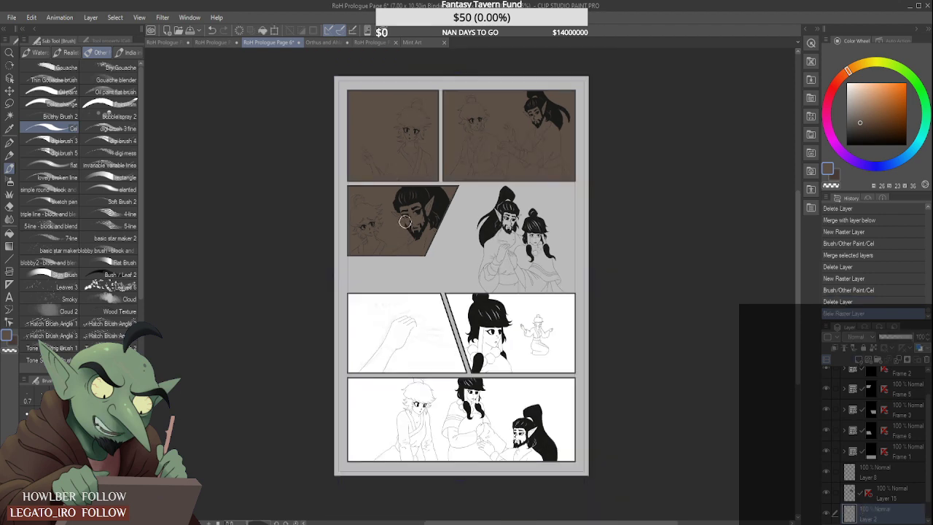
# - Paint the entire page background brown on the raster layer directly above the Paper layer
pyautogui.moveTo(393, 256)
pyautogui.mouseDown()
pyautogui.moveTo(422, 185)
pyautogui.moveTo(407, 303)
pyautogui.moveTo(439, 147)
pyautogui.moveTo(416, 250)
pyautogui.moveTo(435, 188)
pyautogui.moveTo(421, 278)
pyautogui.moveTo(445, 188)
pyautogui.moveTo(429, 285)
pyautogui.moveTo(452, 308)
pyautogui.mouseUp()
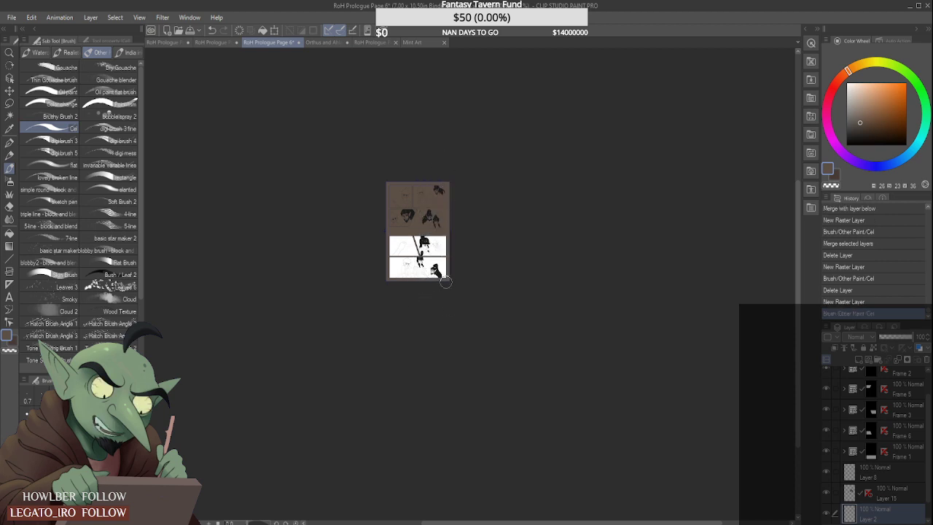
pyautogui.scroll(4, 423, 276)
pyautogui.scroll(2, 423, 276)
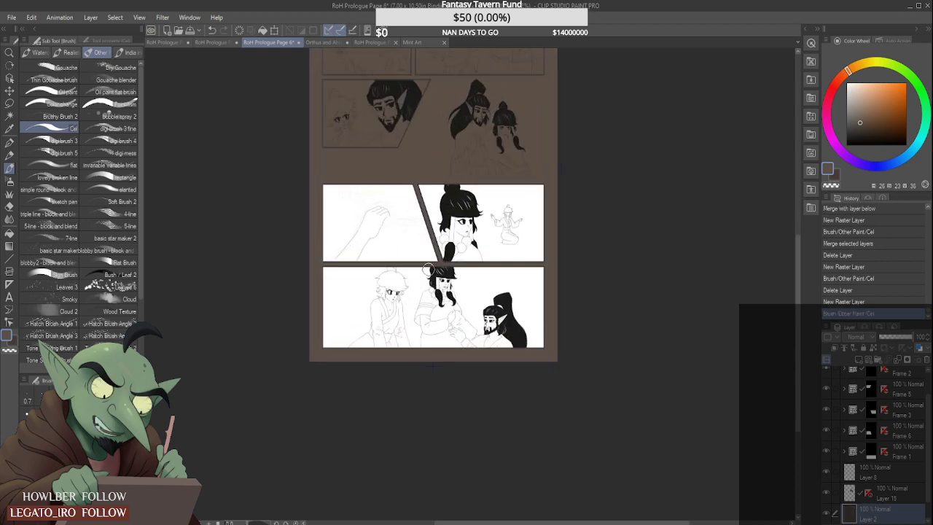
# - Add a raster layer above the background in the hand panel's Frame 6 folder and paint that panel brown
pyautogui.click(872, 431)
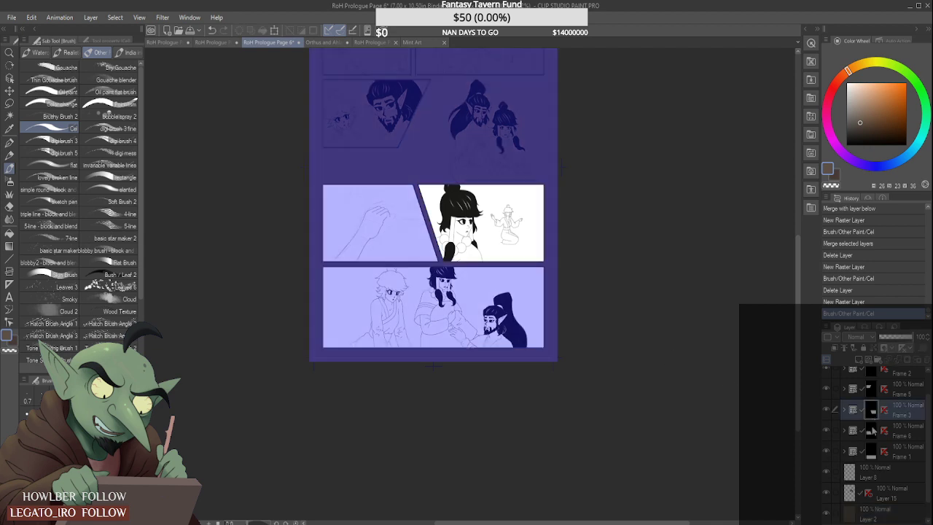
pyautogui.click(844, 432)
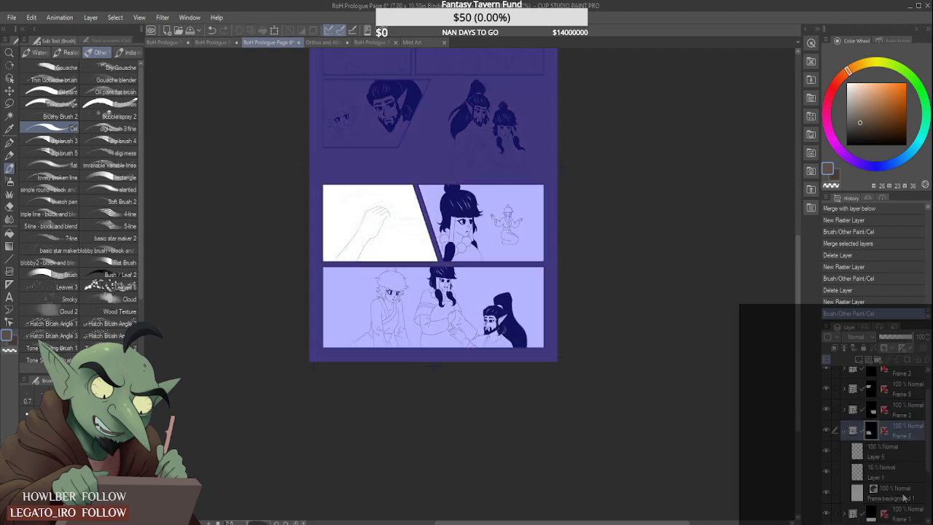
pyautogui.click(904, 496)
pyautogui.click(857, 362)
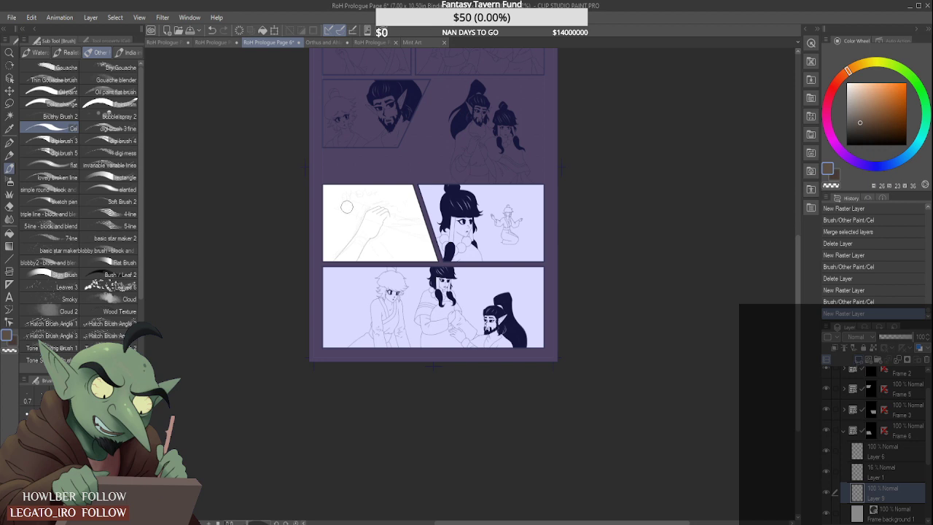
pyautogui.moveTo(352, 167)
pyautogui.mouseDown()
pyautogui.moveTo(339, 177)
pyautogui.moveTo(353, 212)
pyautogui.moveTo(366, 178)
pyautogui.moveTo(298, 268)
pyautogui.moveTo(465, 158)
pyautogui.moveTo(331, 283)
pyautogui.moveTo(353, 310)
pyautogui.moveTo(482, 181)
pyautogui.moveTo(397, 240)
pyautogui.moveTo(436, 231)
pyautogui.moveTo(427, 259)
pyautogui.moveTo(436, 255)
pyautogui.mouseUp()
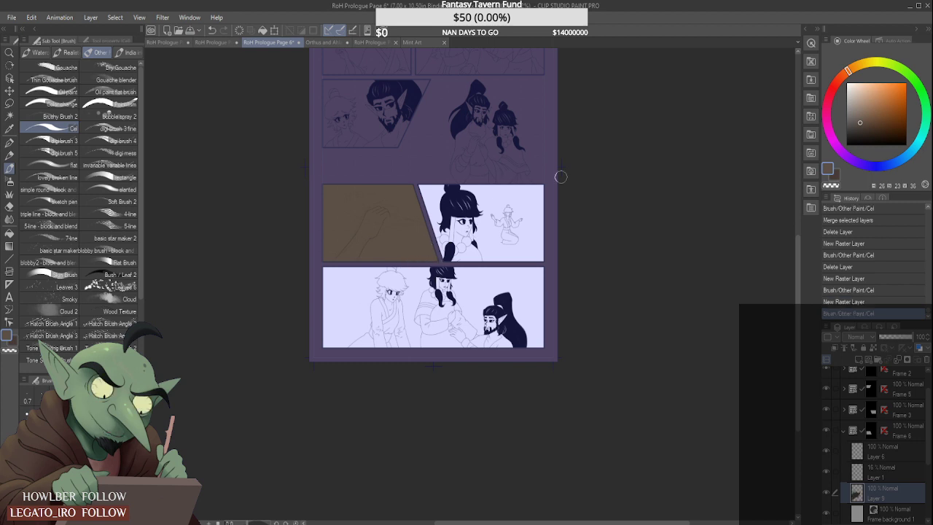
pyautogui.click(844, 430)
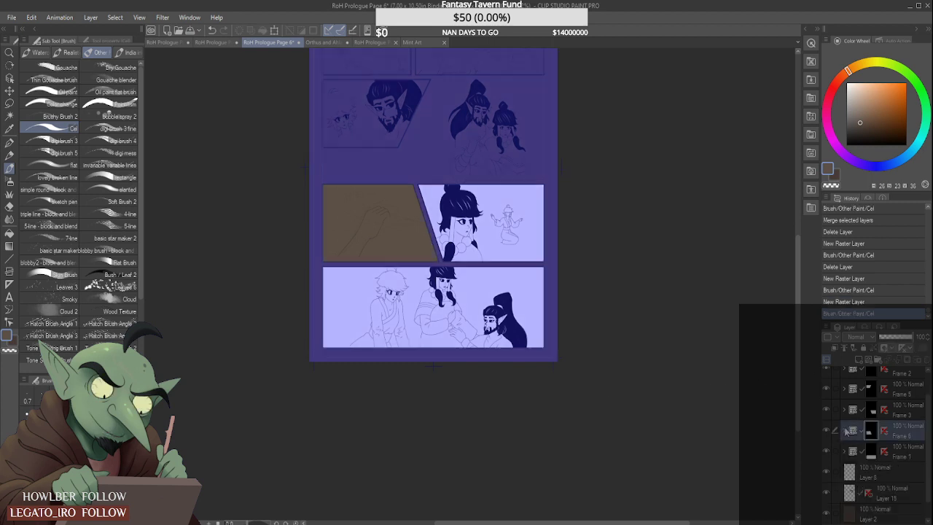
# - Replace Frame 3's 17% sketch layer, Layer 1, with a new raster layer and paint the whole panel brown
pyautogui.click(872, 413)
pyautogui.click(845, 410)
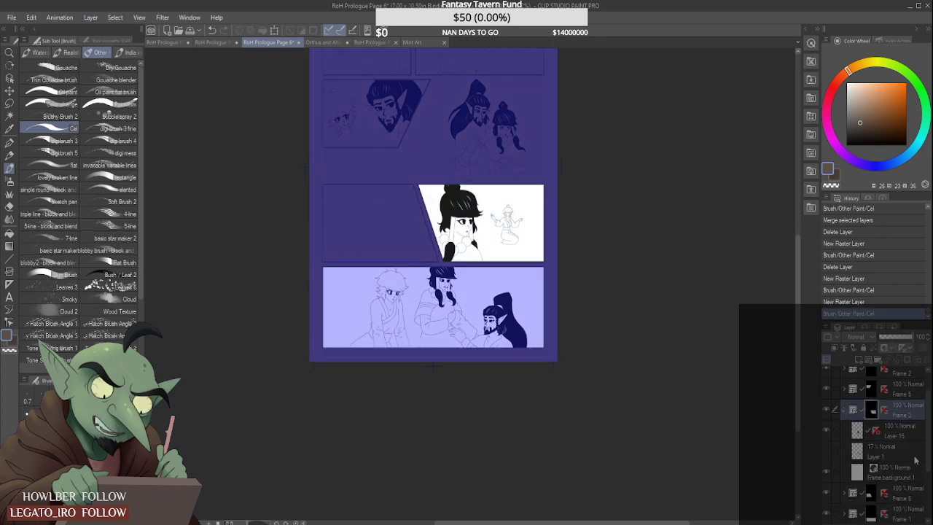
pyautogui.click(915, 456)
pyautogui.click(857, 360)
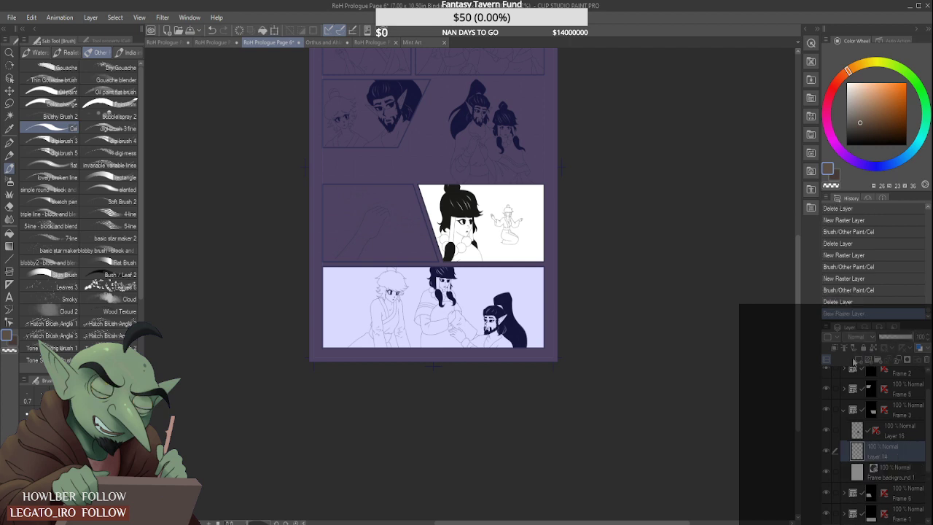
pyautogui.moveTo(419, 154)
pyautogui.mouseDown()
pyautogui.moveTo(436, 212)
pyautogui.moveTo(450, 177)
pyautogui.moveTo(424, 264)
pyautogui.moveTo(564, 169)
pyautogui.moveTo(497, 204)
pyautogui.moveTo(452, 251)
pyautogui.moveTo(471, 266)
pyautogui.moveTo(512, 240)
pyautogui.moveTo(499, 274)
pyautogui.moveTo(539, 257)
pyautogui.mouseUp()
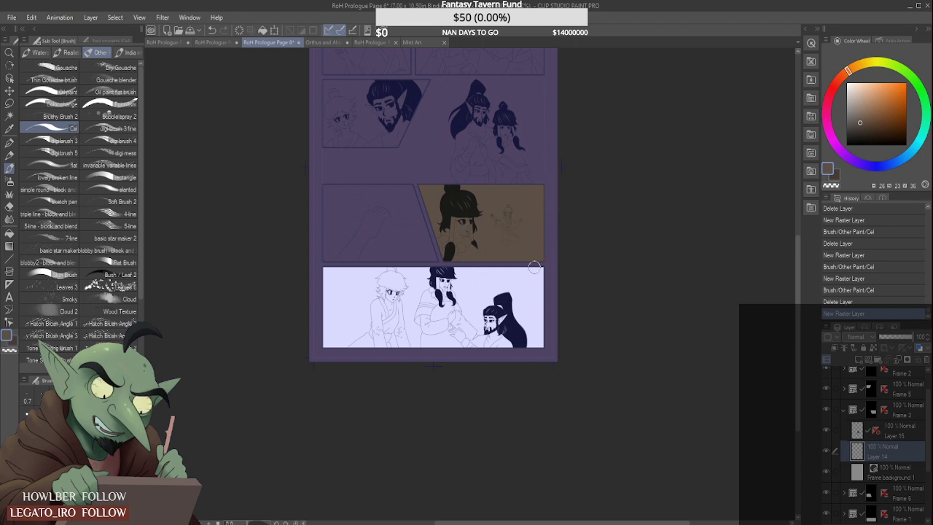
pyautogui.click(845, 410)
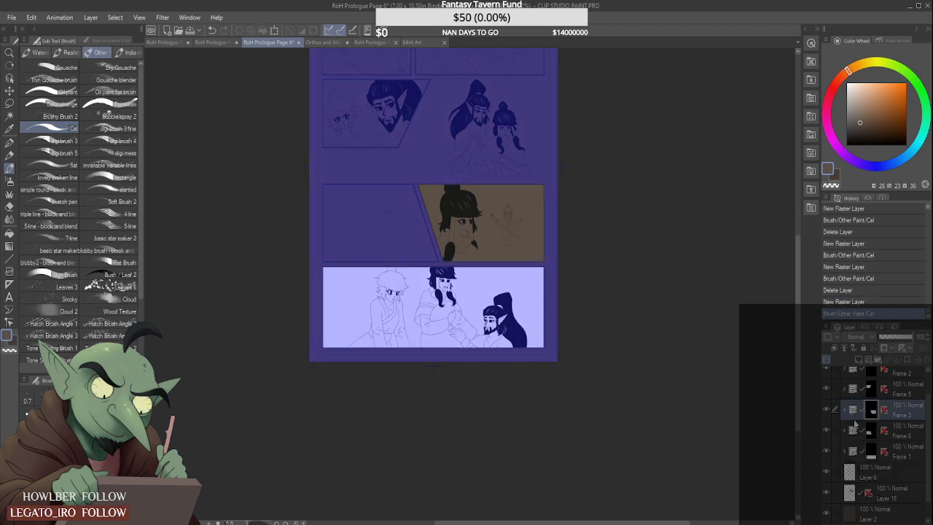
# - Merge the line-art layers from Layer 13 down to Layer 17 in the Frame 1 folder, and delete its 17% sketch layer, Layer 1
pyautogui.click(872, 431)
pyautogui.click(872, 457)
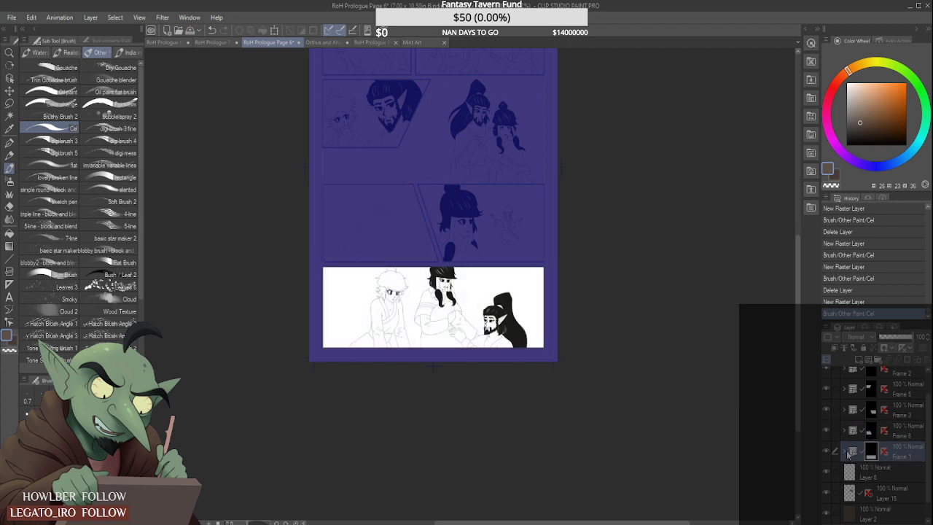
pyautogui.click(846, 455)
pyautogui.click(901, 488)
pyautogui.scroll(-2, 901, 489)
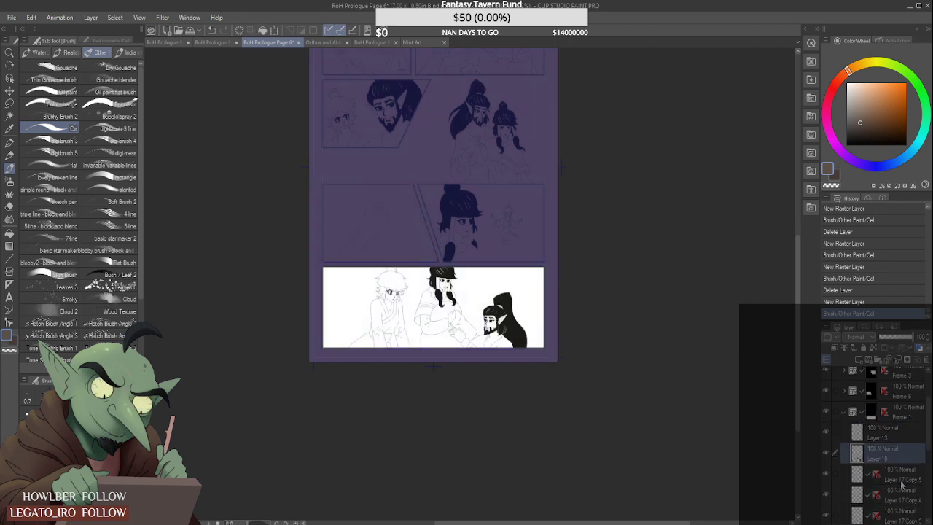
pyautogui.scroll(-2, 906, 487)
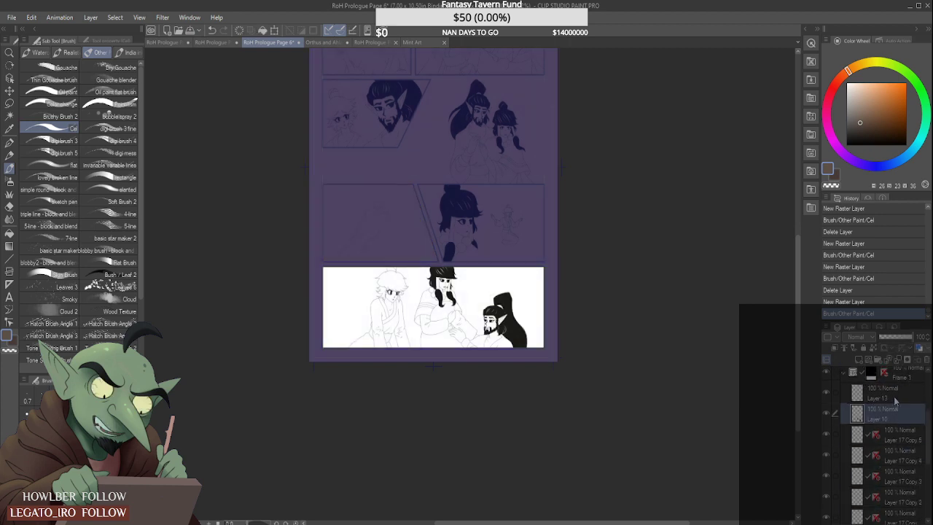
pyautogui.scroll(-4, 879, 445)
pyautogui.keyDown('shift'); pyautogui.click(907, 425); pyautogui.keyUp('shift')
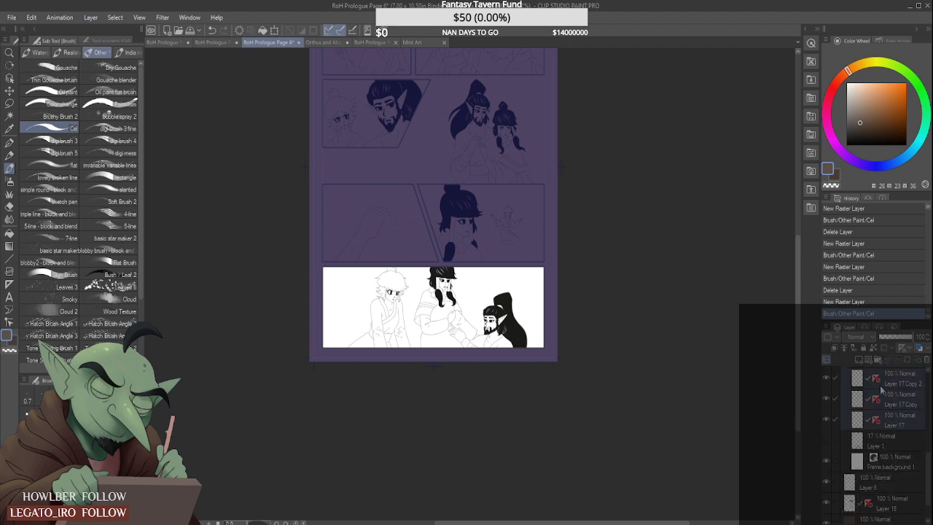
pyautogui.hotkey('shift', 'alt', 'e')
pyautogui.click(900, 413)
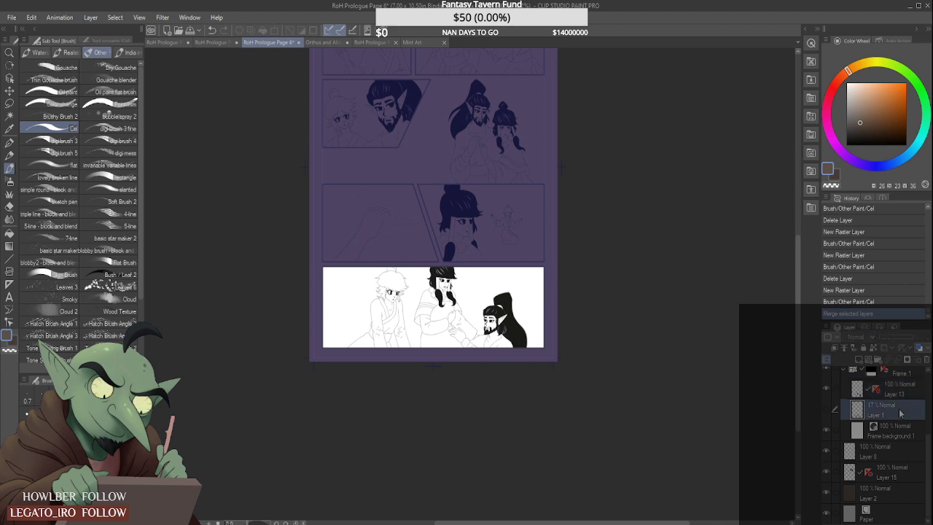
pyautogui.click(927, 361)
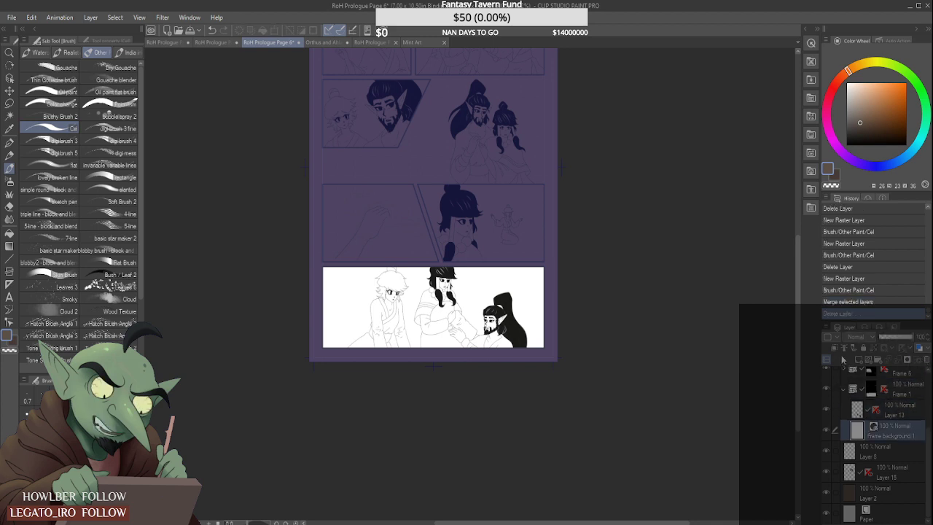
# - Add a raster layer above Frame 1's background and paint the wide lowest panel brown
pyautogui.click(858, 360)
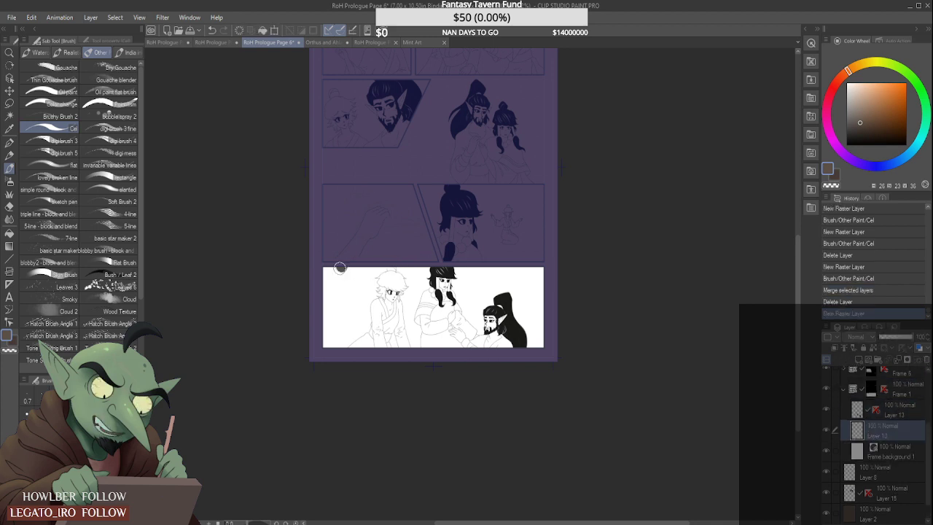
pyautogui.moveTo(339, 268)
pyautogui.mouseDown()
pyautogui.moveTo(350, 245)
pyautogui.moveTo(329, 271)
pyautogui.moveTo(362, 272)
pyautogui.moveTo(364, 253)
pyautogui.moveTo(411, 246)
pyautogui.moveTo(416, 257)
pyautogui.moveTo(323, 354)
pyautogui.moveTo(430, 289)
pyautogui.mouseUp()
pyautogui.moveTo(484, 271)
pyautogui.mouseDown()
pyautogui.moveTo(513, 263)
pyautogui.moveTo(380, 364)
pyautogui.moveTo(495, 276)
pyautogui.moveTo(448, 303)
pyautogui.moveTo(494, 289)
pyautogui.moveTo(420, 358)
pyautogui.moveTo(563, 239)
pyautogui.moveTo(428, 366)
pyautogui.moveTo(564, 271)
pyautogui.moveTo(467, 356)
pyautogui.moveTo(564, 298)
pyautogui.moveTo(556, 325)
pyautogui.mouseUp()
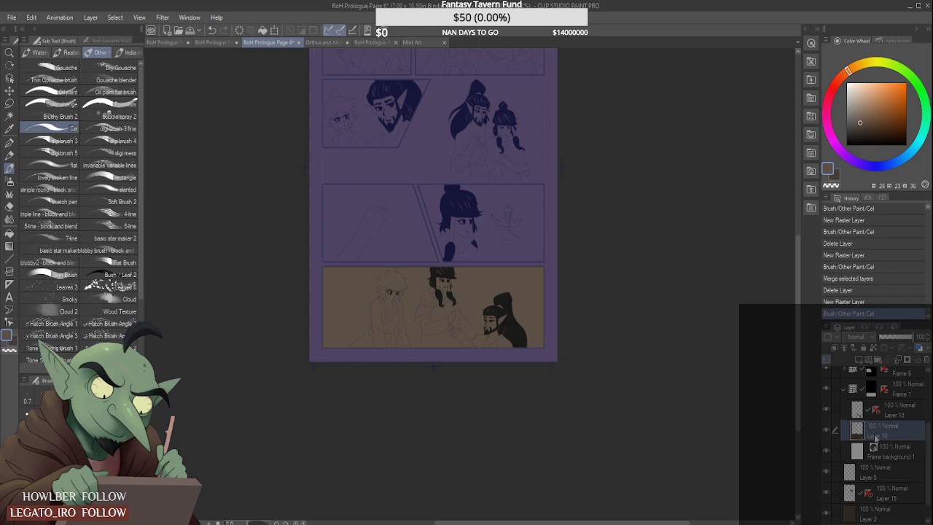
pyautogui.scroll(2, 631, 357)
pyautogui.scroll(-9, 622, 362)
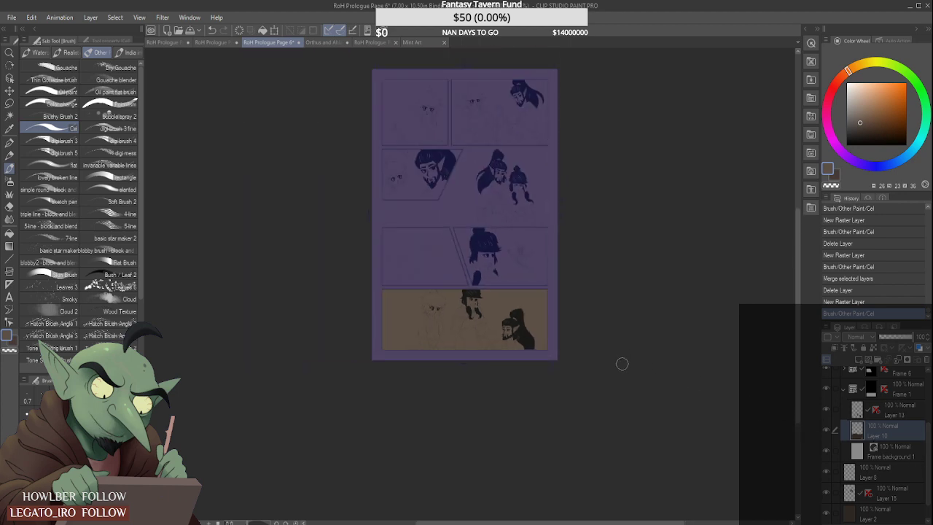
pyautogui.scroll(4, 571, 192)
pyautogui.scroll(2, 351, 377)
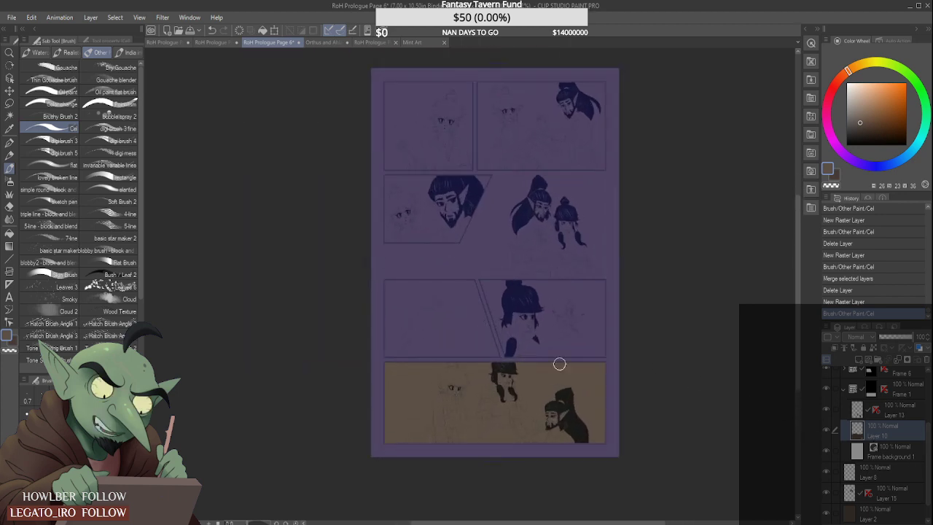
pyautogui.scroll(2, 890, 456)
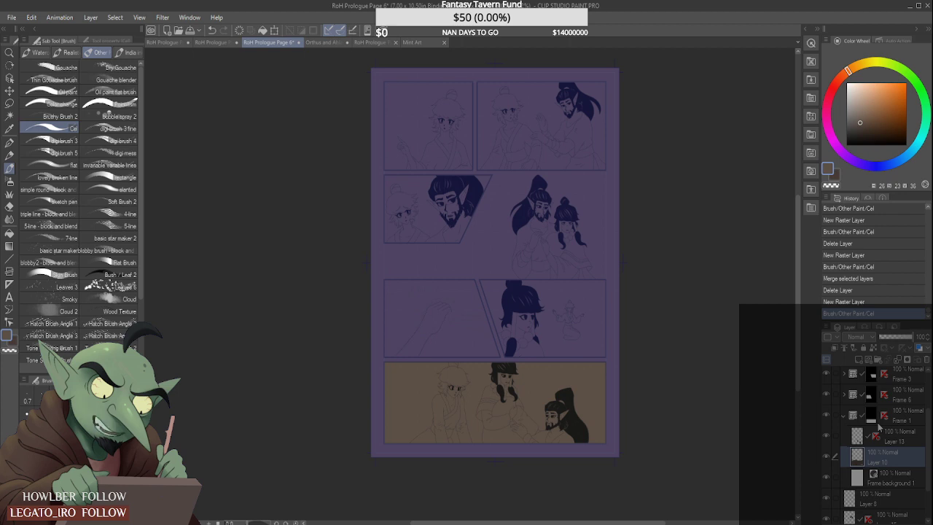
# - Open the layered RoH Prologue Page 1 file and sample the tan tone from the ponytailed man in its last panel
pyautogui.click(223, 42)
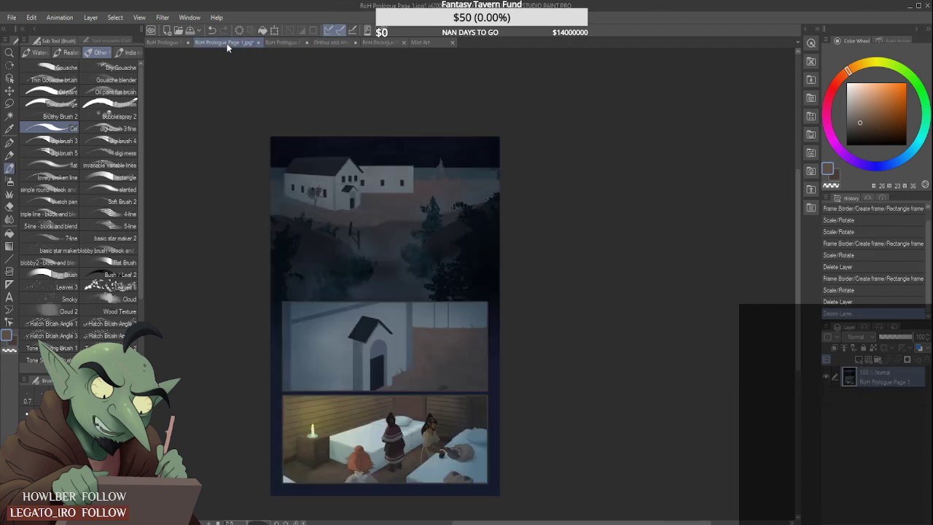
pyautogui.click(13, 18)
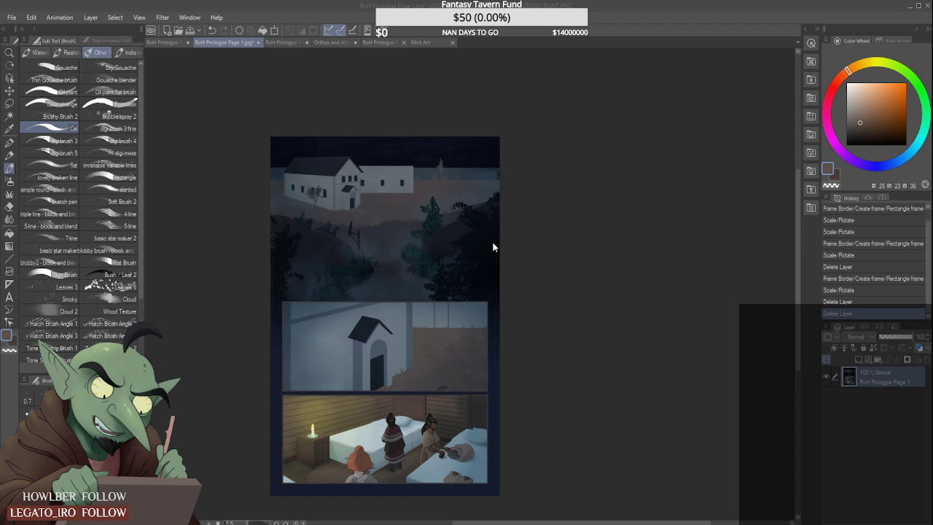
pyautogui.scroll(1, 585, 442)
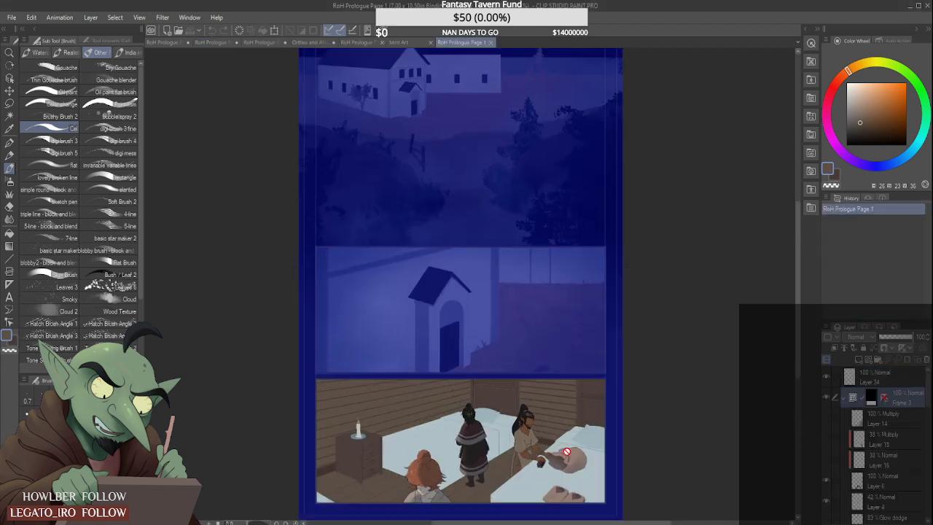
pyautogui.scroll(1, 566, 452)
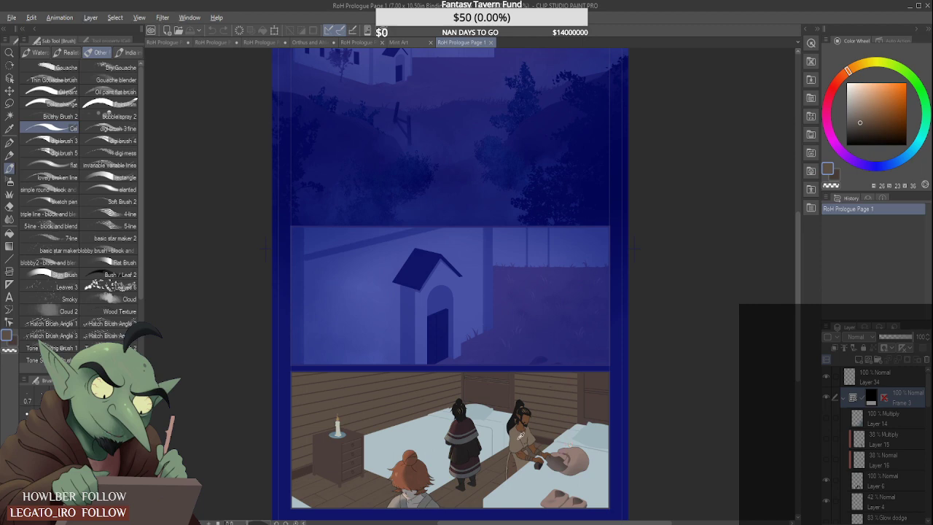
pyautogui.keyDown('alt'); pyautogui.click(521, 436); pyautogui.keyUp('alt')
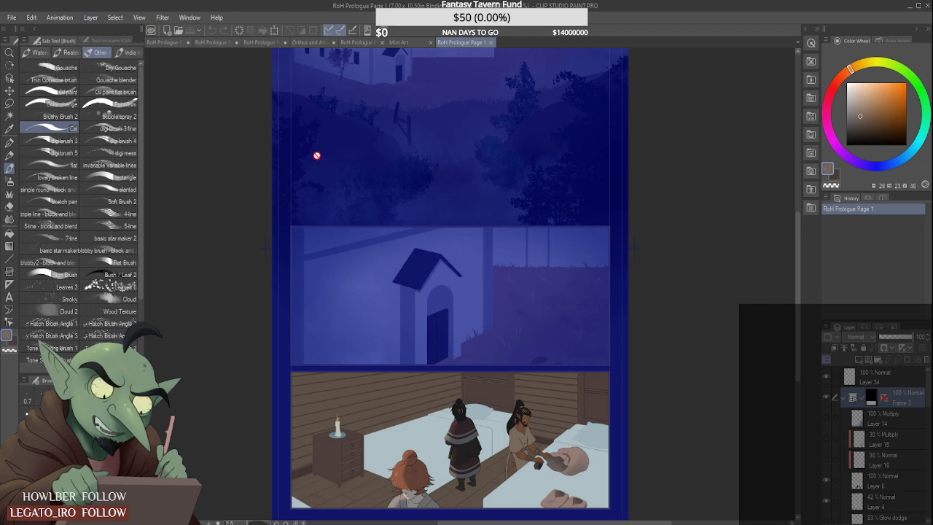
# - On RoH Prologue Page 6, add a raster layer above Frame 1's brown fill and block in the bearded man's head and torso with the sampled tan
pyautogui.click(262, 43)
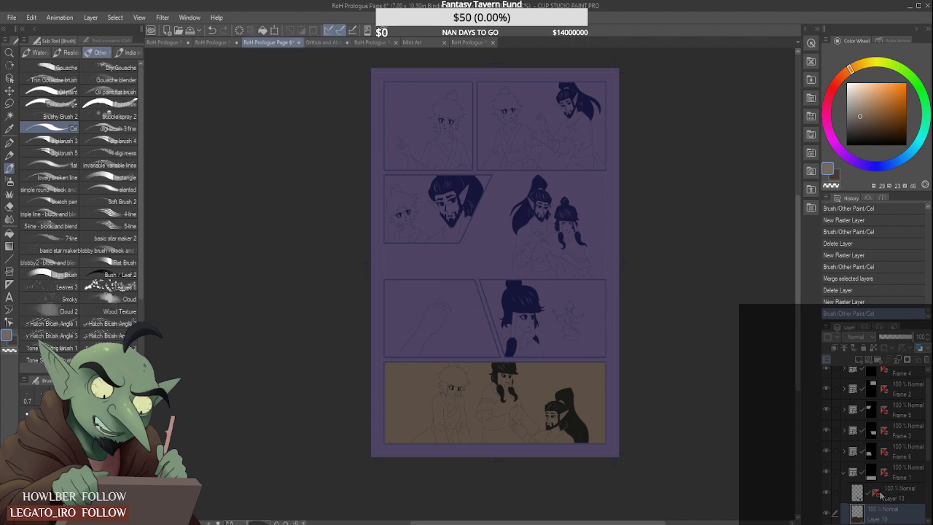
pyautogui.click(862, 354)
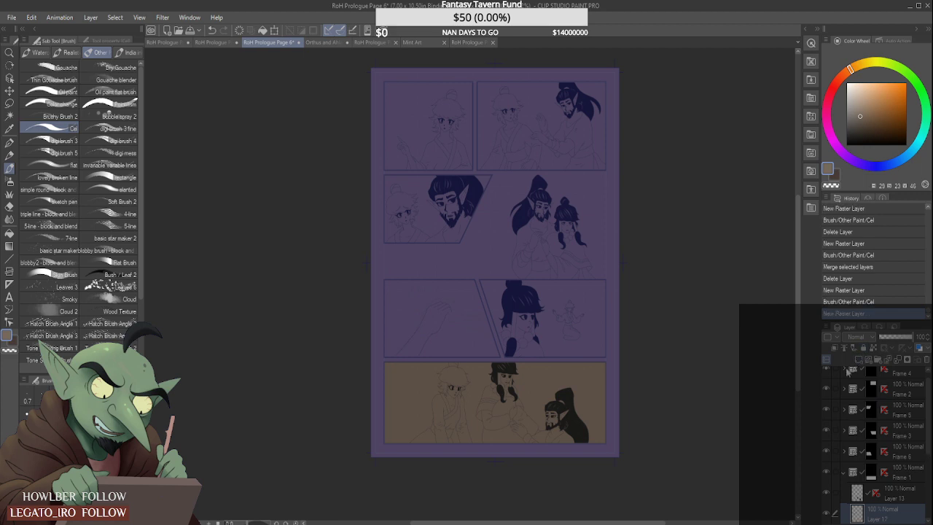
pyautogui.scroll(3, 557, 427)
pyautogui.moveTo(552, 420)
pyautogui.mouseDown()
pyautogui.moveTo(577, 439)
pyautogui.moveTo(568, 437)
pyautogui.moveTo(572, 383)
pyautogui.moveTo(558, 362)
pyautogui.moveTo(541, 444)
pyautogui.moveTo(516, 465)
pyautogui.moveTo(527, 445)
pyautogui.moveTo(508, 450)
pyautogui.moveTo(536, 435)
pyautogui.moveTo(542, 380)
pyautogui.mouseUp()
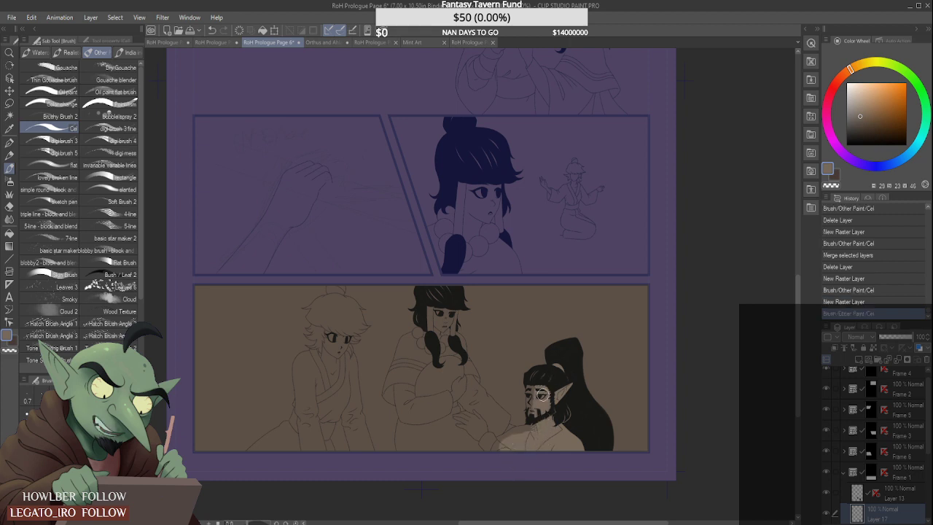
pyautogui.scroll(5, 543, 380)
pyautogui.moveTo(501, 345); pyautogui.dragTo(491, 323)
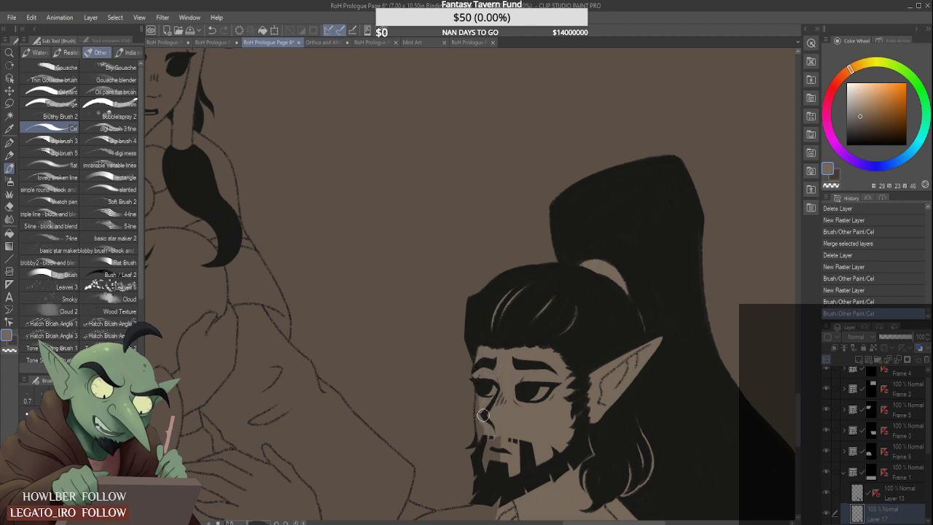
pyautogui.moveTo(497, 461)
pyautogui.mouseDown()
pyautogui.moveTo(489, 473)
pyautogui.moveTo(509, 424)
pyautogui.mouseUp()
pyautogui.scroll(-3, 493, 415)
pyautogui.scroll(2, 478, 469)
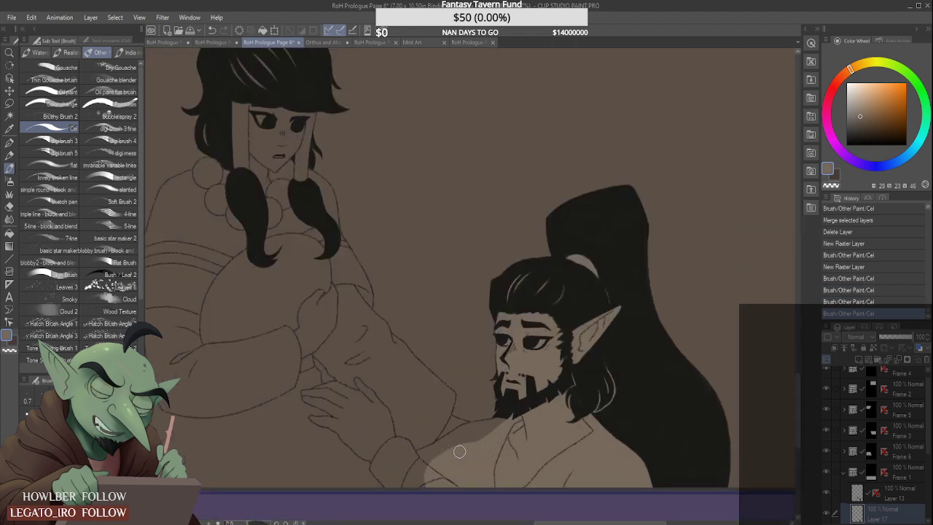
# - Extend the tan flat colour over the bearded man's shoulder, outstretched arm and sleeve in the lowest panel
pyautogui.moveTo(460, 449)
pyautogui.mouseDown()
pyautogui.moveTo(424, 495)
pyautogui.moveTo(403, 478)
pyautogui.moveTo(408, 491)
pyautogui.moveTo(418, 461)
pyautogui.moveTo(395, 462)
pyautogui.moveTo(418, 468)
pyautogui.mouseUp()
pyautogui.moveTo(426, 458); pyautogui.dragTo(503, 421)
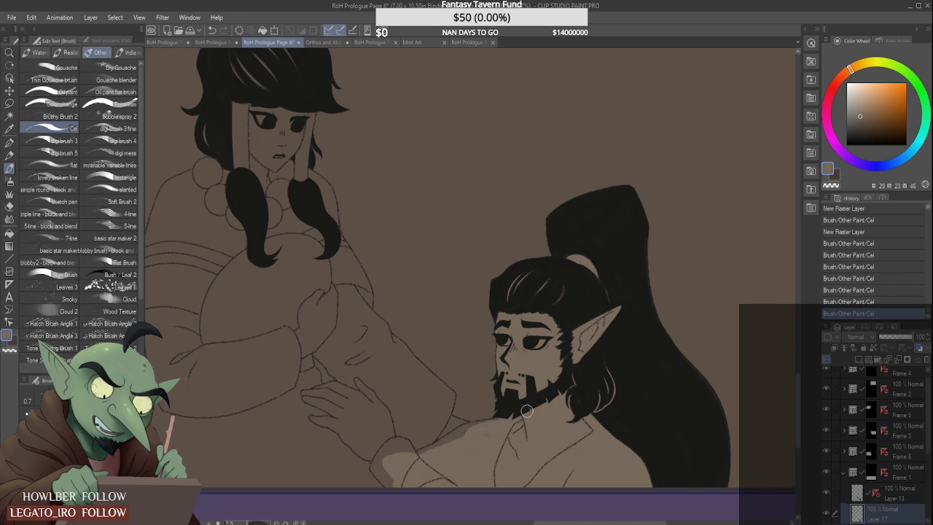
pyautogui.scroll(2, 384, 468)
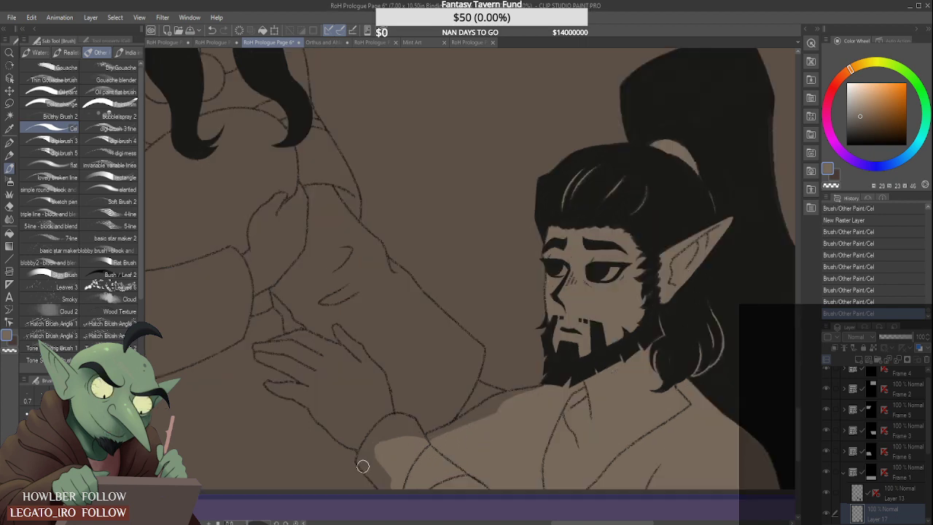
pyautogui.moveTo(362, 466); pyautogui.dragTo(387, 481)
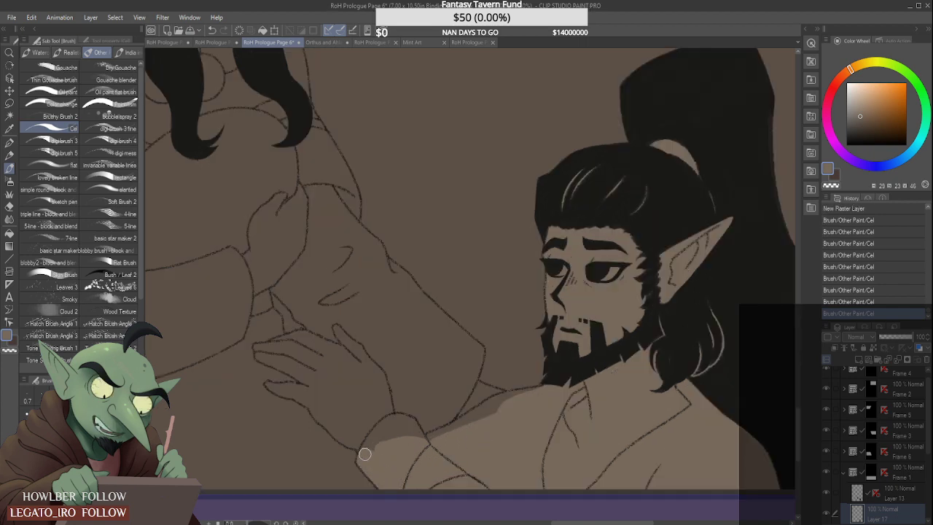
pyautogui.scroll(-6, 365, 454)
pyautogui.scroll(2, 369, 246)
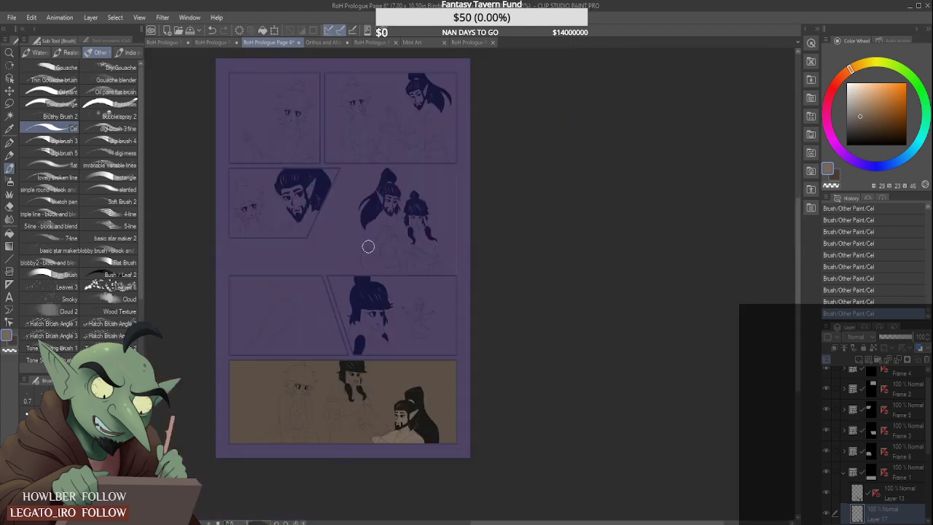
# - Paint tan over the bearded man's wrist in the lowest panel and fill the gap along the upper edge of his outstretched arm
pyautogui.scroll(3, 385, 446)
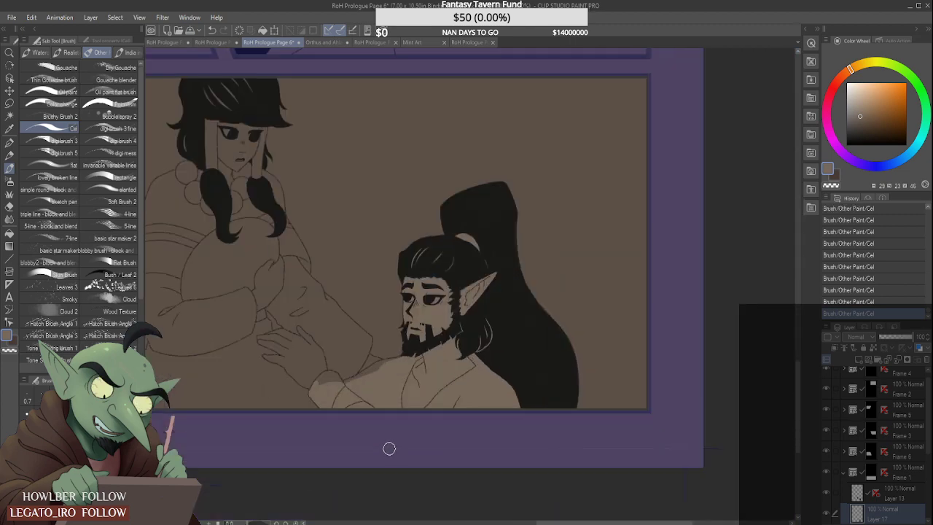
pyautogui.scroll(1, 390, 449)
pyautogui.moveTo(287, 337)
pyautogui.mouseDown()
pyautogui.moveTo(300, 361)
pyautogui.moveTo(279, 327)
pyautogui.moveTo(301, 351)
pyautogui.mouseUp()
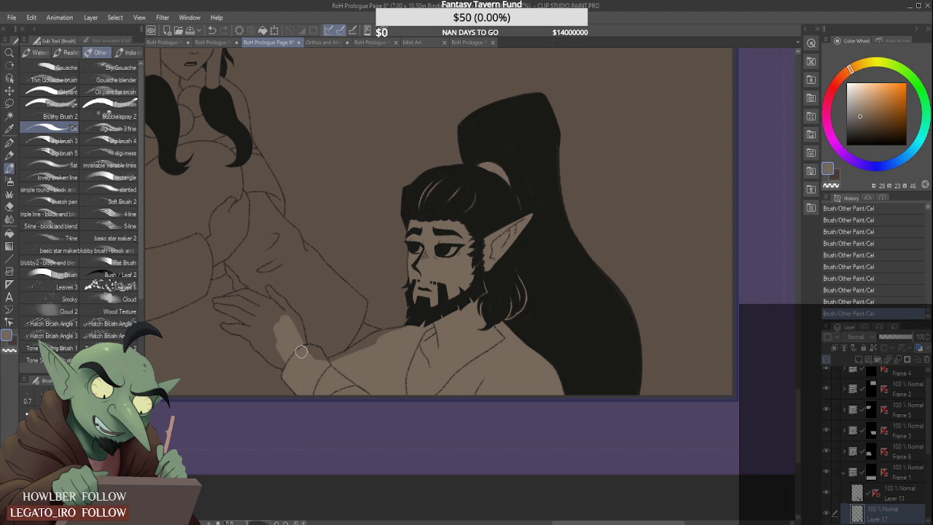
pyautogui.scroll(1, 301, 352)
pyautogui.moveTo(290, 301)
pyautogui.mouseDown()
pyautogui.moveTo(306, 356)
pyautogui.moveTo(306, 345)
pyautogui.mouseUp()
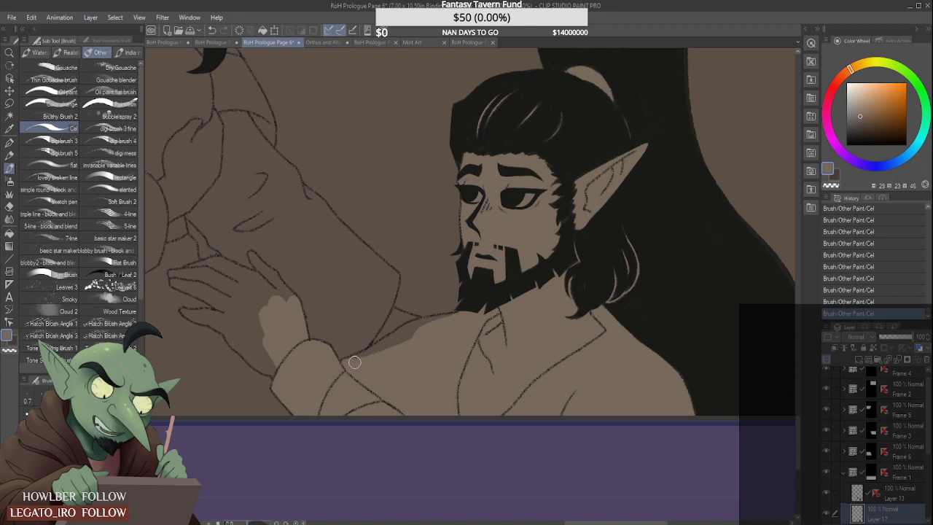
pyautogui.moveTo(350, 366); pyautogui.dragTo(412, 332)
pyautogui.moveTo(371, 353); pyautogui.dragTo(412, 327)
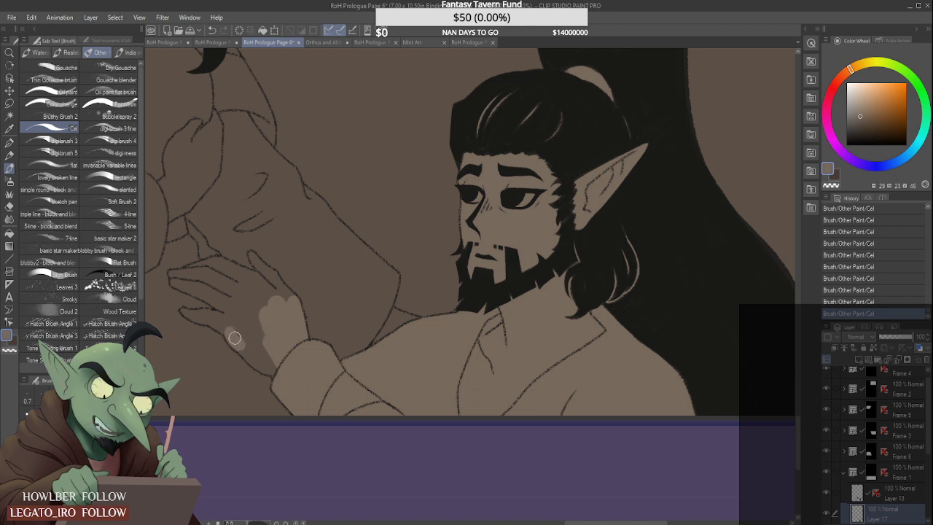
# - Fill the bearded man's palm, thumb and fingers with the tan flat colour in the lowest panel
pyautogui.moveTo(235, 337)
pyautogui.mouseDown()
pyautogui.moveTo(283, 379)
pyautogui.moveTo(228, 328)
pyautogui.moveTo(266, 348)
pyautogui.moveTo(248, 296)
pyautogui.moveTo(232, 294)
pyautogui.moveTo(230, 307)
pyautogui.moveTo(222, 288)
pyautogui.moveTo(234, 288)
pyautogui.moveTo(208, 282)
pyautogui.moveTo(247, 299)
pyautogui.moveTo(222, 266)
pyautogui.moveTo(278, 310)
pyautogui.moveTo(225, 268)
pyautogui.moveTo(269, 297)
pyautogui.moveTo(239, 274)
pyautogui.moveTo(280, 291)
pyautogui.mouseUp()
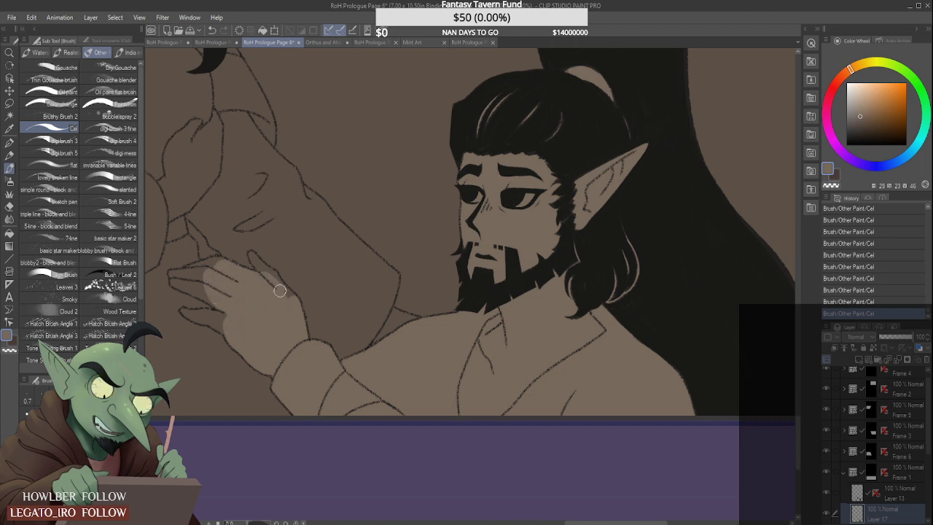
pyautogui.scroll(2, 288, 295)
pyautogui.moveTo(246, 252); pyautogui.dragTo(247, 250)
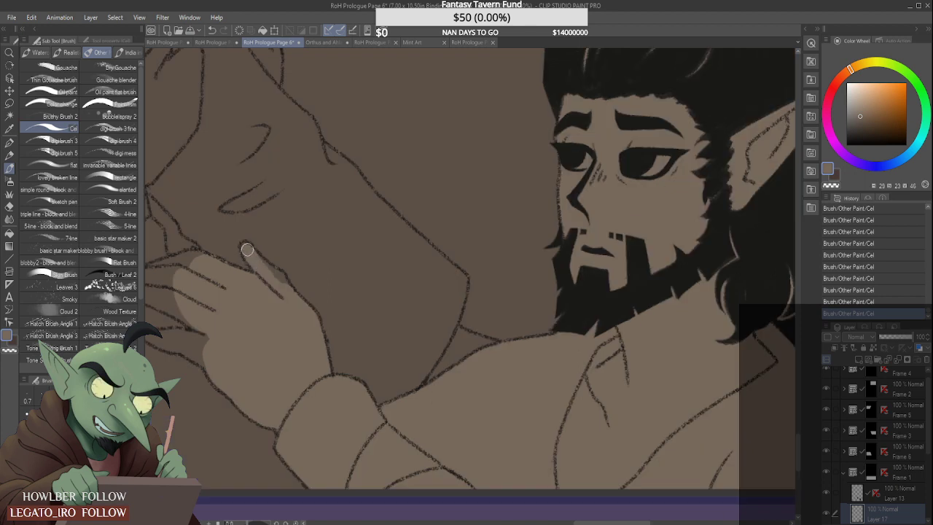
pyautogui.scroll(-2, 218, 306)
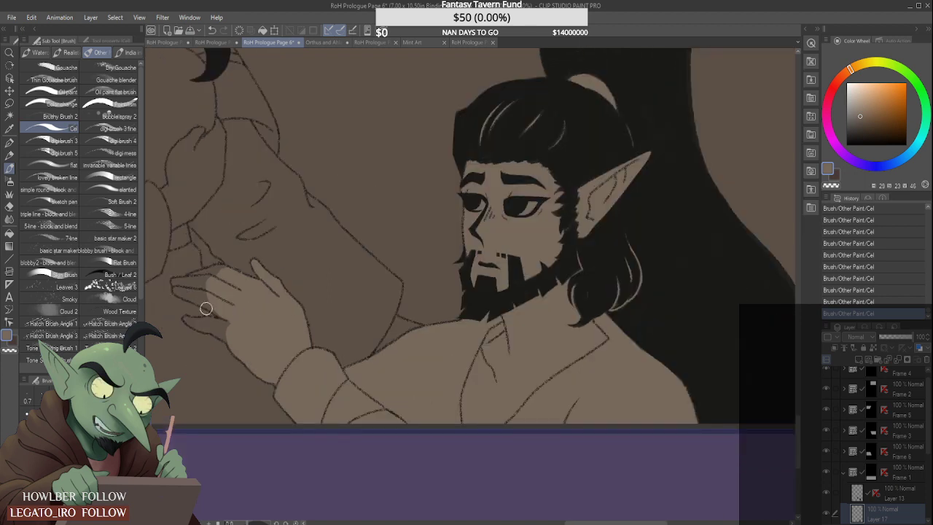
pyautogui.scroll(2, 206, 308)
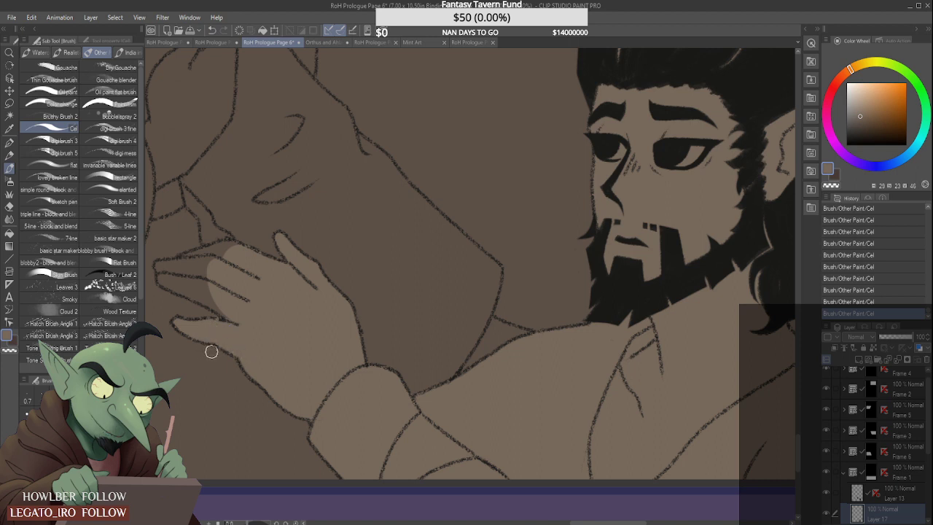
pyautogui.moveTo(164, 275)
pyautogui.mouseDown()
pyautogui.moveTo(213, 297)
pyautogui.moveTo(182, 276)
pyautogui.moveTo(169, 281)
pyautogui.moveTo(216, 306)
pyautogui.mouseUp()
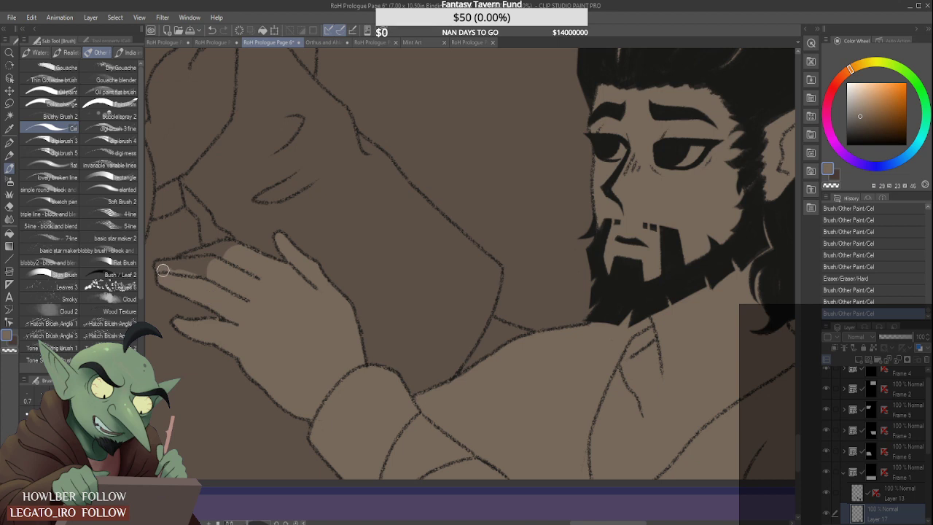
pyautogui.moveTo(164, 269)
pyautogui.mouseDown()
pyautogui.moveTo(202, 272)
pyautogui.moveTo(167, 267)
pyautogui.moveTo(218, 260)
pyautogui.moveTo(218, 247)
pyautogui.moveTo(189, 261)
pyautogui.moveTo(231, 247)
pyautogui.mouseUp()
# - Expand the Frame 2 folder and add a raster layer directly above Layer 4
pyautogui.scroll(-6, 208, 271)
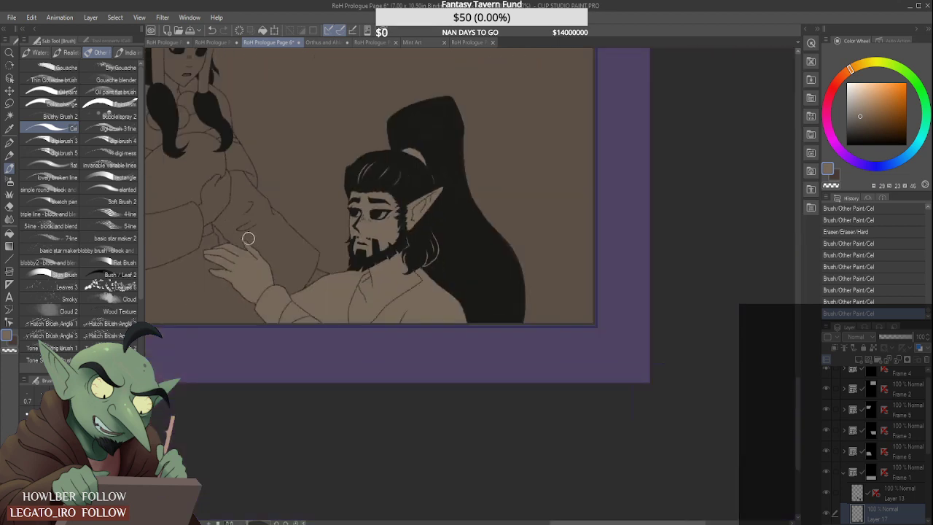
pyautogui.scroll(-2, 193, 198)
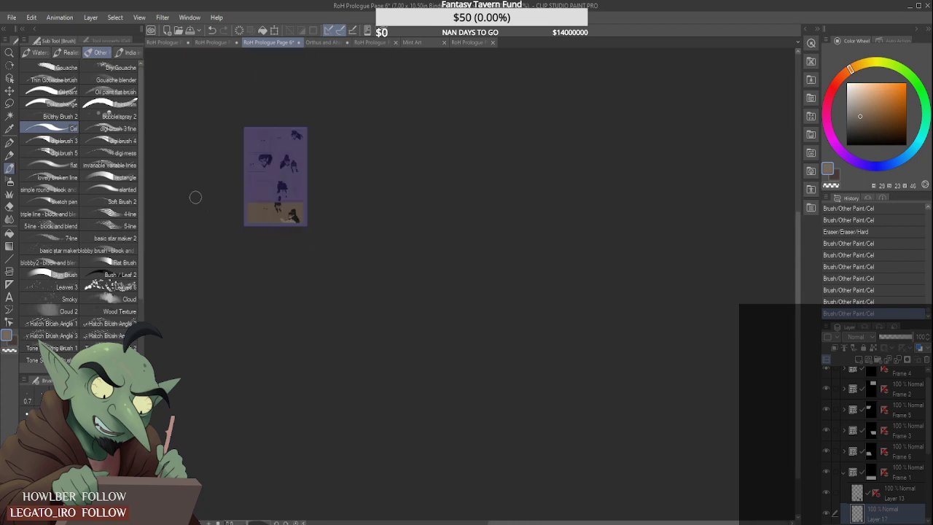
pyautogui.scroll(3, 279, 207)
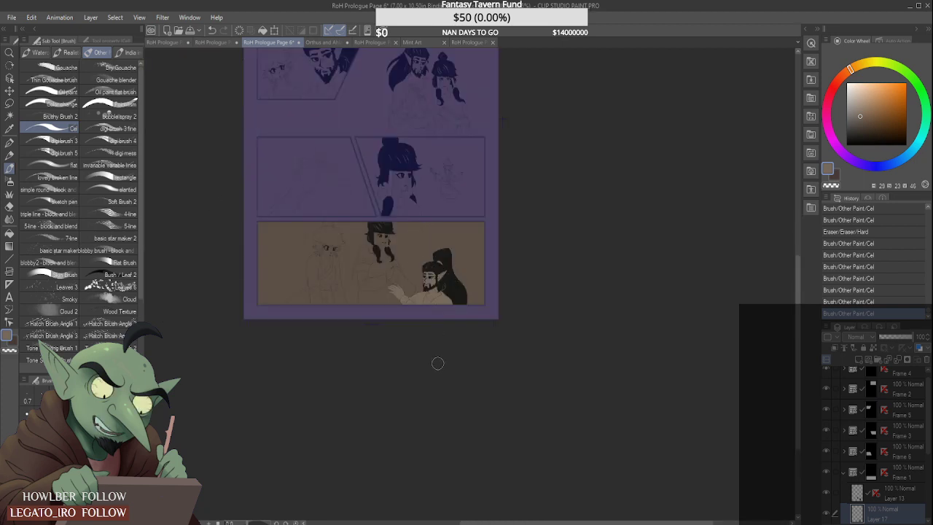
pyautogui.scroll(-4, 421, 280)
pyautogui.scroll(2, 408, 188)
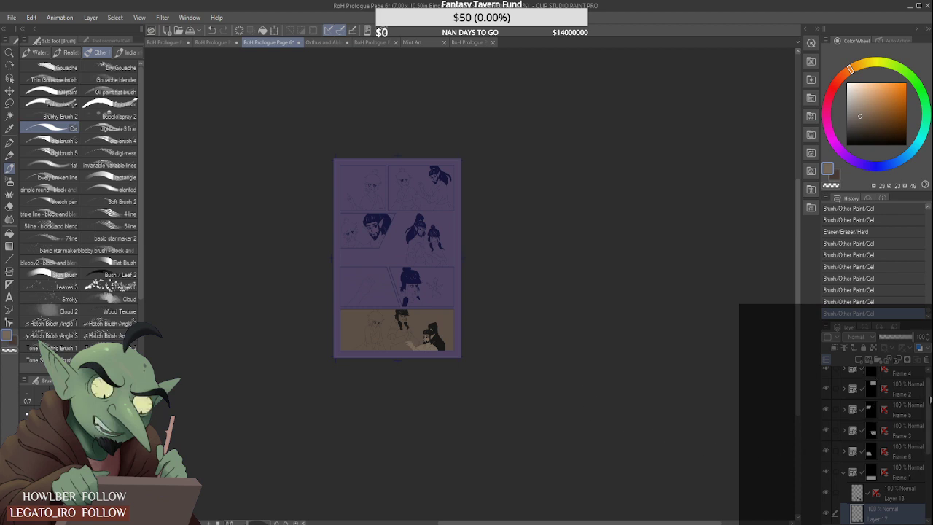
pyautogui.scroll(1, 870, 394)
pyautogui.click(855, 382)
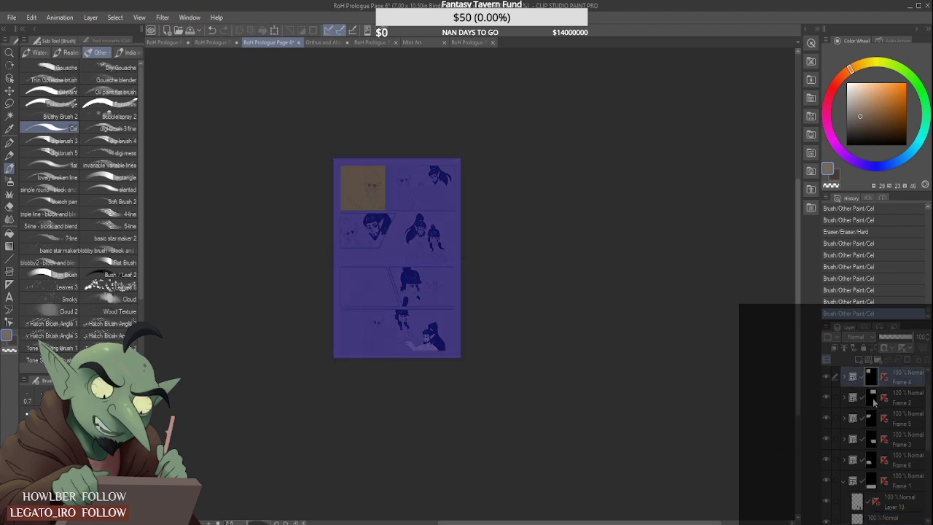
pyautogui.click(874, 403)
pyautogui.click(844, 398)
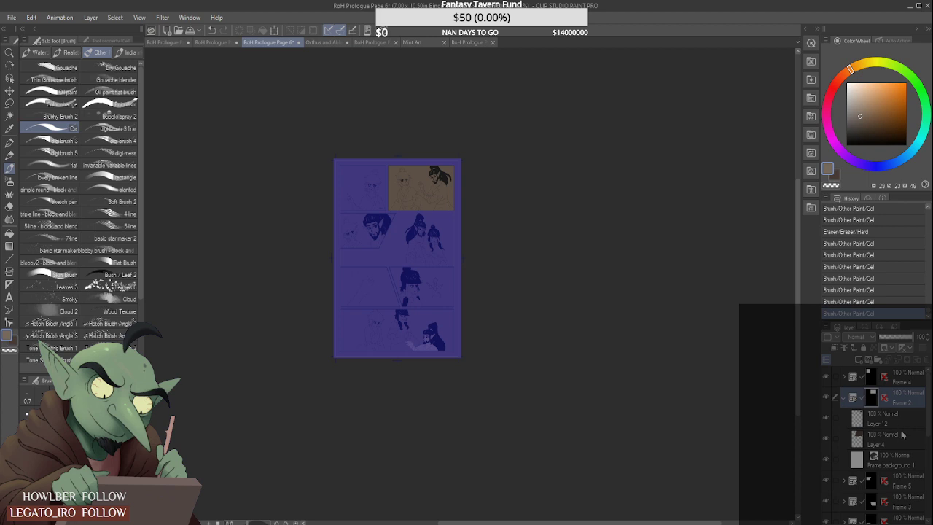
pyautogui.click(902, 436)
pyautogui.click(859, 360)
# - Block in the bearded man's torso, back and robe skirt with tan in the Frame 2 panel
pyautogui.scroll(2, 434, 194)
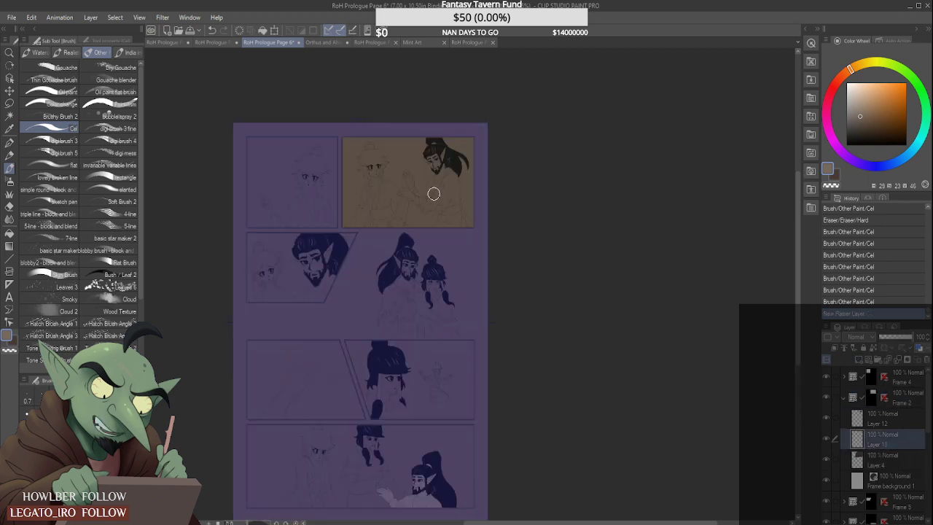
pyautogui.scroll(4, 434, 194)
pyautogui.moveTo(453, 173); pyautogui.dragTo(476, 273)
pyautogui.scroll(-2, 470, 239)
pyautogui.moveTo(458, 185)
pyautogui.mouseDown()
pyautogui.moveTo(479, 271)
pyautogui.moveTo(468, 170)
pyautogui.moveTo(450, 115)
pyautogui.moveTo(460, 118)
pyautogui.moveTo(450, 136)
pyautogui.moveTo(439, 132)
pyautogui.moveTo(476, 196)
pyautogui.moveTo(467, 158)
pyautogui.moveTo(476, 175)
pyautogui.moveTo(488, 245)
pyautogui.moveTo(479, 215)
pyautogui.moveTo(480, 284)
pyautogui.moveTo(470, 286)
pyautogui.moveTo(476, 244)
pyautogui.moveTo(470, 270)
pyautogui.moveTo(524, 293)
pyautogui.mouseUp()
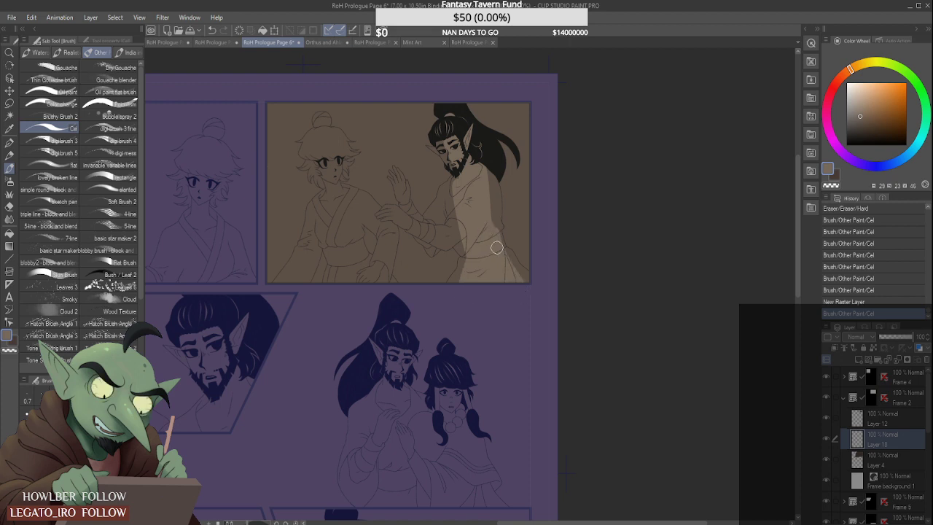
pyautogui.scroll(-2, 503, 260)
pyautogui.scroll(2, 498, 253)
pyautogui.moveTo(492, 157); pyautogui.dragTo(502, 239)
pyautogui.scroll(1, 502, 183)
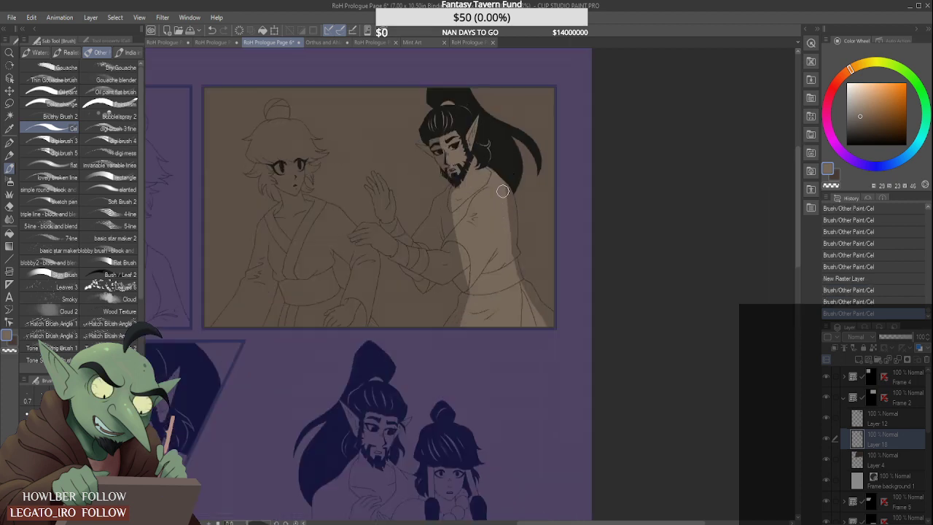
pyautogui.moveTo(502, 191); pyautogui.dragTo(508, 241)
# - Extend the tan over the robe's skirt, the chest and the bent upper arm of the bearded man in Frame 2
pyautogui.scroll(1, 508, 248)
pyautogui.moveTo(509, 249)
pyautogui.mouseDown()
pyautogui.moveTo(506, 288)
pyautogui.moveTo(511, 262)
pyautogui.moveTo(525, 318)
pyautogui.moveTo(517, 287)
pyautogui.moveTo(559, 363)
pyautogui.moveTo(544, 323)
pyautogui.moveTo(568, 354)
pyautogui.moveTo(542, 323)
pyautogui.moveTo(573, 364)
pyautogui.mouseUp()
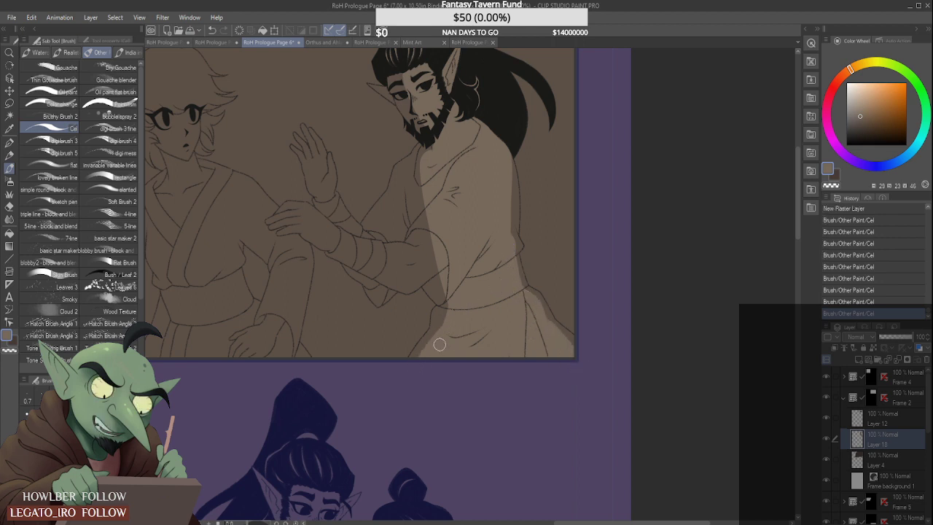
pyautogui.moveTo(435, 342)
pyautogui.mouseDown()
pyautogui.moveTo(472, 288)
pyautogui.moveTo(443, 272)
pyautogui.mouseUp()
pyautogui.moveTo(432, 220)
pyautogui.mouseDown()
pyautogui.moveTo(432, 269)
pyautogui.moveTo(445, 284)
pyautogui.moveTo(447, 190)
pyautogui.moveTo(413, 261)
pyautogui.mouseUp()
pyautogui.scroll(-3, 412, 261)
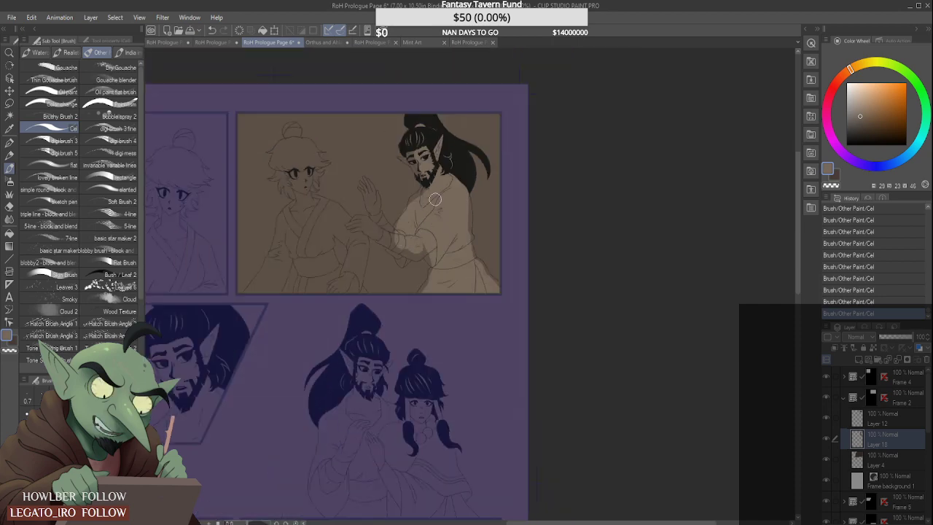
# - Fill the tan up to the line art along the bearded man's chest and far shoulder, erasing any overflow
pyautogui.scroll(5, 429, 207)
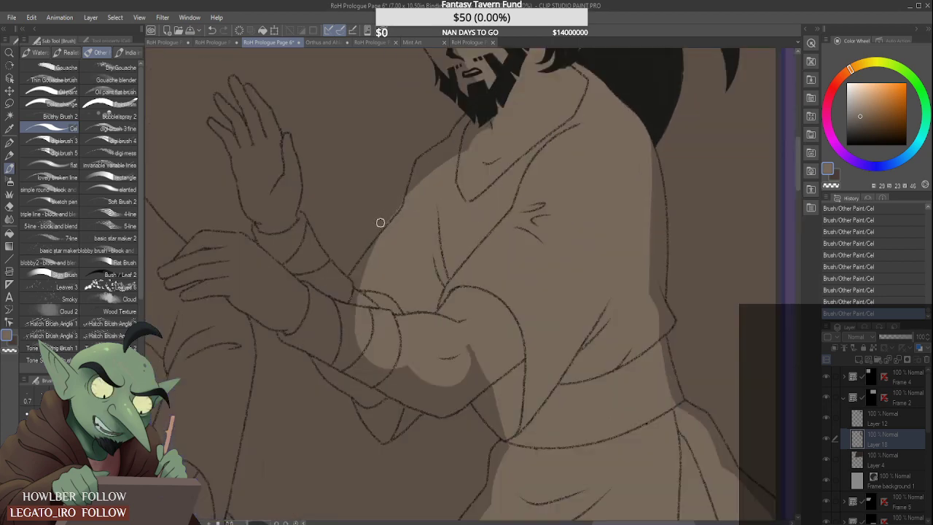
pyautogui.moveTo(407, 187)
pyautogui.mouseDown()
pyautogui.moveTo(473, 132)
pyautogui.moveTo(414, 181)
pyautogui.moveTo(490, 133)
pyautogui.moveTo(406, 172)
pyautogui.moveTo(400, 189)
pyautogui.moveTo(408, 167)
pyautogui.moveTo(399, 198)
pyautogui.mouseUp()
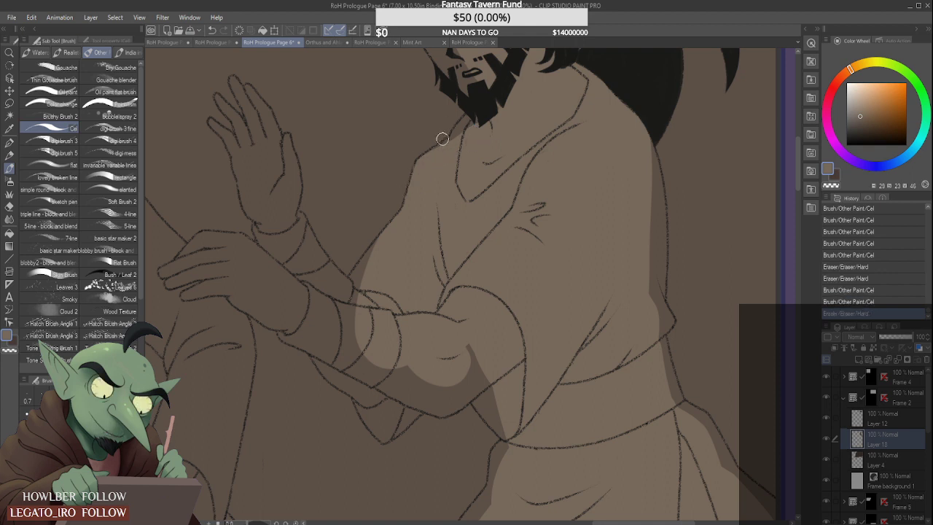
pyautogui.moveTo(442, 137)
pyautogui.mouseDown()
pyautogui.moveTo(431, 156)
pyautogui.moveTo(466, 124)
pyautogui.moveTo(440, 161)
pyautogui.mouseUp()
pyautogui.moveTo(352, 291)
pyautogui.mouseDown()
pyautogui.moveTo(392, 230)
pyautogui.moveTo(340, 305)
pyautogui.moveTo(324, 293)
pyautogui.moveTo(351, 323)
pyautogui.moveTo(328, 310)
pyautogui.moveTo(313, 276)
pyautogui.moveTo(353, 320)
pyautogui.mouseUp()
# - Paint tan over the bearded man's wrapped forearms, raised hand and lower sleeve in Frame 2
pyautogui.scroll(-2, 338, 307)
pyautogui.moveTo(307, 288); pyautogui.dragTo(299, 232)
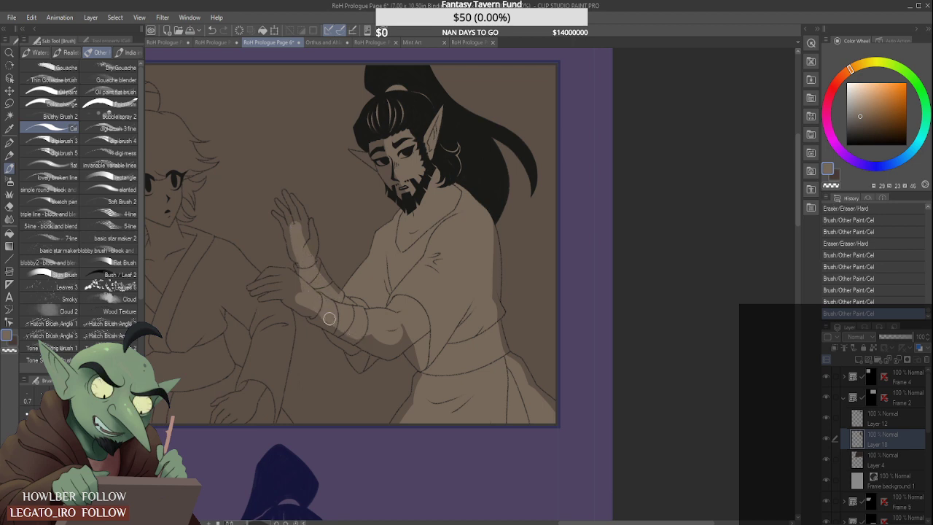
pyautogui.moveTo(325, 313)
pyautogui.mouseDown()
pyautogui.moveTo(355, 341)
pyautogui.moveTo(379, 338)
pyautogui.moveTo(357, 340)
pyautogui.moveTo(363, 354)
pyautogui.moveTo(374, 349)
pyautogui.moveTo(361, 355)
pyautogui.moveTo(335, 305)
pyautogui.moveTo(382, 344)
pyautogui.moveTo(406, 327)
pyautogui.moveTo(398, 333)
pyautogui.moveTo(418, 356)
pyautogui.mouseUp()
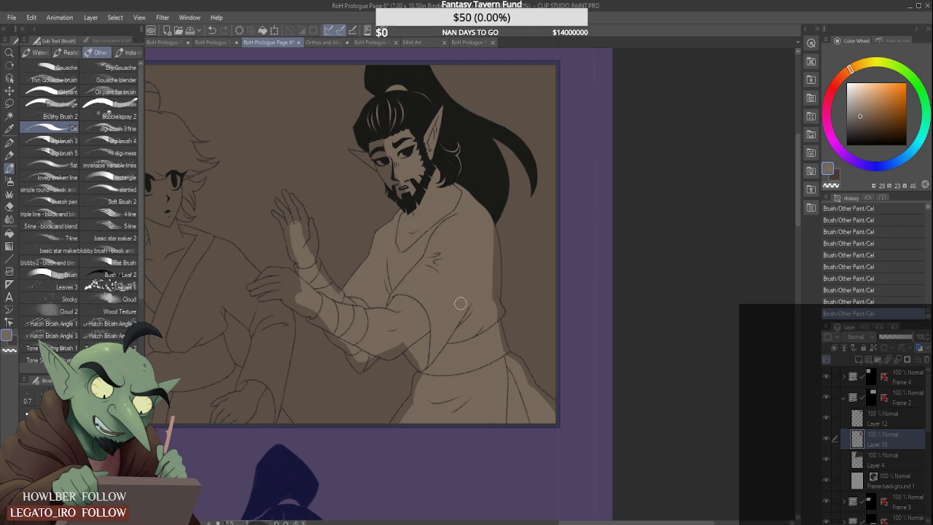
# - Fill the tan gaps at the bearded man's waist, sleeve tip and rear robe skirt, cleaning the edges against the line art
pyautogui.scroll(2, 415, 403)
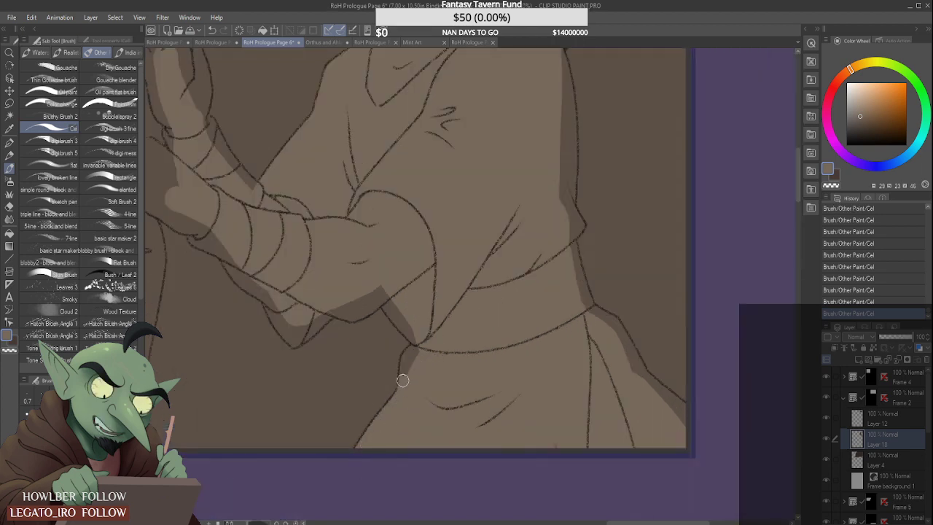
pyautogui.moveTo(403, 380); pyautogui.dragTo(412, 350)
pyautogui.moveTo(371, 278); pyautogui.dragTo(419, 339)
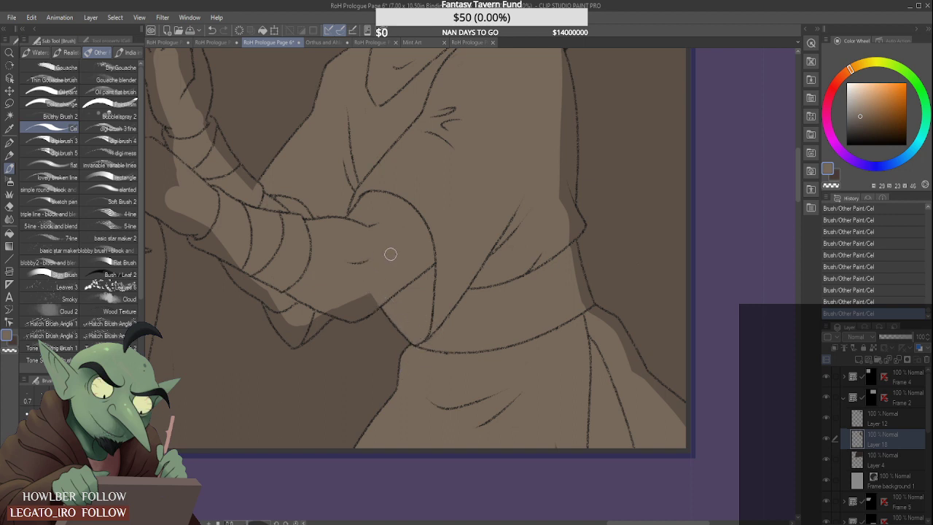
pyautogui.scroll(-2, 390, 254)
pyautogui.scroll(2, 513, 275)
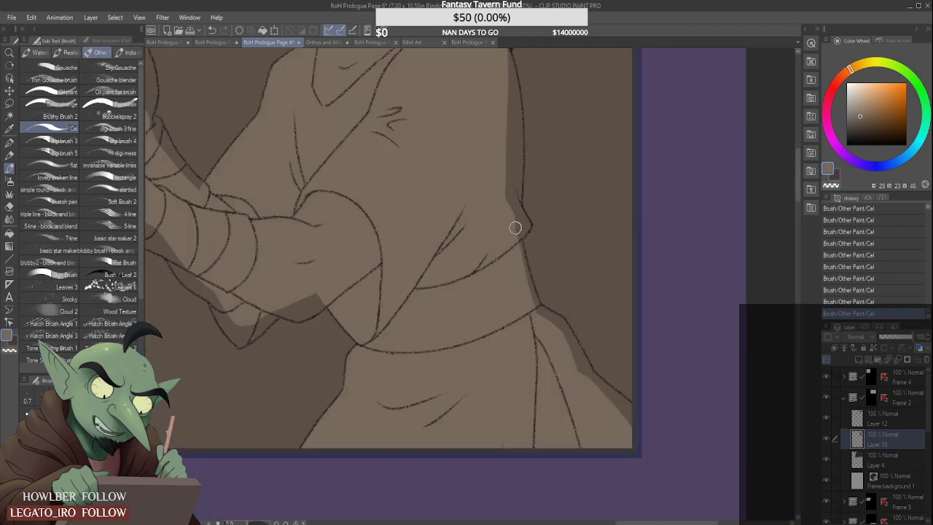
pyautogui.moveTo(556, 320); pyautogui.dragTo(579, 362)
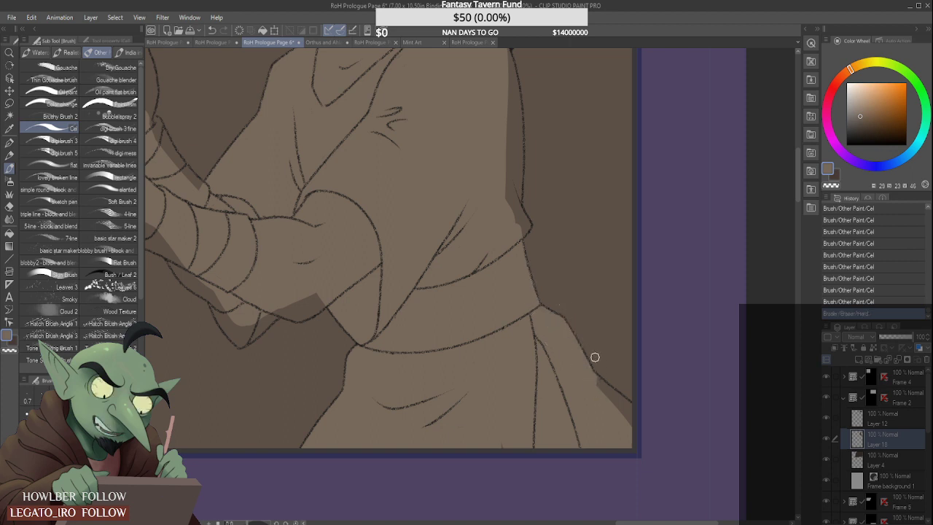
pyautogui.moveTo(591, 375)
pyautogui.mouseDown()
pyautogui.moveTo(623, 413)
pyautogui.moveTo(591, 376)
pyautogui.moveTo(637, 420)
pyautogui.mouseUp()
pyautogui.moveTo(495, 440); pyautogui.dragTo(509, 454)
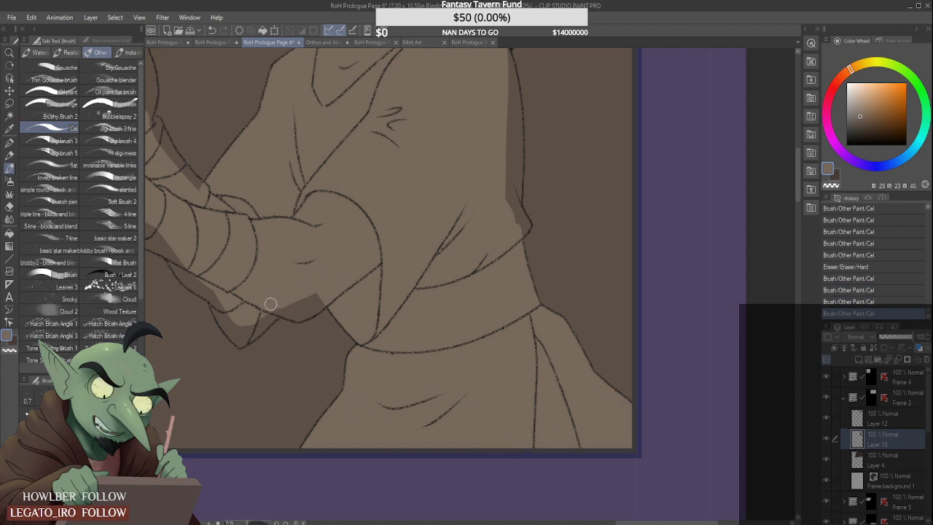
# - Fill the underside of the bearded man's elbow and the hanging sleeve folds below his forearm with tan
pyautogui.moveTo(270, 303); pyautogui.dragTo(285, 302)
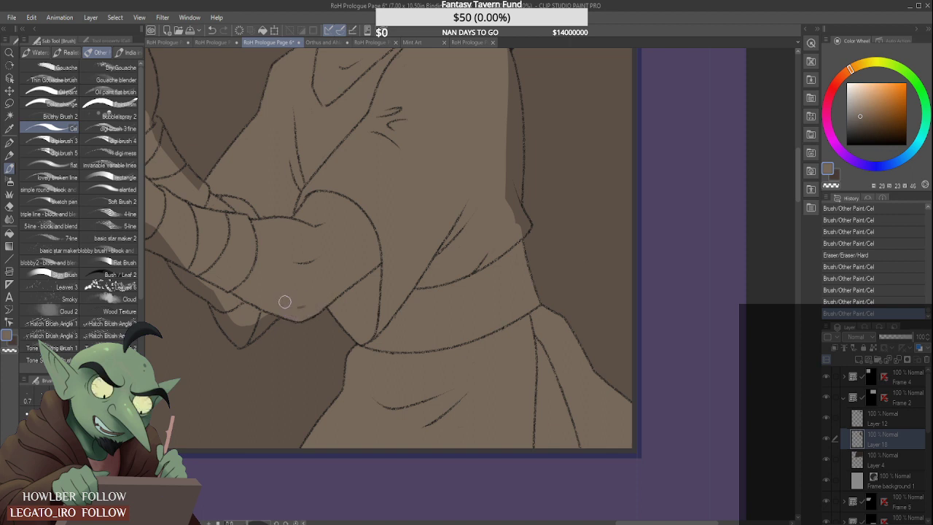
pyautogui.moveTo(221, 288)
pyautogui.mouseDown()
pyautogui.moveTo(233, 330)
pyautogui.moveTo(211, 286)
pyautogui.moveTo(239, 340)
pyautogui.moveTo(259, 307)
pyautogui.moveTo(246, 337)
pyautogui.moveTo(272, 310)
pyautogui.mouseUp()
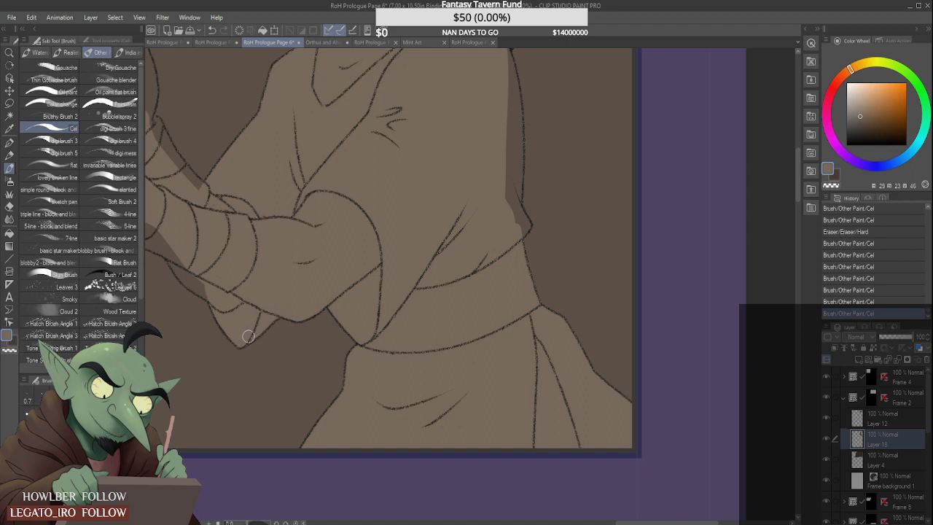
pyautogui.scroll(-1, 241, 312)
pyautogui.scroll(2, 208, 277)
pyautogui.moveTo(180, 273)
pyautogui.mouseDown()
pyautogui.moveTo(213, 317)
pyautogui.moveTo(180, 278)
pyautogui.moveTo(204, 310)
pyautogui.moveTo(227, 320)
pyautogui.moveTo(196, 288)
pyautogui.moveTo(231, 333)
pyautogui.mouseUp()
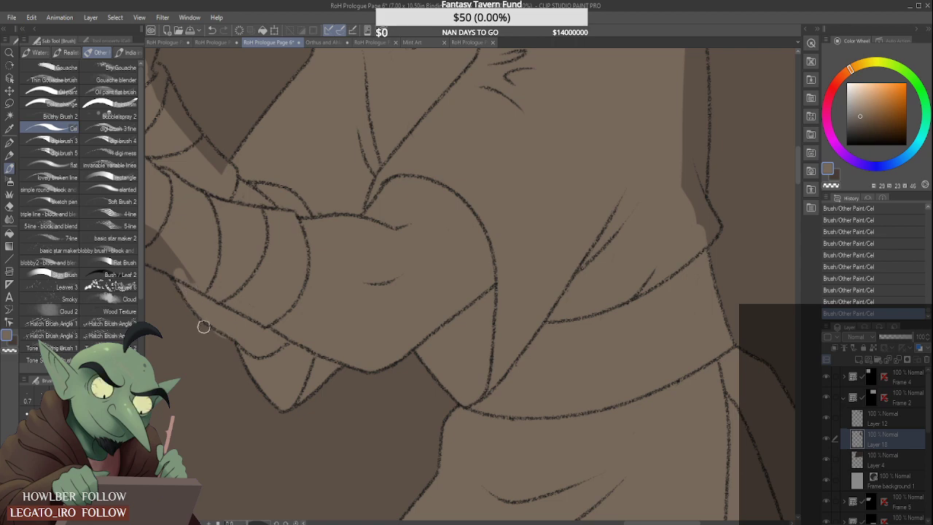
pyautogui.scroll(-3, 167, 281)
# - Refine the tan along the lower edge of the bearded man's wrapped forearm, erasing colour outside the line art
pyautogui.scroll(2, 187, 301)
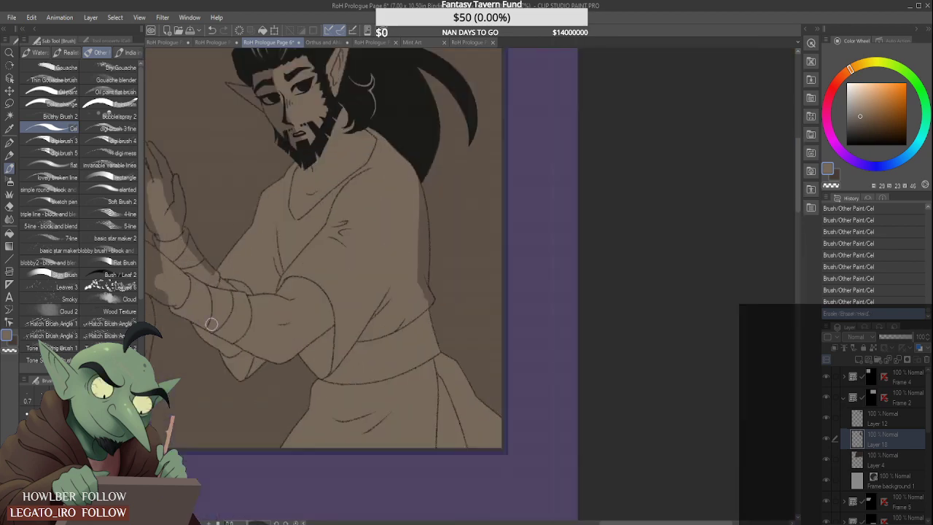
pyautogui.scroll(1, 193, 315)
pyautogui.moveTo(211, 324)
pyautogui.mouseDown()
pyautogui.moveTo(189, 312)
pyautogui.moveTo(180, 320)
pyautogui.mouseUp()
pyautogui.scroll(-3, 168, 277)
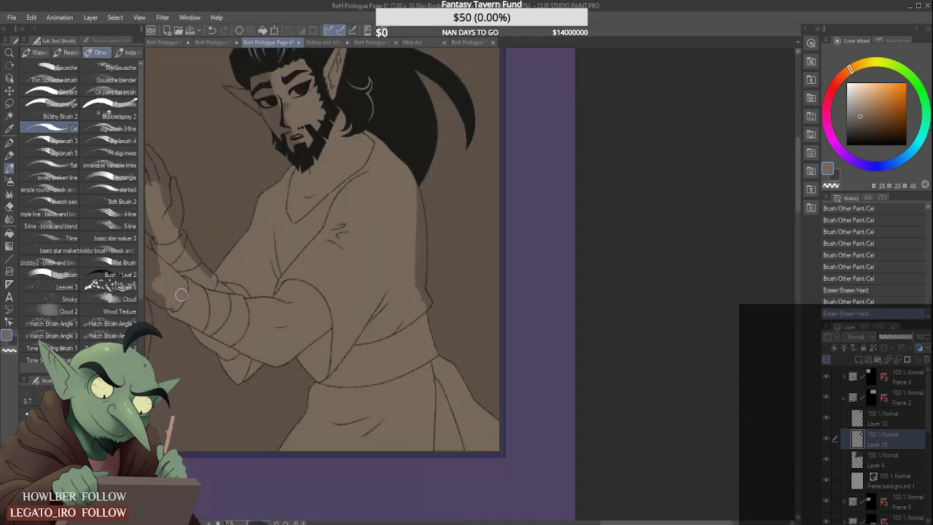
pyautogui.scroll(4, 158, 239)
pyautogui.scroll(-3, 158, 239)
pyautogui.scroll(3, 158, 239)
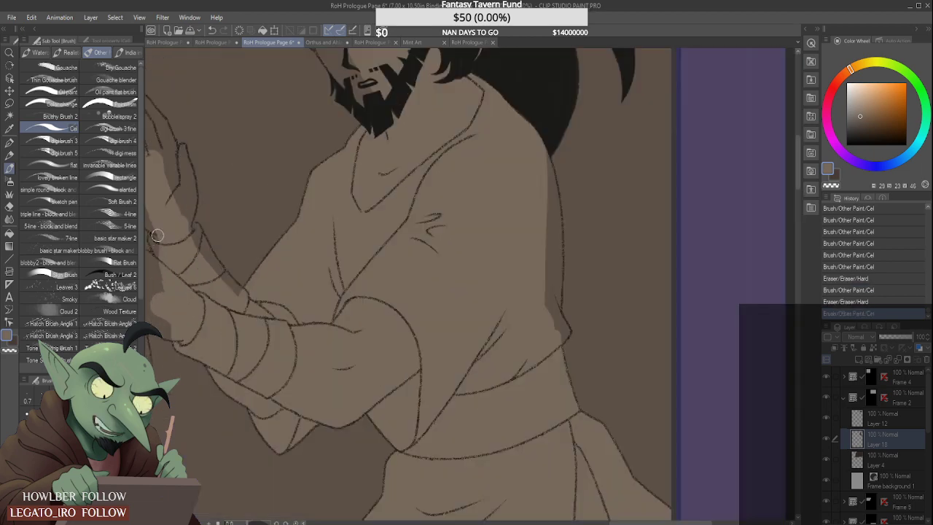
# - Fill the bearded man's upper wrapped forearm and wrist with tan in Frame 2, erasing spill outside the line art
pyautogui.moveTo(177, 234)
pyautogui.mouseDown()
pyautogui.moveTo(163, 239)
pyautogui.moveTo(173, 280)
pyautogui.mouseUp()
pyautogui.scroll(-3, 163, 237)
pyautogui.scroll(3, 160, 236)
pyautogui.moveTo(203, 220); pyautogui.dragTo(257, 306)
pyautogui.moveTo(224, 241); pyautogui.dragTo(288, 325)
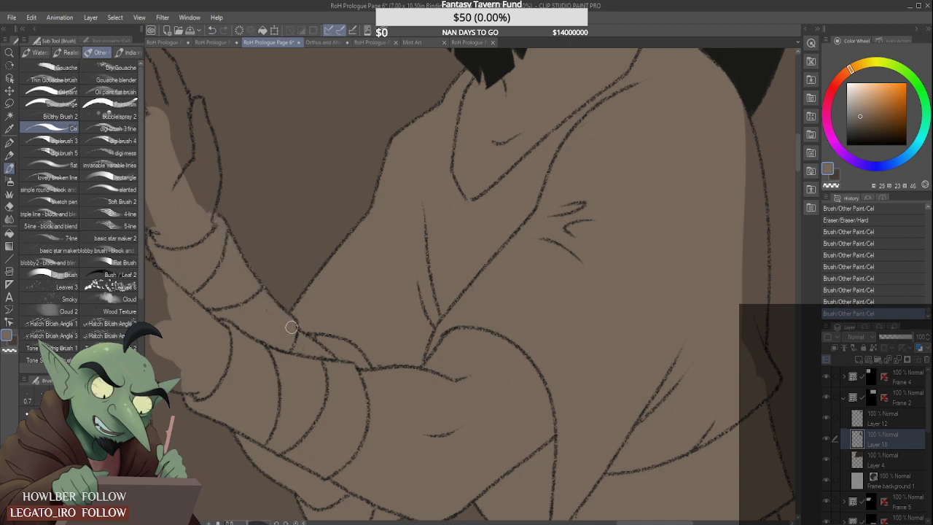
pyautogui.moveTo(256, 287); pyautogui.dragTo(288, 329)
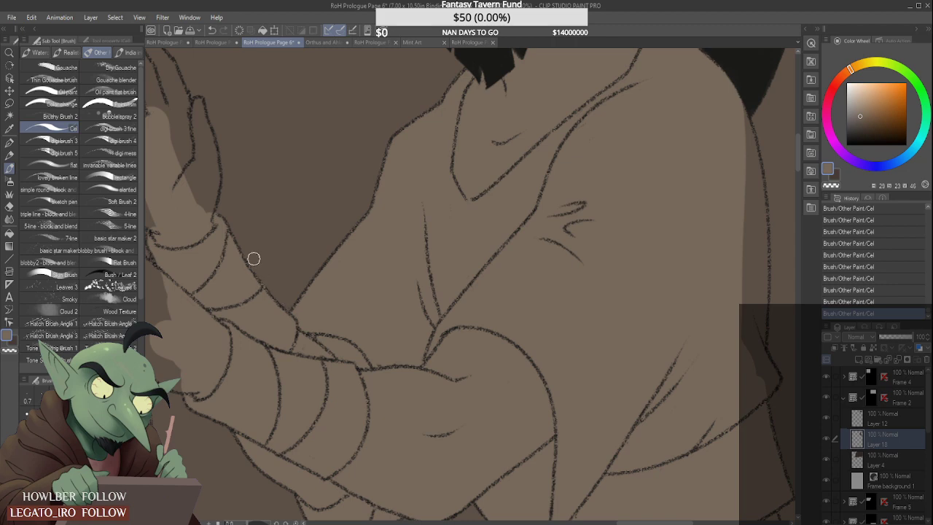
pyautogui.scroll(-5, 257, 223)
pyautogui.scroll(3, 369, 192)
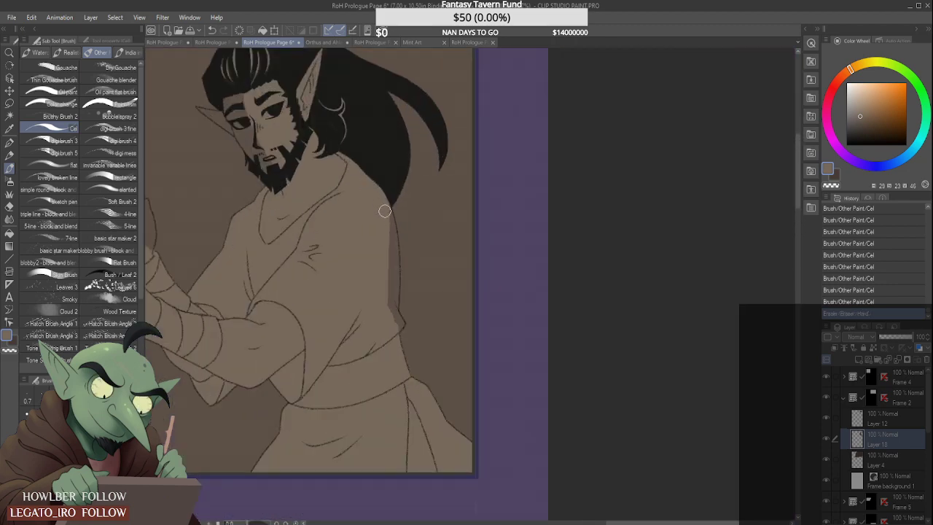
# - Extend the tan along the bearded man's back and rear sleeve up to the robe's outline
pyautogui.moveTo(385, 211); pyautogui.dragTo(391, 295)
pyautogui.scroll(3, 389, 266)
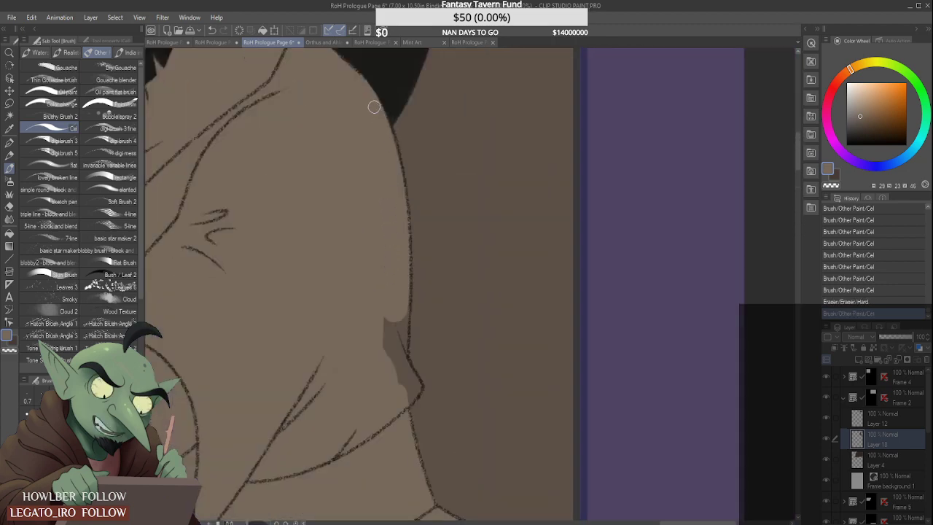
pyautogui.moveTo(374, 107); pyautogui.dragTo(397, 179)
pyautogui.moveTo(394, 252)
pyautogui.mouseDown()
pyautogui.moveTo(398, 313)
pyautogui.moveTo(388, 273)
pyautogui.moveTo(387, 363)
pyautogui.moveTo(397, 365)
pyautogui.moveTo(401, 293)
pyautogui.moveTo(401, 365)
pyautogui.moveTo(400, 274)
pyautogui.moveTo(401, 365)
pyautogui.moveTo(403, 288)
pyautogui.moveTo(407, 366)
pyautogui.mouseUp()
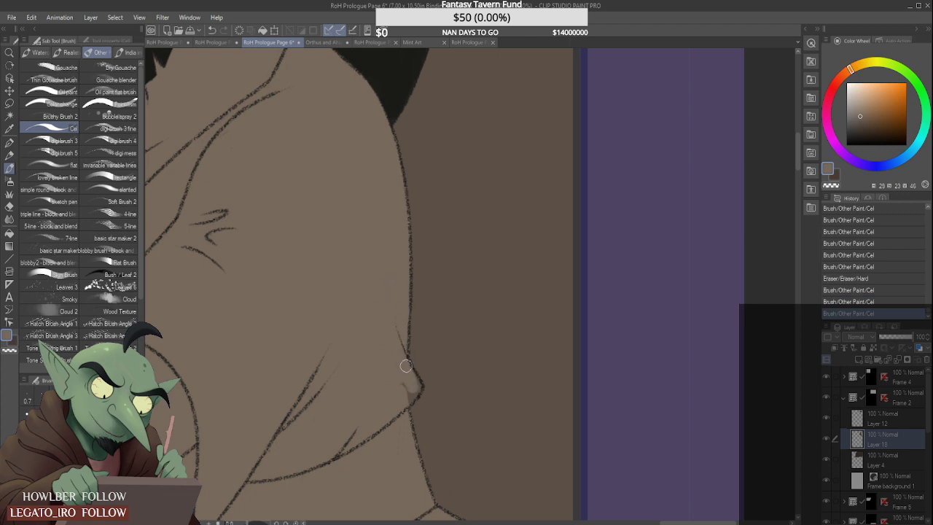
pyautogui.moveTo(405, 401)
pyautogui.mouseDown()
pyautogui.moveTo(401, 377)
pyautogui.moveTo(385, 360)
pyautogui.mouseUp()
# - Fill the edge of the bearded man's face and his far pointed ear with tan in Frame 2
pyautogui.scroll(-5, 386, 360)
pyautogui.scroll(5, 291, 236)
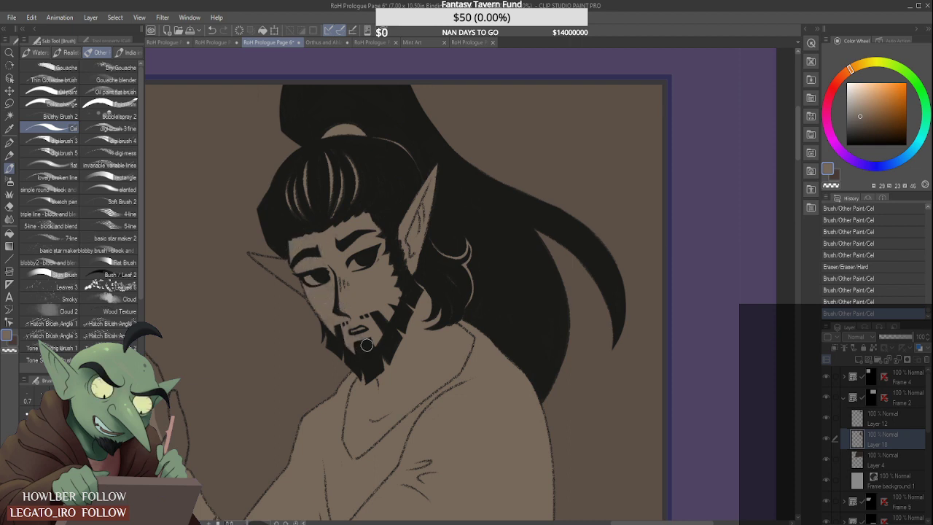
pyautogui.moveTo(324, 313)
pyautogui.mouseDown()
pyautogui.moveTo(286, 266)
pyautogui.moveTo(314, 282)
pyautogui.mouseUp()
pyautogui.scroll(4, 266, 247)
pyautogui.moveTo(249, 260)
pyautogui.mouseDown()
pyautogui.moveTo(326, 277)
pyautogui.moveTo(250, 263)
pyautogui.moveTo(318, 305)
pyautogui.mouseUp()
pyautogui.moveTo(263, 274)
pyautogui.mouseDown()
pyautogui.moveTo(306, 304)
pyautogui.moveTo(281, 280)
pyautogui.moveTo(338, 309)
pyautogui.moveTo(316, 290)
pyautogui.moveTo(312, 305)
pyautogui.moveTo(352, 336)
pyautogui.mouseUp()
pyautogui.scroll(-5, 273, 270)
pyautogui.scroll(3, 228, 329)
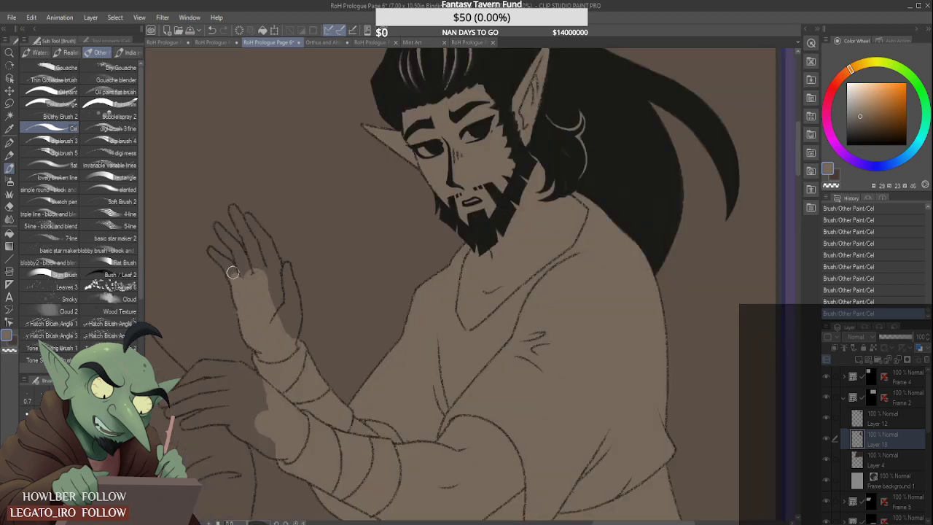
# - Paint tan over the fingers, palm and thumb of the bearded man's raised hand
pyautogui.scroll(3, 233, 273)
pyautogui.moveTo(195, 239)
pyautogui.mouseDown()
pyautogui.moveTo(234, 272)
pyautogui.moveTo(188, 224)
pyautogui.moveTo(210, 236)
pyautogui.mouseUp()
pyautogui.moveTo(224, 275); pyautogui.dragTo(236, 289)
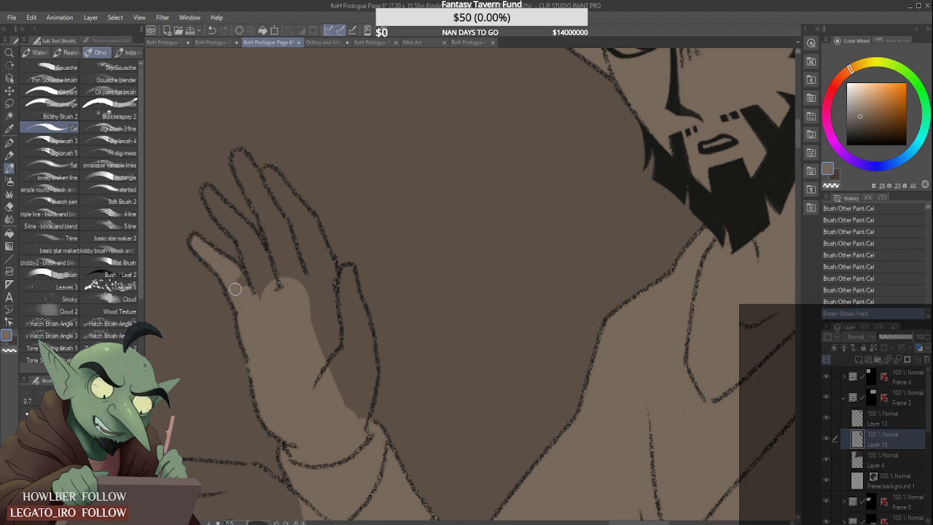
pyautogui.moveTo(206, 194)
pyautogui.mouseDown()
pyautogui.moveTo(249, 242)
pyautogui.moveTo(208, 187)
pyautogui.moveTo(254, 237)
pyautogui.moveTo(268, 284)
pyautogui.moveTo(242, 237)
pyautogui.moveTo(271, 285)
pyautogui.mouseUp()
pyautogui.moveTo(242, 166)
pyautogui.mouseDown()
pyautogui.moveTo(258, 181)
pyautogui.moveTo(287, 280)
pyautogui.moveTo(312, 266)
pyautogui.mouseUp()
pyautogui.moveTo(267, 174)
pyautogui.mouseDown()
pyautogui.moveTo(310, 221)
pyautogui.moveTo(293, 208)
pyautogui.moveTo(304, 260)
pyautogui.moveTo(322, 280)
pyautogui.moveTo(314, 238)
pyautogui.moveTo(342, 290)
pyautogui.mouseUp()
pyautogui.moveTo(322, 293)
pyautogui.mouseDown()
pyautogui.moveTo(314, 327)
pyautogui.moveTo(319, 368)
pyautogui.moveTo(341, 361)
pyautogui.moveTo(333, 290)
pyautogui.moveTo(324, 313)
pyautogui.moveTo(342, 375)
pyautogui.moveTo(347, 272)
pyautogui.moveTo(369, 330)
pyautogui.moveTo(353, 293)
pyautogui.moveTo(366, 370)
pyautogui.moveTo(369, 337)
pyautogui.moveTo(363, 427)
pyautogui.moveTo(368, 369)
pyautogui.moveTo(350, 381)
pyautogui.moveTo(351, 424)
pyautogui.moveTo(345, 370)
pyautogui.moveTo(359, 346)
pyautogui.mouseUp()
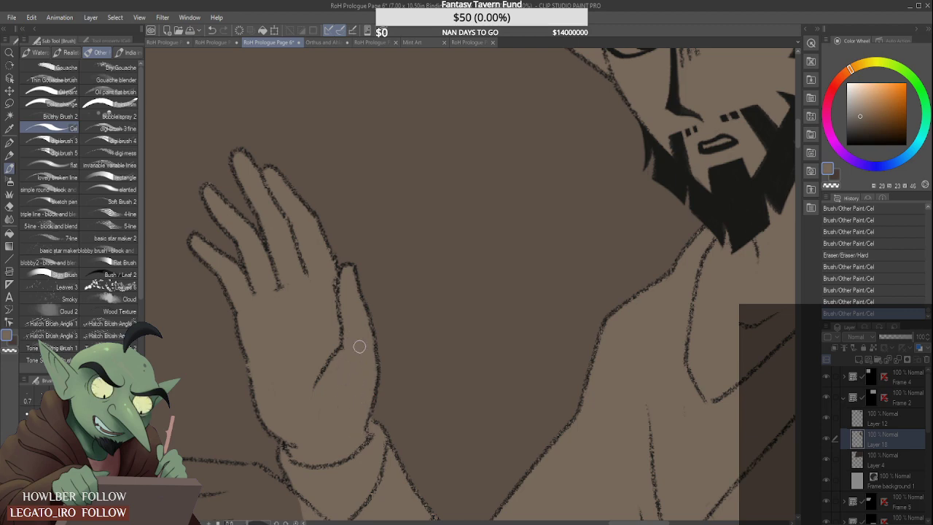
pyautogui.scroll(-5, 359, 347)
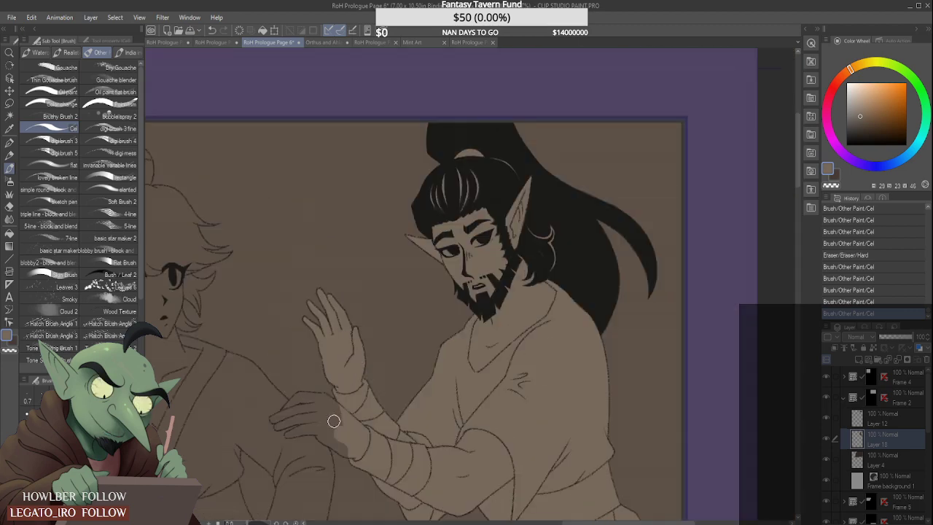
# - Paint tan over the back and knuckles of the bearded man's lower hand
pyautogui.scroll(5, 334, 422)
pyautogui.moveTo(314, 440)
pyautogui.mouseDown()
pyautogui.moveTo(382, 485)
pyautogui.moveTo(332, 446)
pyautogui.moveTo(370, 464)
pyautogui.moveTo(315, 419)
pyautogui.moveTo(324, 418)
pyautogui.moveTo(421, 486)
pyautogui.moveTo(314, 390)
pyautogui.moveTo(307, 399)
pyautogui.moveTo(370, 415)
pyautogui.moveTo(311, 366)
pyautogui.moveTo(360, 389)
pyautogui.moveTo(323, 351)
pyautogui.mouseUp()
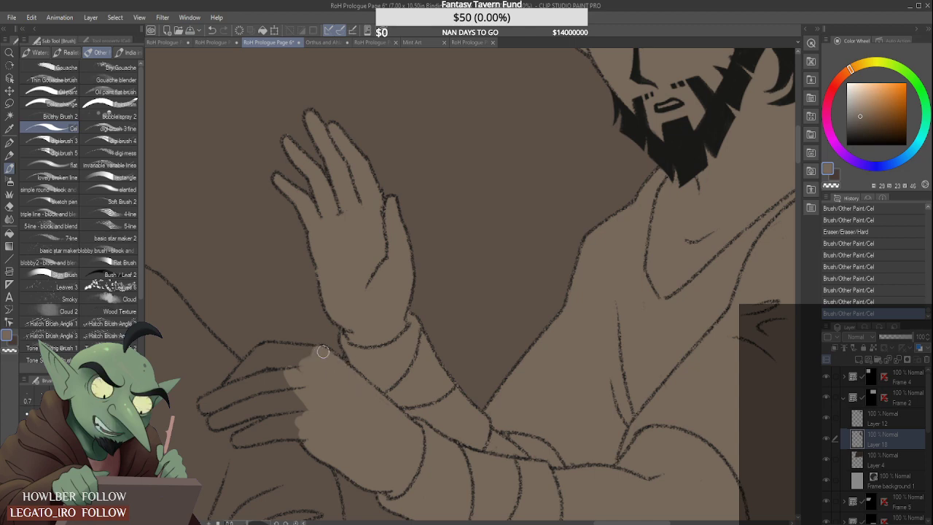
pyautogui.scroll(-1, 306, 335)
pyautogui.moveTo(296, 321); pyautogui.dragTo(310, 309)
pyautogui.scroll(2, 287, 327)
pyautogui.moveTo(260, 374)
pyautogui.mouseDown()
pyautogui.moveTo(300, 332)
pyautogui.moveTo(310, 342)
pyautogui.moveTo(279, 362)
pyautogui.moveTo(272, 356)
pyautogui.moveTo(306, 324)
pyautogui.moveTo(355, 327)
pyautogui.moveTo(305, 335)
pyautogui.moveTo(307, 344)
pyautogui.moveTo(367, 345)
pyautogui.moveTo(344, 339)
pyautogui.moveTo(360, 343)
pyautogui.moveTo(282, 368)
pyautogui.mouseUp()
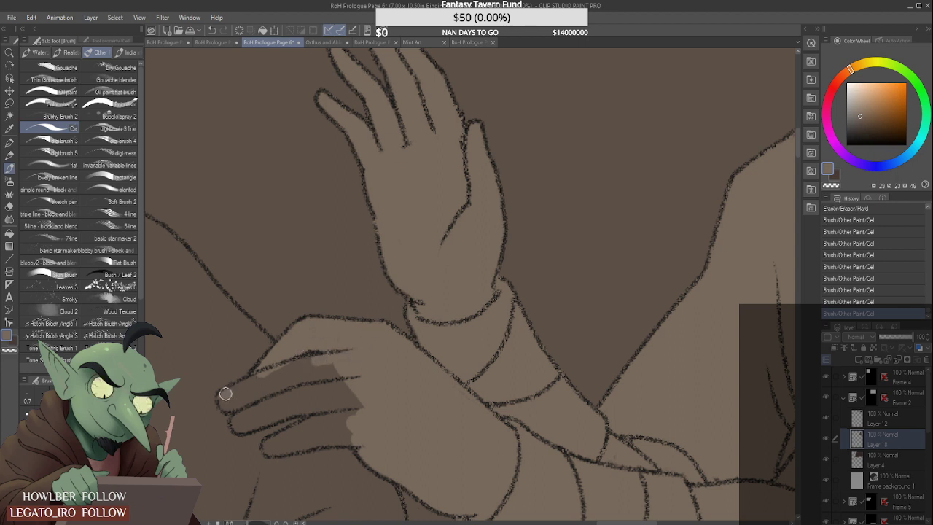
# - Fill the outstretched fingers of the bearded man's lower hand with tan up to the line art
pyautogui.moveTo(225, 393)
pyautogui.mouseDown()
pyautogui.moveTo(299, 364)
pyautogui.moveTo(283, 380)
pyautogui.moveTo(367, 371)
pyautogui.mouseUp()
pyautogui.moveTo(246, 416)
pyautogui.mouseDown()
pyautogui.moveTo(328, 383)
pyautogui.moveTo(239, 422)
pyautogui.moveTo(315, 402)
pyautogui.mouseUp()
pyautogui.moveTo(244, 426)
pyautogui.mouseDown()
pyautogui.moveTo(354, 391)
pyautogui.moveTo(308, 396)
pyautogui.moveTo(321, 406)
pyautogui.mouseUp()
pyautogui.moveTo(381, 408)
pyautogui.mouseDown()
pyautogui.moveTo(352, 404)
pyautogui.moveTo(271, 444)
pyautogui.moveTo(358, 423)
pyautogui.mouseUp()
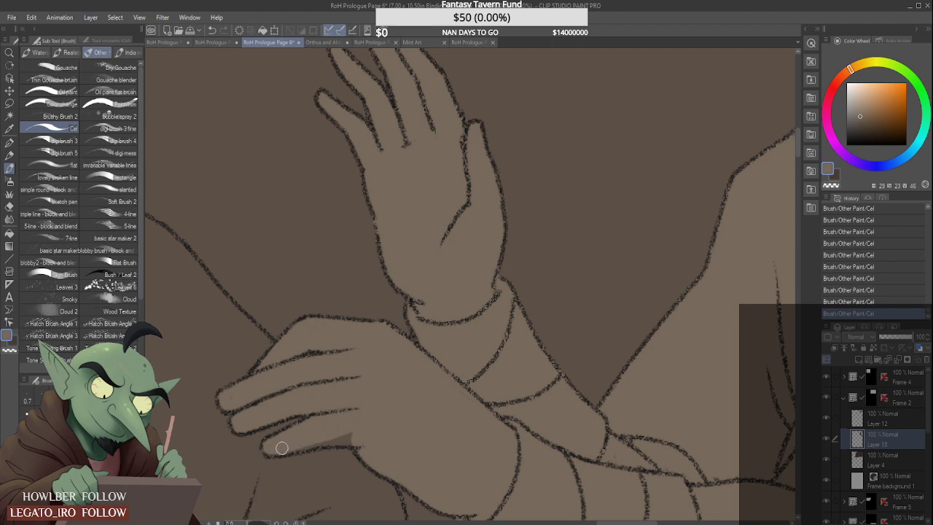
pyautogui.moveTo(282, 448); pyautogui.dragTo(352, 431)
pyautogui.scroll(-5, 374, 343)
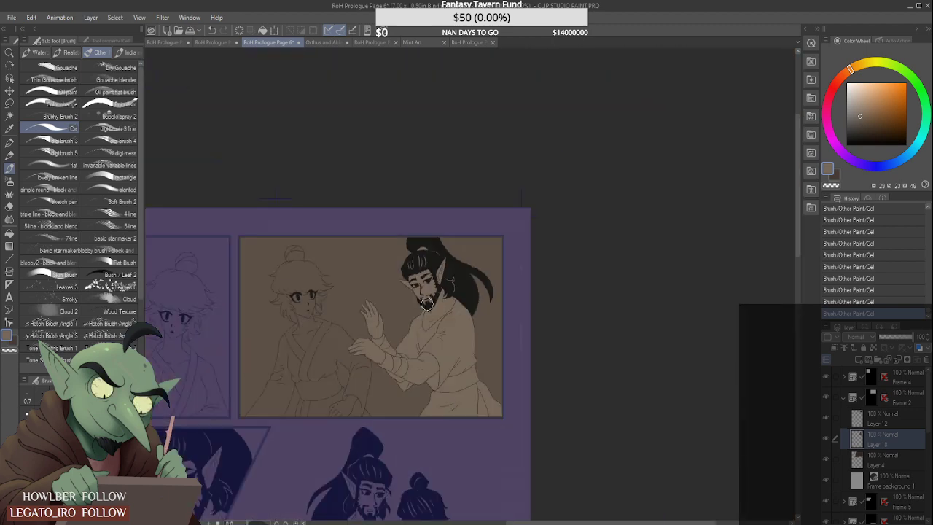
# - Collapse the Frame 2 folder and add a raster layer above Layer 5 inside Frame 5
pyautogui.scroll(-3, 387, 336)
pyautogui.scroll(2, 314, 401)
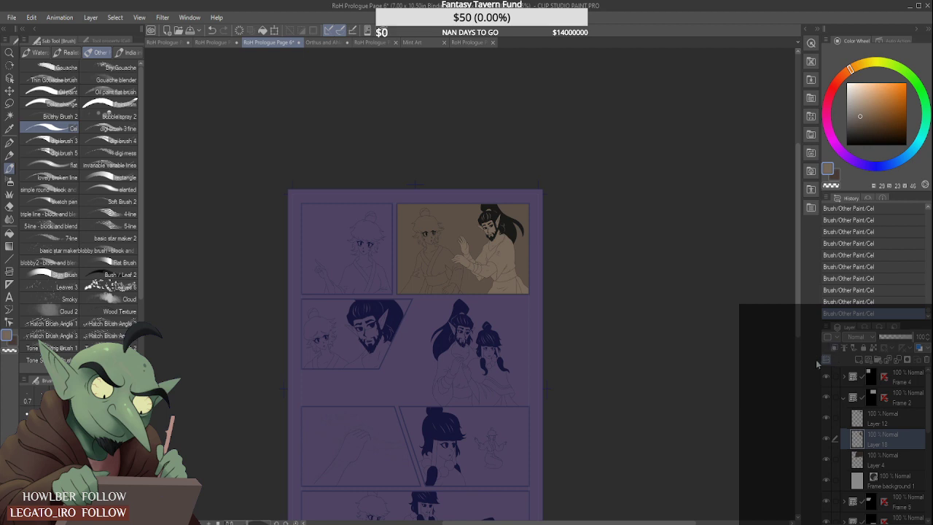
pyautogui.click(844, 398)
pyautogui.click(862, 424)
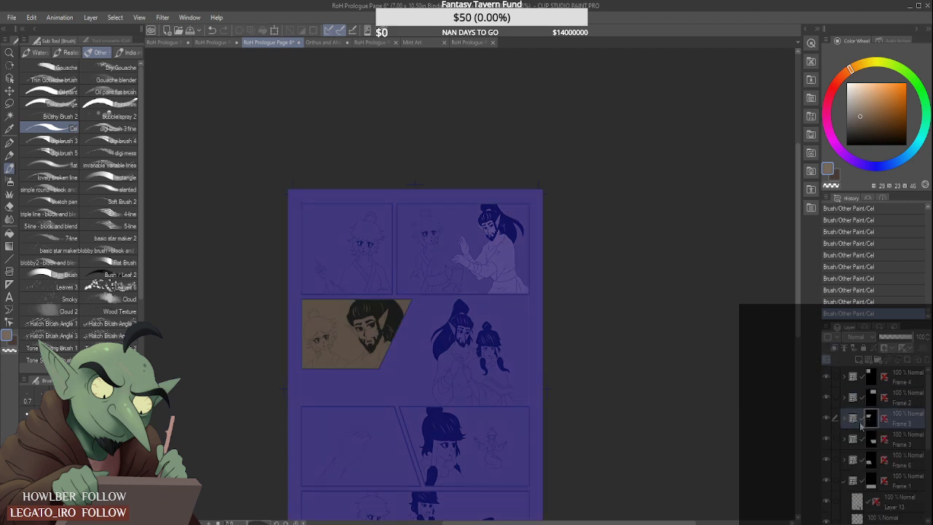
pyautogui.click(844, 419)
pyautogui.click(895, 460)
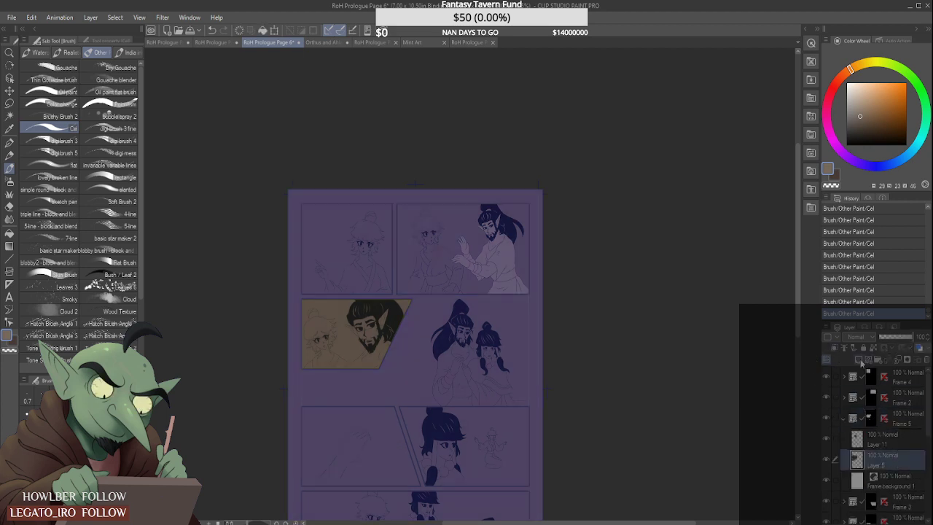
pyautogui.click(860, 361)
# - Block in the bearded man's face, neck and shoulder with tan in Frame 5
pyautogui.scroll(3, 362, 333)
pyautogui.moveTo(369, 295); pyautogui.dragTo(388, 355)
pyautogui.moveTo(402, 370); pyautogui.dragTo(404, 397)
pyautogui.scroll(-3, 387, 335)
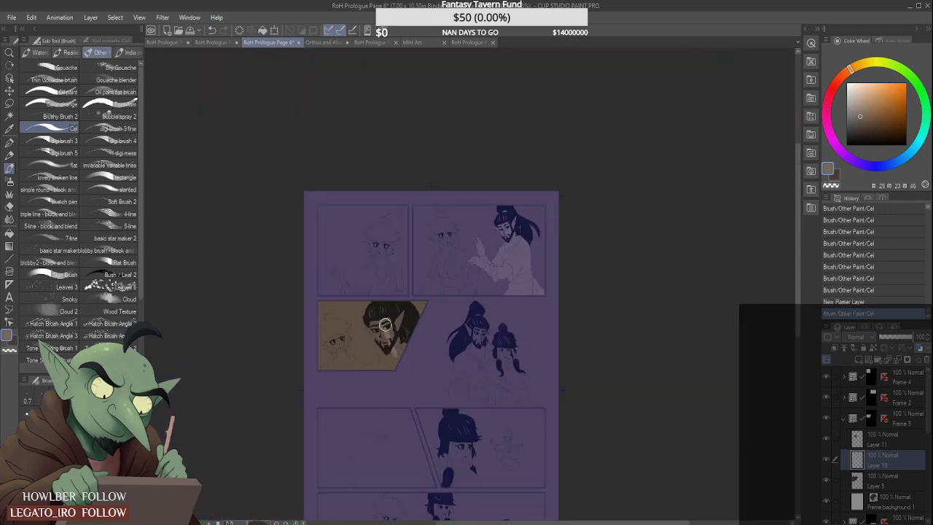
pyautogui.scroll(2, 396, 350)
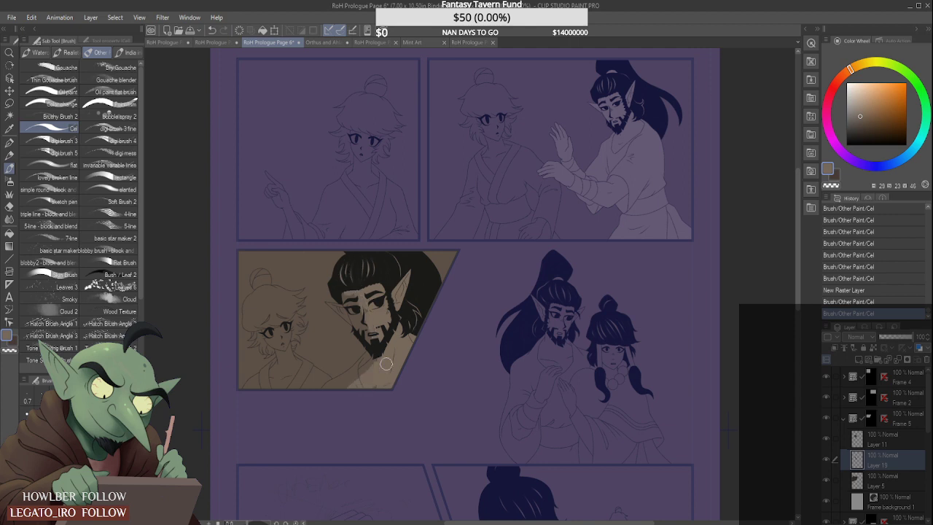
pyautogui.moveTo(386, 364); pyautogui.dragTo(368, 371)
pyautogui.scroll(3, 329, 385)
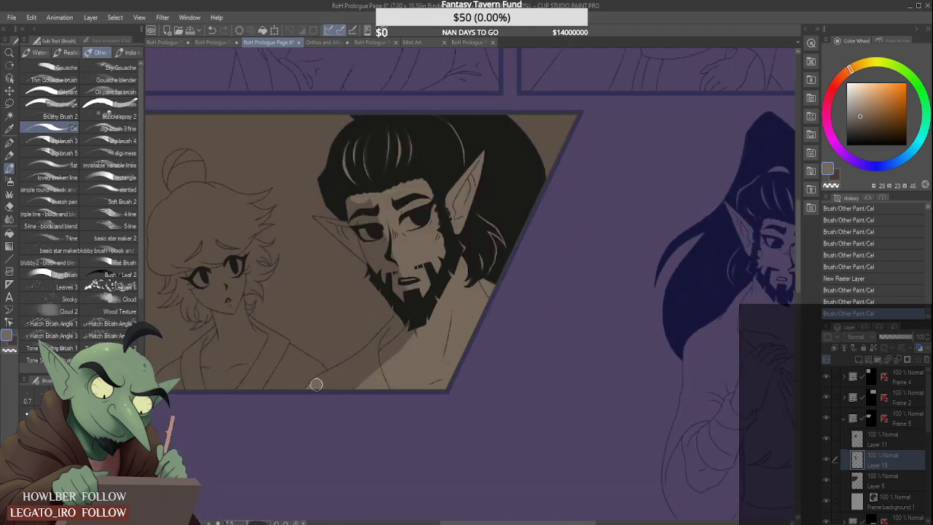
pyautogui.moveTo(364, 369); pyautogui.dragTo(355, 358)
pyautogui.scroll(3, 313, 377)
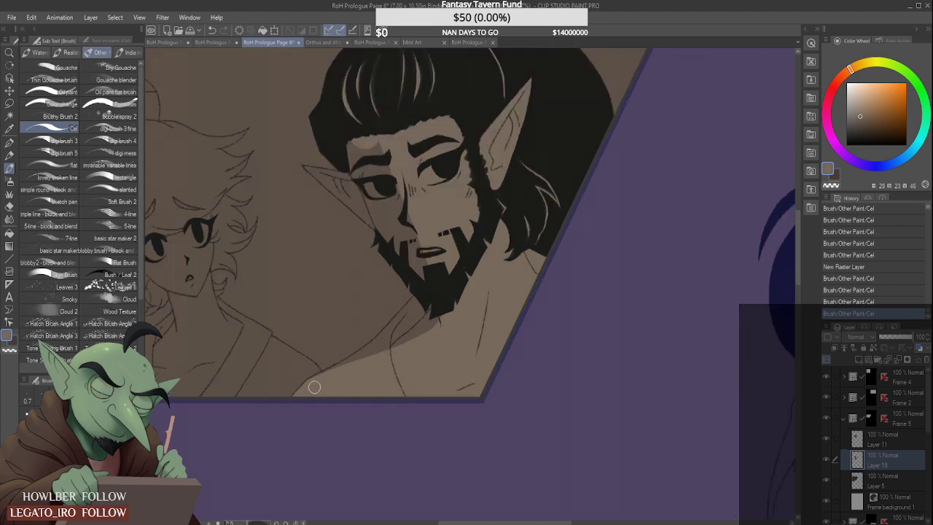
# - Fill the tan gaps at the bearded man's collar, under his beard and around his mouth, erasing spill along the shoulder
pyautogui.moveTo(424, 331); pyautogui.dragTo(494, 294)
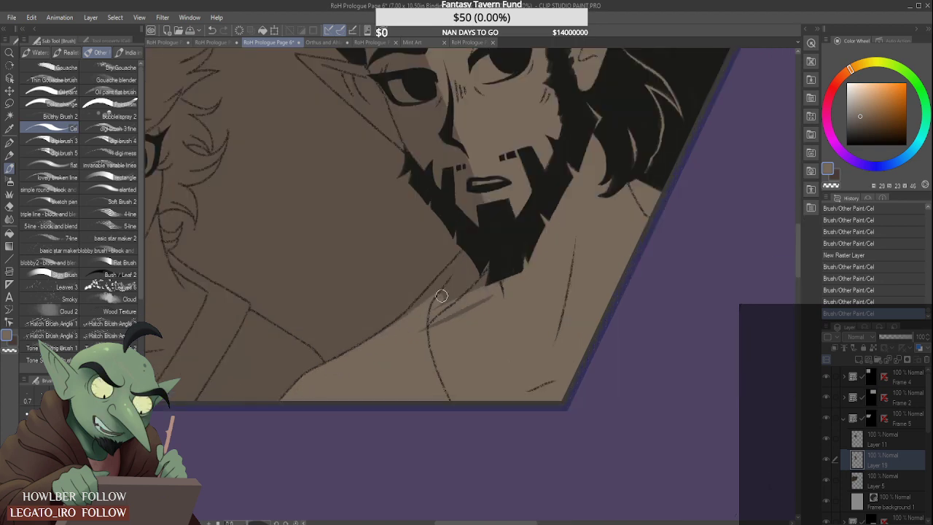
pyautogui.moveTo(433, 300); pyautogui.dragTo(464, 276)
pyautogui.moveTo(395, 325)
pyautogui.mouseDown()
pyautogui.moveTo(477, 248)
pyautogui.moveTo(420, 307)
pyautogui.moveTo(402, 307)
pyautogui.mouseUp()
pyautogui.moveTo(402, 306); pyautogui.dragTo(365, 338)
pyautogui.scroll(-1, 489, 265)
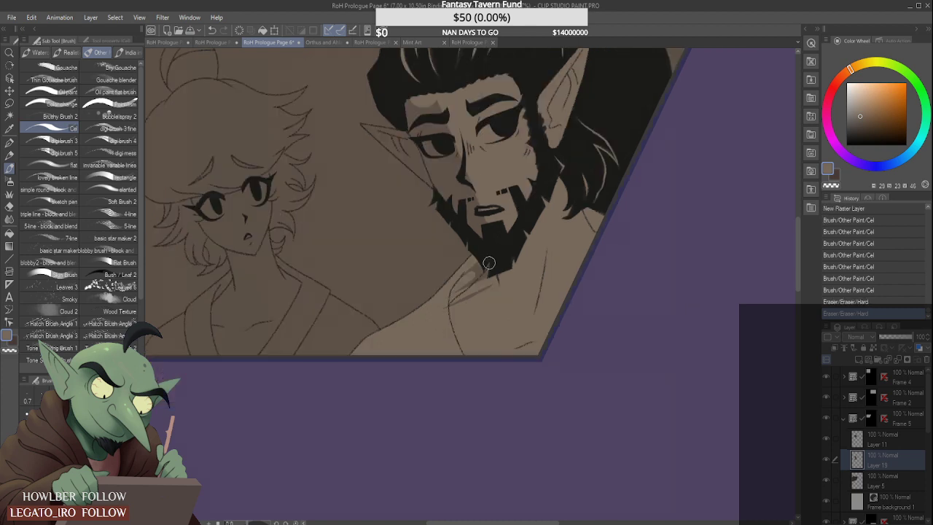
pyautogui.moveTo(490, 264)
pyautogui.mouseDown()
pyautogui.moveTo(497, 259)
pyautogui.moveTo(490, 276)
pyautogui.mouseUp()
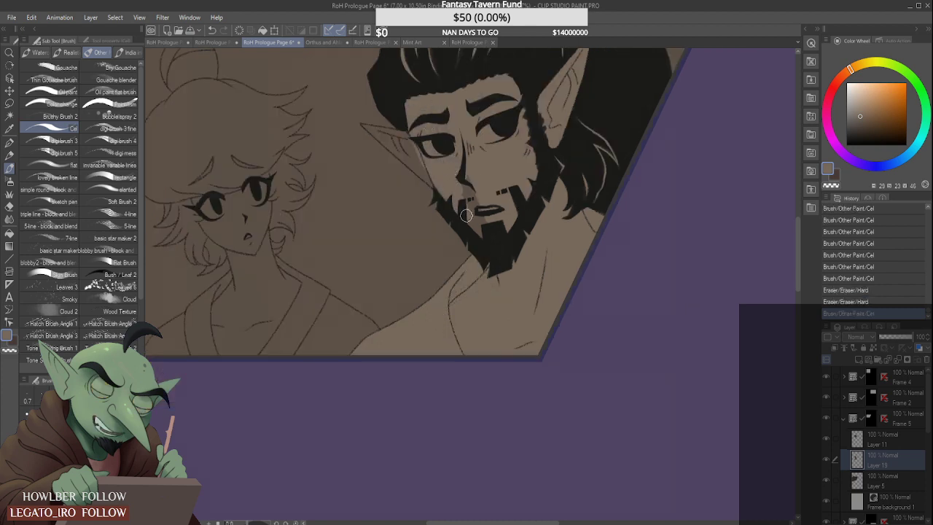
pyautogui.moveTo(468, 211); pyautogui.dragTo(476, 232)
pyautogui.scroll(-1, 403, 127)
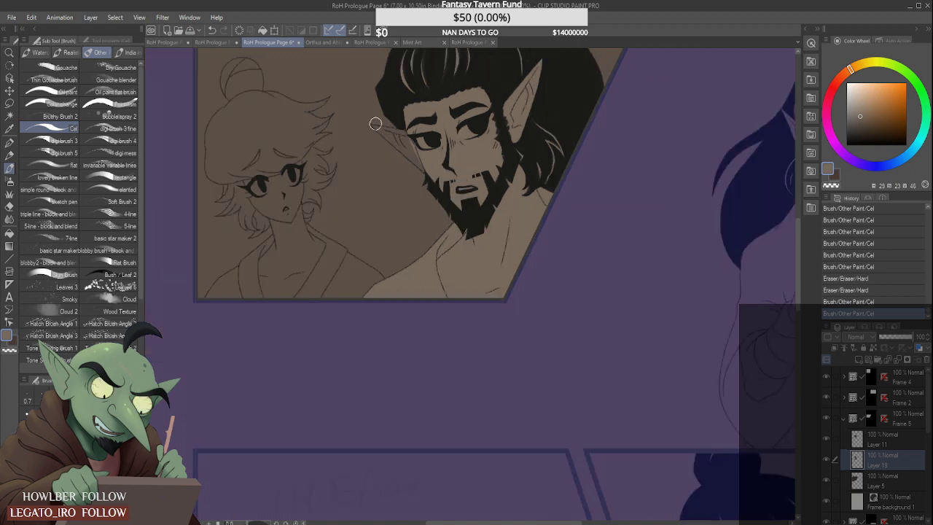
# - Fill the bearded man's far pointed ear in Frame 5 with tan, cleaning its edges against the line art
pyautogui.scroll(3, 375, 124)
pyautogui.moveTo(387, 133)
pyautogui.mouseDown()
pyautogui.moveTo(457, 162)
pyautogui.moveTo(514, 163)
pyautogui.mouseUp()
pyautogui.scroll(1, 386, 139)
pyautogui.moveTo(407, 136); pyautogui.dragTo(458, 138)
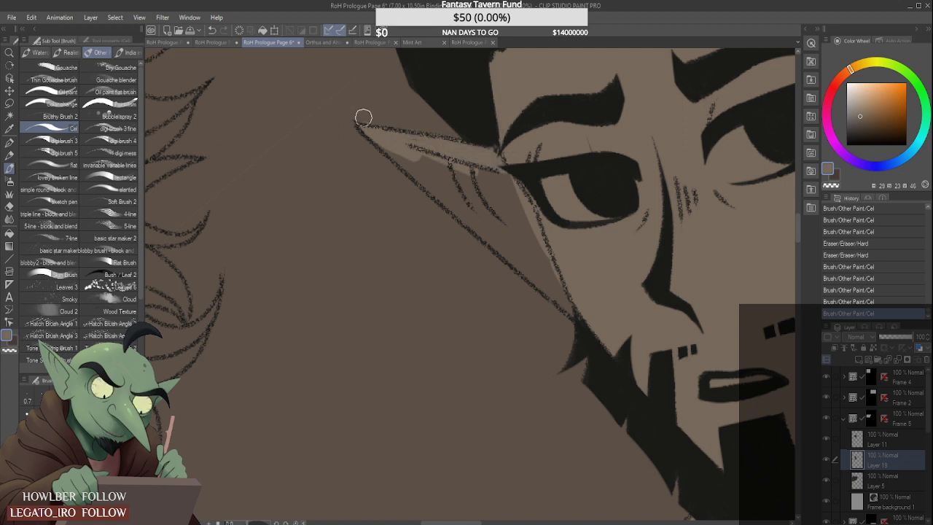
pyautogui.moveTo(363, 117)
pyautogui.mouseDown()
pyautogui.moveTo(383, 124)
pyautogui.moveTo(440, 184)
pyautogui.moveTo(456, 159)
pyautogui.moveTo(449, 175)
pyautogui.moveTo(471, 212)
pyautogui.mouseUp()
pyautogui.scroll(-1, 407, 158)
pyautogui.moveTo(415, 162); pyautogui.dragTo(503, 240)
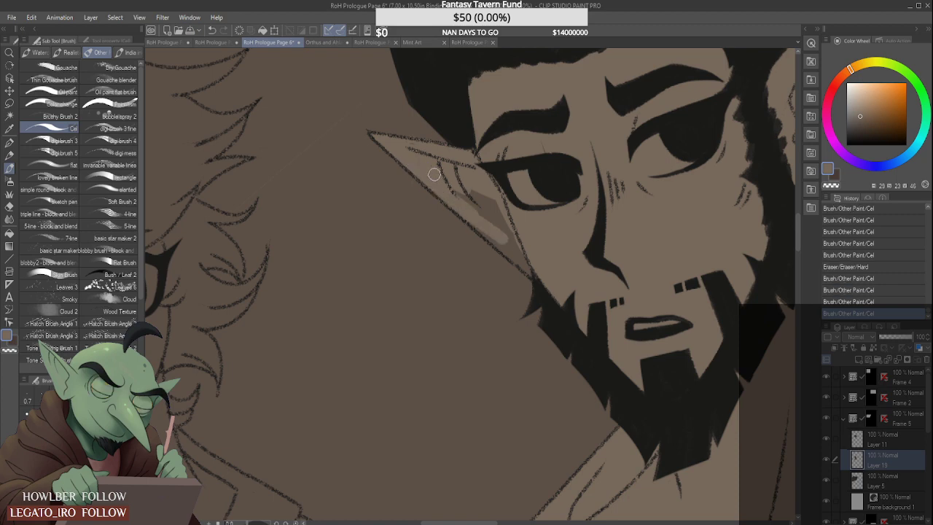
pyautogui.moveTo(434, 175); pyautogui.dragTo(517, 244)
pyautogui.moveTo(482, 221)
pyautogui.mouseDown()
pyautogui.moveTo(541, 277)
pyautogui.moveTo(510, 237)
pyautogui.mouseUp()
pyautogui.scroll(-8, 461, 242)
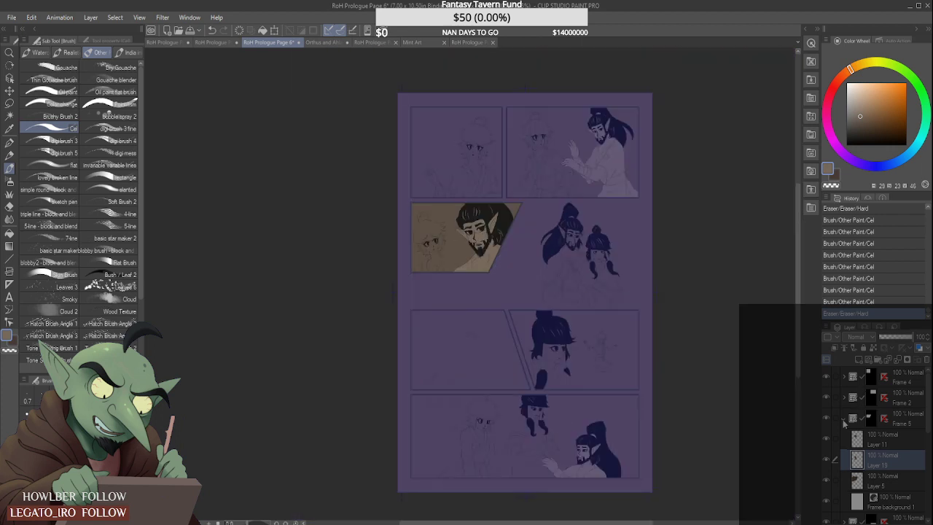
# - Collapse the Frame 5 and Frame 1 folders in the layer stack
pyautogui.click(844, 423)
pyautogui.click(871, 444)
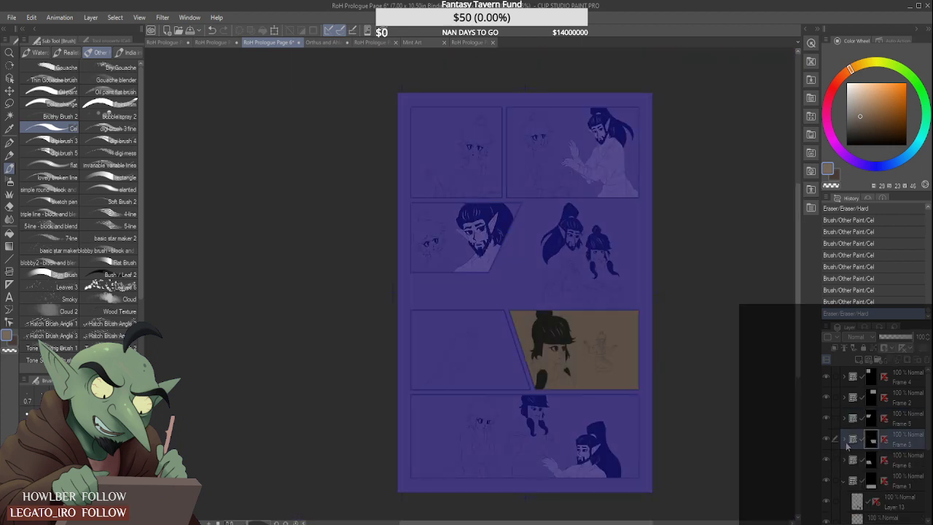
pyautogui.click(871, 459)
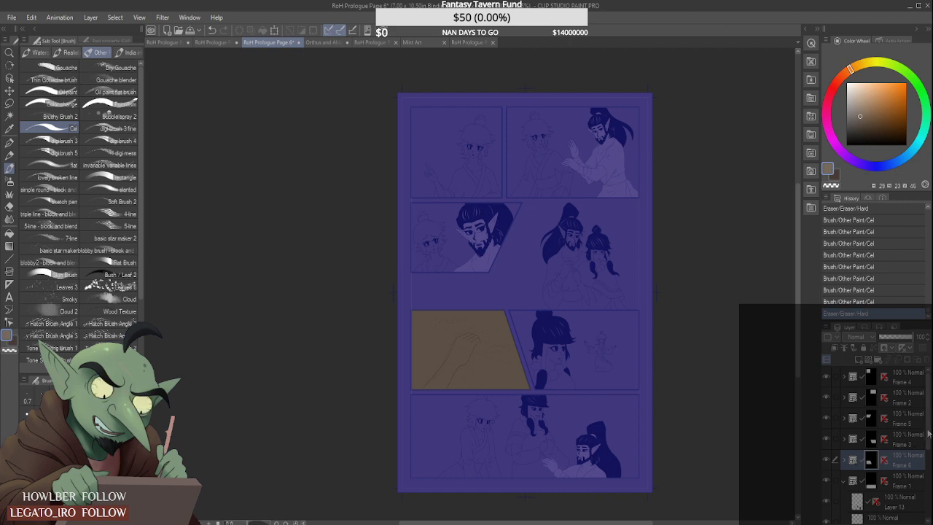
pyautogui.scroll(-2, 928, 434)
pyautogui.click(901, 442)
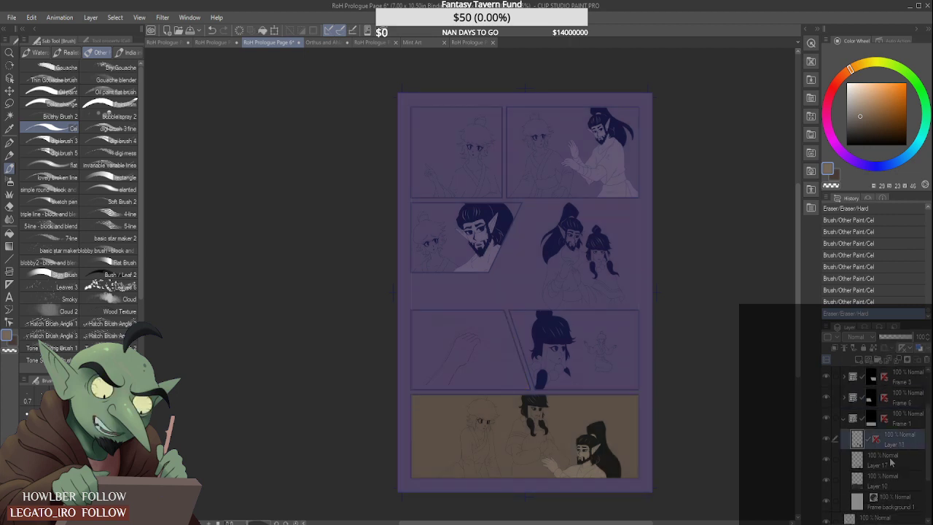
pyautogui.click(905, 466)
pyautogui.click(844, 419)
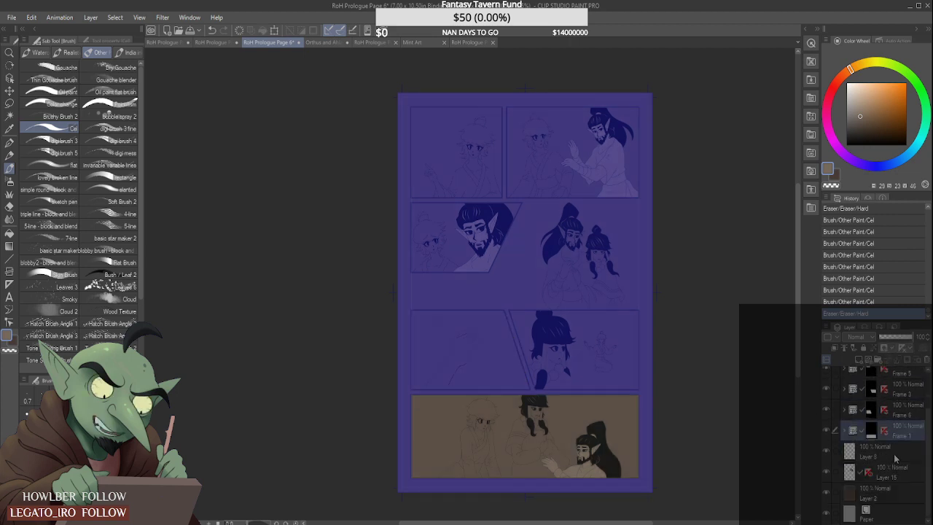
# - Add a raster layer above Layer 2 for the unframed figures and merge Layer 8 into Layer 15
pyautogui.click(896, 491)
pyautogui.click(859, 360)
pyautogui.click(898, 454)
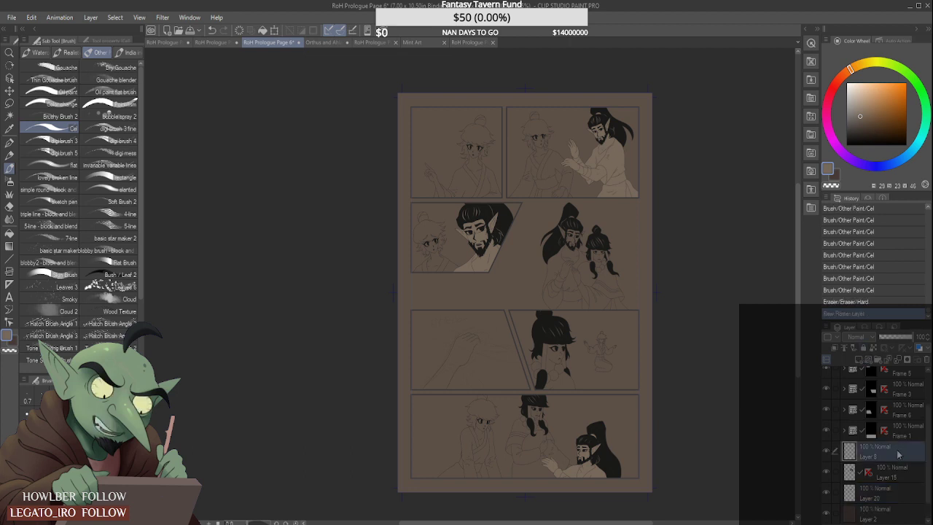
pyautogui.scroll(1, 899, 453)
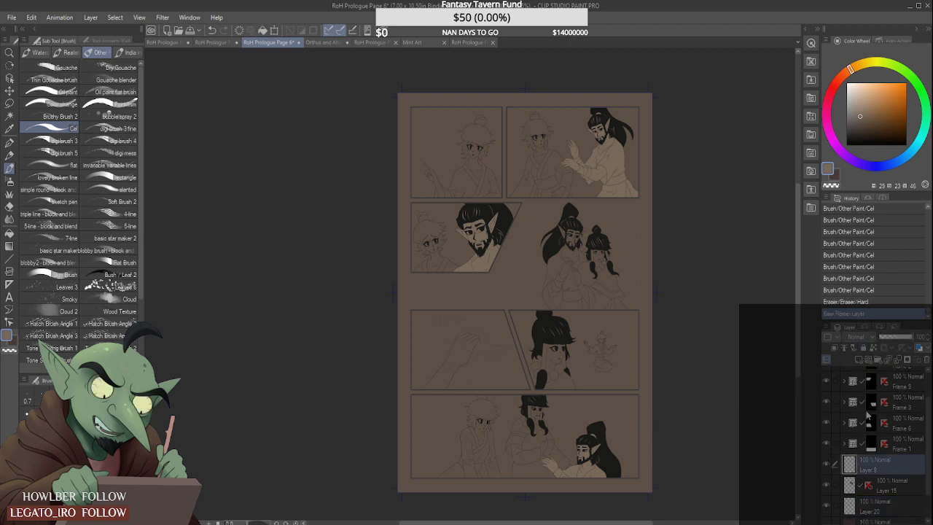
pyautogui.hotkey('ctrl', 'e')
pyautogui.click(896, 483)
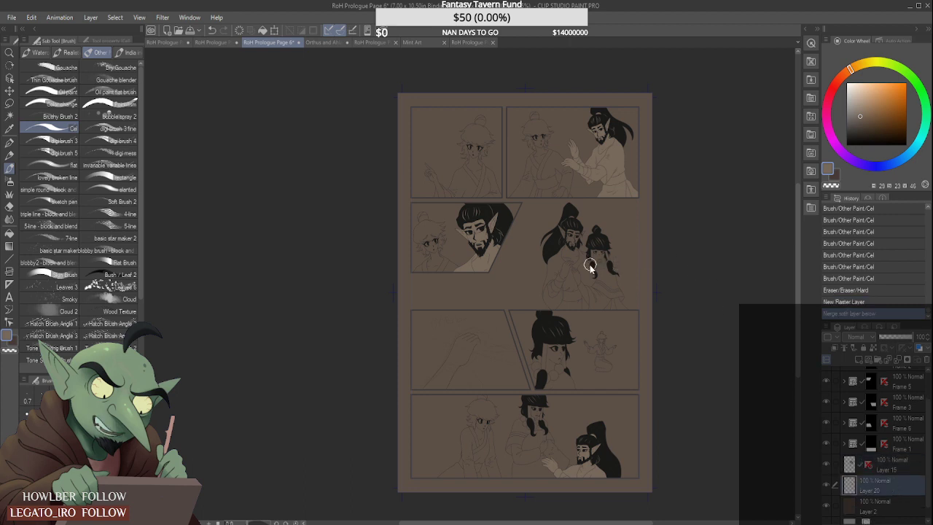
# - Block in tan over the bearded man's face, chest and near sleeve in the unframed two-figure drawing
pyautogui.scroll(3, 587, 266)
pyautogui.moveTo(535, 290)
pyautogui.mouseDown()
pyautogui.moveTo(533, 360)
pyautogui.moveTo(517, 331)
pyautogui.moveTo(514, 342)
pyautogui.moveTo(532, 261)
pyautogui.mouseUp()
pyautogui.moveTo(514, 308)
pyautogui.mouseDown()
pyautogui.moveTo(519, 259)
pyautogui.moveTo(532, 271)
pyautogui.moveTo(514, 254)
pyautogui.moveTo(528, 263)
pyautogui.moveTo(541, 208)
pyautogui.moveTo(531, 221)
pyautogui.moveTo(539, 194)
pyautogui.moveTo(513, 186)
pyautogui.mouseUp()
pyautogui.scroll(2, 536, 190)
pyautogui.scroll(2, 524, 188)
pyautogui.scroll(2, 514, 186)
pyautogui.scroll(-5, 503, 174)
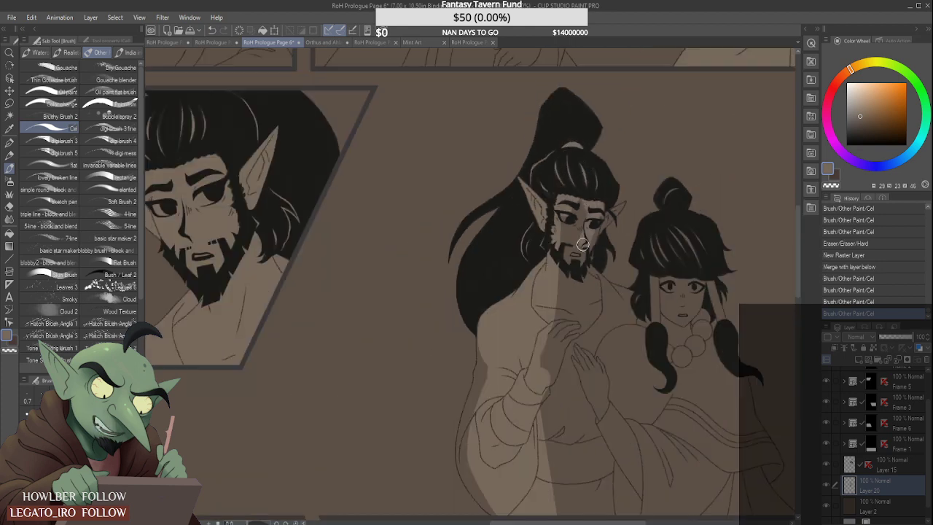
pyautogui.moveTo(586, 276); pyautogui.dragTo(594, 300)
pyautogui.moveTo(595, 271); pyautogui.dragTo(596, 291)
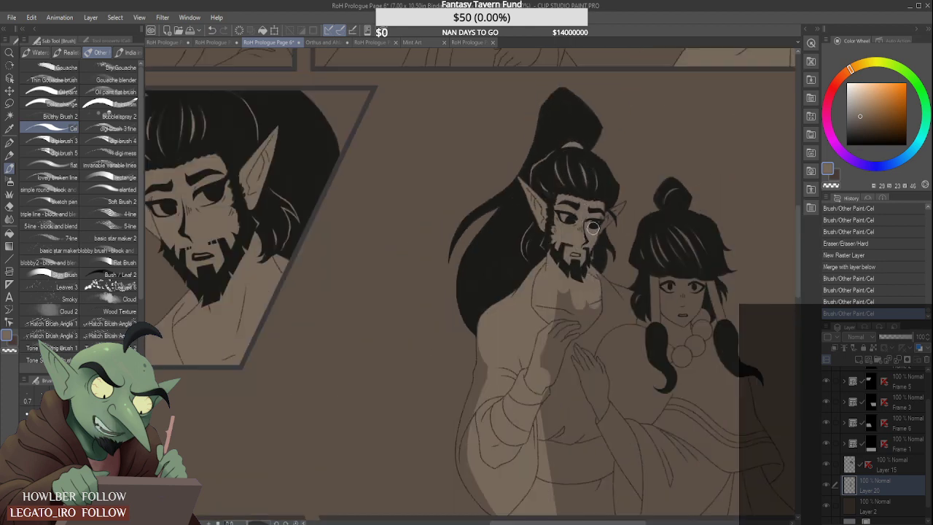
# - Fill the unframed bearded man's far ear and the gaps in his neck and lower robe with tan, erasing spill around the ear
pyautogui.scroll(2, 598, 221)
pyautogui.scroll(1, 611, 209)
pyautogui.moveTo(611, 209)
pyautogui.mouseDown()
pyautogui.moveTo(636, 194)
pyautogui.moveTo(646, 200)
pyautogui.moveTo(667, 172)
pyautogui.moveTo(652, 171)
pyautogui.mouseUp()
pyautogui.scroll(-3, 568, 213)
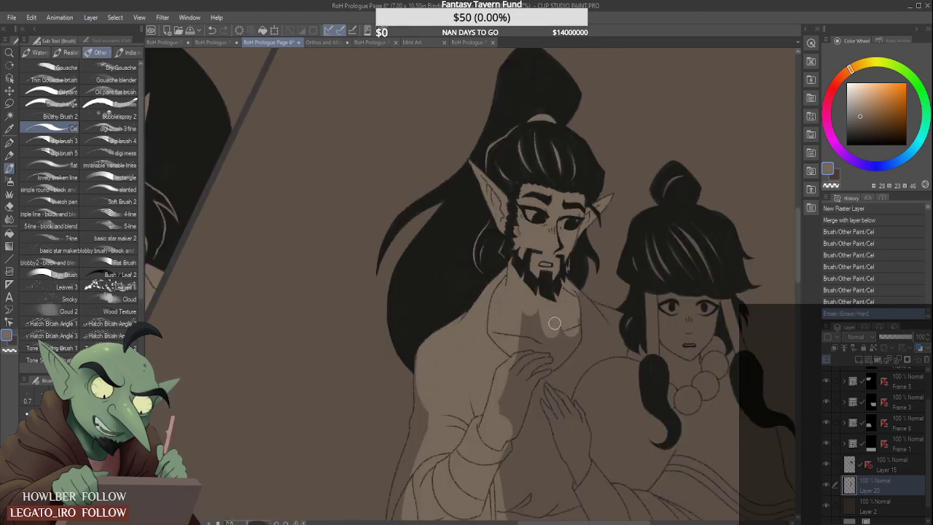
pyautogui.scroll(-3, 554, 323)
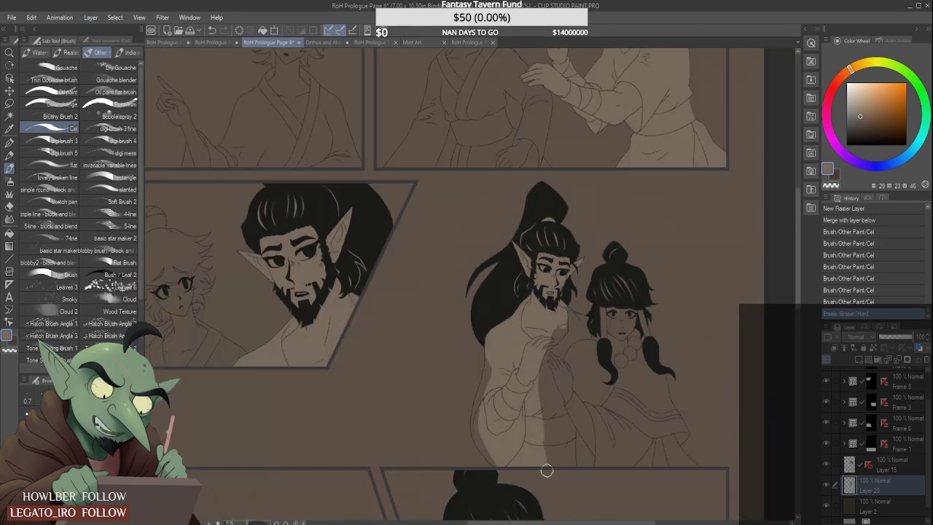
pyautogui.moveTo(546, 470)
pyautogui.mouseDown()
pyautogui.moveTo(551, 446)
pyautogui.moveTo(536, 398)
pyautogui.moveTo(552, 465)
pyautogui.mouseUp()
# - Fill the outer edge of the bearded man's hanging sleeve with tan and erase the spill outside its outline
pyautogui.scroll(3, 473, 434)
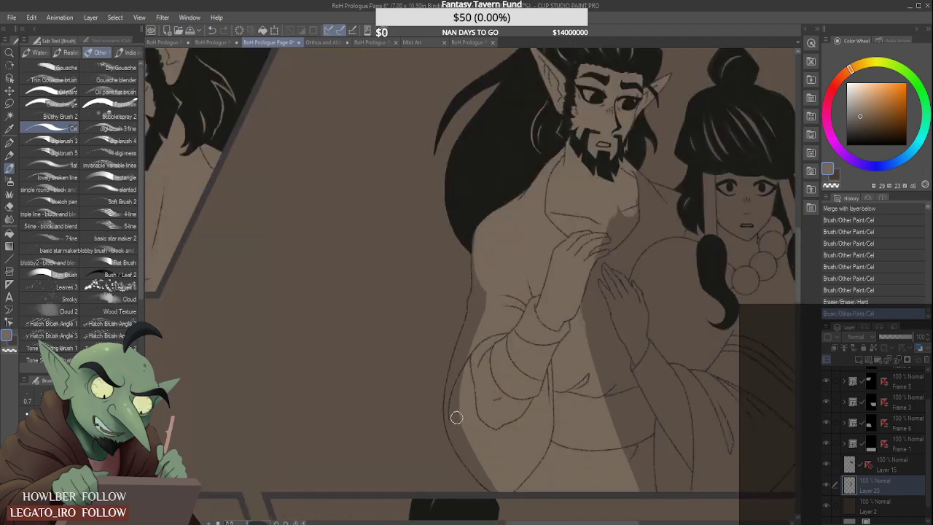
pyautogui.moveTo(457, 417); pyautogui.dragTo(478, 459)
pyautogui.moveTo(452, 416)
pyautogui.mouseDown()
pyautogui.moveTo(464, 452)
pyautogui.moveTo(498, 480)
pyautogui.mouseUp()
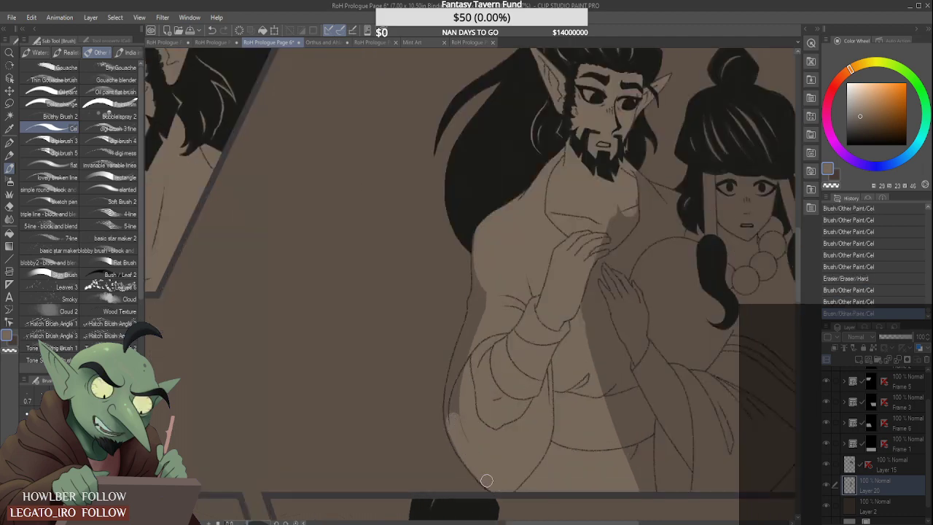
pyautogui.moveTo(464, 443); pyautogui.dragTo(460, 383)
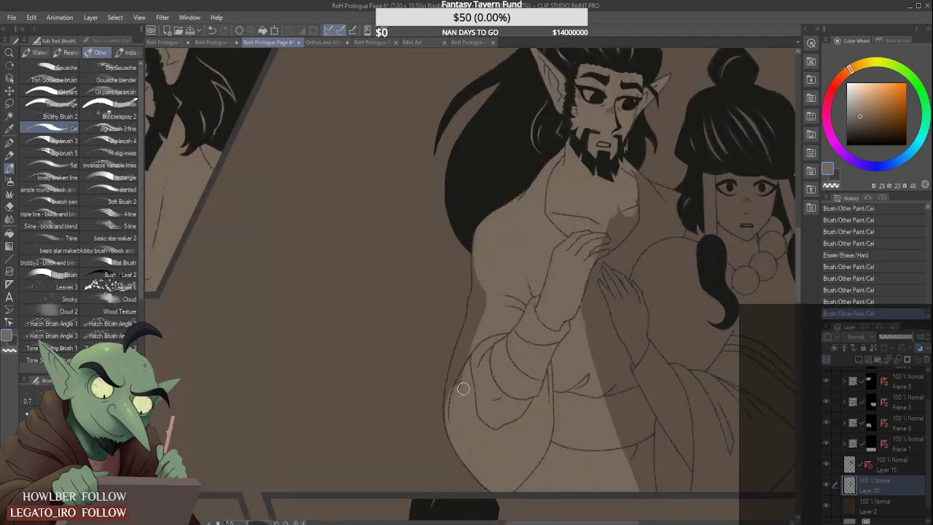
pyautogui.scroll(1, 459, 392)
pyautogui.moveTo(446, 438)
pyautogui.mouseDown()
pyautogui.moveTo(491, 288)
pyautogui.moveTo(452, 414)
pyautogui.mouseUp()
pyautogui.moveTo(485, 301); pyautogui.dragTo(447, 384)
pyautogui.moveTo(446, 334); pyautogui.dragTo(435, 412)
pyautogui.moveTo(434, 376); pyautogui.dragTo(435, 465)
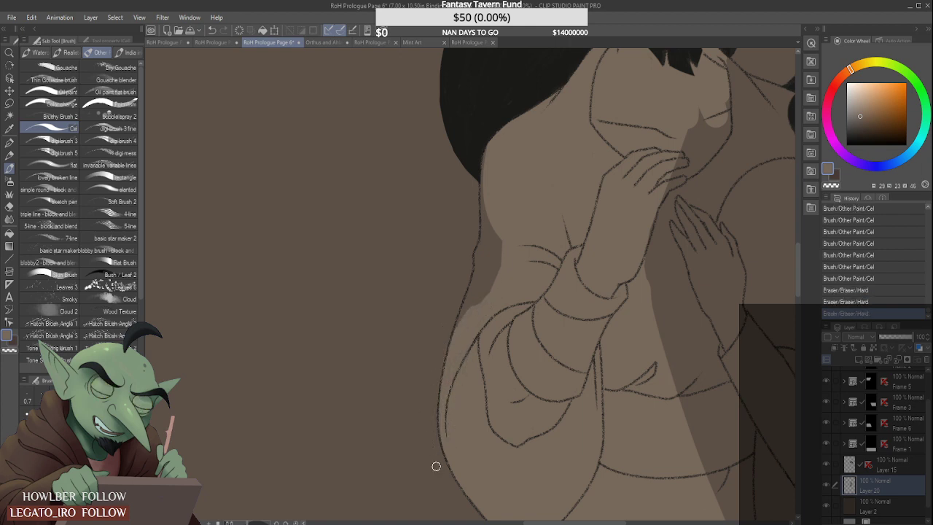
# - Fill the remaining tan gaps along the bearded man's upper sleeve and back, up to the shoulder beneath his hair
pyautogui.moveTo(466, 310); pyautogui.dragTo(475, 306)
pyautogui.moveTo(504, 259)
pyautogui.mouseDown()
pyautogui.moveTo(499, 234)
pyautogui.moveTo(478, 264)
pyautogui.moveTo(502, 215)
pyautogui.moveTo(485, 253)
pyautogui.moveTo(496, 204)
pyautogui.mouseUp()
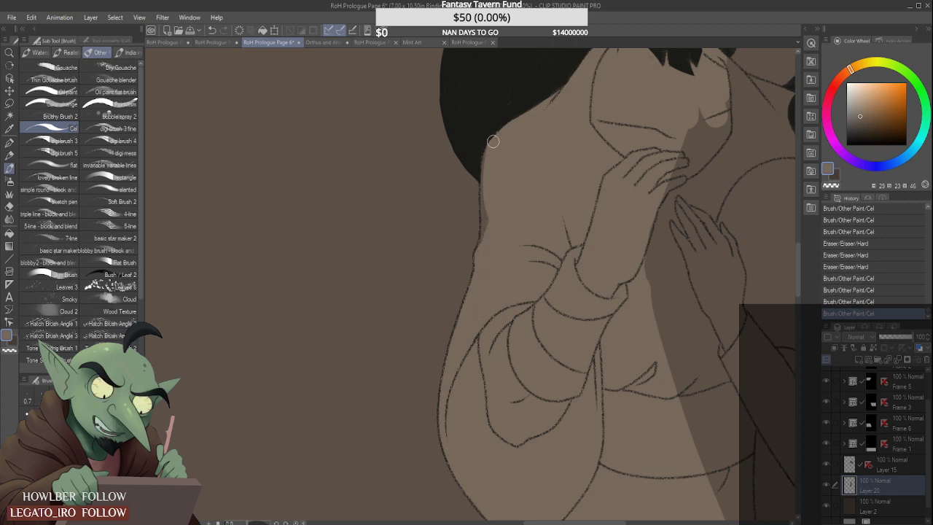
pyautogui.moveTo(493, 142); pyautogui.dragTo(487, 217)
pyautogui.moveTo(490, 175); pyautogui.dragTo(485, 226)
pyautogui.scroll(-4, 557, 204)
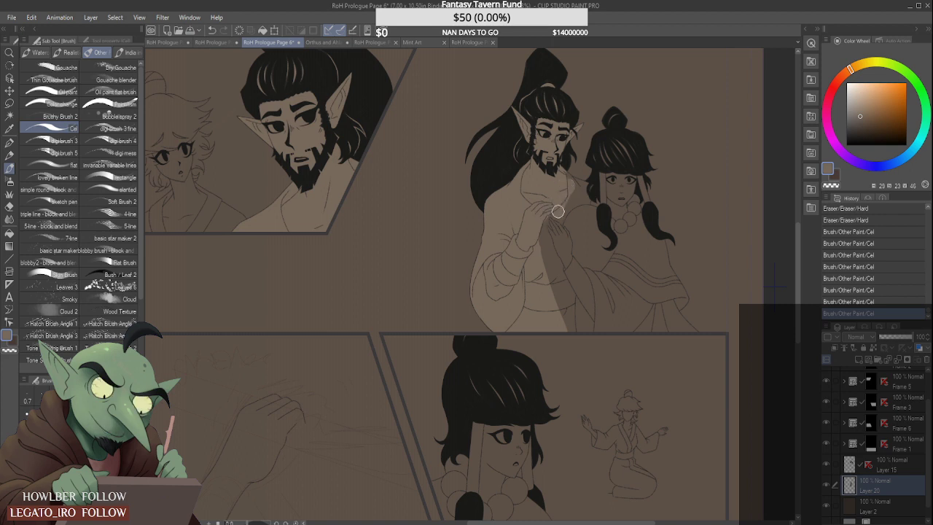
# - Extend the tan across the bearded man's torso and far shoulder behind the beaded figure, erasing spill beside his hair
pyautogui.moveTo(547, 212)
pyautogui.mouseDown()
pyautogui.moveTo(548, 270)
pyautogui.moveTo(554, 291)
pyautogui.moveTo(557, 275)
pyautogui.moveTo(567, 340)
pyautogui.moveTo(559, 243)
pyautogui.mouseUp()
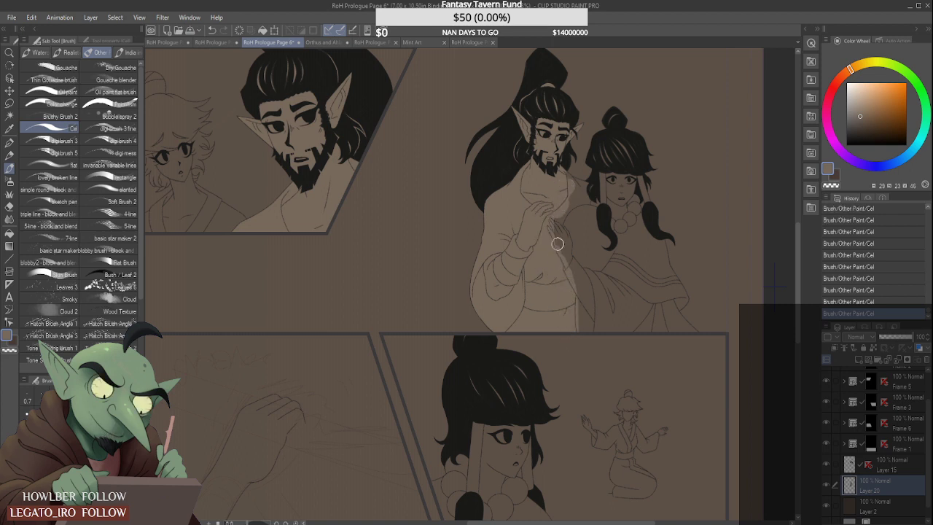
pyautogui.scroll(2, 550, 217)
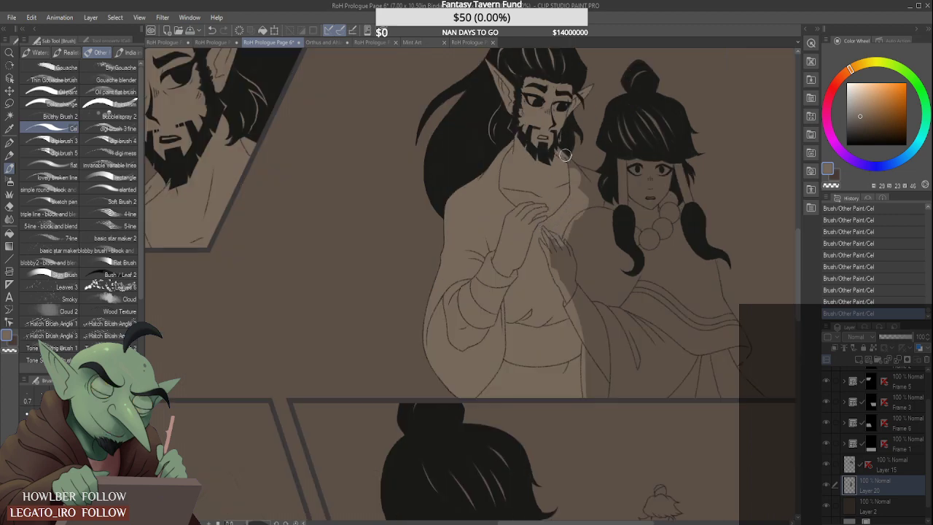
pyautogui.scroll(2, 580, 180)
pyautogui.scroll(1, 579, 178)
pyautogui.moveTo(583, 165); pyautogui.dragTo(570, 154)
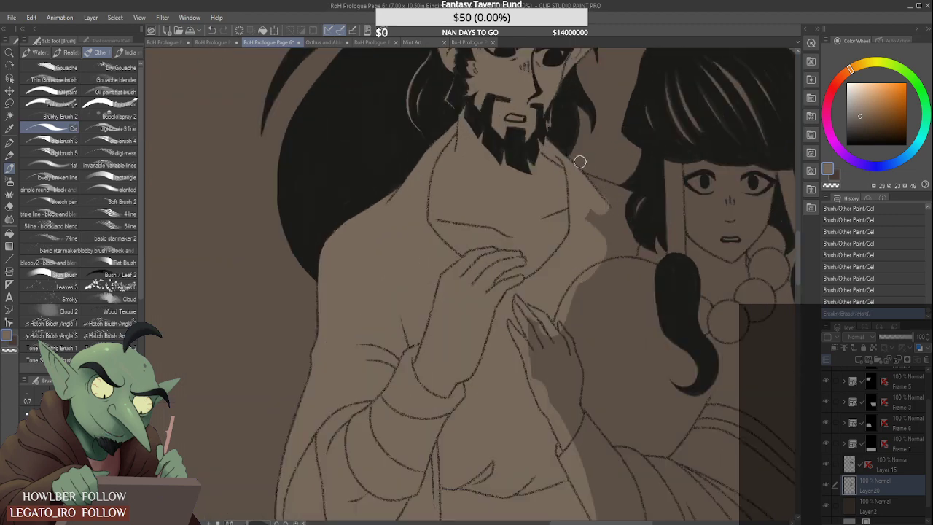
pyautogui.moveTo(582, 201)
pyautogui.mouseDown()
pyautogui.moveTo(602, 261)
pyautogui.moveTo(592, 208)
pyautogui.moveTo(628, 260)
pyautogui.moveTo(640, 249)
pyautogui.moveTo(598, 189)
pyautogui.moveTo(623, 212)
pyautogui.mouseUp()
pyautogui.scroll(2, 594, 180)
pyautogui.moveTo(584, 181)
pyautogui.mouseDown()
pyautogui.moveTo(639, 207)
pyautogui.moveTo(652, 226)
pyautogui.moveTo(659, 215)
pyautogui.mouseUp()
pyautogui.scroll(-4, 619, 217)
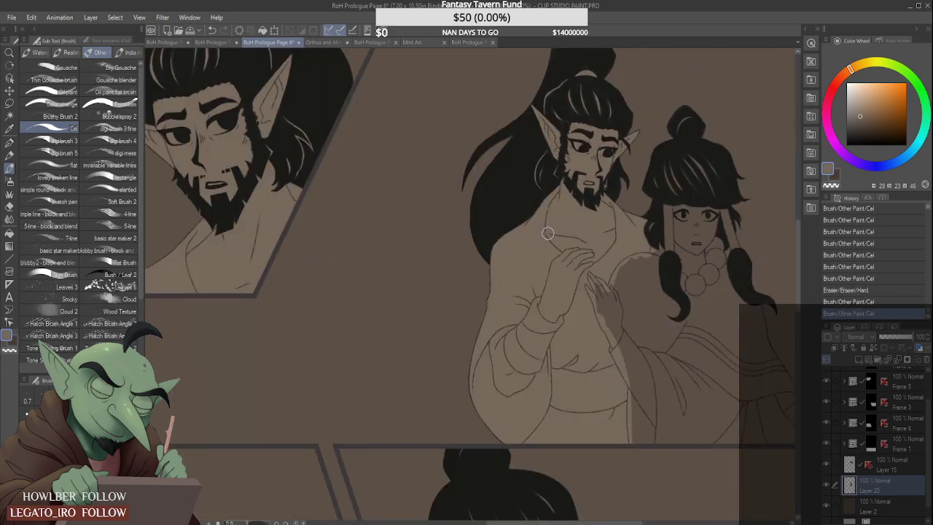
pyautogui.scroll(-2, 487, 289)
pyautogui.scroll(-1, 521, 277)
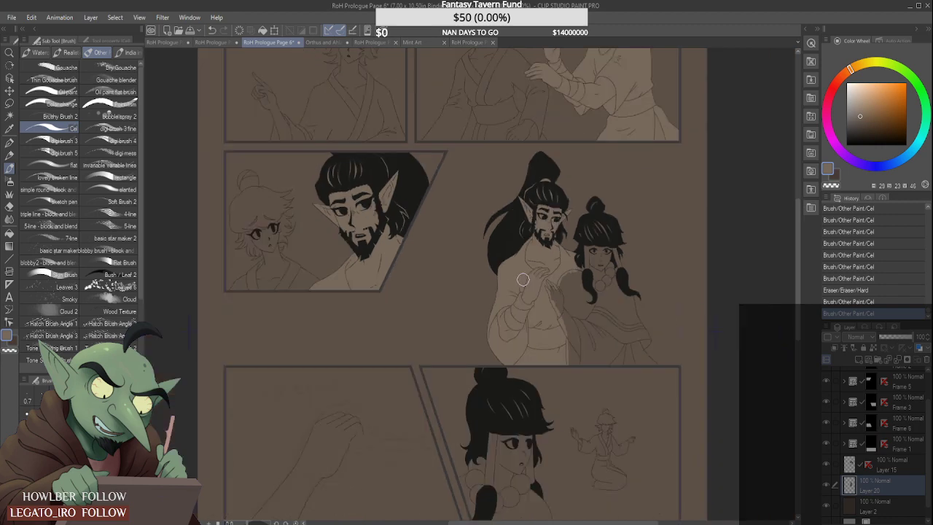
pyautogui.scroll(-2, 523, 279)
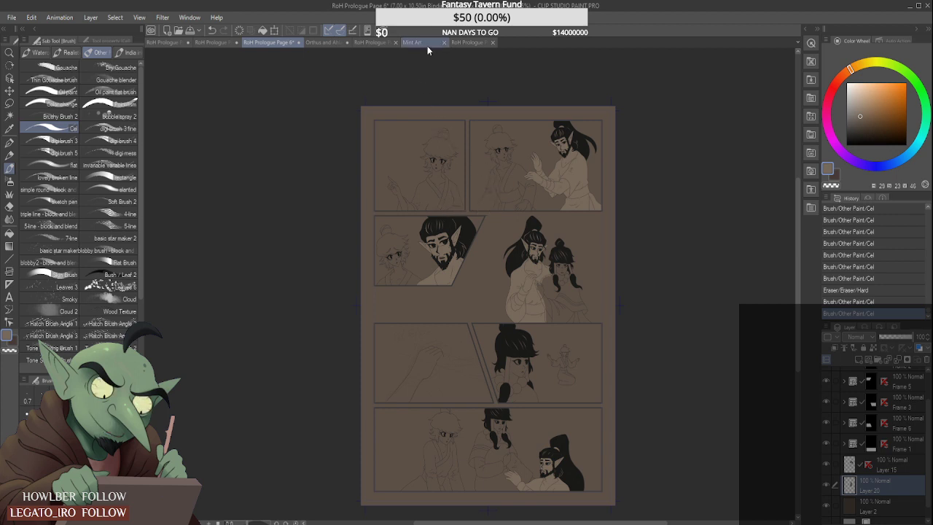
# - Sample the dark red of the standing figure's cloak on RoH Prologue Page 1 and add a raster layer above Layer 20 on Page 6
pyautogui.click(469, 43)
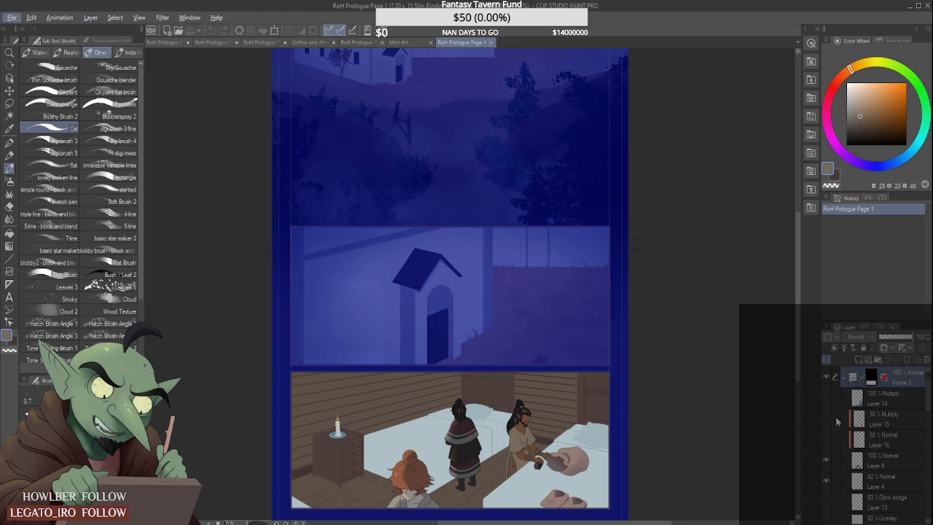
pyautogui.scroll(-3, 885, 412)
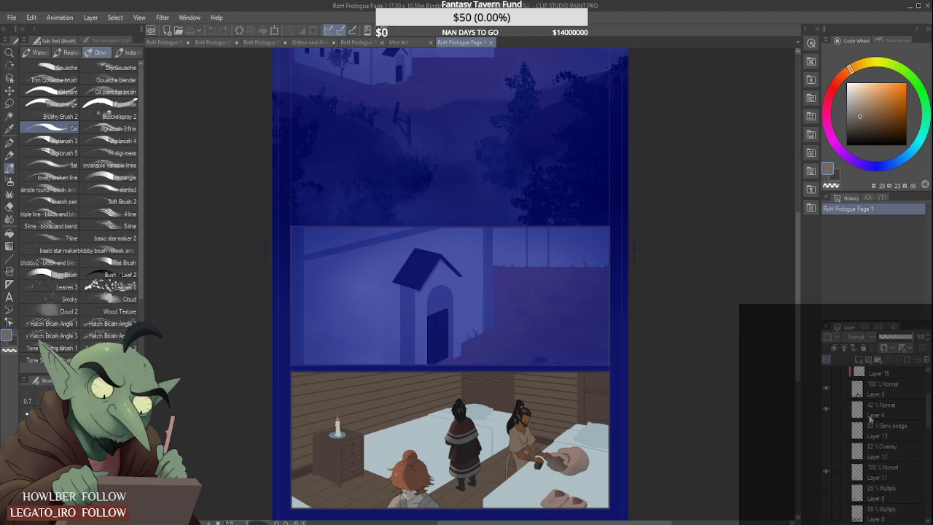
pyautogui.click(830, 393)
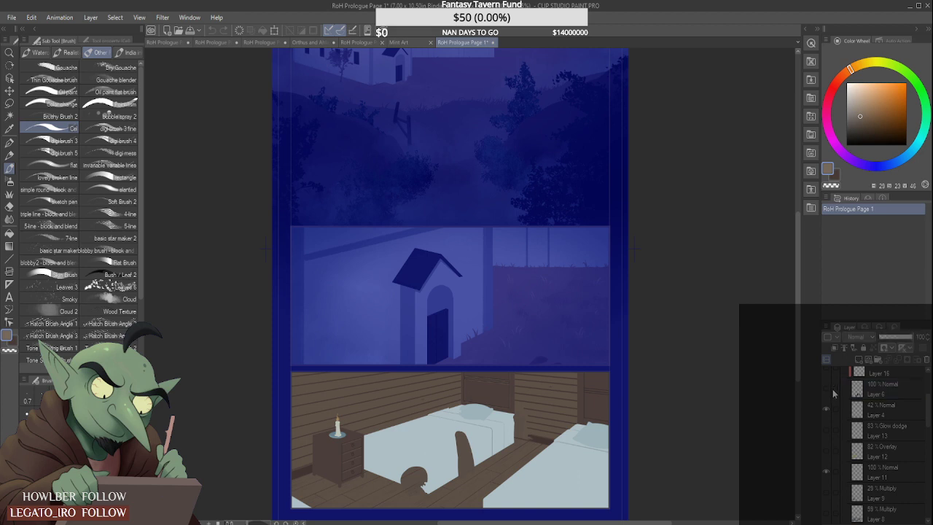
pyautogui.click(829, 393)
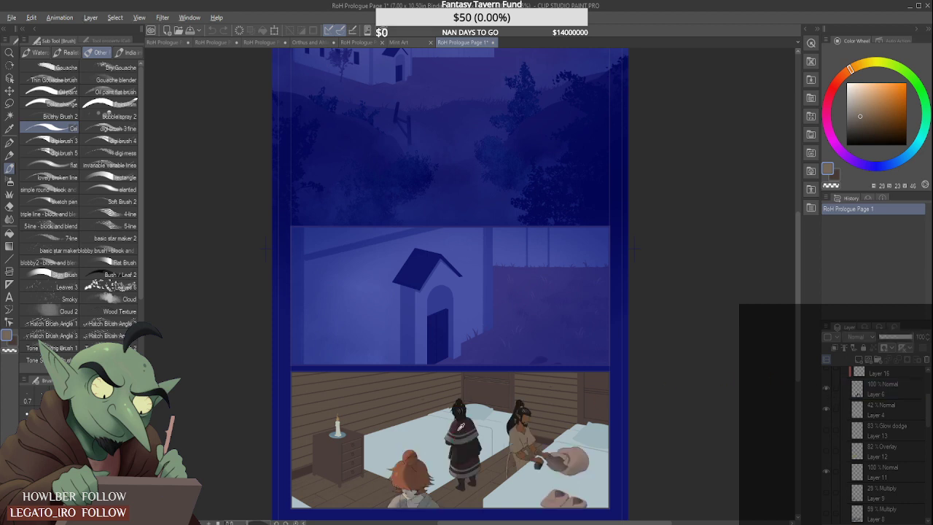
pyautogui.keyDown('alt'); pyautogui.click(459, 426); pyautogui.keyUp('alt')
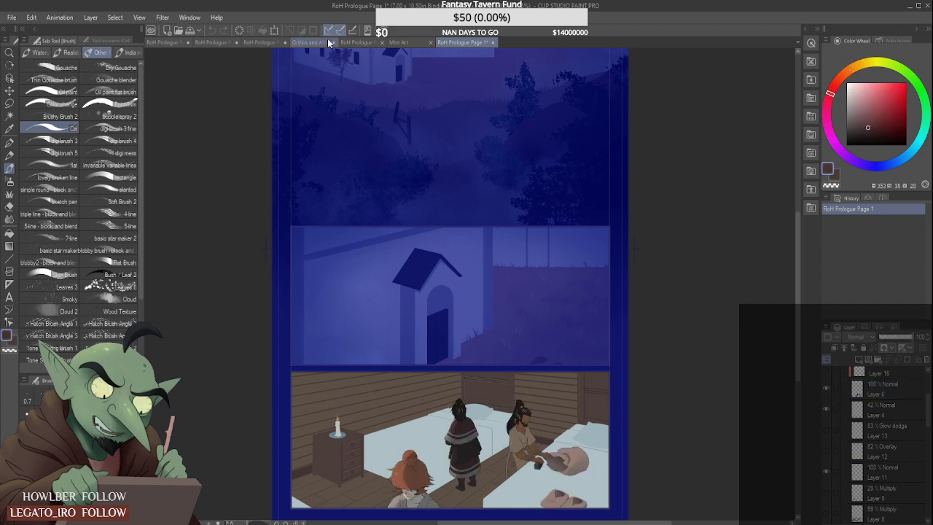
pyautogui.click(261, 43)
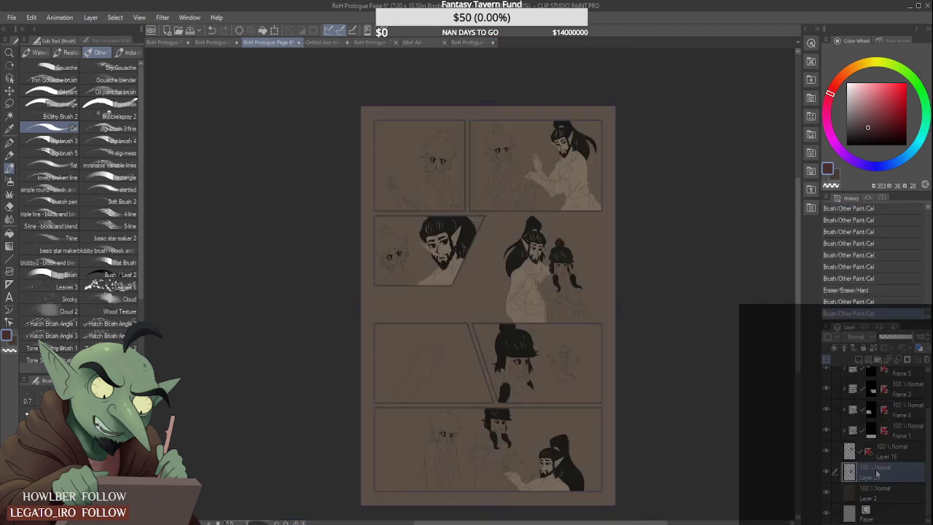
pyautogui.click(860, 360)
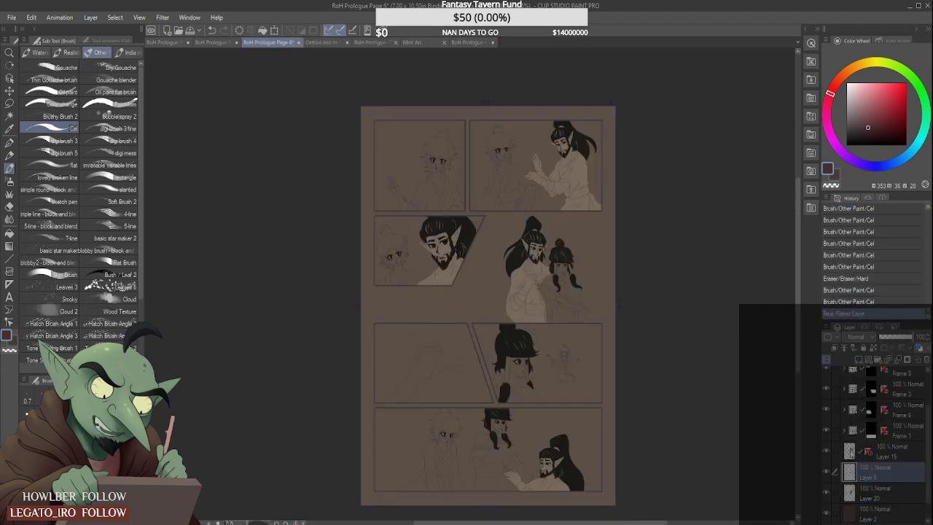
pyautogui.moveTo(895, 476); pyautogui.dragTo(890, 500)
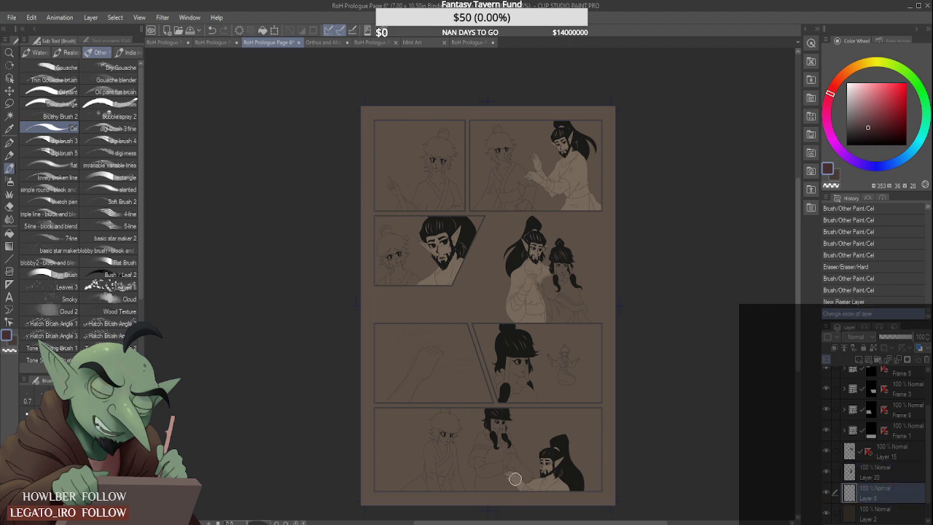
pyautogui.moveTo(510, 483); pyautogui.dragTo(507, 500)
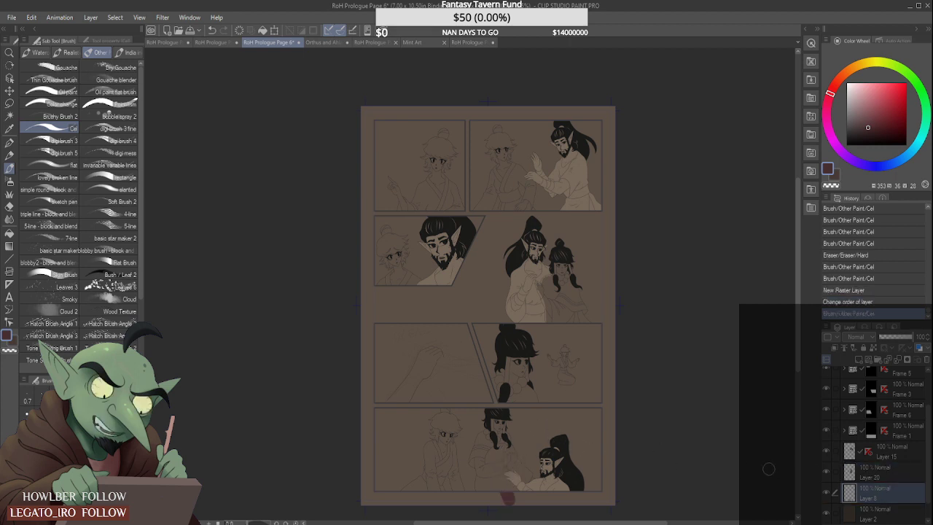
pyautogui.hotkey('ctrl', 'z')
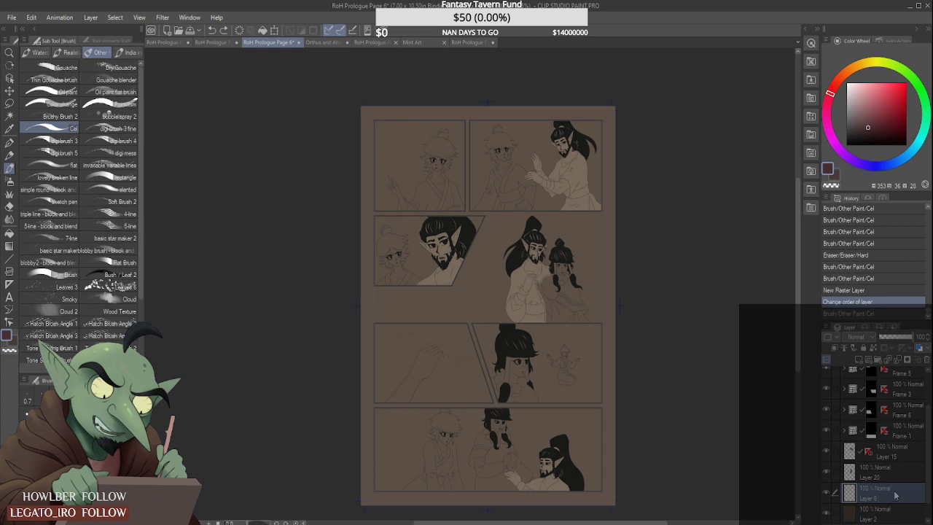
pyautogui.moveTo(898, 495); pyautogui.dragTo(901, 475)
# - Block in dark red over the beaded figure's face, chest and robe in the unframed drawing
pyautogui.scroll(3, 563, 291)
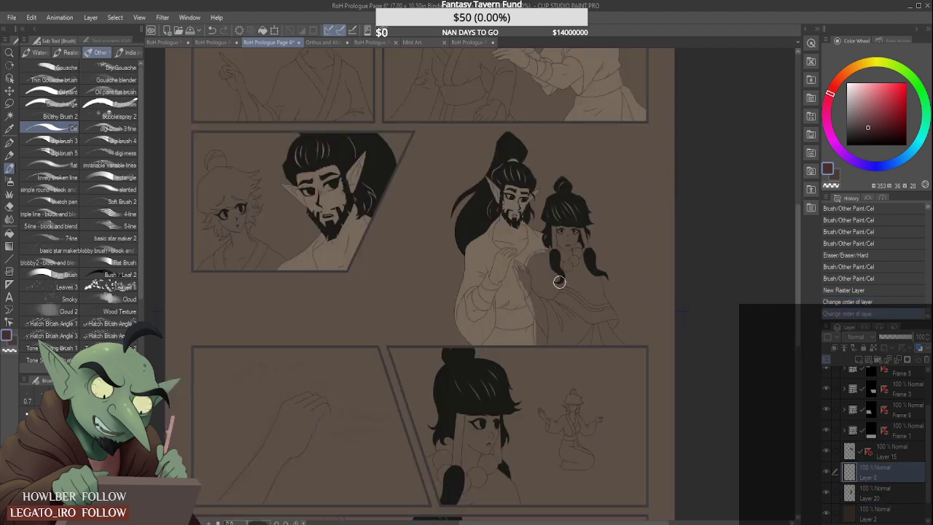
pyautogui.moveTo(559, 281)
pyautogui.mouseDown()
pyautogui.moveTo(546, 344)
pyautogui.moveTo(563, 278)
pyautogui.moveTo(570, 288)
pyautogui.moveTo(565, 223)
pyautogui.moveTo(563, 255)
pyautogui.moveTo(559, 229)
pyautogui.moveTo(554, 246)
pyautogui.moveTo(573, 227)
pyautogui.moveTo(564, 202)
pyautogui.mouseUp()
pyautogui.moveTo(576, 268)
pyautogui.mouseDown()
pyautogui.moveTo(588, 358)
pyautogui.moveTo(574, 270)
pyautogui.moveTo(606, 364)
pyautogui.moveTo(588, 295)
pyautogui.moveTo(592, 328)
pyautogui.mouseUp()
pyautogui.scroll(3, 525, 299)
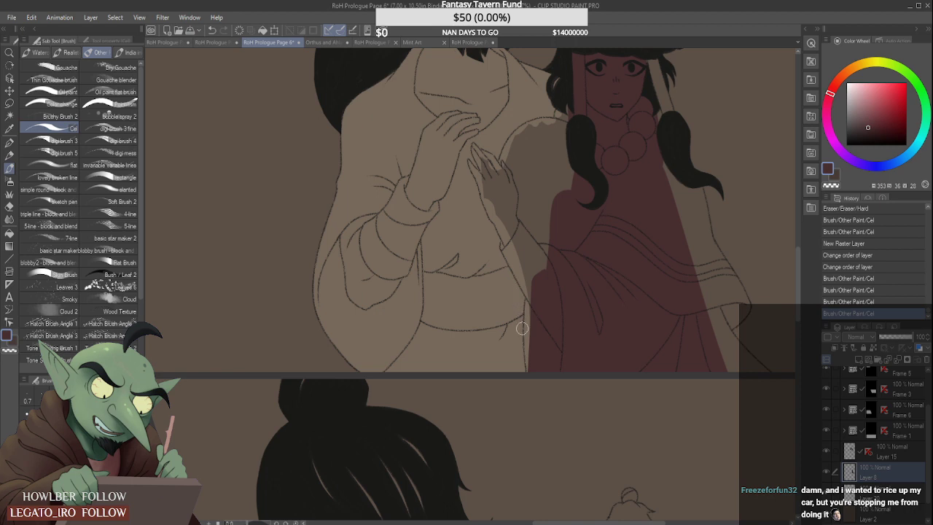
pyautogui.moveTo(533, 294)
pyautogui.mouseDown()
pyautogui.moveTo(530, 374)
pyautogui.moveTo(528, 312)
pyautogui.moveTo(525, 348)
pyautogui.moveTo(532, 393)
pyautogui.mouseUp()
# - Fill the beaded figure's lower robe with dark red up to the line where it meets the bearded man's robe
pyautogui.scroll(2, 534, 299)
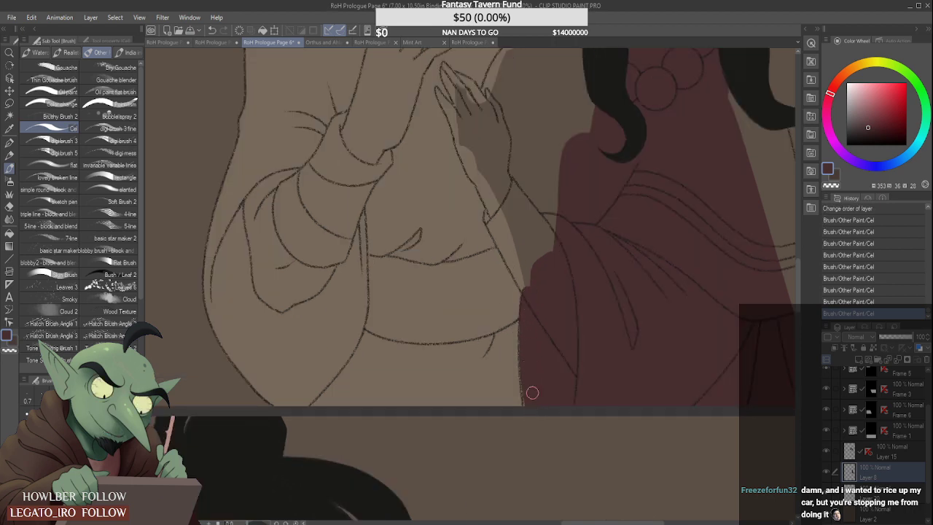
pyautogui.moveTo(525, 324); pyautogui.dragTo(536, 428)
pyautogui.moveTo(525, 362); pyautogui.dragTo(536, 426)
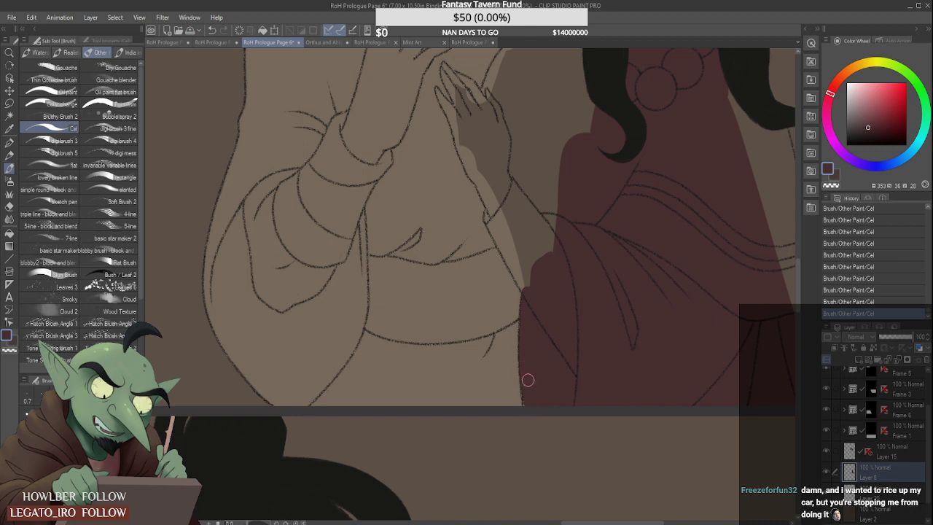
pyautogui.scroll(-1, 513, 312)
pyautogui.scroll(-1, 515, 278)
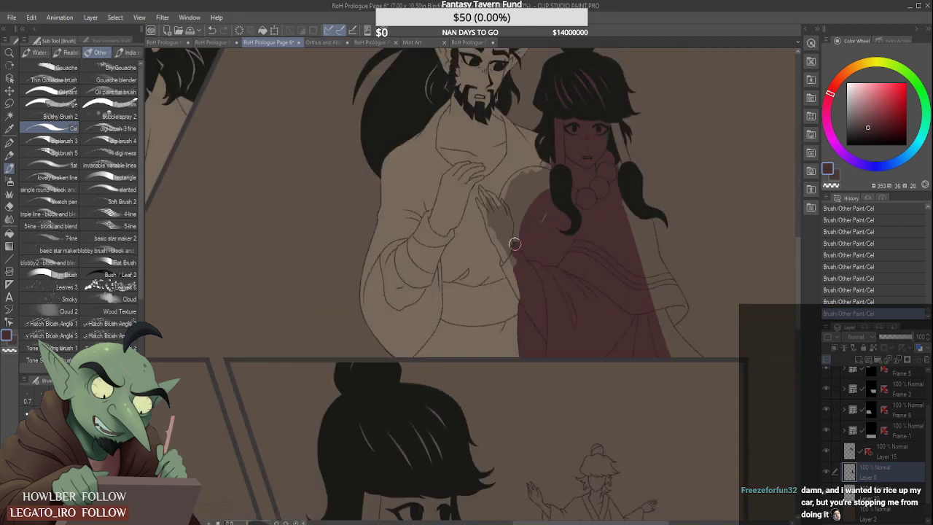
# - Extend the dark red over the beaded figure's near shoulder and upper arm in the unframed drawing
pyautogui.moveTo(516, 248); pyautogui.dragTo(558, 186)
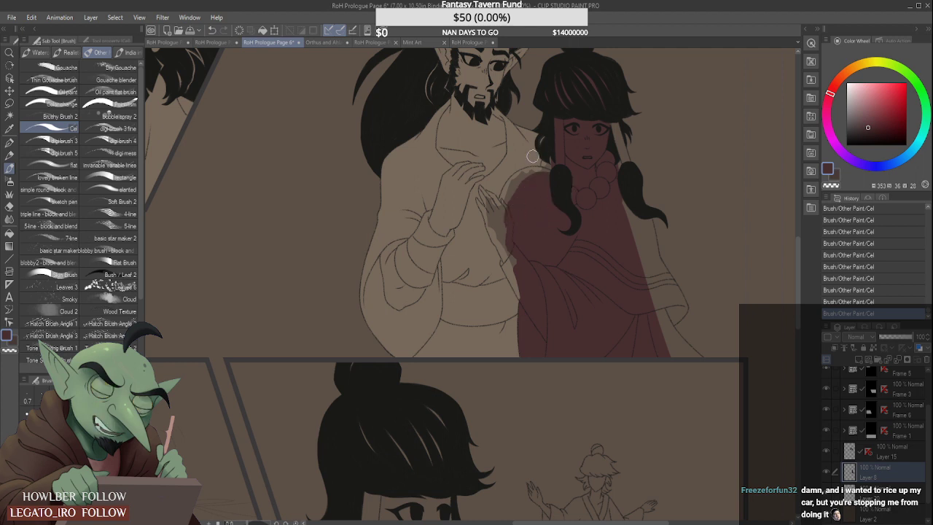
pyautogui.scroll(2, 543, 163)
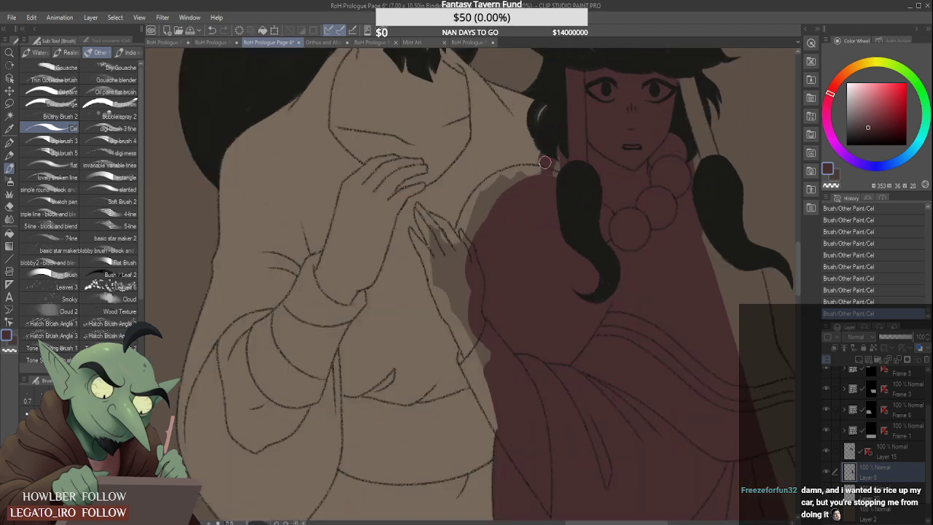
pyautogui.moveTo(477, 256)
pyautogui.mouseDown()
pyautogui.moveTo(553, 188)
pyautogui.moveTo(514, 181)
pyautogui.moveTo(473, 282)
pyautogui.moveTo(491, 203)
pyautogui.moveTo(471, 302)
pyautogui.moveTo(470, 254)
pyautogui.moveTo(485, 347)
pyautogui.mouseUp()
pyautogui.scroll(-2, 485, 347)
pyautogui.moveTo(467, 302)
pyautogui.mouseDown()
pyautogui.moveTo(473, 326)
pyautogui.moveTo(481, 258)
pyautogui.moveTo(470, 282)
pyautogui.moveTo(492, 240)
pyautogui.moveTo(516, 237)
pyautogui.mouseUp()
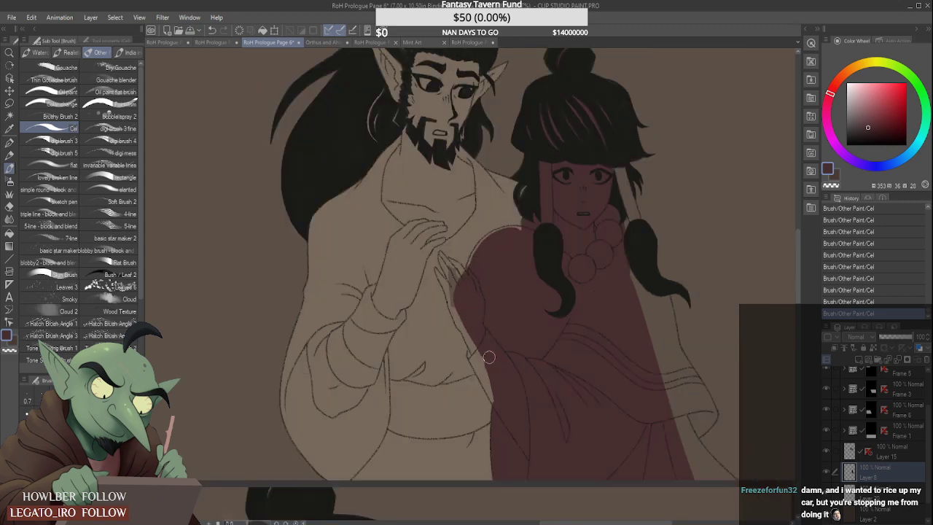
# - Fill the beaded figure's raised forearm and outer palm with dark red, erasing spill past the sleeve and wrist line
pyautogui.scroll(4, 470, 344)
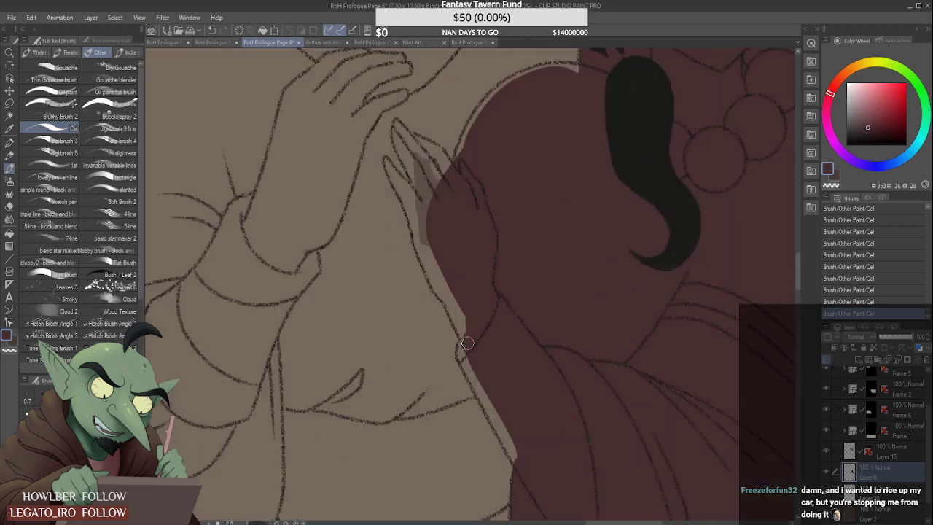
pyautogui.moveTo(470, 366)
pyautogui.mouseDown()
pyautogui.moveTo(461, 353)
pyautogui.moveTo(513, 446)
pyautogui.moveTo(507, 471)
pyautogui.mouseUp()
pyautogui.scroll(-2, 478, 385)
pyautogui.scroll(2, 465, 363)
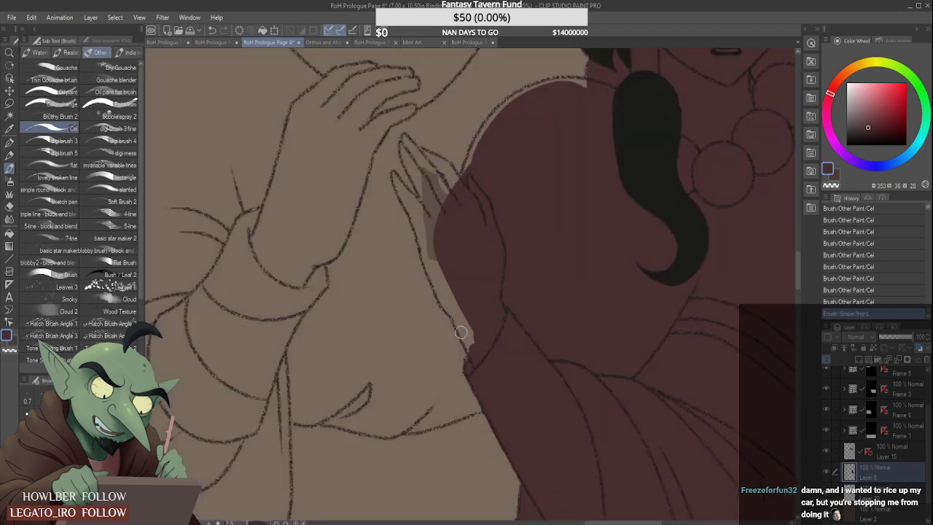
pyautogui.moveTo(472, 363); pyautogui.dragTo(468, 336)
pyautogui.moveTo(417, 228); pyautogui.dragTo(450, 302)
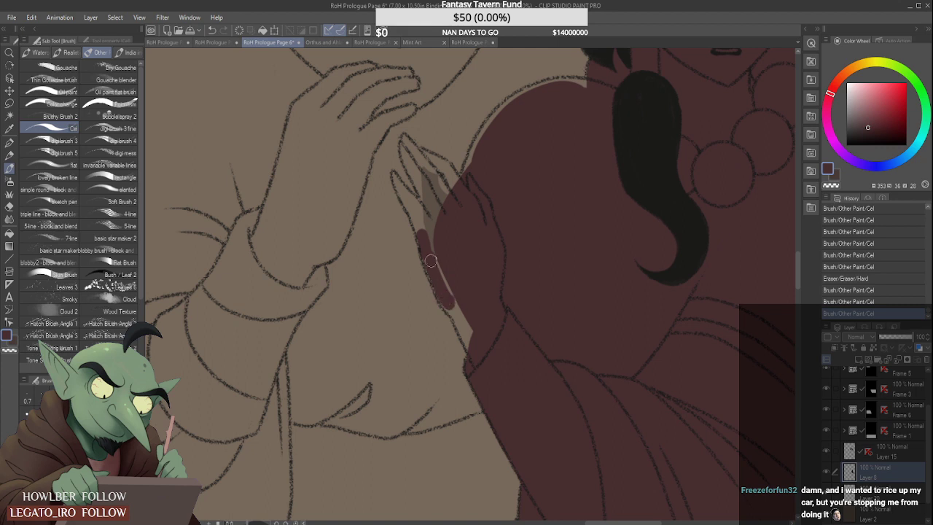
pyautogui.moveTo(456, 313); pyautogui.dragTo(467, 351)
pyautogui.moveTo(416, 214); pyautogui.dragTo(414, 212)
# - Fill each finger of the beaded figure's raised hand with dark red, redoing the stroke on the longest finger
pyautogui.scroll(1, 407, 190)
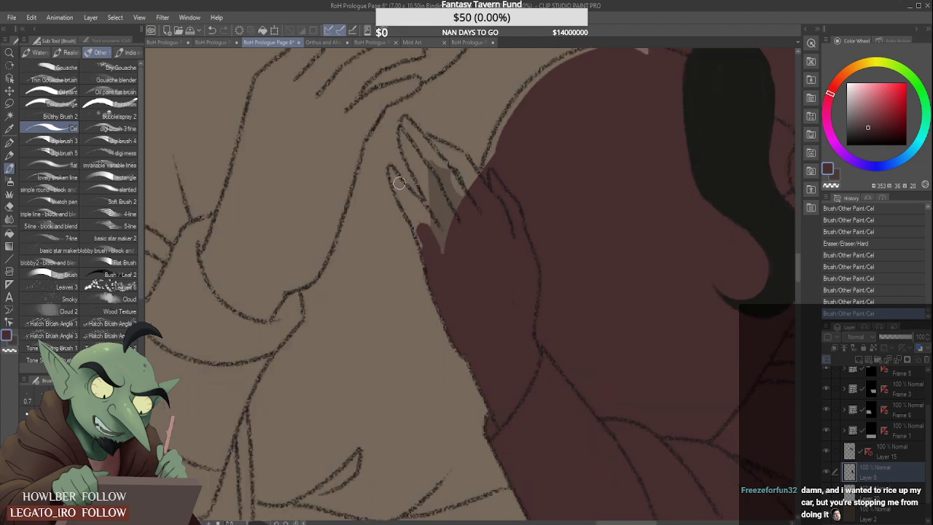
pyautogui.moveTo(392, 169)
pyautogui.mouseDown()
pyautogui.moveTo(430, 254)
pyautogui.moveTo(411, 191)
pyautogui.moveTo(451, 257)
pyautogui.mouseUp()
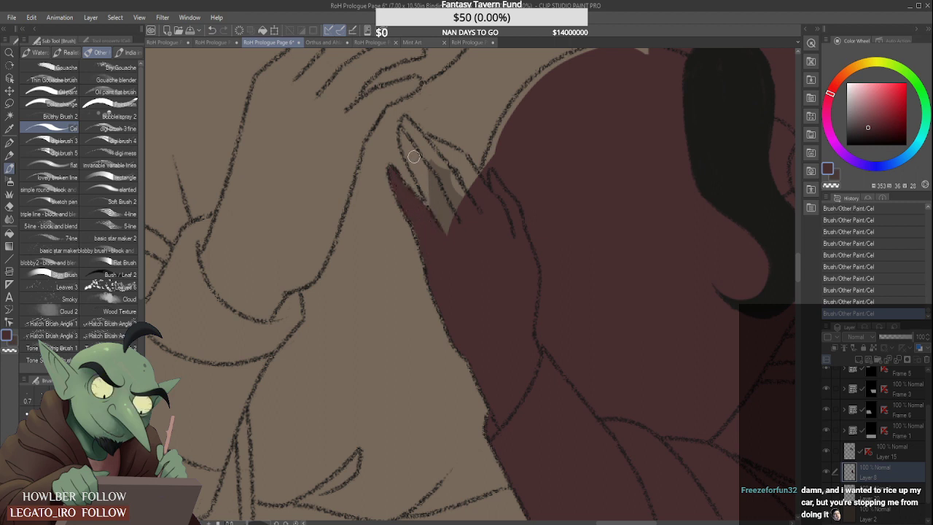
pyautogui.moveTo(405, 137); pyautogui.dragTo(436, 217)
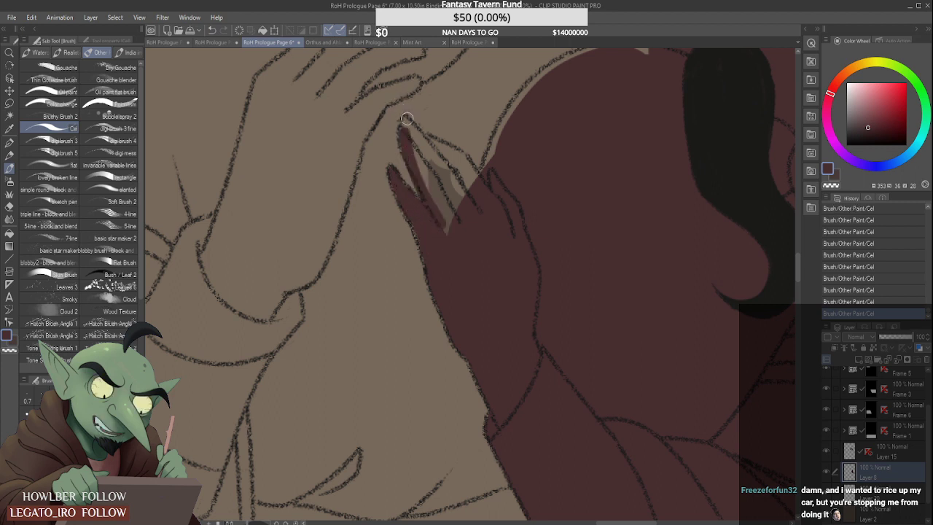
pyautogui.hotkey('ctrl', 'z')
pyautogui.moveTo(405, 127); pyautogui.dragTo(438, 200)
pyautogui.moveTo(407, 137); pyautogui.dragTo(441, 207)
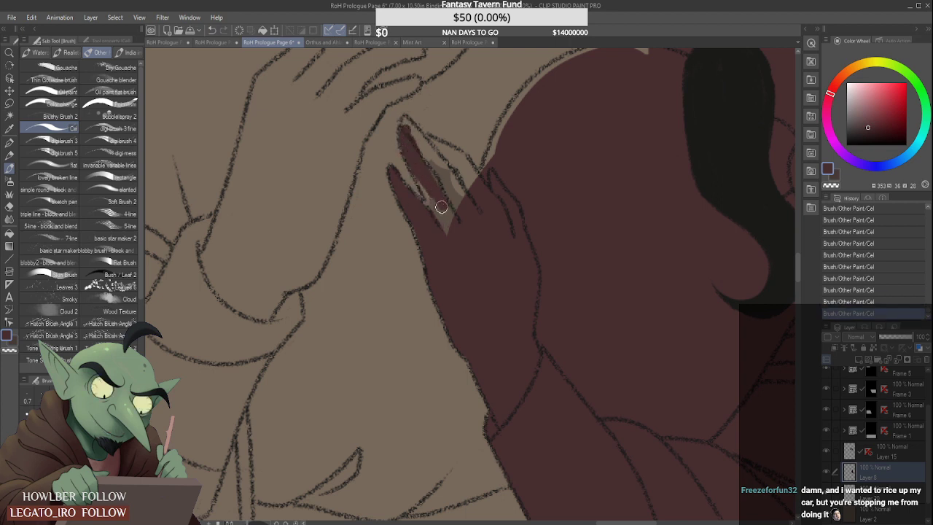
pyautogui.moveTo(413, 161); pyautogui.dragTo(443, 227)
pyautogui.moveTo(430, 189); pyautogui.dragTo(446, 229)
pyautogui.moveTo(424, 164); pyautogui.dragTo(459, 253)
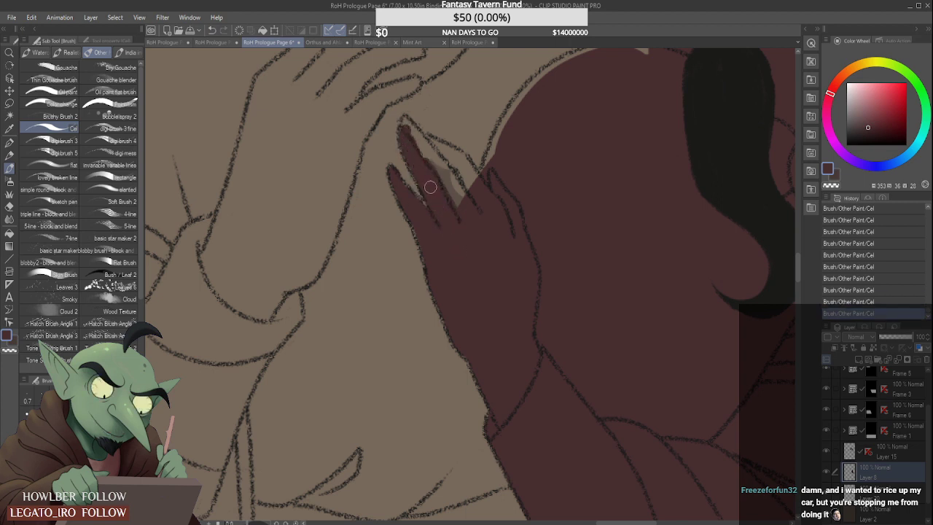
pyautogui.moveTo(411, 137)
pyautogui.mouseDown()
pyautogui.moveTo(406, 125)
pyautogui.moveTo(462, 198)
pyautogui.mouseUp()
pyautogui.moveTo(421, 141)
pyautogui.mouseDown()
pyautogui.moveTo(462, 159)
pyautogui.moveTo(472, 178)
pyautogui.moveTo(530, 95)
pyautogui.mouseUp()
# - Close the remaining gap in the dark red along the outline of the beaded figure's near shoulder
pyautogui.scroll(-4, 517, 105)
pyautogui.scroll(3, 502, 156)
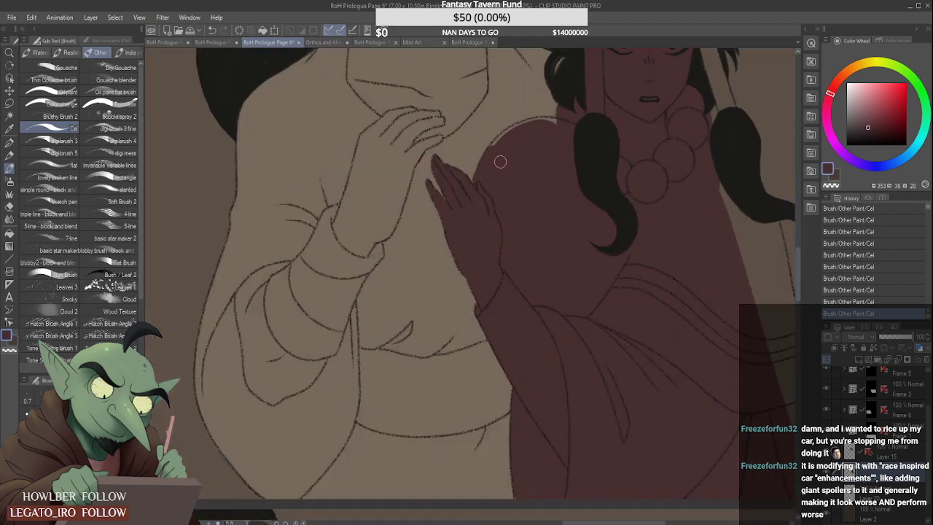
pyautogui.moveTo(493, 142); pyautogui.dragTo(554, 120)
pyautogui.moveTo(482, 156); pyautogui.dragTo(560, 108)
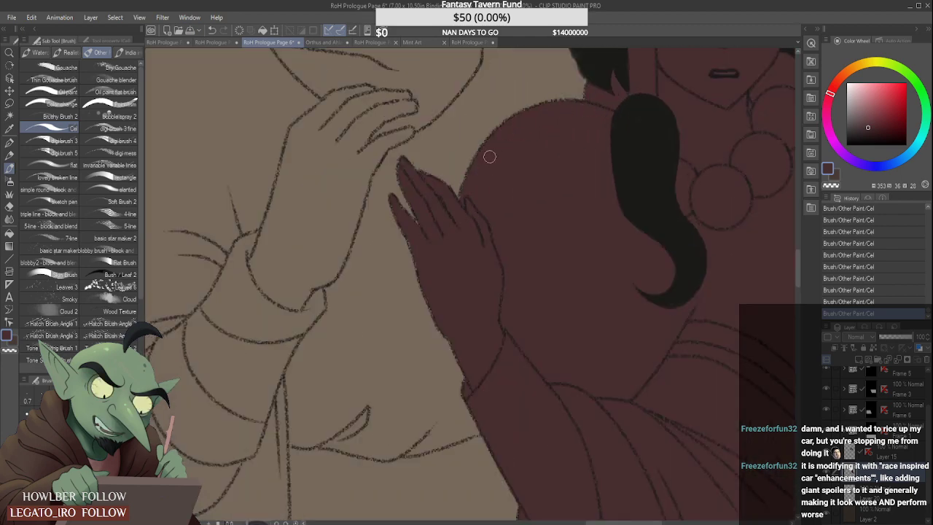
pyautogui.scroll(-3, 456, 252)
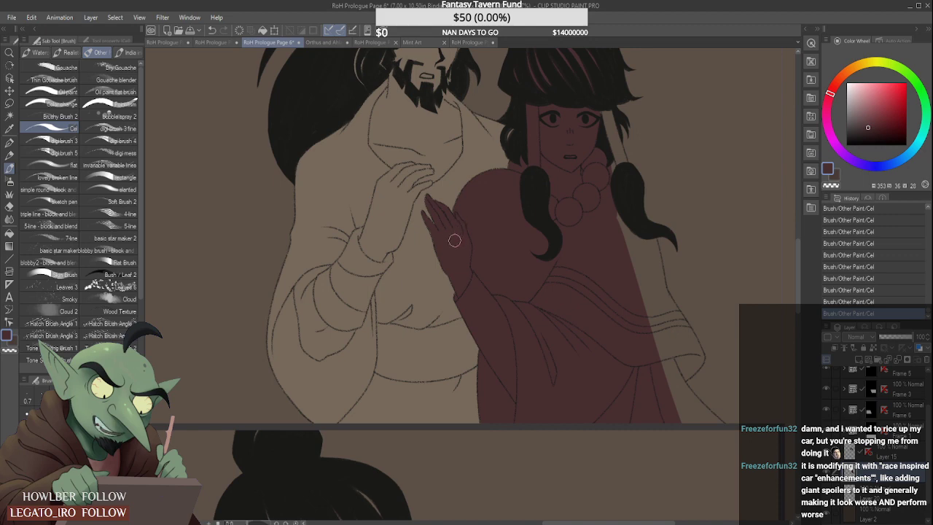
pyautogui.scroll(-3, 602, 231)
pyautogui.scroll(5, 590, 174)
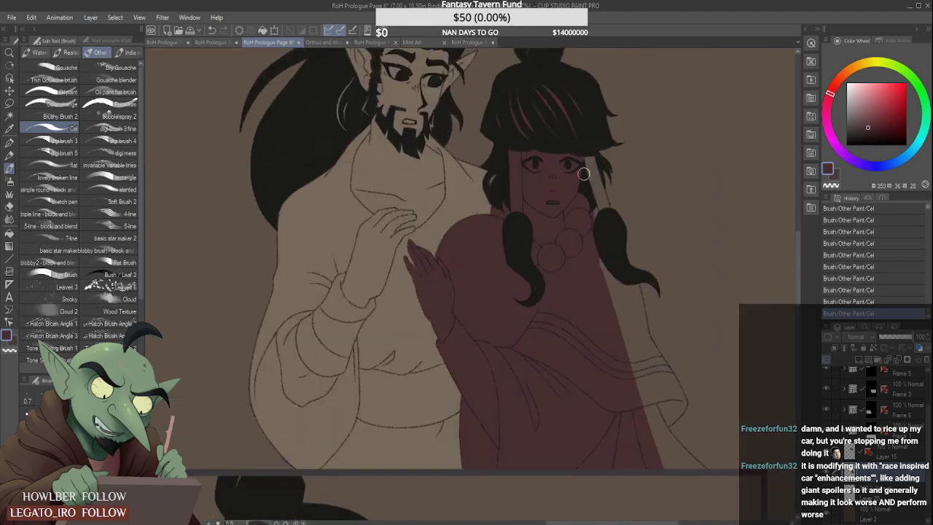
# - Fill the hair strand wrap on the far side of the beaded figure's face with dark red and erase the spill
pyautogui.moveTo(579, 142)
pyautogui.mouseDown()
pyautogui.moveTo(600, 268)
pyautogui.moveTo(597, 226)
pyautogui.mouseUp()
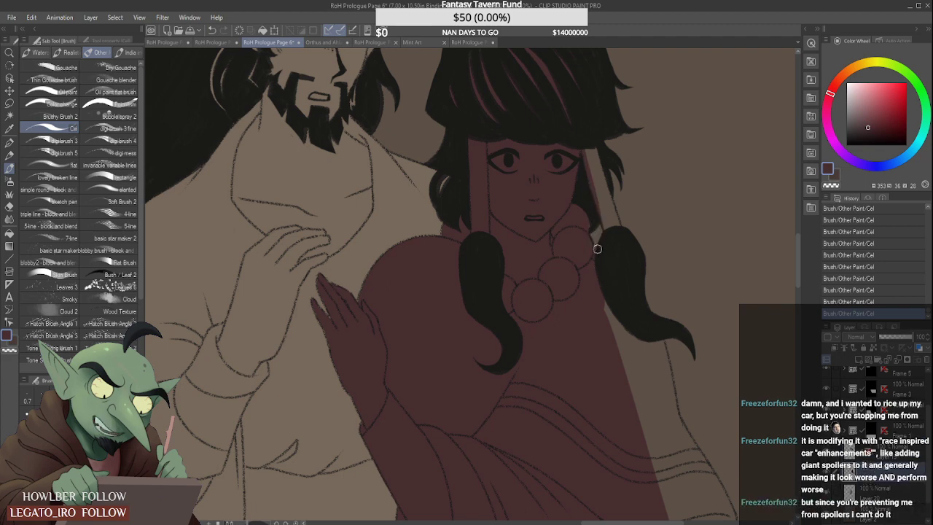
pyautogui.moveTo(588, 142); pyautogui.dragTo(618, 242)
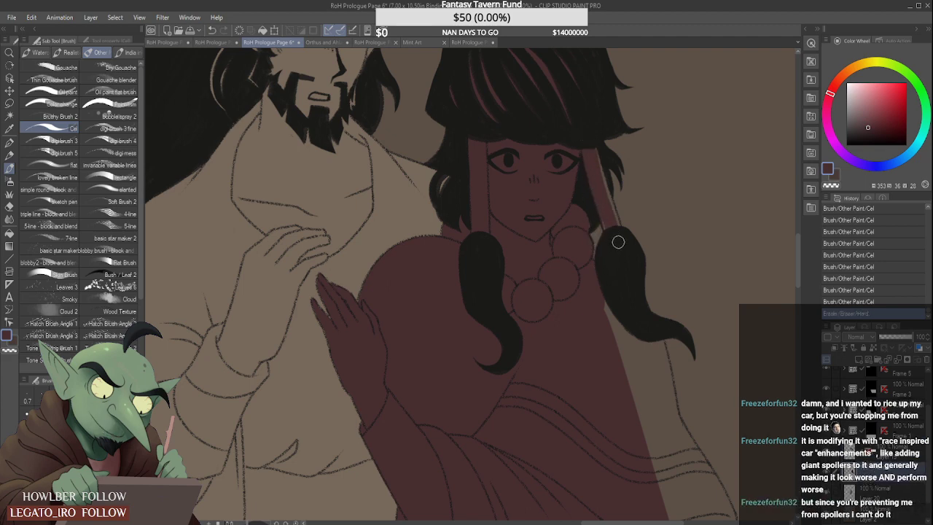
pyautogui.moveTo(603, 160)
pyautogui.mouseDown()
pyautogui.moveTo(612, 223)
pyautogui.moveTo(588, 189)
pyautogui.mouseUp()
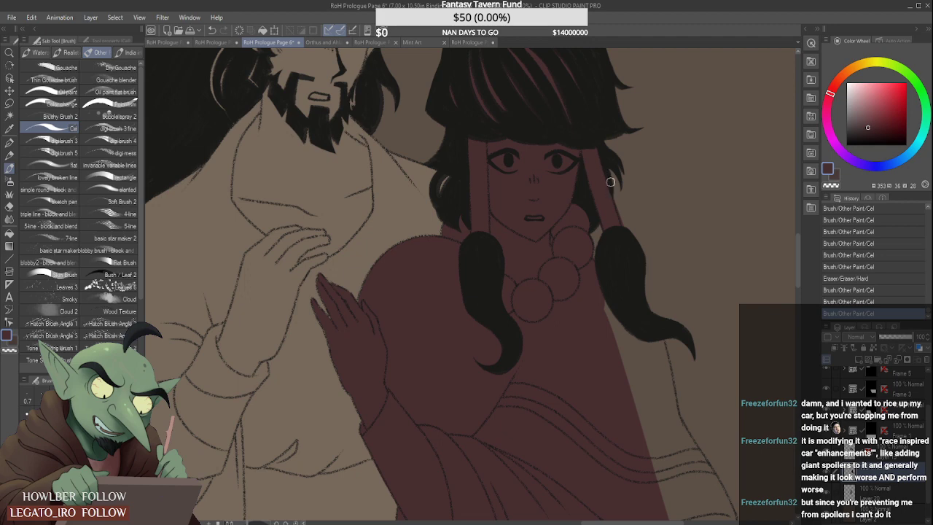
pyautogui.scroll(-3, 623, 216)
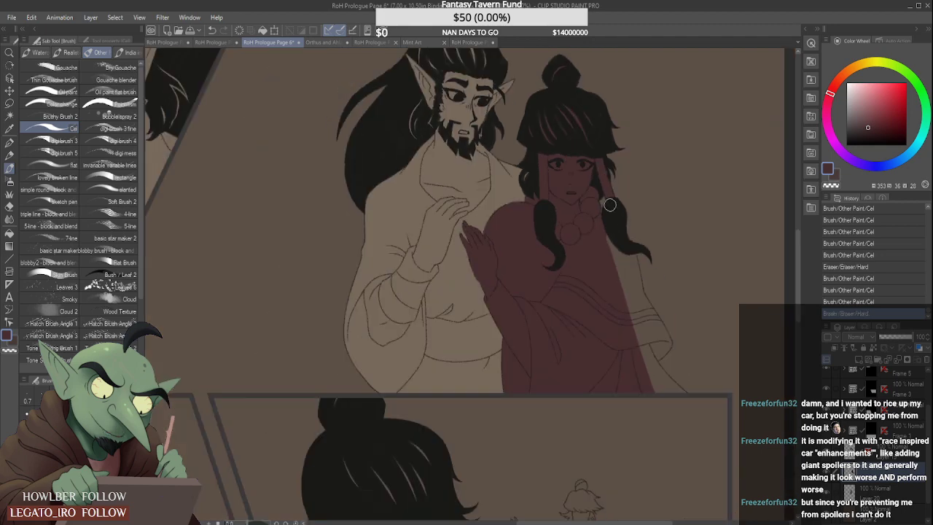
# - Extend the dark red across the far side of the beaded figure's robe to the outer edge of the shawl
pyautogui.moveTo(625, 256)
pyautogui.mouseDown()
pyautogui.moveTo(635, 344)
pyautogui.moveTo(655, 397)
pyautogui.mouseUp()
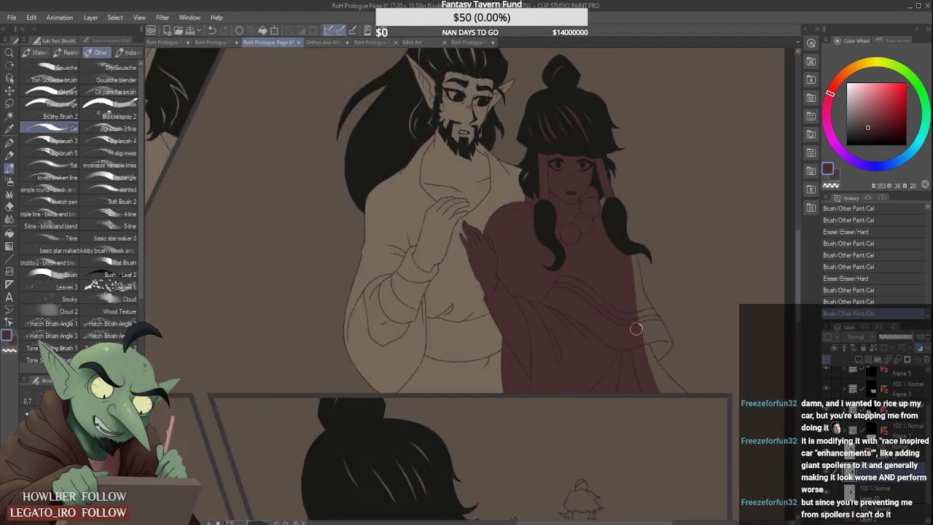
pyautogui.moveTo(639, 328)
pyautogui.mouseDown()
pyautogui.moveTo(666, 404)
pyautogui.moveTo(625, 349)
pyautogui.mouseUp()
pyautogui.moveTo(599, 272); pyautogui.dragTo(598, 255)
pyautogui.scroll(2, 589, 234)
pyautogui.moveTo(591, 155)
pyautogui.mouseDown()
pyautogui.moveTo(596, 230)
pyautogui.moveTo(589, 158)
pyautogui.moveTo(606, 229)
pyautogui.moveTo(590, 151)
pyautogui.moveTo(618, 275)
pyautogui.moveTo(607, 233)
pyautogui.moveTo(631, 286)
pyautogui.mouseUp()
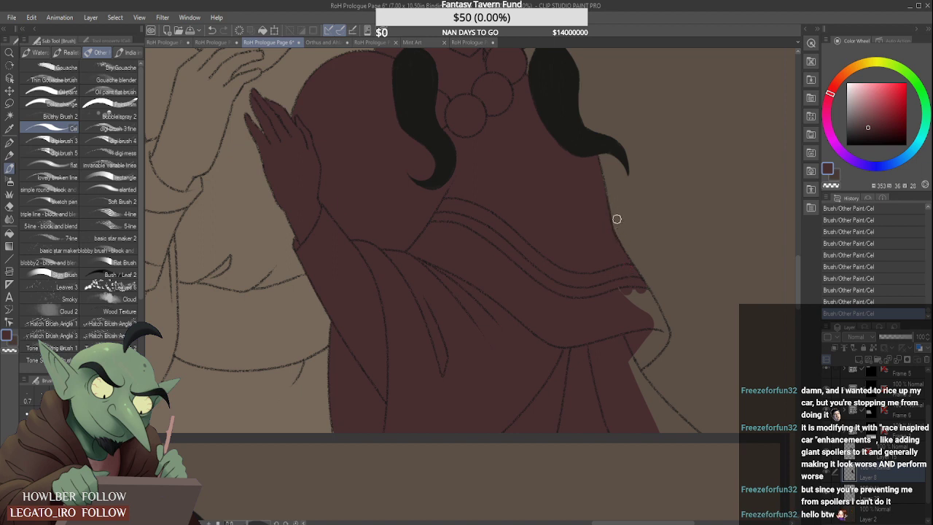
pyautogui.moveTo(617, 269)
pyautogui.mouseDown()
pyautogui.moveTo(648, 320)
pyautogui.moveTo(635, 278)
pyautogui.mouseUp()
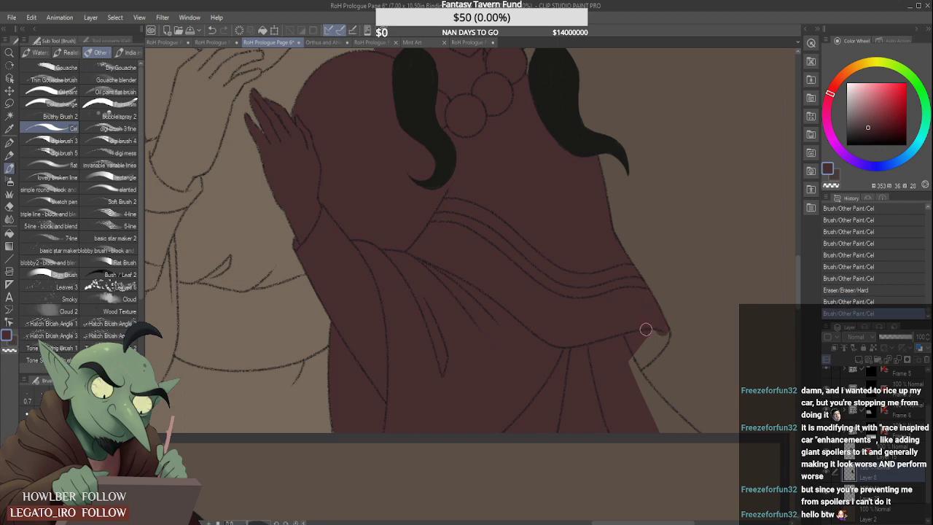
# - Fill the shawl's lower corner and the robe below it with dark red down to the drawing's bottom edge
pyautogui.moveTo(646, 327)
pyautogui.mouseDown()
pyautogui.moveTo(616, 381)
pyautogui.moveTo(659, 332)
pyautogui.moveTo(644, 357)
pyautogui.moveTo(667, 423)
pyautogui.moveTo(667, 411)
pyautogui.mouseUp()
pyautogui.scroll(-2, 617, 360)
pyautogui.scroll(2, 617, 360)
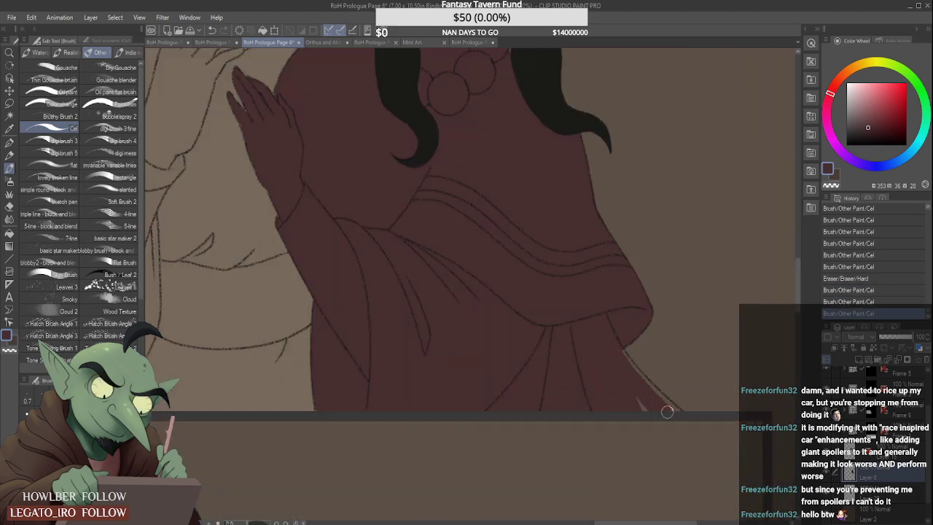
pyautogui.scroll(-2, 640, 378)
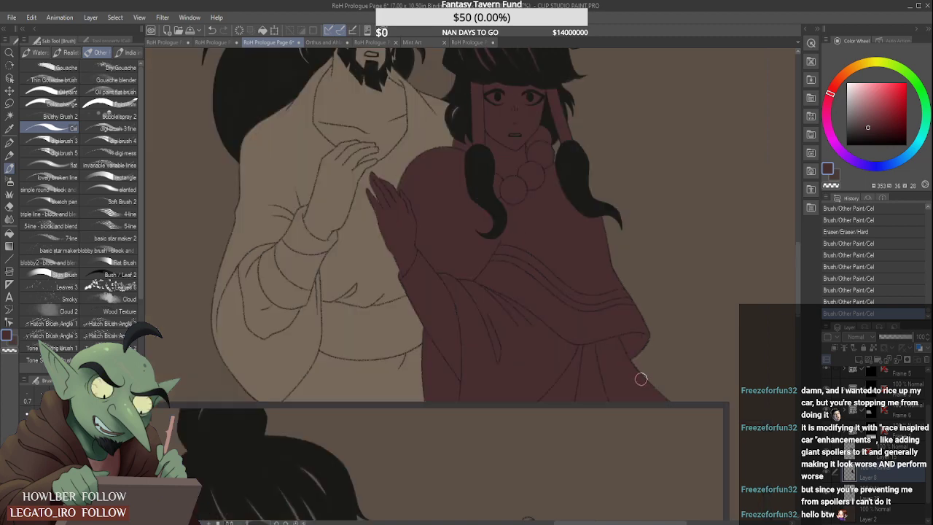
pyautogui.scroll(-4, 641, 379)
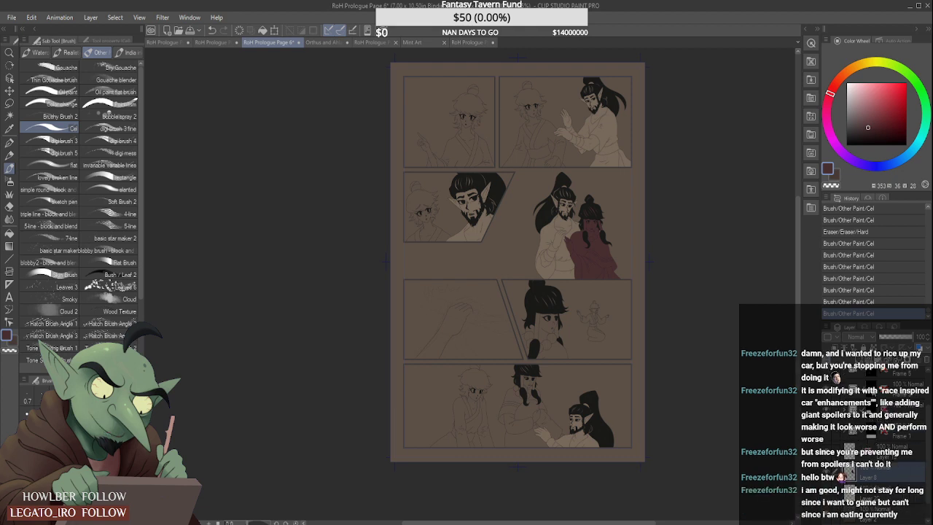
# - Open the frame folder of the panel with the beaded figure's side-facing close-up and add a raster layer above Layer 14
pyautogui.click(873, 389)
pyautogui.click(845, 390)
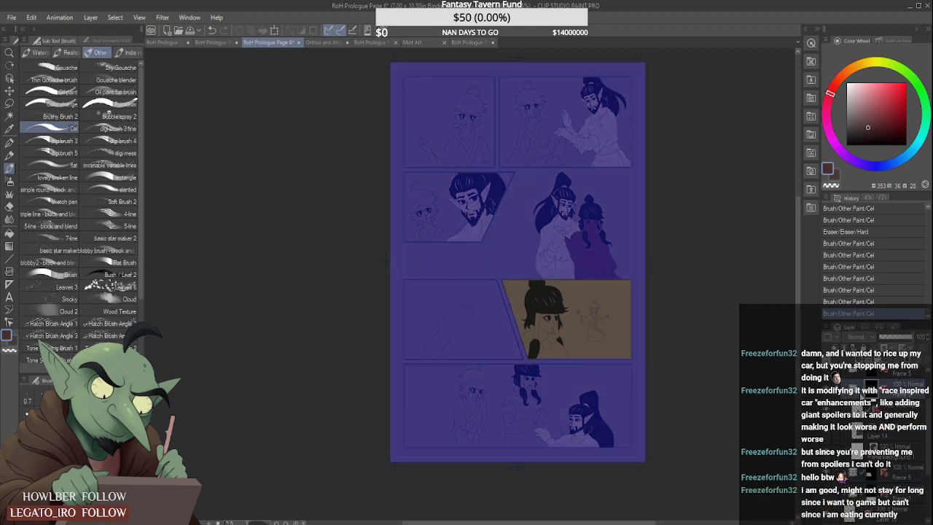
pyautogui.click(903, 430)
pyautogui.click(859, 359)
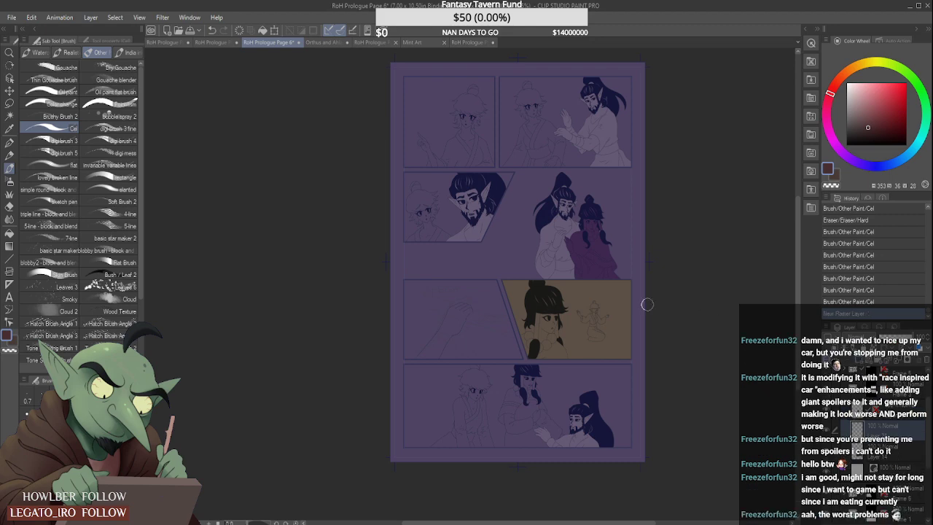
# - Block in dark red over the beaded figure's face, beads and chest in the close-up panel
pyautogui.scroll(3, 546, 329)
pyautogui.moveTo(542, 291); pyautogui.dragTo(546, 304)
pyautogui.scroll(-1, 544, 313)
pyautogui.moveTo(538, 370)
pyautogui.mouseDown()
pyautogui.moveTo(542, 304)
pyautogui.moveTo(532, 362)
pyautogui.moveTo(530, 299)
pyautogui.moveTo(517, 355)
pyautogui.moveTo(527, 308)
pyautogui.moveTo(524, 349)
pyautogui.moveTo(527, 329)
pyautogui.moveTo(492, 364)
pyautogui.moveTo(545, 401)
pyautogui.moveTo(531, 368)
pyautogui.moveTo(538, 309)
pyautogui.mouseUp()
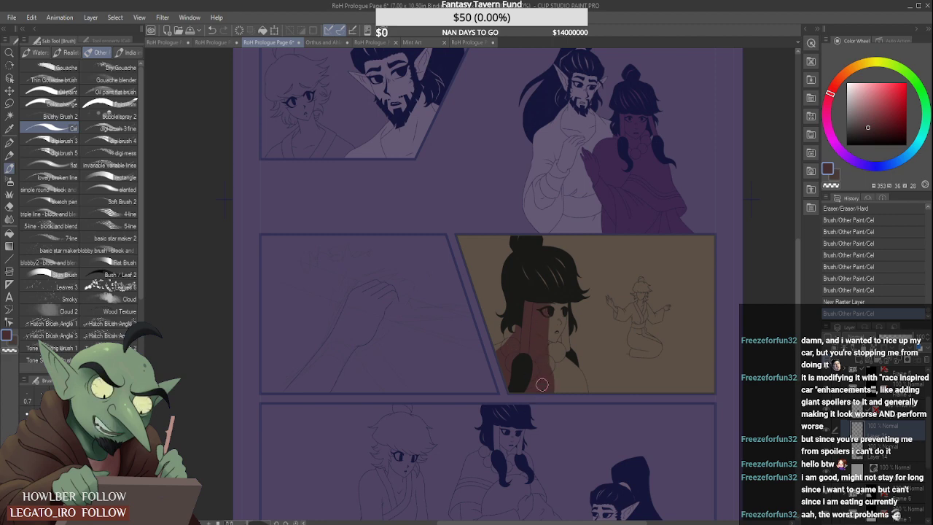
pyautogui.moveTo(542, 384)
pyautogui.mouseDown()
pyautogui.moveTo(552, 339)
pyautogui.moveTo(523, 264)
pyautogui.moveTo(550, 282)
pyautogui.moveTo(524, 237)
pyautogui.moveTo(563, 285)
pyautogui.moveTo(560, 262)
pyautogui.moveTo(549, 359)
pyautogui.moveTo(565, 391)
pyautogui.moveTo(555, 304)
pyautogui.mouseUp()
pyautogui.scroll(2, 563, 301)
pyautogui.moveTo(567, 366); pyautogui.dragTo(569, 312)
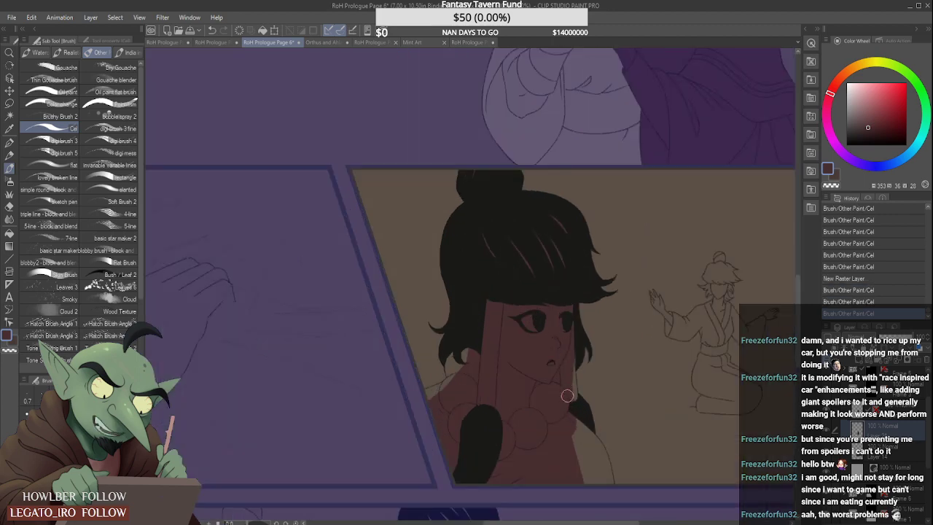
# - Finish the dark red on the far hair strand wrap beside the close-up face and erase spill along its edge
pyautogui.scroll(1, 570, 366)
pyautogui.moveTo(571, 372)
pyautogui.mouseDown()
pyautogui.moveTo(565, 354)
pyautogui.moveTo(569, 383)
pyautogui.mouseUp()
pyautogui.moveTo(570, 333)
pyautogui.mouseDown()
pyautogui.moveTo(578, 422)
pyautogui.moveTo(580, 364)
pyautogui.mouseUp()
pyautogui.scroll(-1, 567, 388)
pyautogui.scroll(2, 568, 359)
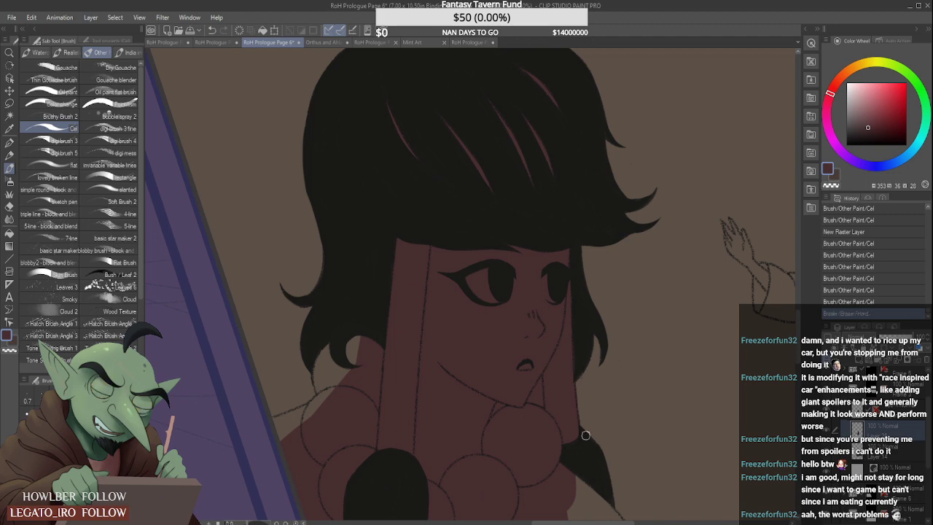
pyautogui.scroll(-5, 588, 306)
pyautogui.scroll(4, 560, 313)
# - Fill the close-up figure's near shoulder and the collar behind her hair with dark red, erasing spill above the shoulder line
pyautogui.moveTo(470, 352)
pyautogui.mouseDown()
pyautogui.moveTo(526, 331)
pyautogui.moveTo(468, 364)
pyautogui.moveTo(498, 329)
pyautogui.moveTo(454, 352)
pyautogui.moveTo(519, 318)
pyautogui.mouseUp()
pyautogui.scroll(2, 500, 331)
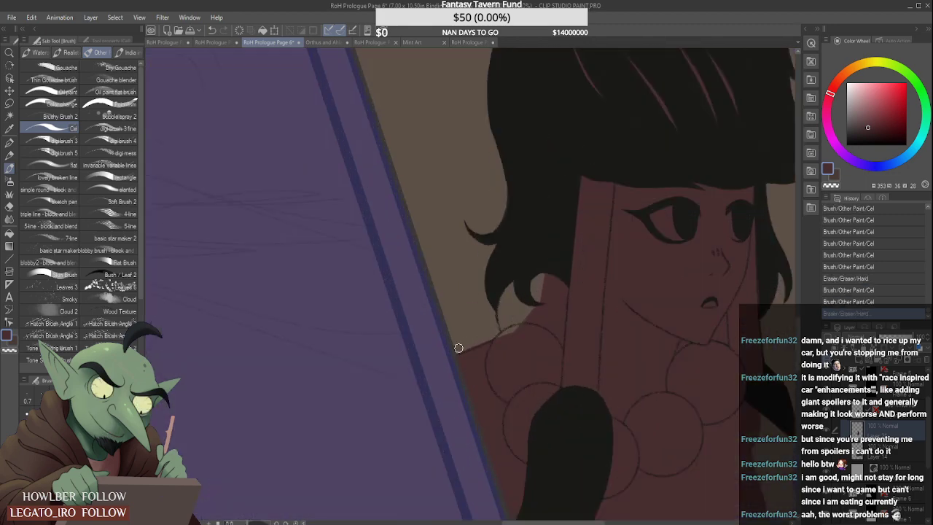
pyautogui.moveTo(458, 347)
pyautogui.mouseDown()
pyautogui.moveTo(522, 314)
pyautogui.moveTo(538, 327)
pyautogui.mouseUp()
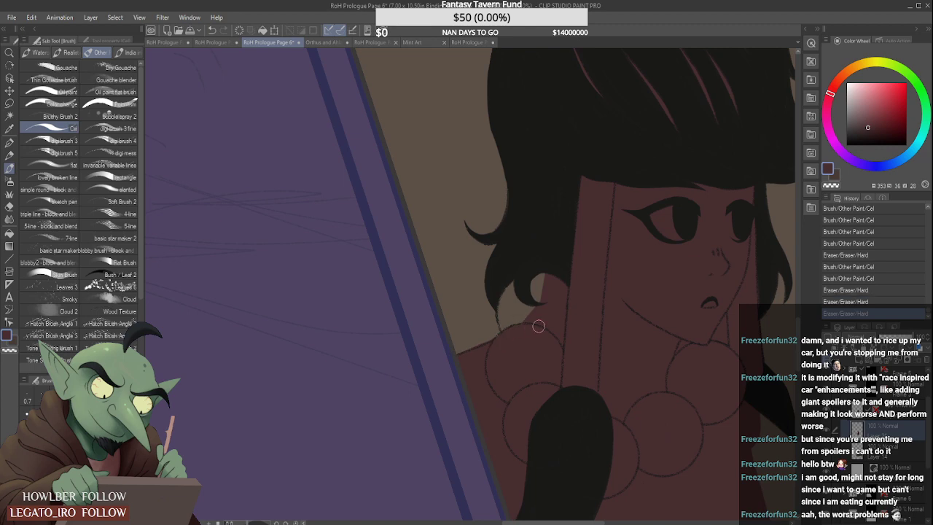
pyautogui.moveTo(513, 284)
pyautogui.mouseDown()
pyautogui.moveTo(504, 335)
pyautogui.moveTo(522, 318)
pyautogui.mouseUp()
pyautogui.scroll(-2, 505, 315)
pyautogui.scroll(-3, 505, 315)
pyautogui.scroll(3, 565, 328)
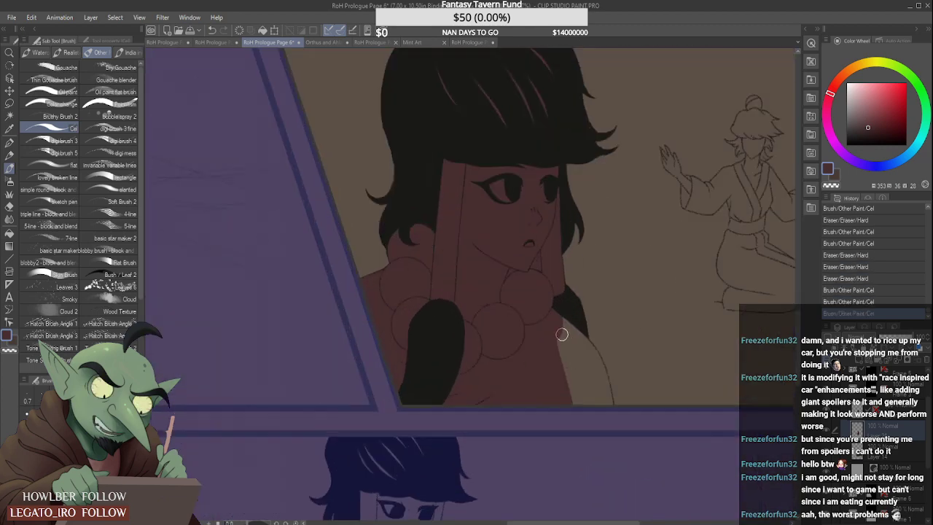
# - Fill the close-up figure's far shoulder with dark red out to its outline and down to the panel border
pyautogui.moveTo(576, 328)
pyautogui.mouseDown()
pyautogui.moveTo(596, 402)
pyautogui.moveTo(605, 403)
pyautogui.mouseUp()
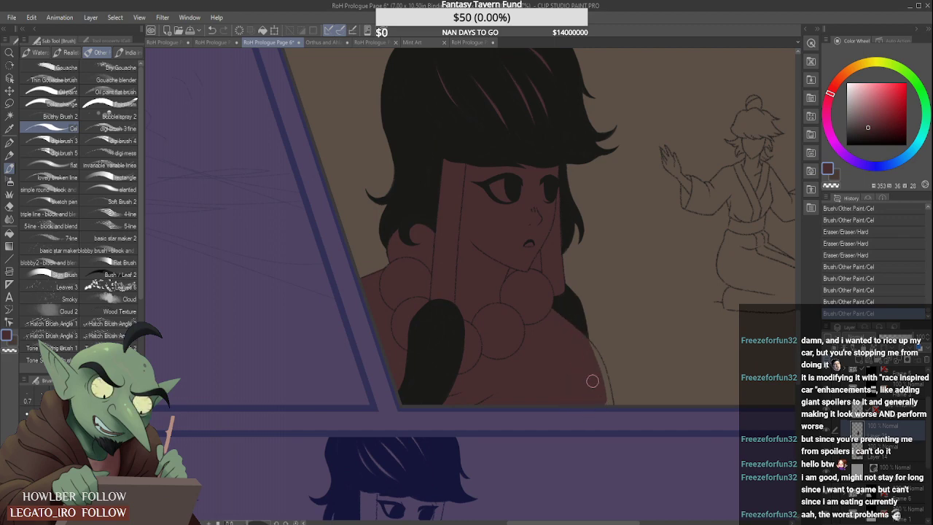
pyautogui.scroll(2, 583, 343)
pyautogui.moveTo(588, 342)
pyautogui.mouseDown()
pyautogui.moveTo(608, 374)
pyautogui.moveTo(613, 412)
pyautogui.mouseUp()
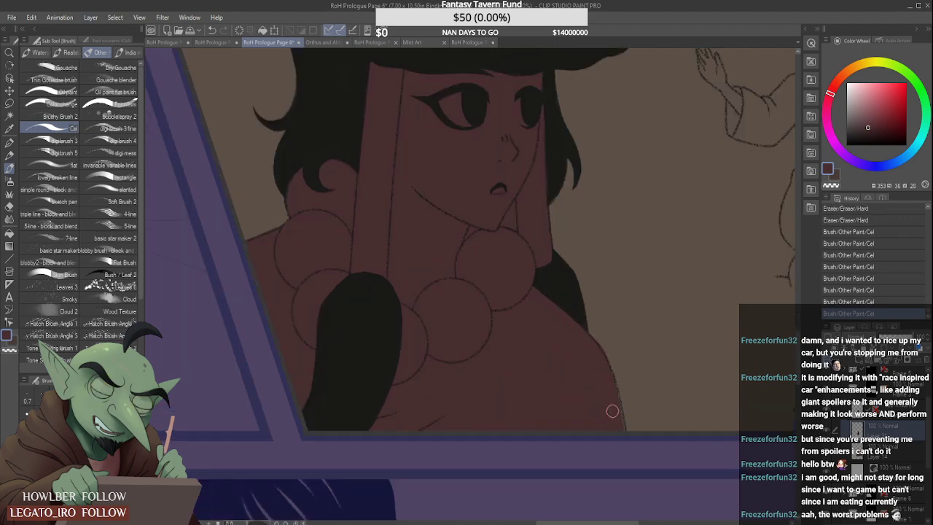
# - Touch up the dark red along the close-up figure's far shoulder and erase the spill outside its outline
pyautogui.moveTo(612, 378); pyautogui.dragTo(620, 425)
pyautogui.moveTo(590, 327)
pyautogui.mouseDown()
pyautogui.moveTo(617, 364)
pyautogui.moveTo(598, 334)
pyautogui.moveTo(638, 435)
pyautogui.mouseUp()
pyautogui.moveTo(617, 363); pyautogui.dragTo(632, 418)
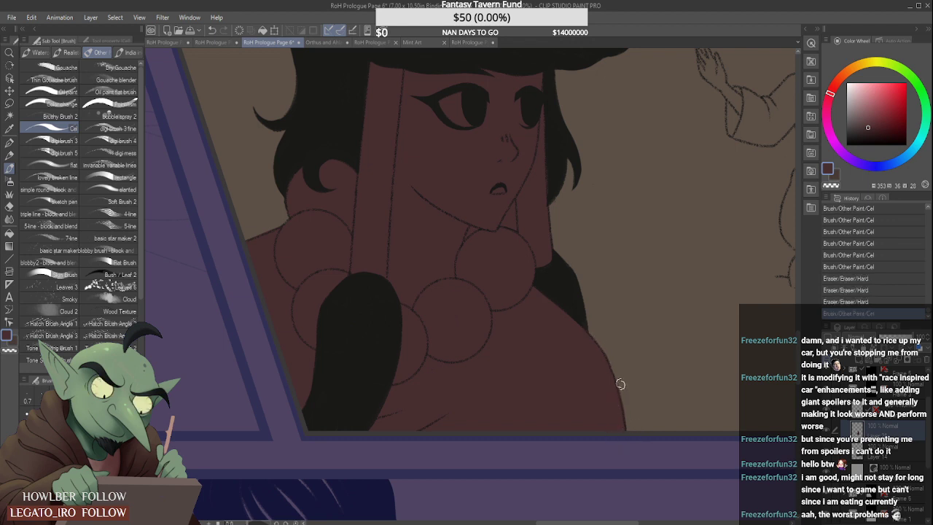
pyautogui.moveTo(617, 379); pyautogui.dragTo(636, 444)
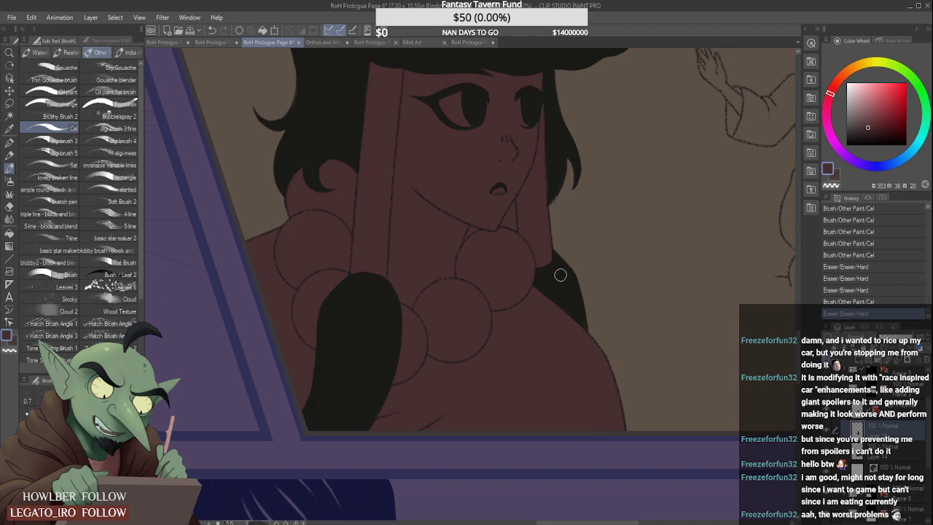
# - Add a new raster layer inside the frame folder of the page's bottom panel
pyautogui.scroll(-4, 559, 275)
pyautogui.scroll(-2, 567, 185)
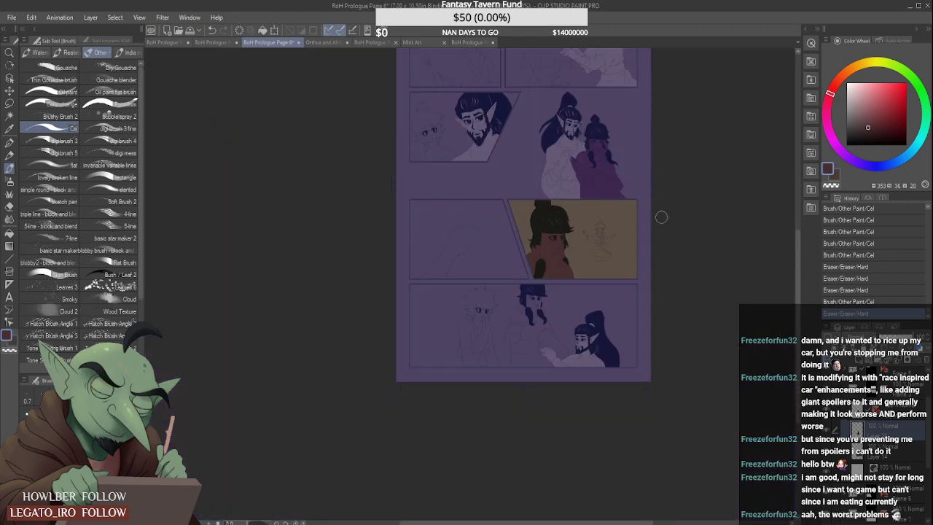
pyautogui.click(850, 393)
pyautogui.click(869, 420)
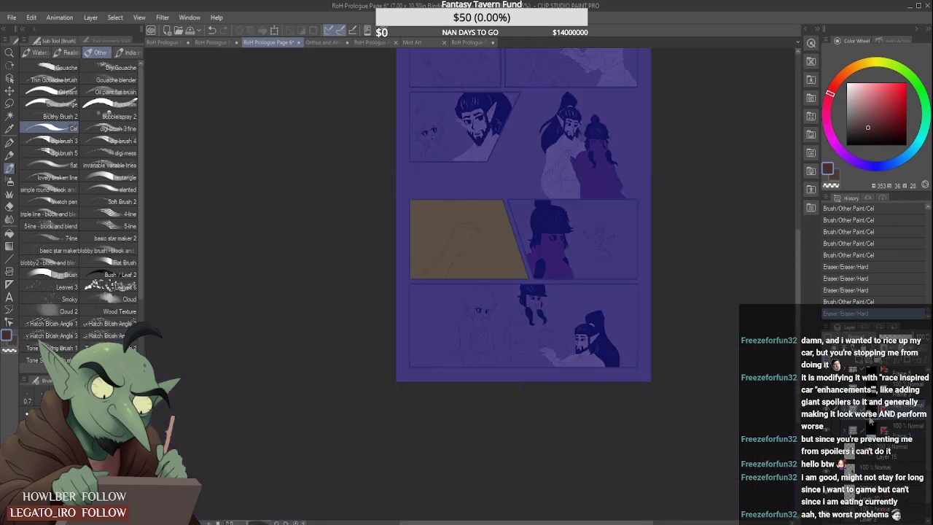
pyautogui.click(871, 429)
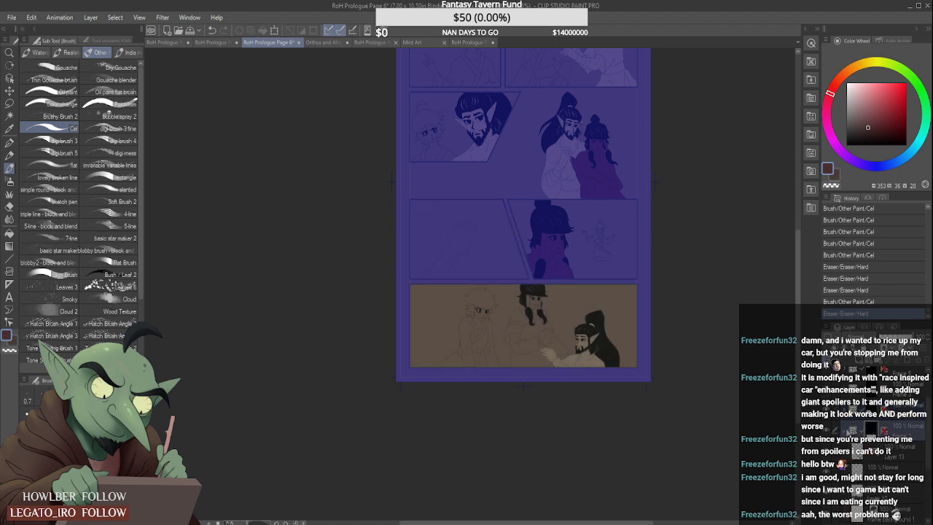
pyautogui.click(848, 424)
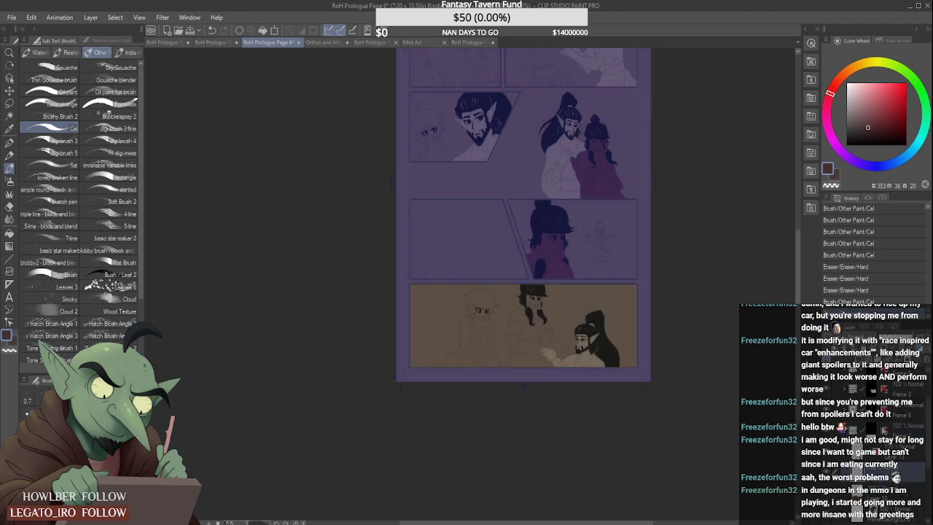
pyautogui.click(851, 362)
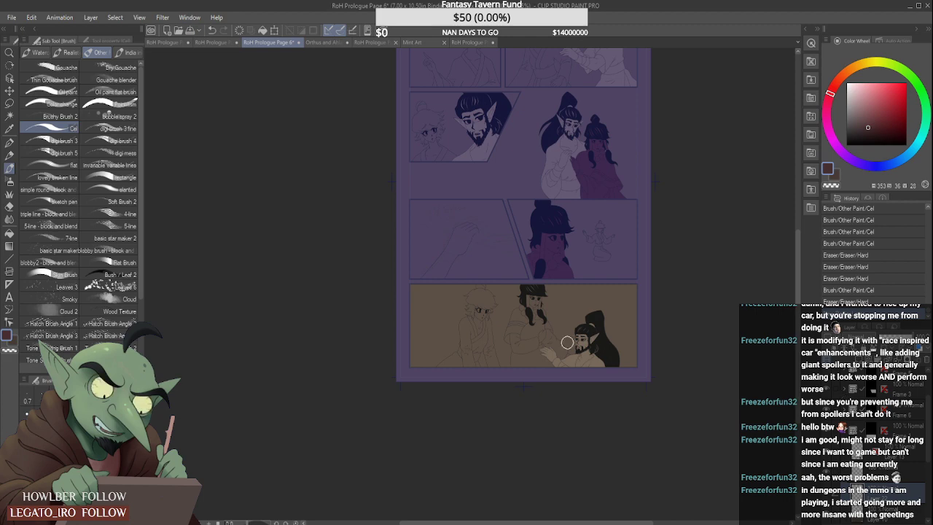
# - Start the dark red over the beaded figure's hands in the bottom panel, erasing it from the bearded man's fingers
pyautogui.scroll(3, 543, 339)
pyautogui.scroll(3, 536, 339)
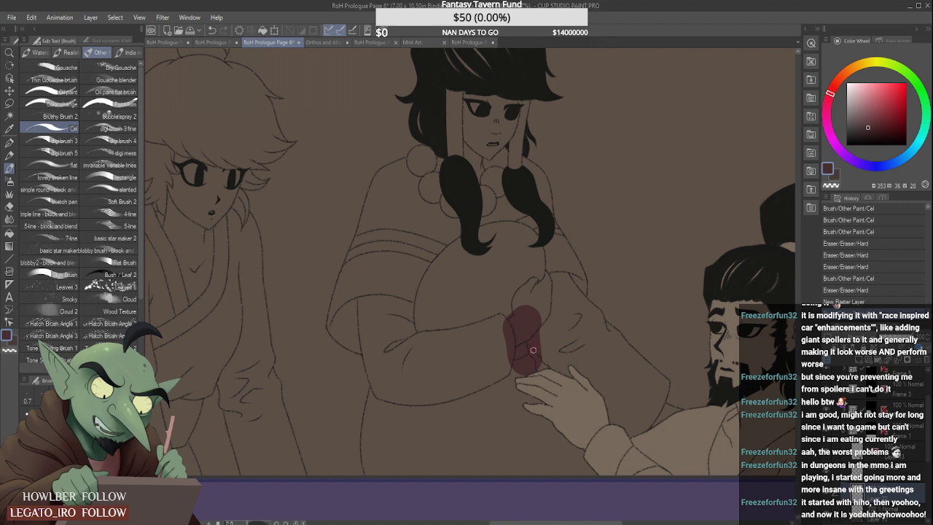
pyautogui.scroll(2, 532, 350)
pyautogui.moveTo(538, 360); pyautogui.dragTo(524, 339)
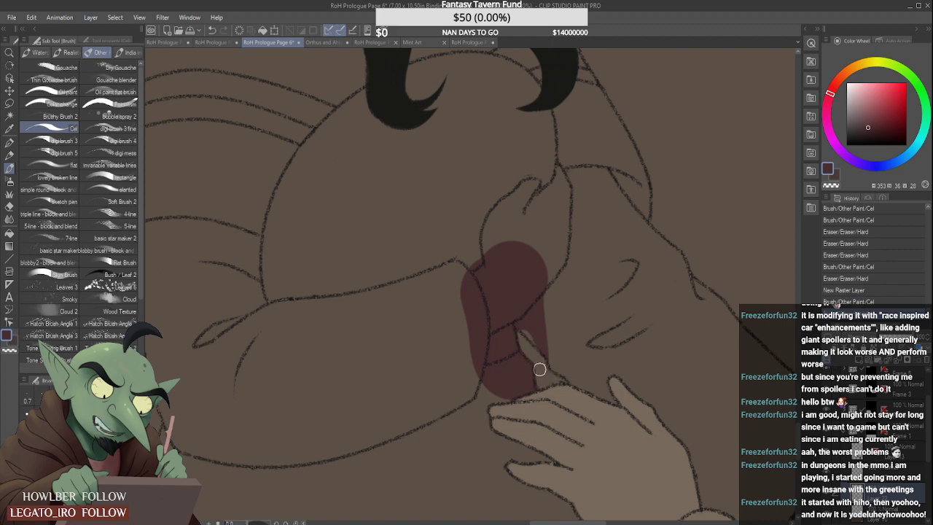
pyautogui.moveTo(539, 369); pyautogui.dragTo(539, 363)
pyautogui.scroll(-4, 523, 326)
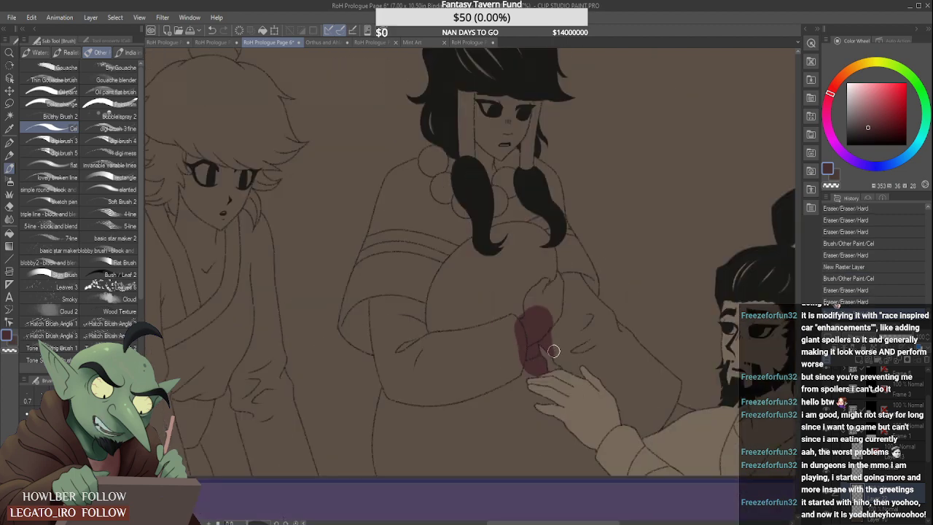
pyautogui.scroll(3, 554, 350)
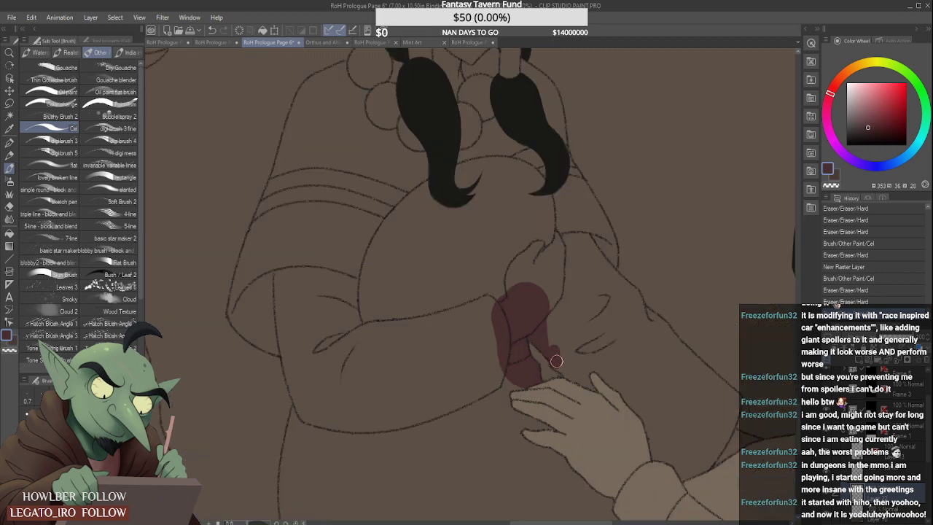
# - Block in dark red around the reaching hand and across the beaded figure's robe, sleeves and near hair wrap
pyautogui.moveTo(556, 360); pyautogui.dragTo(583, 377)
pyautogui.scroll(-2, 569, 369)
pyautogui.moveTo(554, 323)
pyautogui.mouseDown()
pyautogui.moveTo(623, 407)
pyautogui.moveTo(600, 387)
pyautogui.moveTo(600, 395)
pyautogui.moveTo(611, 390)
pyautogui.moveTo(672, 414)
pyautogui.mouseUp()
pyautogui.scroll(-2, 584, 386)
pyautogui.moveTo(559, 322)
pyautogui.mouseDown()
pyautogui.moveTo(540, 403)
pyautogui.moveTo(555, 430)
pyautogui.moveTo(552, 385)
pyautogui.moveTo(595, 432)
pyautogui.moveTo(553, 377)
pyautogui.moveTo(612, 435)
pyautogui.moveTo(539, 359)
pyautogui.moveTo(546, 421)
pyautogui.moveTo(541, 325)
pyautogui.moveTo(531, 433)
pyautogui.moveTo(520, 354)
pyautogui.moveTo(515, 429)
pyautogui.moveTo(516, 371)
pyautogui.moveTo(519, 408)
pyautogui.moveTo(498, 311)
pyautogui.moveTo(514, 335)
pyautogui.moveTo(513, 326)
pyautogui.moveTo(520, 387)
pyautogui.moveTo(508, 346)
pyautogui.moveTo(505, 363)
pyautogui.moveTo(497, 353)
pyautogui.moveTo(510, 319)
pyautogui.moveTo(518, 333)
pyautogui.moveTo(529, 313)
pyautogui.moveTo(518, 312)
pyautogui.moveTo(524, 323)
pyautogui.moveTo(533, 290)
pyautogui.mouseUp()
pyautogui.scroll(-2, 564, 391)
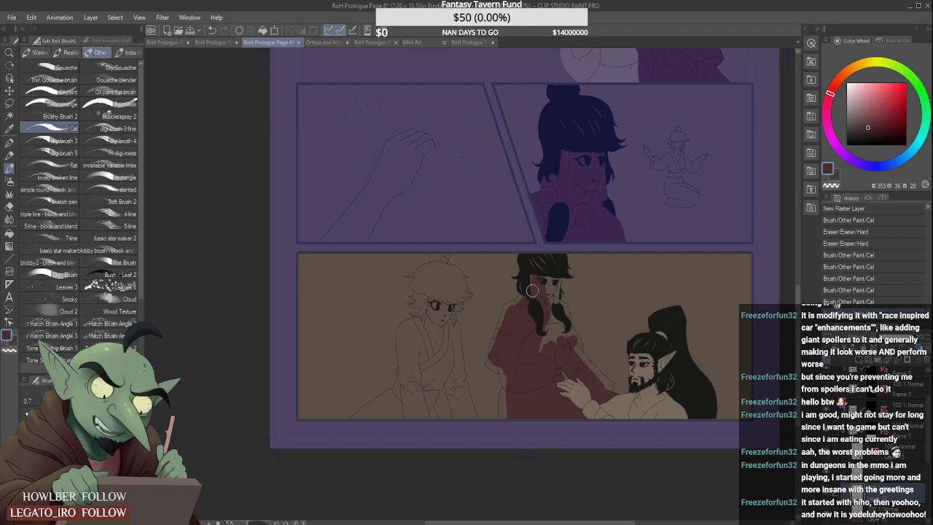
# - Fill the beaded figure's face, chest, beads and far hair wrap with dark red
pyautogui.moveTo(545, 257); pyautogui.dragTo(546, 273)
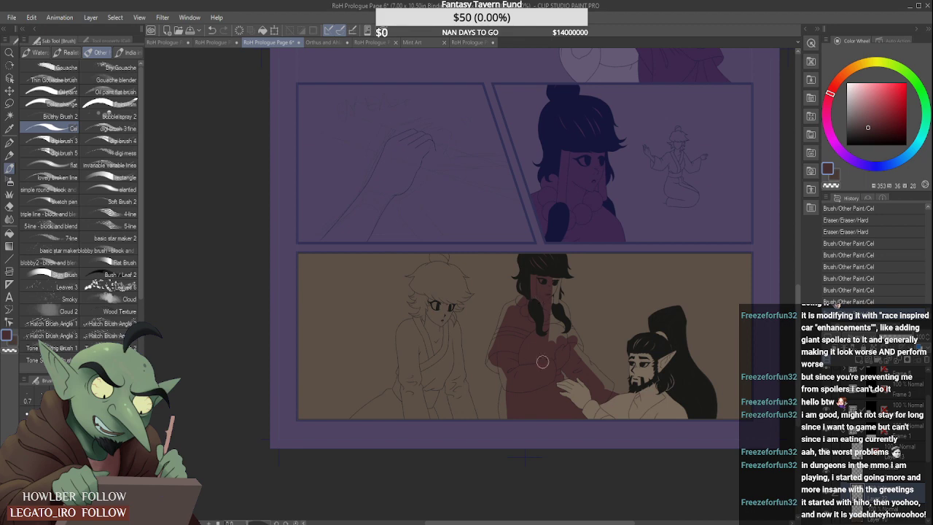
pyautogui.moveTo(542, 362); pyautogui.dragTo(543, 353)
pyautogui.moveTo(547, 317)
pyautogui.mouseDown()
pyautogui.moveTo(549, 336)
pyautogui.moveTo(565, 340)
pyautogui.mouseUp()
pyautogui.scroll(2, 561, 306)
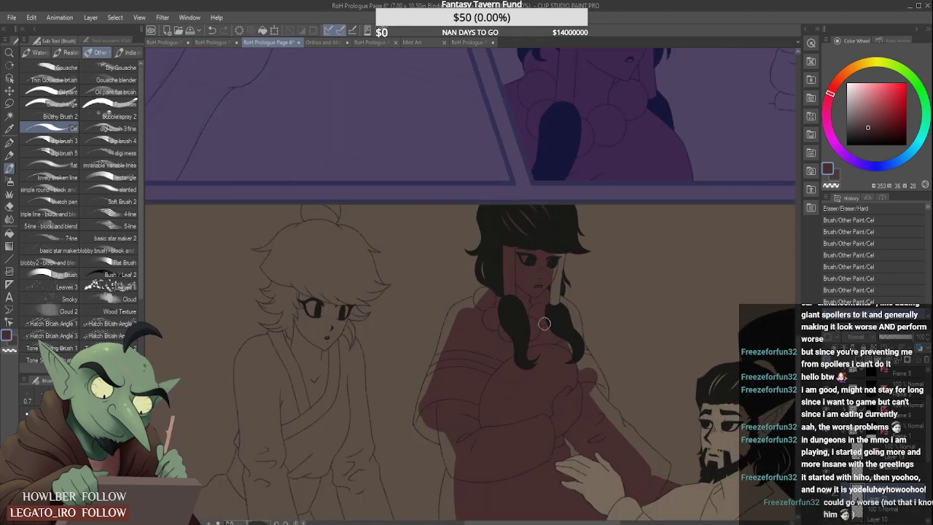
pyautogui.moveTo(553, 266); pyautogui.dragTo(538, 299)
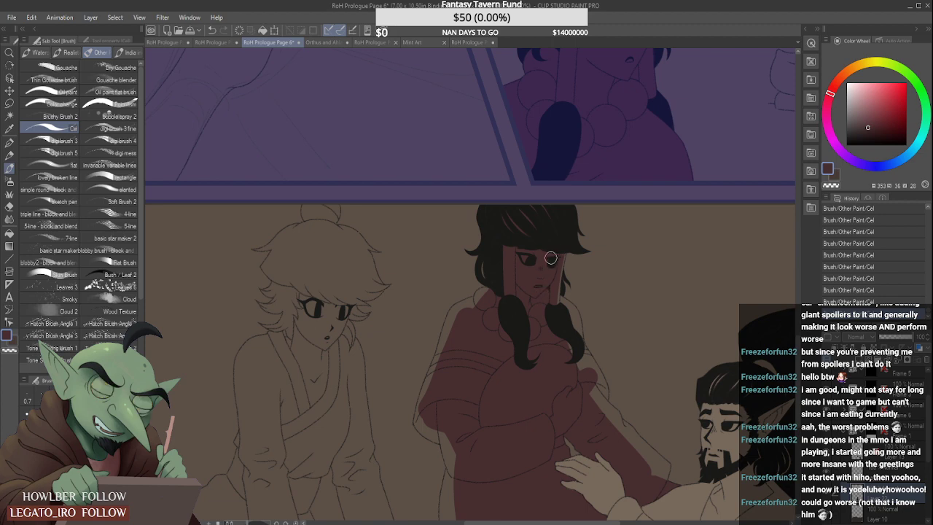
pyautogui.scroll(2, 554, 256)
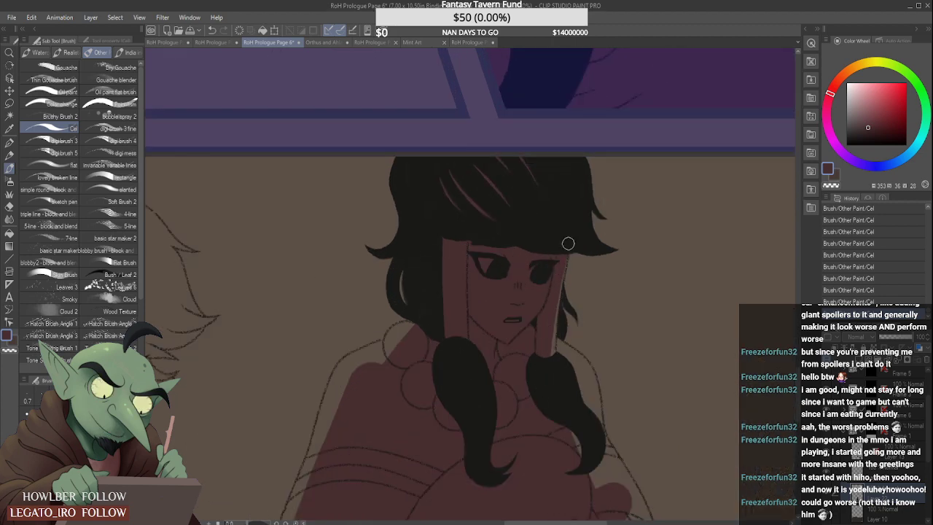
pyautogui.scroll(-2, 547, 319)
pyautogui.scroll(1, 547, 319)
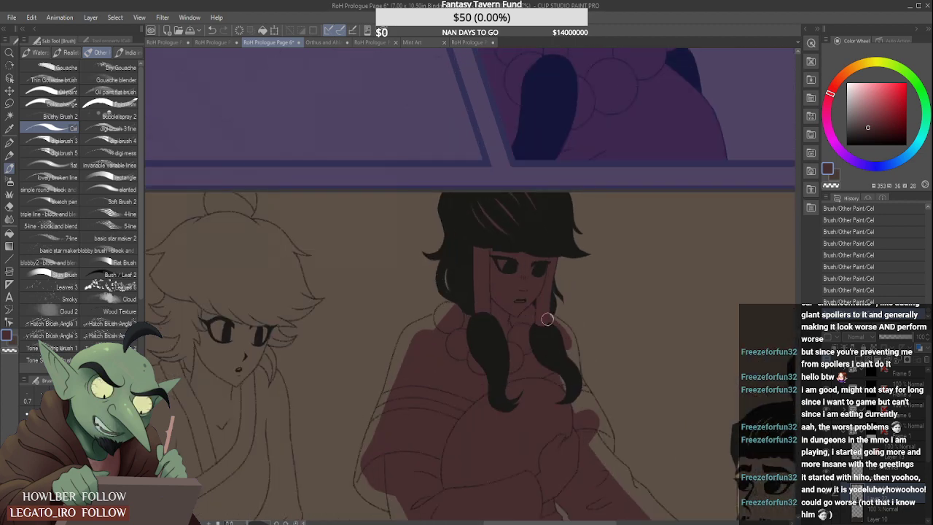
# - Fill the beaded figure's far shoulder and upper sleeve with dark red behind the far hair strand, out to the outline
pyautogui.scroll(1, 568, 342)
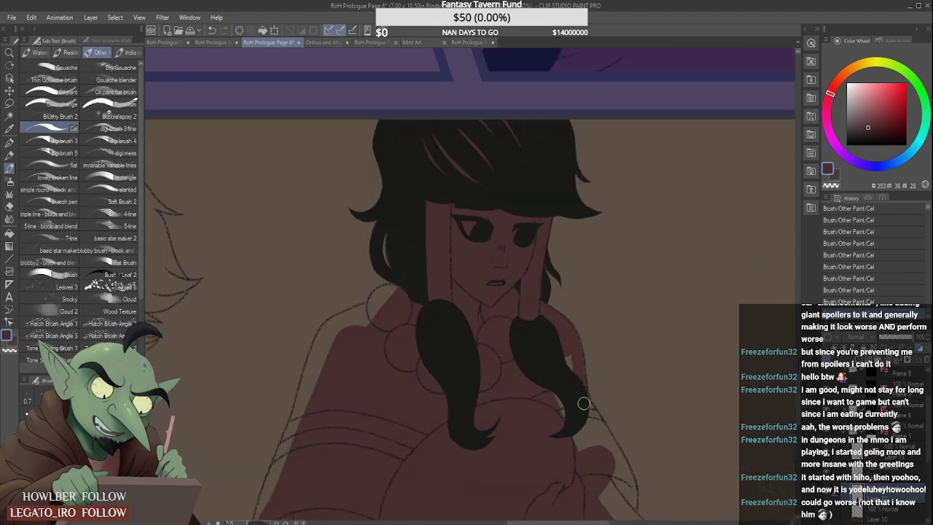
pyautogui.moveTo(570, 333); pyautogui.dragTo(581, 404)
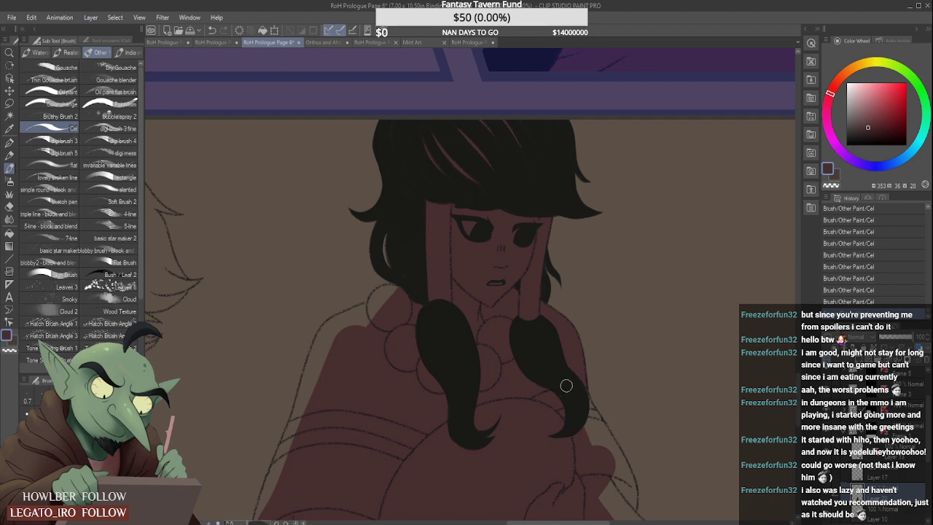
pyautogui.scroll(-3, 549, 352)
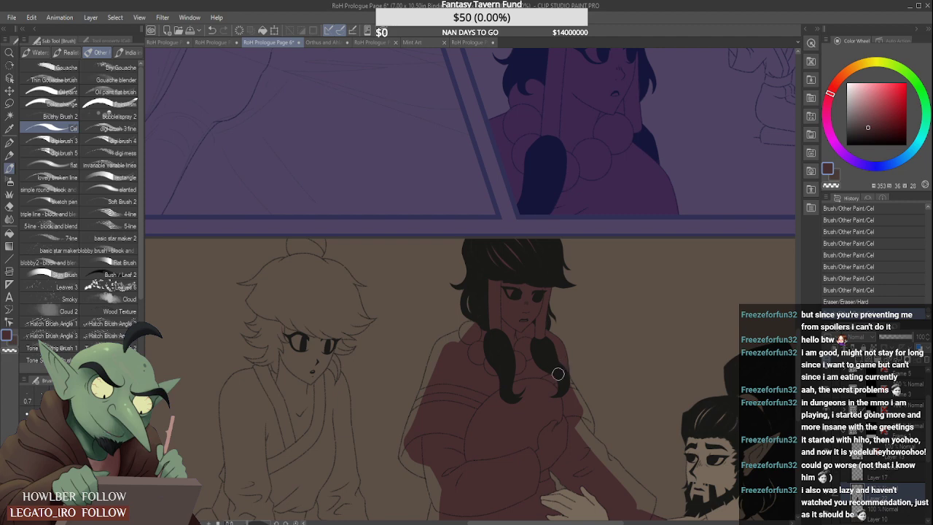
pyautogui.scroll(3, 558, 364)
pyautogui.moveTo(517, 343); pyautogui.dragTo(567, 435)
pyautogui.moveTo(547, 399)
pyautogui.mouseDown()
pyautogui.moveTo(565, 461)
pyautogui.moveTo(538, 391)
pyautogui.moveTo(522, 417)
pyautogui.moveTo(549, 406)
pyautogui.mouseUp()
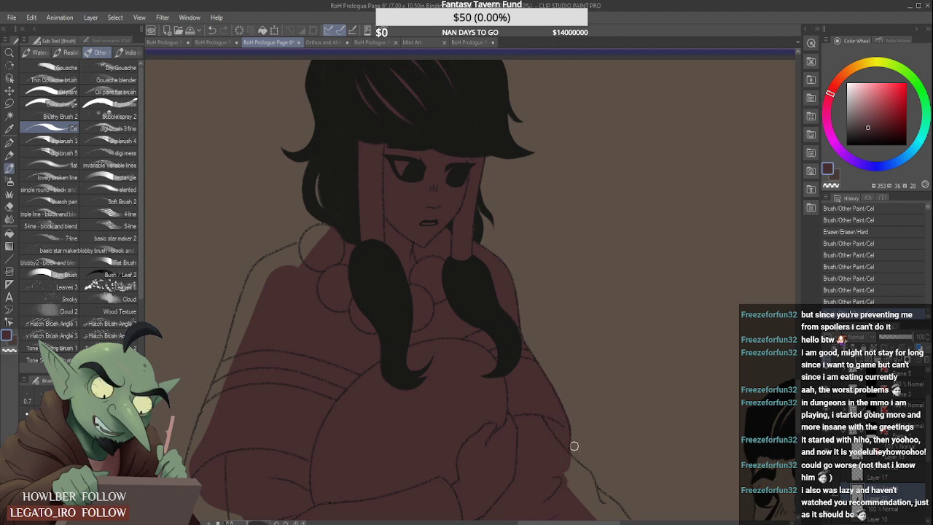
pyautogui.moveTo(575, 446); pyautogui.dragTo(569, 440)
# - Extend the dark red down the beaded figure's far sleeve to its cuff and erase spill along the outer edge
pyautogui.scroll(-4, 552, 432)
pyautogui.scroll(3, 618, 465)
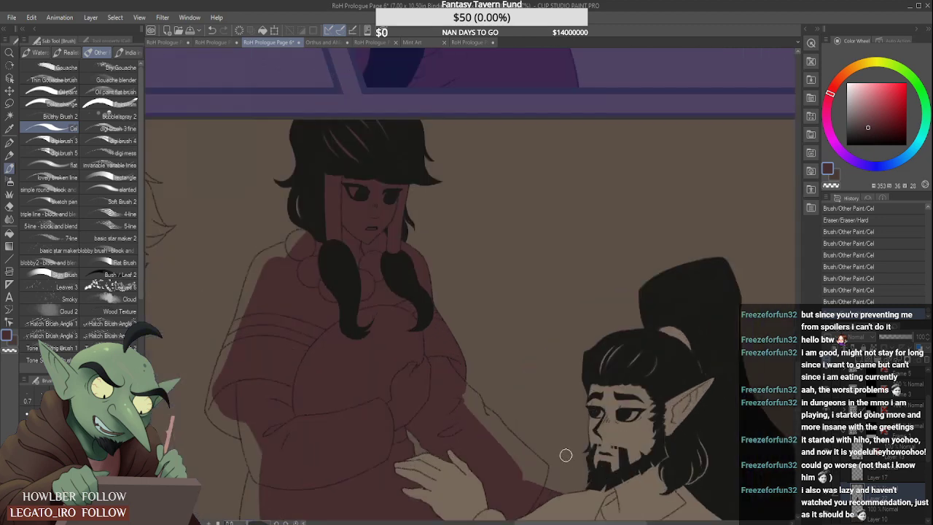
pyautogui.moveTo(468, 401); pyautogui.dragTo(517, 456)
pyautogui.scroll(2, 489, 405)
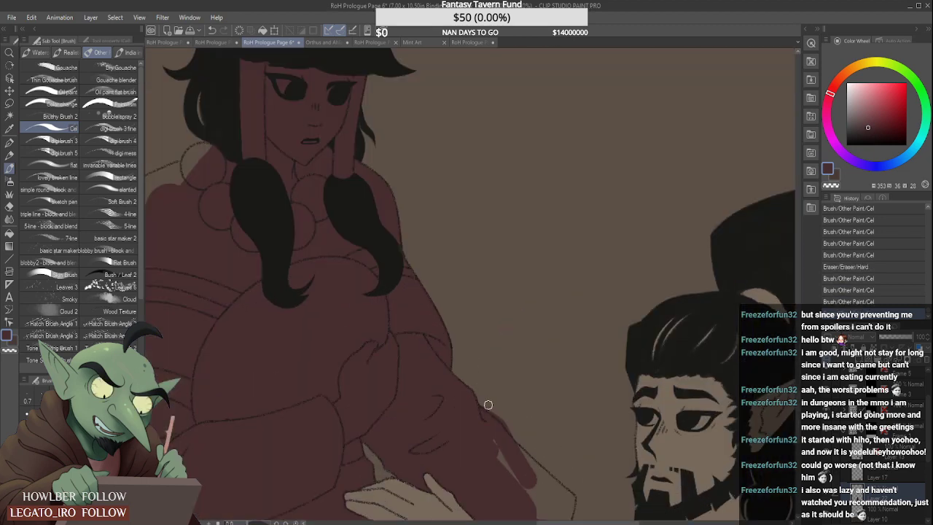
pyautogui.moveTo(489, 407)
pyautogui.mouseDown()
pyautogui.moveTo(513, 422)
pyautogui.moveTo(516, 429)
pyautogui.moveTo(492, 425)
pyautogui.moveTo(512, 446)
pyautogui.mouseUp()
pyautogui.scroll(-3, 505, 423)
pyautogui.scroll(2, 501, 425)
pyautogui.scroll(2, 512, 446)
pyautogui.moveTo(495, 414); pyautogui.dragTo(528, 452)
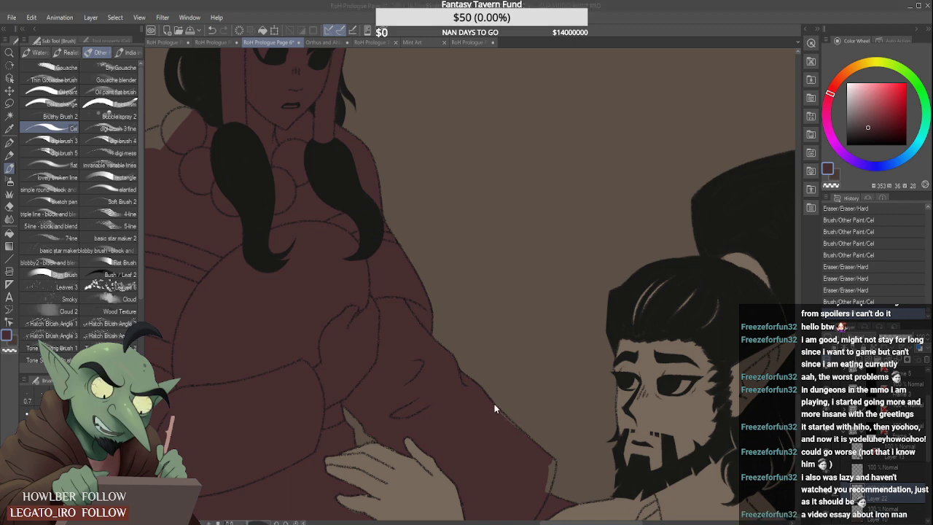
pyautogui.moveTo(514, 427); pyautogui.dragTo(496, 414)
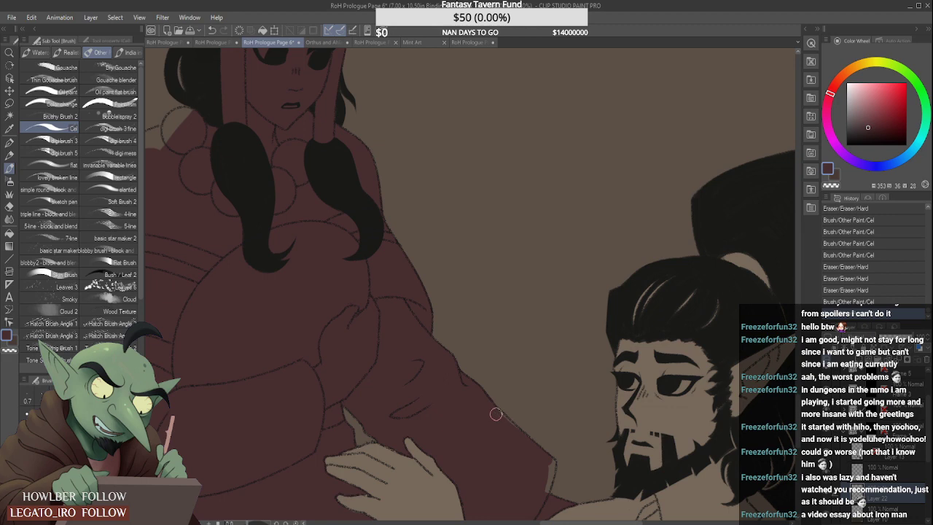
pyautogui.moveTo(523, 443)
pyautogui.mouseDown()
pyautogui.moveTo(554, 464)
pyautogui.moveTo(548, 489)
pyautogui.mouseUp()
# - Fill the near edge of the beaded figure's lower robe with dark red down to the panel border
pyautogui.scroll(1, 546, 467)
pyautogui.scroll(-5, 533, 443)
pyautogui.scroll(5, 427, 484)
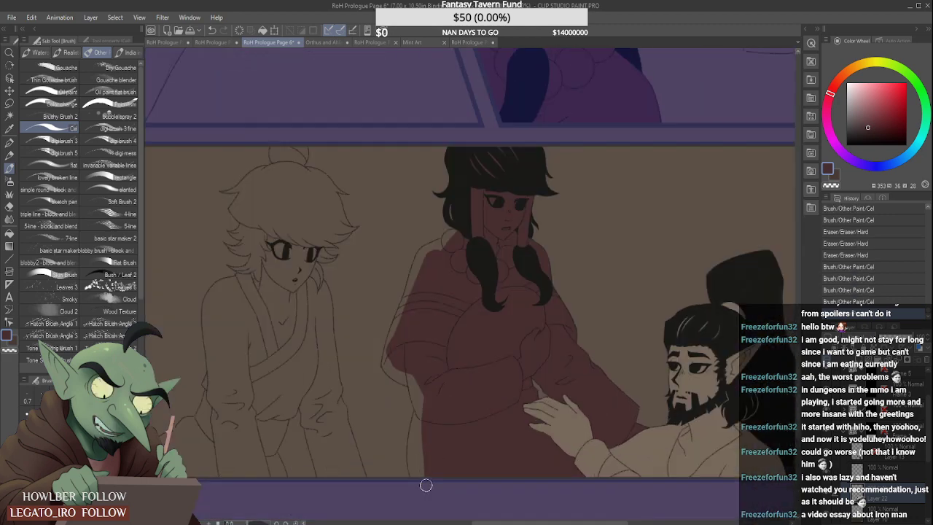
pyautogui.moveTo(416, 388); pyautogui.dragTo(413, 470)
pyautogui.moveTo(421, 412); pyautogui.dragTo(425, 476)
pyautogui.scroll(1, 425, 476)
pyautogui.moveTo(415, 379); pyautogui.dragTo(405, 459)
pyautogui.moveTo(414, 384); pyautogui.dragTo(402, 482)
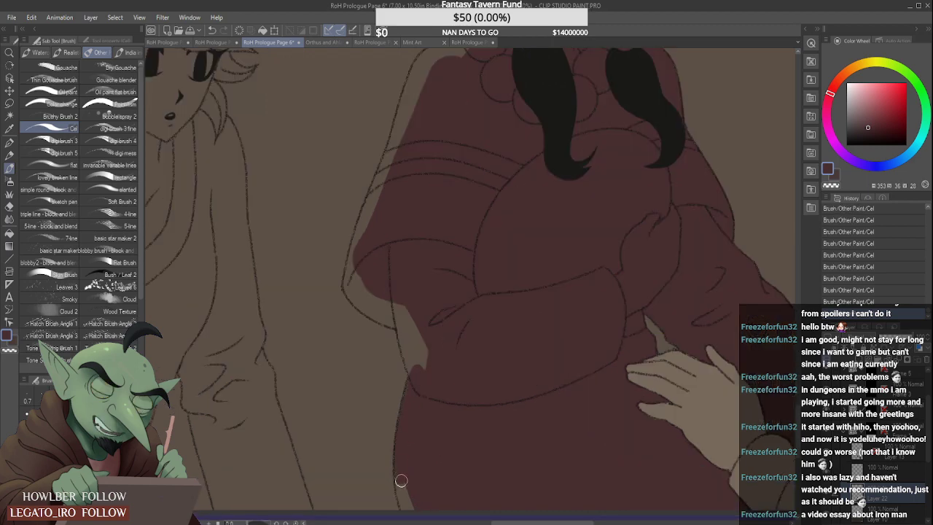
pyautogui.moveTo(408, 418); pyautogui.dragTo(407, 507)
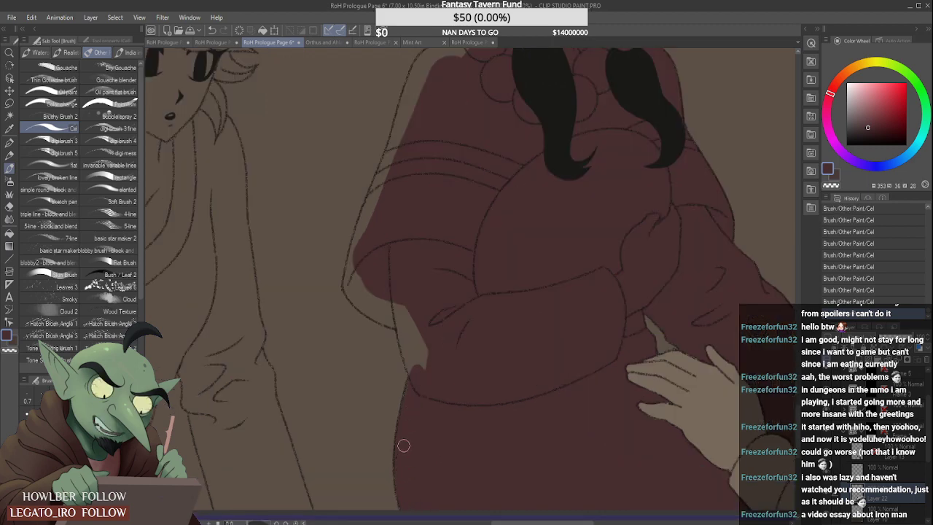
# - Fill the beaded figure's near forearm and wide upper sleeve with dark red out to their outlines
pyautogui.moveTo(402, 306)
pyautogui.mouseDown()
pyautogui.moveTo(416, 369)
pyautogui.moveTo(409, 359)
pyautogui.moveTo(416, 329)
pyautogui.mouseUp()
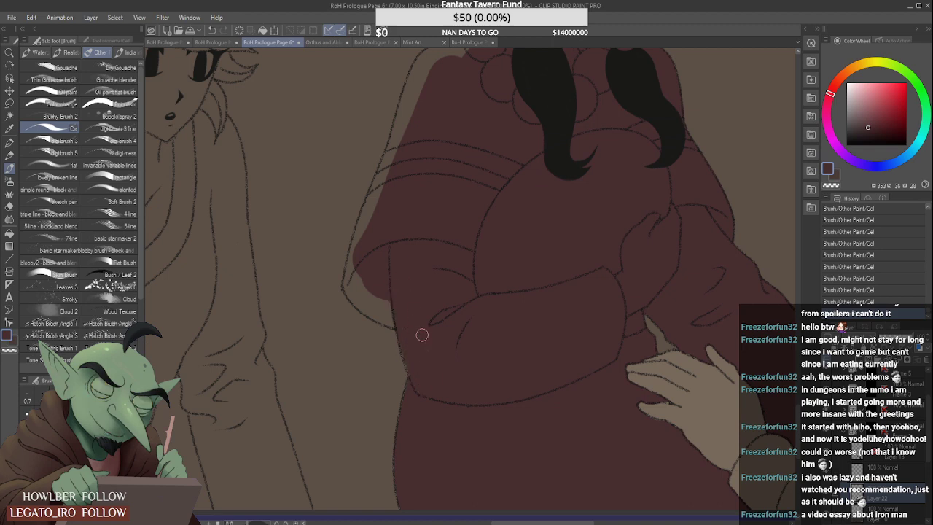
pyautogui.moveTo(359, 274)
pyautogui.mouseDown()
pyautogui.moveTo(358, 245)
pyautogui.moveTo(349, 279)
pyautogui.moveTo(361, 302)
pyautogui.moveTo(354, 289)
pyautogui.moveTo(369, 311)
pyautogui.moveTo(391, 317)
pyautogui.moveTo(372, 291)
pyautogui.moveTo(392, 305)
pyautogui.mouseUp()
pyautogui.scroll(-4, 348, 239)
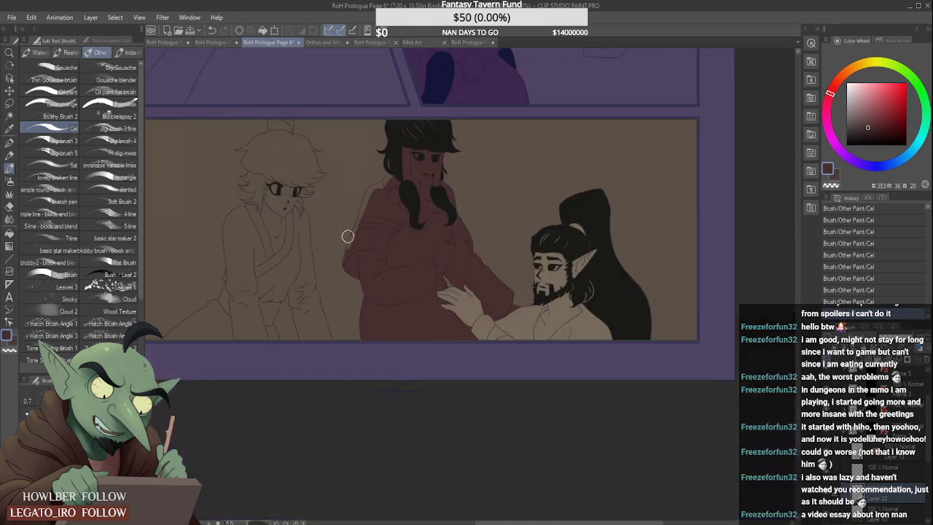
pyautogui.scroll(4, 349, 237)
pyautogui.moveTo(323, 317)
pyautogui.mouseDown()
pyautogui.moveTo(370, 187)
pyautogui.moveTo(357, 215)
pyautogui.moveTo(331, 299)
pyautogui.moveTo(396, 140)
pyautogui.mouseUp()
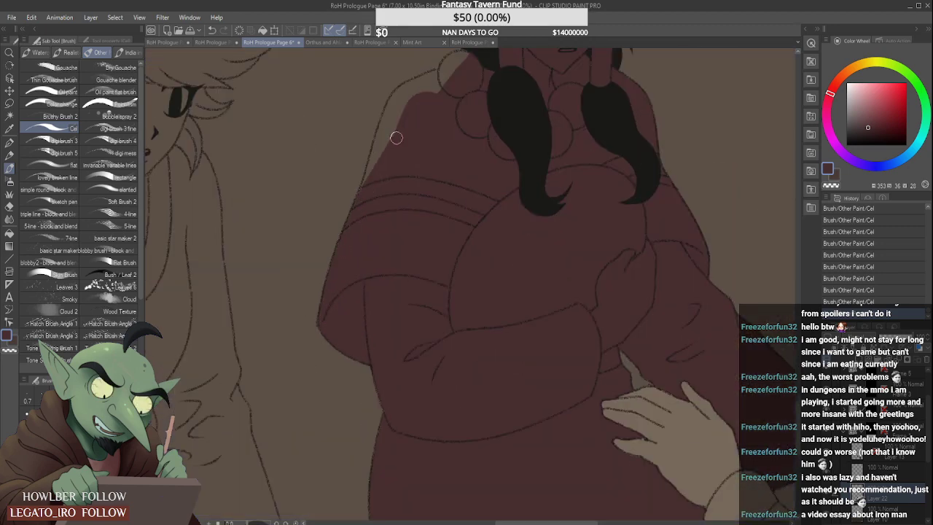
# - Fill the beaded figure's near shoulder and the outermost bead with dark red up to the outline
pyautogui.scroll(-4, 369, 183)
pyautogui.scroll(4, 370, 191)
pyautogui.moveTo(364, 233); pyautogui.dragTo(381, 174)
pyautogui.moveTo(367, 218); pyautogui.dragTo(398, 133)
pyautogui.moveTo(375, 189); pyautogui.dragTo(406, 125)
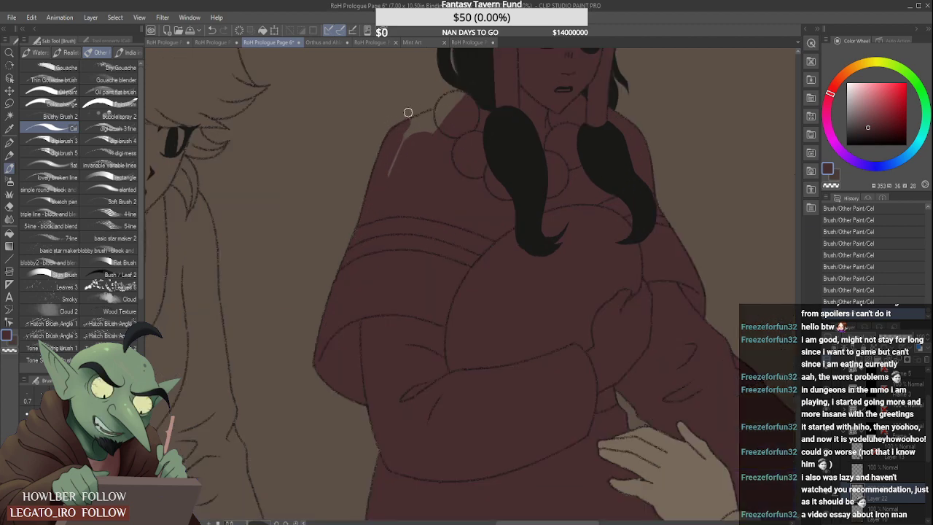
pyautogui.moveTo(385, 167)
pyautogui.mouseDown()
pyautogui.moveTo(459, 119)
pyautogui.moveTo(407, 137)
pyautogui.moveTo(454, 110)
pyautogui.moveTo(411, 128)
pyautogui.moveTo(441, 112)
pyautogui.moveTo(421, 120)
pyautogui.moveTo(476, 98)
pyautogui.mouseUp()
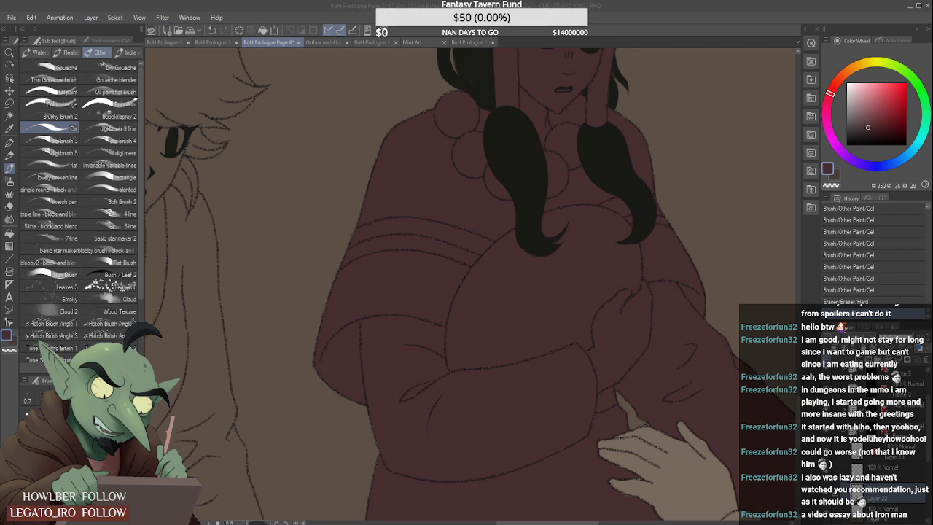
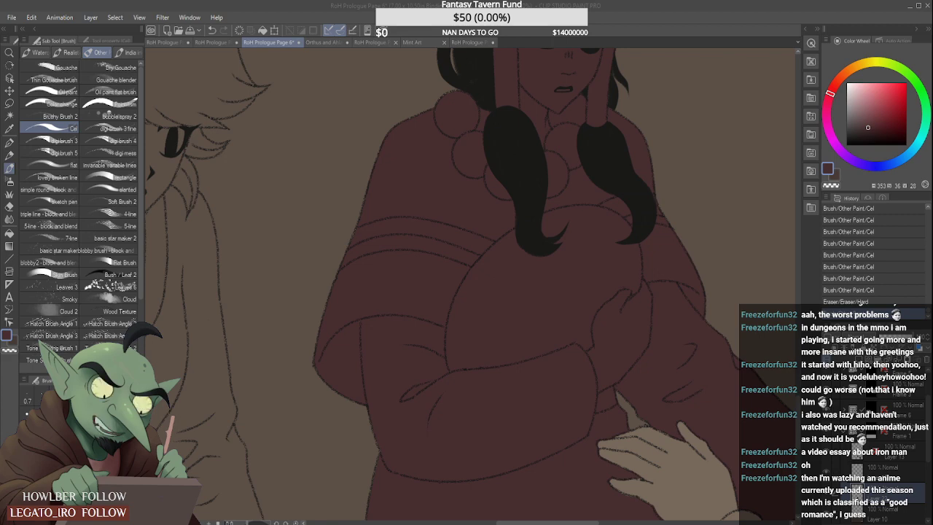
# - Sample the pale grey-beige of the orange-haired figure's clothing on RoH Prologue Page 1 and return to Page 6
pyautogui.scroll(-4, 516, 312)
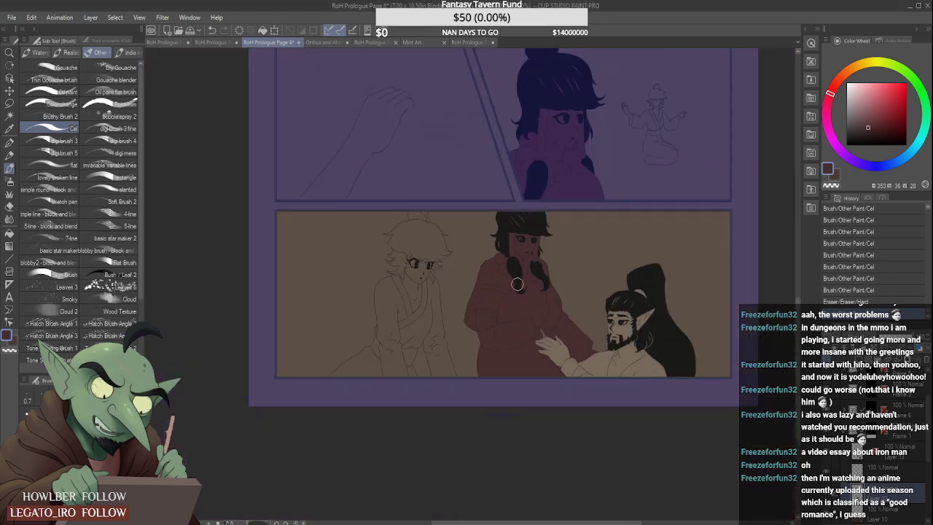
pyautogui.scroll(-2, 519, 315)
pyautogui.scroll(2, 517, 312)
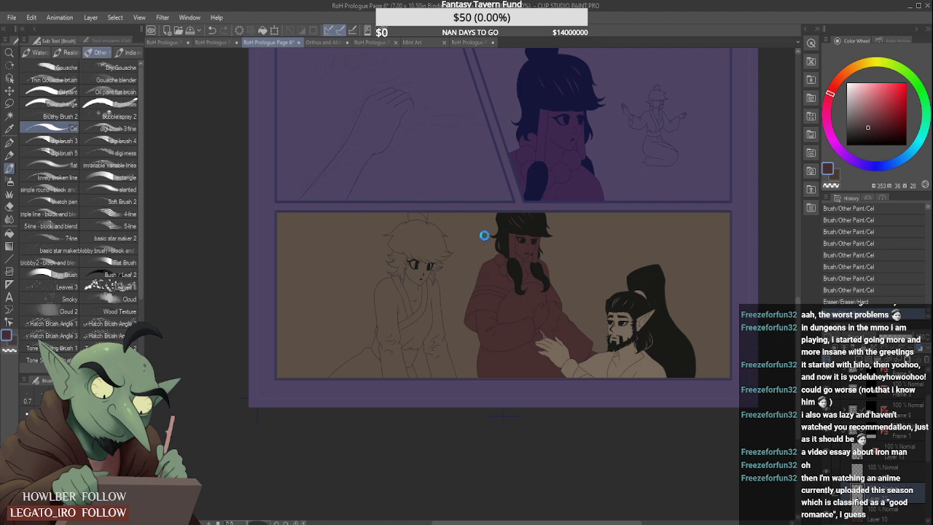
pyautogui.click(465, 42)
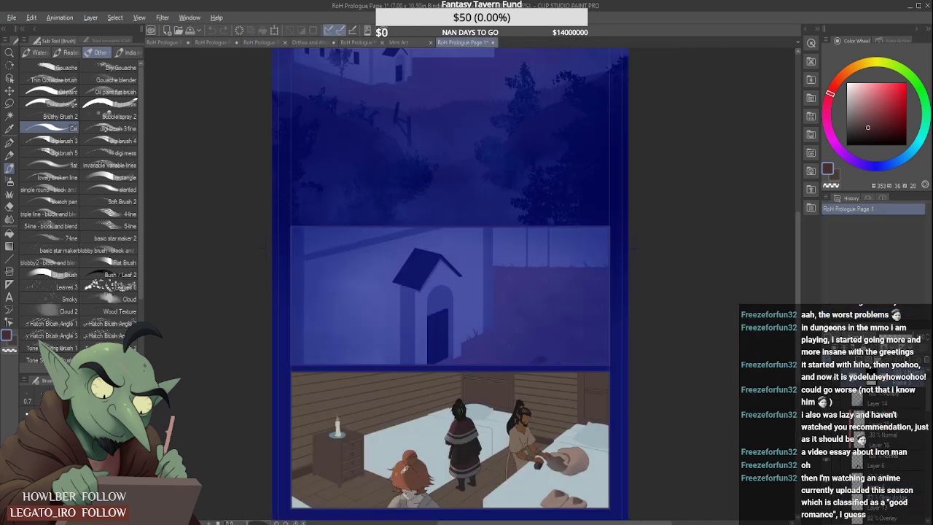
pyautogui.keyDown('alt'); pyautogui.click(401, 498); pyautogui.keyUp('alt')
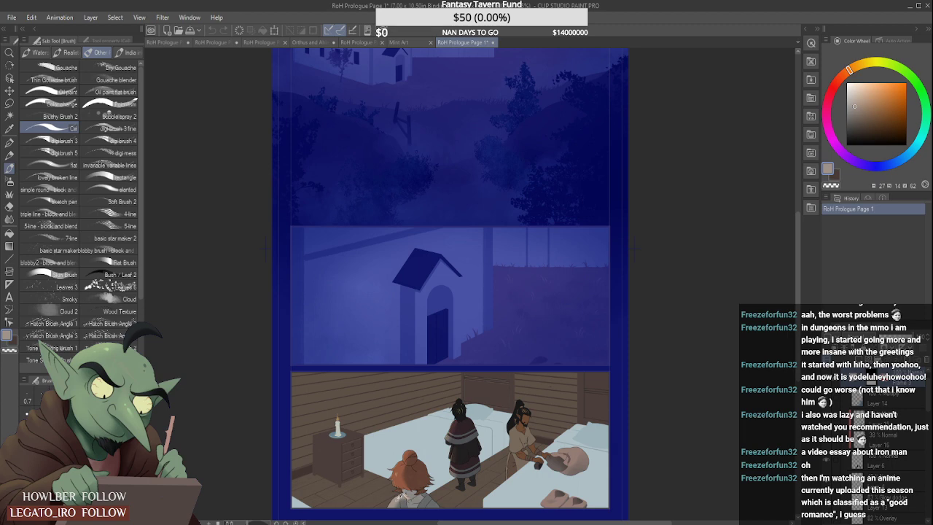
pyautogui.click(273, 41)
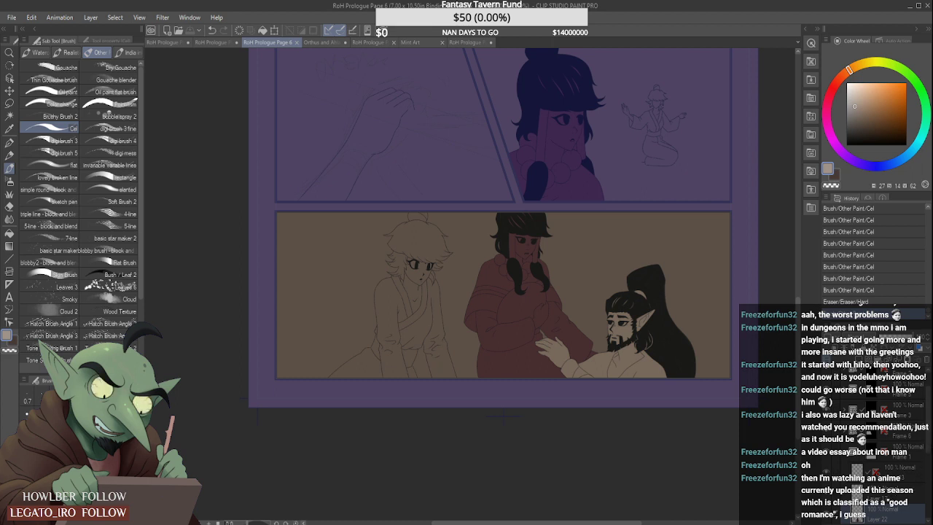
# - Add a new raster layer directly above Layer 10 for the spiky-haired figure's base colour
pyautogui.moveTo(929, 448); pyautogui.dragTo(929, 458)
pyautogui.click(884, 489)
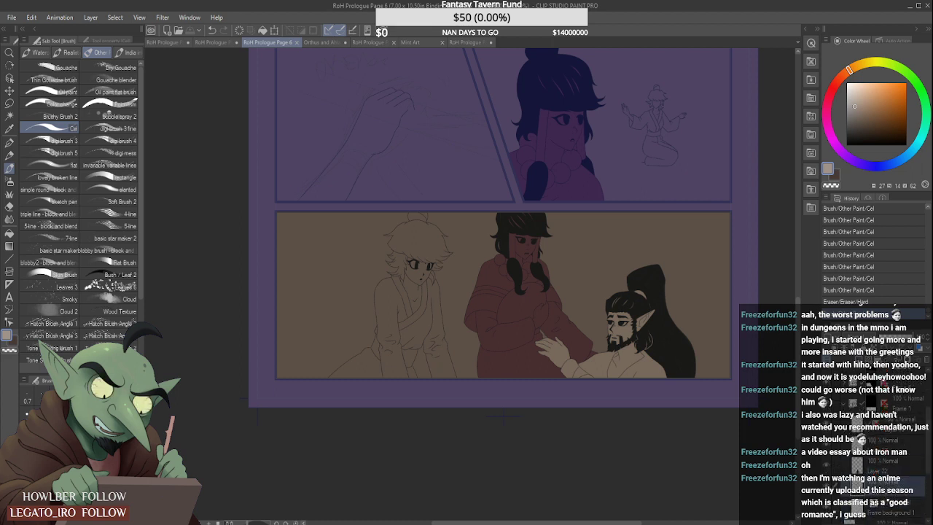
pyautogui.click(847, 363)
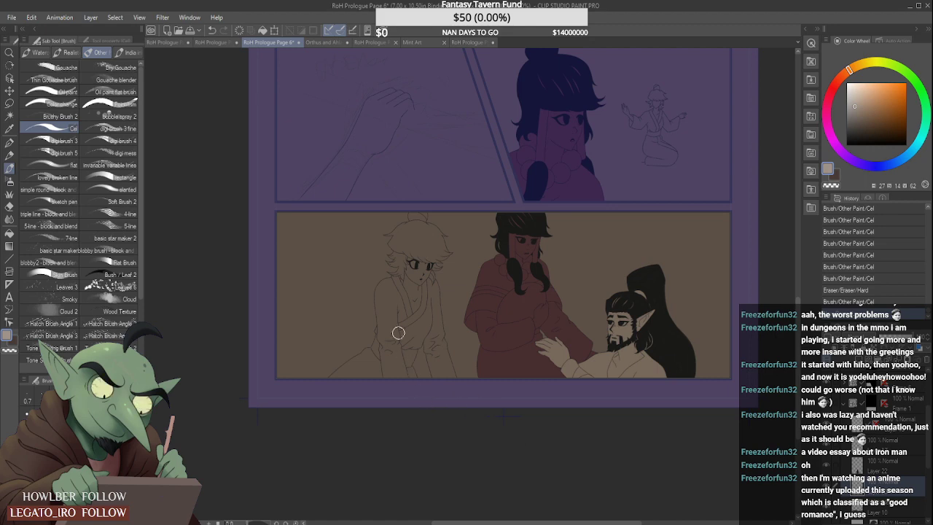
# - Block in the spiky-haired figure's lap, near sleeve and near side of the chest with pale grey-beige strokes in the last panel
pyautogui.moveTo(399, 333)
pyautogui.mouseDown()
pyautogui.moveTo(388, 366)
pyautogui.moveTo(404, 320)
pyautogui.moveTo(333, 401)
pyautogui.moveTo(404, 349)
pyautogui.mouseUp()
pyautogui.moveTo(373, 359); pyautogui.dragTo(396, 323)
pyautogui.scroll(1, 377, 359)
pyautogui.moveTo(392, 328); pyautogui.dragTo(411, 293)
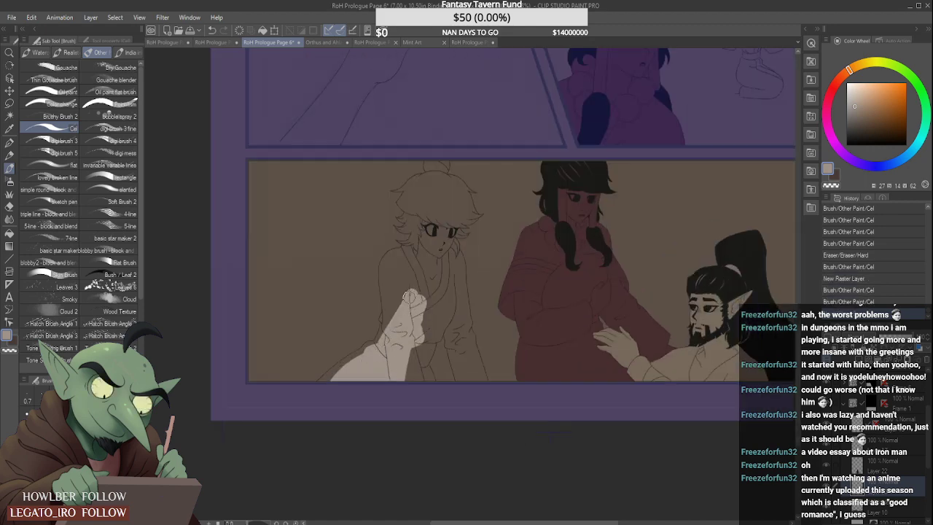
pyautogui.scroll(-3, 408, 310)
pyautogui.scroll(6, 405, 303)
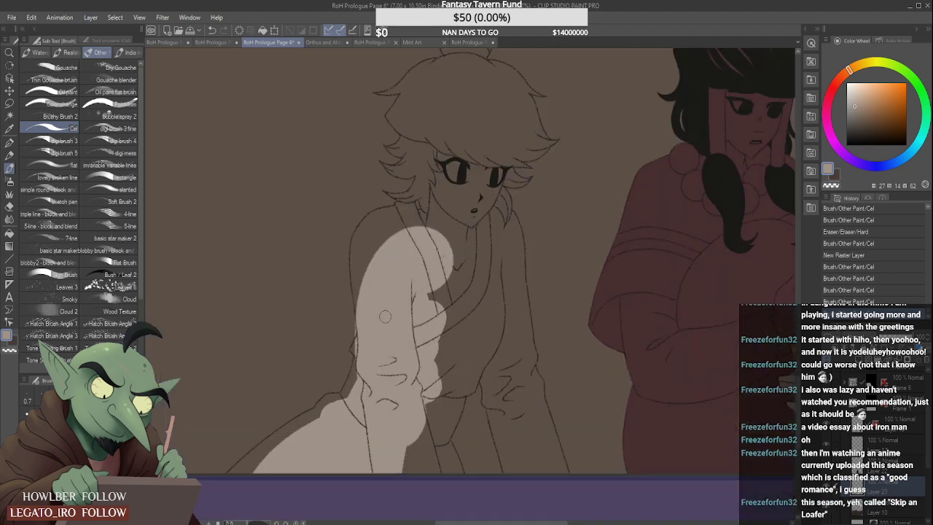
# - Fill the near sleeve's elbow fold and the back of the spiky-haired figure's waist with grey-beige up to the outline
pyautogui.moveTo(350, 322); pyautogui.dragTo(351, 348)
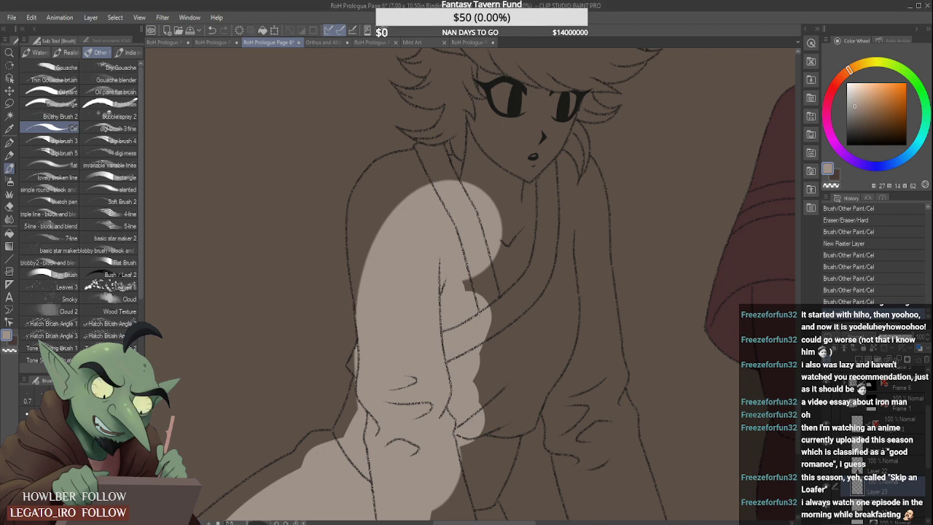
pyautogui.scroll(2, 347, 352)
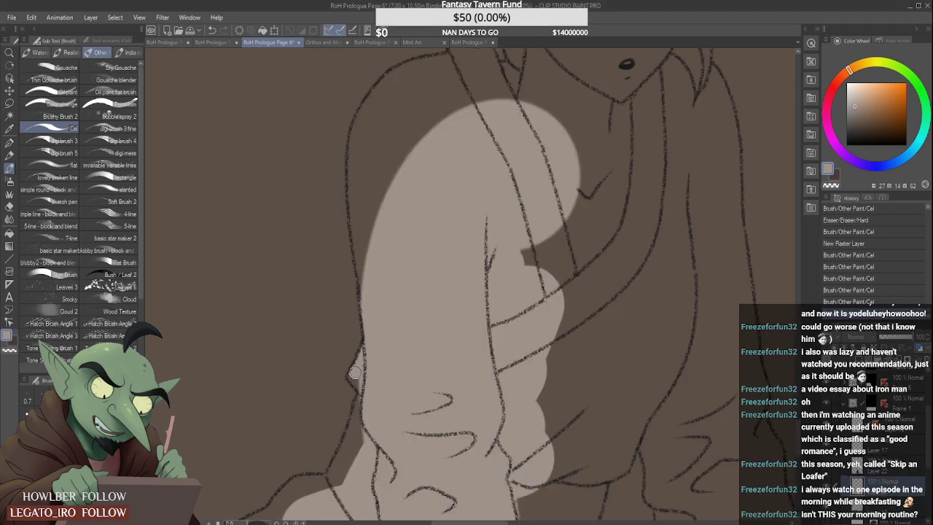
pyautogui.moveTo(355, 372); pyautogui.dragTo(358, 388)
pyautogui.moveTo(359, 446); pyautogui.dragTo(360, 386)
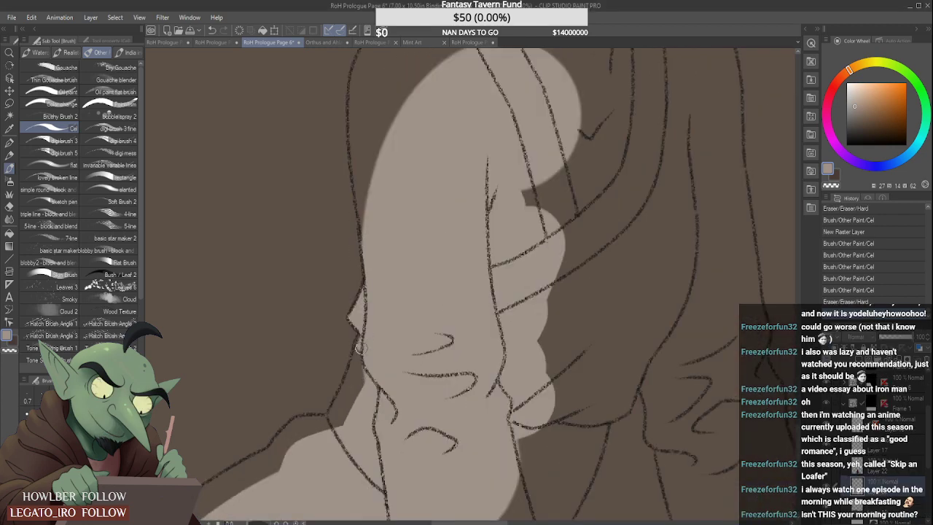
pyautogui.moveTo(359, 348)
pyautogui.mouseDown()
pyautogui.moveTo(339, 407)
pyautogui.moveTo(361, 372)
pyautogui.moveTo(325, 430)
pyautogui.moveTo(374, 358)
pyautogui.moveTo(329, 428)
pyautogui.mouseUp()
pyautogui.scroll(-2, 362, 363)
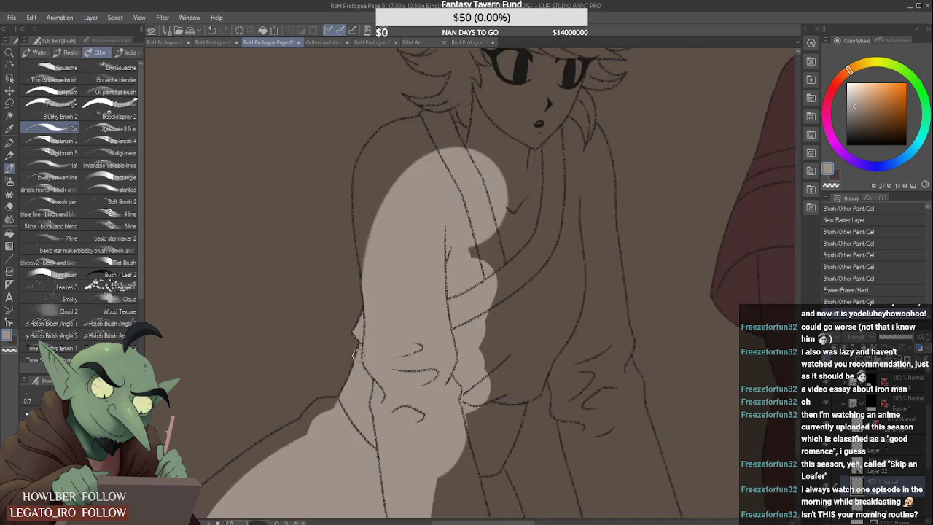
# - Fill the spiky-haired figure's hip and thigh with grey-beige along the outline down to the panel border, erasing spill outside it
pyautogui.scroll(-3, 294, 375)
pyautogui.scroll(5, 277, 408)
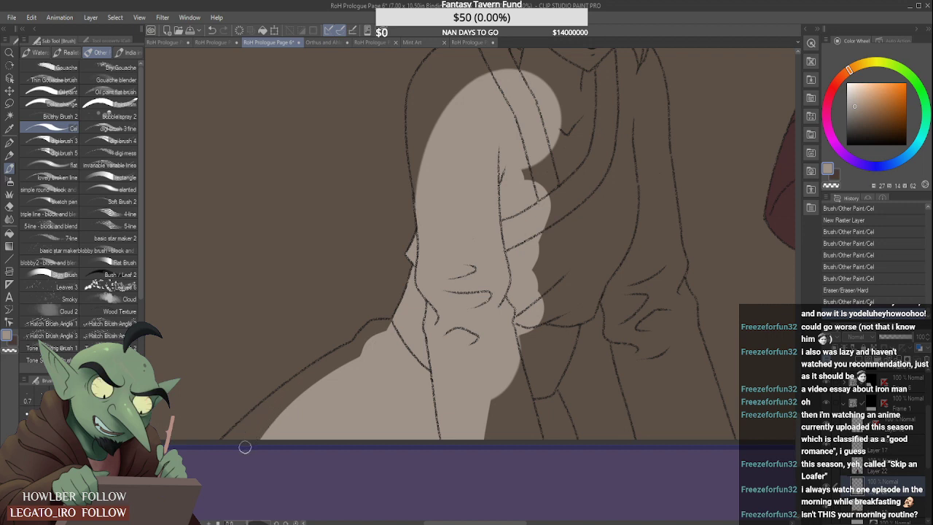
pyautogui.moveTo(245, 447)
pyautogui.mouseDown()
pyautogui.moveTo(221, 453)
pyautogui.moveTo(322, 370)
pyautogui.mouseUp()
pyautogui.moveTo(251, 420); pyautogui.dragTo(361, 346)
pyautogui.moveTo(274, 387); pyautogui.dragTo(351, 346)
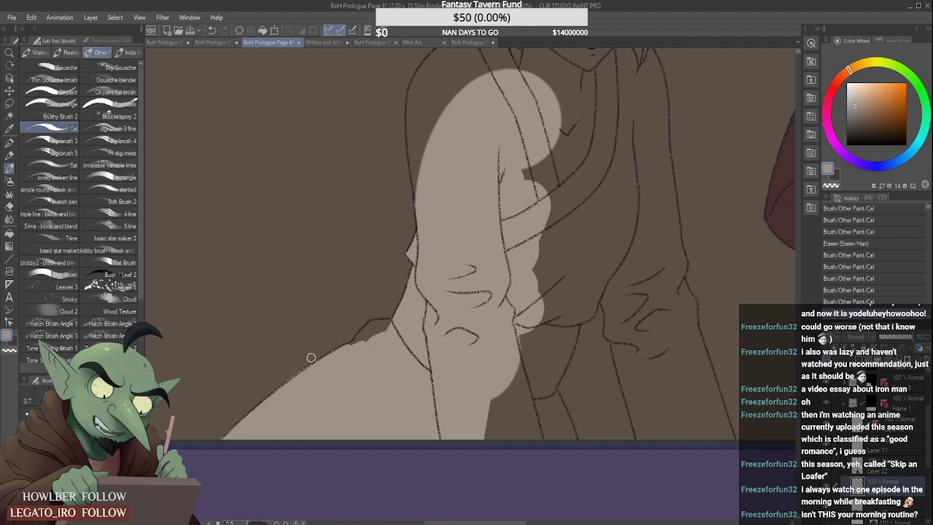
pyautogui.moveTo(276, 386)
pyautogui.mouseDown()
pyautogui.moveTo(337, 343)
pyautogui.moveTo(383, 333)
pyautogui.moveTo(364, 336)
pyautogui.moveTo(391, 315)
pyautogui.moveTo(371, 327)
pyautogui.moveTo(412, 323)
pyautogui.moveTo(358, 344)
pyautogui.mouseUp()
pyautogui.scroll(1, 346, 342)
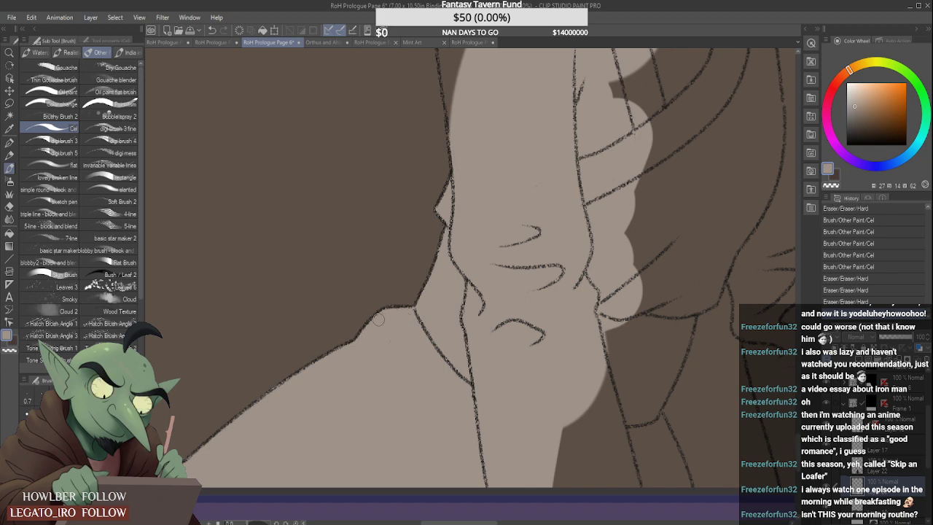
pyautogui.scroll(-5, 378, 319)
# - Fill the robe between the arms, the chest and the face of the spiky-haired figure with grey-beige
pyautogui.scroll(4, 418, 379)
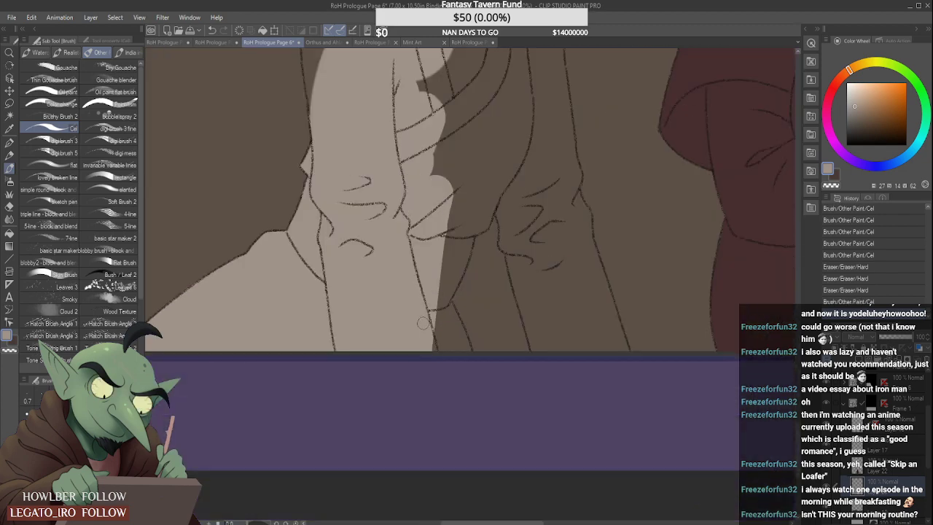
pyautogui.moveTo(422, 323)
pyautogui.mouseDown()
pyautogui.moveTo(441, 353)
pyautogui.moveTo(452, 350)
pyautogui.moveTo(430, 268)
pyautogui.mouseUp()
pyautogui.moveTo(470, 372)
pyautogui.mouseDown()
pyautogui.moveTo(483, 394)
pyautogui.moveTo(452, 308)
pyautogui.moveTo(496, 406)
pyautogui.moveTo(479, 372)
pyautogui.moveTo(492, 422)
pyautogui.moveTo(471, 393)
pyautogui.mouseUp()
pyautogui.moveTo(455, 282)
pyautogui.mouseDown()
pyautogui.moveTo(439, 361)
pyautogui.moveTo(459, 194)
pyautogui.moveTo(467, 199)
pyautogui.moveTo(441, 271)
pyautogui.moveTo(467, 213)
pyautogui.moveTo(444, 289)
pyautogui.mouseUp()
pyautogui.scroll(-1, 442, 332)
pyautogui.scroll(-1, 456, 248)
pyautogui.moveTo(472, 210)
pyautogui.mouseDown()
pyautogui.moveTo(450, 294)
pyautogui.moveTo(479, 202)
pyautogui.moveTo(468, 254)
pyautogui.moveTo(480, 204)
pyautogui.moveTo(440, 298)
pyautogui.moveTo(469, 211)
pyautogui.moveTo(438, 227)
pyautogui.moveTo(453, 161)
pyautogui.moveTo(438, 154)
pyautogui.moveTo(449, 112)
pyautogui.moveTo(443, 104)
pyautogui.moveTo(407, 128)
pyautogui.moveTo(399, 182)
pyautogui.moveTo(400, 128)
pyautogui.moveTo(390, 183)
pyautogui.moveTo(388, 137)
pyautogui.moveTo(441, 110)
pyautogui.moveTo(449, 87)
pyautogui.moveTo(433, 114)
pyautogui.moveTo(445, 78)
pyautogui.moveTo(449, 132)
pyautogui.moveTo(467, 115)
pyautogui.moveTo(487, 165)
pyautogui.mouseUp()
pyautogui.scroll(-2, 444, 273)
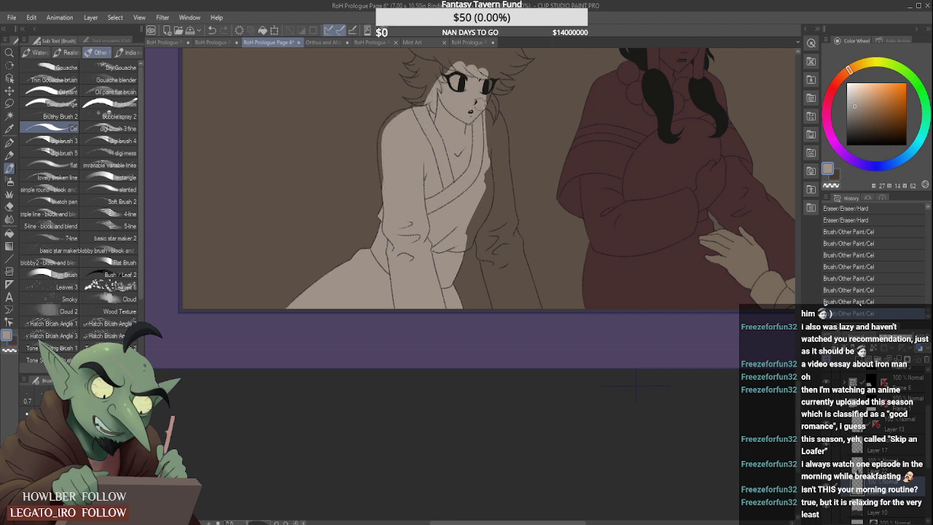
# - Block in the inner side of the spiky-haired figure's far arm with grey-beige and erase spill in the gap between the arms
pyautogui.moveTo(481, 105)
pyautogui.mouseDown()
pyautogui.moveTo(488, 207)
pyautogui.moveTo(451, 276)
pyautogui.moveTo(482, 252)
pyautogui.moveTo(483, 288)
pyautogui.moveTo(482, 277)
pyautogui.moveTo(497, 277)
pyautogui.moveTo(500, 330)
pyautogui.mouseUp()
pyautogui.scroll(2, 478, 218)
pyautogui.scroll(-2, 494, 283)
pyautogui.moveTo(490, 287); pyautogui.dragTo(508, 361)
pyautogui.scroll(3, 478, 294)
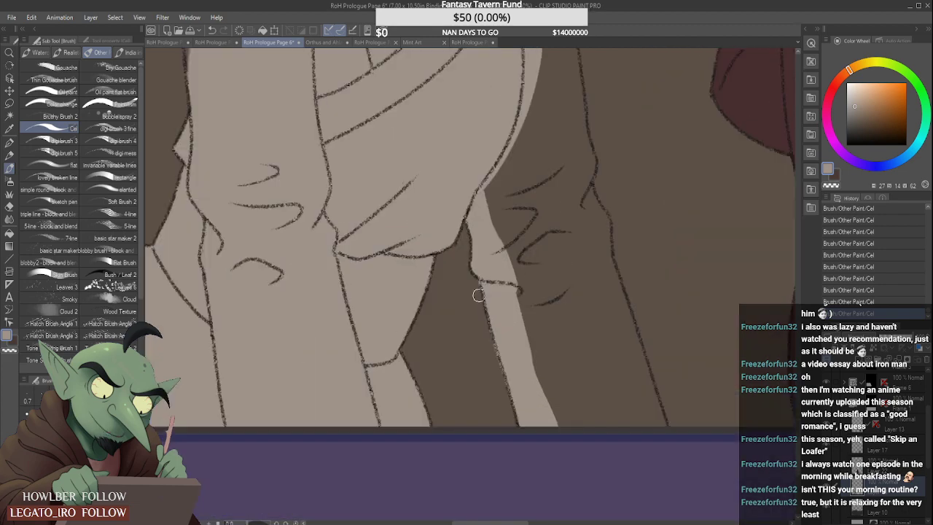
pyautogui.moveTo(512, 423); pyautogui.dragTo(509, 414)
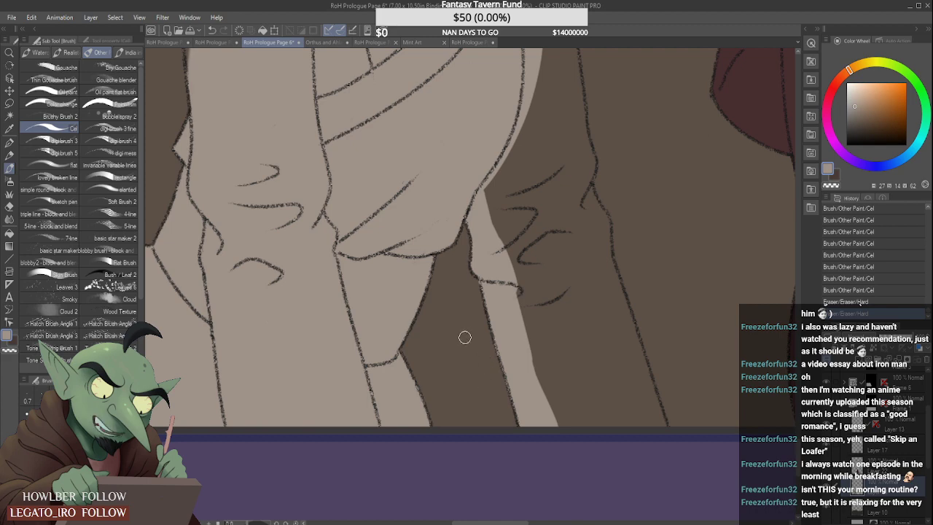
pyautogui.scroll(-3, 434, 223)
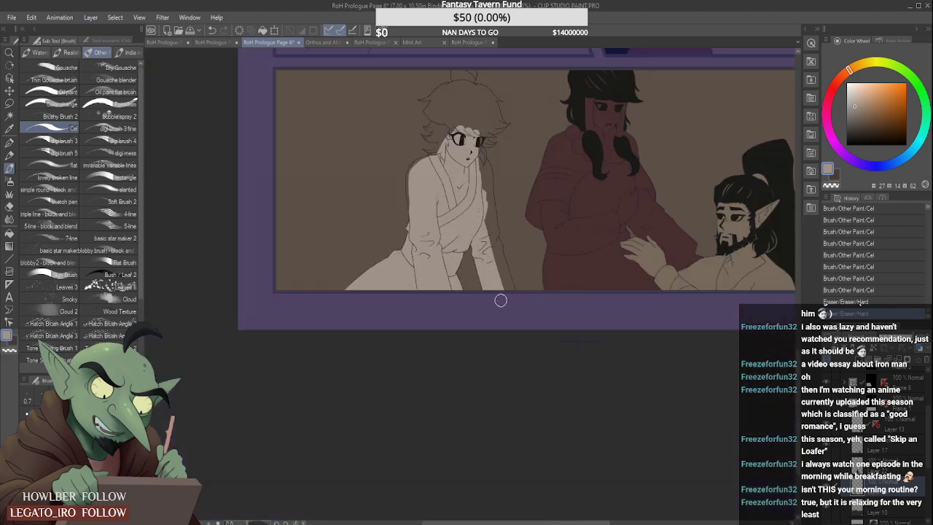
# - Widen the grey-beige across the spiky-haired figure's far sleeve and fill the near shoulder up to its outline
pyautogui.scroll(2, 502, 298)
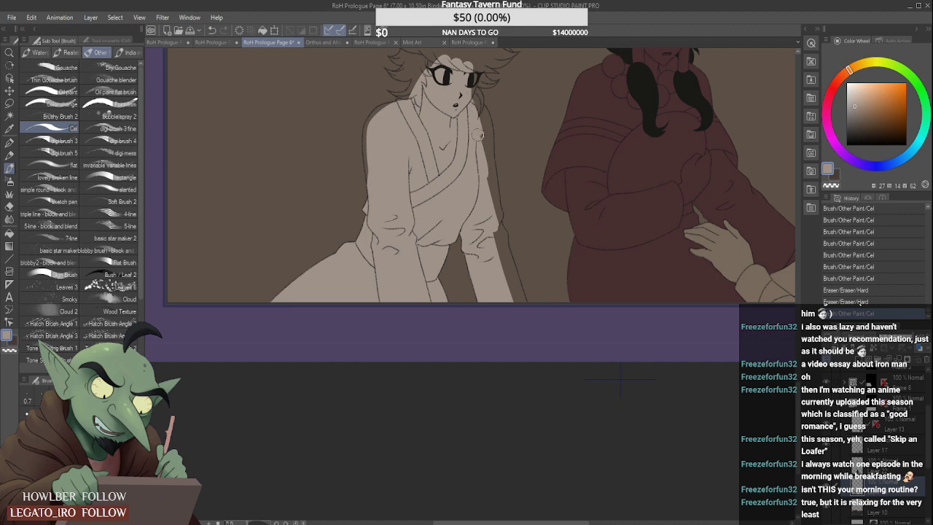
pyautogui.moveTo(474, 115)
pyautogui.mouseDown()
pyautogui.moveTo(484, 197)
pyautogui.moveTo(512, 285)
pyautogui.mouseUp()
pyautogui.scroll(-2, 364, 142)
pyautogui.scroll(4, 367, 191)
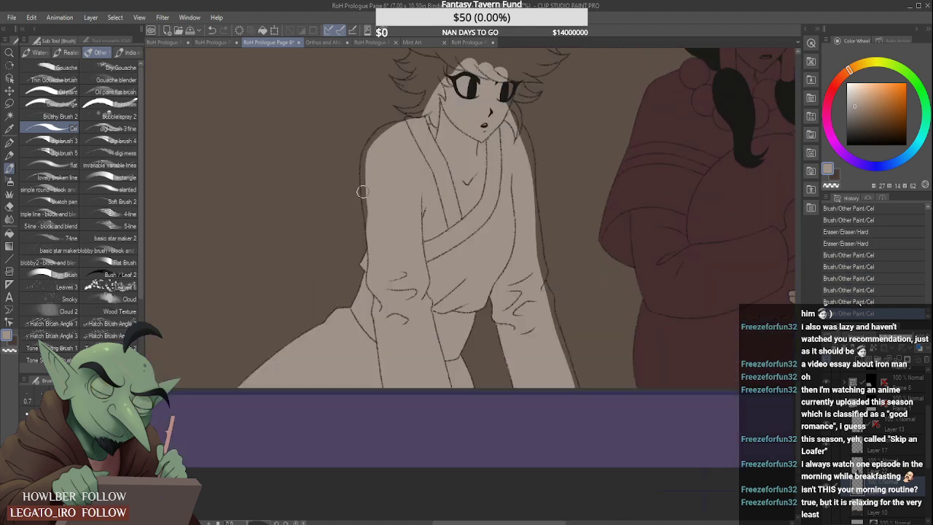
pyautogui.moveTo(367, 191)
pyautogui.mouseDown()
pyautogui.moveTo(369, 248)
pyautogui.moveTo(363, 157)
pyautogui.moveTo(363, 195)
pyautogui.moveTo(372, 119)
pyautogui.moveTo(362, 150)
pyautogui.moveTo(389, 102)
pyautogui.moveTo(378, 108)
pyautogui.moveTo(401, 93)
pyautogui.mouseUp()
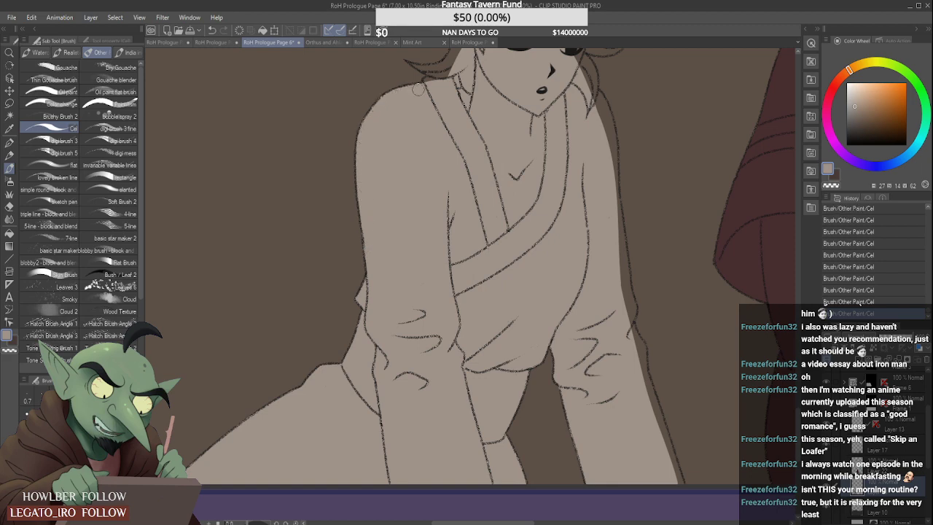
pyautogui.scroll(-3, 433, 78)
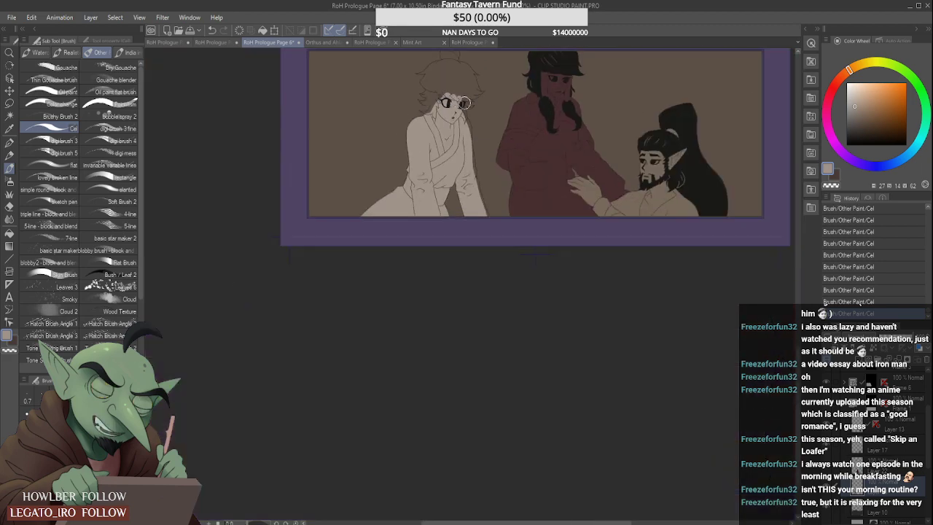
# - Fill the outer edge of the spiky-haired figure's far sleeve with grey-beige from the shoulder down to the panel border
pyautogui.scroll(3, 468, 105)
pyautogui.scroll(2, 469, 108)
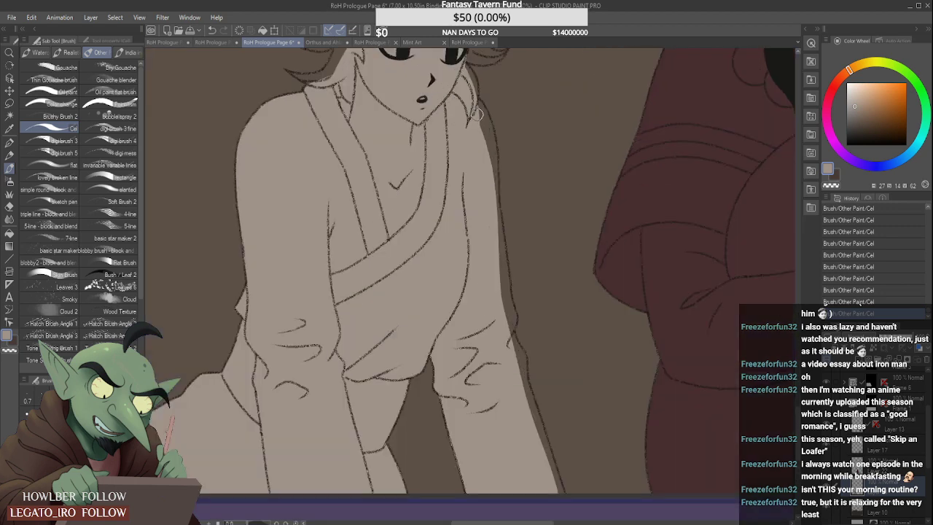
pyautogui.moveTo(475, 106)
pyautogui.mouseDown()
pyautogui.moveTo(484, 166)
pyautogui.moveTo(488, 132)
pyautogui.moveTo(509, 328)
pyautogui.mouseUp()
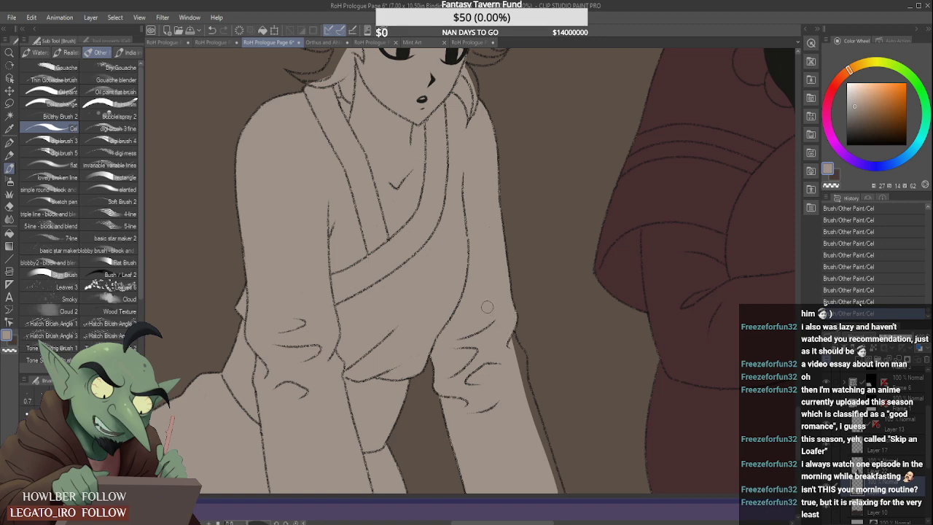
pyautogui.scroll(2, 498, 308)
pyautogui.moveTo(461, 297)
pyautogui.mouseDown()
pyautogui.moveTo(475, 323)
pyautogui.moveTo(481, 377)
pyautogui.moveTo(465, 318)
pyautogui.moveTo(475, 374)
pyautogui.moveTo(494, 414)
pyautogui.mouseUp()
pyautogui.scroll(-3, 476, 374)
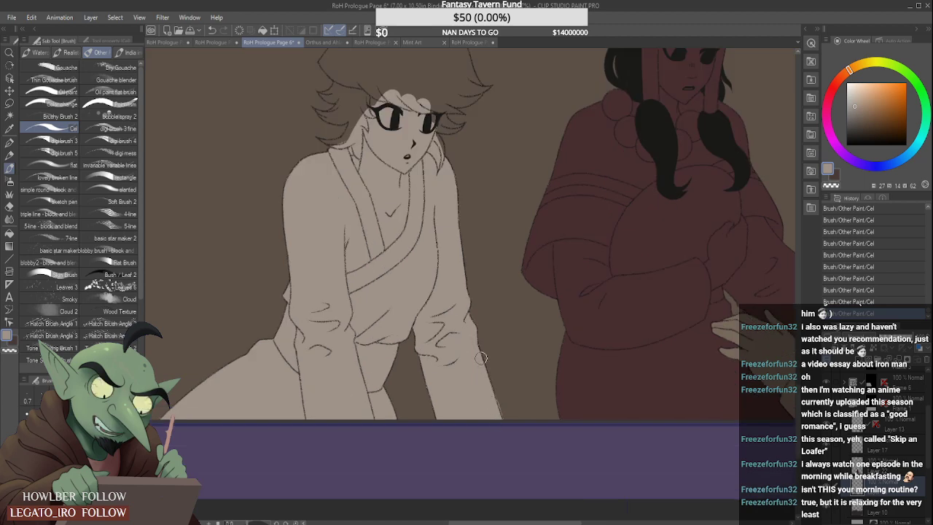
pyautogui.scroll(2, 497, 394)
pyautogui.scroll(-4, 507, 425)
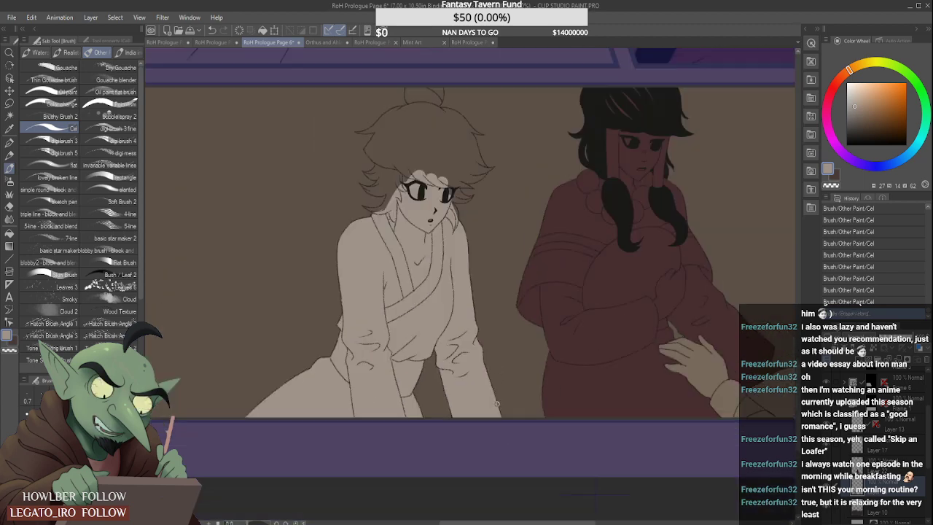
pyautogui.scroll(5, 408, 277)
# - Fill the lowest hair tuft on the spiky-haired figure's near side with grey-beige out to its pointed tip
pyautogui.scroll(3, 398, 285)
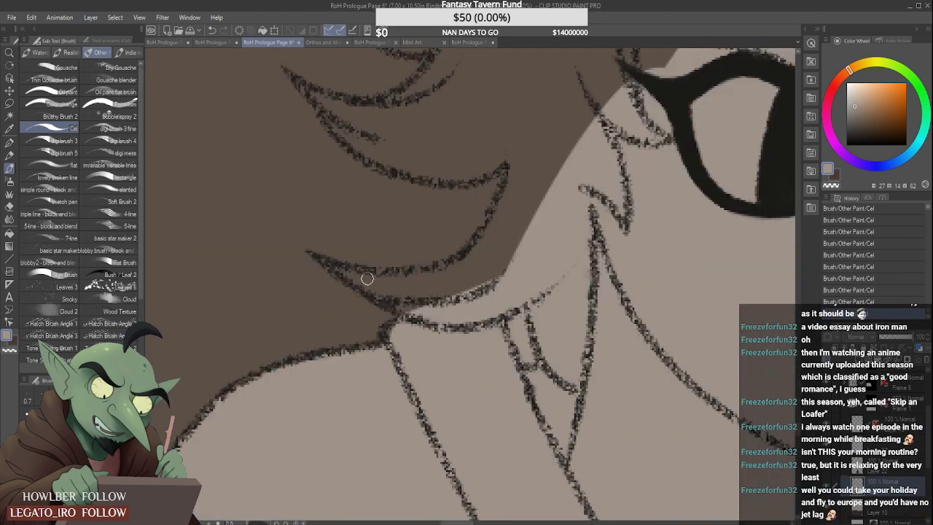
pyautogui.moveTo(347, 273)
pyautogui.mouseDown()
pyautogui.moveTo(432, 317)
pyautogui.moveTo(398, 285)
pyautogui.moveTo(390, 295)
pyautogui.moveTo(496, 258)
pyautogui.mouseUp()
pyautogui.scroll(-3, 414, 307)
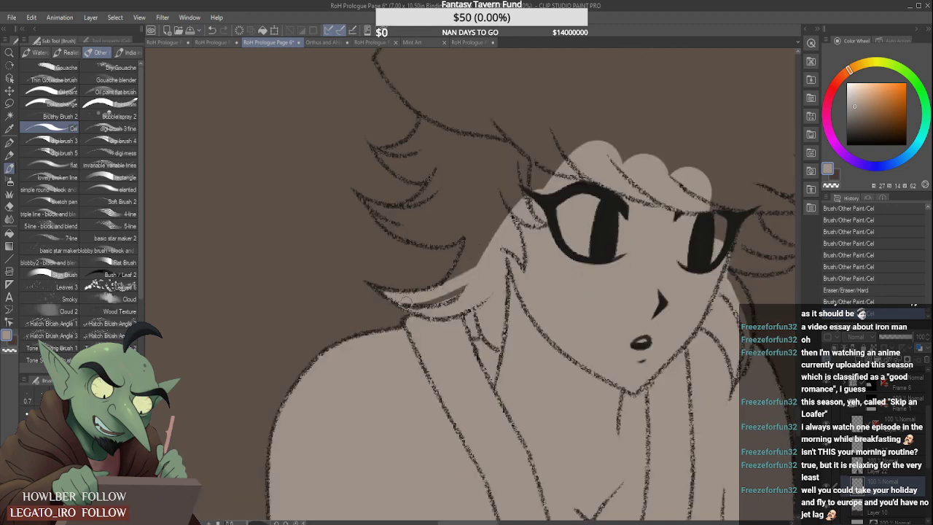
pyautogui.moveTo(406, 302)
pyautogui.mouseDown()
pyautogui.moveTo(423, 303)
pyautogui.moveTo(475, 263)
pyautogui.mouseUp()
pyautogui.moveTo(439, 294)
pyautogui.mouseDown()
pyautogui.moveTo(480, 215)
pyautogui.moveTo(464, 262)
pyautogui.moveTo(476, 212)
pyautogui.moveTo(463, 285)
pyautogui.moveTo(537, 174)
pyautogui.moveTo(493, 191)
pyautogui.moveTo(485, 223)
pyautogui.mouseUp()
pyautogui.scroll(-3, 486, 186)
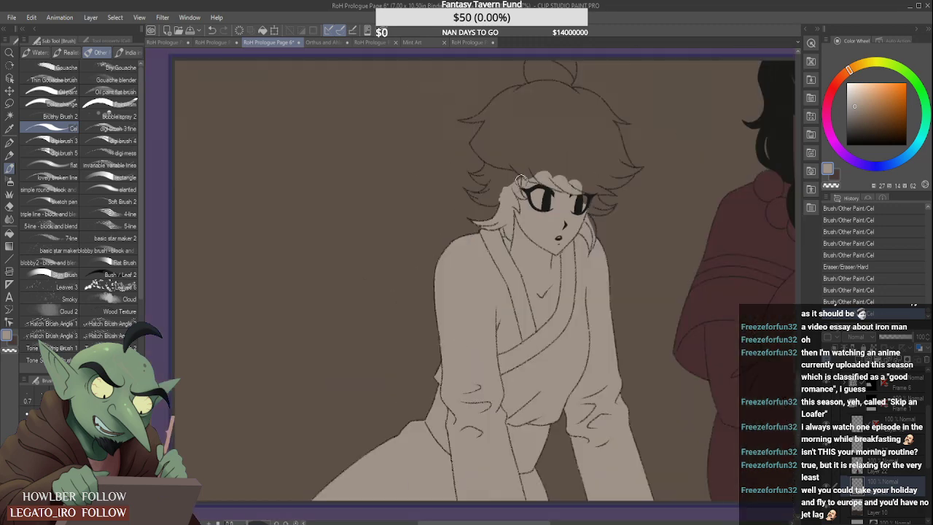
# - Block in the fringe, crown and middle of the topknot of the spiky-haired figure with grey-beige
pyautogui.moveTo(506, 189)
pyautogui.mouseDown()
pyautogui.moveTo(548, 151)
pyautogui.moveTo(518, 153)
pyautogui.moveTo(536, 161)
pyautogui.moveTo(545, 149)
pyautogui.moveTo(522, 147)
pyautogui.moveTo(557, 134)
pyautogui.moveTo(552, 110)
pyautogui.moveTo(577, 161)
pyautogui.moveTo(584, 128)
pyautogui.moveTo(569, 172)
pyautogui.mouseUp()
pyautogui.scroll(-2, 560, 165)
pyautogui.moveTo(546, 126)
pyautogui.mouseDown()
pyautogui.moveTo(557, 89)
pyautogui.moveTo(555, 116)
pyautogui.mouseUp()
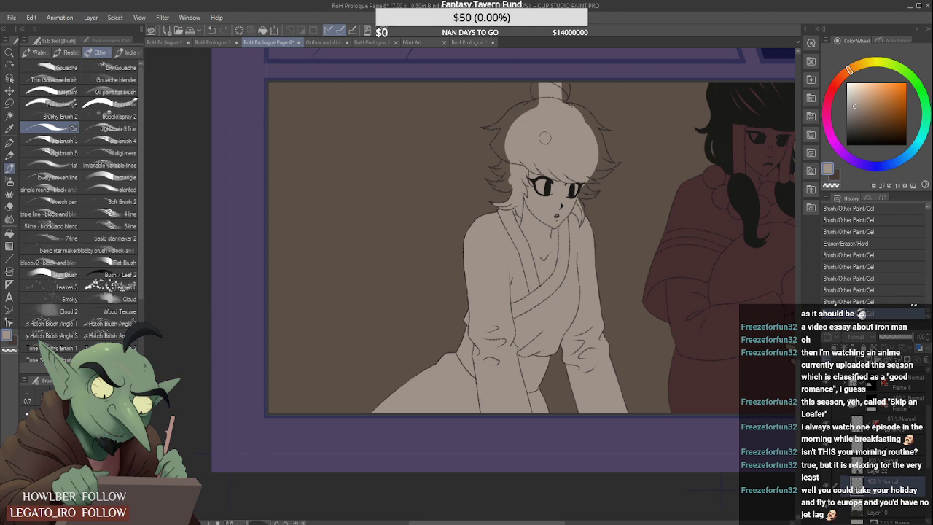
# - Fill the small hair tuft beside the spiky-haired figure's far eye with grey-beige out to its pointed tip
pyautogui.scroll(5, 574, 191)
pyautogui.moveTo(573, 191)
pyautogui.mouseDown()
pyautogui.moveTo(591, 221)
pyautogui.moveTo(577, 192)
pyautogui.moveTo(606, 133)
pyautogui.moveTo(647, 148)
pyautogui.mouseUp()
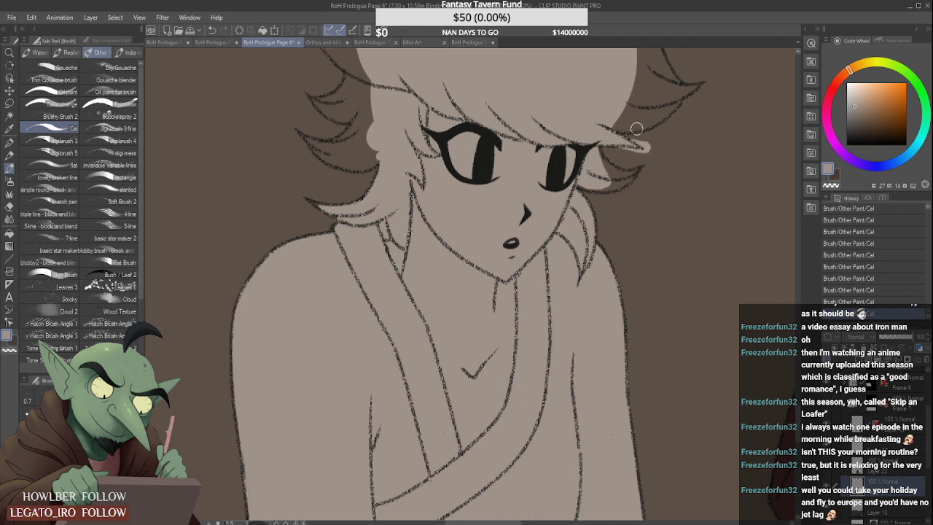
pyautogui.hotkey('ctrl', 'z')
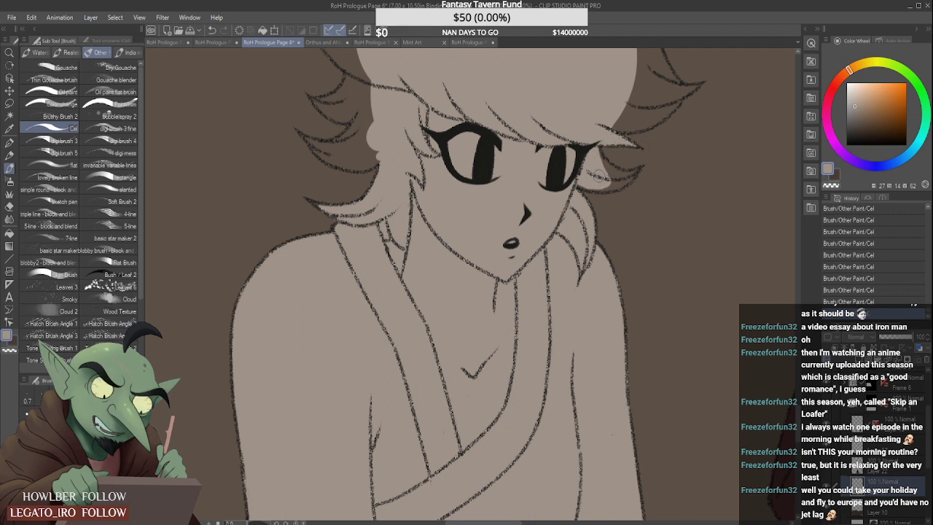
pyautogui.moveTo(586, 184)
pyautogui.mouseDown()
pyautogui.moveTo(628, 173)
pyautogui.moveTo(600, 187)
pyautogui.moveTo(593, 160)
pyautogui.moveTo(626, 172)
pyautogui.moveTo(605, 173)
pyautogui.moveTo(637, 173)
pyautogui.moveTo(635, 155)
pyautogui.moveTo(623, 161)
pyautogui.moveTo(653, 154)
pyautogui.moveTo(642, 178)
pyautogui.moveTo(649, 170)
pyautogui.moveTo(612, 183)
pyautogui.mouseUp()
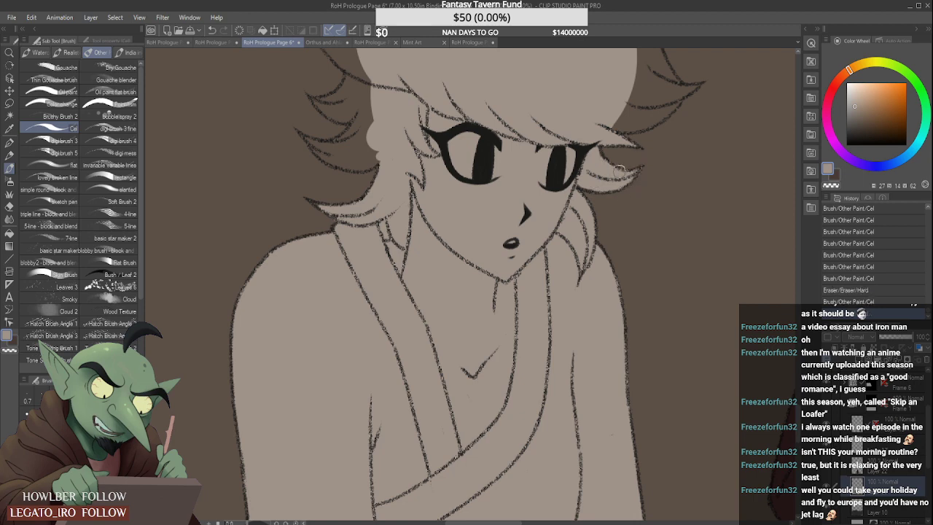
# - Fill the middle and upper side tufts on the spiky-haired figure's near side with grey-beige and trim the overspill
pyautogui.scroll(-5, 597, 164)
pyautogui.scroll(5, 536, 148)
pyautogui.moveTo(504, 205); pyautogui.dragTo(542, 155)
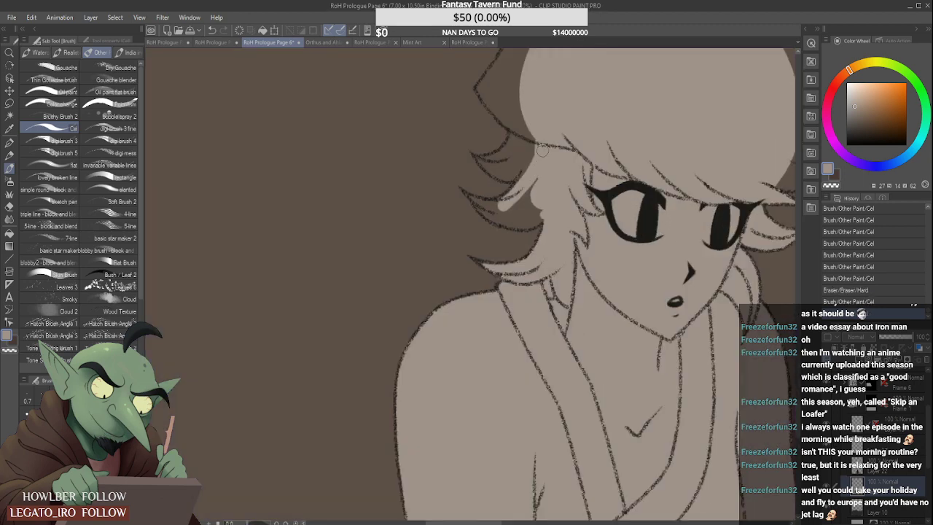
pyautogui.moveTo(482, 210)
pyautogui.mouseDown()
pyautogui.moveTo(534, 191)
pyautogui.moveTo(490, 210)
pyautogui.moveTo(508, 221)
pyautogui.moveTo(546, 196)
pyautogui.mouseUp()
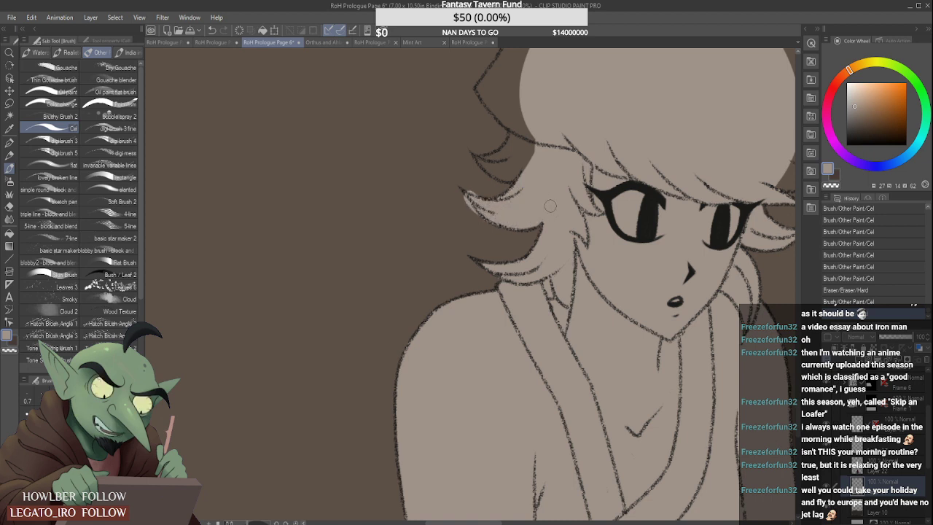
pyautogui.moveTo(479, 224)
pyautogui.mouseDown()
pyautogui.moveTo(457, 190)
pyautogui.moveTo(480, 187)
pyautogui.moveTo(497, 162)
pyautogui.moveTo(484, 161)
pyautogui.moveTo(535, 149)
pyautogui.moveTo(495, 171)
pyautogui.moveTo(530, 148)
pyautogui.moveTo(491, 161)
pyautogui.moveTo(509, 135)
pyautogui.mouseUp()
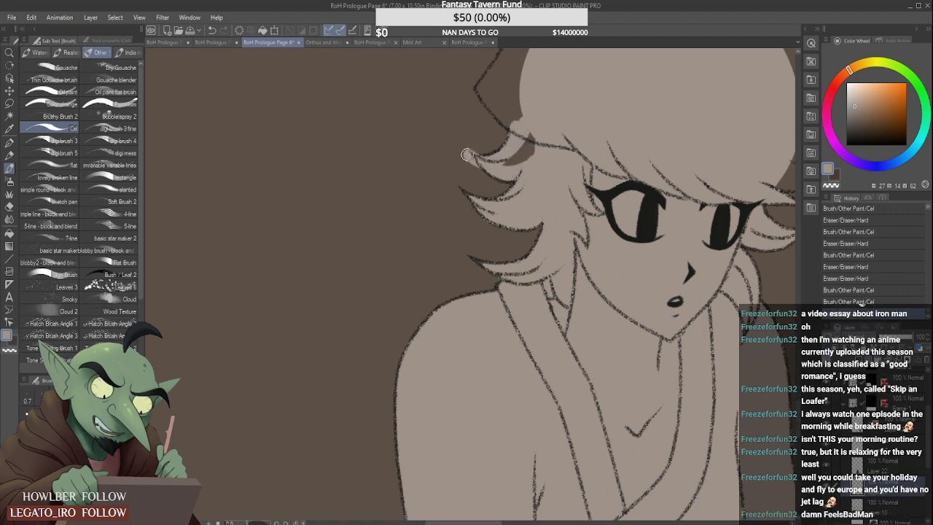
pyautogui.moveTo(471, 164)
pyautogui.mouseDown()
pyautogui.moveTo(493, 140)
pyautogui.moveTo(516, 154)
pyautogui.moveTo(542, 119)
pyautogui.moveTo(529, 151)
pyautogui.moveTo(492, 150)
pyautogui.mouseUp()
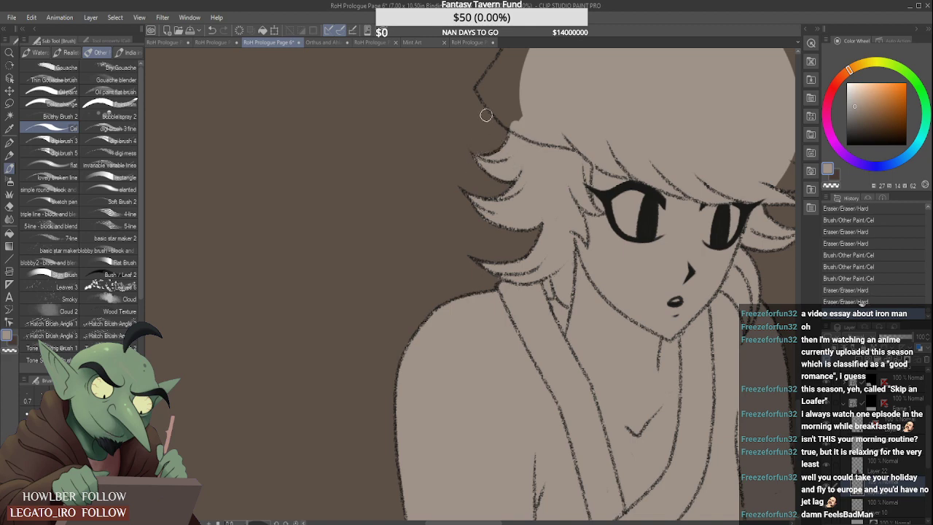
# - Extend the grey-beige over the near side of the spiky-haired figure's fringe to its jutting corner and clean the edge
pyautogui.scroll(-3, 504, 121)
pyautogui.scroll(2, 517, 117)
pyautogui.moveTo(525, 146)
pyautogui.mouseDown()
pyautogui.moveTo(578, 72)
pyautogui.moveTo(521, 151)
pyautogui.moveTo(554, 82)
pyautogui.moveTo(515, 124)
pyautogui.moveTo(520, 155)
pyautogui.moveTo(495, 133)
pyautogui.moveTo(516, 158)
pyautogui.moveTo(495, 133)
pyautogui.moveTo(528, 80)
pyautogui.mouseUp()
pyautogui.scroll(1, 495, 135)
pyautogui.scroll(-4, 525, 84)
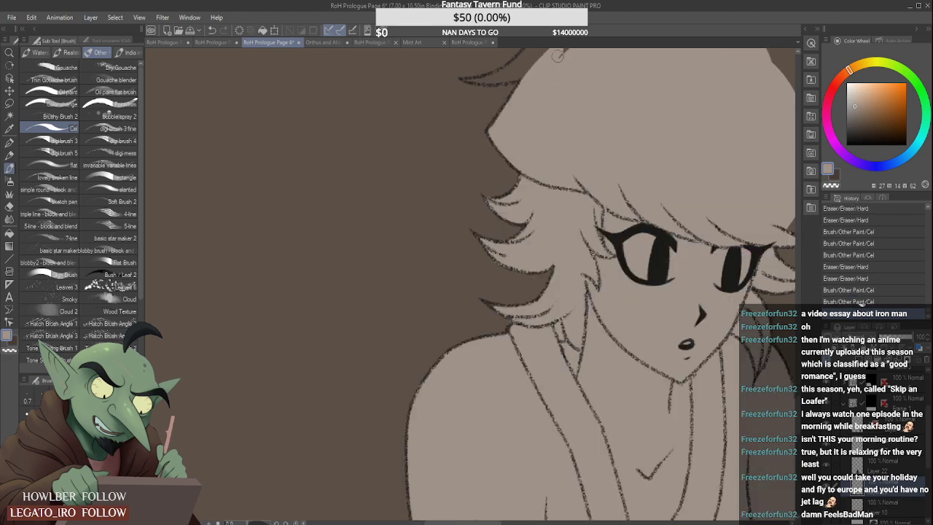
pyautogui.scroll(4, 510, 139)
pyautogui.scroll(-1, 514, 142)
pyautogui.scroll(1, 414, 284)
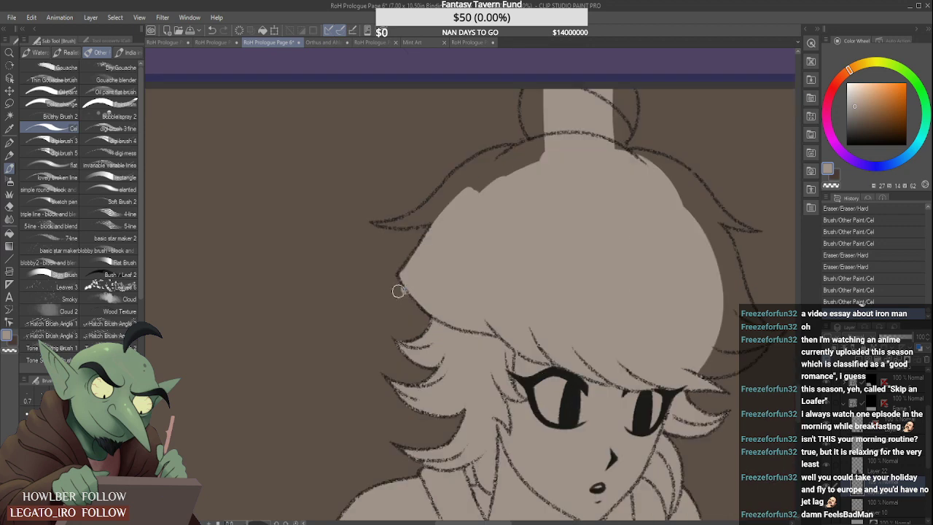
pyautogui.moveTo(393, 286); pyautogui.dragTo(413, 307)
# - Fill the crown edge below the topknot and both sides of the topknot with grey-beige up to their outlines
pyautogui.moveTo(484, 186)
pyautogui.mouseDown()
pyautogui.moveTo(583, 137)
pyautogui.moveTo(462, 189)
pyautogui.moveTo(573, 137)
pyautogui.moveTo(484, 177)
pyautogui.moveTo(548, 129)
pyautogui.moveTo(505, 141)
pyautogui.moveTo(526, 139)
pyautogui.mouseUp()
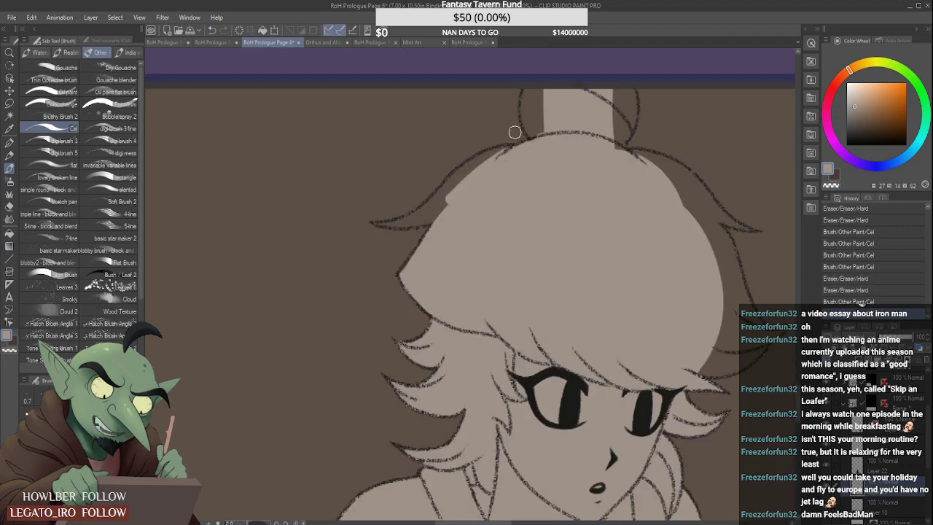
pyautogui.moveTo(533, 82); pyautogui.dragTo(530, 130)
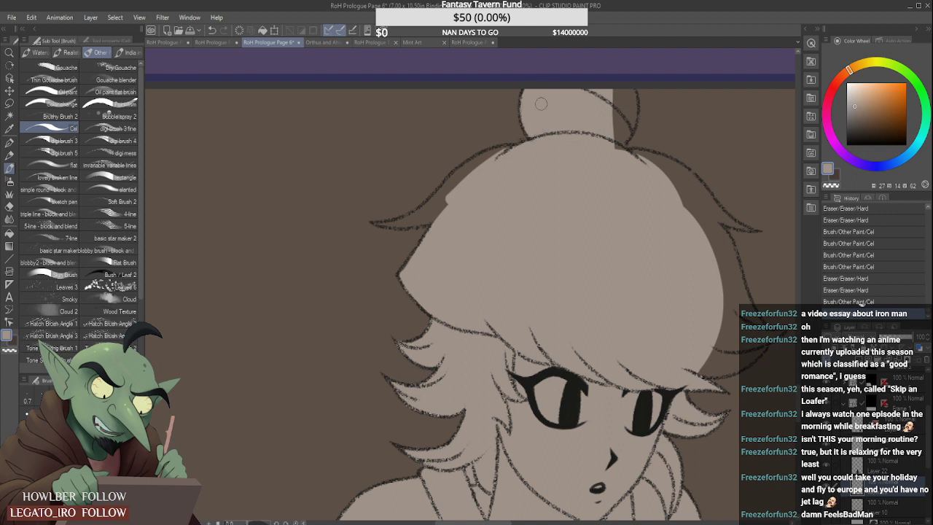
pyautogui.moveTo(619, 91)
pyautogui.mouseDown()
pyautogui.moveTo(626, 117)
pyautogui.moveTo(631, 107)
pyautogui.moveTo(626, 129)
pyautogui.moveTo(626, 91)
pyautogui.moveTo(616, 102)
pyautogui.moveTo(642, 164)
pyautogui.mouseUp()
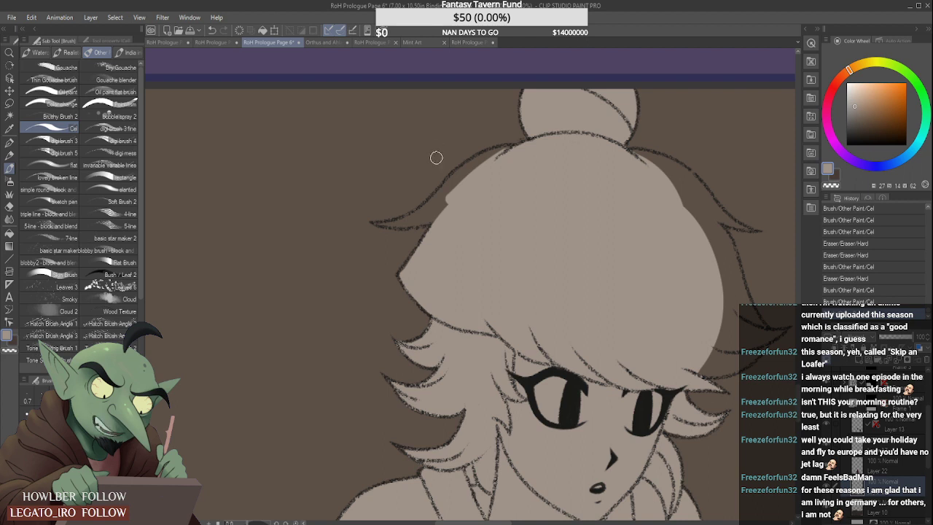
# - Fill the near edge of the spiky-haired figure's crown with grey-beige out to the tip of its side spike
pyautogui.moveTo(461, 161)
pyautogui.mouseDown()
pyautogui.moveTo(446, 191)
pyautogui.moveTo(503, 146)
pyautogui.mouseUp()
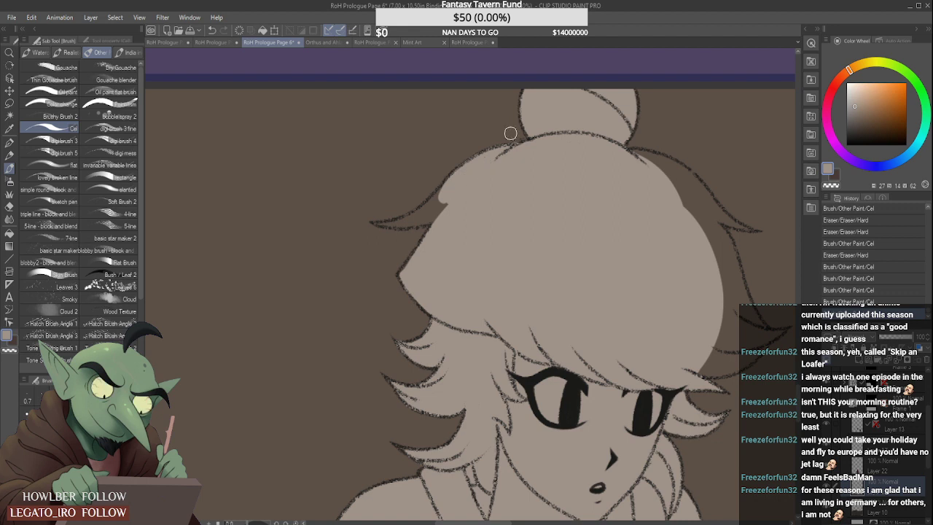
pyautogui.moveTo(441, 179)
pyautogui.mouseDown()
pyautogui.moveTo(446, 207)
pyautogui.moveTo(422, 217)
pyautogui.mouseUp()
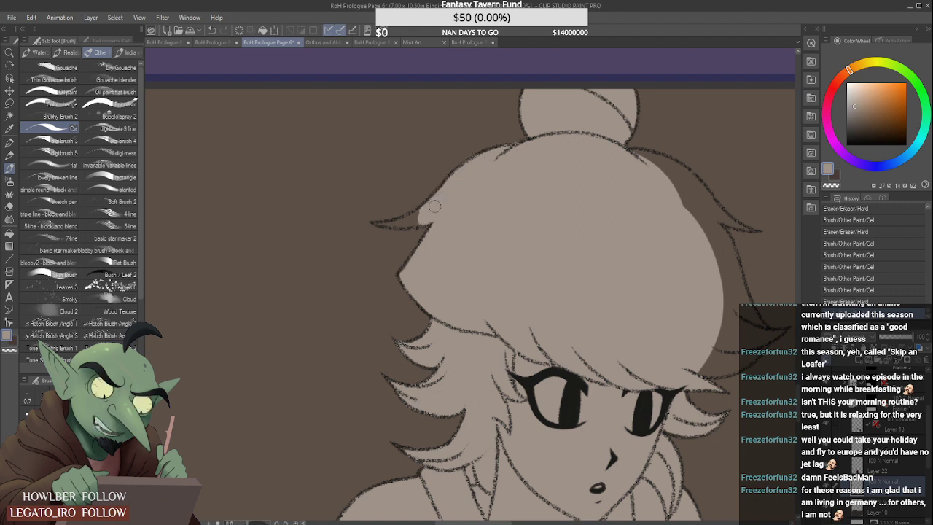
pyautogui.scroll(3, 386, 222)
pyautogui.scroll(-2, 364, 222)
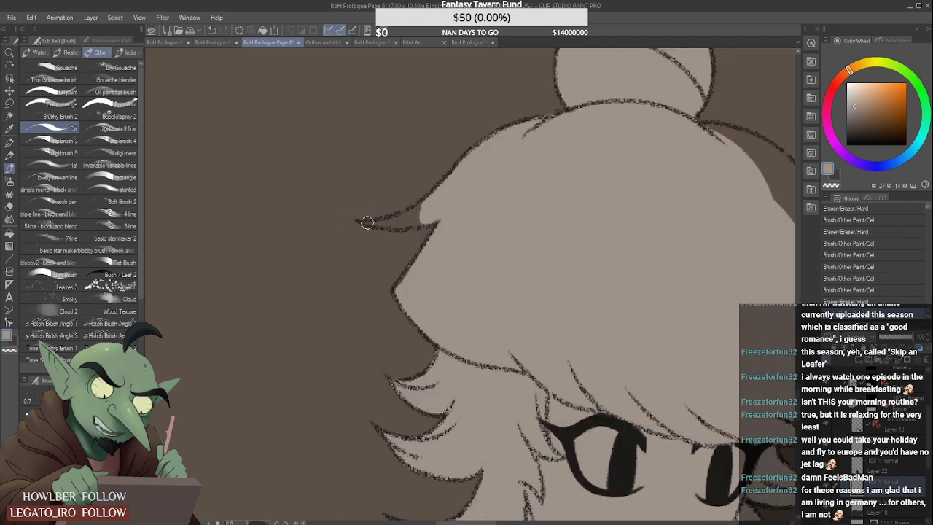
pyautogui.scroll(3, 360, 223)
pyautogui.moveTo(360, 223)
pyautogui.mouseDown()
pyautogui.moveTo(465, 191)
pyautogui.moveTo(472, 179)
pyautogui.moveTo(370, 220)
pyautogui.moveTo(504, 201)
pyautogui.moveTo(401, 227)
pyautogui.moveTo(520, 215)
pyautogui.moveTo(492, 195)
pyautogui.mouseUp()
# - Fill the upper far edge of the spiky-haired figure's crown with grey-beige from the topknot to the upper spike
pyautogui.scroll(-3, 518, 219)
pyautogui.scroll(1, 472, 191)
pyautogui.scroll(-4, 470, 208)
pyautogui.scroll(2, 587, 210)
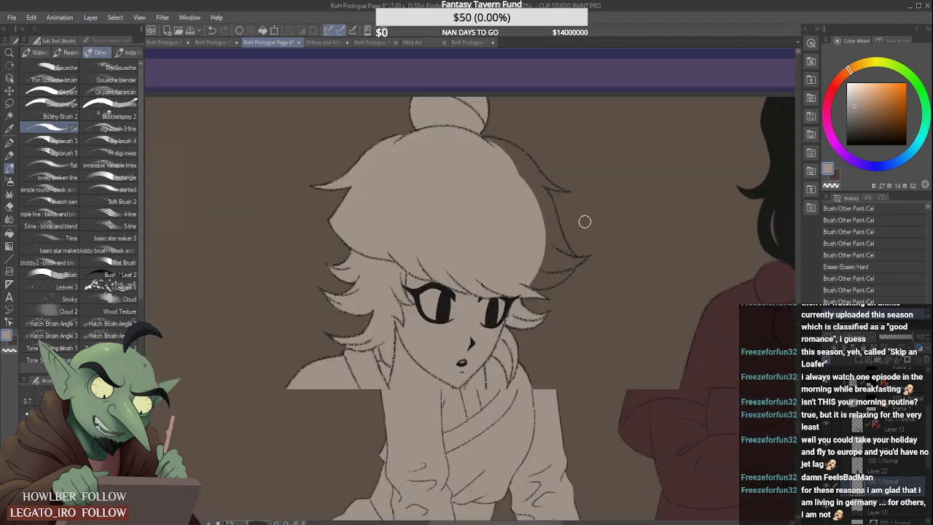
pyautogui.scroll(1, 522, 150)
pyautogui.moveTo(471, 130)
pyautogui.mouseDown()
pyautogui.moveTo(521, 151)
pyautogui.moveTo(536, 176)
pyautogui.mouseUp()
pyautogui.moveTo(492, 142)
pyautogui.mouseDown()
pyautogui.moveTo(540, 171)
pyautogui.moveTo(541, 198)
pyautogui.moveTo(562, 192)
pyautogui.moveTo(607, 212)
pyautogui.moveTo(582, 221)
pyautogui.mouseUp()
pyautogui.scroll(1, 543, 174)
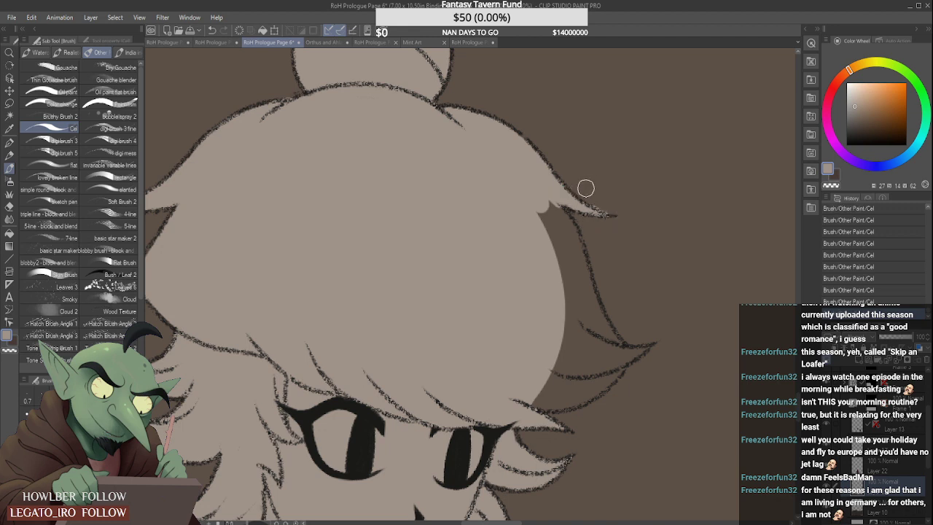
# - Fill the remaining far side of the spiky-haired figure's hair with grey-beige down to the large lower spike and fringe tip
pyautogui.scroll(-2, 574, 178)
pyautogui.moveTo(559, 191); pyautogui.dragTo(575, 244)
pyautogui.moveTo(577, 208)
pyautogui.mouseDown()
pyautogui.moveTo(584, 252)
pyautogui.moveTo(572, 219)
pyautogui.moveTo(579, 240)
pyautogui.moveTo(596, 261)
pyautogui.mouseUp()
pyautogui.moveTo(575, 222)
pyautogui.mouseDown()
pyautogui.moveTo(589, 254)
pyautogui.moveTo(560, 283)
pyautogui.moveTo(641, 257)
pyautogui.mouseUp()
pyautogui.scroll(2, 590, 258)
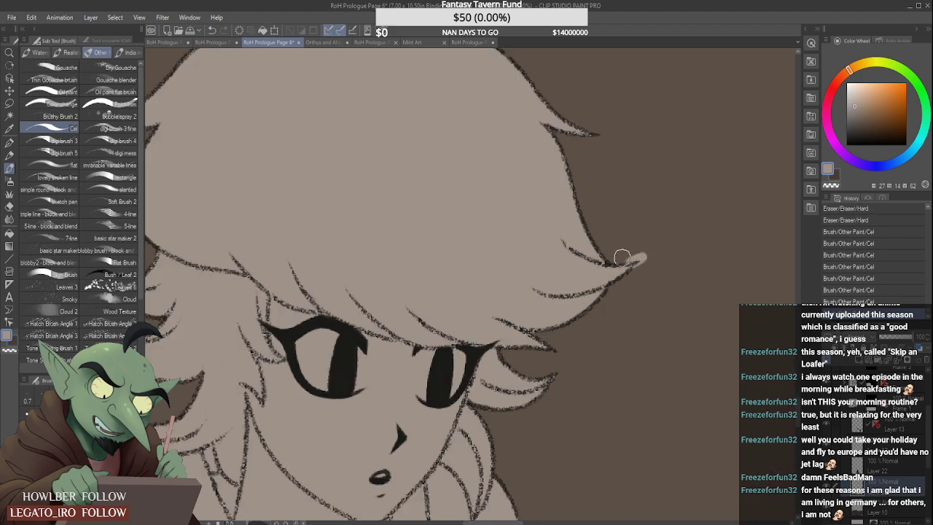
pyautogui.scroll(-2, 631, 277)
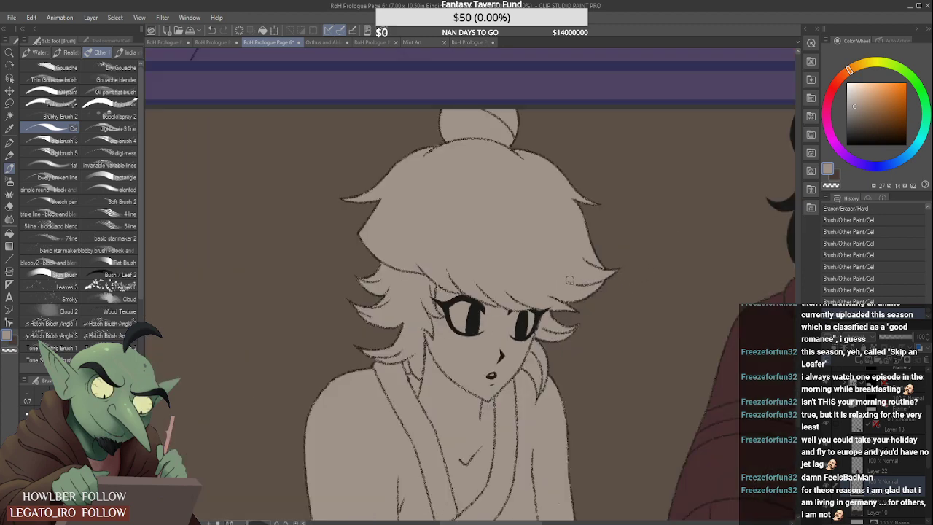
pyautogui.scroll(-2, 569, 280)
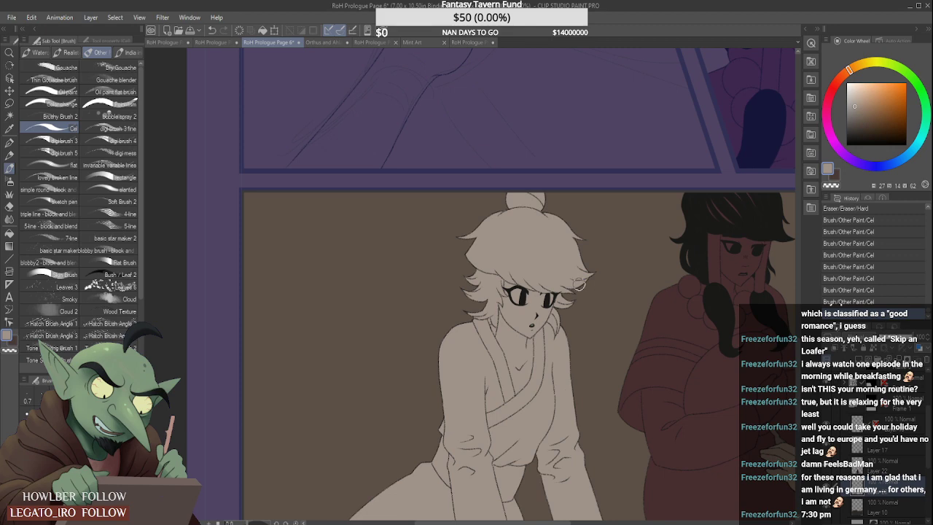
pyautogui.scroll(-6, 579, 283)
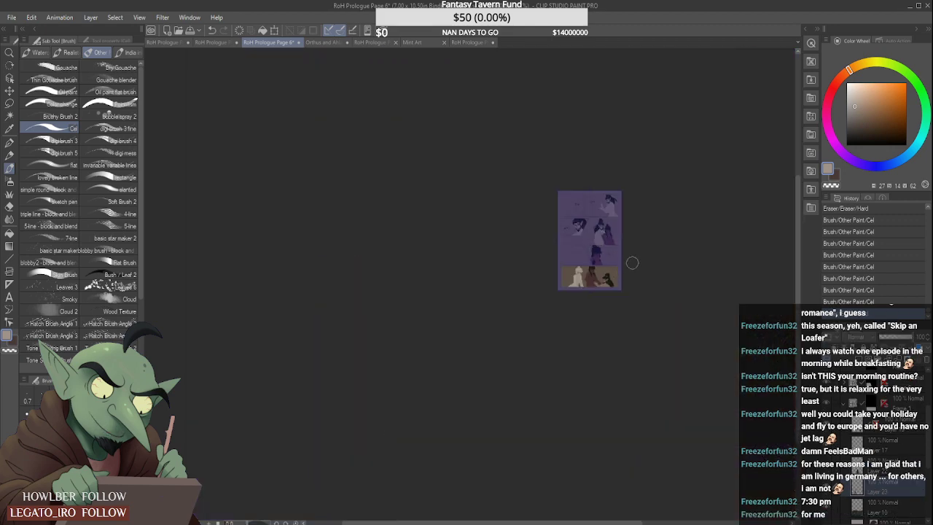
# - Add a new raster layer inside the frame folder of the panel with the outstretched hand
pyautogui.scroll(4, 624, 260)
pyautogui.scroll(-2, 602, 308)
pyautogui.scroll(2, 546, 280)
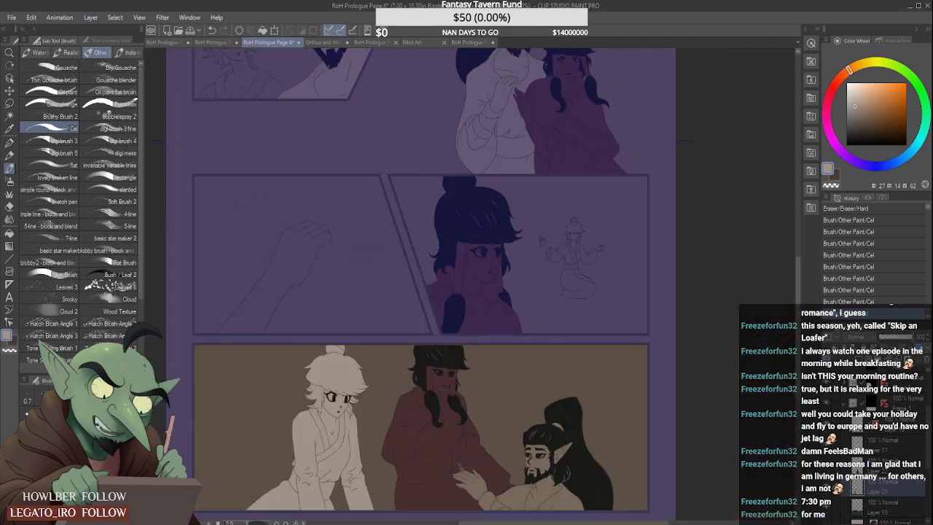
pyautogui.click(870, 384)
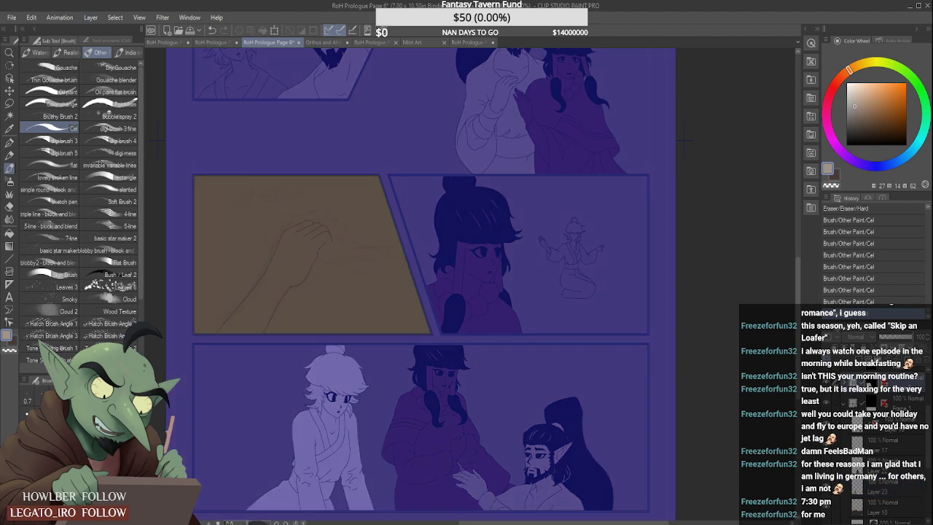
pyautogui.click(844, 384)
pyautogui.click(899, 427)
pyautogui.click(894, 443)
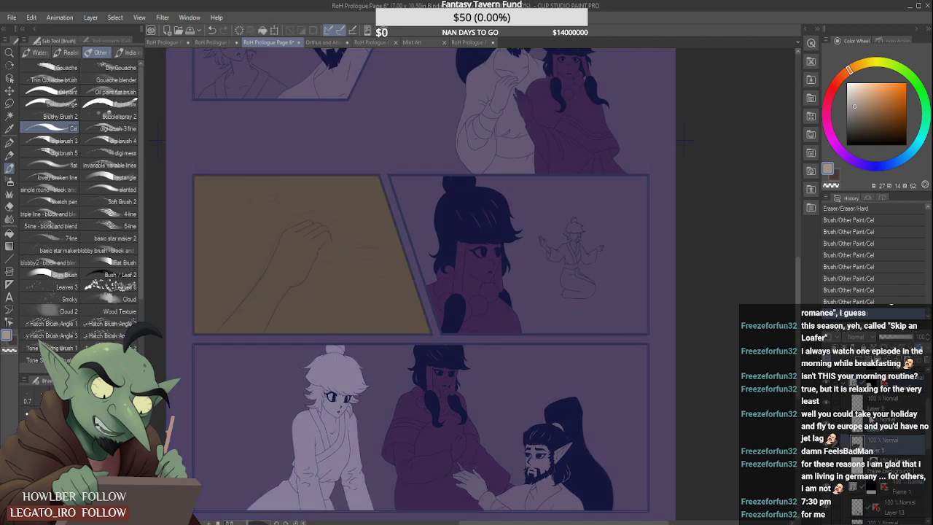
pyautogui.click(896, 425)
pyautogui.click(900, 439)
# - Block in the forearm and hand in the outstretched-hand panel with grey-beige
pyautogui.moveTo(274, 296)
pyautogui.mouseDown()
pyautogui.moveTo(285, 271)
pyautogui.moveTo(226, 354)
pyautogui.moveTo(247, 314)
pyautogui.moveTo(242, 323)
pyautogui.mouseUp()
pyautogui.scroll(-2, 242, 323)
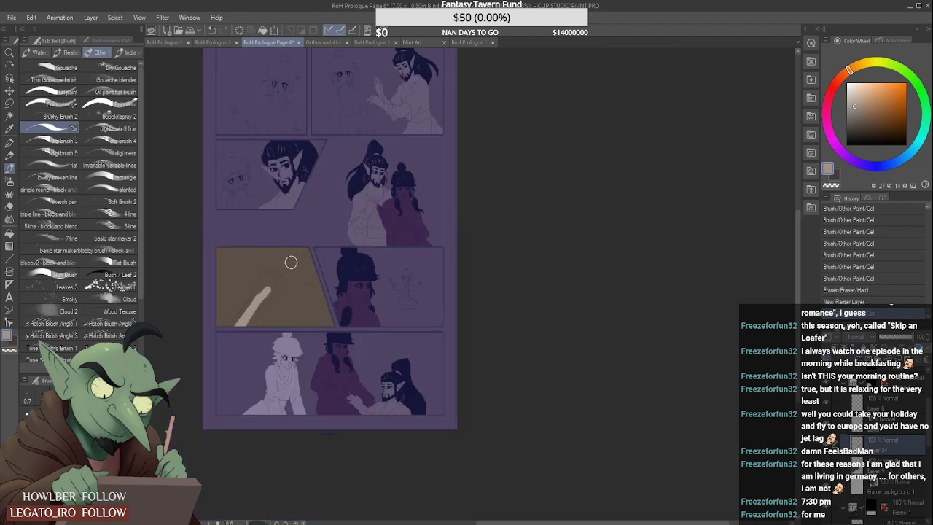
pyautogui.scroll(3, 243, 320)
pyautogui.moveTo(273, 282)
pyautogui.mouseDown()
pyautogui.moveTo(235, 358)
pyautogui.moveTo(248, 321)
pyautogui.moveTo(218, 343)
pyautogui.moveTo(325, 219)
pyautogui.moveTo(309, 225)
pyautogui.mouseUp()
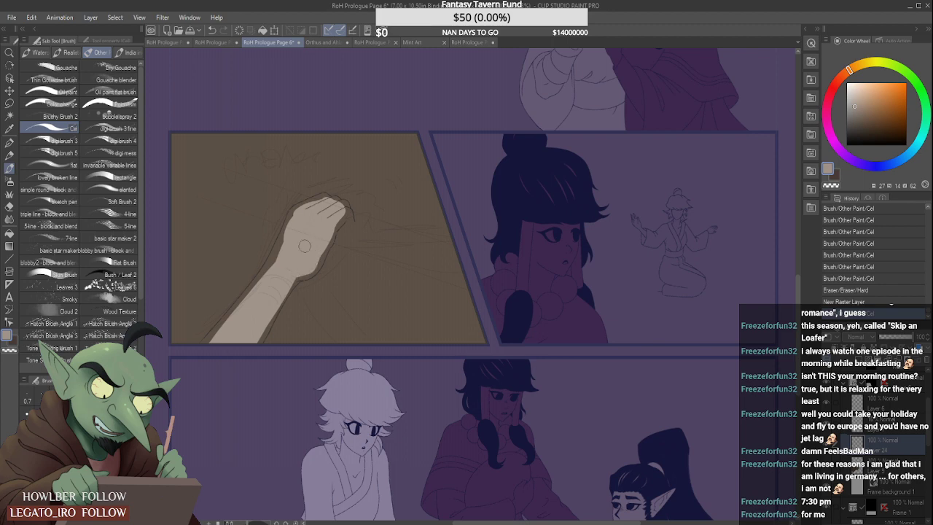
pyautogui.moveTo(301, 218)
pyautogui.mouseDown()
pyautogui.moveTo(276, 268)
pyautogui.moveTo(206, 349)
pyautogui.moveTo(178, 367)
pyautogui.moveTo(265, 273)
pyautogui.mouseUp()
# - Extend the grey-beige to the forearm's upper outline from the panel border up to the wrist
pyautogui.scroll(1, 224, 325)
pyautogui.scroll(1, 224, 326)
pyautogui.moveTo(183, 363); pyautogui.dragTo(261, 274)
pyautogui.scroll(1, 206, 333)
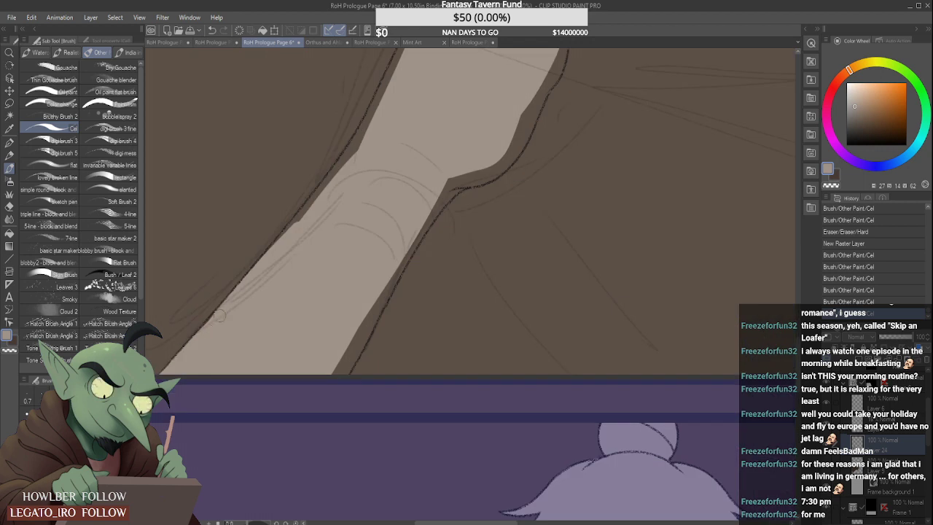
pyautogui.moveTo(224, 311); pyautogui.dragTo(393, 109)
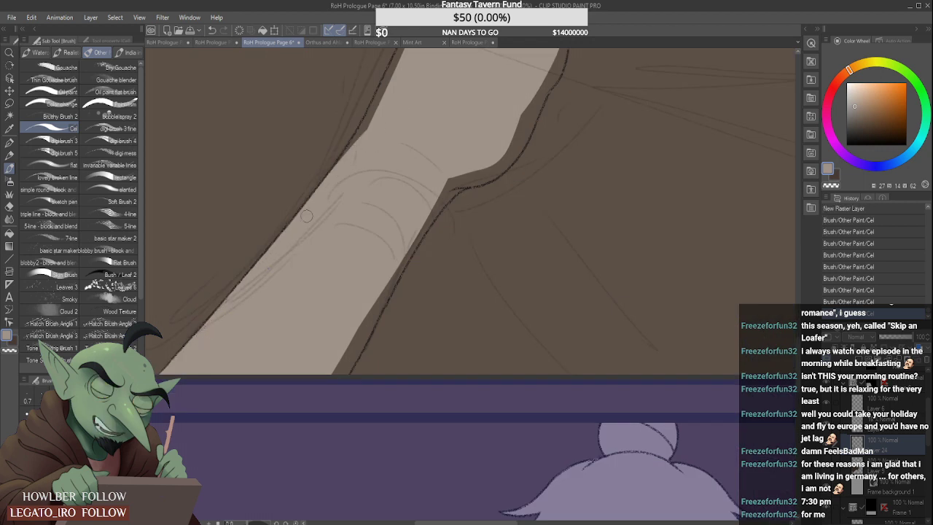
pyautogui.moveTo(330, 185); pyautogui.dragTo(369, 126)
# - Fill the forearm's lower edge with grey-beige from the panel border past the wrist bend and erase the overspill
pyautogui.scroll(-2, 395, 87)
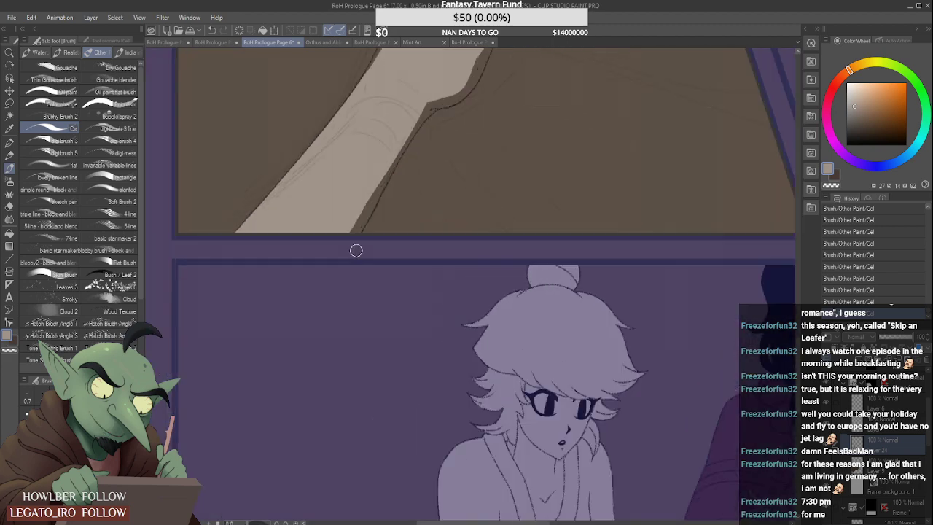
pyautogui.scroll(1, 378, 207)
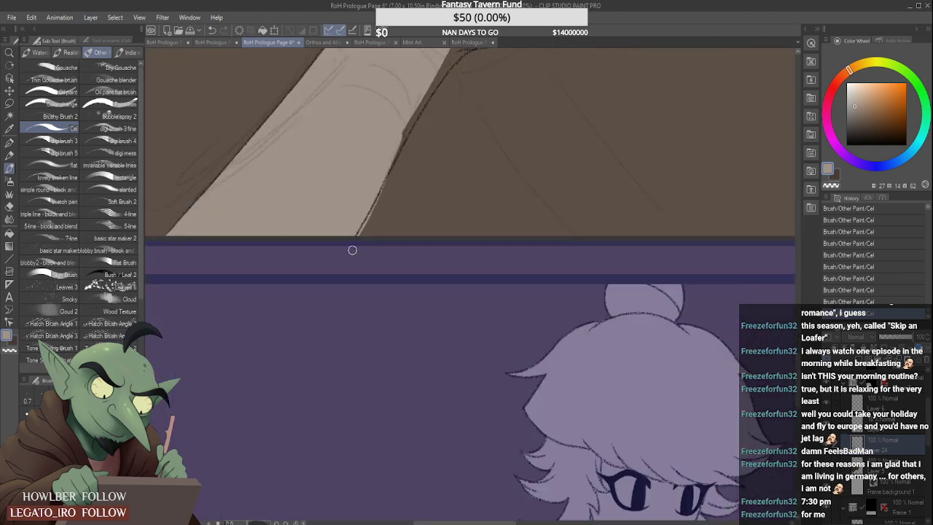
pyautogui.scroll(-4, 371, 199)
pyautogui.scroll(4, 381, 181)
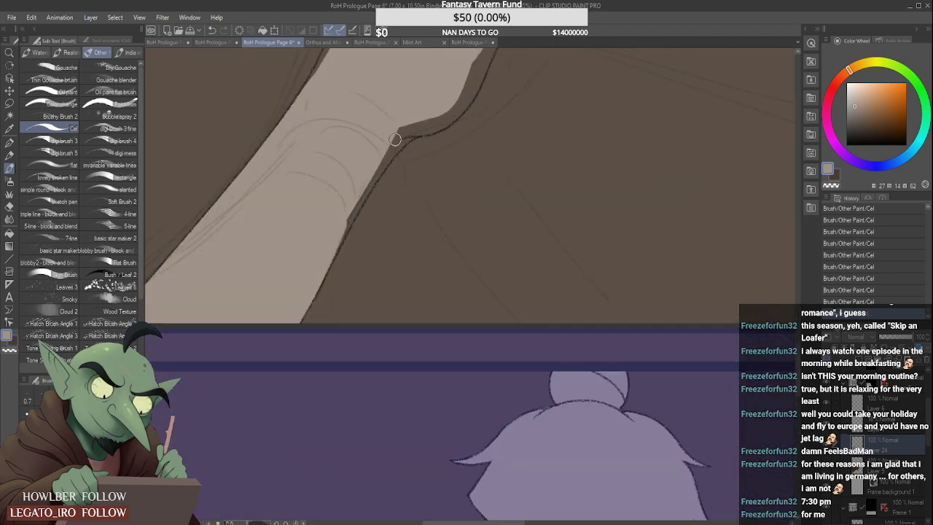
pyautogui.moveTo(401, 134); pyautogui.dragTo(332, 266)
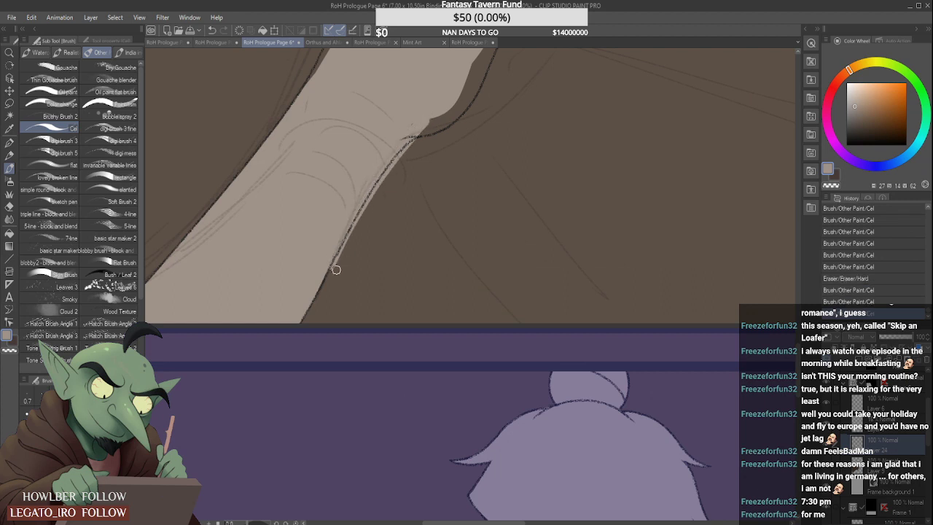
pyautogui.moveTo(390, 183)
pyautogui.mouseDown()
pyautogui.moveTo(349, 243)
pyautogui.moveTo(372, 200)
pyautogui.mouseUp()
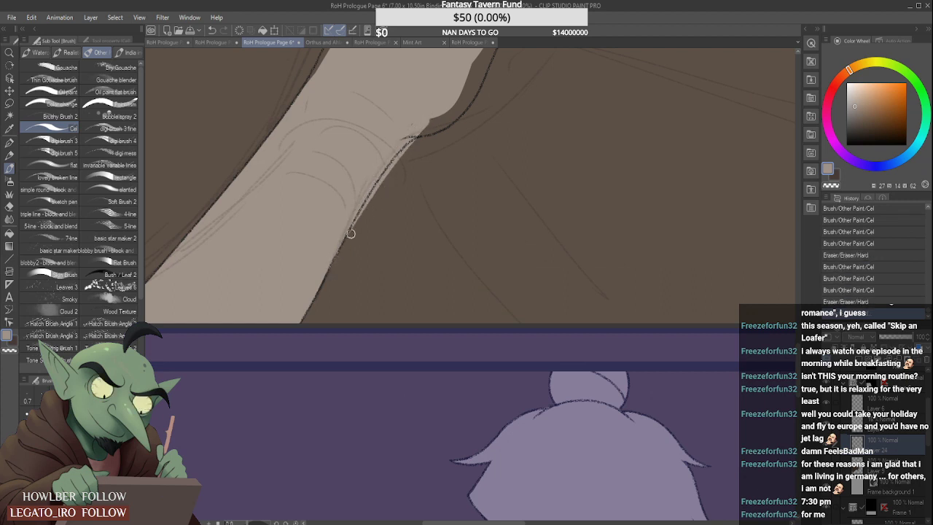
pyautogui.moveTo(351, 233); pyautogui.dragTo(405, 152)
pyautogui.moveTo(361, 216)
pyautogui.mouseDown()
pyautogui.moveTo(443, 114)
pyautogui.moveTo(417, 122)
pyautogui.moveTo(404, 140)
pyautogui.moveTo(448, 110)
pyautogui.mouseUp()
pyautogui.moveTo(405, 153); pyautogui.dragTo(425, 134)
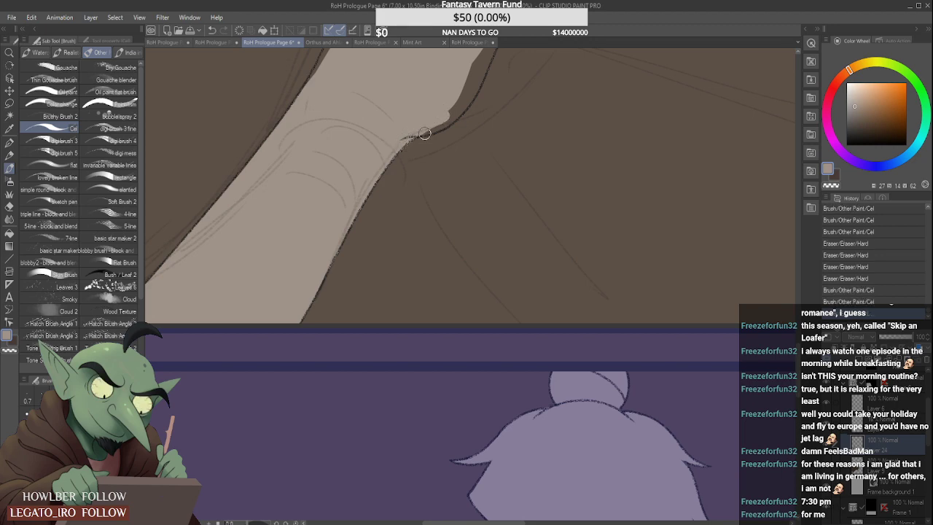
pyautogui.scroll(-5, 370, 197)
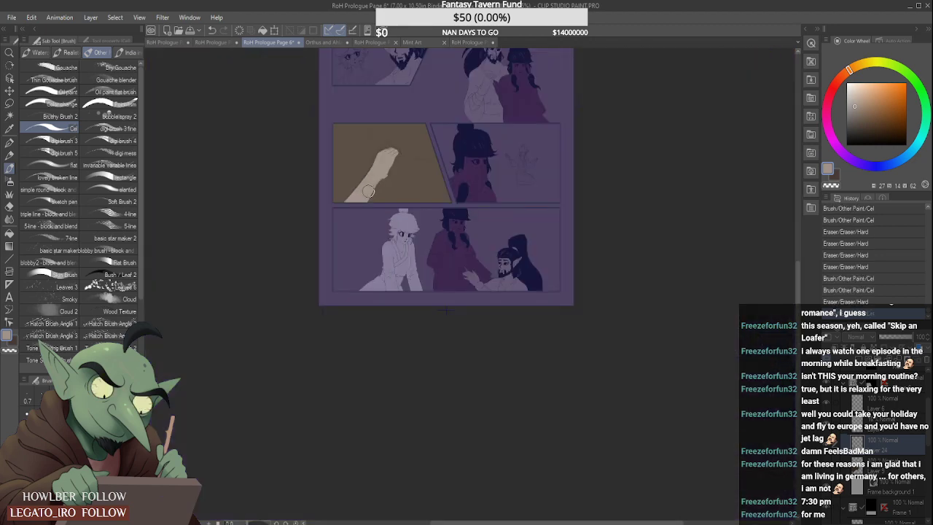
# - Fill the outstretched hand's lower edge with grey-beige from the wrist to the finger side
pyautogui.scroll(-2, 375, 128)
pyautogui.scroll(6, 240, 278)
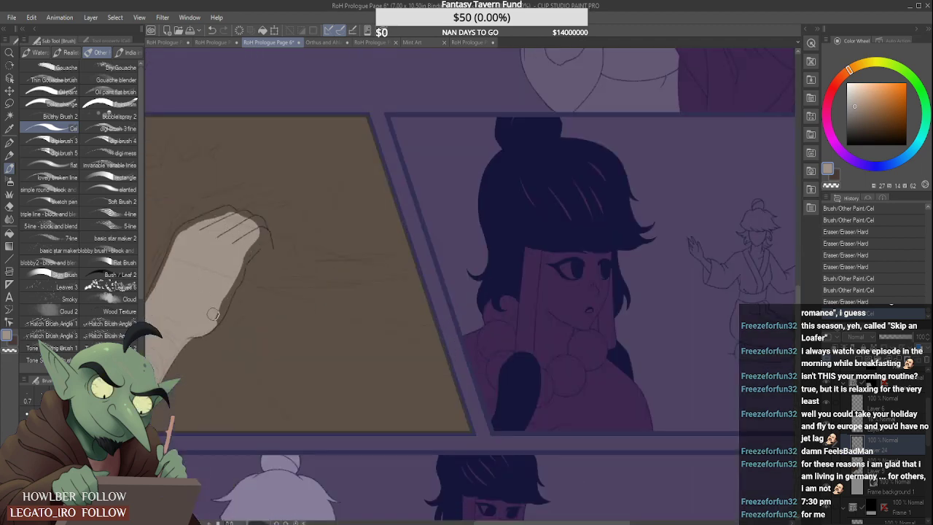
pyautogui.moveTo(213, 313)
pyautogui.mouseDown()
pyautogui.moveTo(237, 270)
pyautogui.moveTo(246, 286)
pyautogui.mouseUp()
pyautogui.scroll(2, 222, 324)
pyautogui.moveTo(199, 356)
pyautogui.mouseDown()
pyautogui.moveTo(254, 257)
pyautogui.moveTo(264, 212)
pyautogui.moveTo(300, 170)
pyautogui.moveTo(295, 154)
pyautogui.moveTo(302, 175)
pyautogui.mouseUp()
pyautogui.scroll(-4, 299, 181)
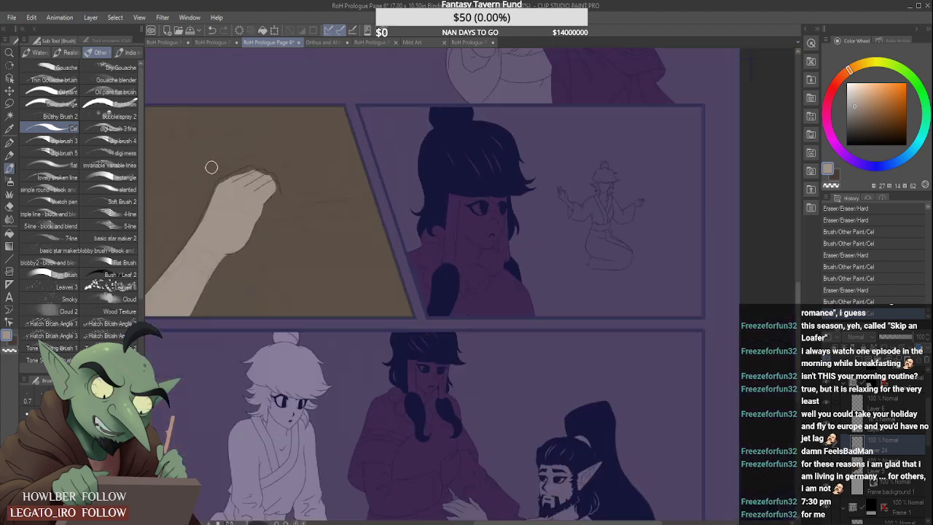
# - Extend the grey-beige to the outline along the back of the hand, from the wrist up to the first knuckle
pyautogui.scroll(5, 213, 168)
pyautogui.scroll(-2, 185, 399)
pyautogui.scroll(3, 183, 400)
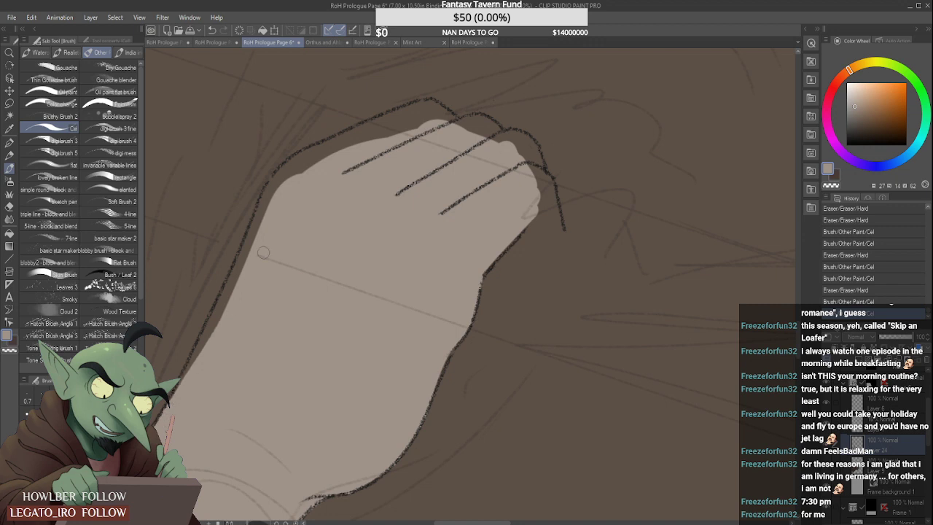
pyautogui.moveTo(181, 394); pyautogui.dragTo(248, 249)
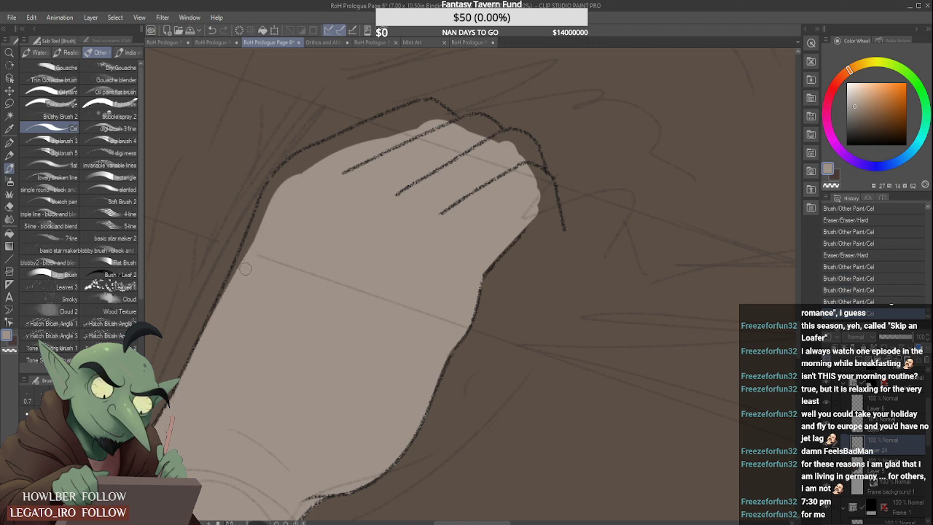
pyautogui.moveTo(214, 320)
pyautogui.mouseDown()
pyautogui.moveTo(297, 161)
pyautogui.moveTo(236, 267)
pyautogui.moveTo(284, 175)
pyautogui.mouseUp()
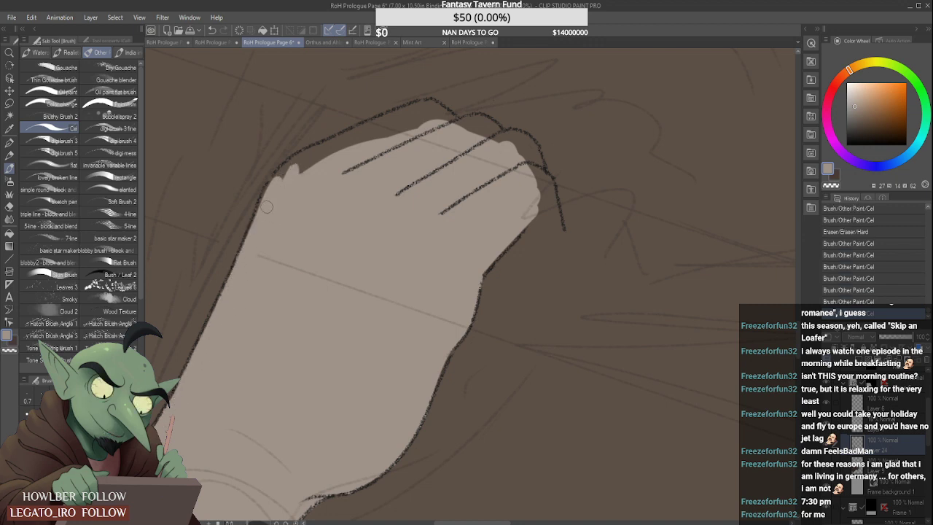
pyautogui.moveTo(267, 207); pyautogui.dragTo(330, 142)
# - Fill the outstretched hand's fingers with grey-beige out to the knuckle and fingertip outlines
pyautogui.moveTo(300, 169); pyautogui.dragTo(409, 119)
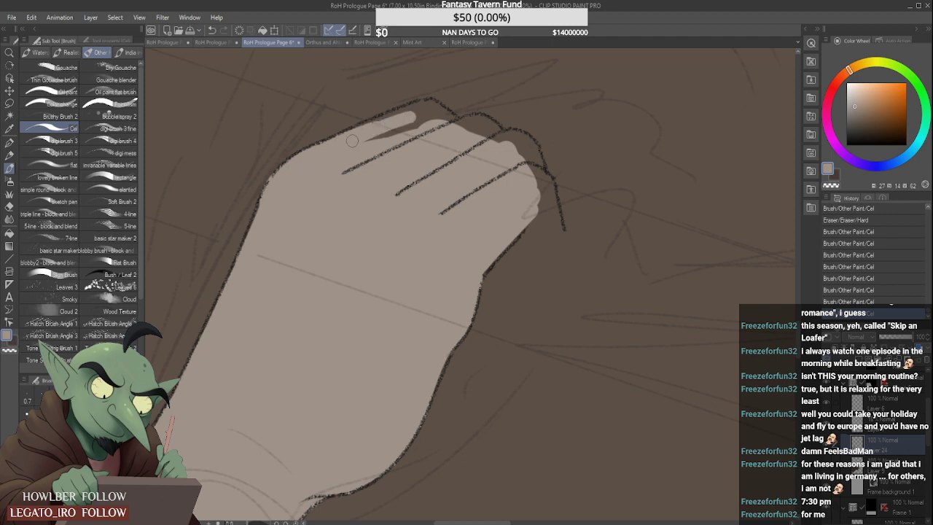
pyautogui.moveTo(352, 141)
pyautogui.mouseDown()
pyautogui.moveTo(416, 112)
pyautogui.moveTo(339, 142)
pyautogui.moveTo(411, 109)
pyautogui.moveTo(454, 117)
pyautogui.moveTo(431, 107)
pyautogui.moveTo(346, 147)
pyautogui.moveTo(378, 140)
pyautogui.mouseUp()
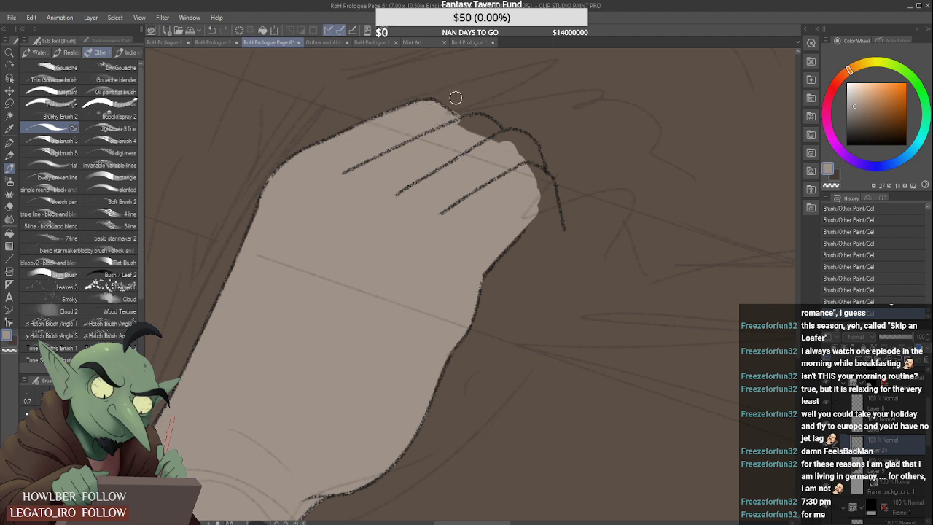
pyautogui.moveTo(464, 123)
pyautogui.mouseDown()
pyautogui.moveTo(498, 132)
pyautogui.moveTo(464, 124)
pyautogui.moveTo(516, 136)
pyautogui.moveTo(550, 189)
pyautogui.moveTo(538, 178)
pyautogui.moveTo(533, 214)
pyautogui.moveTo(543, 206)
pyautogui.moveTo(553, 220)
pyautogui.moveTo(547, 194)
pyautogui.moveTo(554, 222)
pyautogui.moveTo(528, 202)
pyautogui.moveTo(552, 235)
pyautogui.moveTo(533, 229)
pyautogui.moveTo(571, 238)
pyautogui.mouseUp()
pyautogui.scroll(-2, 522, 207)
pyautogui.scroll(-1, 522, 206)
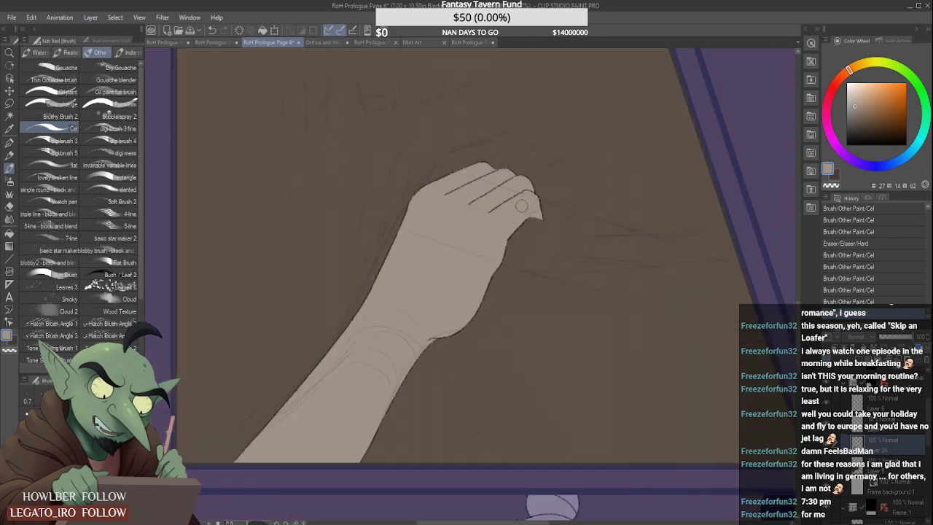
# - Add a new raster layer directly above Layer 5 in the frame folder of the close-up panel with the bun-haired and bearded characters
pyautogui.scroll(-1, 522, 206)
pyautogui.scroll(-2, 510, 215)
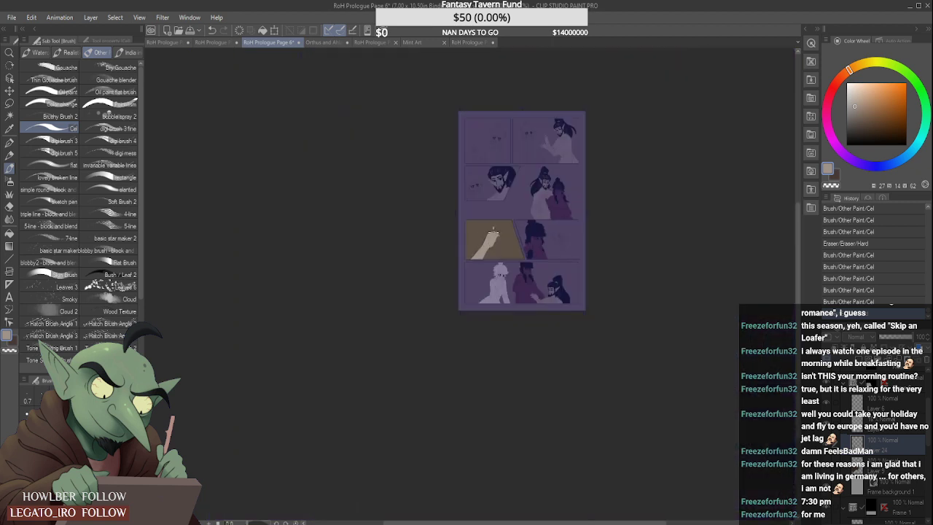
pyautogui.scroll(2, 489, 229)
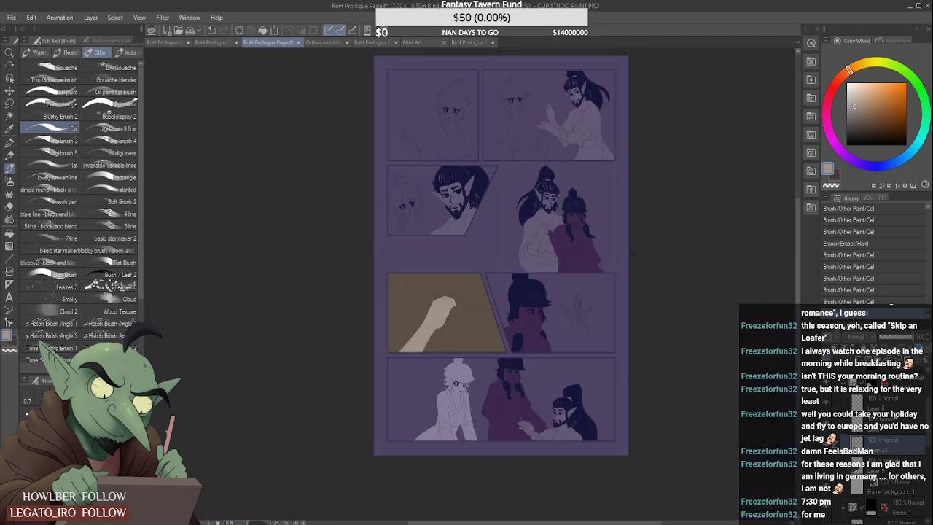
pyautogui.scroll(2, 874, 408)
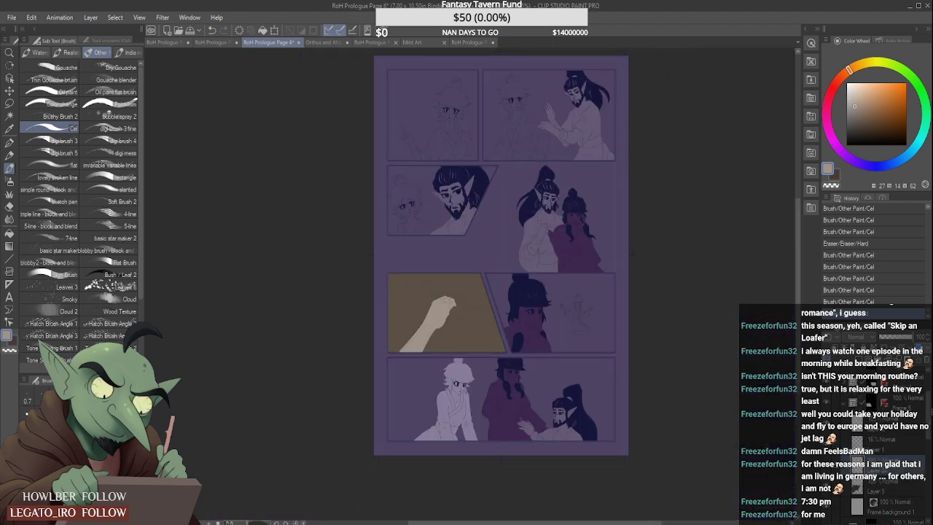
pyautogui.click(871, 395)
pyautogui.click(852, 437)
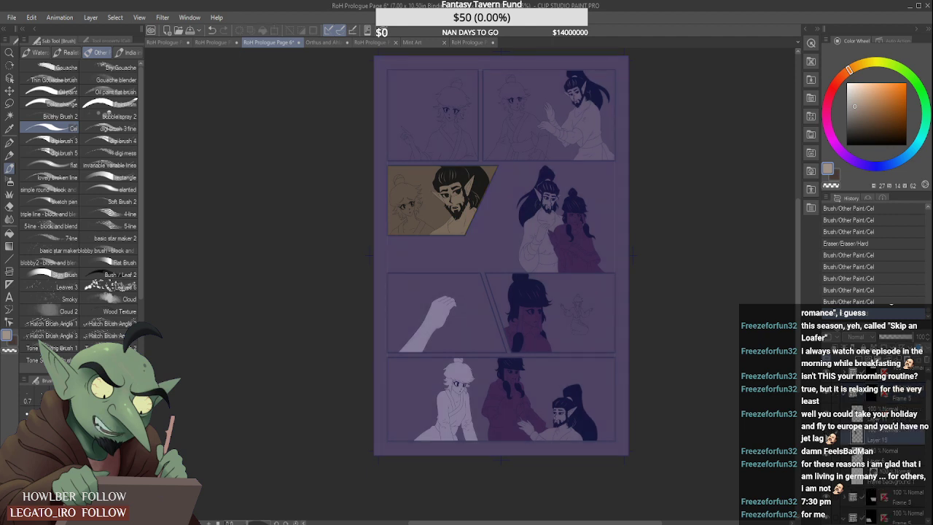
pyautogui.click(897, 454)
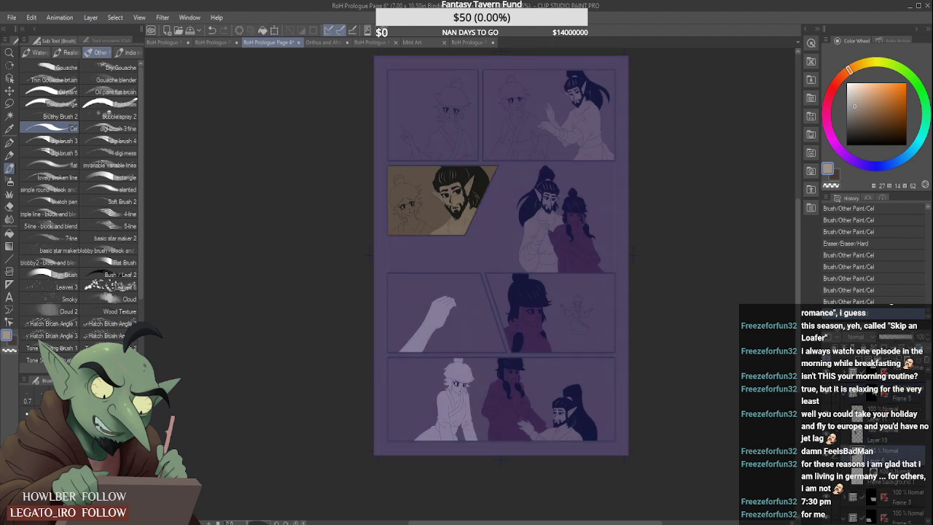
pyautogui.hotkey('ctrl', 'shift', 'n')
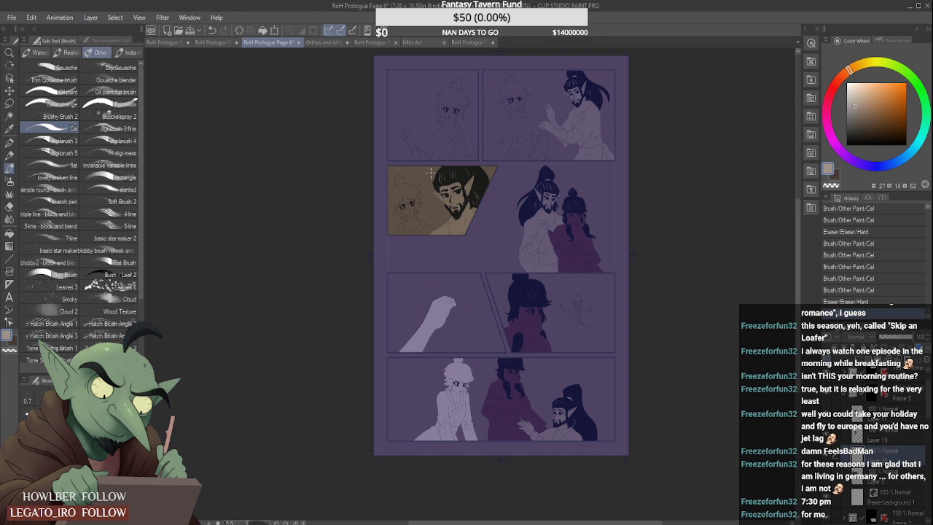
# - Roughly block in the bun-haired character's shoulders, neck, face, hair and bun with grey-beige in the close-up panel
pyautogui.scroll(3, 417, 219)
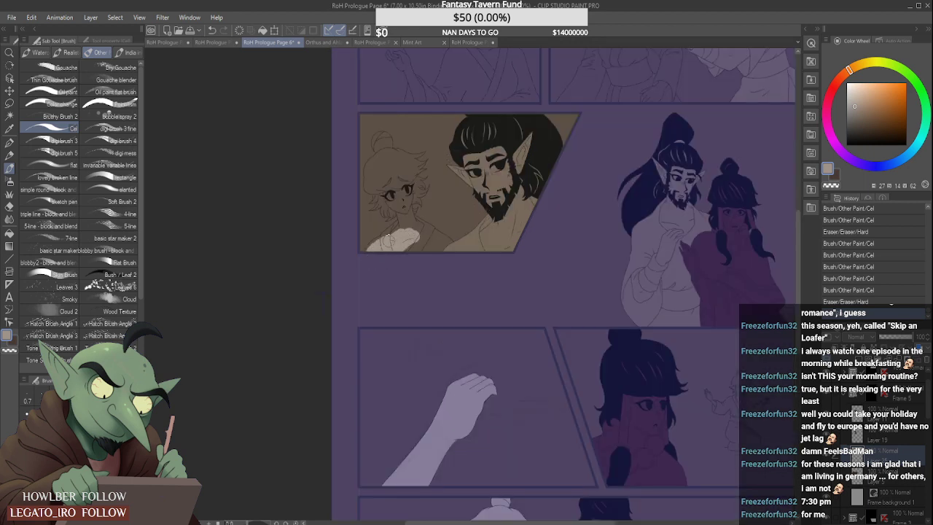
pyautogui.moveTo(412, 253)
pyautogui.mouseDown()
pyautogui.moveTo(420, 238)
pyautogui.moveTo(379, 175)
pyautogui.moveTo(394, 153)
pyautogui.moveTo(377, 131)
pyautogui.moveTo(425, 175)
pyautogui.moveTo(415, 200)
pyautogui.mouseUp()
pyautogui.scroll(2, 383, 168)
pyautogui.scroll(2, 406, 193)
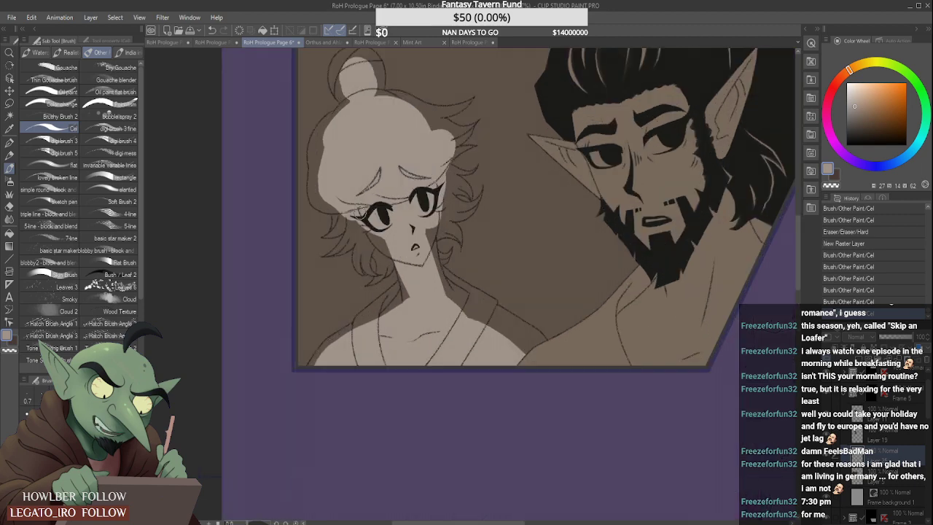
pyautogui.moveTo(355, 216)
pyautogui.mouseDown()
pyautogui.moveTo(392, 256)
pyautogui.moveTo(417, 334)
pyautogui.mouseUp()
# - Fill the bun-haired character's left-hand shoulder and neck side with grey-beige up to the robe outline
pyautogui.scroll(1, 401, 266)
pyautogui.moveTo(410, 298)
pyautogui.mouseDown()
pyautogui.moveTo(357, 346)
pyautogui.moveTo(359, 334)
pyautogui.mouseUp()
pyautogui.moveTo(266, 415)
pyautogui.mouseDown()
pyautogui.moveTo(284, 384)
pyautogui.moveTo(348, 342)
pyautogui.mouseUp()
pyautogui.moveTo(292, 373)
pyautogui.mouseDown()
pyautogui.moveTo(403, 289)
pyautogui.moveTo(335, 334)
pyautogui.mouseUp()
pyautogui.scroll(2, 322, 345)
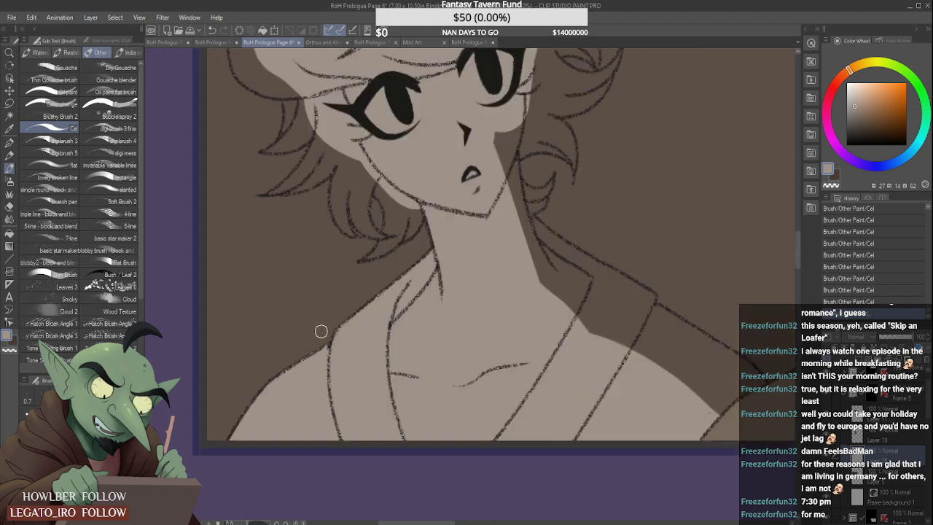
pyautogui.scroll(-2, 321, 332)
pyautogui.scroll(2, 425, 326)
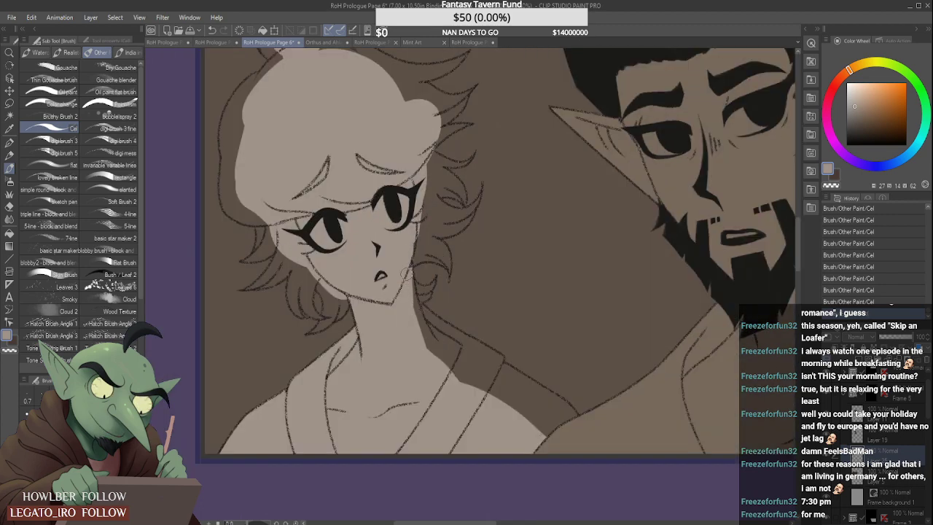
# - Fill the robe collar on the side facing the bearded man with grey-beige, from the neck to the collar's outer corner
pyautogui.scroll(-2, 438, 350)
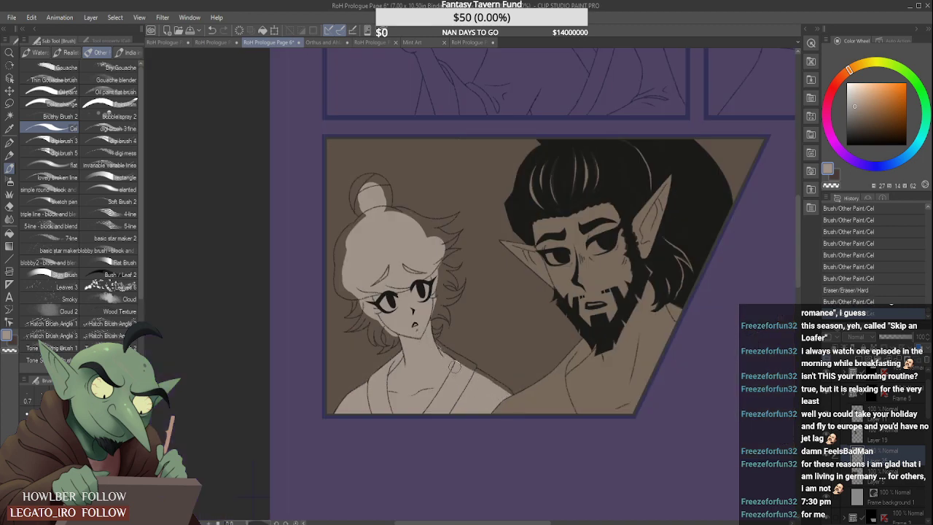
pyautogui.moveTo(440, 358)
pyautogui.mouseDown()
pyautogui.moveTo(421, 334)
pyautogui.moveTo(468, 365)
pyautogui.mouseUp()
pyautogui.scroll(2, 444, 355)
pyautogui.moveTo(431, 337)
pyautogui.mouseDown()
pyautogui.moveTo(481, 372)
pyautogui.moveTo(474, 368)
pyautogui.mouseUp()
pyautogui.click(497, 377)
pyautogui.scroll(2, 499, 378)
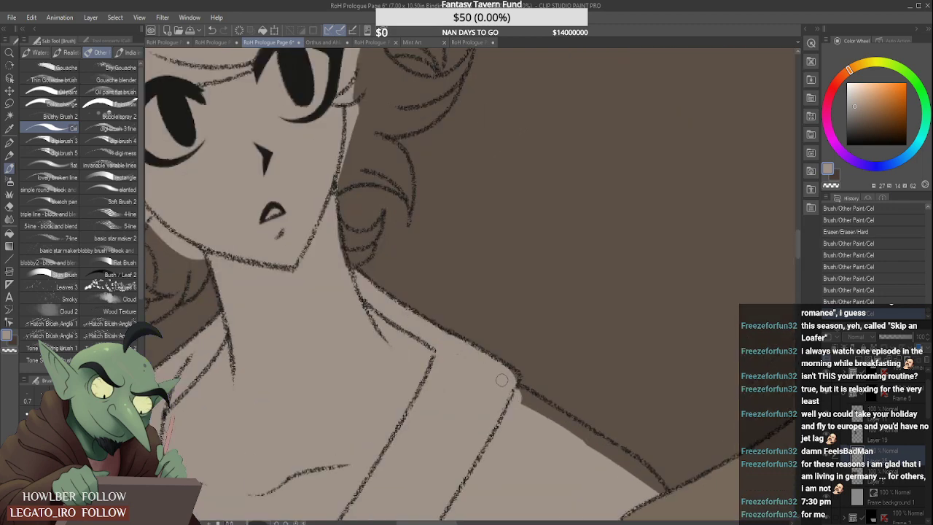
pyautogui.click(515, 374)
# - Extend the grey-beige down the shoulder slope to the bearded man's outline and fill the small curl beside the neck
pyautogui.scroll(-3, 491, 370)
pyautogui.moveTo(492, 380); pyautogui.dragTo(561, 420)
pyautogui.scroll(2, 548, 397)
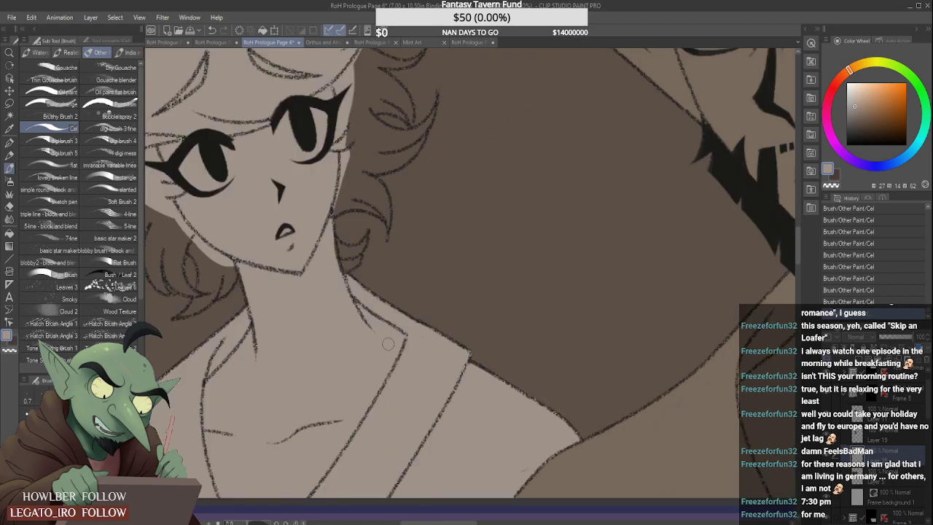
pyautogui.moveTo(350, 256)
pyautogui.mouseDown()
pyautogui.moveTo(366, 224)
pyautogui.moveTo(356, 223)
pyautogui.moveTo(352, 237)
pyautogui.moveTo(369, 219)
pyautogui.moveTo(371, 255)
pyautogui.mouseUp()
pyautogui.scroll(-1, 359, 209)
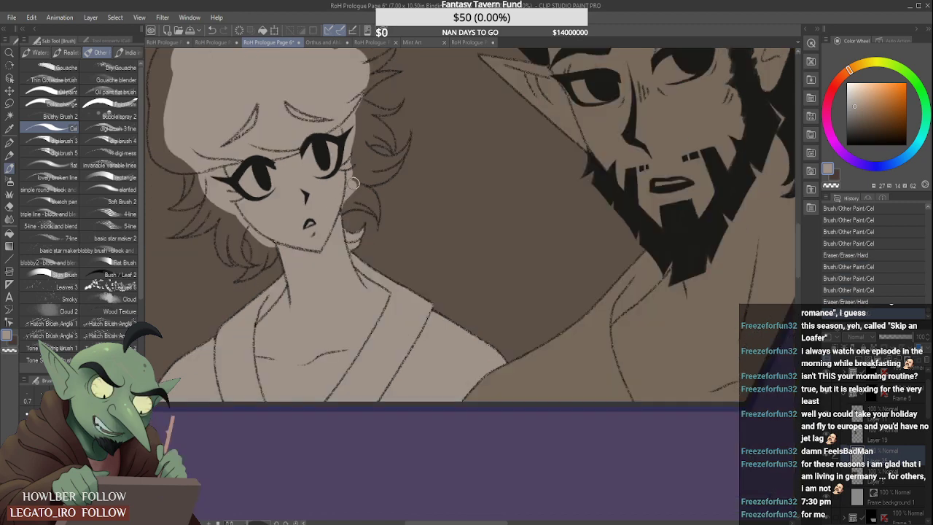
# - Fill the curled hair locks beside the bun-haired character's left-hand jaw with grey-beige, keeping the gap between them clear
pyautogui.scroll(1, 226, 207)
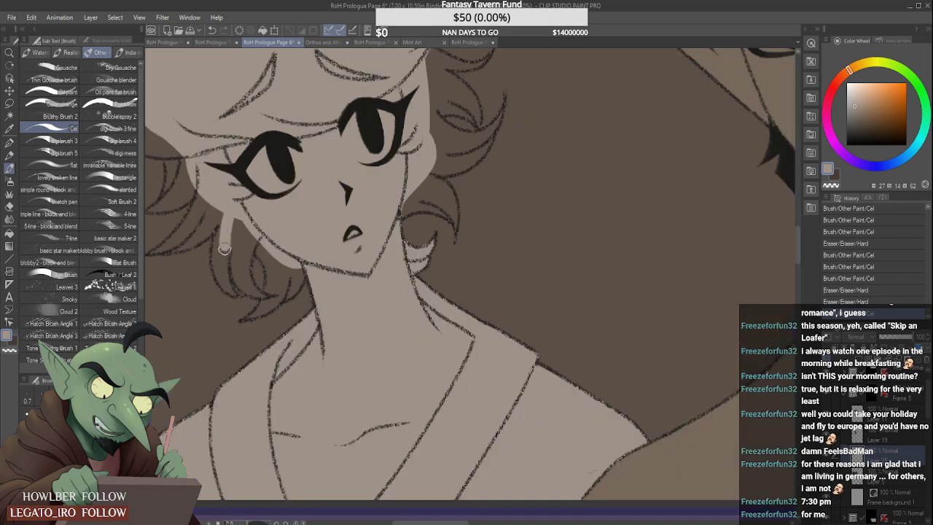
pyautogui.moveTo(225, 248); pyautogui.dragTo(229, 267)
pyautogui.moveTo(225, 220)
pyautogui.mouseDown()
pyautogui.moveTo(228, 281)
pyautogui.moveTo(240, 293)
pyautogui.moveTo(237, 262)
pyautogui.moveTo(250, 294)
pyautogui.moveTo(276, 299)
pyautogui.moveTo(278, 290)
pyautogui.moveTo(251, 292)
pyautogui.moveTo(262, 296)
pyautogui.moveTo(239, 202)
pyautogui.mouseUp()
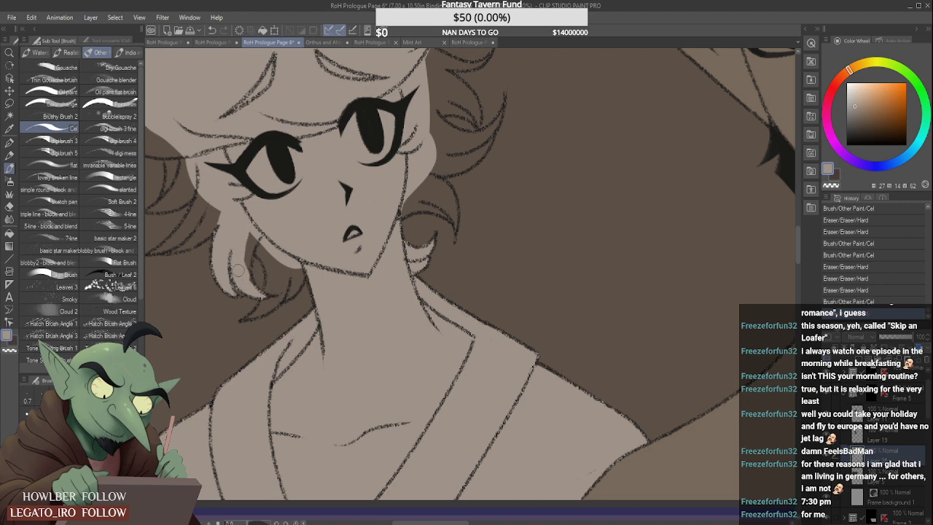
pyautogui.moveTo(238, 271)
pyautogui.mouseDown()
pyautogui.moveTo(258, 223)
pyautogui.moveTo(243, 261)
pyautogui.moveTo(248, 283)
pyautogui.moveTo(259, 251)
pyautogui.moveTo(275, 271)
pyautogui.moveTo(258, 240)
pyautogui.moveTo(271, 249)
pyautogui.moveTo(273, 284)
pyautogui.mouseUp()
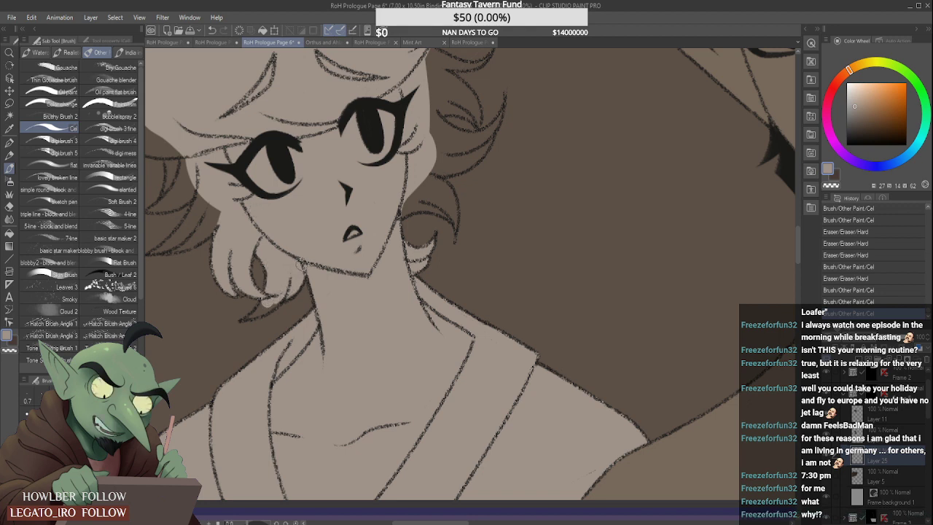
pyautogui.moveTo(300, 266); pyautogui.dragTo(285, 277)
# - Fill the pointed hair tip below the jaw with grey-beige and clean up its edges
pyautogui.scroll(2, 262, 307)
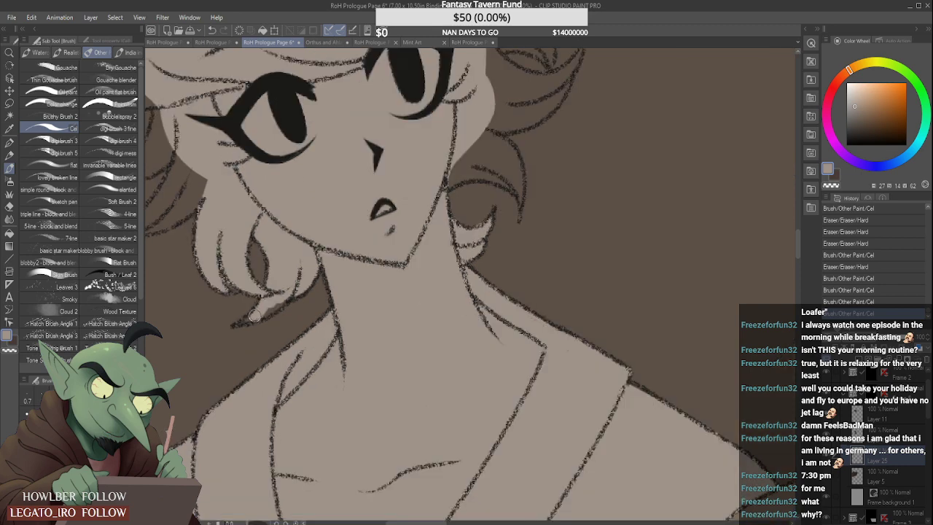
pyautogui.moveTo(255, 315); pyautogui.dragTo(284, 304)
pyautogui.moveTo(245, 333); pyautogui.dragTo(286, 322)
pyautogui.scroll(-2, 261, 319)
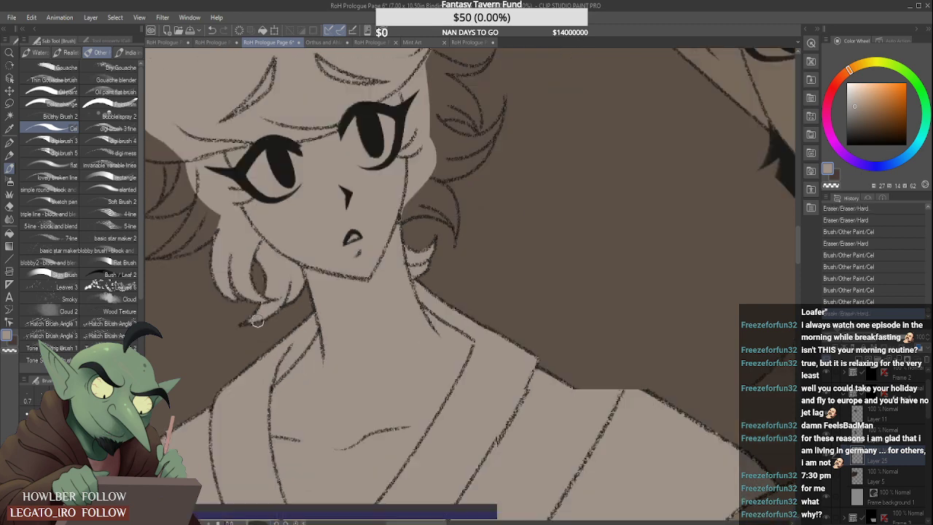
pyautogui.scroll(-3, 256, 320)
# - Fill the pointed hair lock beside the left-hand temple with grey-beige
pyautogui.scroll(4, 215, 232)
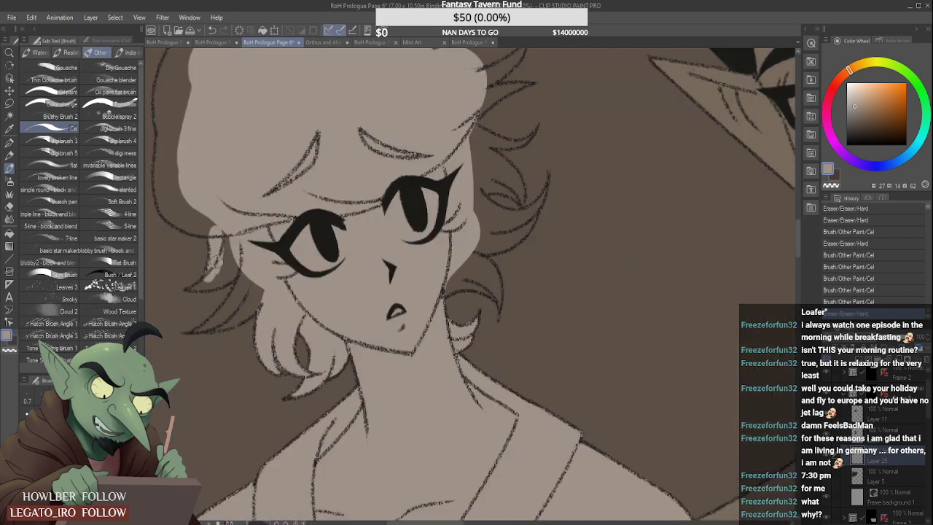
pyautogui.moveTo(218, 245)
pyautogui.mouseDown()
pyautogui.moveTo(206, 284)
pyautogui.moveTo(180, 293)
pyautogui.moveTo(234, 276)
pyautogui.mouseUp()
pyautogui.scroll(4, 202, 285)
pyautogui.scroll(-4, 206, 282)
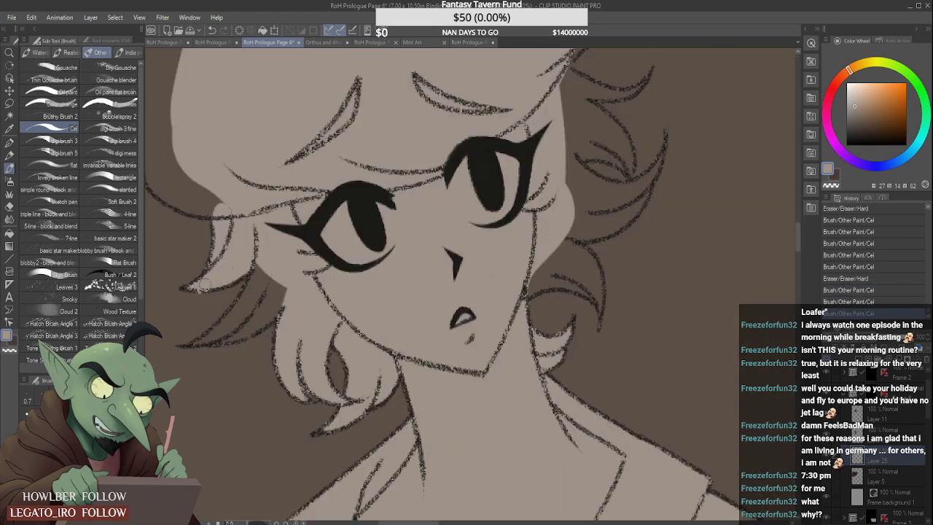
# - Fill the middle hair lock between the temple lock and the jaw curls with grey-beige out to its tip
pyautogui.moveTo(199, 301)
pyautogui.mouseDown()
pyautogui.moveTo(259, 250)
pyautogui.moveTo(244, 303)
pyautogui.moveTo(285, 259)
pyautogui.moveTo(245, 308)
pyautogui.moveTo(246, 323)
pyautogui.moveTo(285, 295)
pyautogui.mouseUp()
pyautogui.scroll(3, 220, 324)
pyautogui.moveTo(177, 357)
pyautogui.mouseDown()
pyautogui.moveTo(201, 346)
pyautogui.moveTo(261, 272)
pyautogui.moveTo(198, 342)
pyautogui.moveTo(252, 313)
pyautogui.moveTo(220, 333)
pyautogui.moveTo(231, 310)
pyautogui.mouseUp()
pyautogui.scroll(-3, 218, 326)
pyautogui.scroll(-3, 189, 336)
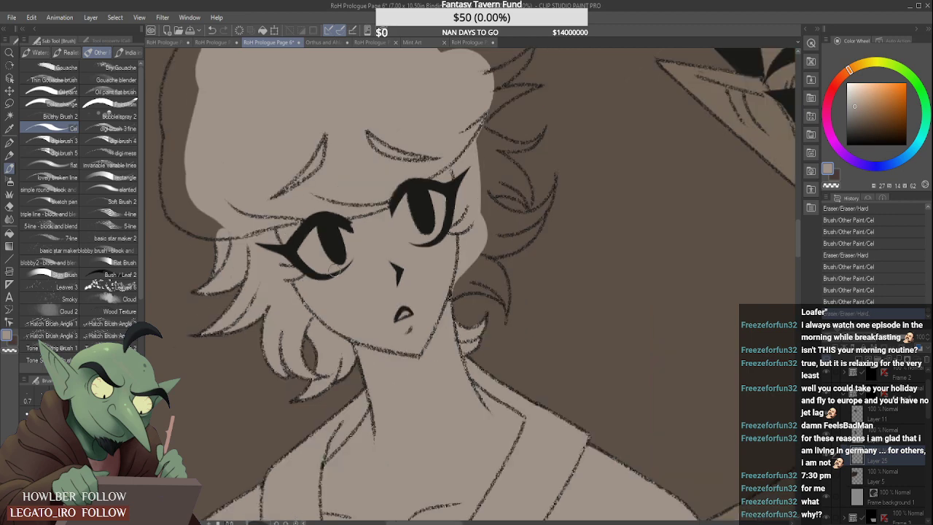
# - Extend the grey-beige to the hair's left-hand outline, from the end of the fringe up to the base of the bun
pyautogui.moveTo(237, 180); pyautogui.dragTo(235, 219)
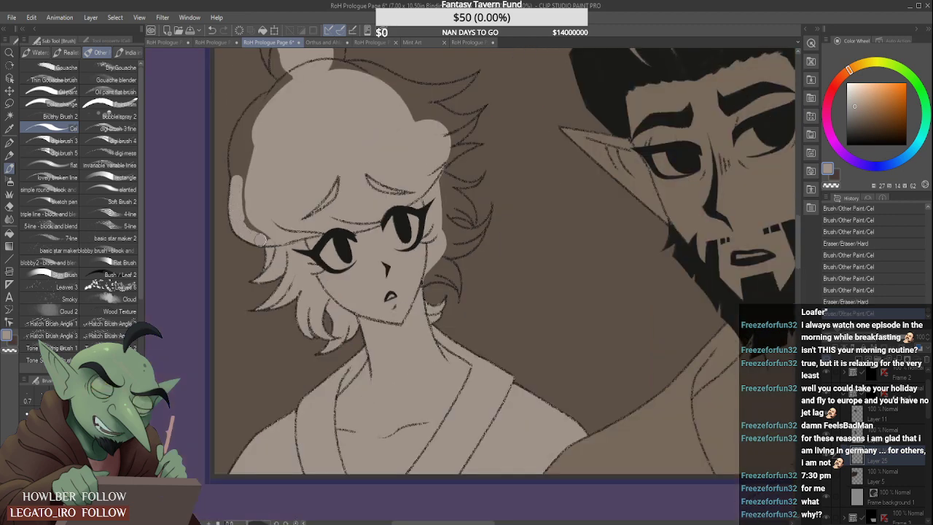
pyautogui.moveTo(237, 146); pyautogui.dragTo(245, 202)
pyautogui.moveTo(241, 169); pyautogui.dragTo(251, 124)
pyautogui.moveTo(235, 159); pyautogui.dragTo(289, 78)
pyautogui.scroll(1, 250, 126)
pyautogui.moveTo(234, 133)
pyautogui.mouseDown()
pyautogui.moveTo(296, 76)
pyautogui.moveTo(290, 82)
pyautogui.mouseUp()
pyautogui.scroll(-1, 286, 88)
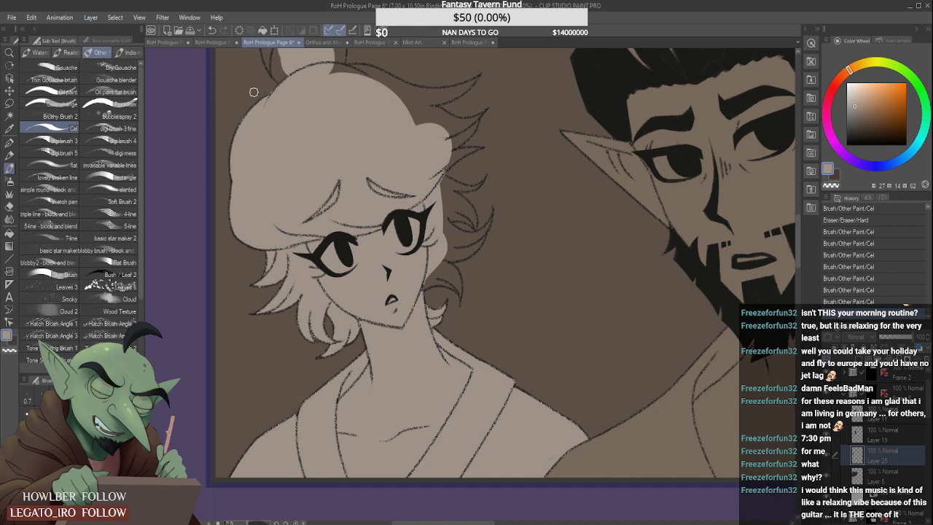
# - Fill the woman's hair bun with grey-beige out to its outline and smooth the crown's edge below it
pyautogui.scroll(2, 282, 82)
pyautogui.scroll(-4, 254, 123)
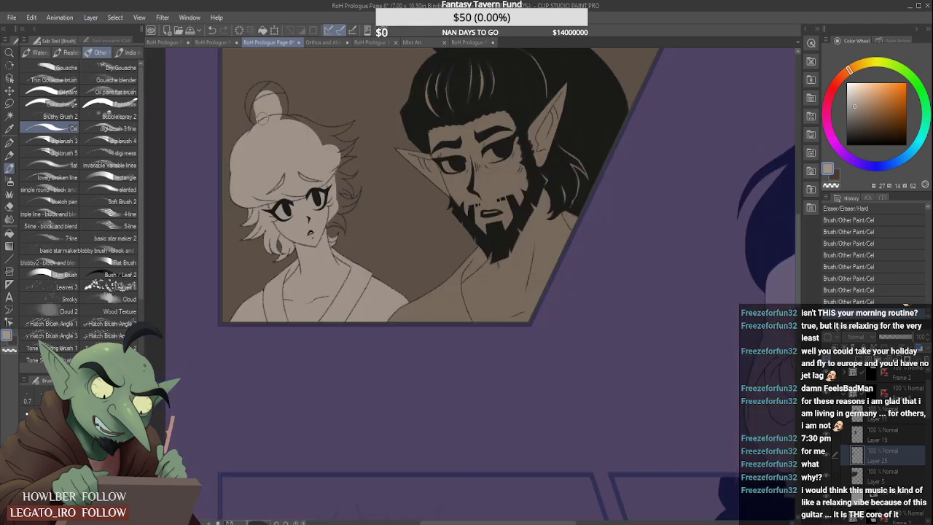
pyautogui.scroll(2, 275, 113)
pyautogui.moveTo(292, 90); pyautogui.dragTo(309, 113)
pyautogui.scroll(-4, 291, 89)
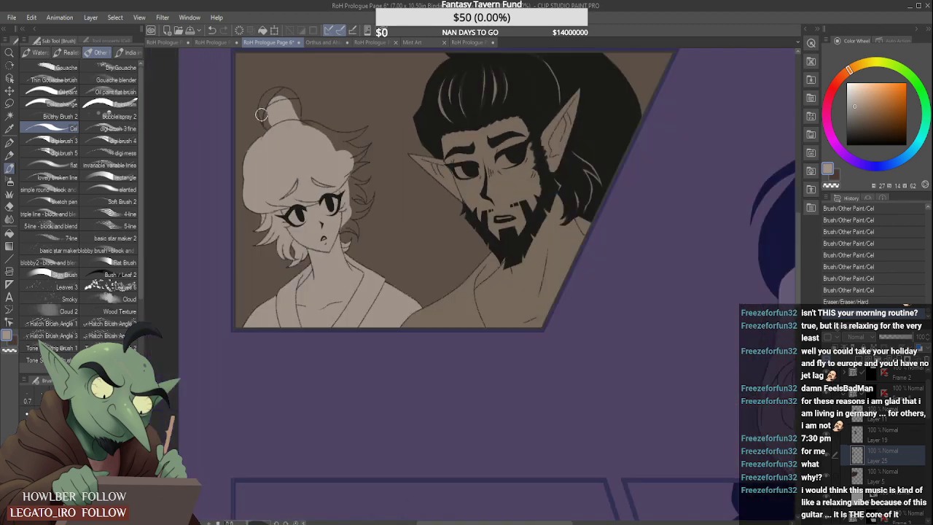
pyautogui.scroll(3, 270, 121)
pyautogui.moveTo(270, 175); pyautogui.dragTo(272, 159)
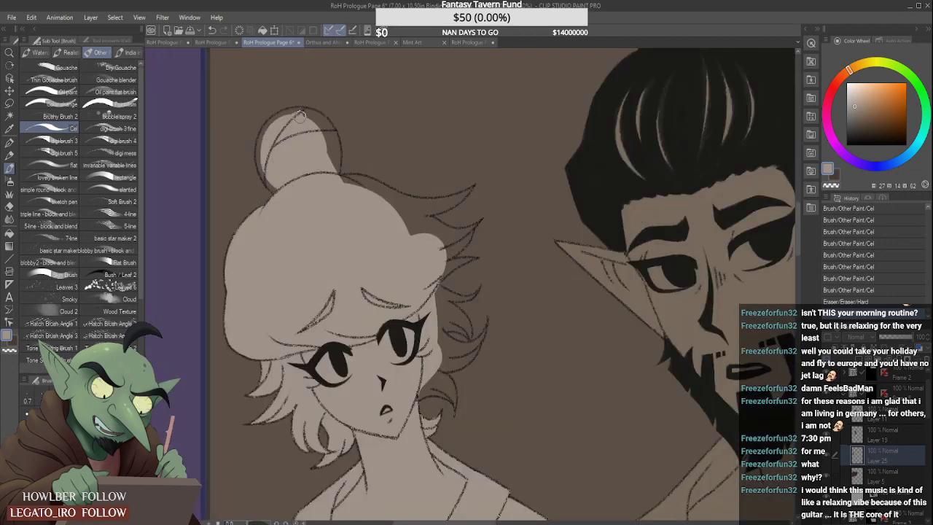
pyautogui.moveTo(299, 114); pyautogui.dragTo(329, 157)
pyautogui.moveTo(268, 179)
pyautogui.mouseDown()
pyautogui.moveTo(263, 132)
pyautogui.moveTo(280, 115)
pyautogui.moveTo(309, 116)
pyautogui.moveTo(336, 168)
pyautogui.moveTo(446, 242)
pyautogui.mouseUp()
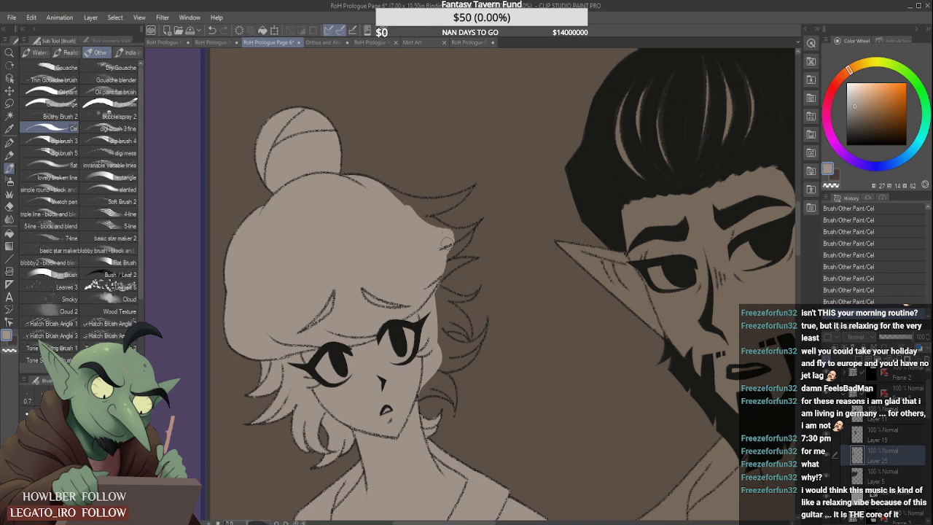
# - Fill the pointed locks along the upper right-hand side of the hair with grey-beige out to their tips
pyautogui.scroll(3, 444, 269)
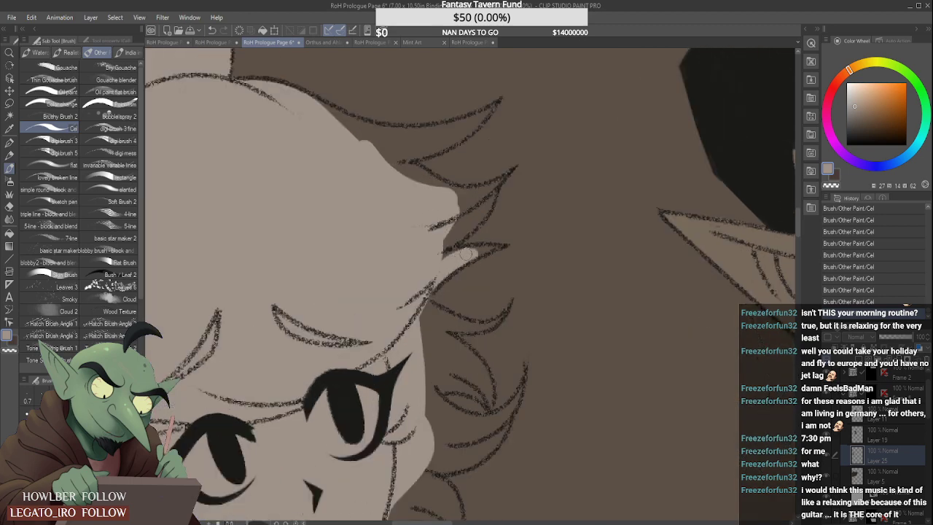
pyautogui.moveTo(461, 256)
pyautogui.mouseDown()
pyautogui.moveTo(543, 234)
pyautogui.moveTo(486, 203)
pyautogui.moveTo(458, 234)
pyautogui.moveTo(495, 188)
pyautogui.moveTo(467, 211)
pyautogui.moveTo(521, 171)
pyautogui.mouseUp()
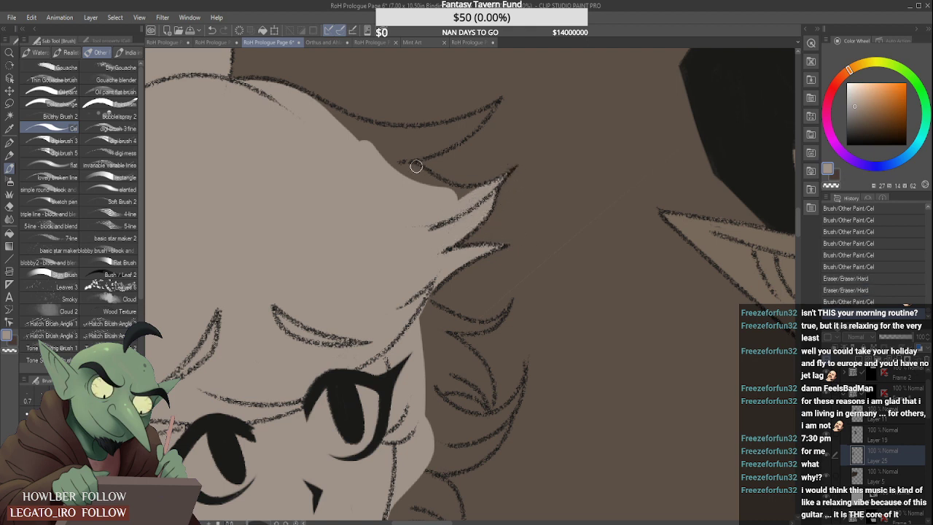
pyautogui.moveTo(386, 157); pyautogui.dragTo(473, 193)
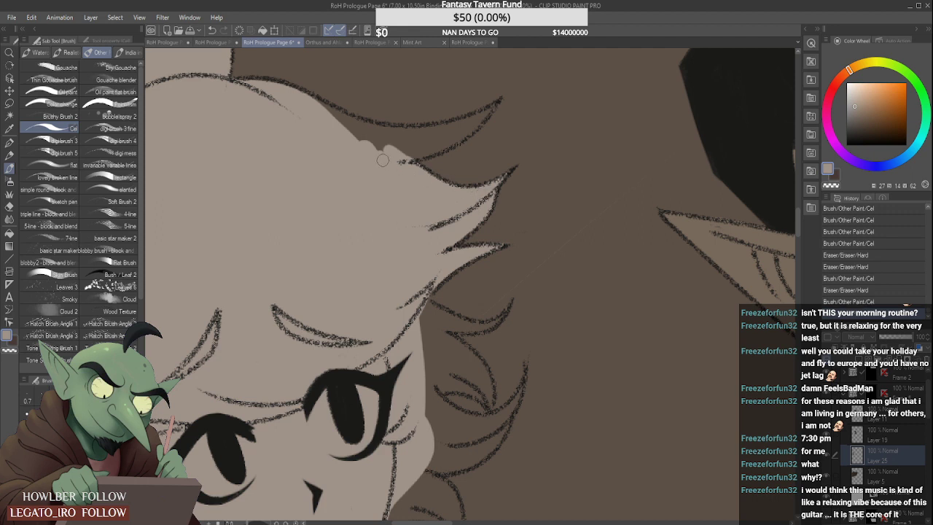
pyautogui.scroll(-1, 354, 150)
pyautogui.moveTo(317, 113)
pyautogui.mouseDown()
pyautogui.moveTo(381, 145)
pyautogui.moveTo(412, 146)
pyautogui.moveTo(349, 128)
pyautogui.moveTo(426, 135)
pyautogui.moveTo(466, 112)
pyautogui.moveTo(450, 141)
pyautogui.mouseUp()
# - Fill the curl beside the right-hand side of the jaw with grey-beige, down to its curved tip
pyautogui.scroll(-3, 436, 175)
pyautogui.scroll(3, 415, 255)
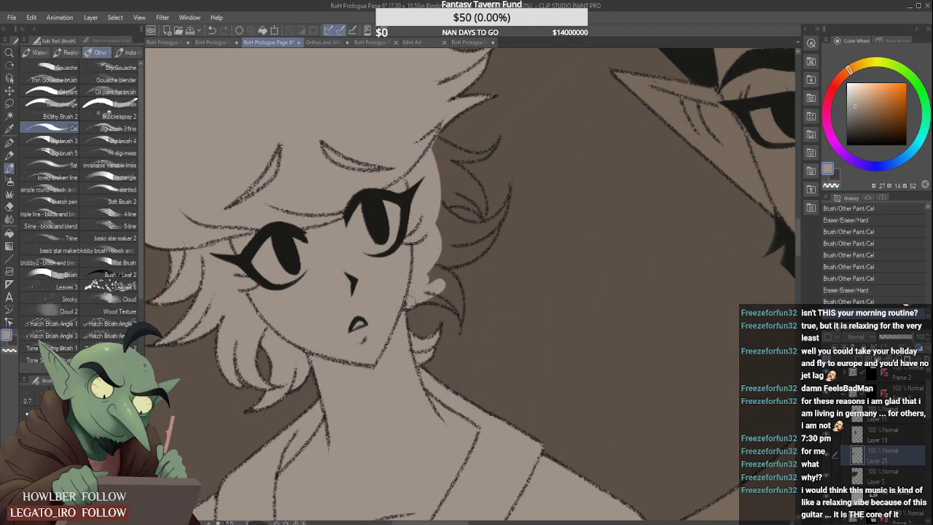
pyautogui.moveTo(409, 302); pyautogui.dragTo(454, 303)
pyautogui.moveTo(433, 274); pyautogui.dragTo(457, 303)
pyautogui.moveTo(430, 267)
pyautogui.mouseDown()
pyautogui.moveTo(459, 294)
pyautogui.moveTo(460, 311)
pyautogui.mouseUp()
pyautogui.moveTo(453, 295); pyautogui.dragTo(459, 322)
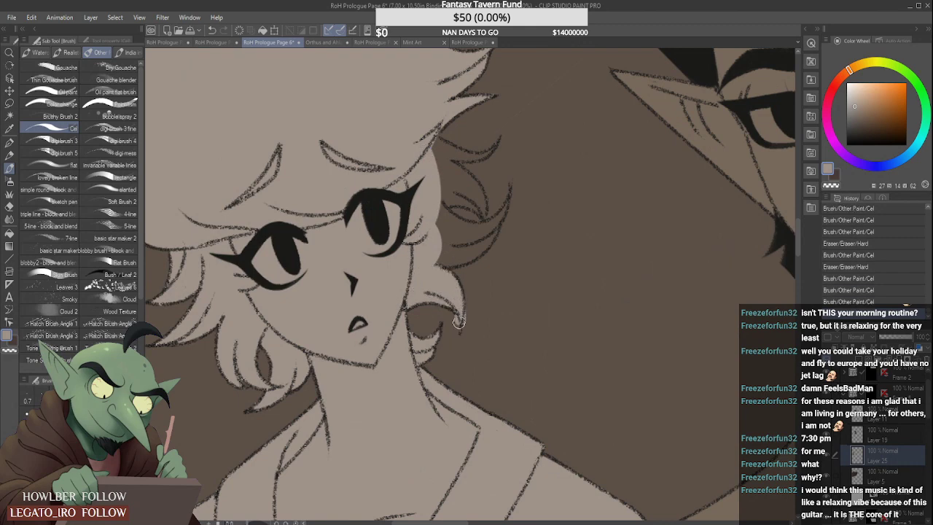
# - Fill the large curved lock above the jaw curl with grey-beige and trim its edges to the line art
pyautogui.moveTo(471, 313)
pyautogui.mouseDown()
pyautogui.moveTo(447, 260)
pyautogui.moveTo(435, 261)
pyautogui.moveTo(481, 233)
pyautogui.mouseUp()
pyautogui.moveTo(441, 259)
pyautogui.mouseDown()
pyautogui.moveTo(489, 230)
pyautogui.moveTo(463, 254)
pyautogui.moveTo(439, 259)
pyautogui.moveTo(476, 251)
pyautogui.moveTo(491, 224)
pyautogui.moveTo(444, 247)
pyautogui.moveTo(436, 206)
pyautogui.moveTo(458, 235)
pyautogui.moveTo(450, 222)
pyautogui.moveTo(485, 226)
pyautogui.moveTo(443, 215)
pyautogui.moveTo(468, 250)
pyautogui.moveTo(515, 200)
pyautogui.mouseUp()
pyautogui.moveTo(490, 231)
pyautogui.mouseDown()
pyautogui.moveTo(514, 187)
pyautogui.moveTo(501, 199)
pyautogui.moveTo(500, 178)
pyautogui.mouseUp()
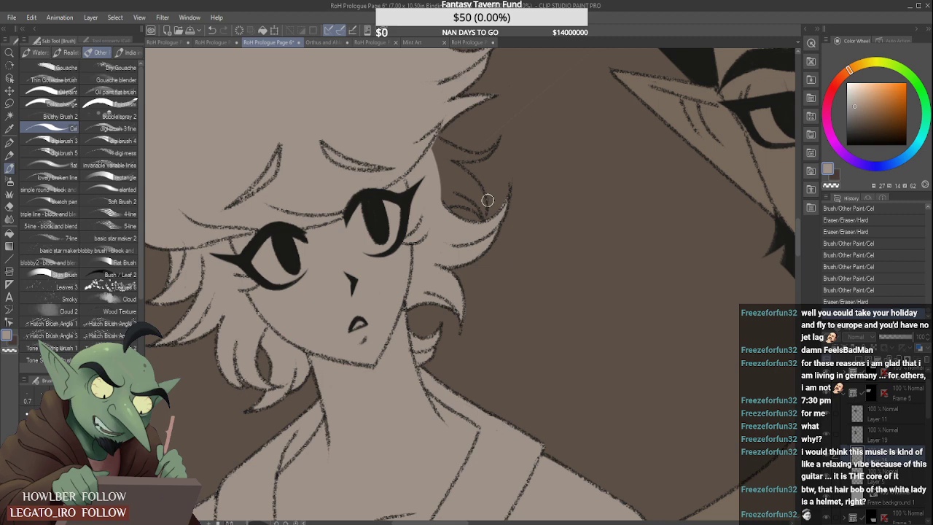
pyautogui.scroll(-2, 487, 201)
pyautogui.moveTo(451, 65); pyautogui.dragTo(413, 69)
pyautogui.moveTo(413, 70)
pyautogui.mouseDown()
pyautogui.moveTo(425, 82)
pyautogui.moveTo(421, 55)
pyautogui.mouseUp()
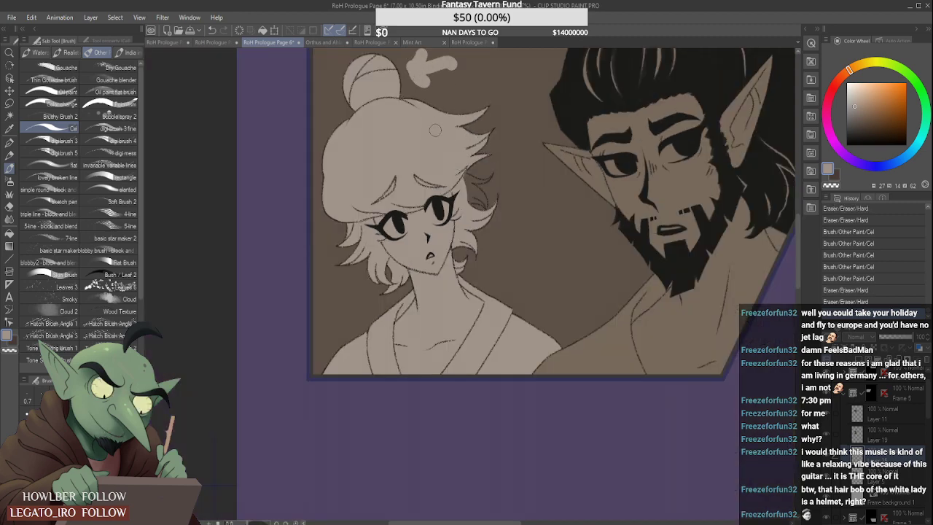
pyautogui.hotkey('ctrl', 'z')
pyautogui.hotkey('ctrl', 'z')
pyautogui.hotkey('ctrl', 'z')
pyautogui.hotkey('ctrl', 'z')
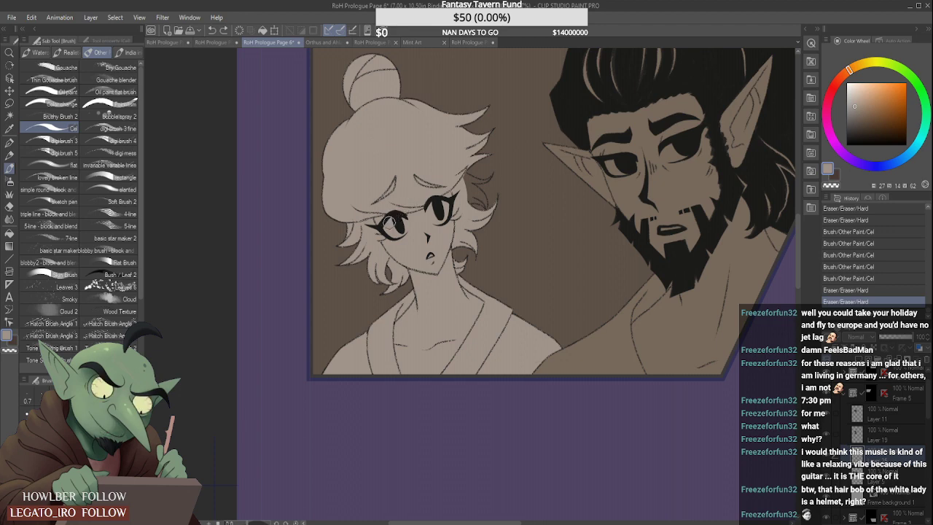
# - Fill the remaining locks beside the right-hand eye with grey-beige, joining them to the face and upper hair
pyautogui.scroll(-2, 391, 222)
pyautogui.scroll(4, 443, 142)
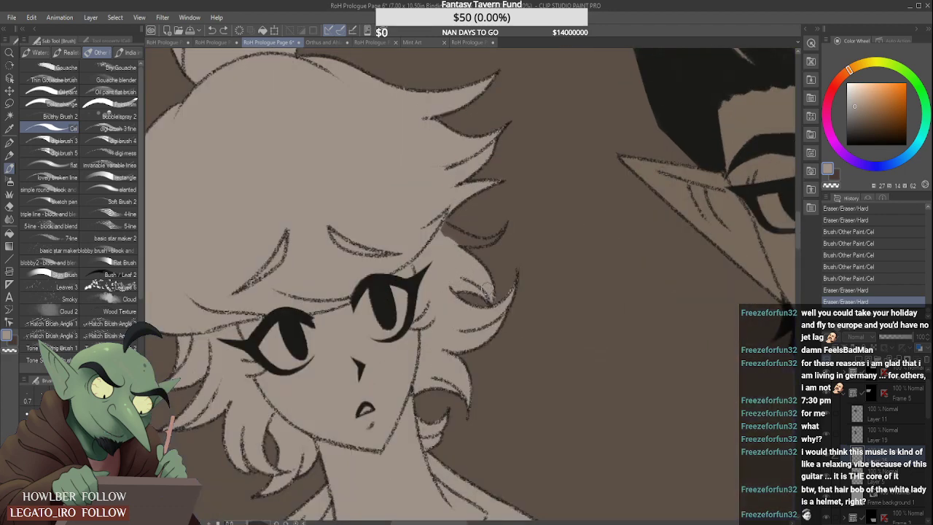
pyautogui.moveTo(438, 236)
pyautogui.mouseDown()
pyautogui.moveTo(504, 233)
pyautogui.moveTo(462, 177)
pyautogui.moveTo(472, 228)
pyautogui.moveTo(488, 230)
pyautogui.moveTo(516, 209)
pyautogui.moveTo(485, 232)
pyautogui.moveTo(497, 211)
pyautogui.moveTo(517, 224)
pyautogui.moveTo(484, 253)
pyautogui.mouseUp()
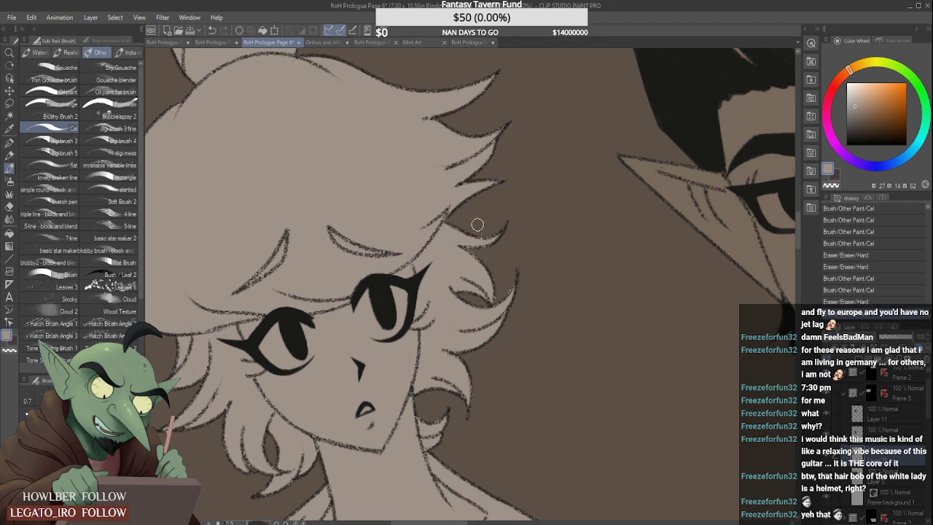
# - Open the Frame 4 folder of the page's first panel and add a new raster layer below Layer 3
pyautogui.scroll(-9, 478, 216)
pyautogui.scroll(2, 524, 264)
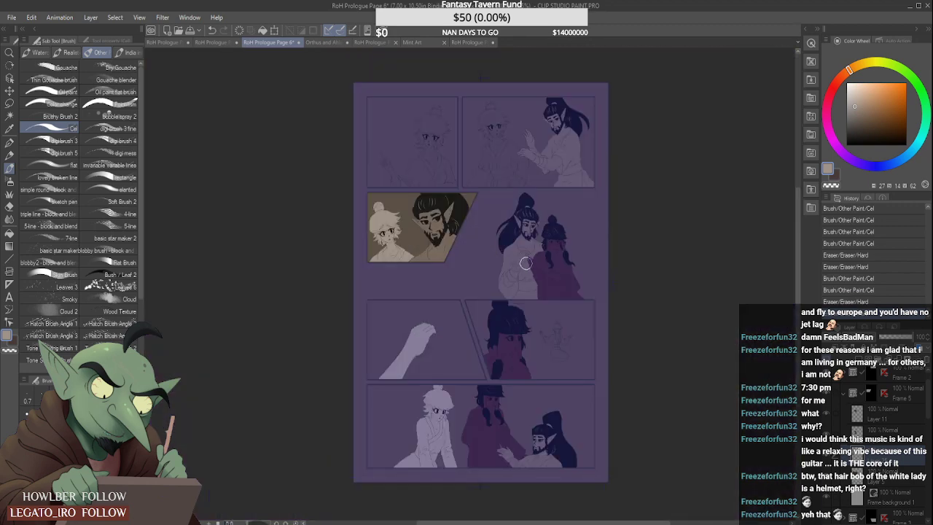
pyautogui.scroll(1, 882, 390)
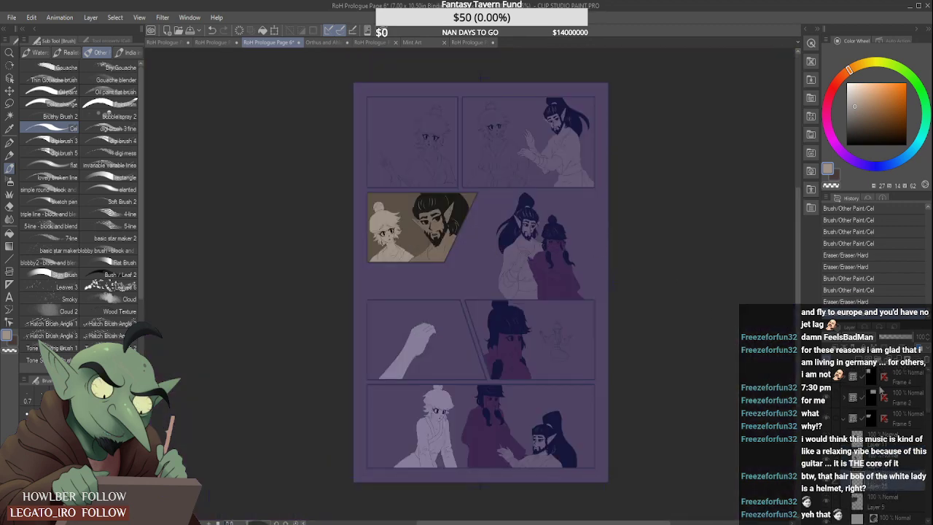
pyautogui.click(871, 378)
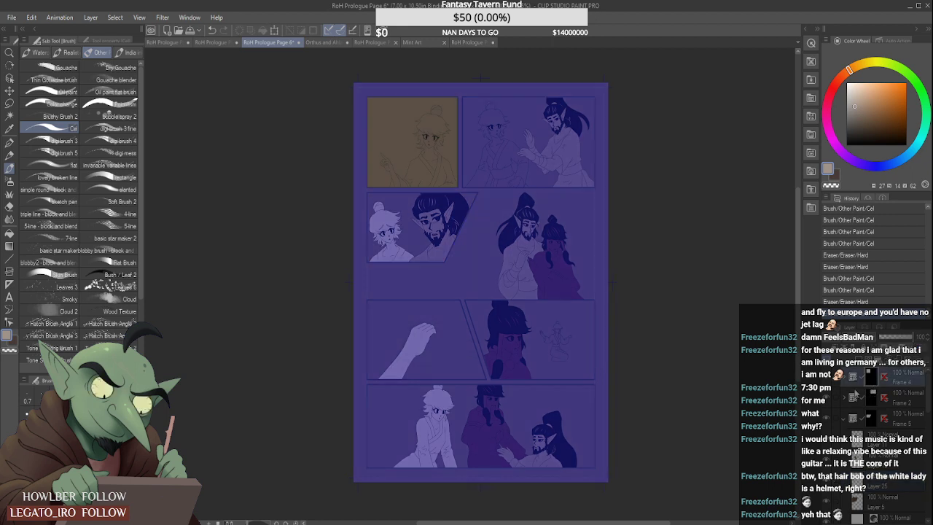
pyautogui.click(846, 378)
pyautogui.click(895, 422)
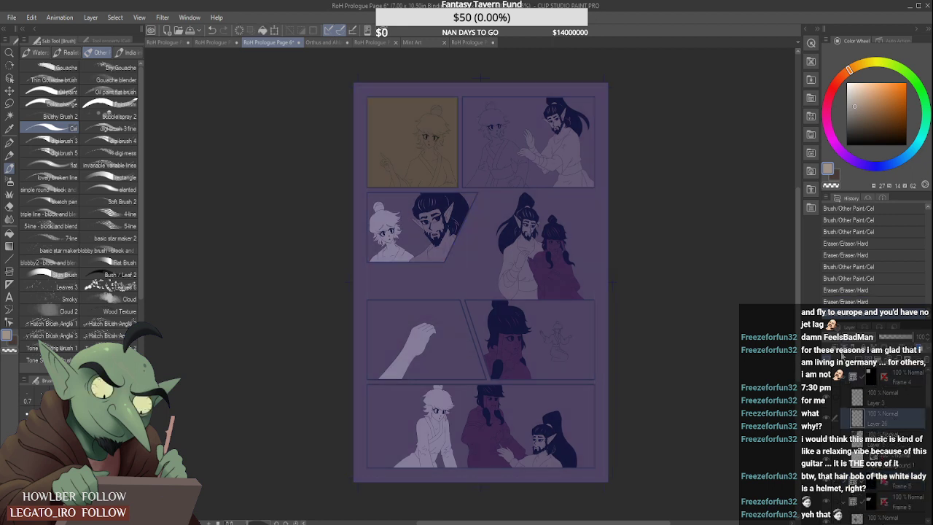
# - Block in the woman's torso in the first panel with grey-beige down to the panel's lower border
pyautogui.moveTo(421, 165); pyautogui.dragTo(417, 186)
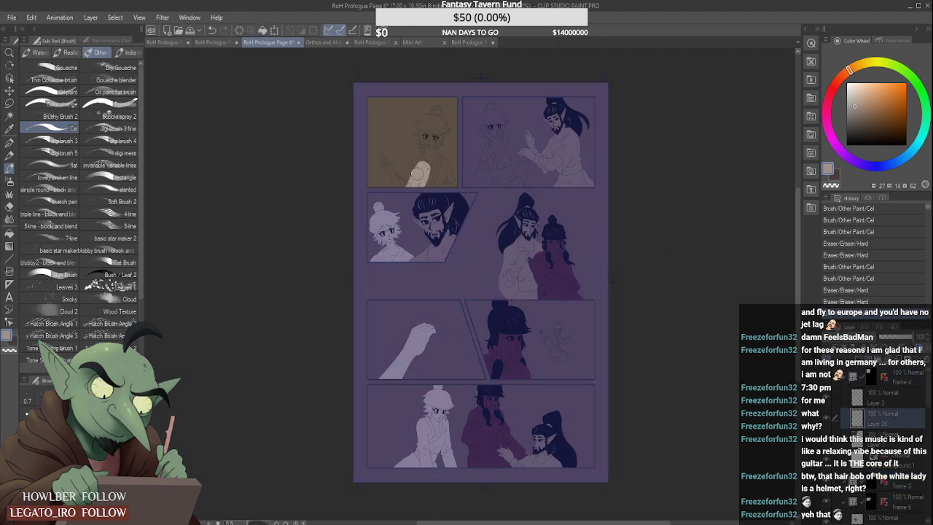
pyautogui.scroll(5, 426, 190)
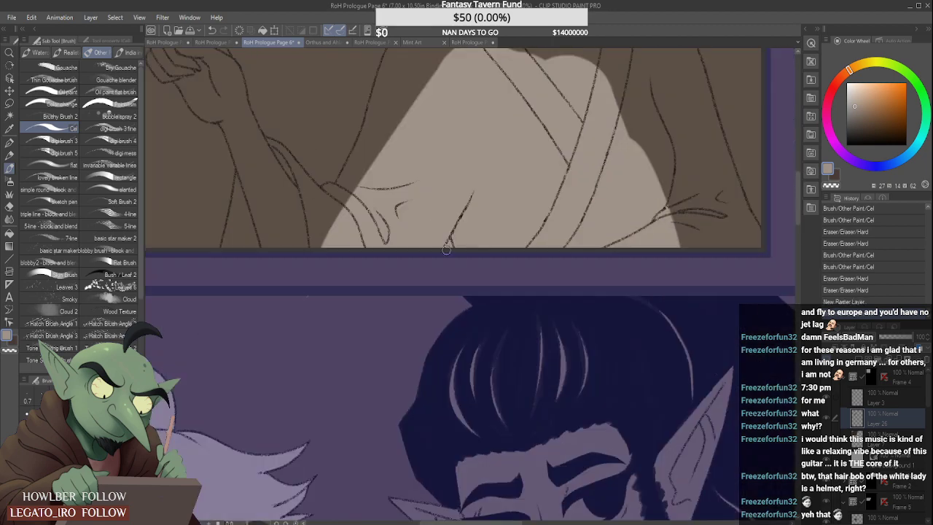
pyautogui.moveTo(446, 248); pyautogui.dragTo(451, 242)
pyautogui.scroll(-5, 452, 234)
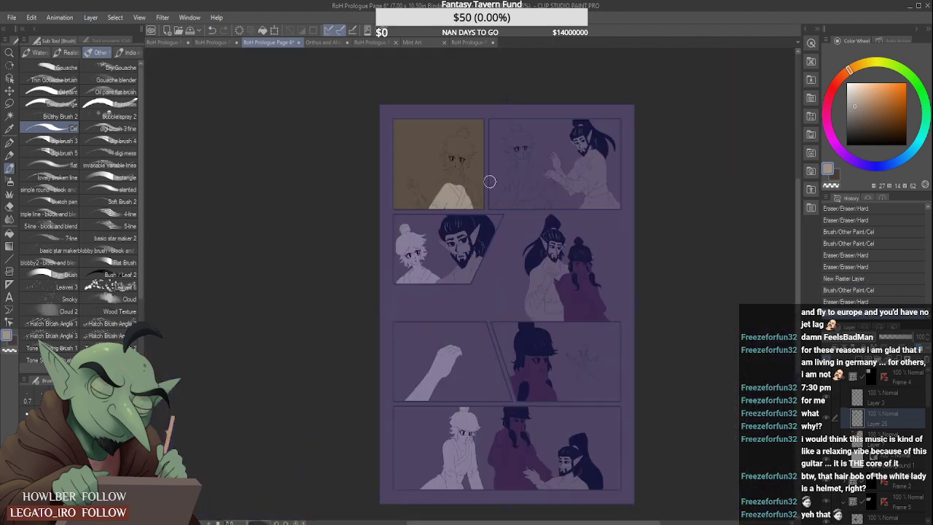
# - Block in the left-hand sleeve and shoulder with grey-beige, and run a broad stroke from the neck up to the forehead
pyautogui.scroll(3, 475, 219)
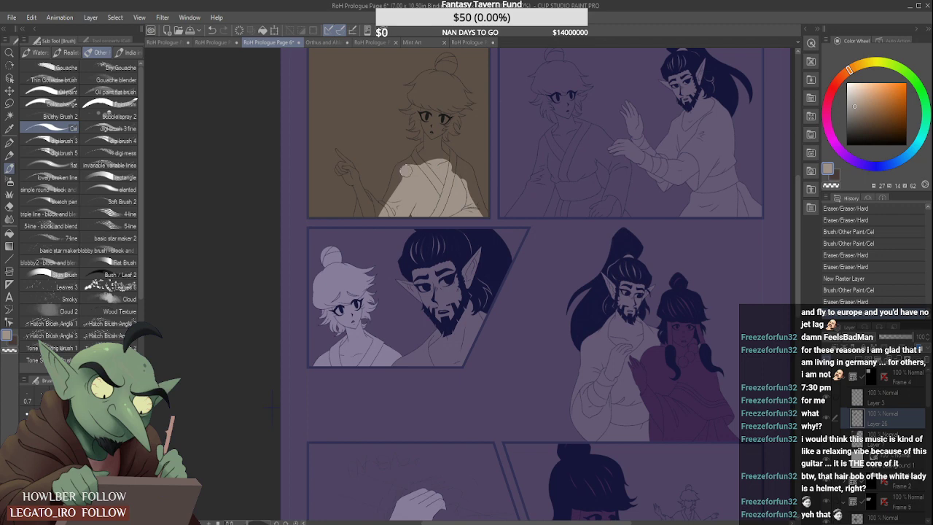
pyautogui.moveTo(406, 170)
pyautogui.mouseDown()
pyautogui.moveTo(384, 217)
pyautogui.moveTo(365, 208)
pyautogui.moveTo(378, 219)
pyautogui.mouseUp()
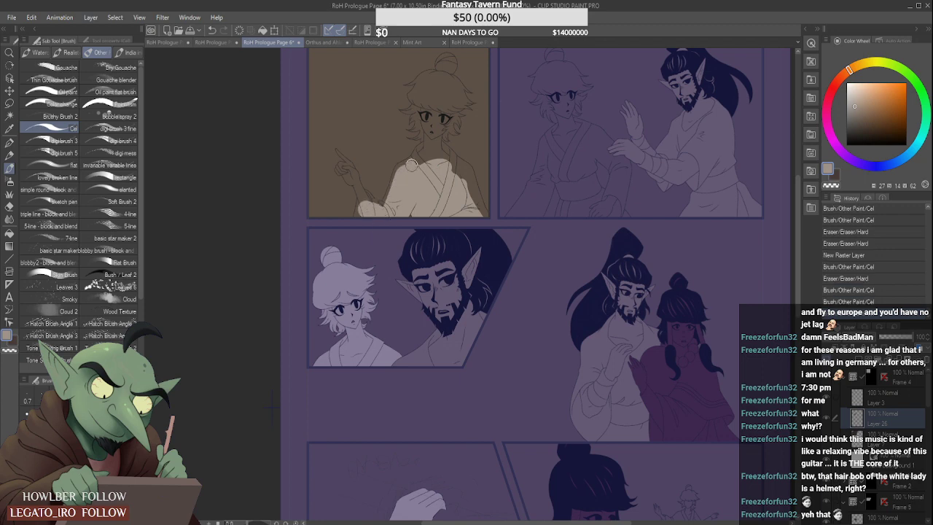
pyautogui.moveTo(412, 165); pyautogui.dragTo(431, 157)
pyautogui.moveTo(432, 93); pyautogui.dragTo(431, 167)
# - Extend the grey-beige over the right-hand shoulder and sleeve to the outline, down to the panel's lower corner
pyautogui.scroll(1, 353, 147)
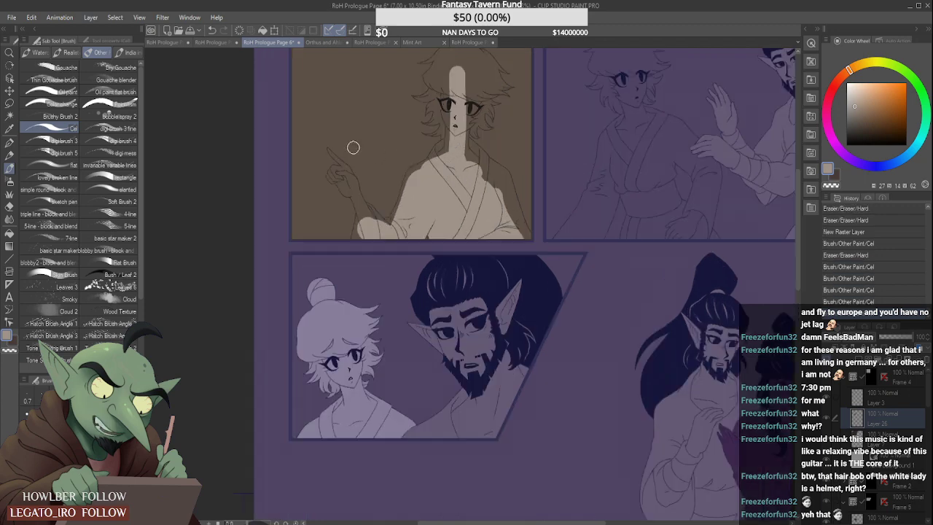
pyautogui.scroll(2, 353, 147)
pyautogui.scroll(-3, 333, 143)
pyautogui.scroll(3, 379, 143)
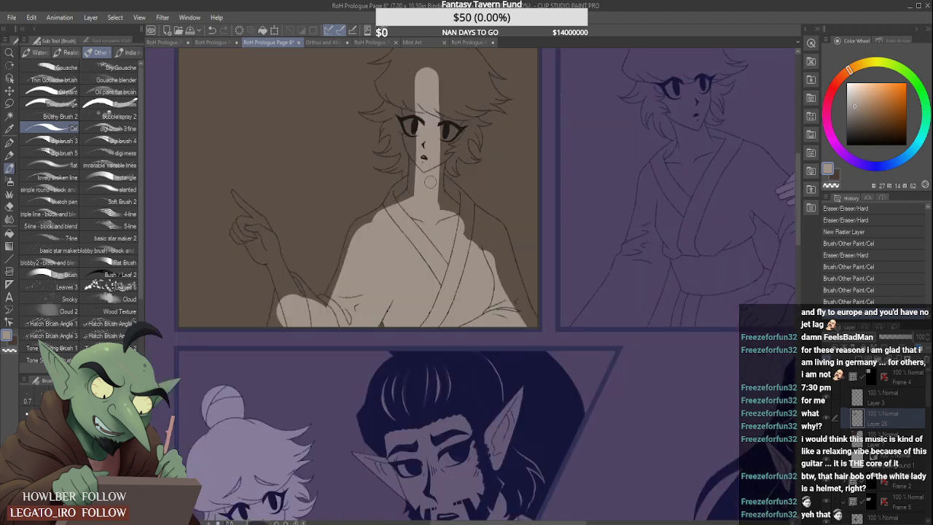
pyautogui.moveTo(430, 183)
pyautogui.mouseDown()
pyautogui.moveTo(473, 246)
pyautogui.moveTo(451, 202)
pyautogui.moveTo(493, 233)
pyautogui.moveTo(507, 301)
pyautogui.moveTo(490, 284)
pyautogui.mouseUp()
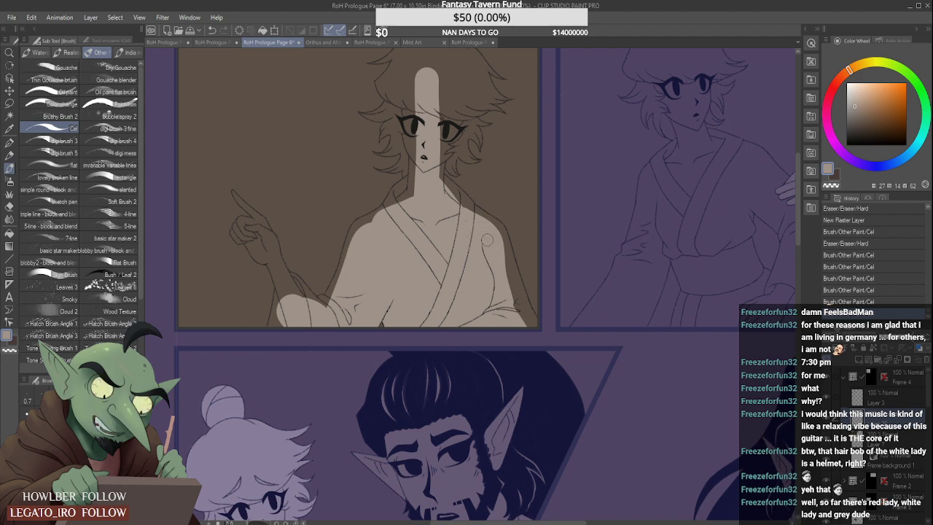
pyautogui.moveTo(500, 264)
pyautogui.mouseDown()
pyautogui.moveTo(516, 309)
pyautogui.moveTo(510, 303)
pyautogui.mouseUp()
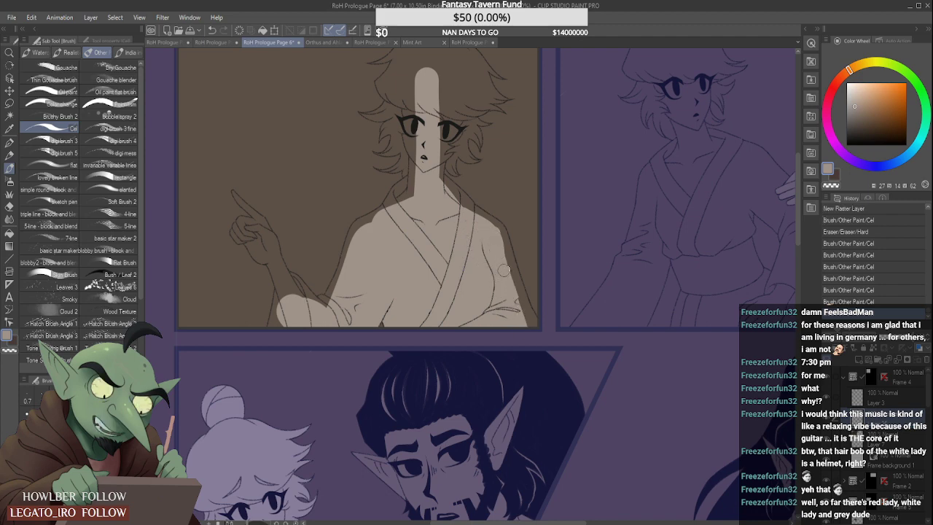
pyautogui.moveTo(504, 268)
pyautogui.mouseDown()
pyautogui.moveTo(531, 335)
pyautogui.moveTo(528, 327)
pyautogui.mouseUp()
pyautogui.scroll(1, 503, 256)
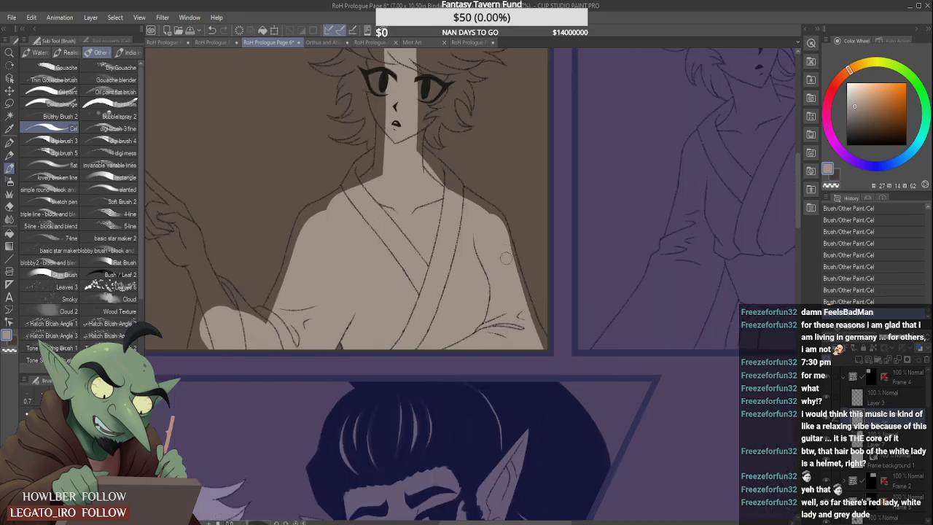
pyautogui.moveTo(502, 235); pyautogui.dragTo(535, 333)
pyautogui.moveTo(513, 277); pyautogui.dragTo(538, 342)
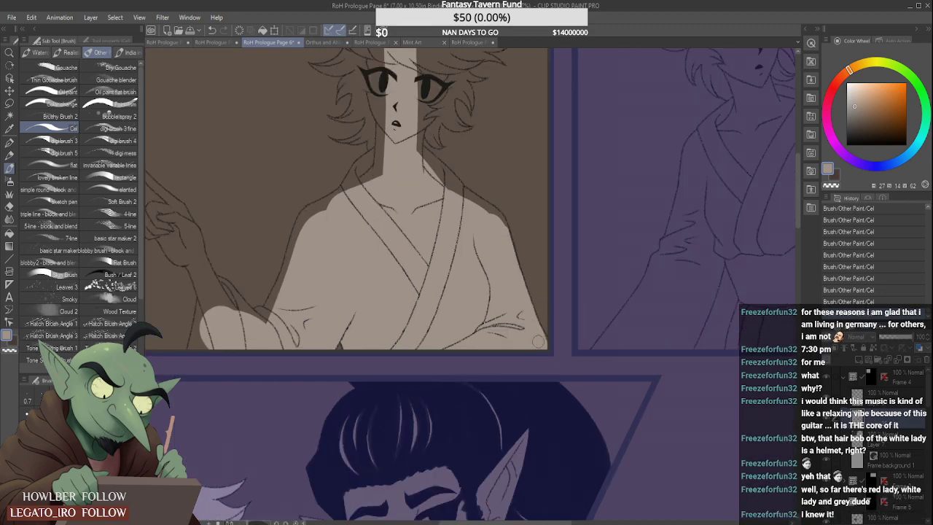
pyautogui.scroll(1, 515, 283)
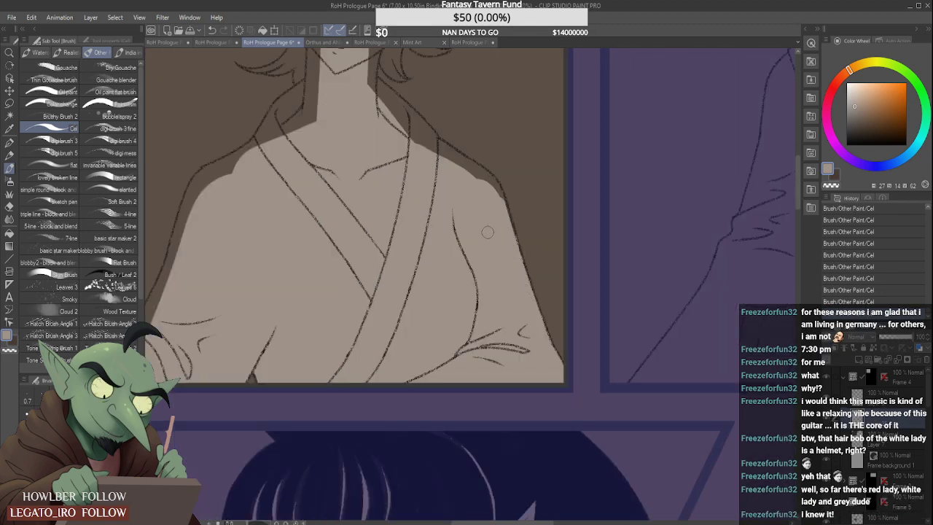
# - Fill the left-hand sleeve opening below the raised forearm with grey-beige
pyautogui.scroll(-3, 240, 275)
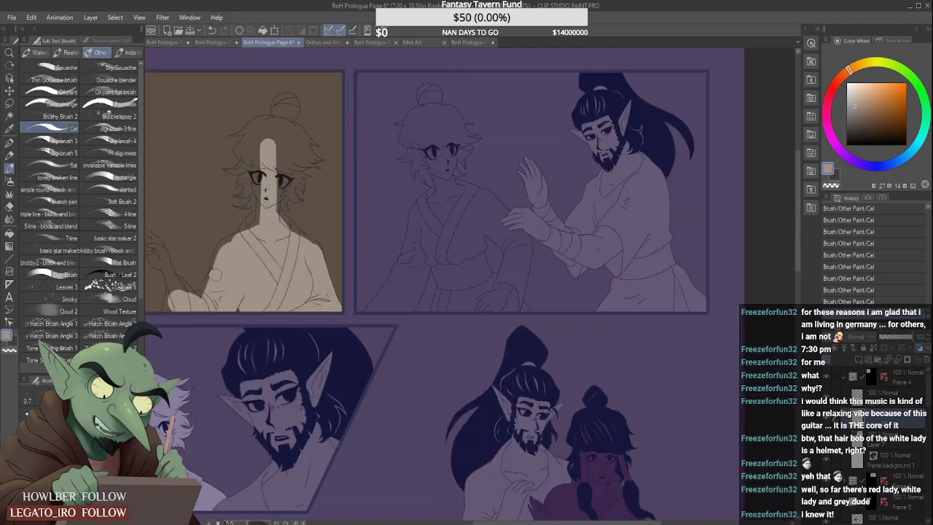
pyautogui.scroll(2, 192, 277)
pyautogui.moveTo(167, 310)
pyautogui.mouseDown()
pyautogui.moveTo(167, 287)
pyautogui.moveTo(194, 299)
pyautogui.mouseUp()
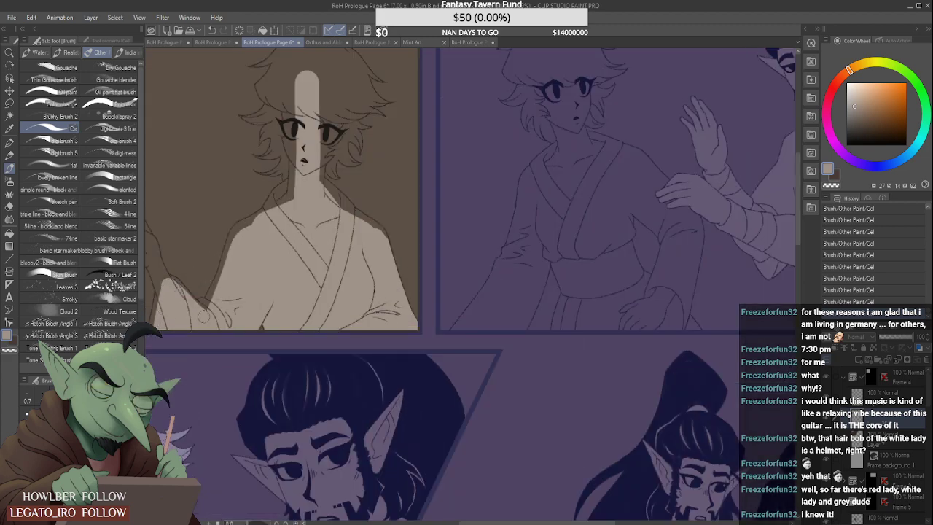
pyautogui.scroll(-1, 212, 282)
pyautogui.scroll(1, 265, 182)
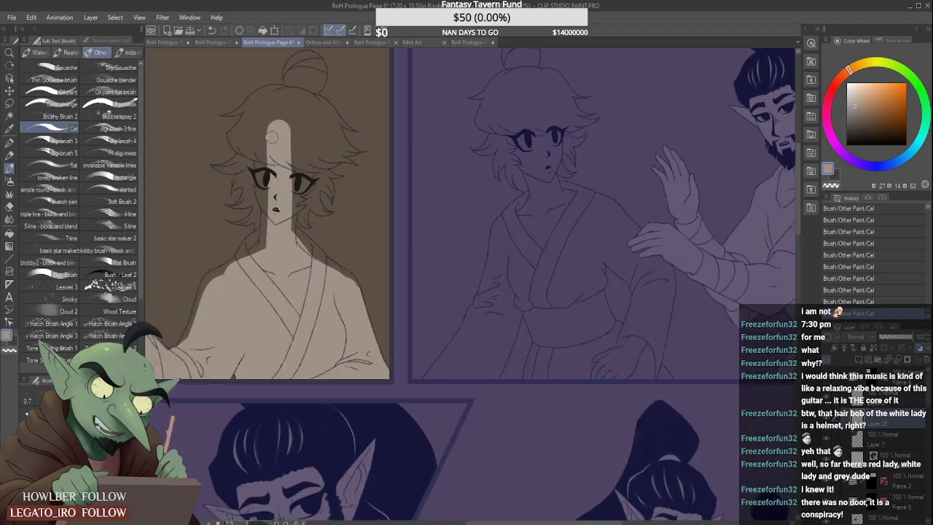
# - Block in the woman's face, the crown of her hair and the middle of her bun with grey-beige
pyautogui.moveTo(272, 137); pyautogui.dragTo(276, 207)
pyautogui.moveTo(259, 165)
pyautogui.mouseDown()
pyautogui.moveTo(268, 245)
pyautogui.moveTo(290, 115)
pyautogui.moveTo(307, 168)
pyautogui.mouseUp()
pyautogui.moveTo(294, 131)
pyautogui.mouseDown()
pyautogui.moveTo(286, 169)
pyautogui.moveTo(306, 73)
pyautogui.moveTo(291, 208)
pyautogui.moveTo(315, 172)
pyautogui.mouseUp()
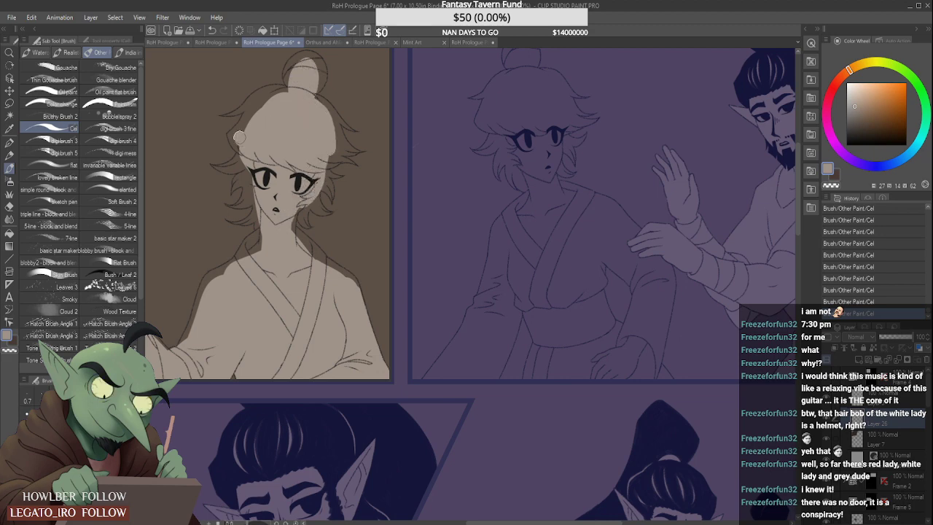
pyautogui.scroll(-3, 266, 151)
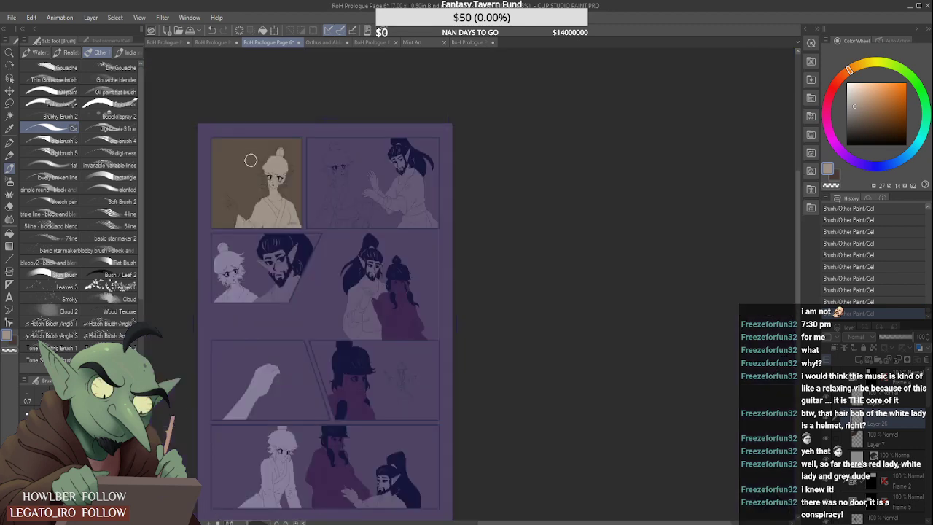
# - Extend the grey-beige to the outline along the left-hand sleeve, shoulder and collar in the first panel
pyautogui.scroll(3, 245, 176)
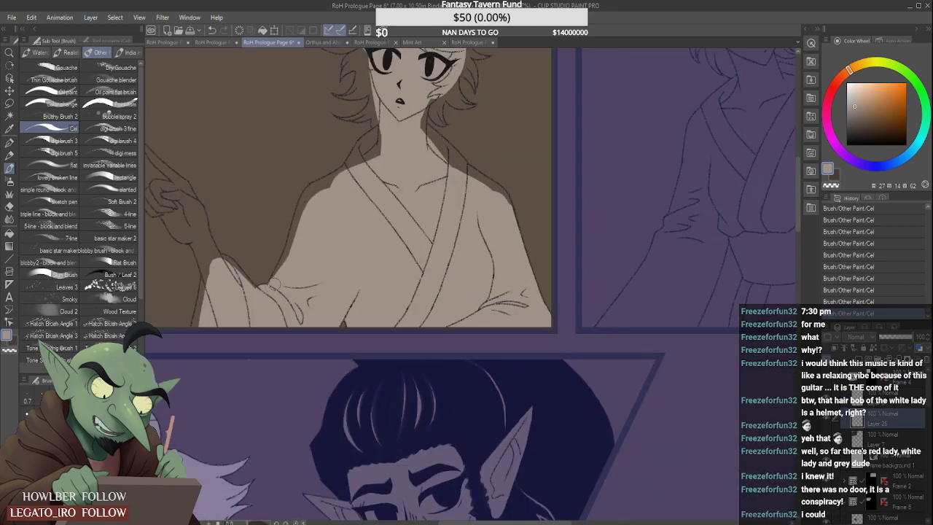
pyautogui.moveTo(274, 284); pyautogui.dragTo(295, 233)
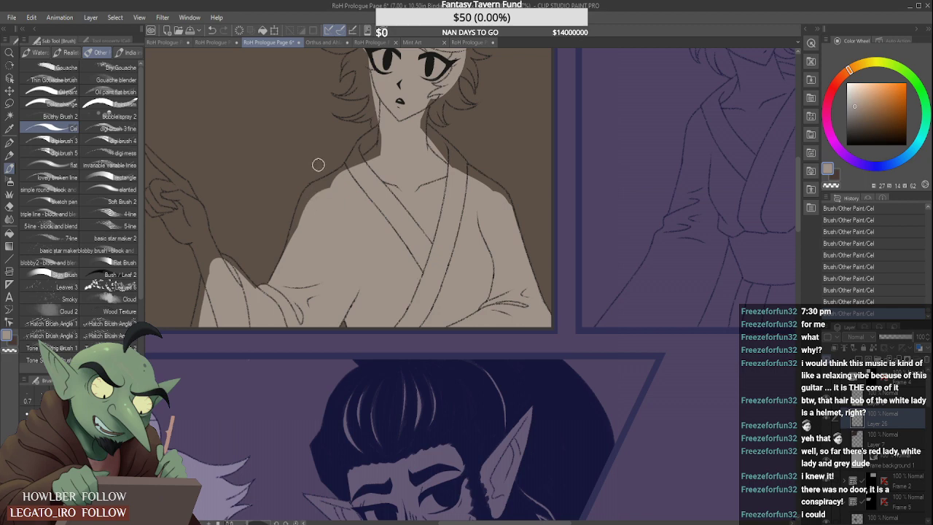
pyautogui.click(370, 42)
pyautogui.click(268, 42)
pyautogui.scroll(2, 289, 234)
pyautogui.moveTo(298, 232)
pyautogui.mouseDown()
pyautogui.moveTo(315, 166)
pyautogui.moveTo(309, 185)
pyautogui.moveTo(327, 161)
pyautogui.moveTo(314, 170)
pyautogui.moveTo(361, 150)
pyautogui.moveTo(323, 160)
pyautogui.moveTo(378, 127)
pyautogui.mouseUp()
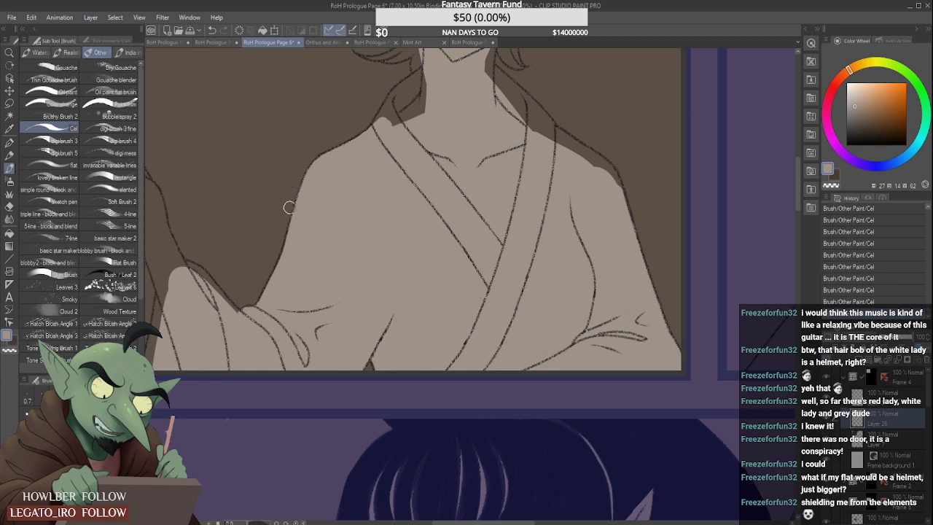
pyautogui.scroll(1, 283, 228)
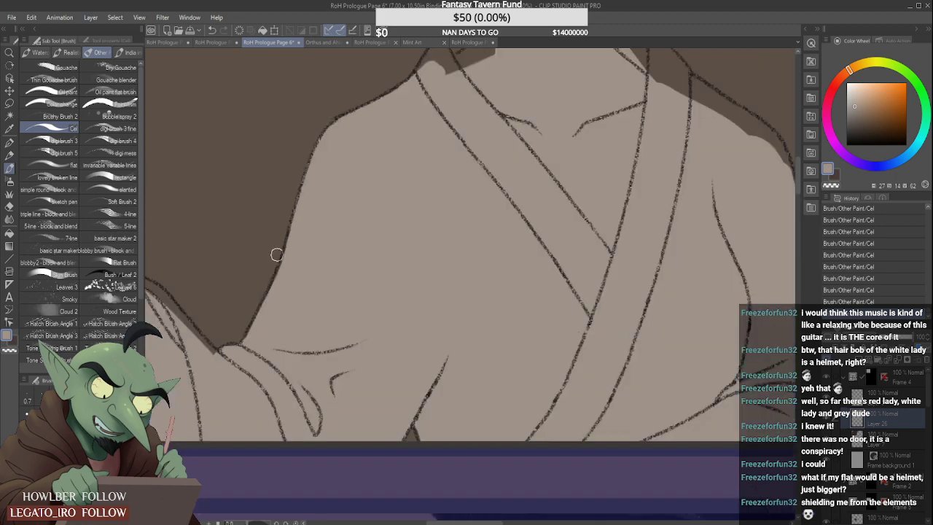
pyautogui.scroll(-5, 307, 207)
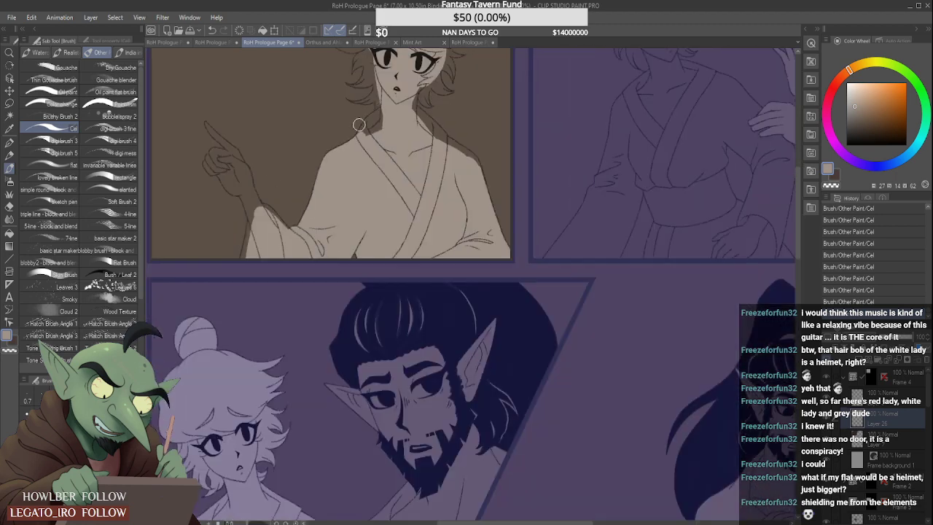
pyautogui.scroll(4, 361, 125)
pyautogui.moveTo(357, 118)
pyautogui.mouseDown()
pyautogui.moveTo(426, 64)
pyautogui.moveTo(370, 102)
pyautogui.moveTo(337, 157)
pyautogui.moveTo(423, 79)
pyautogui.moveTo(383, 132)
pyautogui.moveTo(419, 118)
pyautogui.mouseUp()
# - Fill the small hair lock below the right-hand side of the jaw and the collar beneath it with grey-beige
pyautogui.scroll(-5, 418, 118)
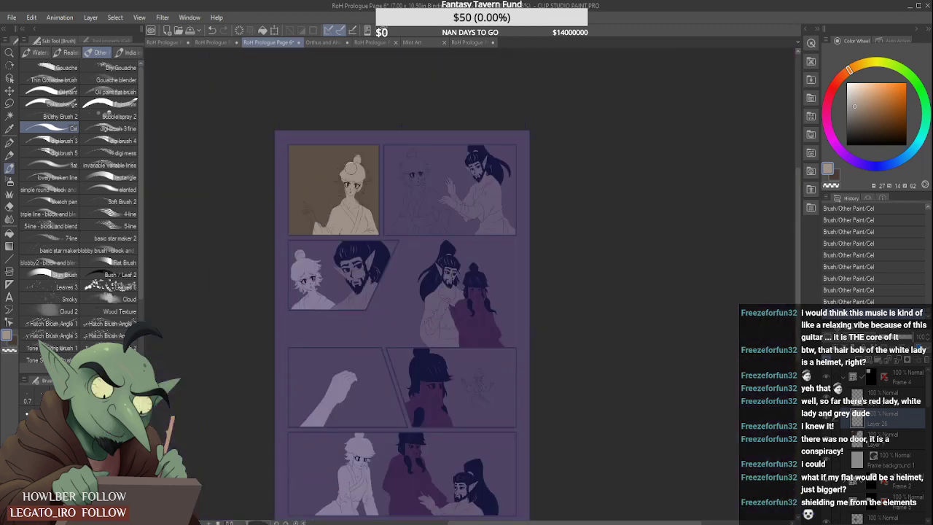
pyautogui.scroll(4, 342, 169)
pyautogui.scroll(1, 292, 165)
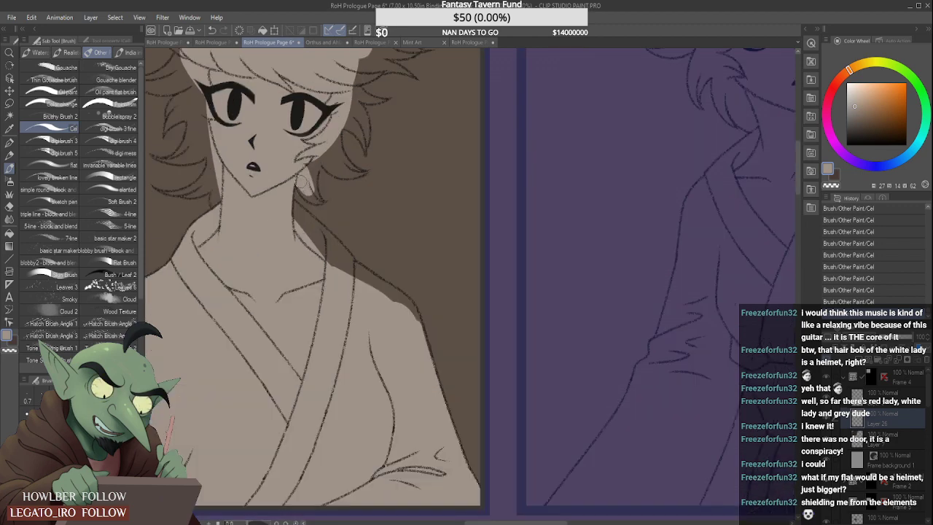
pyautogui.scroll(1, 302, 182)
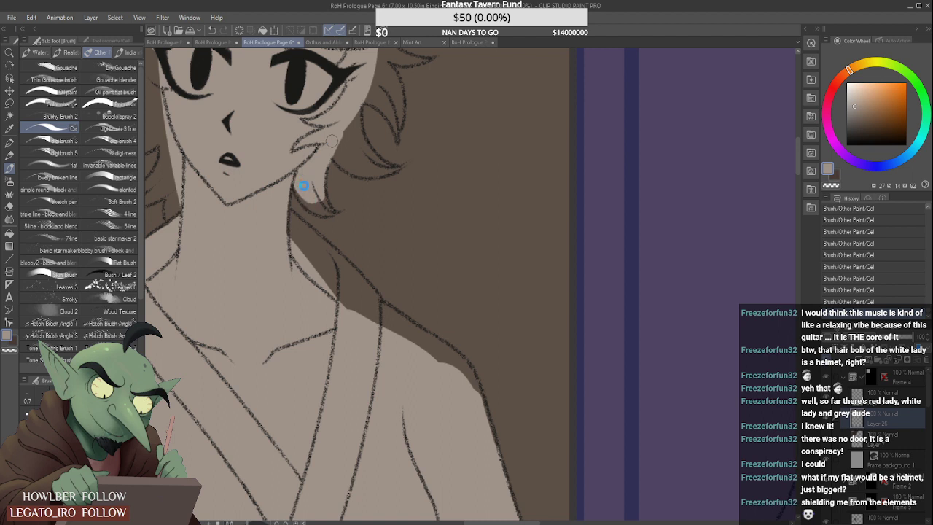
pyautogui.moveTo(296, 181)
pyautogui.mouseDown()
pyautogui.moveTo(315, 209)
pyautogui.moveTo(325, 194)
pyautogui.moveTo(339, 210)
pyautogui.moveTo(337, 190)
pyautogui.moveTo(348, 204)
pyautogui.moveTo(337, 205)
pyautogui.moveTo(342, 195)
pyautogui.moveTo(316, 247)
pyautogui.mouseUp()
pyautogui.moveTo(290, 213)
pyautogui.mouseDown()
pyautogui.moveTo(337, 262)
pyautogui.moveTo(289, 216)
pyautogui.moveTo(340, 294)
pyautogui.moveTo(316, 244)
pyautogui.moveTo(366, 290)
pyautogui.moveTo(317, 244)
pyautogui.moveTo(384, 308)
pyautogui.moveTo(333, 295)
pyautogui.moveTo(344, 309)
pyautogui.moveTo(290, 264)
pyautogui.moveTo(394, 336)
pyautogui.moveTo(362, 300)
pyautogui.moveTo(426, 345)
pyautogui.mouseUp()
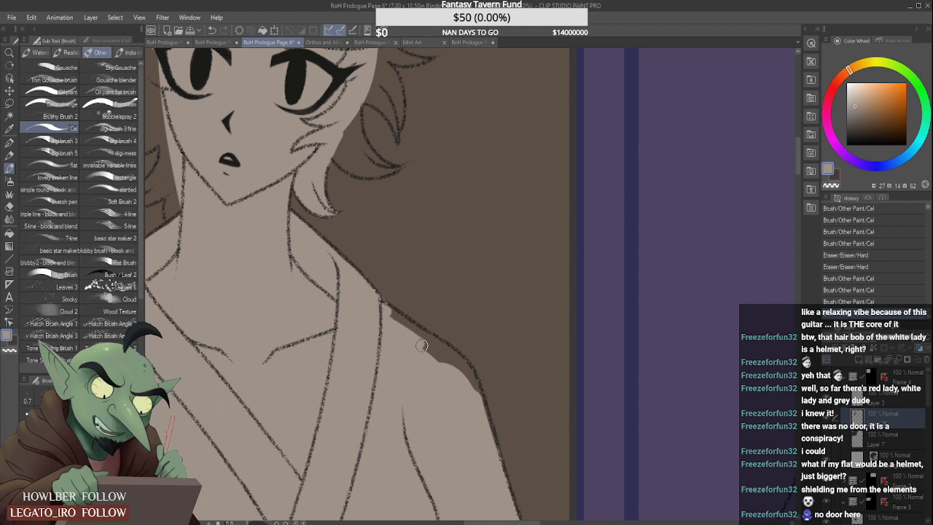
# - Fill the remaining strip along the right-hand shoulder with grey-beige out to its outline
pyautogui.moveTo(379, 312); pyautogui.dragTo(453, 358)
pyautogui.moveTo(419, 340)
pyautogui.mouseDown()
pyautogui.moveTo(474, 383)
pyautogui.moveTo(460, 381)
pyautogui.moveTo(489, 456)
pyautogui.mouseUp()
pyautogui.scroll(-1, 431, 348)
pyautogui.scroll(1, 460, 380)
pyautogui.scroll(-4, 472, 417)
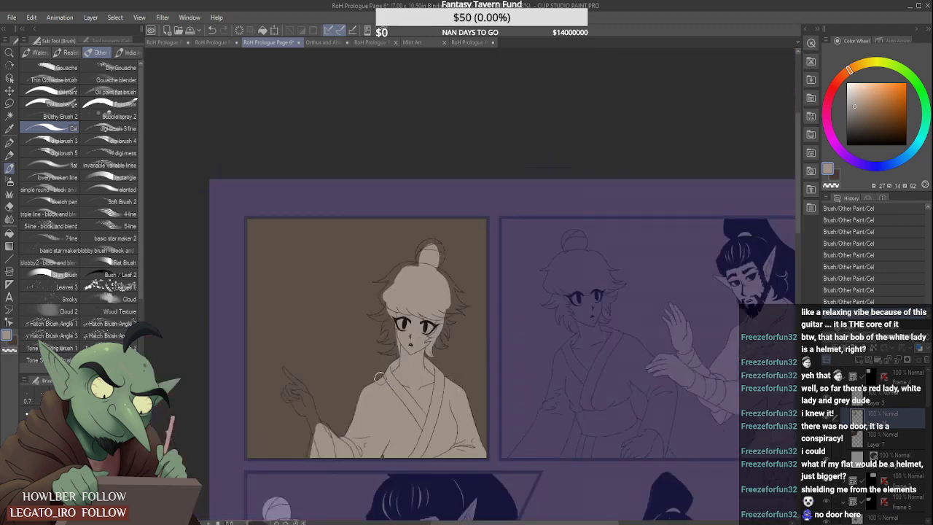
# - Fill the raised forearm up to the wrist and the sleeve around it with grey-beige
pyautogui.scroll(1, 314, 447)
pyautogui.scroll(2, 307, 450)
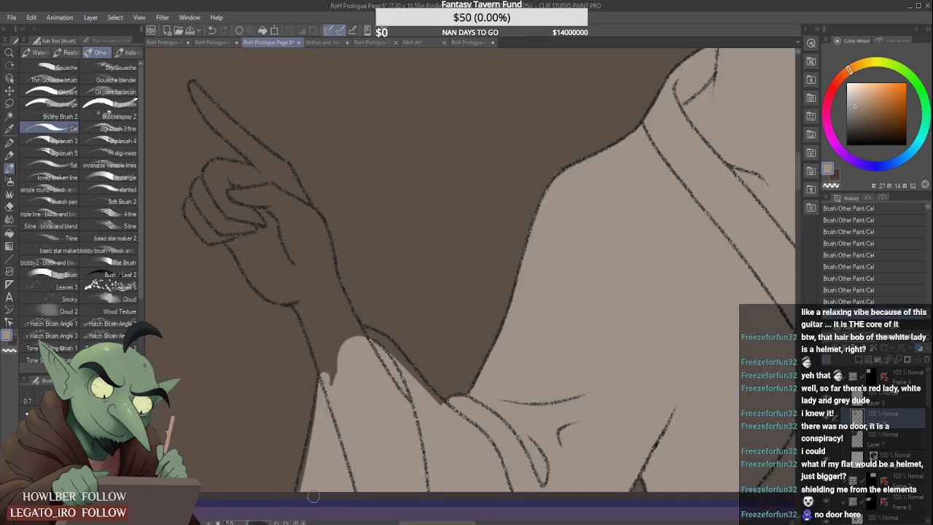
pyautogui.moveTo(323, 378); pyautogui.dragTo(292, 503)
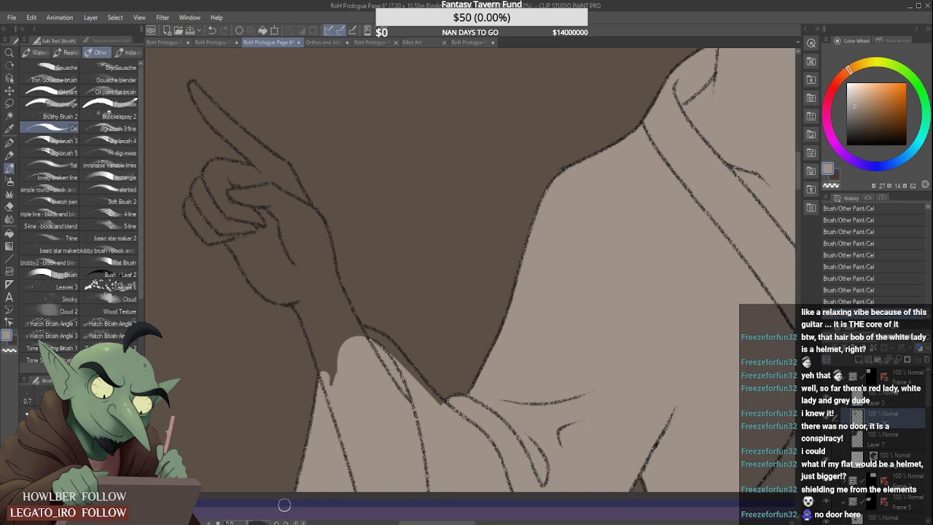
pyautogui.moveTo(298, 295); pyautogui.dragTo(326, 373)
pyautogui.scroll(-2, 314, 322)
pyautogui.moveTo(309, 291)
pyautogui.mouseDown()
pyautogui.moveTo(331, 348)
pyautogui.moveTo(348, 357)
pyautogui.moveTo(322, 291)
pyautogui.moveTo(359, 356)
pyautogui.moveTo(347, 322)
pyautogui.moveTo(400, 374)
pyautogui.mouseUp()
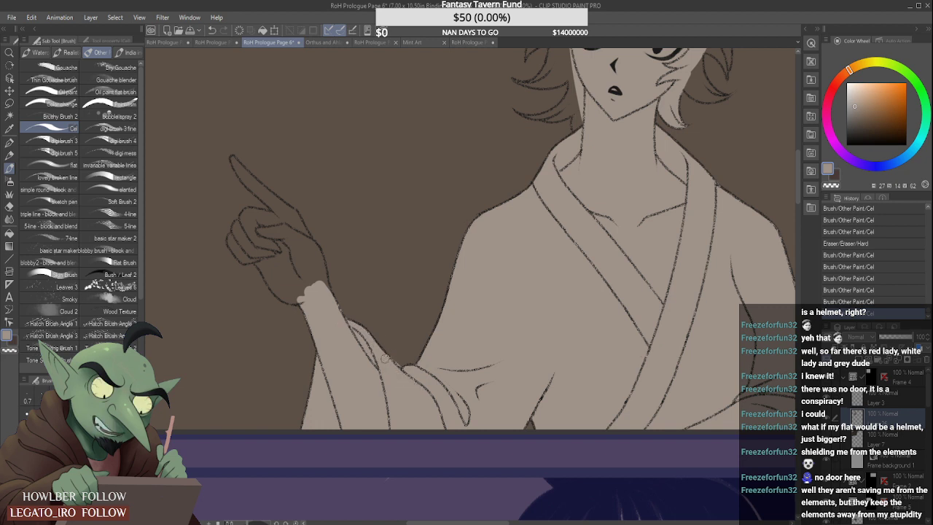
# - Clean up the grey-beige along the raised sleeve's upper edge and the fold at the elbow with brush and hard eraser
pyautogui.scroll(3, 383, 350)
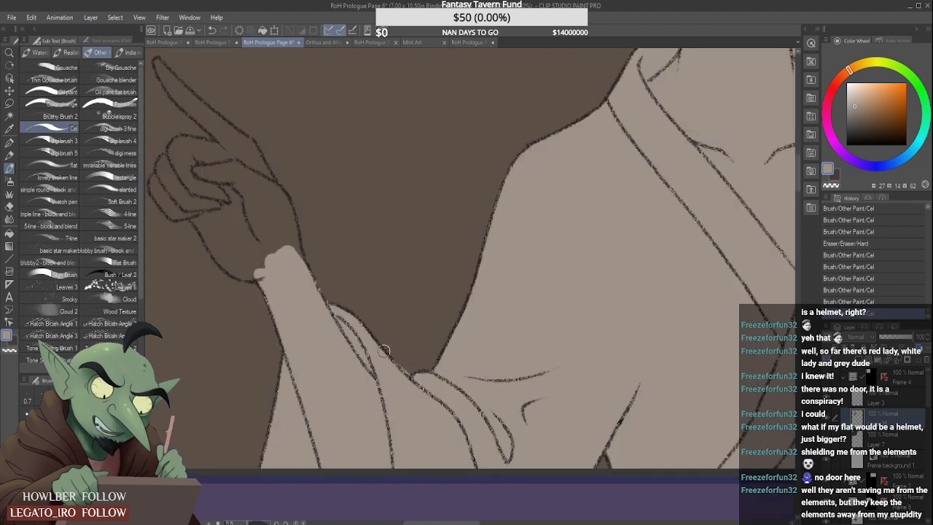
pyautogui.moveTo(415, 371)
pyautogui.mouseDown()
pyautogui.moveTo(402, 360)
pyautogui.moveTo(415, 373)
pyautogui.mouseUp()
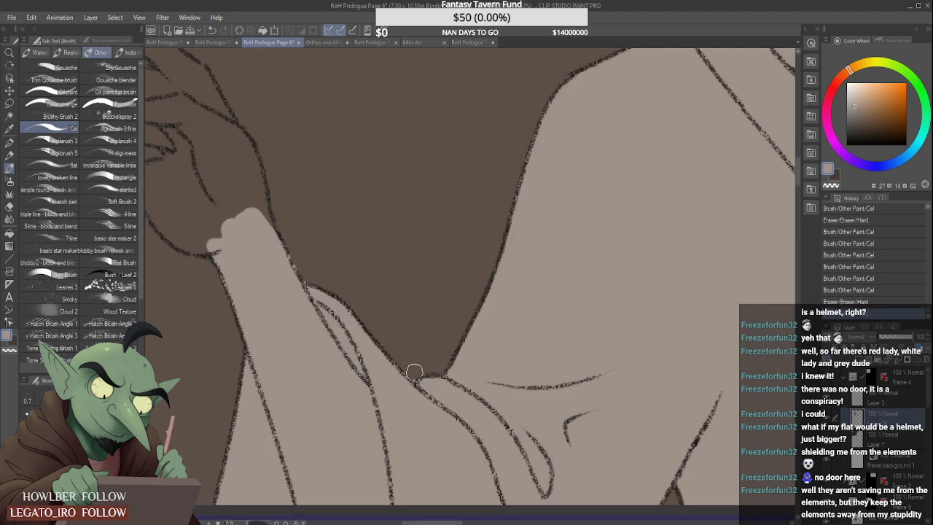
pyautogui.scroll(-2, 378, 328)
pyautogui.scroll(1, 409, 360)
pyautogui.scroll(-4, 395, 352)
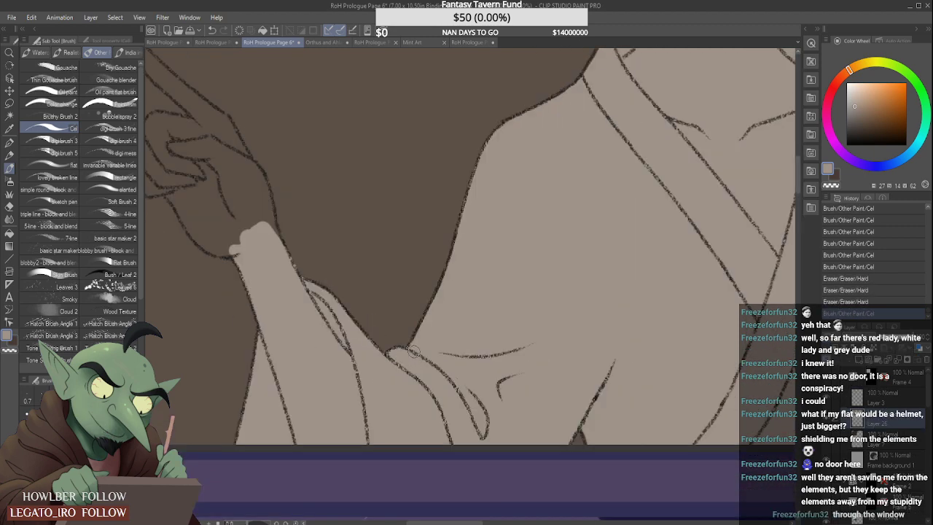
# - Fill the raised hand's curled fingers, palm and wrist with grey-beige, keeping the edge within the outline
pyautogui.scroll(1, 313, 255)
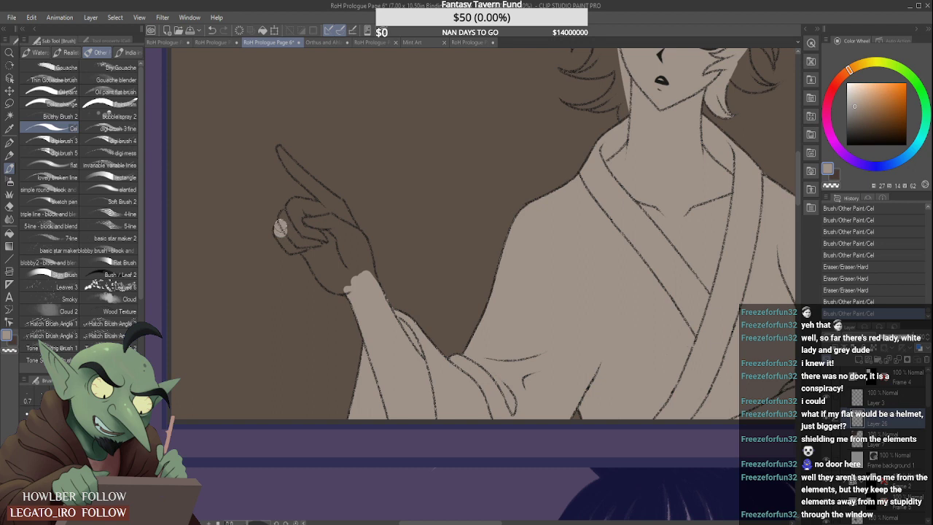
pyautogui.moveTo(282, 235)
pyautogui.mouseDown()
pyautogui.moveTo(323, 240)
pyautogui.moveTo(296, 219)
pyautogui.moveTo(309, 214)
pyautogui.moveTo(322, 265)
pyautogui.moveTo(302, 244)
pyautogui.moveTo(326, 280)
pyautogui.moveTo(340, 282)
pyautogui.moveTo(350, 263)
pyautogui.moveTo(372, 280)
pyautogui.moveTo(347, 228)
pyautogui.mouseUp()
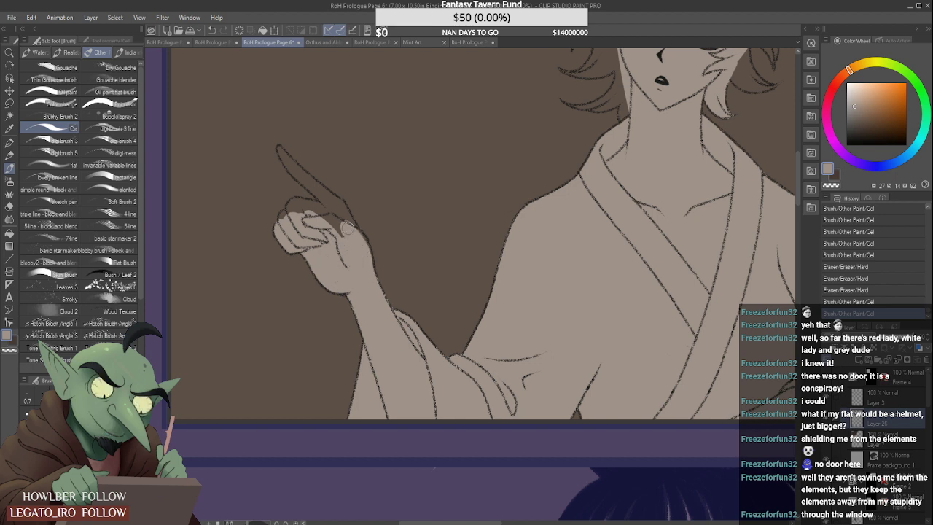
pyautogui.moveTo(368, 269)
pyautogui.mouseDown()
pyautogui.moveTo(354, 242)
pyautogui.moveTo(308, 210)
pyautogui.moveTo(317, 209)
pyautogui.moveTo(291, 211)
pyautogui.moveTo(282, 197)
pyautogui.moveTo(296, 204)
pyautogui.moveTo(286, 208)
pyautogui.moveTo(300, 199)
pyautogui.moveTo(369, 213)
pyautogui.moveTo(347, 205)
pyautogui.moveTo(411, 248)
pyautogui.moveTo(394, 214)
pyautogui.moveTo(441, 288)
pyautogui.moveTo(423, 255)
pyautogui.moveTo(458, 351)
pyautogui.mouseUp()
pyautogui.scroll(3, 284, 211)
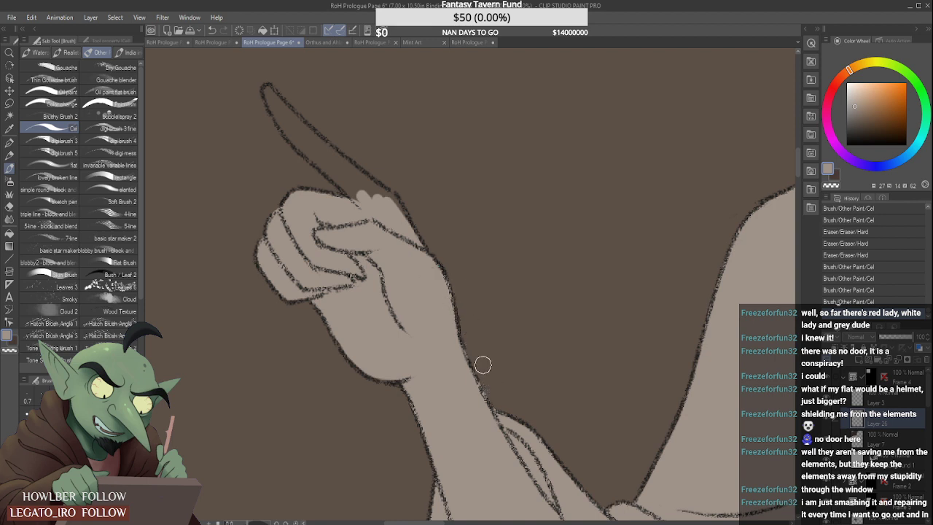
pyautogui.moveTo(482, 365); pyautogui.dragTo(476, 366)
pyautogui.scroll(-1, 449, 341)
# - Fill the pointing index finger with grey-beige from its tip down to the knuckle
pyautogui.scroll(1, 318, 162)
pyautogui.moveTo(312, 150); pyautogui.dragTo(351, 195)
pyautogui.moveTo(313, 159); pyautogui.dragTo(349, 208)
pyautogui.moveTo(324, 175); pyautogui.dragTo(390, 236)
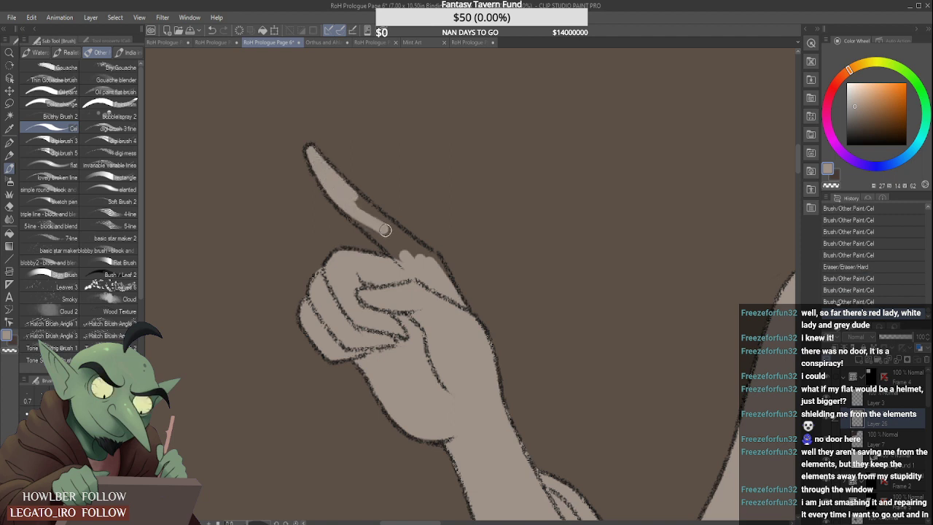
pyautogui.moveTo(357, 198); pyautogui.dragTo(402, 242)
pyautogui.moveTo(358, 221); pyautogui.dragTo(394, 253)
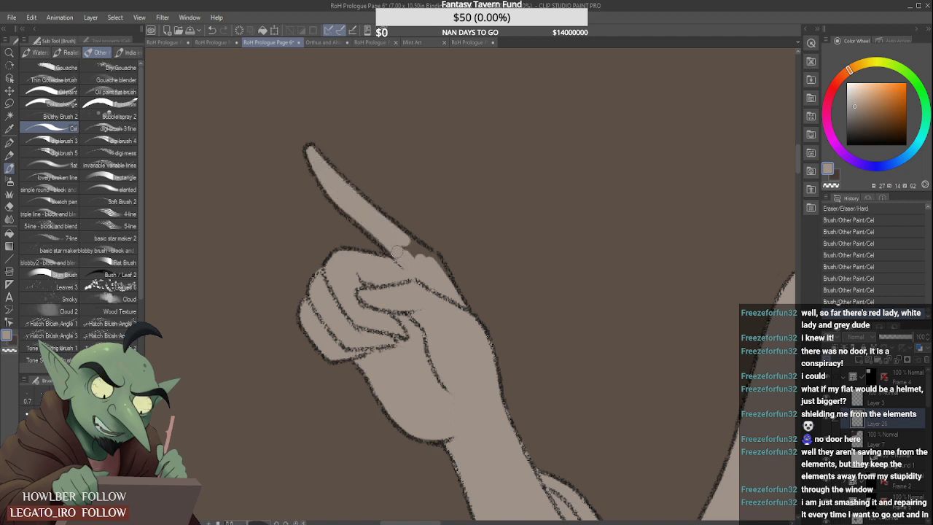
pyautogui.moveTo(343, 208); pyautogui.dragTo(412, 270)
pyautogui.moveTo(398, 230); pyautogui.dragTo(445, 285)
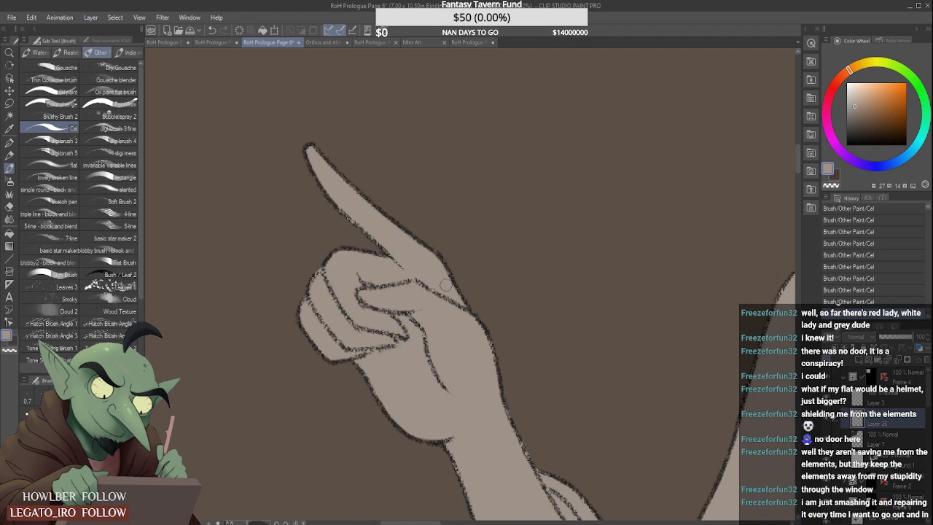
pyautogui.scroll(-4, 378, 231)
# - Fill the lowest hair lock on the left-hand side of the neck with grey-beige and join it to the jaw
pyautogui.scroll(4, 387, 161)
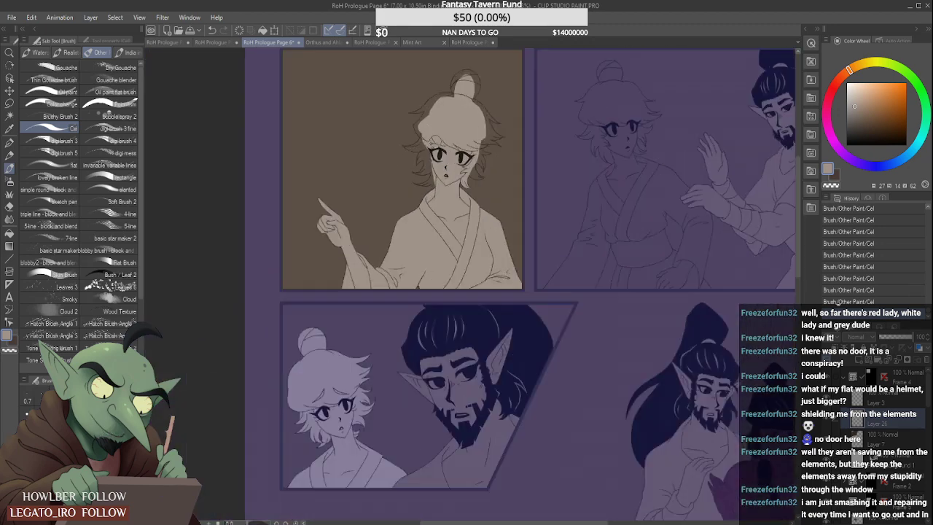
pyautogui.scroll(5, 426, 229)
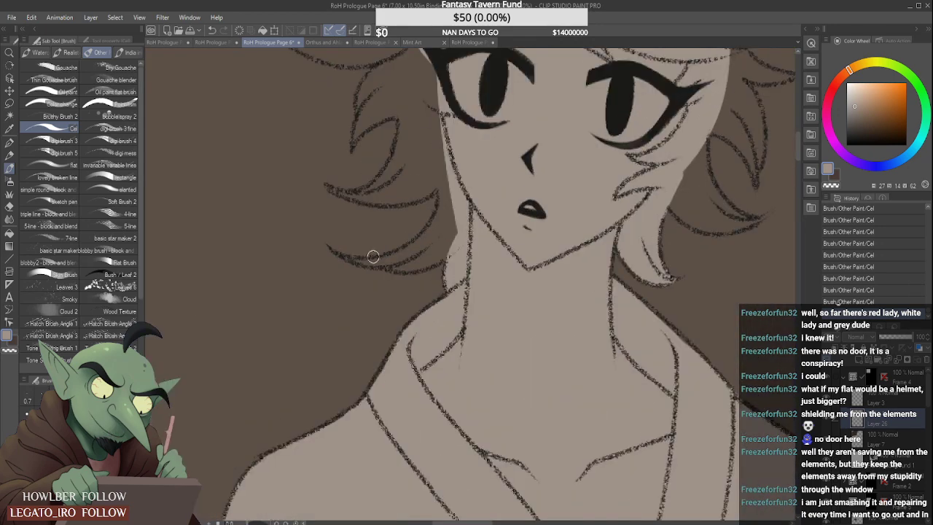
pyautogui.moveTo(344, 259); pyautogui.dragTo(478, 220)
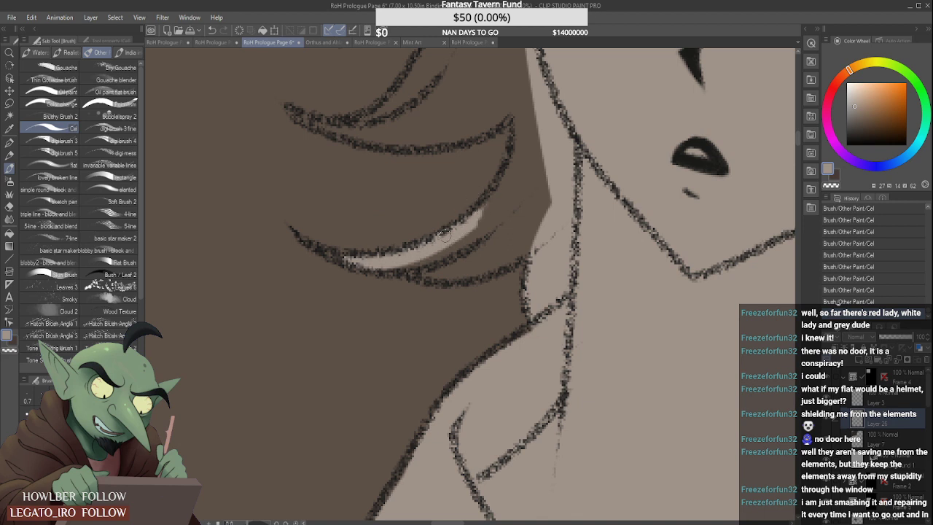
pyautogui.scroll(-3, 436, 246)
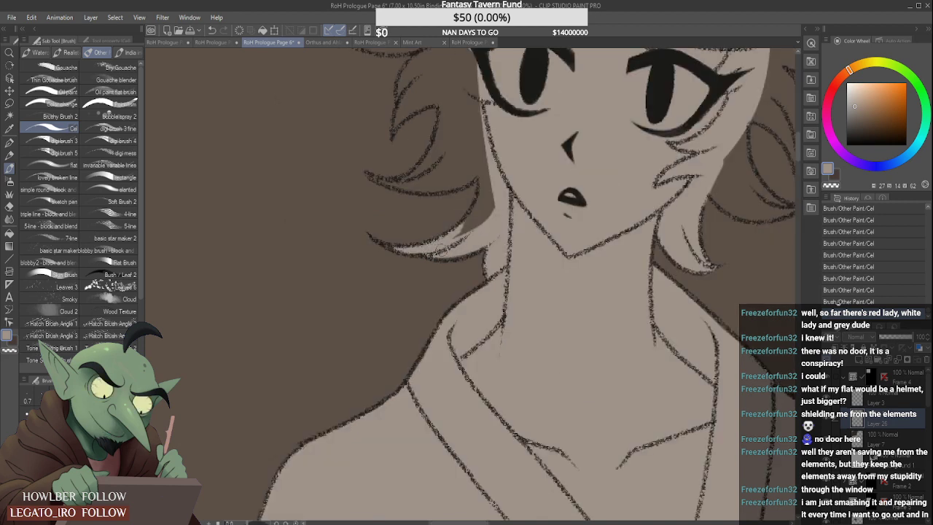
pyautogui.moveTo(440, 248)
pyautogui.mouseDown()
pyautogui.moveTo(503, 222)
pyautogui.moveTo(494, 184)
pyautogui.moveTo(472, 230)
pyautogui.mouseUp()
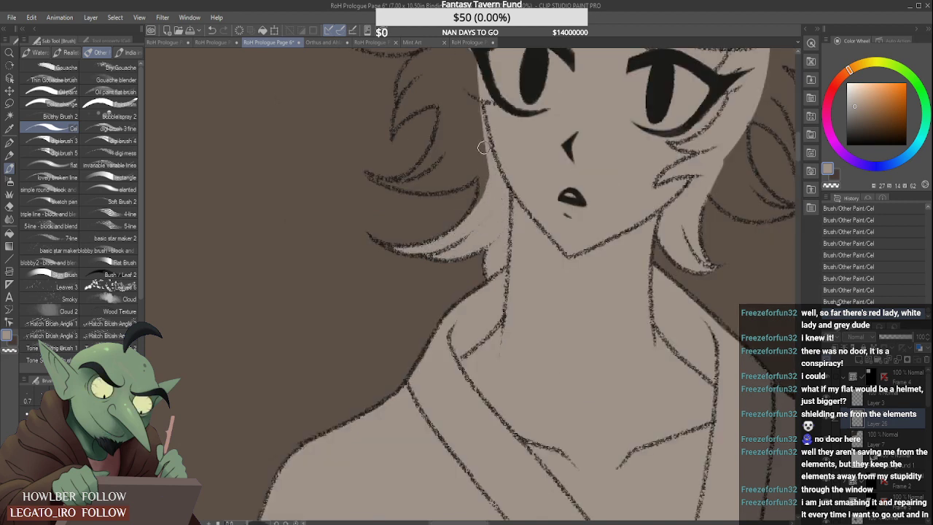
pyautogui.scroll(-5, 483, 148)
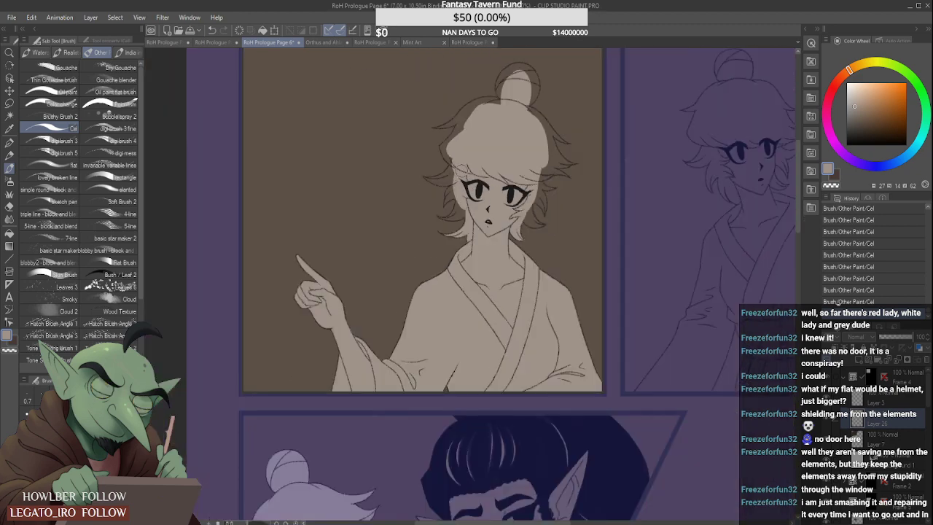
# - Extend the grey-beige base under the hair bun and along the right-hand side of the hair in the first panel
pyautogui.moveTo(464, 136)
pyautogui.mouseDown()
pyautogui.moveTo(516, 117)
pyautogui.moveTo(519, 71)
pyautogui.moveTo(526, 109)
pyautogui.moveTo(503, 82)
pyautogui.mouseUp()
pyautogui.scroll(5, 511, 73)
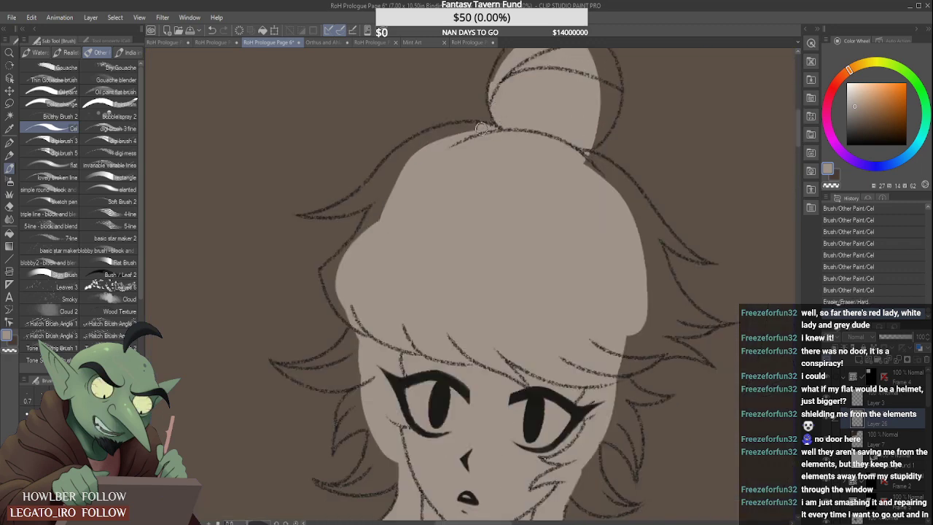
pyautogui.scroll(-4, 458, 139)
pyautogui.moveTo(481, 129)
pyautogui.mouseDown()
pyautogui.moveTo(465, 132)
pyautogui.moveTo(520, 177)
pyautogui.mouseUp()
pyautogui.scroll(1, 499, 158)
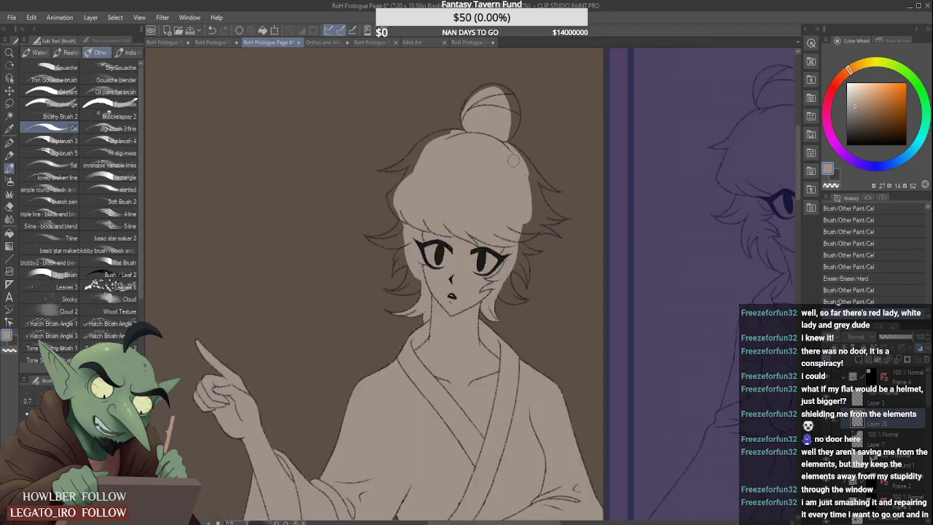
pyautogui.moveTo(538, 212); pyautogui.dragTo(538, 191)
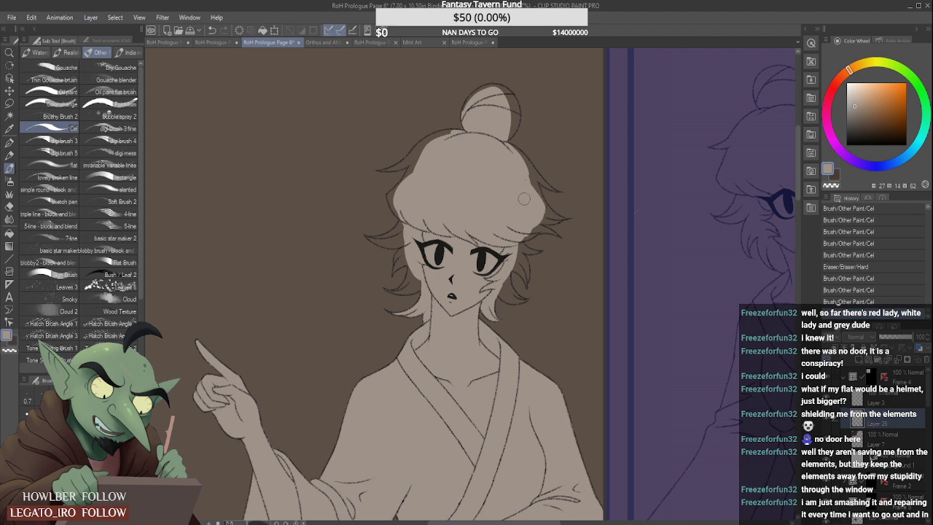
pyautogui.scroll(2, 530, 202)
pyautogui.moveTo(530, 242)
pyautogui.mouseDown()
pyautogui.moveTo(519, 257)
pyautogui.moveTo(547, 230)
pyautogui.moveTo(526, 234)
pyautogui.mouseUp()
pyautogui.scroll(2, 523, 255)
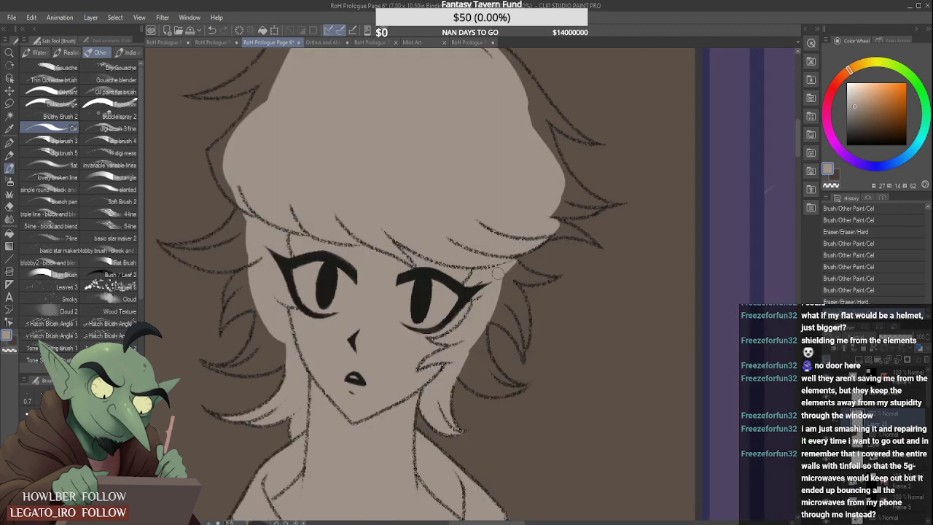
# - Fill the curled hair locks beside the right-hand cheek with grey-beige and trim the spill with the hard eraser
pyautogui.moveTo(498, 274); pyautogui.dragTo(498, 304)
pyautogui.moveTo(469, 353)
pyautogui.mouseDown()
pyautogui.moveTo(483, 386)
pyautogui.moveTo(473, 327)
pyautogui.moveTo(486, 374)
pyautogui.moveTo(484, 300)
pyautogui.moveTo(472, 384)
pyautogui.moveTo(473, 371)
pyautogui.moveTo(496, 388)
pyautogui.moveTo(476, 352)
pyautogui.moveTo(501, 383)
pyautogui.moveTo(477, 341)
pyautogui.moveTo(496, 374)
pyautogui.mouseUp()
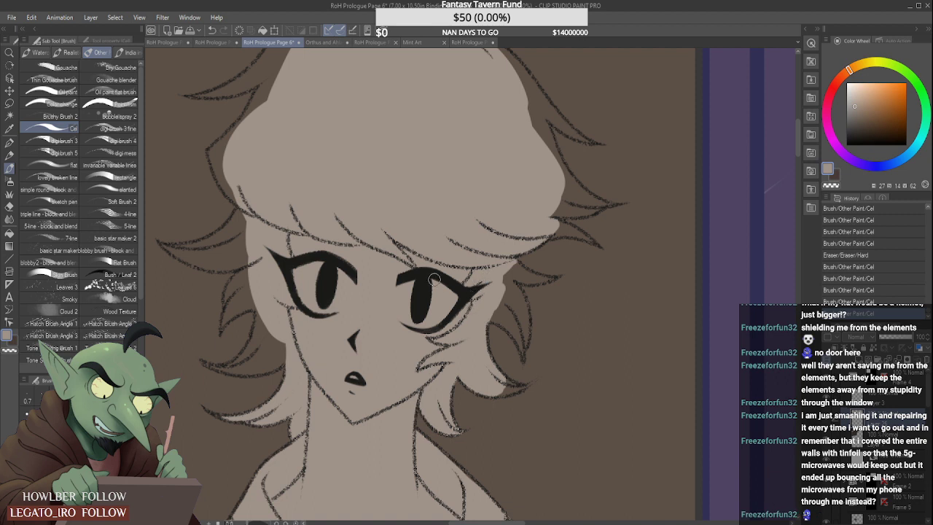
pyautogui.scroll(1, 508, 389)
pyautogui.moveTo(488, 390)
pyautogui.mouseDown()
pyautogui.moveTo(538, 386)
pyautogui.moveTo(513, 371)
pyautogui.moveTo(542, 385)
pyautogui.moveTo(529, 398)
pyautogui.moveTo(553, 383)
pyautogui.mouseUp()
pyautogui.moveTo(489, 276)
pyautogui.mouseDown()
pyautogui.moveTo(522, 306)
pyautogui.moveTo(488, 281)
pyautogui.moveTo(503, 300)
pyautogui.moveTo(476, 287)
pyautogui.moveTo(522, 314)
pyautogui.moveTo(526, 330)
pyautogui.moveTo(516, 269)
pyautogui.moveTo(530, 313)
pyautogui.moveTo(499, 241)
pyautogui.moveTo(516, 290)
pyautogui.mouseUp()
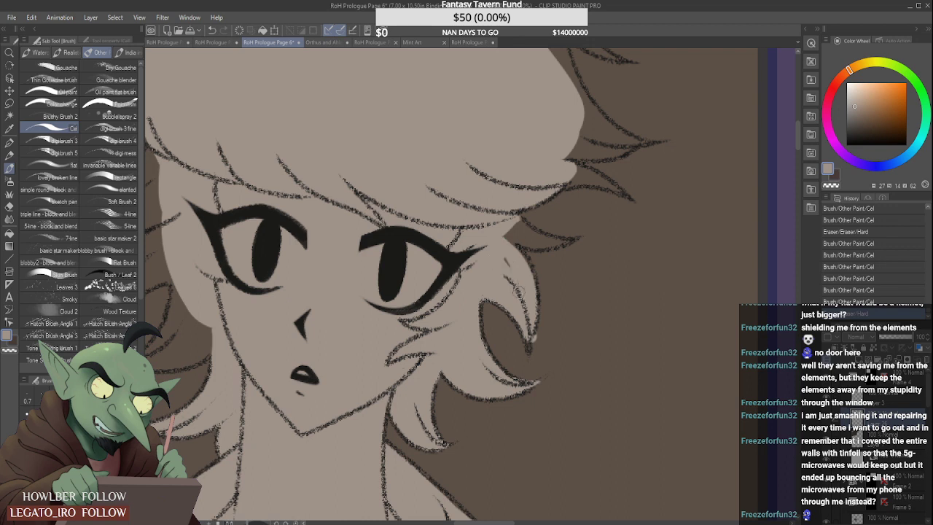
pyautogui.moveTo(503, 239); pyautogui.dragTo(523, 290)
pyautogui.moveTo(541, 344); pyautogui.dragTo(549, 318)
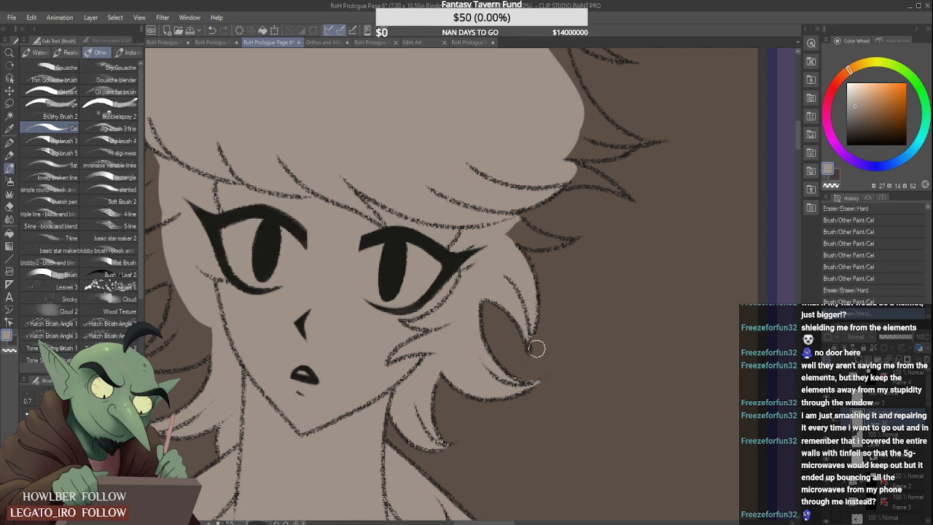
# - Fill the small eye-level lock and the fringe's pointed tip on the right-hand side with grey-beige, cleaning their edges
pyautogui.moveTo(508, 228)
pyautogui.mouseDown()
pyautogui.moveTo(538, 240)
pyautogui.moveTo(583, 237)
pyautogui.moveTo(549, 236)
pyautogui.moveTo(591, 226)
pyautogui.moveTo(573, 243)
pyautogui.mouseUp()
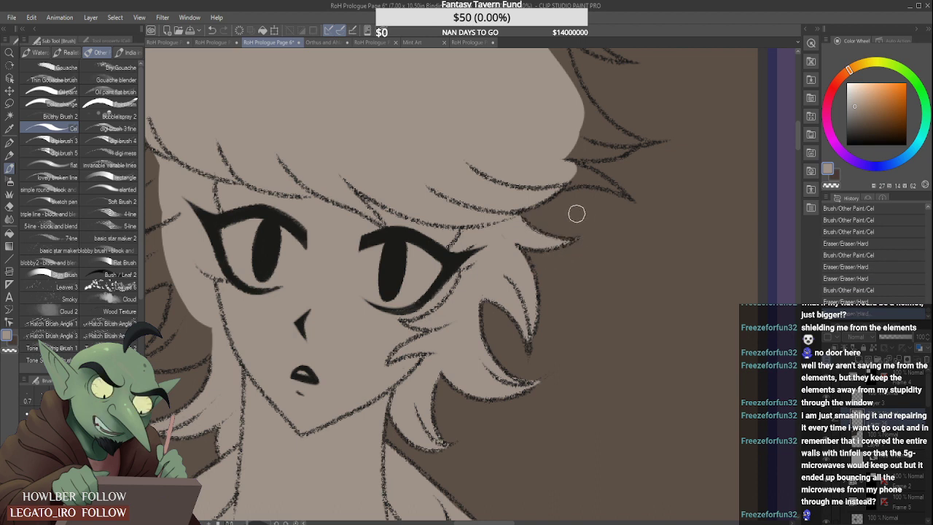
pyautogui.moveTo(577, 171)
pyautogui.mouseDown()
pyautogui.moveTo(621, 196)
pyautogui.moveTo(571, 166)
pyautogui.moveTo(606, 188)
pyautogui.moveTo(574, 175)
pyautogui.moveTo(609, 206)
pyautogui.moveTo(602, 197)
pyautogui.moveTo(634, 209)
pyautogui.mouseUp()
pyautogui.moveTo(613, 181); pyautogui.dragTo(639, 201)
pyautogui.scroll(-4, 578, 176)
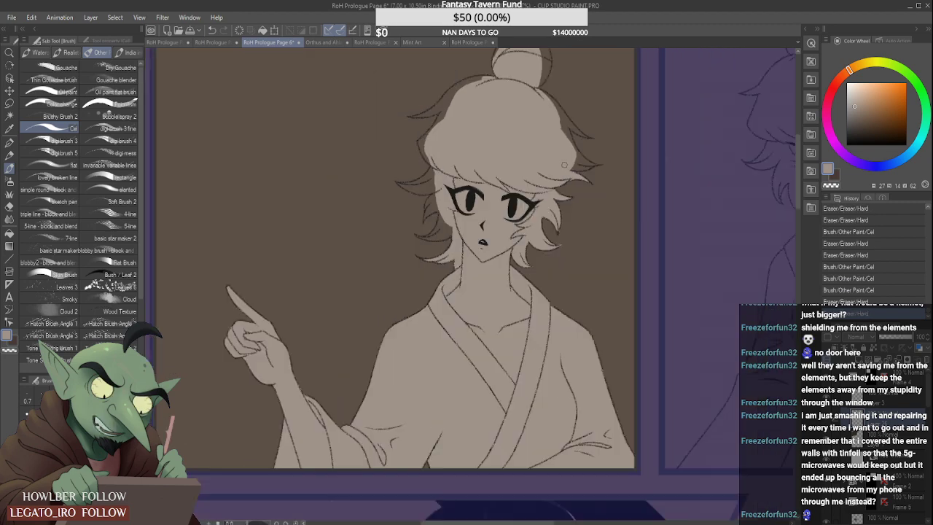
pyautogui.scroll(4, 536, 156)
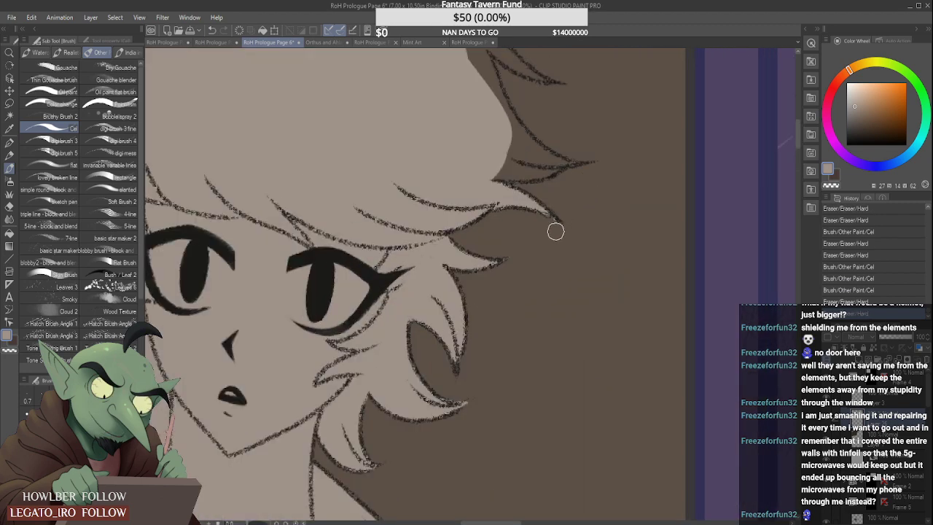
pyautogui.scroll(-6, 564, 231)
# - Fill the curled locks beside the left-hand cheek with grey-beige and close the gap left between them and the face
pyautogui.scroll(5, 546, 216)
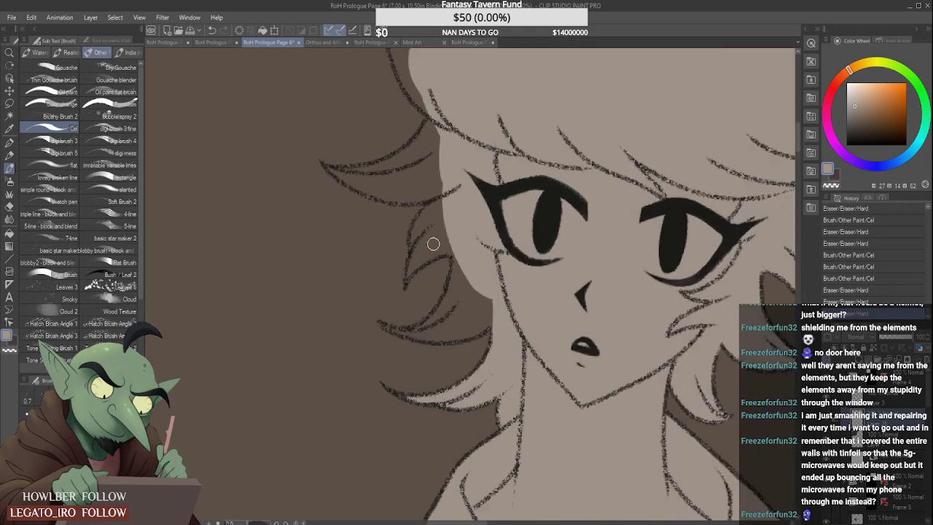
pyautogui.moveTo(442, 198)
pyautogui.mouseDown()
pyautogui.moveTo(418, 241)
pyautogui.moveTo(416, 225)
pyautogui.moveTo(464, 199)
pyautogui.moveTo(422, 243)
pyautogui.moveTo(447, 213)
pyautogui.moveTo(453, 224)
pyautogui.moveTo(400, 287)
pyautogui.moveTo(426, 231)
pyautogui.moveTo(406, 278)
pyautogui.moveTo(522, 218)
pyautogui.moveTo(463, 239)
pyautogui.moveTo(489, 207)
pyautogui.moveTo(479, 225)
pyautogui.moveTo(495, 220)
pyautogui.moveTo(464, 235)
pyautogui.moveTo(527, 219)
pyautogui.moveTo(501, 229)
pyautogui.moveTo(497, 265)
pyautogui.moveTo(461, 310)
pyautogui.moveTo(515, 260)
pyautogui.moveTo(505, 289)
pyautogui.moveTo(510, 245)
pyautogui.moveTo(494, 304)
pyautogui.mouseUp()
pyautogui.scroll(3, 414, 263)
pyautogui.scroll(-3, 485, 219)
pyautogui.scroll(3, 452, 312)
pyautogui.moveTo(415, 310)
pyautogui.mouseDown()
pyautogui.moveTo(459, 316)
pyautogui.moveTo(523, 285)
pyautogui.mouseUp()
pyautogui.scroll(-3, 460, 312)
pyautogui.moveTo(496, 318)
pyautogui.mouseDown()
pyautogui.moveTo(534, 300)
pyautogui.moveTo(548, 272)
pyautogui.mouseUp()
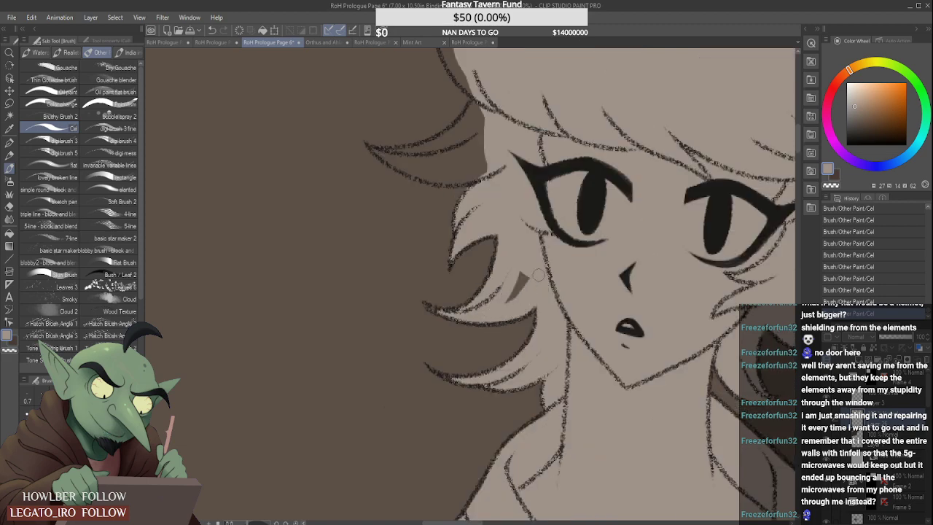
pyautogui.moveTo(509, 300); pyautogui.dragTo(524, 276)
pyautogui.scroll(-3, 507, 299)
pyautogui.scroll(3, 503, 240)
# - Fill the long pointed lock at eye level on the left-hand side with grey-beige and erase the spill outside its outline
pyautogui.moveTo(519, 227)
pyautogui.mouseDown()
pyautogui.moveTo(475, 275)
pyautogui.moveTo(519, 225)
pyautogui.moveTo(449, 283)
pyautogui.moveTo(511, 248)
pyautogui.mouseUp()
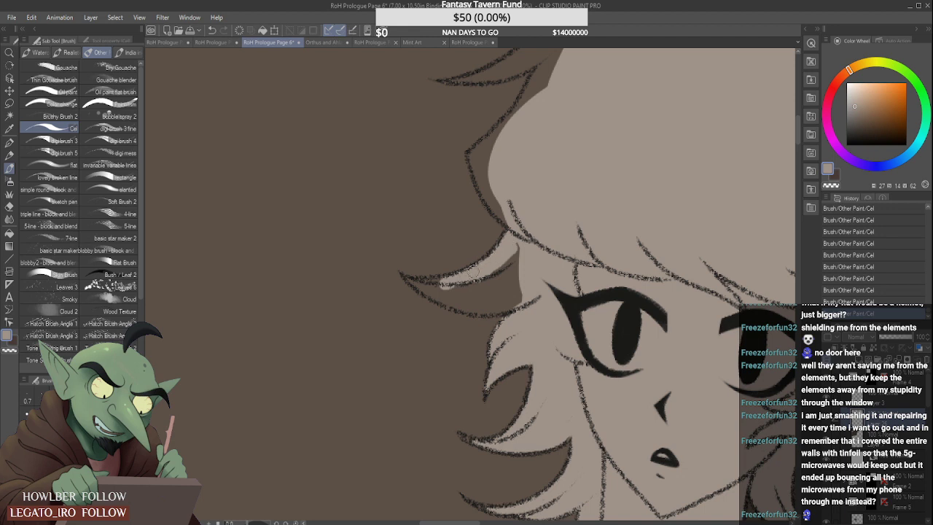
pyautogui.moveTo(474, 271); pyautogui.dragTo(423, 285)
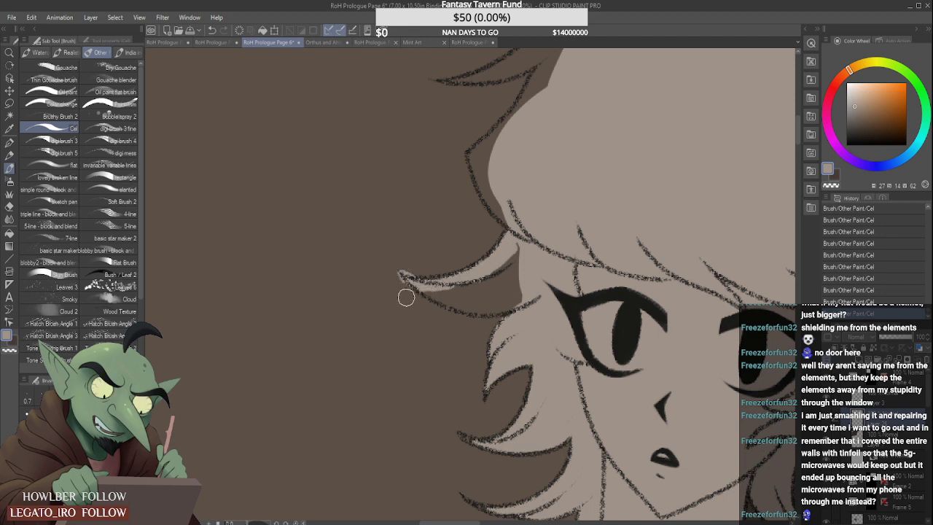
pyautogui.press('e')
pyautogui.moveTo(444, 294)
pyautogui.mouseDown()
pyautogui.moveTo(503, 299)
pyautogui.moveTo(529, 273)
pyautogui.moveTo(439, 291)
pyautogui.moveTo(546, 282)
pyautogui.moveTo(489, 275)
pyautogui.moveTo(469, 285)
pyautogui.moveTo(520, 248)
pyautogui.moveTo(494, 291)
pyautogui.moveTo(520, 268)
pyautogui.mouseUp()
pyautogui.moveTo(453, 288); pyautogui.dragTo(494, 280)
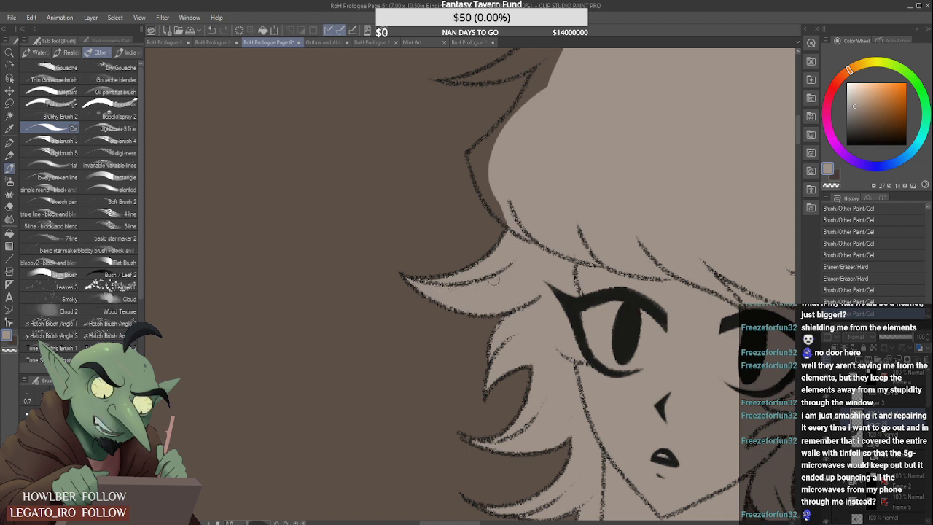
# - Fill the left-hand bulge of the hair with grey-beige out to its corner and up to the upper lock
pyautogui.moveTo(470, 153); pyautogui.dragTo(507, 223)
pyautogui.moveTo(472, 157); pyautogui.dragTo(514, 230)
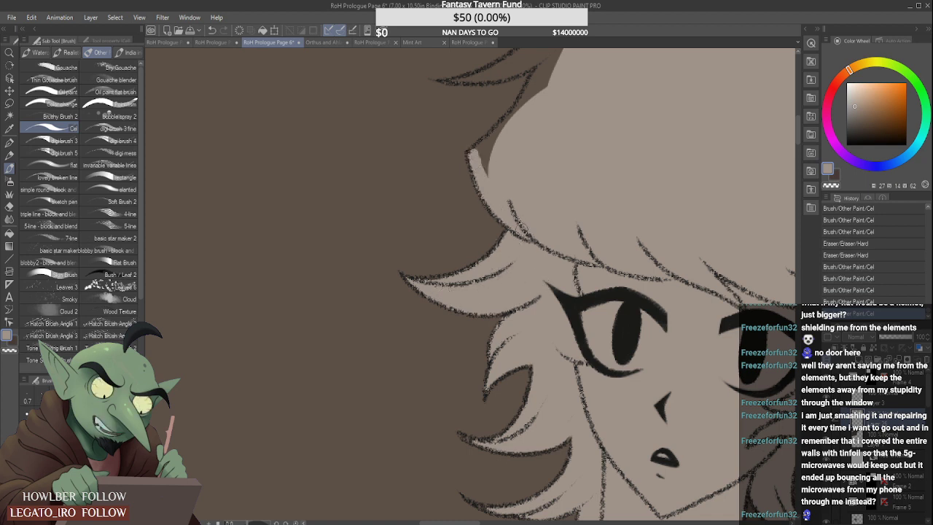
pyautogui.scroll(-5, 484, 192)
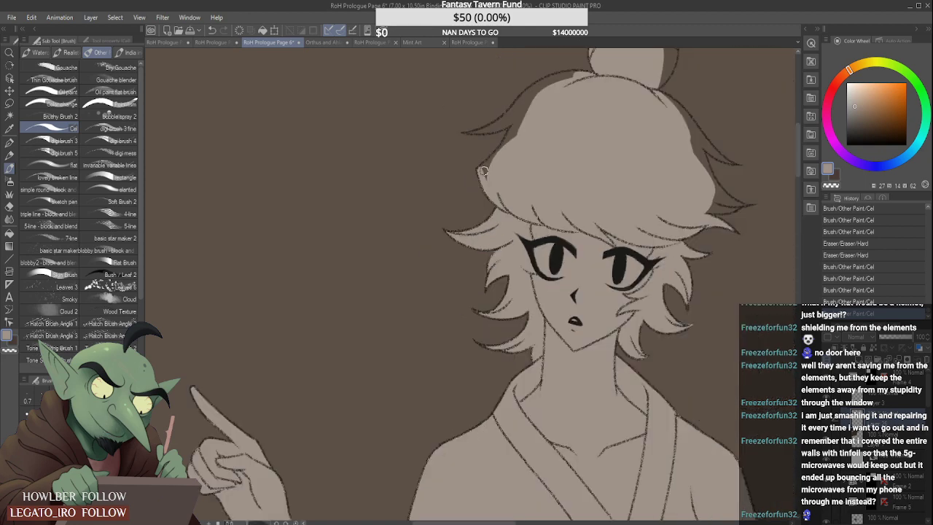
pyautogui.scroll(4, 488, 164)
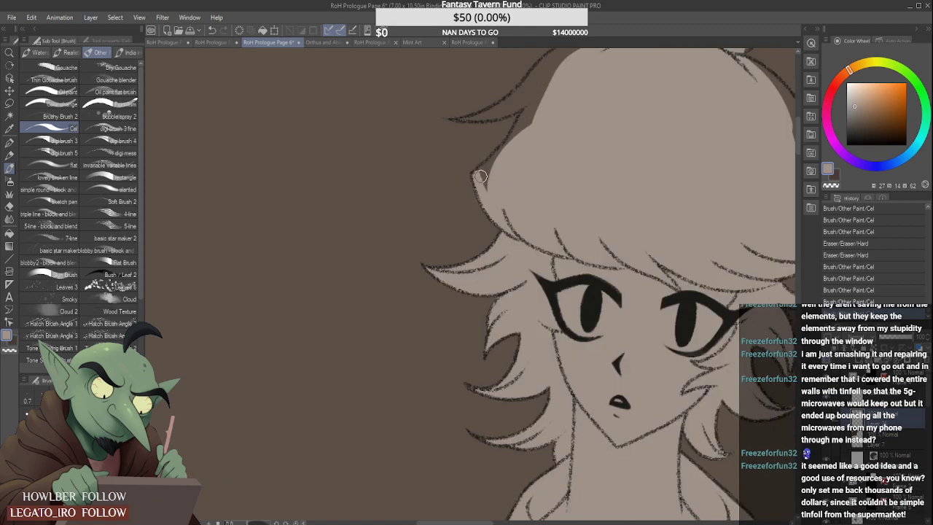
pyautogui.moveTo(481, 174)
pyautogui.mouseDown()
pyautogui.moveTo(532, 124)
pyautogui.moveTo(488, 174)
pyautogui.moveTo(545, 82)
pyautogui.moveTo(517, 157)
pyautogui.mouseUp()
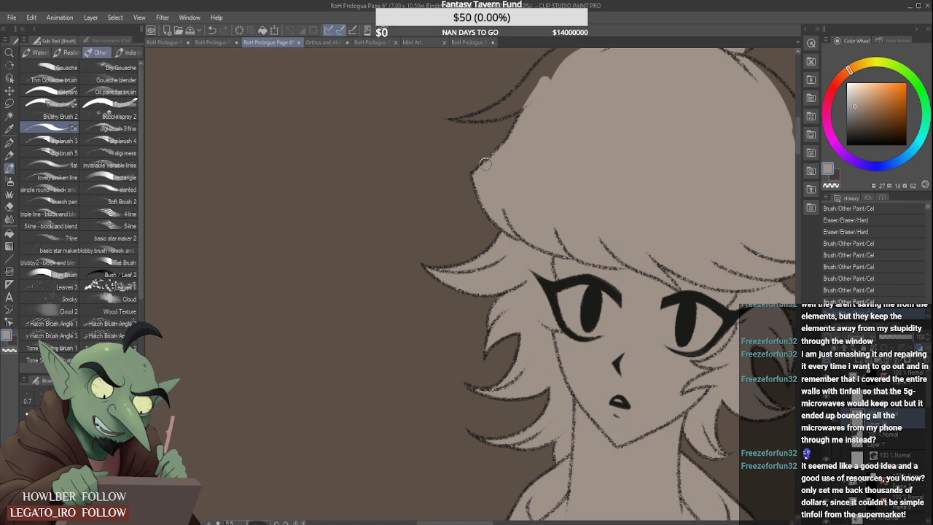
pyautogui.scroll(-4, 484, 158)
# - Fill the left-hand curve of the crown and its upper pointed lock with grey-beige, cleaning the outer edge
pyautogui.scroll(5, 504, 124)
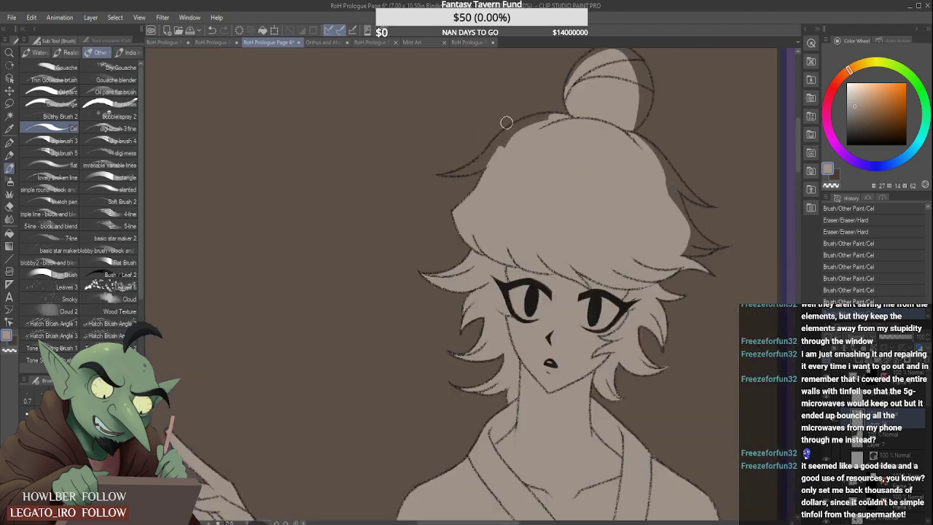
pyautogui.moveTo(494, 180)
pyautogui.mouseDown()
pyautogui.moveTo(602, 104)
pyautogui.moveTo(624, 107)
pyautogui.moveTo(565, 105)
pyautogui.moveTo(499, 150)
pyautogui.moveTo(548, 112)
pyautogui.moveTo(473, 175)
pyautogui.moveTo(520, 132)
pyautogui.moveTo(468, 194)
pyautogui.moveTo(384, 224)
pyautogui.mouseUp()
pyautogui.moveTo(471, 202)
pyautogui.mouseDown()
pyautogui.moveTo(414, 217)
pyautogui.moveTo(450, 195)
pyautogui.moveTo(401, 231)
pyautogui.moveTo(422, 227)
pyautogui.moveTo(414, 200)
pyautogui.moveTo(455, 171)
pyautogui.mouseUp()
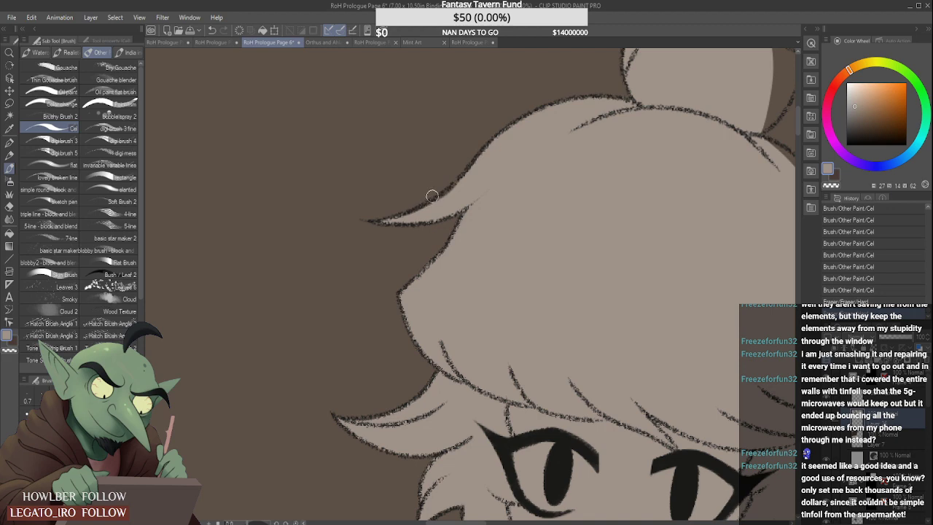
pyautogui.moveTo(411, 218); pyautogui.dragTo(473, 179)
# - Fill the right-hand curve of the crown and its two pointed locks with grey-beige, erasing the spill past the outline
pyautogui.scroll(-5, 431, 211)
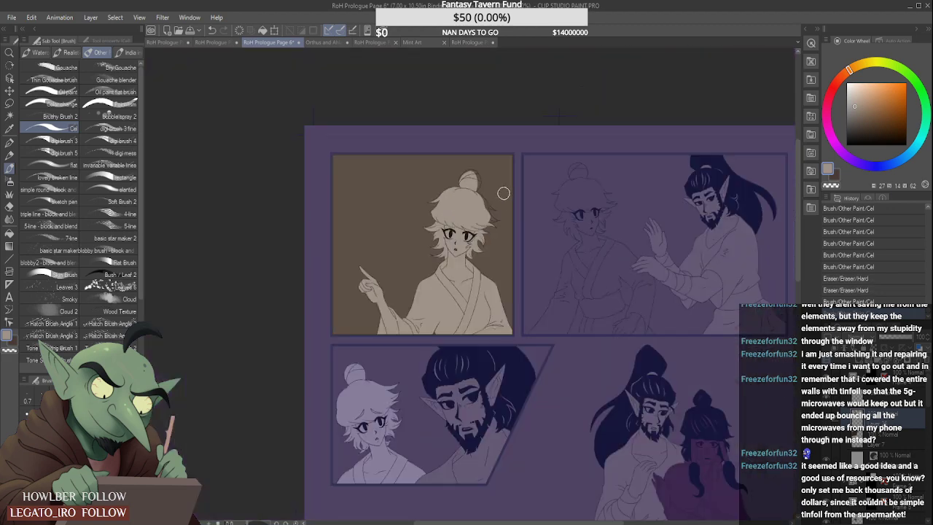
pyautogui.scroll(4, 502, 192)
pyautogui.moveTo(380, 111); pyautogui.dragTo(421, 154)
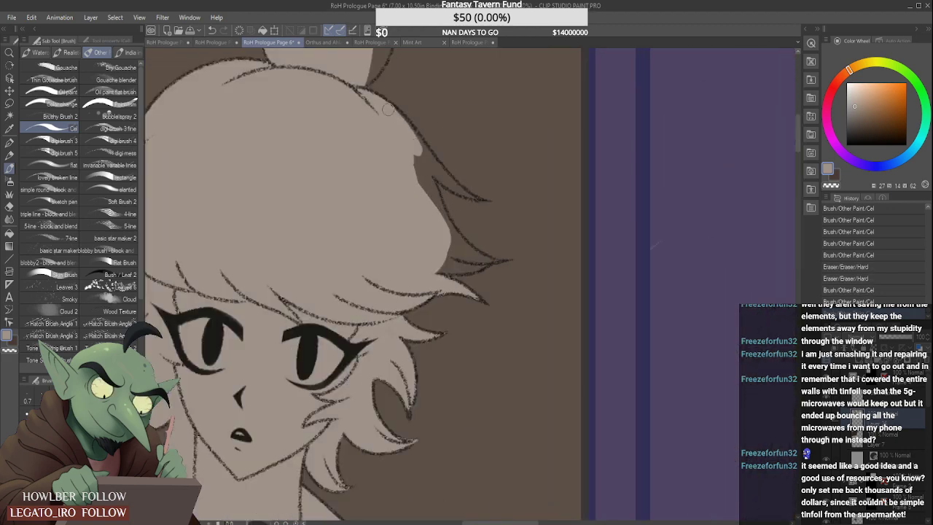
pyautogui.moveTo(389, 110)
pyautogui.mouseDown()
pyautogui.moveTo(431, 167)
pyautogui.moveTo(425, 156)
pyautogui.moveTo(486, 195)
pyautogui.mouseUp()
pyautogui.moveTo(439, 175); pyautogui.dragTo(471, 194)
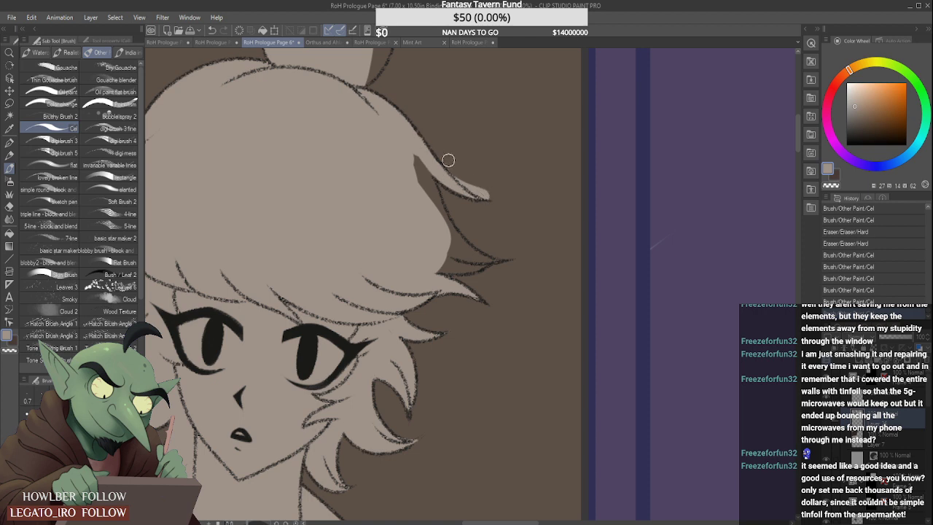
pyautogui.moveTo(449, 159); pyautogui.dragTo(504, 202)
pyautogui.moveTo(411, 155)
pyautogui.mouseDown()
pyautogui.moveTo(424, 198)
pyautogui.moveTo(427, 190)
pyautogui.moveTo(438, 208)
pyautogui.moveTo(428, 199)
pyautogui.moveTo(442, 260)
pyautogui.moveTo(470, 259)
pyautogui.mouseUp()
pyautogui.moveTo(444, 269); pyautogui.dragTo(473, 265)
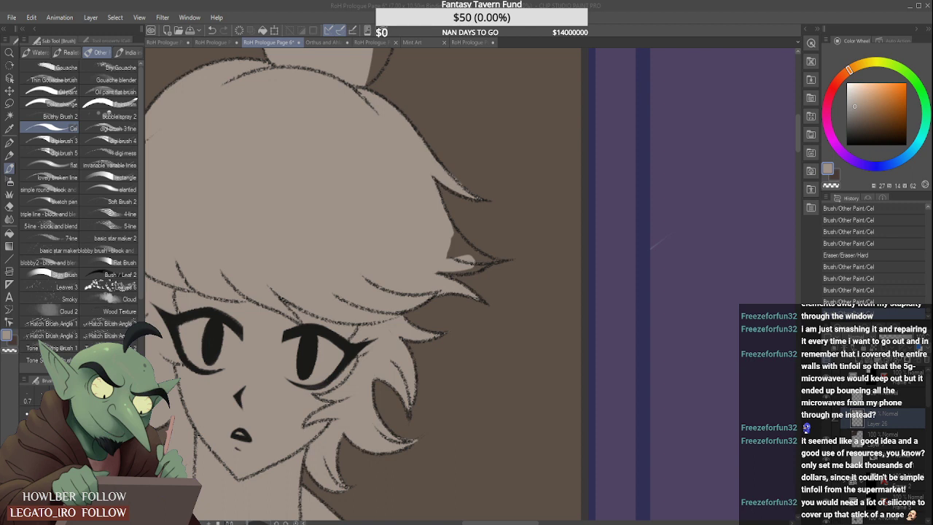
pyautogui.moveTo(434, 231)
pyautogui.mouseDown()
pyautogui.moveTo(470, 256)
pyautogui.moveTo(440, 222)
pyautogui.moveTo(461, 261)
pyautogui.moveTo(476, 263)
pyautogui.moveTo(445, 267)
pyautogui.moveTo(480, 261)
pyautogui.moveTo(457, 252)
pyautogui.moveTo(488, 259)
pyautogui.moveTo(469, 234)
pyautogui.moveTo(503, 267)
pyautogui.mouseUp()
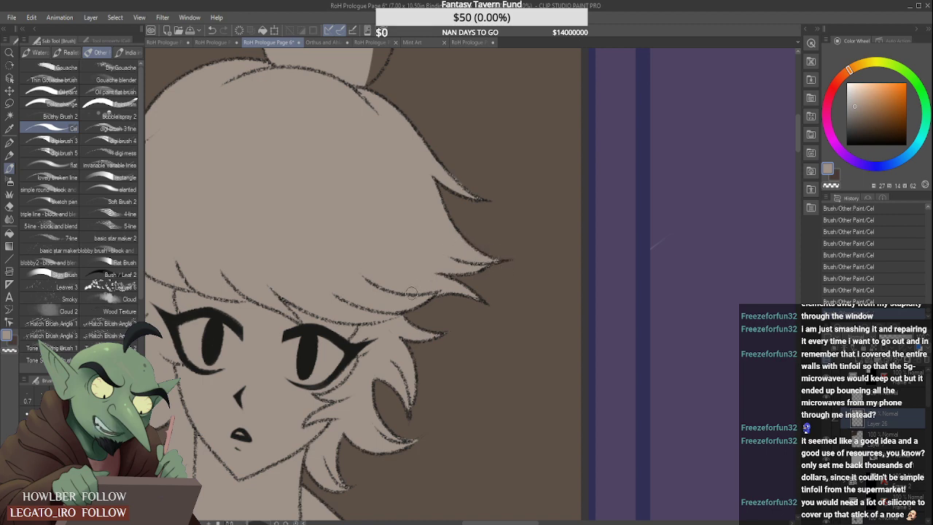
# - Fill the uncoloured top and right-hand side of the hair bun with grey-beige up to its outline
pyautogui.scroll(-3, 409, 282)
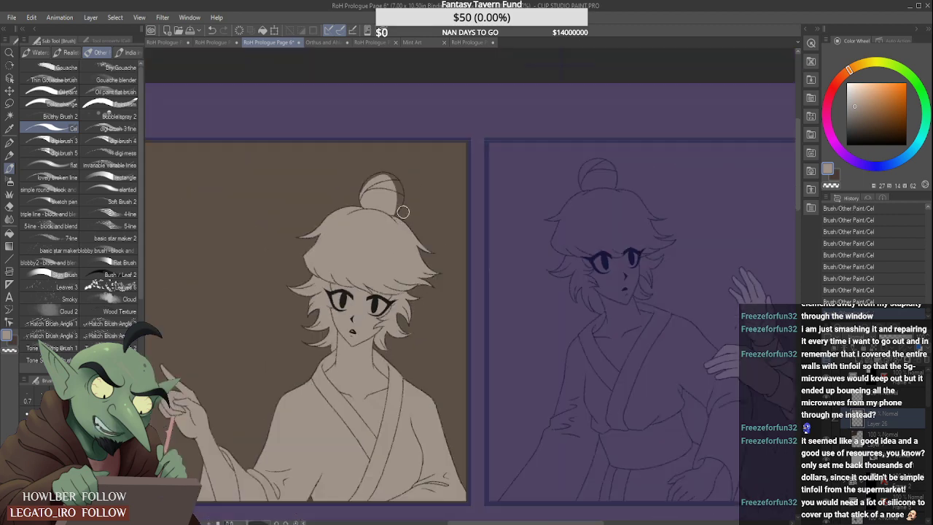
pyautogui.scroll(5, 392, 130)
pyautogui.moveTo(346, 160)
pyautogui.mouseDown()
pyautogui.moveTo(424, 132)
pyautogui.moveTo(385, 134)
pyautogui.moveTo(390, 124)
pyautogui.moveTo(437, 137)
pyautogui.moveTo(417, 116)
pyautogui.moveTo(386, 127)
pyautogui.moveTo(450, 136)
pyautogui.moveTo(438, 139)
pyautogui.moveTo(458, 169)
pyautogui.mouseUp()
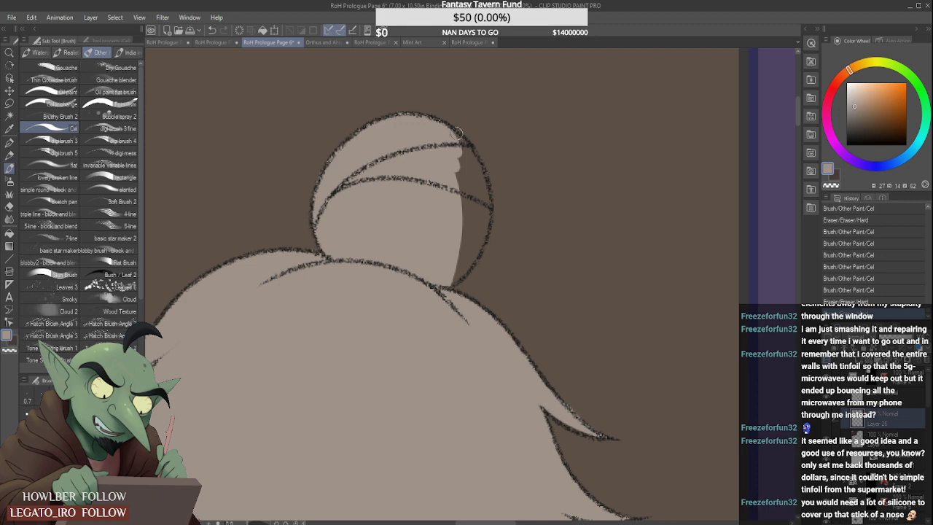
pyautogui.moveTo(452, 133)
pyautogui.mouseDown()
pyautogui.moveTo(479, 182)
pyautogui.moveTo(452, 139)
pyautogui.moveTo(468, 237)
pyautogui.mouseUp()
pyautogui.moveTo(458, 159); pyautogui.dragTo(464, 239)
pyautogui.moveTo(457, 181)
pyautogui.mouseDown()
pyautogui.moveTo(462, 222)
pyautogui.moveTo(480, 237)
pyautogui.mouseUp()
pyautogui.moveTo(481, 172); pyautogui.dragTo(468, 258)
pyautogui.moveTo(472, 217)
pyautogui.mouseDown()
pyautogui.moveTo(457, 276)
pyautogui.moveTo(452, 265)
pyautogui.mouseUp()
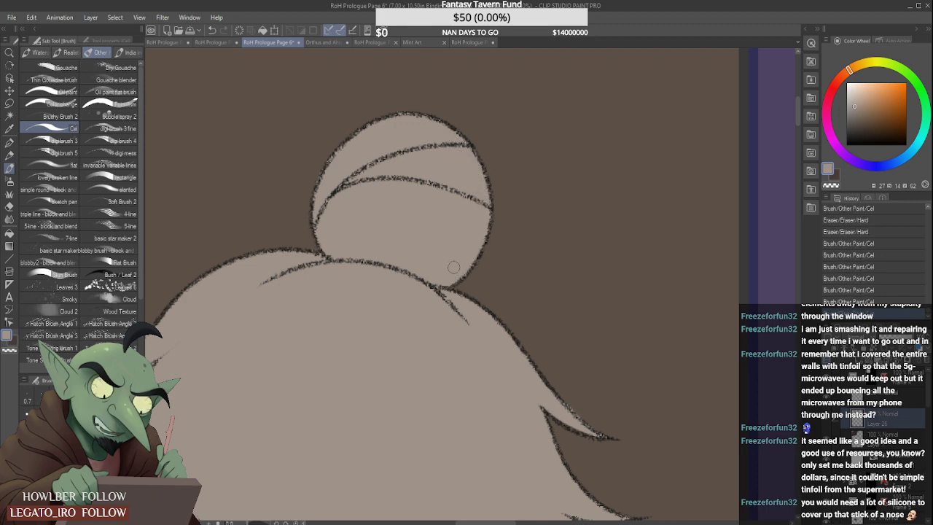
# - Touch up the tip of the upper pointed lock on the right-hand side of the hair
pyautogui.scroll(-4, 446, 224)
pyautogui.scroll(-2, 431, 206)
pyautogui.scroll(6, 457, 255)
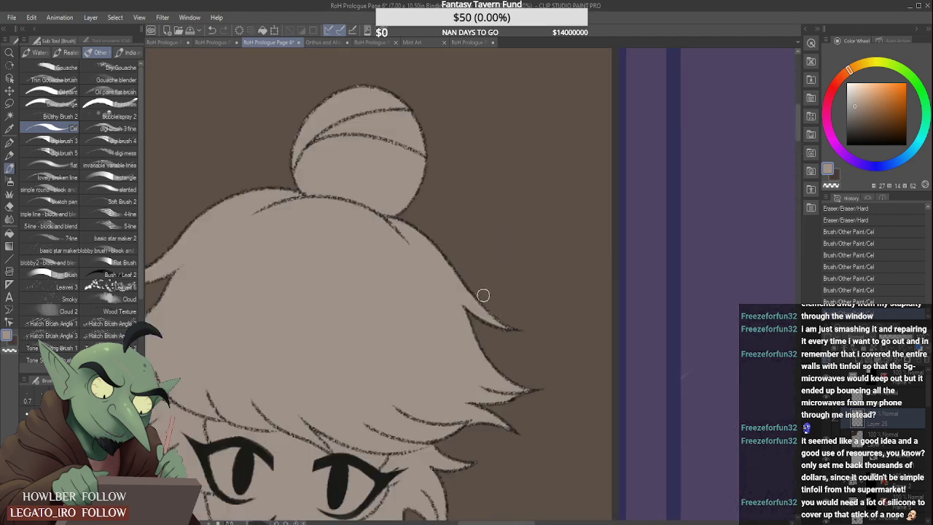
pyautogui.click(517, 322)
# - Add a new raster layer inside the second panel's frame folder
pyautogui.scroll(-5, 495, 299)
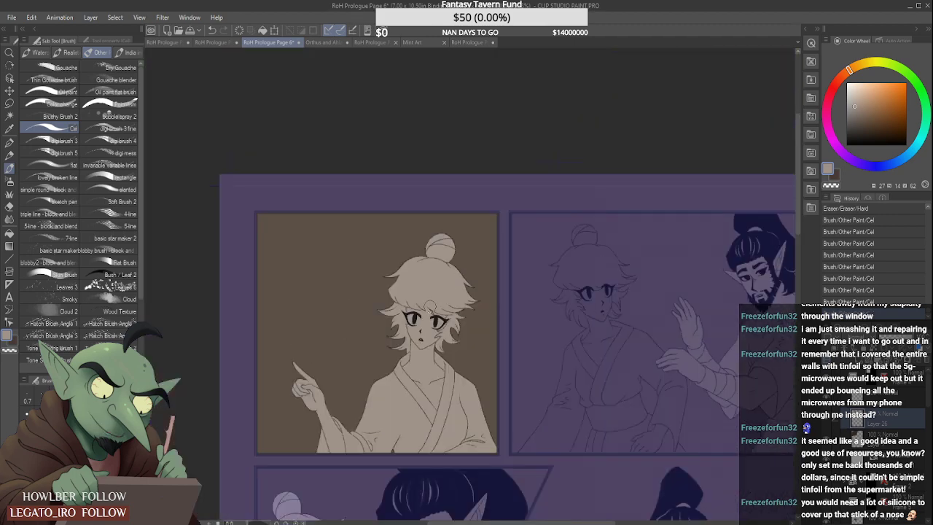
pyautogui.scroll(-3, 425, 321)
pyautogui.scroll(3, 424, 368)
pyautogui.scroll(-1, 417, 373)
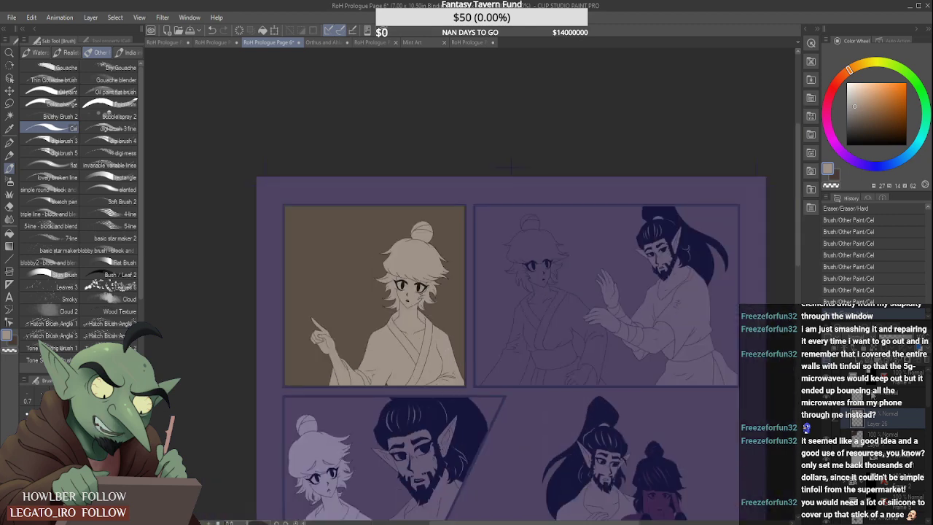
pyautogui.click(873, 377)
pyautogui.click(875, 398)
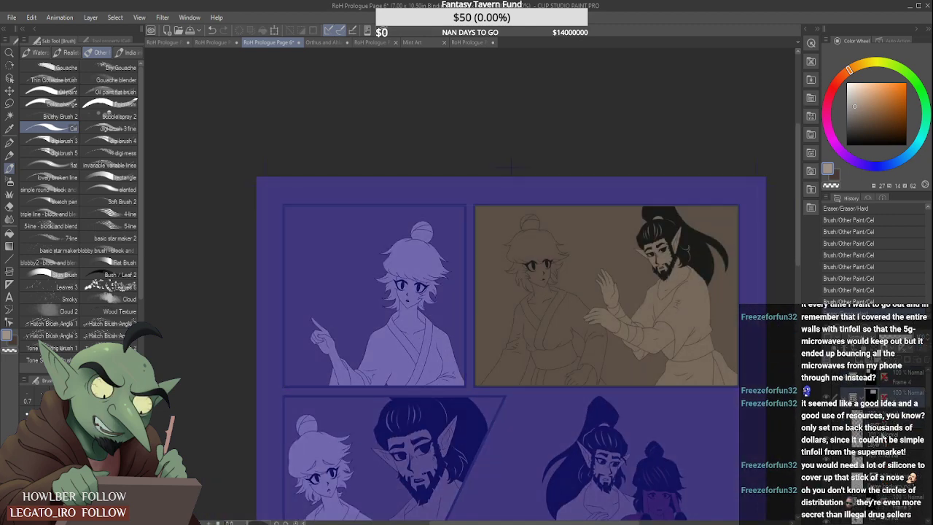
pyautogui.click(888, 458)
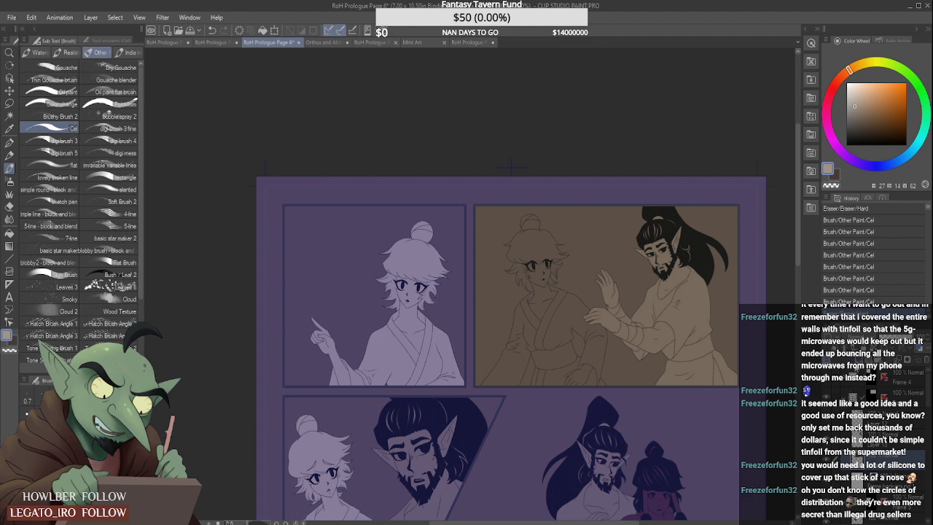
pyautogui.click(856, 361)
# - Block in the face, neck, robe and arms of the bun-haired character in the second panel with grey-beige
pyautogui.moveTo(554, 319)
pyautogui.mouseDown()
pyautogui.moveTo(558, 382)
pyautogui.moveTo(545, 387)
pyautogui.moveTo(571, 378)
pyautogui.moveTo(588, 384)
pyautogui.moveTo(601, 334)
pyautogui.moveTo(569, 307)
pyautogui.moveTo(536, 313)
pyautogui.moveTo(521, 347)
pyautogui.moveTo(543, 299)
pyautogui.moveTo(543, 270)
pyautogui.moveTo(549, 286)
pyautogui.moveTo(540, 289)
pyautogui.mouseUp()
pyautogui.scroll(2, 554, 281)
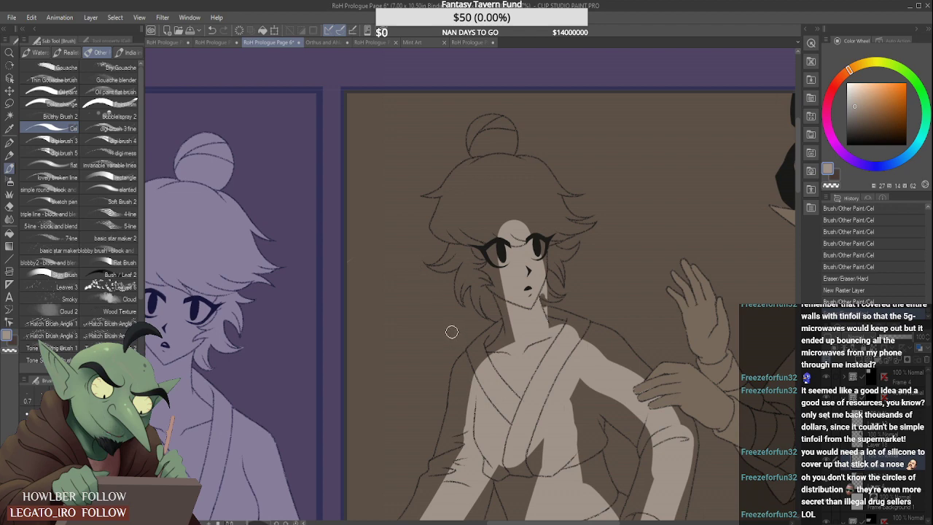
pyautogui.scroll(-1, 473, 321)
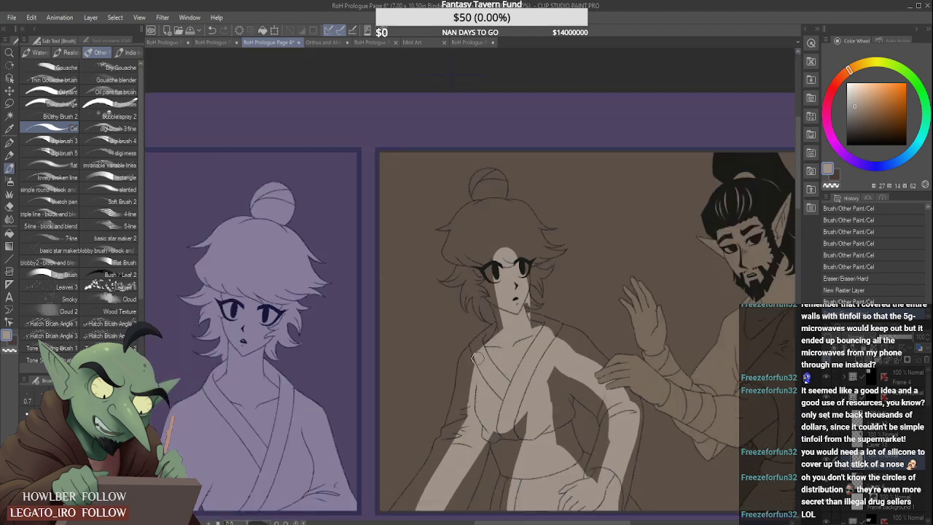
# - Widen the grey-beige fill across the bun-haired character's left-hand sleeve and the upper part of the skirt
pyautogui.moveTo(470, 367)
pyautogui.mouseDown()
pyautogui.moveTo(474, 361)
pyautogui.moveTo(459, 436)
pyautogui.mouseUp()
pyautogui.scroll(-2, 458, 440)
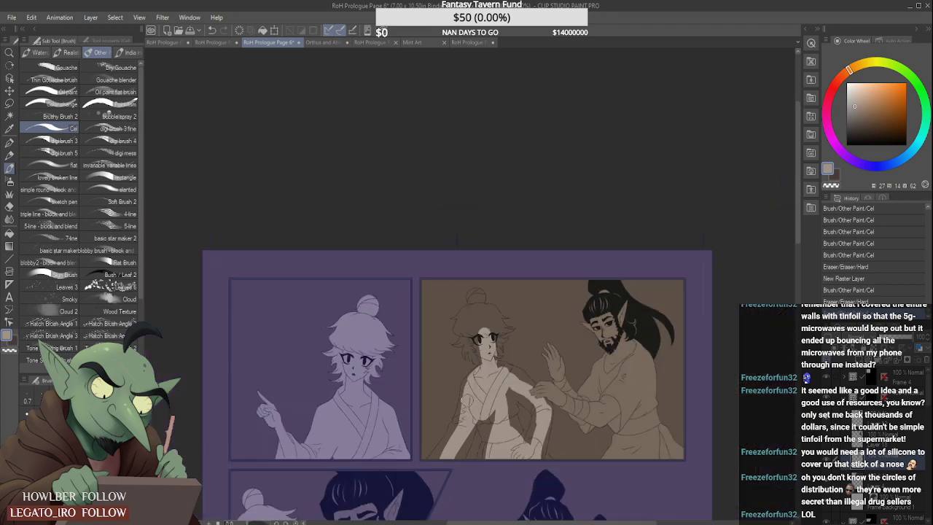
pyautogui.scroll(1, 459, 438)
pyautogui.moveTo(471, 392)
pyautogui.mouseDown()
pyautogui.moveTo(435, 458)
pyautogui.moveTo(467, 410)
pyautogui.moveTo(459, 409)
pyautogui.moveTo(481, 357)
pyautogui.mouseUp()
pyautogui.scroll(1, 463, 416)
pyautogui.moveTo(482, 417); pyautogui.dragTo(439, 499)
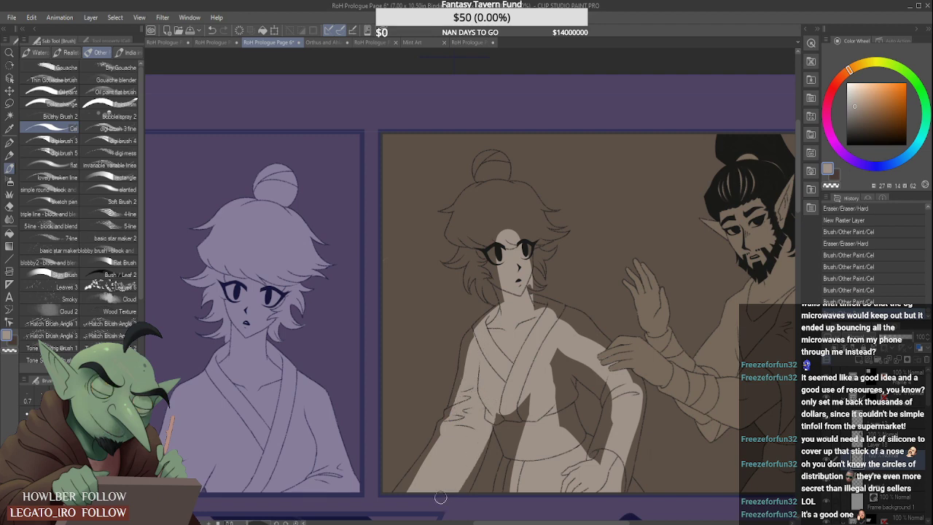
pyautogui.moveTo(503, 403)
pyautogui.mouseDown()
pyautogui.moveTo(514, 466)
pyautogui.moveTo(520, 411)
pyautogui.moveTo(515, 491)
pyautogui.moveTo(506, 487)
pyautogui.mouseUp()
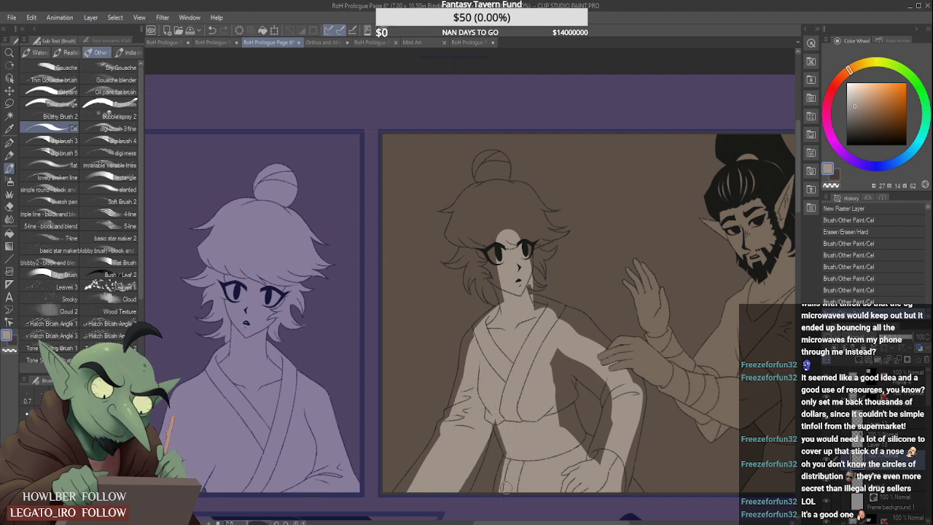
# - Fill the gaps around the waist, the resting hand and the right-hand cuff with grey-beige
pyautogui.scroll(-1, 527, 411)
pyautogui.moveTo(545, 394)
pyautogui.mouseDown()
pyautogui.moveTo(569, 453)
pyautogui.moveTo(592, 407)
pyautogui.mouseUp()
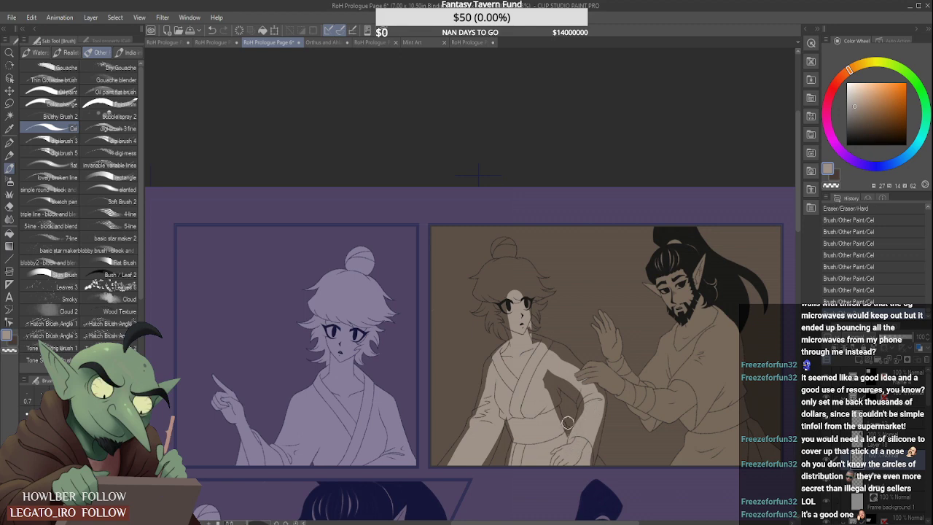
pyautogui.scroll(1, 576, 437)
pyautogui.moveTo(530, 392)
pyautogui.mouseDown()
pyautogui.moveTo(550, 354)
pyautogui.moveTo(600, 392)
pyautogui.mouseUp()
pyautogui.scroll(1, 585, 431)
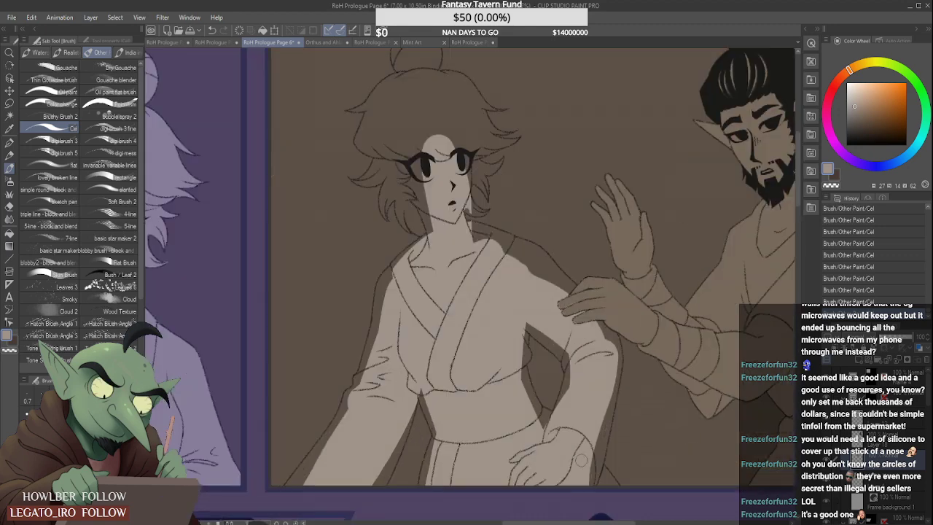
# - Fill the torso's edge beside the arm gap and the left-hand edge of the waist and skirt, clearing spill past the outlines
pyautogui.scroll(-1, 579, 448)
pyautogui.scroll(3, 568, 430)
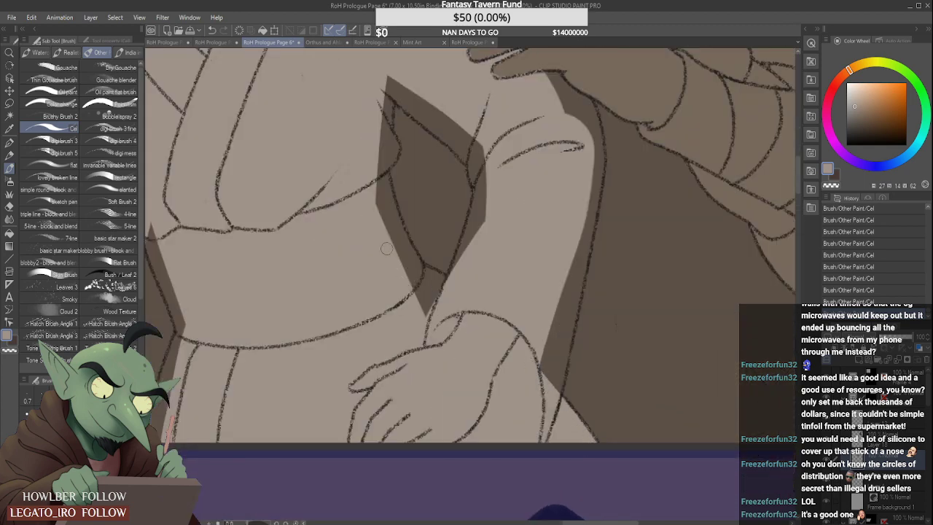
pyautogui.scroll(-1, 387, 248)
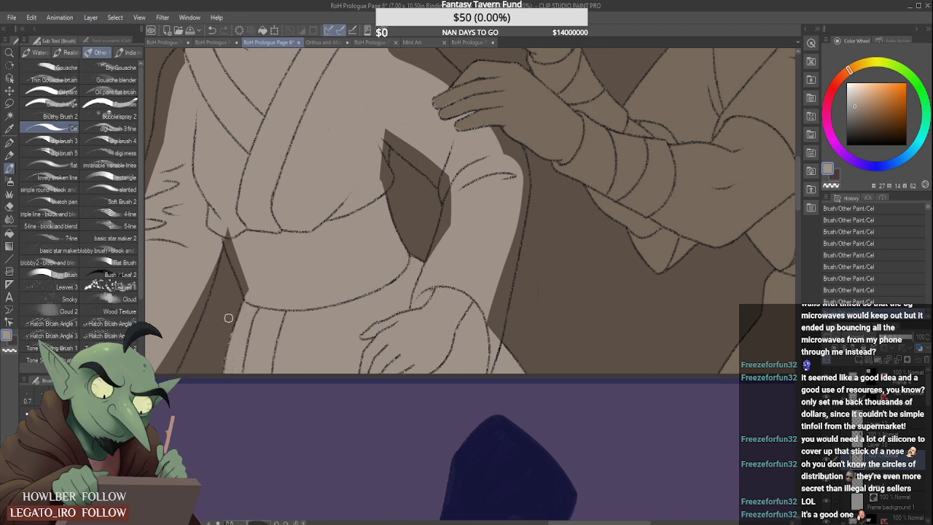
pyautogui.moveTo(233, 321); pyautogui.dragTo(227, 349)
pyautogui.moveTo(226, 234); pyautogui.dragTo(245, 290)
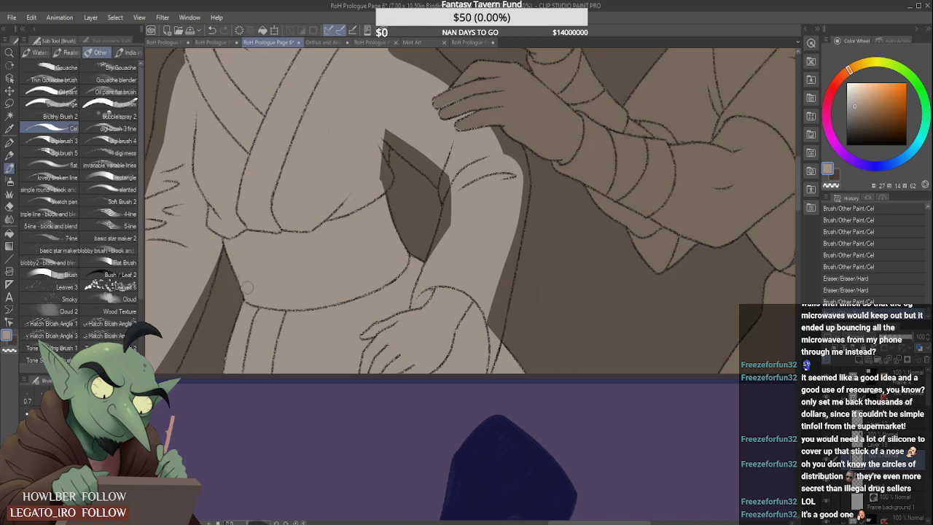
pyautogui.scroll(1, 226, 321)
pyautogui.scroll(-3, 239, 315)
# - Fill the inner edge of the left-hand sleeve with grey-beige down to the panel's lower border
pyautogui.scroll(1, 208, 307)
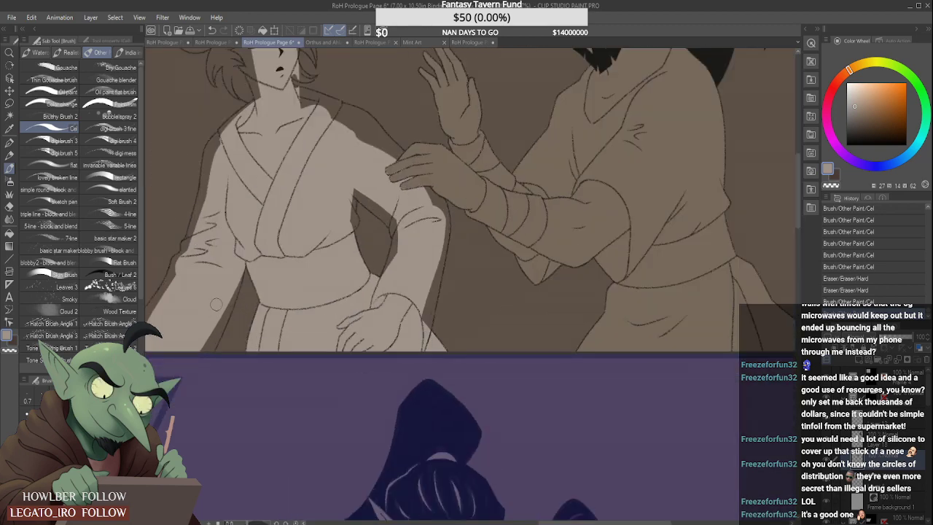
pyautogui.scroll(1, 232, 278)
pyautogui.moveTo(242, 277); pyautogui.dragTo(210, 366)
pyautogui.moveTo(242, 270); pyautogui.dragTo(193, 384)
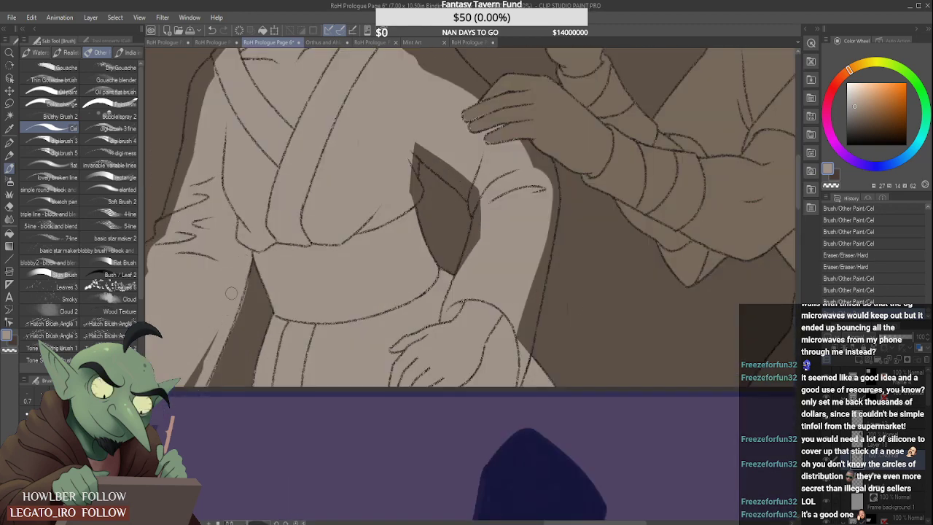
pyautogui.moveTo(231, 293); pyautogui.dragTo(179, 400)
pyautogui.scroll(1, 248, 290)
pyautogui.moveTo(254, 279); pyautogui.dragTo(230, 337)
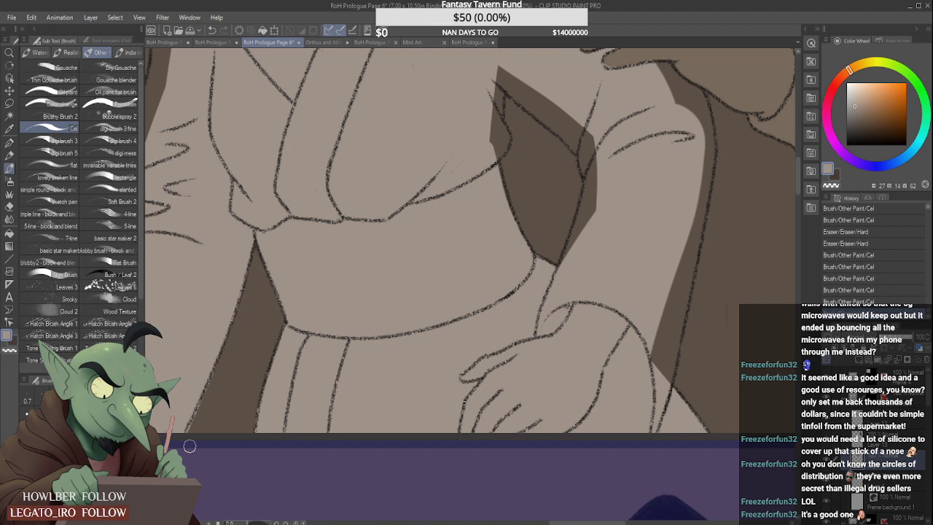
# - Fill the outer edge of the left-hand sleeve from the panel's lower border up to the elbow folds
pyautogui.scroll(-3, 188, 368)
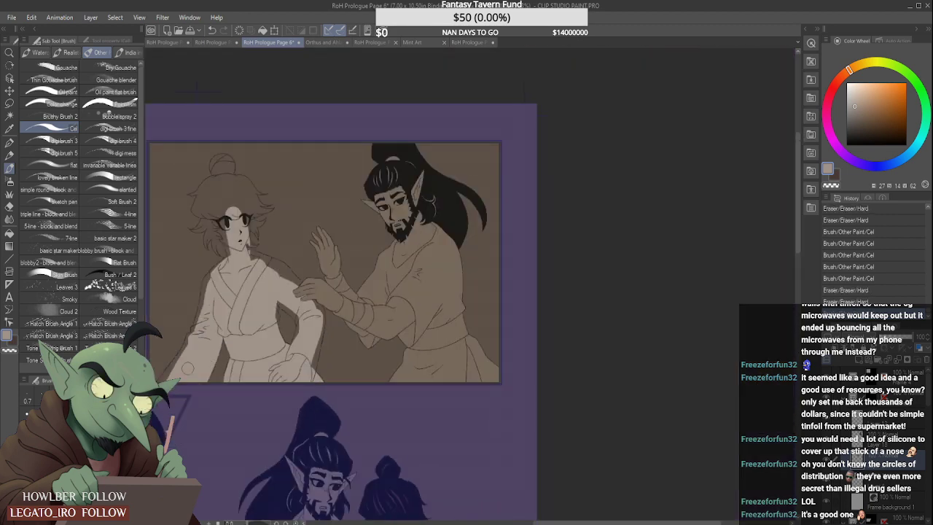
pyautogui.scroll(-2, 188, 368)
pyautogui.scroll(5, 188, 368)
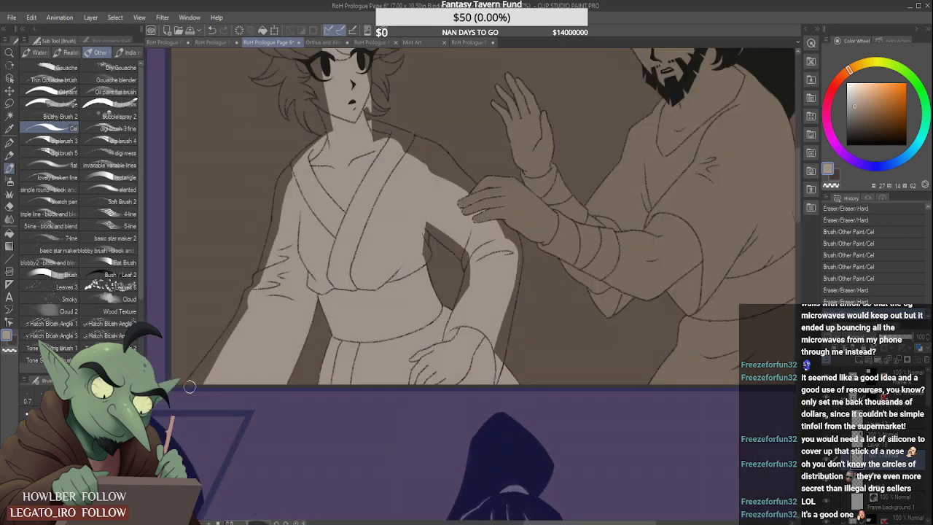
pyautogui.moveTo(207, 379); pyautogui.dragTo(262, 280)
pyautogui.moveTo(297, 173); pyautogui.dragTo(273, 255)
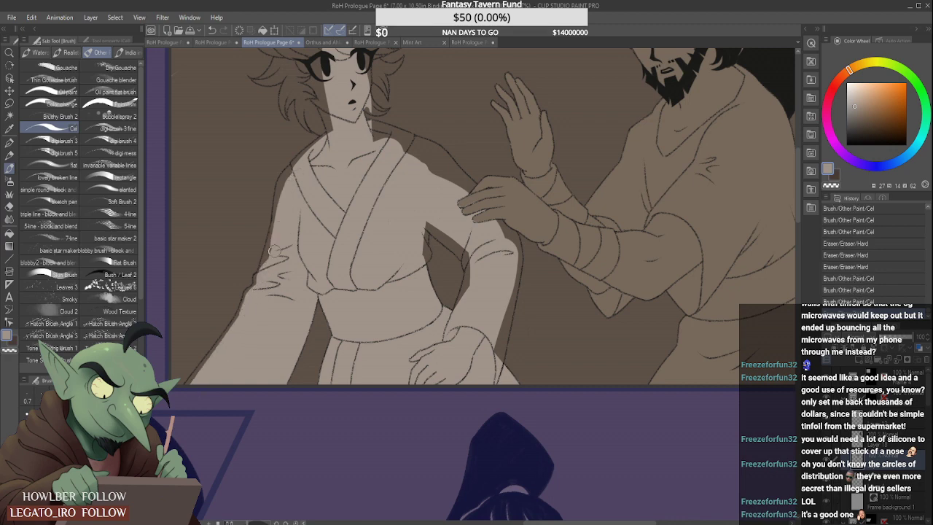
# - Clean up the left-hand shoulder and the sleeve's outer edge so the grey-beige fill follows the outline down to the cuff
pyautogui.scroll(2, 283, 186)
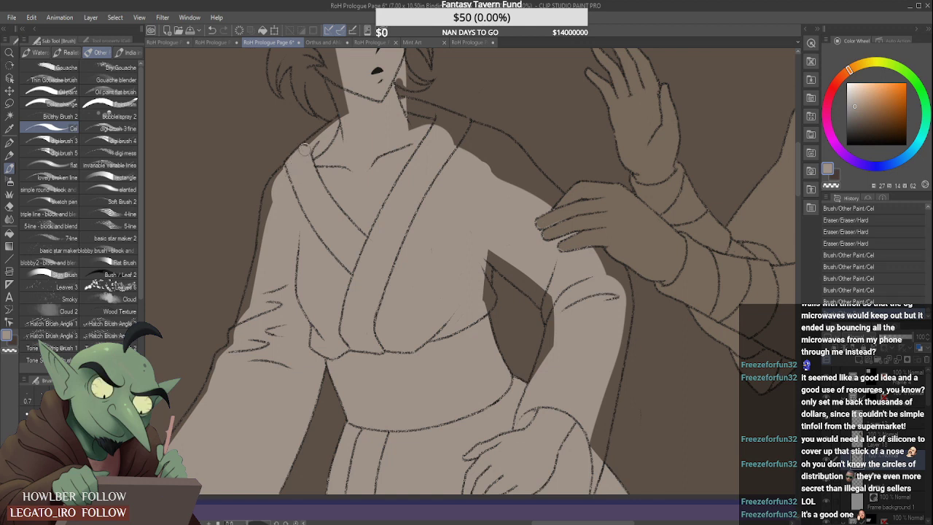
pyautogui.moveTo(289, 170)
pyautogui.mouseDown()
pyautogui.moveTo(271, 189)
pyautogui.moveTo(265, 179)
pyautogui.moveTo(277, 179)
pyautogui.moveTo(263, 259)
pyautogui.mouseUp()
pyautogui.moveTo(269, 205); pyautogui.dragTo(246, 315)
pyautogui.moveTo(255, 259); pyautogui.dragTo(252, 299)
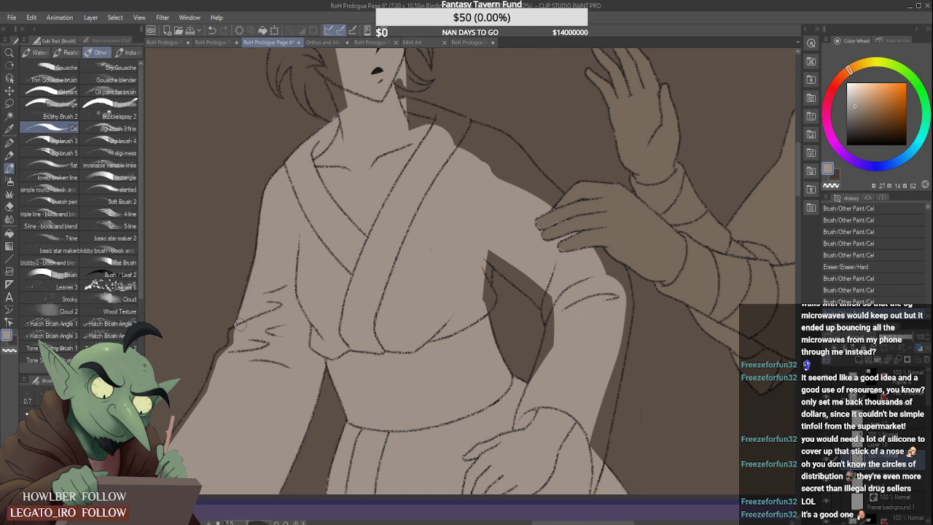
pyautogui.moveTo(234, 333); pyautogui.dragTo(216, 374)
pyautogui.moveTo(147, 472)
pyautogui.mouseDown()
pyautogui.moveTo(180, 435)
pyautogui.moveTo(175, 446)
pyautogui.mouseUp()
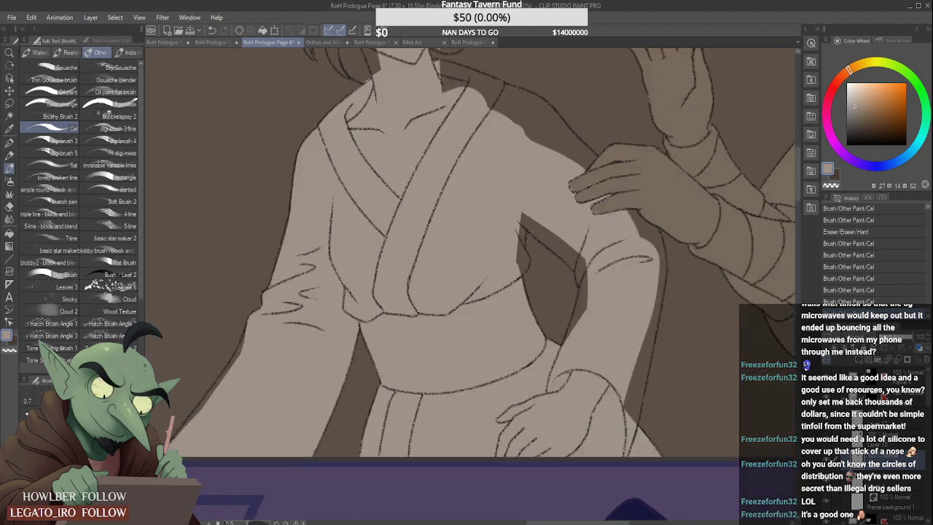
pyautogui.moveTo(216, 385); pyautogui.dragTo(192, 424)
pyautogui.moveTo(230, 364); pyautogui.dragTo(185, 426)
pyautogui.moveTo(221, 383); pyautogui.dragTo(232, 366)
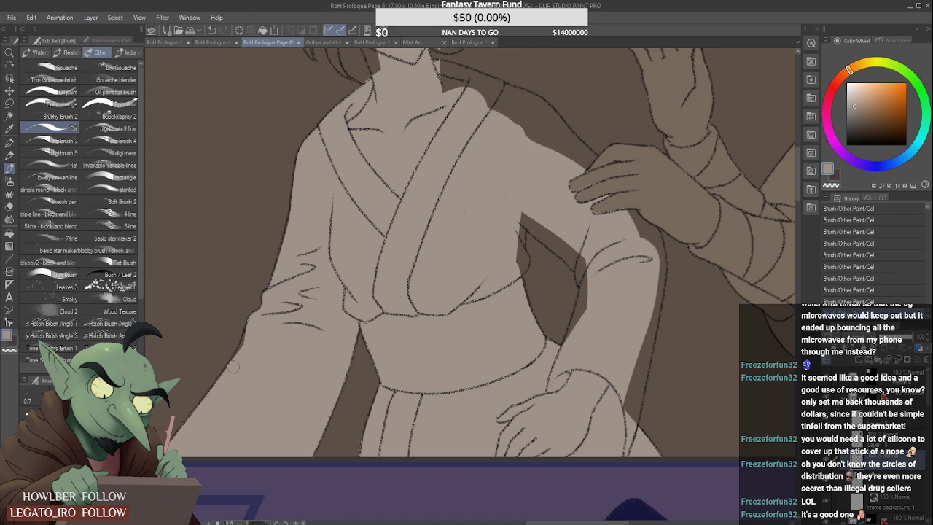
# - Fill the edges around the gap between the torso and the bent right-hand arm with grey-beige up to the lines
pyautogui.scroll(-4, 321, 342)
pyautogui.scroll(3, 408, 313)
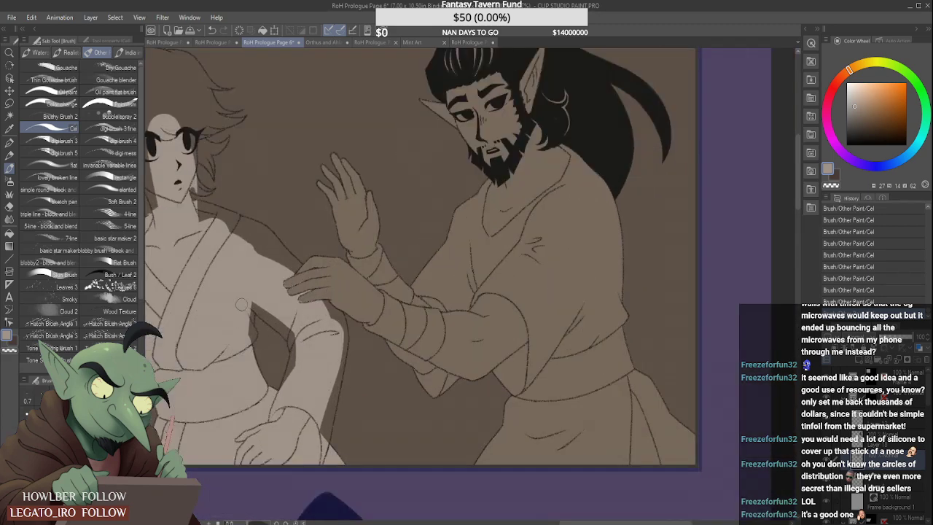
pyautogui.scroll(2, 248, 325)
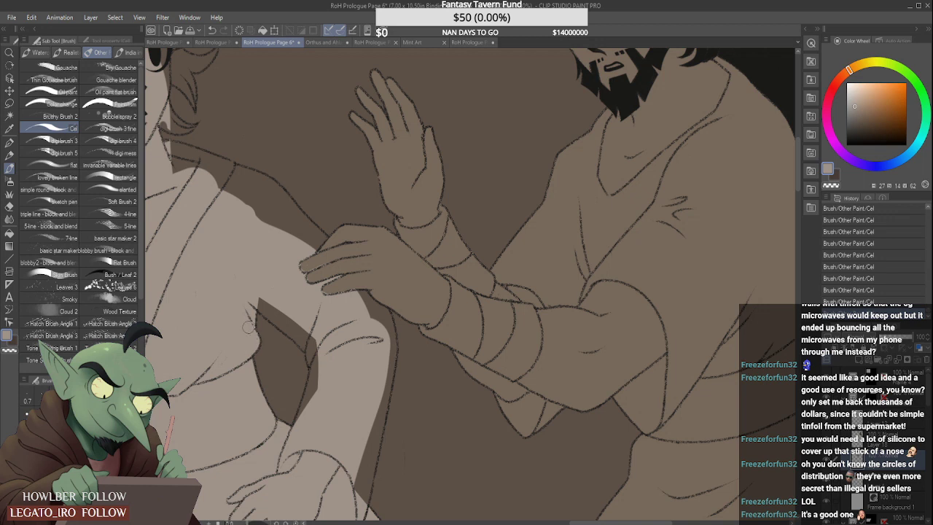
pyautogui.moveTo(252, 299); pyautogui.dragTo(313, 344)
pyautogui.moveTo(264, 315); pyautogui.dragTo(312, 354)
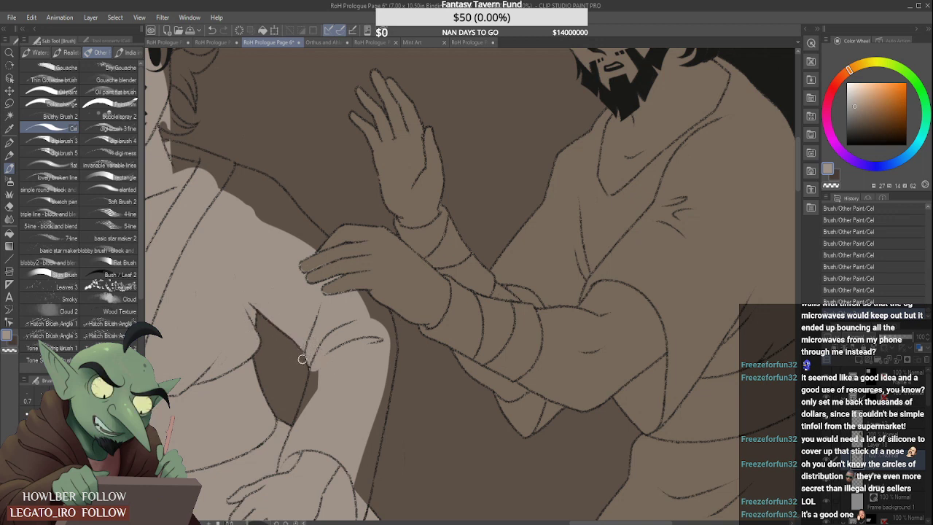
pyautogui.moveTo(313, 362)
pyautogui.mouseDown()
pyautogui.moveTo(311, 392)
pyautogui.moveTo(321, 367)
pyautogui.moveTo(318, 384)
pyautogui.moveTo(291, 418)
pyautogui.moveTo(301, 379)
pyautogui.moveTo(291, 419)
pyautogui.mouseUp()
pyautogui.moveTo(301, 379)
pyautogui.mouseDown()
pyautogui.moveTo(289, 423)
pyautogui.moveTo(329, 451)
pyautogui.mouseUp()
# - Fill the outer edge of the bent right-hand sleeve, including the area beneath the bearded man's hand
pyautogui.scroll(-5, 322, 398)
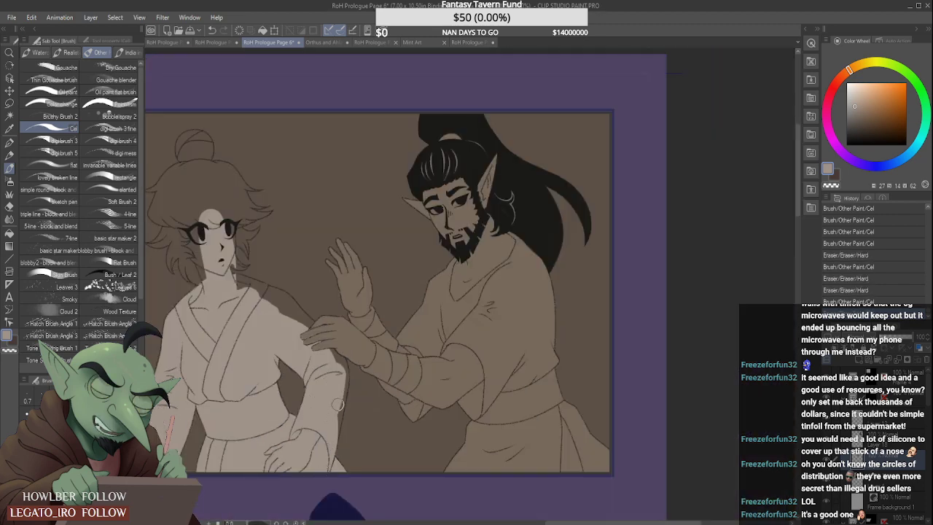
pyautogui.scroll(2, 344, 401)
pyautogui.moveTo(346, 363)
pyautogui.mouseDown()
pyautogui.moveTo(322, 482)
pyautogui.moveTo(337, 427)
pyautogui.mouseUp()
pyautogui.scroll(2, 331, 436)
pyautogui.moveTo(314, 279); pyautogui.dragTo(346, 300)
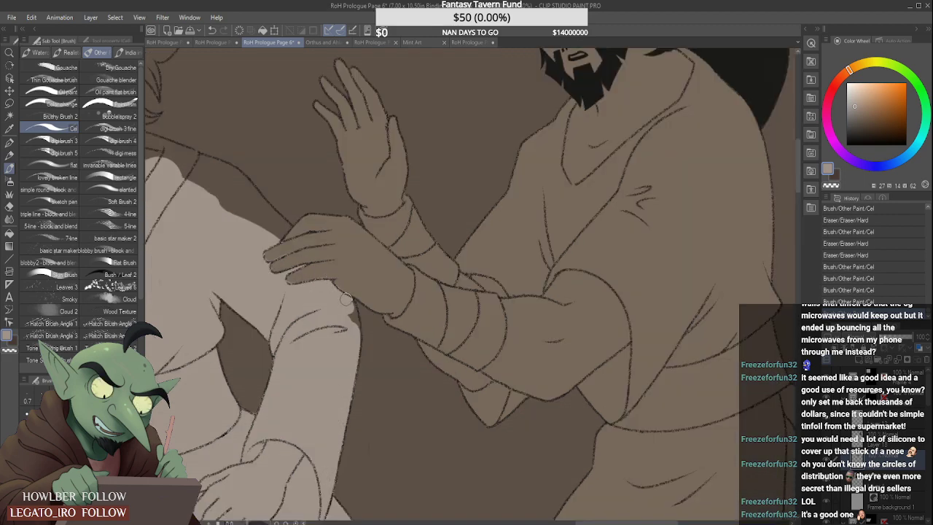
# - Fill the back of the collar and the right-hand shoulder with grey-beige up to the bearded man's fingers
pyautogui.scroll(-3, 355, 321)
pyautogui.scroll(3, 290, 241)
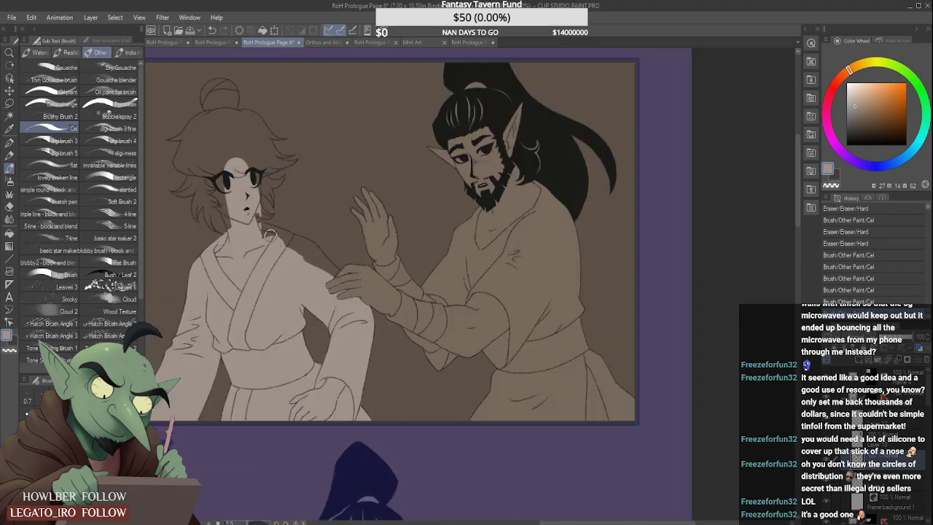
pyautogui.click(292, 242)
pyautogui.scroll(2, 253, 225)
pyautogui.moveTo(258, 221); pyautogui.dragTo(298, 228)
pyautogui.moveTo(285, 227)
pyautogui.mouseDown()
pyautogui.moveTo(319, 244)
pyautogui.moveTo(384, 309)
pyautogui.mouseUp()
pyautogui.moveTo(339, 269); pyautogui.dragTo(407, 315)
pyautogui.moveTo(356, 268); pyautogui.dragTo(412, 311)
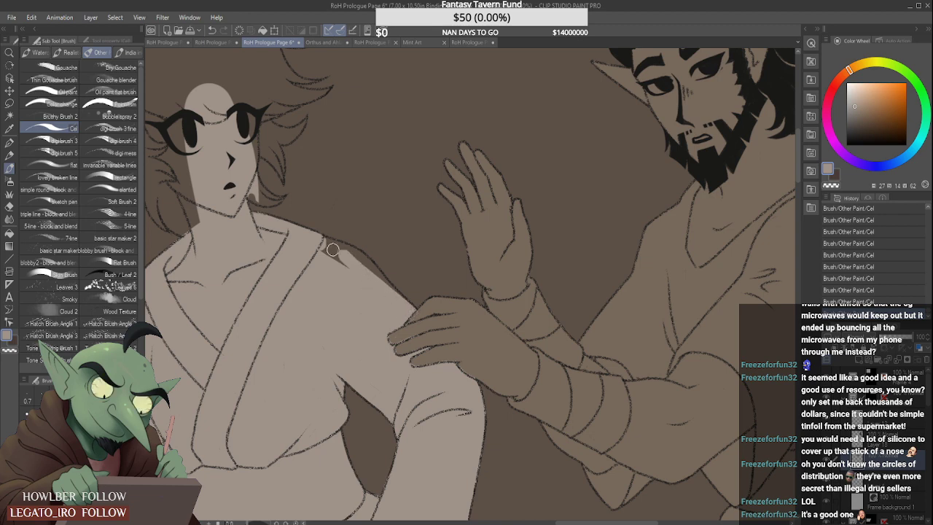
pyautogui.moveTo(330, 249)
pyautogui.mouseDown()
pyautogui.moveTo(350, 267)
pyautogui.moveTo(325, 244)
pyautogui.moveTo(374, 275)
pyautogui.moveTo(353, 255)
pyautogui.moveTo(400, 304)
pyautogui.mouseUp()
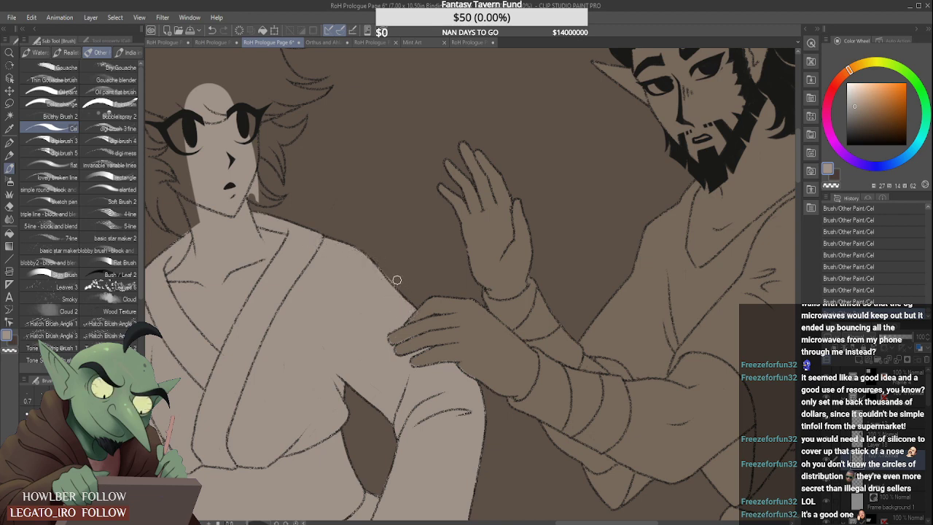
# - Block in the forehead, the crown of the hair and the middle of the bun with grey-beige
pyautogui.scroll(-6, 343, 225)
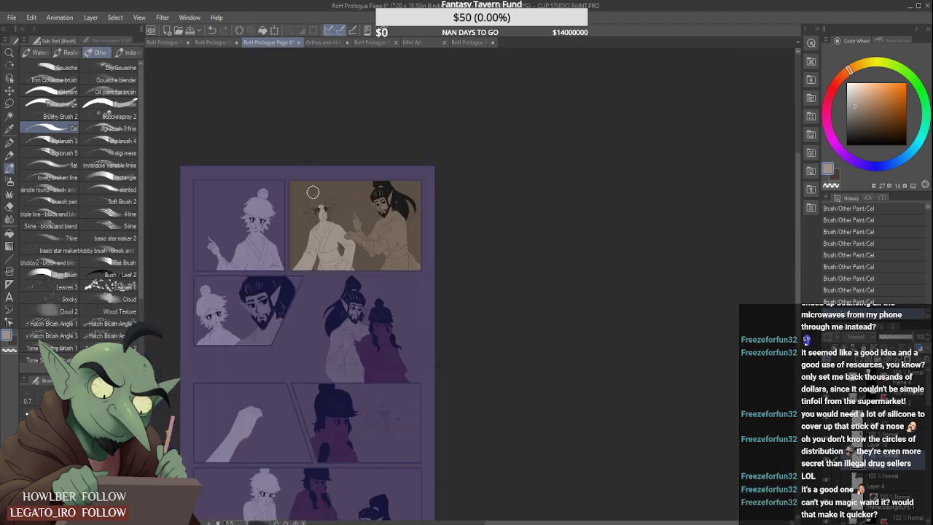
pyautogui.scroll(3, 314, 193)
pyautogui.moveTo(329, 223)
pyautogui.mouseDown()
pyautogui.moveTo(315, 226)
pyautogui.moveTo(321, 264)
pyautogui.moveTo(321, 208)
pyautogui.moveTo(307, 196)
pyautogui.moveTo(322, 211)
pyautogui.mouseUp()
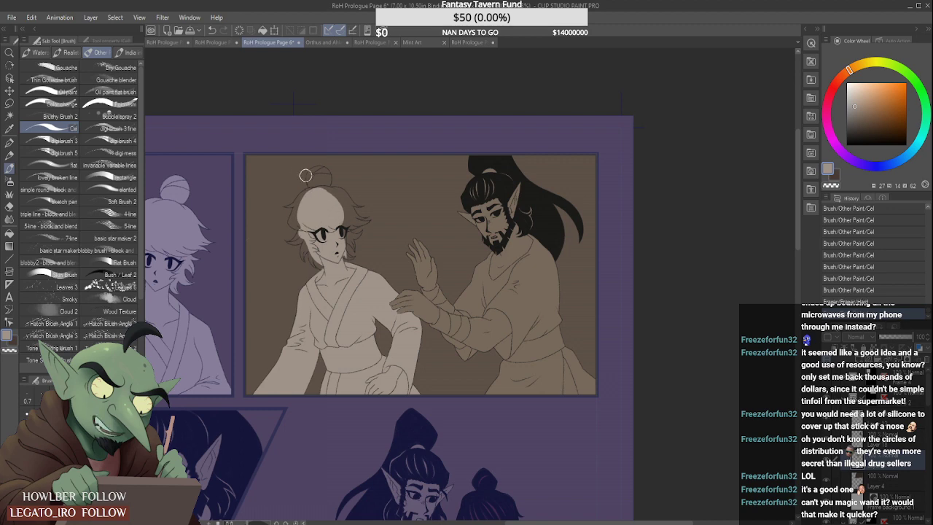
pyautogui.scroll(2, 305, 175)
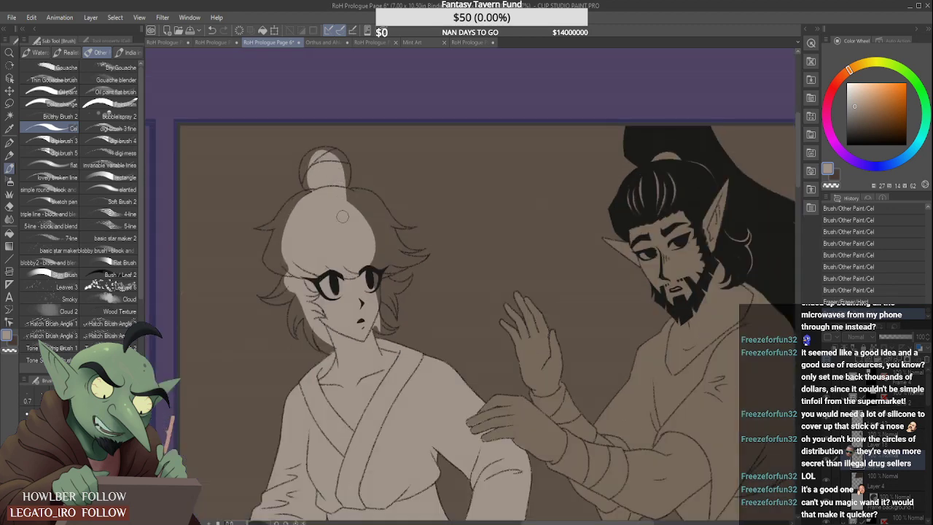
pyautogui.moveTo(342, 215)
pyautogui.mouseDown()
pyautogui.moveTo(368, 248)
pyautogui.moveTo(361, 205)
pyautogui.moveTo(368, 288)
pyautogui.mouseUp()
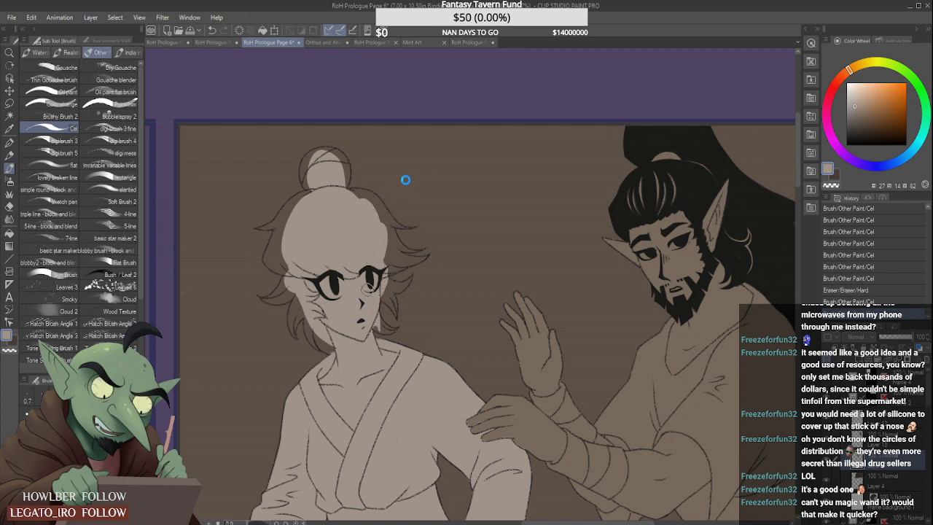
pyautogui.scroll(4, 394, 163)
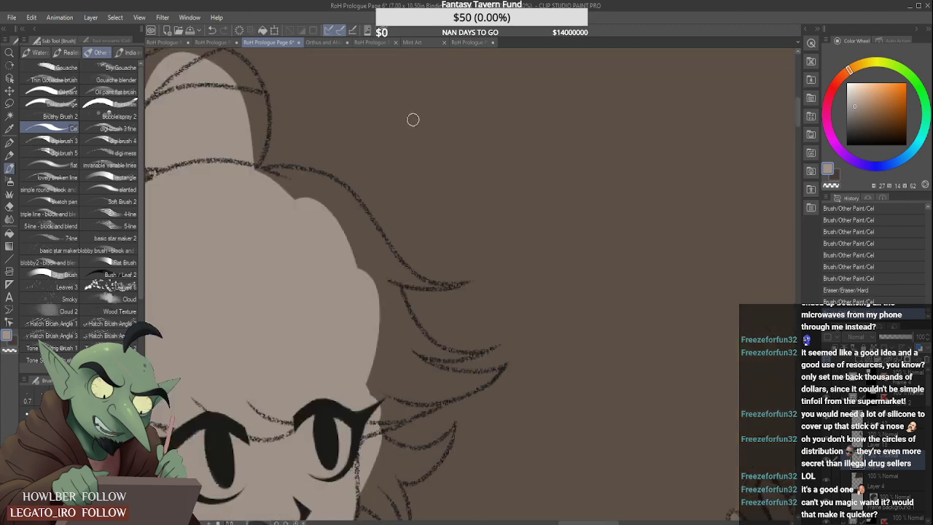
pyautogui.moveTo(423, 113)
pyautogui.mouseDown()
pyautogui.moveTo(416, 219)
pyautogui.moveTo(394, 173)
pyautogui.mouseUp()
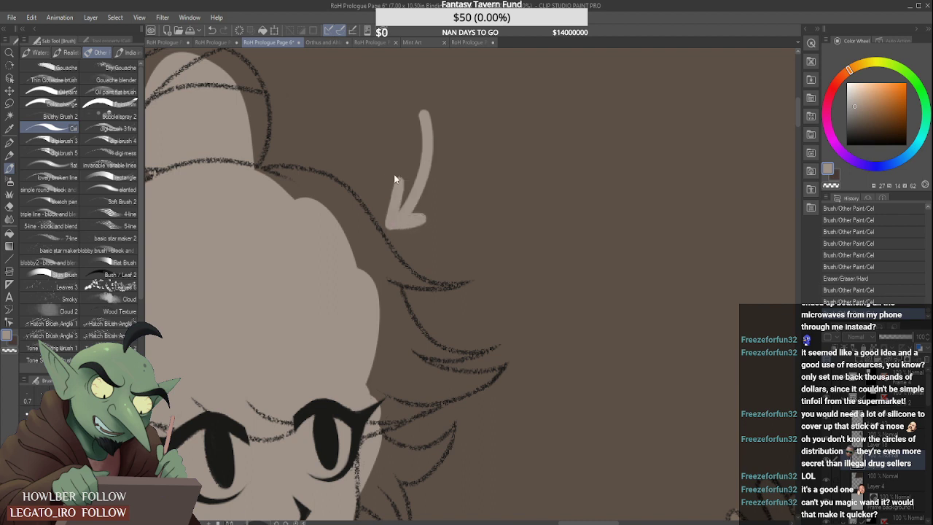
pyautogui.hotkey('ctrl', 'z')
pyautogui.hotkey('ctrl', 'z')
# - Fill the left-hand edge of the hair's crown and its pointed tuft with grey-beige up to the lines
pyautogui.scroll(-3, 371, 232)
pyautogui.moveTo(237, 274)
pyautogui.mouseDown()
pyautogui.moveTo(247, 300)
pyautogui.moveTo(206, 277)
pyautogui.moveTo(224, 289)
pyautogui.moveTo(208, 272)
pyautogui.moveTo(221, 227)
pyautogui.moveTo(219, 268)
pyautogui.moveTo(235, 240)
pyautogui.moveTo(242, 194)
pyautogui.mouseUp()
pyautogui.scroll(2, 244, 192)
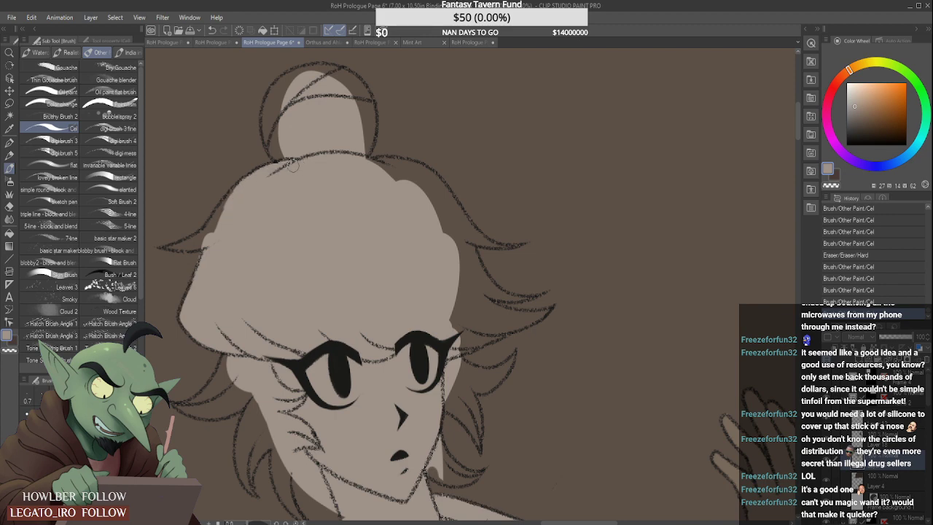
pyautogui.scroll(1, 195, 253)
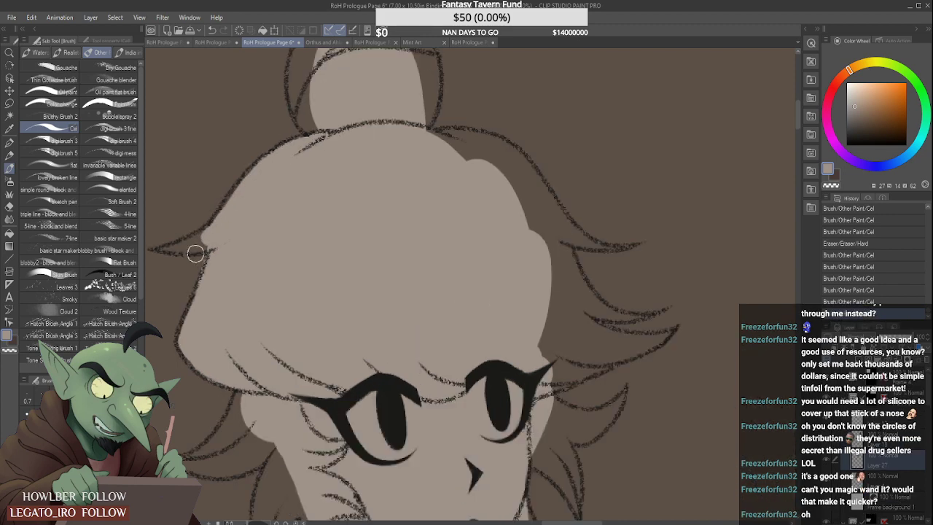
pyautogui.moveTo(195, 253)
pyautogui.mouseDown()
pyautogui.moveTo(188, 275)
pyautogui.moveTo(182, 267)
pyautogui.moveTo(200, 240)
pyautogui.mouseUp()
pyautogui.scroll(1, 159, 247)
pyautogui.scroll(-2, 158, 247)
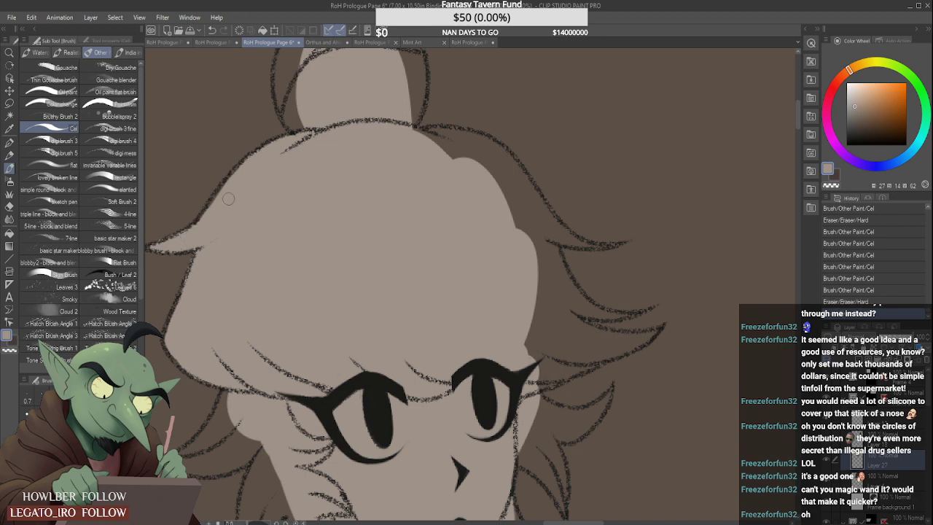
pyautogui.moveTo(228, 198); pyautogui.dragTo(234, 175)
# - Fill the flicked-out lock beside the left-hand cheek with grey-beige, starting below the fringe
pyautogui.scroll(-1, 225, 322)
pyautogui.scroll(3, 206, 396)
pyautogui.moveTo(267, 298); pyautogui.dragTo(222, 394)
pyautogui.scroll(-3, 231, 375)
pyautogui.scroll(1, 236, 370)
pyautogui.moveTo(256, 324)
pyautogui.mouseDown()
pyautogui.moveTo(213, 386)
pyautogui.moveTo(196, 393)
pyautogui.moveTo(275, 367)
pyautogui.moveTo(234, 390)
pyautogui.moveTo(181, 383)
pyautogui.moveTo(294, 371)
pyautogui.mouseUp()
# - Fill the curved locks hanging beside the left-hand jaw and behind the neck with grey-beige up to their outlines
pyautogui.moveTo(259, 395)
pyautogui.mouseDown()
pyautogui.moveTo(279, 456)
pyautogui.moveTo(298, 375)
pyautogui.moveTo(270, 470)
pyautogui.mouseUp()
pyautogui.moveTo(292, 397)
pyautogui.mouseDown()
pyautogui.moveTo(278, 466)
pyautogui.moveTo(323, 393)
pyautogui.moveTo(281, 473)
pyautogui.moveTo(331, 415)
pyautogui.moveTo(310, 447)
pyautogui.mouseUp()
pyautogui.moveTo(281, 486); pyautogui.dragTo(312, 443)
pyautogui.scroll(2, 317, 453)
pyautogui.moveTo(331, 402)
pyautogui.mouseDown()
pyautogui.moveTo(350, 362)
pyautogui.moveTo(338, 390)
pyautogui.mouseUp()
pyautogui.moveTo(319, 478); pyautogui.dragTo(306, 458)
pyautogui.scroll(-2, 353, 389)
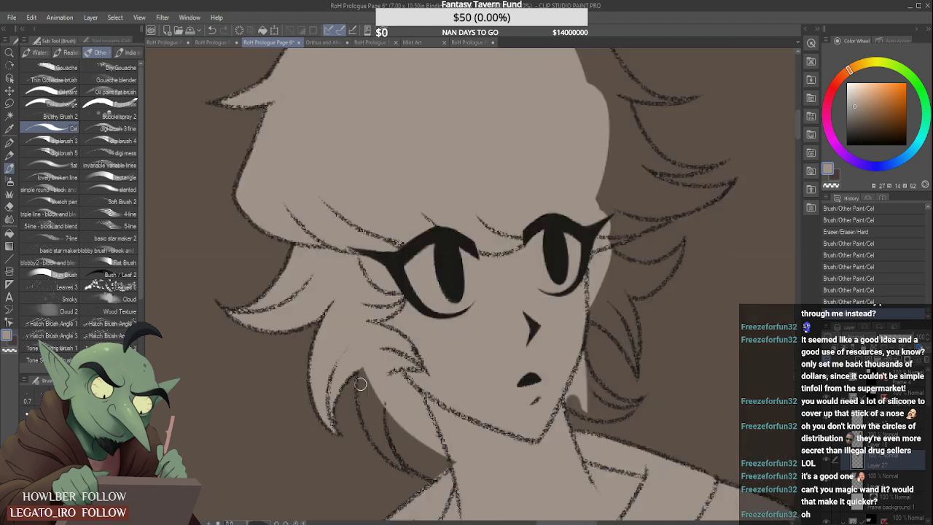
pyautogui.moveTo(360, 384)
pyautogui.mouseDown()
pyautogui.moveTo(375, 428)
pyautogui.moveTo(369, 374)
pyautogui.moveTo(393, 437)
pyautogui.moveTo(387, 407)
pyautogui.moveTo(379, 408)
pyautogui.moveTo(401, 423)
pyautogui.moveTo(400, 440)
pyautogui.moveTo(376, 423)
pyautogui.moveTo(374, 431)
pyautogui.moveTo(400, 457)
pyautogui.moveTo(370, 419)
pyautogui.moveTo(380, 416)
pyautogui.moveTo(438, 472)
pyautogui.moveTo(427, 472)
pyautogui.moveTo(390, 427)
pyautogui.moveTo(452, 474)
pyautogui.moveTo(393, 415)
pyautogui.mouseUp()
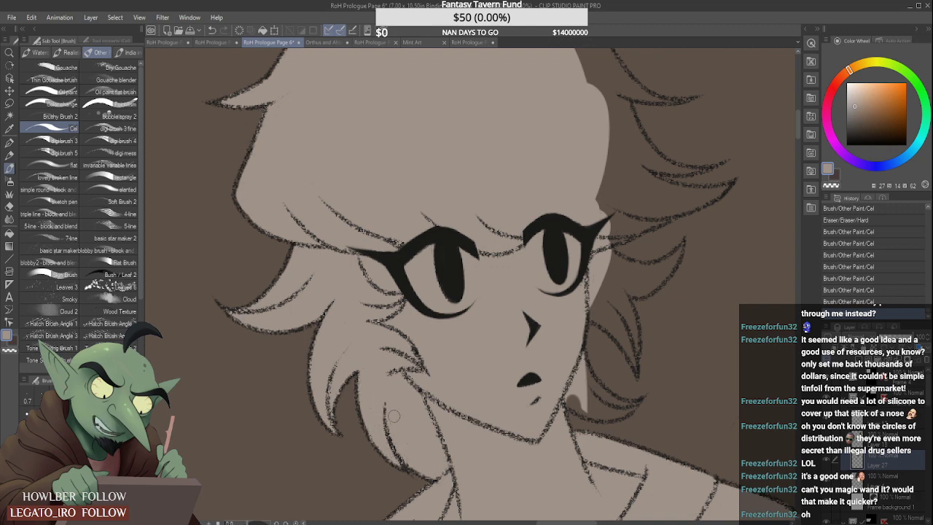
# - Fill the small lock curling out beside the right-hand side of the neck with grey-beige
pyautogui.scroll(-3, 393, 415)
pyautogui.scroll(3, 470, 426)
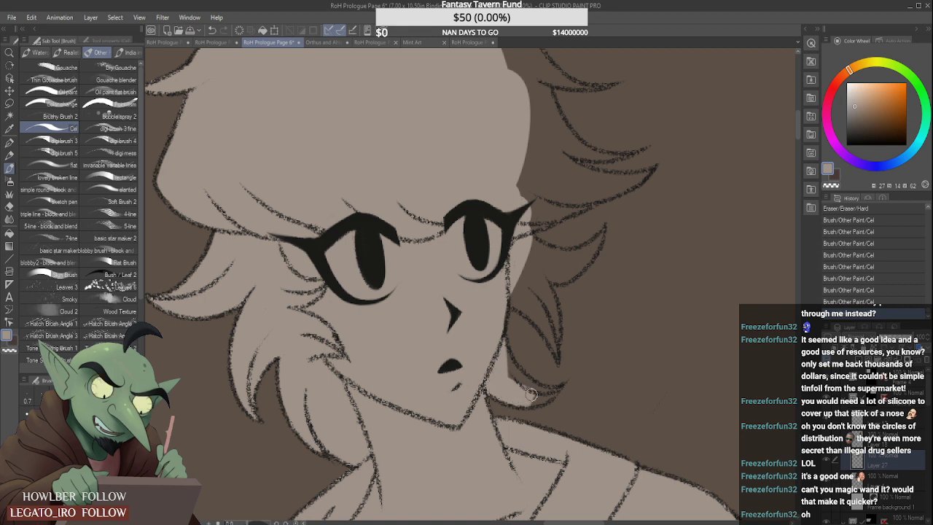
pyautogui.moveTo(531, 394)
pyautogui.mouseDown()
pyautogui.moveTo(503, 358)
pyautogui.moveTo(531, 399)
pyautogui.moveTo(572, 376)
pyautogui.moveTo(560, 405)
pyautogui.mouseUp()
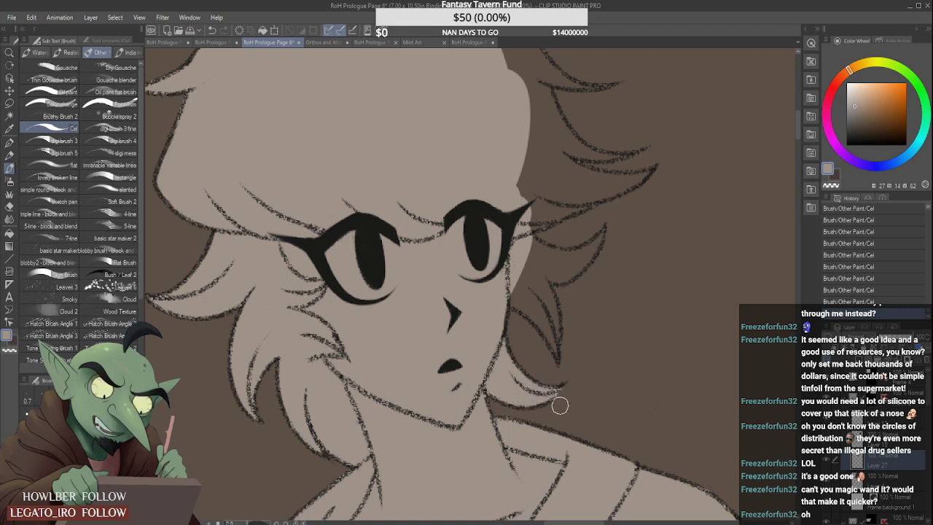
# - Flood-fill the unpainted right-hand hair areas, from the crown to the locks beside the cheek, with grey-beige, referring to other layers
pyautogui.click(9, 235)
pyautogui.scroll(-2, 504, 160)
pyautogui.click(524, 155)
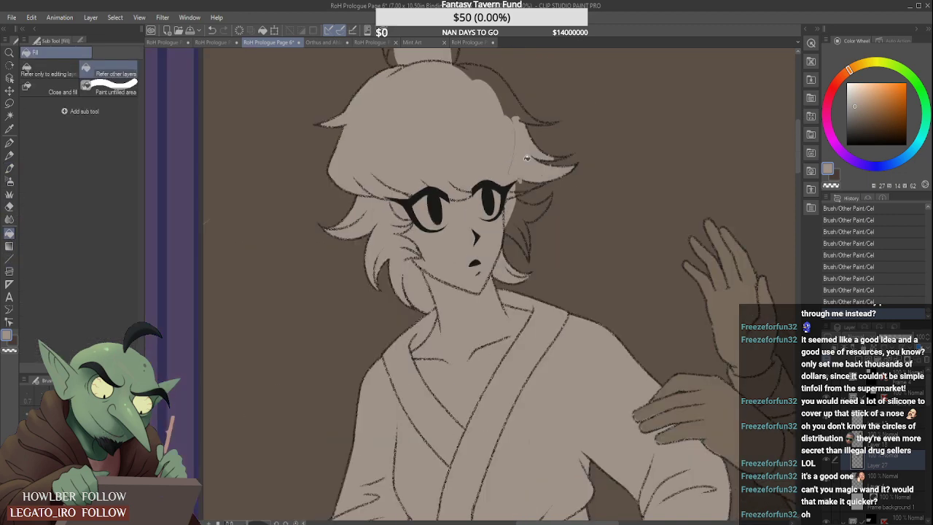
pyautogui.click(511, 110)
pyautogui.click(489, 79)
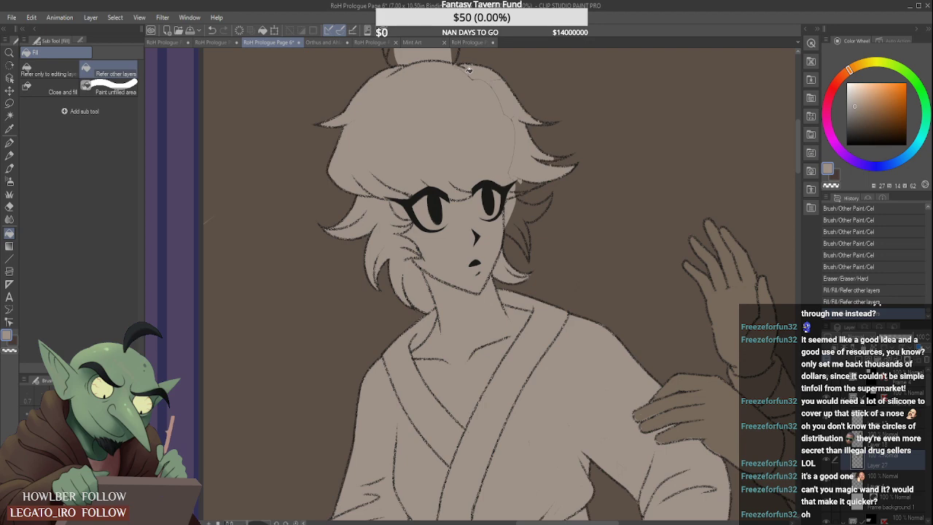
pyautogui.click(469, 70)
pyautogui.hscroll(1, 514, 162)
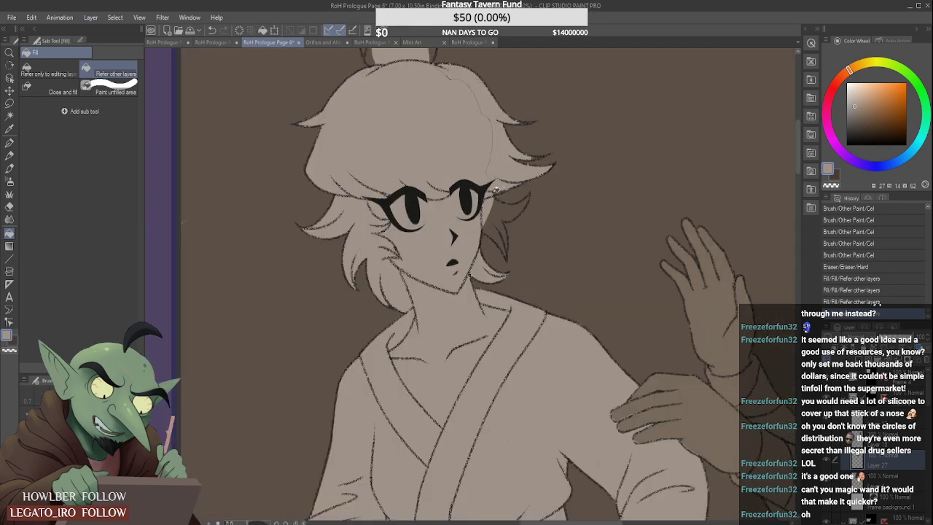
pyautogui.click(493, 204)
pyautogui.scroll(-4, 493, 208)
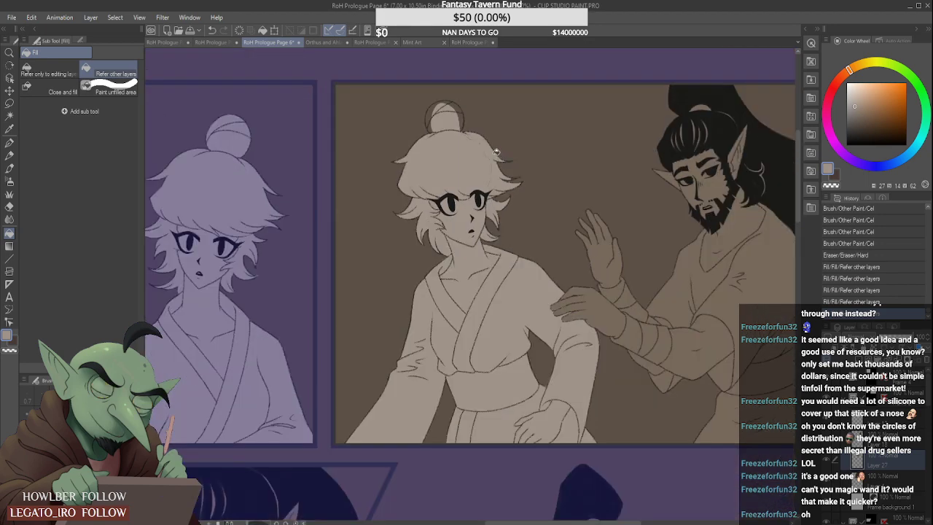
# - Paint over the thin seams left between the brushed and flood-filled areas of the right-hand hair using the Cel brush
pyautogui.press('b')
pyautogui.scroll(4, 505, 247)
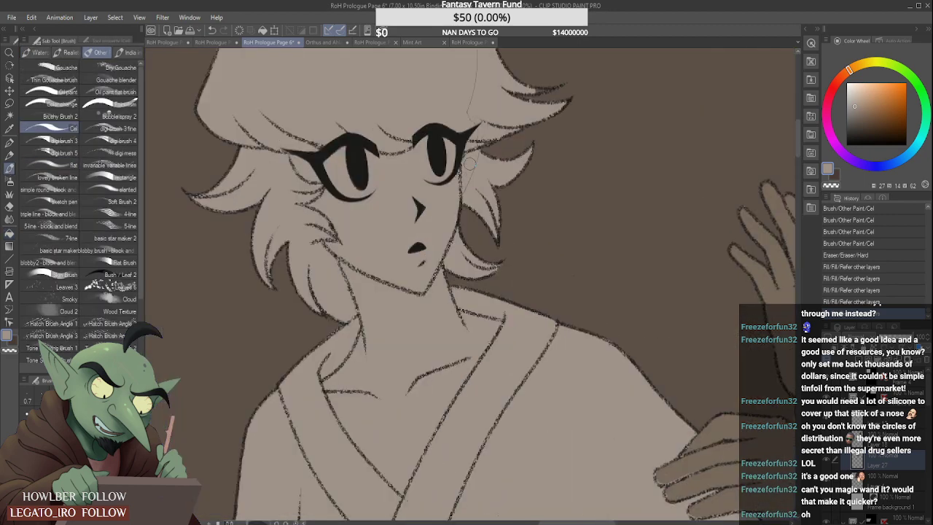
pyautogui.moveTo(472, 127); pyautogui.dragTo(476, 83)
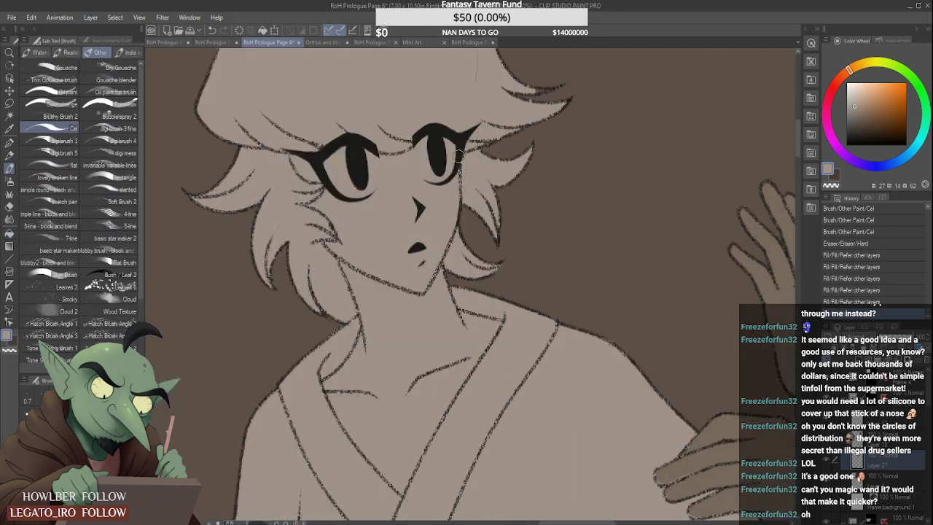
pyautogui.scroll(-4, 467, 115)
pyautogui.scroll(2, 430, 169)
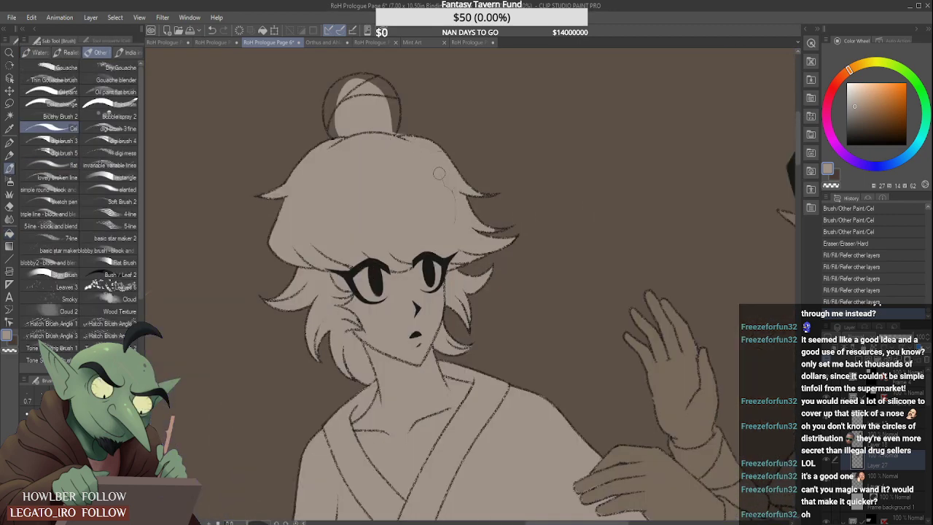
pyautogui.click(453, 213)
pyautogui.click(400, 135)
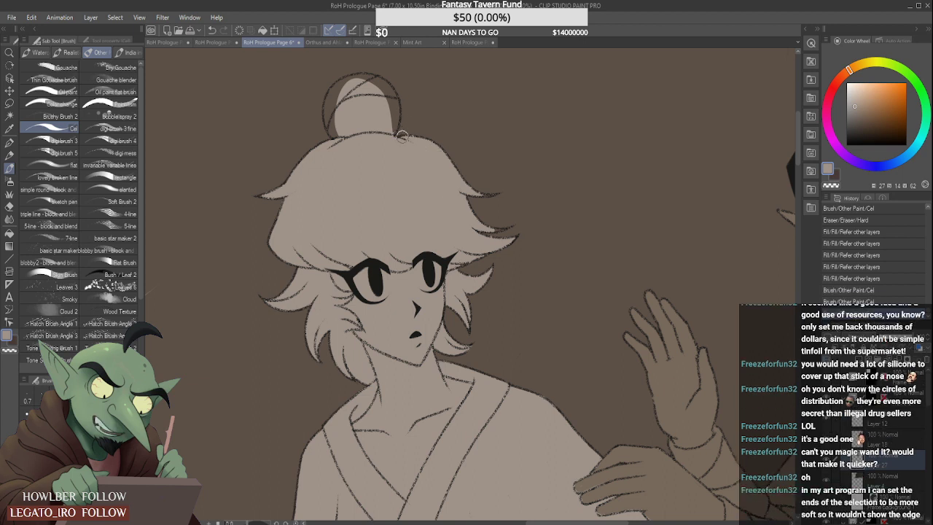
pyautogui.moveTo(407, 145); pyautogui.dragTo(421, 158)
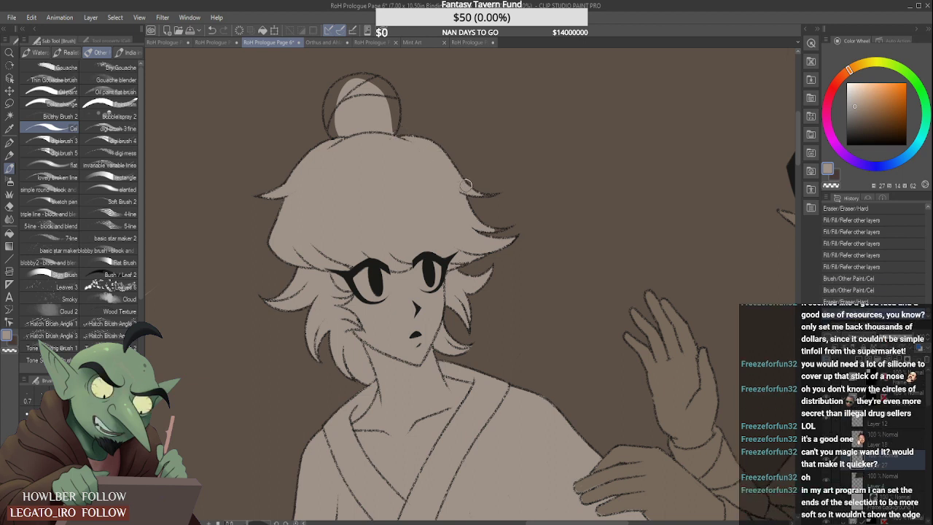
# - Extend the grey-beige into the narrow tips of the two upper right-hand hair spikes
pyautogui.scroll(4, 475, 182)
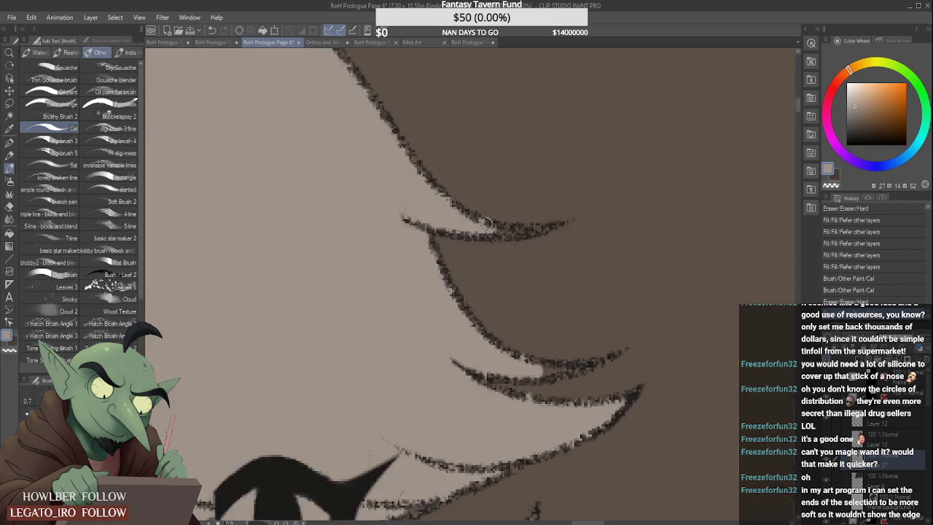
pyautogui.moveTo(487, 230); pyautogui.dragTo(517, 234)
pyautogui.moveTo(538, 368); pyautogui.dragTo(584, 365)
pyautogui.scroll(-4, 529, 337)
pyautogui.scroll(4, 532, 293)
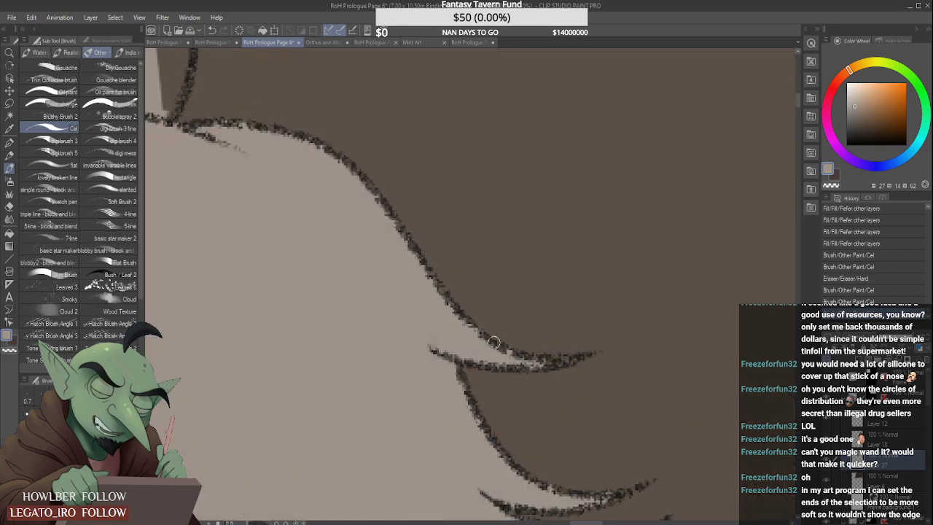
pyautogui.scroll(-5, 458, 325)
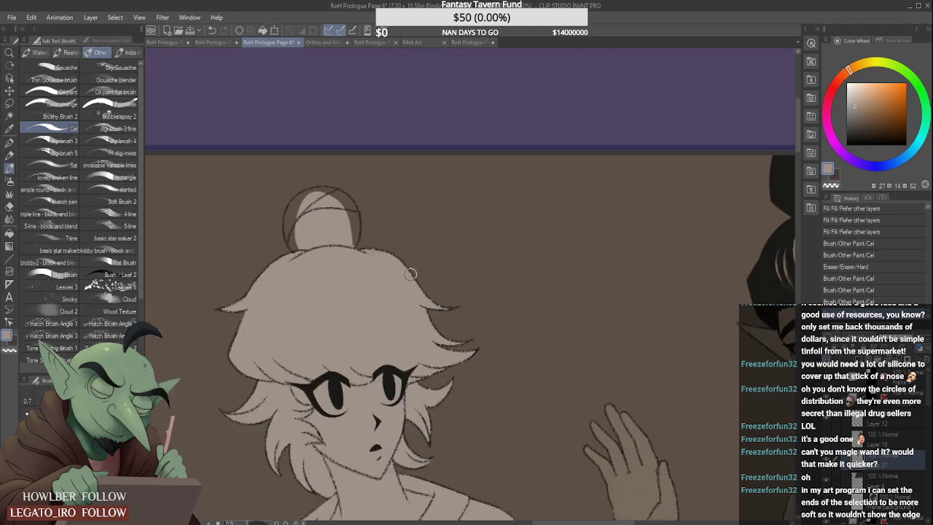
# - Fill the left-hand side of the hair bun with grey-beige up to its outline
pyautogui.scroll(3, 342, 282)
pyautogui.moveTo(343, 281); pyautogui.dragTo(343, 219)
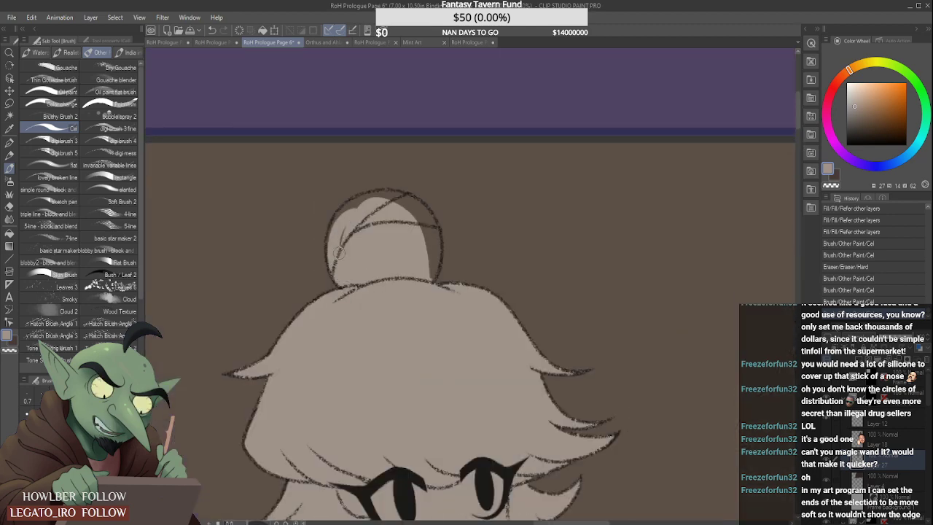
pyautogui.moveTo(335, 251)
pyautogui.mouseDown()
pyautogui.moveTo(354, 222)
pyautogui.moveTo(390, 209)
pyautogui.mouseUp()
pyautogui.moveTo(332, 244); pyautogui.dragTo(378, 213)
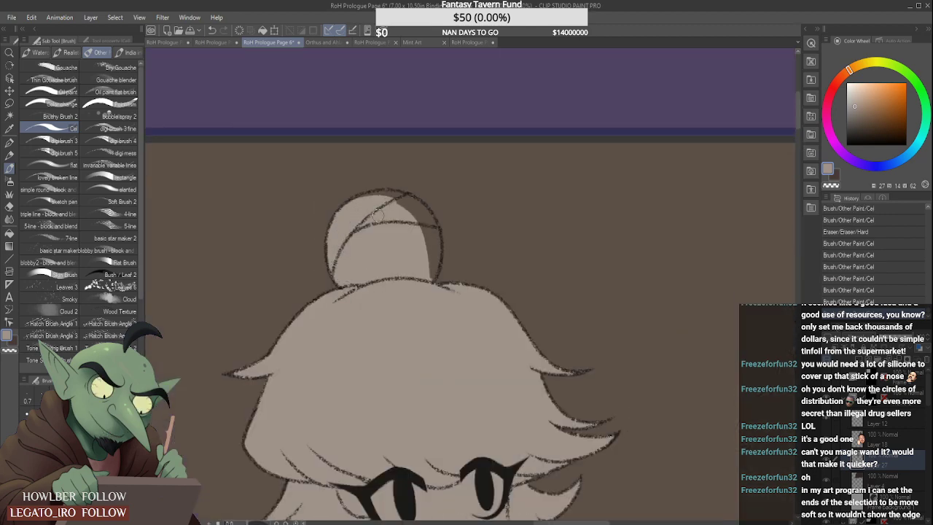
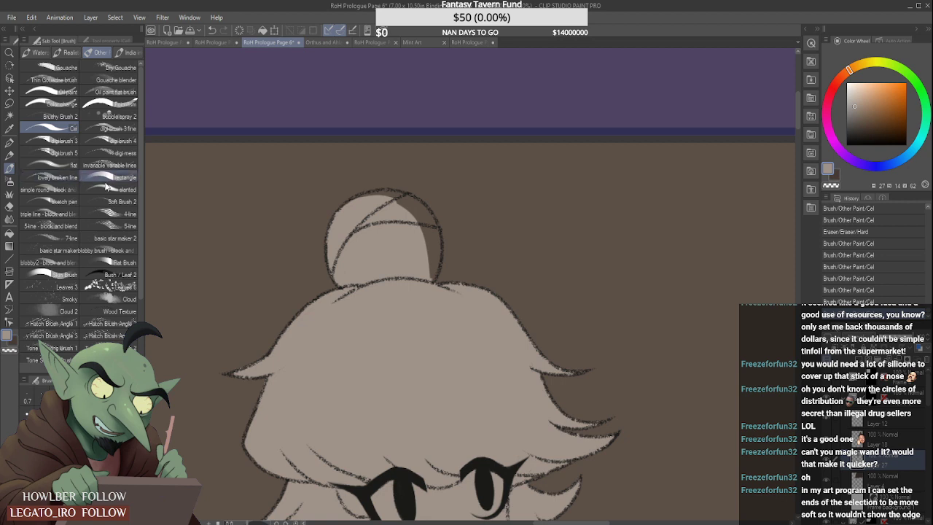
# - Extend the grey-beige along the top of the hair bun and flood-fill its upper left-hand section, referring to other layers
pyautogui.moveTo(362, 205)
pyautogui.mouseDown()
pyautogui.moveTo(387, 197)
pyautogui.moveTo(405, 206)
pyautogui.moveTo(365, 183)
pyautogui.mouseUp()
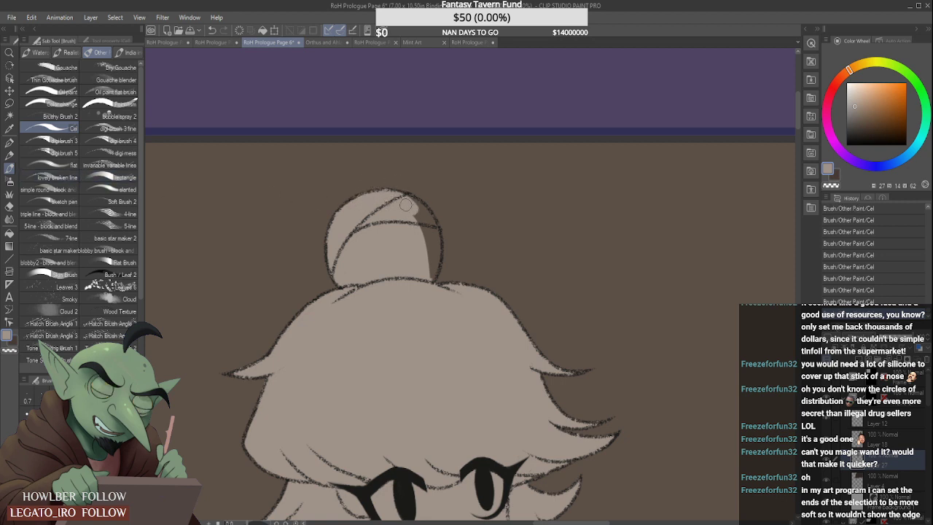
pyautogui.click(11, 233)
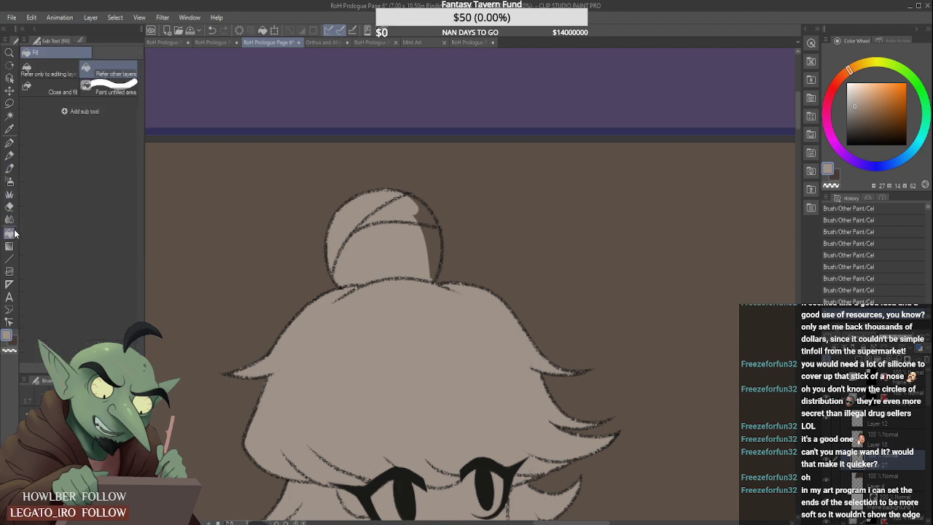
pyautogui.click(363, 213)
pyautogui.click(334, 327)
pyautogui.click(335, 325)
pyautogui.click(340, 321)
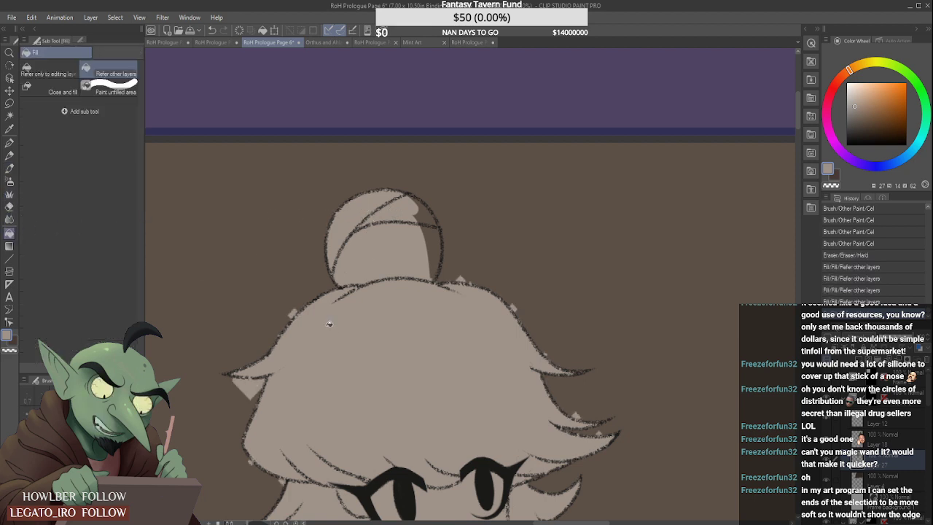
pyautogui.click(346, 316)
pyautogui.click(347, 315)
pyautogui.scroll(-3, 365, 287)
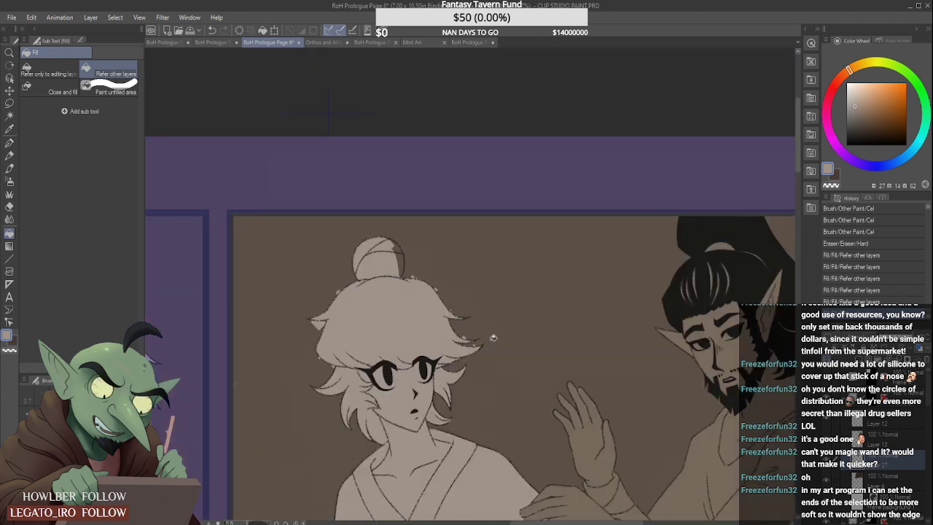
pyautogui.hotkey('ctrl', 'z')
pyautogui.hotkey('ctrl', 'z')
pyautogui.hotkey('ctrl', 'z')
pyautogui.hotkey('ctrl', 'z')
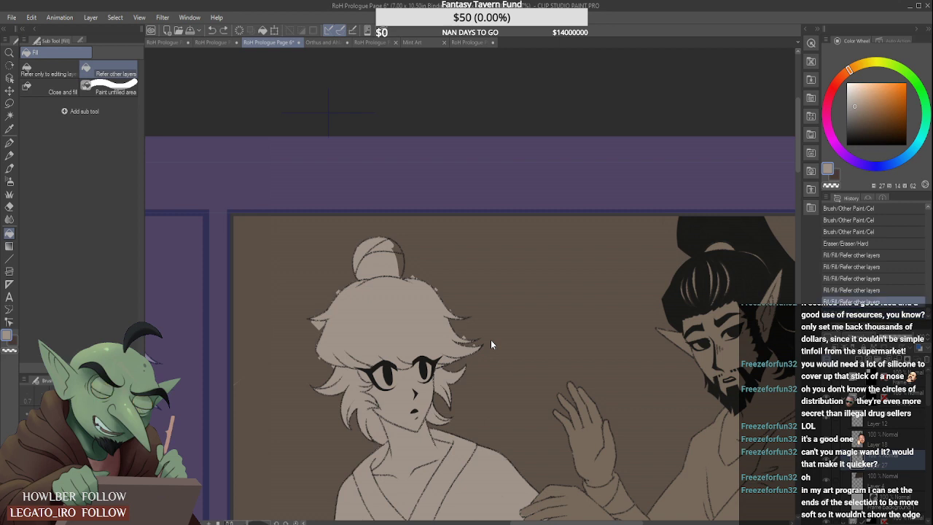
pyautogui.hotkey('ctrl', 'z')
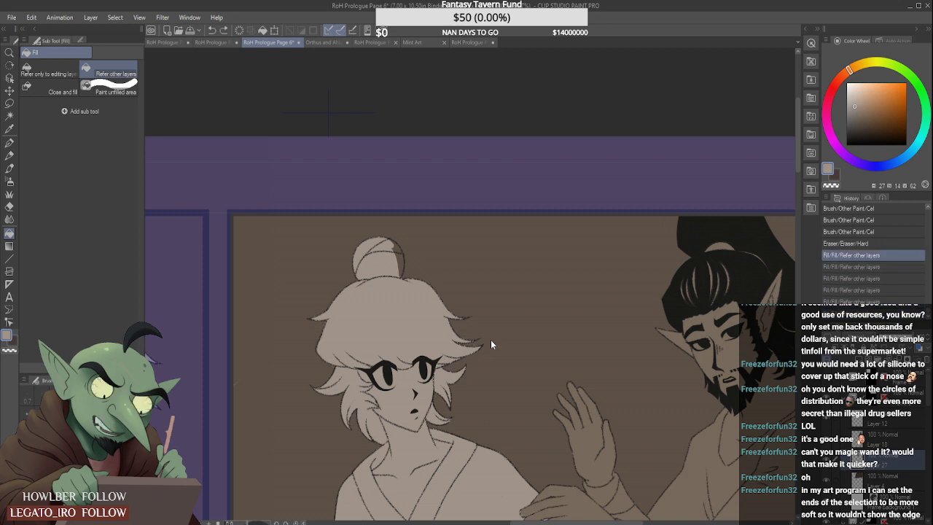
# - Paint the dark right-hand side of the bun grey-beige with the Cel brush and touch up the gap between fringe and right-hand lock
pyautogui.press('b')
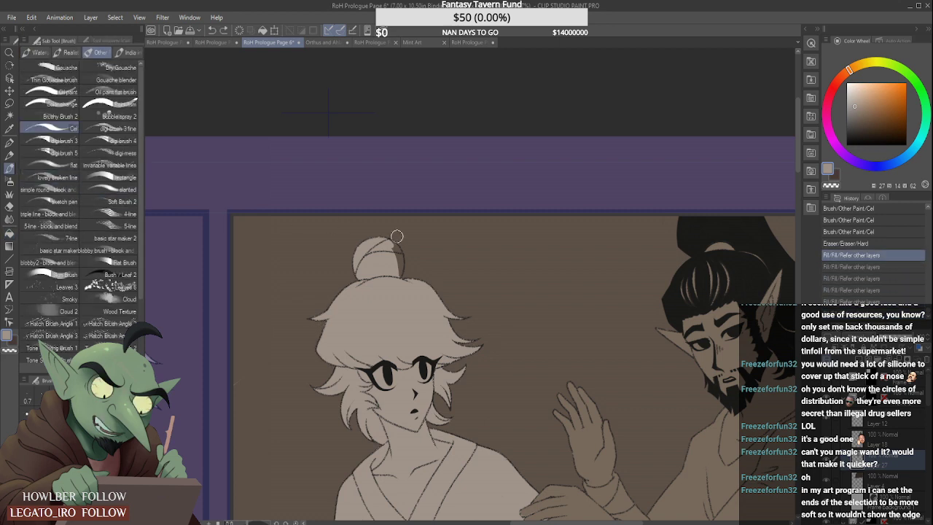
pyautogui.scroll(2, 395, 258)
pyautogui.moveTo(396, 258); pyautogui.dragTo(402, 304)
pyautogui.moveTo(385, 250); pyautogui.dragTo(397, 311)
pyautogui.moveTo(393, 310); pyautogui.dragTo(382, 316)
pyautogui.scroll(-3, 381, 314)
pyautogui.scroll(2, 413, 304)
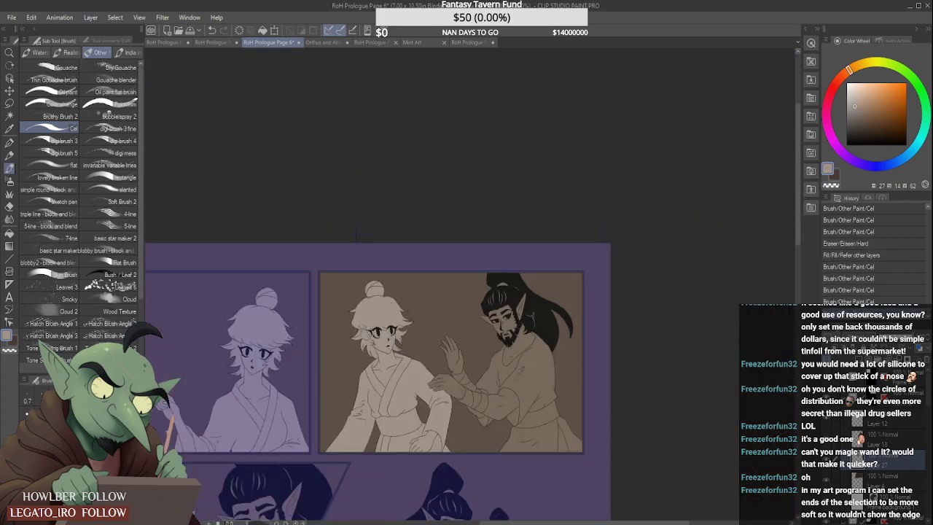
pyautogui.scroll(-3, 427, 291)
pyautogui.scroll(4, 428, 291)
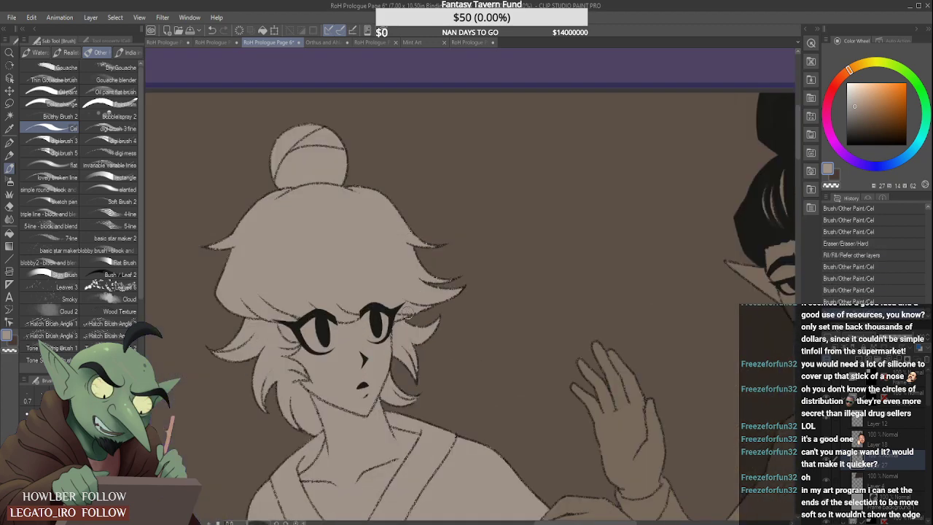
pyautogui.moveTo(409, 309); pyautogui.dragTo(409, 304)
pyautogui.scroll(-3, 403, 300)
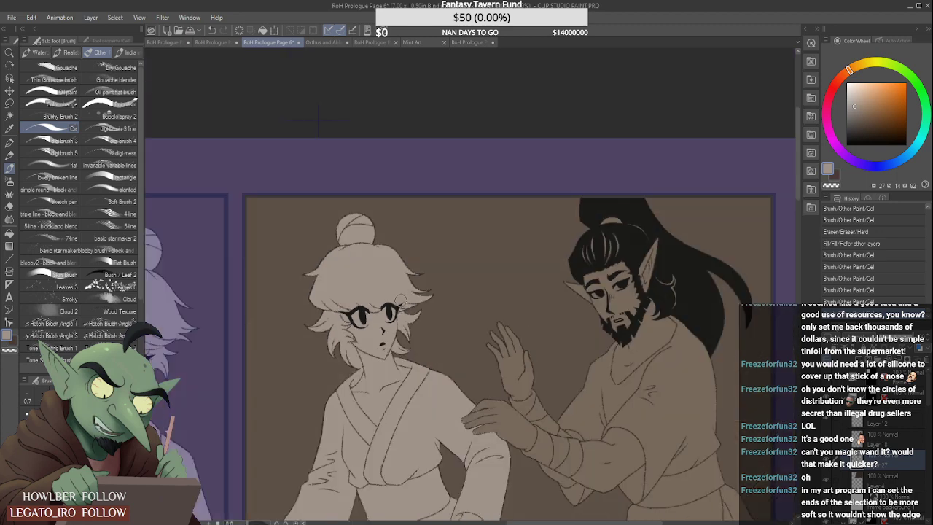
# - Add a new raster layer inside the frame of the third-row right-hand panel, which holds the small kneeling figure
pyautogui.scroll(-3, 406, 288)
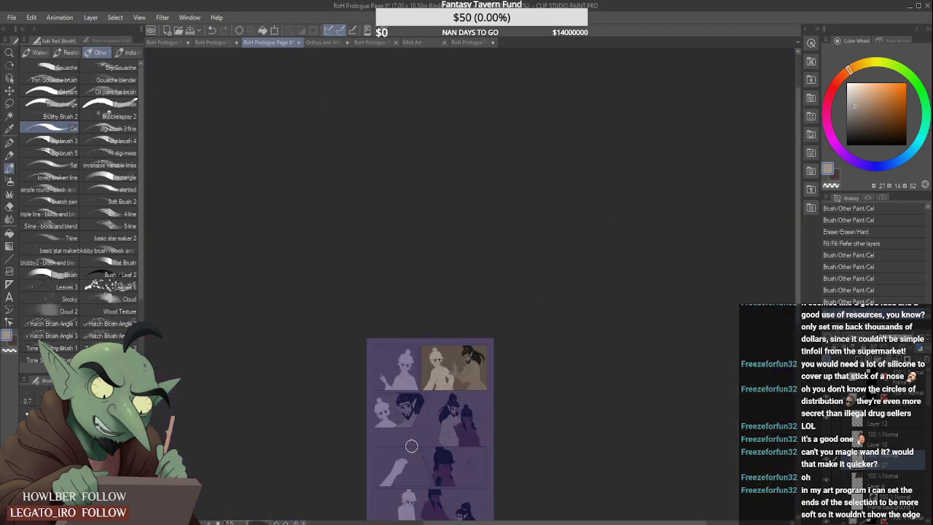
pyautogui.scroll(2, 422, 443)
pyautogui.scroll(-3, 421, 442)
pyautogui.scroll(3, 449, 441)
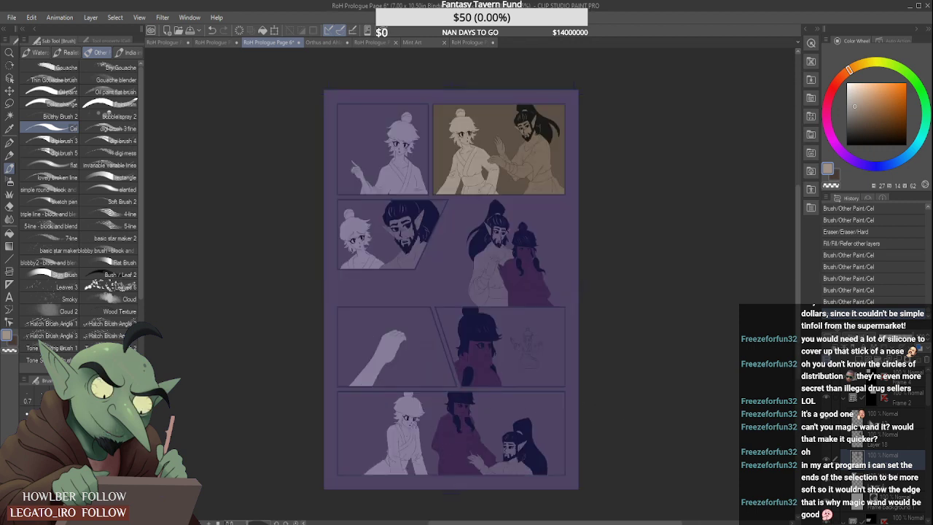
pyautogui.click(908, 424)
pyautogui.moveTo(929, 403); pyautogui.dragTo(929, 420)
pyautogui.click(872, 400)
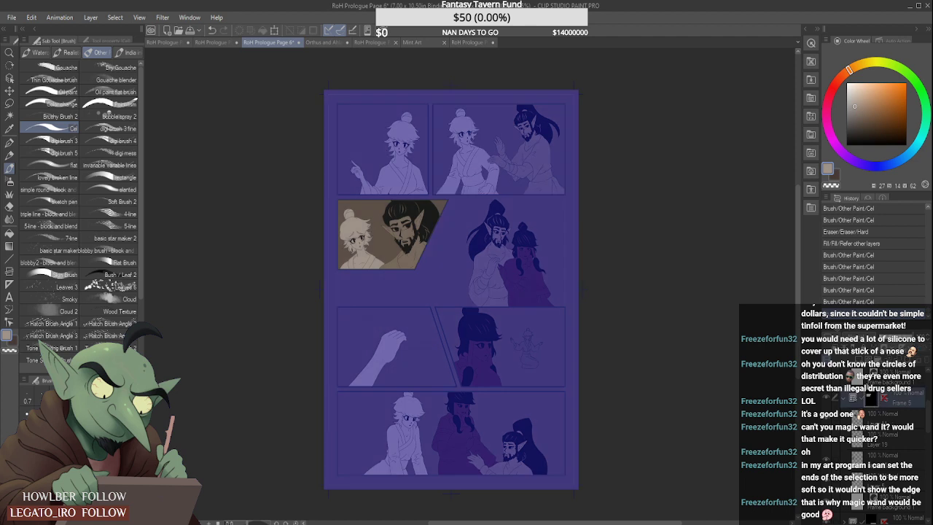
pyautogui.click(909, 423)
pyautogui.moveTo(929, 409); pyautogui.dragTo(929, 409)
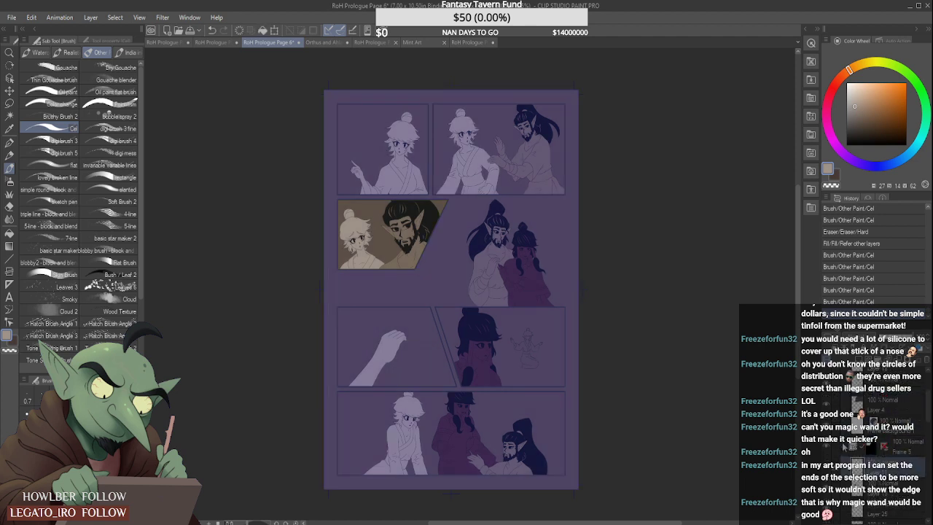
pyautogui.click(844, 446)
pyautogui.click(867, 470)
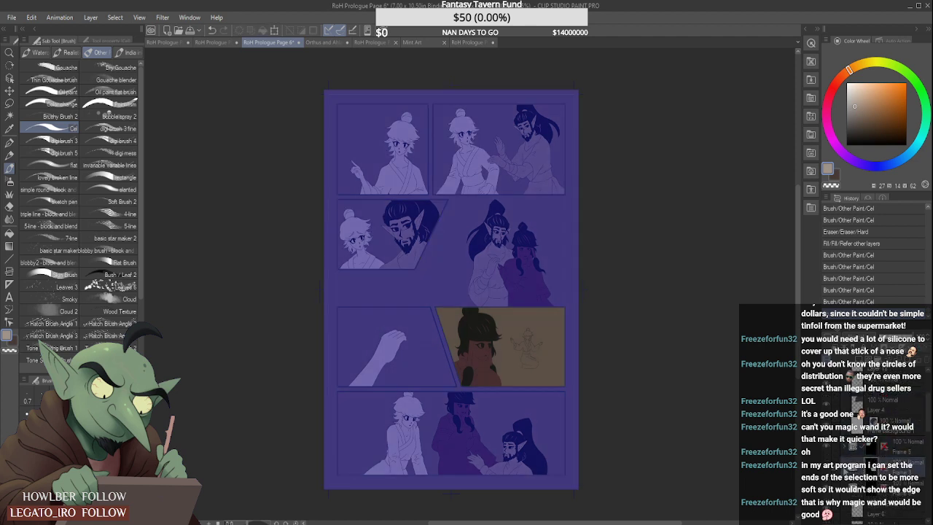
pyautogui.scroll(-3, 921, 430)
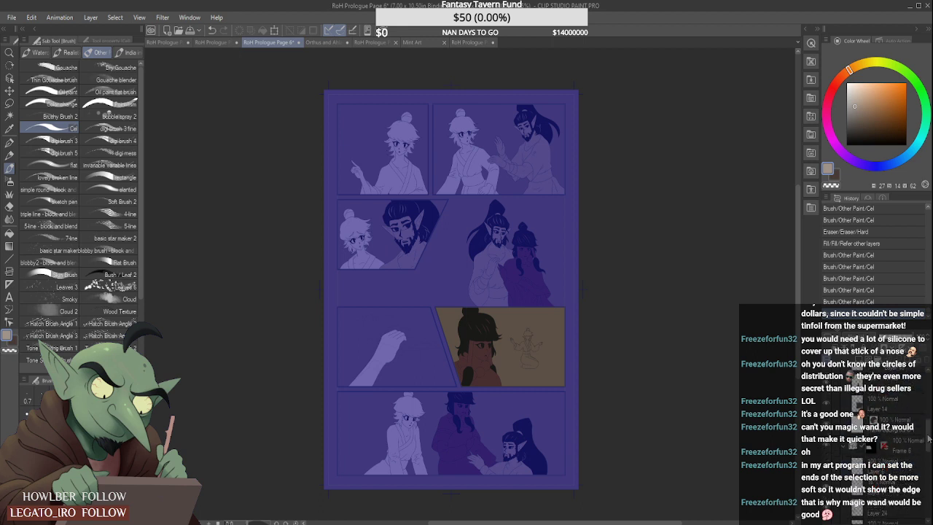
pyautogui.moveTo(929, 439); pyautogui.dragTo(930, 436)
pyautogui.click(884, 446)
pyautogui.click(859, 361)
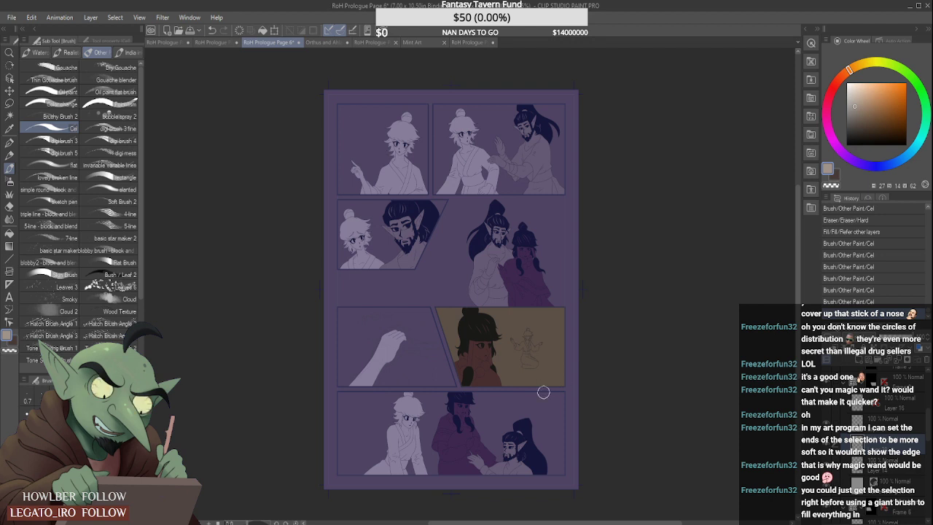
# - Auto-select the background around the panel's line art, referring only to the editing layer, and invert the selection for brushing on the new layer
pyautogui.scroll(3, 538, 392)
pyautogui.click(9, 115)
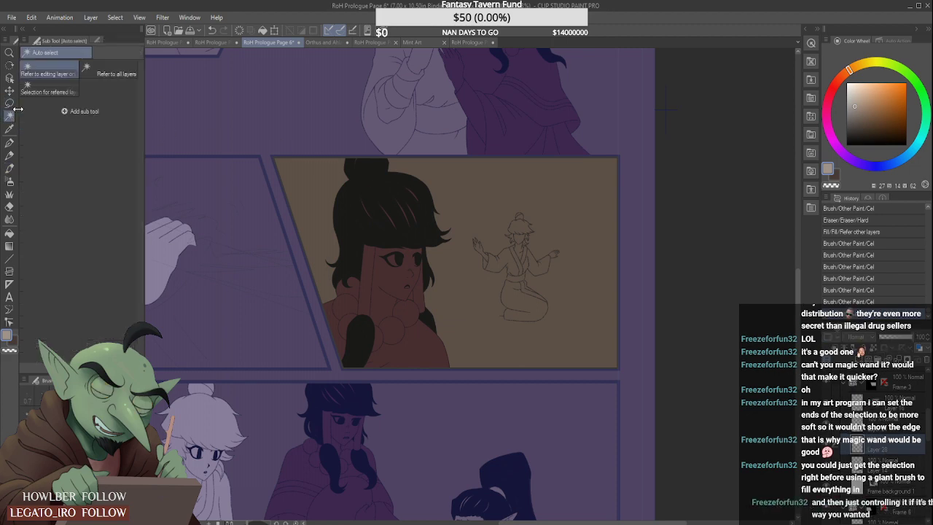
pyautogui.click(905, 412)
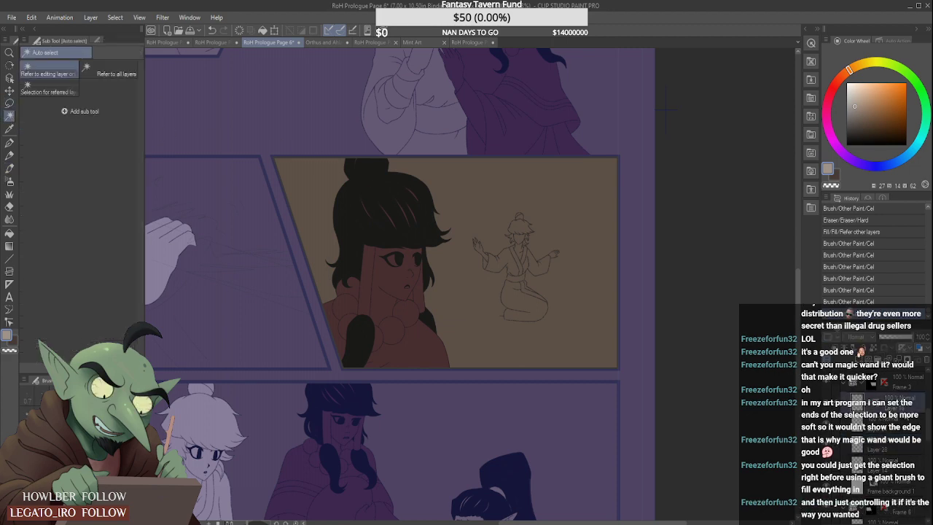
pyautogui.click(562, 251)
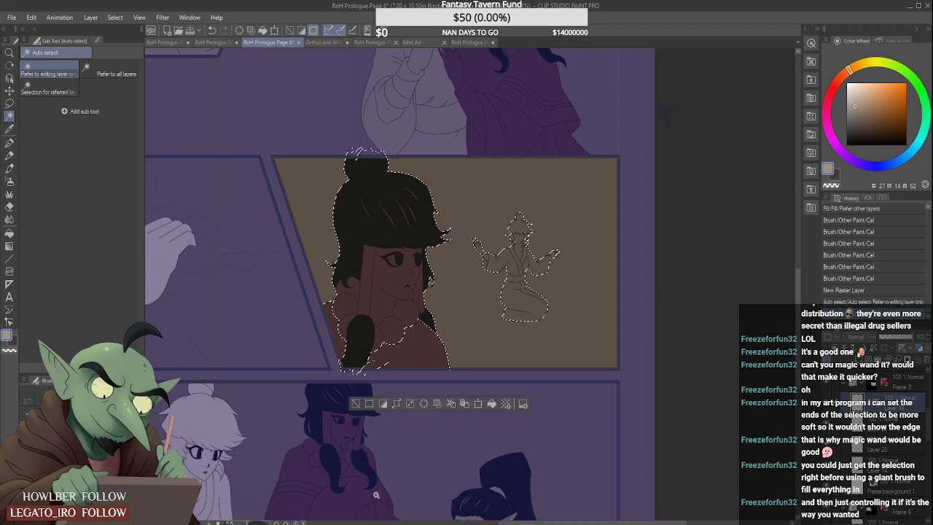
pyautogui.click(898, 445)
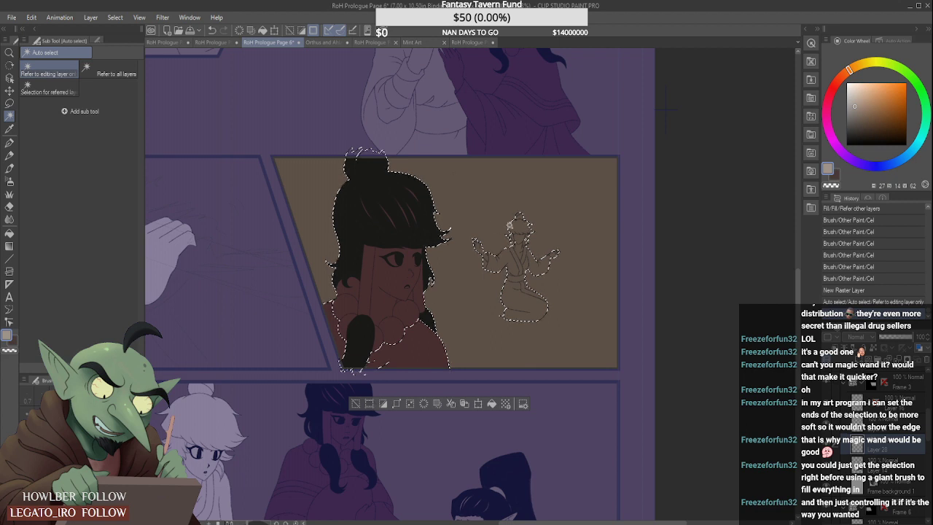
pyautogui.click(9, 167)
pyautogui.moveTo(539, 310)
pyautogui.mouseDown()
pyautogui.moveTo(472, 210)
pyautogui.moveTo(532, 333)
pyautogui.moveTo(571, 235)
pyautogui.moveTo(532, 204)
pyautogui.moveTo(498, 307)
pyautogui.moveTo(511, 339)
pyautogui.mouseUp()
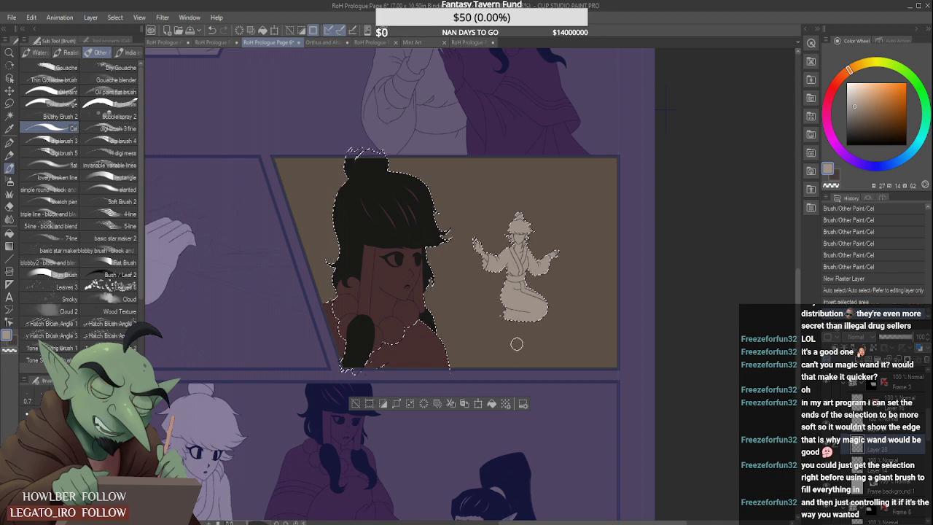
pyautogui.hotkey('ctrl', 'd')
pyautogui.scroll(5, 532, 241)
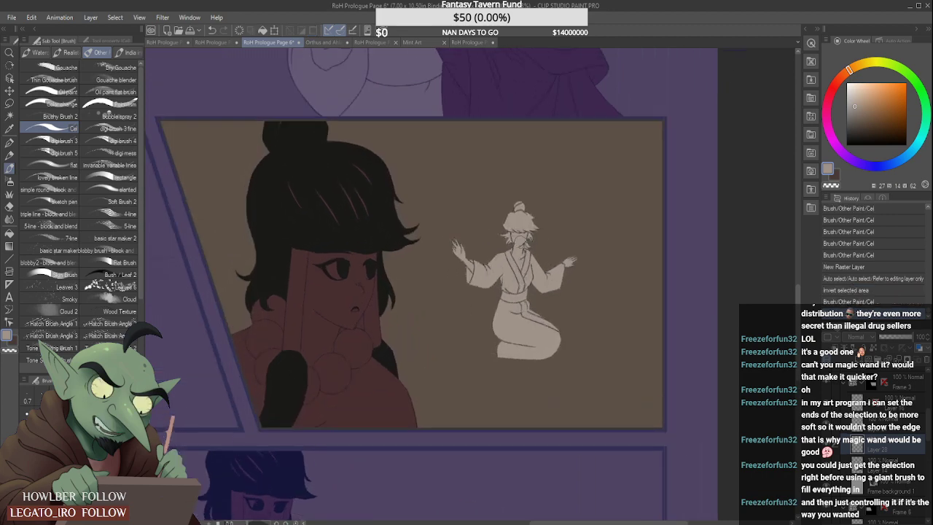
pyautogui.scroll(-4, 544, 237)
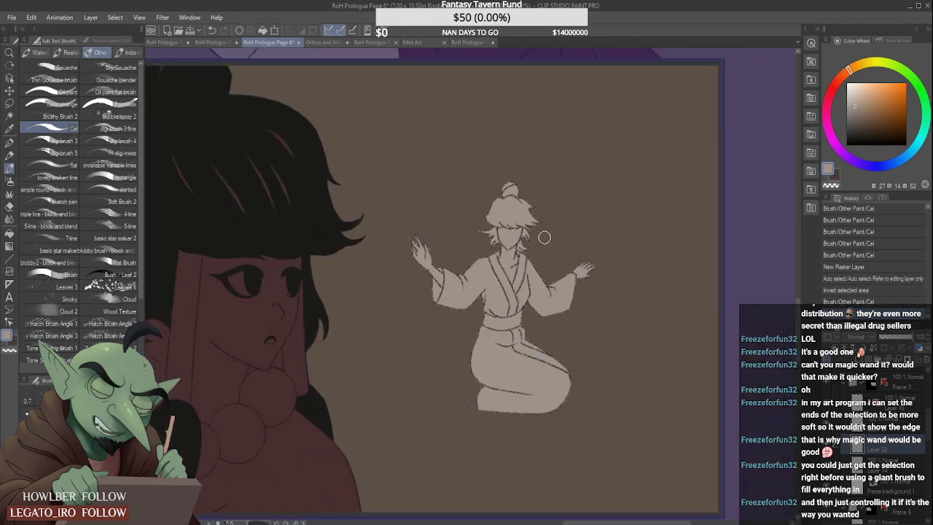
pyautogui.hotkey('ctrl', 'z')
pyautogui.hotkey('ctrl', 'z')
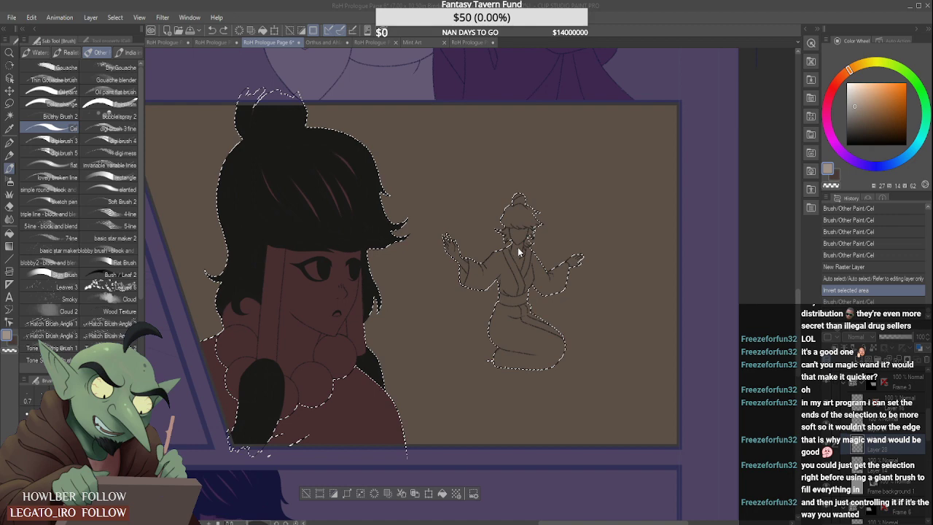
# - Shrink the selection, fill the whole kneeling figure with grey-beige using the Cel brush, and clear the selection
pyautogui.click(564, 259)
pyautogui.scroll(-2, 564, 259)
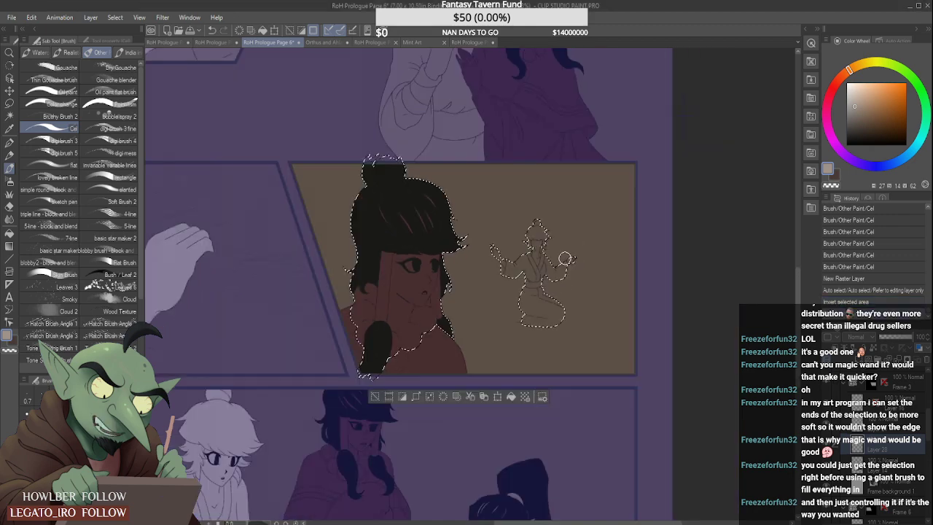
pyautogui.moveTo(496, 251)
pyautogui.mouseDown()
pyautogui.moveTo(514, 310)
pyautogui.moveTo(527, 314)
pyautogui.moveTo(520, 247)
pyautogui.moveTo(543, 315)
pyautogui.mouseUp()
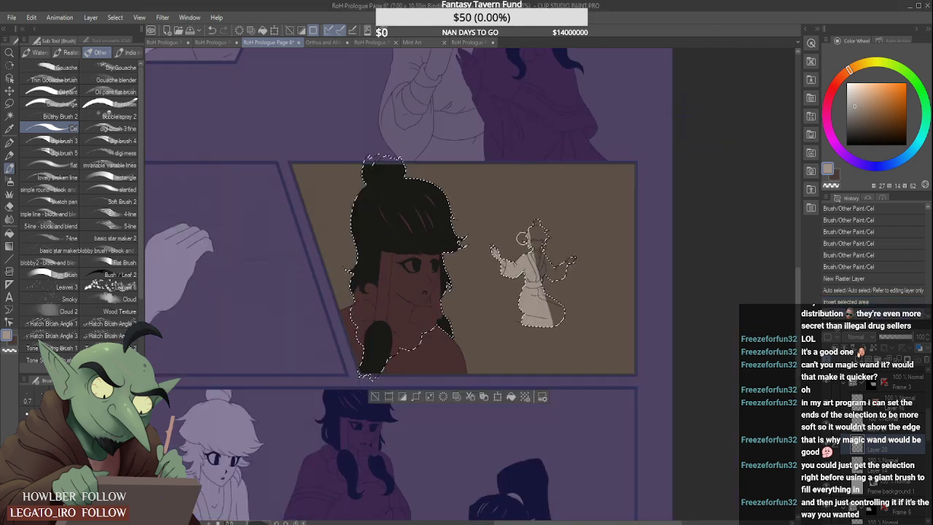
pyautogui.moveTo(535, 241); pyautogui.dragTo(546, 315)
pyautogui.moveTo(541, 283)
pyautogui.mouseDown()
pyautogui.moveTo(533, 226)
pyautogui.moveTo(543, 217)
pyautogui.moveTo(561, 273)
pyautogui.moveTo(569, 248)
pyautogui.moveTo(575, 262)
pyautogui.mouseUp()
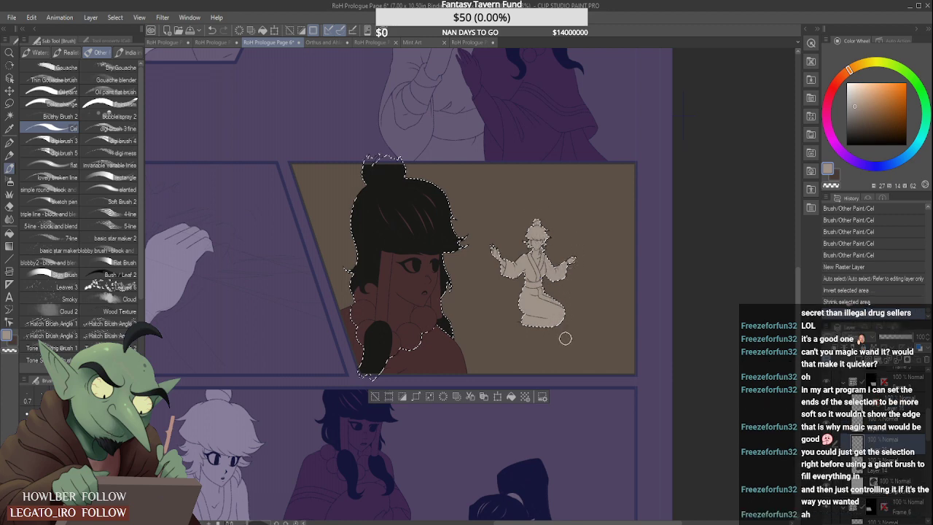
pyautogui.hotkey('ctrl', 'd')
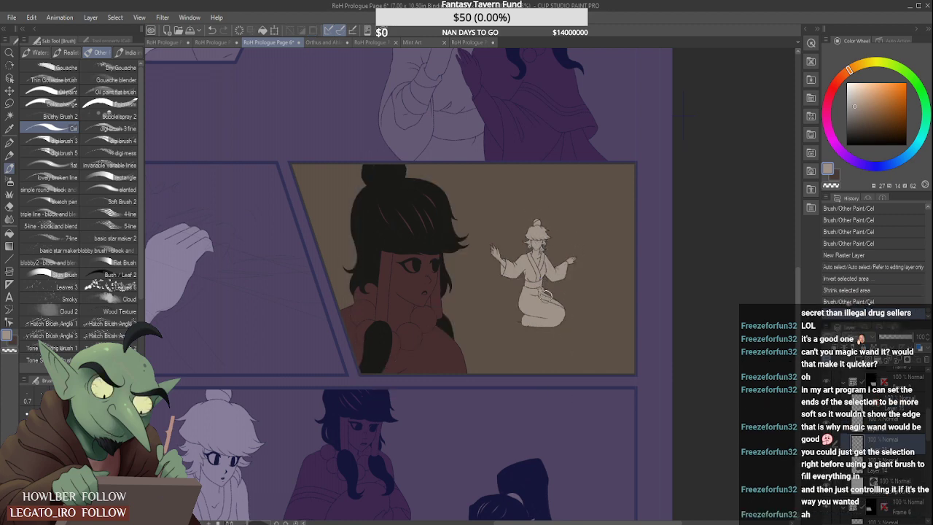
pyautogui.scroll(3, 545, 288)
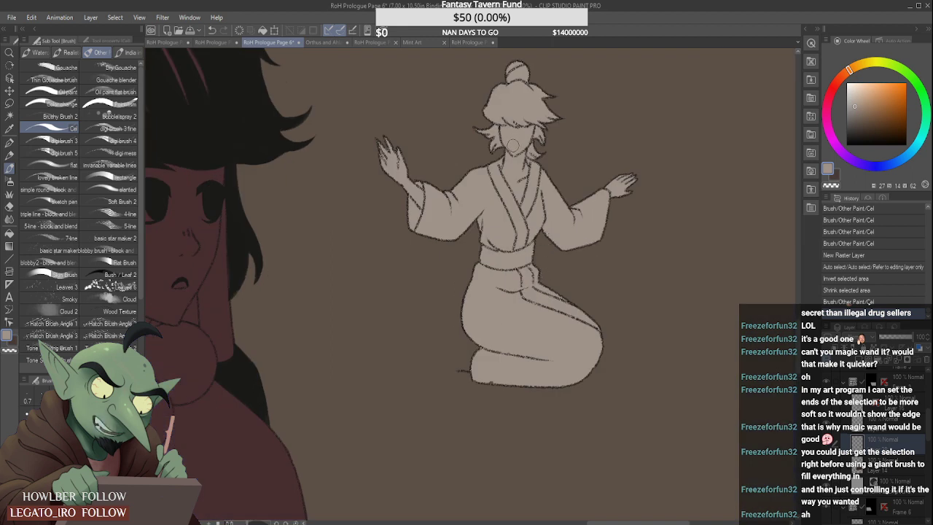
pyautogui.scroll(2, 523, 255)
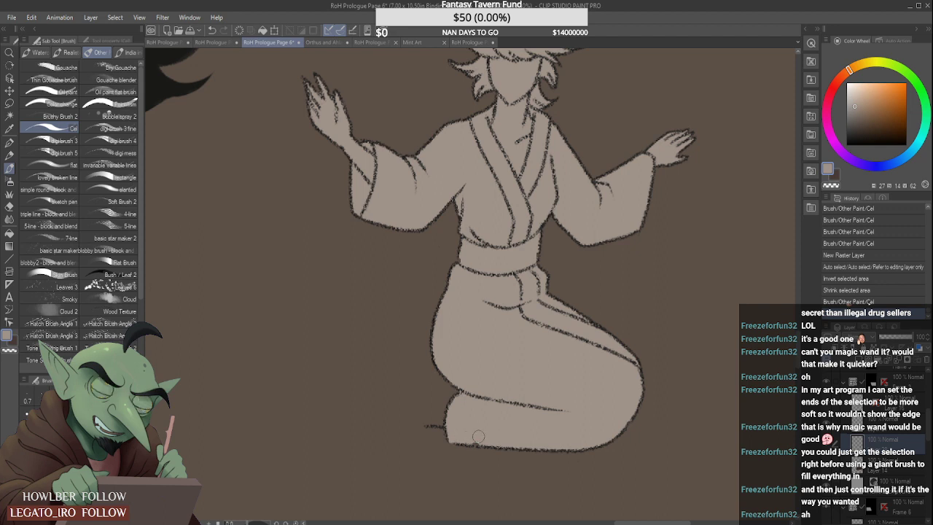
pyautogui.hotkey('ctrl', 'd')
pyautogui.scroll(-4, 510, 368)
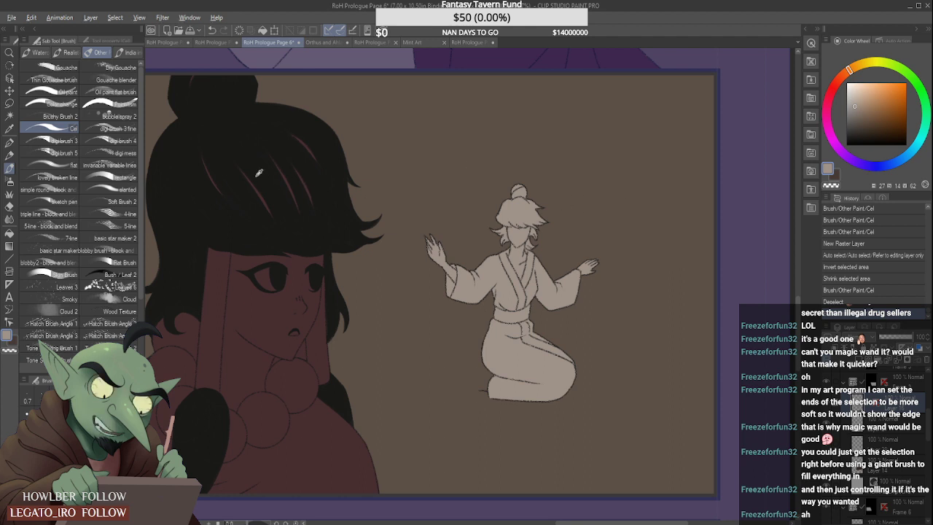
# - Add a new raster layer with reduced opacity for a rough sketch and set the Design pencil's colour to white
pyautogui.keyDown('alt'); pyautogui.click(193, 106); pyautogui.keyUp('alt')
pyautogui.press('p')
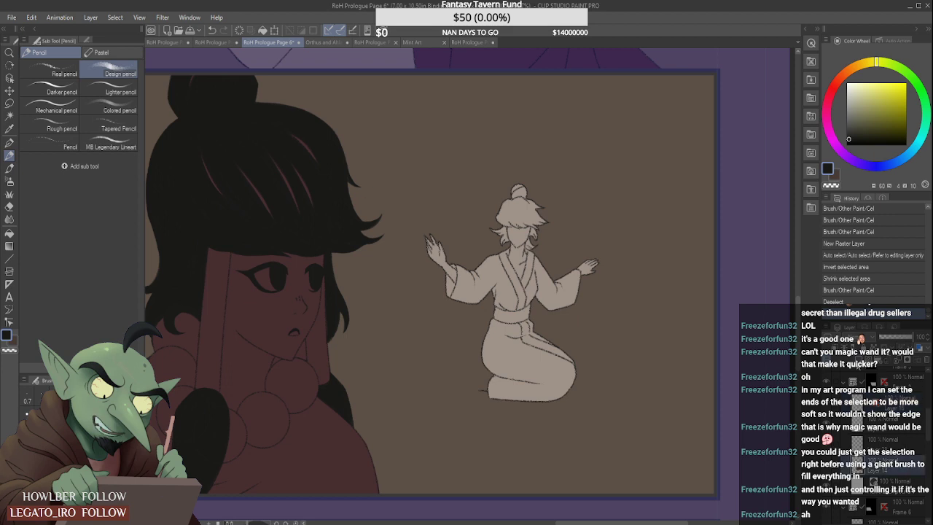
pyautogui.hotkey('ctrl', 'shift', 'n')
pyautogui.click(847, 83)
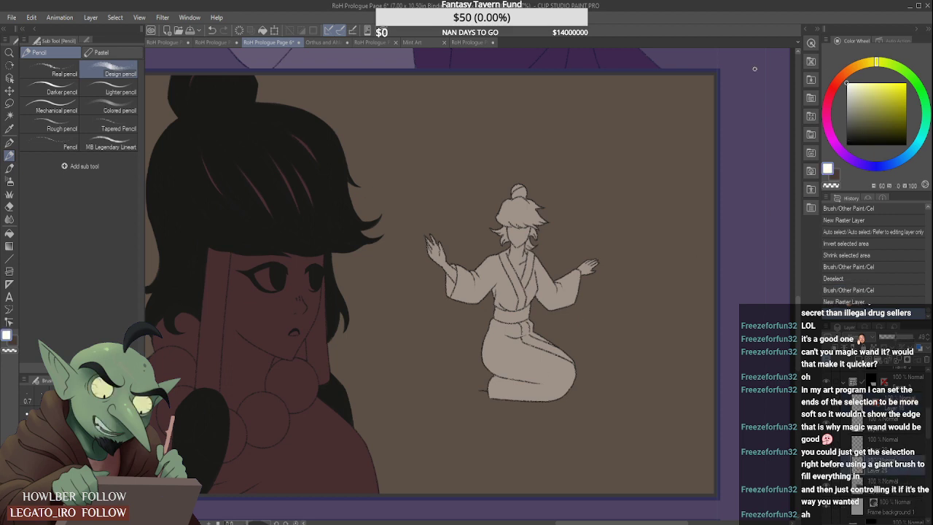
# - Rough in the small kneeling figure's tucked foot behind the folded leg with white Design pencil strokes
pyautogui.scroll(2, 460, 376)
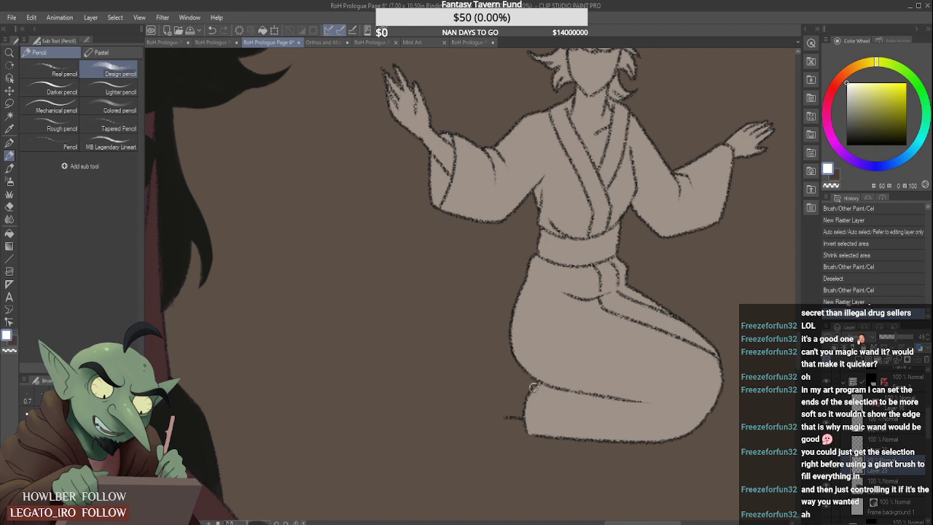
pyautogui.moveTo(526, 379); pyautogui.dragTo(500, 385)
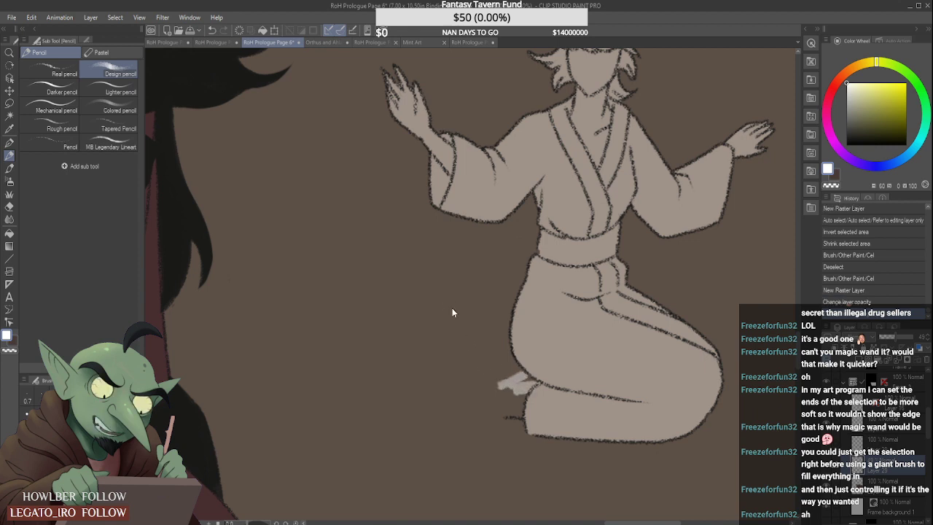
pyautogui.hotkey('ctrl', 'z')
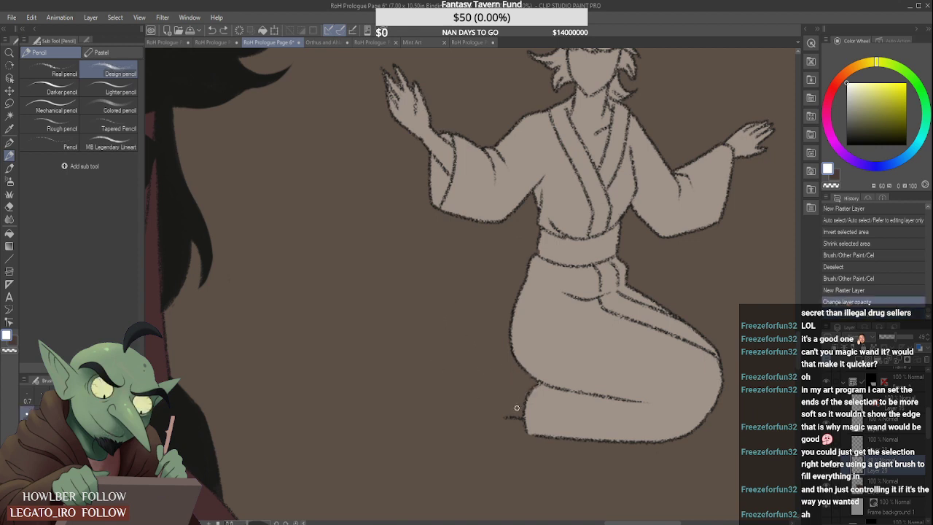
pyautogui.moveTo(517, 405)
pyautogui.mouseDown()
pyautogui.moveTo(482, 412)
pyautogui.moveTo(502, 390)
pyautogui.moveTo(463, 402)
pyautogui.moveTo(522, 383)
pyautogui.moveTo(506, 387)
pyautogui.moveTo(516, 378)
pyautogui.moveTo(530, 387)
pyautogui.moveTo(518, 368)
pyautogui.mouseUp()
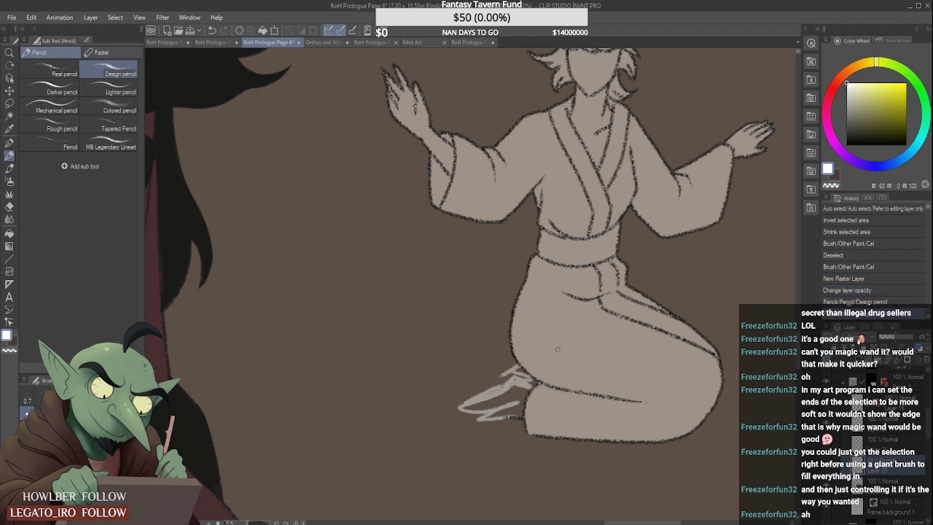
pyautogui.scroll(-5, 544, 367)
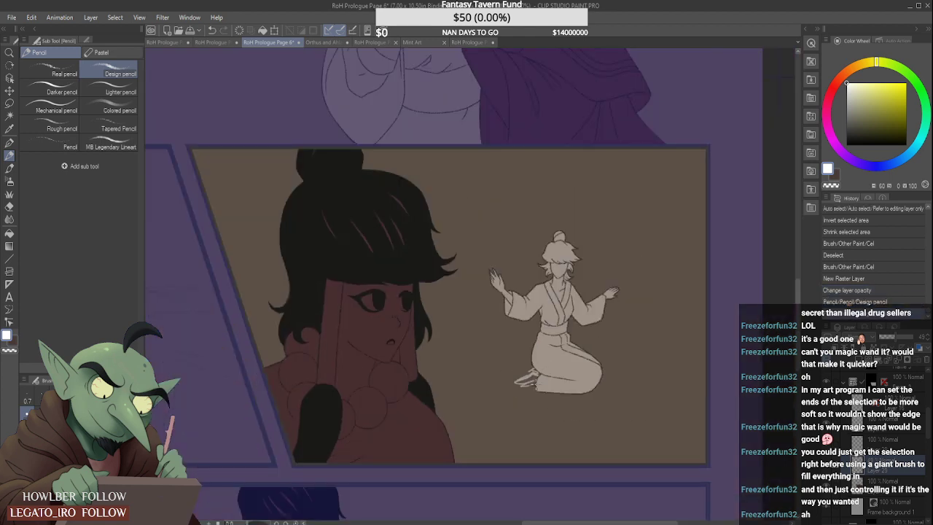
# - Build up the foot sketch with more white pencil strokes from the toes to the heel, trimming its edges with the Hard eraser
pyautogui.scroll(5, 514, 380)
pyautogui.moveTo(455, 384)
pyautogui.mouseDown()
pyautogui.moveTo(490, 348)
pyautogui.moveTo(482, 355)
pyautogui.moveTo(544, 326)
pyautogui.moveTo(535, 350)
pyautogui.mouseUp()
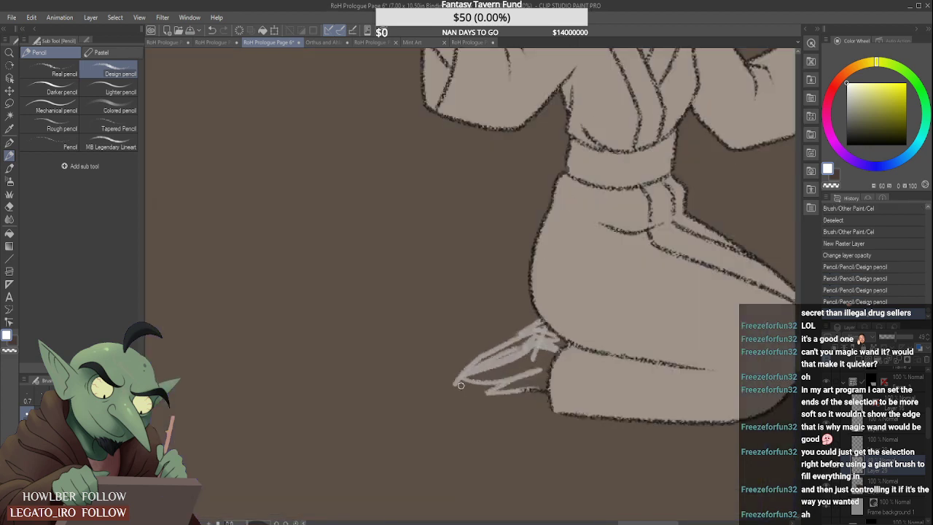
pyautogui.moveTo(461, 385); pyautogui.dragTo(519, 359)
pyautogui.moveTo(455, 389)
pyautogui.mouseDown()
pyautogui.moveTo(561, 350)
pyautogui.moveTo(535, 360)
pyautogui.moveTo(546, 330)
pyautogui.moveTo(532, 362)
pyautogui.moveTo(529, 321)
pyautogui.moveTo(538, 314)
pyautogui.moveTo(508, 339)
pyautogui.moveTo(547, 324)
pyautogui.mouseUp()
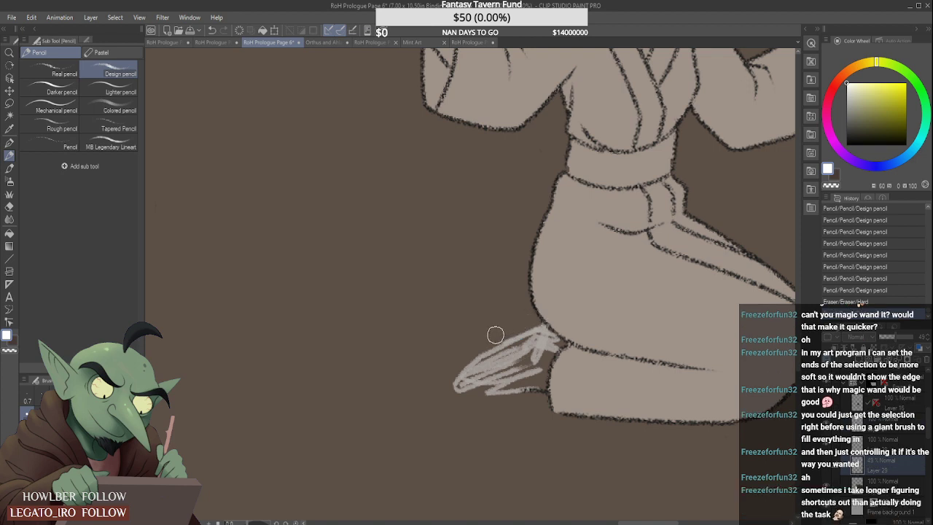
pyautogui.moveTo(500, 333); pyautogui.dragTo(549, 332)
pyautogui.moveTo(472, 387); pyautogui.dragTo(549, 385)
pyautogui.moveTo(483, 391)
pyautogui.mouseDown()
pyautogui.moveTo(461, 386)
pyautogui.moveTo(474, 385)
pyautogui.mouseUp()
pyautogui.moveTo(474, 385); pyautogui.dragTo(503, 369)
pyautogui.scroll(-3, 506, 366)
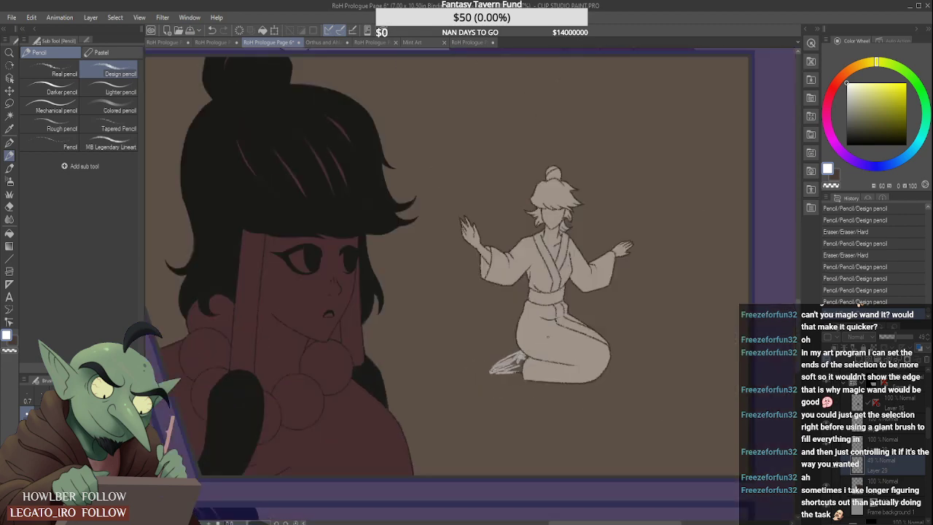
pyautogui.scroll(-3, 543, 340)
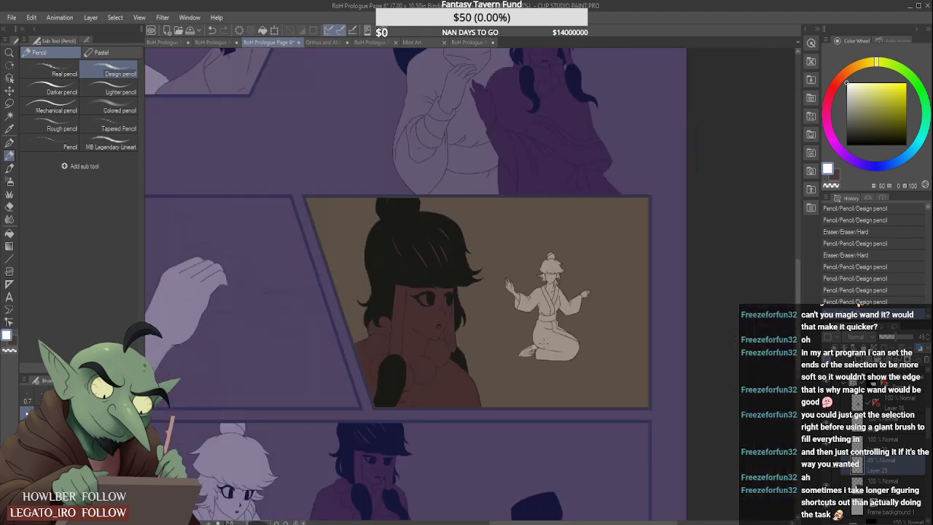
# - Erase the stray line beside the folded leg on the panel's line art layer with the Hard eraser
pyautogui.scroll(5, 535, 356)
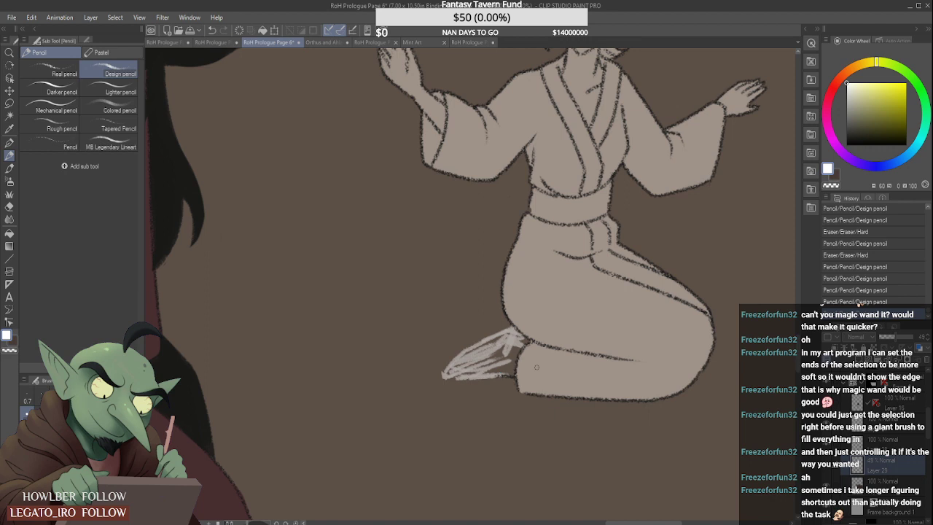
pyautogui.click(905, 411)
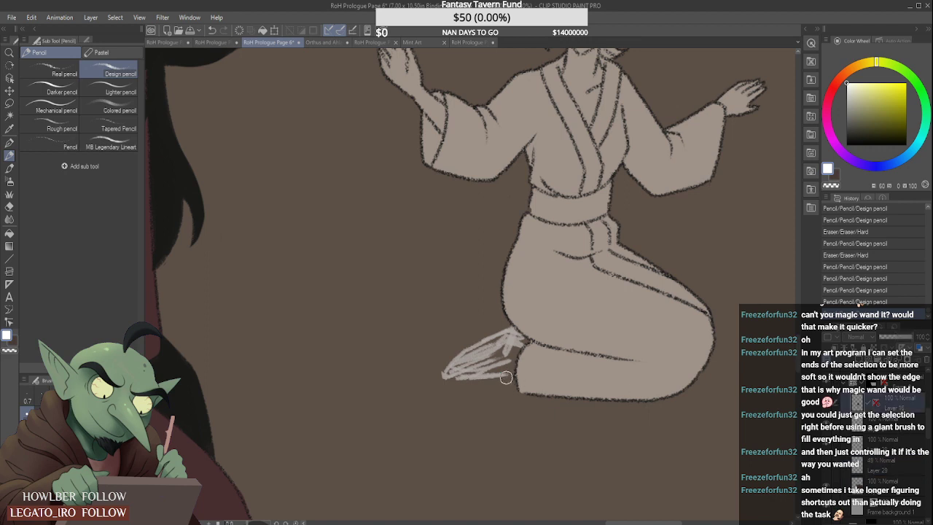
pyautogui.scroll(-4, 496, 387)
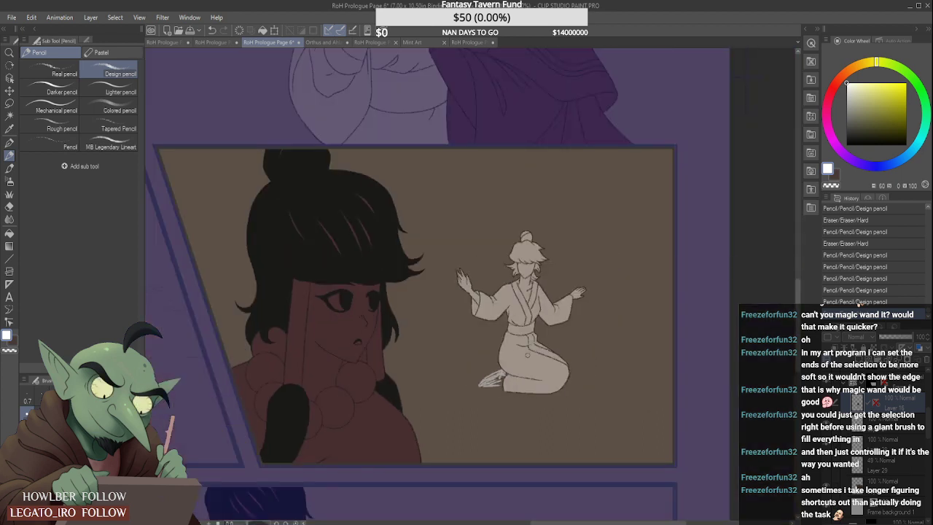
# - Nudge the foot sketch slightly to the right, closer to the leg, and lower its layer opacity to 20%
pyautogui.click(884, 461)
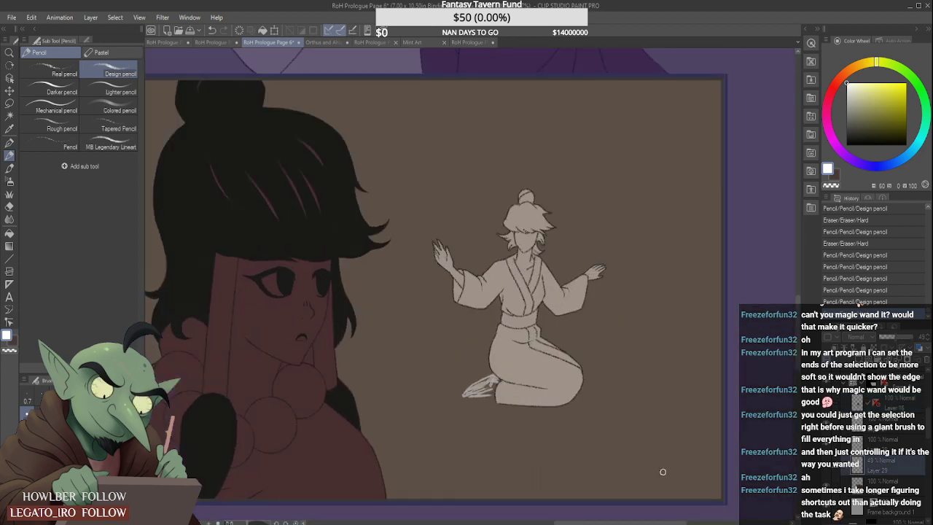
pyautogui.hotkey('ctrl', 't')
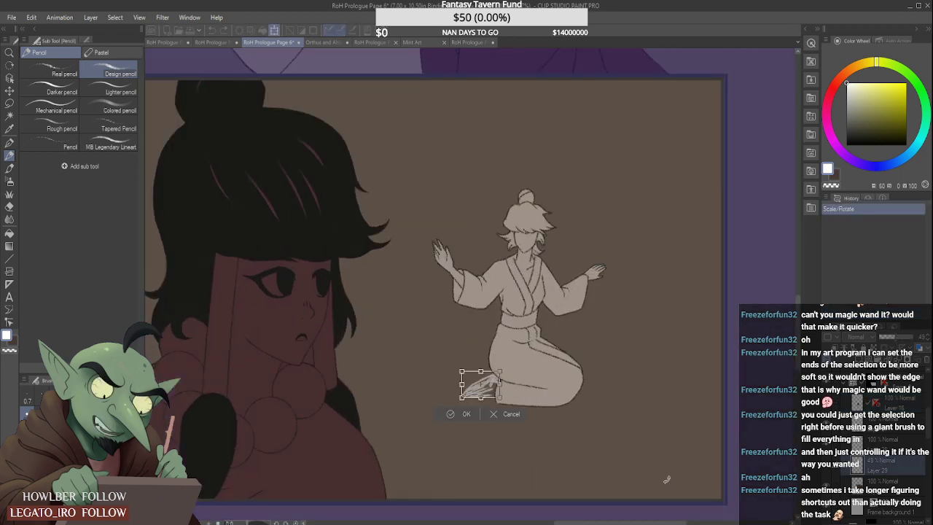
pyautogui.press('Right')
pyautogui.press('Right')
pyautogui.press('Right')
pyautogui.press('Right')
pyautogui.press('Right')
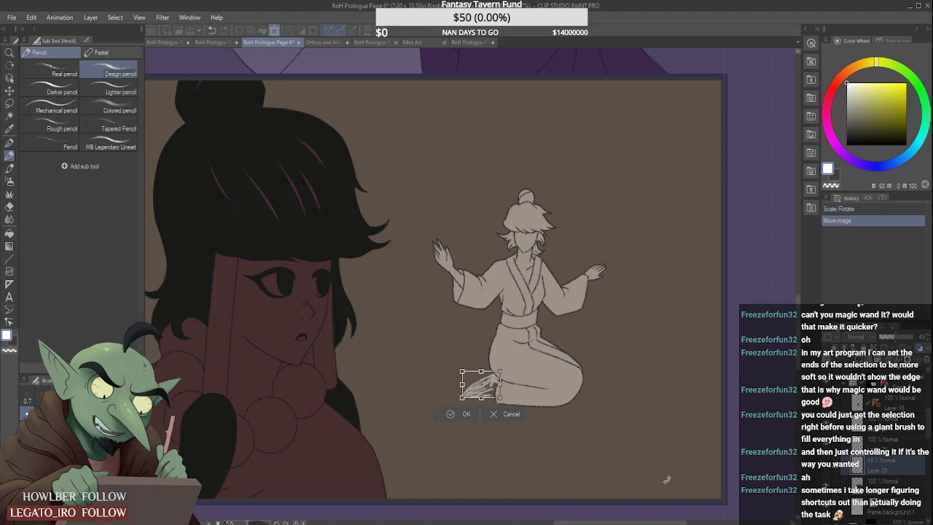
pyautogui.press('Right')
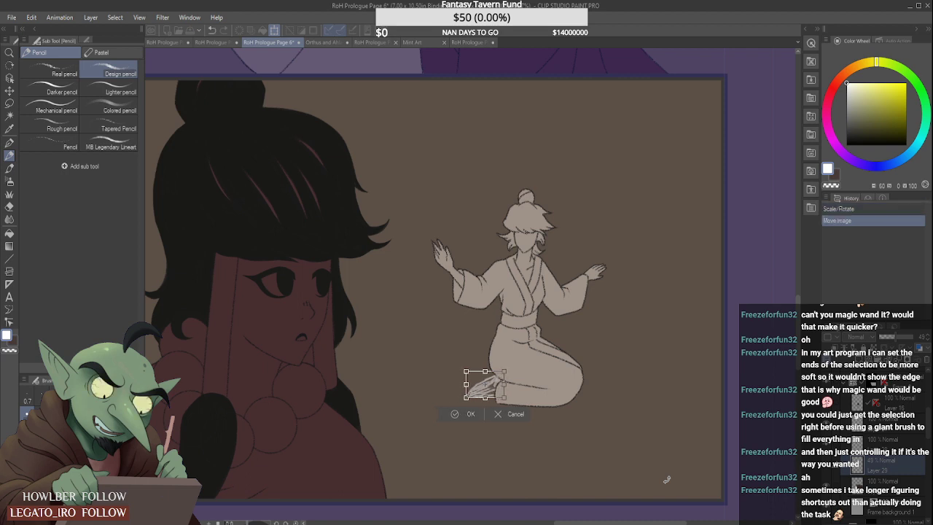
pyautogui.press('Return')
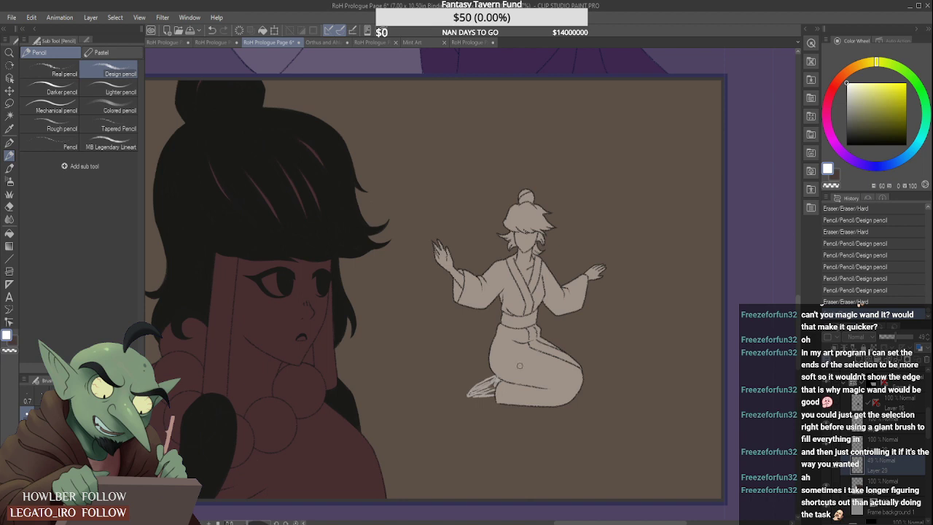
pyautogui.click(885, 337)
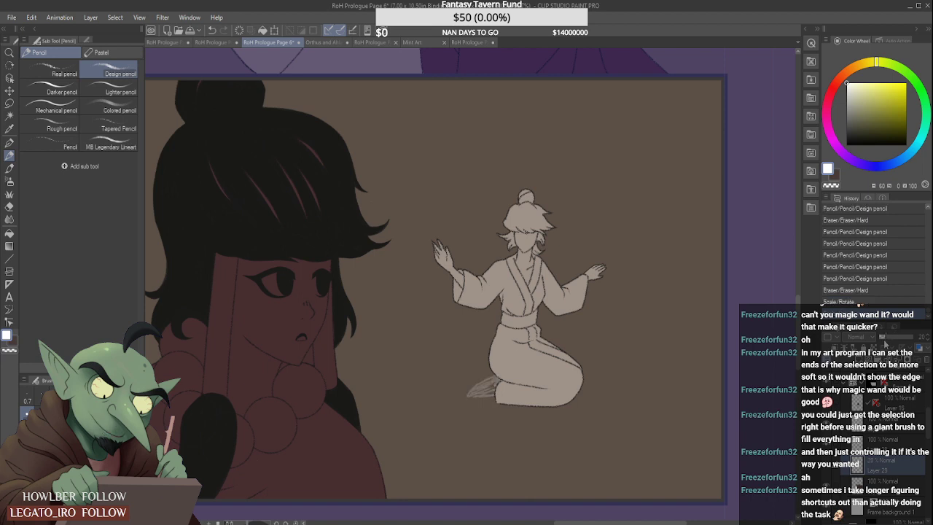
# - Ink the foot's upper edge from toes to ankle on the line art layer, using the Real pencil in near-black
pyautogui.scroll(-3, 593, 267)
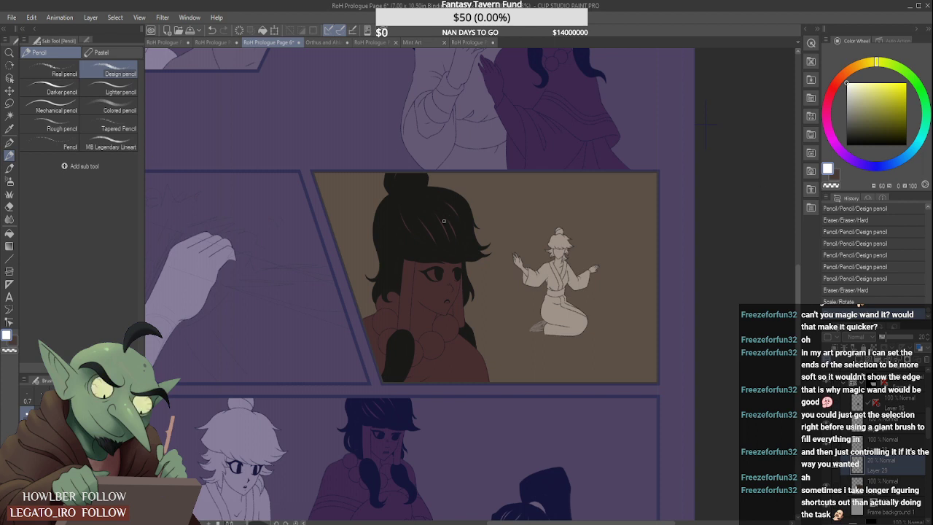
pyautogui.keyDown('alt'); pyautogui.click(387, 209); pyautogui.keyUp('alt')
pyautogui.click(52, 70)
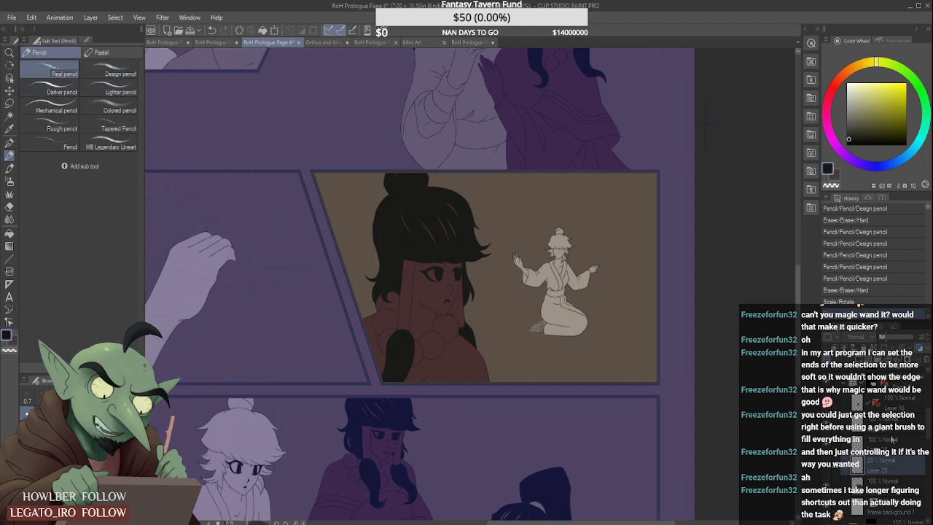
pyautogui.scroll(5, 548, 339)
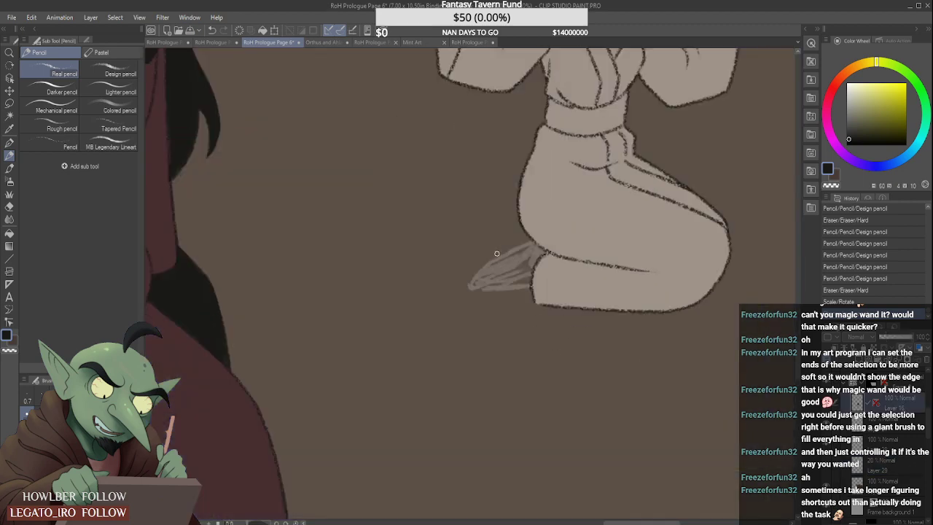
pyautogui.scroll(1, 496, 253)
pyautogui.click(460, 293)
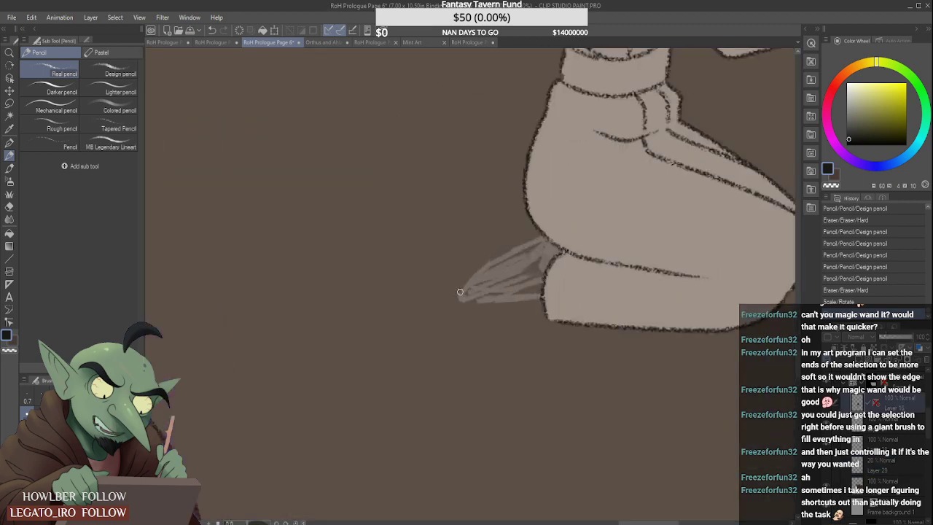
pyautogui.keyDown('shift'); pyautogui.click(488, 260); pyautogui.keyUp('shift')
pyautogui.keyDown('shift'); pyautogui.click(536, 235); pyautogui.keyUp('shift')
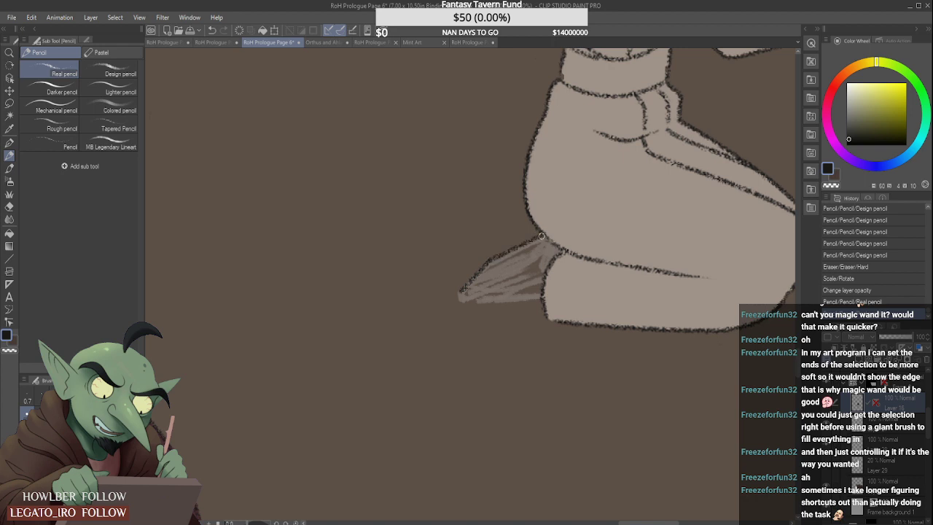
# - Ink the rounded toe tip, the foot's lower edge and the short heel line up to the folded leg
pyautogui.click(460, 292)
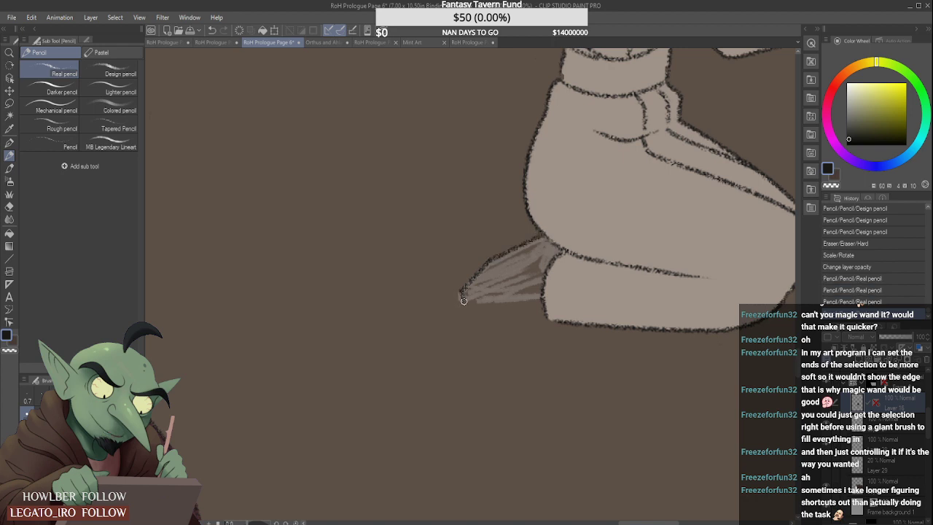
pyautogui.keyDown('shift'); pyautogui.click(464, 301); pyautogui.keyUp('shift')
pyautogui.click(466, 300)
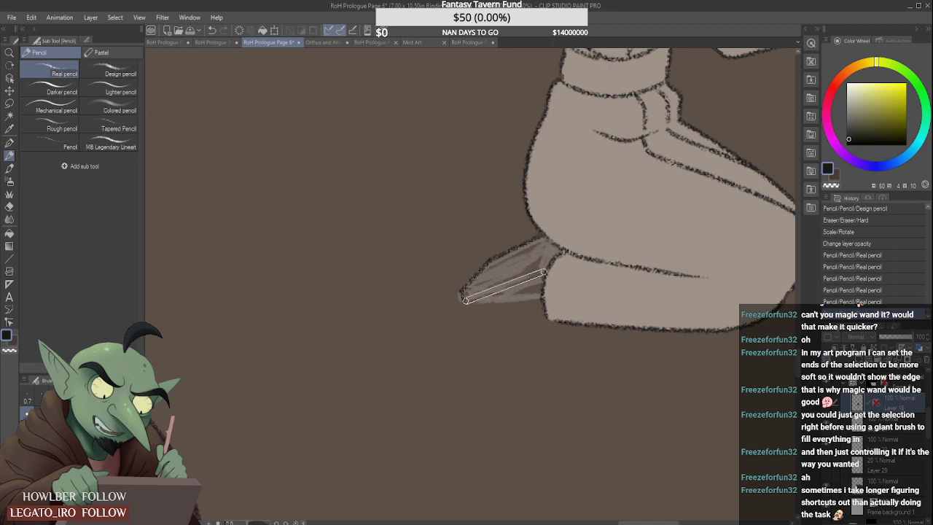
pyautogui.keyDown('shift'); pyautogui.click(543, 272); pyautogui.keyUp('shift')
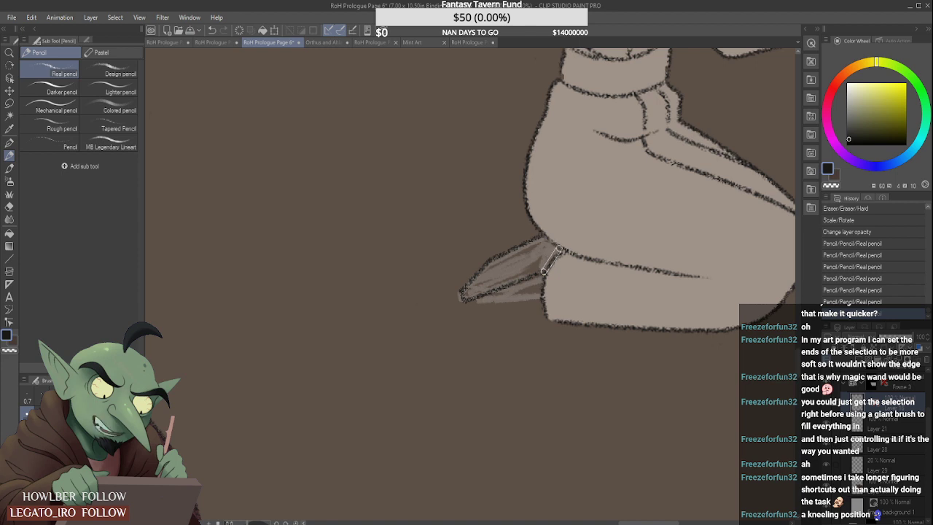
pyautogui.keyDown('shift'); pyautogui.click(559, 250); pyautogui.keyUp('shift')
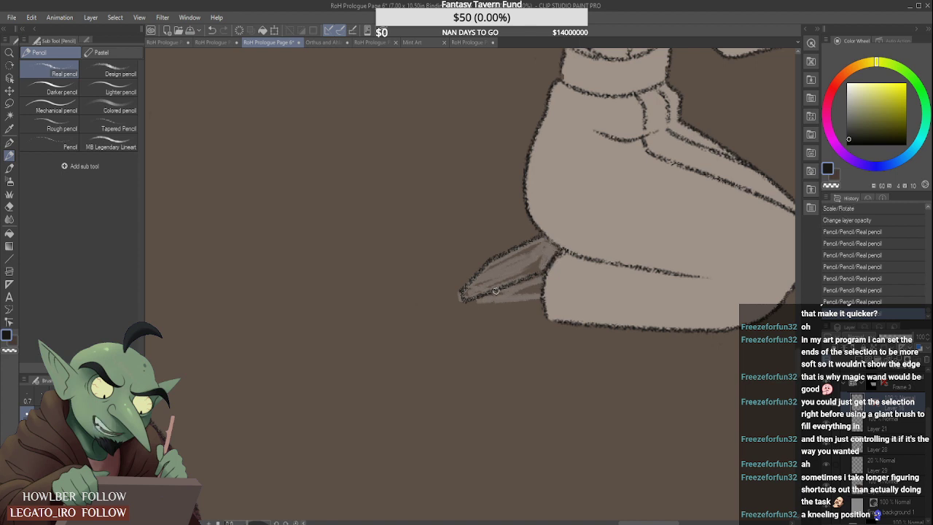
# - Ink a second contour inside the foot from toes to ankle and make the 20% opacity sketch layer active
pyautogui.click(464, 292)
pyautogui.keyDown('shift'); pyautogui.click(540, 260); pyautogui.keyUp('shift')
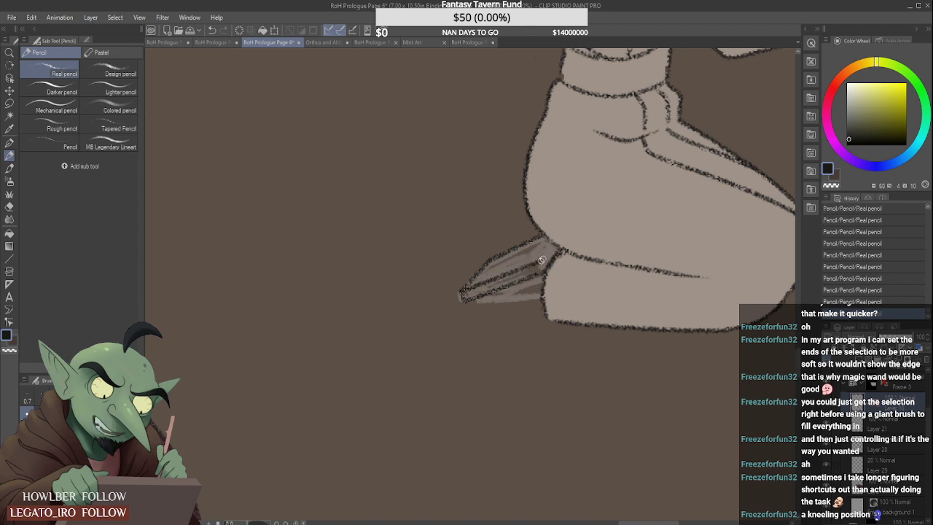
pyautogui.keyDown('shift'); pyautogui.click(553, 245); pyautogui.keyUp('shift')
pyautogui.scroll(-1, 564, 229)
pyautogui.scroll(-2, 564, 229)
pyautogui.scroll(3, 558, 231)
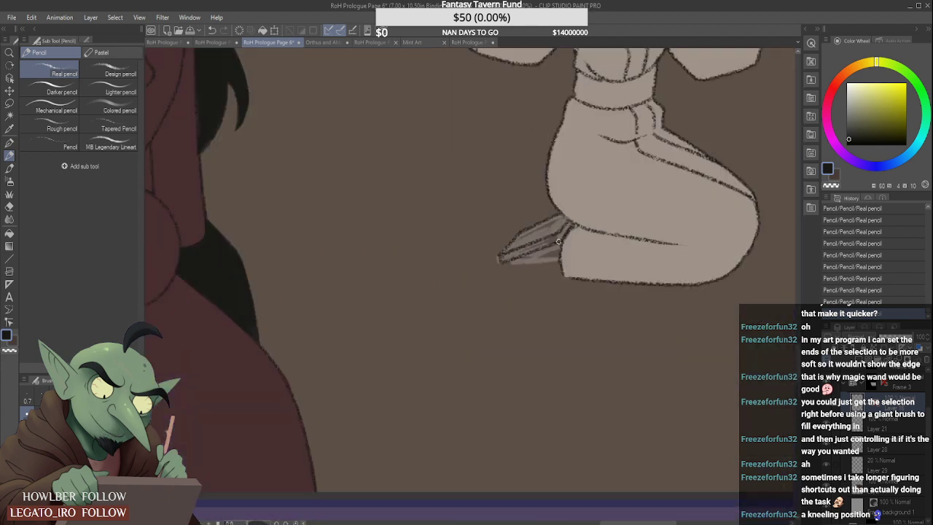
pyautogui.scroll(2, 523, 261)
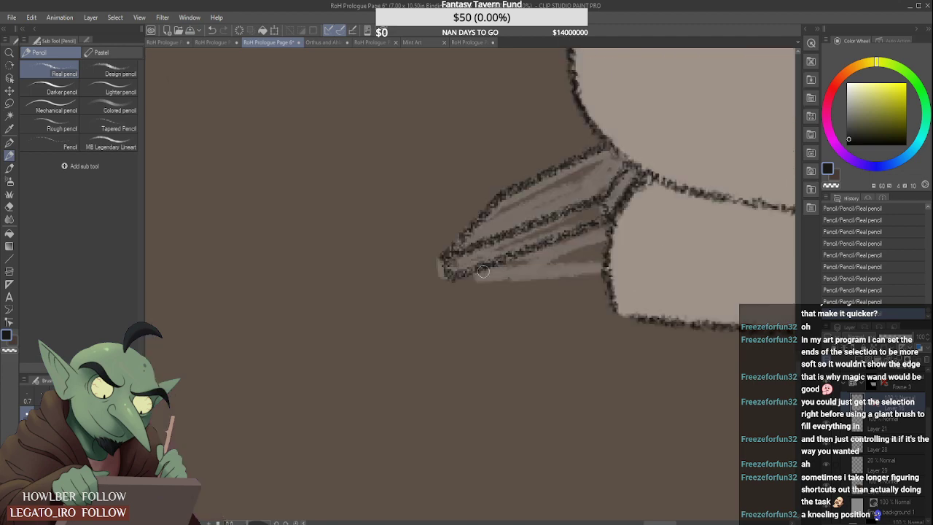
pyautogui.scroll(-4, 528, 258)
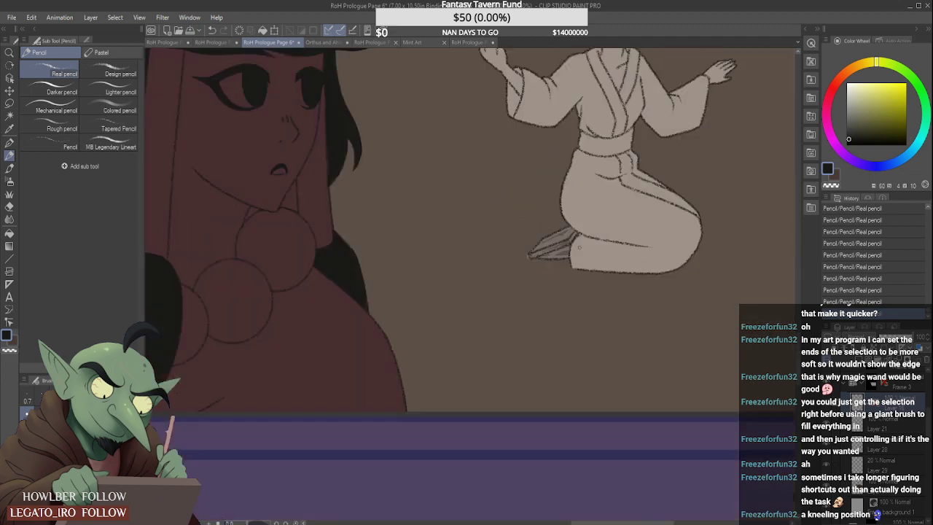
pyautogui.scroll(1, 635, 241)
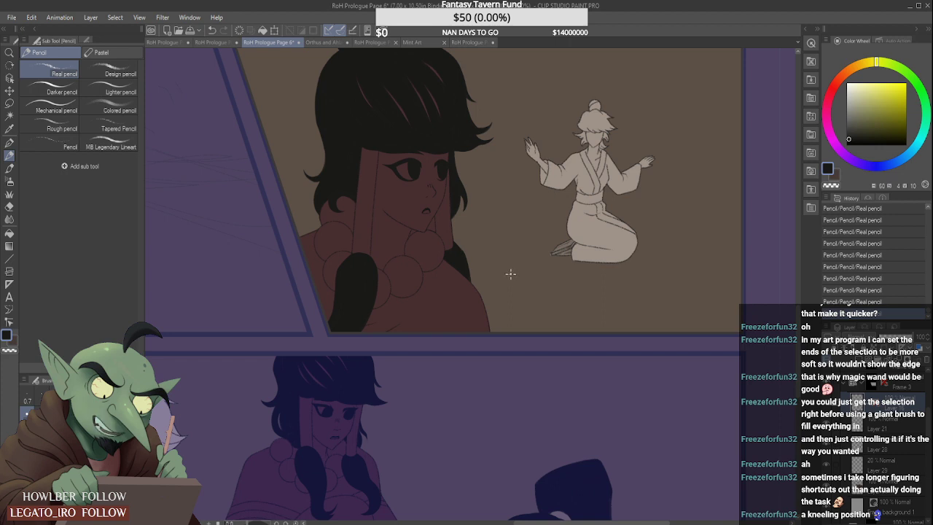
pyautogui.click(893, 466)
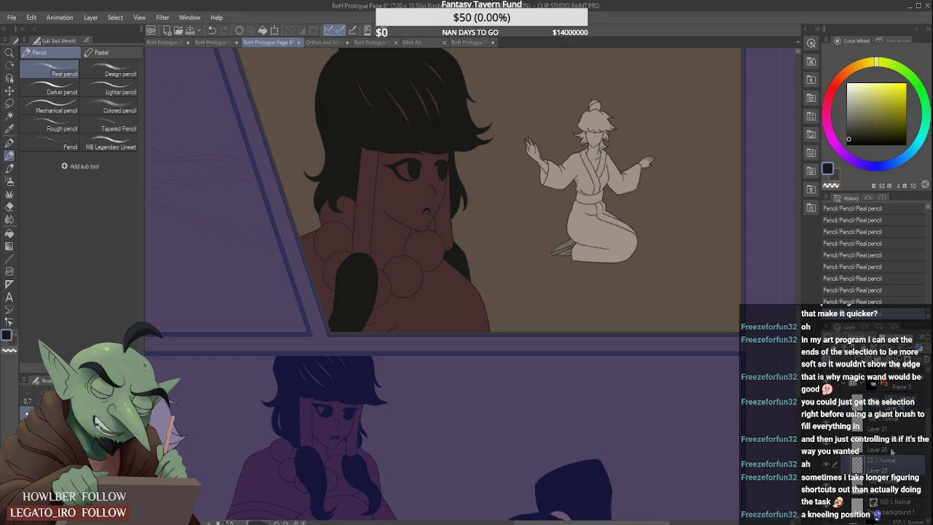
# - Delete the foot sketch layer and fill the inked foot with the kneeling figure's sampled grey-beige flat colour, using the Cel brush
pyautogui.click(928, 361)
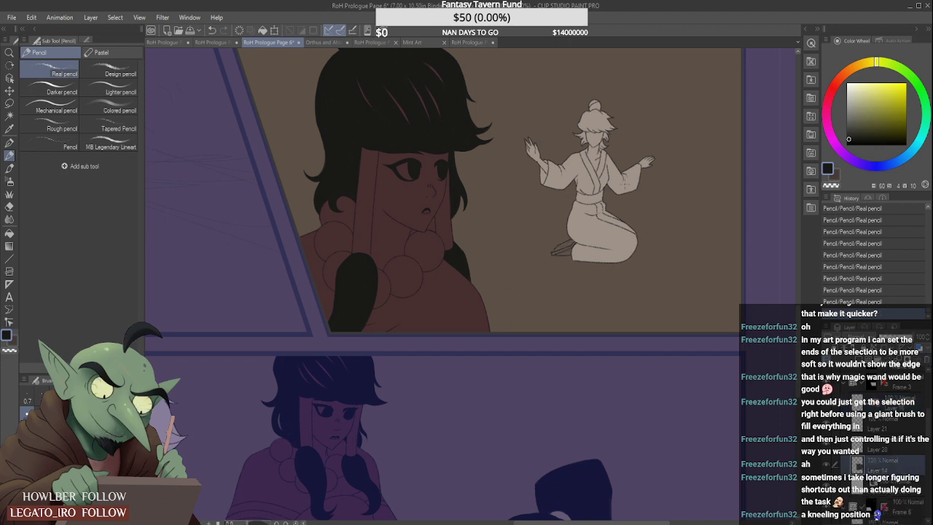
pyautogui.press('b')
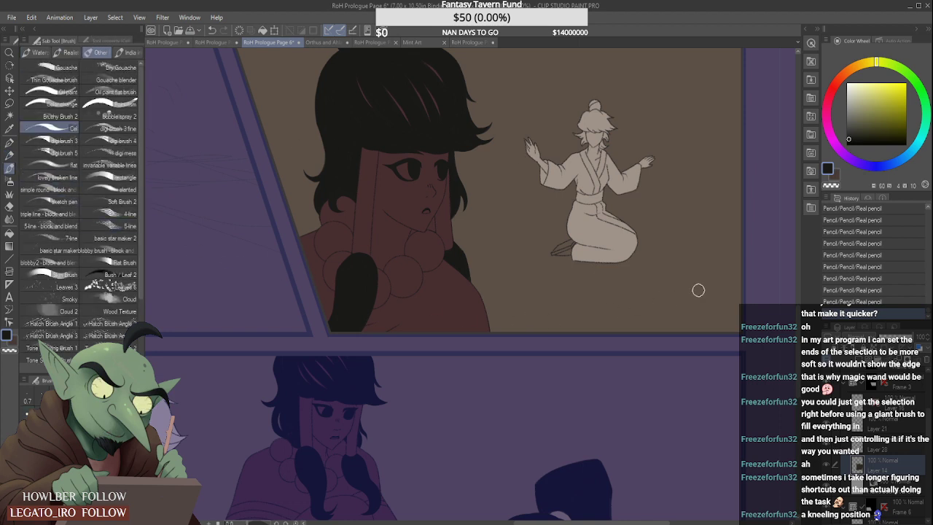
pyautogui.keyDown('alt'); pyautogui.click(621, 234); pyautogui.keyUp('alt')
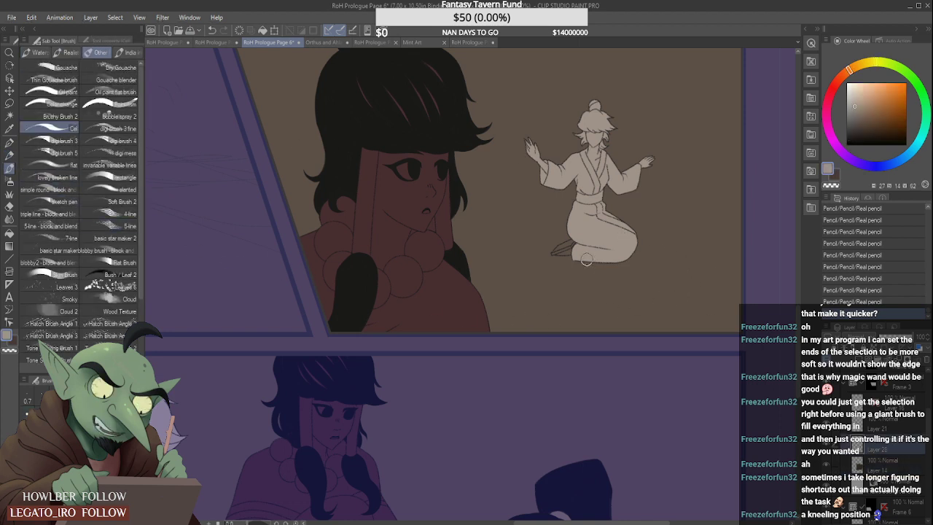
pyautogui.scroll(3, 583, 255)
pyautogui.moveTo(560, 218)
pyautogui.mouseDown()
pyautogui.moveTo(551, 232)
pyautogui.moveTo(510, 244)
pyautogui.moveTo(519, 229)
pyautogui.moveTo(602, 192)
pyautogui.mouseUp()
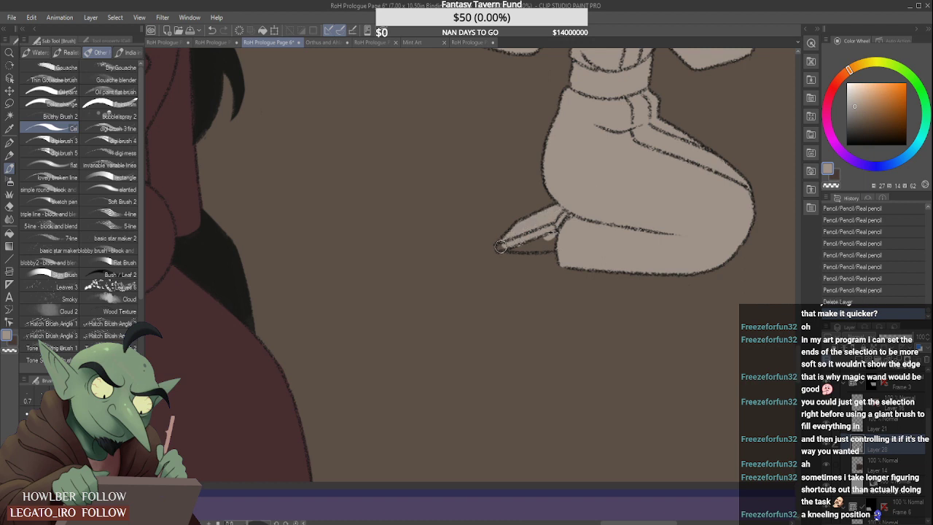
pyautogui.scroll(1, 501, 247)
pyautogui.moveTo(503, 247)
pyautogui.mouseDown()
pyautogui.moveTo(603, 229)
pyautogui.moveTo(513, 247)
pyautogui.moveTo(600, 239)
pyautogui.moveTo(570, 252)
pyautogui.mouseUp()
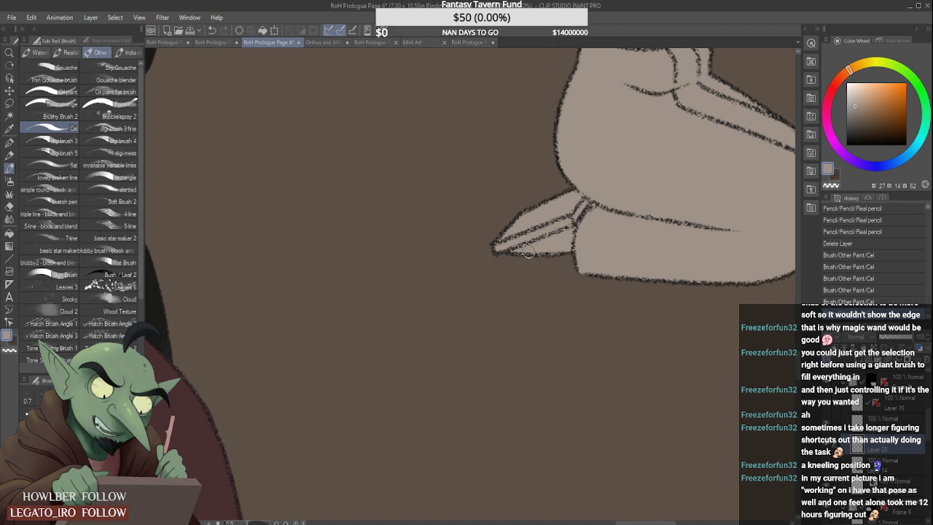
# - Check the kneeling figure's finished foot within its panel and save the comic page
pyautogui.scroll(-5, 519, 261)
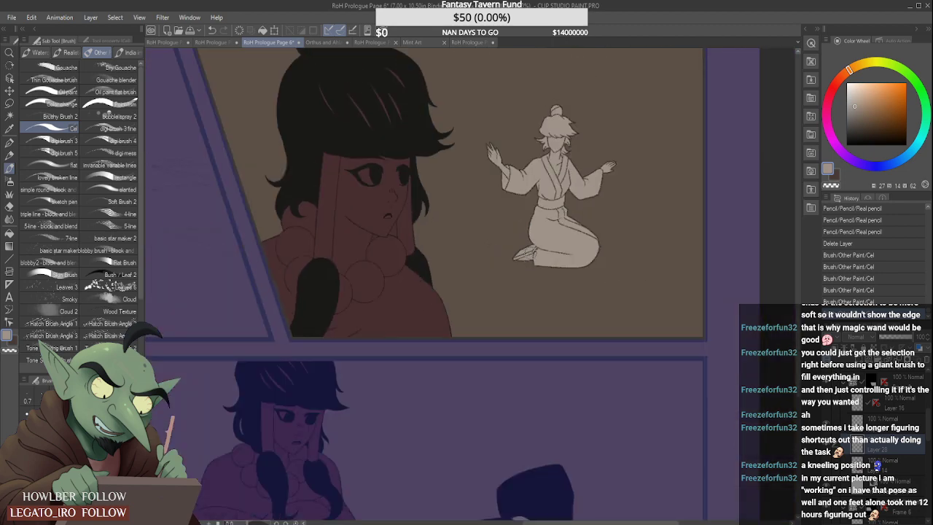
pyautogui.scroll(-2, 519, 261)
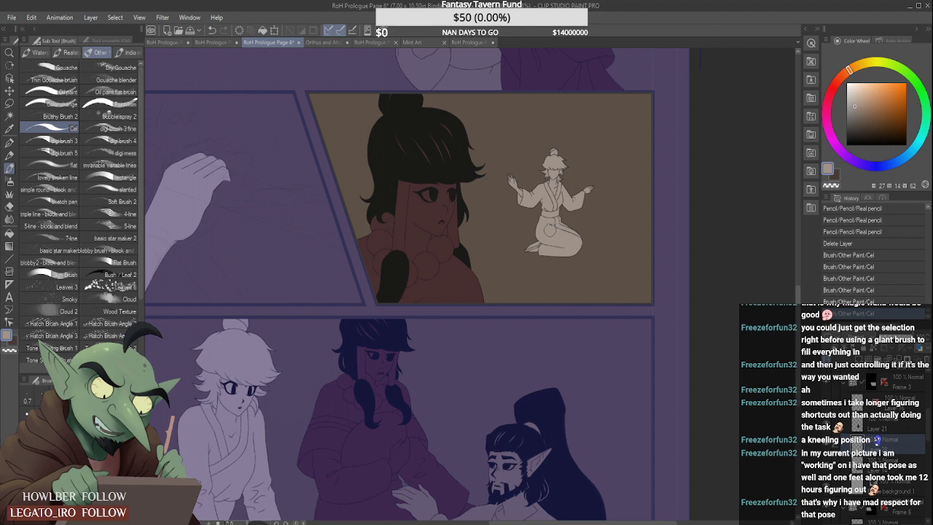
pyautogui.scroll(1, 548, 230)
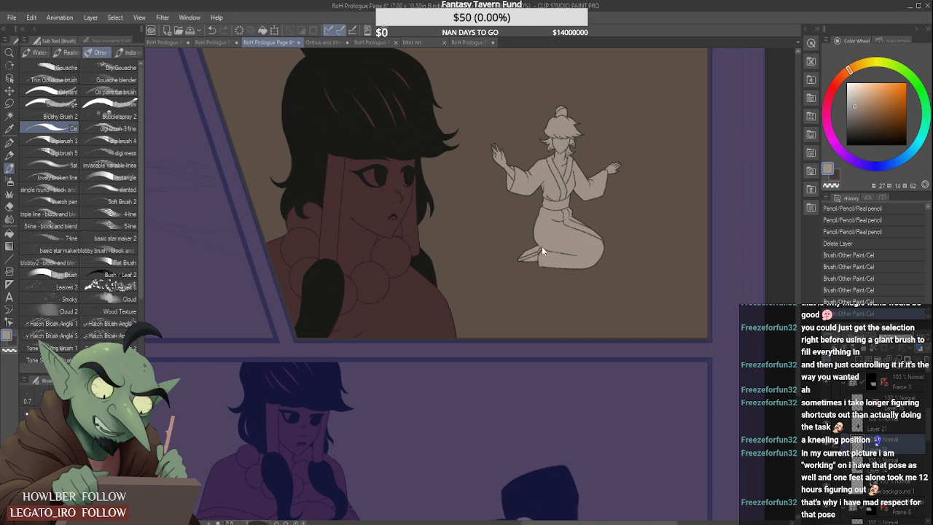
pyautogui.hotkey('ctrl', 's')
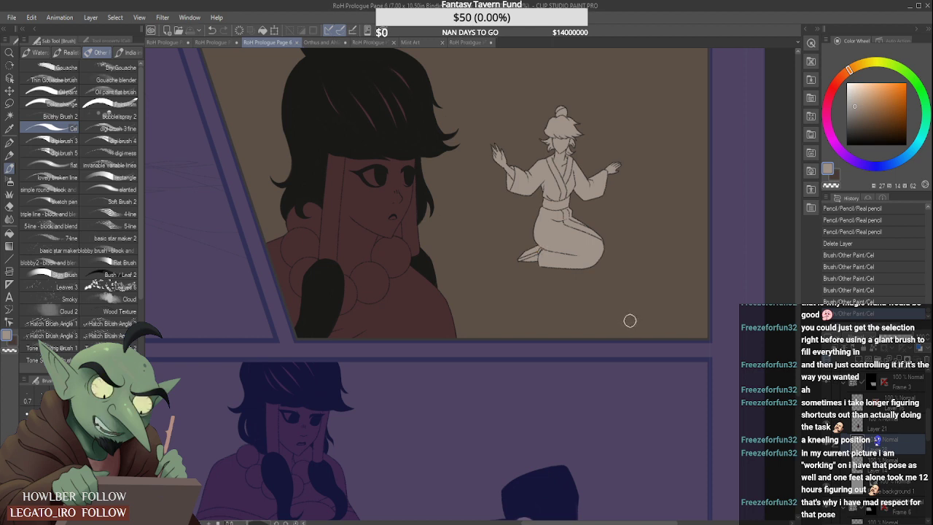
# - Flip the canvas horizontally to check the whole page mirrored, and flip it back
pyautogui.scroll(-2, 561, 234)
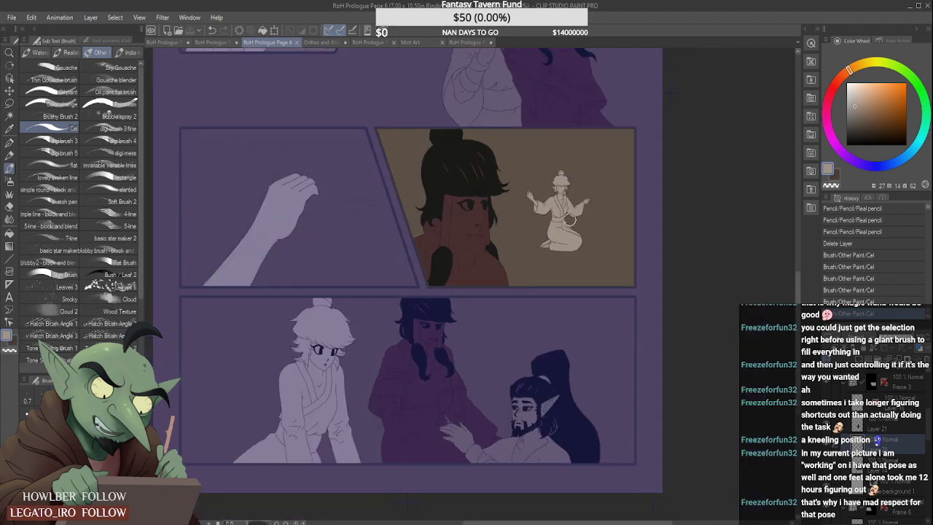
pyautogui.scroll(-2, 570, 219)
pyautogui.scroll(3, 573, 212)
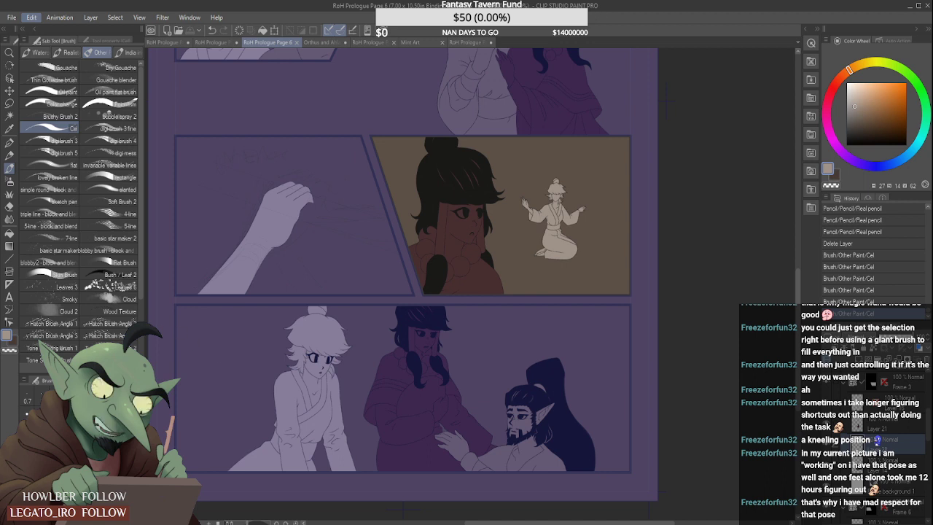
pyautogui.click(409, 314)
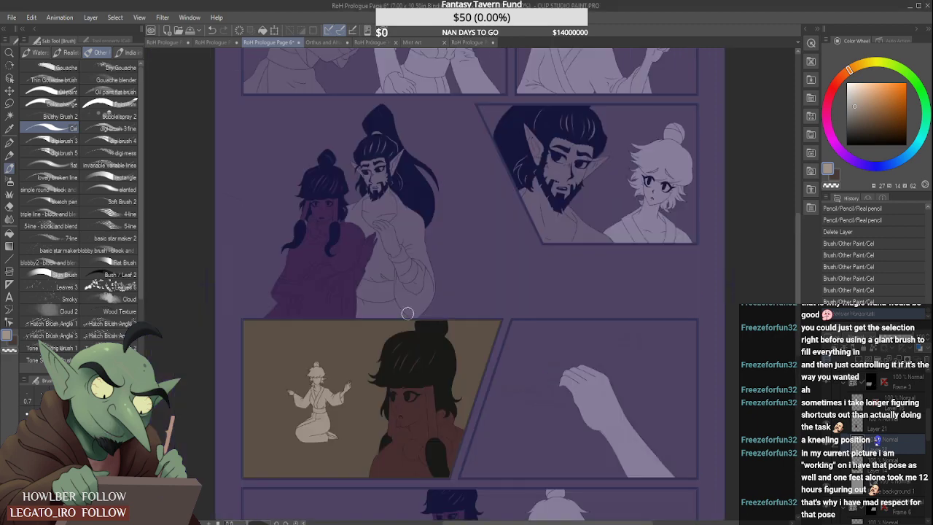
pyautogui.scroll(-2, 408, 314)
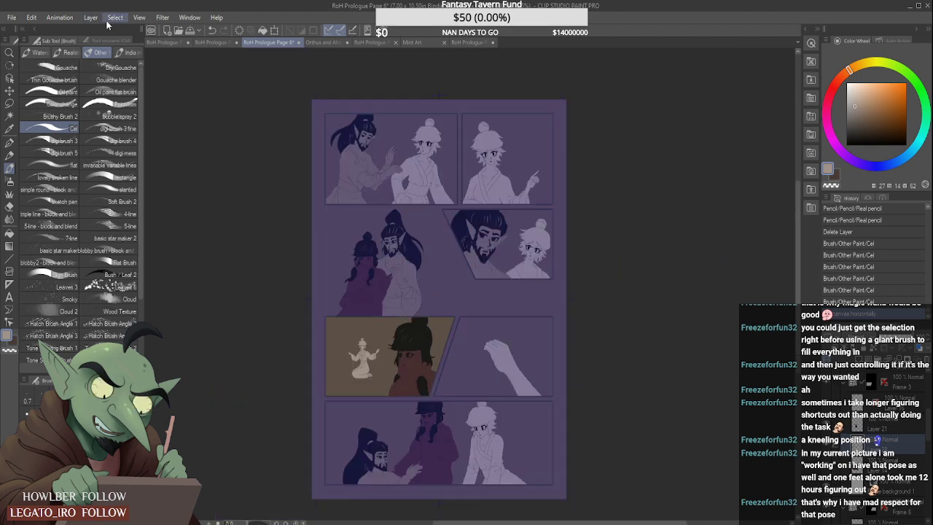
pyautogui.click(33, 17)
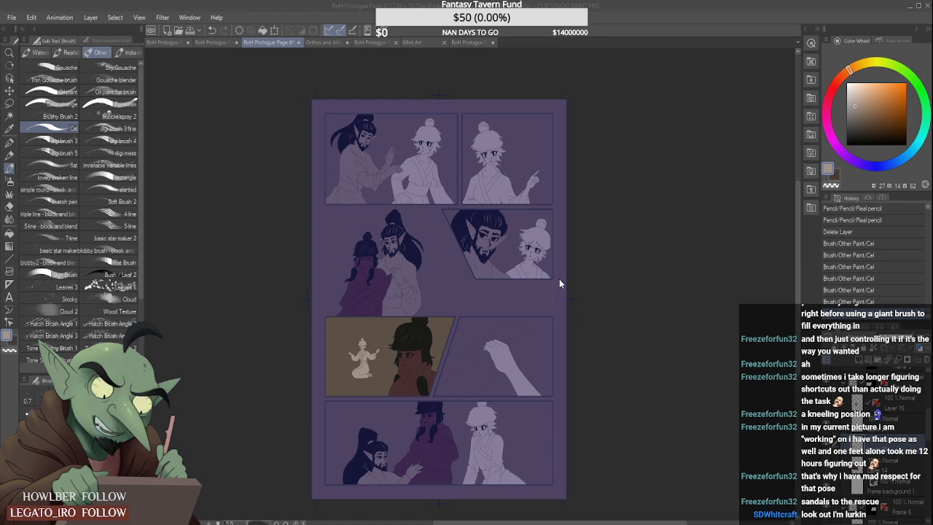
pyautogui.press('h')
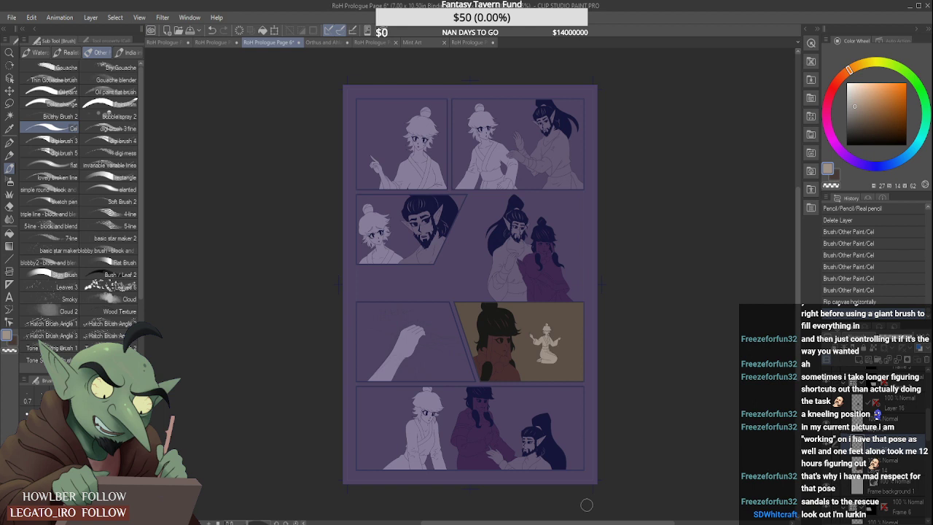
# - Sample the dark-haired man's brown skin colour from the bedroom panel of RoH Prologue Page 1 and return to Page 6
pyautogui.click(219, 42)
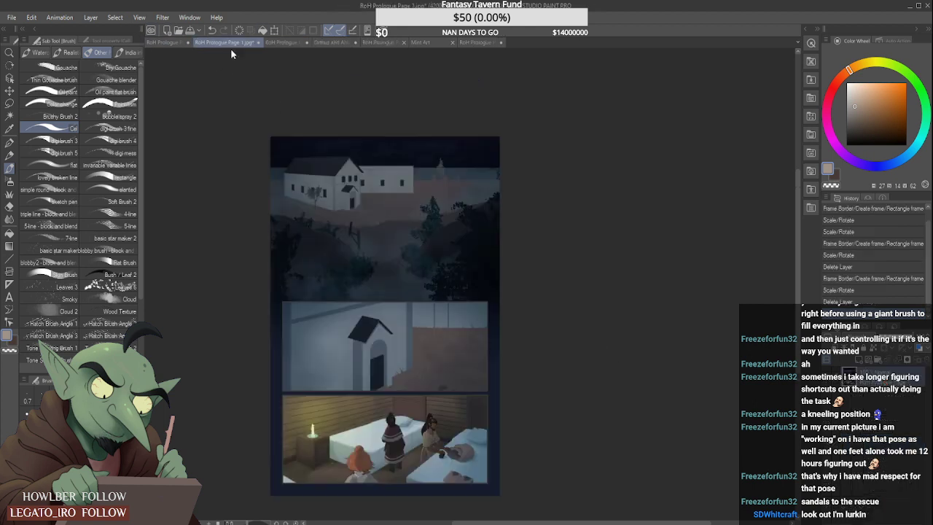
pyautogui.click(479, 43)
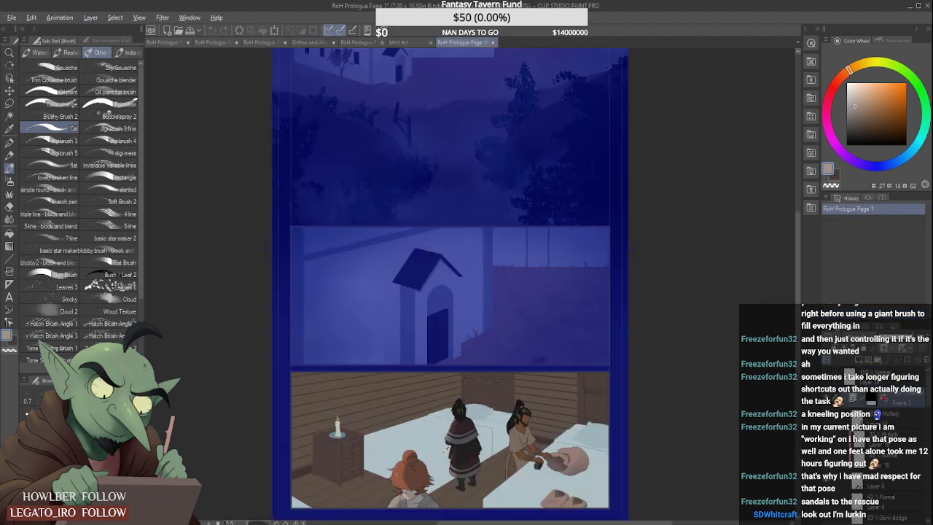
pyautogui.keyDown('alt'); pyautogui.click(522, 423); pyautogui.keyUp('alt')
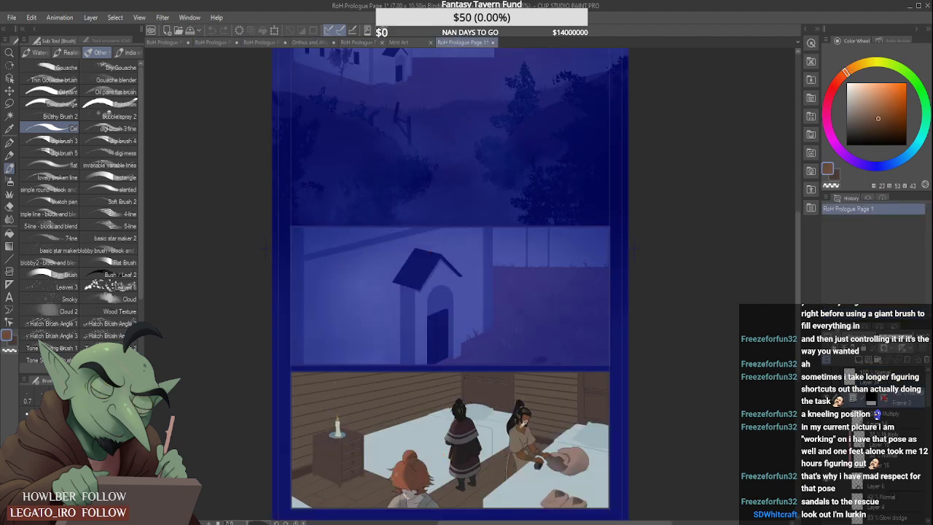
pyautogui.click(232, 44)
pyautogui.click(284, 43)
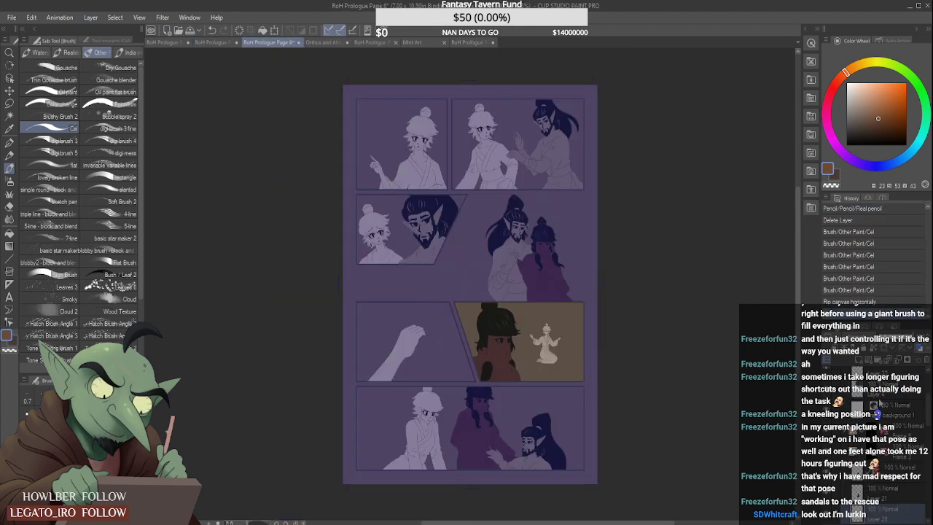
# - Select the bearded man's flat colour layer in the Frame 2 folder and lock its transparent pixels
pyautogui.moveTo(929, 416); pyautogui.dragTo(929, 382)
pyautogui.click(875, 381)
pyautogui.click(849, 382)
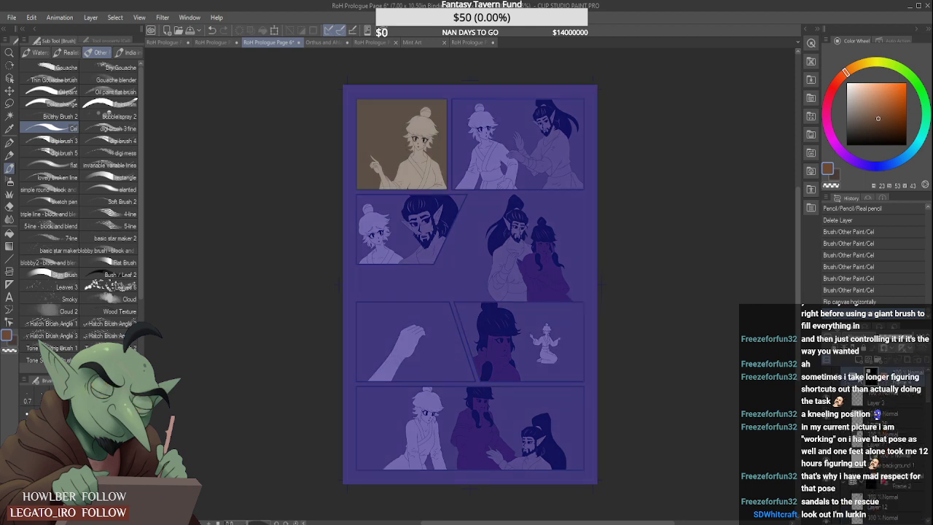
pyautogui.click(847, 382)
pyautogui.click(874, 399)
pyautogui.click(847, 402)
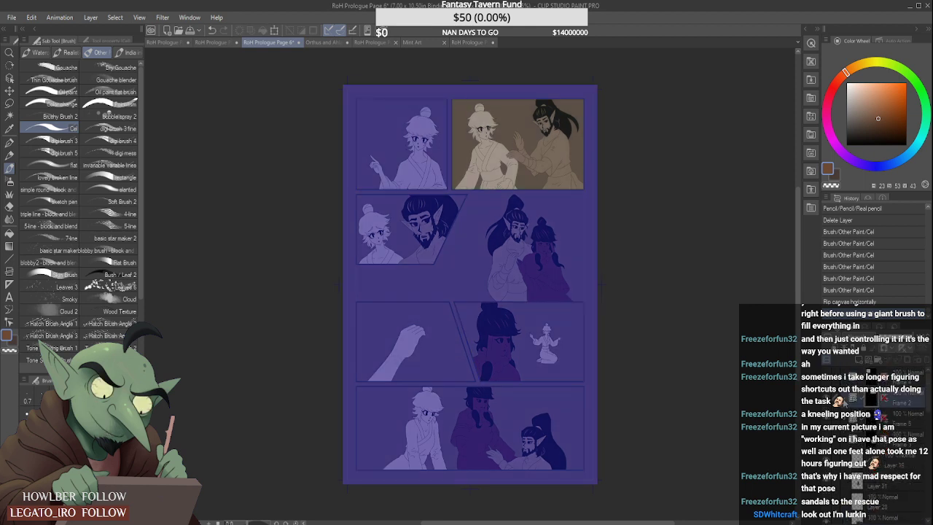
pyautogui.click(847, 402)
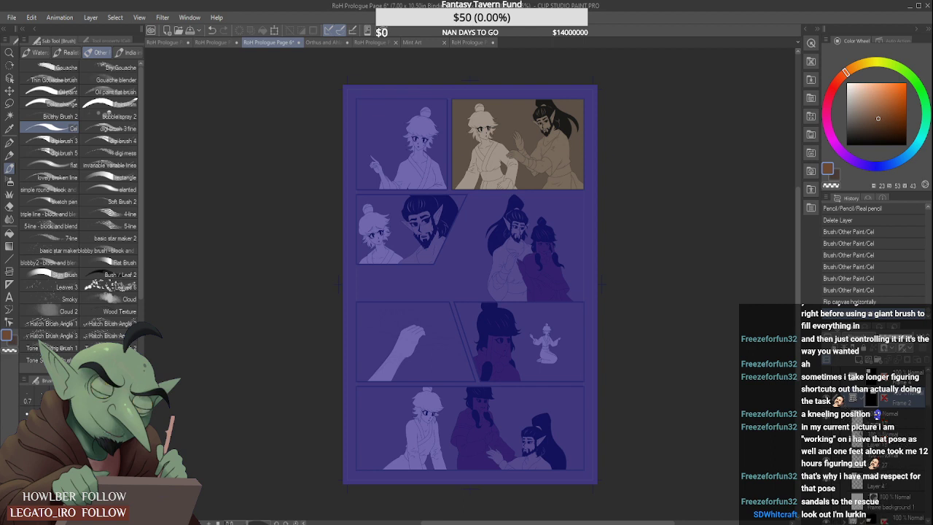
pyautogui.click(906, 460)
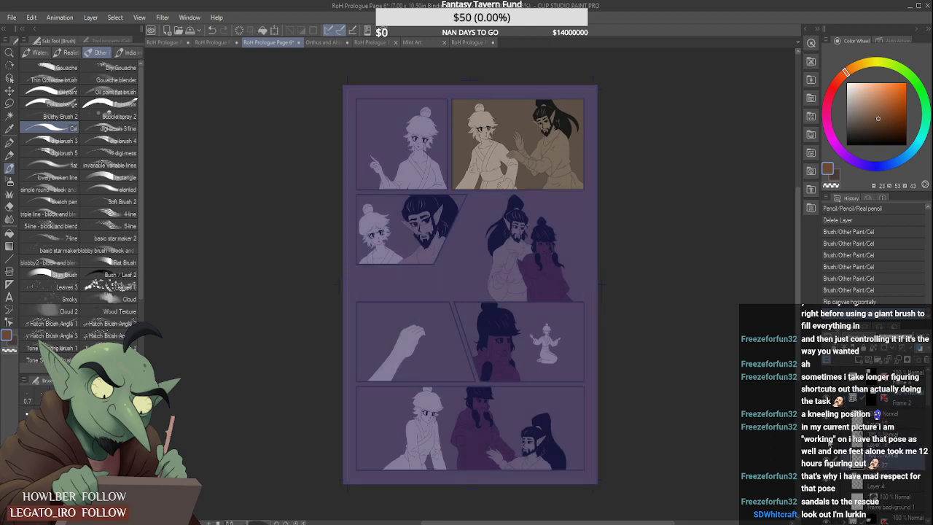
pyautogui.click(895, 444)
pyautogui.click(873, 348)
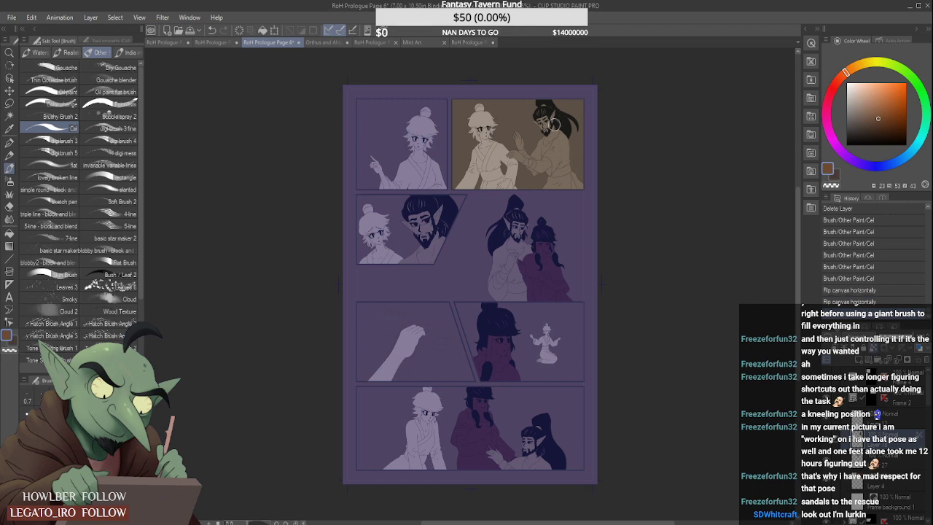
# - Paint the bearded man's face, ears and neck down to the collar in the sampled brown skin colour
pyautogui.scroll(5, 554, 124)
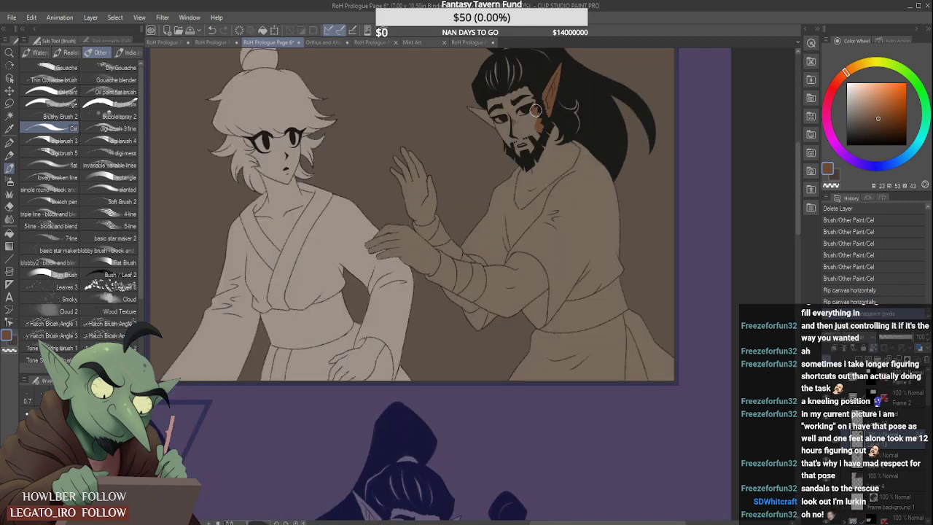
pyautogui.moveTo(535, 110)
pyautogui.mouseDown()
pyautogui.moveTo(516, 98)
pyautogui.moveTo(468, 109)
pyautogui.moveTo(527, 113)
pyautogui.moveTo(506, 151)
pyautogui.mouseUp()
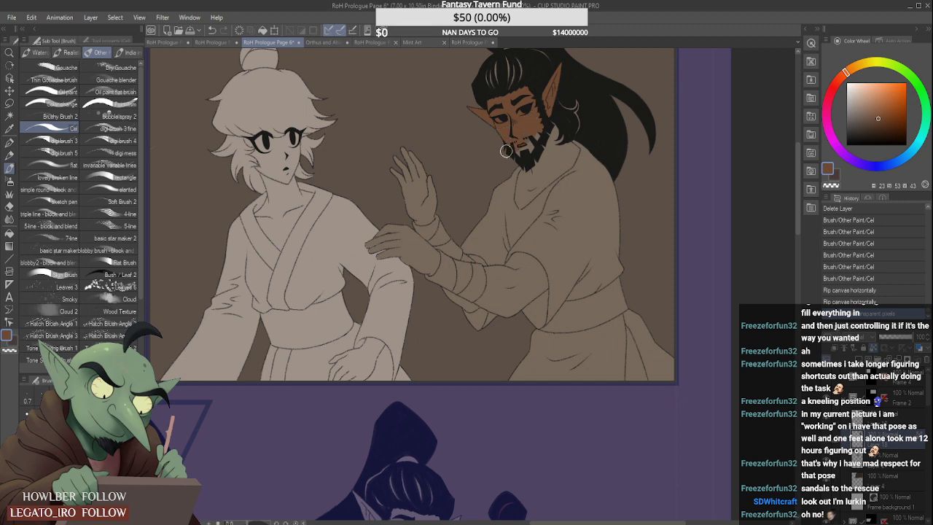
pyautogui.moveTo(538, 123)
pyautogui.mouseDown()
pyautogui.moveTo(545, 157)
pyautogui.moveTo(558, 129)
pyautogui.moveTo(552, 162)
pyautogui.moveTo(539, 157)
pyautogui.moveTo(515, 192)
pyautogui.moveTo(519, 177)
pyautogui.moveTo(513, 219)
pyautogui.moveTo(557, 161)
pyautogui.mouseUp()
pyautogui.scroll(2, 544, 158)
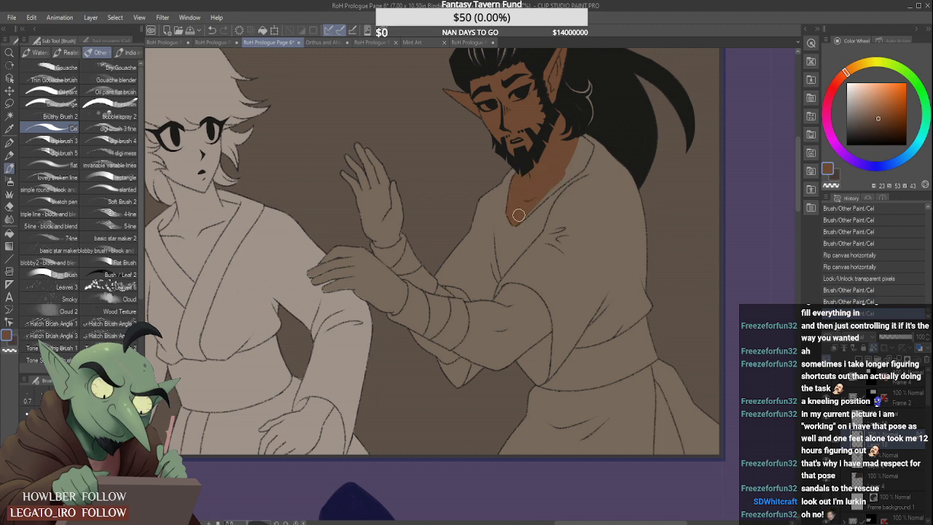
pyautogui.moveTo(526, 207); pyautogui.dragTo(545, 189)
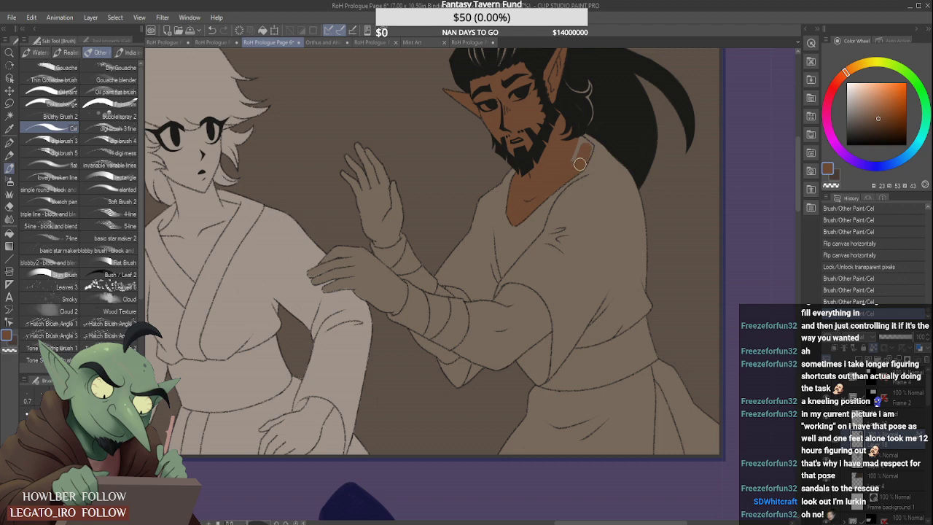
pyautogui.moveTo(588, 147); pyautogui.dragTo(580, 155)
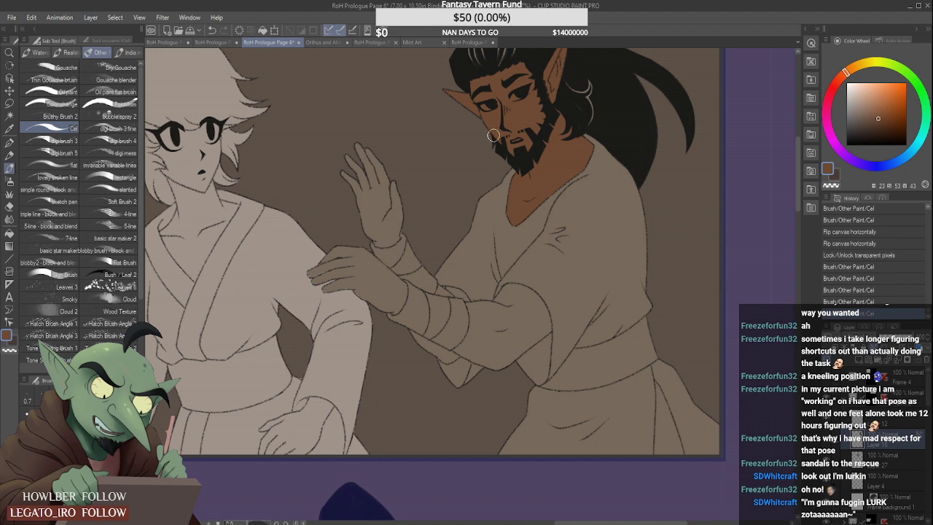
# - Paint the bearded man's raised hand brown down to the edge of its wrist wrapping
pyautogui.scroll(-2, 494, 135)
pyautogui.scroll(-2, 523, 157)
pyautogui.scroll(2, 391, 157)
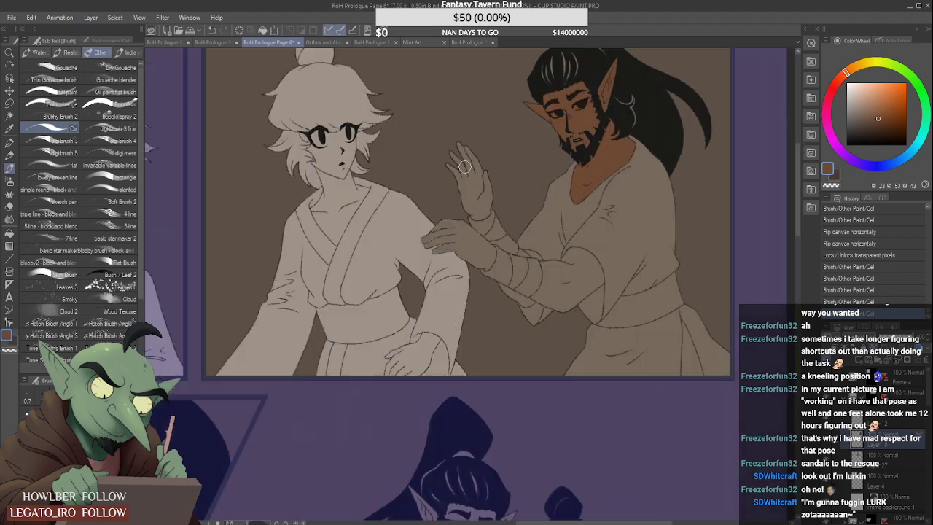
pyautogui.moveTo(469, 148)
pyautogui.mouseDown()
pyautogui.moveTo(452, 188)
pyautogui.moveTo(494, 173)
pyautogui.moveTo(461, 214)
pyautogui.moveTo(498, 189)
pyautogui.moveTo(447, 233)
pyautogui.moveTo(485, 216)
pyautogui.moveTo(473, 227)
pyautogui.moveTo(485, 226)
pyautogui.moveTo(441, 253)
pyautogui.moveTo(477, 237)
pyautogui.mouseUp()
pyautogui.scroll(2, 486, 187)
pyautogui.scroll(1, 467, 217)
pyautogui.scroll(1, 485, 228)
pyautogui.scroll(-2, 477, 237)
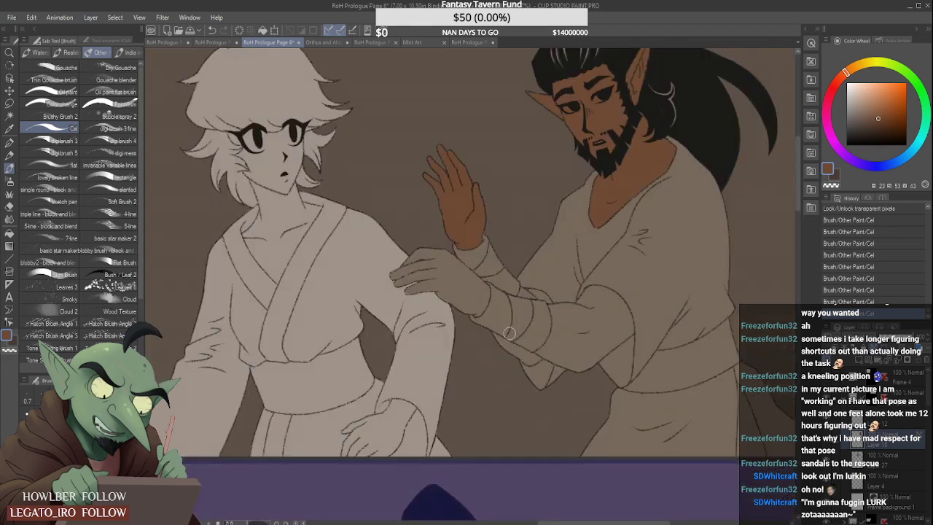
# - Paint the exposed skin above and below the bearded man's wrapped forearm brown, following the wrapping's edge near the elbow
pyautogui.scroll(2, 511, 334)
pyautogui.moveTo(499, 337)
pyautogui.mouseDown()
pyautogui.moveTo(518, 353)
pyautogui.moveTo(482, 323)
pyautogui.moveTo(570, 370)
pyautogui.moveTo(542, 369)
pyautogui.moveTo(563, 385)
pyautogui.moveTo(579, 386)
pyautogui.moveTo(562, 384)
pyautogui.moveTo(575, 388)
pyautogui.moveTo(567, 370)
pyautogui.moveTo(601, 375)
pyautogui.mouseUp()
pyautogui.scroll(1, 499, 334)
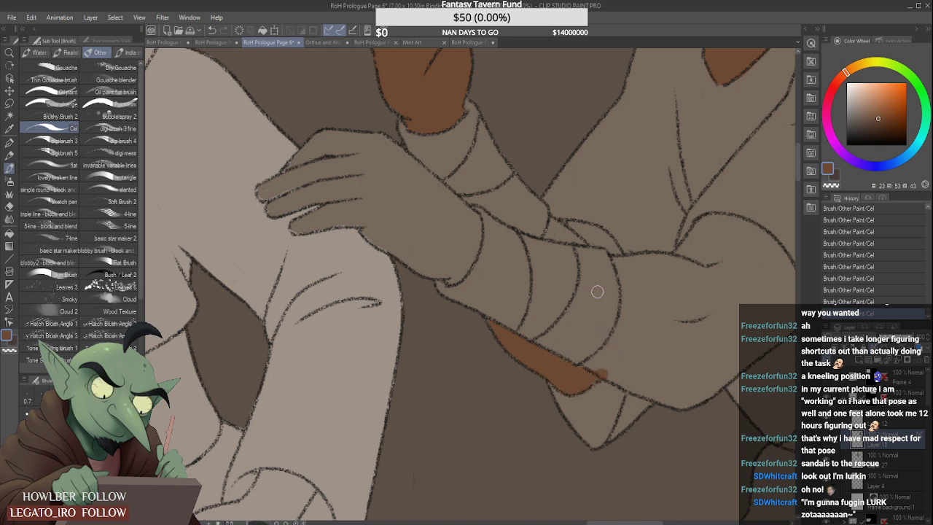
pyautogui.moveTo(626, 339)
pyautogui.mouseDown()
pyautogui.moveTo(590, 367)
pyautogui.moveTo(630, 334)
pyautogui.moveTo(592, 362)
pyautogui.moveTo(635, 299)
pyautogui.moveTo(603, 355)
pyautogui.mouseUp()
pyautogui.moveTo(621, 269)
pyautogui.mouseDown()
pyautogui.moveTo(624, 324)
pyautogui.moveTo(616, 270)
pyautogui.mouseUp()
pyautogui.moveTo(571, 226)
pyautogui.mouseDown()
pyautogui.moveTo(554, 222)
pyautogui.moveTo(575, 238)
pyautogui.moveTo(584, 230)
pyautogui.moveTo(573, 227)
pyautogui.moveTo(590, 229)
pyautogui.moveTo(601, 241)
pyautogui.moveTo(578, 239)
pyautogui.moveTo(614, 248)
pyautogui.moveTo(595, 236)
pyautogui.mouseUp()
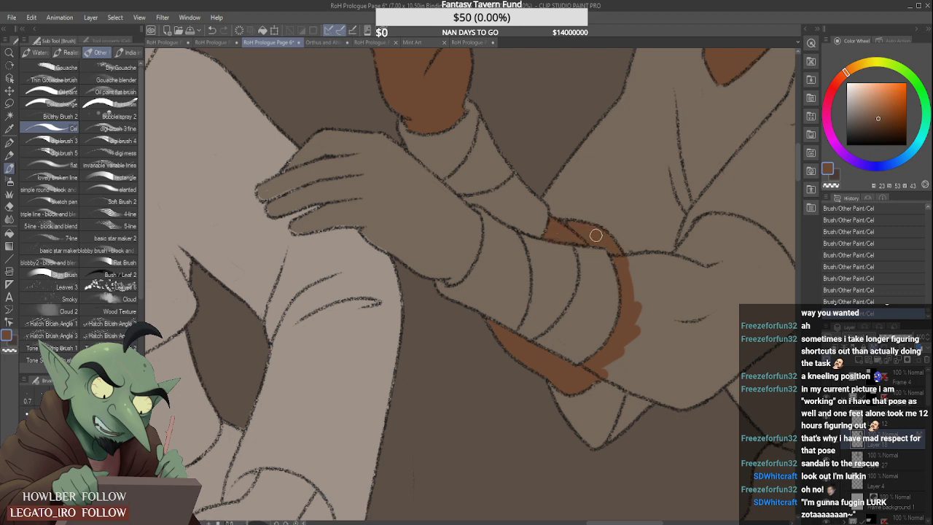
# - Paint the bearded man's forearm brown from the wrapping to the elbow crease and sample the wrapping's colour for its edge
pyautogui.moveTo(639, 308)
pyautogui.mouseDown()
pyautogui.moveTo(645, 337)
pyautogui.moveTo(635, 340)
pyautogui.moveTo(649, 317)
pyautogui.moveTo(608, 361)
pyautogui.moveTo(633, 353)
pyautogui.moveTo(625, 336)
pyautogui.moveTo(638, 366)
pyautogui.moveTo(605, 366)
pyautogui.moveTo(657, 388)
pyautogui.moveTo(600, 370)
pyautogui.moveTo(685, 402)
pyautogui.moveTo(621, 365)
pyautogui.moveTo(651, 375)
pyautogui.mouseUp()
pyautogui.scroll(-3, 637, 293)
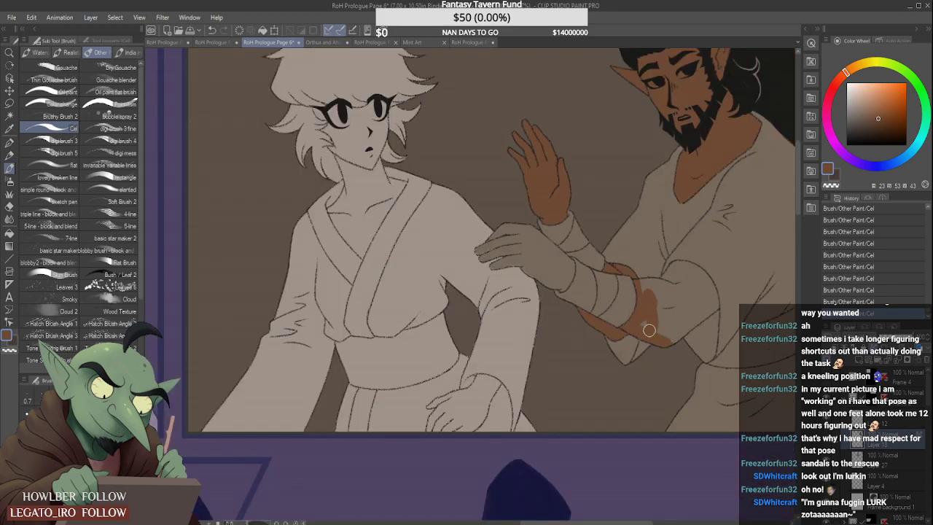
pyautogui.moveTo(669, 317); pyautogui.dragTo(672, 339)
pyautogui.scroll(3, 656, 284)
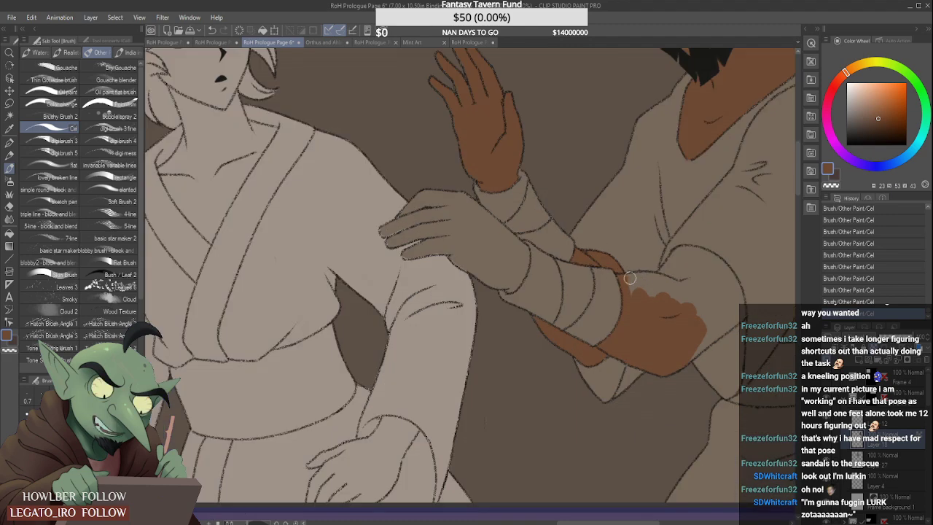
pyautogui.moveTo(631, 280)
pyautogui.mouseDown()
pyautogui.moveTo(686, 288)
pyautogui.moveTo(646, 278)
pyautogui.mouseUp()
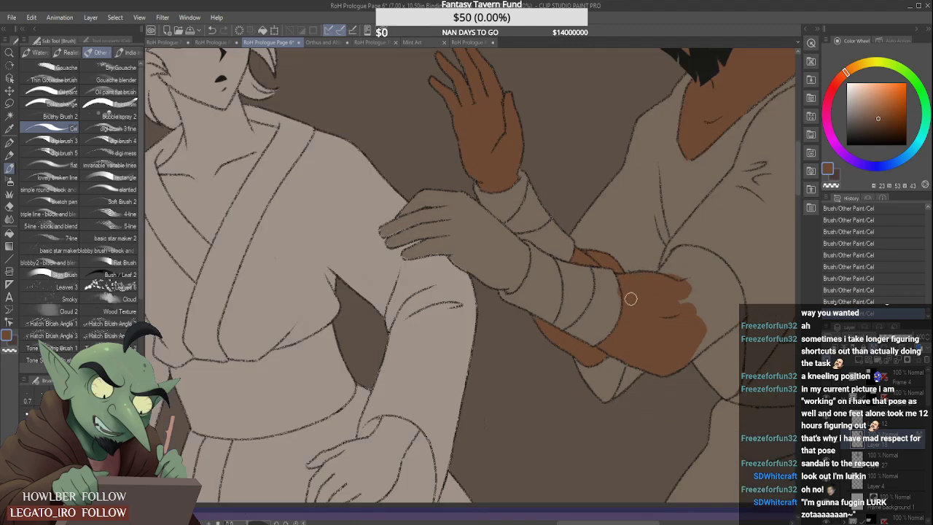
pyautogui.scroll(2, 616, 295)
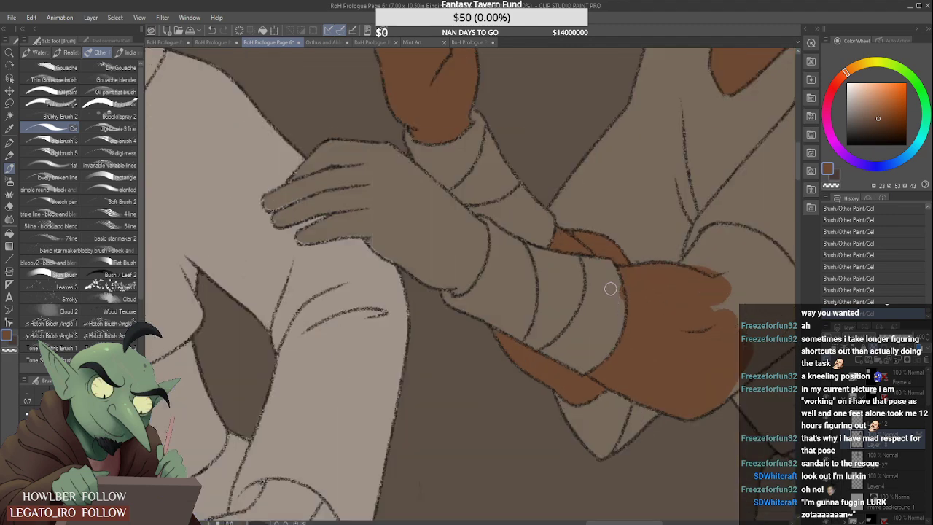
pyautogui.keyDown('alt'); pyautogui.click(599, 321); pyautogui.keyUp('alt')
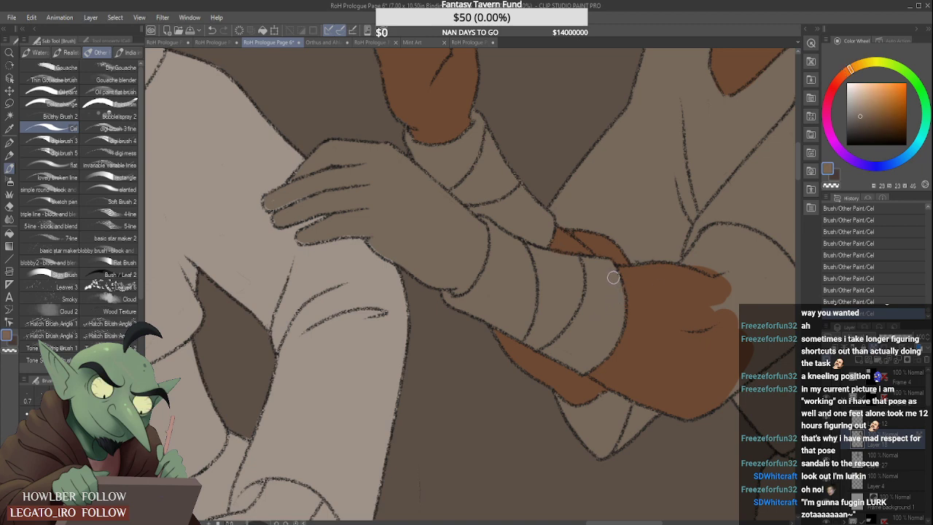
# - Resample the brown skin colour and paint the bearded man's elbow and upper arm up to the sleeve's edge
pyautogui.keyDown('alt'); pyautogui.click(645, 288); pyautogui.keyUp('alt')
pyautogui.moveTo(712, 271)
pyautogui.mouseDown()
pyautogui.moveTo(716, 321)
pyautogui.moveTo(688, 294)
pyautogui.moveTo(703, 253)
pyautogui.mouseUp()
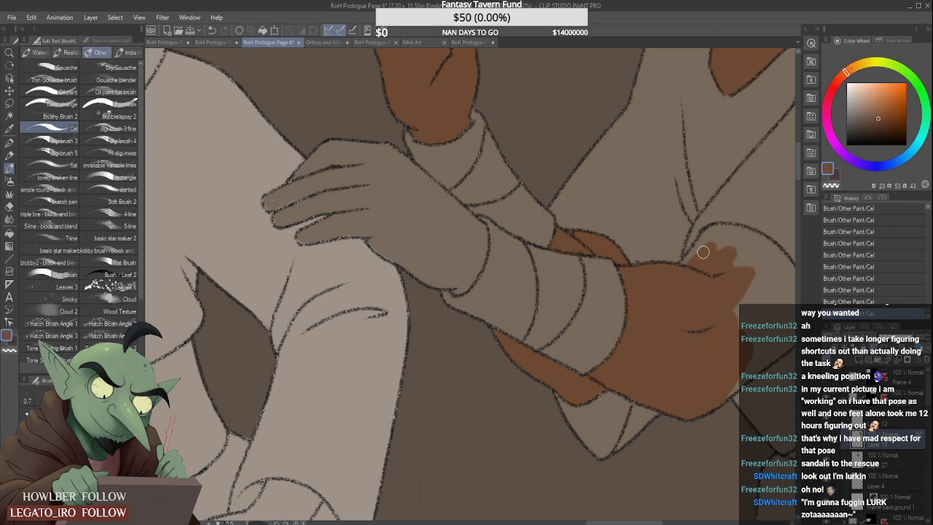
pyautogui.scroll(-2, 698, 262)
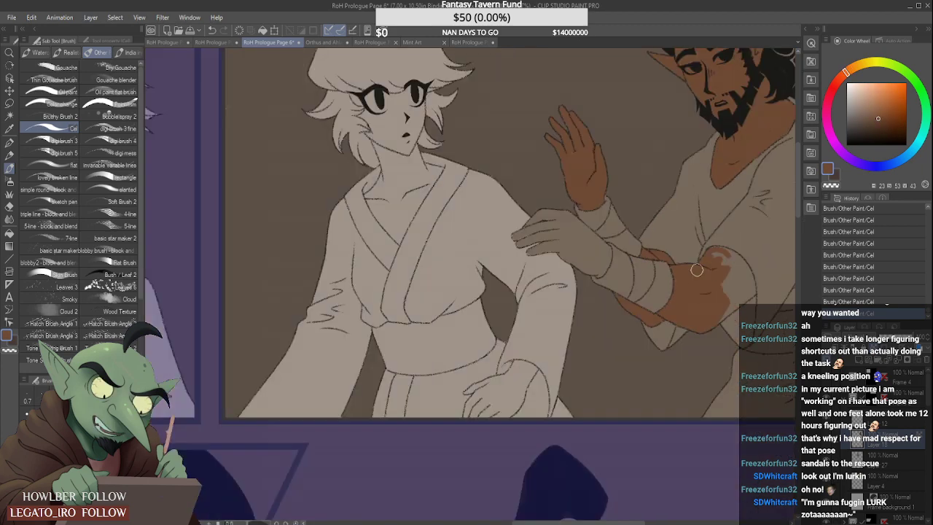
pyautogui.scroll(-1, 697, 270)
pyautogui.scroll(2, 656, 255)
pyautogui.scroll(1, 655, 245)
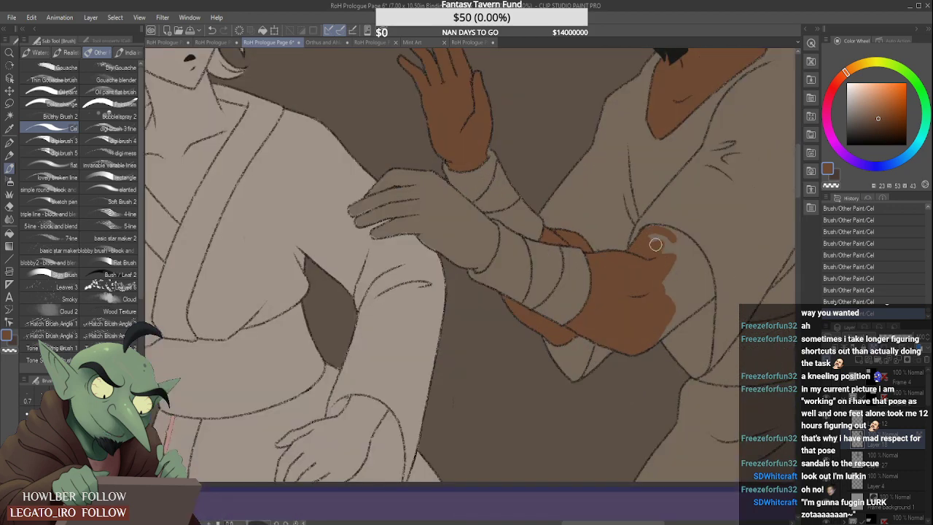
pyautogui.moveTo(656, 245)
pyautogui.mouseDown()
pyautogui.moveTo(648, 230)
pyautogui.moveTo(693, 254)
pyautogui.moveTo(676, 240)
pyautogui.moveTo(703, 269)
pyautogui.moveTo(679, 243)
pyautogui.moveTo(673, 285)
pyautogui.moveTo(696, 251)
pyautogui.moveTo(651, 299)
pyautogui.moveTo(683, 307)
pyautogui.moveTo(658, 338)
pyautogui.moveTo(699, 299)
pyautogui.moveTo(678, 314)
pyautogui.moveTo(701, 286)
pyautogui.moveTo(668, 304)
pyautogui.moveTo(701, 268)
pyautogui.moveTo(704, 286)
pyautogui.moveTo(704, 266)
pyautogui.moveTo(707, 295)
pyautogui.moveTo(683, 314)
pyautogui.moveTo(709, 294)
pyautogui.mouseUp()
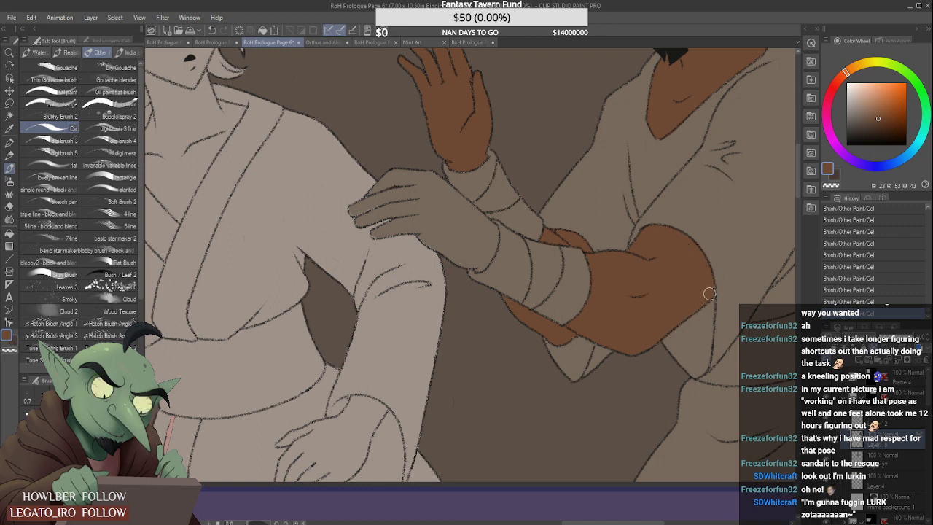
pyautogui.scroll(-2, 585, 297)
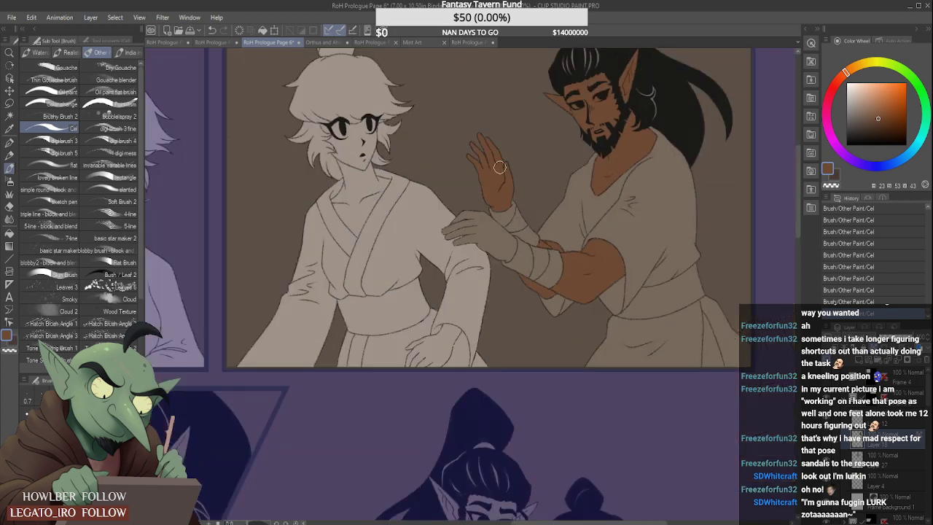
# - Paint the fingers and knuckles of the bearded man's hand on the white-haired figure's arm brown, filling the gaps along the outlines
pyautogui.scroll(1, 493, 234)
pyautogui.moveTo(436, 218)
pyautogui.mouseDown()
pyautogui.moveTo(444, 240)
pyautogui.moveTo(448, 222)
pyautogui.moveTo(466, 234)
pyautogui.moveTo(481, 219)
pyautogui.mouseUp()
pyautogui.scroll(4, 445, 252)
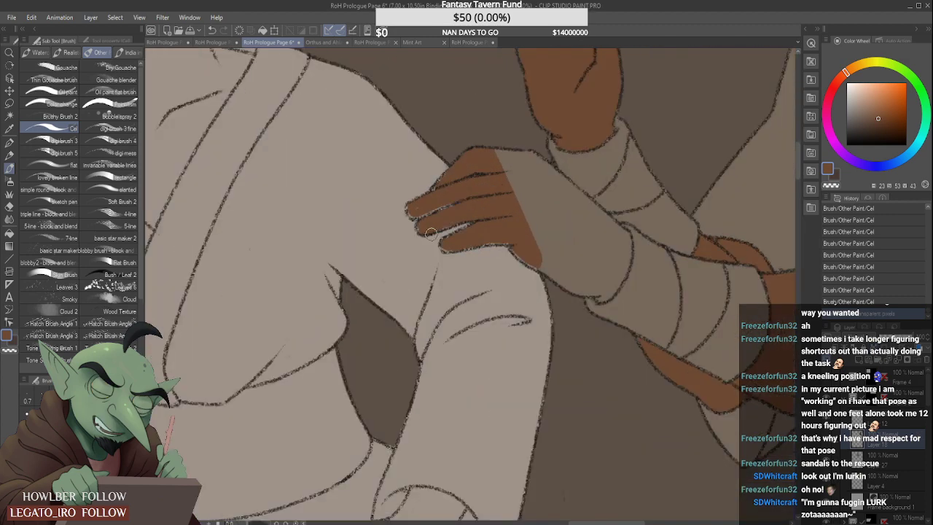
pyautogui.moveTo(405, 198)
pyautogui.mouseDown()
pyautogui.moveTo(459, 187)
pyautogui.moveTo(418, 197)
pyautogui.moveTo(421, 205)
pyautogui.moveTo(463, 189)
pyautogui.moveTo(417, 227)
pyautogui.mouseUp()
pyautogui.moveTo(444, 173); pyautogui.dragTo(471, 148)
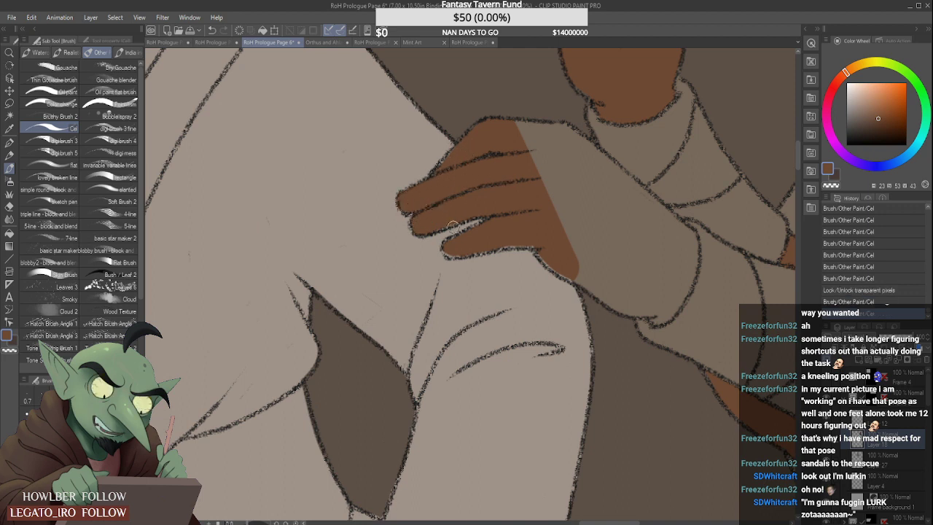
pyautogui.moveTo(453, 227); pyautogui.dragTo(474, 220)
pyautogui.moveTo(448, 249)
pyautogui.mouseDown()
pyautogui.moveTo(467, 250)
pyautogui.moveTo(507, 226)
pyautogui.moveTo(481, 232)
pyautogui.moveTo(515, 235)
pyautogui.moveTo(507, 244)
pyautogui.moveTo(535, 245)
pyautogui.moveTo(549, 261)
pyautogui.mouseUp()
pyautogui.moveTo(541, 252); pyautogui.dragTo(587, 281)
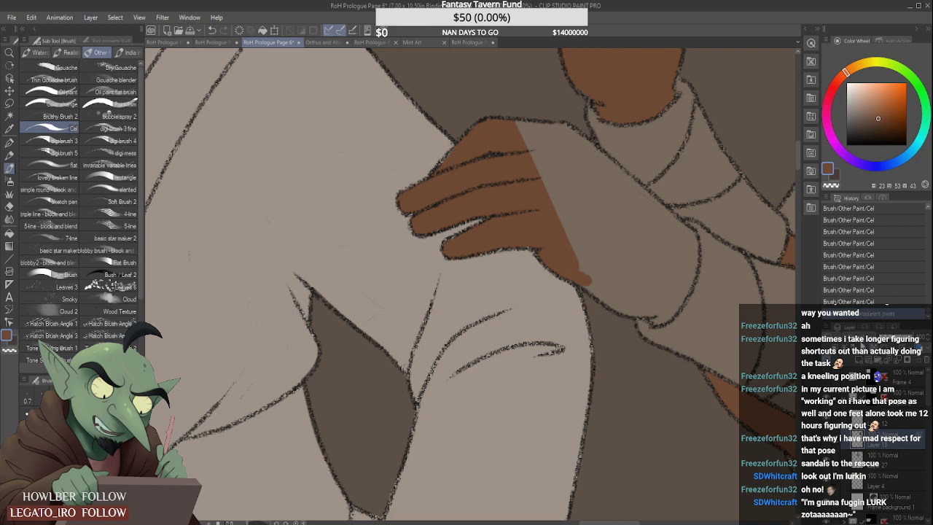
# - Paint the back of that resting hand brown down to the edge of its wrist wrapping
pyautogui.scroll(-5, 576, 222)
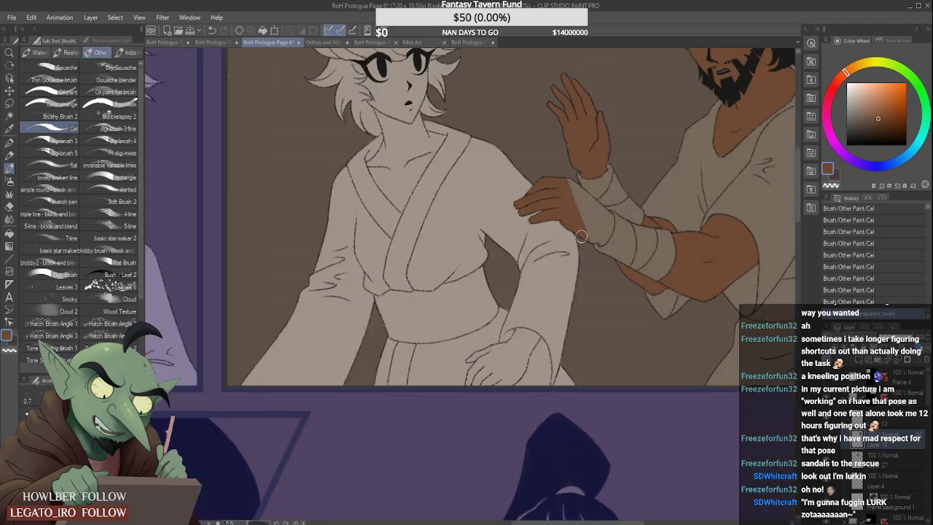
pyautogui.moveTo(581, 236)
pyautogui.mouseDown()
pyautogui.moveTo(549, 174)
pyautogui.moveTo(581, 224)
pyautogui.mouseUp()
pyautogui.scroll(2, 572, 202)
pyautogui.moveTo(569, 183)
pyautogui.mouseDown()
pyautogui.moveTo(591, 200)
pyautogui.moveTo(564, 171)
pyautogui.moveTo(597, 198)
pyautogui.moveTo(584, 187)
pyautogui.moveTo(602, 230)
pyautogui.moveTo(595, 249)
pyautogui.moveTo(615, 260)
pyautogui.moveTo(626, 233)
pyautogui.moveTo(618, 260)
pyautogui.moveTo(594, 215)
pyautogui.moveTo(616, 222)
pyautogui.moveTo(601, 204)
pyautogui.moveTo(615, 215)
pyautogui.moveTo(588, 188)
pyautogui.moveTo(627, 224)
pyautogui.moveTo(626, 246)
pyautogui.moveTo(627, 224)
pyautogui.moveTo(630, 233)
pyautogui.moveTo(613, 219)
pyautogui.mouseUp()
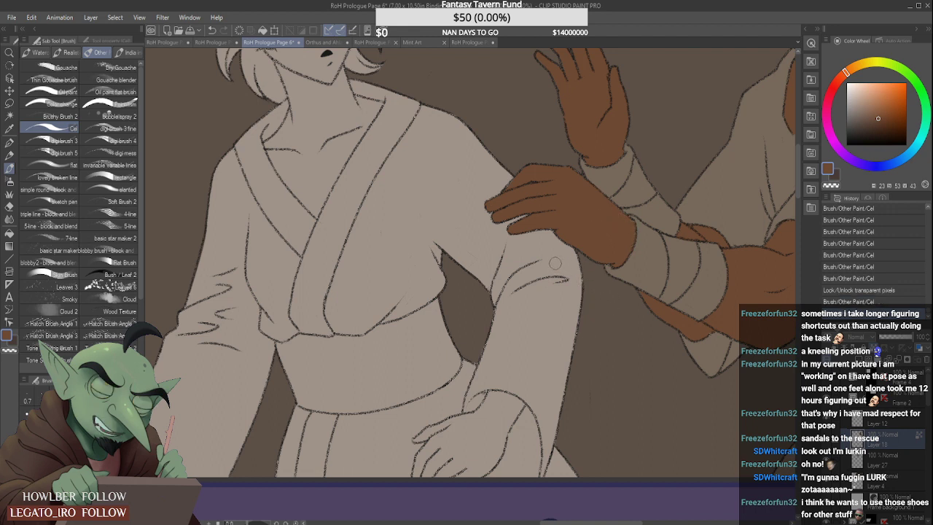
# - Sample the dark grey-brown of the bearded man's wrist wrappings from RoH Prologue Page 1 and return to Page 6
pyautogui.scroll(-4, 588, 306)
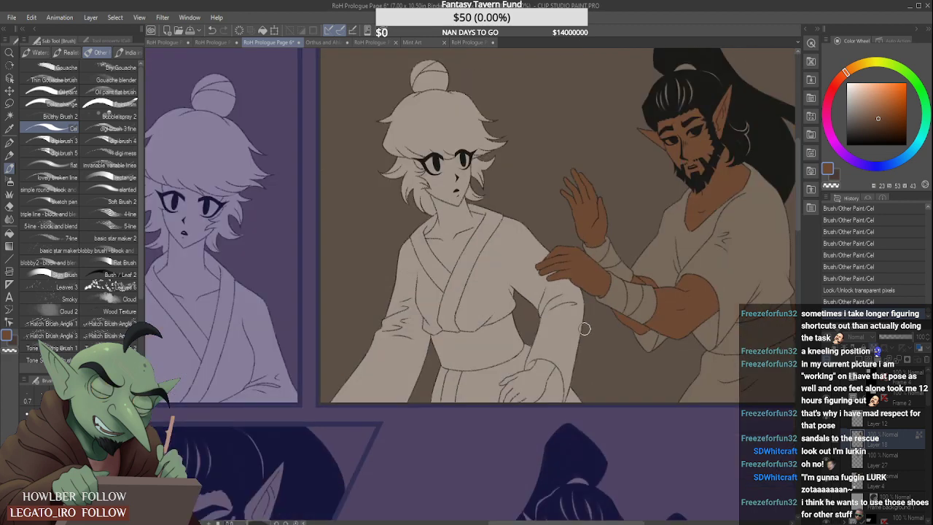
pyautogui.scroll(3, 633, 219)
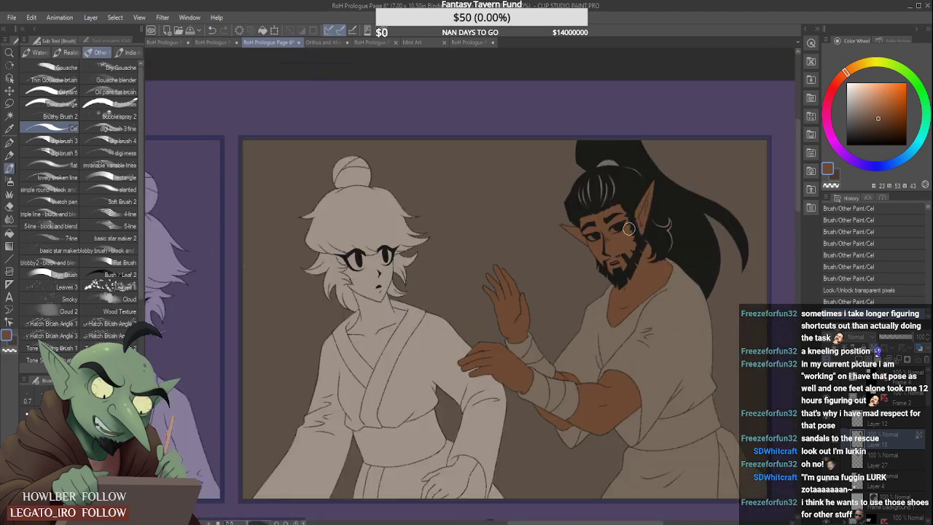
pyautogui.scroll(-3, 628, 228)
pyautogui.scroll(1, 642, 241)
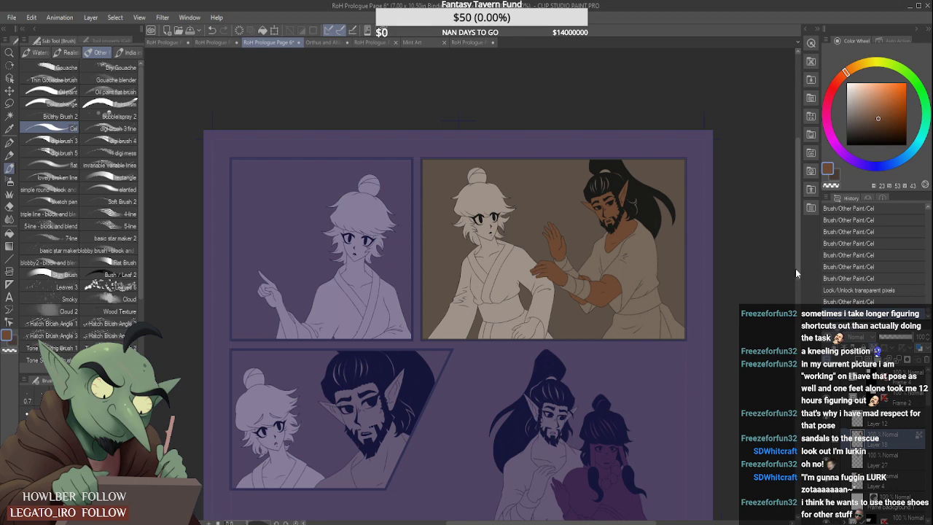
pyautogui.click(469, 42)
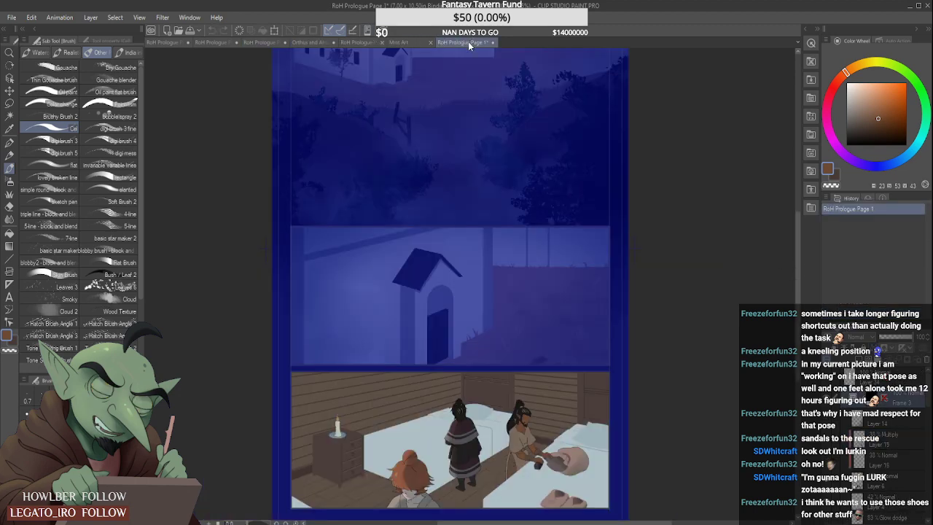
pyautogui.keyDown('alt'); pyautogui.click(527, 447); pyautogui.keyUp('alt')
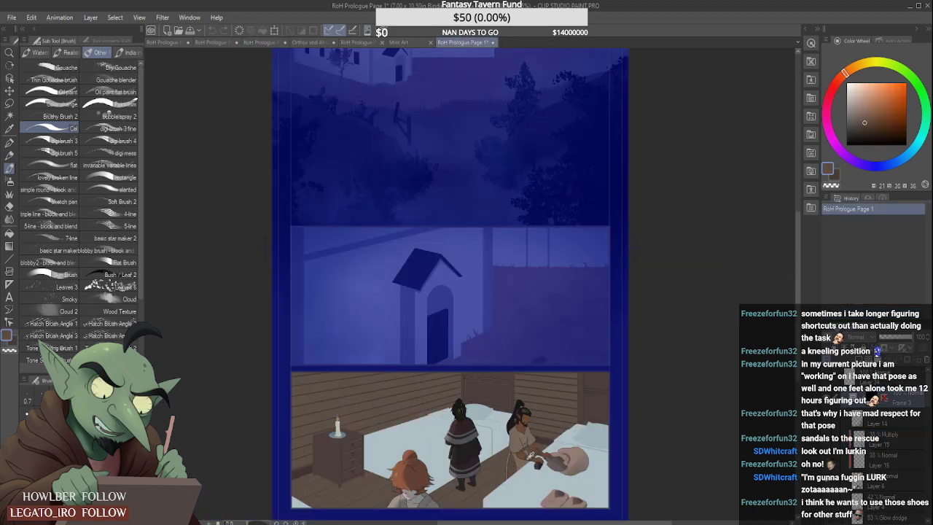
pyautogui.keyDown('alt'); pyautogui.click(530, 456); pyautogui.keyUp('alt')
pyautogui.keyDown('alt'); pyautogui.click(531, 455); pyautogui.keyUp('alt')
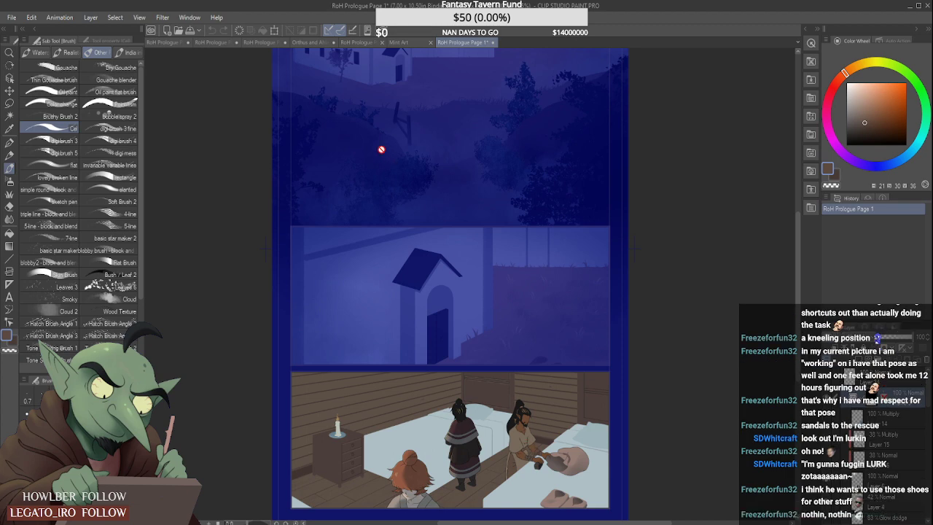
pyautogui.scroll(2, 525, 457)
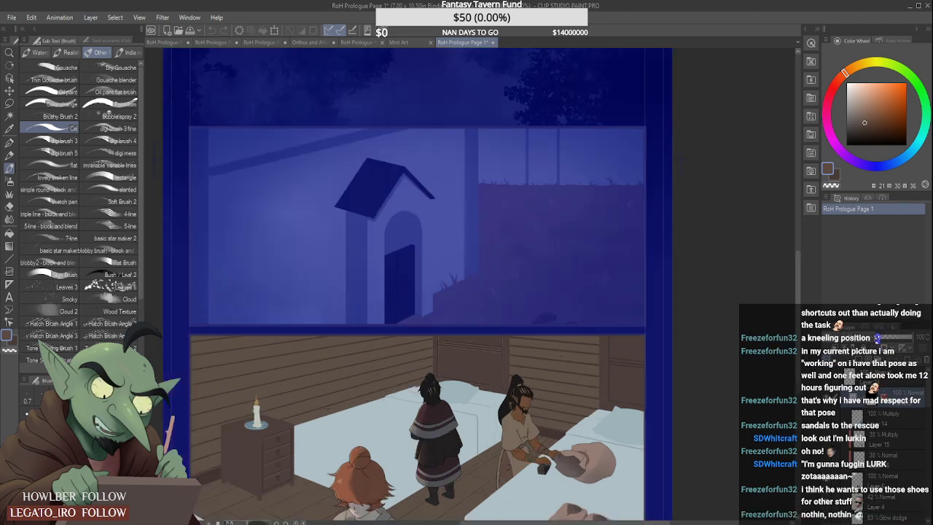
pyautogui.scroll(2, 526, 467)
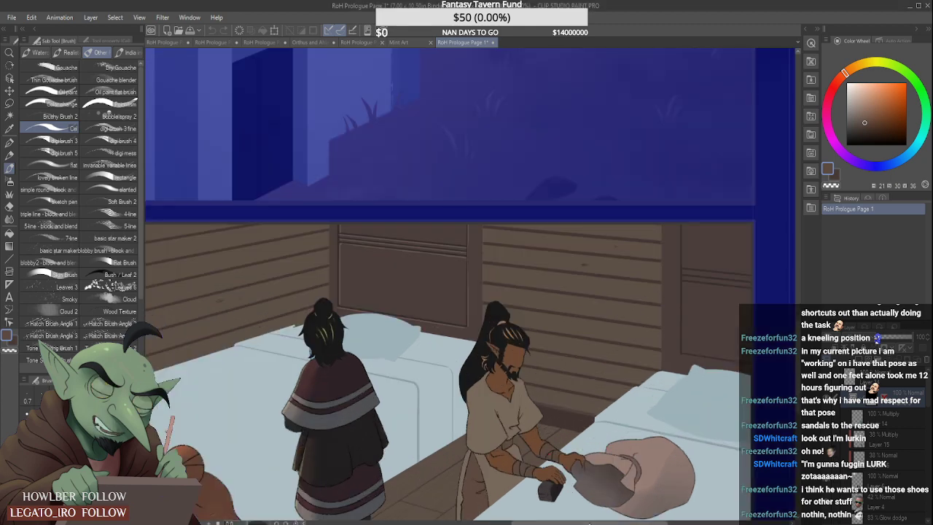
pyautogui.click(359, 43)
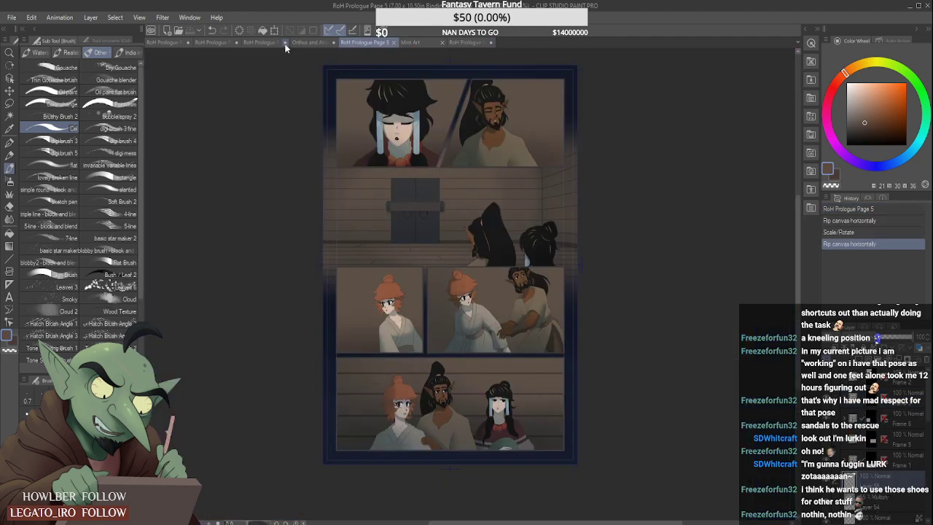
pyautogui.click(264, 43)
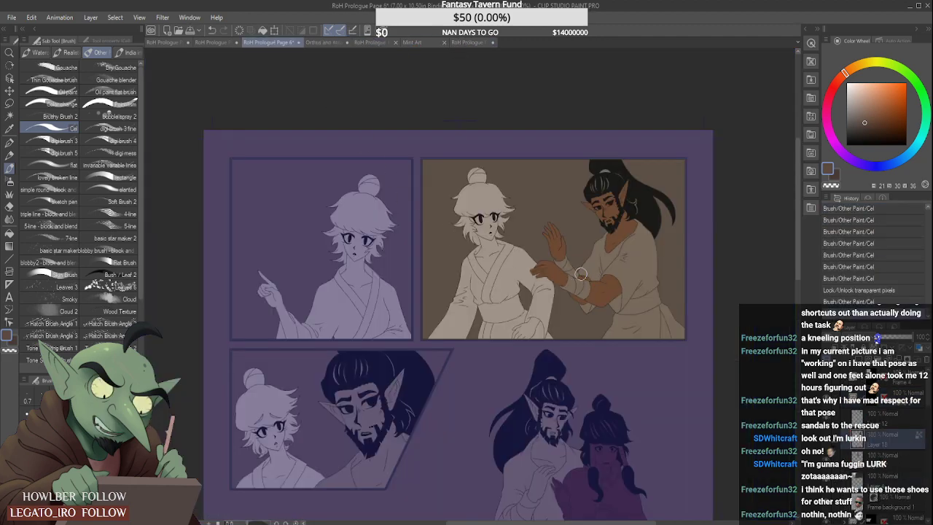
# - Paint the wrapping on the bearded man's raised arm in the sampled dark grey-brown, from the wrist towards the elbow
pyautogui.scroll(3, 568, 284)
pyautogui.scroll(2, 564, 250)
pyautogui.moveTo(565, 263)
pyautogui.mouseDown()
pyautogui.moveTo(552, 237)
pyautogui.moveTo(556, 279)
pyautogui.mouseUp()
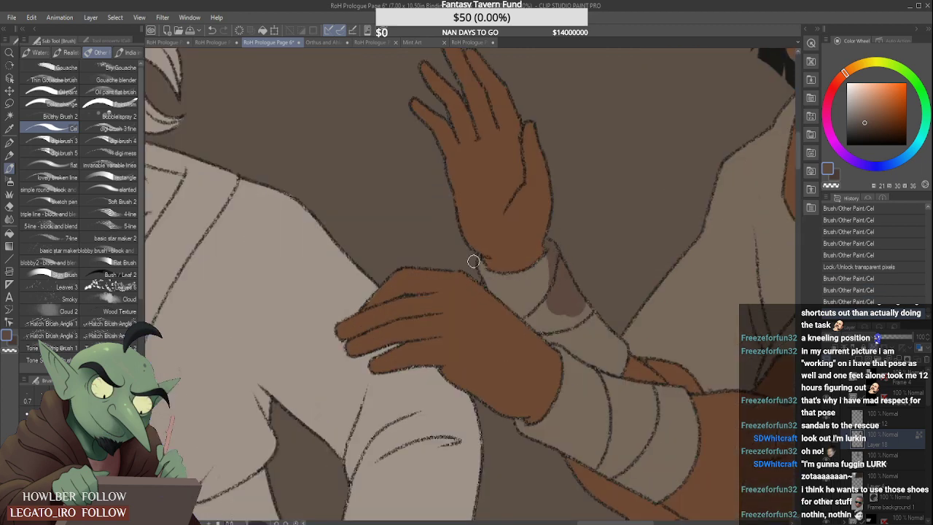
pyautogui.moveTo(481, 271)
pyautogui.mouseDown()
pyautogui.moveTo(524, 306)
pyautogui.moveTo(486, 275)
pyautogui.moveTo(554, 277)
pyautogui.moveTo(532, 285)
pyautogui.moveTo(503, 283)
pyautogui.moveTo(550, 257)
pyautogui.mouseUp()
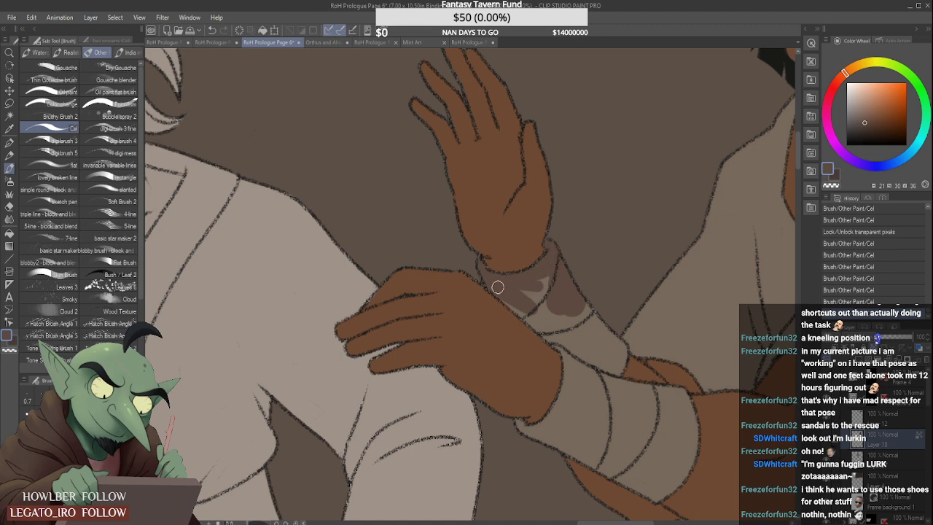
pyautogui.moveTo(498, 287)
pyautogui.mouseDown()
pyautogui.moveTo(580, 356)
pyautogui.moveTo(566, 346)
pyautogui.mouseUp()
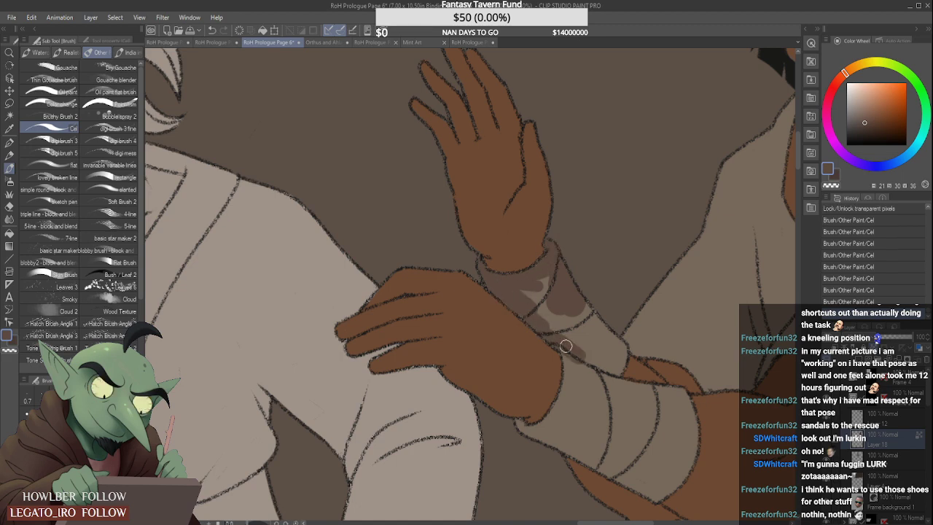
pyautogui.scroll(-2, 561, 335)
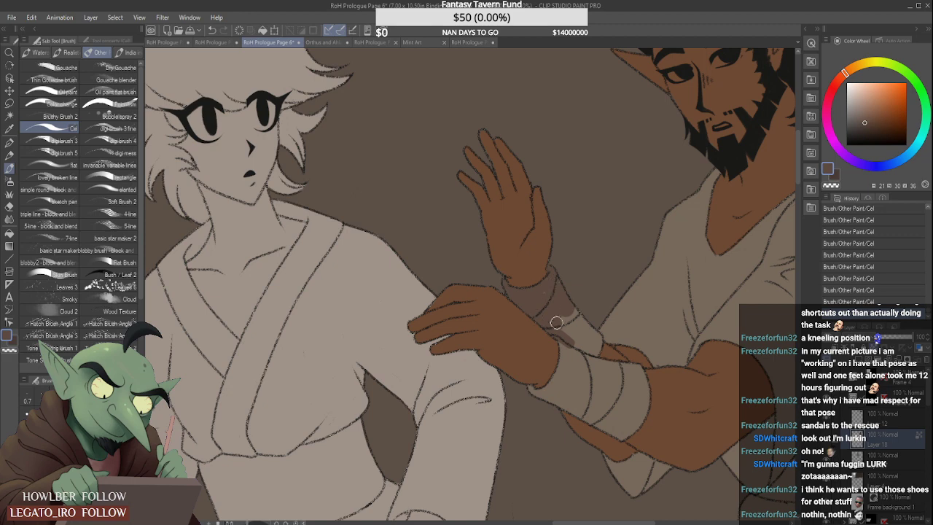
pyautogui.moveTo(548, 295)
pyautogui.mouseDown()
pyautogui.moveTo(569, 301)
pyautogui.moveTo(565, 360)
pyautogui.mouseUp()
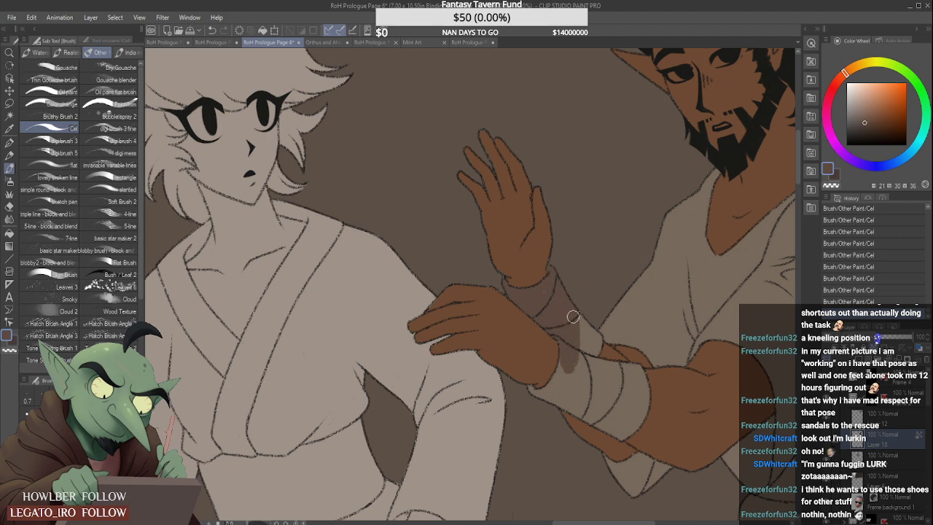
pyautogui.moveTo(573, 306); pyautogui.dragTo(576, 358)
# - Paint the wrapping on the bearded man's front forearm in the same dark grey-brown
pyautogui.moveTo(578, 318)
pyautogui.mouseDown()
pyautogui.moveTo(578, 364)
pyautogui.moveTo(588, 335)
pyautogui.moveTo(590, 346)
pyautogui.moveTo(596, 337)
pyautogui.moveTo(593, 355)
pyautogui.moveTo(596, 339)
pyautogui.moveTo(582, 327)
pyautogui.moveTo(549, 396)
pyautogui.moveTo(565, 348)
pyautogui.moveTo(540, 387)
pyautogui.moveTo(519, 397)
pyautogui.moveTo(531, 410)
pyautogui.moveTo(525, 403)
pyautogui.moveTo(555, 390)
pyautogui.moveTo(562, 324)
pyautogui.moveTo(553, 342)
pyautogui.moveTo(577, 358)
pyautogui.moveTo(572, 381)
pyautogui.moveTo(544, 378)
pyautogui.moveTo(591, 398)
pyautogui.moveTo(553, 375)
pyautogui.moveTo(564, 383)
pyautogui.moveTo(557, 363)
pyautogui.moveTo(591, 377)
pyautogui.moveTo(570, 365)
pyautogui.moveTo(567, 345)
pyautogui.moveTo(593, 368)
pyautogui.moveTo(576, 364)
pyautogui.moveTo(565, 349)
pyautogui.moveTo(613, 374)
pyautogui.moveTo(580, 346)
pyautogui.moveTo(617, 350)
pyautogui.moveTo(587, 340)
pyautogui.moveTo(631, 351)
pyautogui.moveTo(614, 389)
pyautogui.moveTo(589, 392)
pyautogui.moveTo(611, 409)
pyautogui.moveTo(626, 400)
pyautogui.moveTo(628, 379)
pyautogui.mouseUp()
pyautogui.scroll(2, 541, 387)
pyautogui.scroll(-2, 562, 325)
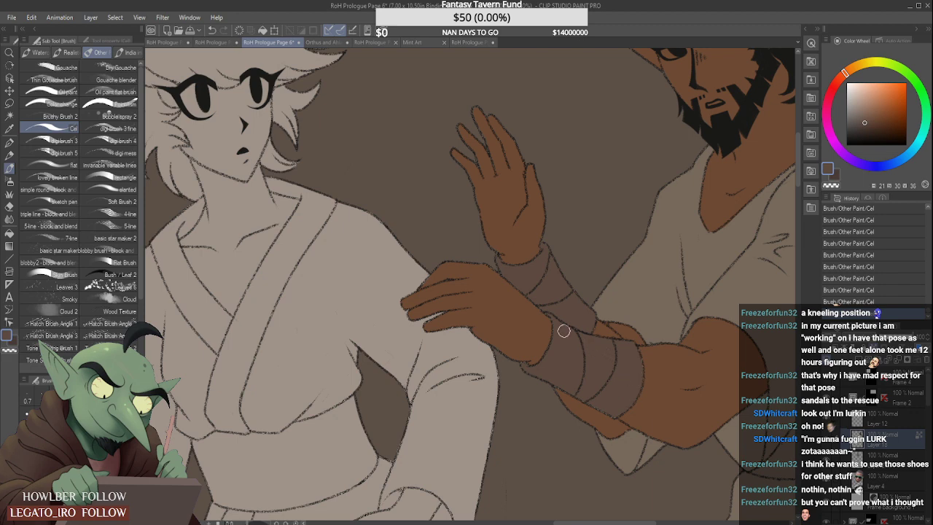
# - Paint the bearded man's waist sash dark grey-brown along its upper edge and into the narrow end beside his sleeve
pyautogui.scroll(-4, 569, 314)
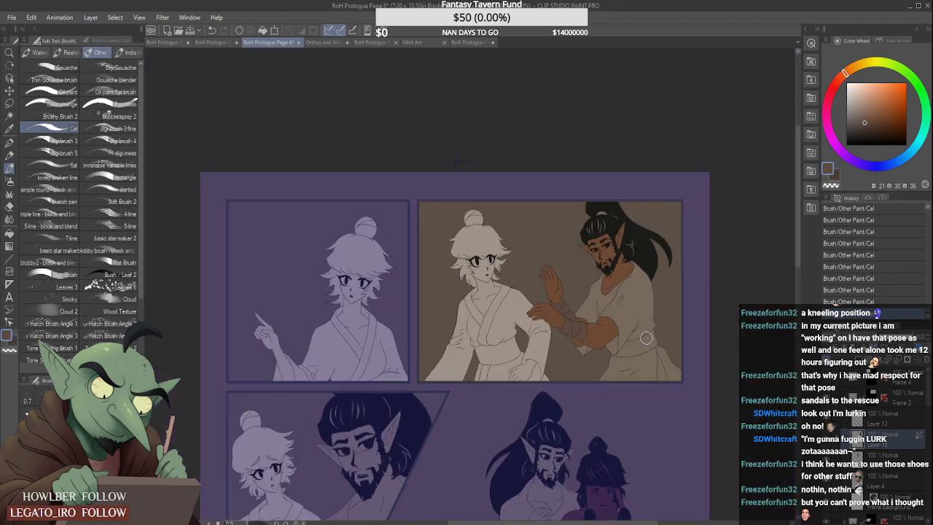
pyautogui.scroll(4, 646, 338)
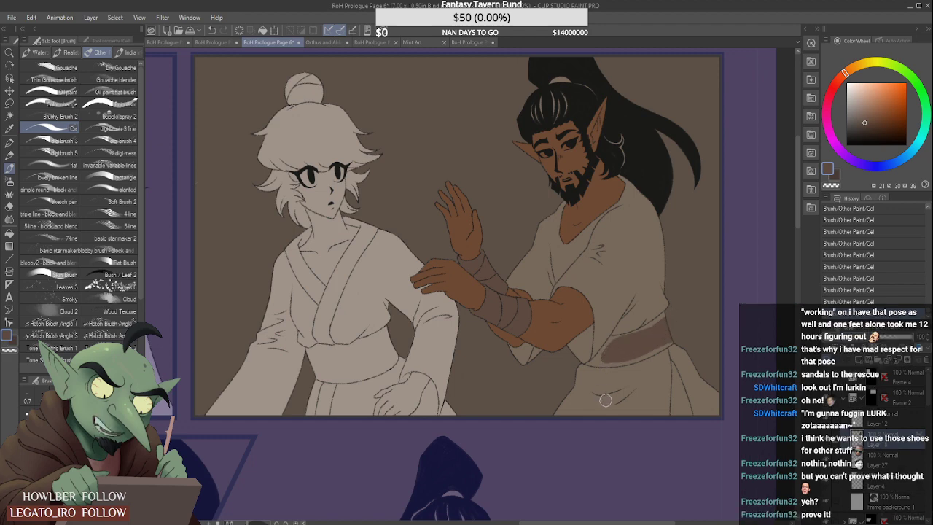
pyautogui.scroll(3, 644, 319)
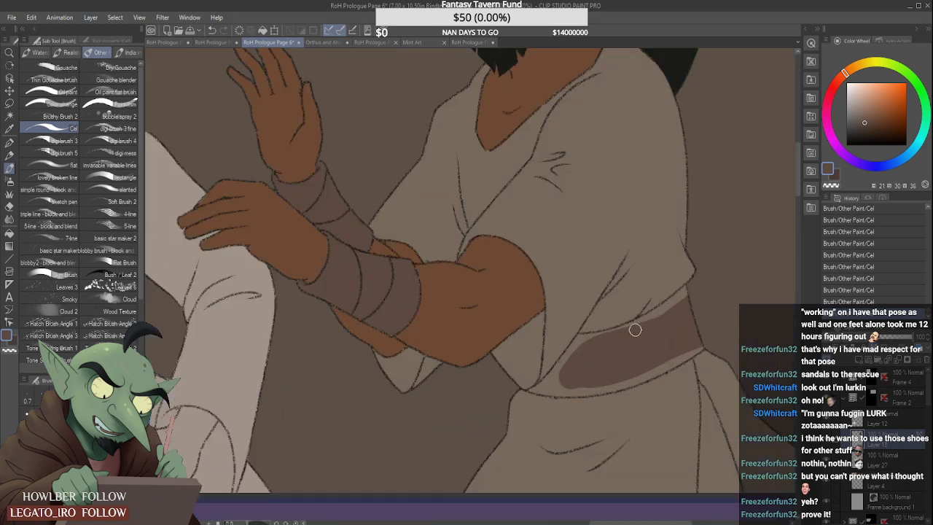
pyautogui.scroll(2, 635, 329)
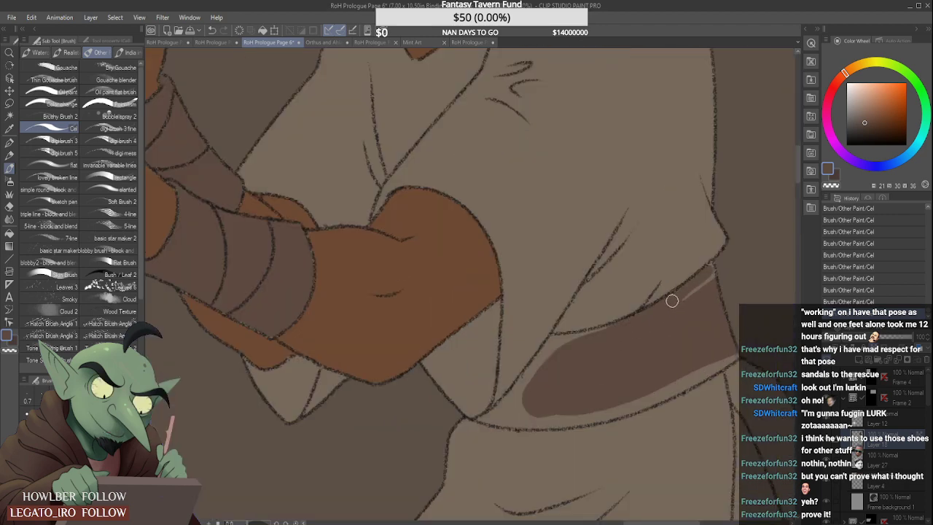
pyautogui.moveTo(685, 297); pyautogui.dragTo(715, 270)
pyautogui.moveTo(558, 340)
pyautogui.mouseDown()
pyautogui.moveTo(631, 324)
pyautogui.moveTo(556, 338)
pyautogui.moveTo(514, 394)
pyautogui.mouseUp()
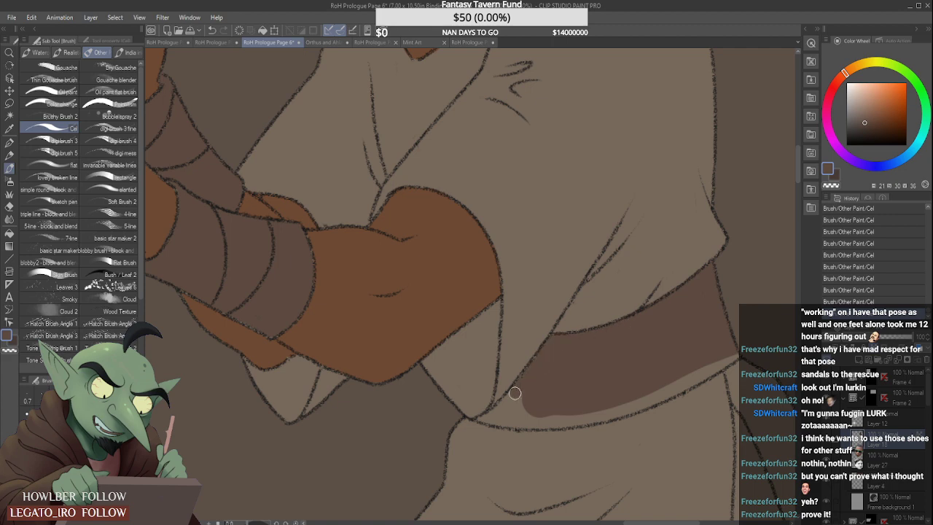
pyautogui.moveTo(544, 359)
pyautogui.mouseDown()
pyautogui.moveTo(504, 409)
pyautogui.moveTo(481, 418)
pyautogui.moveTo(520, 384)
pyautogui.mouseUp()
pyautogui.scroll(2, 500, 416)
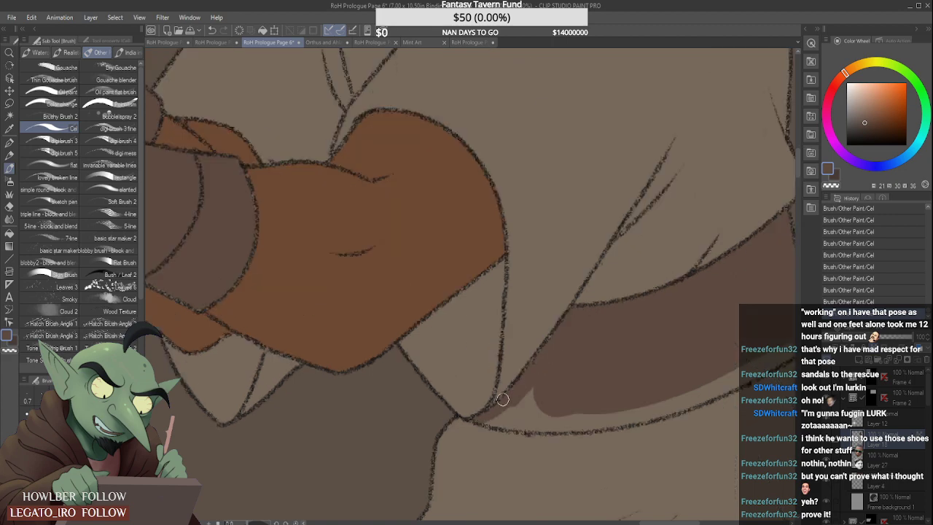
pyautogui.scroll(-2, 505, 401)
pyautogui.moveTo(492, 414); pyautogui.dragTo(537, 390)
pyautogui.scroll(-3, 535, 394)
pyautogui.scroll(4, 569, 385)
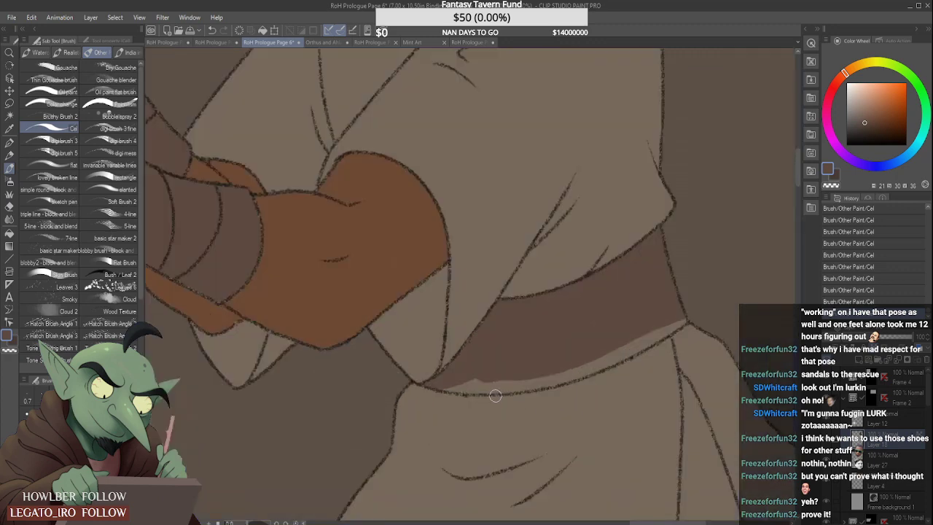
# - Fill the sash's lower edge in the same dark grey-brown, across to the man's back
pyautogui.moveTo(452, 387)
pyautogui.mouseDown()
pyautogui.moveTo(539, 376)
pyautogui.moveTo(450, 386)
pyautogui.moveTo(541, 362)
pyautogui.moveTo(490, 387)
pyautogui.moveTo(507, 386)
pyautogui.moveTo(612, 344)
pyautogui.mouseUp()
pyautogui.moveTo(498, 390)
pyautogui.mouseDown()
pyautogui.moveTo(586, 368)
pyautogui.moveTo(615, 340)
pyautogui.mouseUp()
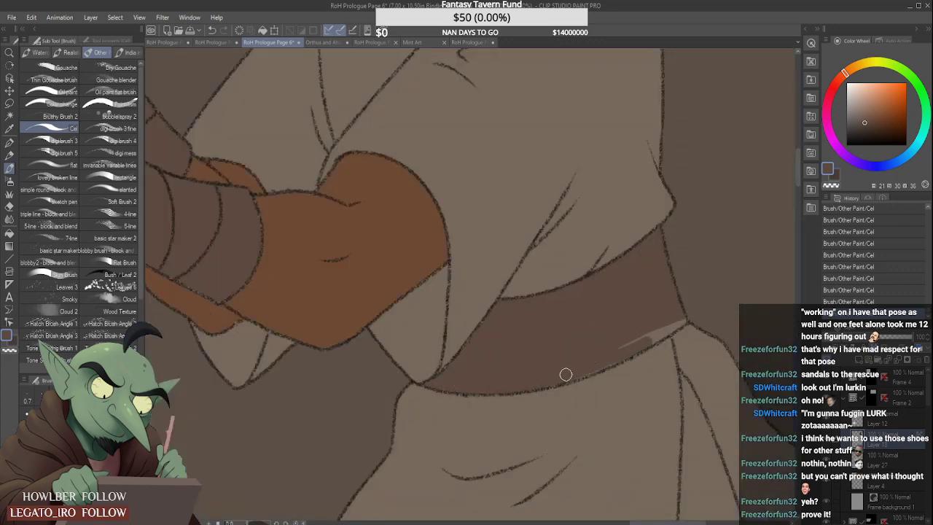
pyautogui.moveTo(564, 375); pyautogui.dragTo(698, 296)
pyautogui.moveTo(633, 344); pyautogui.dragTo(691, 313)
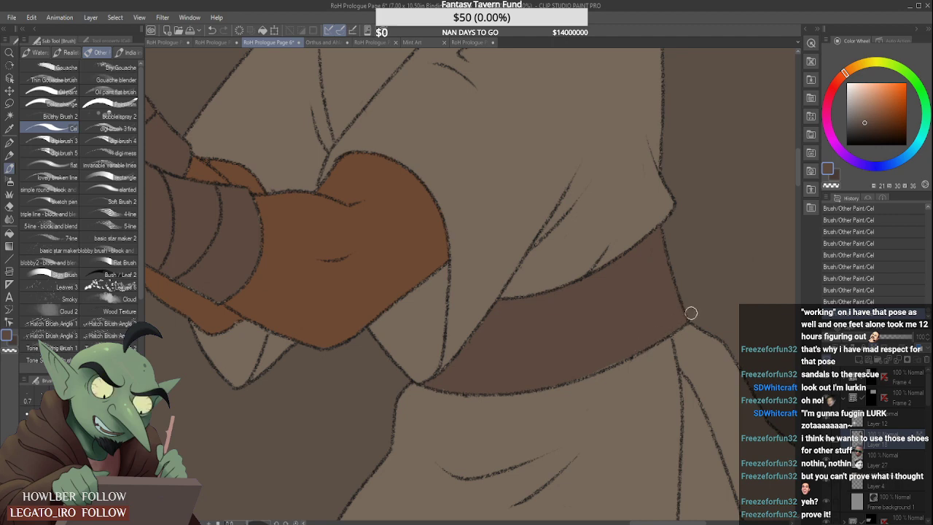
pyautogui.scroll(-4, 649, 335)
# - Paint the hanging end of the sash dark grey-brown, from its narrow tip below the waist to the panel's lower border
pyautogui.scroll(3, 672, 377)
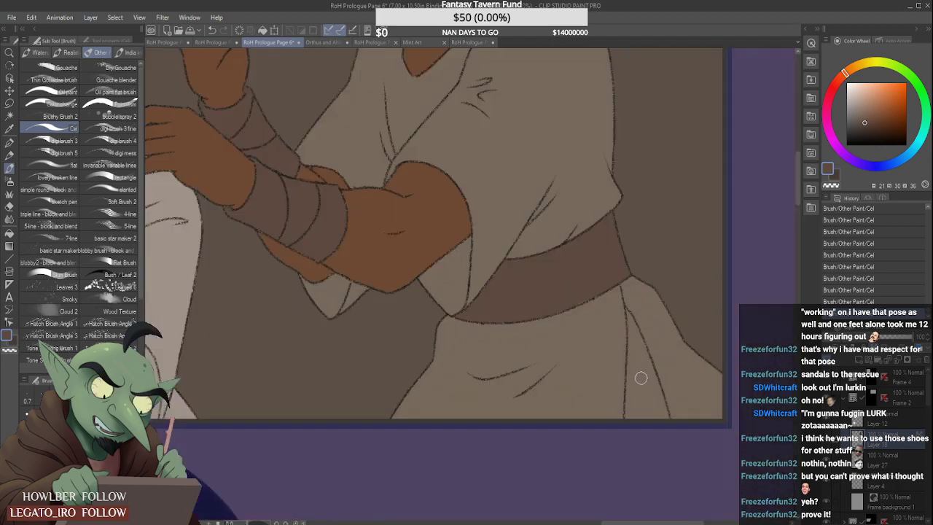
pyautogui.moveTo(638, 361)
pyautogui.mouseDown()
pyautogui.moveTo(628, 425)
pyautogui.moveTo(636, 373)
pyautogui.moveTo(640, 420)
pyautogui.moveTo(636, 362)
pyautogui.moveTo(656, 416)
pyautogui.mouseUp()
pyautogui.moveTo(639, 350); pyautogui.dragTo(663, 423)
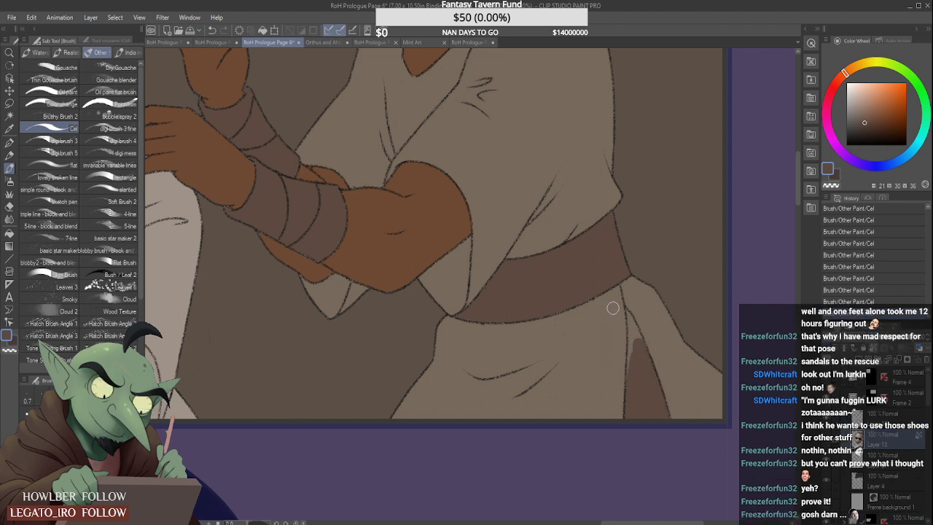
pyautogui.scroll(3, 635, 345)
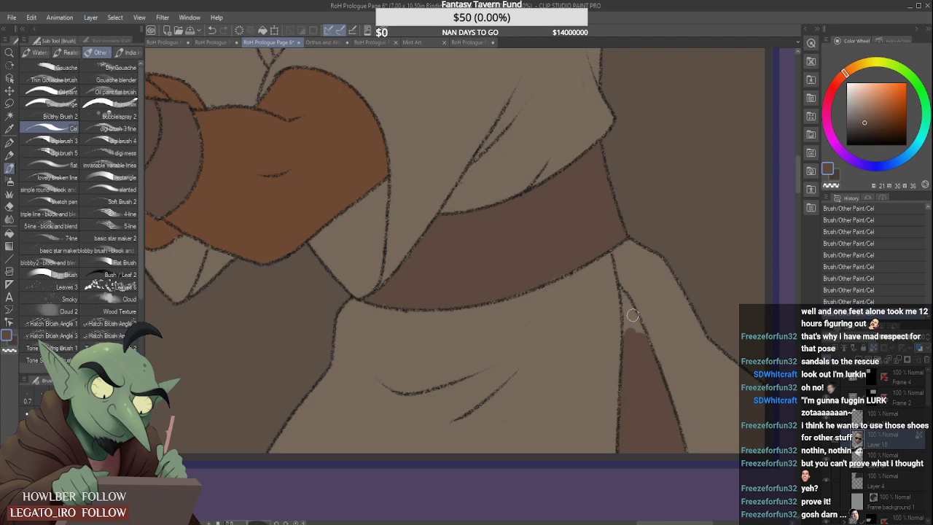
pyautogui.moveTo(623, 296); pyautogui.dragTo(645, 350)
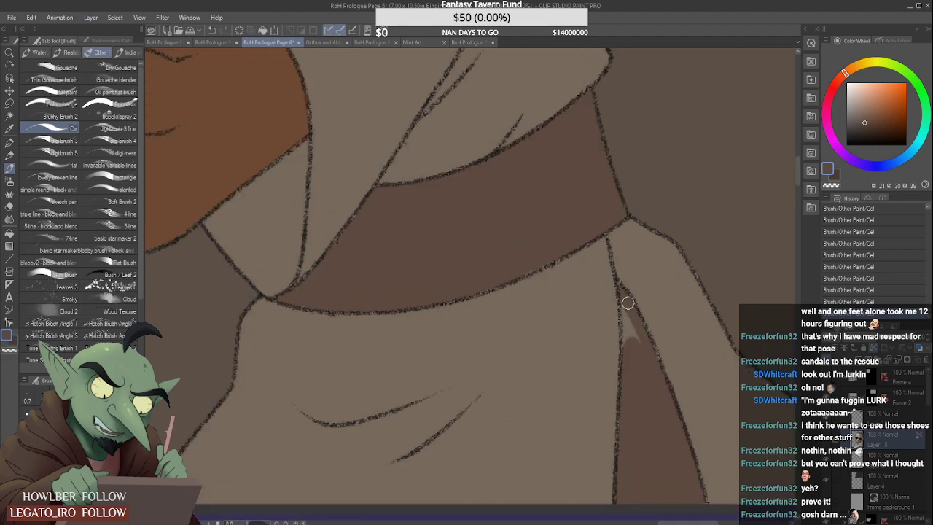
pyautogui.moveTo(621, 296); pyautogui.dragTo(630, 323)
pyautogui.scroll(-5, 623, 306)
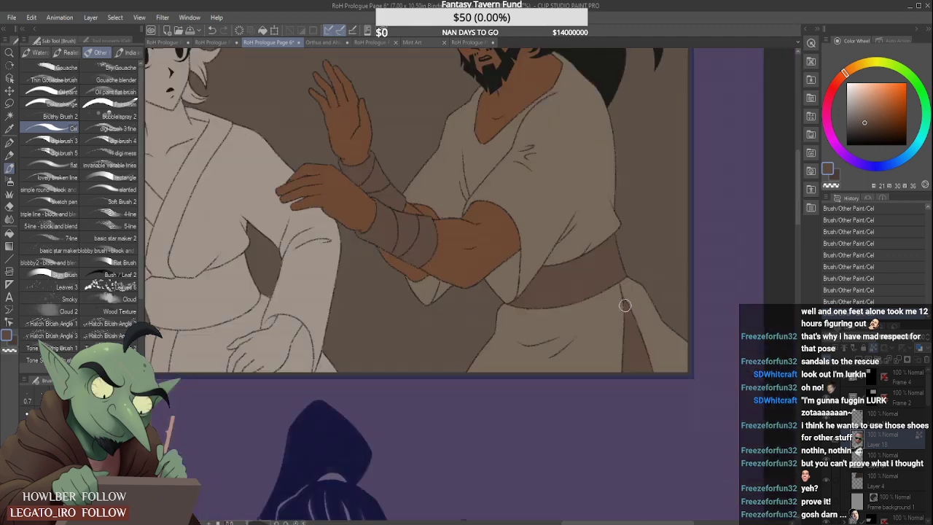
pyautogui.scroll(-3, 609, 207)
pyautogui.scroll(3, 599, 220)
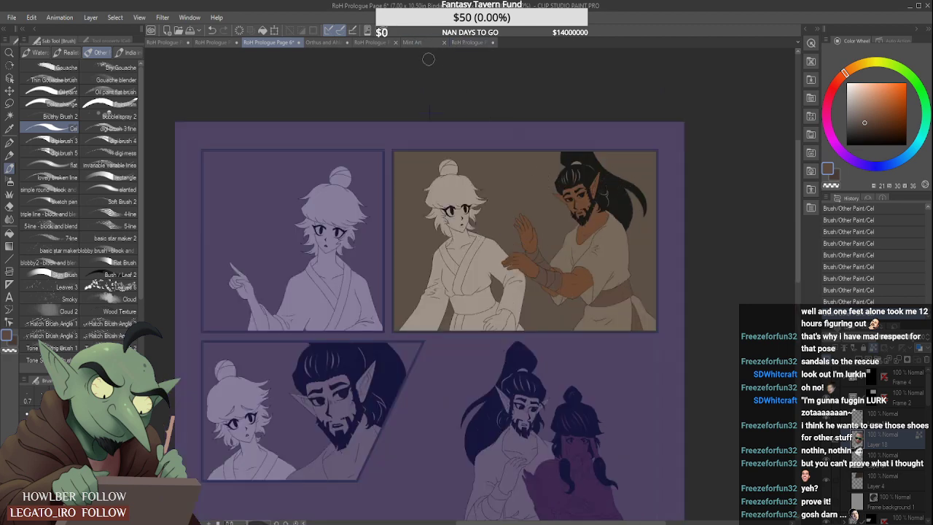
# - Sample the light brown of the bearded man's hair tie from RoH Prologue Page 1 and paint his hair tie on Page 6
pyautogui.click(467, 42)
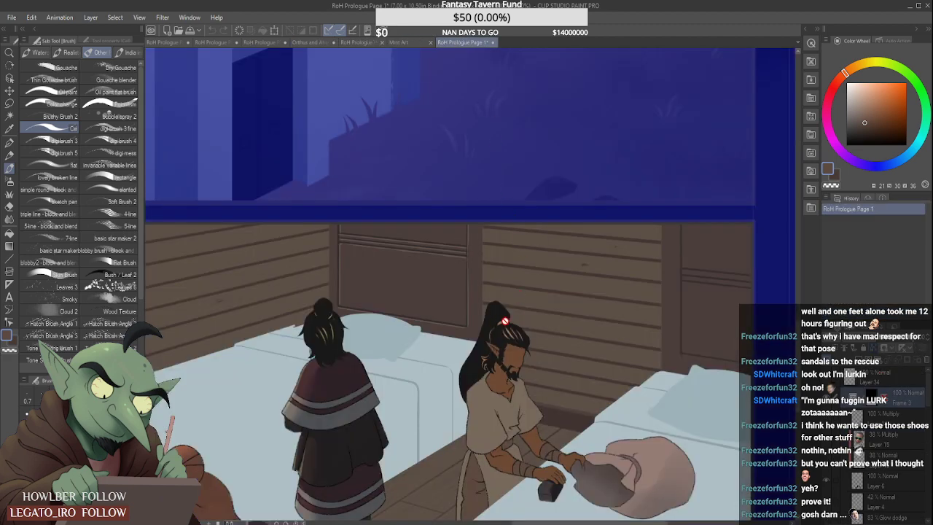
pyautogui.scroll(2, 483, 240)
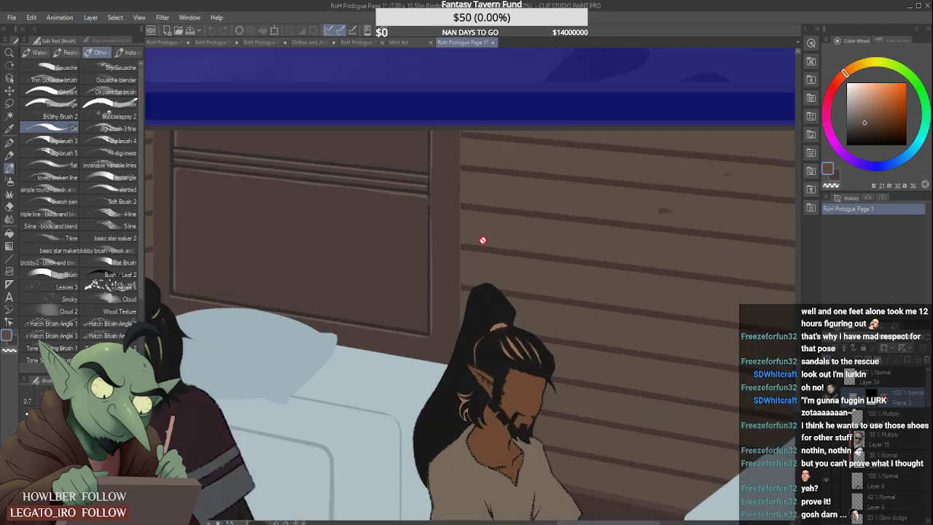
pyautogui.keyDown('alt'); pyautogui.click(499, 329); pyautogui.keyUp('alt')
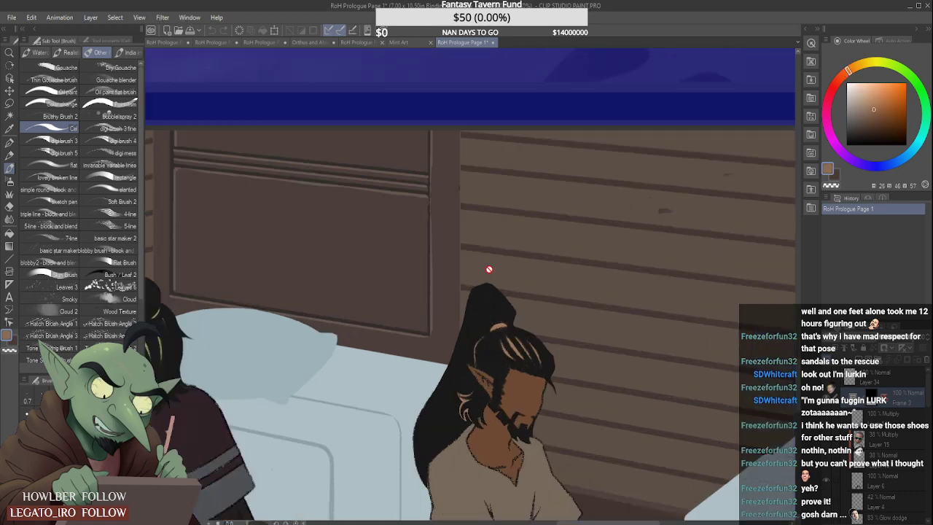
pyautogui.click(356, 44)
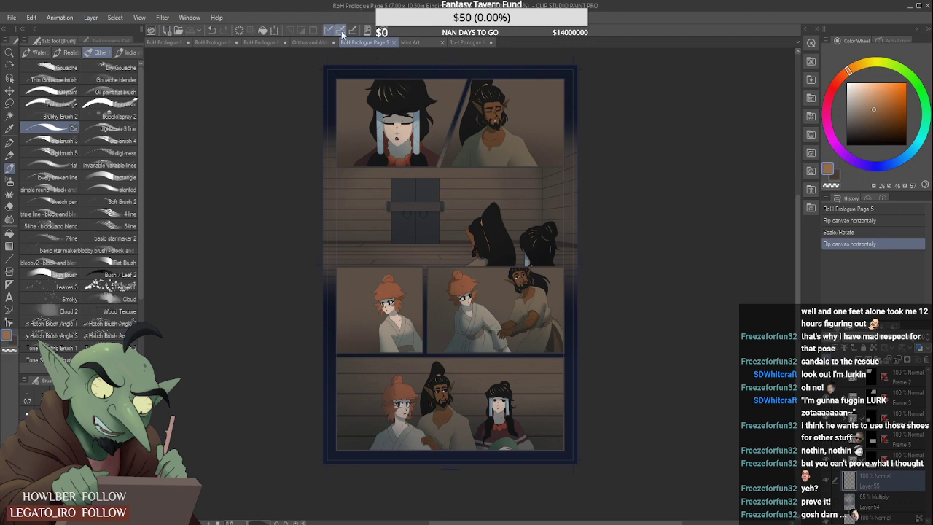
pyautogui.click(315, 43)
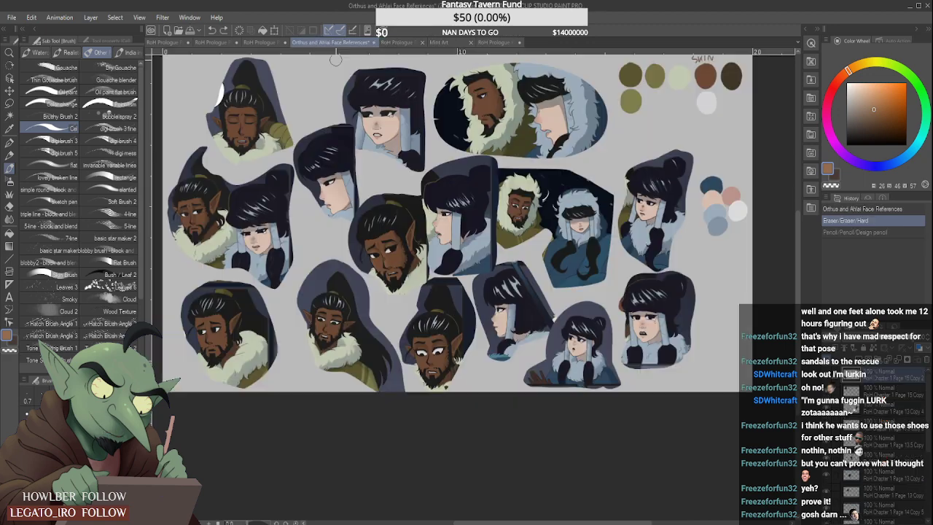
pyautogui.click(275, 44)
pyautogui.scroll(2, 583, 169)
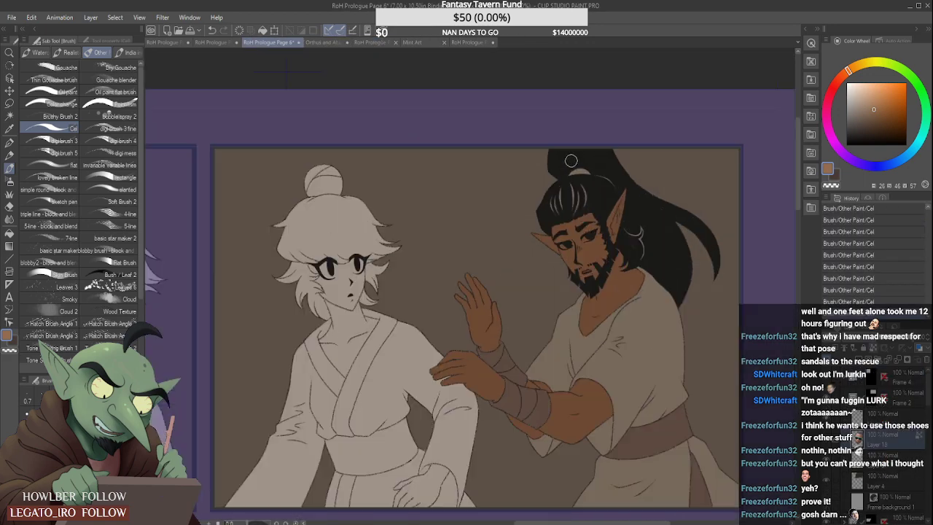
pyautogui.scroll(1, 650, 244)
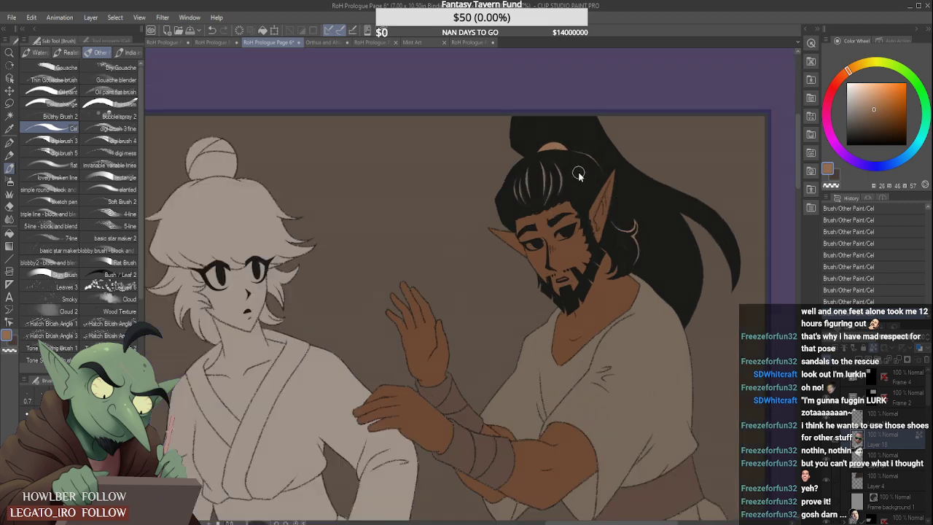
# - Sample the pale eye-white colour from RoH Prologue Page 5 and return to Page 6
pyautogui.scroll(-2, 578, 175)
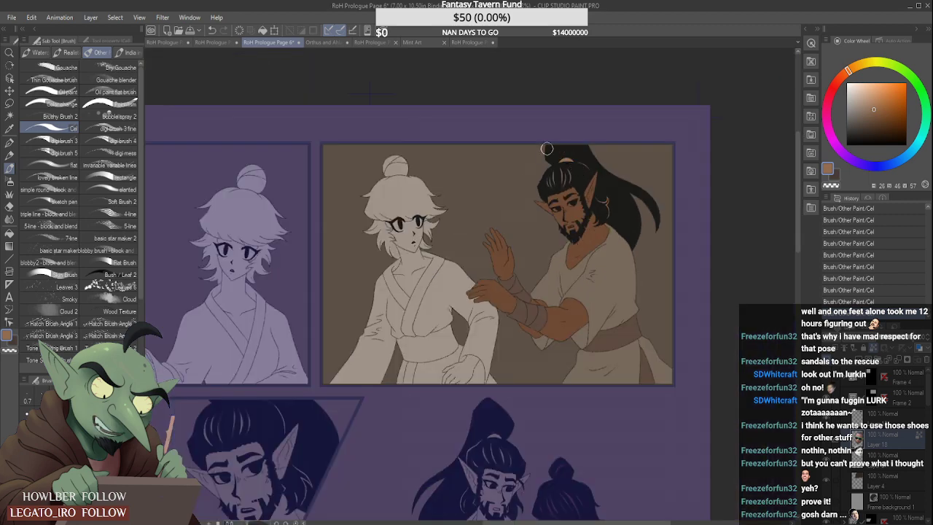
pyautogui.click(468, 42)
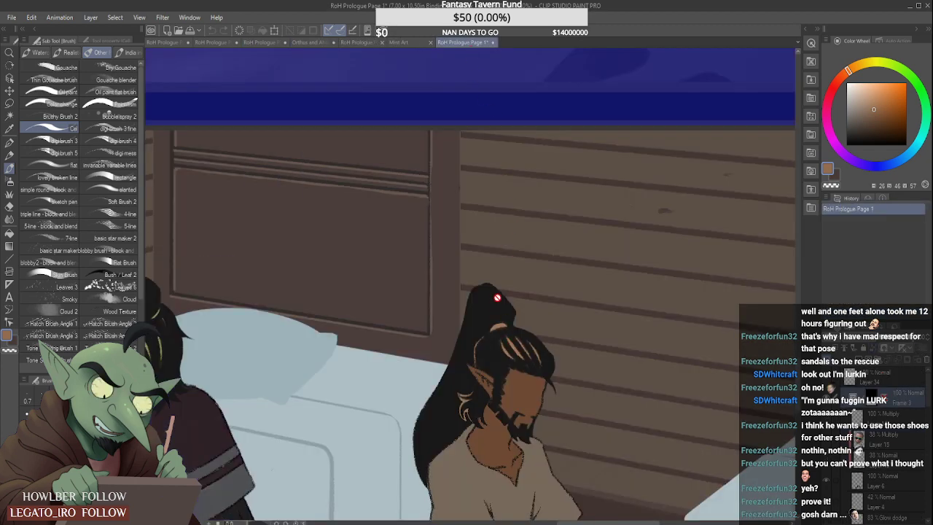
pyautogui.click(367, 41)
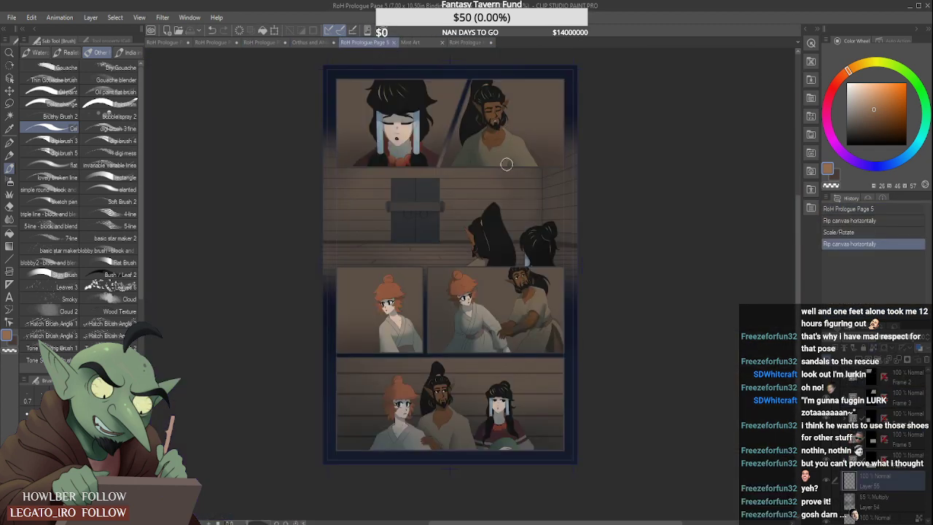
pyautogui.scroll(5, 425, 341)
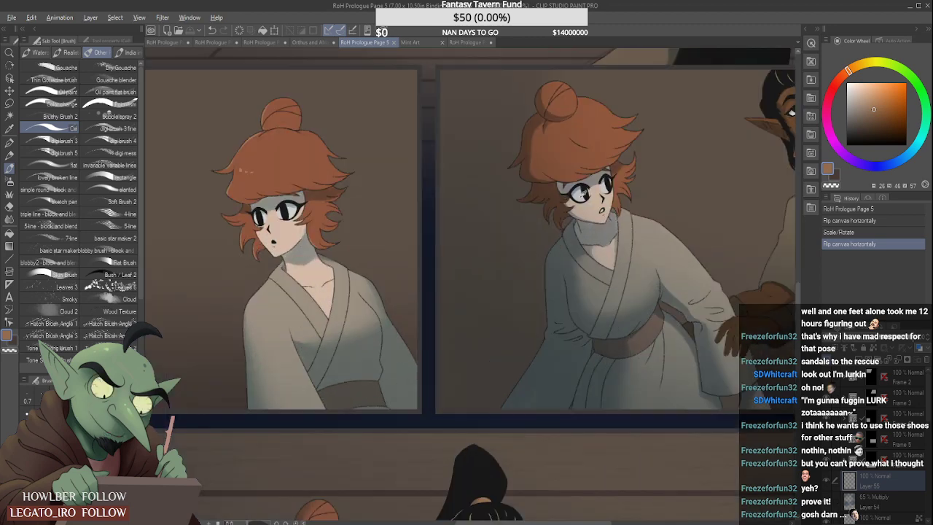
pyautogui.click(267, 41)
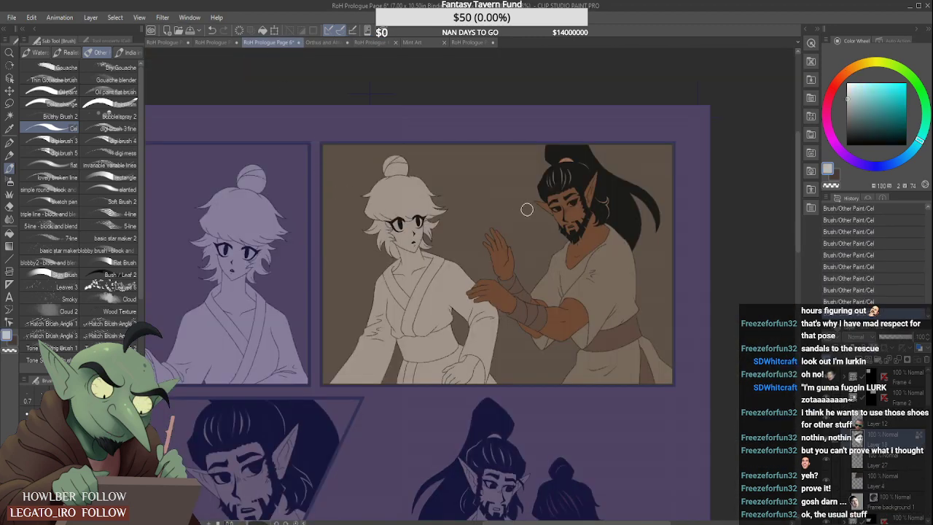
# - Paint the whites of the bearded man's eyes and his teeth in the sampled pale colour
pyautogui.scroll(5, 578, 199)
pyautogui.moveTo(548, 213); pyautogui.dragTo(559, 224)
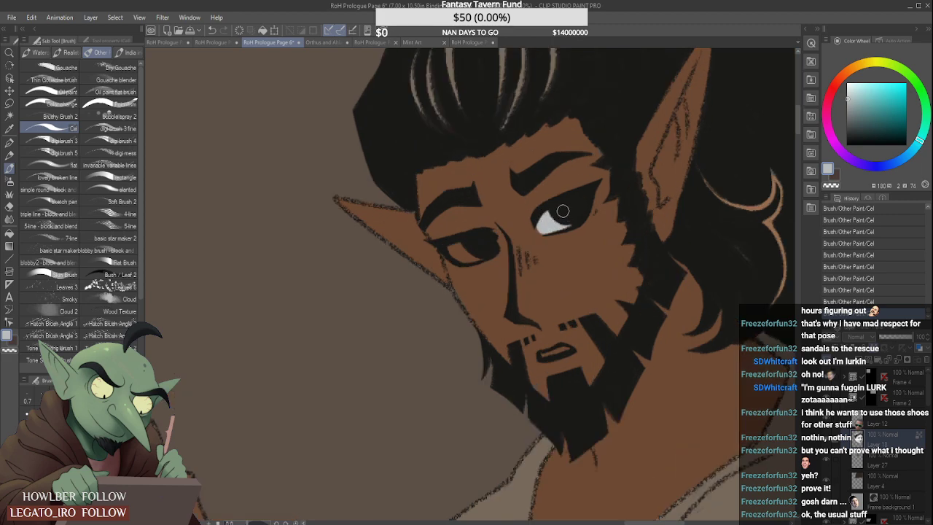
pyautogui.moveTo(453, 248); pyautogui.dragTo(478, 258)
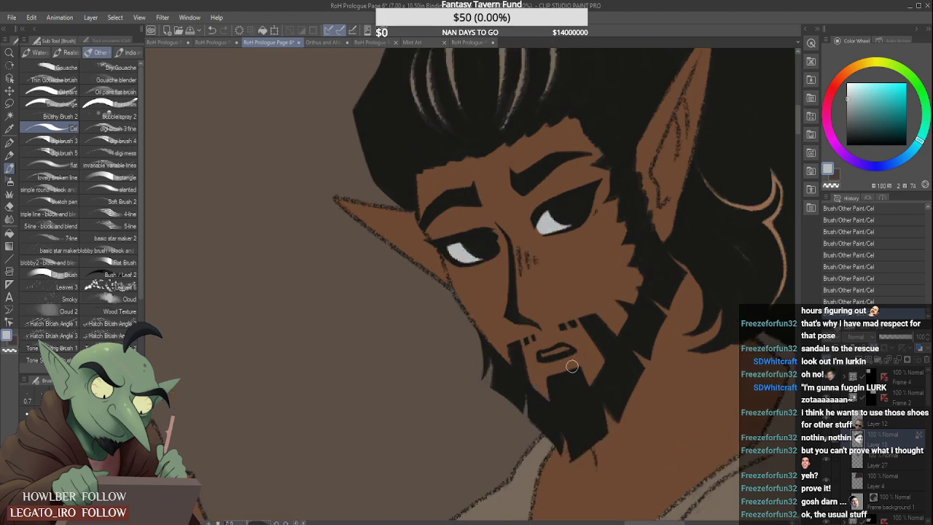
pyautogui.scroll(3, 572, 366)
pyautogui.moveTo(539, 353); pyautogui.dragTo(578, 338)
pyautogui.scroll(-4, 570, 330)
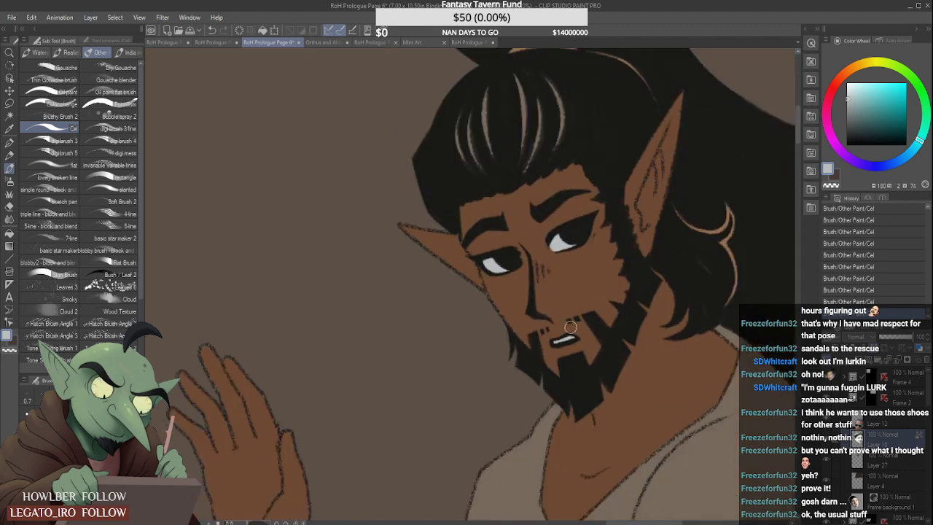
pyautogui.scroll(-5, 571, 328)
pyautogui.scroll(-2, 618, 268)
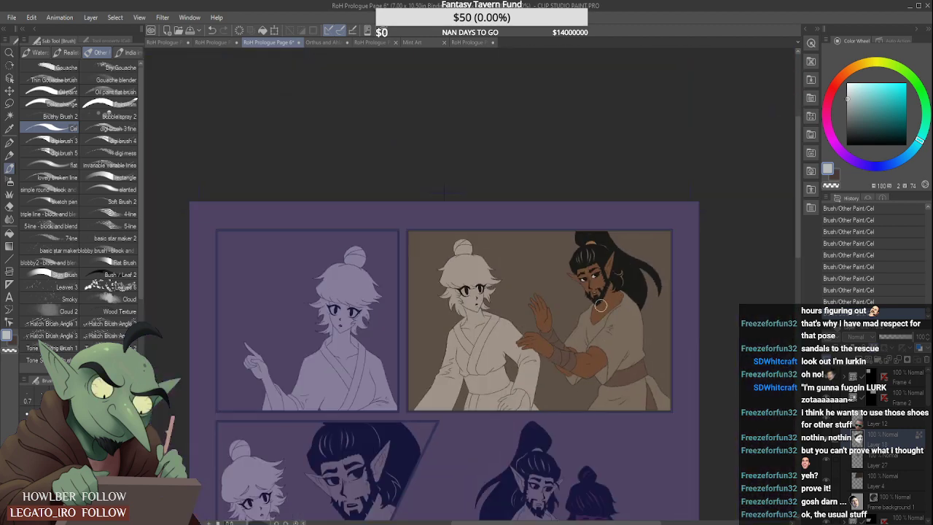
pyautogui.scroll(1, 609, 323)
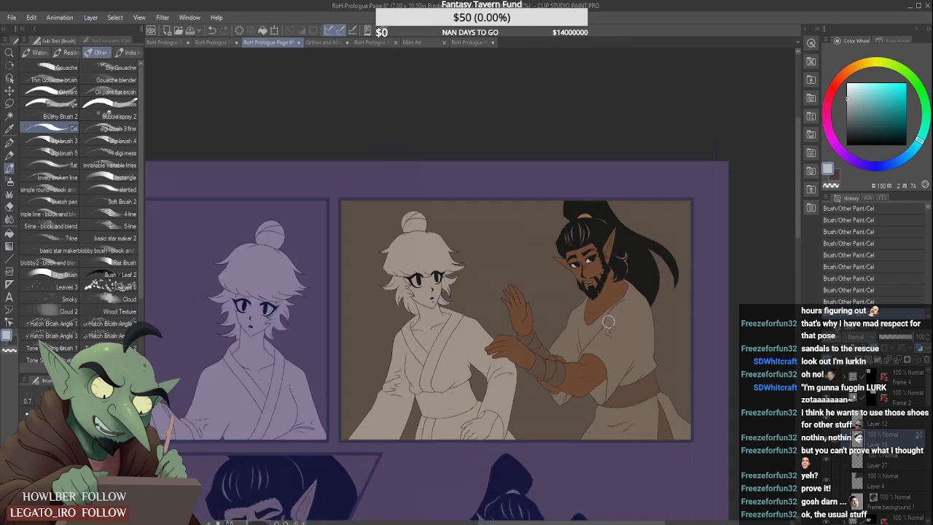
# - Sample the olive hair-highlight colour from the black-haired girl on RoH Prologue Page 5 and return to Page 6
pyautogui.click(322, 42)
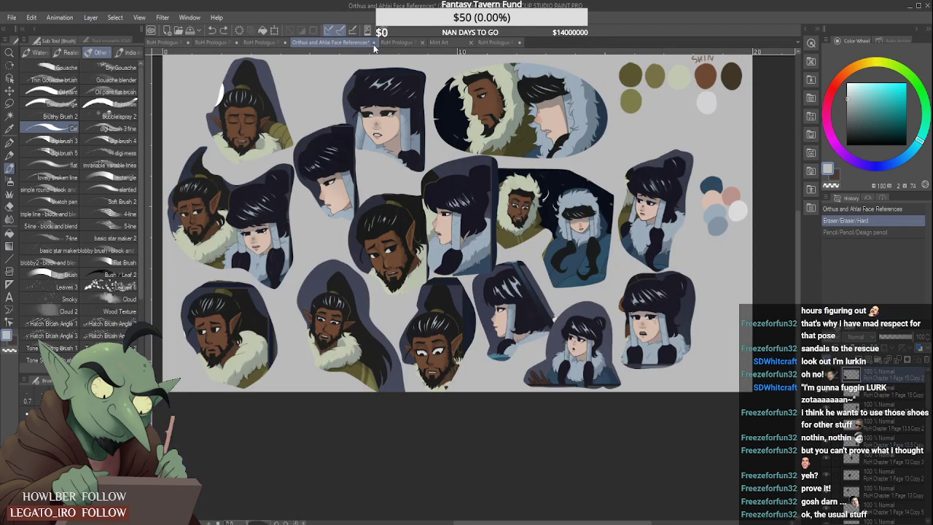
pyautogui.click(370, 41)
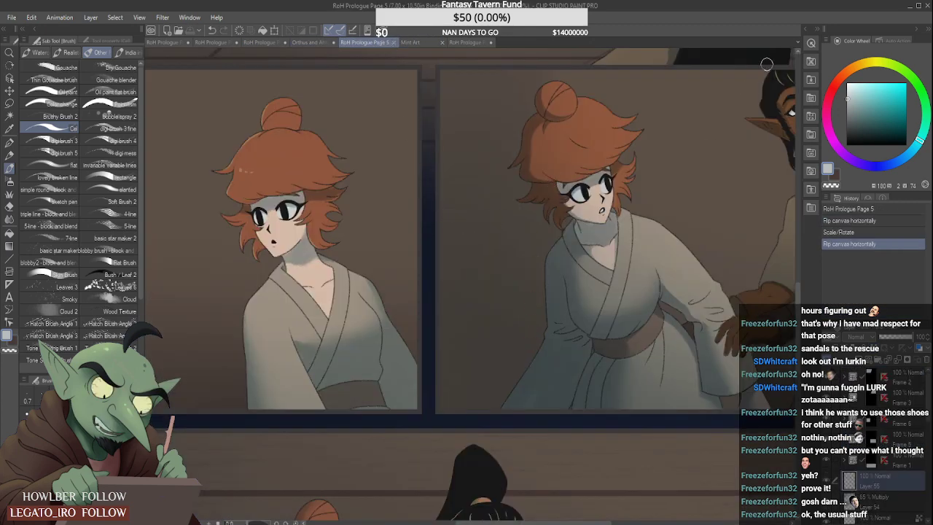
pyautogui.moveTo(797, 293); pyautogui.dragTo(797, 364)
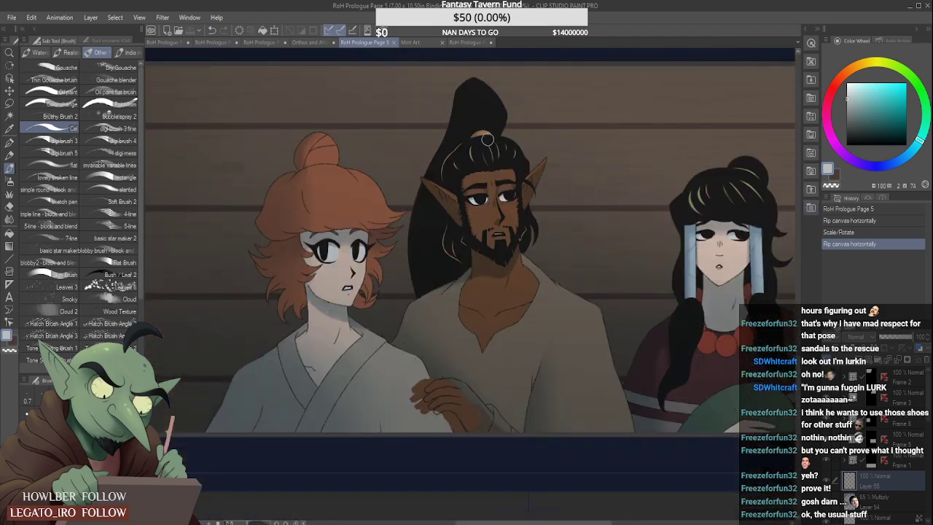
pyautogui.keyDown('alt'); pyautogui.click(696, 202); pyautogui.keyUp('alt')
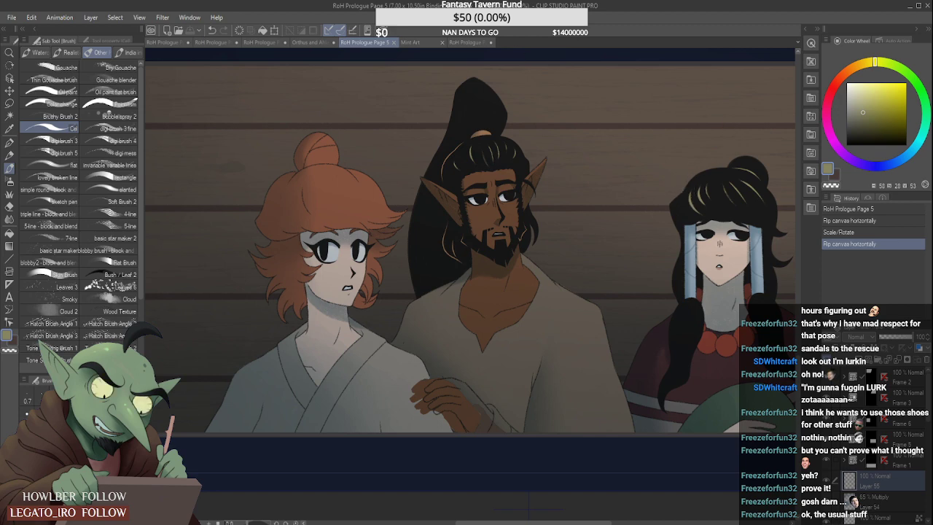
pyautogui.click(271, 42)
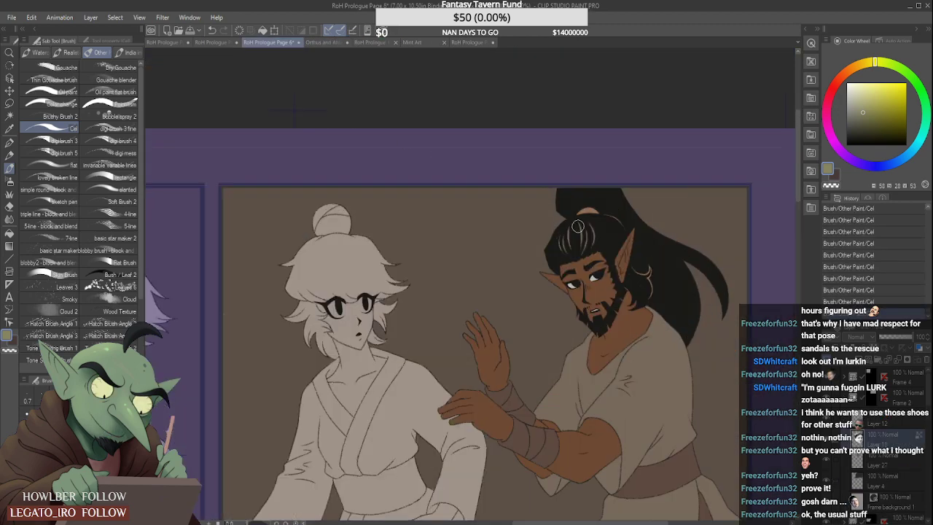
# - Paint the highlight streaks on top of the bearded man's hair olive in the first row's second panel
pyautogui.scroll(1, 579, 226)
pyautogui.moveTo(562, 238)
pyautogui.mouseDown()
pyautogui.moveTo(563, 255)
pyautogui.moveTo(582, 256)
pyautogui.mouseUp()
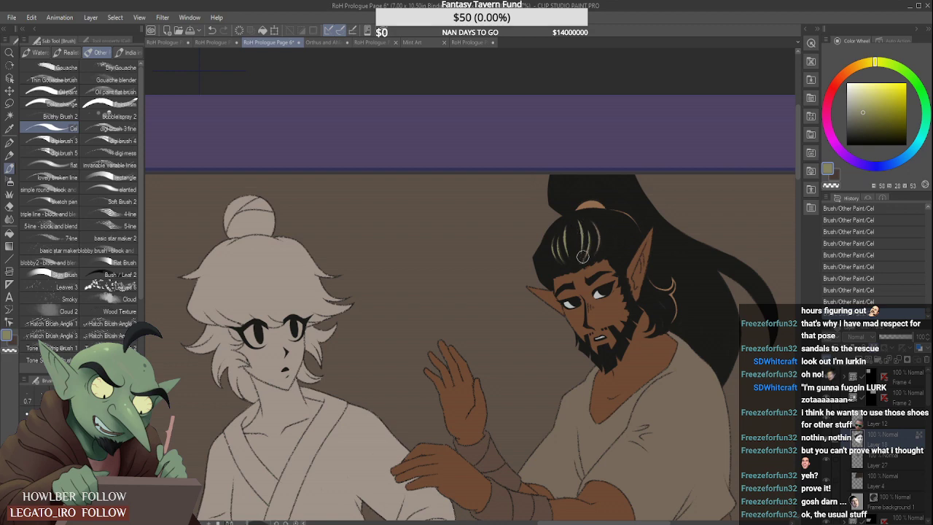
pyautogui.moveTo(588, 219); pyautogui.dragTo(595, 243)
# - Sample the bearded man's brown skin colour and select Layer 19, which holds his flat colours in the slanted second-row panel
pyautogui.scroll(-3, 559, 239)
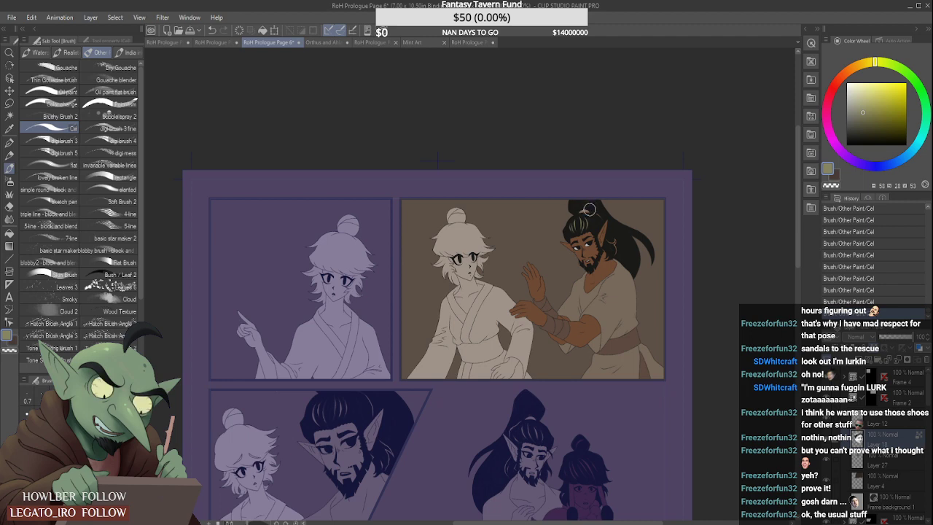
pyautogui.scroll(-2, 505, 255)
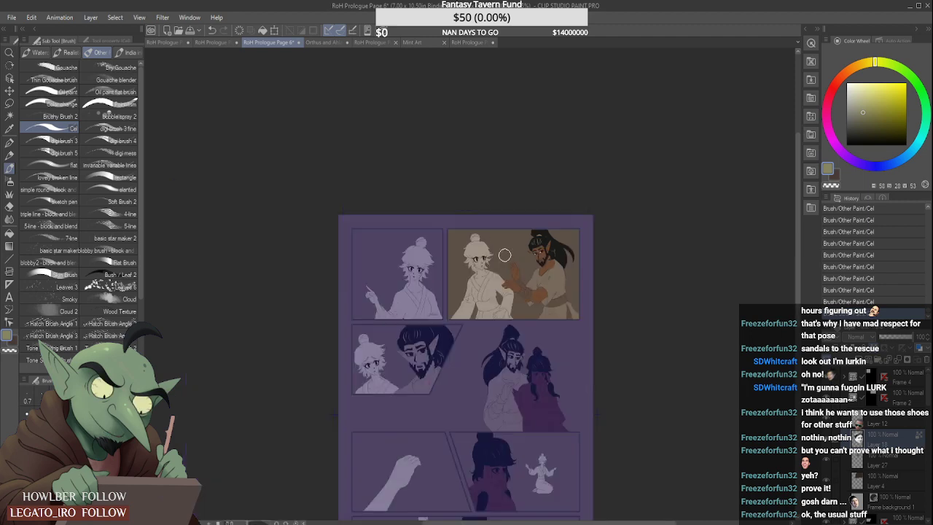
pyautogui.scroll(2, 544, 260)
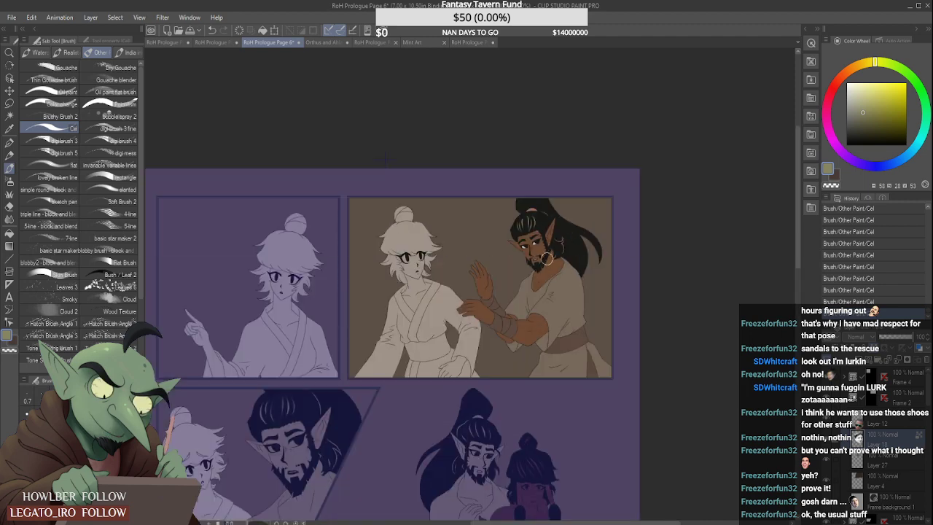
pyautogui.keyDown('alt'); pyautogui.click(554, 264); pyautogui.keyUp('alt')
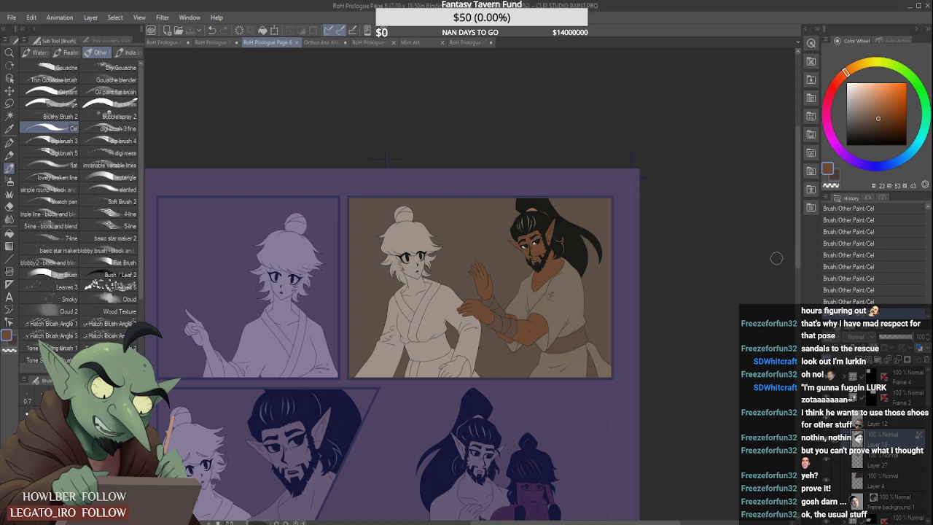
pyautogui.moveTo(798, 278); pyautogui.dragTo(798, 343)
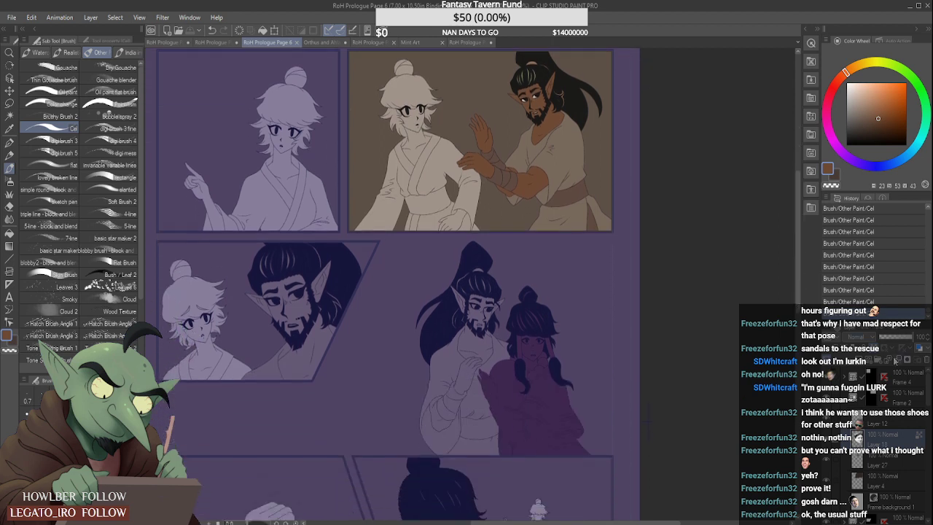
pyautogui.click(877, 423)
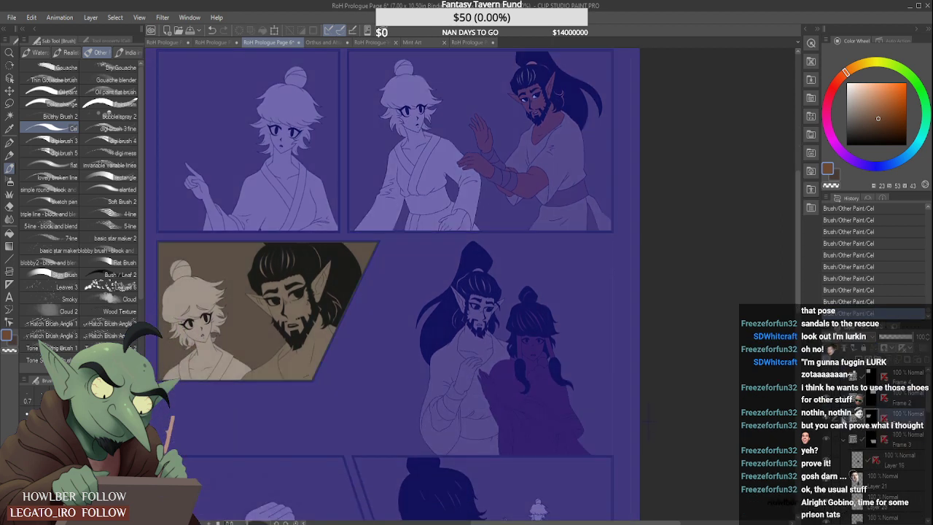
pyautogui.click(844, 420)
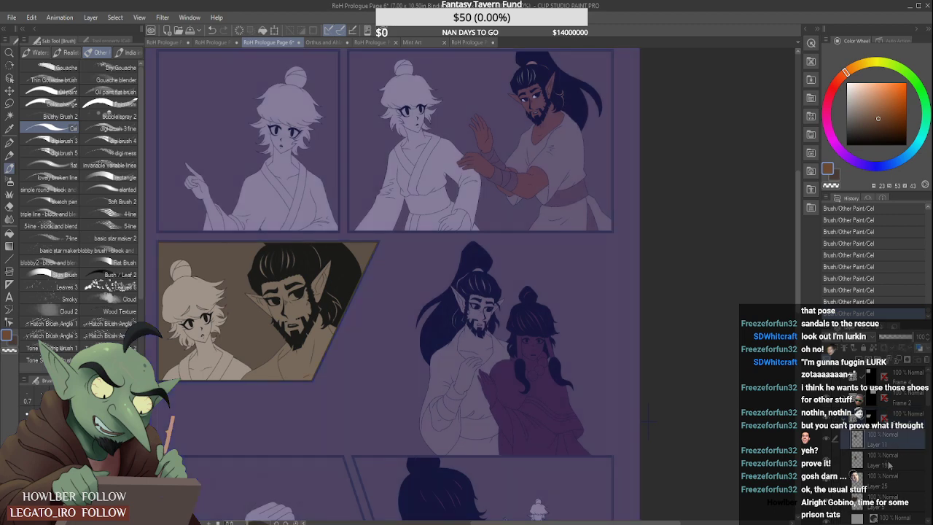
pyautogui.click(883, 456)
pyautogui.click(827, 480)
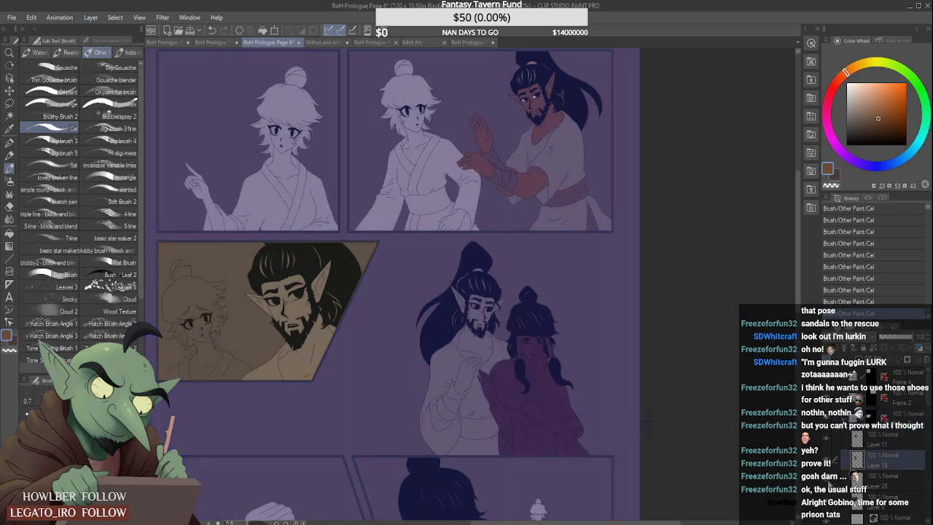
pyautogui.click(827, 481)
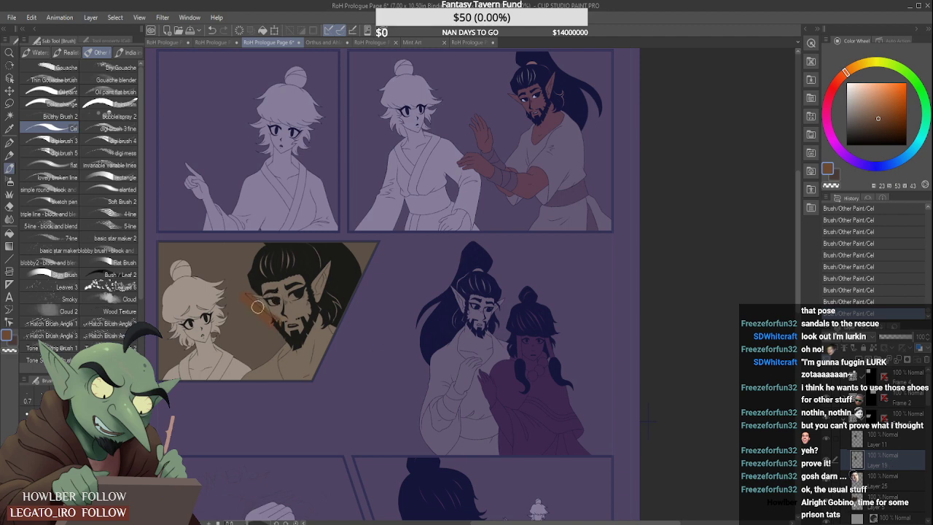
# - Undo the stray brown stroke, lock the layer's transparent pixels, and paint the bearded man's face, ears, neck and chest brown
pyautogui.hotkey('ctrl', 'z')
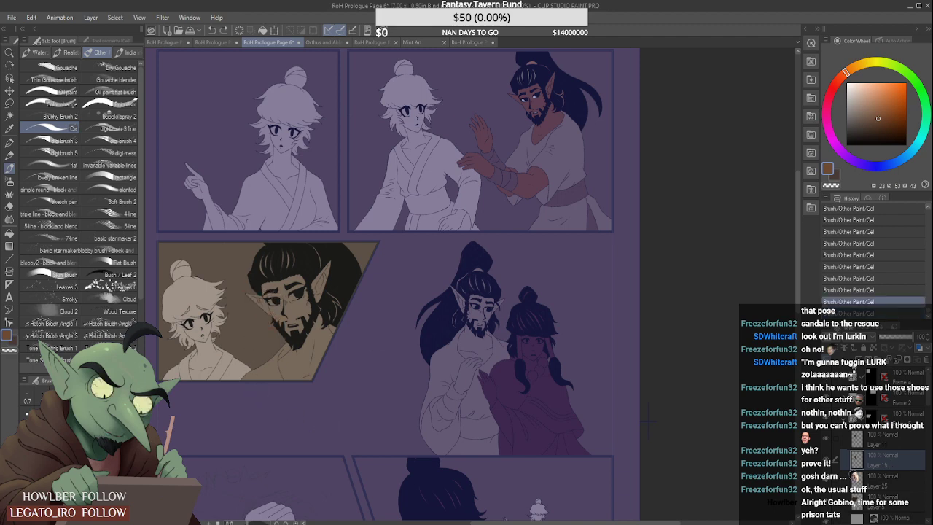
pyautogui.click(875, 350)
pyautogui.moveTo(252, 298)
pyautogui.mouseDown()
pyautogui.moveTo(267, 312)
pyautogui.moveTo(276, 289)
pyautogui.moveTo(306, 282)
pyautogui.moveTo(318, 292)
pyautogui.moveTo(336, 255)
pyautogui.mouseUp()
pyautogui.moveTo(304, 301)
pyautogui.mouseDown()
pyautogui.moveTo(280, 315)
pyautogui.moveTo(297, 337)
pyautogui.moveTo(295, 314)
pyautogui.moveTo(325, 357)
pyautogui.moveTo(316, 304)
pyautogui.moveTo(342, 338)
pyautogui.moveTo(314, 372)
pyautogui.moveTo(303, 372)
pyautogui.moveTo(308, 352)
pyautogui.moveTo(297, 360)
pyautogui.moveTo(257, 323)
pyautogui.moveTo(264, 350)
pyautogui.moveTo(289, 375)
pyautogui.moveTo(283, 404)
pyautogui.moveTo(266, 354)
pyautogui.moveTo(289, 333)
pyautogui.mouseUp()
# - Clean up the neckline edge using the robe's grey-brown and the skin brown, and fill the small unpainted spots in his skin
pyautogui.scroll(4, 303, 368)
pyautogui.scroll(2, 289, 333)
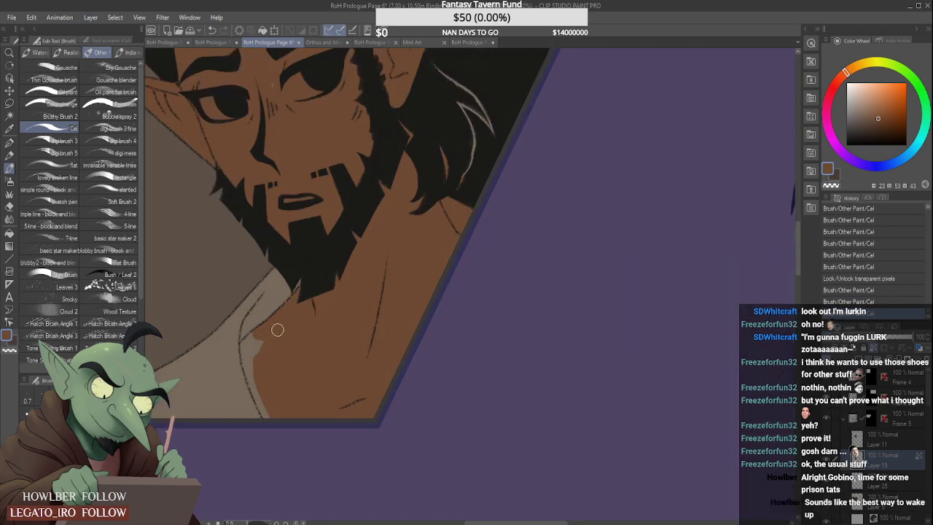
pyautogui.moveTo(243, 346)
pyautogui.mouseDown()
pyautogui.moveTo(270, 411)
pyautogui.moveTo(263, 391)
pyautogui.mouseUp()
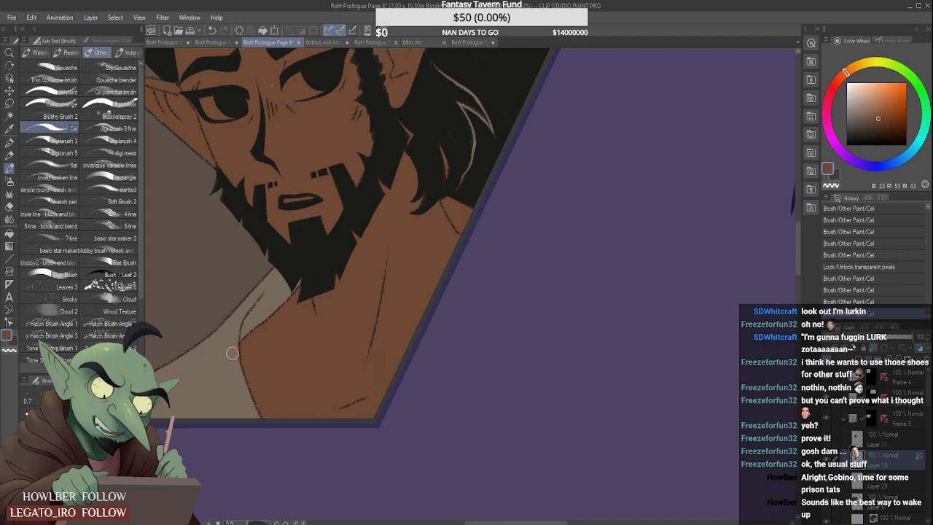
pyautogui.keyDown('alt'); pyautogui.click(232, 383); pyautogui.keyUp('alt')
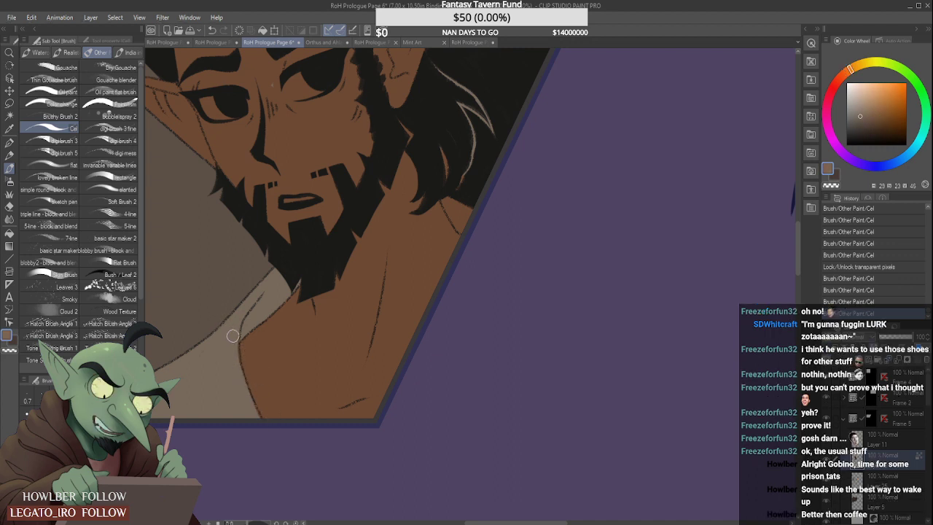
pyautogui.moveTo(233, 335)
pyautogui.mouseDown()
pyautogui.moveTo(254, 418)
pyautogui.moveTo(236, 382)
pyautogui.moveTo(255, 413)
pyautogui.mouseUp()
pyautogui.keyDown('alt'); pyautogui.click(262, 335); pyautogui.keyUp('alt')
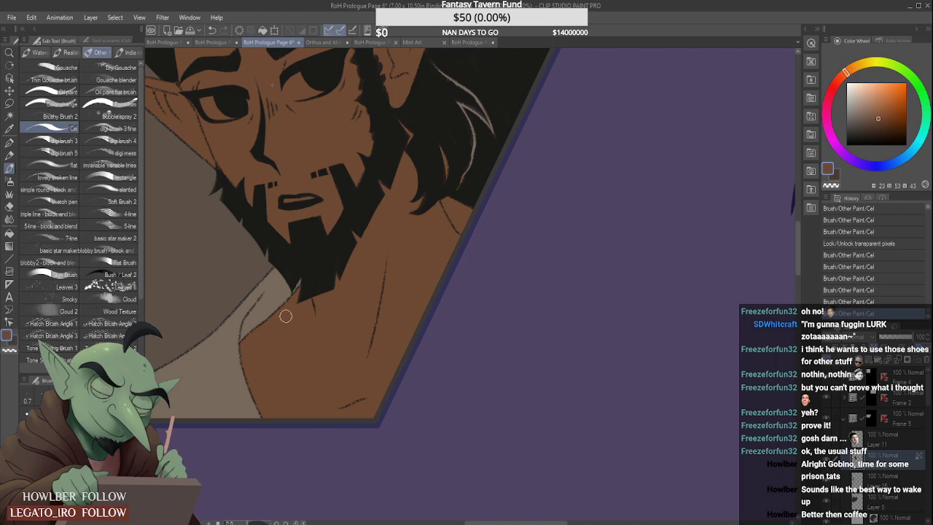
pyautogui.moveTo(271, 88); pyautogui.dragTo(273, 98)
# - Sample the light brown of the man's hair tie in the panel above and paint the loose hair strands around his ear with it
pyautogui.scroll(-6, 269, 193)
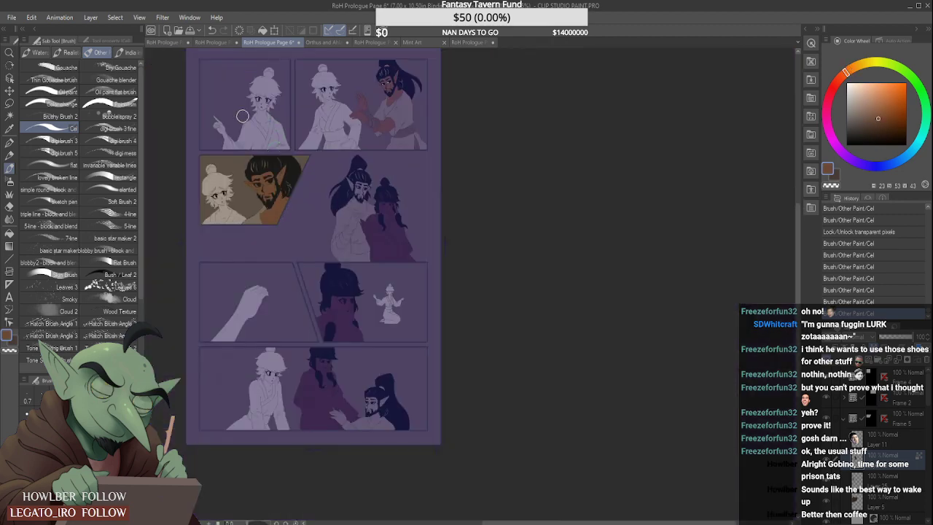
pyautogui.scroll(3, 240, 138)
pyautogui.scroll(-5, 240, 139)
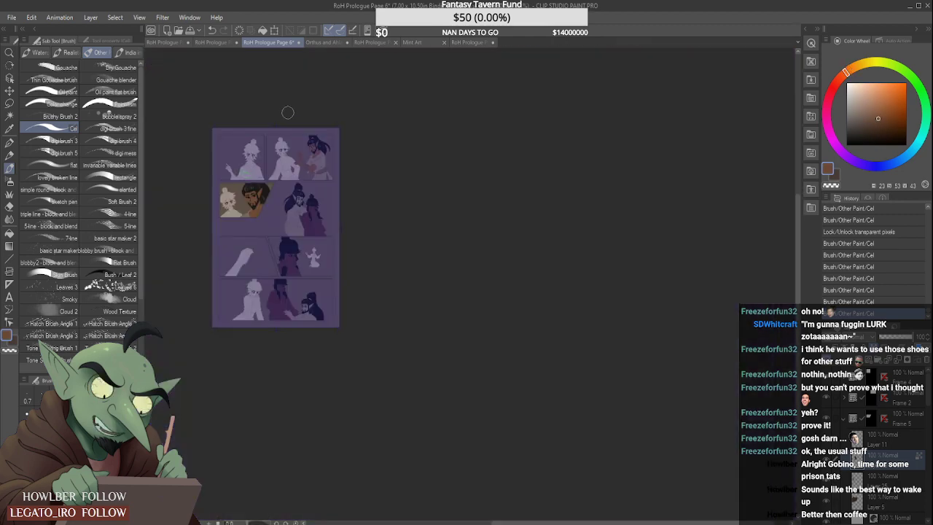
pyautogui.scroll(4, 352, 150)
pyautogui.keyDown('alt'); pyautogui.click(383, 188); pyautogui.keyUp('alt')
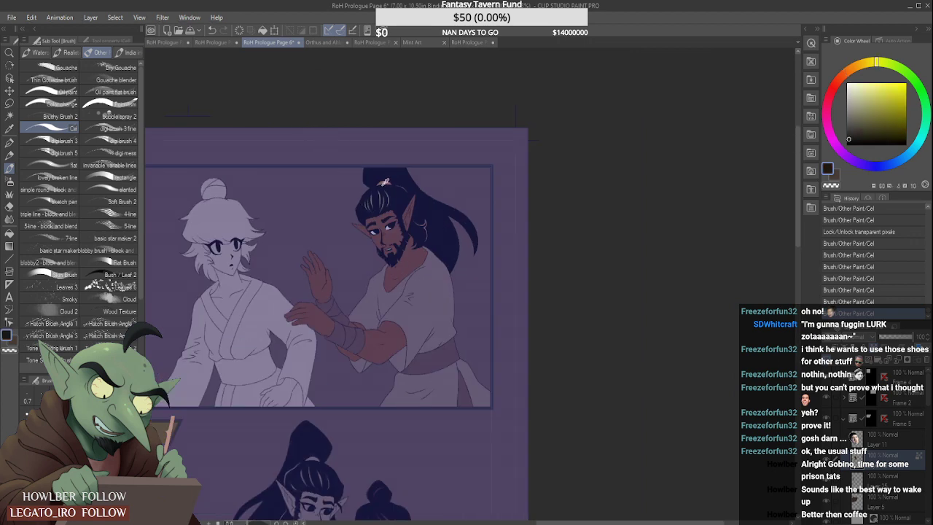
pyautogui.keyDown('alt'); pyautogui.click(384, 183); pyautogui.keyUp('alt')
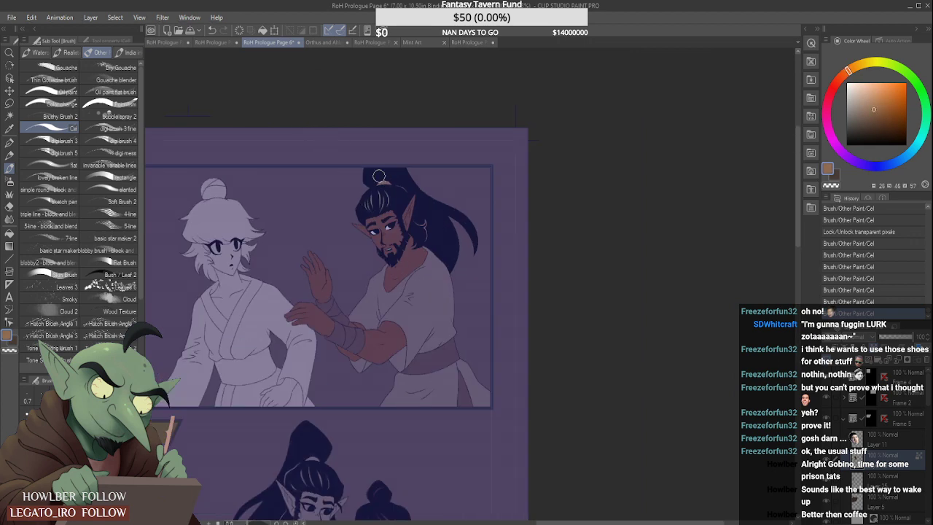
pyautogui.scroll(-1, 379, 176)
pyautogui.scroll(-2, 379, 176)
pyautogui.scroll(5, 262, 271)
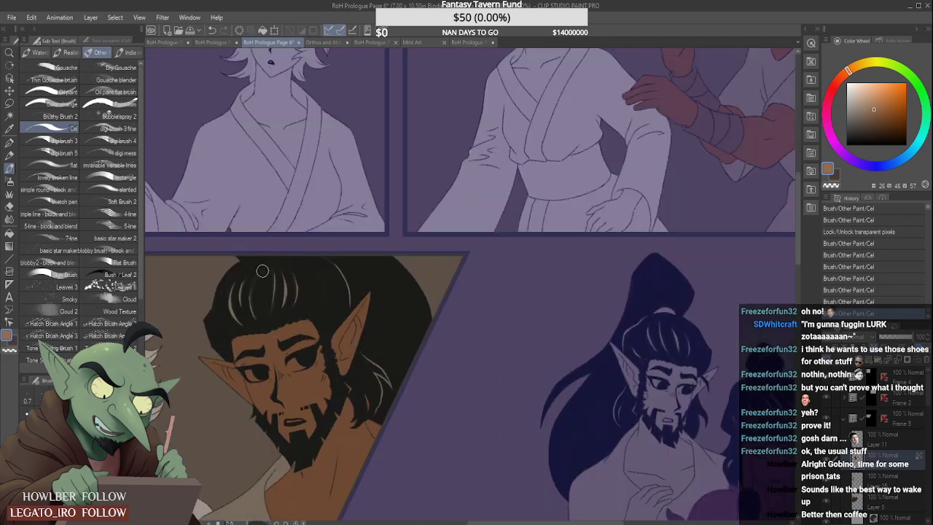
pyautogui.moveTo(342, 266); pyautogui.dragTo(336, 290)
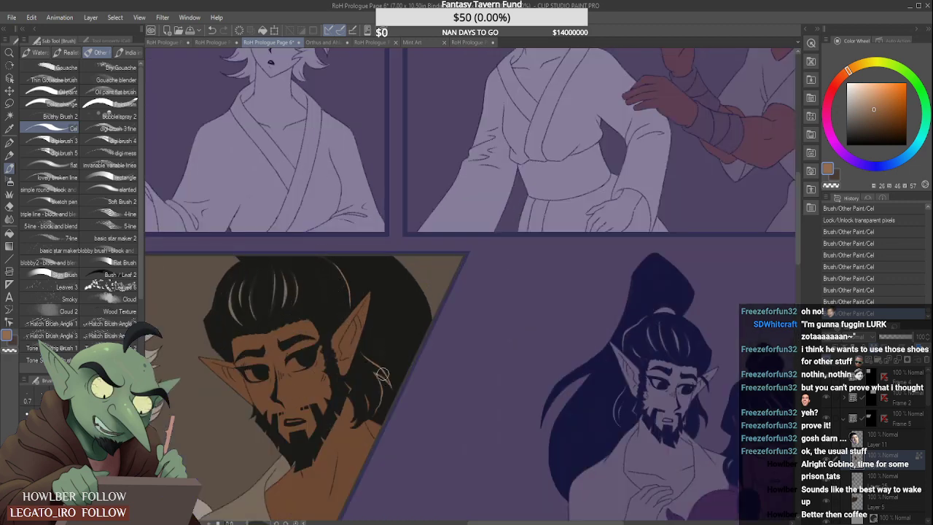
pyautogui.moveTo(379, 389); pyautogui.dragTo(366, 374)
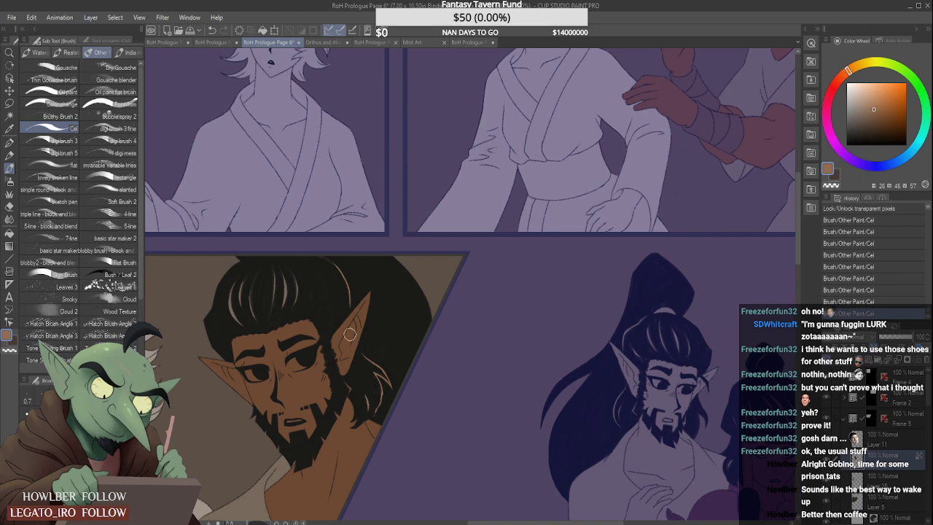
# - Sample the olive hair highlight from the panel above and paint the highlight streaks on his hair in the slanted panel
pyautogui.scroll(-3, 343, 343)
pyautogui.scroll(5, 565, 119)
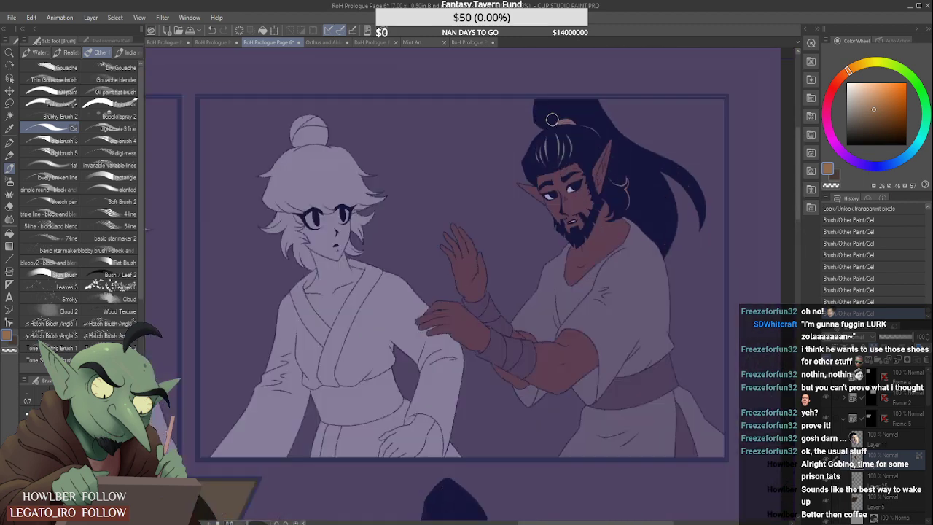
pyautogui.keyDown('alt'); pyautogui.click(569, 170); pyautogui.keyUp('alt')
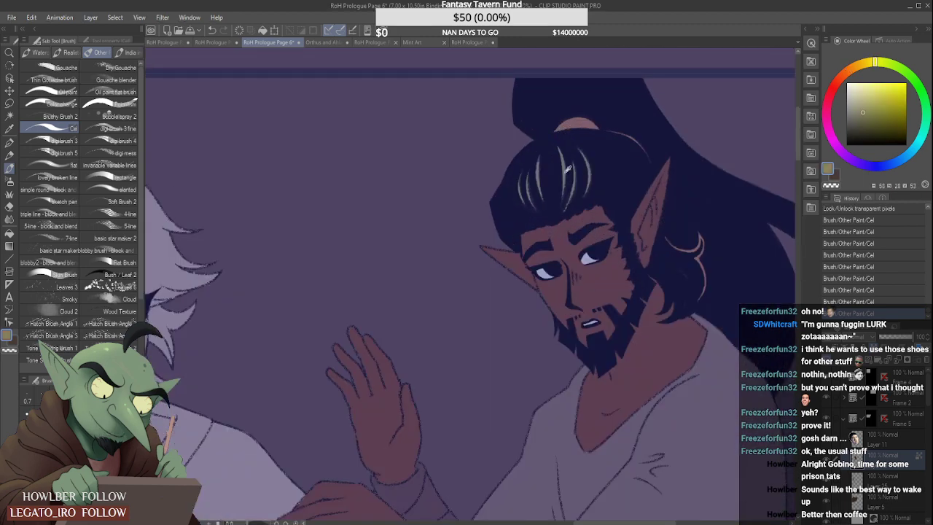
pyautogui.scroll(-2, 322, 339)
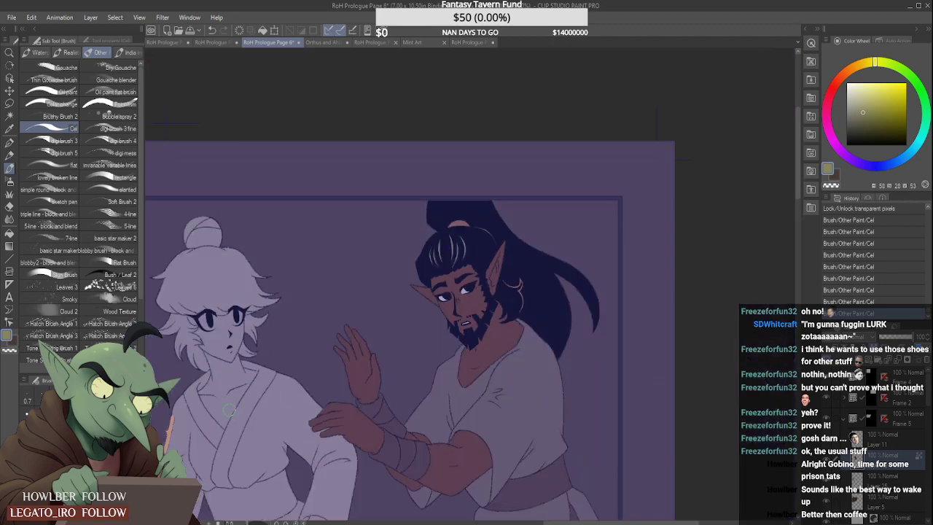
pyautogui.scroll(-5, 228, 411)
pyautogui.scroll(6, 251, 411)
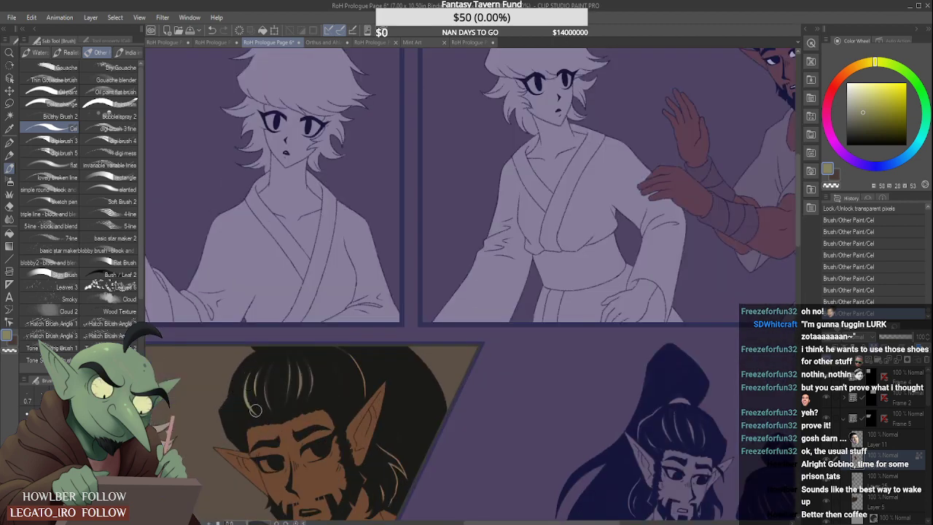
pyautogui.click(309, 372)
# - Sample the pale eye-white colour from the panel above and paint the whites of both his eyes in the slanted panel
pyautogui.scroll(-3, 306, 348)
pyautogui.scroll(3, 547, 186)
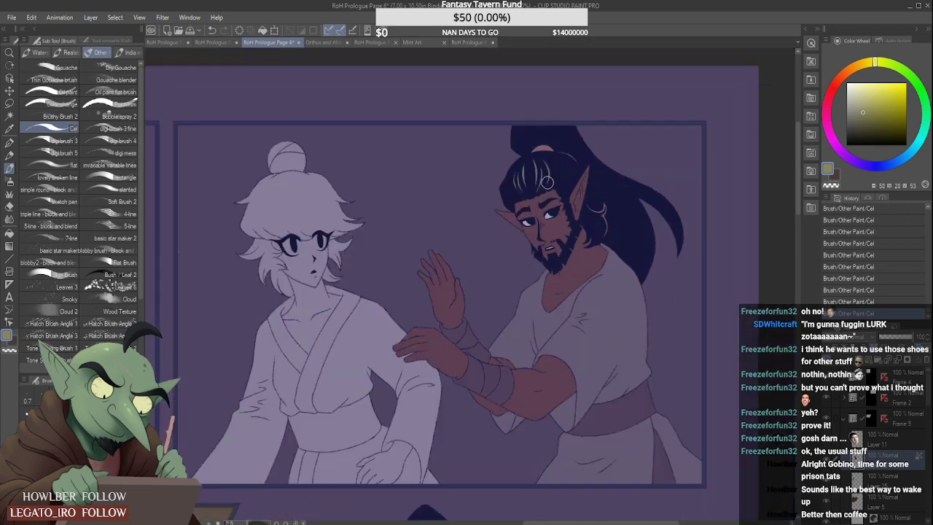
pyautogui.keyDown('alt'); pyautogui.click(540, 213); pyautogui.keyUp('alt')
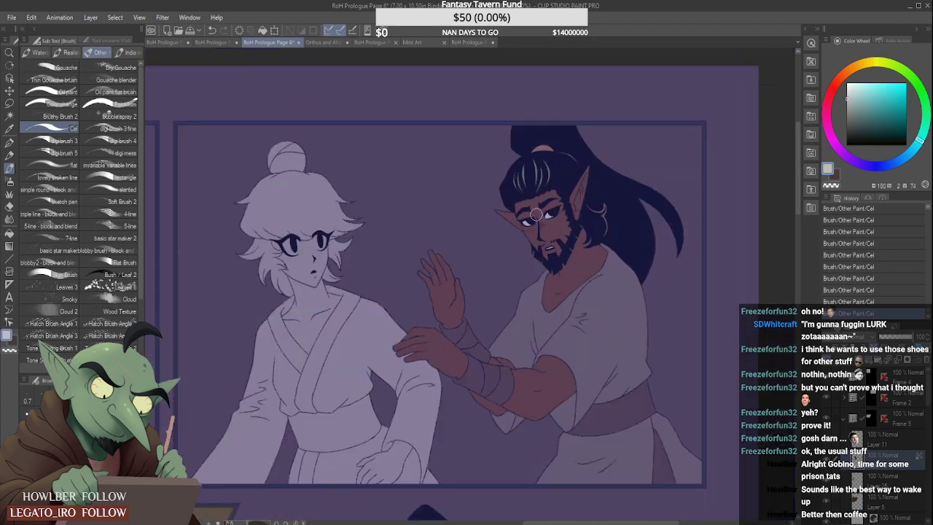
pyautogui.scroll(-3, 410, 288)
pyautogui.scroll(4, 309, 417)
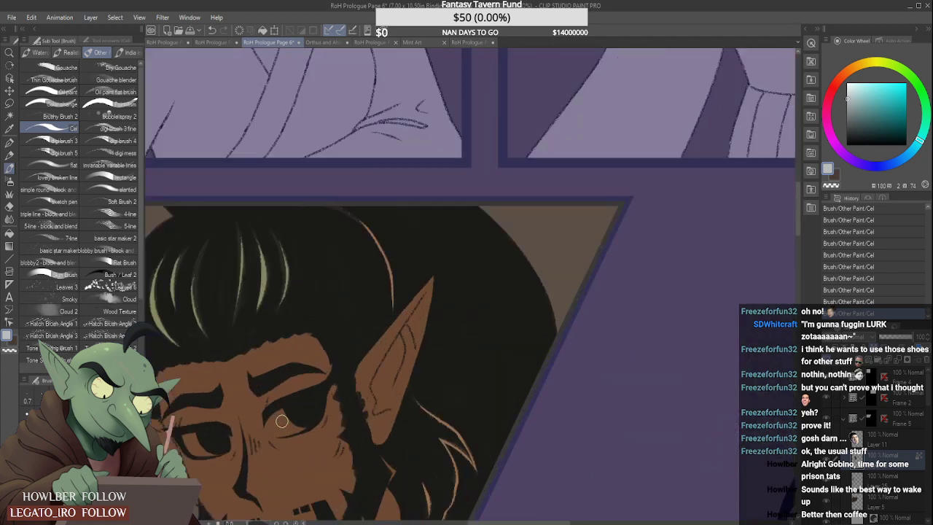
pyautogui.scroll(1, 184, 441)
pyautogui.moveTo(186, 433); pyautogui.dragTo(217, 458)
pyautogui.moveTo(334, 394)
pyautogui.mouseDown()
pyautogui.moveTo(316, 410)
pyautogui.moveTo(334, 427)
pyautogui.moveTo(337, 393)
pyautogui.moveTo(341, 412)
pyautogui.moveTo(326, 396)
pyautogui.moveTo(313, 400)
pyautogui.moveTo(317, 425)
pyautogui.moveTo(363, 412)
pyautogui.mouseUp()
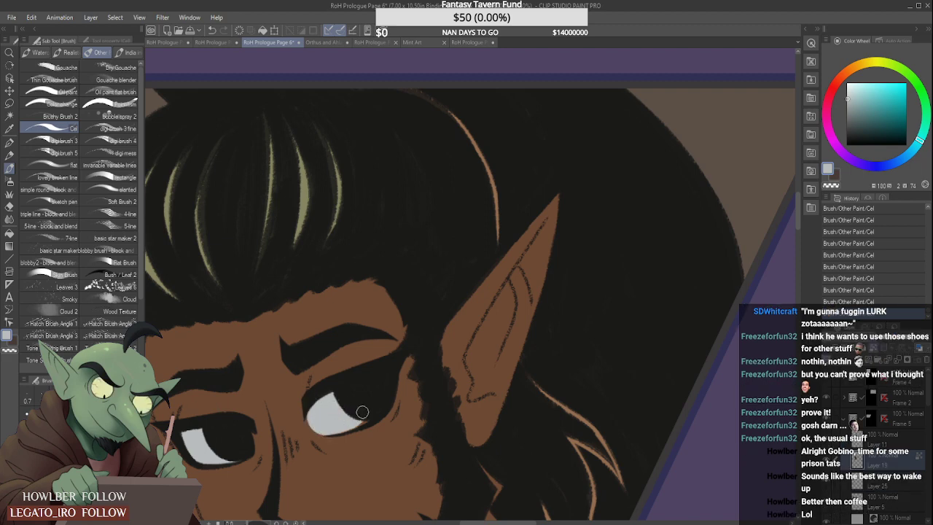
# - Paint the man's teeth in the slanted panel with the pale eye-white colour
pyautogui.scroll(-4, 362, 402)
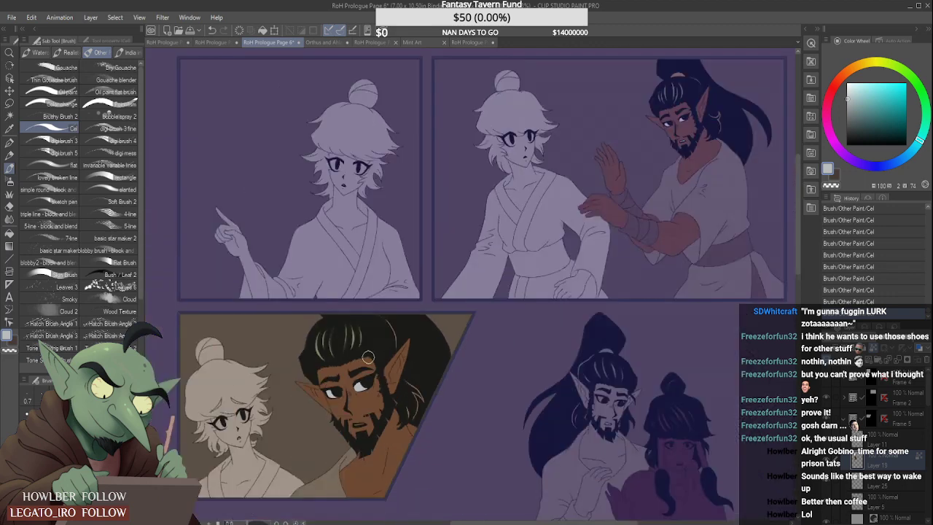
pyautogui.scroll(3, 351, 442)
pyautogui.scroll(3, 350, 442)
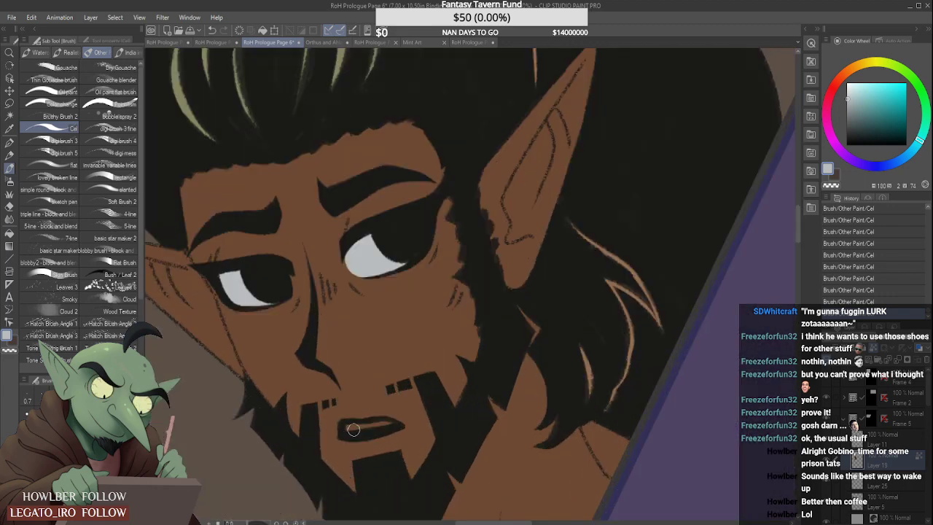
pyautogui.moveTo(348, 429); pyautogui.dragTo(389, 425)
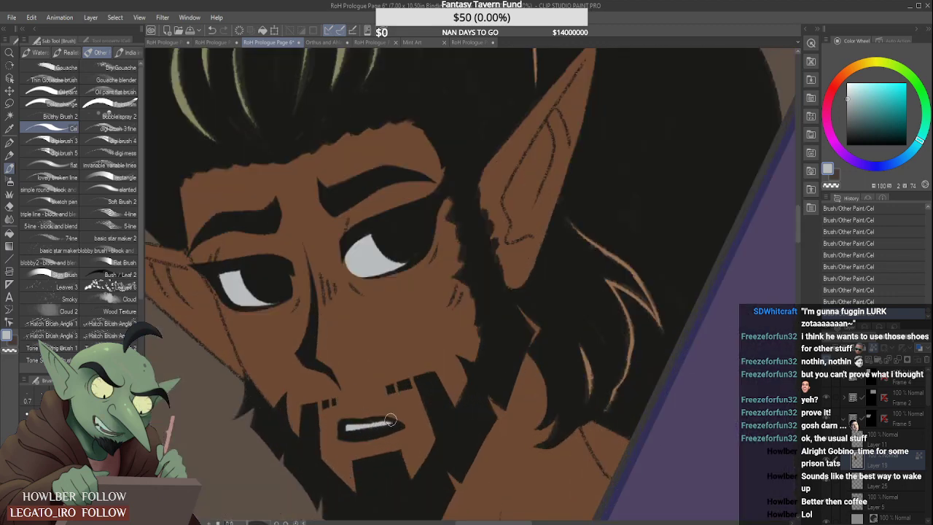
pyautogui.scroll(-5, 385, 422)
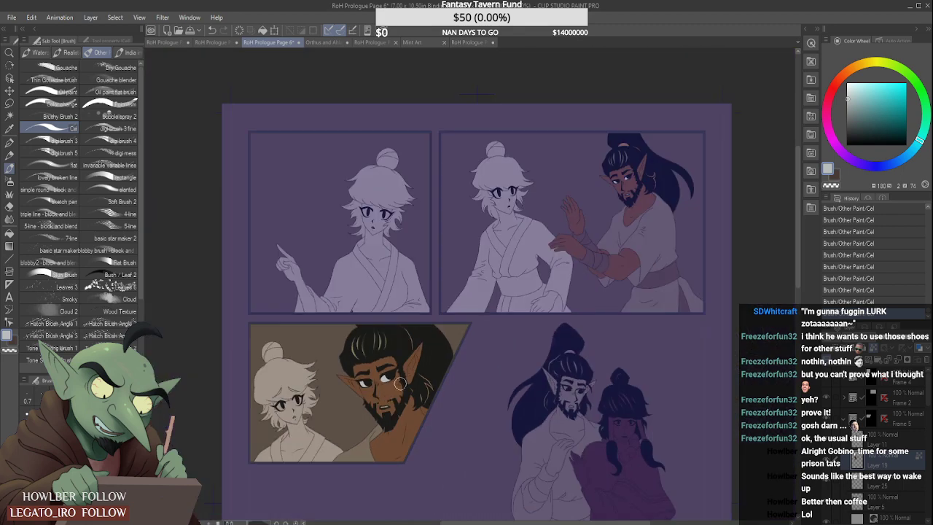
# - Sample the robe's grey-brown and paint the robe on his shoulder below the loose hair in the slanted panel
pyautogui.scroll(3, 400, 384)
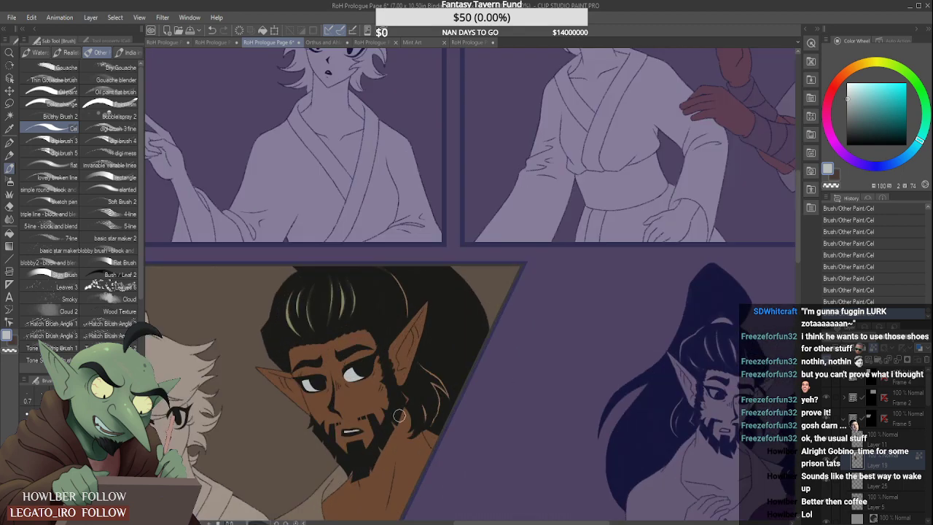
pyautogui.keyDown('alt'); pyautogui.click(339, 477); pyautogui.keyUp('alt')
pyautogui.scroll(2, 420, 430)
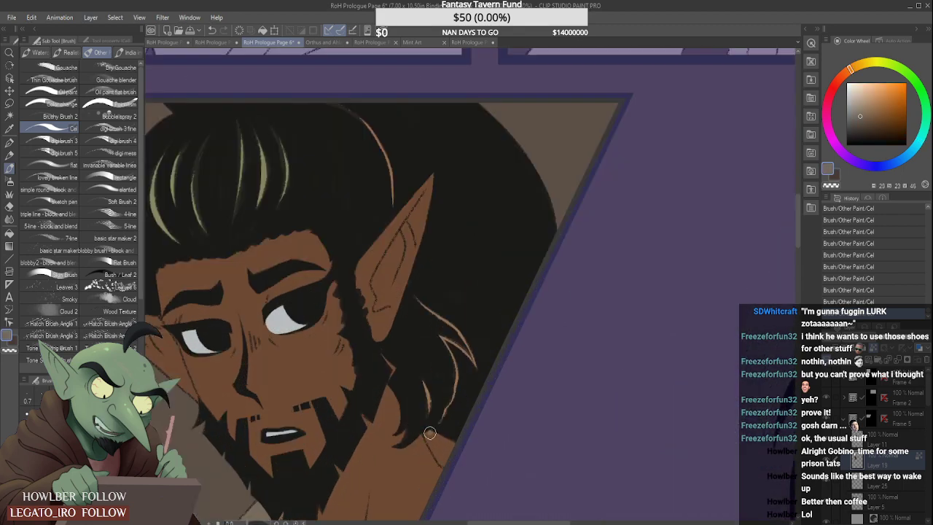
pyautogui.moveTo(428, 431); pyautogui.dragTo(456, 465)
pyautogui.scroll(-2, 429, 431)
pyautogui.scroll(-3, 433, 348)
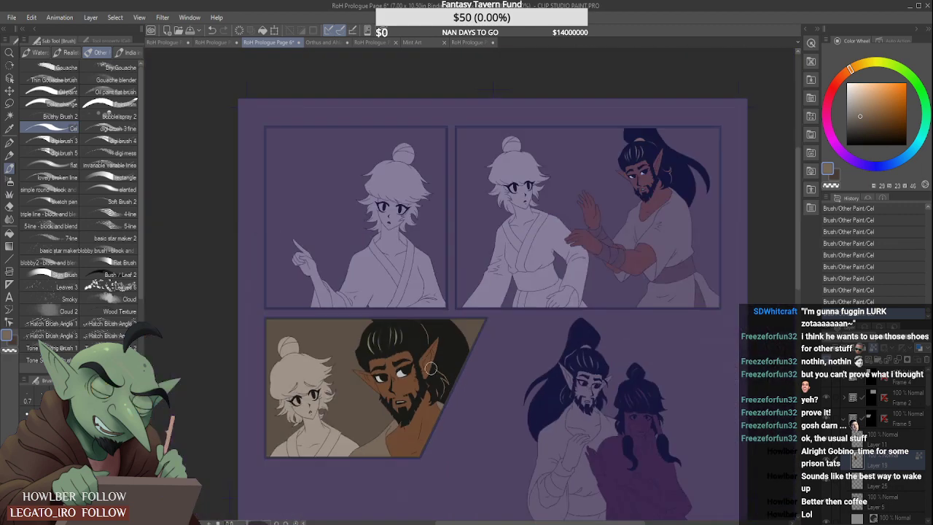
pyautogui.scroll(-1, 433, 347)
pyautogui.scroll(1, 439, 356)
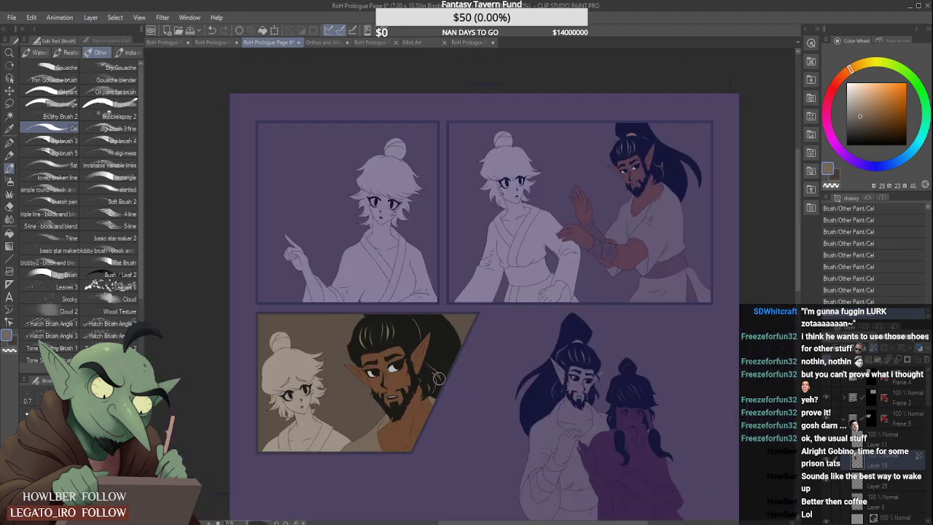
# - Sample the skin brown from his chest in the slanted panel and make the bottom panel's frame folder, Frame 1, active
pyautogui.scroll(1, 438, 378)
pyautogui.keyDown('alt'); pyautogui.click(404, 432); pyautogui.keyUp('alt')
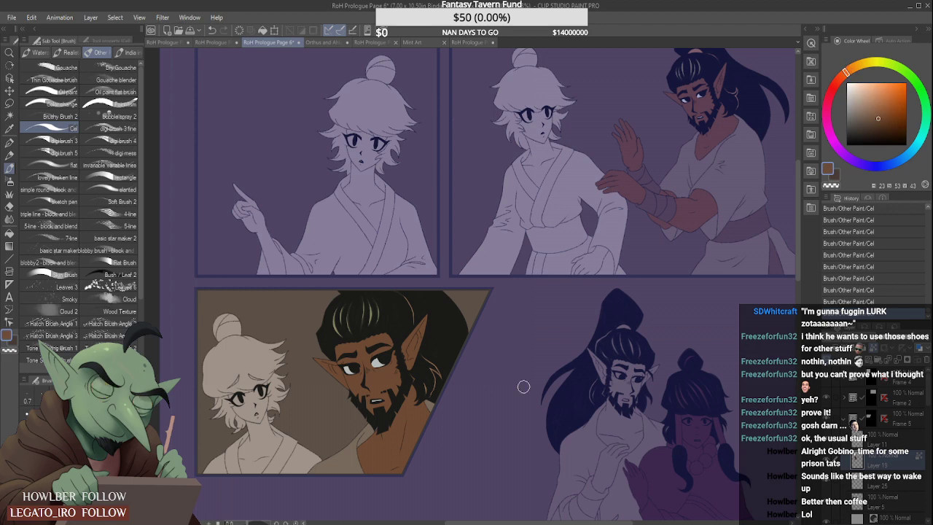
pyautogui.click(844, 418)
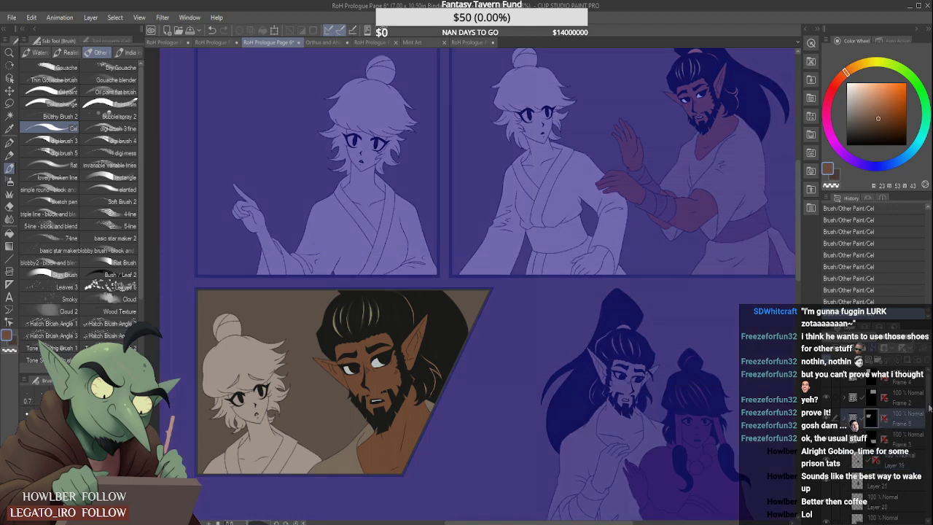
pyautogui.scroll(-2, 929, 408)
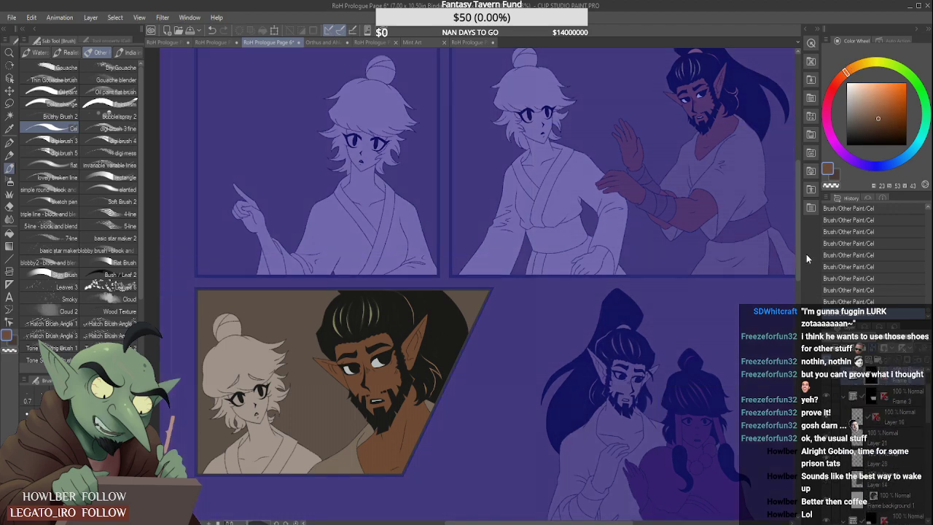
pyautogui.moveTo(799, 270); pyautogui.dragTo(799, 335)
pyautogui.scroll(-5, 660, 322)
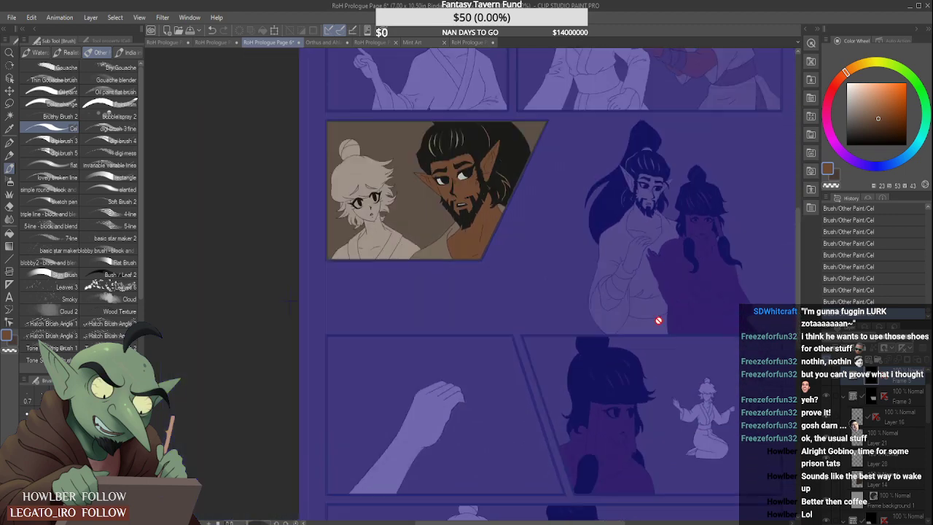
pyautogui.scroll(2, 643, 360)
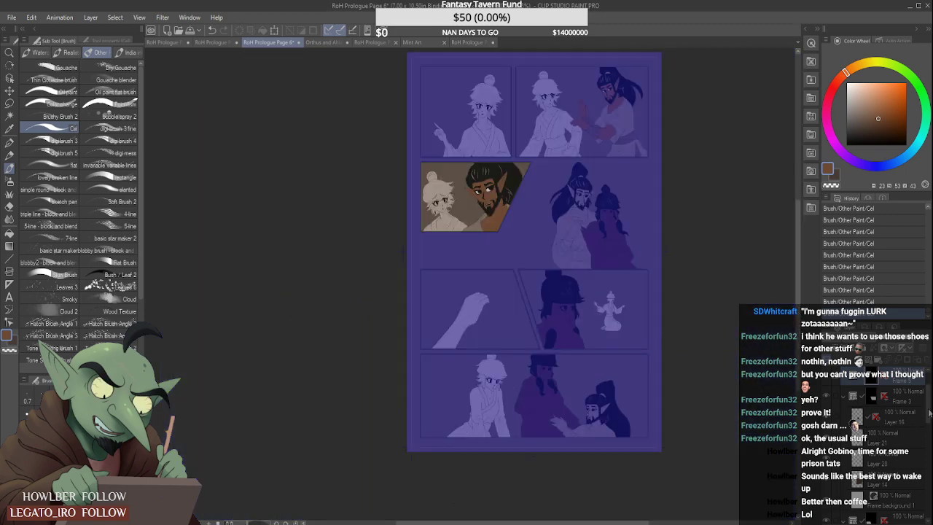
pyautogui.moveTo(929, 413)
pyautogui.mouseDown()
pyautogui.moveTo(930, 425)
pyautogui.moveTo(930, 414)
pyautogui.mouseUp()
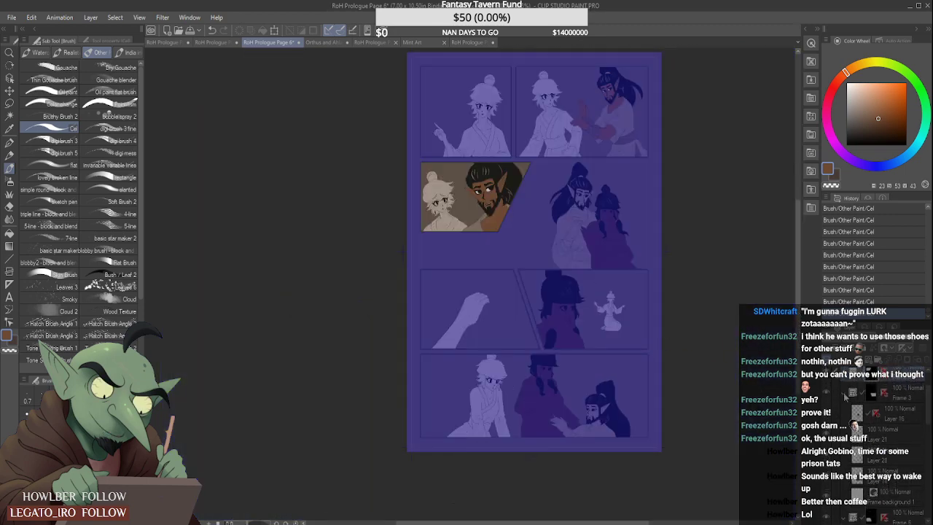
pyautogui.click(845, 395)
pyautogui.click(844, 414)
pyautogui.click(873, 436)
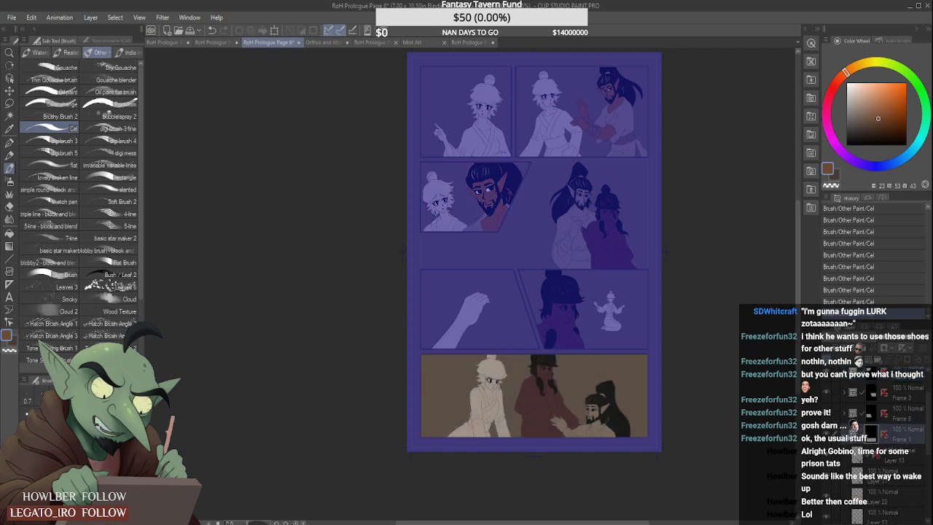
# - Select the colour layer Layer 17 inside the Frame 1 folder
pyautogui.click(844, 435)
pyautogui.click(844, 434)
pyautogui.moveTo(929, 416); pyautogui.dragTo(927, 429)
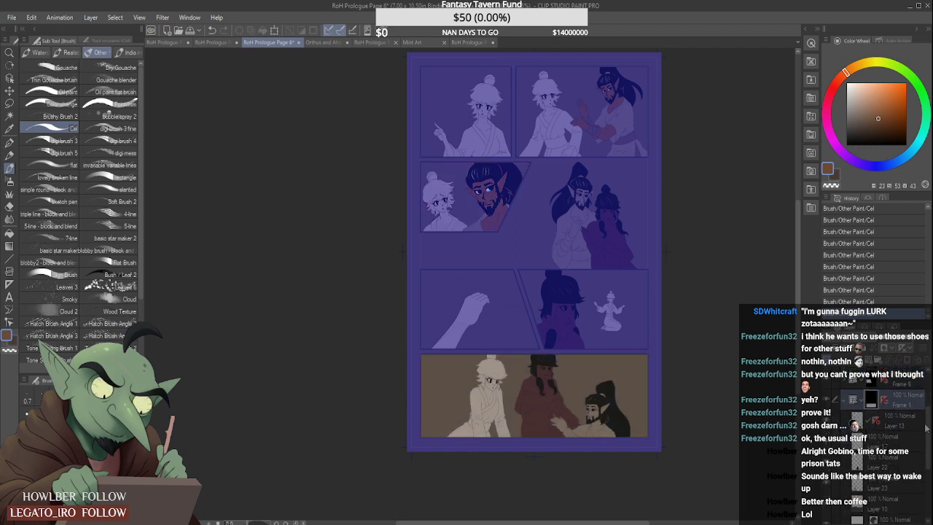
pyautogui.click(828, 442)
pyautogui.click(827, 442)
pyautogui.click(881, 441)
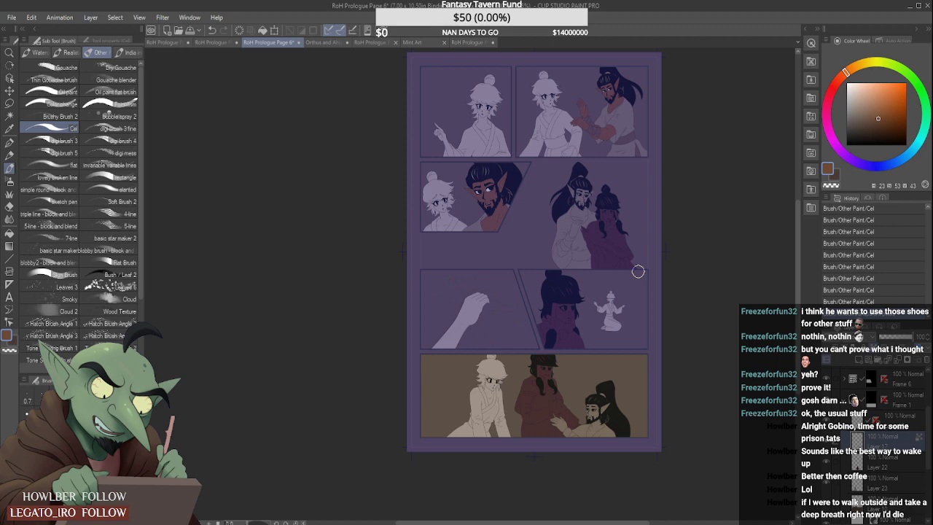
# - Paint the bearded man's face, ear and neck in the bottom panel with the sampled skin brown
pyautogui.scroll(4, 551, 394)
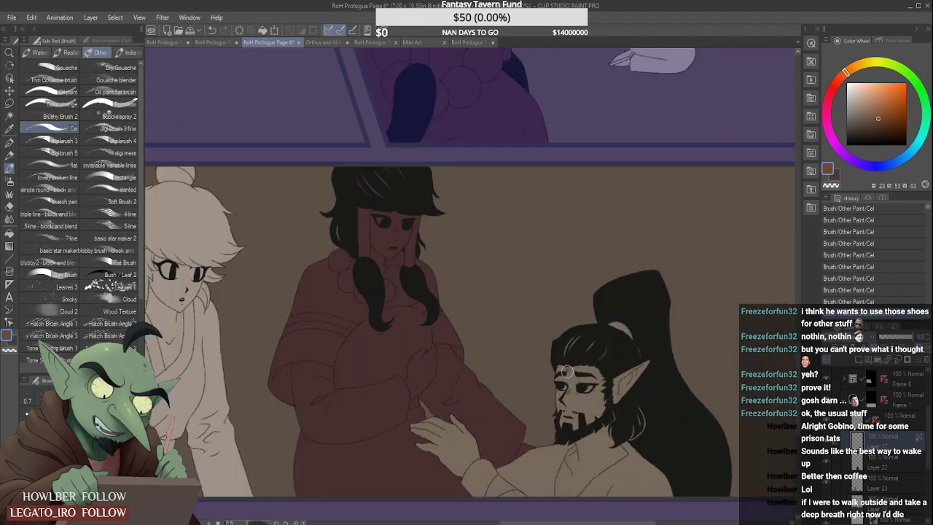
pyautogui.moveTo(557, 405)
pyautogui.mouseDown()
pyautogui.moveTo(569, 368)
pyautogui.moveTo(587, 409)
pyautogui.moveTo(593, 387)
pyautogui.moveTo(610, 388)
pyautogui.moveTo(613, 417)
pyautogui.moveTo(630, 376)
pyautogui.mouseUp()
pyautogui.scroll(1, 581, 448)
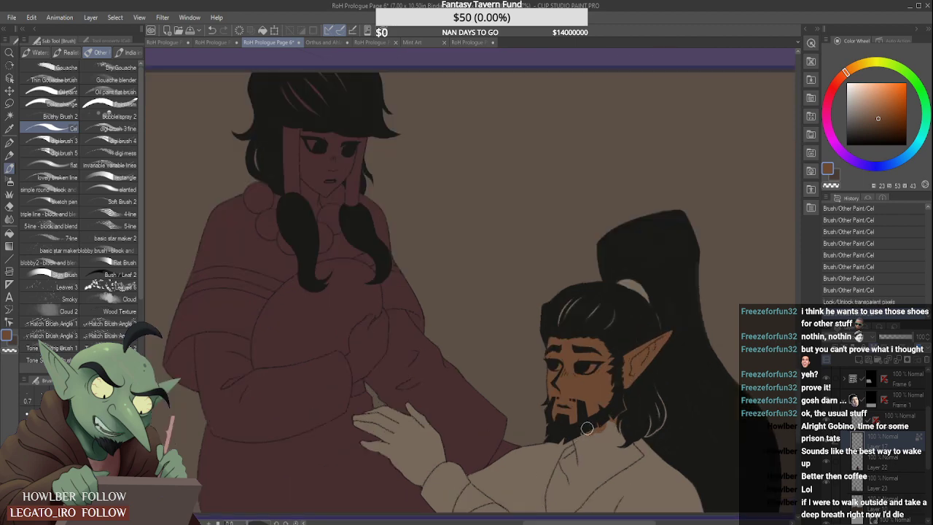
pyautogui.moveTo(588, 428)
pyautogui.mouseDown()
pyautogui.moveTo(588, 458)
pyautogui.moveTo(578, 427)
pyautogui.moveTo(588, 466)
pyautogui.moveTo(576, 429)
pyautogui.moveTo(583, 463)
pyautogui.moveTo(591, 433)
pyautogui.moveTo(595, 465)
pyautogui.moveTo(619, 452)
pyautogui.moveTo(587, 471)
pyautogui.mouseUp()
pyautogui.scroll(-1, 574, 451)
pyautogui.scroll(2, 578, 435)
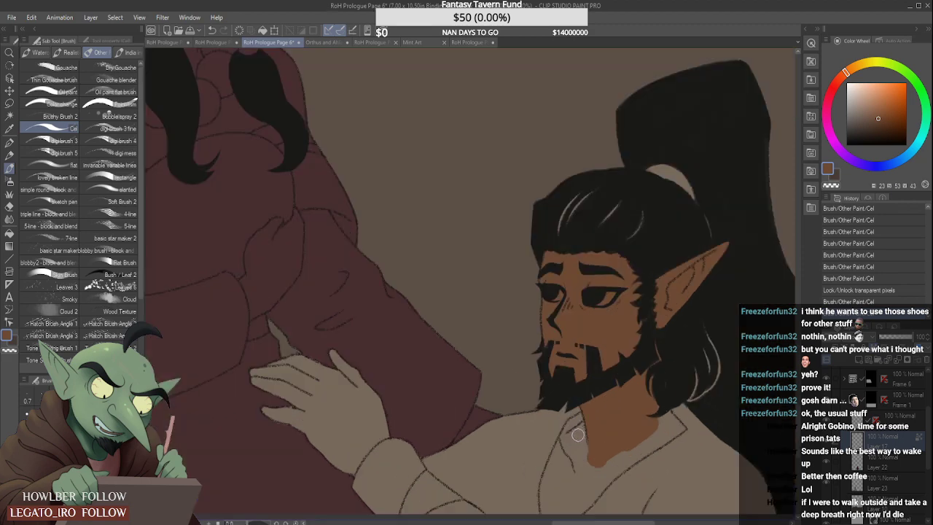
# - Paint the skin at the near side of his open collar brown, comparing it by undoing and redoing the last stroke
pyautogui.moveTo(570, 434)
pyautogui.mouseDown()
pyautogui.moveTo(589, 418)
pyautogui.moveTo(567, 454)
pyautogui.mouseUp()
pyautogui.scroll(-2, 592, 408)
pyautogui.scroll(1, 600, 408)
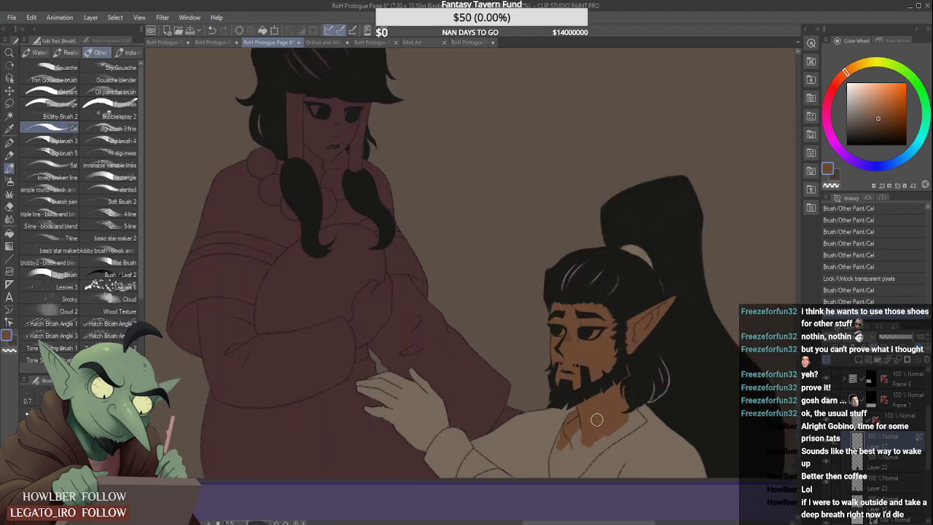
pyautogui.hotkey('ctrl', 'z')
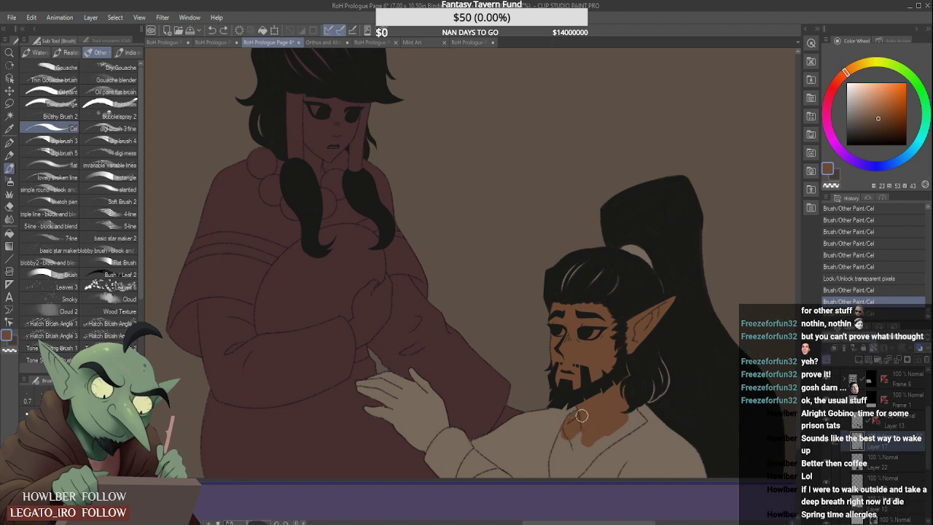
pyautogui.hotkey('ctrl', 'y')
# - Erase the stray line at his neckline on line layer Layer 13, and return to colour layer Layer 17
pyautogui.click(898, 427)
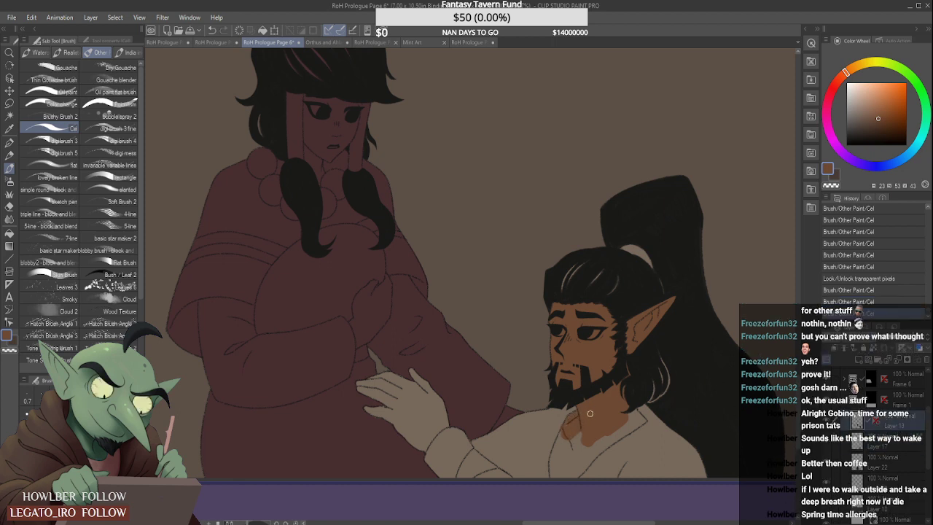
pyautogui.scroll(5, 579, 415)
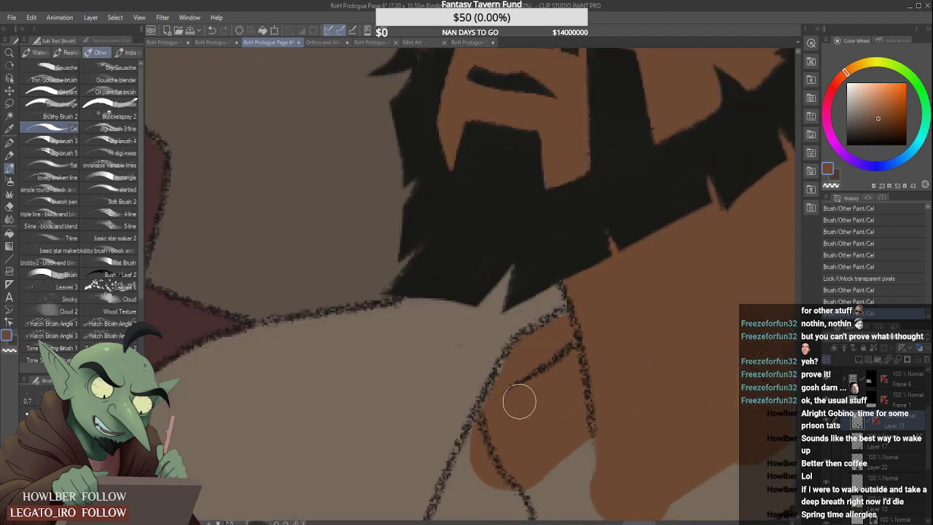
pyautogui.scroll(-5, 547, 376)
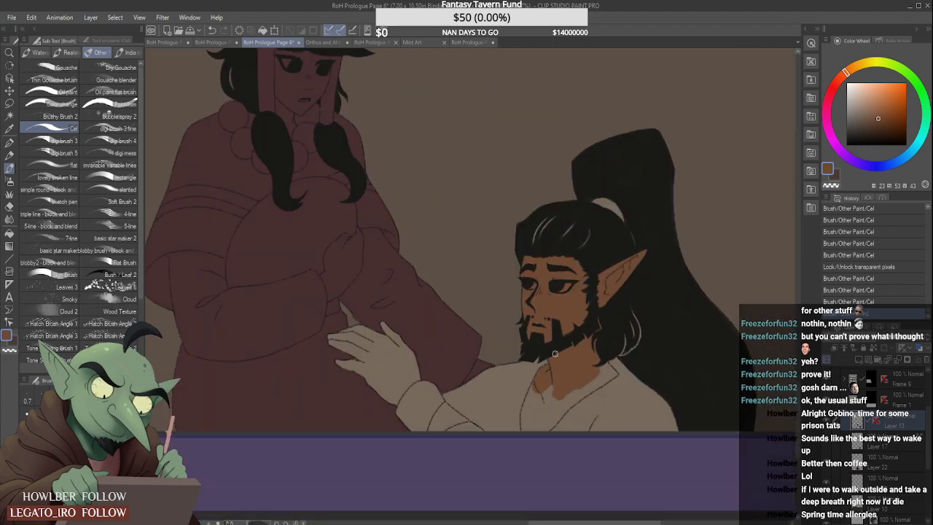
pyautogui.scroll(-2, 620, 416)
pyautogui.scroll(2, 518, 374)
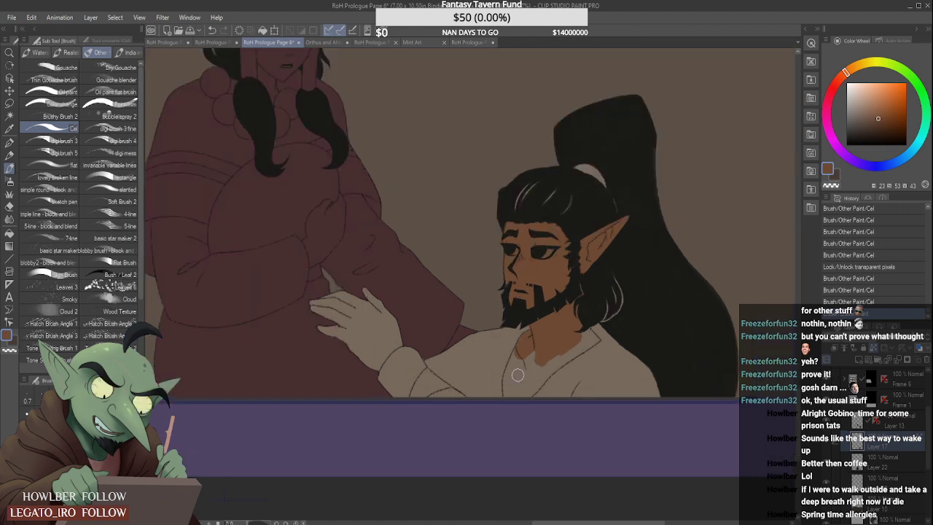
pyautogui.scroll(1, 516, 364)
pyautogui.moveTo(515, 349); pyautogui.dragTo(501, 400)
pyautogui.hotkey('ctrl', 'z')
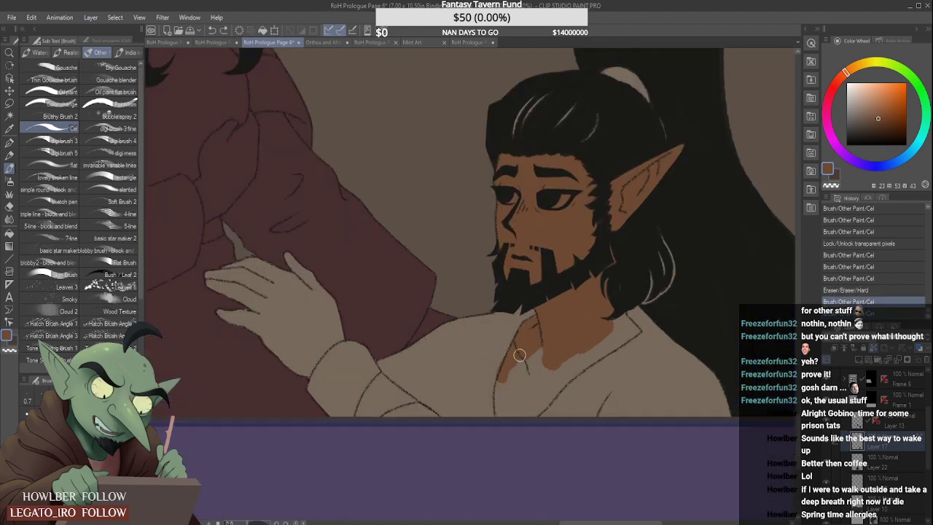
pyautogui.hotkey('ctrl', 'z')
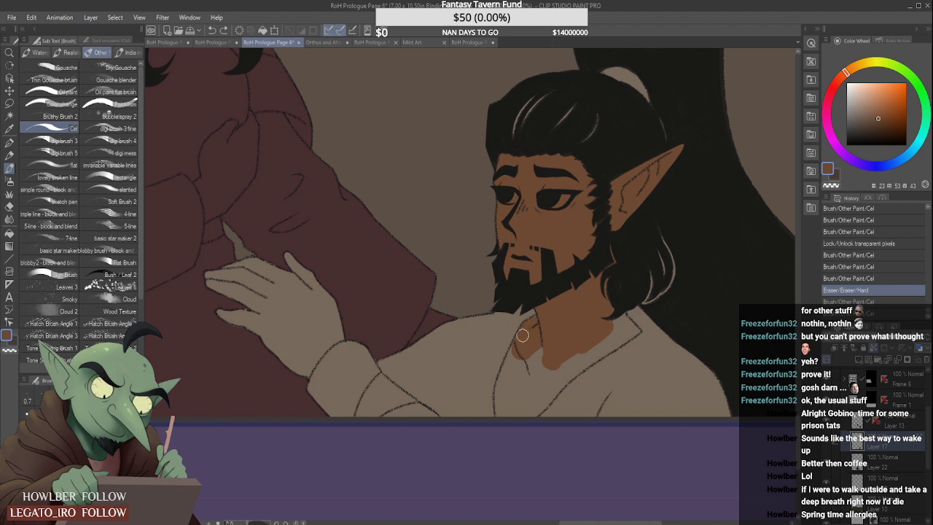
# - Fill the chest inside his open collar with the skin brown and begin colouring the fingers of his outstretched hand
pyautogui.moveTo(522, 335)
pyautogui.mouseDown()
pyautogui.moveTo(541, 317)
pyautogui.moveTo(521, 335)
pyautogui.moveTo(503, 392)
pyautogui.moveTo(501, 384)
pyautogui.moveTo(500, 409)
pyautogui.moveTo(509, 374)
pyautogui.moveTo(510, 418)
pyautogui.moveTo(530, 365)
pyautogui.moveTo(553, 348)
pyautogui.moveTo(523, 409)
pyautogui.moveTo(547, 394)
pyautogui.moveTo(525, 416)
pyautogui.moveTo(578, 353)
pyautogui.moveTo(544, 392)
pyautogui.moveTo(625, 335)
pyautogui.moveTo(583, 360)
pyautogui.moveTo(613, 331)
pyautogui.moveTo(612, 309)
pyautogui.moveTo(639, 334)
pyautogui.mouseUp()
pyautogui.scroll(1, 635, 326)
pyautogui.scroll(-3, 605, 338)
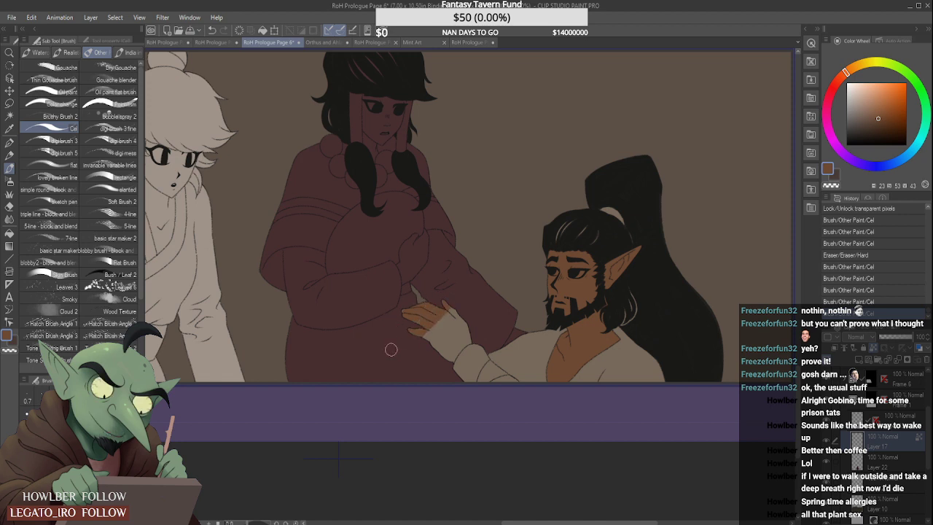
# - Paint the rest of his outstretched hand skin brown up to the sleeve cuff
pyautogui.moveTo(449, 313)
pyautogui.mouseDown()
pyautogui.moveTo(440, 353)
pyautogui.moveTo(473, 312)
pyautogui.moveTo(441, 374)
pyautogui.moveTo(475, 320)
pyautogui.moveTo(447, 381)
pyautogui.moveTo(472, 334)
pyautogui.moveTo(453, 378)
pyautogui.moveTo(487, 321)
pyautogui.moveTo(456, 368)
pyautogui.moveTo(502, 328)
pyautogui.moveTo(488, 291)
pyautogui.moveTo(487, 306)
pyautogui.moveTo(464, 309)
pyautogui.mouseUp()
pyautogui.scroll(2, 445, 356)
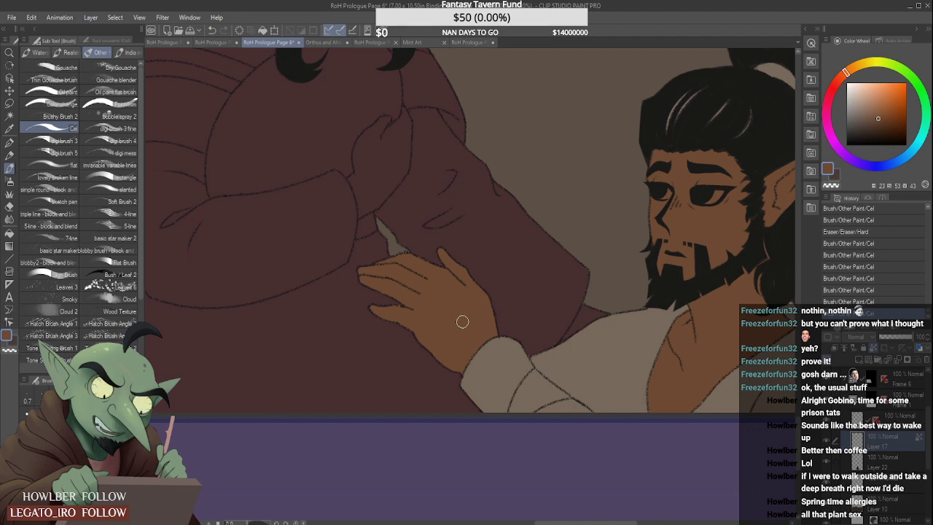
pyautogui.scroll(-1, 462, 322)
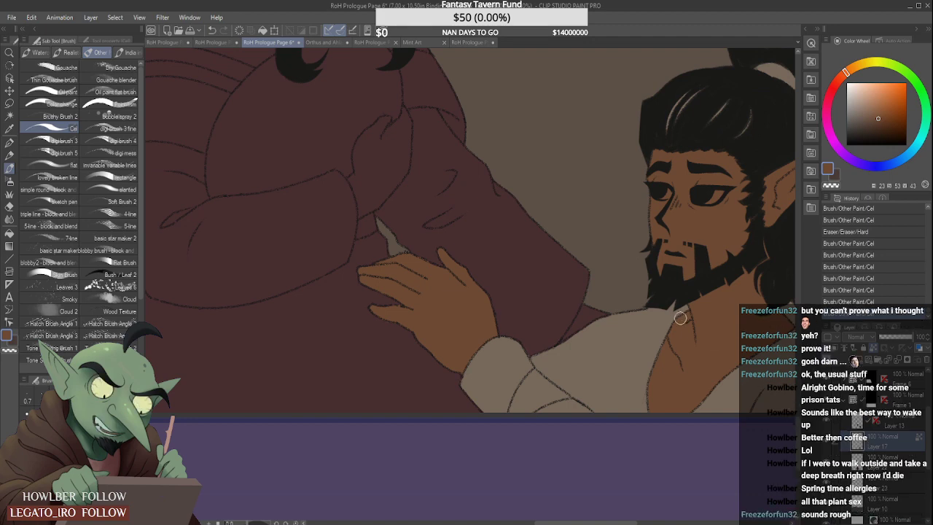
# - Sample the eye white from the bearded man in the slanted close-up panel and paint his eye whites in the brown last panel
pyautogui.scroll(-2, 675, 300)
pyautogui.scroll(-2, 672, 255)
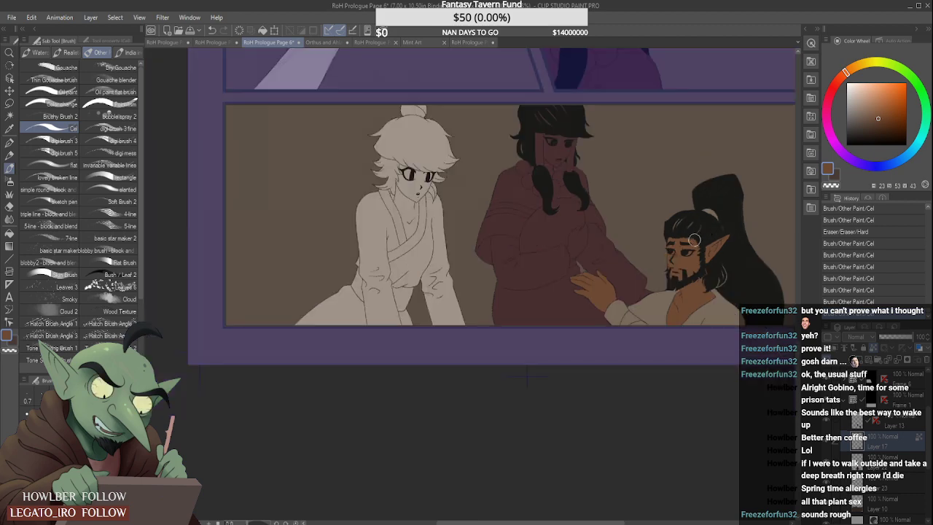
pyautogui.scroll(-8, 694, 241)
pyautogui.scroll(2, 634, 146)
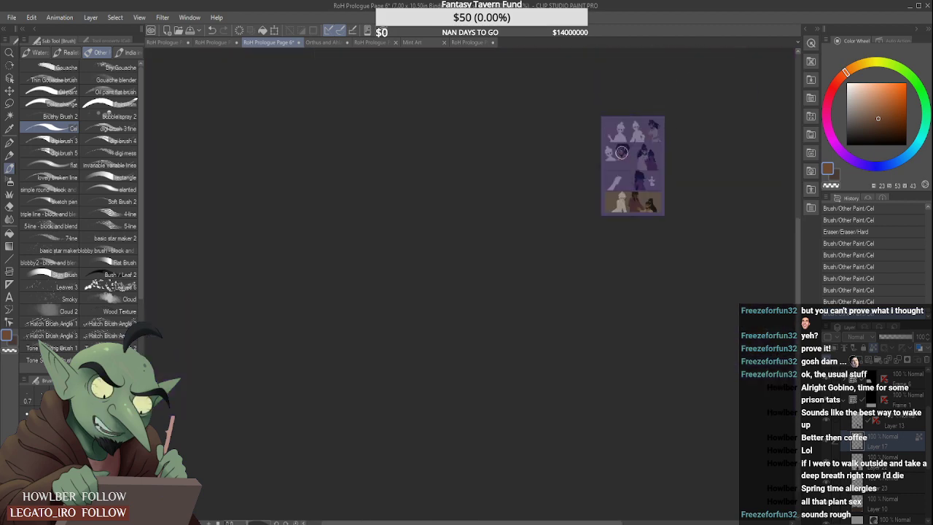
pyautogui.scroll(6, 621, 151)
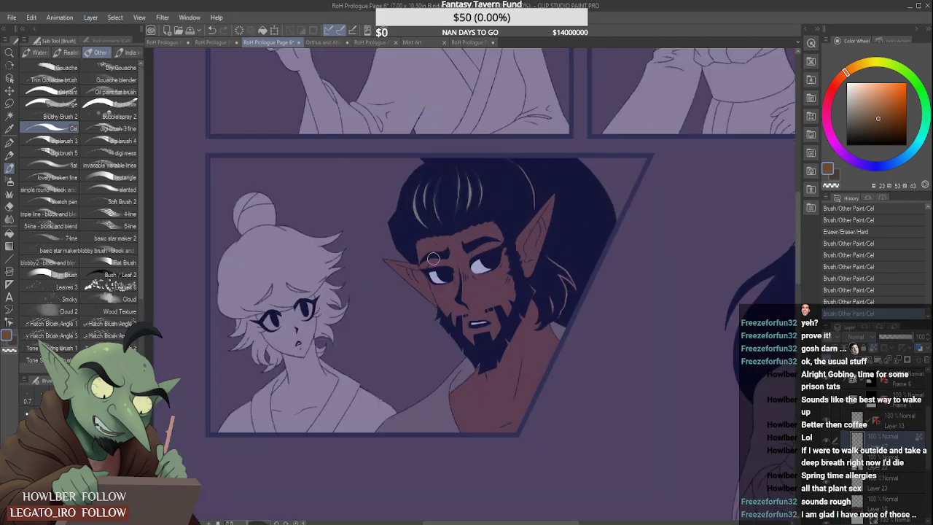
pyautogui.keyDown('alt'); pyautogui.click(482, 266); pyautogui.keyUp('alt')
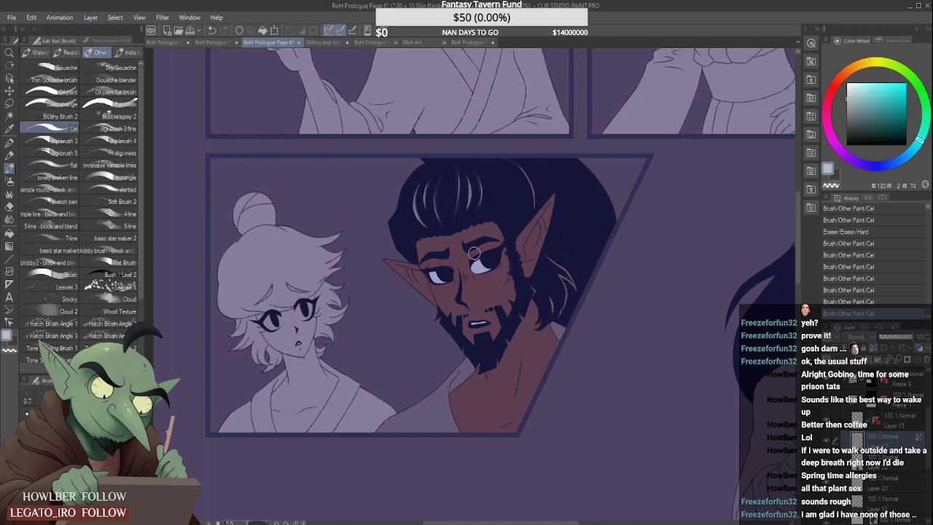
pyautogui.scroll(-3, 460, 270)
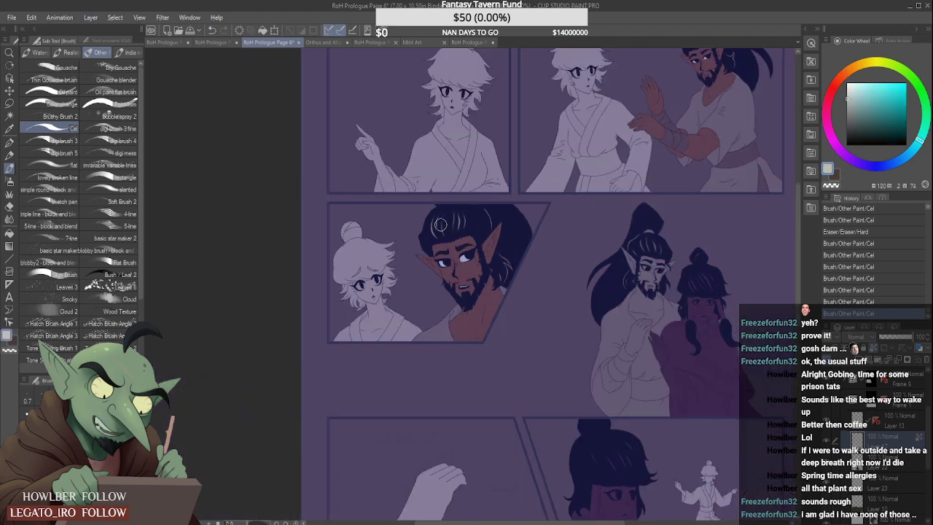
pyautogui.scroll(-3, 474, 249)
pyautogui.scroll(8, 494, 303)
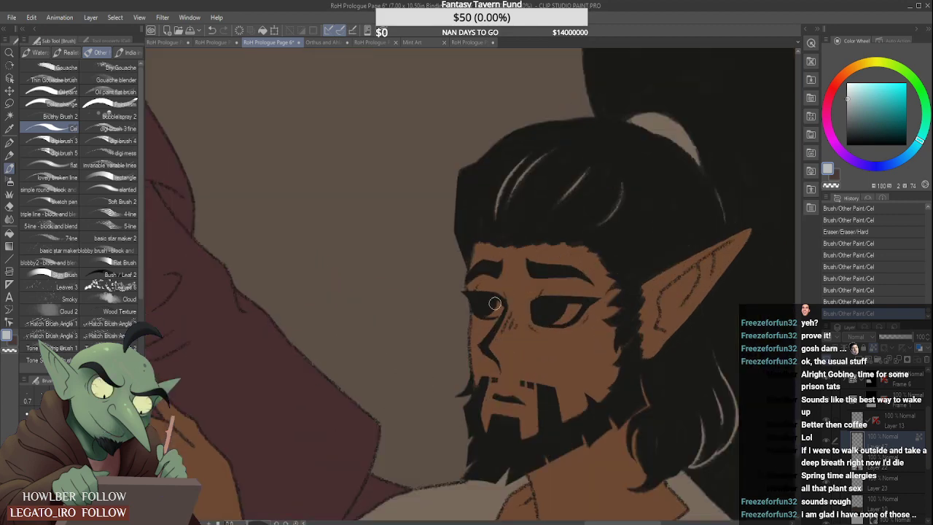
pyautogui.scroll(2, 494, 304)
pyautogui.moveTo(493, 306); pyautogui.dragTo(496, 306)
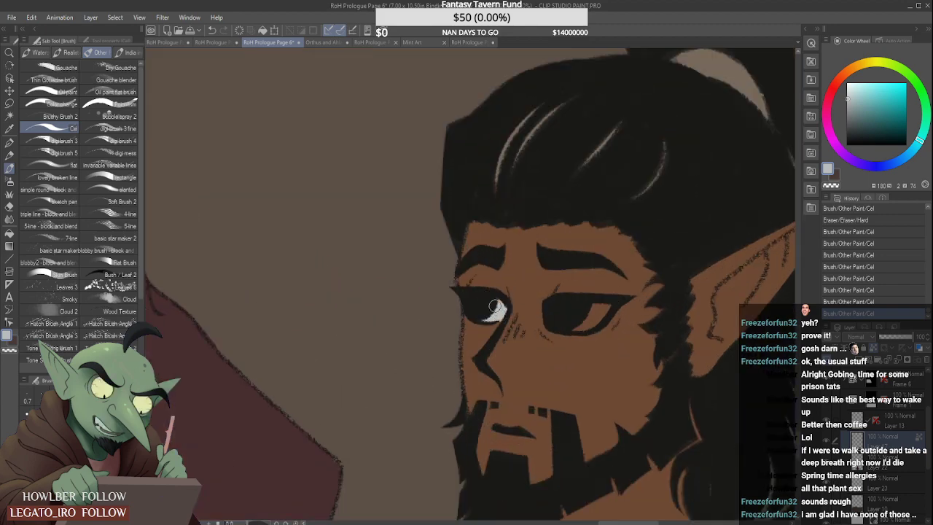
pyautogui.moveTo(576, 322); pyautogui.dragTo(604, 299)
# - Sample the tan of his hair tie in the second panel and colour the hair tie on his ponytail in the last panel
pyautogui.scroll(-8, 638, 267)
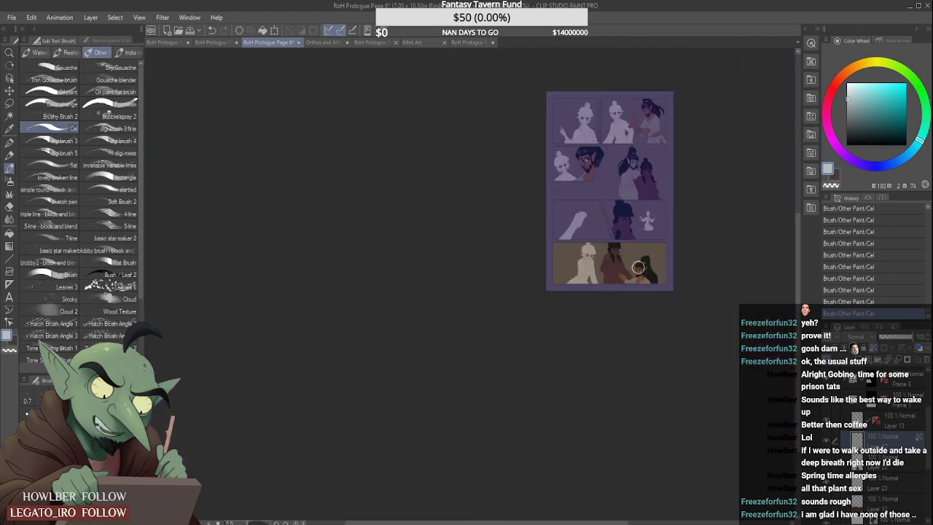
pyautogui.scroll(3, 642, 219)
pyautogui.scroll(3, 619, 140)
pyautogui.scroll(-5, 600, 140)
pyautogui.scroll(7, 610, 96)
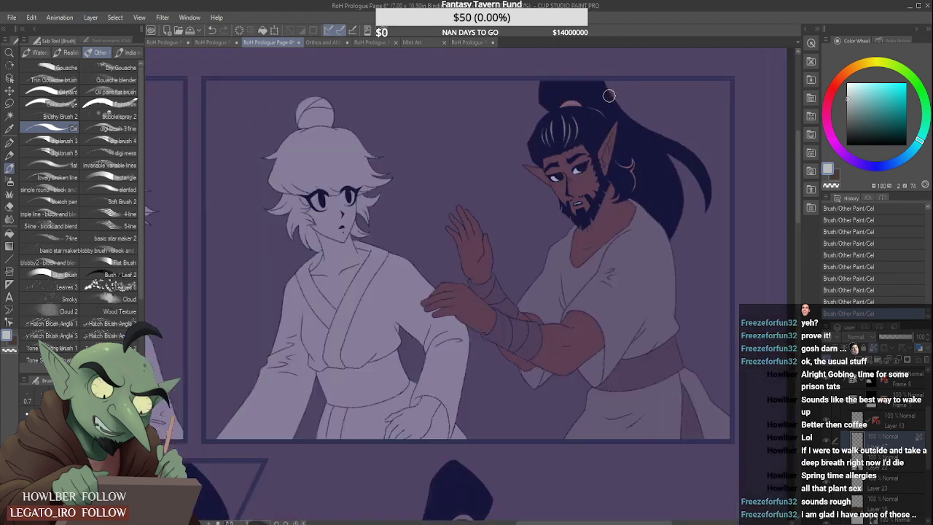
pyautogui.keyDown('alt'); pyautogui.click(577, 110); pyautogui.keyUp('alt')
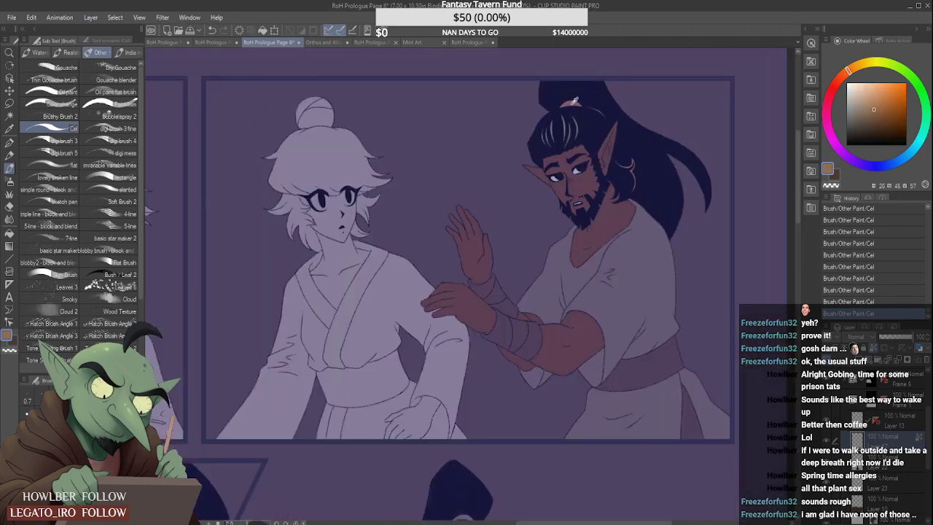
pyautogui.scroll(-6, 530, 203)
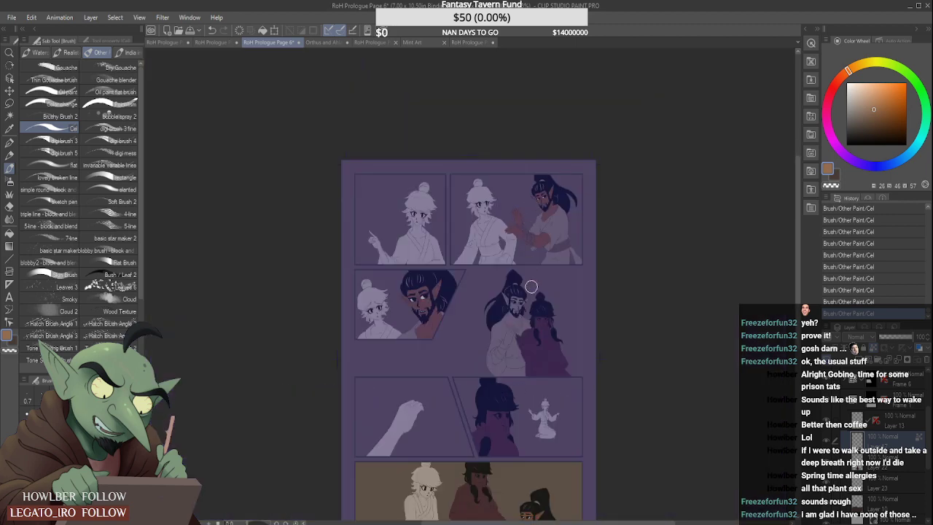
pyautogui.scroll(6, 538, 411)
pyautogui.scroll(2, 537, 412)
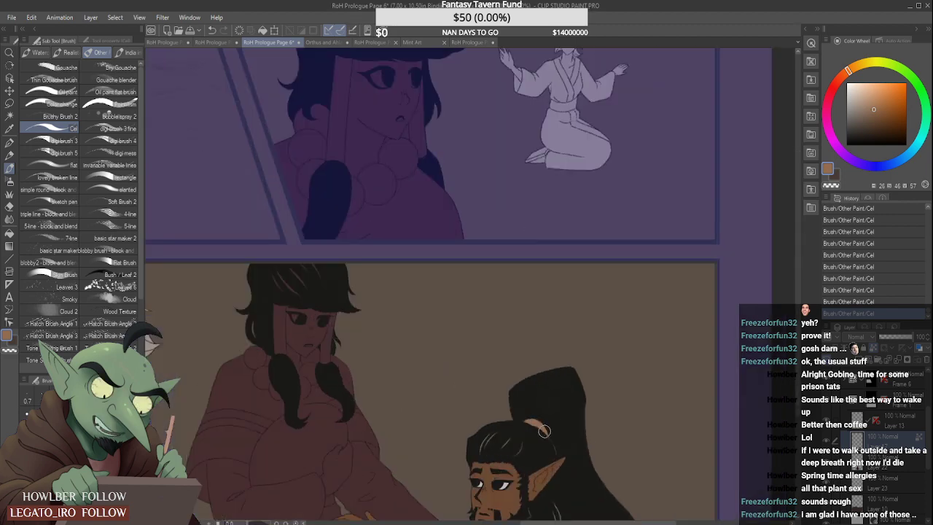
pyautogui.scroll(-3, 544, 431)
pyautogui.scroll(3, 543, 431)
pyautogui.scroll(-3, 540, 434)
pyautogui.scroll(4, 534, 446)
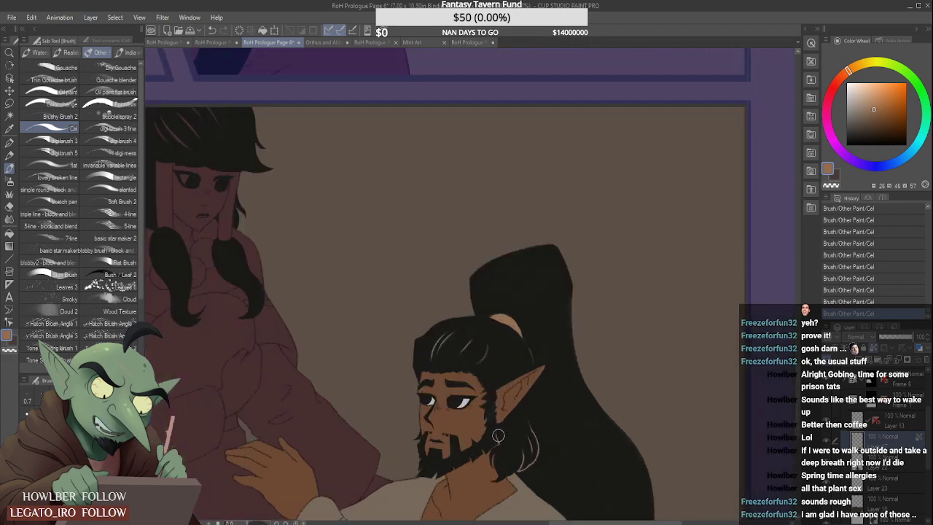
# - Sample the hair highlight colour from the slanted close-up panel and paint the highlight strands on his hair in the last panel
pyautogui.scroll(-4, 498, 437)
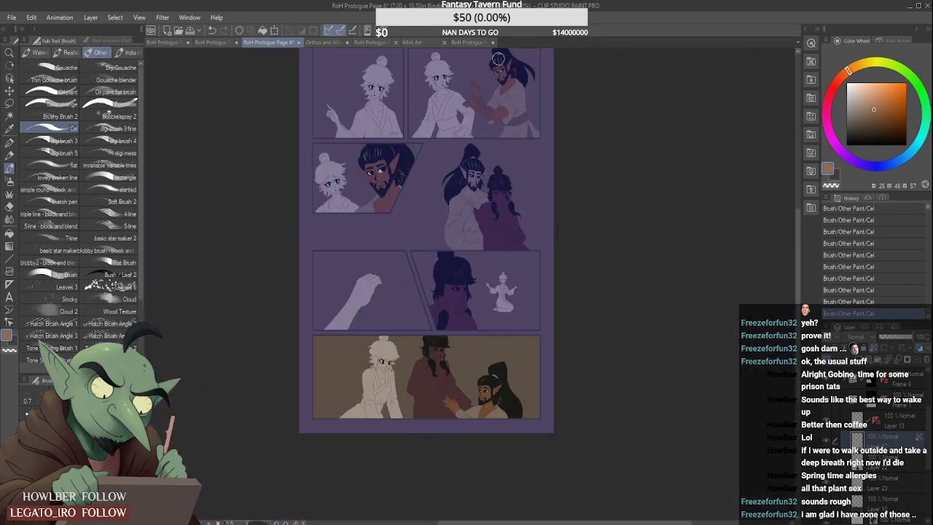
pyautogui.scroll(4, 367, 193)
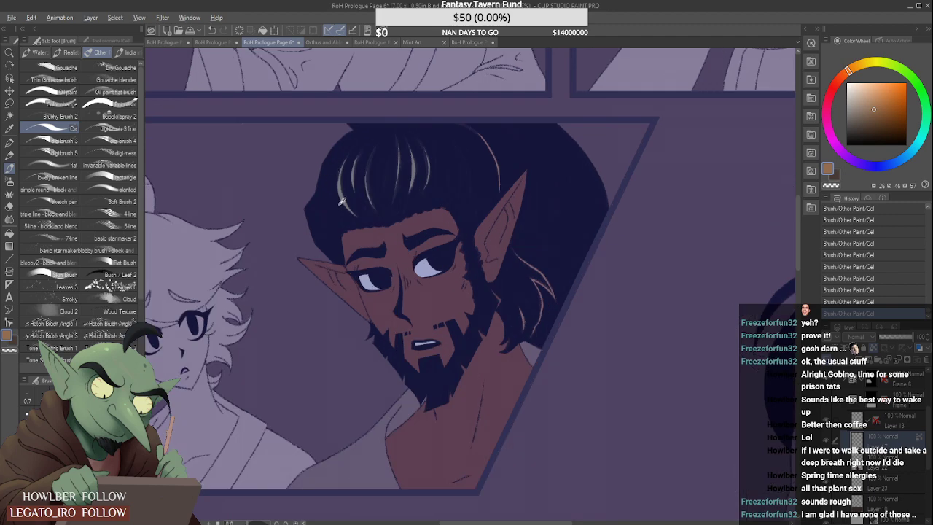
pyautogui.keyDown('alt'); pyautogui.click(341, 194); pyautogui.keyUp('alt')
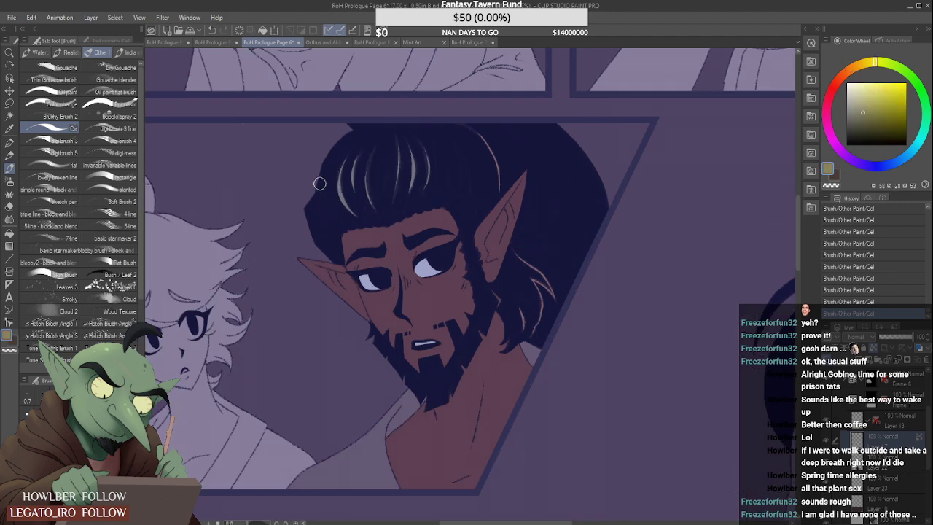
pyautogui.scroll(-5, 319, 183)
pyautogui.scroll(5, 495, 363)
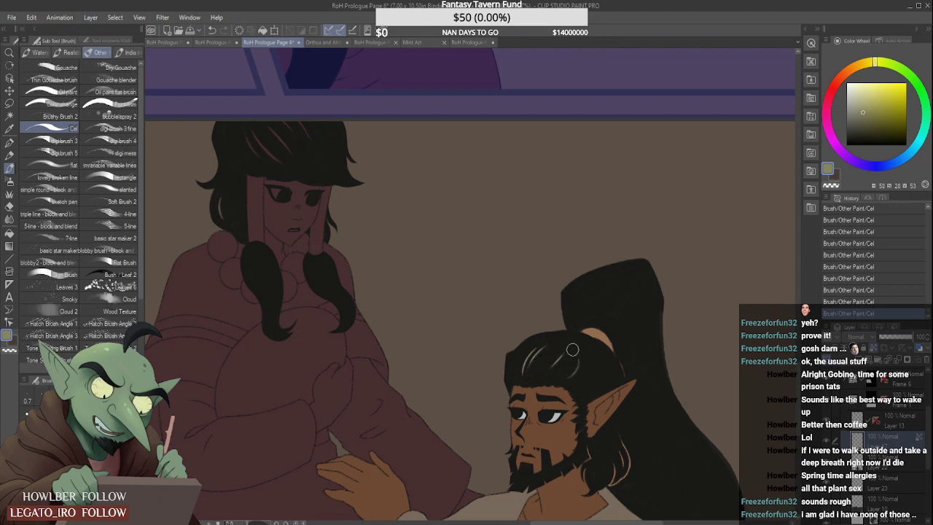
pyautogui.scroll(-3, 572, 350)
pyautogui.scroll(2, 558, 353)
# - Sample the dark brown of his sash in the second panel and fill his forearm wrap with it in the last panel
pyautogui.scroll(-5, 525, 397)
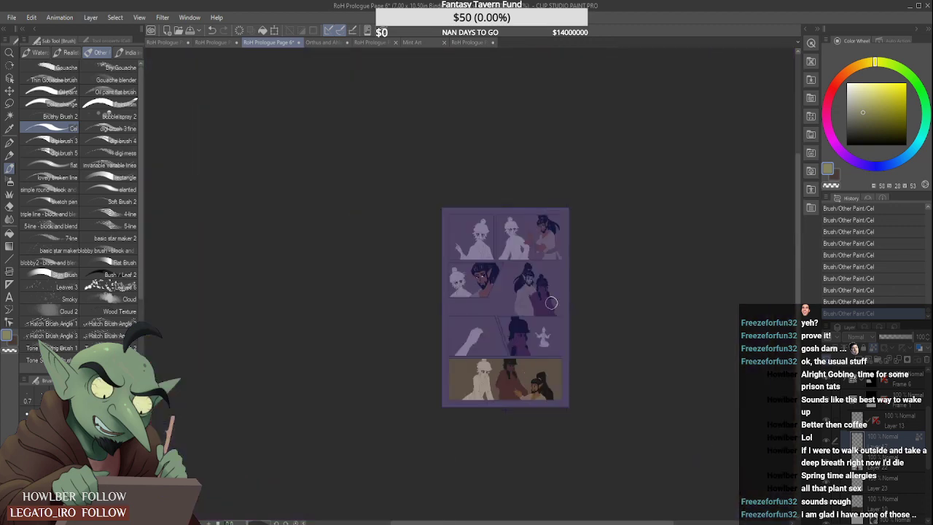
pyautogui.scroll(3, 556, 241)
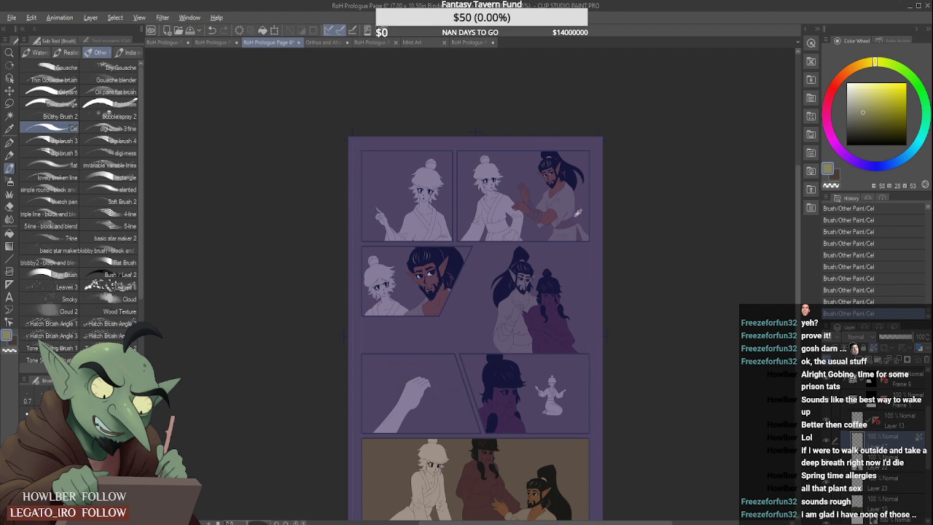
pyautogui.keyDown('alt'); pyautogui.click(571, 219); pyautogui.keyUp('alt')
pyautogui.scroll(-3, 535, 245)
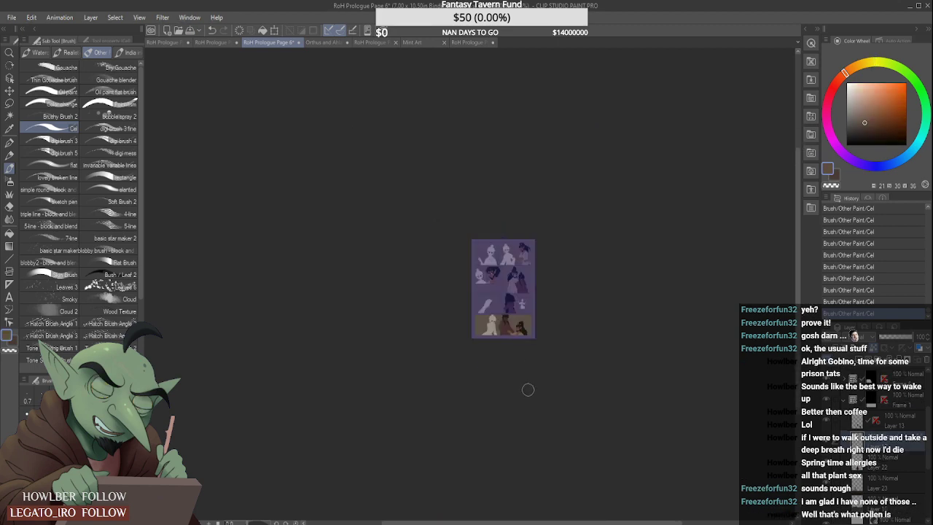
pyautogui.scroll(8, 528, 387)
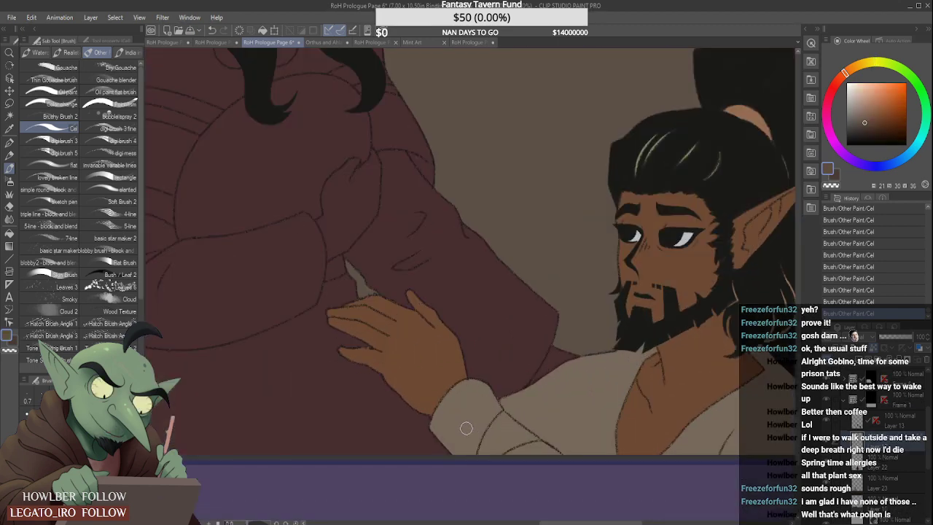
pyautogui.moveTo(466, 429)
pyautogui.mouseDown()
pyautogui.moveTo(452, 410)
pyautogui.moveTo(434, 440)
pyautogui.moveTo(458, 389)
pyautogui.moveTo(478, 384)
pyautogui.moveTo(467, 397)
pyautogui.moveTo(481, 391)
pyautogui.moveTo(471, 397)
pyautogui.moveTo(492, 431)
pyautogui.moveTo(500, 418)
pyautogui.moveTo(485, 398)
pyautogui.moveTo(514, 438)
pyautogui.moveTo(481, 386)
pyautogui.moveTo(522, 462)
pyautogui.moveTo(529, 450)
pyautogui.moveTo(500, 418)
pyautogui.moveTo(547, 457)
pyautogui.moveTo(498, 414)
pyautogui.moveTo(554, 459)
pyautogui.mouseUp()
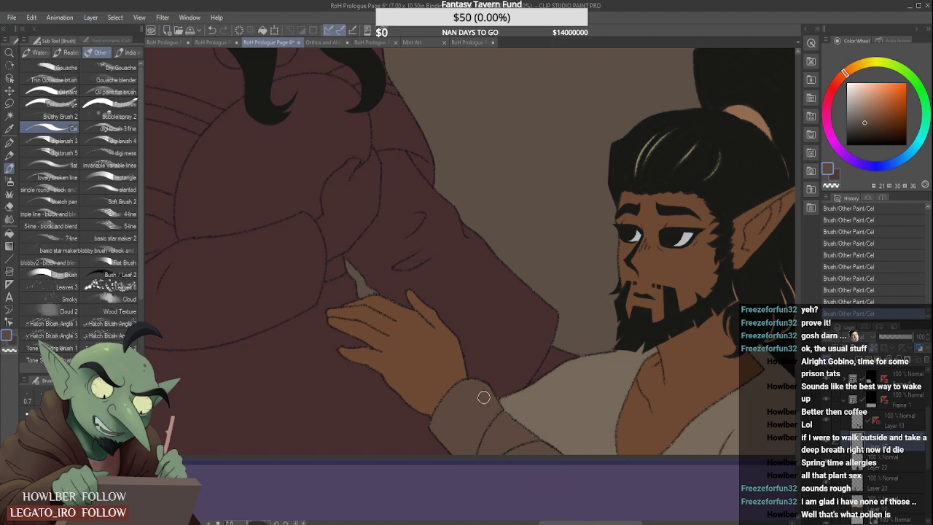
# - Sample the man's skin brown, collapse folder Frame 1, and make Layer 20 the active layer with its transparent pixels locked
pyautogui.scroll(-2, 502, 419)
pyautogui.scroll(-2, 483, 434)
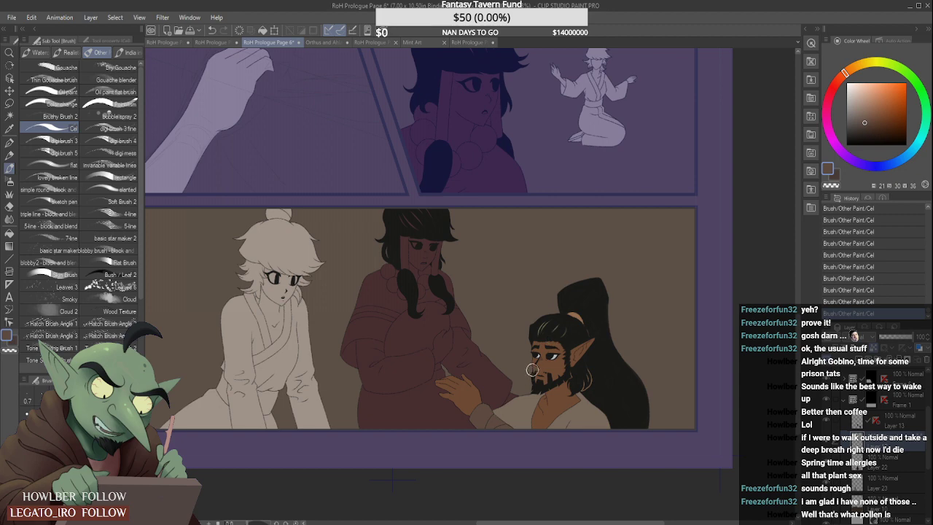
pyautogui.scroll(-2, 549, 348)
pyautogui.scroll(-2, 556, 312)
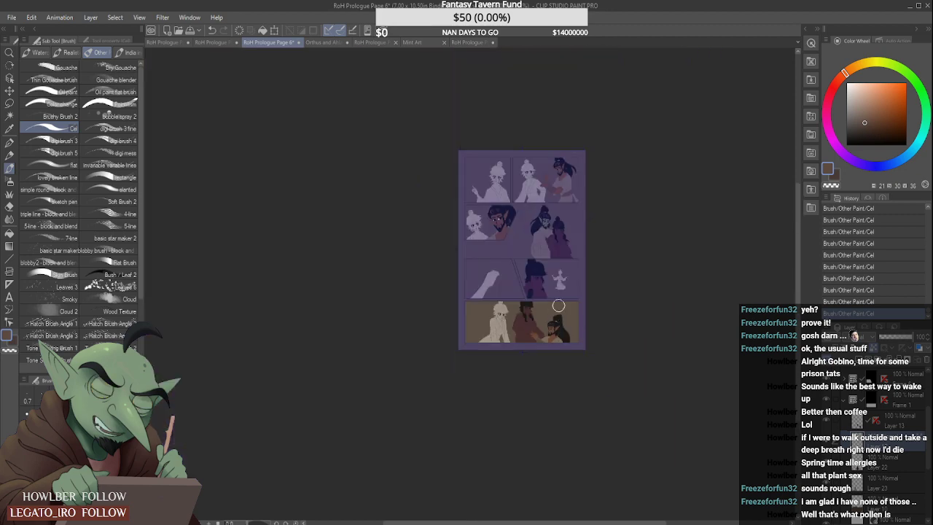
pyautogui.scroll(2, 560, 272)
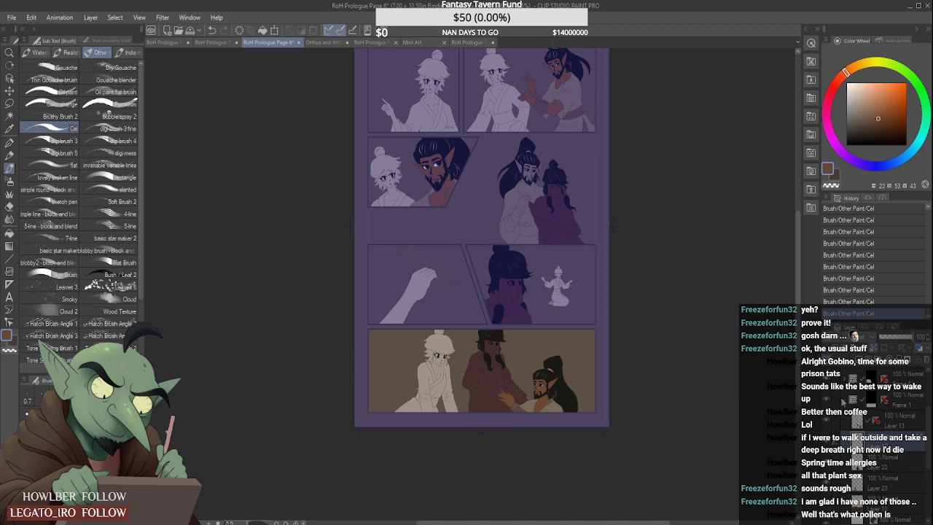
pyautogui.click(844, 401)
pyautogui.click(892, 453)
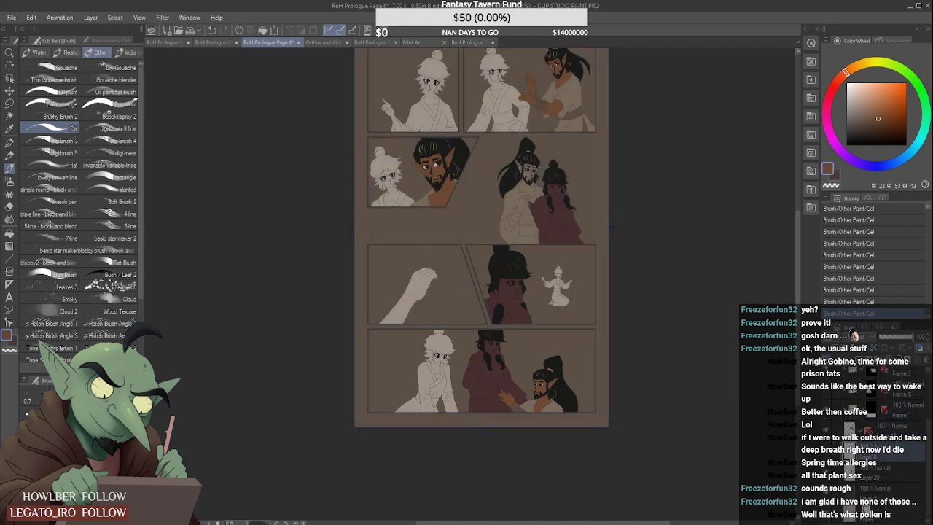
pyautogui.click(825, 452)
pyautogui.click(825, 452)
pyautogui.click(882, 469)
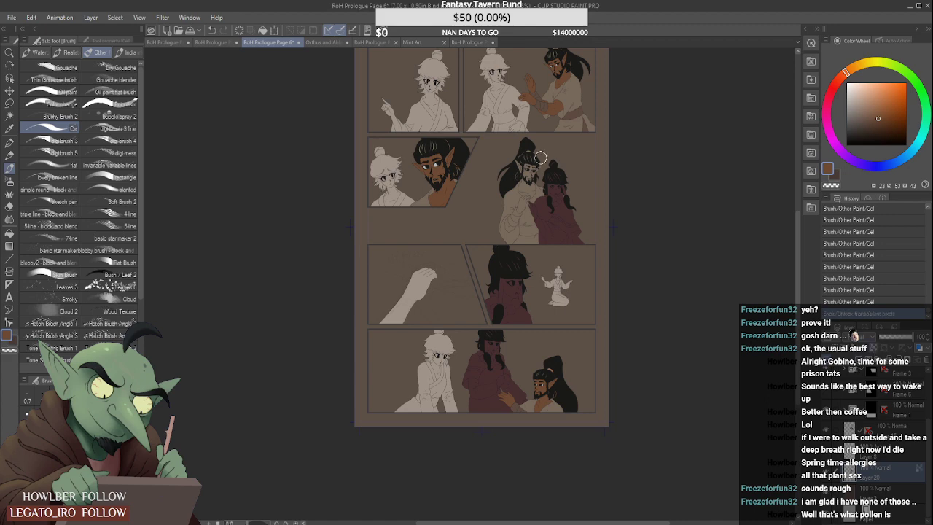
# - Paint the standing bearded man's face, ears and neck skin brown in the borderless panel, and start on his chest and raised forearm
pyautogui.scroll(5, 540, 157)
pyautogui.moveTo(509, 141)
pyautogui.mouseDown()
pyautogui.moveTo(543, 190)
pyautogui.moveTo(518, 152)
pyautogui.moveTo(541, 183)
pyautogui.moveTo(563, 167)
pyautogui.moveTo(582, 179)
pyautogui.moveTo(608, 159)
pyautogui.mouseUp()
pyautogui.moveTo(540, 194)
pyautogui.mouseDown()
pyautogui.moveTo(559, 215)
pyautogui.moveTo(570, 177)
pyautogui.moveTo(575, 210)
pyautogui.moveTo(580, 201)
pyautogui.moveTo(545, 192)
pyautogui.moveTo(551, 162)
pyautogui.mouseUp()
pyautogui.moveTo(546, 221)
pyautogui.mouseDown()
pyautogui.moveTo(554, 253)
pyautogui.moveTo(564, 251)
pyautogui.moveTo(554, 229)
pyautogui.moveTo(539, 227)
pyautogui.moveTo(530, 246)
pyautogui.moveTo(536, 226)
pyautogui.moveTo(527, 258)
pyautogui.moveTo(558, 248)
pyautogui.moveTo(544, 254)
pyautogui.moveTo(539, 293)
pyautogui.moveTo(554, 260)
pyautogui.moveTo(528, 330)
pyautogui.moveTo(555, 268)
pyautogui.moveTo(568, 262)
pyautogui.moveTo(546, 263)
pyautogui.mouseUp()
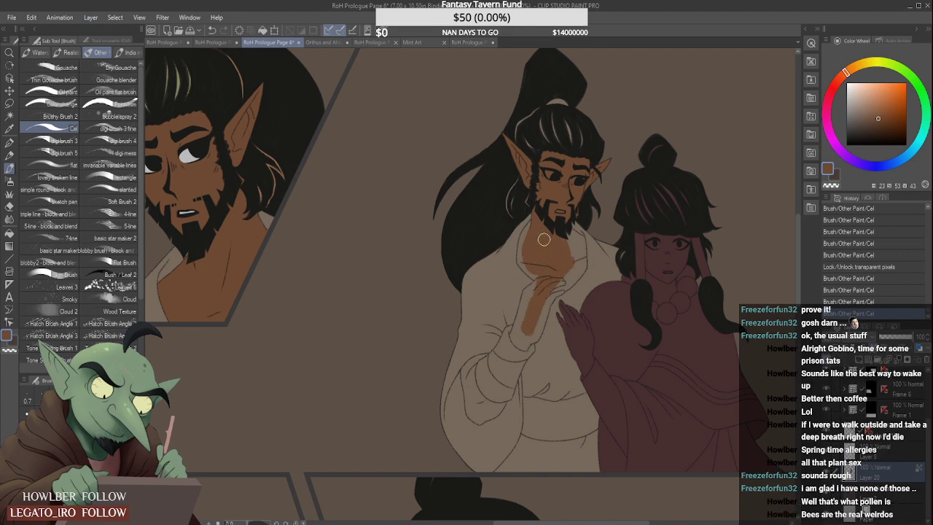
# - Fill the chest and neck inside the standing man's open collar with skin brown, out to both collar edges
pyautogui.scroll(5, 543, 233)
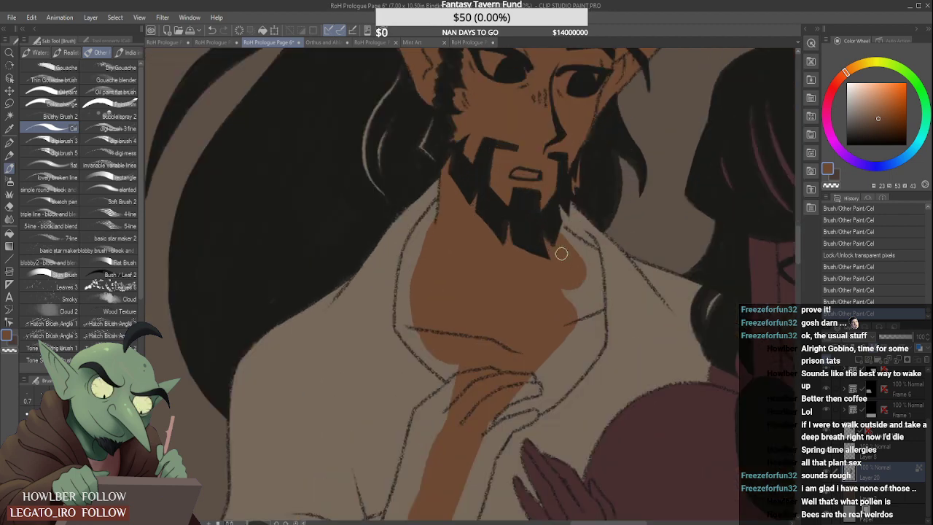
pyautogui.moveTo(569, 237)
pyautogui.mouseDown()
pyautogui.moveTo(593, 254)
pyautogui.moveTo(596, 312)
pyautogui.mouseUp()
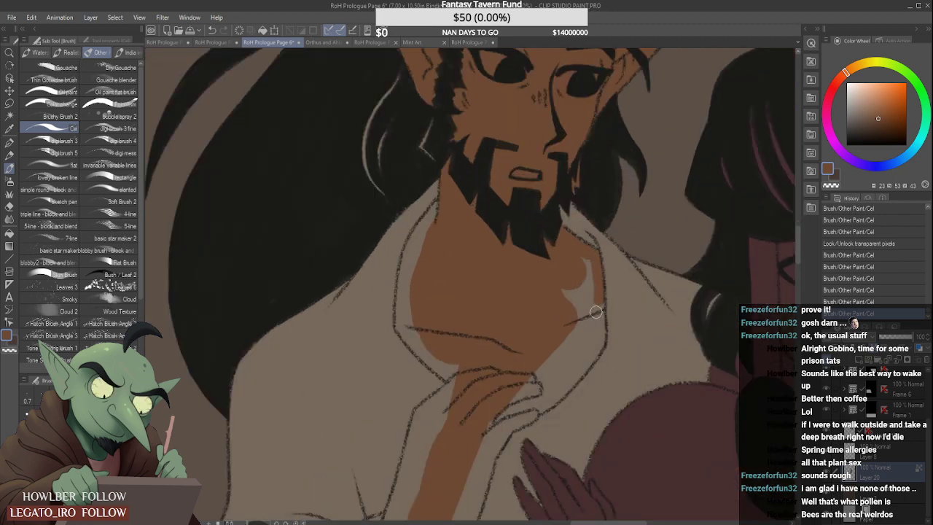
pyautogui.scroll(-4, 583, 292)
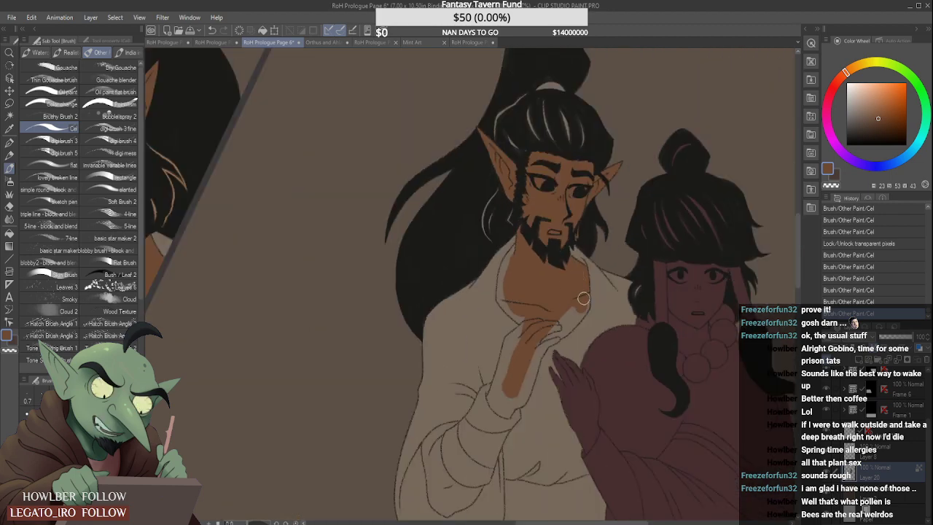
pyautogui.moveTo(582, 306); pyautogui.dragTo(512, 261)
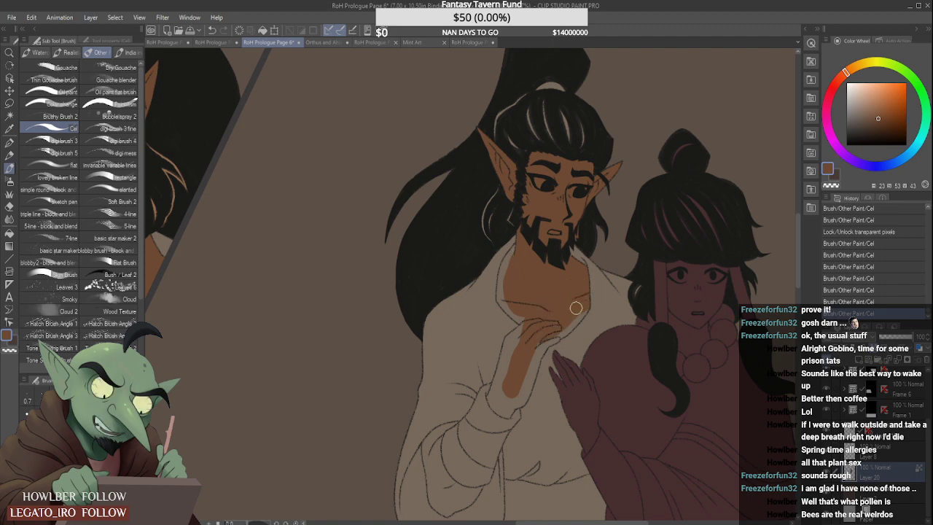
pyautogui.moveTo(581, 310); pyautogui.dragTo(567, 326)
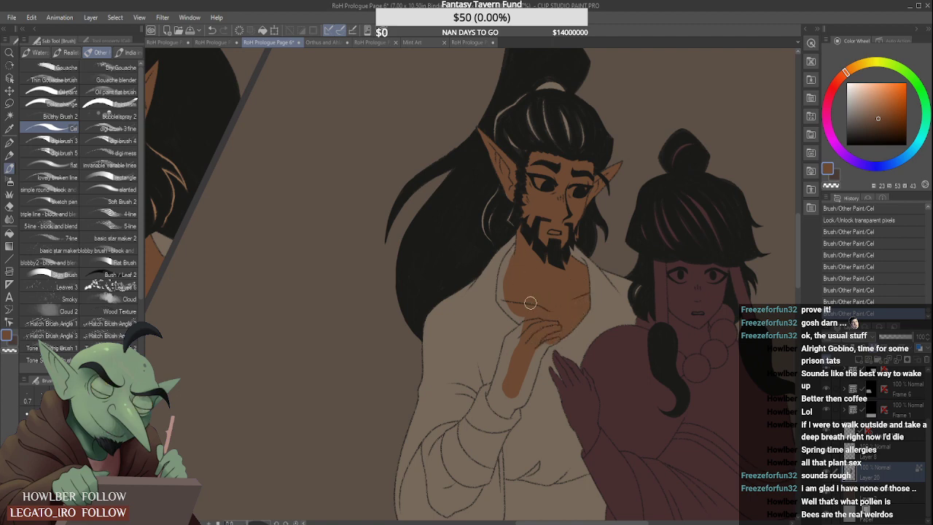
pyautogui.moveTo(503, 297)
pyautogui.mouseDown()
pyautogui.moveTo(531, 324)
pyautogui.moveTo(522, 318)
pyautogui.mouseUp()
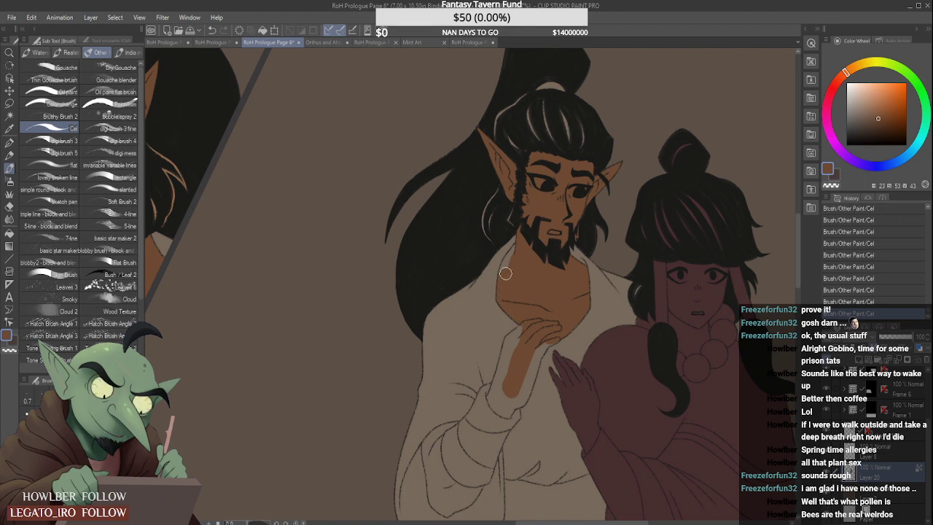
pyautogui.moveTo(504, 278); pyautogui.dragTo(518, 249)
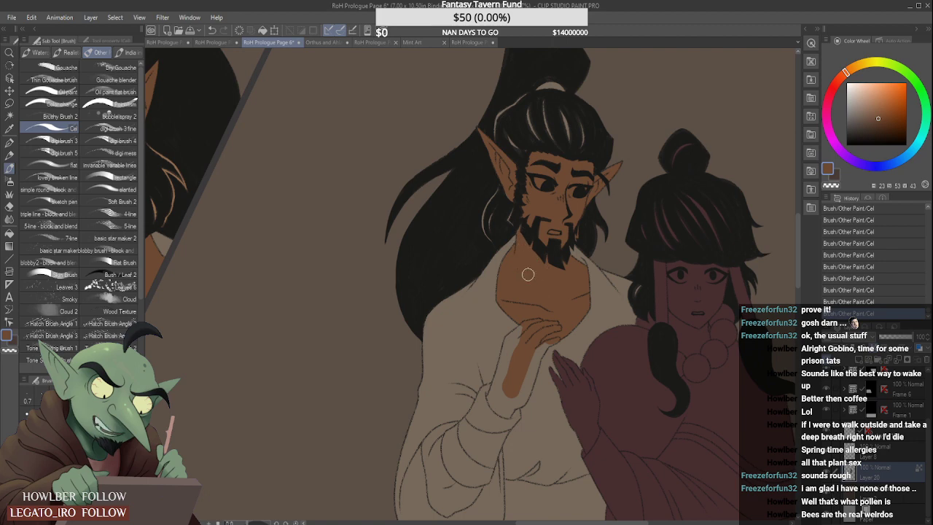
# - Fill the standing man's raised hand and forearm with skin brown down to the sleeve opening
pyautogui.scroll(2, 499, 390)
pyautogui.moveTo(467, 424)
pyautogui.mouseDown()
pyautogui.moveTo(503, 468)
pyautogui.moveTo(521, 448)
pyautogui.moveTo(510, 468)
pyautogui.moveTo(500, 456)
pyautogui.moveTo(496, 384)
pyautogui.moveTo(487, 456)
pyautogui.moveTo(476, 415)
pyautogui.moveTo(483, 375)
pyautogui.moveTo(483, 425)
pyautogui.moveTo(540, 266)
pyautogui.moveTo(508, 296)
pyautogui.moveTo(527, 276)
pyautogui.moveTo(500, 343)
pyautogui.moveTo(509, 293)
pyautogui.moveTo(492, 356)
pyautogui.moveTo(517, 297)
pyautogui.moveTo(513, 326)
pyautogui.moveTo(489, 366)
pyautogui.moveTo(517, 318)
pyautogui.mouseUp()
pyautogui.moveTo(516, 434)
pyautogui.mouseDown()
pyautogui.moveTo(546, 434)
pyautogui.moveTo(562, 362)
pyautogui.moveTo(539, 432)
pyautogui.moveTo(540, 398)
pyautogui.moveTo(568, 361)
pyautogui.moveTo(549, 425)
pyautogui.moveTo(573, 335)
pyautogui.mouseUp()
pyautogui.moveTo(561, 391)
pyautogui.mouseDown()
pyautogui.moveTo(579, 325)
pyautogui.moveTo(561, 342)
pyautogui.moveTo(591, 308)
pyautogui.mouseUp()
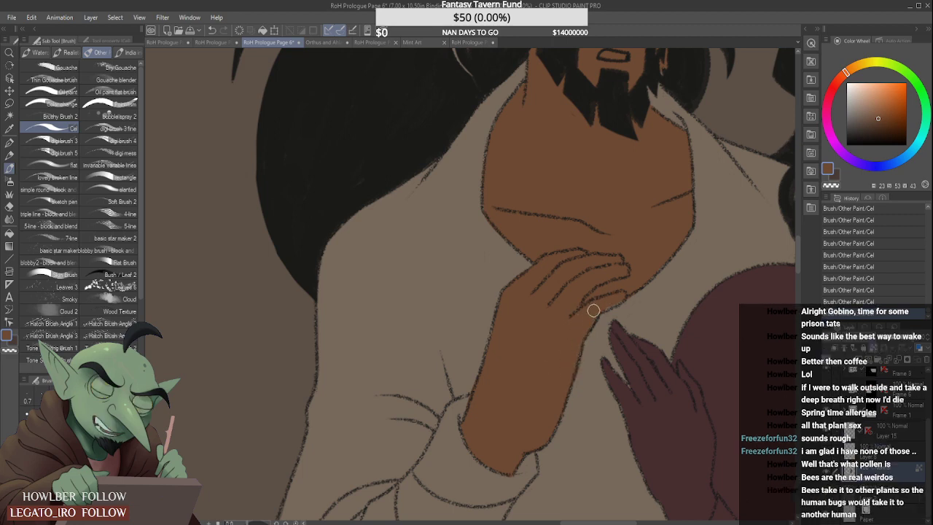
# - Resample the skin brown and block in the standing man's lower arm inside his hanging sleeve
pyautogui.keyDown('alt'); pyautogui.click(593, 366); pyautogui.keyUp('alt')
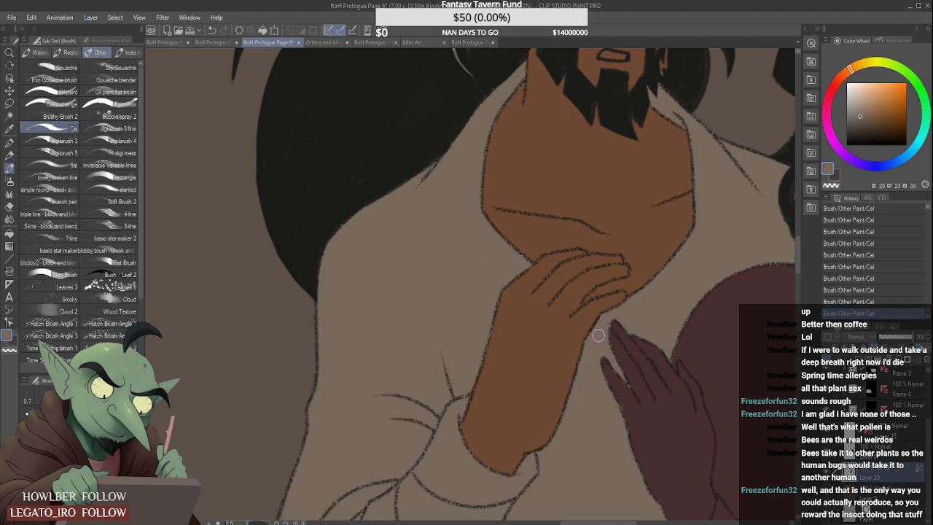
pyautogui.keyDown('alt'); pyautogui.click(570, 327); pyautogui.keyUp('alt')
pyautogui.scroll(-5, 460, 314)
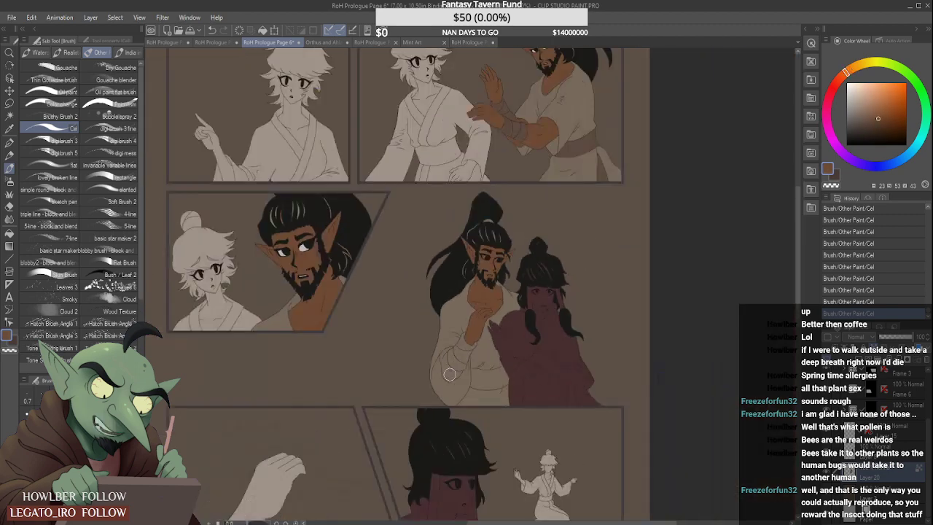
pyautogui.scroll(4, 450, 374)
pyautogui.moveTo(443, 357)
pyautogui.mouseDown()
pyautogui.moveTo(438, 381)
pyautogui.moveTo(437, 350)
pyautogui.moveTo(436, 391)
pyautogui.moveTo(458, 409)
pyautogui.moveTo(460, 376)
pyautogui.moveTo(447, 383)
pyautogui.moveTo(467, 395)
pyautogui.moveTo(463, 380)
pyautogui.moveTo(434, 314)
pyautogui.moveTo(432, 359)
pyautogui.moveTo(429, 339)
pyautogui.moveTo(437, 376)
pyautogui.moveTo(425, 309)
pyautogui.moveTo(437, 294)
pyautogui.moveTo(441, 334)
pyautogui.moveTo(444, 292)
pyautogui.mouseUp()
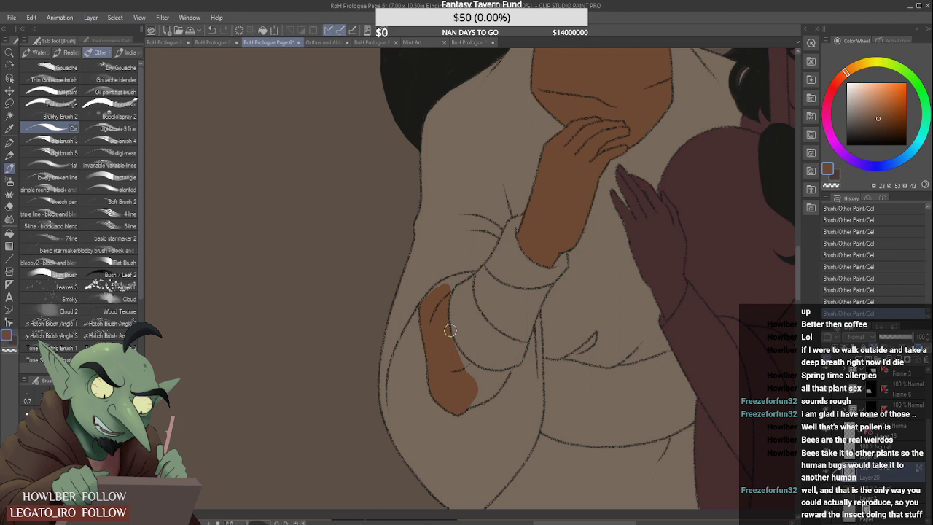
pyautogui.scroll(2, 412, 297)
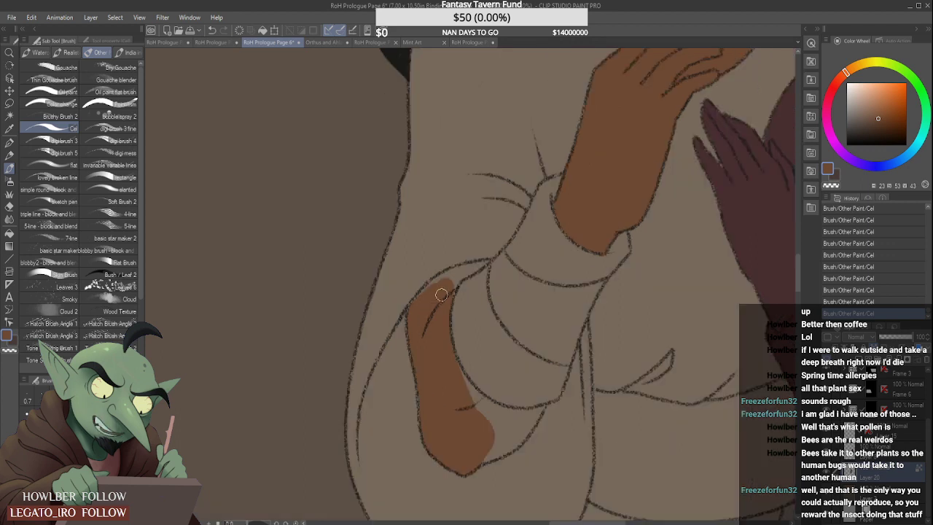
# - Fill the lower arm with skin brown up to the sleeve opening's tip and along the wrap, cleaning the overpainted edge with beige
pyautogui.moveTo(418, 307); pyautogui.dragTo(460, 273)
pyautogui.scroll(1, 456, 277)
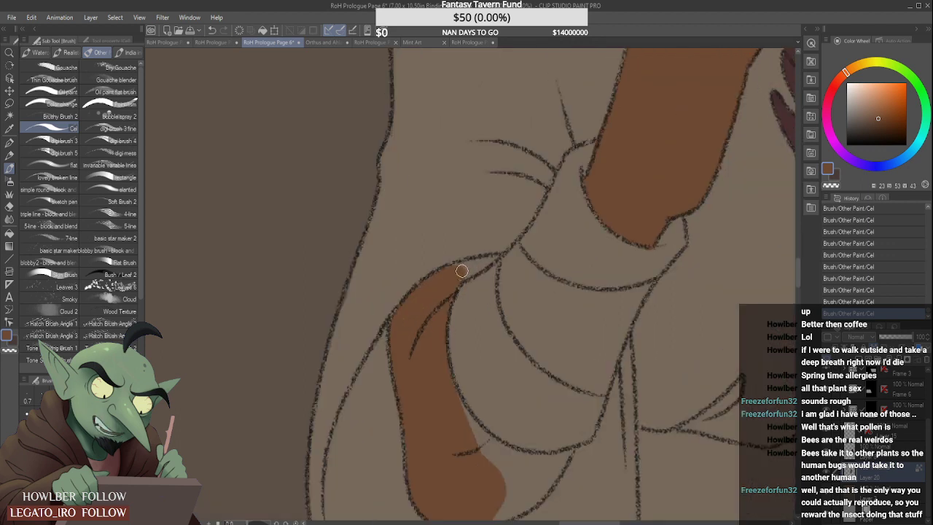
pyautogui.scroll(1, 483, 264)
pyautogui.moveTo(487, 262); pyautogui.dragTo(468, 261)
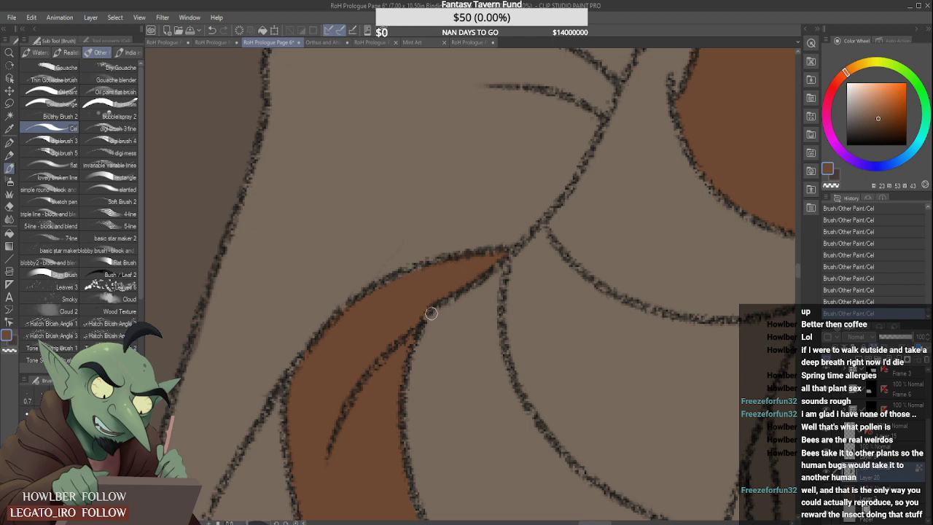
pyautogui.scroll(-2, 416, 321)
pyautogui.moveTo(433, 387)
pyautogui.mouseDown()
pyautogui.moveTo(415, 410)
pyautogui.moveTo(409, 386)
pyautogui.moveTo(458, 440)
pyautogui.mouseUp()
pyautogui.moveTo(421, 404)
pyautogui.mouseDown()
pyautogui.moveTo(440, 437)
pyautogui.moveTo(455, 442)
pyautogui.moveTo(434, 477)
pyautogui.moveTo(478, 450)
pyautogui.moveTo(460, 461)
pyautogui.moveTo(449, 444)
pyautogui.moveTo(459, 431)
pyautogui.moveTo(487, 430)
pyautogui.moveTo(480, 442)
pyautogui.moveTo(492, 433)
pyautogui.moveTo(475, 461)
pyautogui.moveTo(499, 424)
pyautogui.mouseUp()
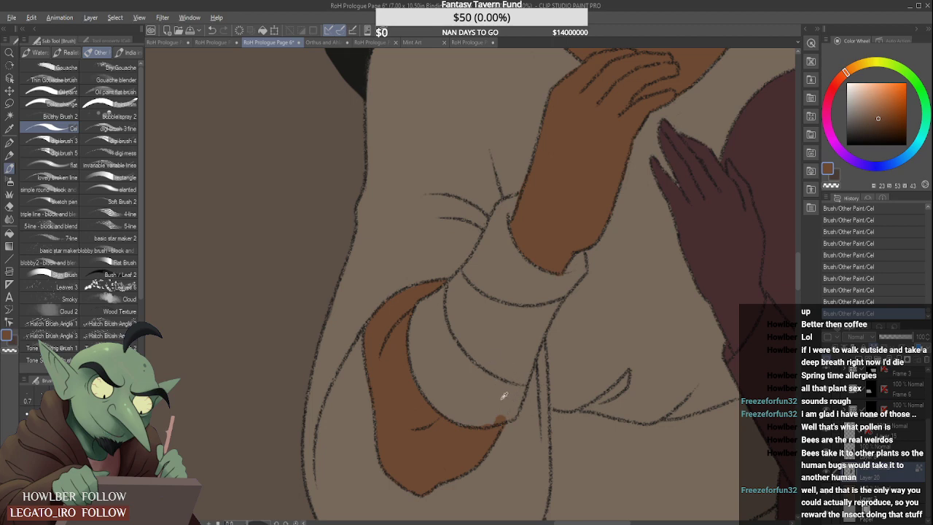
pyautogui.keyDown('alt'); pyautogui.click(504, 396); pyautogui.keyUp('alt')
pyautogui.keyDown('alt'); pyautogui.click(546, 242); pyautogui.keyUp('alt')
# - Sample the muted brown of the arm wraps in the panel above and fill the standing man's forearm wrap with it
pyautogui.scroll(-4, 545, 273)
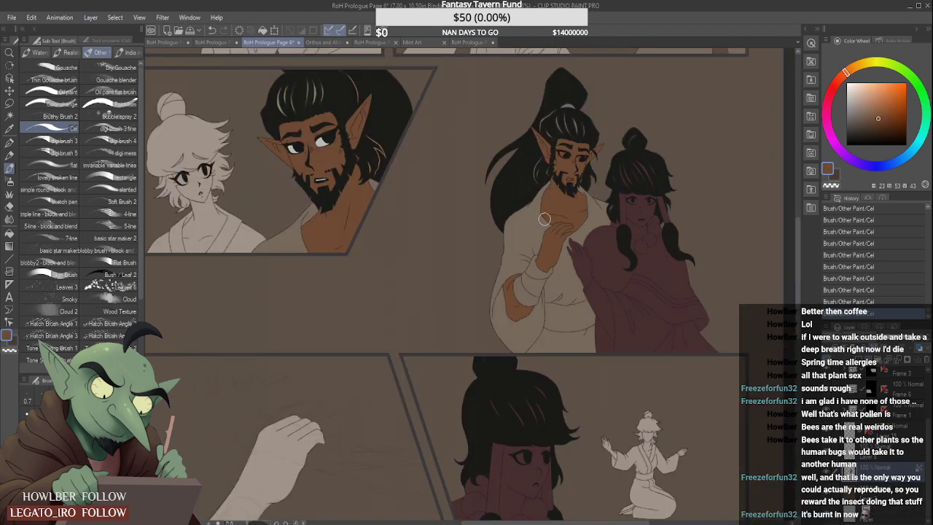
pyautogui.scroll(1, 541, 191)
pyautogui.scroll(1, 521, 242)
pyautogui.scroll(-3, 519, 321)
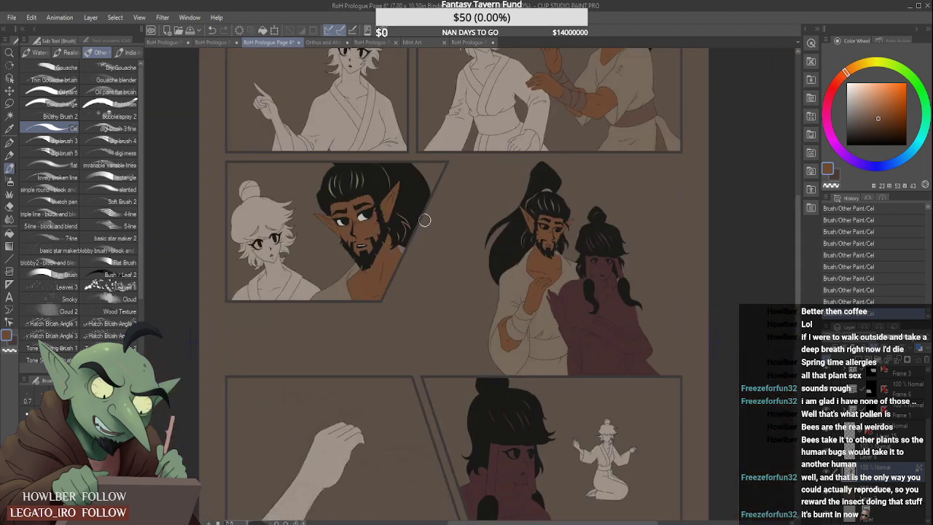
pyautogui.keyDown('alt'); pyautogui.click(569, 93); pyautogui.keyUp('alt')
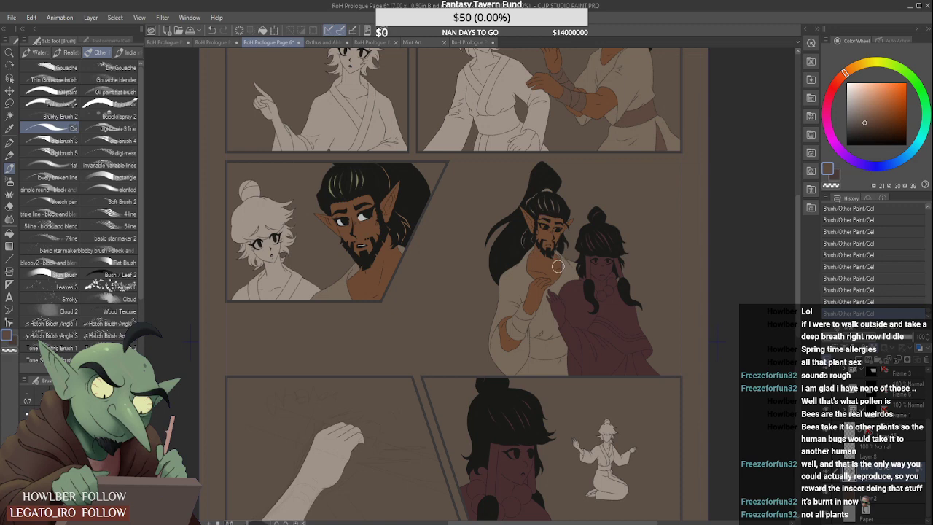
pyautogui.scroll(3, 533, 339)
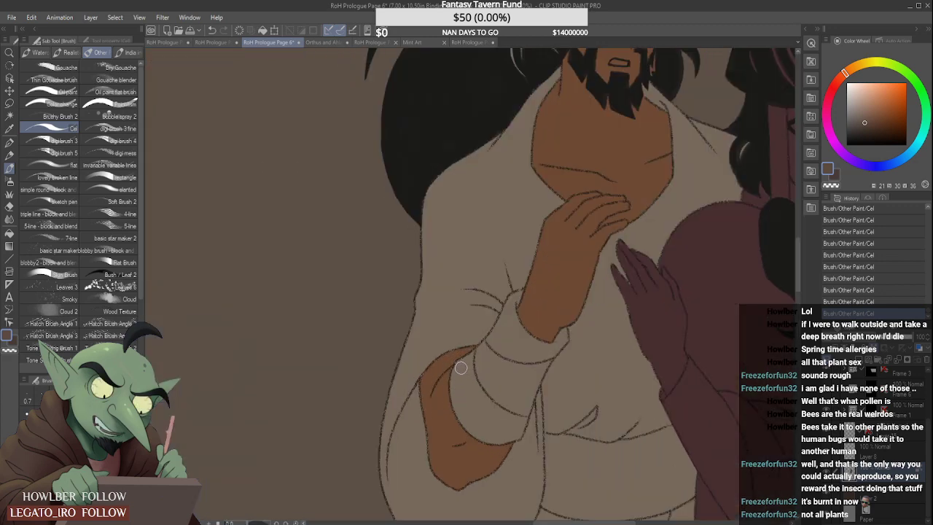
pyautogui.moveTo(461, 368)
pyautogui.mouseDown()
pyautogui.moveTo(464, 411)
pyautogui.moveTo(455, 394)
pyautogui.moveTo(479, 431)
pyautogui.moveTo(459, 408)
pyautogui.moveTo(482, 433)
pyautogui.moveTo(469, 421)
pyautogui.moveTo(503, 437)
pyautogui.moveTo(486, 434)
pyautogui.moveTo(515, 431)
pyautogui.moveTo(507, 408)
pyautogui.moveTo(512, 431)
pyautogui.moveTo(495, 441)
pyautogui.moveTo(523, 406)
pyautogui.moveTo(518, 433)
pyautogui.moveTo(535, 379)
pyautogui.moveTo(521, 426)
pyautogui.moveTo(540, 363)
pyautogui.moveTo(495, 430)
pyautogui.moveTo(470, 388)
pyautogui.moveTo(490, 430)
pyautogui.moveTo(481, 363)
pyautogui.moveTo(464, 382)
pyautogui.moveTo(470, 365)
pyautogui.moveTo(462, 365)
pyautogui.moveTo(502, 326)
pyautogui.moveTo(494, 424)
pyautogui.moveTo(510, 342)
pyautogui.moveTo(509, 397)
pyautogui.moveTo(517, 398)
pyautogui.moveTo(495, 420)
pyautogui.moveTo(502, 359)
pyautogui.mouseUp()
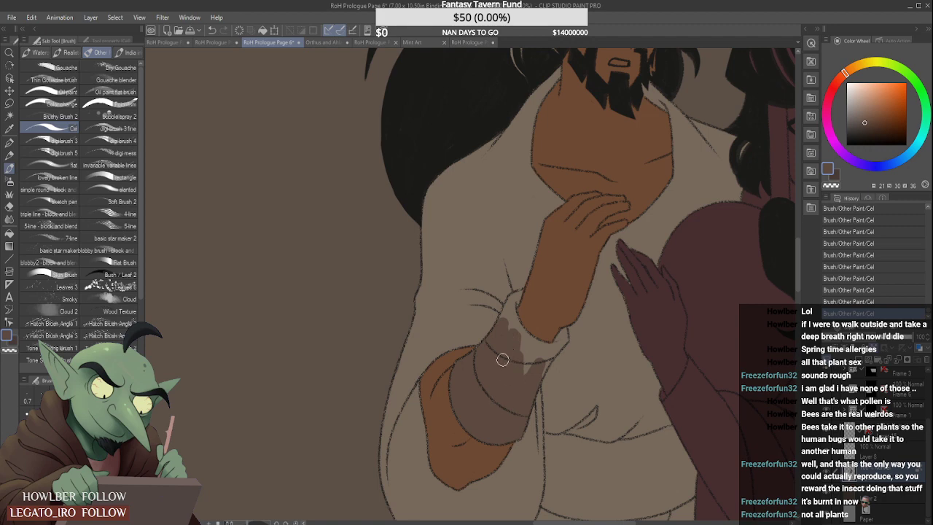
pyautogui.scroll(1, 508, 315)
pyautogui.moveTo(505, 319)
pyautogui.mouseDown()
pyautogui.moveTo(523, 283)
pyautogui.moveTo(514, 316)
pyautogui.moveTo(526, 281)
pyautogui.moveTo(514, 313)
pyautogui.moveTo(516, 301)
pyautogui.moveTo(548, 368)
pyautogui.moveTo(524, 407)
pyautogui.moveTo(525, 375)
pyautogui.moveTo(539, 385)
pyautogui.moveTo(560, 359)
pyautogui.moveTo(559, 397)
pyautogui.moveTo(568, 382)
pyautogui.moveTo(524, 334)
pyautogui.moveTo(572, 362)
pyautogui.moveTo(521, 334)
pyautogui.moveTo(567, 368)
pyautogui.moveTo(581, 355)
pyautogui.moveTo(573, 378)
pyautogui.moveTo(592, 337)
pyautogui.mouseUp()
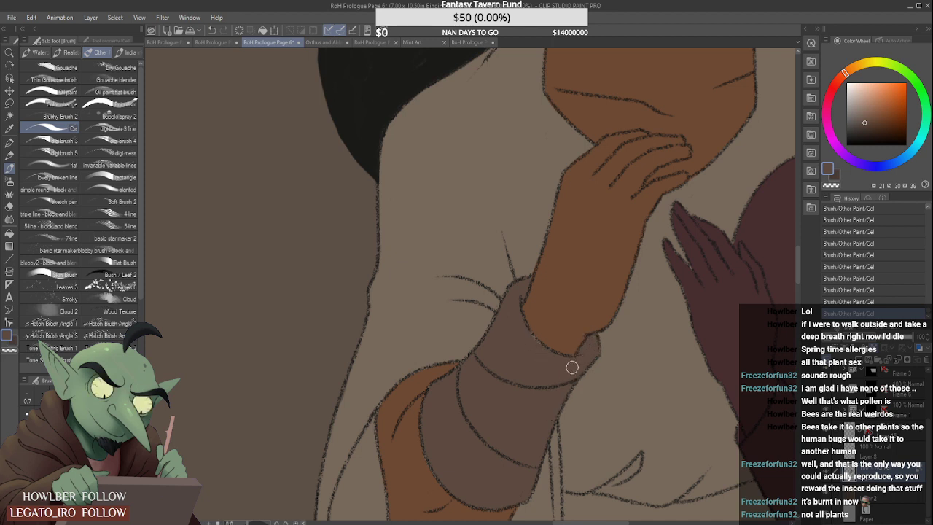
pyautogui.scroll(-4, 528, 362)
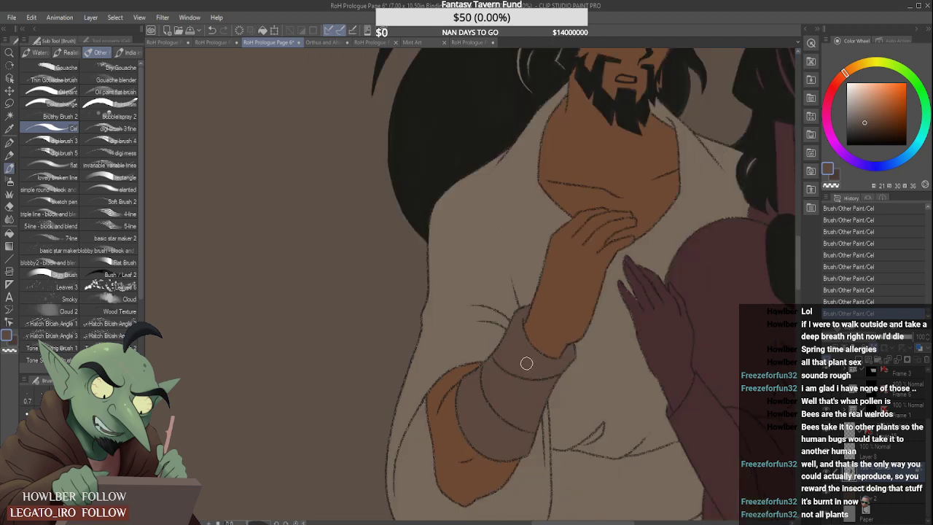
# - Fill the standing man's waist sash with the same muted brown out to its outlines and the woman's robe
pyautogui.scroll(2, 543, 393)
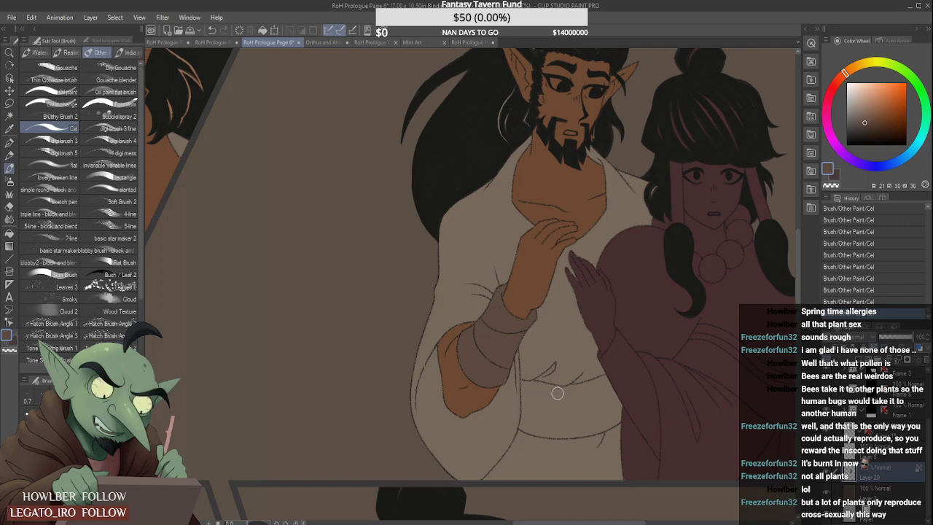
pyautogui.moveTo(549, 392)
pyautogui.mouseDown()
pyautogui.moveTo(620, 402)
pyautogui.moveTo(535, 421)
pyautogui.moveTo(595, 418)
pyautogui.moveTo(621, 403)
pyautogui.moveTo(564, 428)
pyautogui.moveTo(625, 403)
pyautogui.mouseUp()
pyautogui.moveTo(540, 414)
pyautogui.mouseDown()
pyautogui.moveTo(589, 398)
pyautogui.moveTo(535, 393)
pyautogui.moveTo(608, 391)
pyautogui.moveTo(564, 399)
pyautogui.moveTo(615, 383)
pyautogui.mouseUp()
pyautogui.moveTo(530, 393)
pyautogui.mouseDown()
pyautogui.moveTo(530, 424)
pyautogui.moveTo(605, 421)
pyautogui.mouseUp()
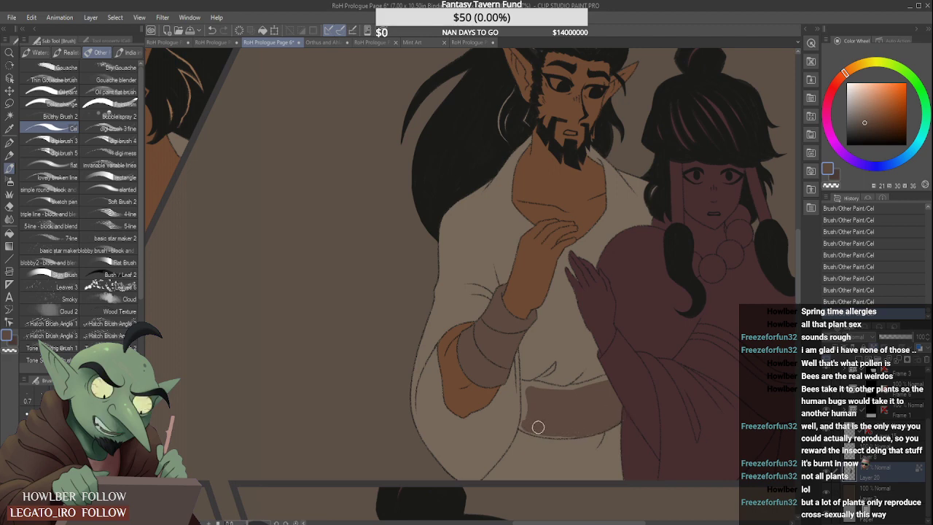
pyautogui.moveTo(538, 427); pyautogui.dragTo(584, 428)
pyautogui.scroll(2, 529, 402)
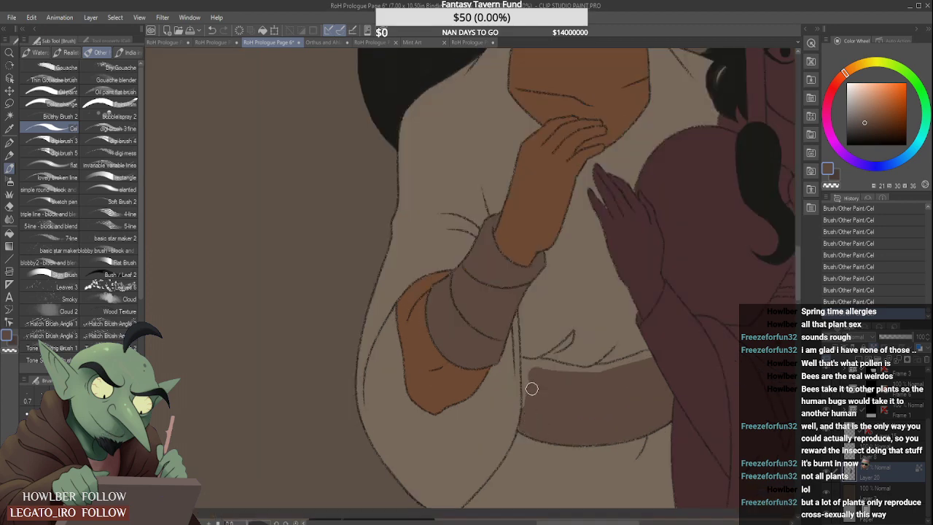
pyautogui.scroll(1, 530, 397)
pyautogui.moveTo(525, 402)
pyautogui.mouseDown()
pyautogui.moveTo(521, 337)
pyautogui.moveTo(544, 341)
pyautogui.moveTo(527, 338)
pyautogui.moveTo(535, 357)
pyautogui.moveTo(576, 320)
pyautogui.moveTo(563, 340)
pyautogui.moveTo(541, 344)
pyautogui.moveTo(642, 360)
pyautogui.moveTo(565, 321)
pyautogui.moveTo(646, 348)
pyautogui.moveTo(650, 337)
pyautogui.moveTo(624, 350)
pyautogui.moveTo(721, 321)
pyautogui.mouseUp()
pyautogui.scroll(-6, 629, 364)
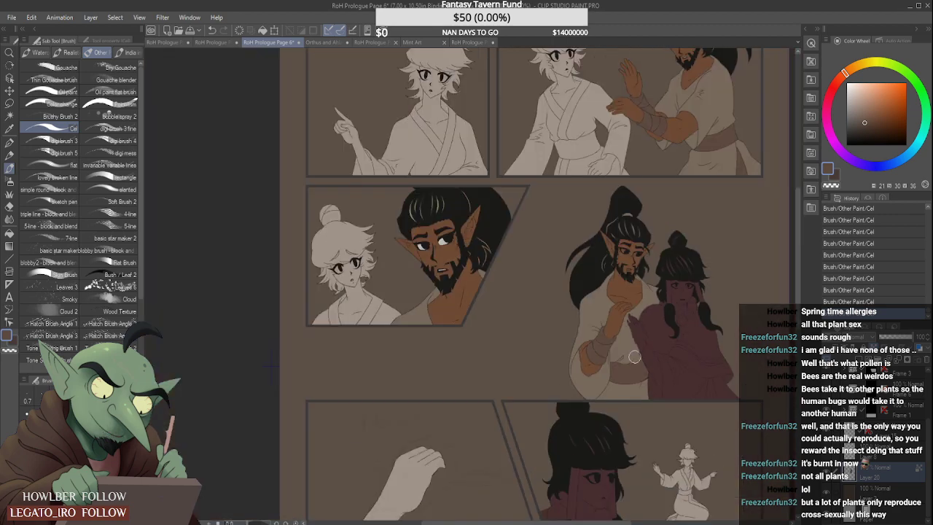
# - Switch to the pale eye-white colour and paint the whites of both of the standing man's eyes
pyautogui.scroll(1, 662, 316)
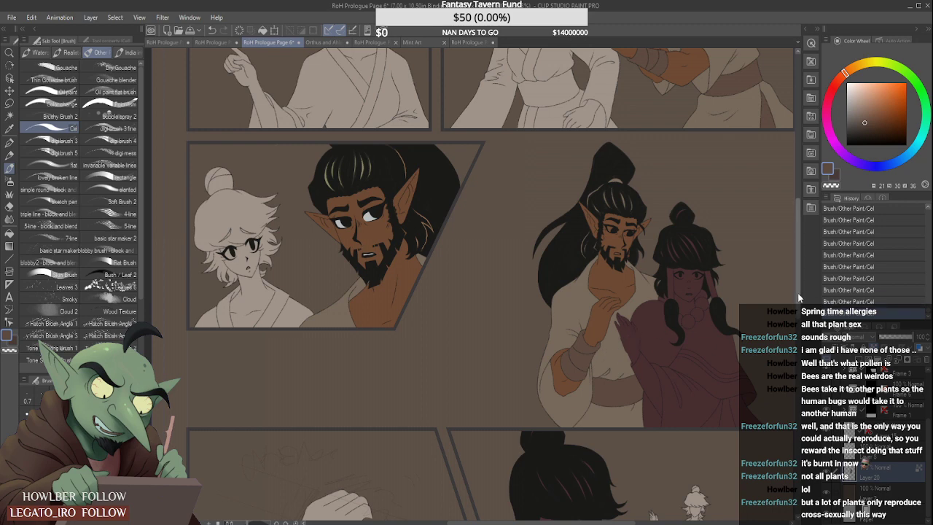
pyautogui.scroll(3, 701, 142)
pyautogui.scroll(4, 701, 142)
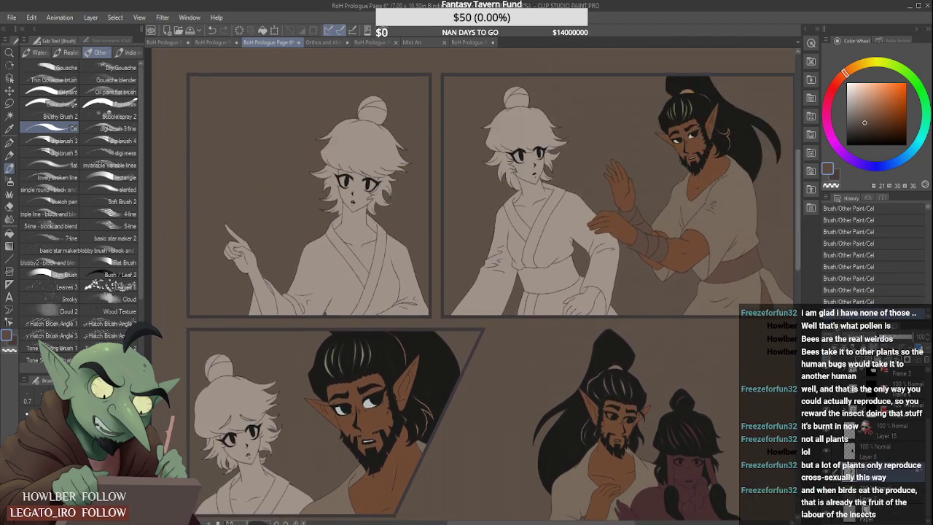
pyautogui.press('x')
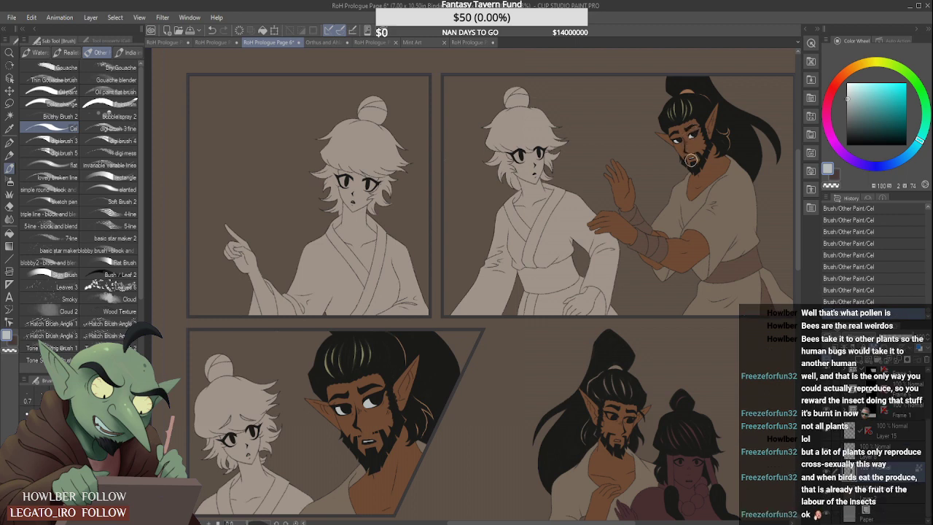
pyautogui.scroll(5, 633, 412)
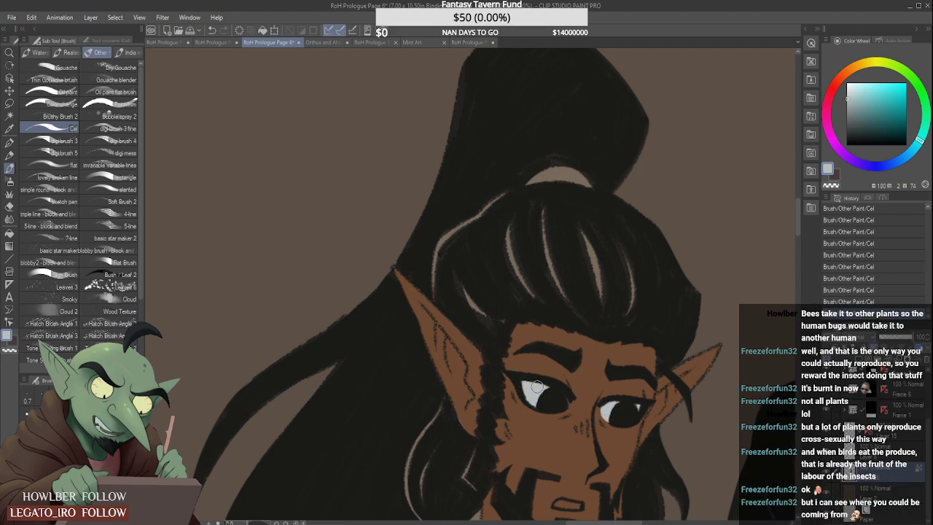
pyautogui.scroll(3, 567, 399)
pyautogui.scroll(-5, 567, 416)
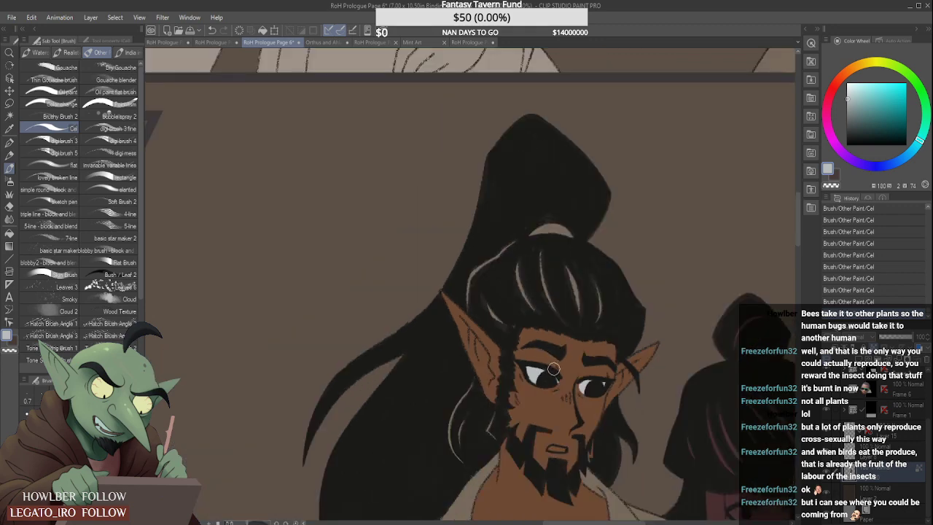
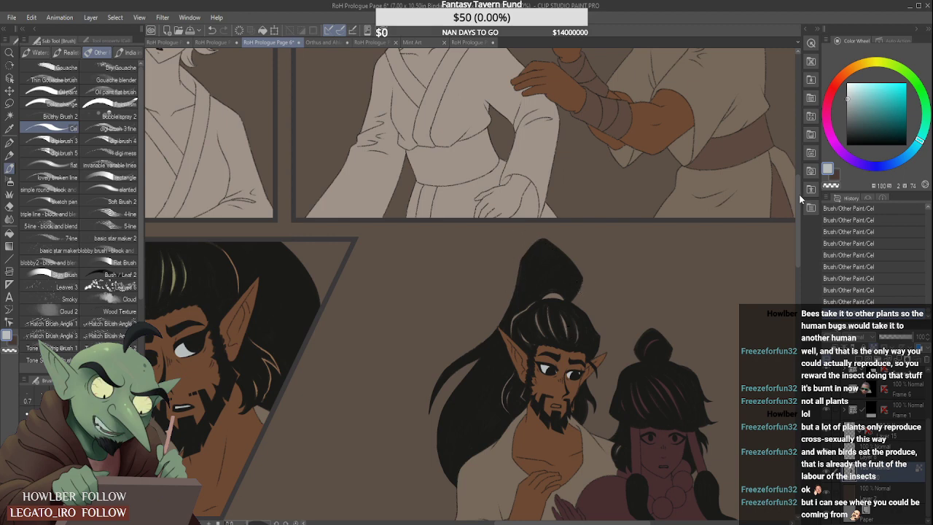
# - Sample the skin brown from the bearded man in the panel above and paint the standing man's hair band with it
pyautogui.moveTo(799, 194)
pyautogui.mouseDown()
pyautogui.moveTo(796, 134)
pyautogui.moveTo(798, 205)
pyautogui.moveTo(783, 224)
pyautogui.mouseUp()
pyautogui.keyDown('alt'); pyautogui.click(662, 131); pyautogui.keyUp('alt')
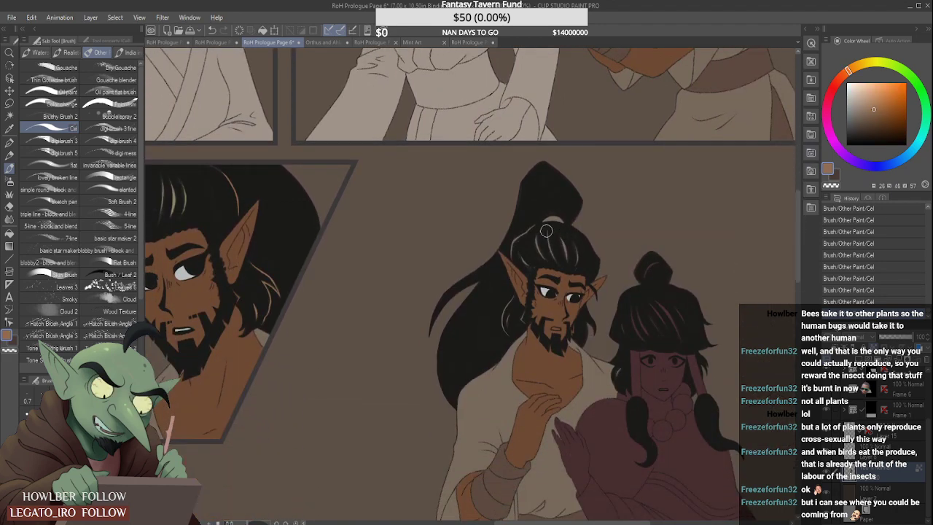
pyautogui.moveTo(543, 221)
pyautogui.mouseDown()
pyautogui.moveTo(559, 218)
pyautogui.moveTo(544, 219)
pyautogui.mouseUp()
# - Sample the olive hair highlight colours from the bearded man in the panel above and recolour the standing man's hair highlights
pyautogui.moveTo(798, 214); pyautogui.dragTo(797, 168)
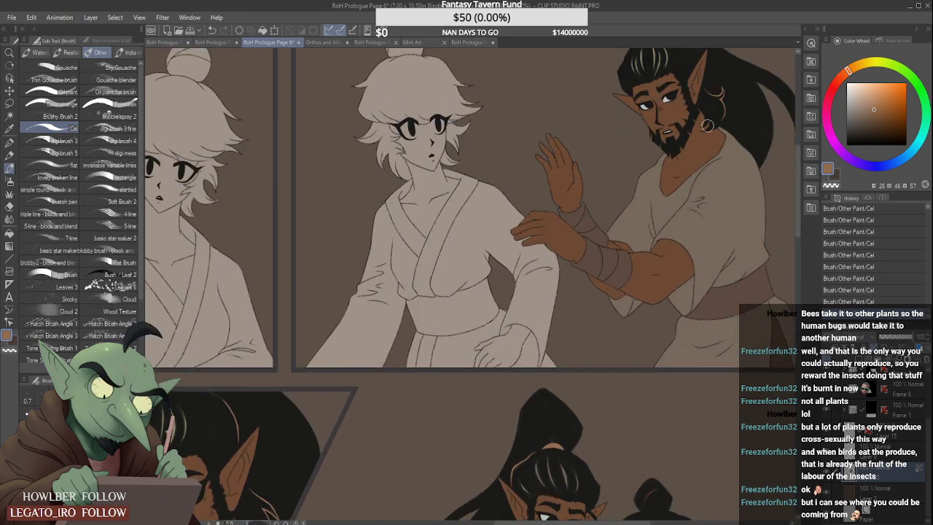
pyautogui.keyDown('alt'); pyautogui.click(641, 57); pyautogui.keyUp('alt')
pyautogui.keyDown('alt'); pyautogui.click(642, 56); pyautogui.keyUp('alt')
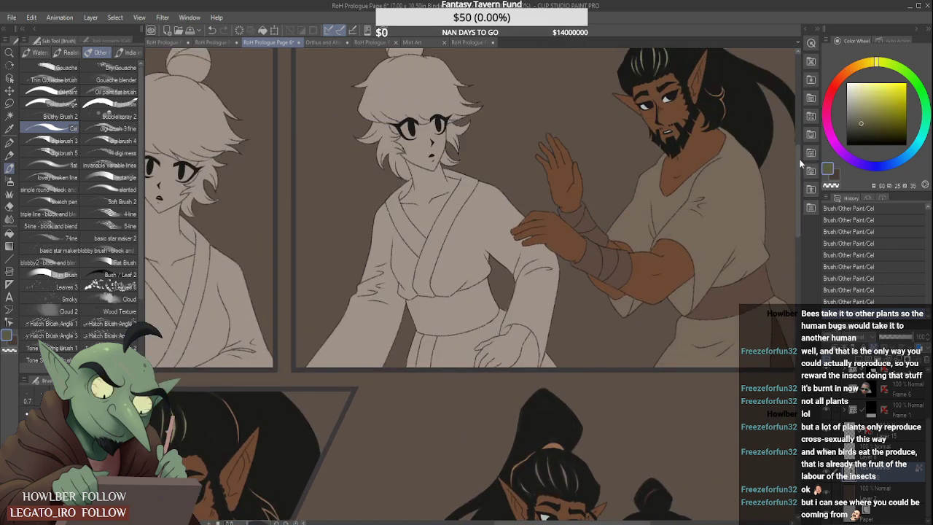
pyautogui.moveTo(797, 182); pyautogui.dragTo(797, 228)
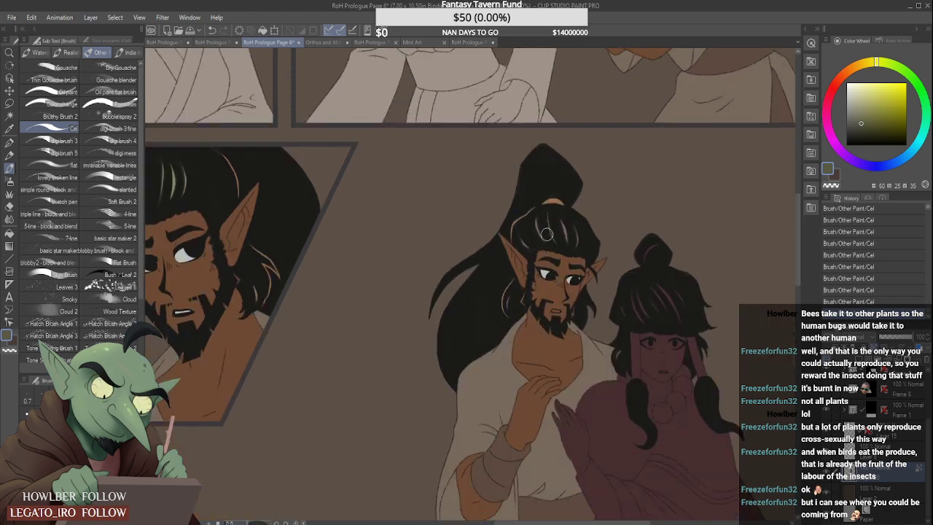
pyautogui.click(797, 207)
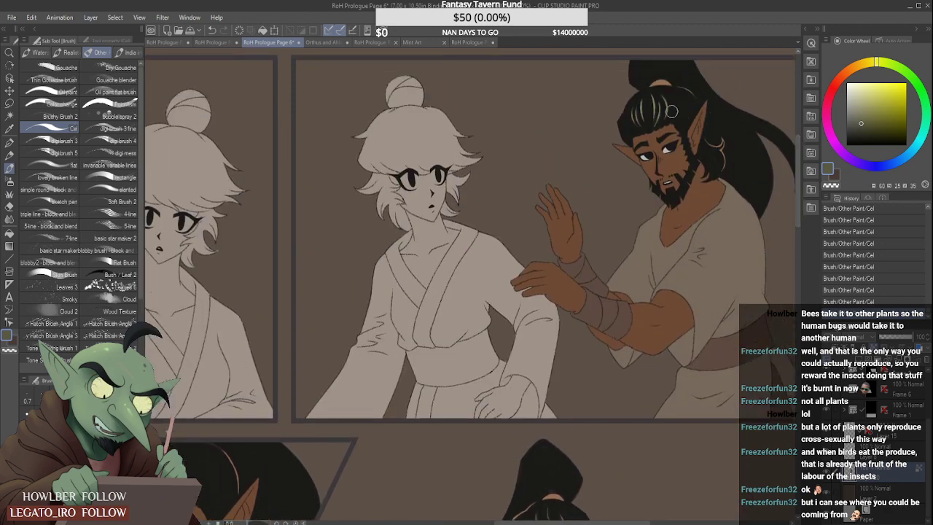
pyautogui.keyDown('alt'); pyautogui.click(644, 103); pyautogui.keyUp('alt')
pyautogui.keyDown('alt'); pyautogui.click(645, 105); pyautogui.keyUp('alt')
pyautogui.keyDown('alt'); pyautogui.click(656, 103); pyautogui.keyUp('alt')
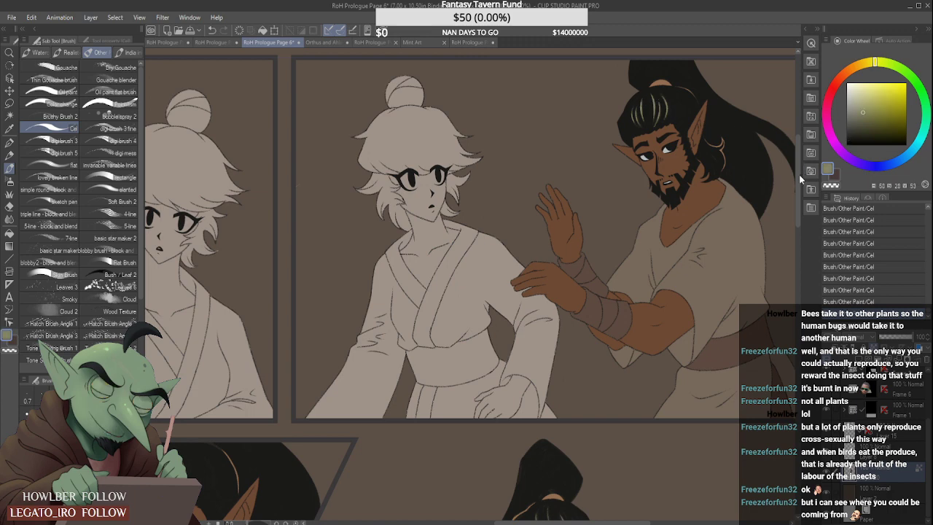
pyautogui.moveTo(799, 174); pyautogui.dragTo(798, 223)
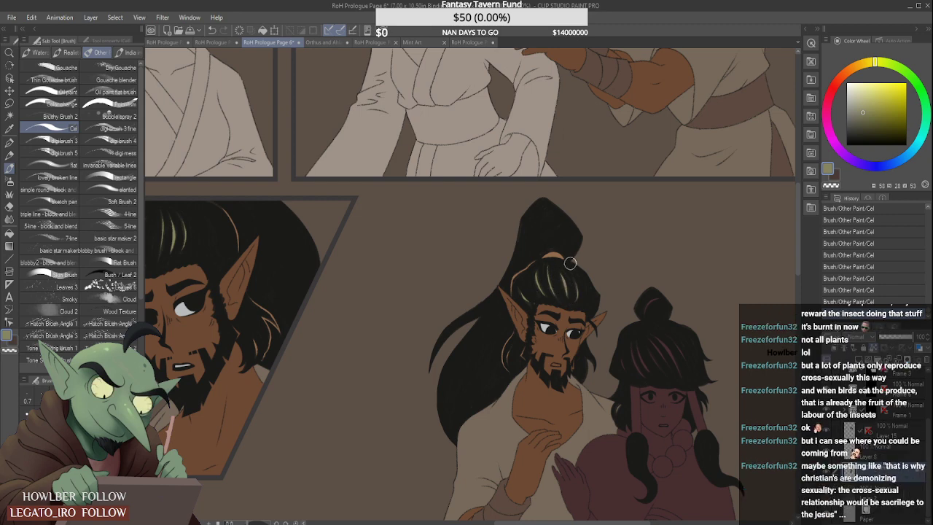
pyautogui.scroll(-2, 563, 243)
pyautogui.scroll(-3, 582, 274)
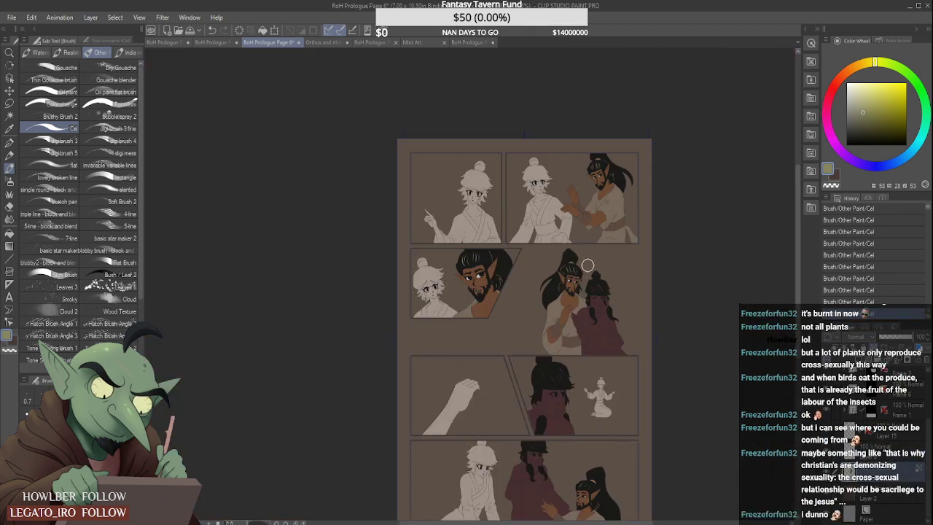
pyautogui.scroll(3, 597, 294)
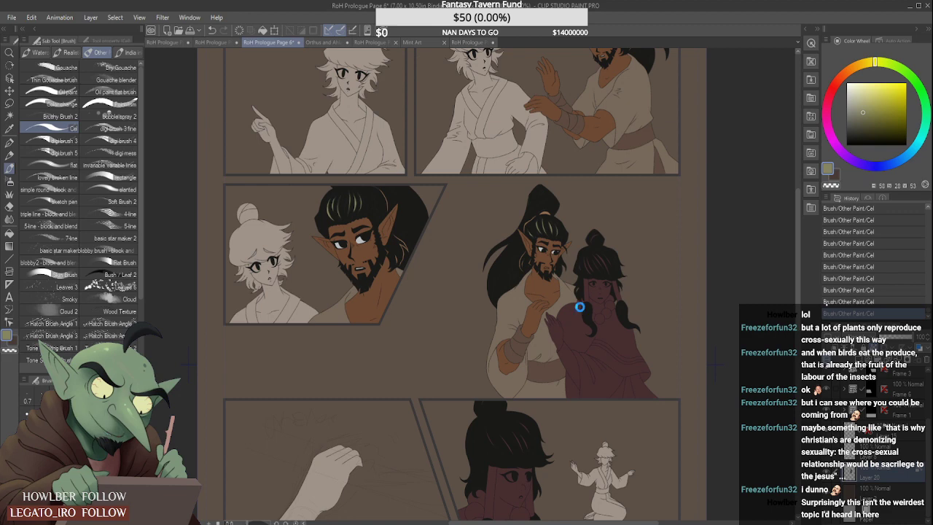
pyautogui.scroll(-5, 488, 299)
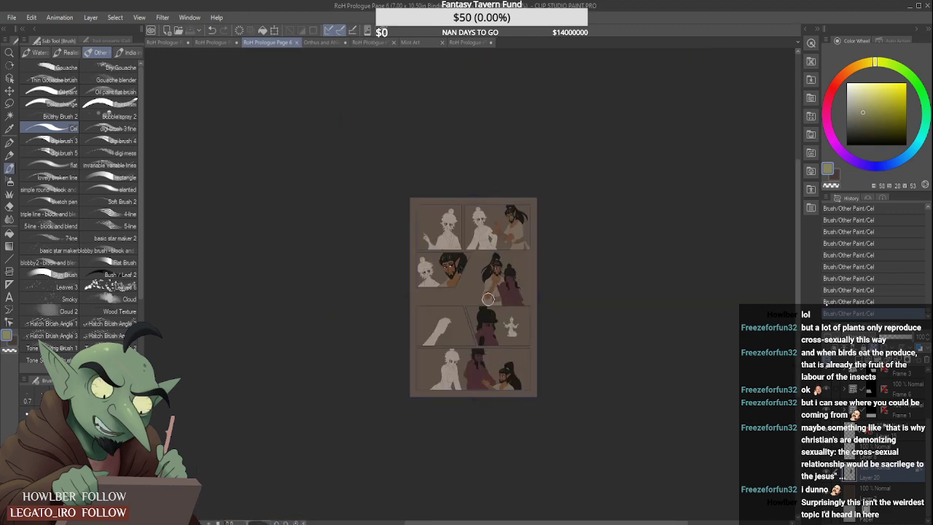
pyautogui.scroll(3, 488, 299)
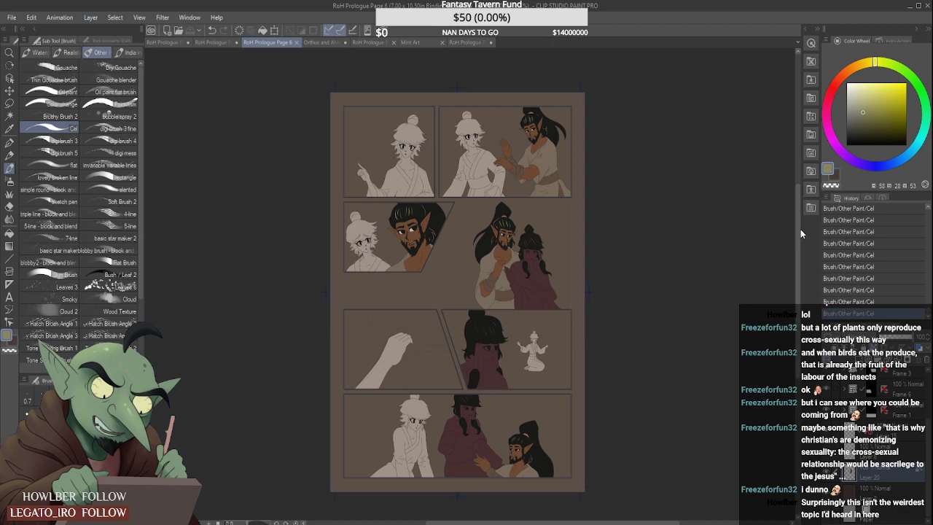
pyautogui.moveTo(797, 215); pyautogui.dragTo(797, 205)
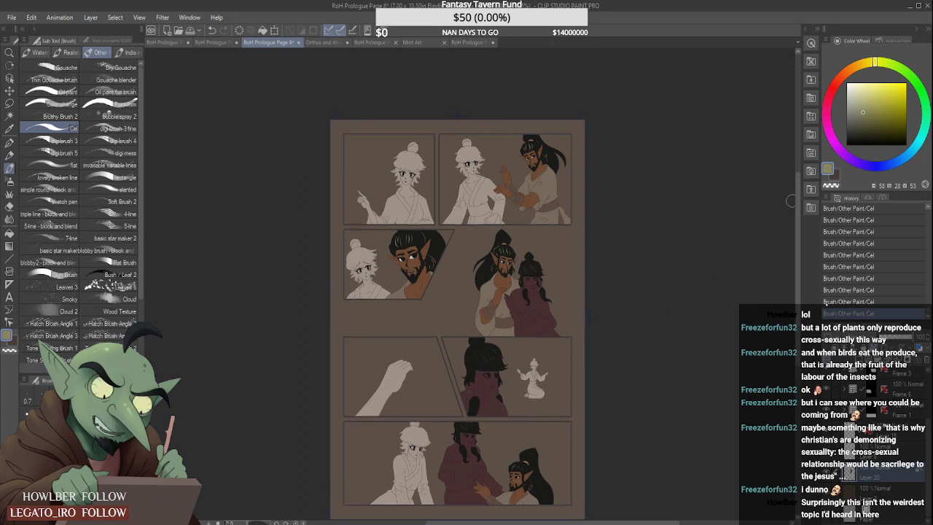
# - Sample the grey of the stripe on the seated woman's cloak in RoH Prologue Page 1 and return to Page 6
pyautogui.click(467, 42)
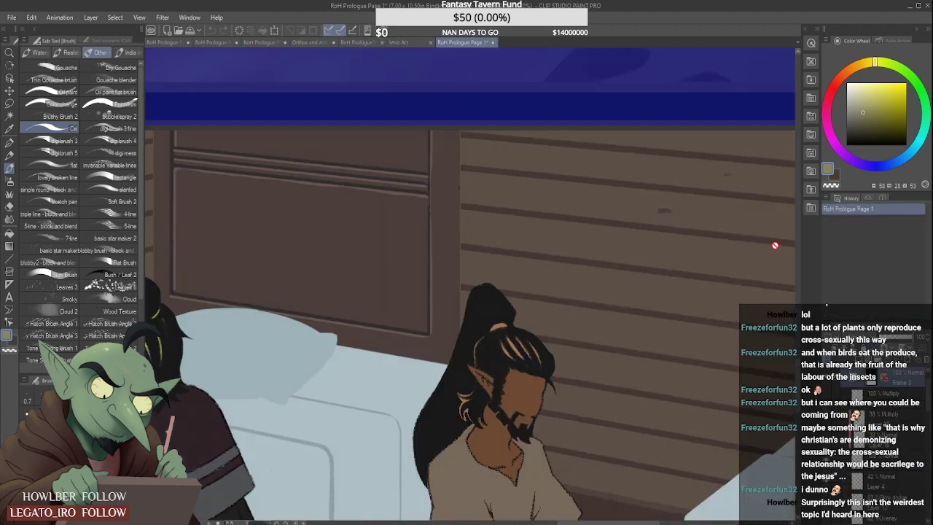
pyautogui.moveTo(631, 523); pyautogui.dragTo(576, 523)
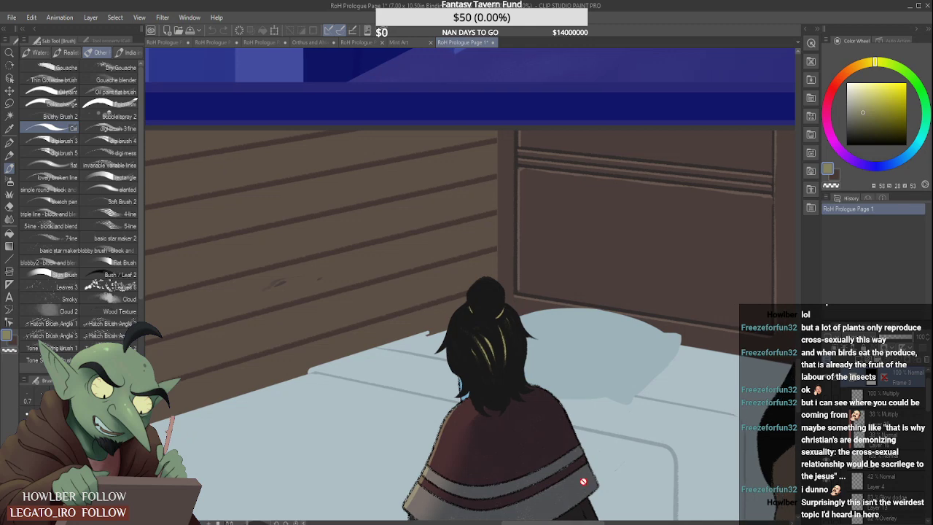
pyautogui.keyDown('alt'); pyautogui.click(465, 410); pyautogui.keyUp('alt')
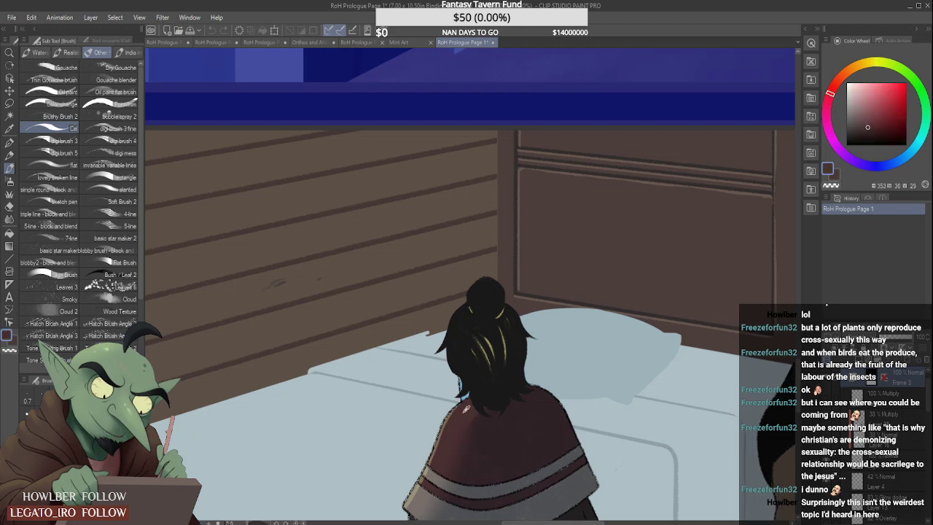
pyautogui.click(269, 43)
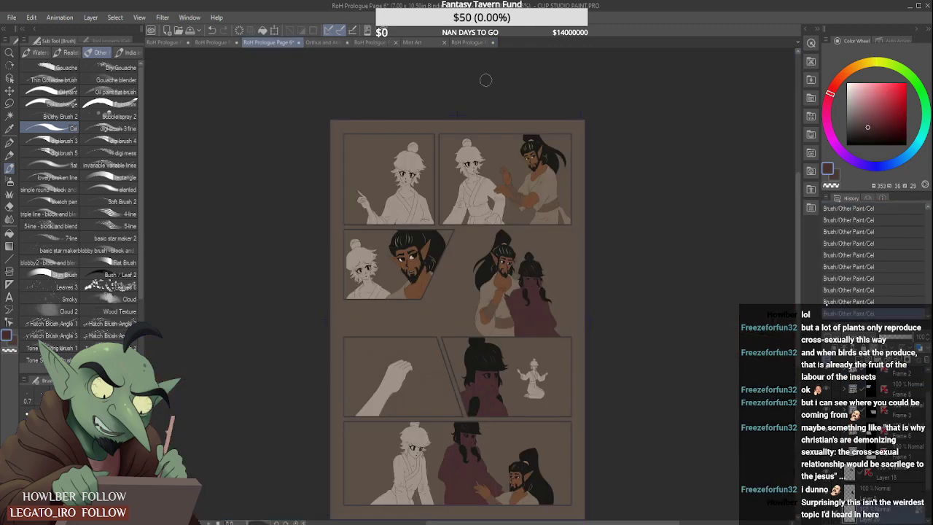
pyautogui.click(475, 41)
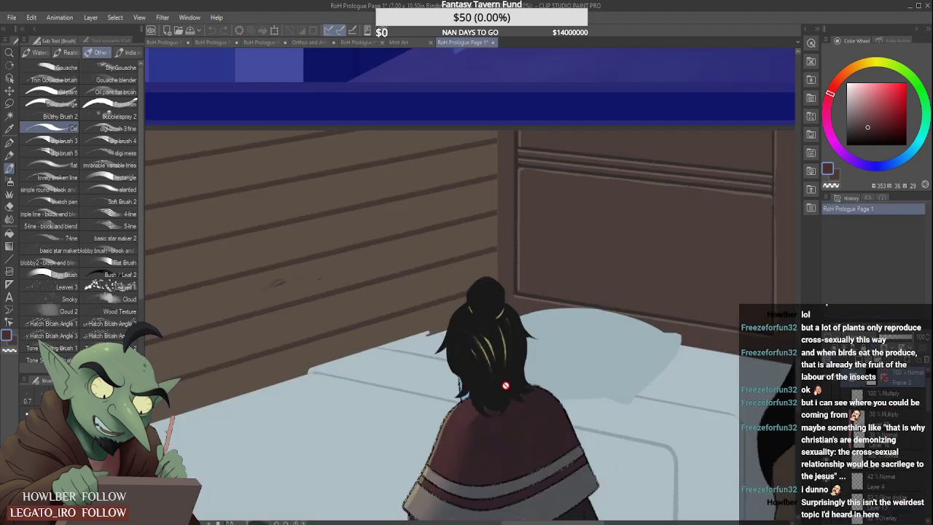
pyautogui.keyDown('alt'); pyautogui.click(420, 487); pyautogui.keyUp('alt')
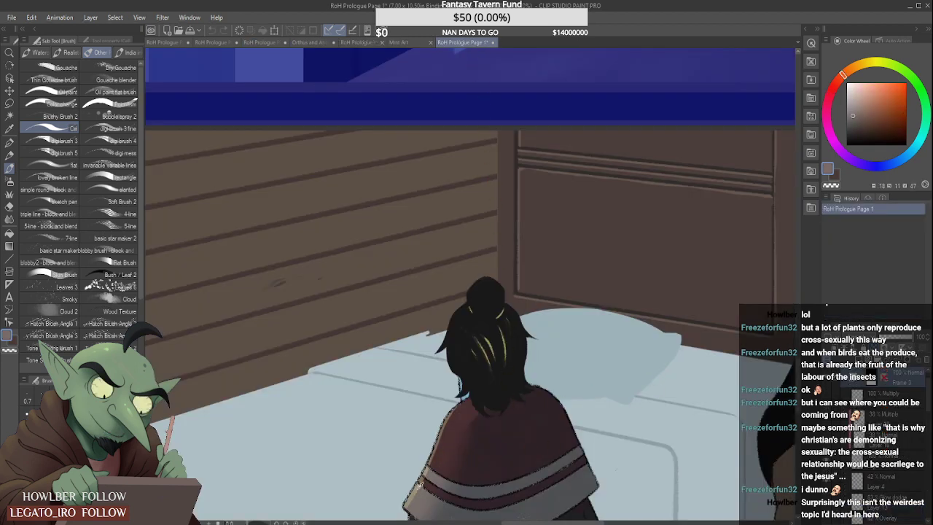
pyautogui.click(350, 41)
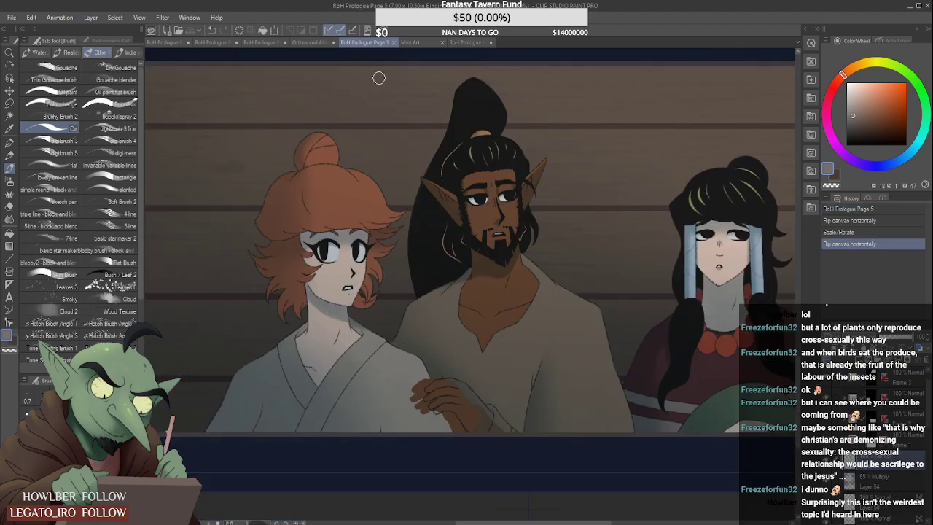
pyautogui.click(310, 42)
pyautogui.click(261, 42)
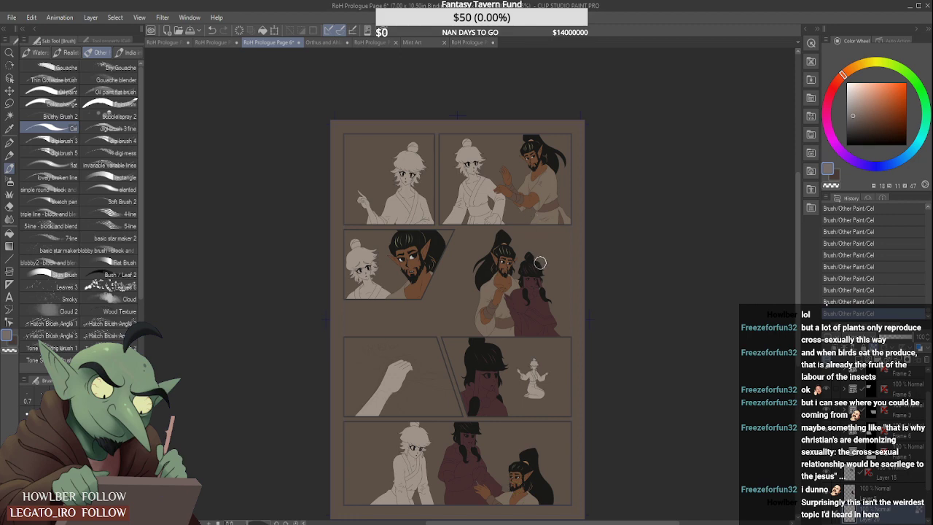
# - Paint a thick grey stroke along the wide lower band of the cloak on the woman beside the standing man
pyautogui.scroll(4, 543, 306)
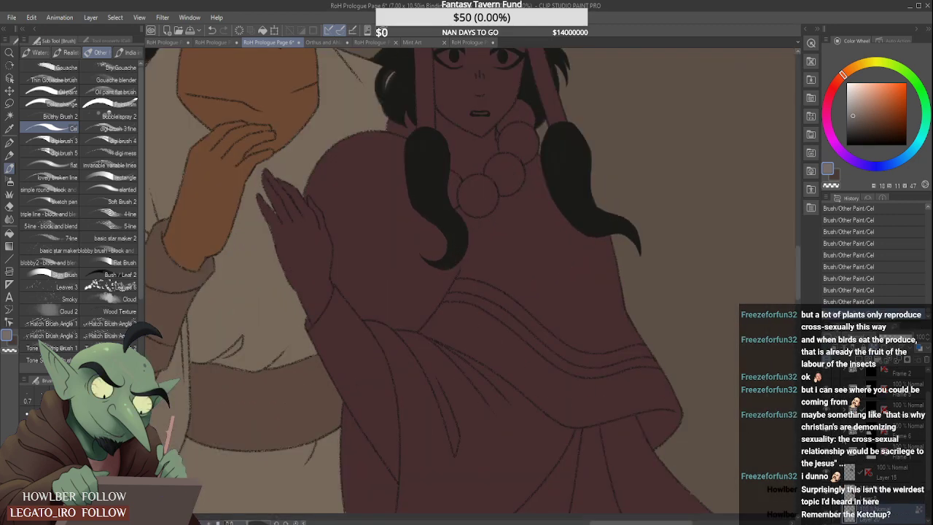
pyautogui.scroll(-5, 519, 337)
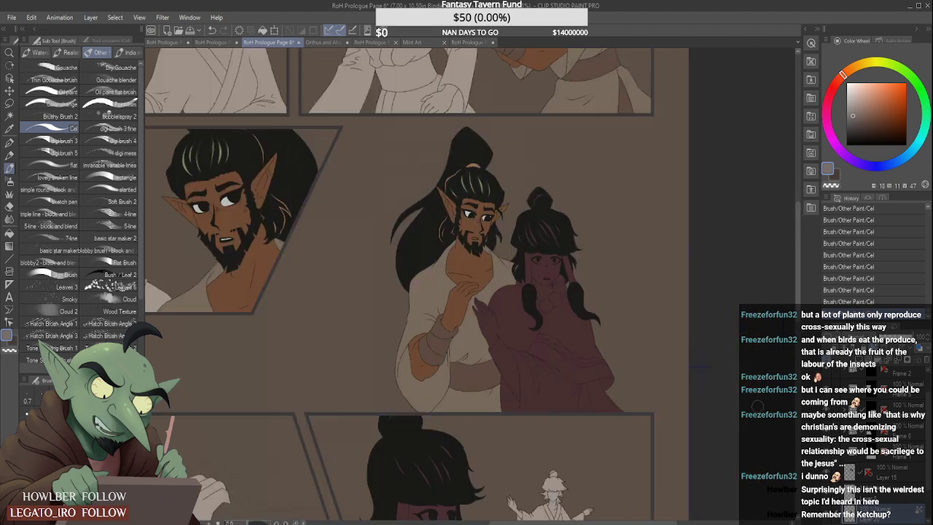
pyautogui.scroll(-5, 668, 444)
pyautogui.scroll(5, 661, 447)
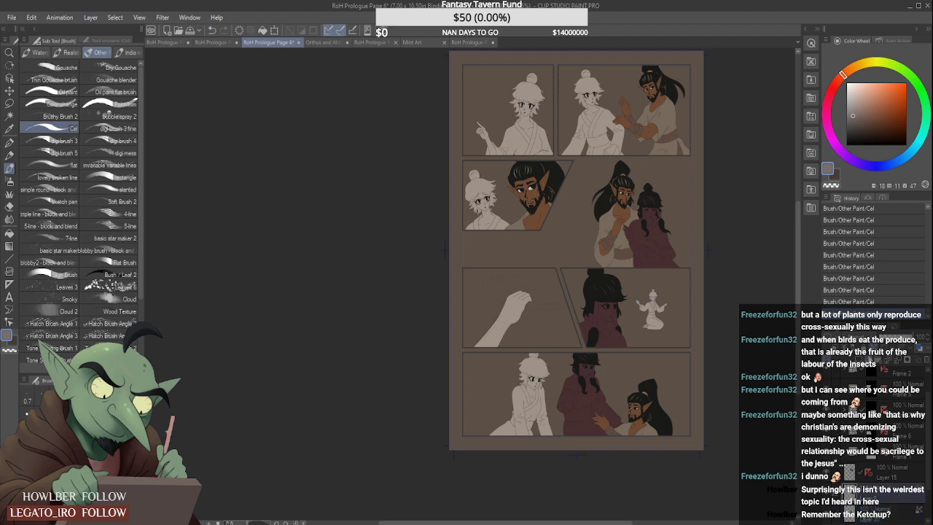
pyautogui.scroll(4, 640, 226)
pyautogui.scroll(1, 671, 250)
pyautogui.moveTo(665, 277)
pyautogui.mouseDown()
pyautogui.moveTo(735, 316)
pyautogui.moveTo(782, 319)
pyautogui.moveTo(775, 335)
pyautogui.mouseUp()
pyautogui.moveTo(703, 276); pyautogui.dragTo(701, 275)
pyautogui.scroll(5, 701, 275)
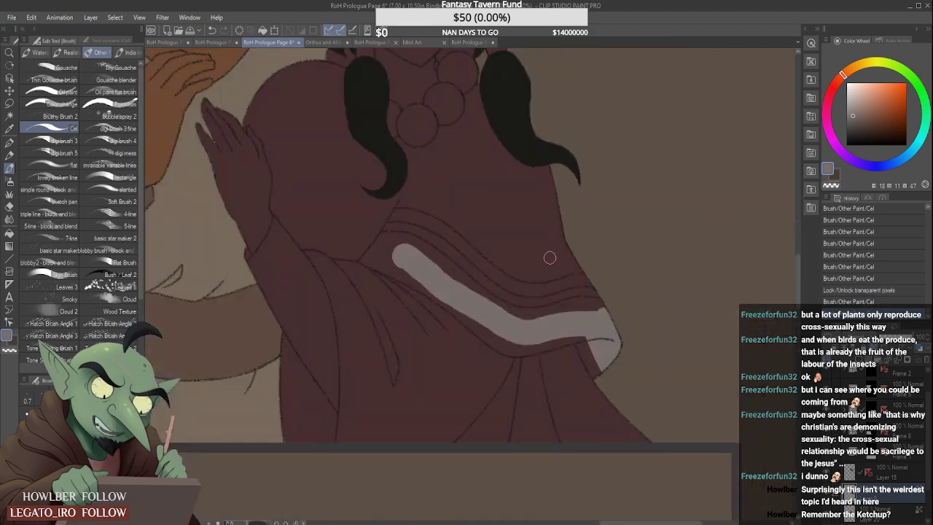
# - Paint the narrow upper stripe of the woman's cloak grey, redoing the stroke so it reaches the cloak's outer edge
pyautogui.moveTo(400, 214)
pyautogui.mouseDown()
pyautogui.moveTo(461, 238)
pyautogui.moveTo(567, 320)
pyautogui.moveTo(641, 315)
pyautogui.mouseUp()
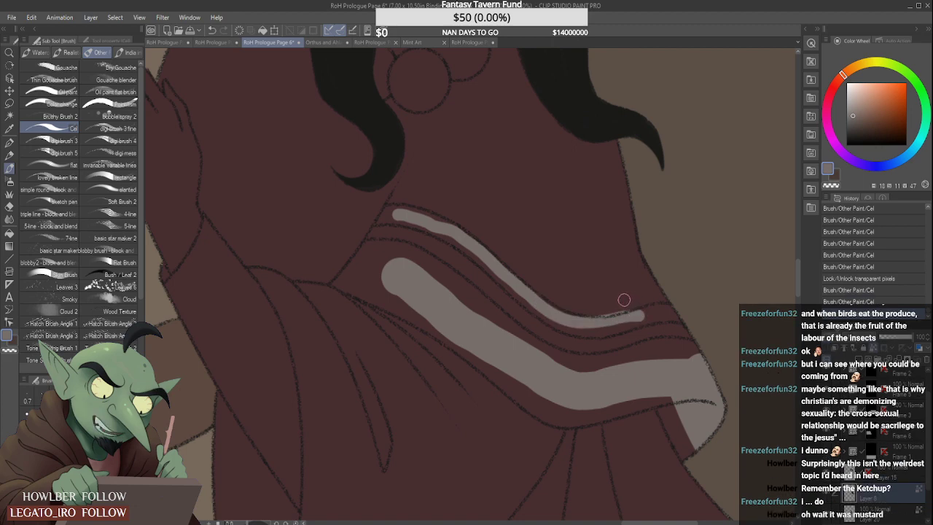
pyautogui.hotkey('ctrl', 'z')
pyautogui.moveTo(392, 214)
pyautogui.mouseDown()
pyautogui.moveTo(471, 247)
pyautogui.moveTo(566, 324)
pyautogui.moveTo(590, 330)
pyautogui.moveTo(683, 316)
pyautogui.mouseUp()
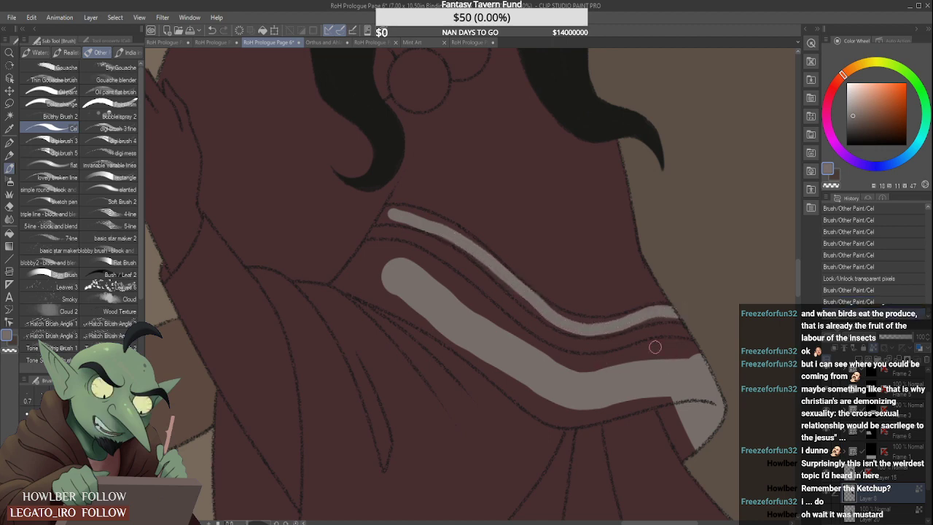
# - Fill the outer end and folded-under corner of the cloak's wide band with grey, reworking its upper edge along the outline
pyautogui.moveTo(588, 371); pyautogui.dragTo(719, 353)
pyautogui.moveTo(666, 402); pyautogui.dragTo(689, 459)
pyautogui.moveTo(685, 426); pyautogui.dragTo(701, 463)
pyautogui.moveTo(663, 408); pyautogui.dragTo(681, 436)
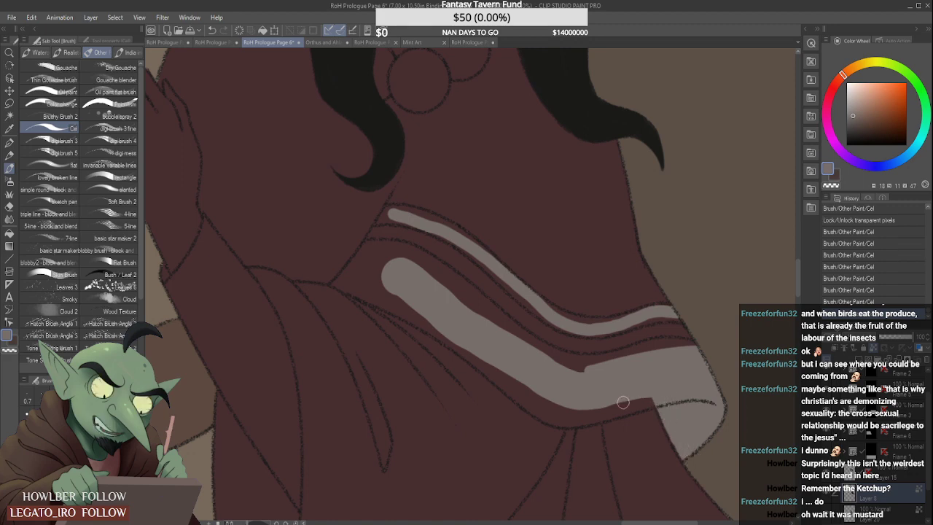
pyautogui.moveTo(600, 413)
pyautogui.mouseDown()
pyautogui.moveTo(651, 396)
pyautogui.moveTo(590, 410)
pyautogui.mouseUp()
pyautogui.moveTo(584, 367); pyautogui.dragTo(672, 352)
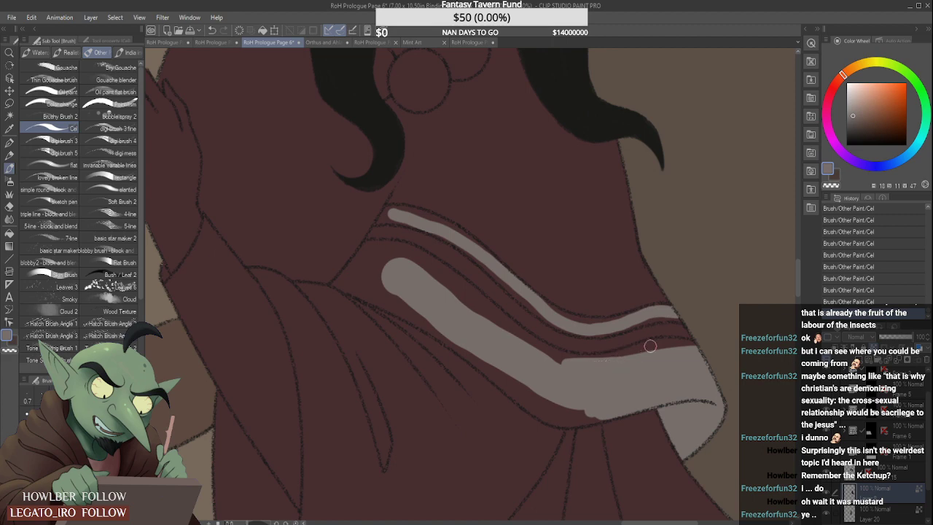
pyautogui.moveTo(594, 358)
pyautogui.mouseDown()
pyautogui.moveTo(664, 341)
pyautogui.moveTo(616, 355)
pyautogui.moveTo(693, 343)
pyautogui.mouseUp()
pyautogui.hotkey('ctrl', 'z')
pyautogui.hotkey('ctrl', 'z')
pyautogui.hotkey('ctrl', 'z')
pyautogui.hotkey('ctrl', 'z')
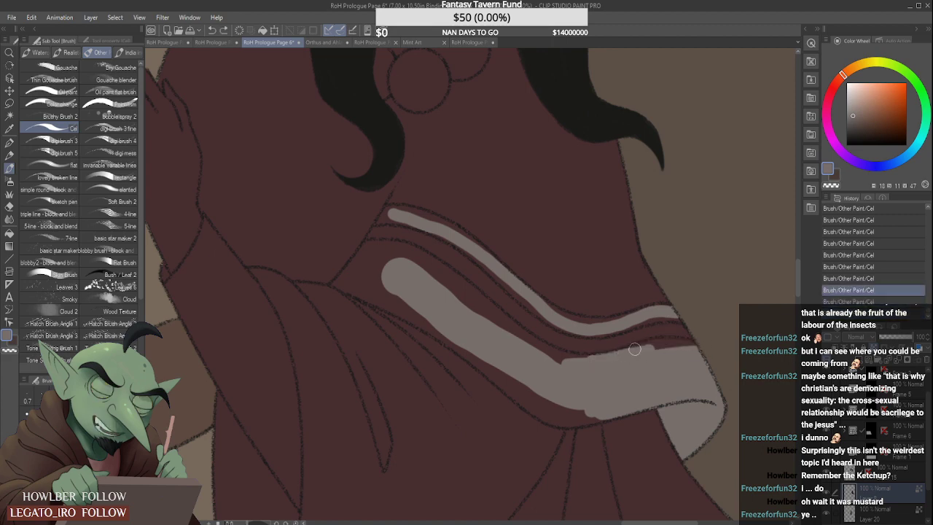
pyautogui.moveTo(635, 349); pyautogui.dragTo(681, 345)
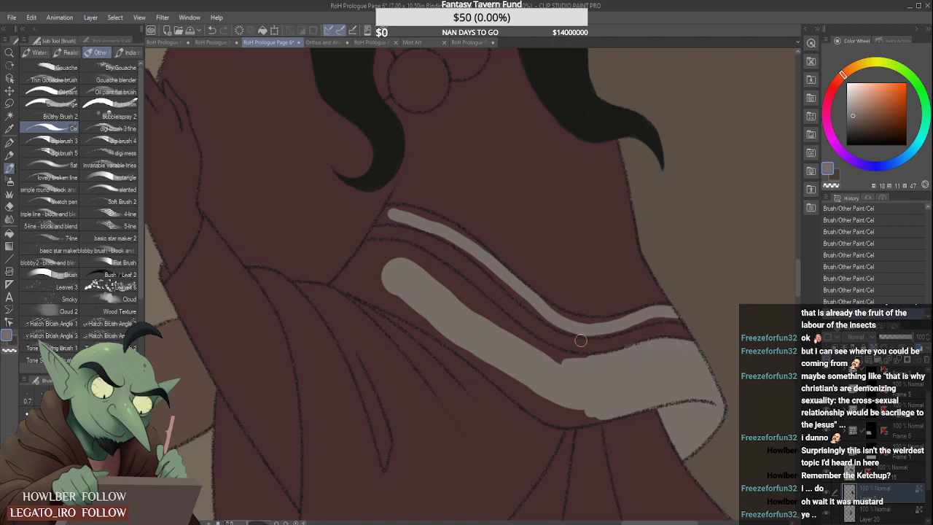
# - Fill the rest of the wide band with grey from the arm fold to its middle, out to both outlines
pyautogui.moveTo(339, 282)
pyautogui.mouseDown()
pyautogui.moveTo(417, 319)
pyautogui.moveTo(374, 293)
pyautogui.moveTo(374, 283)
pyautogui.moveTo(569, 425)
pyautogui.moveTo(524, 398)
pyautogui.moveTo(578, 419)
pyautogui.moveTo(508, 376)
pyautogui.moveTo(553, 419)
pyautogui.moveTo(598, 417)
pyautogui.moveTo(537, 387)
pyautogui.mouseUp()
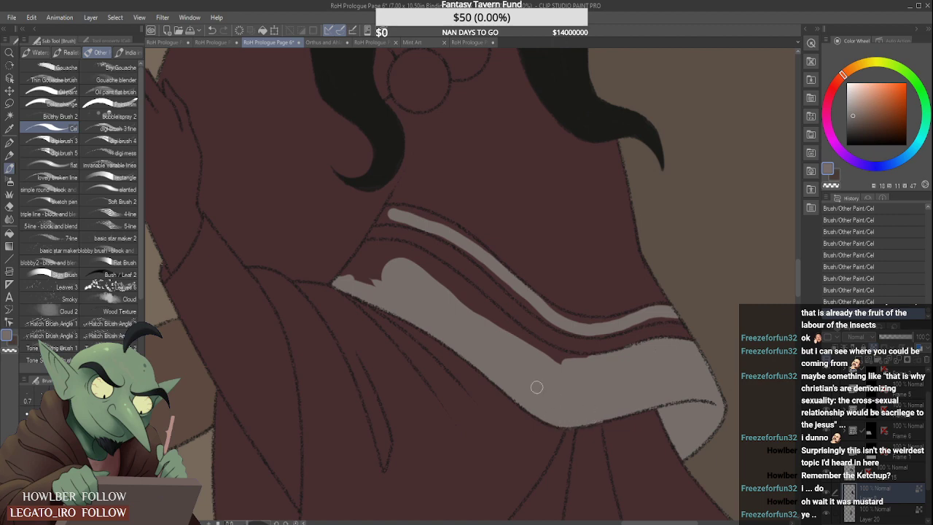
pyautogui.moveTo(343, 276)
pyautogui.mouseDown()
pyautogui.moveTo(373, 261)
pyautogui.moveTo(391, 273)
pyautogui.moveTo(371, 267)
pyautogui.moveTo(368, 285)
pyautogui.moveTo(362, 261)
pyautogui.moveTo(348, 272)
pyautogui.moveTo(368, 247)
pyautogui.moveTo(431, 272)
pyautogui.mouseUp()
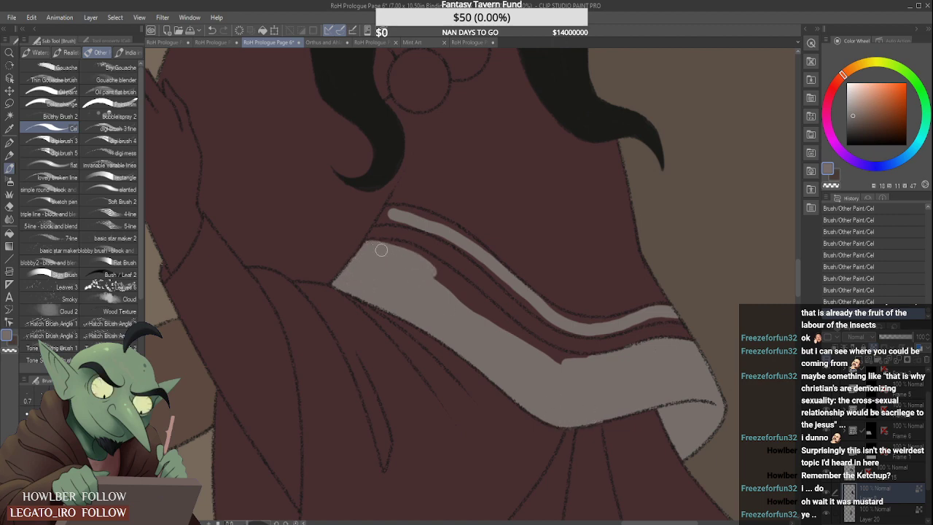
pyautogui.moveTo(382, 250)
pyautogui.mouseDown()
pyautogui.moveTo(436, 273)
pyautogui.moveTo(396, 248)
pyautogui.moveTo(418, 252)
pyautogui.moveTo(468, 304)
pyautogui.moveTo(491, 308)
pyautogui.moveTo(465, 285)
pyautogui.moveTo(523, 342)
pyautogui.moveTo(454, 289)
pyautogui.moveTo(575, 378)
pyautogui.moveTo(492, 312)
pyautogui.moveTo(586, 372)
pyautogui.mouseUp()
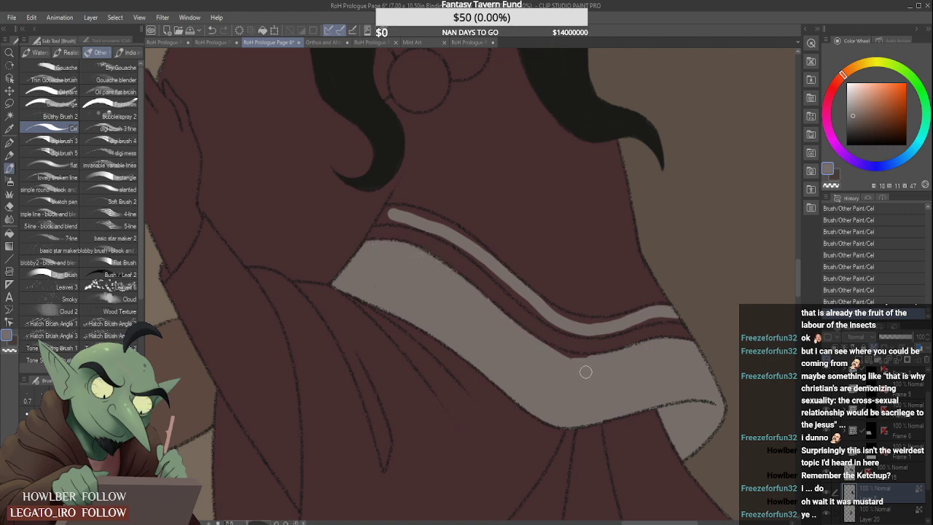
pyautogui.moveTo(544, 347); pyautogui.dragTo(614, 365)
# - Widen the grey on the upper stripe of the woman's cloak to its outlines, from the arm fold to its middle
pyautogui.scroll(-4, 580, 379)
pyautogui.scroll(3, 632, 350)
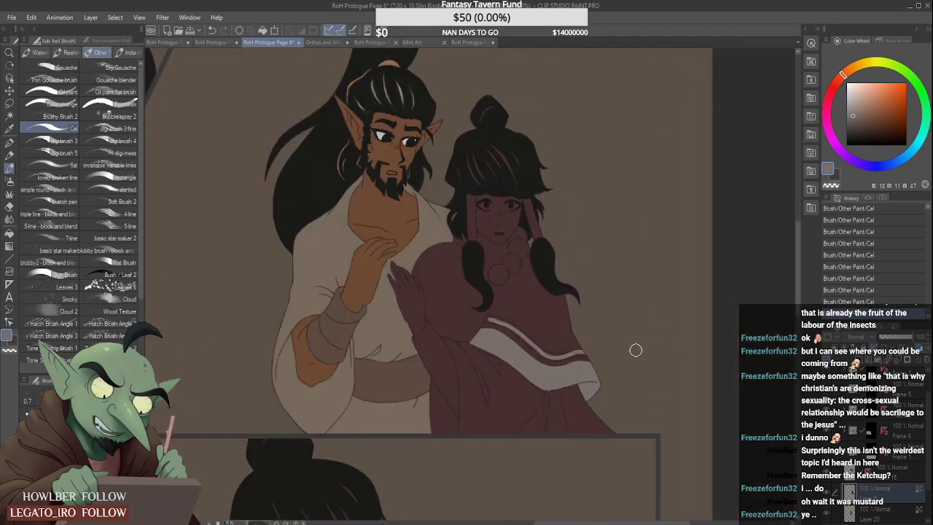
pyautogui.scroll(4, 357, 296)
pyautogui.scroll(-2, 333, 267)
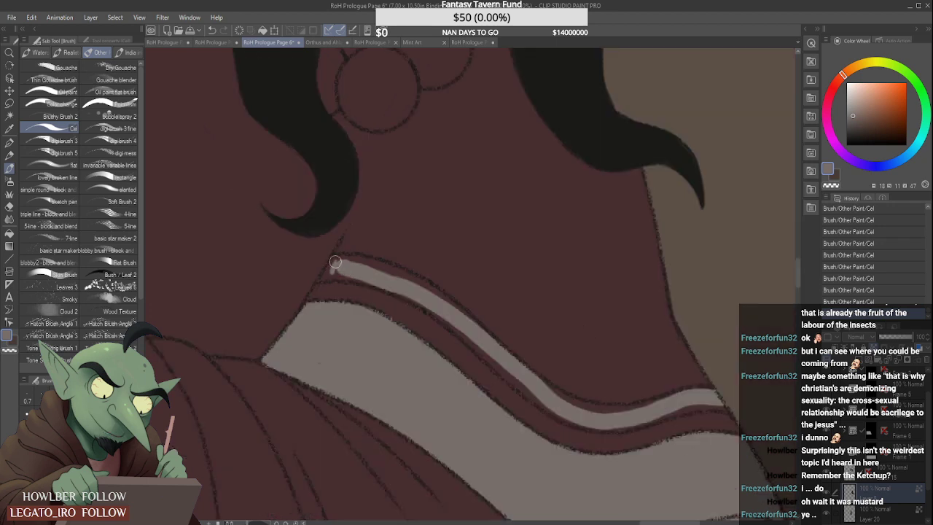
pyautogui.moveTo(328, 273)
pyautogui.mouseDown()
pyautogui.moveTo(362, 272)
pyautogui.moveTo(347, 263)
pyautogui.moveTo(375, 269)
pyautogui.moveTo(334, 259)
pyautogui.moveTo(396, 268)
pyautogui.mouseUp()
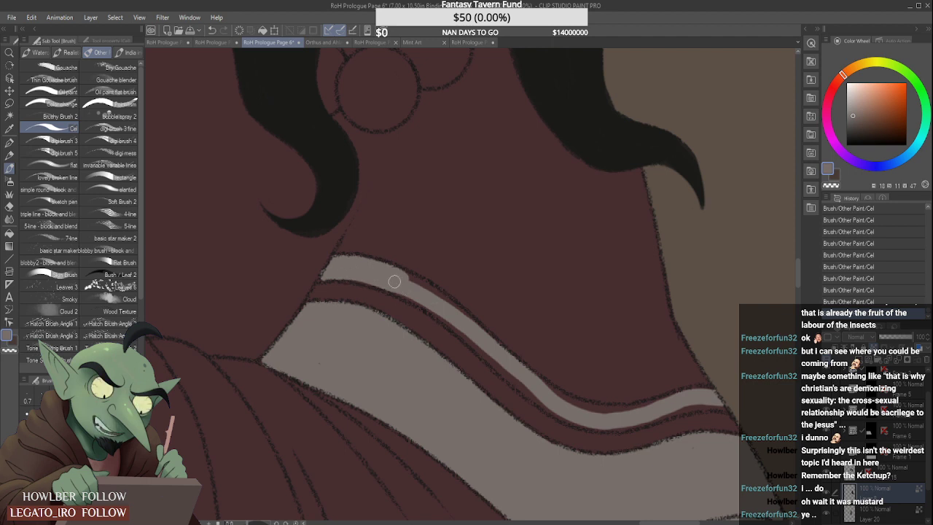
pyautogui.moveTo(395, 289)
pyautogui.mouseDown()
pyautogui.moveTo(416, 300)
pyautogui.moveTo(406, 278)
pyautogui.moveTo(449, 315)
pyautogui.moveTo(406, 277)
pyautogui.moveTo(480, 333)
pyautogui.moveTo(422, 300)
pyautogui.moveTo(500, 355)
pyautogui.moveTo(466, 317)
pyautogui.moveTo(555, 408)
pyautogui.moveTo(513, 375)
pyautogui.moveTo(558, 408)
pyautogui.moveTo(482, 352)
pyautogui.moveTo(554, 408)
pyautogui.mouseUp()
pyautogui.scroll(-5, 554, 408)
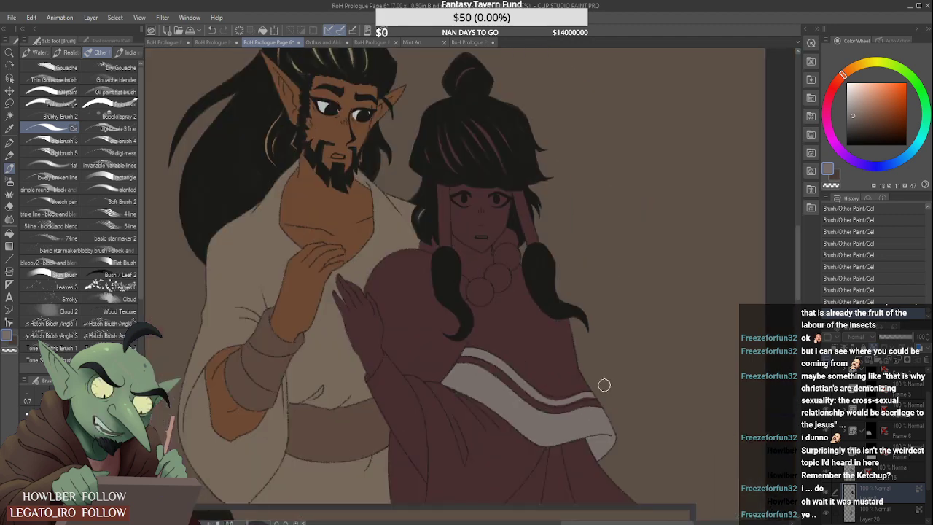
# - Fill the rest of the cloak's upper stripe with grey from its lower curve to the outer edge
pyautogui.scroll(5, 605, 385)
pyautogui.moveTo(303, 360)
pyautogui.mouseDown()
pyautogui.moveTo(383, 414)
pyautogui.moveTo(339, 390)
pyautogui.moveTo(395, 413)
pyautogui.moveTo(340, 408)
pyautogui.mouseUp()
pyautogui.moveTo(376, 419)
pyautogui.mouseDown()
pyautogui.moveTo(416, 422)
pyautogui.moveTo(387, 412)
pyautogui.moveTo(481, 401)
pyautogui.moveTo(411, 422)
pyautogui.moveTo(417, 427)
pyautogui.moveTo(492, 408)
pyautogui.moveTo(469, 408)
pyautogui.moveTo(522, 406)
pyautogui.moveTo(484, 405)
pyautogui.moveTo(522, 407)
pyautogui.moveTo(478, 396)
pyautogui.moveTo(471, 398)
pyautogui.moveTo(523, 400)
pyautogui.mouseUp()
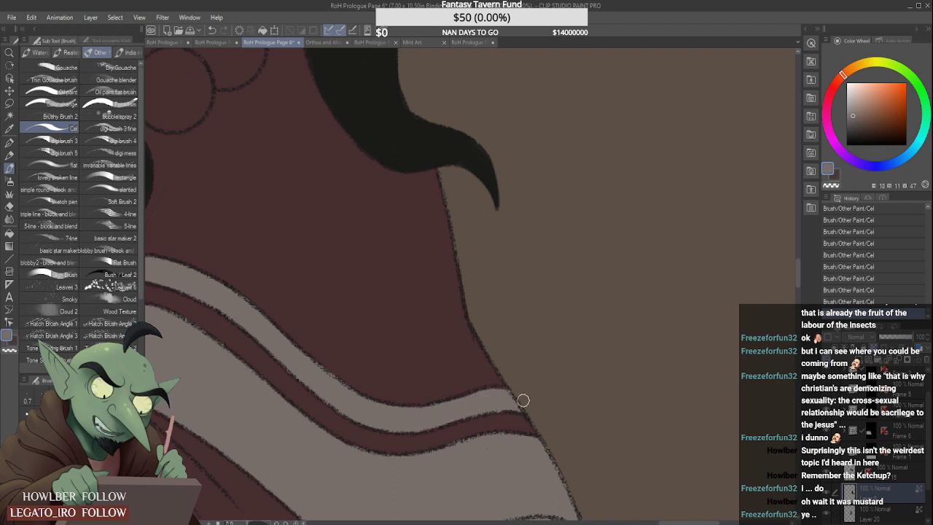
pyautogui.moveTo(456, 403); pyautogui.dragTo(483, 395)
pyautogui.scroll(-2, 329, 340)
pyautogui.scroll(-4, 312, 300)
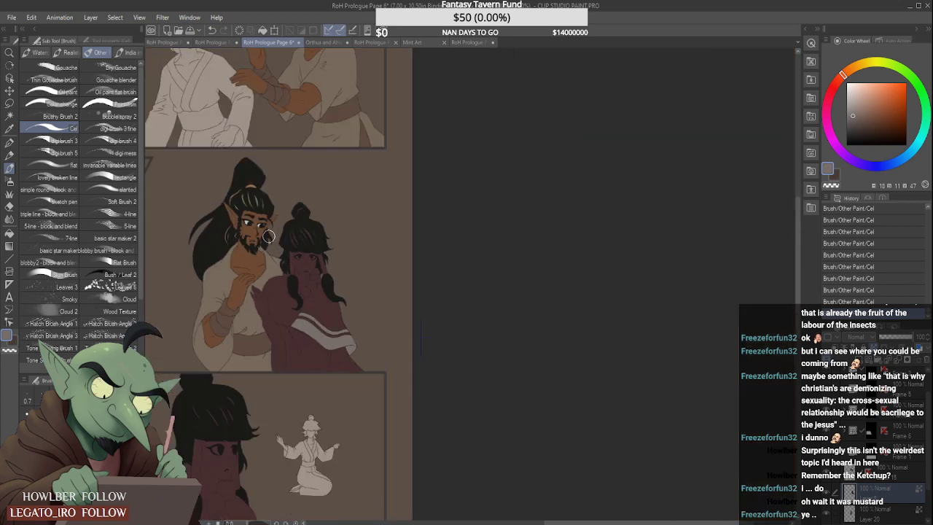
# - Sample the dark garment colour below the figure's cape in RoH Prologue Page 1 and return to RoH Prologue Page 6
pyautogui.scroll(5, 241, 210)
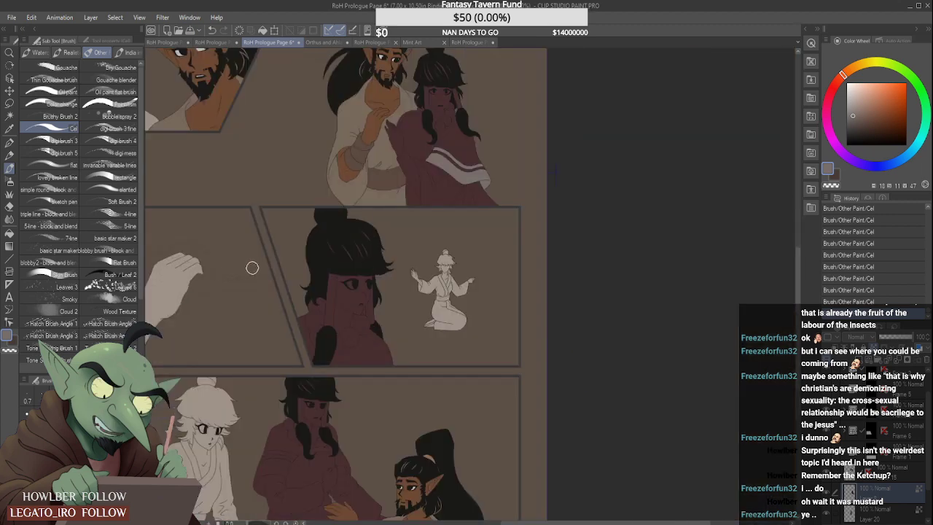
pyautogui.scroll(-1, 250, 265)
pyautogui.scroll(1, 271, 265)
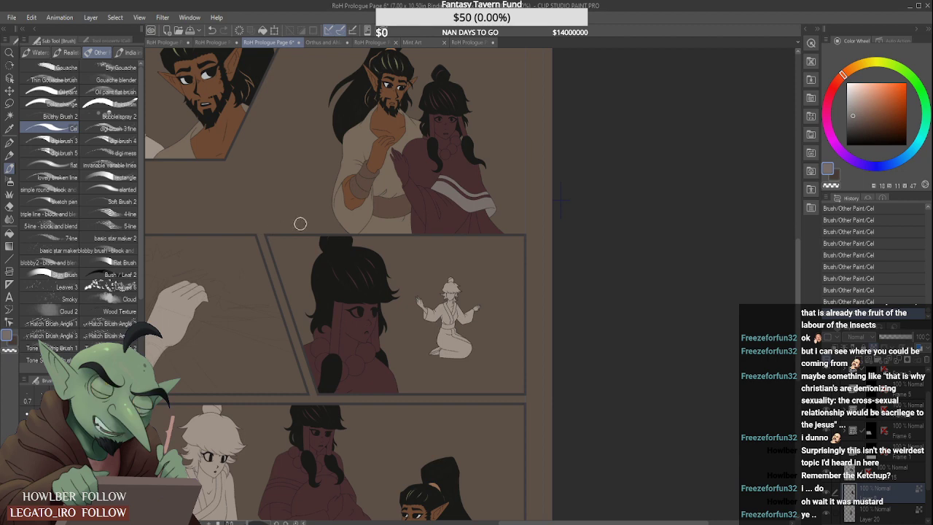
pyautogui.click(461, 42)
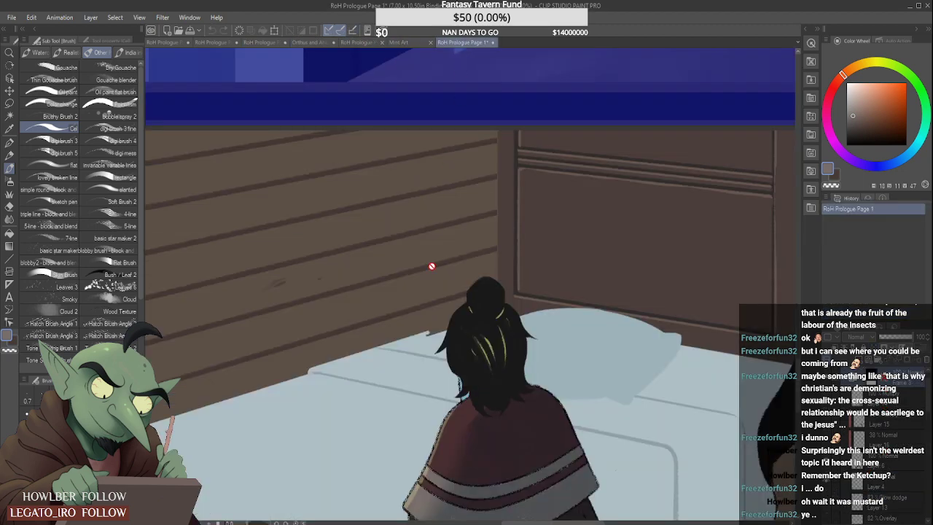
pyautogui.scroll(-5, 462, 292)
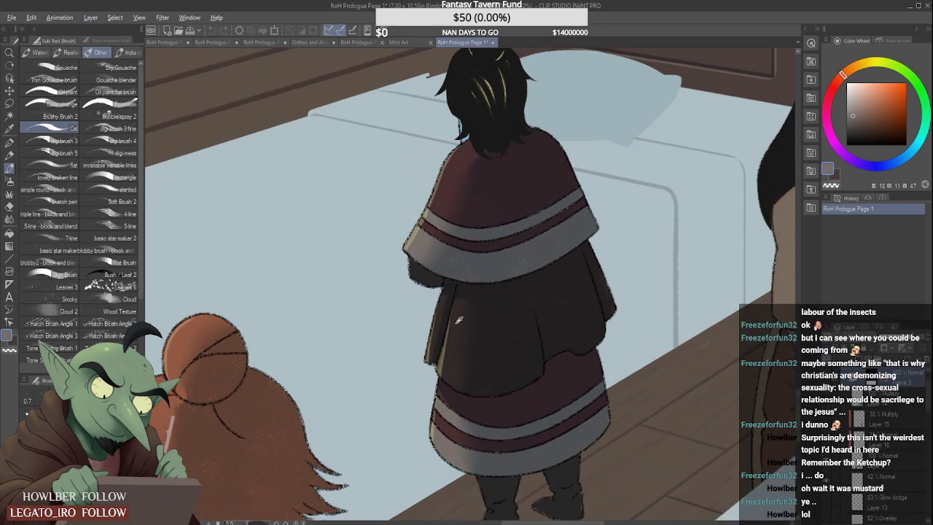
pyautogui.click(281, 42)
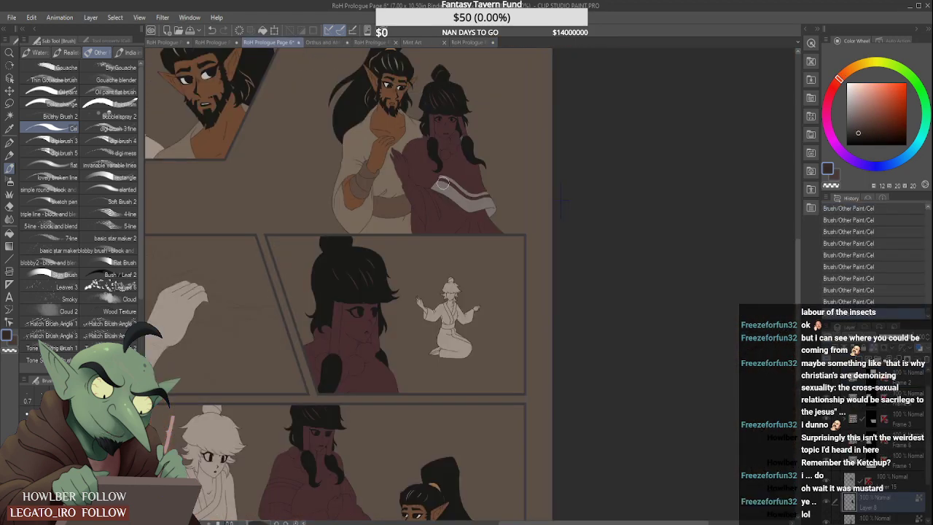
# - Fill the garment section showing below the cloak's folded corner with the sampled dark colour, up to the band and the outer outline
pyautogui.scroll(3, 481, 234)
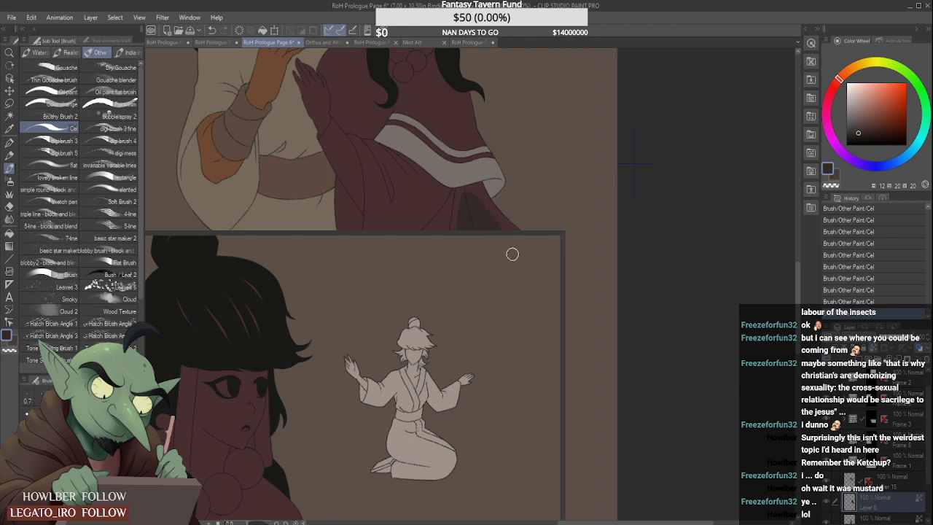
pyautogui.moveTo(492, 207); pyautogui.dragTo(533, 237)
pyautogui.scroll(2, 482, 208)
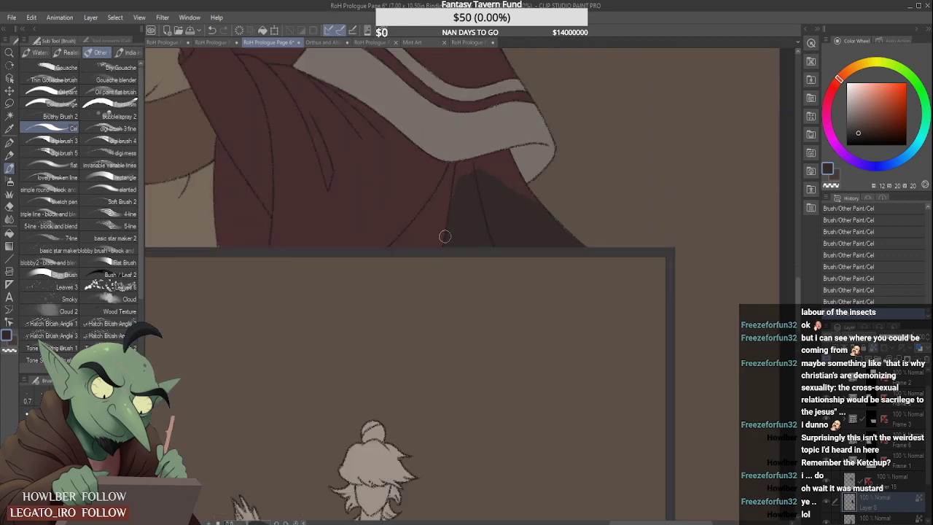
pyautogui.scroll(2, 445, 236)
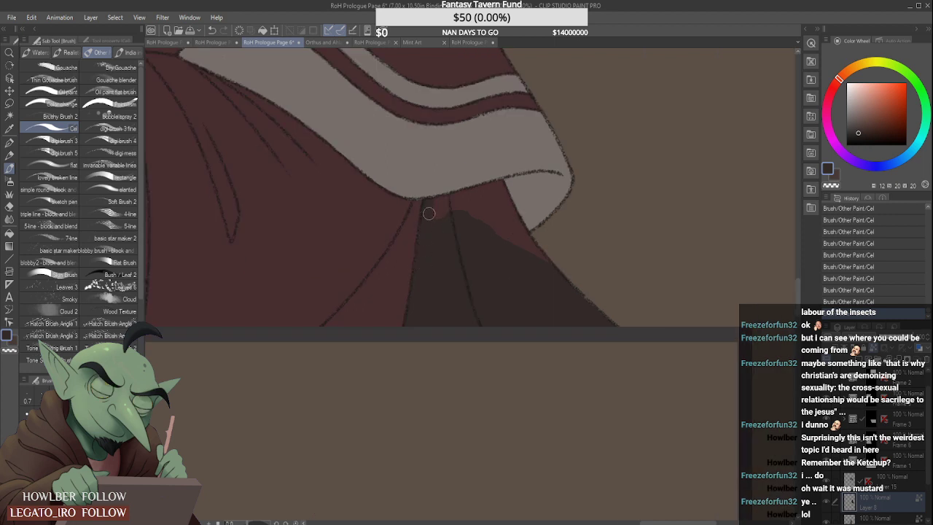
pyautogui.moveTo(472, 193)
pyautogui.mouseDown()
pyautogui.moveTo(498, 188)
pyautogui.moveTo(505, 227)
pyautogui.moveTo(471, 212)
pyautogui.moveTo(476, 219)
pyautogui.moveTo(494, 205)
pyautogui.mouseUp()
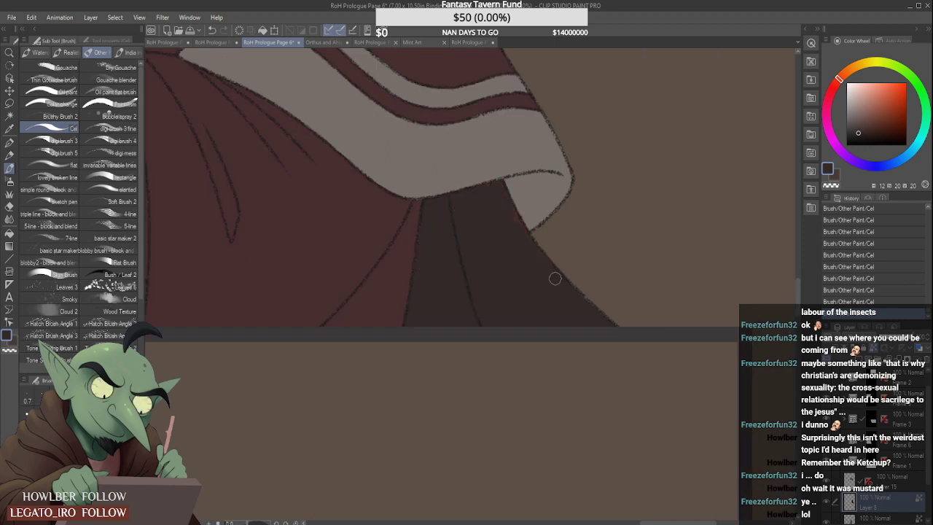
pyautogui.scroll(-5, 530, 272)
pyautogui.scroll(2, 409, 127)
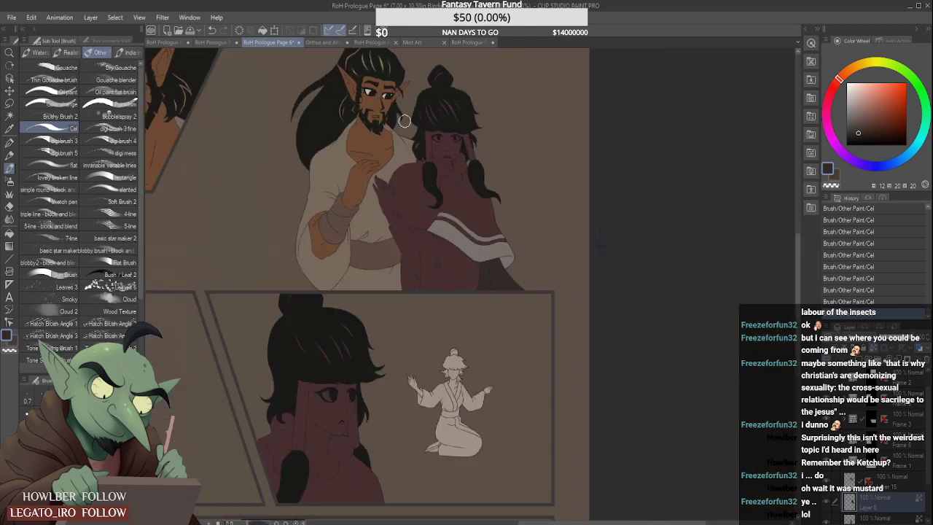
# - Check the face references, then compare the cape's red with the dark sleeve colour by sampling both on RoH Prologue Page 1
pyautogui.scroll(2, 402, 109)
pyautogui.click(325, 43)
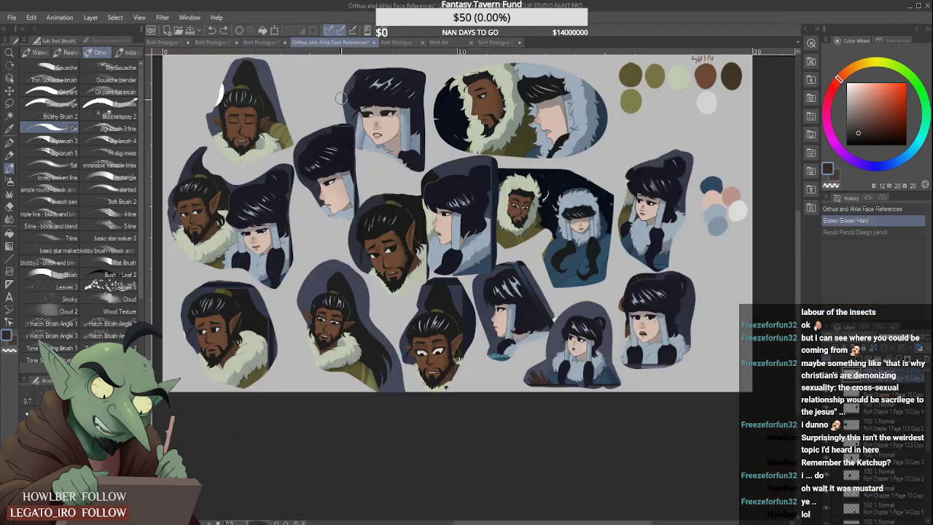
pyautogui.click(492, 42)
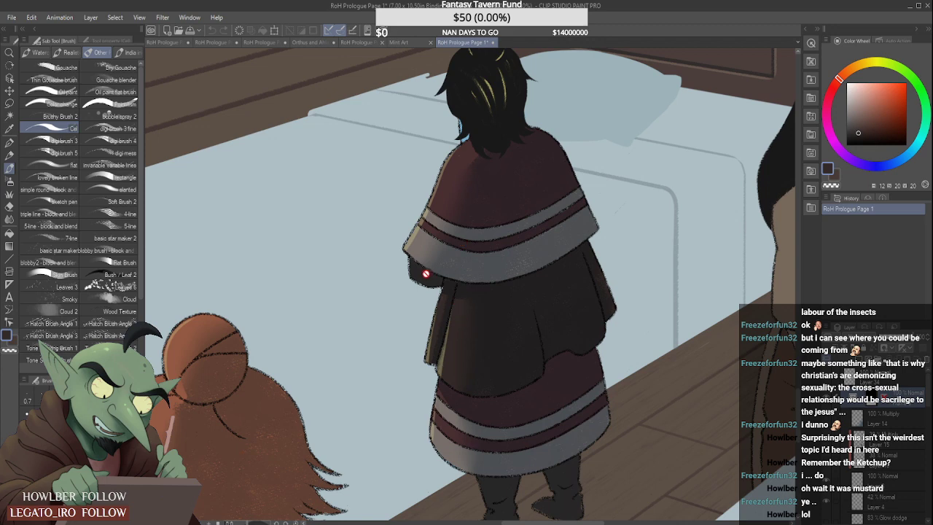
pyautogui.keyDown('alt'); pyautogui.click(439, 211); pyautogui.keyUp('alt')
pyautogui.keyDown('alt'); pyautogui.click(418, 269); pyautogui.keyUp('alt')
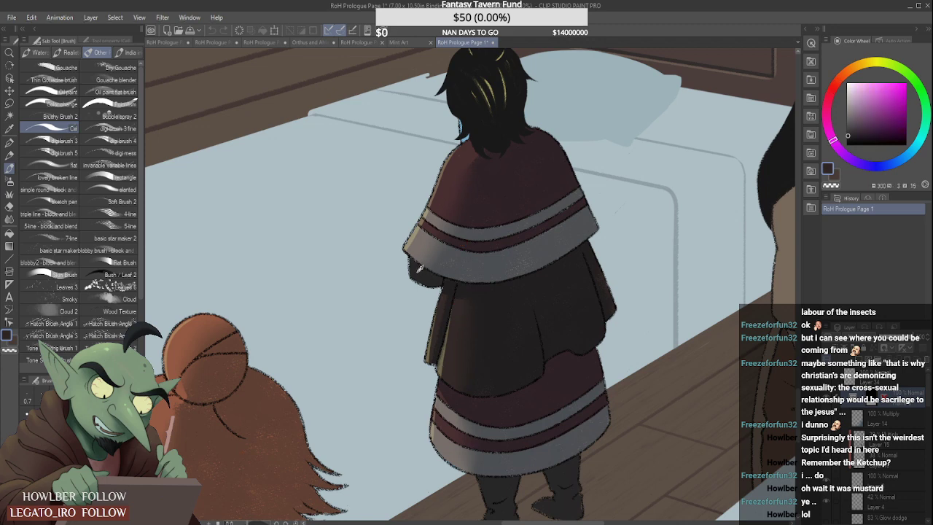
pyautogui.keyDown('alt'); pyautogui.click(436, 226); pyautogui.keyUp('alt')
pyautogui.keyDown('alt'); pyautogui.click(420, 269); pyautogui.keyUp('alt')
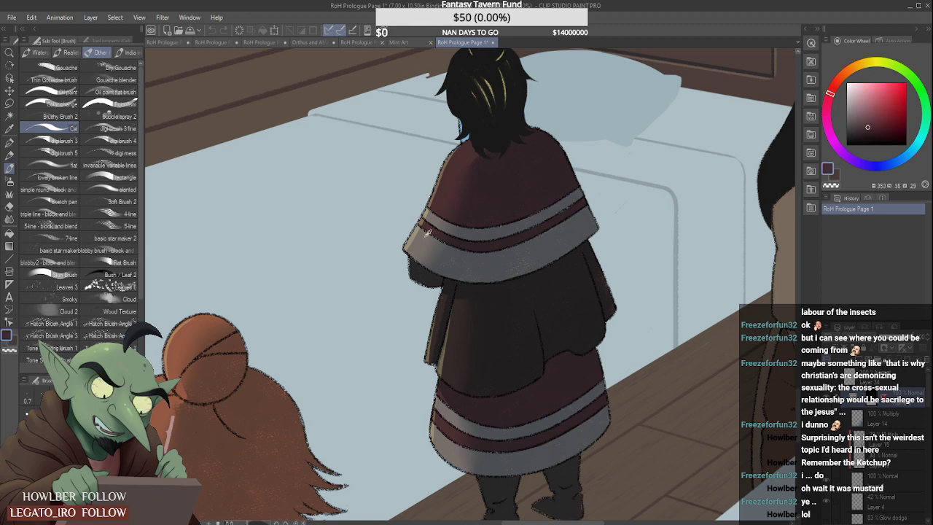
pyautogui.keyDown('alt'); pyautogui.click(420, 269); pyautogui.keyUp('alt')
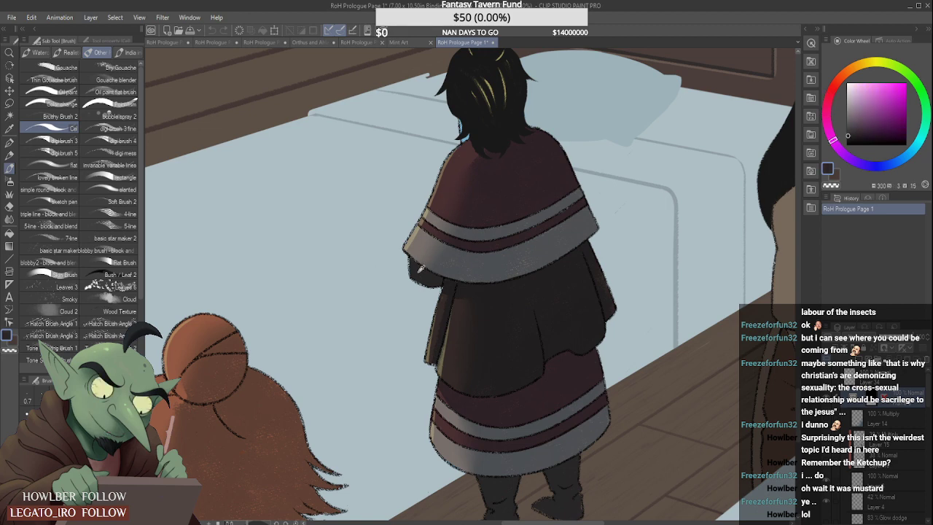
pyautogui.keyDown('alt'); pyautogui.click(449, 425); pyautogui.keyUp('alt')
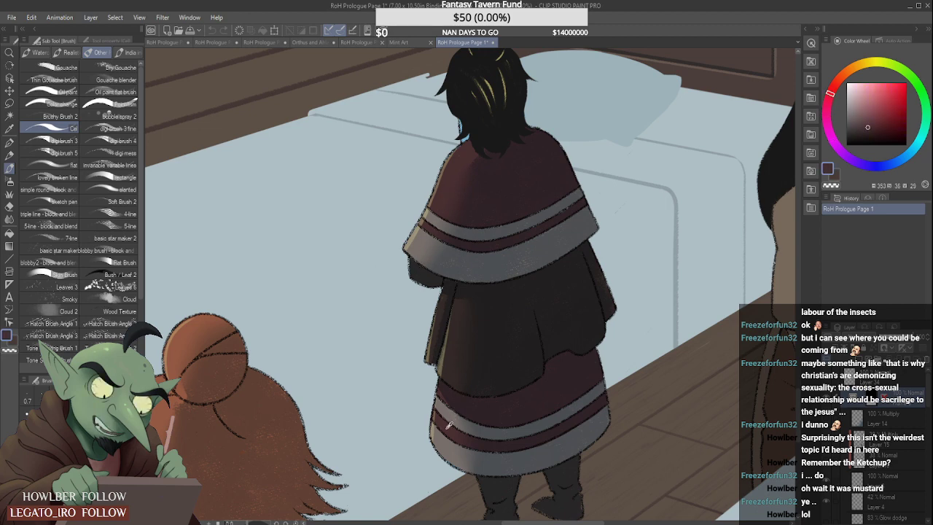
pyautogui.keyDown('alt'); pyautogui.click(421, 269); pyautogui.keyUp('alt')
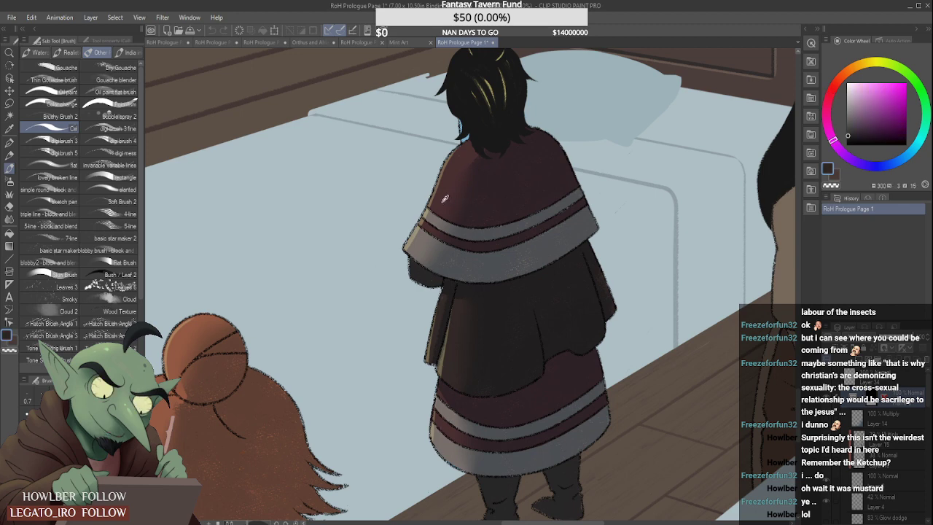
pyautogui.keyDown('alt'); pyautogui.click(445, 199); pyautogui.keyUp('alt')
pyautogui.keyDown('alt'); pyautogui.click(422, 264); pyautogui.keyUp('alt')
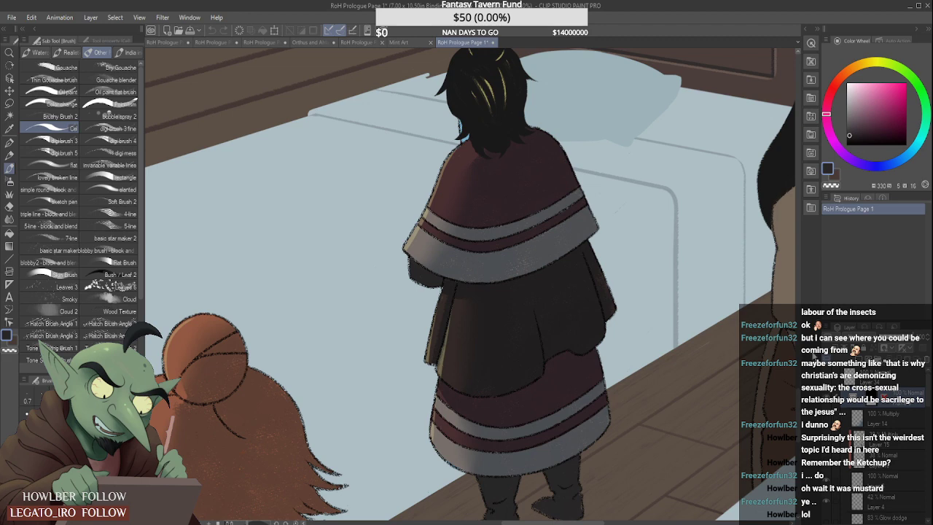
pyautogui.scroll(1, 722, 305)
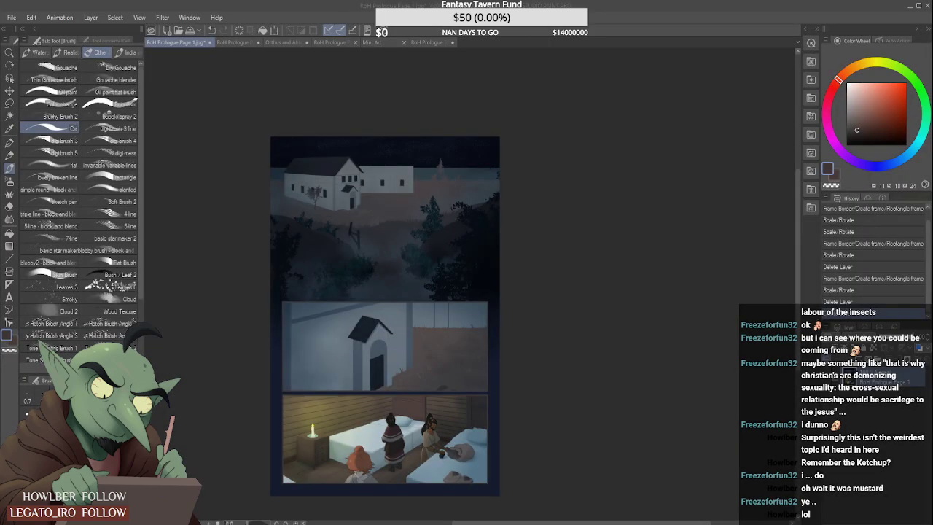
# - Fill the woman's forearm sleeve on RoH Prologue Page 6 with dark grey-brown, from the wrist to the sleeve's lower point
pyautogui.click(238, 43)
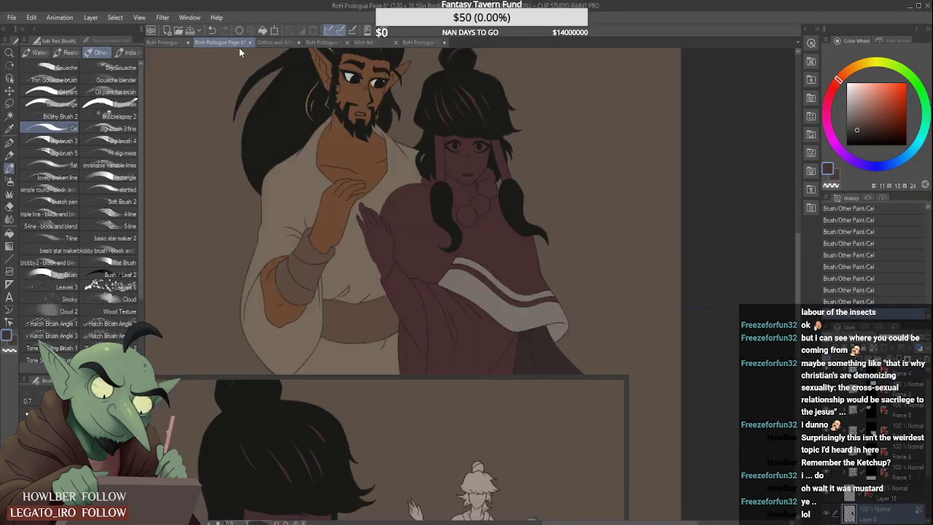
pyautogui.scroll(3, 443, 245)
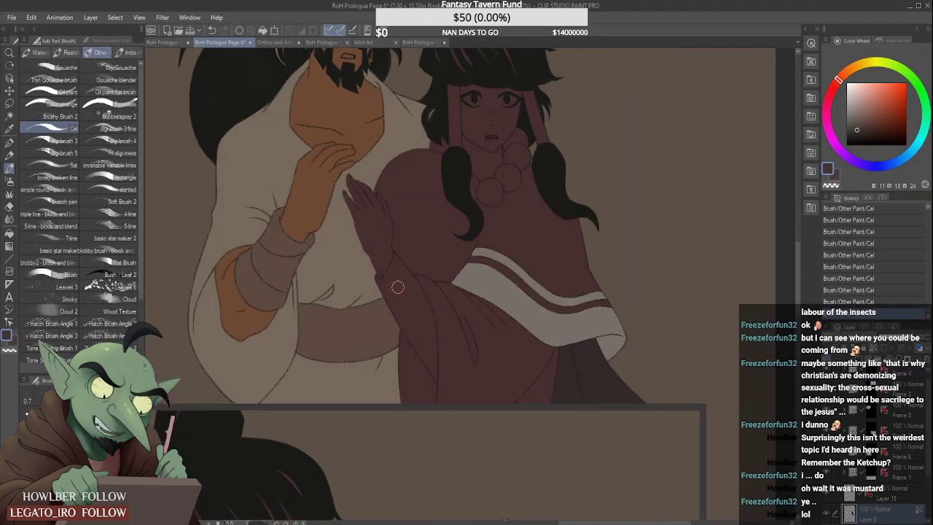
pyautogui.scroll(1, 391, 279)
pyautogui.scroll(1, 391, 279)
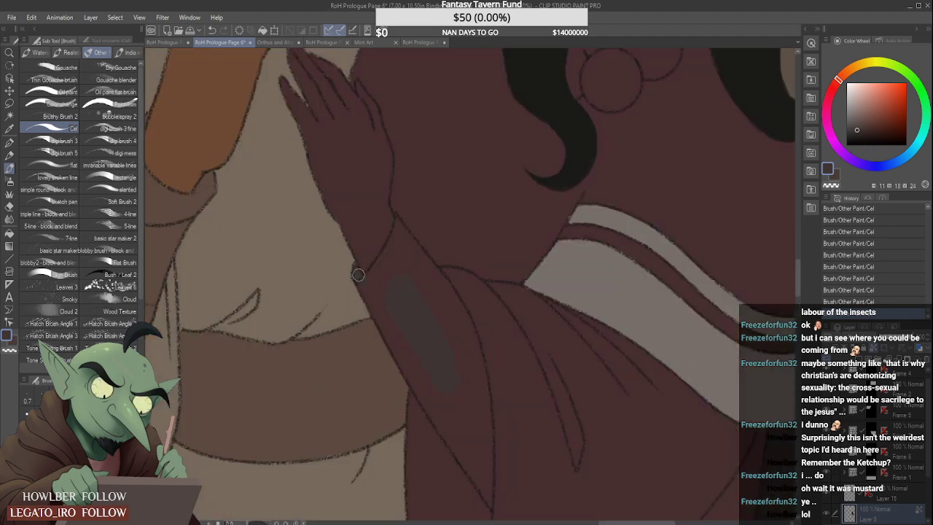
pyautogui.moveTo(358, 275)
pyautogui.mouseDown()
pyautogui.moveTo(389, 285)
pyautogui.moveTo(370, 286)
pyautogui.moveTo(398, 234)
pyautogui.mouseUp()
pyautogui.moveTo(398, 325)
pyautogui.mouseDown()
pyautogui.moveTo(378, 312)
pyautogui.moveTo(427, 393)
pyautogui.moveTo(397, 261)
pyautogui.moveTo(402, 252)
pyautogui.moveTo(420, 258)
pyautogui.moveTo(409, 244)
pyautogui.moveTo(468, 327)
pyautogui.moveTo(479, 398)
pyautogui.moveTo(413, 273)
pyautogui.moveTo(472, 379)
pyautogui.mouseUp()
pyautogui.moveTo(452, 425); pyautogui.dragTo(480, 454)
pyautogui.scroll(2, 466, 460)
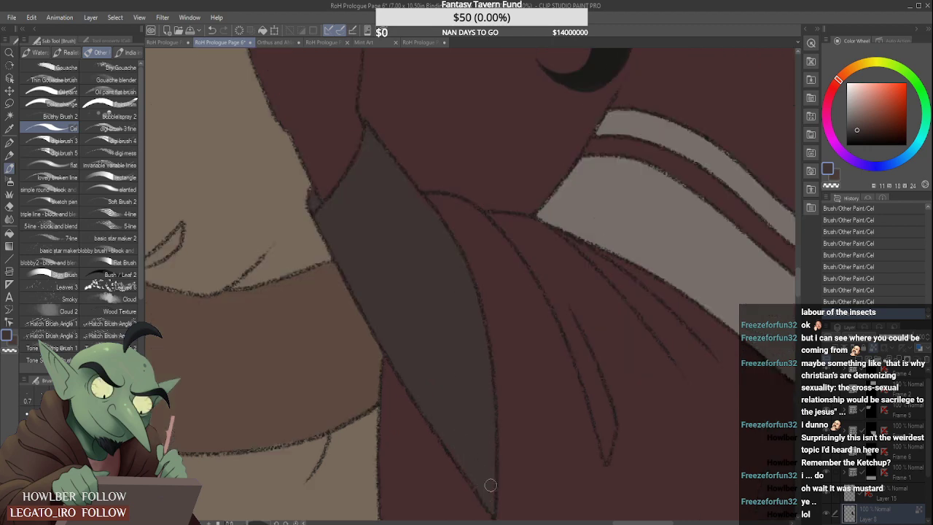
pyautogui.scroll(-4, 471, 454)
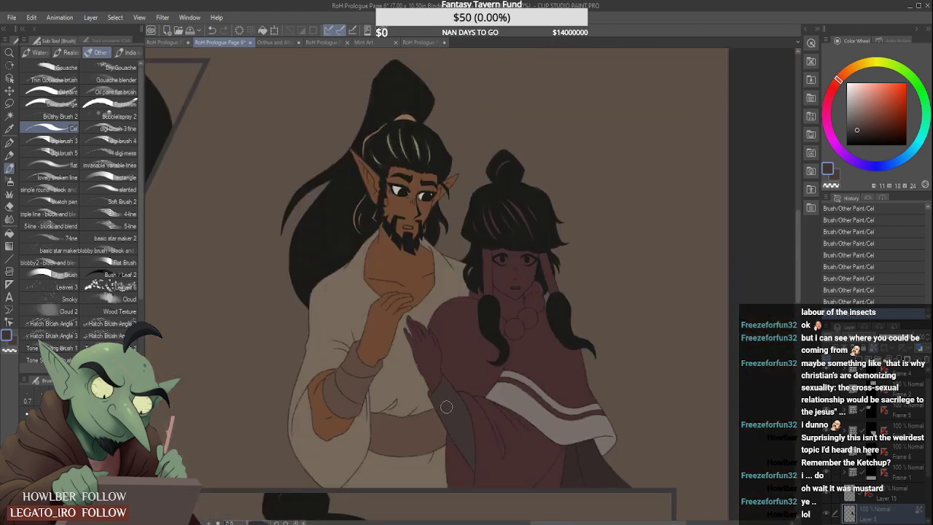
# - Sample the woman's pale skin colour from the Orthus and Ahlai Face References document and return to RoH Prologue Page 6
pyautogui.scroll(-2, 446, 407)
pyautogui.scroll(2, 439, 380)
pyautogui.scroll(-2, 440, 350)
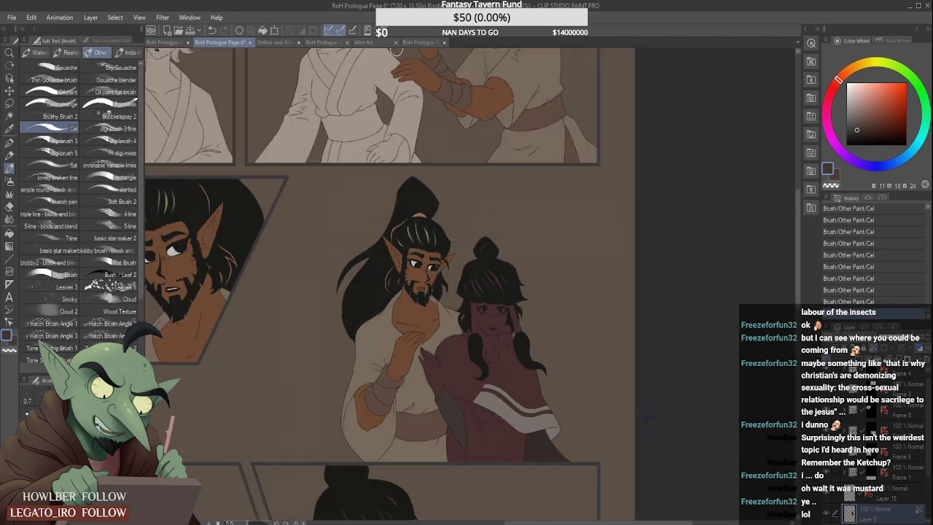
pyautogui.click(281, 43)
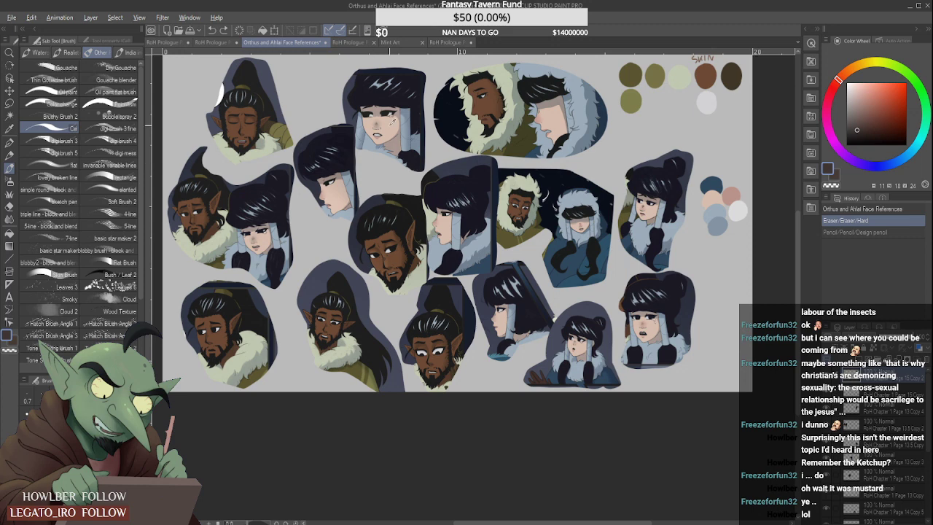
pyautogui.keyDown('alt'); pyautogui.click(559, 118); pyautogui.keyUp('alt')
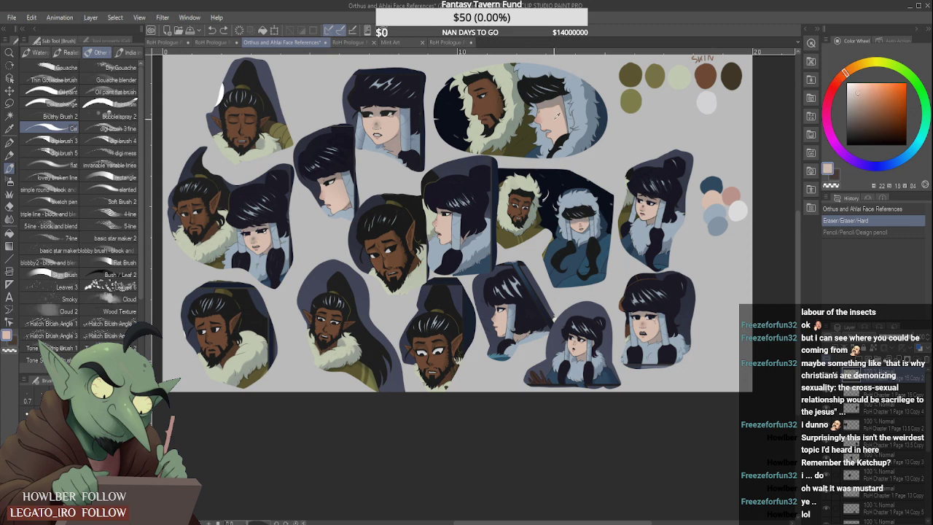
pyautogui.click(218, 42)
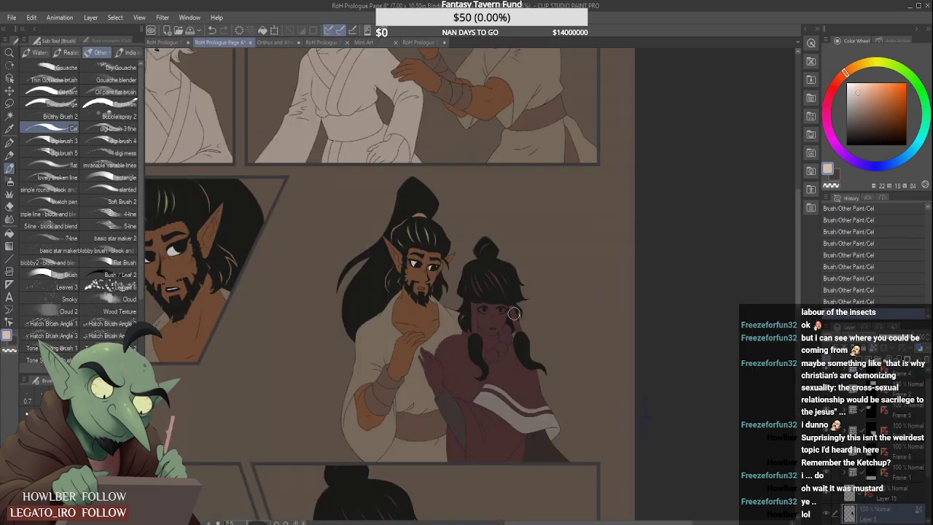
# - Paint the face and neck of the woman beside the bearded man with the sampled pale skin colour
pyautogui.scroll(2, 503, 317)
pyautogui.moveTo(472, 293)
pyautogui.mouseDown()
pyautogui.moveTo(472, 337)
pyautogui.moveTo(468, 276)
pyautogui.moveTo(470, 359)
pyautogui.moveTo(487, 290)
pyautogui.moveTo(507, 343)
pyautogui.mouseUp()
pyautogui.scroll(2, 507, 350)
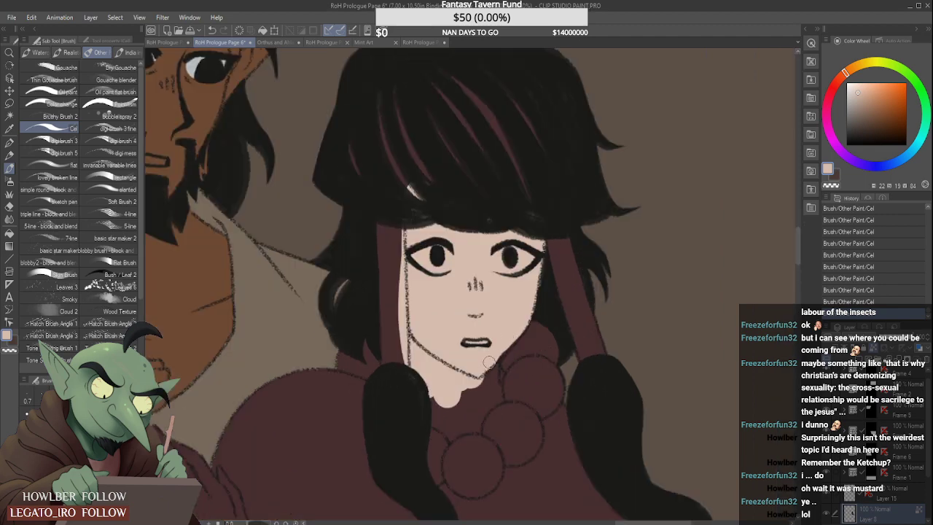
pyautogui.moveTo(475, 385)
pyautogui.mouseDown()
pyautogui.moveTo(432, 389)
pyautogui.moveTo(435, 420)
pyautogui.moveTo(452, 433)
pyautogui.moveTo(475, 426)
pyautogui.moveTo(457, 415)
pyautogui.moveTo(463, 425)
pyautogui.moveTo(475, 386)
pyautogui.moveTo(487, 413)
pyautogui.mouseUp()
pyautogui.scroll(-2, 466, 430)
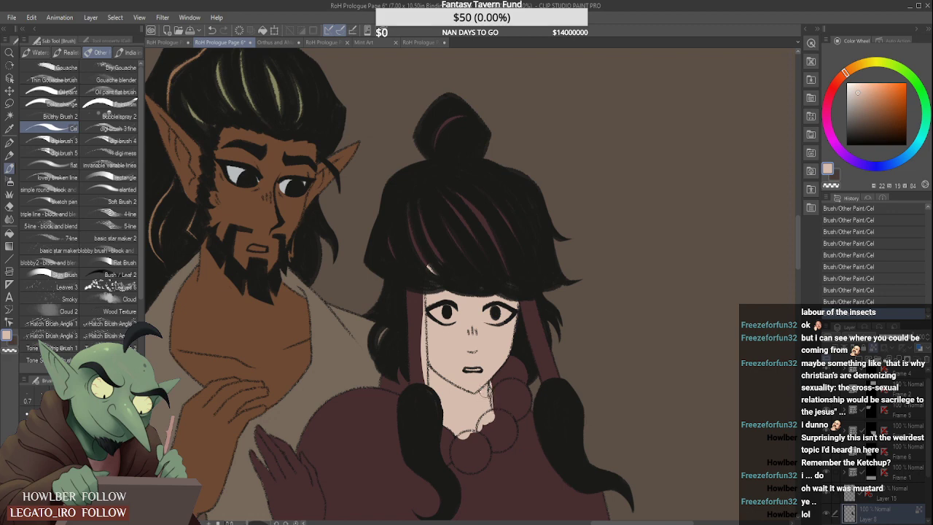
# - Paint the woman's raised hand with the sampled pale skin colour, from the fingertips to the wrist
pyautogui.scroll(-3, 478, 383)
pyautogui.scroll(1, 406, 432)
pyautogui.moveTo(402, 357)
pyautogui.mouseDown()
pyautogui.moveTo(412, 409)
pyautogui.moveTo(415, 398)
pyautogui.mouseUp()
pyautogui.scroll(2, 414, 397)
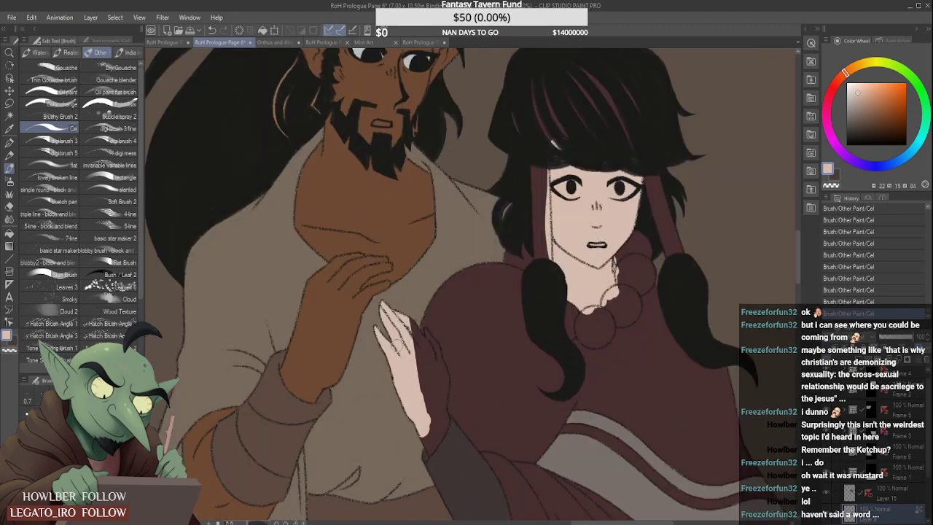
pyautogui.moveTo(414, 367)
pyautogui.mouseDown()
pyautogui.moveTo(421, 386)
pyautogui.moveTo(413, 334)
pyautogui.moveTo(423, 350)
pyautogui.moveTo(411, 330)
pyautogui.moveTo(432, 355)
pyautogui.moveTo(413, 331)
pyautogui.mouseUp()
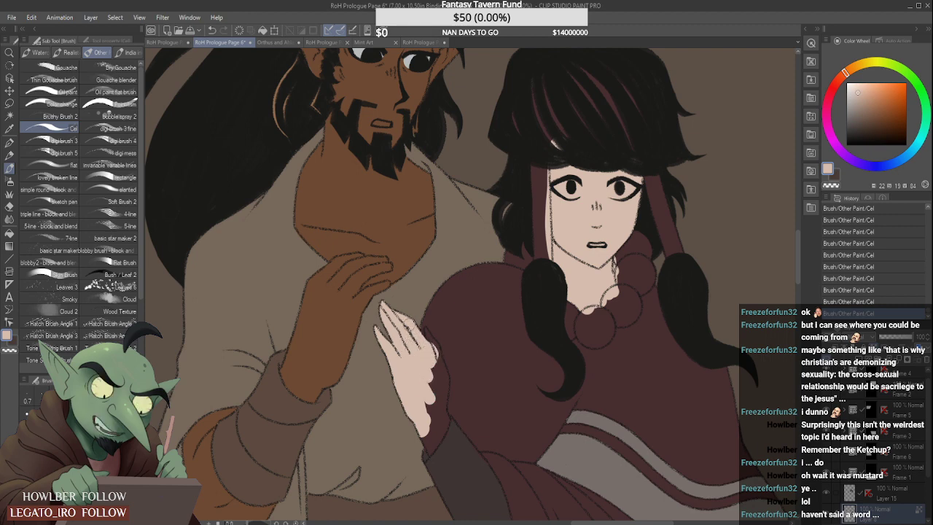
pyautogui.moveTo(438, 366)
pyautogui.mouseDown()
pyautogui.moveTo(430, 436)
pyautogui.moveTo(432, 421)
pyautogui.moveTo(420, 443)
pyautogui.moveTo(438, 426)
pyautogui.moveTo(429, 402)
pyautogui.mouseUp()
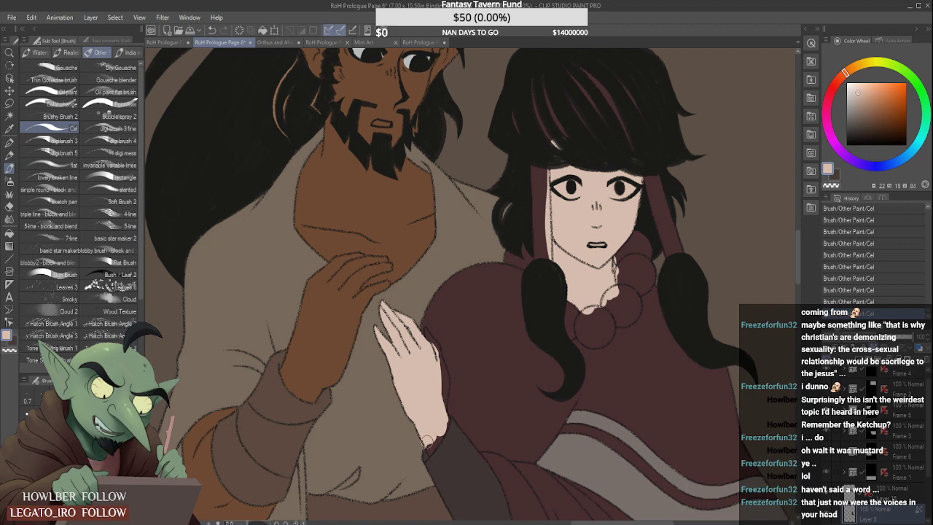
# - Refine the pale skin fill at the wrist beside the dark sleeve and extend it along the hand's outer edge
pyautogui.scroll(2, 429, 438)
pyautogui.moveTo(427, 450)
pyautogui.mouseDown()
pyautogui.moveTo(466, 404)
pyautogui.moveTo(445, 404)
pyautogui.moveTo(450, 342)
pyautogui.moveTo(467, 387)
pyautogui.moveTo(449, 319)
pyautogui.mouseUp()
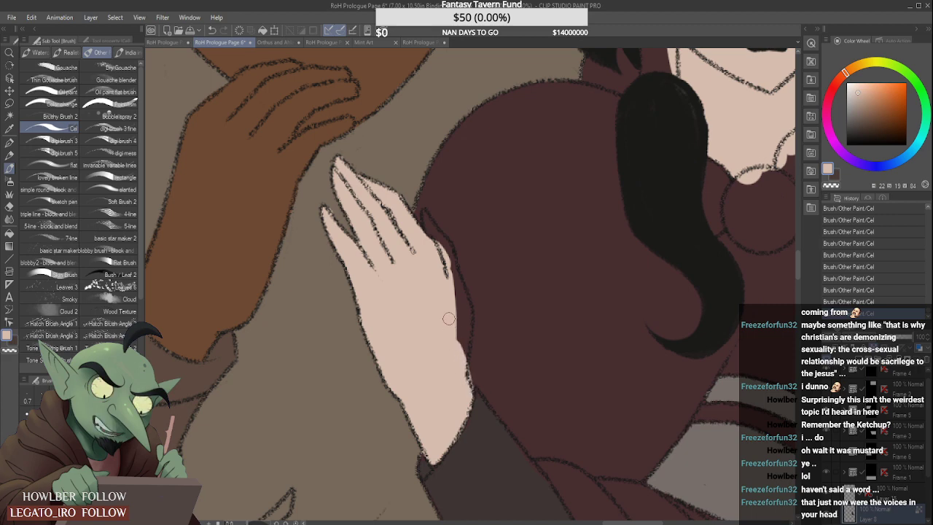
pyautogui.hotkey('ctrl', 'z')
pyautogui.moveTo(468, 396); pyautogui.dragTo(465, 392)
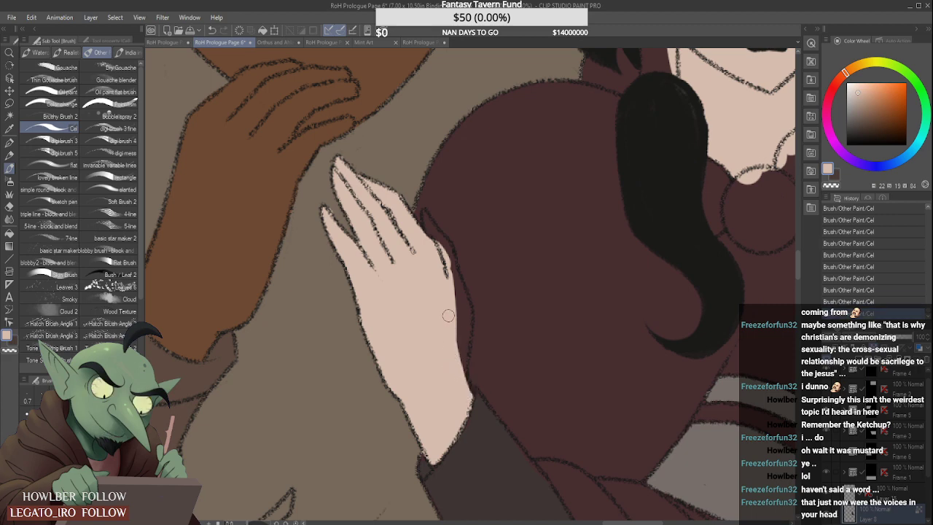
pyautogui.moveTo(448, 316)
pyautogui.mouseDown()
pyautogui.moveTo(466, 396)
pyautogui.moveTo(457, 364)
pyautogui.moveTo(466, 308)
pyautogui.moveTo(460, 318)
pyautogui.moveTo(429, 228)
pyautogui.moveTo(450, 273)
pyautogui.moveTo(426, 222)
pyautogui.mouseUp()
pyautogui.scroll(3, 426, 222)
pyautogui.scroll(-4, 430, 221)
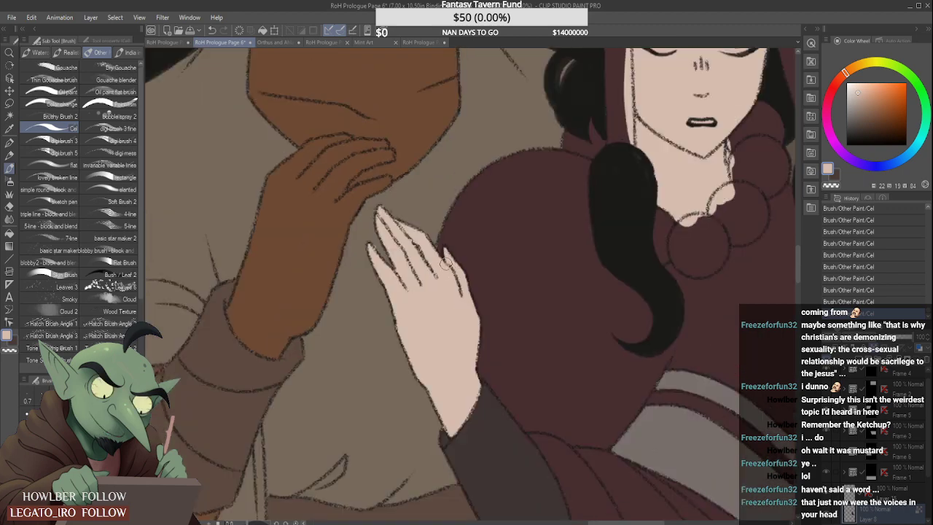
# - Sample the light blue beside the woman's hair on RoH Prologue Page 1 and return to RoH Prologue Page 6
pyautogui.scroll(-5, 431, 222)
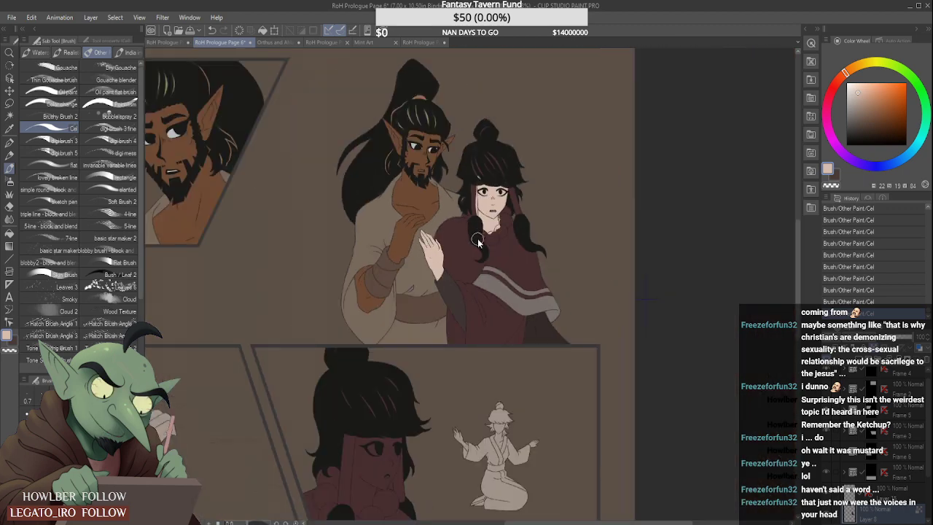
pyautogui.scroll(-2, 470, 194)
pyautogui.scroll(3, 461, 186)
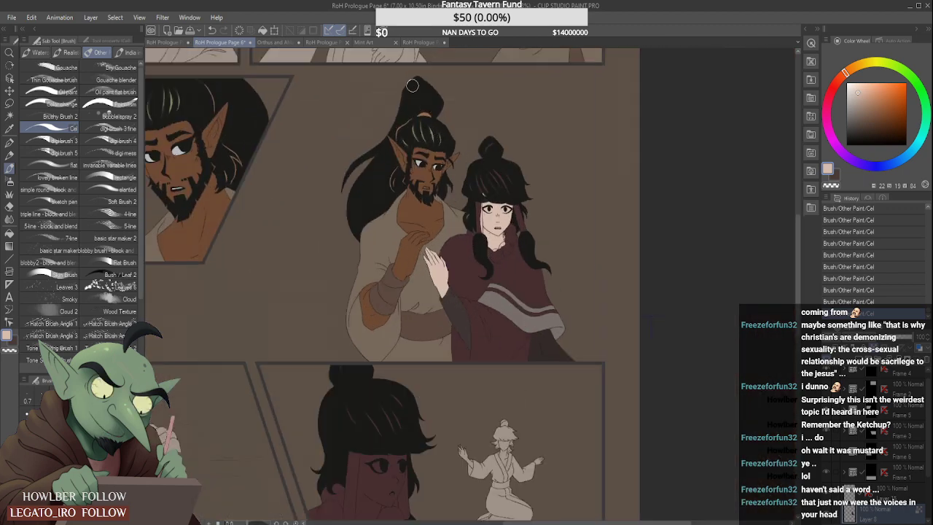
pyautogui.click(415, 41)
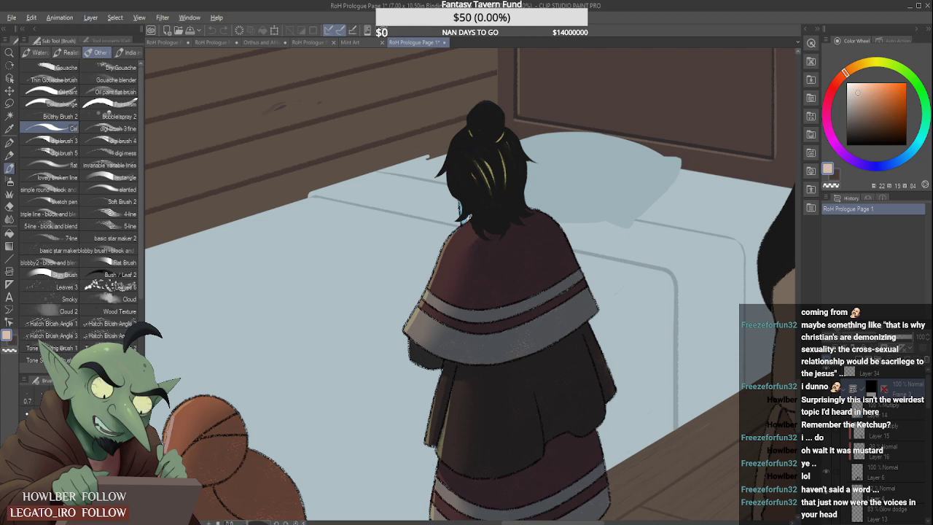
pyautogui.keyDown('alt'); pyautogui.click(464, 213); pyautogui.keyUp('alt')
pyautogui.click(219, 42)
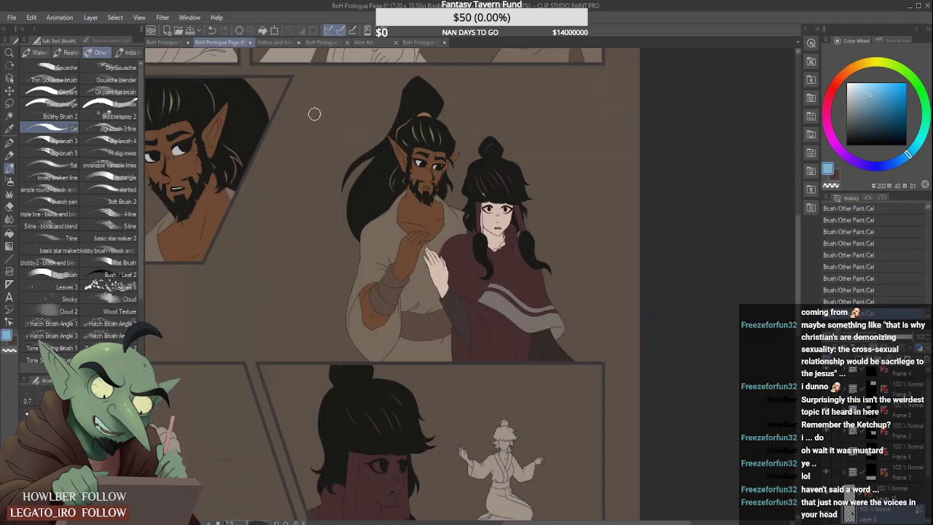
# - Paint the hair wrap on the side of the woman's face away from the bearded man light blue and clean its edge
pyautogui.scroll(2, 514, 212)
pyautogui.scroll(2, 514, 211)
pyautogui.moveTo(510, 182)
pyautogui.mouseDown()
pyautogui.moveTo(515, 204)
pyautogui.moveTo(513, 170)
pyautogui.moveTo(542, 269)
pyautogui.moveTo(520, 186)
pyautogui.moveTo(528, 255)
pyautogui.mouseUp()
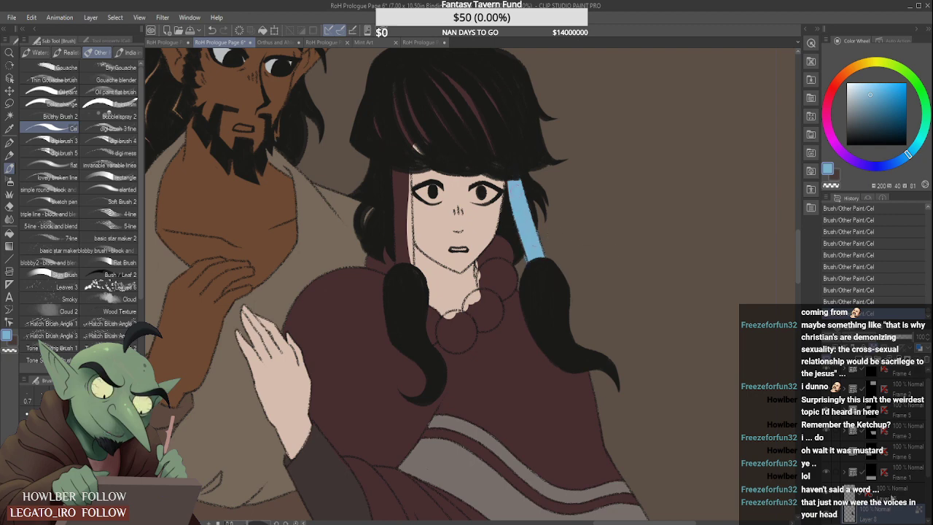
pyautogui.scroll(2, 681, 389)
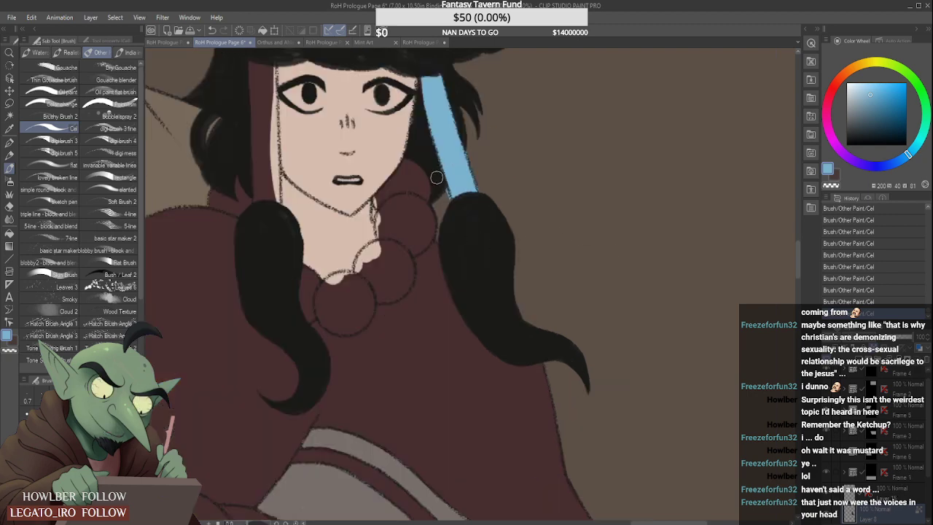
pyautogui.moveTo(475, 162); pyautogui.dragTo(463, 130)
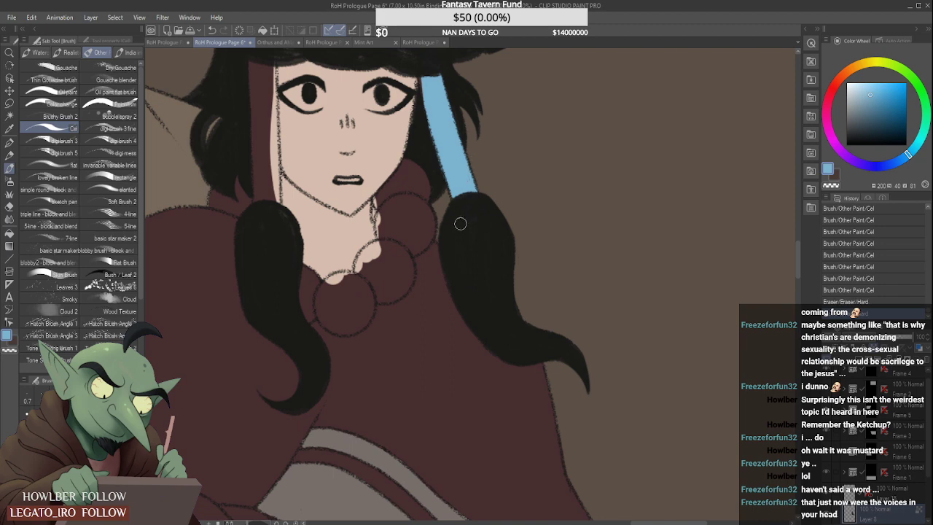
# - Fill the other hair wrap, on the bearded man's side of the woman's face, with the same light blue down to the black hair
pyautogui.scroll(-3, 654, 358)
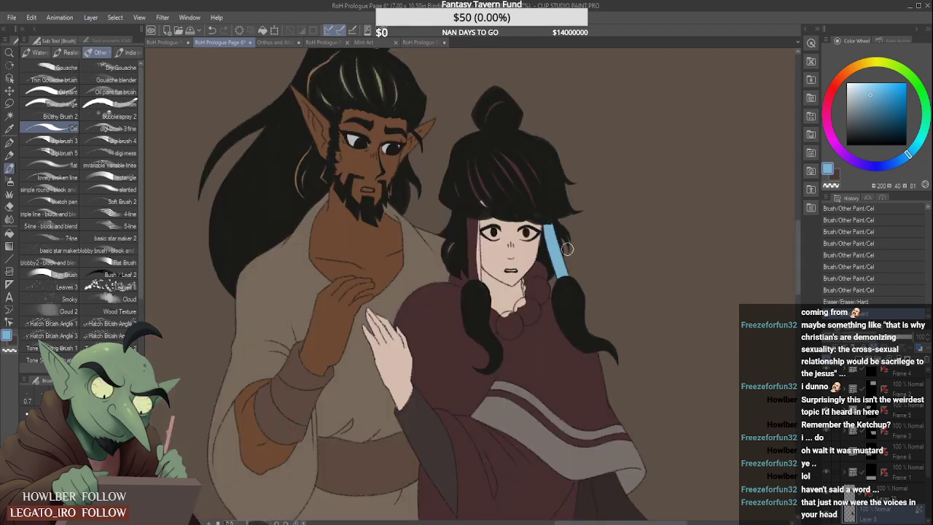
pyautogui.scroll(3, 446, 174)
pyautogui.moveTo(477, 237)
pyautogui.mouseDown()
pyautogui.moveTo(482, 308)
pyautogui.moveTo(487, 291)
pyautogui.mouseUp()
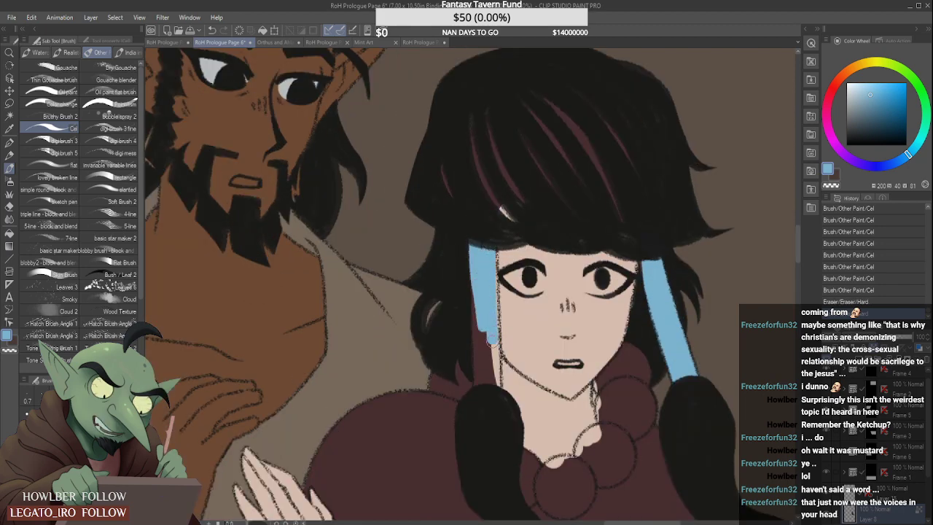
pyautogui.moveTo(483, 246)
pyautogui.mouseDown()
pyautogui.moveTo(482, 390)
pyautogui.moveTo(488, 285)
pyautogui.mouseUp()
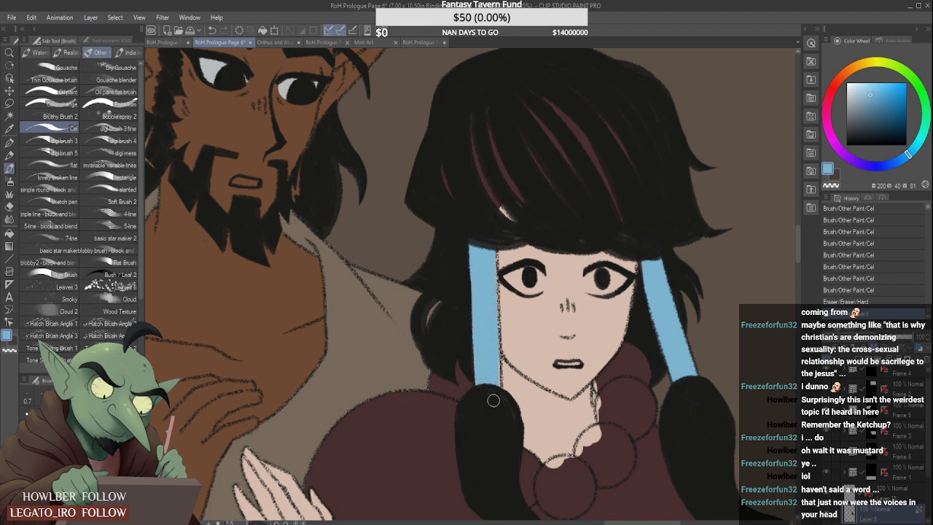
pyautogui.moveTo(497, 342); pyautogui.dragTo(496, 390)
pyautogui.scroll(-4, 486, 321)
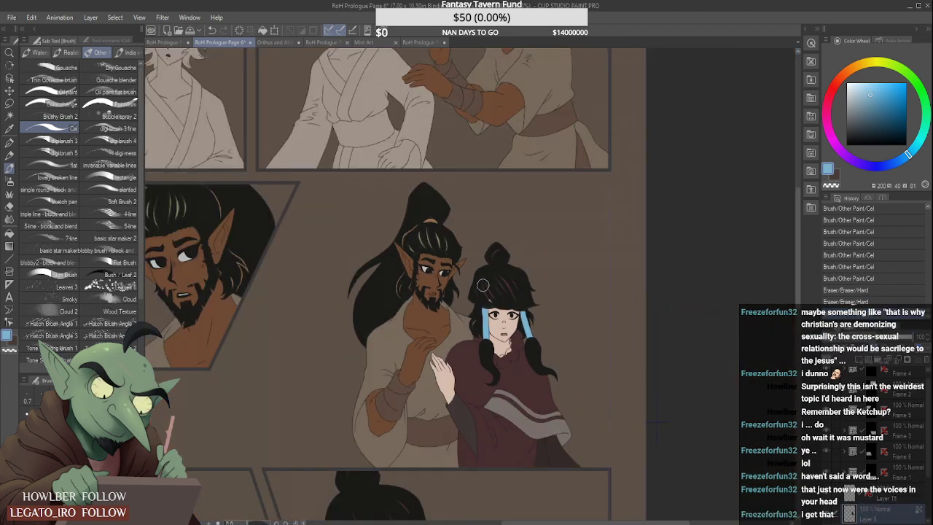
# - Sample the pale grey of the bearded man's eye in the upper panel and paint the whites of the woman's eyes with it
pyautogui.scroll(-1, 482, 309)
pyautogui.scroll(-3, 468, 317)
pyautogui.scroll(3, 473, 257)
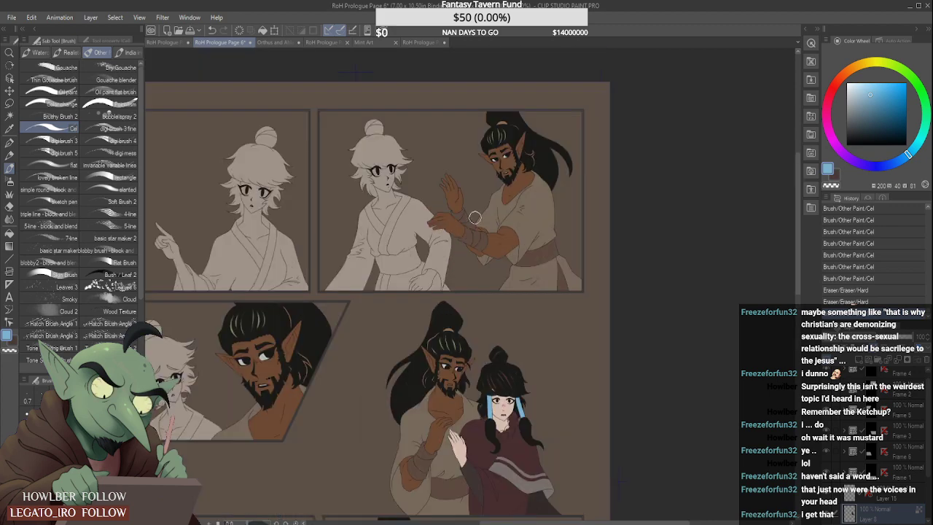
pyautogui.keyDown('alt'); pyautogui.click(511, 153); pyautogui.keyUp('alt')
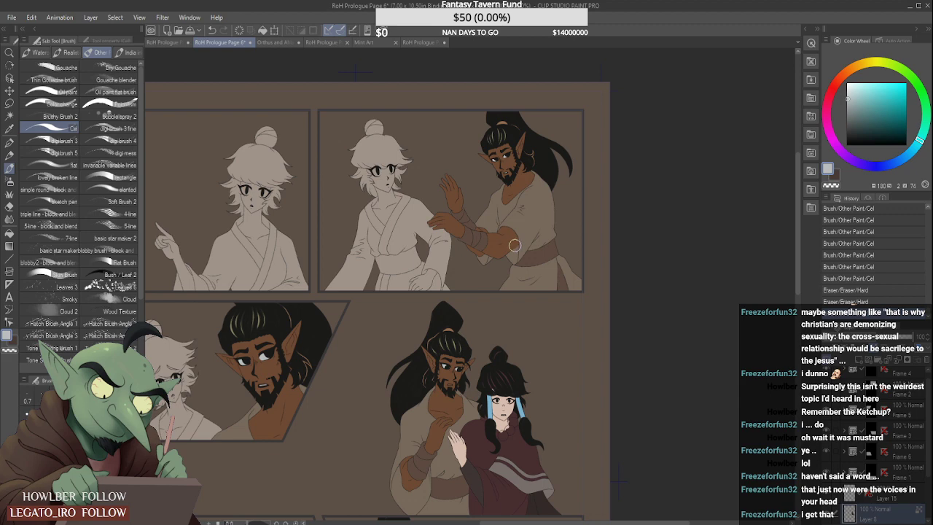
pyautogui.scroll(5, 501, 398)
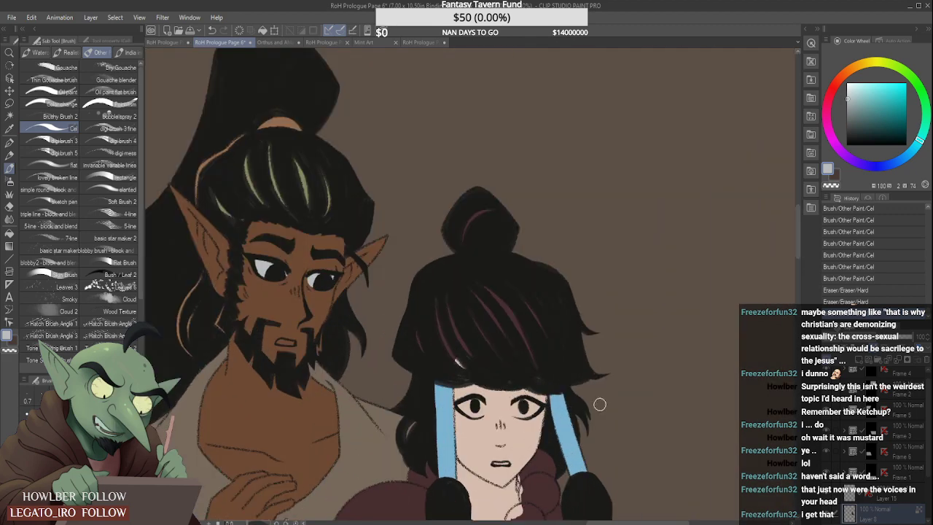
pyautogui.scroll(3, 572, 451)
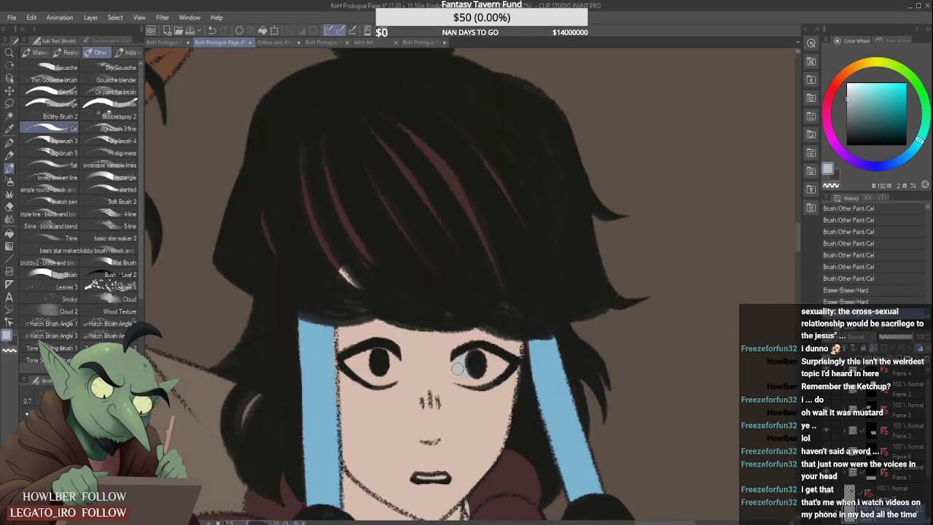
pyautogui.moveTo(489, 379); pyautogui.dragTo(509, 367)
pyautogui.scroll(-2, 497, 358)
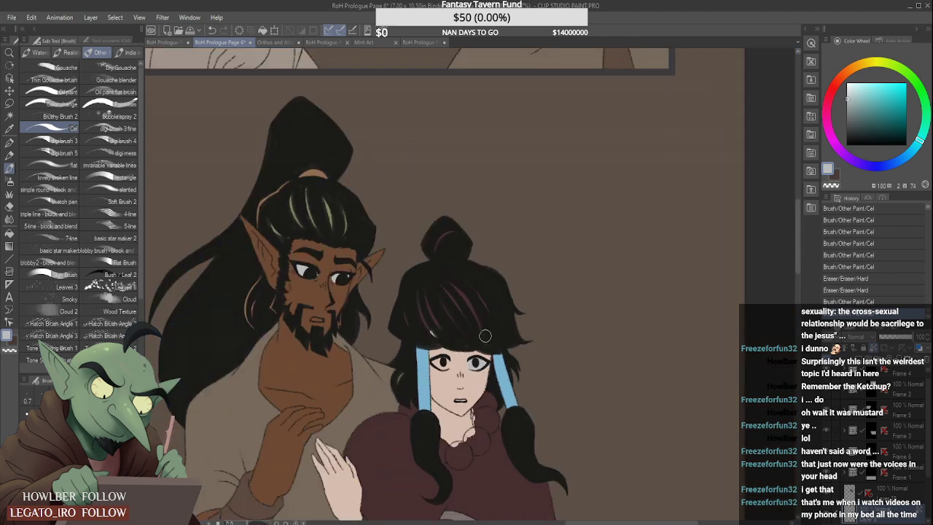
pyautogui.scroll(1, 468, 366)
pyautogui.moveTo(436, 362)
pyautogui.mouseDown()
pyautogui.moveTo(432, 353)
pyautogui.moveTo(428, 363)
pyautogui.moveTo(450, 360)
pyautogui.mouseUp()
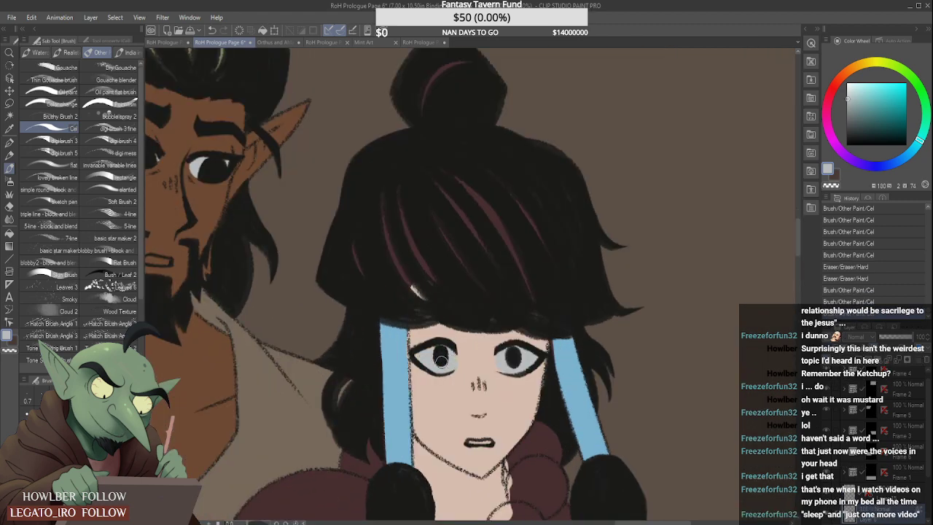
pyautogui.scroll(-3, 441, 357)
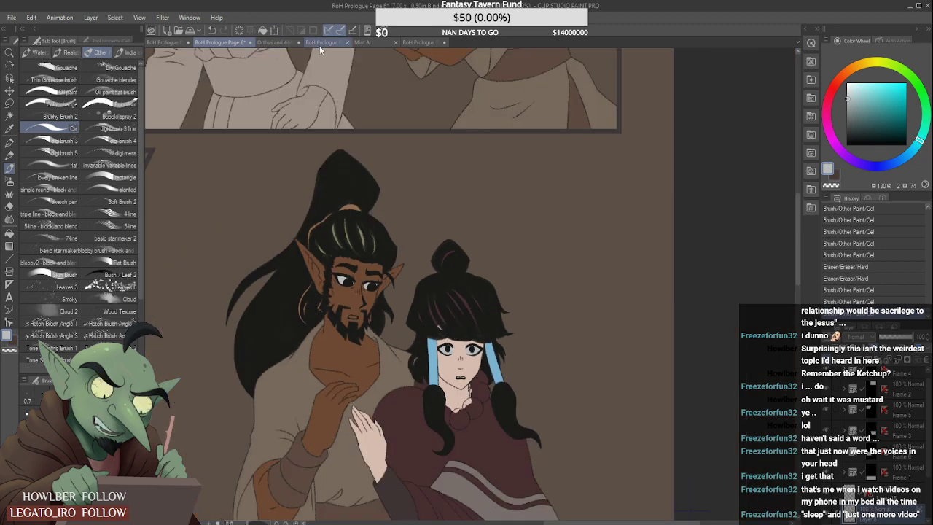
# - Sample the eye-white grey from the dark-haired woman on RoH Prologue Page 5 and return to RoH Prologue Page 6
pyautogui.scroll(-5, 310, 166)
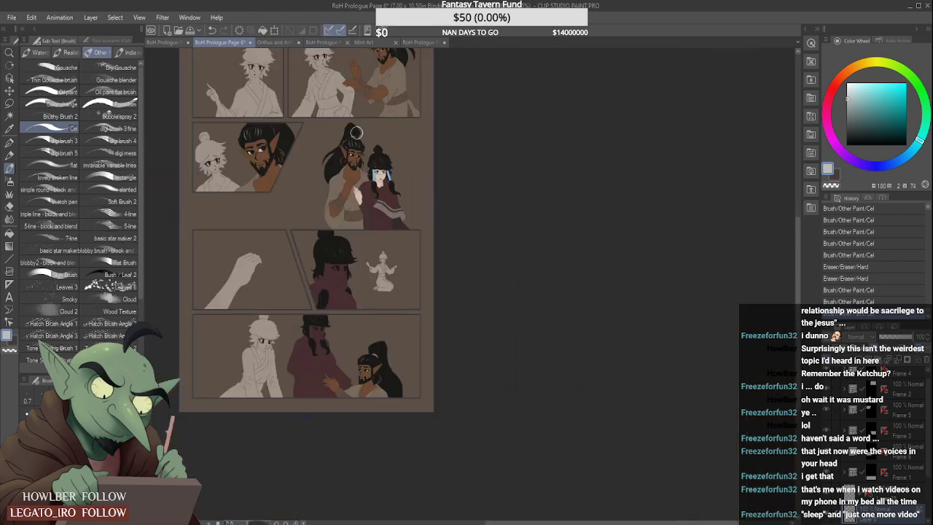
pyautogui.click(415, 42)
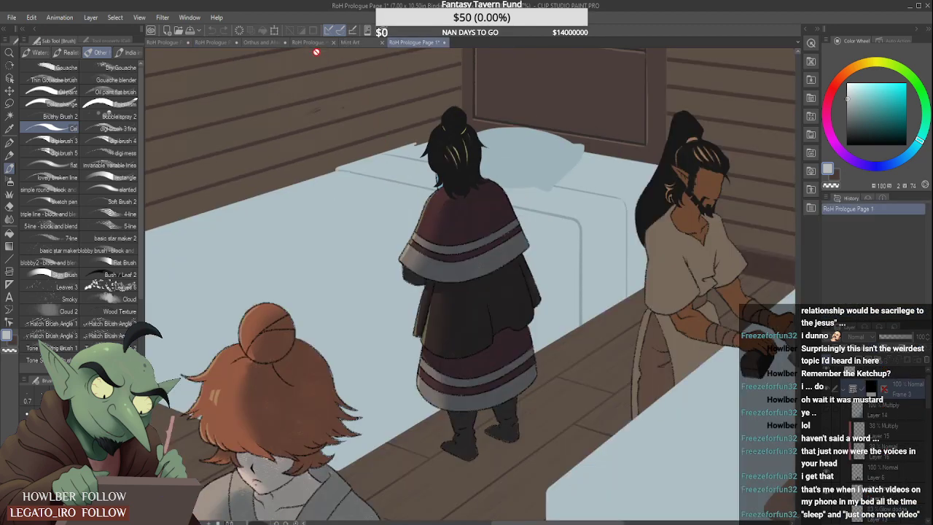
pyautogui.click(317, 43)
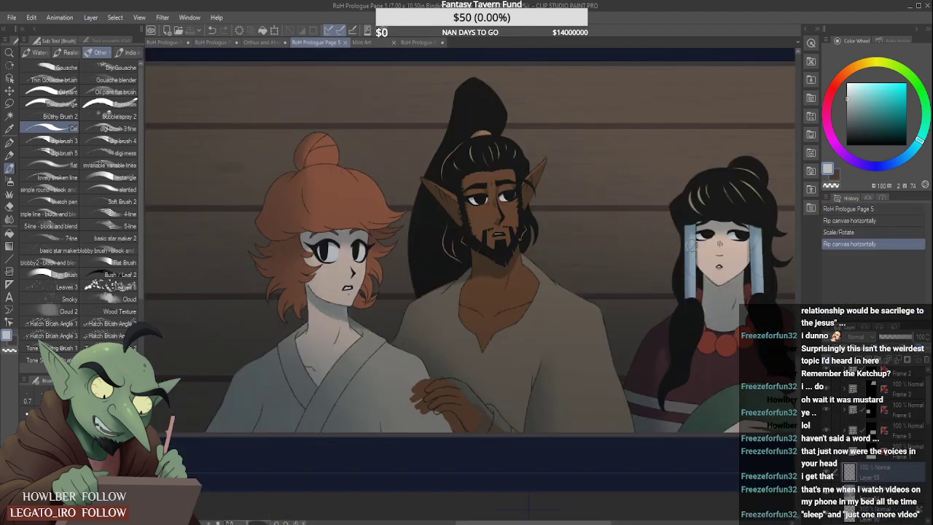
pyautogui.keyDown('alt'); pyautogui.click(738, 234); pyautogui.keyUp('alt')
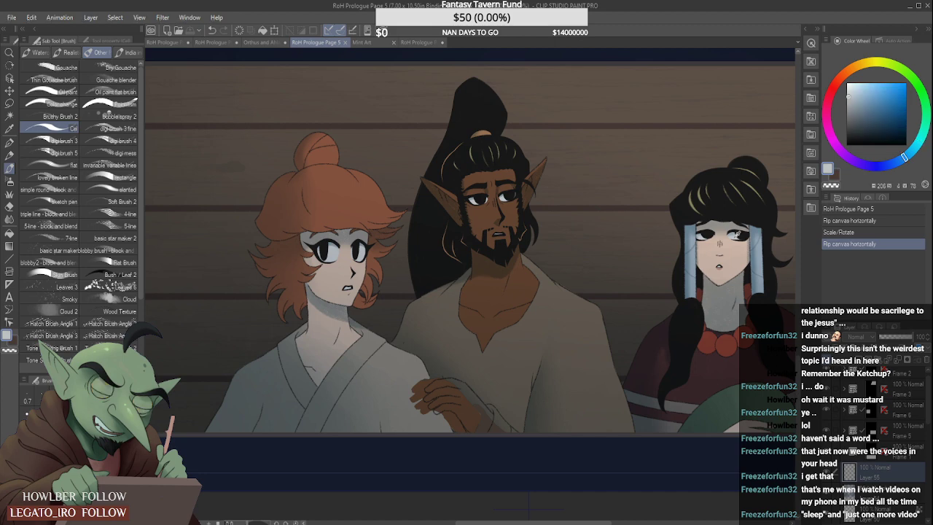
pyautogui.keyDown('alt'); pyautogui.click(737, 235); pyautogui.keyUp('alt')
pyautogui.keyDown('alt'); pyautogui.click(736, 235); pyautogui.keyUp('alt')
pyautogui.keyDown('alt'); pyautogui.click(738, 234); pyautogui.keyUp('alt')
pyautogui.keyDown('alt'); pyautogui.click(737, 234); pyautogui.keyUp('alt')
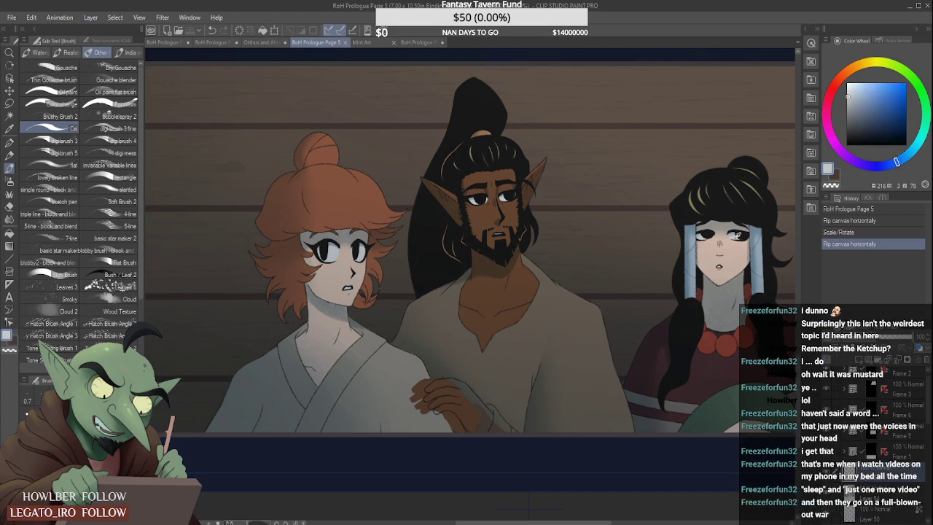
pyautogui.keyDown('alt'); pyautogui.click(738, 235); pyautogui.keyUp('alt')
pyautogui.keyDown('alt'); pyautogui.click(739, 234); pyautogui.keyUp('alt')
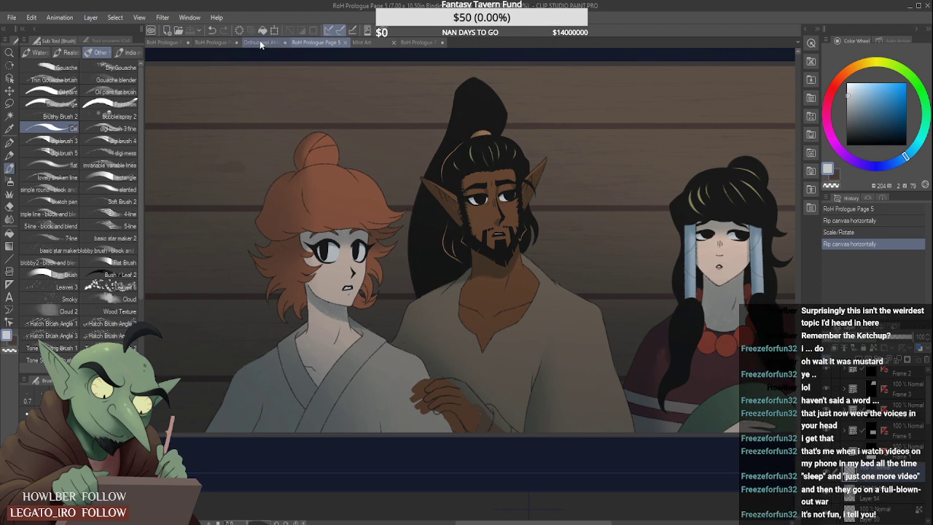
pyautogui.click(211, 41)
# - Repaint the whites of both the woman's eyes with the pale grey sampled from Page 5
pyautogui.scroll(8, 382, 162)
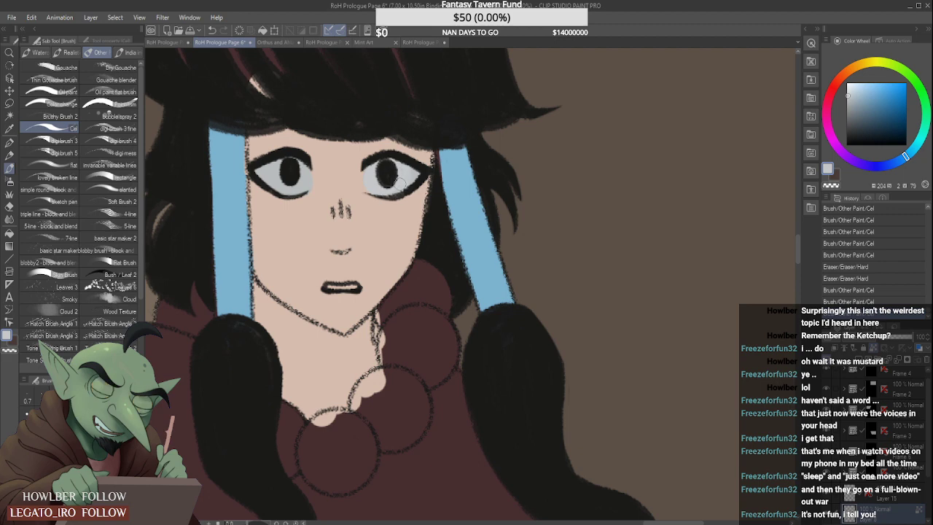
pyautogui.moveTo(415, 173)
pyautogui.mouseDown()
pyautogui.moveTo(399, 163)
pyautogui.moveTo(375, 168)
pyautogui.mouseUp()
pyautogui.scroll(-2, 359, 168)
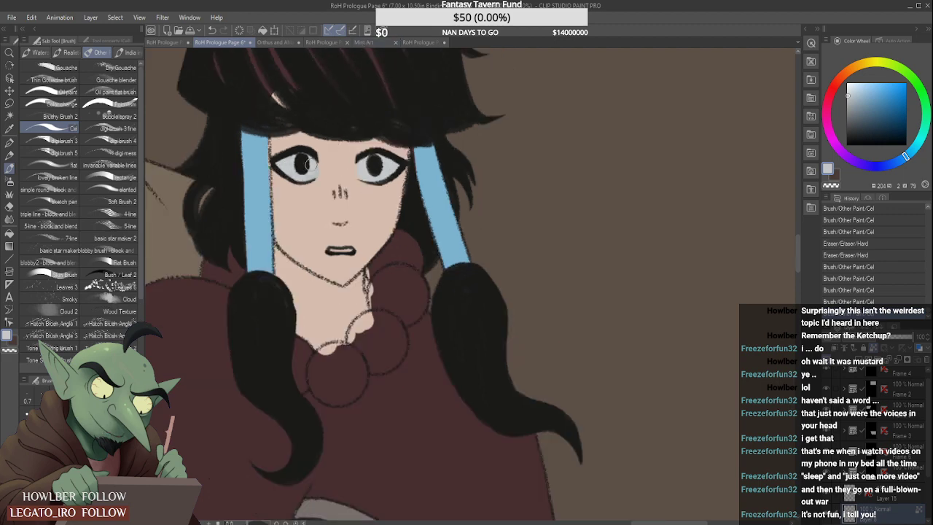
pyautogui.moveTo(307, 160); pyautogui.dragTo(297, 175)
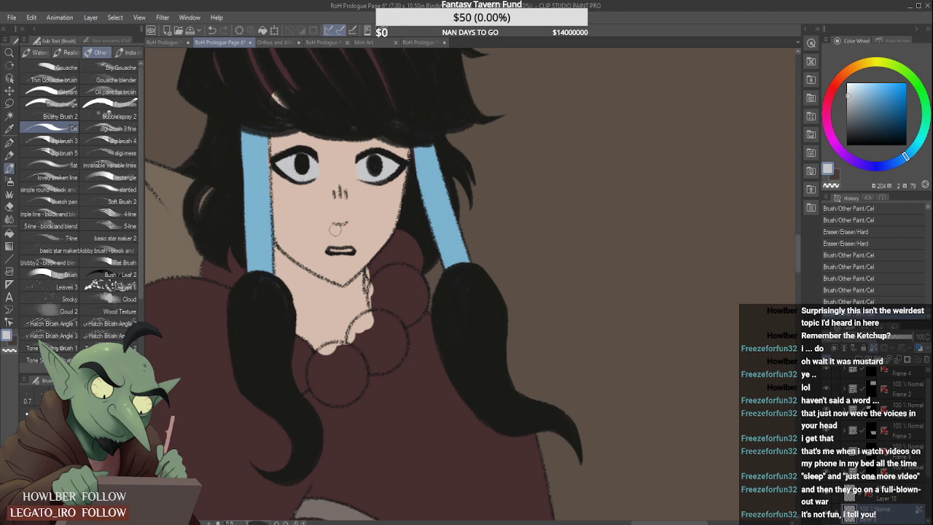
# - Paint the teeth inside the woman's open mouth with the same pale grey
pyautogui.scroll(-5, 335, 229)
pyautogui.scroll(7, 336, 195)
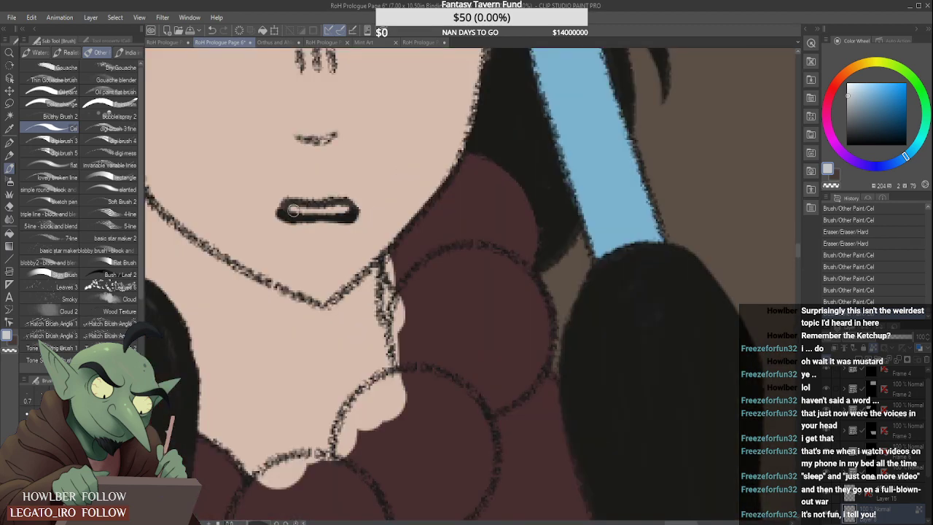
pyautogui.moveTo(309, 208); pyautogui.dragTo(342, 211)
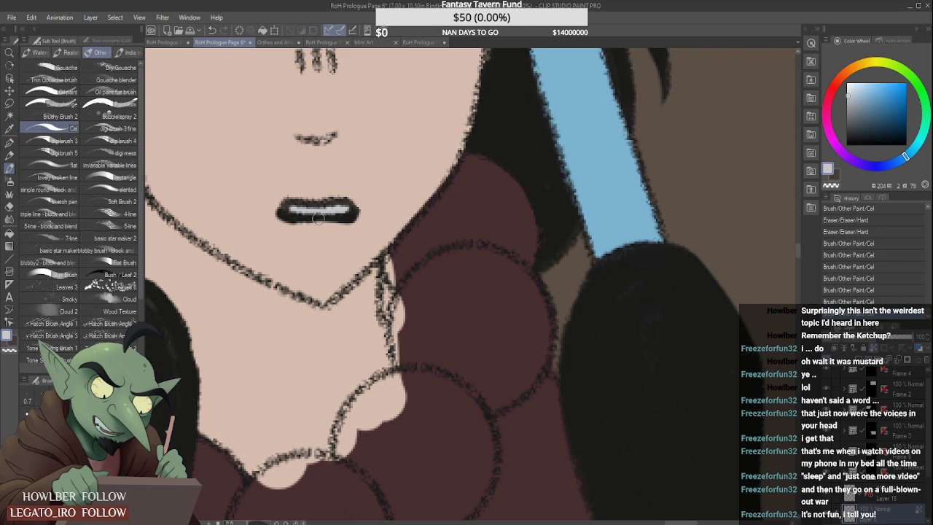
# - Sample the olive hair-highlight colour from the bearded man in the upper-right panel
pyautogui.scroll(-5, 246, 247)
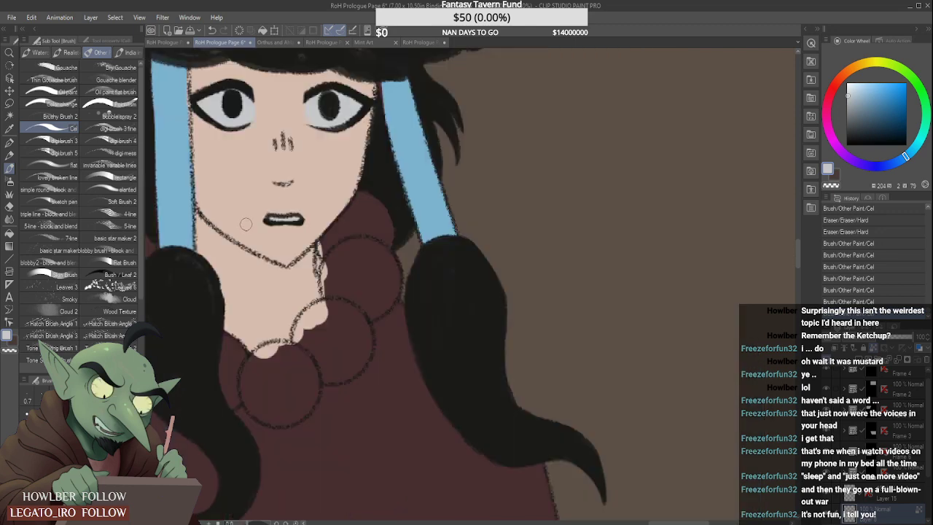
pyautogui.scroll(-4, 268, 185)
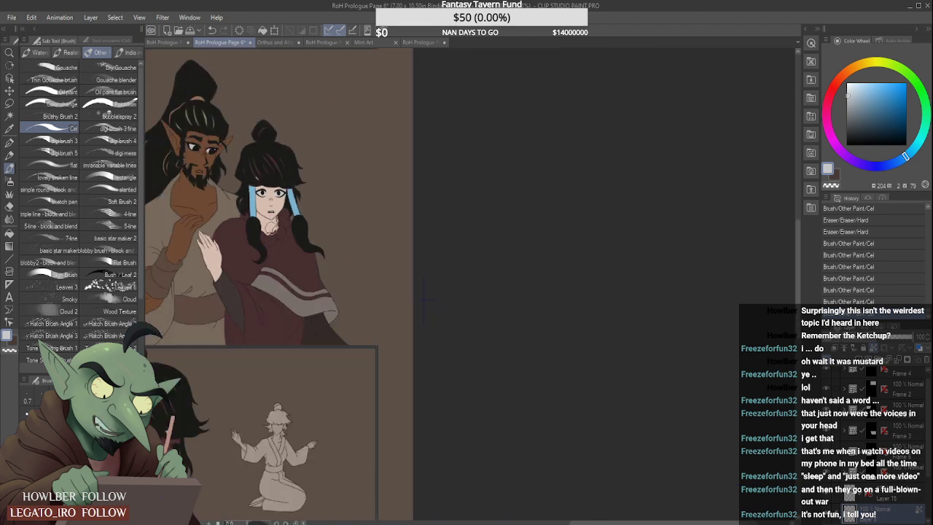
pyautogui.scroll(-4, 330, 373)
pyautogui.scroll(3, 284, 387)
pyautogui.scroll(-3, 277, 408)
pyautogui.scroll(4, 208, 430)
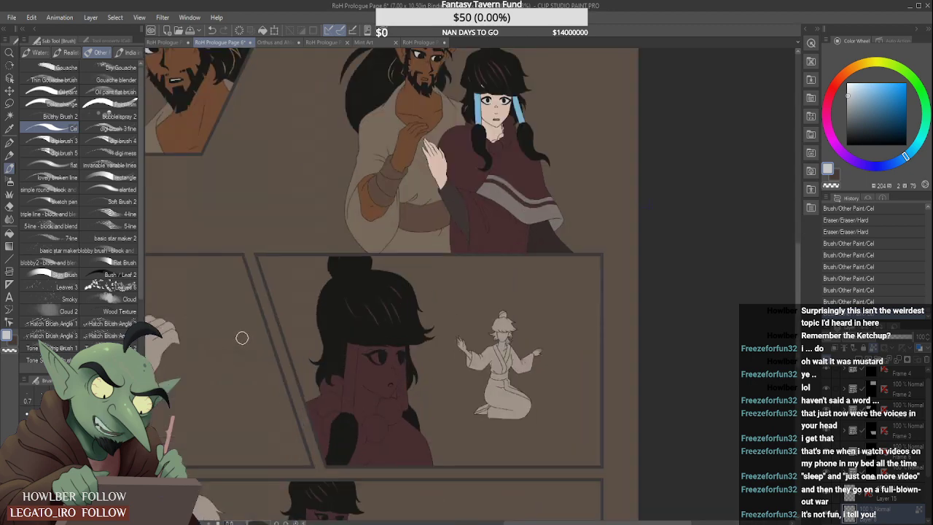
pyautogui.scroll(-4, 357, 241)
pyautogui.scroll(3, 371, 228)
pyautogui.scroll(2, 419, 264)
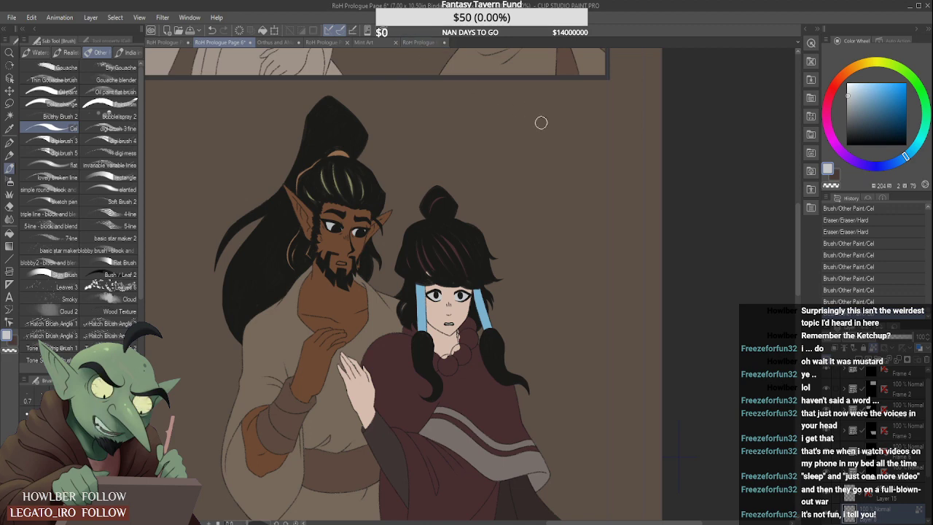
pyautogui.scroll(5, 795, 261)
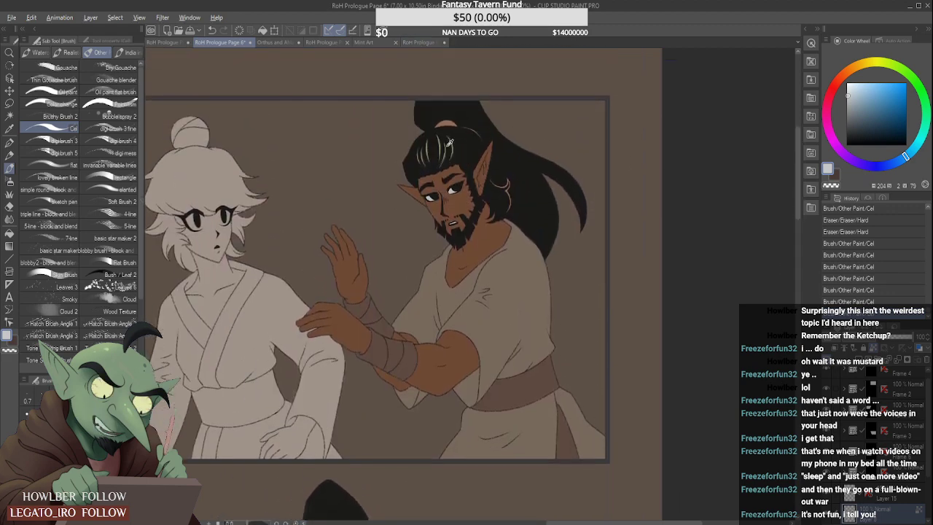
pyautogui.keyDown('alt'); pyautogui.click(445, 142); pyautogui.keyUp('alt')
pyautogui.keyDown('alt'); pyautogui.click(441, 145); pyautogui.keyUp('alt')
pyautogui.keyDown('alt'); pyautogui.click(429, 149); pyautogui.keyUp('alt')
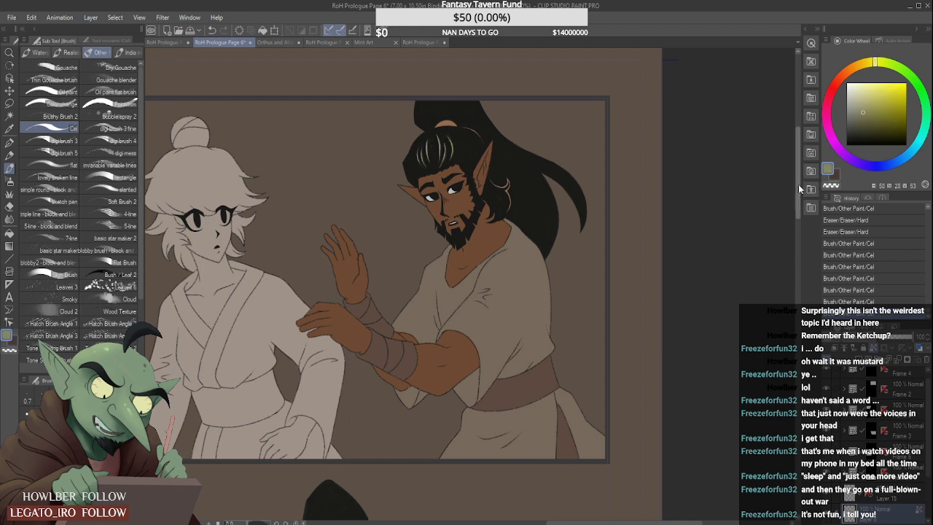
# - Recolour the highlight strands in the woman's fringe and hair bun with the sampled olive
pyautogui.scroll(-5, 799, 184)
pyautogui.moveTo(421, 327)
pyautogui.mouseDown()
pyautogui.moveTo(433, 354)
pyautogui.moveTo(412, 345)
pyautogui.moveTo(425, 325)
pyautogui.moveTo(441, 323)
pyautogui.moveTo(464, 338)
pyautogui.moveTo(464, 324)
pyautogui.moveTo(474, 344)
pyautogui.mouseUp()
pyautogui.moveTo(434, 291); pyautogui.dragTo(444, 279)
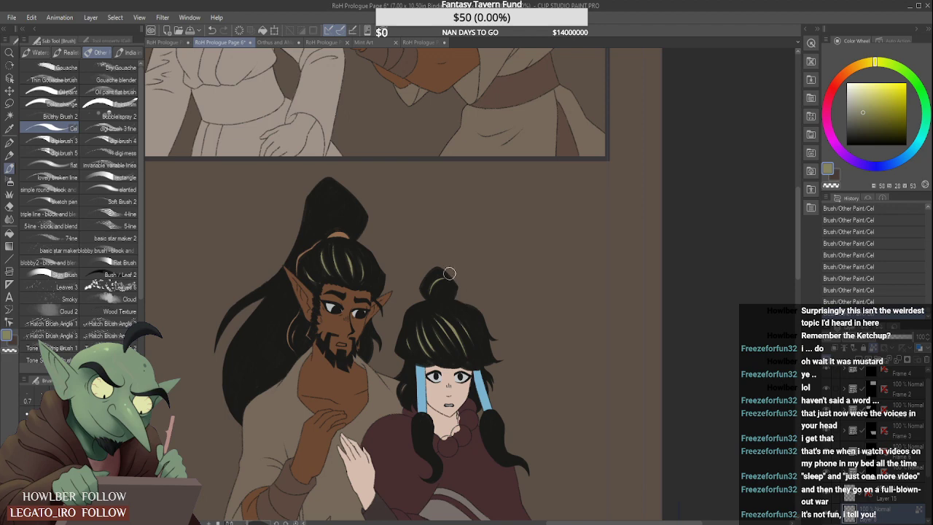
# - Sample the pale grey of the bearded man's eye and paint the teeth in his open mouth beside the woman
pyautogui.scroll(-3, 454, 276)
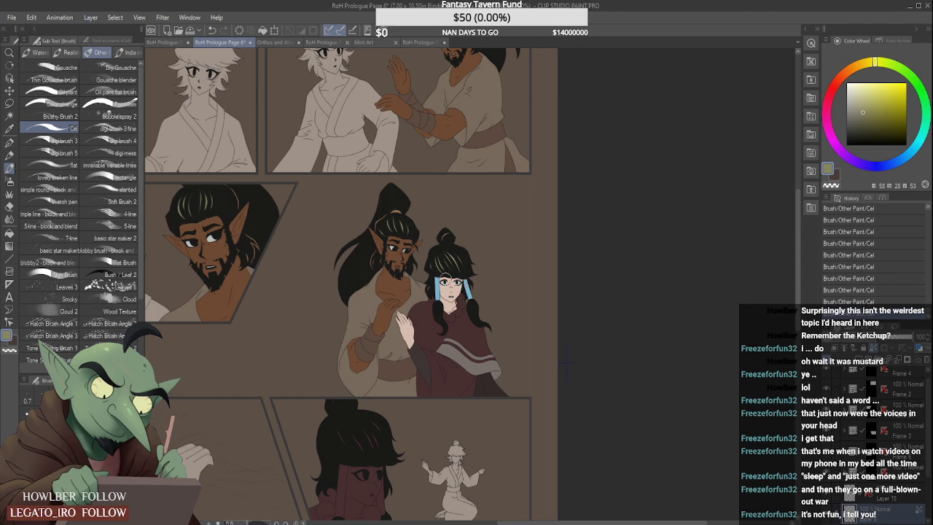
pyautogui.keyDown('alt'); pyautogui.click(393, 245); pyautogui.keyUp('alt')
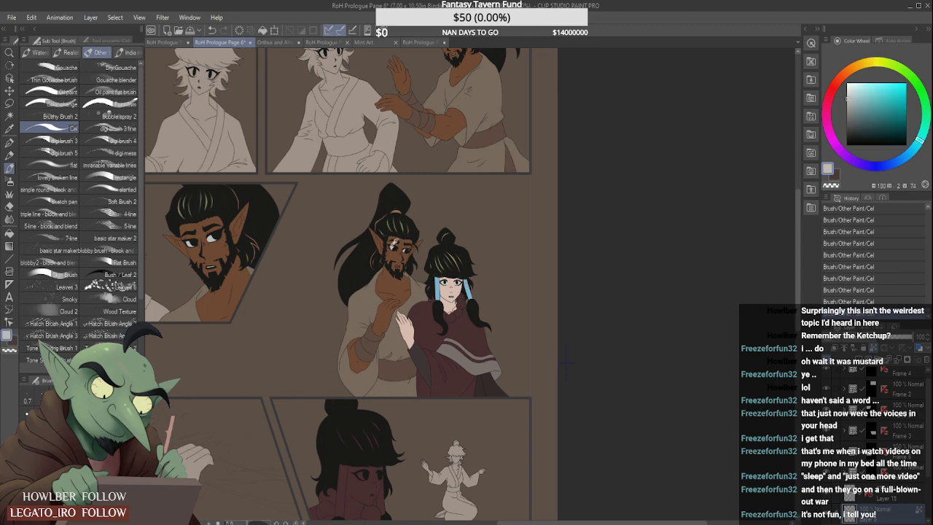
pyautogui.scroll(-2, 867, 435)
pyautogui.click(875, 505)
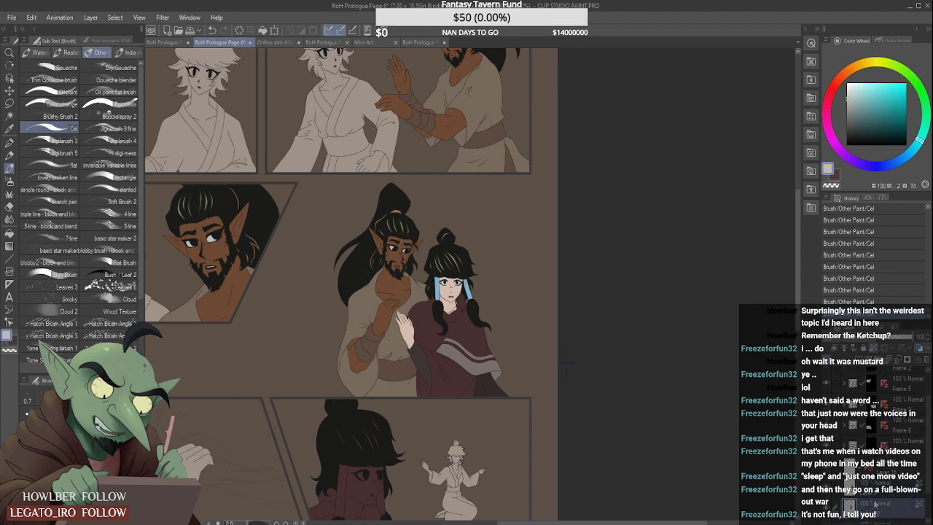
pyautogui.scroll(5, 390, 290)
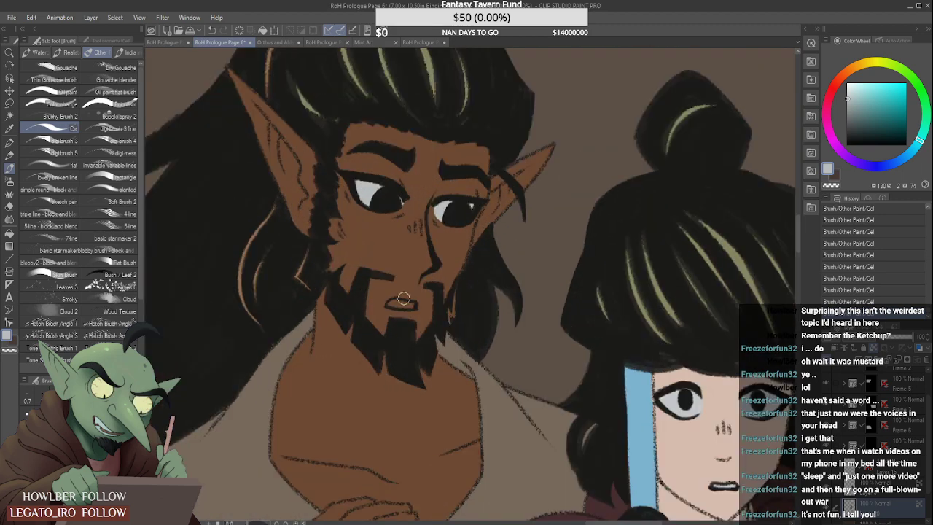
pyautogui.scroll(-3, 388, 303)
pyautogui.scroll(-4, 420, 230)
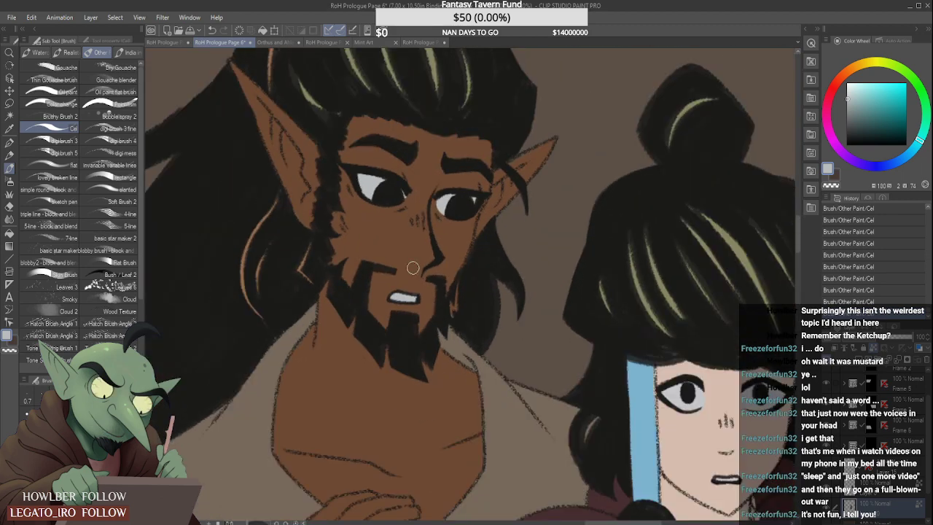
pyautogui.scroll(3, 420, 229)
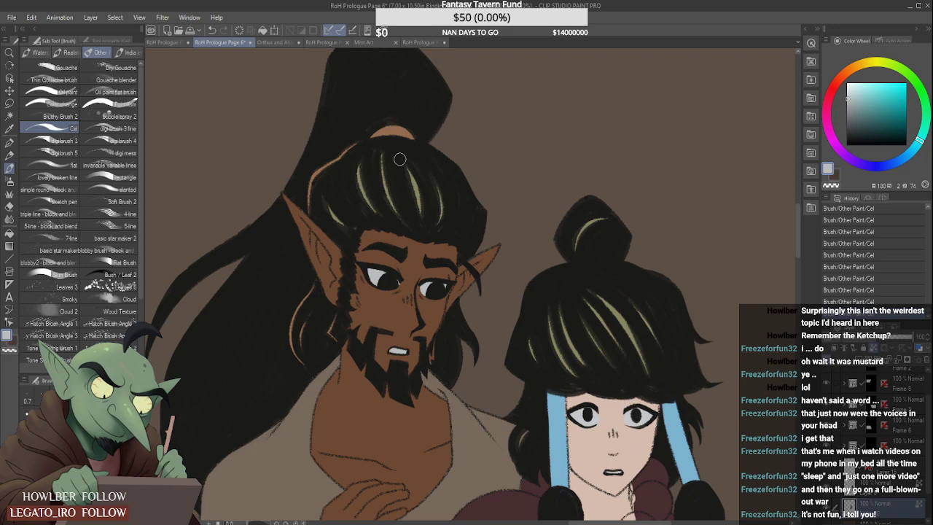
# - Sample the orange-brown of the bearded man's hair tie and touch up the hair strand beside his beard
pyautogui.keyDown('alt'); pyautogui.click(409, 130); pyautogui.keyUp('alt')
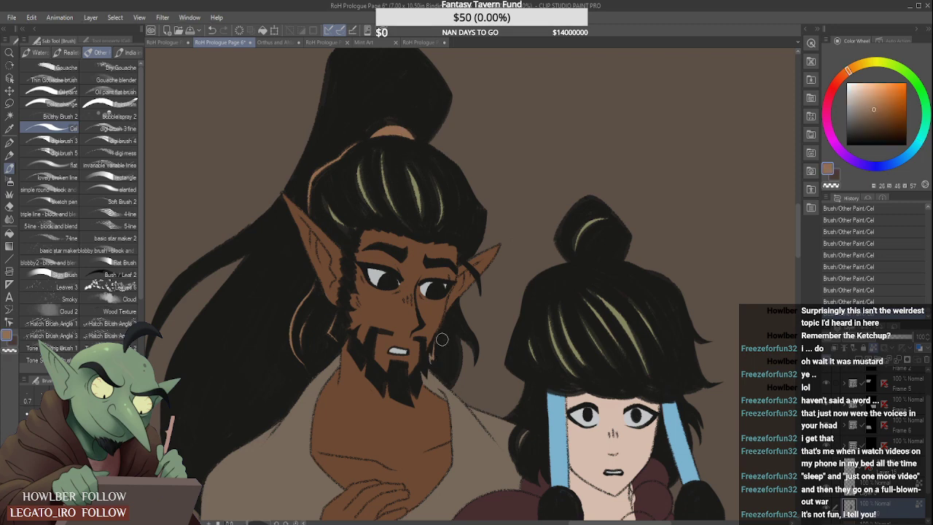
pyautogui.scroll(-6, 454, 321)
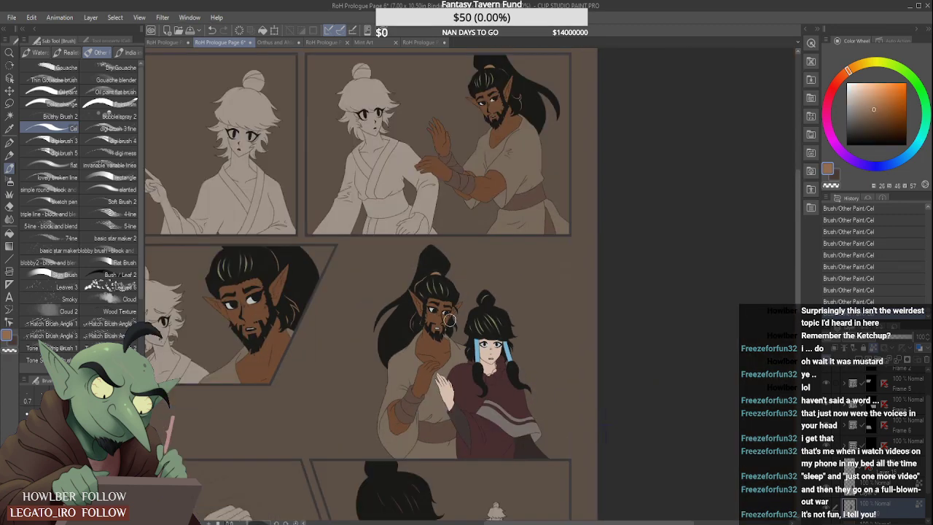
pyautogui.scroll(-3, 445, 376)
pyautogui.scroll(3, 437, 401)
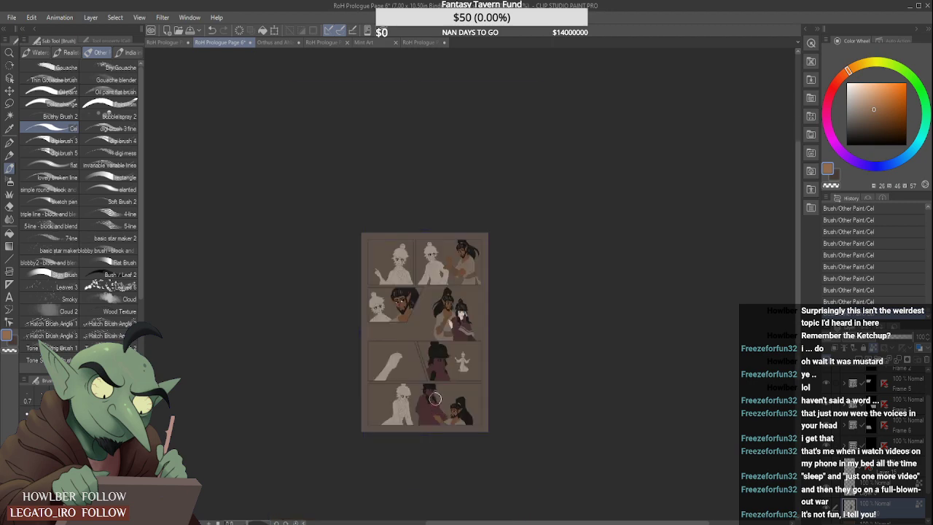
pyautogui.scroll(3, 462, 288)
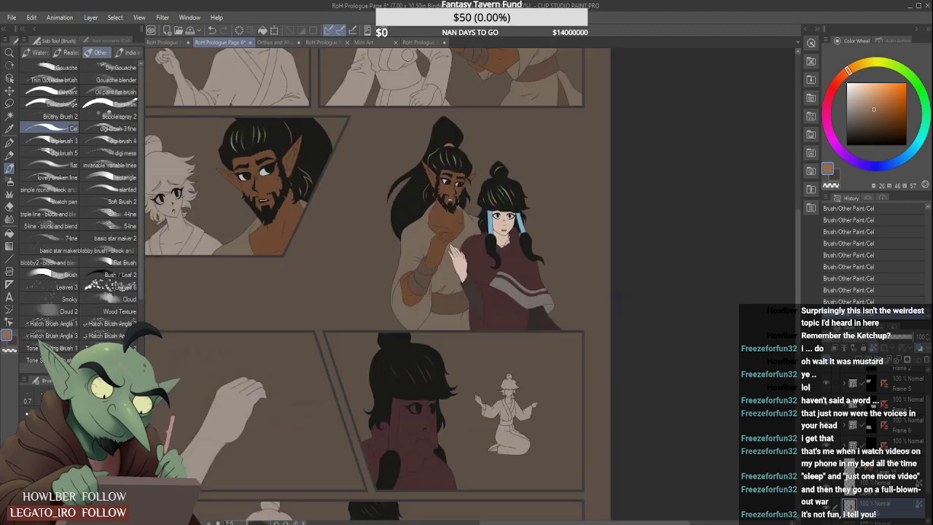
# - Switch to RoH Prologue Page 5 and open the layer folder of the panel showing the woman with the red necklace
pyautogui.click(419, 42)
pyautogui.click(317, 43)
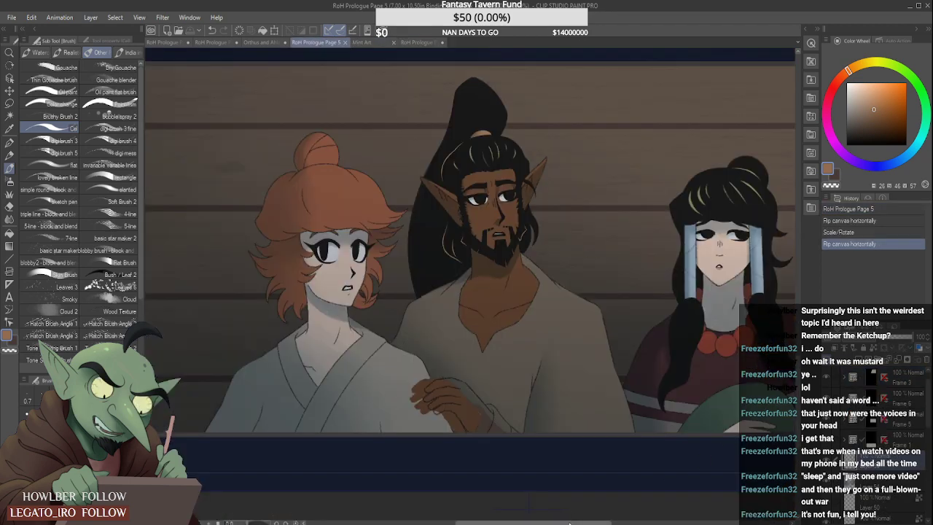
pyautogui.moveTo(573, 523); pyautogui.dragTo(622, 522)
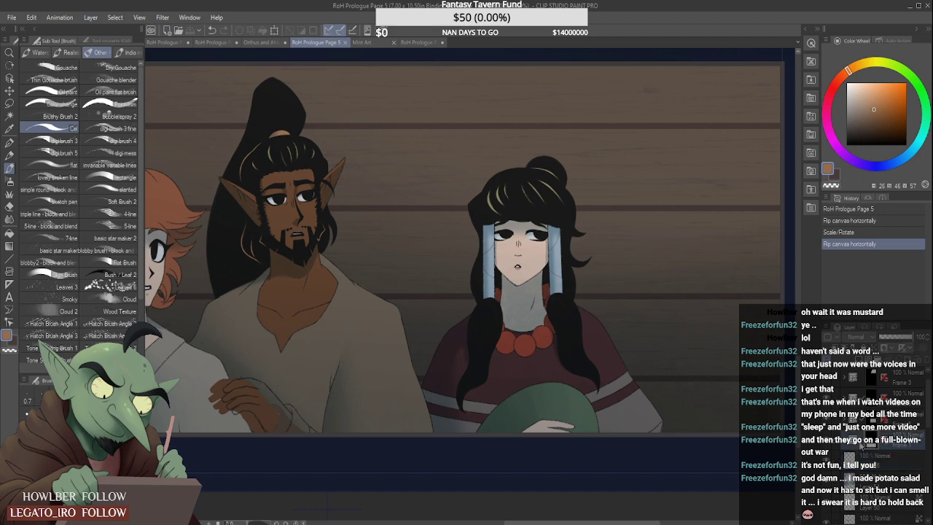
pyautogui.click(847, 442)
pyautogui.scroll(-4, 857, 434)
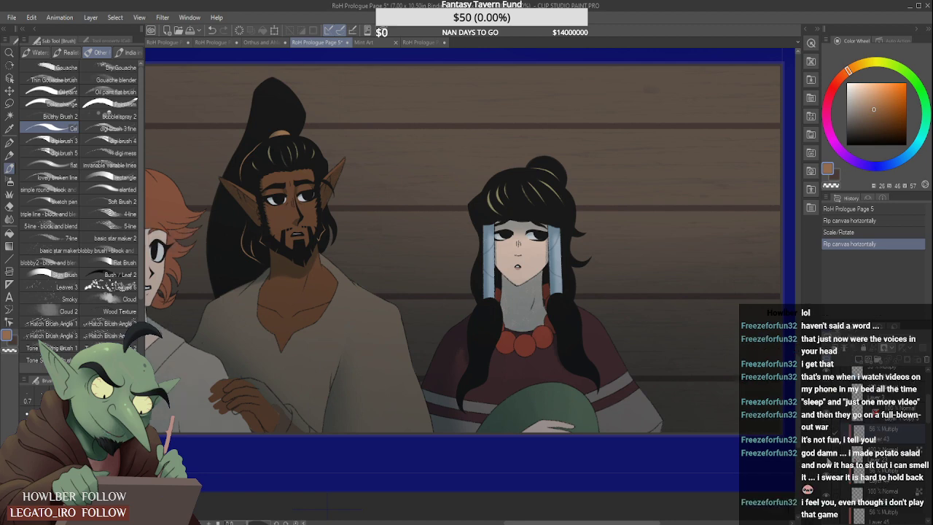
# - Hide the shading over the Page 5 characters and sample the red of the woman's necklace beads for Page 6
pyautogui.click(827, 475)
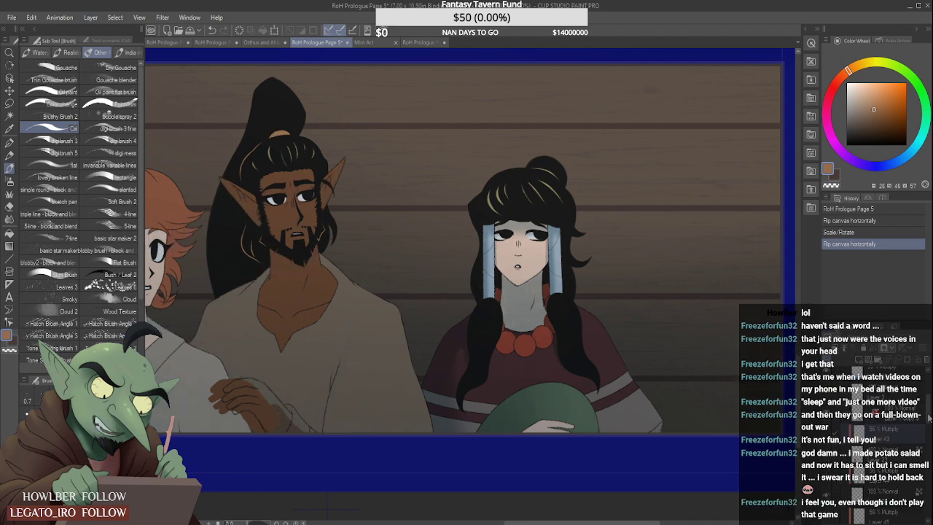
pyautogui.moveTo(929, 417); pyautogui.dragTo(930, 418)
pyautogui.click(826, 372)
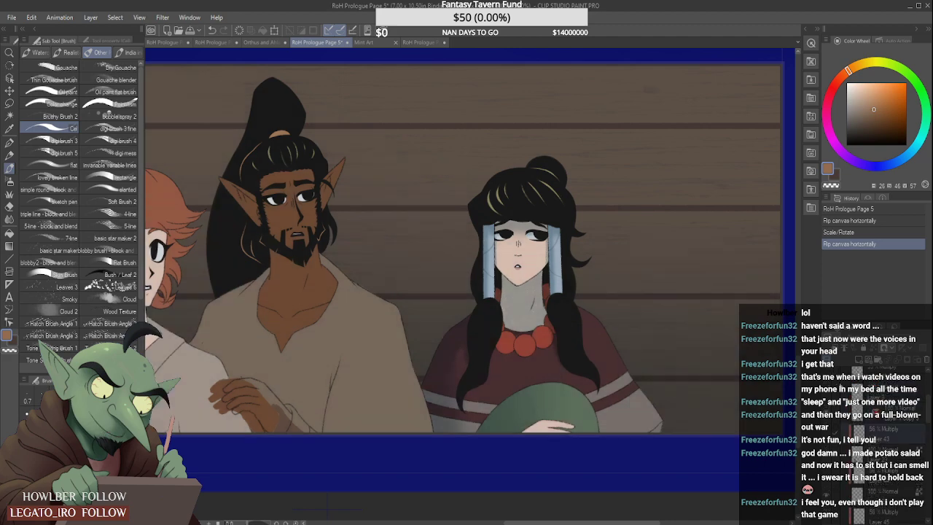
pyautogui.keyDown('alt'); pyautogui.click(529, 346); pyautogui.keyUp('alt')
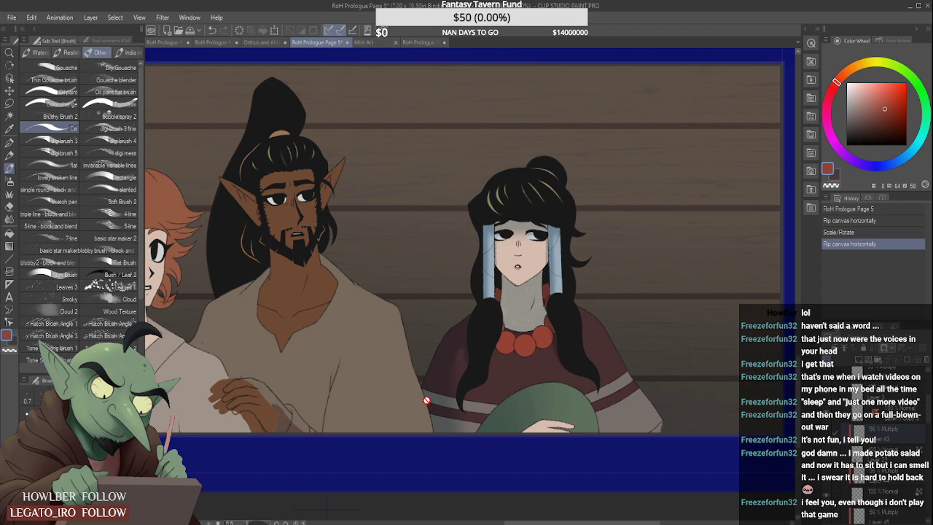
pyautogui.click(219, 42)
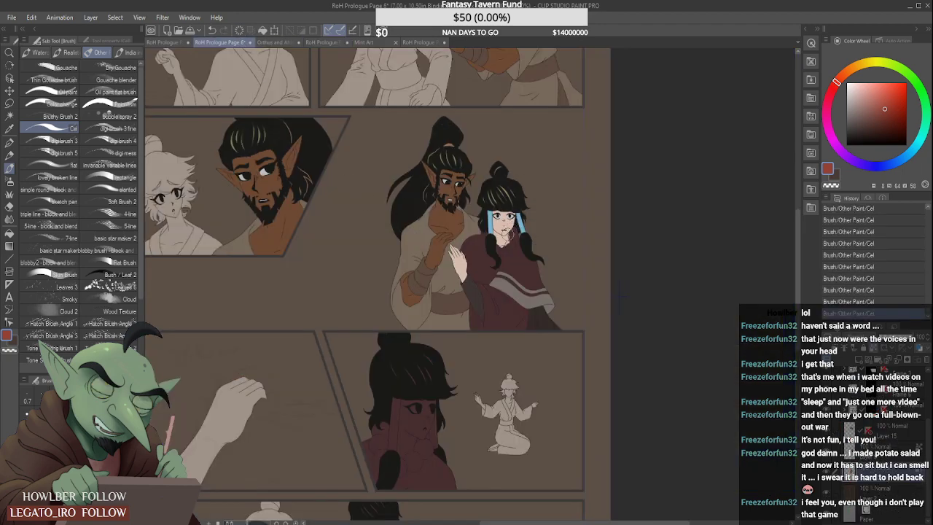
# - Erase the maroon fill inside the round beads of the woman's necklace on Page 6
pyautogui.hotkey('ctrl', '+')
pyautogui.scroll(2, 505, 241)
pyautogui.scroll(1, 473, 262)
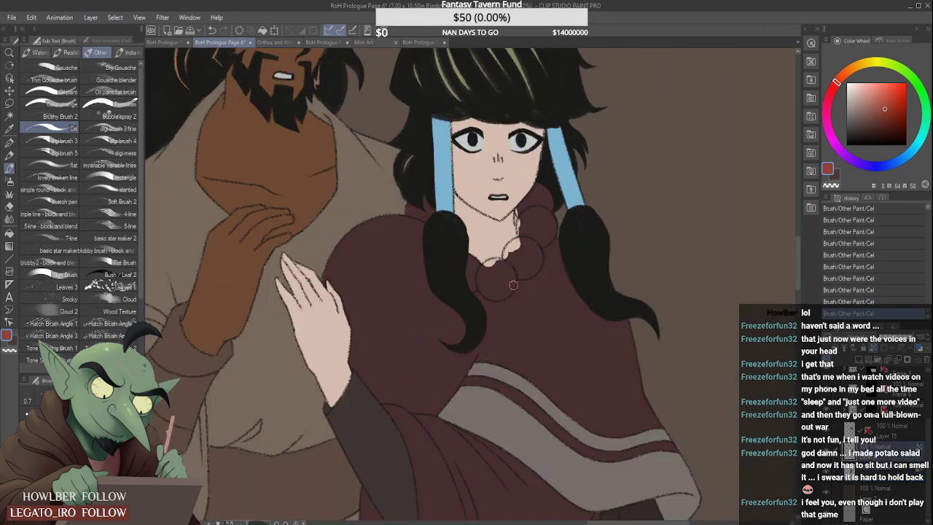
pyautogui.moveTo(471, 269)
pyautogui.mouseDown()
pyautogui.moveTo(462, 245)
pyautogui.moveTo(485, 269)
pyautogui.moveTo(477, 265)
pyautogui.moveTo(468, 302)
pyautogui.moveTo(483, 293)
pyautogui.moveTo(489, 260)
pyautogui.moveTo(494, 269)
pyautogui.moveTo(524, 254)
pyautogui.moveTo(531, 281)
pyautogui.moveTo(535, 255)
pyautogui.moveTo(542, 295)
pyautogui.moveTo(554, 277)
pyautogui.moveTo(539, 276)
pyautogui.moveTo(551, 297)
pyautogui.moveTo(529, 310)
pyautogui.moveTo(520, 264)
pyautogui.moveTo(527, 279)
pyautogui.moveTo(499, 297)
pyautogui.moveTo(500, 277)
pyautogui.moveTo(507, 317)
pyautogui.moveTo(506, 284)
pyautogui.moveTo(516, 314)
pyautogui.moveTo(498, 302)
pyautogui.moveTo(512, 320)
pyautogui.moveTo(543, 301)
pyautogui.mouseUp()
pyautogui.scroll(2, 469, 271)
pyautogui.moveTo(554, 260)
pyautogui.mouseDown()
pyautogui.moveTo(563, 222)
pyautogui.moveTo(549, 252)
pyautogui.moveTo(548, 230)
pyautogui.moveTo(591, 222)
pyautogui.moveTo(574, 211)
pyautogui.moveTo(548, 225)
pyautogui.moveTo(541, 251)
pyautogui.moveTo(578, 214)
pyautogui.moveTo(585, 236)
pyautogui.moveTo(602, 228)
pyautogui.moveTo(584, 227)
pyautogui.moveTo(575, 263)
pyautogui.moveTo(565, 265)
pyautogui.moveTo(589, 272)
pyautogui.moveTo(565, 275)
pyautogui.moveTo(595, 270)
pyautogui.moveTo(602, 229)
pyautogui.moveTo(602, 263)
pyautogui.mouseUp()
pyautogui.scroll(-1, 579, 226)
pyautogui.moveTo(581, 218); pyautogui.dragTo(581, 238)
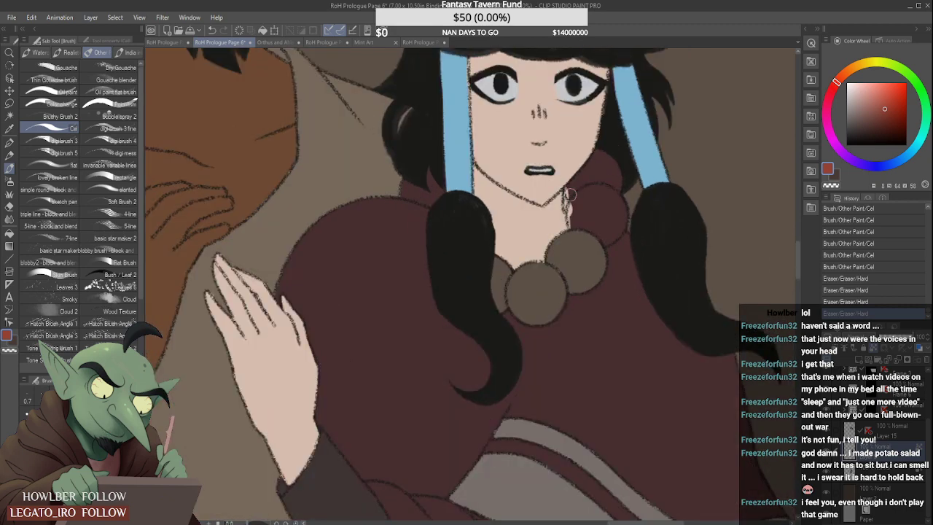
pyautogui.moveTo(574, 204)
pyautogui.mouseDown()
pyautogui.moveTo(612, 200)
pyautogui.moveTo(593, 192)
pyautogui.moveTo(579, 222)
pyautogui.moveTo(609, 236)
pyautogui.moveTo(619, 220)
pyautogui.moveTo(616, 164)
pyautogui.mouseUp()
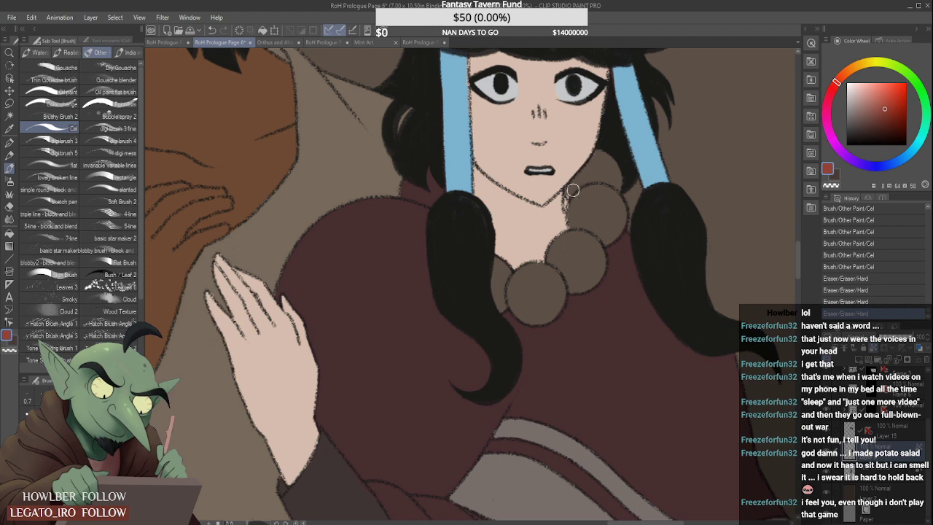
# - Erase the maroon patch between the woman's hair and her shoulder, beside the hair wrap nearest the man
pyautogui.scroll(-4, 571, 191)
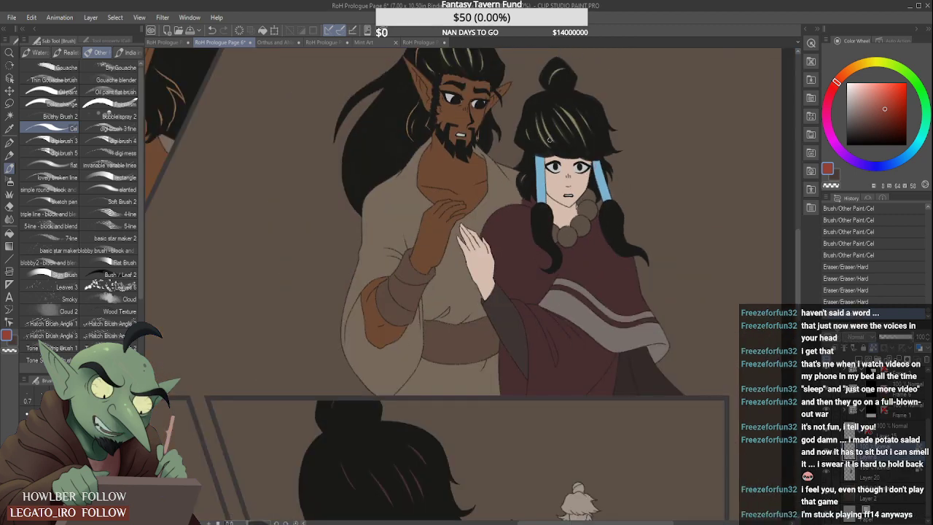
pyautogui.scroll(4, 549, 143)
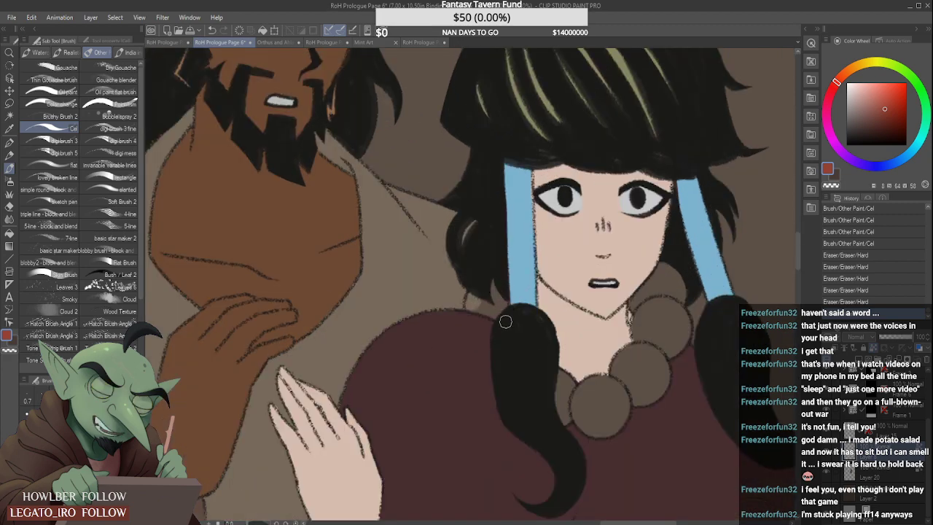
pyautogui.scroll(-4, 503, 295)
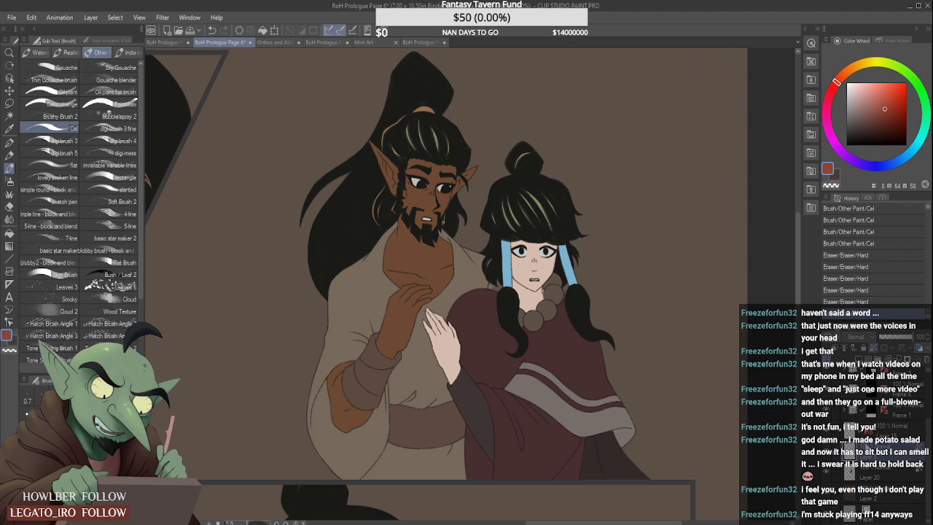
pyautogui.scroll(4, 578, 332)
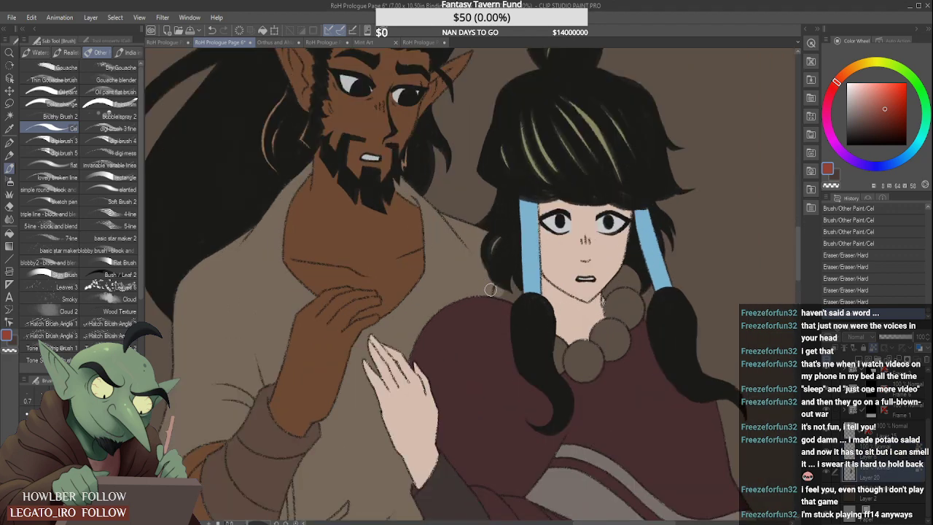
pyautogui.moveTo(503, 285)
pyautogui.mouseDown()
pyautogui.moveTo(514, 269)
pyautogui.moveTo(500, 293)
pyautogui.mouseUp()
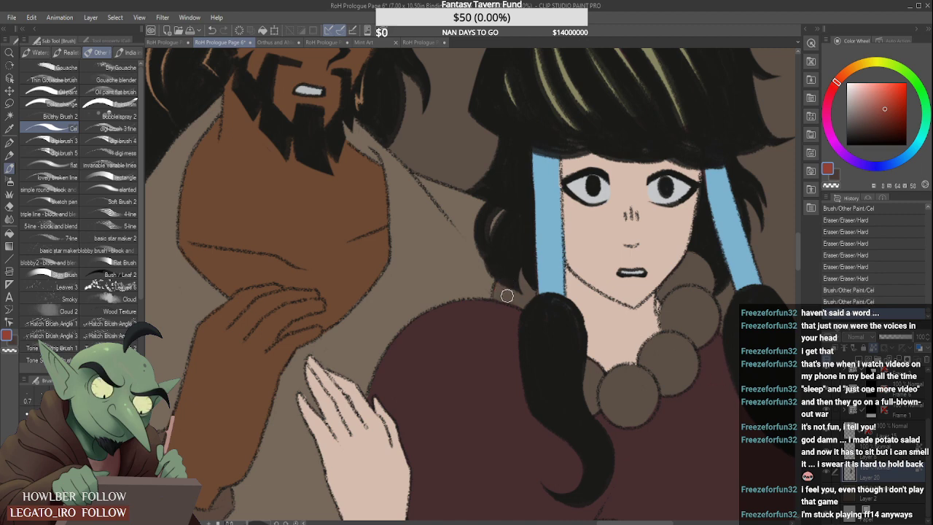
pyautogui.moveTo(508, 296); pyautogui.dragTo(523, 290)
# - Undo the erasing of the necklace beads and of the patch beside the woman's hair
pyautogui.hotkey('ctrl', 'z')
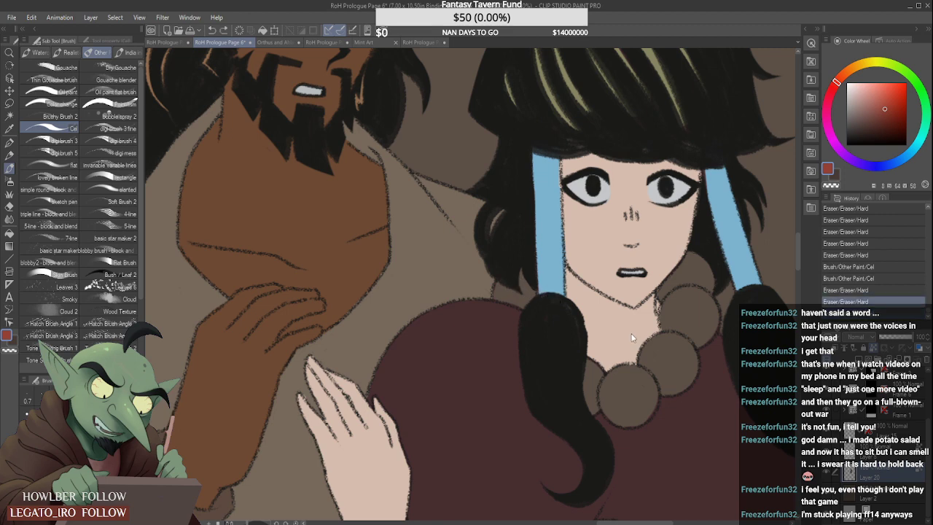
pyautogui.hotkey('ctrl', 'z')
pyautogui.hotkey('ctrl', 'z')
pyautogui.hotkey('ctrl', 'z')
pyautogui.hotkey('ctrl', 'z')
pyautogui.hotkey('ctrl', 'z')
pyautogui.hotkey('ctrl', 'z')
pyautogui.hotkey('ctrl', 'z')
pyautogui.hotkey('ctrl', 'z')
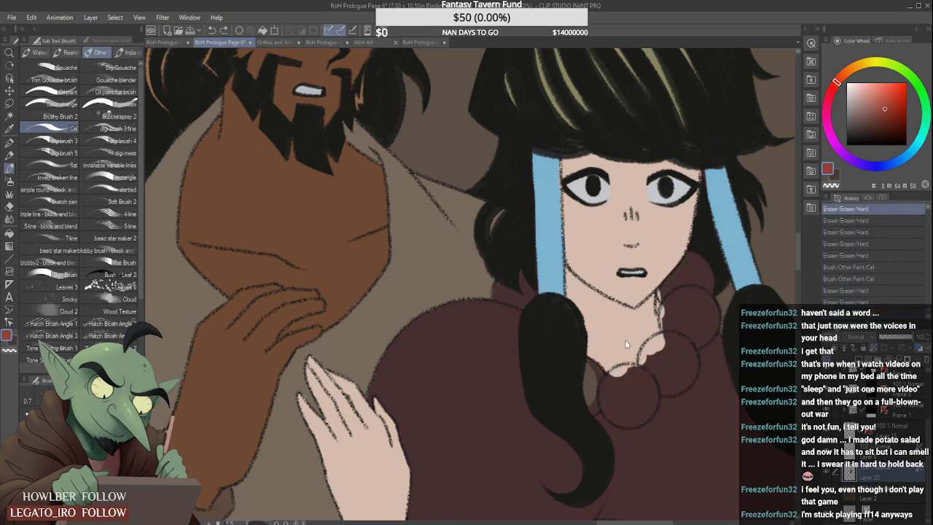
pyautogui.hotkey('ctrl', 'z')
pyautogui.hotkey('ctrl', 'z')
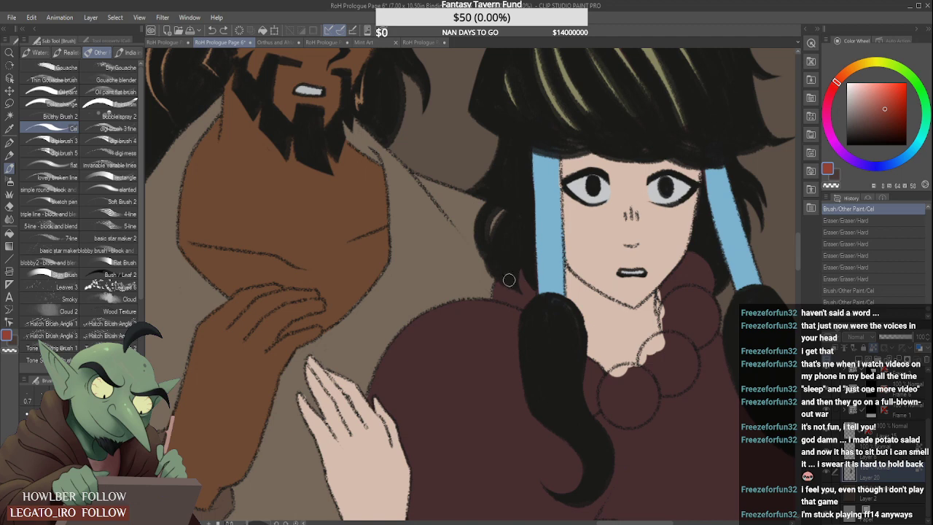
# - Paint the woman's necklace beads and the small patch beside her hair wrap red
pyautogui.moveTo(509, 280)
pyautogui.mouseDown()
pyautogui.moveTo(501, 295)
pyautogui.moveTo(523, 273)
pyautogui.moveTo(530, 302)
pyautogui.moveTo(498, 293)
pyautogui.mouseUp()
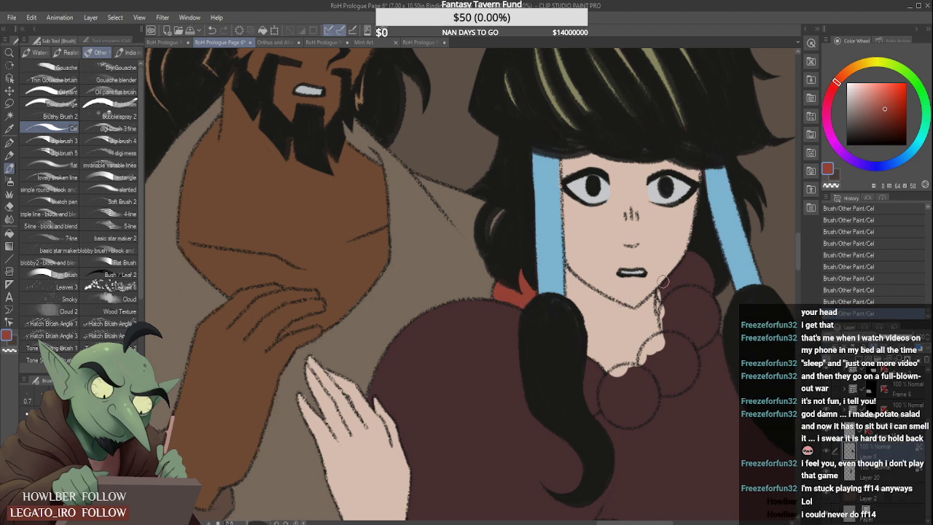
pyautogui.moveTo(664, 293)
pyautogui.mouseDown()
pyautogui.moveTo(688, 260)
pyautogui.moveTo(681, 298)
pyautogui.moveTo(688, 291)
pyautogui.moveTo(708, 301)
pyautogui.moveTo(685, 296)
pyautogui.moveTo(674, 308)
pyautogui.moveTo(662, 294)
pyautogui.moveTo(665, 323)
pyautogui.moveTo(682, 295)
pyautogui.moveTo(679, 321)
pyautogui.moveTo(692, 310)
pyautogui.moveTo(688, 338)
pyautogui.moveTo(695, 321)
pyautogui.moveTo(700, 330)
pyautogui.moveTo(691, 344)
pyautogui.moveTo(713, 314)
pyautogui.mouseUp()
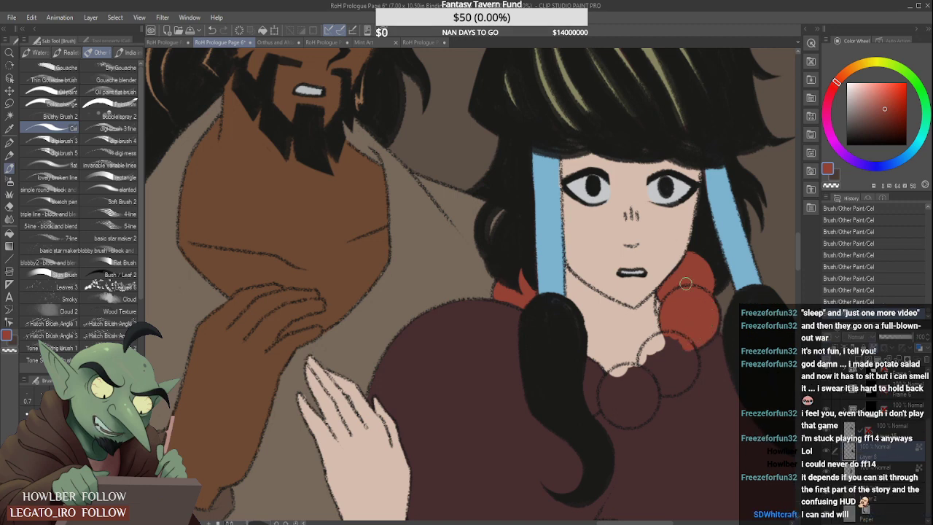
pyautogui.moveTo(696, 335)
pyautogui.mouseDown()
pyautogui.moveTo(708, 338)
pyautogui.moveTo(712, 325)
pyautogui.mouseUp()
pyautogui.moveTo(647, 360)
pyautogui.mouseDown()
pyautogui.moveTo(676, 340)
pyautogui.moveTo(647, 354)
pyautogui.moveTo(644, 366)
pyautogui.moveTo(671, 340)
pyautogui.moveTo(654, 387)
pyautogui.moveTo(685, 380)
pyautogui.moveTo(689, 350)
pyautogui.moveTo(674, 379)
pyautogui.mouseUp()
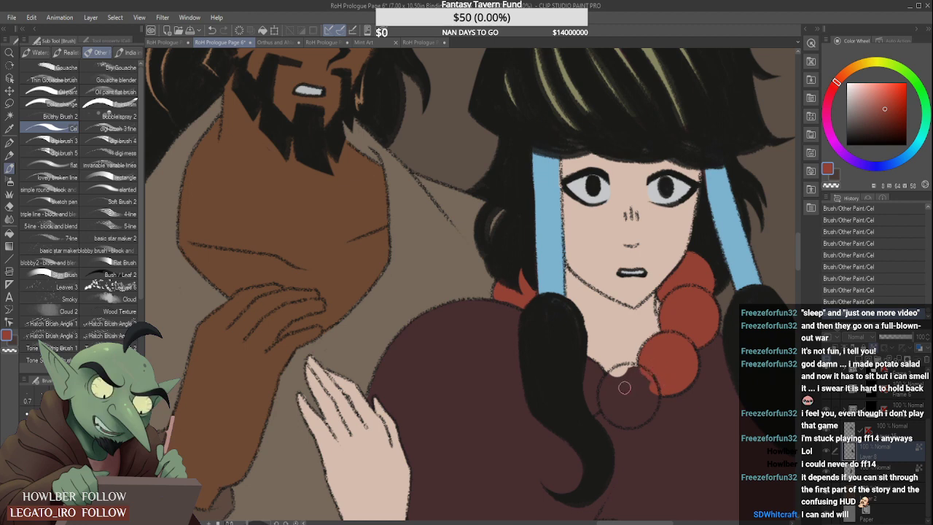
pyautogui.moveTo(586, 376)
pyautogui.mouseDown()
pyautogui.moveTo(585, 408)
pyautogui.moveTo(597, 399)
pyautogui.moveTo(582, 363)
pyautogui.moveTo(611, 397)
pyautogui.moveTo(615, 380)
pyautogui.moveTo(641, 383)
pyautogui.moveTo(624, 372)
pyautogui.moveTo(647, 390)
pyautogui.moveTo(646, 380)
pyautogui.moveTo(642, 414)
pyautogui.moveTo(606, 406)
pyautogui.moveTo(640, 404)
pyautogui.mouseUp()
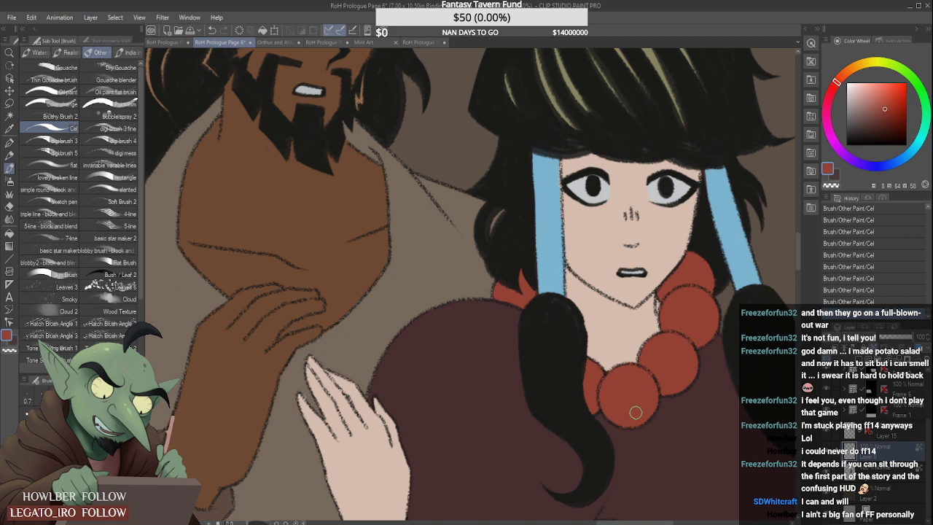
pyautogui.scroll(-5, 646, 412)
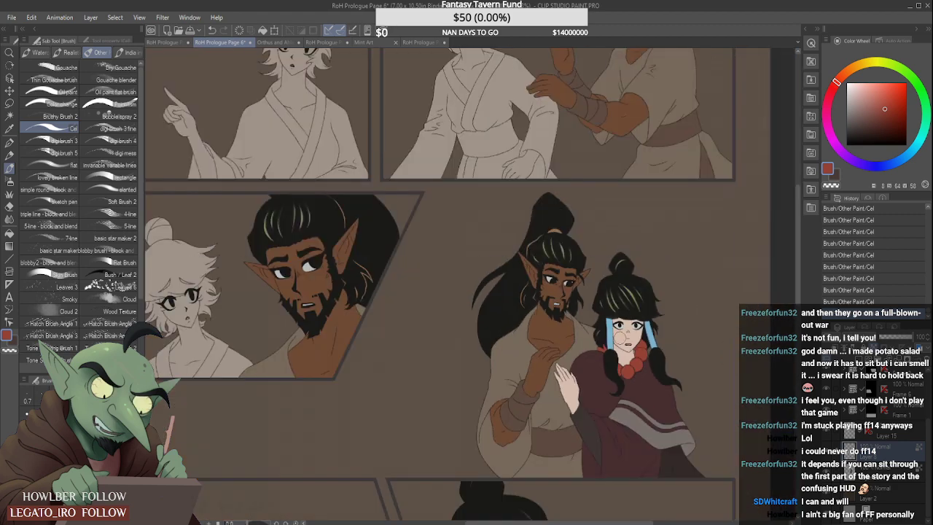
# - Sample the green of the rounded shape in the woman's lap on Page 5 for use on Page 6
pyautogui.click(426, 42)
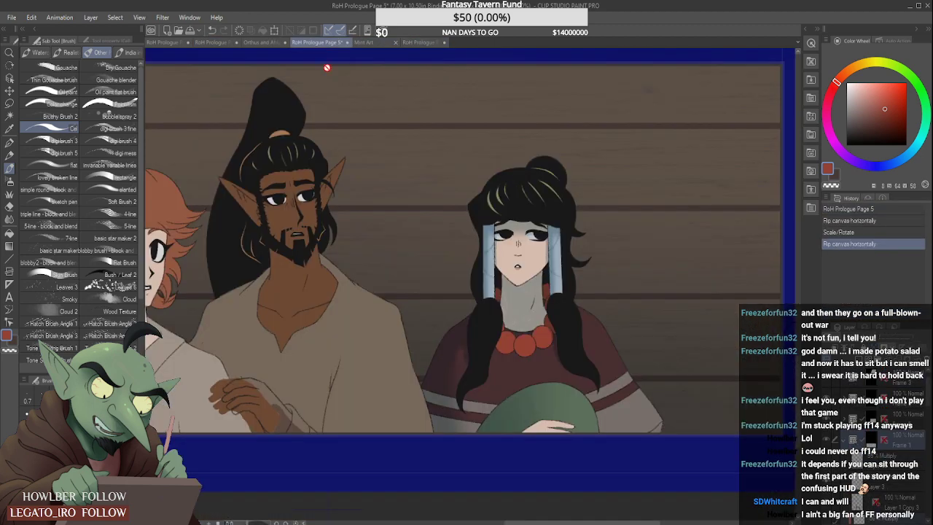
pyautogui.click(310, 41)
pyautogui.keyDown('alt'); pyautogui.click(578, 399); pyautogui.keyUp('alt')
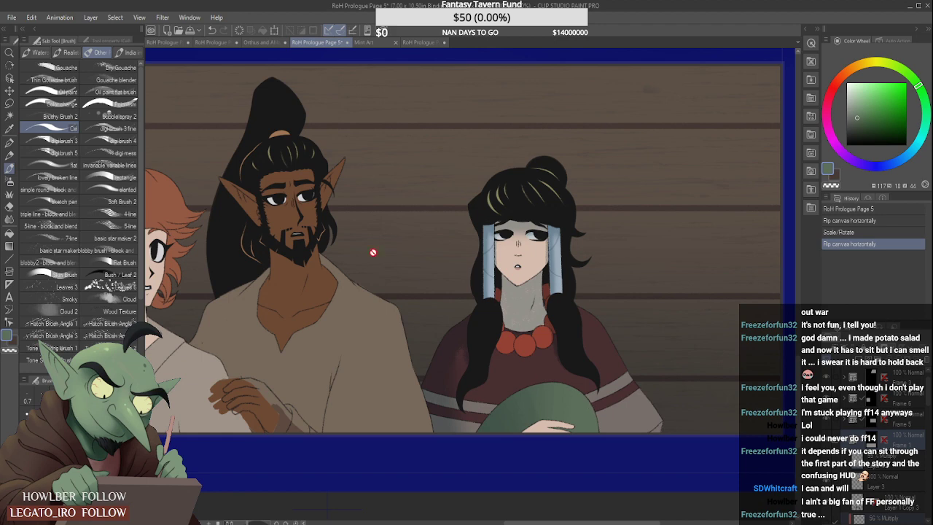
pyautogui.click(232, 43)
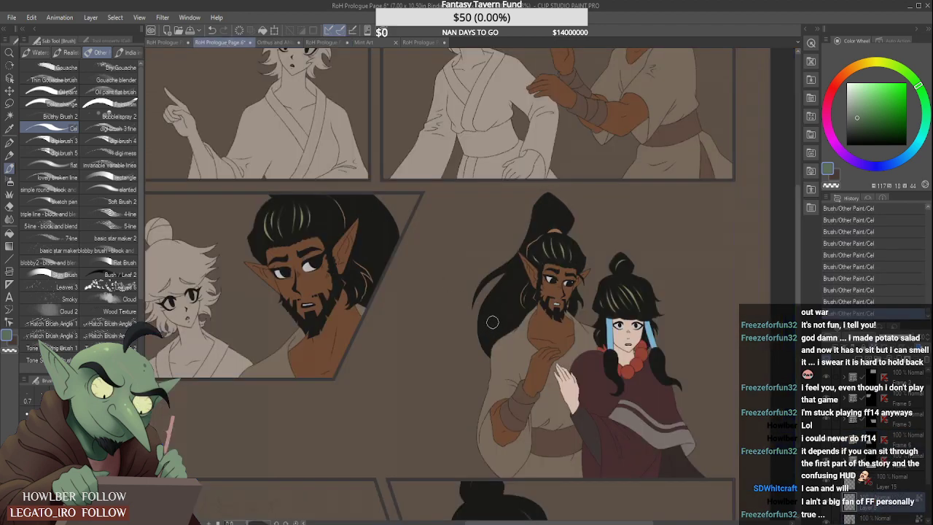
# - Block in green the middle of the large rounded shape between the woman's raised hand and her hair wrap
pyautogui.scroll(3, 575, 372)
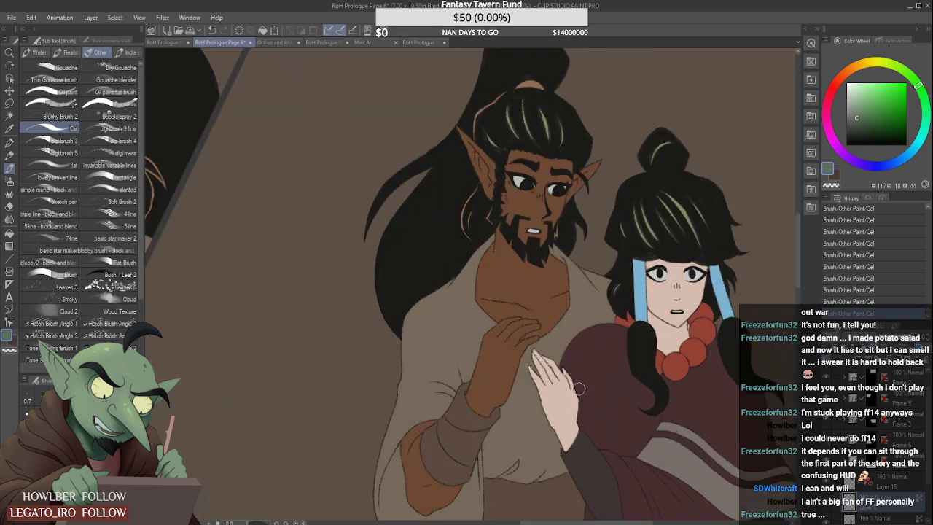
pyautogui.moveTo(603, 373)
pyautogui.mouseDown()
pyautogui.moveTo(600, 410)
pyautogui.moveTo(623, 445)
pyautogui.moveTo(635, 432)
pyautogui.moveTo(617, 386)
pyautogui.moveTo(616, 410)
pyautogui.moveTo(625, 380)
pyautogui.moveTo(639, 408)
pyautogui.mouseUp()
pyautogui.scroll(-2, 605, 377)
pyautogui.scroll(1, 623, 375)
pyautogui.moveTo(622, 360)
pyautogui.mouseDown()
pyautogui.moveTo(596, 391)
pyautogui.moveTo(586, 360)
pyautogui.moveTo(603, 357)
pyautogui.moveTo(586, 357)
pyautogui.moveTo(587, 413)
pyautogui.mouseUp()
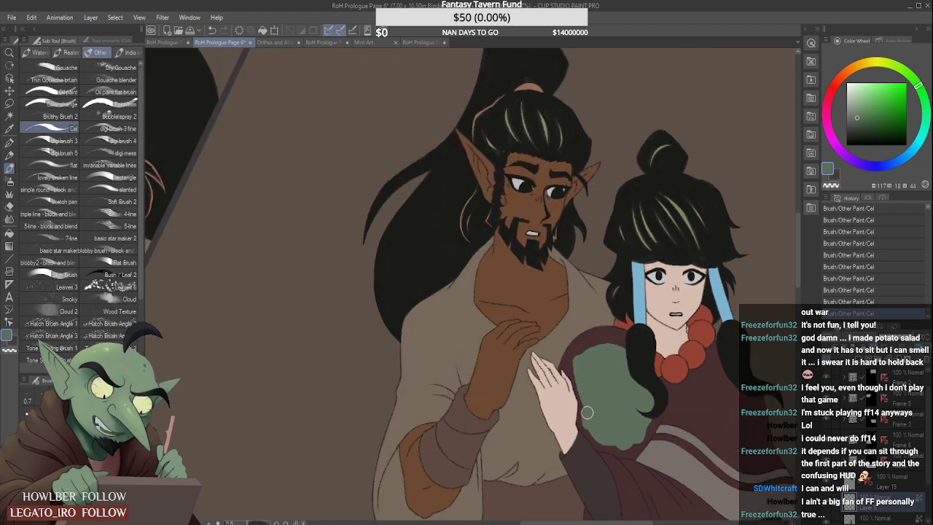
pyautogui.moveTo(582, 373)
pyautogui.mouseDown()
pyautogui.moveTo(634, 357)
pyautogui.moveTo(618, 341)
pyautogui.moveTo(594, 344)
pyautogui.mouseUp()
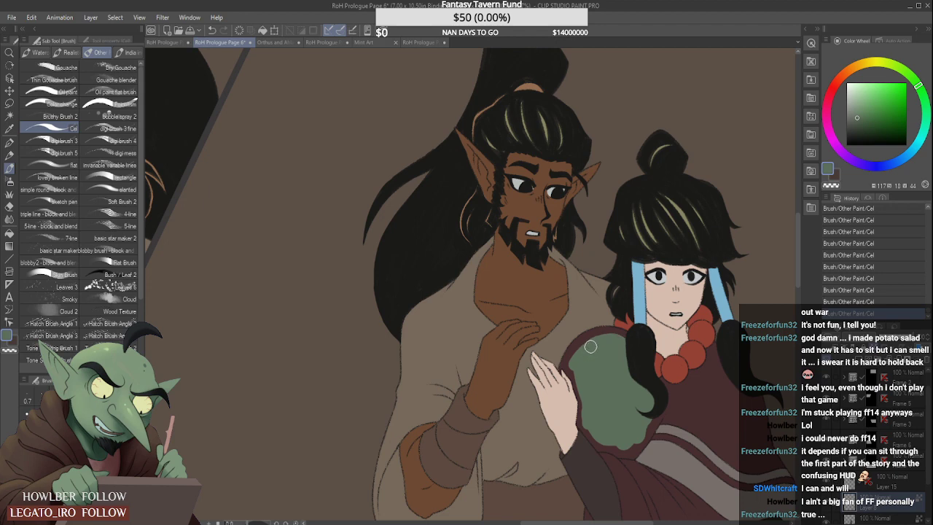
# - Extend the green fill up to the outline of the woman's raised hand, replacing the first stroke
pyautogui.scroll(1, 605, 343)
pyautogui.scroll(2, 545, 371)
pyautogui.moveTo(538, 383)
pyautogui.mouseDown()
pyautogui.moveTo(540, 358)
pyautogui.moveTo(555, 347)
pyautogui.moveTo(541, 375)
pyautogui.mouseUp()
pyautogui.hotkey('ctrl', 'z')
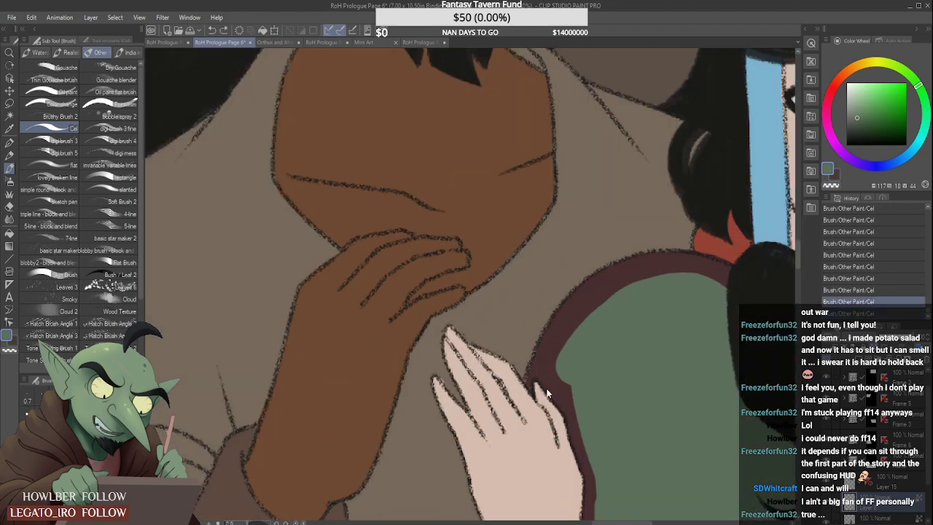
pyautogui.scroll(2, 530, 380)
pyautogui.moveTo(528, 375)
pyautogui.mouseDown()
pyautogui.moveTo(532, 399)
pyautogui.moveTo(530, 372)
pyautogui.moveTo(563, 327)
pyautogui.moveTo(559, 357)
pyautogui.moveTo(561, 368)
pyautogui.moveTo(562, 337)
pyautogui.moveTo(587, 421)
pyautogui.moveTo(584, 477)
pyautogui.mouseUp()
pyautogui.scroll(-2, 547, 341)
pyautogui.scroll(-1, 552, 340)
pyautogui.scroll(-2, 585, 478)
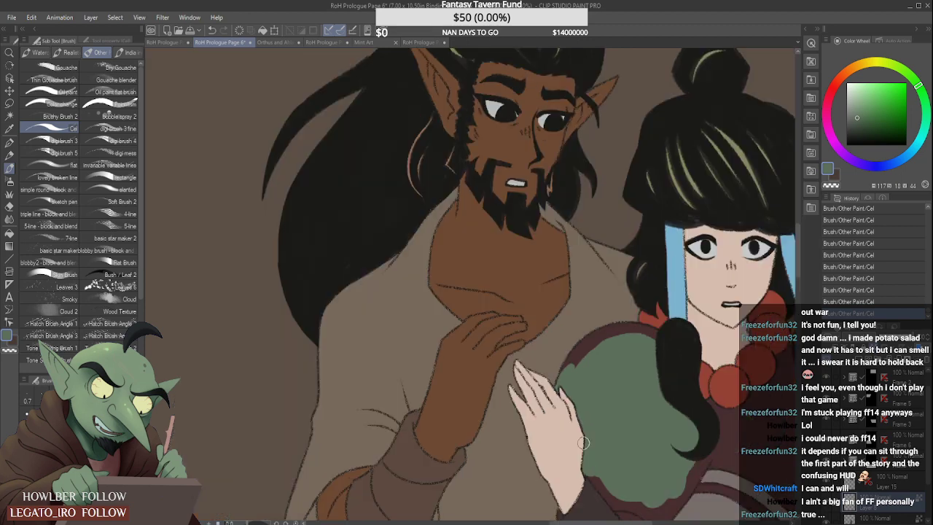
pyautogui.scroll(2, 576, 467)
pyautogui.scroll(-3, 570, 457)
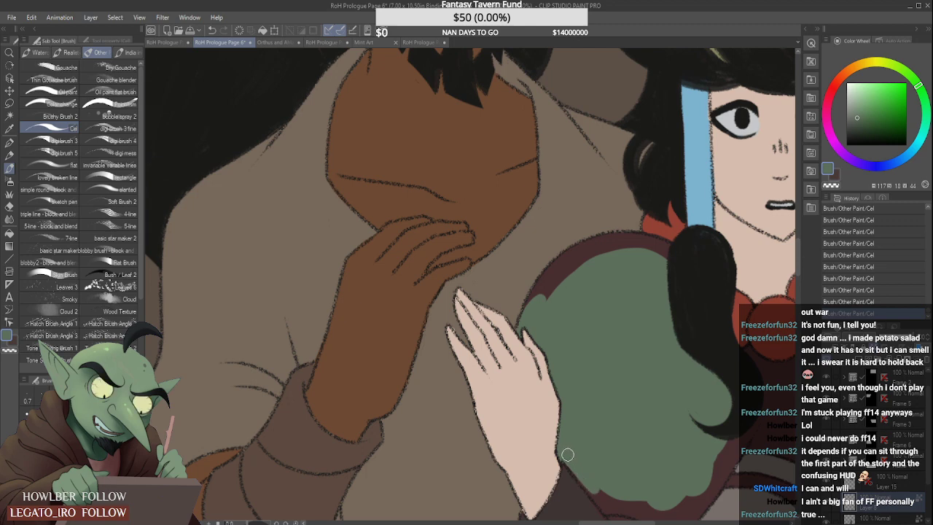
pyautogui.scroll(-1, 636, 479)
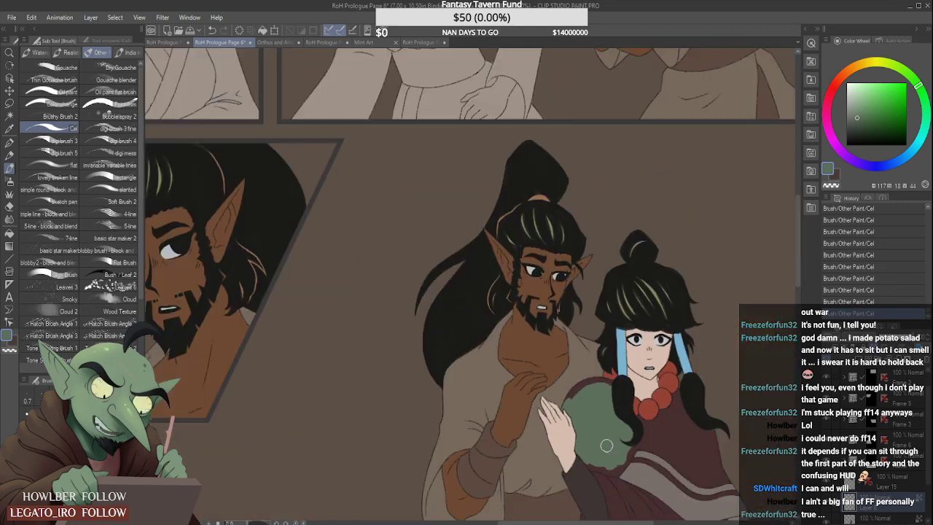
# - Fill the lower edge of the rounded shape with green down to the sleeve, the grey shawl stripe and the hair wrap
pyautogui.scroll(4, 576, 463)
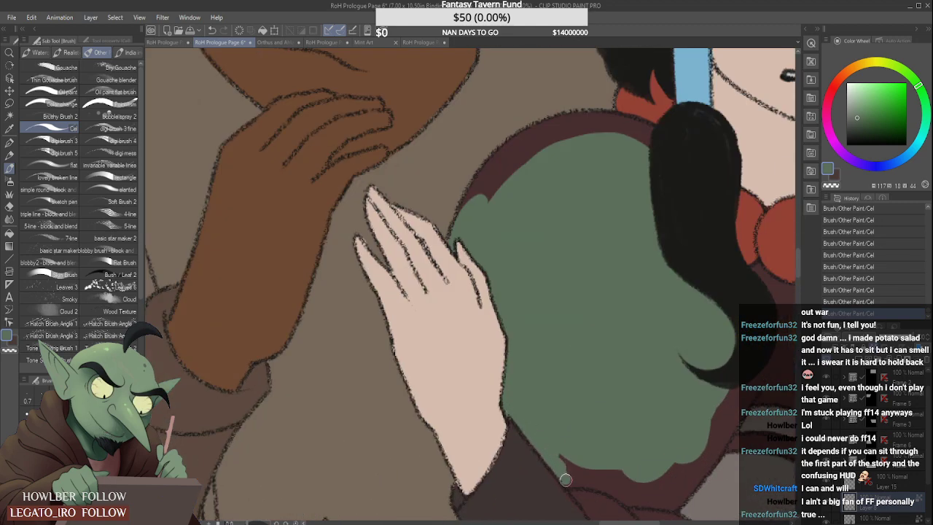
pyautogui.scroll(-3, 658, 438)
pyautogui.scroll(3, 658, 438)
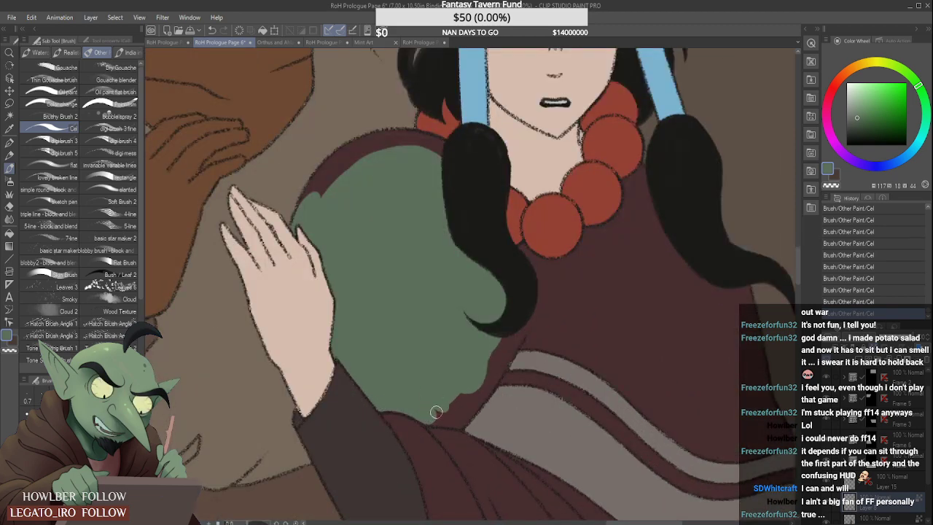
pyautogui.moveTo(431, 418)
pyautogui.mouseDown()
pyautogui.moveTo(472, 393)
pyautogui.moveTo(465, 417)
pyautogui.moveTo(481, 397)
pyautogui.mouseUp()
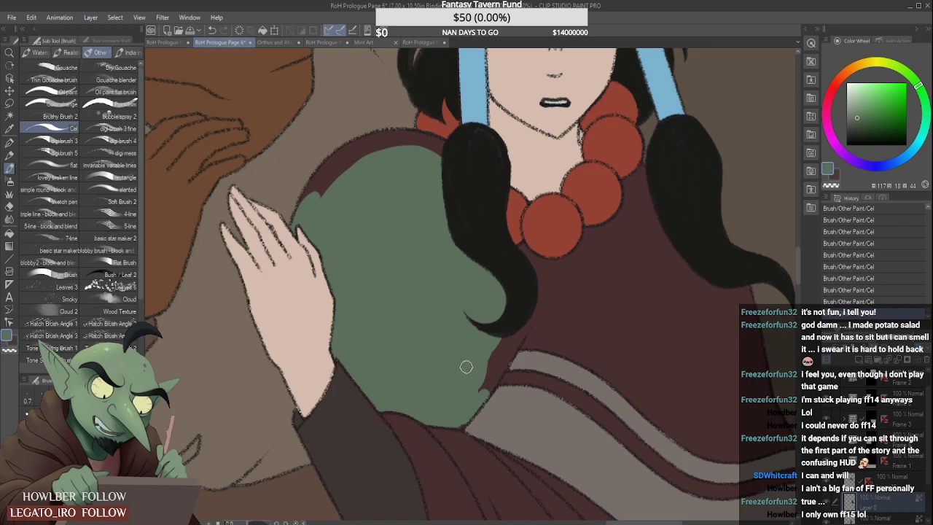
pyautogui.moveTo(463, 417)
pyautogui.mouseDown()
pyautogui.moveTo(491, 350)
pyautogui.moveTo(483, 391)
pyautogui.moveTo(504, 331)
pyautogui.moveTo(486, 389)
pyautogui.moveTo(520, 315)
pyautogui.moveTo(516, 339)
pyautogui.moveTo(524, 293)
pyautogui.mouseUp()
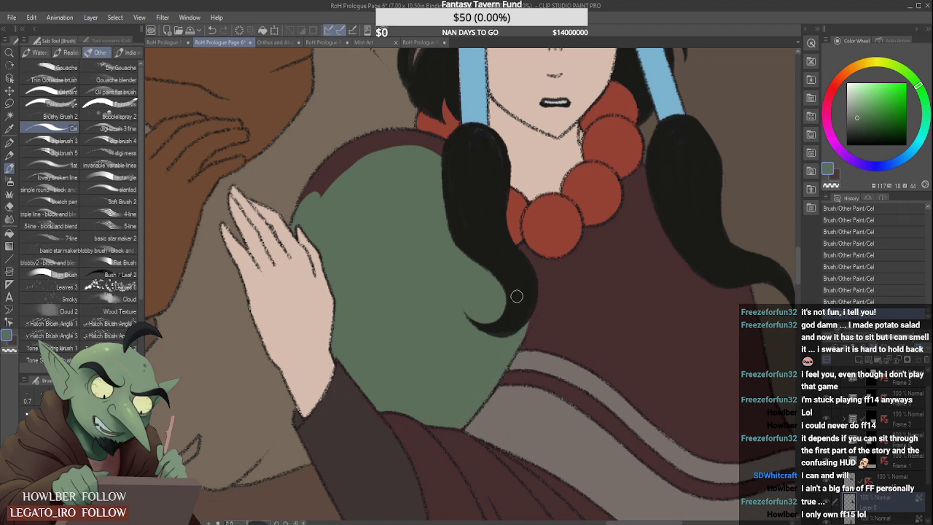
# - Cover the remaining maroon along the upper edge of the rounded shape with green
pyautogui.scroll(-1, 453, 257)
pyautogui.scroll(1, 382, 220)
pyautogui.moveTo(338, 232)
pyautogui.mouseDown()
pyautogui.moveTo(388, 179)
pyautogui.moveTo(356, 222)
pyautogui.moveTo(411, 173)
pyautogui.moveTo(357, 214)
pyautogui.moveTo(384, 180)
pyautogui.moveTo(355, 203)
pyautogui.moveTo(436, 161)
pyautogui.moveTo(369, 198)
pyautogui.moveTo(427, 171)
pyautogui.moveTo(396, 180)
pyautogui.moveTo(424, 169)
pyautogui.moveTo(409, 165)
pyautogui.moveTo(476, 174)
pyautogui.moveTo(444, 159)
pyautogui.moveTo(464, 171)
pyautogui.mouseUp()
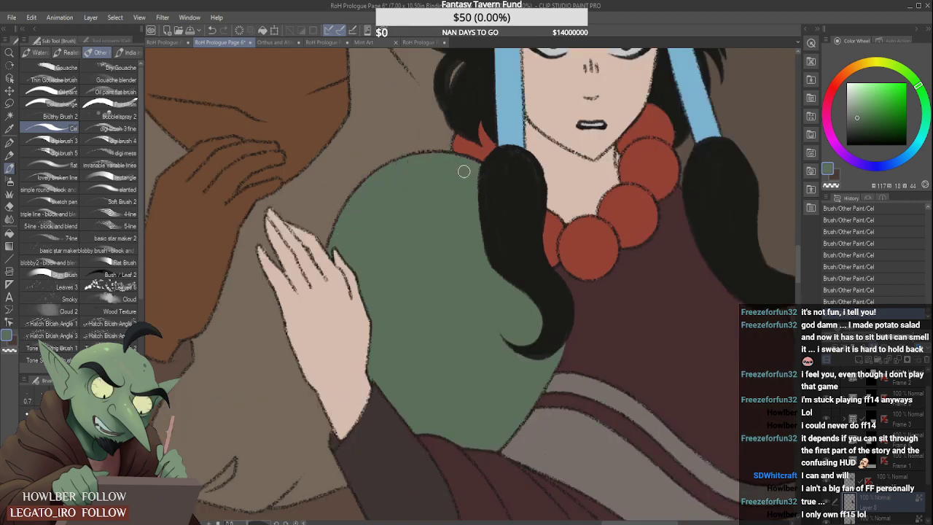
# - Sample the woman's pale skin colour from her figure in the panel with the couple
pyautogui.scroll(-6, 394, 183)
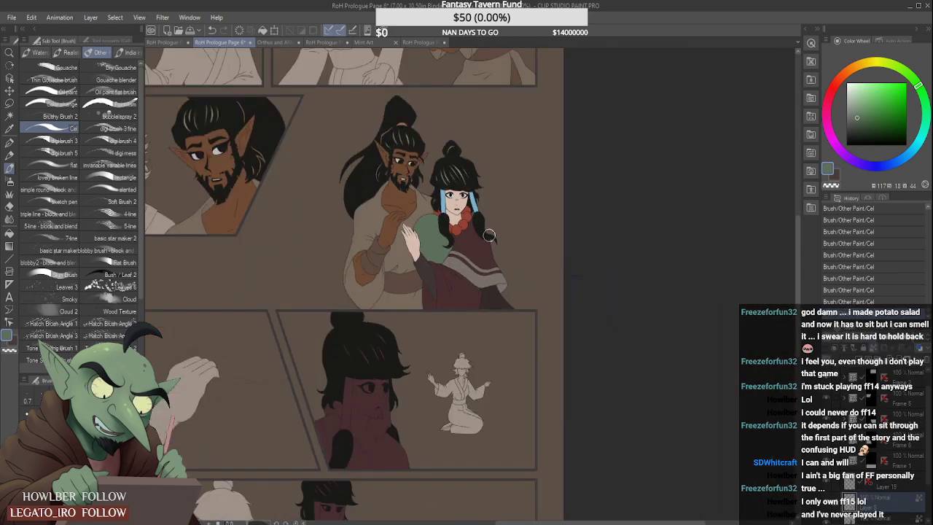
pyautogui.scroll(-2, 459, 169)
pyautogui.scroll(4, 458, 175)
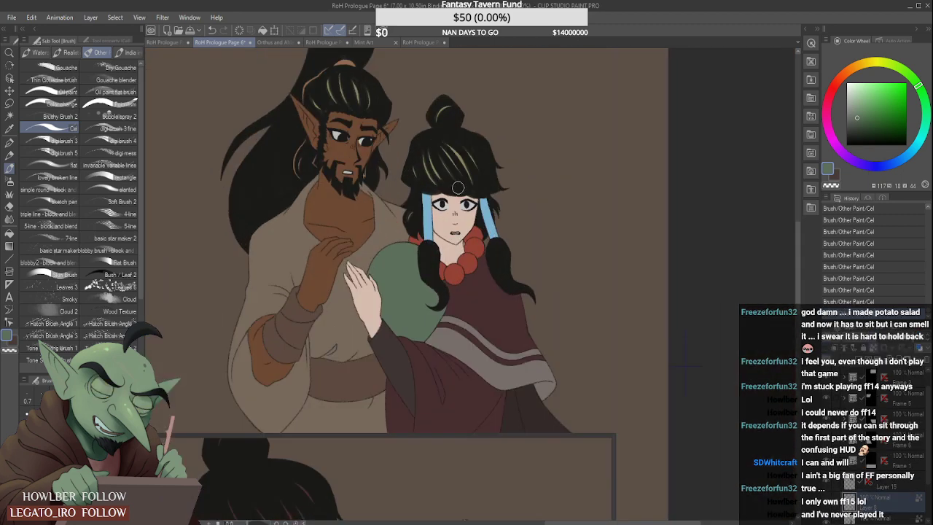
pyautogui.scroll(-5, 457, 190)
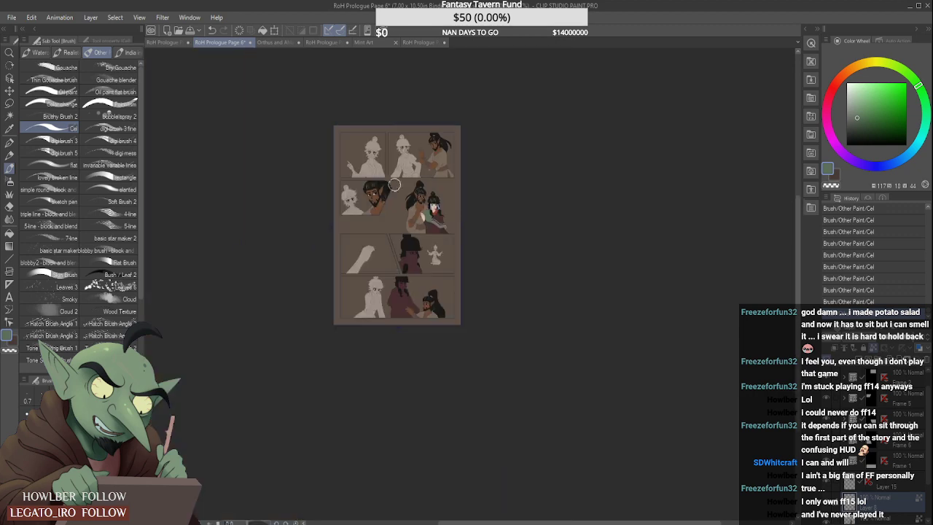
pyautogui.scroll(1, 381, 178)
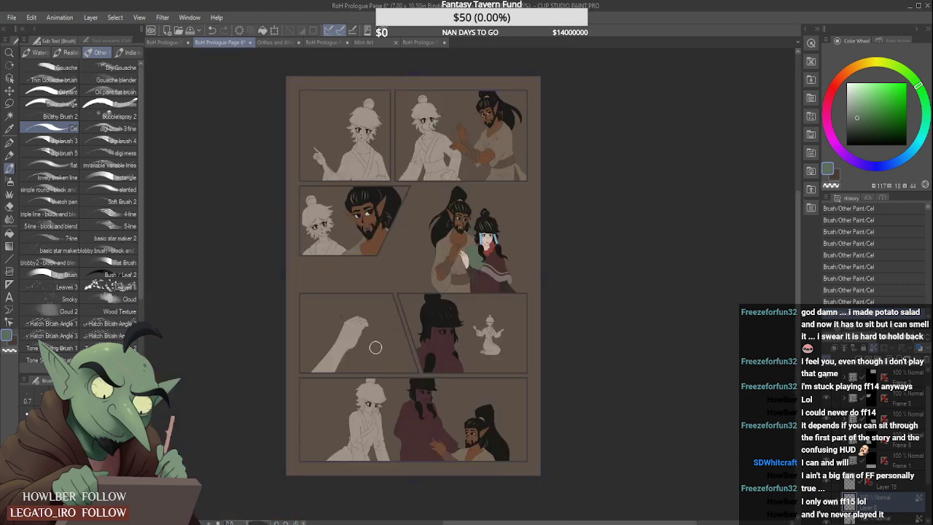
pyautogui.scroll(2, 465, 248)
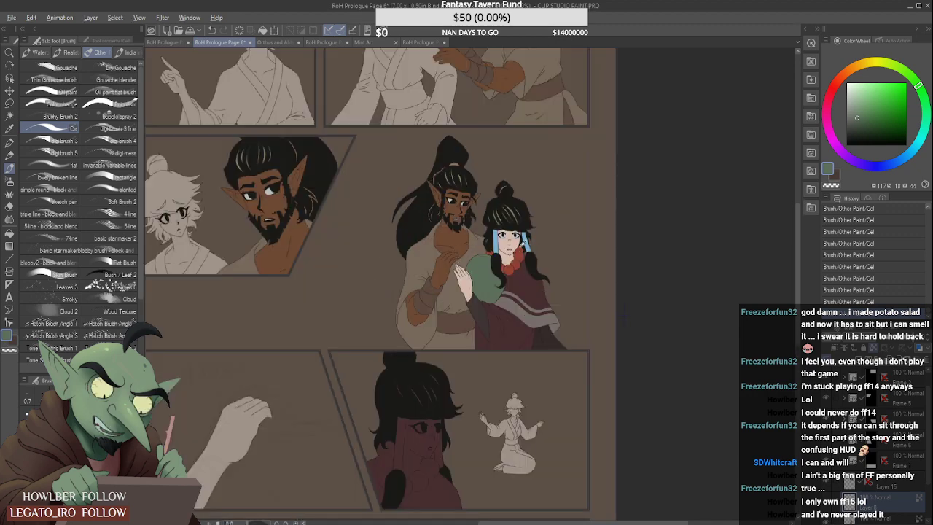
pyautogui.keyDown('alt'); pyautogui.click(520, 243); pyautogui.keyUp('alt')
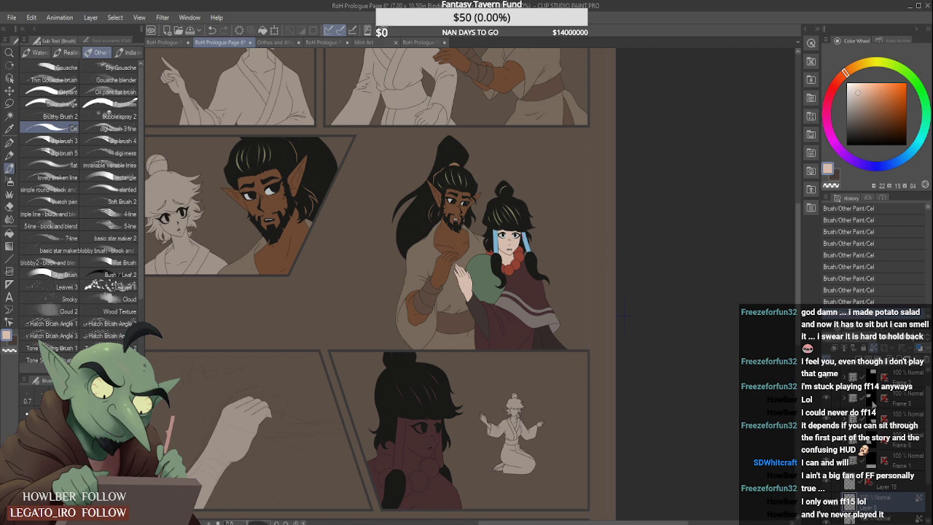
# - Select the woman's maroon base layer in the close-up panel's frame, toggling its visibility off and on to identify it
pyautogui.click(895, 420)
pyautogui.click(845, 420)
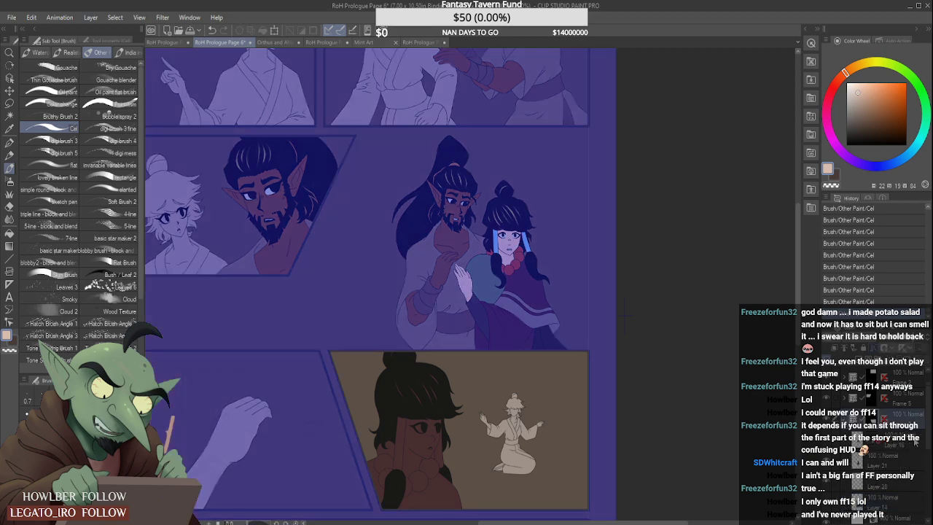
pyautogui.moveTo(930, 431); pyautogui.dragTo(929, 439)
pyautogui.click(890, 432)
pyautogui.click(827, 429)
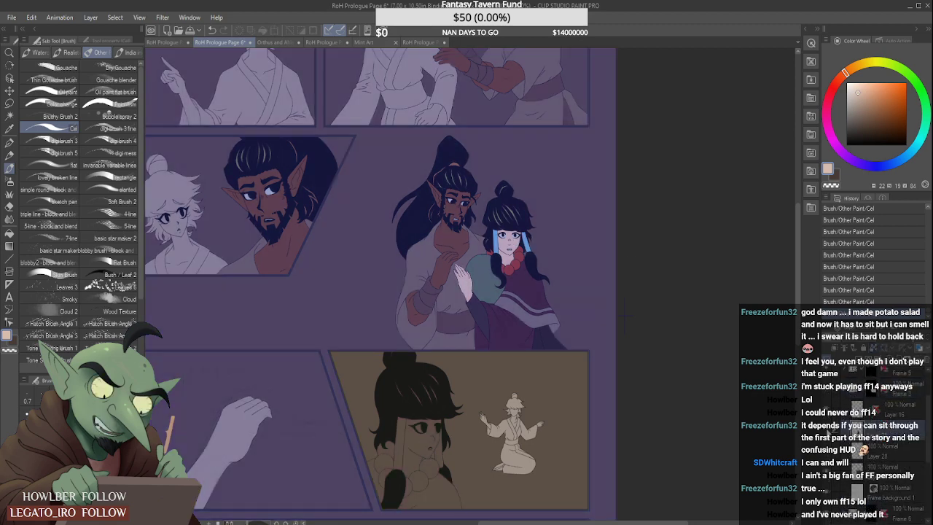
pyautogui.click(828, 429)
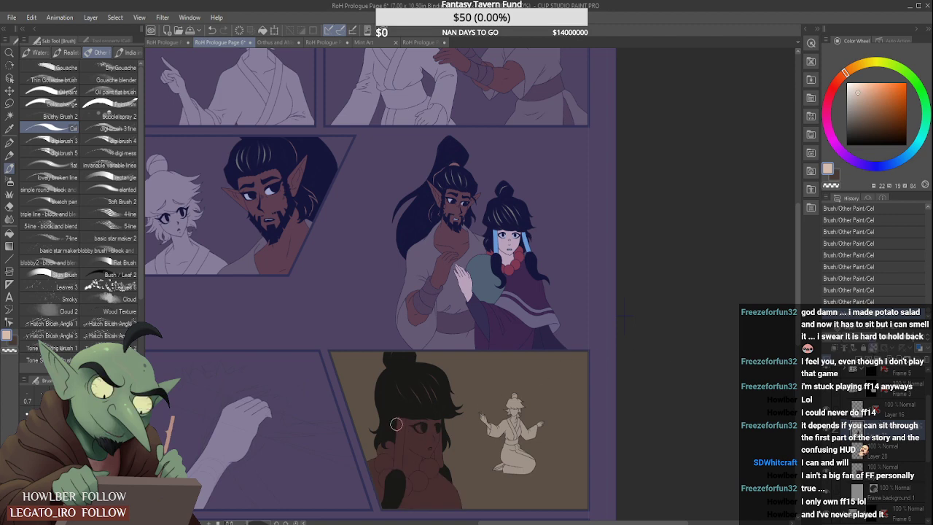
# - Paint the woman's face and neck in the close-up panel with the pale skin colour
pyautogui.scroll(2, 392, 444)
pyautogui.moveTo(429, 398)
pyautogui.mouseDown()
pyautogui.moveTo(423, 461)
pyautogui.moveTo(428, 386)
pyautogui.moveTo(422, 438)
pyautogui.moveTo(428, 409)
pyautogui.moveTo(433, 440)
pyautogui.moveTo(430, 381)
pyautogui.moveTo(445, 423)
pyautogui.mouseUp()
pyautogui.scroll(-2, 425, 393)
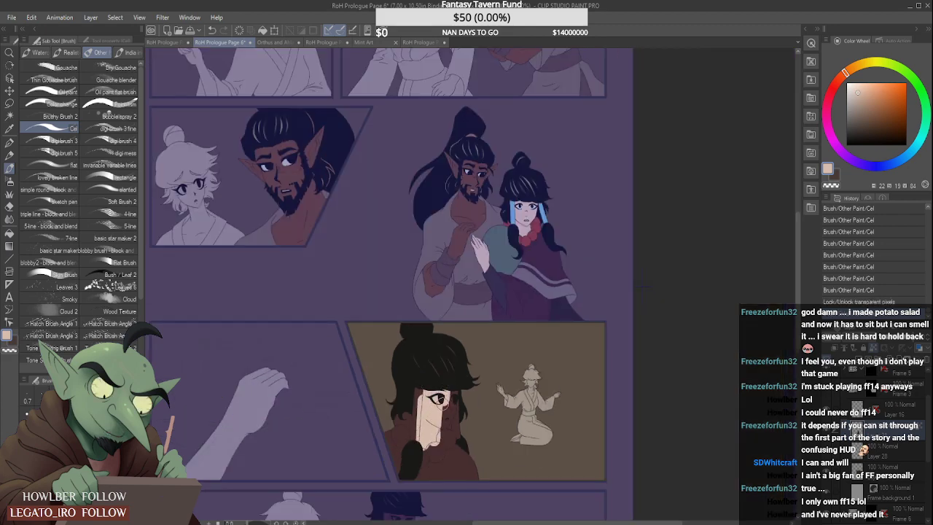
pyautogui.scroll(2, 441, 398)
pyautogui.moveTo(449, 384)
pyautogui.mouseDown()
pyautogui.moveTo(448, 436)
pyautogui.moveTo(476, 361)
pyautogui.moveTo(451, 440)
pyautogui.moveTo(469, 388)
pyautogui.mouseUp()
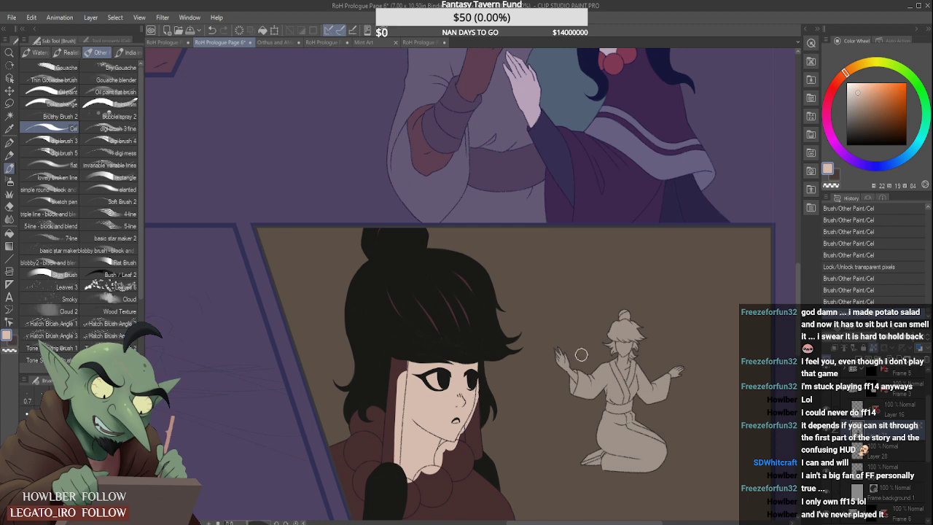
pyautogui.scroll(-2, 581, 355)
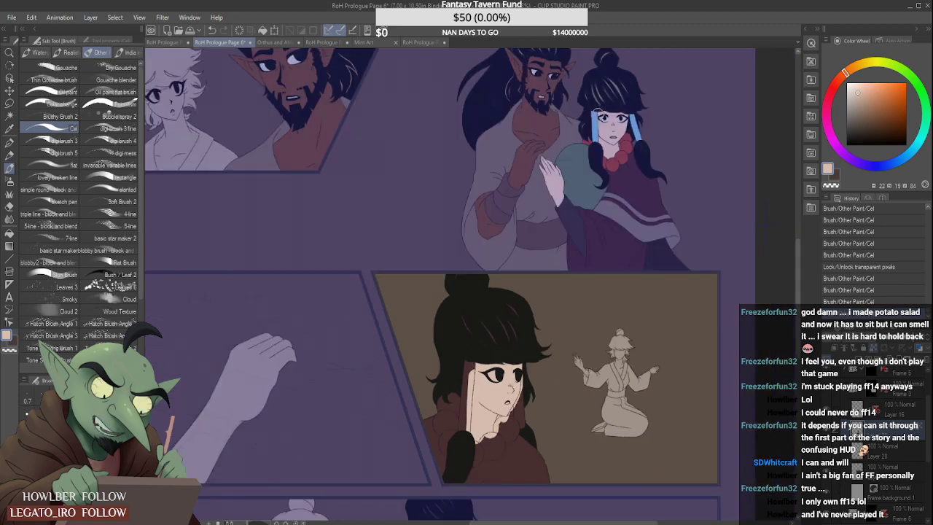
# - Sample the eye-white colour from the man beside the woman and fill the white of her nearer eye in the close-up panel
pyautogui.keyDown('alt'); pyautogui.click(541, 71); pyautogui.keyUp('alt')
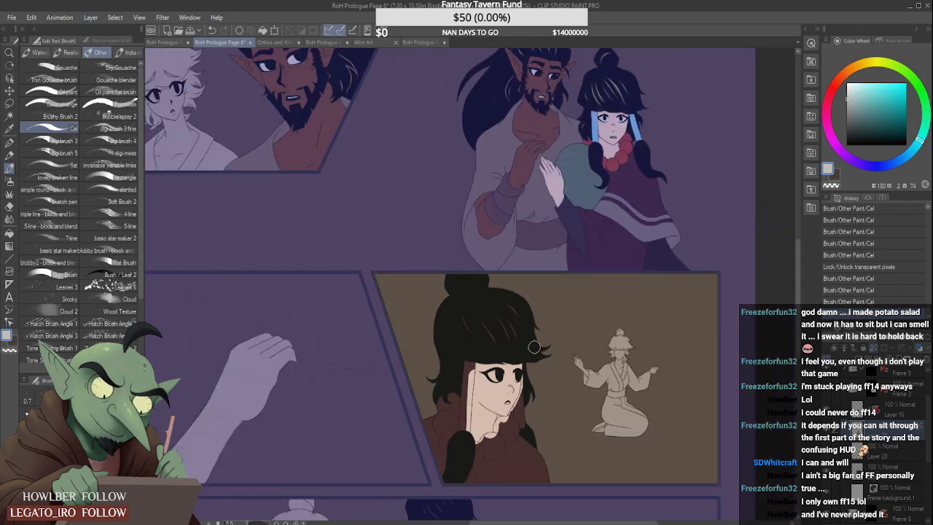
pyautogui.scroll(3, 496, 377)
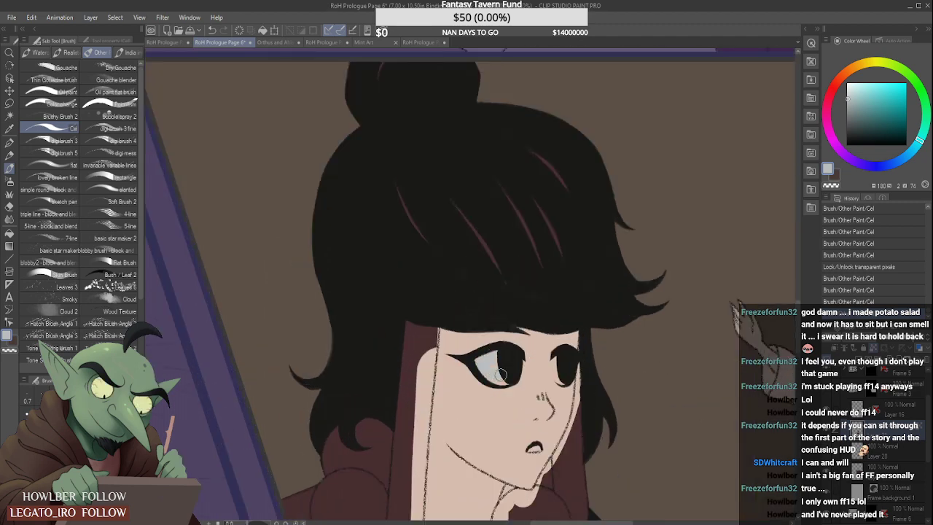
pyautogui.click(505, 376)
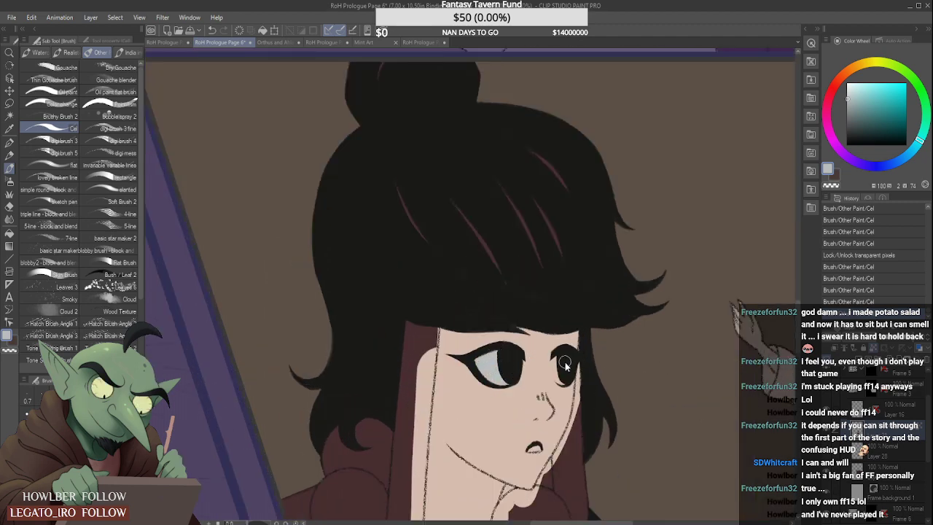
# - Fill the white of the woman's farther eye and her open mouth in the close-up panel with the eye-white colour
pyautogui.scroll(2, 563, 365)
pyautogui.moveTo(551, 381); pyautogui.dragTo(553, 355)
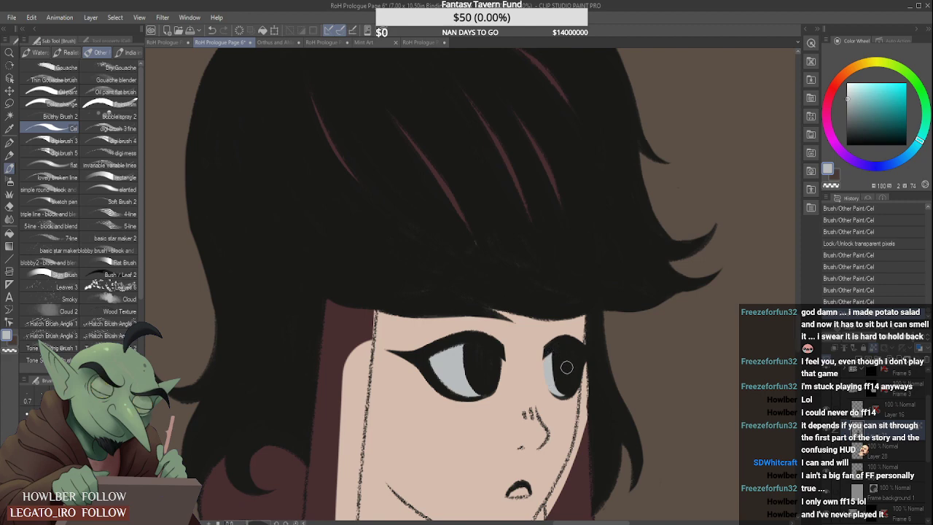
pyautogui.moveTo(557, 392); pyautogui.dragTo(562, 395)
pyautogui.scroll(1, 519, 492)
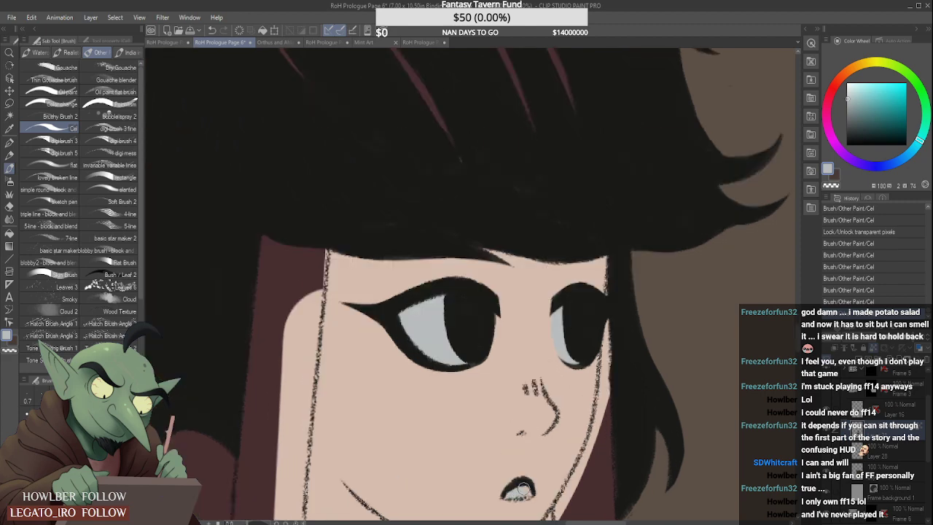
pyautogui.click(522, 490)
# - Sample the yellowish hair-highlight colour from the woman in the couple panel and recolour her hair highlights in the close-up panel
pyautogui.scroll(-5, 539, 420)
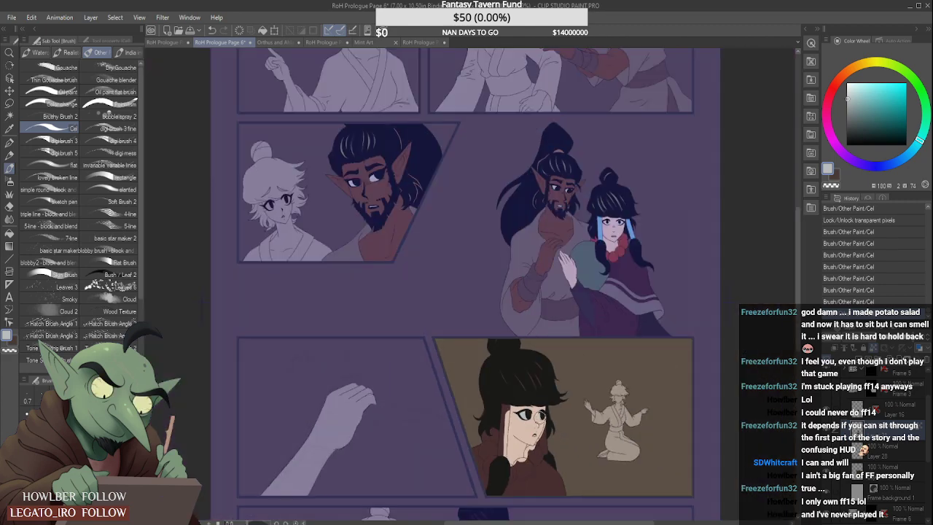
pyautogui.scroll(3, 602, 235)
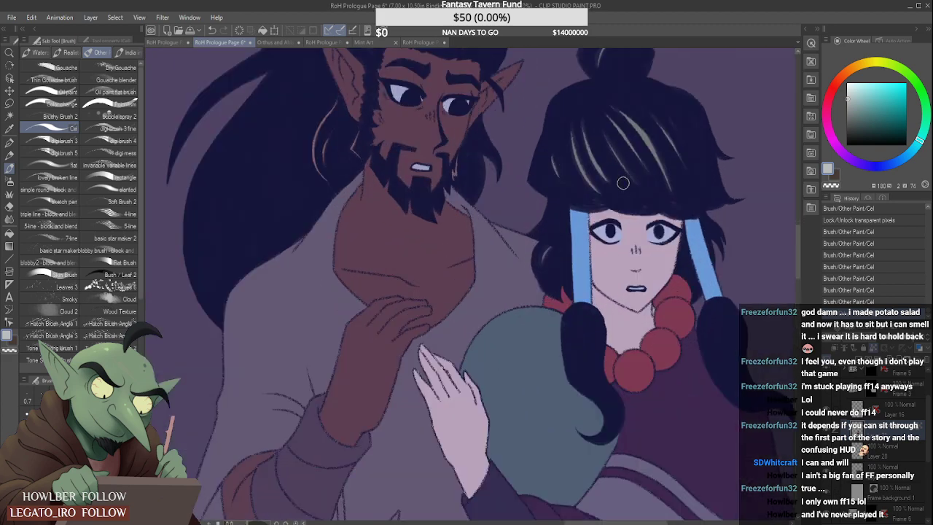
pyautogui.keyDown('alt'); pyautogui.click(652, 120); pyautogui.keyUp('alt')
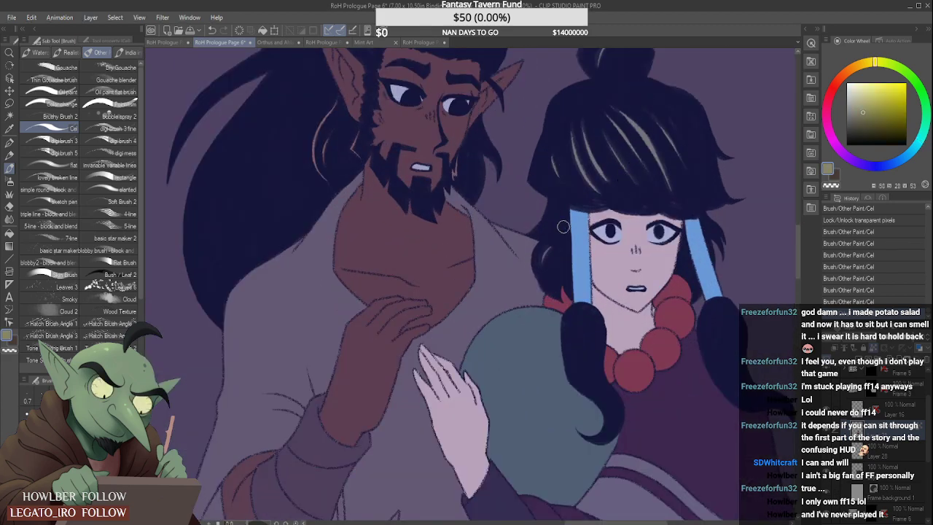
pyautogui.scroll(-5, 527, 279)
pyautogui.scroll(2, 474, 401)
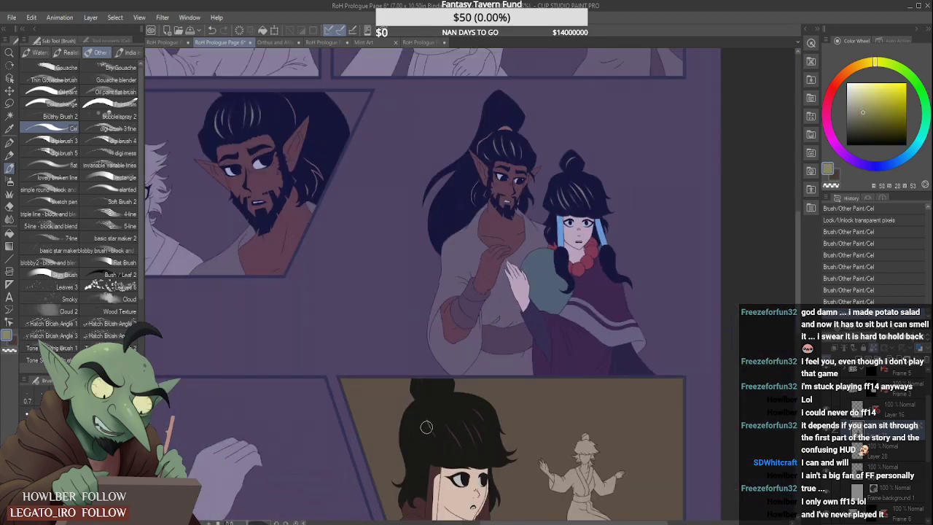
pyautogui.moveTo(427, 427)
pyautogui.mouseDown()
pyautogui.moveTo(472, 444)
pyautogui.moveTo(467, 409)
pyautogui.moveTo(482, 433)
pyautogui.moveTo(465, 401)
pyautogui.mouseUp()
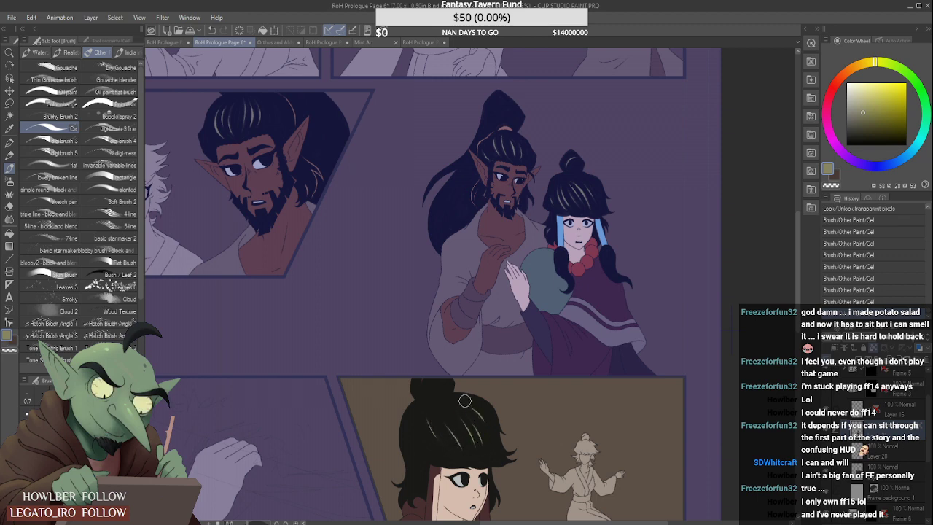
# - Sample the light blue of the woman's hair ribbon in the panel with the couple
pyautogui.scroll(-4, 465, 401)
pyautogui.scroll(4, 471, 370)
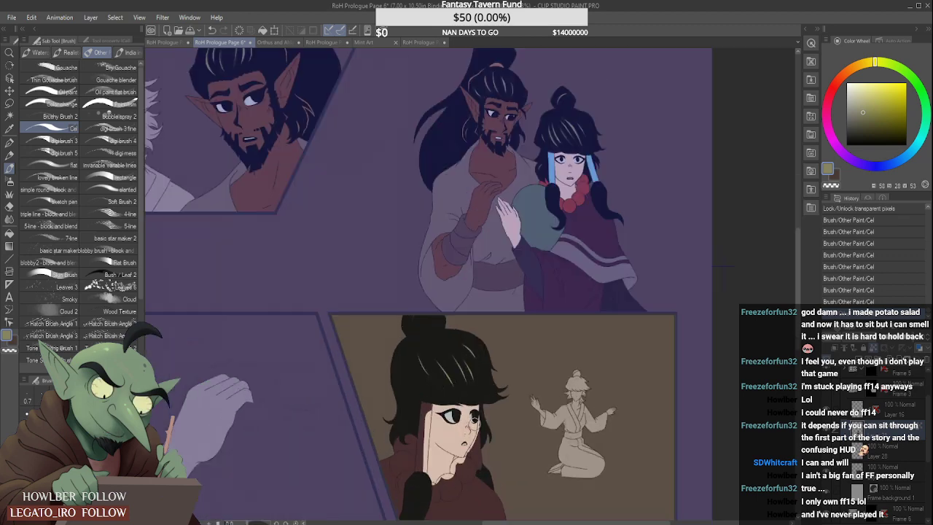
pyautogui.keyDown('alt'); pyautogui.click(551, 159); pyautogui.keyUp('alt')
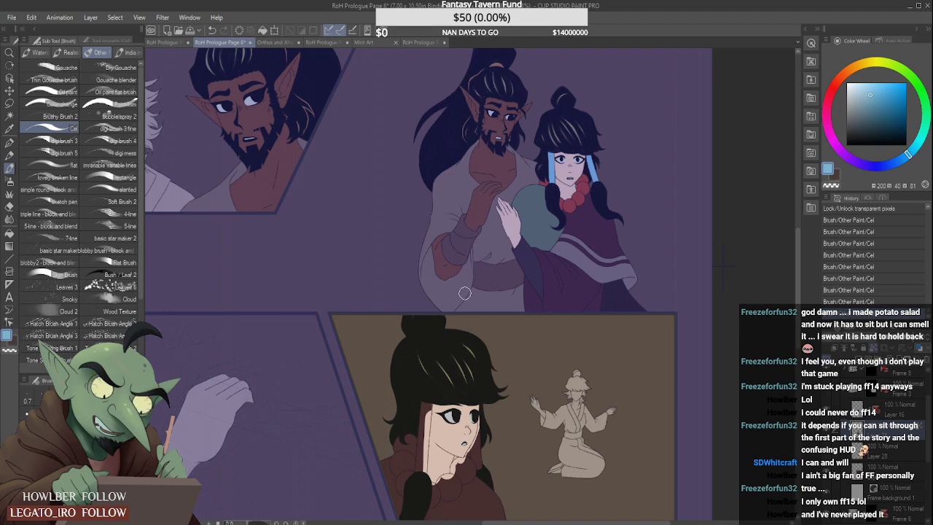
# - Paint the woman's nearer hair ribbon in the close-up panel light blue, from the fringe down to the black hair lock
pyautogui.scroll(-2, 459, 367)
pyautogui.scroll(2, 459, 367)
pyautogui.moveTo(427, 380); pyautogui.dragTo(421, 462)
pyautogui.scroll(2, 437, 360)
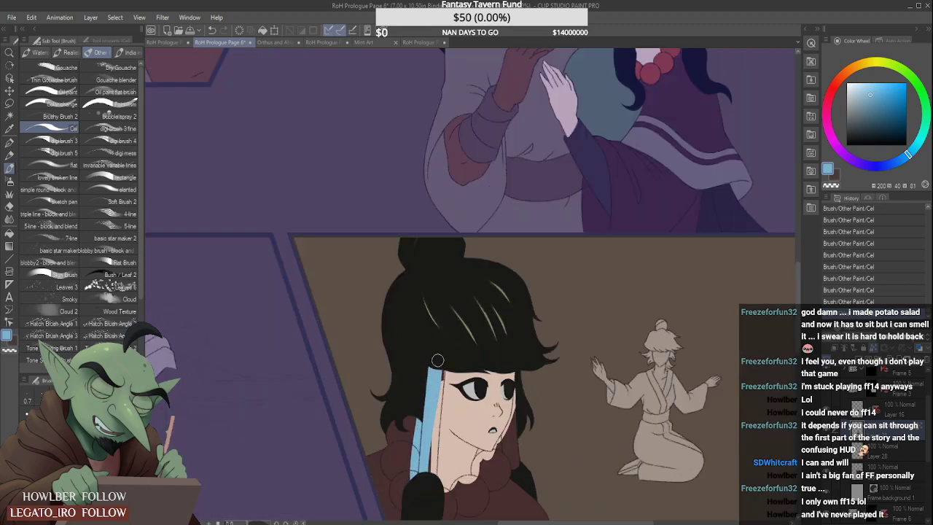
pyautogui.moveTo(438, 370); pyautogui.dragTo(427, 467)
pyautogui.scroll(2, 426, 464)
pyautogui.moveTo(443, 356); pyautogui.dragTo(433, 417)
pyautogui.scroll(-2, 433, 417)
pyautogui.scroll(2, 433, 415)
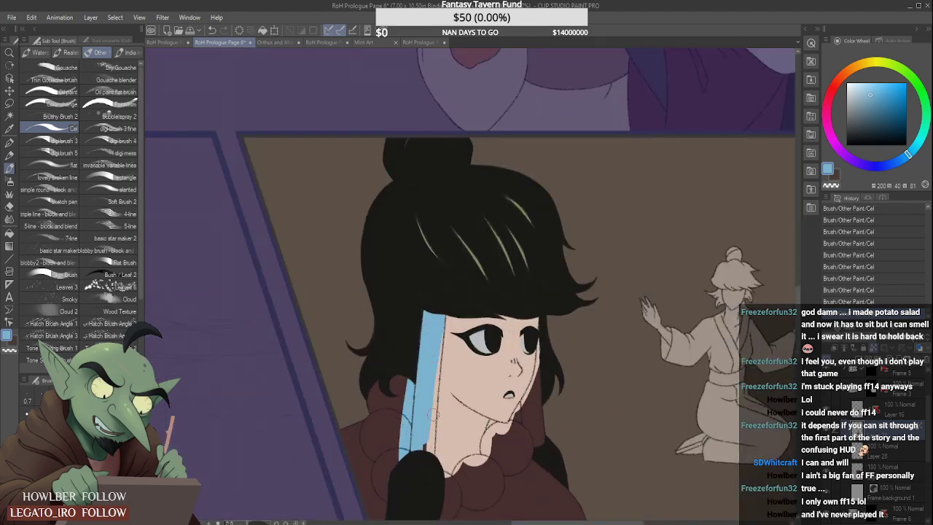
pyautogui.moveTo(437, 332); pyautogui.dragTo(429, 447)
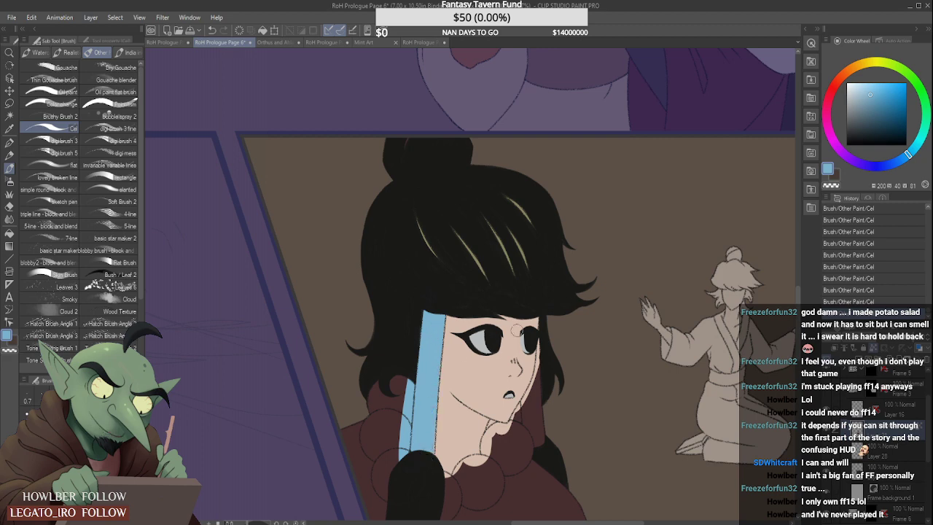
# - Paint the woman's farther hair ribbon, behind her cheek in the close-up panel, with the same light blue
pyautogui.scroll(2, 544, 350)
pyautogui.moveTo(538, 336)
pyautogui.mouseDown()
pyautogui.moveTo(514, 466)
pyautogui.moveTo(524, 497)
pyautogui.mouseUp()
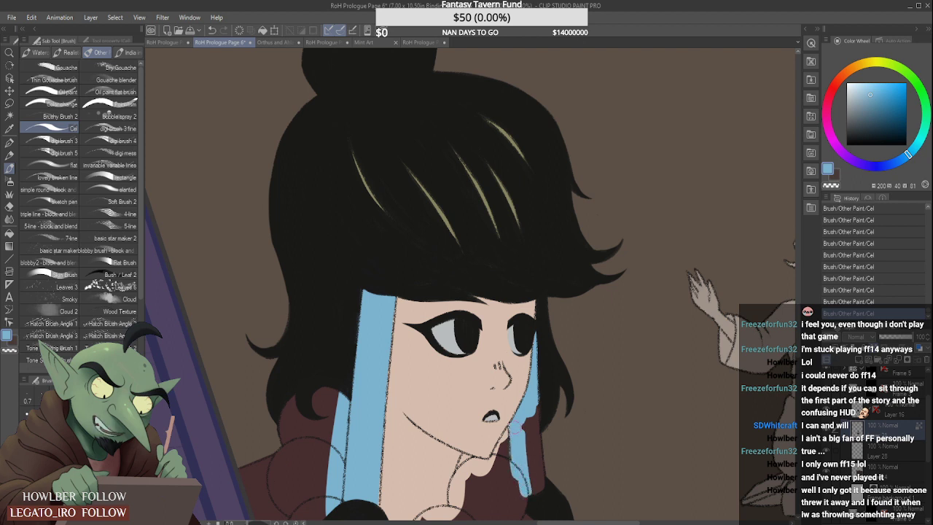
pyautogui.moveTo(519, 430)
pyautogui.mouseDown()
pyautogui.moveTo(533, 474)
pyautogui.moveTo(534, 397)
pyautogui.moveTo(541, 458)
pyautogui.mouseUp()
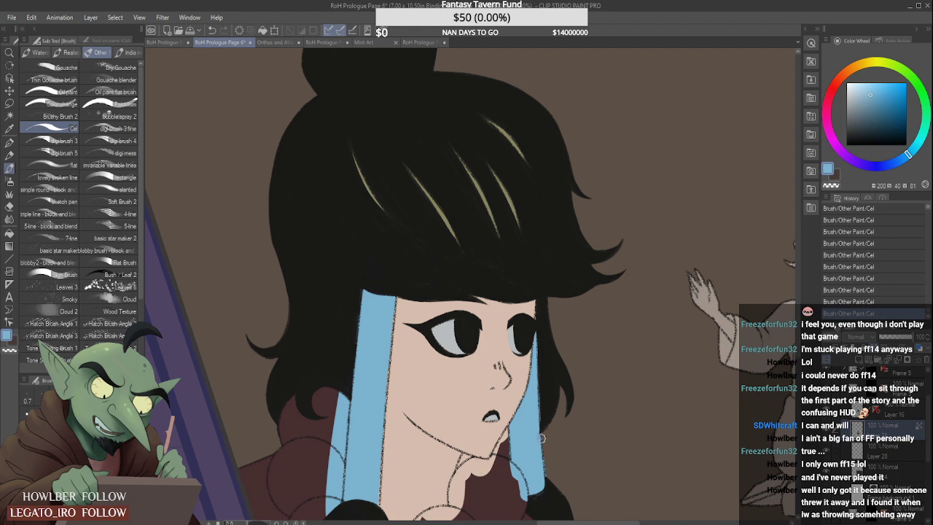
pyautogui.moveTo(542, 436)
pyautogui.mouseDown()
pyautogui.moveTo(548, 478)
pyautogui.moveTo(538, 497)
pyautogui.mouseUp()
# - Sample the red of the woman's necklace in the couple panel and paint the bead behind her hair in the close-up panel
pyautogui.scroll(-3, 486, 314)
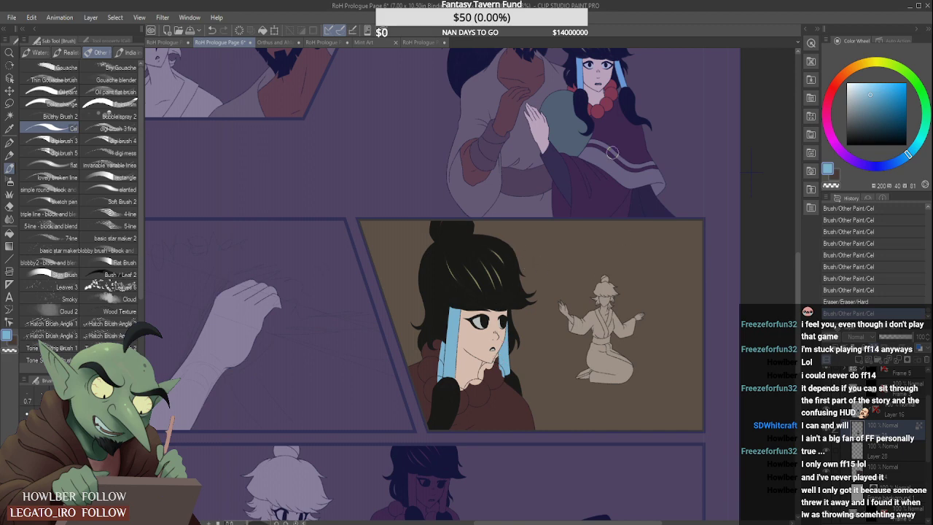
pyautogui.keyDown('alt'); pyautogui.click(607, 108); pyautogui.keyUp('alt')
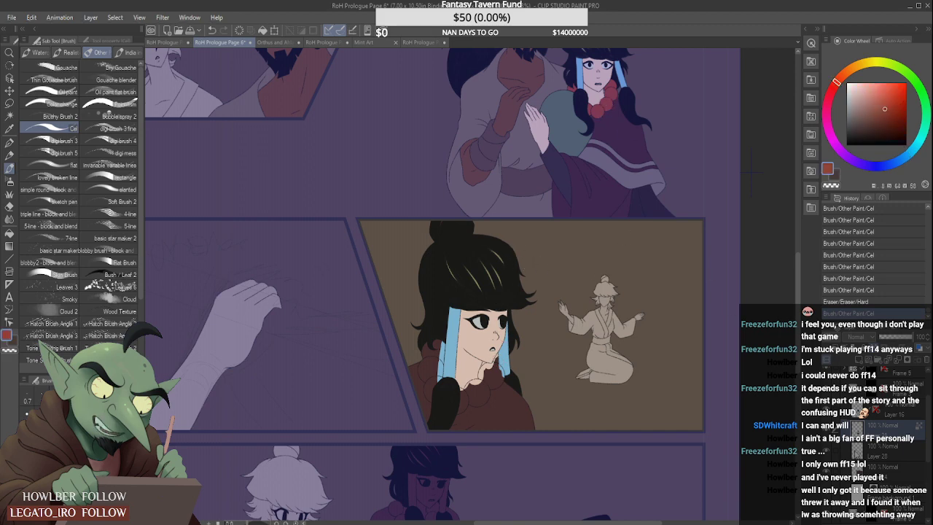
pyautogui.moveTo(439, 368)
pyautogui.mouseDown()
pyautogui.moveTo(444, 325)
pyautogui.moveTo(437, 388)
pyautogui.moveTo(433, 334)
pyautogui.moveTo(433, 366)
pyautogui.moveTo(429, 339)
pyautogui.moveTo(430, 368)
pyautogui.moveTo(424, 336)
pyautogui.mouseUp()
pyautogui.scroll(1, 431, 355)
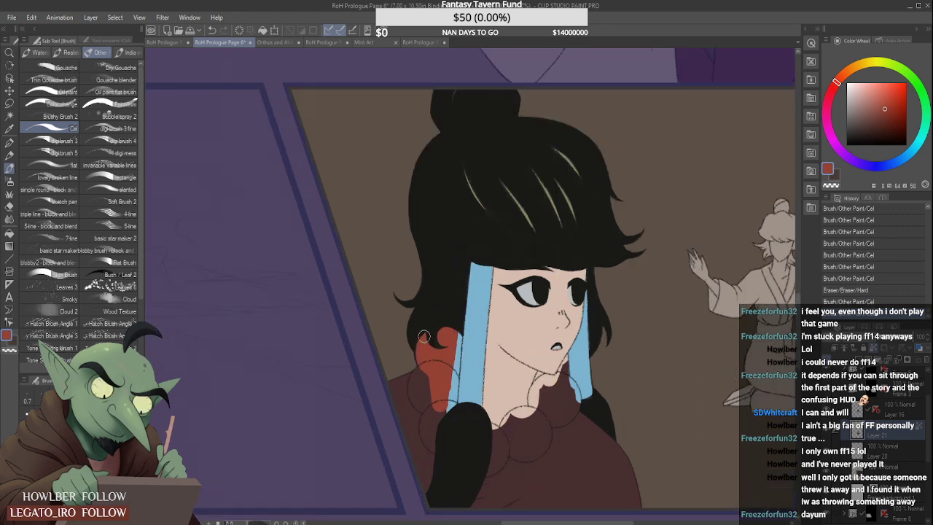
pyautogui.moveTo(443, 380)
pyautogui.mouseDown()
pyautogui.moveTo(453, 331)
pyautogui.moveTo(447, 408)
pyautogui.mouseUp()
pyautogui.moveTo(458, 332); pyautogui.dragTo(448, 414)
pyautogui.moveTo(446, 361); pyautogui.dragTo(436, 407)
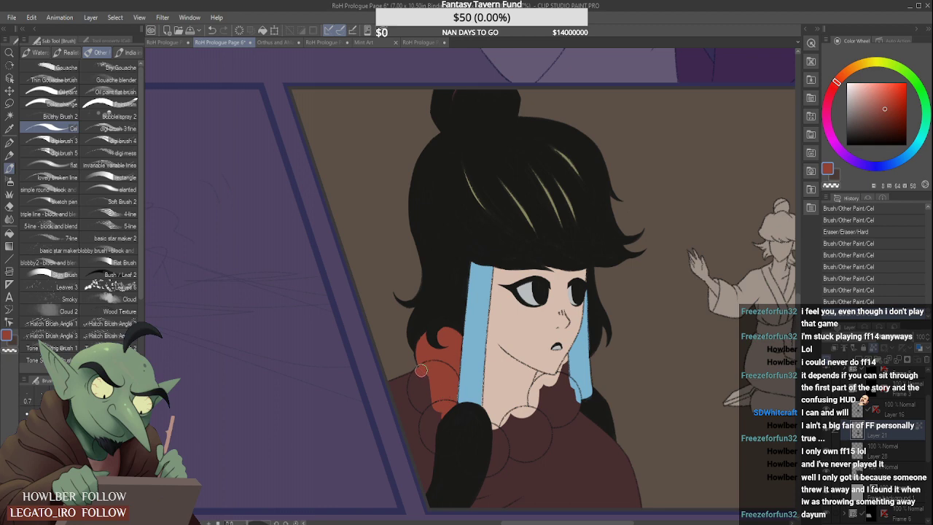
# - Paint the two necklace beads between the first red bead and the black hair lock red
pyautogui.moveTo(422, 370); pyautogui.dragTo(433, 406)
pyautogui.scroll(1, 421, 383)
pyautogui.moveTo(413, 376)
pyautogui.mouseDown()
pyautogui.moveTo(420, 419)
pyautogui.moveTo(437, 427)
pyautogui.moveTo(426, 384)
pyautogui.moveTo(424, 395)
pyautogui.moveTo(441, 402)
pyautogui.moveTo(451, 439)
pyautogui.moveTo(430, 406)
pyautogui.moveTo(423, 435)
pyautogui.moveTo(425, 409)
pyautogui.moveTo(422, 423)
pyautogui.moveTo(434, 453)
pyautogui.mouseUp()
pyautogui.scroll(-1, 433, 395)
pyautogui.scroll(1, 444, 442)
pyautogui.moveTo(427, 417); pyautogui.dragTo(440, 449)
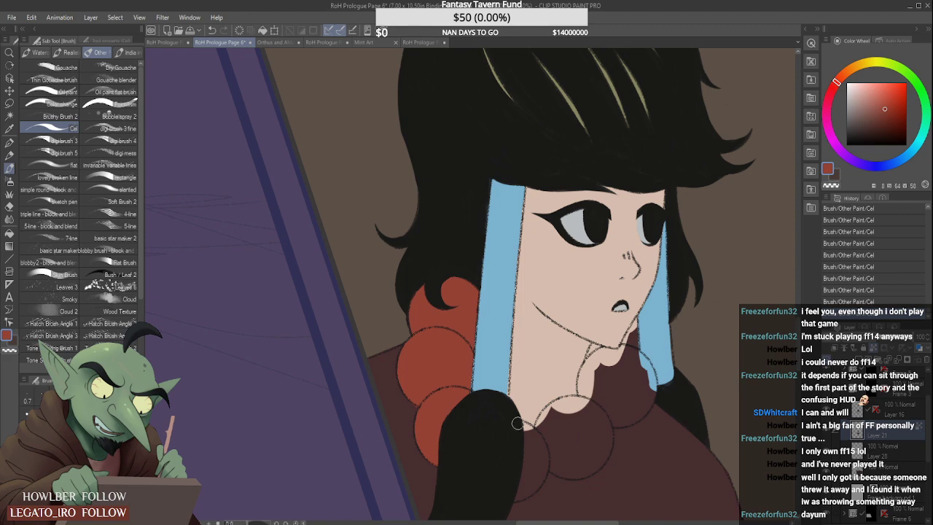
# - Paint the necklace bead on the inner side of the black hair lock red, undoing and redrawing strokes that miss its outline
pyautogui.moveTo(522, 433); pyautogui.dragTo(539, 465)
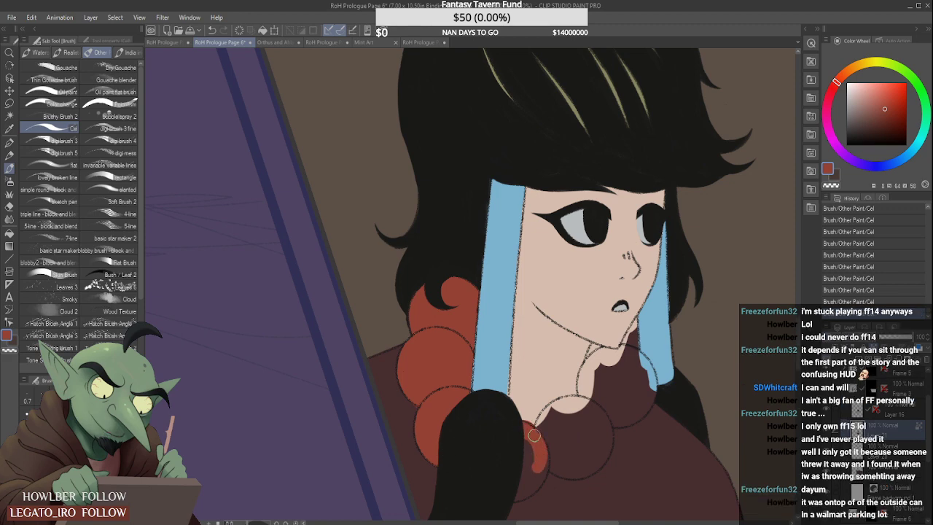
pyautogui.hotkey('ctrl', 'z')
pyautogui.moveTo(526, 430); pyautogui.dragTo(536, 466)
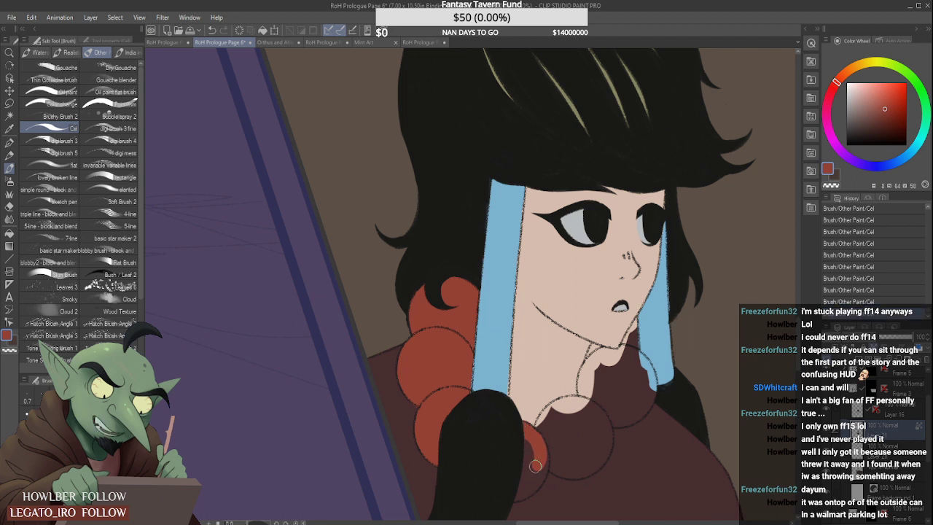
pyautogui.hotkey('ctrl', 'z')
pyautogui.moveTo(524, 426); pyautogui.dragTo(541, 450)
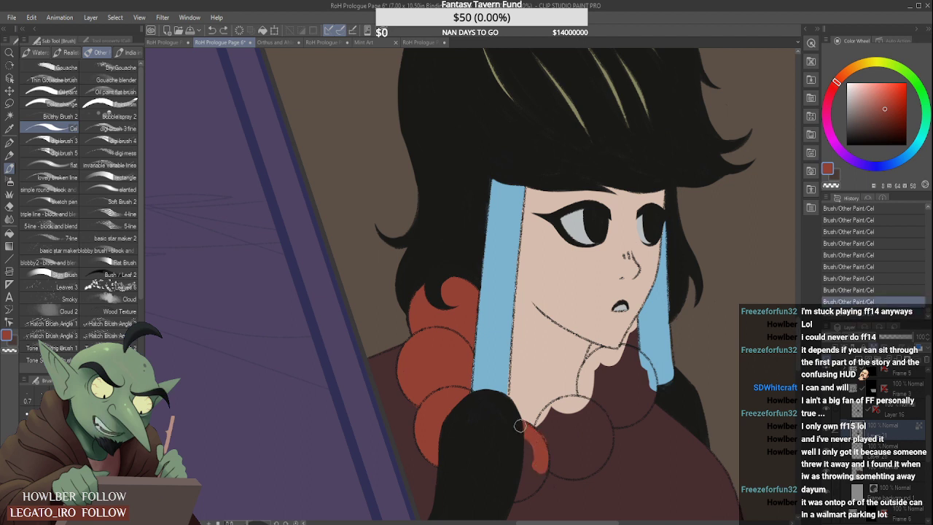
pyautogui.hotkey('ctrl', 'z')
pyautogui.moveTo(533, 436)
pyautogui.mouseDown()
pyautogui.moveTo(532, 476)
pyautogui.moveTo(515, 488)
pyautogui.moveTo(534, 474)
pyautogui.moveTo(515, 495)
pyautogui.moveTo(544, 449)
pyautogui.mouseUp()
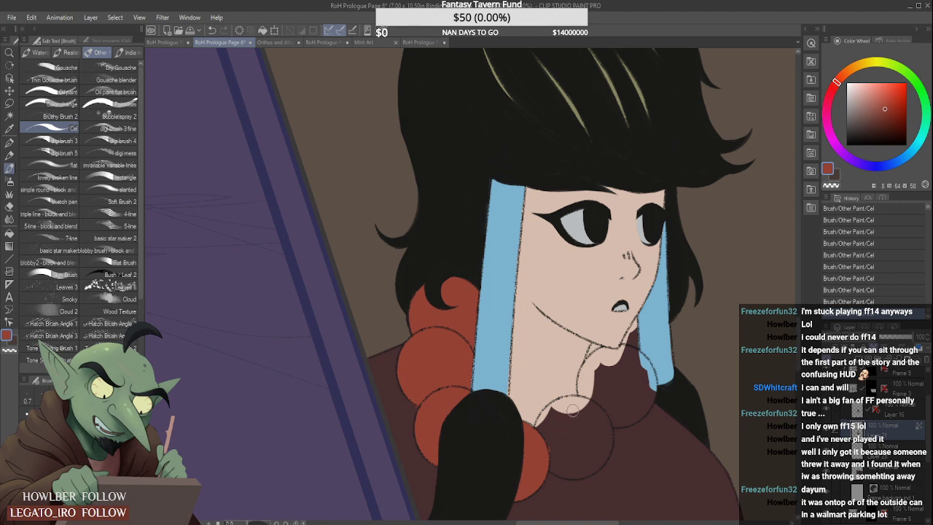
# - Fill the front necklace bead at the base of the neck with red and block in the bead below the chin
pyautogui.moveTo(563, 443)
pyautogui.mouseDown()
pyautogui.moveTo(585, 436)
pyautogui.moveTo(579, 415)
pyautogui.moveTo(566, 418)
pyautogui.moveTo(569, 427)
pyautogui.moveTo(544, 432)
pyautogui.moveTo(588, 431)
pyautogui.moveTo(566, 413)
pyautogui.moveTo(594, 444)
pyautogui.moveTo(545, 454)
pyautogui.moveTo(593, 447)
pyautogui.moveTo(541, 431)
pyautogui.moveTo(566, 409)
pyautogui.moveTo(590, 417)
pyautogui.mouseUp()
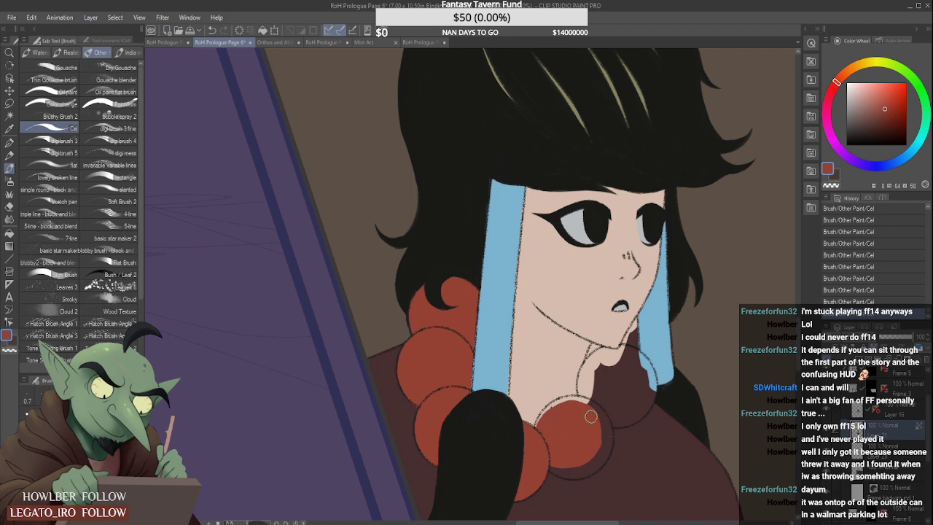
pyautogui.moveTo(616, 369)
pyautogui.mouseDown()
pyautogui.moveTo(591, 420)
pyautogui.moveTo(626, 366)
pyautogui.moveTo(612, 369)
pyautogui.moveTo(592, 408)
pyautogui.moveTo(640, 380)
pyautogui.moveTo(613, 374)
pyautogui.moveTo(611, 412)
pyautogui.mouseUp()
pyautogui.scroll(1, 545, 423)
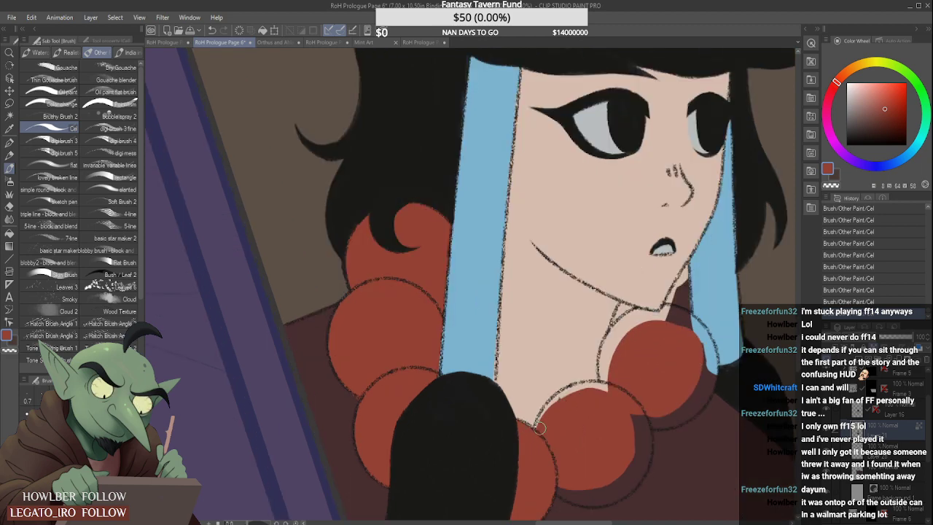
pyautogui.moveTo(540, 426)
pyautogui.mouseDown()
pyautogui.moveTo(580, 393)
pyautogui.moveTo(608, 396)
pyautogui.moveTo(588, 388)
pyautogui.moveTo(548, 416)
pyautogui.moveTo(589, 386)
pyautogui.mouseUp()
pyautogui.scroll(-2, 603, 392)
pyautogui.scroll(1, 583, 438)
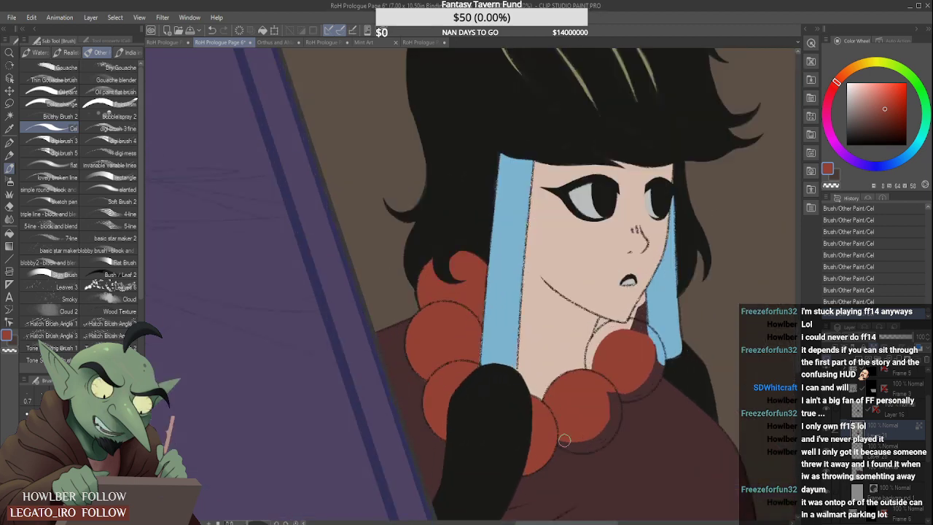
pyautogui.moveTo(564, 440)
pyautogui.mouseDown()
pyautogui.moveTo(594, 443)
pyautogui.moveTo(585, 426)
pyautogui.moveTo(563, 443)
pyautogui.moveTo(588, 443)
pyautogui.moveTo(593, 430)
pyautogui.moveTo(584, 447)
pyautogui.moveTo(614, 417)
pyautogui.mouseUp()
pyautogui.hotkey('ctrl', 'z')
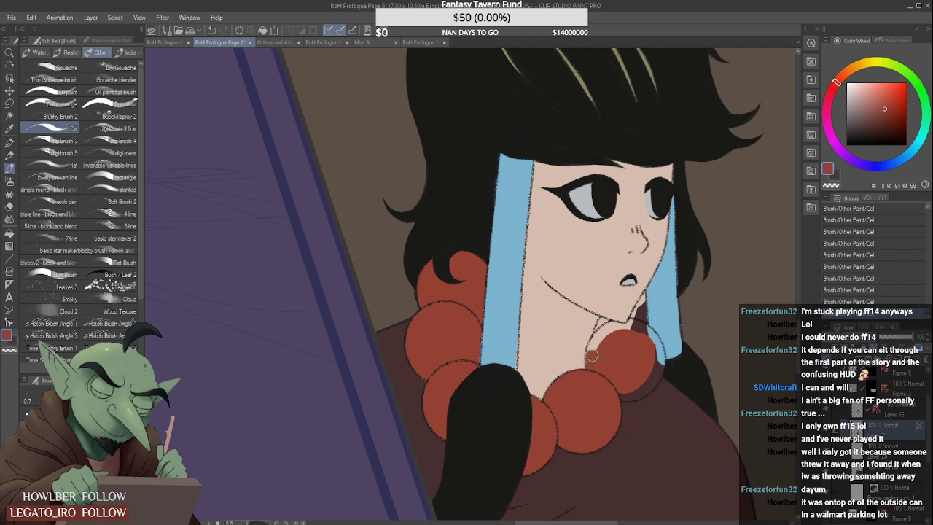
# - Finish the red bead below the chin out to its outline and fill the sliver between the jaw and the farther ribbon
pyautogui.moveTo(592, 361)
pyautogui.mouseDown()
pyautogui.moveTo(611, 328)
pyautogui.moveTo(635, 330)
pyautogui.moveTo(635, 318)
pyautogui.moveTo(652, 344)
pyautogui.moveTo(649, 334)
pyautogui.moveTo(654, 369)
pyautogui.mouseUp()
pyautogui.moveTo(648, 332); pyautogui.dragTo(651, 366)
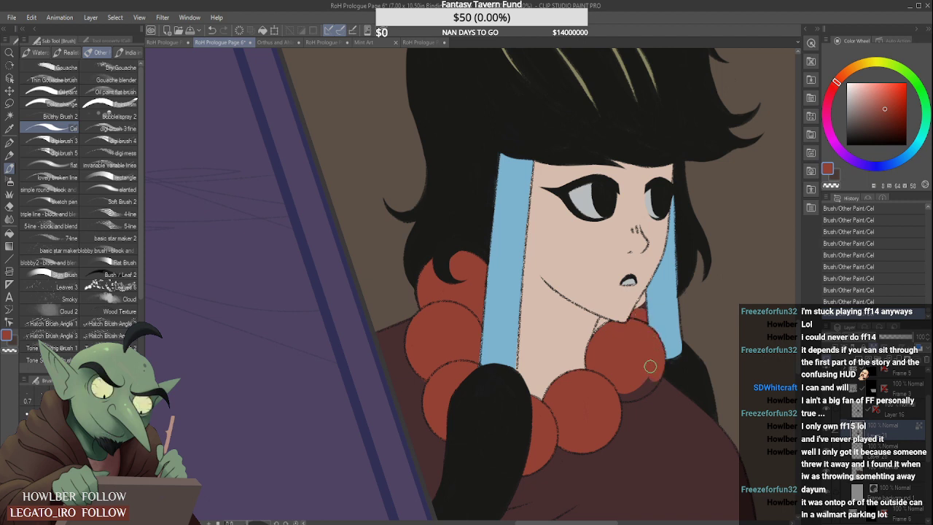
pyautogui.moveTo(620, 393); pyautogui.dragTo(645, 383)
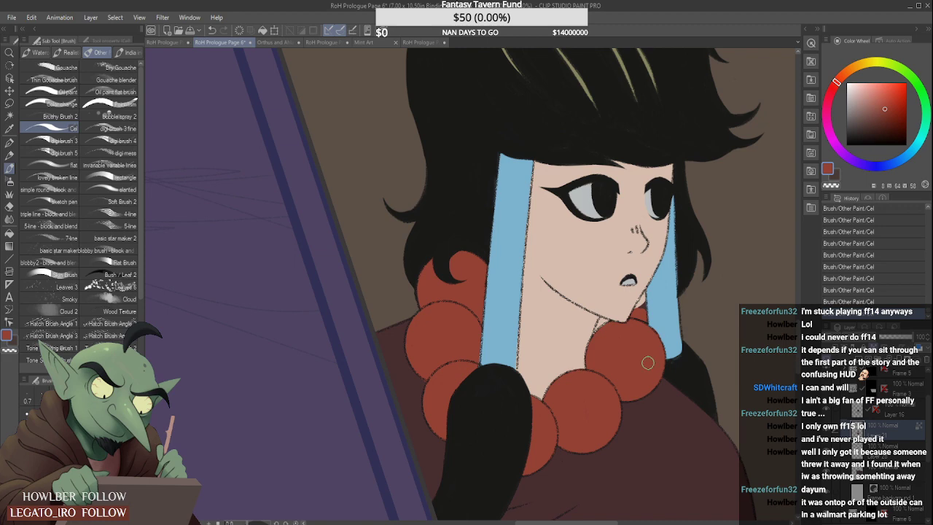
pyautogui.scroll(1, 639, 309)
pyautogui.scroll(1, 642, 295)
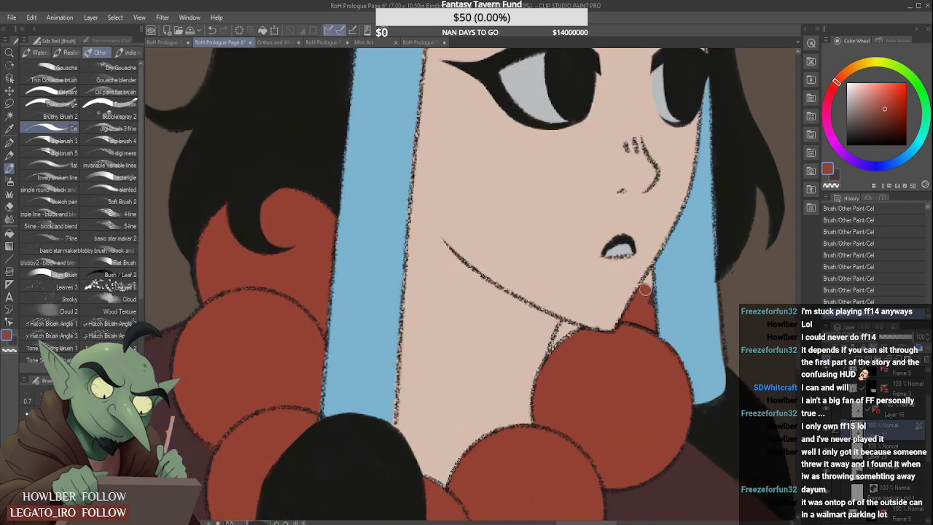
pyautogui.scroll(2, 649, 292)
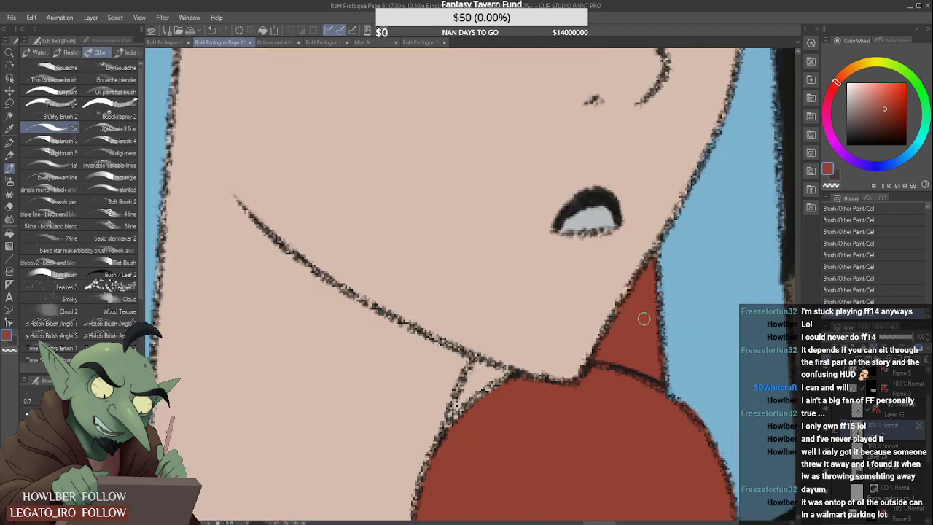
pyautogui.scroll(-2, 597, 255)
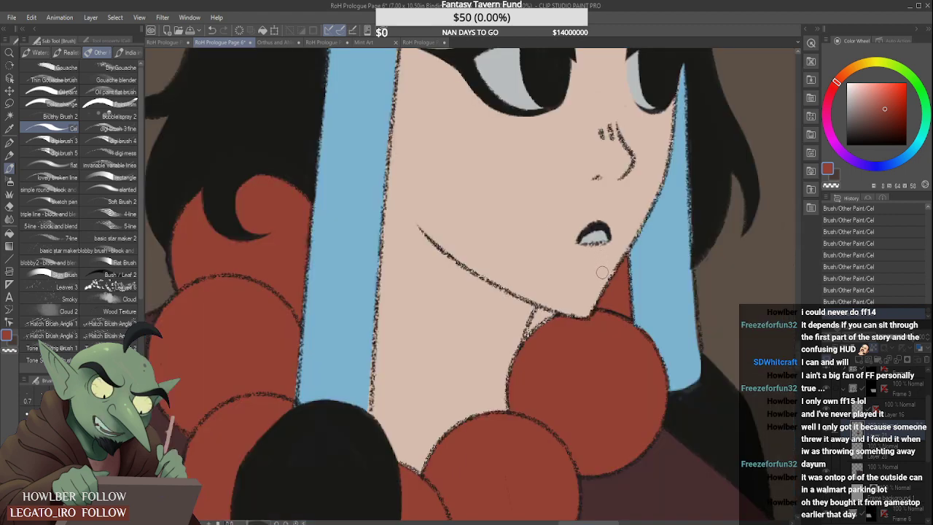
pyautogui.scroll(-2, 594, 271)
pyautogui.scroll(-1, 595, 270)
pyautogui.scroll(-1, 596, 271)
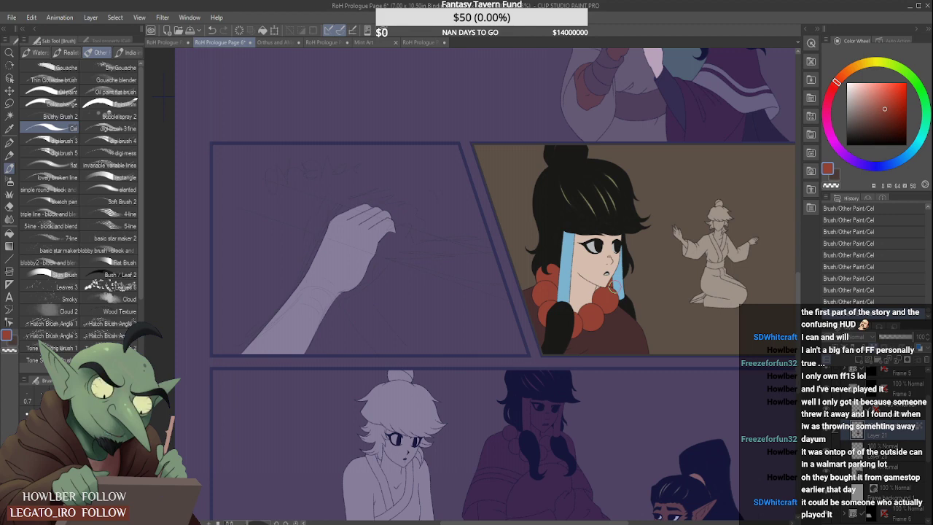
pyautogui.scroll(-1, 554, 275)
pyautogui.scroll(1, 627, 239)
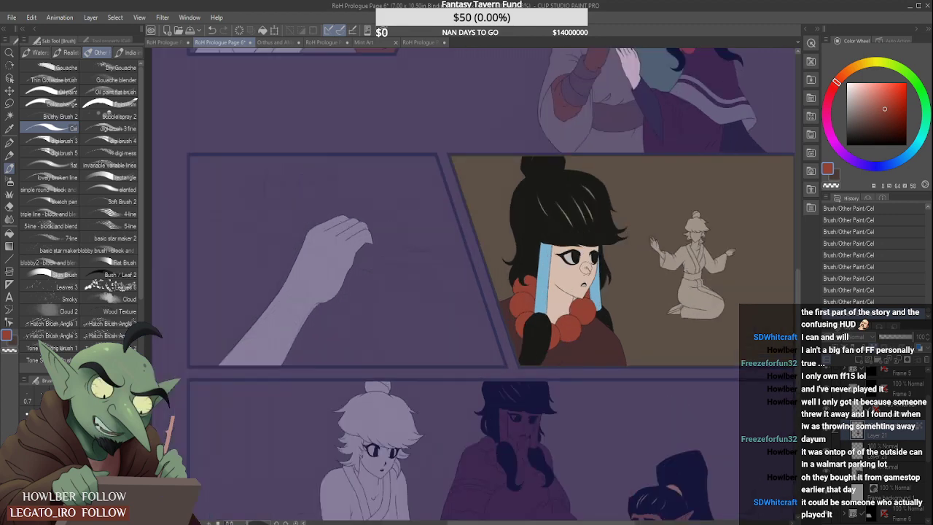
pyautogui.scroll(-1, 586, 268)
pyautogui.scroll(3, 608, 203)
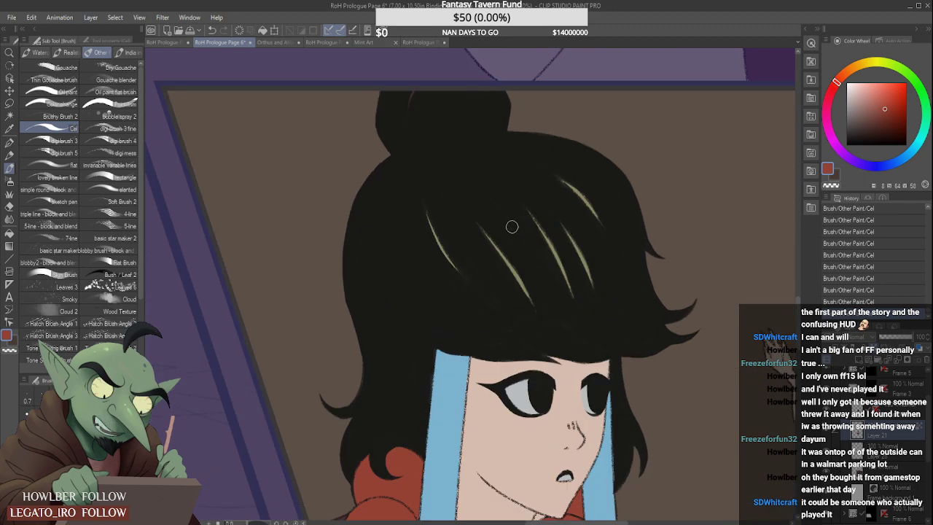
# - Sample the pale olive hair-highlight colour and paint a thin highlight on the woman's hair bun in her close-up panel
pyautogui.keyDown('alt'); pyautogui.click(525, 281); pyautogui.keyUp('alt')
pyautogui.moveTo(414, 90); pyautogui.dragTo(409, 106)
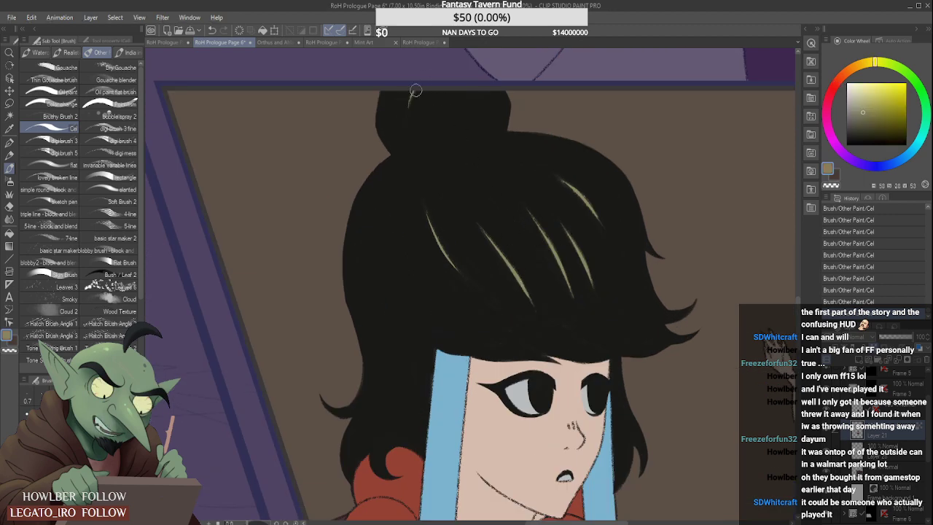
pyautogui.scroll(-5, 473, 293)
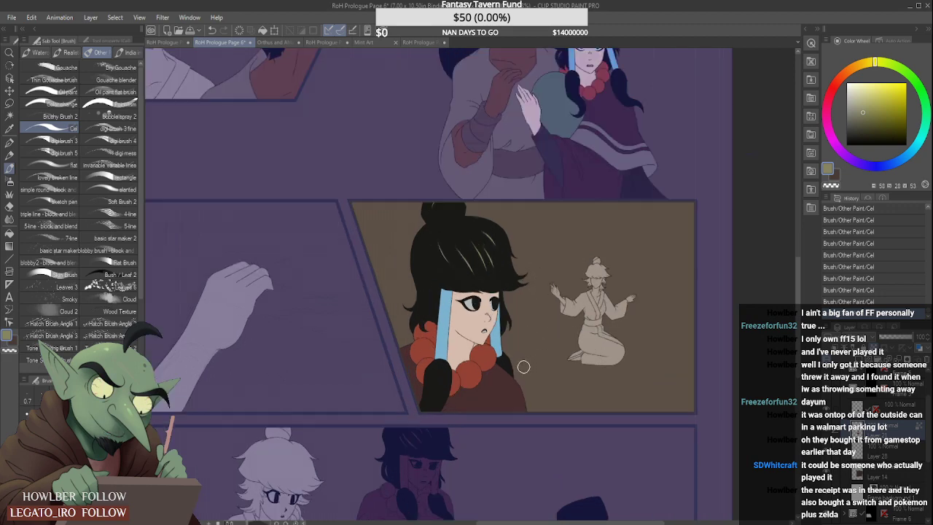
# - Sample the necklace red from the close-up and make Layer 22 of the bottom panel active for colouring the woman
pyautogui.scroll(-2, 524, 367)
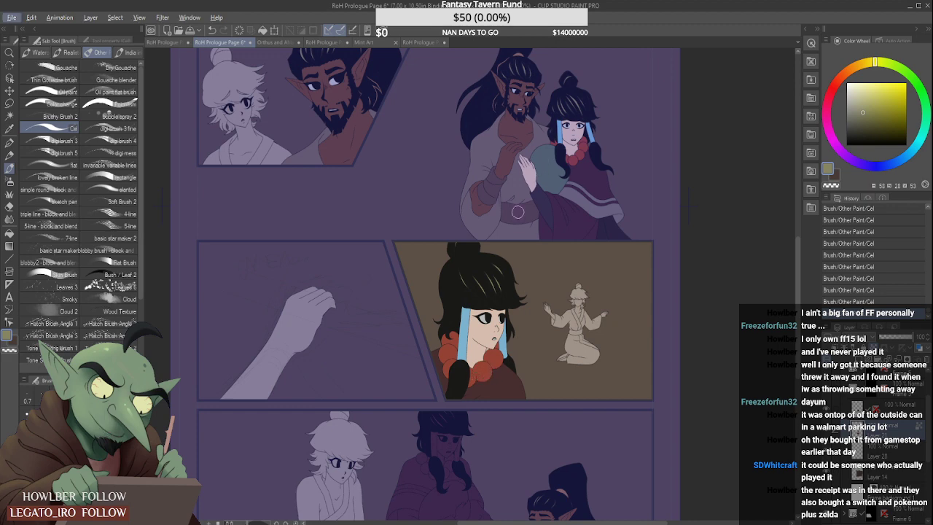
pyautogui.scroll(-3, 803, 299)
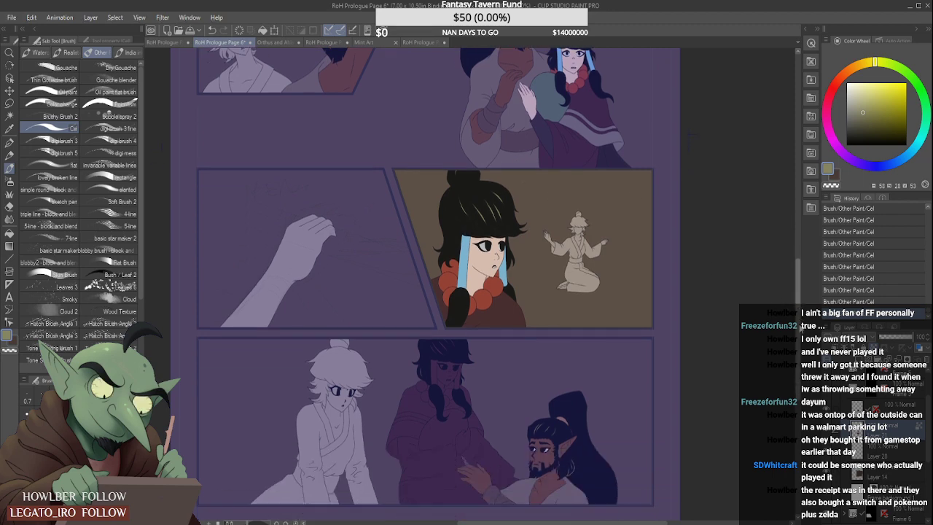
pyautogui.keyDown('alt'); pyautogui.click(488, 264); pyautogui.keyUp('alt')
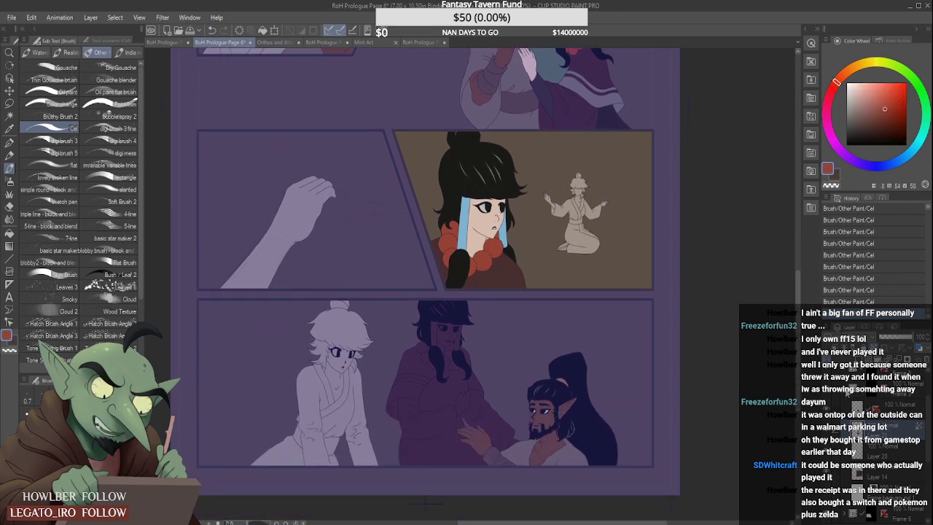
pyautogui.click(847, 392)
pyautogui.moveTo(927, 420); pyautogui.dragTo(927, 412)
pyautogui.click(879, 432)
pyautogui.click(897, 434)
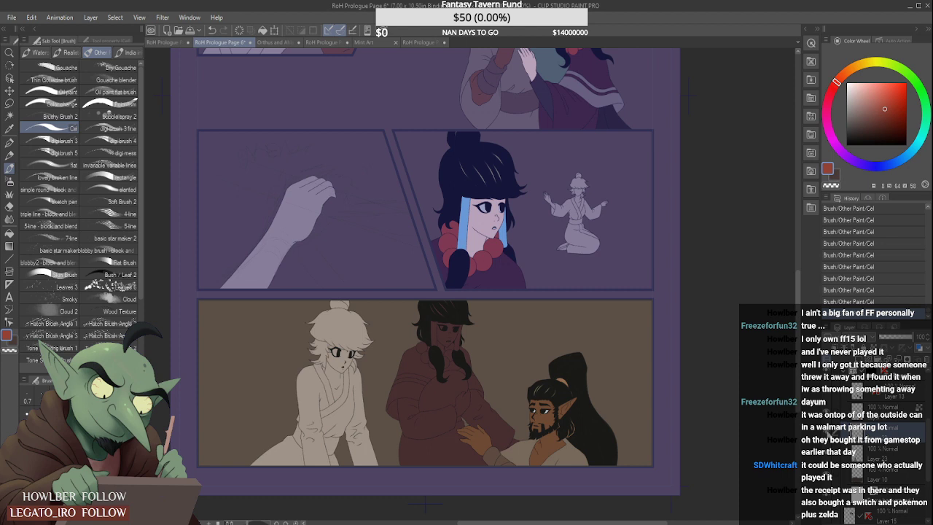
pyautogui.click(828, 433)
pyautogui.click(828, 433)
# - Paint all the necklace beads of the woman in the bottom panel red, including the ones behind her hair locks
pyautogui.scroll(3, 427, 351)
pyautogui.moveTo(420, 349)
pyautogui.mouseDown()
pyautogui.moveTo(446, 384)
pyautogui.moveTo(423, 378)
pyautogui.moveTo(429, 401)
pyautogui.moveTo(442, 404)
pyautogui.moveTo(435, 390)
pyautogui.moveTo(446, 395)
pyautogui.moveTo(436, 405)
pyautogui.moveTo(457, 390)
pyautogui.moveTo(465, 414)
pyautogui.moveTo(453, 408)
pyautogui.moveTo(471, 423)
pyautogui.mouseUp()
pyautogui.moveTo(511, 393); pyautogui.dragTo(516, 413)
pyautogui.moveTo(511, 398)
pyautogui.mouseDown()
pyautogui.moveTo(514, 424)
pyautogui.moveTo(519, 366)
pyautogui.moveTo(540, 388)
pyautogui.moveTo(540, 373)
pyautogui.moveTo(534, 397)
pyautogui.mouseUp()
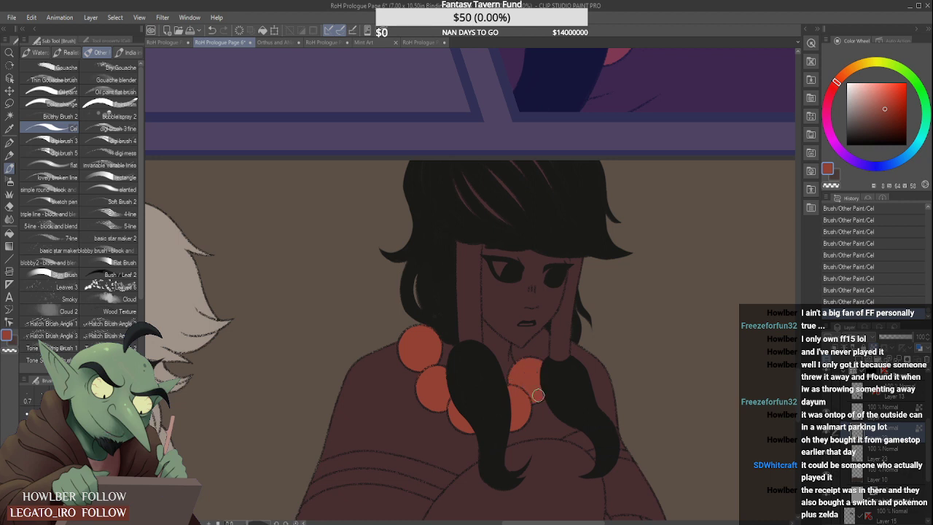
pyautogui.scroll(3, 524, 353)
pyautogui.moveTo(506, 341)
pyautogui.mouseDown()
pyautogui.moveTo(518, 371)
pyautogui.moveTo(506, 344)
pyautogui.moveTo(533, 358)
pyautogui.moveTo(527, 348)
pyautogui.moveTo(571, 307)
pyautogui.moveTo(540, 341)
pyautogui.moveTo(563, 310)
pyautogui.moveTo(563, 375)
pyautogui.moveTo(570, 323)
pyautogui.moveTo(568, 366)
pyautogui.mouseUp()
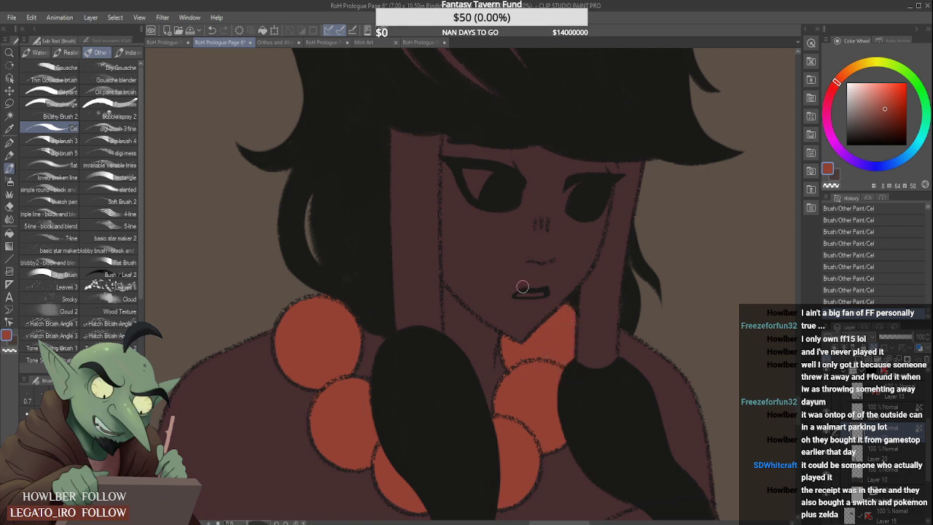
# - Sample the light blue ribbon colour from the close-up and fill the nearer ribbon of the bottom-panel woman, cleaning its edge along the face
pyautogui.scroll(-3, 522, 286)
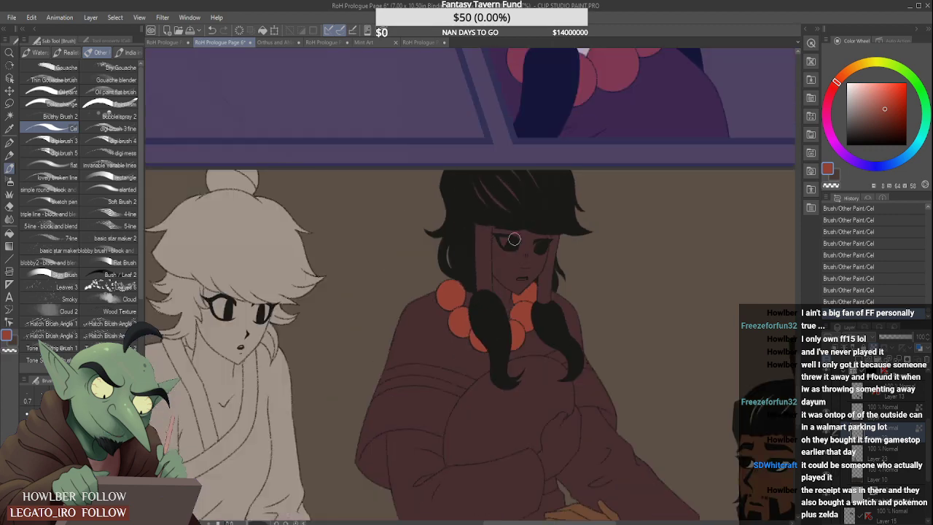
pyautogui.scroll(-2, 514, 239)
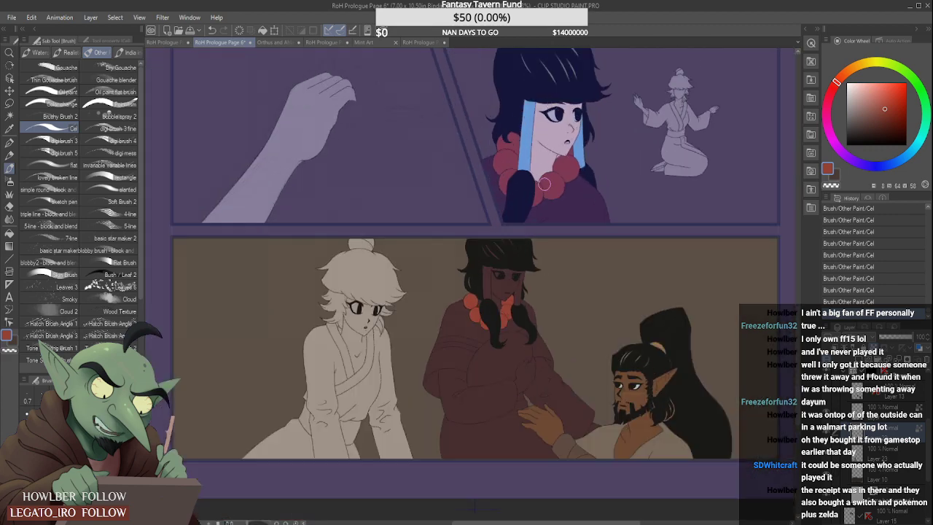
pyautogui.keyDown('alt'); pyautogui.click(531, 154); pyautogui.keyUp('alt')
pyautogui.scroll(4, 488, 267)
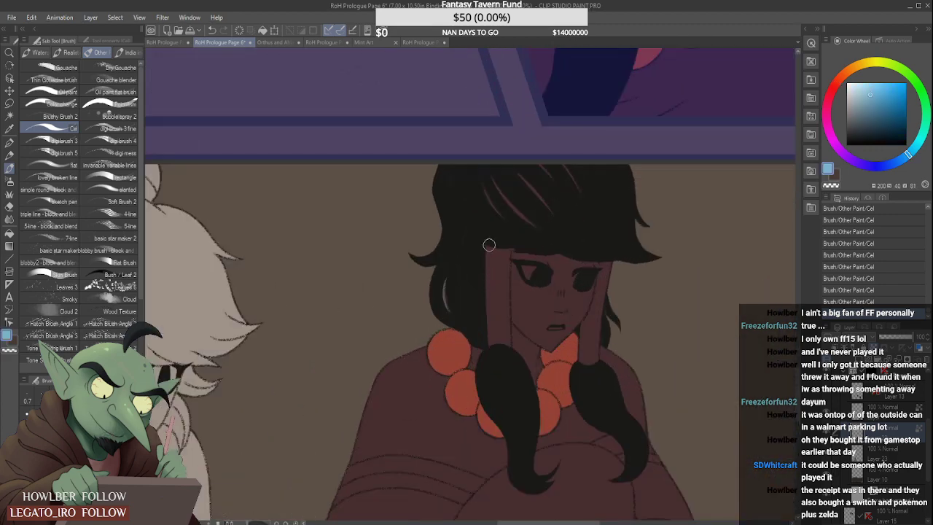
pyautogui.moveTo(489, 248)
pyautogui.mouseDown()
pyautogui.moveTo(493, 353)
pyautogui.moveTo(506, 350)
pyautogui.moveTo(511, 248)
pyautogui.mouseUp()
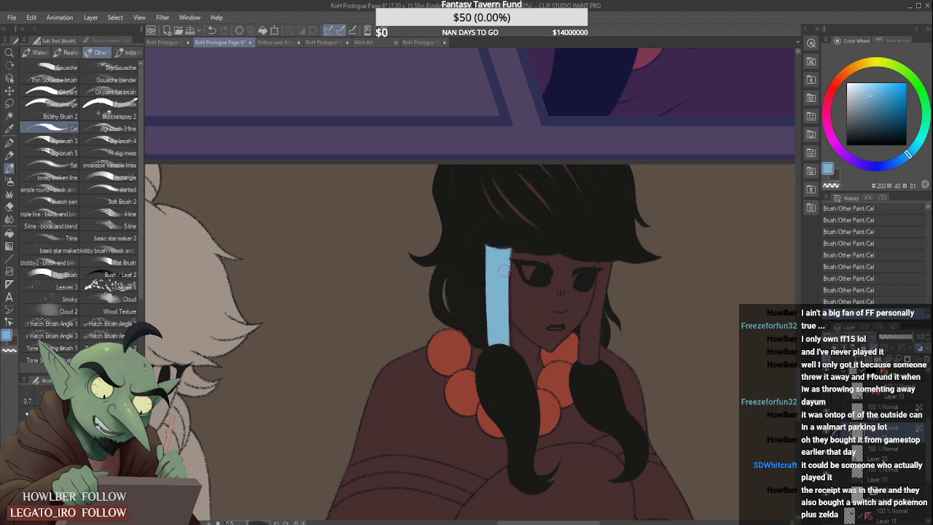
pyautogui.moveTo(501, 299); pyautogui.dragTo(511, 348)
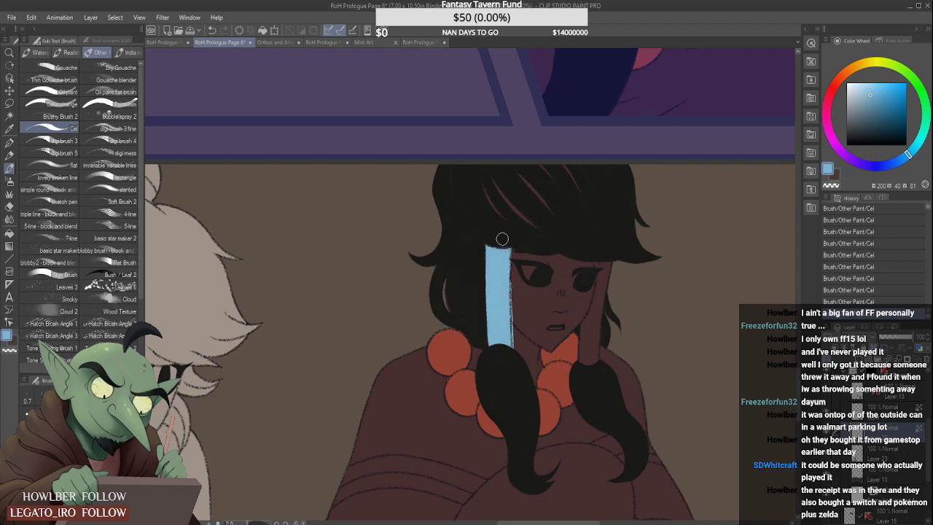
pyautogui.moveTo(502, 239); pyautogui.dragTo(511, 347)
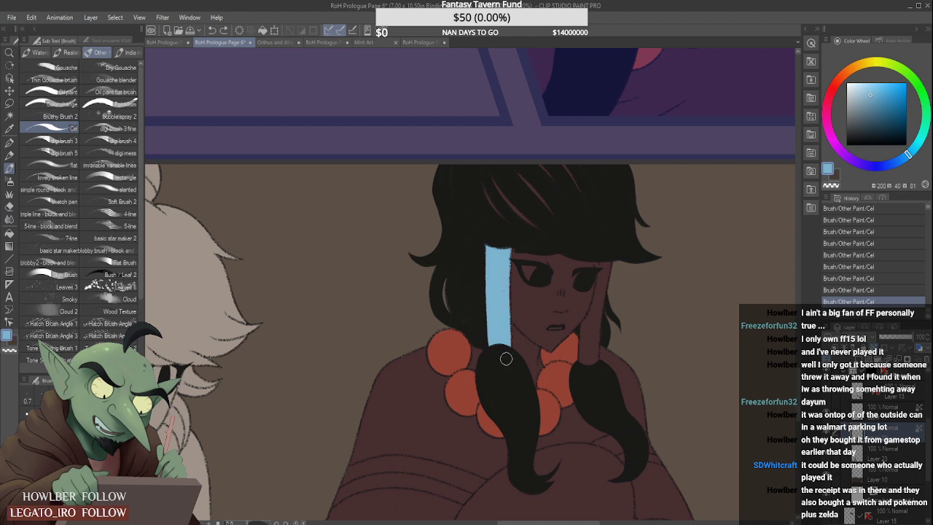
# - Fill the farther ribbon beside the woman's face with light blue down to the tied hair lock
pyautogui.moveTo(604, 259); pyautogui.dragTo(596, 323)
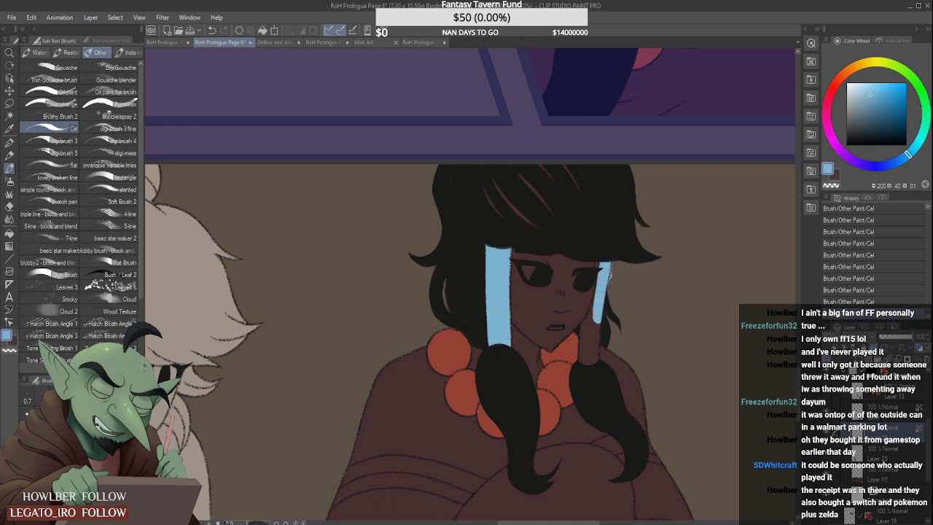
pyautogui.moveTo(596, 286); pyautogui.dragTo(594, 331)
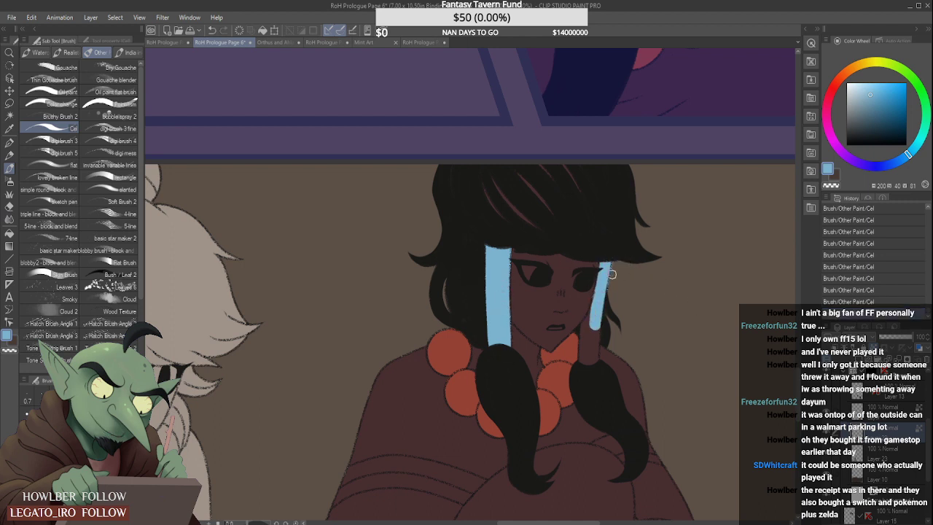
pyautogui.scroll(2, 627, 255)
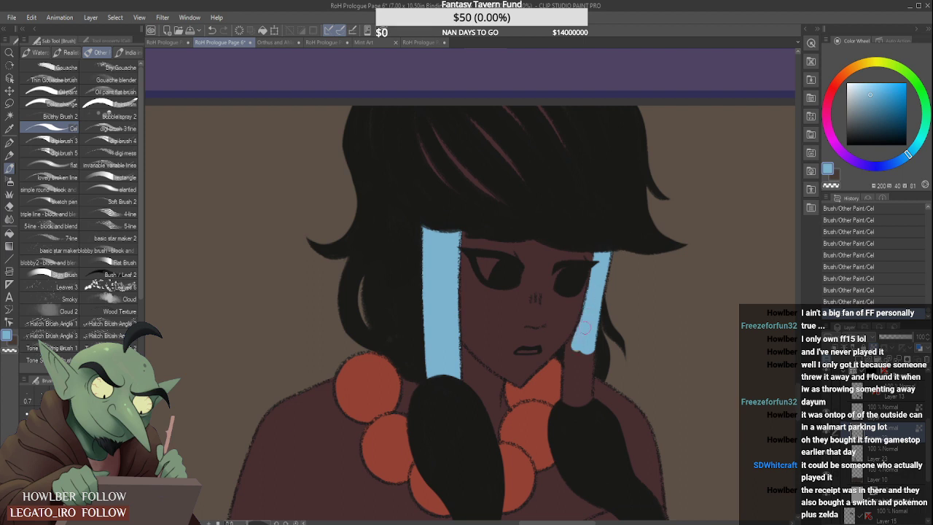
pyautogui.moveTo(574, 349)
pyautogui.mouseDown()
pyautogui.moveTo(568, 396)
pyautogui.moveTo(574, 372)
pyautogui.moveTo(576, 395)
pyautogui.moveTo(579, 346)
pyautogui.moveTo(585, 375)
pyautogui.moveTo(586, 344)
pyautogui.mouseUp()
pyautogui.moveTo(584, 399); pyautogui.dragTo(585, 386)
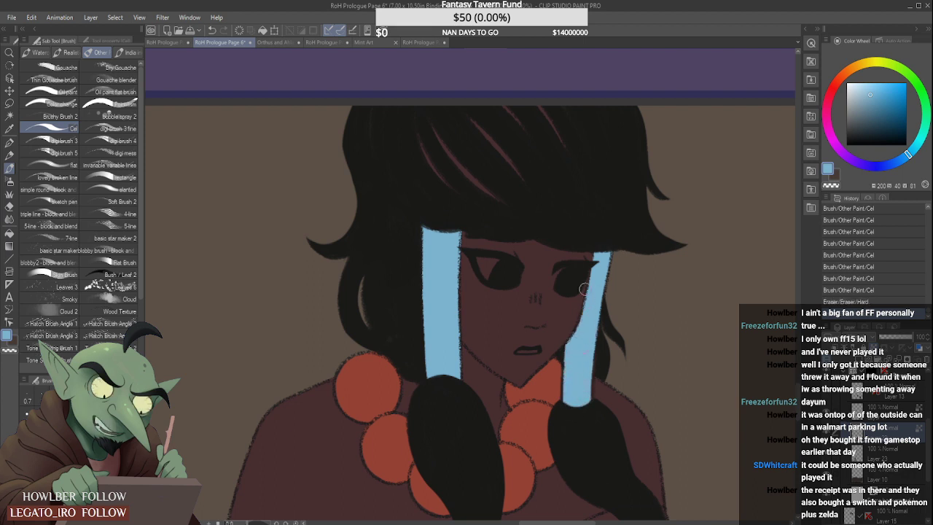
# - Sample the woman's pale skin colour and paint the forehead, eye area and nose of her face in the bottom panel
pyautogui.scroll(-4, 595, 244)
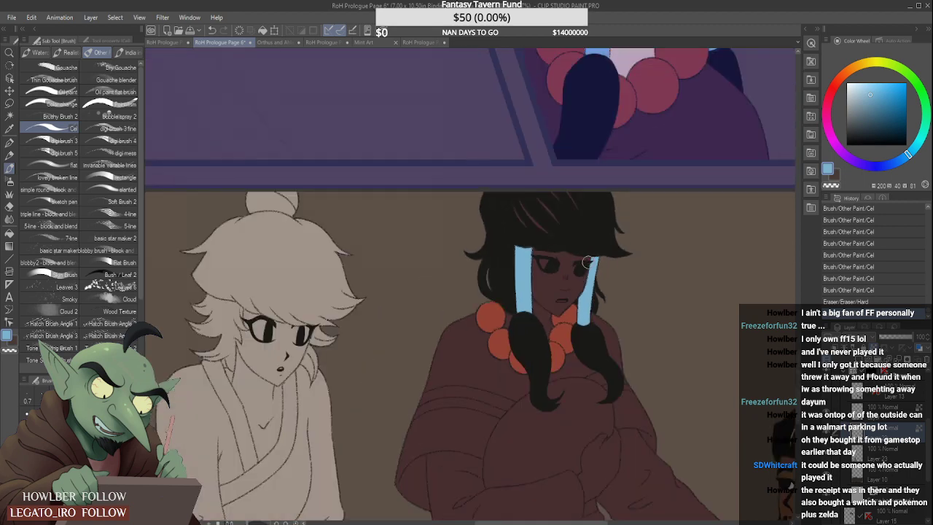
pyautogui.moveTo(798, 355); pyautogui.dragTo(798, 328)
pyautogui.keyDown('alt'); pyautogui.click(645, 165); pyautogui.keyUp('alt')
pyautogui.moveTo(799, 377); pyautogui.dragTo(799, 401)
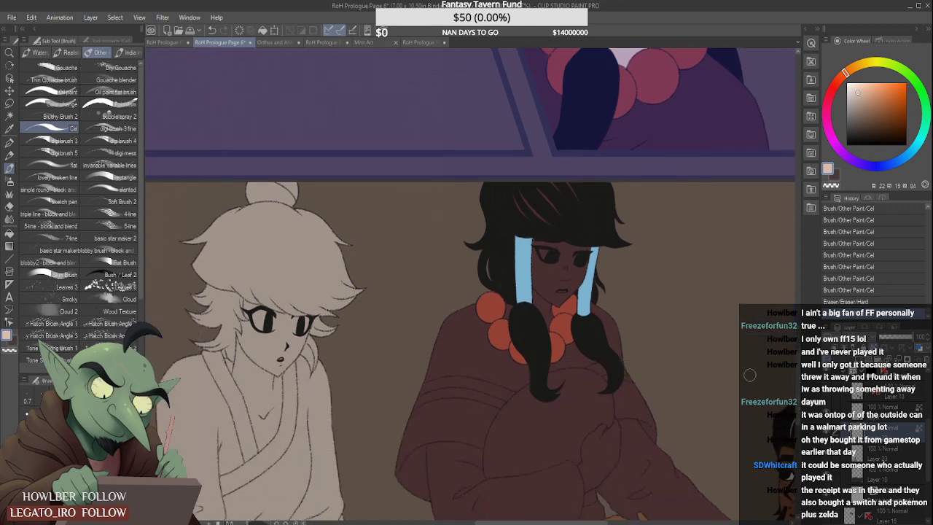
pyautogui.scroll(1, 558, 264)
pyautogui.moveTo(533, 222)
pyautogui.mouseDown()
pyautogui.moveTo(526, 270)
pyautogui.moveTo(529, 227)
pyautogui.moveTo(537, 278)
pyautogui.moveTo(563, 276)
pyautogui.moveTo(560, 243)
pyautogui.moveTo(583, 233)
pyautogui.moveTo(593, 258)
pyautogui.moveTo(585, 265)
pyautogui.moveTo(599, 233)
pyautogui.moveTo(590, 301)
pyautogui.moveTo(606, 225)
pyautogui.mouseUp()
pyautogui.scroll(1, 592, 240)
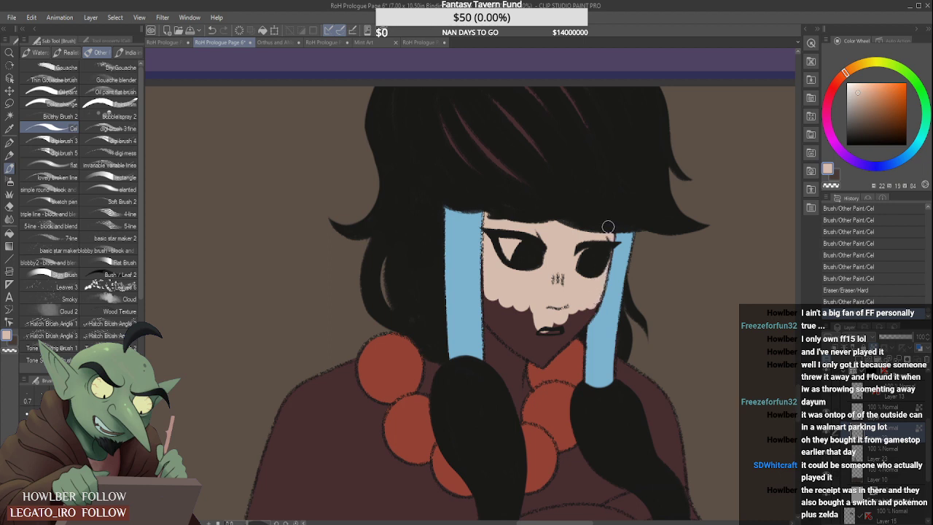
# - Fill the woman's cheeks, neck, mouth area and chin with the pale skin colour out to the jawline
pyautogui.moveTo(491, 301); pyautogui.dragTo(493, 371)
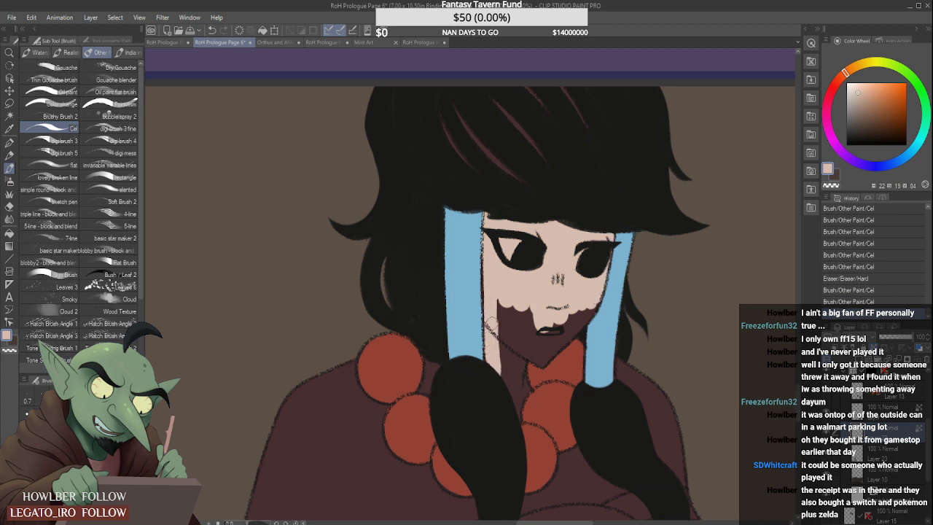
pyautogui.moveTo(503, 280); pyautogui.dragTo(519, 399)
pyautogui.moveTo(522, 350)
pyautogui.mouseDown()
pyautogui.moveTo(514, 409)
pyautogui.moveTo(518, 374)
pyautogui.mouseUp()
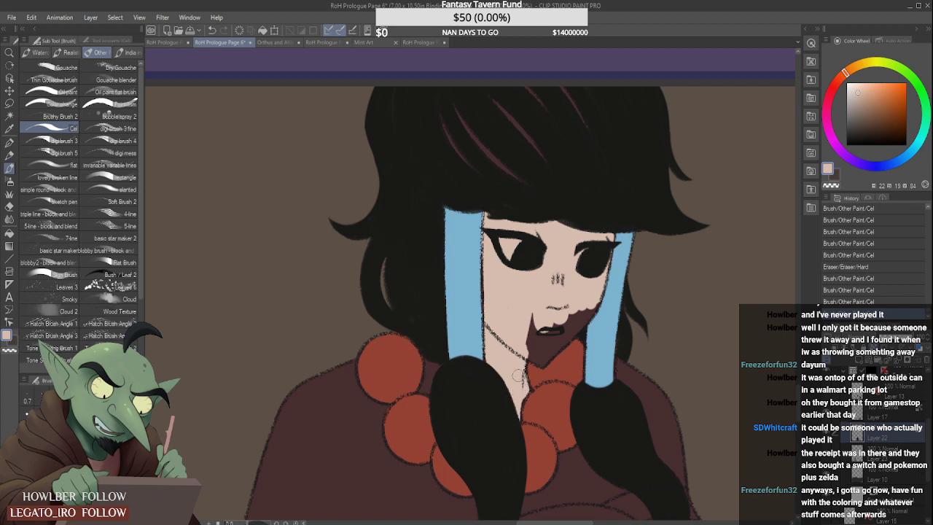
pyautogui.moveTo(531, 320)
pyautogui.mouseDown()
pyautogui.moveTo(532, 359)
pyautogui.moveTo(536, 347)
pyautogui.moveTo(555, 343)
pyautogui.moveTo(554, 361)
pyautogui.moveTo(572, 310)
pyautogui.mouseUp()
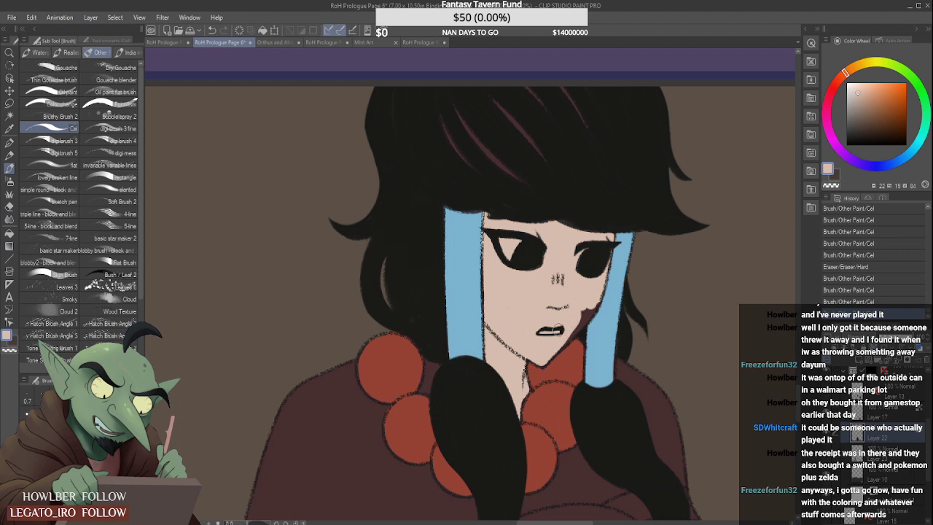
pyautogui.moveTo(555, 346); pyautogui.dragTo(591, 298)
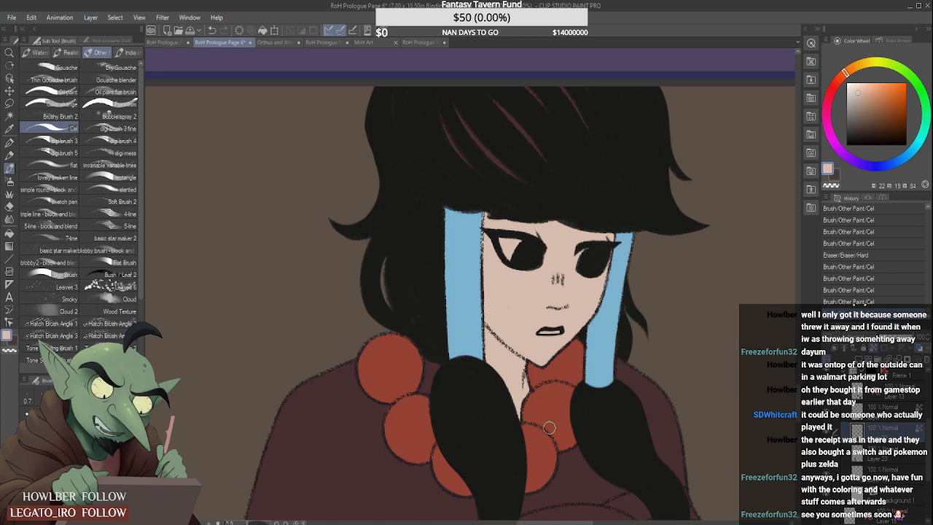
# - Sample the light grey eye-white colour from the close-up and paint the whites of both eyes of the bottom-panel woman
pyautogui.scroll(-2, 524, 292)
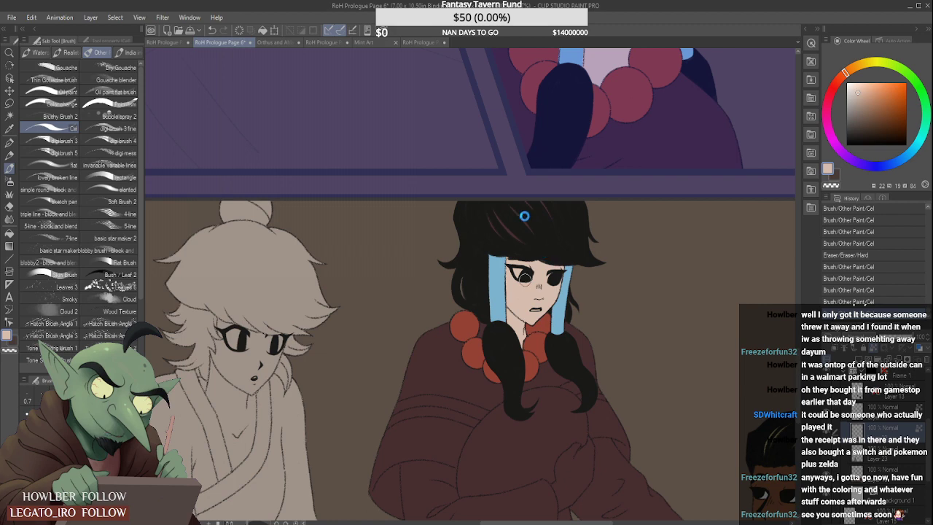
pyautogui.scroll(-1, 547, 244)
pyautogui.scroll(-2, 538, 265)
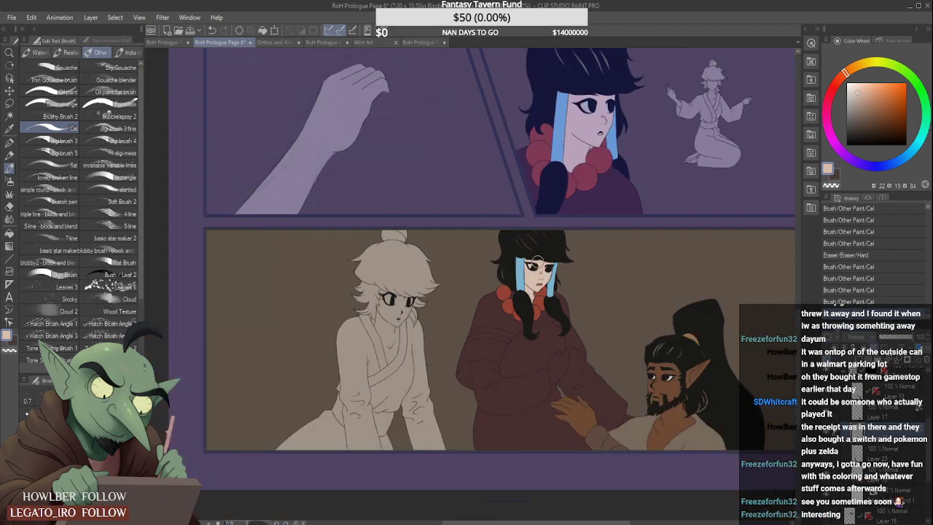
pyautogui.scroll(2, 600, 139)
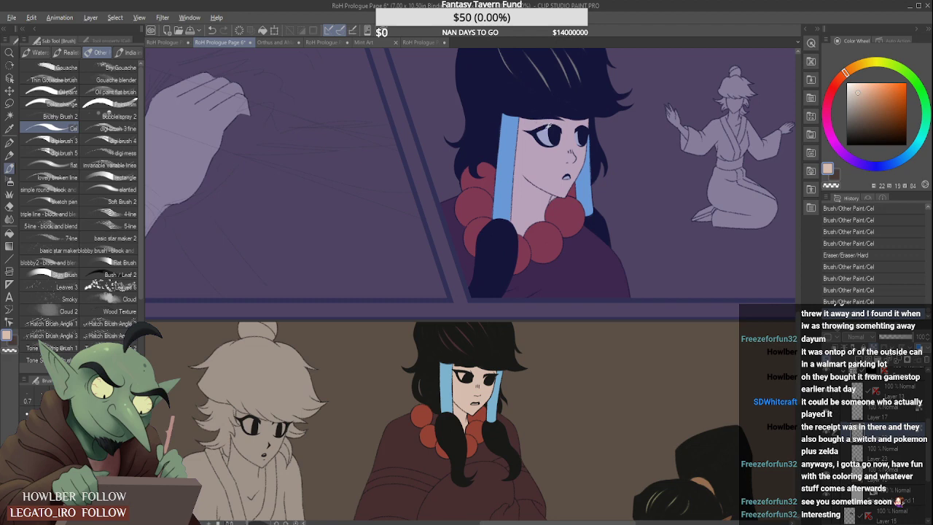
pyautogui.keyDown('alt'); pyautogui.click(548, 130); pyautogui.keyUp('alt')
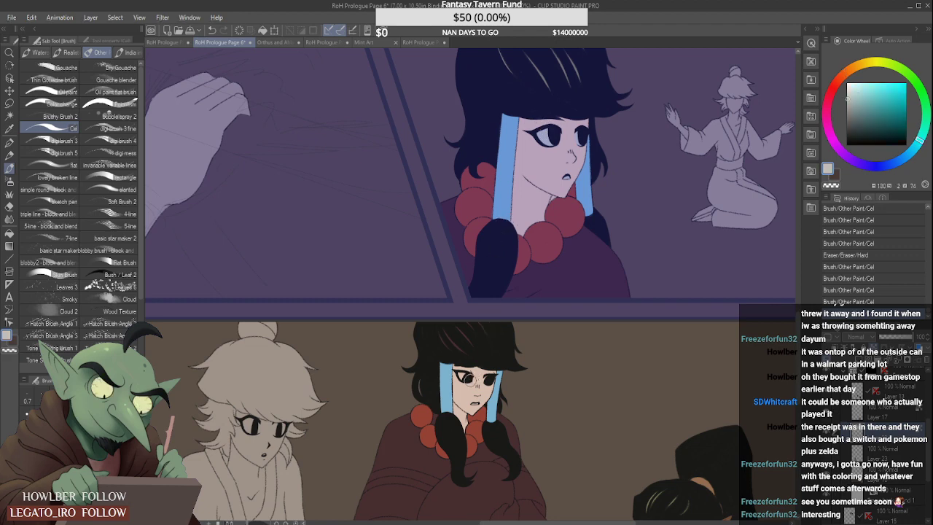
pyautogui.scroll(3, 458, 374)
pyautogui.moveTo(460, 365); pyautogui.dragTo(457, 361)
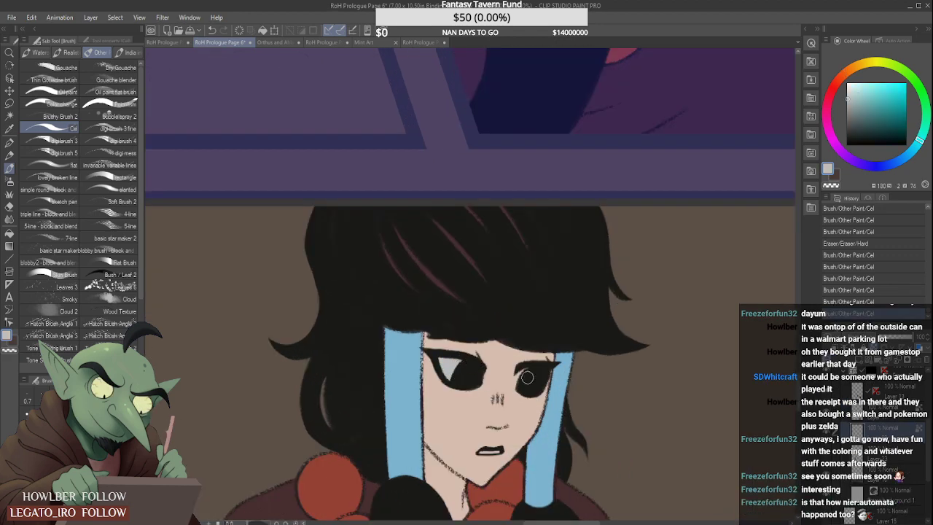
pyautogui.moveTo(523, 369); pyautogui.dragTo(527, 374)
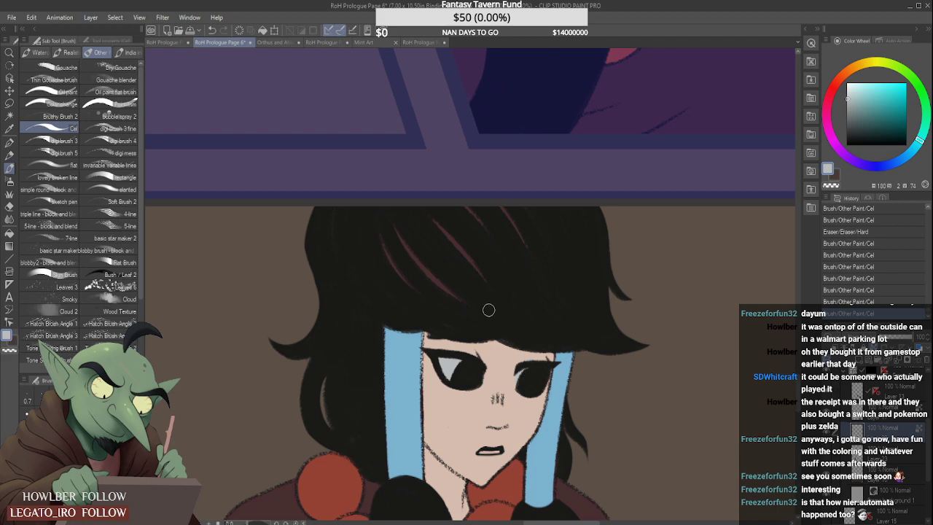
# - Fill the teeth inside the bottom-panel woman's open mouth with the light grey eye-white colour
pyautogui.scroll(3, 487, 449)
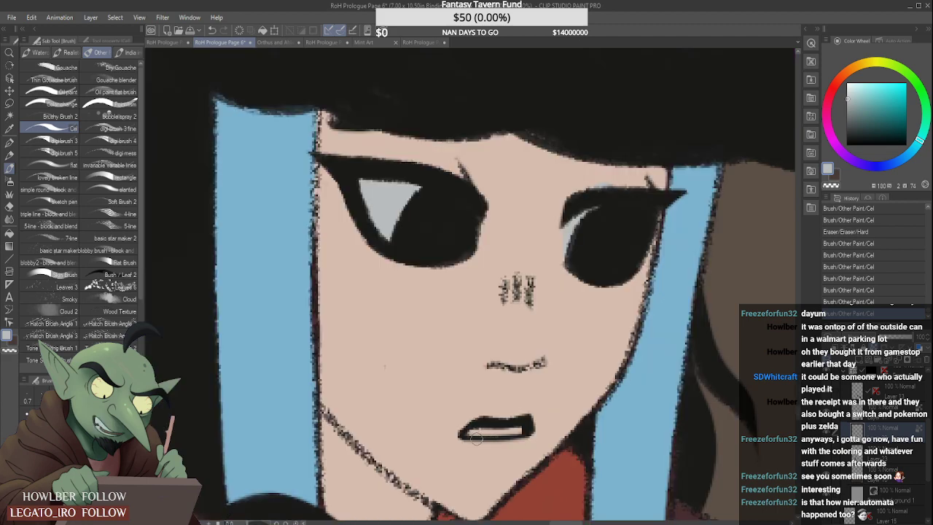
pyautogui.moveTo(467, 432); pyautogui.dragTo(519, 428)
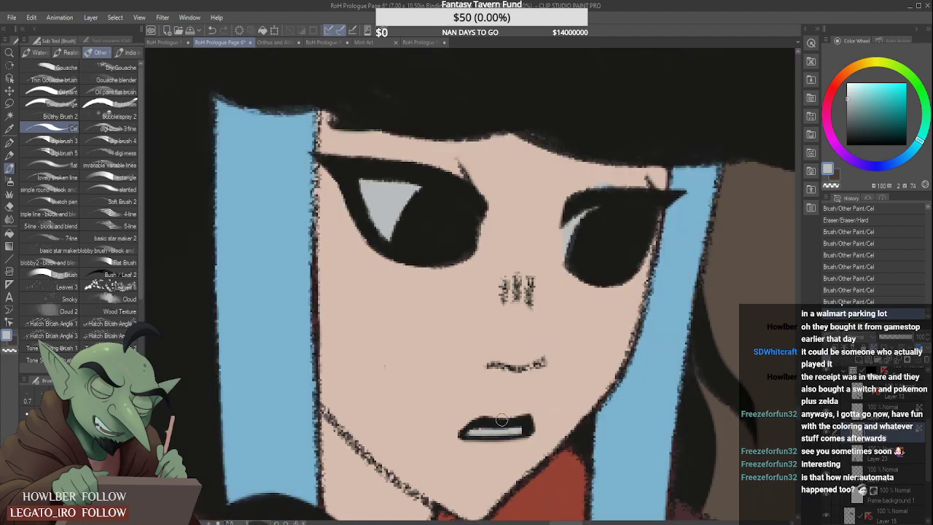
pyautogui.scroll(-3, 515, 429)
pyautogui.scroll(-5, 499, 420)
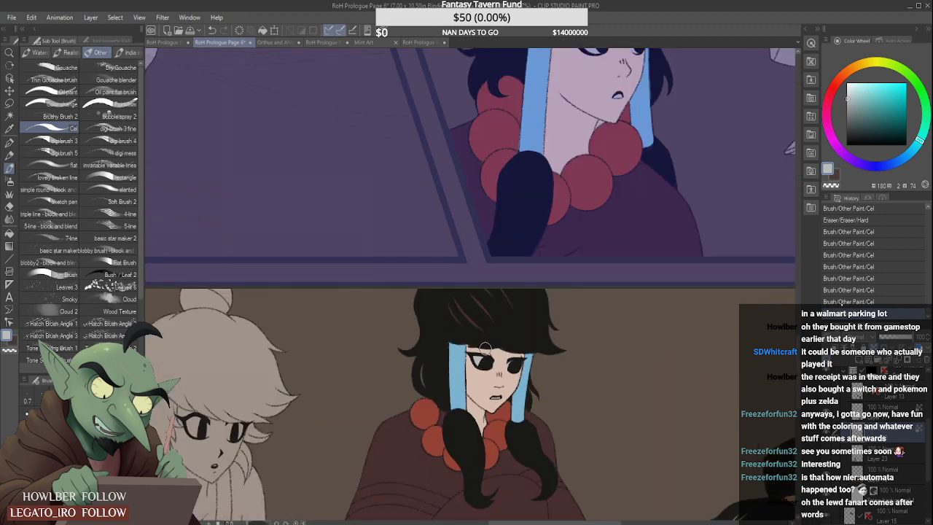
pyautogui.scroll(4, 500, 381)
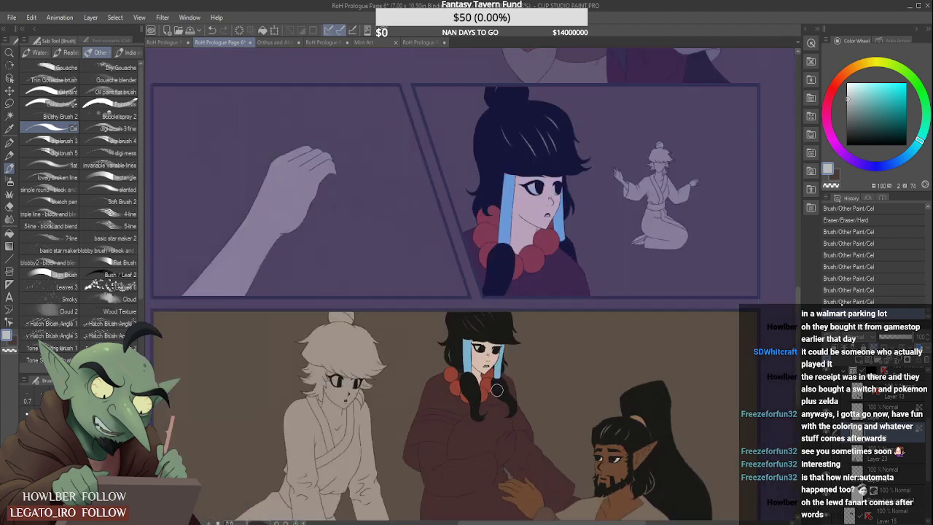
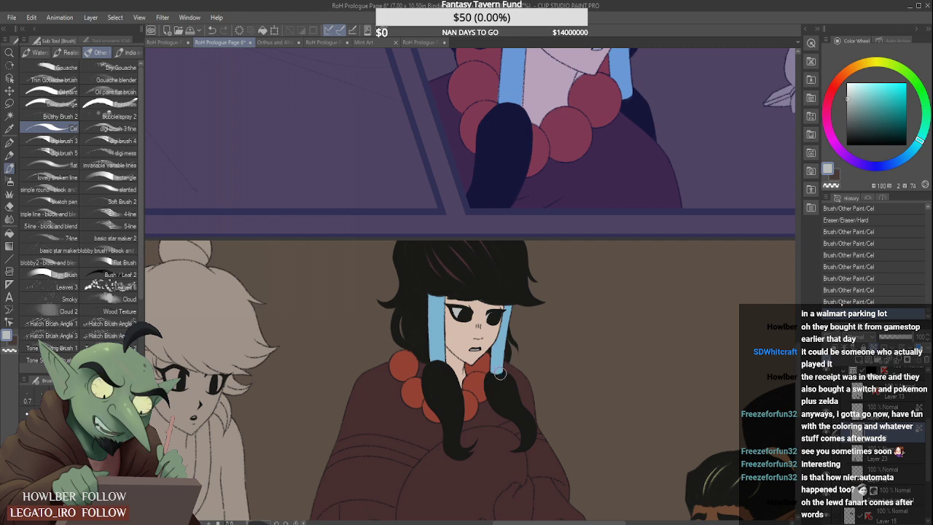
# - Sample the skin tone from the dark-haired woman's face in the panel above and paint her raised hand in the bottom panel
pyautogui.scroll(-5, 493, 382)
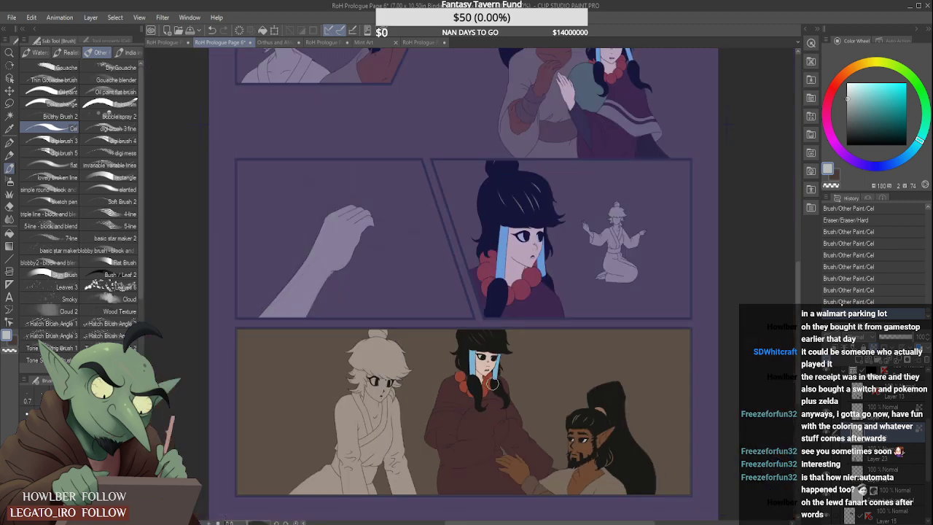
pyautogui.scroll(-3, 496, 414)
pyautogui.scroll(2, 493, 352)
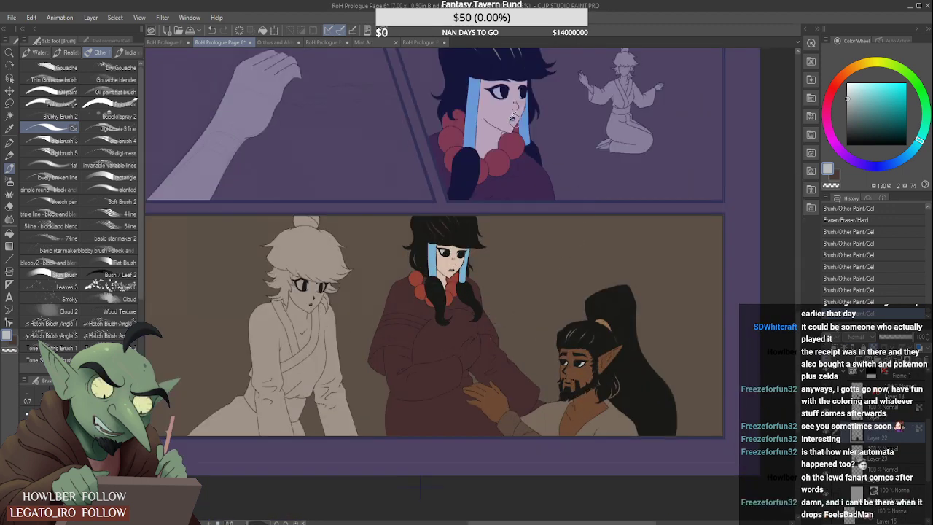
pyautogui.keyDown('alt'); pyautogui.click(514, 118); pyautogui.keyUp('alt')
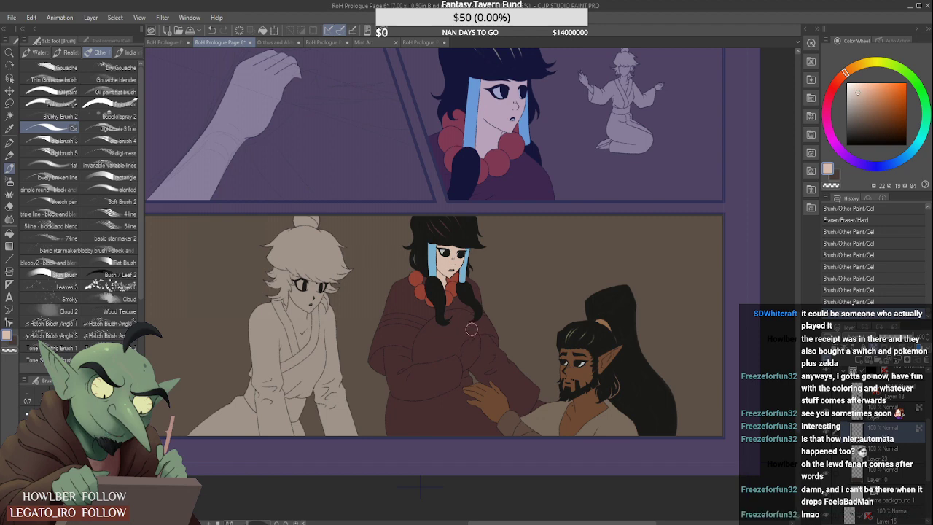
pyautogui.scroll(5, 460, 320)
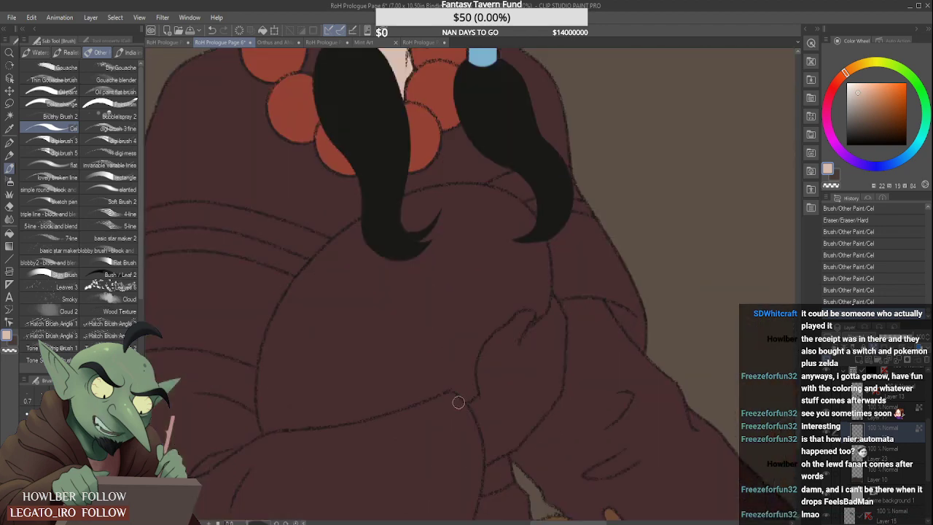
pyautogui.moveTo(488, 398)
pyautogui.mouseDown()
pyautogui.moveTo(469, 418)
pyautogui.moveTo(506, 419)
pyautogui.moveTo(480, 451)
pyautogui.moveTo(508, 441)
pyautogui.moveTo(495, 451)
pyautogui.moveTo(537, 403)
pyautogui.moveTo(504, 430)
pyautogui.moveTo(524, 430)
pyautogui.moveTo(552, 393)
pyautogui.moveTo(515, 439)
pyautogui.mouseUp()
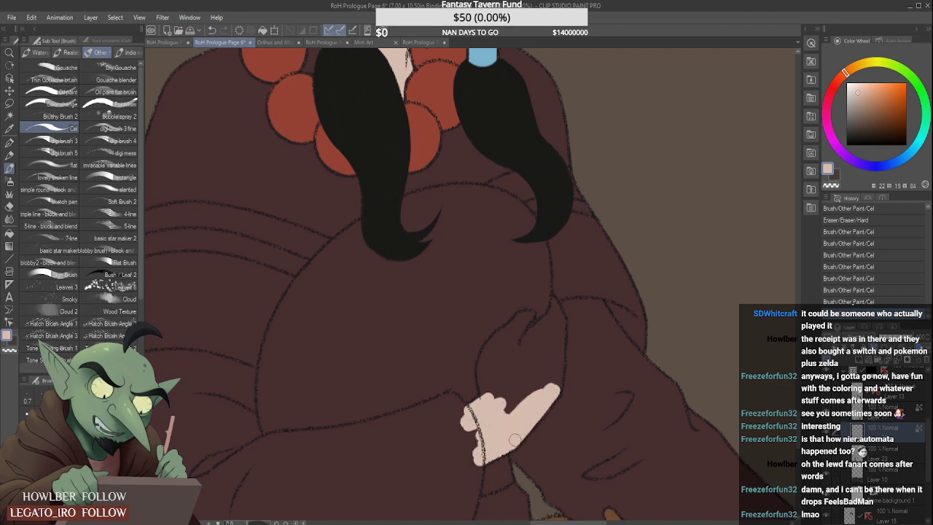
pyautogui.moveTo(545, 400); pyautogui.dragTo(561, 358)
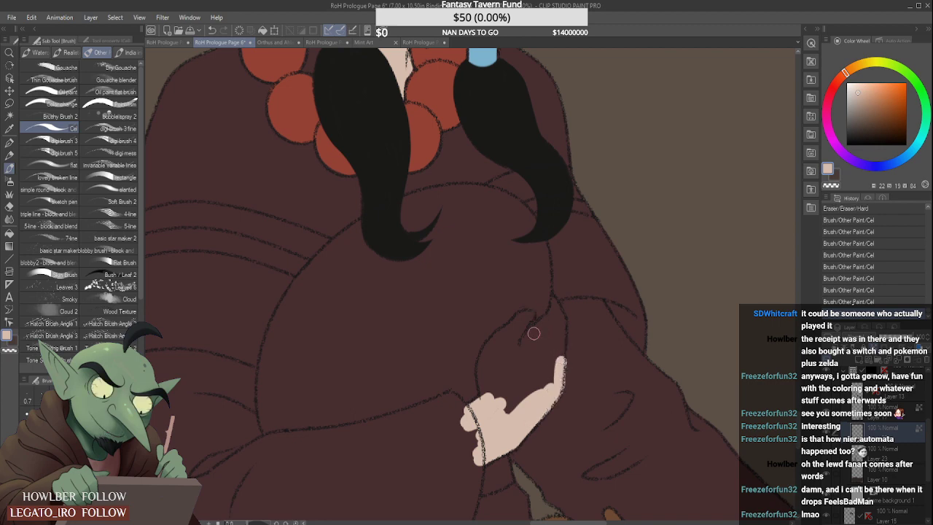
pyautogui.hotkey('ctrl', 'z')
pyautogui.moveTo(480, 413)
pyautogui.mouseDown()
pyautogui.moveTo(487, 456)
pyautogui.moveTo(514, 441)
pyautogui.moveTo(530, 396)
pyautogui.moveTo(517, 420)
pyautogui.moveTo(496, 398)
pyautogui.moveTo(491, 404)
pyautogui.moveTo(482, 374)
pyautogui.moveTo(486, 392)
pyautogui.moveTo(483, 366)
pyautogui.moveTo(517, 329)
pyautogui.moveTo(497, 374)
pyautogui.moveTo(496, 352)
pyautogui.moveTo(516, 334)
pyautogui.moveTo(501, 402)
pyautogui.mouseUp()
pyautogui.moveTo(506, 356)
pyautogui.mouseDown()
pyautogui.moveTo(519, 322)
pyautogui.moveTo(519, 337)
pyautogui.moveTo(500, 339)
pyautogui.moveTo(520, 318)
pyautogui.moveTo(528, 316)
pyautogui.moveTo(515, 342)
pyautogui.moveTo(549, 320)
pyautogui.moveTo(535, 338)
pyautogui.moveTo(550, 339)
pyautogui.moveTo(515, 442)
pyautogui.moveTo(553, 393)
pyautogui.moveTo(557, 345)
pyautogui.moveTo(545, 399)
pyautogui.moveTo(557, 365)
pyautogui.moveTo(554, 393)
pyautogui.moveTo(554, 322)
pyautogui.mouseUp()
pyautogui.scroll(1, 554, 322)
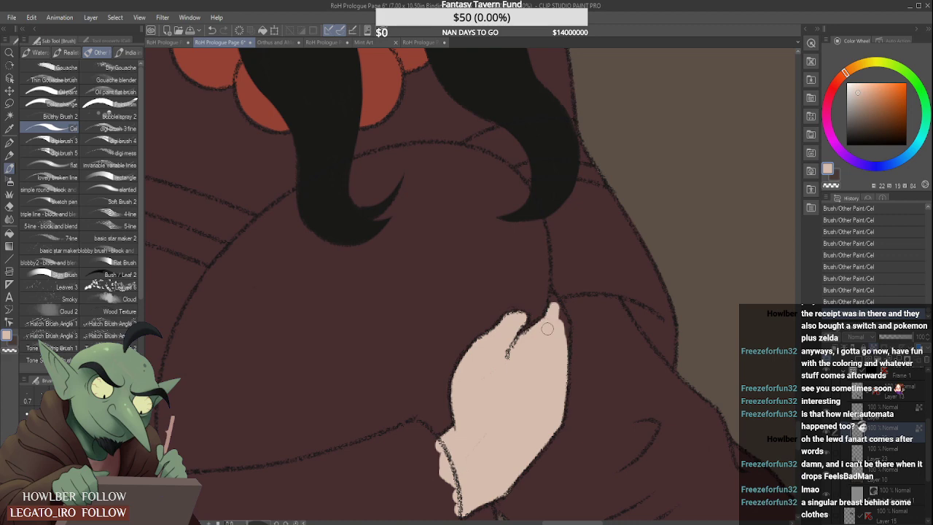
pyautogui.moveTo(554, 301); pyautogui.dragTo(563, 359)
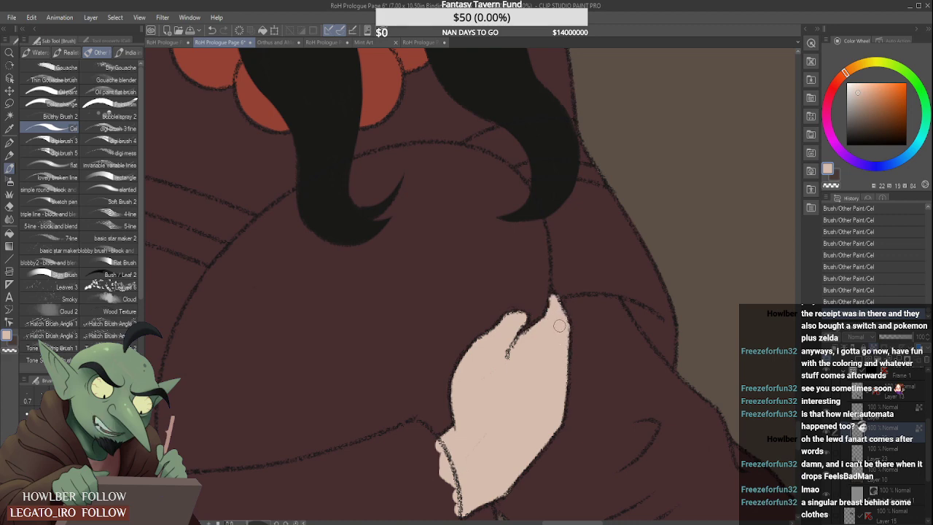
# - Paint the skin patch at the end of the woman's outstretched sleeve, beside the bearded man's shoulder
pyautogui.scroll(-3, 550, 307)
pyautogui.scroll(-2, 550, 307)
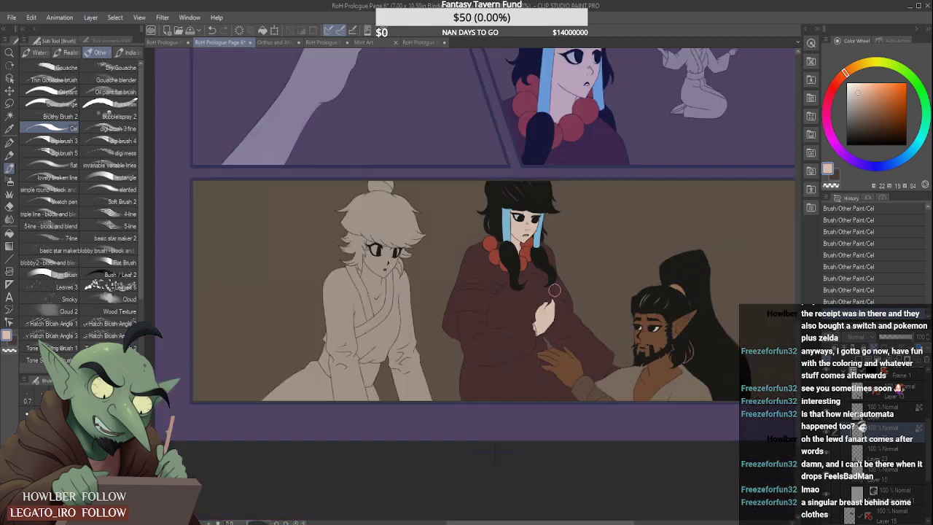
pyautogui.scroll(1, 567, 297)
pyautogui.scroll(2, 636, 408)
pyautogui.moveTo(645, 396)
pyautogui.mouseDown()
pyautogui.moveTo(623, 431)
pyautogui.moveTo(642, 389)
pyautogui.moveTo(627, 423)
pyautogui.moveTo(657, 400)
pyautogui.mouseUp()
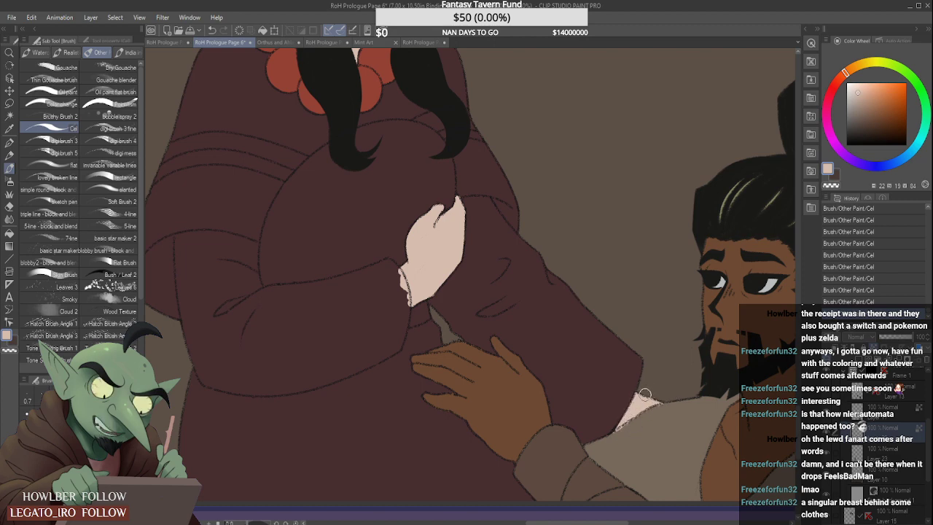
pyautogui.scroll(1, 624, 435)
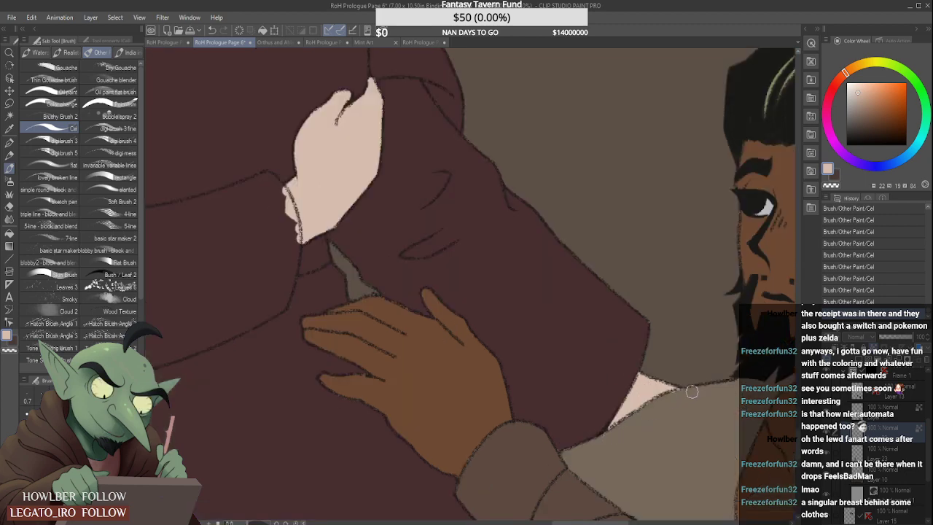
pyautogui.scroll(-5, 671, 393)
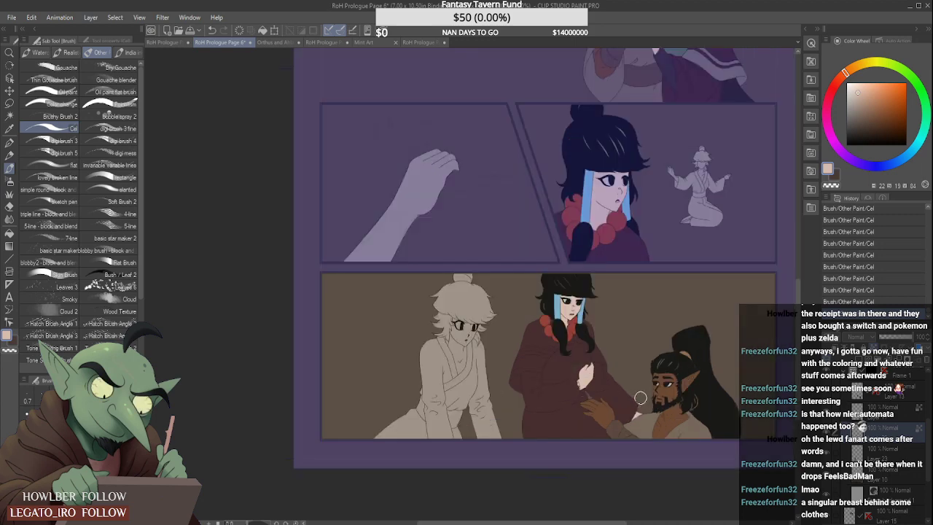
pyautogui.scroll(1, 637, 400)
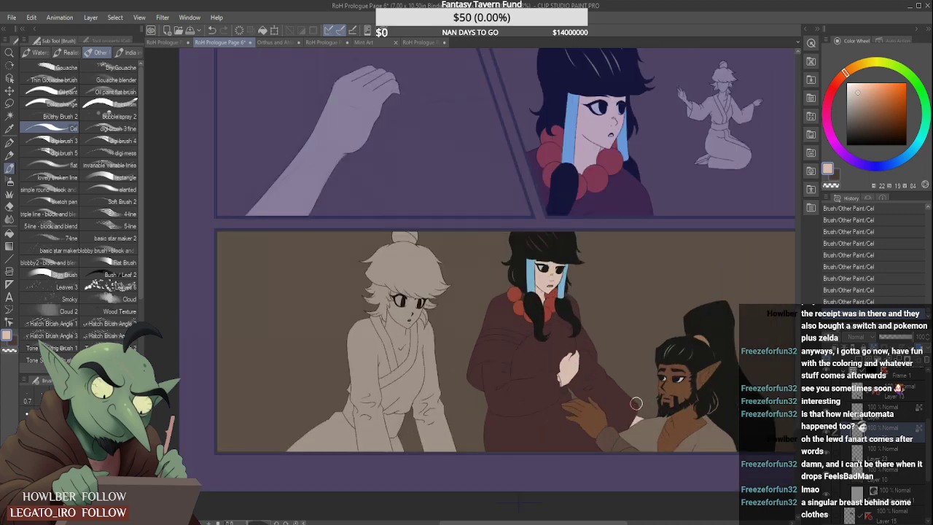
pyautogui.scroll(-1, 637, 403)
pyautogui.scroll(1, 591, 292)
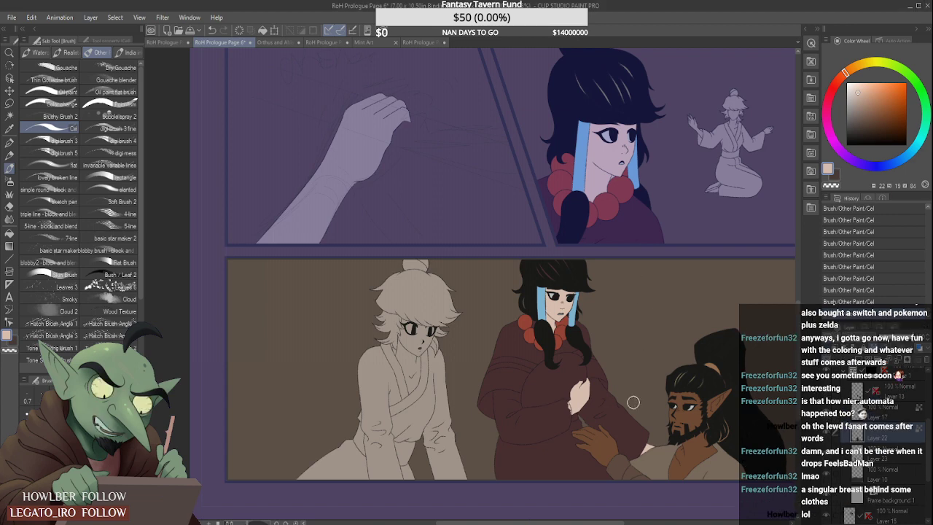
pyautogui.scroll(2, 633, 402)
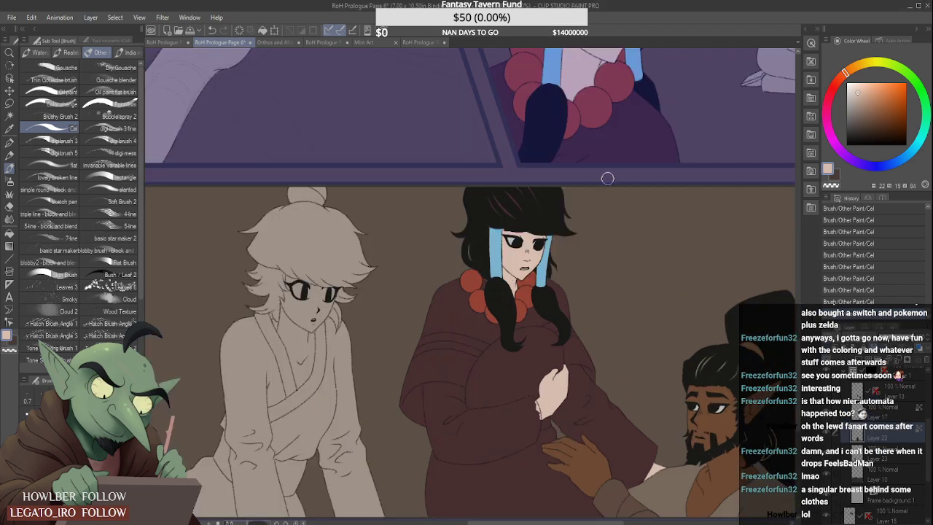
# - Sample the grey shawl stripe from the embracing couple's drawing and start painting the wide stripe and lower fold on the woman's shawl
pyautogui.scroll(-2, 487, 370)
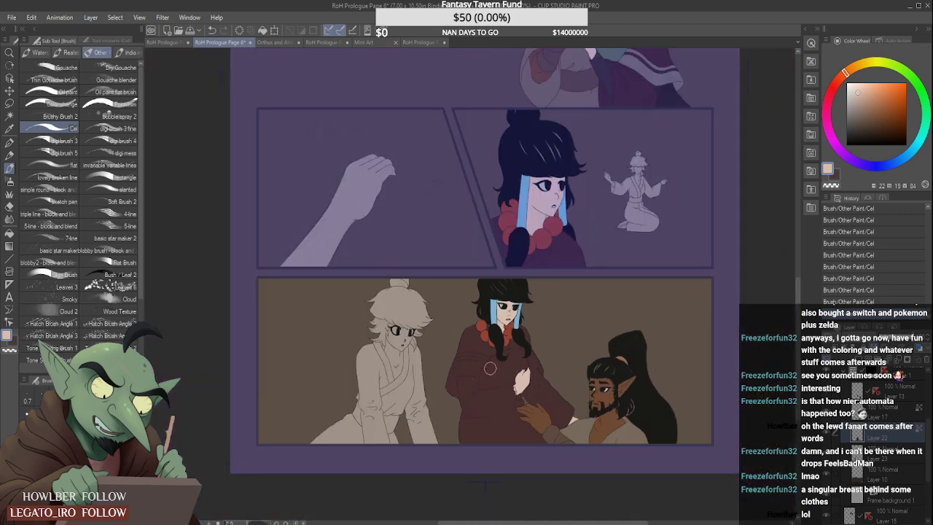
pyautogui.scroll(-2, 487, 364)
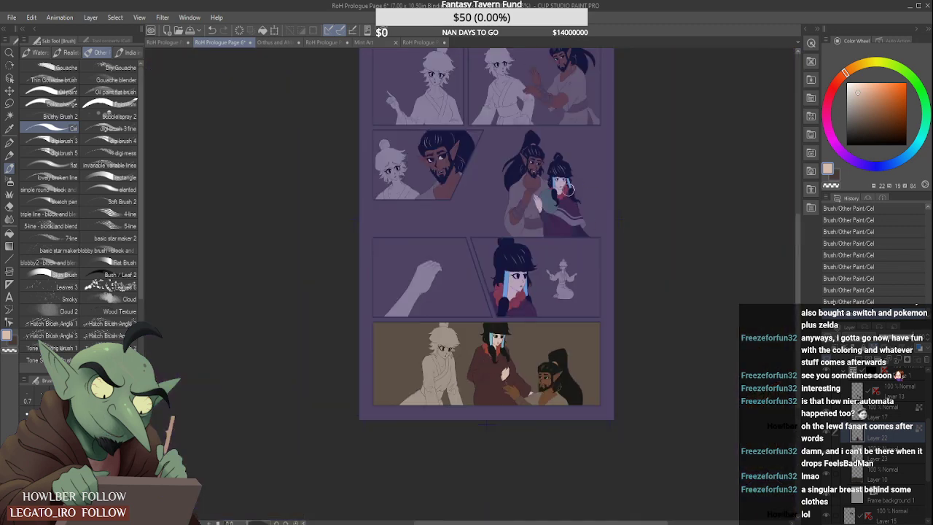
pyautogui.keyDown('alt'); pyautogui.click(578, 221); pyautogui.keyUp('alt')
pyautogui.scroll(4, 467, 376)
pyautogui.moveTo(486, 363)
pyautogui.mouseDown()
pyautogui.moveTo(484, 394)
pyautogui.moveTo(498, 343)
pyautogui.moveTo(546, 329)
pyautogui.moveTo(498, 353)
pyautogui.moveTo(549, 336)
pyautogui.moveTo(486, 416)
pyautogui.mouseUp()
pyautogui.scroll(4, 502, 364)
pyautogui.moveTo(487, 339); pyautogui.dragTo(490, 461)
pyautogui.moveTo(487, 359); pyautogui.dragTo(495, 484)
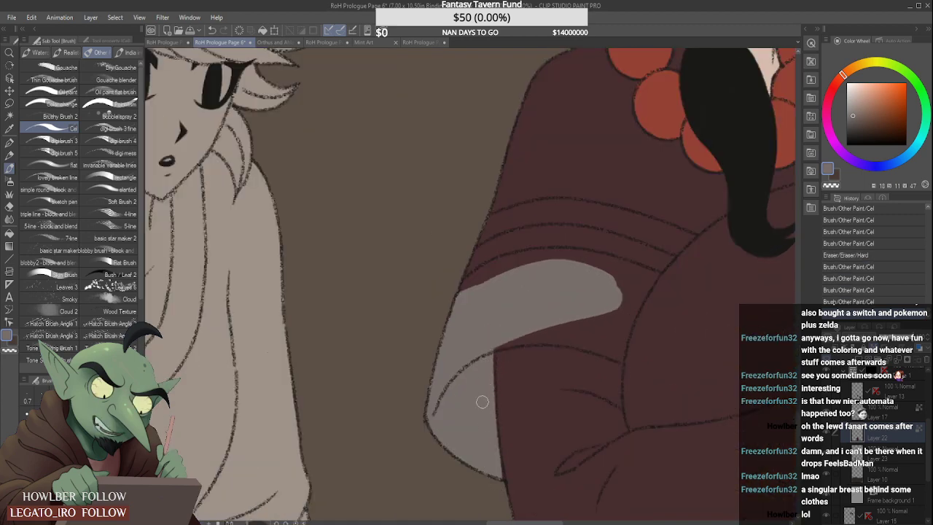
pyautogui.scroll(-1, 482, 401)
pyautogui.scroll(1, 494, 460)
pyautogui.moveTo(490, 434); pyautogui.dragTo(493, 450)
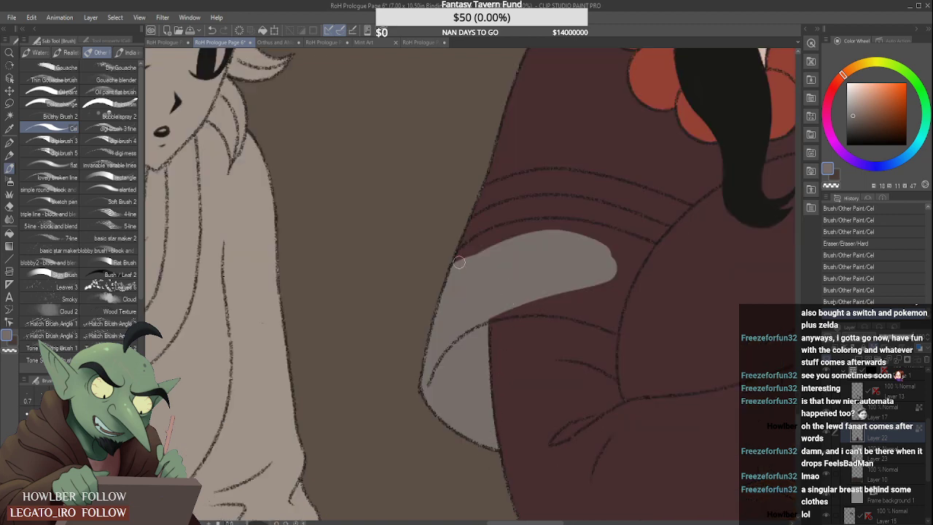
# - Fill the rest of the shawl's wide stripe with grey, following its outlines up to the belly's edge
pyautogui.moveTo(459, 263)
pyautogui.mouseDown()
pyautogui.moveTo(485, 242)
pyautogui.moveTo(506, 244)
pyautogui.moveTo(454, 262)
pyautogui.moveTo(562, 227)
pyautogui.moveTo(522, 233)
pyautogui.moveTo(575, 226)
pyautogui.moveTo(525, 227)
pyautogui.moveTo(596, 230)
pyautogui.moveTo(567, 228)
pyautogui.moveTo(616, 237)
pyautogui.moveTo(600, 238)
pyautogui.moveTo(622, 248)
pyautogui.mouseUp()
pyautogui.moveTo(481, 318)
pyautogui.mouseDown()
pyautogui.moveTo(579, 301)
pyautogui.moveTo(513, 308)
pyautogui.moveTo(601, 314)
pyautogui.mouseUp()
pyautogui.hotkey('ctrl', 'z')
pyautogui.moveTo(529, 309)
pyautogui.mouseDown()
pyautogui.moveTo(613, 316)
pyautogui.moveTo(597, 290)
pyautogui.moveTo(600, 314)
pyautogui.moveTo(580, 314)
pyautogui.moveTo(613, 326)
pyautogui.moveTo(566, 279)
pyautogui.moveTo(606, 305)
pyautogui.moveTo(541, 293)
pyautogui.mouseUp()
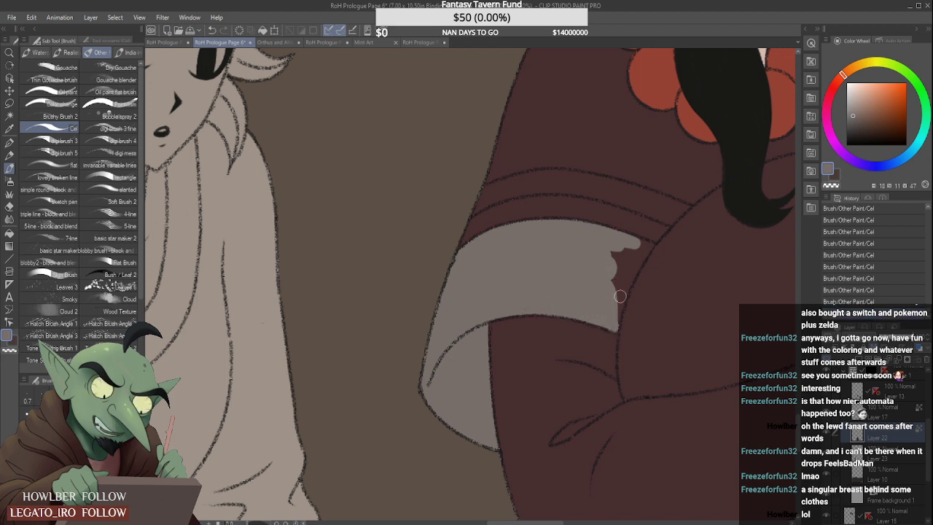
pyautogui.moveTo(614, 324)
pyautogui.mouseDown()
pyautogui.moveTo(632, 265)
pyautogui.moveTo(614, 288)
pyautogui.moveTo(615, 258)
pyautogui.moveTo(632, 250)
pyautogui.moveTo(627, 277)
pyautogui.mouseUp()
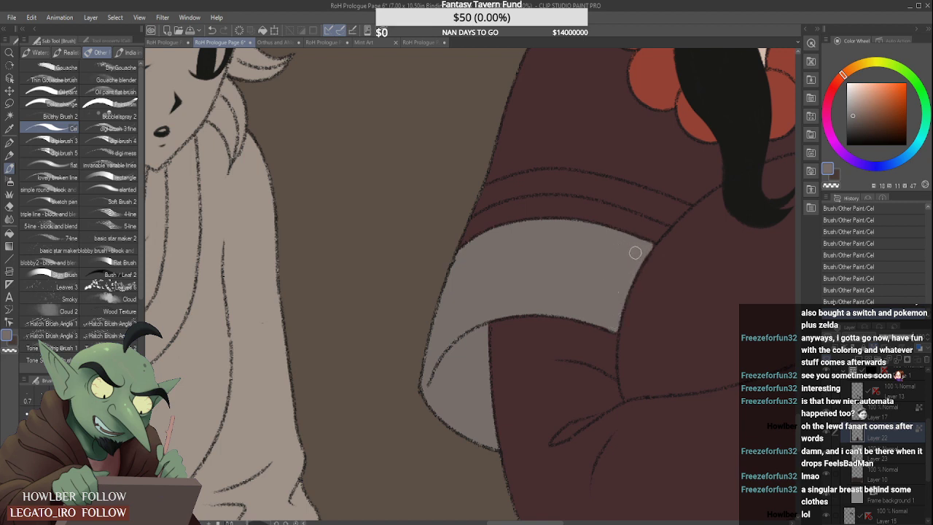
pyautogui.scroll(1, 612, 325)
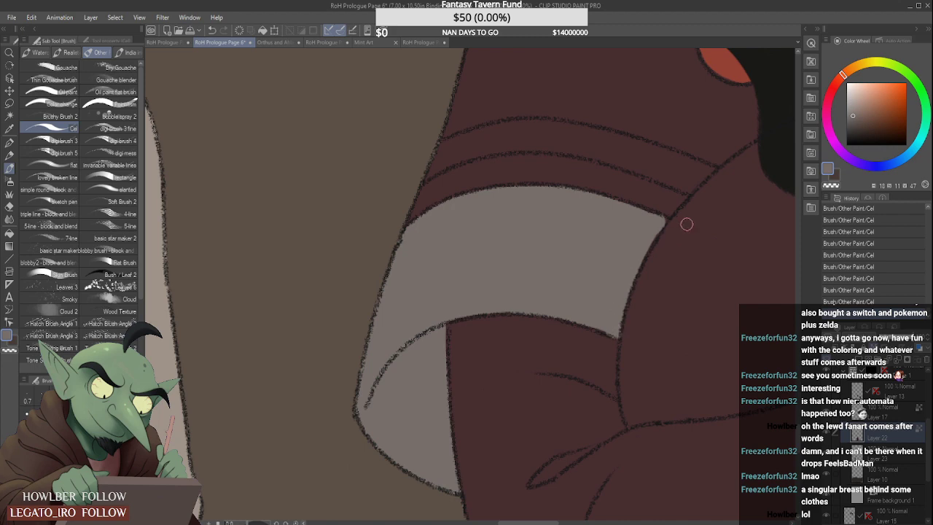
pyautogui.scroll(2, 687, 225)
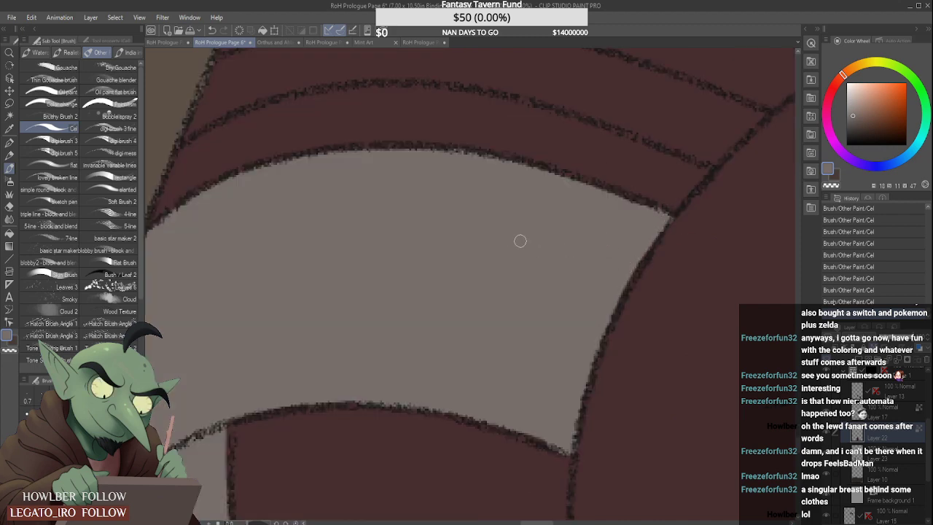
# - Paint the narrow stripe above the wide one grey, from the shawl's outer edge to the belly
pyautogui.scroll(-3, 467, 233)
pyautogui.scroll(2, 416, 223)
pyautogui.moveTo(416, 222)
pyautogui.mouseDown()
pyautogui.moveTo(468, 197)
pyautogui.moveTo(425, 211)
pyautogui.moveTo(460, 196)
pyautogui.moveTo(489, 192)
pyautogui.moveTo(438, 212)
pyautogui.moveTo(527, 193)
pyautogui.moveTo(478, 195)
pyautogui.moveTo(537, 193)
pyautogui.mouseUp()
pyautogui.scroll(-2, 513, 195)
pyautogui.scroll(2, 479, 234)
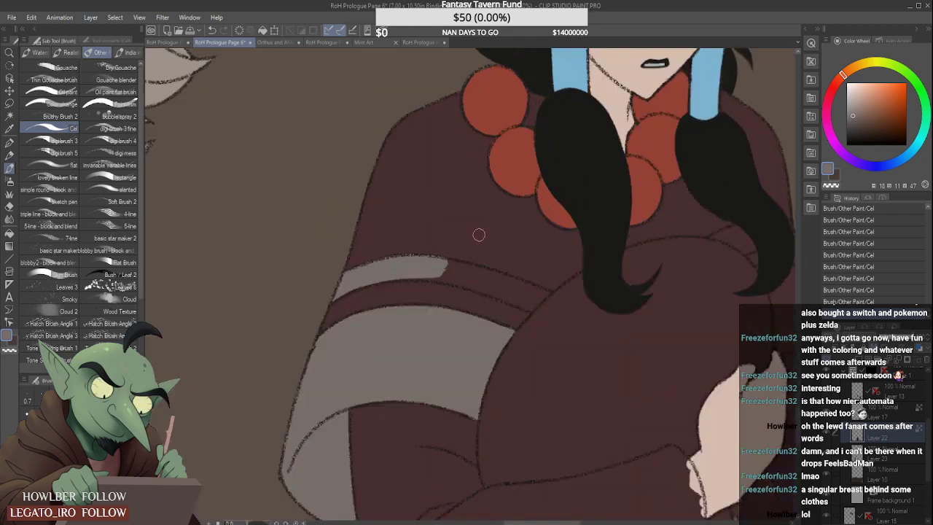
pyautogui.moveTo(428, 270)
pyautogui.mouseDown()
pyautogui.moveTo(466, 278)
pyautogui.moveTo(399, 273)
pyautogui.moveTo(477, 284)
pyautogui.moveTo(378, 274)
pyautogui.moveTo(450, 251)
pyautogui.moveTo(460, 264)
pyautogui.moveTo(439, 265)
pyautogui.moveTo(497, 275)
pyautogui.moveTo(466, 274)
pyautogui.moveTo(504, 289)
pyautogui.moveTo(462, 282)
pyautogui.moveTo(522, 287)
pyautogui.moveTo(483, 275)
pyautogui.moveTo(536, 296)
pyautogui.moveTo(512, 302)
pyautogui.moveTo(492, 292)
pyautogui.moveTo(527, 304)
pyautogui.moveTo(478, 287)
pyautogui.moveTo(533, 287)
pyautogui.mouseUp()
pyautogui.scroll(2, 521, 296)
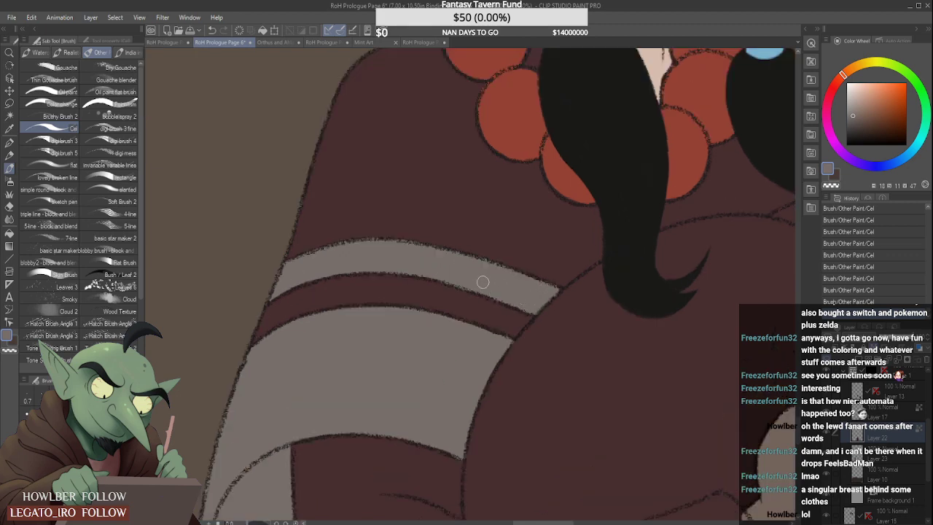
# - Paint the matching narrow and wide grey stripes on the other side of the shawl, behind the hanging hair lock
pyautogui.scroll(-5, 483, 282)
pyautogui.scroll(5, 439, 280)
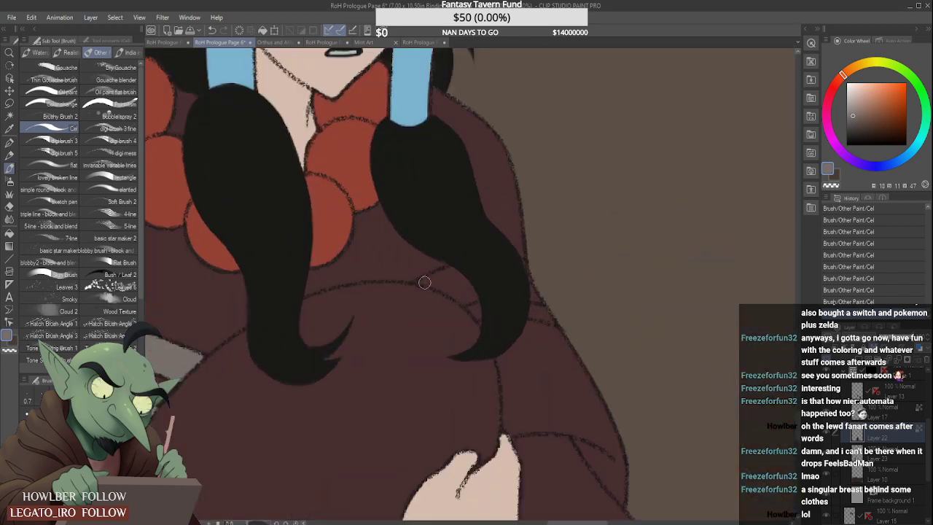
pyautogui.moveTo(425, 283)
pyautogui.mouseDown()
pyautogui.moveTo(467, 269)
pyautogui.moveTo(411, 292)
pyautogui.moveTo(473, 295)
pyautogui.mouseUp()
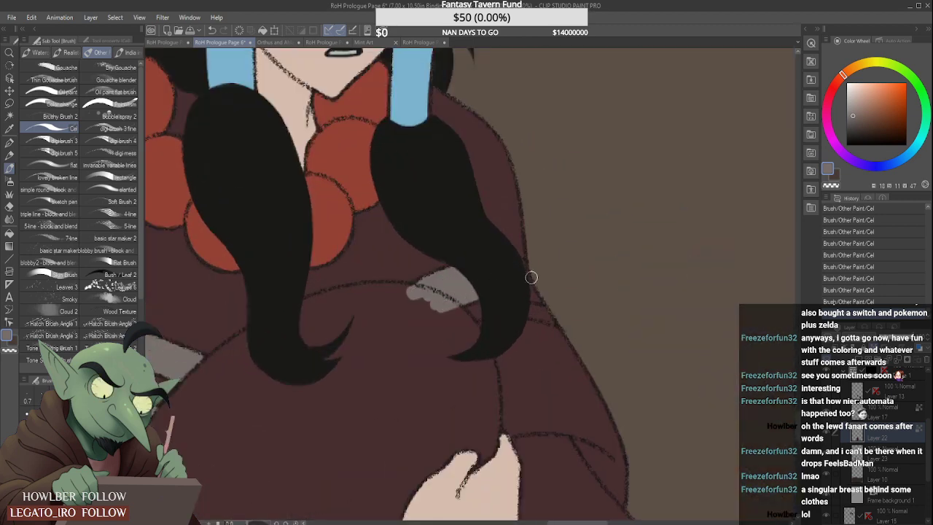
pyautogui.scroll(-2, 524, 293)
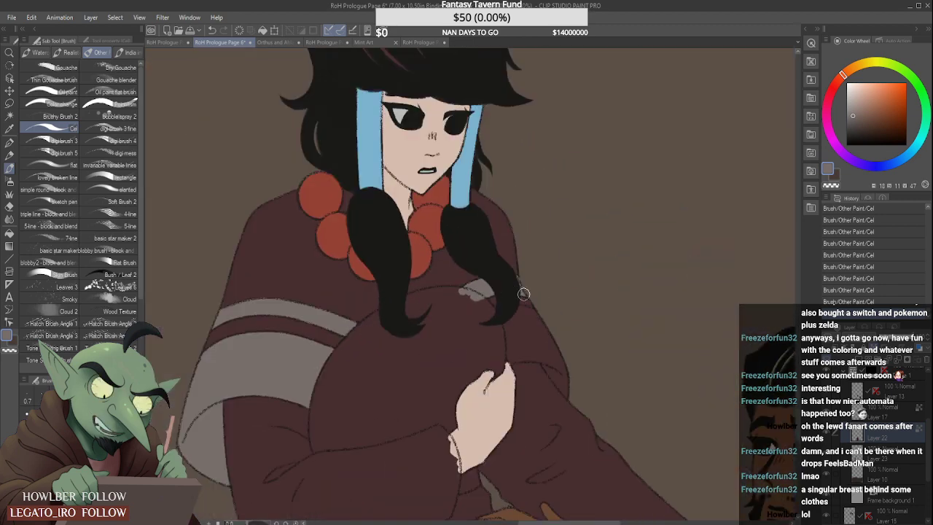
pyautogui.scroll(2, 508, 312)
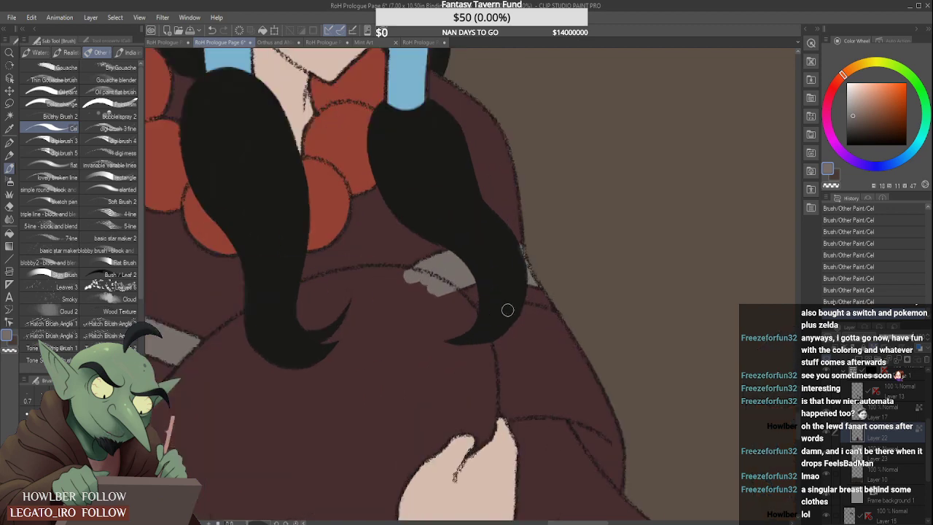
pyautogui.moveTo(486, 317)
pyautogui.mouseDown()
pyautogui.moveTo(549, 317)
pyautogui.moveTo(524, 311)
pyautogui.moveTo(574, 331)
pyautogui.moveTo(555, 335)
pyautogui.moveTo(578, 337)
pyautogui.moveTo(509, 328)
pyautogui.moveTo(596, 343)
pyautogui.moveTo(573, 339)
pyautogui.moveTo(584, 336)
pyautogui.moveTo(583, 347)
pyautogui.moveTo(560, 365)
pyautogui.moveTo(496, 392)
pyautogui.moveTo(551, 379)
pyautogui.moveTo(527, 390)
pyautogui.moveTo(608, 390)
pyautogui.moveTo(547, 387)
pyautogui.moveTo(601, 394)
pyautogui.moveTo(560, 383)
pyautogui.moveTo(587, 371)
pyautogui.moveTo(583, 358)
pyautogui.moveTo(551, 381)
pyautogui.moveTo(584, 398)
pyautogui.moveTo(593, 421)
pyautogui.moveTo(570, 391)
pyautogui.moveTo(612, 450)
pyautogui.moveTo(579, 384)
pyautogui.moveTo(608, 417)
pyautogui.mouseUp()
pyautogui.scroll(-1, 556, 336)
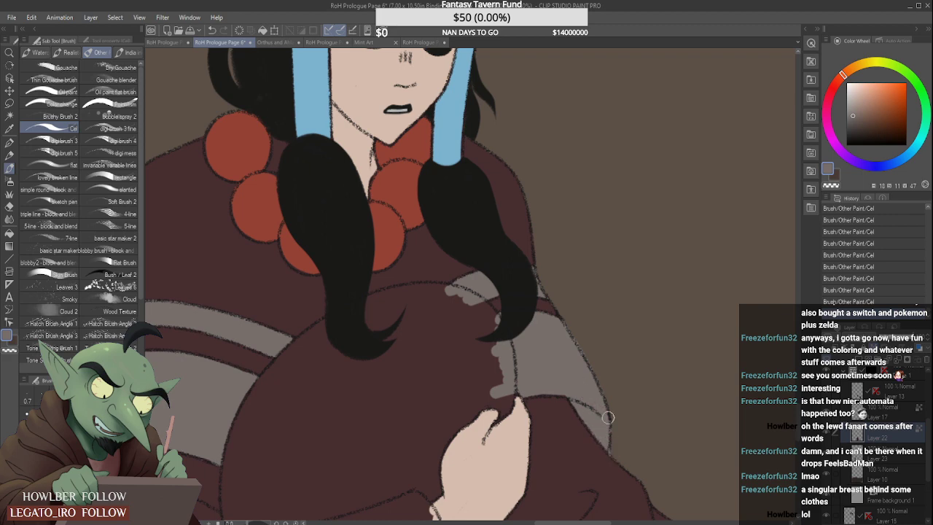
# - Touch up the stripes behind the hair lock and erase the grey paint spilling over the belly with the Hard eraser
pyautogui.scroll(1, 610, 434)
pyautogui.scroll(-4, 611, 402)
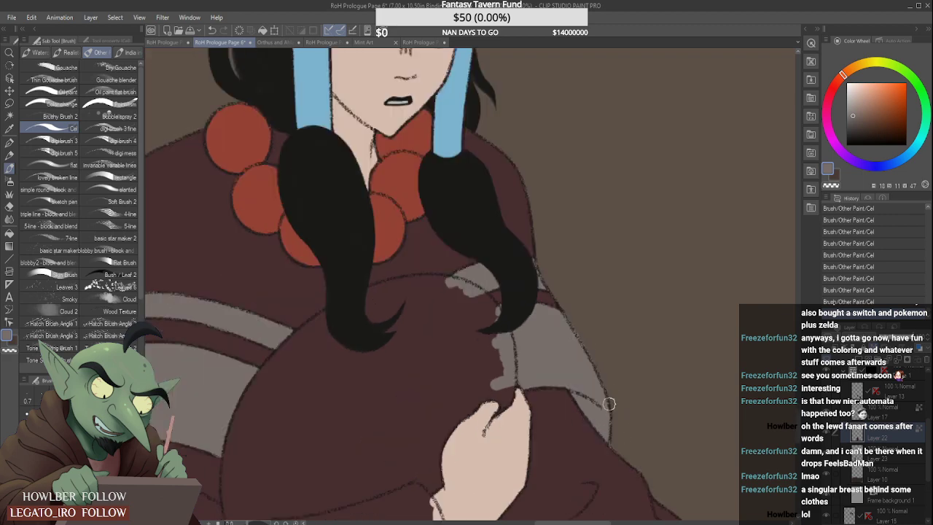
pyautogui.scroll(3, 609, 395)
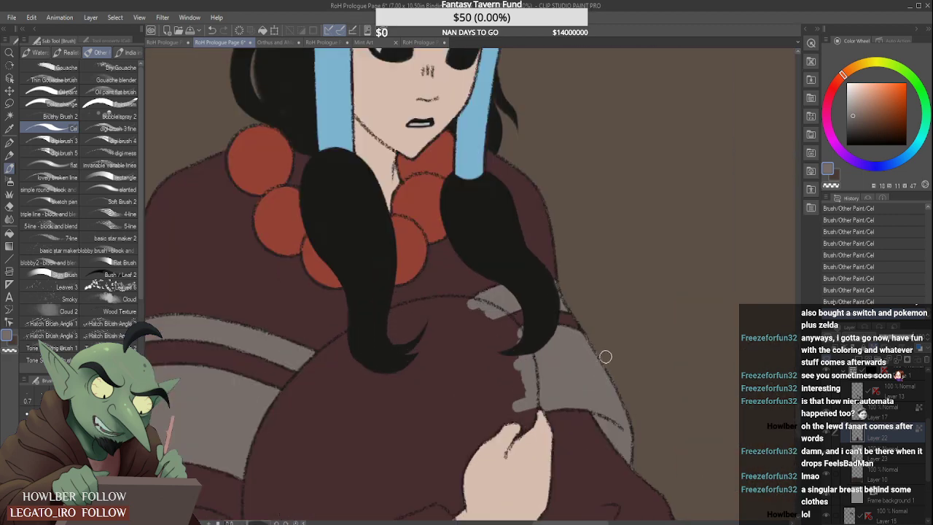
pyautogui.moveTo(589, 327); pyautogui.dragTo(631, 398)
pyautogui.moveTo(603, 355)
pyautogui.mouseDown()
pyautogui.moveTo(642, 438)
pyautogui.moveTo(640, 430)
pyautogui.mouseUp()
pyautogui.scroll(-5, 625, 420)
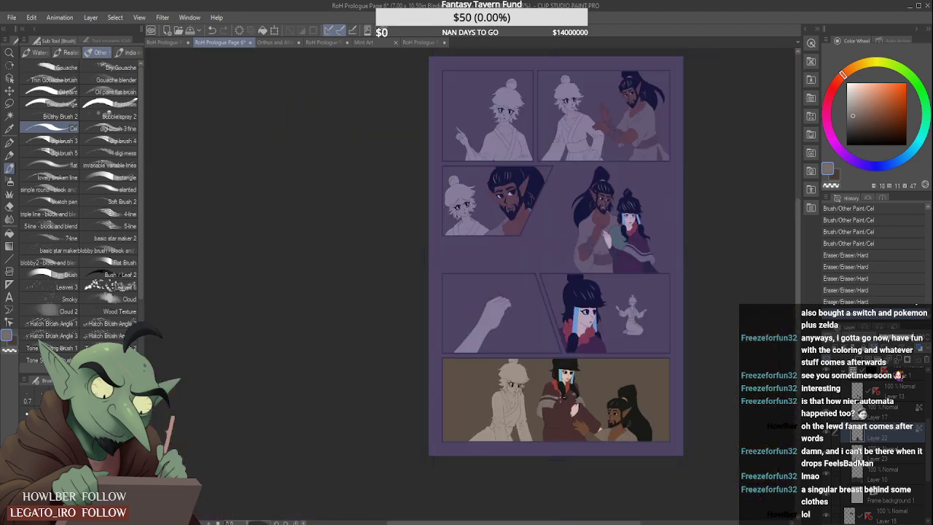
# - Sample the green of the woman's belly from the panel above and paint the middle of her belly with it
pyautogui.scroll(2, 598, 420)
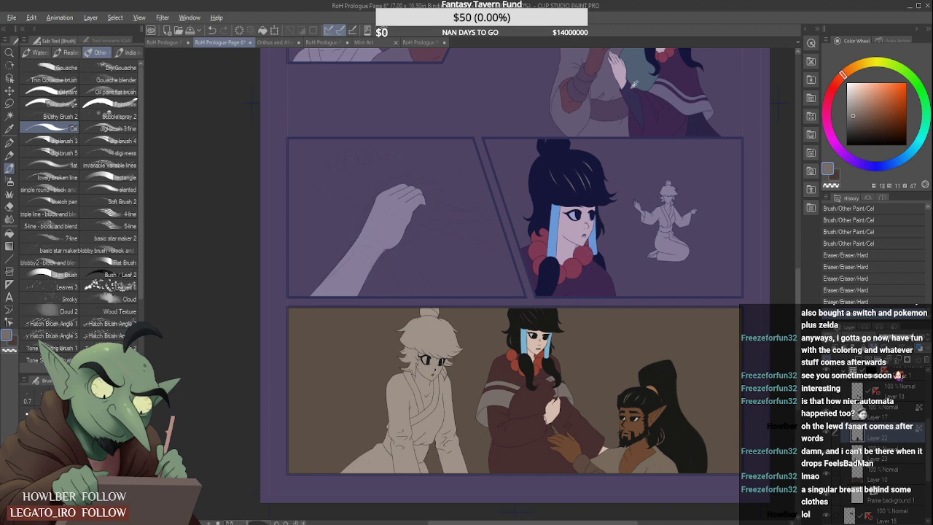
pyautogui.keyDown('alt'); pyautogui.click(642, 71); pyautogui.keyUp('alt')
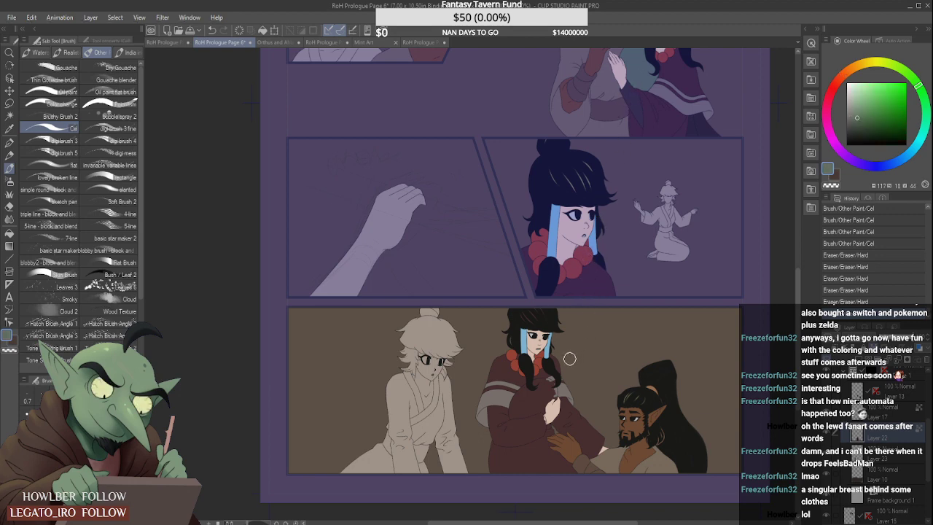
pyautogui.scroll(2, 539, 394)
pyautogui.moveTo(521, 407)
pyautogui.mouseDown()
pyautogui.moveTo(533, 372)
pyautogui.moveTo(505, 399)
pyautogui.moveTo(541, 369)
pyautogui.moveTo(492, 425)
pyautogui.moveTo(548, 366)
pyautogui.moveTo(557, 381)
pyautogui.moveTo(557, 370)
pyautogui.moveTo(498, 422)
pyautogui.moveTo(545, 403)
pyautogui.moveTo(509, 417)
pyautogui.mouseUp()
pyautogui.scroll(2, 506, 419)
pyautogui.moveTo(465, 456); pyautogui.dragTo(499, 379)
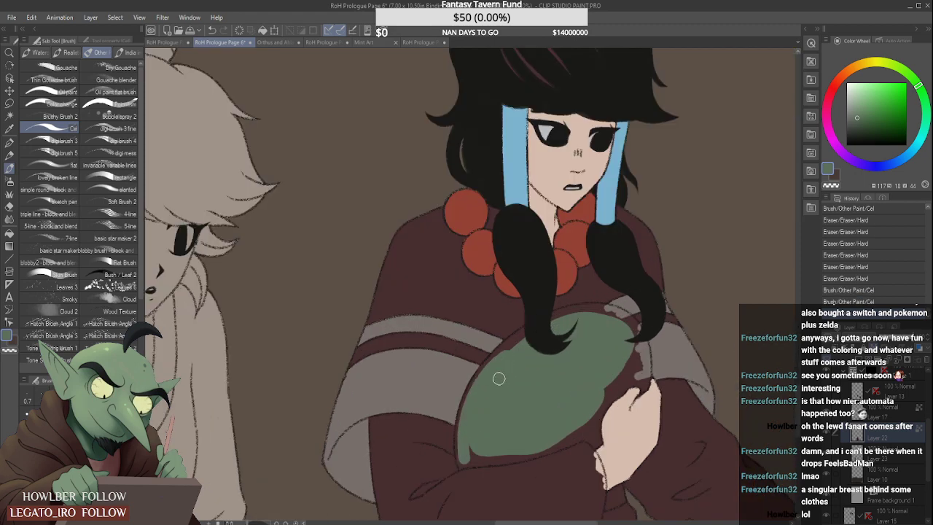
# - Extend the green along the belly's outer edge beside the striped shawl and across its top behind the hair lock
pyautogui.moveTo(461, 441); pyautogui.dragTo(522, 334)
pyautogui.scroll(2, 551, 328)
pyautogui.moveTo(447, 428)
pyautogui.mouseDown()
pyautogui.moveTo(473, 374)
pyautogui.moveTo(552, 314)
pyautogui.mouseUp()
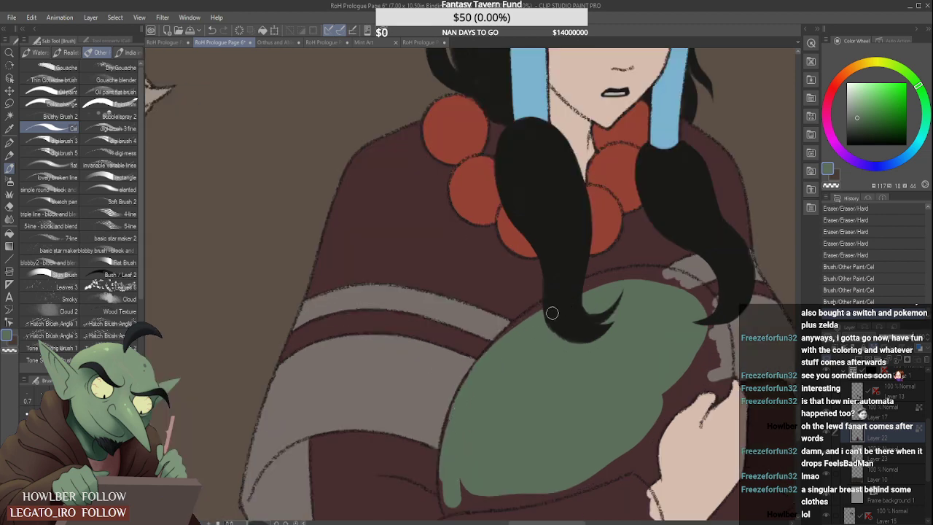
pyautogui.moveTo(497, 348)
pyautogui.mouseDown()
pyautogui.moveTo(579, 298)
pyautogui.moveTo(546, 312)
pyautogui.moveTo(629, 280)
pyautogui.moveTo(573, 293)
pyautogui.moveTo(619, 277)
pyautogui.moveTo(655, 278)
pyautogui.moveTo(568, 292)
pyautogui.moveTo(683, 279)
pyautogui.mouseUp()
pyautogui.scroll(-2, 576, 342)
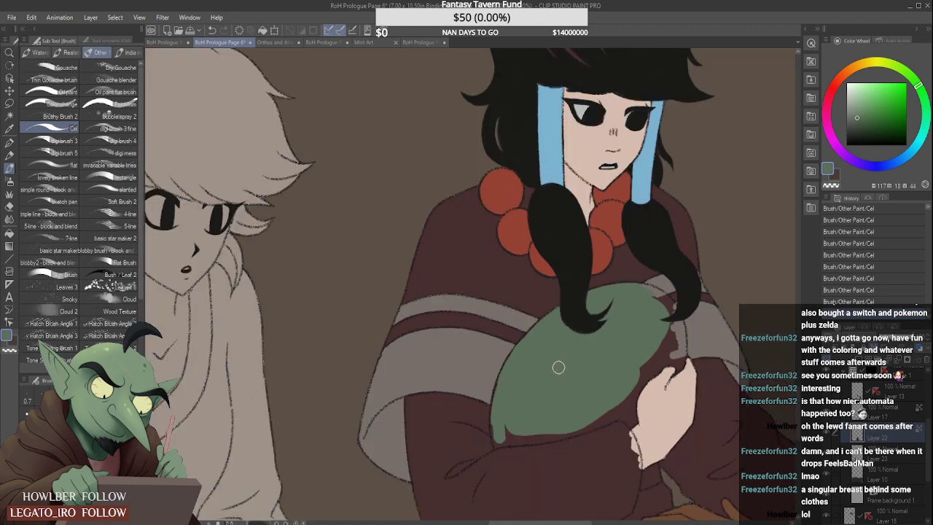
# - Fill the far side of the belly with green, behind the second hair lock and around the hand's outline
pyautogui.scroll(1, 628, 341)
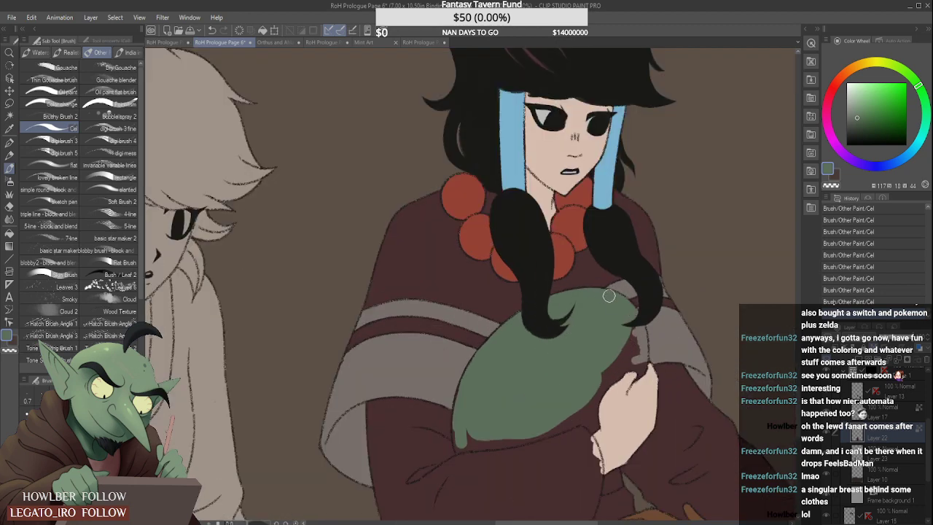
pyautogui.scroll(1, 631, 328)
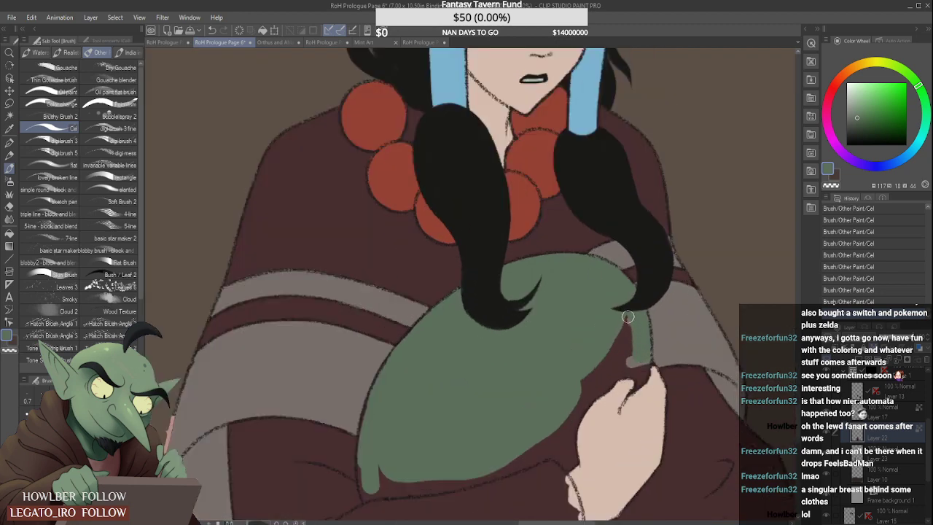
pyautogui.moveTo(628, 317)
pyautogui.mouseDown()
pyautogui.moveTo(584, 396)
pyautogui.moveTo(636, 333)
pyautogui.moveTo(619, 371)
pyautogui.moveTo(635, 365)
pyautogui.moveTo(641, 376)
pyautogui.mouseUp()
pyautogui.scroll(3, 640, 366)
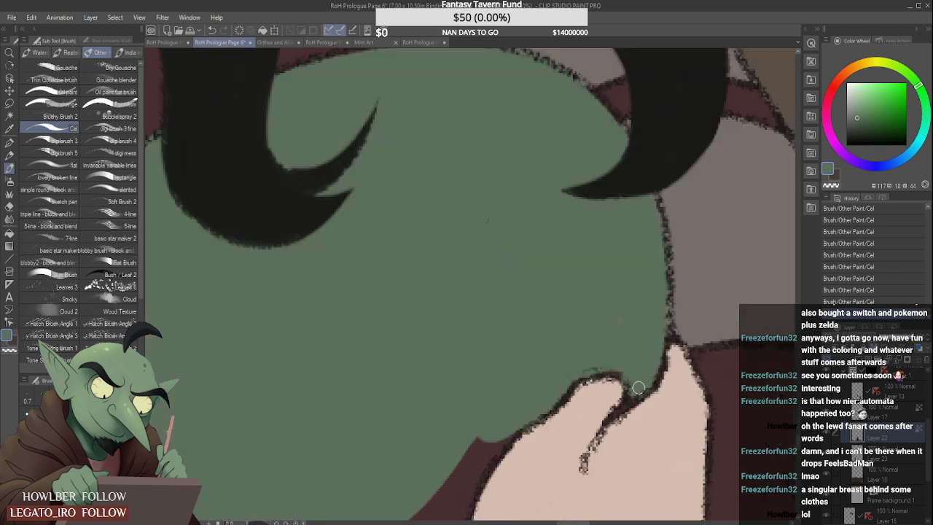
pyautogui.scroll(-5, 634, 353)
pyautogui.scroll(3, 634, 353)
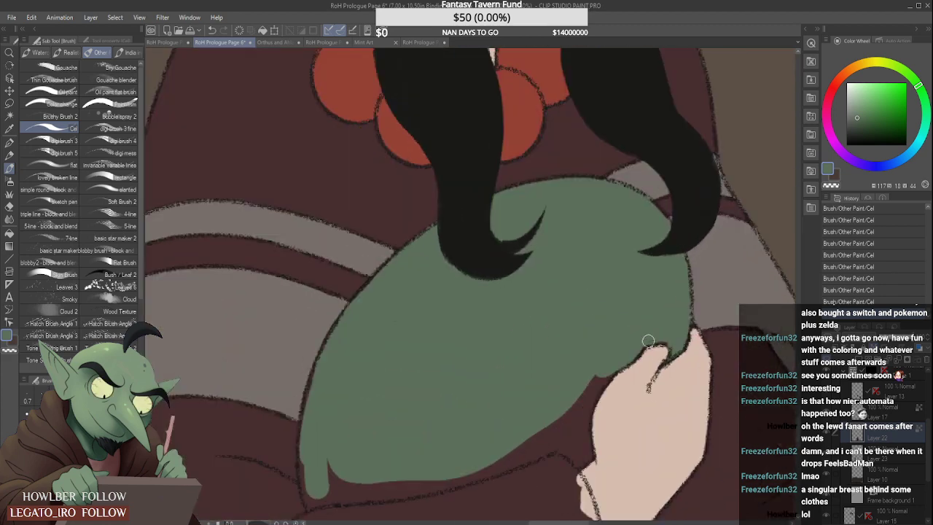
pyautogui.moveTo(599, 370)
pyautogui.mouseDown()
pyautogui.moveTo(573, 428)
pyautogui.moveTo(611, 367)
pyautogui.moveTo(578, 417)
pyautogui.moveTo(611, 367)
pyautogui.moveTo(578, 444)
pyautogui.moveTo(588, 399)
pyautogui.moveTo(582, 460)
pyautogui.moveTo(559, 444)
pyautogui.moveTo(560, 416)
pyautogui.moveTo(575, 454)
pyautogui.moveTo(581, 400)
pyautogui.mouseUp()
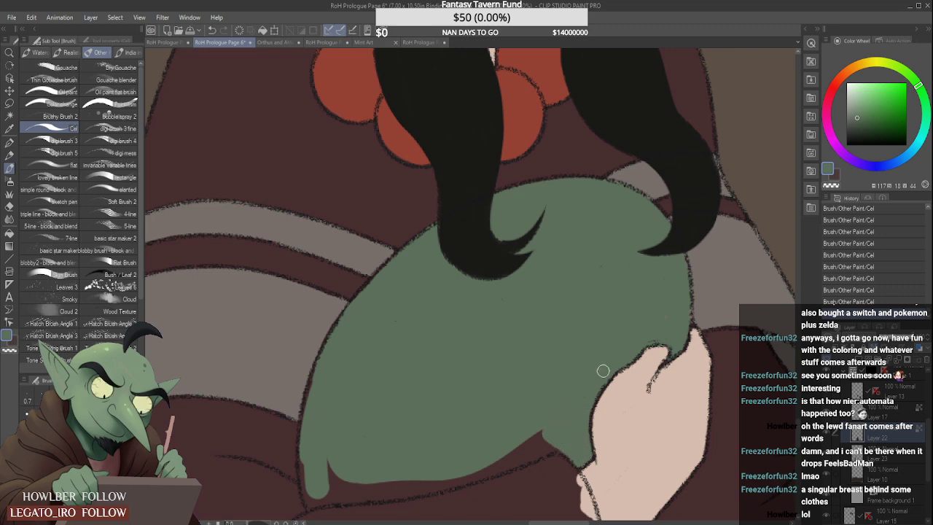
# - Fill the belly's lower corner and underside with green, following the outline of the forearm sleeve
pyautogui.scroll(-3, 570, 398)
pyautogui.scroll(3, 493, 390)
pyautogui.moveTo(387, 457)
pyautogui.mouseDown()
pyautogui.moveTo(396, 495)
pyautogui.moveTo(389, 417)
pyautogui.moveTo(407, 360)
pyautogui.mouseUp()
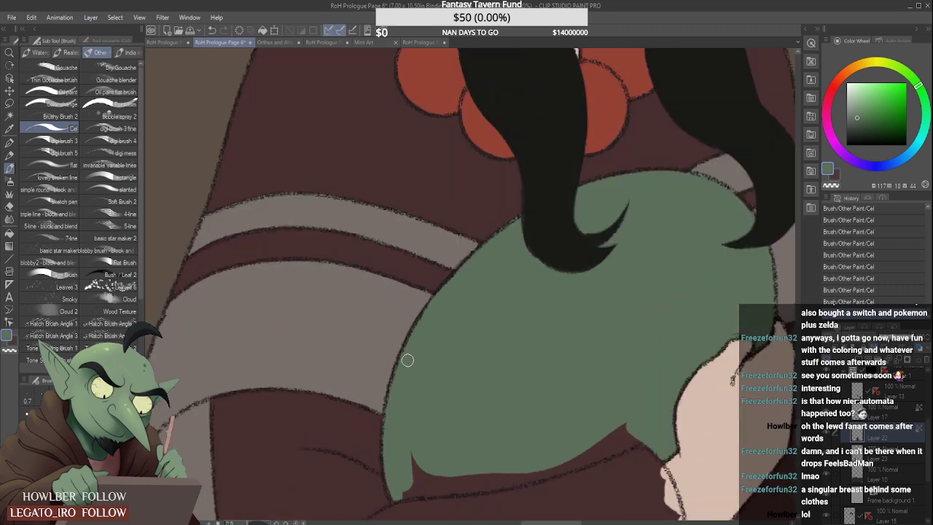
pyautogui.scroll(-2, 457, 389)
pyautogui.scroll(2, 425, 474)
pyautogui.moveTo(409, 465)
pyautogui.mouseDown()
pyautogui.moveTo(429, 435)
pyautogui.moveTo(430, 461)
pyautogui.moveTo(443, 457)
pyautogui.moveTo(415, 456)
pyautogui.moveTo(410, 465)
pyautogui.moveTo(530, 441)
pyautogui.mouseUp()
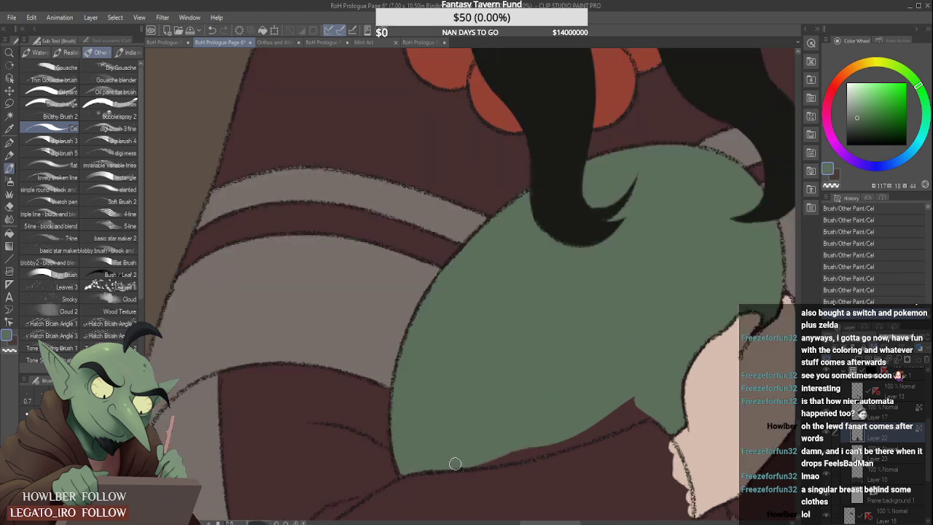
pyautogui.moveTo(456, 464); pyautogui.dragTo(598, 427)
pyautogui.moveTo(501, 457)
pyautogui.mouseDown()
pyautogui.moveTo(666, 384)
pyautogui.moveTo(604, 421)
pyautogui.mouseUp()
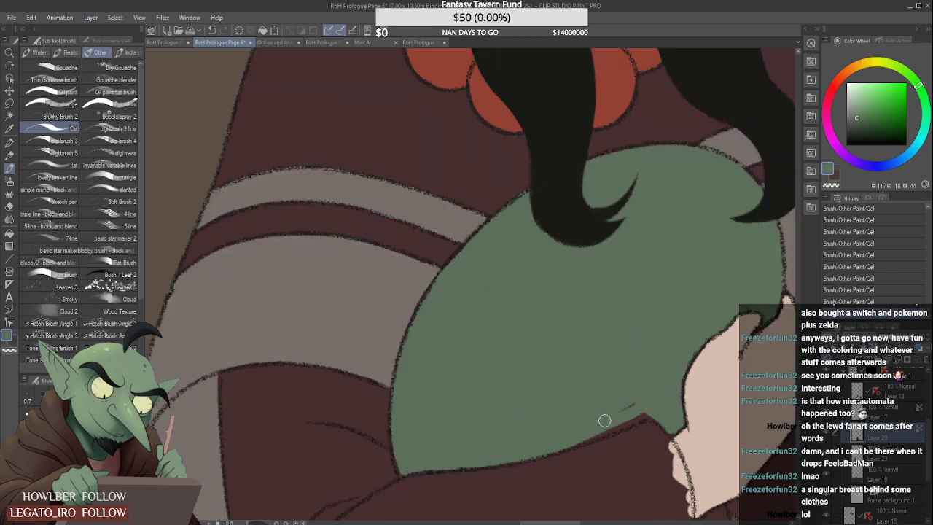
pyautogui.scroll(-2, 649, 411)
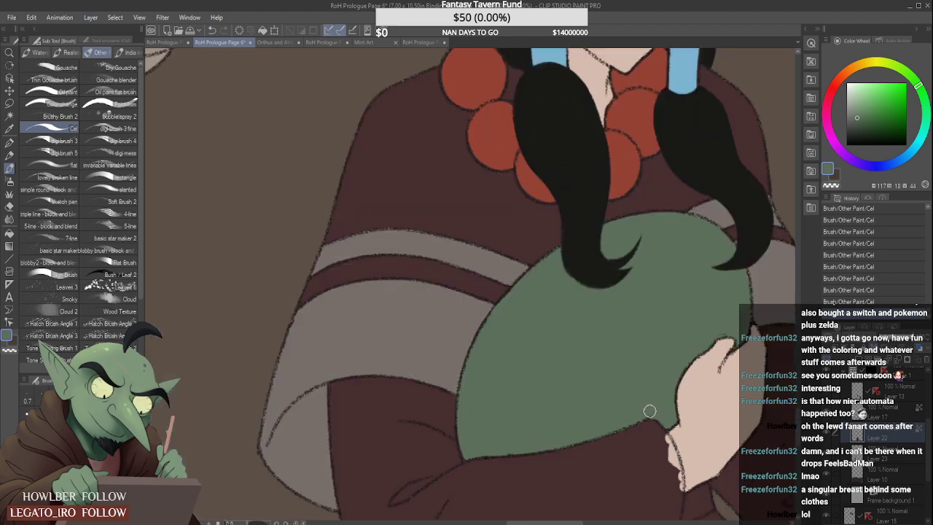
# - Sample the dress's maroon and paint over the uncoloured edge of the sleeve cuff beside the hand
pyautogui.scroll(-3, 650, 412)
pyautogui.scroll(1, 641, 390)
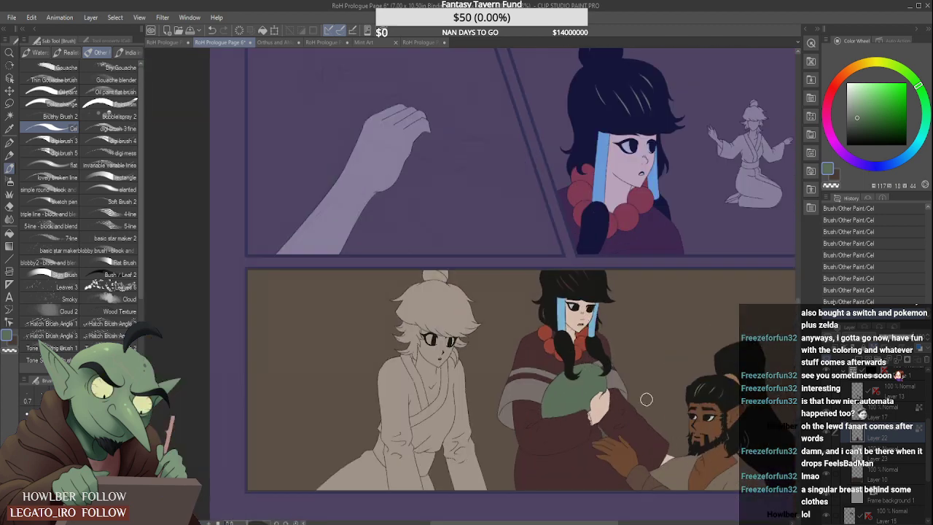
pyautogui.scroll(-3, 547, 343)
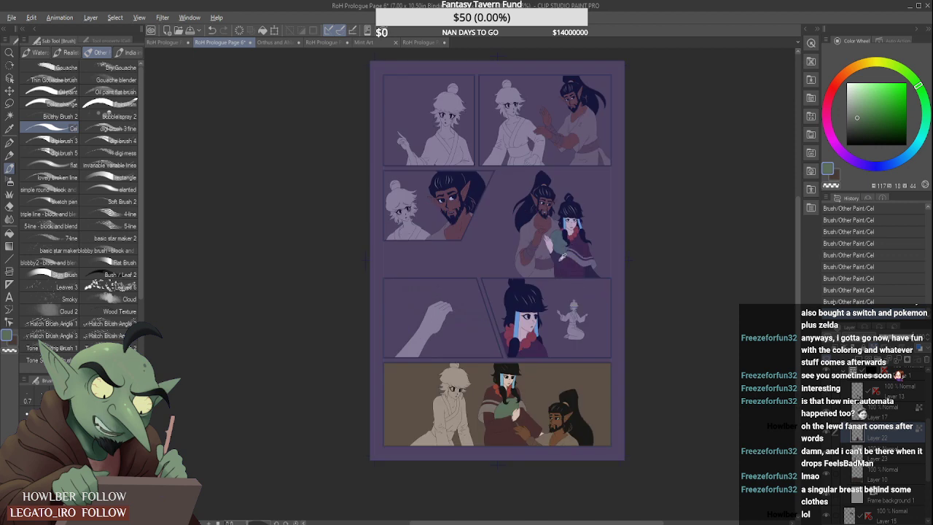
pyautogui.keyDown('alt'); pyautogui.click(559, 255); pyautogui.keyUp('alt')
pyautogui.scroll(3, 523, 390)
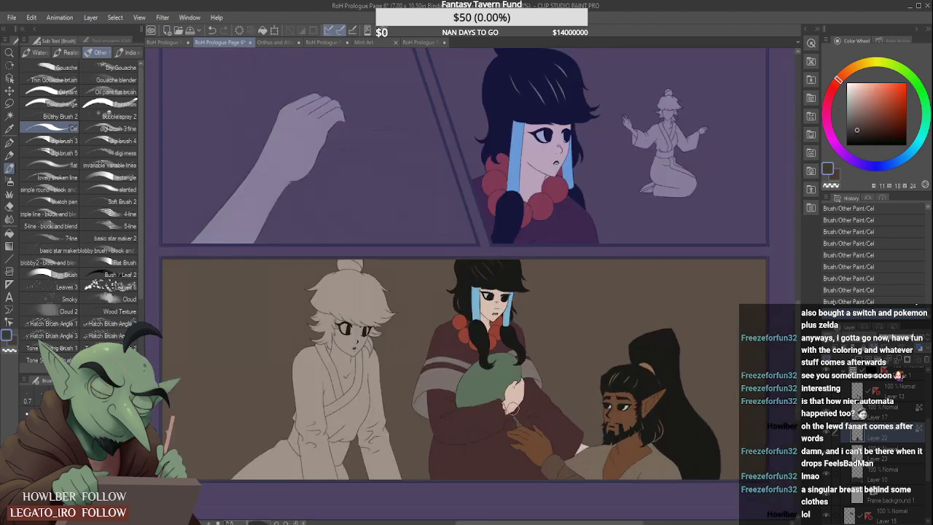
pyautogui.scroll(2, 508, 436)
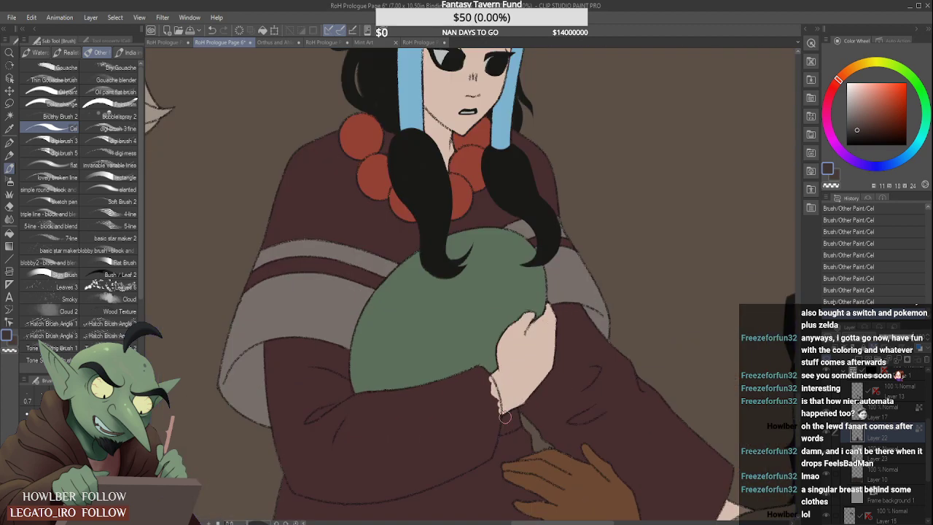
pyautogui.keyDown('alt'); pyautogui.click(484, 400); pyautogui.keyUp('alt')
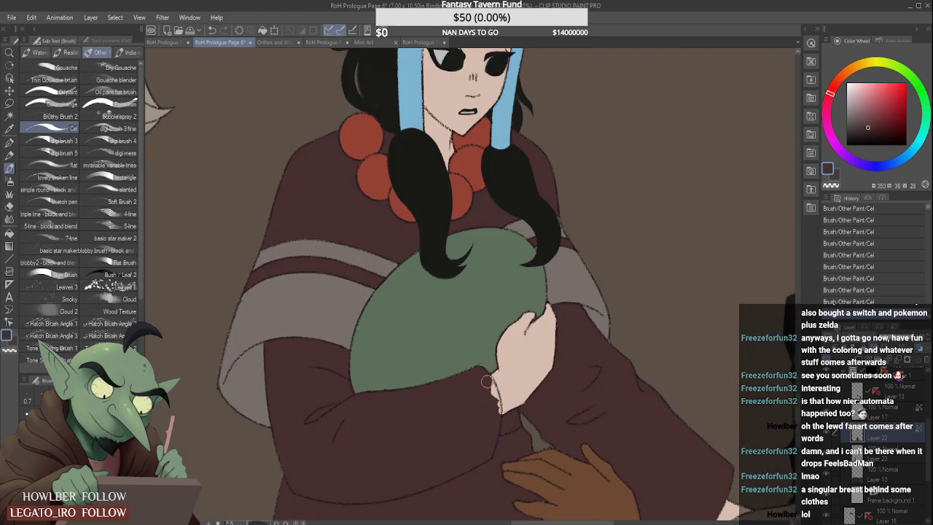
pyautogui.moveTo(487, 382); pyautogui.dragTo(495, 412)
# - Activate Layer 13, choose the Real pencil and sample a near-black colour from the woman's dark hair
pyautogui.scroll(-5, 480, 401)
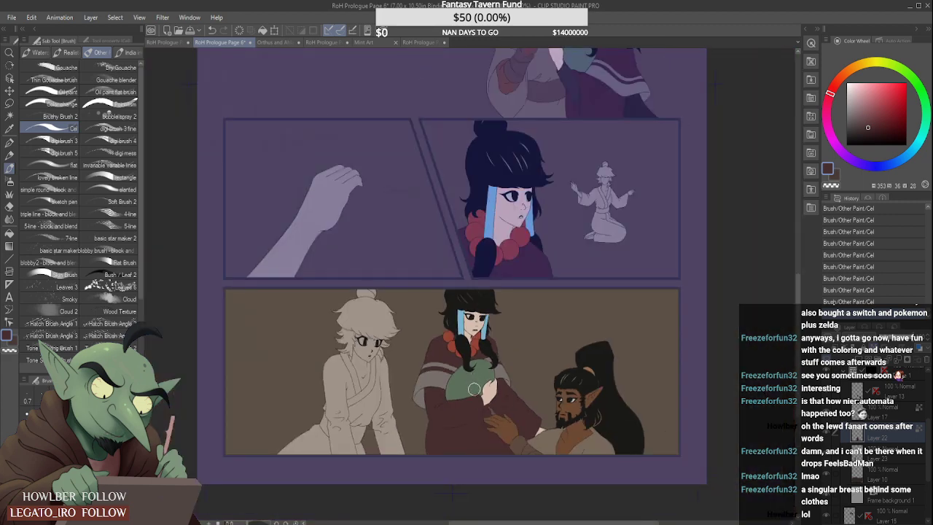
pyautogui.scroll(-2, 474, 417)
pyautogui.scroll(2, 475, 413)
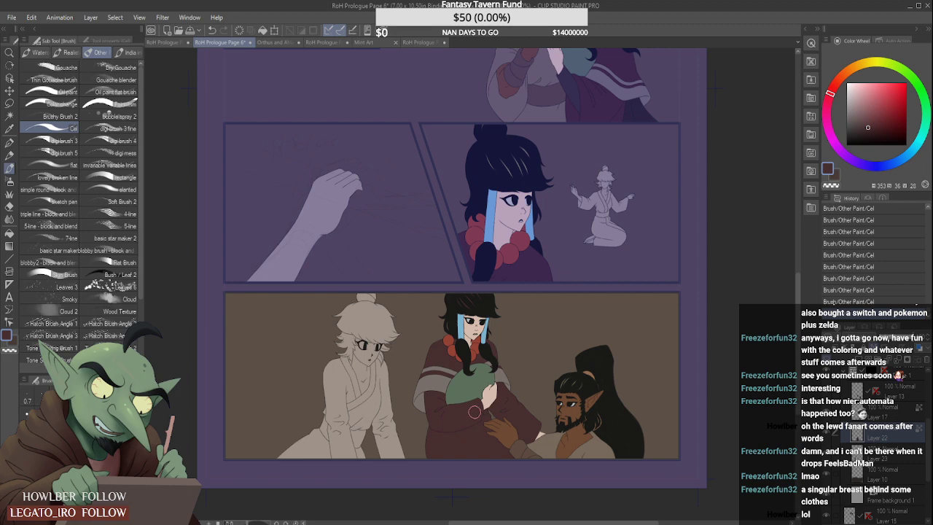
pyautogui.scroll(-2, 471, 409)
pyautogui.scroll(2, 441, 359)
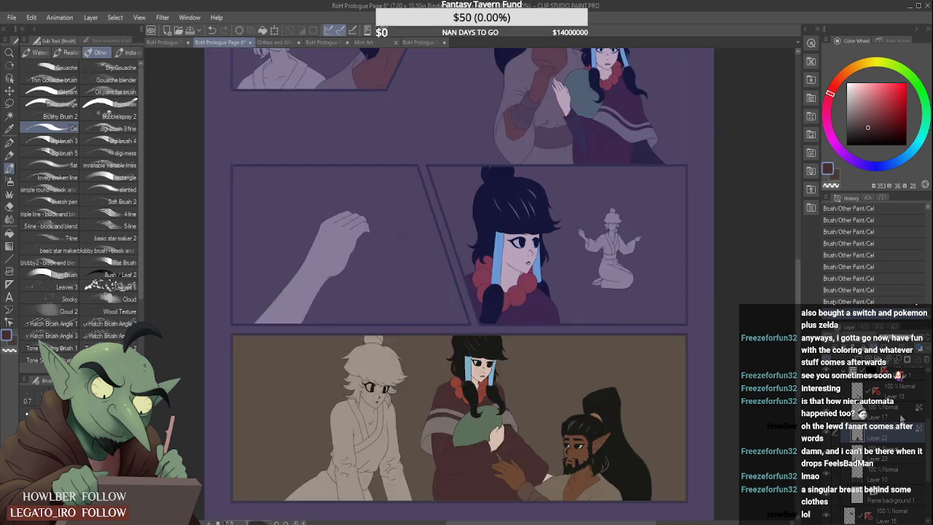
pyautogui.click(896, 398)
pyautogui.scroll(3, 435, 457)
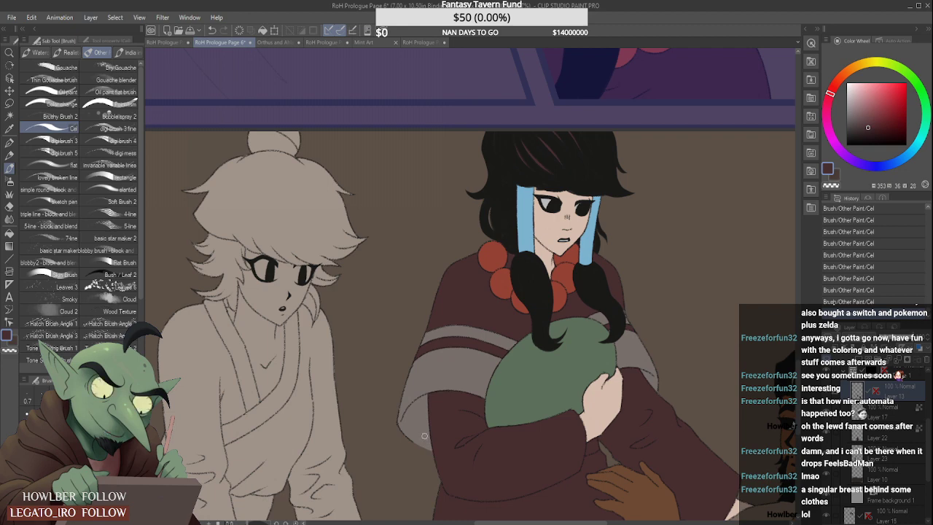
pyautogui.click(9, 155)
pyautogui.keyDown('alt'); pyautogui.click(501, 218); pyautogui.keyUp('alt')
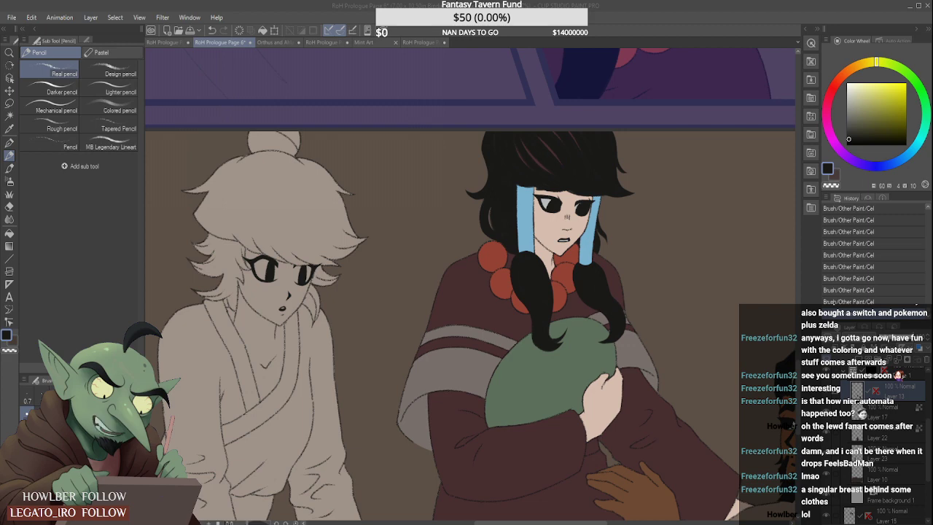
# - Try to draw a long pencil line from inside the shawl's hanging edge down towards the panel's bottom
pyautogui.scroll(-3, 452, 291)
pyautogui.scroll(5, 452, 349)
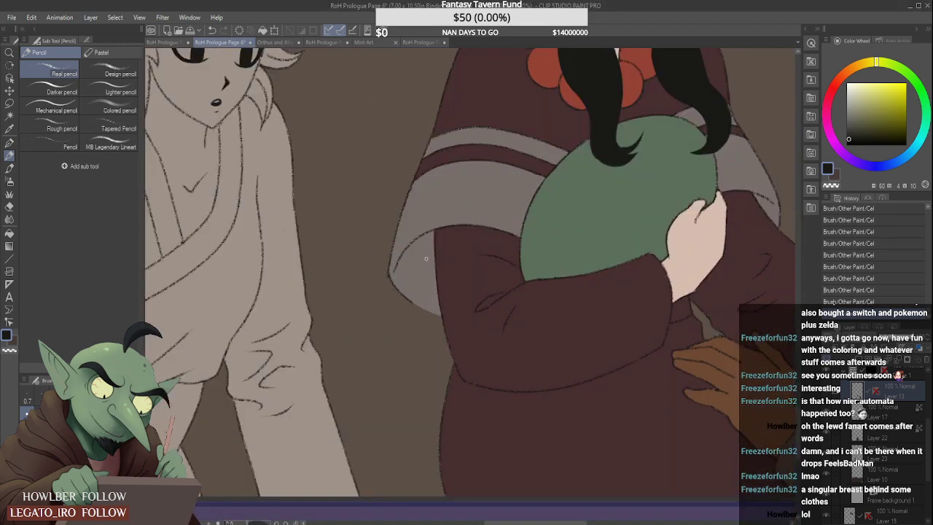
pyautogui.moveTo(418, 236); pyautogui.dragTo(381, 469)
pyautogui.scroll(-3, 412, 298)
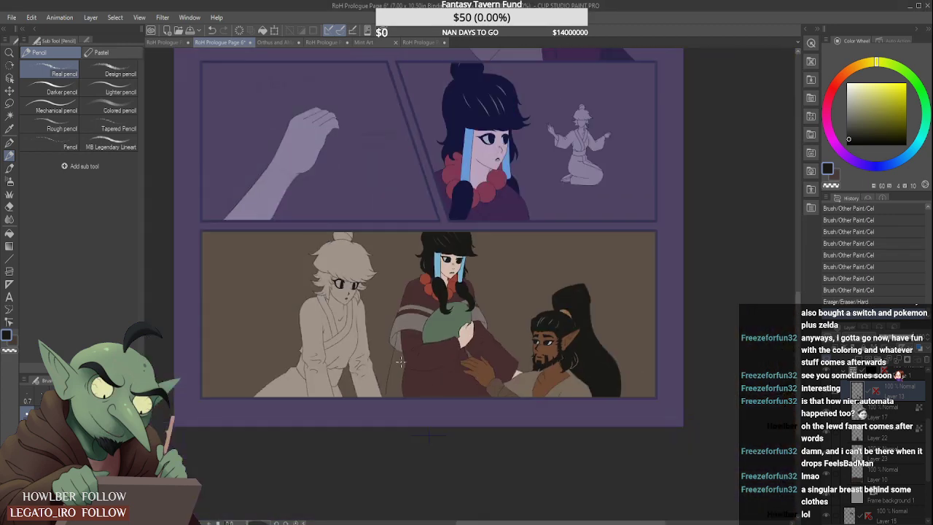
pyautogui.scroll(3, 401, 362)
pyautogui.hotkey('ctrl', 'z')
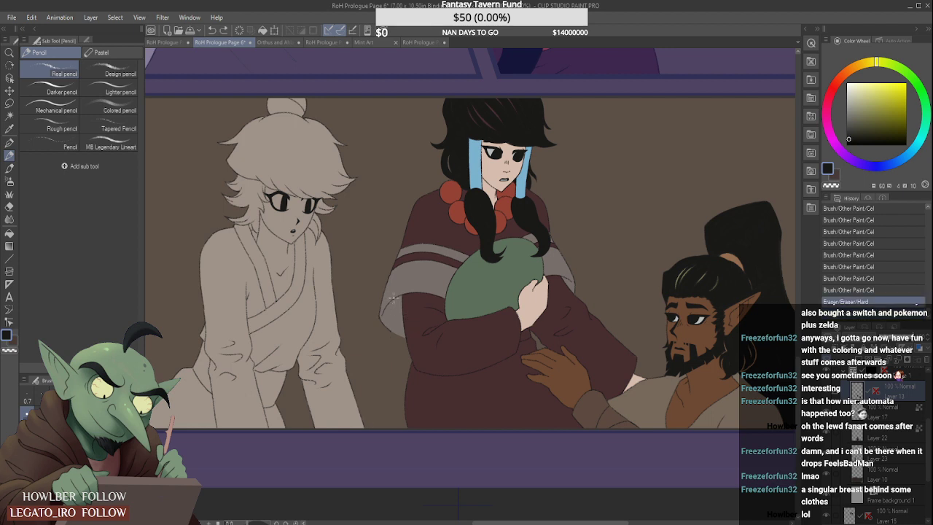
# - Draw a pencil line hanging down from the shawl's lower edge behind the woman, redoing the stroke until it fits
pyautogui.moveTo(392, 298)
pyautogui.mouseDown()
pyautogui.moveTo(394, 345)
pyautogui.moveTo(368, 403)
pyautogui.mouseUp()
pyautogui.hotkey('ctrl', 'z')
pyautogui.moveTo(392, 298); pyautogui.dragTo(365, 404)
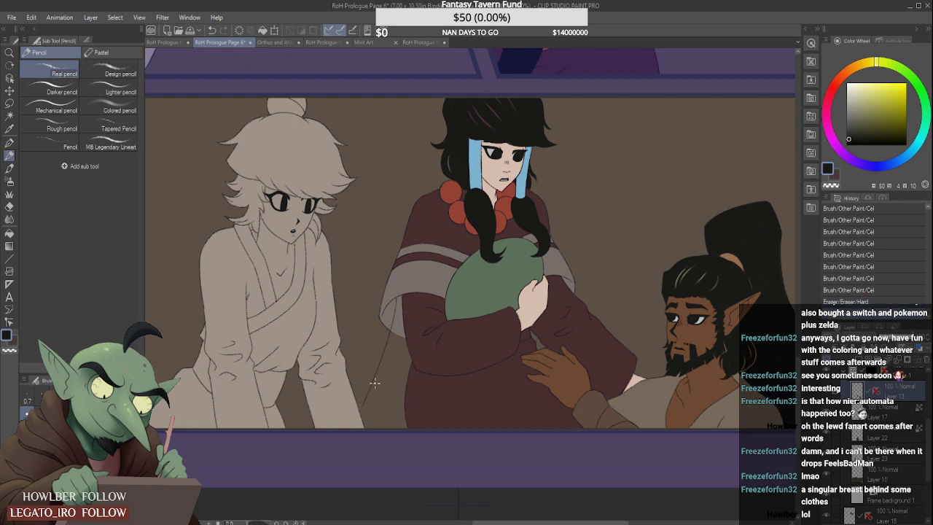
pyautogui.hotkey('ctrl', 'z')
pyautogui.moveTo(392, 300)
pyautogui.mouseDown()
pyautogui.moveTo(380, 378)
pyautogui.moveTo(386, 359)
pyautogui.moveTo(387, 349)
pyautogui.moveTo(364, 406)
pyautogui.mouseUp()
pyautogui.hotkey('ctrl', 'z')
pyautogui.moveTo(385, 375); pyautogui.dragTo(374, 411)
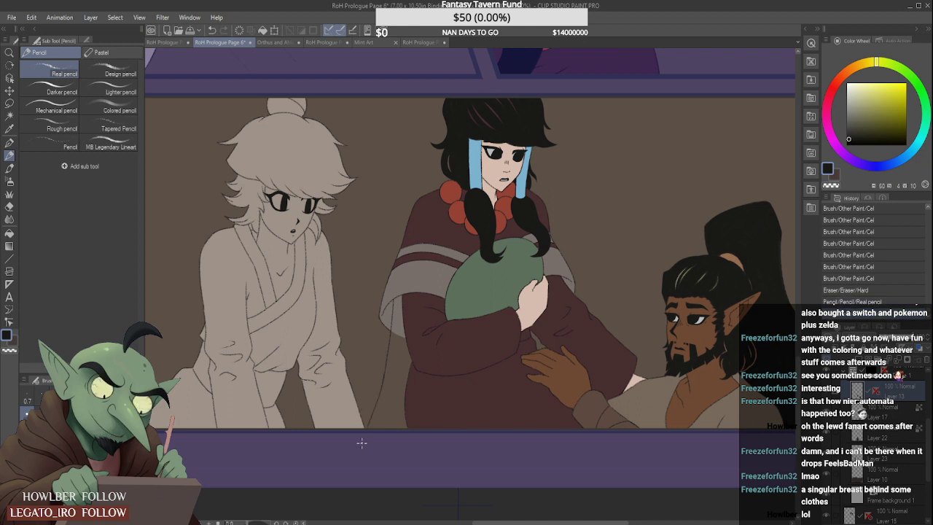
# - Redraw the lower part of the hanging line down to the panel's bottom border and try a side branch
pyautogui.hotkey('ctrl', 'z')
pyautogui.moveTo(384, 376); pyautogui.dragTo(366, 429)
pyautogui.moveTo(387, 367); pyautogui.dragTo(361, 407)
pyautogui.hotkey('ctrl', 'z')
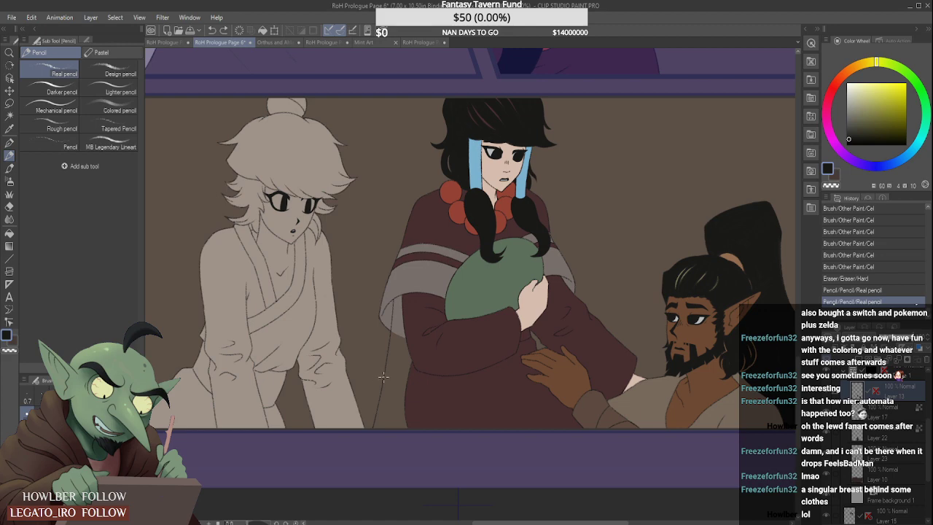
# - Draw a branch from the middle of the hanging line out to the kneeling figure's sleeve, redoing it twice
pyautogui.scroll(3, 383, 376)
pyautogui.moveTo(387, 357); pyautogui.dragTo(347, 429)
pyautogui.scroll(2, 353, 394)
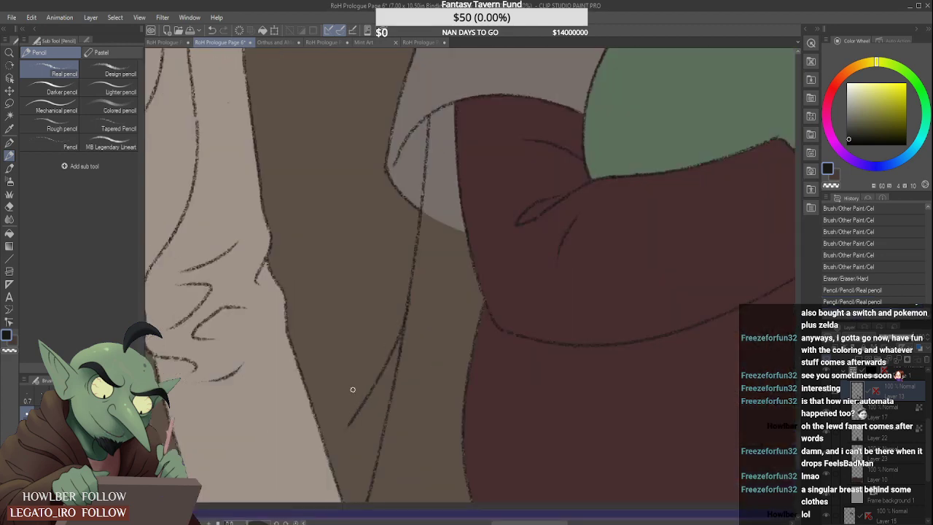
pyautogui.hotkey('ctrl', 'z')
pyautogui.moveTo(405, 317); pyautogui.dragTo(339, 430)
pyautogui.hotkey('ctrl', 'z')
pyautogui.moveTo(407, 299); pyautogui.dragTo(333, 436)
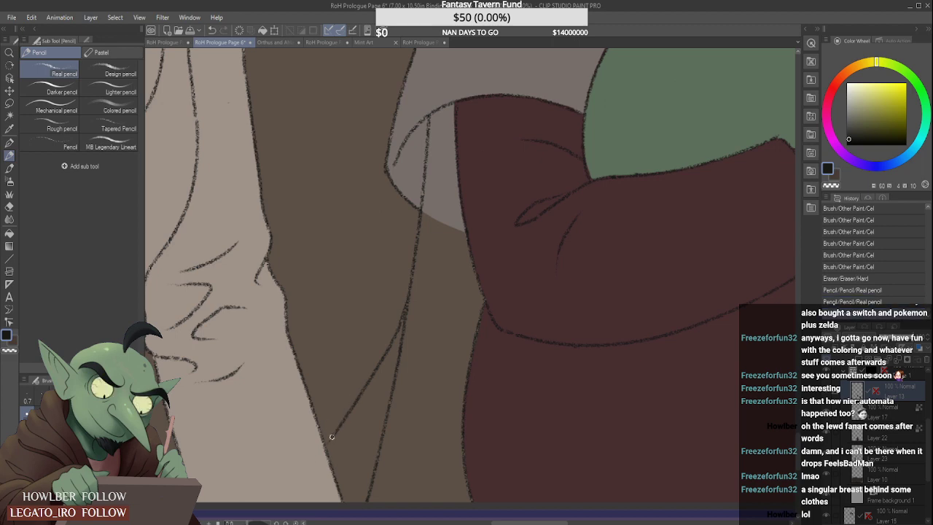
# - Undo the branch and the lower part of the hanging line
pyautogui.scroll(-5, 387, 328)
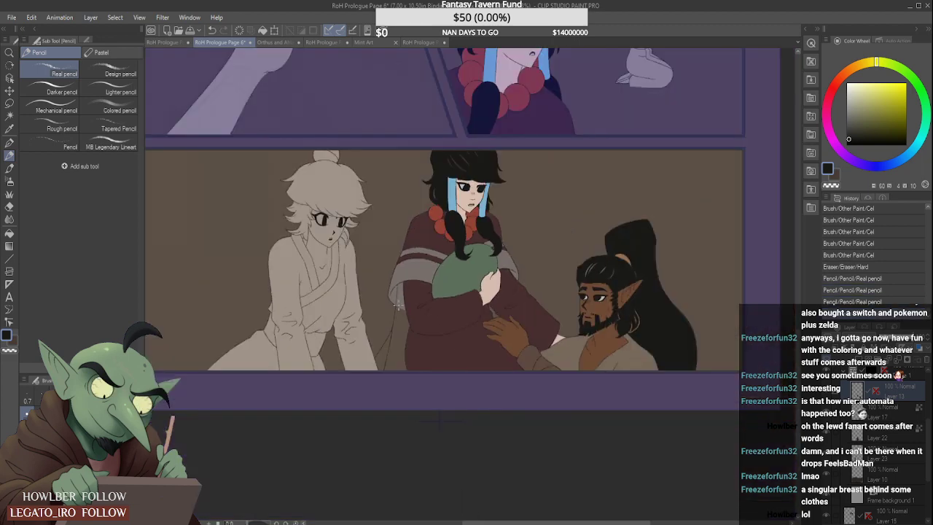
pyautogui.scroll(-2, 398, 305)
pyautogui.scroll(1, 413, 278)
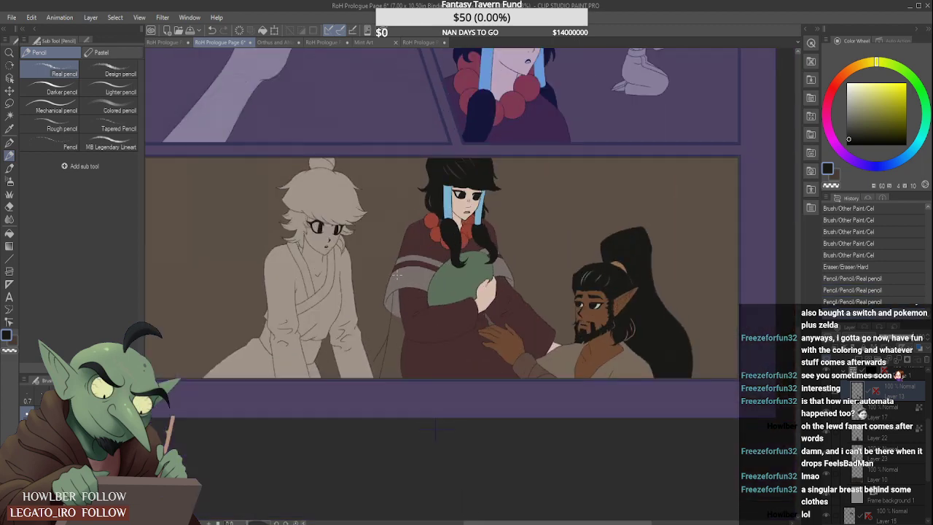
pyautogui.hotkey('ctrl', 'z')
pyautogui.hotkey('ctrl', 'z')
pyautogui.hotkey('ctrl', 'z')
pyautogui.hotkey('ctrl', 'z')
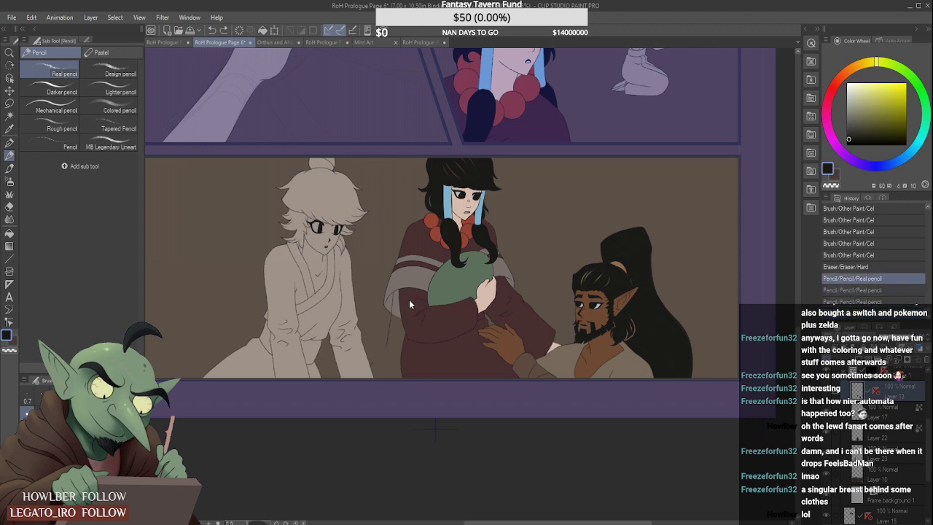
# - Redraw the pencil line from under the shawl's edge down toward the pale figure's arm, redoing the stroke until it curves outward
pyautogui.scroll(5, 399, 310)
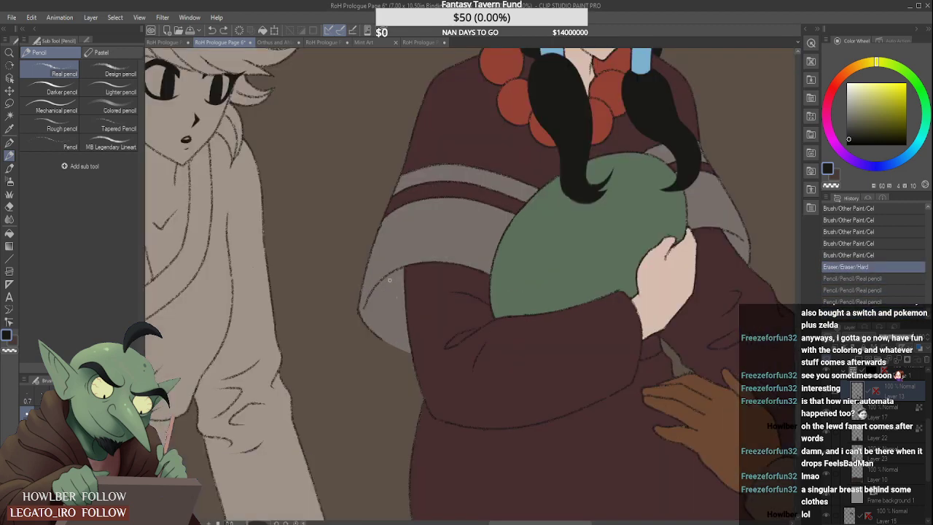
pyautogui.moveTo(391, 276)
pyautogui.mouseDown()
pyautogui.moveTo(390, 309)
pyautogui.moveTo(333, 461)
pyautogui.mouseUp()
pyautogui.scroll(-6, 380, 382)
pyautogui.scroll(5, 373, 400)
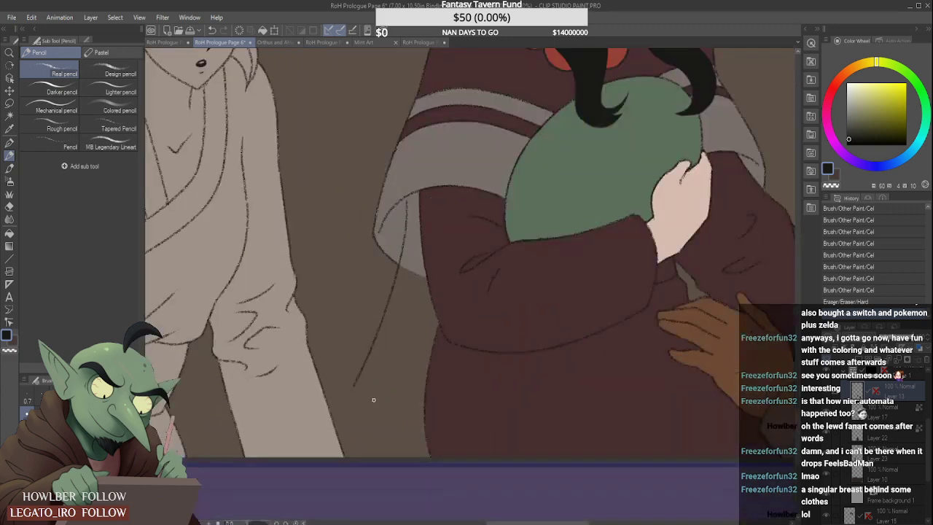
pyautogui.hotkey('ctrl', 'z')
pyautogui.moveTo(408, 199); pyautogui.dragTo(393, 347)
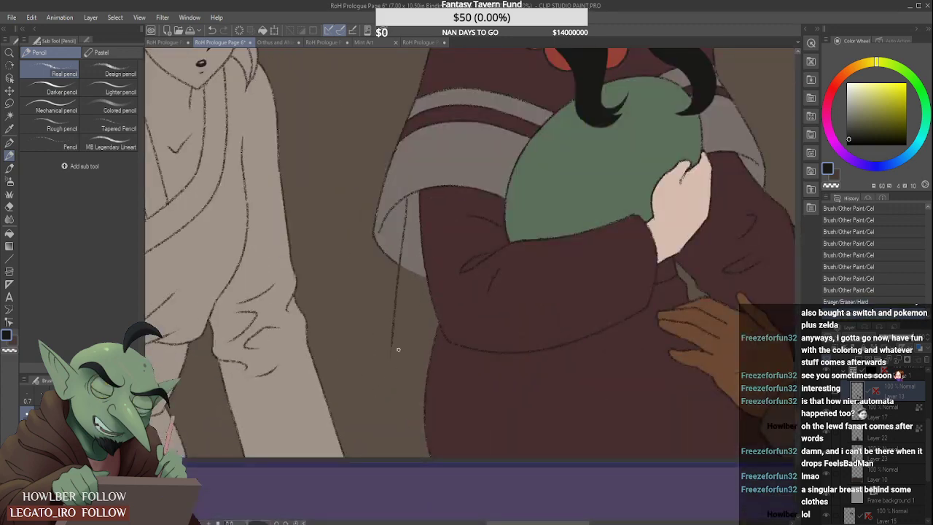
pyautogui.hotkey('ctrl', 'z')
pyautogui.moveTo(405, 198); pyautogui.dragTo(309, 423)
pyautogui.hotkey('ctrl', 'z')
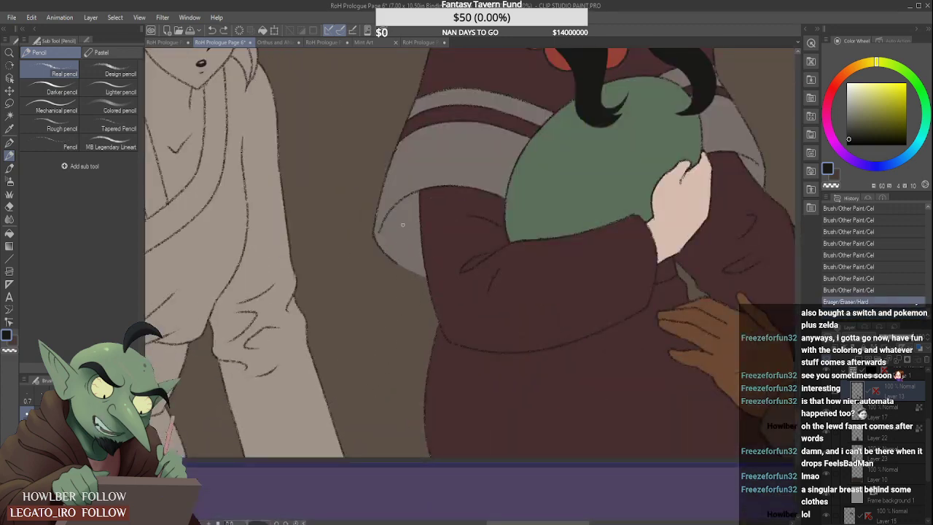
pyautogui.moveTo(407, 201); pyautogui.dragTo(388, 328)
pyautogui.hotkey('ctrl', 'z')
pyautogui.moveTo(407, 197)
pyautogui.mouseDown()
pyautogui.moveTo(382, 336)
pyautogui.moveTo(389, 304)
pyautogui.moveTo(337, 401)
pyautogui.mouseUp()
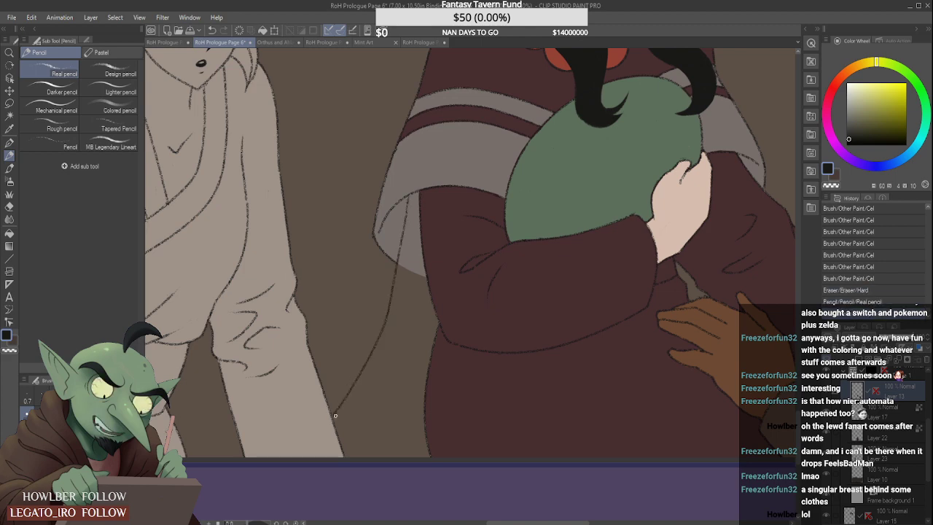
pyautogui.scroll(-6, 335, 416)
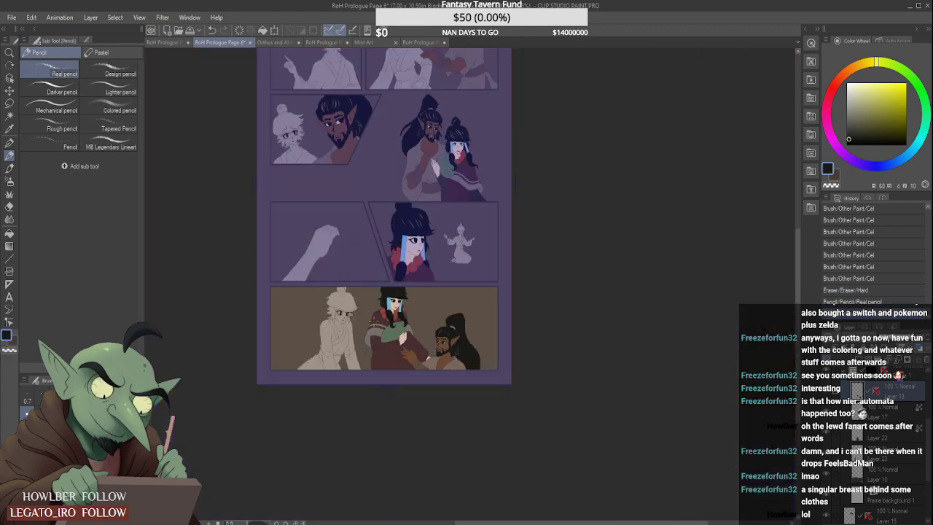
# - Switch to the Cel brush with the dark brown colour and add a new raster layer directly below Layer 23
pyautogui.scroll(3, 372, 321)
pyautogui.press('b')
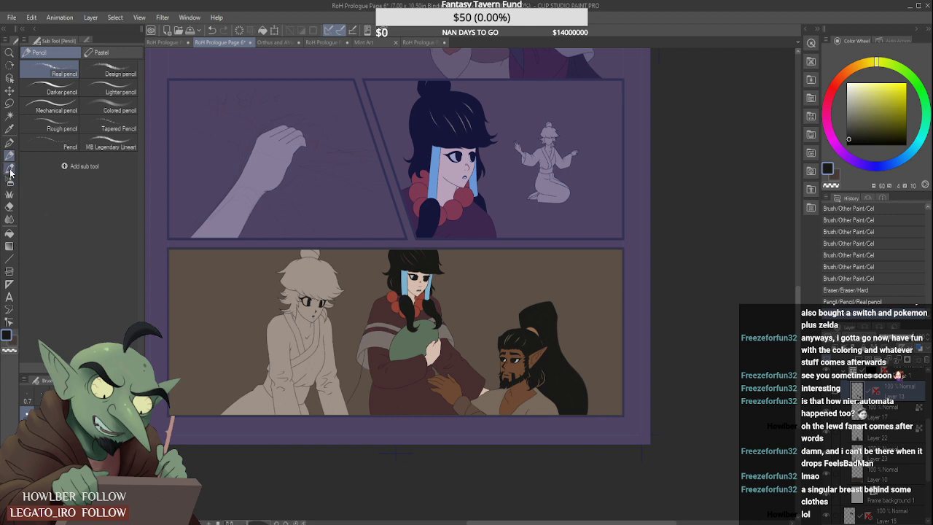
pyautogui.keyDown('alt'); pyautogui.click(586, 73); pyautogui.keyUp('alt')
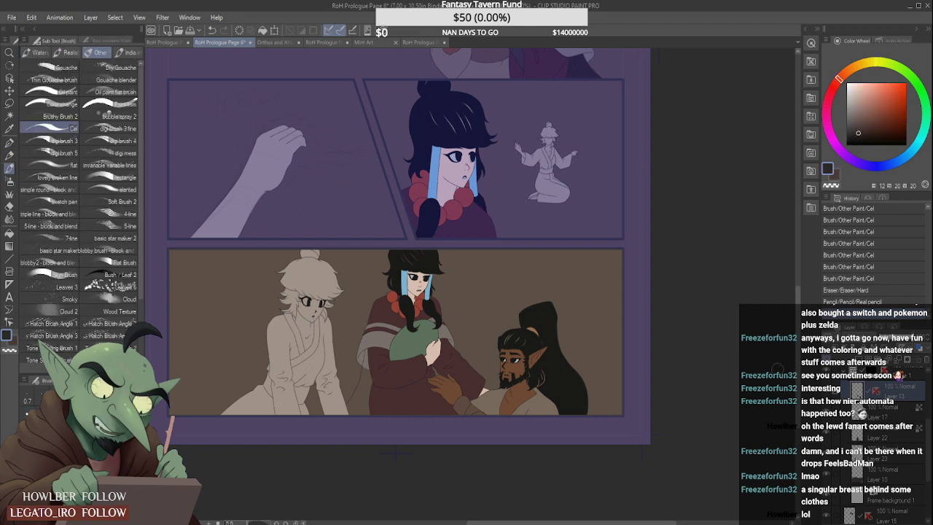
pyautogui.click(885, 435)
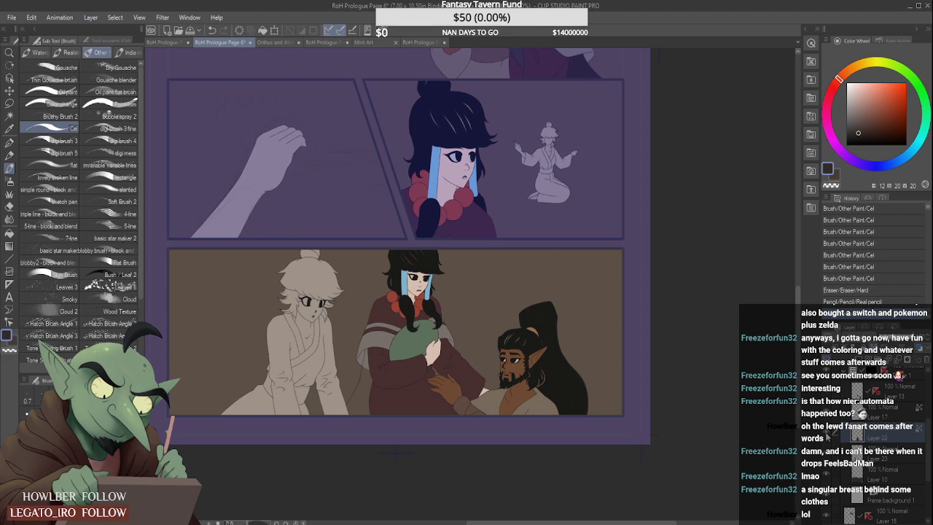
pyautogui.click(827, 434)
pyautogui.click(827, 434)
pyautogui.click(897, 449)
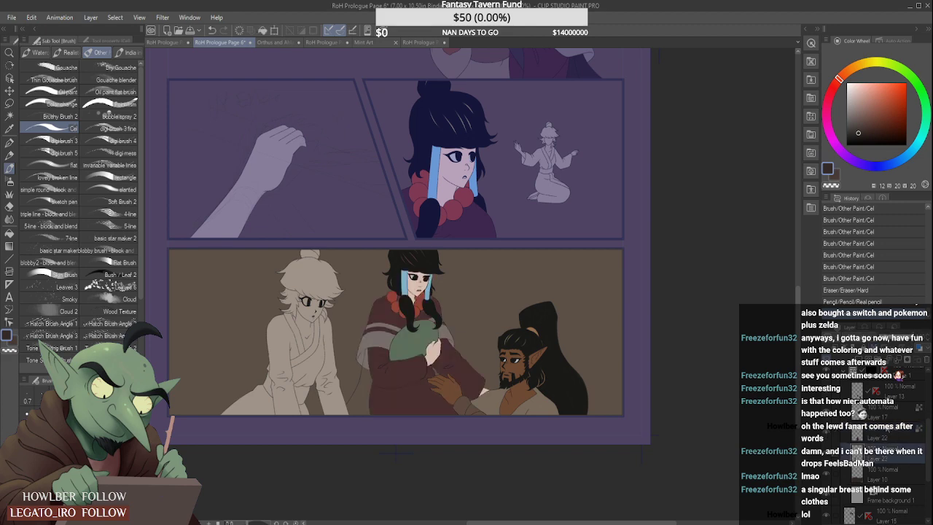
pyautogui.scroll(3, 368, 397)
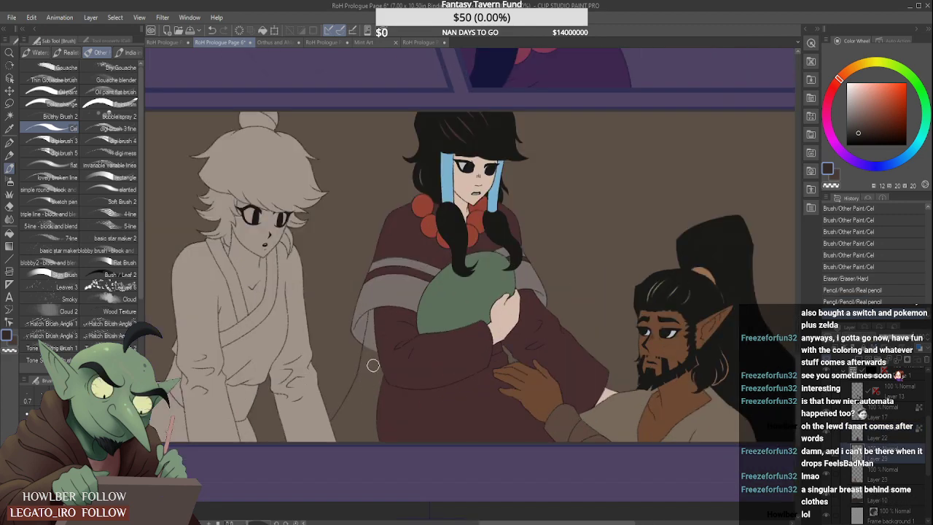
pyautogui.hotkey('ctrl', 'shift', 'n')
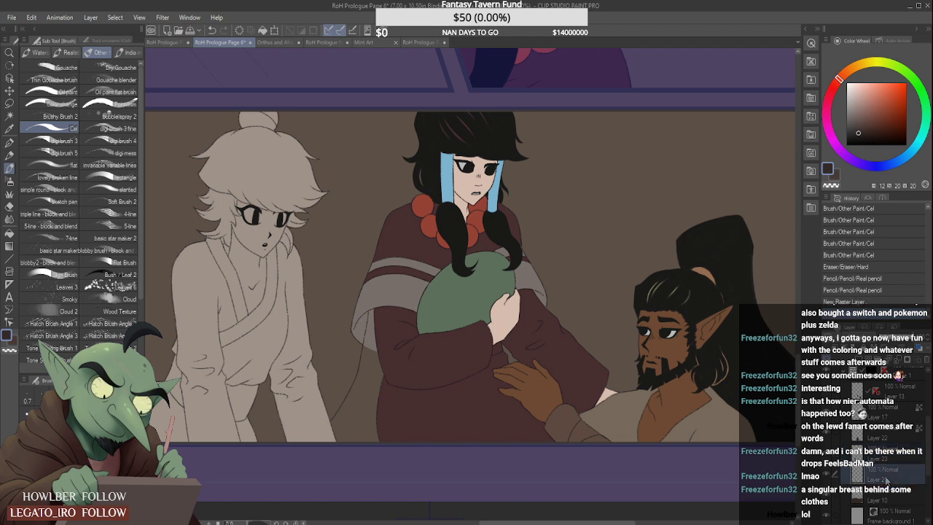
# - Fill the area between the hanging line and the woman's robe with dark brown, down to the panel's bottom border
pyautogui.moveTo(385, 367)
pyautogui.mouseDown()
pyautogui.moveTo(366, 441)
pyautogui.moveTo(375, 462)
pyautogui.mouseUp()
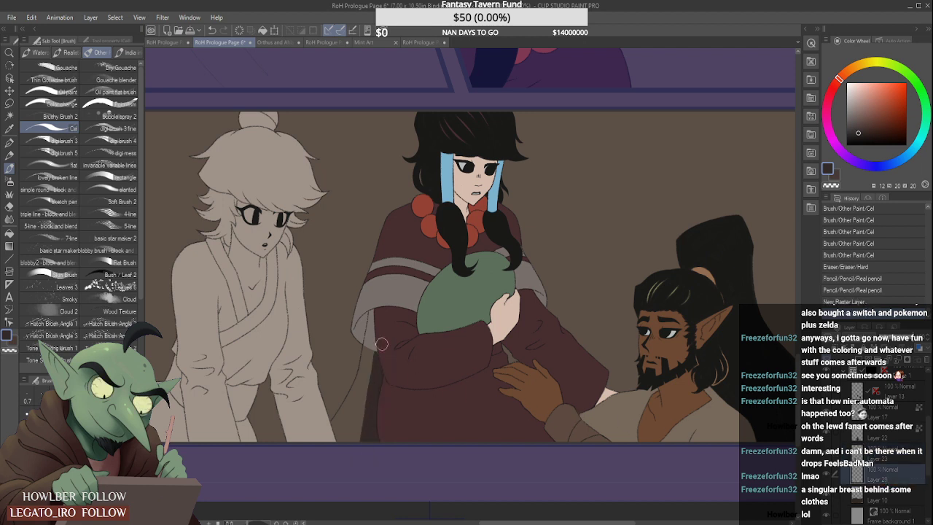
pyautogui.moveTo(382, 344)
pyautogui.mouseDown()
pyautogui.moveTo(342, 452)
pyautogui.moveTo(353, 447)
pyautogui.moveTo(353, 427)
pyautogui.moveTo(329, 438)
pyautogui.moveTo(357, 396)
pyautogui.mouseUp()
pyautogui.scroll(1, 343, 413)
pyautogui.moveTo(329, 433); pyautogui.dragTo(369, 366)
pyautogui.moveTo(350, 398); pyautogui.dragTo(369, 354)
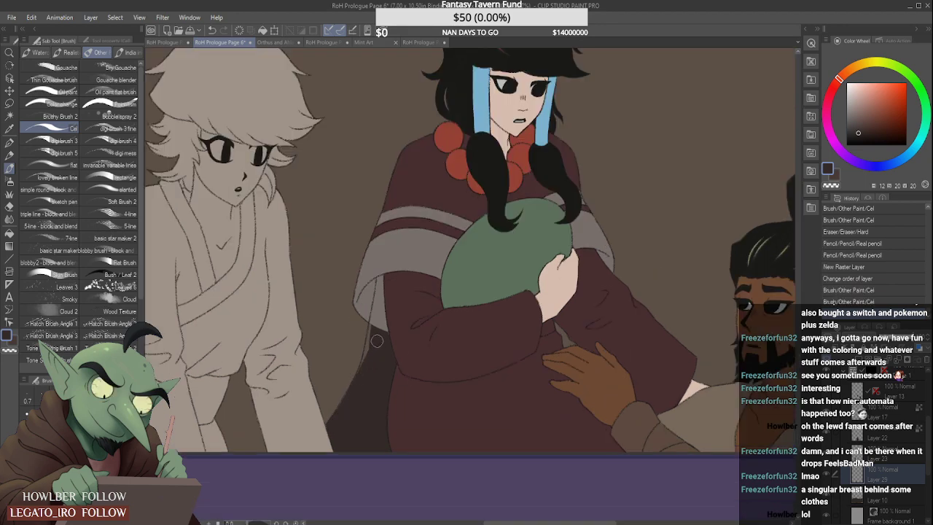
pyautogui.scroll(1, 376, 342)
pyautogui.moveTo(370, 312); pyautogui.dragTo(348, 406)
pyautogui.moveTo(362, 357); pyautogui.dragTo(317, 456)
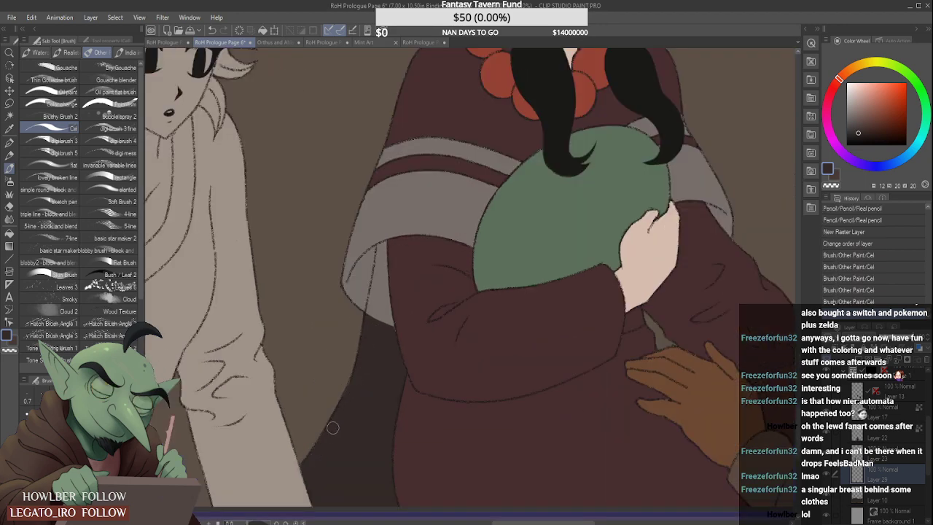
# - On Layer 22, paint dark brown over the shawl lining between the hanging line and the sleeve, up to the shawl's inner edge
pyautogui.moveTo(395, 333); pyautogui.dragTo(403, 379)
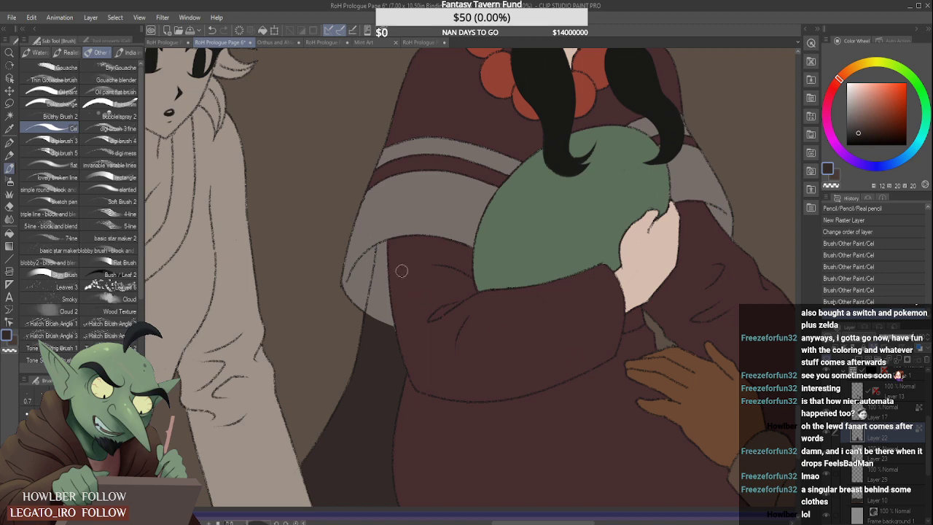
pyautogui.moveTo(390, 248)
pyautogui.mouseDown()
pyautogui.moveTo(381, 272)
pyautogui.moveTo(390, 355)
pyautogui.moveTo(379, 295)
pyautogui.moveTo(370, 325)
pyautogui.moveTo(371, 291)
pyautogui.moveTo(361, 336)
pyautogui.moveTo(381, 240)
pyautogui.mouseUp()
pyautogui.scroll(1, 373, 298)
pyautogui.moveTo(369, 286)
pyautogui.mouseDown()
pyautogui.moveTo(384, 219)
pyautogui.moveTo(386, 254)
pyautogui.moveTo(383, 220)
pyautogui.mouseUp()
pyautogui.scroll(1, 379, 224)
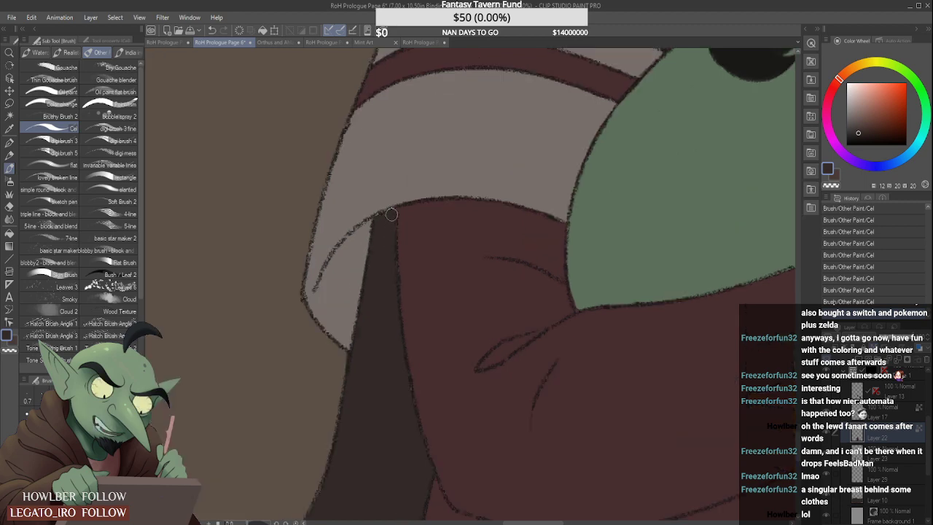
pyautogui.scroll(-4, 391, 213)
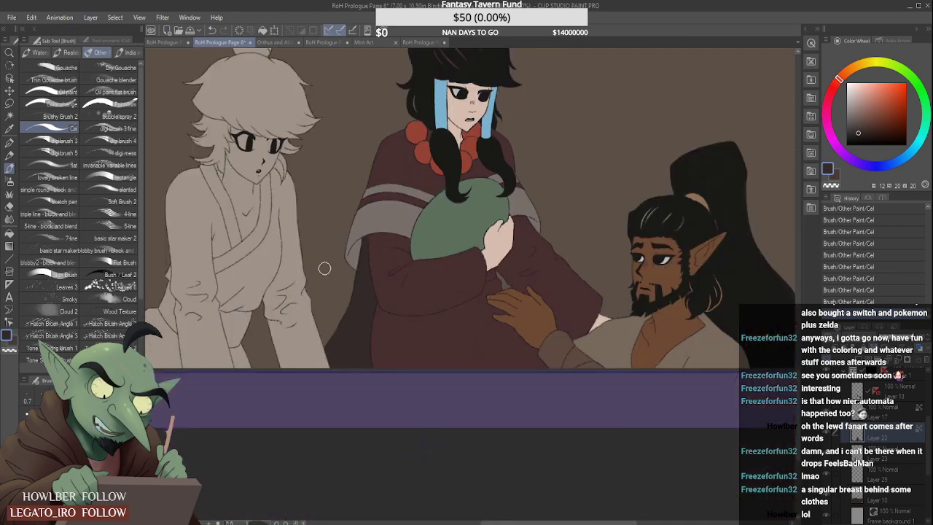
pyautogui.scroll(-3, 408, 295)
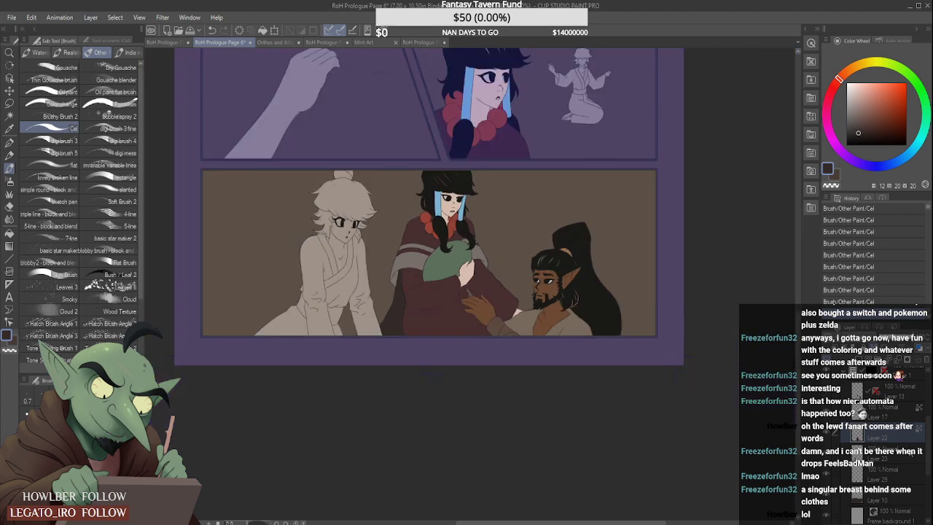
# - Identify the woman's flat-colour layer by toggling visibility, move Layer 22 beneath Layer 23 and merge it with the dark brown layer below
pyautogui.click(895, 455)
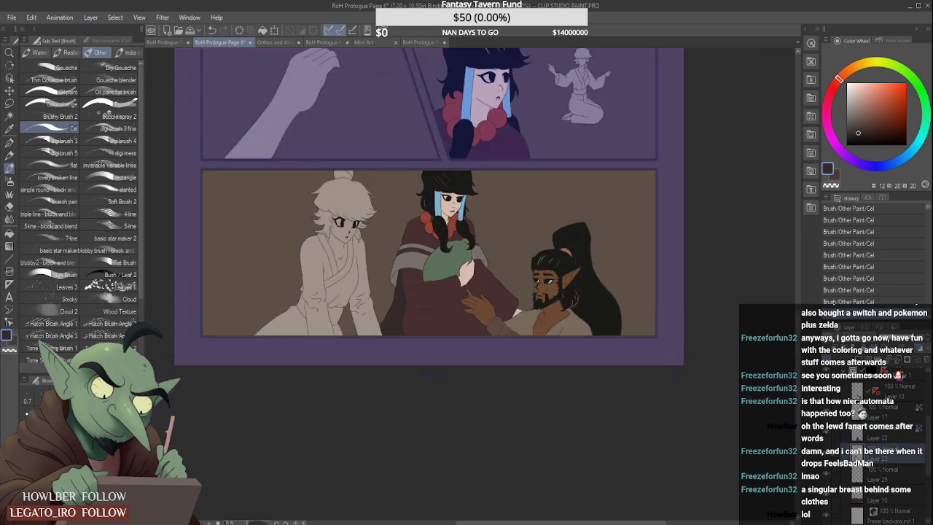
pyautogui.click(827, 453)
pyautogui.click(827, 453)
pyautogui.click(830, 436)
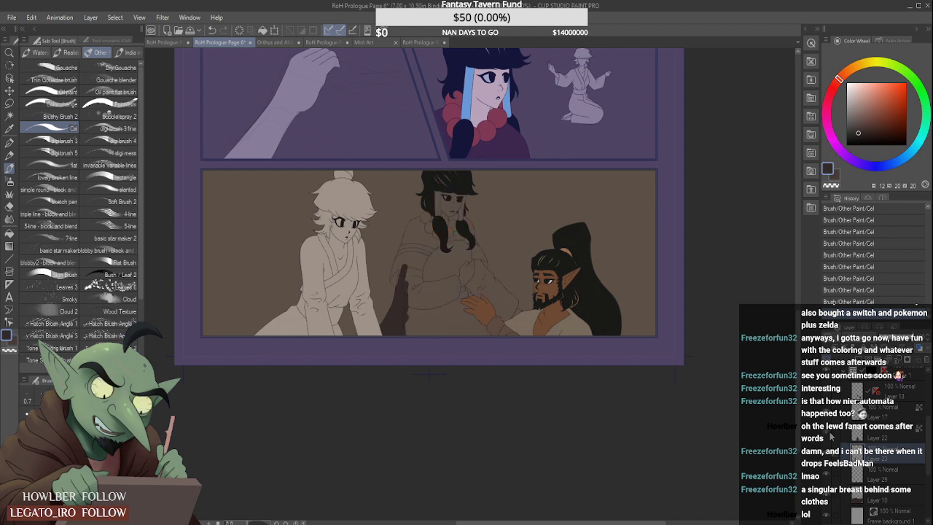
pyautogui.click(830, 436)
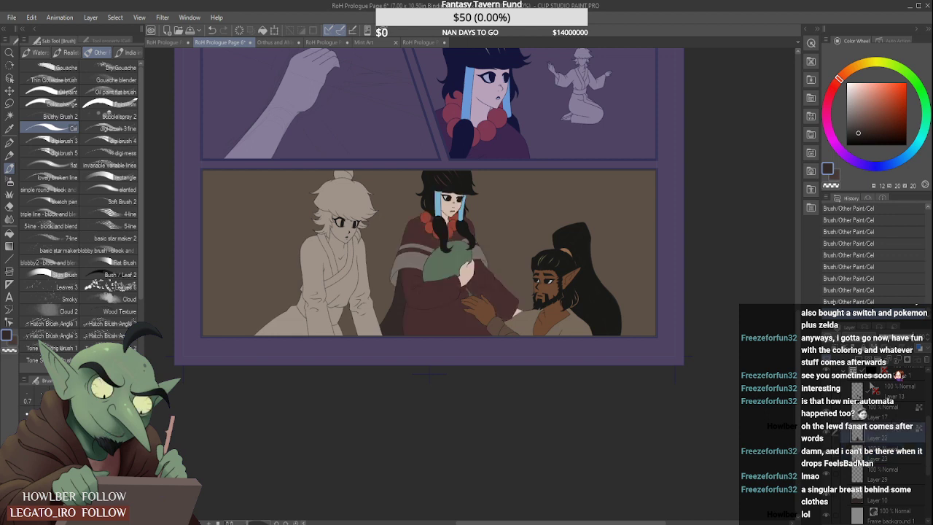
pyautogui.hotkey('ctrl', 'e')
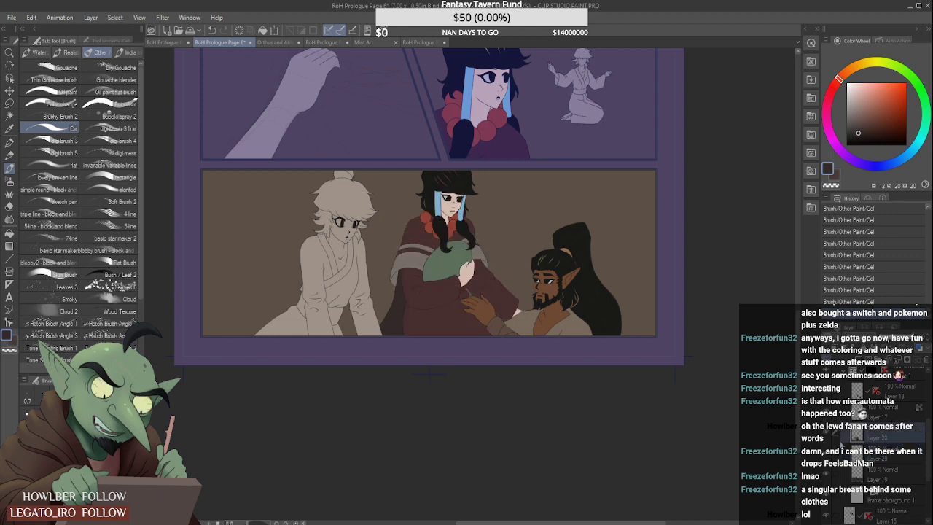
pyautogui.hotkey('ctrl', 'z')
pyautogui.click(891, 461)
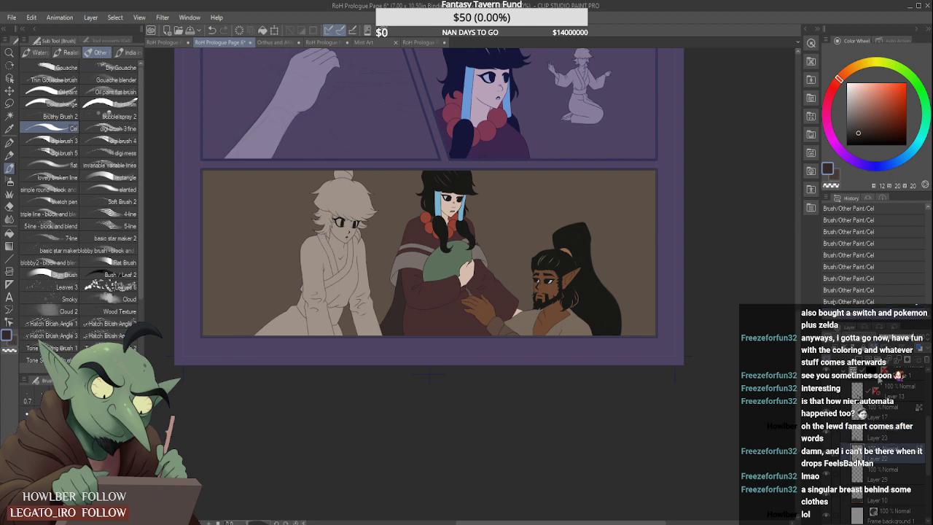
pyautogui.hotkey('ctrl', 'e')
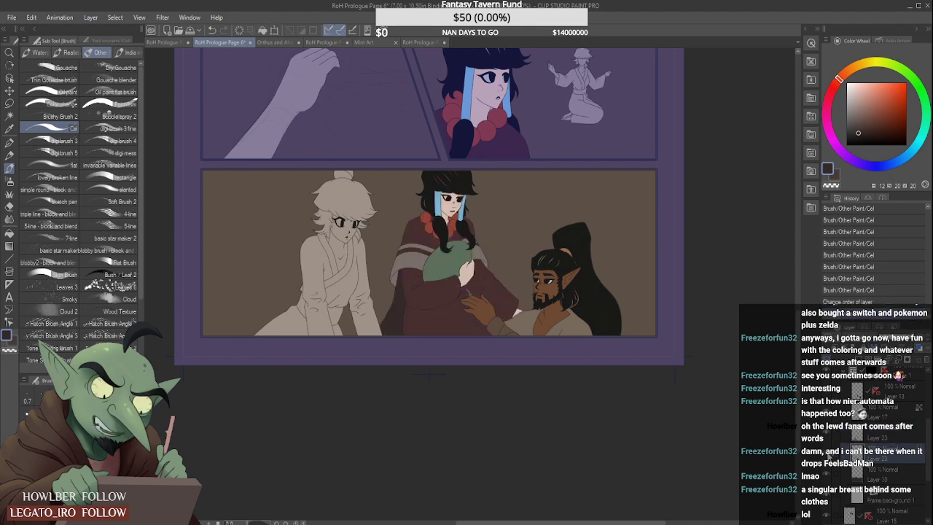
pyautogui.scroll(-3, 521, 266)
pyautogui.scroll(-2, 522, 265)
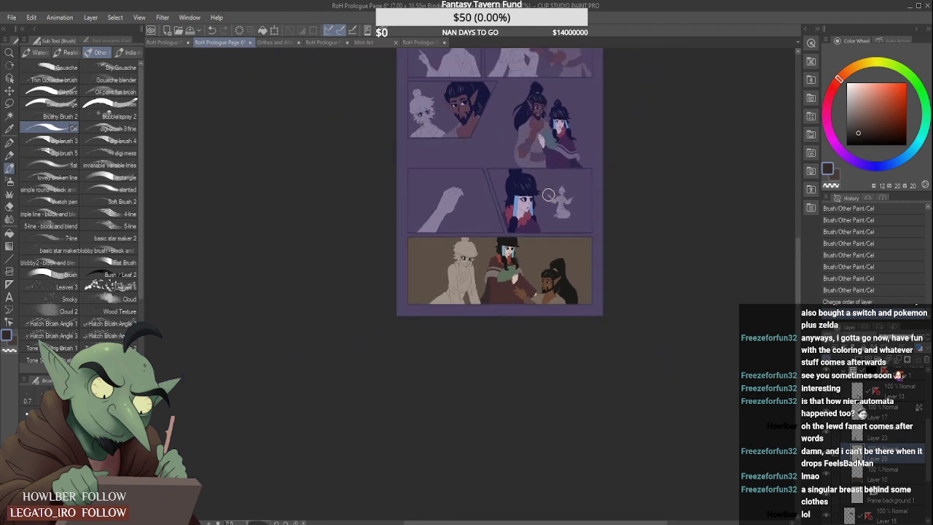
pyautogui.scroll(-2, 549, 194)
pyautogui.scroll(3, 511, 169)
pyautogui.scroll(-2, 504, 182)
pyautogui.scroll(2, 503, 187)
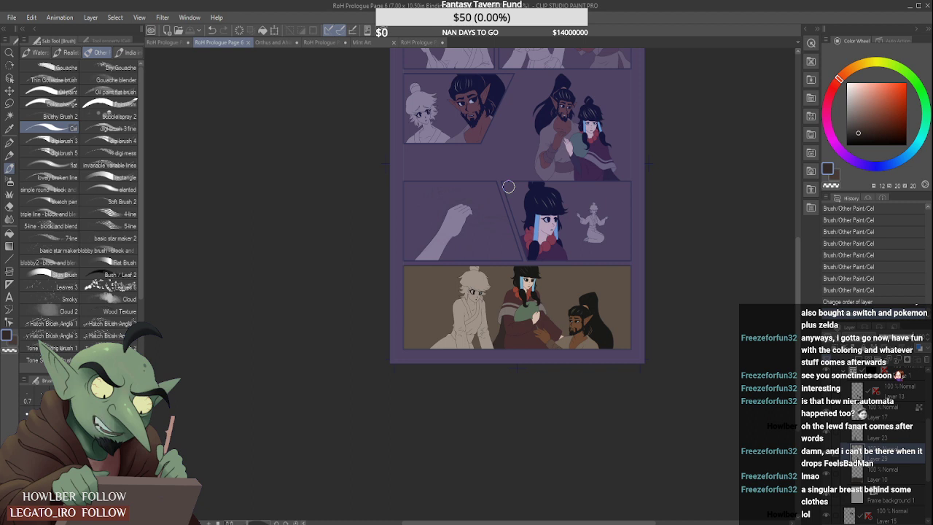
# - Sample the red-haired woman's skin tone from RoH Prologue Page 5 and return to Page 6
pyautogui.click(409, 44)
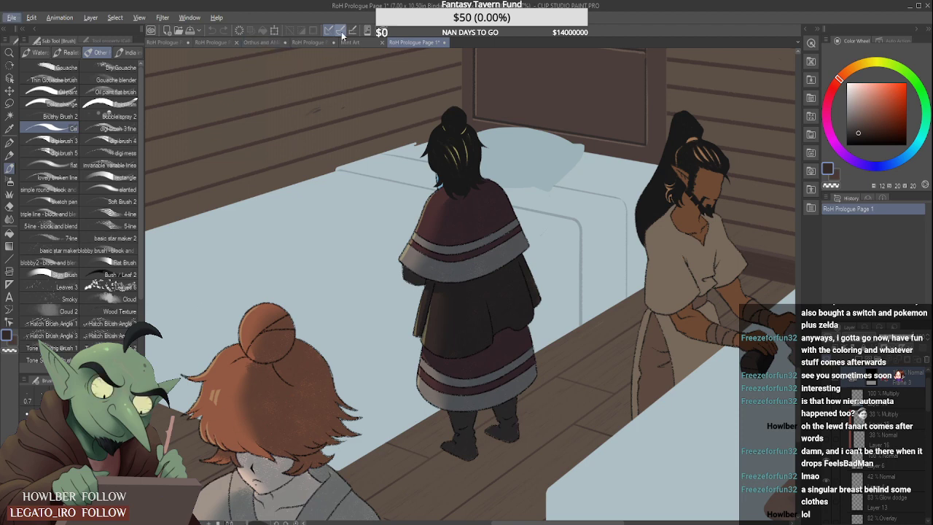
pyautogui.click(315, 41)
pyautogui.press('alt')
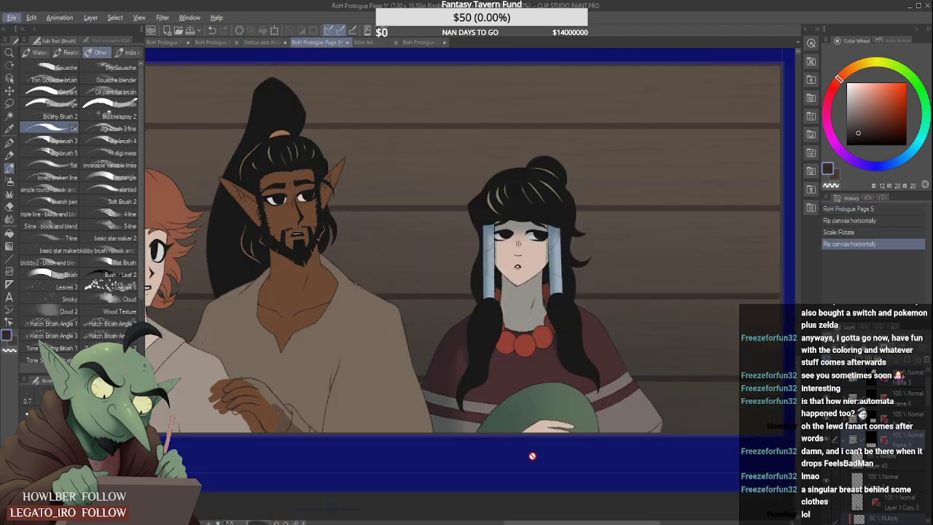
pyautogui.moveTo(550, 520); pyautogui.dragTo(497, 521)
pyautogui.keyDown('alt'); pyautogui.click(355, 285); pyautogui.keyUp('alt')
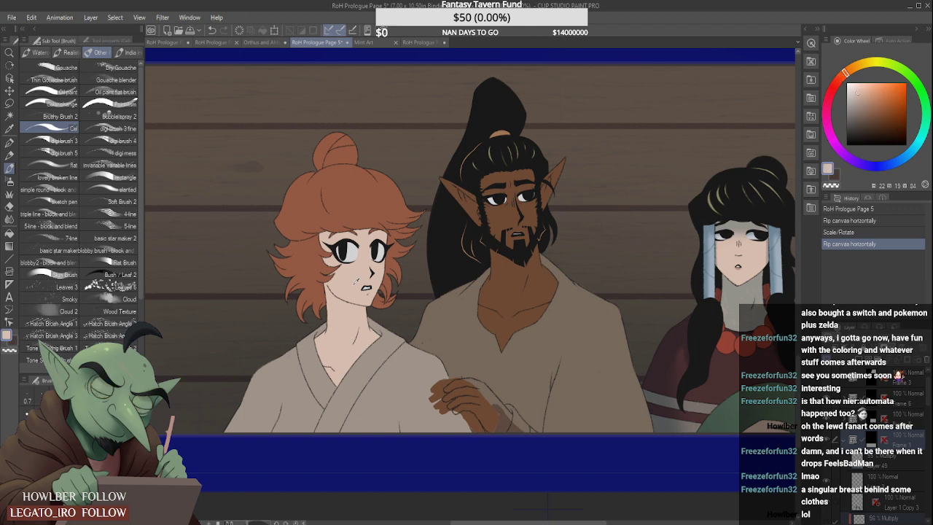
pyautogui.click(218, 41)
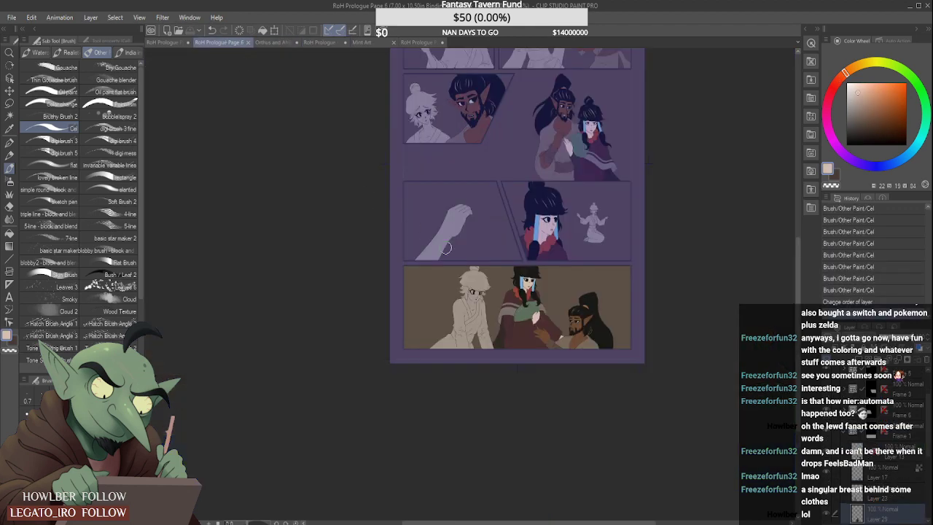
# - Select the red-haired woman's flat-colour layer, Layer 23, and lock its transparent pixels
pyautogui.hotkey('ctrl', '+')
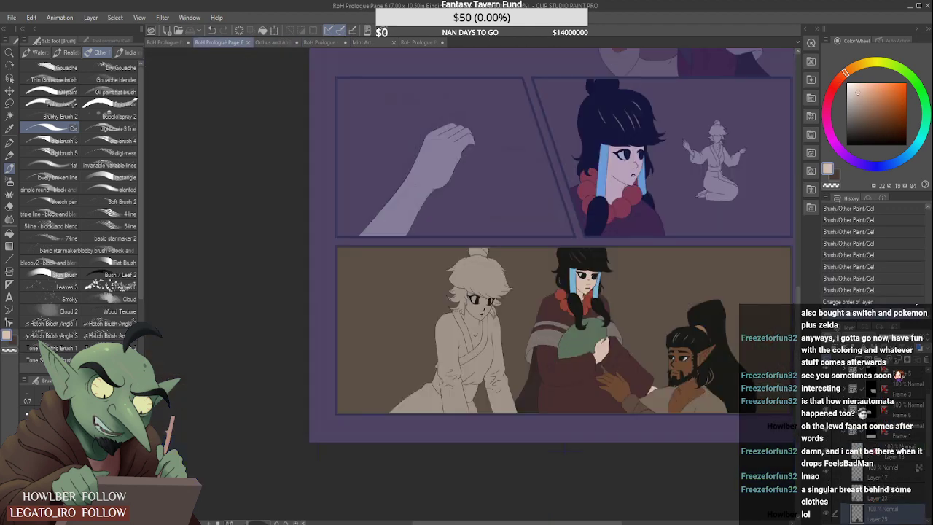
pyautogui.click(867, 435)
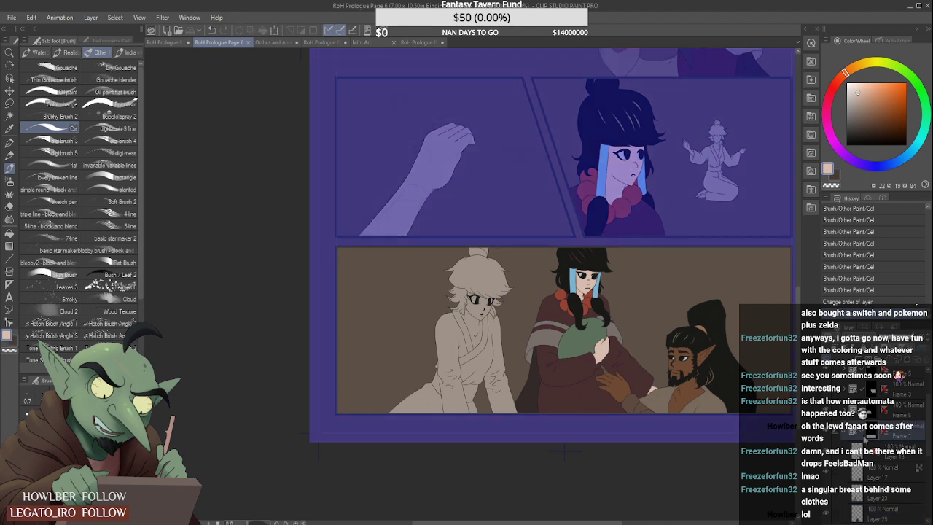
pyautogui.moveTo(927, 434); pyautogui.dragTo(927, 446)
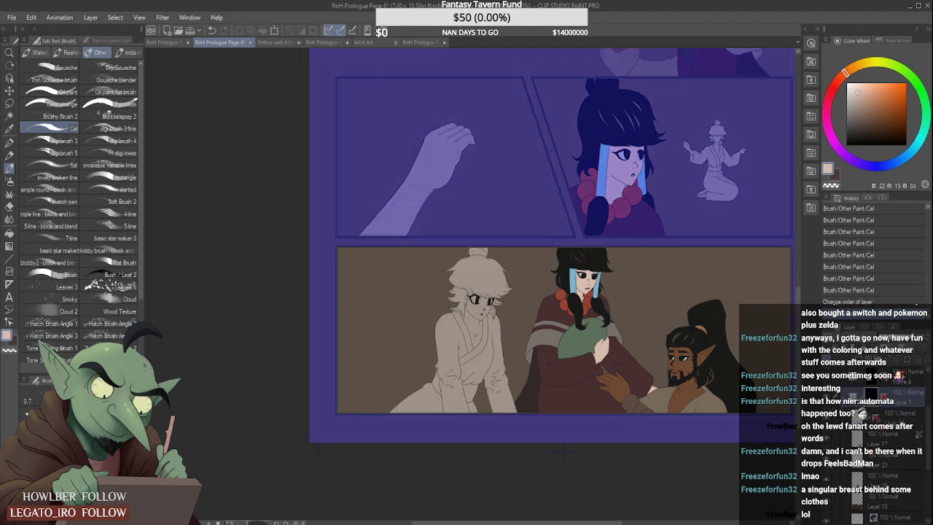
pyautogui.hotkey('ctrl', 'e')
pyautogui.scroll(3, 482, 301)
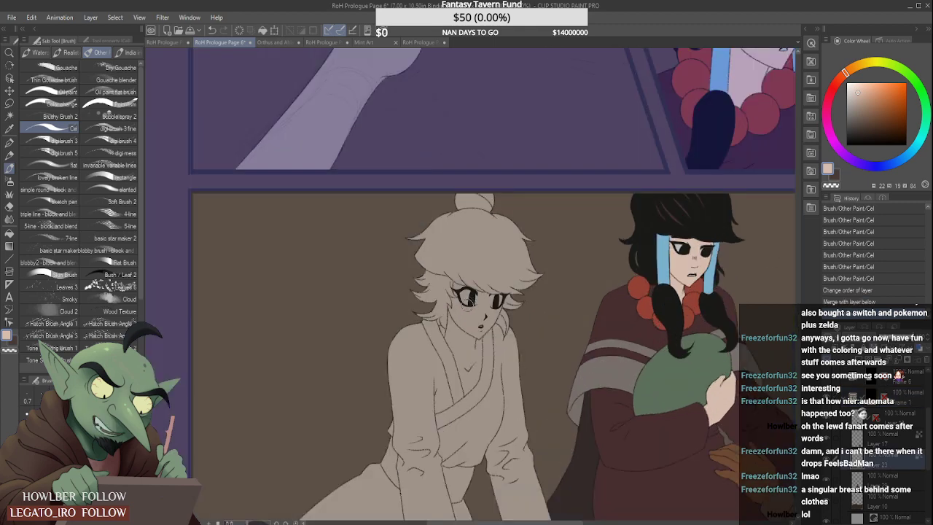
# - Paint the sampled skin tone over the woman's face and upper neck, extending it slightly past the fringe line
pyautogui.scroll(-1, 456, 305)
pyautogui.moveTo(452, 292)
pyautogui.mouseDown()
pyautogui.moveTo(445, 328)
pyautogui.moveTo(453, 354)
pyautogui.moveTo(431, 308)
pyautogui.moveTo(457, 368)
pyautogui.moveTo(473, 349)
pyautogui.mouseUp()
pyautogui.scroll(1, 445, 325)
pyautogui.scroll(1, 454, 356)
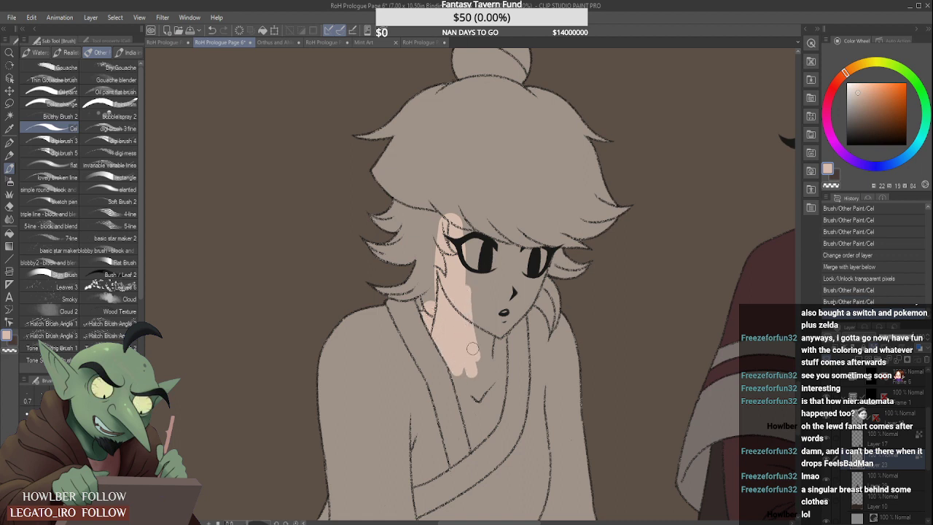
pyautogui.scroll(-1, 468, 314)
pyautogui.moveTo(466, 261)
pyautogui.mouseDown()
pyautogui.moveTo(481, 338)
pyautogui.moveTo(465, 261)
pyautogui.moveTo(484, 305)
pyautogui.moveTo(501, 263)
pyautogui.moveTo(512, 299)
pyautogui.moveTo(489, 307)
pyautogui.moveTo(488, 329)
pyautogui.mouseUp()
pyautogui.scroll(1, 496, 302)
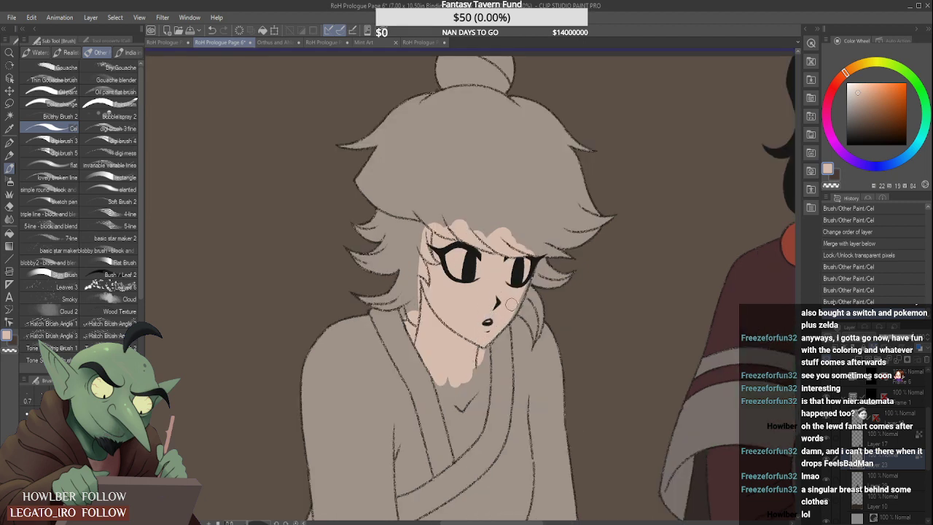
# - Extend the skin tone down the woman's neck and chest to the crossing edges of her robe
pyautogui.moveTo(452, 362)
pyautogui.mouseDown()
pyautogui.moveTo(455, 405)
pyautogui.moveTo(438, 375)
pyautogui.mouseUp()
pyautogui.moveTo(455, 423)
pyautogui.mouseDown()
pyautogui.moveTo(441, 382)
pyautogui.moveTo(458, 435)
pyautogui.moveTo(474, 349)
pyautogui.moveTo(479, 402)
pyautogui.moveTo(483, 339)
pyautogui.moveTo(481, 380)
pyautogui.mouseUp()
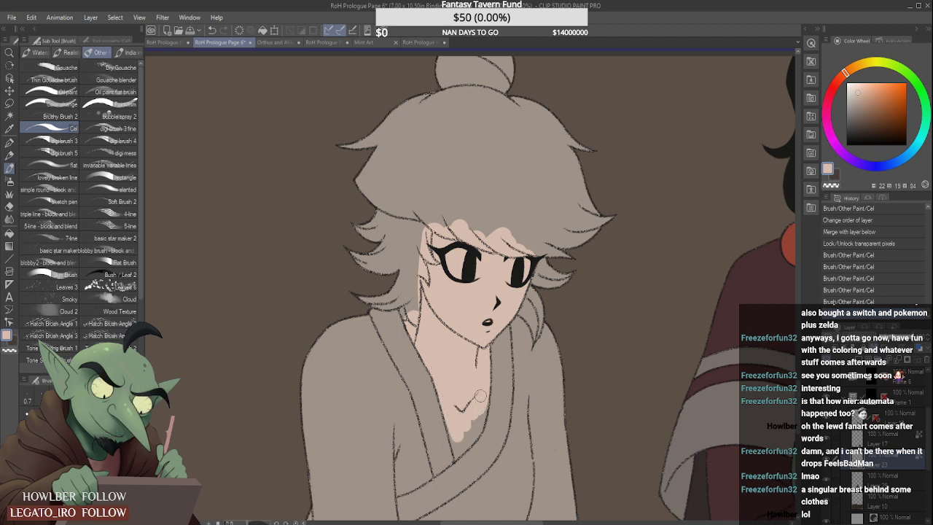
pyautogui.scroll(2, 460, 433)
pyautogui.moveTo(453, 446); pyautogui.dragTo(444, 418)
pyautogui.moveTo(454, 463)
pyautogui.mouseDown()
pyautogui.moveTo(489, 396)
pyautogui.moveTo(488, 418)
pyautogui.moveTo(495, 376)
pyautogui.moveTo(490, 421)
pyautogui.moveTo(473, 447)
pyautogui.moveTo(463, 442)
pyautogui.moveTo(463, 409)
pyautogui.mouseUp()
pyautogui.scroll(-8, 432, 372)
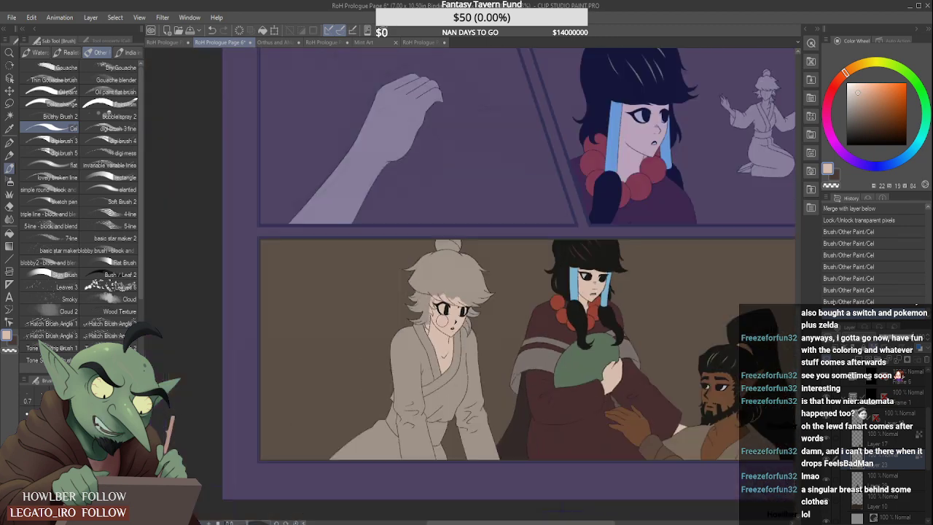
# - Sample the red-haired woman's orange-brown hair colour from RoH Prologue Page 1 and return to Page 6
pyautogui.scroll(2, 433, 320)
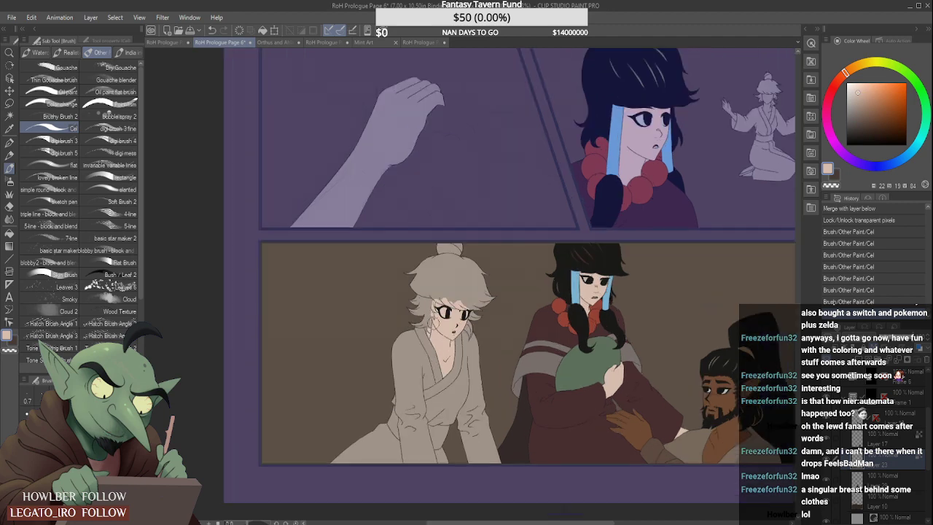
pyautogui.scroll(-3, 407, 185)
pyautogui.scroll(3, 408, 185)
pyautogui.scroll(-3, 408, 185)
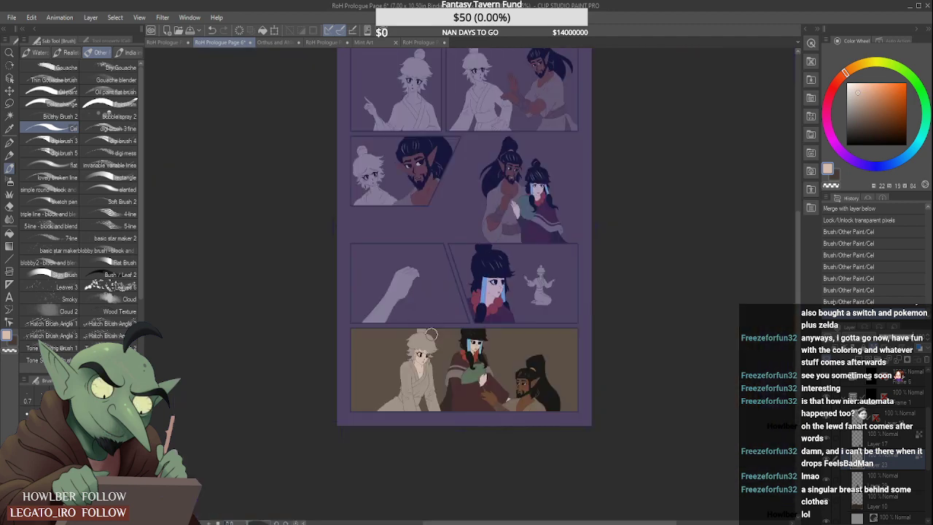
pyautogui.scroll(3, 408, 185)
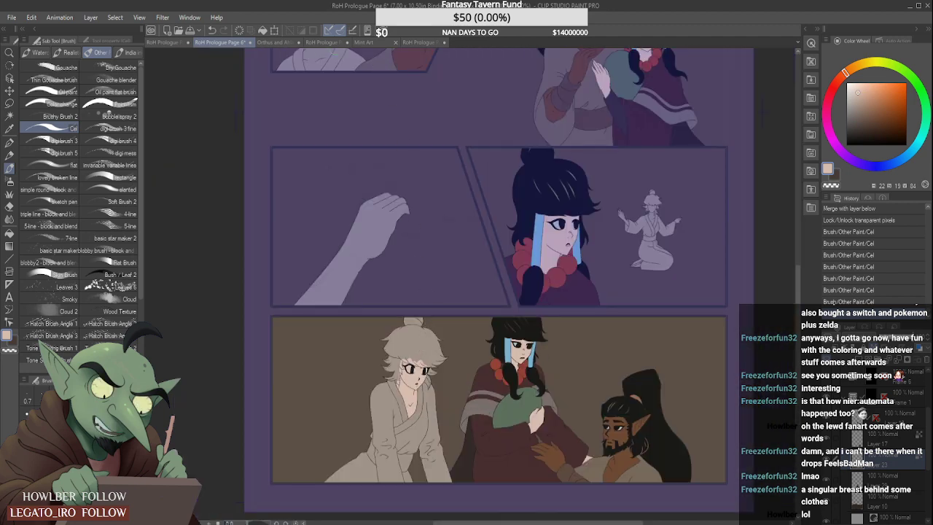
pyautogui.click(419, 42)
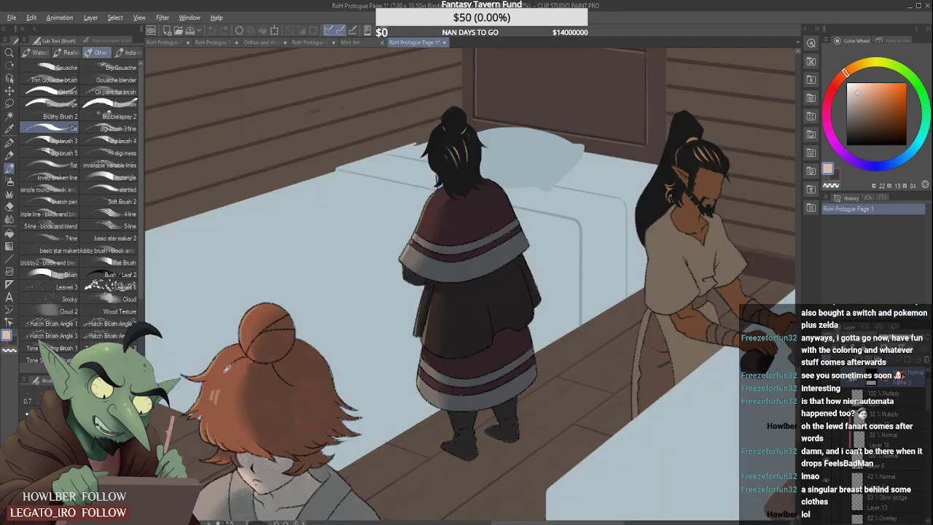
pyautogui.click(260, 43)
pyautogui.click(232, 42)
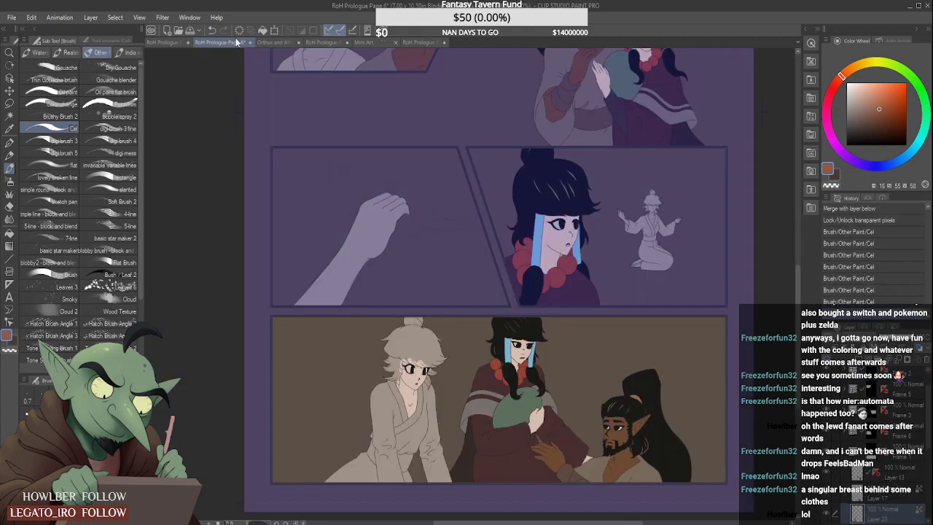
# - Fill the woman's bun, crown and outer side locks with the orange-brown hair colour
pyautogui.moveTo(424, 310)
pyautogui.mouseDown()
pyautogui.moveTo(393, 331)
pyautogui.moveTo(372, 370)
pyautogui.moveTo(462, 316)
pyautogui.moveTo(402, 344)
pyautogui.moveTo(468, 332)
pyautogui.moveTo(423, 355)
pyautogui.moveTo(404, 347)
pyautogui.moveTo(466, 337)
pyautogui.moveTo(446, 355)
pyautogui.moveTo(437, 348)
pyautogui.moveTo(457, 401)
pyautogui.moveTo(466, 380)
pyautogui.moveTo(438, 363)
pyautogui.moveTo(446, 405)
pyautogui.moveTo(436, 352)
pyautogui.moveTo(399, 356)
pyautogui.moveTo(422, 346)
pyautogui.moveTo(367, 348)
pyautogui.moveTo(452, 364)
pyautogui.moveTo(390, 355)
pyautogui.moveTo(430, 372)
pyautogui.moveTo(358, 357)
pyautogui.moveTo(355, 392)
pyautogui.moveTo(346, 378)
pyautogui.moveTo(369, 395)
pyautogui.mouseUp()
pyautogui.scroll(1, 410, 327)
pyautogui.scroll(1, 446, 362)
pyautogui.scroll(1, 363, 376)
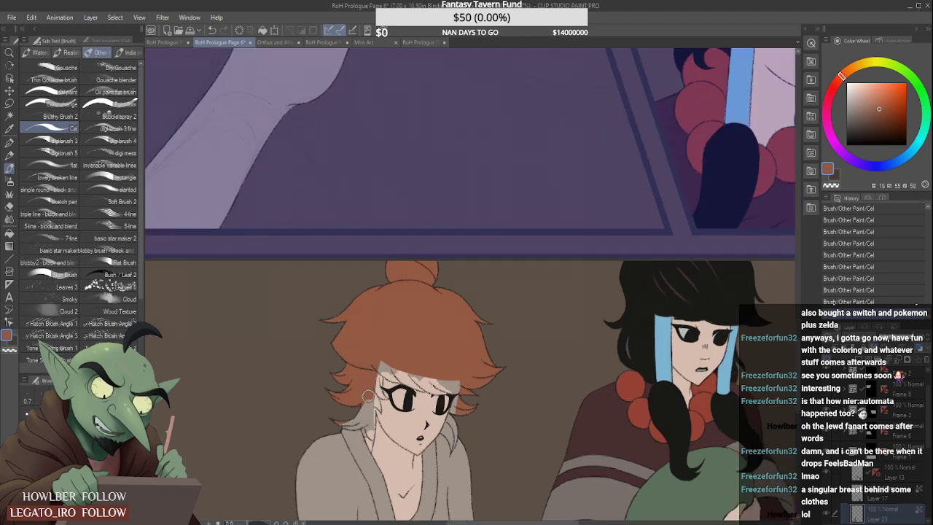
pyautogui.scroll(1, 354, 418)
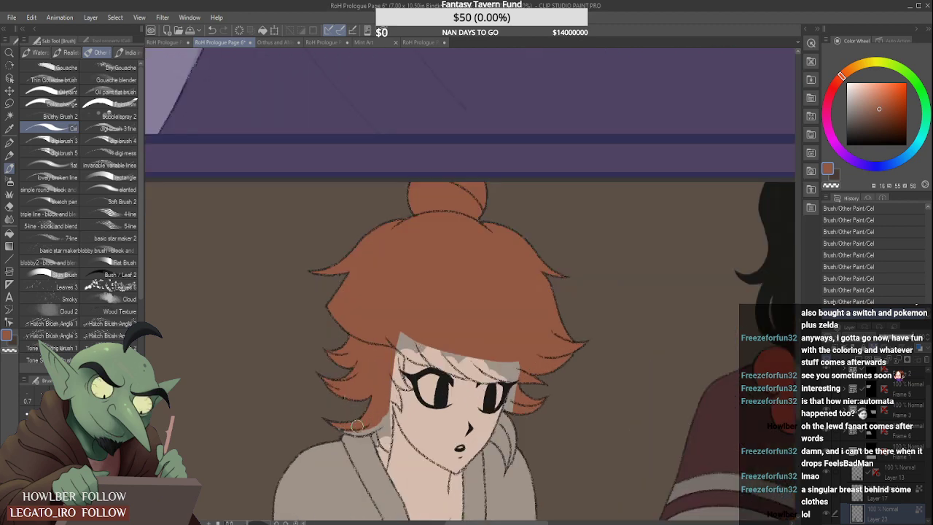
# - Paint the lowest hair lock beside the neck orange-brown, touch up the collar edge with the robe colour, and resample the hair colour
pyautogui.moveTo(343, 426)
pyautogui.mouseDown()
pyautogui.moveTo(365, 431)
pyautogui.moveTo(379, 418)
pyautogui.mouseUp()
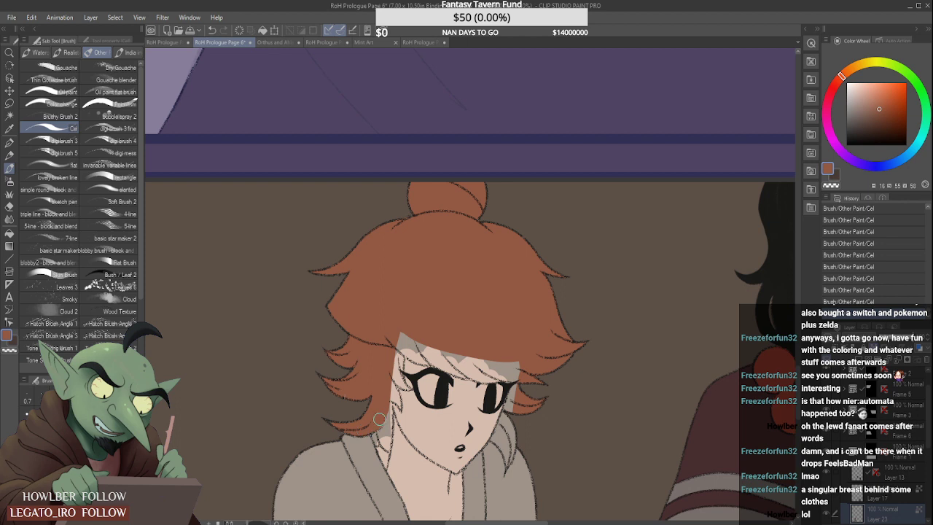
pyautogui.scroll(1, 381, 401)
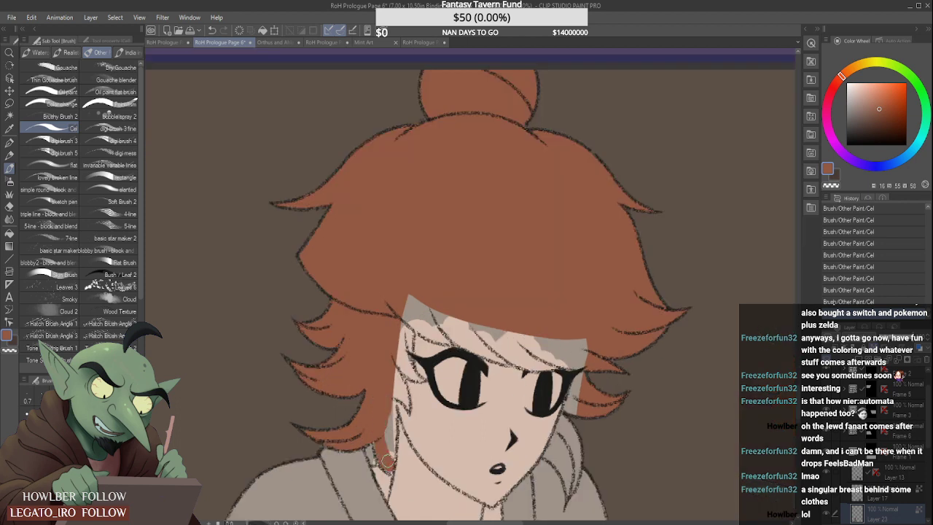
pyautogui.moveTo(387, 460)
pyautogui.mouseDown()
pyautogui.moveTo(389, 442)
pyautogui.moveTo(378, 436)
pyautogui.mouseUp()
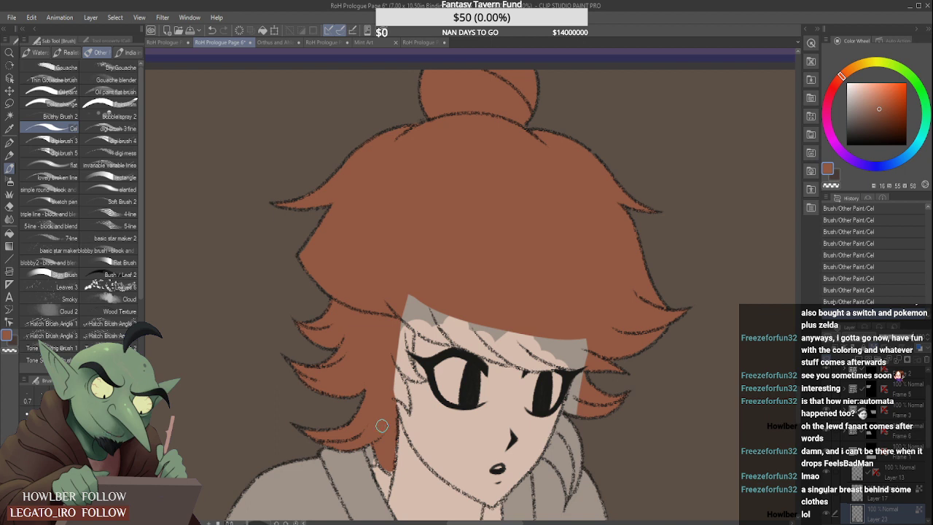
pyautogui.keyDown('alt'); pyautogui.click(364, 457); pyautogui.keyUp('alt')
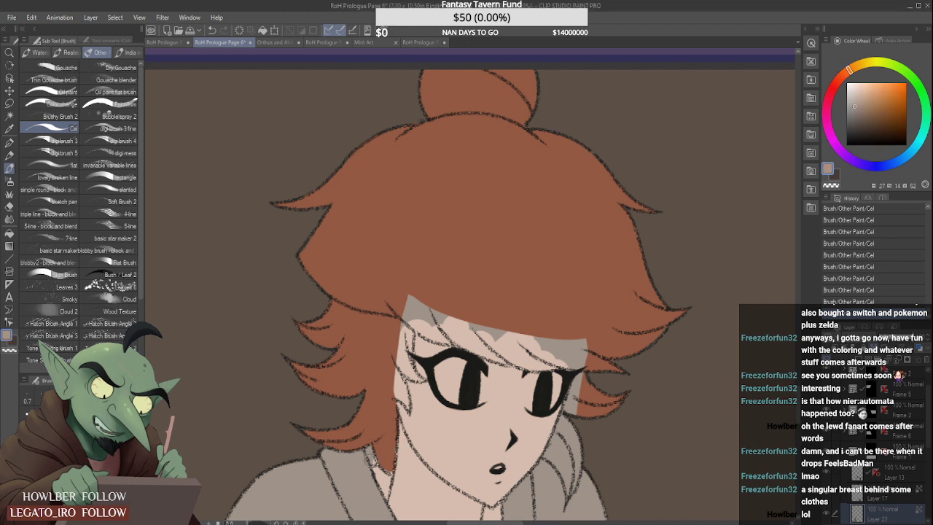
pyautogui.keyDown('alt'); pyautogui.click(385, 452); pyautogui.keyUp('alt')
# - Paint orange-brown over the fringe down to its lower outline and across to the strands beside the far cheek
pyautogui.moveTo(404, 312); pyautogui.dragTo(399, 364)
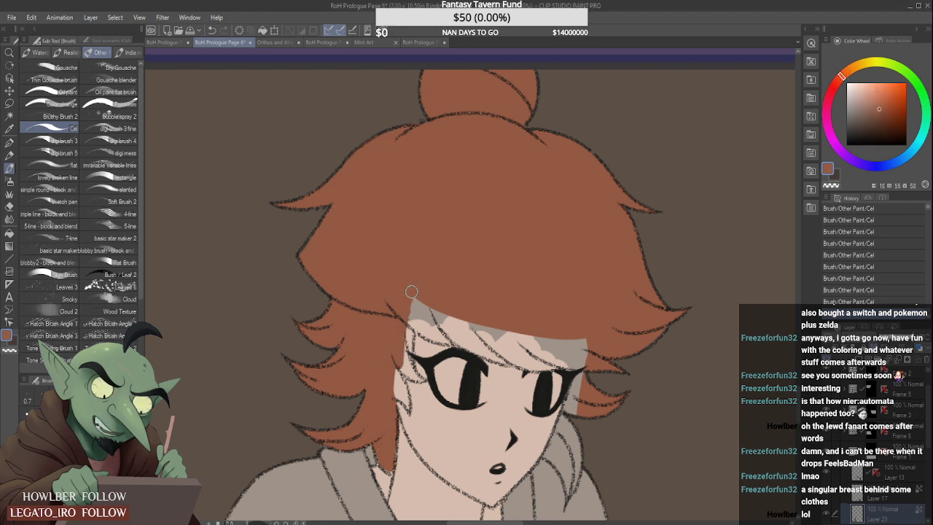
pyautogui.moveTo(410, 296); pyautogui.dragTo(402, 350)
pyautogui.moveTo(408, 311)
pyautogui.mouseDown()
pyautogui.moveTo(447, 335)
pyautogui.moveTo(417, 325)
pyautogui.moveTo(416, 298)
pyautogui.moveTo(451, 333)
pyautogui.moveTo(414, 318)
pyautogui.moveTo(438, 335)
pyautogui.moveTo(419, 325)
pyautogui.moveTo(410, 316)
pyautogui.moveTo(514, 358)
pyautogui.moveTo(456, 332)
pyautogui.moveTo(501, 348)
pyautogui.moveTo(507, 342)
pyautogui.moveTo(494, 329)
pyautogui.moveTo(497, 348)
pyautogui.moveTo(552, 367)
pyautogui.moveTo(495, 312)
pyautogui.moveTo(591, 371)
pyautogui.moveTo(584, 334)
pyautogui.moveTo(587, 384)
pyautogui.moveTo(574, 377)
pyautogui.moveTo(580, 371)
pyautogui.moveTo(572, 413)
pyautogui.moveTo(573, 399)
pyautogui.moveTo(551, 443)
pyautogui.mouseUp()
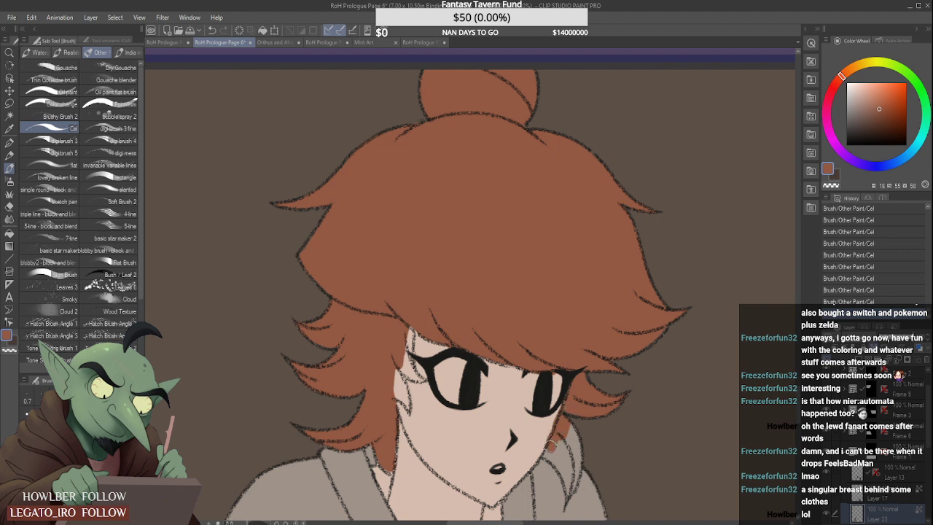
# - Undo the last three hair strokes and repaint the fringe above the far eye in orange-brown
pyautogui.hotkey('ctrl', 'z')
pyautogui.hotkey('ctrl', 'z')
pyautogui.hotkey('ctrl', 'z')
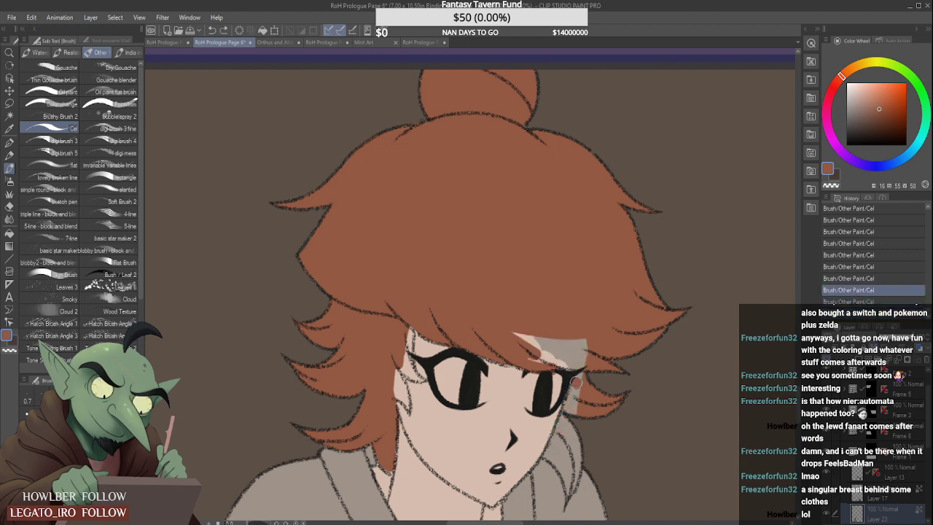
pyautogui.moveTo(554, 344)
pyautogui.mouseDown()
pyautogui.moveTo(563, 366)
pyautogui.moveTo(517, 350)
pyautogui.moveTo(505, 327)
pyautogui.moveTo(585, 369)
pyautogui.moveTo(579, 332)
pyautogui.mouseUp()
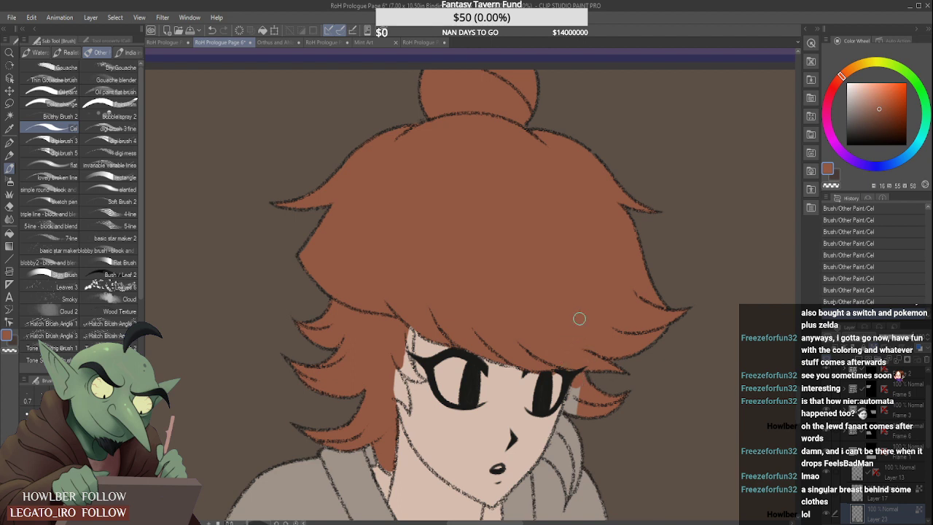
# - Fill the hair behind the far eye and the hanging lock beside the far cheek with orange-brown, down to its tip
pyautogui.moveTo(582, 388)
pyautogui.mouseDown()
pyautogui.moveTo(570, 412)
pyautogui.moveTo(584, 377)
pyautogui.moveTo(549, 455)
pyautogui.moveTo(557, 435)
pyautogui.moveTo(554, 460)
pyautogui.moveTo(565, 466)
pyautogui.moveTo(574, 439)
pyautogui.mouseUp()
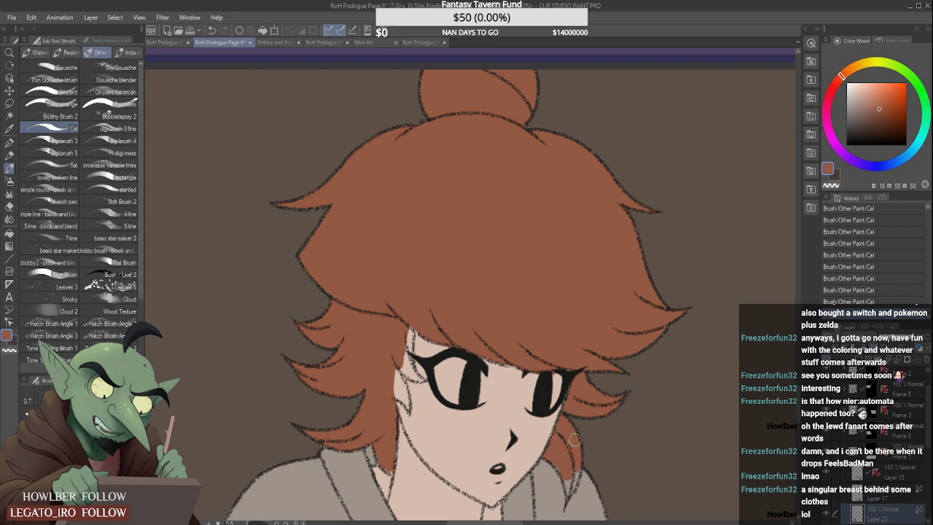
pyautogui.scroll(1, 560, 484)
pyautogui.moveTo(568, 477)
pyautogui.mouseDown()
pyautogui.moveTo(572, 487)
pyautogui.moveTo(580, 472)
pyautogui.moveTo(576, 492)
pyautogui.mouseUp()
pyautogui.moveTo(575, 493)
pyautogui.mouseDown()
pyautogui.moveTo(578, 455)
pyautogui.moveTo(575, 485)
pyautogui.mouseUp()
pyautogui.scroll(2, 573, 485)
pyautogui.scroll(-5, 573, 497)
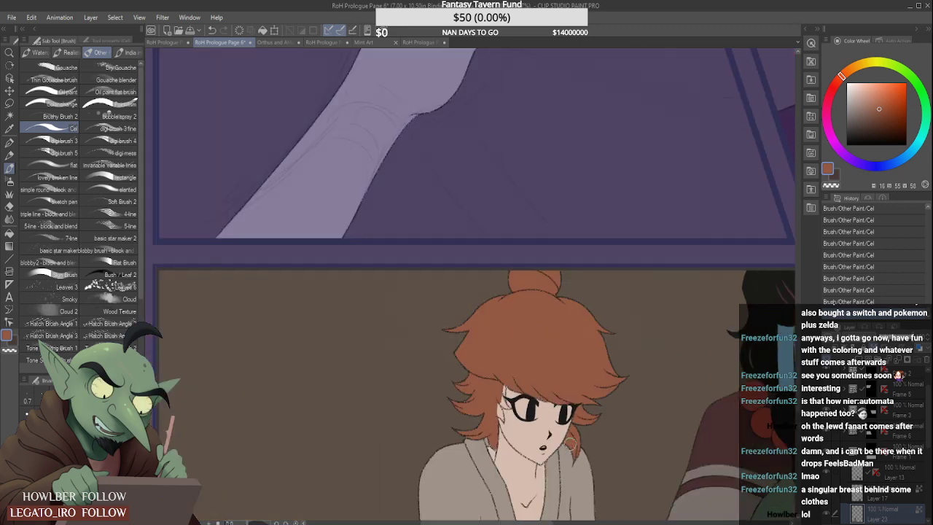
# - Fill the thin hair wisps between the near temple and the outer corner of the eye with orange-brown
pyautogui.scroll(4, 496, 396)
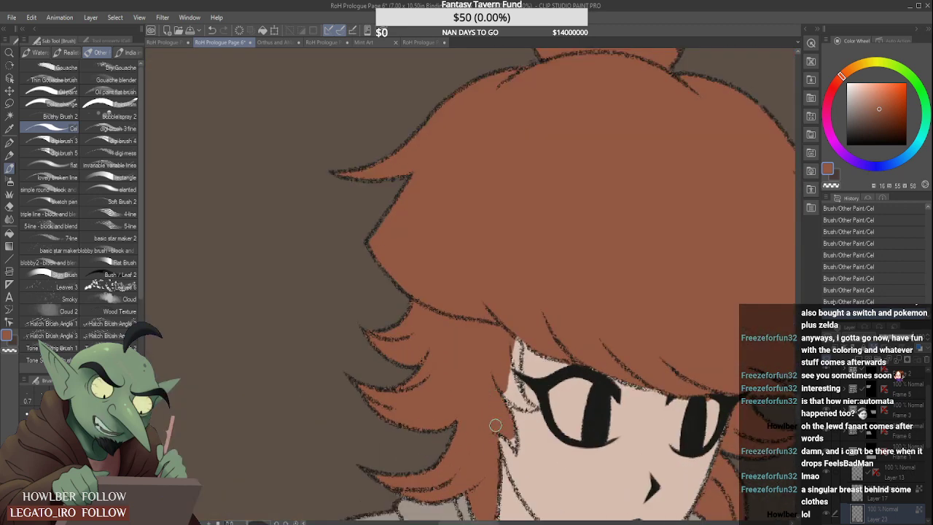
pyautogui.scroll(2, 495, 425)
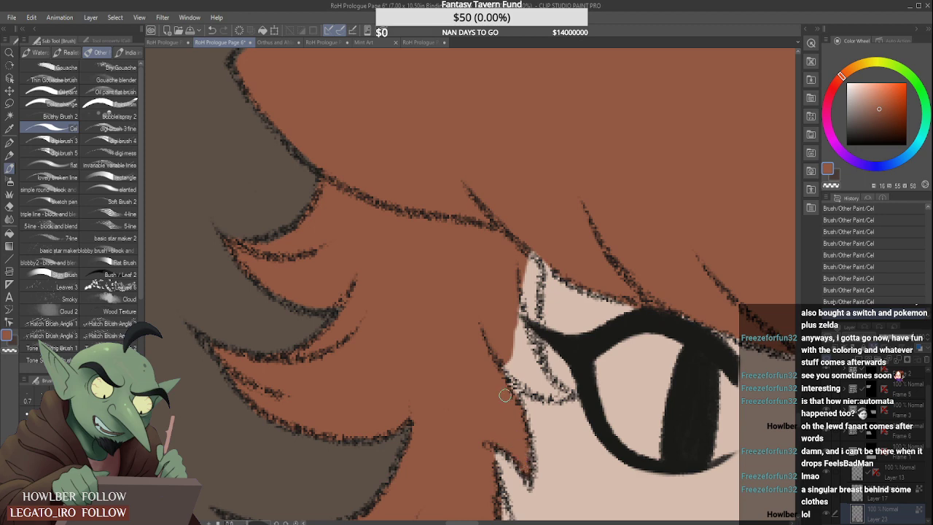
pyautogui.scroll(-2, 504, 395)
pyautogui.moveTo(524, 320)
pyautogui.mouseDown()
pyautogui.moveTo(537, 335)
pyautogui.moveTo(526, 333)
pyautogui.mouseUp()
pyautogui.moveTo(516, 376); pyautogui.dragTo(517, 382)
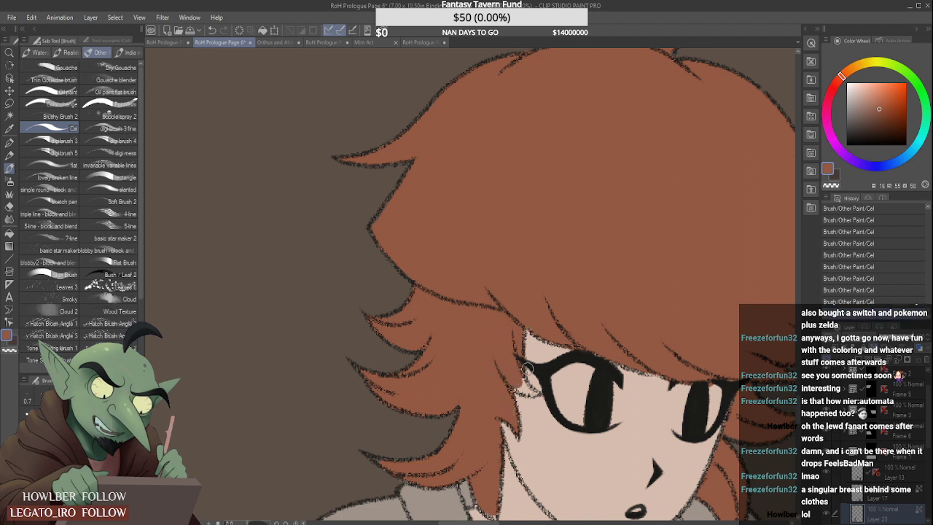
pyautogui.scroll(2, 526, 370)
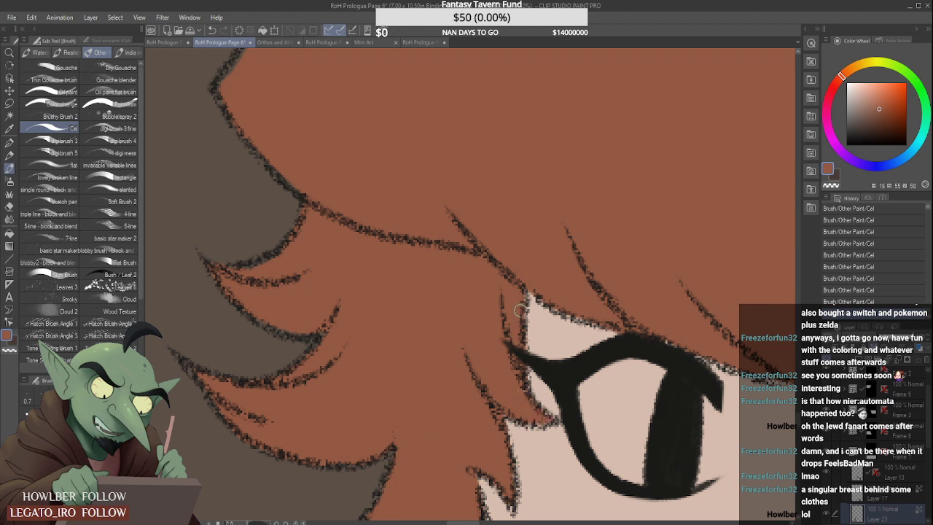
pyautogui.scroll(-5, 543, 296)
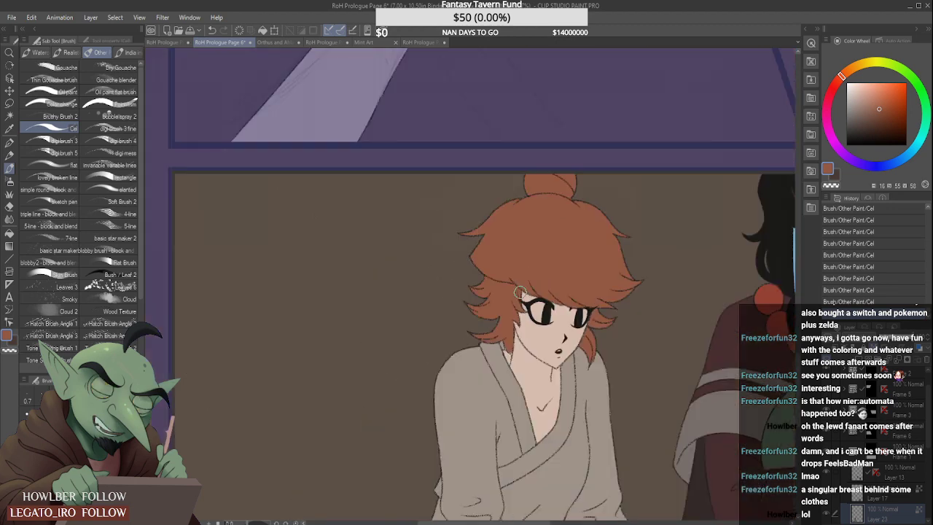
# - Sample the pale grey of the dark-haired woman's eye whites and paint it into both of the red-haired woman's eyes
pyautogui.scroll(3, 547, 250)
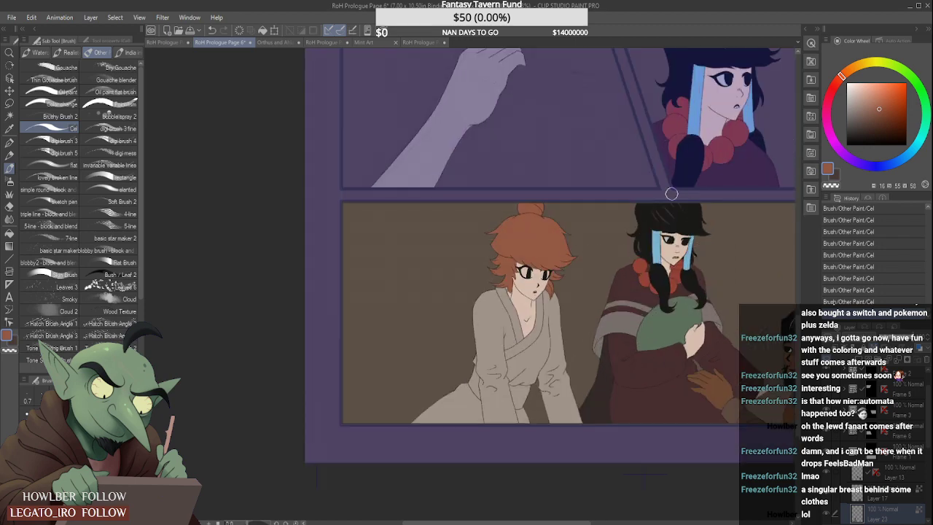
pyautogui.keyDown('alt'); pyautogui.click(669, 241); pyautogui.keyUp('alt')
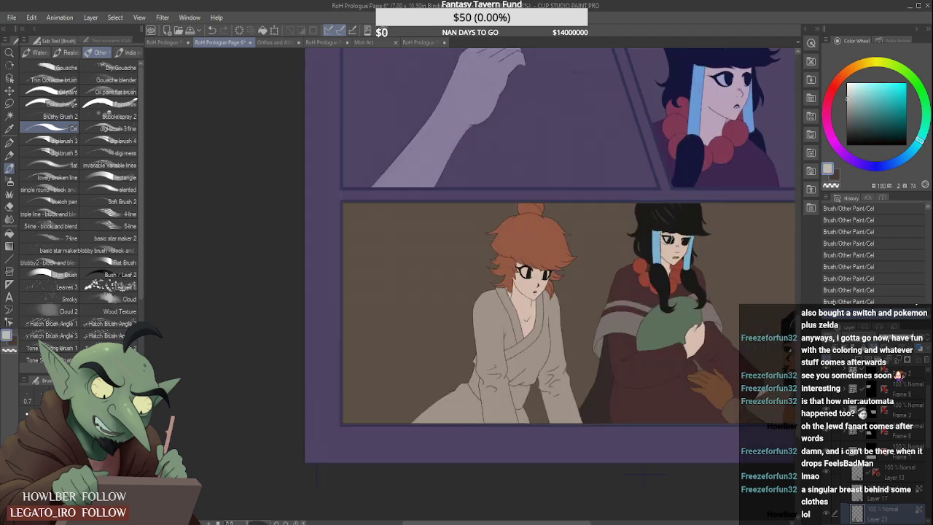
pyautogui.scroll(4, 528, 307)
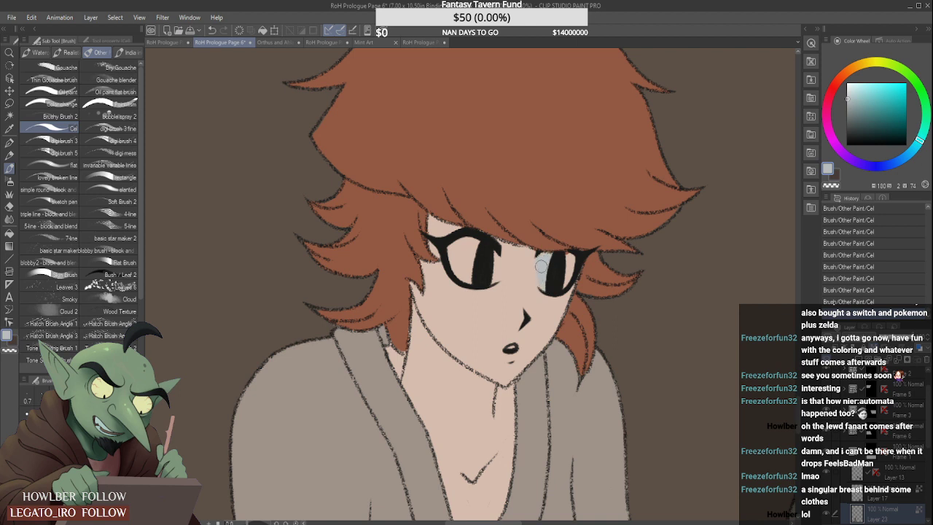
pyautogui.moveTo(447, 261)
pyautogui.mouseDown()
pyautogui.moveTo(468, 278)
pyautogui.moveTo(473, 241)
pyautogui.moveTo(473, 275)
pyautogui.mouseUp()
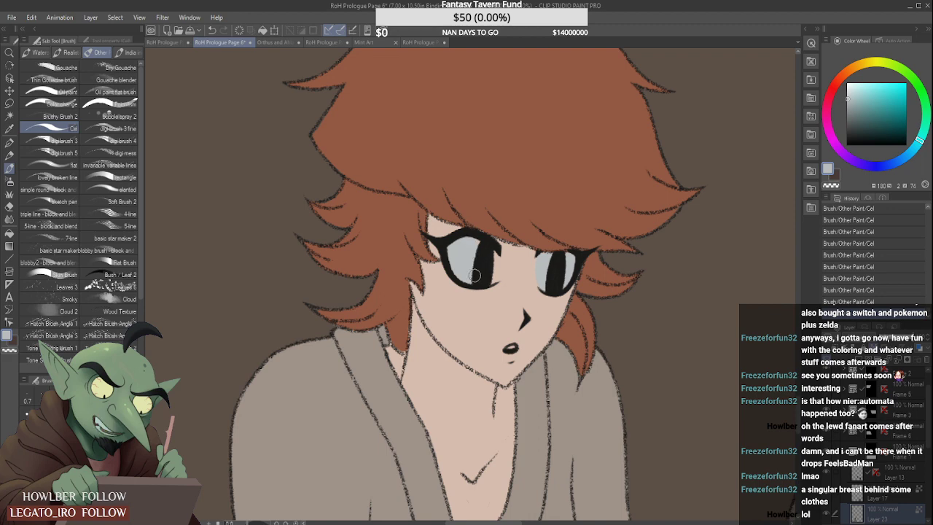
pyautogui.scroll(1, 500, 252)
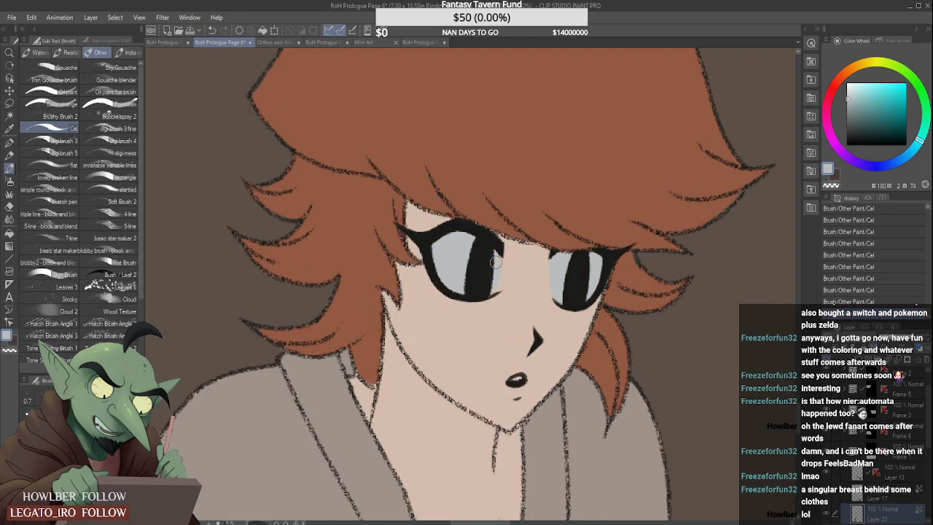
pyautogui.scroll(2, 515, 382)
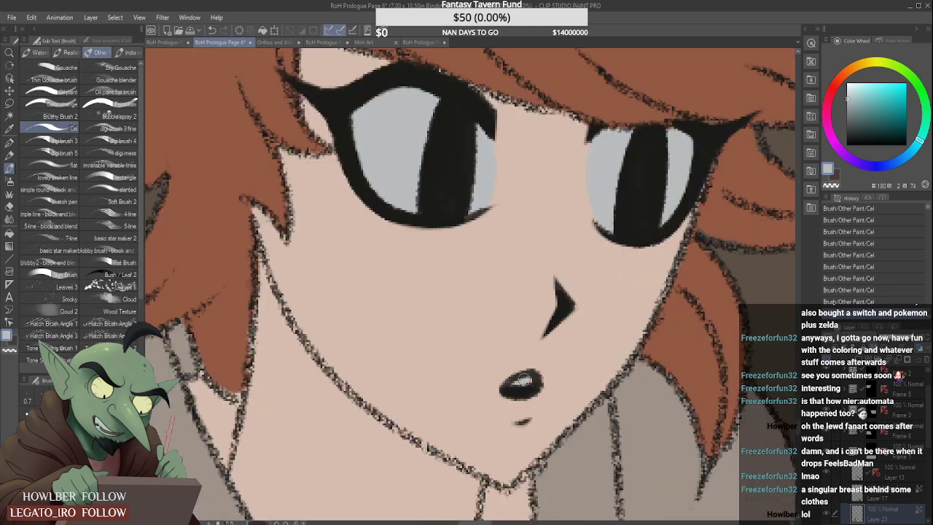
# - Sample the dark brown from the red-haired woman's panel in RoH Prologue Page 5 and return to Page 6
pyautogui.scroll(-6, 522, 373)
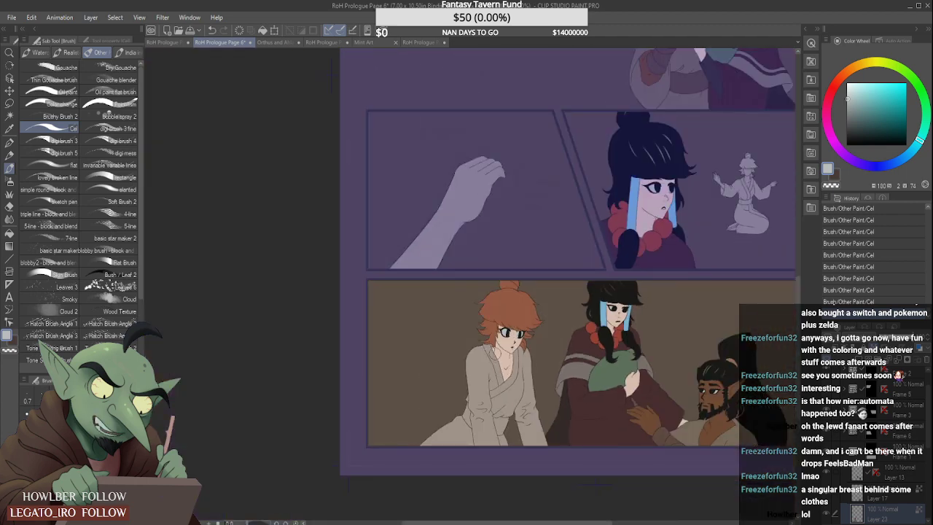
pyautogui.scroll(-2, 480, 374)
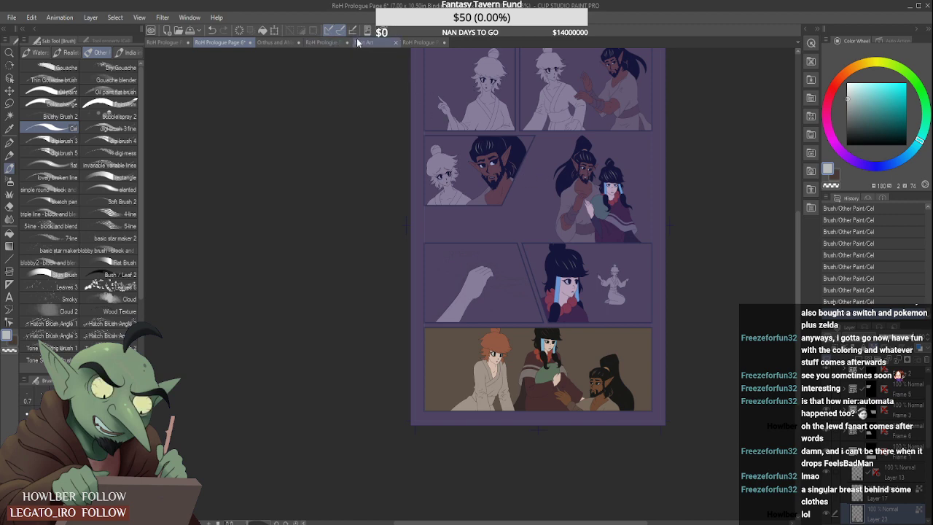
pyautogui.click(419, 41)
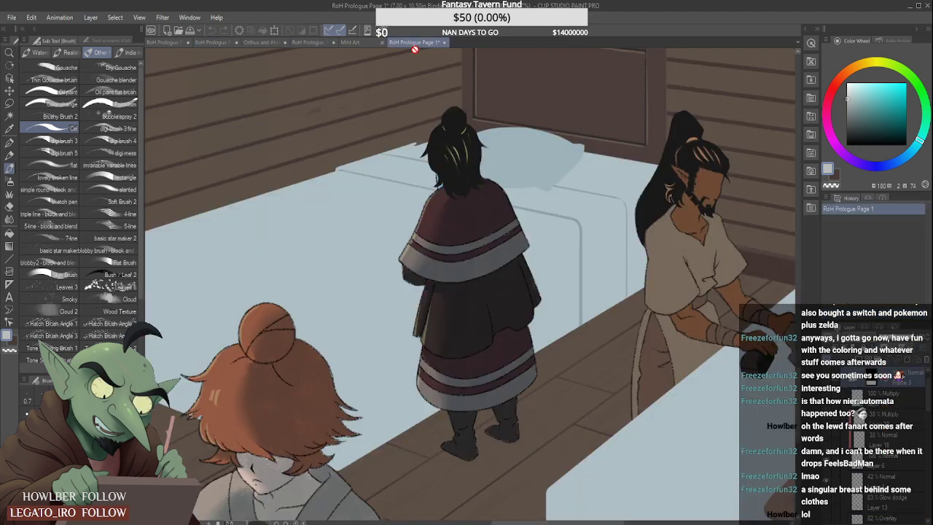
pyautogui.click(318, 42)
pyautogui.hotkey('ctrl', '0')
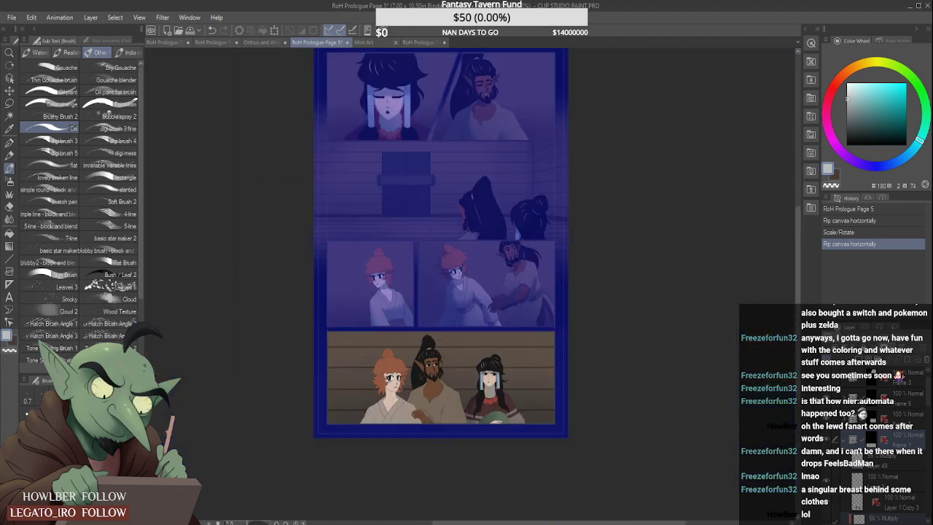
pyautogui.click(868, 422)
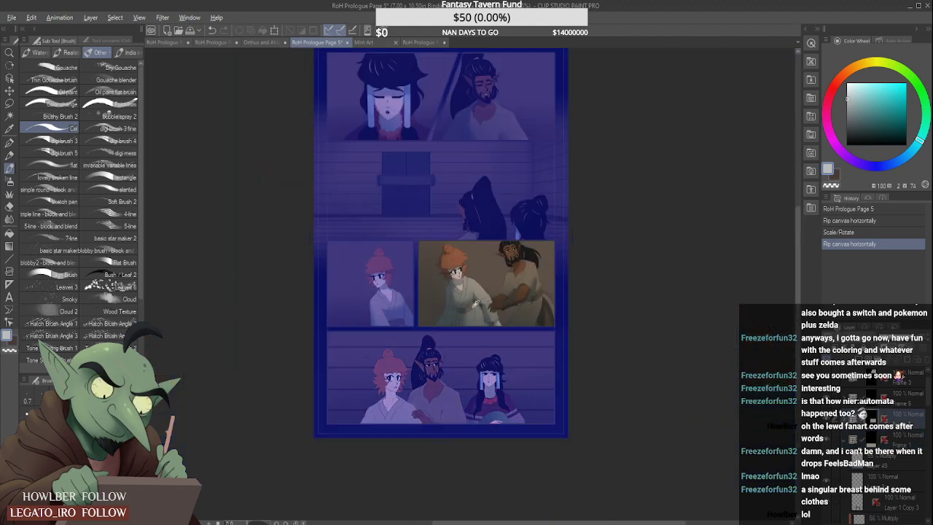
pyautogui.keyDown('alt'); pyautogui.click(473, 305); pyautogui.keyUp('alt')
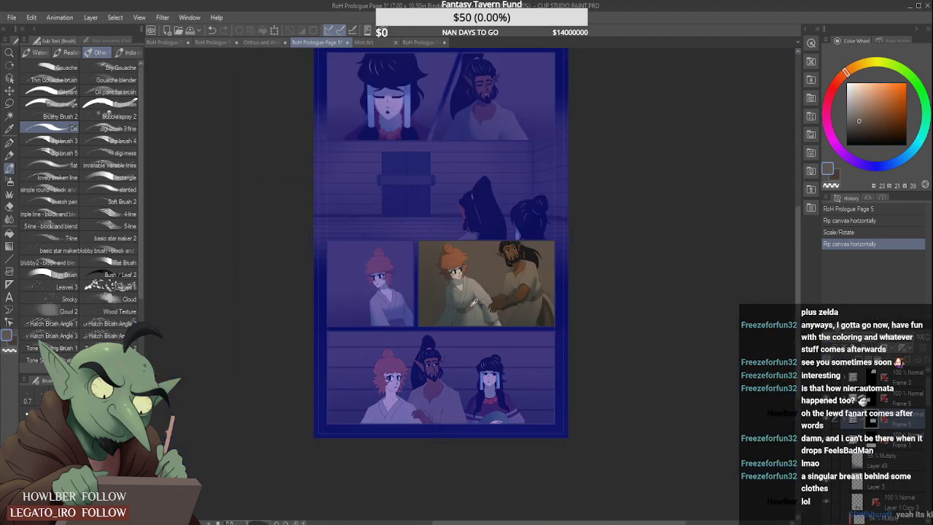
pyautogui.click(219, 42)
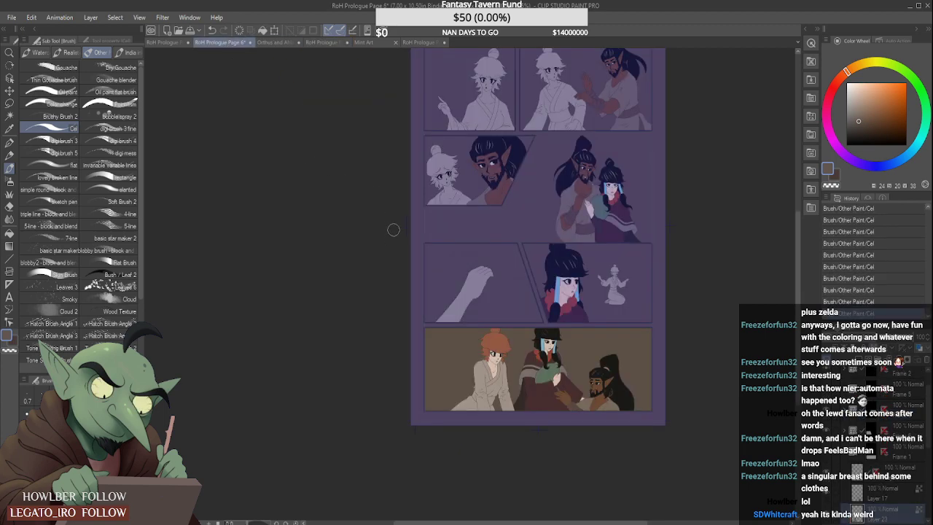
# - Fill the narrow gap between the red-haired woman's sleeve and her robe in the bottom panel with dark brown
pyautogui.scroll(6, 480, 397)
pyautogui.moveTo(427, 336)
pyautogui.mouseDown()
pyautogui.moveTo(425, 380)
pyautogui.moveTo(416, 345)
pyautogui.moveTo(429, 355)
pyautogui.moveTo(427, 319)
pyautogui.moveTo(439, 352)
pyautogui.moveTo(435, 377)
pyautogui.moveTo(427, 382)
pyautogui.moveTo(415, 366)
pyautogui.moveTo(445, 419)
pyautogui.moveTo(419, 381)
pyautogui.moveTo(446, 416)
pyautogui.moveTo(447, 394)
pyautogui.moveTo(458, 434)
pyautogui.mouseUp()
pyautogui.scroll(1, 422, 368)
pyautogui.scroll(1, 452, 429)
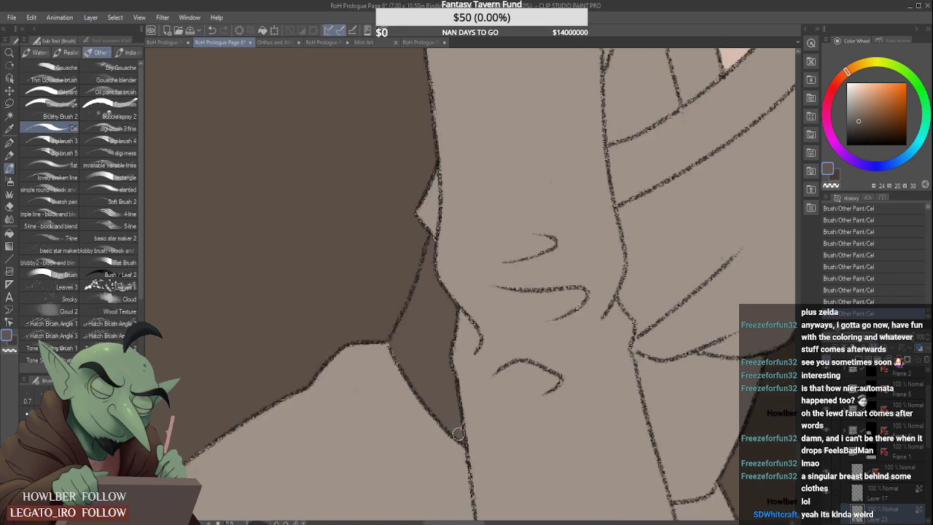
# - Fill the red-haired woman's sash below the overhanging robe front, between her arms, with dark brown
pyautogui.scroll(-4, 459, 434)
pyautogui.scroll(4, 556, 373)
pyautogui.scroll(1, 527, 364)
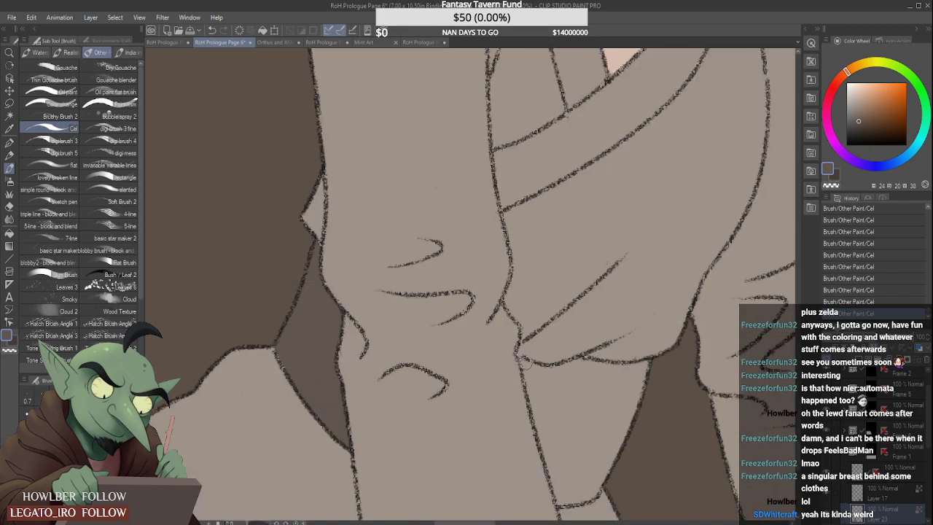
pyautogui.moveTo(521, 359)
pyautogui.mouseDown()
pyautogui.moveTo(559, 379)
pyautogui.moveTo(536, 369)
pyautogui.moveTo(660, 369)
pyautogui.moveTo(619, 369)
pyautogui.mouseUp()
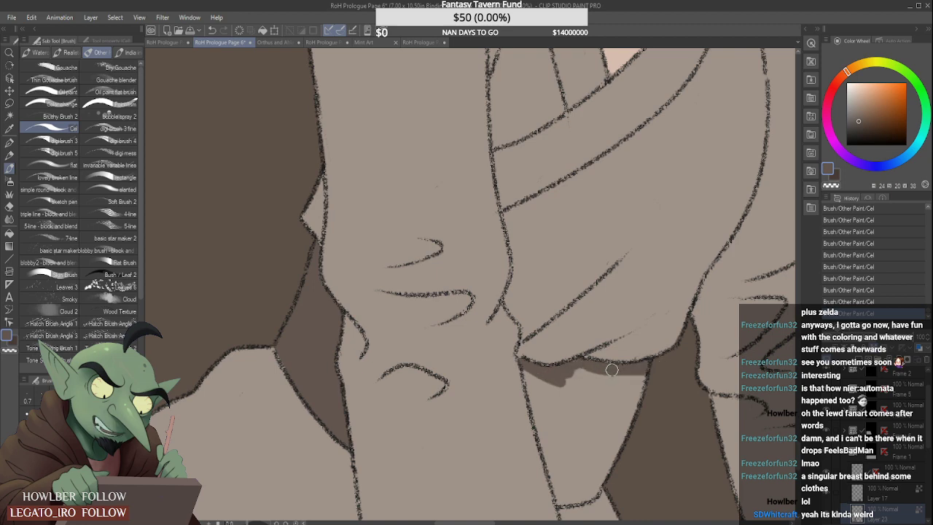
pyautogui.scroll(-4, 612, 370)
pyautogui.scroll(6, 459, 321)
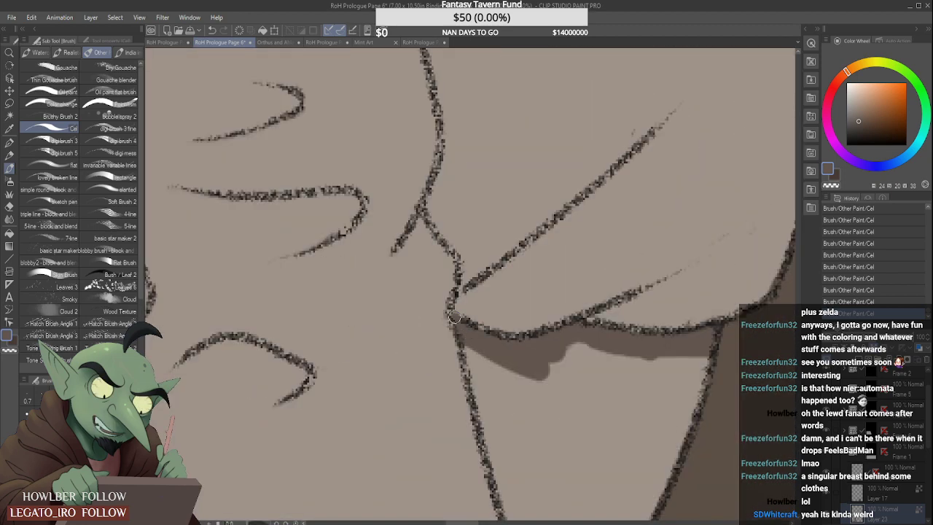
pyautogui.scroll(-4, 470, 329)
pyautogui.scroll(2, 503, 342)
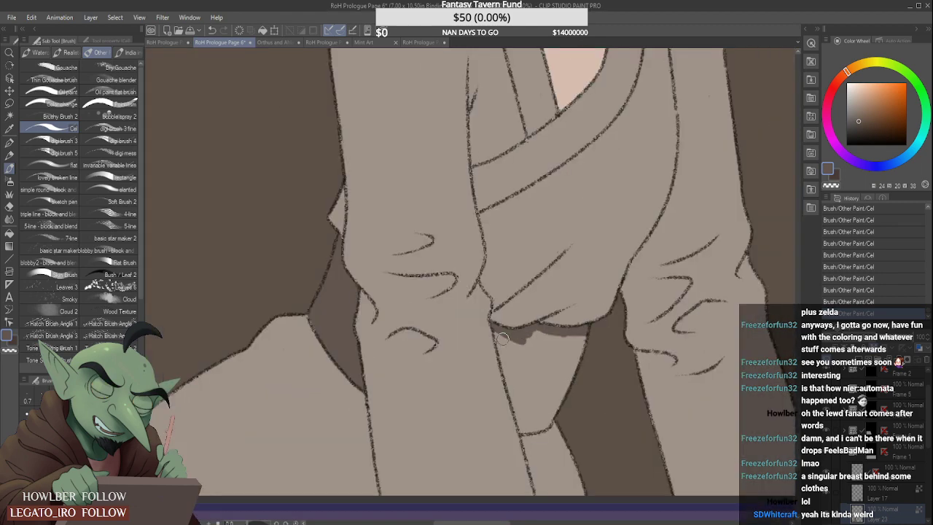
pyautogui.moveTo(499, 335)
pyautogui.mouseDown()
pyautogui.moveTo(523, 427)
pyautogui.moveTo(546, 424)
pyautogui.moveTo(555, 398)
pyautogui.moveTo(539, 387)
pyautogui.moveTo(522, 392)
pyautogui.moveTo(519, 356)
pyautogui.moveTo(550, 412)
pyautogui.moveTo(535, 338)
pyautogui.moveTo(557, 385)
pyautogui.moveTo(549, 338)
pyautogui.moveTo(573, 385)
pyautogui.moveTo(582, 351)
pyautogui.mouseUp()
pyautogui.scroll(-1, 582, 352)
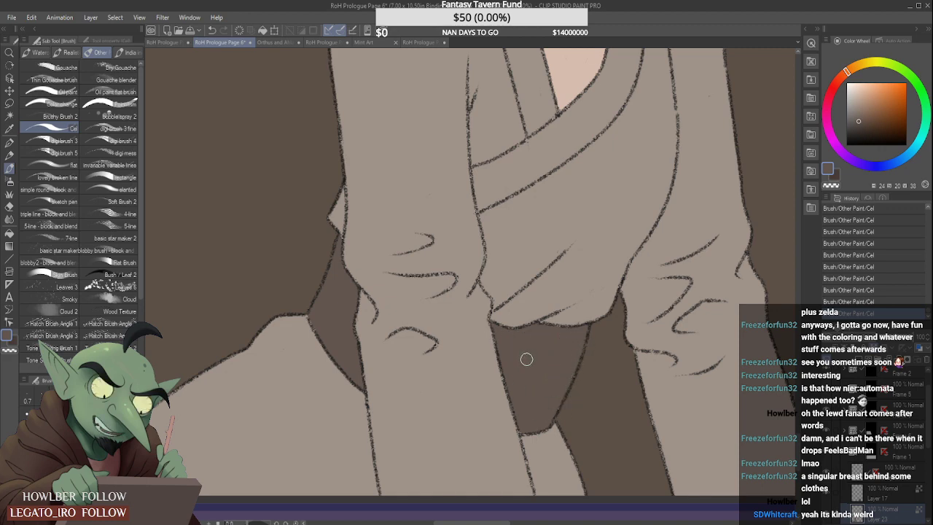
# - Expand the frame folder of the panel with the small kneeling figure and select the layer directly below Layer 21
pyautogui.scroll(-3, 527, 358)
pyautogui.scroll(-2, 536, 319)
pyautogui.scroll(-4, 519, 297)
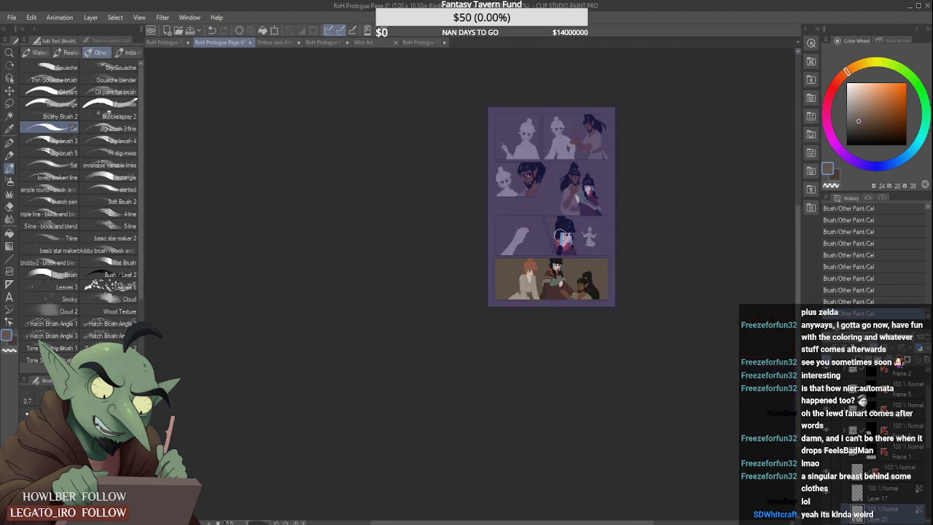
pyautogui.scroll(2, 608, 213)
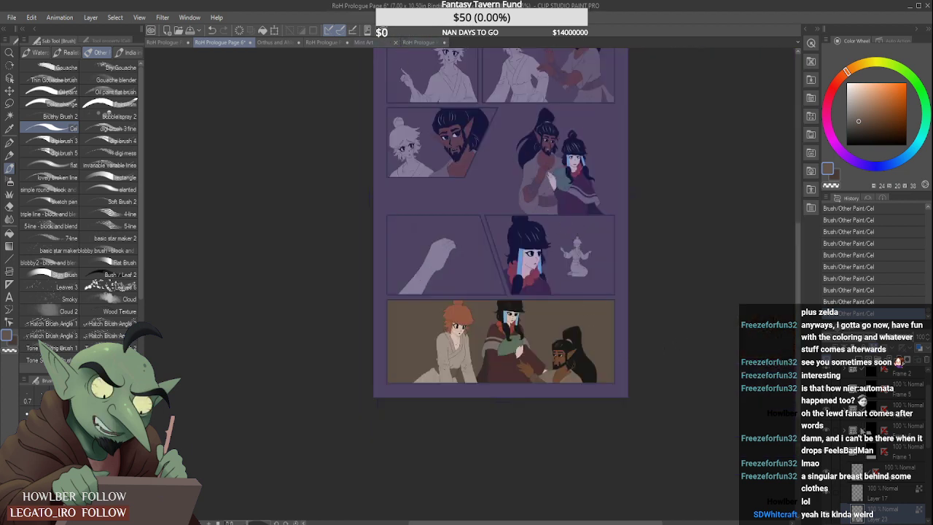
pyautogui.click(872, 412)
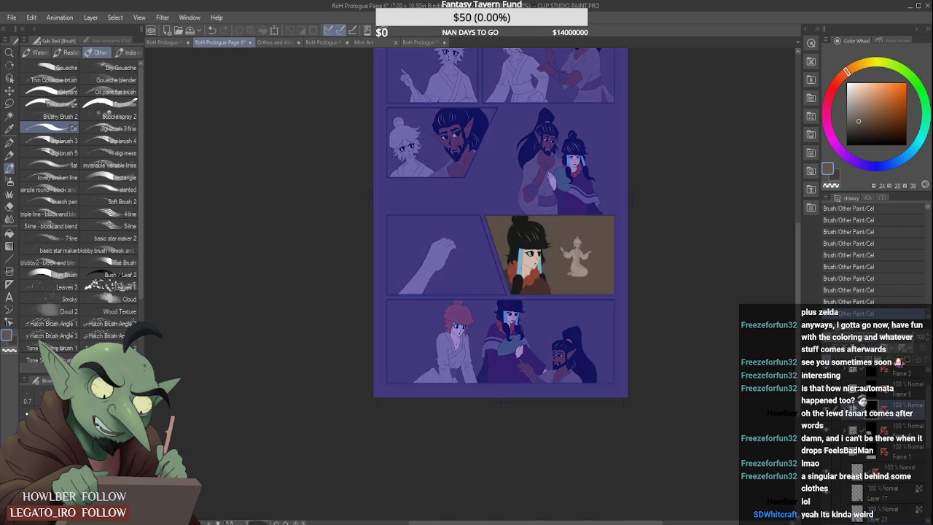
pyautogui.click(844, 410)
pyautogui.click(893, 455)
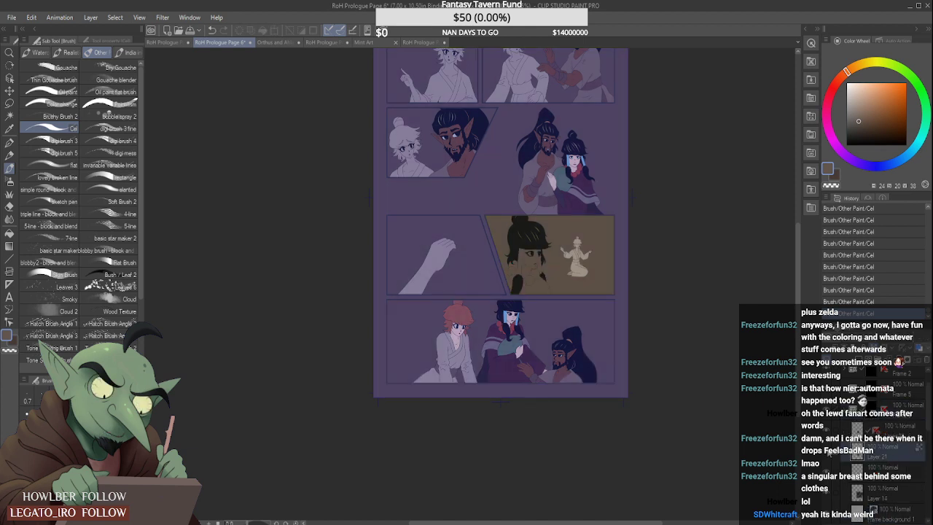
pyautogui.click(891, 472)
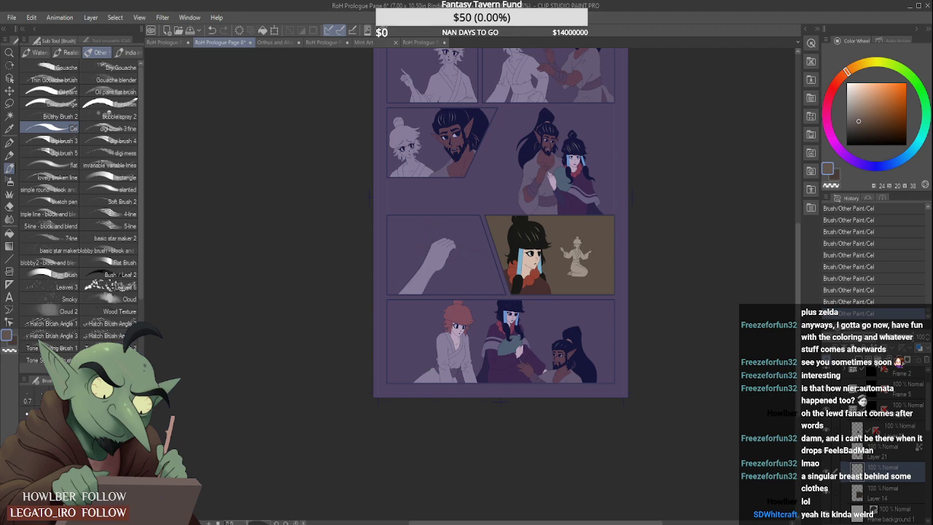
# - Toggle the layer's transparent-pixel lock and fill the small kneeling figure's sash with dark brown
pyautogui.scroll(6, 589, 252)
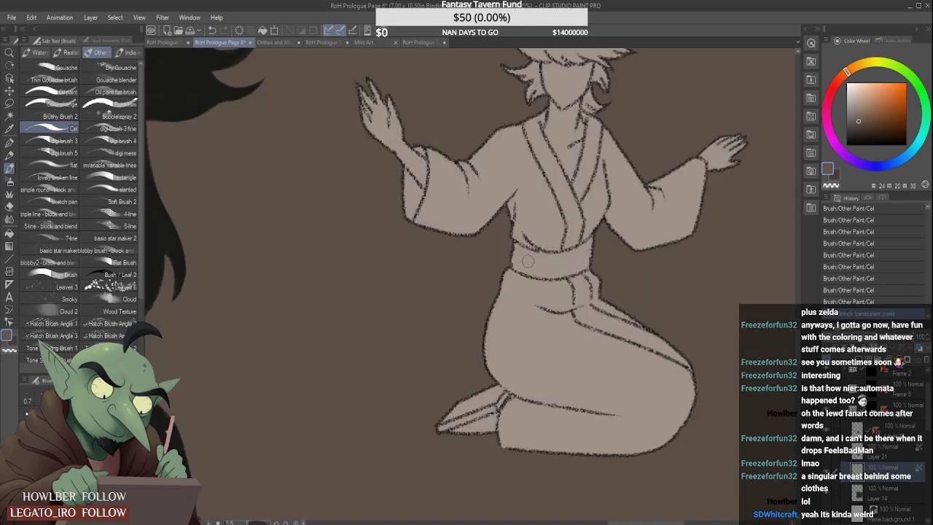
pyautogui.moveTo(555, 266)
pyautogui.mouseDown()
pyautogui.moveTo(522, 261)
pyautogui.moveTo(568, 268)
pyautogui.moveTo(521, 268)
pyautogui.moveTo(587, 263)
pyautogui.mouseUp()
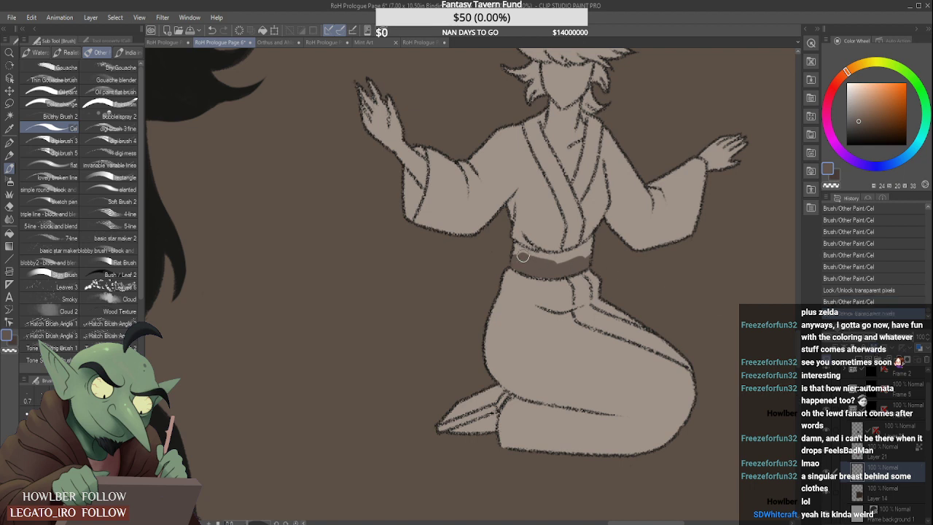
pyautogui.scroll(2, 554, 248)
pyautogui.click(875, 350)
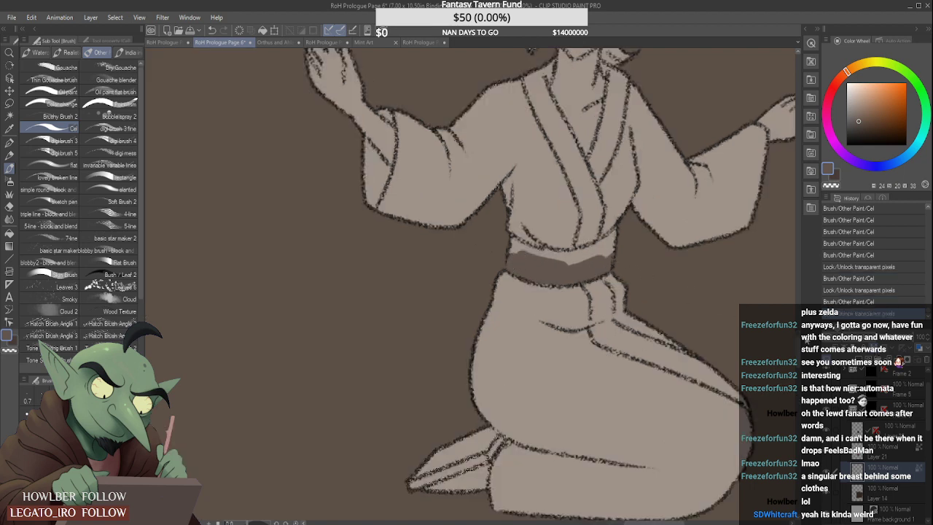
pyautogui.moveTo(525, 245)
pyautogui.mouseDown()
pyautogui.moveTo(572, 264)
pyautogui.moveTo(526, 248)
pyautogui.moveTo(608, 250)
pyautogui.moveTo(557, 258)
pyautogui.moveTo(621, 233)
pyautogui.mouseUp()
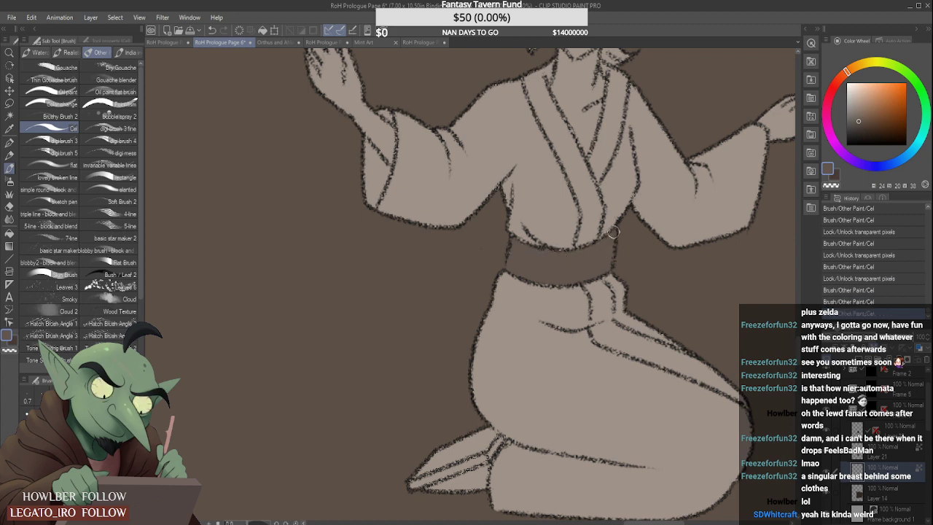
# - Sample the red-haired woman's skin tone from the bottom panel and paint it onto the kneeling figure's hands and exposed forearm
pyautogui.scroll(-5, 626, 230)
pyautogui.scroll(-2, 496, 317)
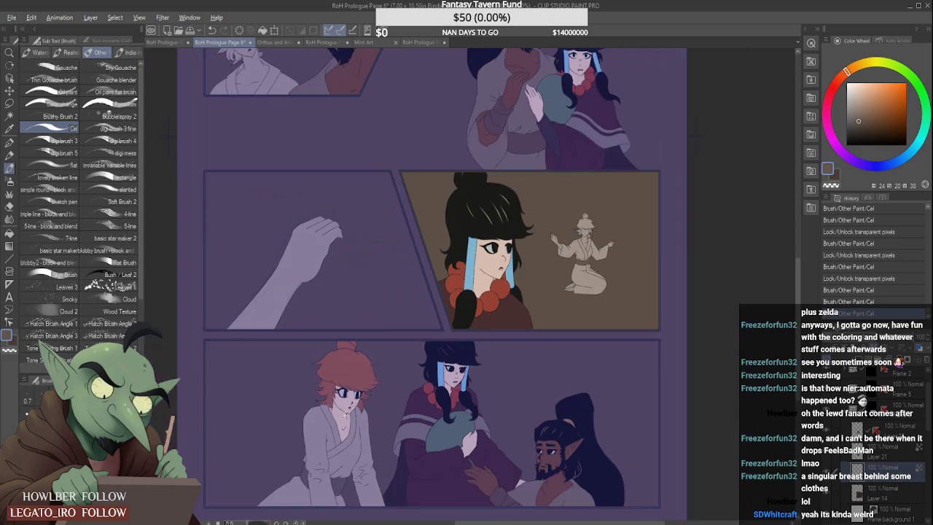
pyautogui.keyDown('alt'); pyautogui.click(344, 416); pyautogui.keyUp('alt')
pyautogui.scroll(3, 560, 242)
pyautogui.moveTo(558, 217)
pyautogui.mouseDown()
pyautogui.moveTo(559, 246)
pyautogui.moveTo(574, 229)
pyautogui.moveTo(566, 244)
pyautogui.moveTo(563, 223)
pyautogui.moveTo(579, 275)
pyautogui.moveTo(571, 266)
pyautogui.moveTo(585, 280)
pyautogui.moveTo(571, 257)
pyautogui.moveTo(600, 304)
pyautogui.moveTo(600, 290)
pyautogui.moveTo(601, 321)
pyautogui.mouseUp()
pyautogui.scroll(1, 561, 231)
pyautogui.scroll(1, 566, 241)
pyautogui.scroll(1, 601, 287)
pyautogui.scroll(-4, 678, 262)
pyautogui.scroll(4, 714, 278)
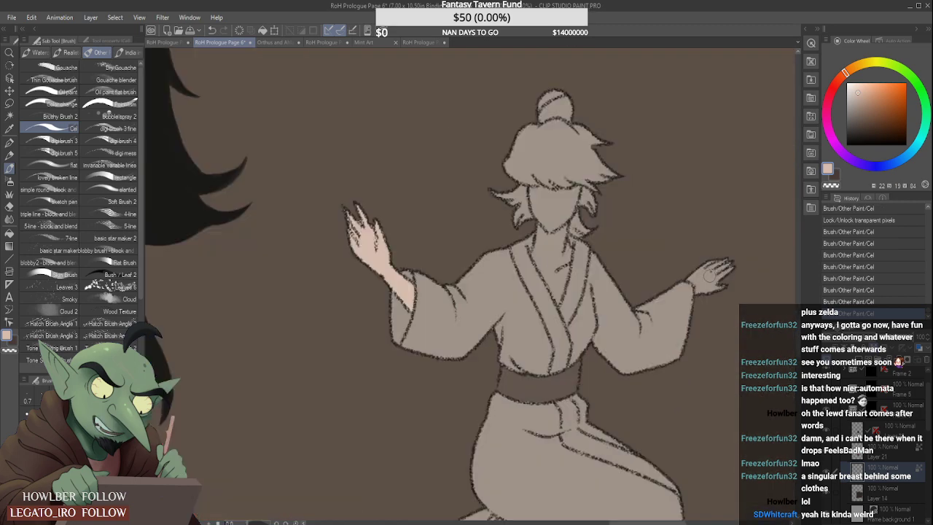
pyautogui.moveTo(706, 274)
pyautogui.mouseDown()
pyautogui.moveTo(700, 300)
pyautogui.moveTo(700, 262)
pyautogui.moveTo(727, 232)
pyautogui.mouseUp()
# - Fill the kneeling figure's face, neck and open chest with the skin tone
pyautogui.scroll(1, 553, 215)
pyautogui.moveTo(541, 224)
pyautogui.mouseDown()
pyautogui.moveTo(531, 271)
pyautogui.moveTo(553, 238)
pyautogui.moveTo(559, 260)
pyautogui.moveTo(567, 228)
pyautogui.moveTo(562, 298)
pyautogui.moveTo(544, 279)
pyautogui.moveTo(555, 312)
pyautogui.moveTo(541, 285)
pyautogui.moveTo(559, 330)
pyautogui.moveTo(569, 299)
pyautogui.mouseUp()
pyautogui.moveTo(534, 191)
pyautogui.mouseDown()
pyautogui.moveTo(551, 230)
pyautogui.moveTo(533, 213)
pyautogui.moveTo(533, 196)
pyautogui.moveTo(551, 196)
pyautogui.moveTo(538, 183)
pyautogui.moveTo(584, 185)
pyautogui.moveTo(574, 217)
pyautogui.moveTo(571, 192)
pyautogui.moveTo(539, 191)
pyautogui.moveTo(550, 220)
pyautogui.mouseUp()
pyautogui.scroll(-3, 551, 216)
# - Paint the kneeling figure's bare foot behind the robe hem with the skin tone
pyautogui.scroll(3, 516, 338)
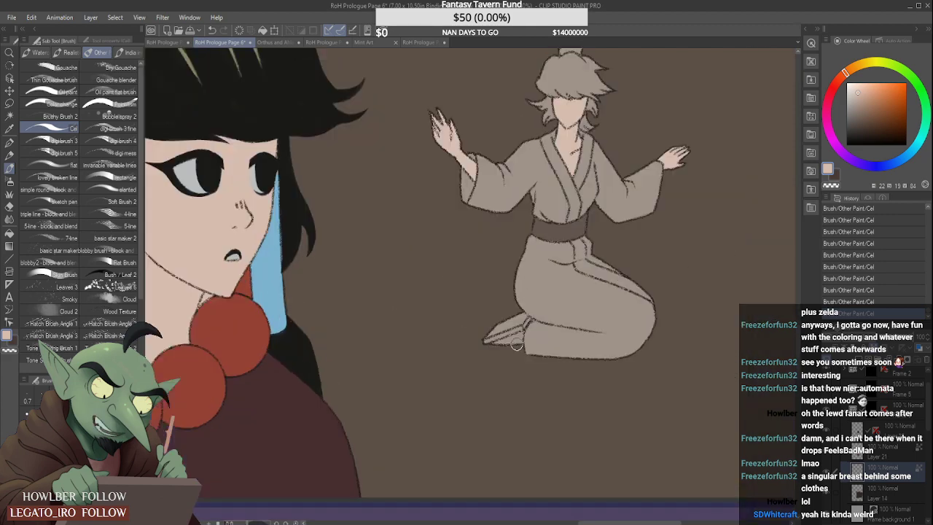
pyautogui.moveTo(508, 342)
pyautogui.mouseDown()
pyautogui.moveTo(472, 350)
pyautogui.moveTo(522, 331)
pyautogui.moveTo(522, 348)
pyautogui.moveTo(536, 302)
pyautogui.moveTo(524, 307)
pyautogui.moveTo(535, 303)
pyautogui.moveTo(535, 350)
pyautogui.mouseUp()
pyautogui.scroll(2, 525, 325)
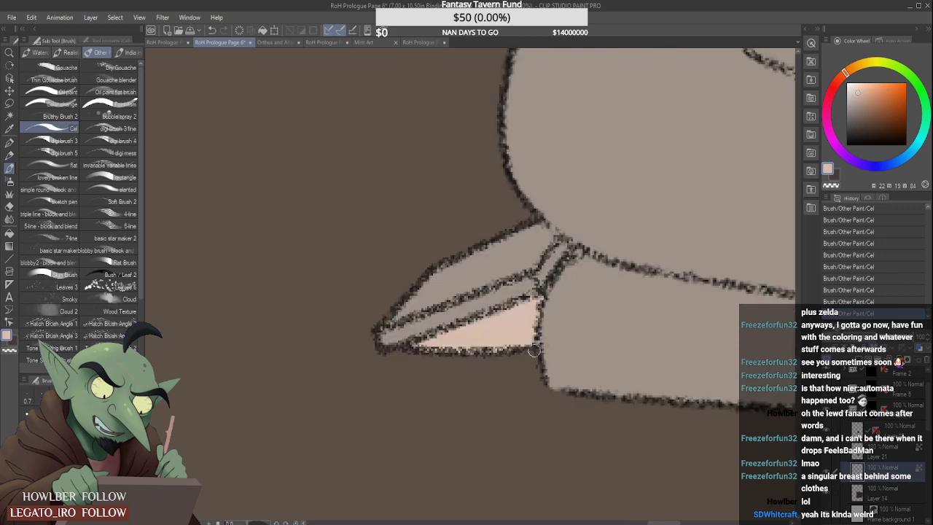
pyautogui.scroll(-4, 499, 359)
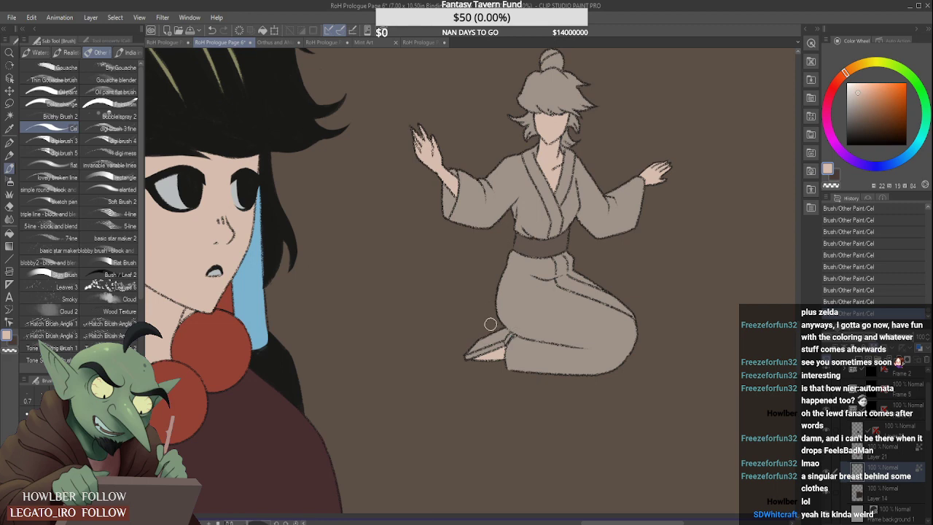
# - Sample the orange-brown hair colour from the bottom panel and paint the kneeling figure's bun, crown, fringe and one side lock
pyautogui.scroll(-2, 491, 327)
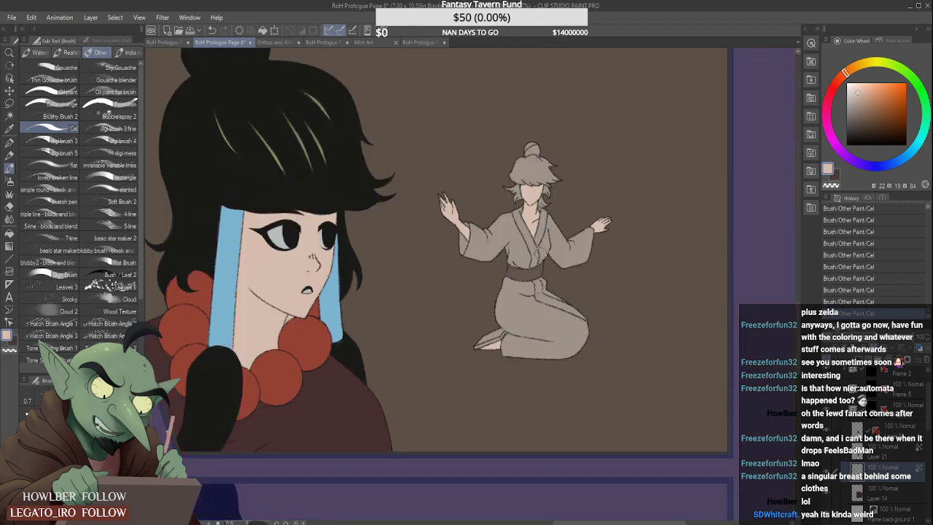
pyautogui.scroll(-3, 533, 196)
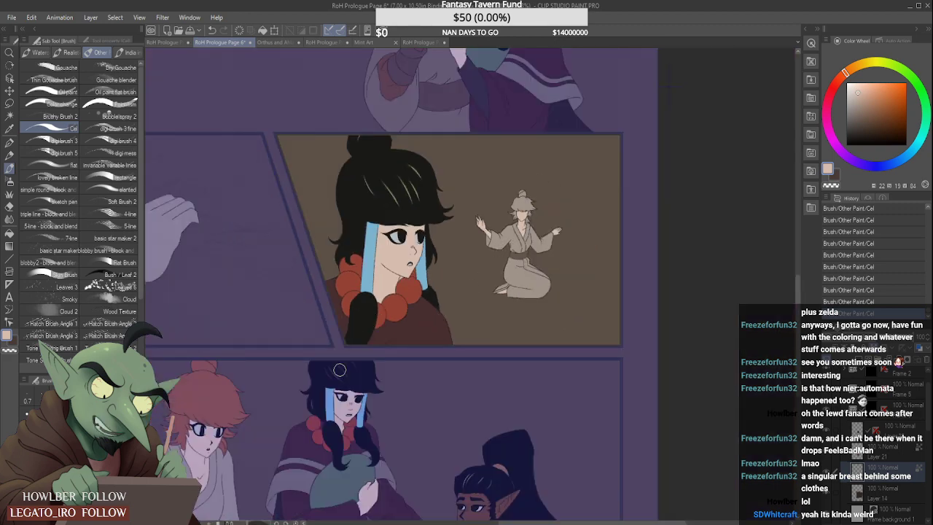
pyautogui.keyDown('alt'); pyautogui.click(224, 395); pyautogui.keyUp('alt')
pyautogui.scroll(1, 523, 190)
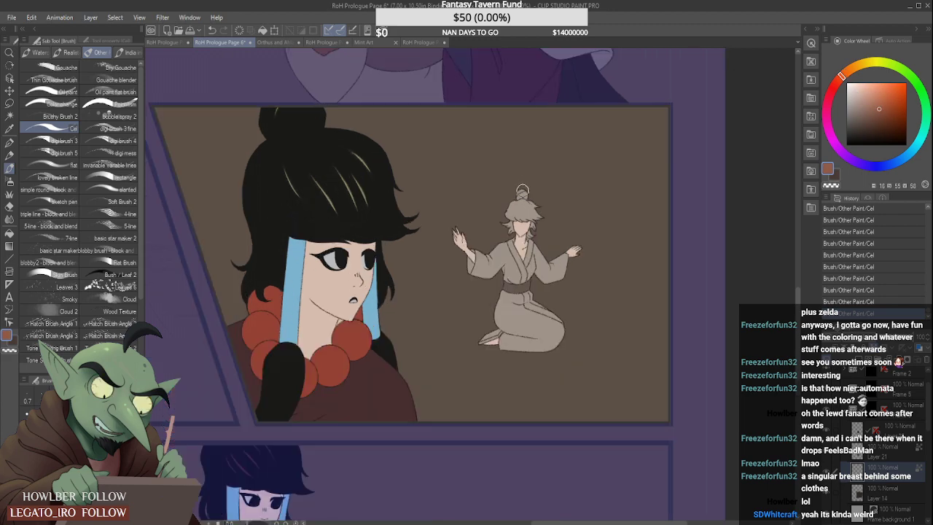
pyautogui.scroll(2, 523, 190)
pyautogui.moveTo(513, 207)
pyautogui.mouseDown()
pyautogui.moveTo(529, 187)
pyautogui.moveTo(520, 197)
pyautogui.moveTo(528, 204)
pyautogui.moveTo(482, 231)
pyautogui.moveTo(551, 206)
pyautogui.moveTo(507, 222)
pyautogui.moveTo(482, 215)
pyautogui.moveTo(481, 270)
pyautogui.moveTo(493, 288)
pyautogui.moveTo(493, 240)
pyautogui.moveTo(501, 284)
pyautogui.moveTo(498, 239)
pyautogui.moveTo(501, 275)
pyautogui.mouseUp()
pyautogui.scroll(1, 496, 253)
pyautogui.moveTo(501, 217)
pyautogui.mouseDown()
pyautogui.moveTo(611, 197)
pyautogui.moveTo(491, 240)
pyautogui.moveTo(551, 221)
pyautogui.moveTo(505, 232)
pyautogui.moveTo(552, 228)
pyautogui.moveTo(520, 242)
pyautogui.moveTo(569, 230)
pyautogui.mouseUp()
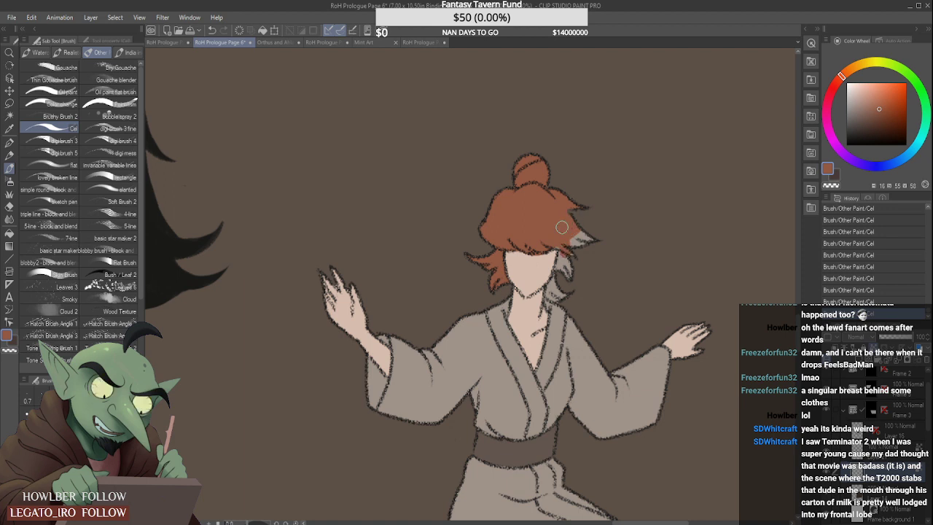
# - Fill the kneeling figure's remaining hair tips and the locks beside the other cheek and neck with orange-brown
pyautogui.moveTo(567, 262); pyautogui.dragTo(591, 226)
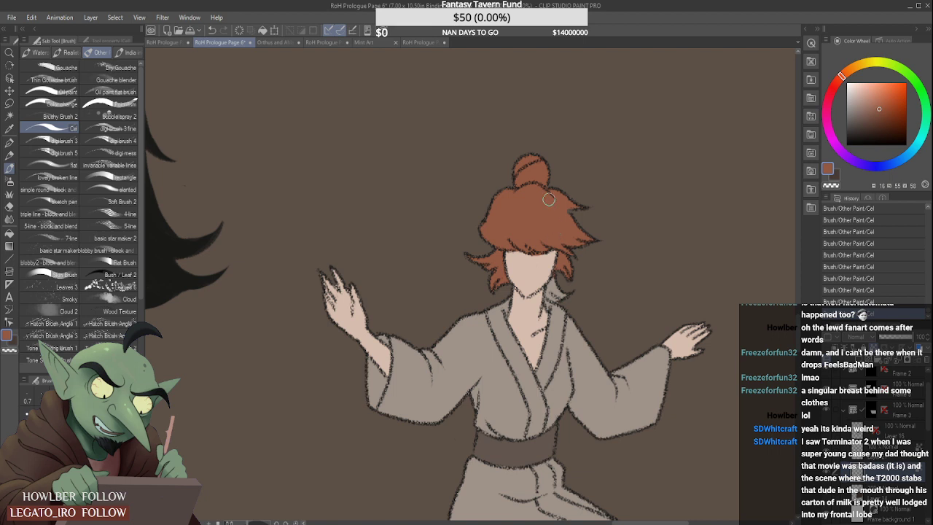
pyautogui.scroll(2, 557, 277)
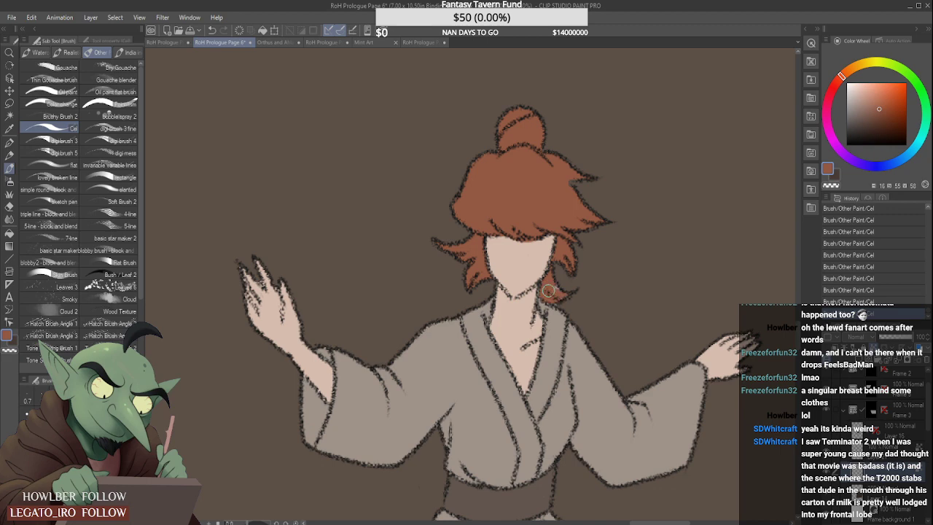
pyautogui.scroll(-4, 567, 279)
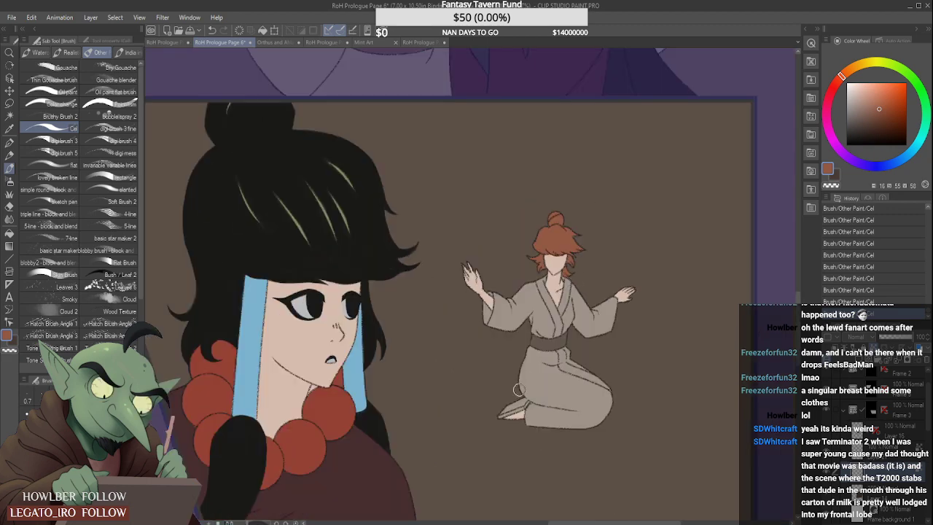
pyautogui.scroll(-1, 519, 387)
pyautogui.scroll(1, 534, 354)
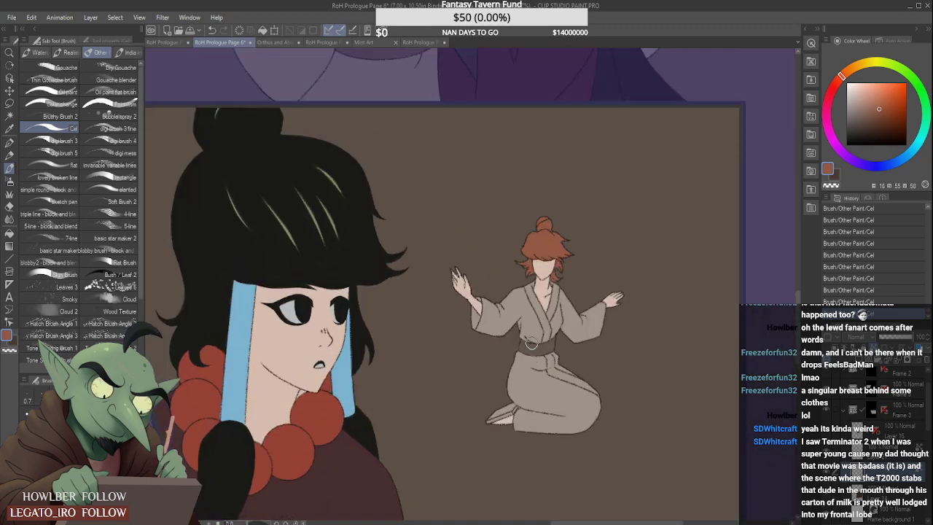
# - Sample the sash's dark brown and paint the kneeling figure's sandal with it
pyautogui.keyDown('alt'); pyautogui.click(535, 347); pyautogui.keyUp('alt')
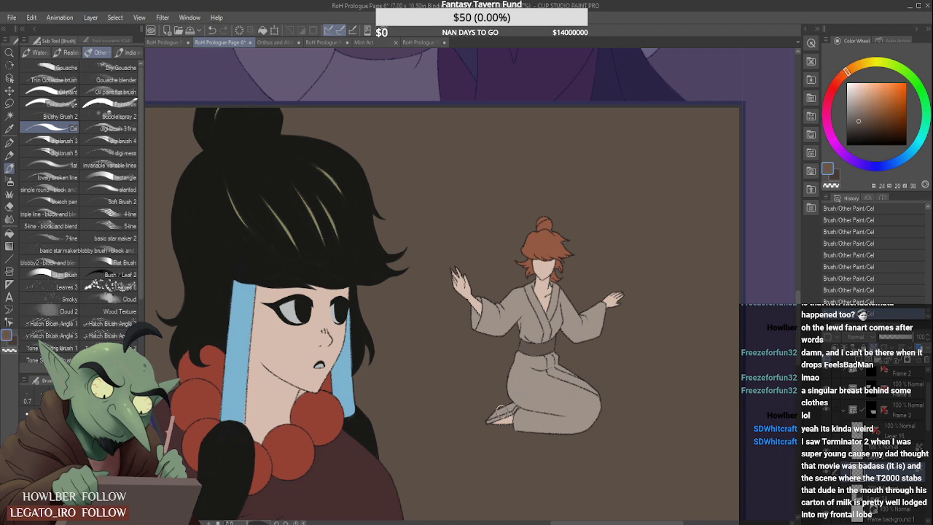
pyautogui.moveTo(500, 409)
pyautogui.mouseDown()
pyautogui.moveTo(459, 443)
pyautogui.moveTo(554, 396)
pyautogui.moveTo(514, 425)
pyautogui.moveTo(550, 405)
pyautogui.moveTo(501, 414)
pyautogui.moveTo(544, 396)
pyautogui.mouseUp()
pyautogui.scroll(3, 496, 414)
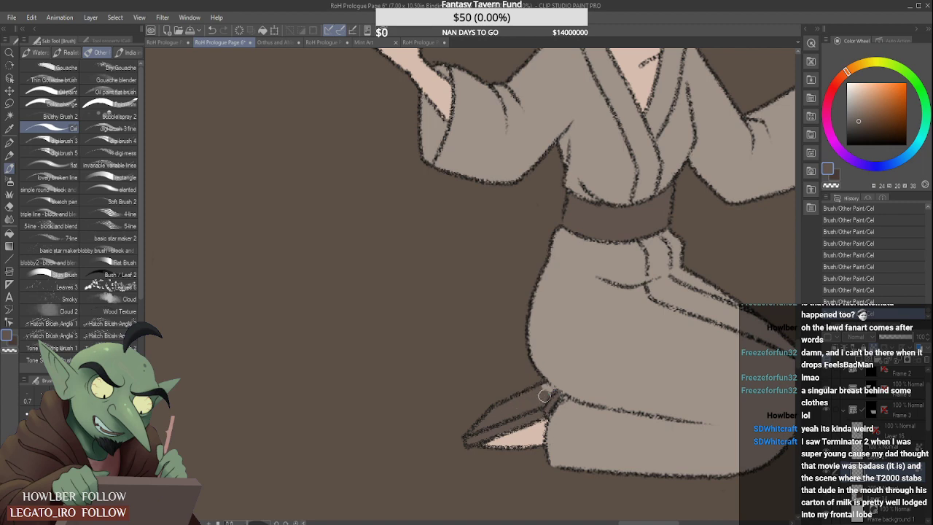
pyautogui.scroll(-6, 543, 396)
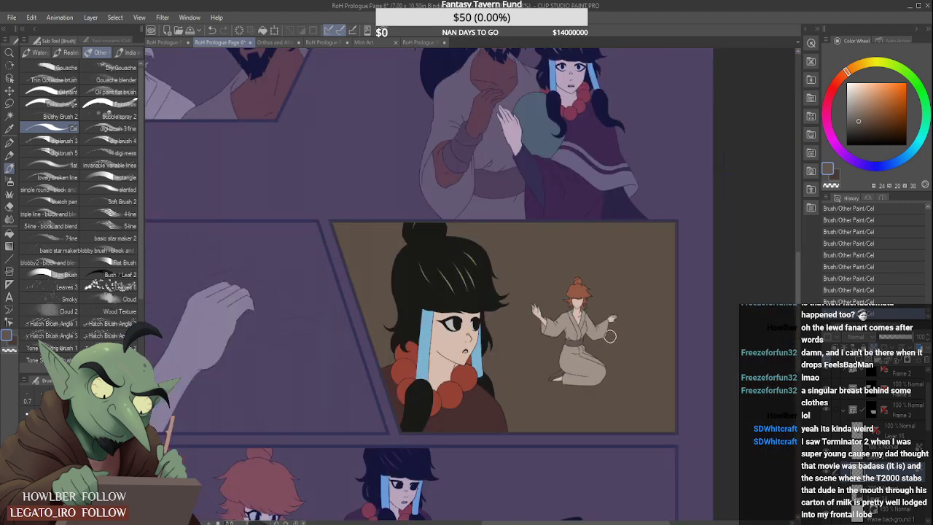
pyautogui.scroll(-1, 608, 326)
pyautogui.scroll(4, 594, 326)
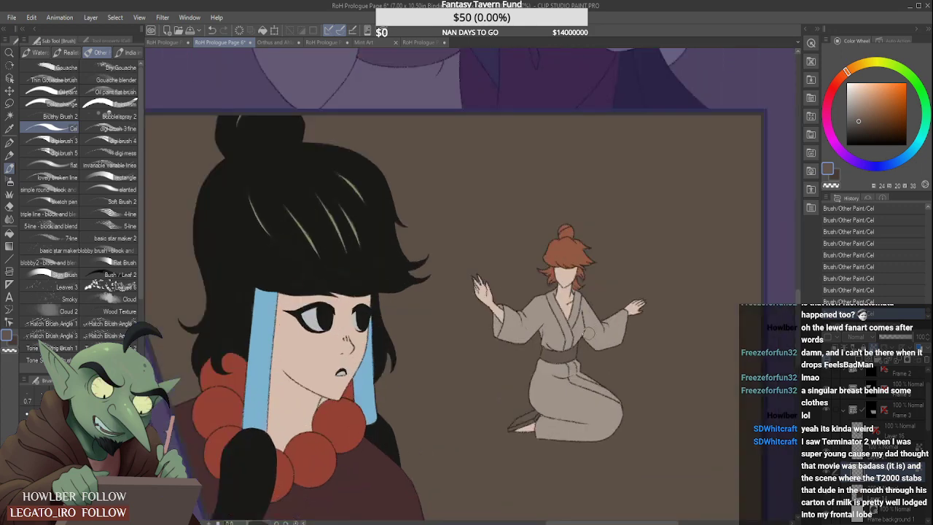
pyautogui.scroll(2, 514, 393)
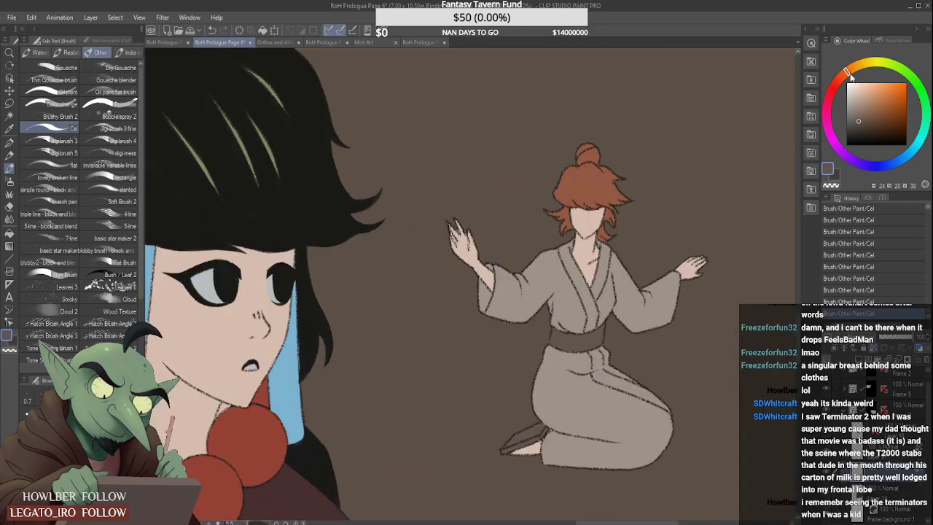
# - Shift the colour to a light straw beige and repaint the kneeling figure's sandal strap and sole
pyautogui.moveTo(850, 76); pyautogui.dragTo(856, 67)
pyautogui.click(862, 102)
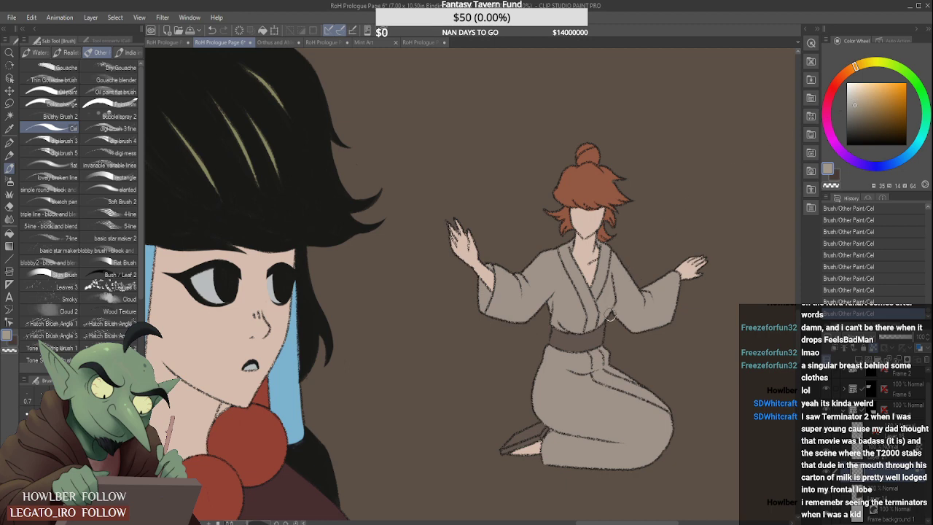
pyautogui.scroll(3, 599, 339)
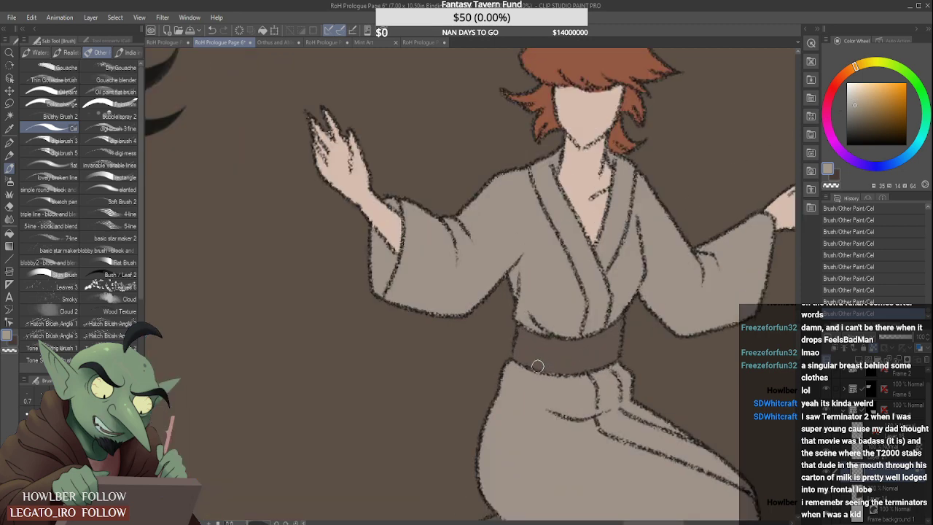
pyautogui.scroll(-1, 537, 366)
pyautogui.scroll(3, 493, 457)
pyautogui.scroll(-3, 494, 458)
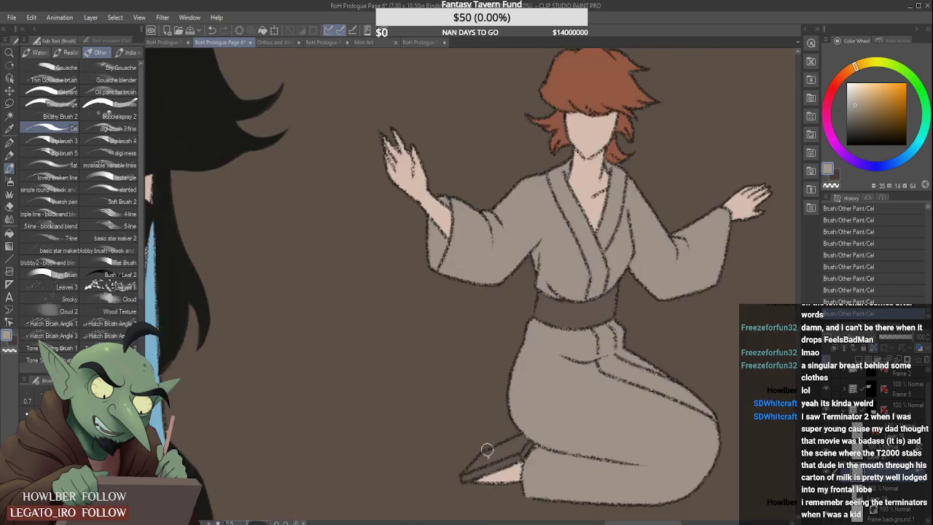
pyautogui.moveTo(492, 449)
pyautogui.mouseDown()
pyautogui.moveTo(464, 475)
pyautogui.moveTo(500, 456)
pyautogui.moveTo(486, 467)
pyautogui.mouseUp()
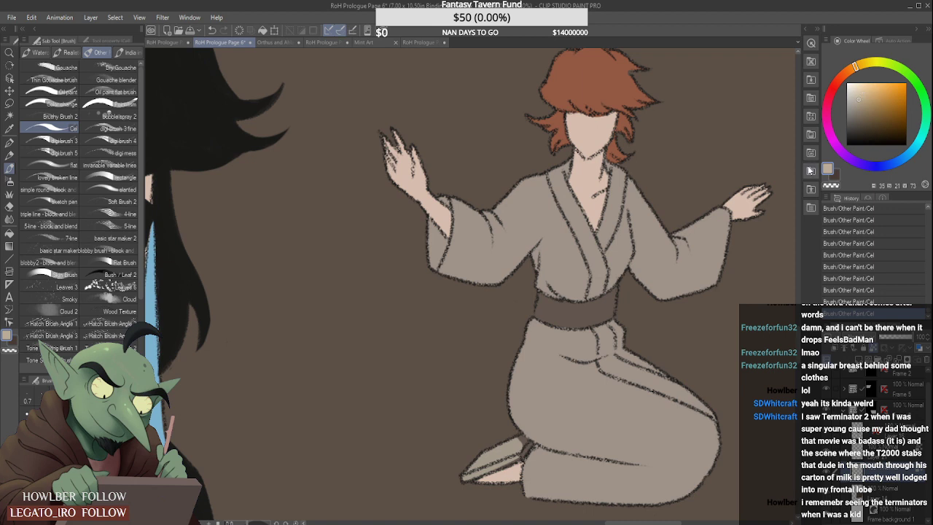
pyautogui.moveTo(492, 459)
pyautogui.mouseDown()
pyautogui.moveTo(473, 466)
pyautogui.moveTo(529, 446)
pyautogui.moveTo(497, 469)
pyautogui.mouseUp()
pyautogui.scroll(1, 521, 442)
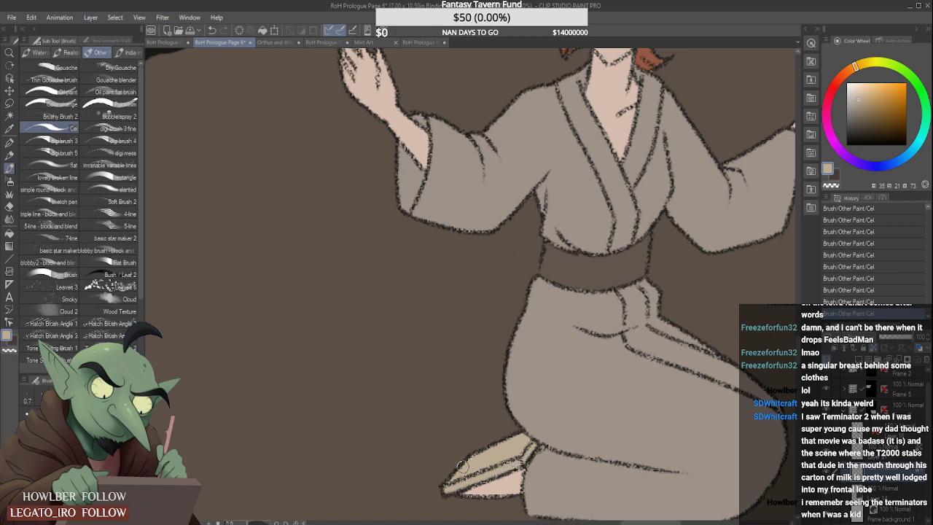
pyautogui.scroll(-5, 462, 467)
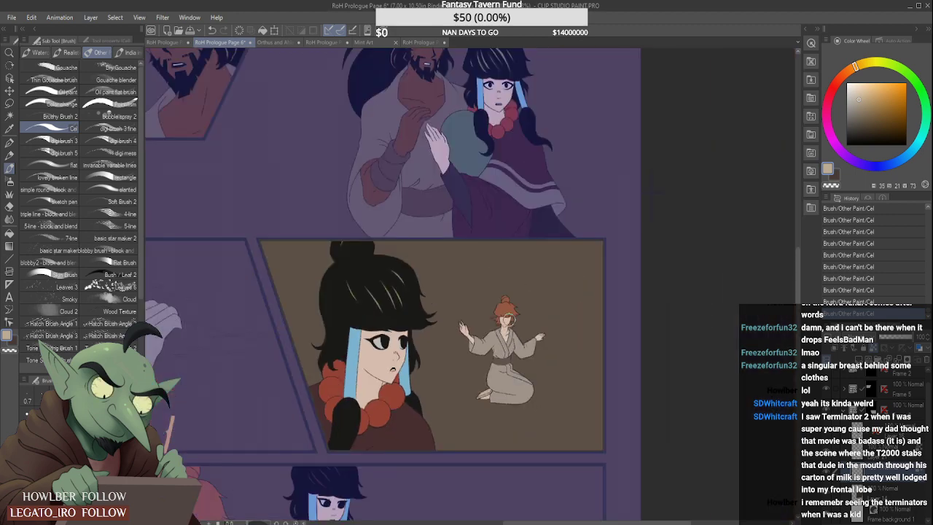
pyautogui.scroll(4, 511, 318)
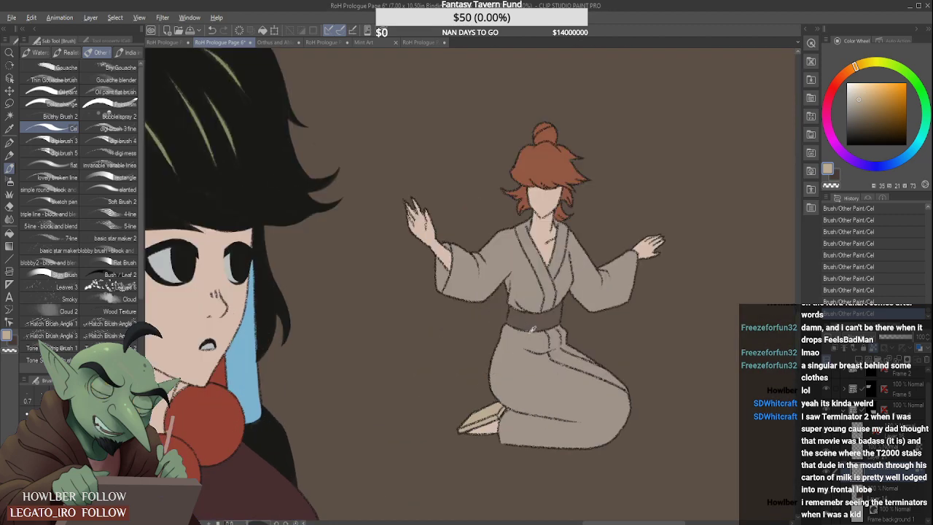
# - Repaint the kneeling figure's sandal with the brown sampled from the sash, and choose a slightly lighter shade of that brown
pyautogui.keyDown('alt'); pyautogui.click(535, 321); pyautogui.keyUp('alt')
pyautogui.scroll(1, 479, 414)
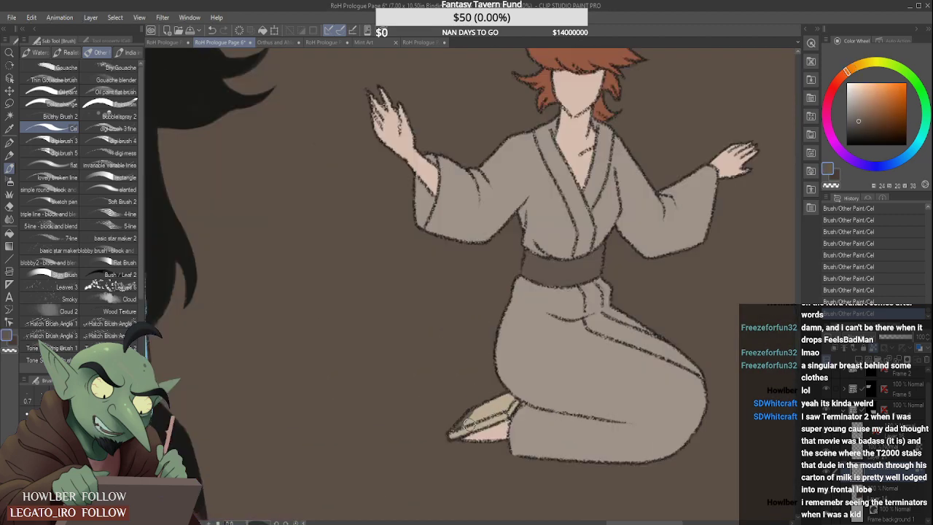
pyautogui.moveTo(477, 412)
pyautogui.mouseDown()
pyautogui.moveTo(449, 434)
pyautogui.moveTo(505, 411)
pyautogui.moveTo(471, 417)
pyautogui.moveTo(507, 395)
pyautogui.mouseUp()
pyautogui.scroll(1, 503, 405)
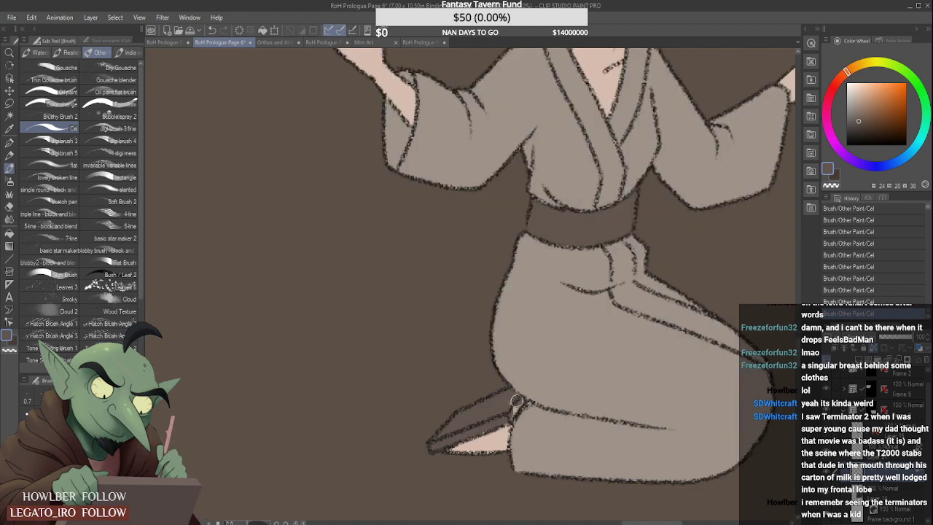
pyautogui.scroll(-3, 470, 429)
pyautogui.scroll(-5, 482, 417)
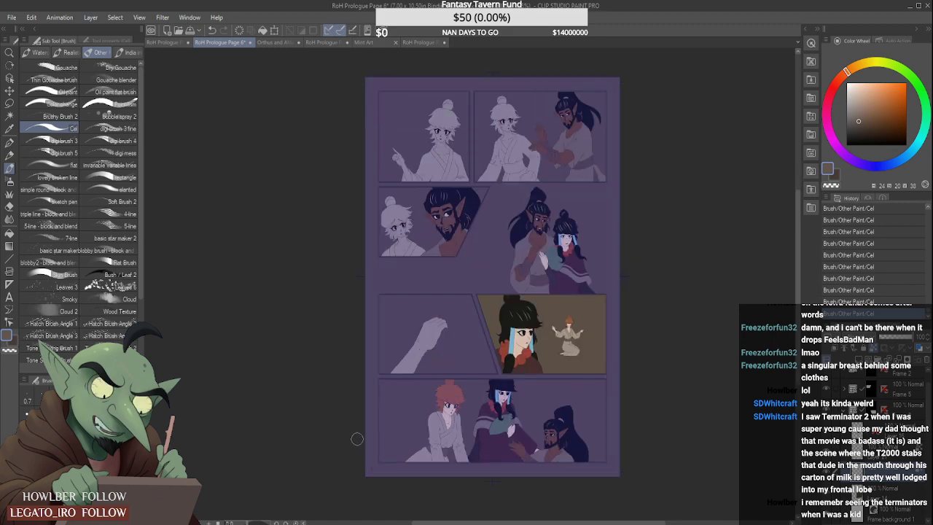
pyautogui.scroll(4, 357, 438)
pyautogui.scroll(-4, 357, 438)
pyautogui.click(861, 114)
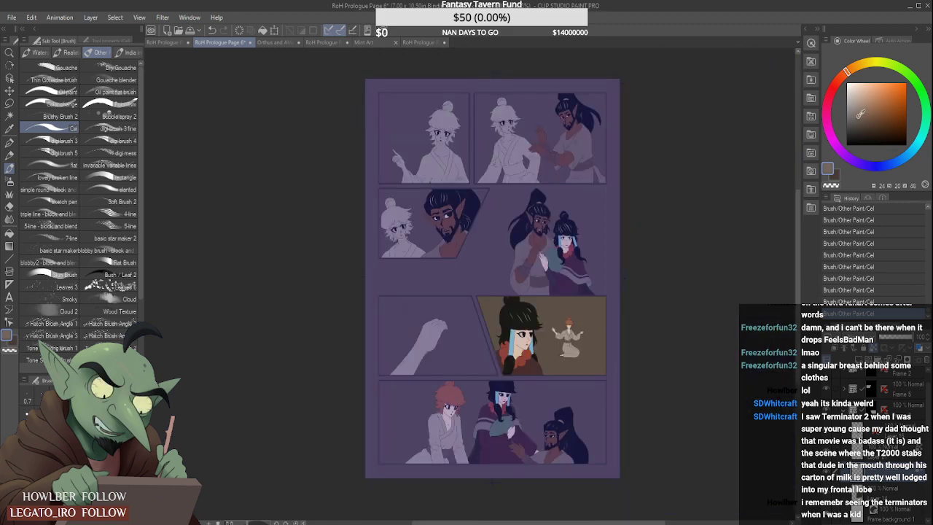
pyautogui.scroll(6, 580, 335)
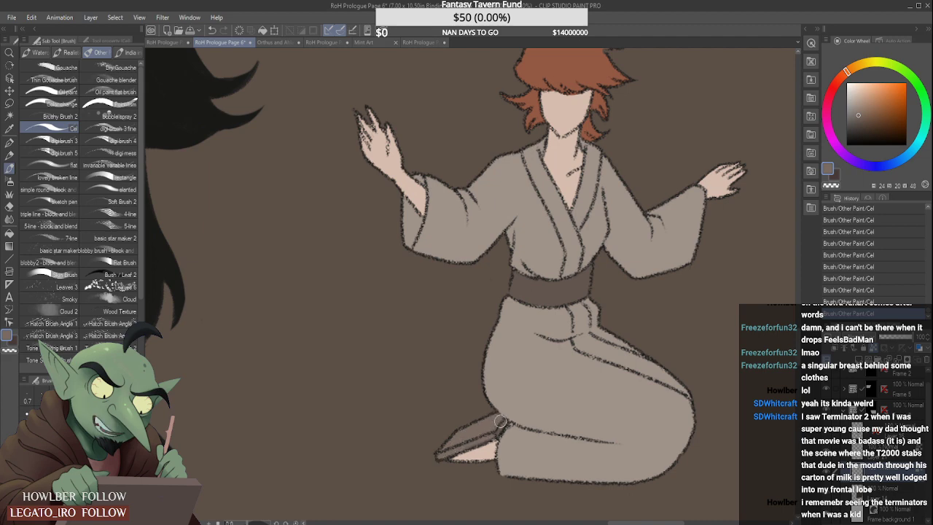
pyautogui.scroll(-6, 475, 412)
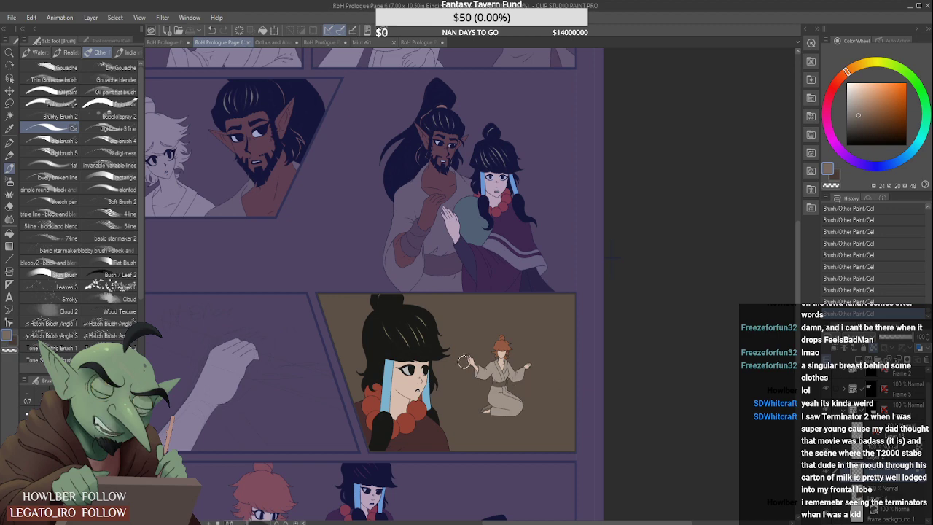
# - Sample the large woman's black hair colour and fill the small gap between her neck, jaw and the red necklace bead
pyautogui.scroll(5, 411, 389)
pyautogui.scroll(3, 411, 389)
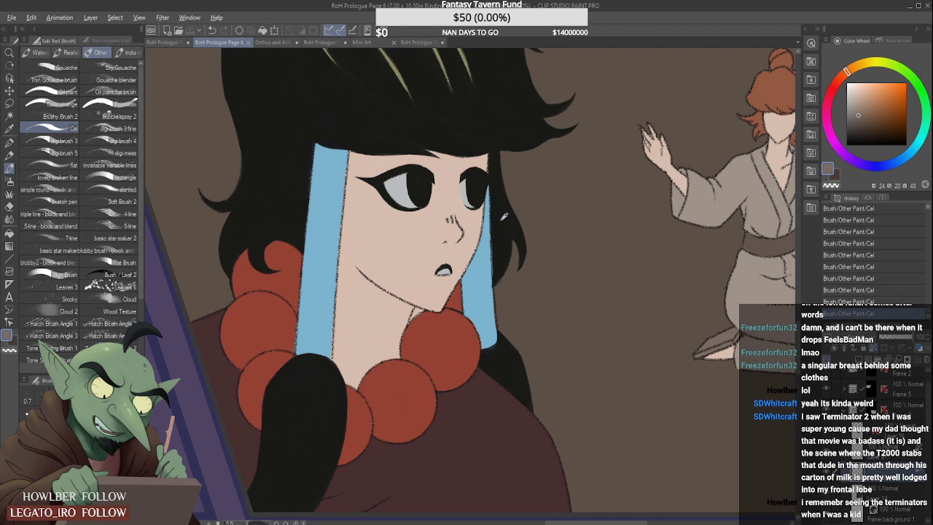
pyautogui.keyDown('alt'); pyautogui.click(503, 216); pyautogui.keyUp('alt')
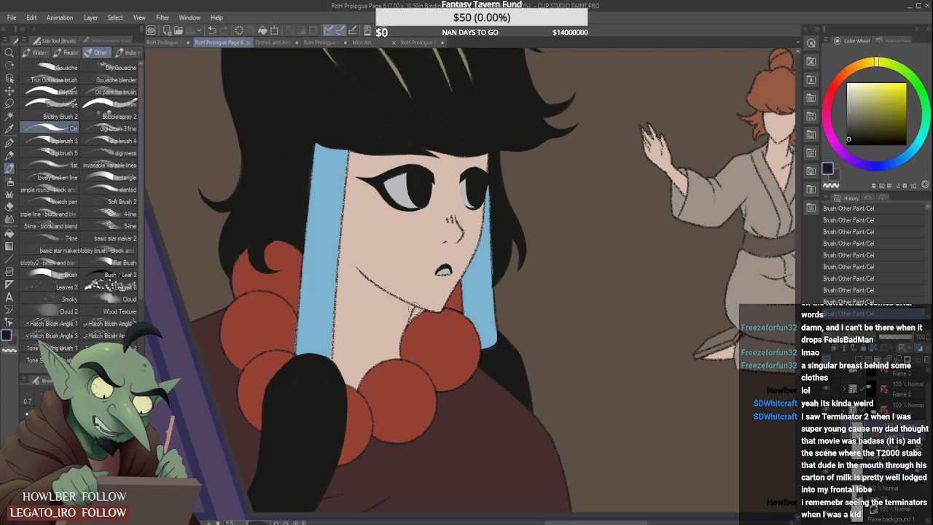
pyautogui.scroll(5, 415, 308)
pyautogui.moveTo(417, 297)
pyautogui.mouseDown()
pyautogui.moveTo(398, 329)
pyautogui.moveTo(403, 293)
pyautogui.moveTo(414, 313)
pyautogui.moveTo(402, 328)
pyautogui.moveTo(435, 303)
pyautogui.moveTo(422, 302)
pyautogui.moveTo(436, 303)
pyautogui.moveTo(417, 303)
pyautogui.moveTo(413, 312)
pyautogui.moveTo(437, 305)
pyautogui.mouseUp()
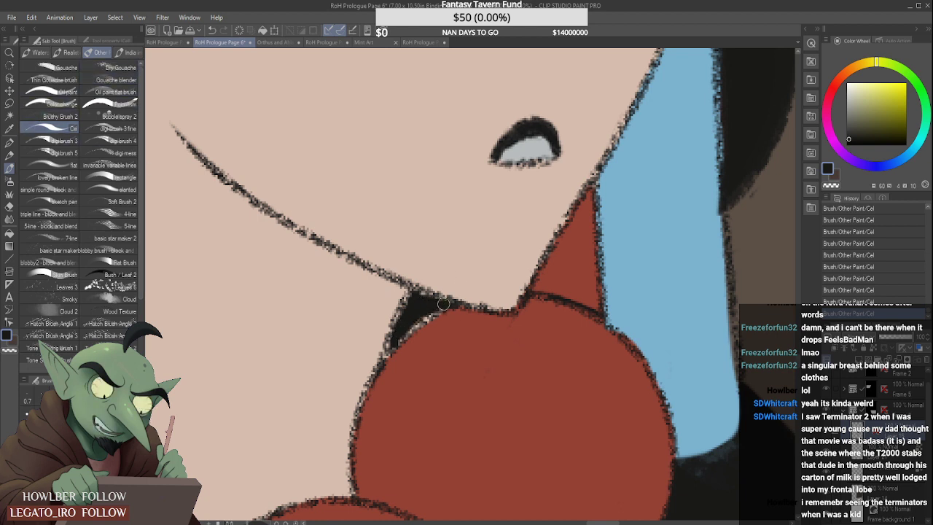
pyautogui.moveTo(397, 339); pyautogui.dragTo(438, 306)
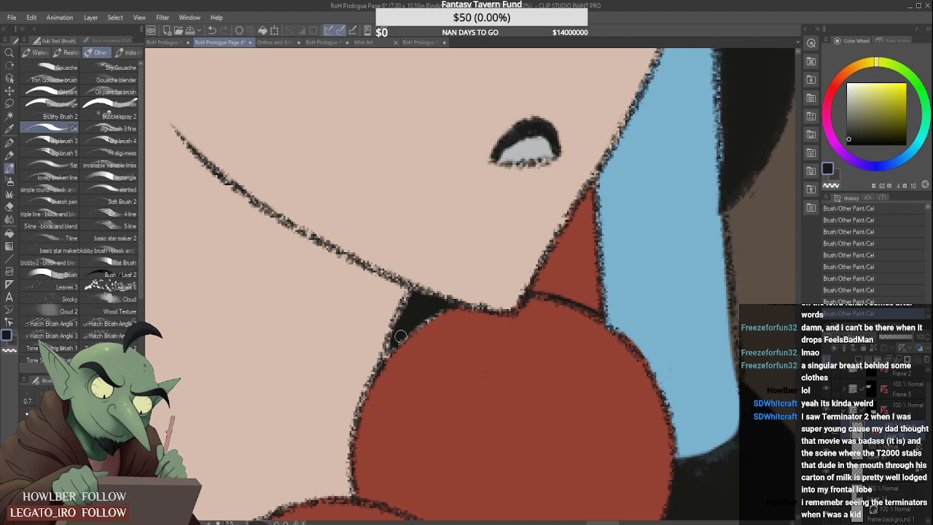
pyautogui.moveTo(397, 341); pyautogui.dragTo(445, 309)
pyautogui.scroll(-4, 454, 300)
pyautogui.scroll(-3, 505, 270)
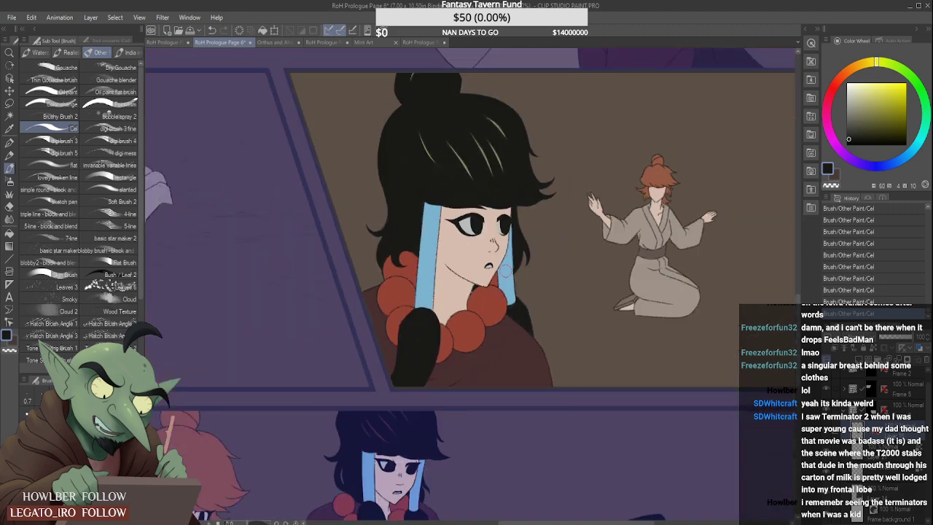
pyautogui.scroll(8, 503, 271)
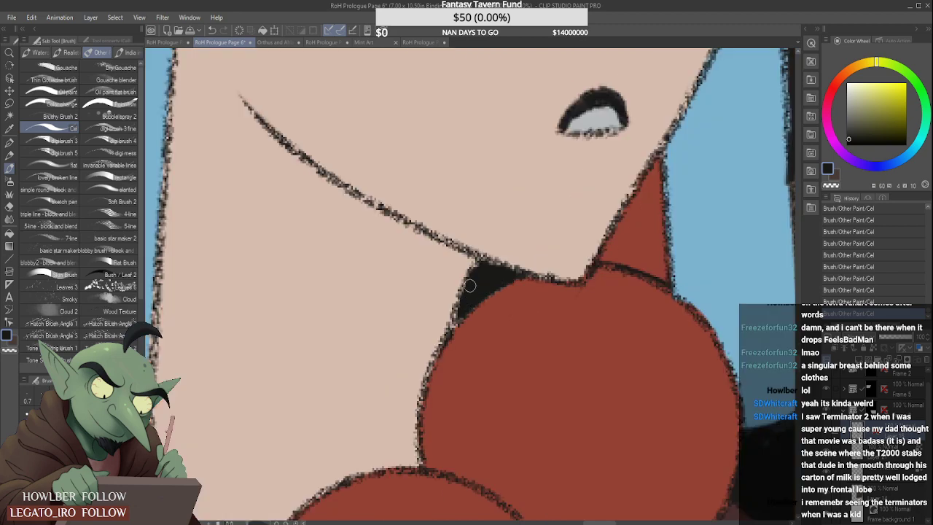
pyautogui.moveTo(469, 286); pyautogui.dragTo(457, 318)
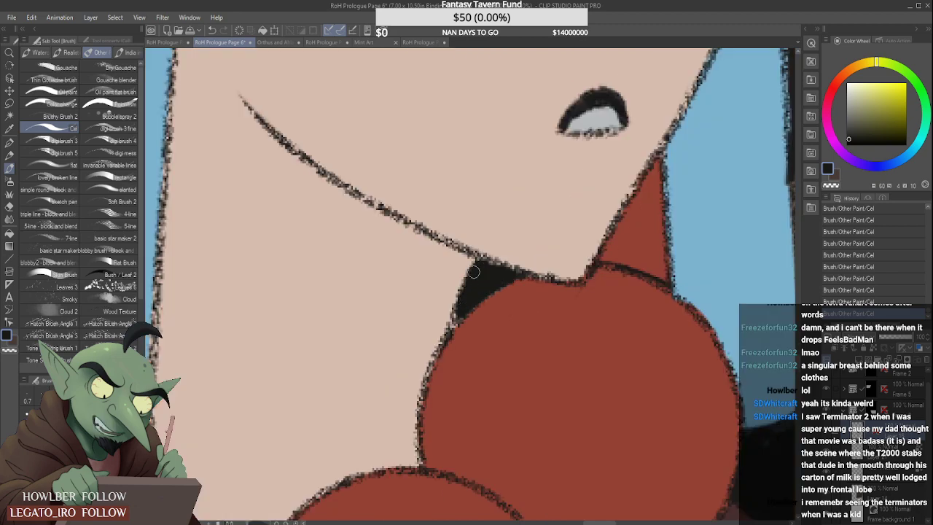
# - Examine the large woman's chin, necklace and hair up close and compare the panel with the whole page
pyautogui.scroll(-5, 474, 272)
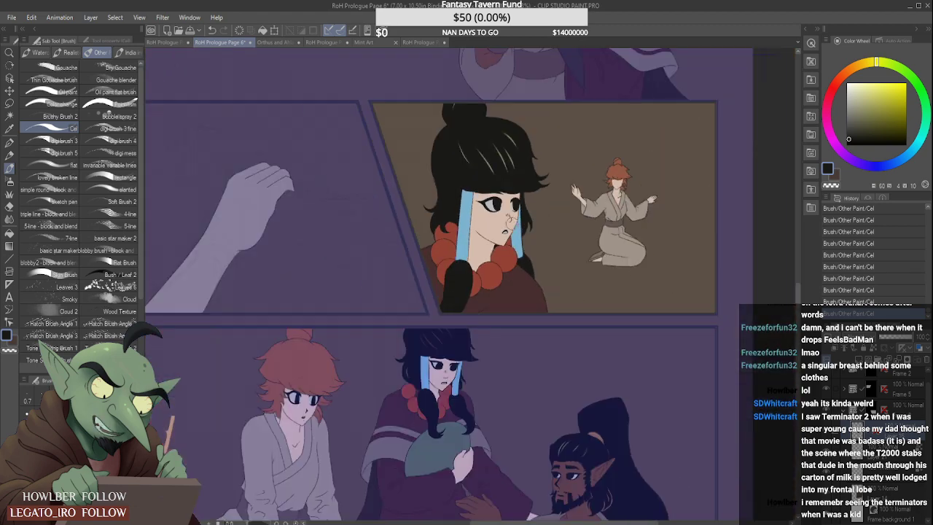
pyautogui.scroll(-1, 513, 219)
pyautogui.scroll(6, 514, 227)
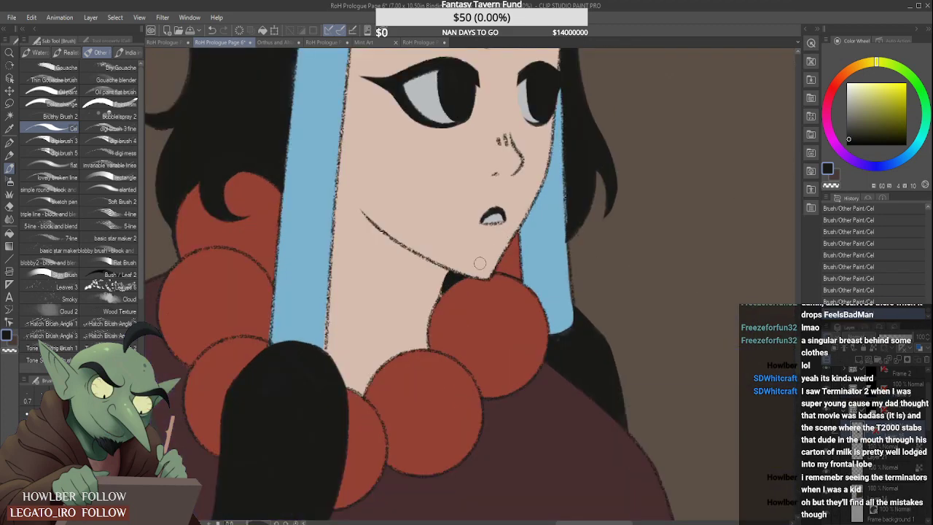
pyautogui.scroll(-2, 479, 263)
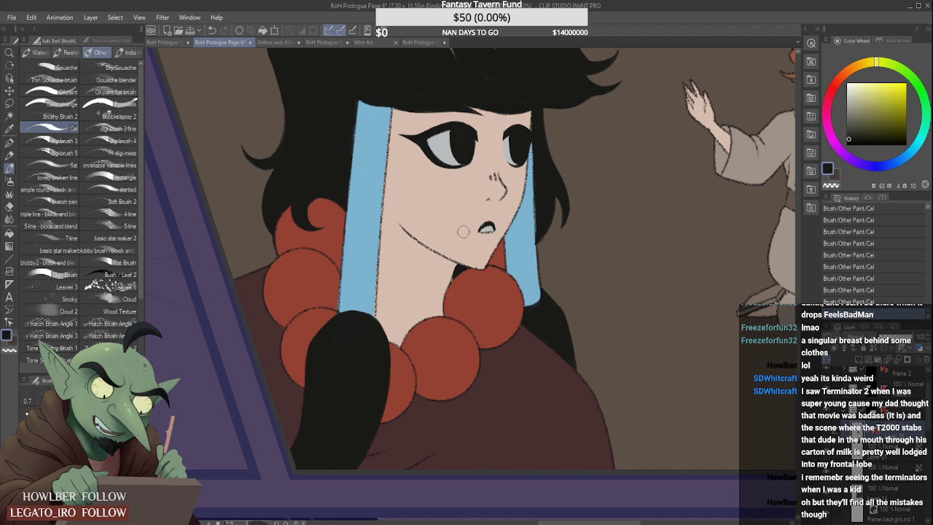
pyautogui.scroll(-4, 463, 231)
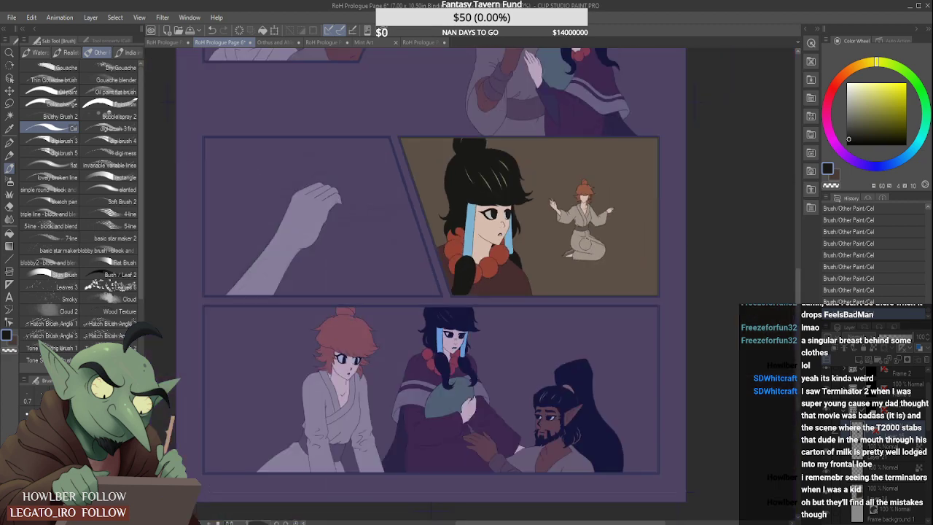
pyautogui.scroll(3, 559, 235)
pyautogui.scroll(3, 560, 235)
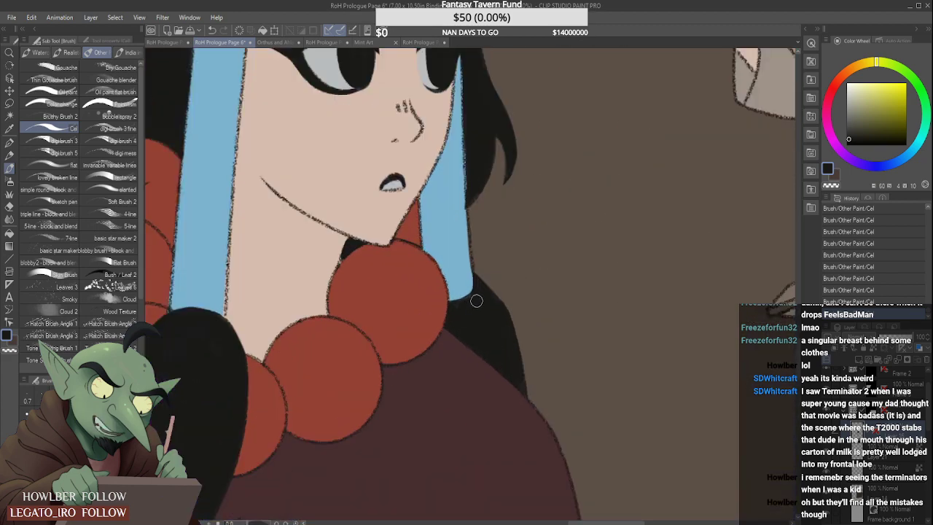
pyautogui.scroll(-3, 504, 346)
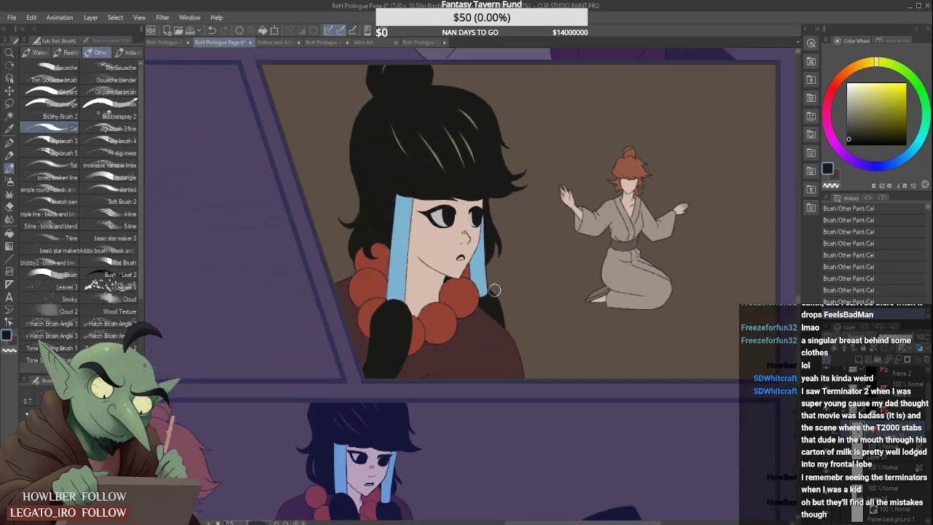
pyautogui.scroll(-2, 493, 290)
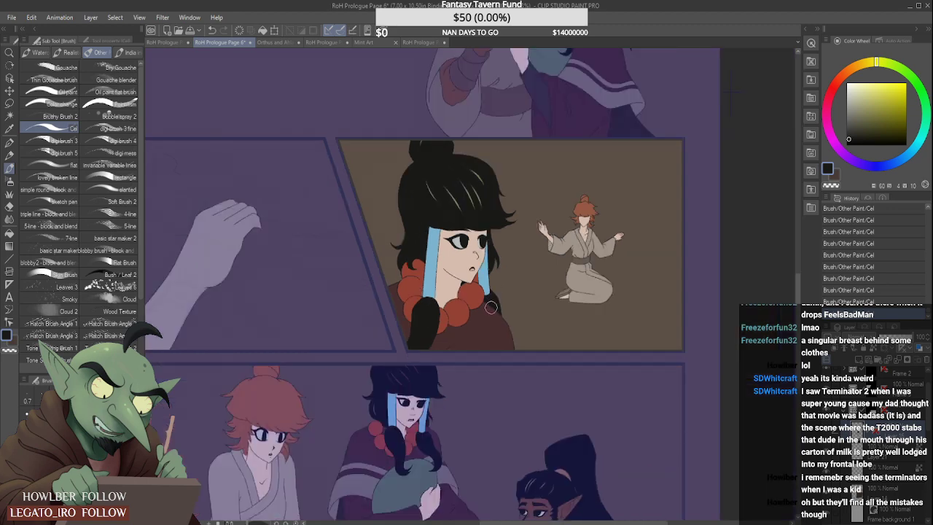
pyautogui.scroll(-3, 491, 306)
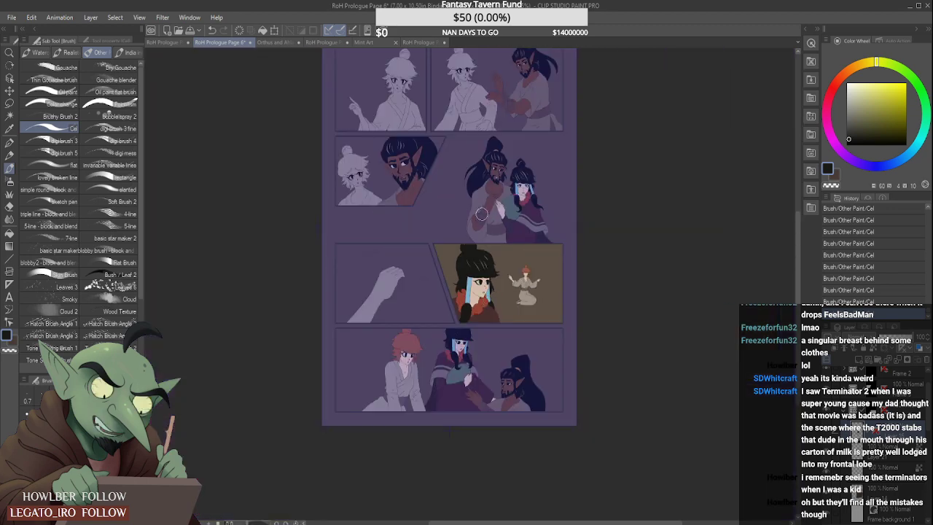
pyautogui.scroll(-2, 467, 189)
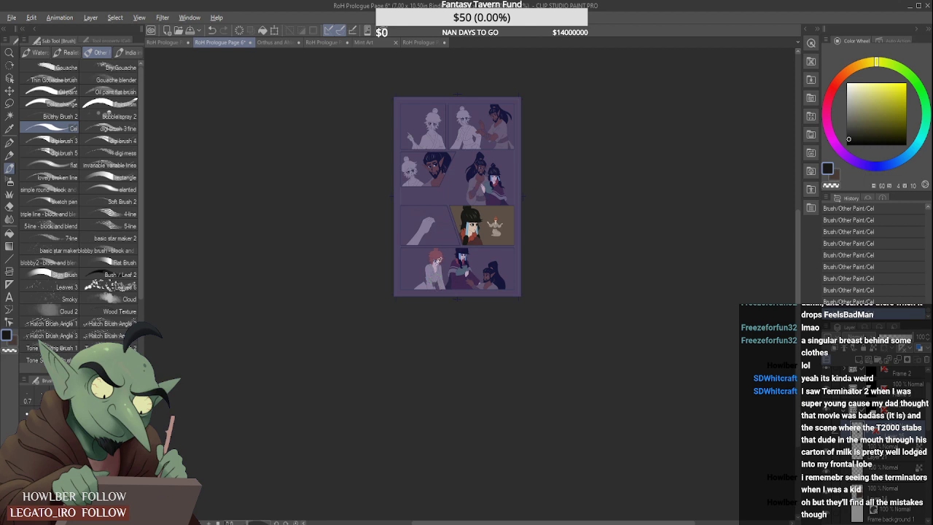
# - Sample the orange-red hair colour in the bottom panel, select the flats layer of the second row's left panel and lock its transparent pixels
pyautogui.keyDown('alt'); pyautogui.click(436, 258); pyautogui.keyUp('alt')
pyautogui.click(870, 392)
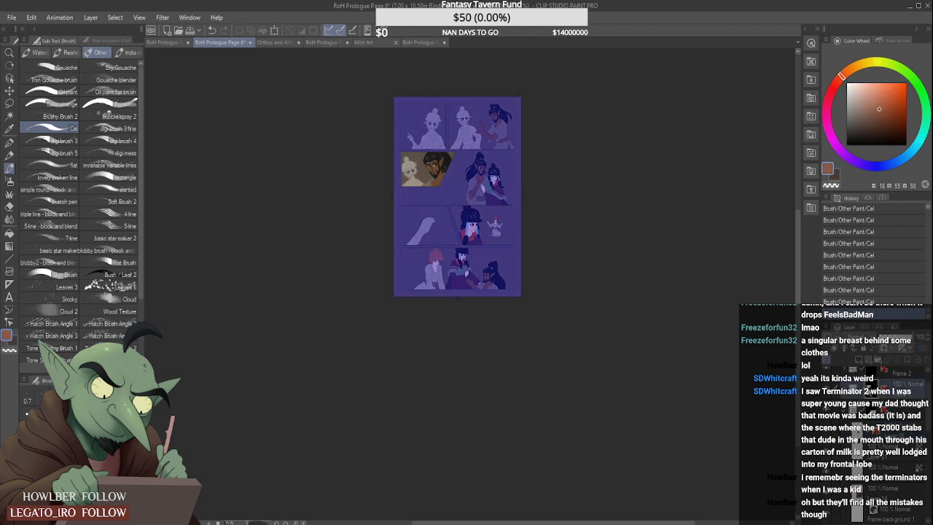
pyautogui.click(845, 390)
pyautogui.click(897, 433)
pyautogui.click(895, 451)
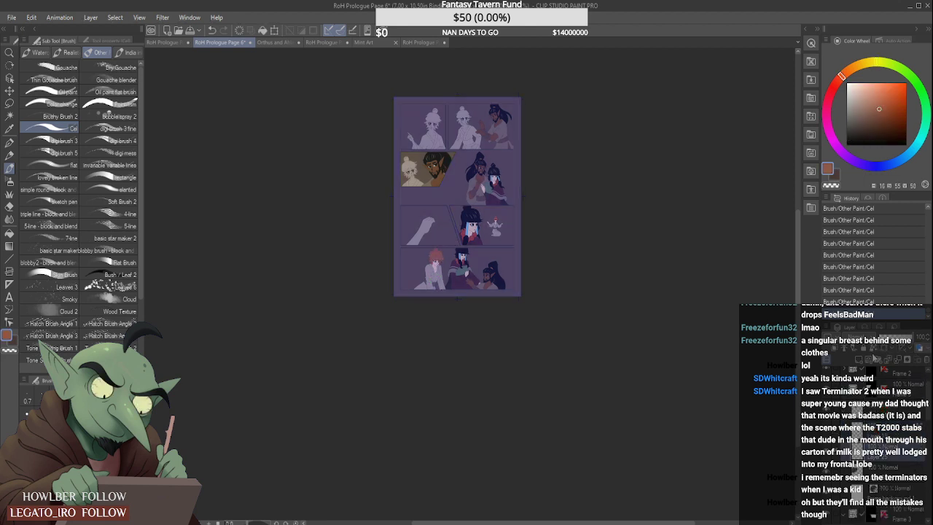
# - Paint the bun, fringe and side locks of the smaller figure in the second row's left panel with the sampled orange-red
pyautogui.scroll(6, 416, 146)
pyautogui.moveTo(366, 213)
pyautogui.mouseDown()
pyautogui.moveTo(376, 229)
pyautogui.moveTo(347, 258)
pyautogui.moveTo(382, 259)
pyautogui.moveTo(412, 240)
pyautogui.moveTo(341, 309)
pyautogui.moveTo(366, 284)
pyautogui.moveTo(383, 315)
pyautogui.mouseUp()
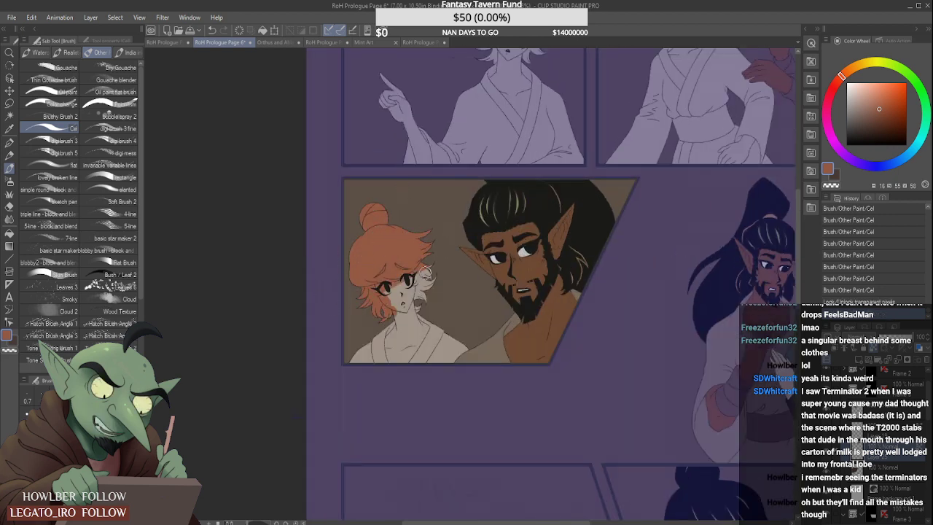
pyautogui.moveTo(424, 272); pyautogui.dragTo(419, 285)
pyautogui.scroll(2, 420, 292)
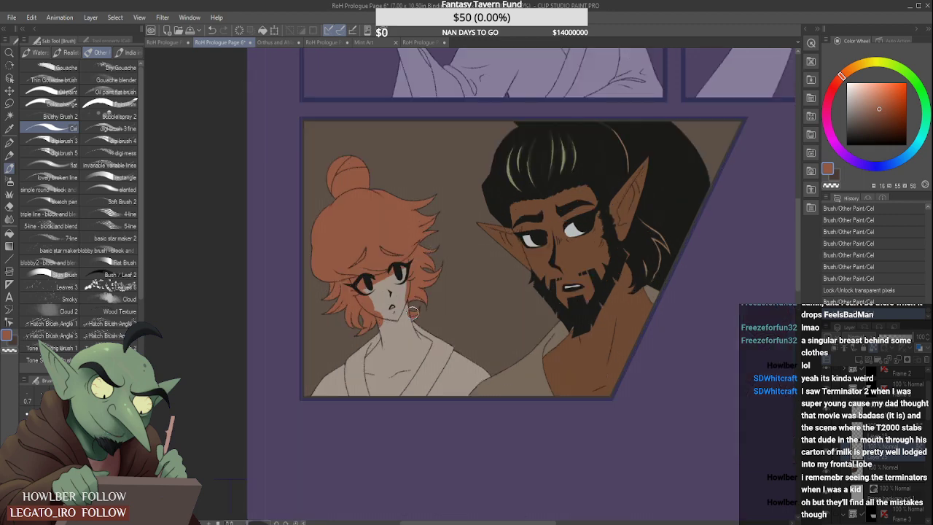
# - Sample the kneeling figure's pale peach skin colour and start painting the red-haired figure's cheek and jaw with it
pyautogui.scroll(-4, 413, 312)
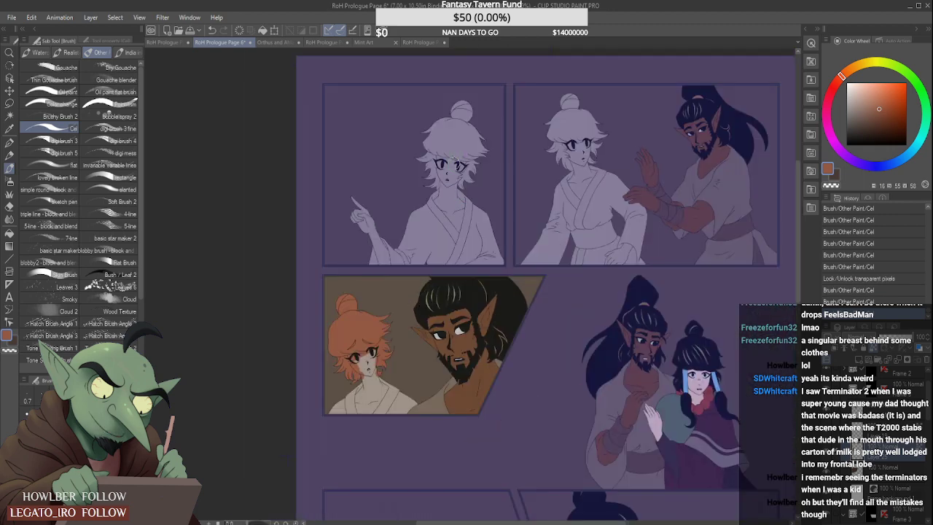
pyautogui.scroll(-5, 649, 357)
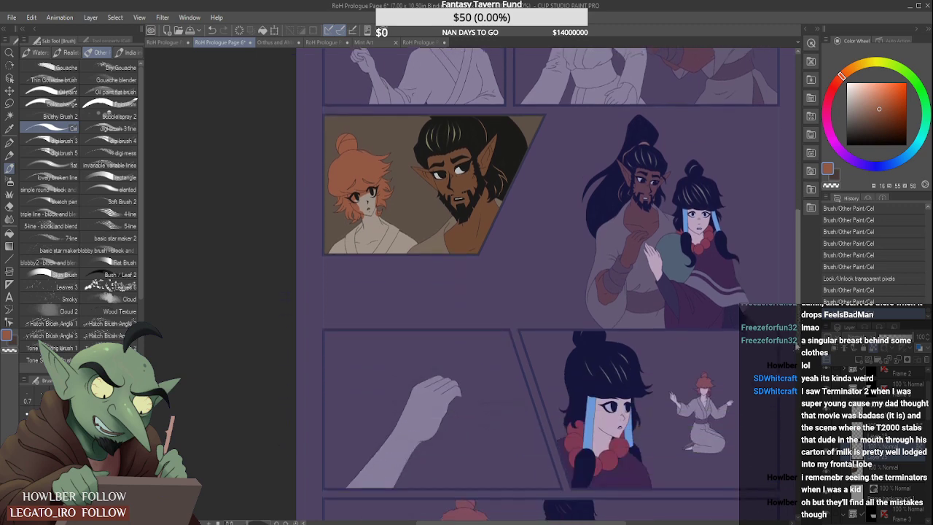
pyautogui.keyDown('alt'); pyautogui.click(703, 391); pyautogui.keyUp('alt')
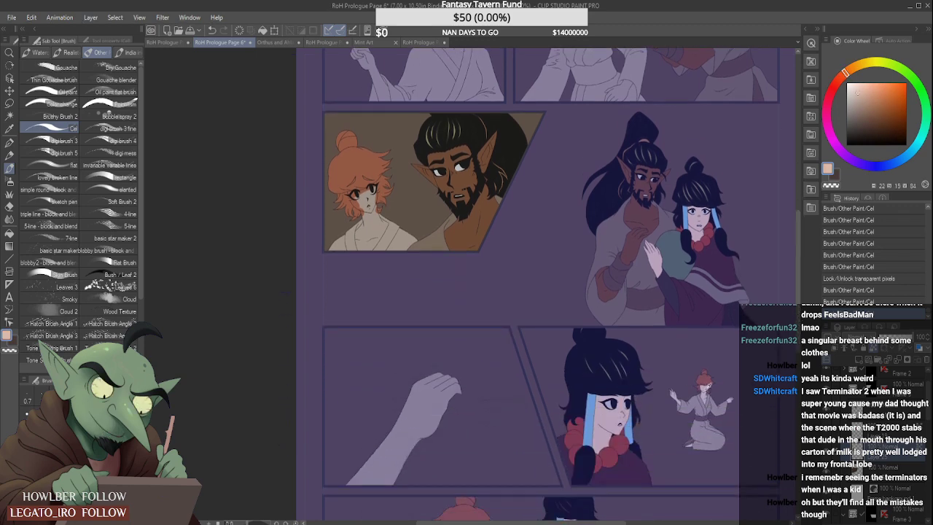
pyautogui.scroll(5, 370, 198)
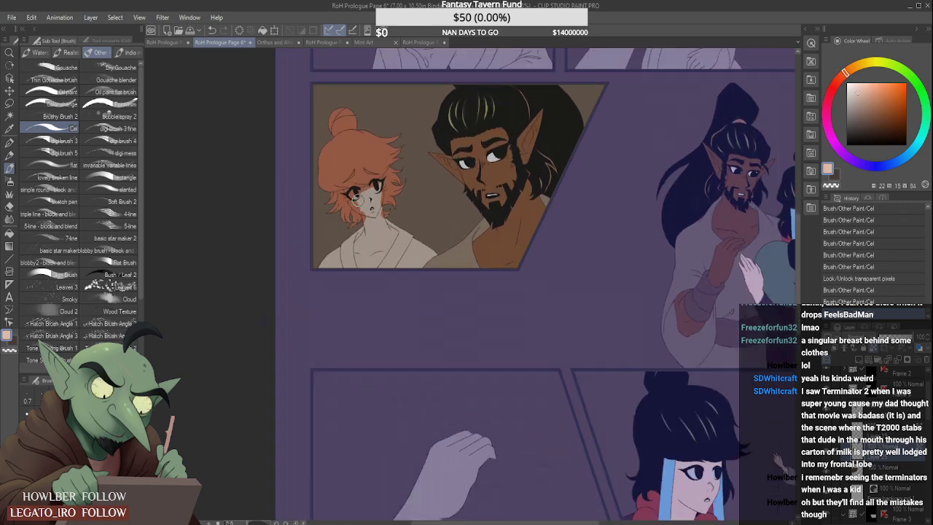
pyautogui.moveTo(342, 183); pyautogui.dragTo(397, 240)
pyautogui.moveTo(353, 204); pyautogui.dragTo(390, 240)
pyautogui.moveTo(329, 196); pyautogui.dragTo(344, 189)
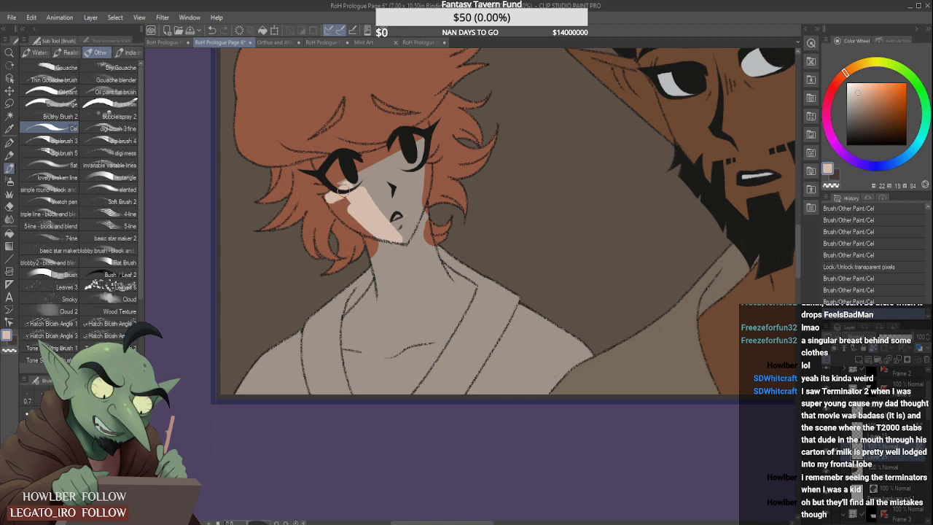
# - Fill the red-haired figure's neck, open chest and lower face with the peach skin colour up to the robe's collar
pyautogui.moveTo(348, 214)
pyautogui.mouseDown()
pyautogui.moveTo(375, 229)
pyautogui.moveTo(356, 225)
pyautogui.moveTo(386, 310)
pyautogui.moveTo(386, 284)
pyautogui.mouseUp()
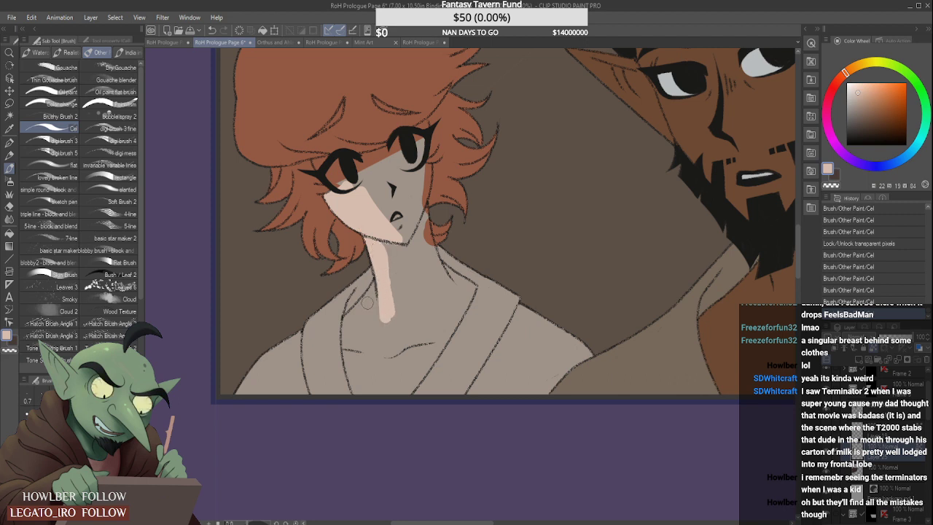
pyautogui.moveTo(351, 321); pyautogui.dragTo(375, 288)
pyautogui.moveTo(390, 267)
pyautogui.mouseDown()
pyautogui.moveTo(360, 330)
pyautogui.moveTo(349, 327)
pyautogui.moveTo(354, 382)
pyautogui.mouseUp()
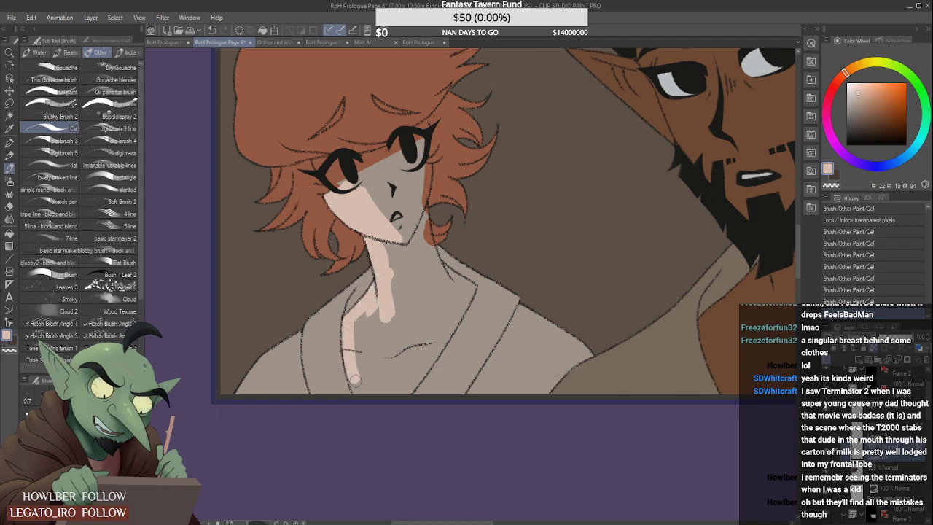
pyautogui.moveTo(349, 335)
pyautogui.mouseDown()
pyautogui.moveTo(361, 391)
pyautogui.moveTo(376, 303)
pyautogui.moveTo(387, 338)
pyautogui.moveTo(402, 335)
pyautogui.moveTo(392, 407)
pyautogui.moveTo(443, 335)
pyautogui.moveTo(408, 372)
pyautogui.moveTo(387, 219)
pyautogui.moveTo(393, 282)
pyautogui.moveTo(419, 319)
pyautogui.moveTo(408, 314)
pyautogui.moveTo(412, 213)
pyautogui.moveTo(422, 238)
pyautogui.moveTo(421, 210)
pyautogui.moveTo(437, 290)
pyautogui.moveTo(420, 213)
pyautogui.moveTo(441, 285)
pyautogui.moveTo(422, 217)
pyautogui.moveTo(450, 296)
pyautogui.moveTo(428, 255)
pyautogui.moveTo(459, 294)
pyautogui.moveTo(411, 296)
pyautogui.moveTo(428, 327)
pyautogui.moveTo(412, 338)
pyautogui.moveTo(426, 301)
pyautogui.moveTo(428, 336)
pyautogui.moveTo(461, 297)
pyautogui.moveTo(448, 321)
pyautogui.moveTo(461, 306)
pyautogui.moveTo(458, 316)
pyautogui.moveTo(469, 292)
pyautogui.moveTo(437, 260)
pyautogui.moveTo(448, 299)
pyautogui.moveTo(456, 296)
pyautogui.moveTo(417, 336)
pyautogui.moveTo(427, 320)
pyautogui.moveTo(438, 329)
pyautogui.moveTo(462, 292)
pyautogui.moveTo(444, 335)
pyautogui.moveTo(465, 292)
pyautogui.mouseUp()
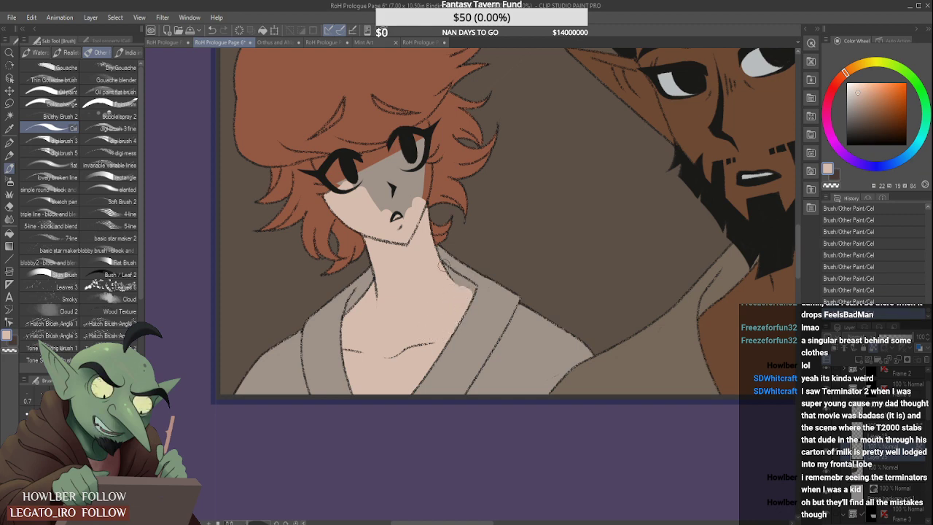
pyautogui.scroll(1, 470, 284)
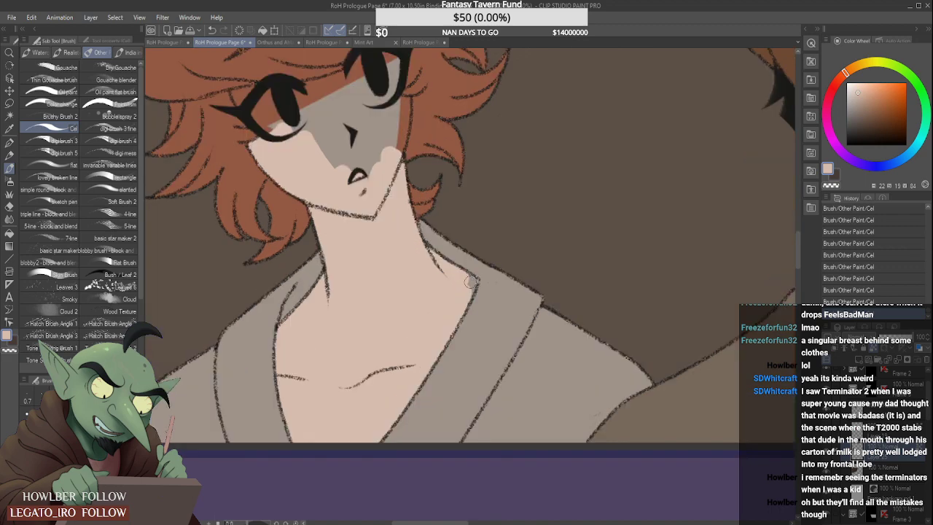
pyautogui.scroll(-3, 461, 286)
# - Cover the rest of the red-haired figure's face in peach, including around the nose, inside both eyes and beside the lashes
pyautogui.scroll(2, 437, 219)
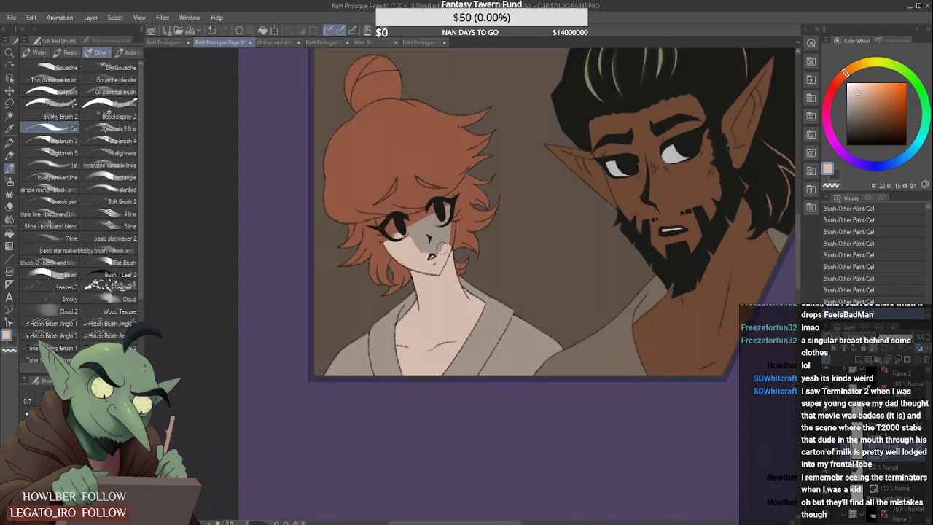
pyautogui.scroll(2, 439, 217)
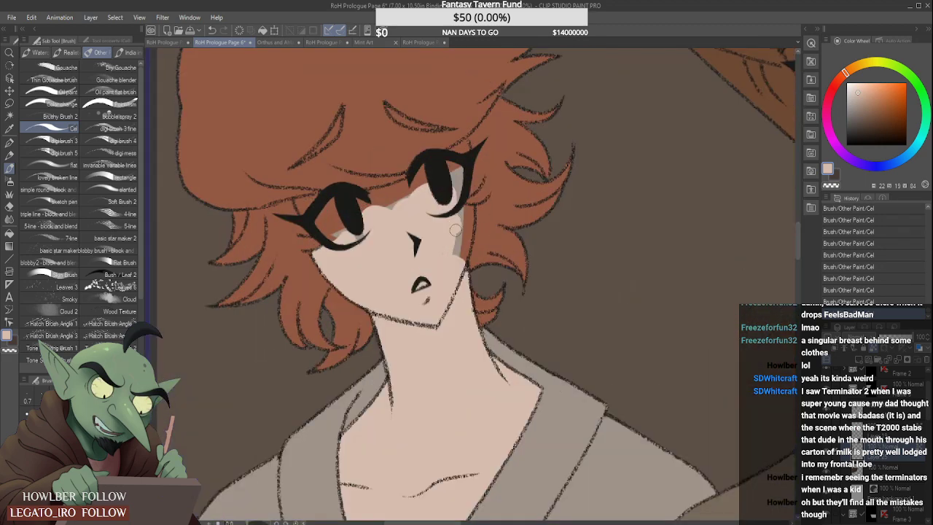
pyautogui.moveTo(465, 211)
pyautogui.mouseDown()
pyautogui.moveTo(463, 249)
pyautogui.moveTo(467, 213)
pyautogui.mouseUp()
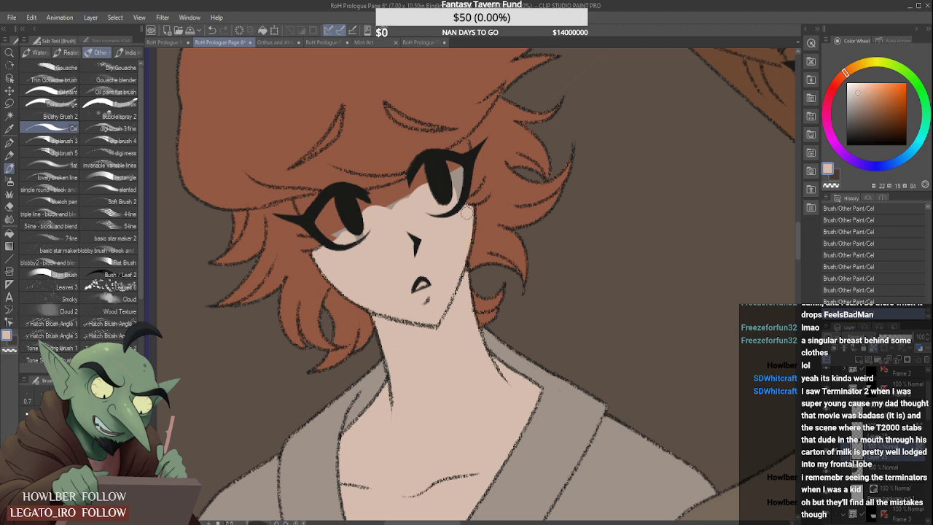
pyautogui.moveTo(450, 172)
pyautogui.mouseDown()
pyautogui.moveTo(456, 195)
pyautogui.moveTo(438, 197)
pyautogui.moveTo(426, 172)
pyautogui.moveTo(434, 162)
pyautogui.moveTo(422, 199)
pyautogui.moveTo(456, 153)
pyautogui.mouseUp()
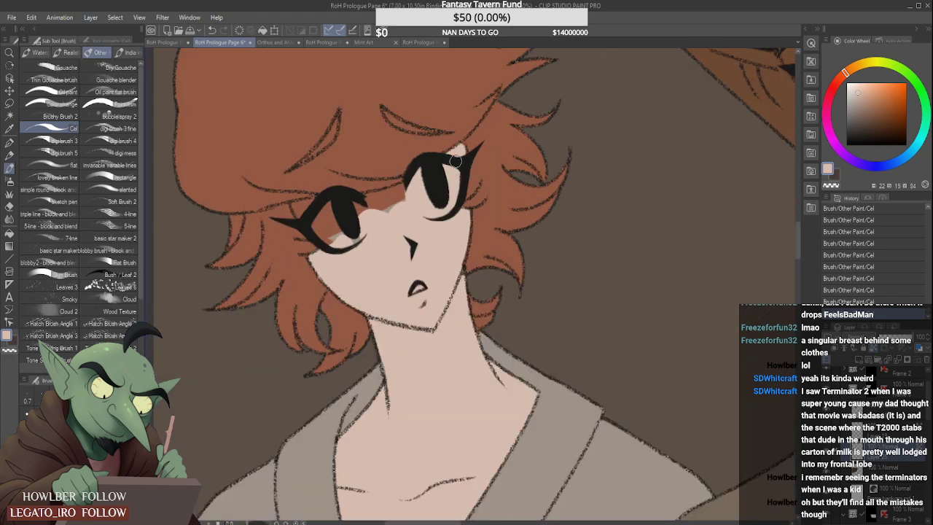
pyautogui.moveTo(390, 212)
pyautogui.mouseDown()
pyautogui.moveTo(355, 213)
pyautogui.moveTo(383, 210)
pyautogui.moveTo(369, 203)
pyautogui.moveTo(393, 195)
pyautogui.moveTo(354, 203)
pyautogui.moveTo(417, 182)
pyautogui.mouseUp()
pyautogui.moveTo(321, 223)
pyautogui.mouseDown()
pyautogui.moveTo(363, 242)
pyautogui.moveTo(300, 198)
pyautogui.moveTo(303, 221)
pyautogui.moveTo(294, 205)
pyautogui.moveTo(321, 204)
pyautogui.mouseUp()
pyautogui.scroll(1, 303, 205)
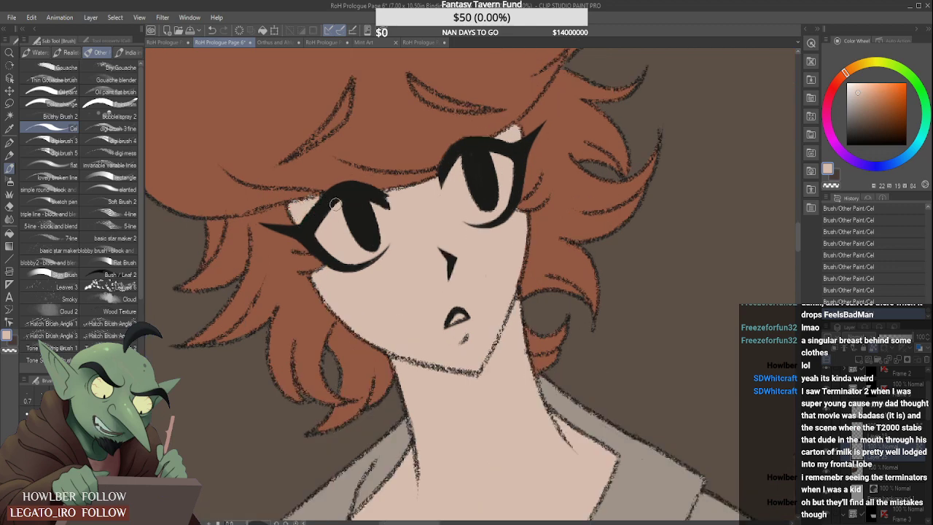
# - Sample the pale grey of the bearded man's eye white and paint it into the red-haired figure's eyes
pyautogui.scroll(-4, 335, 203)
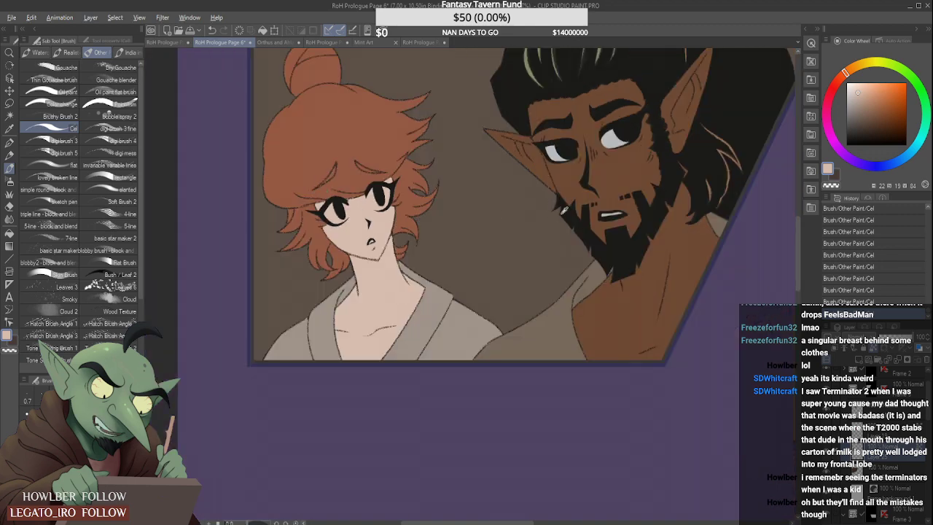
pyautogui.keyDown('alt'); pyautogui.click(616, 135); pyautogui.keyUp('alt')
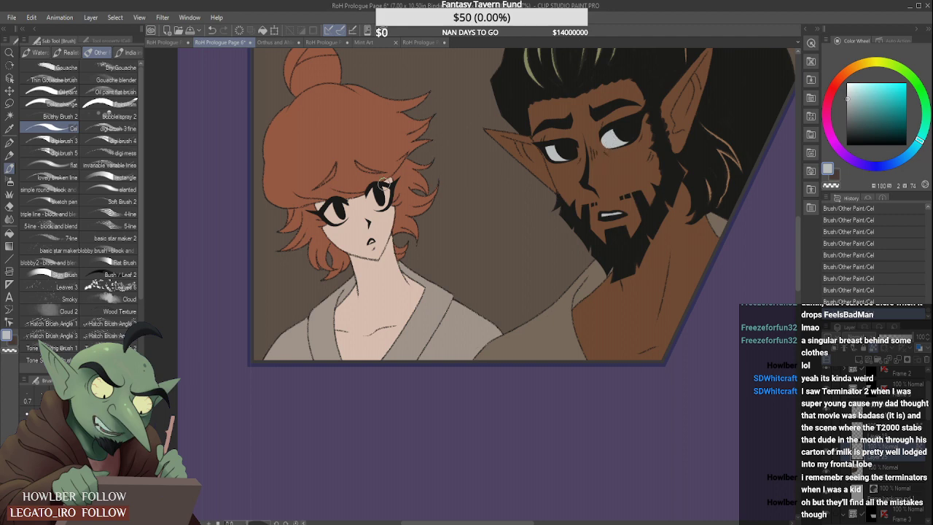
pyautogui.scroll(3, 380, 195)
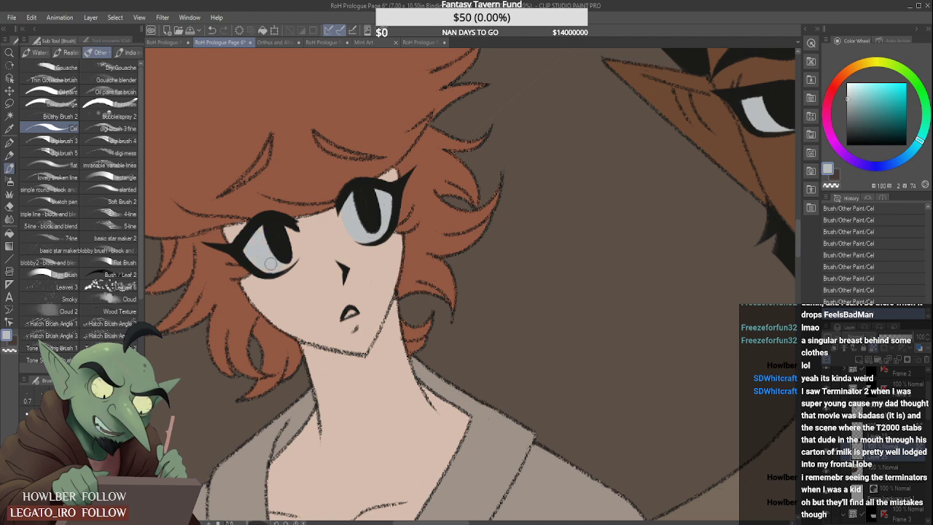
# - Paint the inside of the red-haired figure's open mouth with the pale grey of the eye whites
pyautogui.scroll(-4, 293, 213)
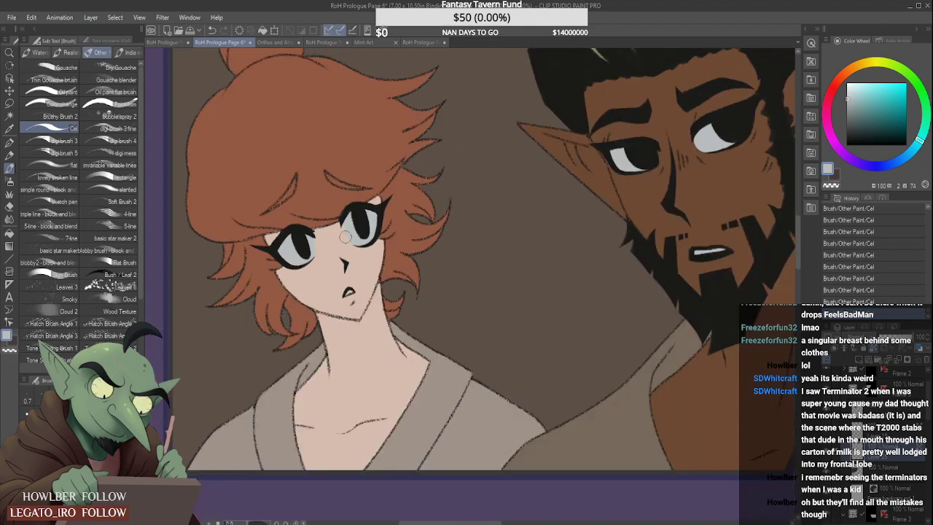
pyautogui.scroll(6, 353, 292)
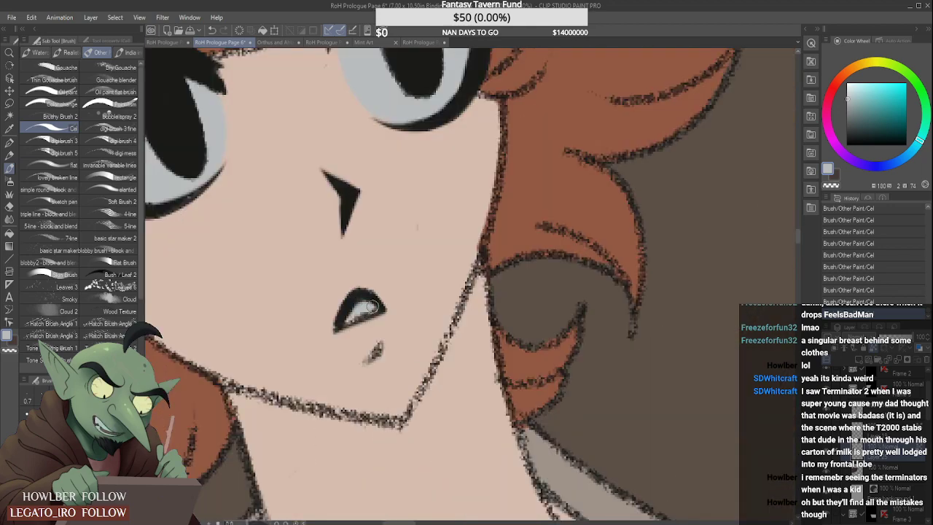
pyautogui.scroll(-5, 372, 307)
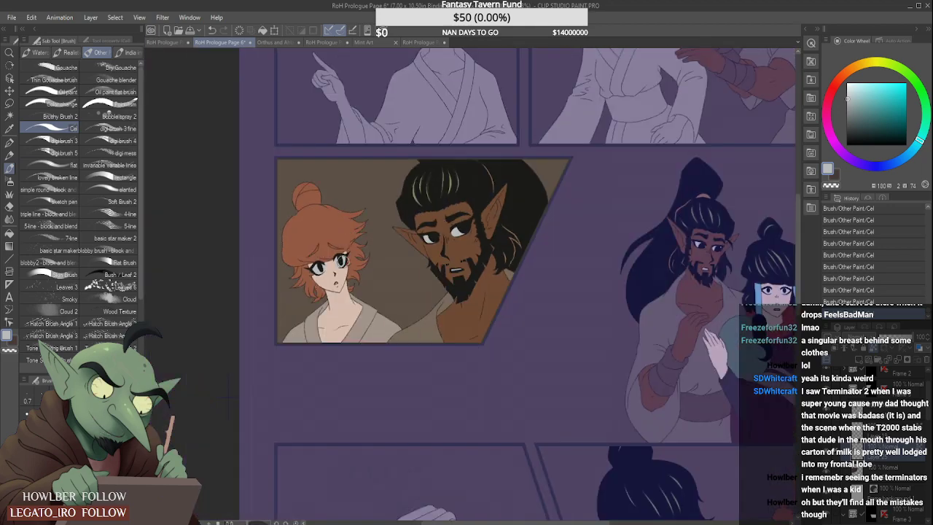
# - Sample the red-haired figure's orange-brown hair colour, select the flat colour layer of the panel with the pointing figure, and lock its transparent pixels
pyautogui.scroll(-1, 349, 244)
pyautogui.scroll(-2, 338, 197)
pyautogui.scroll(2, 331, 206)
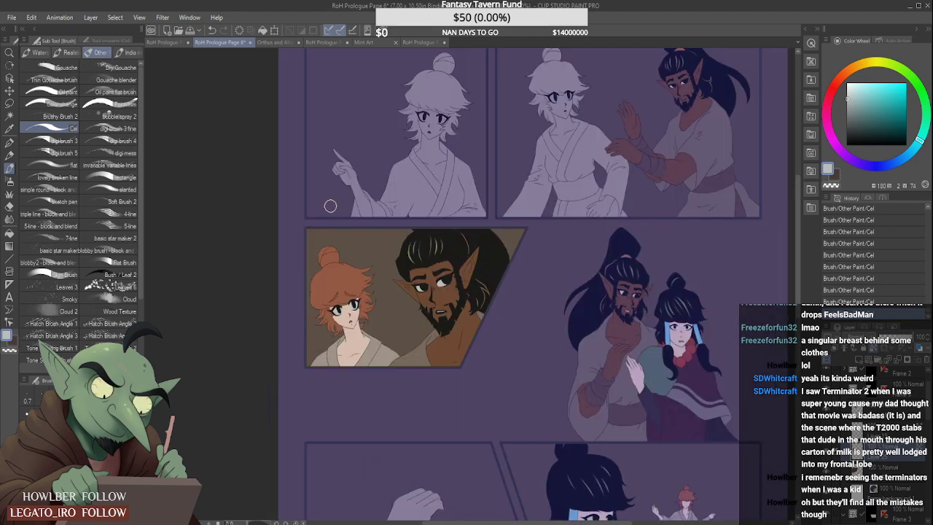
pyautogui.keyDown('alt'); pyautogui.click(338, 285); pyautogui.keyUp('alt')
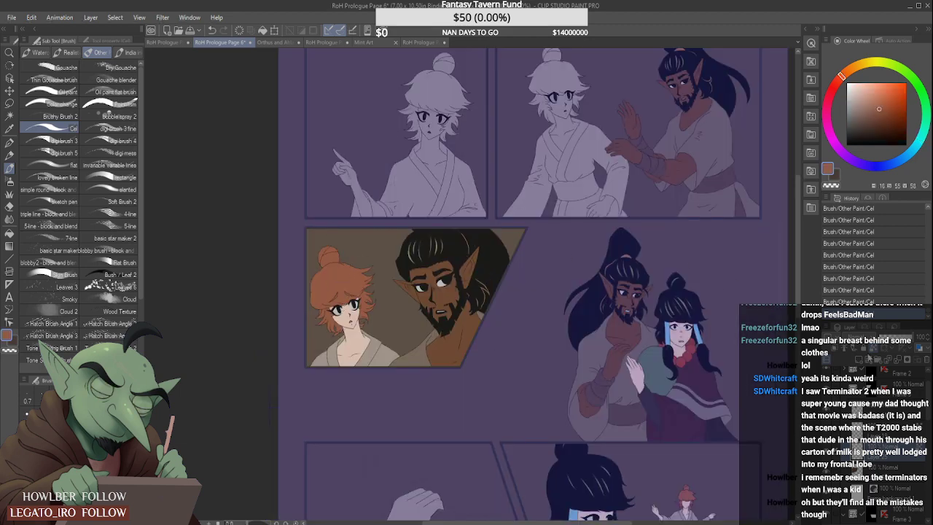
pyautogui.click(911, 386)
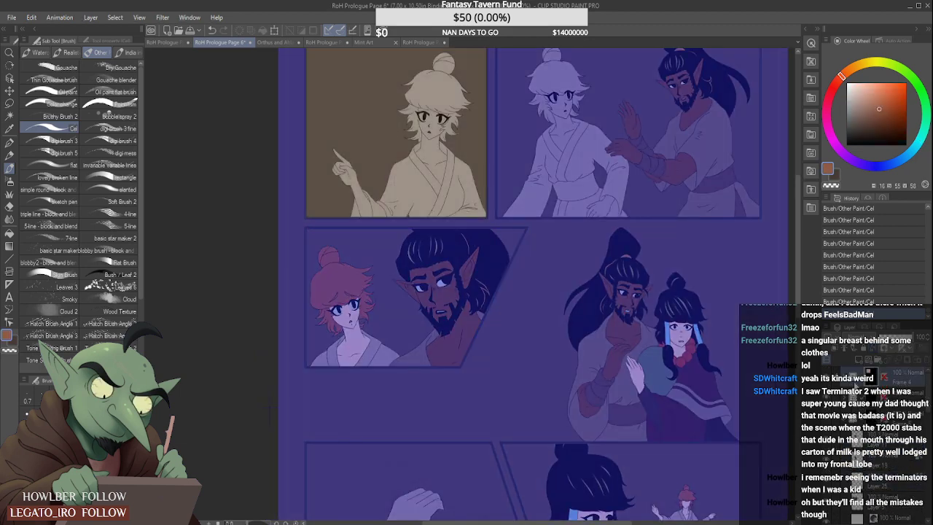
pyautogui.click(844, 379)
pyautogui.click(901, 418)
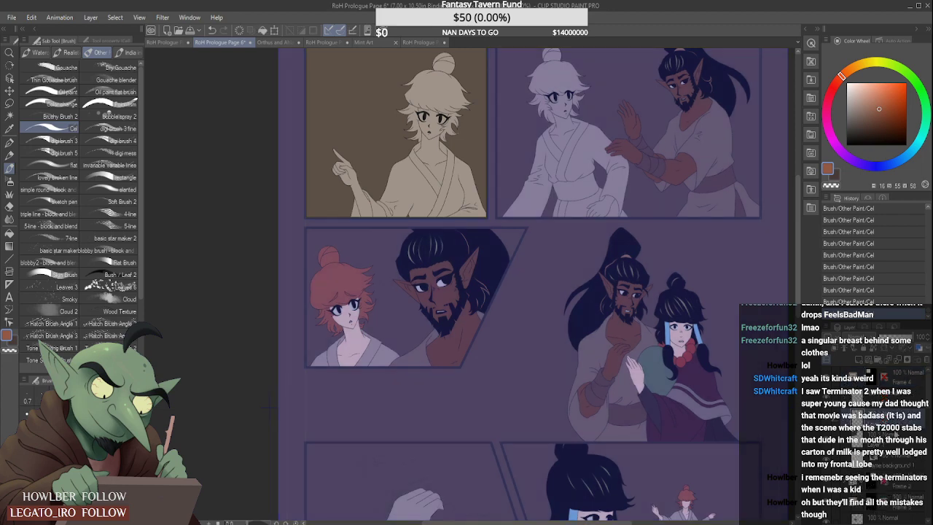
pyautogui.click(891, 438)
pyautogui.click(887, 417)
pyautogui.click(873, 348)
# - Fill the pointing figure's bun, fringe and side locks with the sampled orange-brown hair colour
pyautogui.moveTo(445, 66)
pyautogui.mouseDown()
pyautogui.moveTo(405, 124)
pyautogui.moveTo(434, 91)
pyautogui.moveTo(427, 106)
pyautogui.moveTo(462, 90)
pyautogui.moveTo(458, 130)
pyautogui.moveTo(429, 135)
pyautogui.moveTo(434, 161)
pyautogui.mouseUp()
pyautogui.scroll(3, 458, 129)
pyautogui.scroll(2, 425, 152)
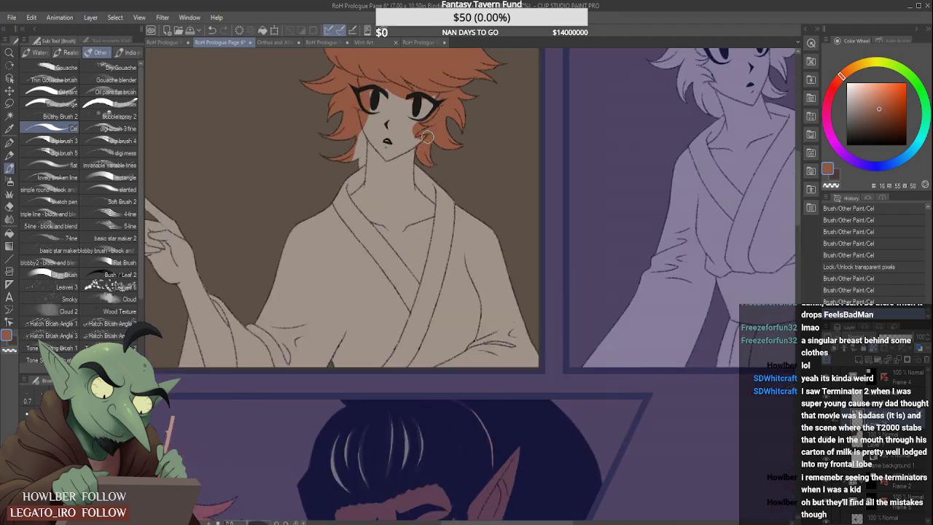
pyautogui.scroll(2, 347, 153)
pyautogui.moveTo(346, 150)
pyautogui.mouseDown()
pyautogui.moveTo(363, 112)
pyautogui.moveTo(357, 173)
pyautogui.mouseUp()
pyautogui.scroll(-3, 340, 189)
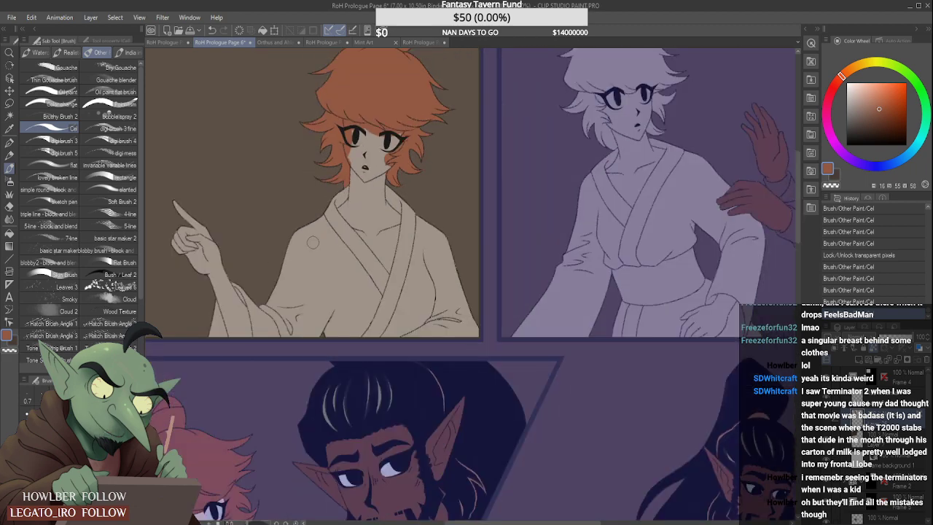
# - Sample the peach skin colour from the second-row red-haired figure and fill the pointing figure's hand and forearm down to the panel edge
pyautogui.scroll(-2, 356, 214)
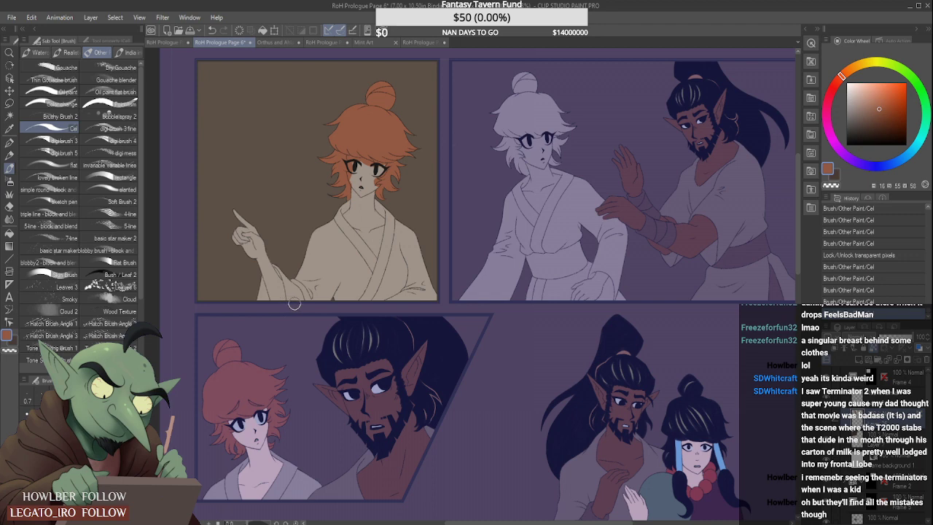
pyautogui.keyDown('alt'); pyautogui.click(258, 421); pyautogui.keyUp('alt')
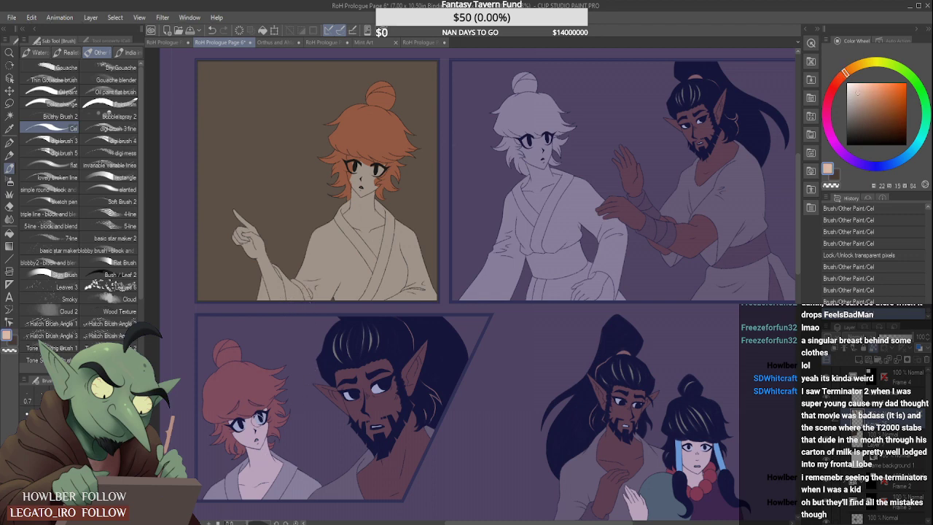
pyautogui.moveTo(232, 225)
pyautogui.mouseDown()
pyautogui.moveTo(243, 260)
pyautogui.moveTo(260, 235)
pyautogui.moveTo(287, 339)
pyautogui.mouseUp()
pyautogui.scroll(2, 267, 256)
pyautogui.moveTo(251, 263); pyautogui.dragTo(290, 356)
pyautogui.moveTo(263, 280); pyautogui.dragTo(286, 355)
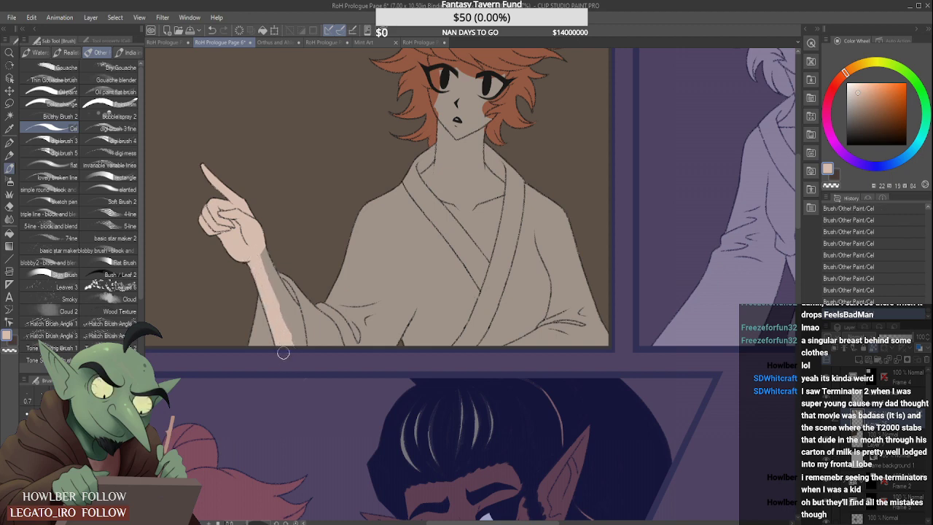
pyautogui.moveTo(264, 253); pyautogui.dragTo(281, 322)
pyautogui.moveTo(268, 271); pyautogui.dragTo(282, 304)
pyautogui.moveTo(266, 266); pyautogui.dragTo(289, 307)
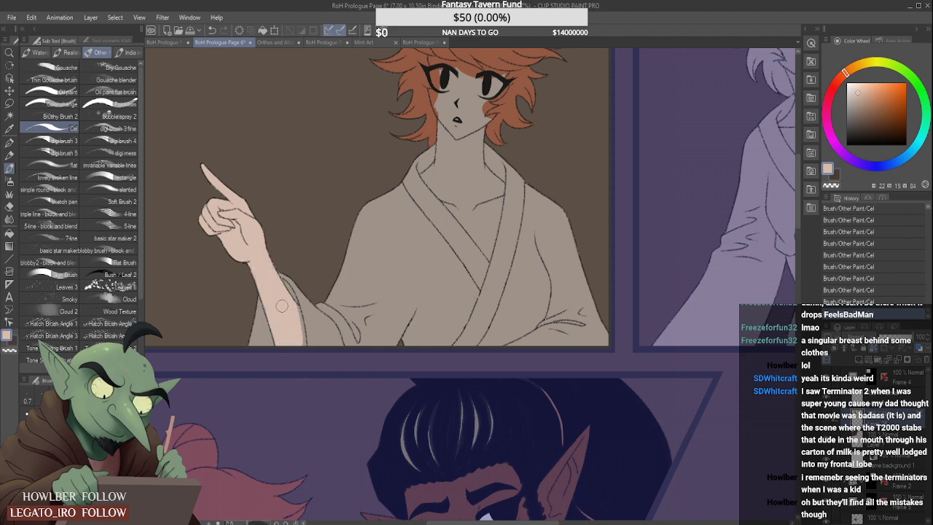
pyautogui.scroll(1, 299, 321)
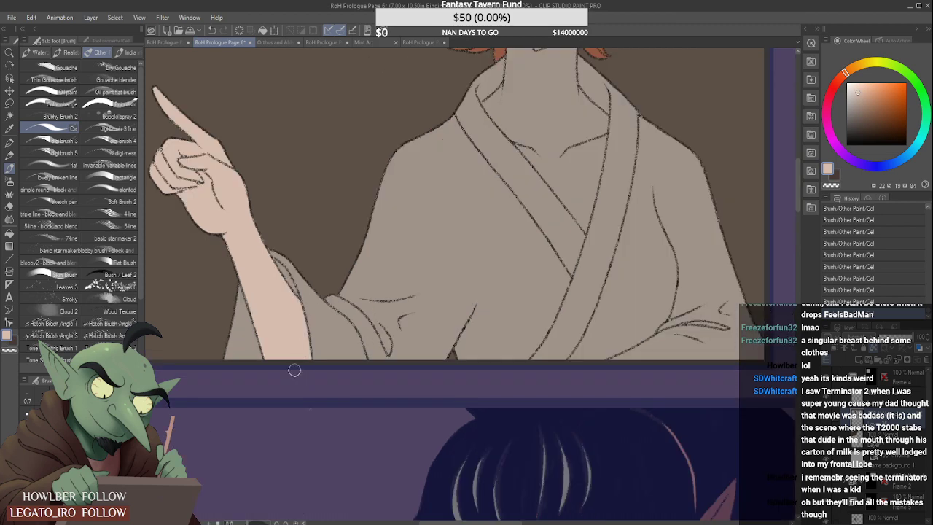
pyautogui.scroll(-3, 295, 371)
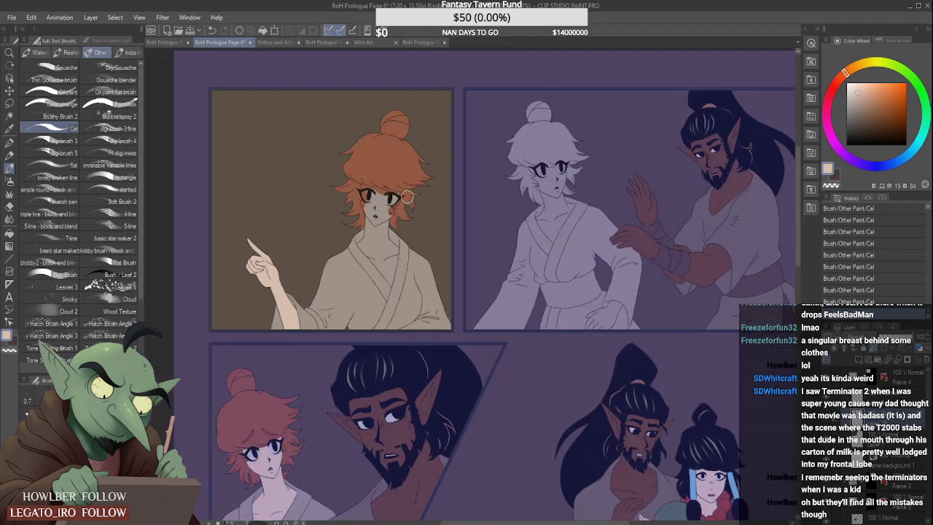
# - Block in the pointing figure's face, neck and upper chest with the peach skin colour
pyautogui.scroll(1, 407, 197)
pyautogui.moveTo(375, 207); pyautogui.dragTo(373, 278)
pyautogui.moveTo(367, 241)
pyautogui.mouseDown()
pyautogui.moveTo(392, 294)
pyautogui.moveTo(393, 246)
pyautogui.mouseUp()
pyautogui.moveTo(394, 289)
pyautogui.mouseDown()
pyautogui.moveTo(377, 217)
pyautogui.moveTo(386, 204)
pyautogui.moveTo(383, 258)
pyautogui.moveTo(342, 192)
pyautogui.moveTo(379, 272)
pyautogui.moveTo(349, 196)
pyautogui.moveTo(358, 204)
pyautogui.moveTo(404, 194)
pyautogui.moveTo(364, 212)
pyautogui.moveTo(361, 205)
pyautogui.moveTo(401, 190)
pyautogui.moveTo(376, 247)
pyautogui.moveTo(418, 197)
pyautogui.moveTo(354, 138)
pyautogui.mouseUp()
pyautogui.scroll(2, 353, 198)
pyautogui.scroll(-2, 403, 212)
pyautogui.scroll(2, 371, 156)
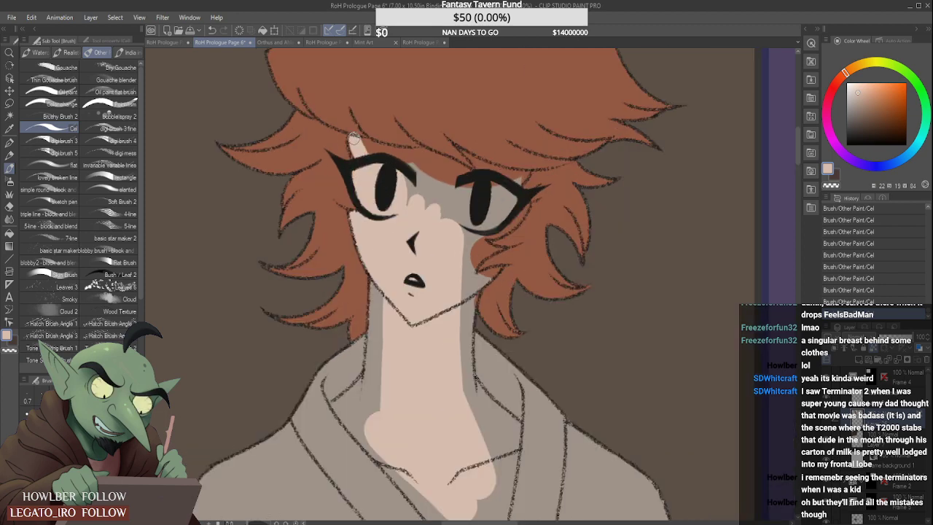
# - Undo the last skin stroke and cover the forehead below the fringe and the area between the eyes in peach
pyautogui.hotkey('ctrl', 'z')
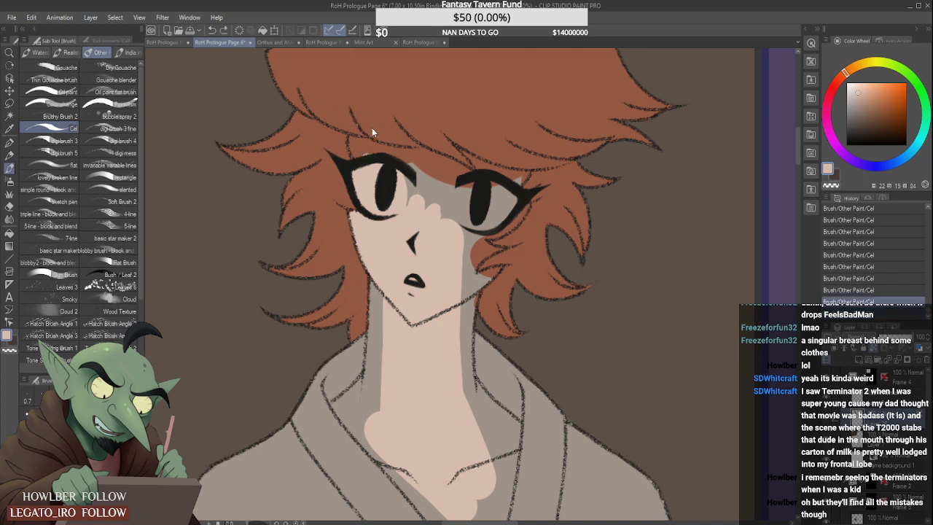
pyautogui.moveTo(357, 156)
pyautogui.mouseDown()
pyautogui.moveTo(408, 167)
pyautogui.moveTo(388, 152)
pyautogui.moveTo(427, 170)
pyautogui.moveTo(400, 154)
pyautogui.moveTo(437, 163)
pyautogui.mouseUp()
pyautogui.hotkey('ctrl', 'z')
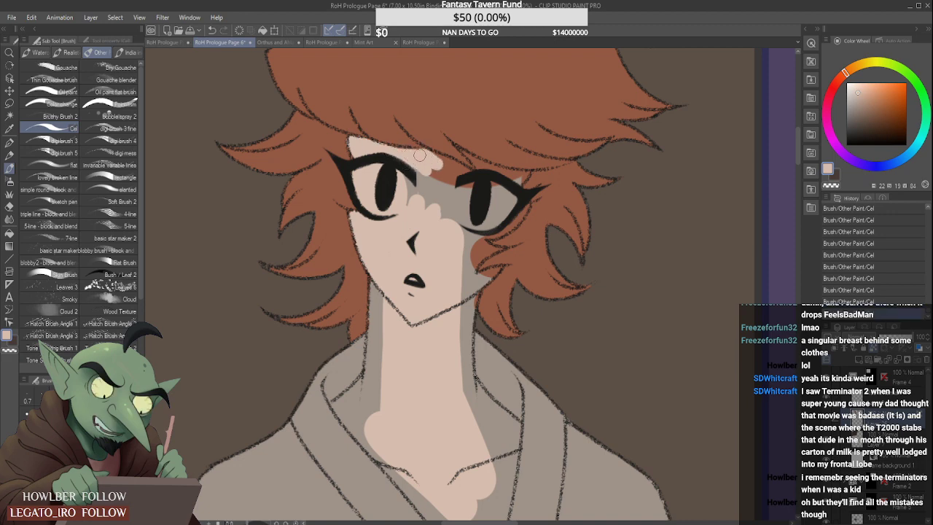
pyautogui.moveTo(406, 162)
pyautogui.mouseDown()
pyautogui.moveTo(445, 191)
pyautogui.moveTo(461, 220)
pyautogui.mouseUp()
pyautogui.scroll(-2, 460, 221)
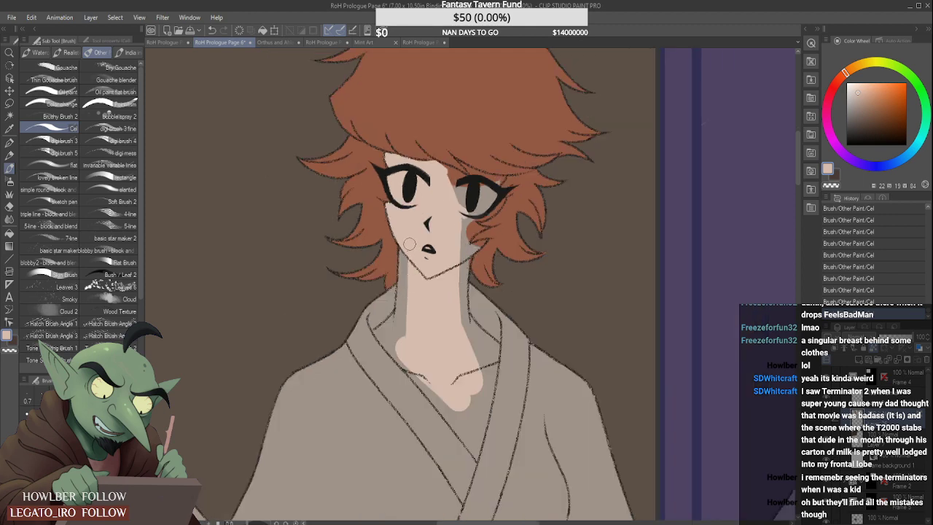
# - Extend the peach along both sides of the pointing figure's neck and across the collarbones to the collar
pyautogui.moveTo(406, 249)
pyautogui.mouseDown()
pyautogui.moveTo(402, 334)
pyautogui.moveTo(405, 315)
pyautogui.mouseUp()
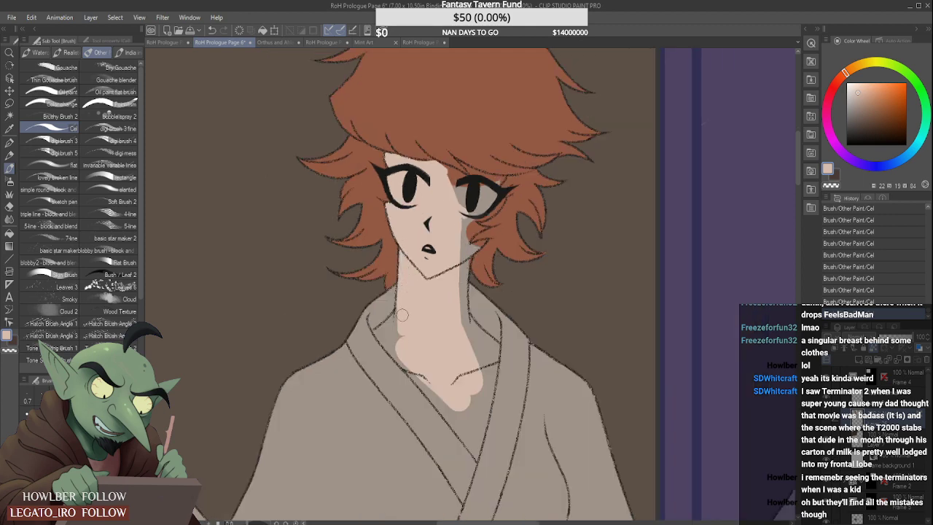
pyautogui.scroll(2, 401, 325)
pyautogui.moveTo(404, 272)
pyautogui.mouseDown()
pyautogui.moveTo(394, 352)
pyautogui.moveTo(393, 312)
pyautogui.moveTo(368, 347)
pyautogui.moveTo(410, 389)
pyautogui.mouseUp()
pyautogui.moveTo(382, 355)
pyautogui.mouseDown()
pyautogui.moveTo(398, 342)
pyautogui.moveTo(437, 405)
pyautogui.moveTo(473, 336)
pyautogui.mouseUp()
pyautogui.scroll(-2, 387, 341)
pyautogui.scroll(1, 402, 362)
pyautogui.moveTo(436, 279)
pyautogui.mouseDown()
pyautogui.moveTo(473, 348)
pyautogui.moveTo(464, 311)
pyautogui.moveTo(483, 330)
pyautogui.moveTo(476, 322)
pyautogui.moveTo(468, 347)
pyautogui.mouseUp()
pyautogui.scroll(1, 447, 313)
pyautogui.moveTo(438, 184); pyautogui.dragTo(444, 296)
pyautogui.moveTo(451, 200); pyautogui.dragTo(446, 262)
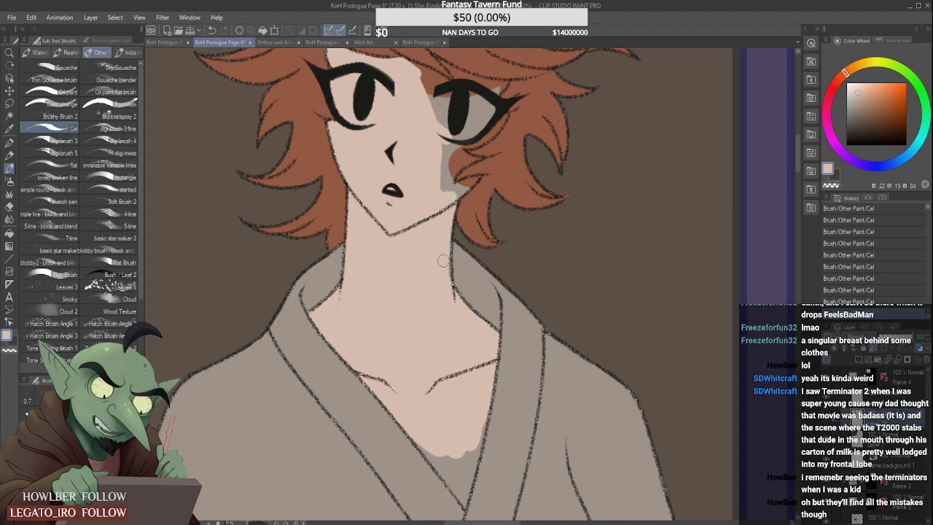
# - Fill the rest of the open chest with peach down to the point where the robe's lapels cross
pyautogui.scroll(-2, 465, 361)
pyautogui.scroll(2, 458, 430)
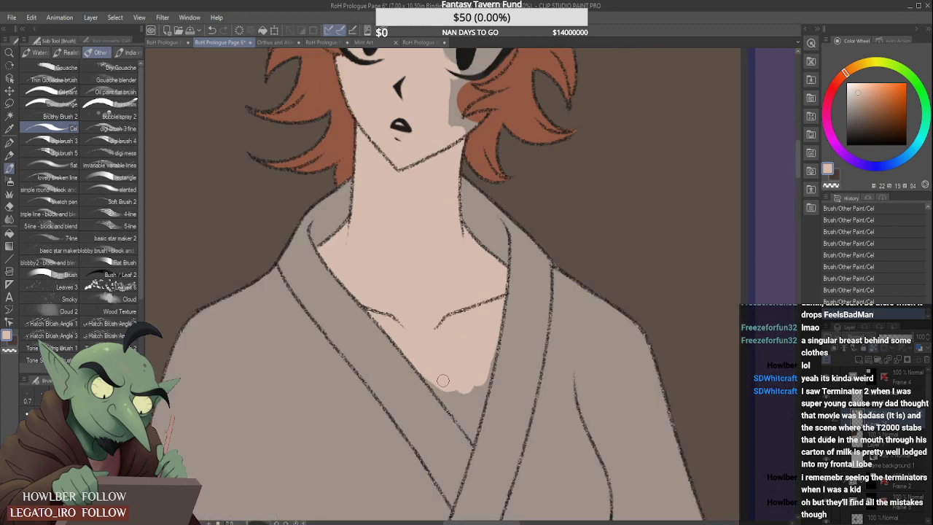
pyautogui.moveTo(426, 373); pyautogui.dragTo(462, 412)
pyautogui.moveTo(462, 365)
pyautogui.mouseDown()
pyautogui.moveTo(477, 383)
pyautogui.moveTo(486, 360)
pyautogui.moveTo(478, 397)
pyautogui.moveTo(489, 338)
pyautogui.mouseUp()
pyautogui.scroll(1, 479, 317)
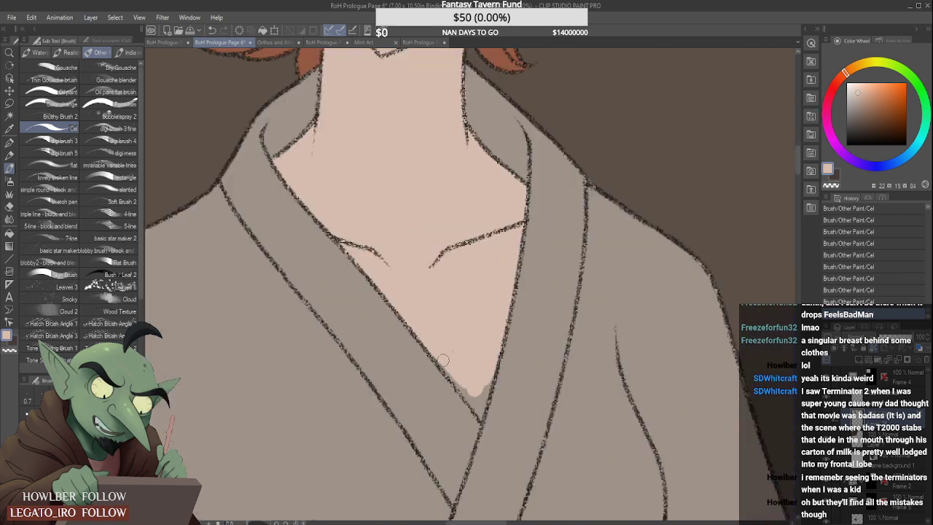
pyautogui.moveTo(459, 382)
pyautogui.mouseDown()
pyautogui.moveTo(477, 406)
pyautogui.moveTo(485, 364)
pyautogui.mouseUp()
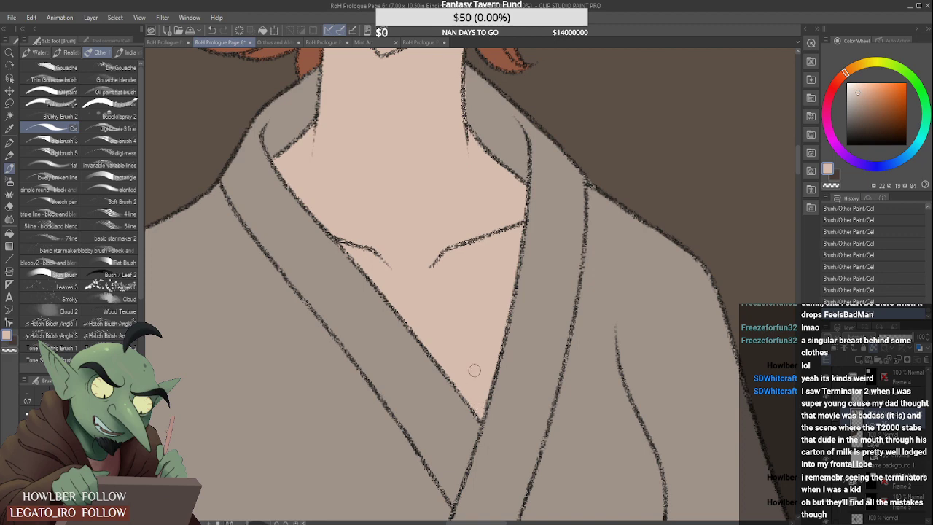
# - Cover the grey cheek beside the pointing figure's side lock in peach and touch up the skin around the lock's tips
pyautogui.scroll(-4, 468, 344)
pyautogui.scroll(4, 457, 211)
pyautogui.moveTo(484, 335)
pyautogui.mouseDown()
pyautogui.moveTo(493, 290)
pyautogui.moveTo(485, 348)
pyautogui.moveTo(502, 261)
pyautogui.moveTo(512, 279)
pyautogui.moveTo(503, 282)
pyautogui.moveTo(547, 270)
pyautogui.mouseUp()
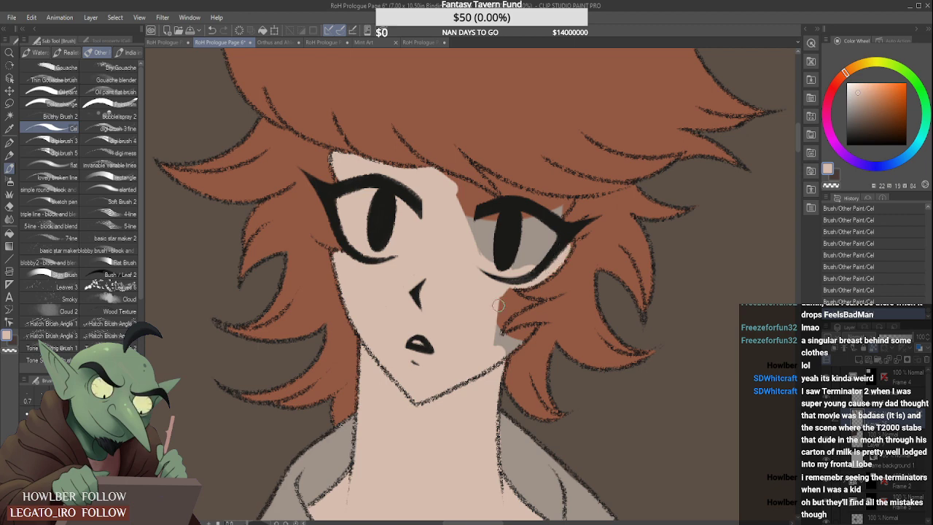
pyautogui.moveTo(498, 305); pyautogui.dragTo(508, 292)
pyautogui.moveTo(495, 326)
pyautogui.mouseDown()
pyautogui.moveTo(510, 342)
pyautogui.moveTo(522, 334)
pyautogui.mouseUp()
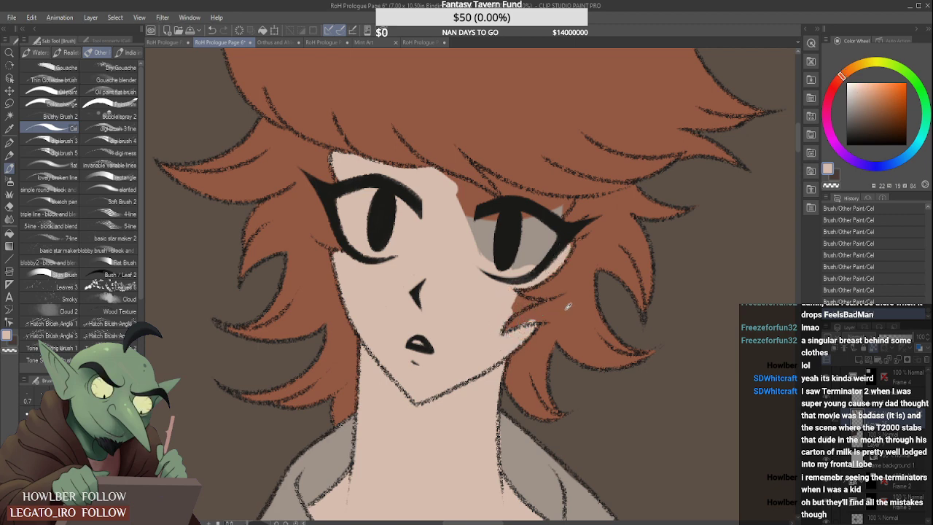
pyautogui.keyDown('alt'); pyautogui.click(568, 306); pyautogui.keyUp('alt')
pyautogui.keyDown('alt'); pyautogui.click(501, 305); pyautogui.keyUp('alt')
pyautogui.scroll(2, 512, 306)
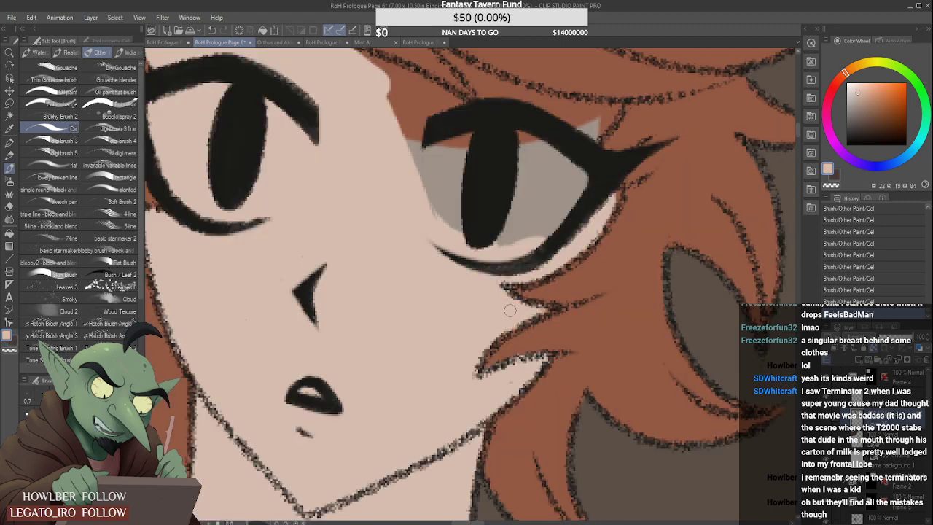
# - Fill the remaining grey eye area, the skin gap in the fringe and the outer eye corner with peach
pyautogui.scroll(-4, 509, 311)
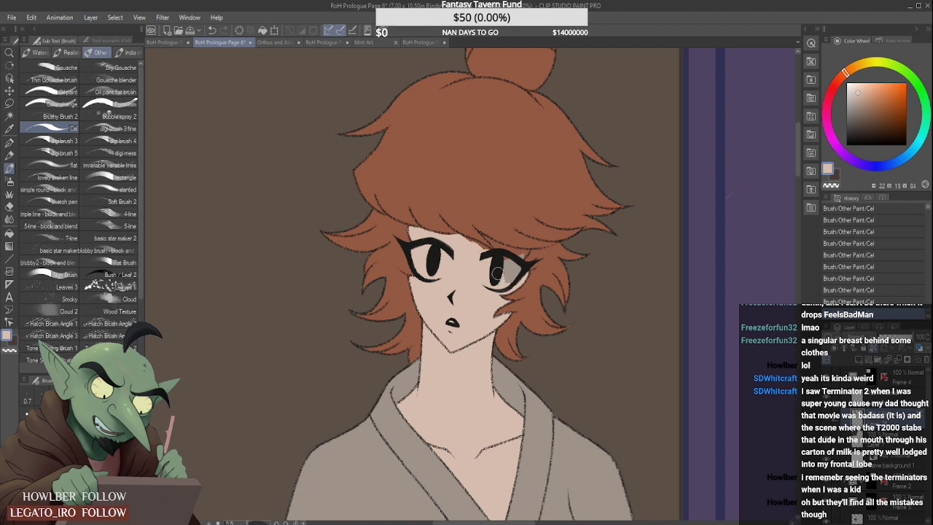
pyautogui.scroll(2, 519, 263)
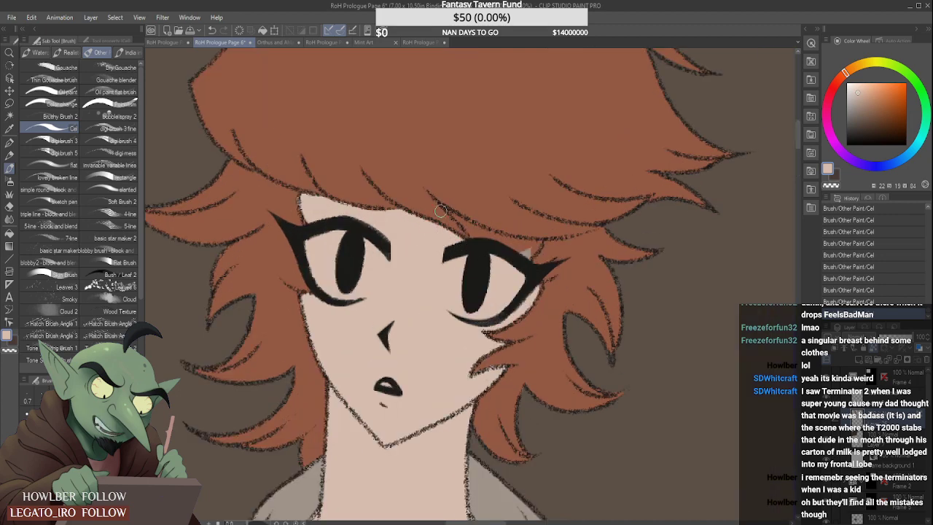
pyautogui.scroll(2, 441, 211)
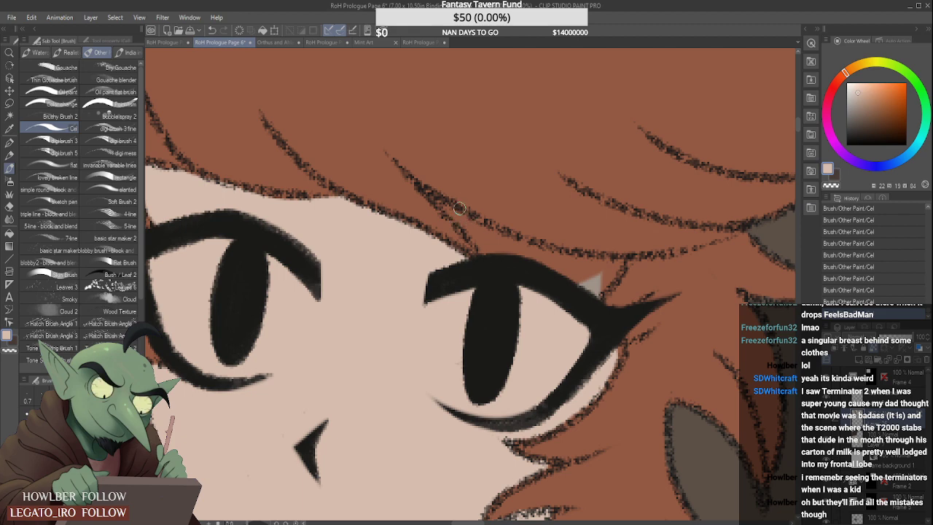
pyautogui.moveTo(445, 204)
pyautogui.mouseDown()
pyautogui.moveTo(488, 239)
pyautogui.moveTo(501, 266)
pyautogui.moveTo(535, 268)
pyautogui.mouseUp()
pyautogui.scroll(-2, 501, 266)
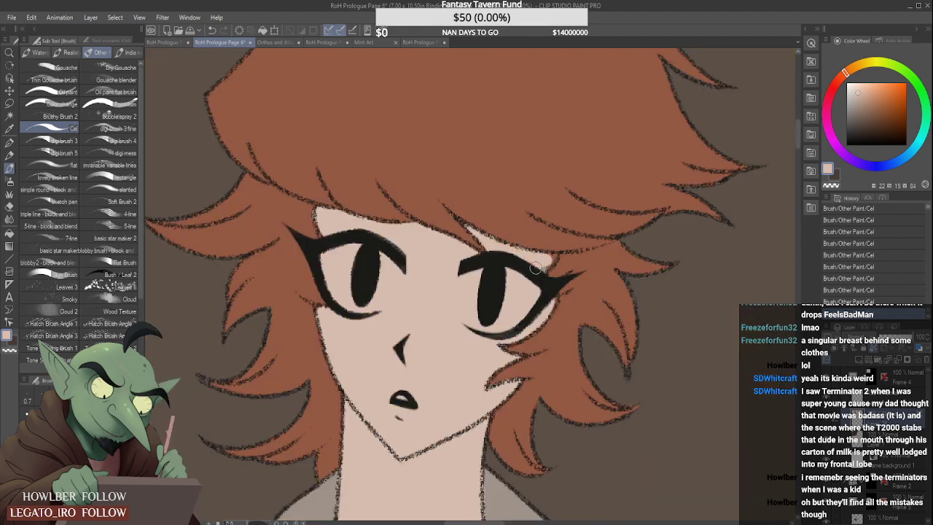
# - Pick the pale blue-grey eye-white colour from the page and fill the white of the pointing figure's eye on the viewer's left
pyautogui.scroll(-4, 548, 258)
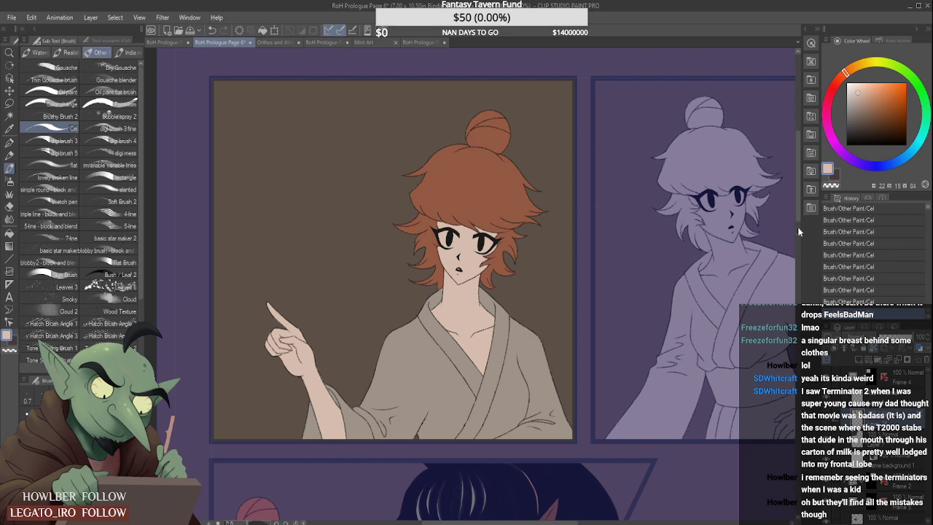
pyautogui.moveTo(797, 227); pyautogui.dragTo(793, 183)
pyautogui.keyDown('alt'); pyautogui.click(479, 323); pyautogui.keyUp('alt')
pyautogui.scroll(2, 481, 230)
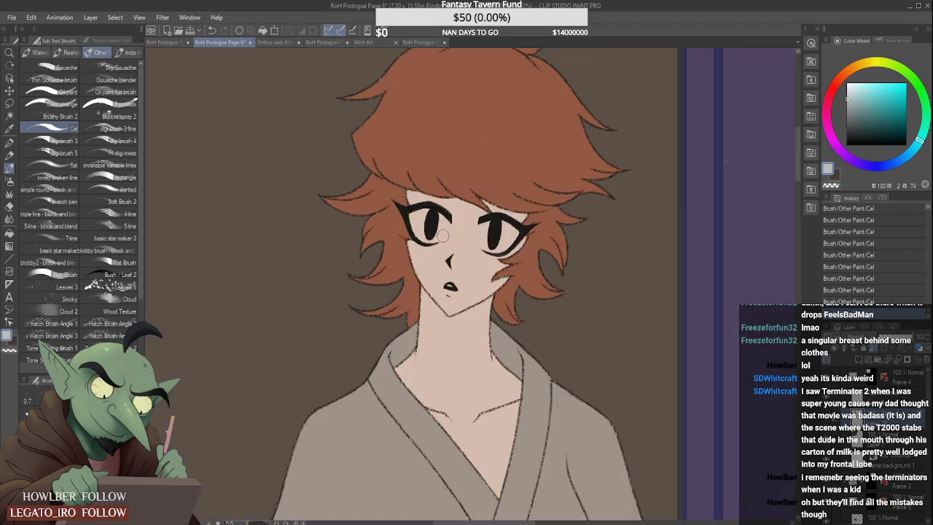
pyautogui.scroll(1, 420, 222)
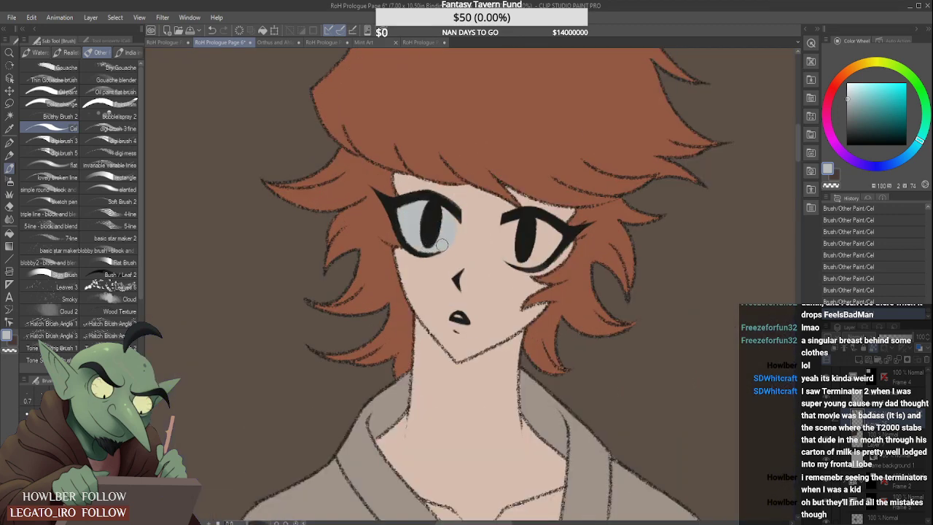
pyautogui.scroll(-2, 445, 211)
pyautogui.scroll(2, 475, 213)
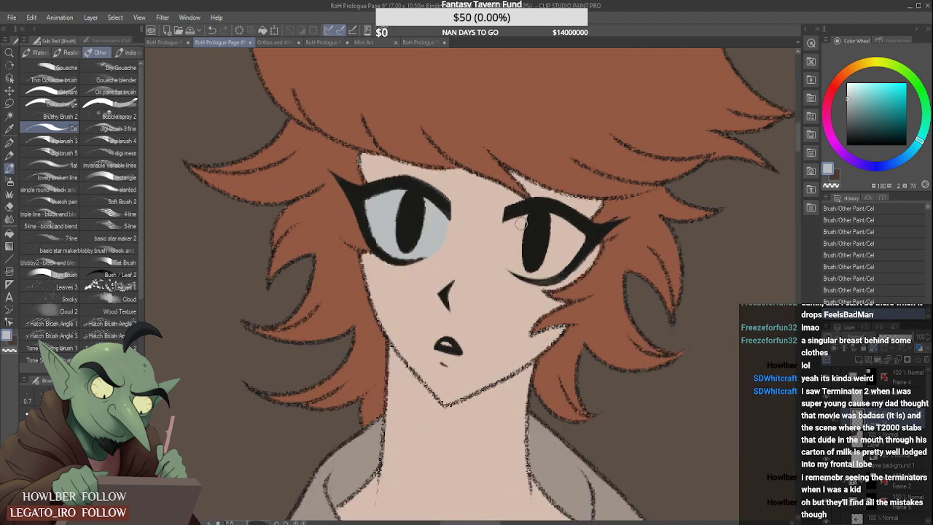
# - Fill the white of the pointing figure's other eye with the same pale blue-grey around the pupil
pyautogui.scroll(-2, 521, 222)
pyautogui.scroll(2, 515, 228)
pyautogui.scroll(-2, 523, 217)
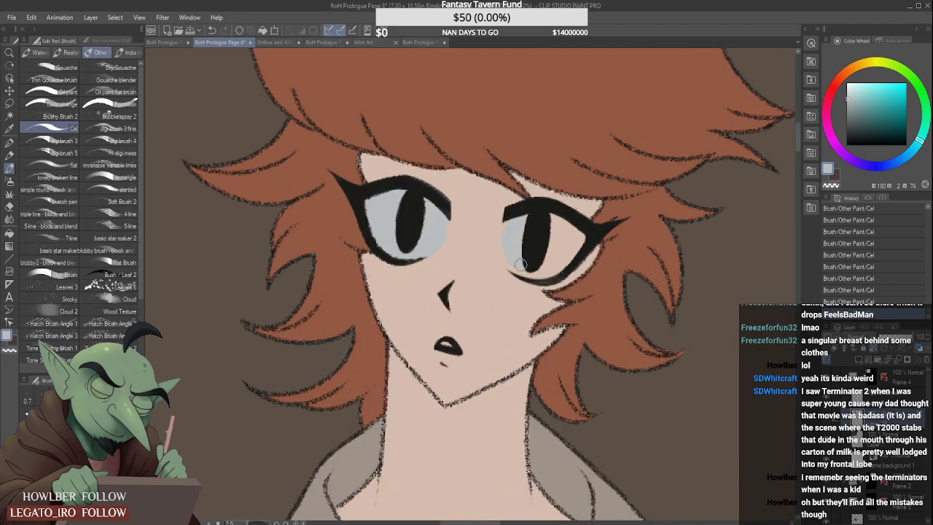
pyautogui.scroll(2, 516, 267)
pyautogui.scroll(-2, 426, 227)
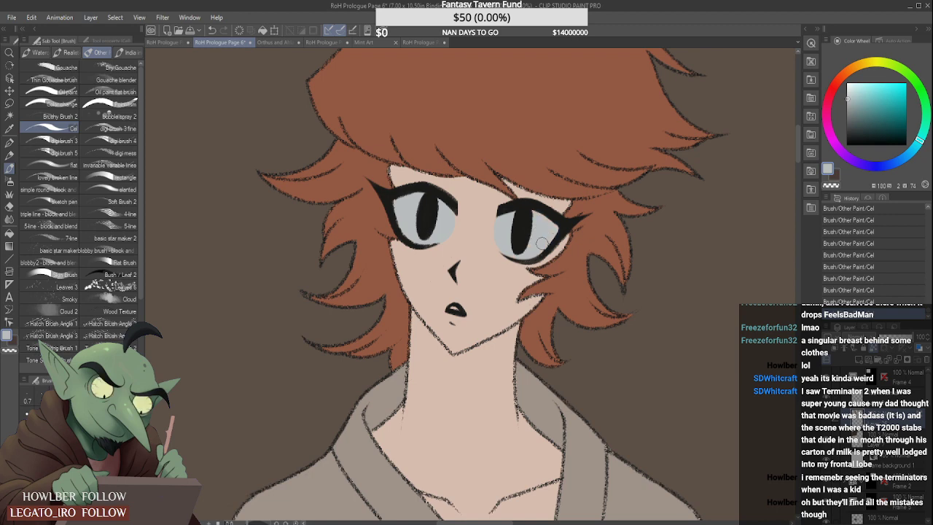
pyautogui.scroll(-1, 534, 234)
pyautogui.scroll(-2, 533, 234)
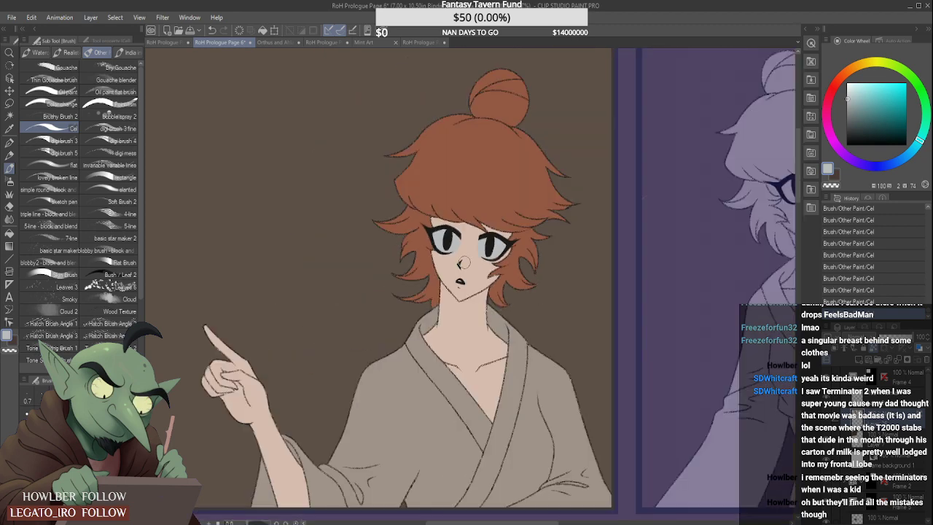
# - Pick the pointing figure's red hair colour and make the neighbouring top-row panel's flats layer, Layer 27, active with transparent pixels locked
pyautogui.scroll(-4, 583, 225)
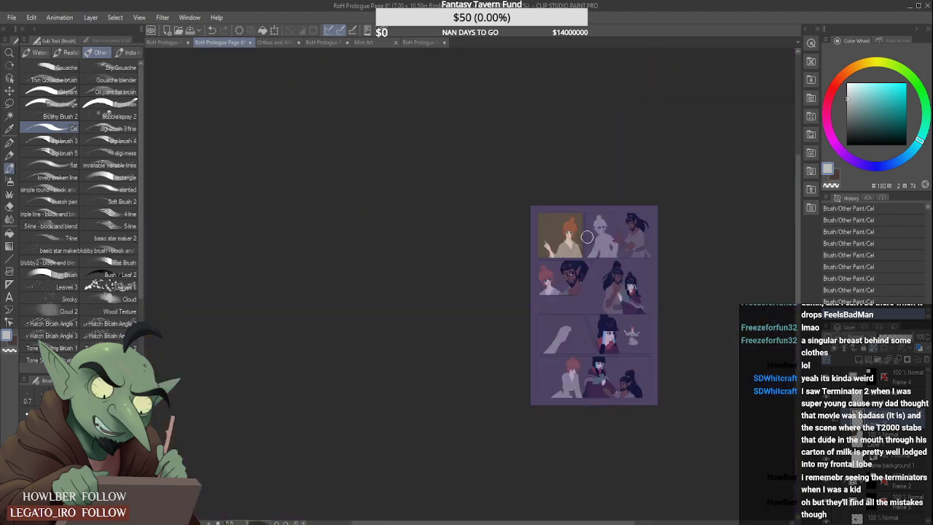
pyautogui.scroll(2, 605, 291)
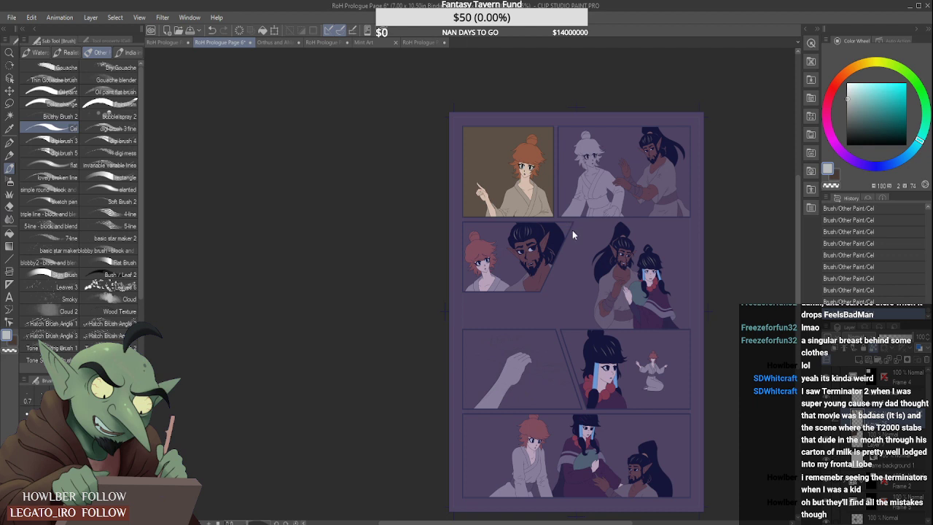
pyautogui.keyDown('alt'); pyautogui.click(535, 149); pyautogui.keyUp('alt')
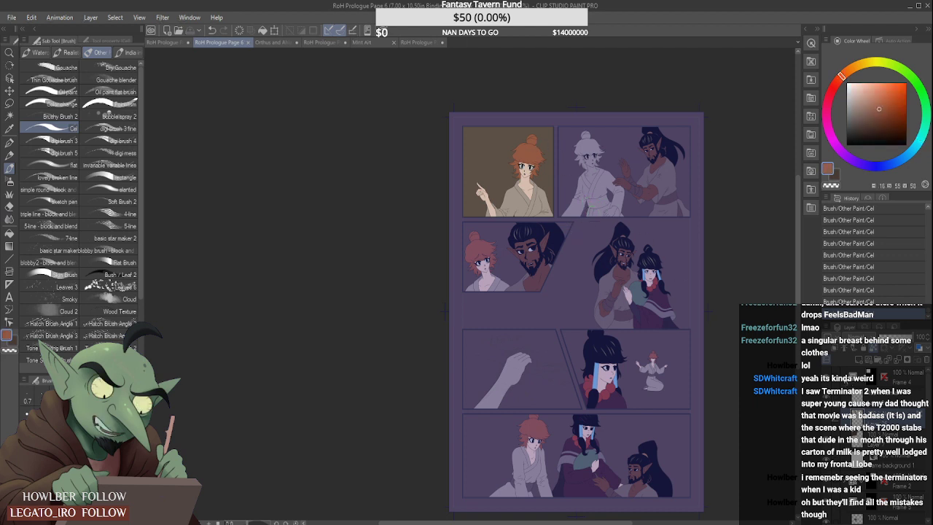
pyautogui.click(844, 379)
pyautogui.click(873, 400)
pyautogui.click(844, 398)
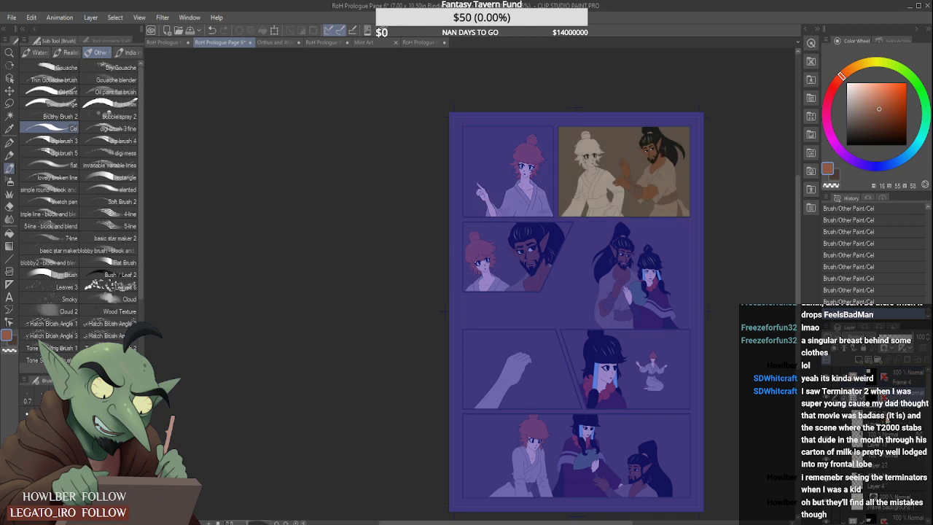
pyautogui.click(894, 440)
pyautogui.click(892, 459)
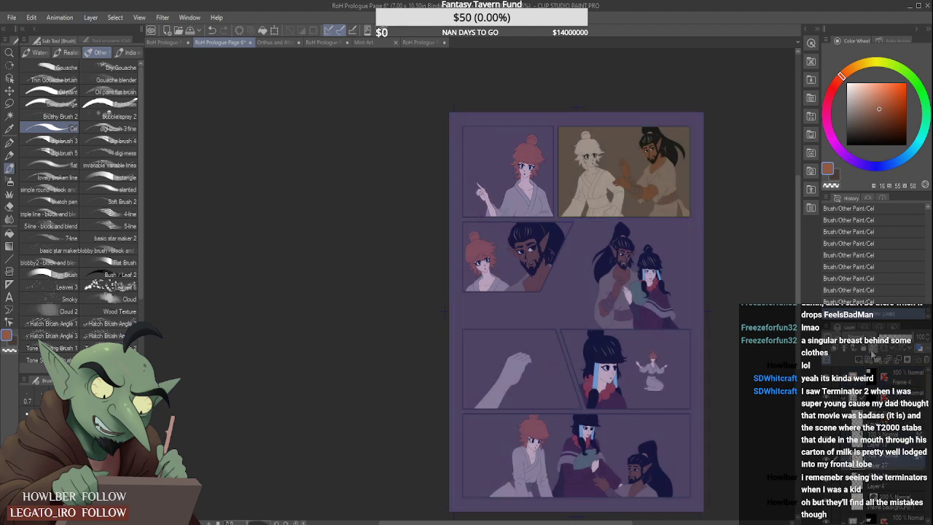
# - Paint the bun, fringe and side locks of the uncoloured figure in the second top-row panel with the hair red
pyautogui.scroll(3, 590, 142)
pyautogui.moveTo(589, 120)
pyautogui.mouseDown()
pyautogui.moveTo(541, 173)
pyautogui.moveTo(541, 154)
pyautogui.moveTo(538, 170)
pyautogui.moveTo(617, 137)
pyautogui.moveTo(552, 172)
pyautogui.moveTo(563, 169)
pyautogui.moveTo(568, 191)
pyautogui.moveTo(586, 163)
pyautogui.moveTo(570, 168)
pyautogui.moveTo(616, 151)
pyautogui.moveTo(605, 156)
pyautogui.moveTo(625, 175)
pyautogui.moveTo(612, 169)
pyautogui.moveTo(606, 209)
pyautogui.moveTo(573, 176)
pyautogui.mouseUp()
pyautogui.scroll(1, 572, 208)
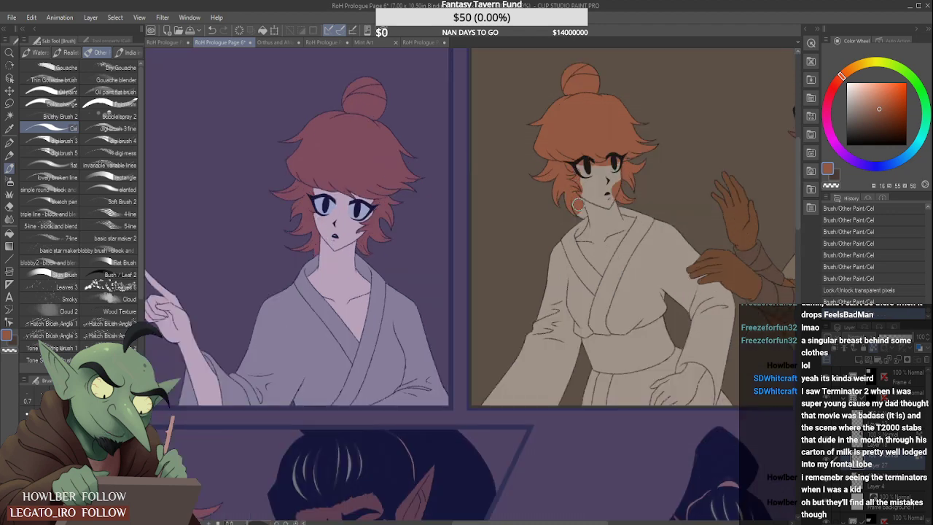
pyautogui.scroll(-1, 591, 197)
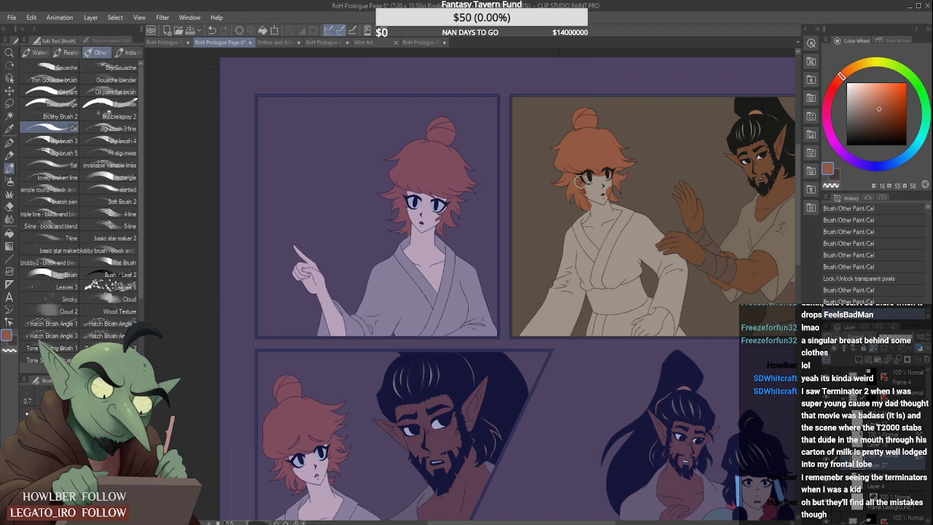
# - Pick the peach skin colour and lay it over the near side of the second-panel figure's neck and open chest
pyautogui.keyDown('alt'); pyautogui.click(628, 175); pyautogui.keyUp('alt')
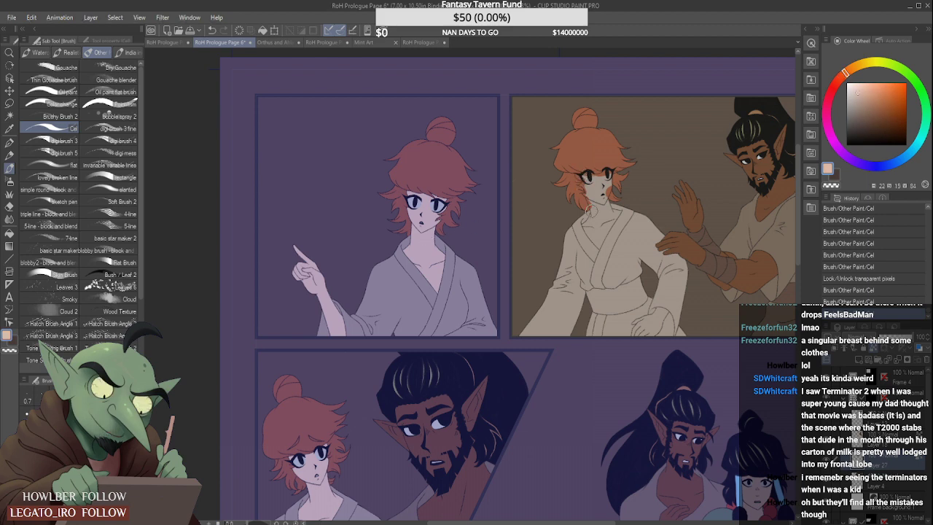
pyautogui.scroll(3, 589, 209)
pyautogui.moveTo(556, 244)
pyautogui.mouseDown()
pyautogui.moveTo(587, 209)
pyautogui.moveTo(573, 233)
pyautogui.moveTo(587, 192)
pyautogui.mouseUp()
pyautogui.moveTo(569, 155)
pyautogui.mouseDown()
pyautogui.moveTo(597, 232)
pyautogui.moveTo(581, 263)
pyautogui.moveTo(559, 249)
pyautogui.moveTo(592, 295)
pyautogui.moveTo(613, 250)
pyautogui.mouseUp()
pyautogui.scroll(1, 601, 284)
pyautogui.moveTo(593, 309)
pyautogui.mouseDown()
pyautogui.moveTo(609, 291)
pyautogui.moveTo(596, 304)
pyautogui.moveTo(600, 271)
pyautogui.moveTo(578, 221)
pyautogui.mouseUp()
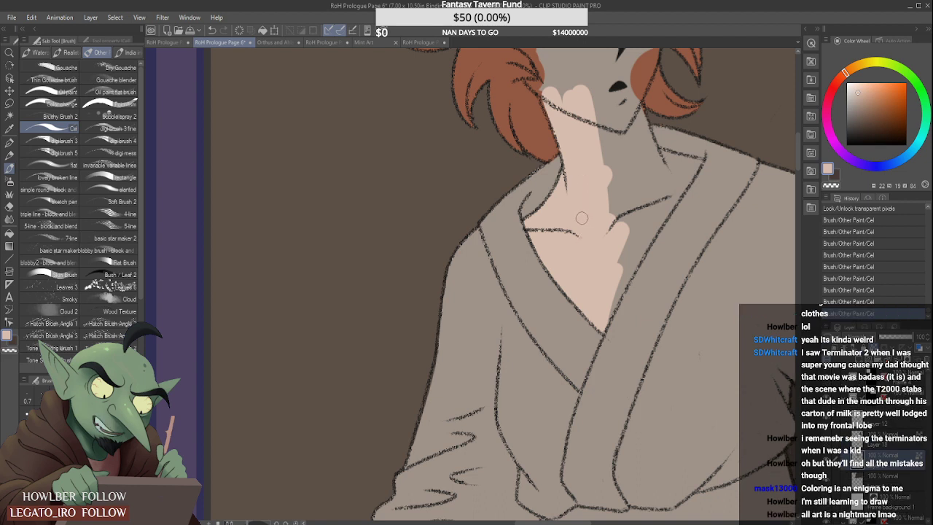
# - Extend the peach across the rest of the neck, chin and collarbones up to the far lapel of the robe
pyautogui.scroll(-1, 626, 236)
pyautogui.moveTo(617, 256)
pyautogui.mouseDown()
pyautogui.moveTo(616, 217)
pyautogui.moveTo(634, 222)
pyautogui.moveTo(646, 212)
pyautogui.moveTo(632, 233)
pyautogui.moveTo(616, 218)
pyautogui.moveTo(606, 148)
pyautogui.moveTo(635, 198)
pyautogui.moveTo(622, 143)
pyautogui.moveTo(646, 200)
pyautogui.moveTo(625, 143)
pyautogui.moveTo(650, 201)
pyautogui.moveTo(625, 136)
pyautogui.moveTo(636, 196)
pyautogui.mouseUp()
pyautogui.scroll(1, 615, 268)
pyautogui.moveTo(613, 296); pyautogui.dragTo(668, 194)
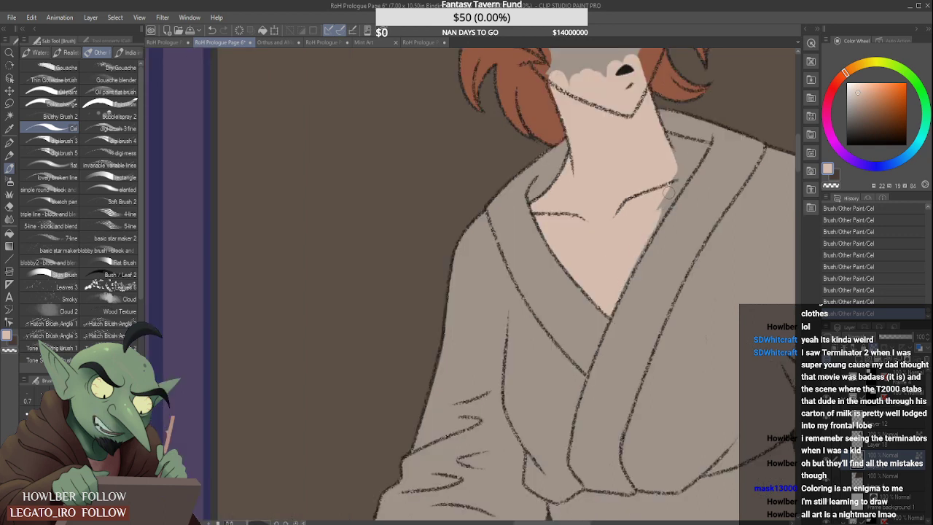
pyautogui.moveTo(628, 281); pyautogui.dragTo(675, 185)
pyautogui.moveTo(701, 145)
pyautogui.mouseDown()
pyautogui.moveTo(683, 167)
pyautogui.moveTo(685, 145)
pyautogui.moveTo(668, 139)
pyautogui.moveTo(681, 157)
pyautogui.moveTo(676, 144)
pyautogui.moveTo(703, 148)
pyautogui.mouseUp()
pyautogui.scroll(-3, 679, 166)
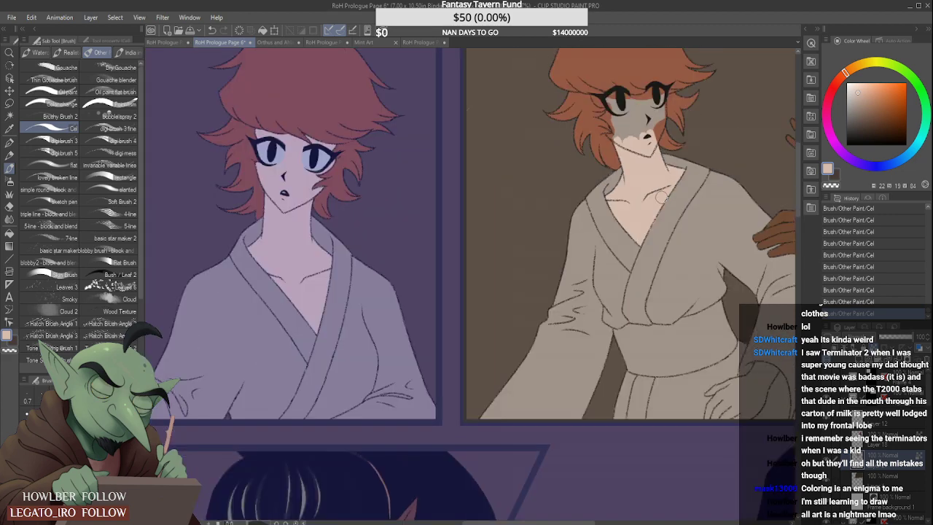
# - Cover the second-panel figure's grey face in peach and clean up the cheek along the tips of the side lock
pyautogui.scroll(2, 660, 133)
pyautogui.moveTo(619, 146)
pyautogui.mouseDown()
pyautogui.moveTo(611, 124)
pyautogui.moveTo(627, 146)
pyautogui.moveTo(640, 109)
pyautogui.moveTo(656, 109)
pyautogui.moveTo(656, 148)
pyautogui.moveTo(665, 102)
pyautogui.moveTo(665, 139)
pyautogui.moveTo(668, 77)
pyautogui.moveTo(670, 122)
pyautogui.moveTo(639, 92)
pyautogui.moveTo(624, 93)
pyautogui.moveTo(660, 72)
pyautogui.moveTo(651, 82)
pyautogui.moveTo(569, 91)
pyautogui.moveTo(572, 113)
pyautogui.moveTo(580, 91)
pyautogui.moveTo(568, 121)
pyautogui.moveTo(568, 175)
pyautogui.moveTo(554, 169)
pyautogui.moveTo(574, 179)
pyautogui.moveTo(589, 225)
pyautogui.mouseUp()
pyautogui.scroll(2, 651, 82)
pyautogui.scroll(1, 568, 175)
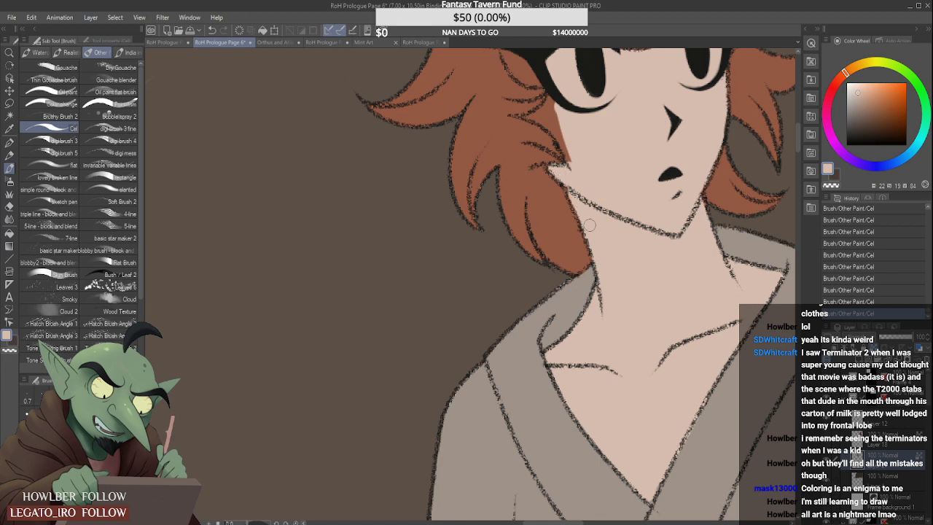
pyautogui.moveTo(558, 127)
pyautogui.mouseDown()
pyautogui.moveTo(578, 179)
pyautogui.moveTo(547, 105)
pyautogui.moveTo(566, 76)
pyautogui.moveTo(514, 126)
pyautogui.moveTo(540, 123)
pyautogui.moveTo(525, 129)
pyautogui.moveTo(560, 152)
pyautogui.moveTo(522, 130)
pyautogui.moveTo(568, 163)
pyautogui.mouseUp()
pyautogui.scroll(2, 551, 120)
pyautogui.scroll(-2, 565, 153)
pyautogui.scroll(-3, 565, 140)
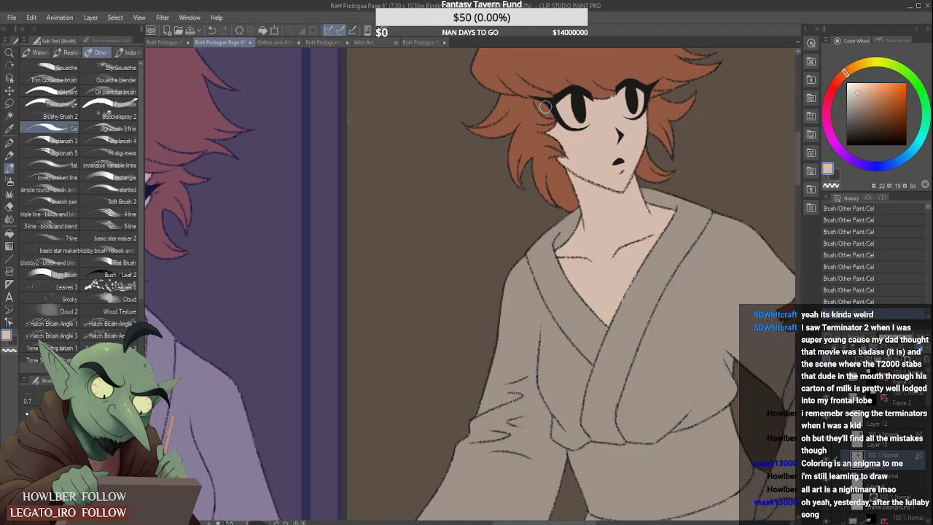
# - Fill the skin gap between the outer eye corner and the side lock with peach
pyautogui.scroll(2, 565, 137)
pyautogui.moveTo(536, 101); pyautogui.dragTo(561, 121)
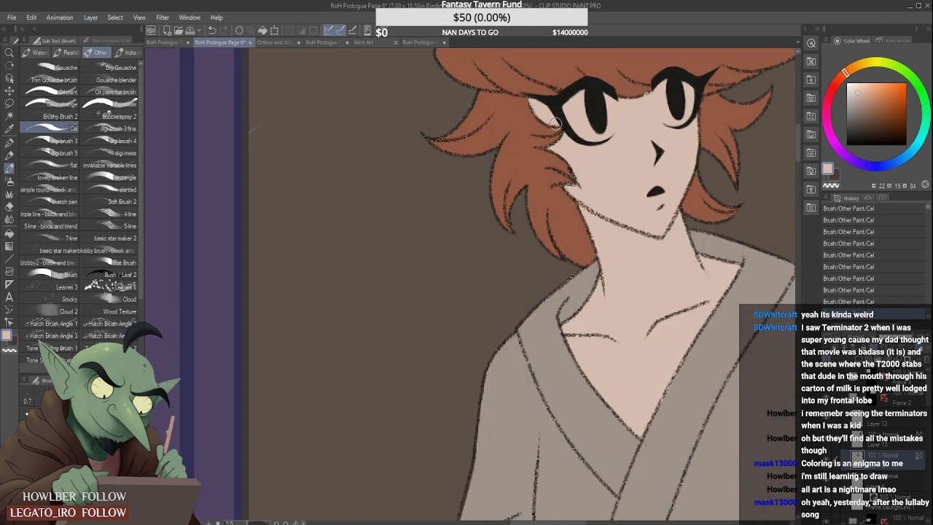
pyautogui.scroll(-2, 553, 120)
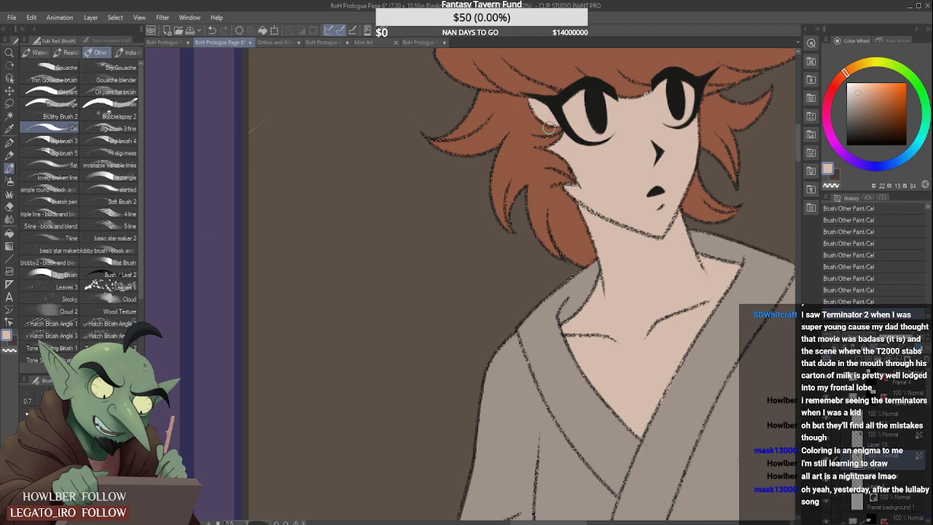
pyautogui.scroll(-1, 548, 133)
pyautogui.scroll(-1, 550, 133)
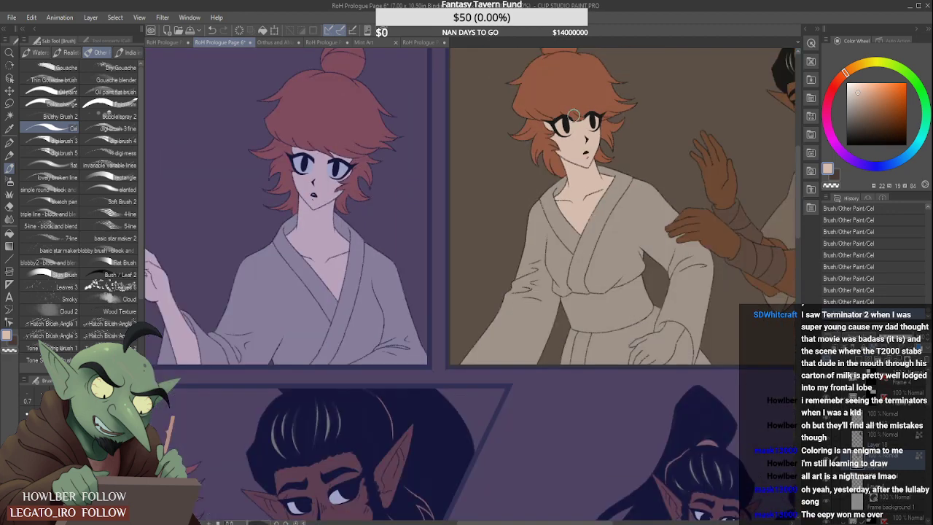
# - Pick the hair red again and touch up the fringe edge between the second-panel figure's eyes
pyautogui.scroll(1, 581, 114)
pyautogui.scroll(2, 600, 126)
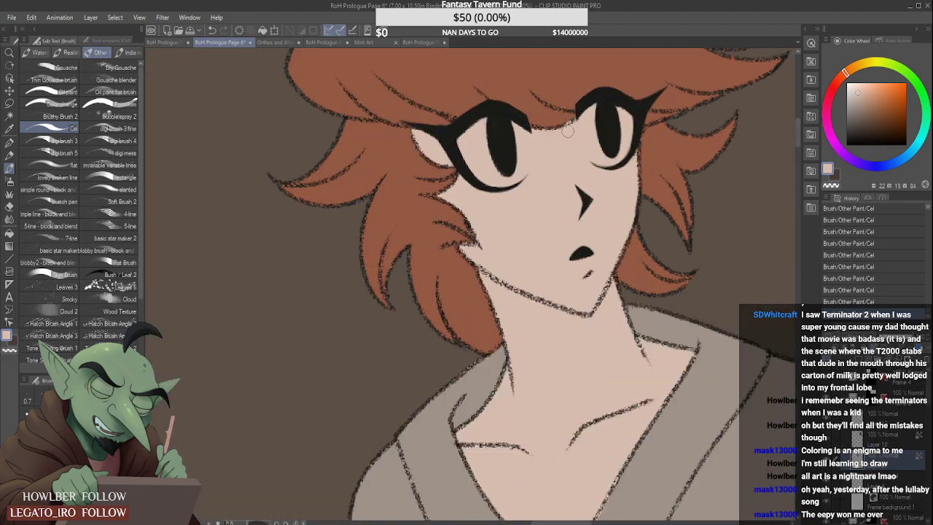
pyautogui.keyDown('alt'); pyautogui.click(566, 117); pyautogui.keyUp('alt')
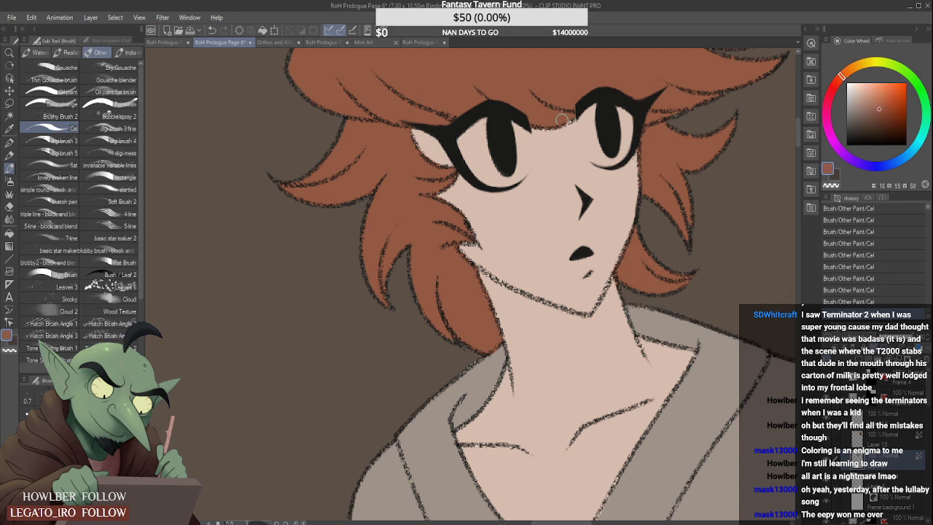
pyautogui.scroll(-2, 576, 159)
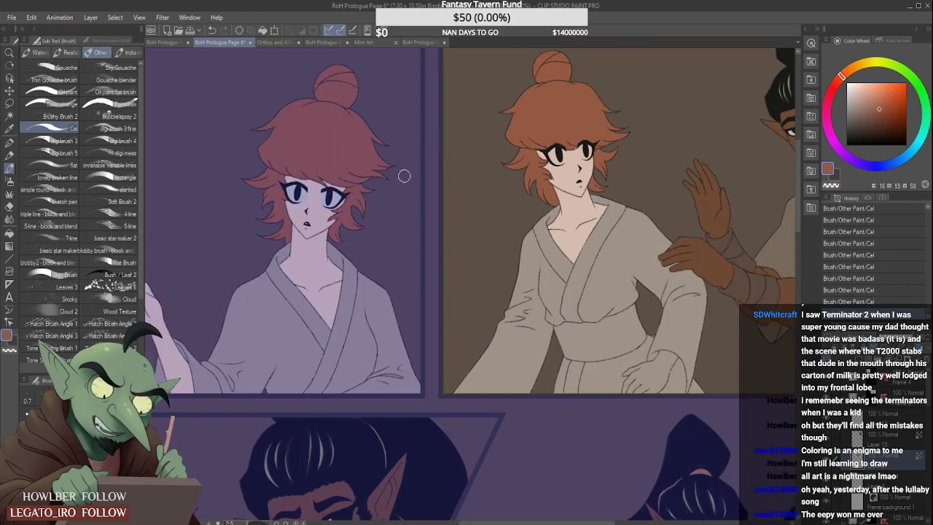
# - Pick the pale blue-grey from the pointing figure's eye and fill the whites of both of the second-panel figure's eyes
pyautogui.keyDown('alt'); pyautogui.click(330, 198); pyautogui.keyUp('alt')
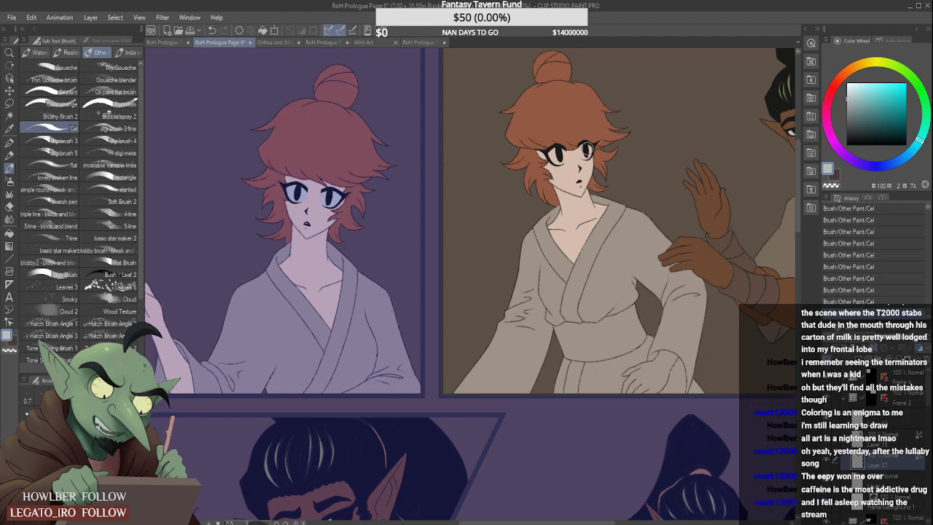
pyautogui.scroll(4, 588, 141)
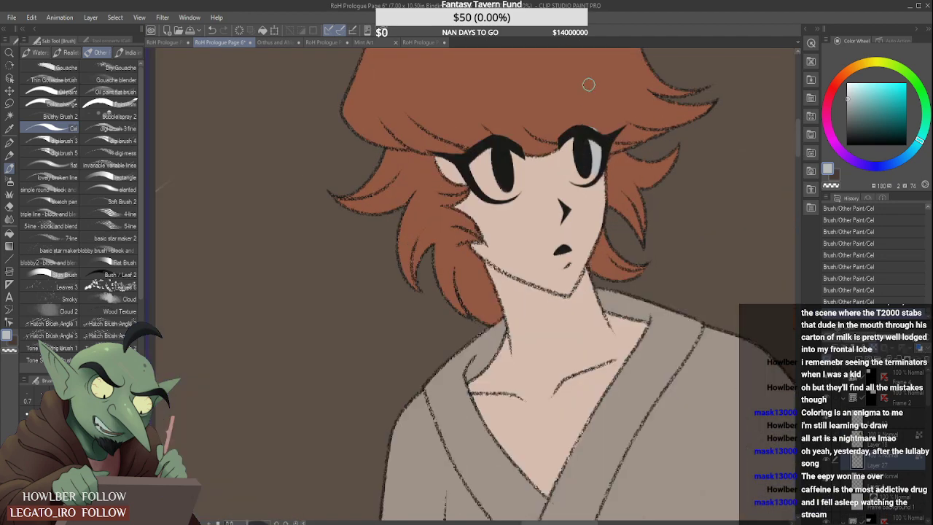
pyautogui.keyDown('alt'); pyautogui.click(600, 84); pyautogui.keyUp('alt')
pyautogui.moveTo(586, 121)
pyautogui.mouseDown()
pyautogui.moveTo(599, 155)
pyautogui.moveTo(576, 159)
pyautogui.moveTo(580, 145)
pyautogui.moveTo(574, 163)
pyautogui.moveTo(577, 144)
pyautogui.moveTo(568, 147)
pyautogui.moveTo(570, 169)
pyautogui.moveTo(588, 175)
pyautogui.moveTo(572, 173)
pyautogui.moveTo(567, 152)
pyautogui.moveTo(571, 172)
pyautogui.moveTo(586, 149)
pyautogui.mouseUp()
pyautogui.keyDown('alt'); pyautogui.click(599, 156); pyautogui.keyUp('alt')
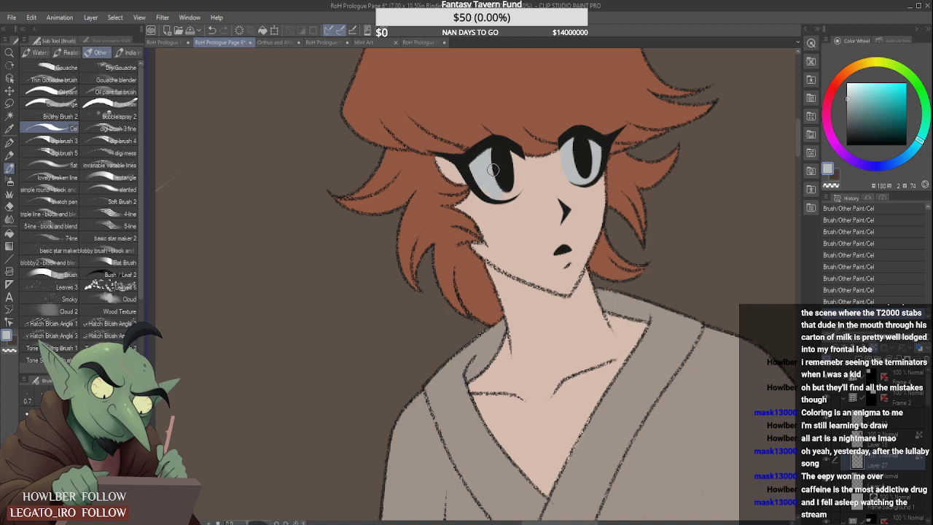
pyautogui.moveTo(506, 177)
pyautogui.mouseDown()
pyautogui.moveTo(500, 193)
pyautogui.moveTo(509, 160)
pyautogui.mouseUp()
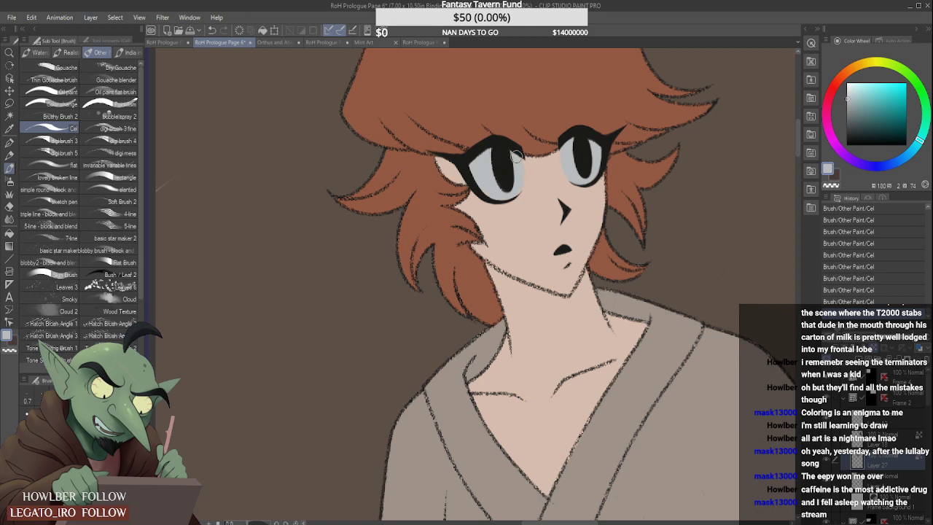
pyautogui.scroll(-5, 505, 160)
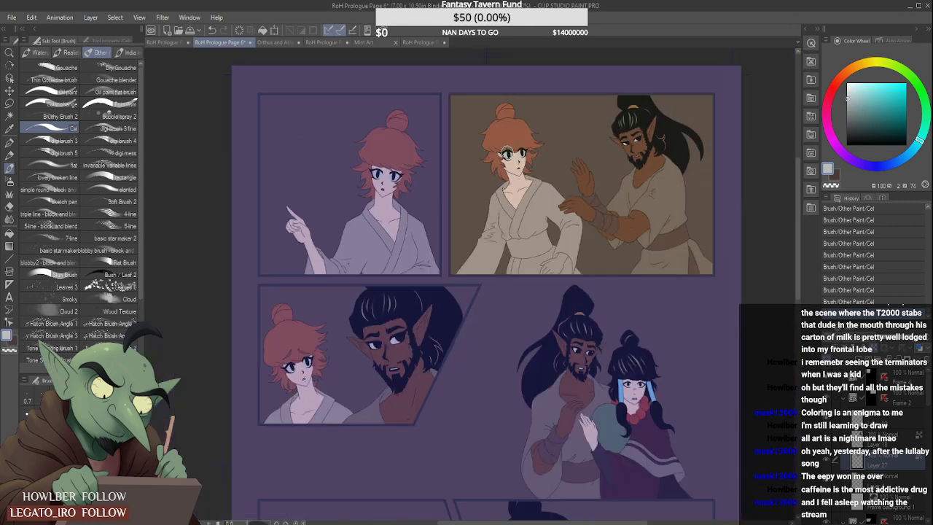
# - Pick the pink lip colour from the dark-haired woman in the face references document and ready the Design pencil on Page 6
pyautogui.scroll(-4, 518, 130)
pyautogui.scroll(2, 511, 185)
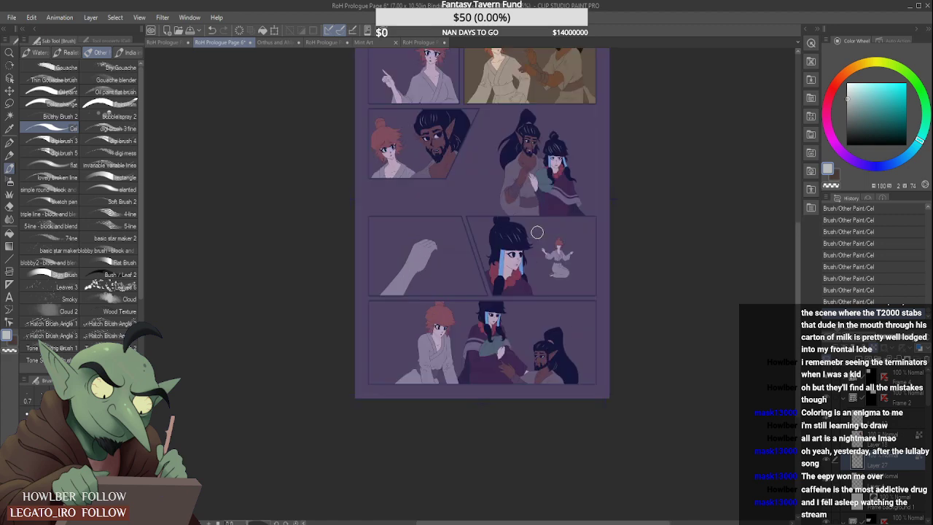
pyautogui.click(288, 42)
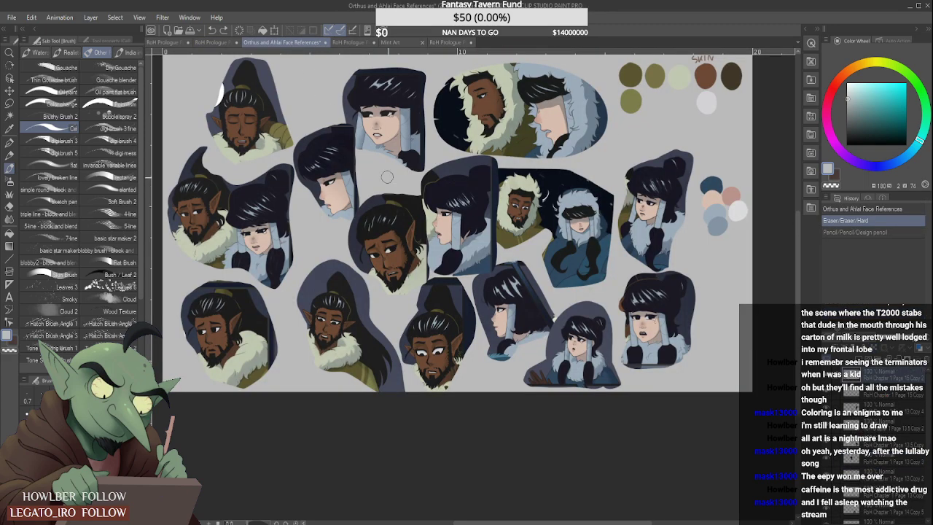
pyautogui.scroll(4, 437, 245)
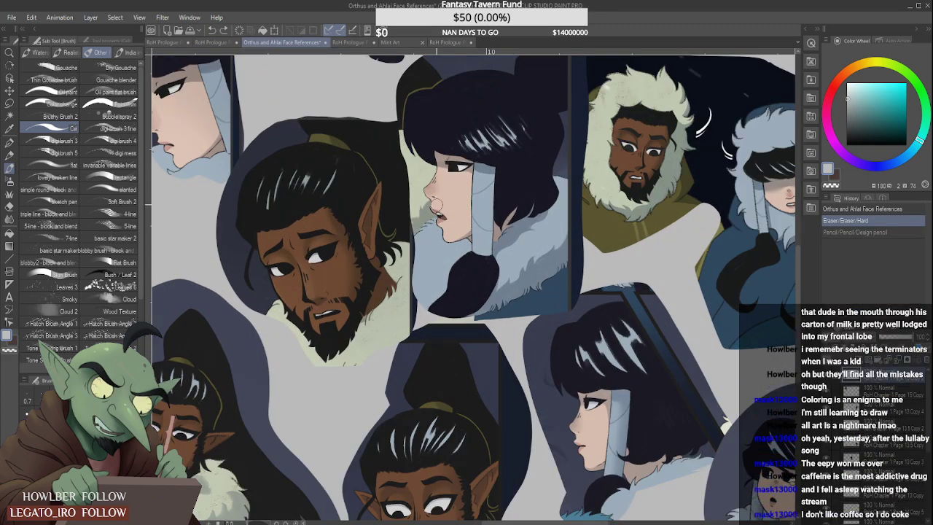
pyautogui.keyDown('alt'); pyautogui.click(440, 216); pyautogui.keyUp('alt')
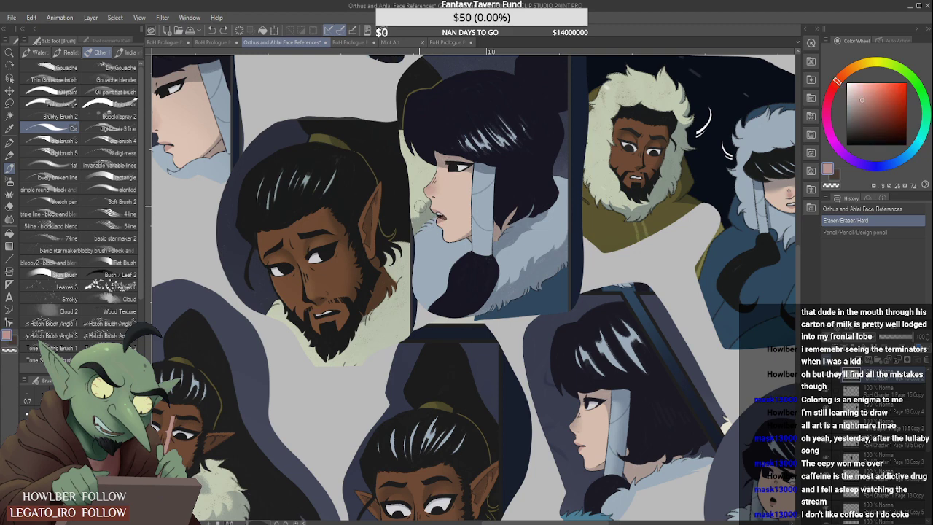
pyautogui.click(10, 155)
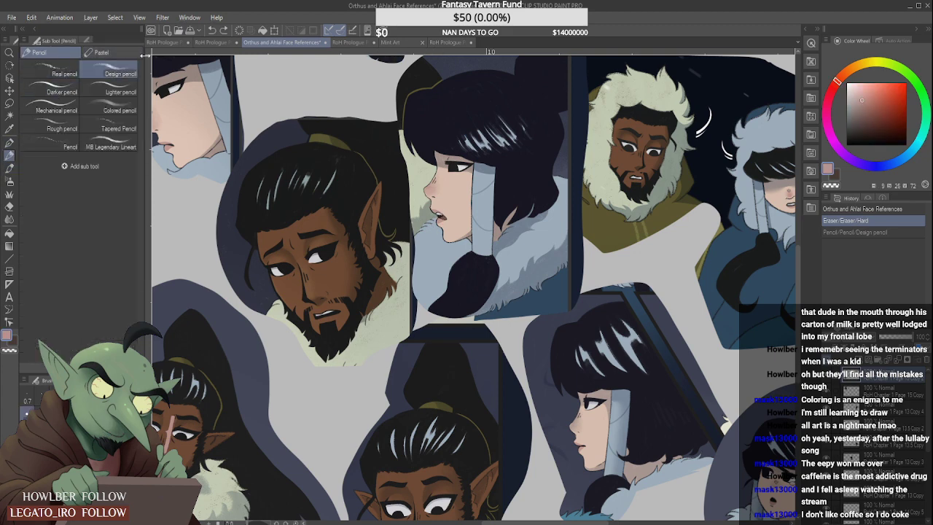
pyautogui.click(212, 42)
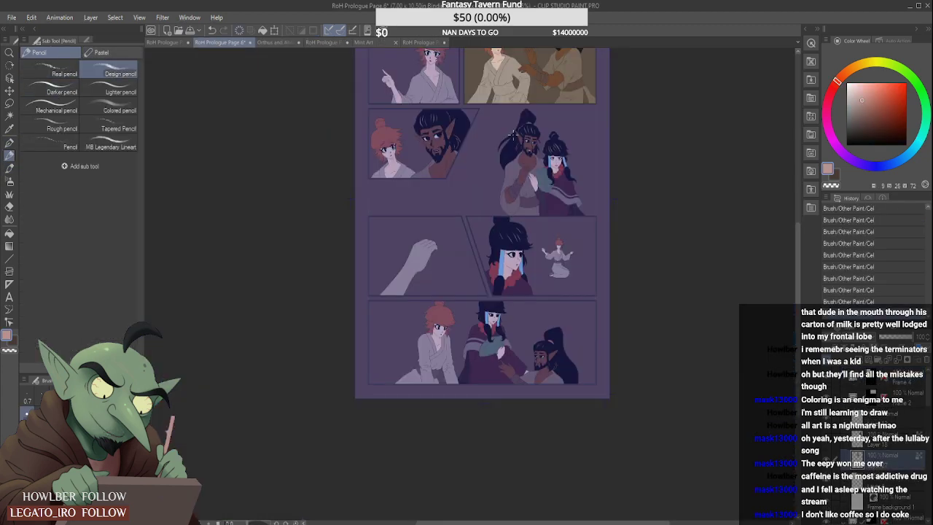
# - Open the Frame 1 folder in the layer stack and activate the flat colour layer directly below Layer 15
pyautogui.scroll(-2, 511, 138)
pyautogui.scroll(2, 525, 150)
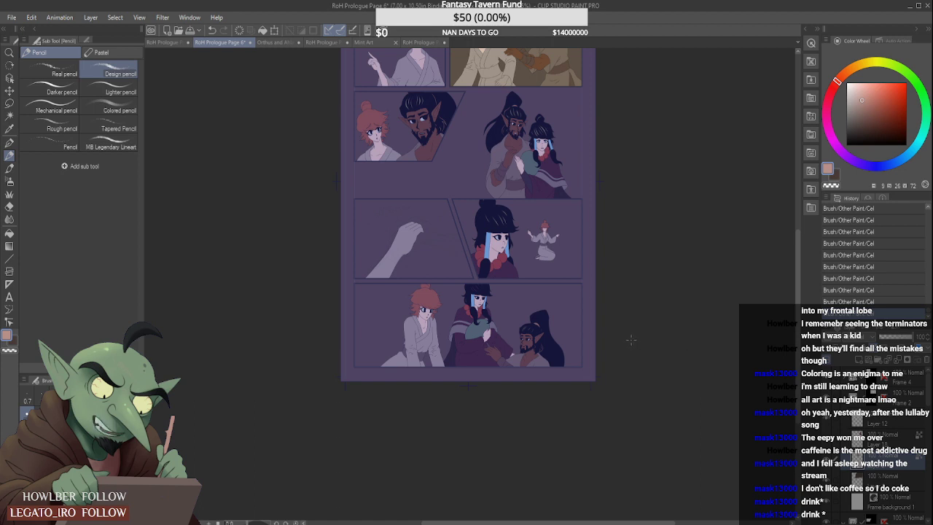
pyautogui.click(869, 394)
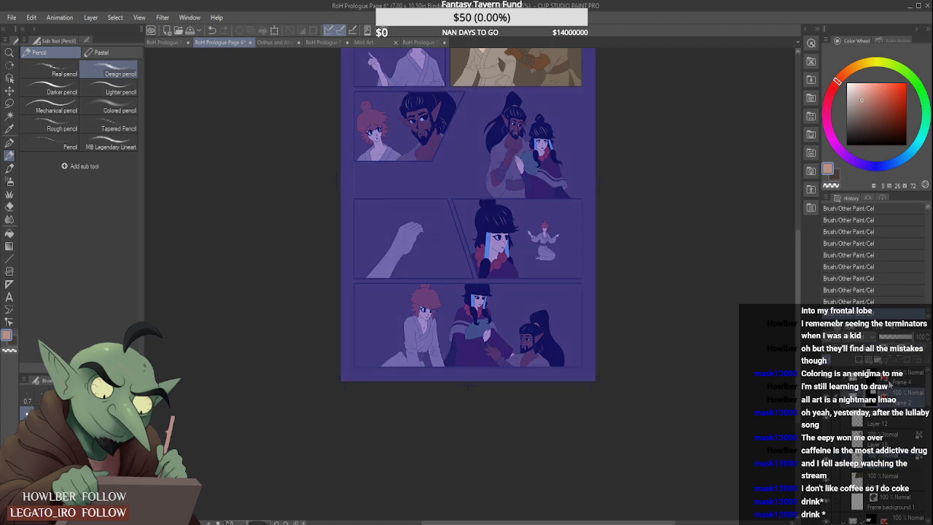
pyautogui.scroll(-2, 743, 386)
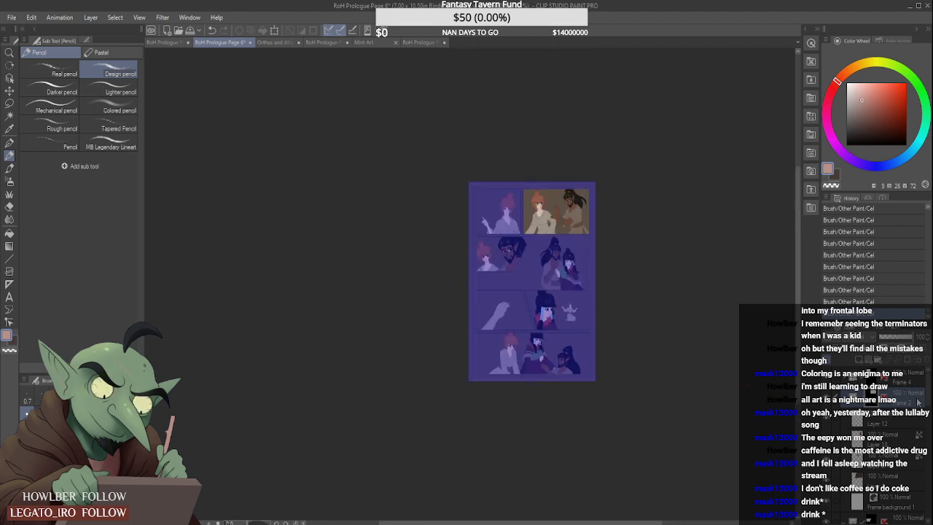
pyautogui.moveTo(930, 398); pyautogui.dragTo(927, 430)
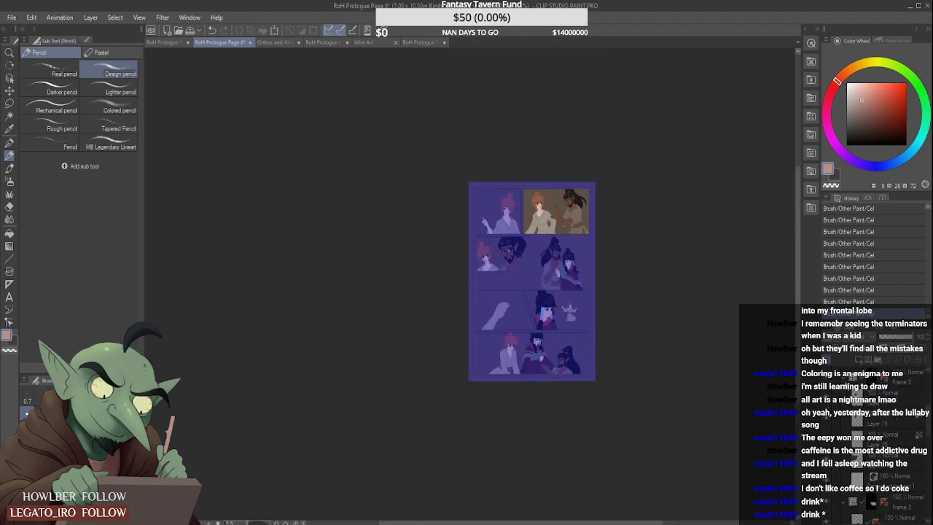
pyautogui.scroll(-3, 848, 384)
pyautogui.click(845, 401)
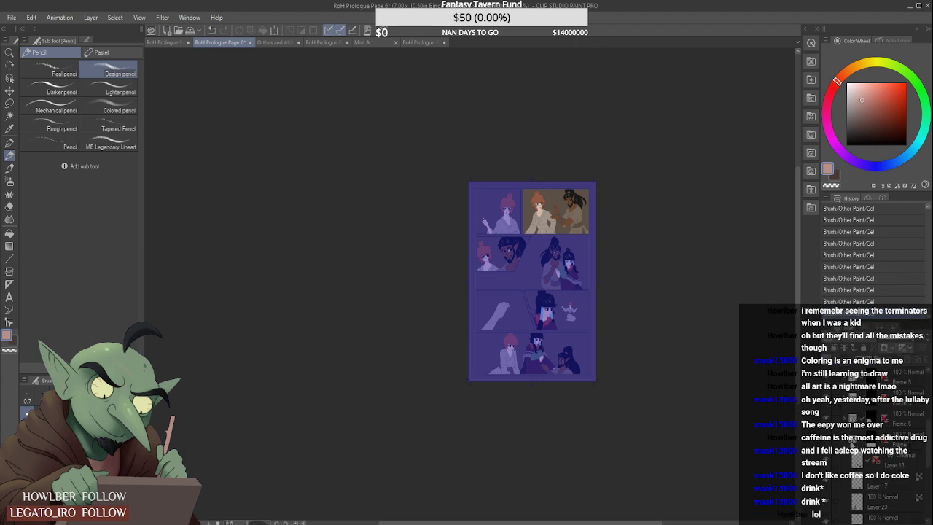
pyautogui.click(845, 441)
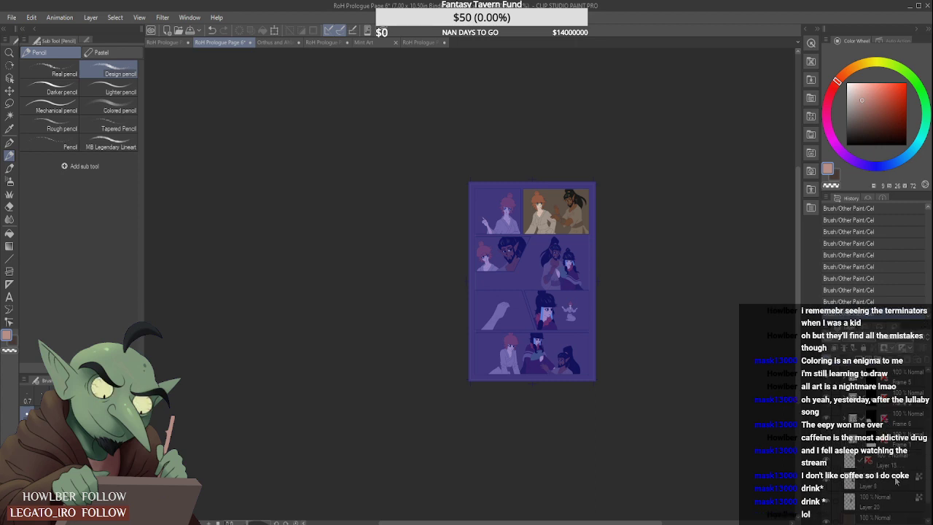
pyautogui.click(898, 481)
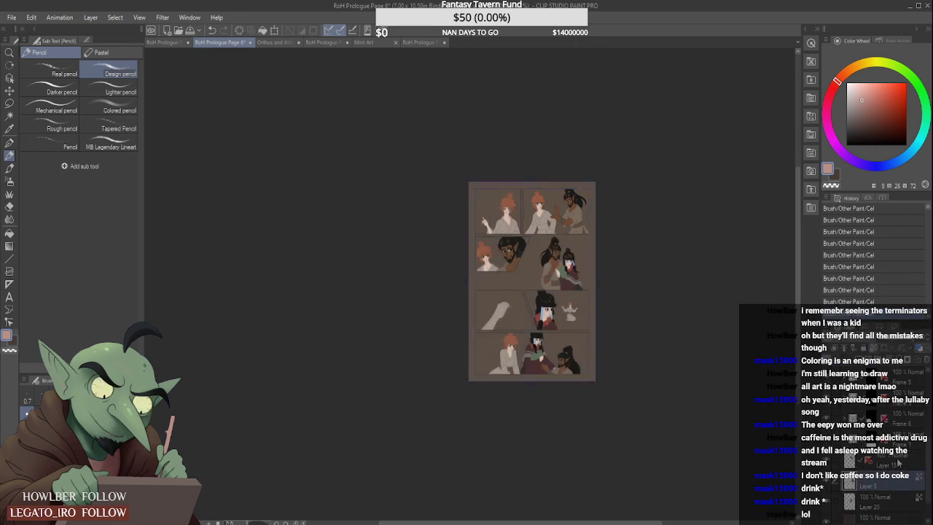
pyautogui.click(897, 463)
pyautogui.click(879, 485)
# - Paint the lower lip of the dark-haired woman in the second-row panel with the picked pink using the Design pencil
pyautogui.scroll(10, 567, 270)
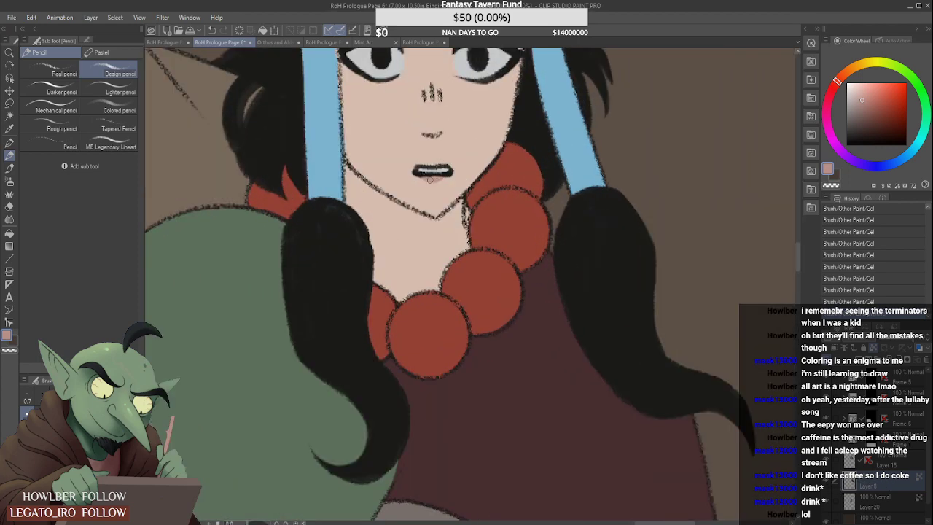
pyautogui.click(432, 180)
pyautogui.scroll(-8, 426, 169)
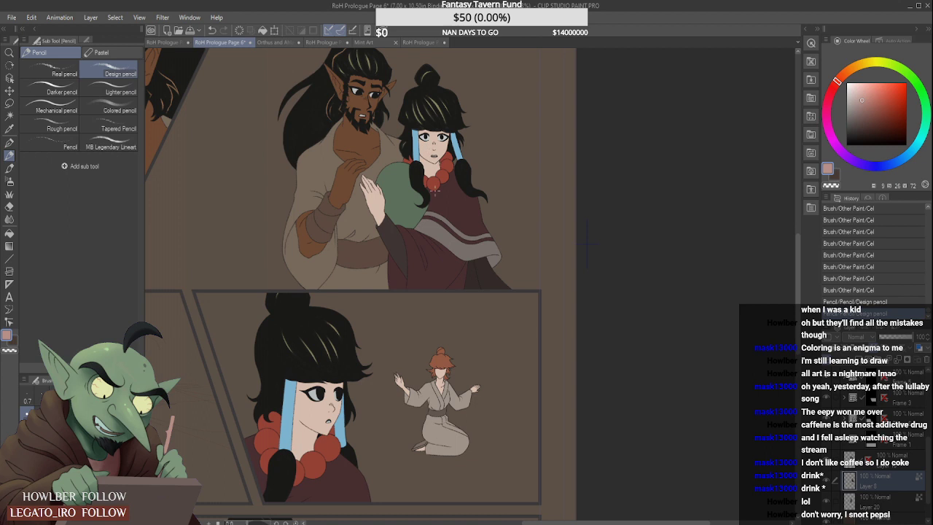
pyautogui.scroll(-2, 434, 188)
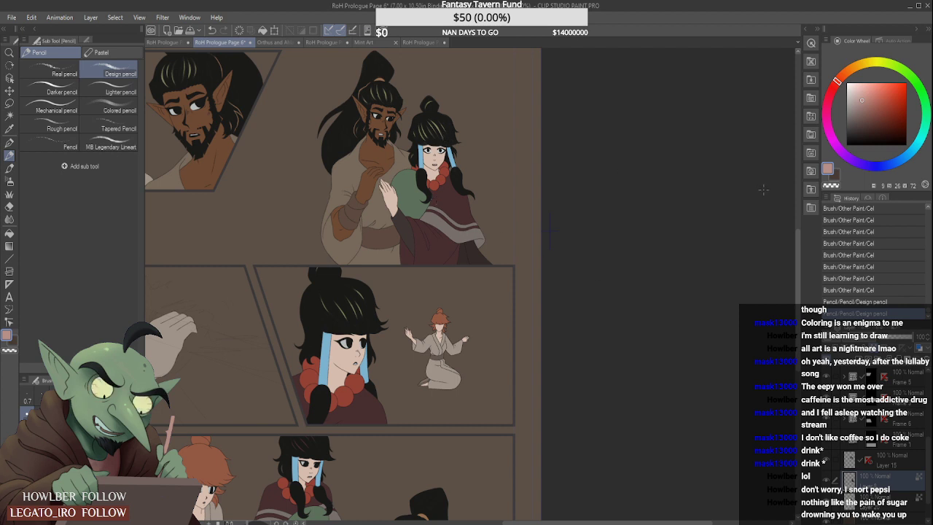
# - Pick the darker crease blue-grey from the hair wrap in the face references and try drawing crease lines on the second-row woman's wrap
pyautogui.click(274, 41)
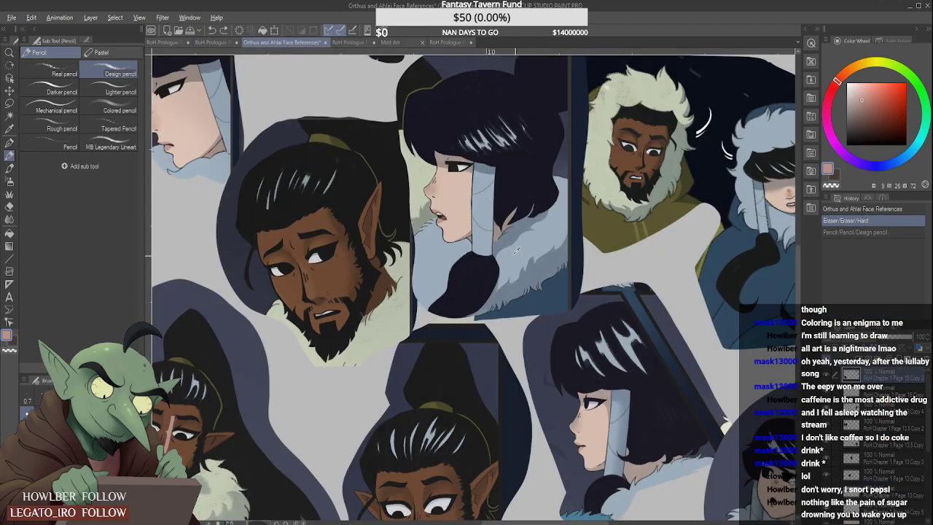
pyautogui.press('alt')
pyautogui.scroll(5, 481, 188)
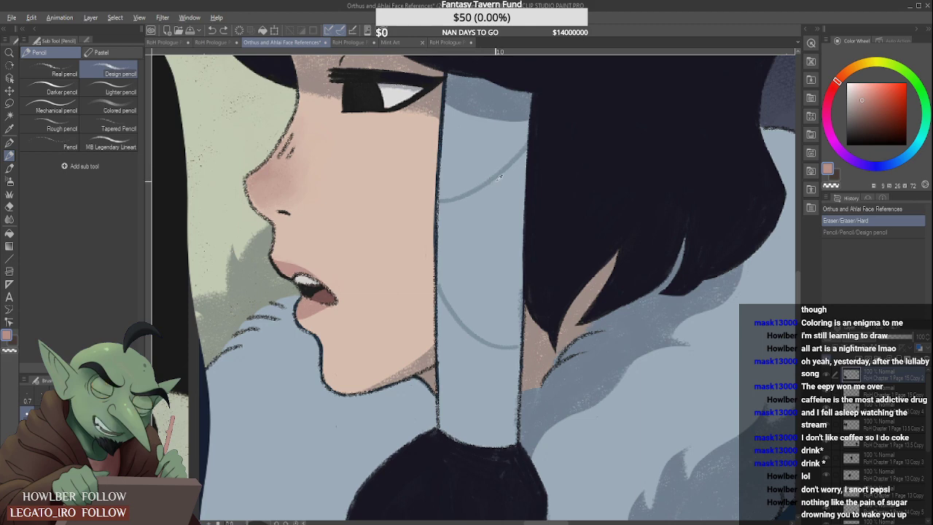
pyautogui.keyDown('alt'); pyautogui.click(503, 165); pyautogui.keyUp('alt')
pyautogui.click(222, 42)
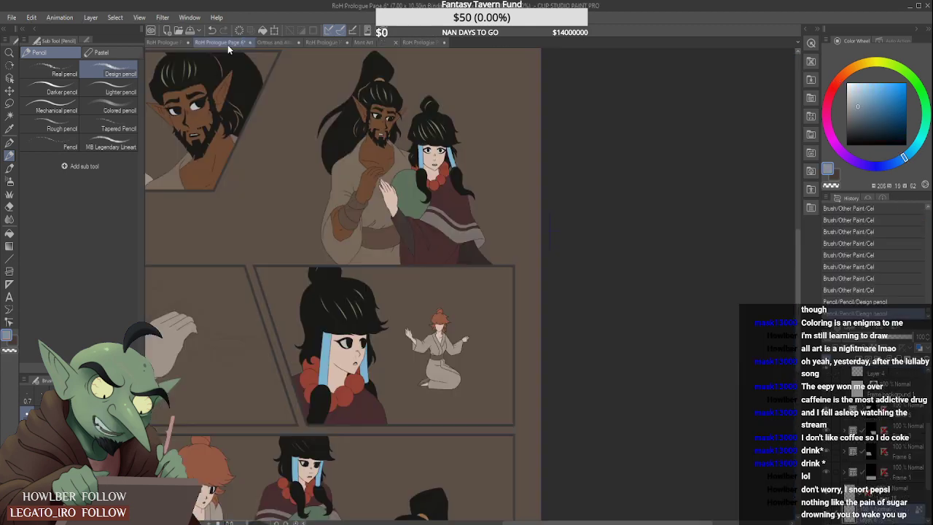
pyautogui.scroll(3, 452, 154)
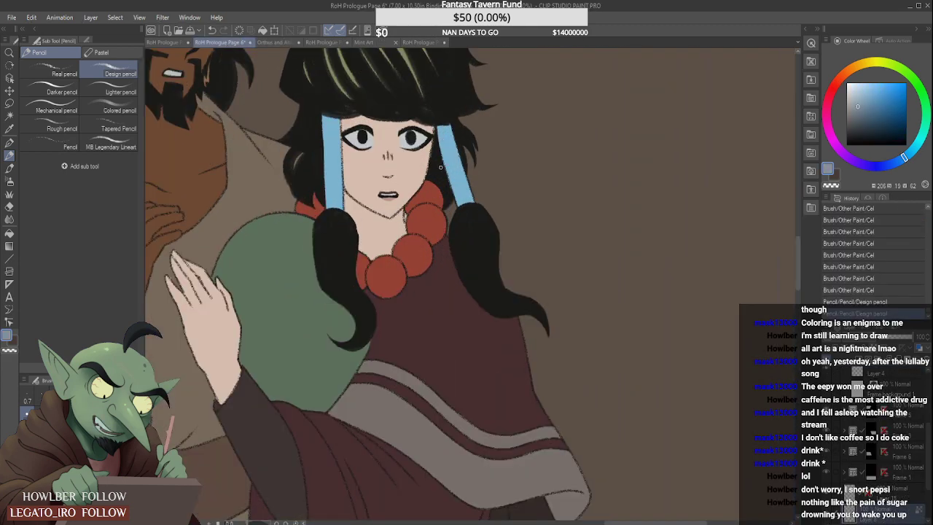
pyautogui.moveTo(442, 167)
pyautogui.mouseDown()
pyautogui.moveTo(455, 138)
pyautogui.moveTo(472, 184)
pyautogui.mouseUp()
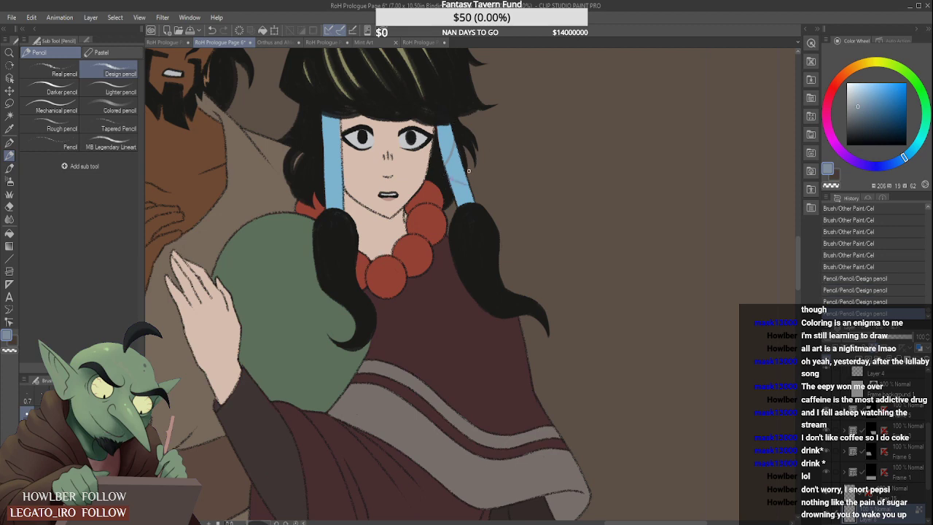
pyautogui.hotkey('ctrl', 'z')
pyautogui.hotkey('ctrl', 'z')
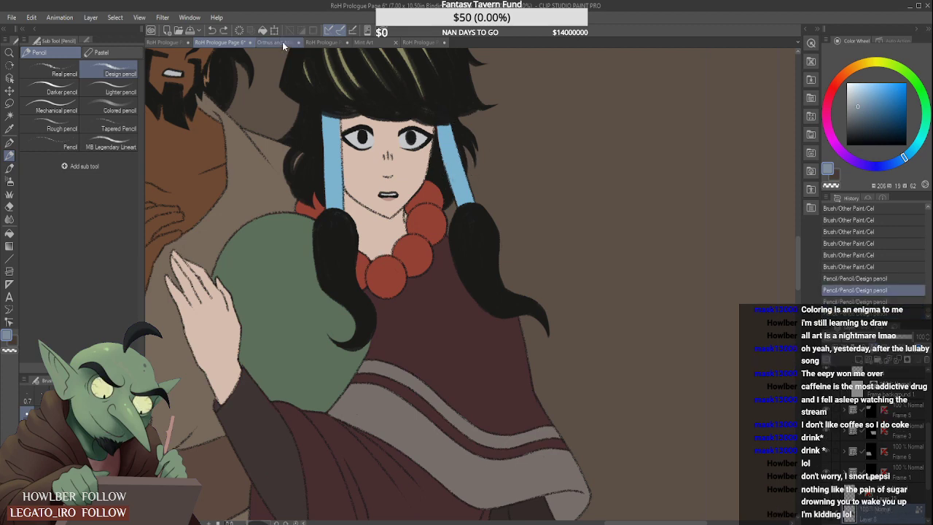
# - Resample the crease blue-grey from the face references and retry a crease line on the second-row woman's hair wrap
pyautogui.click(282, 42)
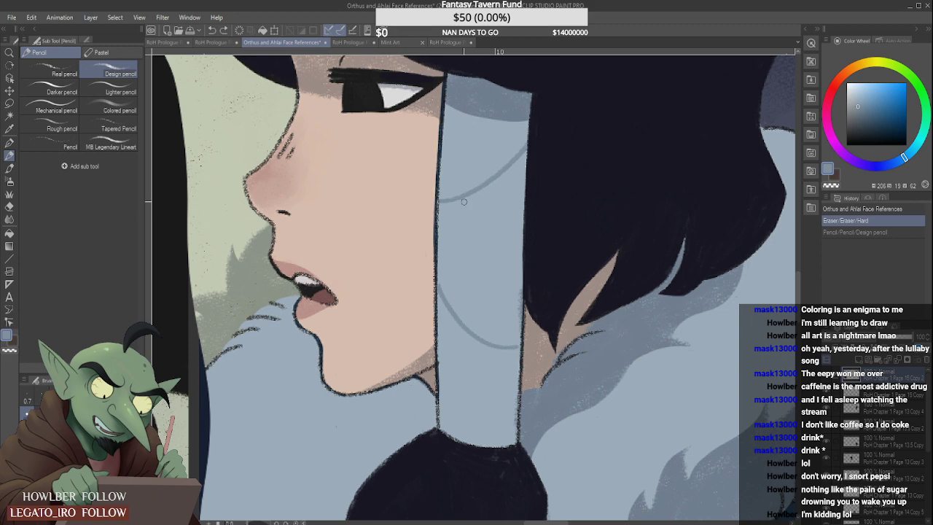
pyautogui.click(216, 42)
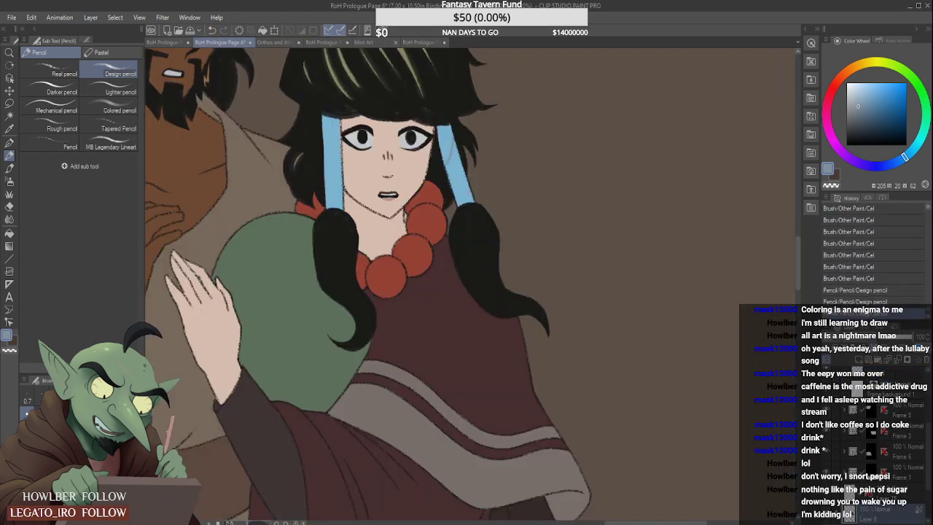
pyautogui.moveTo(447, 176); pyautogui.dragTo(468, 184)
# - Pick the pale blue-grey base of the reference hair wrap and auto-select both bright blue wraps on the second-row woman
pyautogui.click(274, 42)
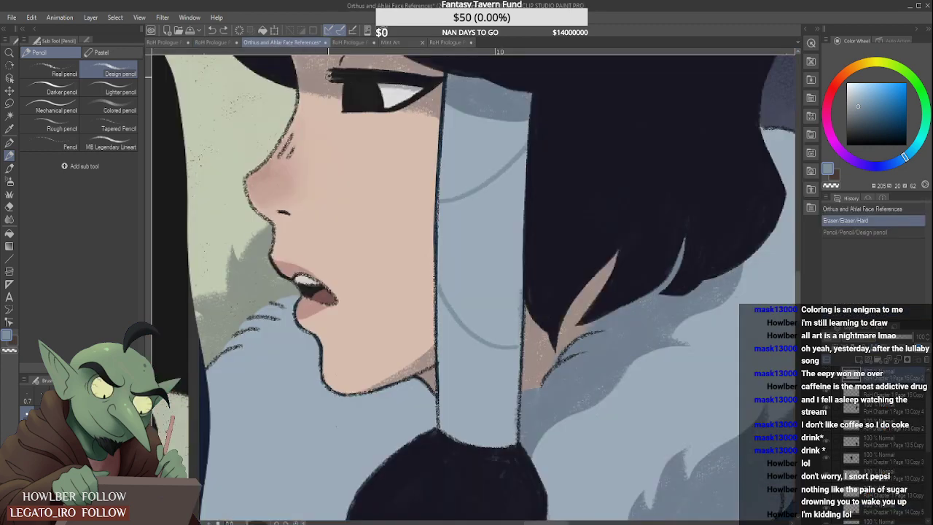
pyautogui.click(217, 42)
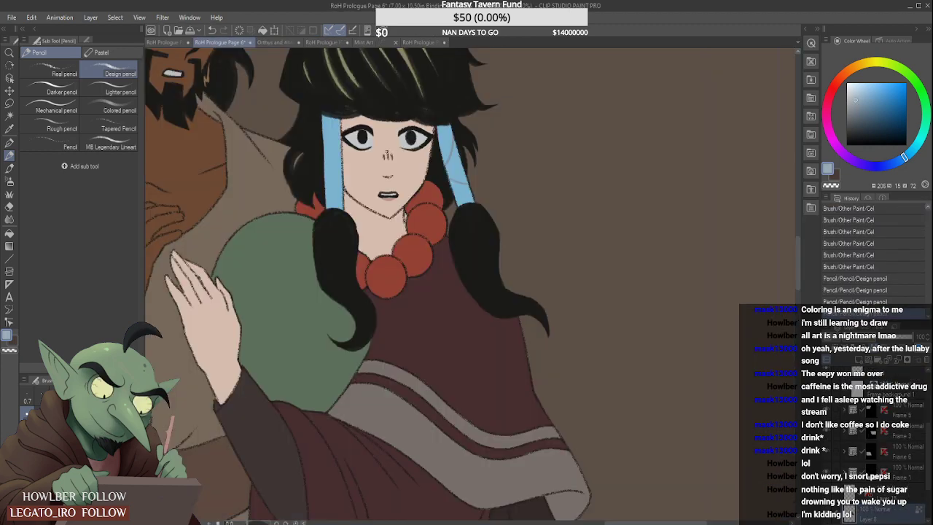
pyautogui.click(10, 168)
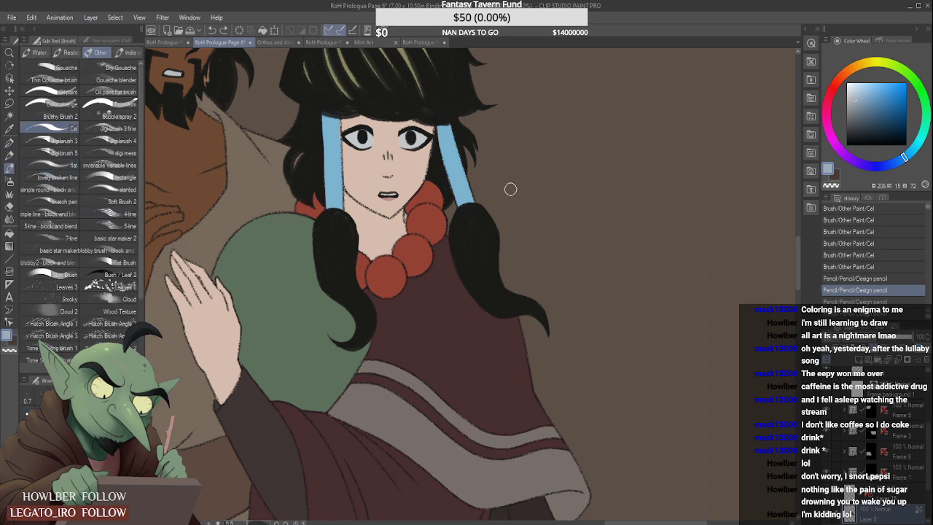
pyautogui.click(9, 115)
pyautogui.click(336, 175)
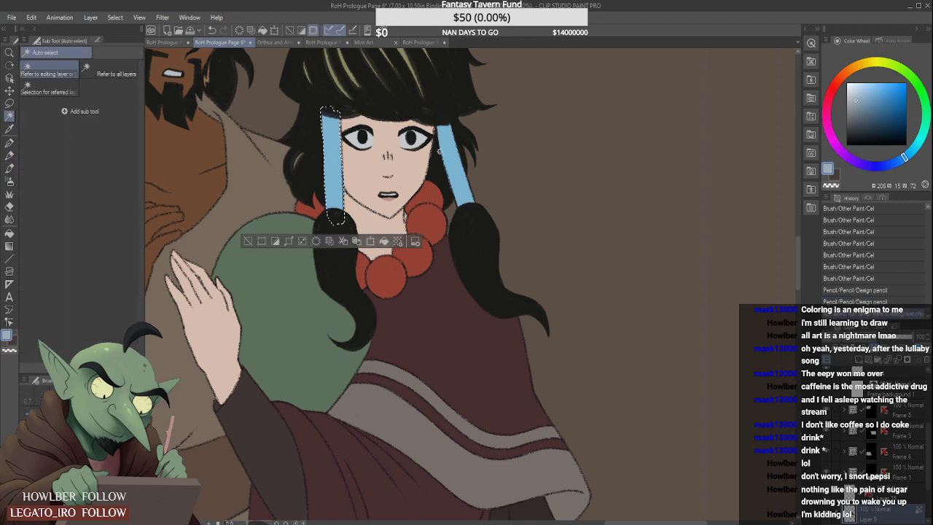
pyautogui.click(9, 167)
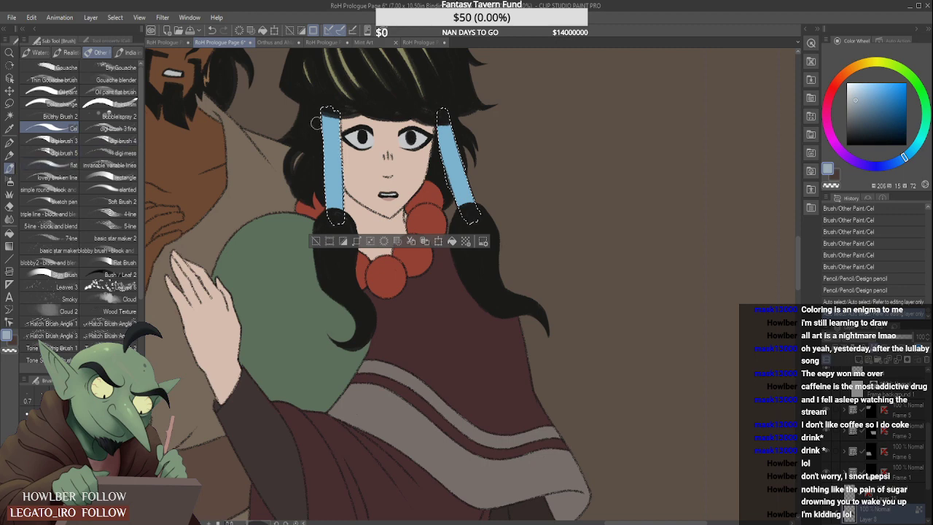
# - Recolour both selected hair wraps of the second-row woman with the pale blue-grey using the Cel brush
pyautogui.moveTo(329, 140); pyautogui.dragTo(341, 229)
pyautogui.hotkey('ctrl', 'z')
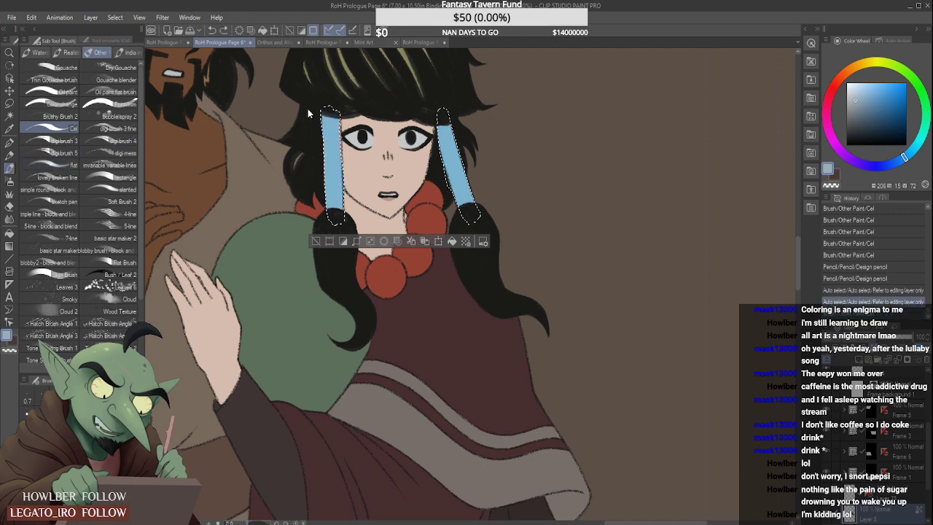
pyautogui.click(279, 41)
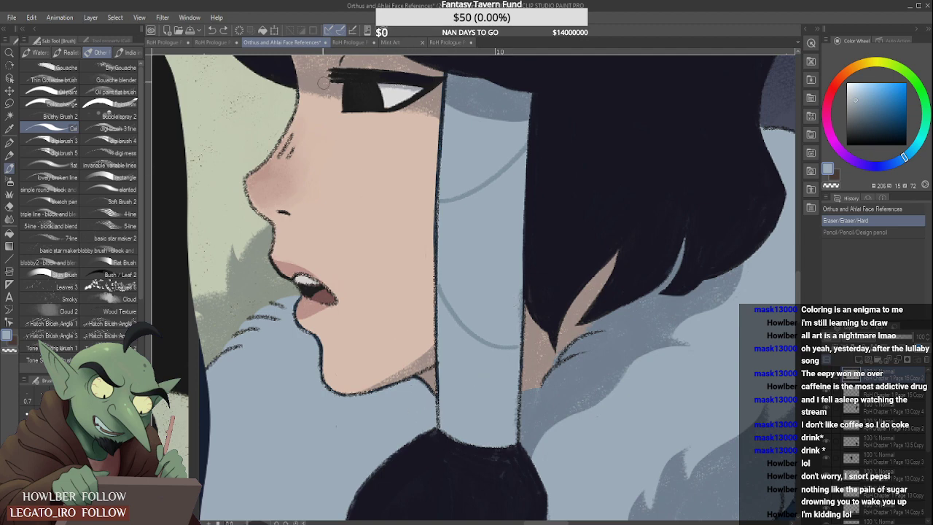
pyautogui.click(216, 42)
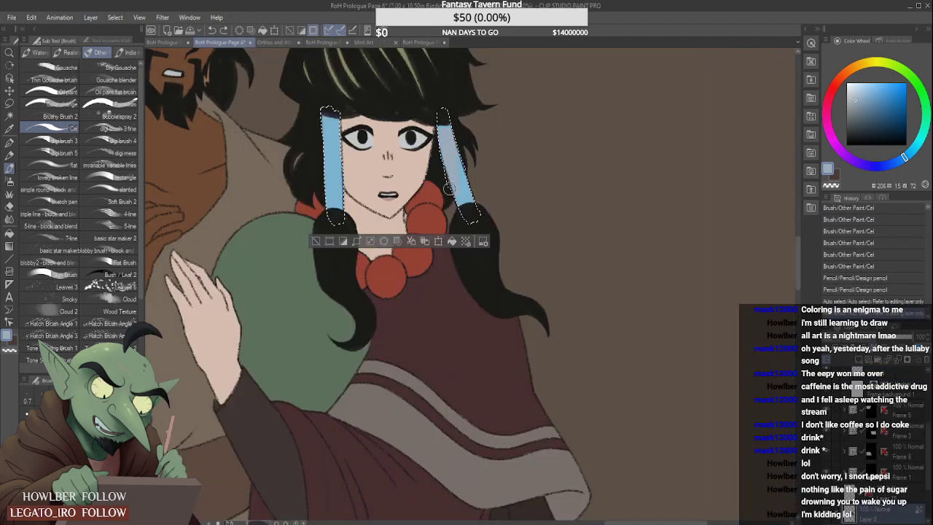
pyautogui.moveTo(455, 194); pyautogui.dragTo(459, 198)
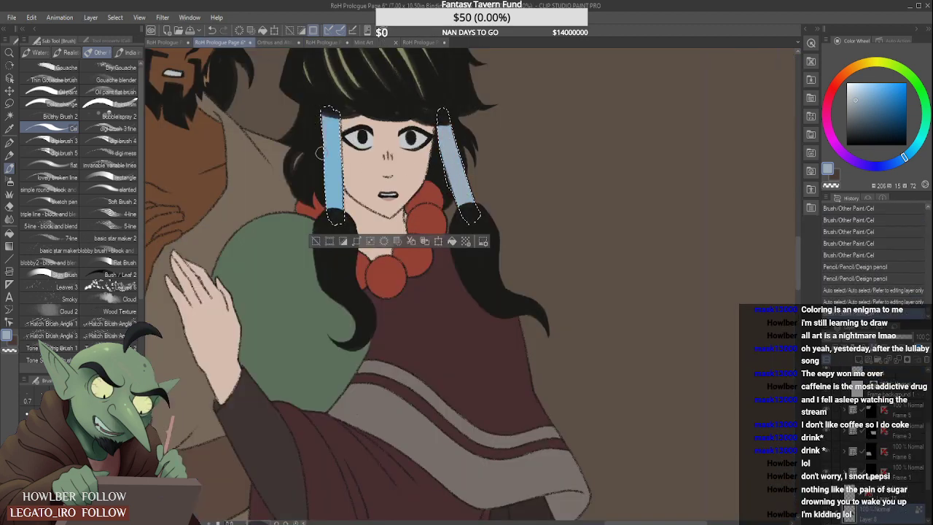
pyautogui.moveTo(337, 212); pyautogui.dragTo(336, 116)
pyautogui.scroll(-2, 364, 207)
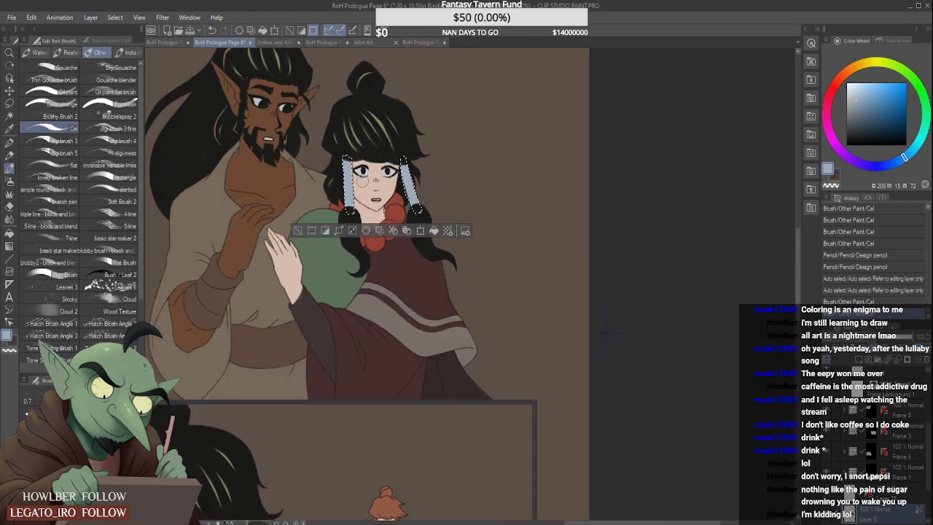
# - Pick the darker crease blue-grey from the hair wrap in the face references document and ready the Design pencil on Page 6
pyautogui.click(276, 42)
pyautogui.scroll(-4, 407, 216)
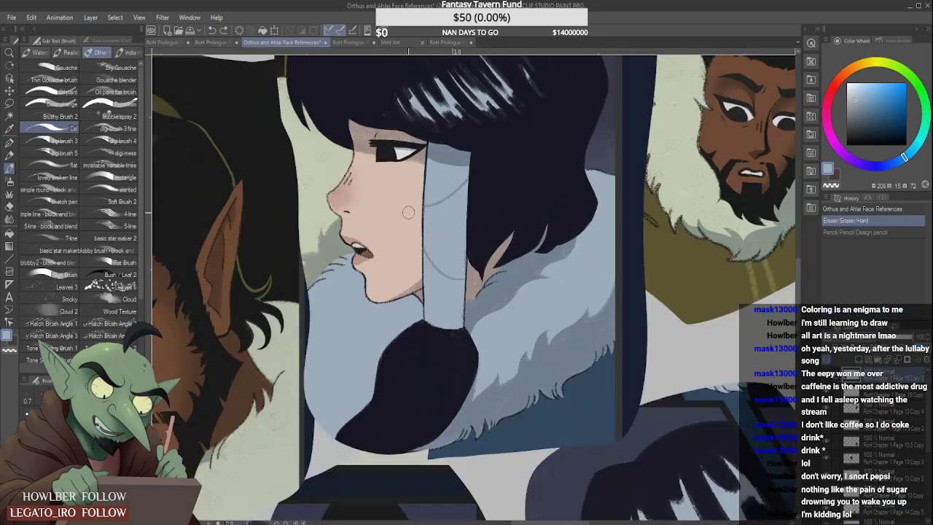
pyautogui.scroll(-2, 406, 217)
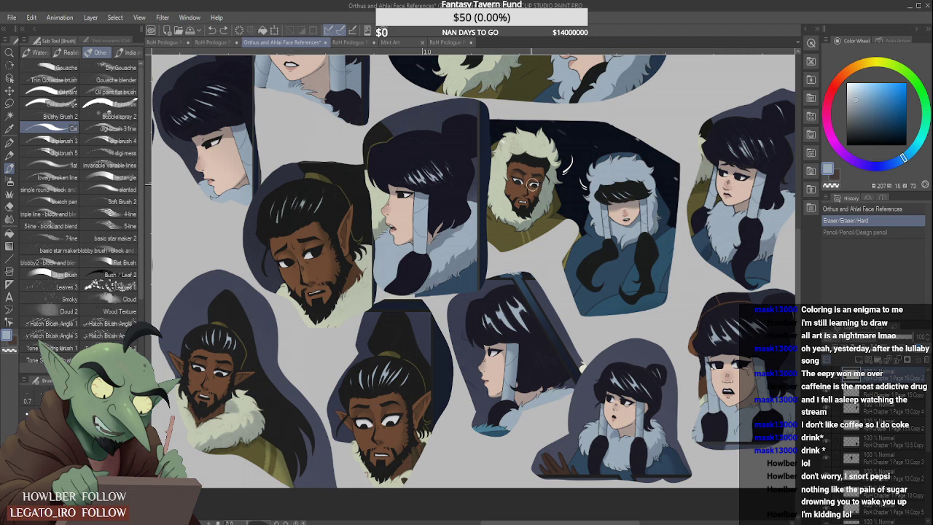
pyautogui.click(213, 42)
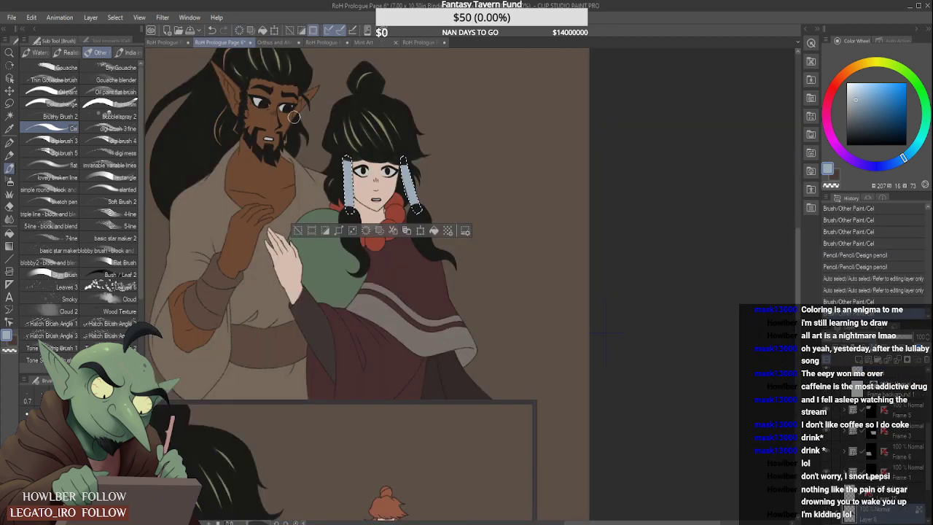
pyautogui.click(278, 42)
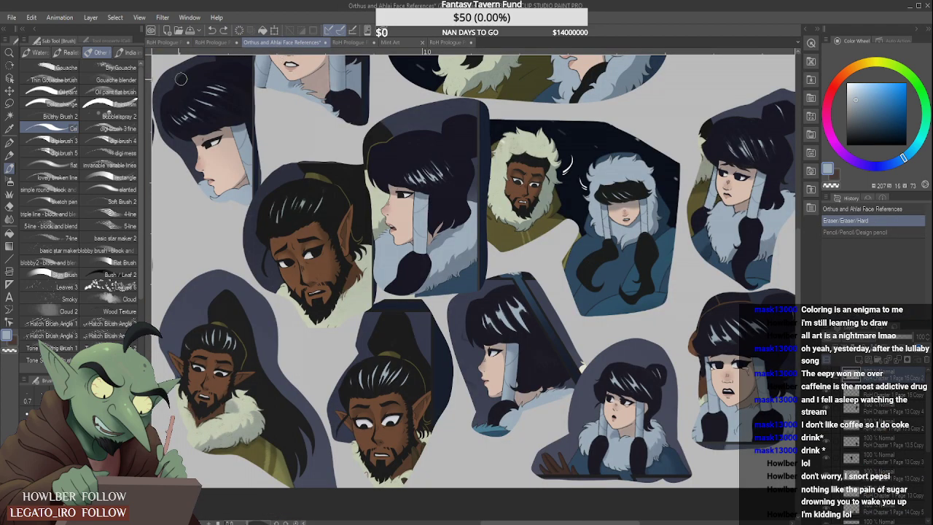
pyautogui.click(10, 155)
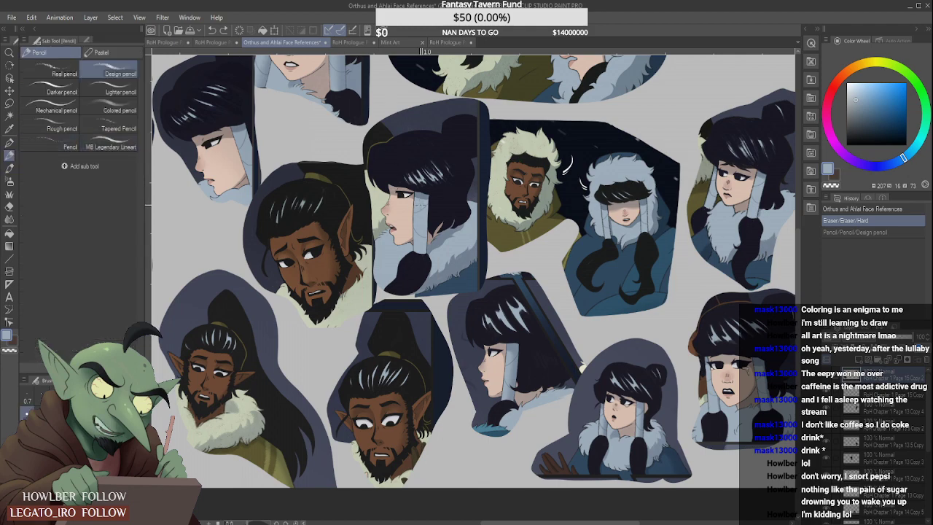
pyautogui.scroll(5, 421, 211)
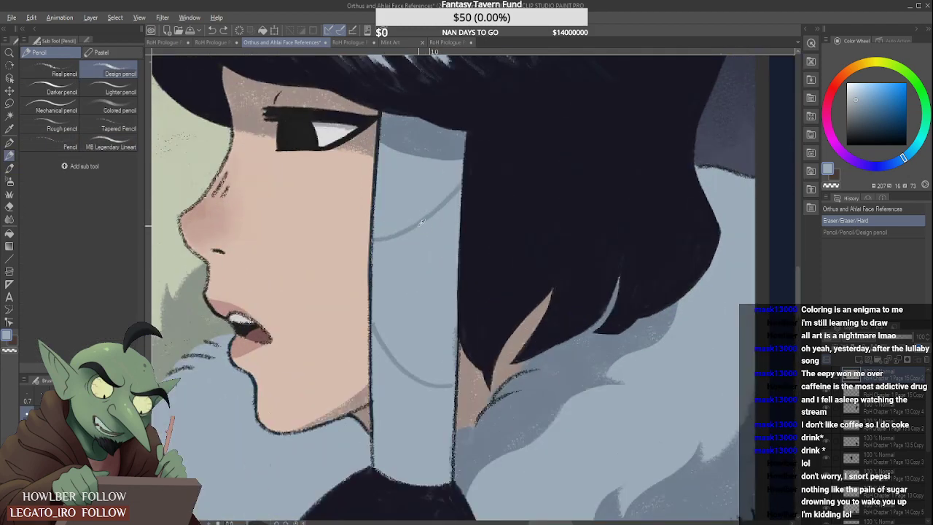
pyautogui.keyDown('alt'); pyautogui.click(423, 218); pyautogui.keyUp('alt')
pyautogui.click(214, 43)
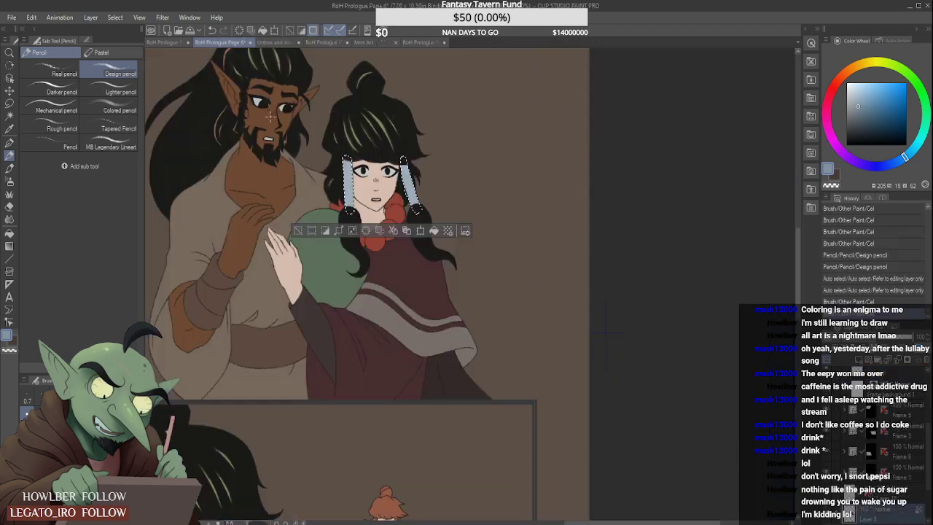
# - Draw two curved crease lines with the Design pencil across the second-row woman's hair wrap at the right of her face
pyautogui.scroll(1, 410, 168)
pyautogui.scroll(3, 398, 174)
pyautogui.moveTo(428, 164); pyautogui.dragTo(418, 202)
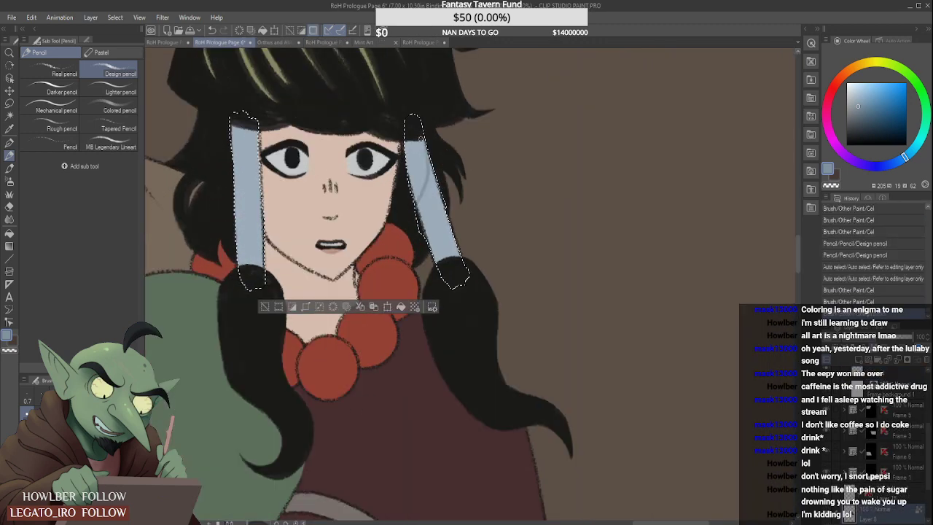
pyautogui.hotkey('ctrl', 'z')
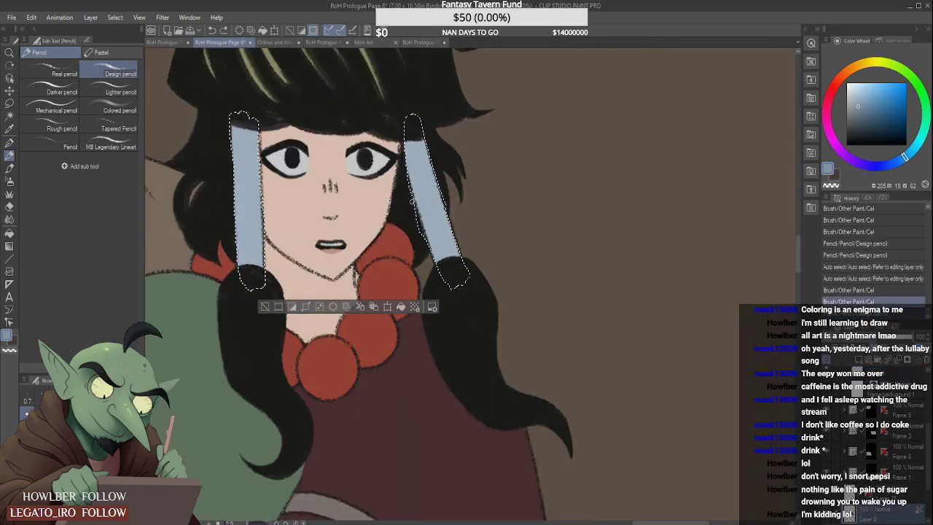
pyautogui.moveTo(432, 167); pyautogui.dragTo(418, 202)
pyautogui.hotkey('ctrl', 'z')
pyautogui.moveTo(430, 142); pyautogui.dragTo(417, 202)
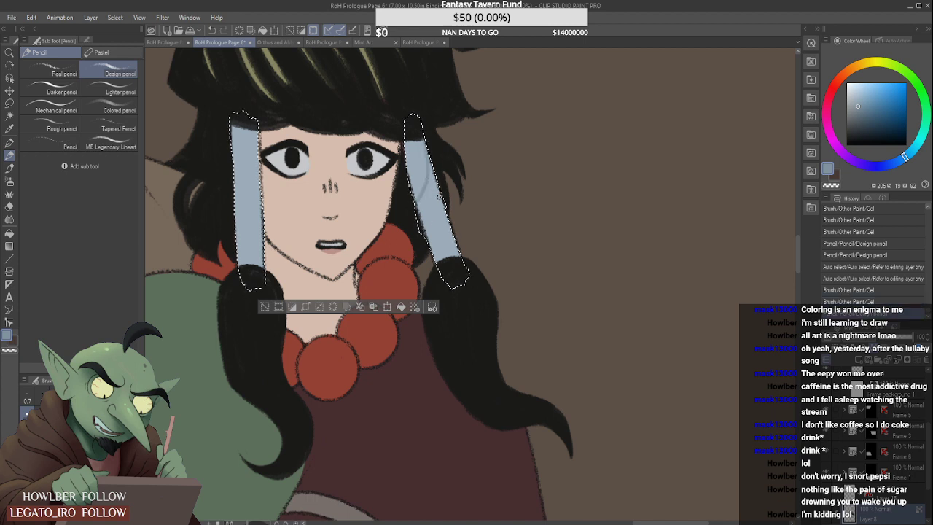
pyautogui.hotkey('ctrl', 'z')
pyautogui.moveTo(430, 165); pyautogui.dragTo(412, 202)
pyautogui.hotkey('ctrl', 'z')
pyautogui.moveTo(430, 165)
pyautogui.mouseDown()
pyautogui.moveTo(414, 201)
pyautogui.moveTo(451, 226)
pyautogui.mouseUp()
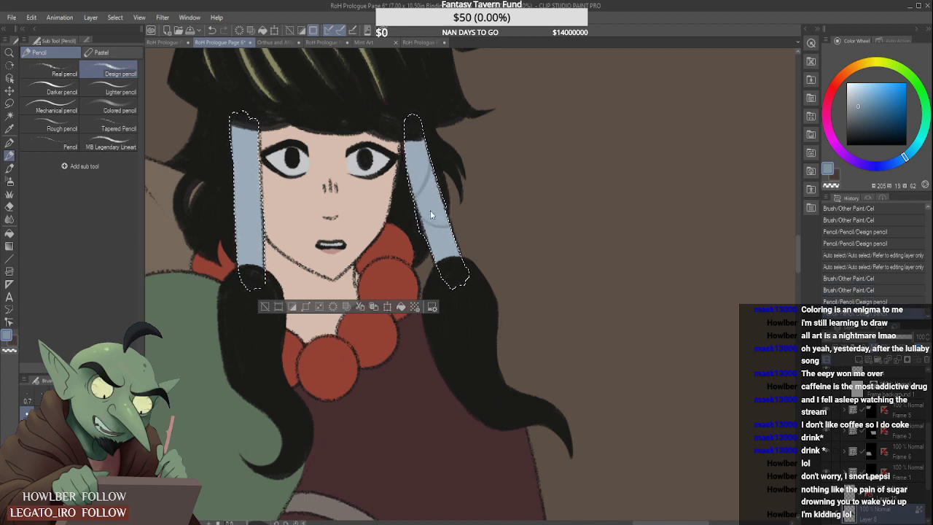
# - Try out upper and lower crease lines on the second-row woman's other hair wrap, undoing each attempt
pyautogui.moveTo(230, 191)
pyautogui.mouseDown()
pyautogui.moveTo(262, 169)
pyautogui.moveTo(261, 157)
pyautogui.mouseUp()
pyautogui.hotkey('ctrl', 'z')
pyautogui.hotkey('ctrl', 'z')
pyautogui.moveTo(230, 188); pyautogui.dragTo(259, 150)
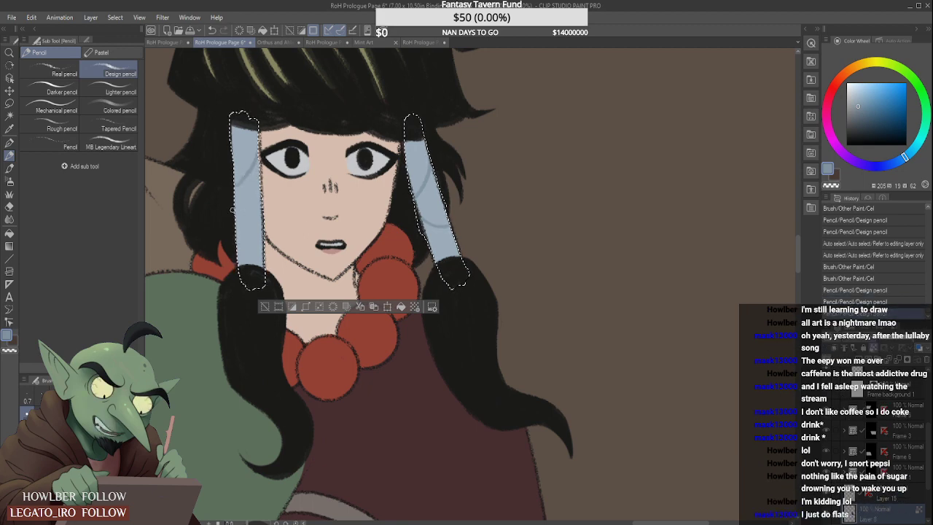
pyautogui.moveTo(233, 205)
pyautogui.mouseDown()
pyautogui.moveTo(264, 219)
pyautogui.moveTo(265, 232)
pyautogui.mouseUp()
pyautogui.hotkey('ctrl', 'z')
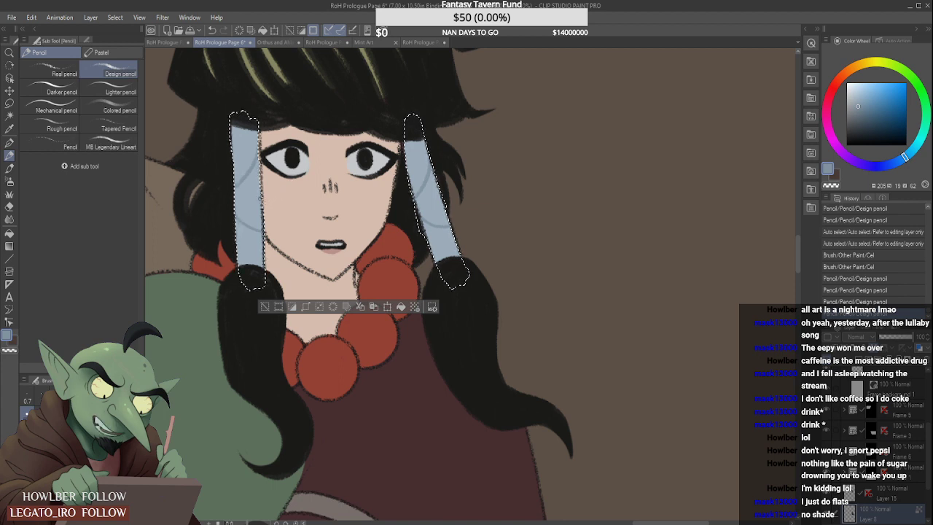
pyautogui.hotkey('ctrl', 'z')
pyautogui.hotkey('ctrl', 'z')
pyautogui.moveTo(232, 179); pyautogui.dragTo(259, 151)
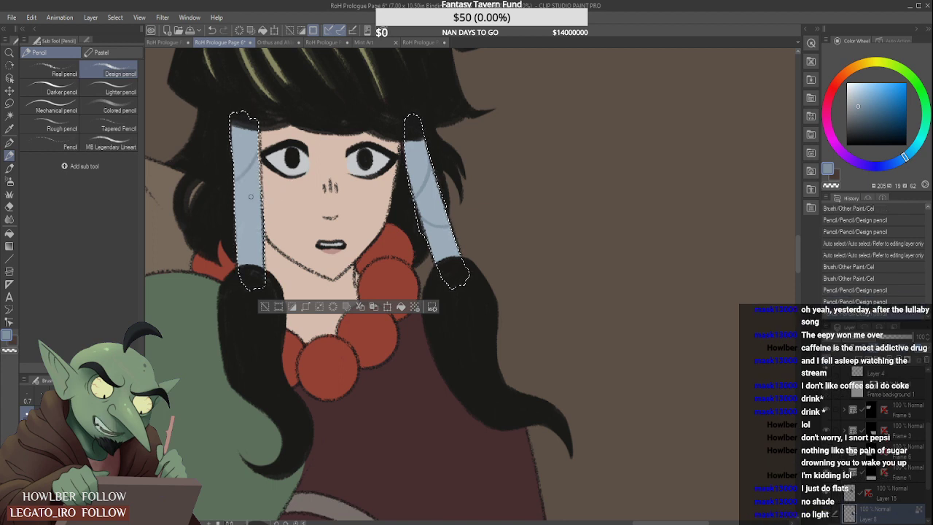
pyautogui.moveTo(231, 206); pyautogui.dragTo(264, 227)
pyautogui.hotkey('ctrl', 'z')
pyautogui.hotkey('ctrl', 'z')
pyautogui.moveTo(233, 193); pyautogui.dragTo(259, 157)
pyautogui.hotkey('ctrl', 'z')
pyautogui.hotkey('ctrl', 'z')
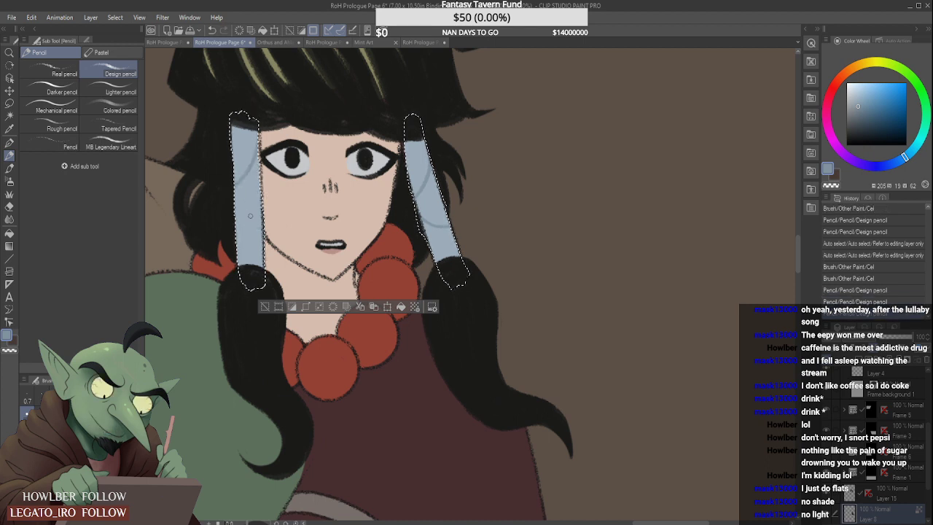
pyautogui.hotkey('ctrl', 'z')
pyautogui.moveTo(233, 207); pyautogui.dragTo(264, 239)
pyautogui.hotkey('ctrl', 'z')
pyautogui.moveTo(233, 188); pyautogui.dragTo(258, 156)
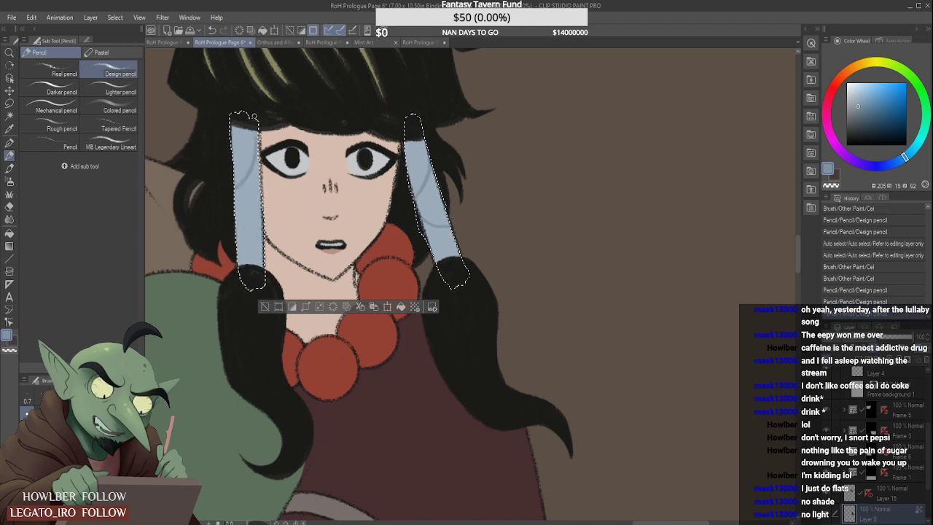
pyautogui.hotkey('ctrl', 'z')
# - Draw an upper and a lower curved crease across the hair wrap at the left of the second-row woman's face and clear the selection
pyautogui.moveTo(233, 190); pyautogui.dragTo(258, 159)
pyautogui.moveTo(234, 210); pyautogui.dragTo(263, 239)
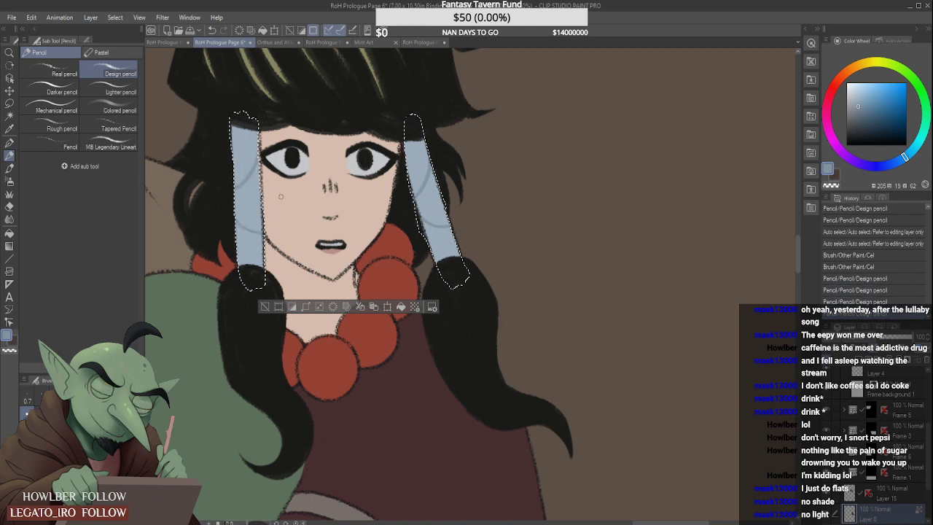
pyautogui.hotkey('ctrl', 'z')
pyautogui.moveTo(234, 208); pyautogui.dragTo(263, 238)
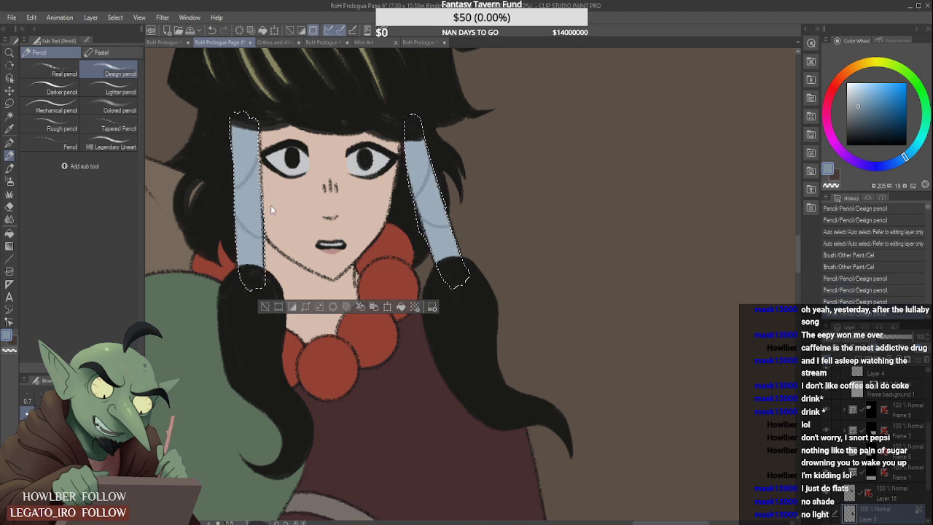
pyautogui.hotkey('ctrl', 'd')
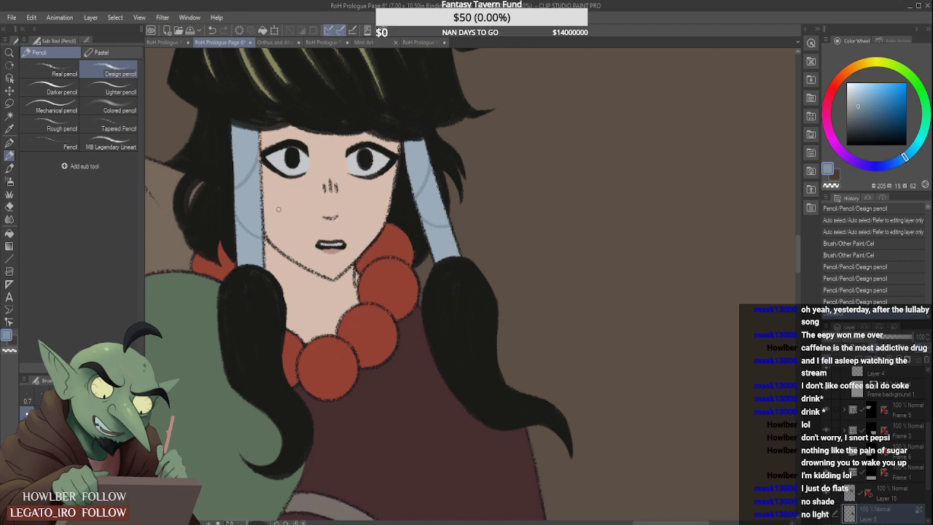
# - Check the second-row woman's creased hair wraps close up and against the whole page
pyautogui.scroll(-8, 278, 209)
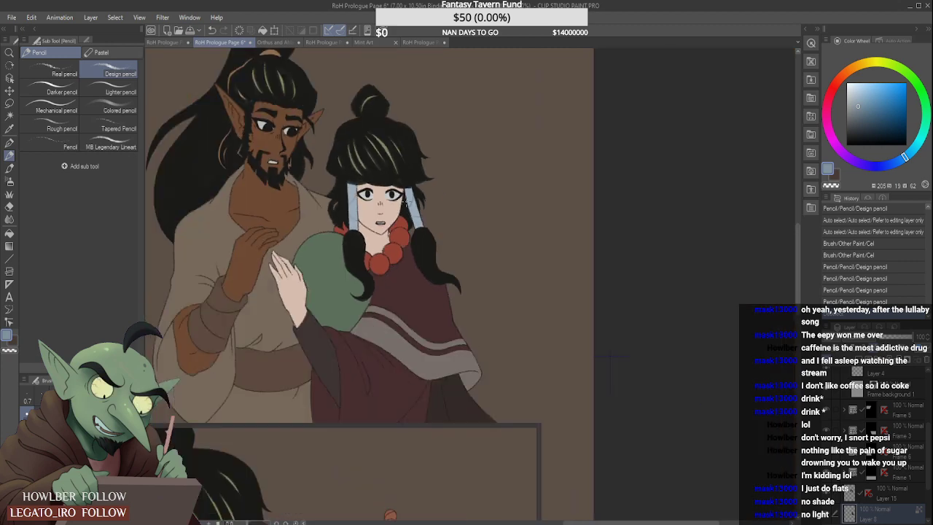
pyautogui.scroll(5, 374, 188)
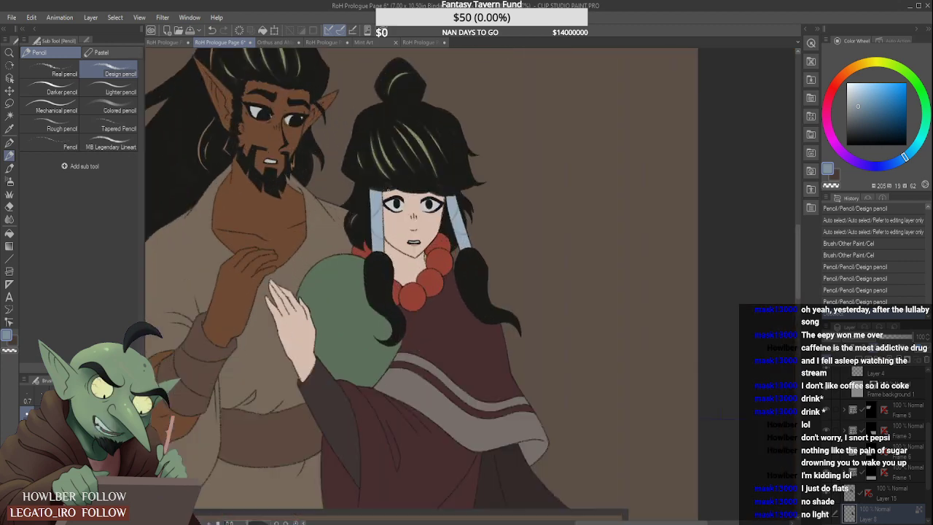
pyautogui.scroll(-3, 373, 188)
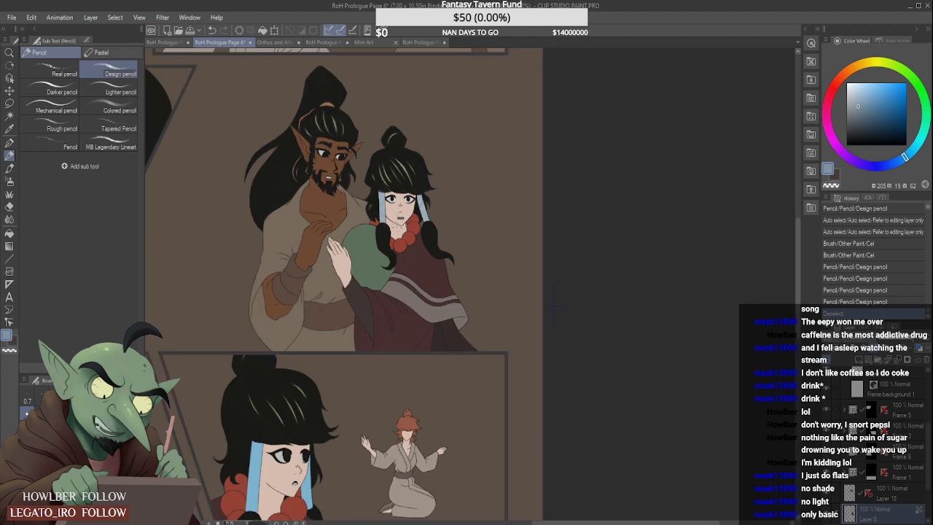
pyautogui.scroll(-1, 393, 277)
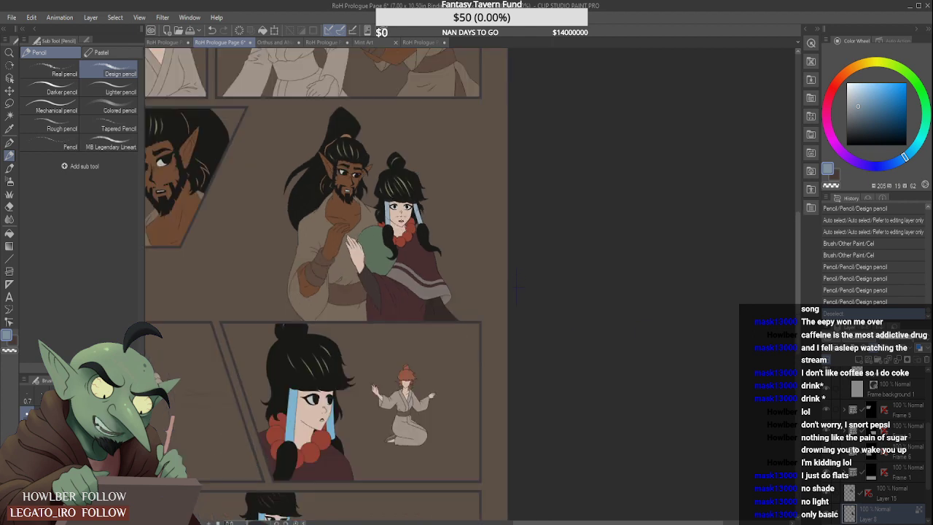
pyautogui.scroll(3, 399, 222)
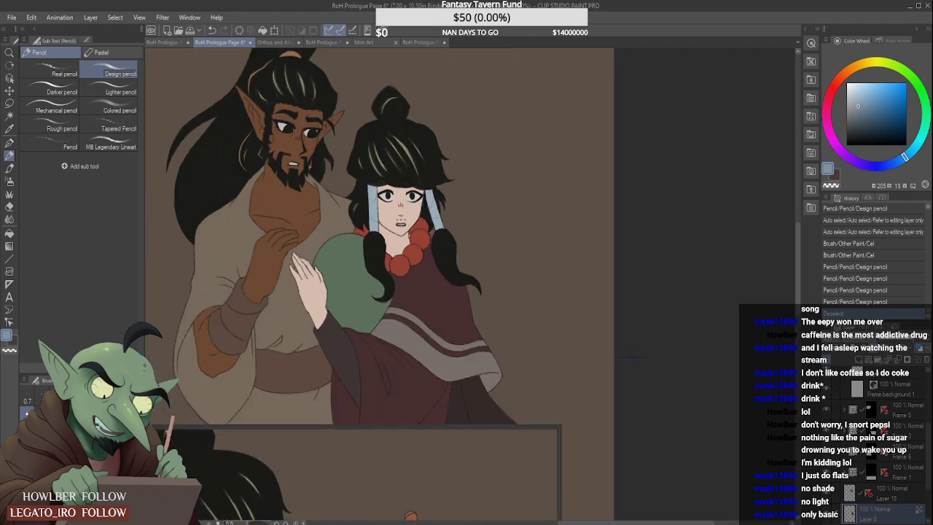
pyautogui.scroll(-5, 403, 219)
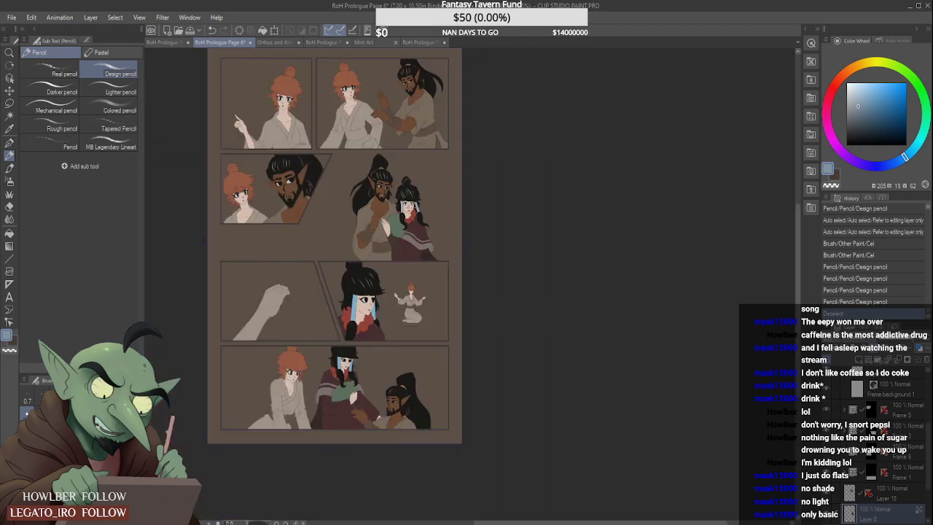
pyautogui.scroll(3, 397, 226)
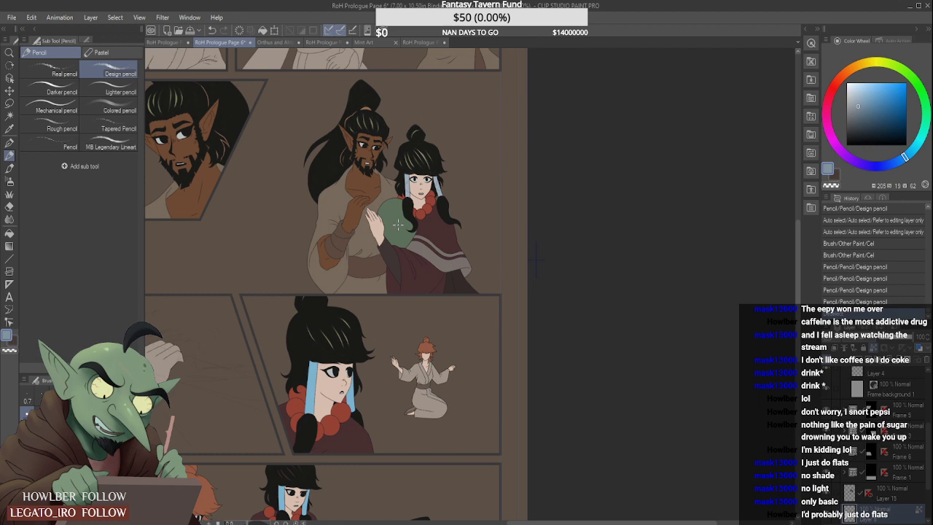
# - Set the drawing colour to the hair wraps' pale blue-grey (206, 15, 72) and ready the Auto select tool
pyautogui.press('b')
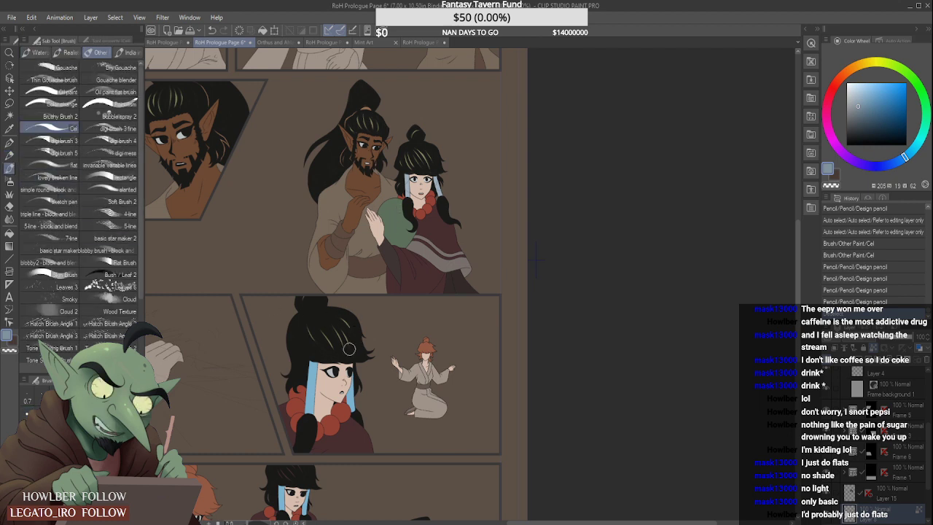
pyautogui.click(856, 99)
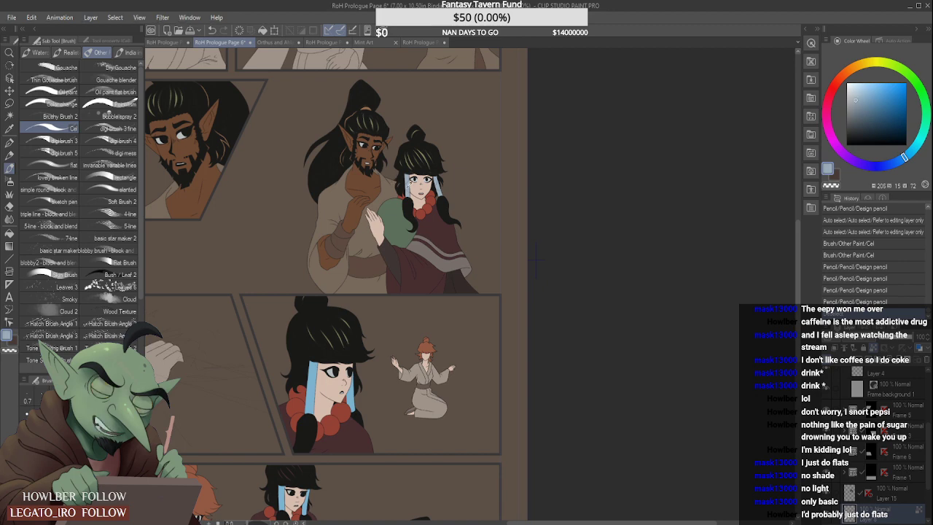
pyautogui.click(9, 116)
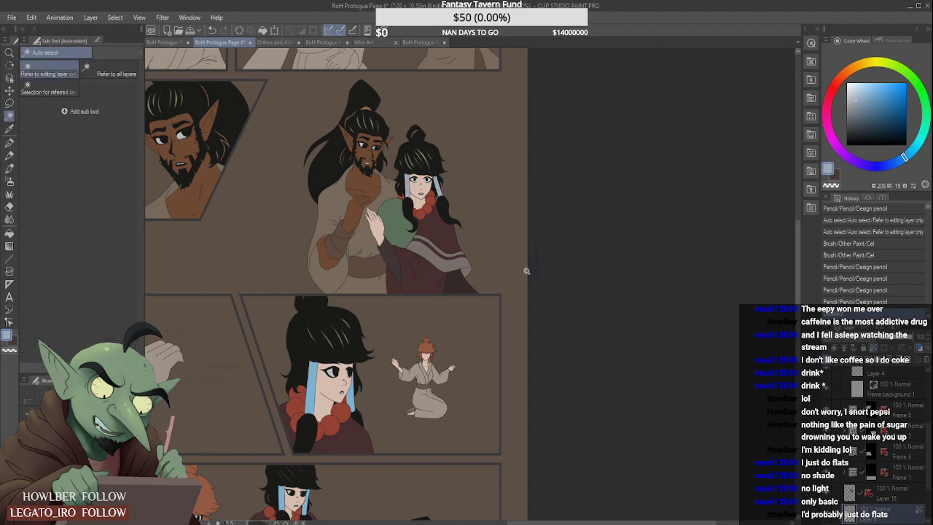
# - Open the Frame 3 folder of the third-row woman's panel and make its flat-colour Layer 21 active
pyautogui.scroll(-3, 526, 273)
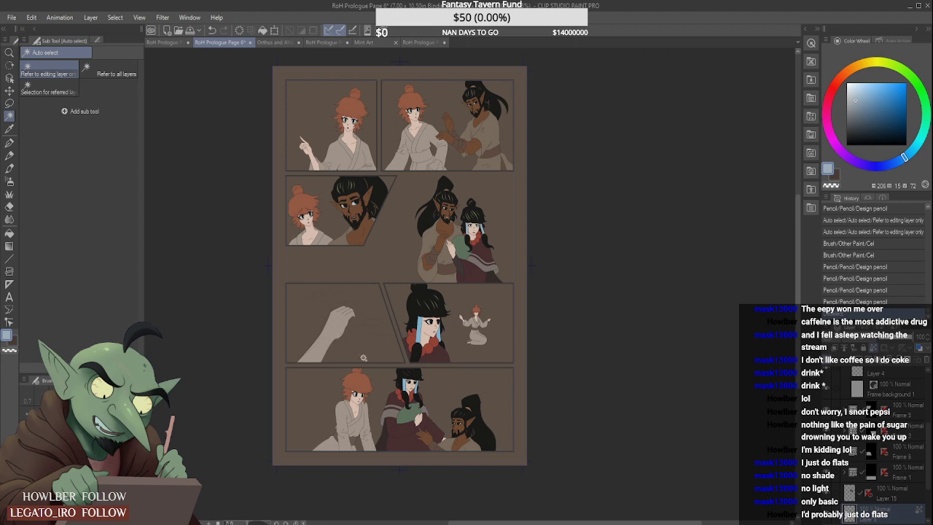
pyautogui.scroll(3, 390, 391)
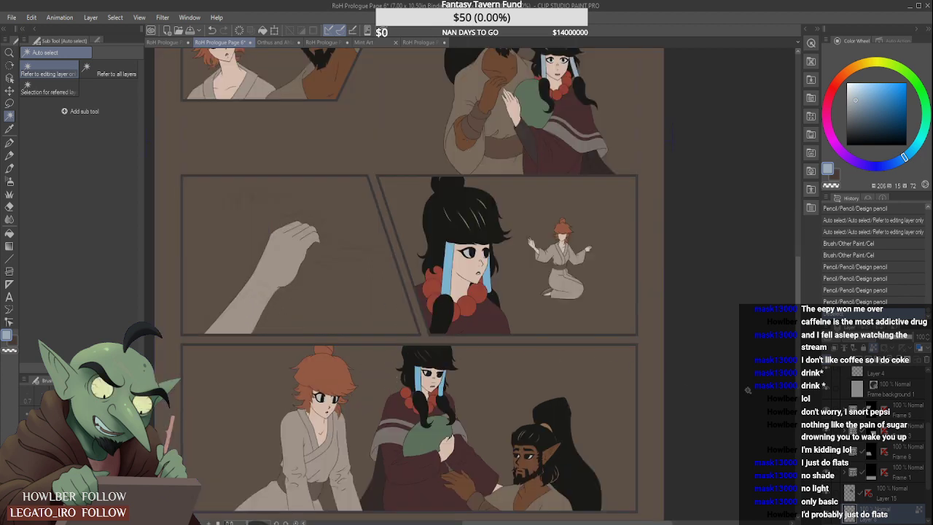
pyautogui.click(888, 434)
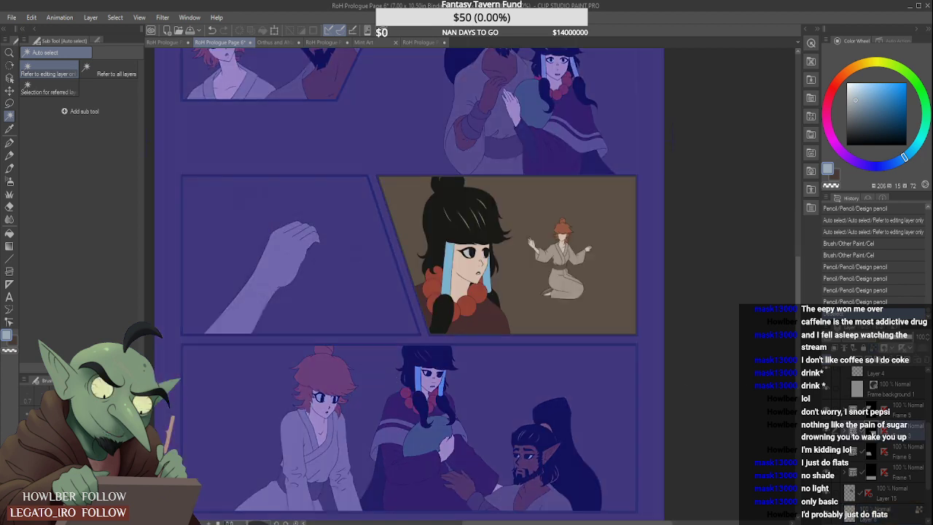
pyautogui.click(849, 434)
pyautogui.click(886, 471)
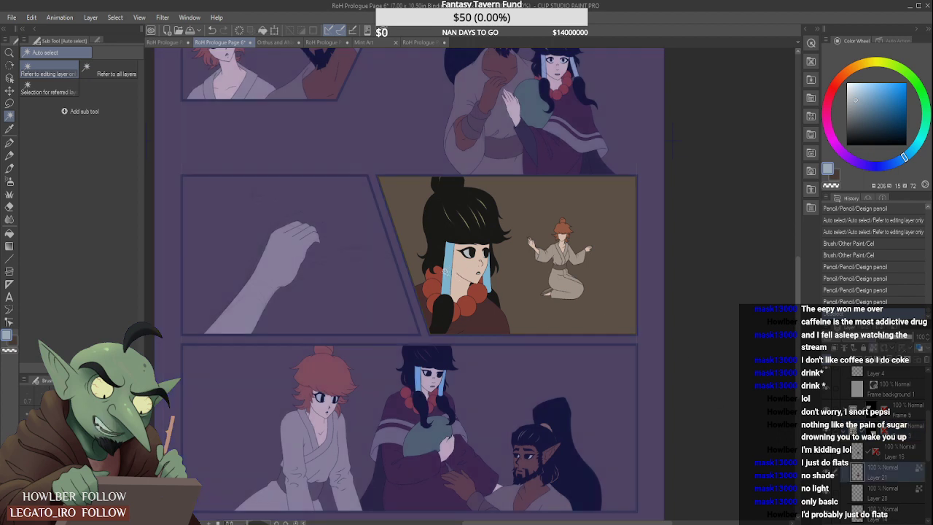
# - Auto-select both bright blue hair wraps of the third-row woman and recolour them pale blue-grey with the Cel brush
pyautogui.click(446, 271)
pyautogui.keyDown('shift'); pyautogui.click(487, 263); pyautogui.keyUp('shift')
pyautogui.press('b')
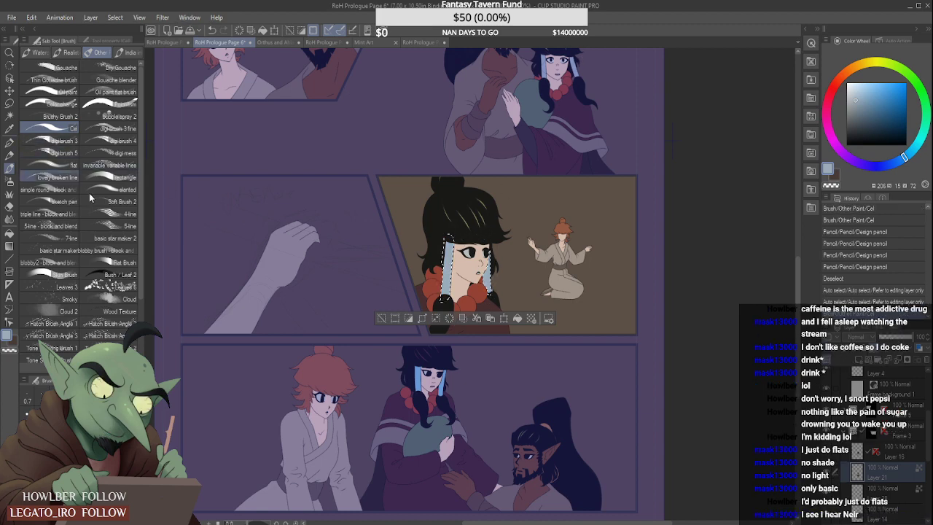
# - With the Design pencil ready, sample the darker crease colour from the hair wrap in the face references document and return to Page 6
pyautogui.click(9, 154)
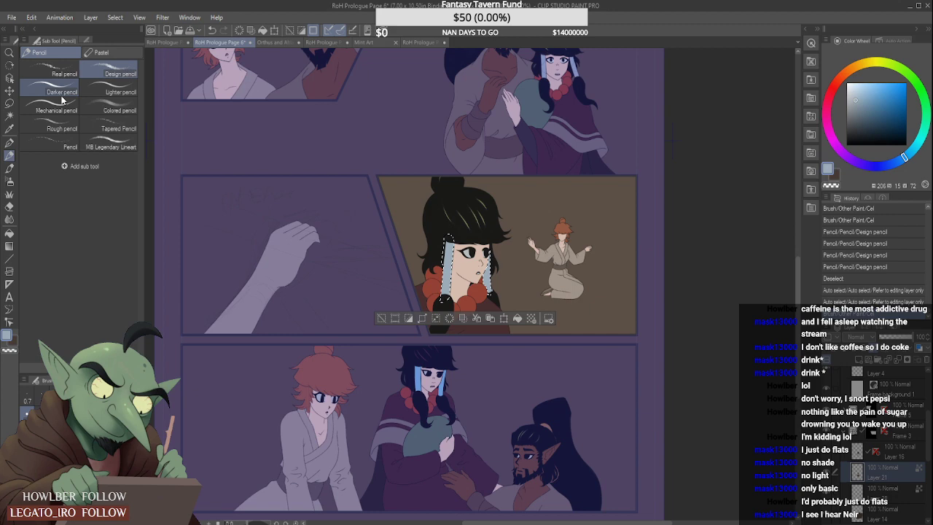
pyautogui.click(273, 41)
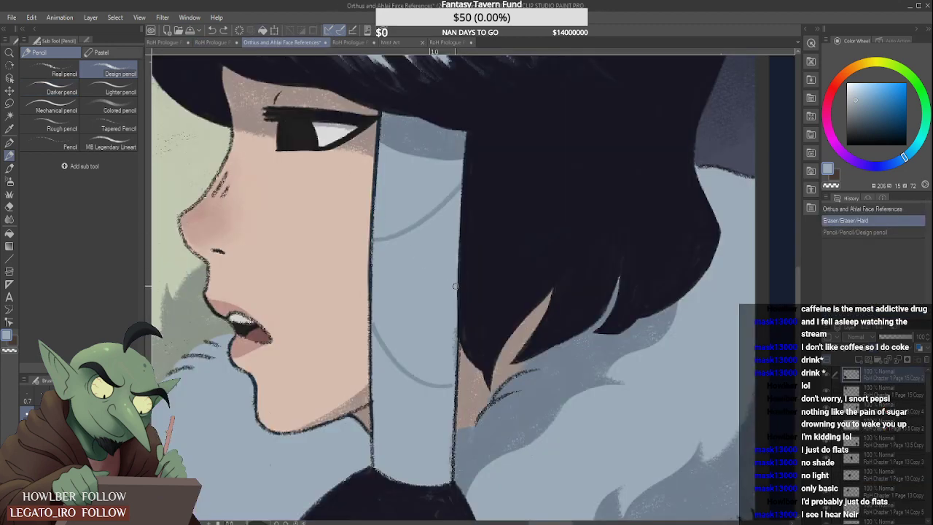
pyautogui.scroll(2, 510, 289)
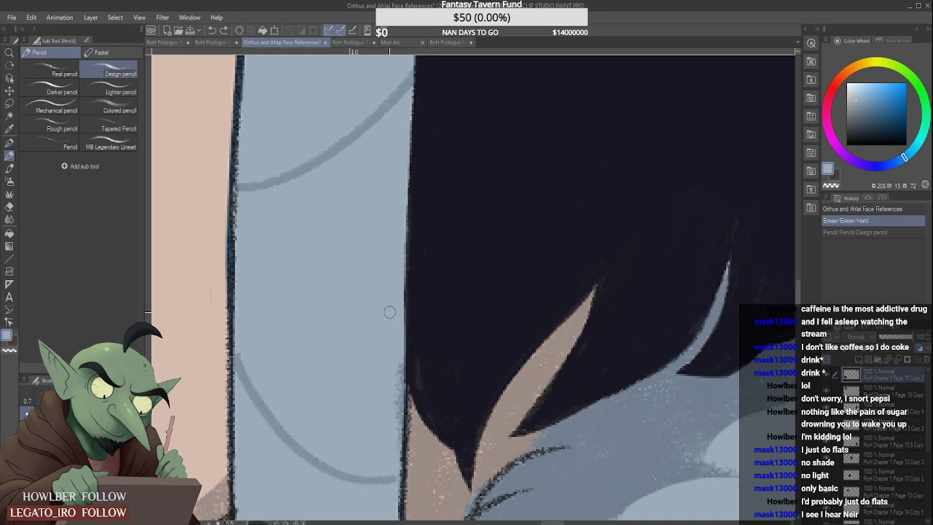
pyautogui.keyDown('alt'); pyautogui.click(340, 142); pyautogui.keyUp('alt')
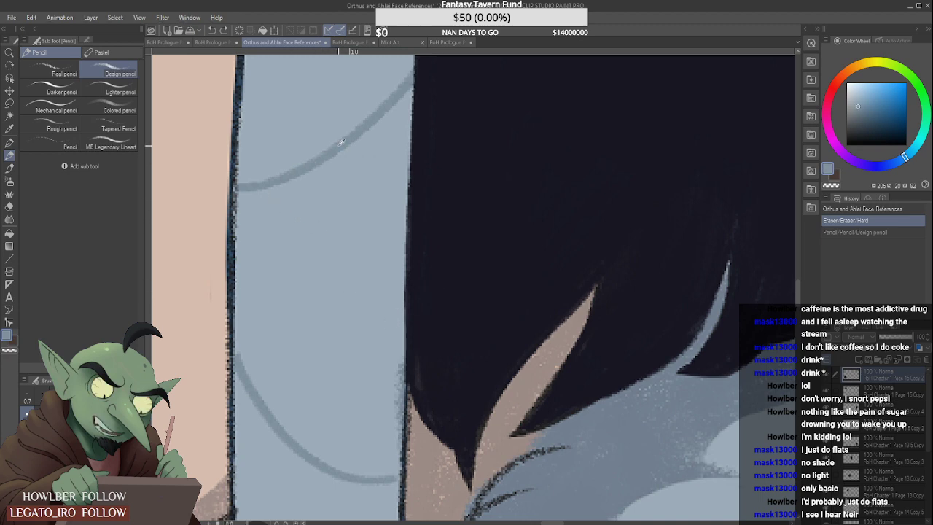
pyautogui.click(212, 42)
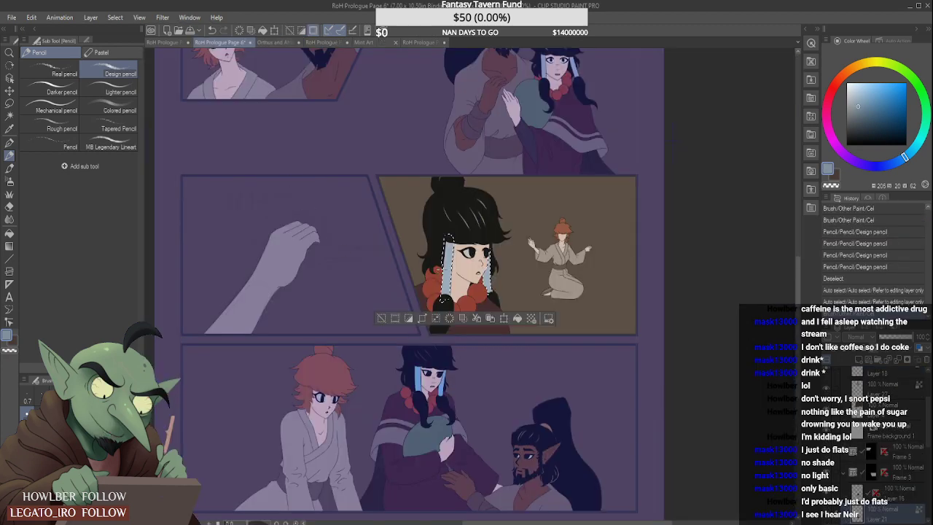
# - Draw thin crease lines across both hair wraps of the third-row woman, undoing stray strokes, and clear the selection
pyautogui.scroll(2, 443, 299)
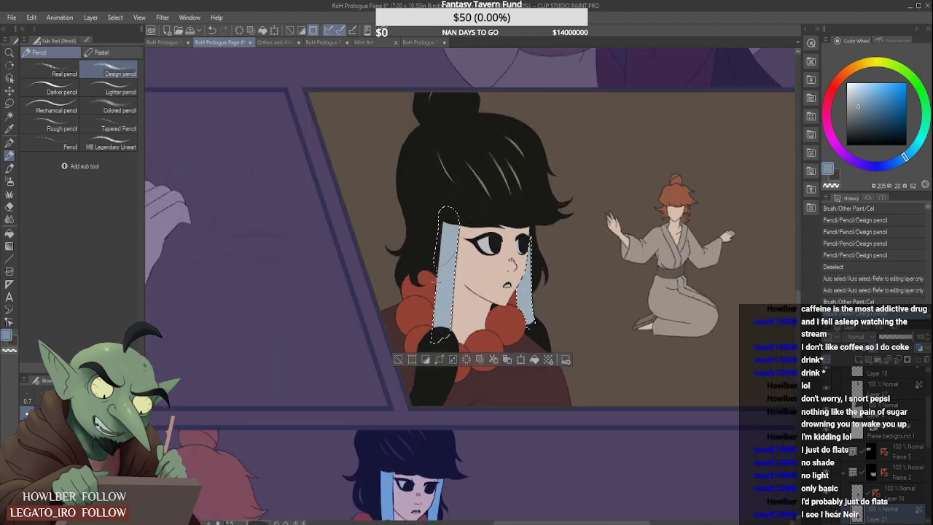
pyautogui.moveTo(442, 337); pyautogui.dragTo(451, 312)
pyautogui.moveTo(530, 274)
pyautogui.mouseDown()
pyautogui.moveTo(534, 267)
pyautogui.moveTo(531, 299)
pyautogui.moveTo(533, 247)
pyautogui.moveTo(532, 290)
pyautogui.mouseUp()
pyautogui.hotkey('ctrl', 'z')
pyautogui.hotkey('ctrl', 'z')
pyautogui.hotkey('ctrl', 'z')
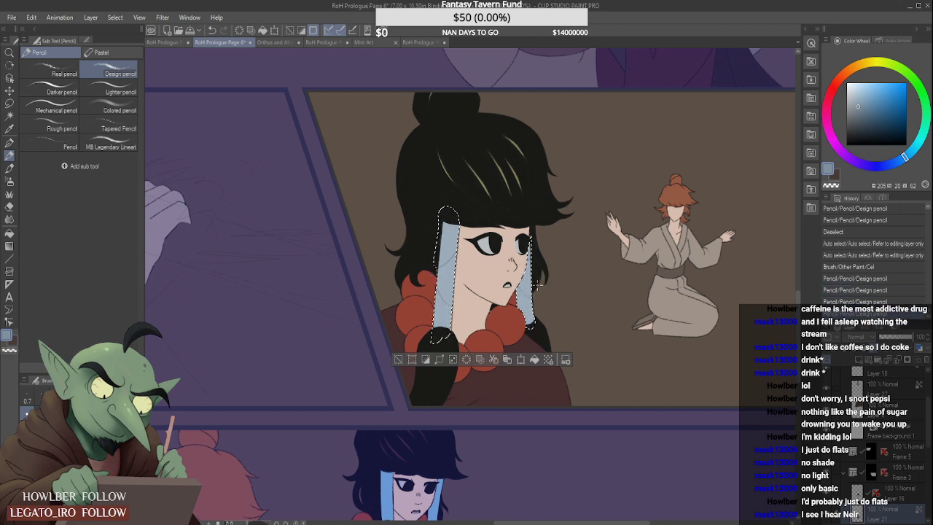
pyautogui.hotkey('ctrl', 'd')
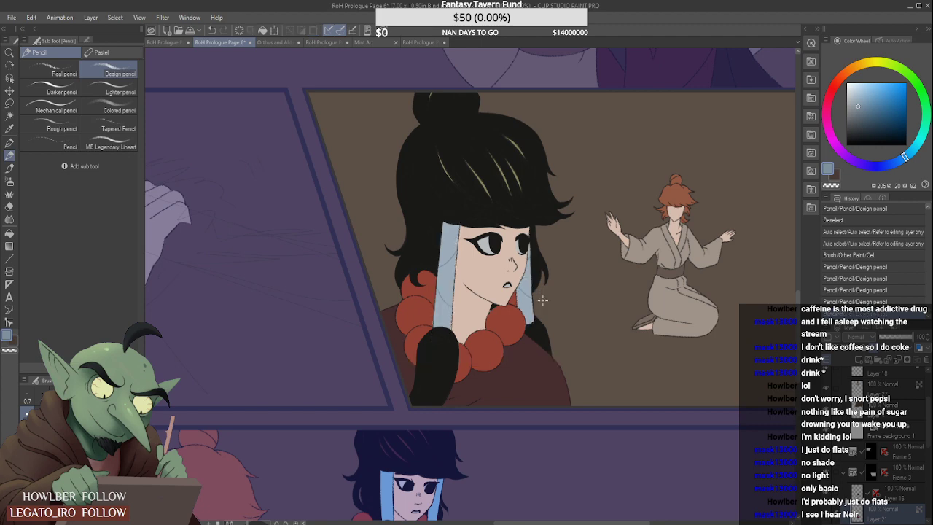
# - Examine the third-row woman's hair wraps and creases up close and against the surrounding panels
pyautogui.scroll(-3, 470, 307)
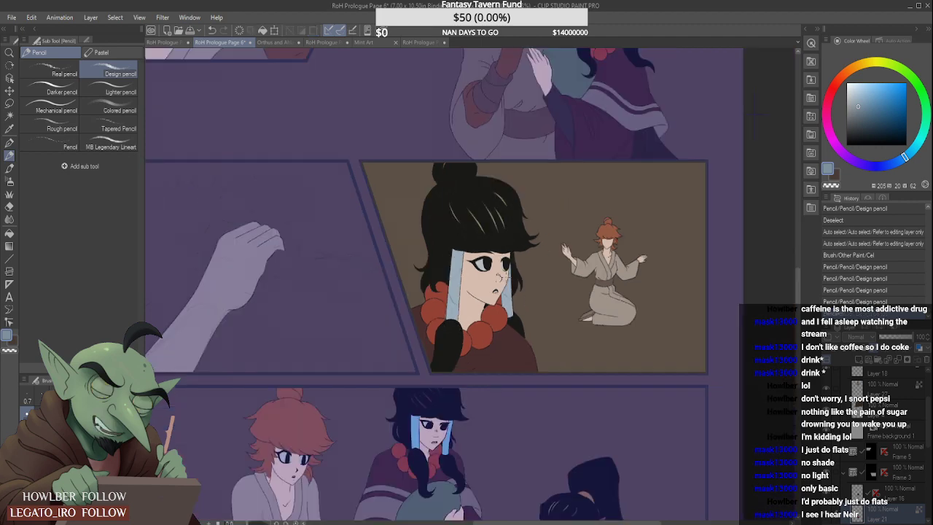
pyautogui.scroll(3, 513, 279)
pyautogui.scroll(-3, 510, 281)
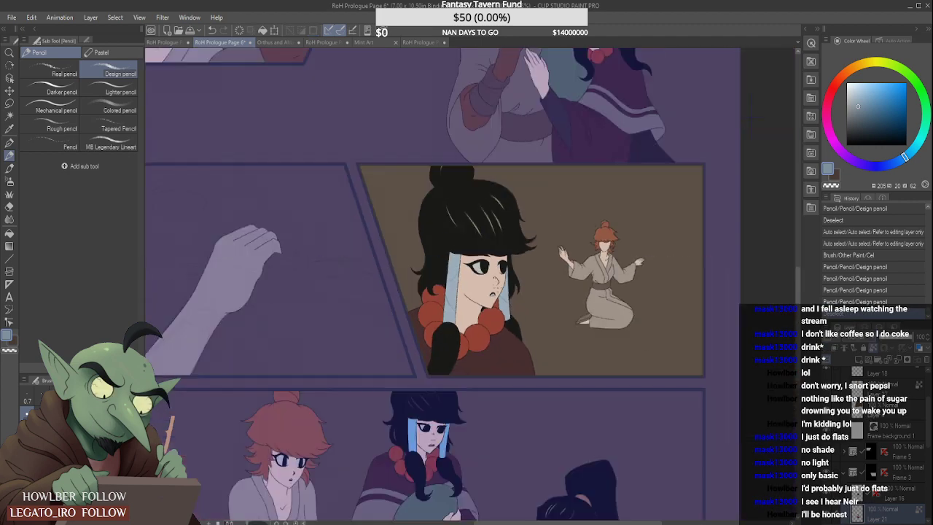
pyautogui.scroll(5, 504, 284)
pyautogui.scroll(-5, 495, 291)
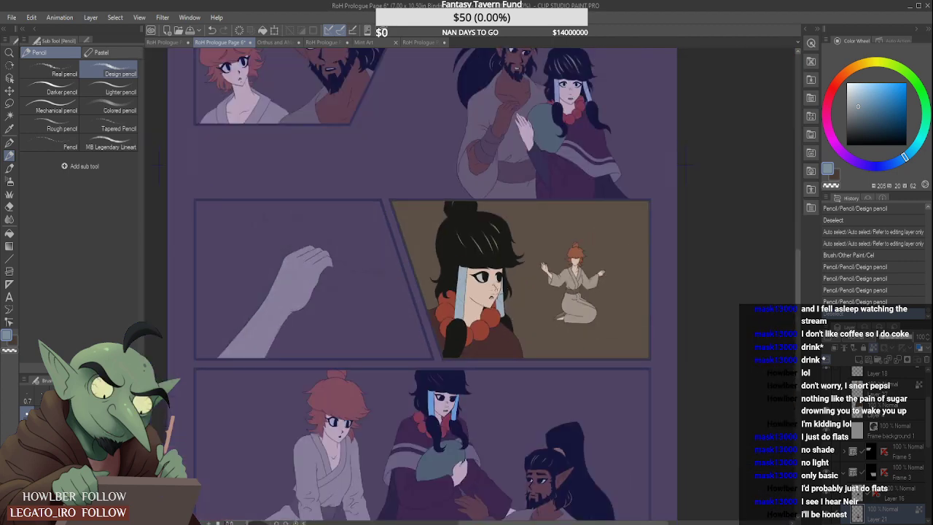
pyautogui.scroll(2, 499, 293)
pyautogui.scroll(2, 487, 299)
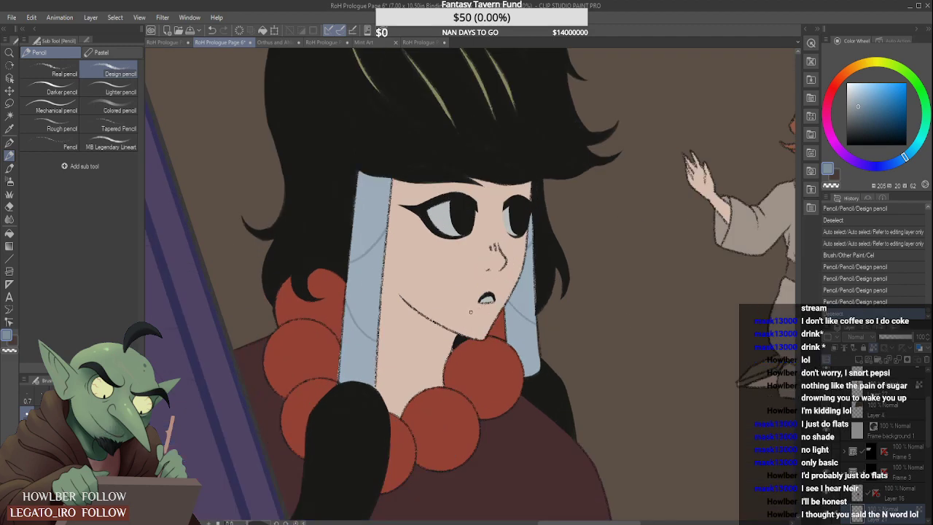
pyautogui.scroll(-5, 470, 312)
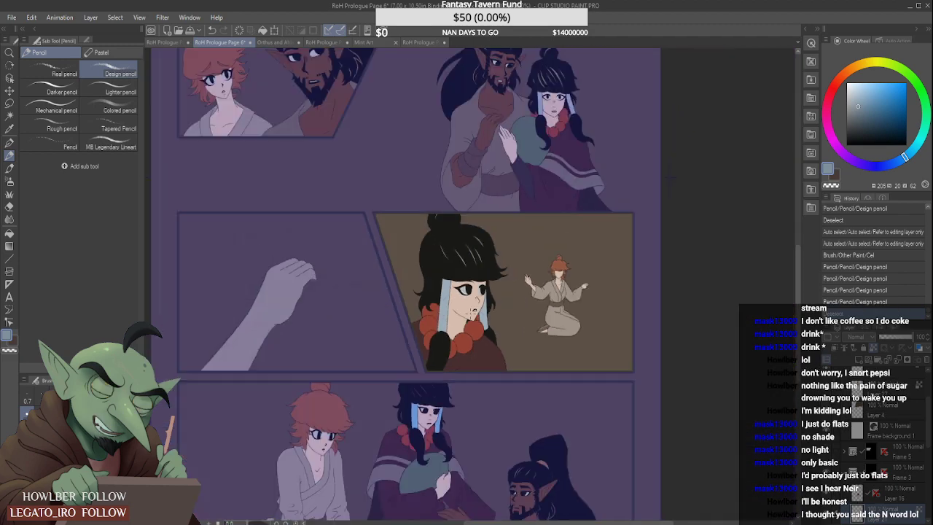
pyautogui.scroll(2, 473, 312)
pyautogui.scroll(-1, 472, 311)
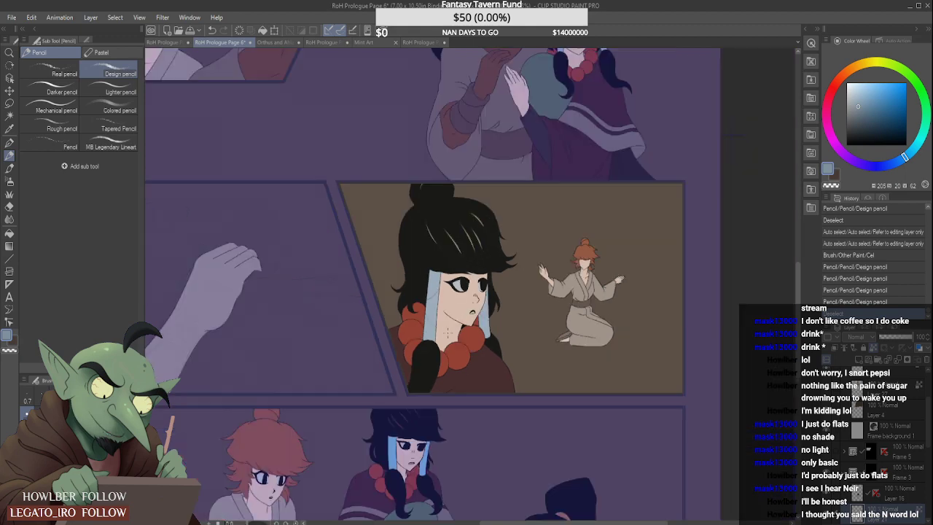
pyautogui.scroll(-2, 473, 311)
pyautogui.scroll(2, 449, 378)
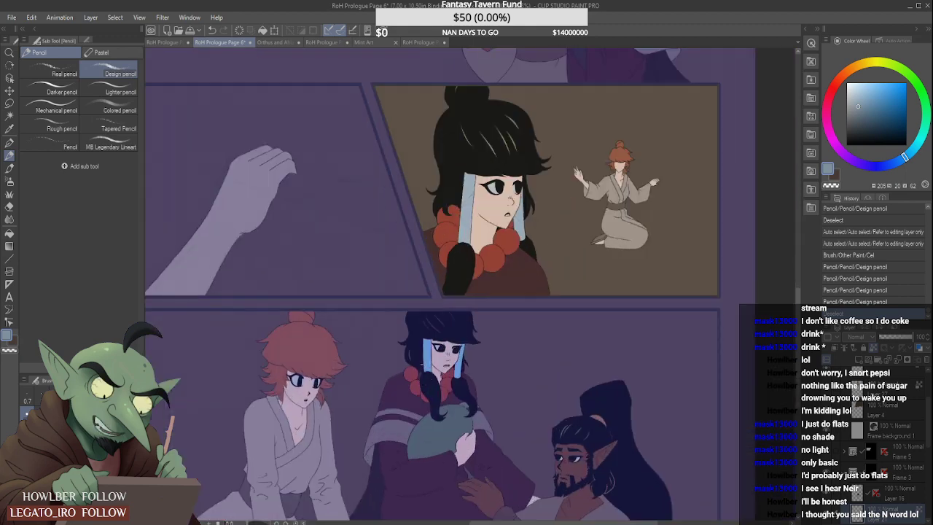
# - Ready the Cel brush in pale blue-grey, open the bottom panel's Frame 1 folder and lock transparent pixels on its flat-colour layer
pyautogui.click(9, 170)
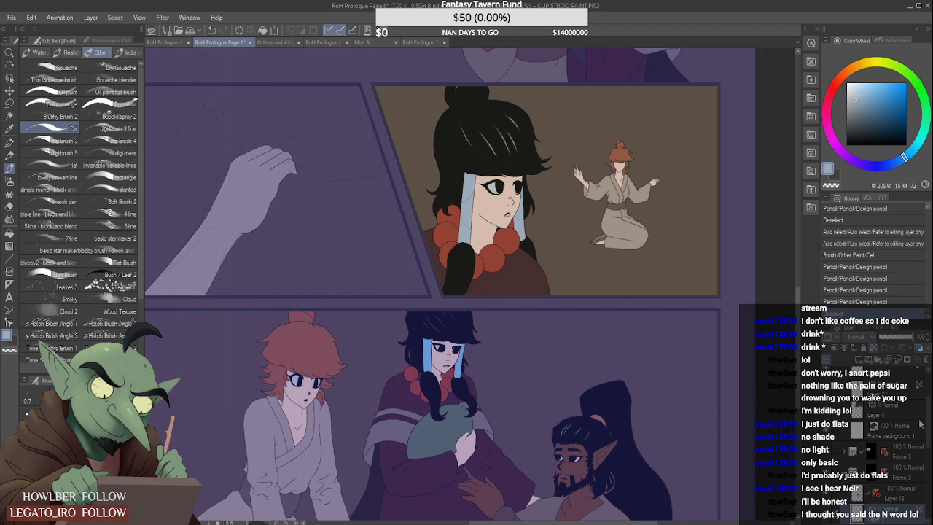
pyautogui.moveTo(926, 420); pyautogui.dragTo(923, 465)
pyautogui.click(845, 404)
pyautogui.click(876, 442)
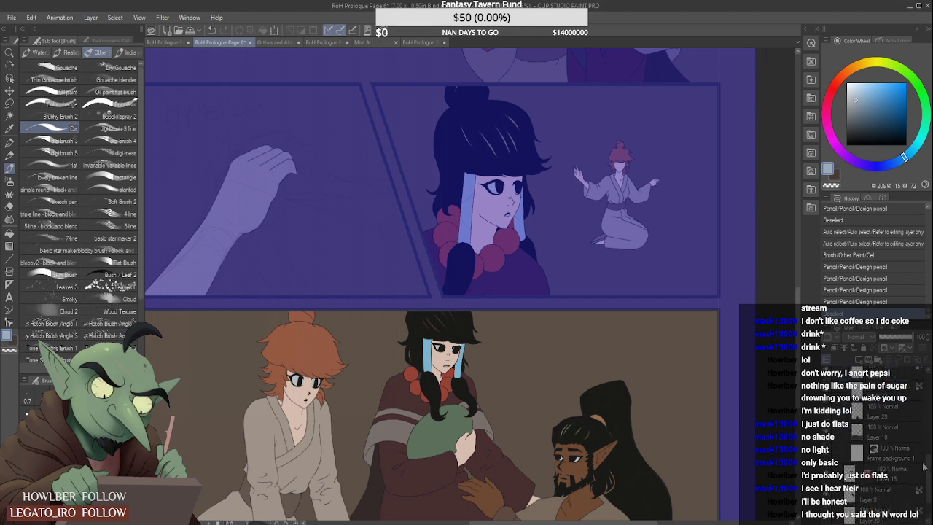
pyautogui.click(859, 408)
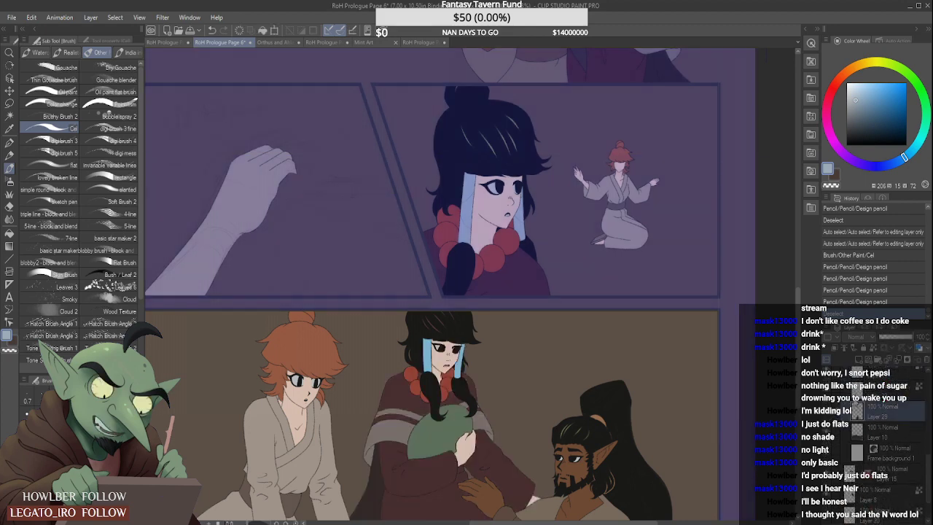
pyautogui.hotkey('ctrl', 'd')
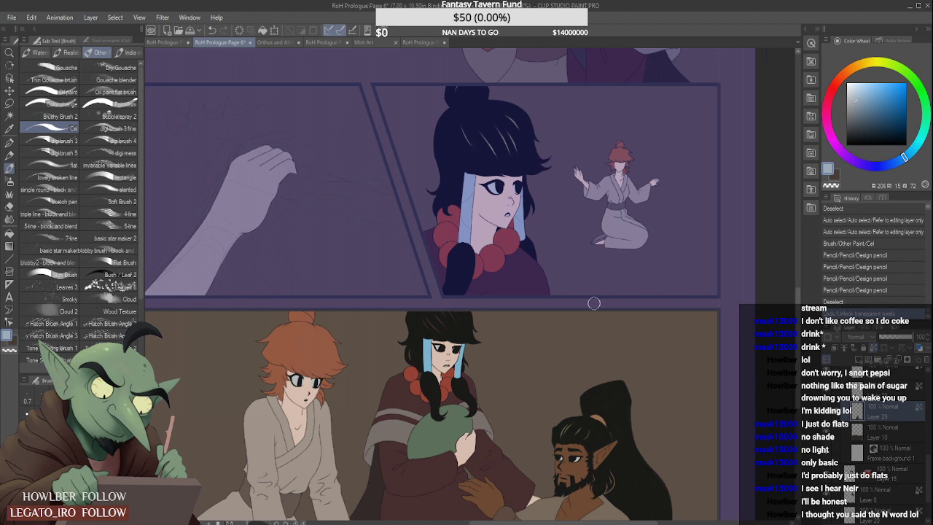
# - Auto-select both bright blue hair wraps of the bottom-panel woman and recolour them pale blue-grey with the Cel brush
pyautogui.click(9, 116)
pyautogui.click(426, 347)
pyautogui.keyDown('shift'); pyautogui.click(462, 366); pyautogui.keyUp('shift')
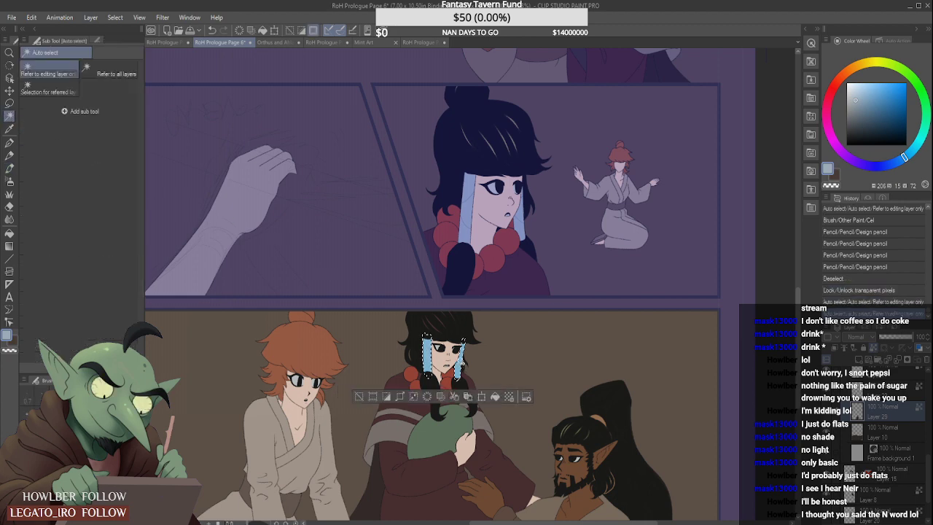
pyautogui.click(9, 168)
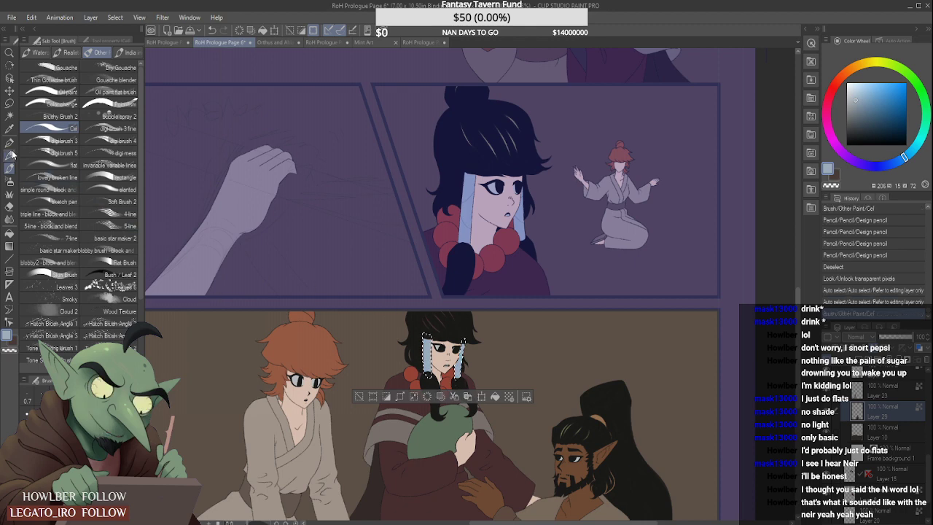
# - With the Design pencil in the darker crease colour, draw curved crease lines across the bottom-panel woman's left hair wrap
pyautogui.press('p')
pyautogui.click(272, 41)
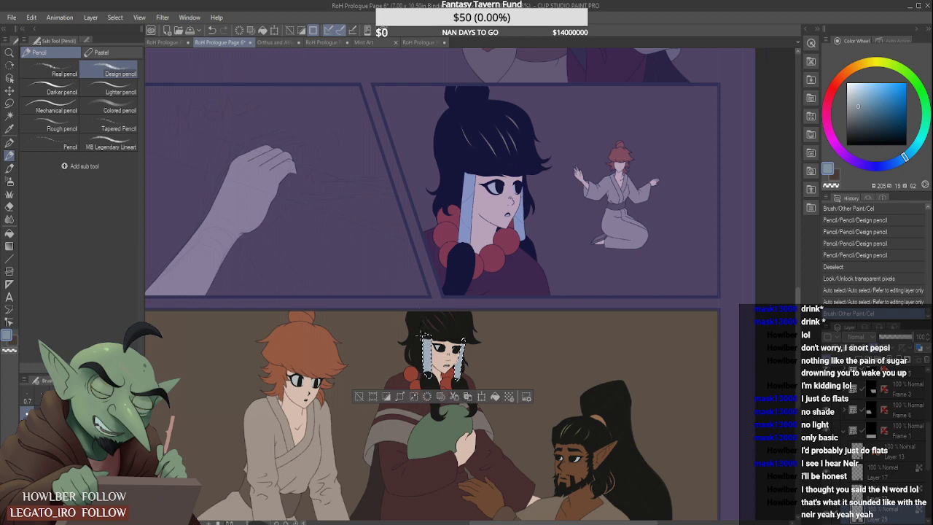
pyautogui.scroll(6, 421, 307)
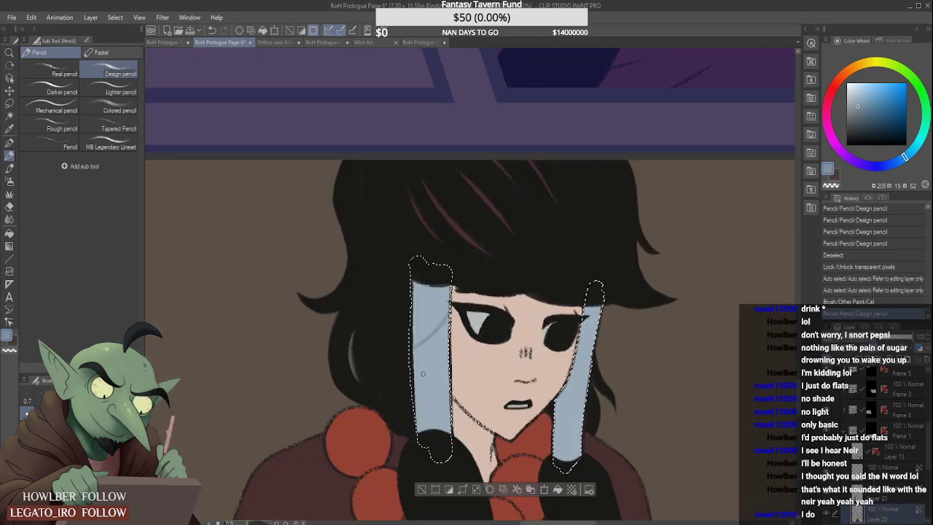
pyautogui.moveTo(413, 370); pyautogui.dragTo(449, 405)
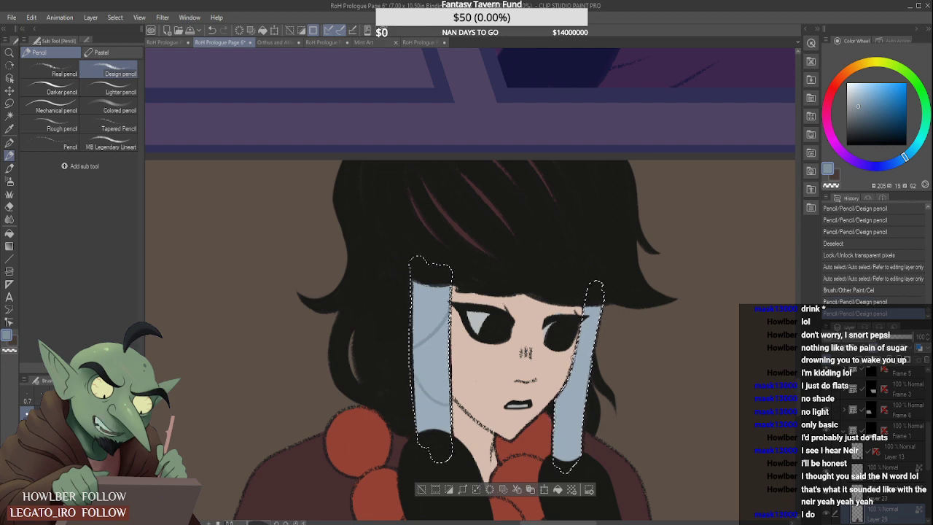
# - Try two crease lines across the bottom-panel woman's narrower right hair wrap and undo them
pyautogui.moveTo(576, 365); pyautogui.dragTo(598, 341)
pyautogui.moveTo(559, 399); pyautogui.dragTo(584, 422)
pyautogui.scroll(-4, 632, 382)
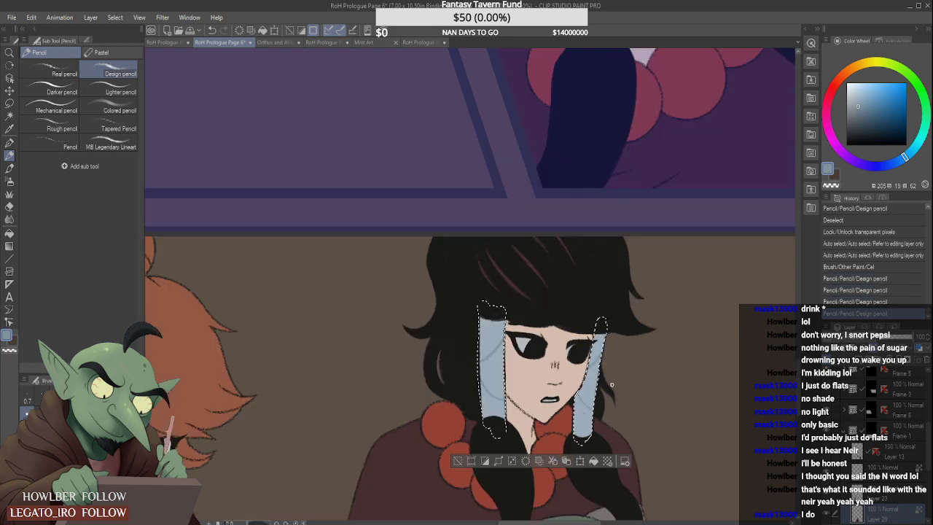
pyautogui.scroll(3, 602, 363)
pyautogui.hotkey('ctrl', 'z')
pyautogui.hotkey('ctrl', 'z')
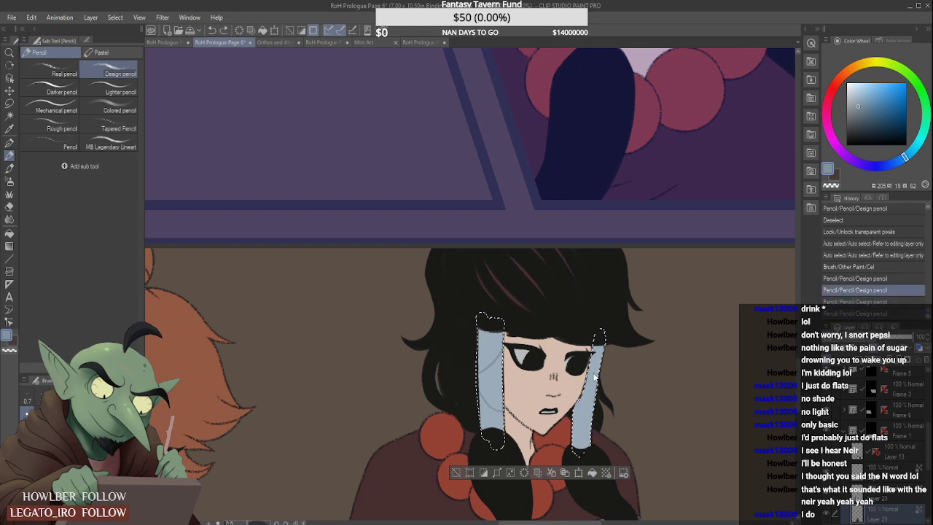
# - Redraw the upper and lower crease lines on the bottom-panel woman's right hair wrap, undoing stray strokes, and clear the selection
pyautogui.moveTo(586, 376); pyautogui.dragTo(602, 357)
pyautogui.moveTo(573, 399); pyautogui.dragTo(604, 398)
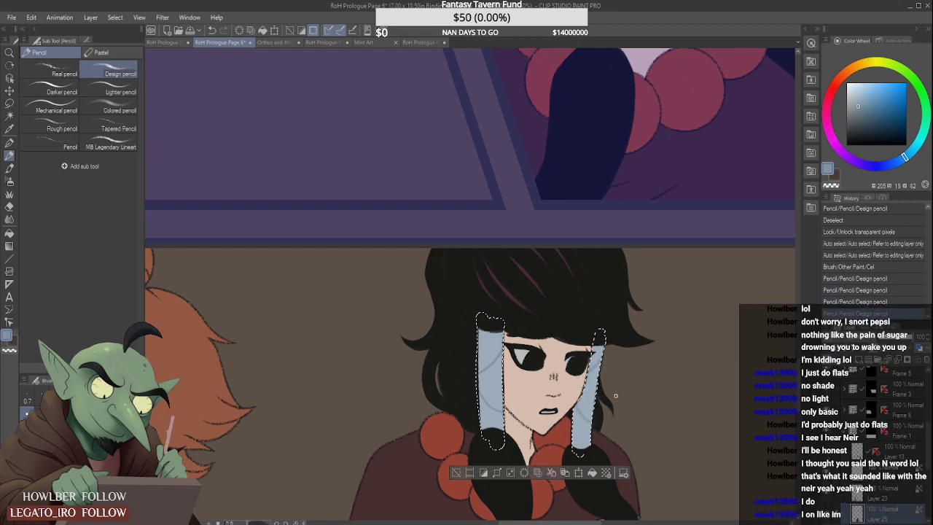
pyautogui.hotkey('ctrl', 'z')
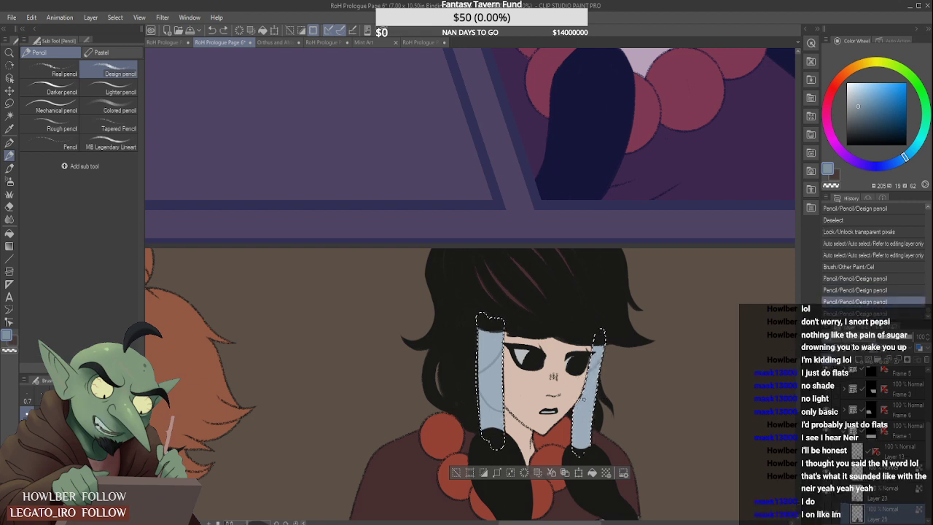
pyautogui.hotkey('ctrl', 'z')
pyautogui.hotkey('ctrl', 'y')
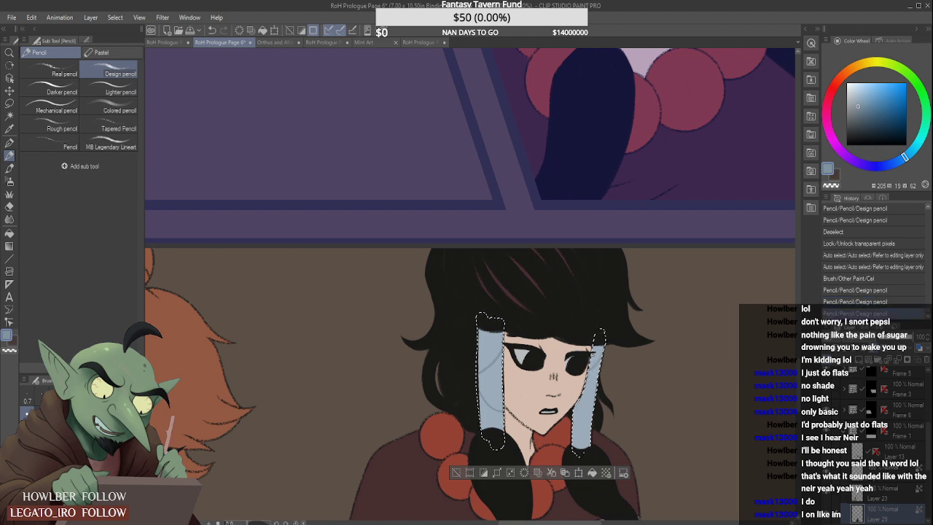
pyautogui.hotkey('ctrl', 'z')
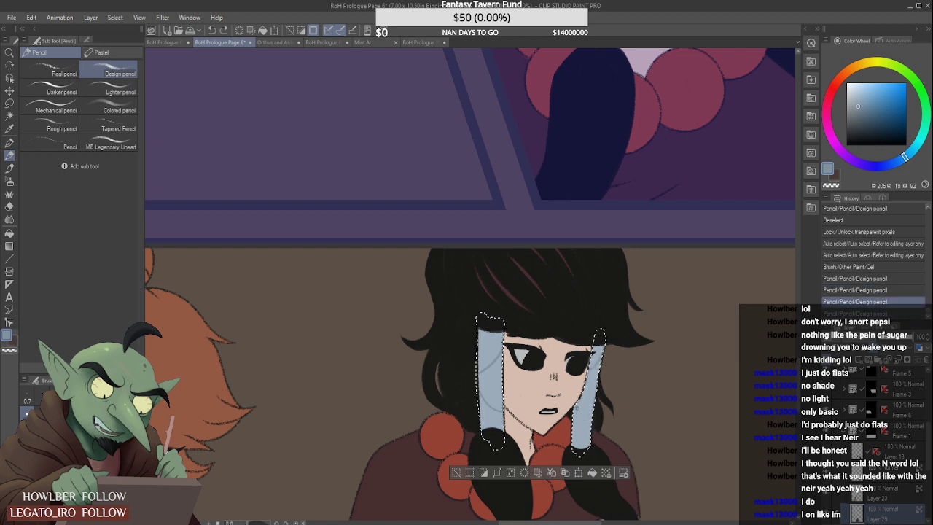
pyautogui.hotkey('ctrl', 'y')
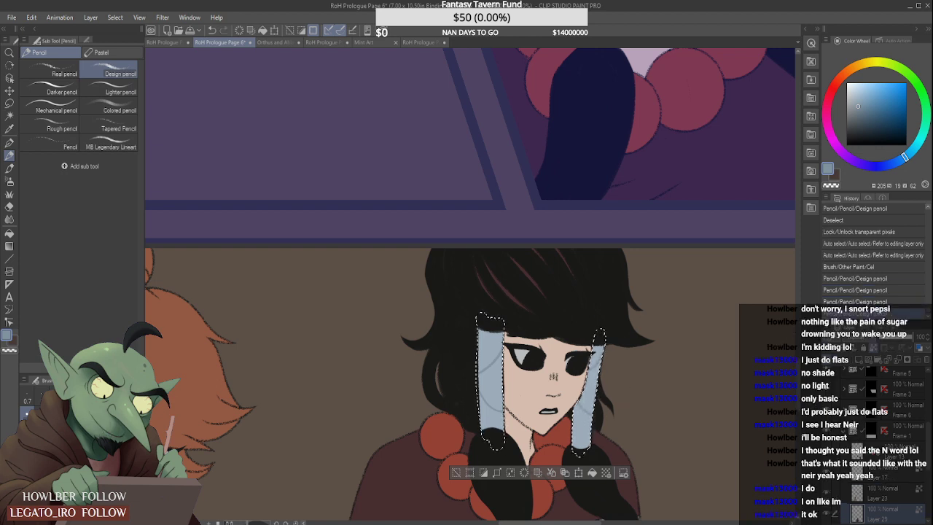
pyautogui.hotkey('ctrl', 'd')
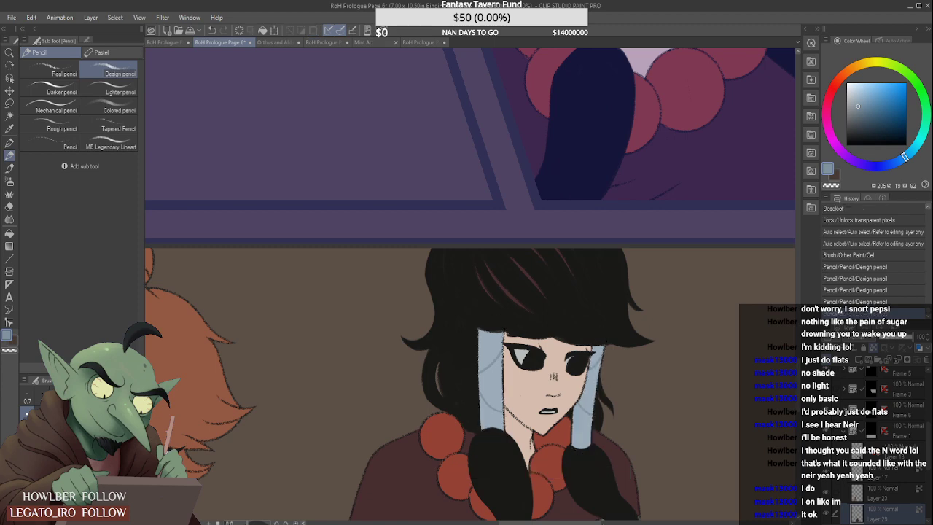
# - Sample the pinkish lower-lip colour from the woman's profile in the face references document and return to Page 6
pyautogui.scroll(-2, 542, 351)
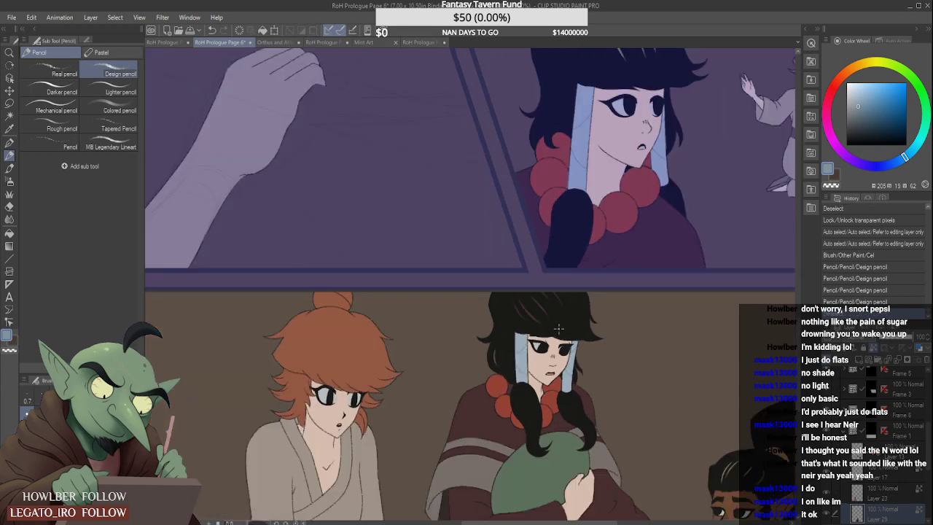
pyautogui.scroll(-5, 558, 329)
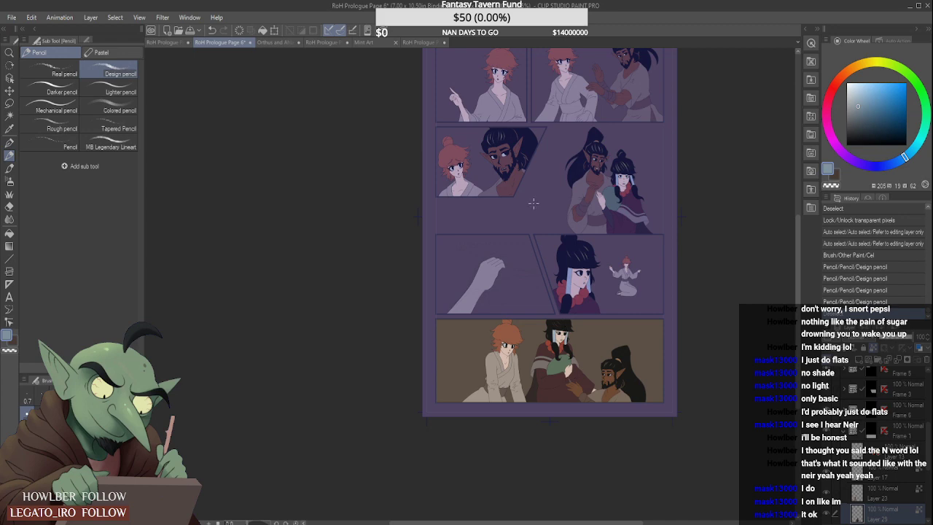
pyautogui.click(267, 44)
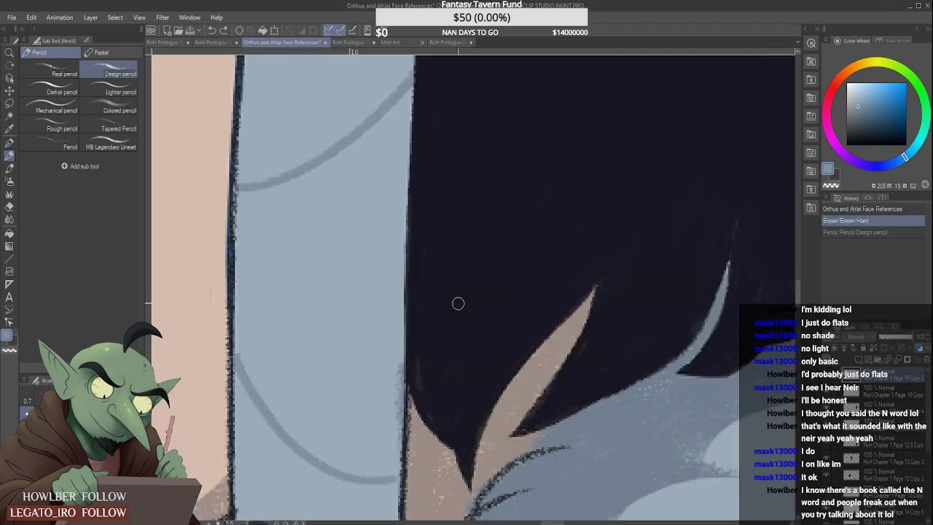
pyautogui.scroll(-3, 417, 301)
pyautogui.scroll(1, 265, 323)
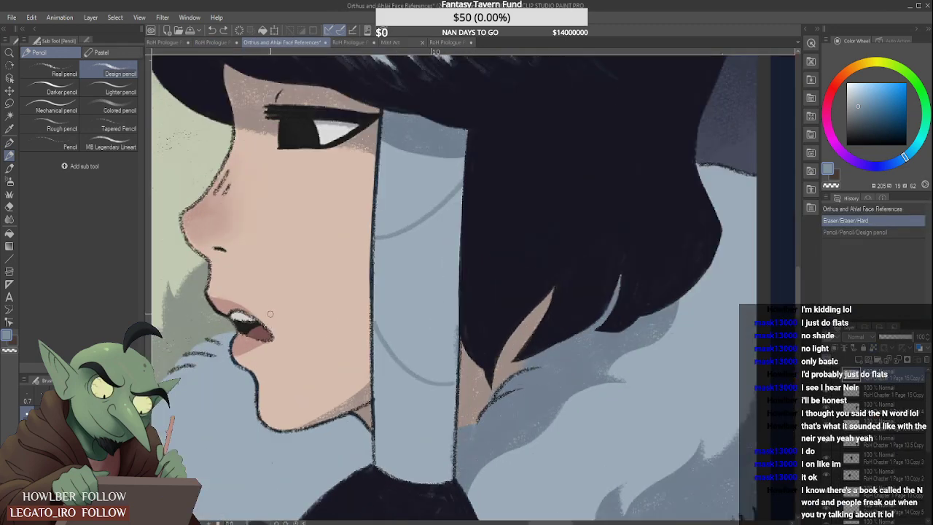
pyautogui.keyDown('alt'); pyautogui.click(242, 336); pyautogui.keyUp('alt')
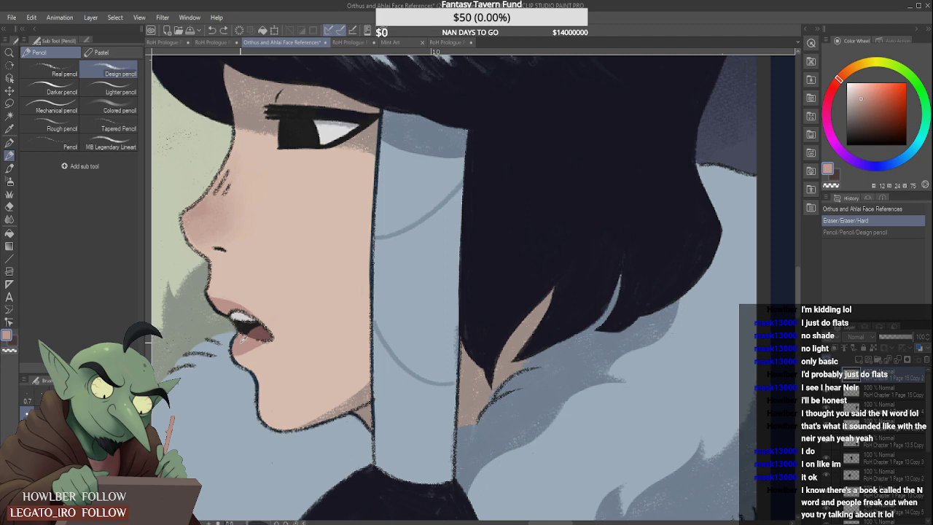
pyautogui.click(221, 44)
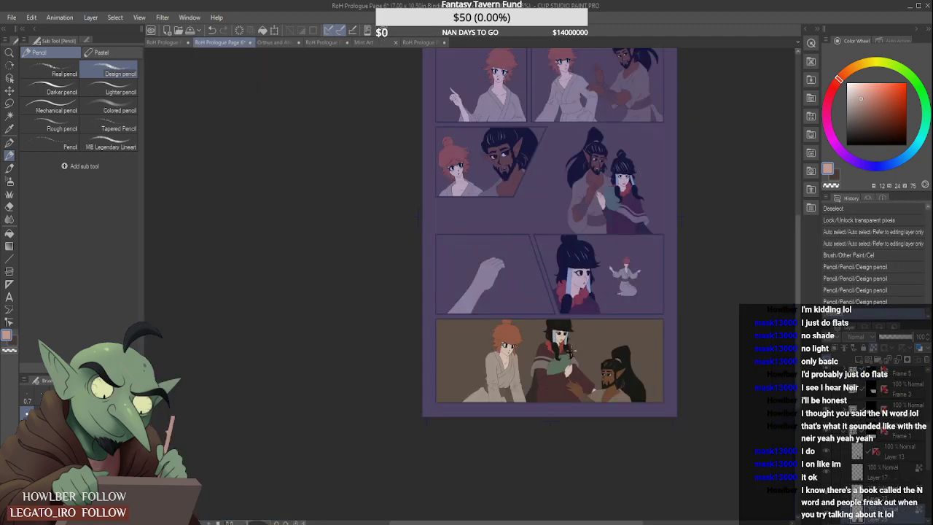
# - Shade the bottom-panel woman's lower lip beneath the mouth line with the sampled pink using the Design pencil
pyautogui.scroll(5, 572, 352)
pyautogui.moveTo(488, 254); pyautogui.dragTo(539, 253)
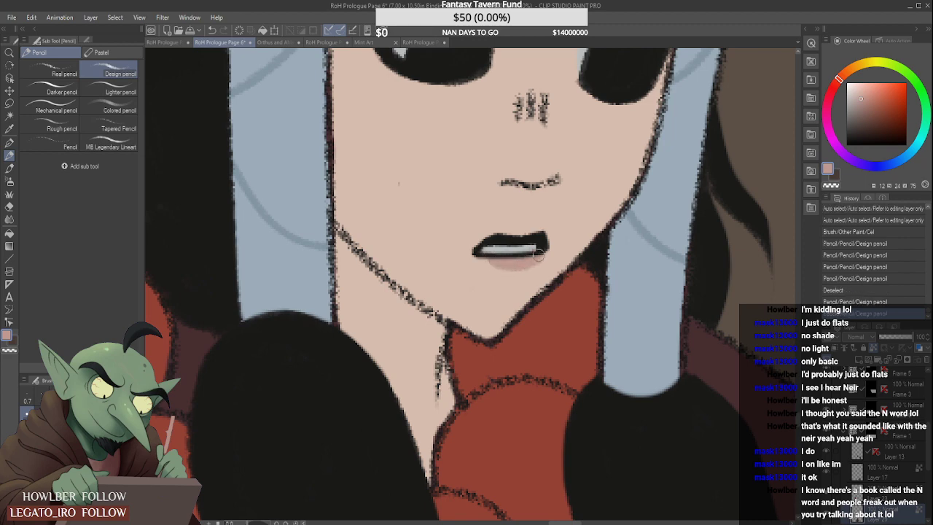
pyautogui.scroll(-6, 510, 266)
pyautogui.scroll(6, 506, 248)
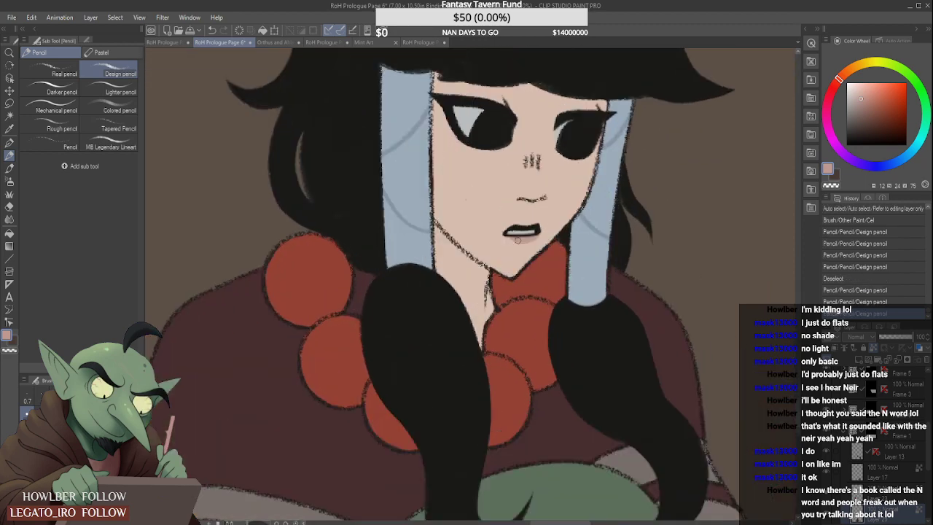
pyautogui.moveTo(502, 234); pyautogui.dragTo(547, 232)
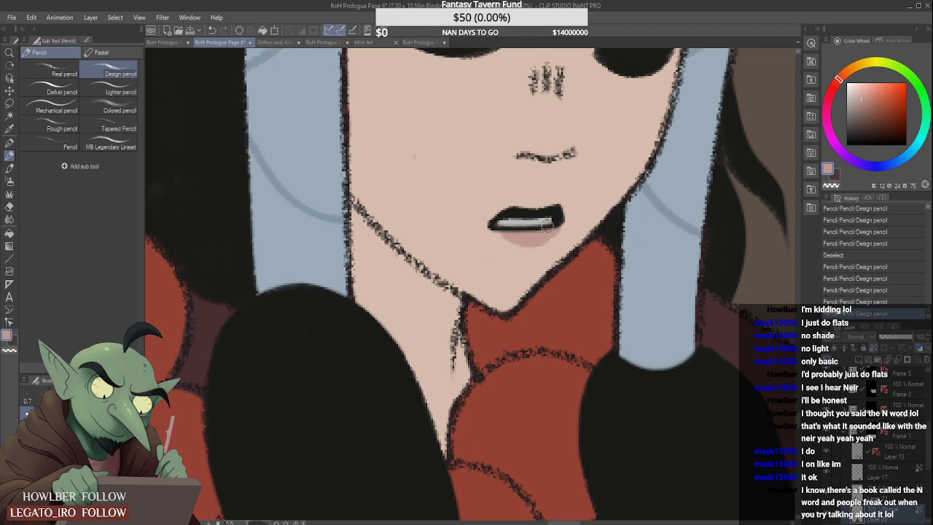
pyautogui.scroll(-6, 549, 232)
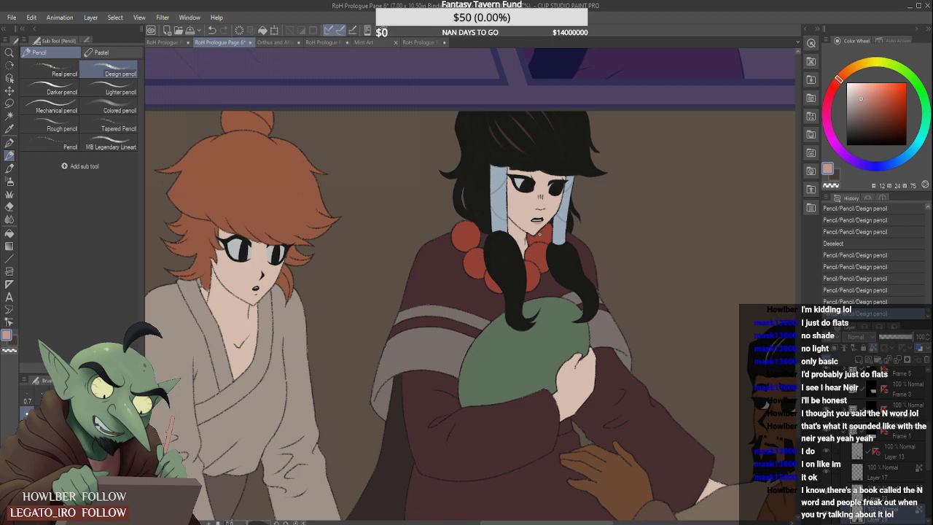
pyautogui.scroll(-2, 528, 253)
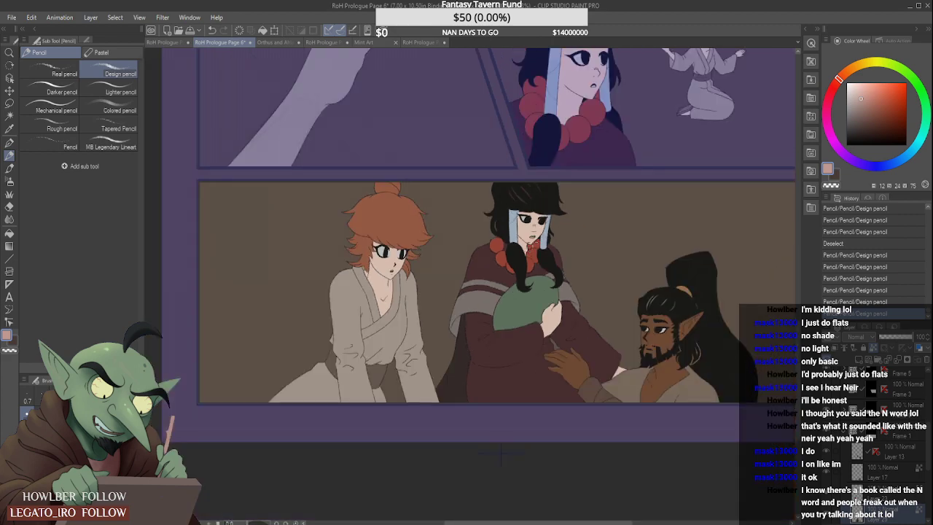
# - Activate Layer 21 in Frame 3 and shade the dark-haired woman's lower lip pink in the middle-right panel
pyautogui.scroll(-4, 528, 251)
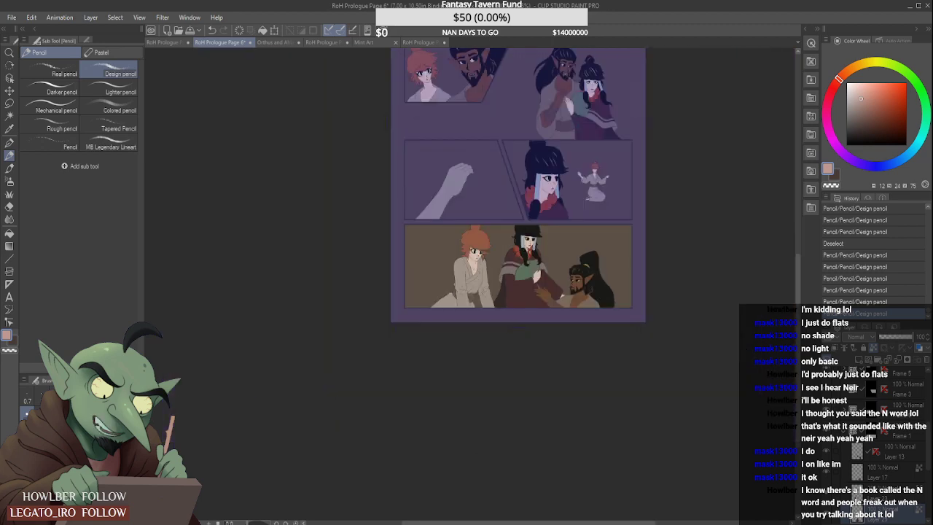
pyautogui.scroll(-1, 528, 252)
pyautogui.scroll(5, 527, 252)
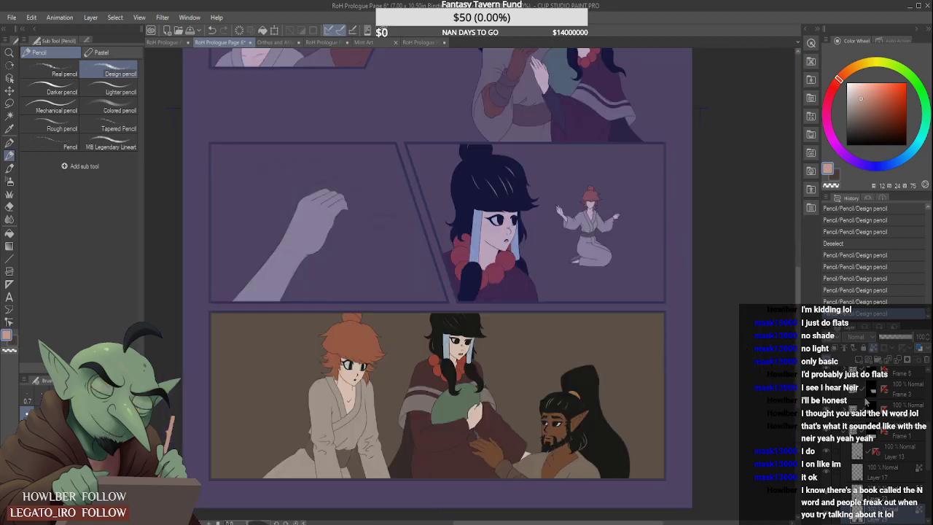
pyautogui.click(875, 410)
pyautogui.click(876, 396)
pyautogui.click(844, 390)
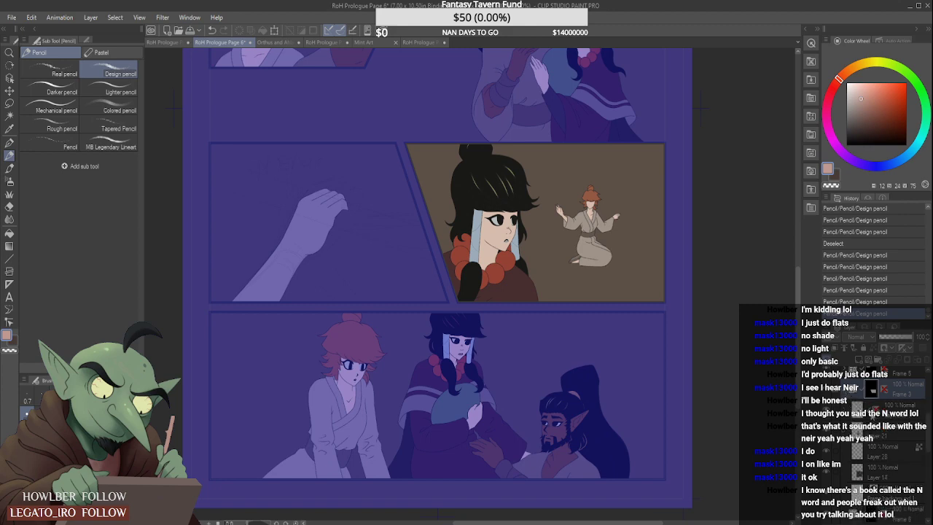
pyautogui.click(873, 430)
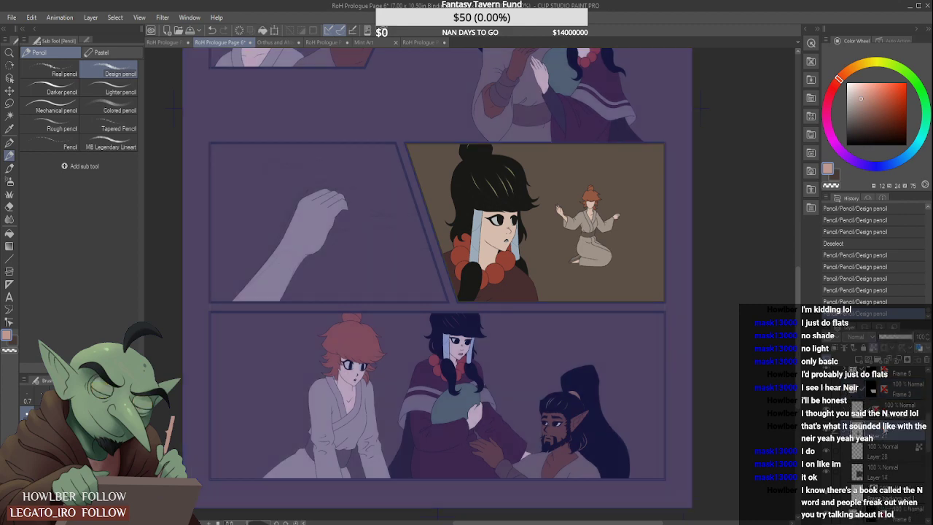
pyautogui.scroll(5, 487, 228)
pyautogui.scroll(3, 486, 228)
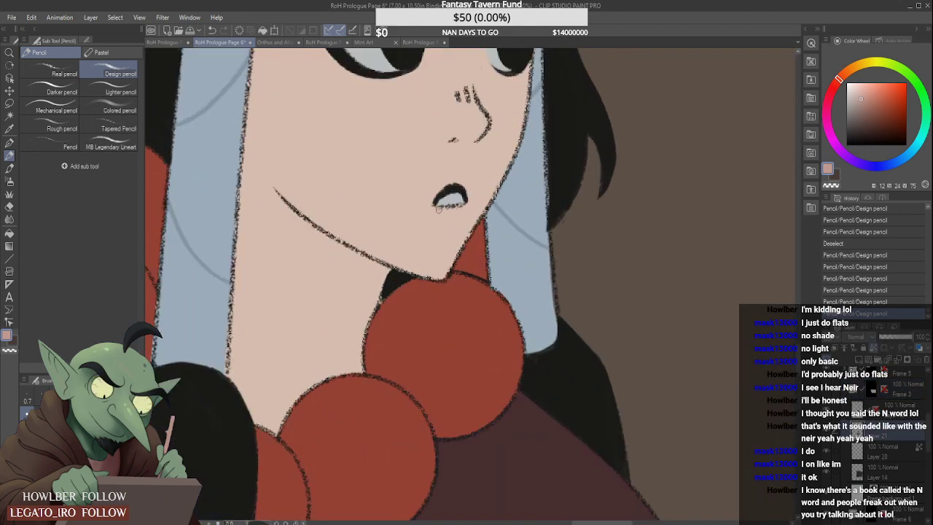
pyautogui.moveTo(452, 210); pyautogui.dragTo(460, 210)
pyautogui.moveTo(444, 210)
pyautogui.mouseDown()
pyautogui.moveTo(456, 212)
pyautogui.moveTo(440, 206)
pyautogui.mouseUp()
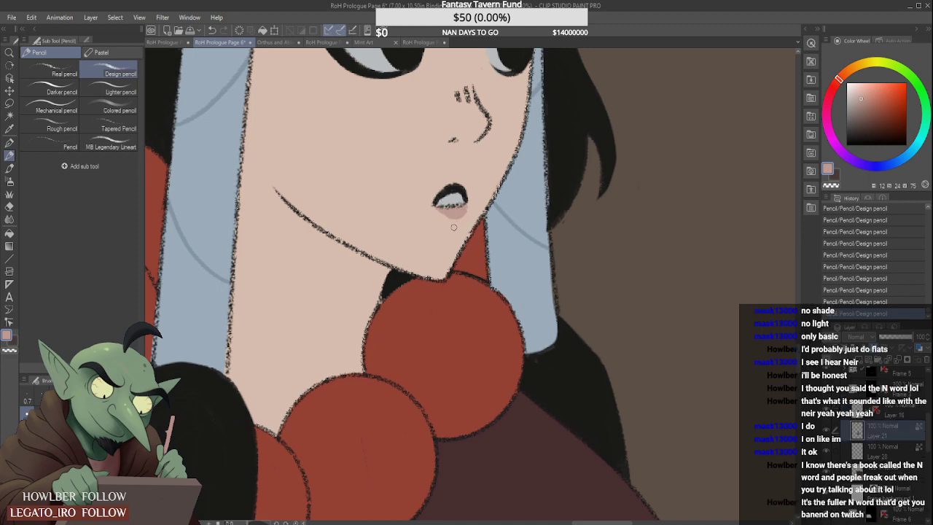
pyautogui.scroll(-5, 440, 209)
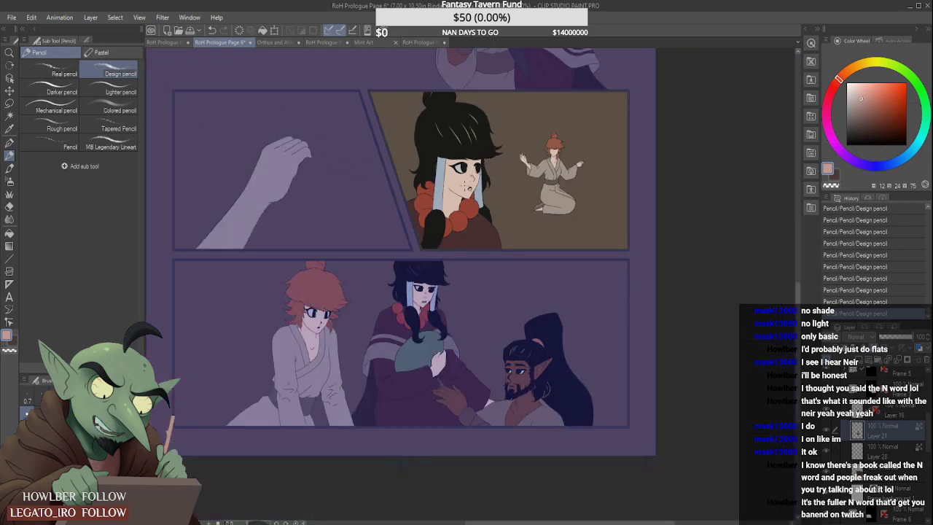
# - Extend the pink along the underside of the mouth line on the middle-right panel woman's lower lip
pyautogui.scroll(6, 434, 183)
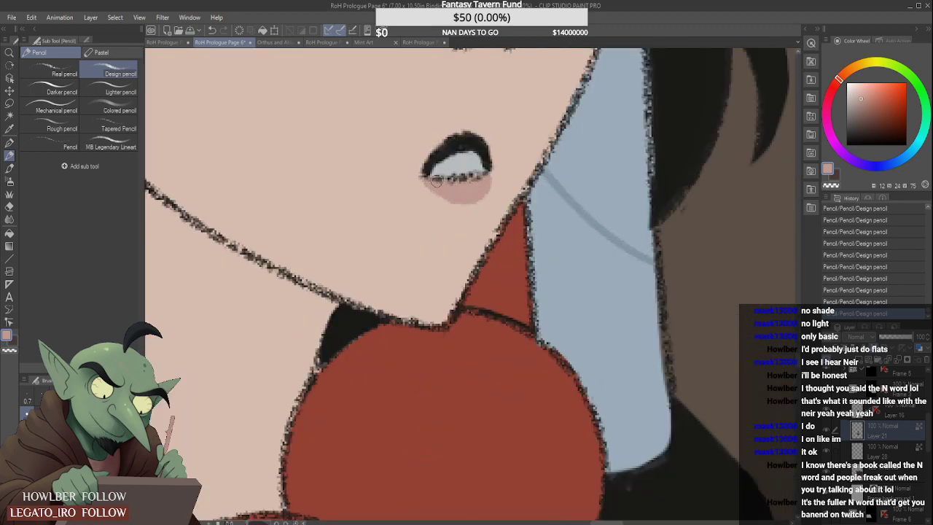
pyautogui.moveTo(438, 187); pyautogui.dragTo(470, 193)
pyautogui.scroll(-6, 474, 195)
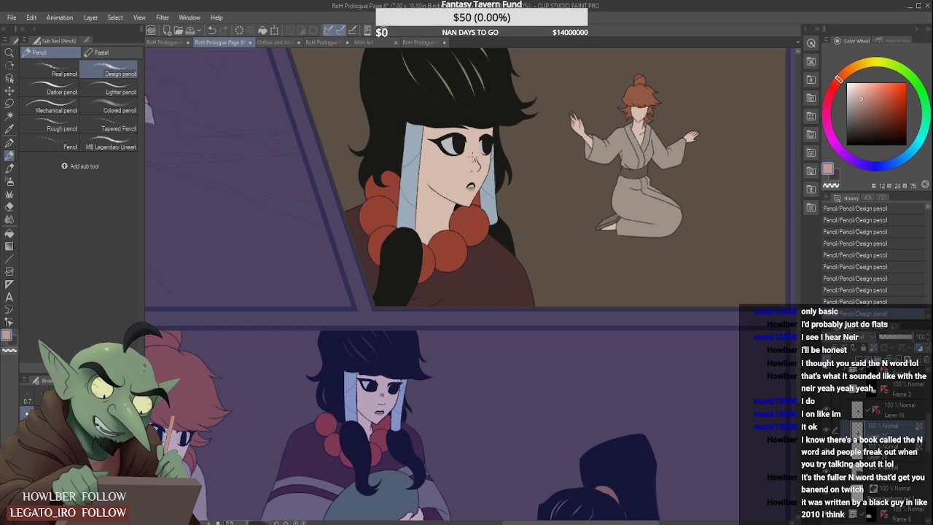
pyautogui.scroll(-5, 470, 187)
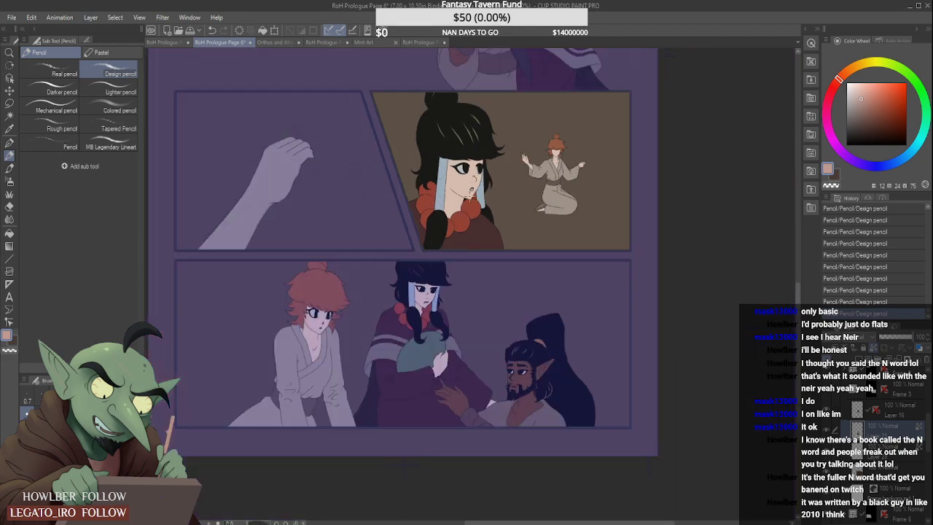
pyautogui.scroll(4, 452, 213)
pyautogui.scroll(-1, 445, 219)
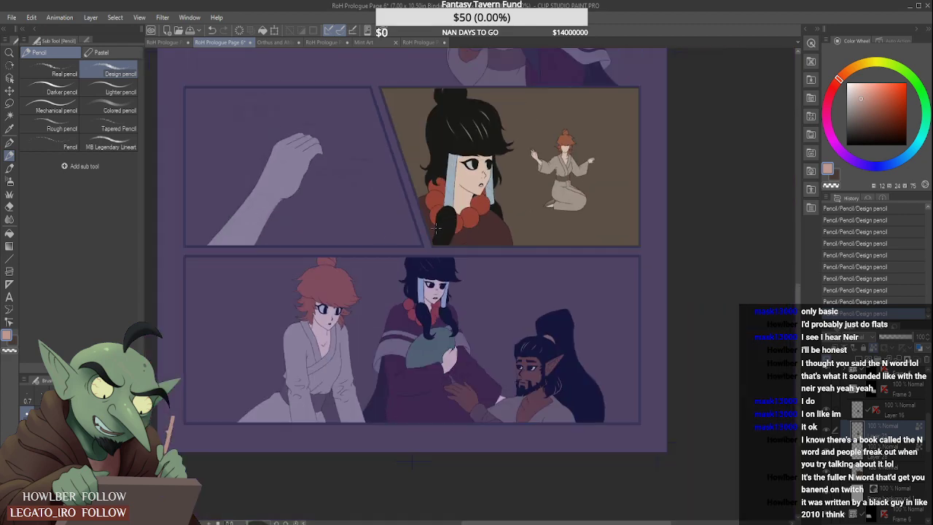
# - Switch to the Cel brush and sample the red-haired woman's facial skin colour from the bottom panel
pyautogui.click(10, 167)
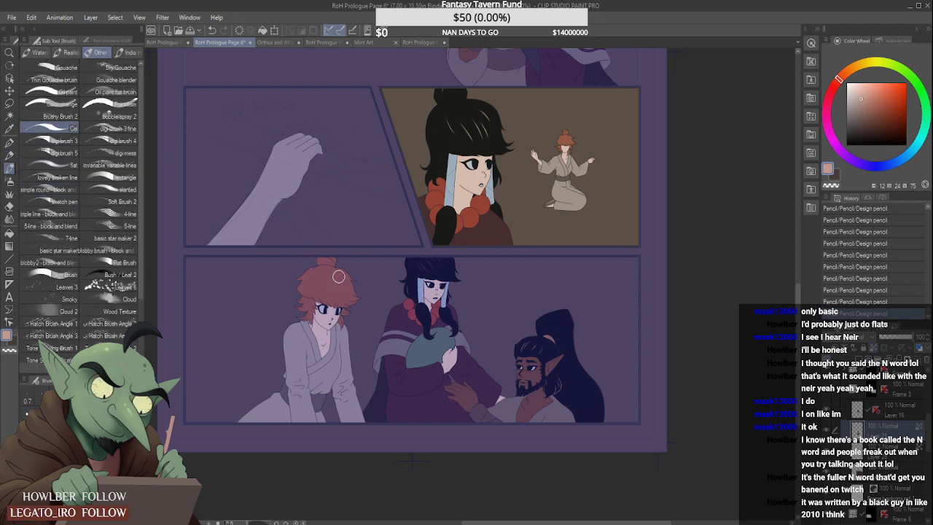
pyautogui.keyDown('alt'); pyautogui.click(332, 314); pyautogui.keyUp('alt')
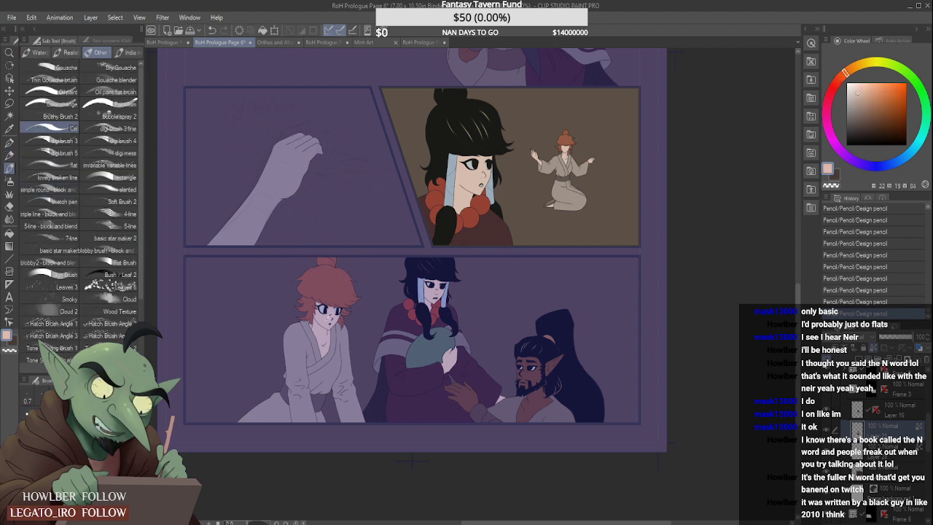
pyautogui.scroll(3, 845, 402)
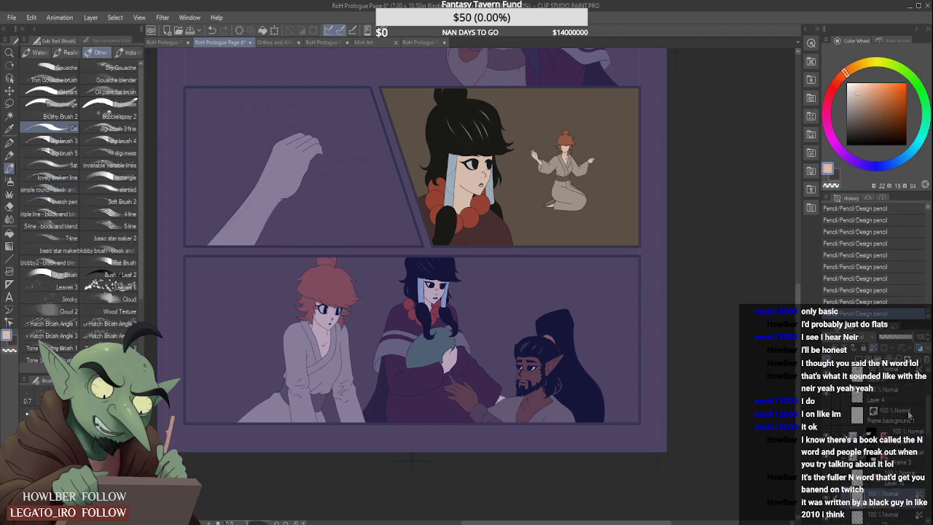
# - Expand the middle-left panel's Frame 6 folder and activate the raised arm's flat colour layer
pyautogui.click(869, 436)
pyautogui.click(873, 458)
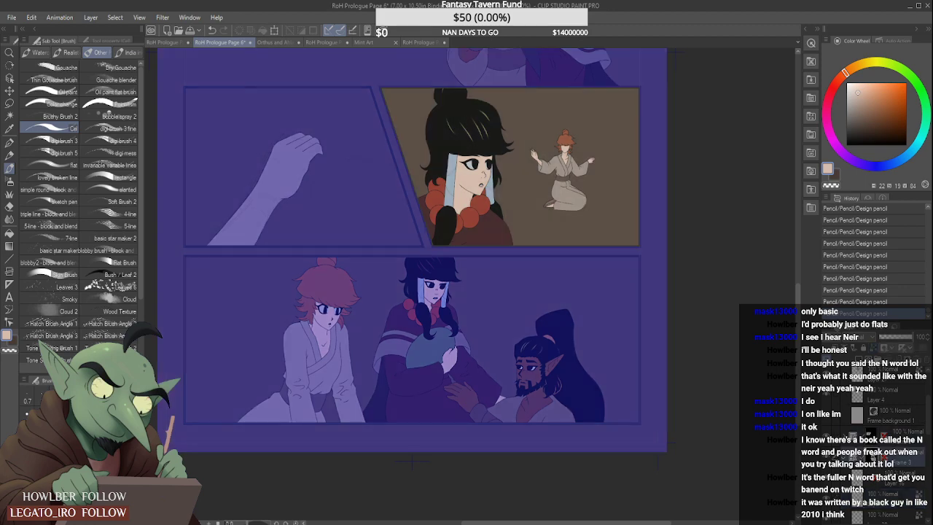
pyautogui.click(893, 418)
pyautogui.moveTo(929, 406); pyautogui.dragTo(928, 450)
pyautogui.click(843, 399)
pyautogui.click(888, 405)
pyautogui.click(893, 444)
pyautogui.click(904, 474)
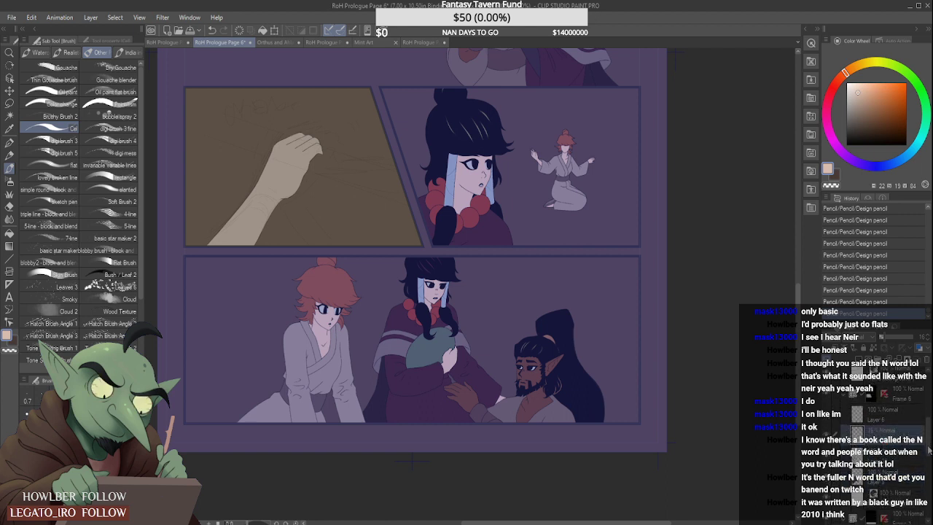
pyautogui.click(901, 464)
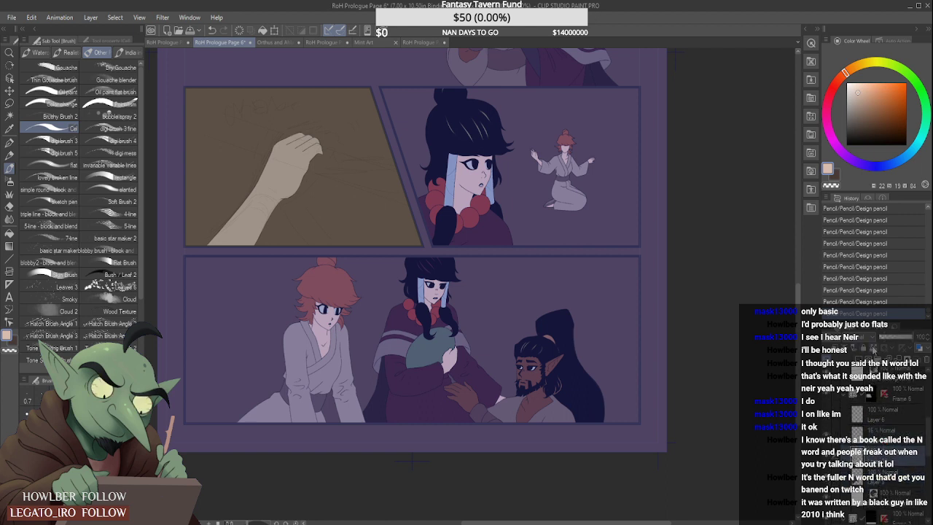
# - Recolour the raised hand and forearm in the middle-left panel with the sampled skin tone, with transparent pixels locked
pyautogui.click(272, 201)
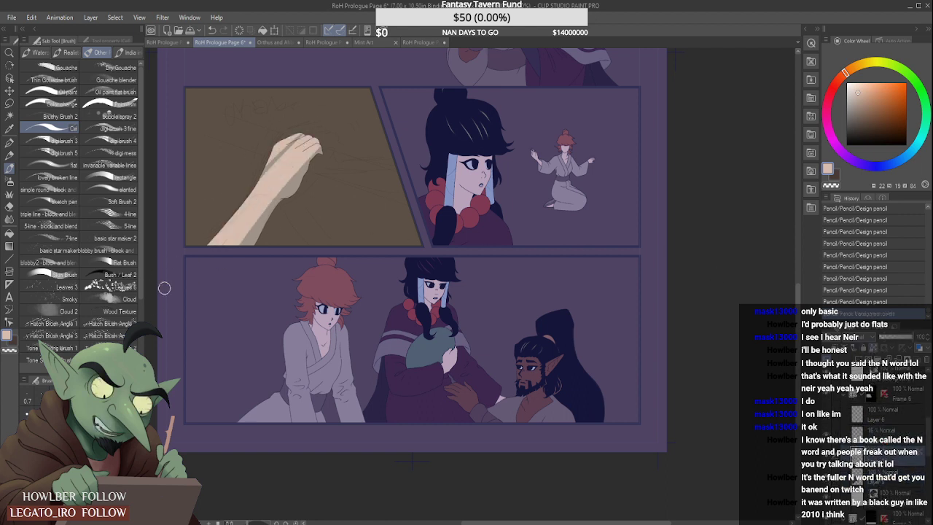
pyautogui.moveTo(164, 288)
pyautogui.mouseDown()
pyautogui.moveTo(266, 180)
pyautogui.moveTo(231, 276)
pyautogui.moveTo(359, 123)
pyautogui.moveTo(359, 152)
pyautogui.mouseUp()
pyautogui.scroll(-2, 309, 271)
pyautogui.scroll(1, 315, 162)
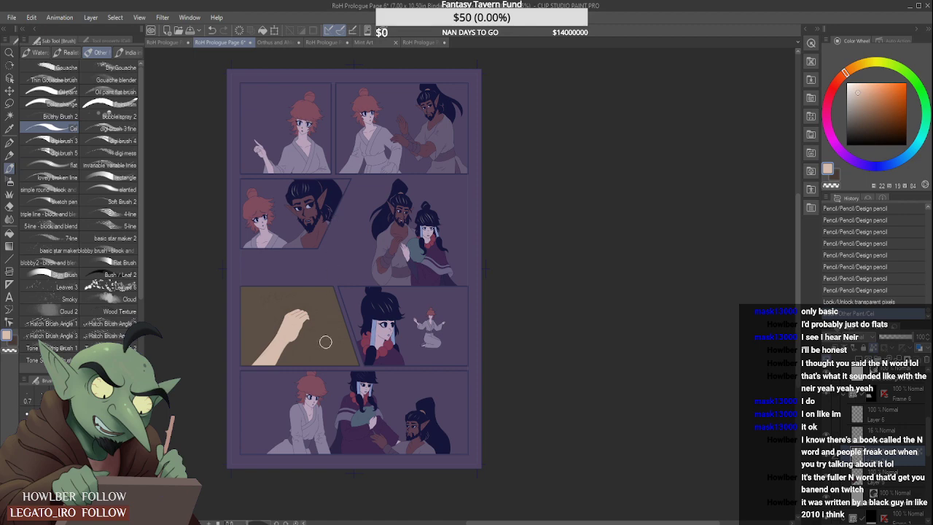
# - Sample the dark brown from the bottom panel and expand the top-right panel's Frame 2 folder
pyautogui.keyDown('alt'); pyautogui.click(308, 446); pyautogui.keyUp('alt')
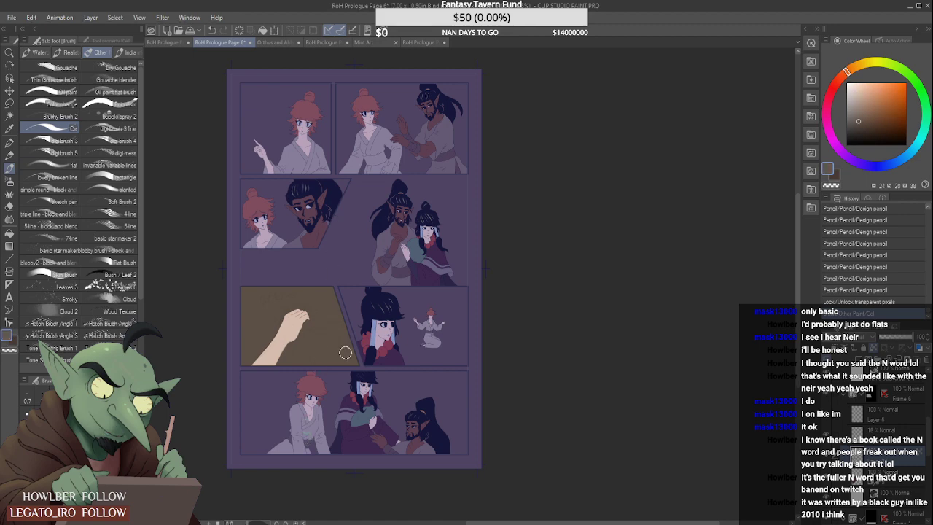
pyautogui.scroll(2, 367, 102)
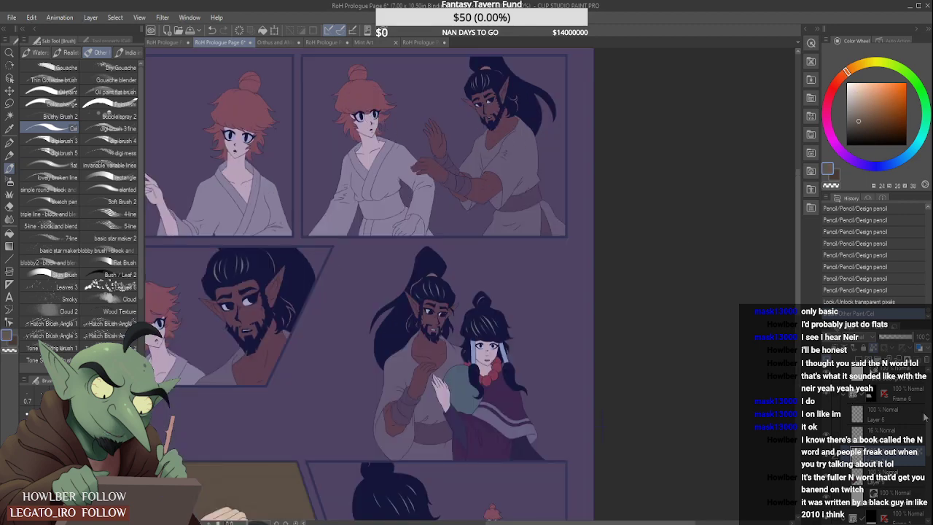
pyautogui.moveTo(928, 427); pyautogui.dragTo(928, 395)
pyautogui.click(844, 430)
pyautogui.click(848, 406)
pyautogui.click(844, 404)
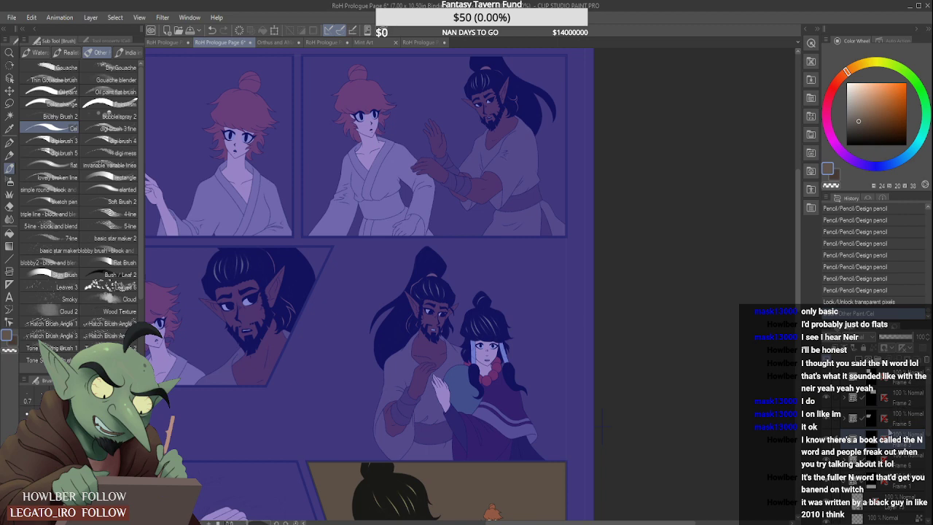
pyautogui.click(871, 385)
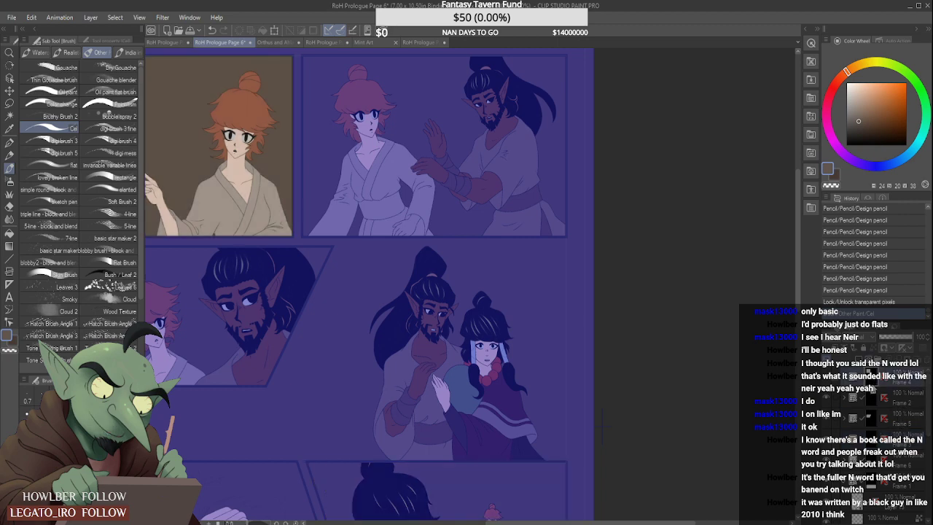
pyautogui.click(848, 400)
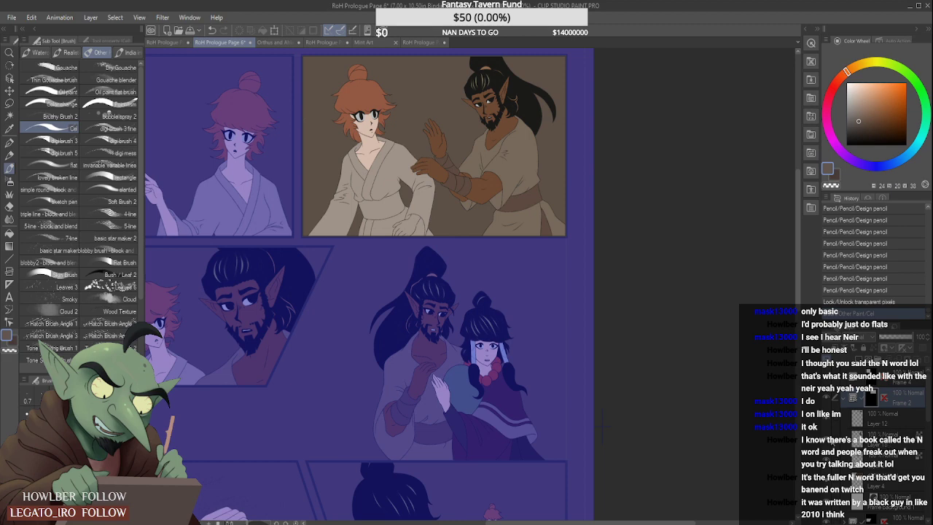
# - Toggle the visibility of Frame 2's colour layers to identify and activate the red-haired woman's flats, Layer 27
pyautogui.click(826, 439)
pyautogui.click(827, 439)
pyautogui.click(869, 443)
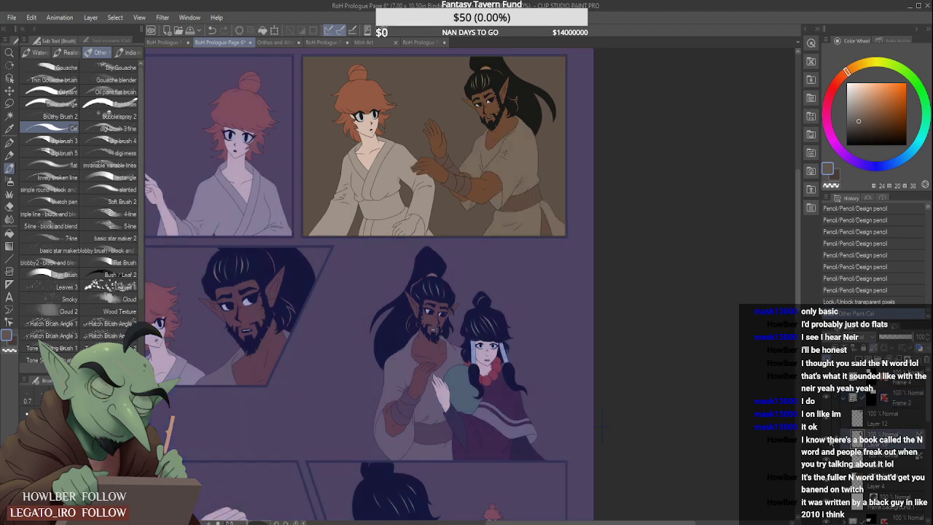
pyautogui.click(829, 442)
pyautogui.click(830, 441)
pyautogui.click(828, 461)
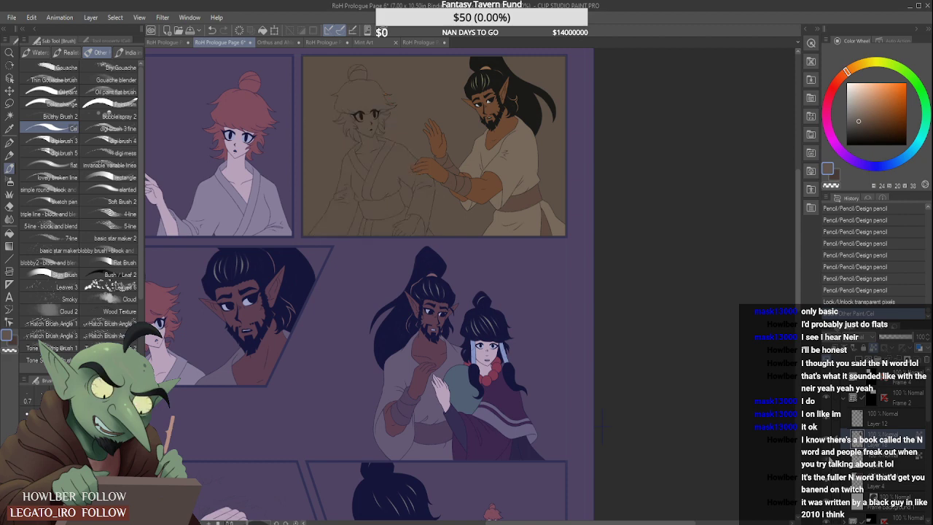
pyautogui.click(828, 461)
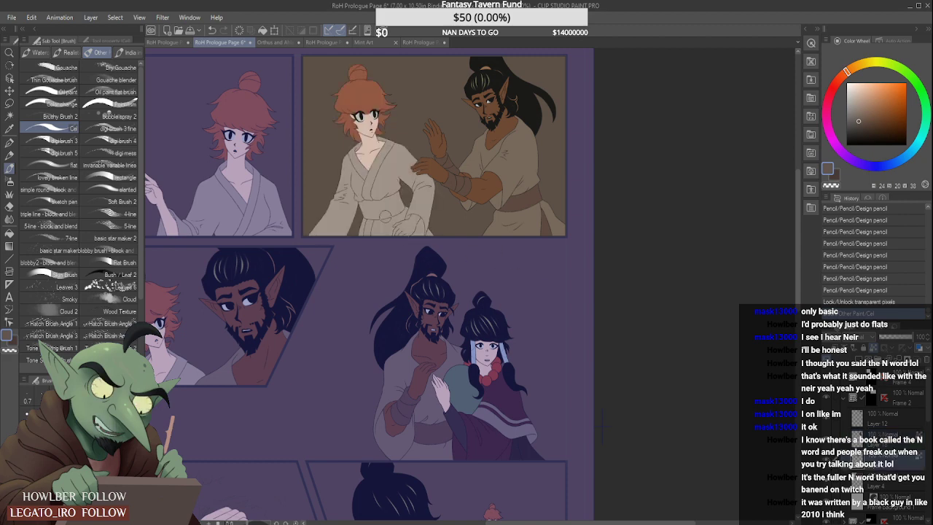
# - Paint the red-haired woman's waist sash dark brown in the top-right panel, filling up to its upper and lower outlines
pyautogui.scroll(5, 370, 210)
pyautogui.moveTo(368, 213)
pyautogui.mouseDown()
pyautogui.moveTo(419, 200)
pyautogui.moveTo(357, 212)
pyautogui.moveTo(446, 181)
pyautogui.moveTo(425, 193)
pyautogui.moveTo(438, 208)
pyautogui.moveTo(360, 218)
pyautogui.moveTo(464, 188)
pyautogui.moveTo(412, 222)
pyautogui.moveTo(364, 224)
pyautogui.moveTo(383, 231)
pyautogui.moveTo(408, 222)
pyautogui.moveTo(350, 198)
pyautogui.moveTo(374, 179)
pyautogui.mouseUp()
pyautogui.scroll(2, 351, 202)
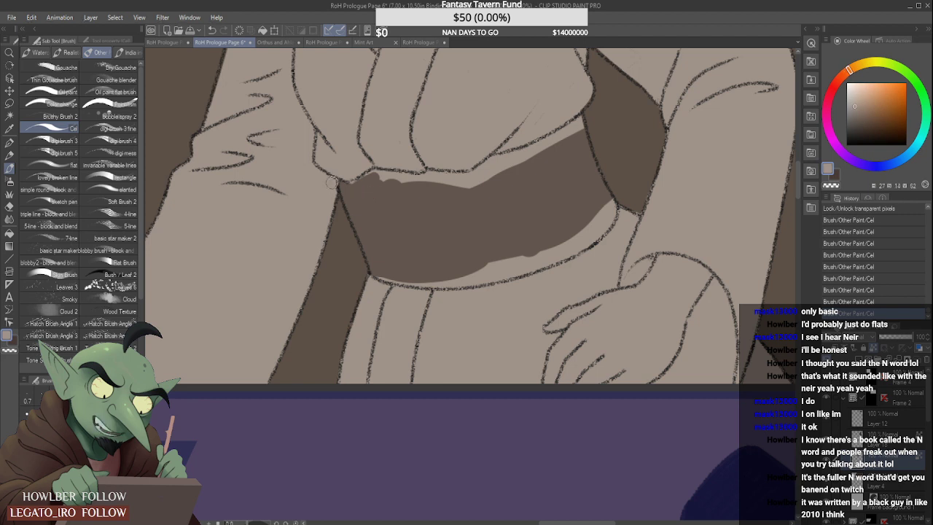
pyautogui.moveTo(343, 191)
pyautogui.mouseDown()
pyautogui.moveTo(372, 175)
pyautogui.moveTo(503, 171)
pyautogui.moveTo(466, 180)
pyautogui.moveTo(470, 188)
pyautogui.moveTo(476, 177)
pyautogui.moveTo(451, 185)
pyautogui.moveTo(567, 134)
pyautogui.moveTo(505, 165)
pyautogui.moveTo(524, 162)
pyautogui.moveTo(506, 163)
pyautogui.moveTo(577, 126)
pyautogui.mouseUp()
pyautogui.moveTo(528, 150); pyautogui.dragTo(583, 120)
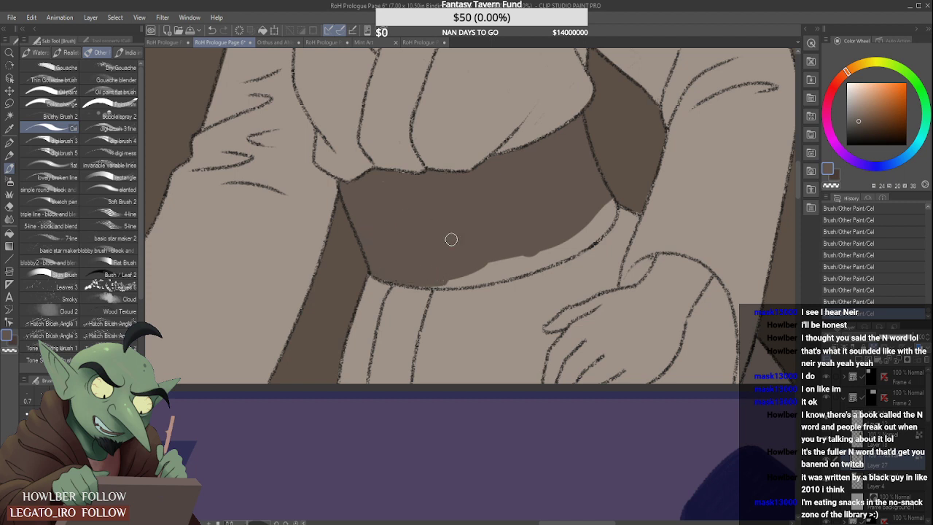
pyautogui.moveTo(427, 277); pyautogui.dragTo(542, 245)
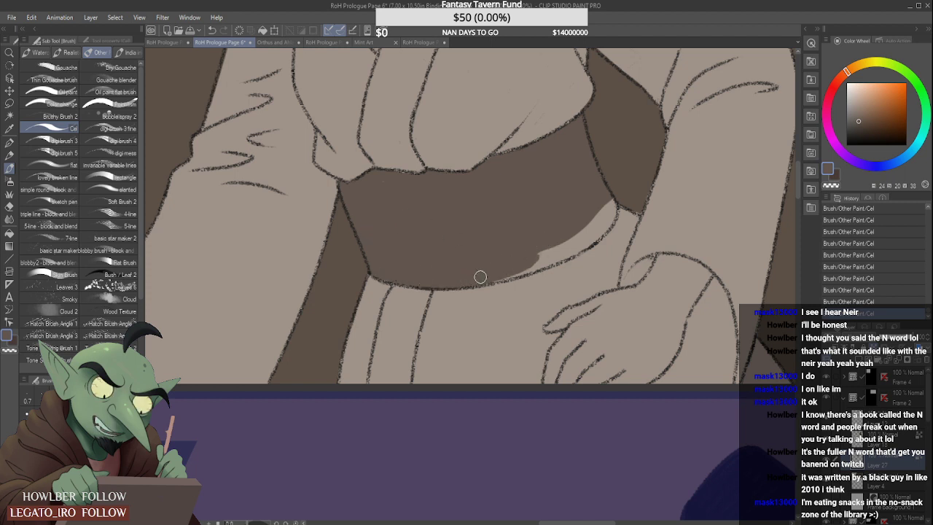
pyautogui.moveTo(482, 275)
pyautogui.mouseDown()
pyautogui.moveTo(582, 238)
pyautogui.moveTo(508, 258)
pyautogui.moveTo(559, 240)
pyautogui.moveTo(527, 269)
pyautogui.moveTo(556, 260)
pyautogui.moveTo(606, 202)
pyautogui.moveTo(595, 224)
pyautogui.moveTo(602, 209)
pyautogui.moveTo(608, 218)
pyautogui.moveTo(603, 211)
pyautogui.moveTo(611, 214)
pyautogui.moveTo(580, 231)
pyautogui.moveTo(606, 219)
pyautogui.mouseUp()
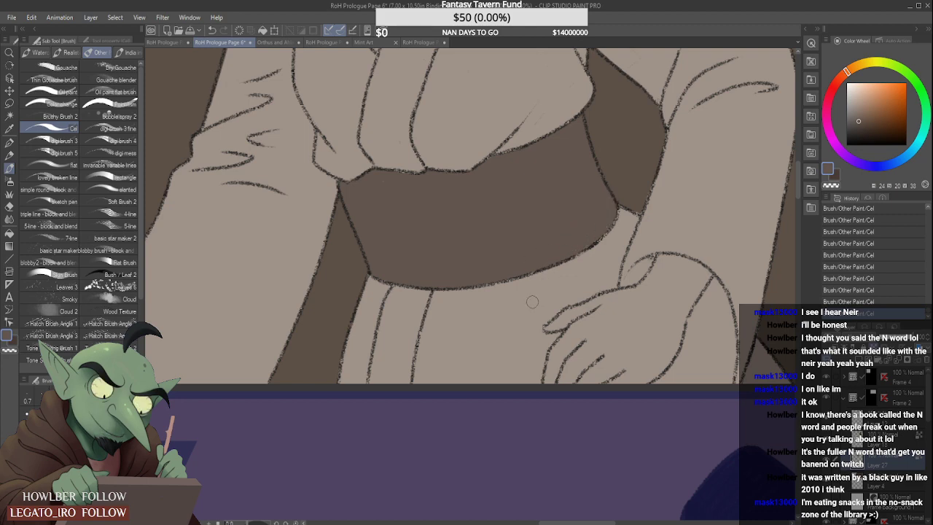
# - Paint the red-haired woman's lowered hand up to the wrist in the top-right panel with the skin tone sampled from her chest
pyautogui.scroll(-5, 537, 293)
pyautogui.scroll(1, 547, 212)
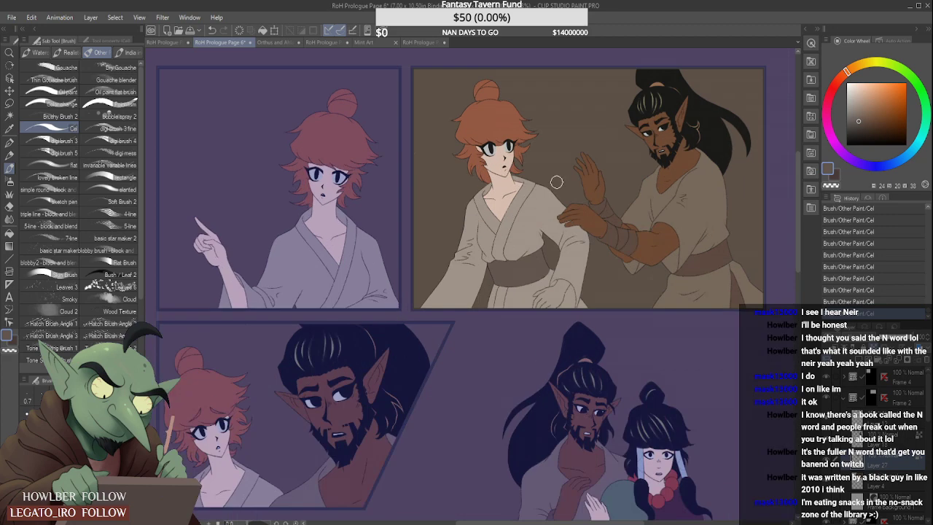
pyautogui.keyDown('alt'); pyautogui.click(504, 182); pyautogui.keyUp('alt')
pyautogui.scroll(3, 536, 227)
pyautogui.scroll(-2, 539, 241)
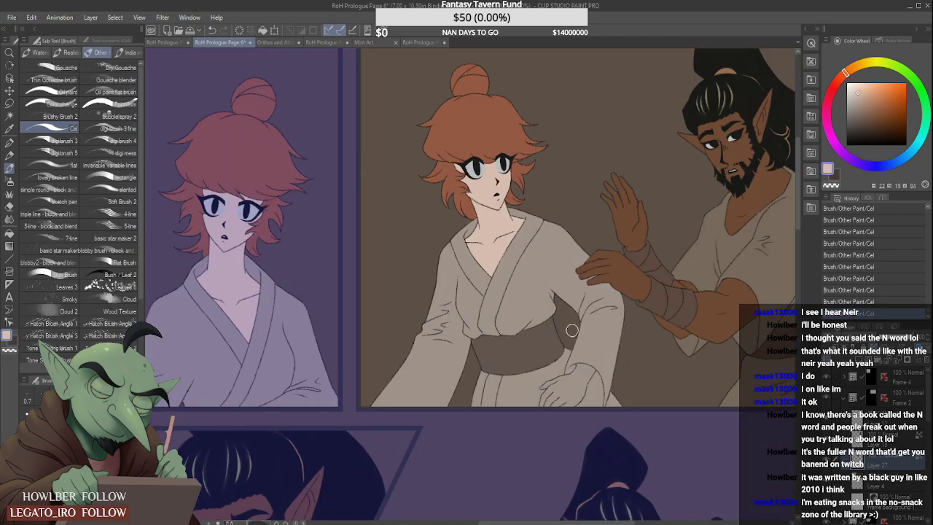
pyautogui.scroll(3, 565, 397)
pyautogui.moveTo(565, 397)
pyautogui.mouseDown()
pyautogui.moveTo(562, 371)
pyautogui.moveTo(544, 372)
pyautogui.moveTo(511, 411)
pyautogui.moveTo(522, 377)
pyautogui.moveTo(545, 372)
pyautogui.mouseUp()
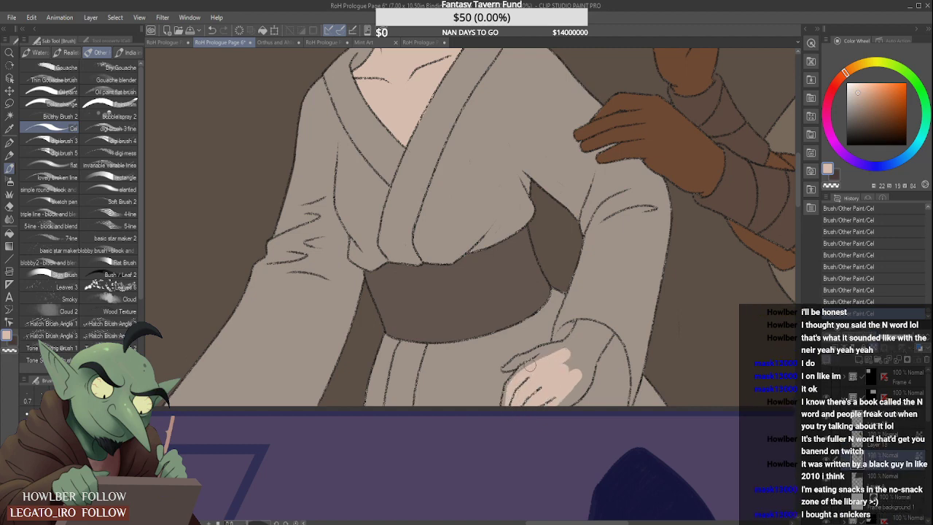
pyautogui.scroll(2, 531, 366)
pyautogui.scroll(2, 499, 365)
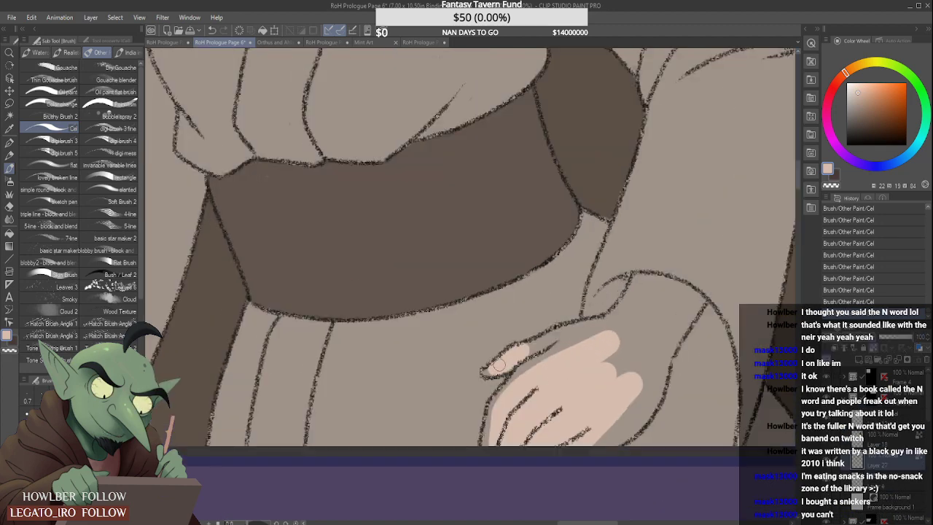
pyautogui.moveTo(499, 365)
pyautogui.mouseDown()
pyautogui.moveTo(530, 357)
pyautogui.moveTo(496, 402)
pyautogui.moveTo(501, 397)
pyautogui.moveTo(488, 434)
pyautogui.moveTo(514, 383)
pyautogui.moveTo(591, 413)
pyautogui.moveTo(639, 384)
pyautogui.moveTo(615, 437)
pyautogui.moveTo(643, 406)
pyautogui.moveTo(615, 443)
pyautogui.moveTo(660, 377)
pyautogui.moveTo(653, 401)
pyautogui.moveTo(664, 348)
pyautogui.moveTo(674, 351)
pyautogui.moveTo(640, 359)
pyautogui.moveTo(614, 351)
pyautogui.moveTo(627, 335)
pyautogui.moveTo(538, 360)
pyautogui.moveTo(568, 332)
pyautogui.moveTo(527, 349)
pyautogui.moveTo(639, 315)
pyautogui.moveTo(610, 331)
pyautogui.moveTo(632, 305)
pyautogui.mouseUp()
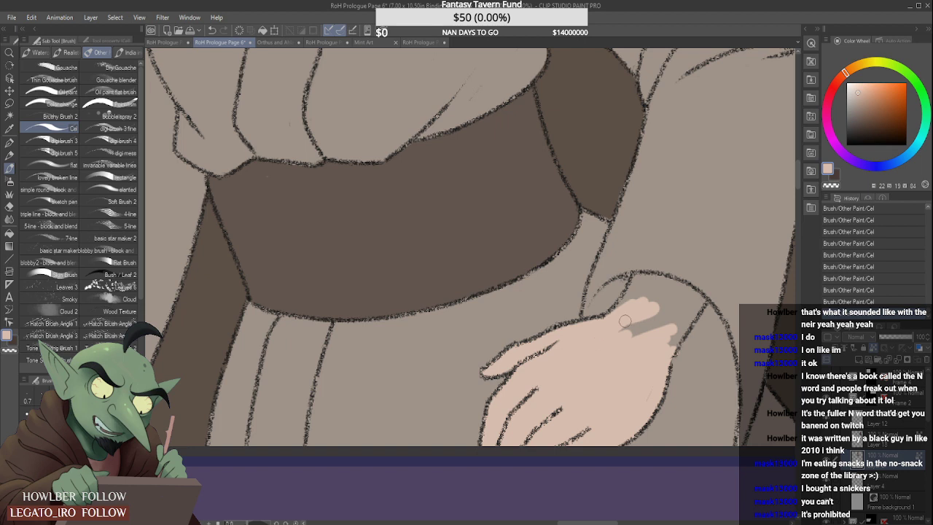
pyautogui.moveTo(640, 296)
pyautogui.mouseDown()
pyautogui.moveTo(614, 325)
pyautogui.moveTo(637, 282)
pyautogui.moveTo(675, 283)
pyautogui.moveTo(698, 301)
pyautogui.moveTo(681, 328)
pyautogui.moveTo(688, 307)
pyautogui.moveTo(665, 333)
pyautogui.moveTo(659, 316)
pyautogui.moveTo(680, 287)
pyautogui.moveTo(644, 319)
pyautogui.mouseUp()
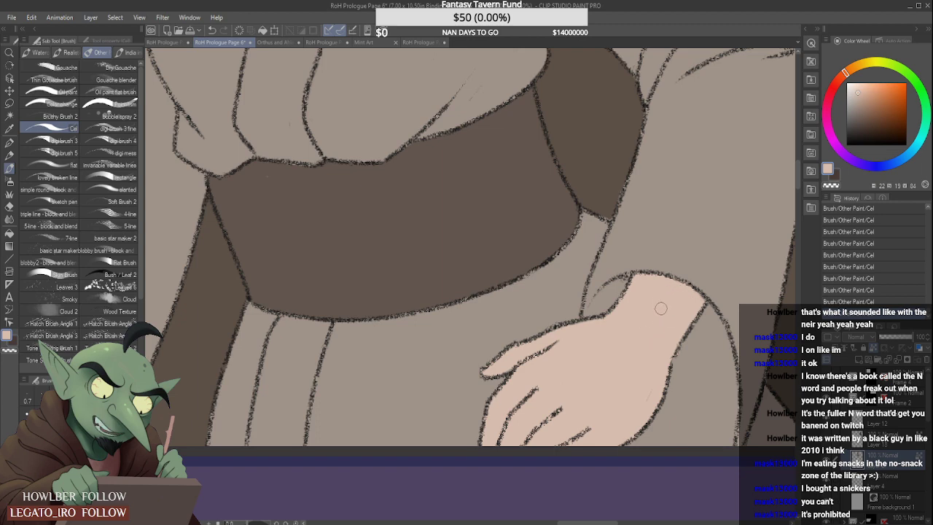
# - Collapse the Frame 2 folder and select Layer 15 to show the whole page in its flat colours
pyautogui.scroll(-5, 661, 309)
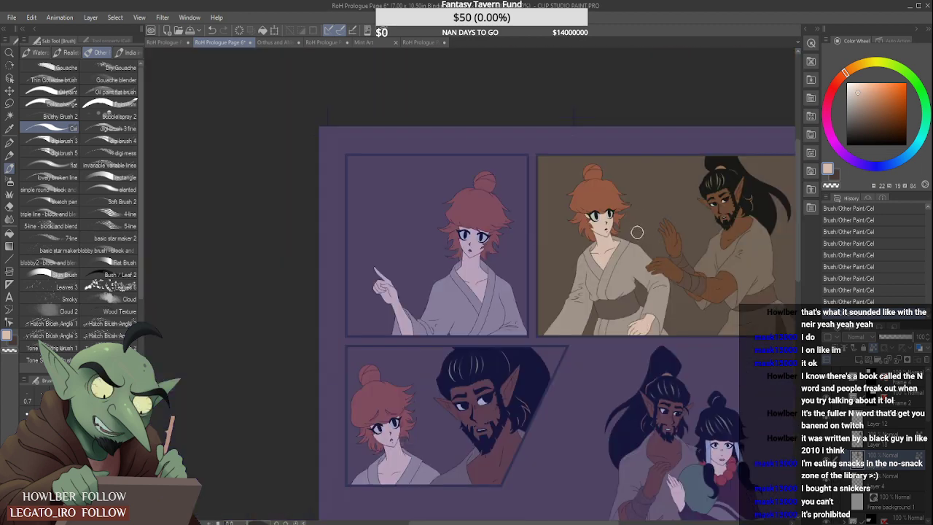
pyautogui.scroll(-2, 607, 284)
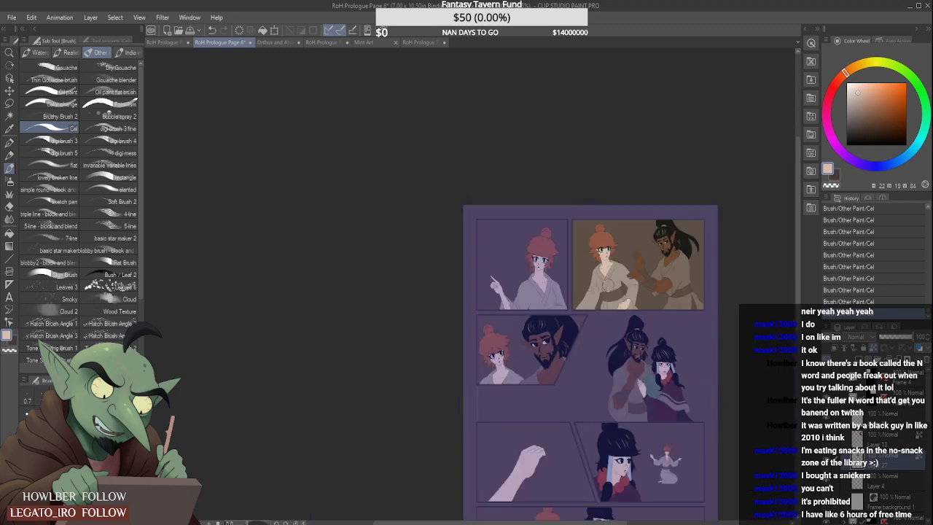
pyautogui.scroll(-2, 607, 286)
pyautogui.click(845, 399)
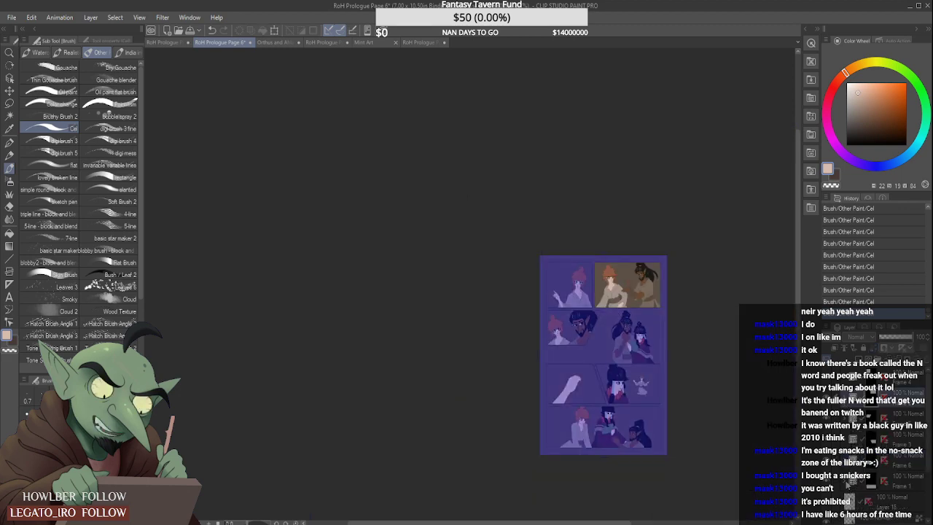
pyautogui.click(875, 501)
# - Examine the flat colours of every panel, including the raised hand, checking the characters for consistency across the whole page
pyautogui.scroll(2, 606, 431)
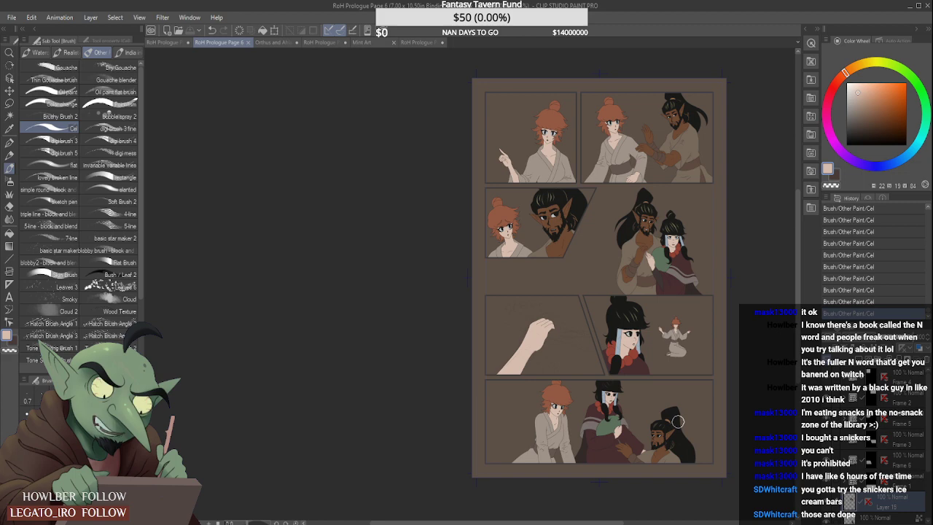
pyautogui.scroll(2, 568, 314)
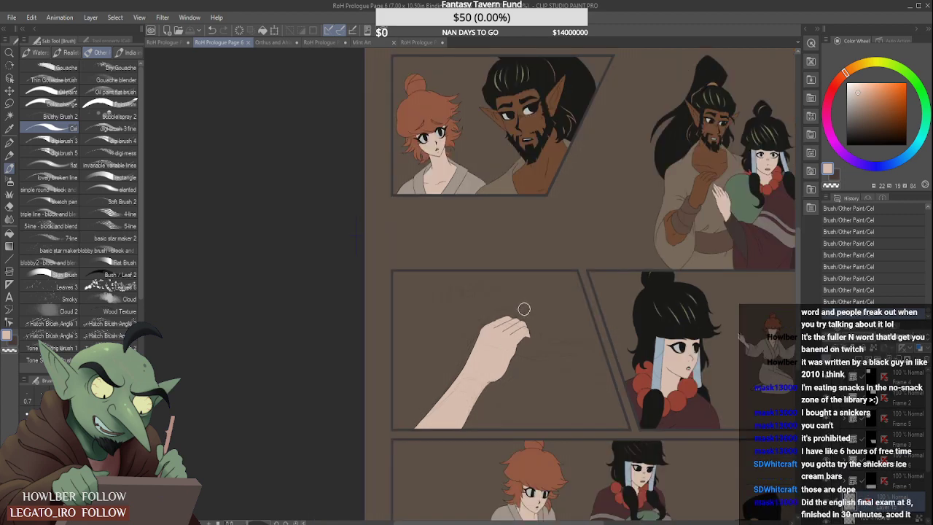
pyautogui.scroll(1, 525, 312)
pyautogui.scroll(1, 529, 325)
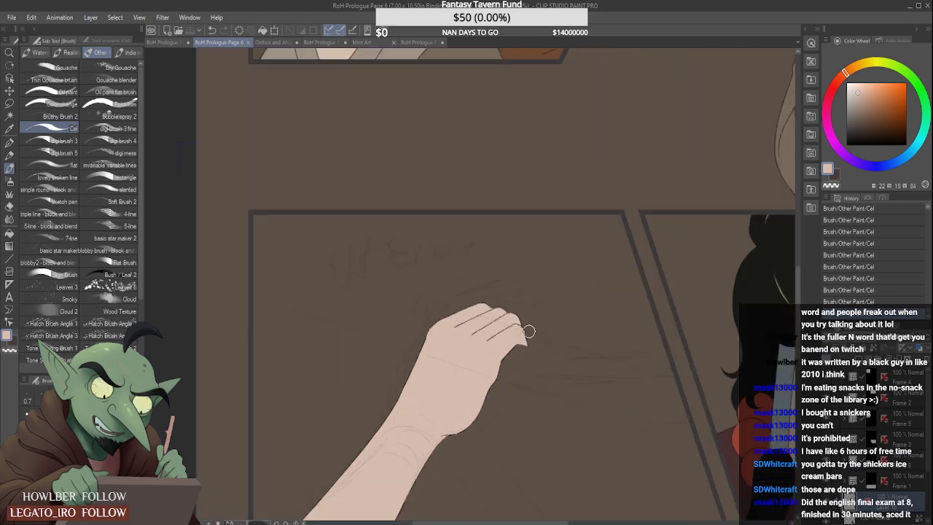
pyautogui.scroll(-2, 529, 331)
pyautogui.scroll(-3, 511, 313)
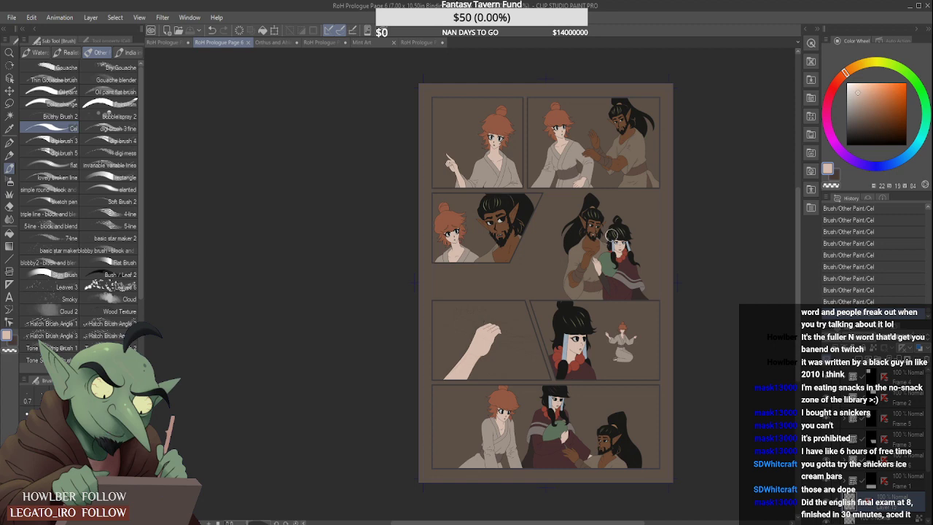
pyautogui.scroll(-2, 571, 259)
pyautogui.scroll(3, 571, 259)
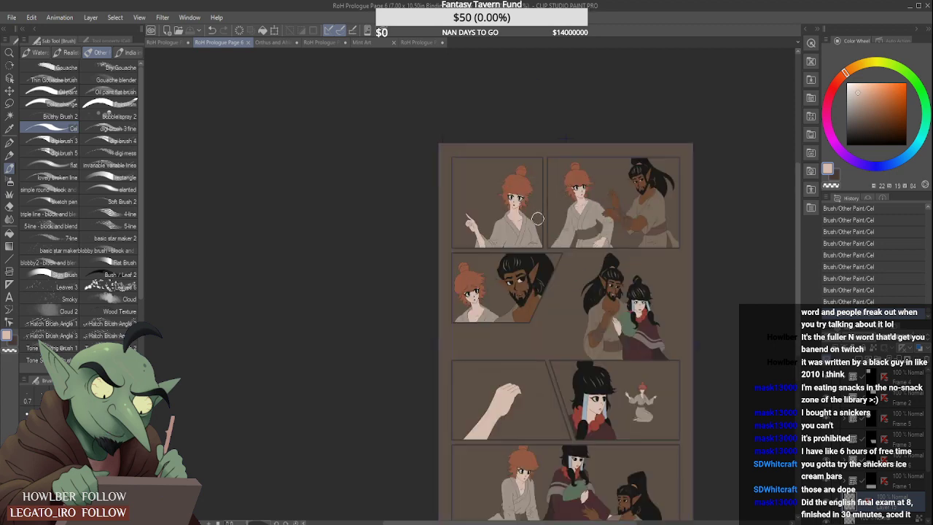
pyautogui.scroll(2, 537, 219)
pyautogui.scroll(-3, 534, 198)
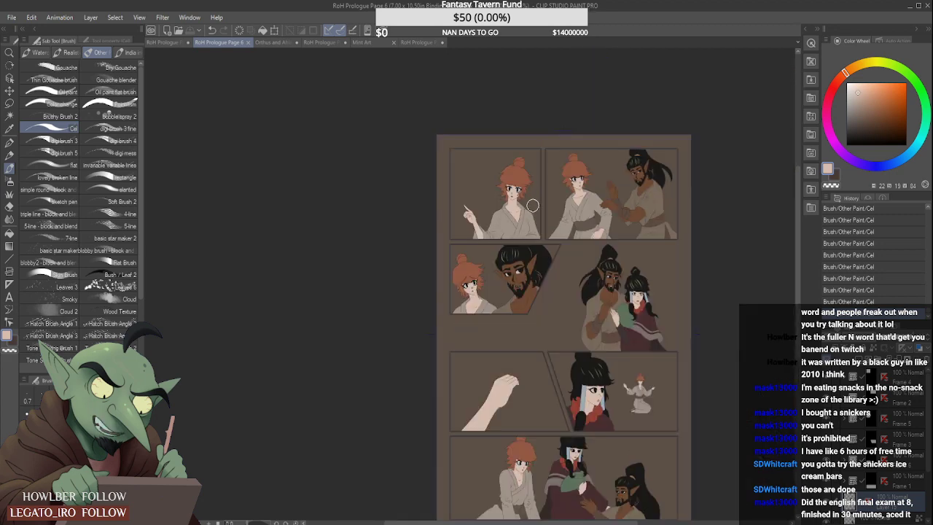
pyautogui.scroll(-1, 529, 293)
pyautogui.scroll(2, 526, 290)
pyautogui.scroll(-1, 526, 290)
pyautogui.scroll(1, 527, 249)
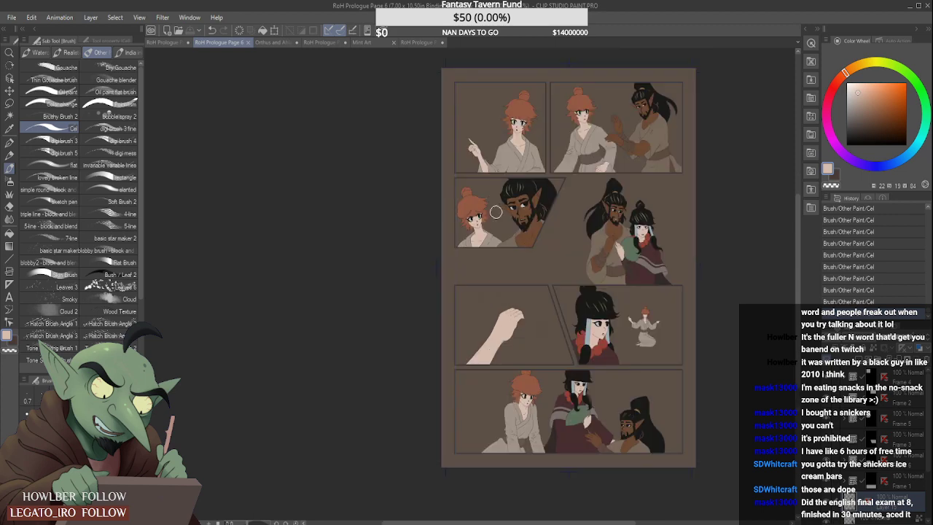
# - Switch to RoH Prologue Page 5 and inspect the shading layers in the frame folder of the red-haired woman and bearded man
pyautogui.click(277, 41)
pyautogui.click(347, 42)
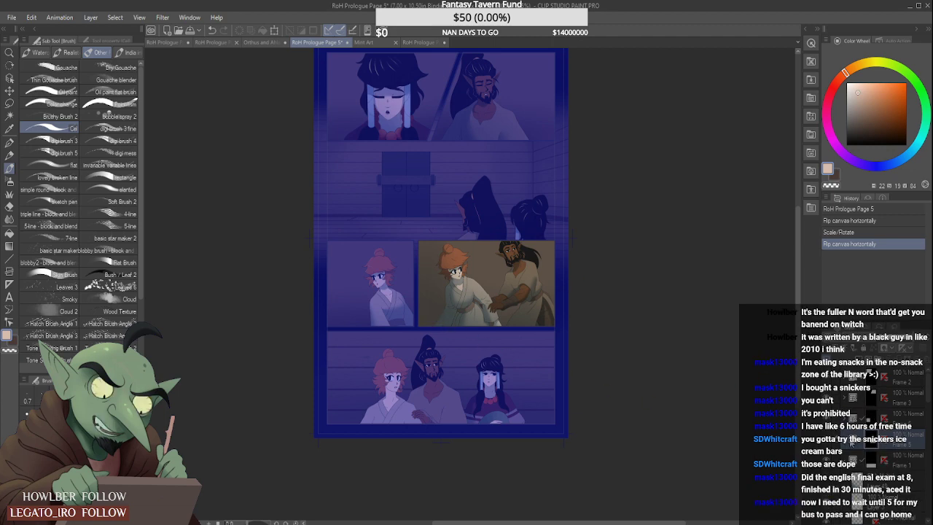
pyautogui.click(851, 438)
pyautogui.scroll(-3, 928, 388)
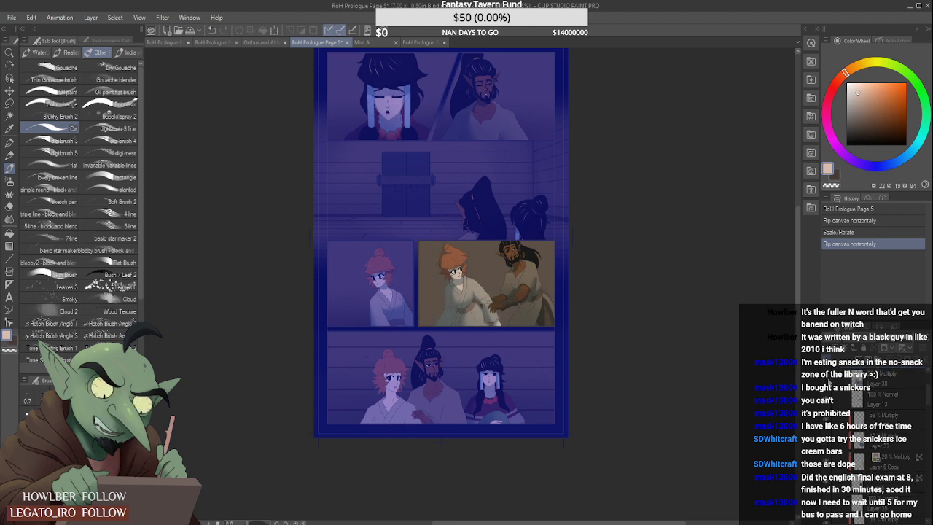
pyautogui.click(829, 382)
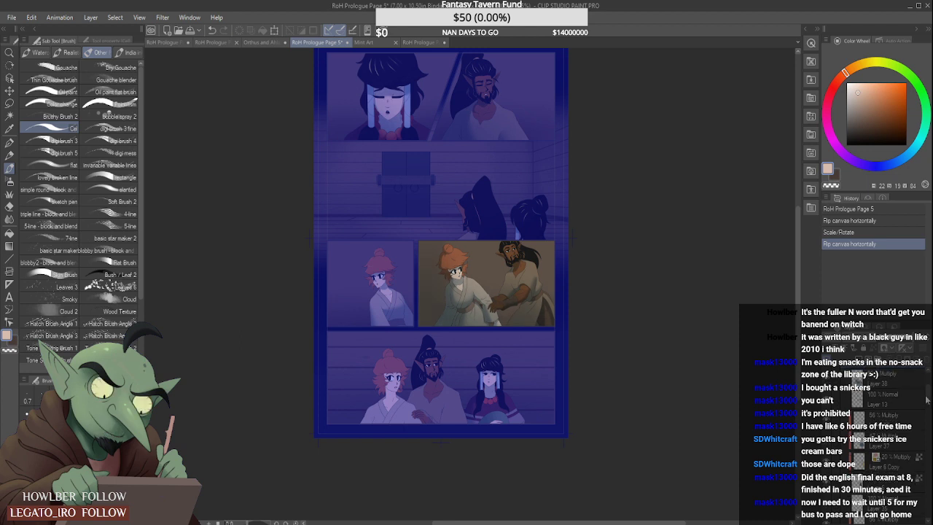
pyautogui.scroll(3, 846, 421)
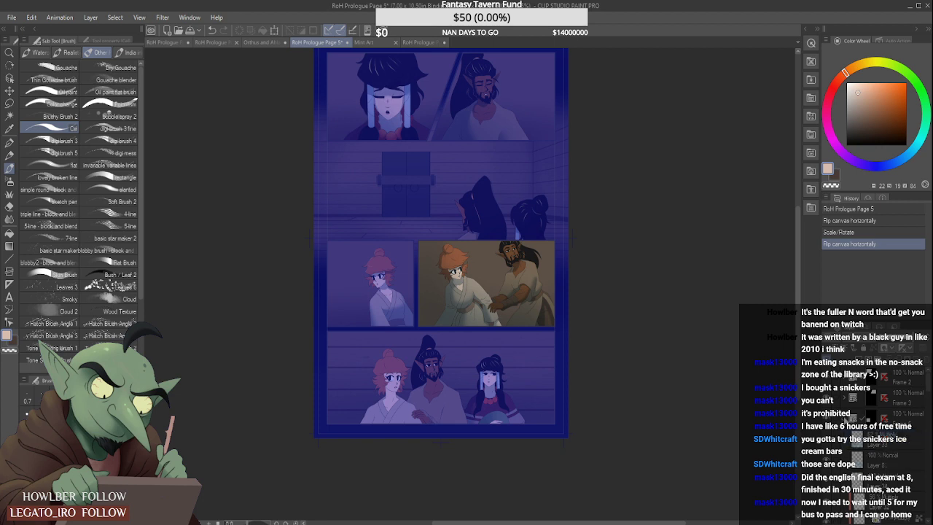
pyautogui.click(846, 420)
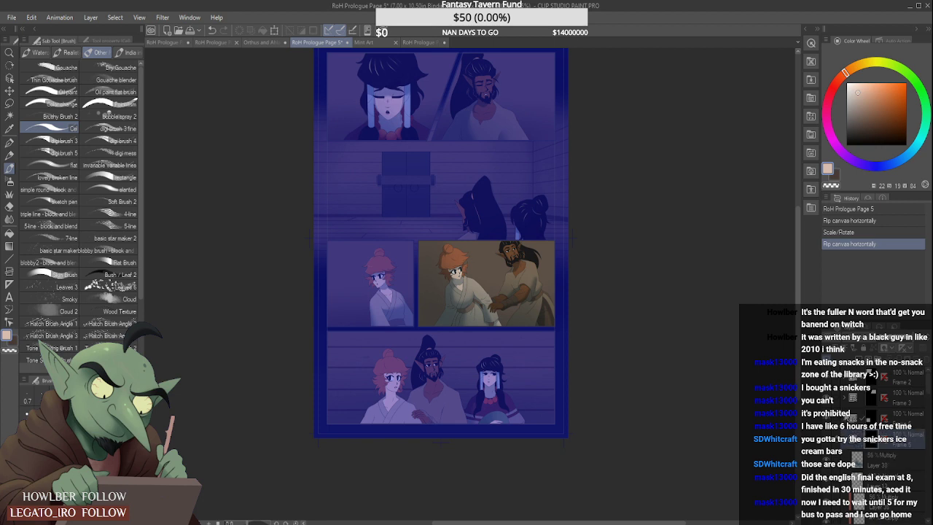
# - Find the background shading layer in Page 5's Frame 3 folder and sample the dark brown from the panel's lower background
pyautogui.click(871, 399)
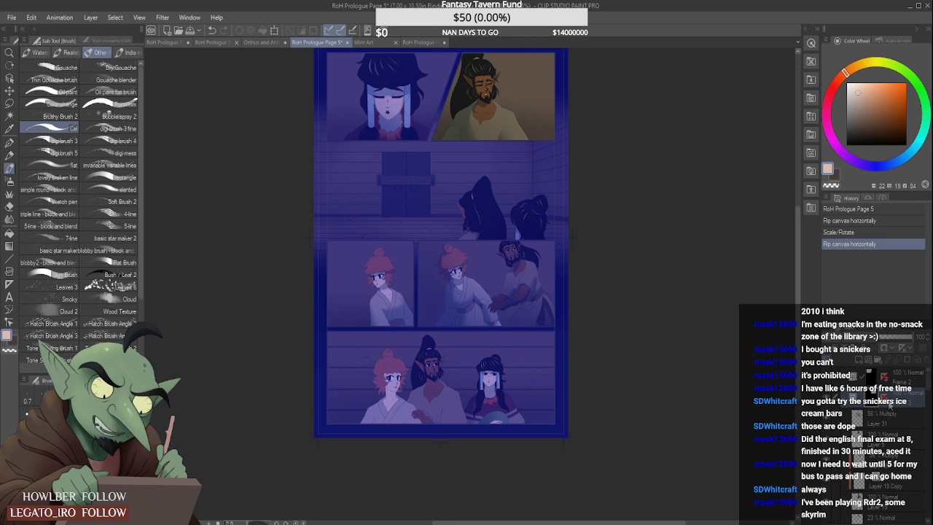
pyautogui.moveTo(928, 382); pyautogui.dragTo(927, 384)
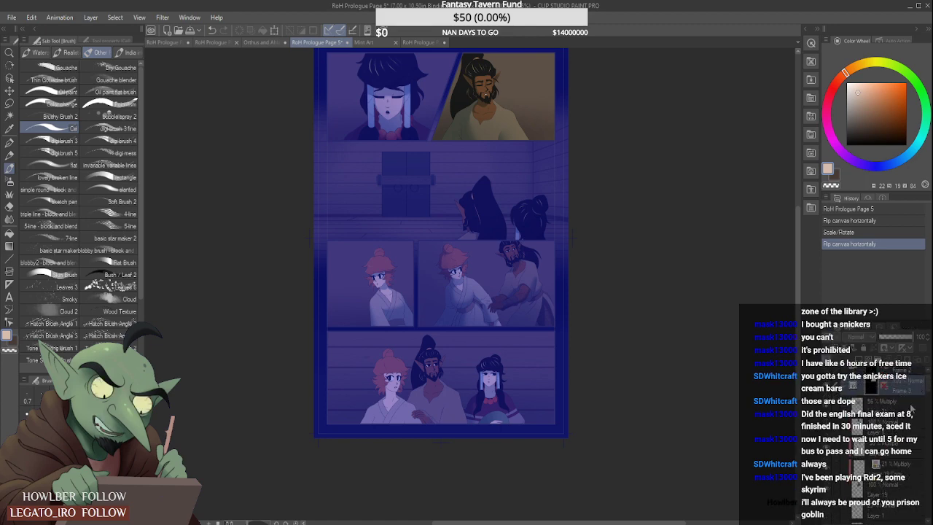
pyautogui.click(901, 412)
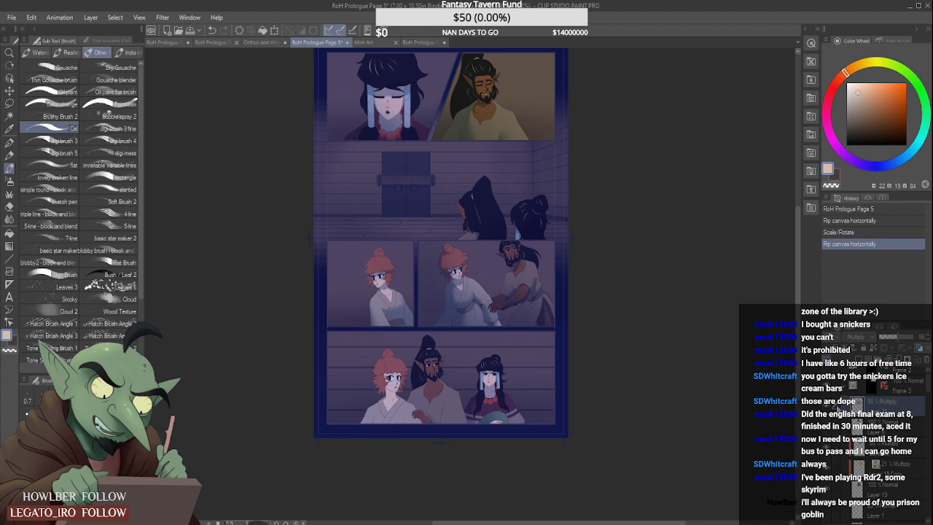
pyautogui.click(828, 407)
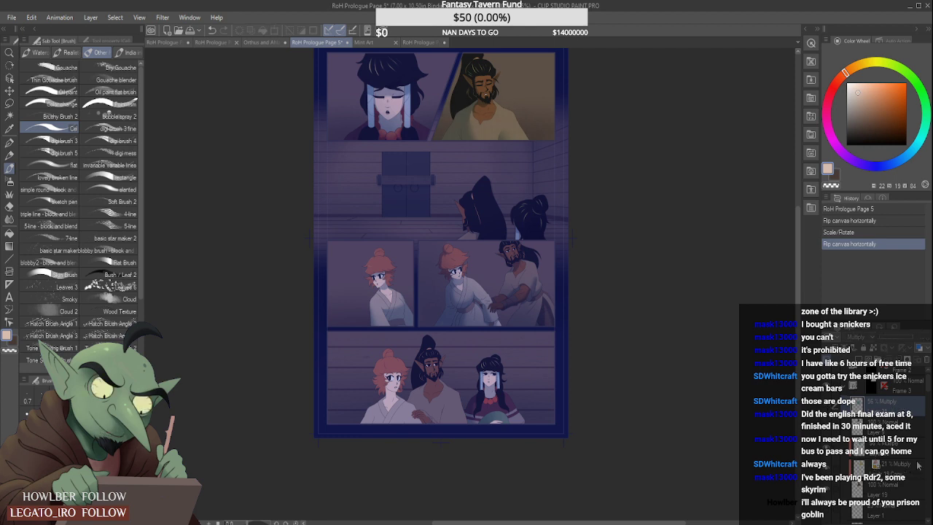
pyautogui.scroll(-5, 893, 445)
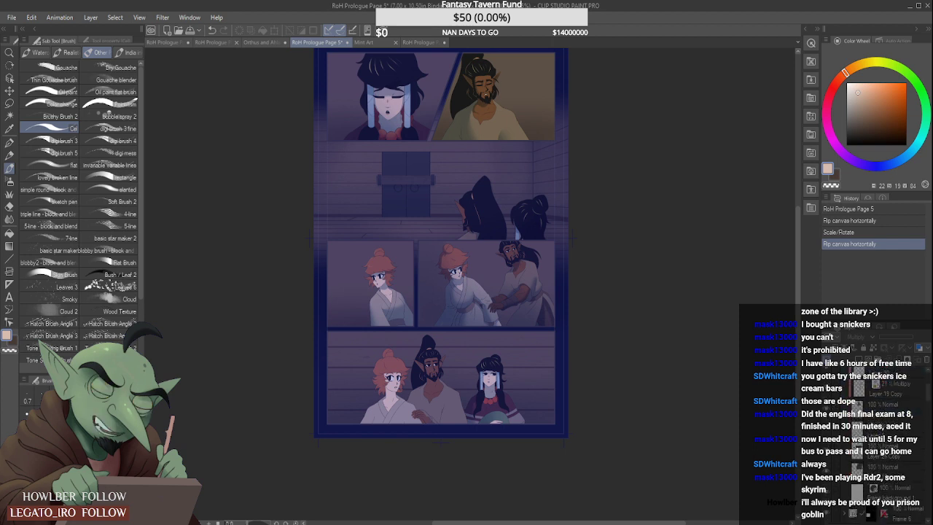
pyautogui.click(894, 460)
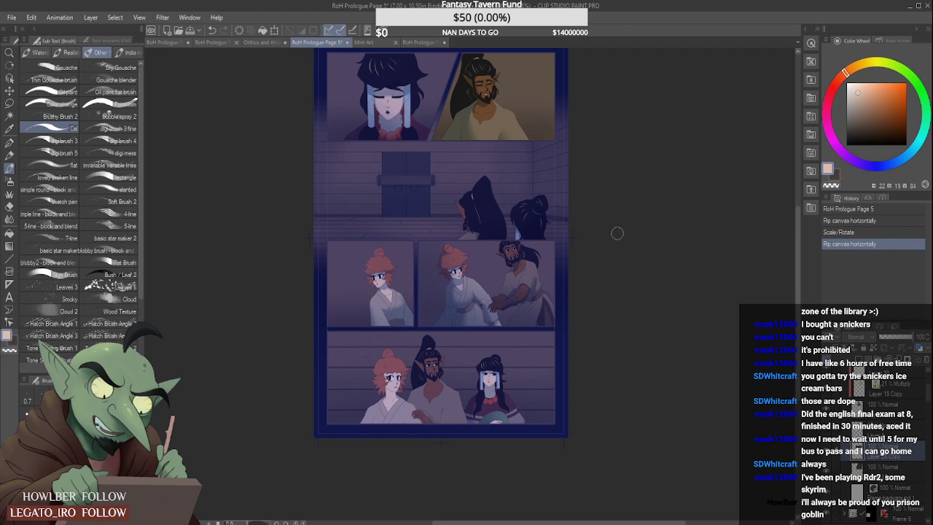
pyautogui.keyDown('alt'); pyautogui.click(442, 134); pyautogui.keyUp('alt')
# - Return to RoH Prologue Page 6, expand the Frame 4 folder and add a raster layer above the woman's flats, Layer 7
pyautogui.click(220, 43)
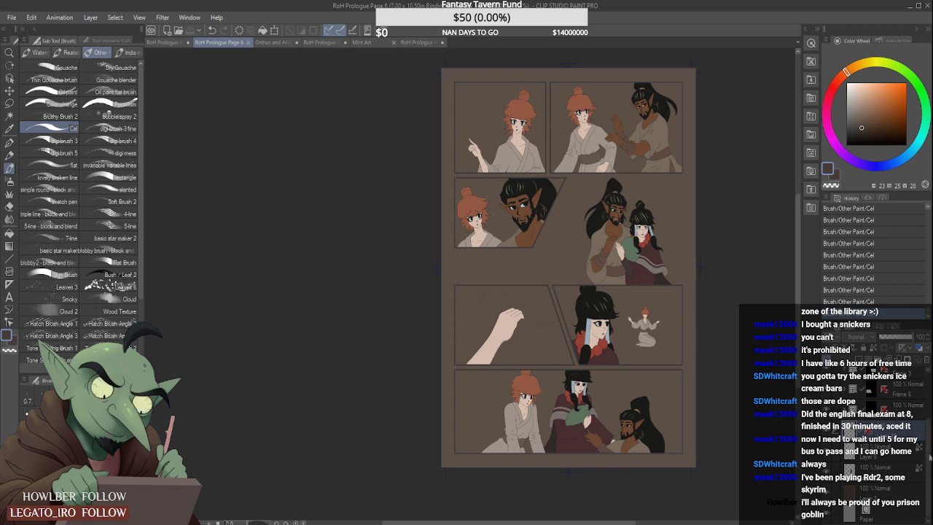
pyautogui.moveTo(930, 454); pyautogui.dragTo(930, 411)
pyautogui.click(876, 379)
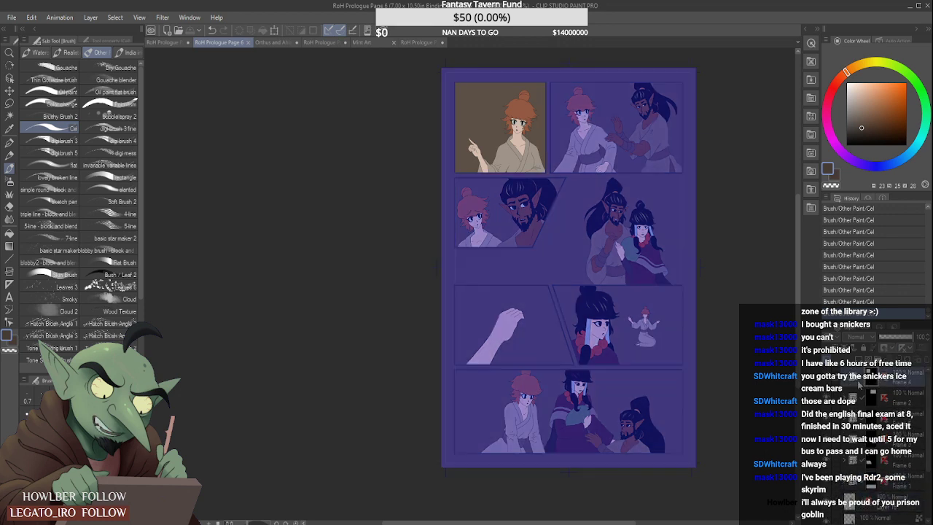
pyautogui.click(845, 380)
pyautogui.click(881, 442)
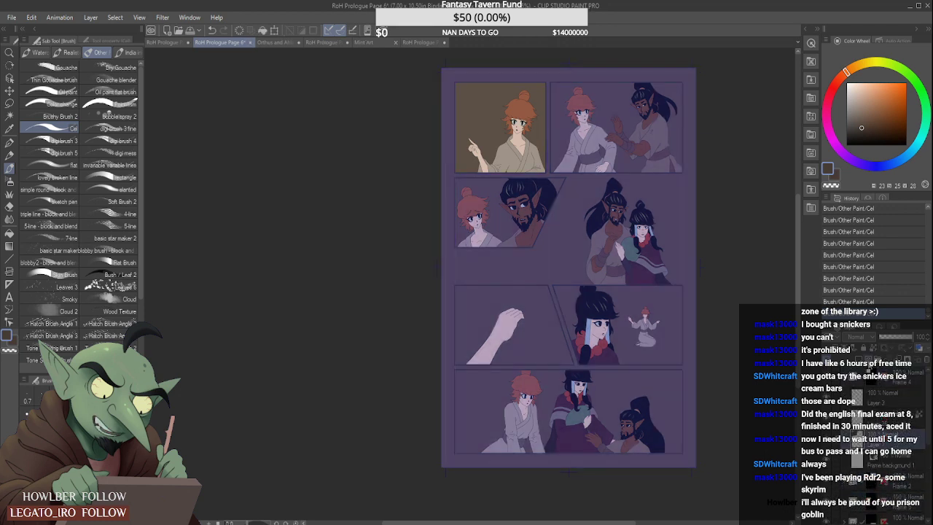
pyautogui.click(859, 359)
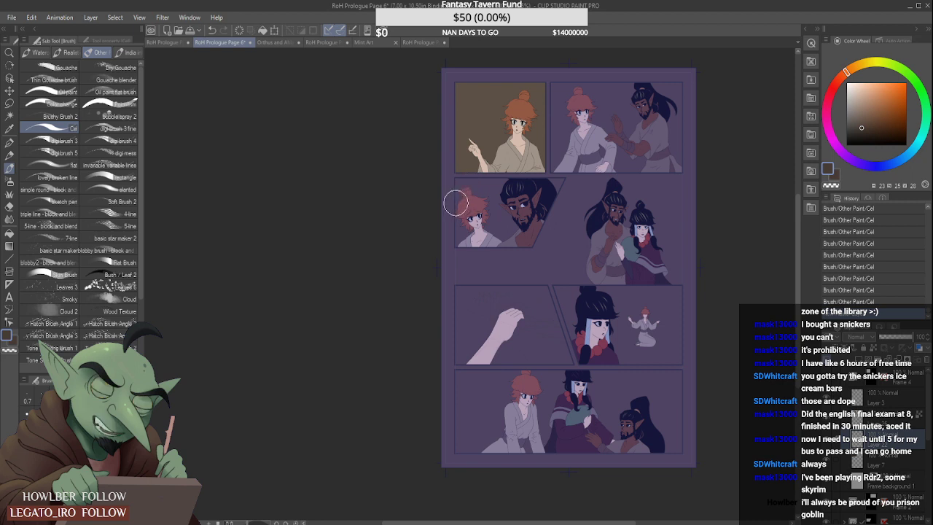
# - Paint a dark brown band across the lower background of the top-left panel and soften its upper edge with Blur
pyautogui.click(443, 161)
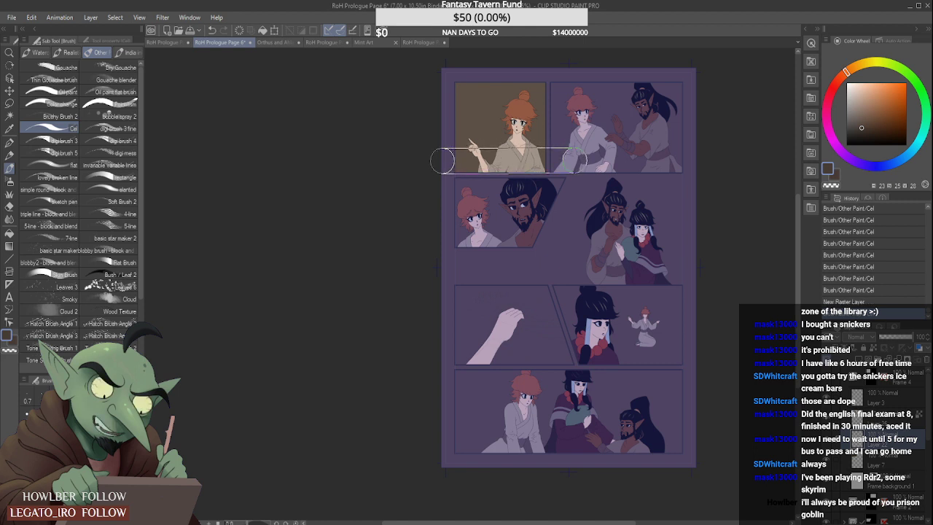
pyautogui.click(9, 219)
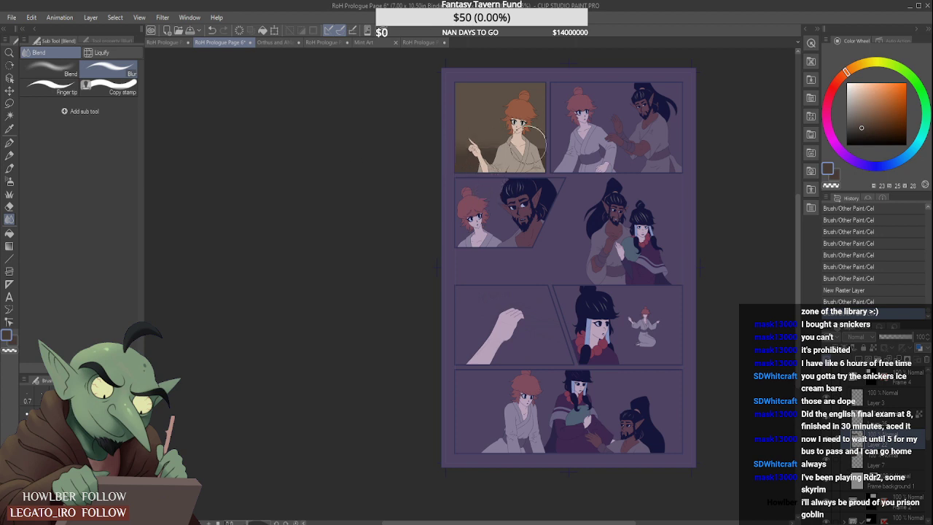
pyautogui.moveTo(454, 146)
pyautogui.mouseDown()
pyautogui.moveTo(543, 145)
pyautogui.moveTo(528, 146)
pyautogui.mouseUp()
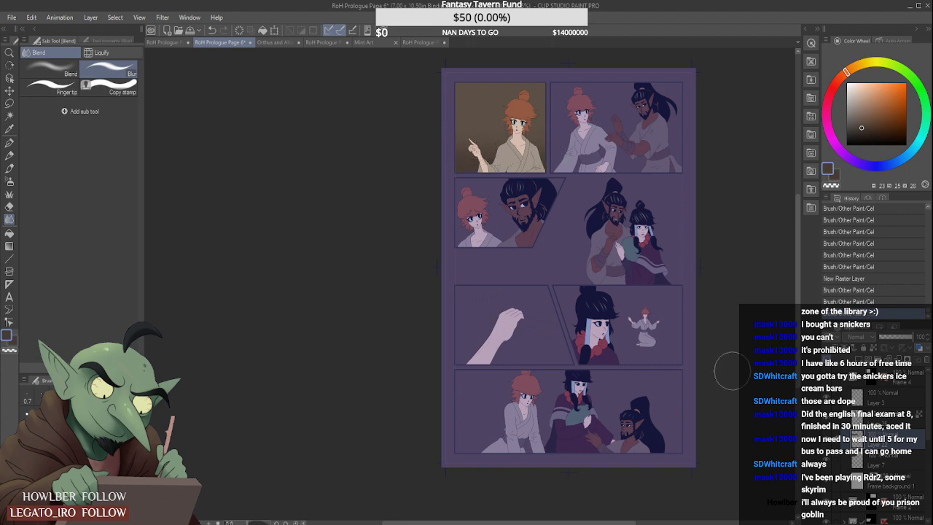
# - Shift the blurred dark brown band slightly downward in the top-left panel with Scale/Rotate
pyautogui.hotkey('ctrl', 't')
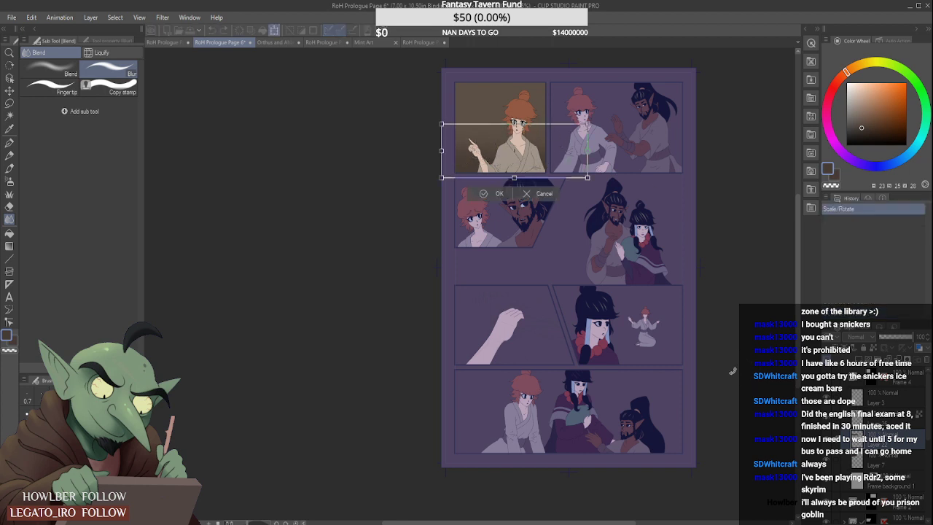
pyautogui.press('Down')
pyautogui.press('Down')
pyautogui.press('Down')
pyautogui.press('Down')
pyautogui.press('Down')
pyautogui.press('Down')
pyautogui.press('Down')
pyautogui.press('Down')
pyautogui.press('Down')
pyautogui.press('Down')
pyautogui.press('Down')
pyautogui.press('Down')
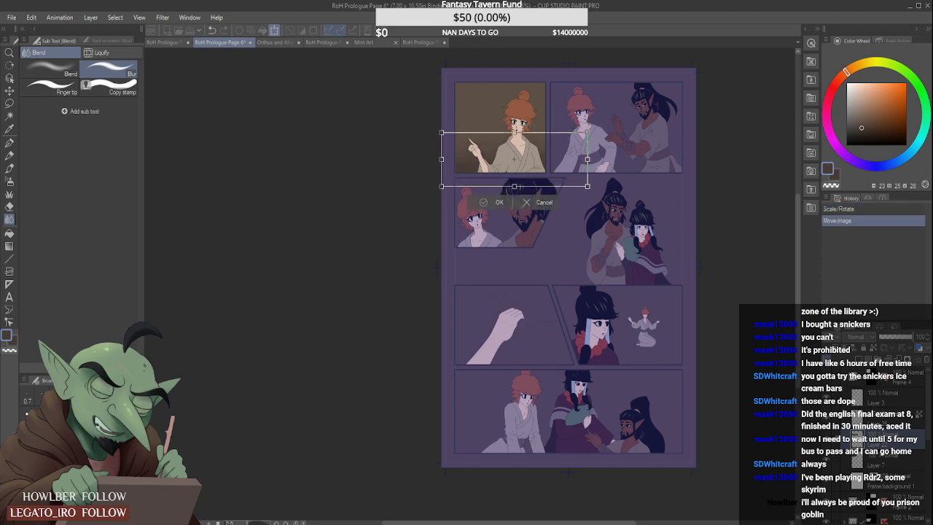
pyautogui.click(493, 202)
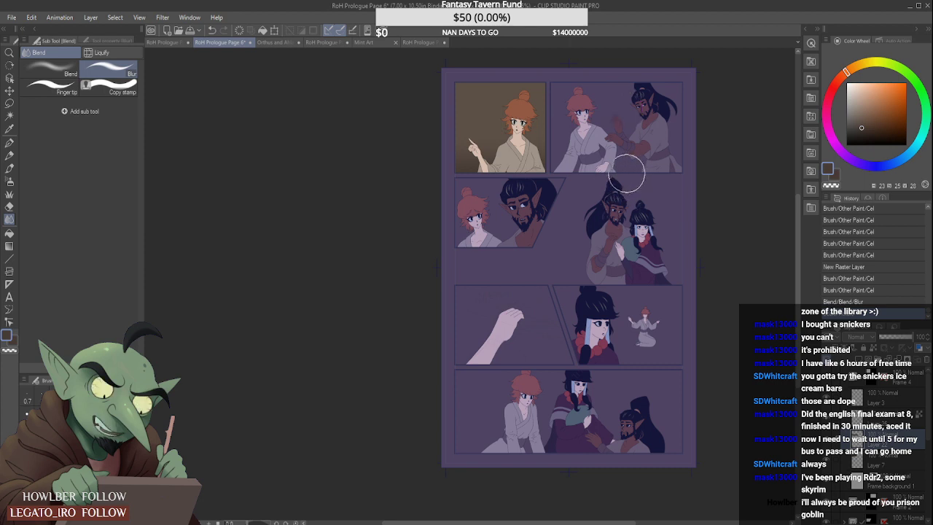
# - Look at the Orthus and Ahlai Face References and open RoH Prologue Page 1 for comparison
pyautogui.click(282, 43)
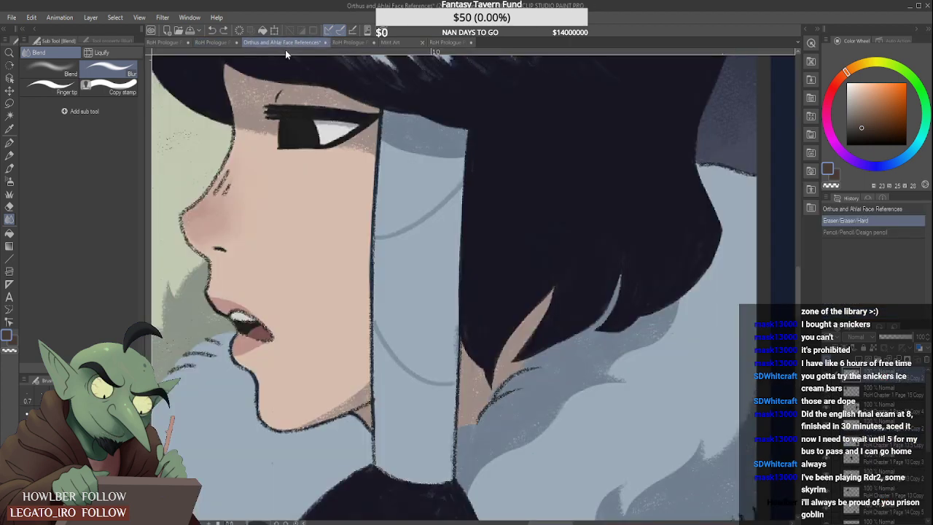
pyautogui.click(248, 42)
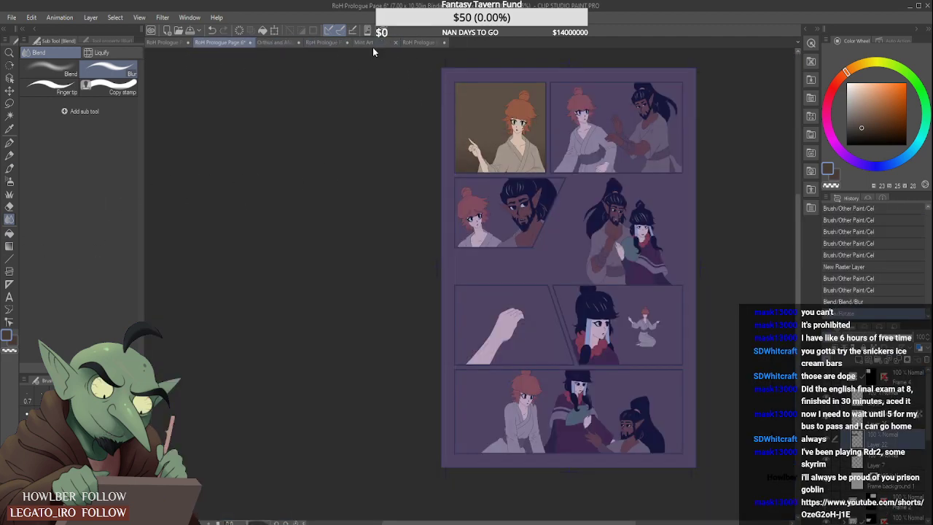
pyautogui.click(413, 42)
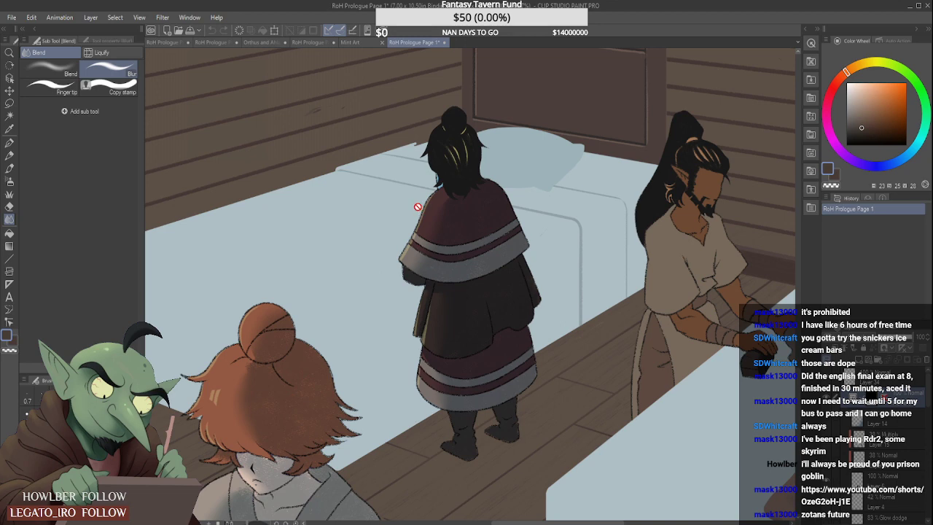
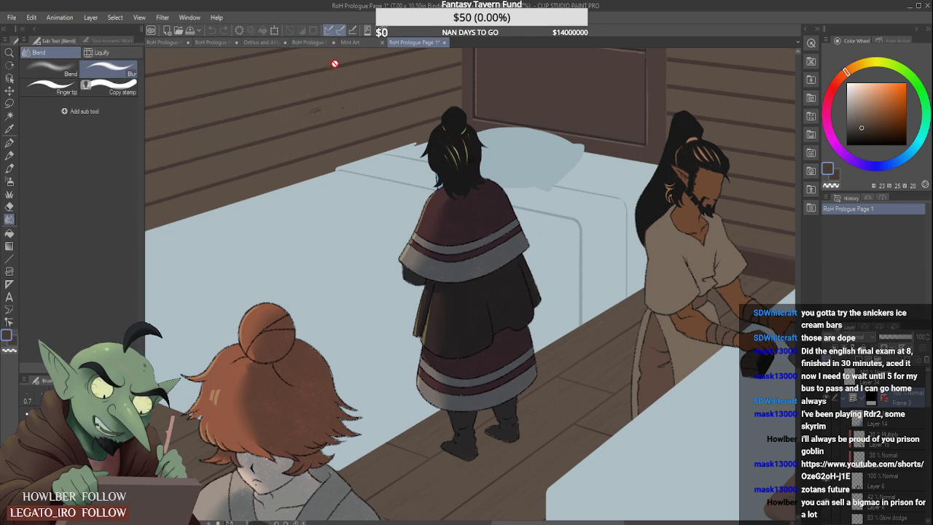
# - Return to RoH Prologue Page 6 and examine its panels up close and as a whole page
pyautogui.scroll(-1, 375, 135)
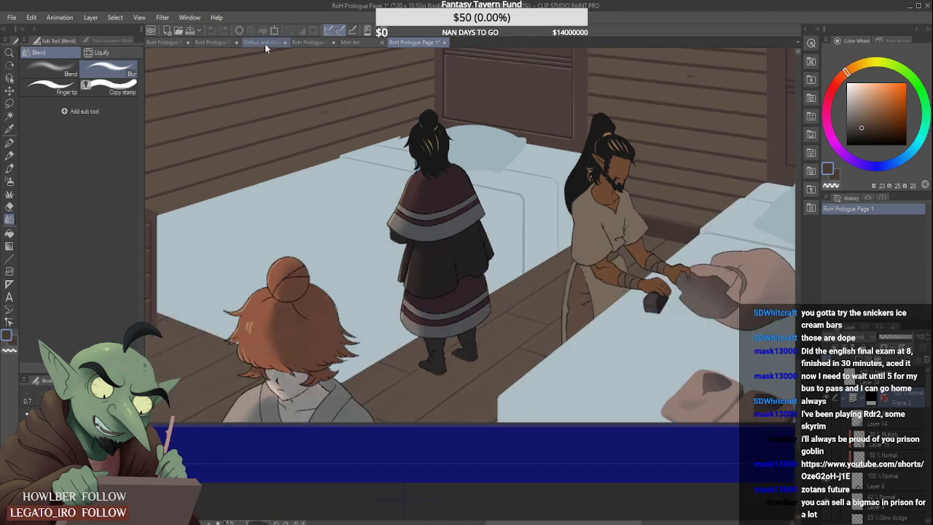
pyautogui.click(220, 43)
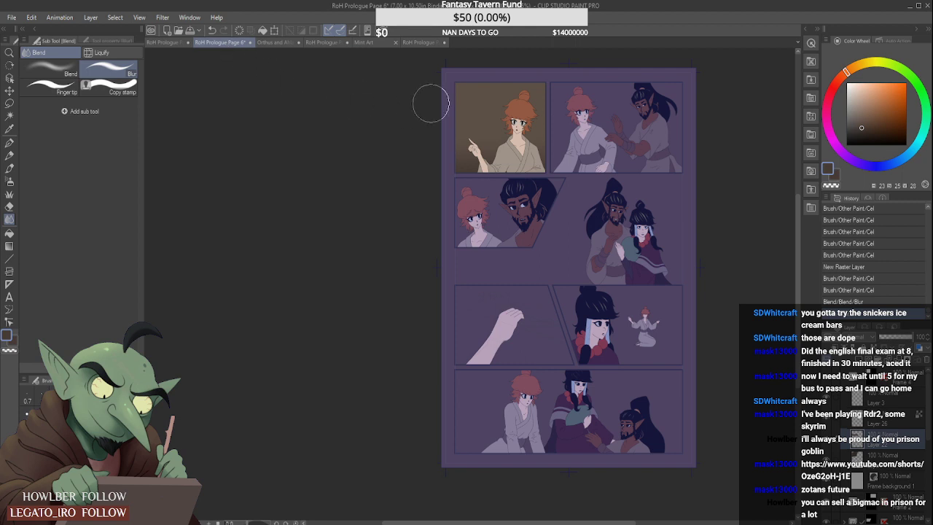
pyautogui.scroll(3, 427, 99)
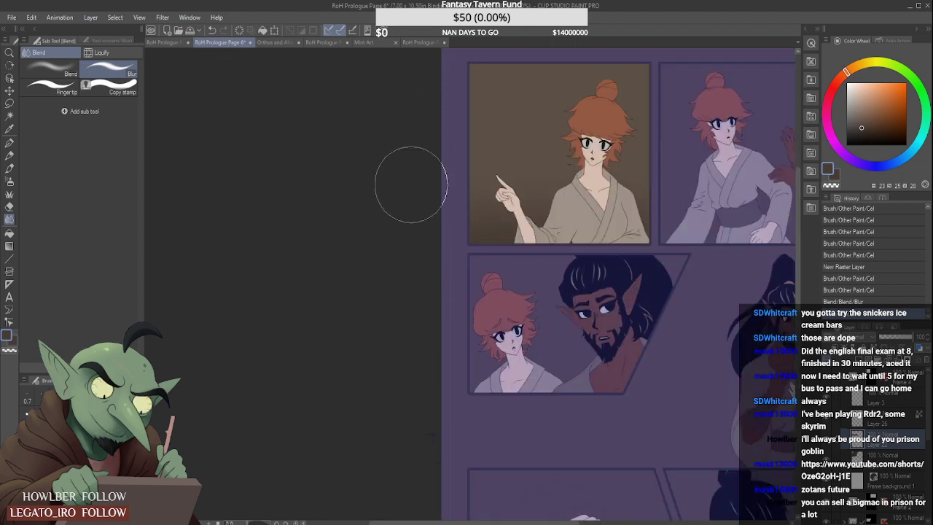
pyautogui.scroll(-2, 552, 291)
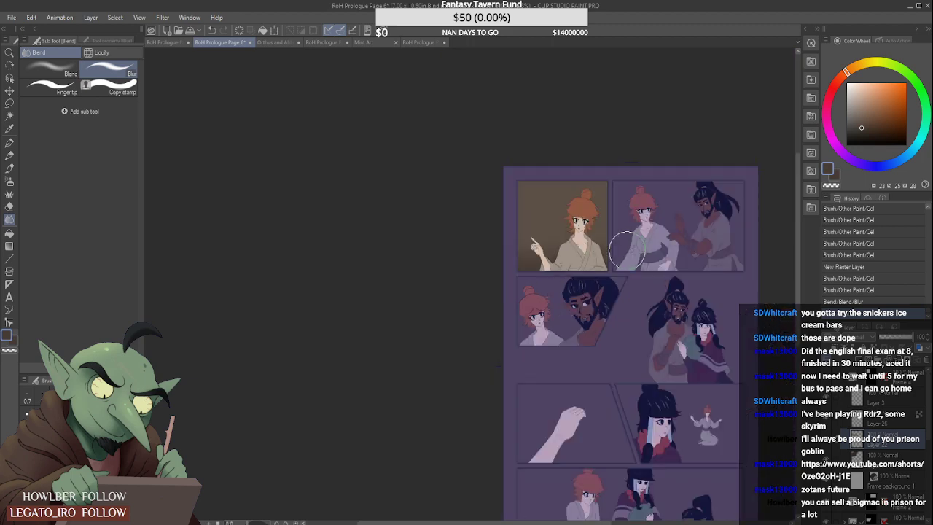
pyautogui.scroll(2, 616, 259)
pyautogui.scroll(-2, 592, 286)
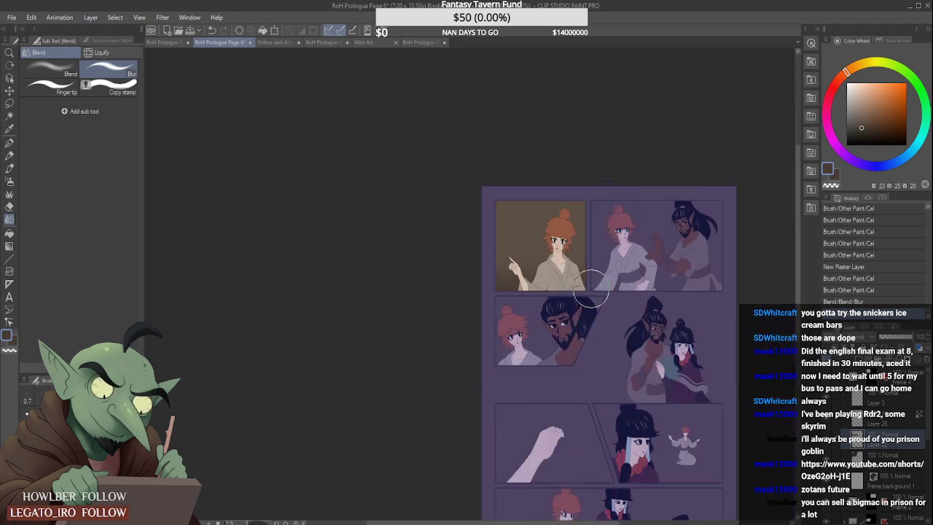
pyautogui.scroll(2, 708, 281)
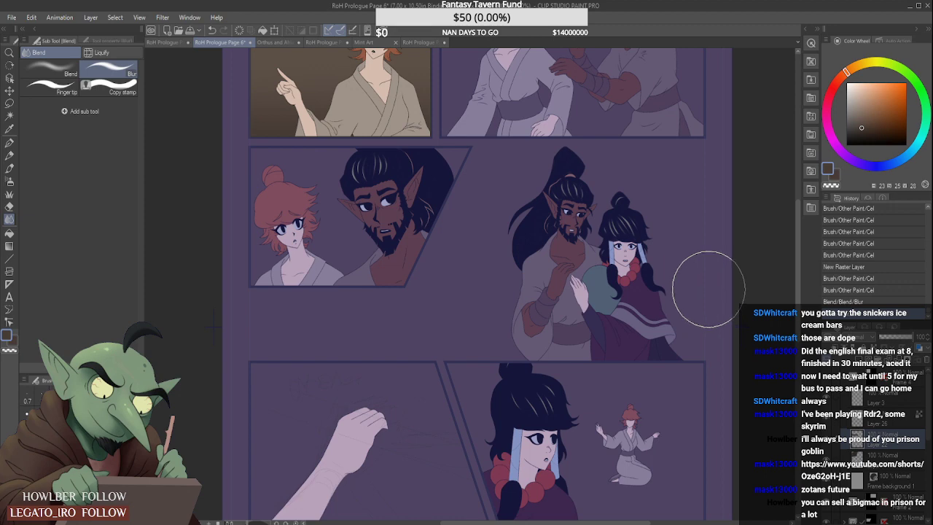
pyautogui.scroll(1, 702, 280)
pyautogui.scroll(1, 681, 277)
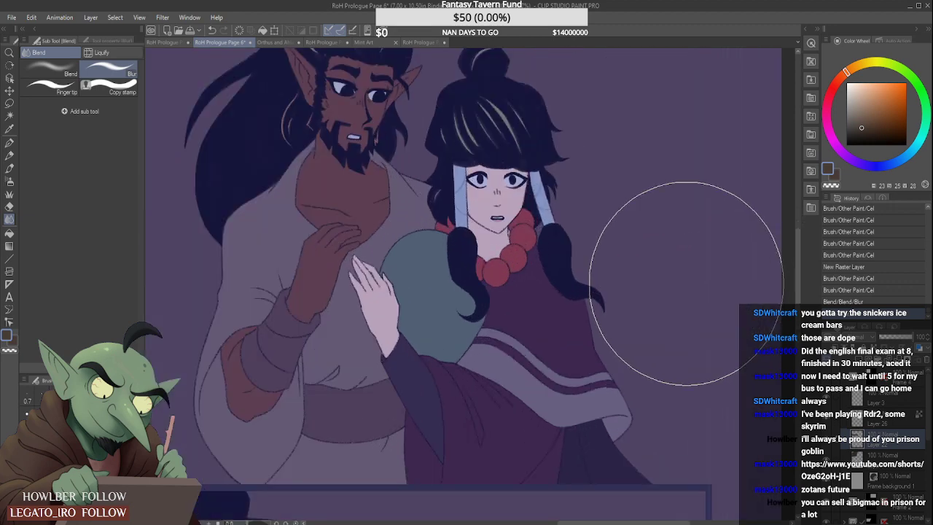
pyautogui.scroll(-3, 681, 281)
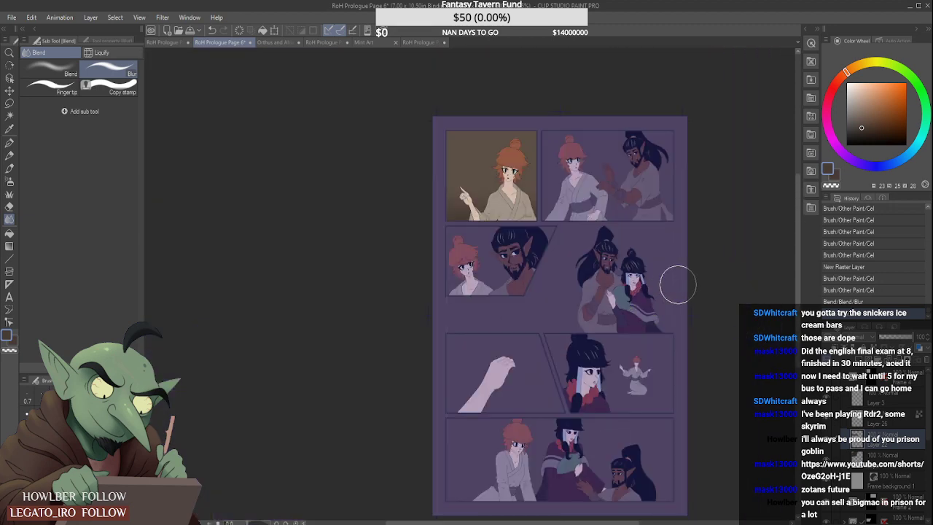
pyautogui.scroll(1, 633, 377)
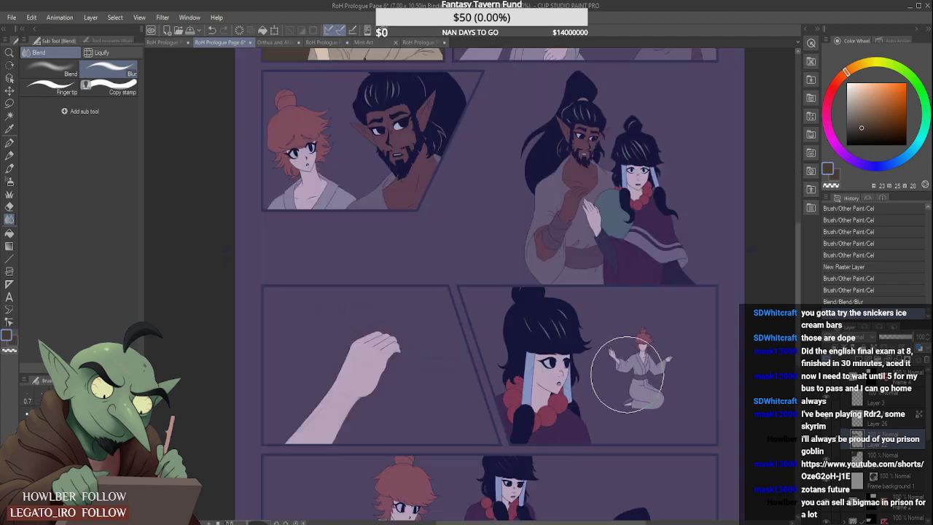
pyautogui.scroll(-1, 628, 376)
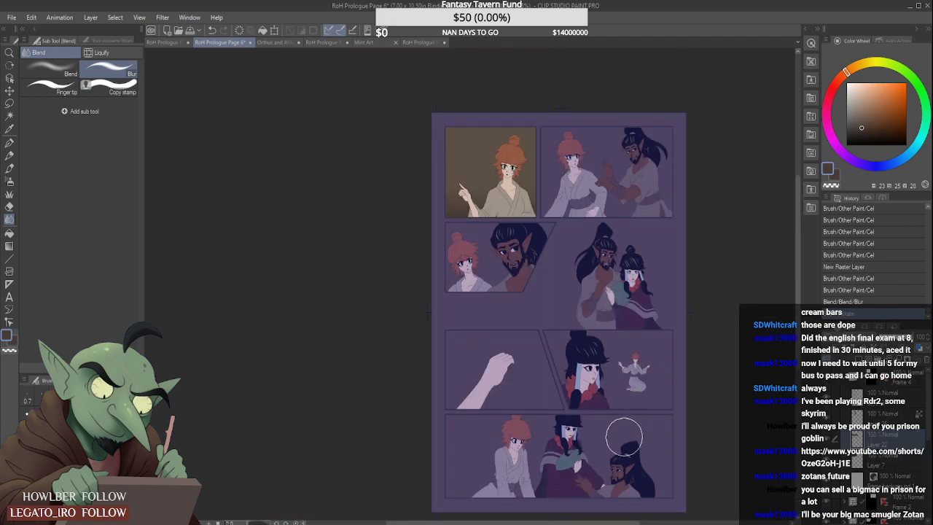
pyautogui.scroll(1, 612, 368)
pyautogui.scroll(-1, 619, 365)
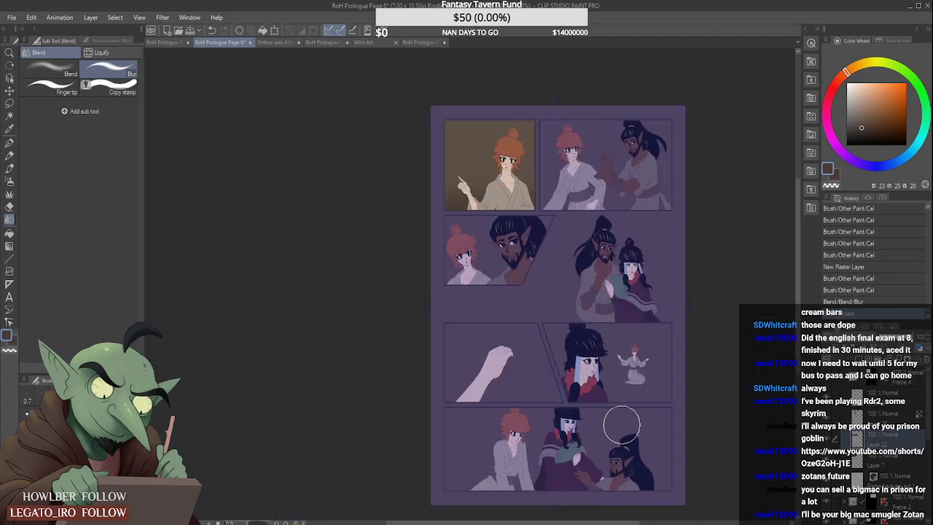
pyautogui.scroll(-1, 619, 397)
pyautogui.scroll(2, 624, 404)
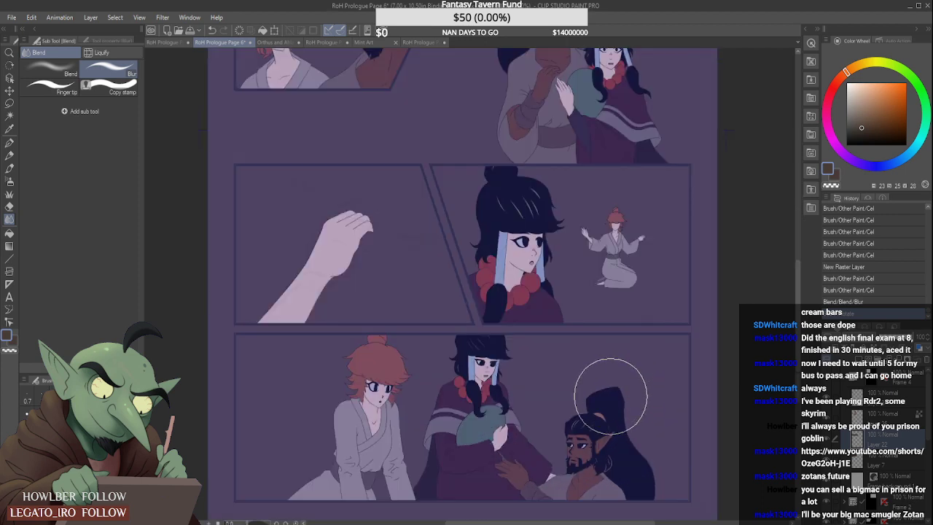
pyautogui.scroll(1, 623, 389)
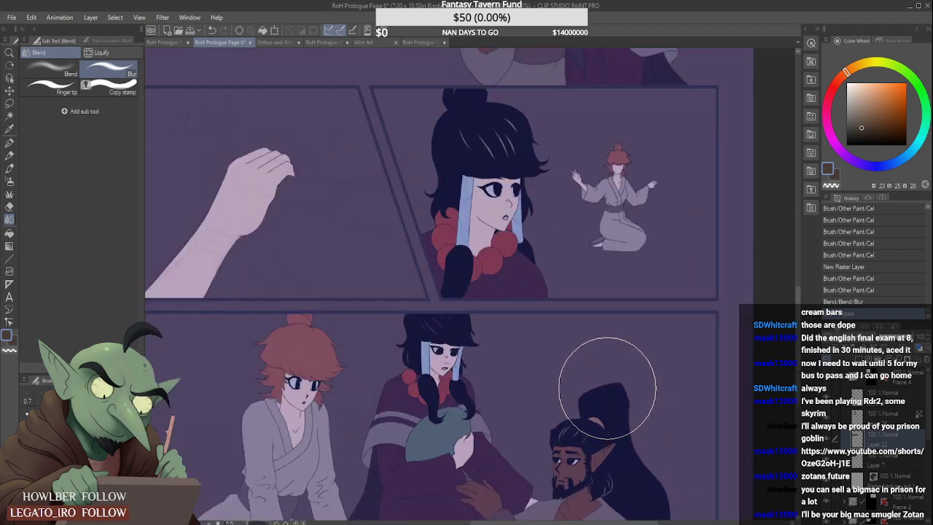
pyautogui.scroll(-1, 607, 388)
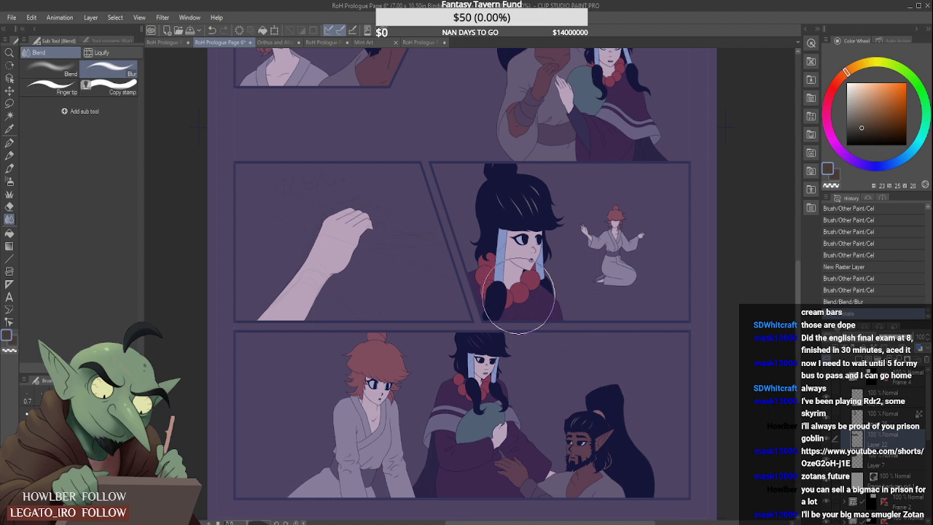
pyautogui.scroll(-2, 521, 323)
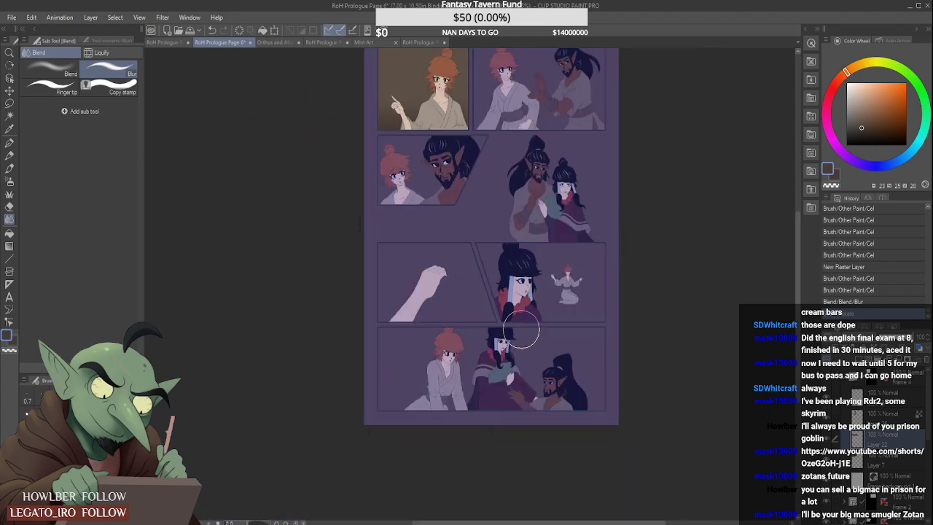
pyautogui.scroll(-2, 520, 331)
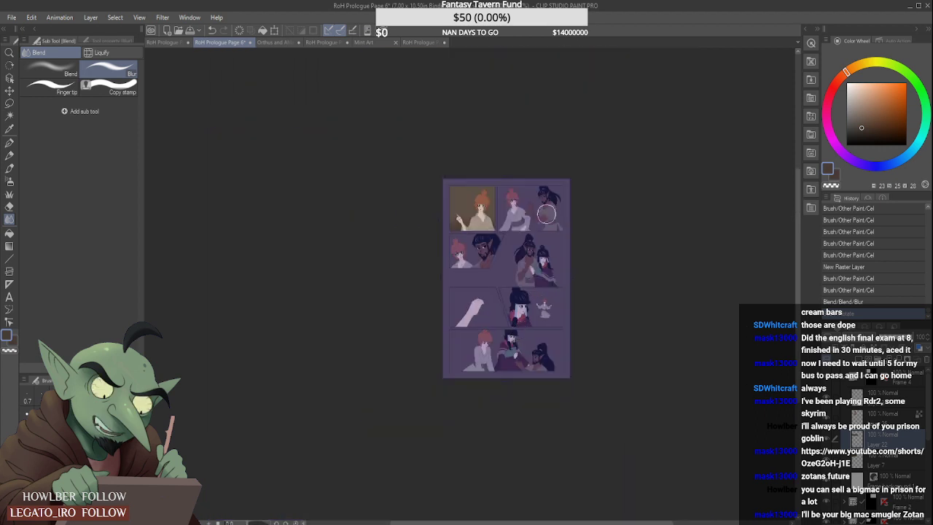
pyautogui.scroll(2, 547, 214)
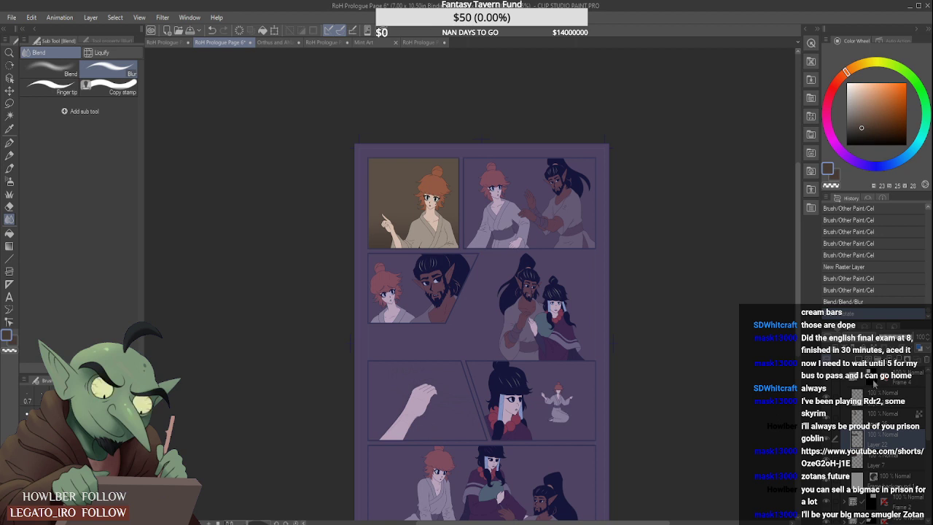
# - Collapse the Frame 4 folder, expand Frame 2 and add a raster layer directly above Layer 4
pyautogui.click(845, 379)
pyautogui.click(870, 399)
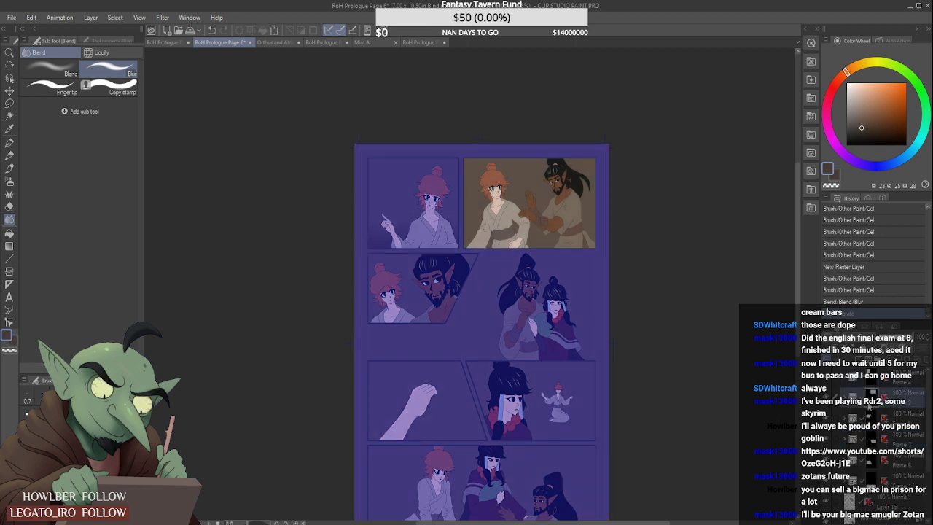
pyautogui.click(845, 399)
pyautogui.click(885, 481)
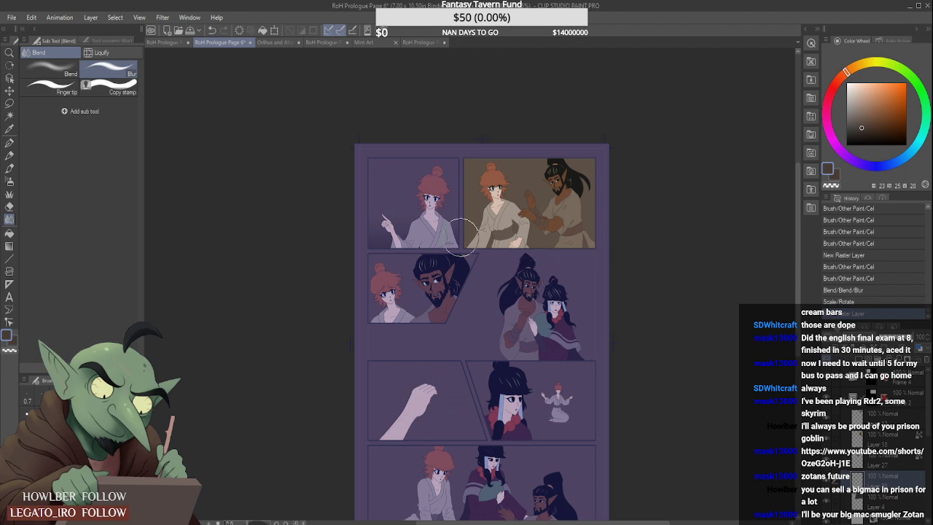
# - Paint a straight dark brown band across the lower background of the top-right panel with the Cel brush
pyautogui.moveTo(445, 234); pyautogui.dragTo(619, 237)
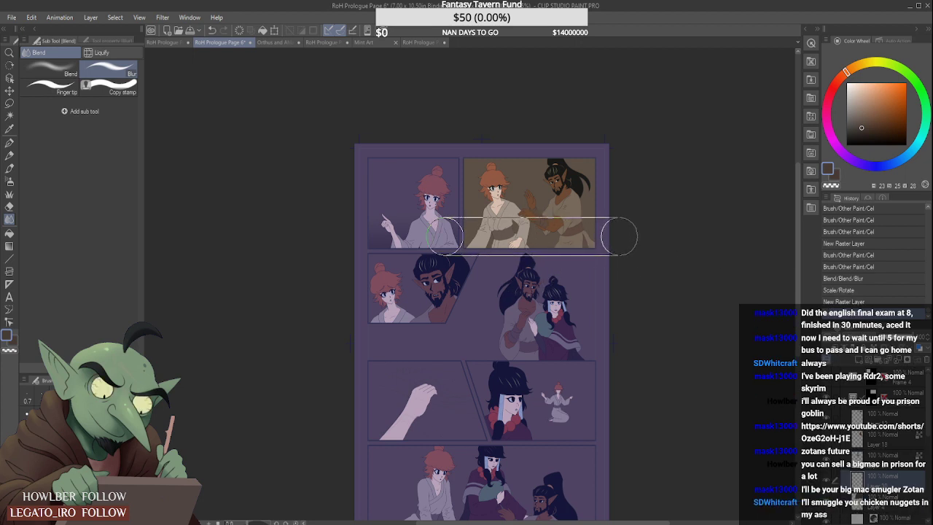
pyautogui.keyDown('shift'); pyautogui.click(618, 235); pyautogui.keyUp('shift')
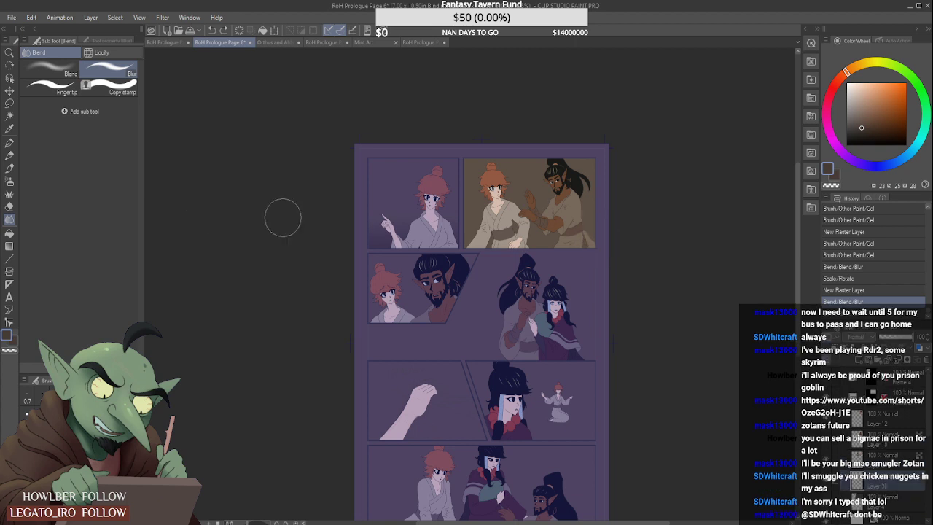
pyautogui.press('b')
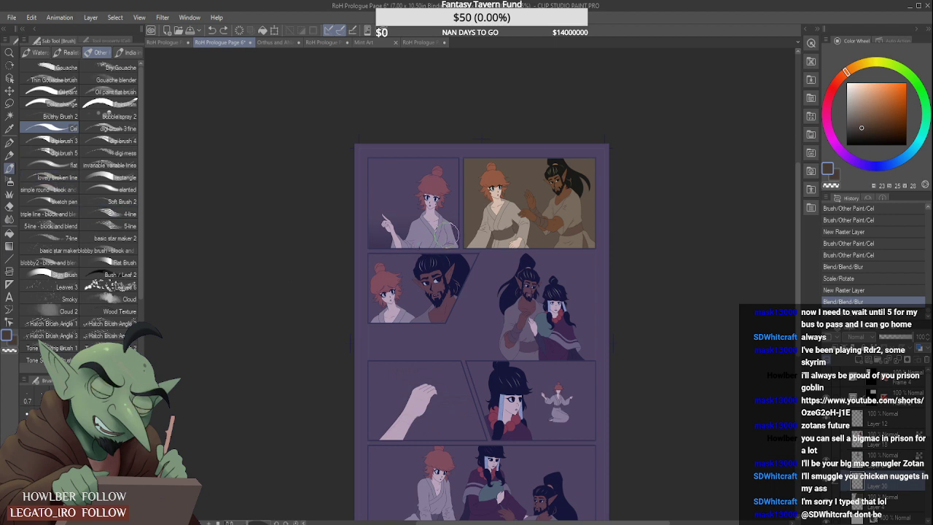
pyautogui.moveTo(450, 235); pyautogui.dragTo(622, 235)
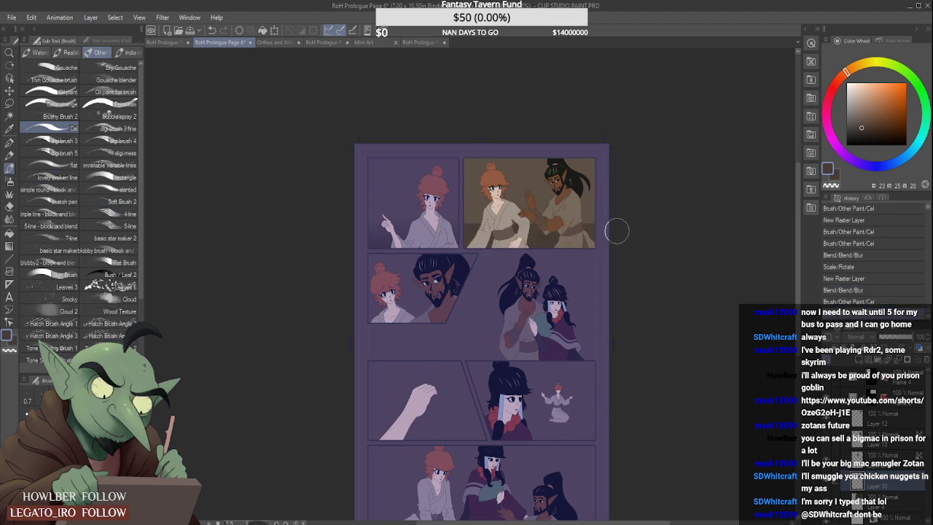
pyautogui.hotkey('ctrl', 'z')
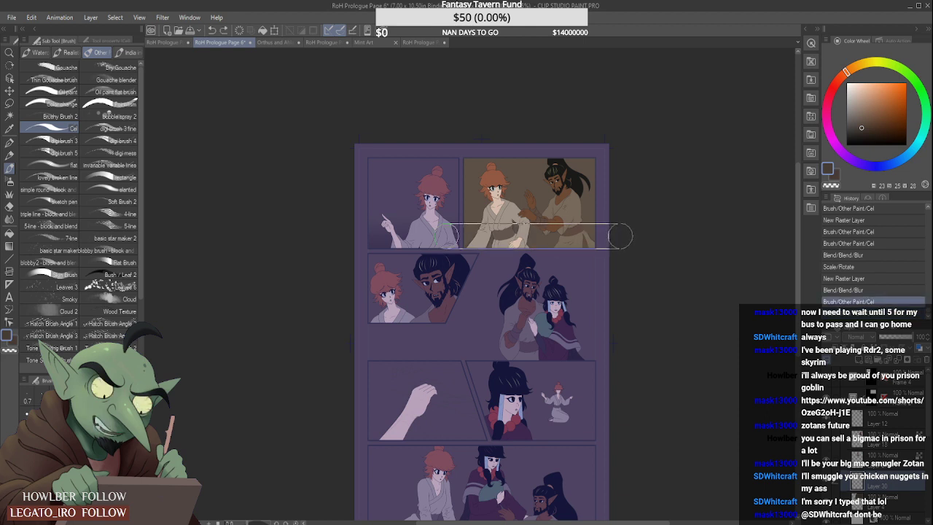
pyautogui.keyDown('shift'); pyautogui.click(620, 236); pyautogui.keyUp('shift')
pyautogui.hotkey('ctrl', 'z')
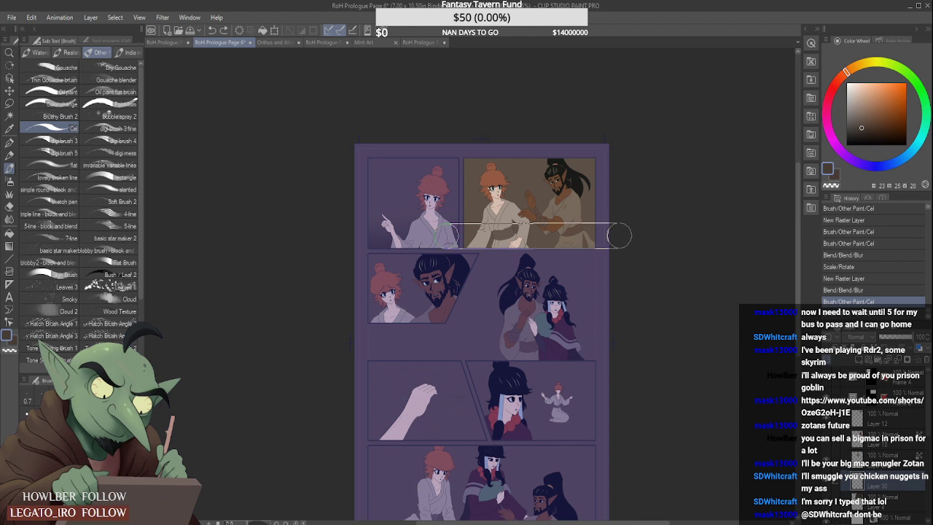
pyautogui.keyDown('shift'); pyautogui.click(620, 236); pyautogui.keyUp('shift')
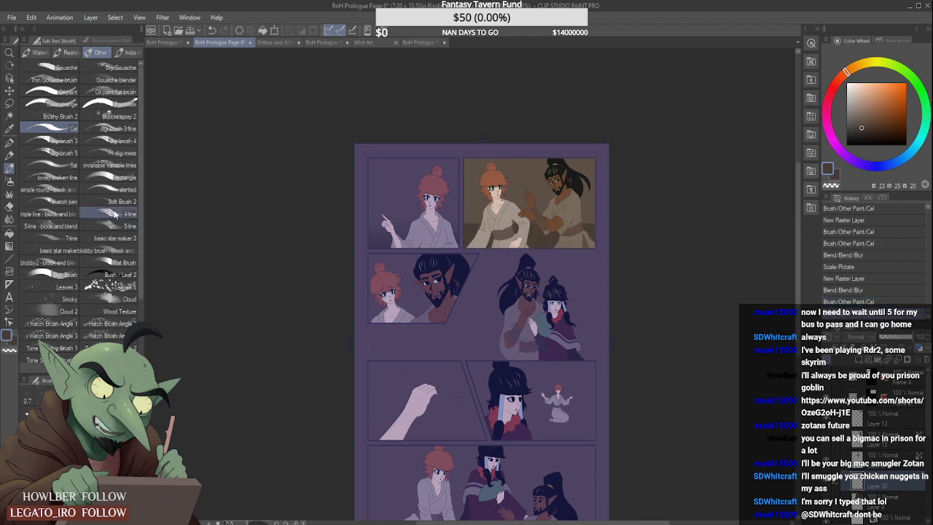
# - Soften the upper edge of the top-right panel's dark brown band with Blur
pyautogui.click(10, 219)
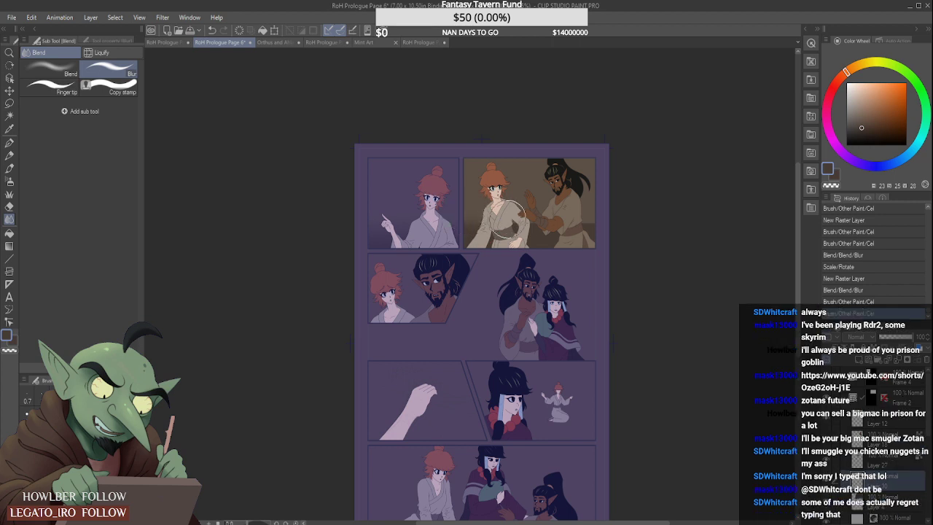
pyautogui.moveTo(508, 219); pyautogui.dragTo(607, 217)
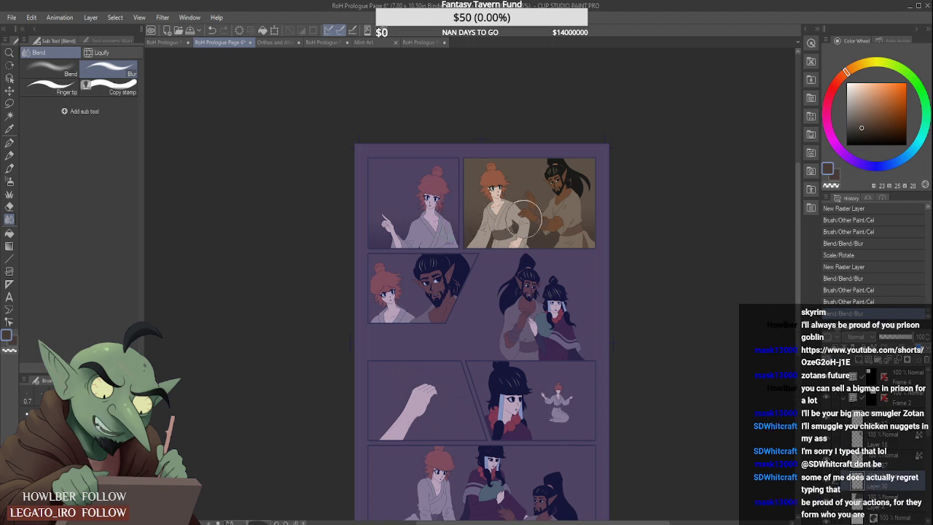
pyautogui.moveTo(524, 219); pyautogui.dragTo(527, 215)
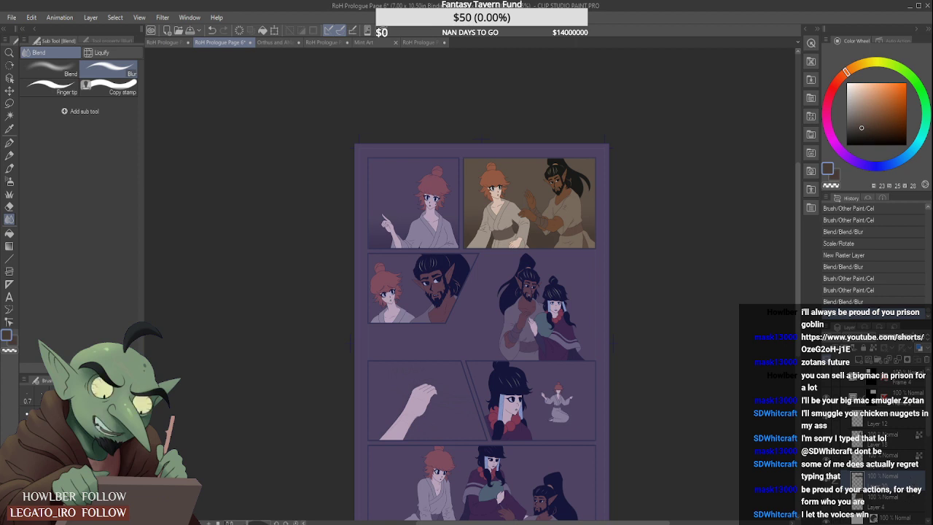
# - Shift the blurred dark brown band slightly downward in the top-right panel with Scale/Rotate
pyautogui.hotkey('ctrl', 't')
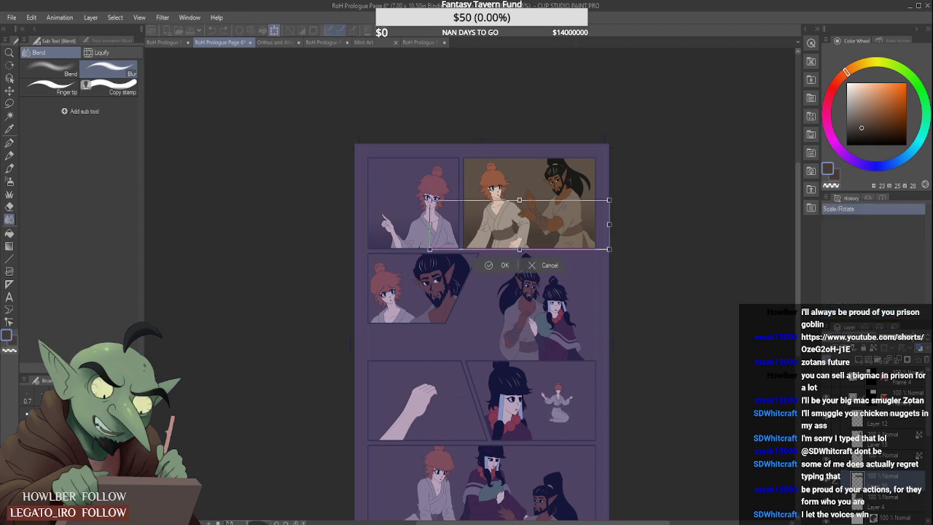
pyautogui.press('Down')
pyautogui.press('Down')
pyautogui.press('Down')
pyautogui.press('Down')
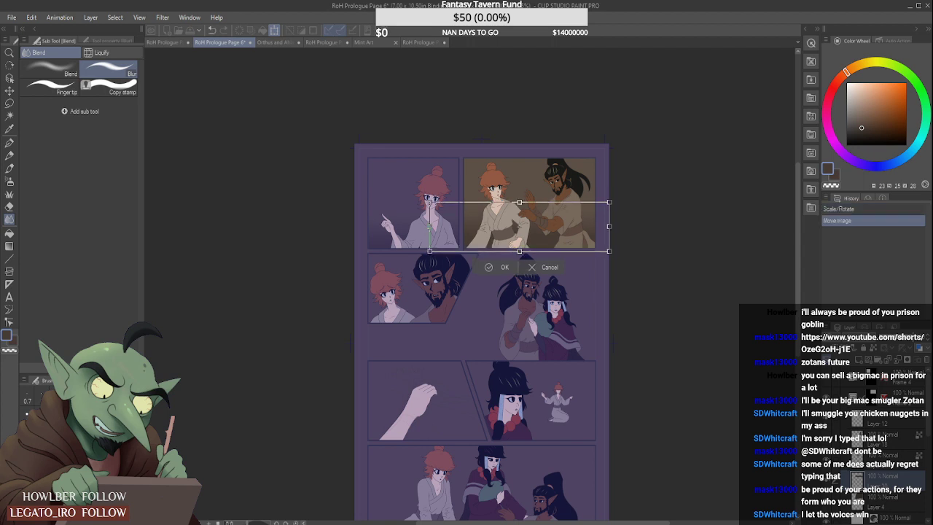
pyautogui.press('Down')
pyautogui.press('Down')
pyautogui.press('Down')
pyautogui.press('Down')
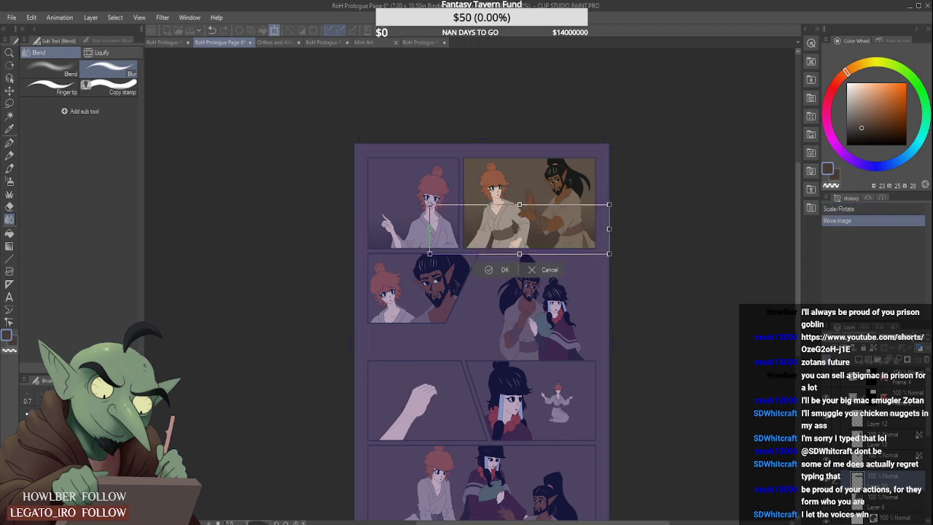
pyautogui.press('Up')
pyautogui.press('Up')
pyautogui.press('Up')
pyautogui.press('Up')
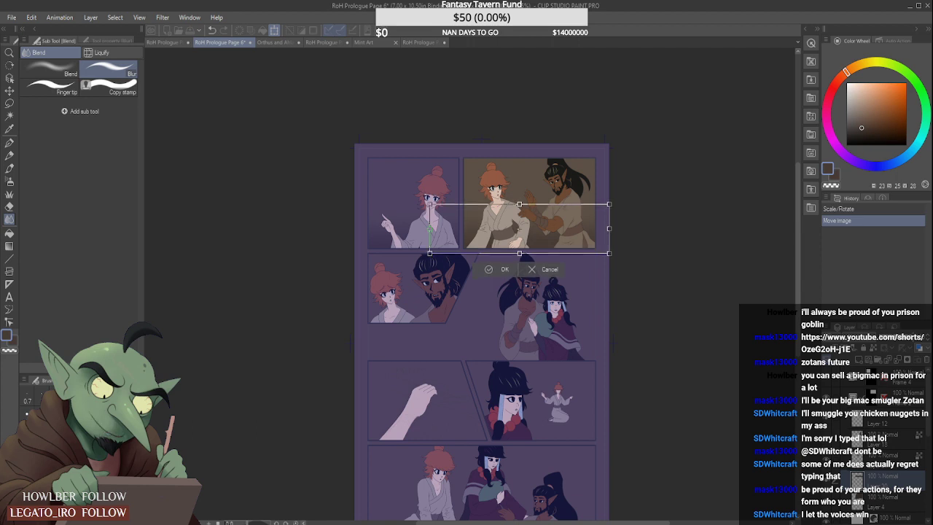
pyautogui.click(504, 271)
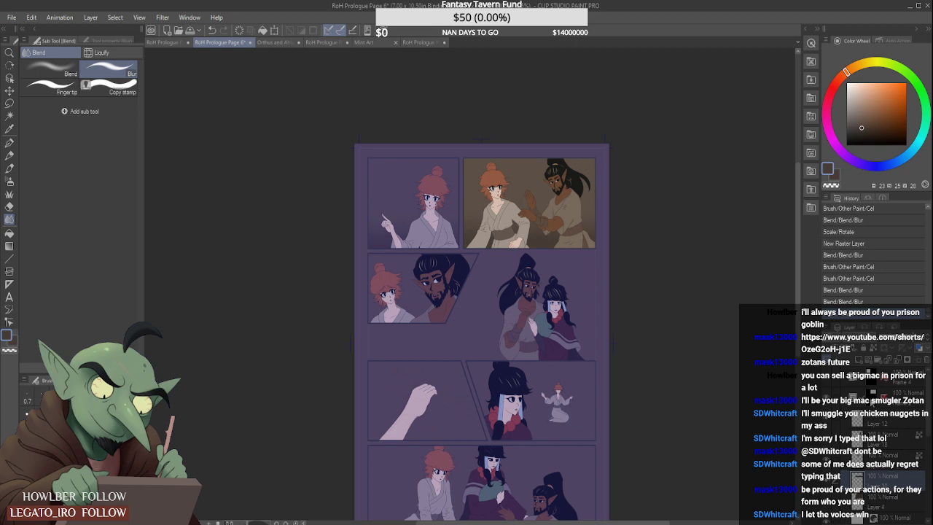
# - Collapse the Frame 2 folder, expand Frame 5 and add a raster layer among its lower layers for background shading
pyautogui.click(844, 398)
pyautogui.click(874, 425)
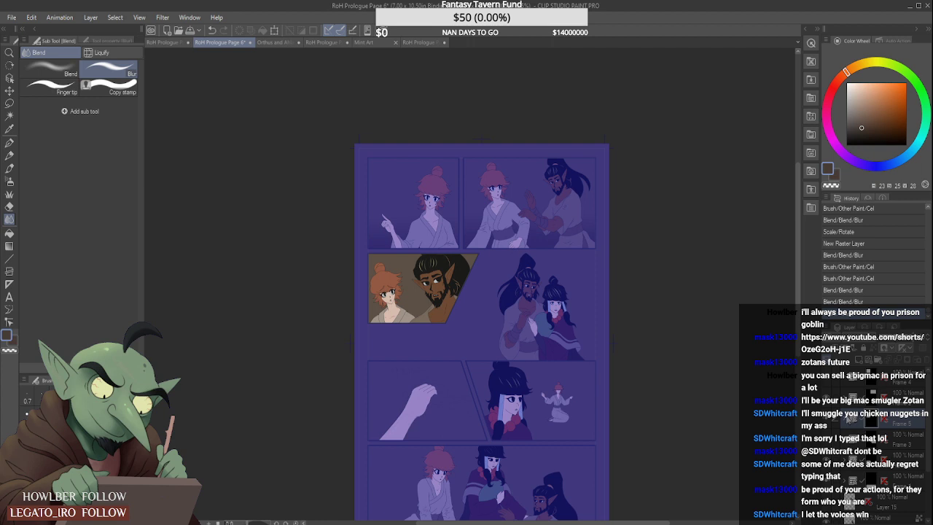
pyautogui.click(845, 420)
pyautogui.click(887, 500)
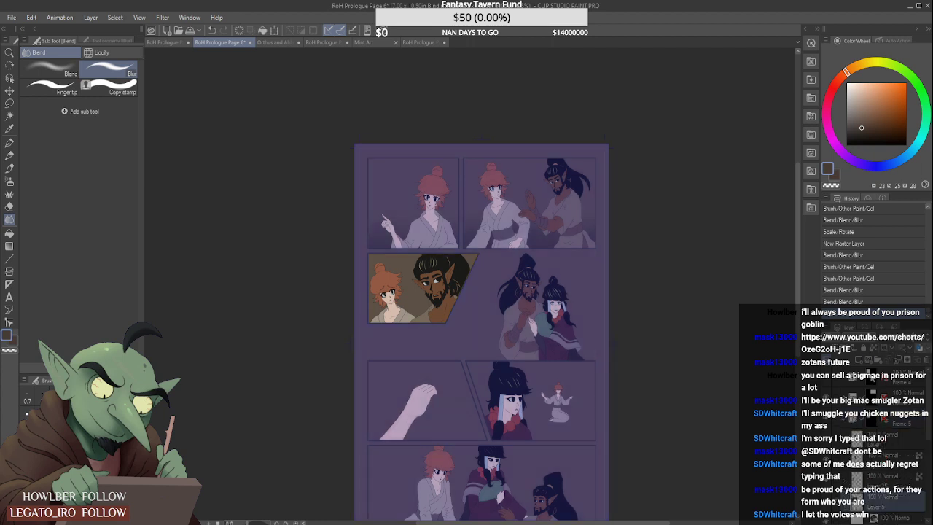
pyautogui.click(859, 362)
# - Paint a dark brown band across the lower part of the slanted middle-left panel with the Cel brush and soften its upper edge with Blur
pyautogui.click(9, 169)
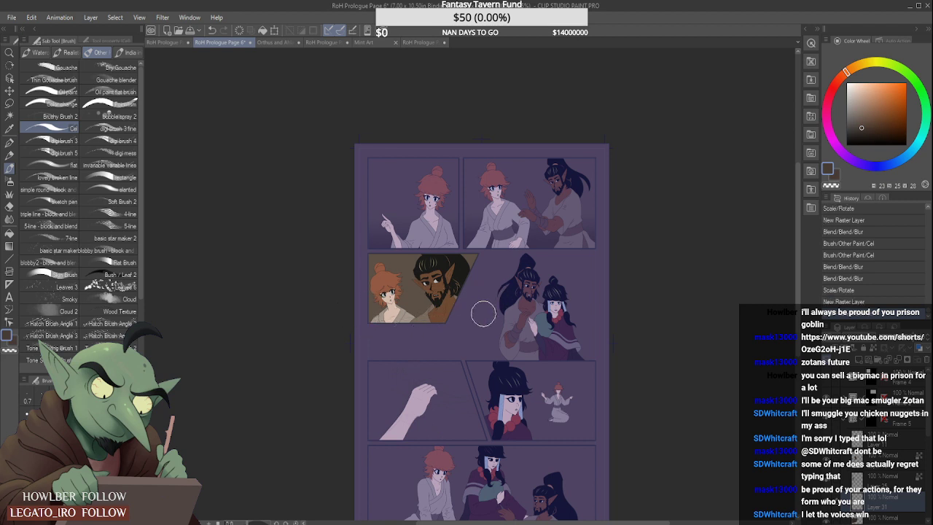
pyautogui.click(345, 310)
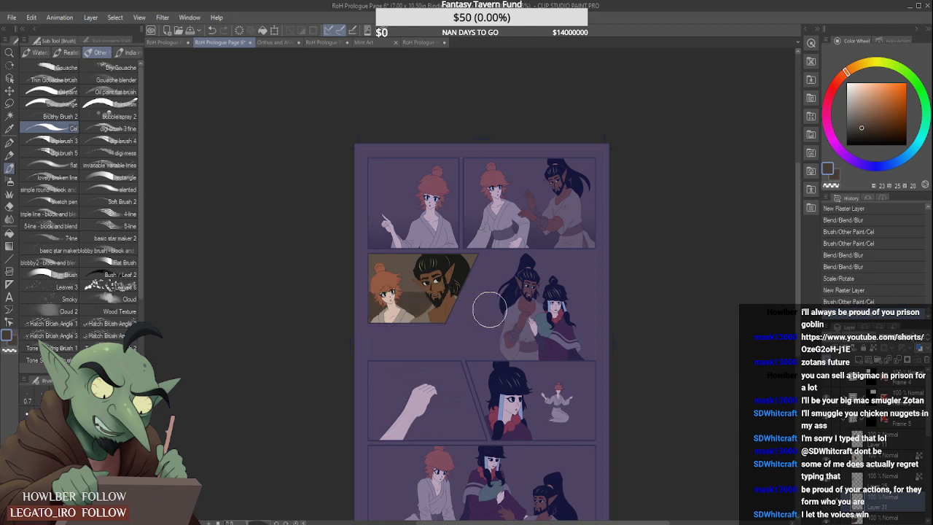
pyautogui.keyDown('shift'); pyautogui.click(489, 310); pyautogui.keyUp('shift')
pyautogui.click(10, 220)
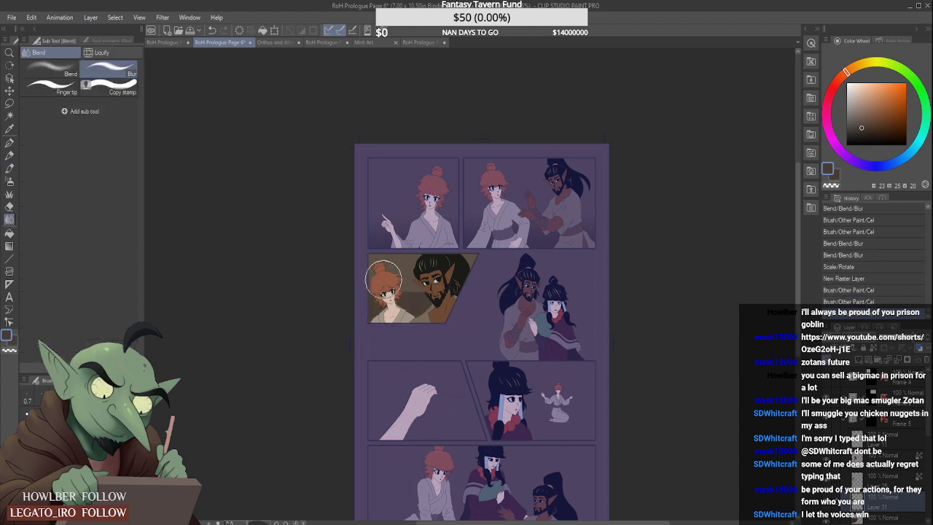
pyautogui.moveTo(368, 284)
pyautogui.mouseDown()
pyautogui.moveTo(446, 285)
pyautogui.moveTo(369, 295)
pyautogui.moveTo(445, 285)
pyautogui.moveTo(417, 285)
pyautogui.moveTo(432, 296)
pyautogui.mouseUp()
# - Shift the slanted panel's blurred band slightly downward with Scale/Rotate and blur it once more
pyautogui.hotkey('ctrl', 't')
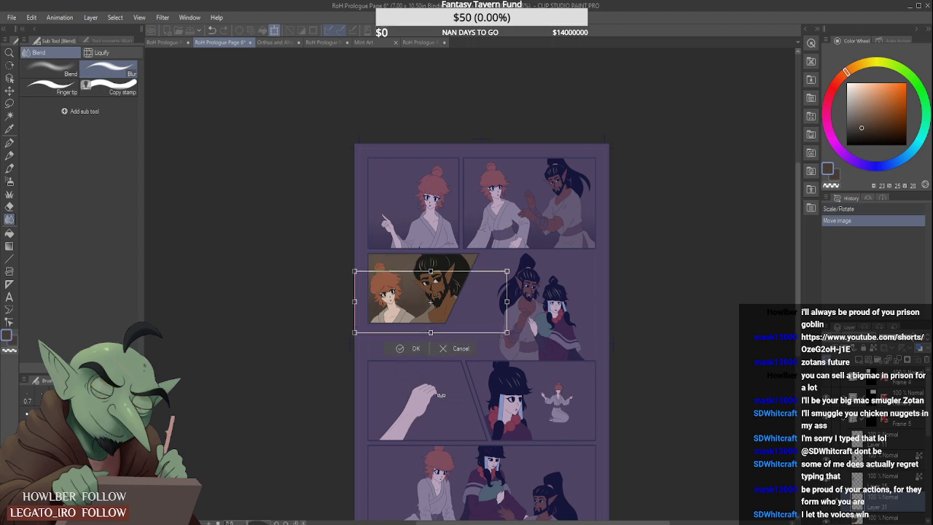
pyautogui.press('Down')
pyautogui.press('Down')
pyautogui.press('Down')
pyautogui.press('Down')
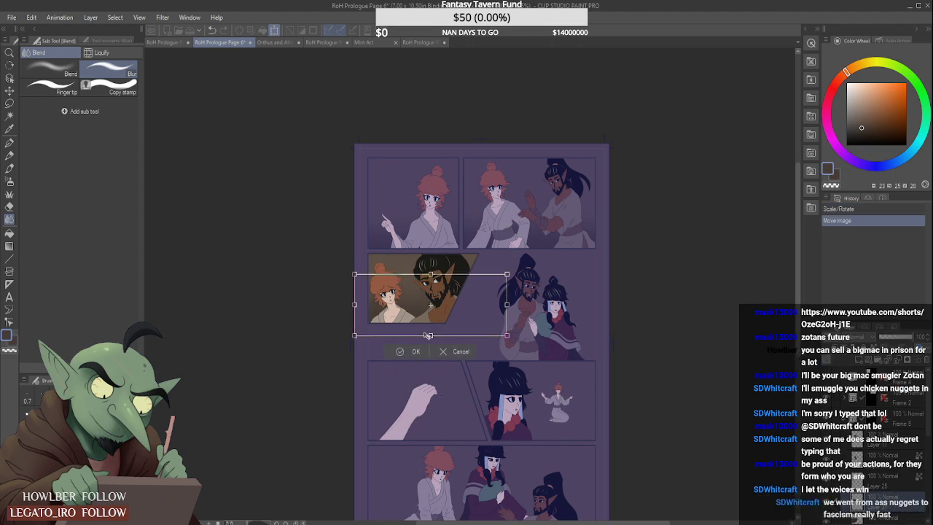
pyautogui.click(410, 351)
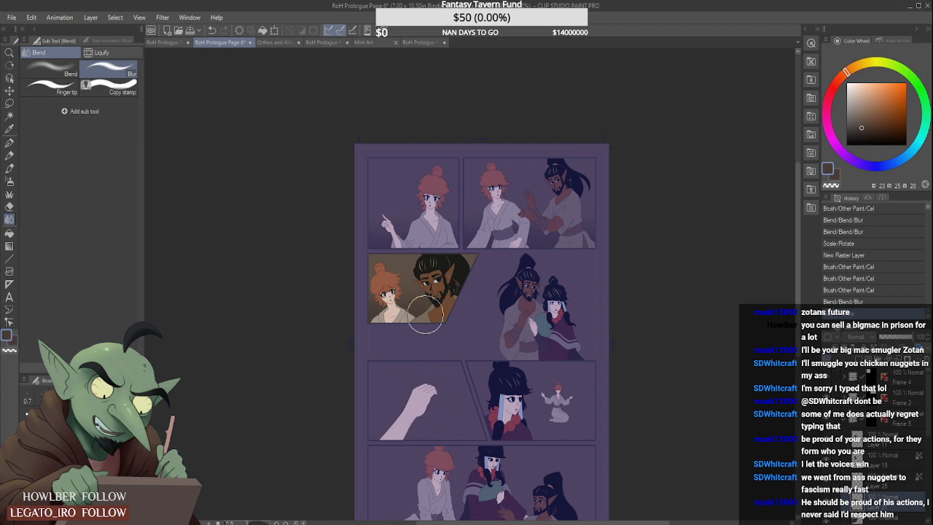
pyautogui.moveTo(389, 295); pyautogui.dragTo(386, 298)
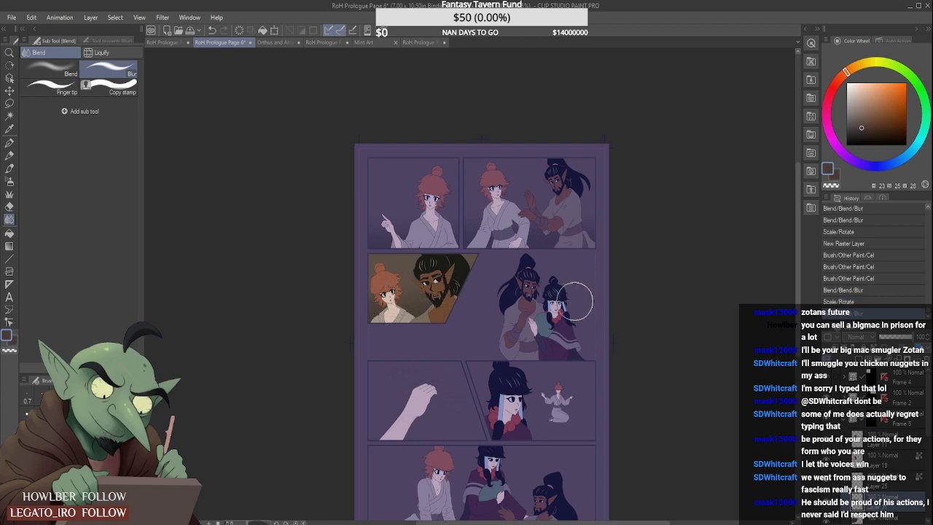
# - Expand the Frame 1 folder of the wide bottom panel and add a raster layer beneath its figure colour layers
pyautogui.moveTo(930, 406); pyautogui.dragTo(925, 423)
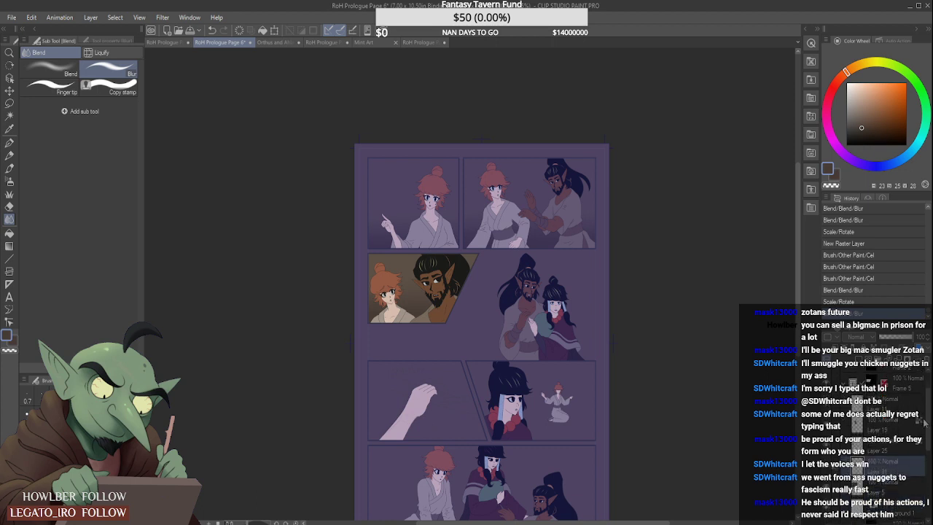
pyautogui.moveTo(797, 354); pyautogui.dragTo(798, 378)
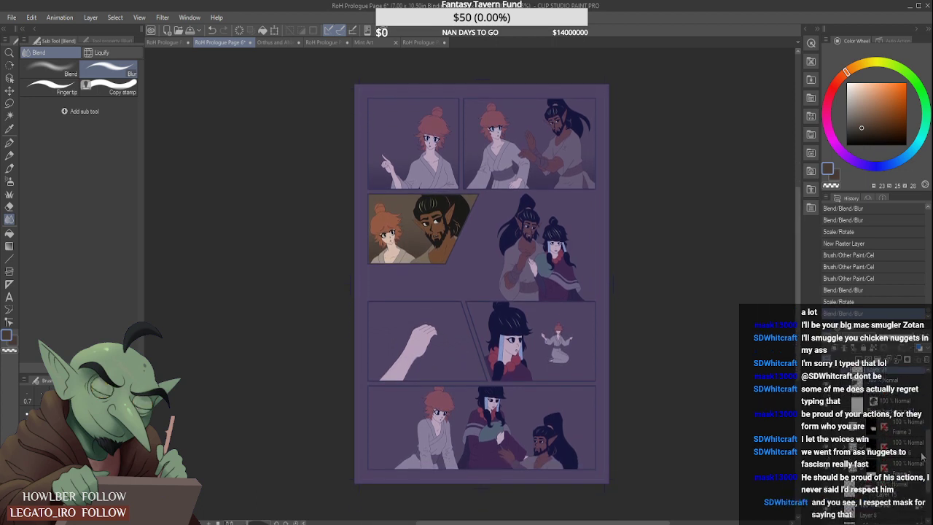
pyautogui.click(875, 446)
pyautogui.click(848, 444)
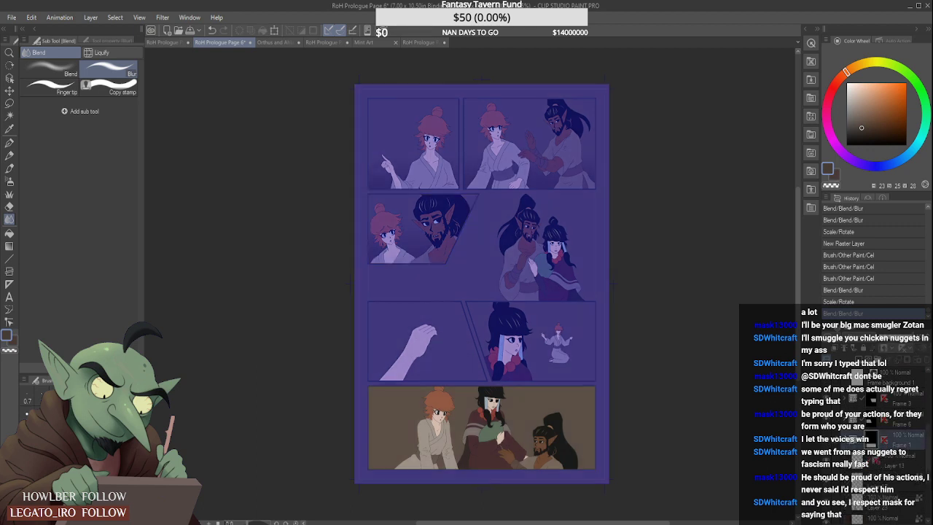
pyautogui.moveTo(929, 433); pyautogui.dragTo(929, 444)
pyautogui.click(898, 465)
pyautogui.click(859, 362)
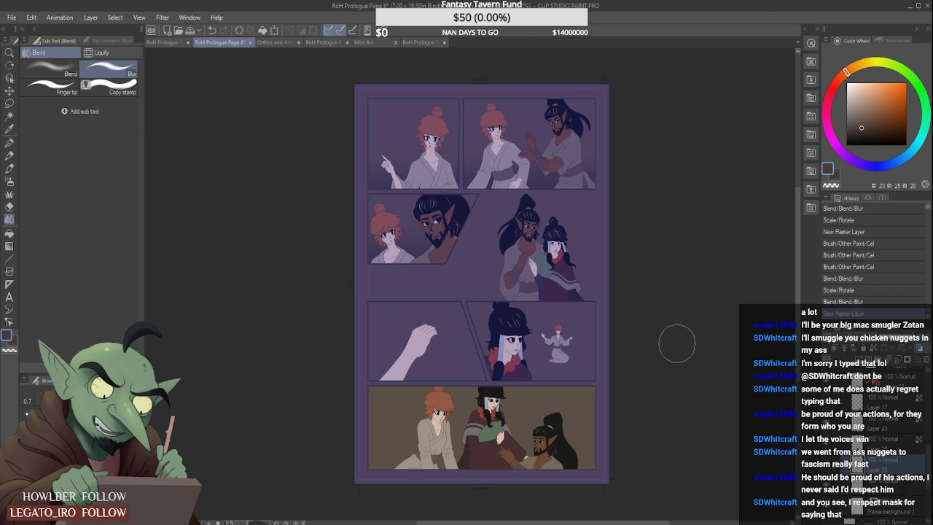
# - Paint a straight dark brown band along the base of the wide bottom panel with the Cel brush and soften its upper edge with Blur
pyautogui.click(9, 182)
pyautogui.click(10, 169)
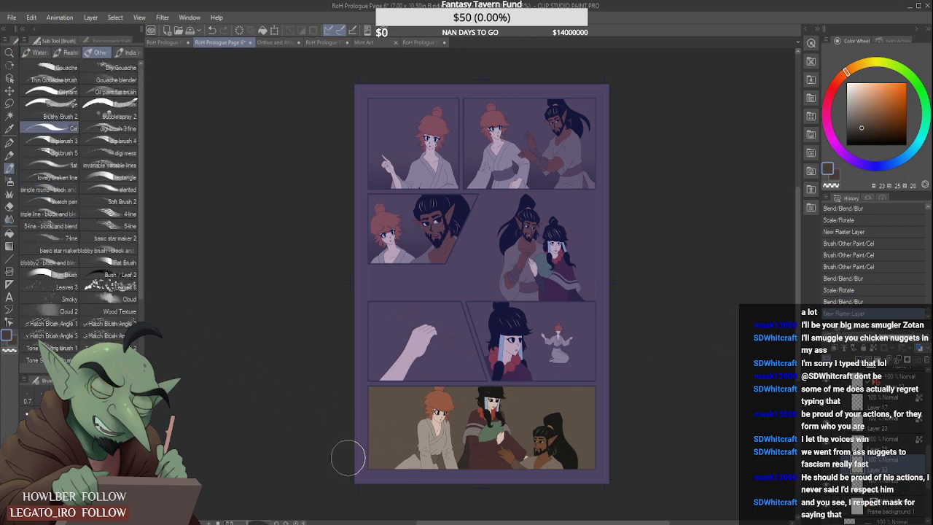
pyautogui.moveTo(347, 456); pyautogui.dragTo(636, 456)
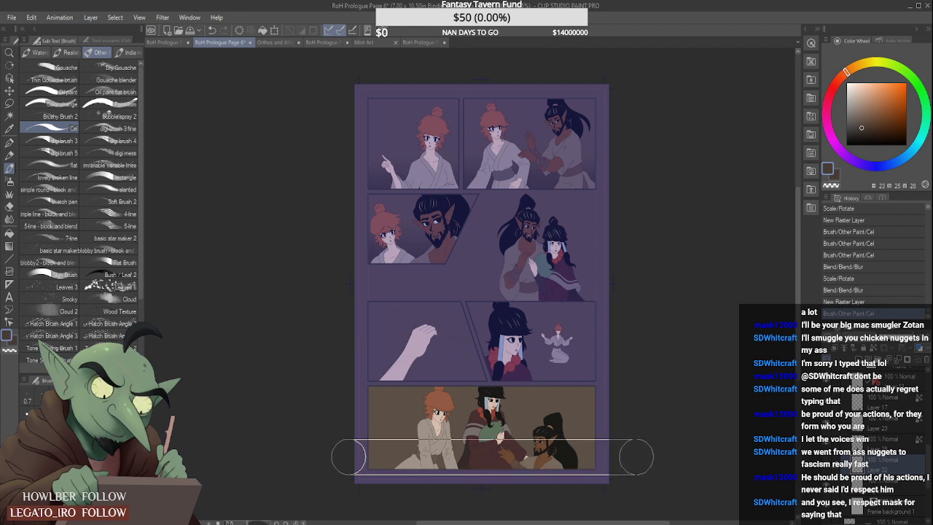
pyautogui.click(9, 219)
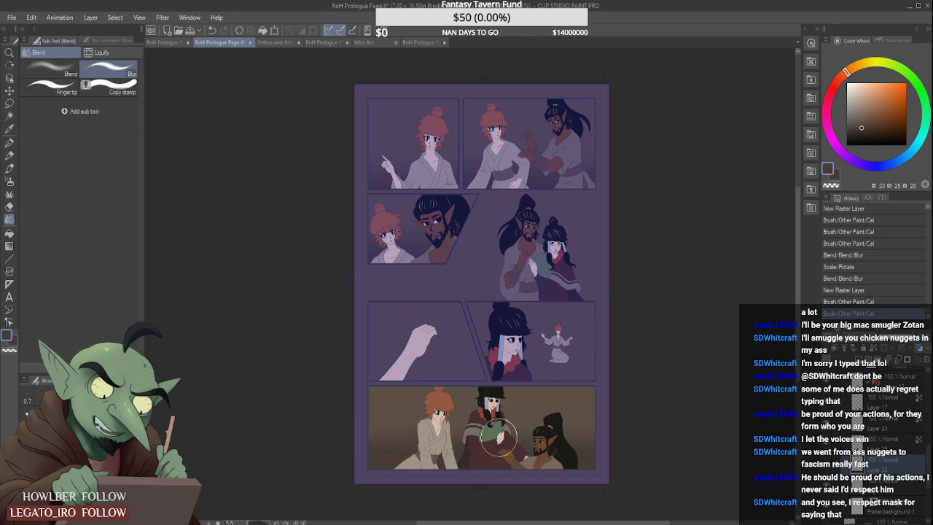
pyautogui.moveTo(499, 438); pyautogui.dragTo(712, 448)
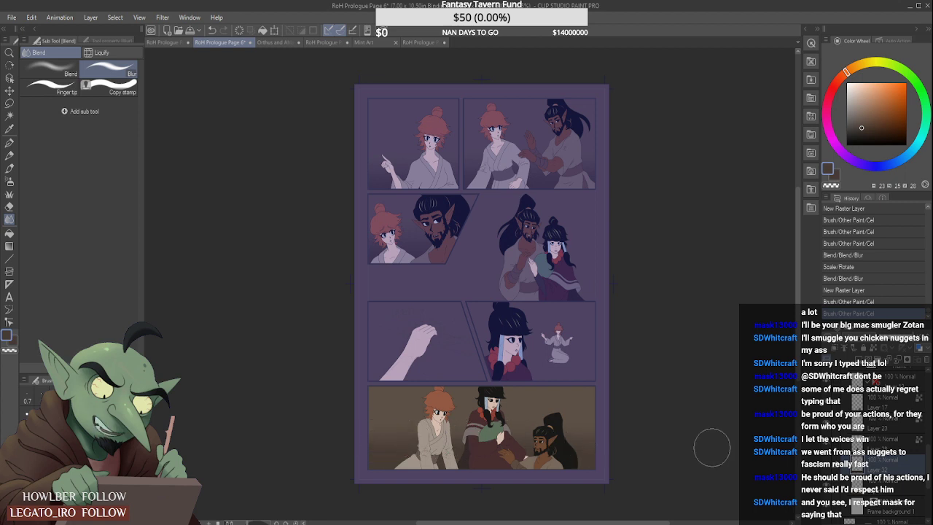
pyautogui.click(378, 44)
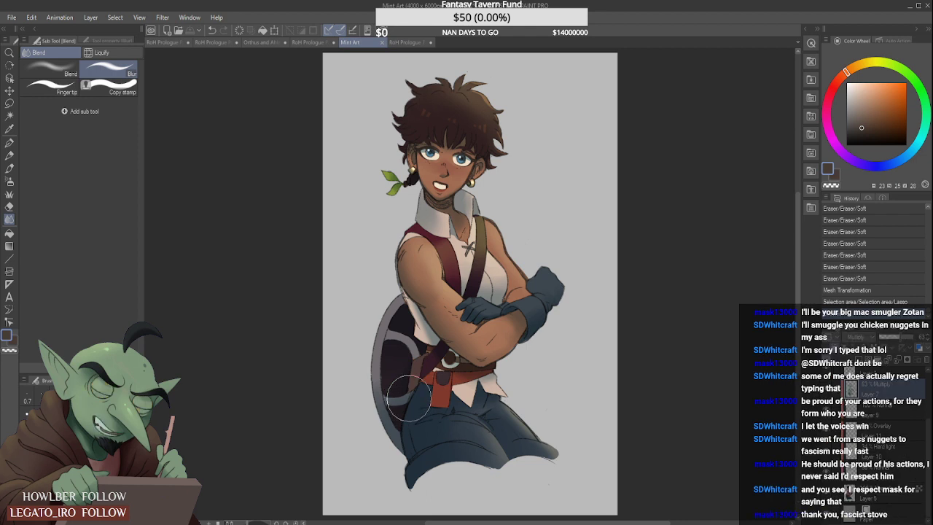
pyautogui.click(222, 42)
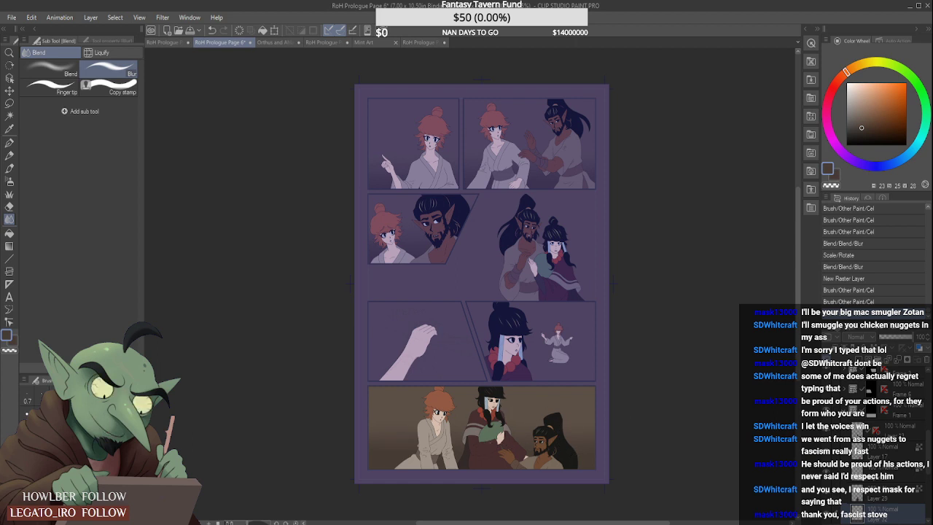
# - Shift the wide bottom panel's blurred band slightly downward with Scale/Rotate and save the page
pyautogui.hotkey('ctrl', 't')
pyautogui.press('Down')
pyautogui.press('Down')
pyautogui.press('Down')
pyautogui.press('Down')
pyautogui.press('Down')
pyautogui.press('Down')
pyautogui.press('Down')
pyautogui.press('Down')
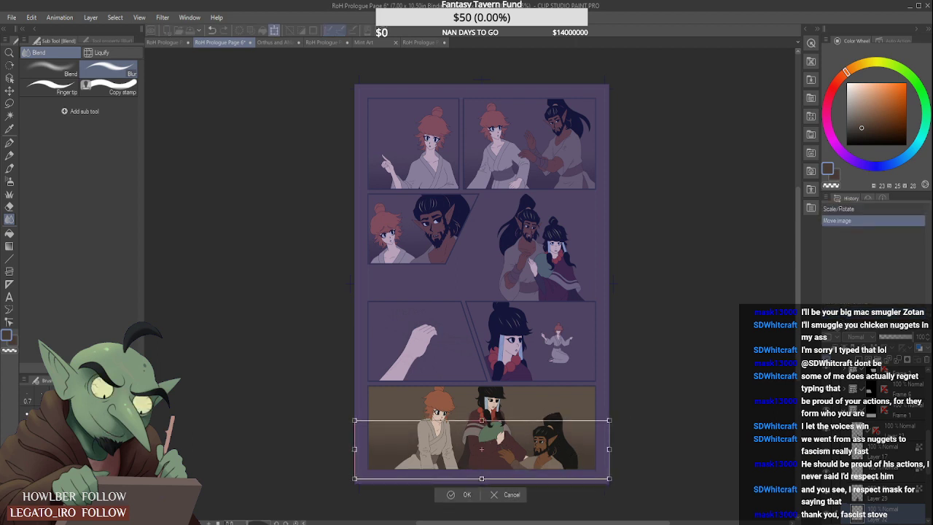
pyautogui.press('Down')
pyautogui.press('Down')
pyautogui.press('Return')
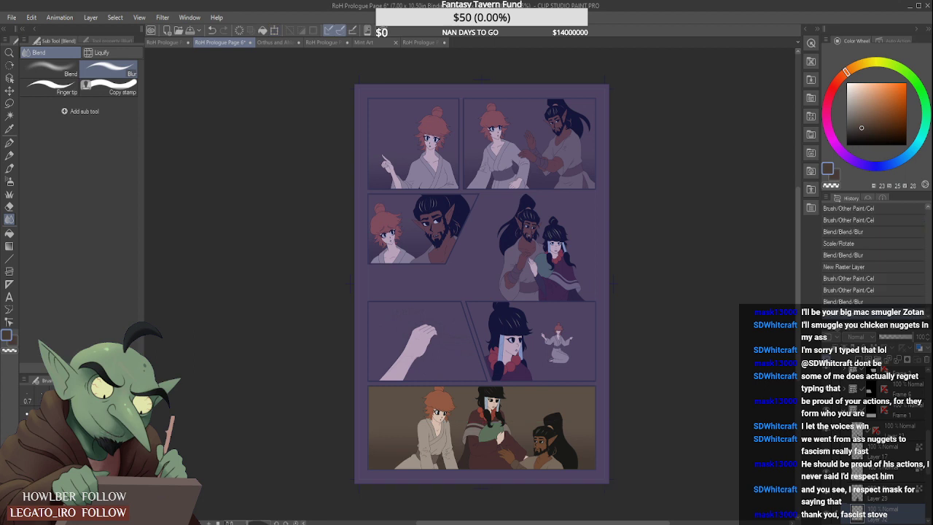
pyautogui.hotkey('ctrl', 's')
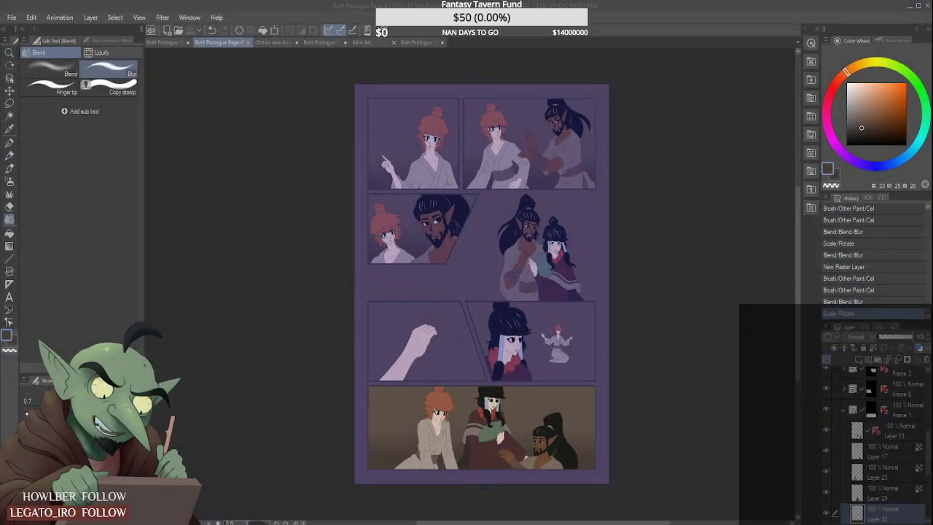
# - Examine the wide bottom panel and toggle the visibility of Layer 23 and the layer beneath it to check which figures they hold
pyautogui.click(869, 19)
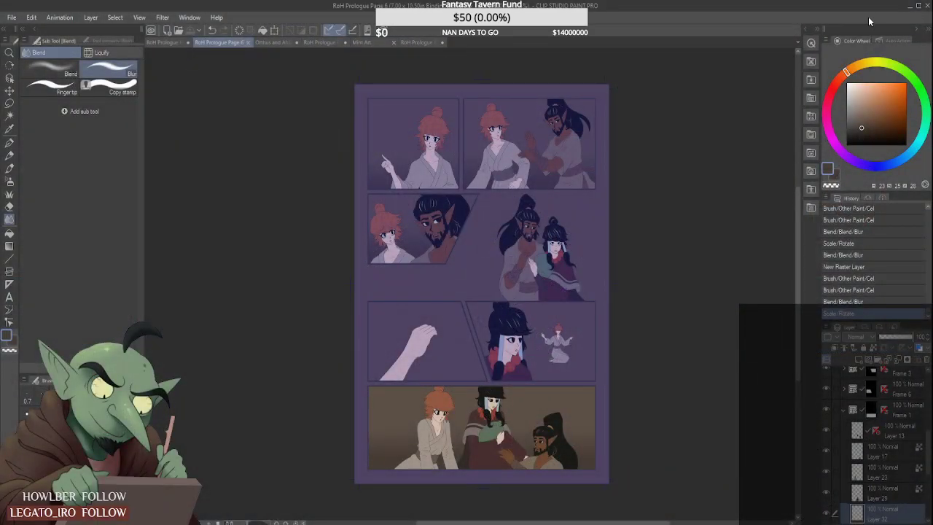
pyautogui.scroll(-2, 514, 438)
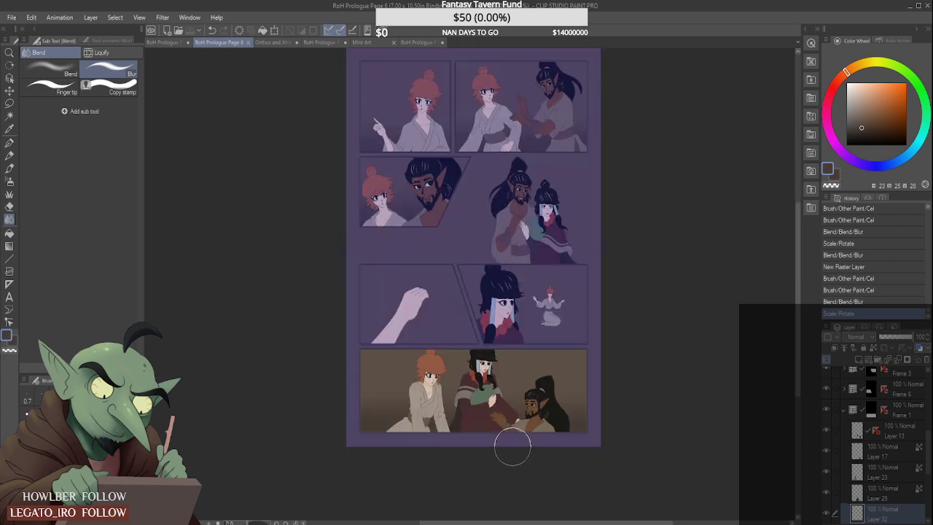
pyautogui.scroll(2, 514, 448)
pyautogui.scroll(-2, 512, 448)
pyautogui.click(9, 169)
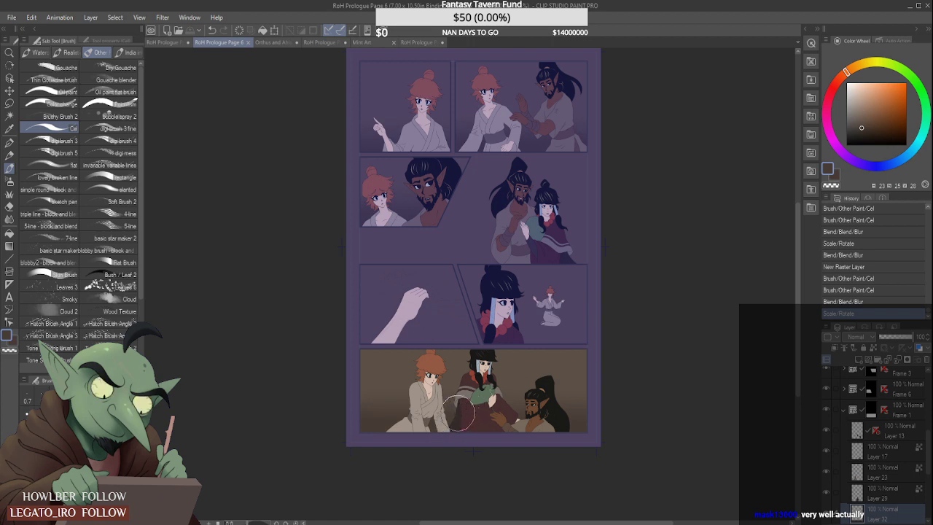
pyautogui.click(826, 473)
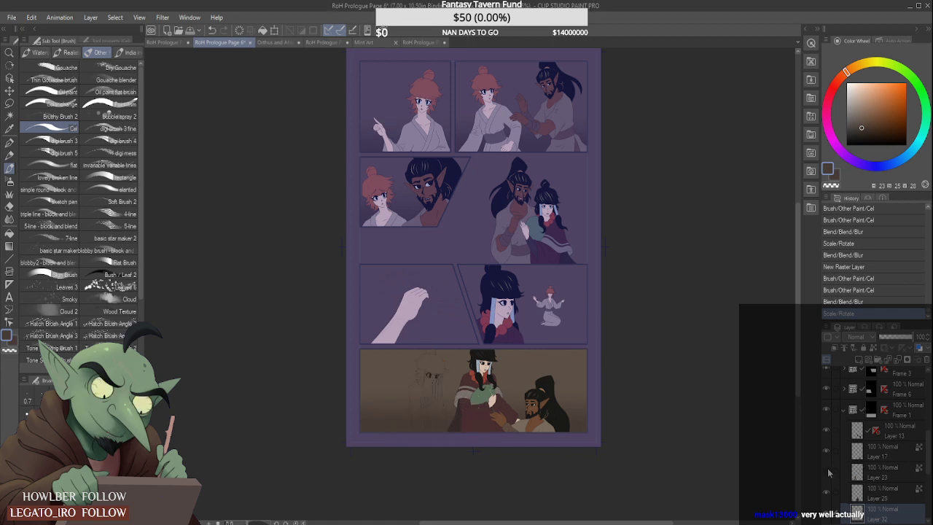
pyautogui.click(826, 472)
pyautogui.click(827, 493)
pyautogui.click(827, 493)
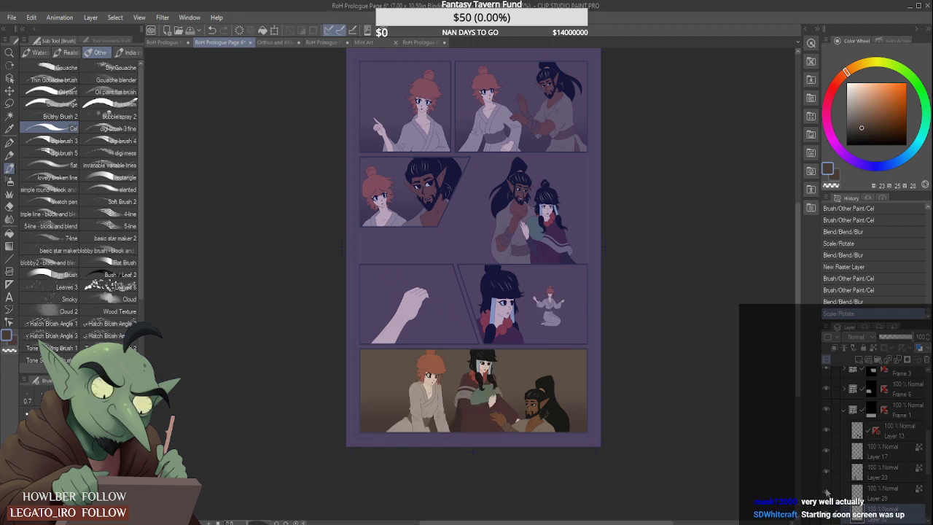
pyautogui.scroll(5, 444, 344)
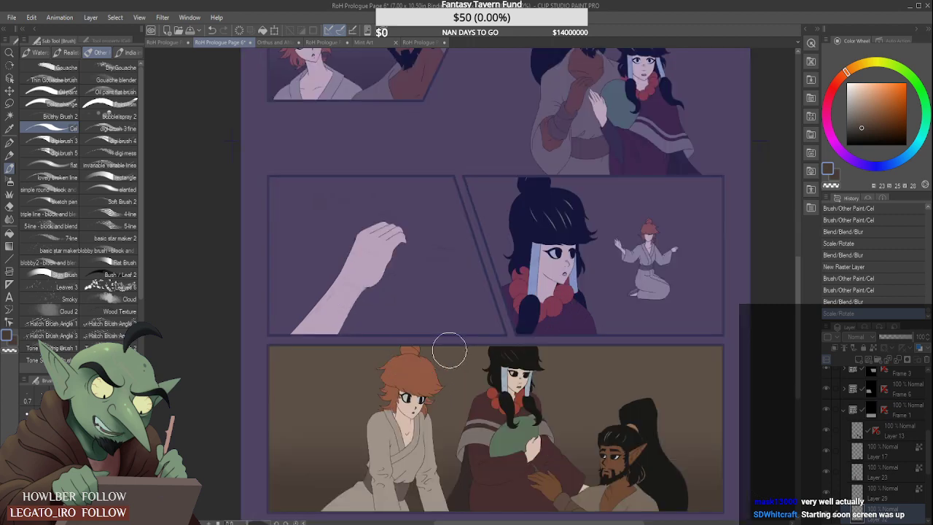
# - Choose the Design pencil, sample the grey-blue of the hair wrap from Orthus and Ahlai Face References, and return to RoH Prologue Page 6
pyautogui.click(9, 155)
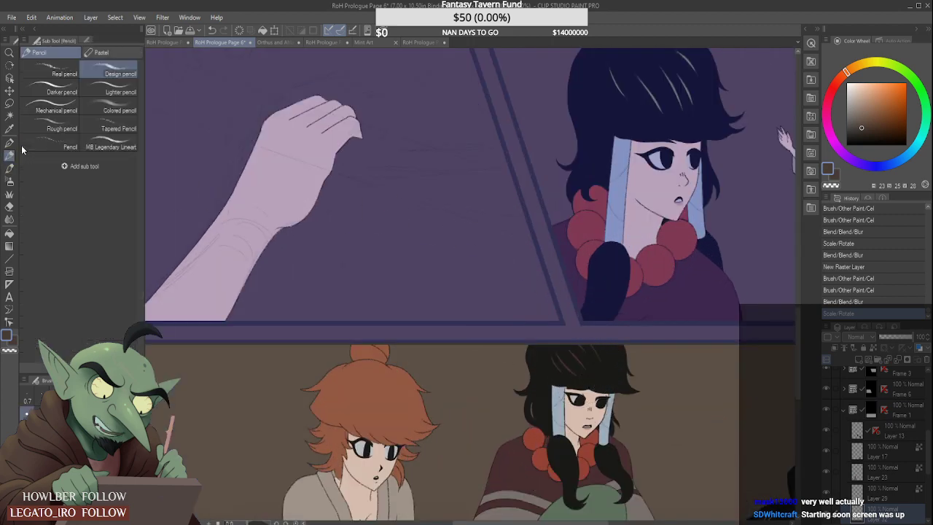
pyautogui.click(278, 41)
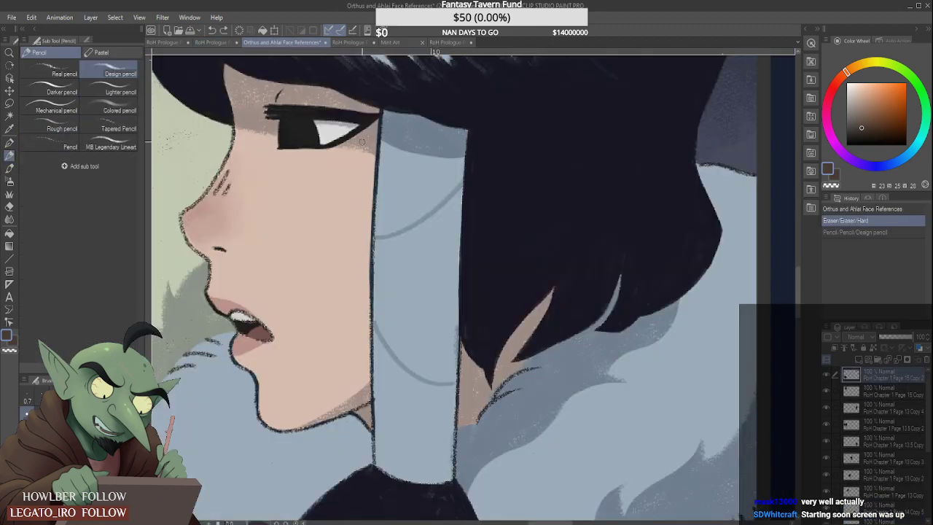
pyautogui.keyDown('alt'); pyautogui.click(400, 231); pyautogui.keyUp('alt')
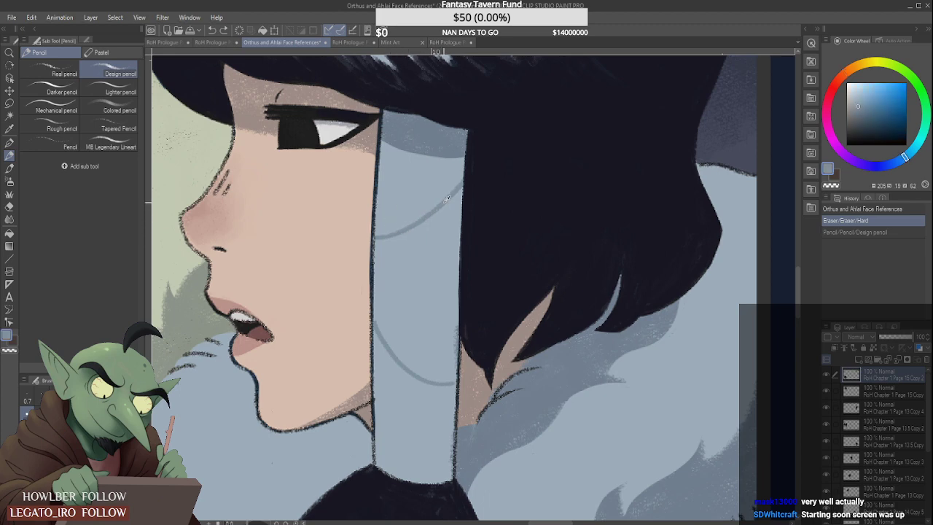
pyautogui.click(215, 41)
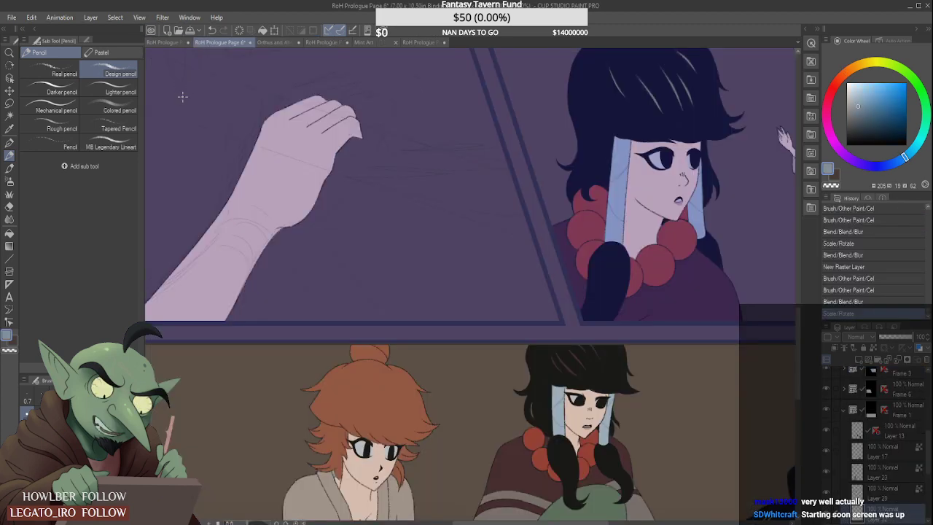
pyautogui.scroll(-3, 310, 218)
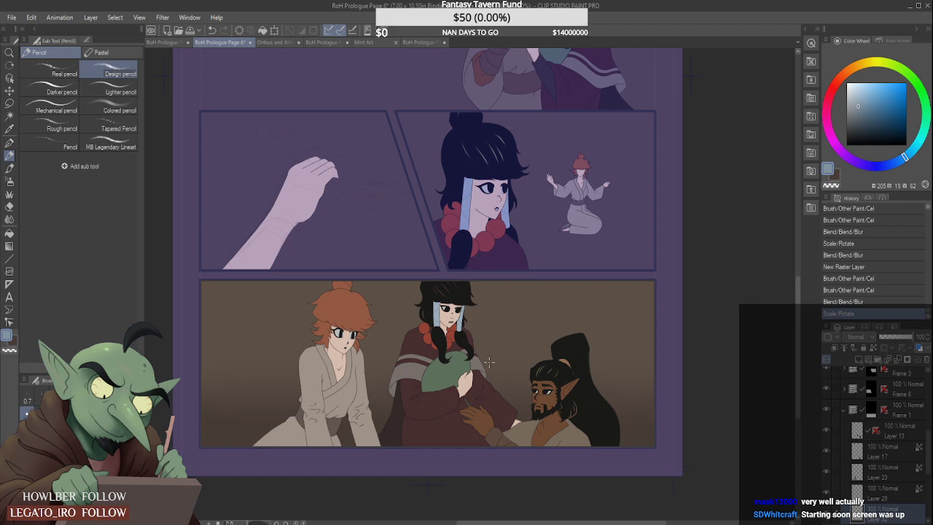
pyautogui.scroll(2, 572, 414)
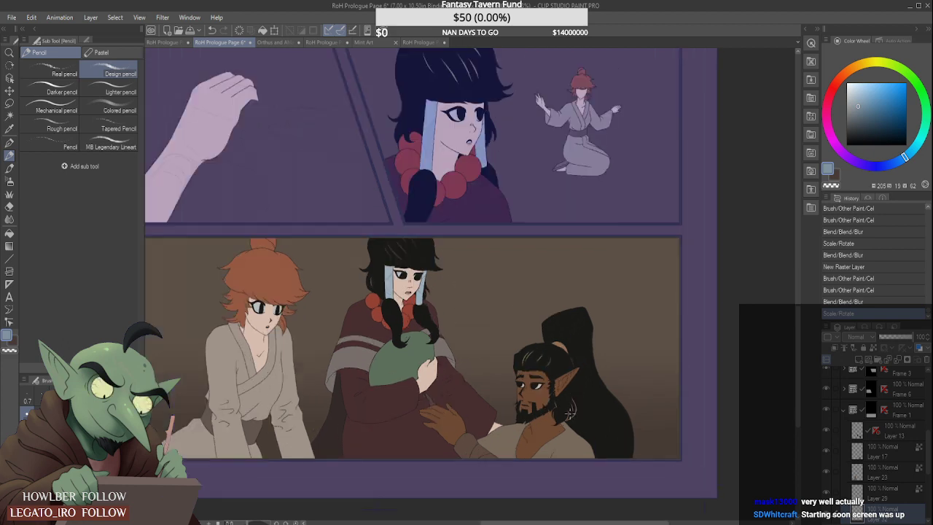
pyautogui.scroll(-1, 568, 413)
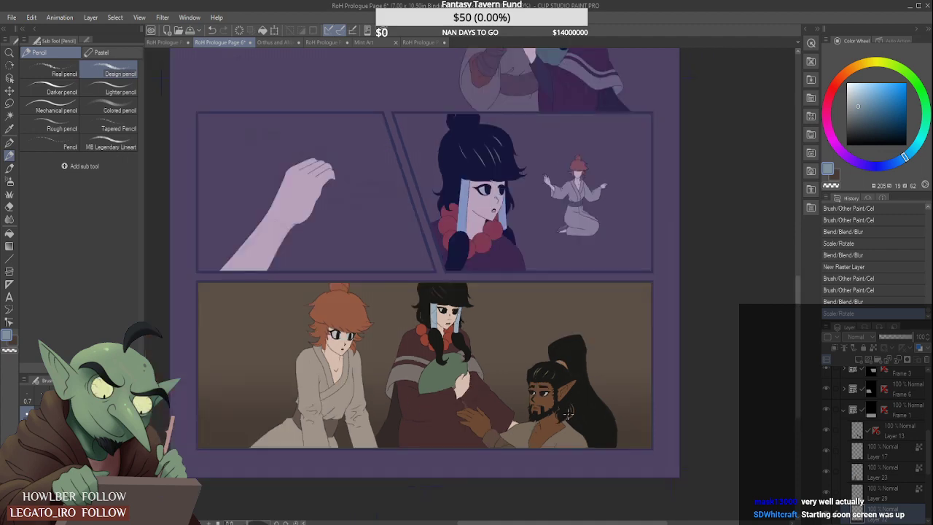
# - Look over the wide bottom panel and the whole page to decide which panel to shade first
pyautogui.scroll(-2, 568, 414)
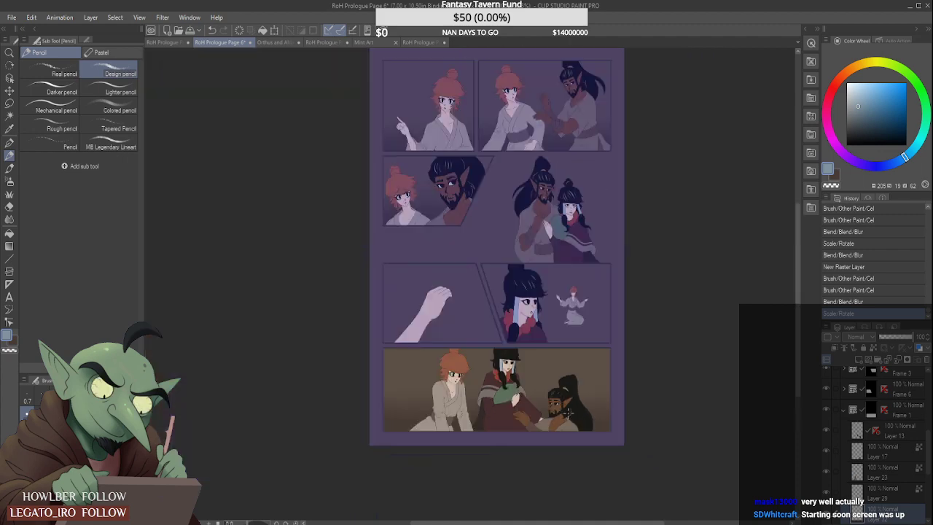
pyautogui.scroll(2, 567, 413)
pyautogui.scroll(2, 568, 413)
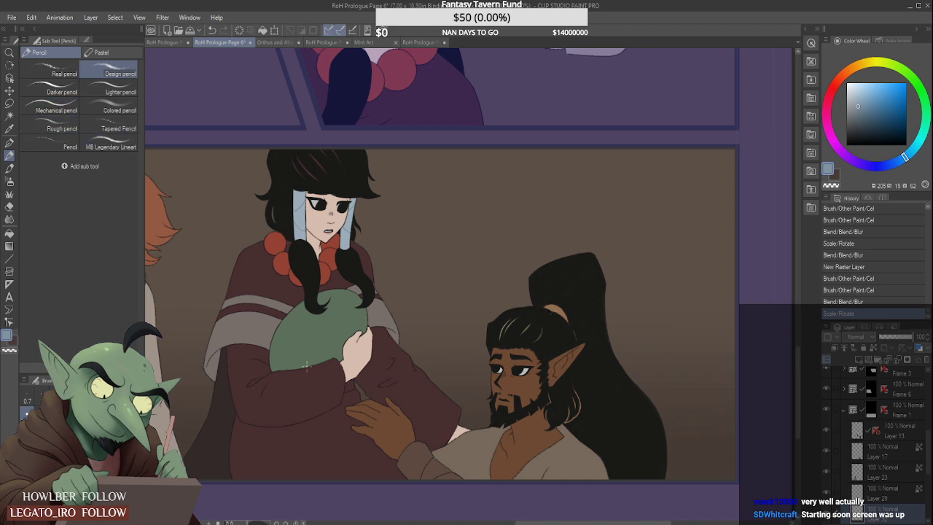
pyautogui.click(882, 487)
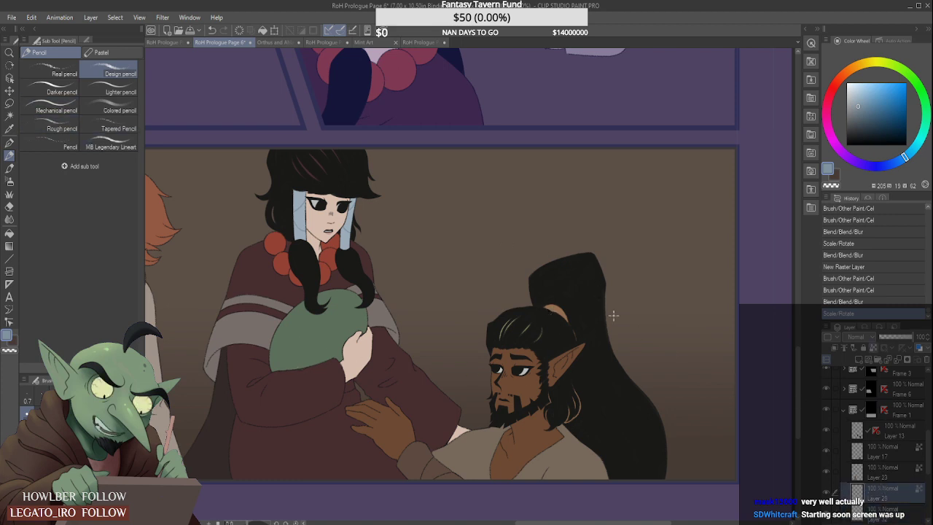
pyautogui.scroll(-6, 523, 285)
pyautogui.scroll(2, 516, 177)
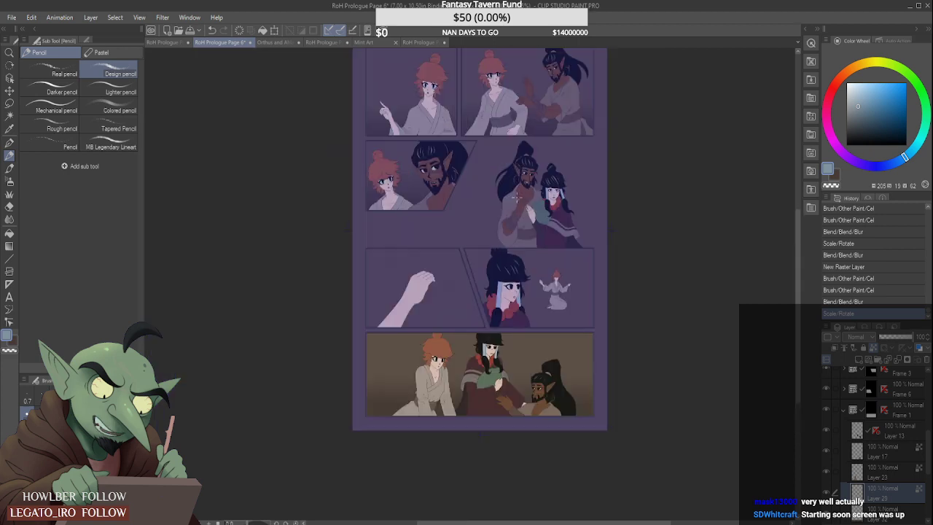
pyautogui.scroll(-4, 492, 151)
pyautogui.scroll(5, 491, 151)
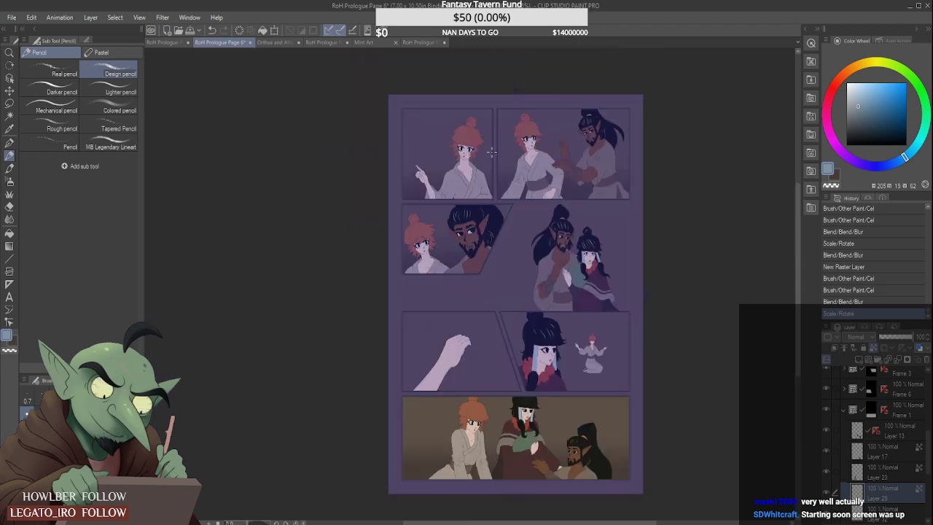
pyautogui.scroll(3, 474, 171)
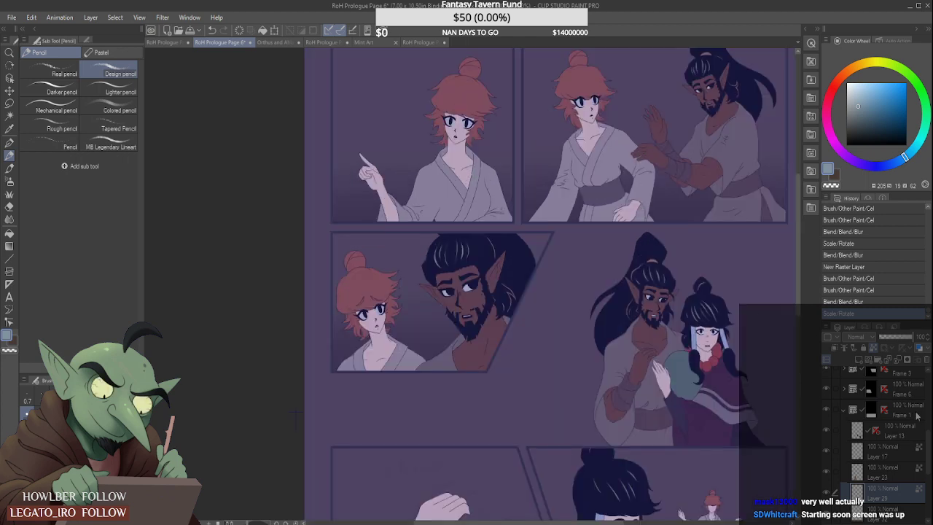
# - Add a clipped Multiply raster layer at 53% opacity above Layer 26 in Frame 4, the top-left panel
pyautogui.moveTo(930, 445); pyautogui.dragTo(928, 412)
pyautogui.click(873, 379)
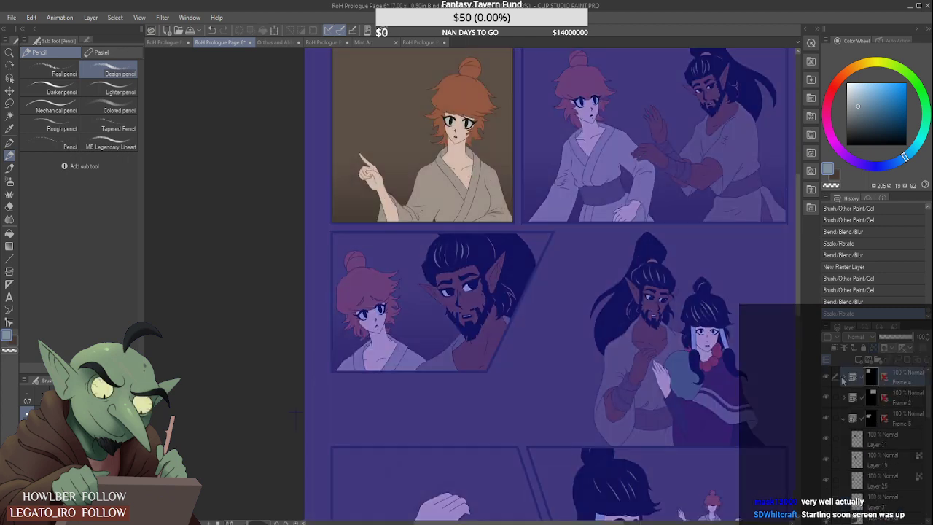
pyautogui.click(845, 378)
pyautogui.click(896, 420)
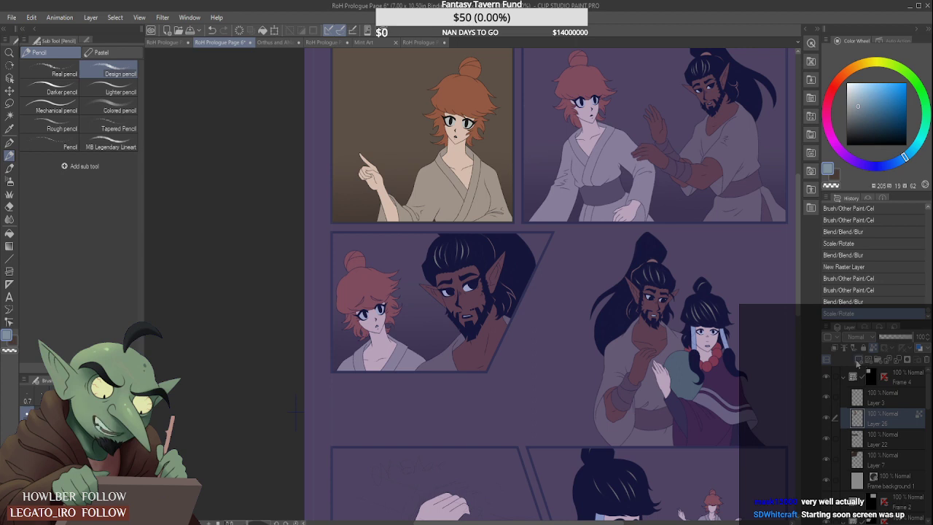
pyautogui.click(858, 359)
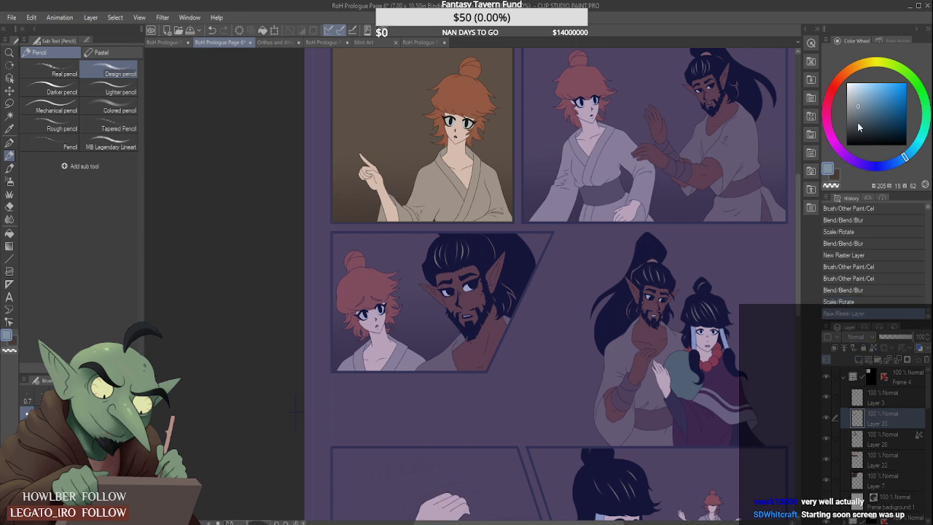
pyautogui.click(857, 86)
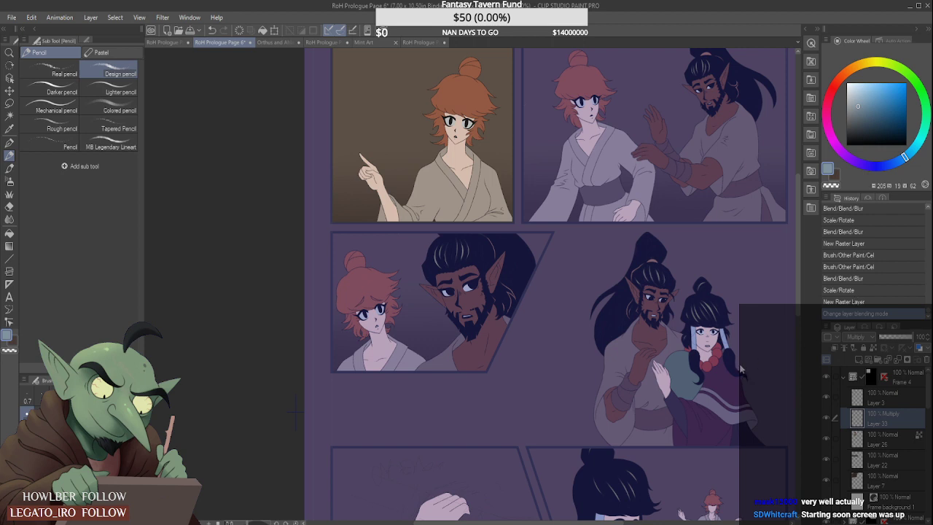
pyautogui.click(834, 348)
pyautogui.click(897, 338)
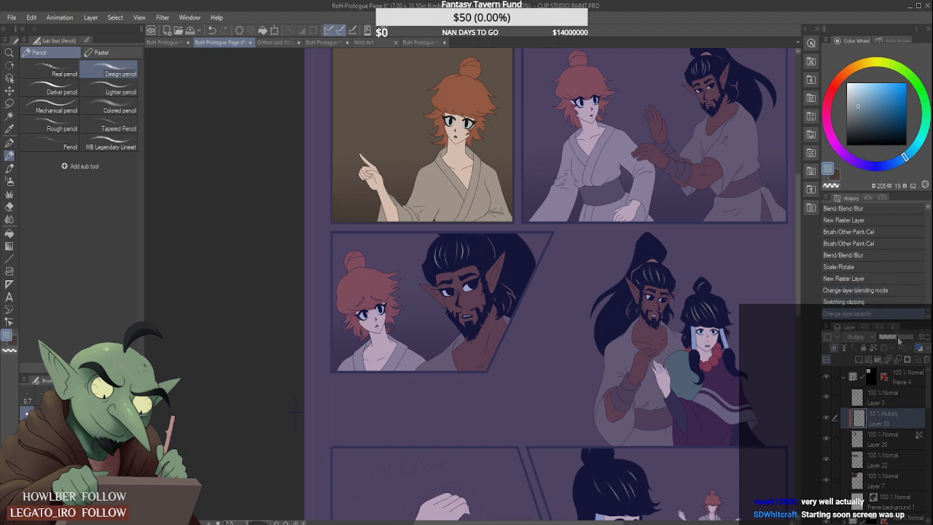
# - Choose a slightly darker grey-blue and paint a first Dry Gouache shadow on the lower part of the red-haired figure's robe
pyautogui.click(867, 109)
pyautogui.click(9, 168)
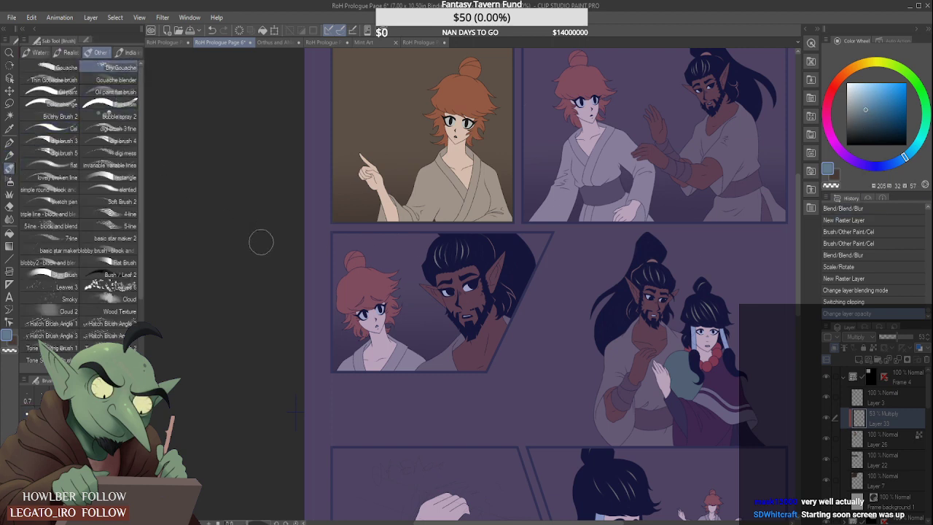
pyautogui.moveTo(412, 211)
pyautogui.mouseDown()
pyautogui.moveTo(430, 221)
pyautogui.moveTo(427, 209)
pyautogui.moveTo(433, 218)
pyautogui.mouseUp()
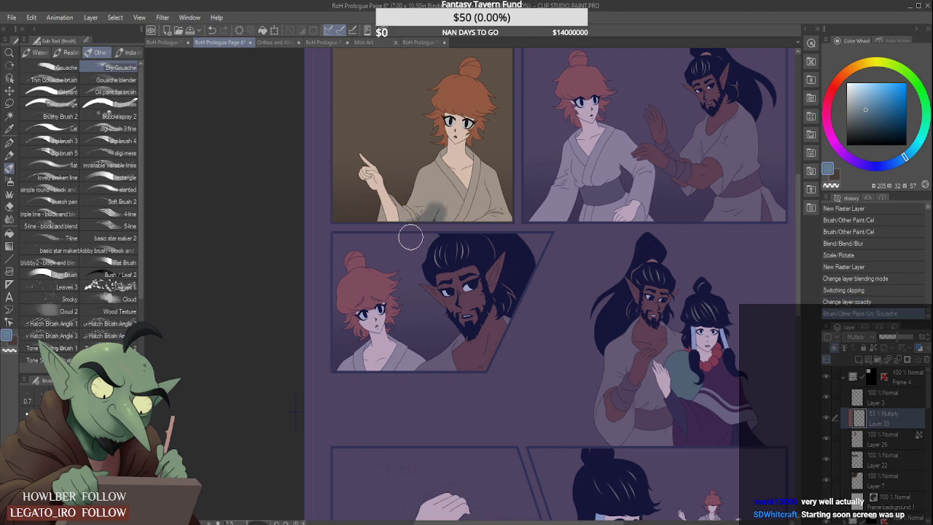
# - Check the shading on RoH Prologue Page 1 and Page 5, and return to RoH Prologue Page 6
pyautogui.scroll(-3, 423, 285)
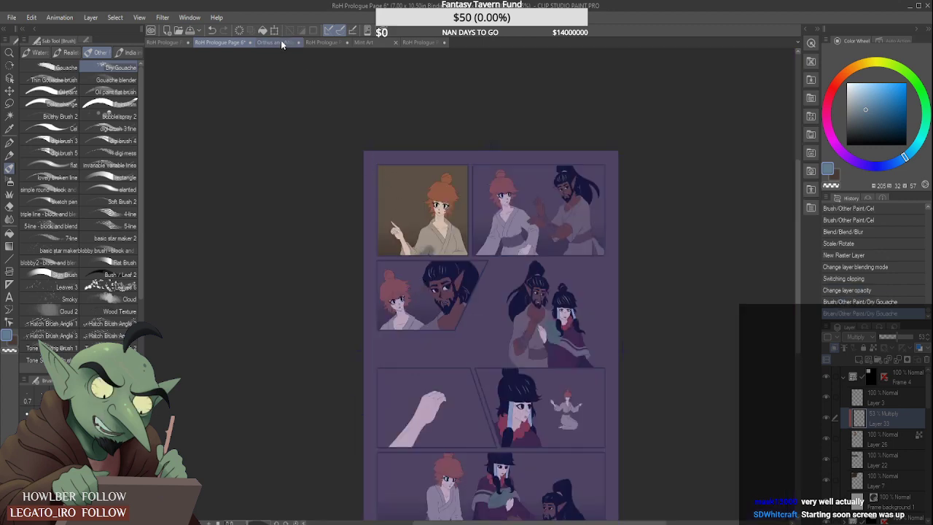
pyautogui.click(417, 45)
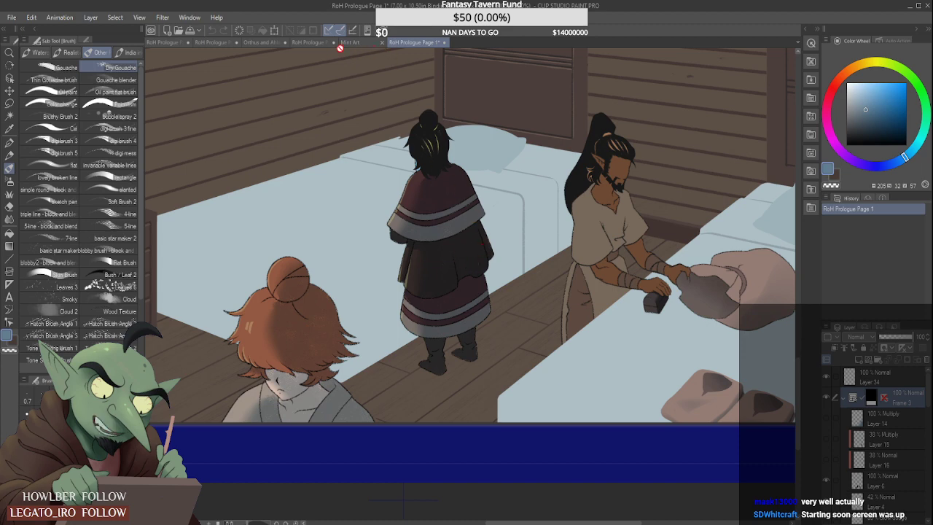
pyautogui.click(315, 42)
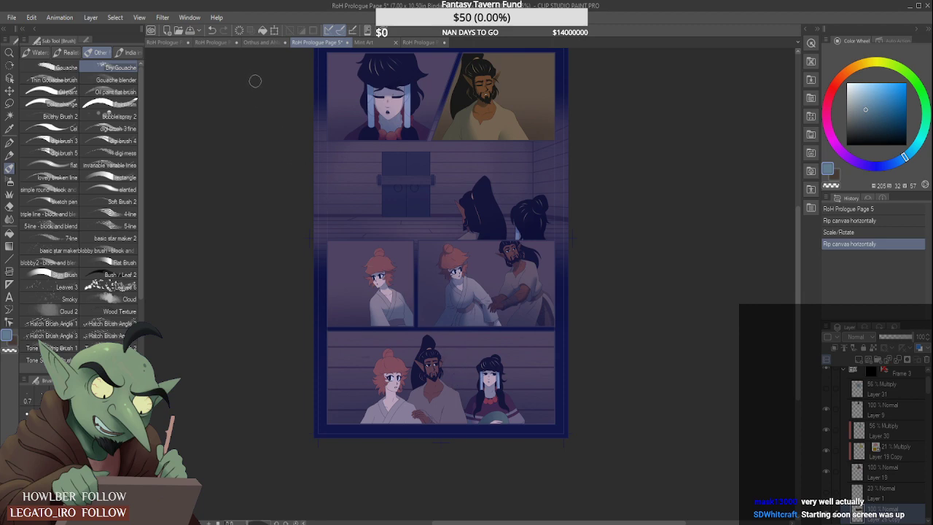
pyautogui.click(218, 42)
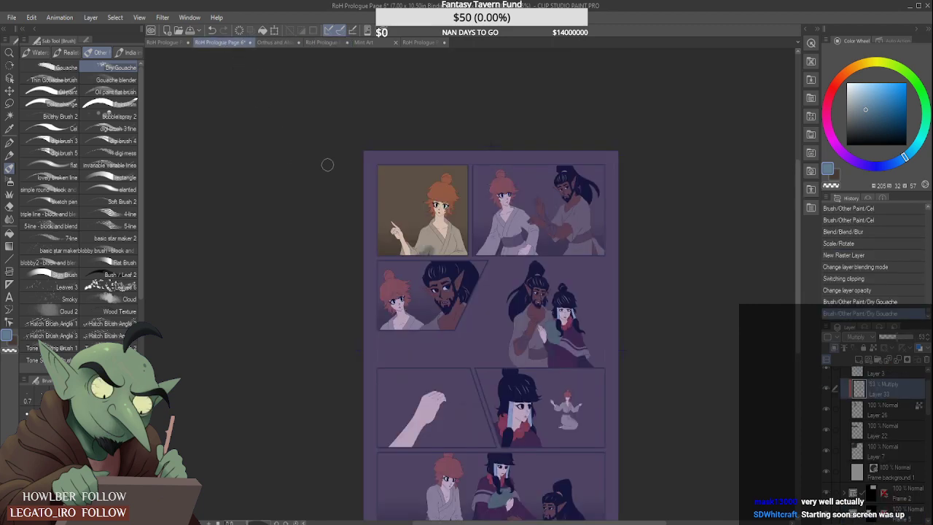
# - Shade the inner sleeve and forearm of the pointing arm with Dry Gouache, erasing the shadow's upper edge to a clean curve with the Hard eraser
pyautogui.scroll(5, 405, 253)
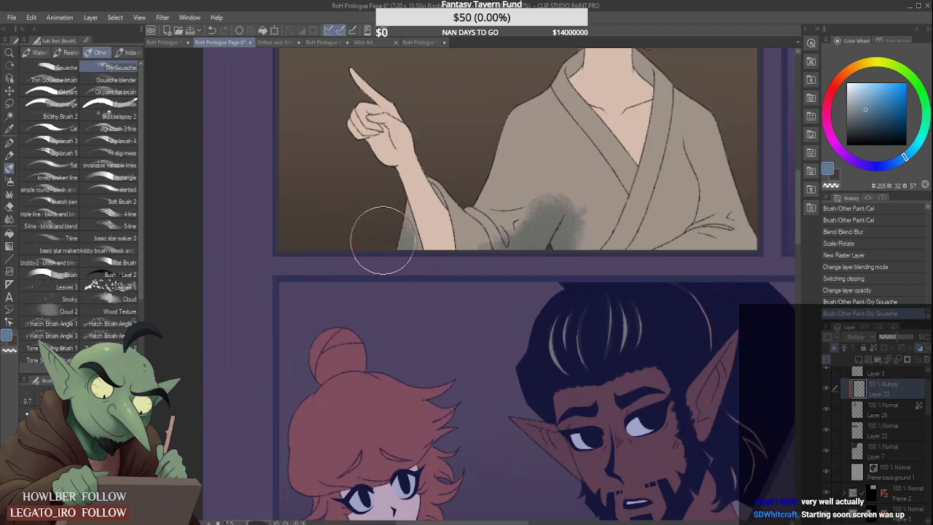
pyautogui.moveTo(384, 244)
pyautogui.mouseDown()
pyautogui.moveTo(404, 228)
pyautogui.moveTo(422, 267)
pyautogui.moveTo(424, 249)
pyautogui.moveTo(434, 239)
pyautogui.moveTo(442, 248)
pyautogui.moveTo(424, 182)
pyautogui.moveTo(444, 256)
pyautogui.moveTo(426, 197)
pyautogui.moveTo(420, 212)
pyautogui.moveTo(421, 186)
pyautogui.mouseUp()
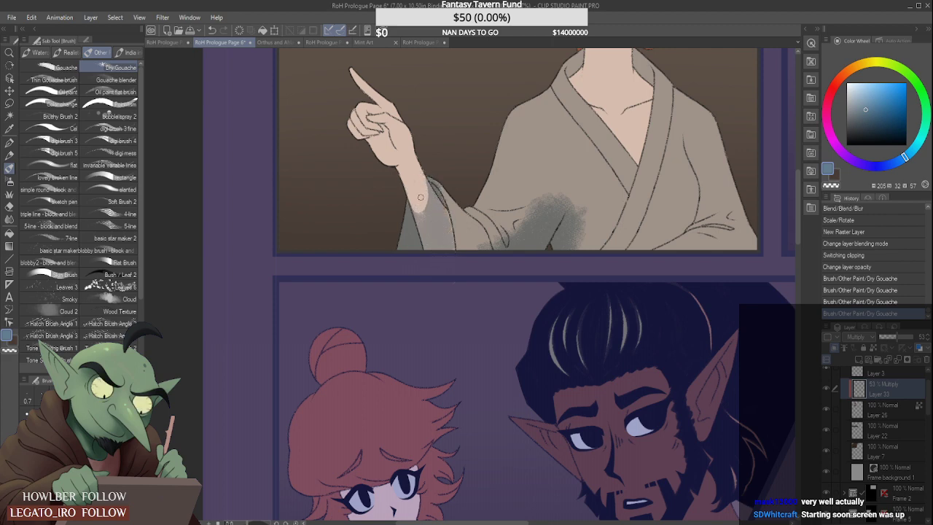
pyautogui.moveTo(420, 197)
pyautogui.mouseDown()
pyautogui.moveTo(413, 205)
pyautogui.moveTo(431, 188)
pyautogui.mouseUp()
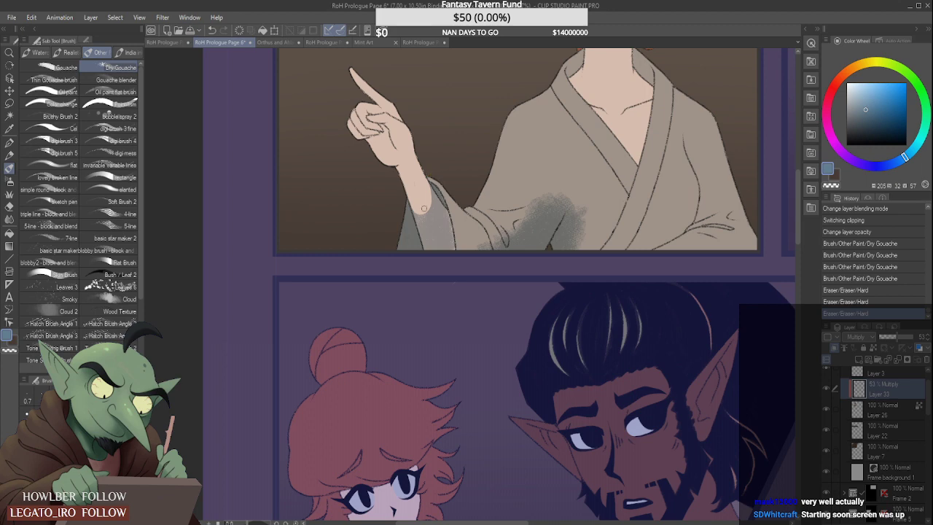
pyautogui.scroll(-5, 424, 209)
pyautogui.scroll(7, 421, 192)
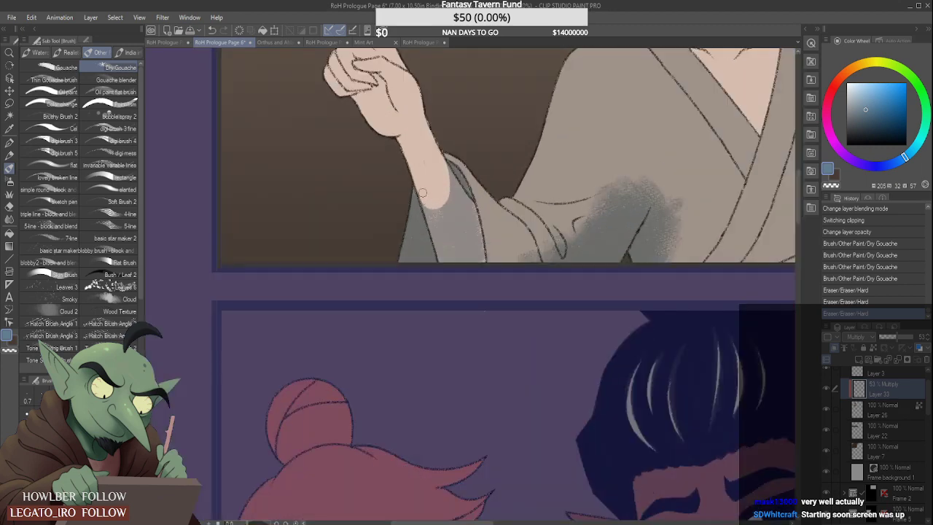
pyautogui.moveTo(440, 211); pyautogui.dragTo(450, 179)
pyautogui.scroll(-4, 436, 162)
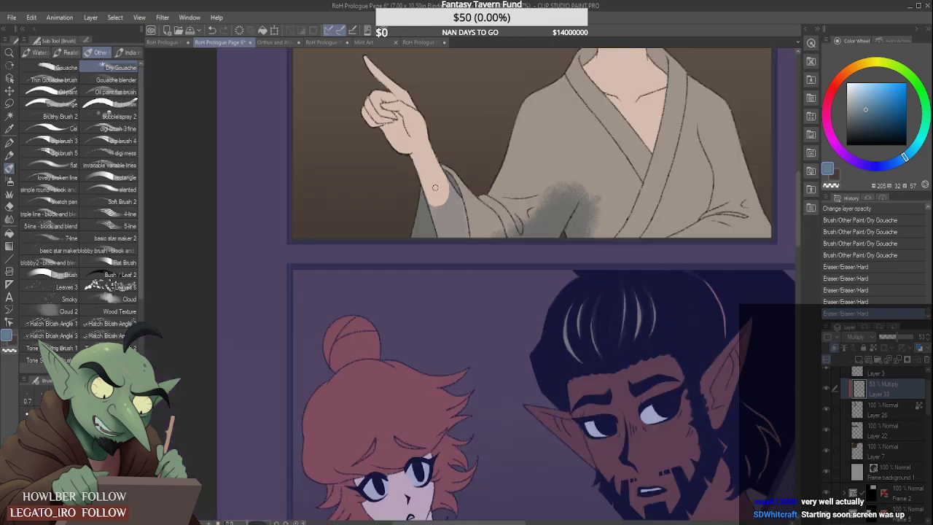
pyautogui.scroll(5, 433, 157)
pyautogui.moveTo(427, 213)
pyautogui.mouseDown()
pyautogui.moveTo(442, 218)
pyautogui.moveTo(445, 182)
pyautogui.mouseUp()
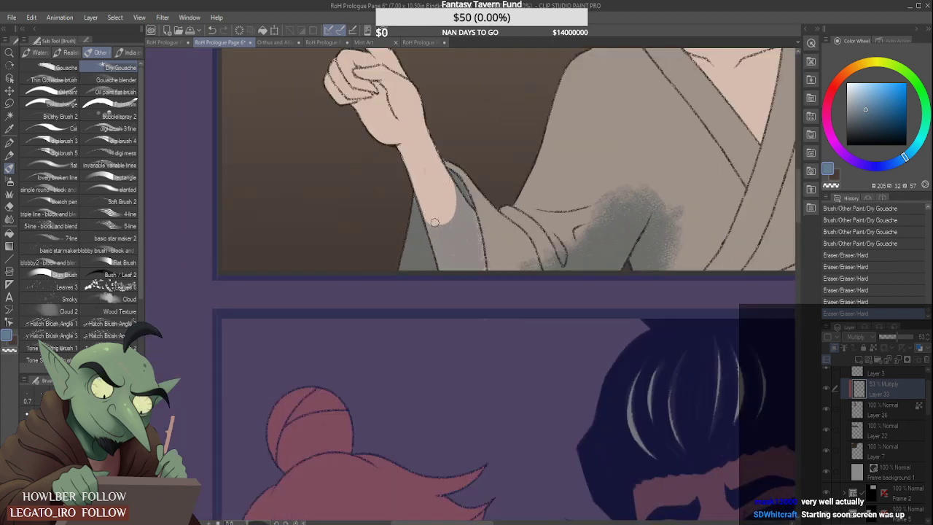
pyautogui.moveTo(435, 223); pyautogui.dragTo(449, 213)
pyautogui.scroll(-2, 441, 202)
pyautogui.scroll(1, 496, 211)
# - Extend the Dry Gouache shadow along the underside of the pointing arm's sleeve and up its cuff, and tidy the edge
pyautogui.moveTo(478, 238); pyautogui.dragTo(532, 255)
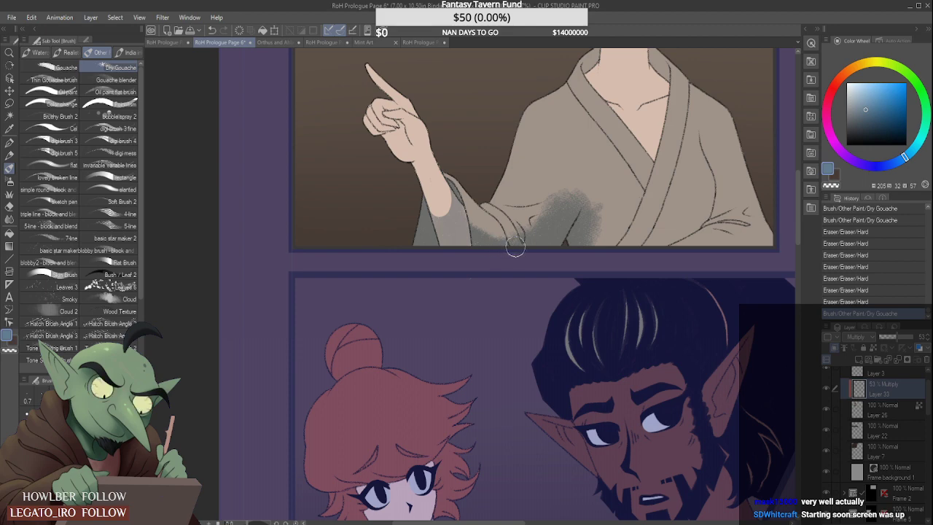
pyautogui.moveTo(475, 241); pyautogui.dragTo(508, 253)
pyautogui.moveTo(467, 229); pyautogui.dragTo(513, 240)
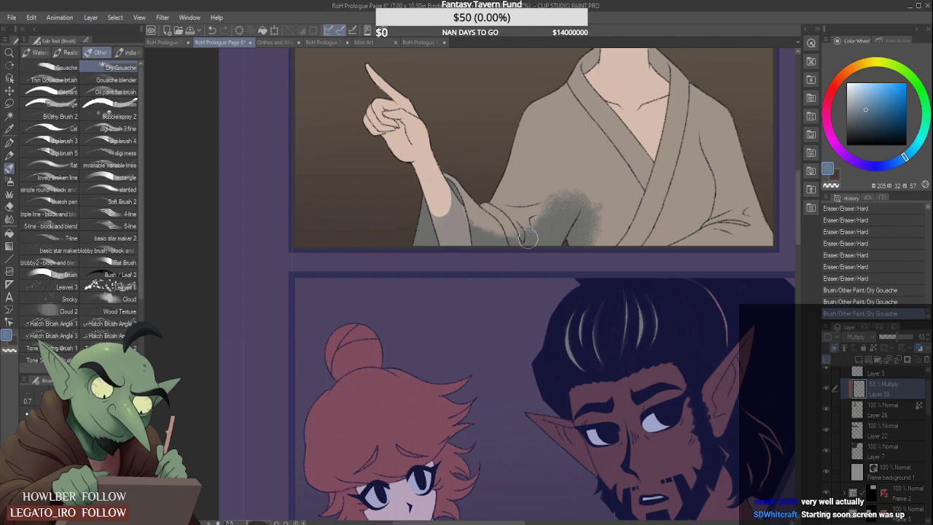
pyautogui.scroll(2, 438, 234)
pyautogui.moveTo(448, 215)
pyautogui.mouseDown()
pyautogui.moveTo(466, 248)
pyautogui.moveTo(455, 211)
pyautogui.moveTo(462, 188)
pyautogui.mouseUp()
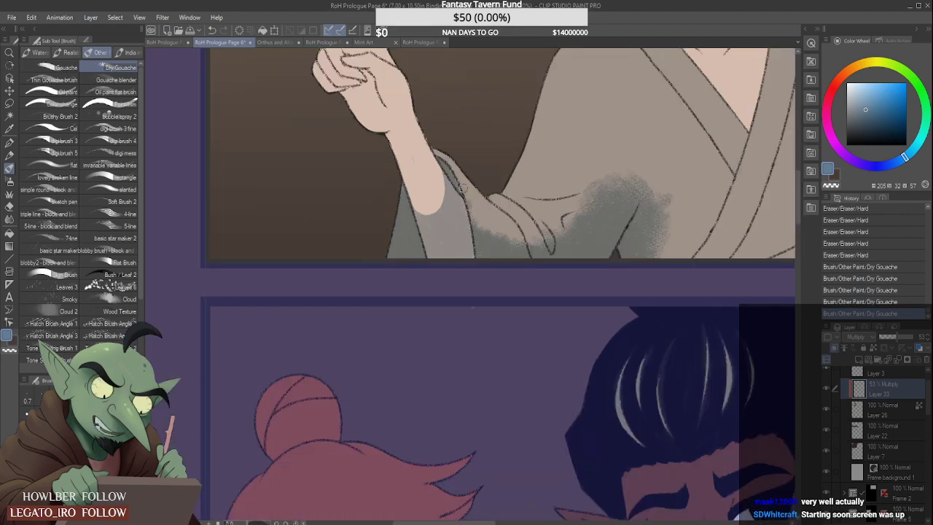
pyautogui.scroll(-3, 469, 198)
pyautogui.scroll(2, 537, 241)
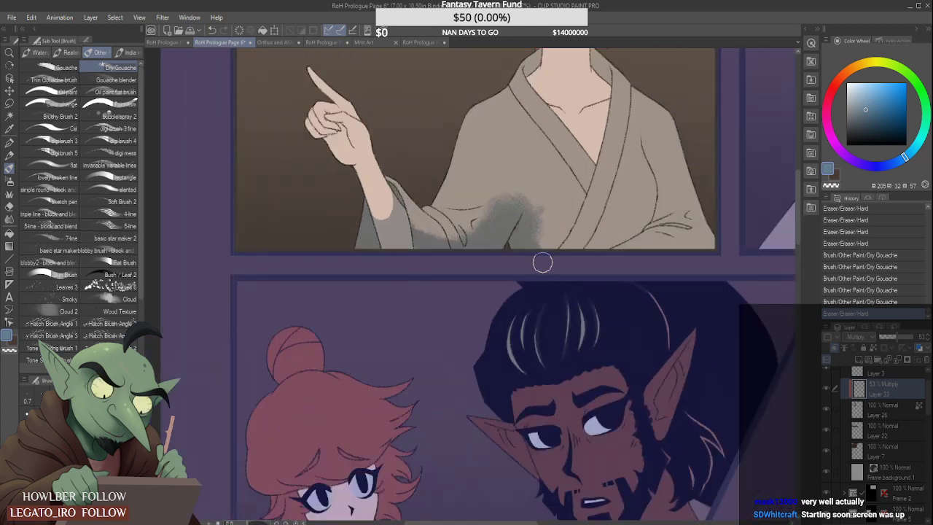
# - Fill in the shadow on the robe's waist beside the sleeve folds and erase its upper edge into a crisp angled shape
pyautogui.moveTo(544, 228)
pyautogui.mouseDown()
pyautogui.moveTo(528, 200)
pyautogui.moveTo(485, 226)
pyautogui.mouseUp()
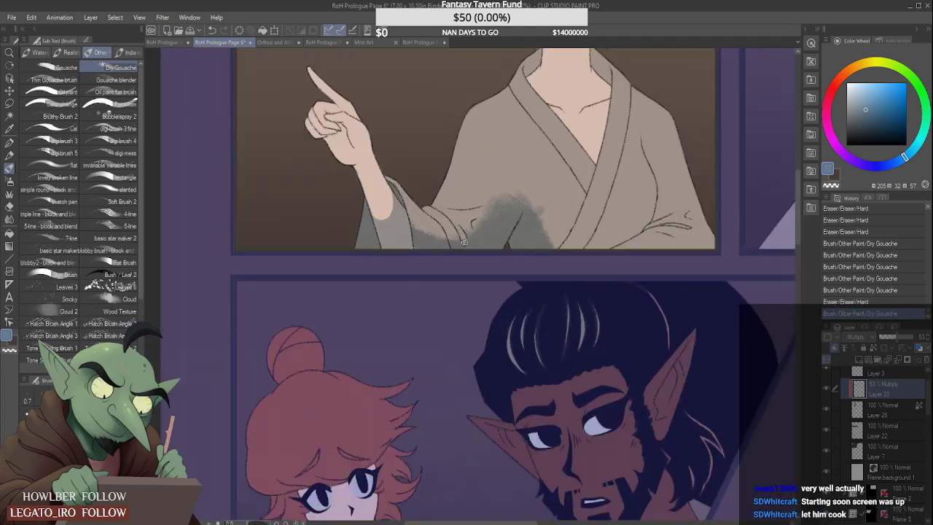
pyautogui.moveTo(463, 242)
pyautogui.mouseDown()
pyautogui.moveTo(482, 211)
pyautogui.moveTo(477, 220)
pyautogui.moveTo(522, 166)
pyautogui.moveTo(475, 224)
pyautogui.mouseUp()
pyautogui.moveTo(552, 174); pyautogui.dragTo(552, 174)
pyautogui.moveTo(477, 222); pyautogui.dragTo(565, 176)
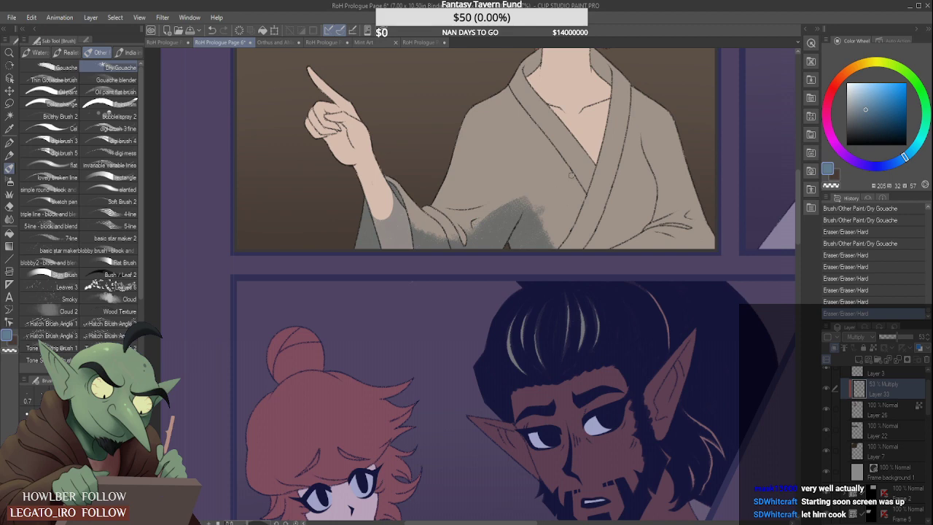
pyautogui.moveTo(471, 220)
pyautogui.mouseDown()
pyautogui.moveTo(521, 195)
pyautogui.moveTo(548, 208)
pyautogui.moveTo(548, 222)
pyautogui.mouseUp()
pyautogui.scroll(-3, 525, 215)
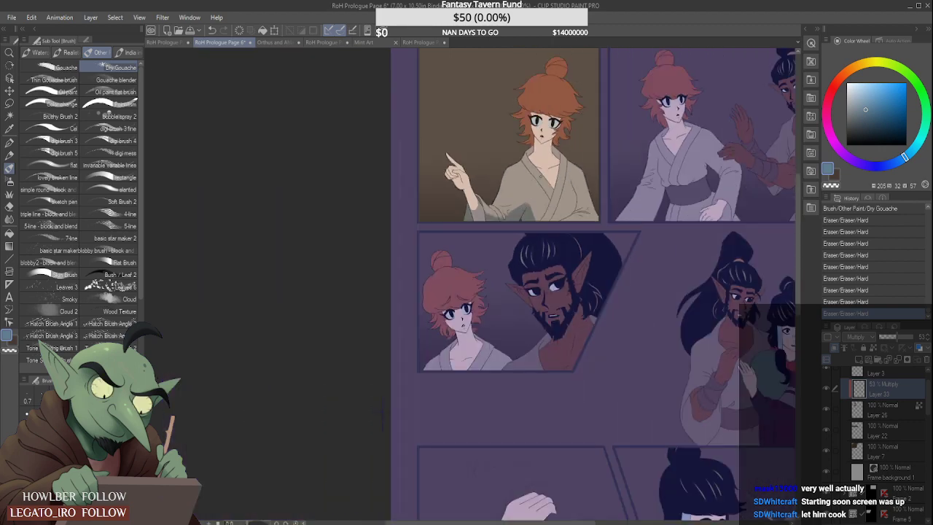
# - Paint a Dry Gouache shadow band across the robe beneath the chest to the far sleeve and trim its top edge
pyautogui.scroll(2, 559, 192)
pyautogui.moveTo(496, 230)
pyautogui.mouseDown()
pyautogui.moveTo(572, 248)
pyautogui.moveTo(608, 227)
pyautogui.mouseUp()
pyautogui.moveTo(500, 222); pyautogui.dragTo(605, 232)
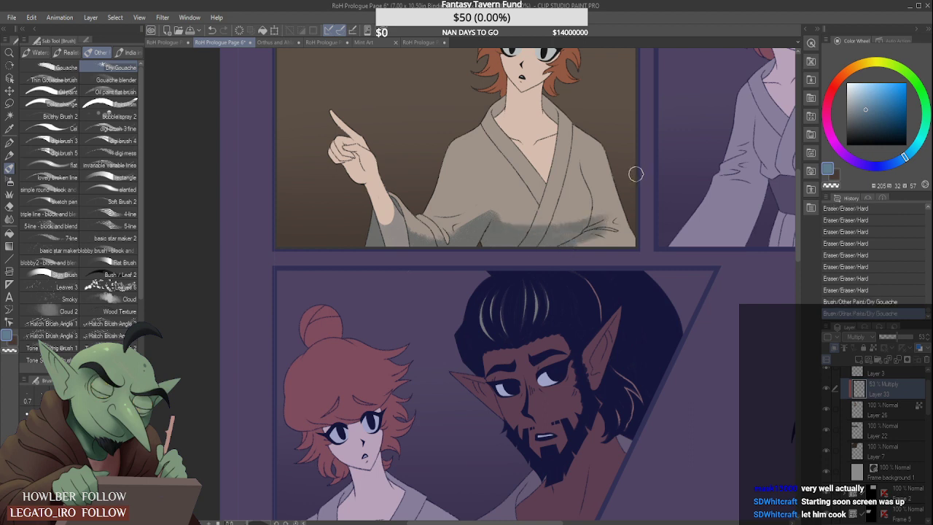
pyautogui.moveTo(503, 228)
pyautogui.mouseDown()
pyautogui.moveTo(533, 228)
pyautogui.moveTo(617, 191)
pyautogui.moveTo(598, 237)
pyautogui.moveTo(588, 236)
pyautogui.moveTo(607, 252)
pyautogui.moveTo(602, 230)
pyautogui.moveTo(619, 197)
pyautogui.moveTo(592, 223)
pyautogui.mouseUp()
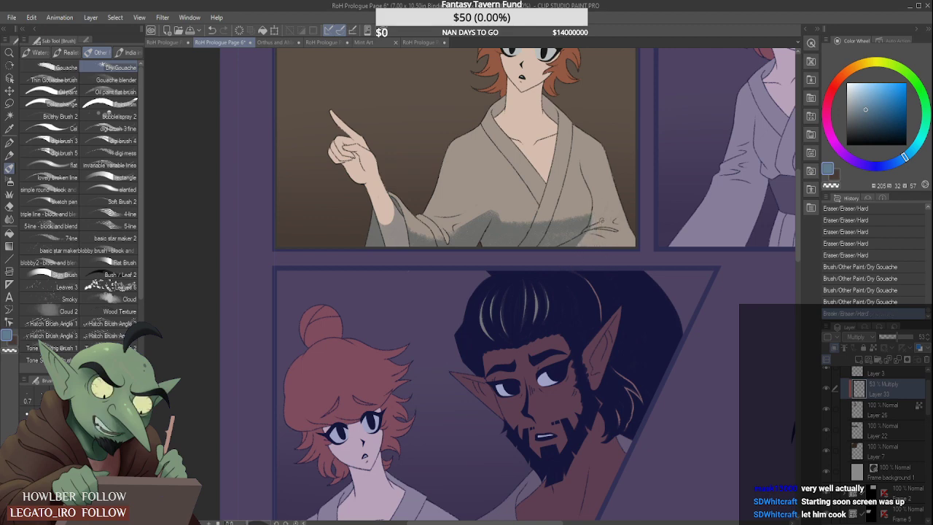
# - Erase the shadow that spills over the far sleeve's folds with the Hard eraser so it follows the sleeve line
pyautogui.scroll(5, 590, 233)
pyautogui.moveTo(585, 238)
pyautogui.mouseDown()
pyautogui.moveTo(588, 230)
pyautogui.moveTo(542, 288)
pyautogui.mouseUp()
pyautogui.moveTo(583, 242); pyautogui.dragTo(580, 245)
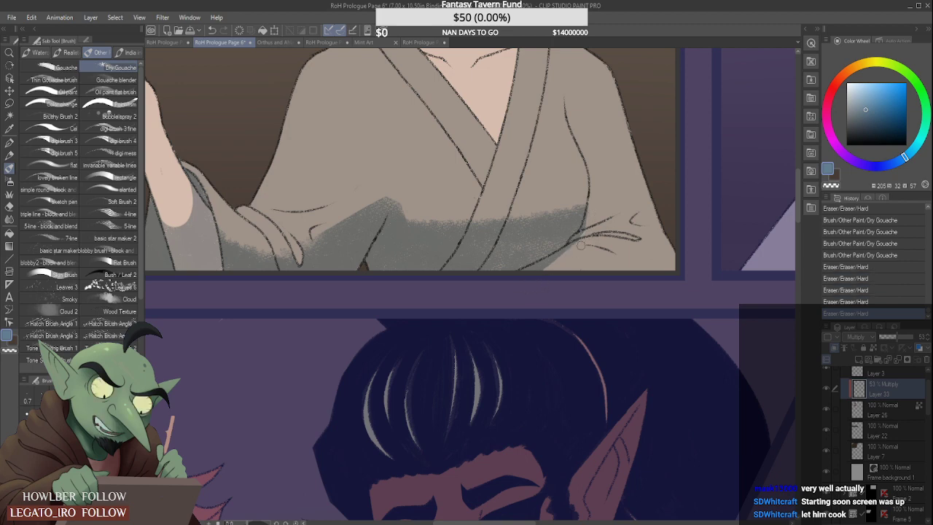
pyautogui.scroll(-4, 562, 250)
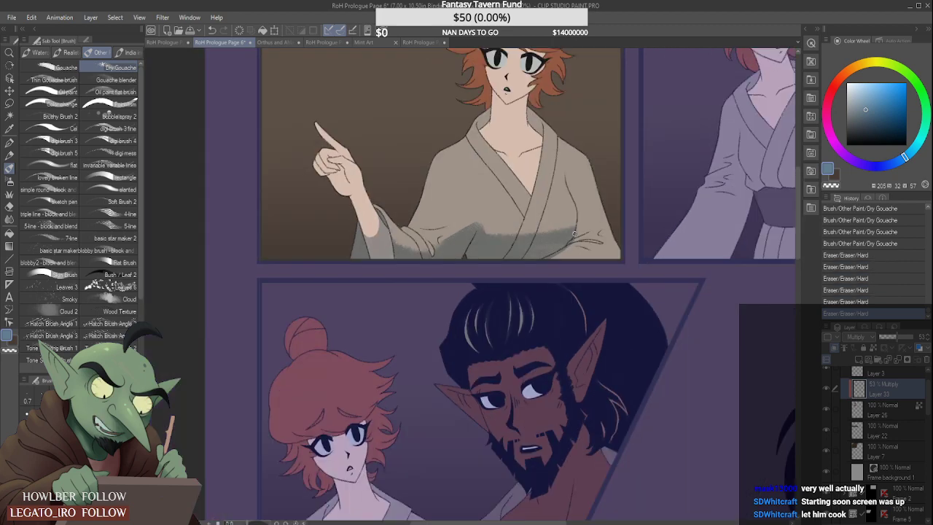
pyautogui.scroll(5, 563, 258)
pyautogui.moveTo(577, 242); pyautogui.dragTo(503, 289)
pyautogui.scroll(-5, 508, 291)
pyautogui.scroll(5, 500, 293)
pyautogui.scroll(-5, 518, 255)
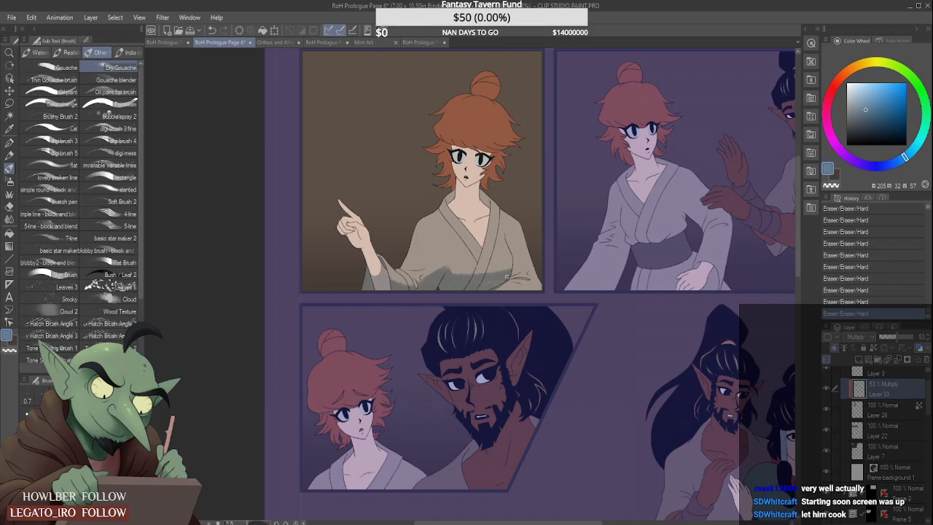
# - Soften the upper edge of the shadow band beneath the woman's chest using the Blur tool with a smaller brush
pyautogui.scroll(3, 439, 271)
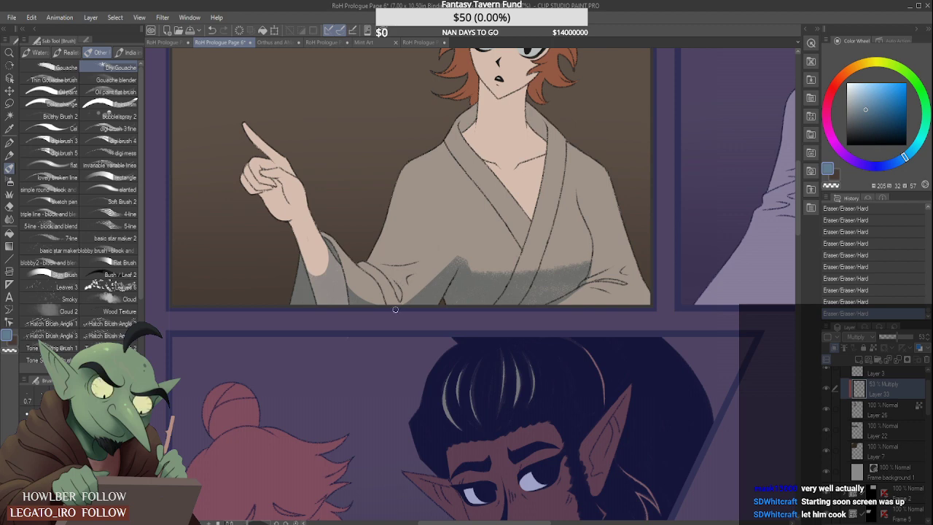
pyautogui.moveTo(395, 309); pyautogui.dragTo(501, 213)
pyautogui.scroll(-5, 482, 223)
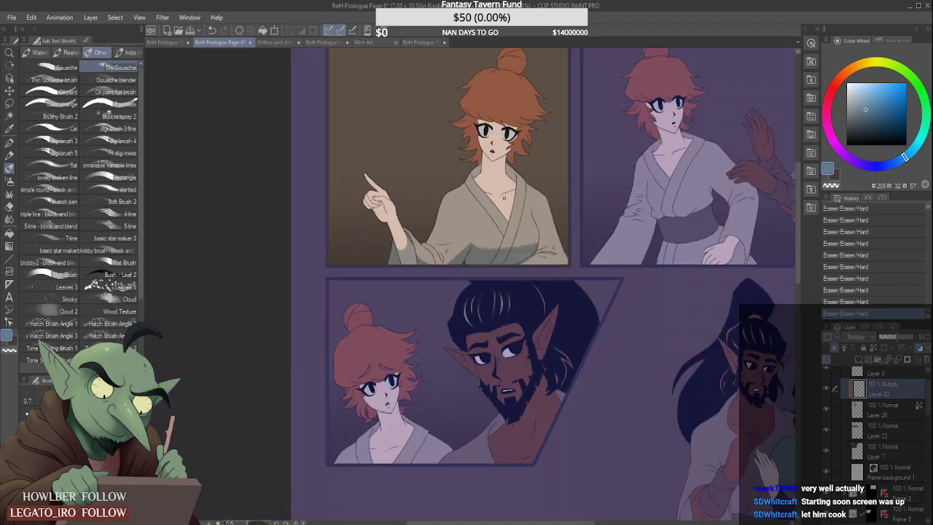
pyautogui.scroll(3, 503, 193)
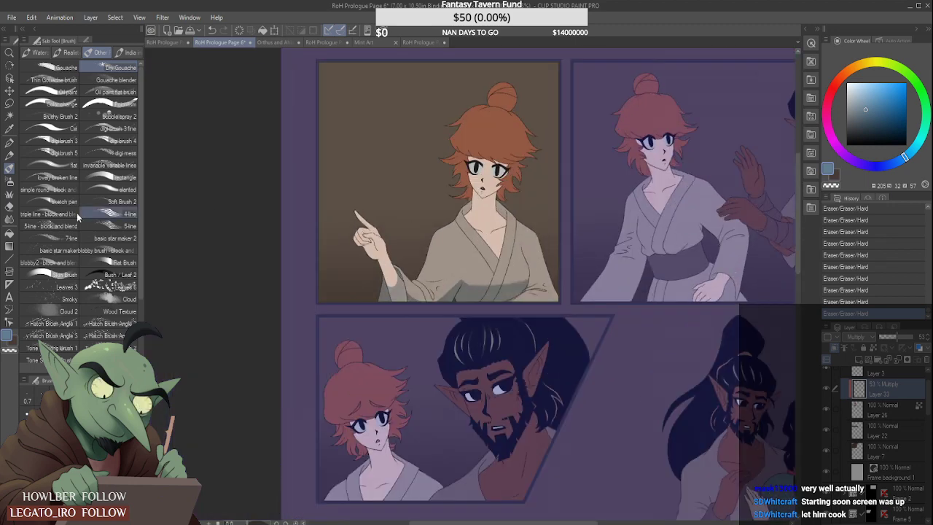
pyautogui.click(10, 219)
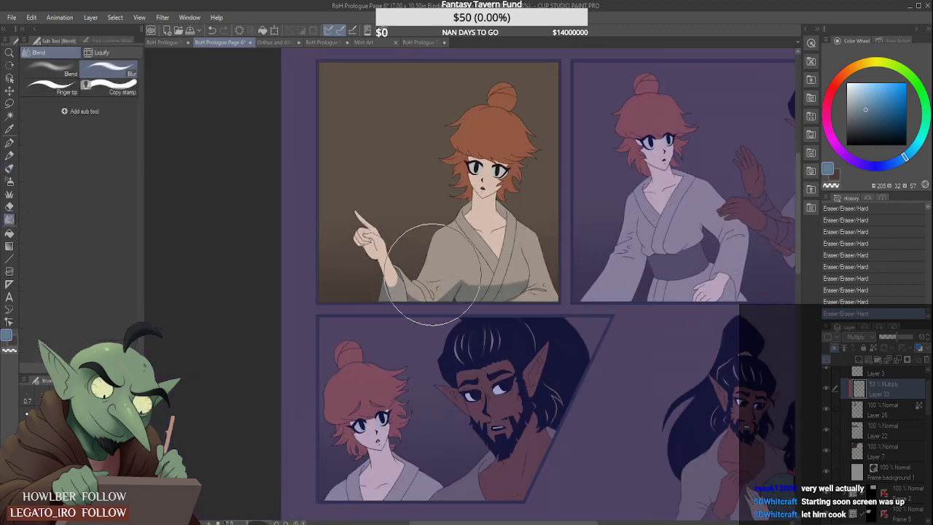
pyautogui.press('[')
pyautogui.press('[')
pyautogui.press('[')
pyautogui.press('[')
pyautogui.press('[')
pyautogui.press('[')
pyautogui.press('[')
pyautogui.press('[')
pyautogui.press('[')
pyautogui.press('[')
pyautogui.press('[')
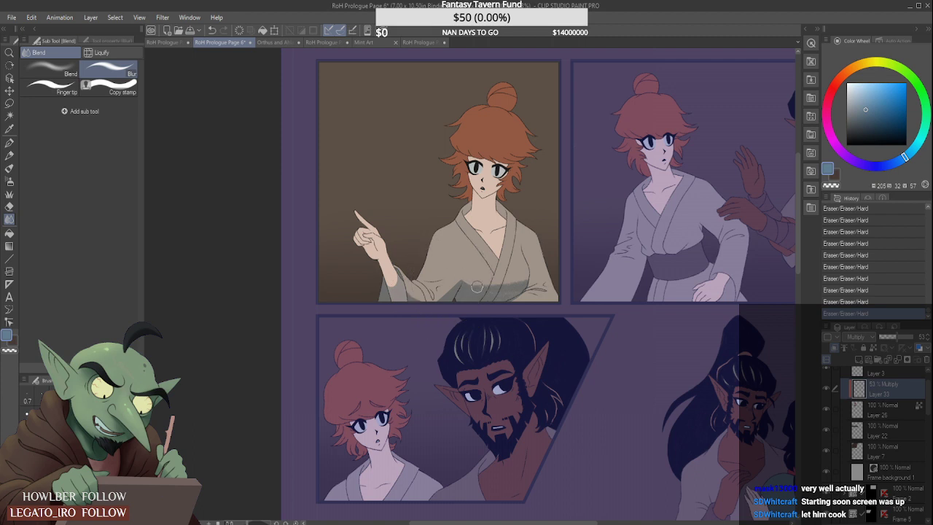
pyautogui.moveTo(470, 283); pyautogui.dragTo(518, 276)
pyautogui.moveTo(519, 275)
pyautogui.mouseDown()
pyautogui.moveTo(486, 288)
pyautogui.moveTo(475, 286)
pyautogui.moveTo(499, 277)
pyautogui.mouseUp()
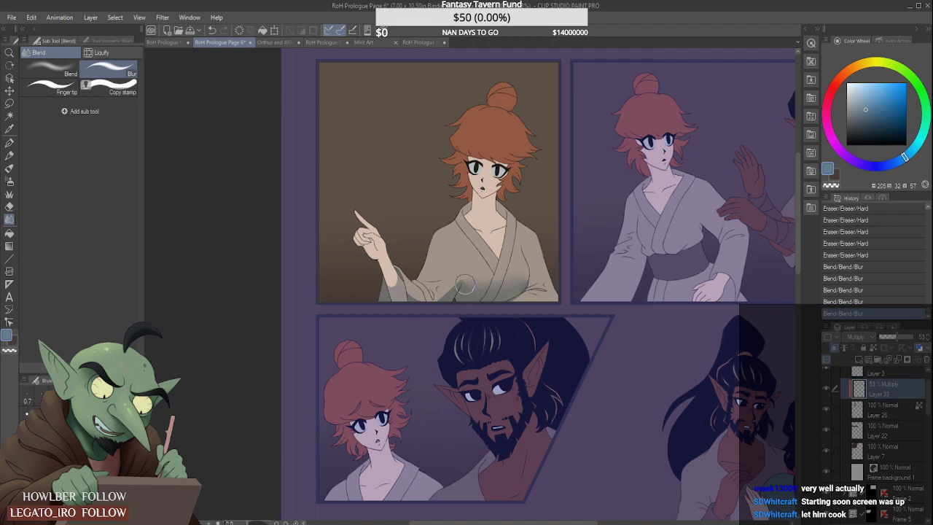
# - Blur the shadow edges along the pointing arm's sleeve and beside the robe's waist folds in the first panel
pyautogui.scroll(2, 452, 288)
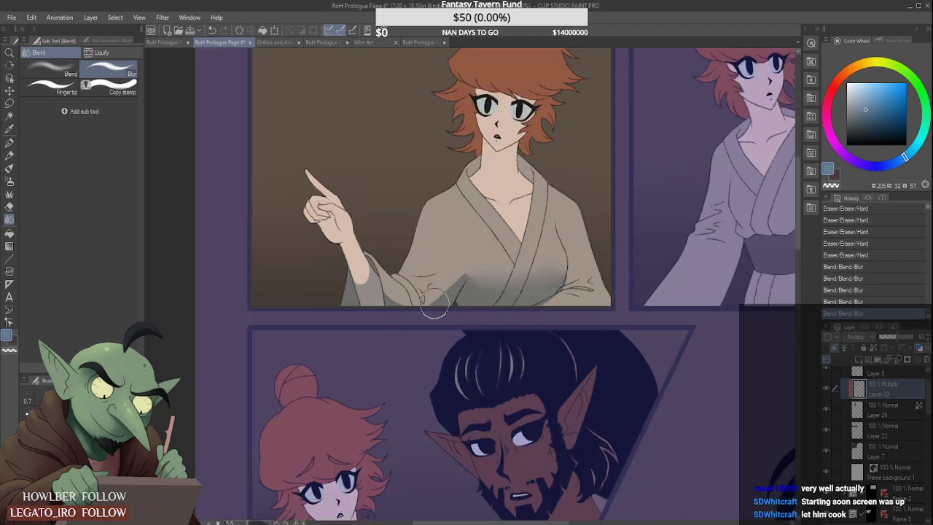
pyautogui.moveTo(405, 309); pyautogui.dragTo(392, 281)
pyautogui.scroll(-4, 466, 234)
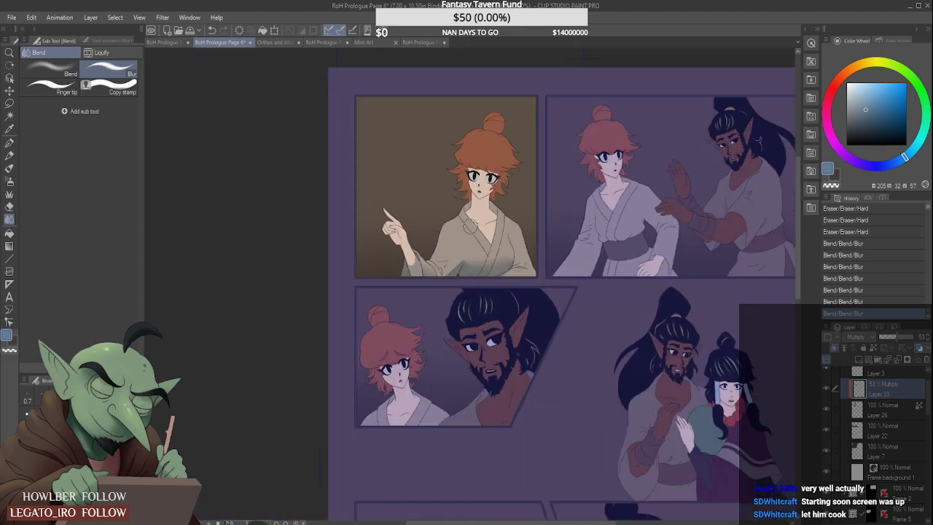
pyautogui.scroll(4, 474, 217)
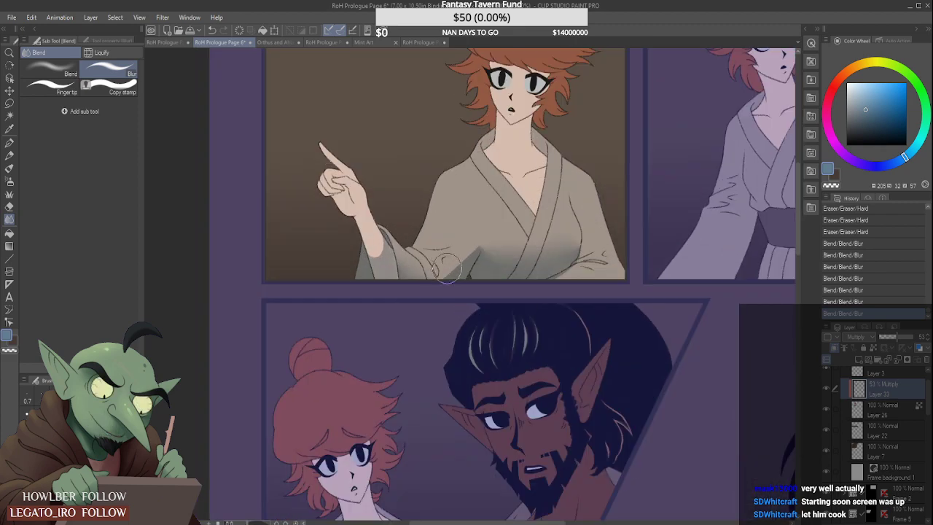
pyautogui.moveTo(445, 283); pyautogui.dragTo(488, 212)
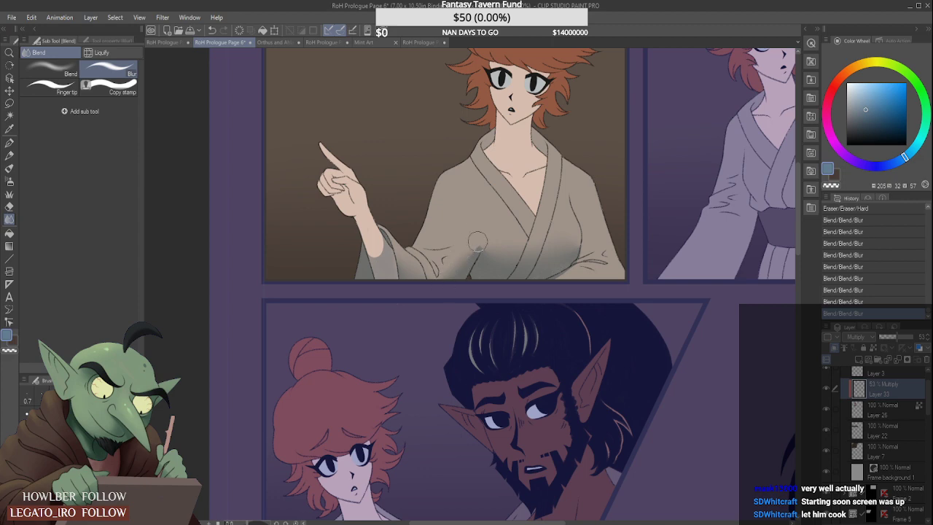
pyautogui.scroll(-4, 510, 204)
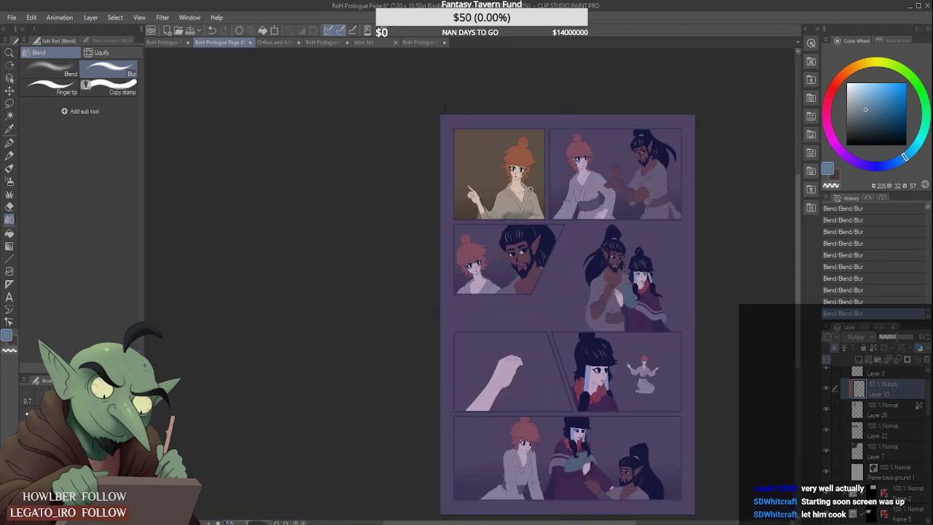
pyautogui.scroll(4, 548, 196)
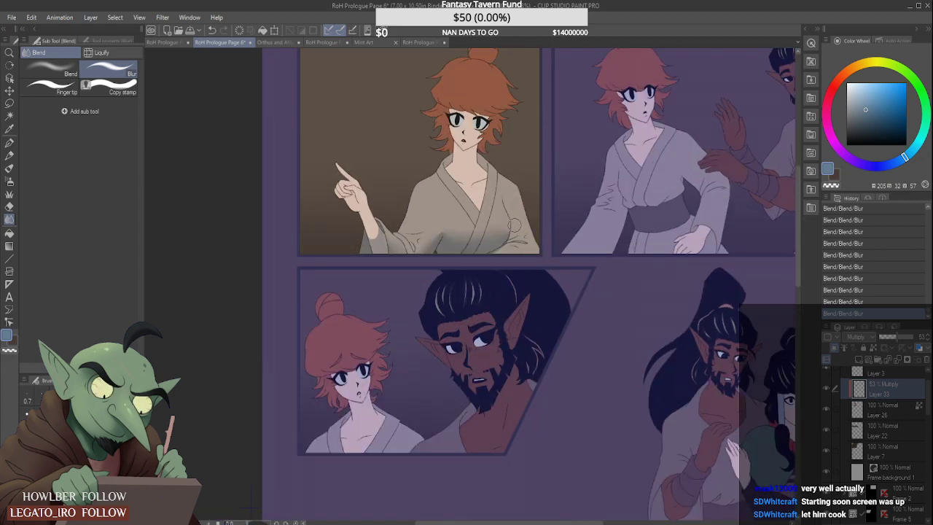
pyautogui.scroll(3, 515, 226)
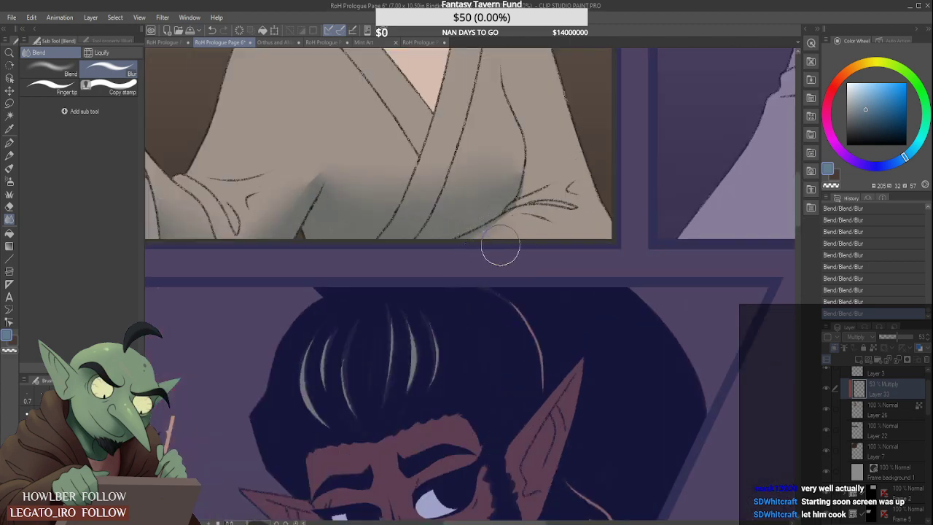
pyautogui.scroll(-2, 500, 249)
pyautogui.scroll(-1, 525, 230)
pyautogui.scroll(1, 525, 229)
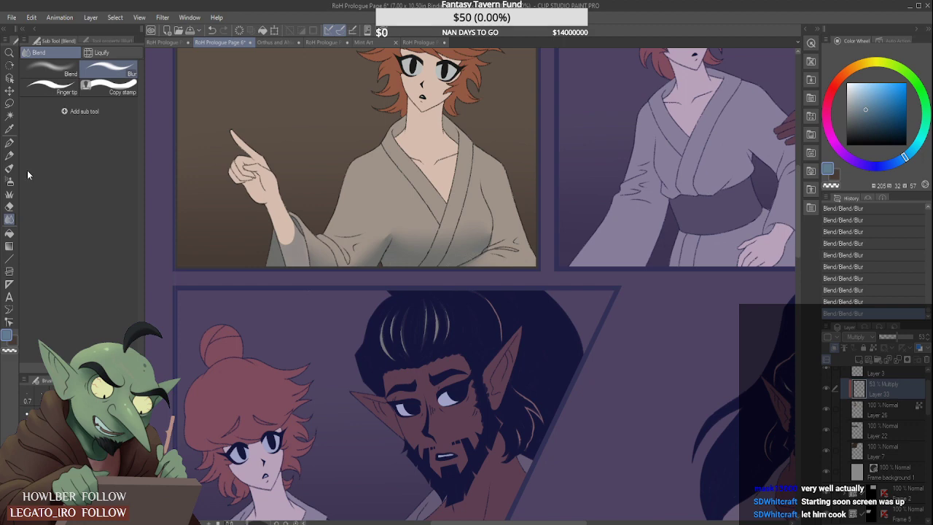
# - Auto-select the woman's face and neck skin on Layer 26 in the first panel
pyautogui.click(10, 117)
pyautogui.click(904, 415)
pyautogui.scroll(-1, 777, 379)
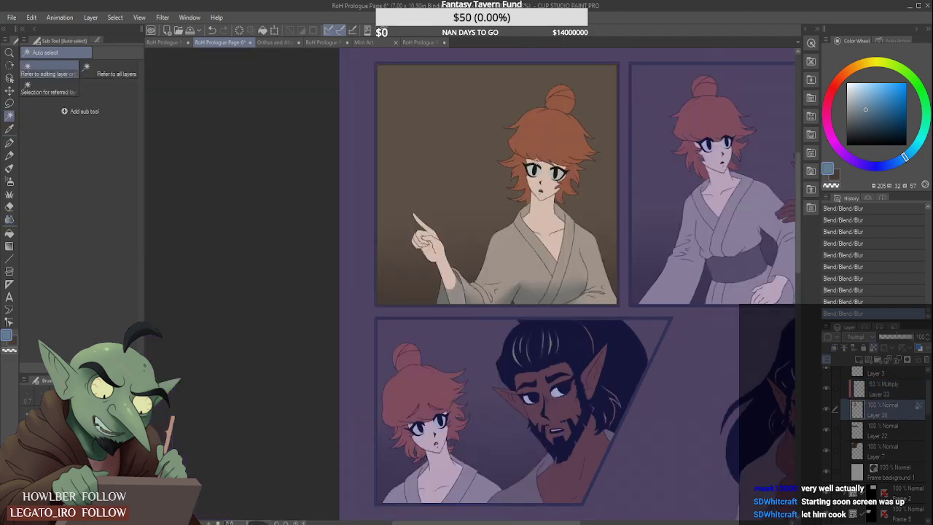
pyautogui.scroll(1, 539, 182)
pyautogui.click(560, 229)
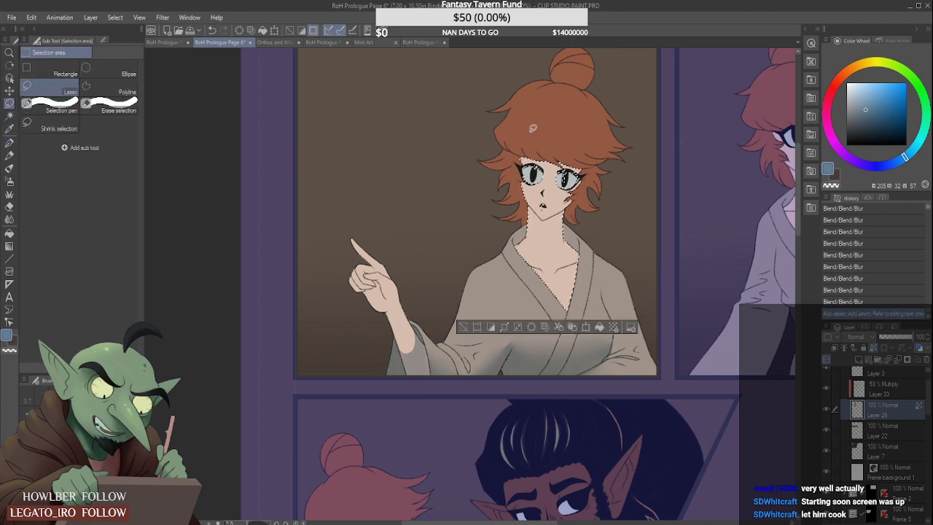
# - Remove the face from the selection with the Lasso along the jawline, keeping only the neck and upper chest selected
pyautogui.scroll(1, 628, 137)
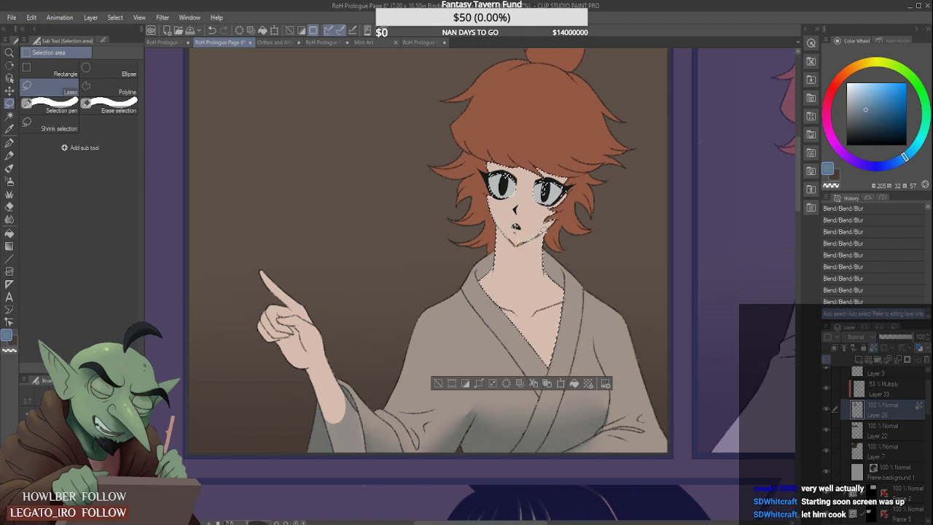
pyautogui.moveTo(543, 179)
pyautogui.mouseDown()
pyautogui.moveTo(591, 170)
pyautogui.moveTo(456, 179)
pyautogui.moveTo(525, 207)
pyautogui.mouseUp()
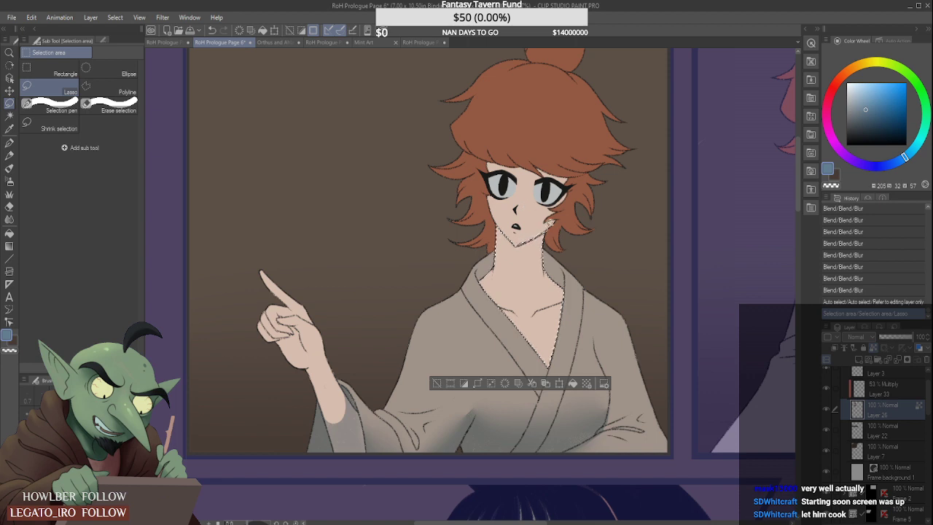
pyautogui.moveTo(551, 223)
pyautogui.mouseDown()
pyautogui.moveTo(519, 228)
pyautogui.moveTo(546, 219)
pyautogui.mouseUp()
pyautogui.hotkey('ctrl', 'z')
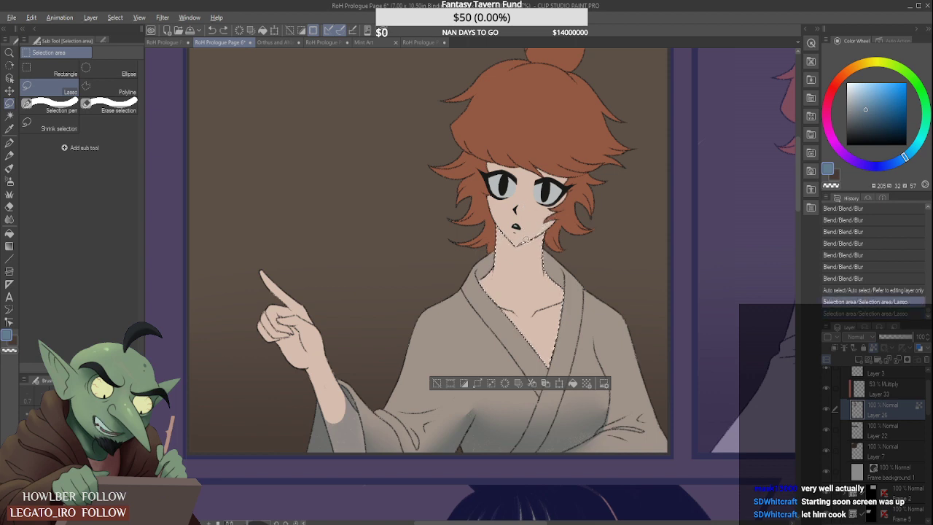
pyautogui.moveTo(519, 243); pyautogui.dragTo(546, 219)
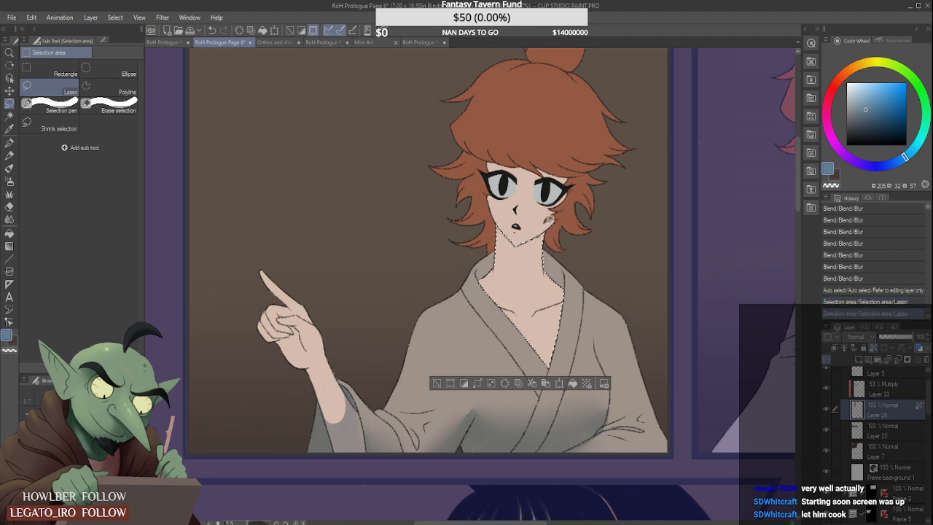
pyautogui.hotkey('ctrl', 'z')
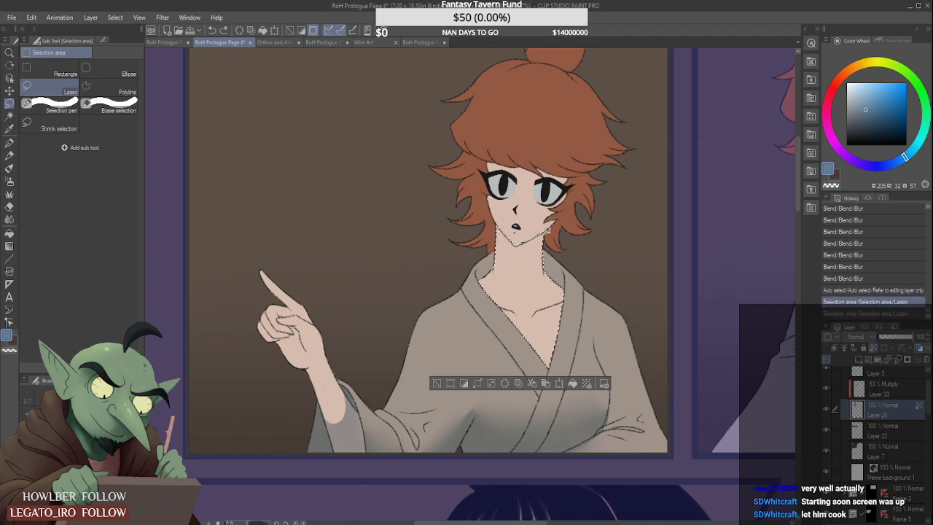
pyautogui.moveTo(522, 234); pyautogui.dragTo(517, 240)
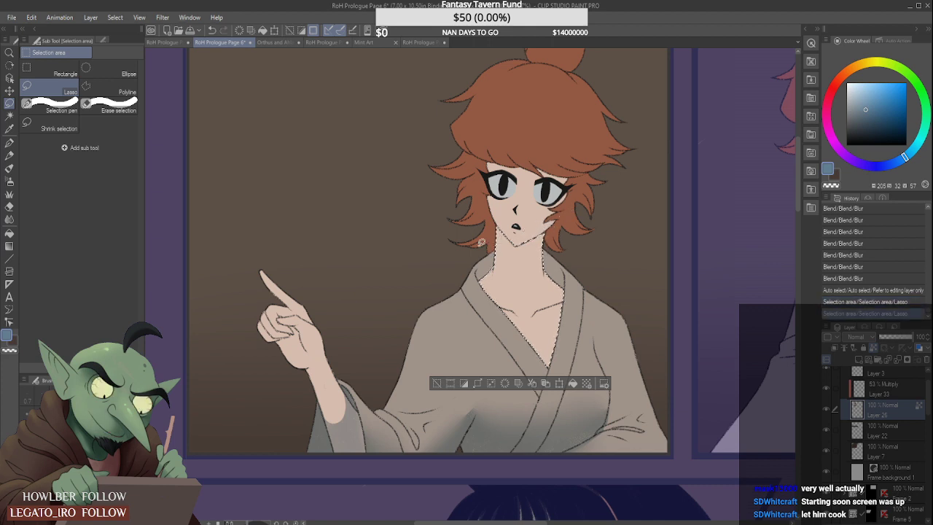
# - Paint a Dry Gouache shadow under the chin across the selected neck on the Multiply layer, Layer 33
pyautogui.click(9, 168)
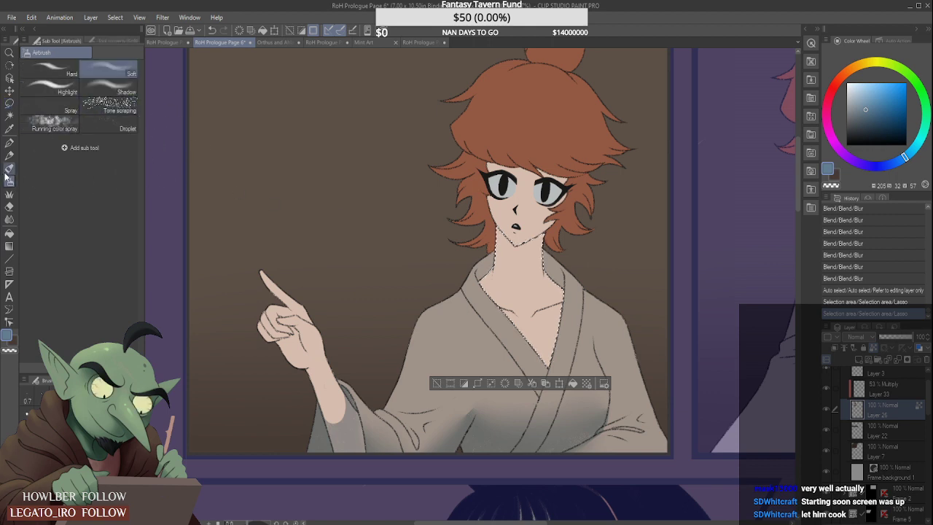
pyautogui.moveTo(508, 257); pyautogui.dragTo(534, 252)
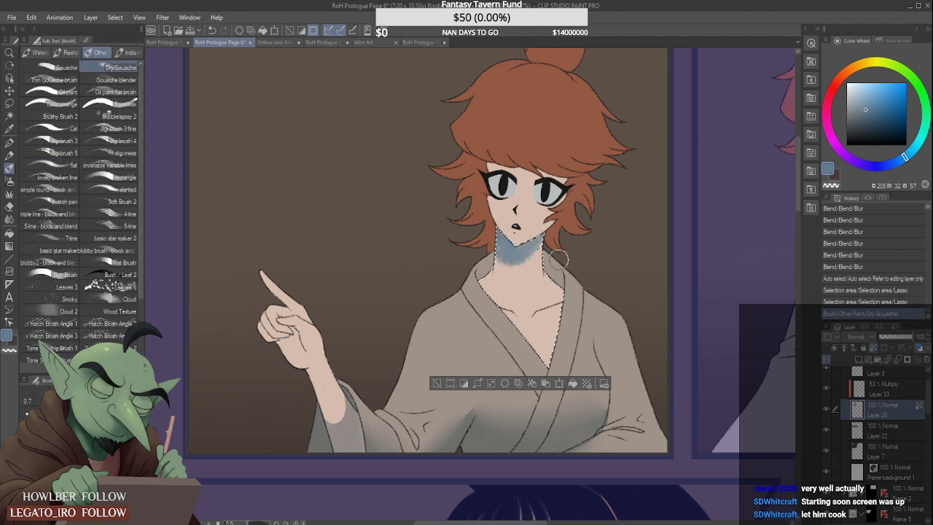
pyautogui.hotkey('ctrl', 'z')
pyautogui.click(901, 392)
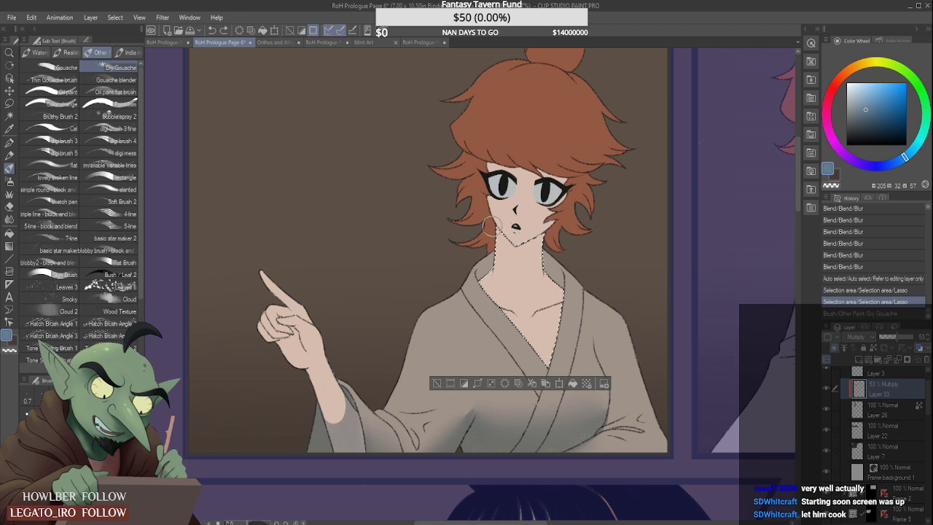
pyautogui.moveTo(527, 242)
pyautogui.mouseDown()
pyautogui.moveTo(513, 244)
pyautogui.moveTo(536, 252)
pyautogui.mouseUp()
pyautogui.moveTo(488, 271)
pyautogui.mouseDown()
pyautogui.moveTo(531, 250)
pyautogui.moveTo(508, 250)
pyautogui.moveTo(508, 259)
pyautogui.moveTo(536, 250)
pyautogui.mouseUp()
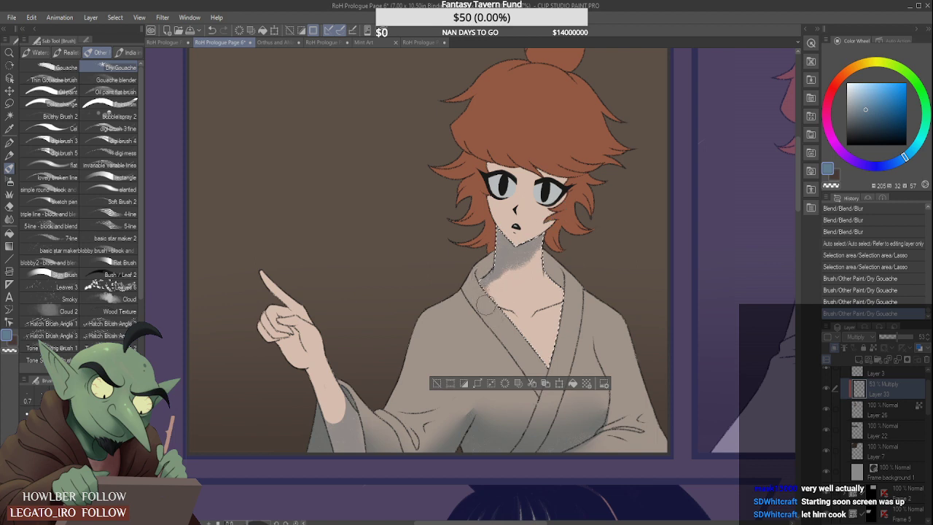
# - Extend the Dry Gouache shadow down both sides of the neck along the inside of the robe's collar
pyautogui.moveTo(486, 306); pyautogui.dragTo(517, 226)
pyautogui.moveTo(483, 280)
pyautogui.mouseDown()
pyautogui.moveTo(562, 276)
pyautogui.moveTo(581, 306)
pyautogui.mouseUp()
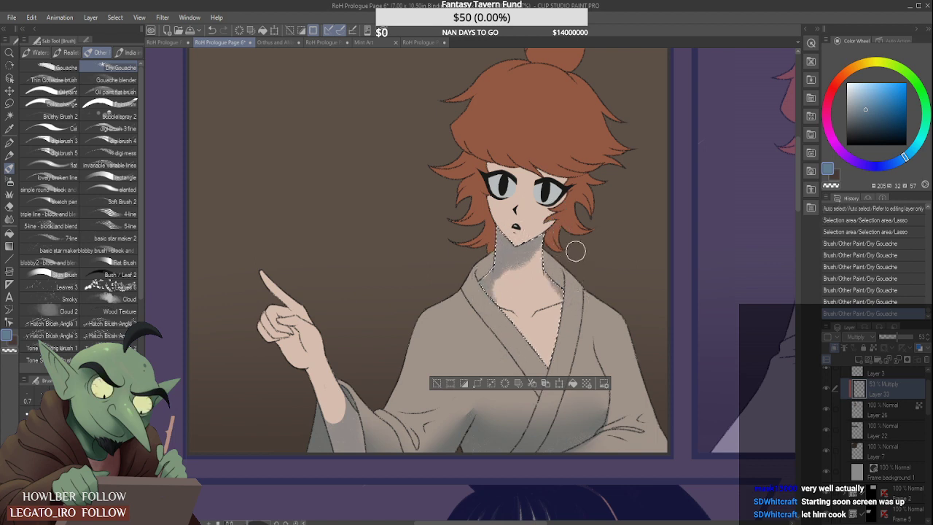
pyautogui.moveTo(519, 259); pyautogui.dragTo(543, 224)
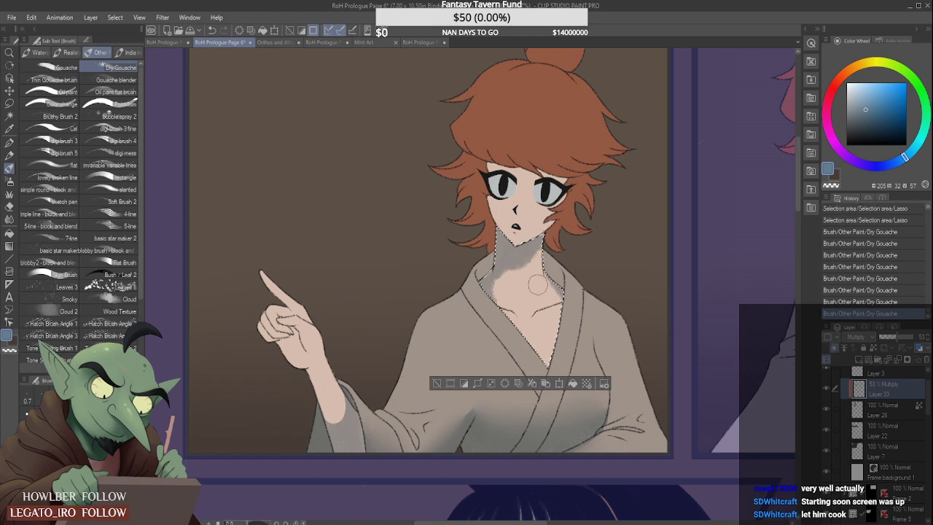
# - Trim the chin shadow's lower edge and the neck-side shadow into clean curves with the Hard eraser
pyautogui.scroll(-4, 537, 285)
pyautogui.scroll(4, 500, 306)
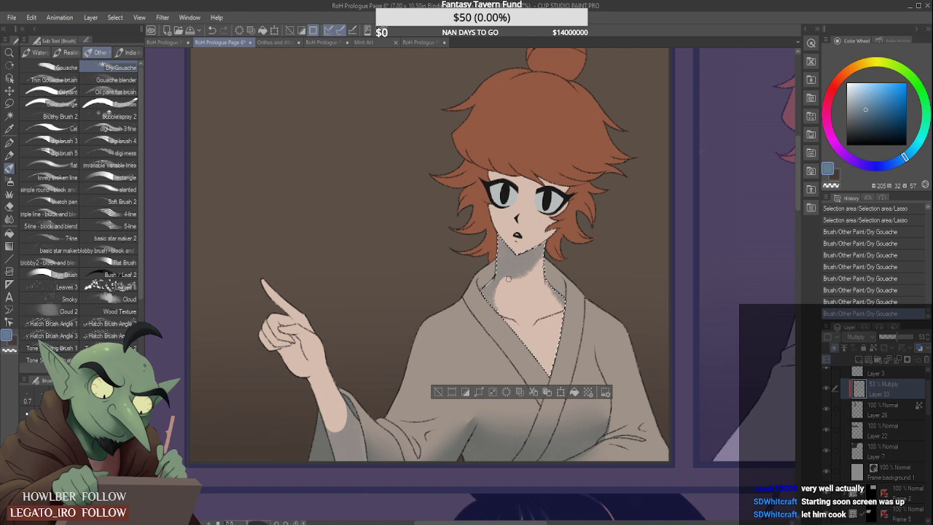
pyautogui.moveTo(499, 291); pyautogui.dragTo(496, 305)
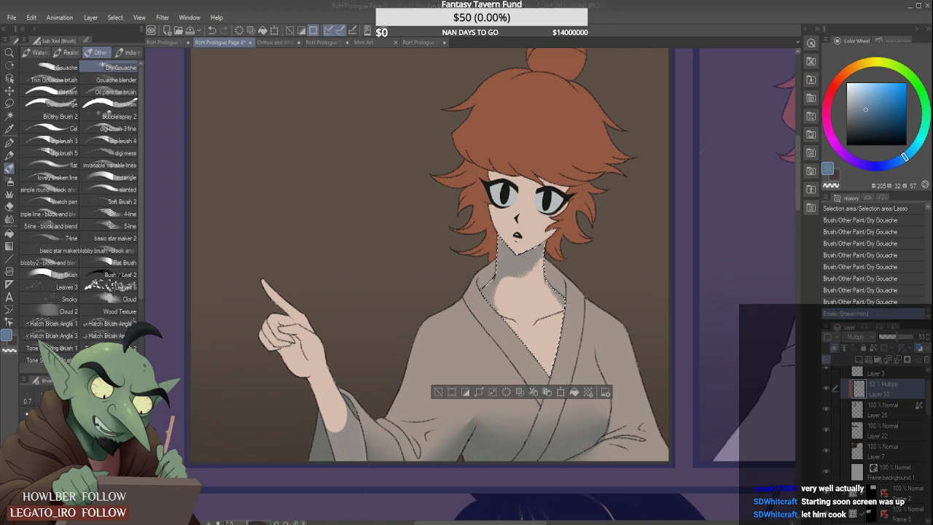
pyautogui.scroll(2, 550, 250)
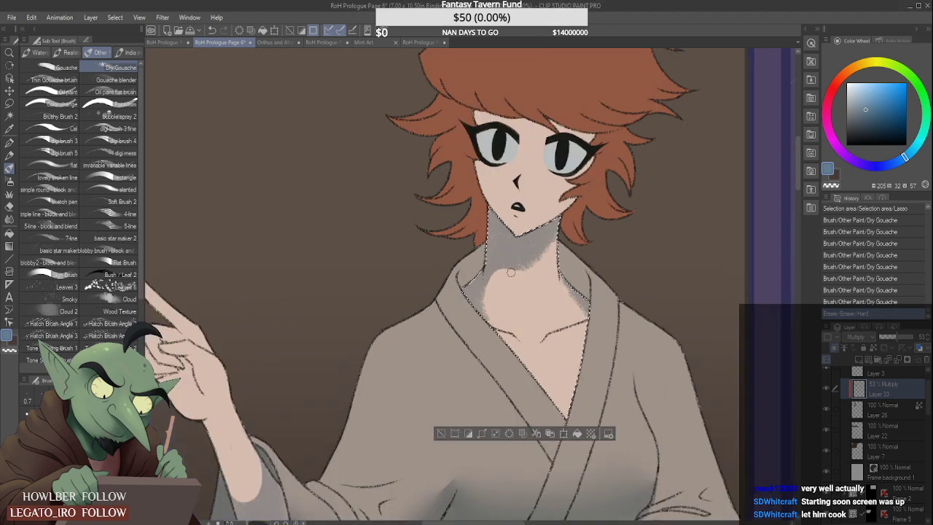
pyautogui.moveTo(550, 251)
pyautogui.mouseDown()
pyautogui.moveTo(543, 259)
pyautogui.moveTo(564, 227)
pyautogui.mouseUp()
pyautogui.scroll(-5, 563, 227)
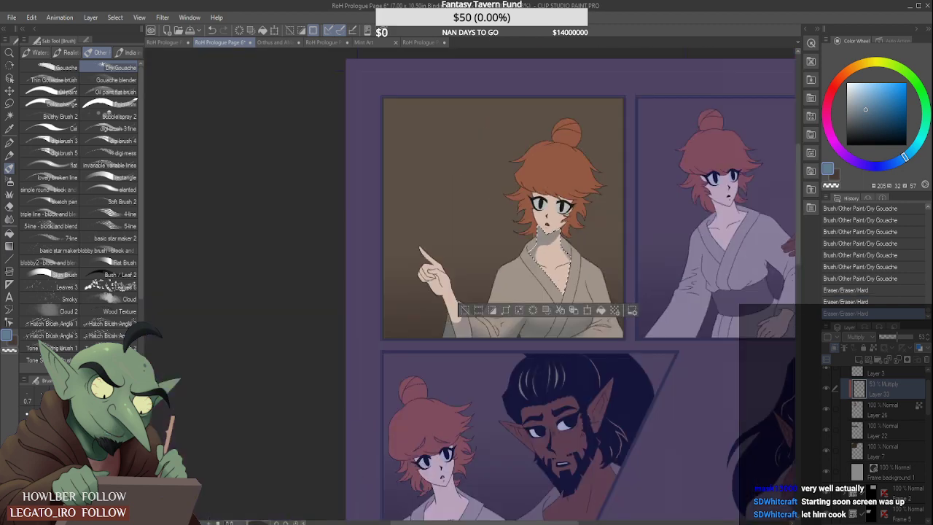
pyautogui.scroll(6, 536, 242)
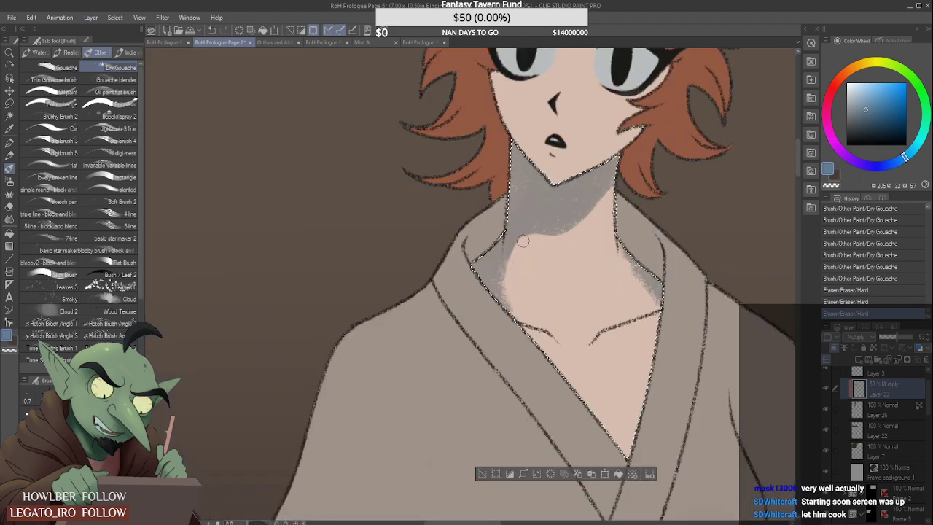
pyautogui.moveTo(510, 263)
pyautogui.mouseDown()
pyautogui.moveTo(517, 238)
pyautogui.moveTo(605, 204)
pyautogui.moveTo(624, 182)
pyautogui.mouseUp()
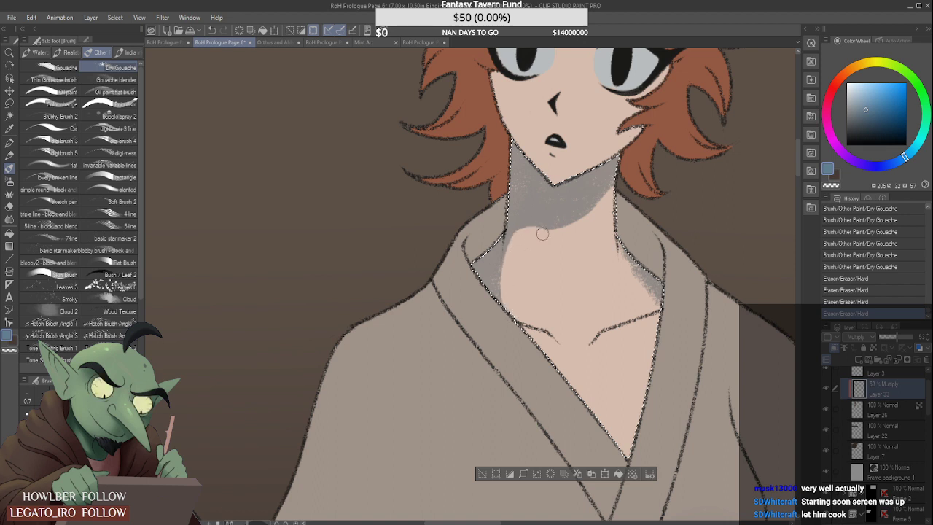
pyautogui.moveTo(543, 234)
pyautogui.mouseDown()
pyautogui.moveTo(577, 233)
pyautogui.moveTo(625, 173)
pyautogui.mouseUp()
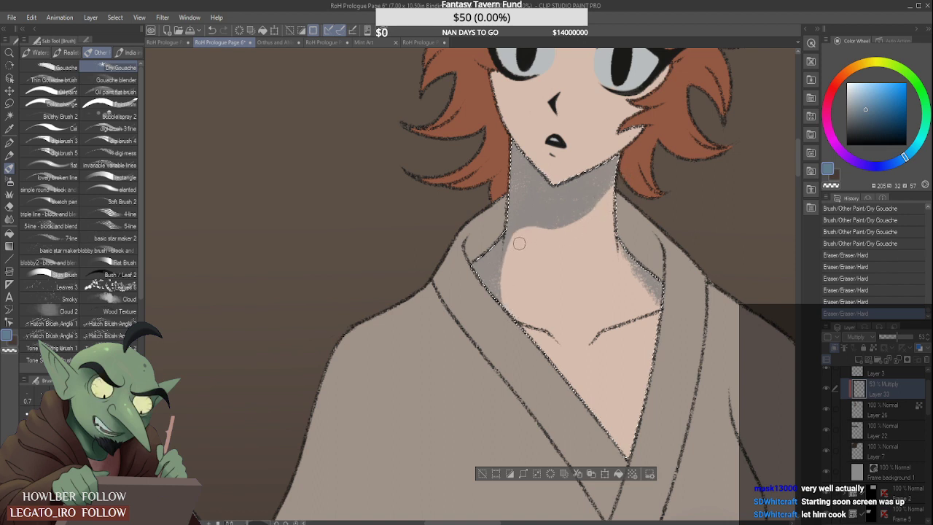
# - Refine the lower edge of the chin shadow and the neck-side shadow beside the collar with the Hard eraser
pyautogui.moveTo(515, 239)
pyautogui.mouseDown()
pyautogui.moveTo(563, 237)
pyautogui.moveTo(534, 231)
pyautogui.moveTo(579, 227)
pyautogui.moveTo(629, 173)
pyautogui.mouseUp()
pyautogui.scroll(-4, 526, 231)
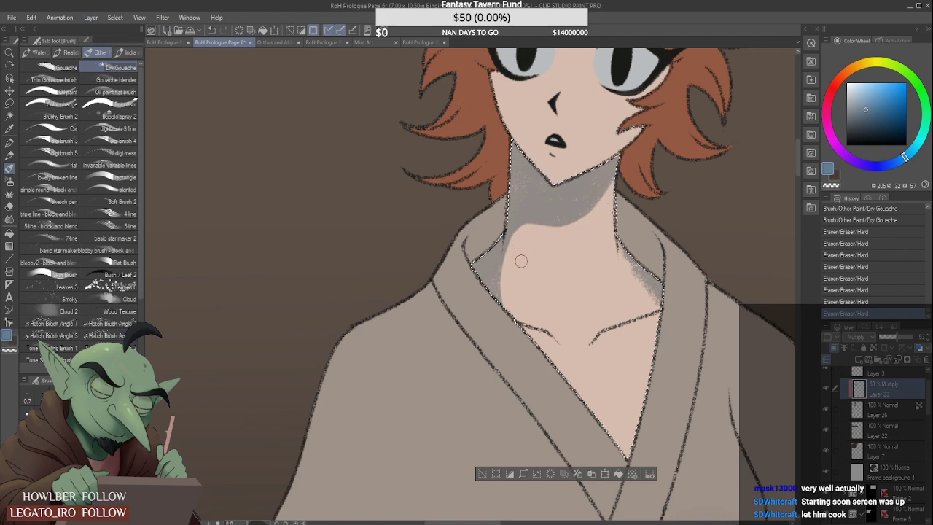
pyautogui.scroll(-1, 554, 222)
pyautogui.scroll(5, 559, 212)
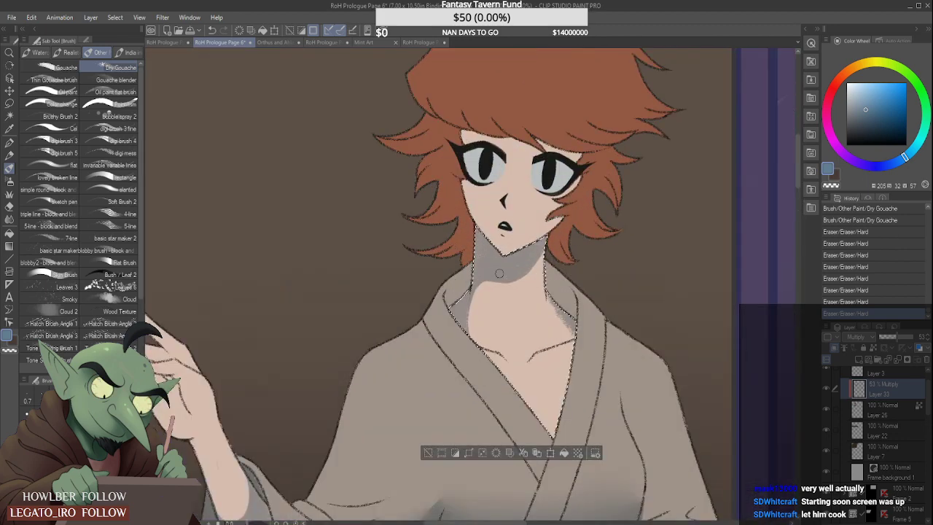
pyautogui.click(472, 301)
pyautogui.scroll(-4, 474, 301)
pyautogui.scroll(6, 481, 314)
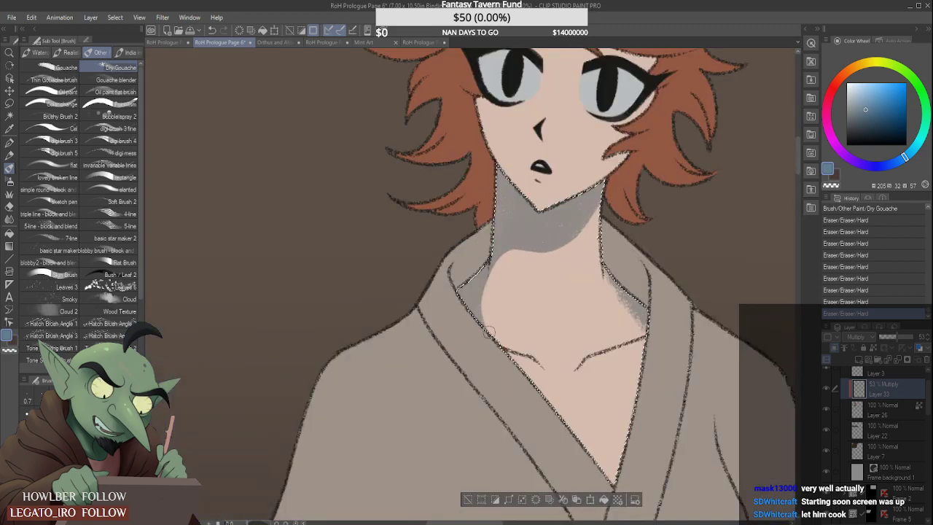
pyautogui.moveTo(490, 331)
pyautogui.mouseDown()
pyautogui.moveTo(485, 311)
pyautogui.moveTo(497, 275)
pyautogui.mouseUp()
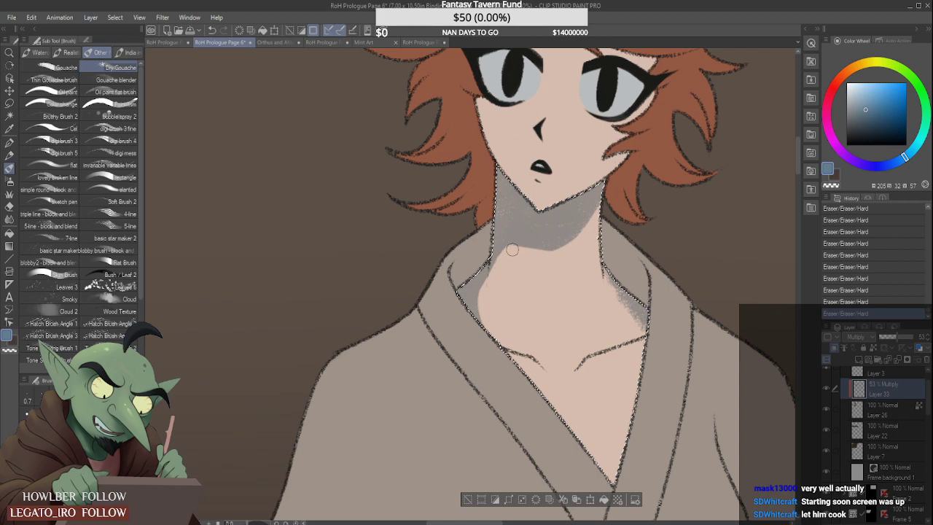
pyautogui.scroll(-4, 580, 239)
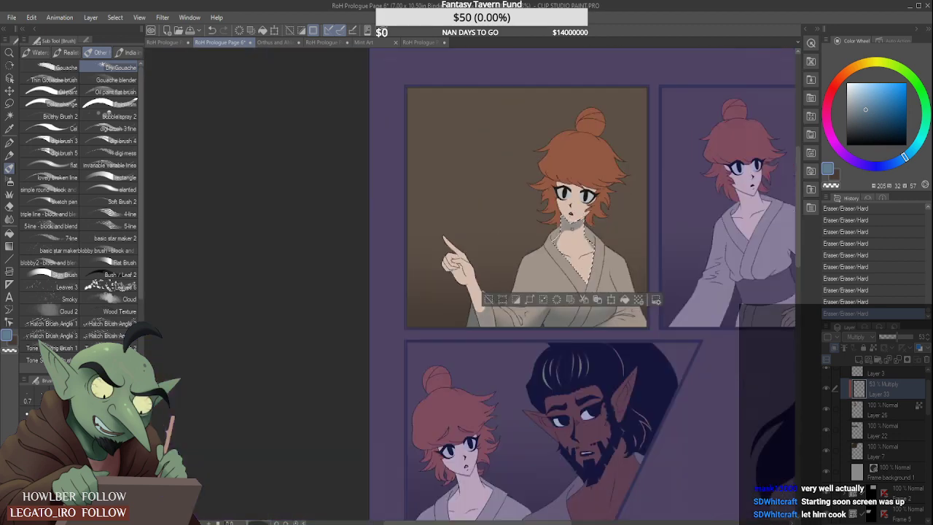
pyautogui.scroll(3, 561, 222)
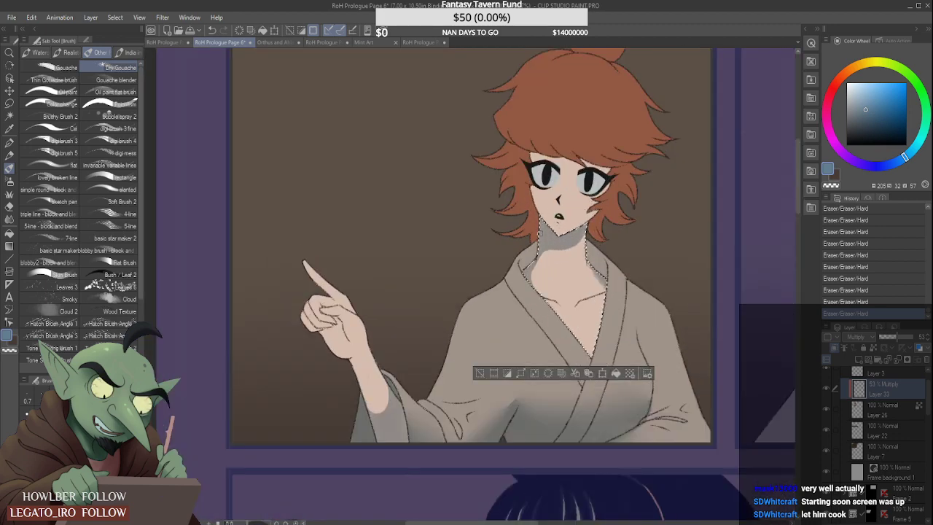
# - Auto-select the face skin on Layer 26 and paint a Dry Gouache shadow on the forehead below the bangs on Layer 33
pyautogui.click(9, 116)
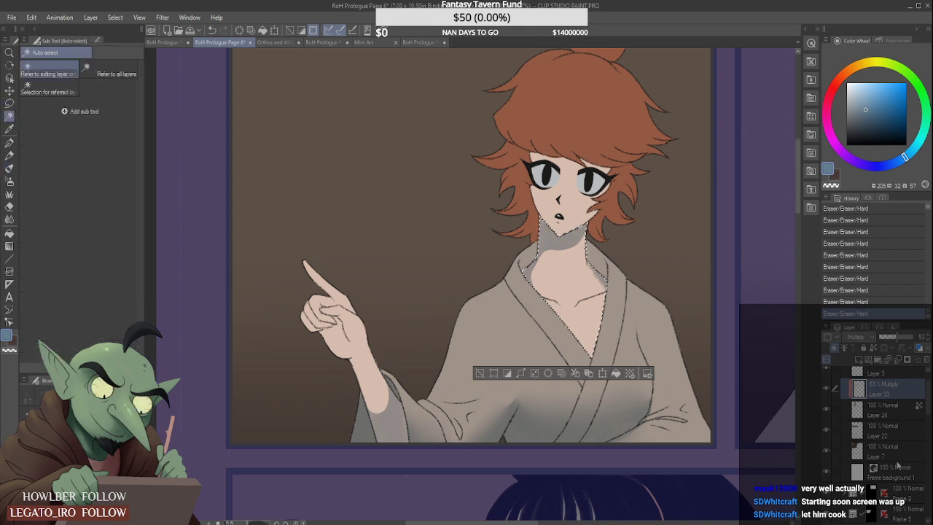
pyautogui.click(900, 419)
pyautogui.click(579, 197)
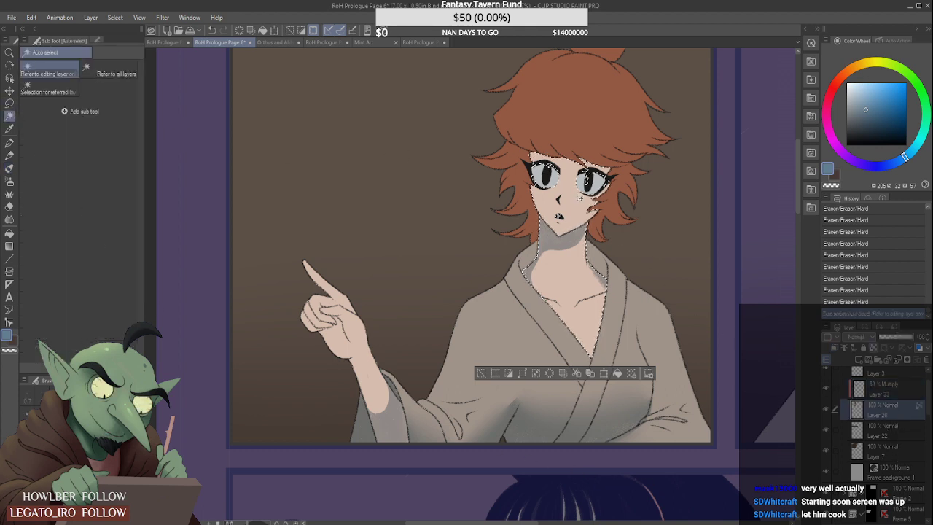
pyautogui.click(9, 168)
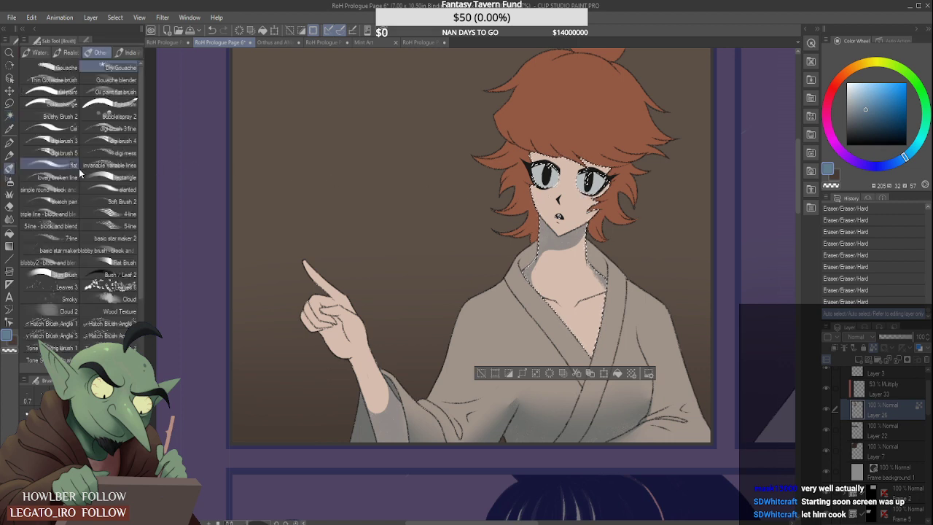
pyautogui.click(882, 386)
pyautogui.moveTo(583, 168)
pyautogui.mouseDown()
pyautogui.moveTo(552, 153)
pyautogui.moveTo(647, 154)
pyautogui.mouseUp()
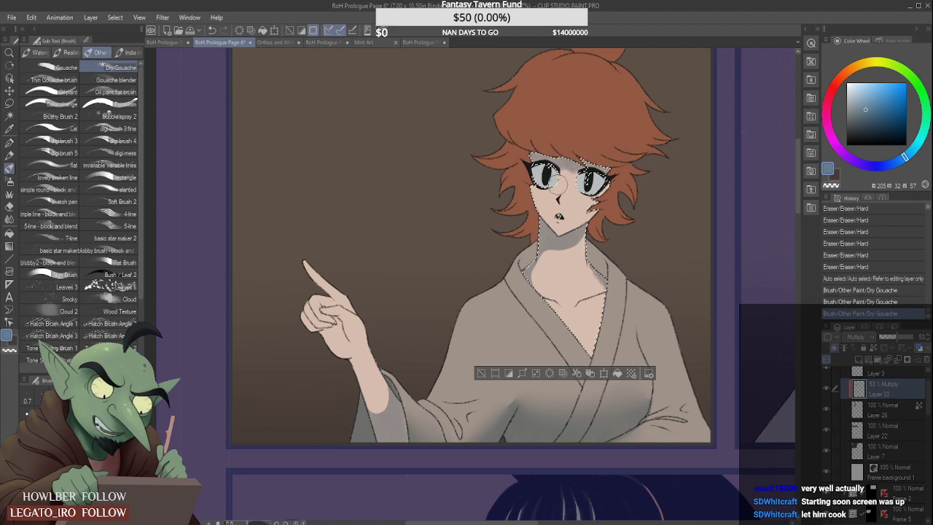
# - Paint thin Dry Gouache shadows along both sides of the face, following the cheeks and jawline down toward the chin
pyautogui.scroll(3, 525, 208)
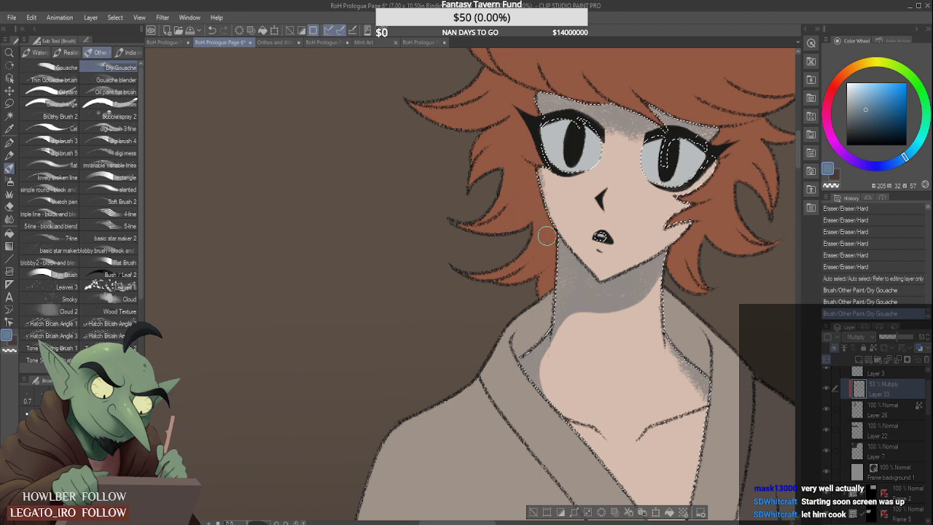
pyautogui.moveTo(546, 235)
pyautogui.mouseDown()
pyautogui.moveTo(536, 175)
pyautogui.moveTo(562, 267)
pyautogui.moveTo(537, 169)
pyautogui.moveTo(546, 208)
pyautogui.mouseUp()
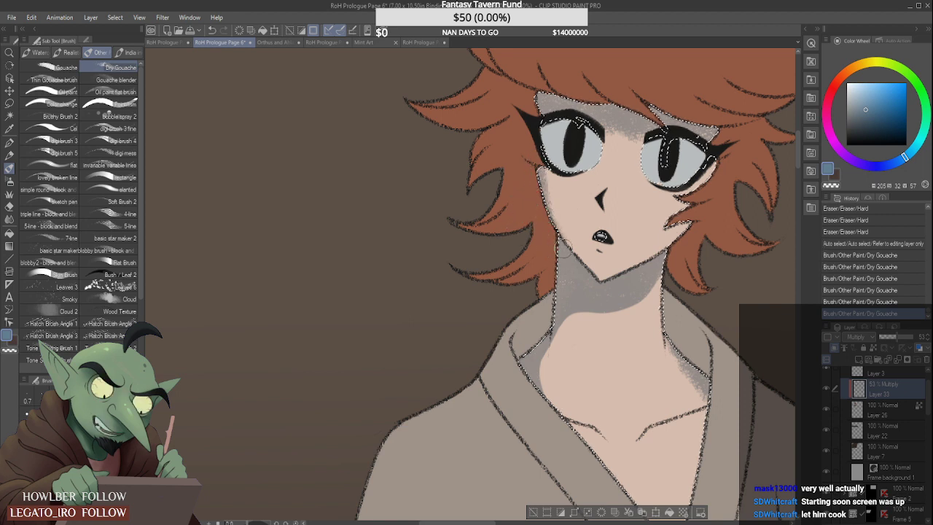
pyautogui.moveTo(541, 175); pyautogui.dragTo(551, 217)
pyautogui.moveTo(701, 214); pyautogui.dragTo(634, 268)
pyautogui.moveTo(690, 228); pyautogui.dragTo(609, 283)
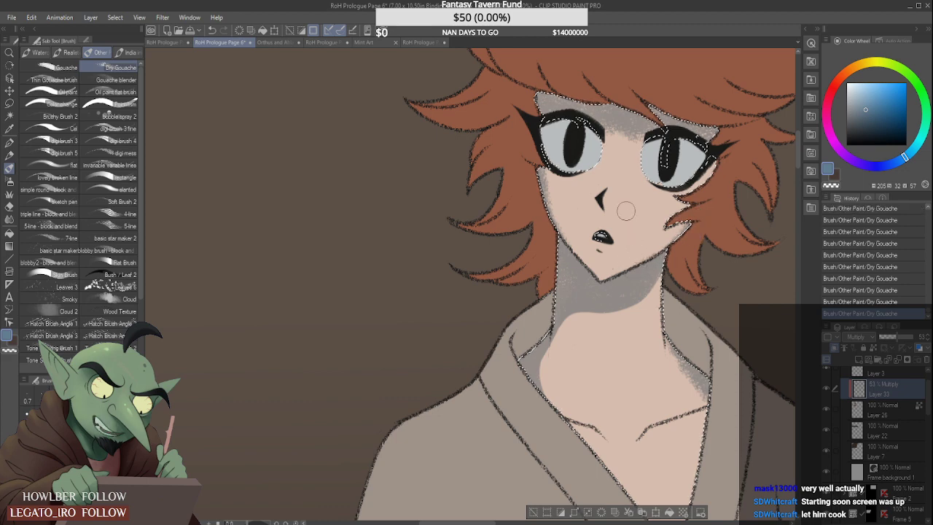
# - Trim the forehead shadow's lower edge between the eyes with the Hard eraser
pyautogui.press('[')
pyautogui.press('[')
pyautogui.press(']')
pyautogui.press(']')
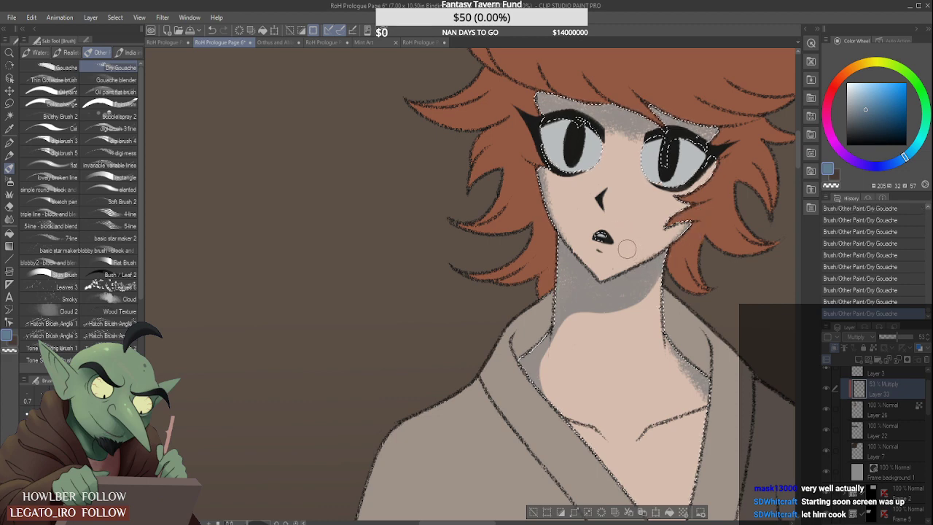
pyautogui.moveTo(607, 180); pyautogui.dragTo(604, 162)
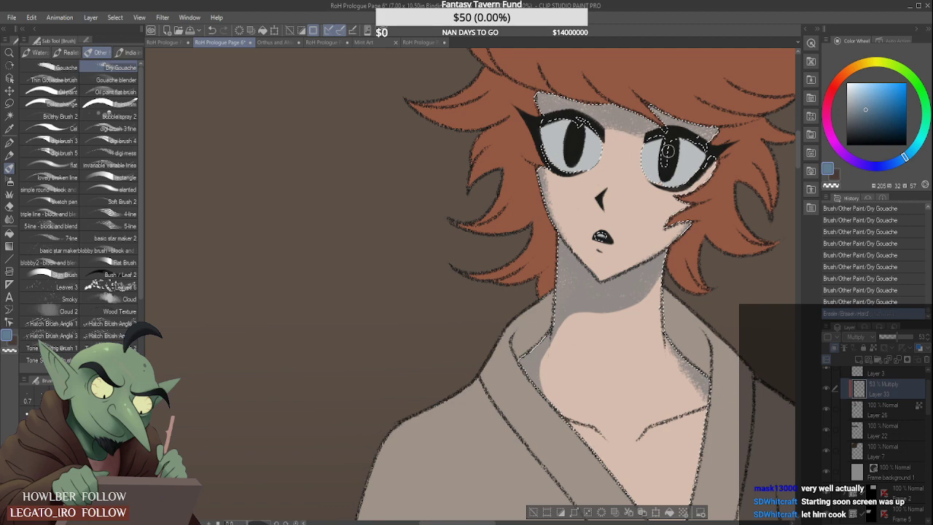
# - Replace the face selection with the whites of both eyes, auto-selected from Layer 26
pyautogui.scroll(-2, 603, 164)
pyautogui.scroll(-2, 603, 164)
pyautogui.scroll(2, 605, 161)
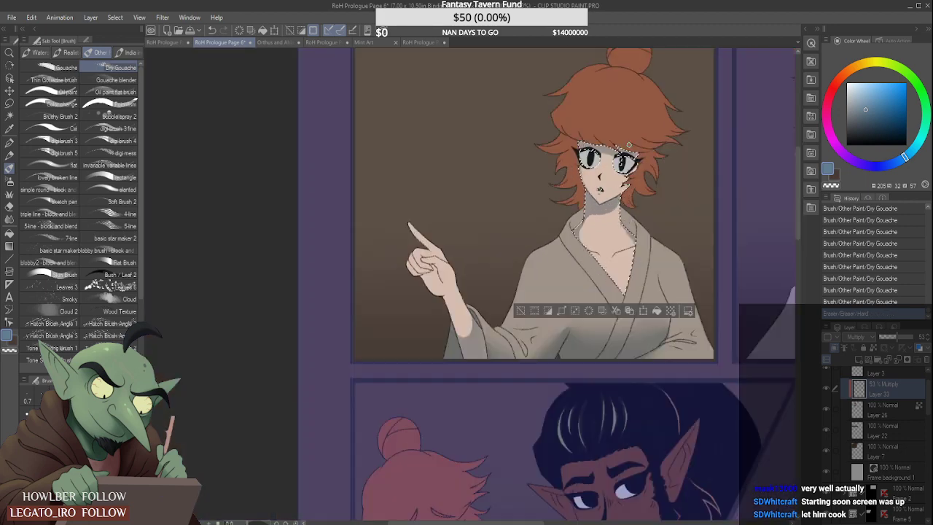
pyautogui.click(9, 116)
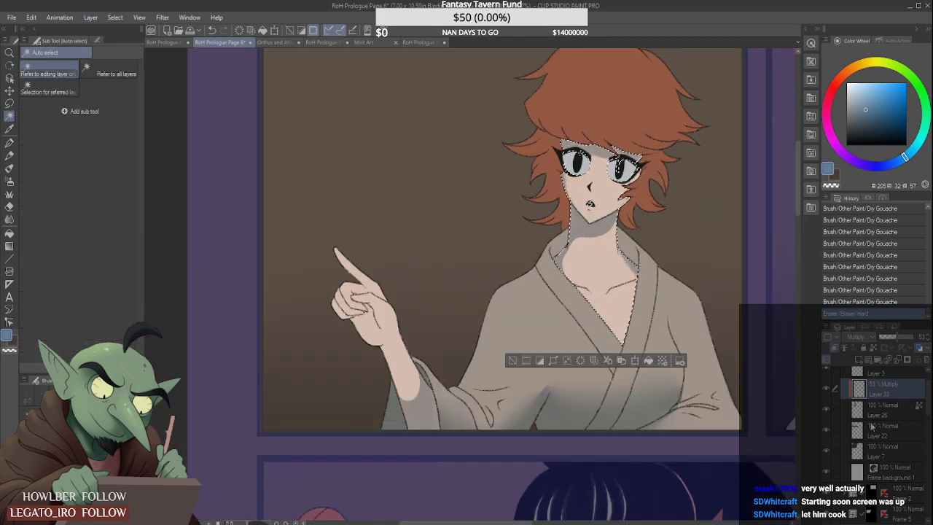
pyautogui.click(899, 415)
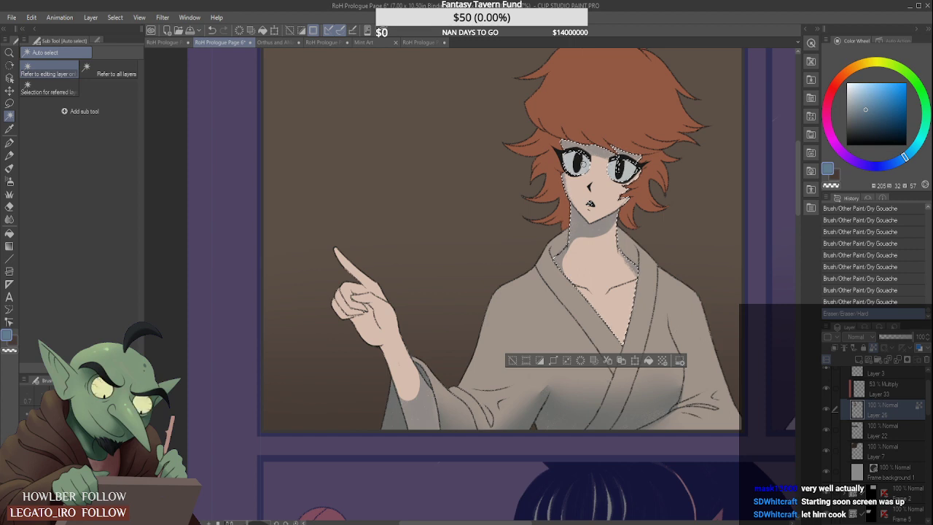
pyautogui.click(569, 164)
pyautogui.keyDown('shift'); pyautogui.click(628, 170); pyautogui.keyUp('shift')
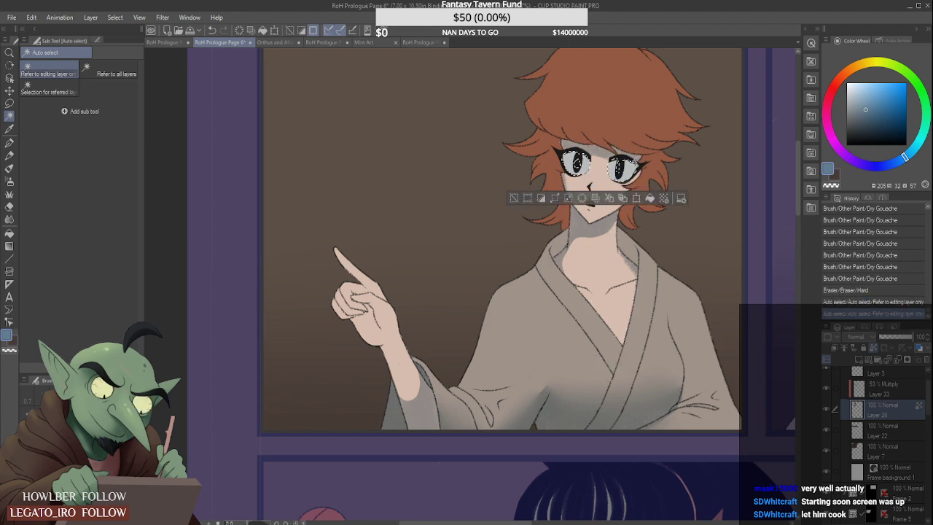
# - Shade the upper part of both eyes with Dry Gouache on the Multiply layer, Layer 33, and clear the selection
pyautogui.click(10, 167)
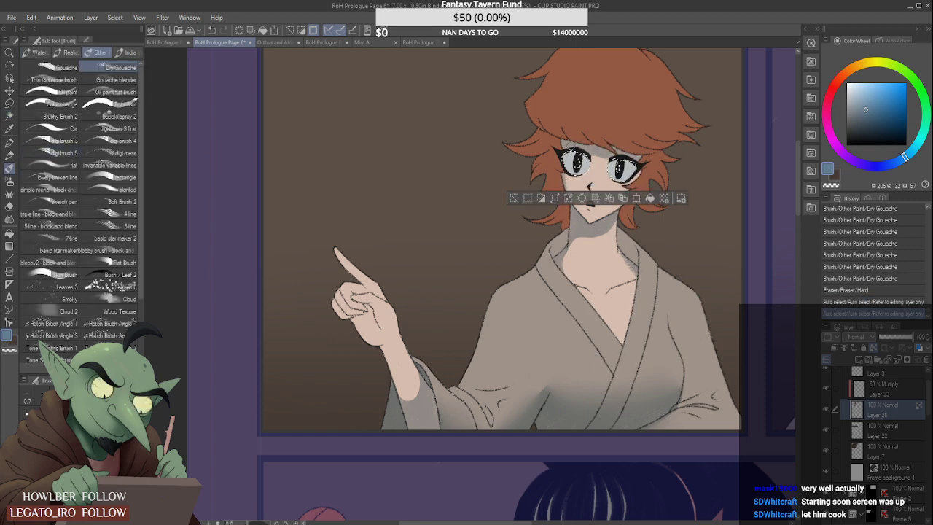
pyautogui.scroll(2, 554, 162)
pyautogui.moveTo(554, 162); pyautogui.dragTo(556, 160)
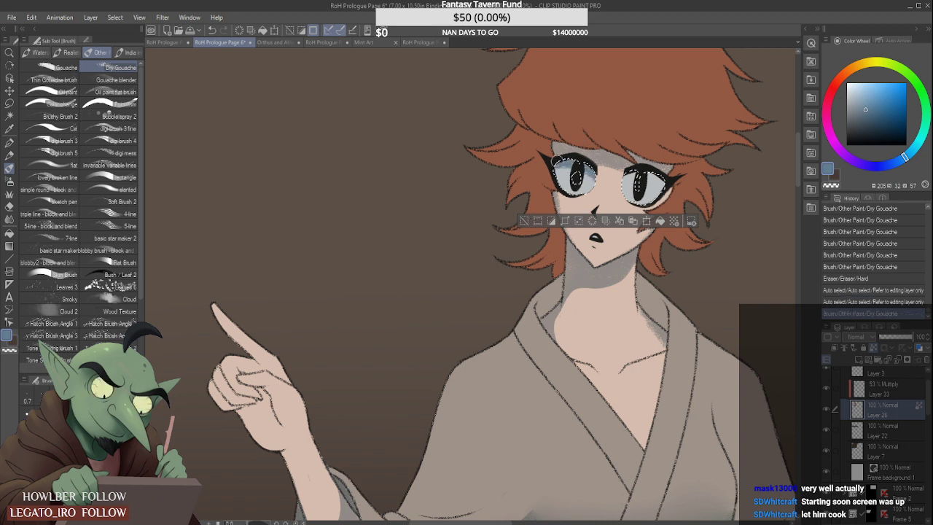
pyautogui.click(879, 398)
pyautogui.hotkey('ctrl', 'z')
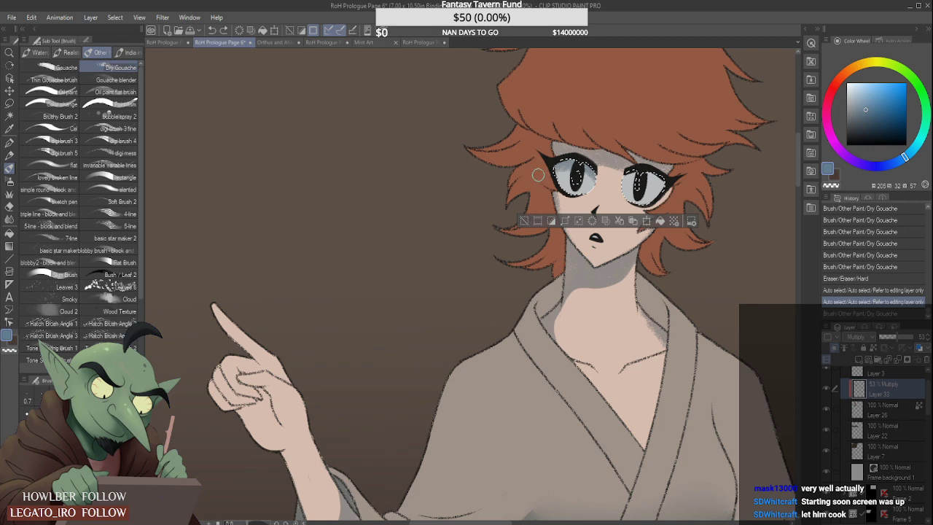
pyautogui.hotkey('ctrl', 'y')
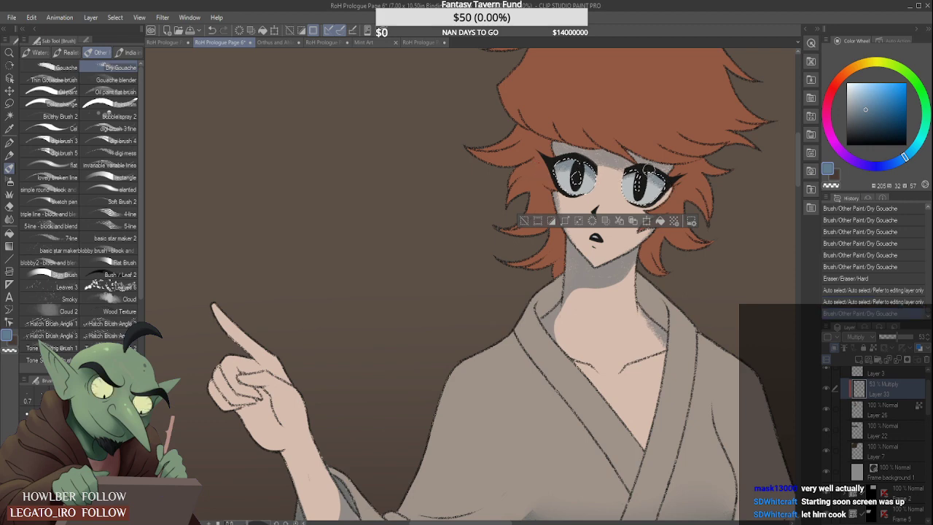
pyautogui.moveTo(626, 175); pyautogui.dragTo(667, 194)
pyautogui.scroll(-4, 602, 166)
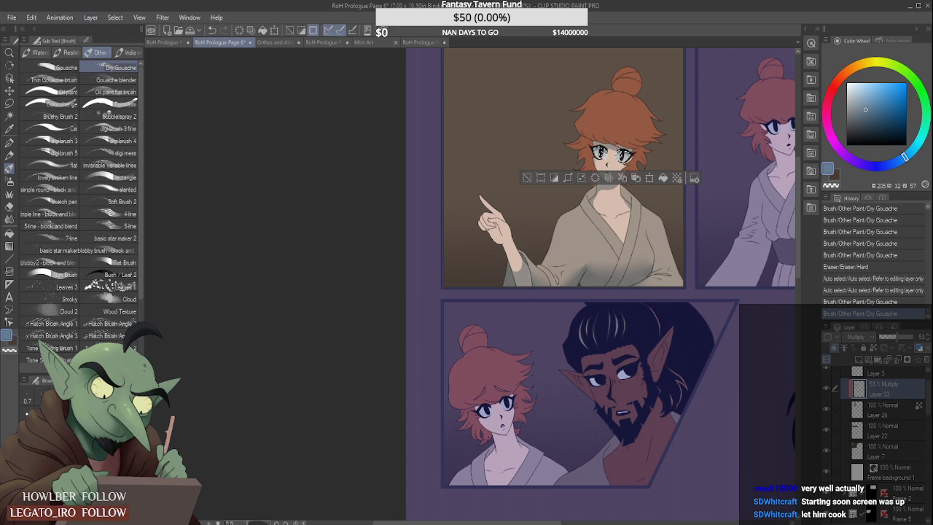
pyautogui.hotkey('ctrl', 'd')
# - Auto-select the woman's orange hair in the first panel from Layer 26
pyautogui.scroll(-4, 640, 117)
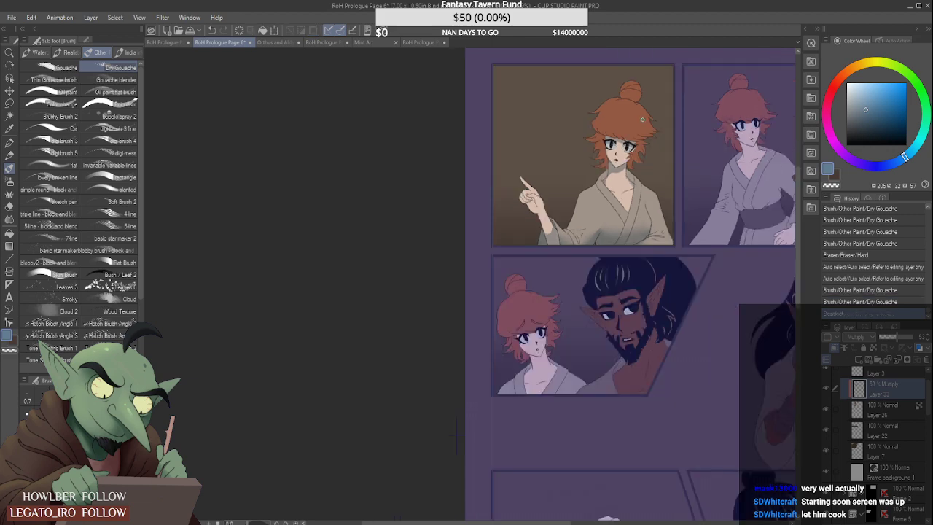
pyautogui.scroll(5, 640, 117)
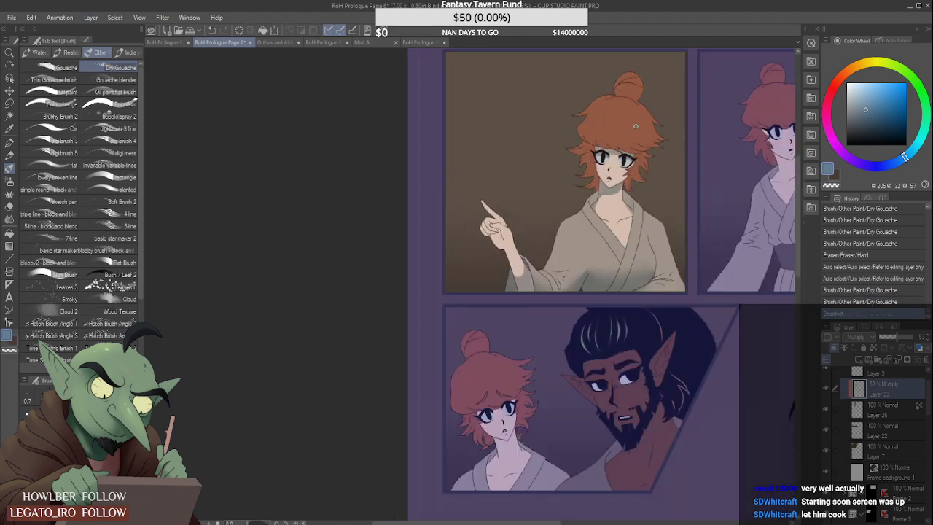
pyautogui.click(894, 415)
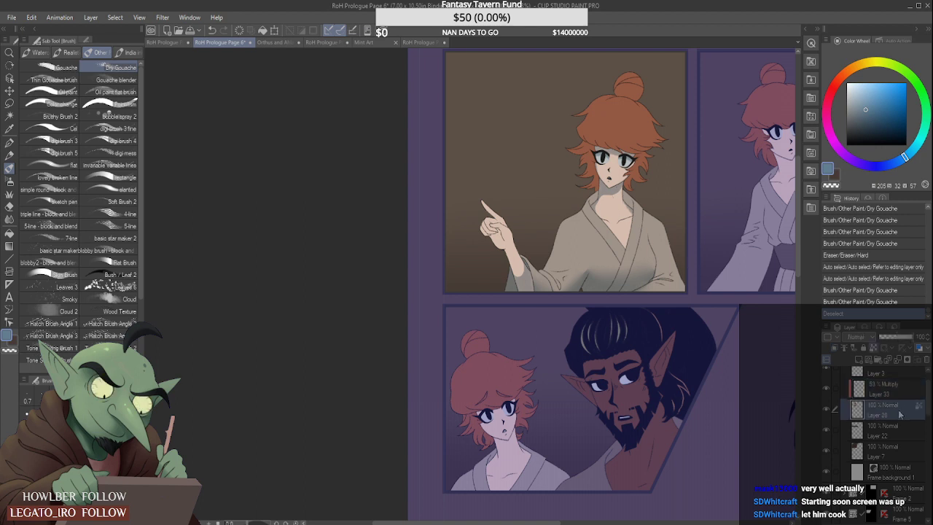
pyautogui.click(10, 117)
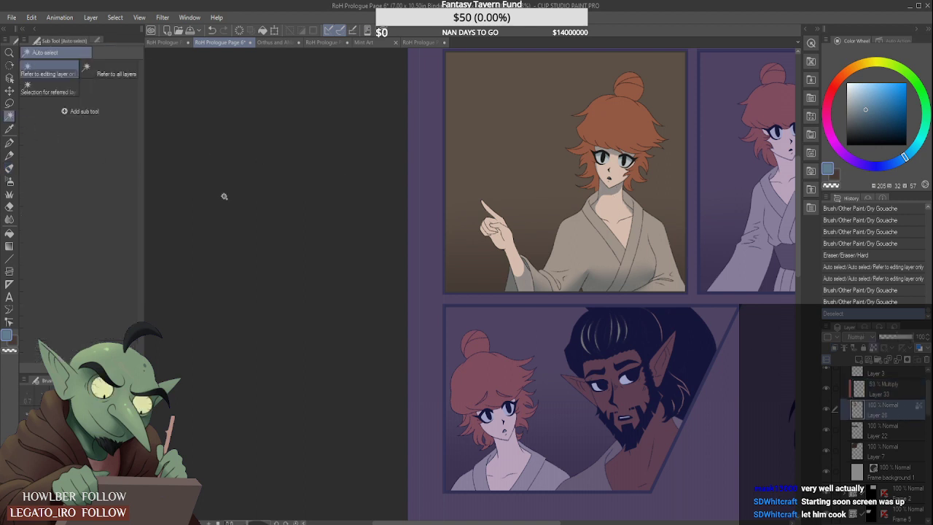
pyautogui.click(608, 117)
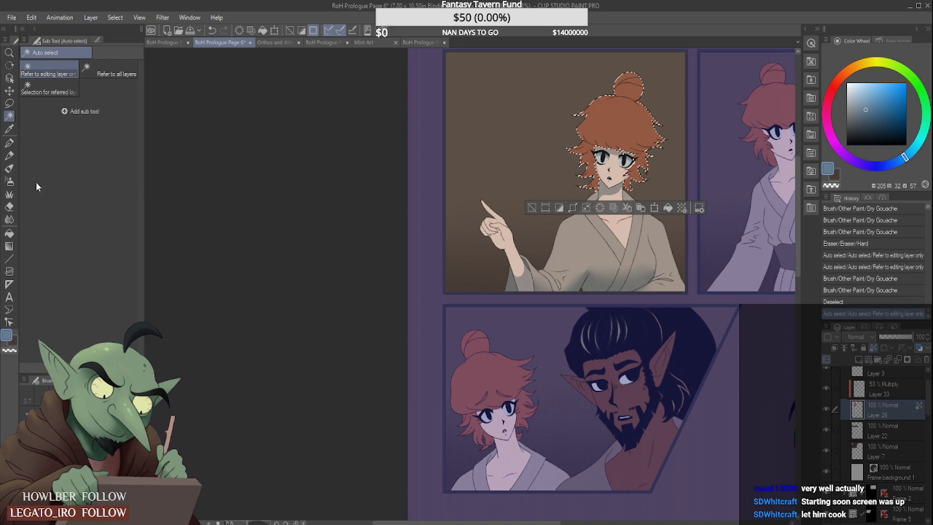
# - Paint Dry Gouache shadows on the lower hair strands at both sides of the face on the Multiply layer, Layer 33
pyautogui.click(11, 182)
pyautogui.press('b')
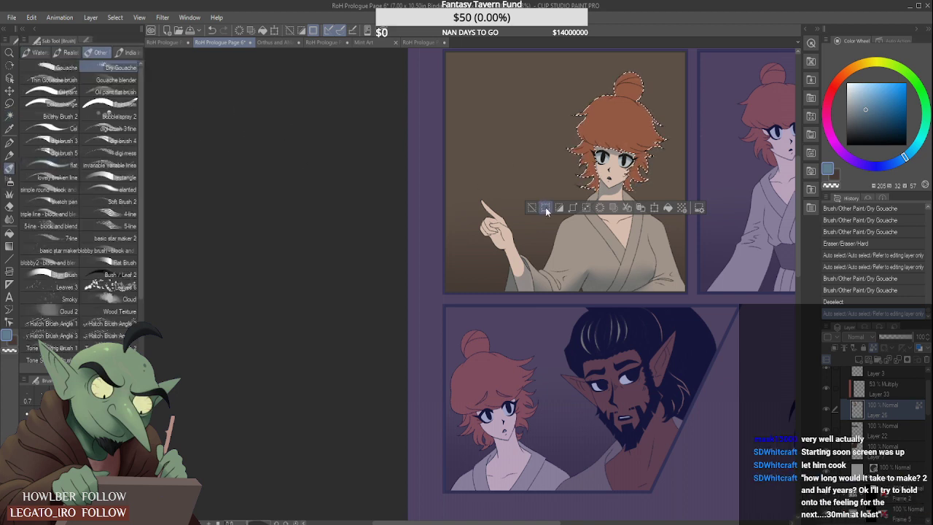
pyautogui.moveTo(592, 191); pyautogui.dragTo(576, 162)
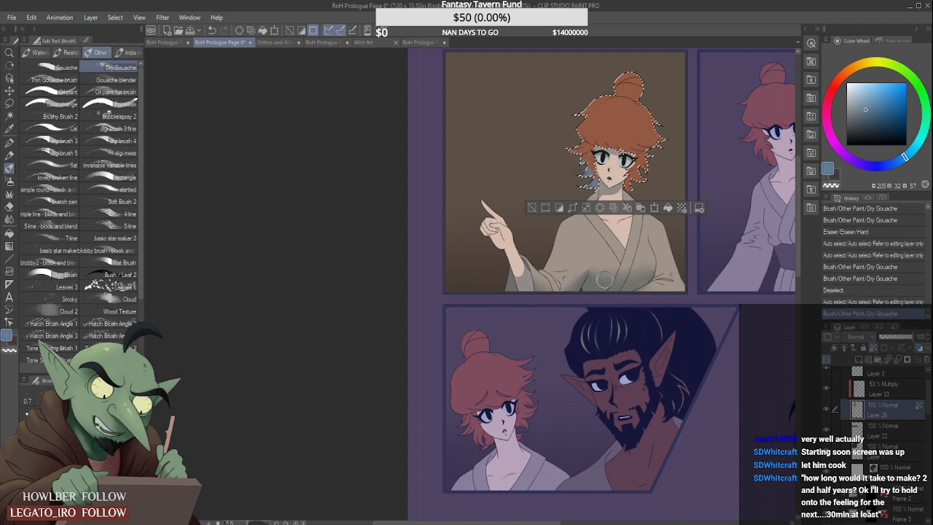
pyautogui.hotkey('ctrl', 'z')
pyautogui.click(894, 385)
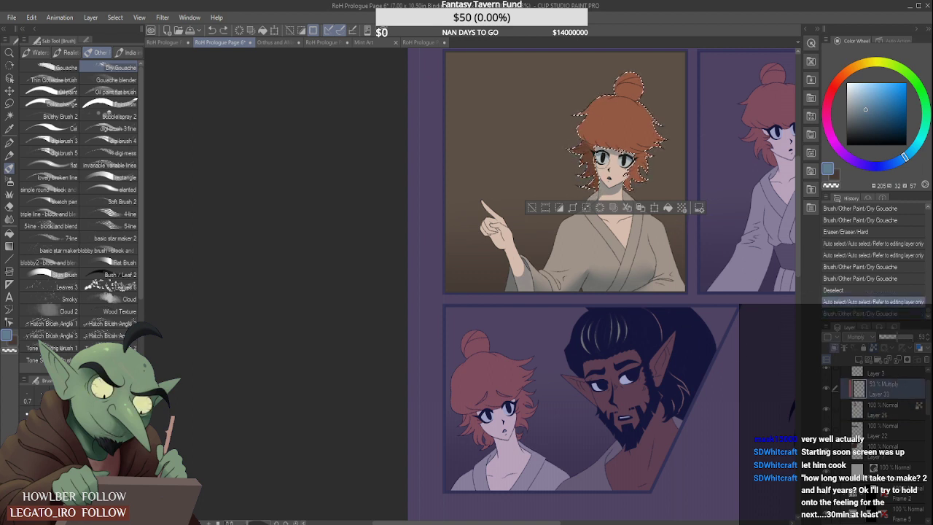
pyautogui.moveTo(572, 150)
pyautogui.mouseDown()
pyautogui.moveTo(592, 184)
pyautogui.moveTo(644, 166)
pyautogui.mouseUp()
pyautogui.moveTo(642, 178)
pyautogui.mouseDown()
pyautogui.moveTo(647, 162)
pyautogui.moveTo(655, 179)
pyautogui.mouseUp()
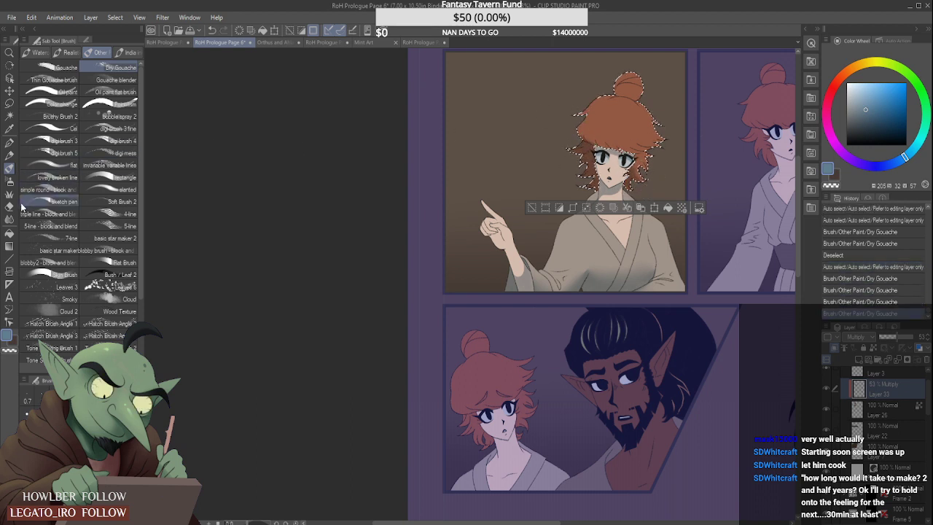
# - Shade the crown and bun of the selected orange hair with the Soft airbrush on the Multiply layer, Layer 33
pyautogui.press('b')
pyautogui.moveTo(560, 122)
pyautogui.mouseDown()
pyautogui.moveTo(576, 93)
pyautogui.moveTo(620, 142)
pyautogui.moveTo(585, 91)
pyautogui.moveTo(654, 135)
pyautogui.moveTo(605, 118)
pyautogui.moveTo(651, 126)
pyautogui.mouseUp()
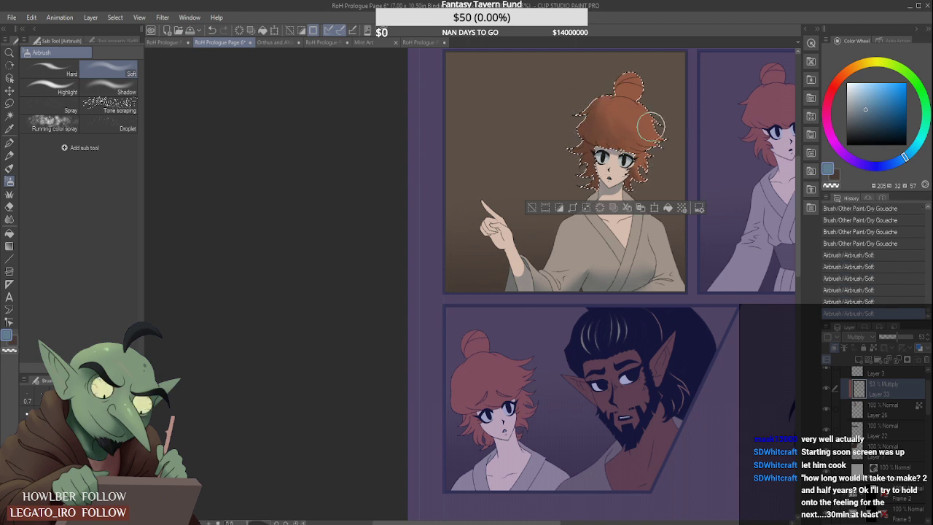
pyautogui.moveTo(580, 116); pyautogui.dragTo(591, 113)
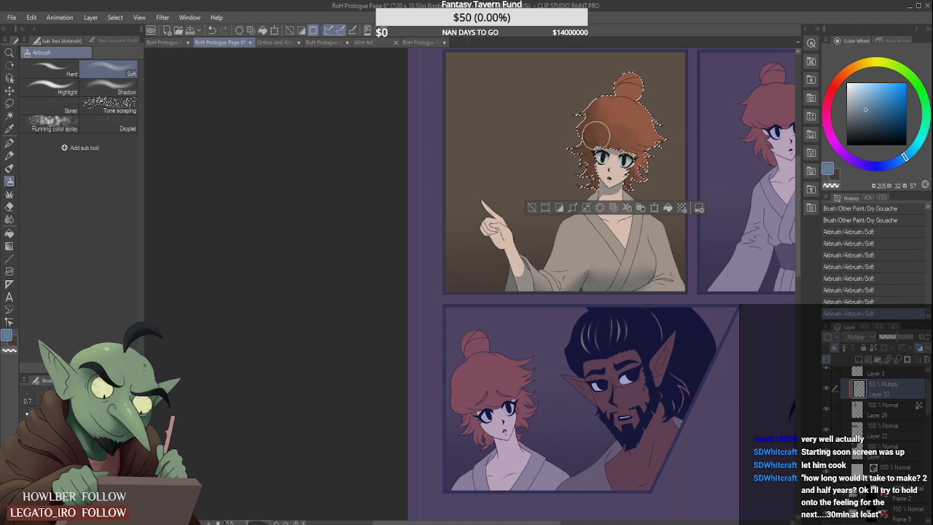
pyautogui.moveTo(617, 75); pyautogui.dragTo(620, 89)
pyautogui.moveTo(620, 78); pyautogui.dragTo(627, 82)
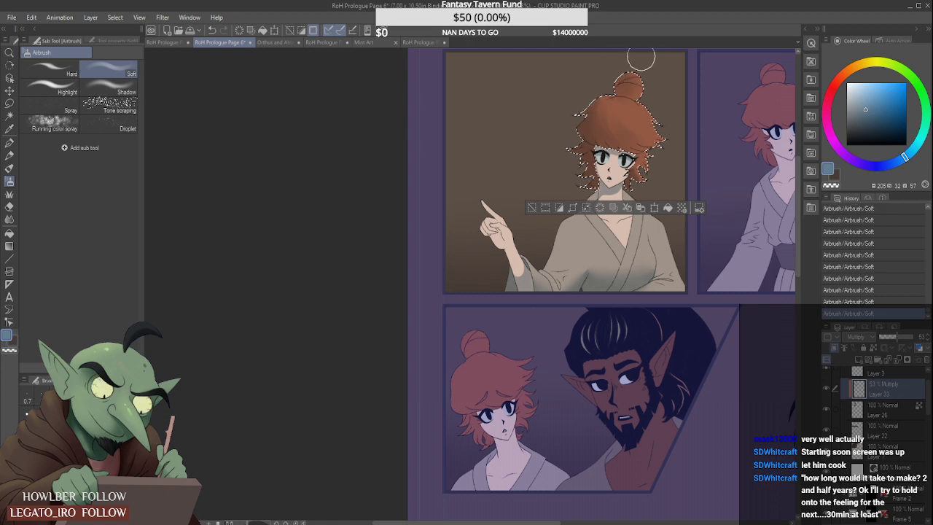
# - Lighten parts of the airbrushed shading on the hair's crown and bun with the Soft eraser
pyautogui.click(9, 206)
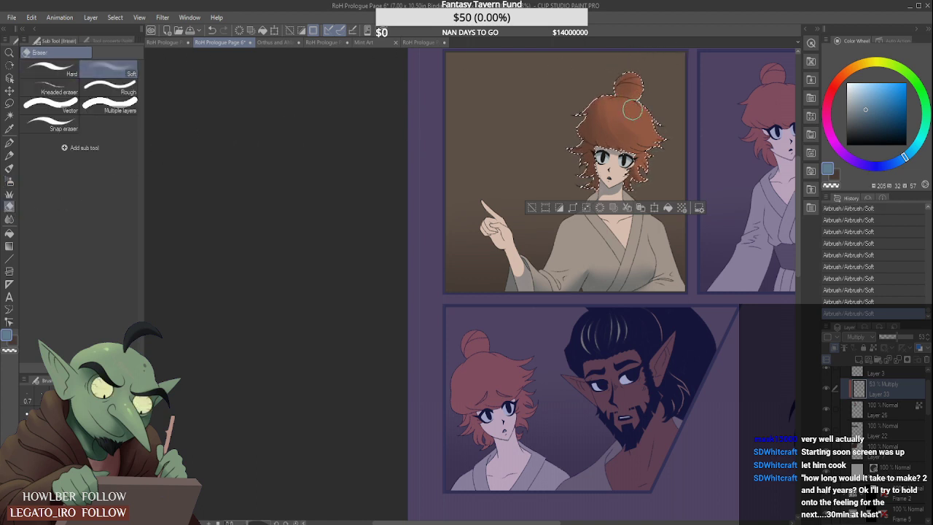
pyautogui.moveTo(640, 70); pyautogui.dragTo(645, 90)
pyautogui.moveTo(646, 92)
pyautogui.mouseDown()
pyautogui.moveTo(648, 73)
pyautogui.moveTo(665, 79)
pyautogui.mouseUp()
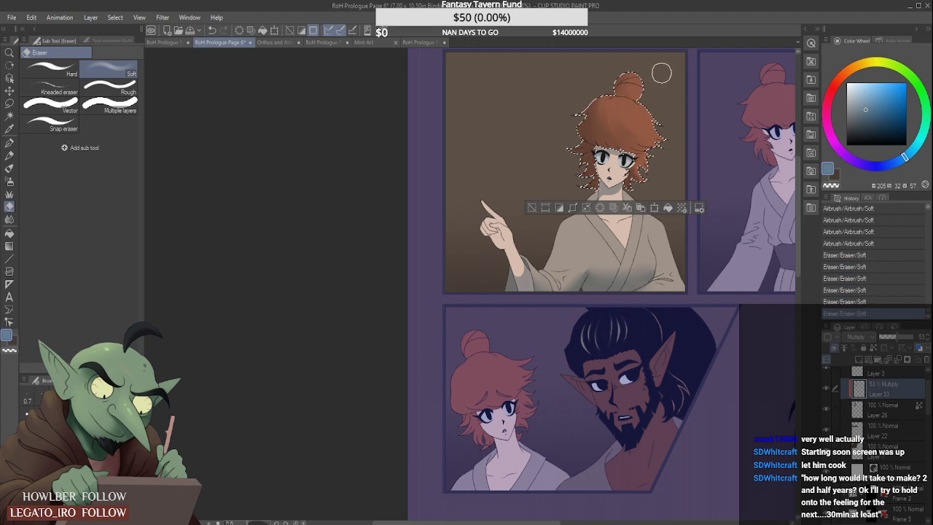
pyautogui.scroll(-3, 662, 73)
pyautogui.scroll(3, 667, 58)
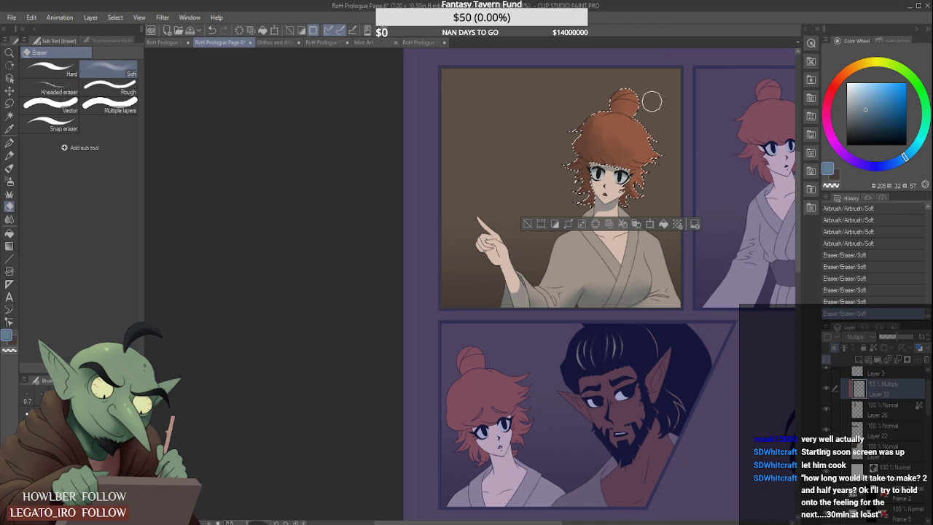
pyautogui.scroll(2, 652, 102)
pyautogui.moveTo(620, 131)
pyautogui.mouseDown()
pyautogui.moveTo(605, 146)
pyautogui.moveTo(617, 143)
pyautogui.mouseUp()
pyautogui.moveTo(651, 212)
pyautogui.mouseDown()
pyautogui.moveTo(633, 232)
pyautogui.moveTo(658, 194)
pyautogui.mouseUp()
pyautogui.scroll(-2, 674, 190)
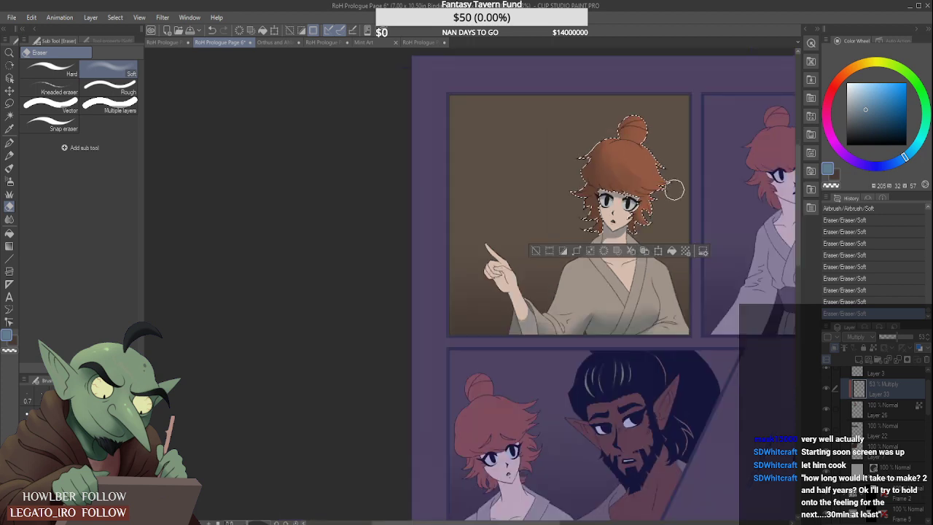
# - Clear the hair selection and save the page
pyautogui.hotkey('ctrl', 'd')
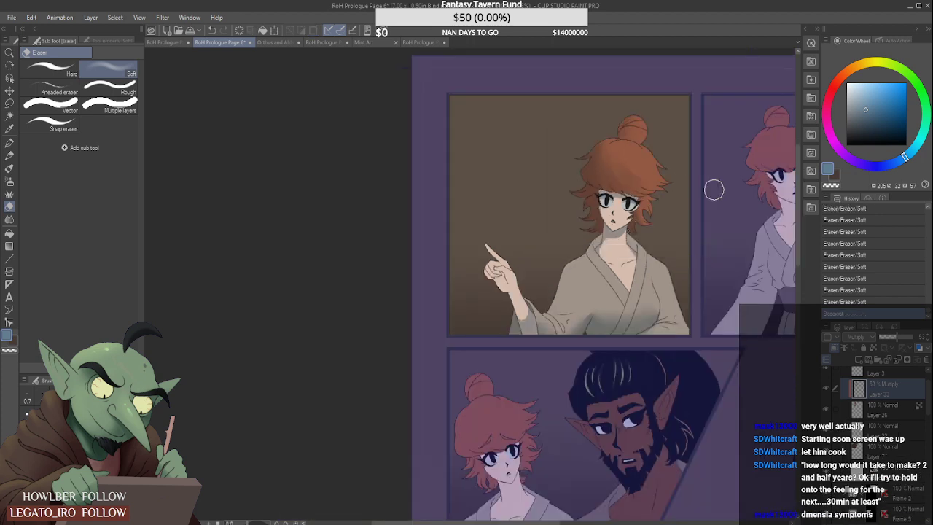
pyautogui.scroll(-3, 667, 168)
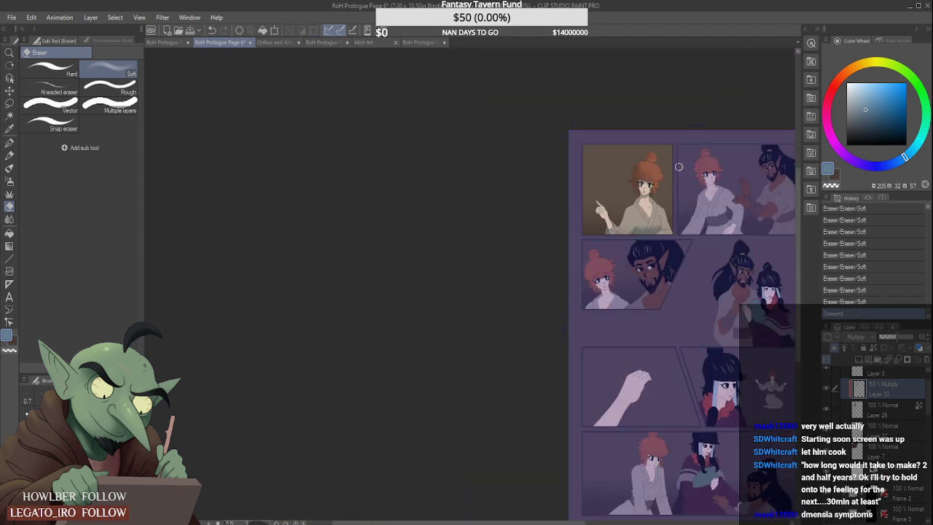
pyautogui.scroll(3, 679, 167)
pyautogui.scroll(-1, 670, 179)
pyautogui.scroll(-1, 664, 187)
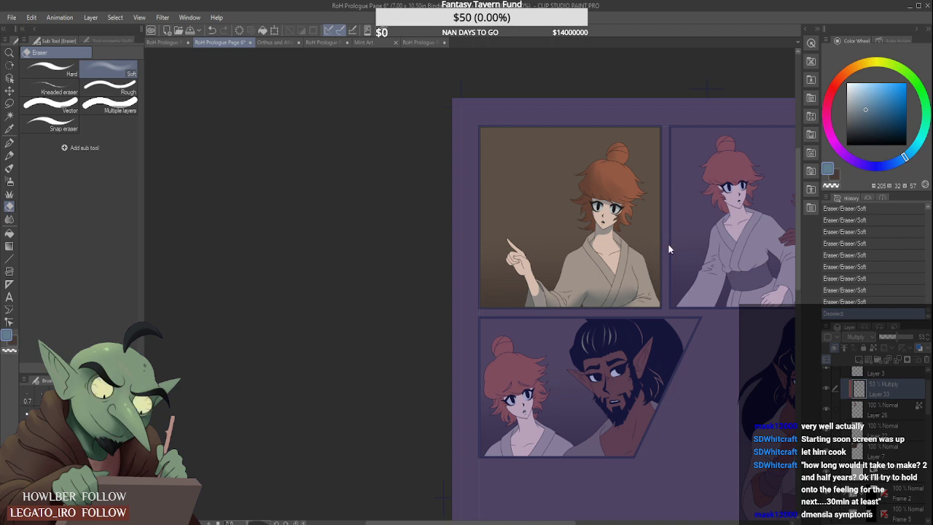
pyautogui.hotkey('ctrl', 's')
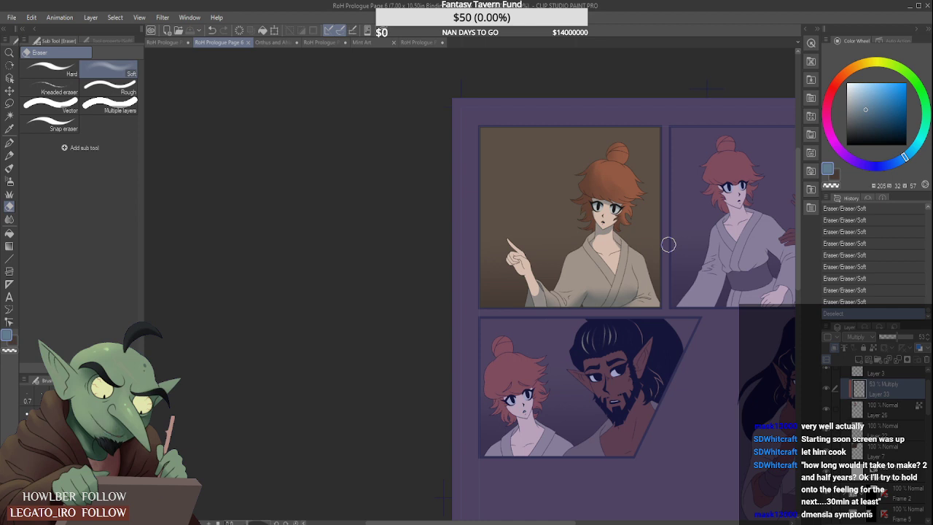
# - Paint a small Dry Gouache shadow inside the robe collar on the right side of the woman's neck on Layer 33
pyautogui.click(10, 168)
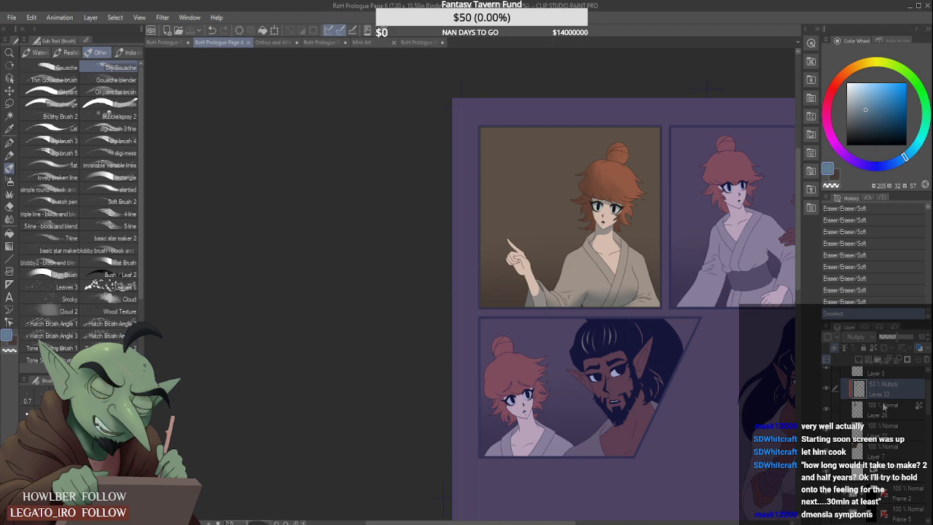
pyautogui.scroll(5, 634, 233)
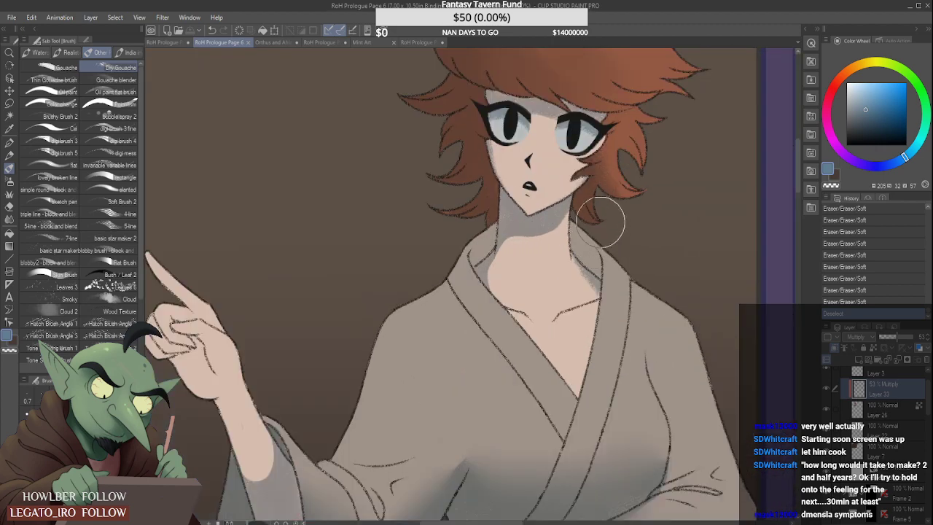
pyautogui.press('[')
pyautogui.press('[')
pyautogui.press('[')
pyautogui.moveTo(591, 236)
pyautogui.mouseDown()
pyautogui.moveTo(580, 251)
pyautogui.moveTo(585, 243)
pyautogui.mouseUp()
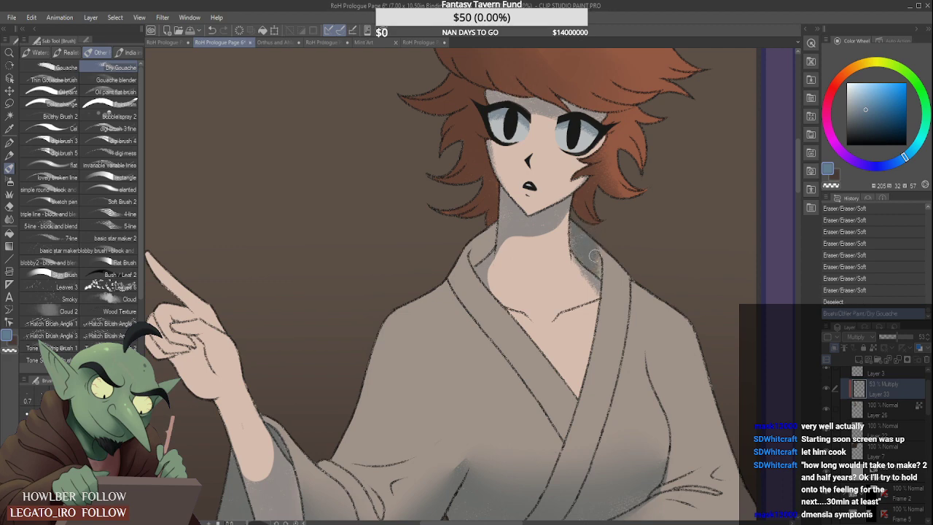
pyautogui.moveTo(576, 231); pyautogui.dragTo(586, 241)
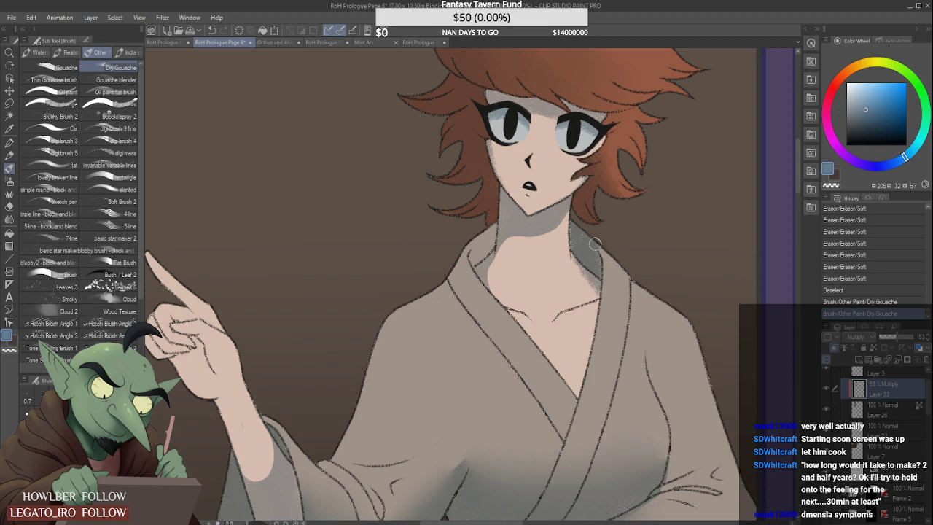
# - Clean up the outer edge of the right collar shadow with a smaller Soft eraser
pyautogui.click(10, 206)
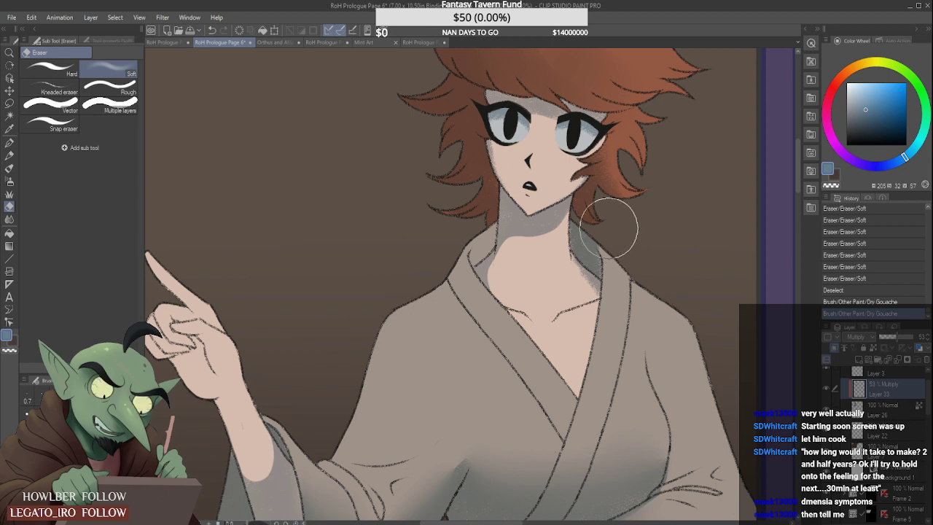
pyautogui.press('[')
pyautogui.press('[')
pyautogui.press('[')
pyautogui.press('[')
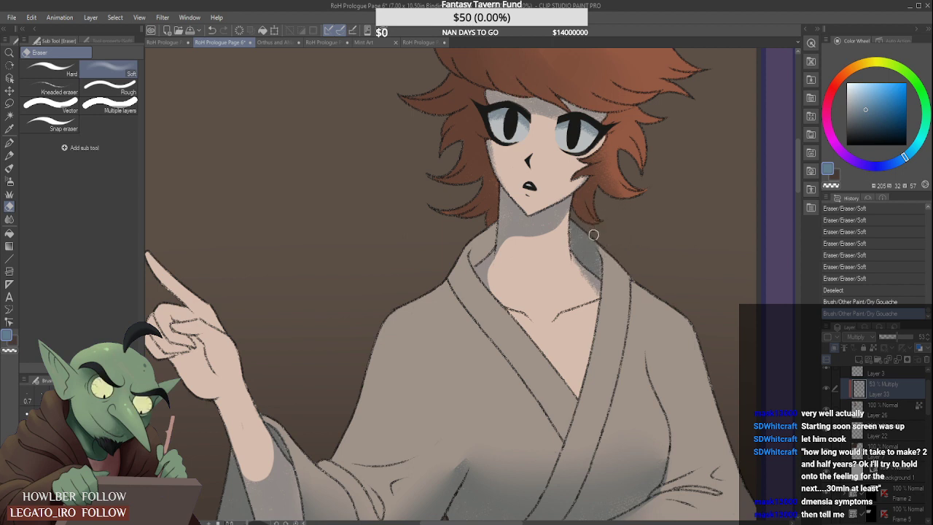
pyautogui.moveTo(593, 235); pyautogui.dragTo(591, 235)
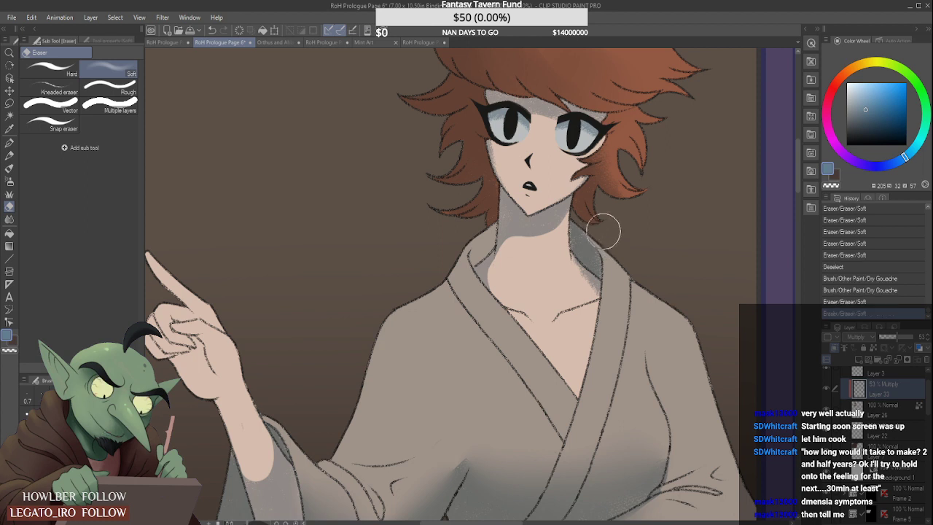
pyautogui.press(']')
pyautogui.press(']')
pyautogui.press(']')
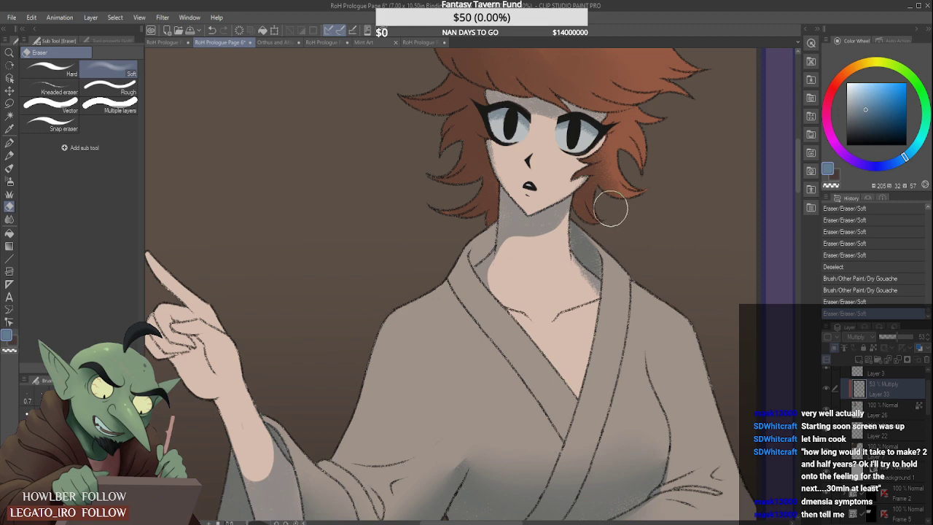
pyautogui.scroll(-2, 609, 211)
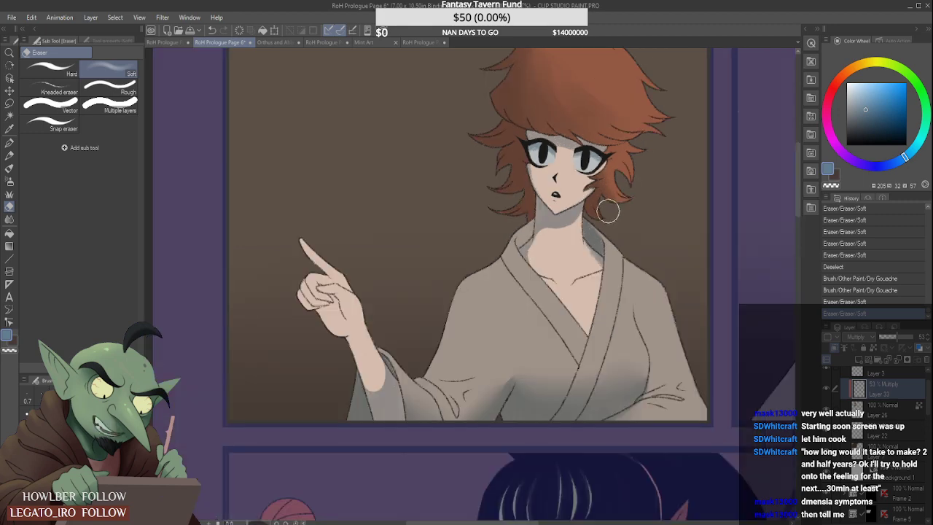
pyautogui.scroll(-3, 608, 212)
pyautogui.scroll(5, 609, 210)
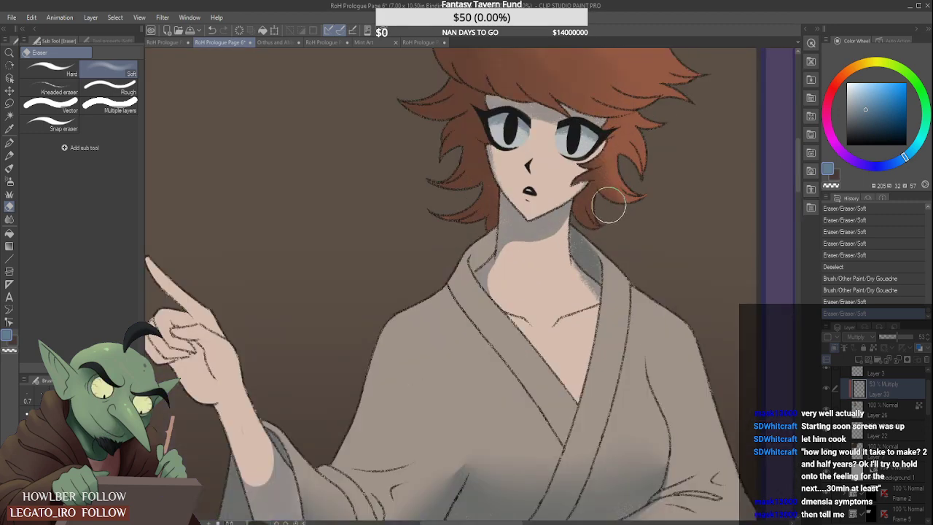
# - Extend the Dry Gouache shadow along the right side of the neck to the collarbone and trim its edges with the Hard eraser
pyautogui.click(9, 168)
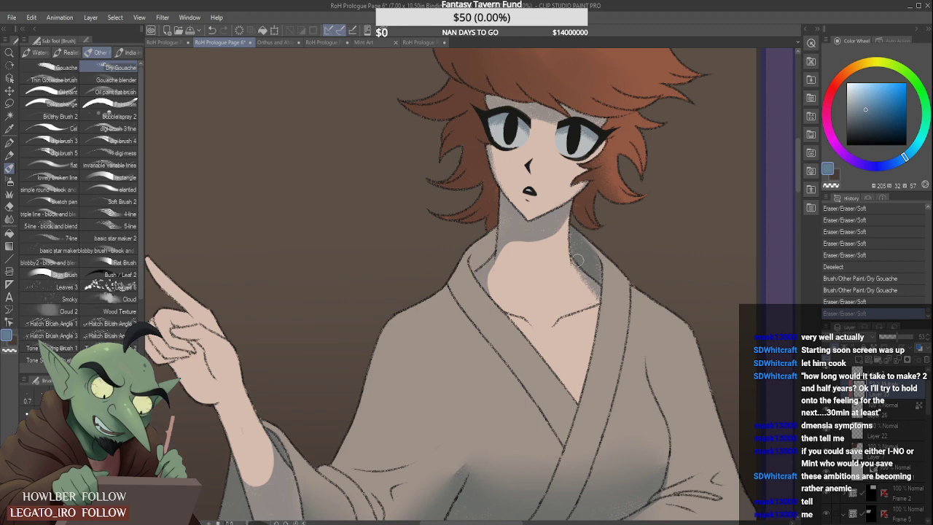
pyautogui.moveTo(578, 264); pyautogui.dragTo(604, 307)
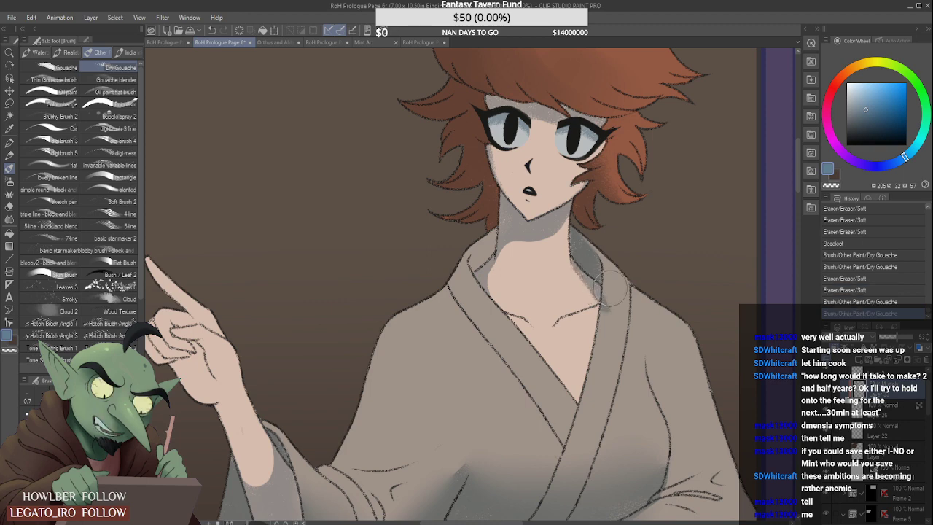
pyautogui.click(9, 207)
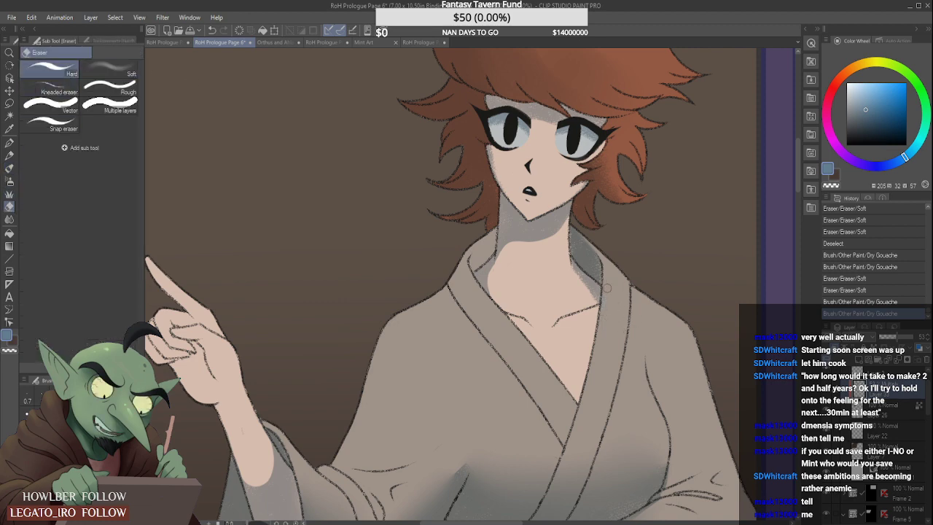
pyautogui.moveTo(607, 287)
pyautogui.mouseDown()
pyautogui.moveTo(568, 267)
pyautogui.moveTo(589, 309)
pyautogui.mouseUp()
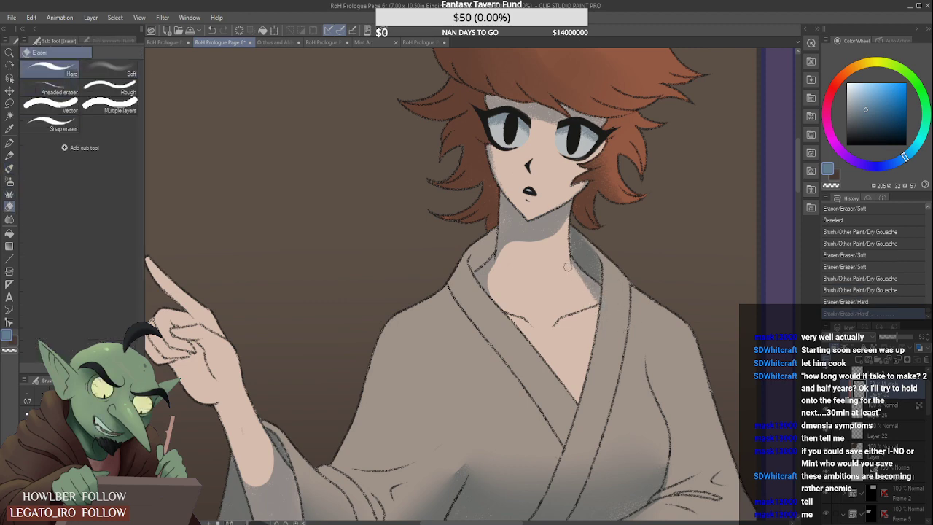
pyautogui.moveTo(568, 267); pyautogui.dragTo(599, 335)
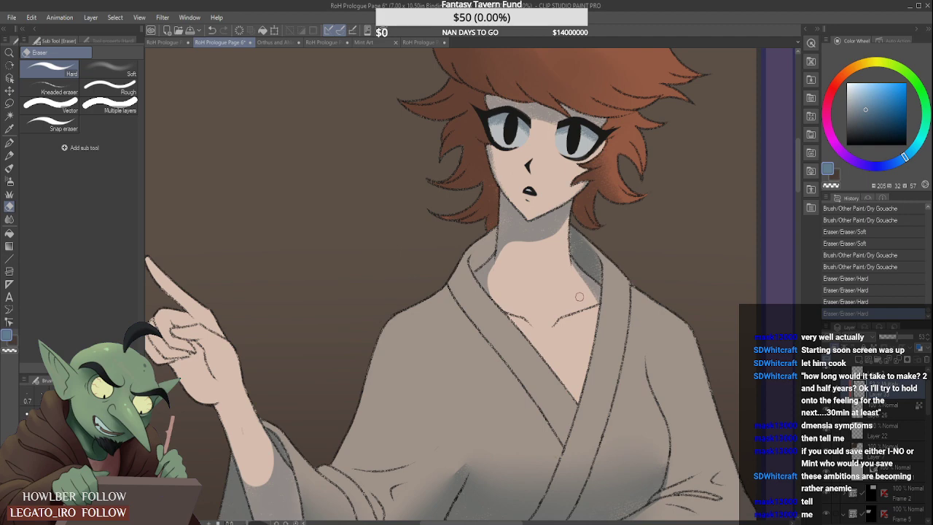
pyautogui.scroll(-4, 579, 297)
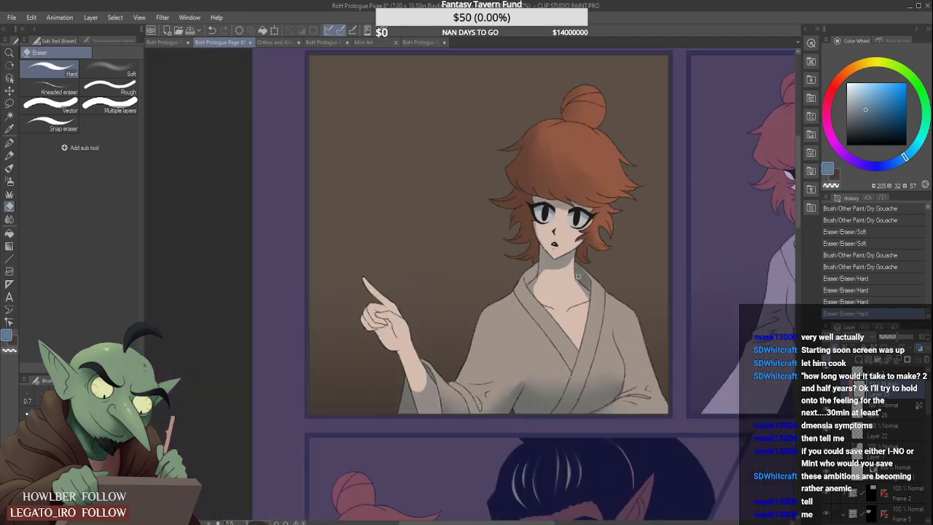
pyautogui.scroll(5, 572, 289)
pyautogui.click(573, 297)
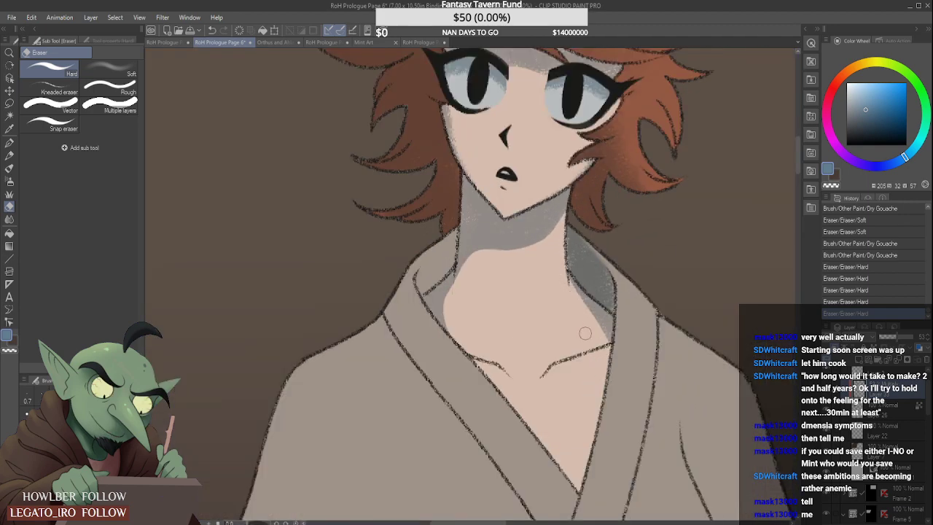
# - Fill the inner robe collar on the left side of the neck with Dry Gouache shadow on Layer 33
pyautogui.scroll(-4, 574, 289)
pyautogui.scroll(-4, 581, 263)
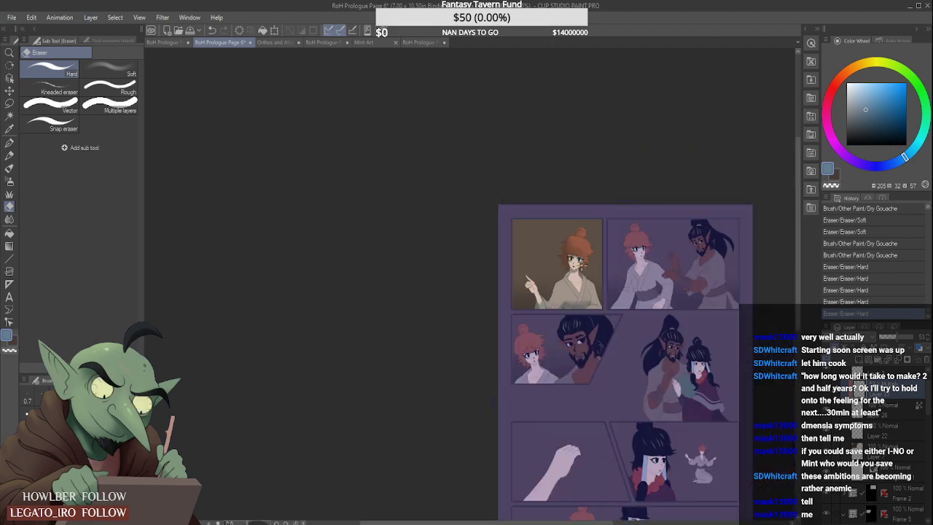
pyautogui.scroll(4, 581, 264)
pyautogui.scroll(5, 549, 302)
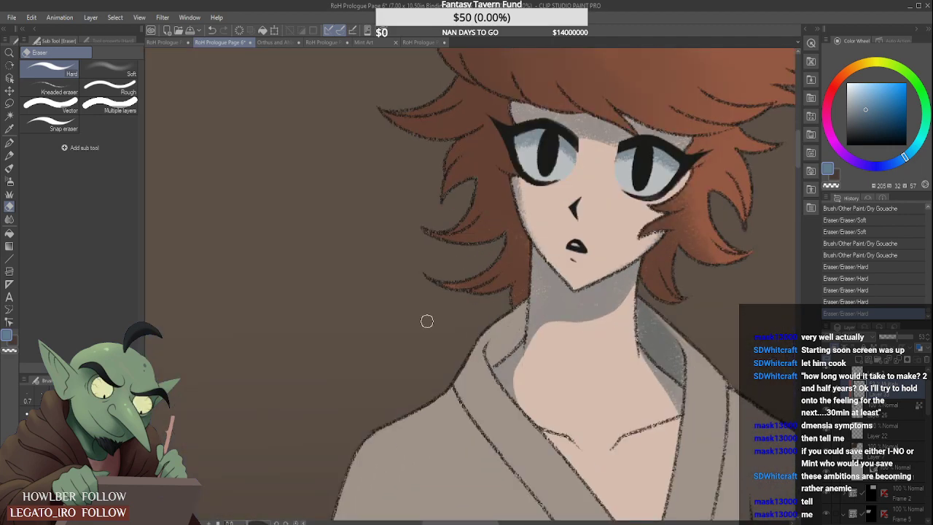
pyautogui.click(9, 168)
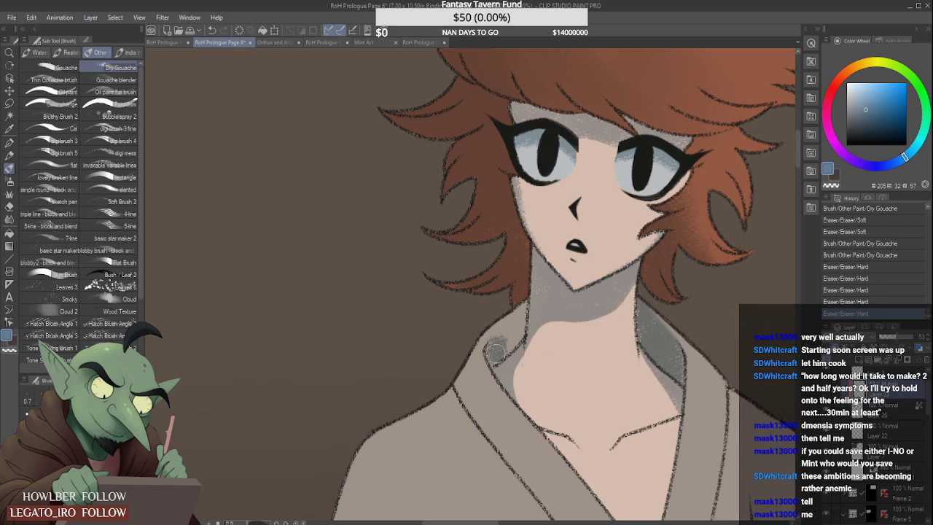
pyautogui.moveTo(497, 352); pyautogui.dragTo(546, 296)
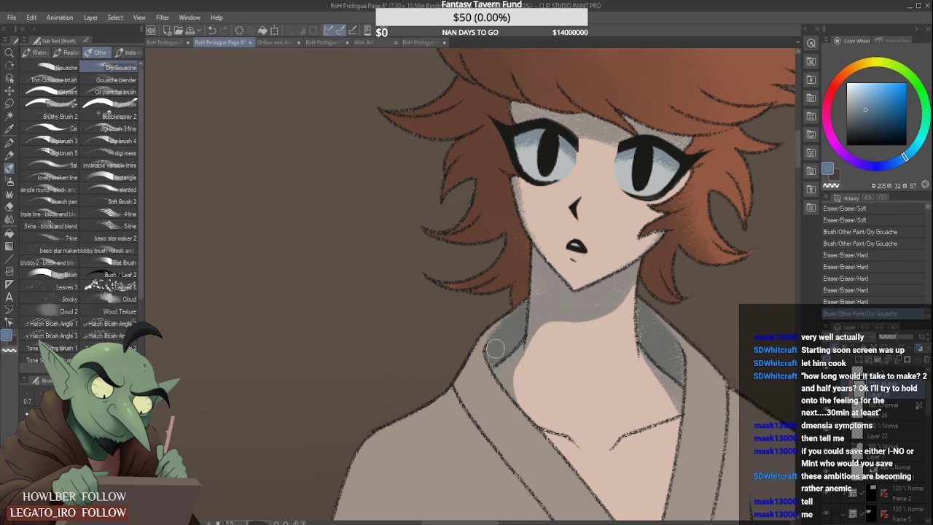
pyautogui.moveTo(496, 348)
pyautogui.mouseDown()
pyautogui.moveTo(515, 323)
pyautogui.moveTo(494, 362)
pyautogui.mouseUp()
pyautogui.scroll(-3, 539, 299)
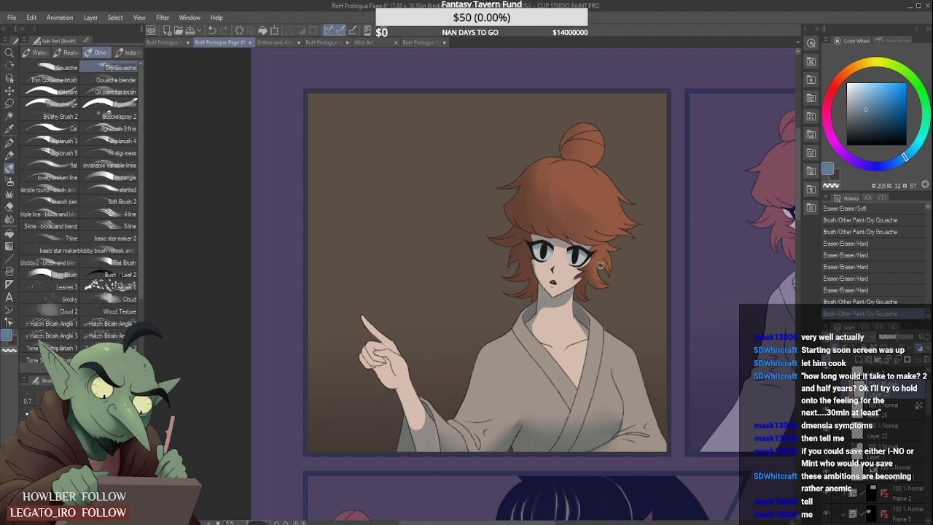
pyautogui.scroll(-2, 600, 265)
pyautogui.scroll(-5, 620, 264)
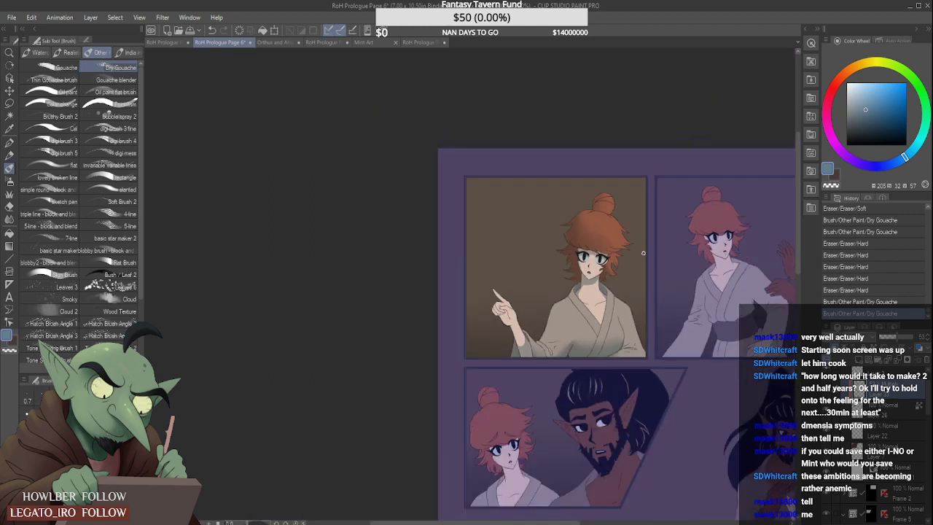
pyautogui.scroll(3, 657, 250)
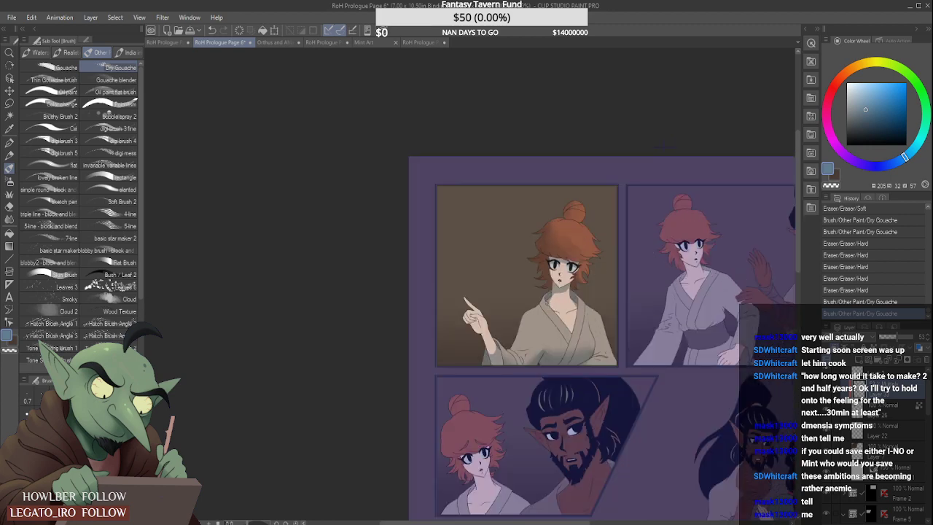
# - Compare the first panel's shading with RoH Prologue Page 5, Page 1 and the face references, and return to Page 6
pyautogui.scroll(-3, 642, 286)
pyautogui.scroll(3, 631, 288)
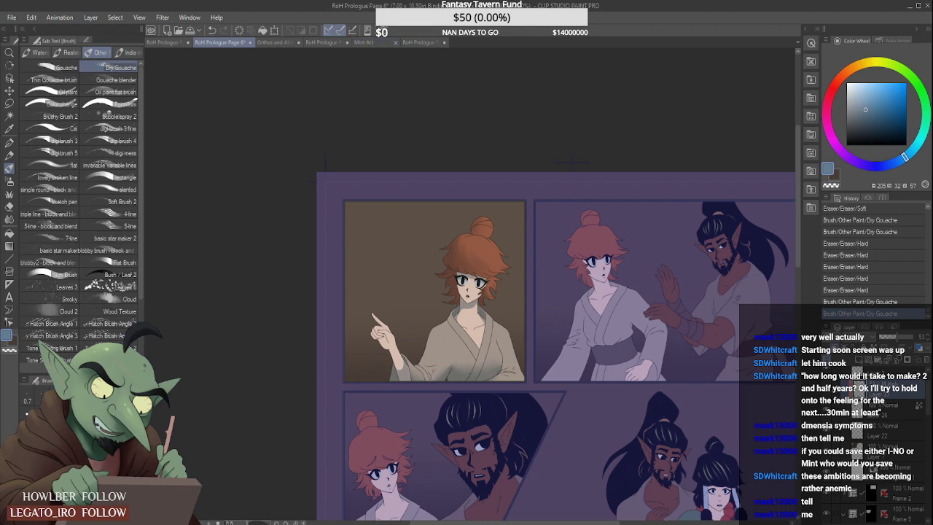
pyautogui.click(334, 42)
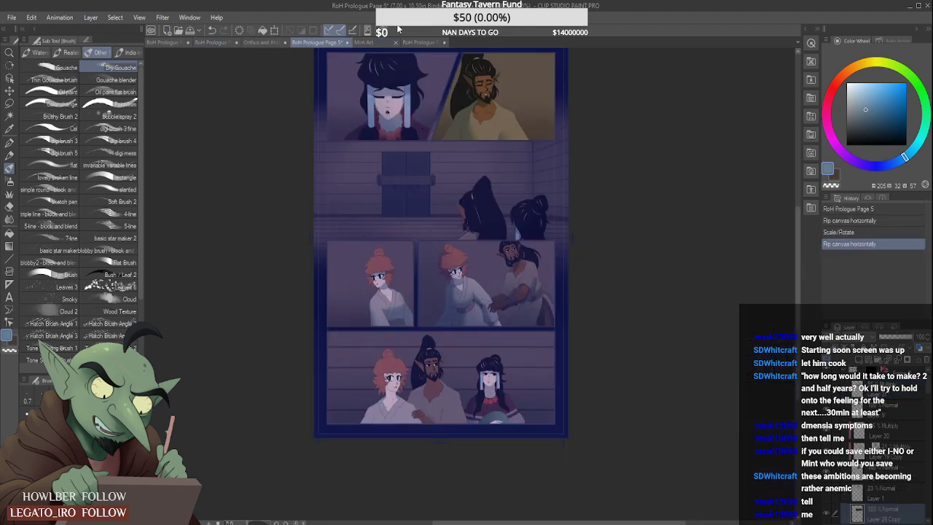
pyautogui.click(420, 41)
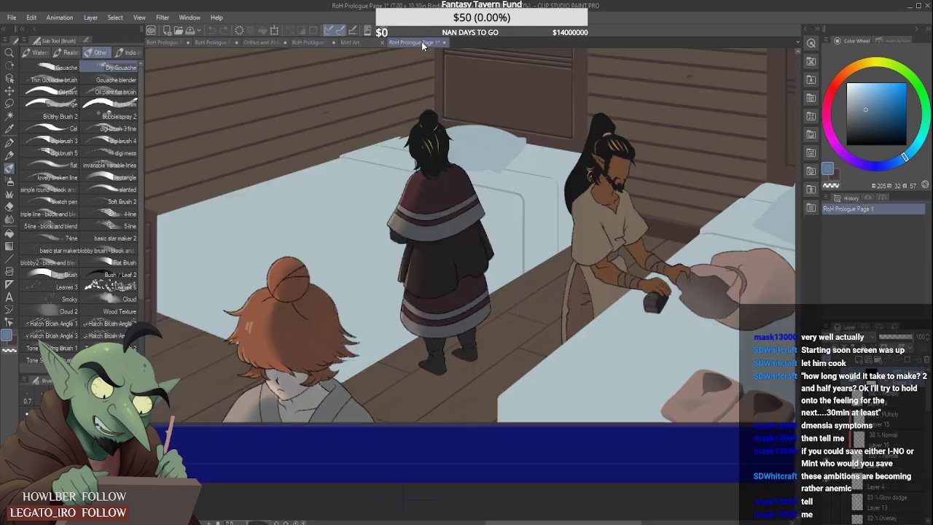
pyautogui.click(316, 42)
pyautogui.click(273, 42)
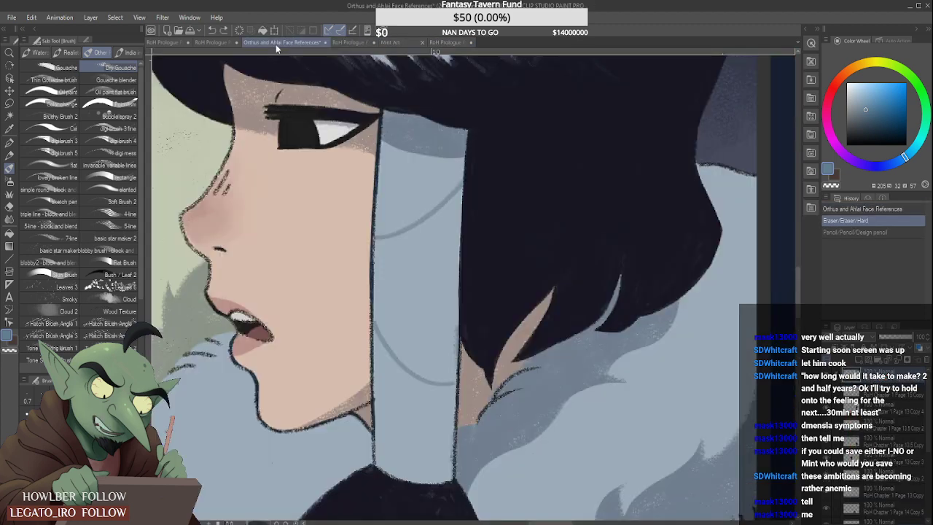
pyautogui.click(211, 42)
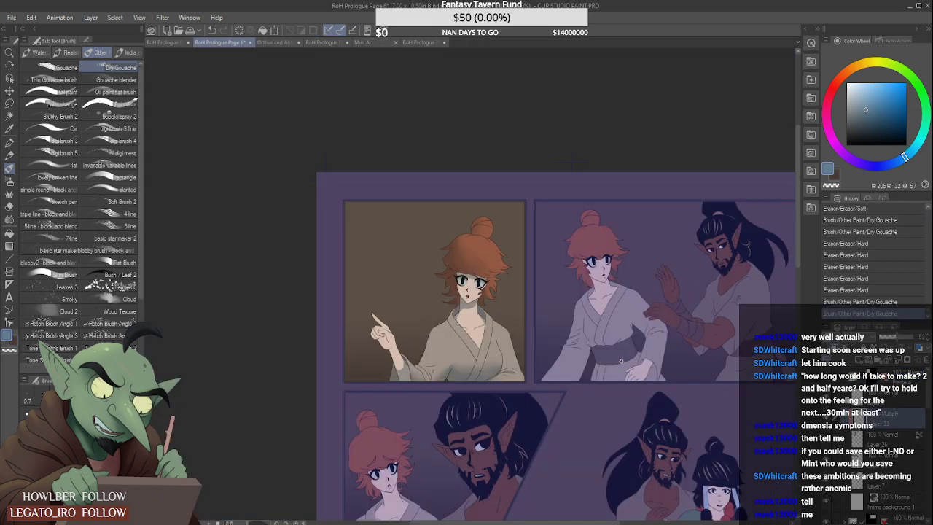
# - Raise the opacity of the Multiply shadow layer, Layer 33, to about 56%
pyautogui.click(899, 341)
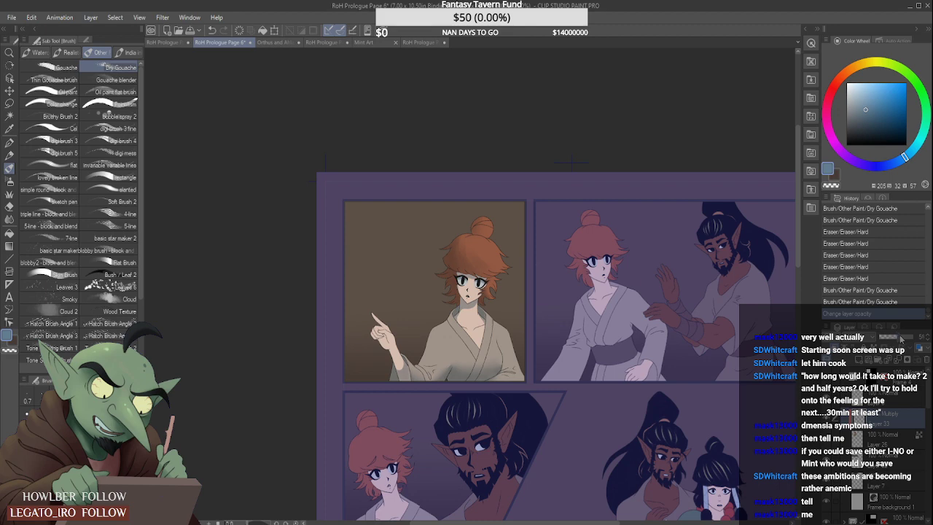
pyautogui.hotkey('ctrl', '-')
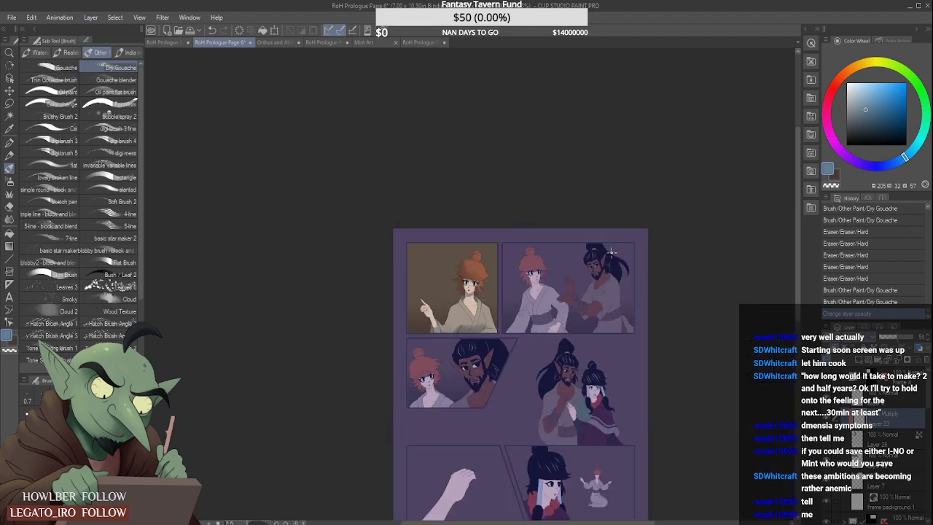
pyautogui.scroll(2, 492, 287)
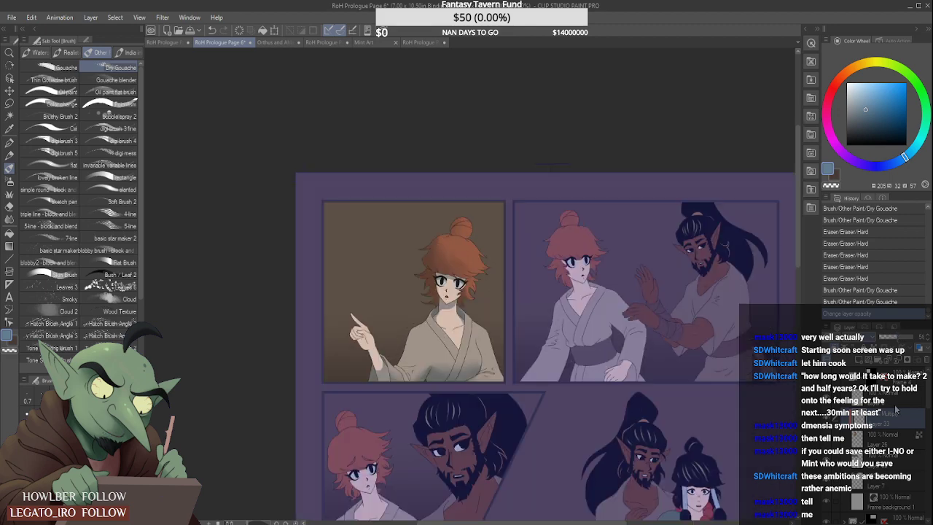
# - Add a raster layer above the first panel's line art and set it to Multiply at 53% opacity
pyautogui.click(895, 399)
pyautogui.click(827, 400)
pyautogui.click(827, 400)
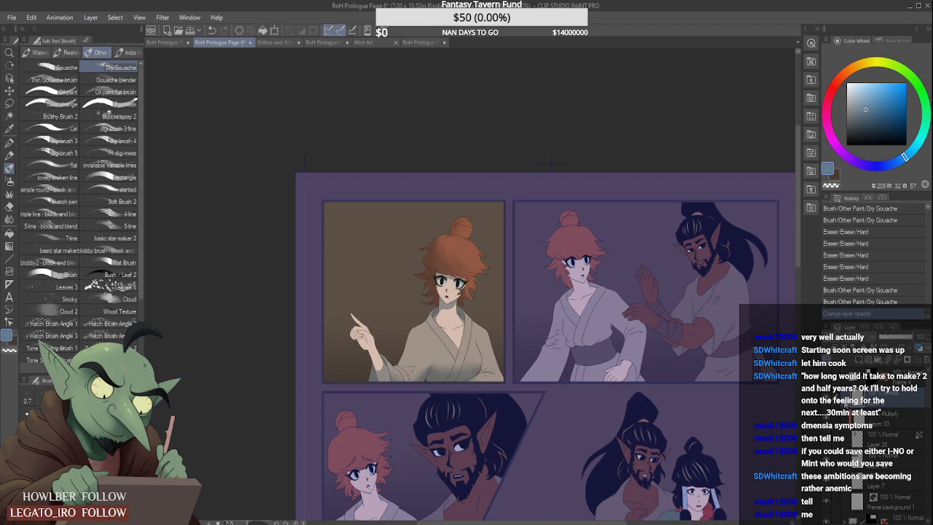
pyautogui.click(827, 400)
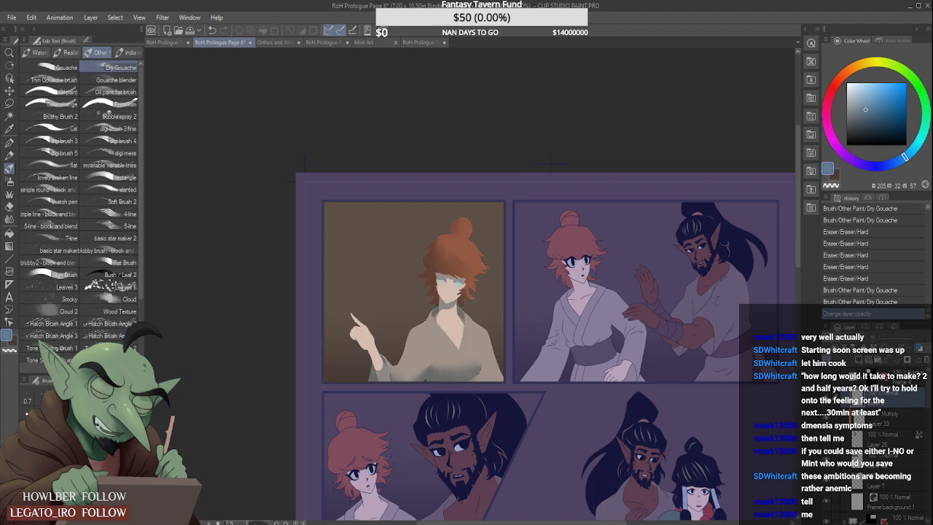
pyautogui.click(826, 400)
pyautogui.click(827, 398)
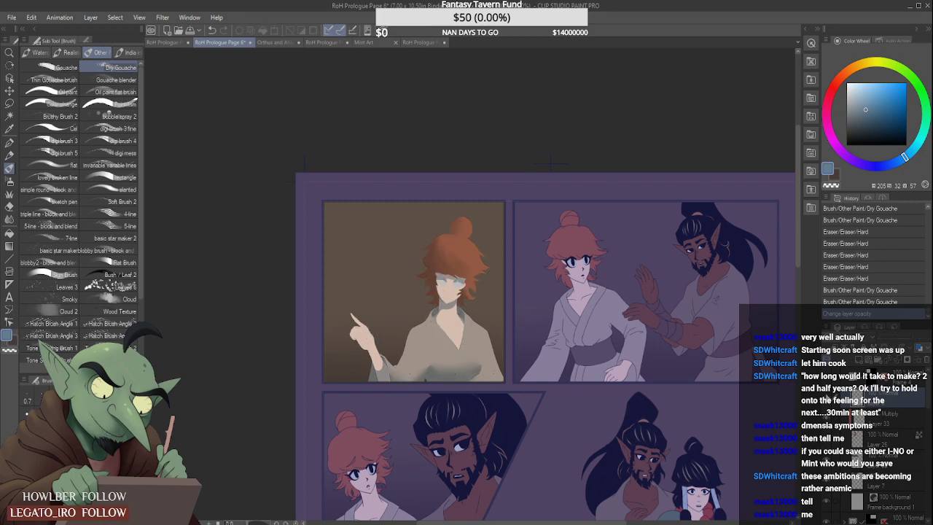
pyautogui.click(827, 397)
pyautogui.click(860, 360)
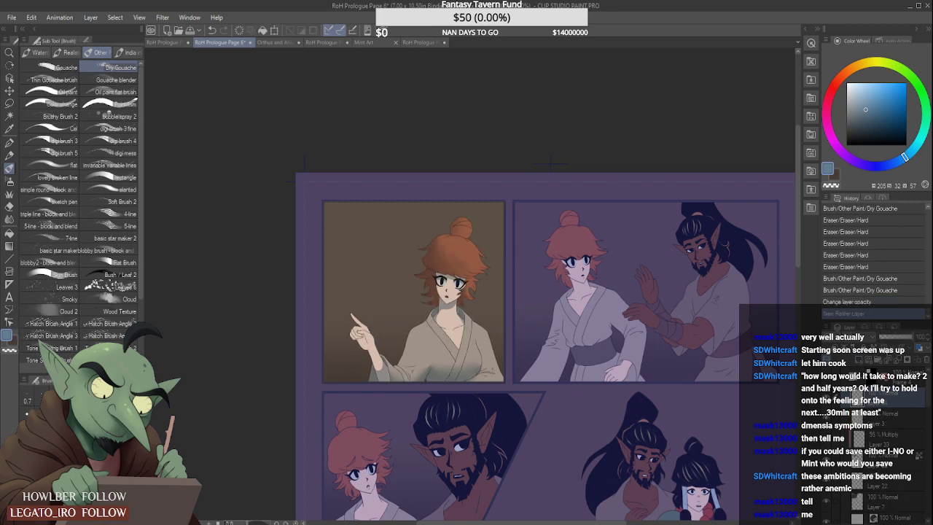
pyautogui.click(854, 103)
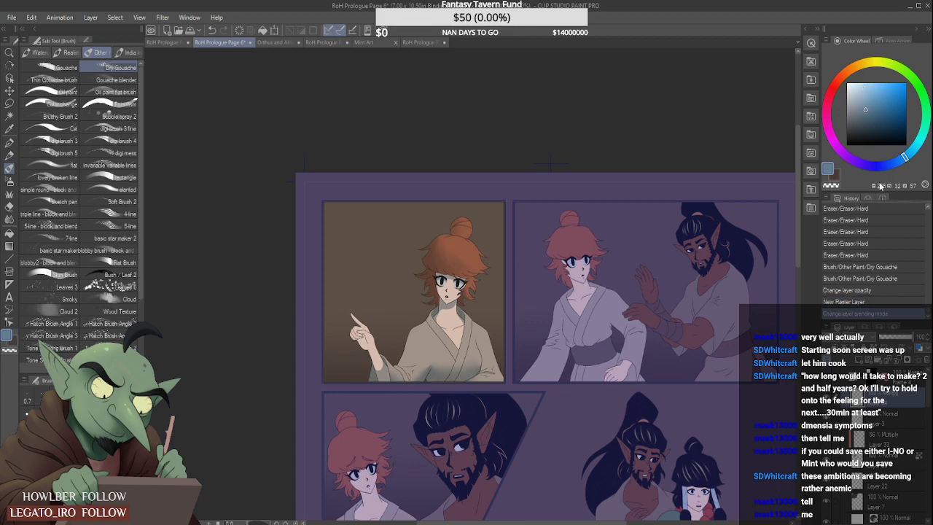
pyautogui.click(899, 338)
# - Paint a soft shadow along the lower part of the first panel with an enlarged Soft airbrush
pyautogui.press('b')
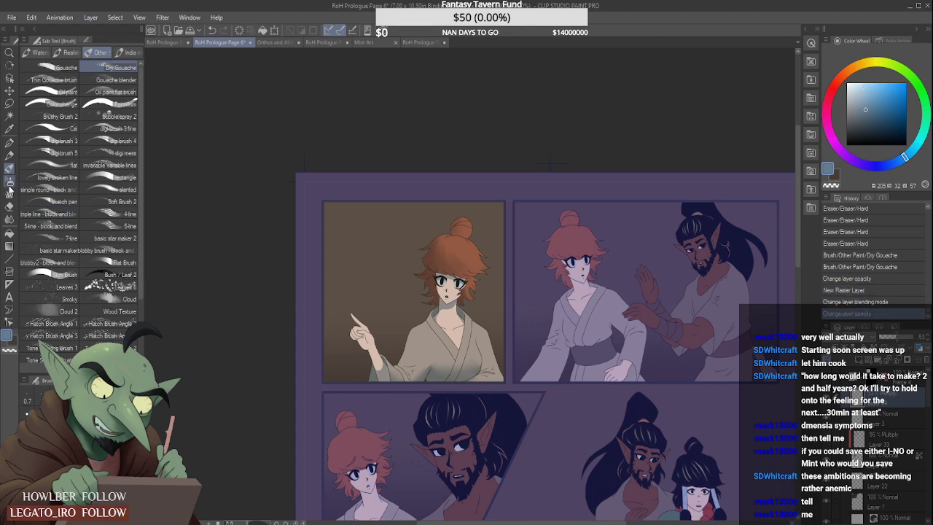
pyautogui.scroll(-2, 369, 325)
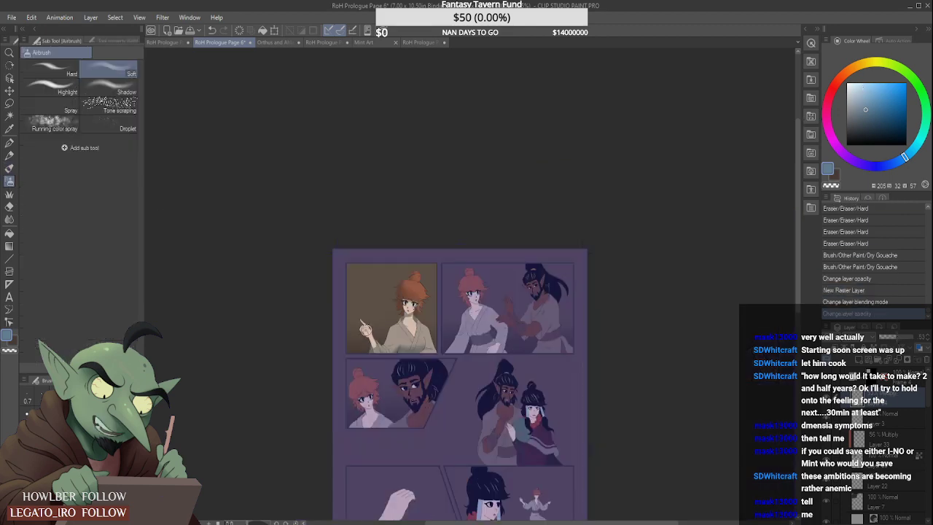
pyautogui.press(']')
pyautogui.press(']')
pyautogui.press(']')
pyautogui.press(']')
pyautogui.press(']')
pyautogui.press(']')
pyautogui.press(']')
pyautogui.press(']')
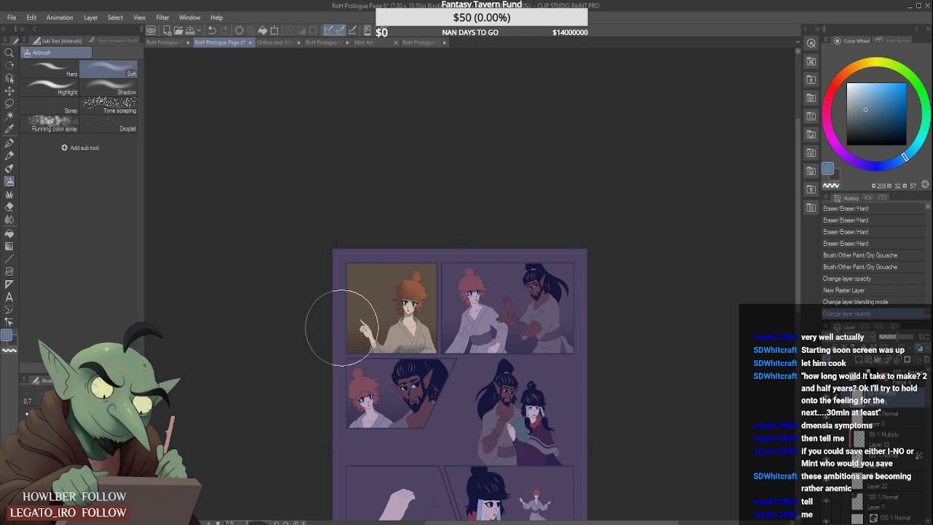
pyautogui.moveTo(360, 356); pyautogui.dragTo(436, 342)
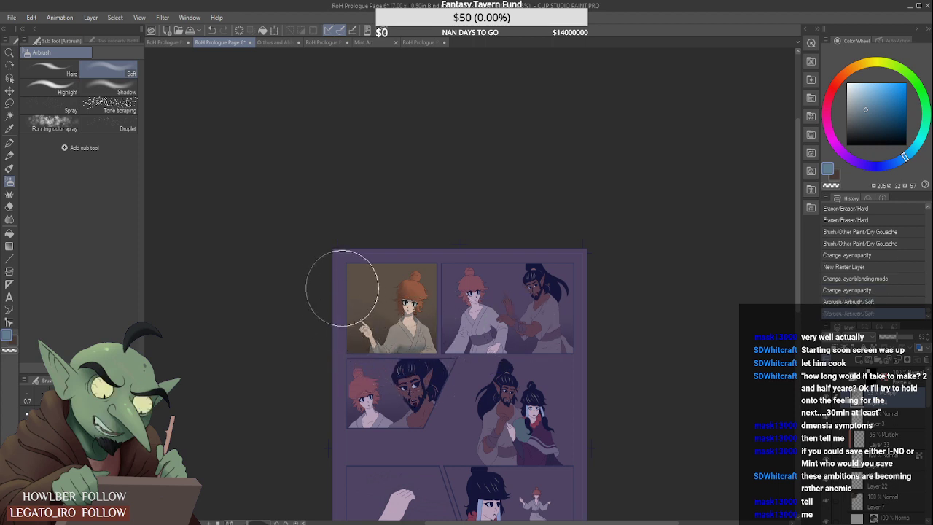
# - Shift and tilt the airbrushed shadow slightly clockwise in the first panel, and soften it with Blur near the pointing hand
pyautogui.hotkey('ctrl', 't')
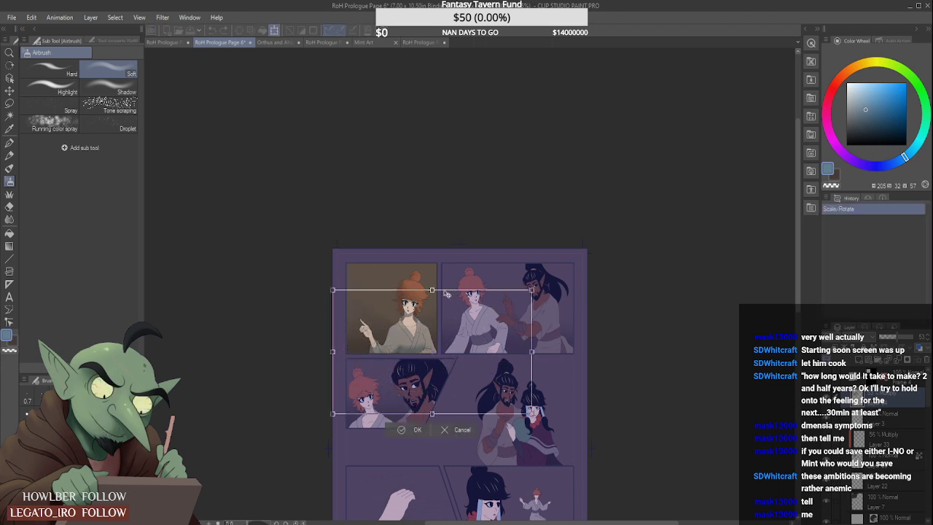
pyautogui.moveTo(436, 328)
pyautogui.mouseDown()
pyautogui.moveTo(434, 342)
pyautogui.moveTo(422, 334)
pyautogui.mouseUp()
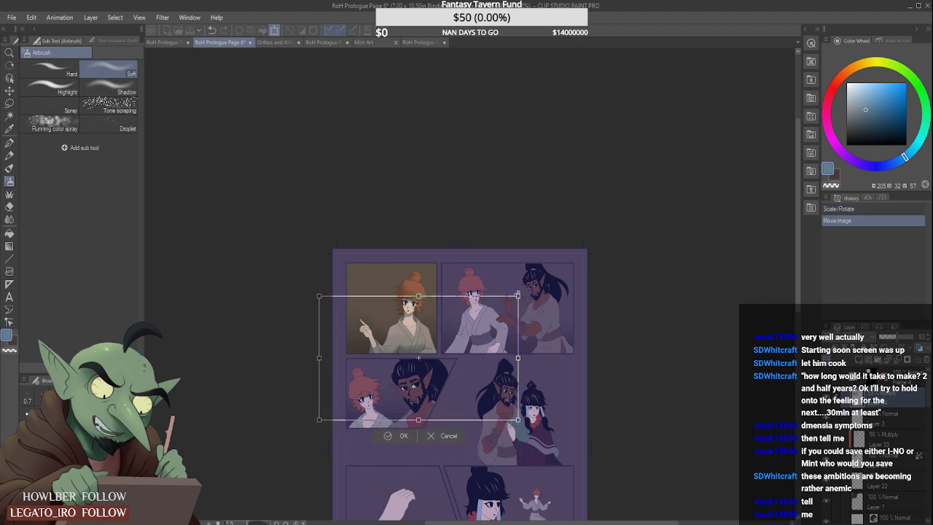
pyautogui.moveTo(523, 326); pyautogui.dragTo(515, 337)
pyautogui.moveTo(475, 359); pyautogui.dragTo(467, 357)
pyautogui.moveTo(540, 307); pyautogui.dragTo(541, 312)
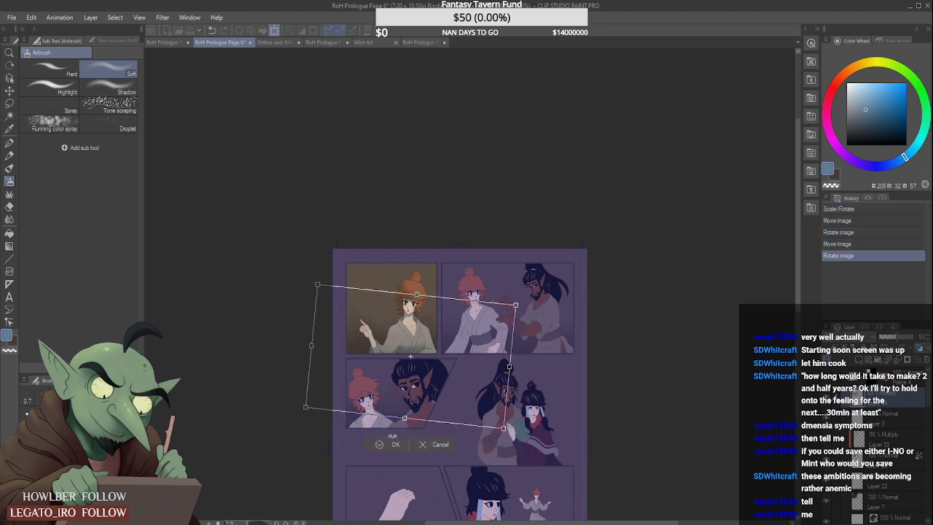
pyautogui.click(389, 444)
pyautogui.press('j')
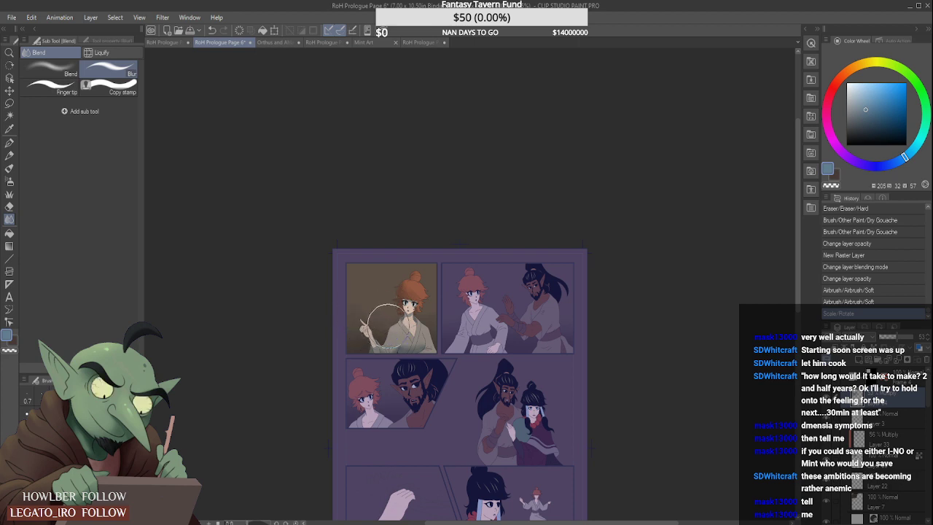
pyautogui.moveTo(385, 321)
pyautogui.mouseDown()
pyautogui.moveTo(425, 322)
pyautogui.moveTo(434, 309)
pyautogui.moveTo(413, 325)
pyautogui.moveTo(379, 315)
pyautogui.mouseUp()
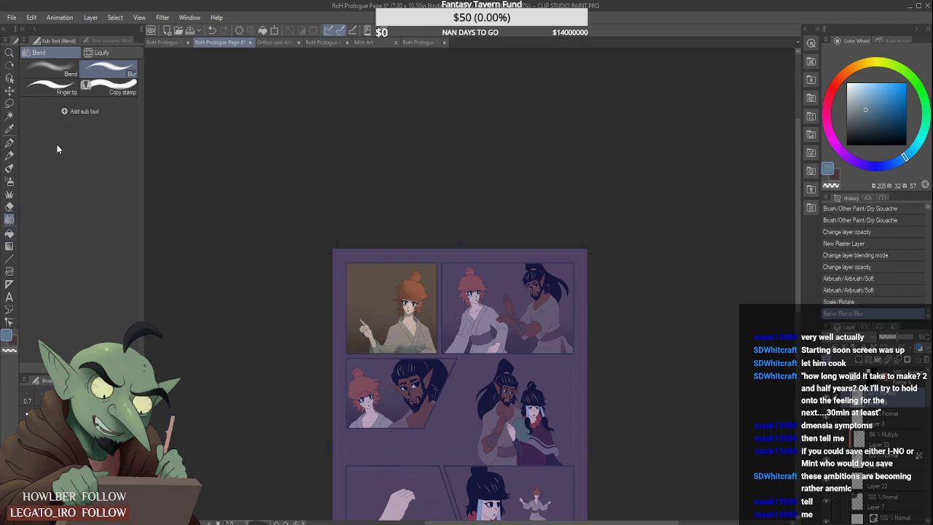
# - Fade the airbrushed shadow around the woman in the first panel with a progressively smaller Soft eraser
pyautogui.click(10, 181)
pyautogui.click(10, 206)
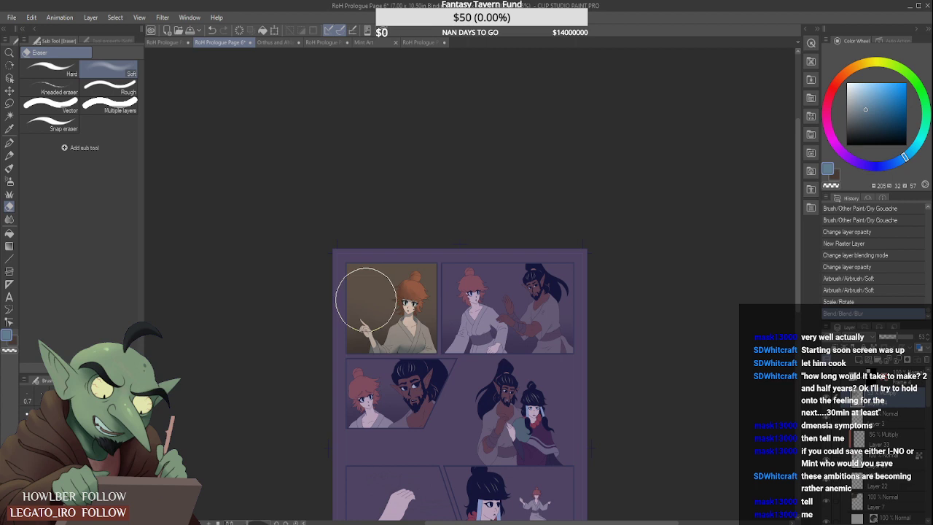
pyautogui.moveTo(424, 295)
pyautogui.mouseDown()
pyautogui.moveTo(368, 305)
pyautogui.moveTo(427, 315)
pyautogui.moveTo(400, 295)
pyautogui.moveTo(408, 318)
pyautogui.moveTo(401, 296)
pyautogui.moveTo(369, 313)
pyautogui.moveTo(449, 293)
pyautogui.moveTo(425, 306)
pyautogui.moveTo(429, 313)
pyautogui.moveTo(453, 282)
pyautogui.mouseUp()
pyautogui.press('[')
pyautogui.press('[')
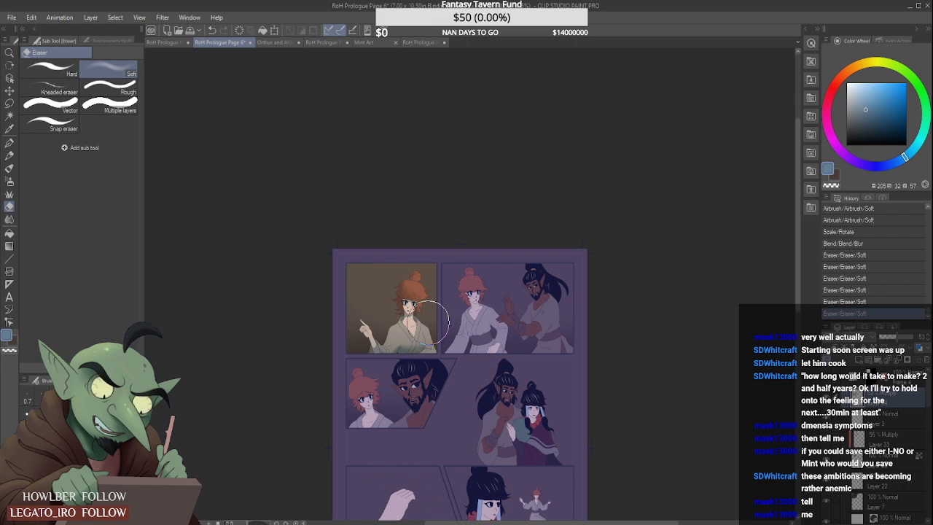
pyautogui.scroll(2, 425, 314)
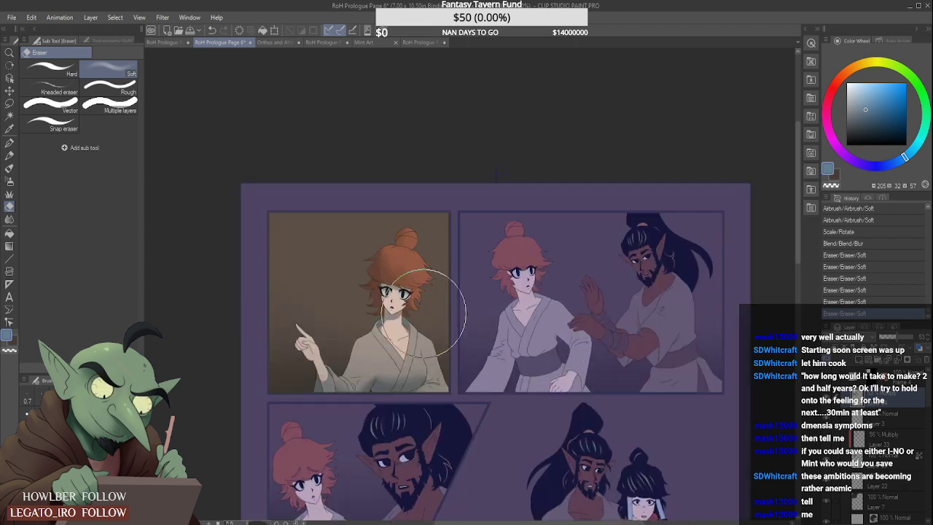
pyautogui.scroll(-2, 500, 270)
pyautogui.scroll(2, 482, 275)
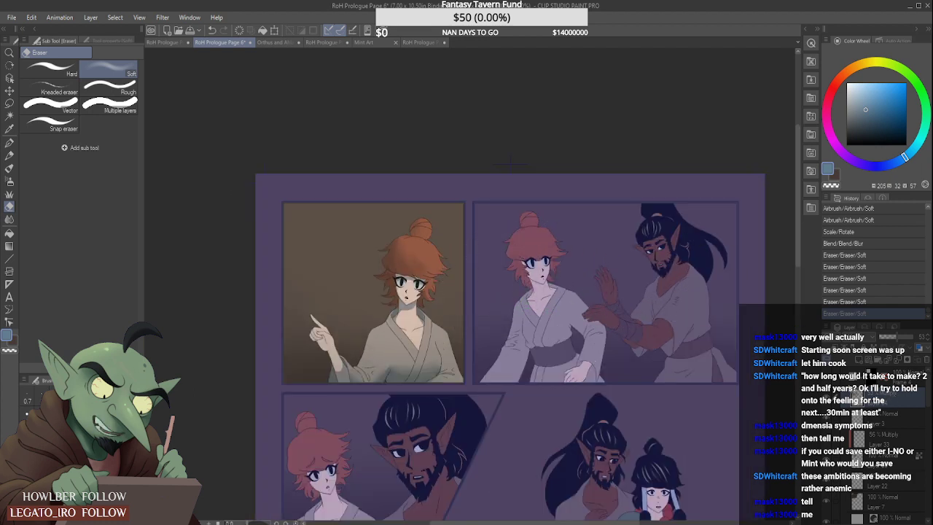
# - Select Layer 11 in Frame 5, the panel of the red-haired woman and bearded man, and switch to the paint brushes
pyautogui.click(847, 383)
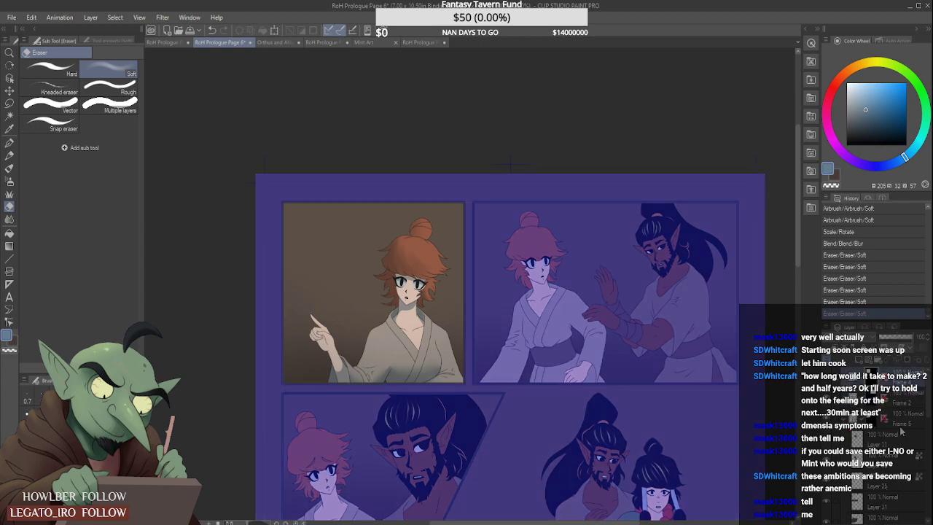
pyautogui.click(900, 431)
pyautogui.scroll(-3, 663, 380)
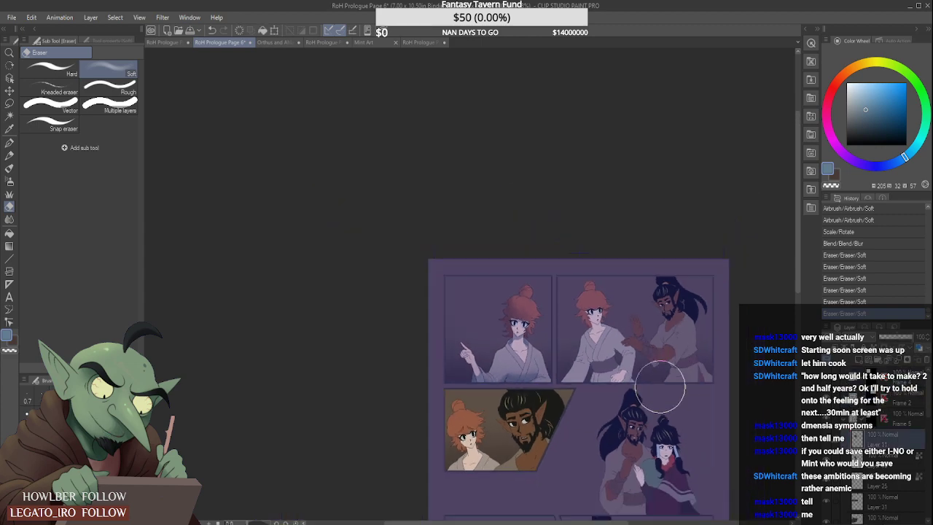
pyautogui.scroll(3, 618, 478)
pyautogui.scroll(-1, 569, 439)
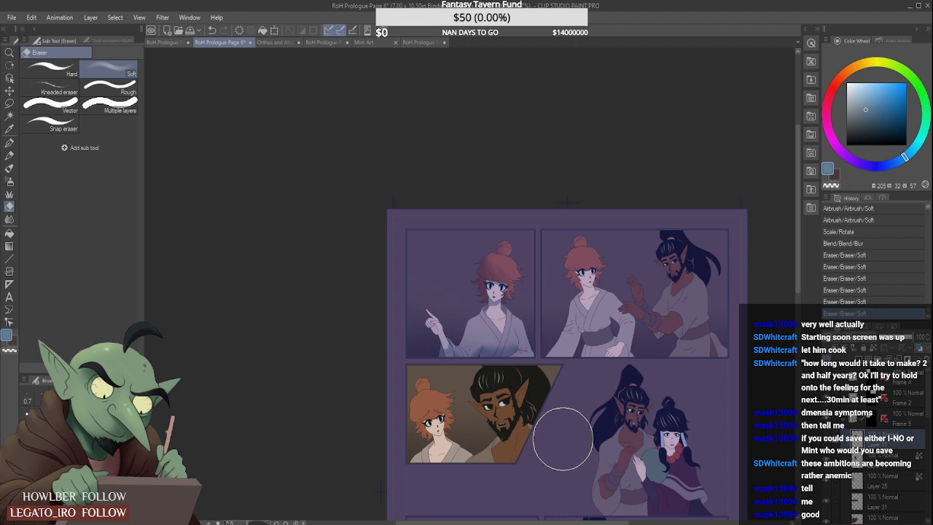
pyautogui.scroll(1, 406, 462)
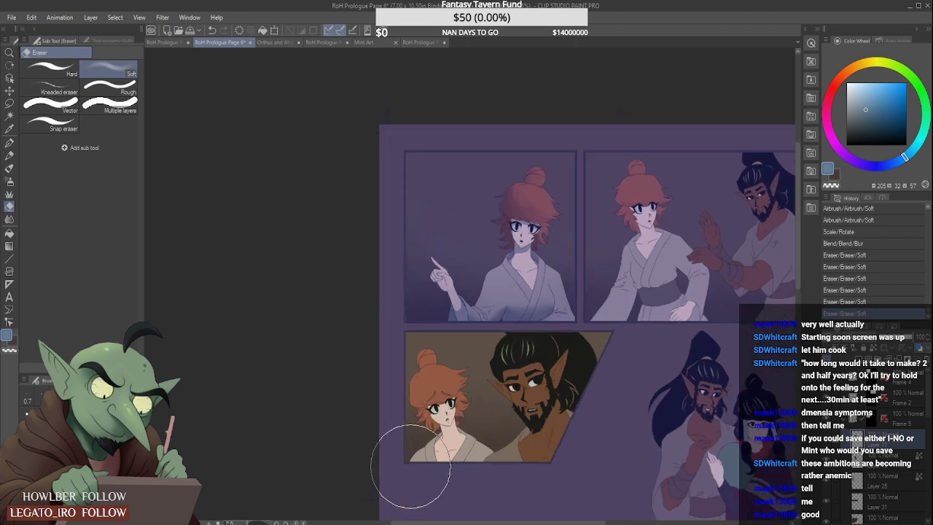
pyautogui.click(9, 168)
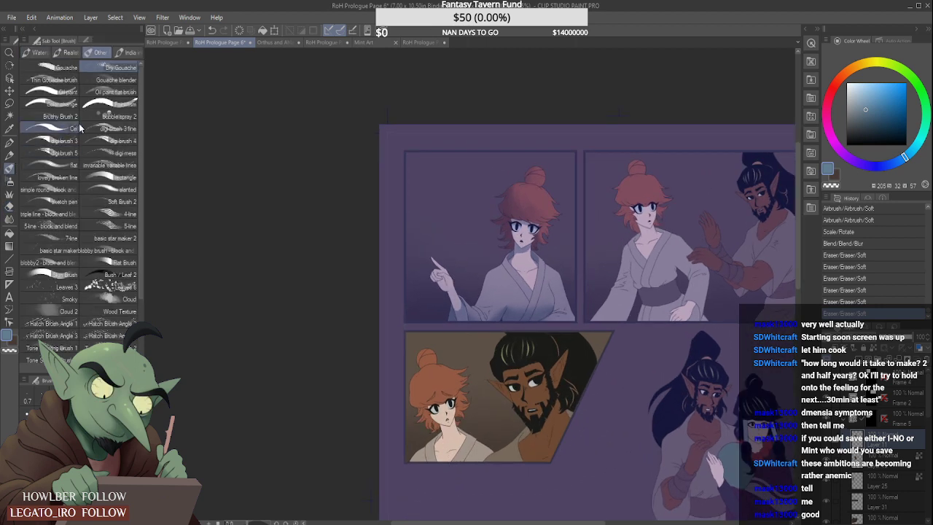
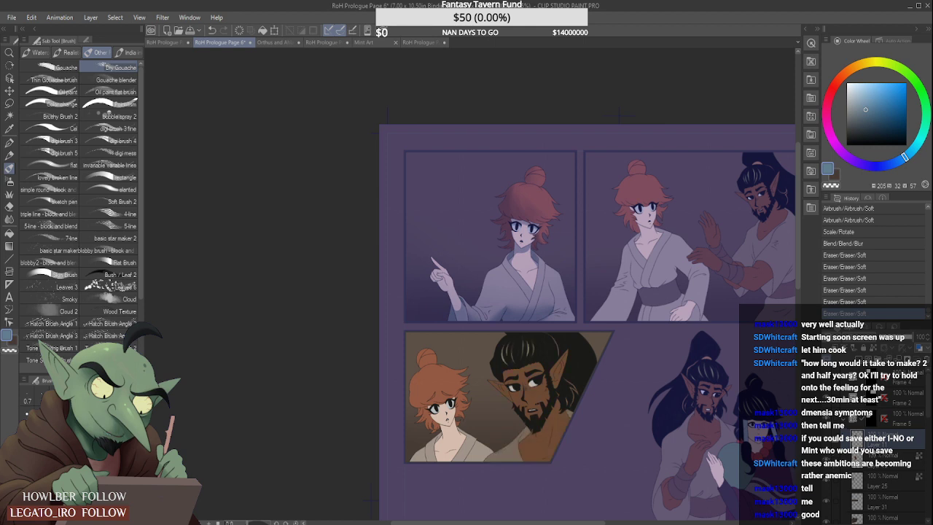
# - Add a raster layer above Layer 19 in Frame 5, set it to Multiply at 59% opacity, and clip it to the layer below
pyautogui.click(885, 459)
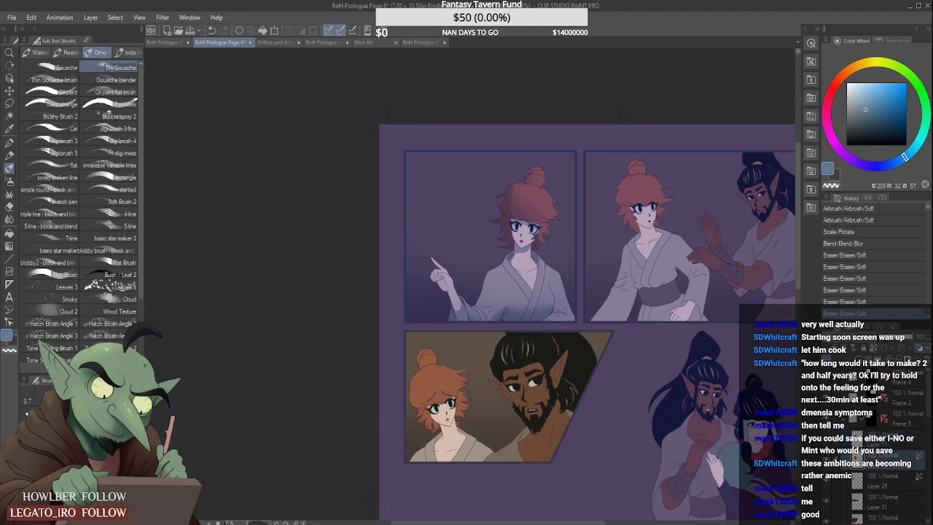
pyautogui.hotkey('ctrl', 'shift', 'n')
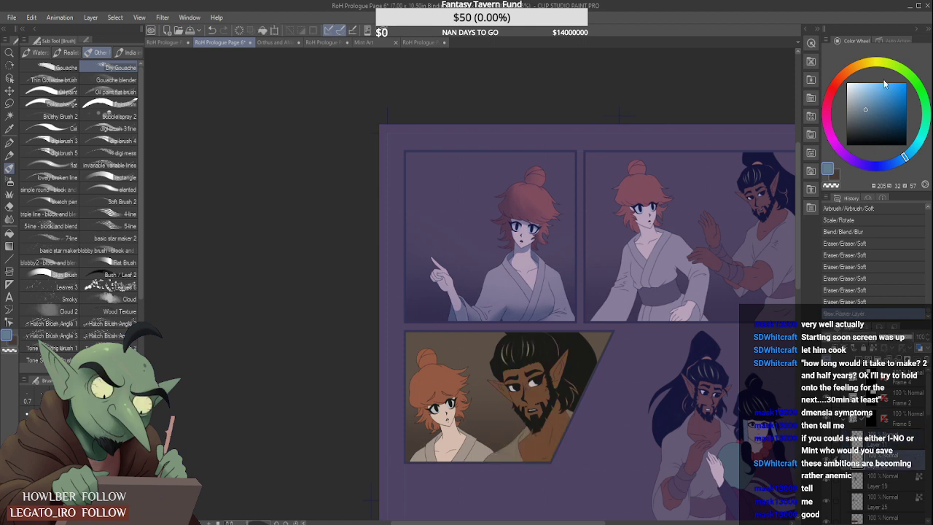
pyautogui.hotkey('alt', 'shift', 'm')
pyautogui.click(904, 338)
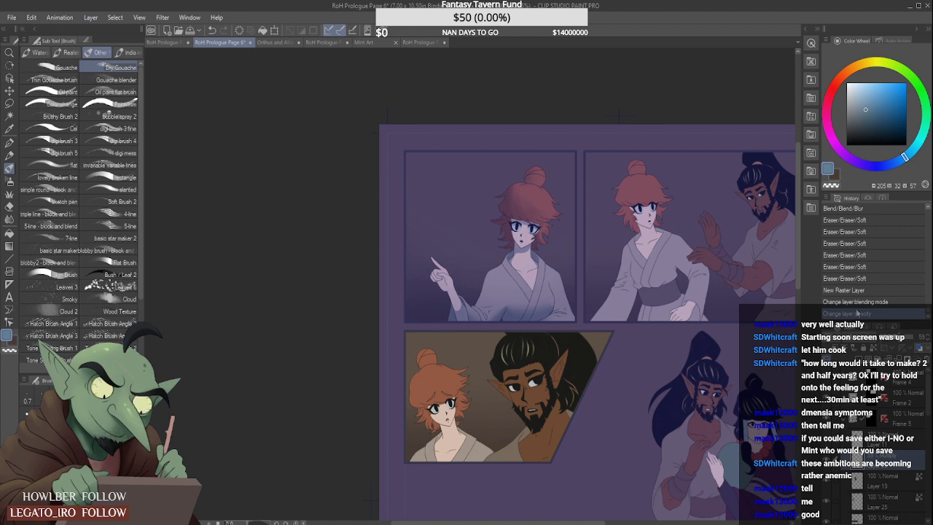
pyautogui.click(746, 368)
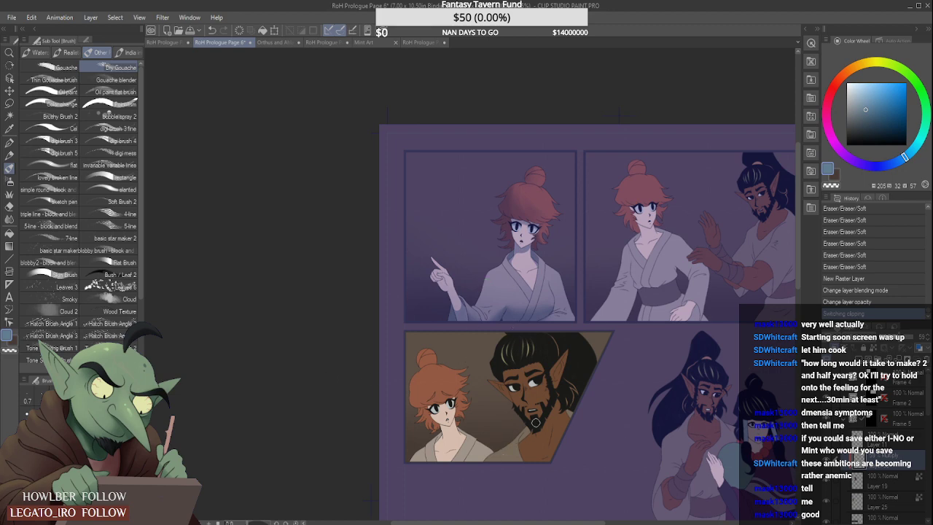
# - Auto-select the bearded man's skin area on Layer 19 and return to the clipped Multiply layer
pyautogui.scroll(2, 535, 422)
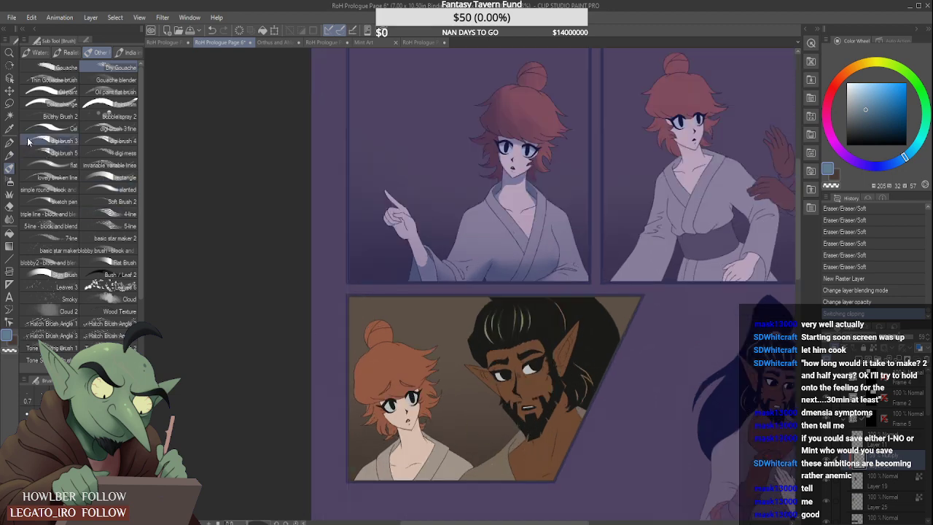
pyautogui.click(11, 116)
pyautogui.click(877, 482)
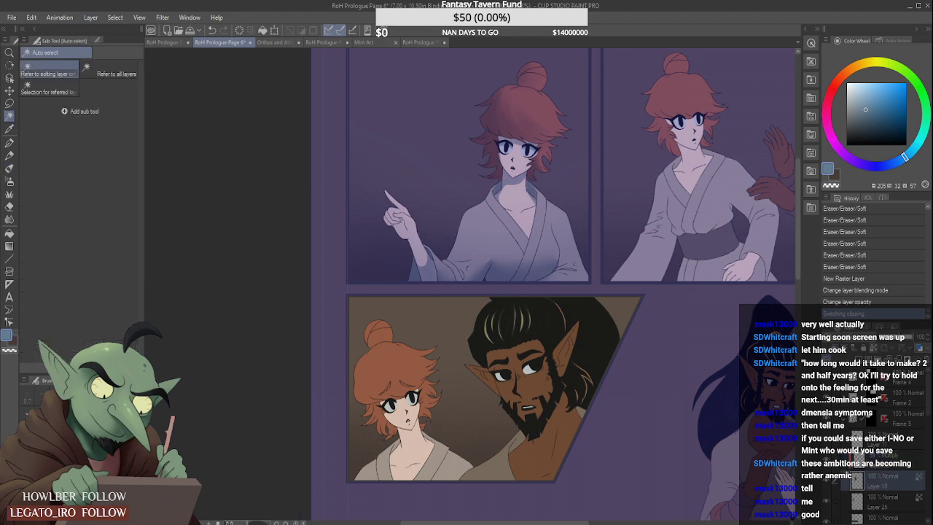
pyautogui.click(543, 444)
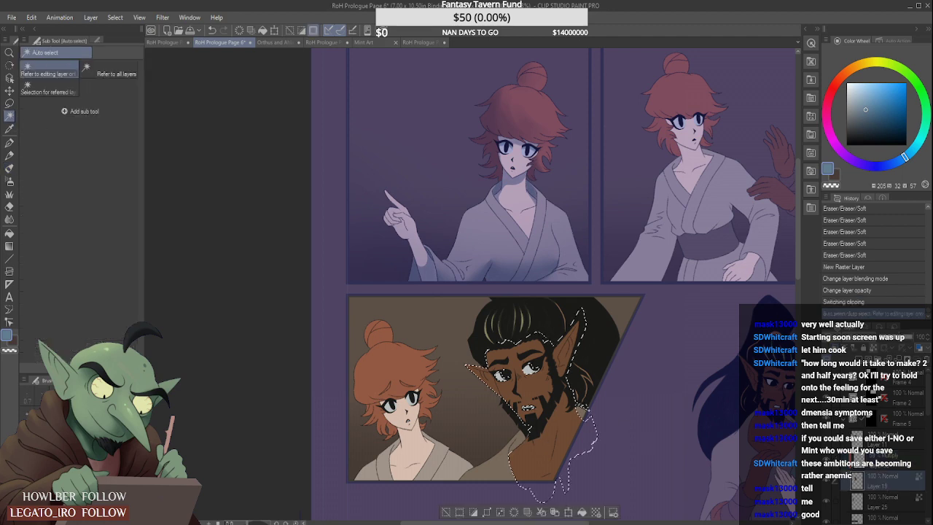
# - Paint shadows on the bearded man's neck and shoulder with Dry Gouache, lowering the shading layer's opacity to 44%
pyautogui.click(10, 169)
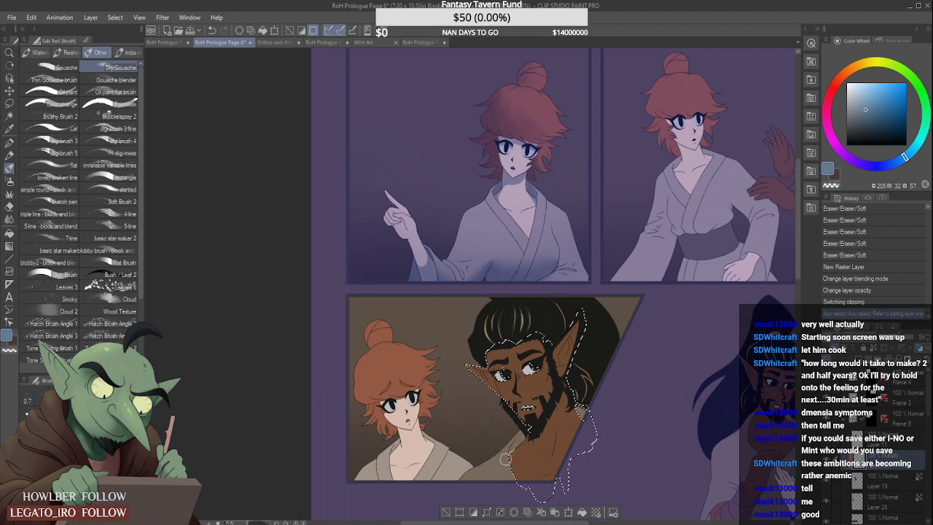
pyautogui.moveTo(516, 474); pyautogui.dragTo(521, 450)
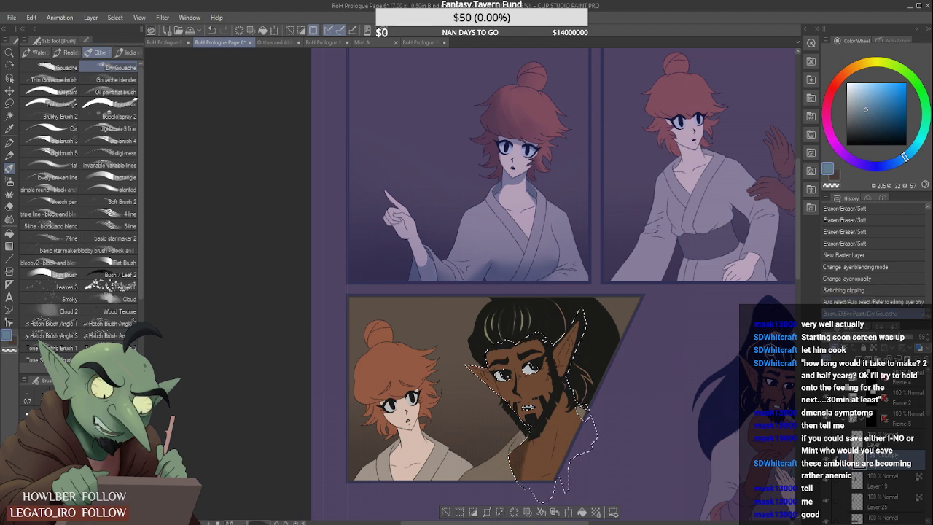
pyautogui.click(893, 338)
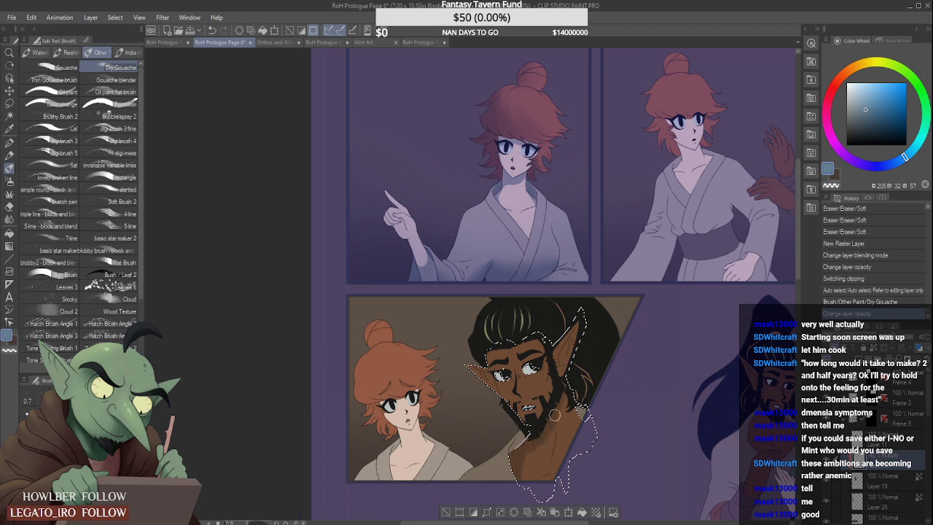
pyautogui.moveTo(525, 451); pyautogui.dragTo(538, 435)
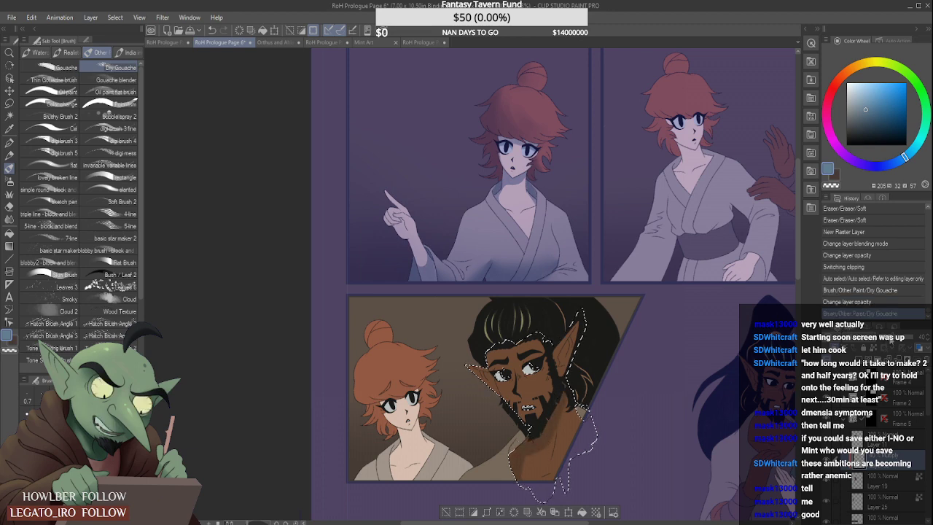
pyautogui.click(895, 338)
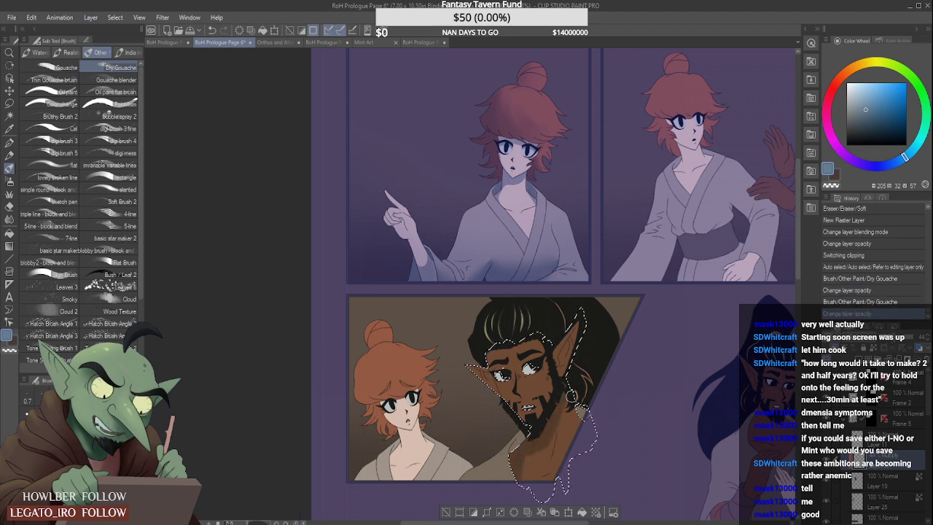
pyautogui.moveTo(570, 411); pyautogui.dragTo(592, 429)
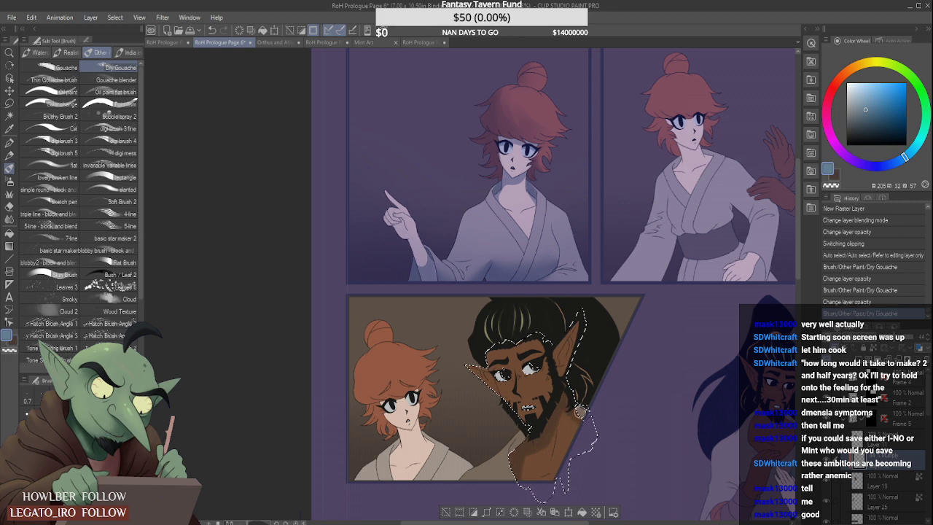
pyautogui.moveTo(537, 447); pyautogui.dragTo(520, 449)
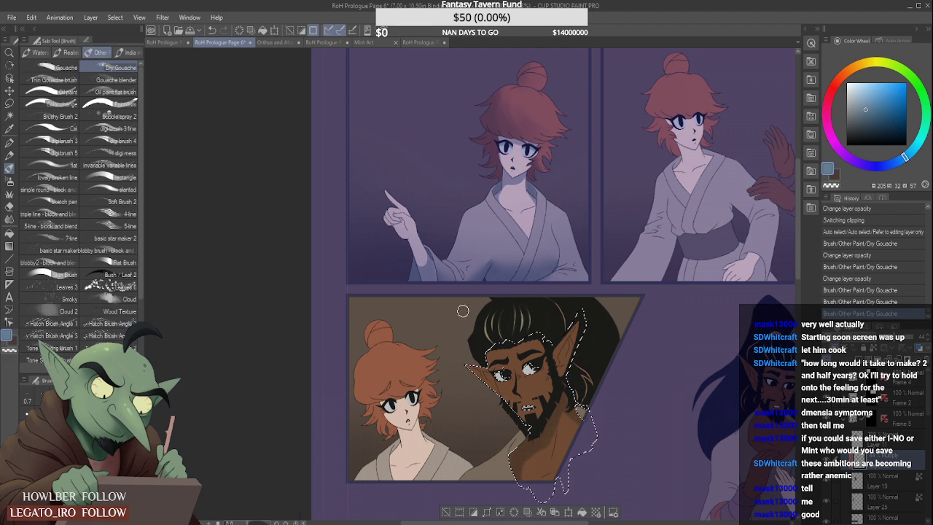
# - Refine the shading on the man's ear nearest the woman with the Hard eraser and Dry Gouache
pyautogui.scroll(2, 539, 301)
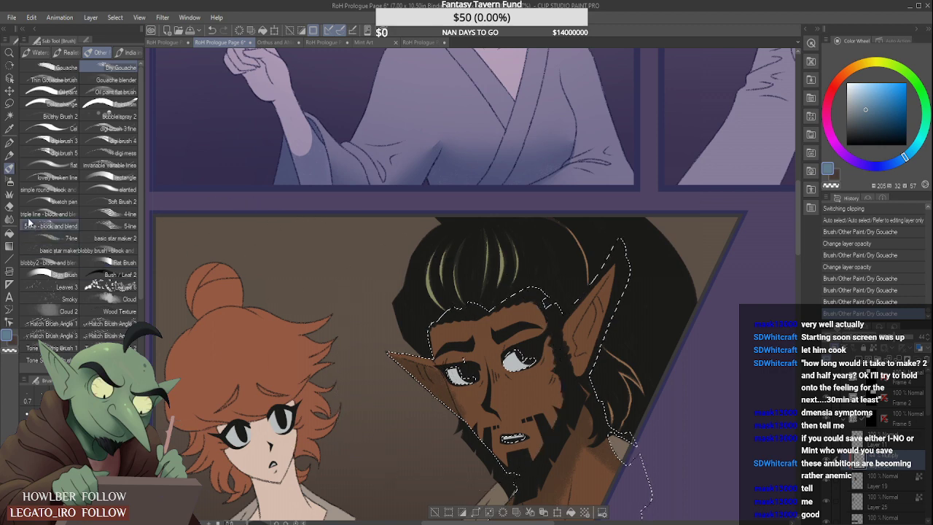
pyautogui.click(9, 206)
pyautogui.click(53, 72)
pyautogui.scroll(1, 462, 403)
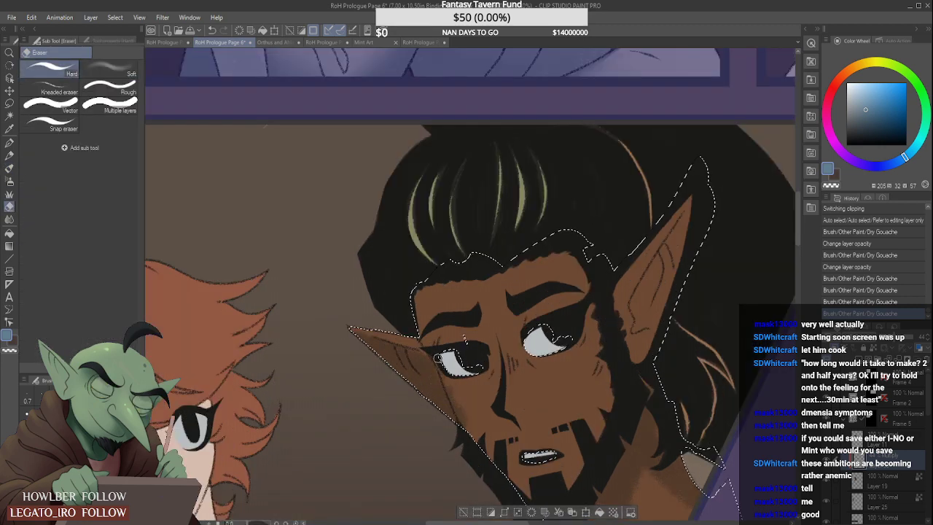
pyautogui.moveTo(441, 357); pyautogui.dragTo(452, 381)
pyautogui.moveTo(468, 420); pyautogui.dragTo(405, 359)
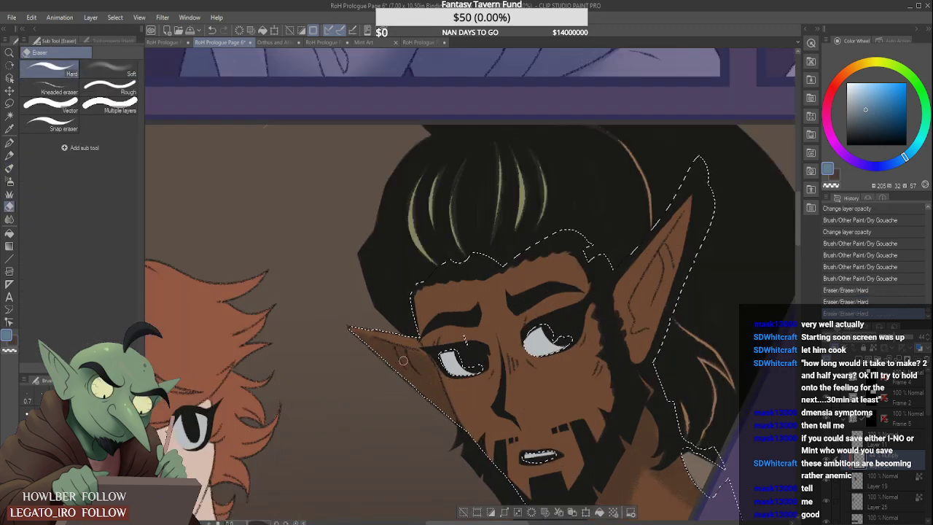
pyautogui.moveTo(353, 329)
pyautogui.mouseDown()
pyautogui.moveTo(409, 346)
pyautogui.moveTo(381, 339)
pyautogui.mouseUp()
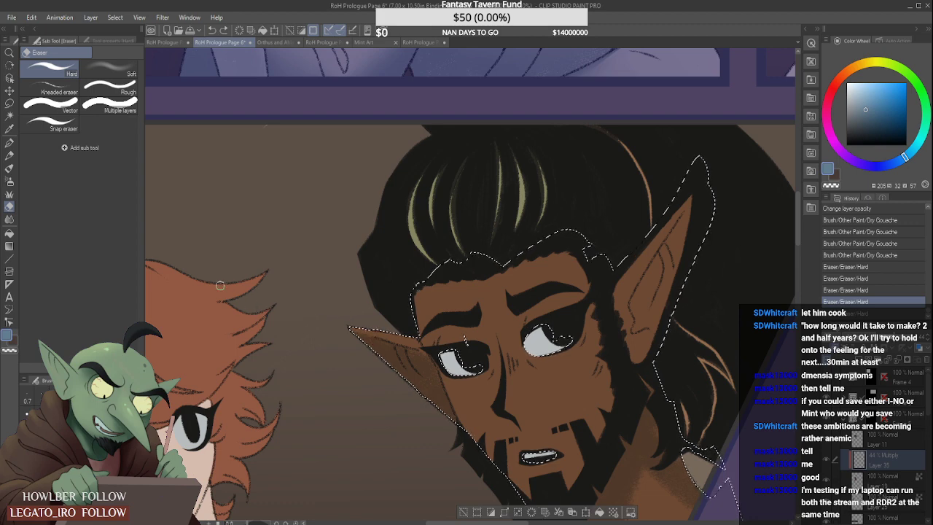
pyautogui.click(10, 168)
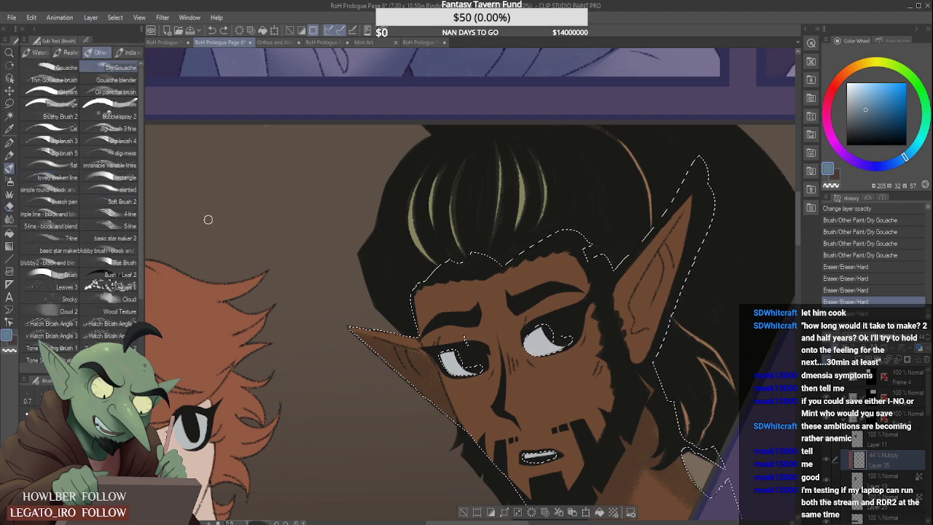
pyautogui.moveTo(418, 360)
pyautogui.mouseDown()
pyautogui.moveTo(405, 354)
pyautogui.moveTo(431, 377)
pyautogui.moveTo(440, 350)
pyautogui.mouseUp()
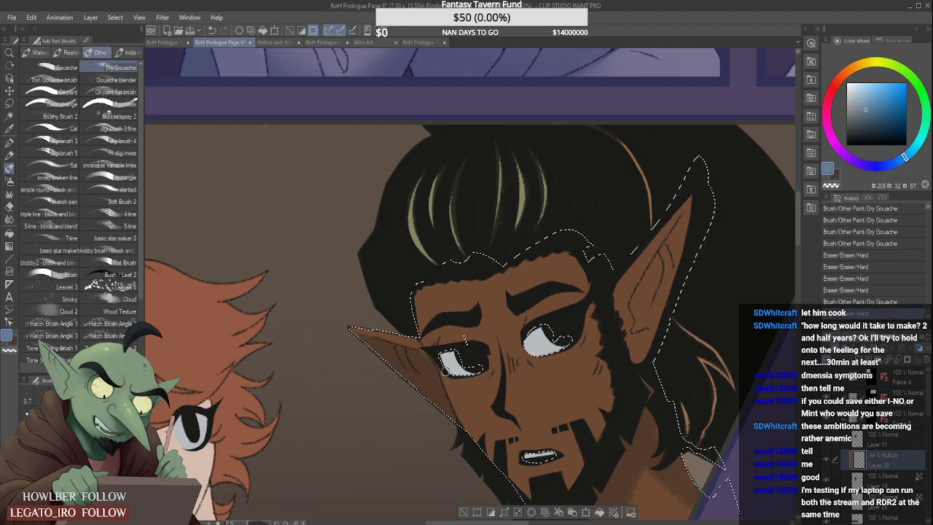
# - Paint a shadow beneath the man's nose with an enlarged Dry Gouache brush and trim its edges with the Hard eraser
pyautogui.scroll(2, 478, 355)
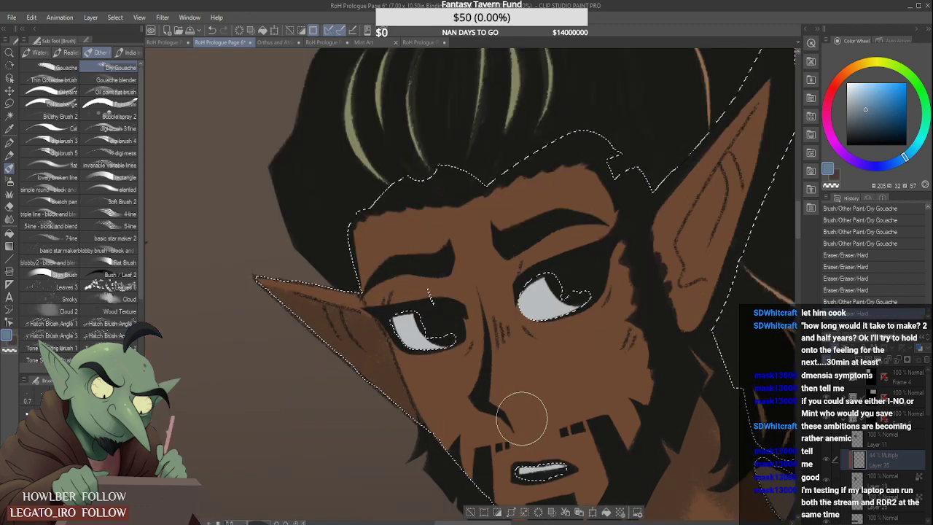
pyautogui.moveTo(525, 398)
pyautogui.mouseDown()
pyautogui.moveTo(532, 408)
pyautogui.moveTo(510, 416)
pyautogui.moveTo(494, 395)
pyautogui.moveTo(553, 405)
pyautogui.mouseUp()
pyautogui.moveTo(502, 384); pyautogui.dragTo(557, 411)
pyautogui.moveTo(492, 421); pyautogui.dragTo(515, 444)
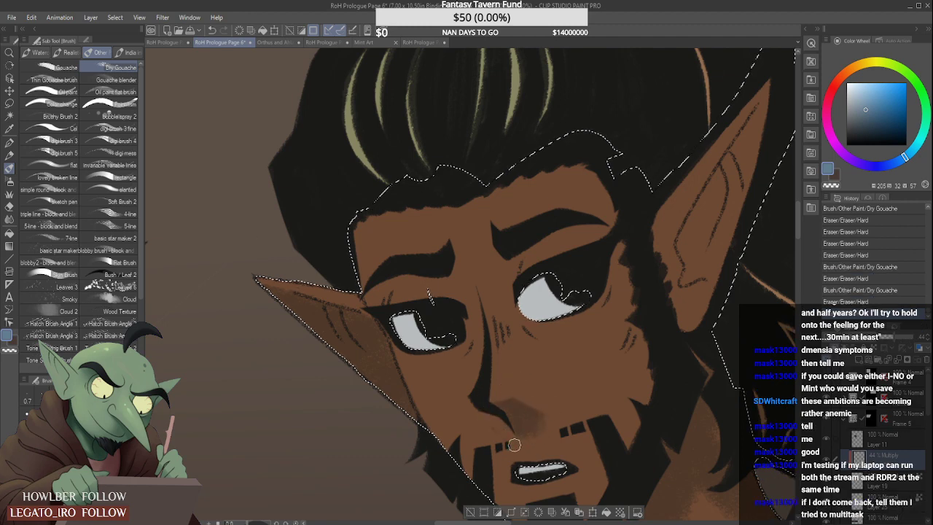
pyautogui.moveTo(483, 418); pyautogui.dragTo(506, 443)
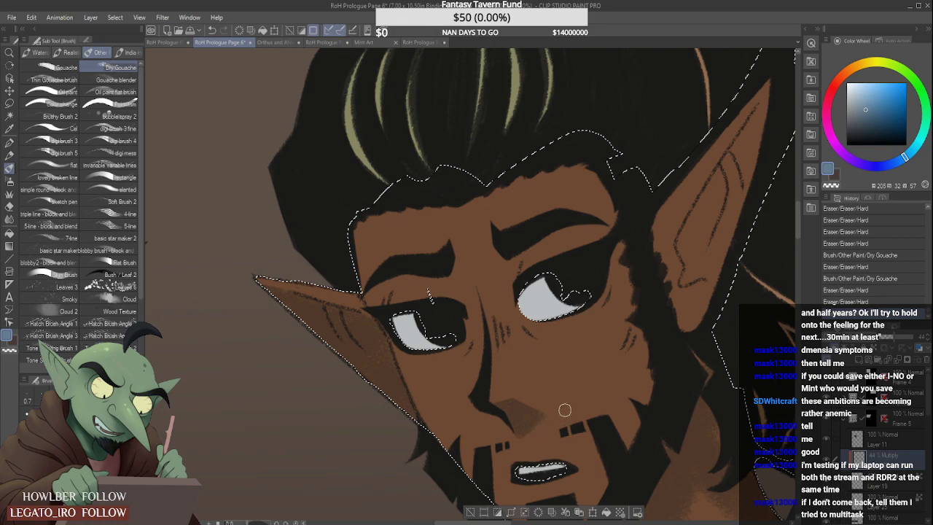
pyautogui.moveTo(564, 410); pyautogui.dragTo(562, 414)
pyautogui.moveTo(525, 443); pyautogui.dragTo(568, 399)
pyautogui.scroll(-3, 542, 376)
pyautogui.scroll(3, 533, 385)
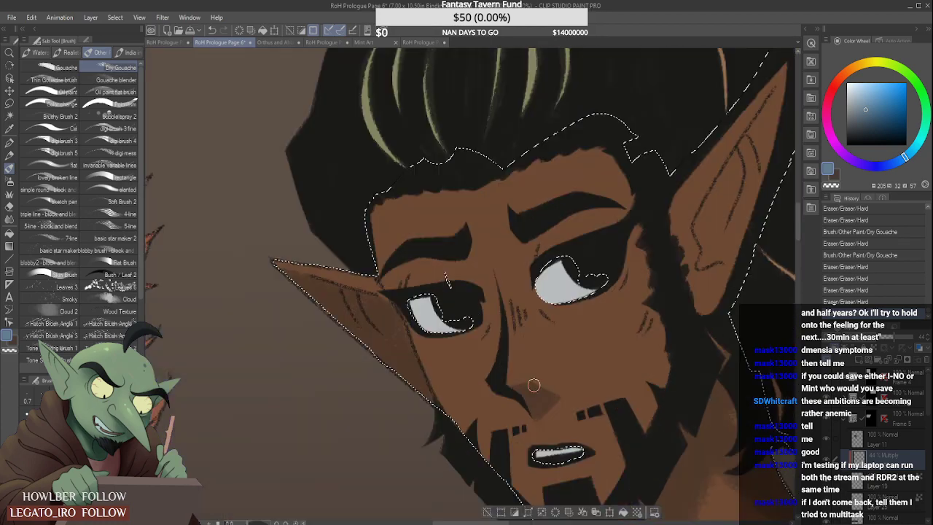
pyautogui.moveTo(505, 381); pyautogui.dragTo(557, 362)
pyautogui.moveTo(537, 428); pyautogui.dragTo(581, 379)
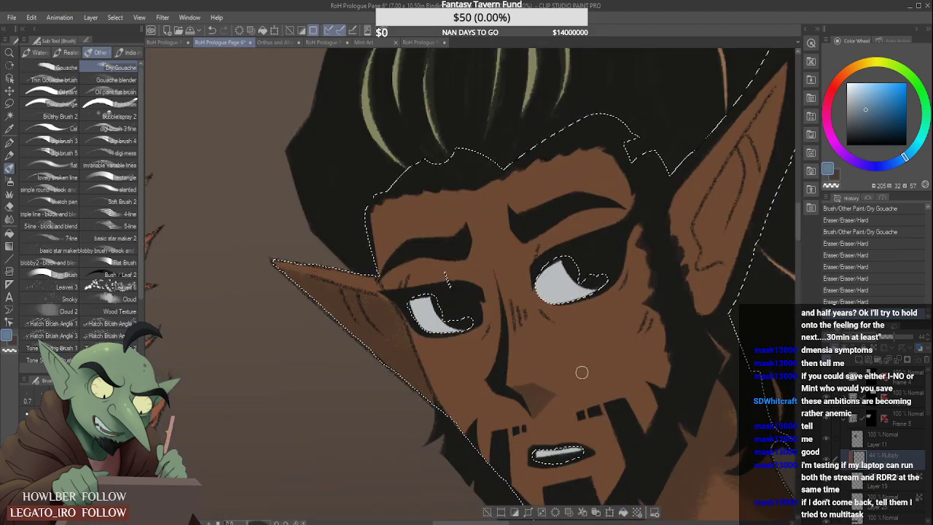
# - Shade the inside of the man's ear farther from the woman with Dry Gouache
pyautogui.scroll(-4, 576, 368)
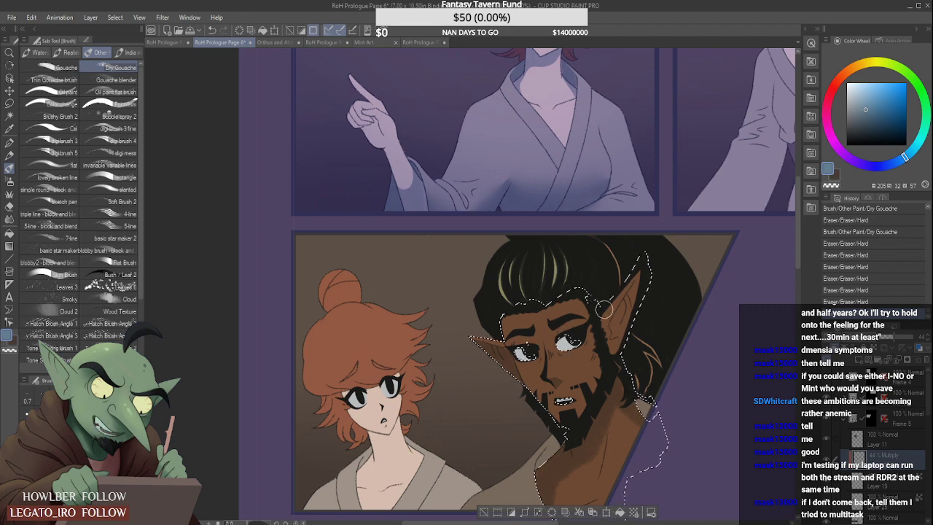
pyautogui.scroll(1, 612, 334)
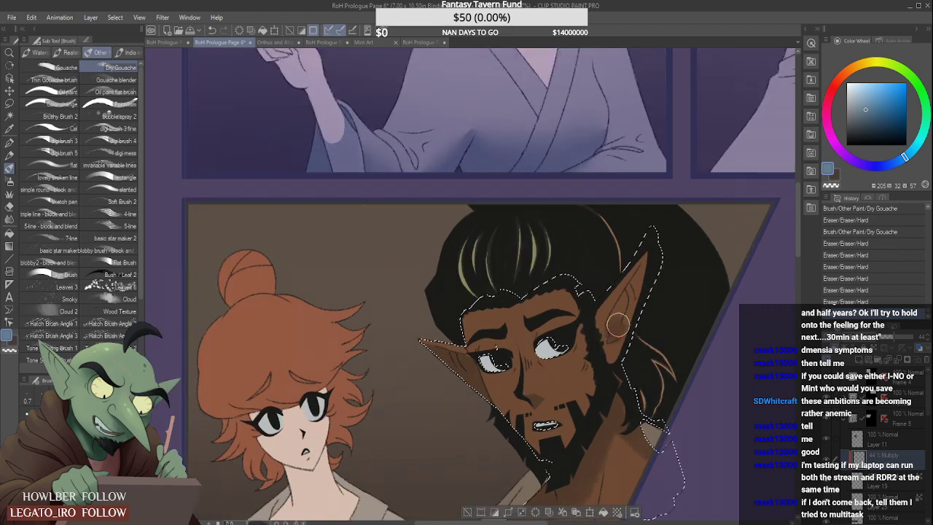
pyautogui.scroll(2, 649, 260)
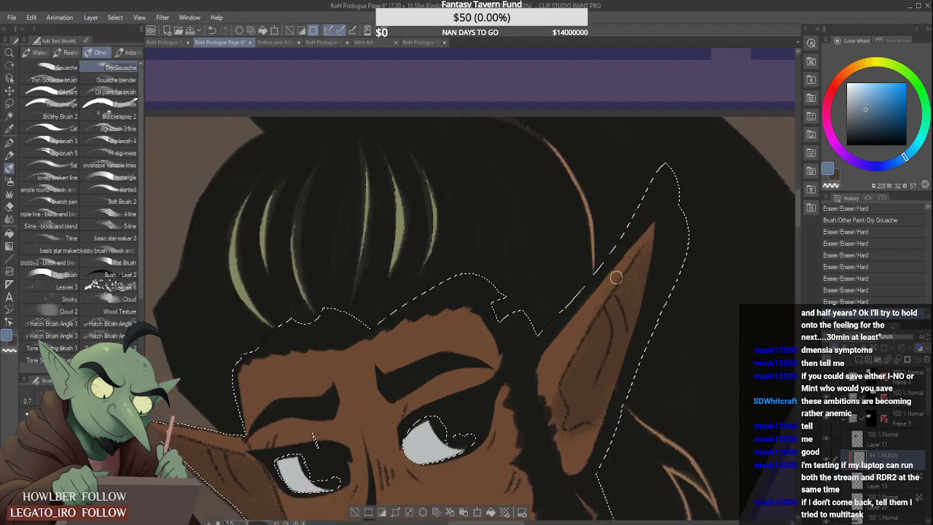
pyautogui.moveTo(598, 298); pyautogui.dragTo(579, 325)
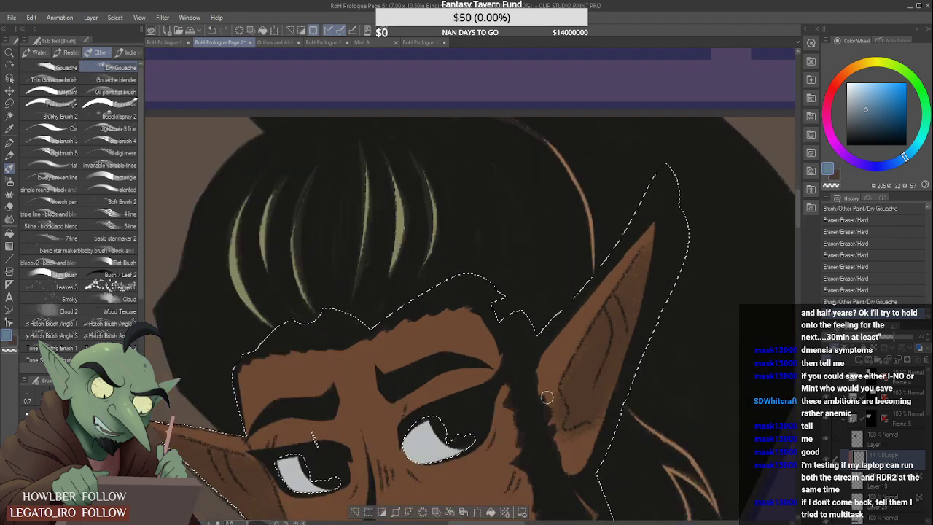
pyautogui.click(596, 426)
pyautogui.scroll(-4, 596, 427)
pyautogui.scroll(-2, 613, 322)
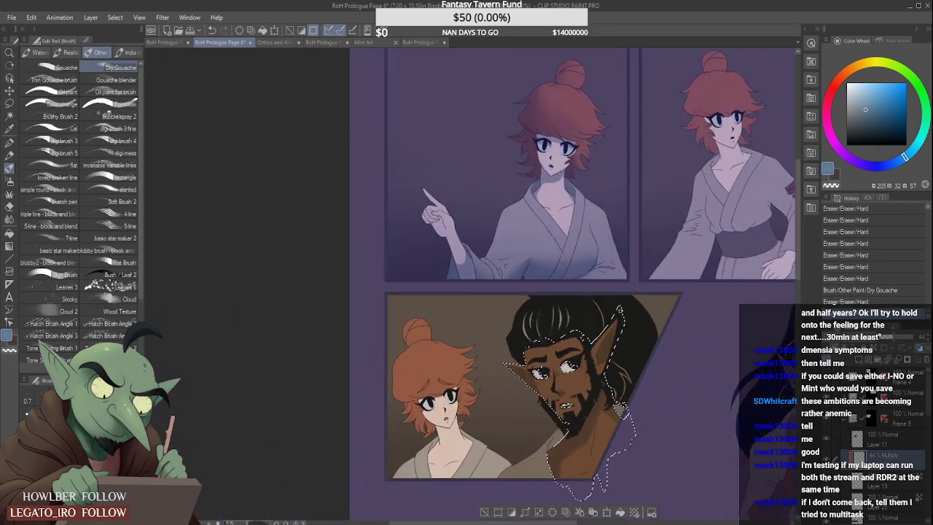
# - Refine the shading inside the man's ear farther from the woman with the Hard eraser and Dry Gouache
pyautogui.scroll(5, 614, 323)
pyautogui.moveTo(587, 350); pyautogui.dragTo(614, 317)
pyautogui.scroll(-1, 618, 309)
pyautogui.scroll(-3, 619, 308)
pyautogui.scroll(3, 614, 314)
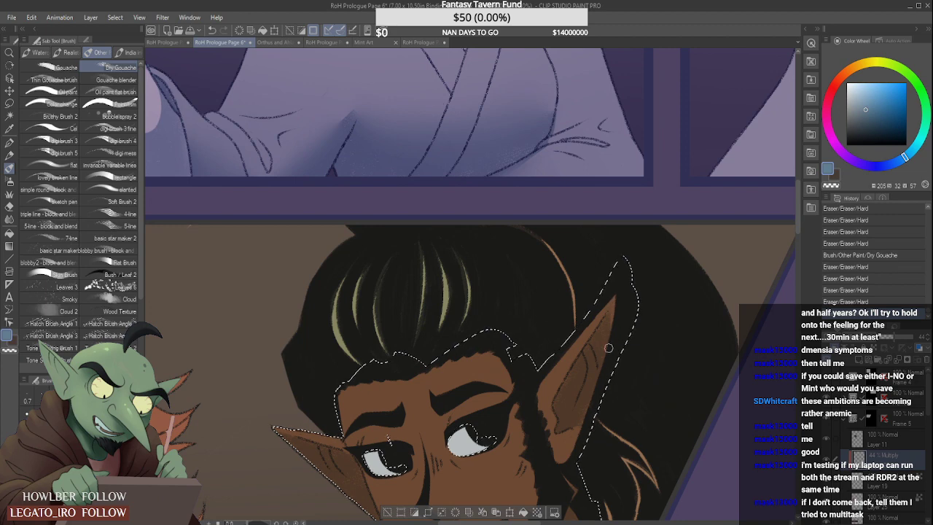
pyautogui.scroll(-4, 611, 376)
pyautogui.scroll(3, 607, 344)
pyautogui.scroll(2, 607, 344)
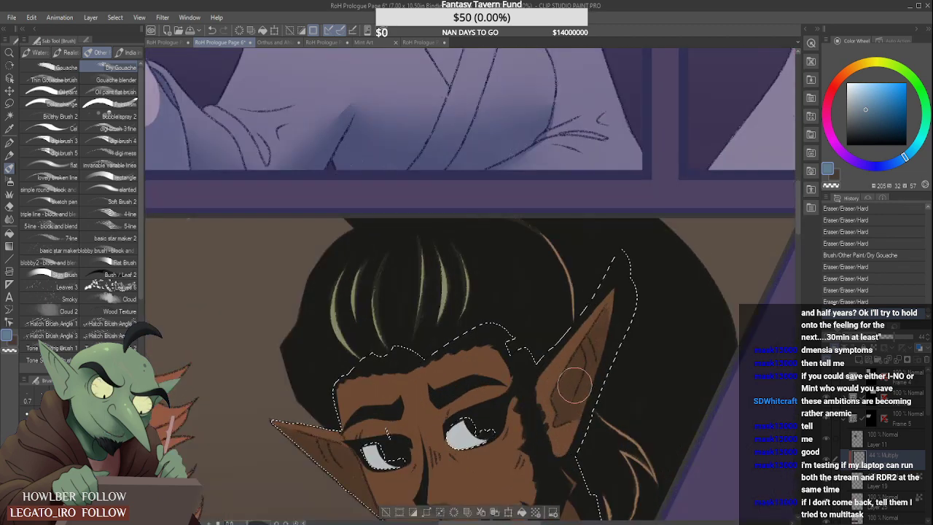
pyautogui.moveTo(576, 363); pyautogui.dragTo(575, 407)
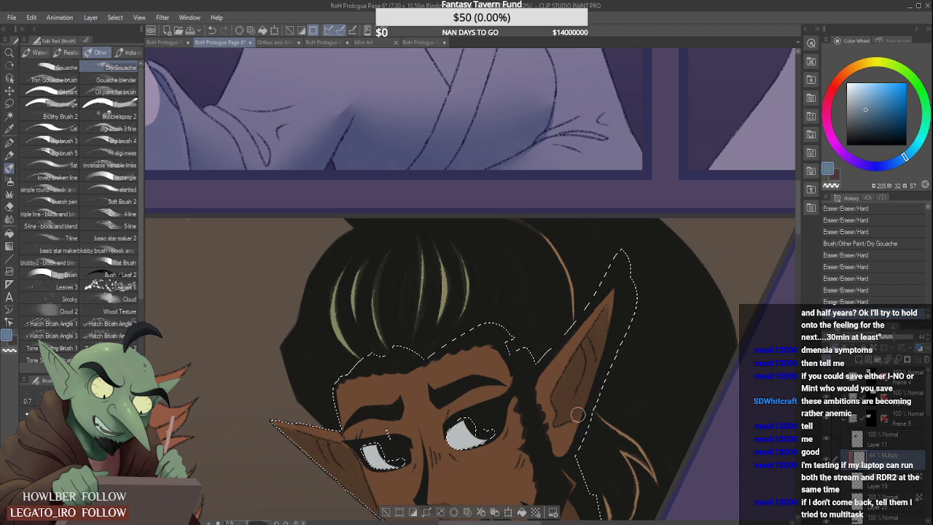
pyautogui.scroll(2, 573, 430)
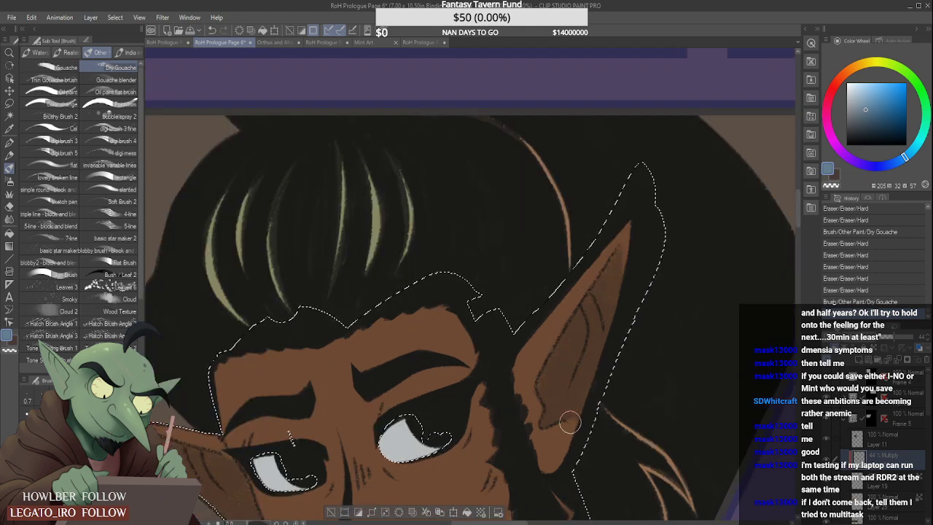
pyautogui.scroll(-2, 566, 418)
pyautogui.scroll(2, 556, 413)
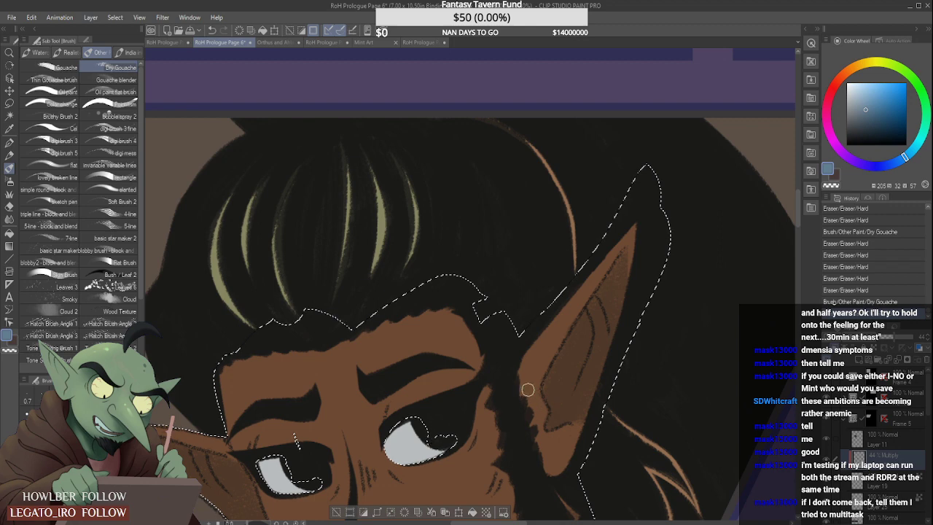
pyautogui.moveTo(533, 386); pyautogui.dragTo(542, 406)
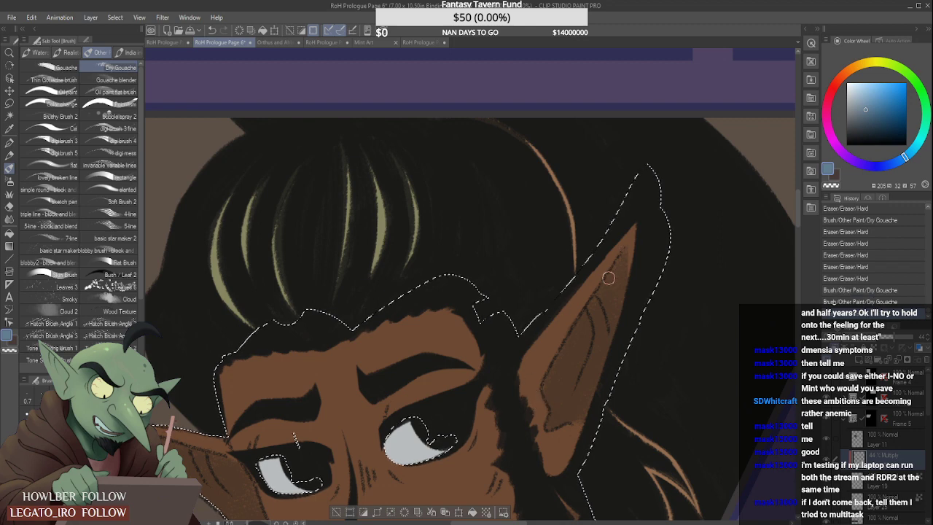
# - Extend the Dry Gouache shading across the man's ear nearest the woman and clean it with the Hard eraser
pyautogui.scroll(-2, 608, 280)
pyautogui.scroll(-1, 608, 277)
pyautogui.scroll(3, 517, 325)
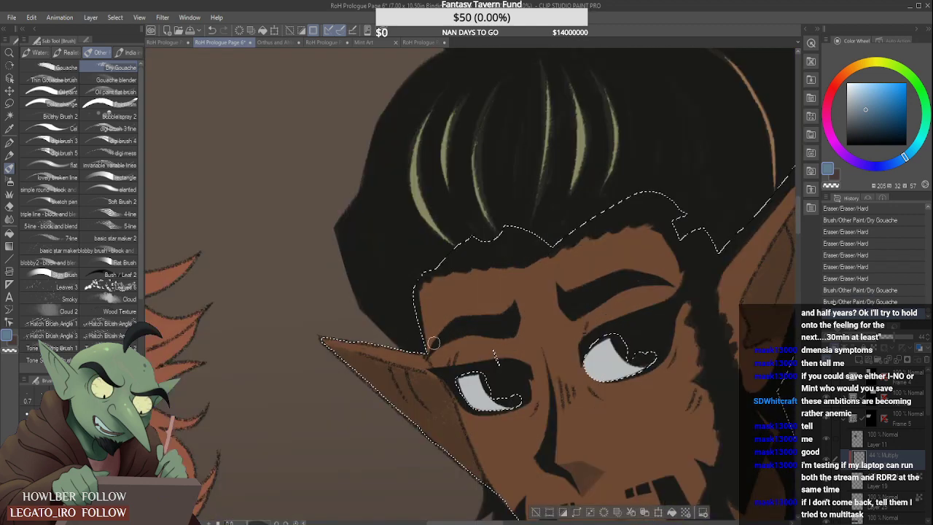
pyautogui.moveTo(415, 381); pyautogui.dragTo(429, 389)
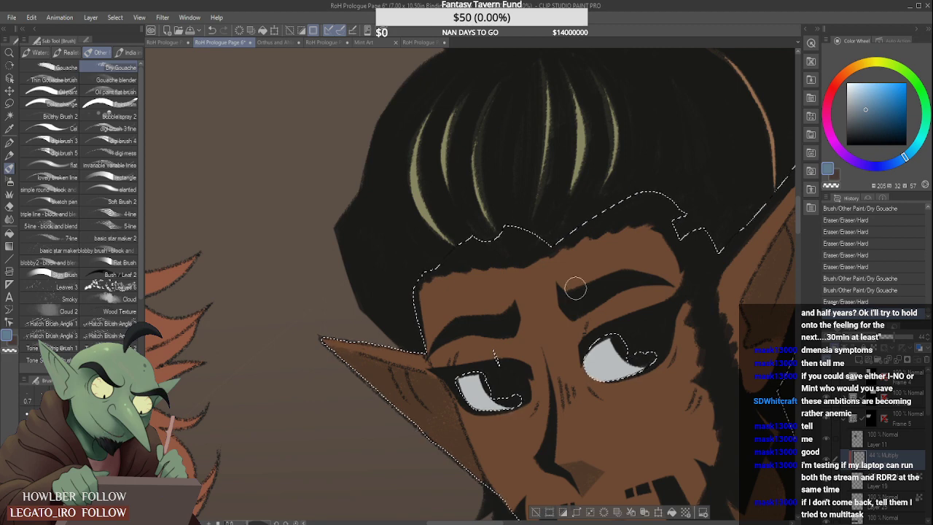
# - Shade the man's eyelid and inner eye corner beneath the eyebrow nearest the woman with Dry Gouache, trimming with the Hard eraser
pyautogui.scroll(-3, 575, 289)
pyautogui.scroll(3, 535, 313)
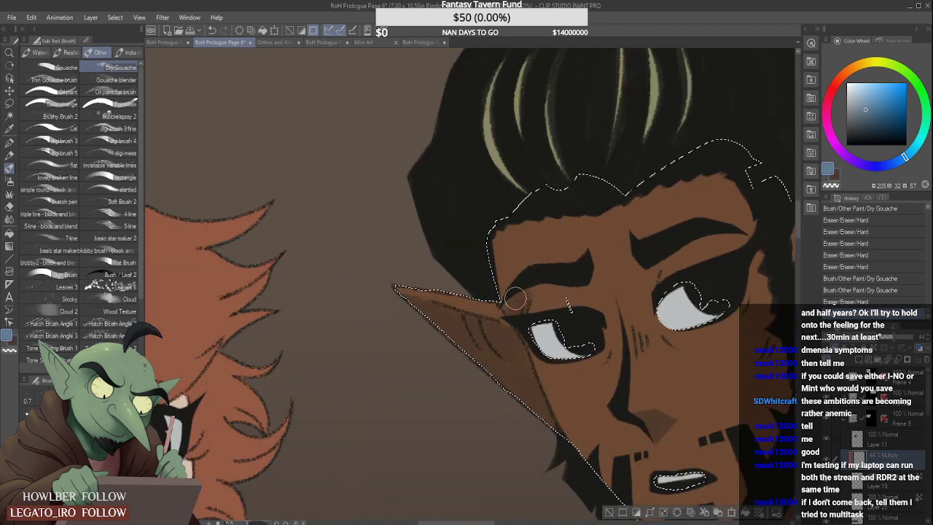
pyautogui.scroll(2, 576, 271)
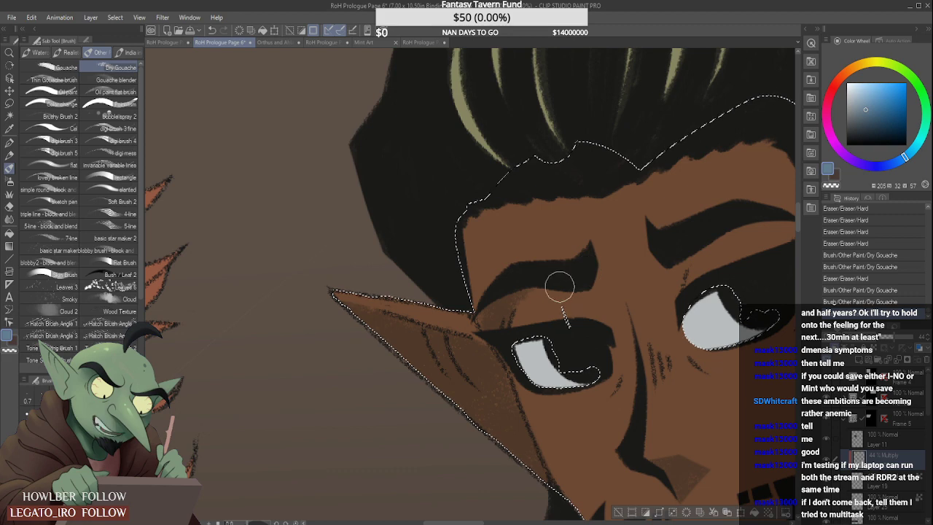
pyautogui.moveTo(571, 291)
pyautogui.mouseDown()
pyautogui.moveTo(598, 296)
pyautogui.moveTo(596, 272)
pyautogui.moveTo(619, 297)
pyautogui.moveTo(597, 270)
pyautogui.moveTo(612, 288)
pyautogui.moveTo(610, 312)
pyautogui.mouseUp()
pyautogui.scroll(-4, 607, 281)
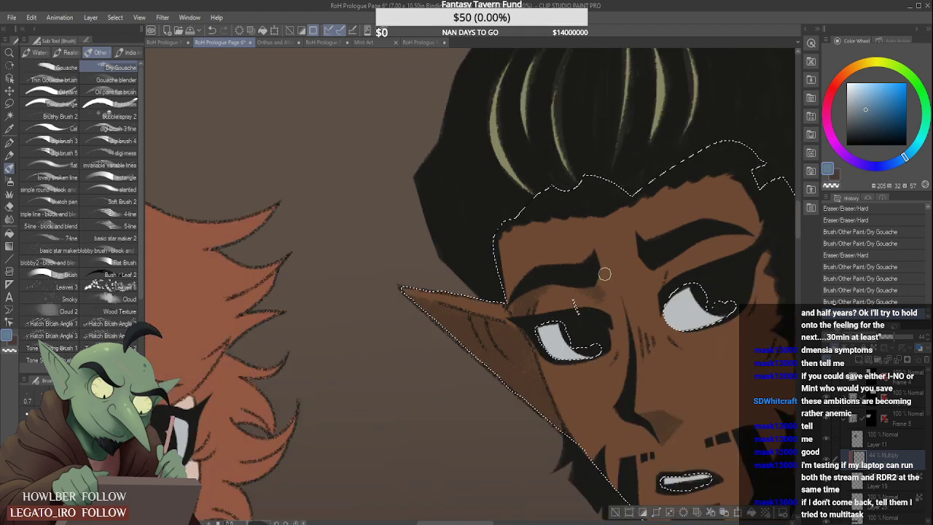
pyautogui.scroll(3, 604, 286)
pyautogui.moveTo(569, 278); pyautogui.dragTo(601, 319)
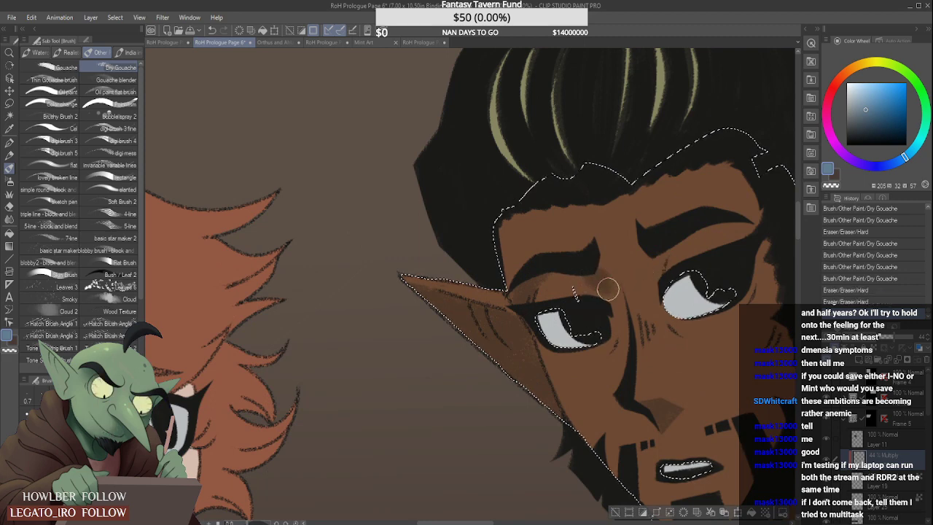
pyautogui.moveTo(598, 270)
pyautogui.mouseDown()
pyautogui.moveTo(597, 306)
pyautogui.moveTo(603, 268)
pyautogui.moveTo(594, 259)
pyautogui.moveTo(618, 276)
pyautogui.moveTo(617, 302)
pyautogui.moveTo(599, 259)
pyautogui.moveTo(624, 298)
pyautogui.mouseUp()
pyautogui.scroll(-2, 631, 262)
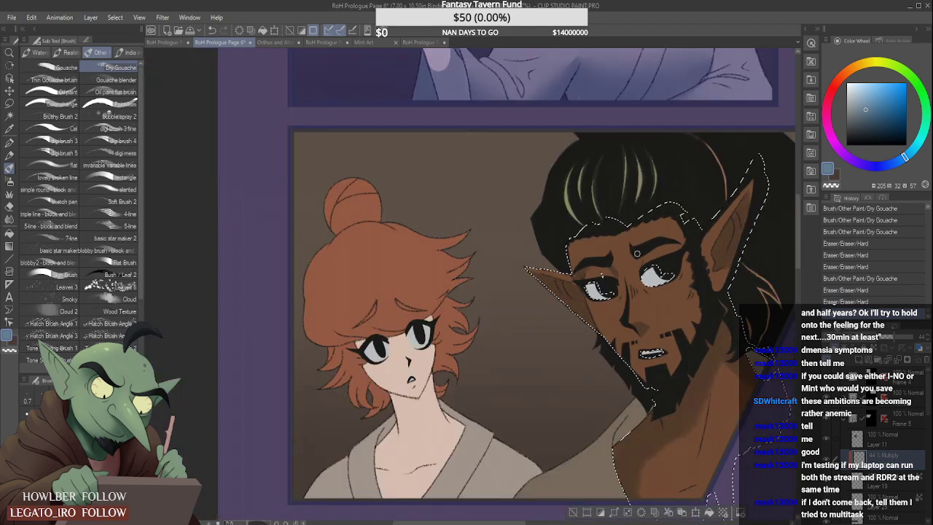
# - Shade the inner corner and lid beneath the man's other eyebrow with Dry Gouache, trimming the edges with the Hard eraser
pyautogui.scroll(3, 637, 253)
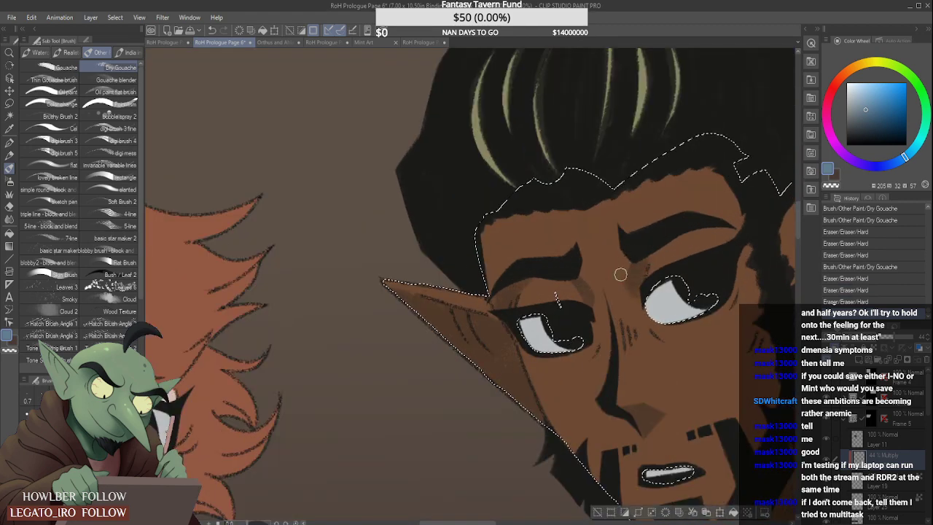
pyautogui.moveTo(621, 275)
pyautogui.mouseDown()
pyautogui.moveTo(639, 317)
pyautogui.moveTo(617, 269)
pyautogui.moveTo(643, 310)
pyautogui.moveTo(625, 250)
pyautogui.moveTo(635, 294)
pyautogui.mouseUp()
pyautogui.scroll(-2, 678, 241)
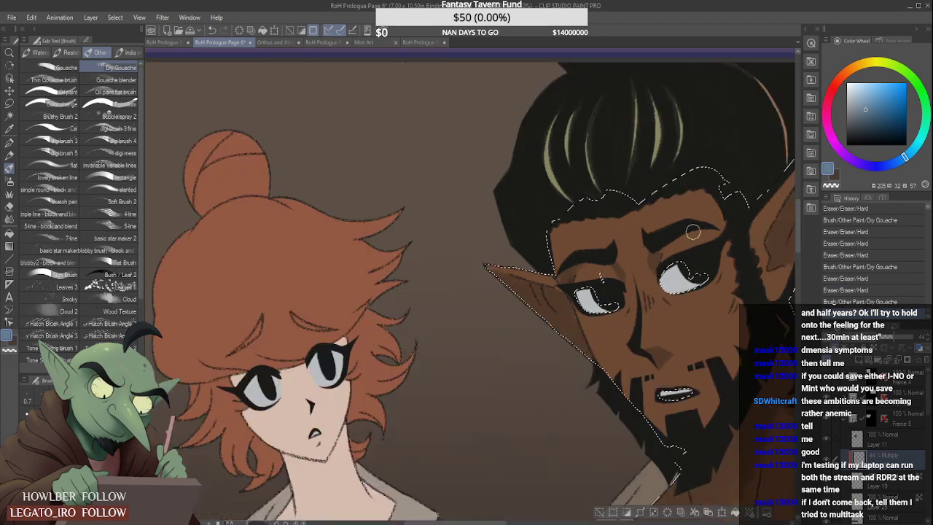
pyautogui.scroll(2, 686, 234)
pyautogui.moveTo(685, 232); pyautogui.dragTo(718, 229)
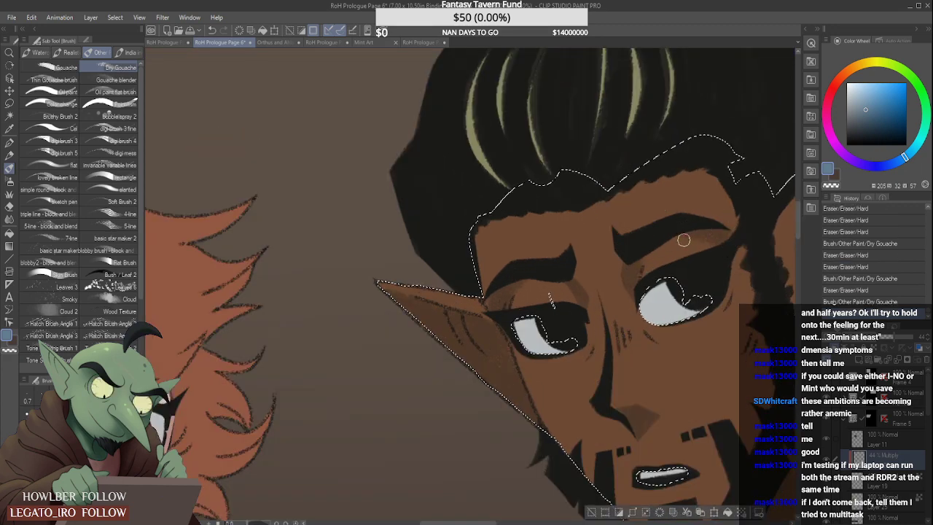
pyautogui.scroll(-4, 718, 229)
pyautogui.scroll(4, 717, 225)
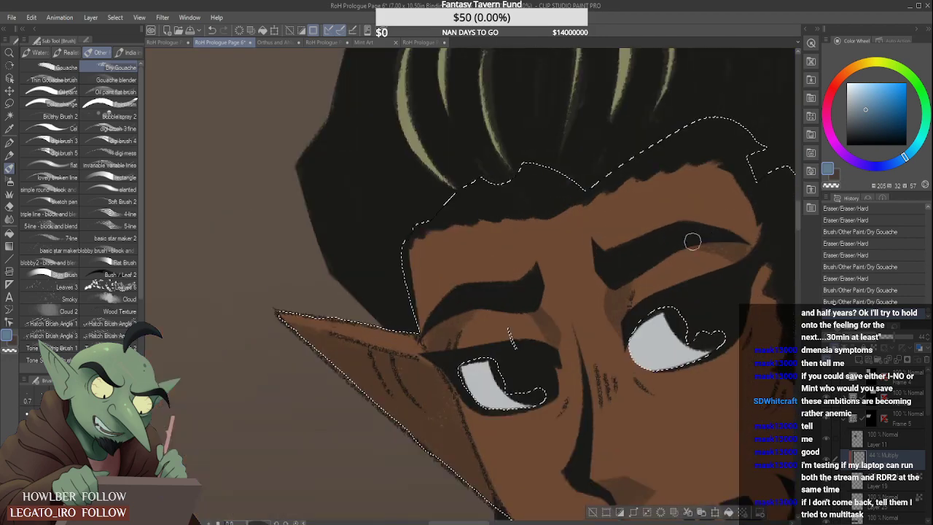
pyautogui.moveTo(681, 258); pyautogui.dragTo(711, 284)
pyautogui.scroll(-4, 669, 250)
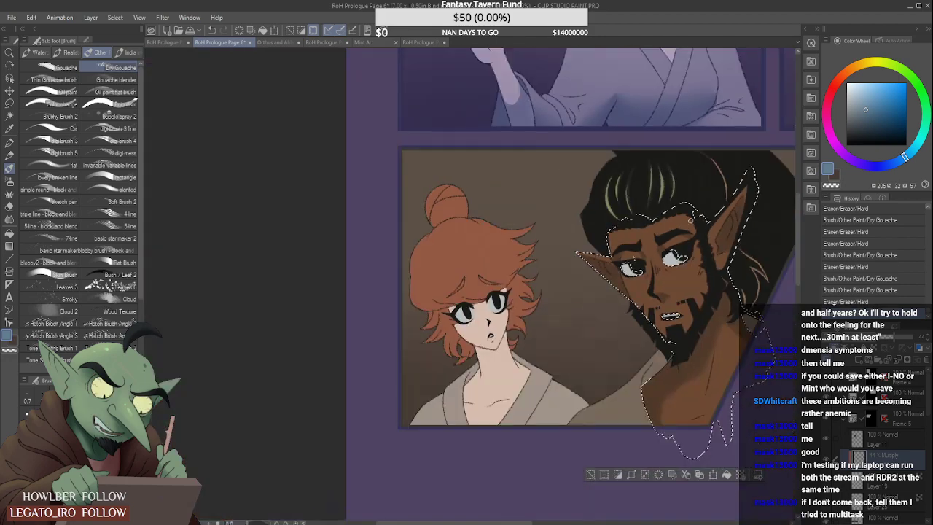
# - Trim the shadow on the man's neck and chest with the Hard eraser
pyautogui.scroll(3, 686, 250)
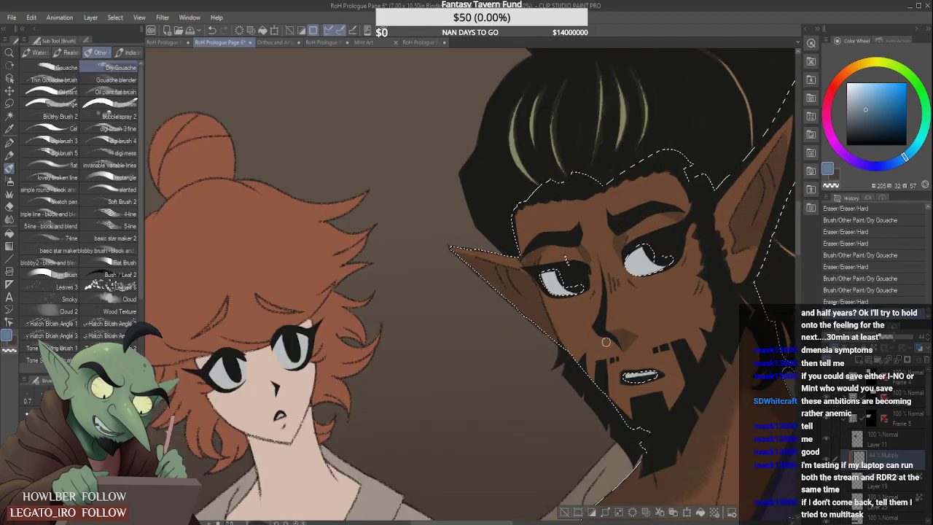
pyautogui.scroll(-5, 659, 303)
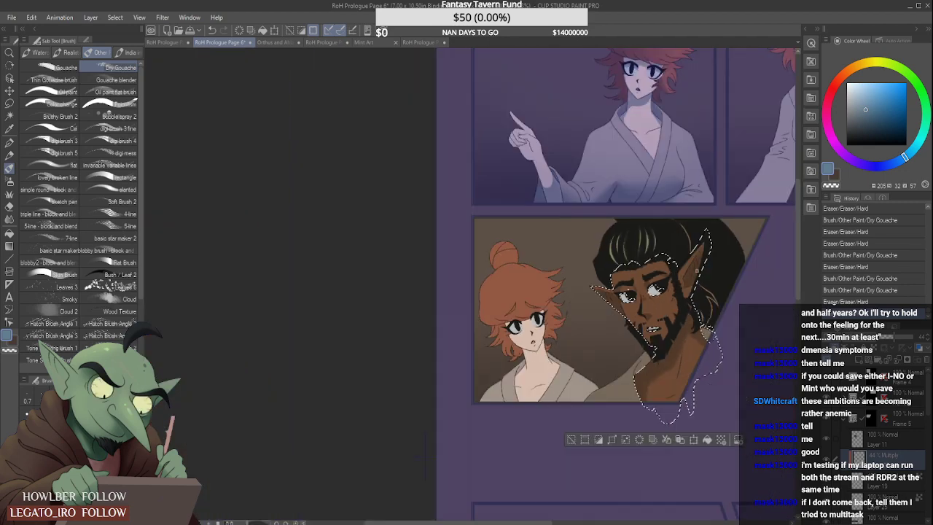
pyautogui.scroll(5, 697, 273)
pyautogui.scroll(-5, 666, 291)
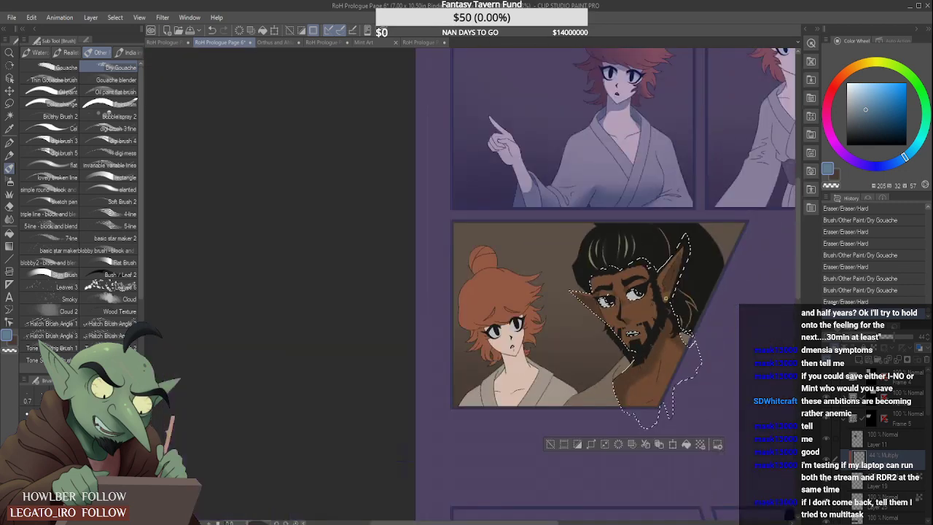
pyautogui.scroll(5, 621, 400)
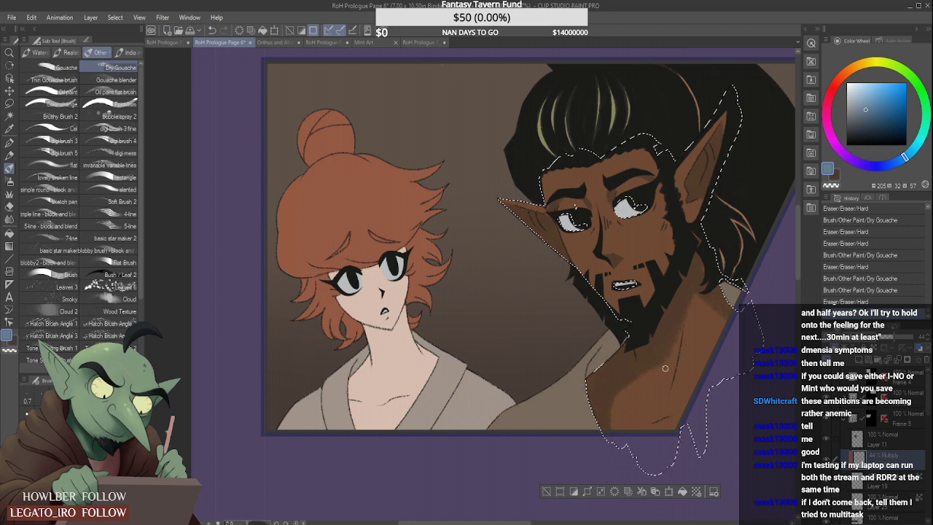
pyautogui.moveTo(665, 368); pyautogui.dragTo(682, 353)
pyautogui.moveTo(618, 398)
pyautogui.mouseDown()
pyautogui.moveTo(716, 321)
pyautogui.moveTo(688, 332)
pyautogui.moveTo(667, 364)
pyautogui.moveTo(693, 320)
pyautogui.moveTo(663, 367)
pyautogui.moveTo(691, 302)
pyautogui.mouseUp()
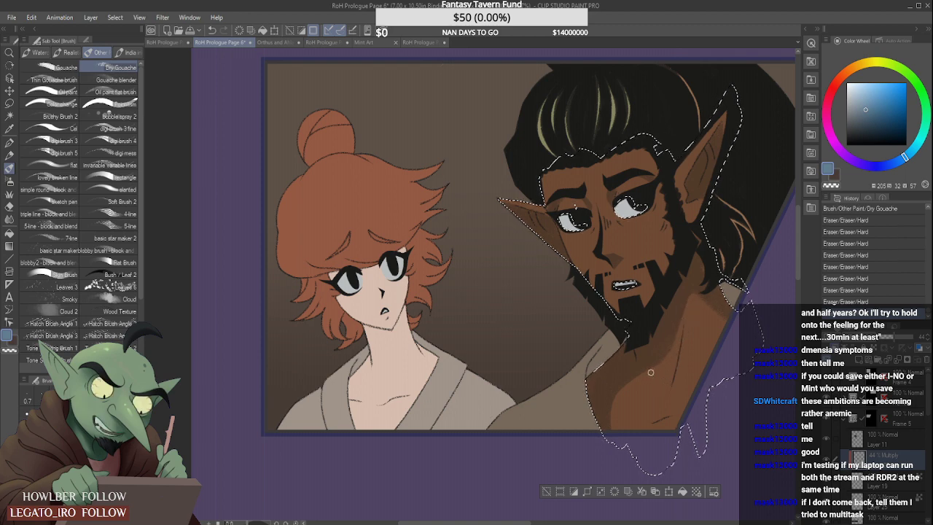
pyautogui.moveTo(679, 340); pyautogui.dragTo(674, 352)
pyautogui.scroll(-2, 662, 369)
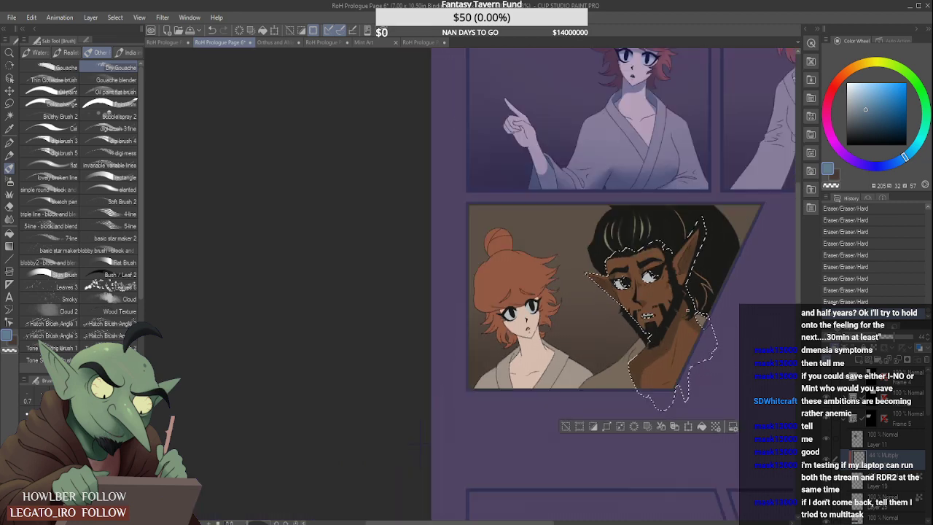
# - Soften the shadows on the man's face with the Blur tool at a much smaller brush size
pyautogui.scroll(1, 677, 321)
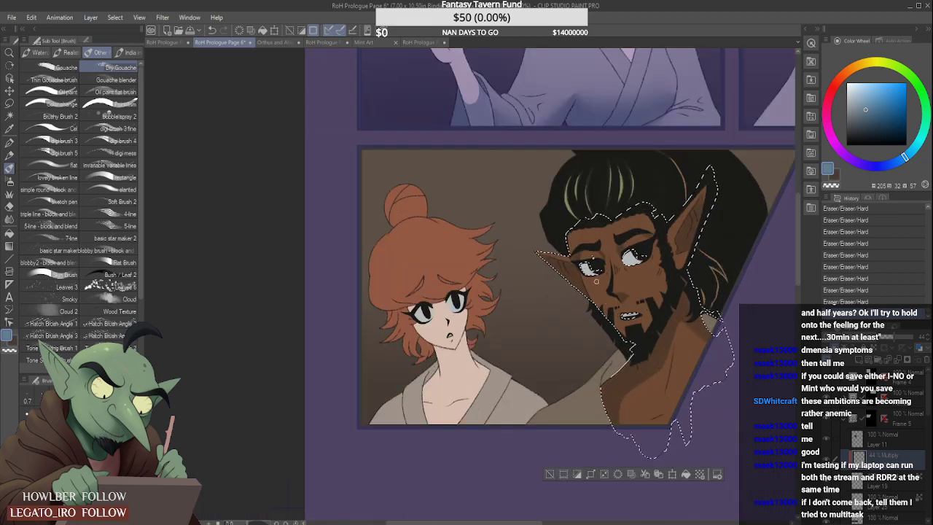
pyautogui.scroll(3, 603, 256)
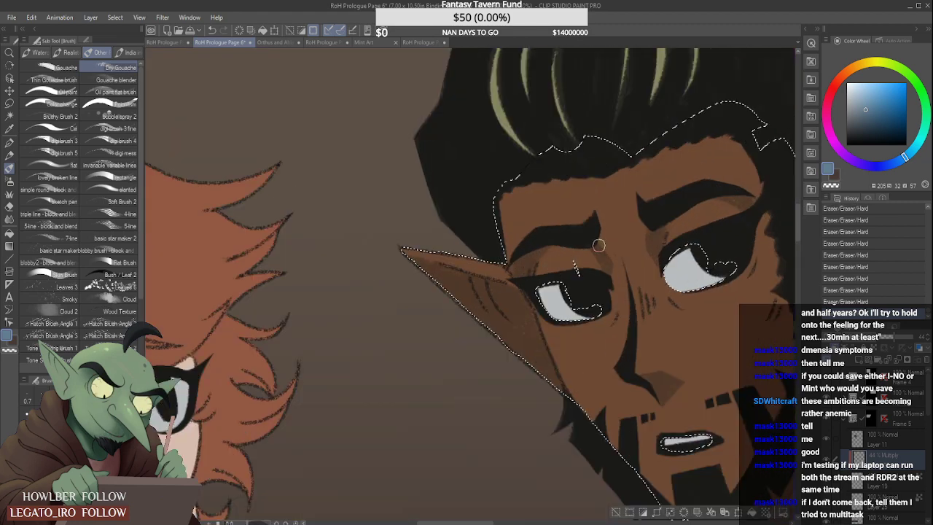
pyautogui.click(9, 219)
pyautogui.scroll(-3, 452, 248)
pyautogui.scroll(2, 513, 240)
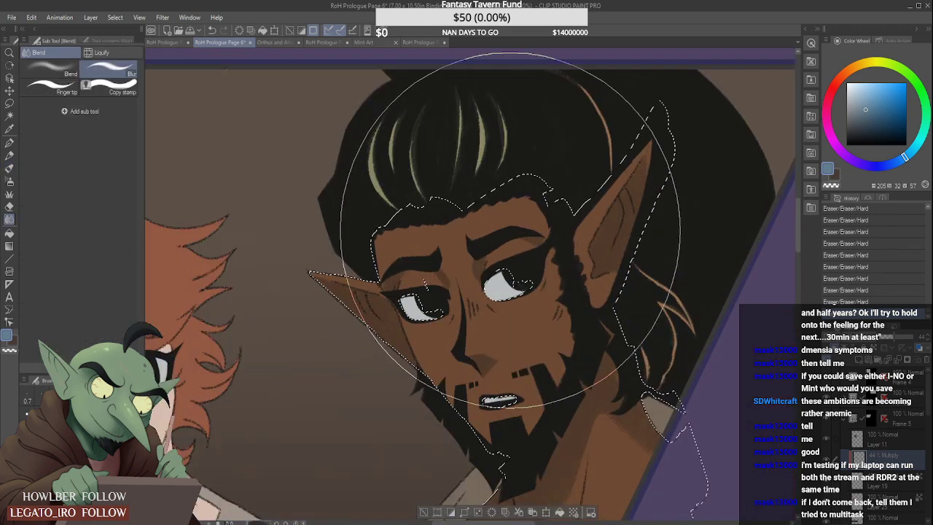
pyautogui.press('[')
pyautogui.press('[')
pyautogui.press('[')
pyautogui.press('[')
pyautogui.press('[')
pyautogui.press('[')
pyautogui.press('[')
pyautogui.press('[')
pyautogui.press('[')
pyautogui.press('[')
pyautogui.press('[')
pyautogui.press('[')
pyautogui.press('[')
pyautogui.press('[')
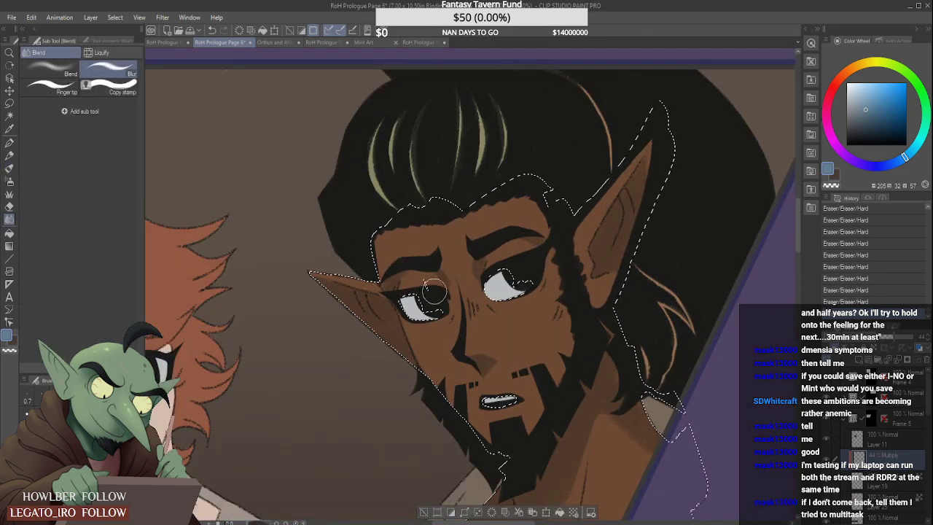
pyautogui.moveTo(509, 241)
pyautogui.mouseDown()
pyautogui.moveTo(492, 260)
pyautogui.moveTo(532, 243)
pyautogui.moveTo(492, 279)
pyautogui.moveTo(503, 252)
pyautogui.mouseUp()
pyautogui.scroll(-2, 512, 237)
pyautogui.scroll(-1, 516, 222)
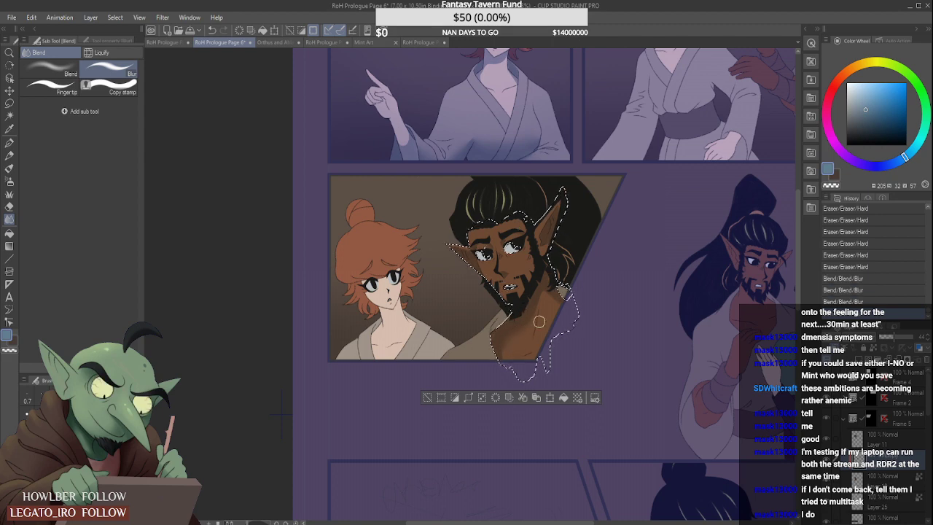
# - Try to soften the shadow on the man's neck and chest with Blur, and undo the last strokes
pyautogui.moveTo(539, 321); pyautogui.dragTo(542, 315)
pyautogui.scroll(-1, 550, 281)
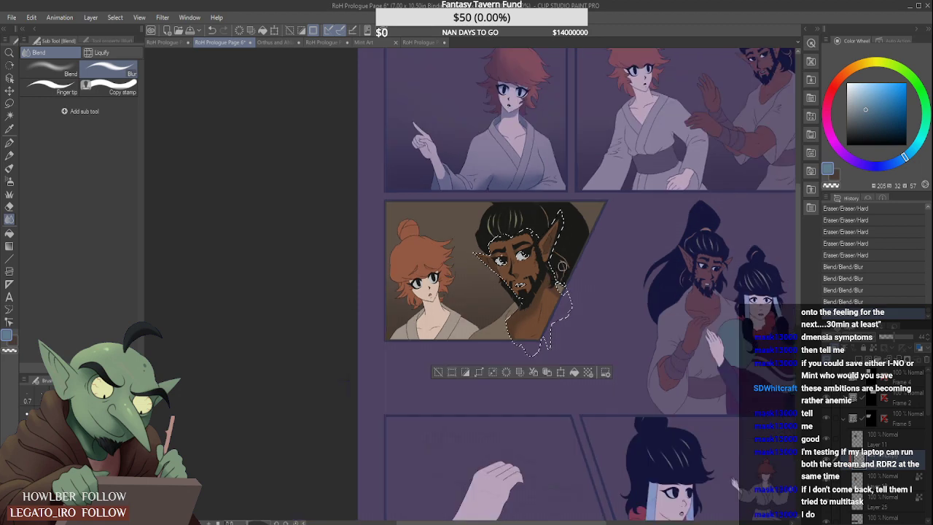
pyautogui.scroll(1, 554, 277)
pyautogui.hotkey('ctrl', 'z')
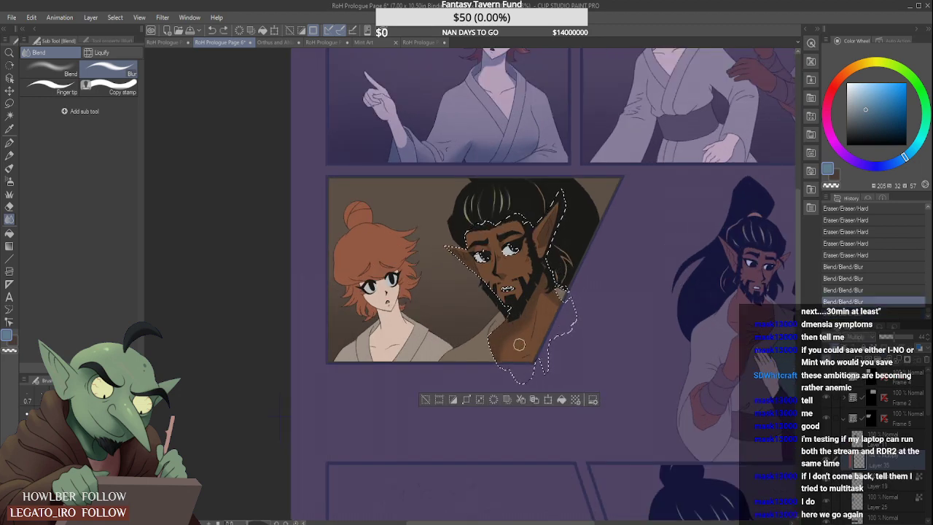
pyautogui.hotkey('ctrl', 'z')
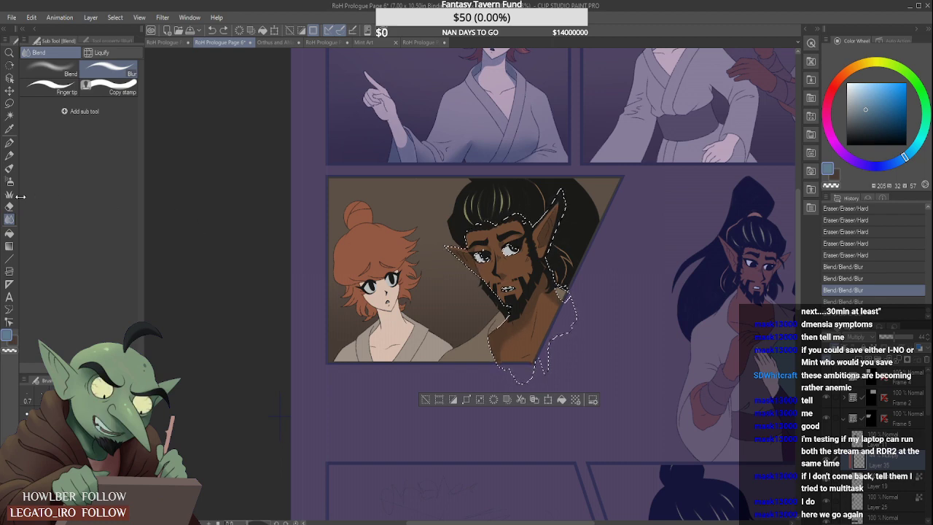
# - Touch up the man's shading around the jaw and neck below the ear with Dry Gouache, and clear the selection
pyautogui.click(10, 169)
pyautogui.scroll(3, 536, 262)
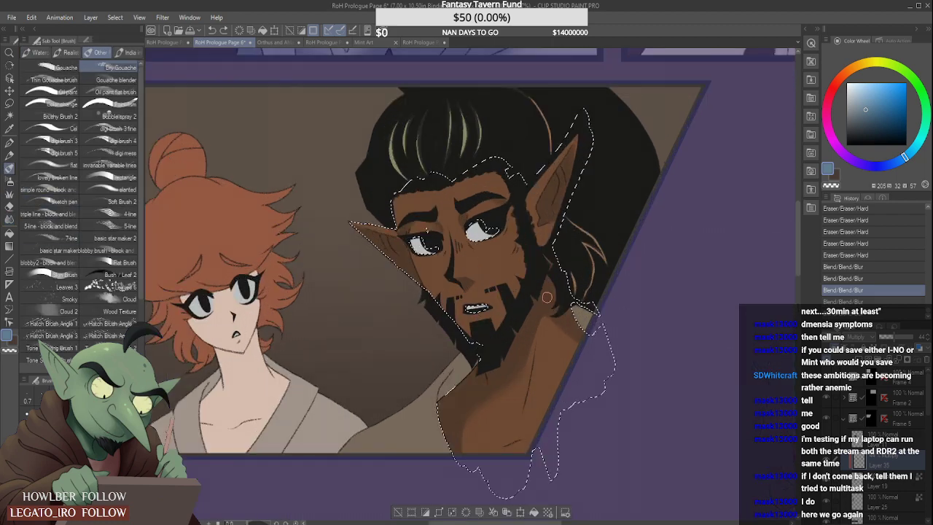
pyautogui.scroll(-1, 547, 264)
pyautogui.scroll(-2, 547, 264)
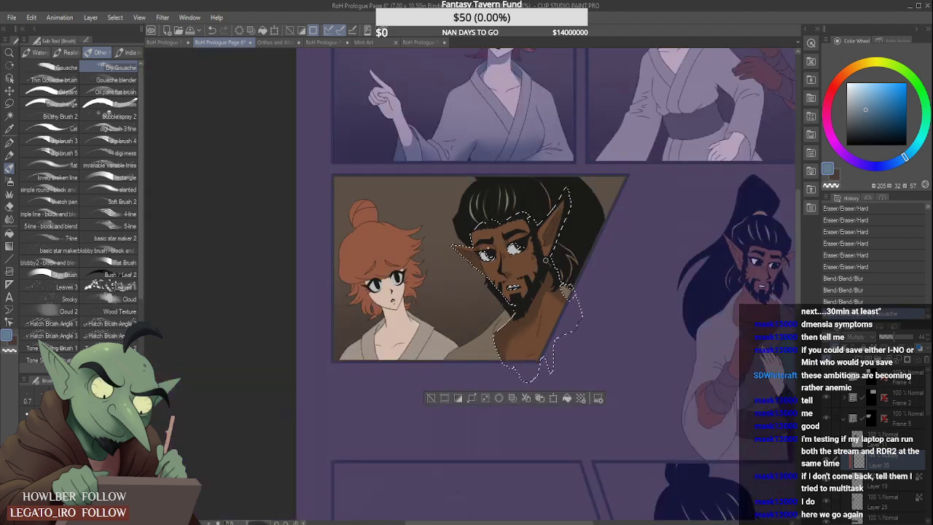
pyautogui.hotkey('ctrl', 'd')
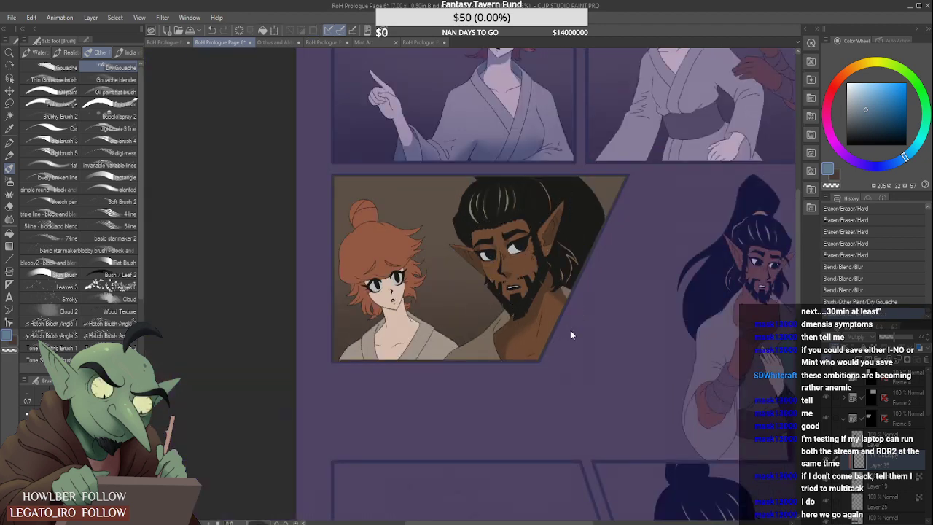
# - Auto-select the whites of both of the bearded man's eyes in Frame 5 from Layer 19, with the Dry Gouache brush ready
pyautogui.click(9, 115)
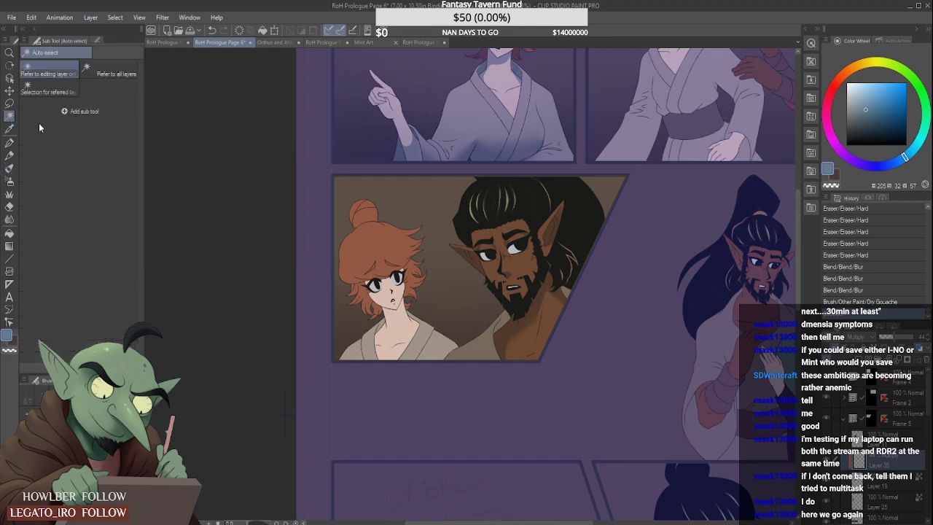
pyautogui.click(905, 480)
pyautogui.scroll(3, 526, 235)
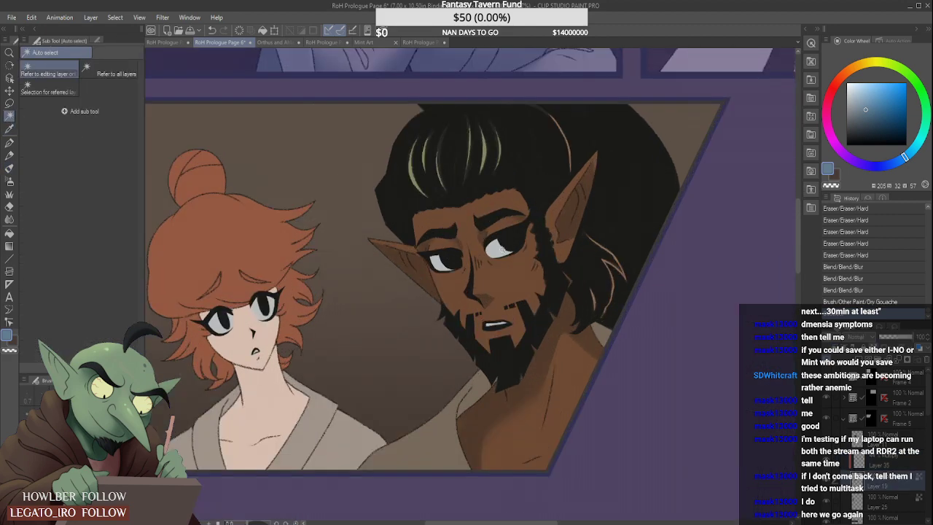
pyautogui.click(437, 260)
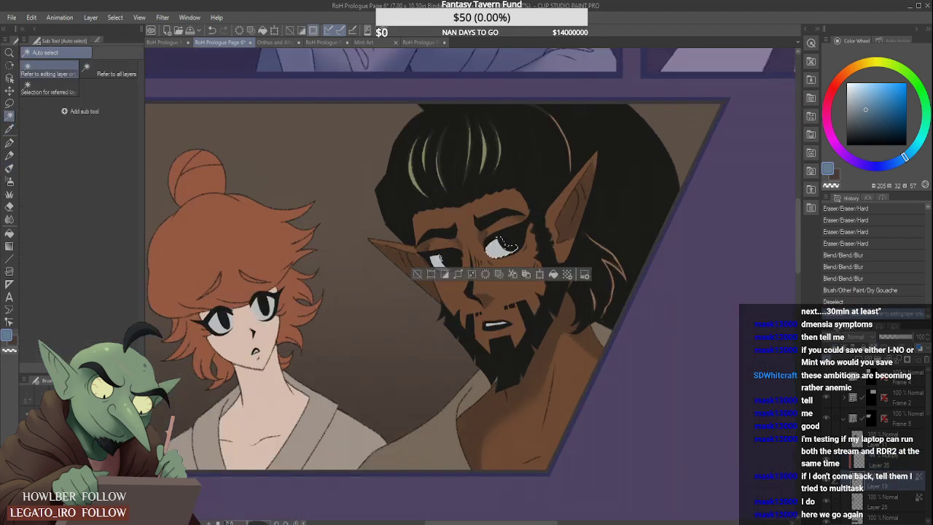
pyautogui.keyDown('shift'); pyautogui.click(507, 250); pyautogui.keyUp('shift')
pyautogui.press('b')
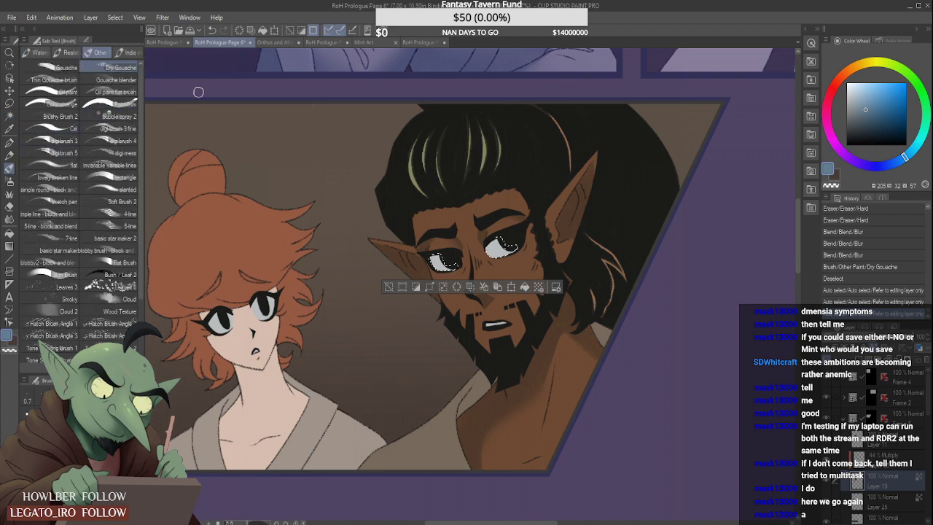
pyautogui.moveTo(525, 229)
pyautogui.mouseDown()
pyautogui.moveTo(482, 247)
pyautogui.moveTo(534, 231)
pyautogui.mouseUp()
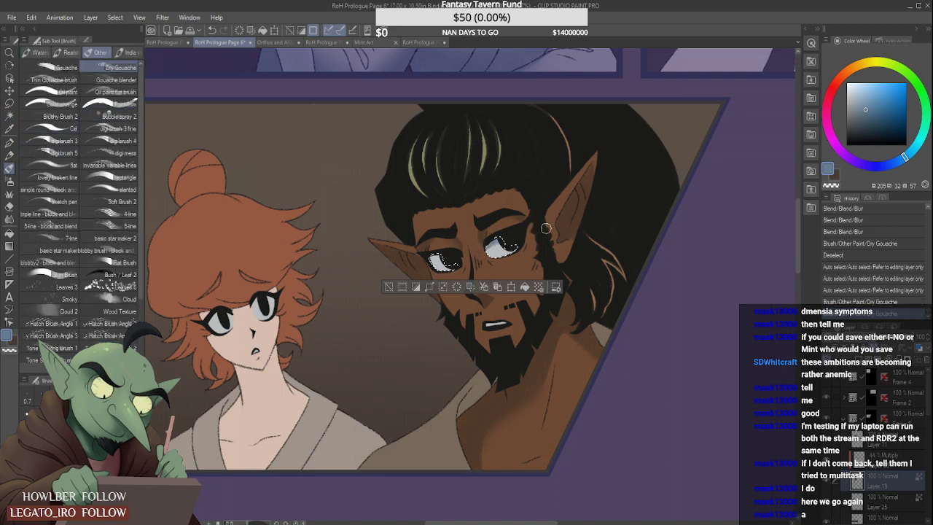
pyautogui.hotkey('ctrl', 'z')
pyautogui.hotkey('ctrl', 'z')
# - Paint shadows along the upper whites of the man's eyes on the 44% Multiply layer with Dry Gouache, and clear the selection
pyautogui.click(884, 460)
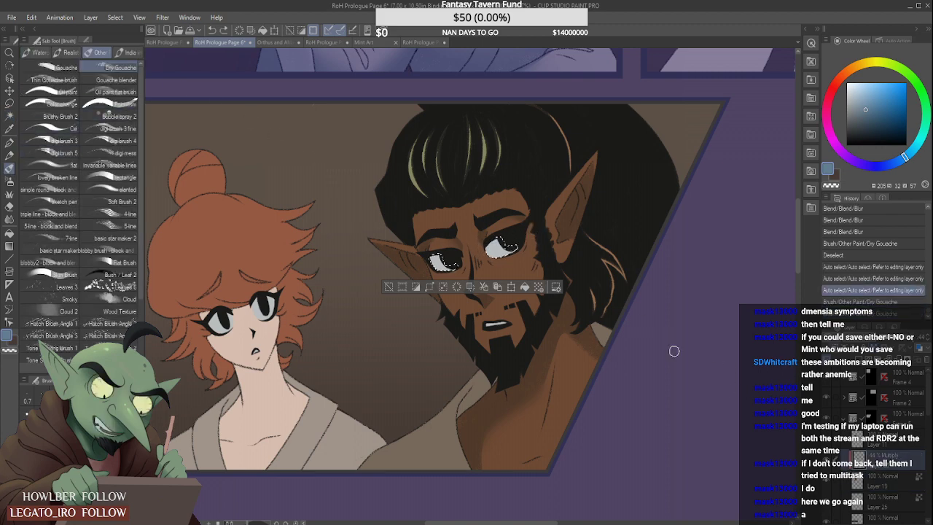
pyautogui.moveTo(493, 237); pyautogui.dragTo(510, 234)
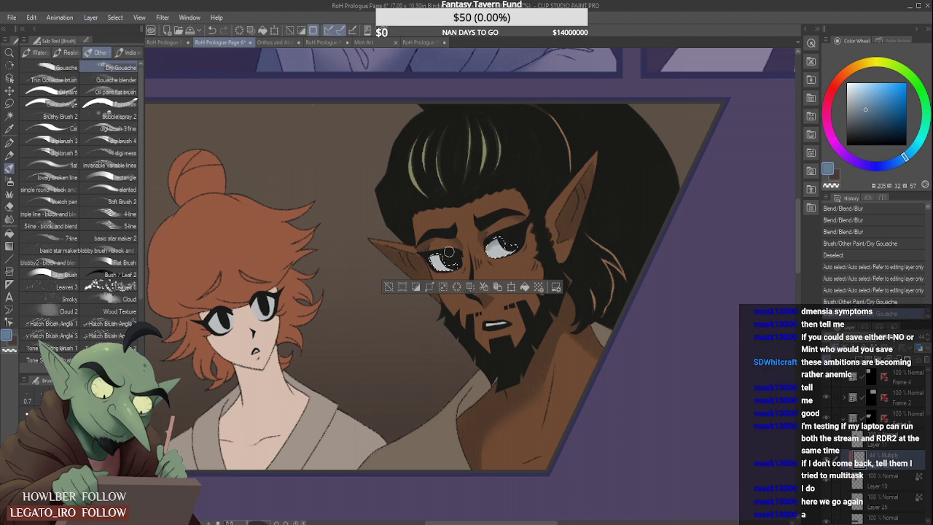
pyautogui.moveTo(426, 257); pyautogui.dragTo(453, 255)
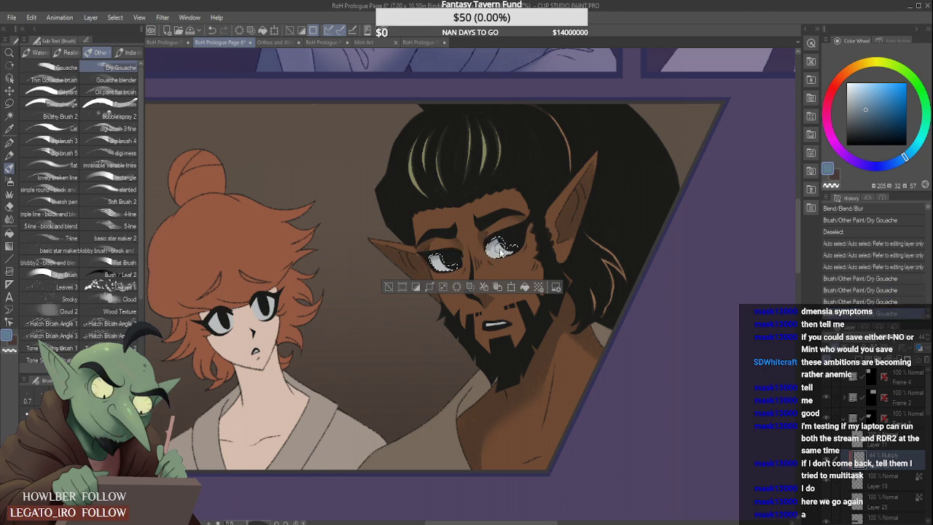
pyautogui.hotkey('ctrl', 'd')
pyautogui.scroll(-7, 569, 273)
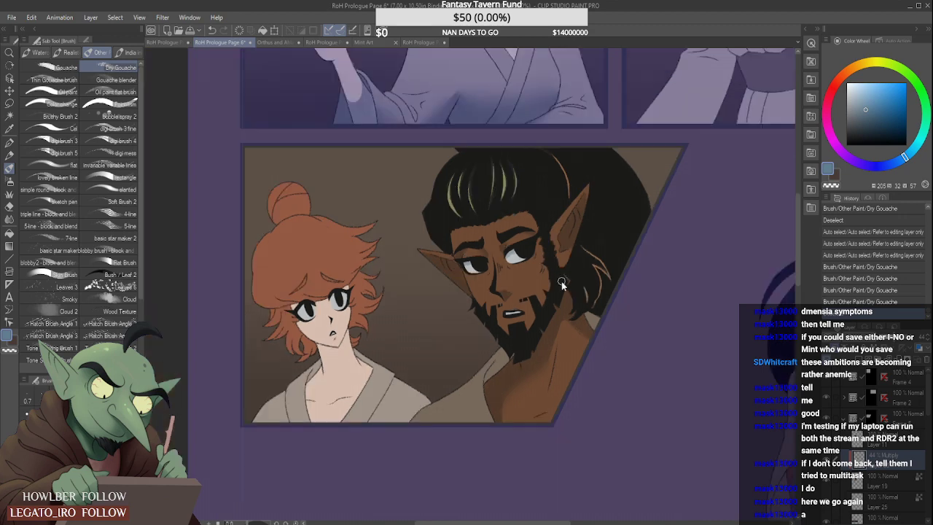
# - Auto-select both visible parts of the man's robe, at the chest and behind the shoulder, from Layer 19
pyautogui.scroll(4, 569, 268)
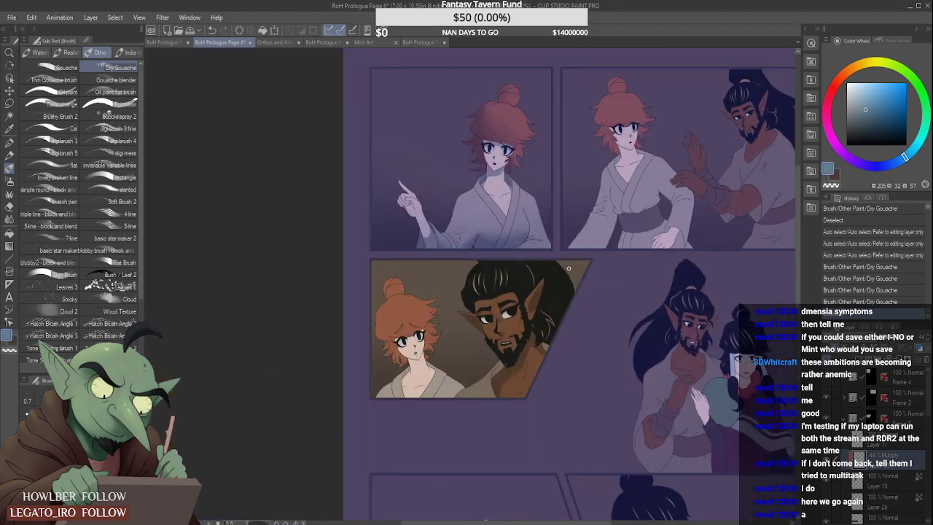
pyautogui.click(10, 119)
pyautogui.click(891, 487)
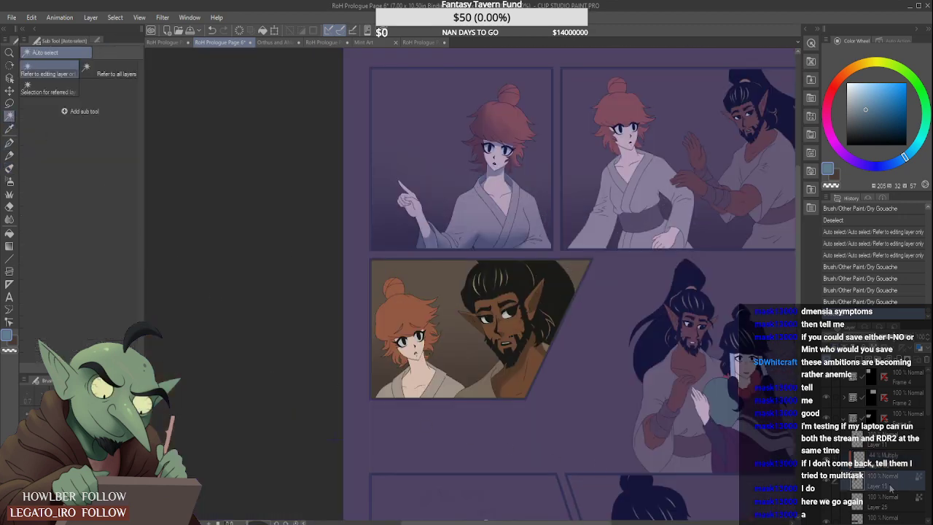
pyautogui.click(493, 387)
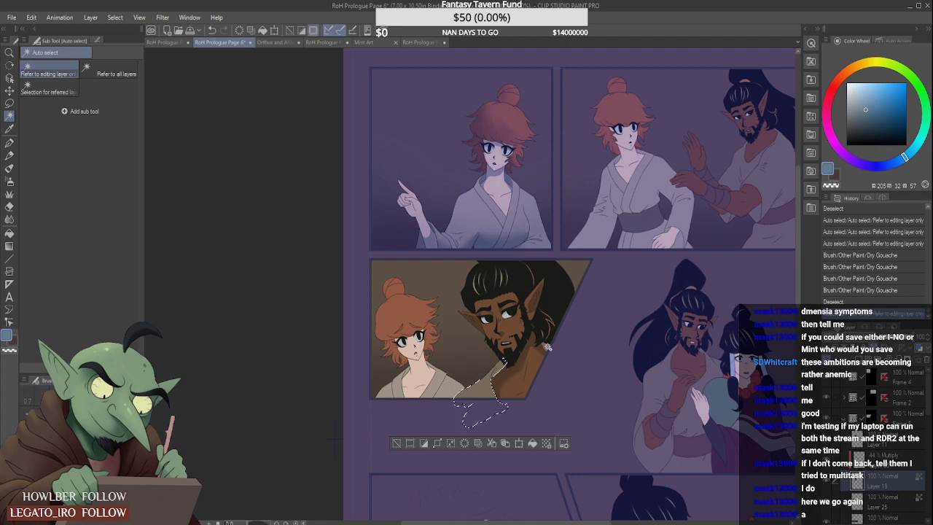
pyautogui.keyDown('shift'); pyautogui.click(546, 347); pyautogui.keyUp('shift')
# - Shade the man's robe collar below the beard with Dry Gouache on the 44% Multiply layer
pyautogui.click(10, 168)
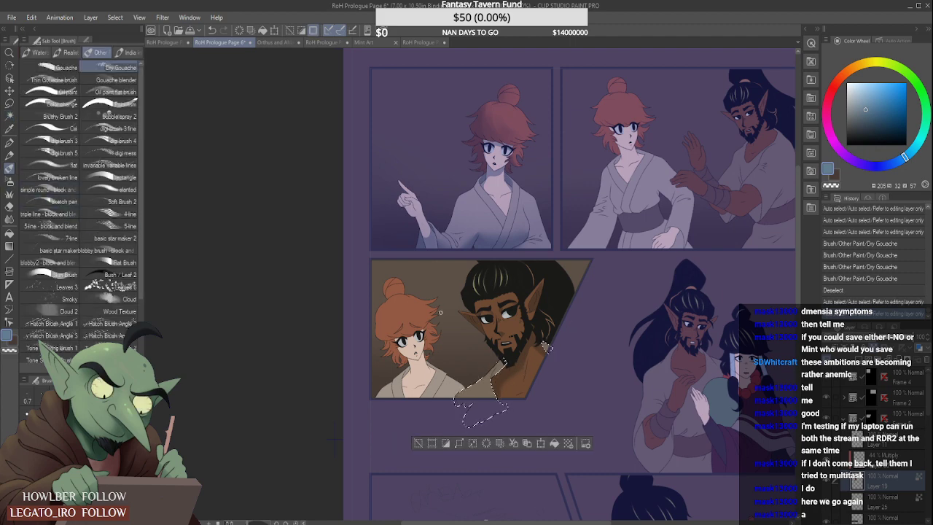
pyautogui.scroll(3, 545, 346)
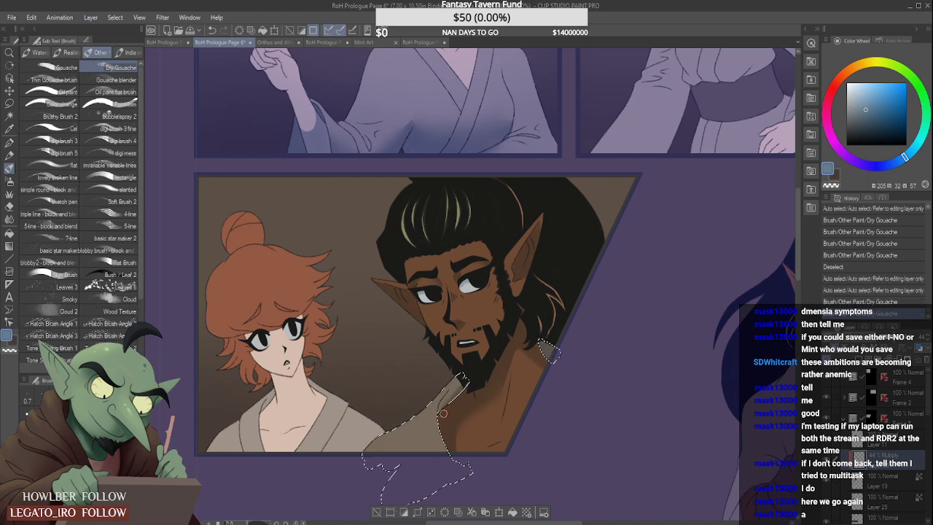
pyautogui.scroll(1, 446, 405)
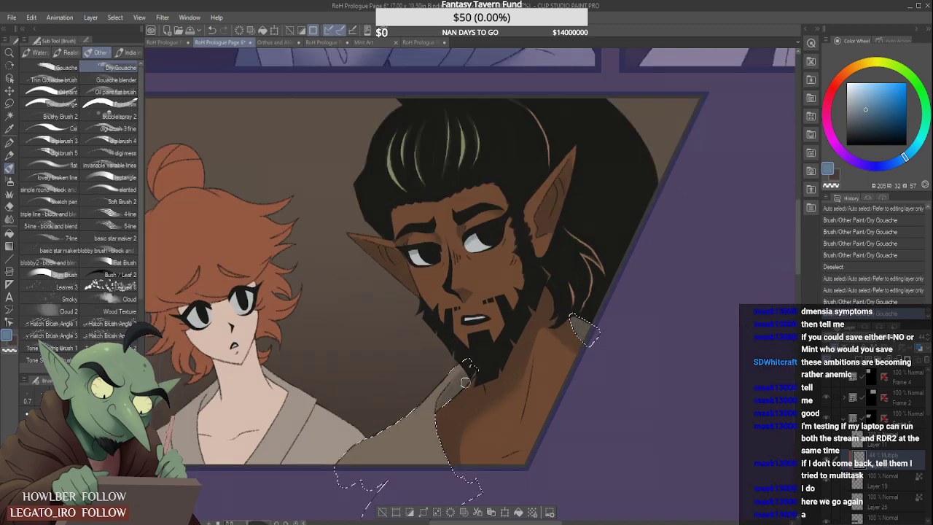
pyautogui.scroll(-2, 470, 364)
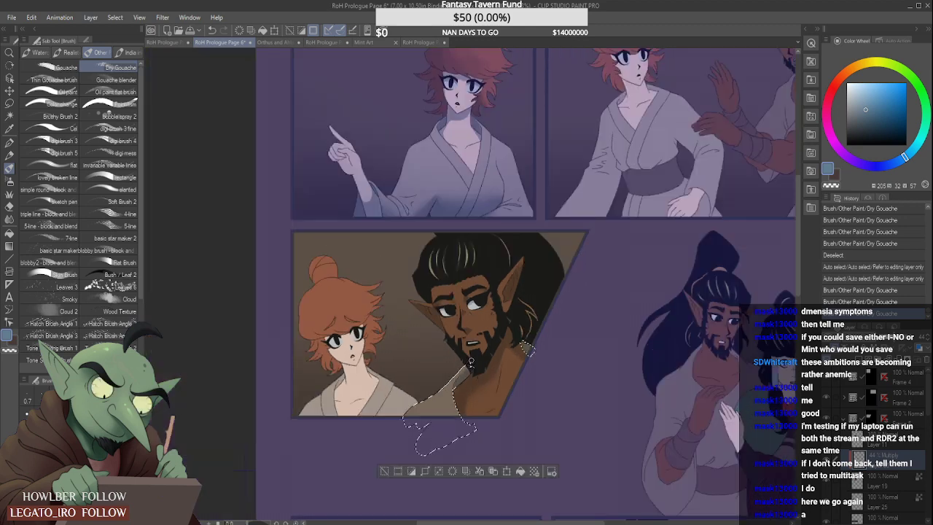
# - Add soft shading to the lower part of the man's robe with the Soft airbrush, and clear the selection
pyautogui.click(9, 181)
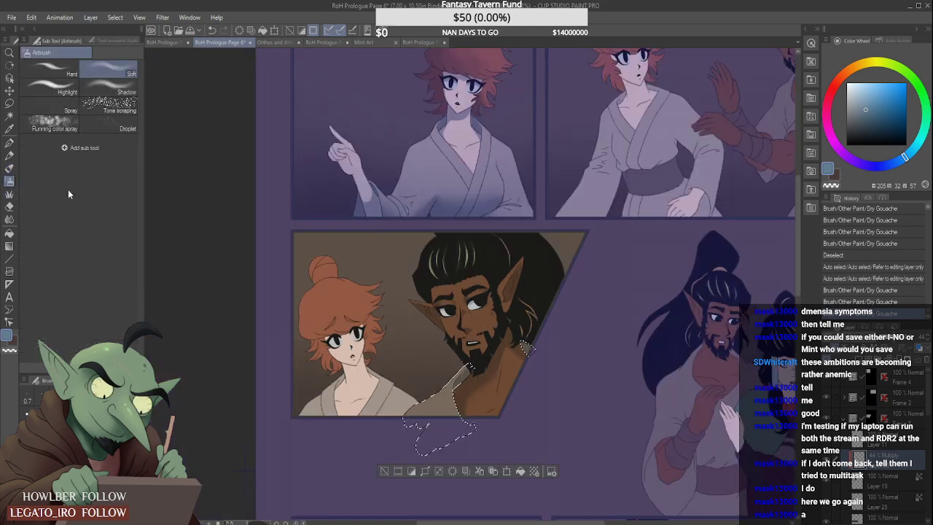
pyautogui.scroll(-1, 257, 238)
pyautogui.moveTo(285, 445)
pyautogui.mouseDown()
pyautogui.moveTo(309, 428)
pyautogui.moveTo(309, 444)
pyautogui.moveTo(331, 432)
pyautogui.moveTo(355, 450)
pyautogui.moveTo(432, 447)
pyautogui.moveTo(376, 474)
pyautogui.mouseUp()
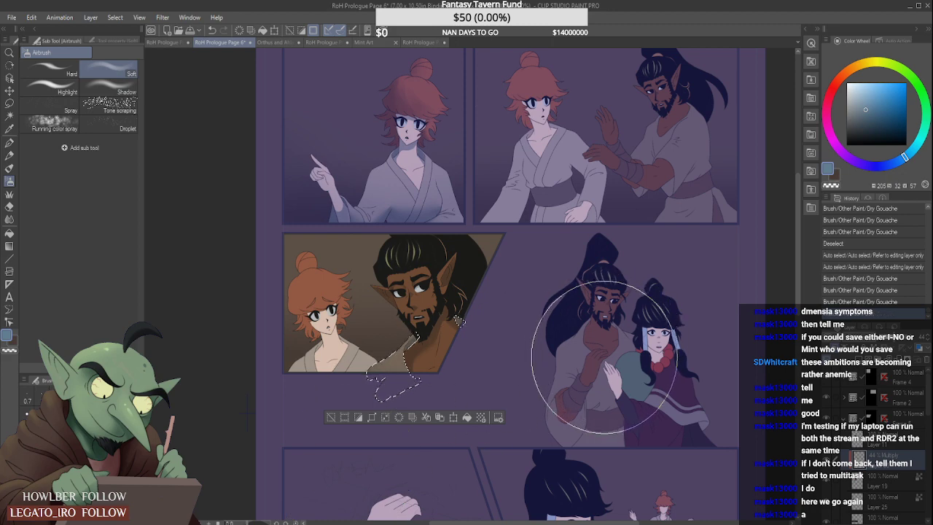
pyautogui.hotkey('ctrl', 'd')
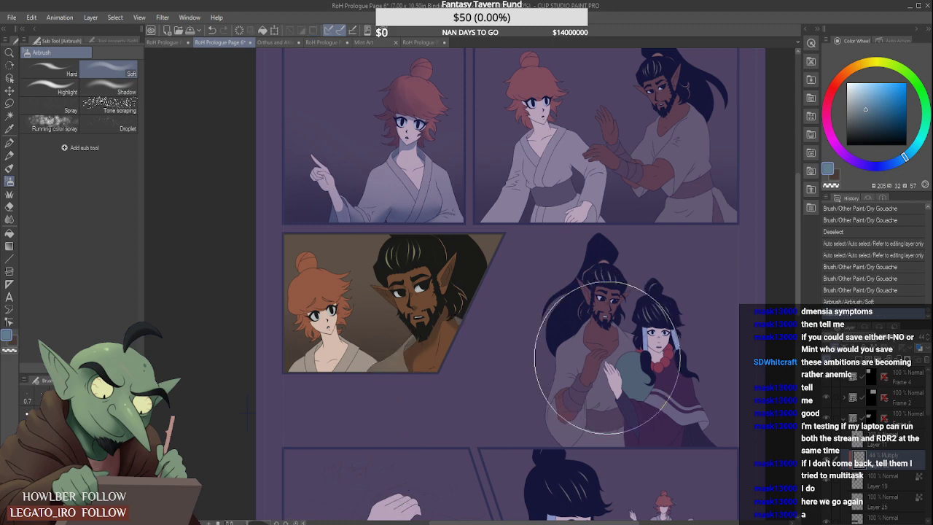
# - Examine the shading of Frame 5 against the neighbouring panels and the whole page
pyautogui.scroll(-2, 521, 207)
pyautogui.scroll(2, 517, 188)
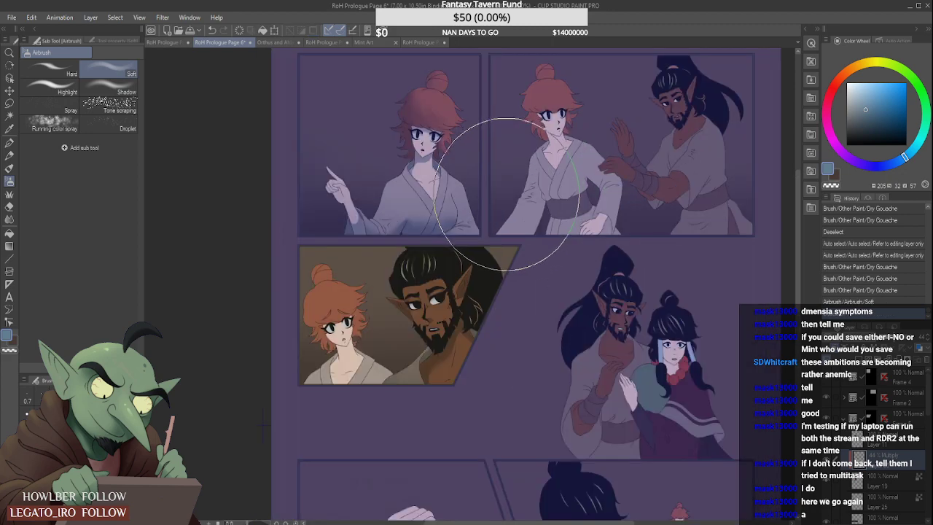
pyautogui.scroll(-2, 507, 200)
pyautogui.scroll(3, 506, 200)
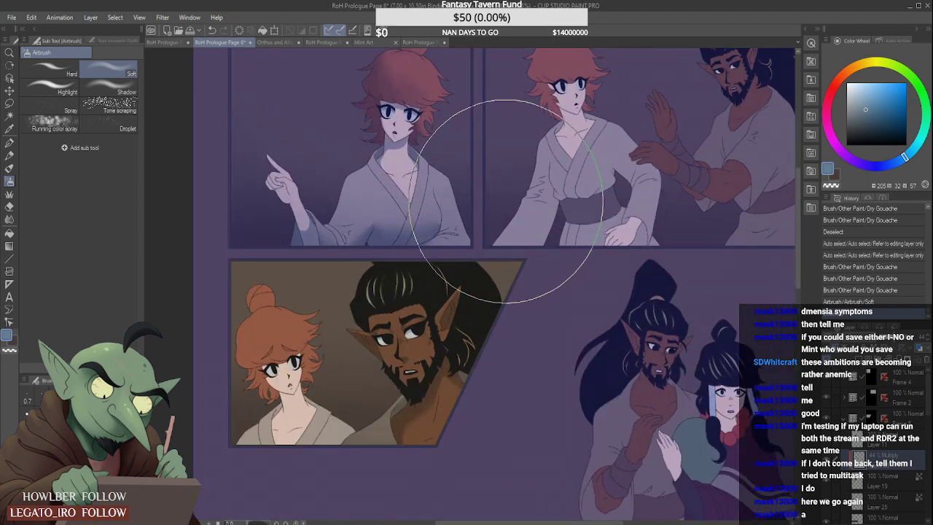
pyautogui.scroll(-1, 505, 205)
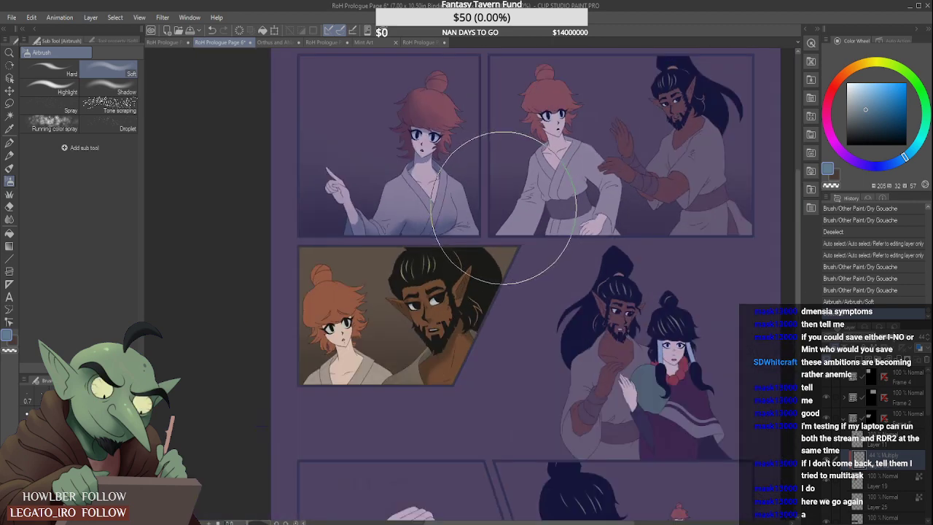
pyautogui.scroll(2, 503, 208)
pyautogui.scroll(-2, 503, 208)
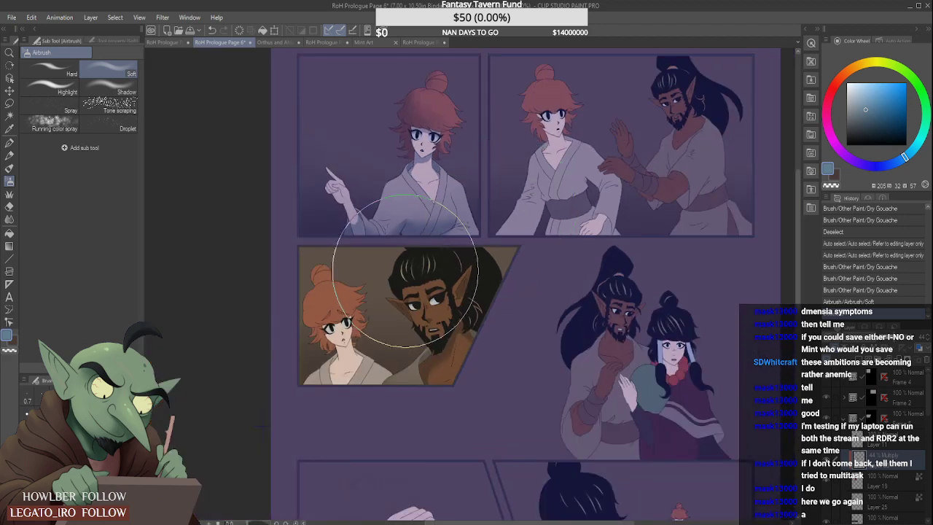
pyautogui.scroll(-2, 386, 310)
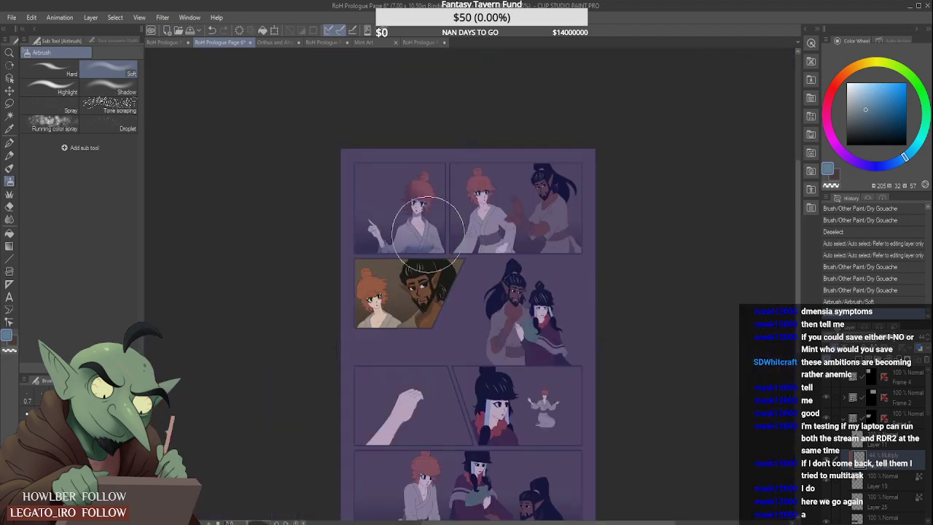
pyautogui.scroll(3, 371, 333)
pyautogui.scroll(-3, 371, 333)
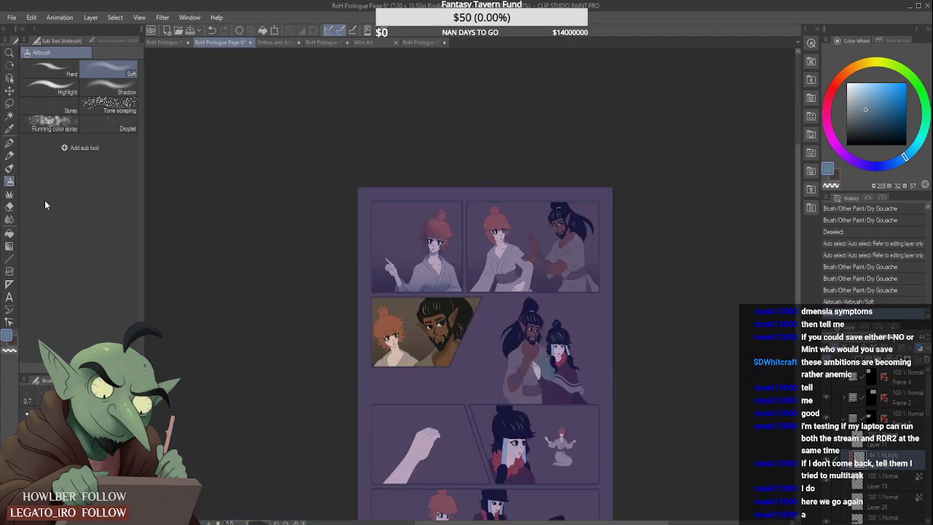
# - Try soft shading over the man's near ear, cheek and hair edge with a smaller Soft airbrush, and undo the last airbrush work
pyautogui.scroll(2, 268, 355)
pyautogui.scroll(1, 268, 355)
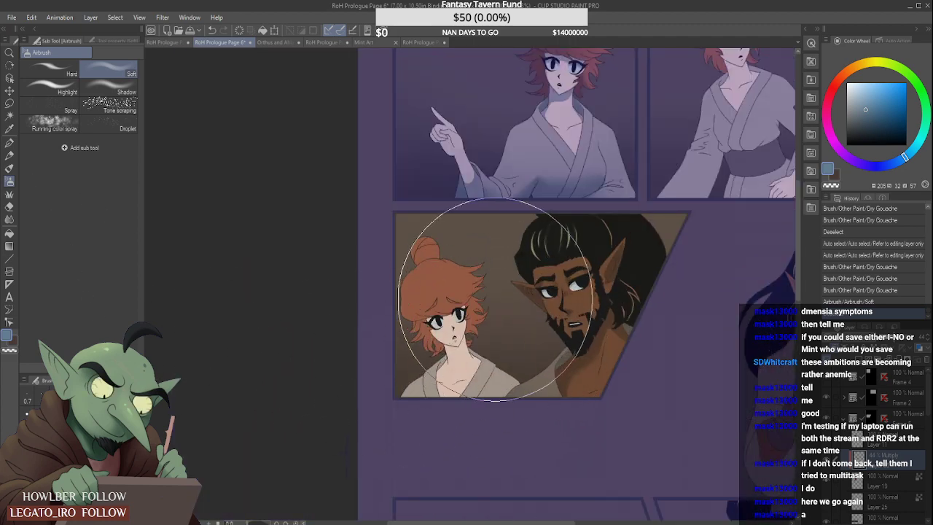
pyautogui.press('[')
pyautogui.press('[')
pyautogui.press('[')
pyautogui.press('[')
pyautogui.press('[')
pyautogui.press('[')
pyautogui.press('[')
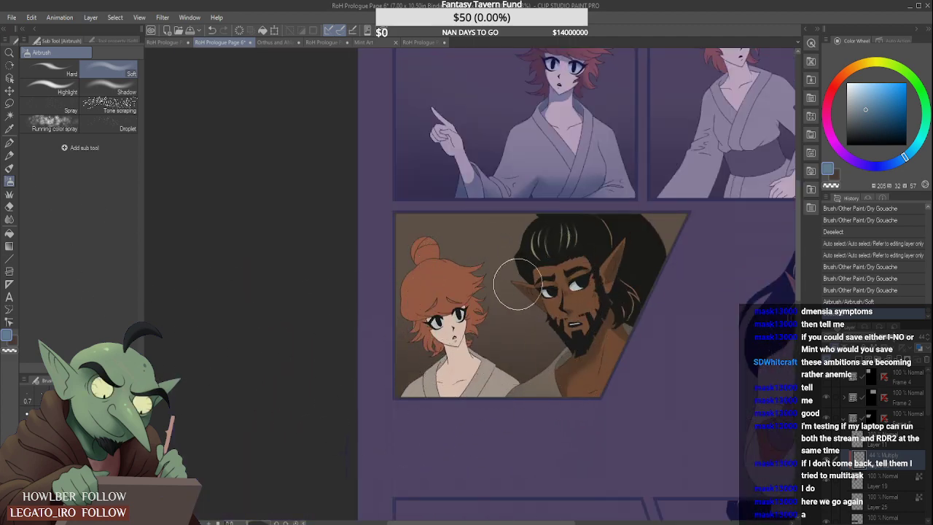
pyautogui.moveTo(520, 267); pyautogui.dragTo(562, 335)
pyautogui.moveTo(512, 300); pyautogui.dragTo(504, 252)
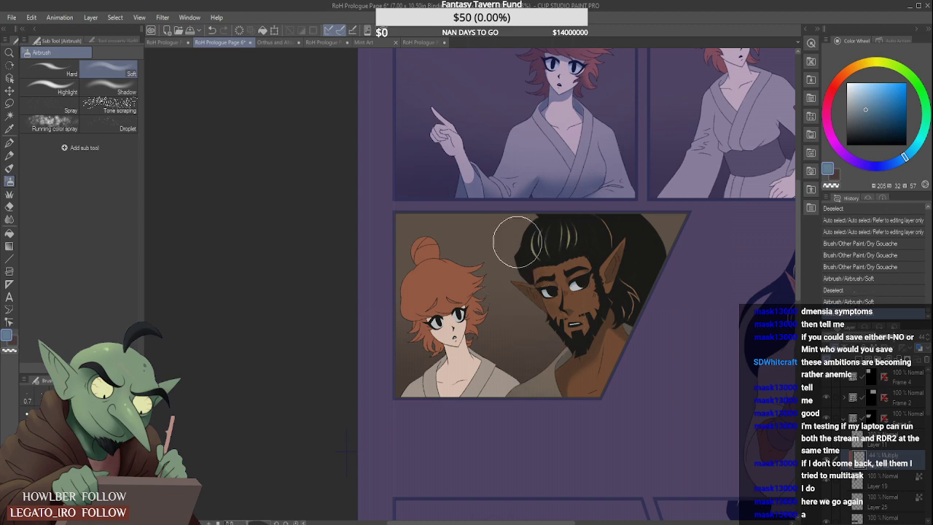
pyautogui.scroll(-1, 538, 231)
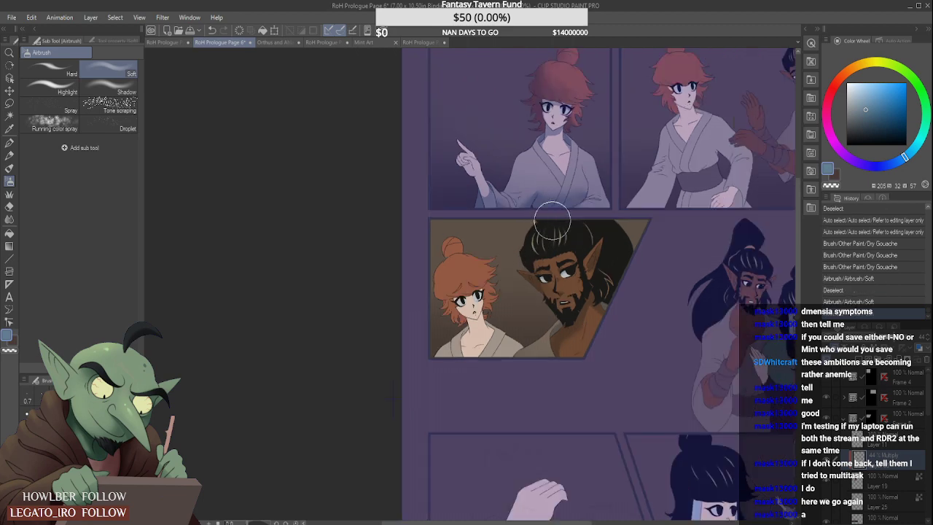
pyautogui.scroll(-1, 558, 215)
pyautogui.scroll(2, 561, 212)
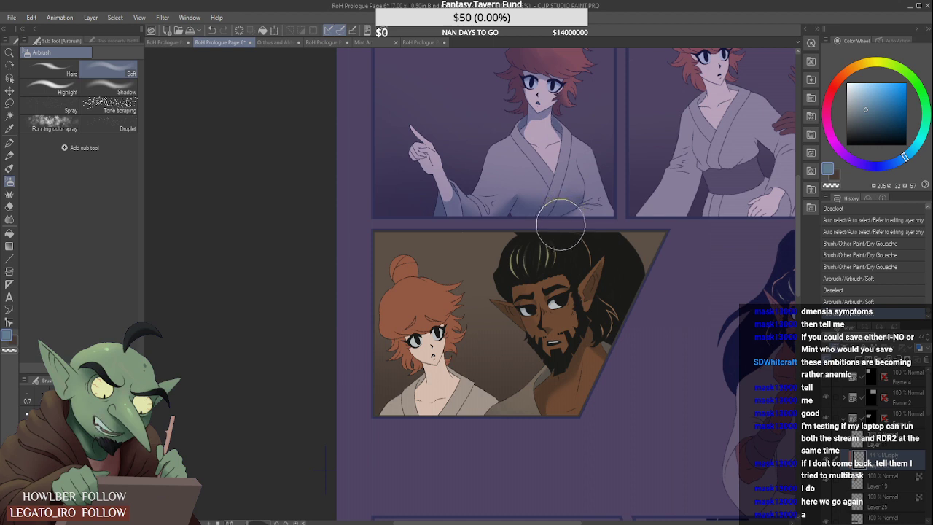
pyautogui.hotkey('ctrl', 'z')
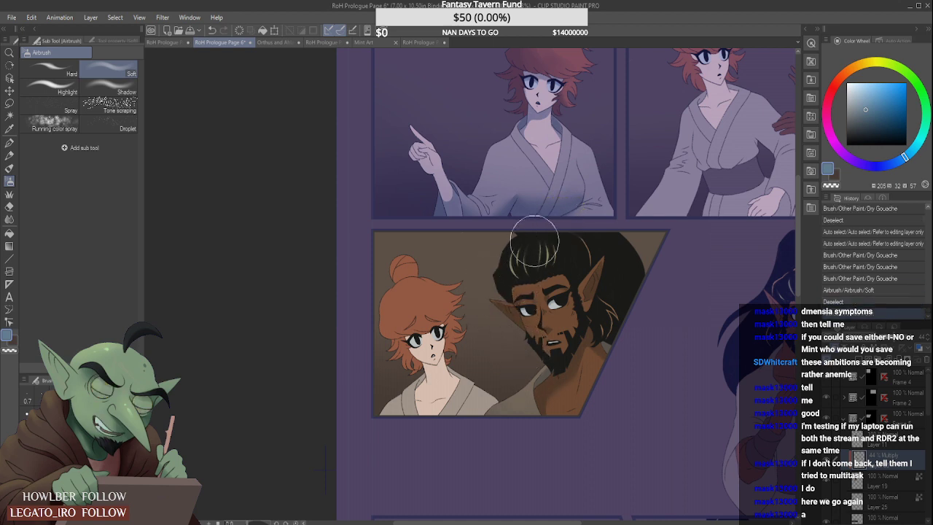
# - Check the bearded man's face and hair shading in Frame 5 both from a distance and close up
pyautogui.scroll(-1, 556, 219)
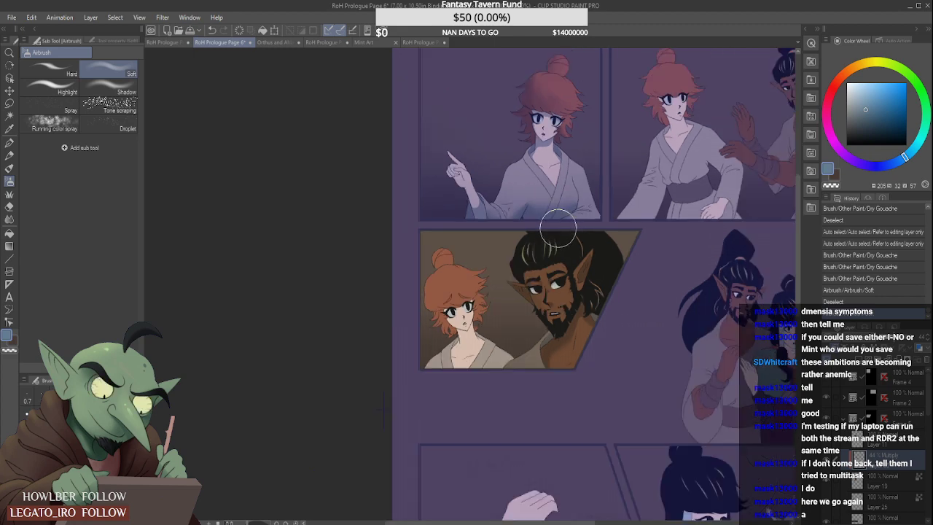
pyautogui.scroll(-1, 561, 211)
pyautogui.scroll(2, 564, 204)
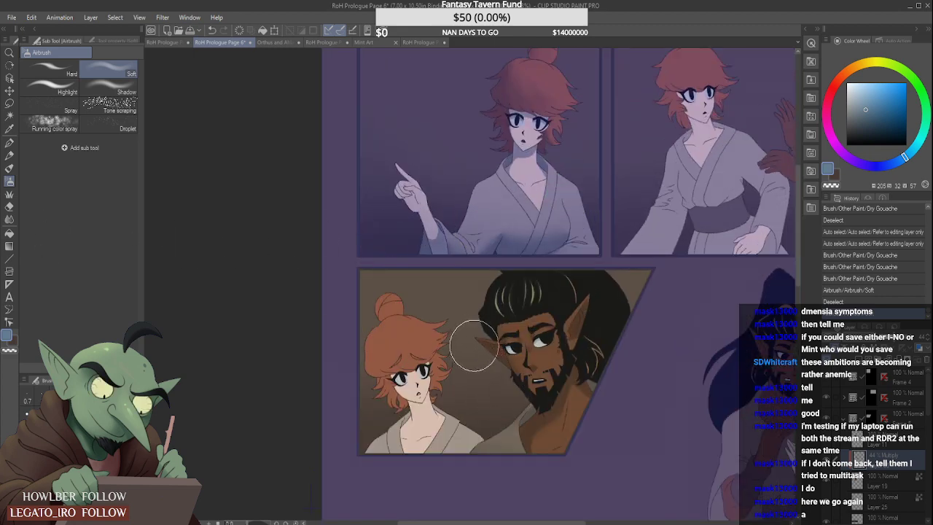
pyautogui.scroll(-1, 484, 299)
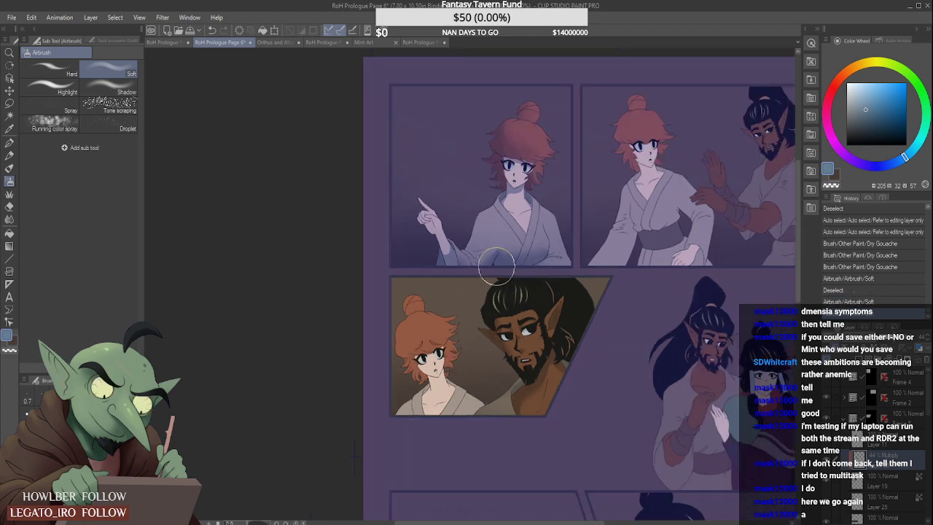
pyautogui.scroll(-2, 498, 259)
pyautogui.scroll(4, 504, 255)
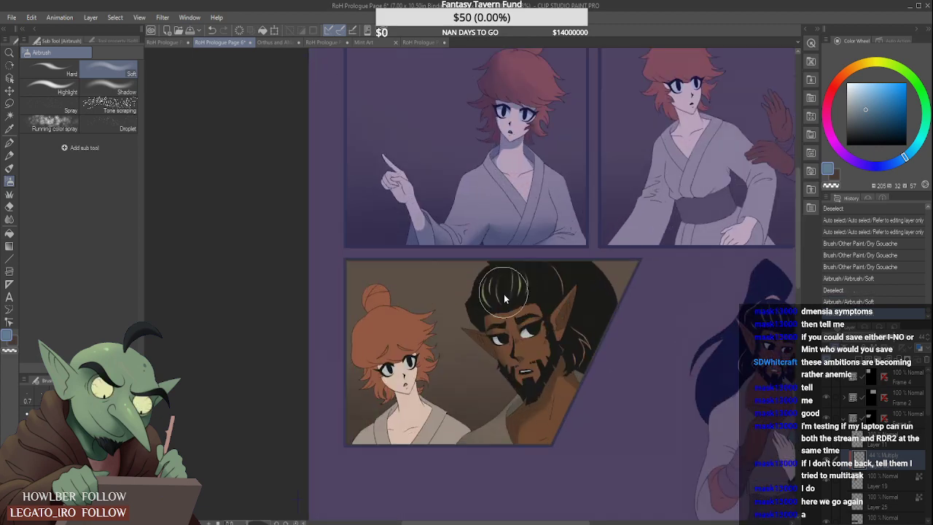
# - Soften the shading on the bearded man's face beside the nose and eye in Frame 5 with a smaller Soft eraser
pyautogui.click(8, 207)
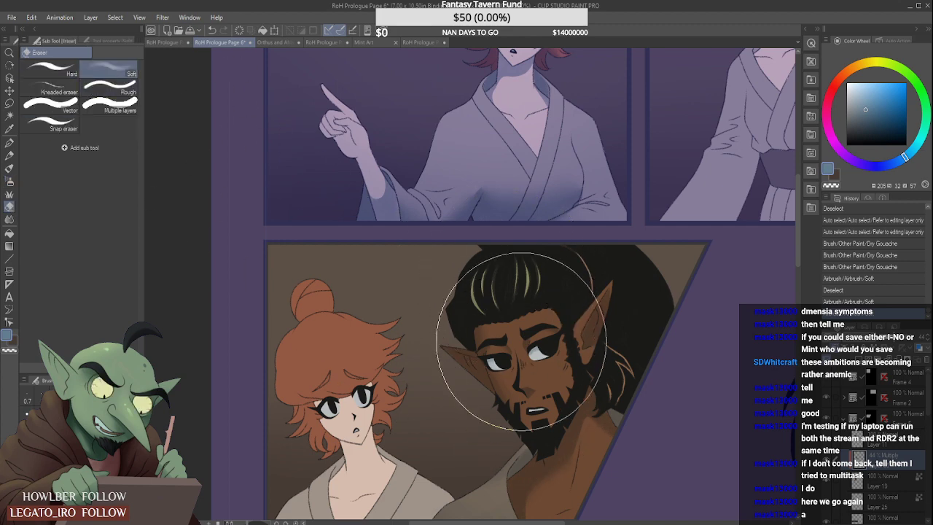
pyautogui.press('[')
pyautogui.press('[')
pyautogui.press('[')
pyautogui.press('[')
pyautogui.press('[')
pyautogui.press('[')
pyautogui.press('[')
pyautogui.press('[')
pyautogui.press('[')
pyautogui.press('[')
pyautogui.press('[')
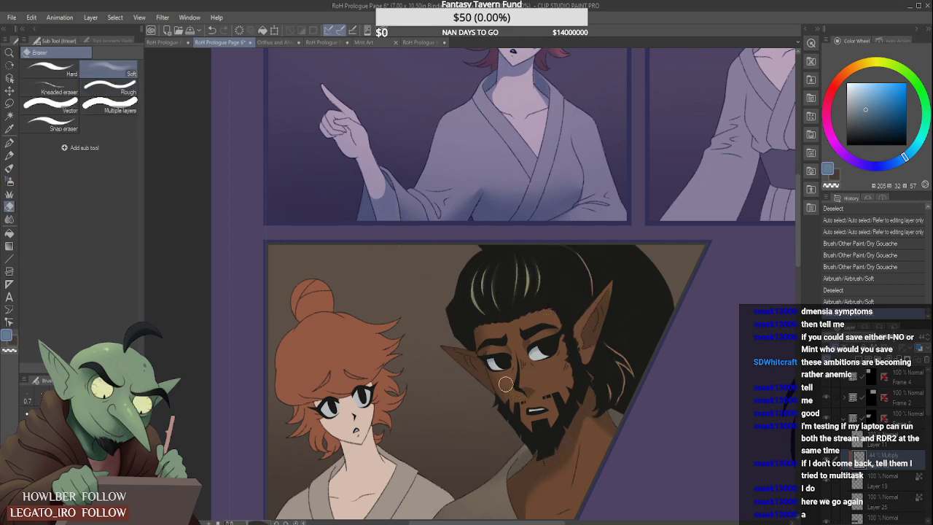
pyautogui.moveTo(509, 378); pyautogui.dragTo(510, 389)
pyautogui.moveTo(495, 340)
pyautogui.mouseDown()
pyautogui.moveTo(495, 317)
pyautogui.moveTo(493, 342)
pyautogui.mouseUp()
pyautogui.scroll(-2, 516, 310)
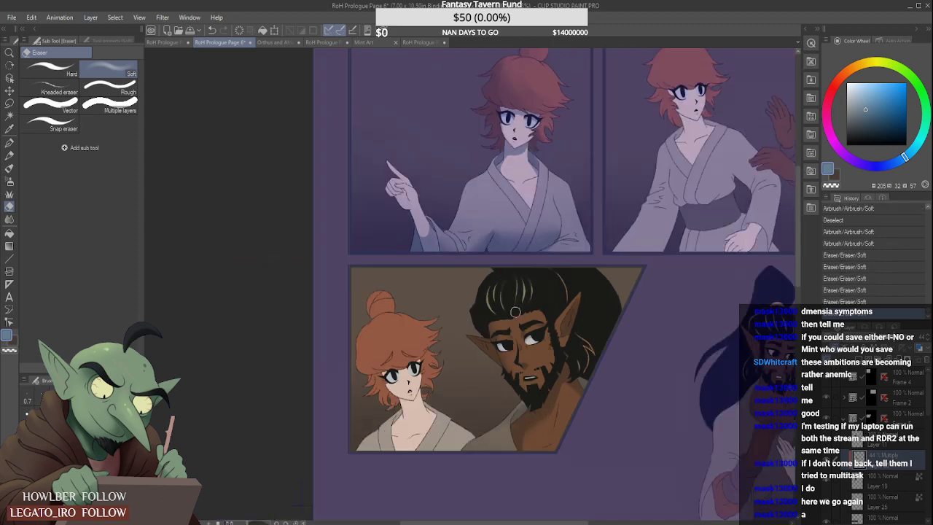
pyautogui.scroll(2, 520, 318)
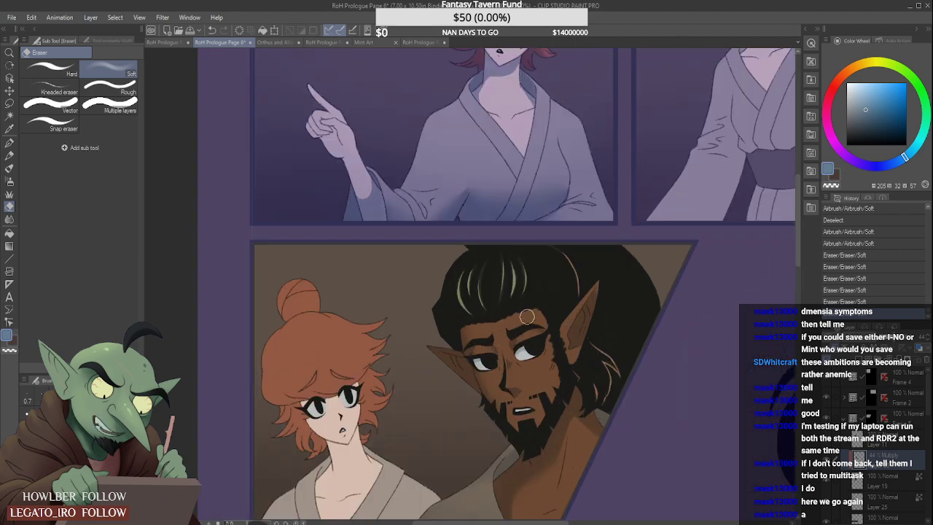
pyautogui.scroll(-1, 524, 318)
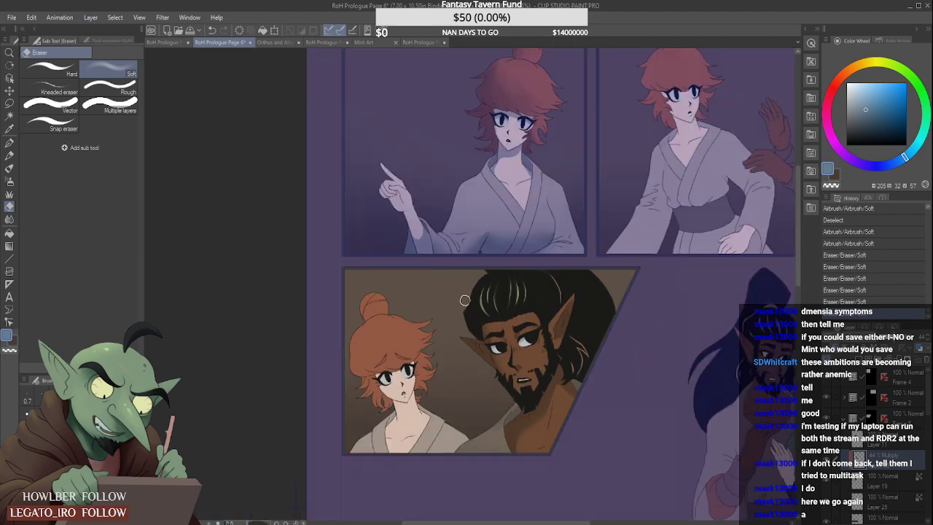
# - Add a new raster layer directly above Layer 25, set to Multiply at 44% opacity and clipped to the layer below
pyautogui.click(12, 169)
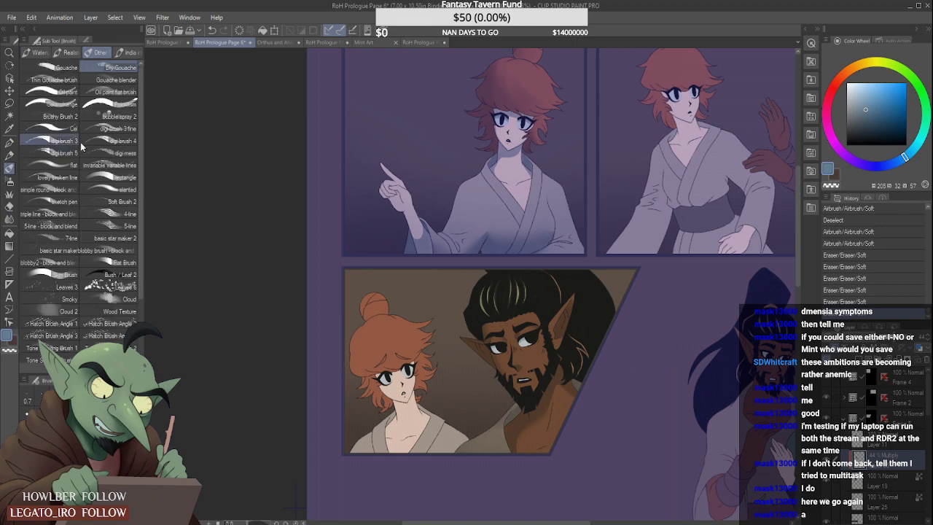
pyautogui.click(885, 502)
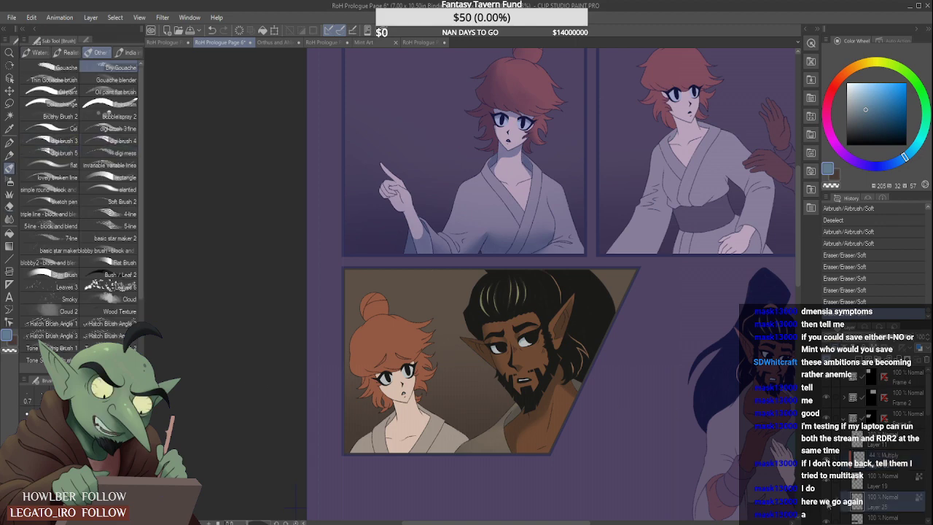
pyautogui.click(827, 502)
pyautogui.click(827, 502)
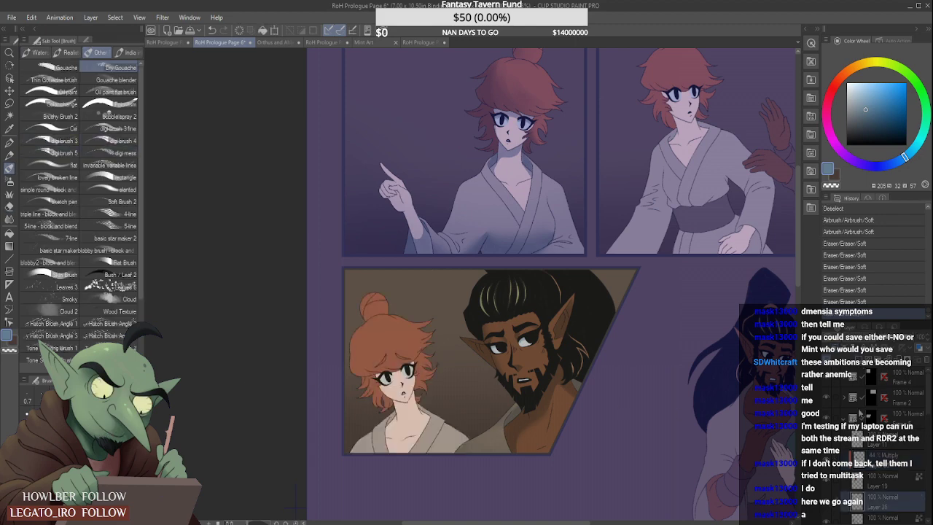
pyautogui.click(912, 344)
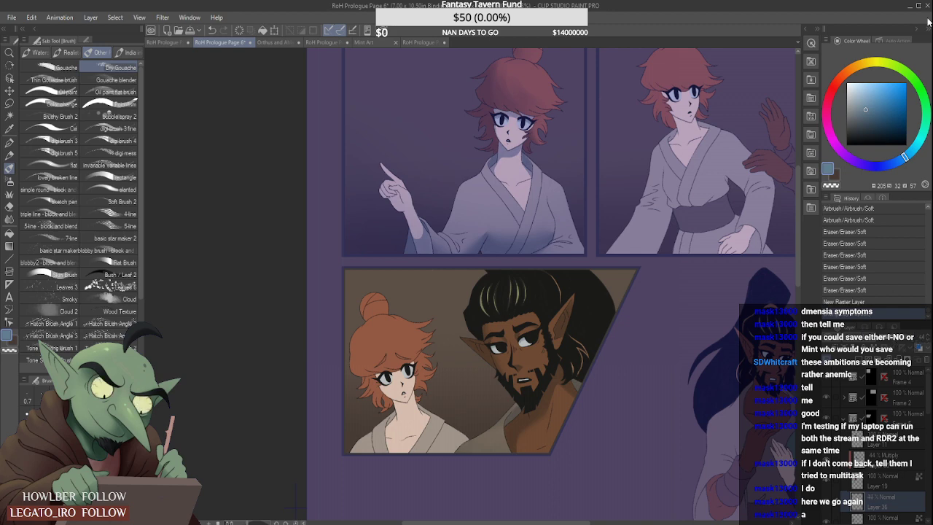
pyautogui.click(865, 86)
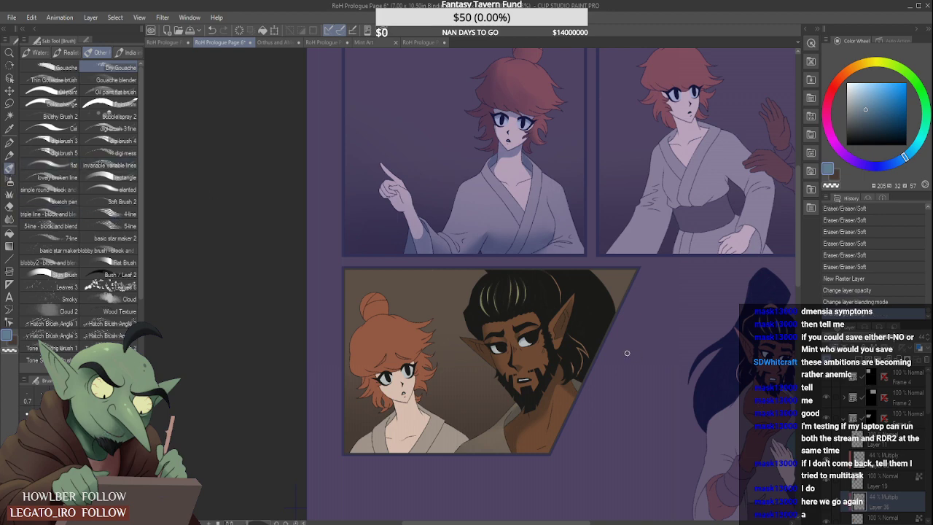
# - Select the red-haired woman's face, neck and chest skin in Frame 5 from Layer 25 with Auto select
pyautogui.scroll(-1, 627, 353)
pyautogui.scroll(1, 511, 397)
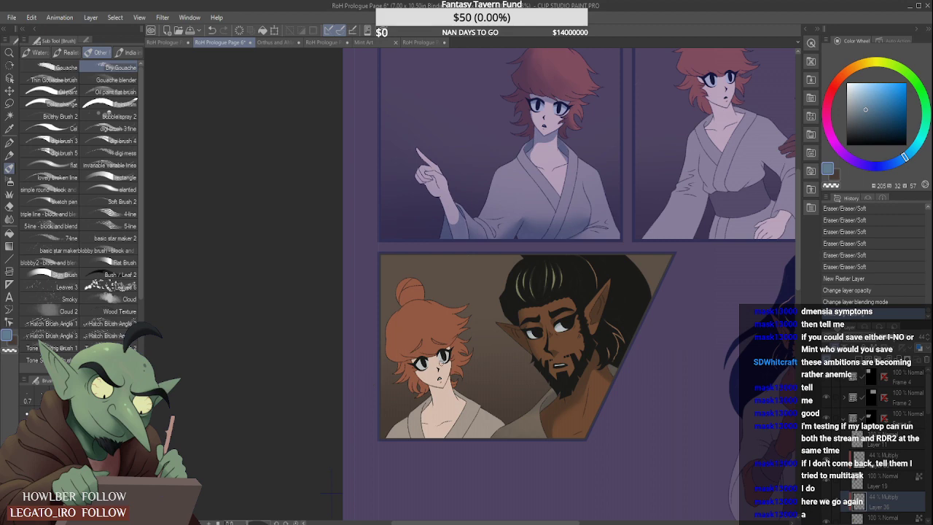
pyautogui.scroll(1, 442, 363)
pyautogui.click(9, 116)
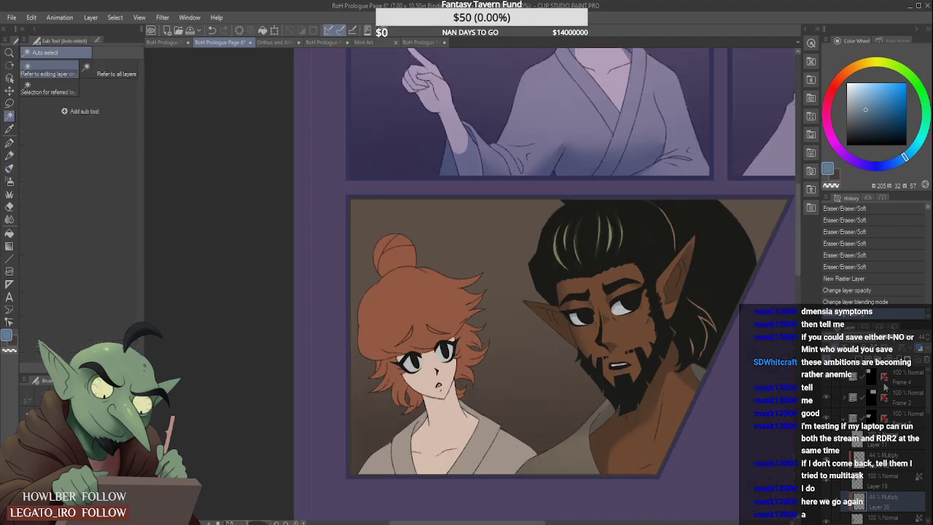
pyautogui.moveTo(926, 400); pyautogui.dragTo(927, 411)
pyautogui.click(881, 469)
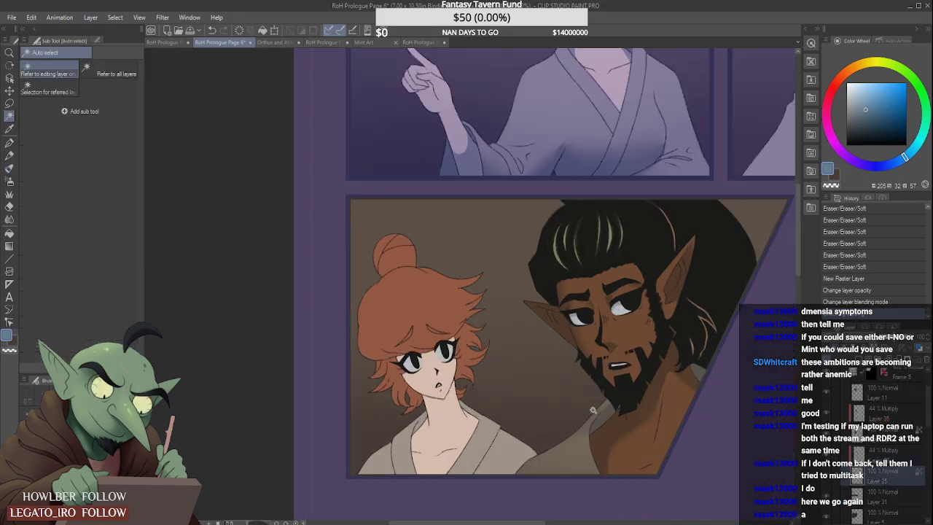
pyautogui.click(462, 399)
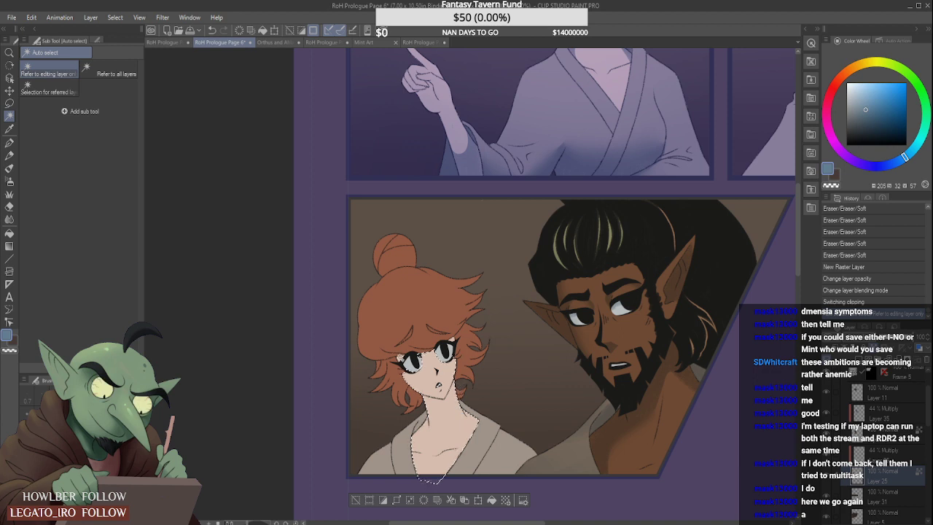
pyautogui.click(438, 384)
pyautogui.click(453, 340)
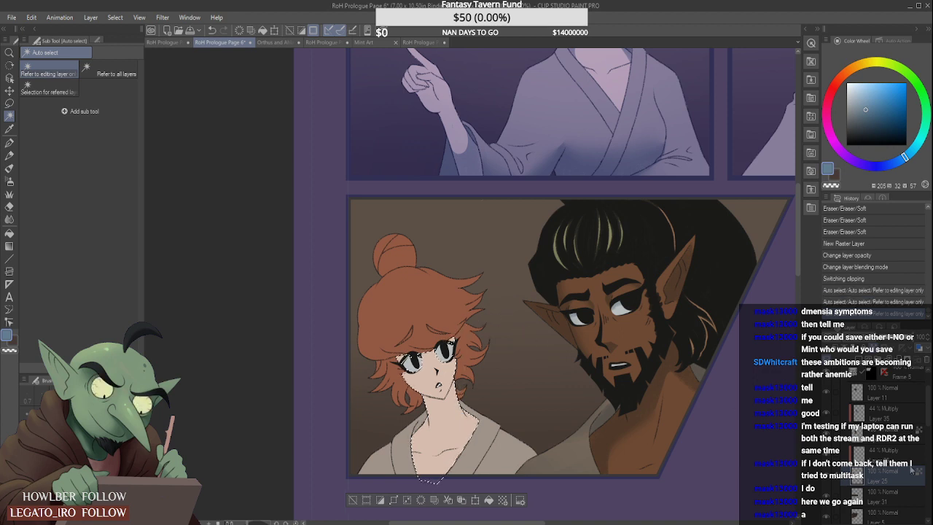
# - Shade the woman's forehead and cheek on the new Multiply layer with Dry Gouache, softening the strokes with the Soft eraser
pyautogui.click(882, 454)
pyautogui.click(9, 181)
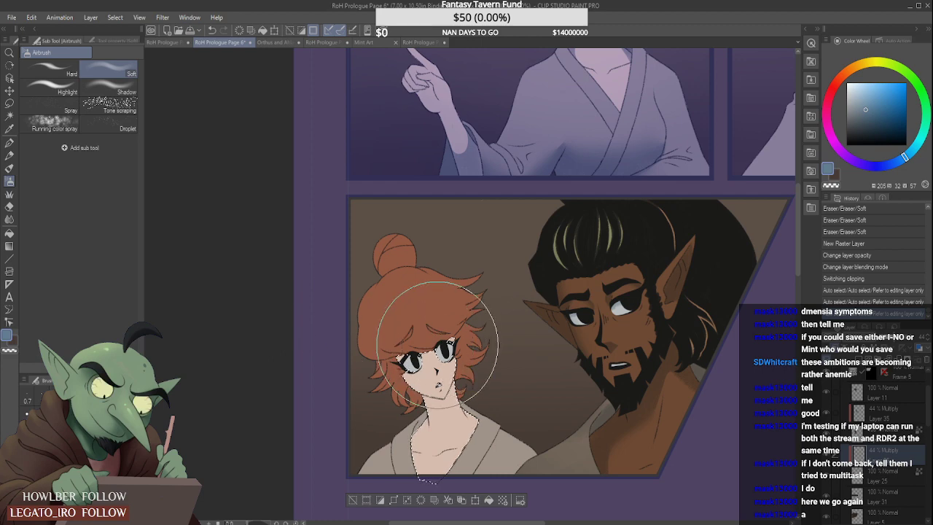
pyautogui.click(10, 168)
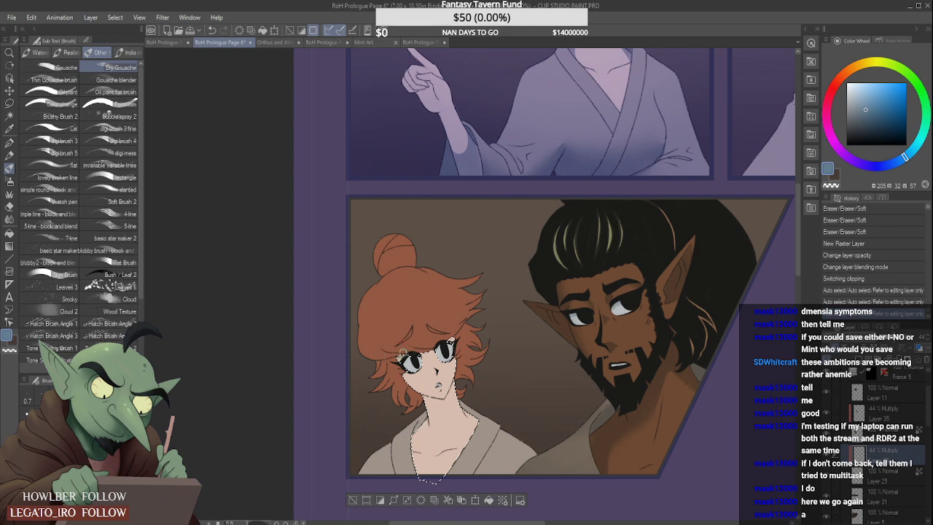
pyautogui.moveTo(403, 353)
pyautogui.mouseDown()
pyautogui.moveTo(463, 335)
pyautogui.moveTo(428, 356)
pyautogui.moveTo(464, 328)
pyautogui.mouseUp()
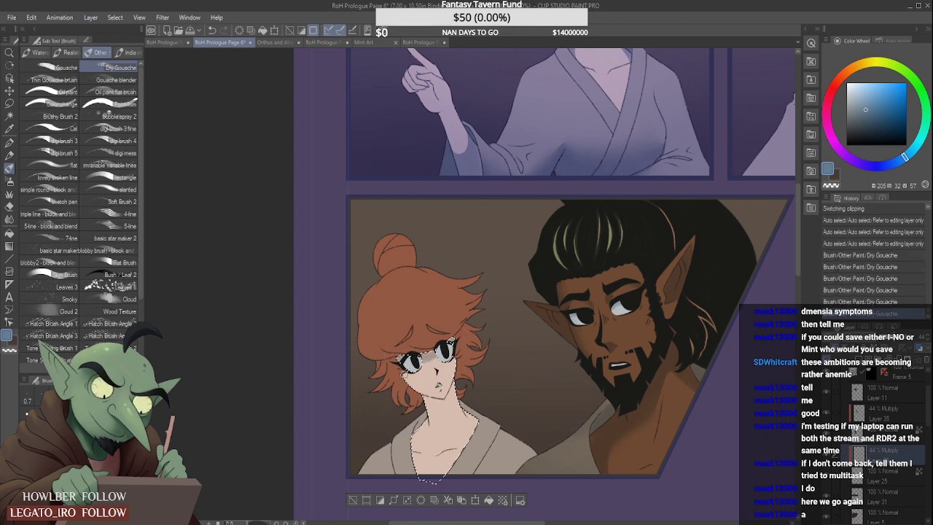
pyautogui.moveTo(408, 385)
pyautogui.mouseDown()
pyautogui.moveTo(425, 394)
pyautogui.moveTo(445, 390)
pyautogui.mouseUp()
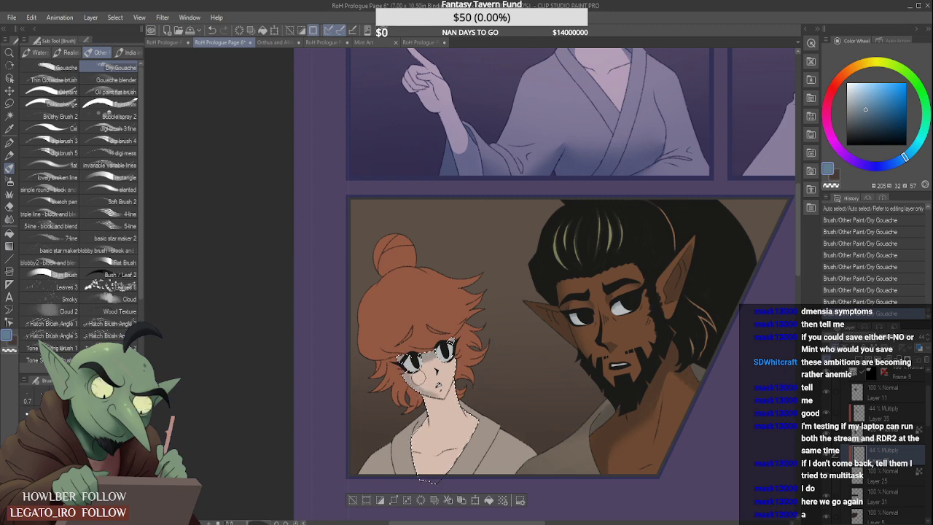
pyautogui.moveTo(413, 373); pyautogui.dragTo(433, 388)
pyautogui.moveTo(441, 346); pyautogui.dragTo(446, 336)
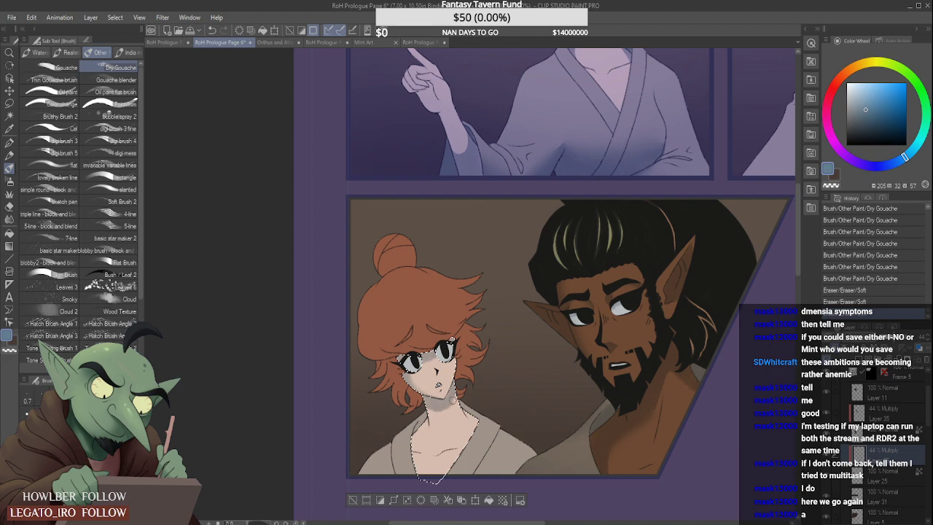
# - Paint Dry Gouache shadows under the woman's jaw and down her neck to the collar, undoing a stray stroke
pyautogui.moveTo(458, 394); pyautogui.dragTo(461, 375)
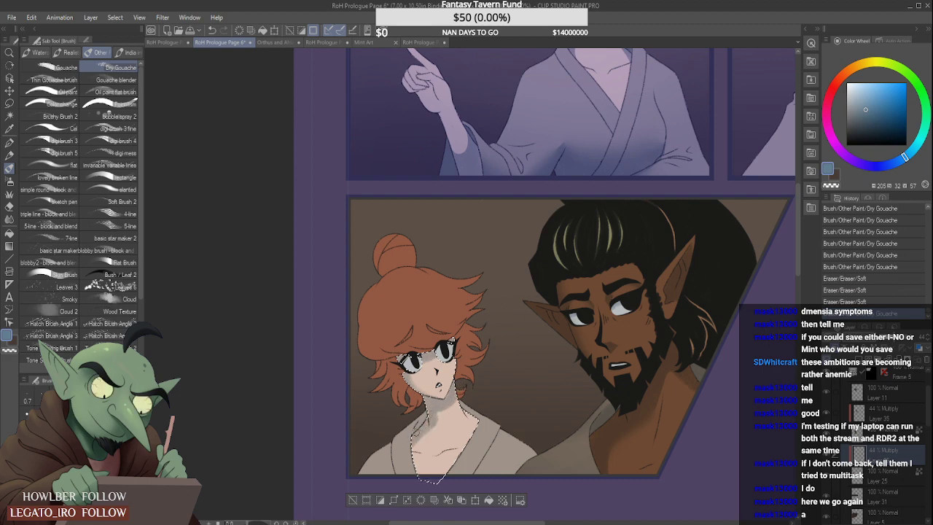
pyautogui.moveTo(433, 420)
pyautogui.mouseDown()
pyautogui.moveTo(460, 408)
pyautogui.moveTo(415, 442)
pyautogui.mouseUp()
pyautogui.moveTo(415, 480); pyautogui.dragTo(417, 473)
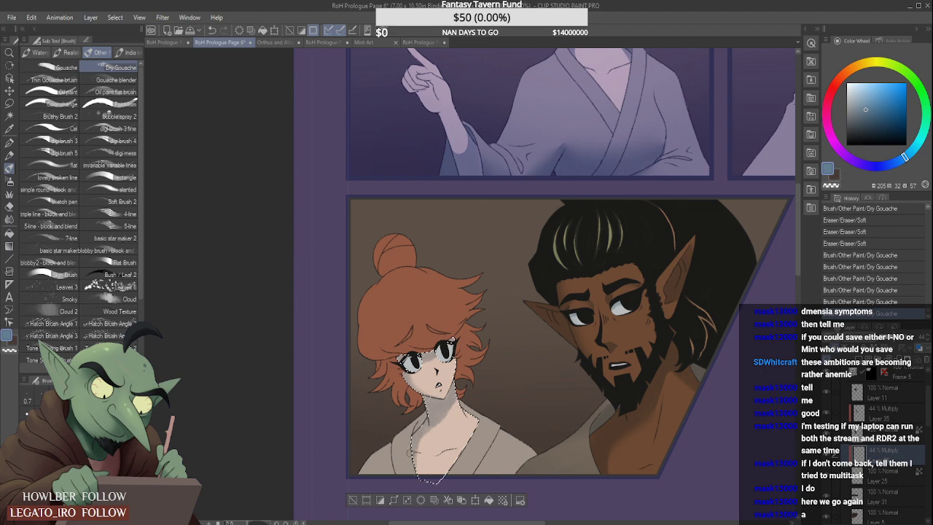
pyautogui.moveTo(433, 423)
pyautogui.mouseDown()
pyautogui.moveTo(418, 456)
pyautogui.moveTo(441, 409)
pyautogui.moveTo(440, 388)
pyautogui.mouseUp()
pyautogui.hotkey('ctrl', 'z')
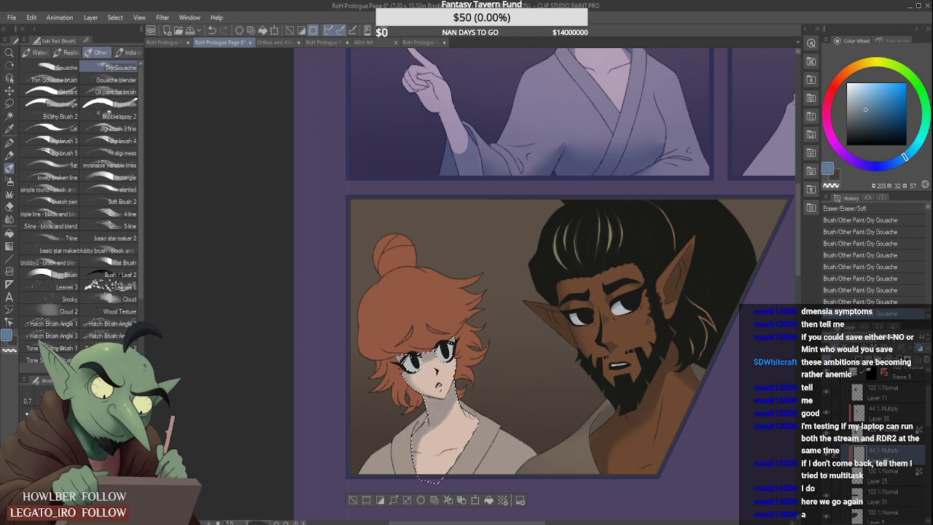
pyautogui.moveTo(483, 428); pyautogui.dragTo(472, 395)
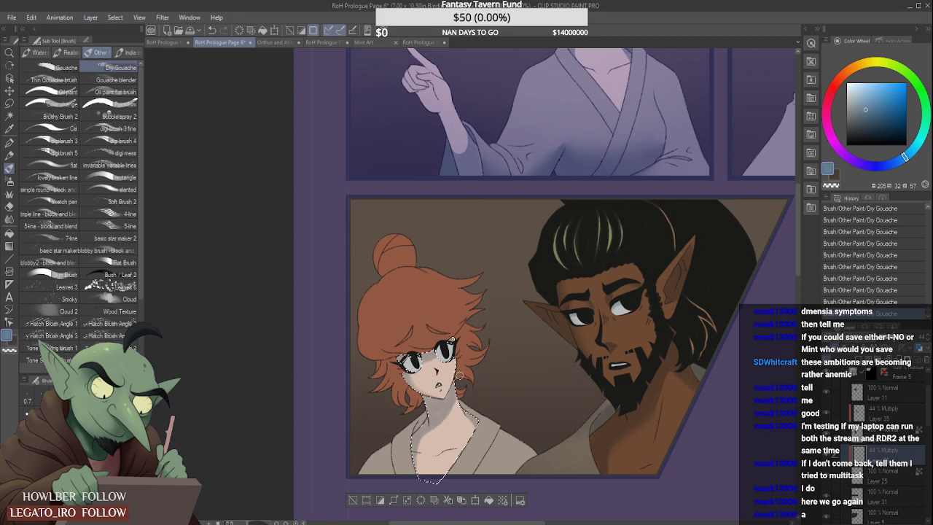
# - Select the woman's hair with Auto select and shade the locks beside her face and neck with Dry Gouache
pyautogui.click(10, 115)
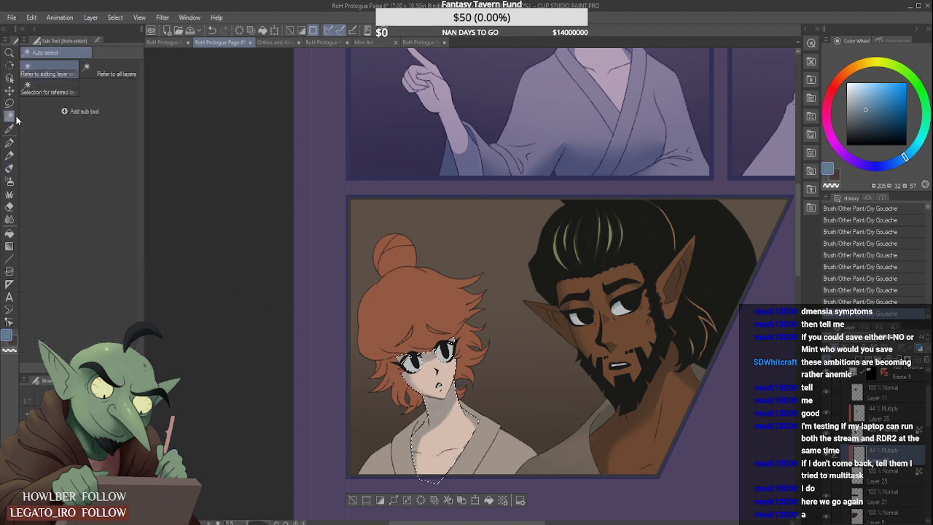
pyautogui.click(417, 318)
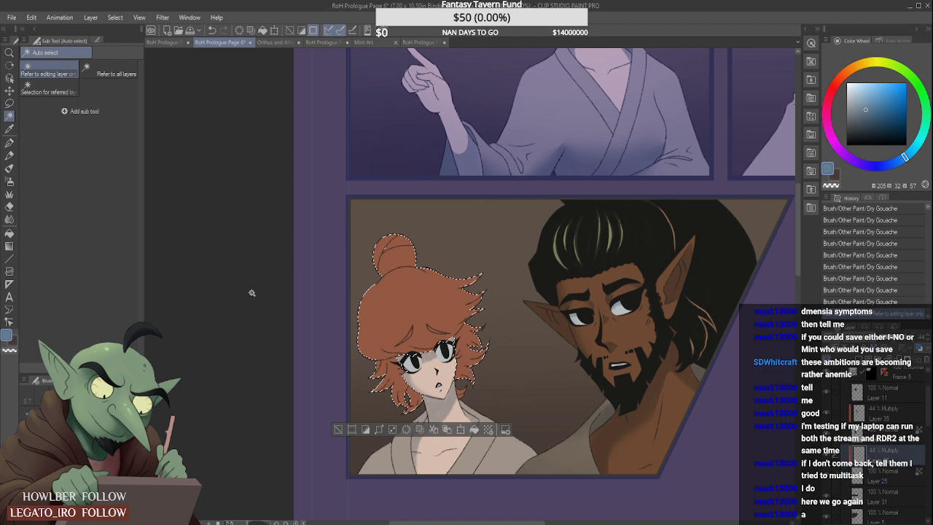
pyautogui.click(9, 168)
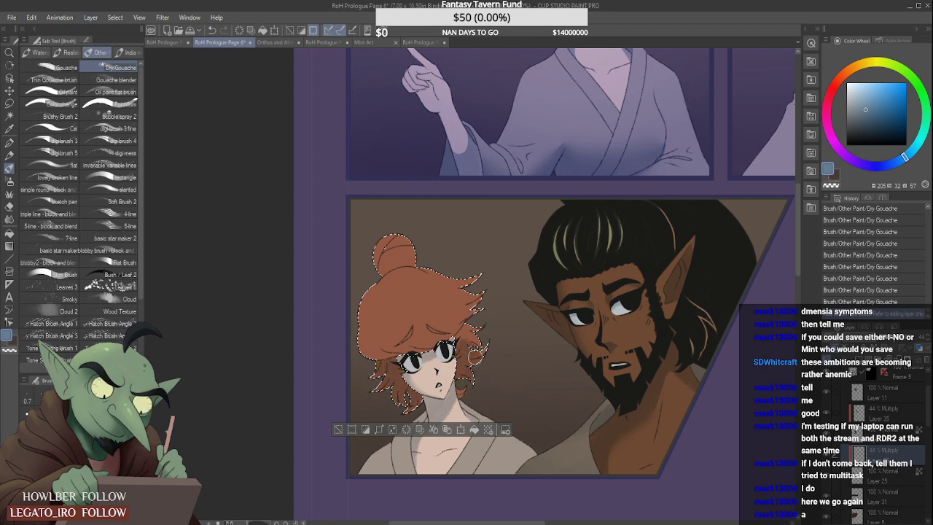
pyautogui.moveTo(449, 351); pyautogui.dragTo(462, 379)
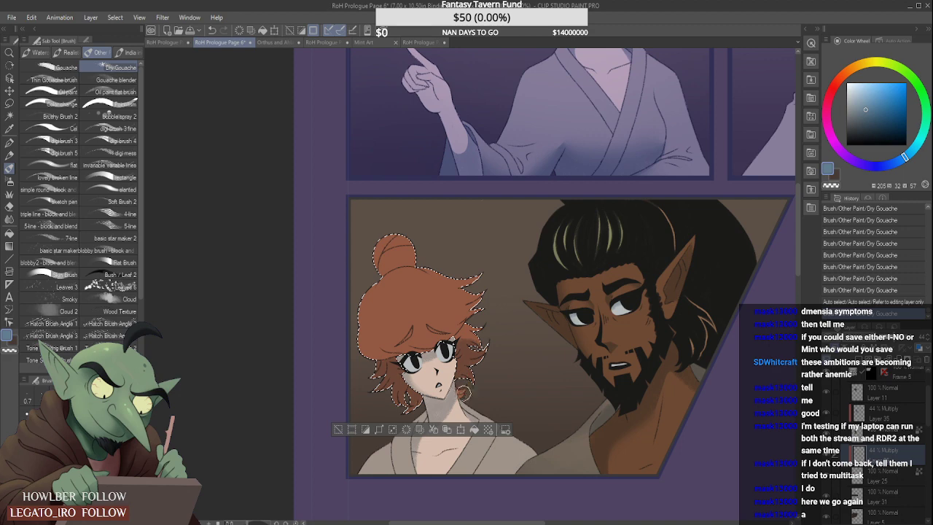
# - Reselect the woman's hair from Layer 25 and shade its lower locks, outer edge and bun on the Multiply layer
pyautogui.press('w')
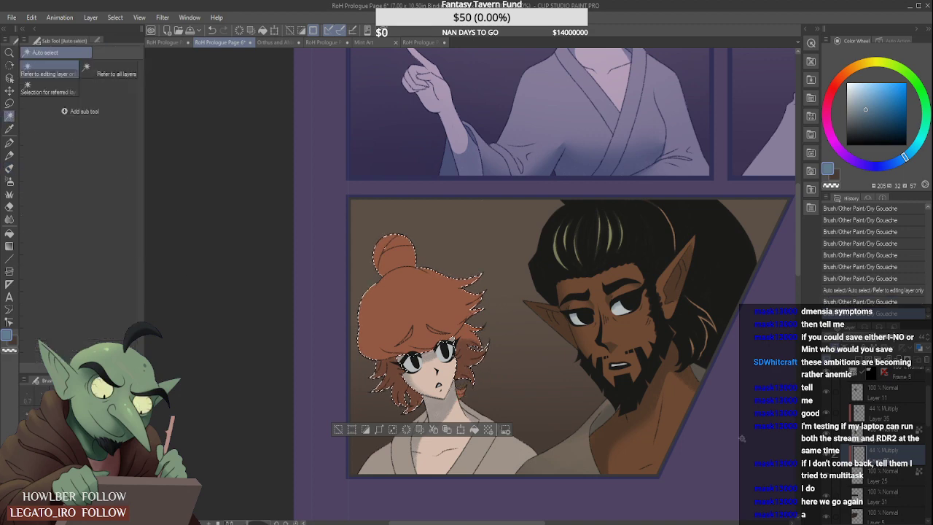
pyautogui.click(887, 480)
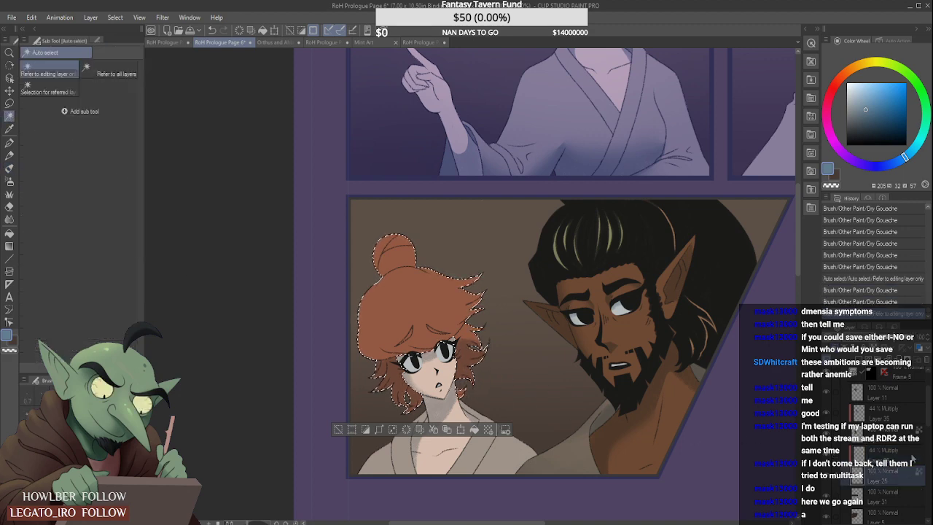
pyautogui.click(829, 445)
pyautogui.press('b')
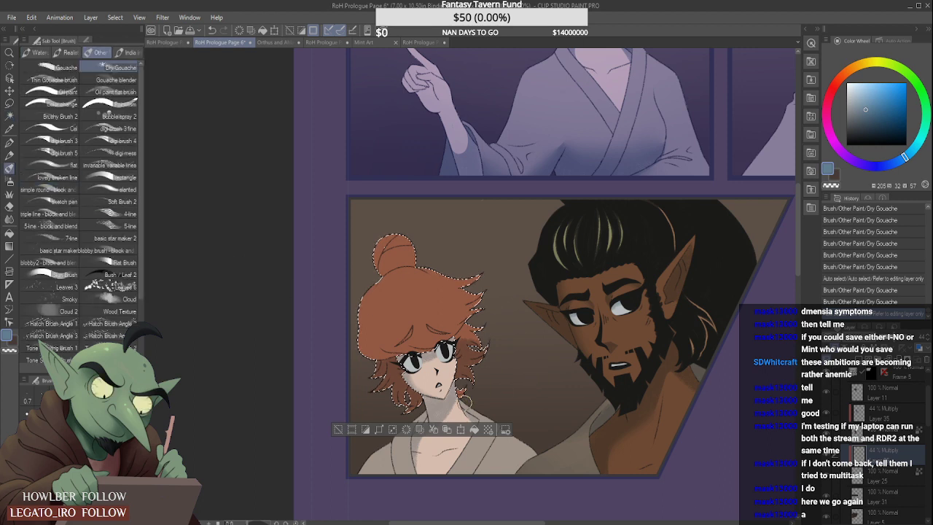
pyautogui.moveTo(433, 411); pyautogui.dragTo(373, 361)
pyautogui.moveTo(385, 249); pyautogui.dragTo(394, 267)
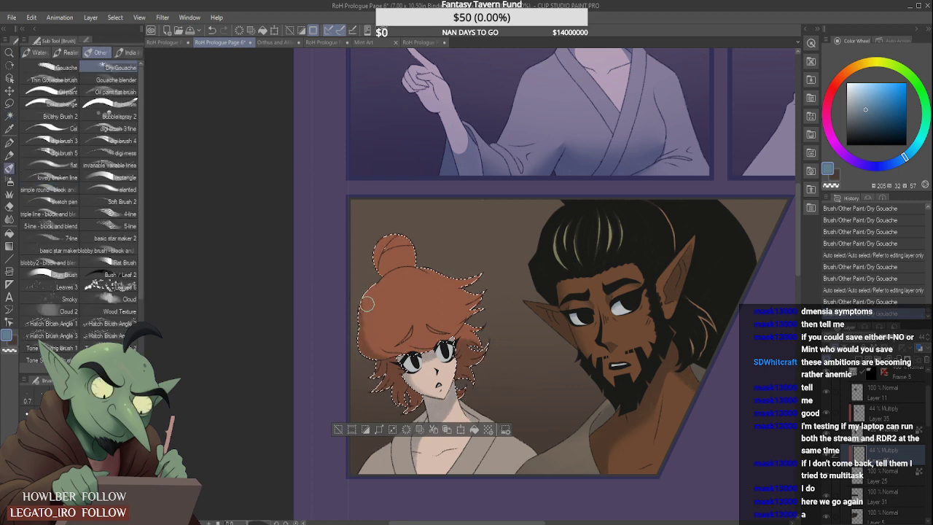
pyautogui.moveTo(378, 321)
pyautogui.mouseDown()
pyautogui.moveTo(394, 349)
pyautogui.moveTo(390, 334)
pyautogui.moveTo(393, 349)
pyautogui.moveTo(409, 346)
pyautogui.mouseUp()
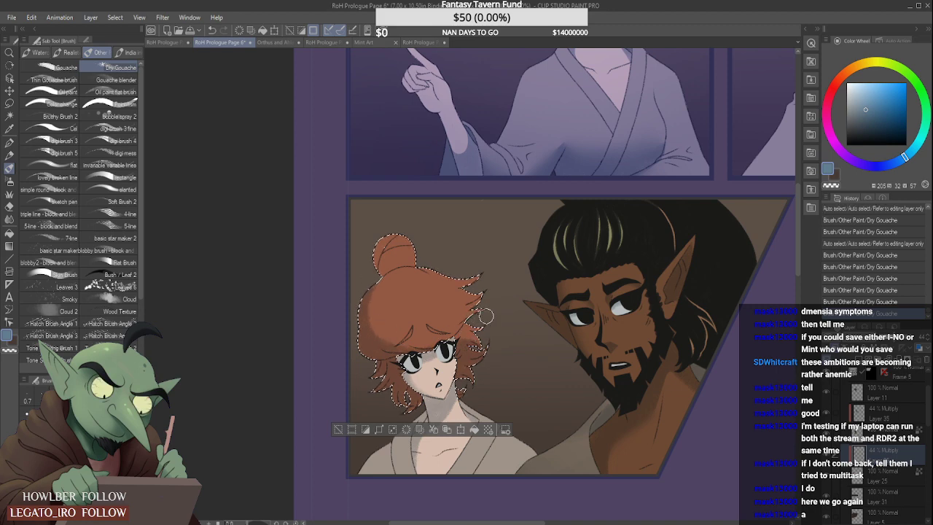
# - Refine the Dry Gouache shading on the woman's bun and the hair beneath it, softening it with the Soft eraser
pyautogui.scroll(-1, 478, 314)
pyautogui.scroll(2, 425, 283)
pyautogui.moveTo(406, 279)
pyautogui.mouseDown()
pyautogui.moveTo(393, 261)
pyautogui.moveTo(406, 245)
pyautogui.moveTo(408, 285)
pyautogui.moveTo(406, 247)
pyautogui.moveTo(405, 277)
pyautogui.moveTo(425, 265)
pyautogui.moveTo(419, 285)
pyautogui.moveTo(394, 238)
pyautogui.moveTo(403, 280)
pyautogui.moveTo(428, 277)
pyautogui.moveTo(403, 255)
pyautogui.moveTo(398, 233)
pyautogui.mouseUp()
pyautogui.scroll(1, 425, 271)
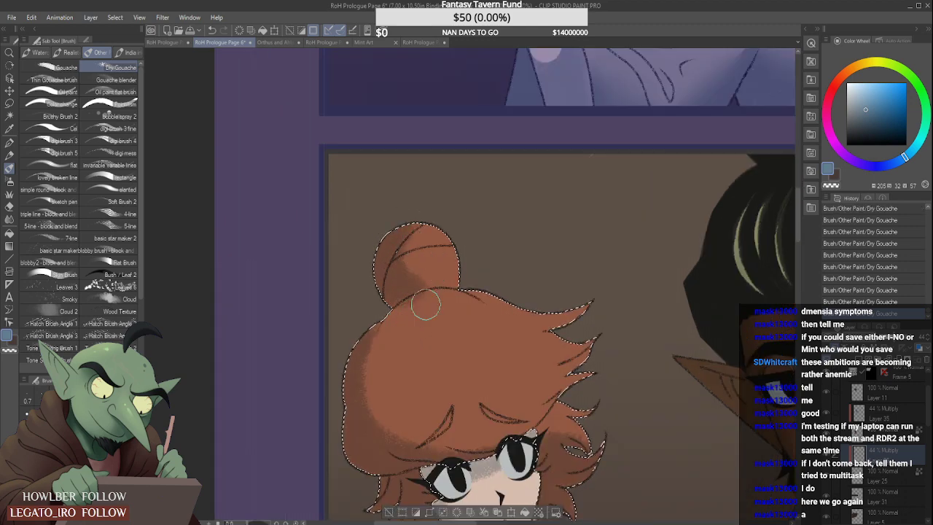
pyautogui.moveTo(425, 306)
pyautogui.mouseDown()
pyautogui.moveTo(432, 235)
pyautogui.moveTo(416, 266)
pyautogui.moveTo(439, 231)
pyautogui.moveTo(445, 267)
pyautogui.mouseUp()
pyautogui.moveTo(446, 279)
pyautogui.mouseDown()
pyautogui.moveTo(462, 252)
pyautogui.moveTo(454, 272)
pyautogui.mouseUp()
pyautogui.scroll(-2, 503, 231)
pyautogui.scroll(-2, 503, 227)
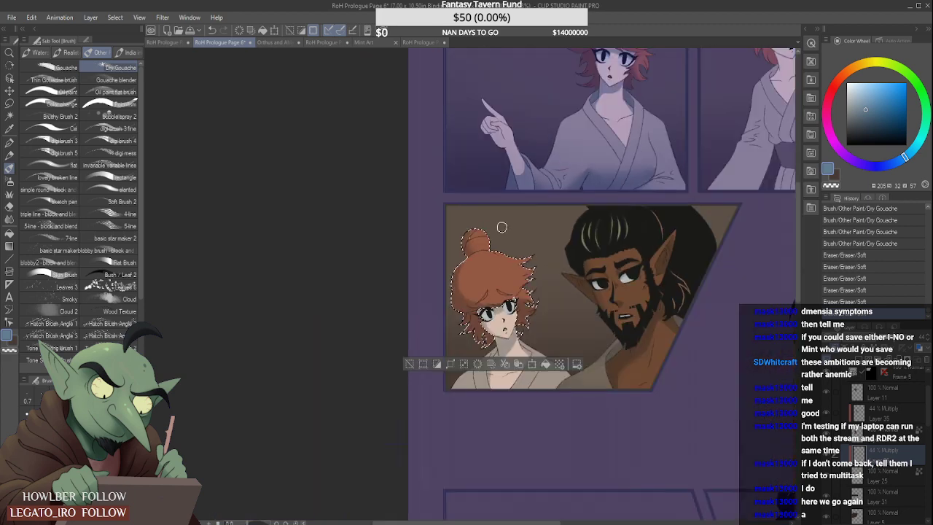
# - Soften the shading on the woman's hair with the Blur tool, working along the fringe and the hair beside her face
pyautogui.scroll(1, 531, 217)
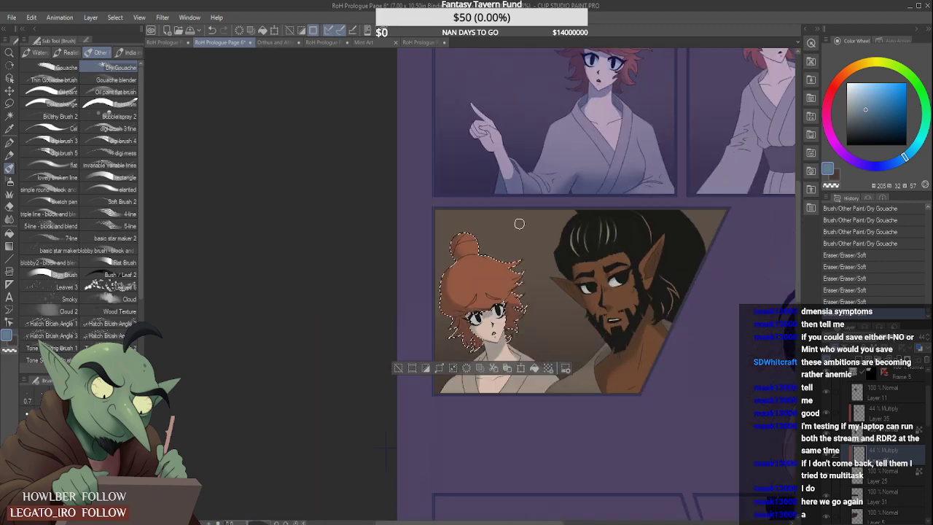
pyautogui.click(10, 218)
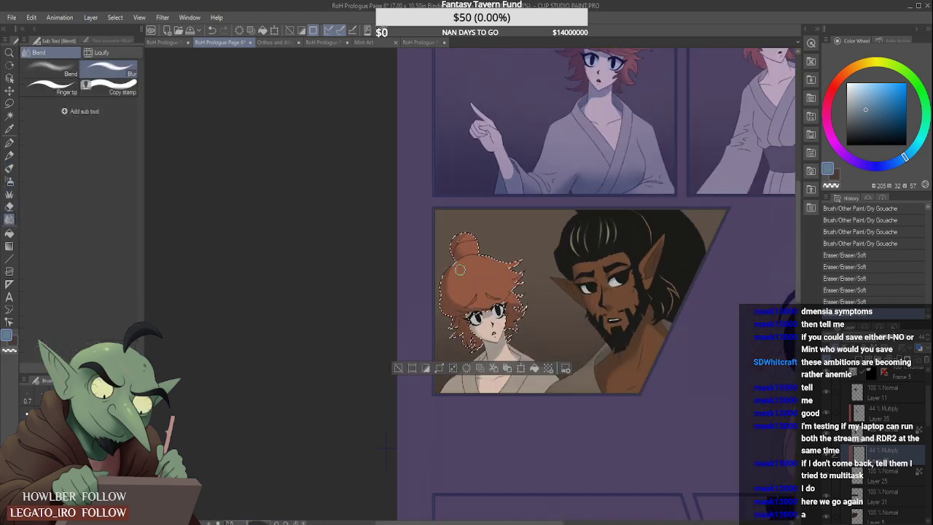
pyautogui.moveTo(450, 301); pyautogui.dragTo(471, 293)
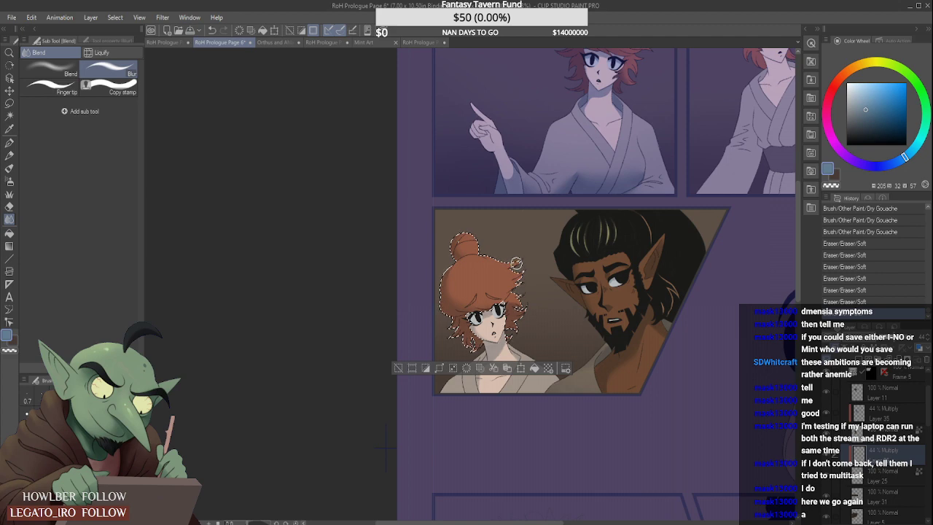
pyautogui.scroll(-2, 516, 260)
pyautogui.scroll(-3, 515, 259)
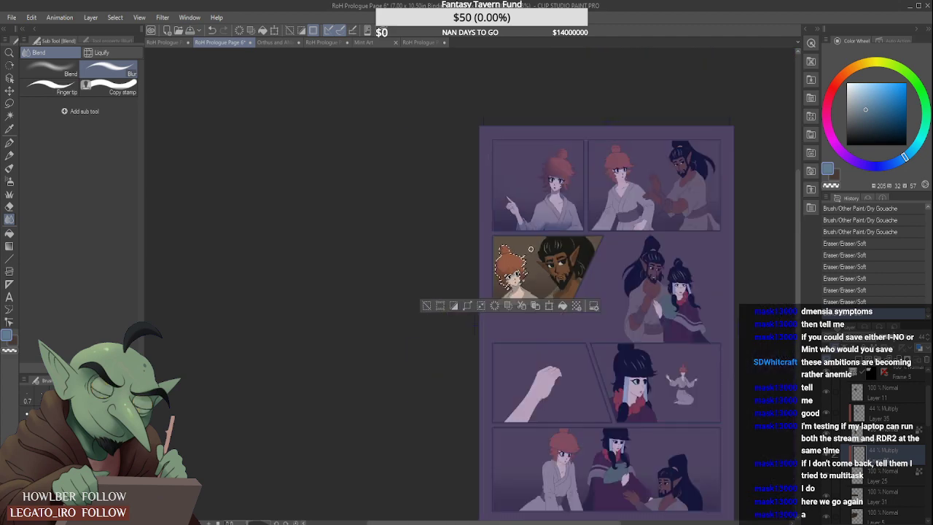
pyautogui.scroll(6, 519, 269)
pyautogui.scroll(1, 519, 292)
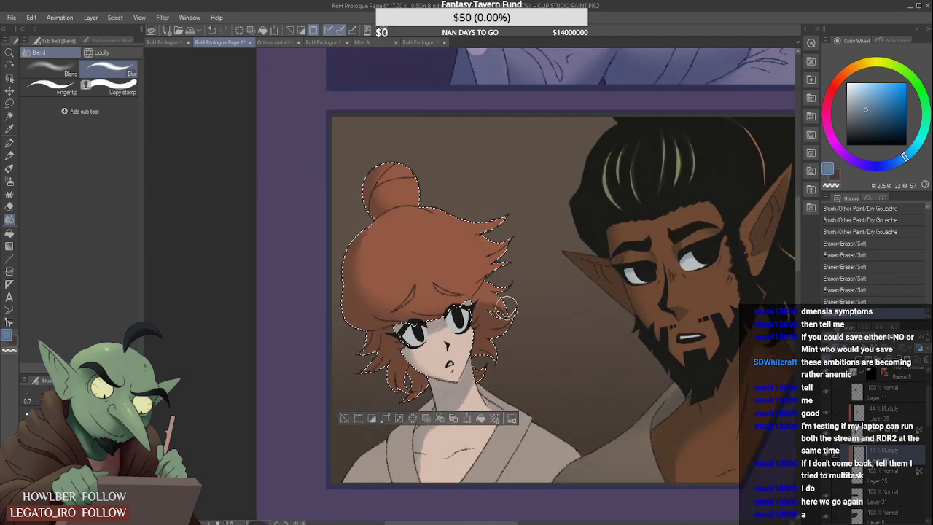
pyautogui.moveTo(461, 302); pyautogui.dragTo(475, 295)
pyautogui.scroll(-1, 532, 264)
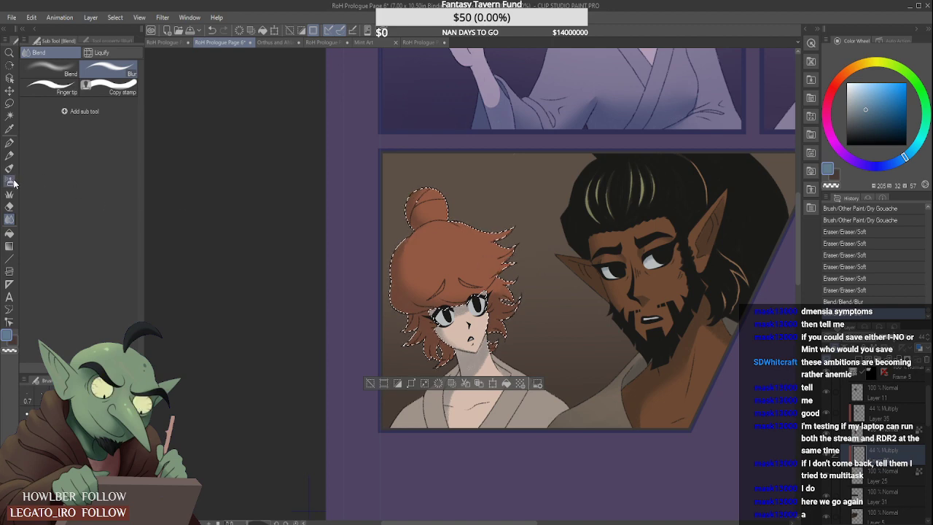
pyautogui.hotkey('ctrl', '-')
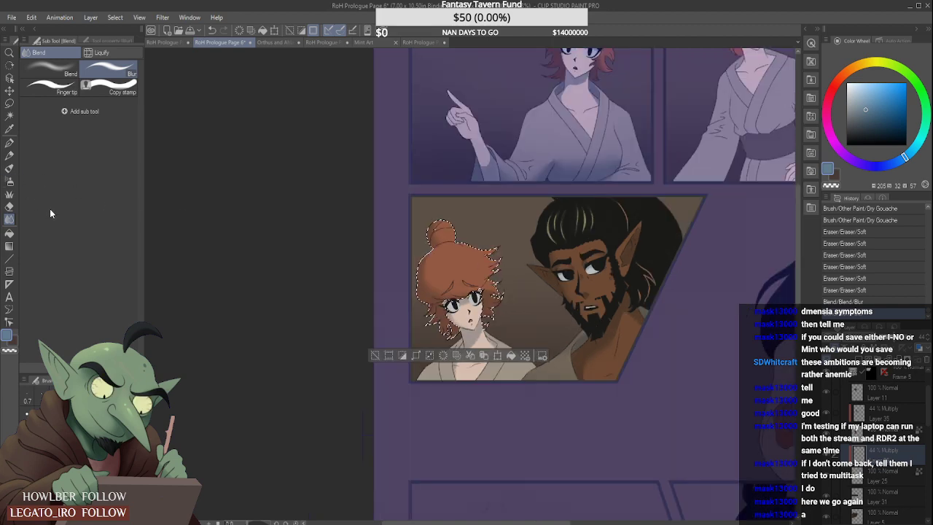
# - Select both of the woman's eyes from Layer 25 with Auto select and ready the Dry Gouache brush
pyautogui.click(9, 168)
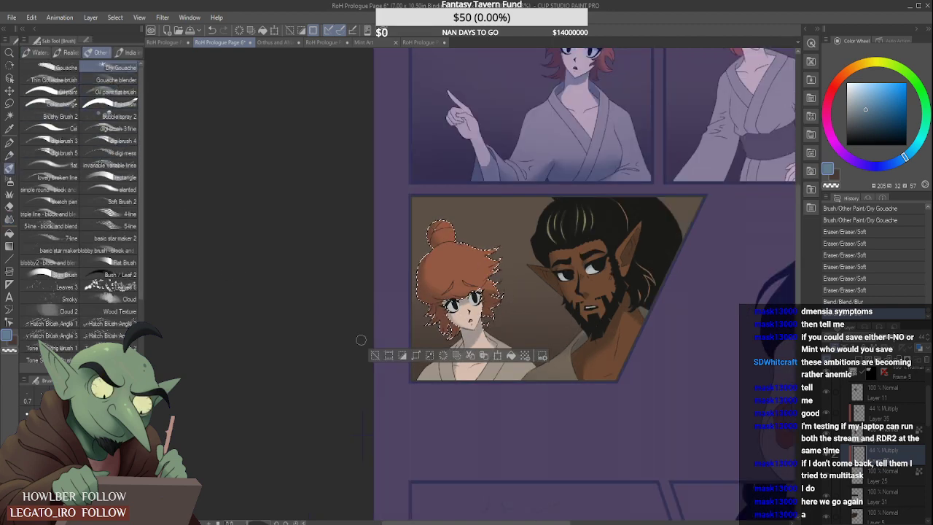
pyautogui.scroll(1, 361, 340)
pyautogui.click(8, 115)
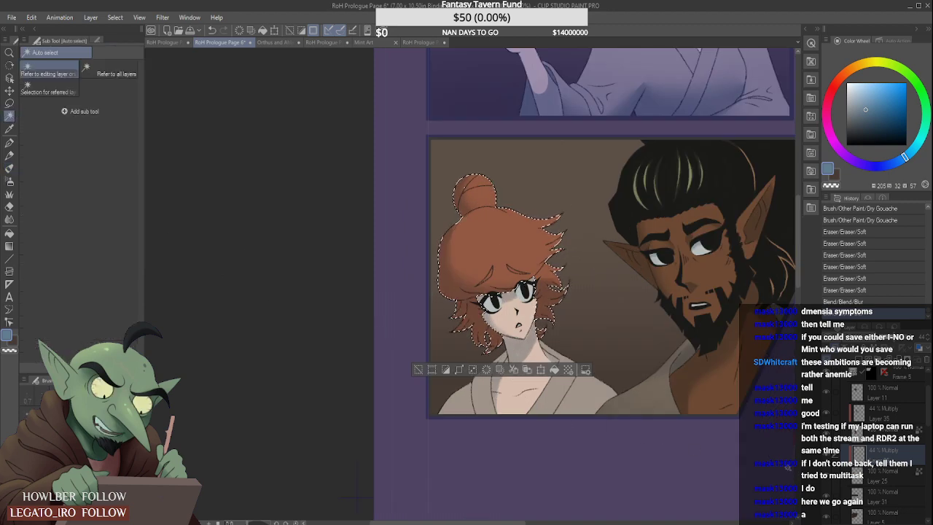
pyautogui.click(897, 474)
pyautogui.click(499, 300)
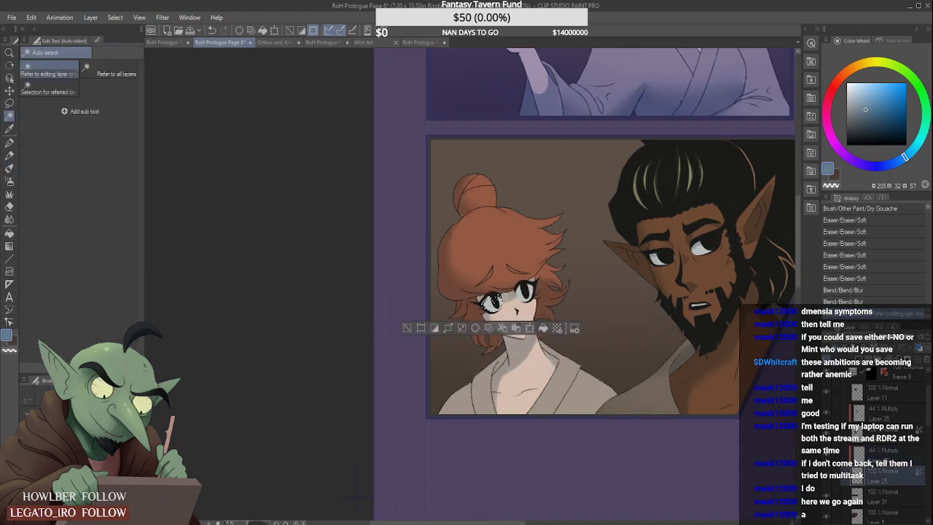
pyautogui.keyDown('shift'); pyautogui.click(525, 291); pyautogui.keyUp('shift')
pyautogui.click(9, 168)
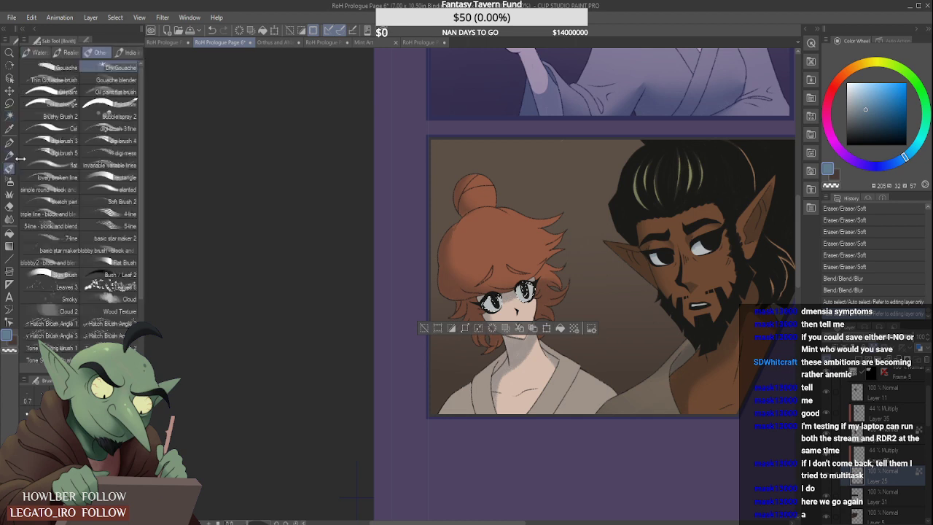
pyautogui.scroll(2, 493, 296)
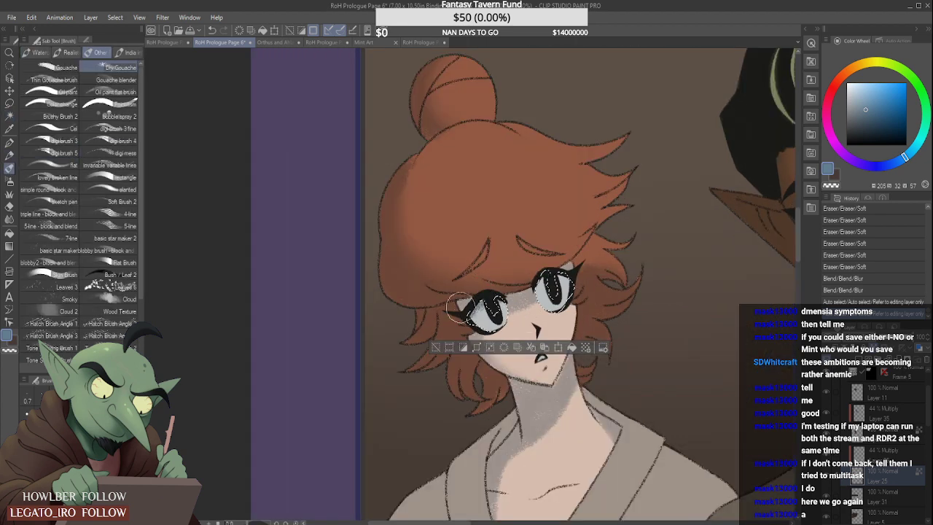
pyautogui.moveTo(460, 308); pyautogui.dragTo(570, 287)
pyautogui.hotkey('ctrl', 'z')
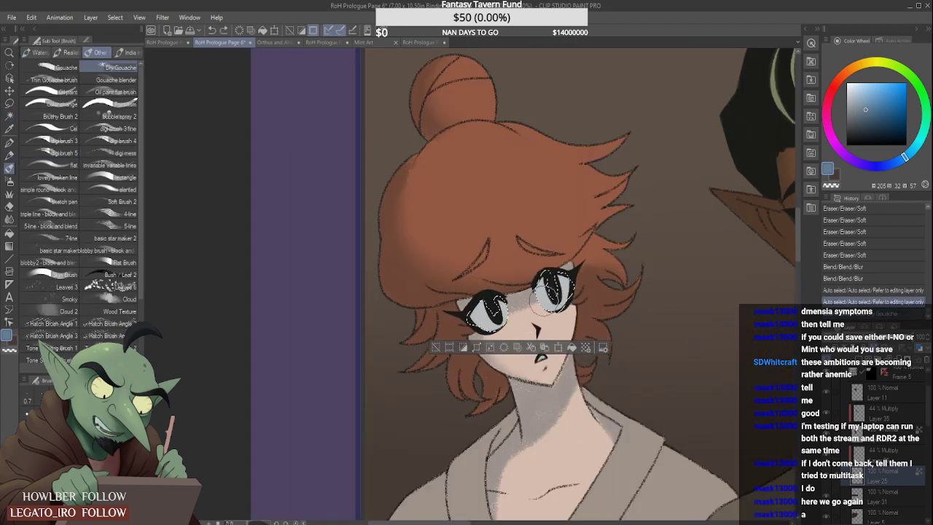
pyautogui.moveTo(520, 298); pyautogui.dragTo(576, 292)
pyautogui.hotkey('ctrl', 'z')
pyautogui.hotkey('ctrl', 'z')
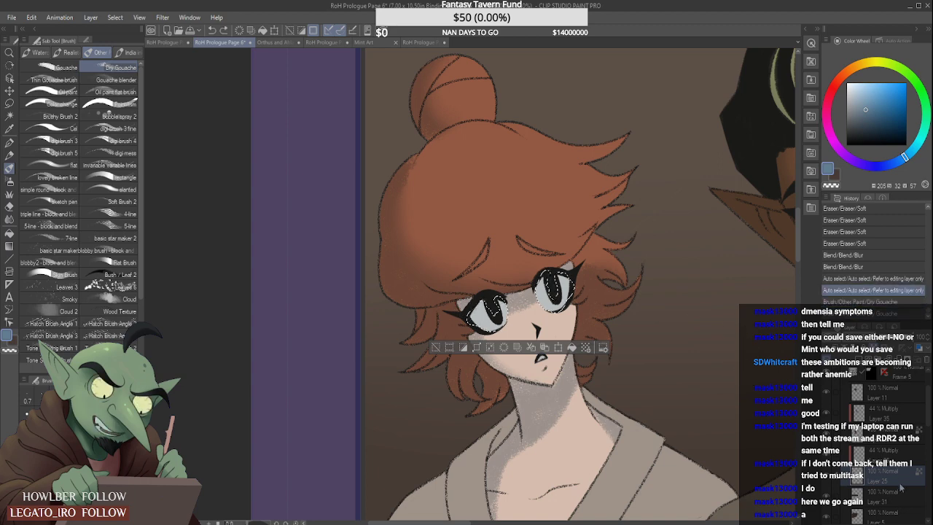
# - Shade both of the woman's eyes with Dry Gouache on the Multiply layer above Layer 25 and clear the selection
pyautogui.hotkey('ctrl', 'y')
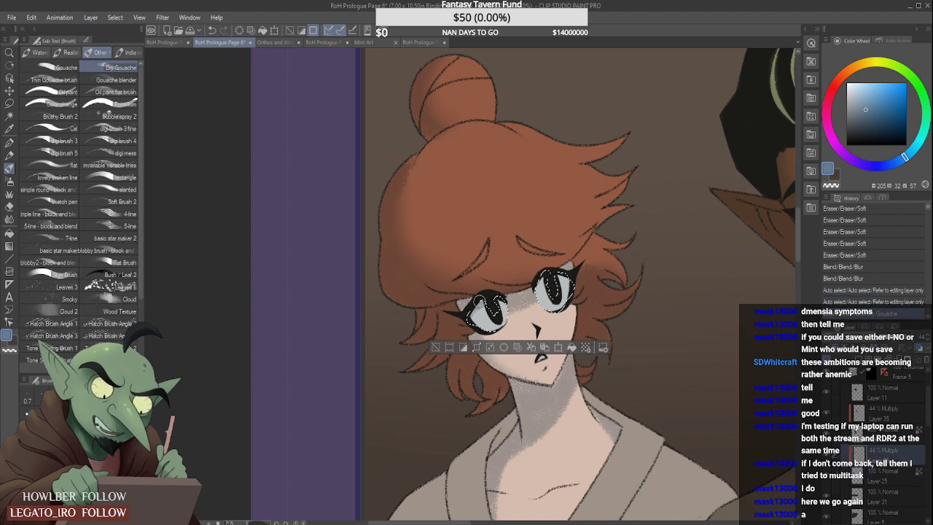
pyautogui.moveTo(533, 289); pyautogui.dragTo(595, 283)
pyautogui.moveTo(479, 315)
pyautogui.mouseDown()
pyautogui.moveTo(542, 304)
pyautogui.moveTo(558, 292)
pyautogui.mouseUp()
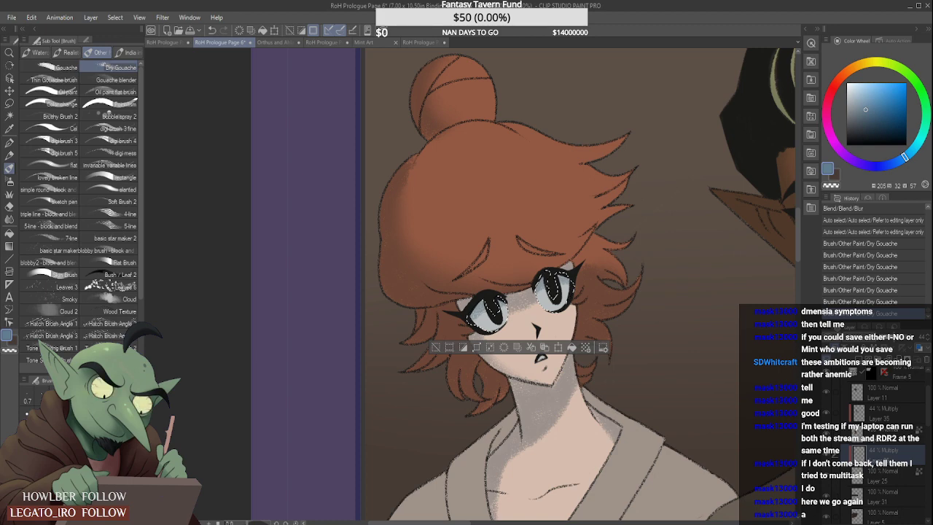
pyautogui.hotkey('ctrl', 'd')
# - Lighten the shading across the woman's eyes with the Soft eraser, checking it against the whole panel
pyautogui.scroll(-5, 554, 277)
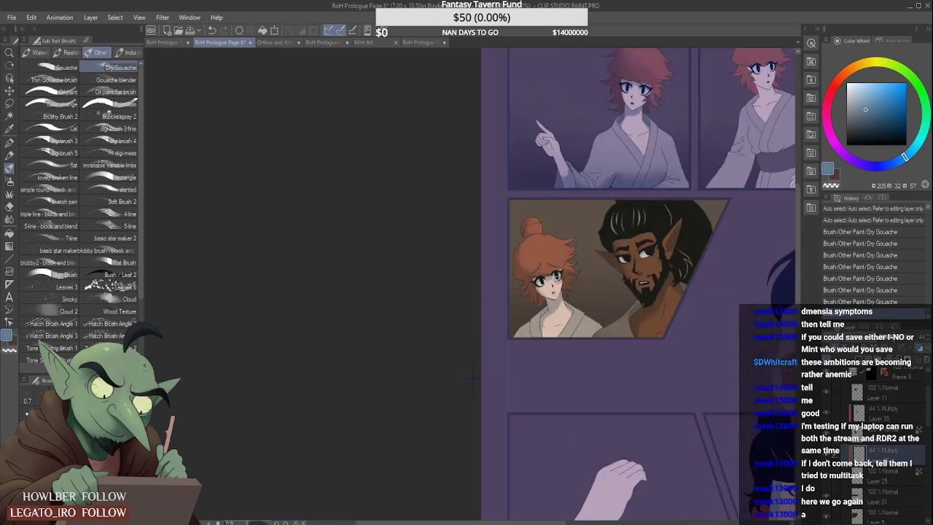
pyautogui.scroll(5, 535, 291)
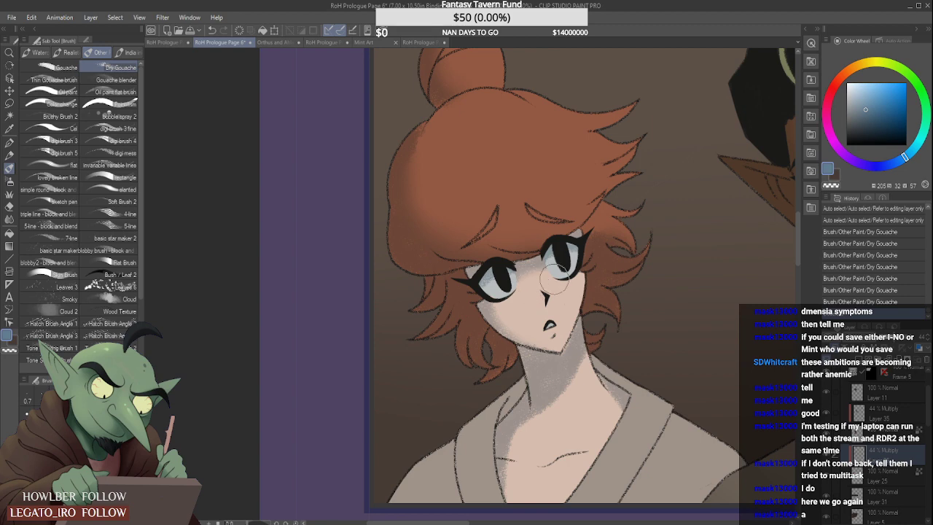
pyautogui.scroll(-4, 546, 286)
pyautogui.scroll(3, 596, 258)
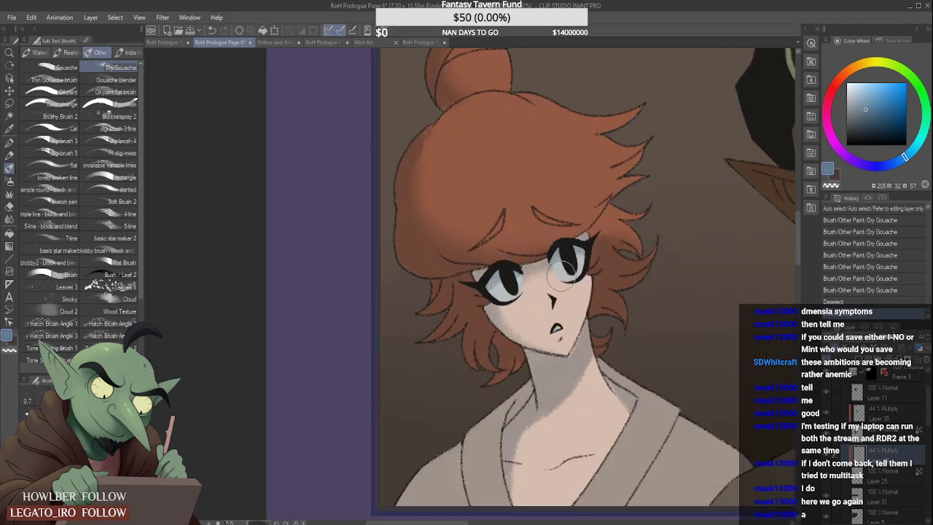
pyautogui.scroll(-4, 552, 278)
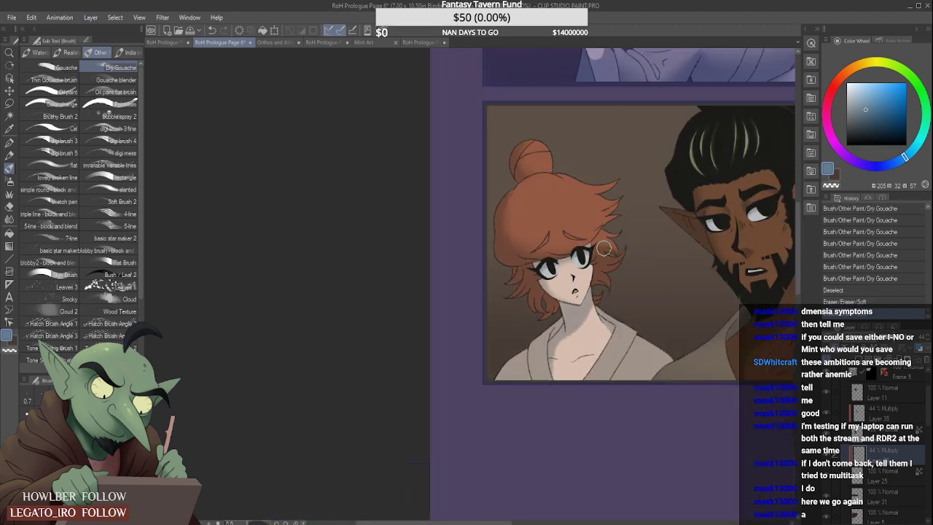
pyautogui.moveTo(560, 270); pyautogui.dragTo(589, 265)
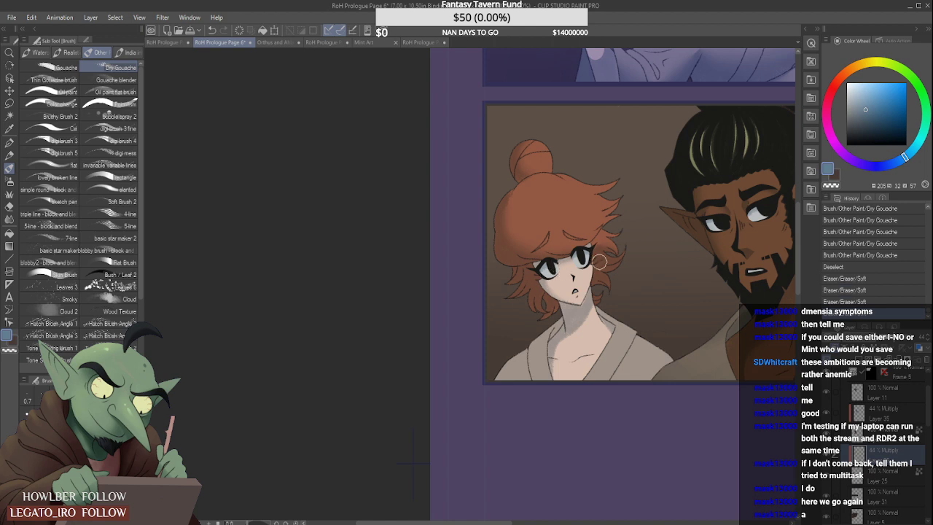
pyautogui.scroll(-2, 608, 253)
pyautogui.scroll(-2, 633, 251)
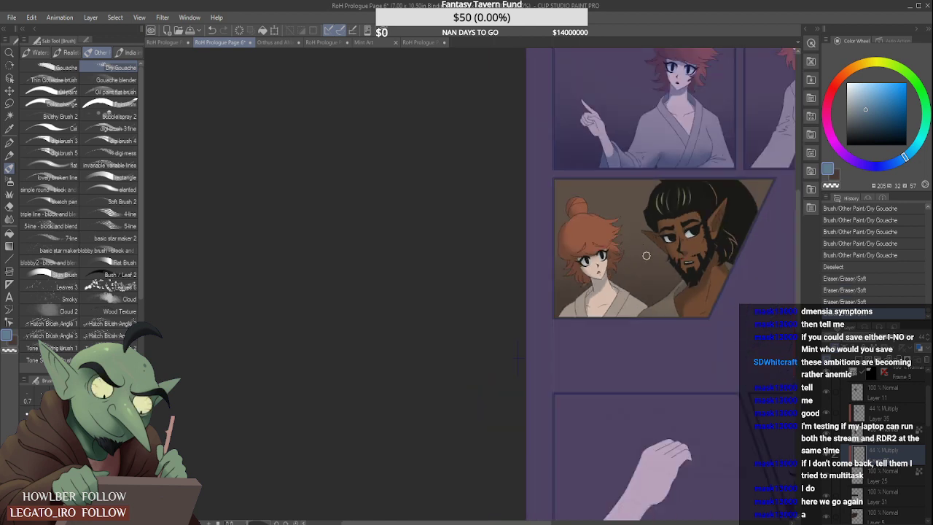
pyautogui.scroll(2, 644, 261)
# - Select the woman's robe from Layer 25 and shade its lower edge with the Soft airbrush on the Multiply layer
pyautogui.click(10, 116)
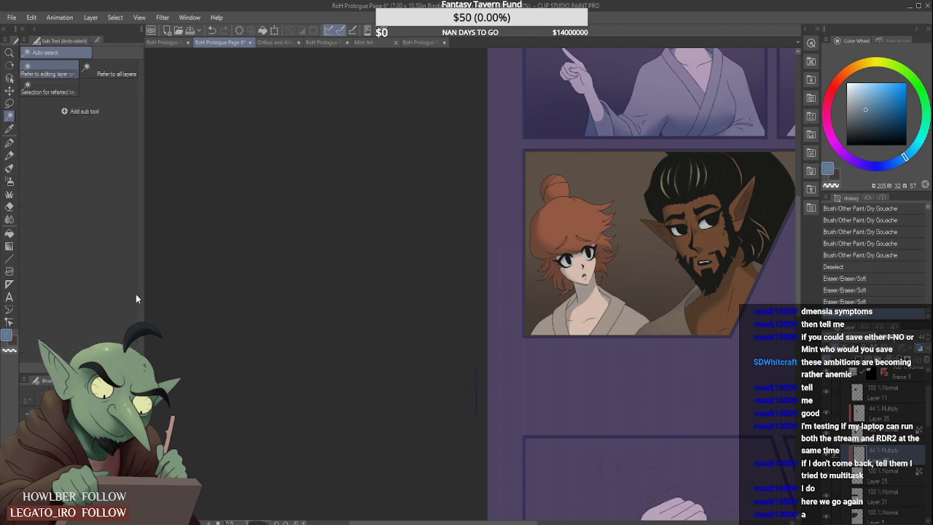
pyautogui.click(888, 480)
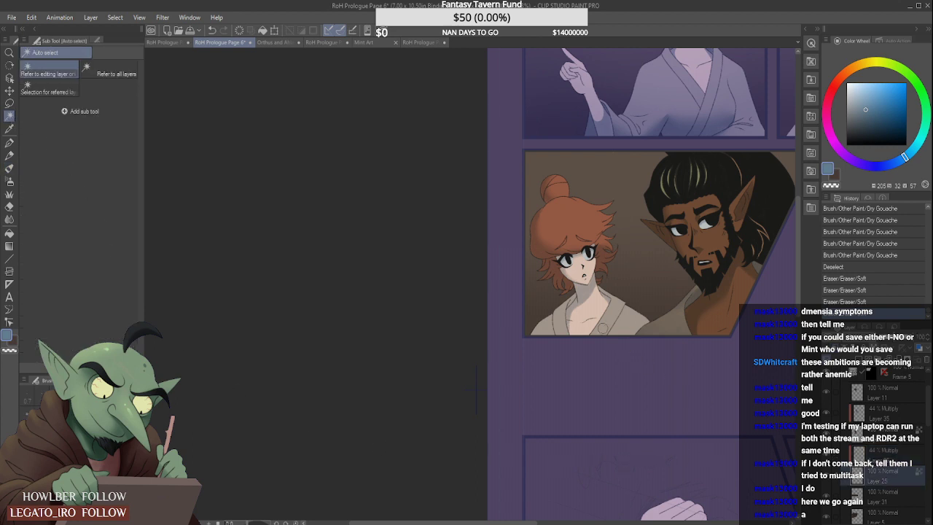
pyautogui.click(623, 319)
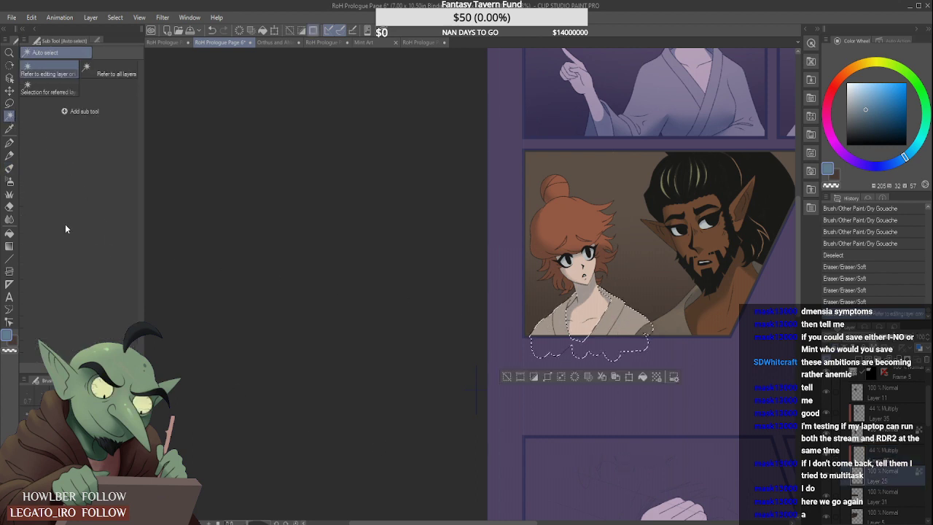
pyautogui.click(10, 181)
pyautogui.click(880, 450)
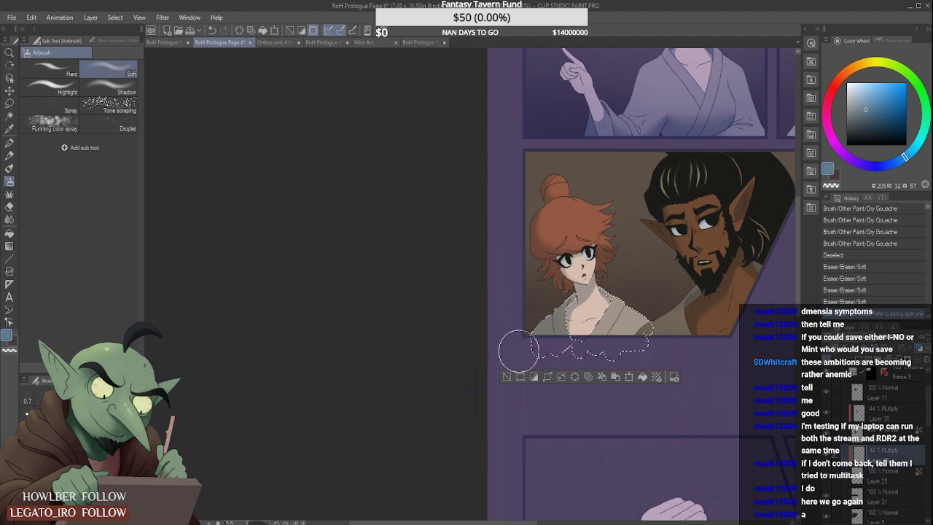
pyautogui.moveTo(519, 351); pyautogui.dragTo(580, 357)
pyautogui.moveTo(647, 356)
pyautogui.mouseDown()
pyautogui.moveTo(582, 337)
pyautogui.moveTo(635, 350)
pyautogui.moveTo(590, 323)
pyautogui.moveTo(659, 349)
pyautogui.mouseUp()
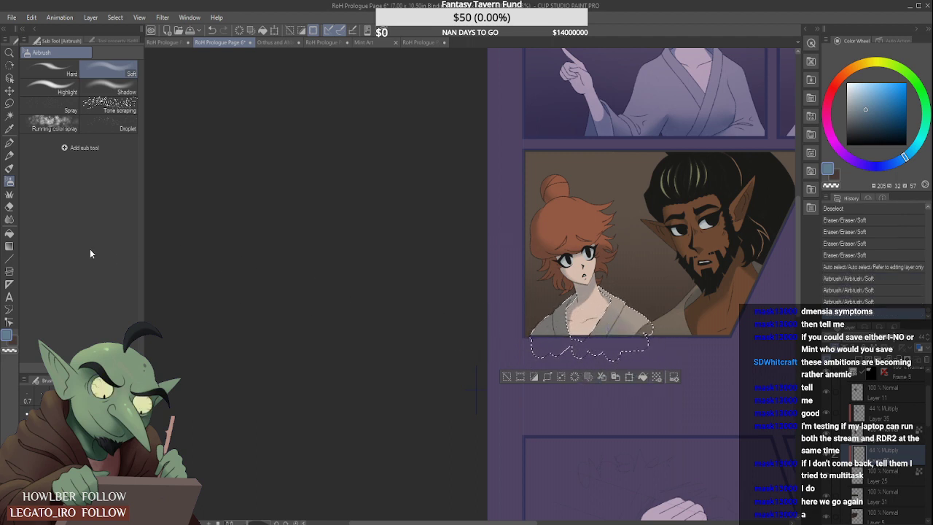
# - Fade the airbrushed shadow near the robe's shoulder with an enlarged Soft eraser and clear the selection
pyautogui.click(14, 209)
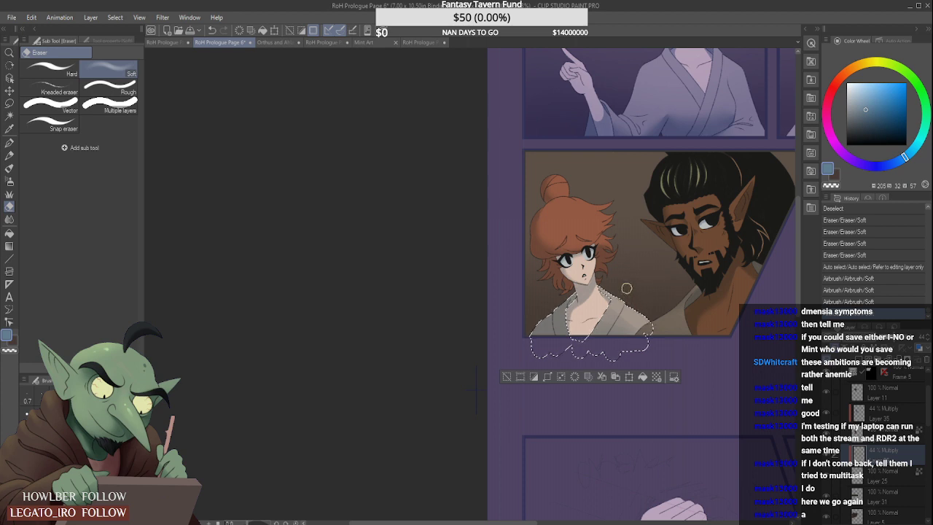
pyautogui.press(']')
pyautogui.press(']')
pyautogui.press(']')
pyautogui.press(']')
pyautogui.moveTo(633, 300)
pyautogui.mouseDown()
pyautogui.moveTo(646, 320)
pyautogui.moveTo(617, 299)
pyautogui.moveTo(688, 291)
pyautogui.mouseUp()
pyautogui.hotkey('ctrl', 'd')
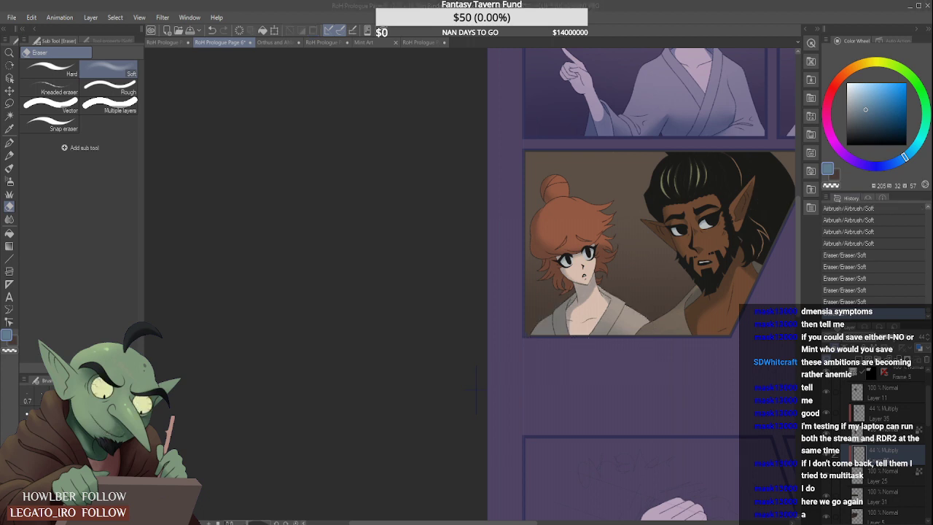
# - Check the shaded Frame 5 panel against the full page and save the file
pyautogui.scroll(-4, 569, 360)
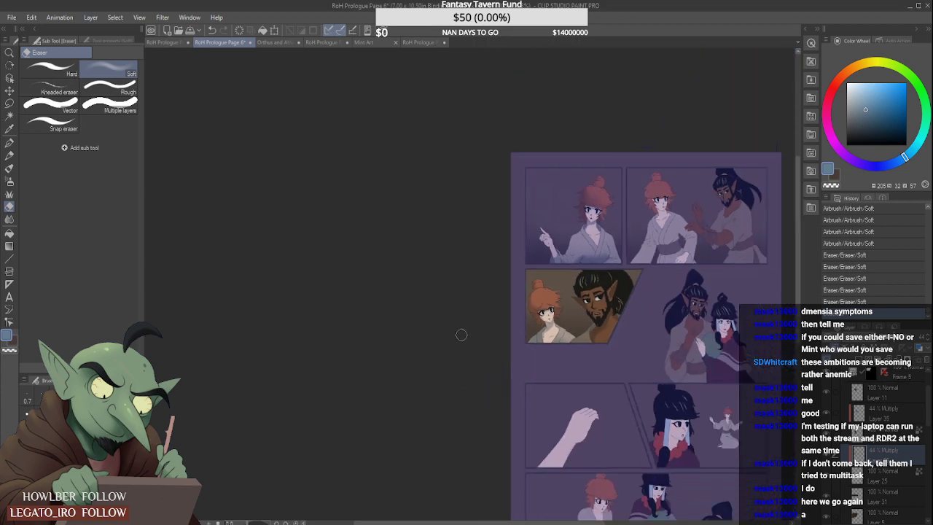
pyautogui.scroll(2, 692, 365)
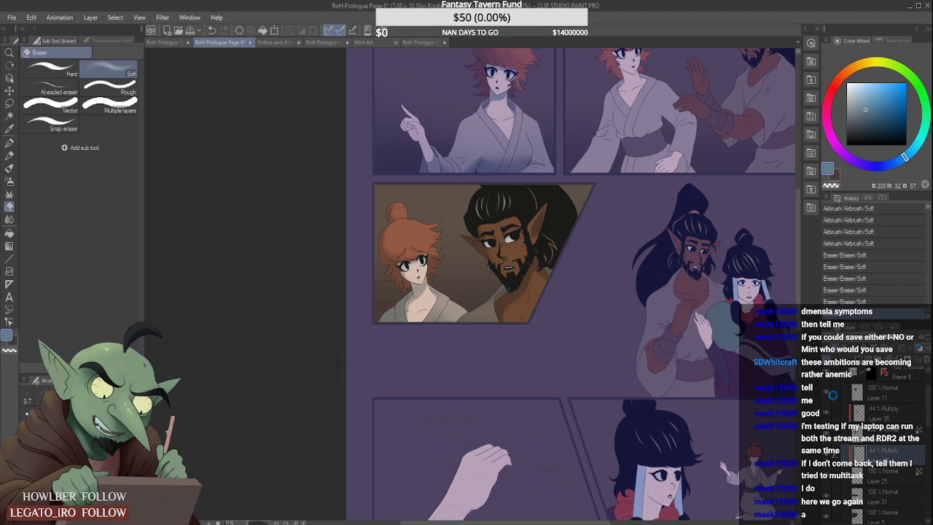
pyautogui.hotkey('ctrl', 's')
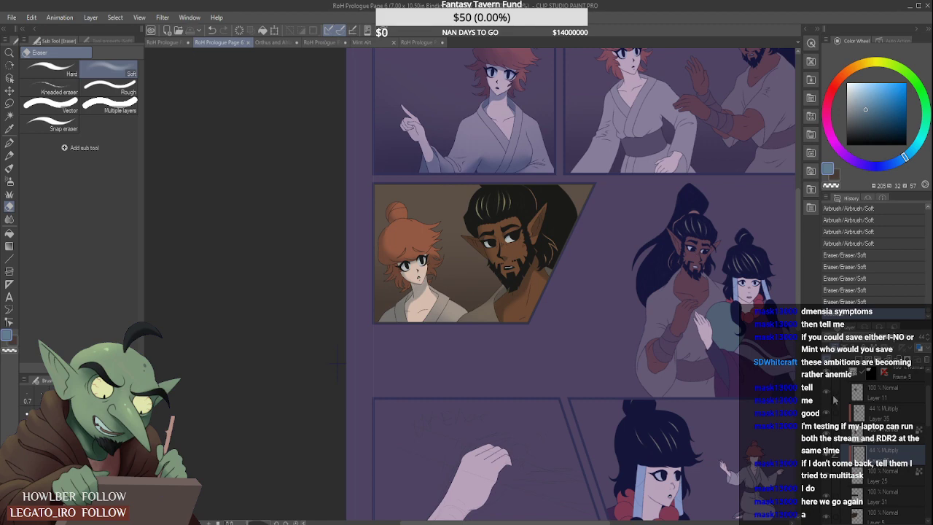
# - Soften the shading at the edge of the man's shoulder in Frame 5 with the Blur blending tool on Multiply Layer 35
pyautogui.scroll(-3, 565, 317)
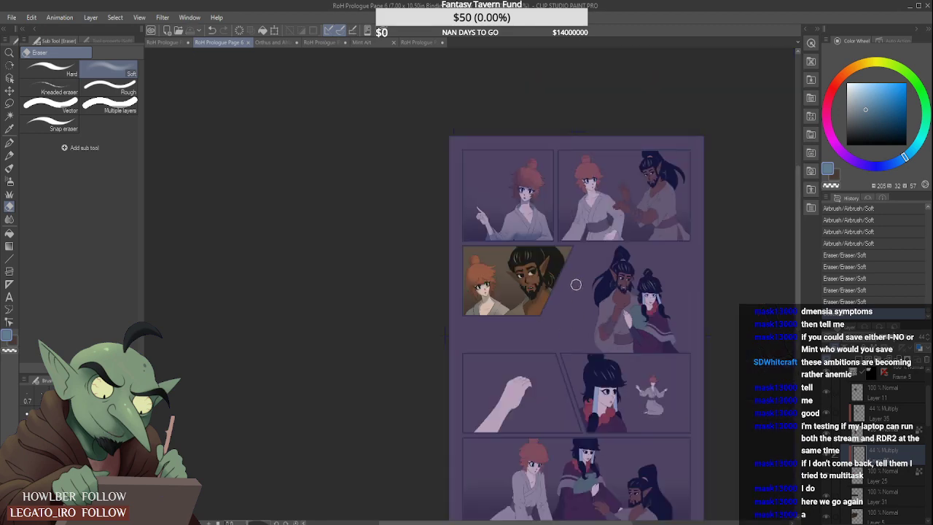
pyautogui.scroll(3, 572, 290)
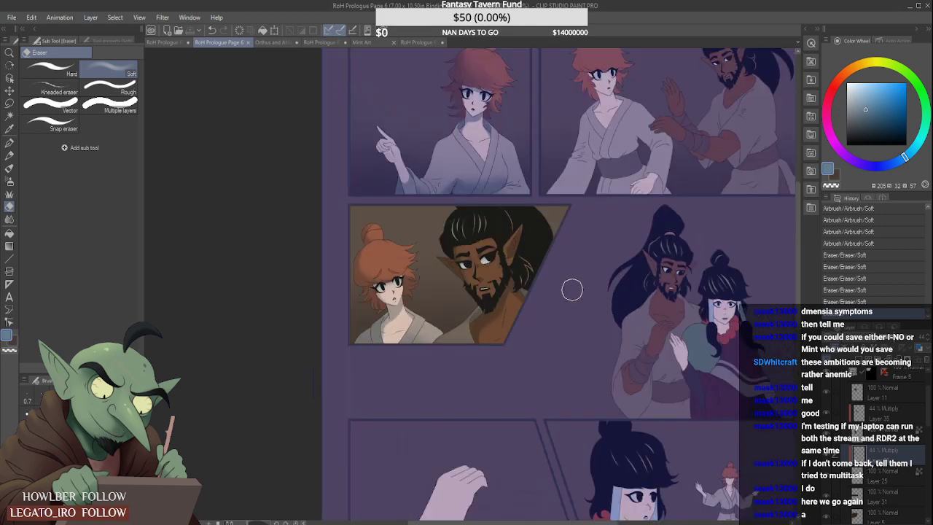
pyautogui.click(9, 218)
pyautogui.click(865, 406)
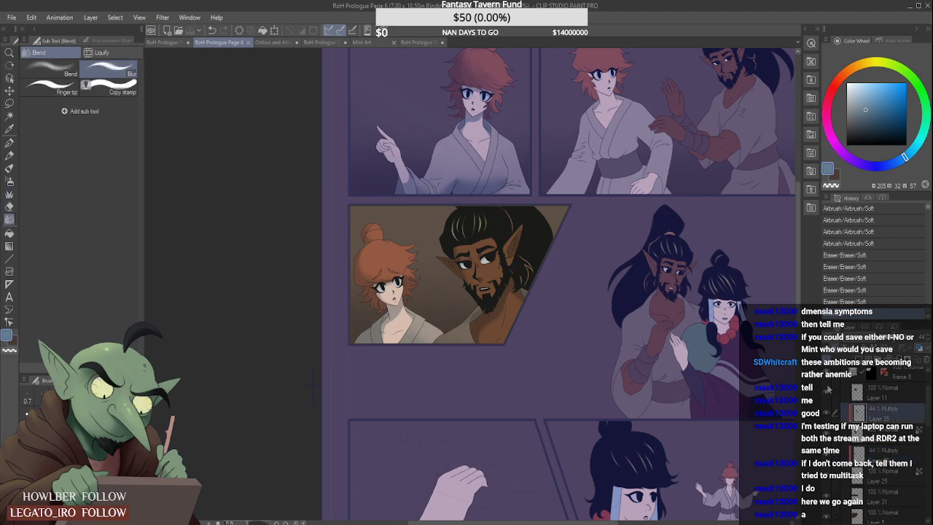
pyautogui.hotkey('ctrl', 'd')
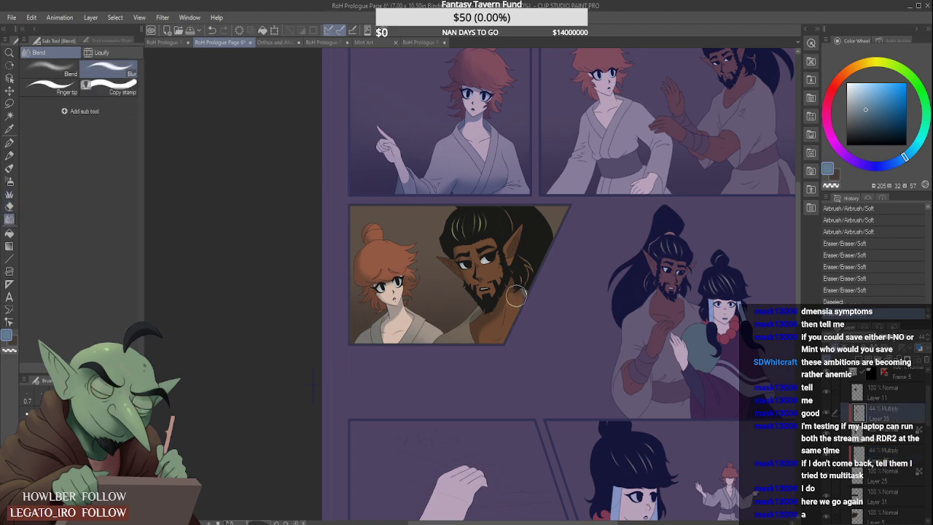
pyautogui.moveTo(520, 294); pyautogui.dragTo(521, 304)
pyautogui.scroll(-3, 552, 276)
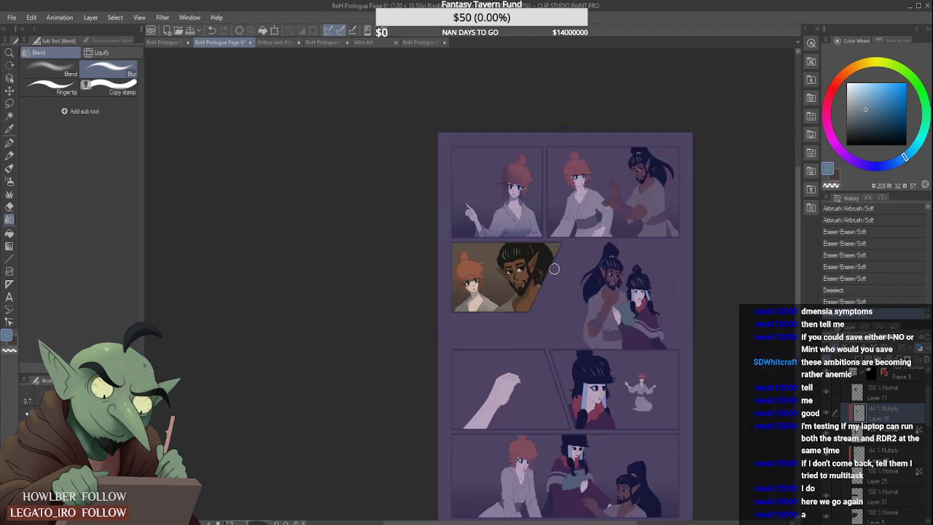
pyautogui.scroll(2, 552, 276)
pyautogui.scroll(-4, 528, 288)
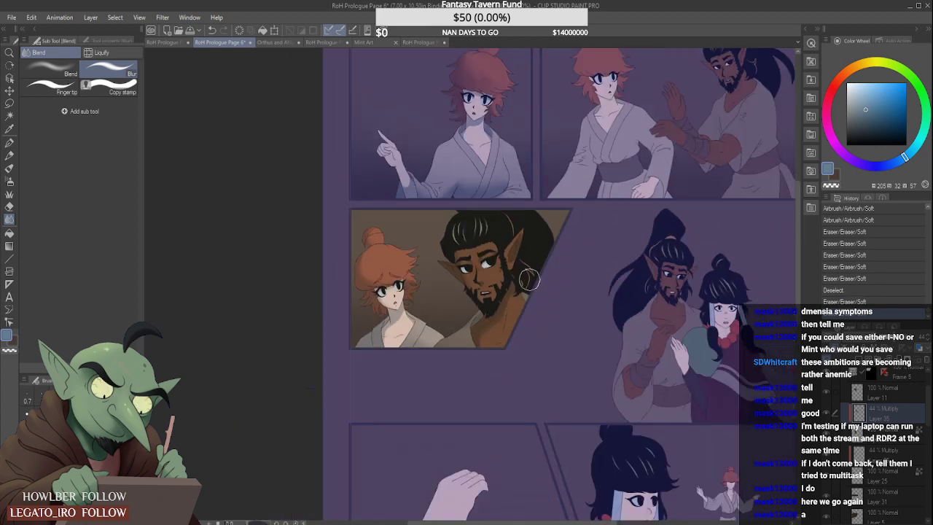
pyautogui.scroll(3, 527, 277)
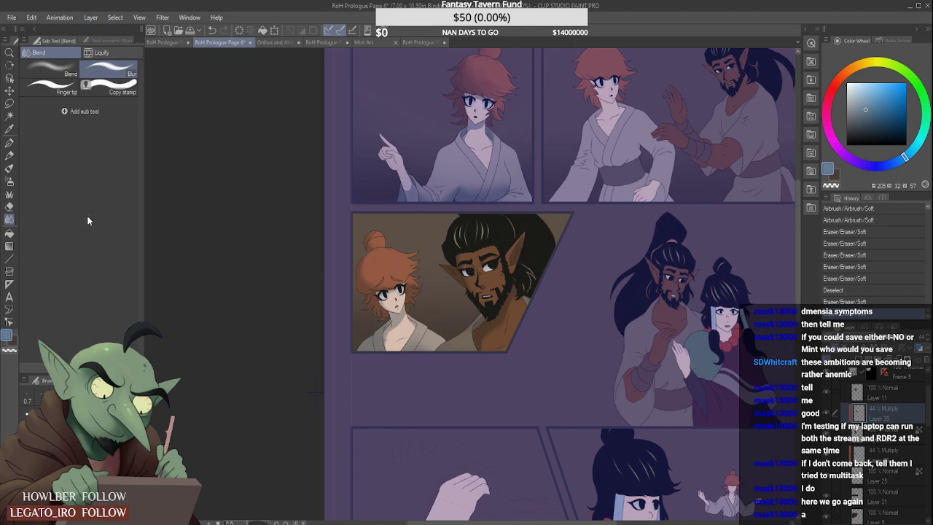
# - Examine the Frame 5 shading up close and against the full page
pyautogui.click(9, 116)
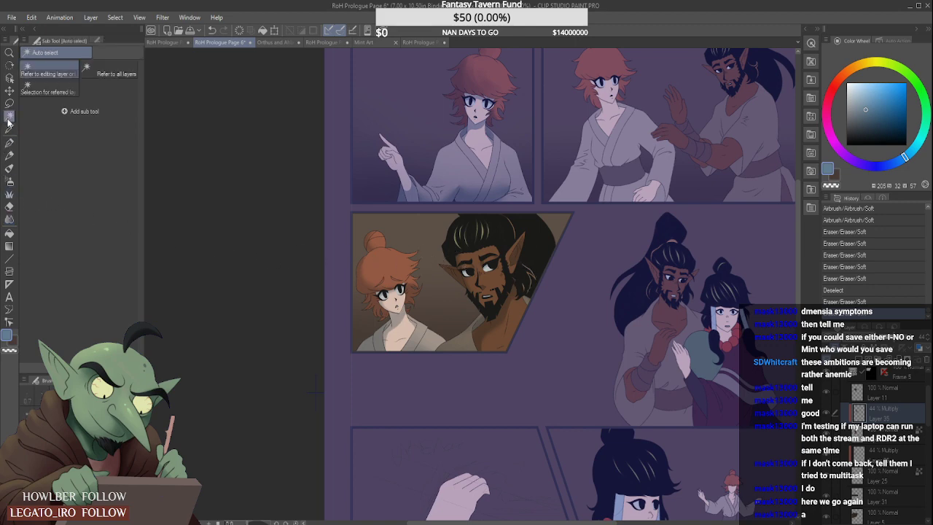
pyautogui.click(10, 167)
pyautogui.scroll(-3, 529, 298)
pyautogui.scroll(-2, 543, 284)
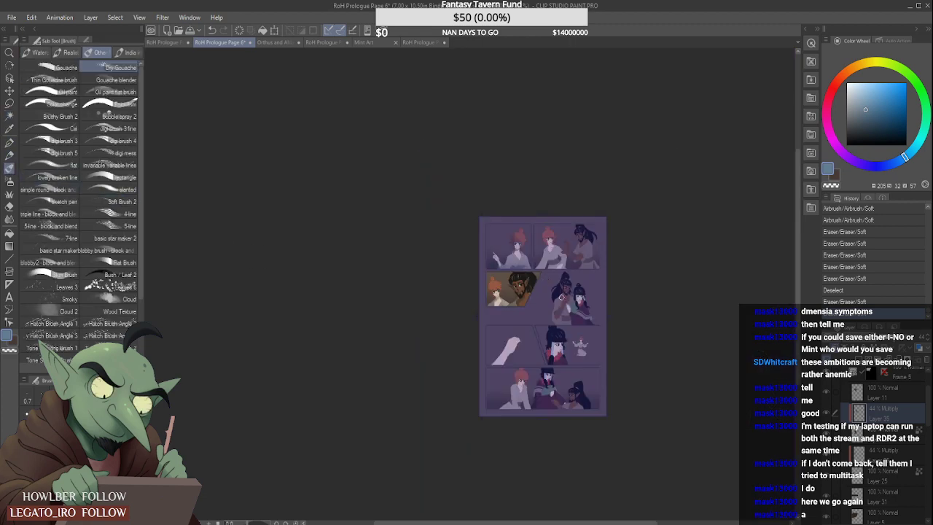
pyautogui.scroll(3, 561, 298)
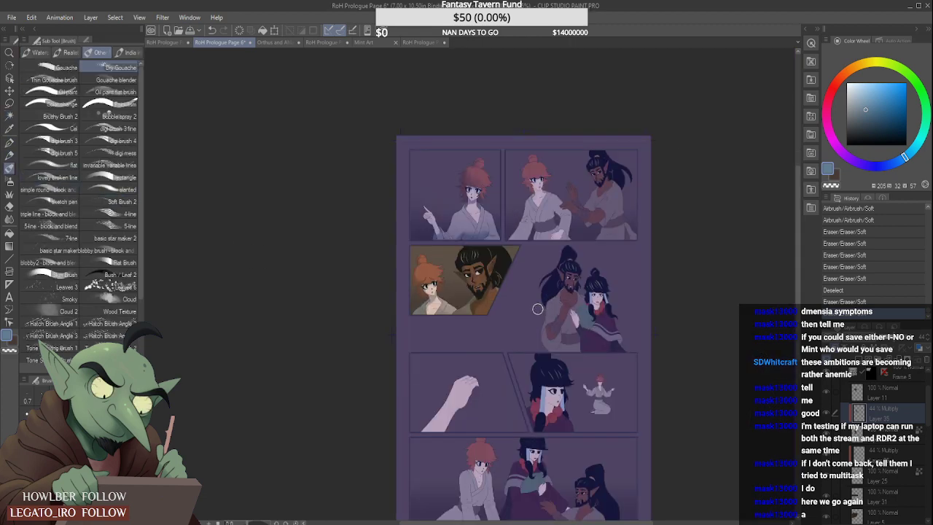
pyautogui.scroll(-2, 538, 309)
pyautogui.scroll(3, 537, 309)
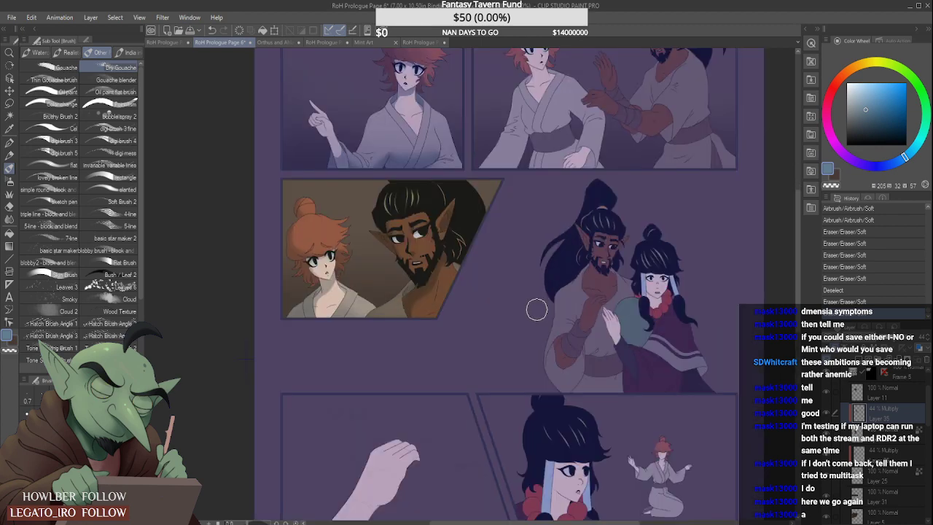
pyautogui.scroll(-3, 537, 309)
pyautogui.scroll(4, 537, 312)
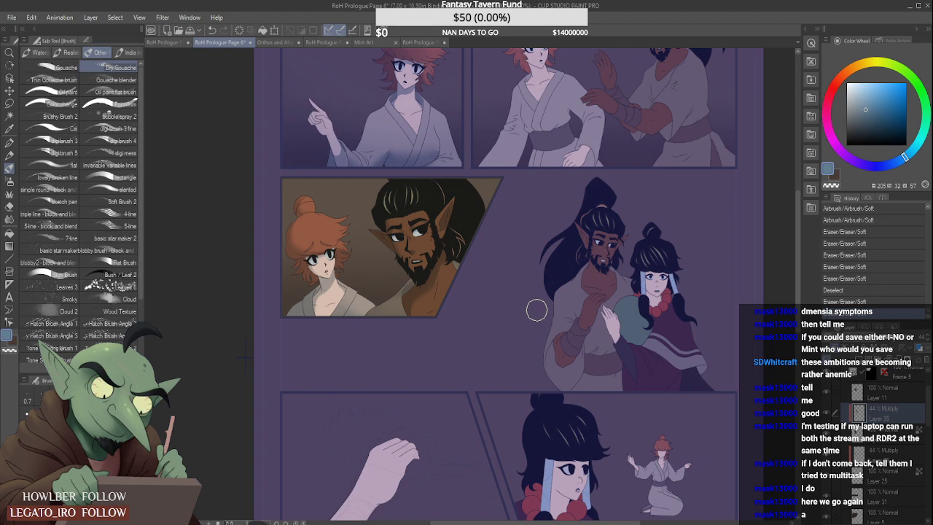
pyautogui.scroll(-3, 536, 309)
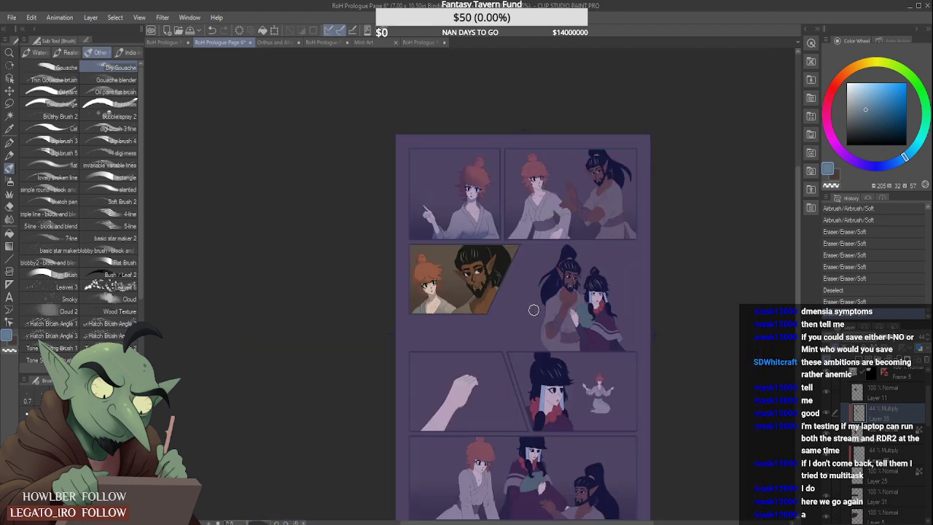
pyautogui.scroll(-3, 534, 311)
pyautogui.scroll(3, 533, 311)
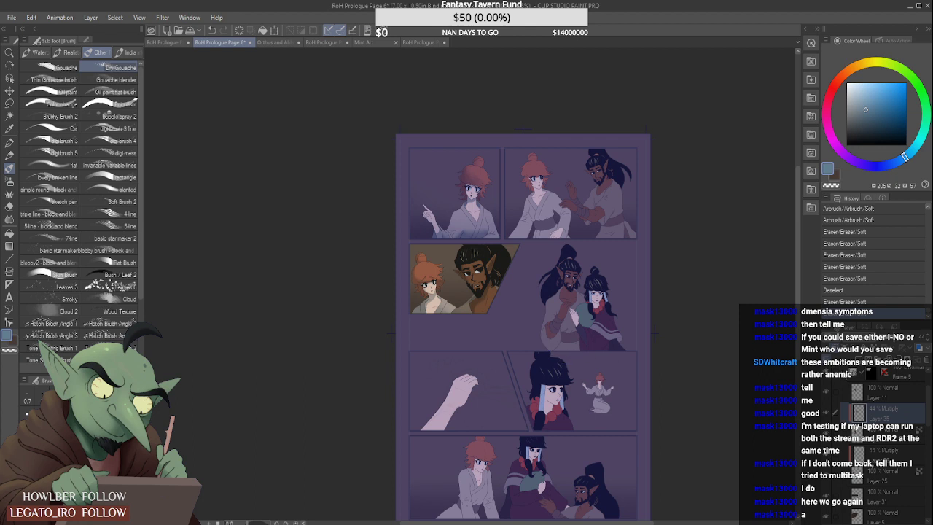
# - Set the opacity of both Multiply shading layers in Frame 5 to 51% and check them against the page
pyautogui.hotkey('ctrl', '+')
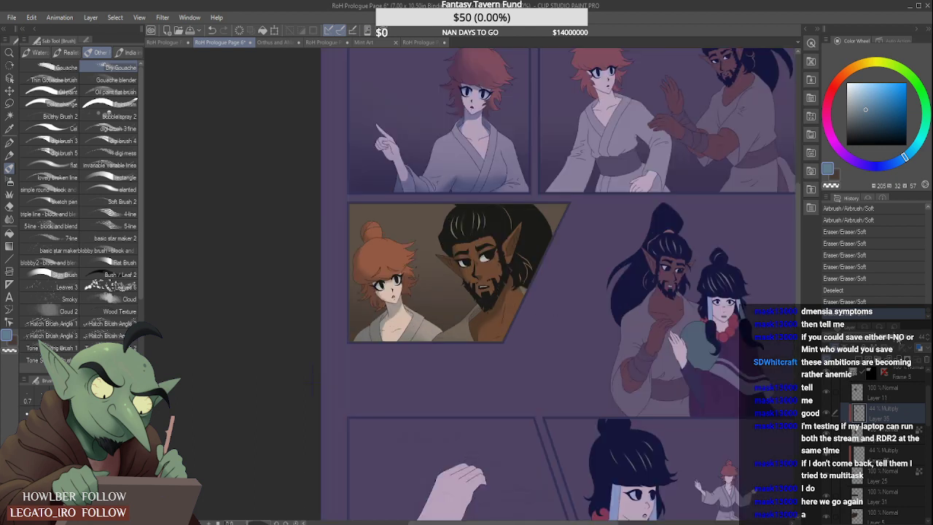
pyautogui.click(899, 340)
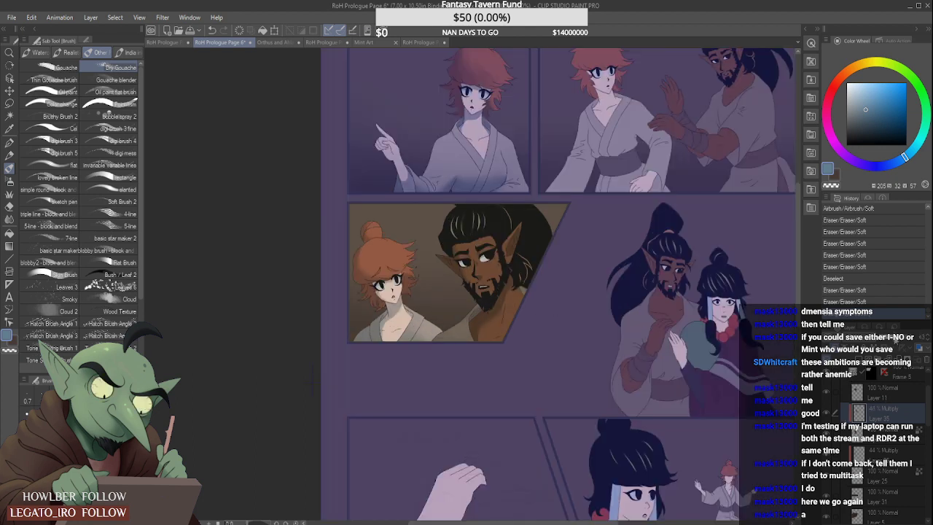
pyautogui.click(899, 451)
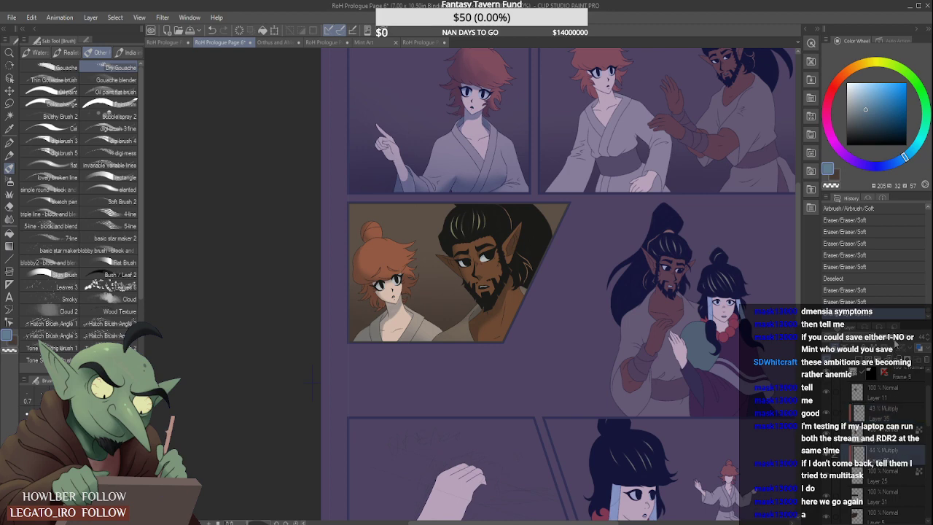
pyautogui.click(904, 406)
pyautogui.click(897, 341)
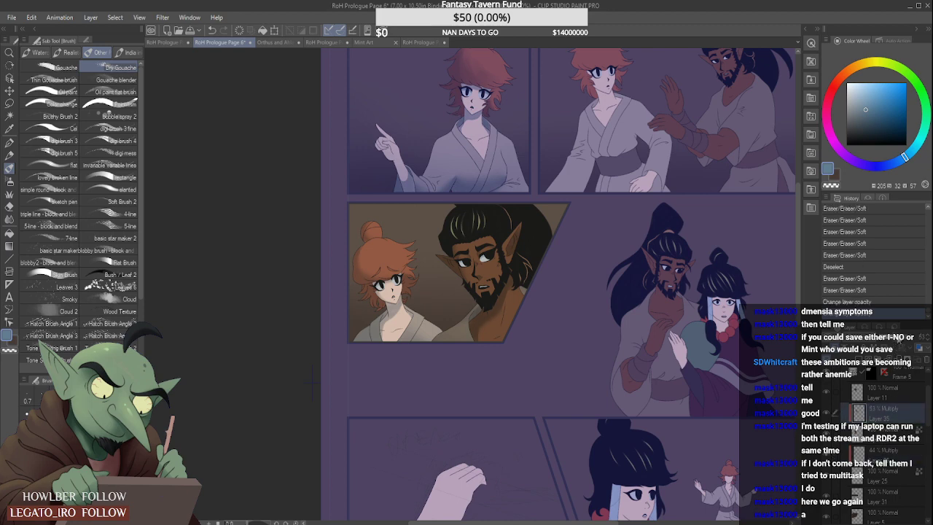
pyautogui.click(899, 452)
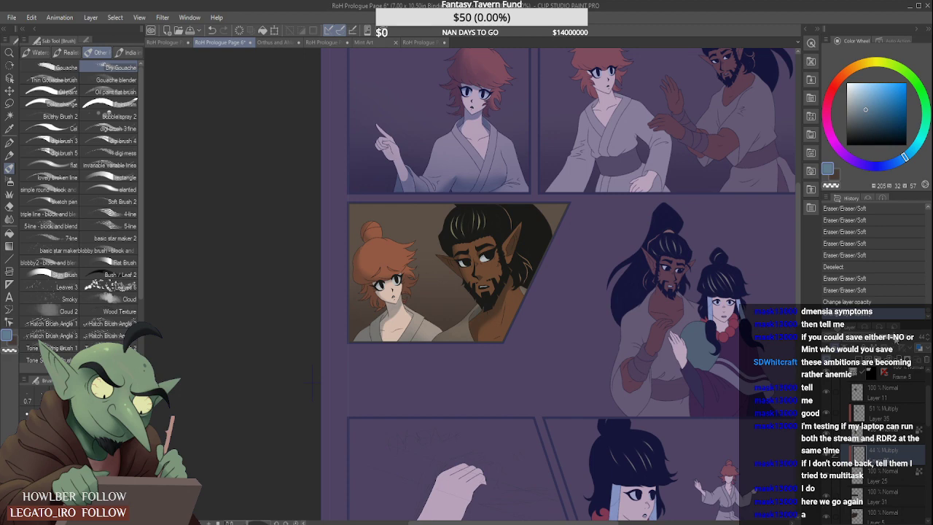
pyautogui.click(898, 339)
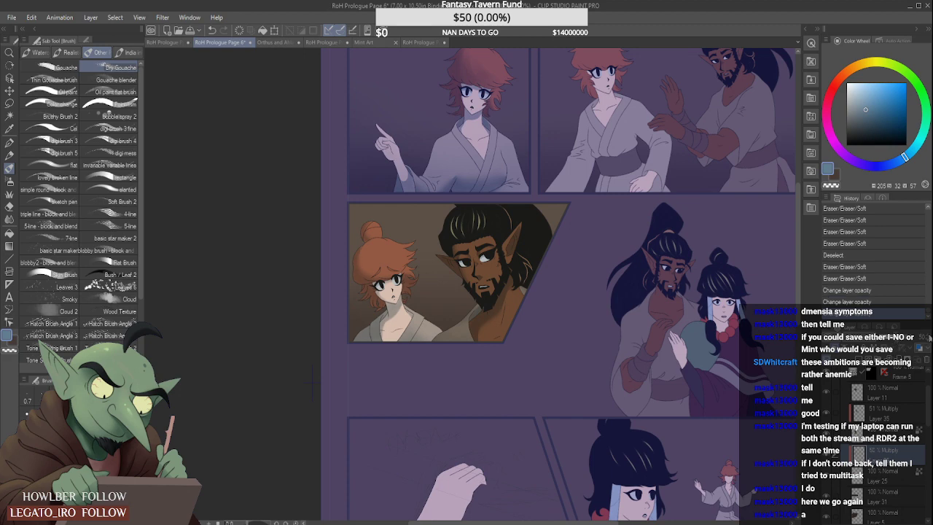
pyautogui.hotkey('ctrl', '-')
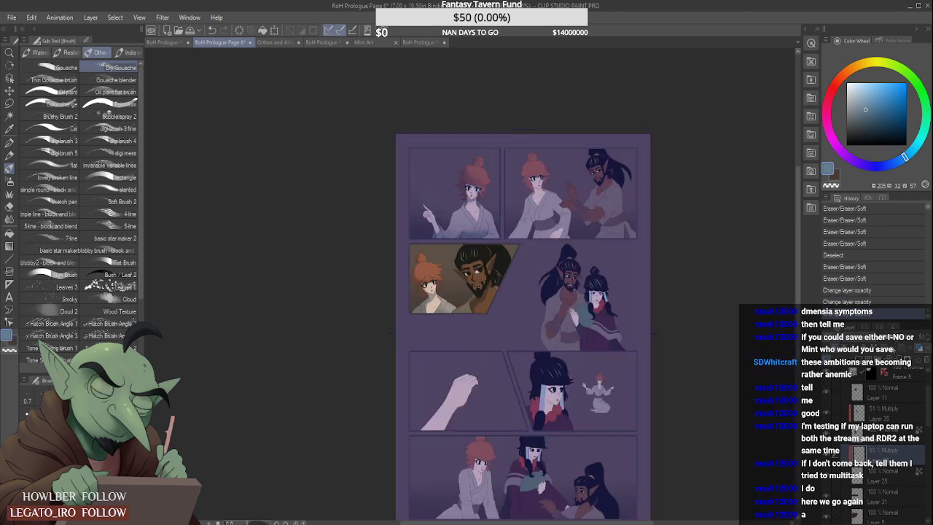
pyautogui.hotkey('ctrl', '+')
pyautogui.hotkey('ctrl', '-')
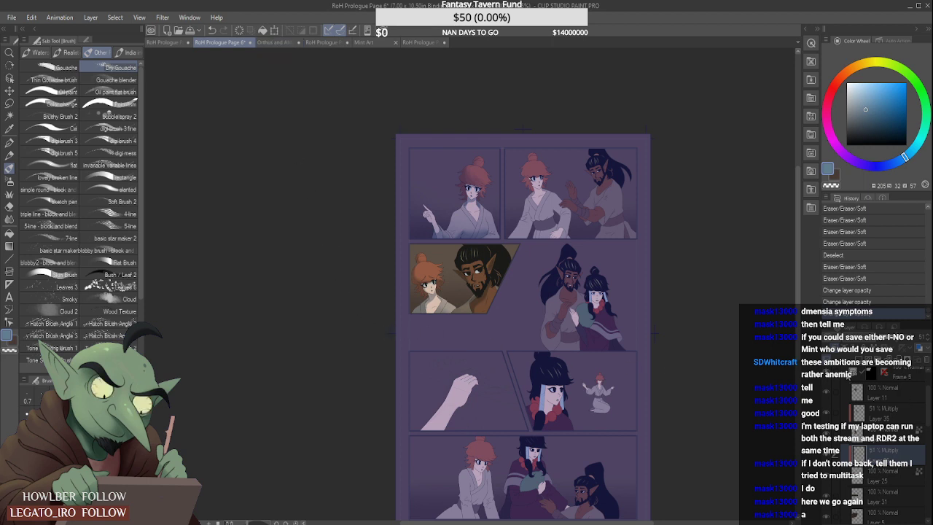
# - Collapse Frame 5's layer group and look through the layers inside Frame 1
pyautogui.click(847, 376)
pyautogui.moveTo(930, 412); pyautogui.dragTo(922, 436)
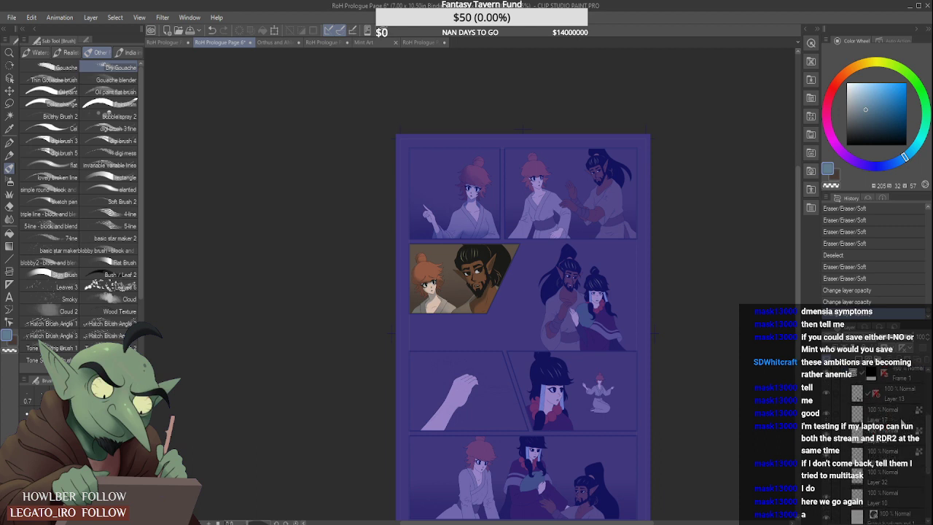
pyautogui.click(903, 421)
pyautogui.click(901, 441)
pyautogui.click(898, 476)
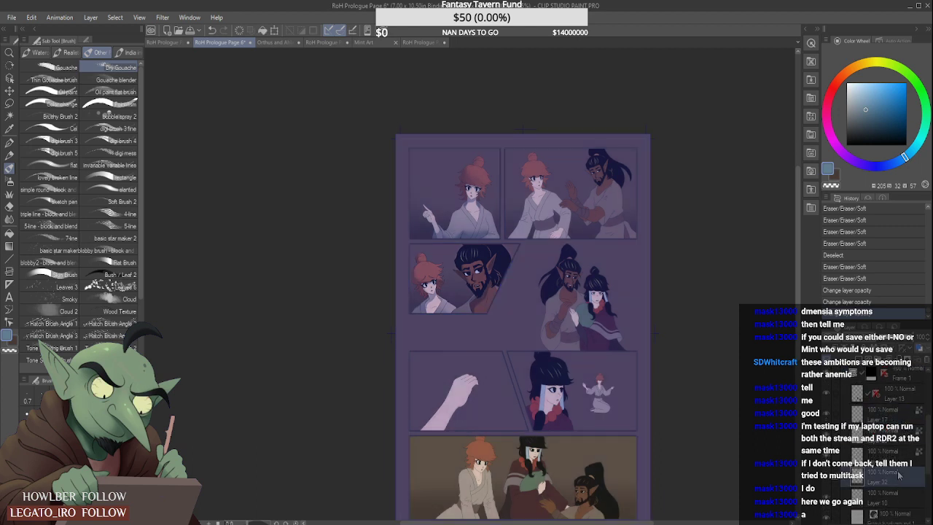
pyautogui.click(905, 497)
pyautogui.click(845, 374)
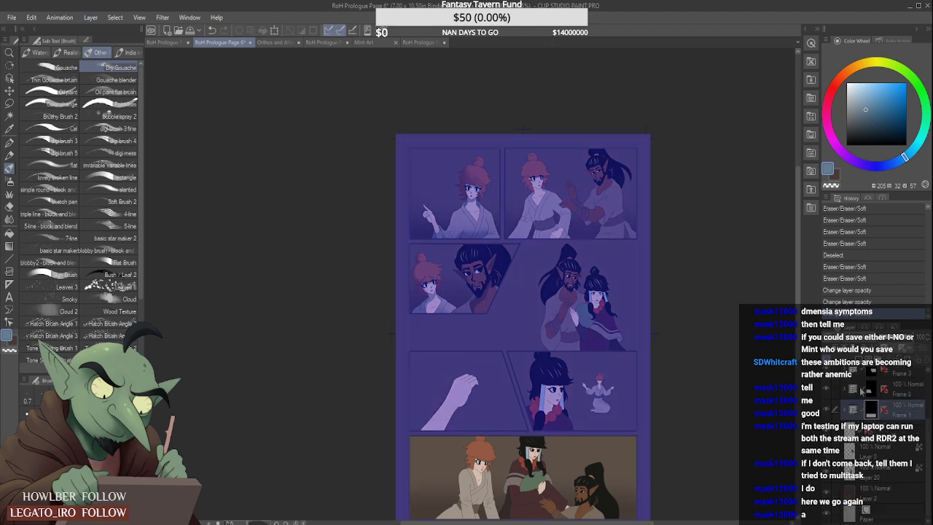
# - Select Layer 20 outside the frame folders, review the whole page without the frame overlay and save the file
pyautogui.click(895, 477)
pyautogui.hotkey('ctrl', '-')
pyautogui.hotkey('ctrl', '-')
pyautogui.scroll(3, 548, 418)
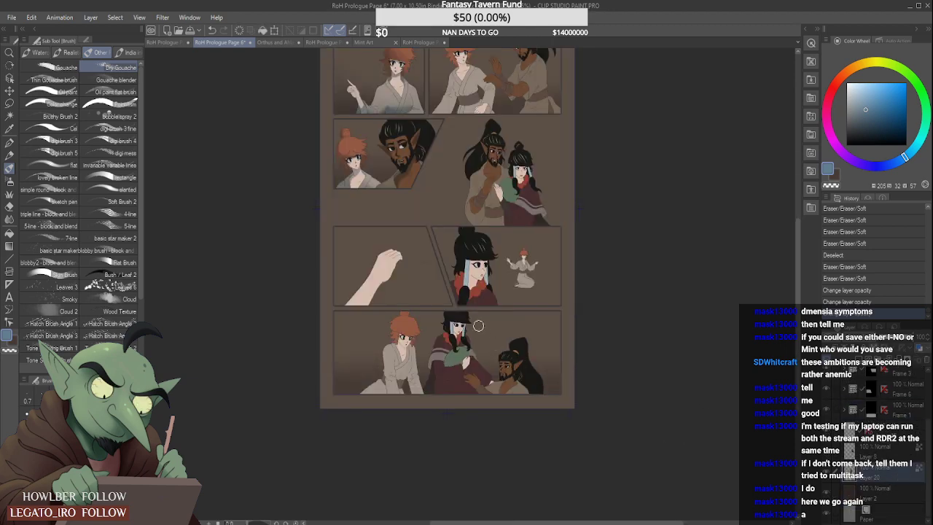
pyautogui.scroll(-3, 477, 326)
pyautogui.scroll(3, 419, 256)
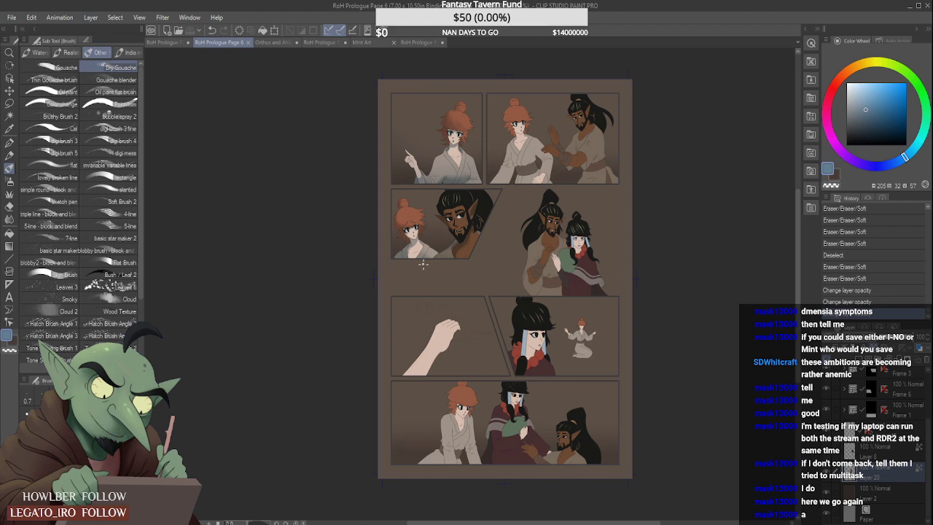
pyautogui.scroll(3, 563, 439)
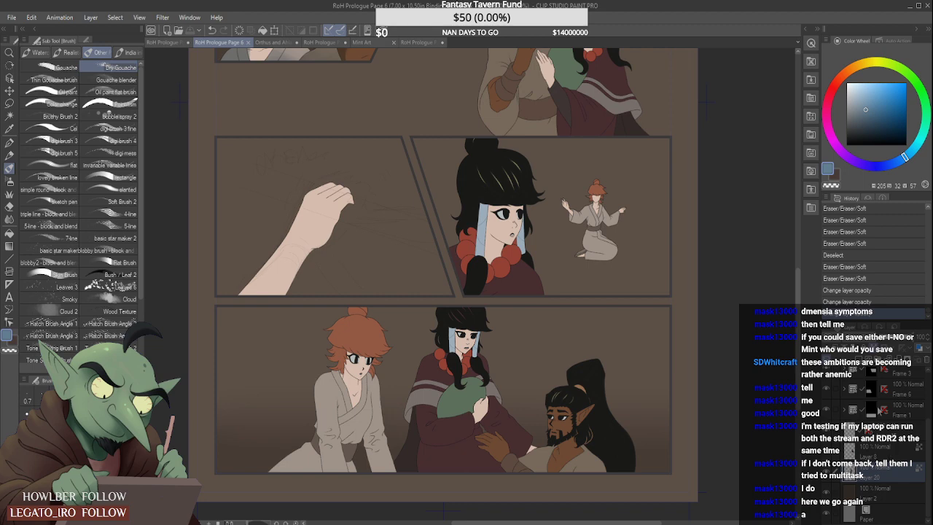
# - Expand Frame 1 and toggle its layers' visibility to identify which ones hold the red-haired woman and the bearded man
pyautogui.click(845, 410)
pyautogui.scroll(-4, 904, 441)
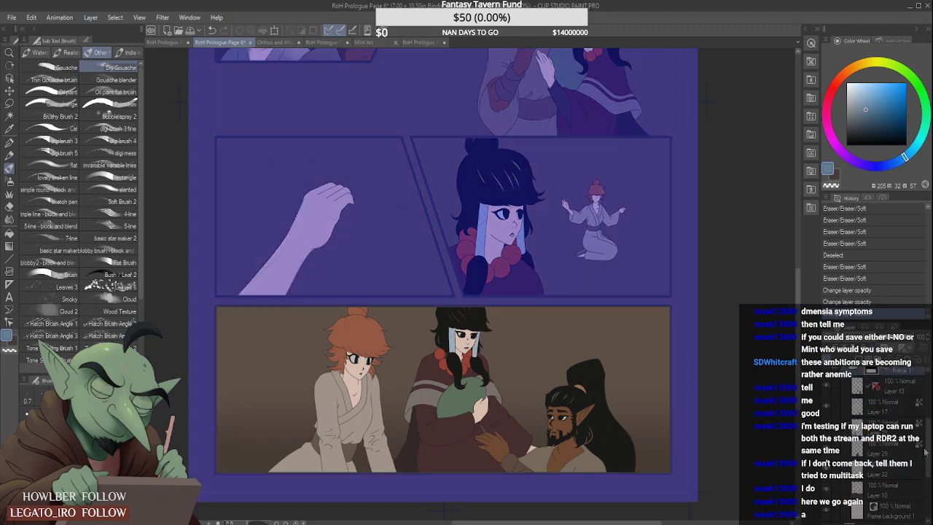
pyautogui.click(826, 441)
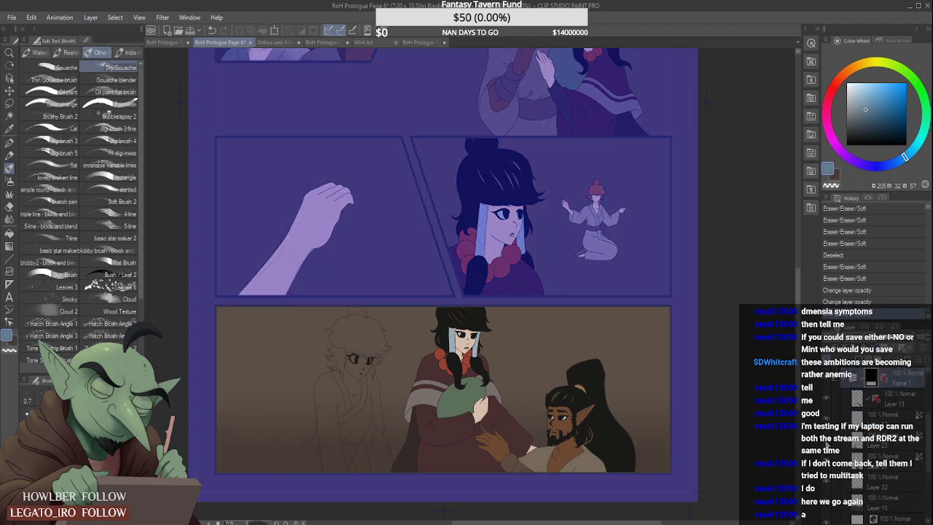
pyautogui.click(826, 441)
pyautogui.click(875, 455)
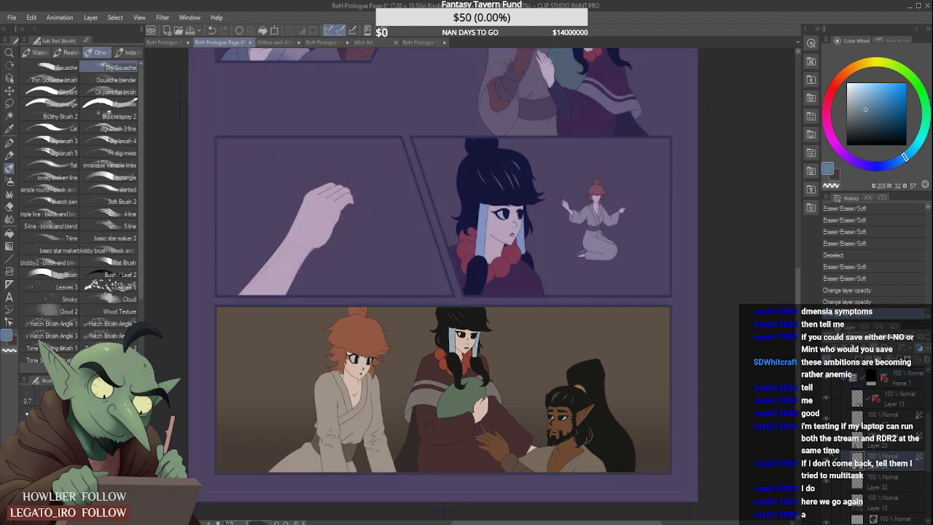
pyautogui.click(826, 418)
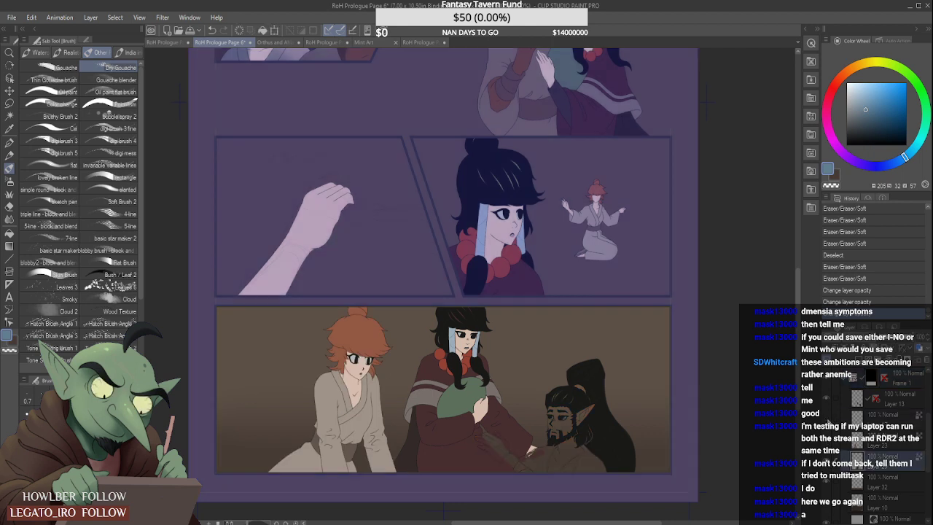
pyautogui.click(827, 418)
# - Add a raster layer above Layer 17 in Frame 1, clip it to the bearded man's colours and set its blending mode to Multiply
pyautogui.click(886, 415)
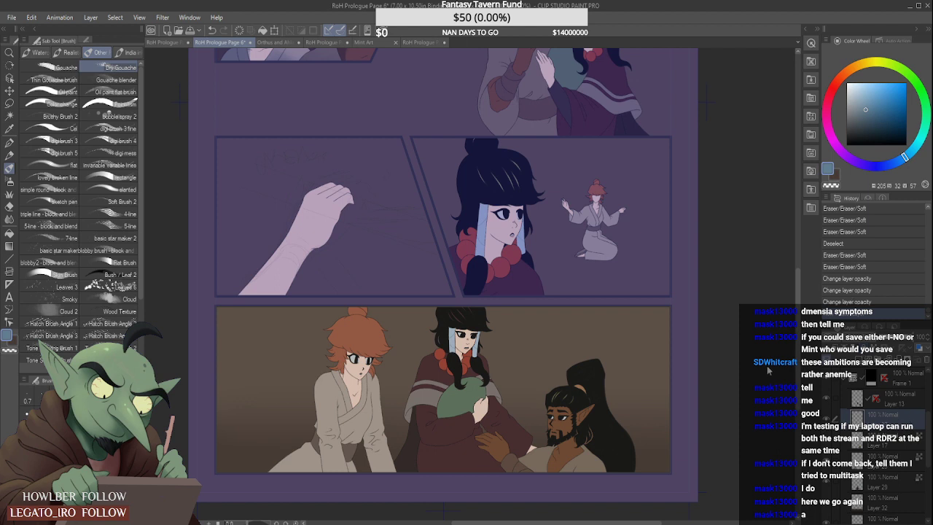
pyautogui.hotkey('ctrl', 'alt', 'g')
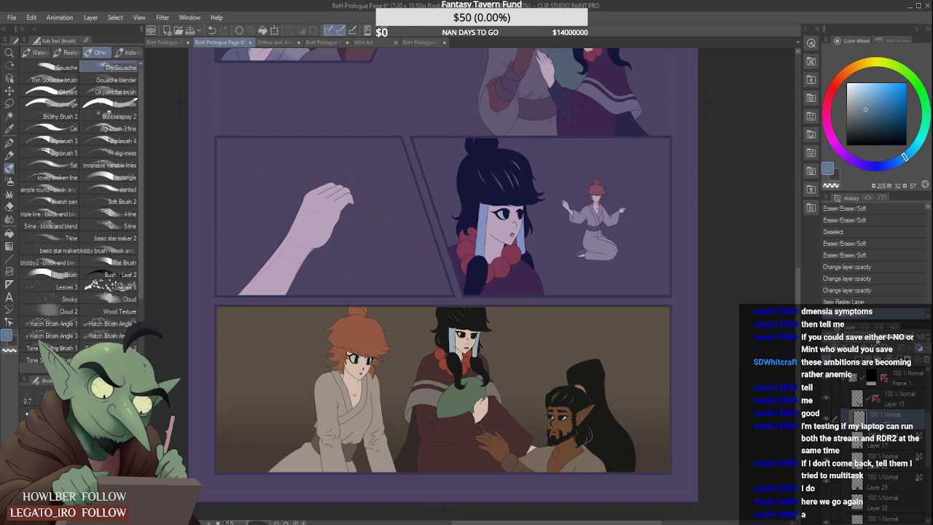
pyautogui.click(858, 82)
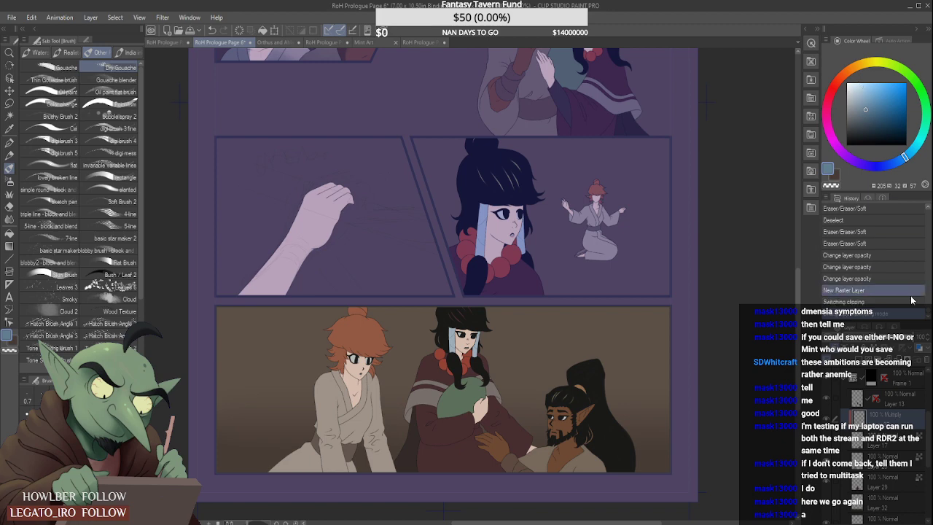
# - Set the new Multiply layer's opacity to 50% and auto-select the bearded man's face, neck and hand skin from Layer 17
pyautogui.click(896, 338)
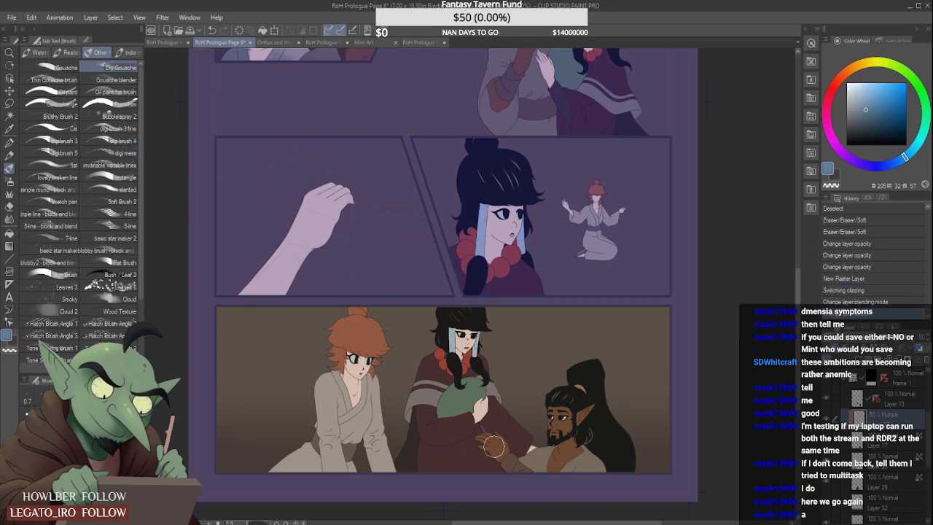
pyautogui.moveTo(474, 444); pyautogui.dragTo(491, 458)
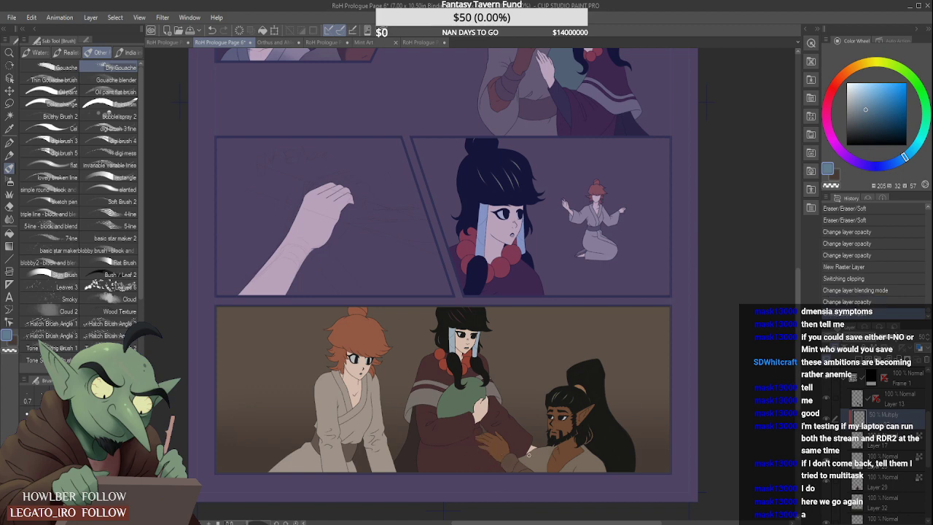
pyautogui.scroll(3, 547, 445)
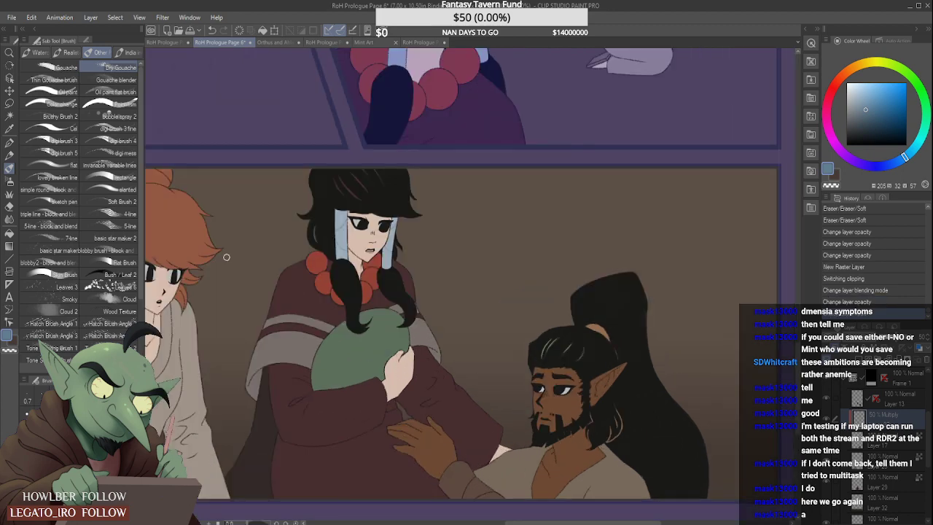
pyautogui.click(10, 115)
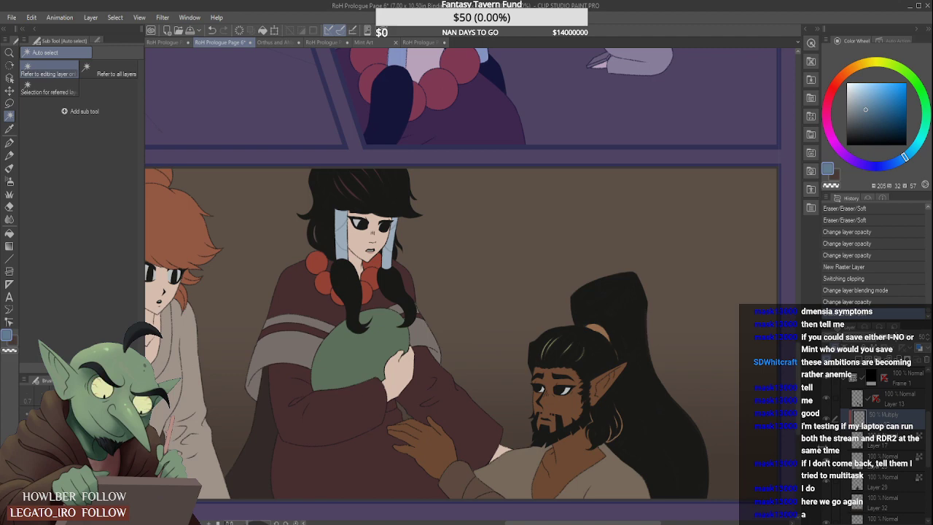
pyautogui.click(587, 453)
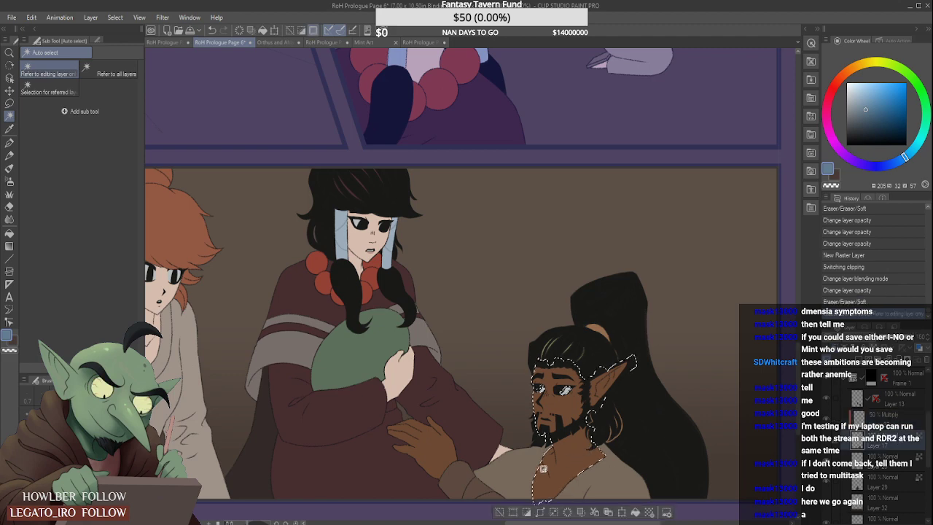
pyautogui.keyDown('shift'); pyautogui.click(436, 458); pyautogui.keyUp('shift')
# - Paint Dry Gouache shadows on the bearded man's neck, chest and hand on the 50% Multiply layer
pyautogui.press('b')
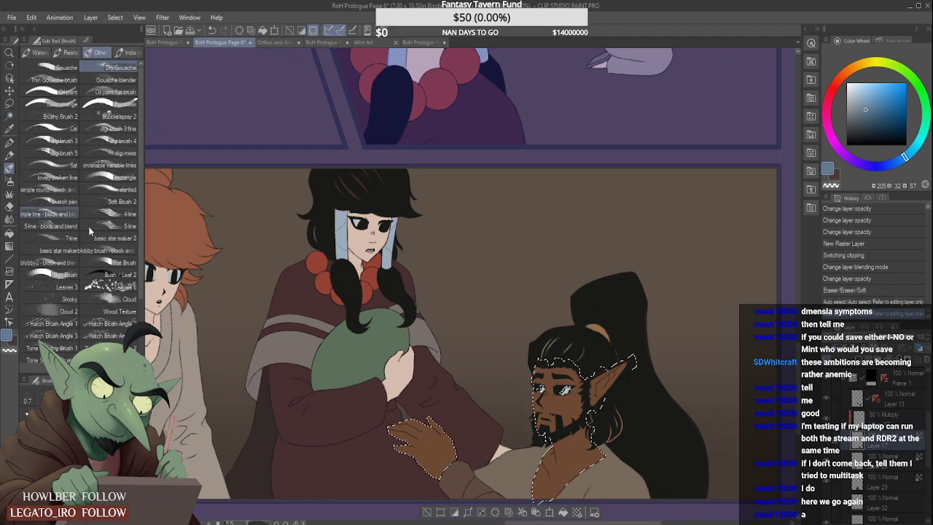
pyautogui.click(883, 416)
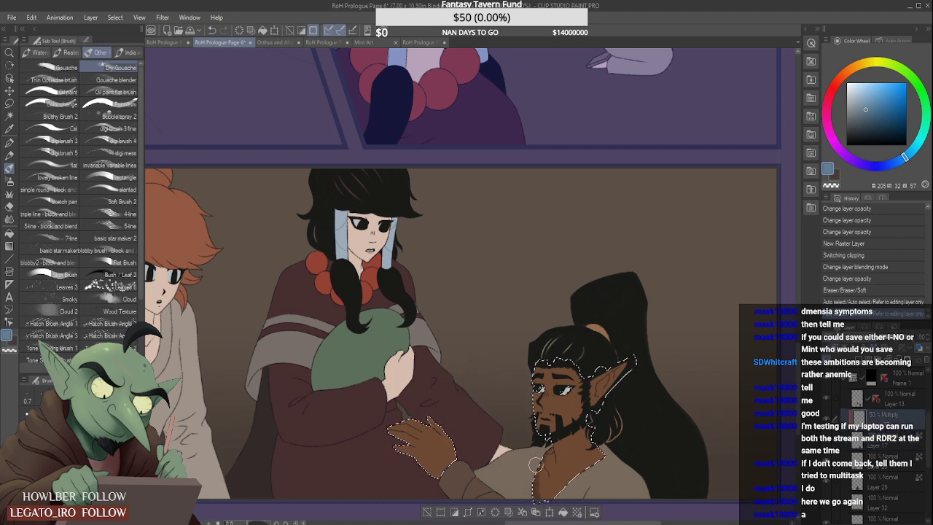
pyautogui.moveTo(537, 463); pyautogui.dragTo(592, 422)
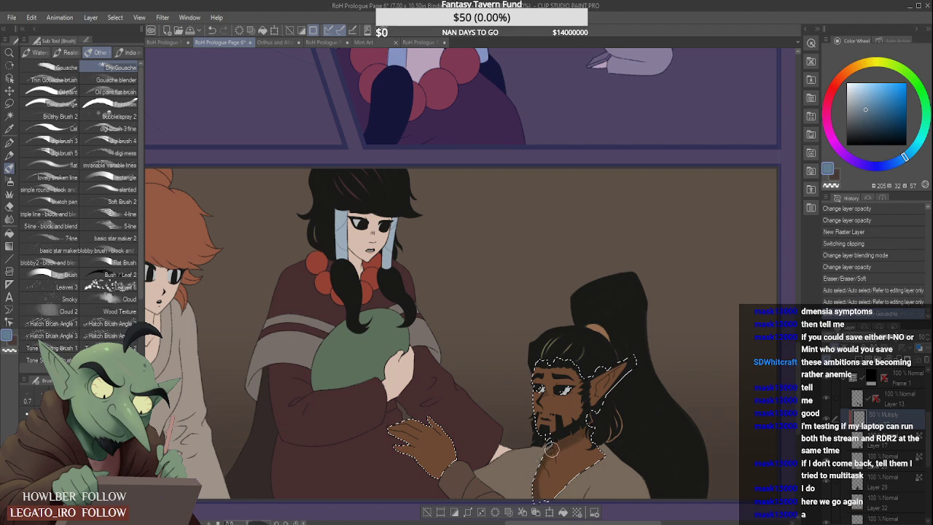
pyautogui.moveTo(554, 450)
pyautogui.mouseDown()
pyautogui.moveTo(580, 435)
pyautogui.moveTo(546, 451)
pyautogui.moveTo(556, 447)
pyautogui.moveTo(534, 468)
pyautogui.moveTo(558, 444)
pyautogui.moveTo(529, 487)
pyautogui.moveTo(552, 441)
pyautogui.moveTo(585, 412)
pyautogui.moveTo(544, 457)
pyautogui.moveTo(596, 410)
pyautogui.moveTo(548, 449)
pyautogui.moveTo(566, 451)
pyautogui.moveTo(591, 418)
pyautogui.moveTo(536, 471)
pyautogui.mouseUp()
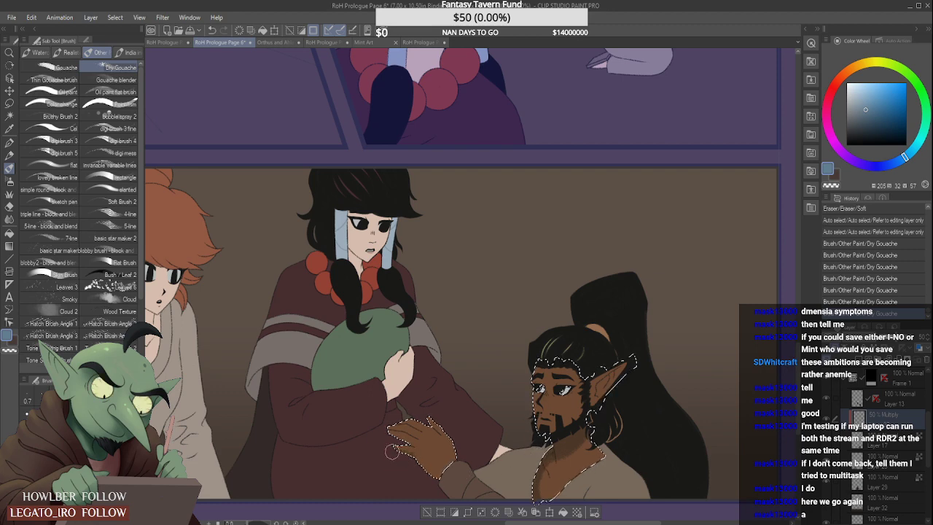
pyautogui.moveTo(433, 473); pyautogui.dragTo(442, 441)
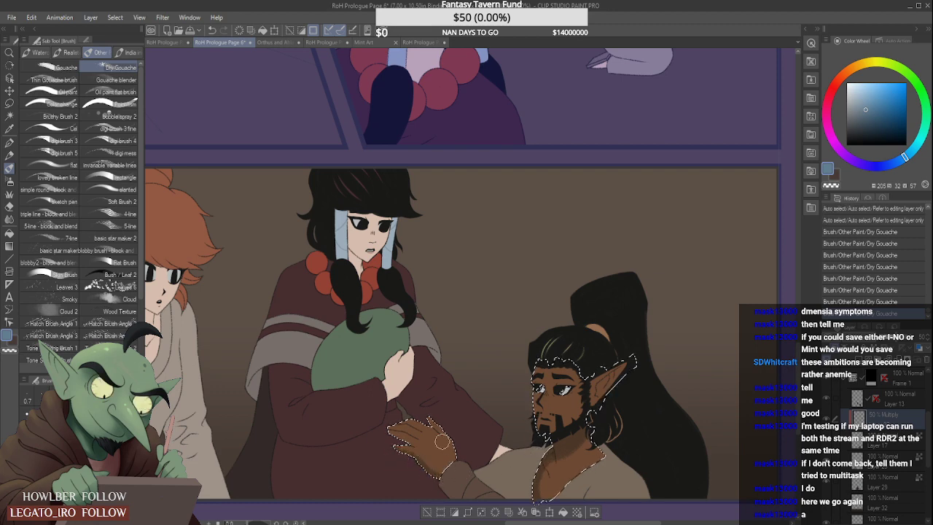
# - Soften the shading on the bearded man's hand with the Blur tool
pyautogui.click(10, 219)
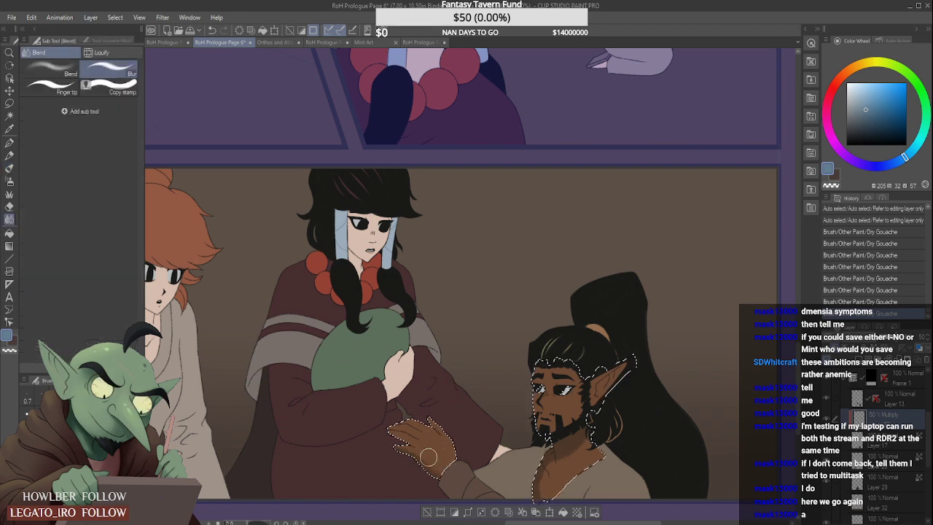
pyautogui.moveTo(423, 449); pyautogui.dragTo(425, 429)
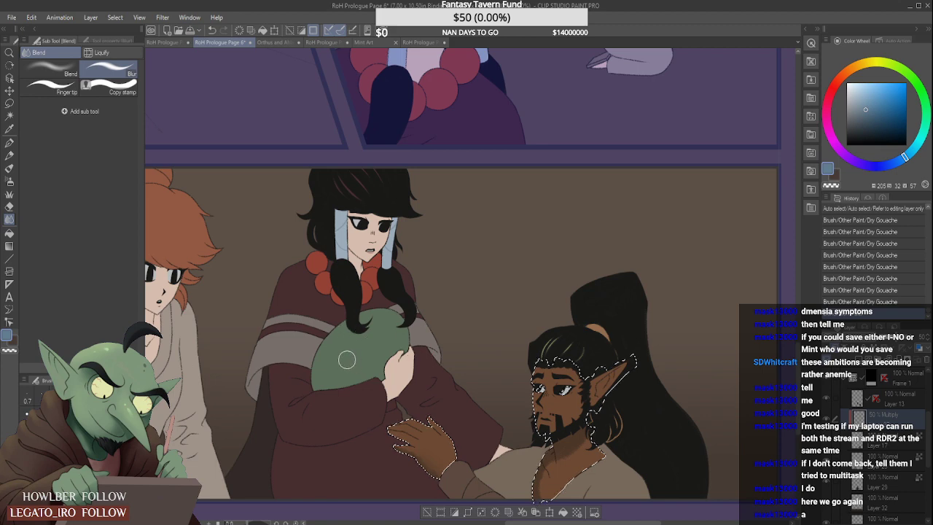
pyautogui.press('b')
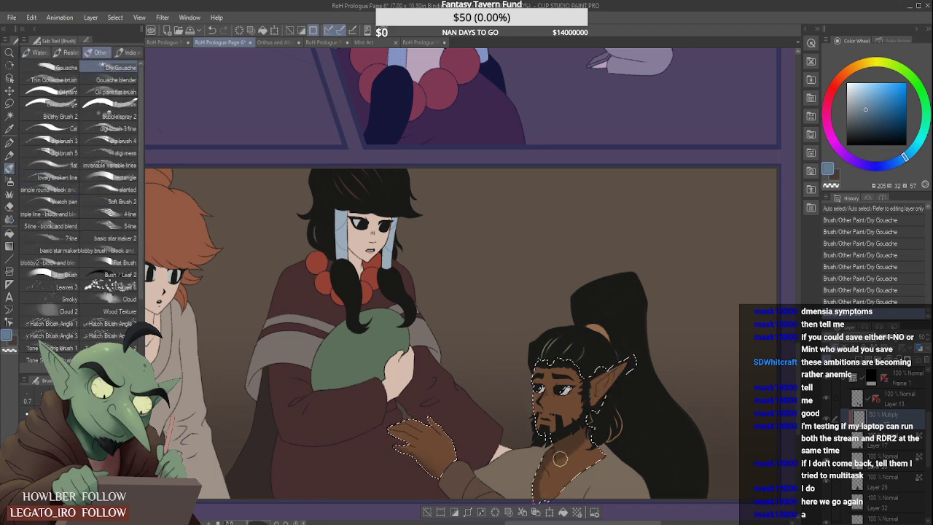
pyautogui.scroll(-1, 563, 451)
pyautogui.scroll(1, 554, 474)
pyautogui.moveTo(550, 479); pyautogui.dragTo(560, 457)
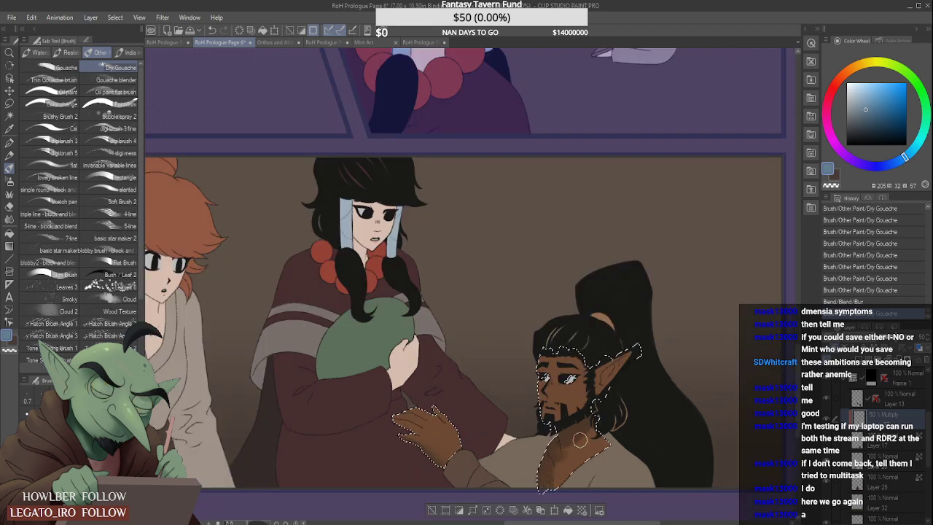
pyautogui.hotkey('ctrl', 'z')
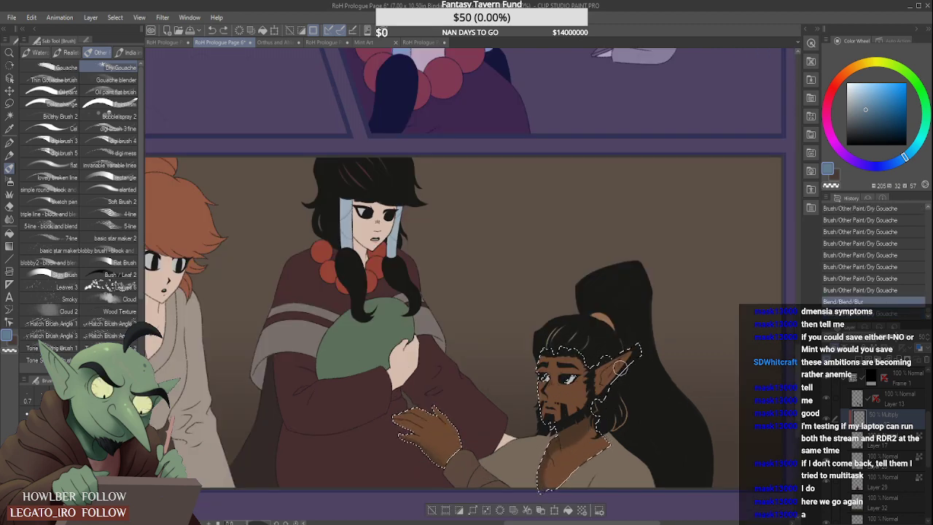
# - Paint Dry Gouache shading around the bearded man's brows and eye sockets, cleaning up around the eyes
pyautogui.scroll(2, 617, 372)
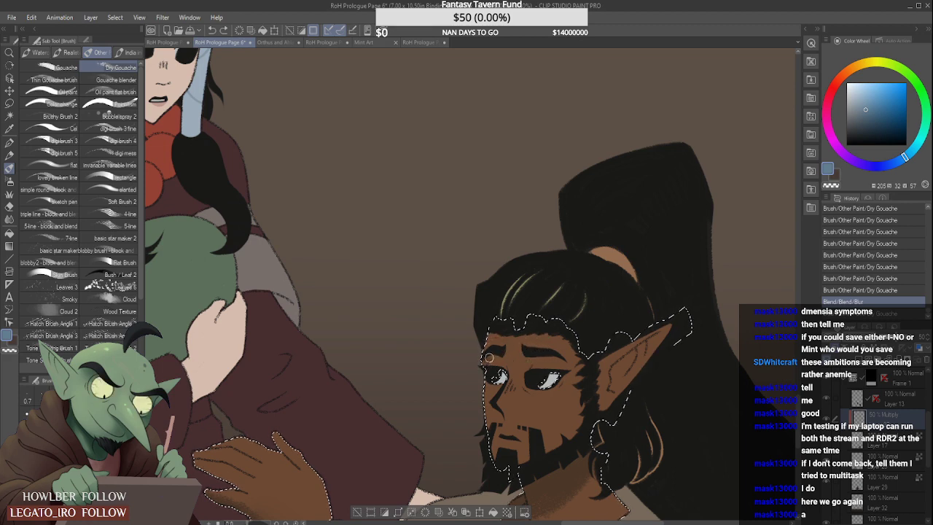
pyautogui.moveTo(485, 360); pyautogui.dragTo(495, 350)
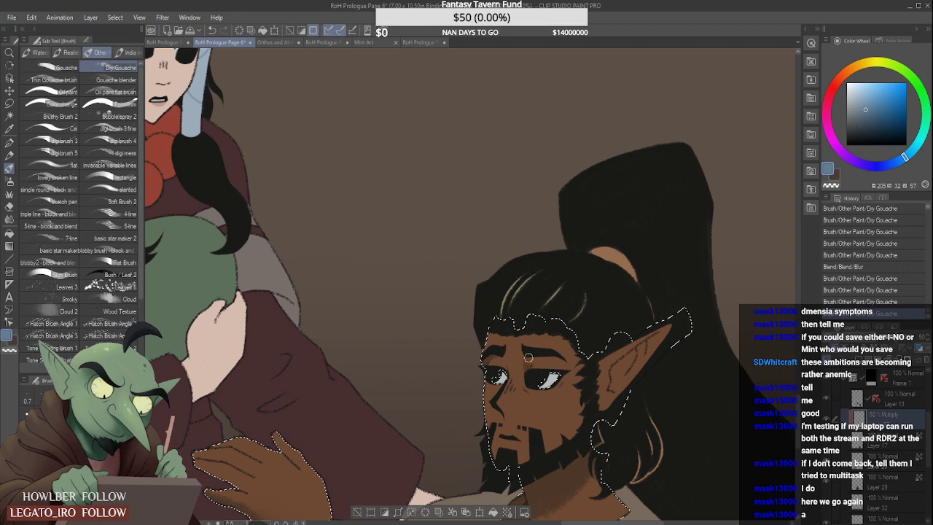
pyautogui.moveTo(523, 363); pyautogui.dragTo(564, 343)
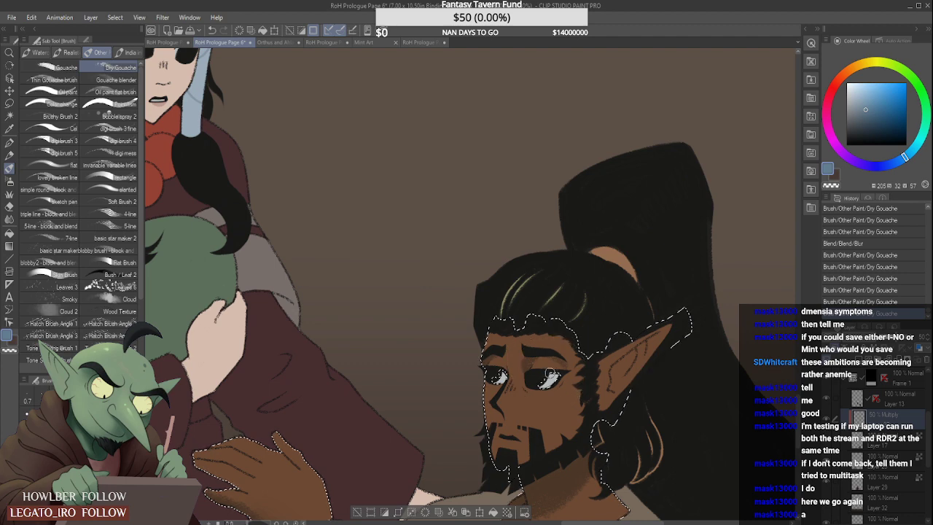
pyautogui.moveTo(562, 373); pyautogui.dragTo(541, 359)
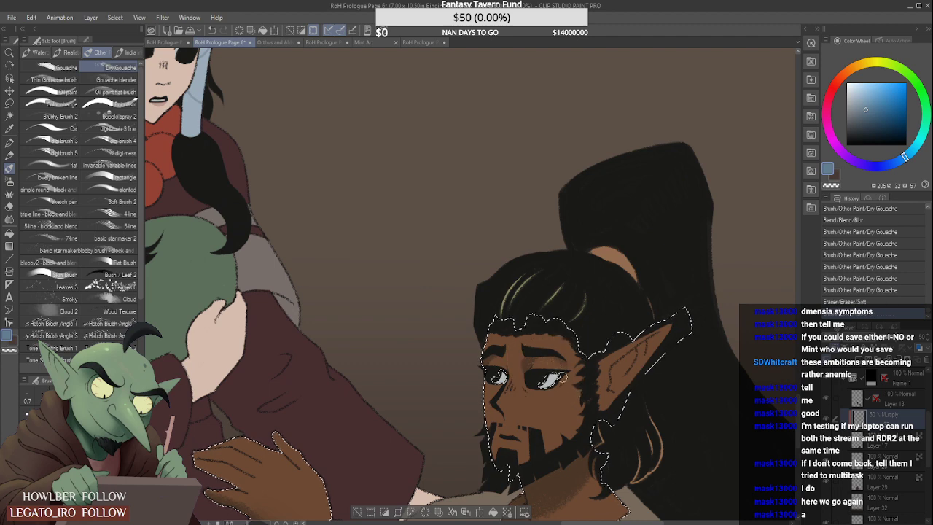
pyautogui.scroll(-2, 549, 352)
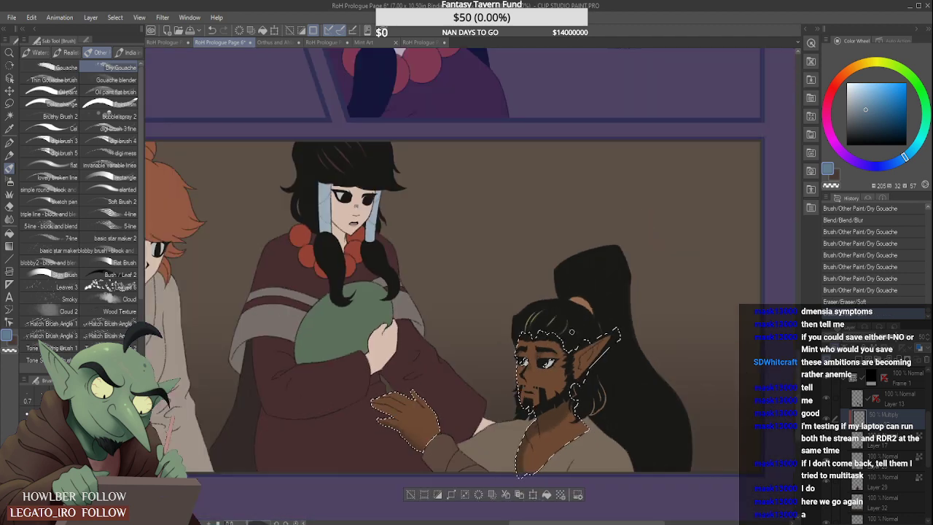
pyautogui.scroll(3, 537, 382)
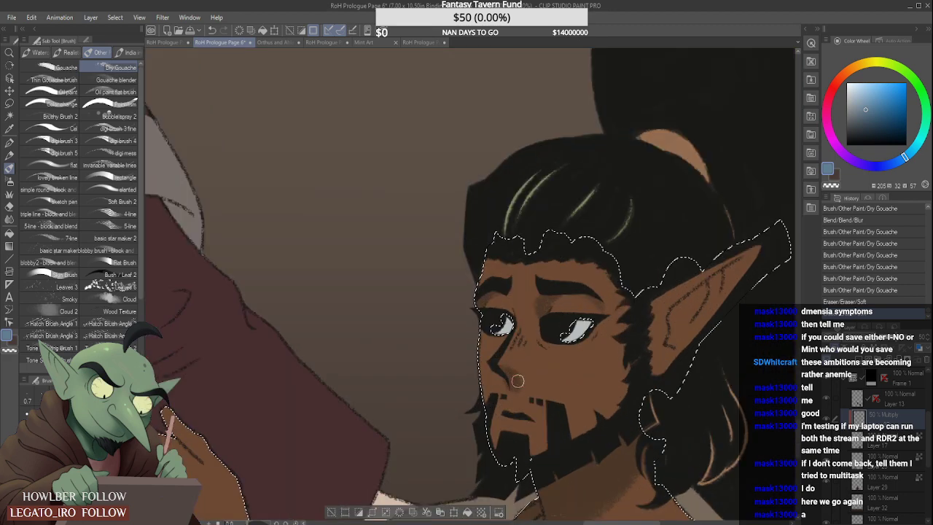
# - Add a shadow beside the bearded man's nose and start trimming its edges with the Hard eraser
pyautogui.moveTo(500, 366); pyautogui.dragTo(505, 376)
pyautogui.click(10, 207)
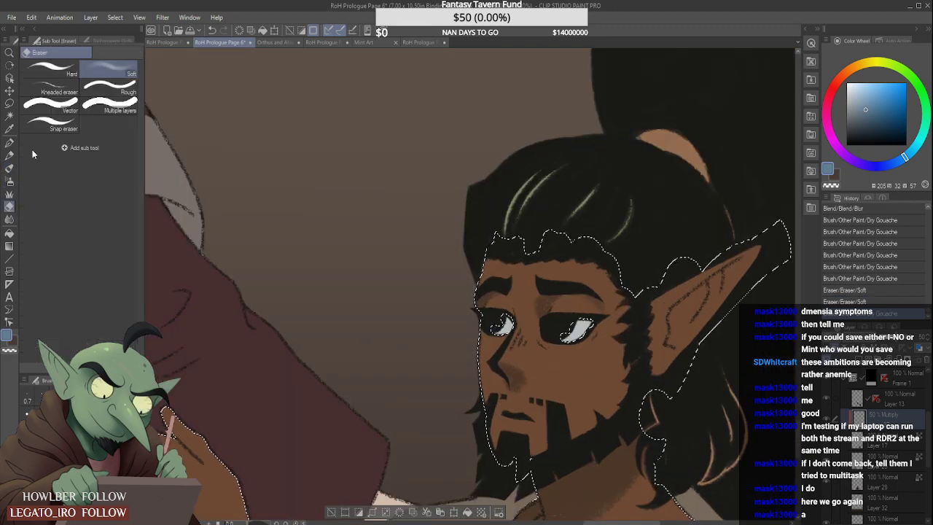
pyautogui.click(64, 80)
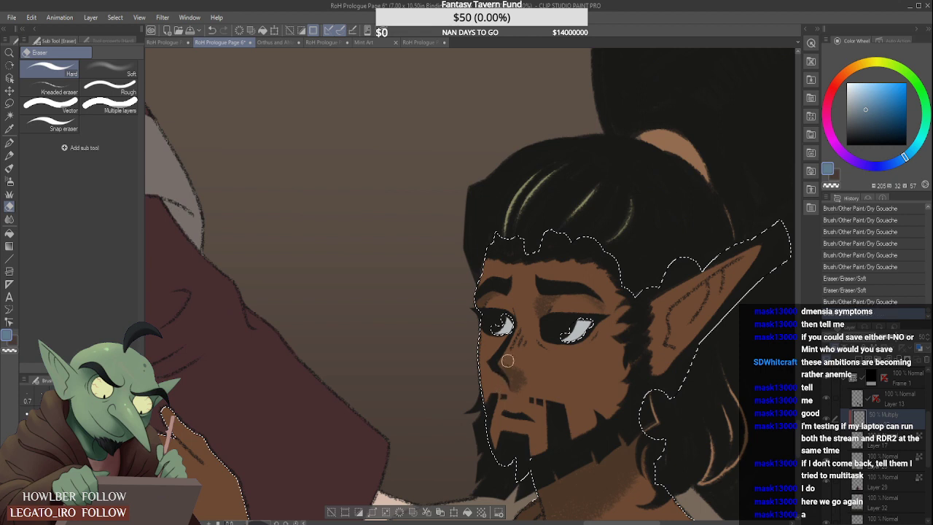
pyautogui.moveTo(523, 362)
pyautogui.mouseDown()
pyautogui.moveTo(539, 380)
pyautogui.moveTo(514, 396)
pyautogui.moveTo(536, 384)
pyautogui.moveTo(517, 393)
pyautogui.moveTo(535, 376)
pyautogui.moveTo(503, 357)
pyautogui.mouseUp()
pyautogui.hotkey('ctrl', 'z')
pyautogui.hotkey('ctrl', 'z')
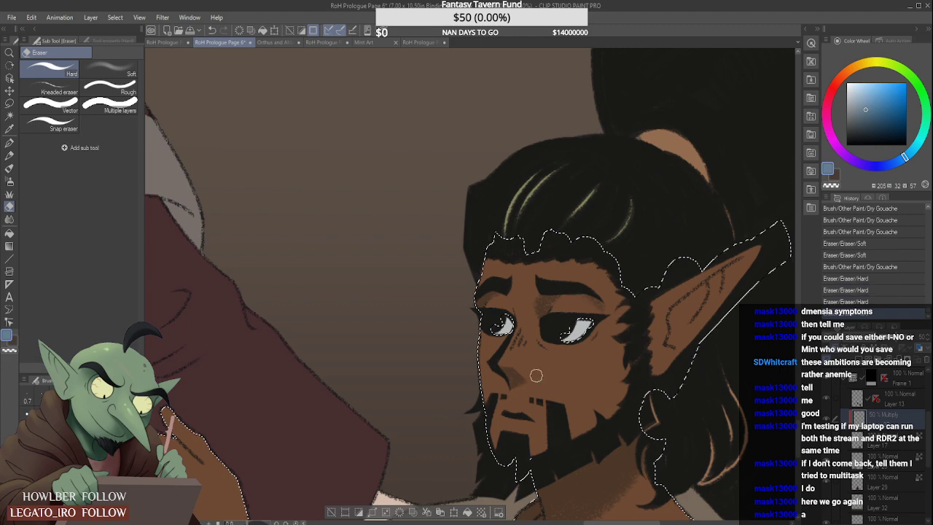
# - Refine the shape of the nose shadow with the Hard eraser, checking it against the whole panel
pyautogui.scroll(-5, 517, 327)
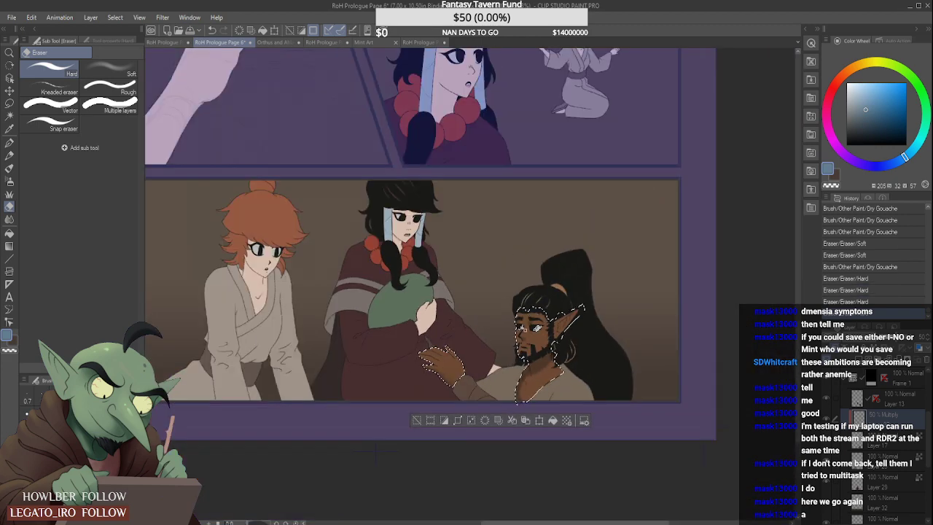
pyautogui.scroll(5, 526, 332)
pyautogui.moveTo(520, 350)
pyautogui.mouseDown()
pyautogui.moveTo(516, 343)
pyautogui.moveTo(539, 362)
pyautogui.mouseUp()
pyautogui.scroll(-5, 536, 337)
pyautogui.scroll(-2, 562, 303)
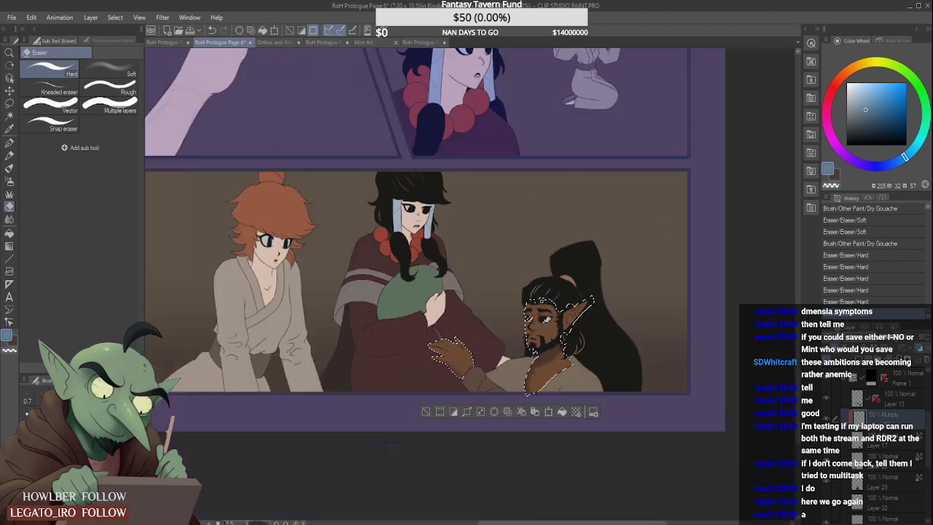
pyautogui.scroll(5, 536, 328)
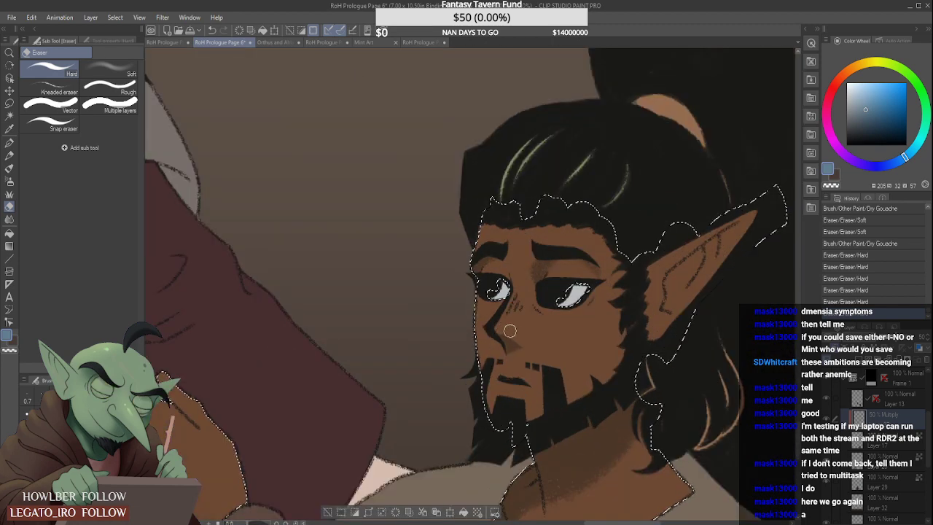
pyautogui.moveTo(527, 348); pyautogui.dragTo(519, 355)
pyautogui.scroll(-6, 527, 348)
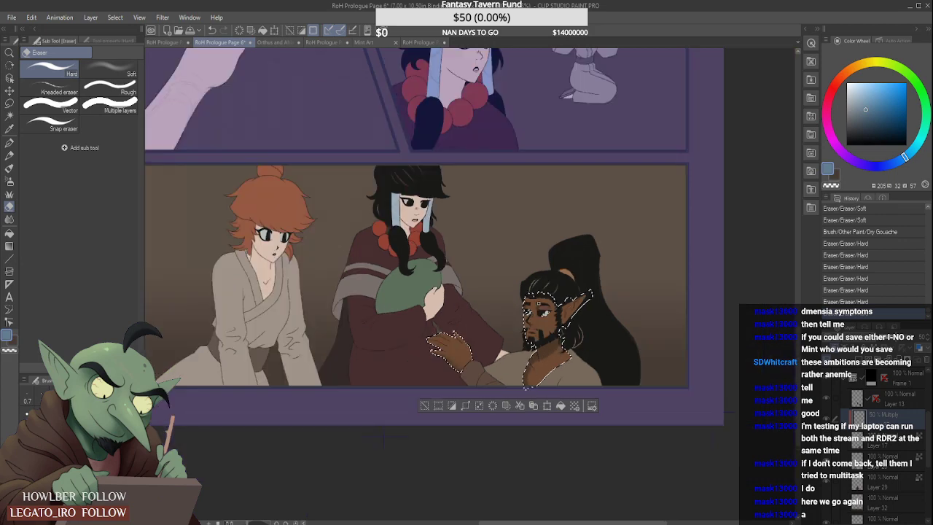
# - Undo the last erasure on the bearded man's face and trim the nose shadow again with the Hard eraser
pyautogui.scroll(4, 539, 304)
pyautogui.hotkey('ctrl', 'z')
pyautogui.hotkey('ctrl', 'z')
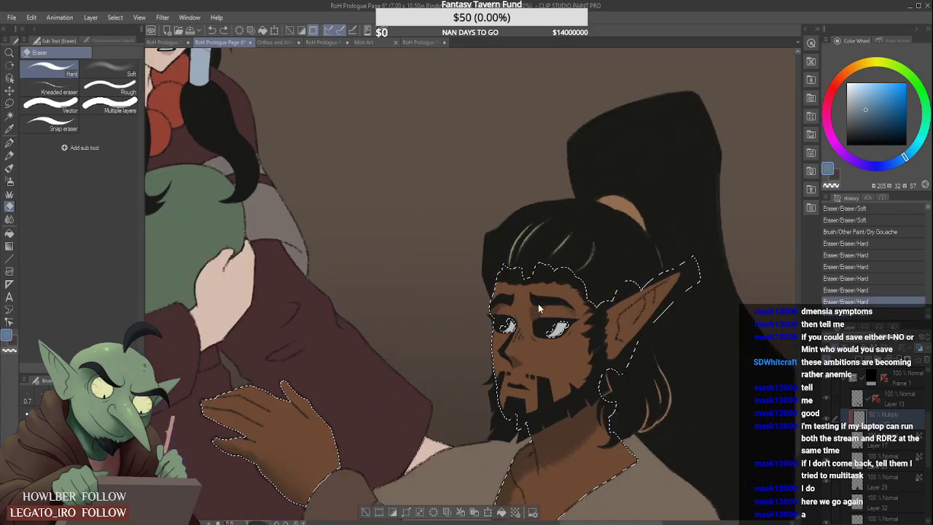
pyautogui.moveTo(517, 345); pyautogui.dragTo(519, 353)
pyautogui.scroll(-5, 535, 357)
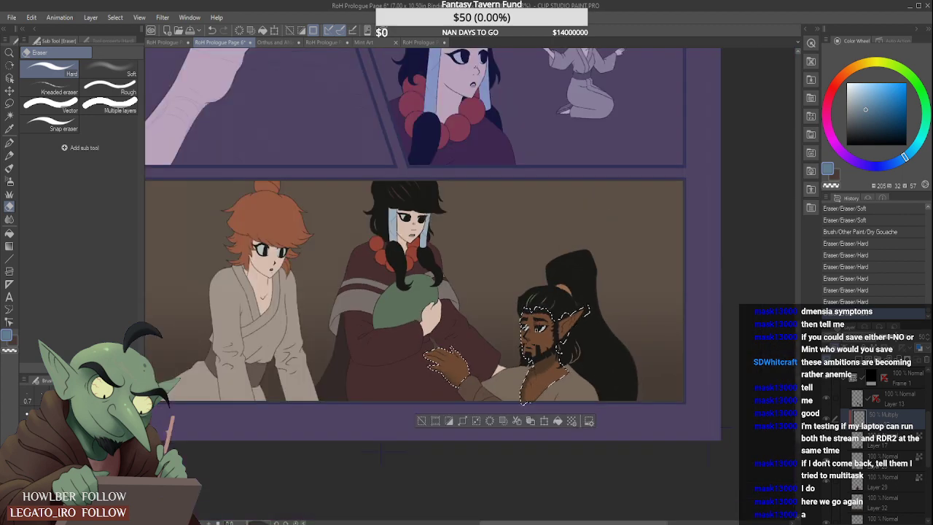
pyautogui.scroll(5, 532, 332)
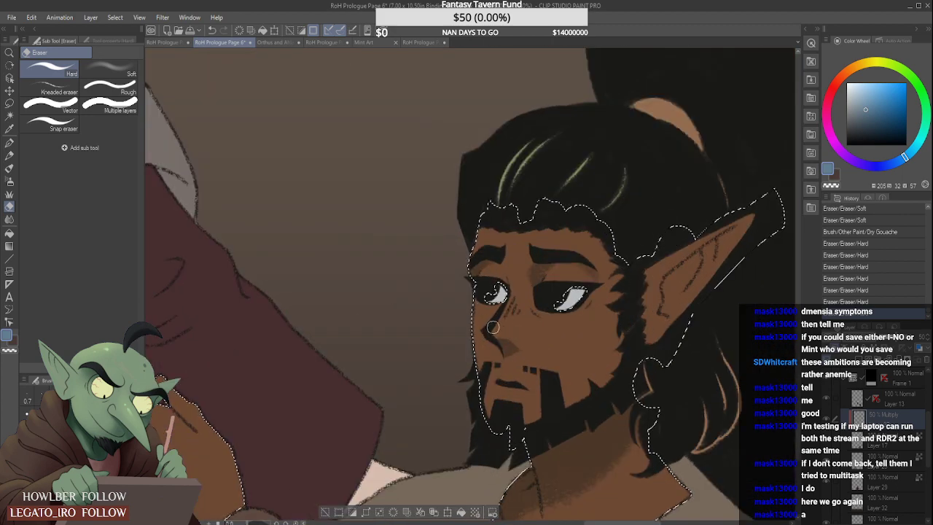
pyautogui.moveTo(504, 336); pyautogui.dragTo(501, 328)
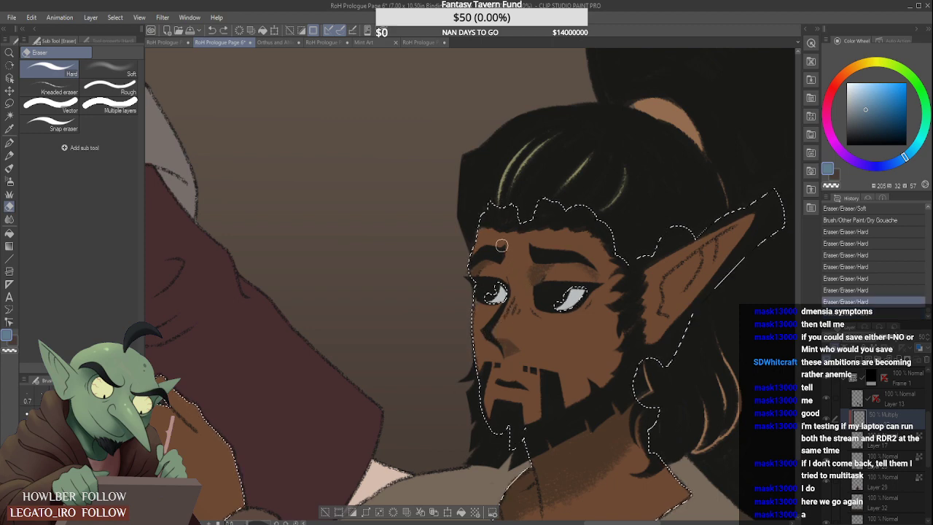
# - Paint Dry Gouache shading on the bearded man's pointed ear and check it against the whole panel
pyautogui.press('b')
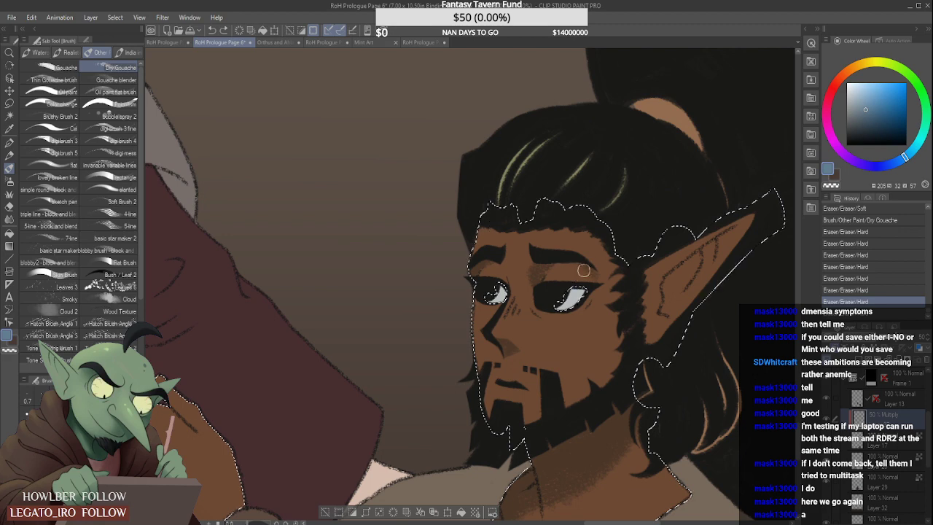
pyautogui.moveTo(670, 282)
pyautogui.mouseDown()
pyautogui.moveTo(694, 261)
pyautogui.moveTo(667, 282)
pyautogui.moveTo(665, 304)
pyautogui.moveTo(683, 282)
pyautogui.moveTo(679, 288)
pyautogui.moveTo(697, 286)
pyautogui.moveTo(668, 322)
pyautogui.moveTo(718, 238)
pyautogui.moveTo(700, 252)
pyautogui.moveTo(733, 231)
pyautogui.moveTo(705, 260)
pyautogui.moveTo(718, 265)
pyautogui.moveTo(747, 223)
pyautogui.moveTo(726, 246)
pyautogui.moveTo(716, 224)
pyautogui.moveTo(738, 217)
pyautogui.moveTo(725, 246)
pyautogui.mouseUp()
pyautogui.scroll(2, 722, 233)
pyautogui.scroll(-5, 732, 222)
pyautogui.scroll(-3, 735, 218)
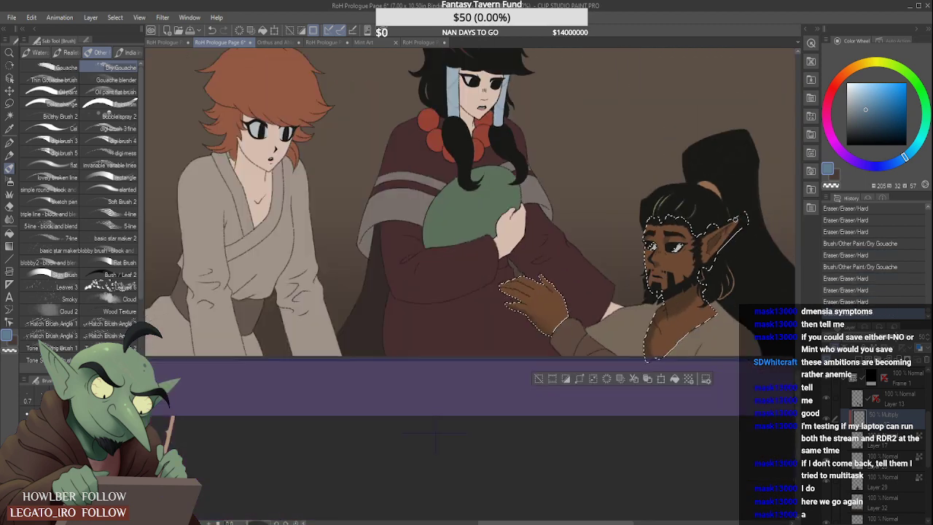
pyautogui.scroll(-2, 726, 259)
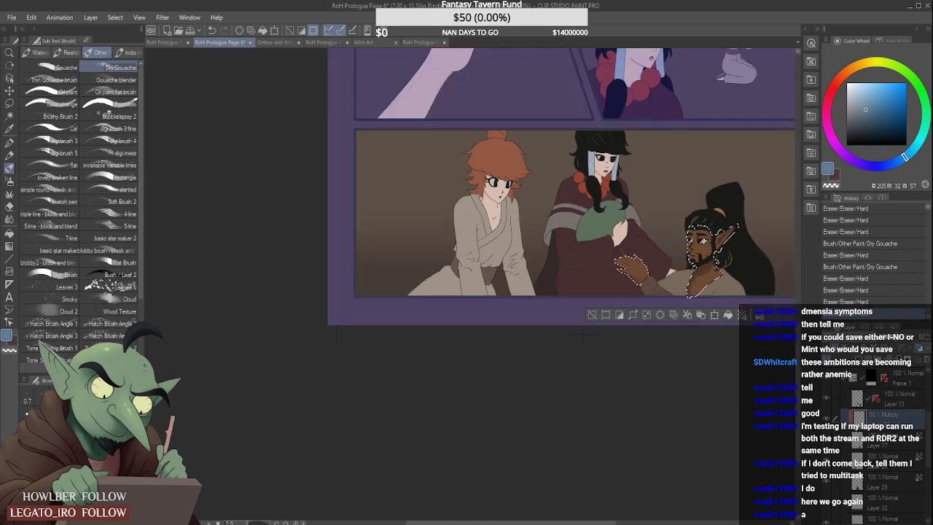
# - Paint Dry Gouache shading on the bearded man's upper chest and the base of his neck
pyautogui.scroll(3, 721, 266)
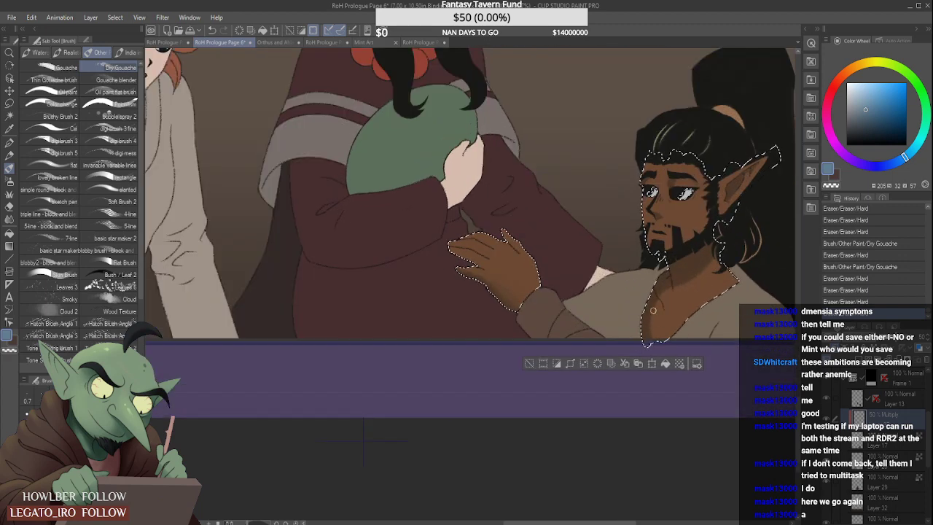
pyautogui.moveTo(653, 316); pyautogui.dragTo(659, 306)
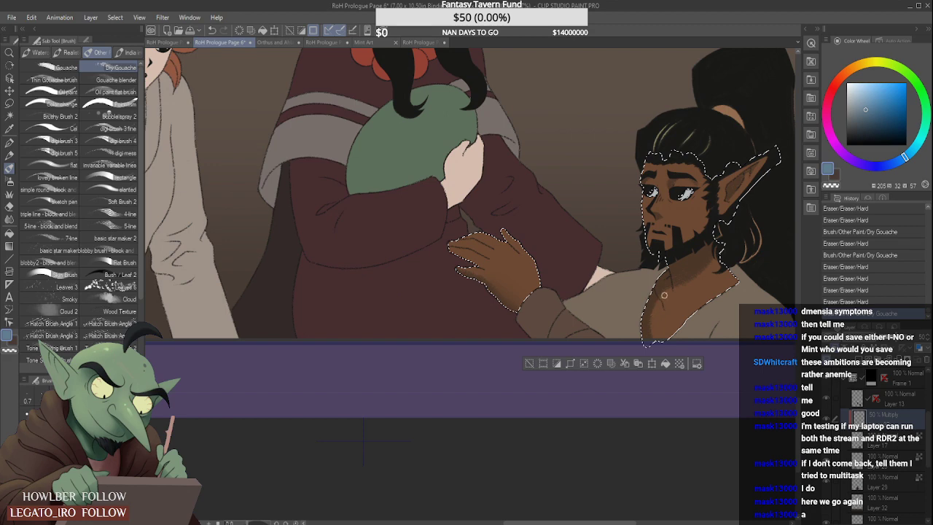
pyautogui.moveTo(653, 308)
pyautogui.mouseDown()
pyautogui.moveTo(661, 293)
pyautogui.moveTo(676, 295)
pyautogui.mouseUp()
pyautogui.scroll(-3, 675, 295)
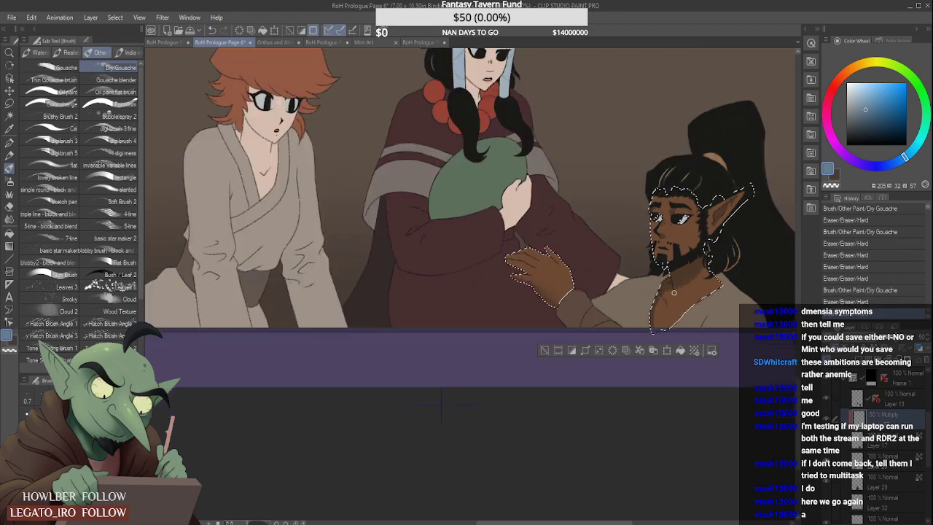
pyautogui.scroll(3, 676, 292)
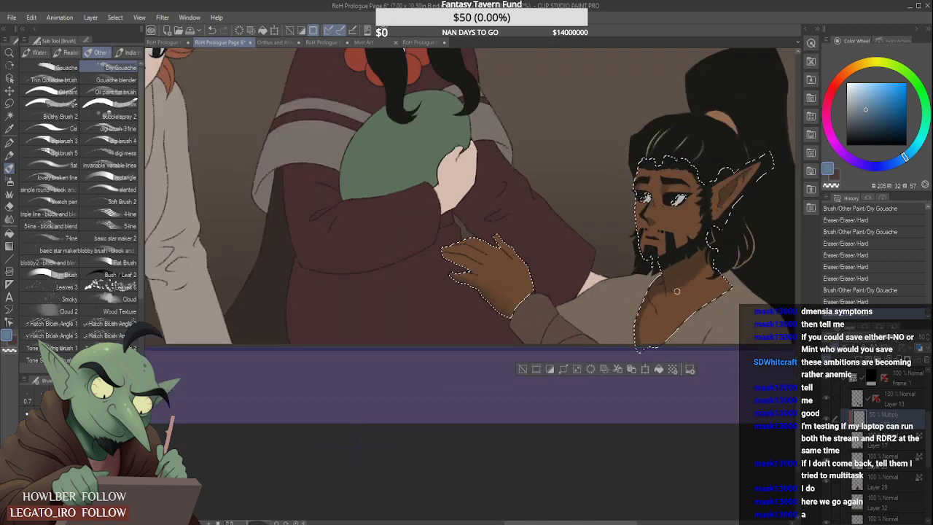
pyautogui.moveTo(666, 290); pyautogui.dragTo(696, 276)
pyautogui.scroll(-3, 702, 273)
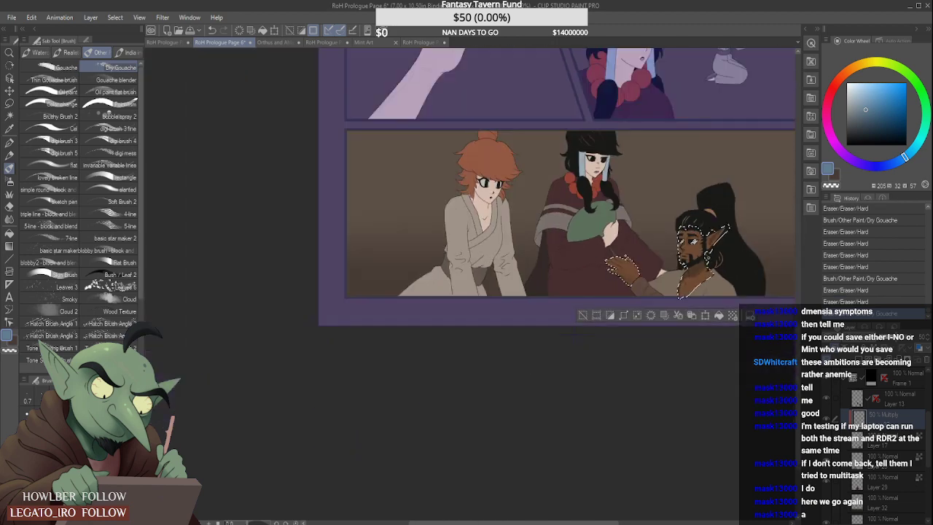
# - Extend the Dry Gouache shading along the bearded man's neck beneath the beard, checking it against the whole panel
pyautogui.scroll(2, 694, 277)
pyautogui.scroll(-2, 699, 272)
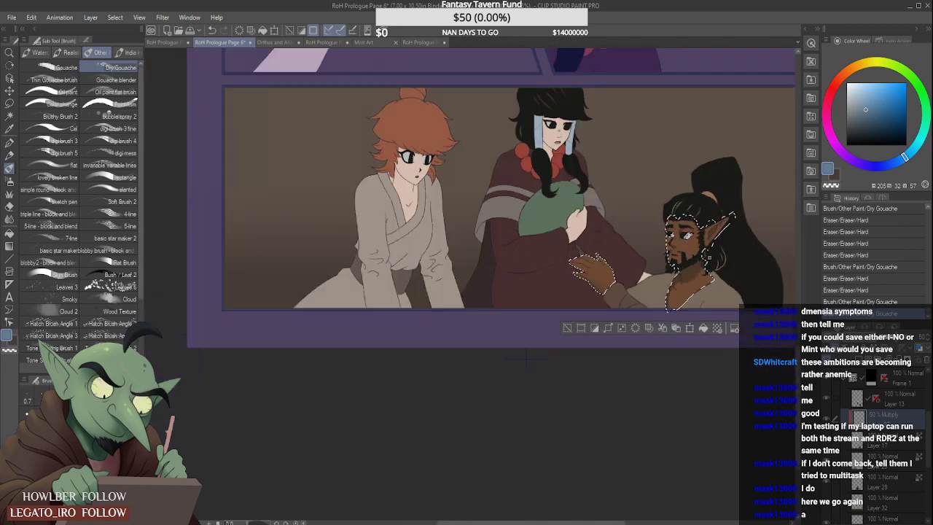
pyautogui.scroll(3, 697, 274)
pyautogui.moveTo(706, 279); pyautogui.dragTo(686, 272)
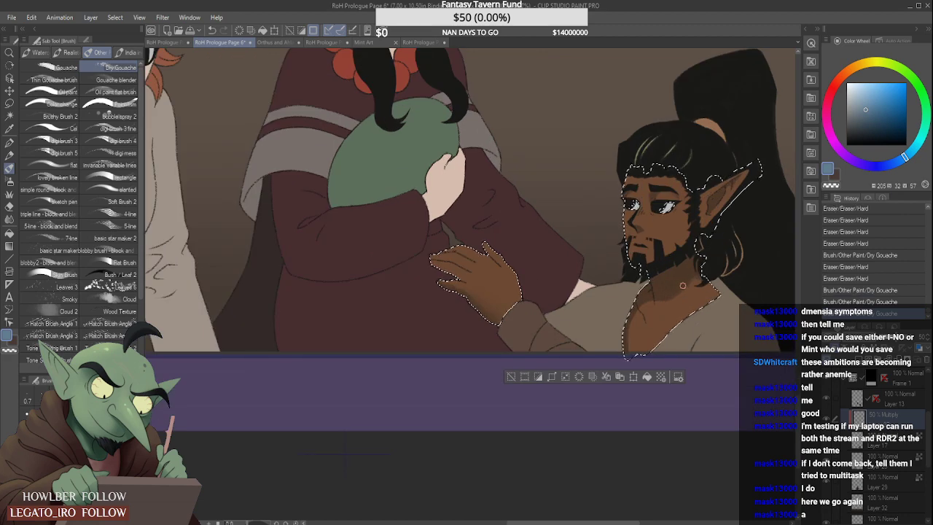
pyautogui.scroll(-3, 678, 272)
pyautogui.scroll(2, 699, 269)
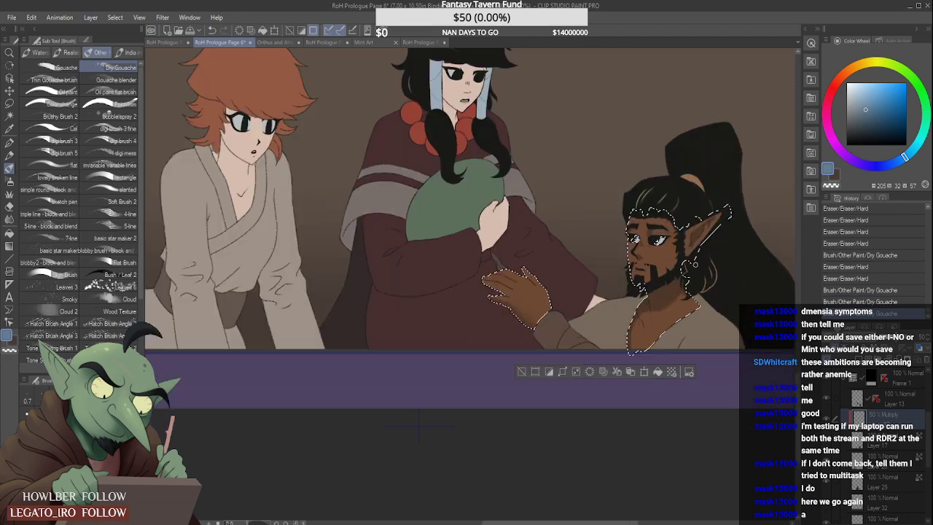
pyautogui.scroll(-3, 693, 267)
pyautogui.scroll(1, 700, 267)
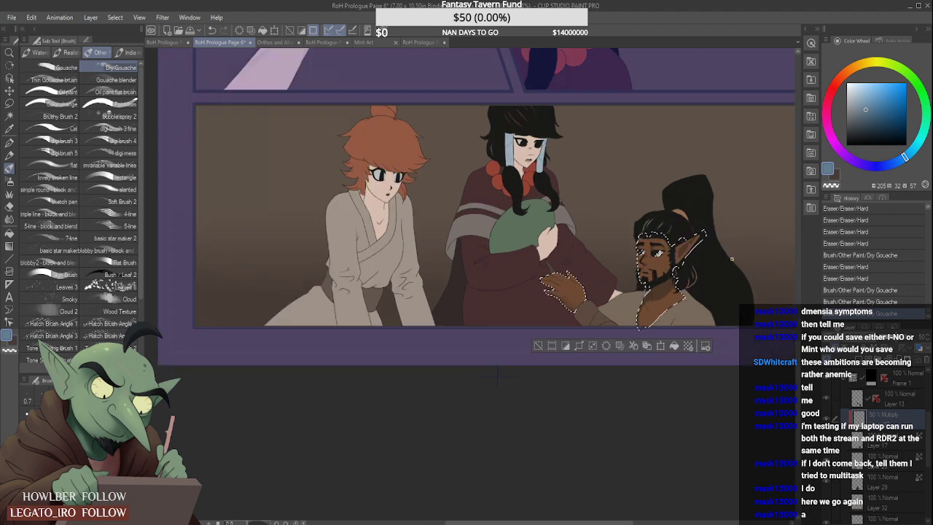
pyautogui.scroll(2, 722, 266)
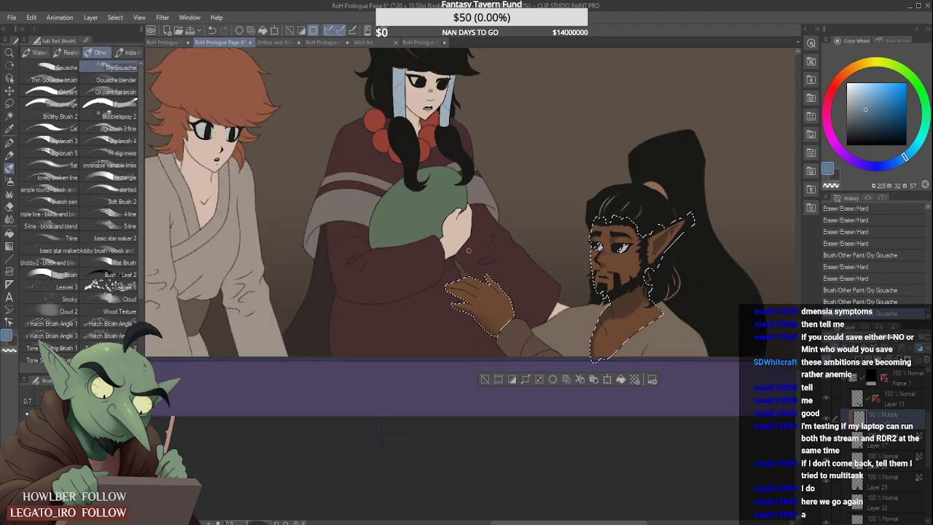
# - Auto-select the bearded man's sleeve cuff on Layer 17 and shade it with Dry Gouache on the 50% Multiply layer
pyautogui.click(13, 114)
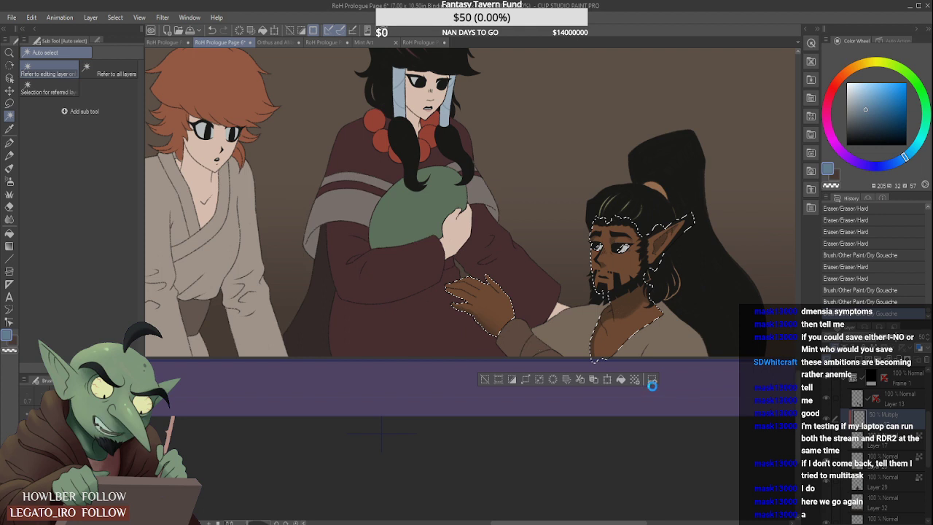
pyautogui.hotkey('ctrl', 'd')
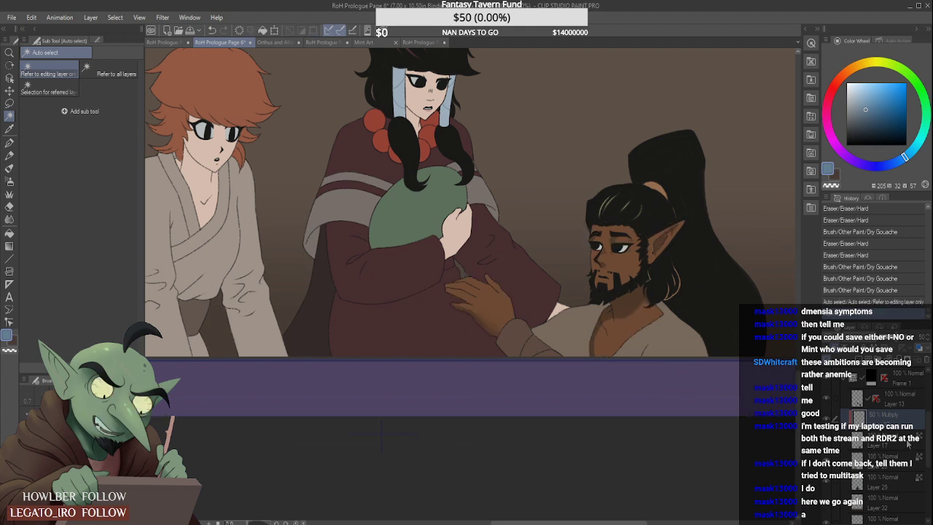
pyautogui.click(533, 333)
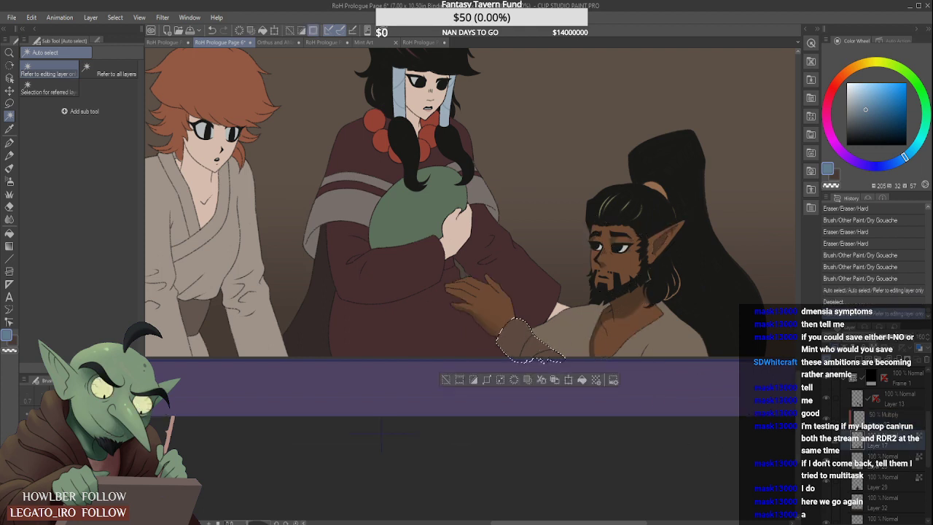
pyautogui.press('b')
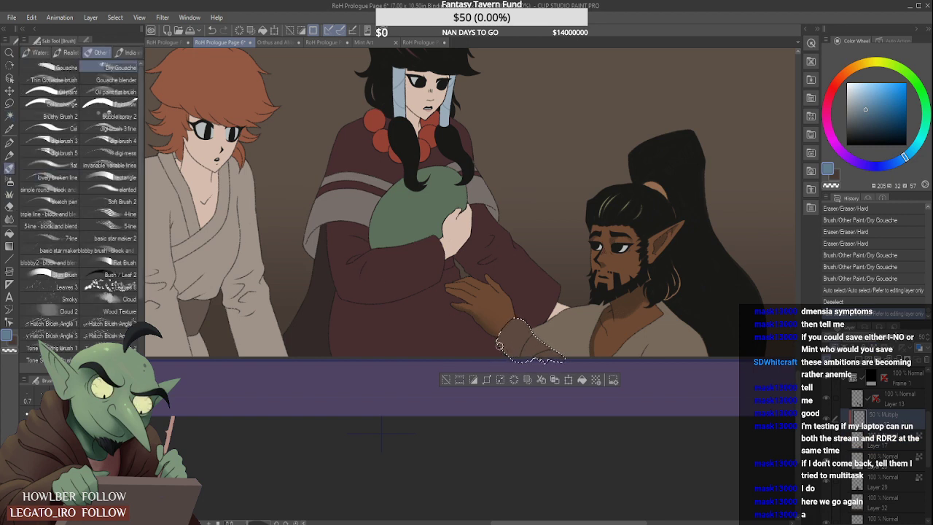
pyautogui.moveTo(497, 347); pyautogui.dragTo(520, 360)
pyautogui.moveTo(505, 335); pyautogui.dragTo(546, 368)
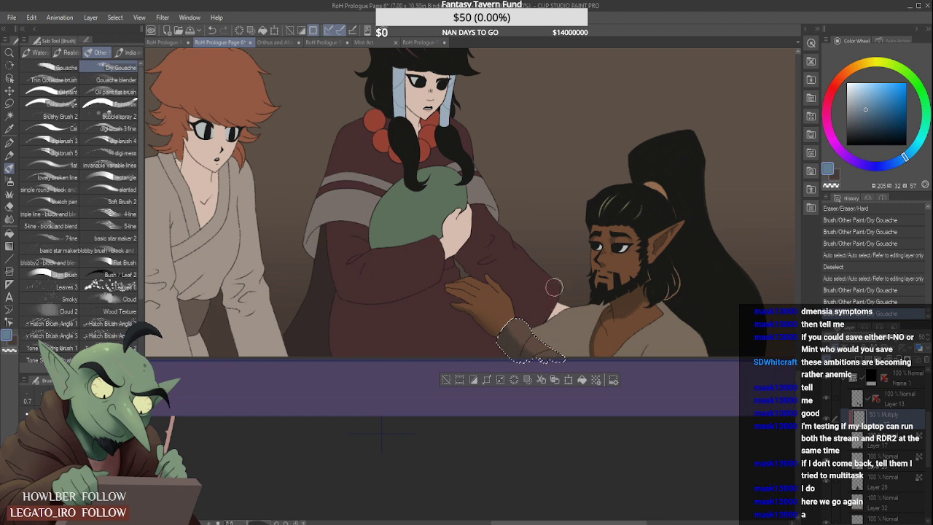
# - Soften the shading on the bearded man's sleeve cuff with the Blur tool
pyautogui.click(9, 218)
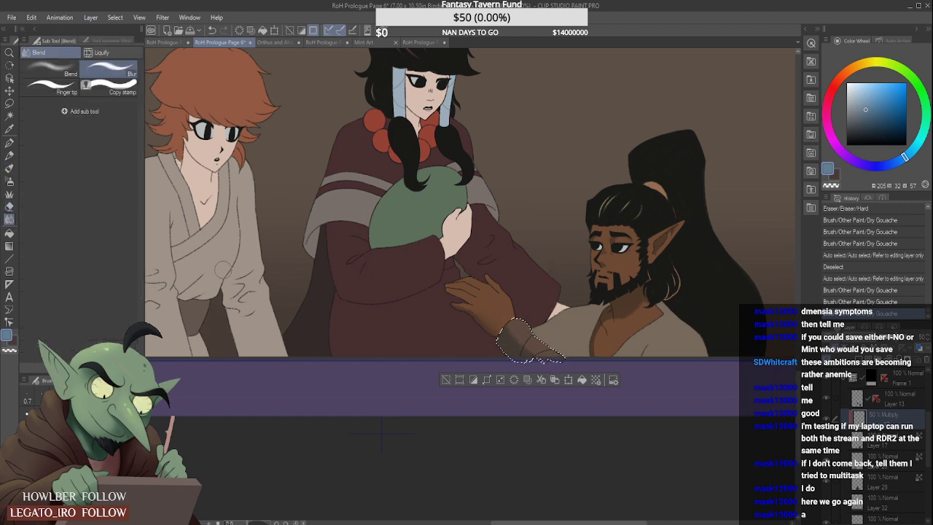
pyautogui.moveTo(532, 335)
pyautogui.mouseDown()
pyautogui.moveTo(549, 360)
pyautogui.moveTo(542, 349)
pyautogui.mouseUp()
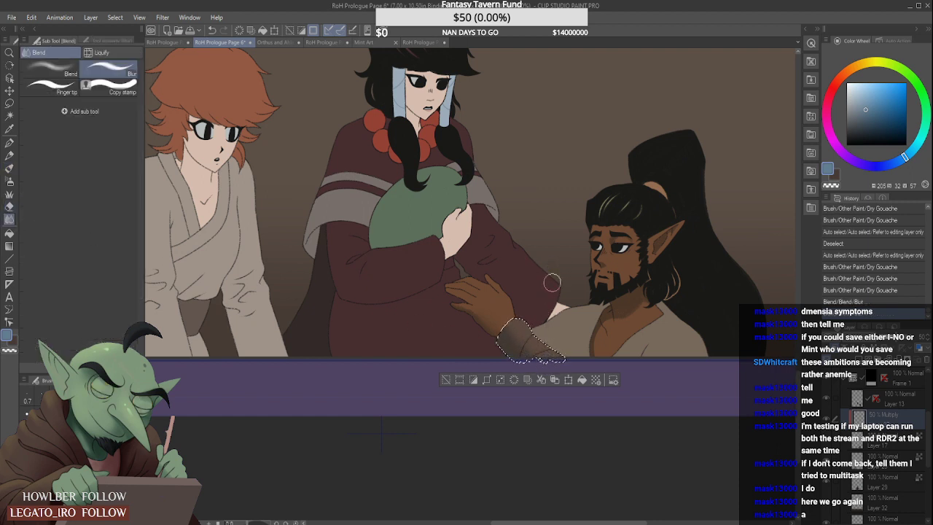
pyautogui.click(10, 172)
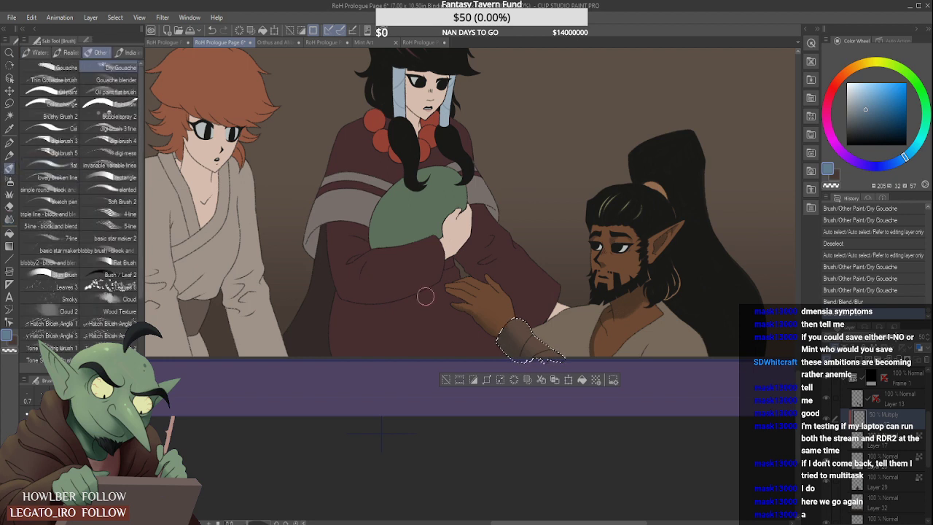
# - Auto-select both parts of the bearded man's robe and shade the sleeve beside the cuff with the Soft airbrush
pyautogui.click(9, 115)
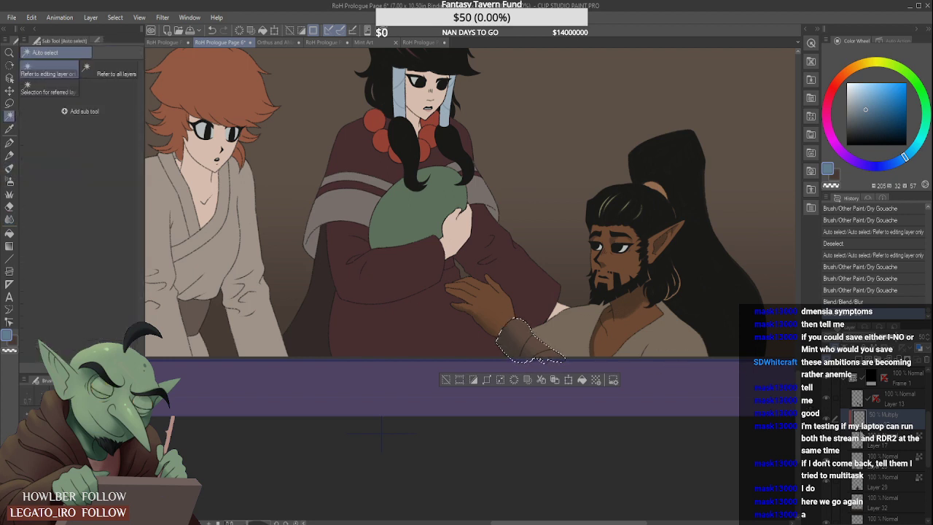
pyautogui.click(592, 329)
pyautogui.keyDown('shift'); pyautogui.click(669, 343); pyautogui.keyUp('shift')
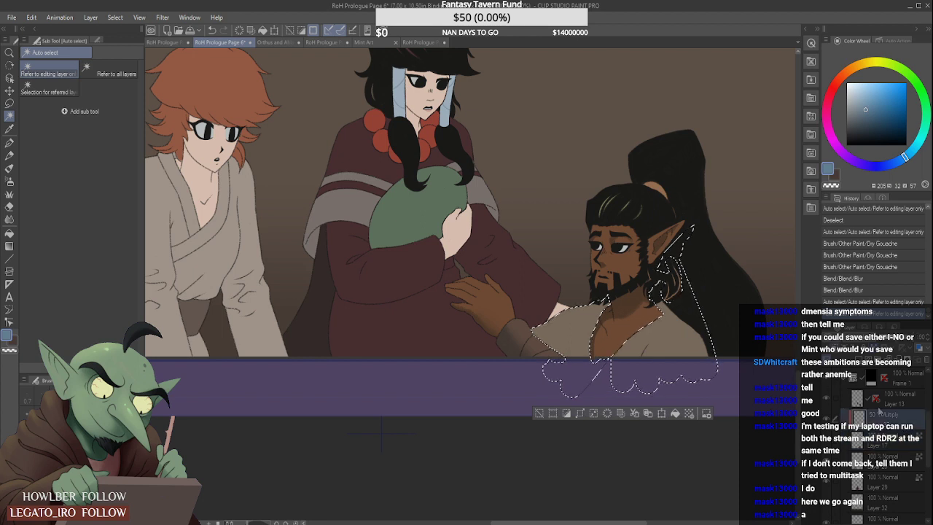
pyautogui.click(9, 168)
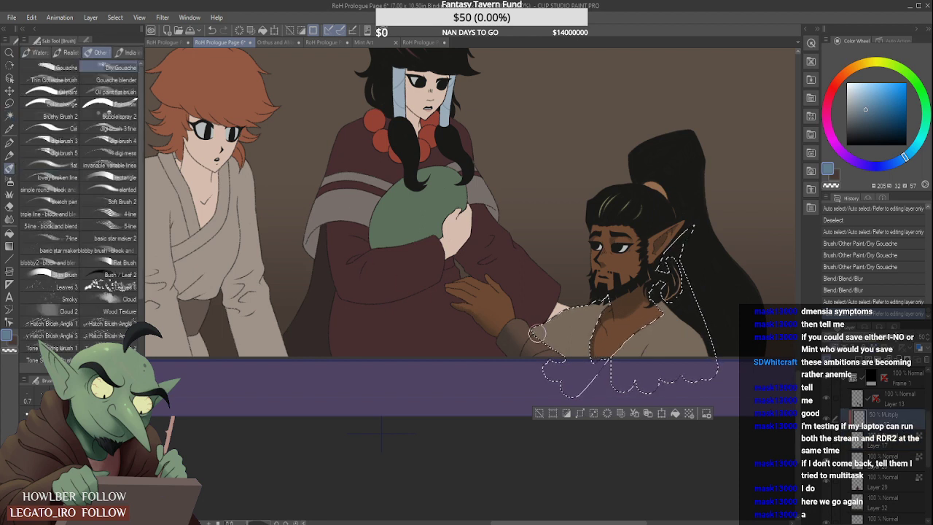
pyautogui.click(10, 180)
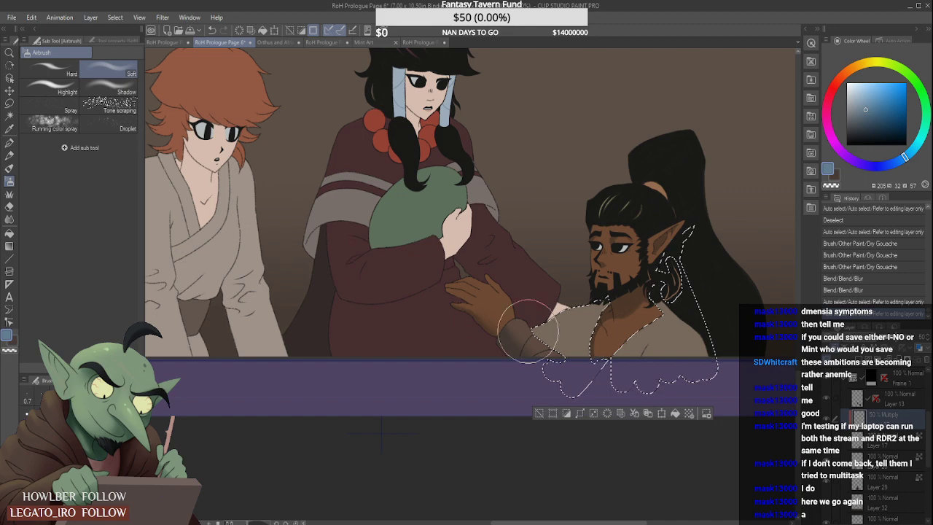
pyautogui.moveTo(532, 332)
pyautogui.mouseDown()
pyautogui.moveTo(571, 372)
pyautogui.moveTo(519, 363)
pyautogui.moveTo(539, 375)
pyautogui.moveTo(513, 355)
pyautogui.mouseUp()
pyautogui.scroll(-1, 592, 254)
pyautogui.scroll(1, 615, 282)
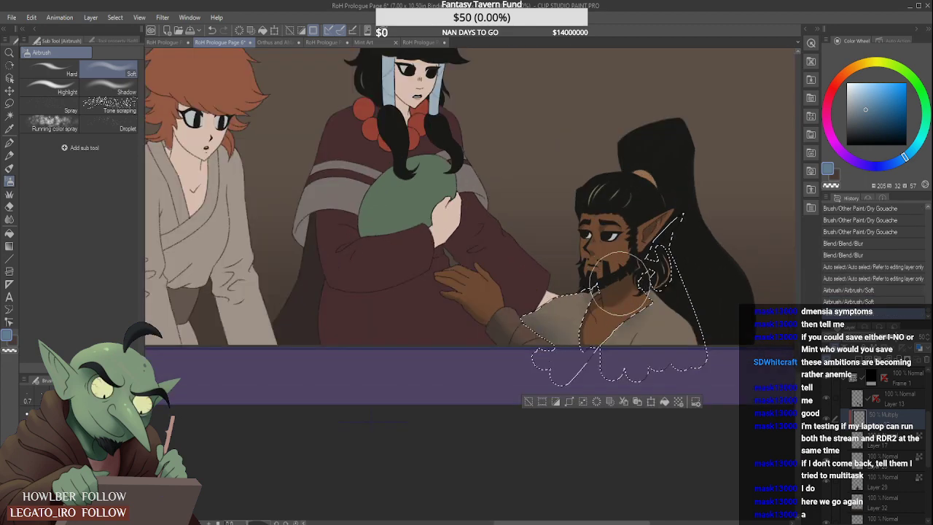
# - Airbrush soft shading around the collar and lower folds of the bearded man's robe on the Multiply layer
pyautogui.moveTo(620, 286)
pyautogui.mouseDown()
pyautogui.moveTo(650, 261)
pyautogui.moveTo(679, 272)
pyautogui.moveTo(668, 267)
pyautogui.moveTo(605, 320)
pyautogui.mouseUp()
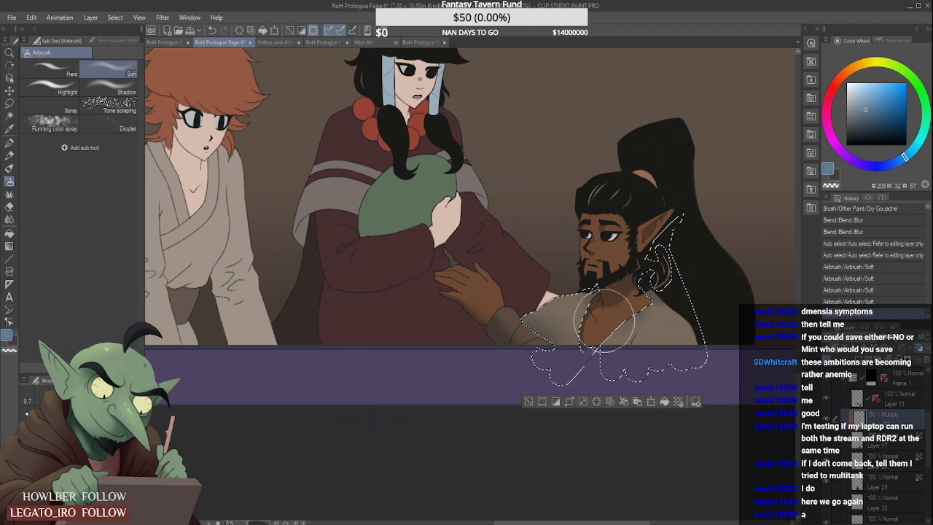
pyautogui.moveTo(601, 362)
pyautogui.mouseDown()
pyautogui.moveTo(637, 325)
pyautogui.moveTo(637, 357)
pyautogui.mouseUp()
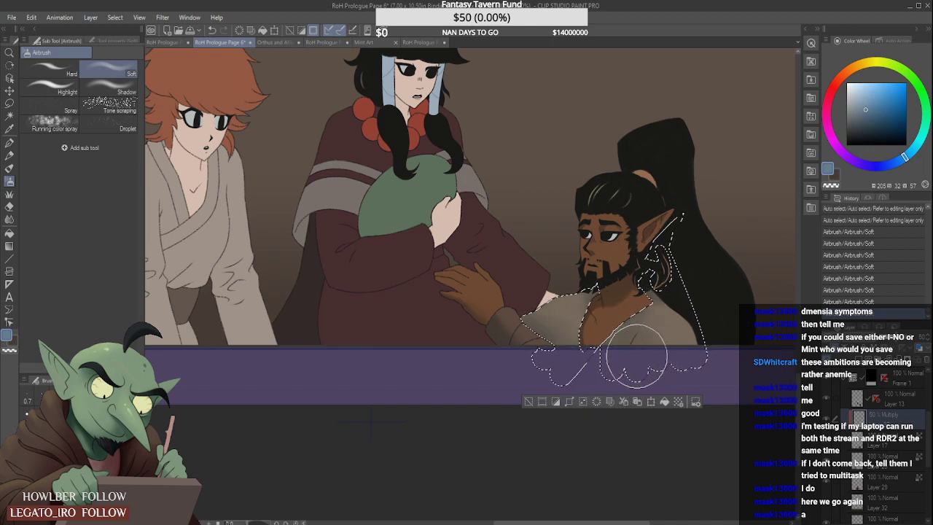
pyautogui.scroll(-1, 679, 312)
pyautogui.scroll(-1, 694, 269)
pyautogui.scroll(1, 698, 267)
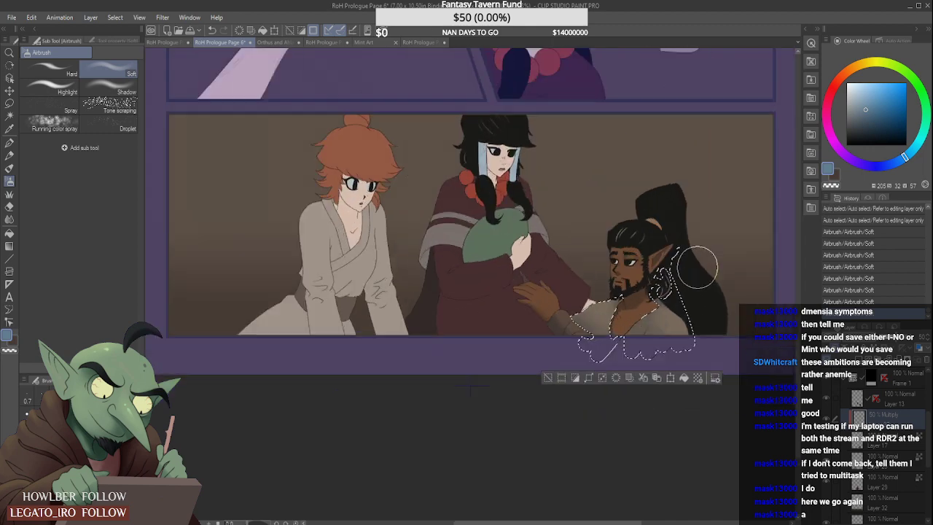
# - Lighten parts of the bearded man's robe shading with the Soft eraser and clear the selection
pyautogui.press('e')
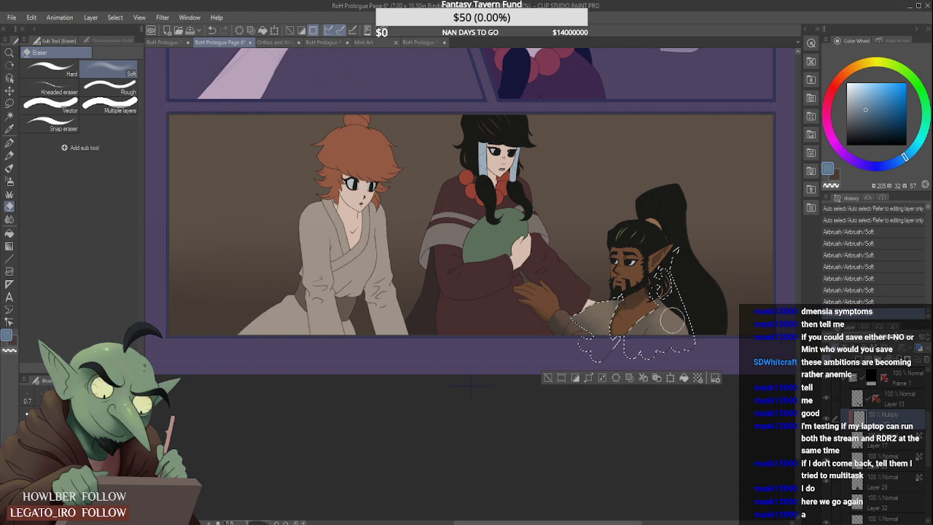
pyautogui.moveTo(677, 330); pyautogui.dragTo(656, 342)
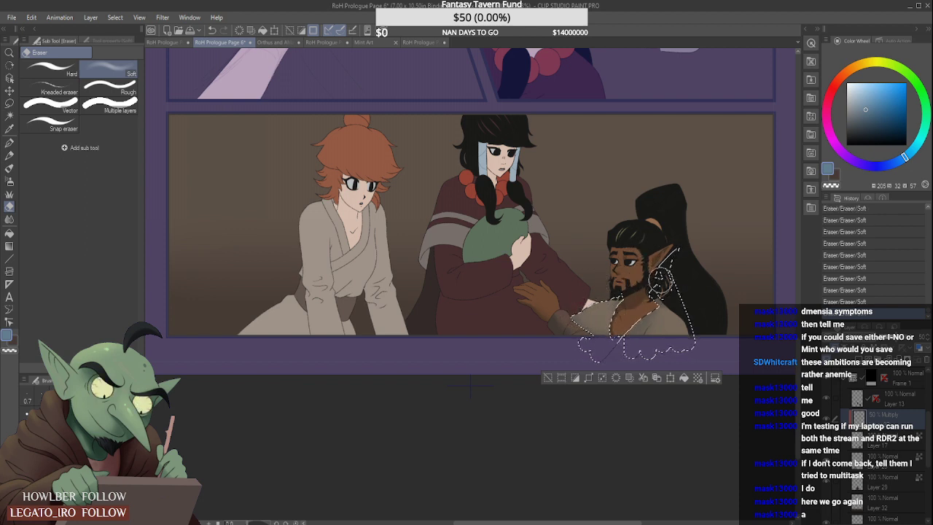
pyautogui.hotkey('ctrl', 'd')
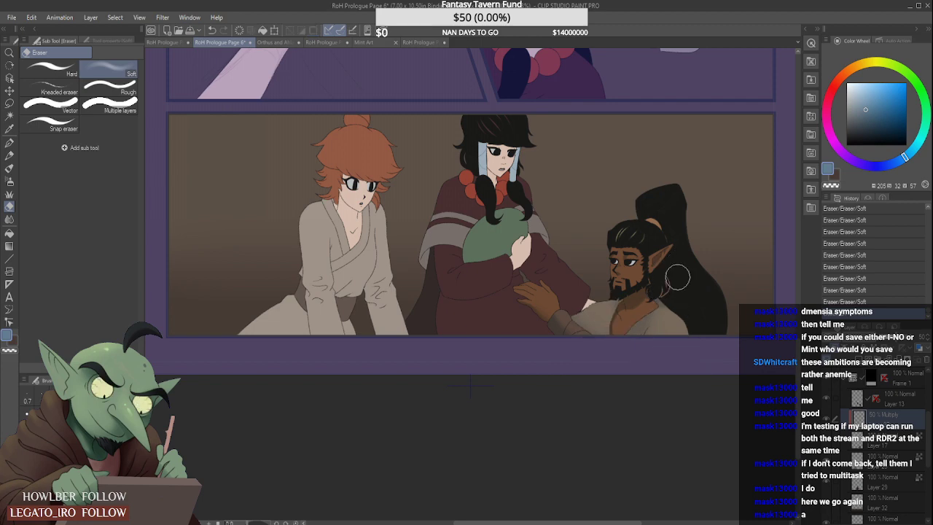
pyautogui.scroll(-1, 620, 252)
pyautogui.scroll(2, 626, 264)
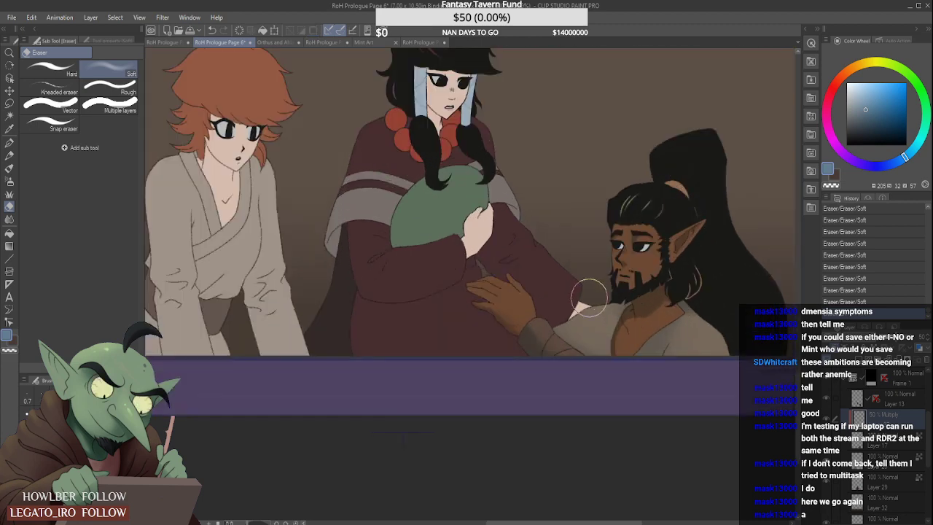
pyautogui.scroll(-2, 633, 240)
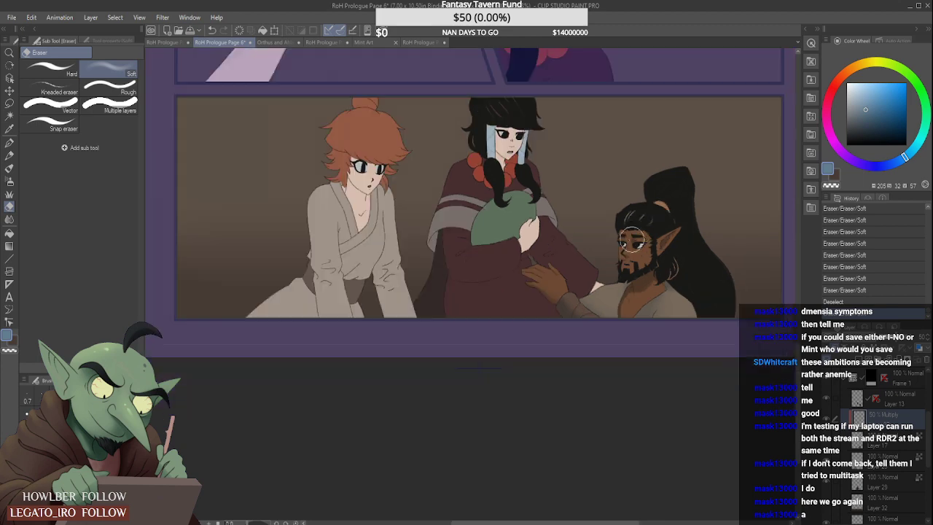
pyautogui.scroll(-1, 680, 217)
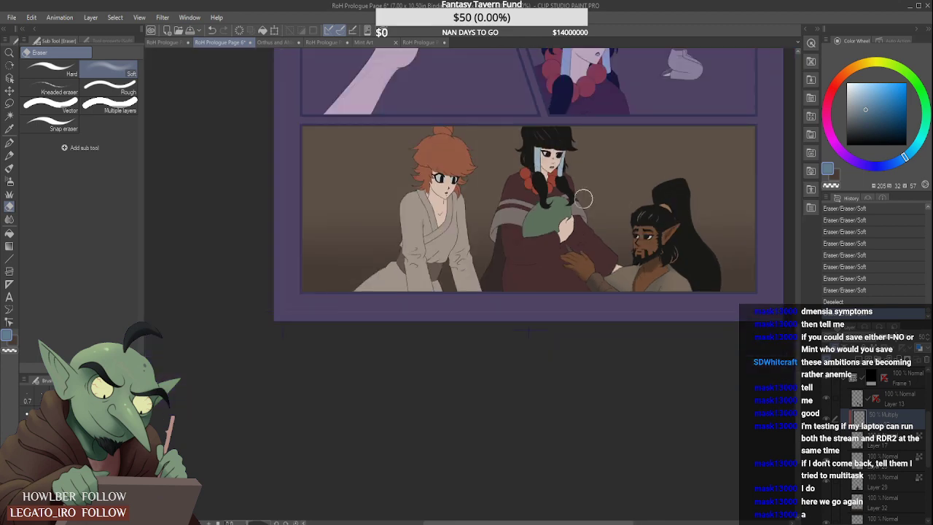
pyautogui.scroll(-2, 301, 211)
pyautogui.scroll(3, 448, 178)
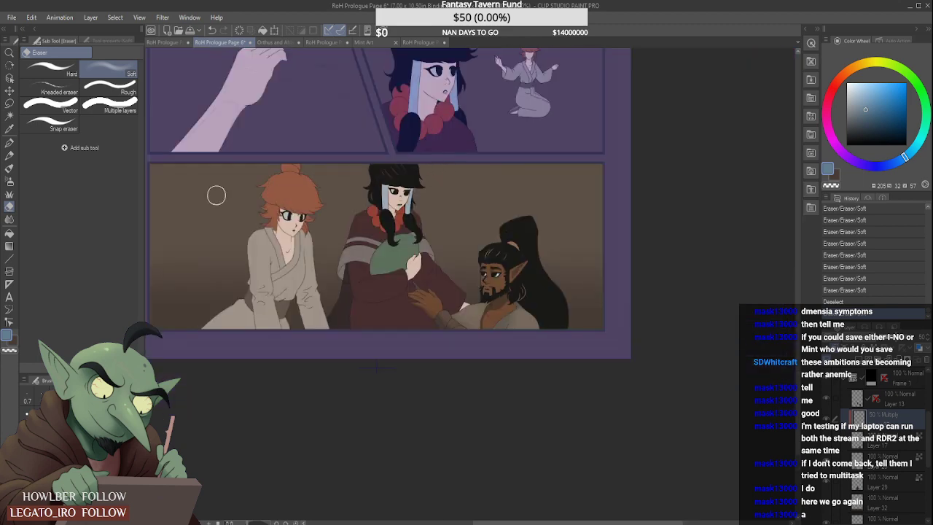
# - Auto-select the bearded man's face and chest skin on Layer 17 and try soft airbrush shading over it on the Multiply layer
pyautogui.click(10, 116)
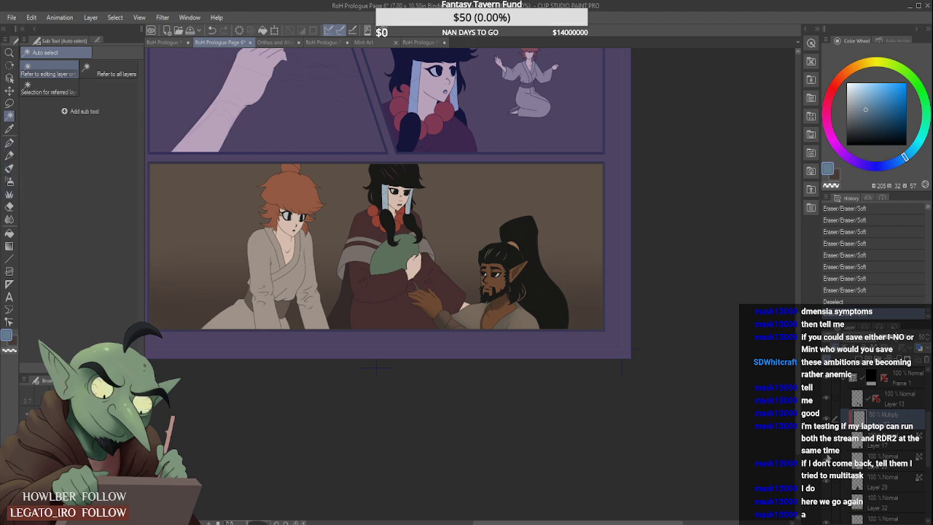
pyautogui.click(907, 445)
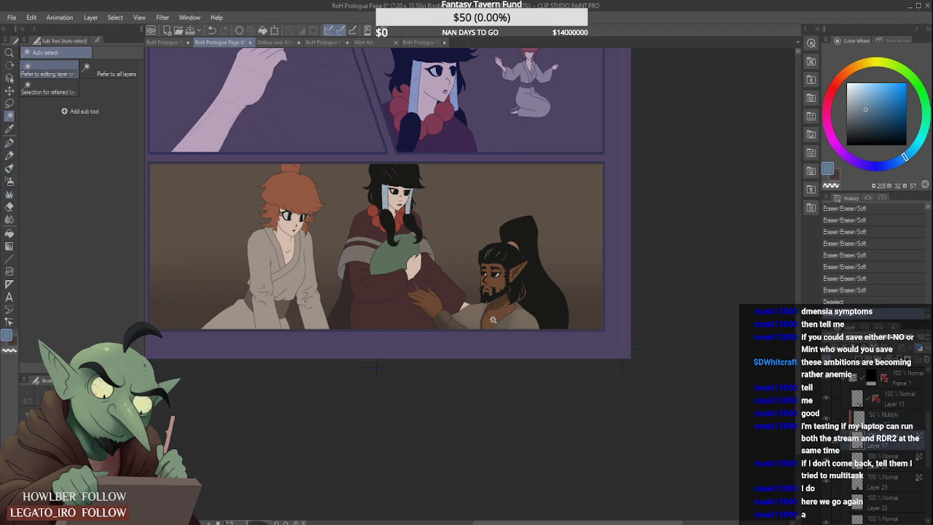
pyautogui.click(494, 320)
pyautogui.click(881, 421)
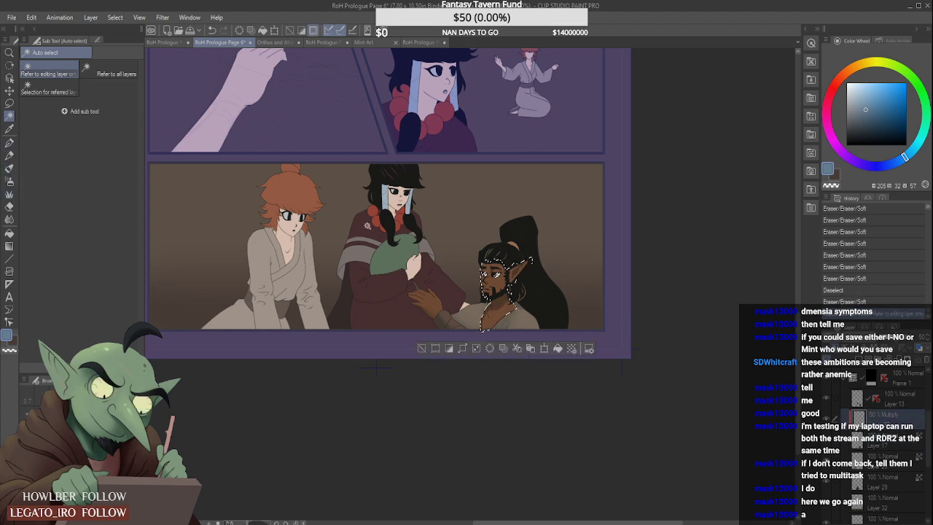
pyautogui.click(9, 181)
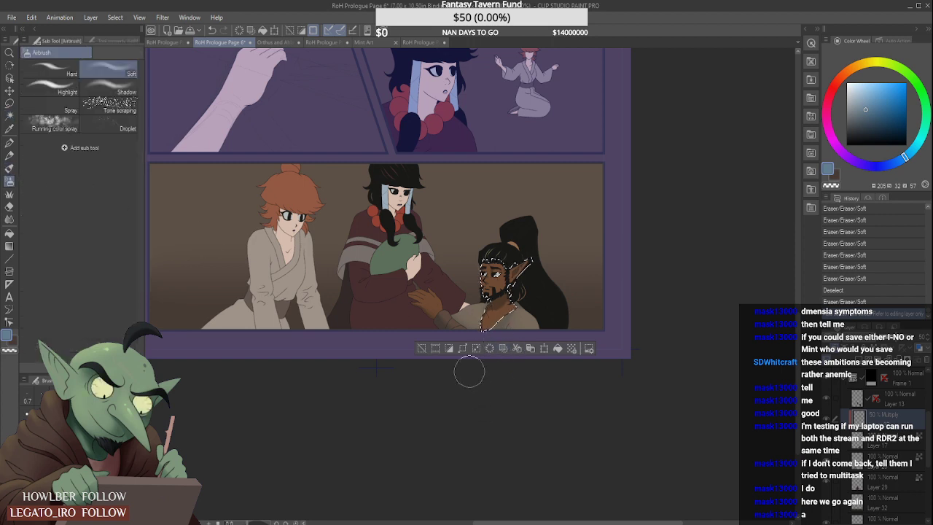
pyautogui.moveTo(481, 341); pyautogui.dragTo(522, 280)
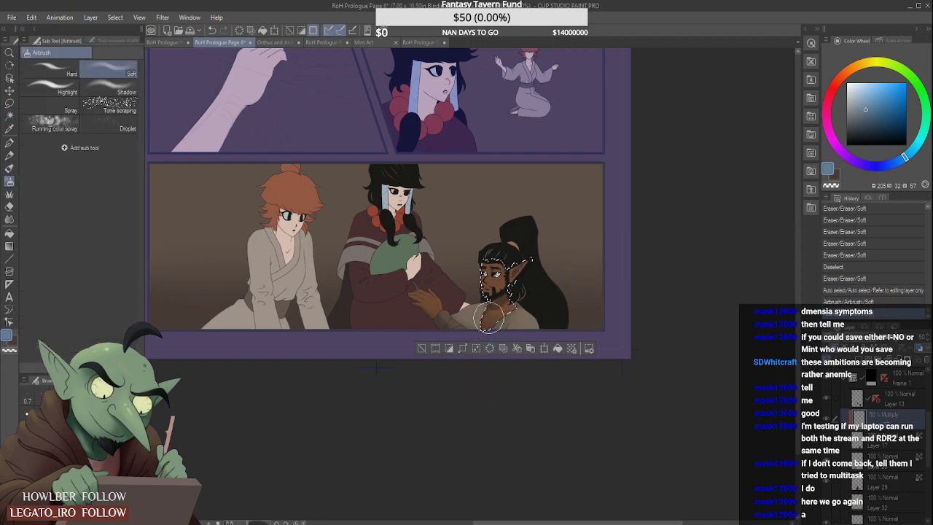
pyautogui.moveTo(463, 334); pyautogui.dragTo(471, 348)
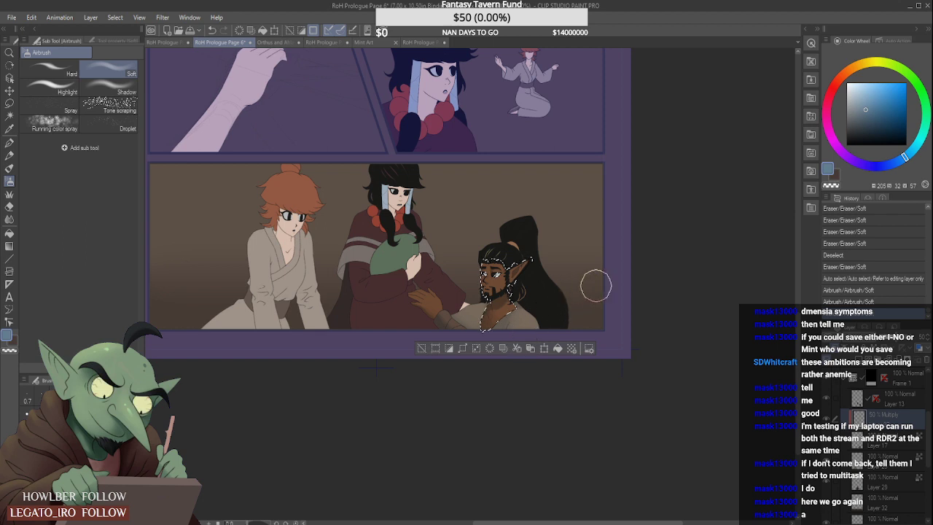
pyautogui.hotkey('ctrl', 'd')
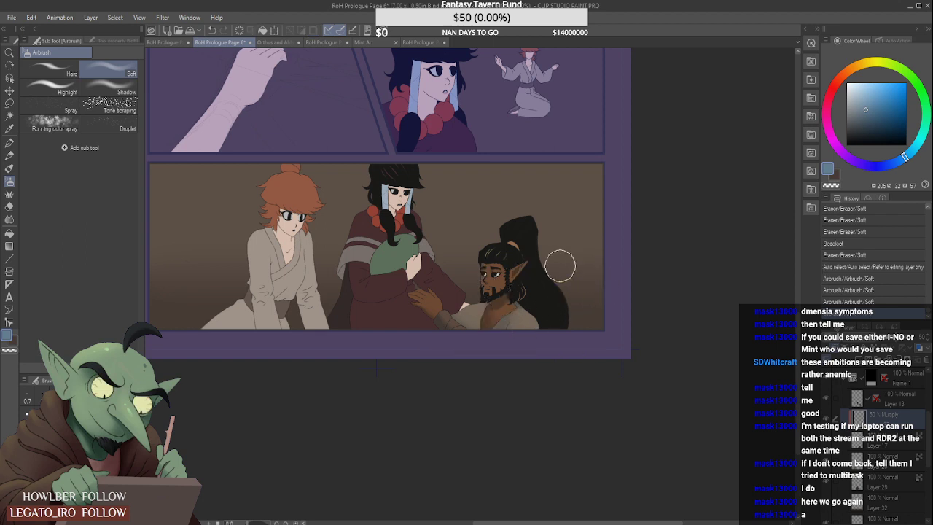
# - Undo all the airbrush shading on the bearded man's face and chest, comparing history states, and clear the selection
pyautogui.scroll(-1, 559, 266)
pyautogui.hotkey('ctrl', 'z')
pyautogui.hotkey('ctrl', 'z')
pyautogui.hotkey('ctrl', 'z')
pyautogui.hotkey('ctrl', 'z')
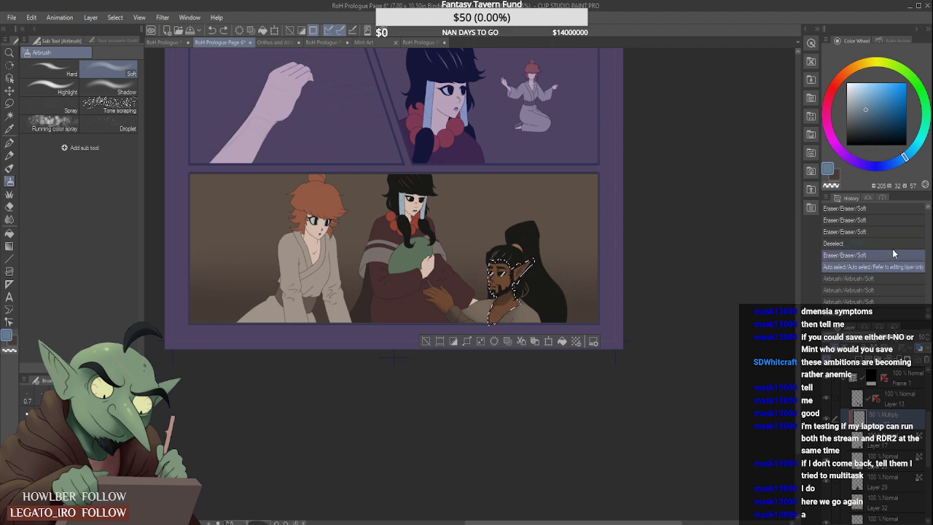
pyautogui.click(875, 278)
pyautogui.hotkey('ctrl', 'd')
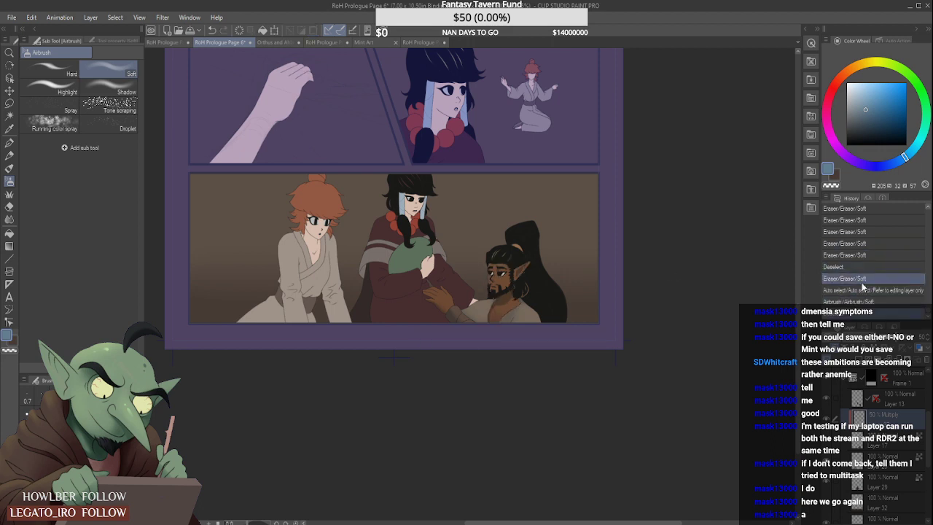
pyautogui.hotkey('ctrl', 'z')
pyautogui.hotkey('ctrl', 'z')
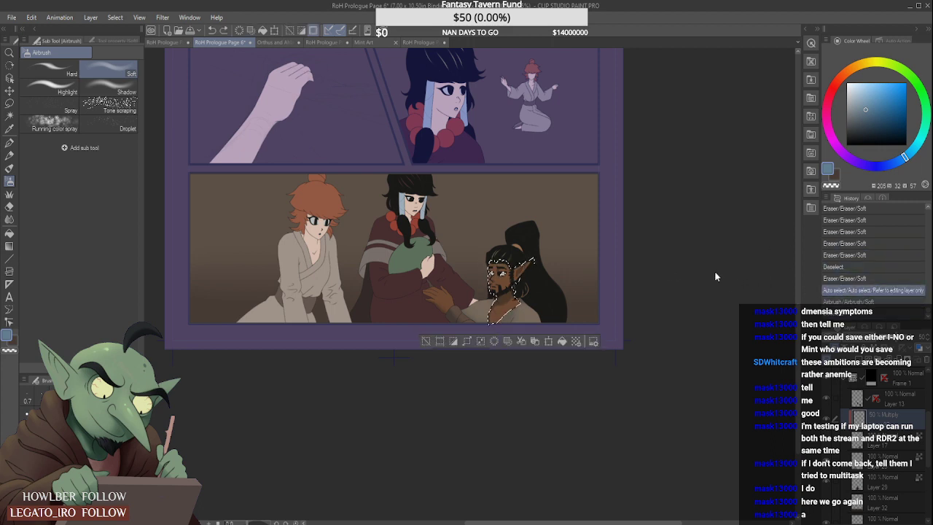
pyautogui.hotkey('ctrl', 'd')
# - Examine the bottom panel's shading against the rest of the page, both close up and from farther out
pyautogui.scroll(-1, 709, 267)
pyautogui.scroll(-2, 706, 267)
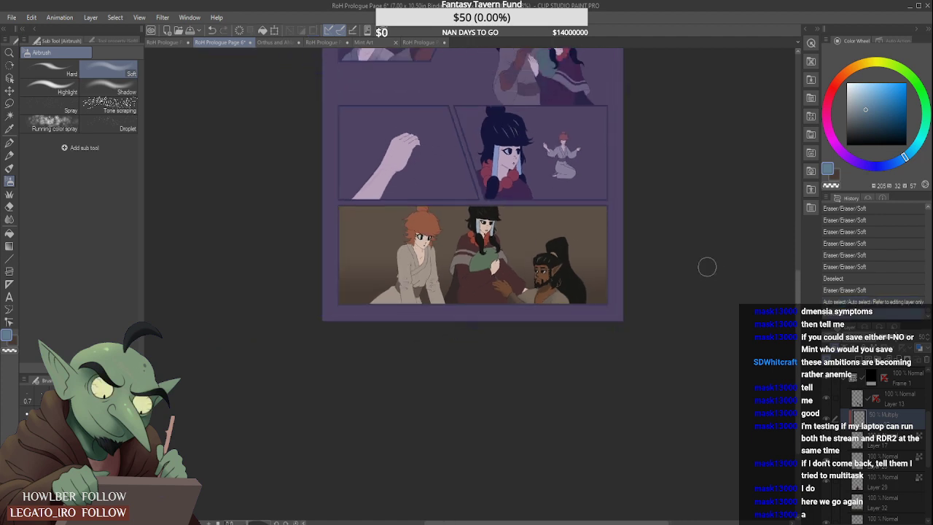
pyautogui.scroll(-2, 591, 265)
pyautogui.scroll(3, 592, 265)
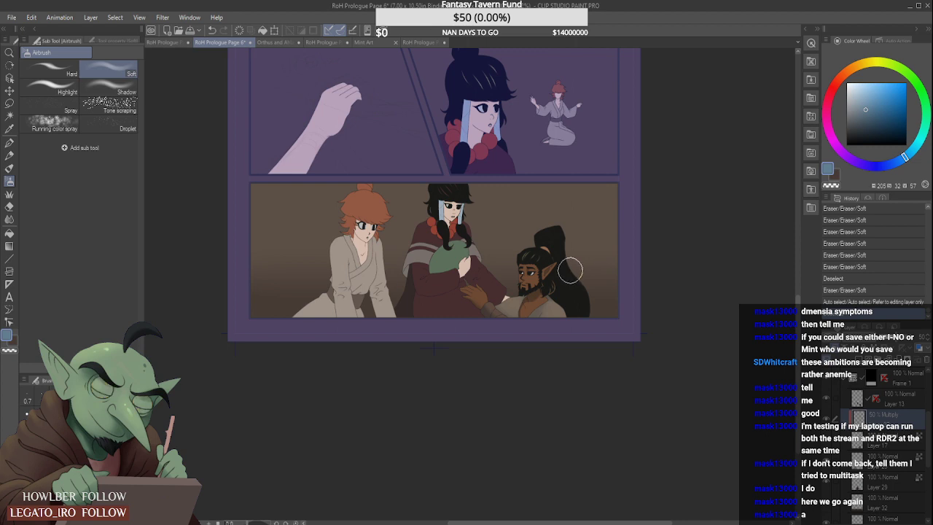
pyautogui.scroll(-1, 571, 271)
pyautogui.scroll(-2, 571, 271)
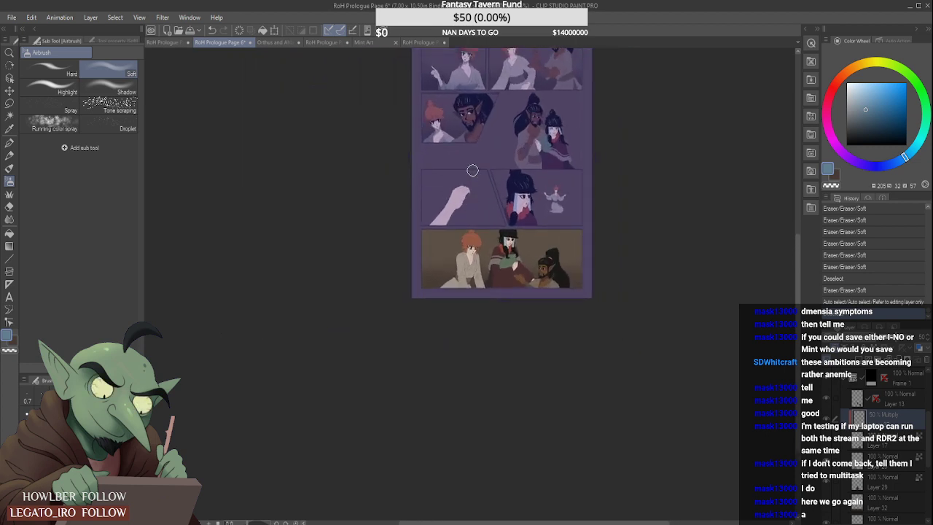
pyautogui.scroll(3, 536, 277)
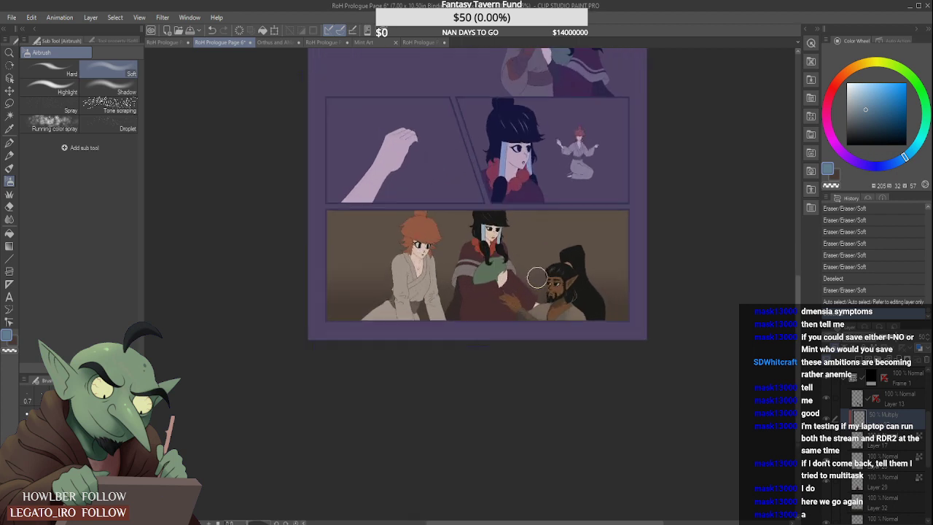
pyautogui.scroll(-4, 537, 276)
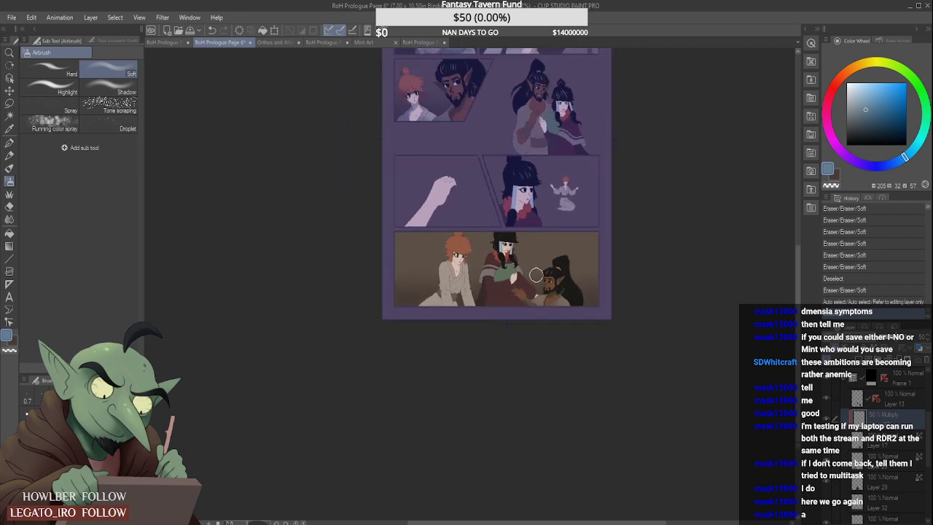
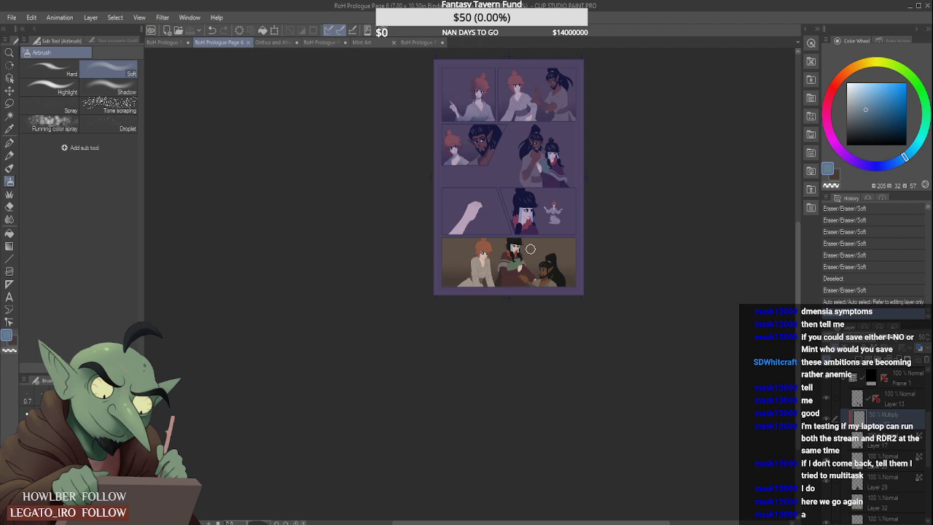
pyautogui.scroll(-1, 513, 186)
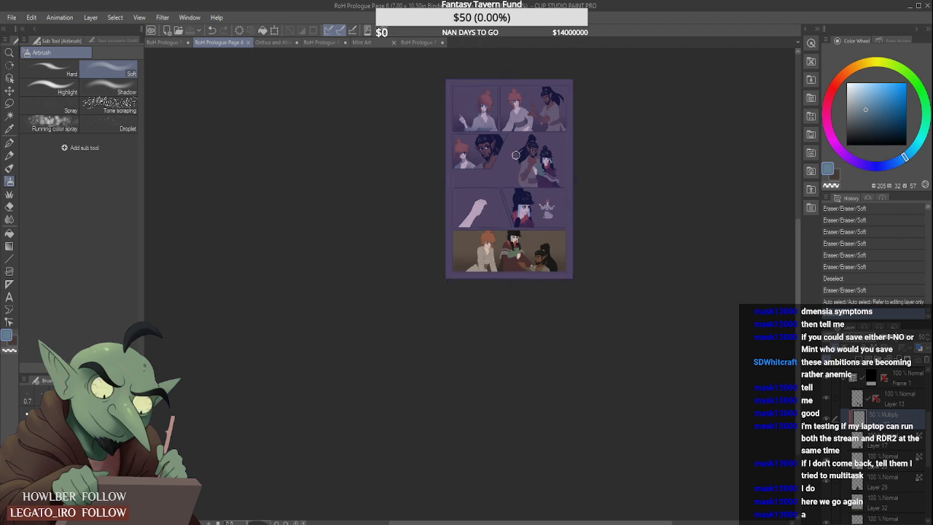
pyautogui.scroll(1, 515, 149)
pyautogui.scroll(-1, 522, 109)
pyautogui.scroll(2, 538, 74)
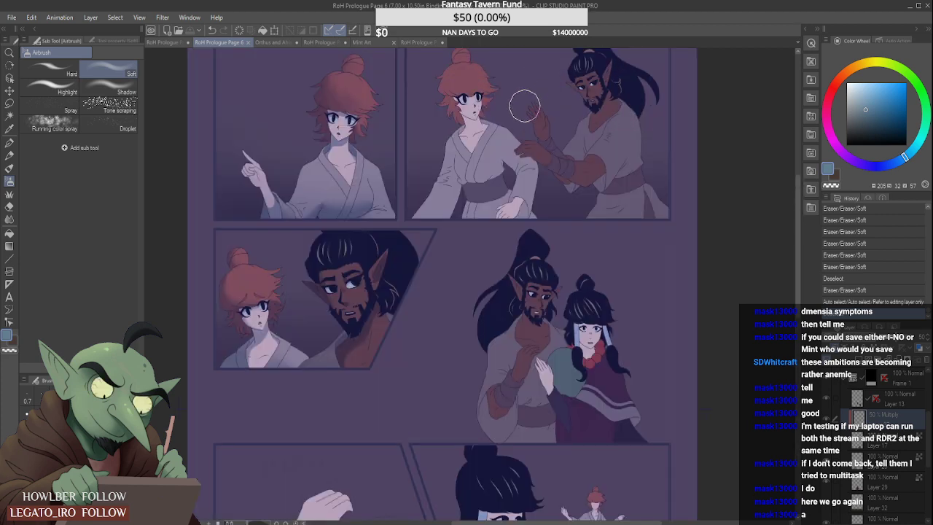
pyautogui.scroll(-1, 525, 104)
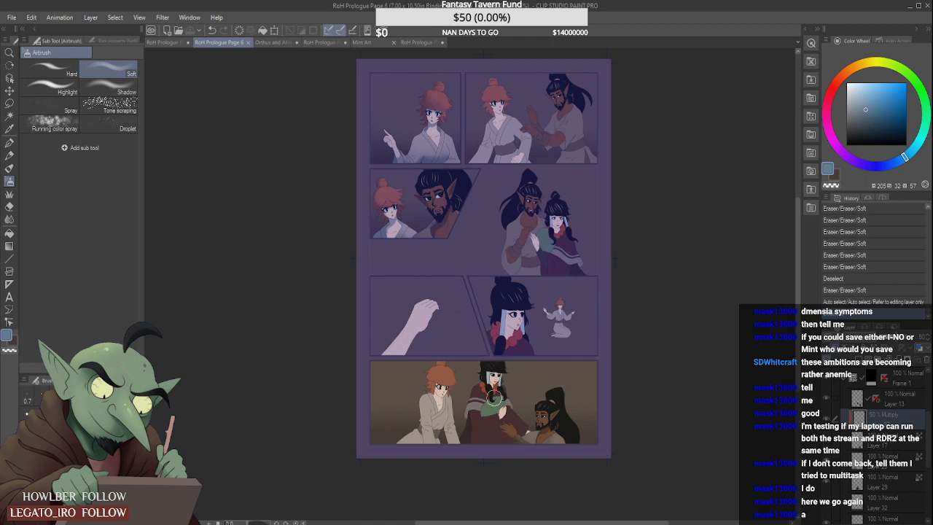
# - Add a raster layer directly above Layer 23, set it to Multiply at 50% opacity, and clip it to the layer below
pyautogui.scroll(1, 493, 397)
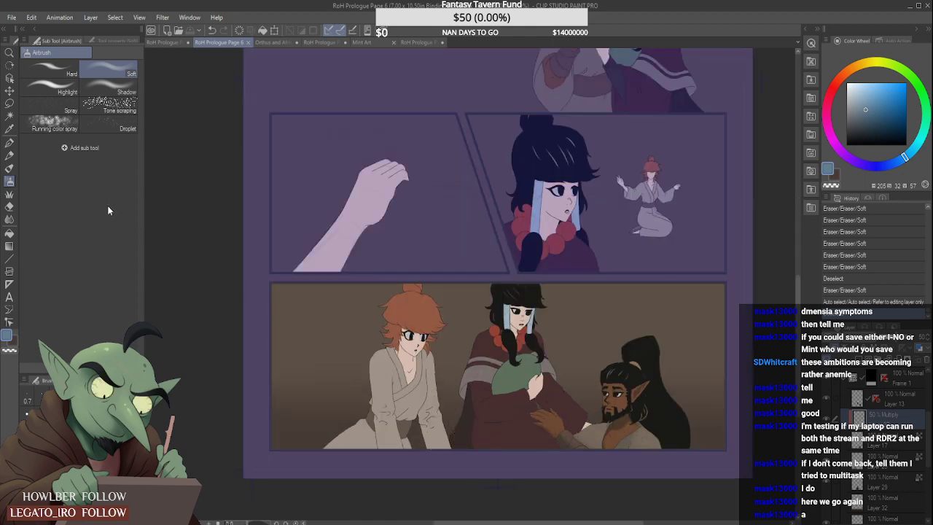
pyautogui.click(9, 116)
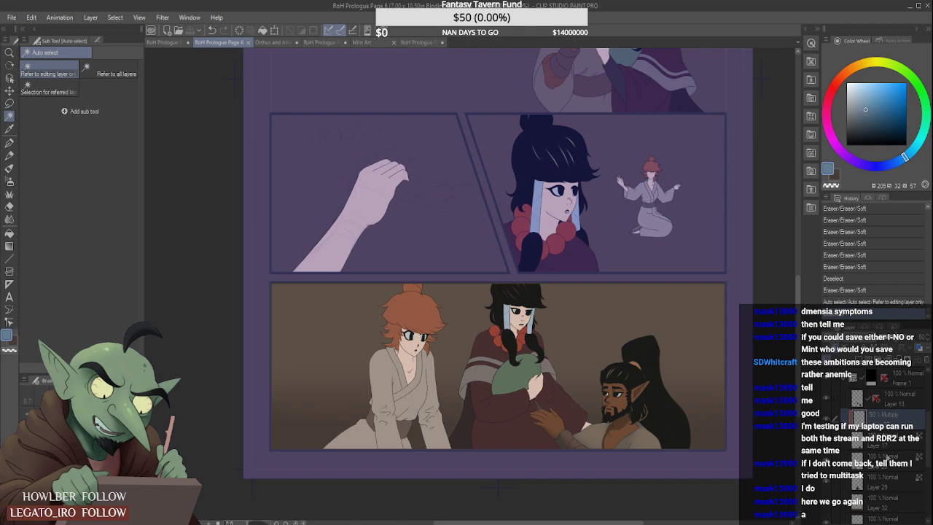
pyautogui.click(867, 454)
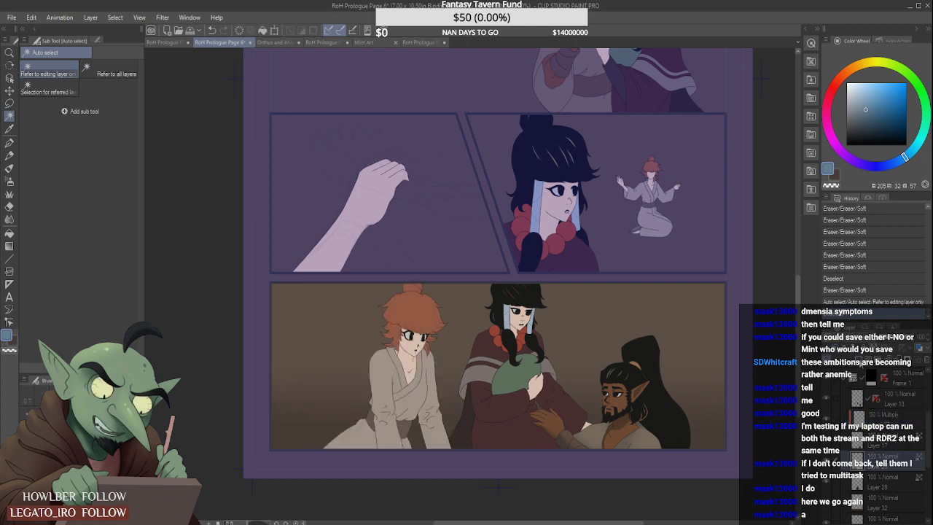
pyautogui.hotkey('ctrl', 'd')
pyautogui.click(860, 93)
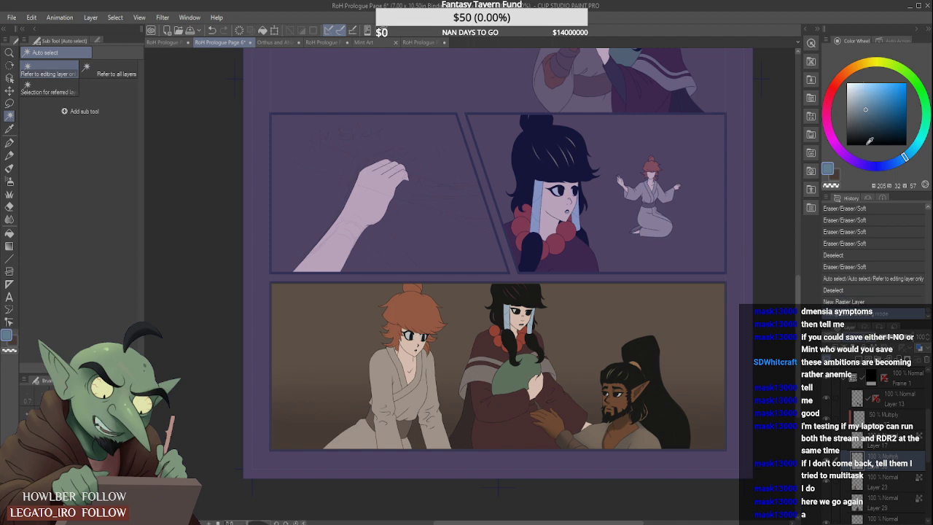
pyautogui.click(902, 340)
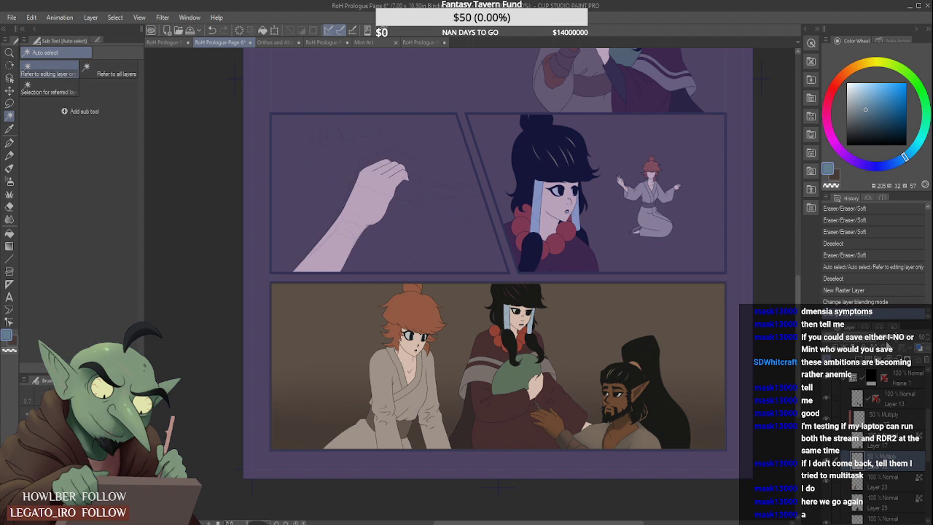
pyautogui.hotkey('ctrl', 'alt', 'g')
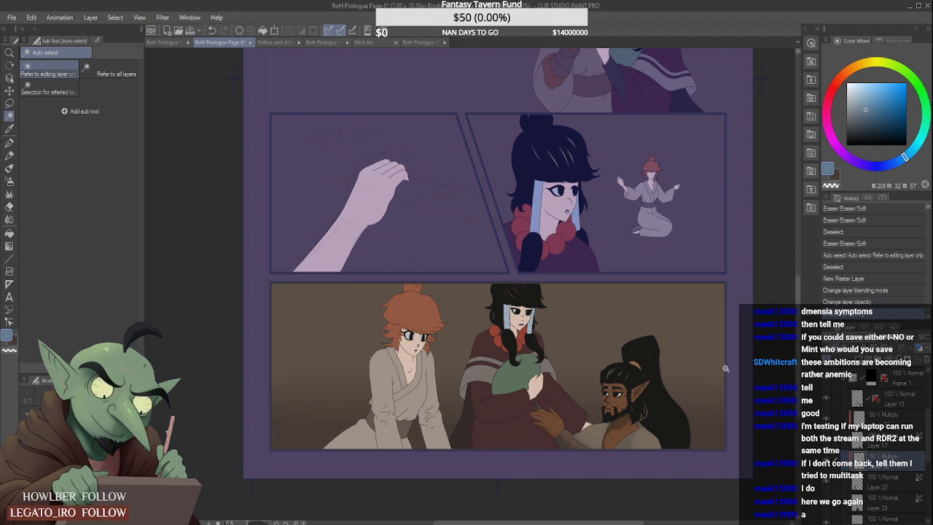
# - Shade the red-haired figure's robe behind the left-hand arm in the last panel with blue-grey Dry Gouache
pyautogui.click(9, 169)
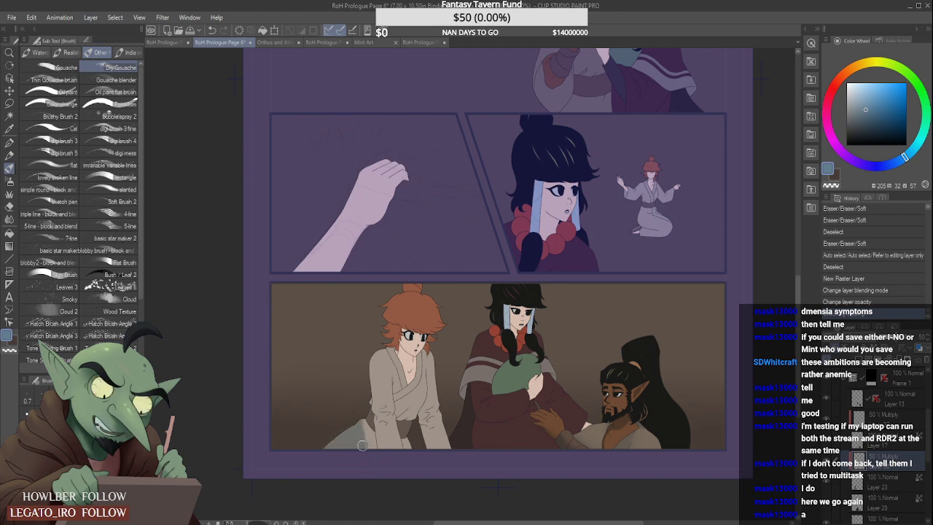
pyautogui.hotkey('ctrl', 'alt', 'g')
pyautogui.scroll(3, 361, 446)
pyautogui.moveTo(364, 402); pyautogui.dragTo(367, 456)
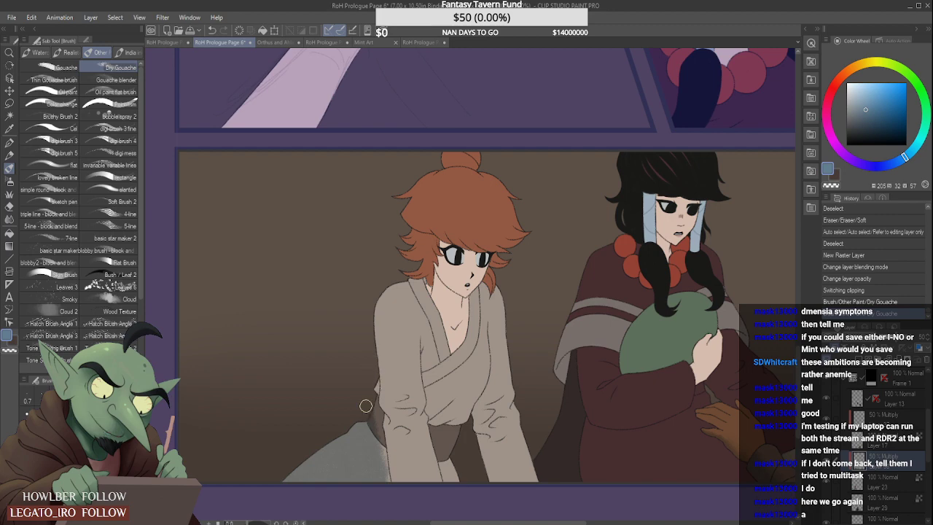
pyautogui.scroll(2, 369, 380)
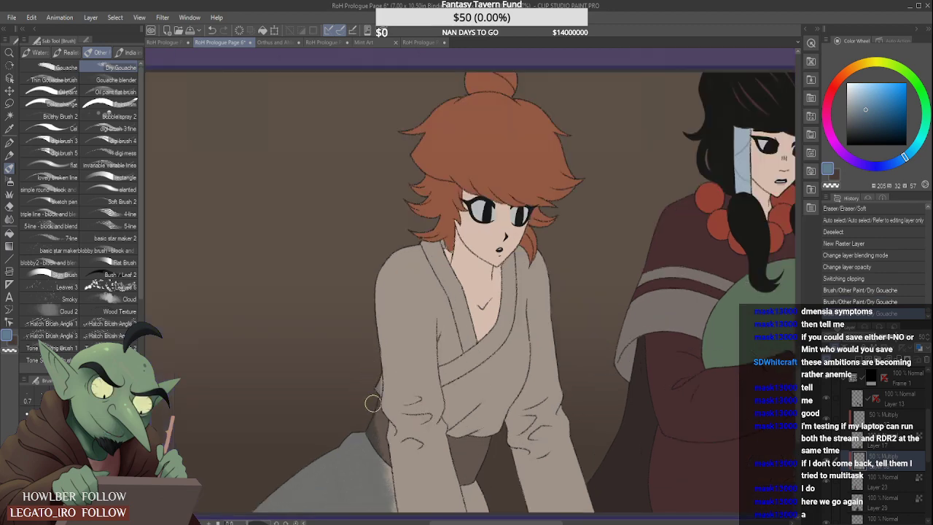
pyautogui.moveTo(374, 421); pyautogui.dragTo(377, 444)
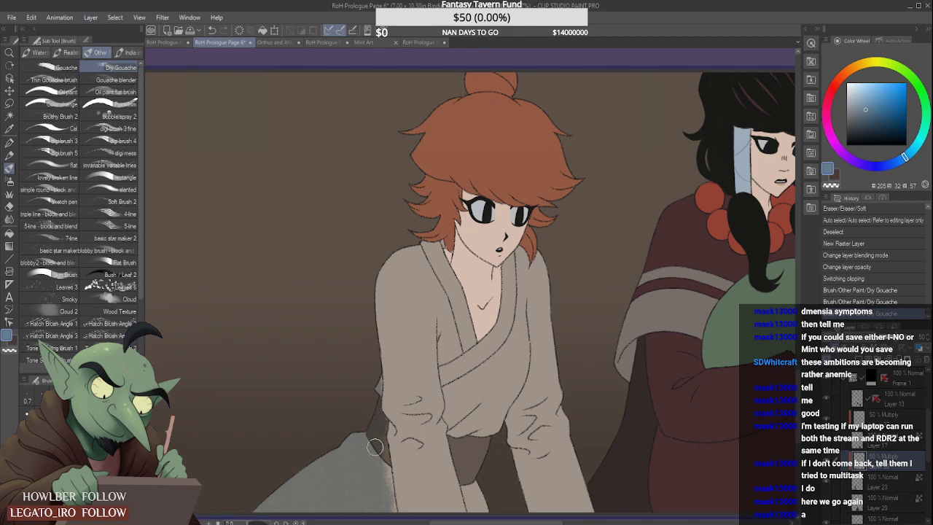
pyautogui.scroll(-4, 378, 437)
pyautogui.scroll(4, 377, 472)
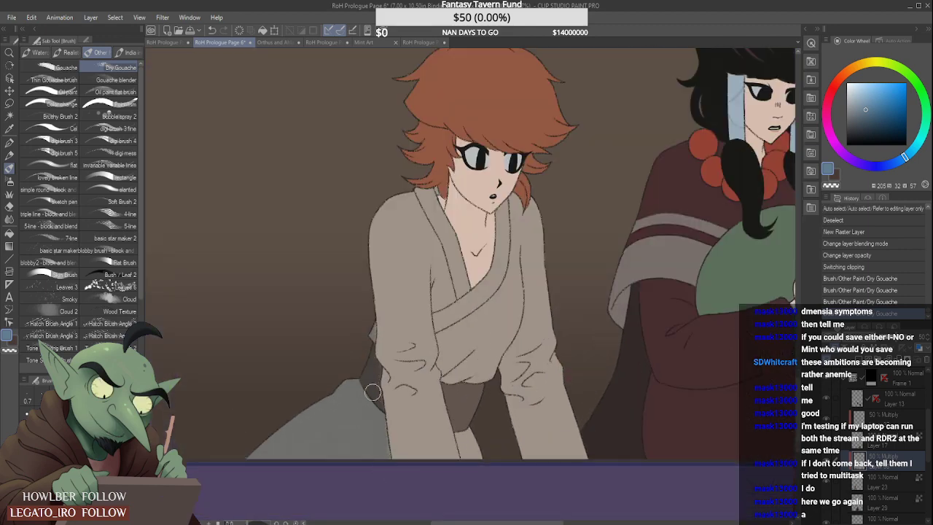
# - Paint a Dry Gouache shadow down the inner side of the red-haired figure's right-hand sleeve, from the elbow to the panel border
pyautogui.scroll(-5, 373, 375)
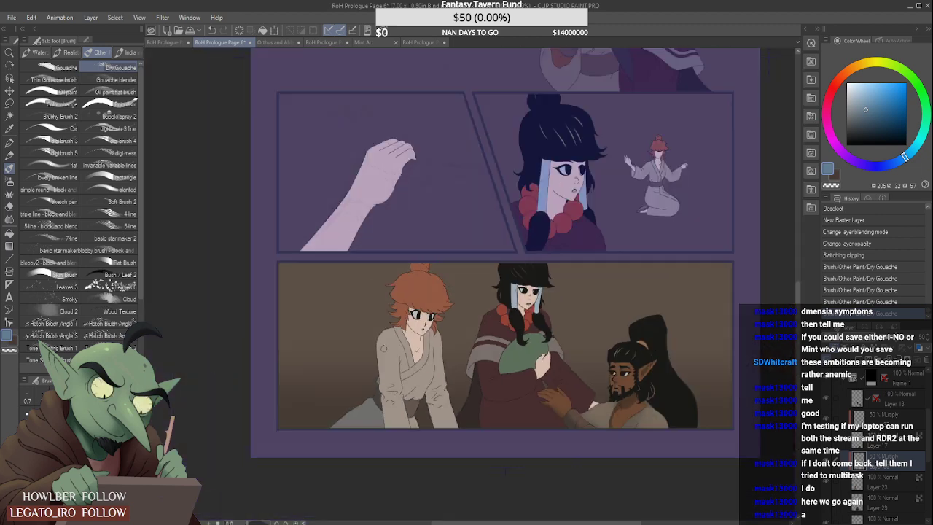
pyautogui.scroll(-2, 391, 338)
pyautogui.scroll(8, 409, 350)
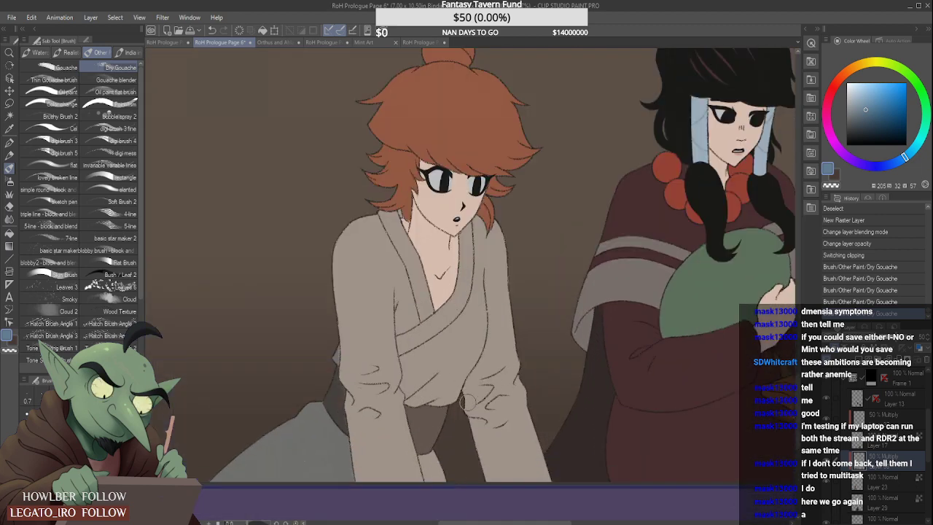
pyautogui.moveTo(467, 401)
pyautogui.mouseDown()
pyautogui.moveTo(476, 376)
pyautogui.moveTo(469, 394)
pyautogui.moveTo(487, 482)
pyautogui.moveTo(494, 472)
pyautogui.moveTo(476, 383)
pyautogui.moveTo(517, 503)
pyautogui.mouseUp()
pyautogui.scroll(2, 482, 356)
pyautogui.scroll(2, 481, 356)
pyautogui.moveTo(478, 365)
pyautogui.mouseDown()
pyautogui.moveTo(466, 398)
pyautogui.moveTo(455, 335)
pyautogui.mouseUp()
pyautogui.scroll(-3, 454, 332)
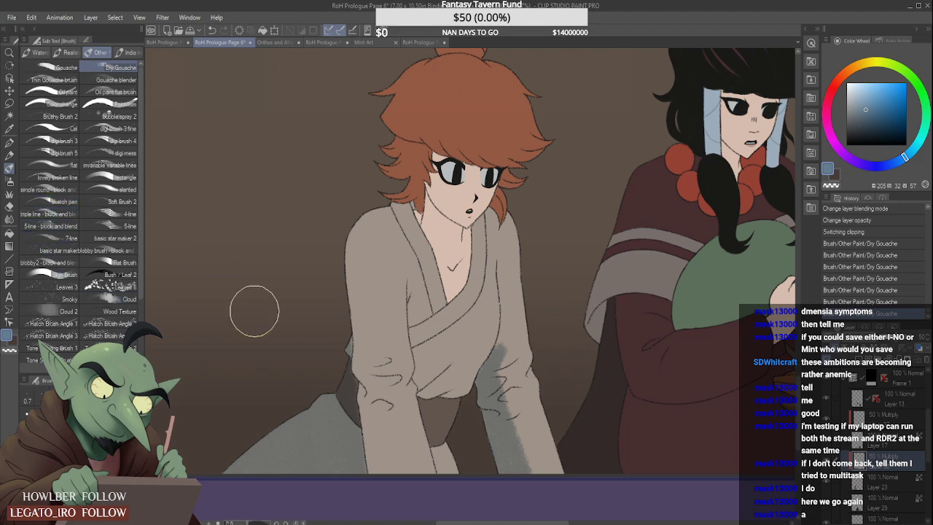
pyautogui.moveTo(516, 353); pyautogui.dragTo(511, 321)
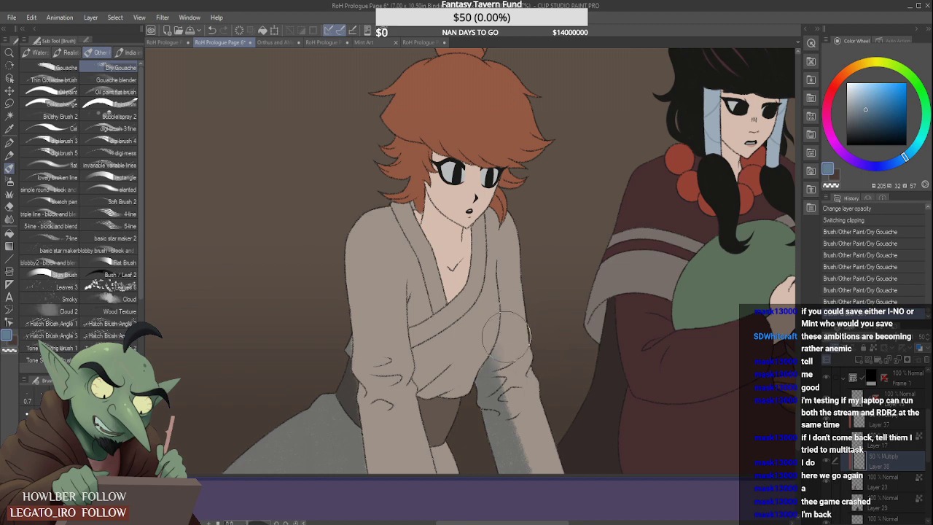
# - Soften the outer edge of the right-hand sleeve's shadow with the Soft eraser
pyautogui.moveTo(508, 336); pyautogui.dragTo(544, 458)
pyautogui.moveTo(512, 362)
pyautogui.mouseDown()
pyautogui.moveTo(541, 452)
pyautogui.moveTo(512, 347)
pyautogui.moveTo(560, 496)
pyautogui.mouseUp()
pyautogui.moveTo(516, 372)
pyautogui.mouseDown()
pyautogui.moveTo(544, 468)
pyautogui.moveTo(530, 430)
pyautogui.moveTo(556, 479)
pyautogui.mouseUp()
pyautogui.moveTo(510, 389); pyautogui.dragTo(546, 477)
# - Fill in the shadow between the right-hand sleeve's elbow folds and the torso edge with Dry Gouache
pyautogui.scroll(-2, 528, 328)
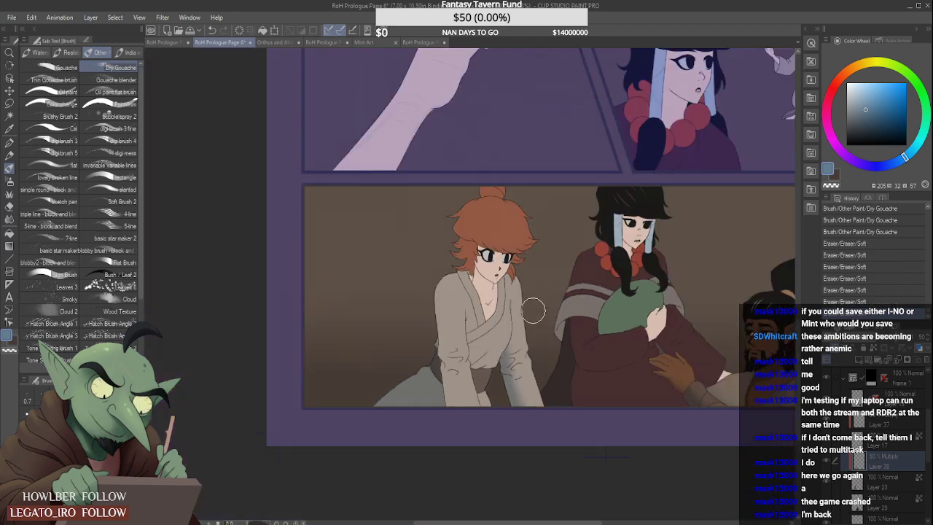
pyautogui.scroll(-2, 535, 328)
pyautogui.scroll(2, 534, 328)
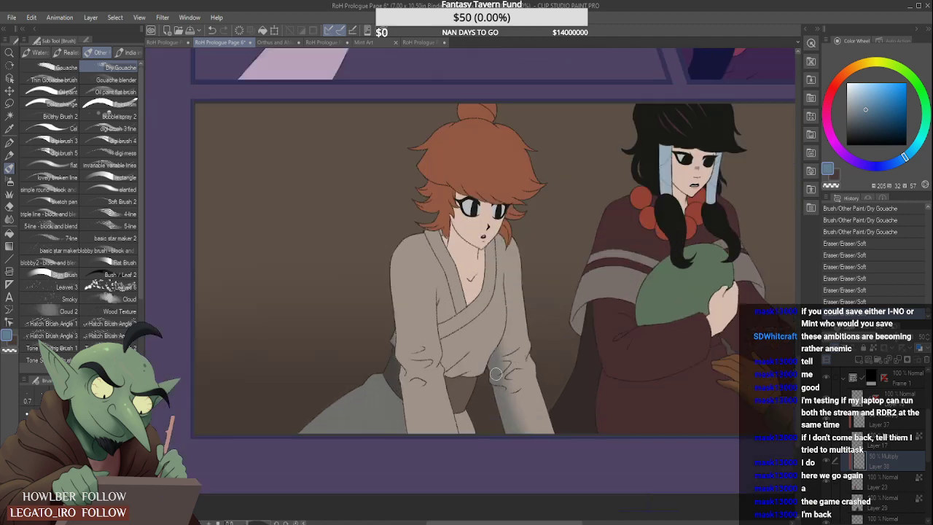
pyautogui.scroll(2, 498, 372)
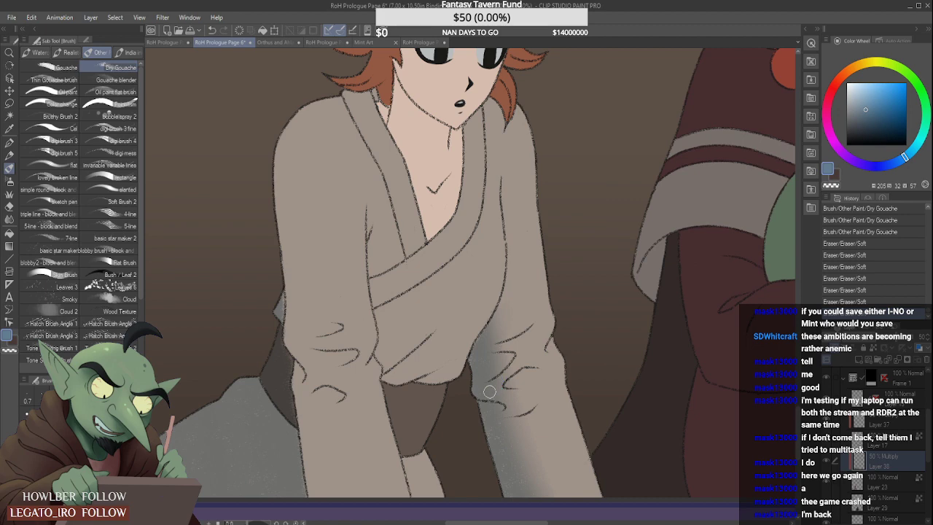
pyautogui.scroll(2, 491, 367)
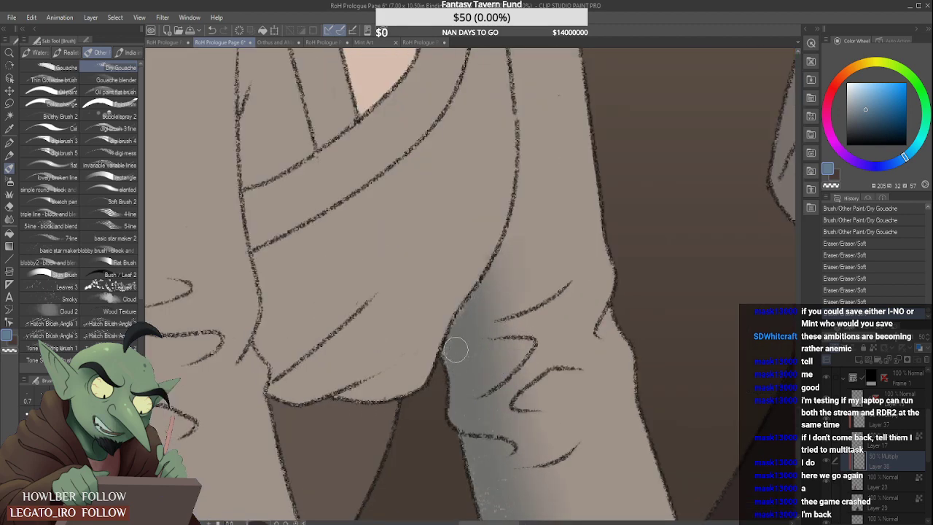
pyautogui.moveTo(476, 367)
pyautogui.mouseDown()
pyautogui.moveTo(495, 357)
pyautogui.moveTo(480, 346)
pyautogui.moveTo(517, 350)
pyautogui.moveTo(500, 370)
pyautogui.moveTo(515, 349)
pyautogui.mouseUp()
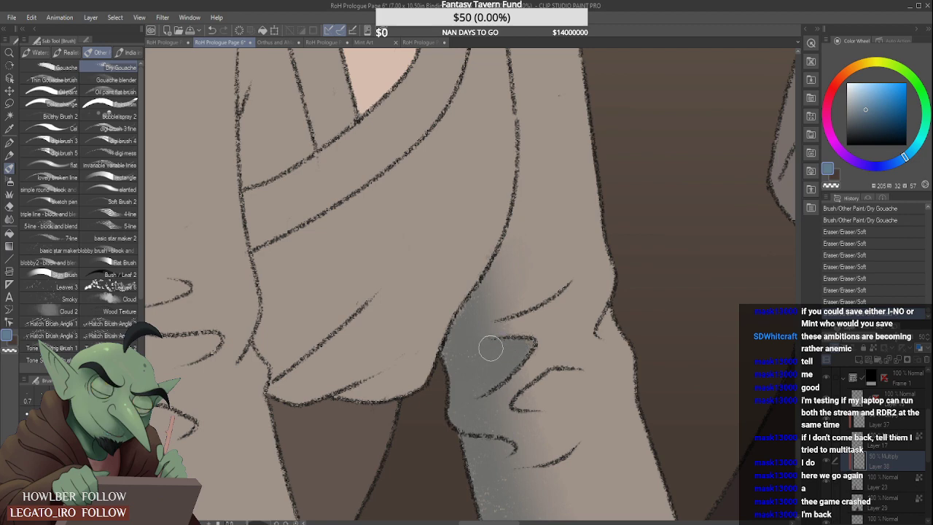
pyautogui.scroll(-3, 510, 339)
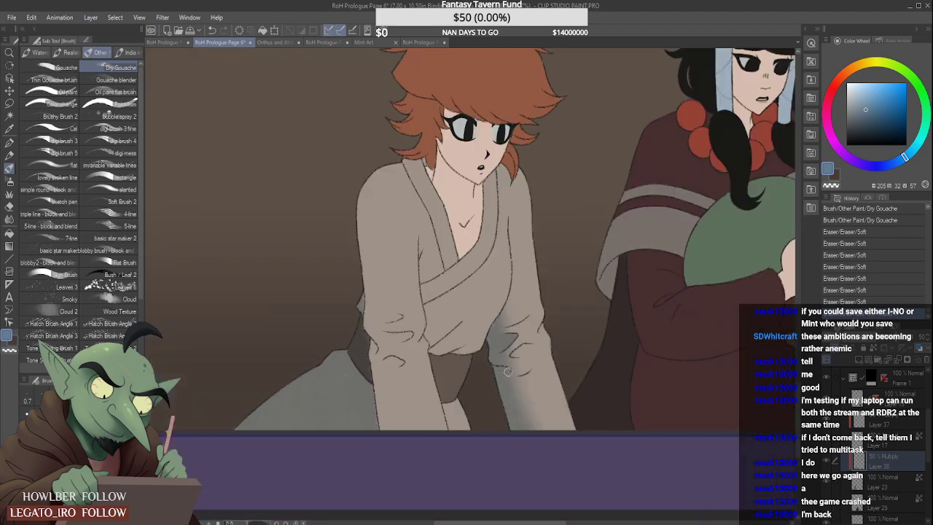
# - Shade the outer edge and elbow folds of the red-haired figure's left-hand sleeve with Dry Gouache, then soften the upper shadow edge
pyautogui.scroll(-1, 519, 328)
pyautogui.scroll(-2, 538, 328)
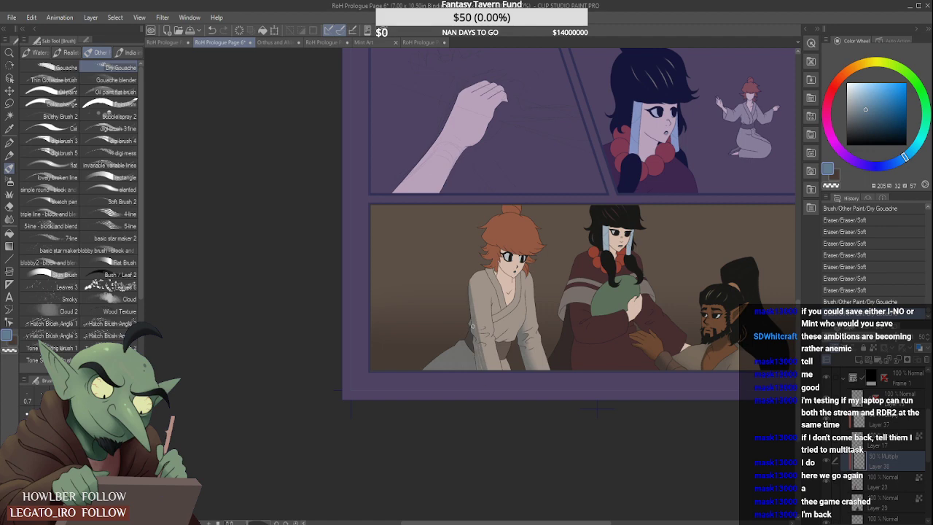
pyautogui.moveTo(470, 334); pyautogui.dragTo(477, 341)
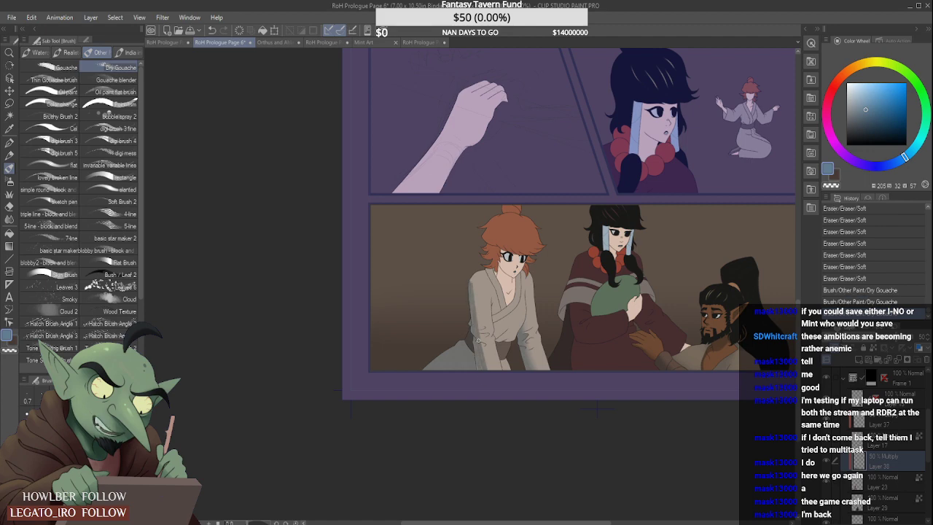
pyautogui.scroll(5, 464, 286)
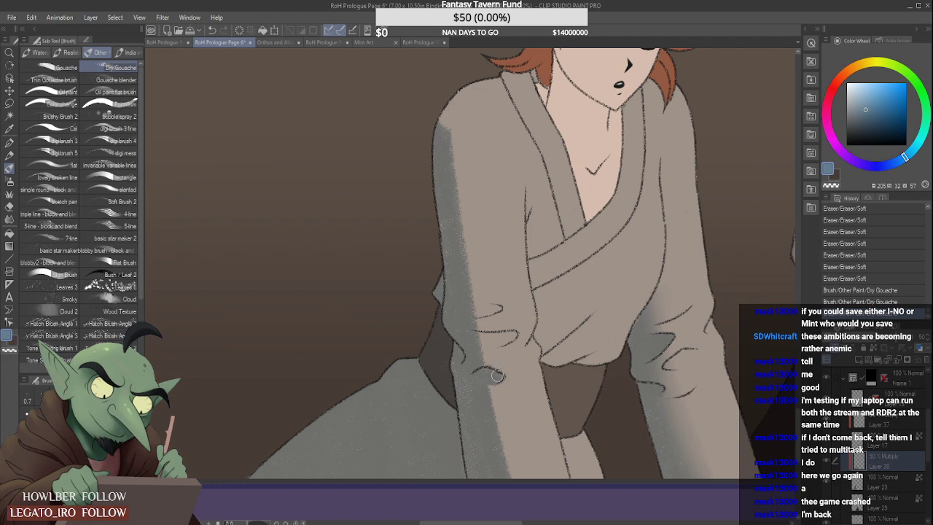
pyautogui.moveTo(497, 376)
pyautogui.mouseDown()
pyautogui.moveTo(490, 384)
pyautogui.moveTo(502, 455)
pyautogui.mouseUp()
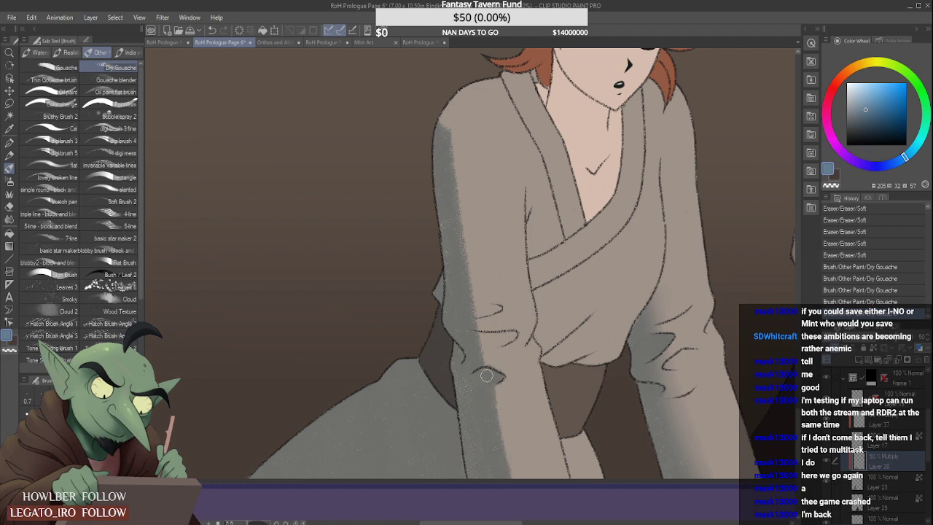
pyautogui.moveTo(484, 373); pyautogui.dragTo(494, 370)
pyautogui.scroll(-4, 498, 360)
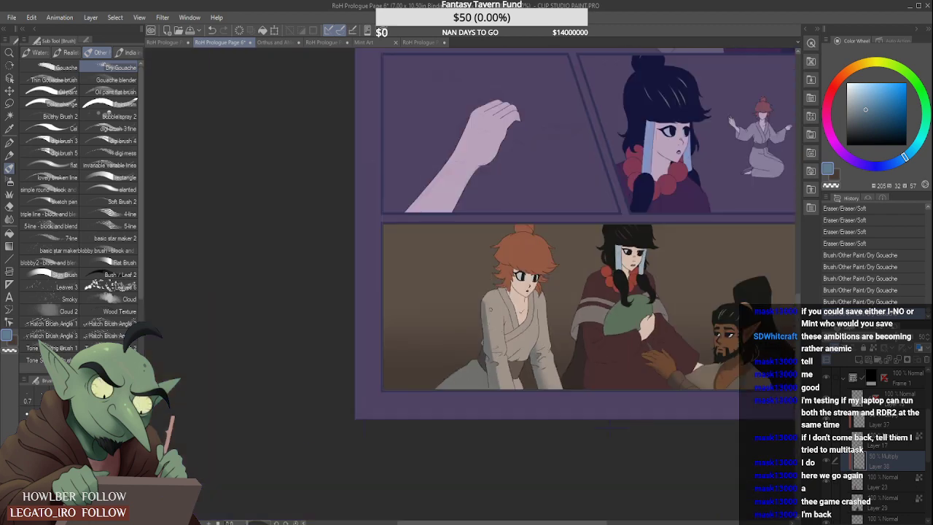
pyautogui.moveTo(487, 294); pyautogui.dragTo(494, 324)
# - Blend the shadow edge along the left-hand sleeve with the Blur tool, undoing and redoing strokes from the cuff up to the shoulder
pyautogui.press('j')
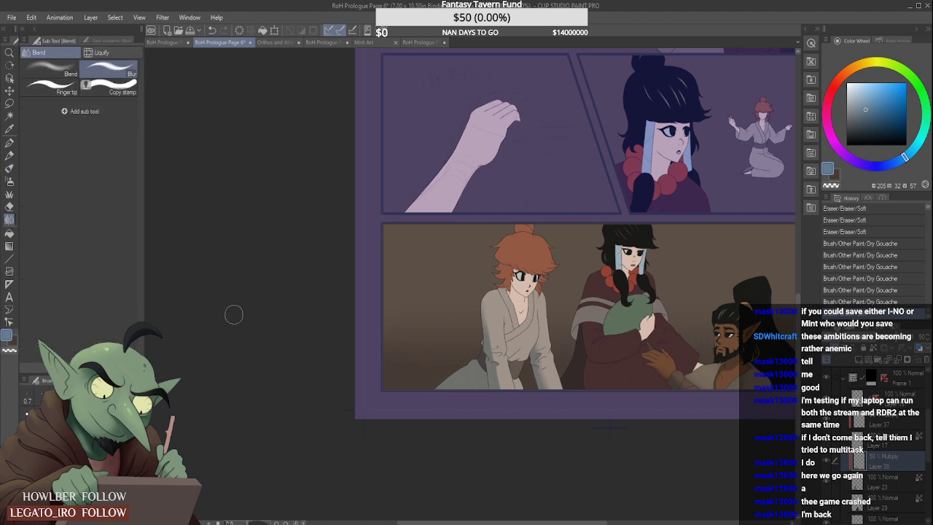
pyautogui.moveTo(505, 397); pyautogui.dragTo(496, 342)
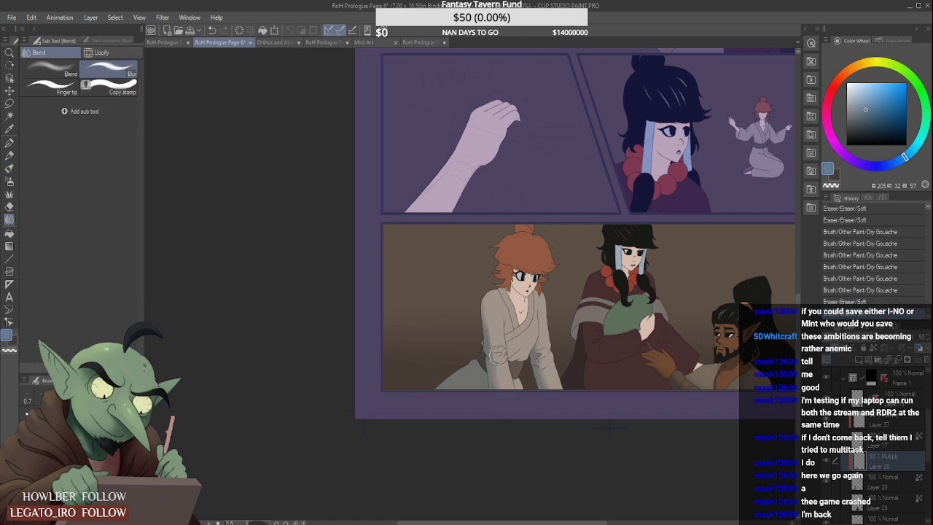
pyautogui.hotkey('ctrl', 'z')
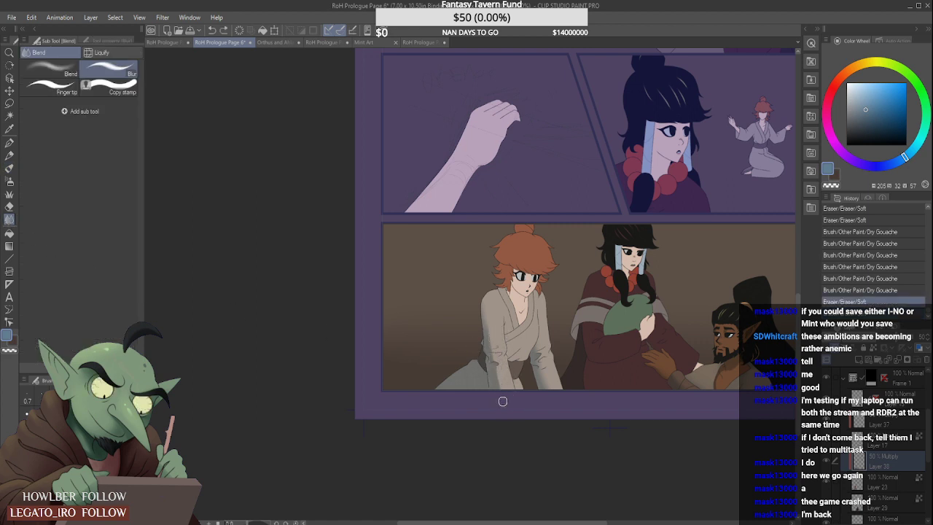
pyautogui.moveTo(506, 403); pyautogui.dragTo(498, 332)
pyautogui.hotkey('ctrl', 'z')
pyautogui.moveTo(505, 393)
pyautogui.mouseDown()
pyautogui.moveTo(495, 342)
pyautogui.moveTo(490, 355)
pyautogui.moveTo(504, 334)
pyautogui.moveTo(492, 349)
pyautogui.moveTo(490, 307)
pyautogui.mouseUp()
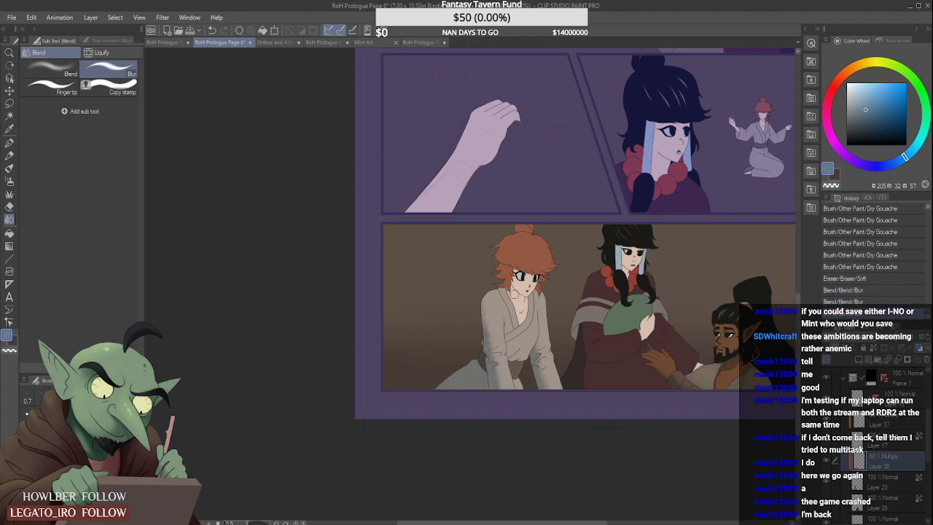
# - Add a Dry Gouache shadow stroke at the lower end of the red-haired figure's left-hand sleeve
pyautogui.click(10, 183)
pyautogui.click(9, 169)
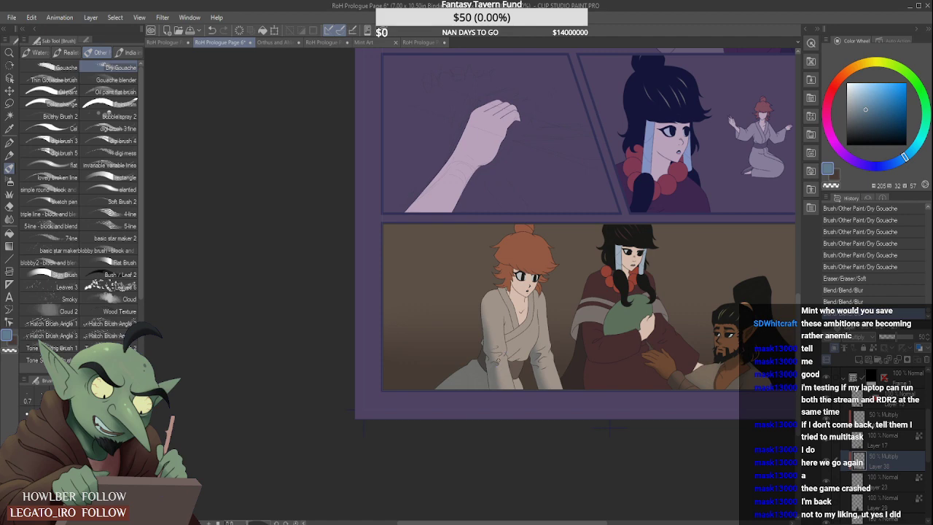
pyautogui.moveTo(492, 396); pyautogui.dragTo(489, 377)
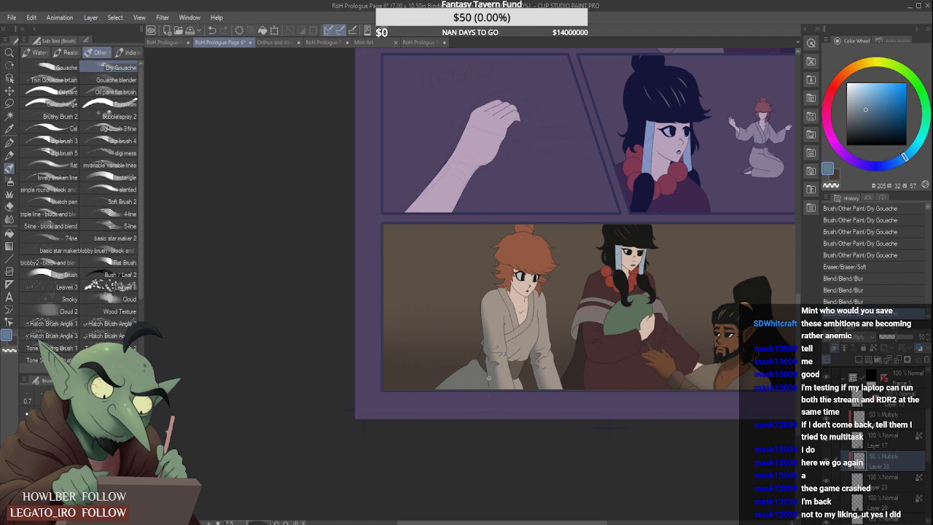
# - Auto-select the red-haired figure's skin on Layer 23, return to the 50% Multiply layer, and lasso the face out so only the neck stays selected
pyautogui.scroll(-2, 505, 324)
pyautogui.scroll(3, 503, 317)
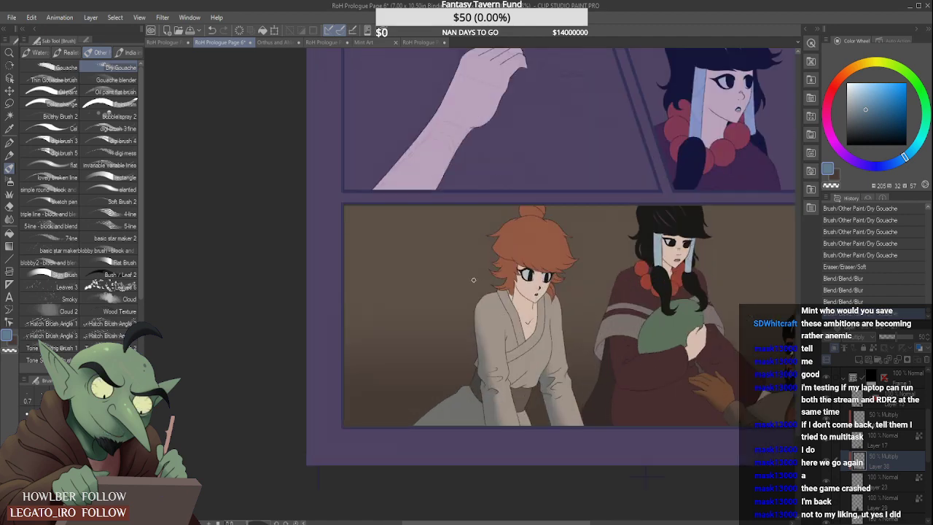
pyautogui.click(9, 116)
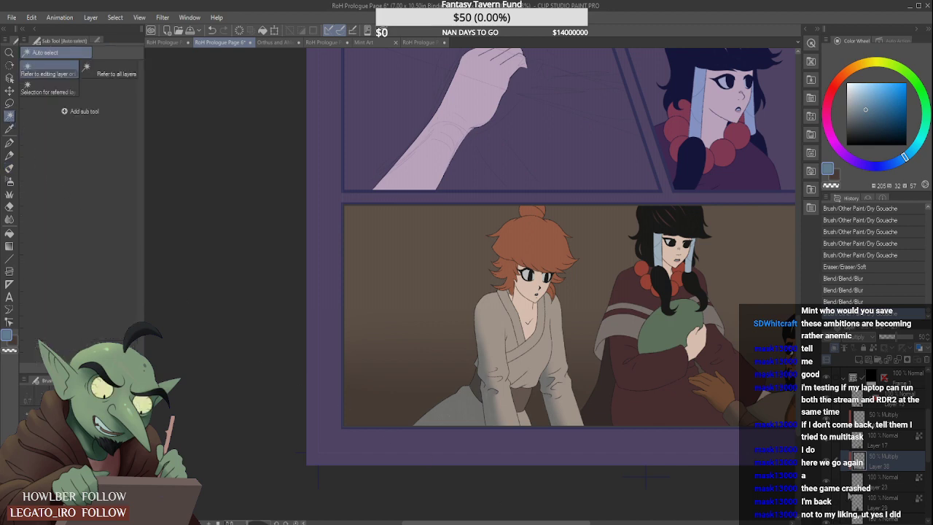
pyautogui.click(885, 486)
pyautogui.click(520, 318)
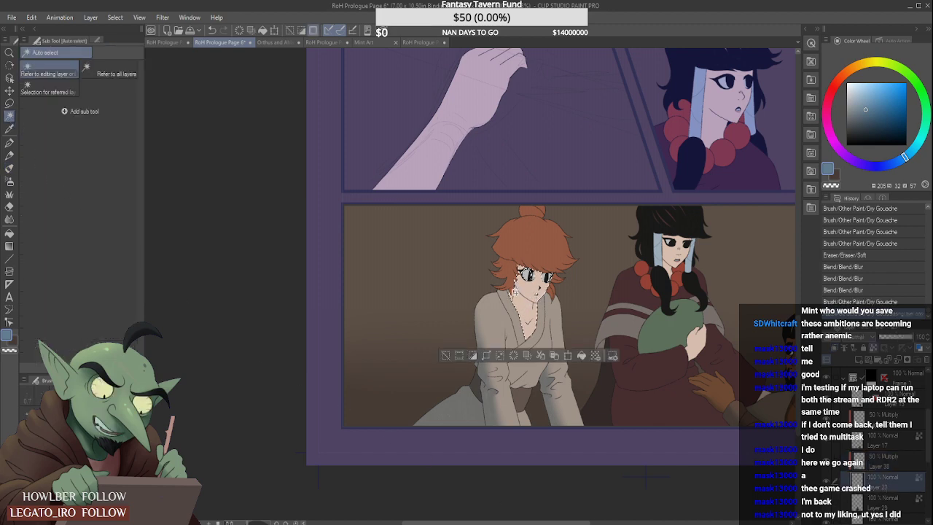
pyautogui.click(897, 458)
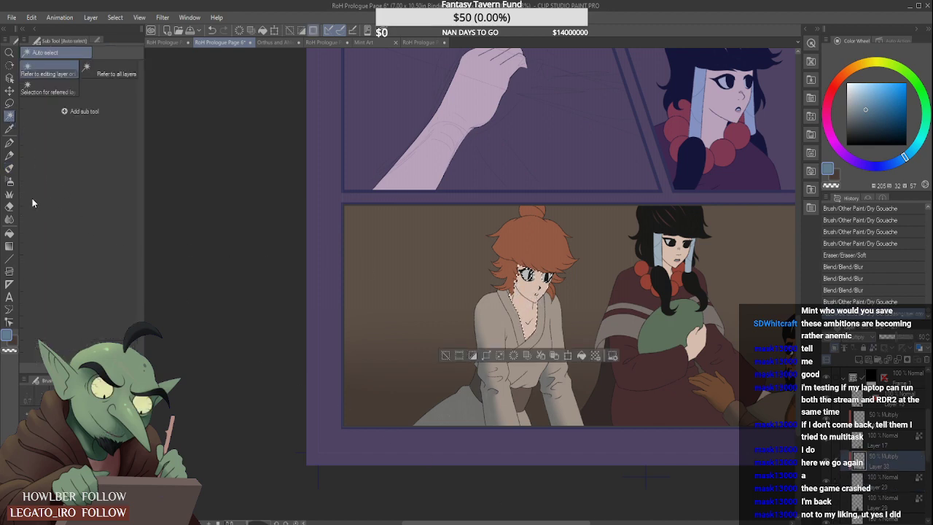
pyautogui.click(9, 167)
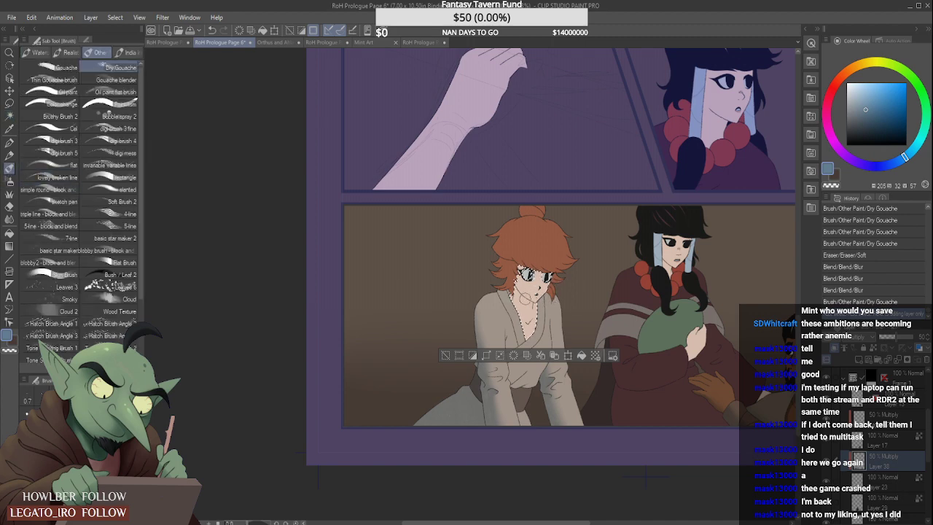
pyautogui.scroll(1, 587, 285)
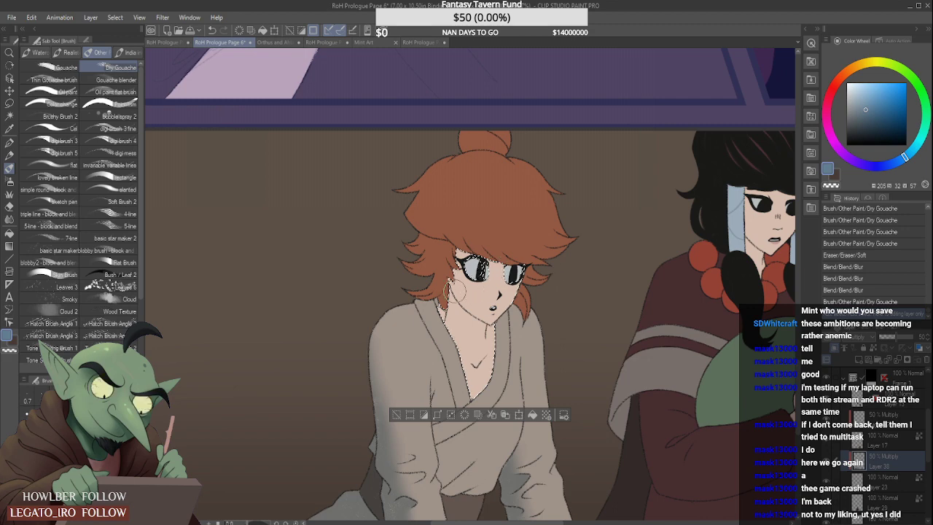
pyautogui.press('m')
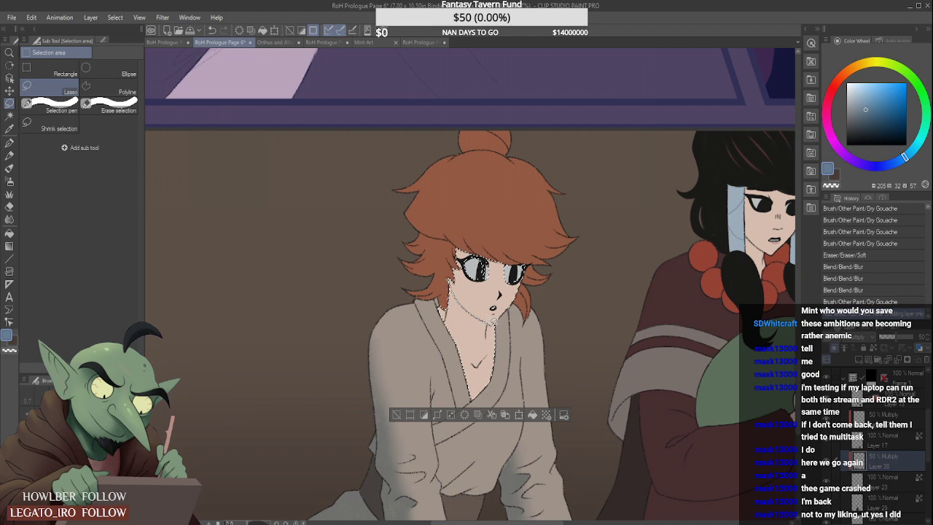
pyautogui.moveTo(494, 321)
pyautogui.mouseDown()
pyautogui.moveTo(531, 215)
pyautogui.moveTo(441, 222)
pyautogui.mouseUp()
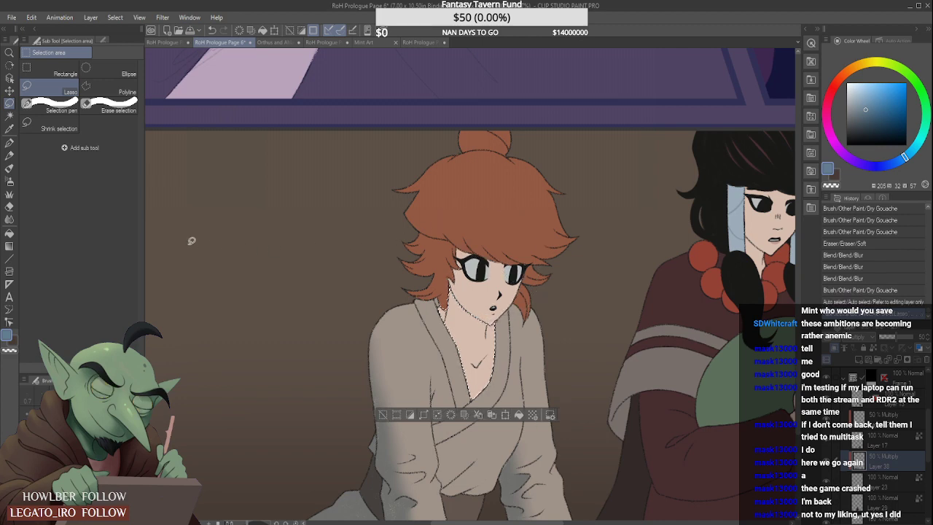
# - Shade the neck beneath the red-haired figure's jaw with Dry Gouache inside the selection
pyautogui.click(9, 168)
pyautogui.scroll(-1, 442, 287)
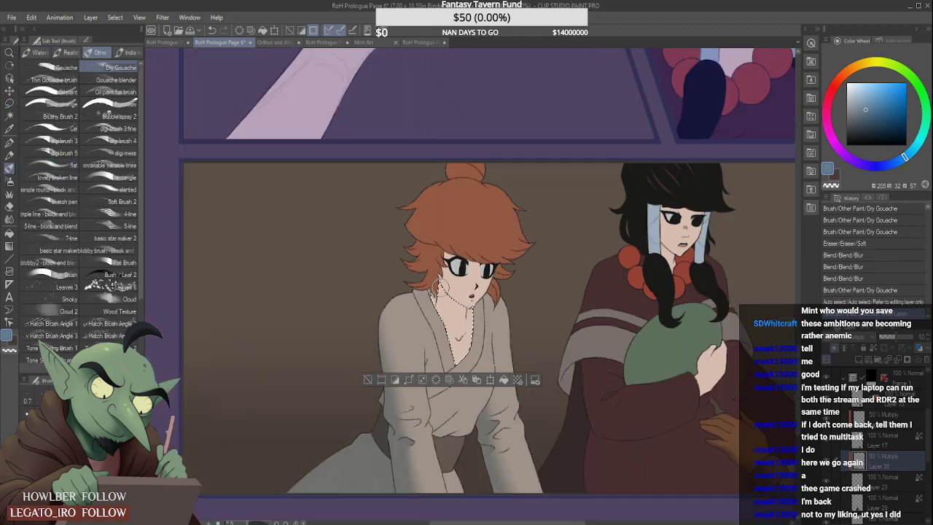
pyautogui.moveTo(441, 279)
pyautogui.mouseDown()
pyautogui.moveTo(464, 329)
pyautogui.moveTo(435, 284)
pyautogui.moveTo(451, 309)
pyautogui.moveTo(458, 287)
pyautogui.moveTo(452, 313)
pyautogui.moveTo(468, 325)
pyautogui.moveTo(440, 298)
pyautogui.moveTo(443, 320)
pyautogui.moveTo(475, 288)
pyautogui.moveTo(454, 307)
pyautogui.moveTo(478, 324)
pyautogui.moveTo(469, 299)
pyautogui.moveTo(467, 323)
pyautogui.mouseUp()
pyautogui.scroll(-1, 460, 283)
pyautogui.scroll(-1, 452, 270)
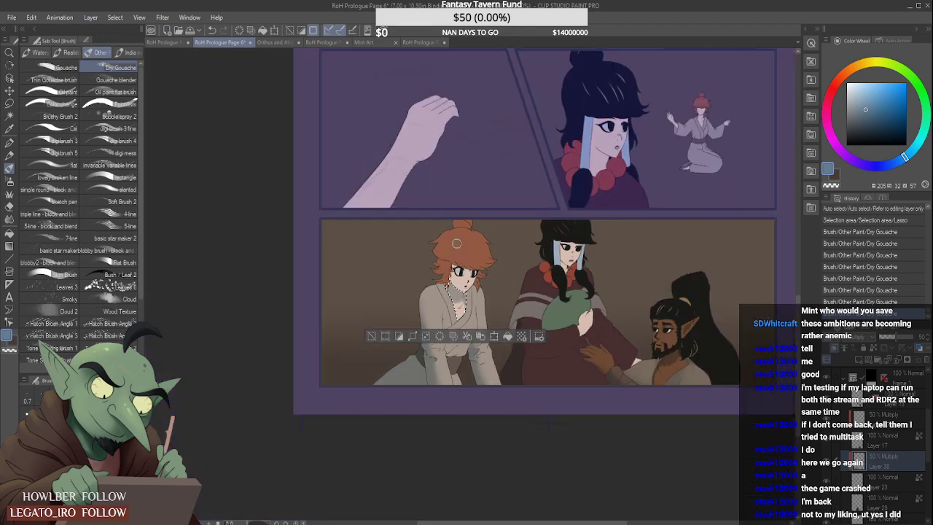
pyautogui.scroll(2, 455, 246)
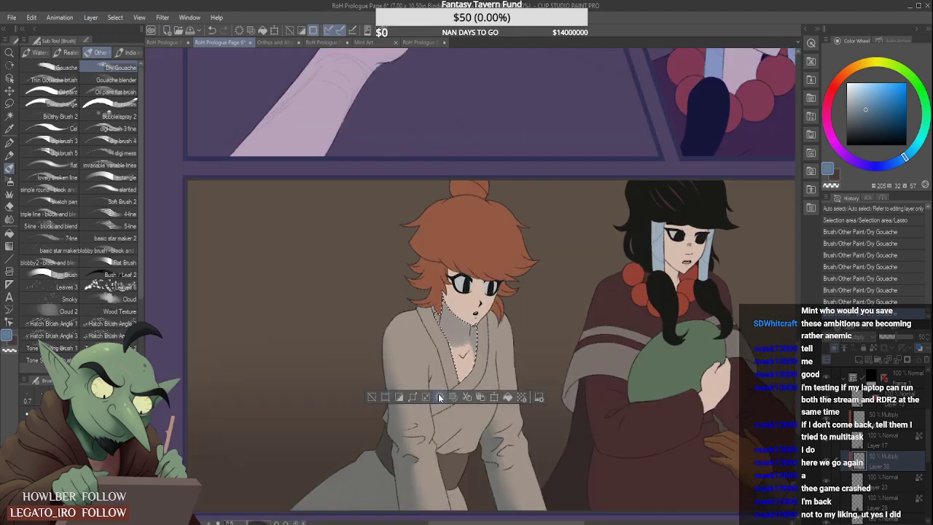
# - Invert the selection, shade the jaw edge and side hair locks with Dry Gouache, and soften the result with the Soft eraser
pyautogui.click(400, 397)
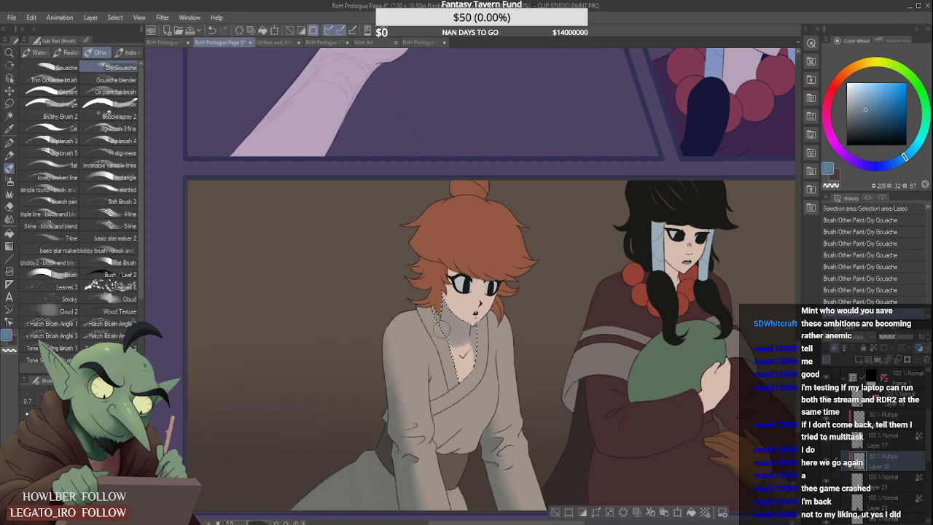
pyautogui.moveTo(437, 293); pyautogui.dragTo(457, 311)
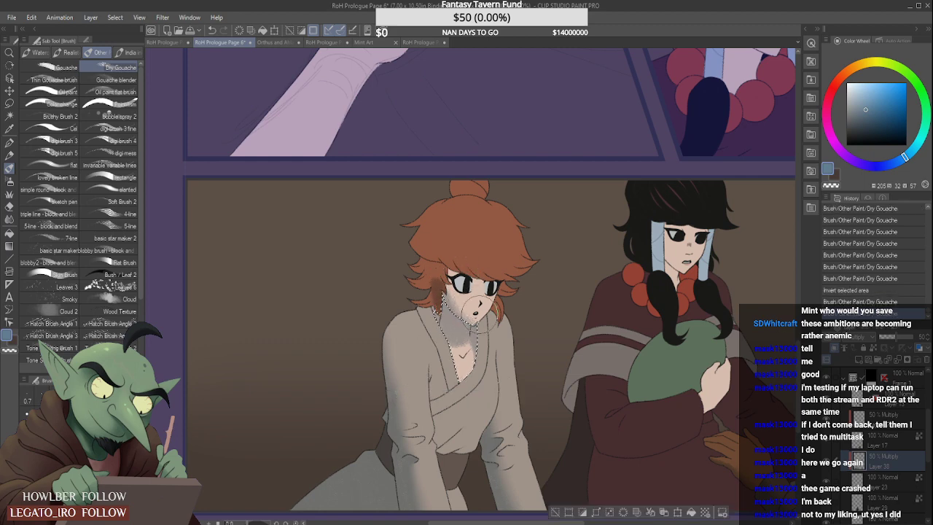
pyautogui.moveTo(472, 294)
pyautogui.mouseDown()
pyautogui.moveTo(417, 272)
pyautogui.moveTo(425, 292)
pyautogui.mouseUp()
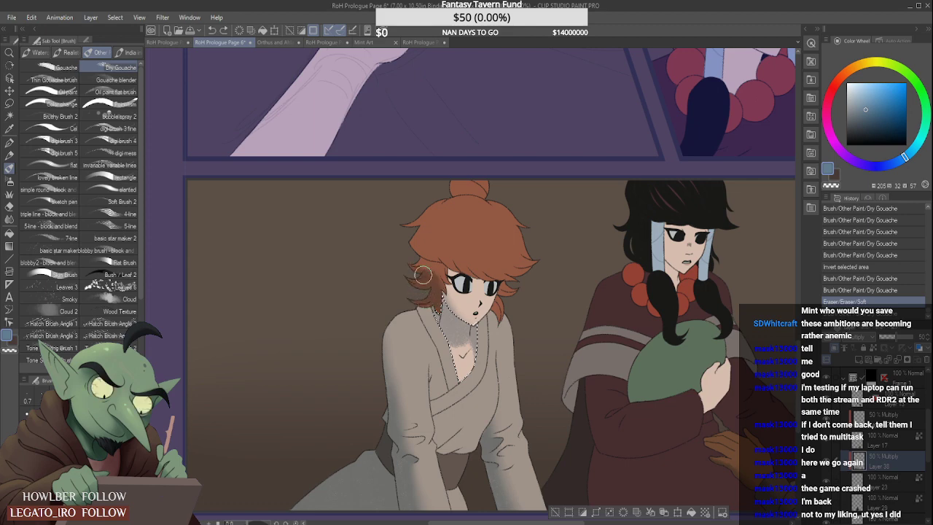
# - Clear the current selection and auto-select the red-haired figure's hair on Layer 23
pyautogui.press('w')
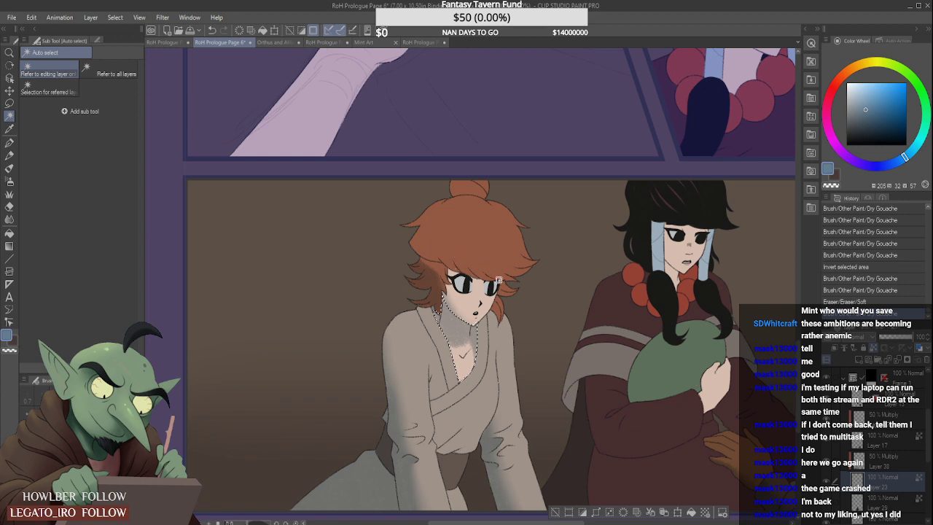
pyautogui.click(609, 267)
pyautogui.hotkey('ctrl', 'd')
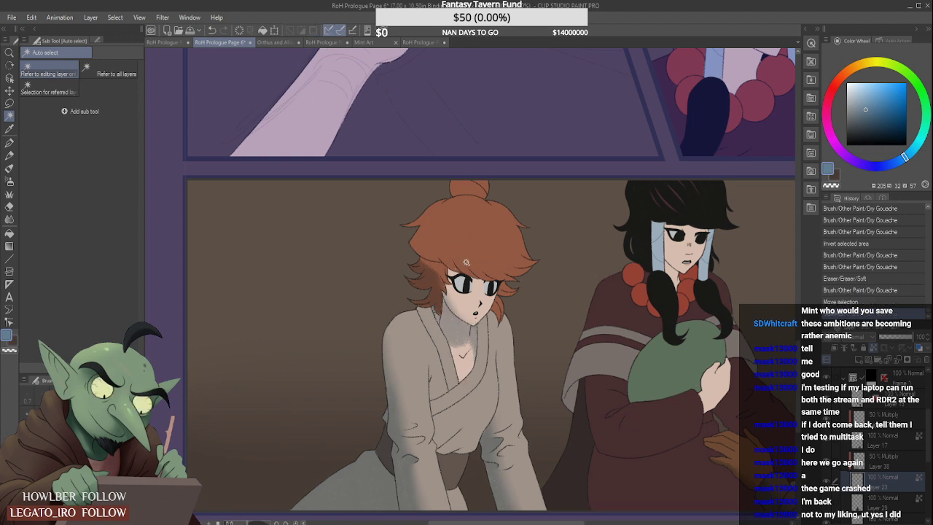
pyautogui.click(440, 267)
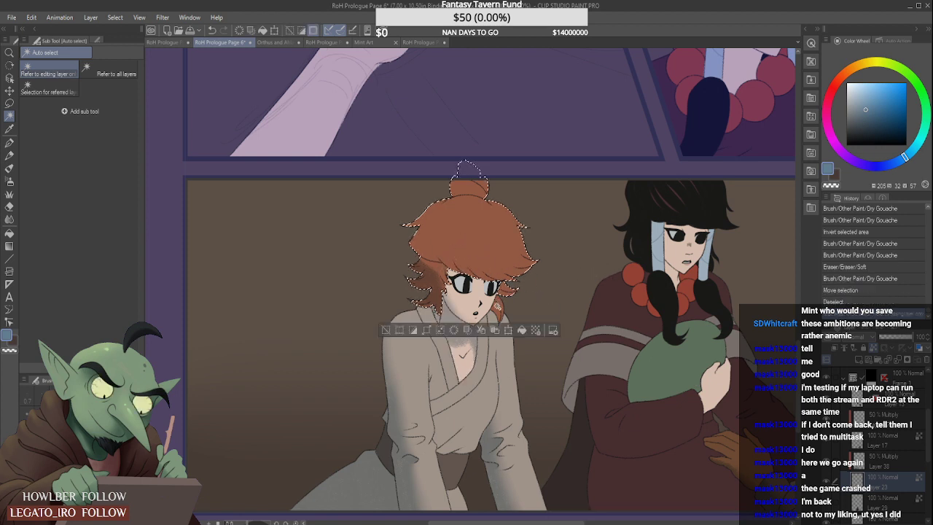
pyautogui.press('b')
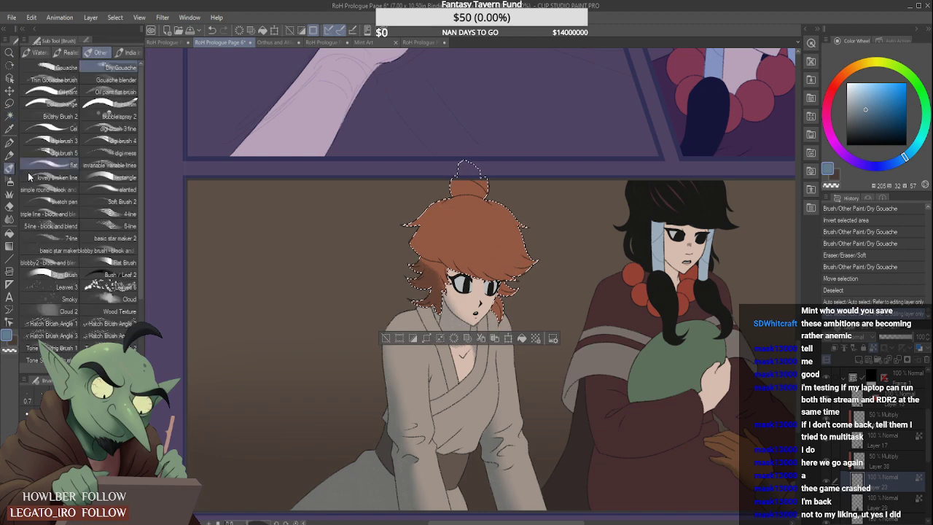
pyautogui.moveTo(410, 264); pyautogui.dragTo(443, 275)
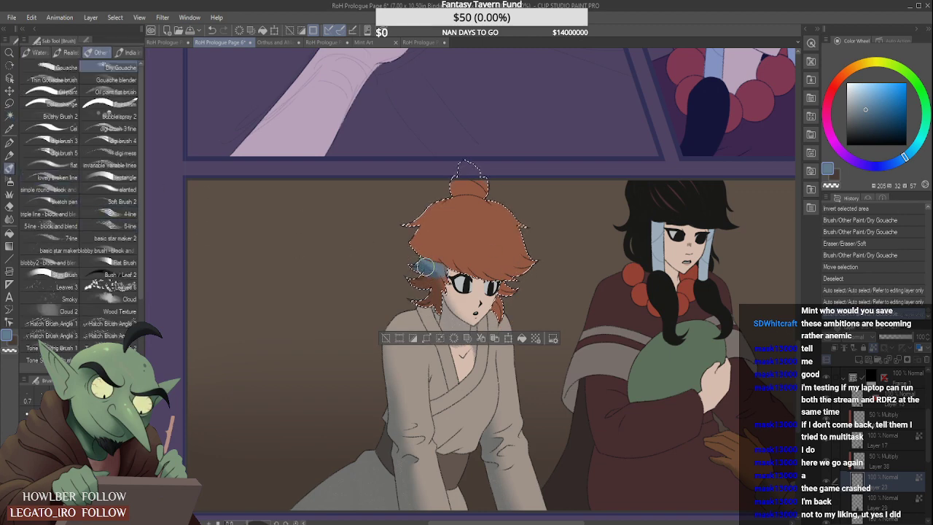
pyautogui.hotkey('ctrl', 'z')
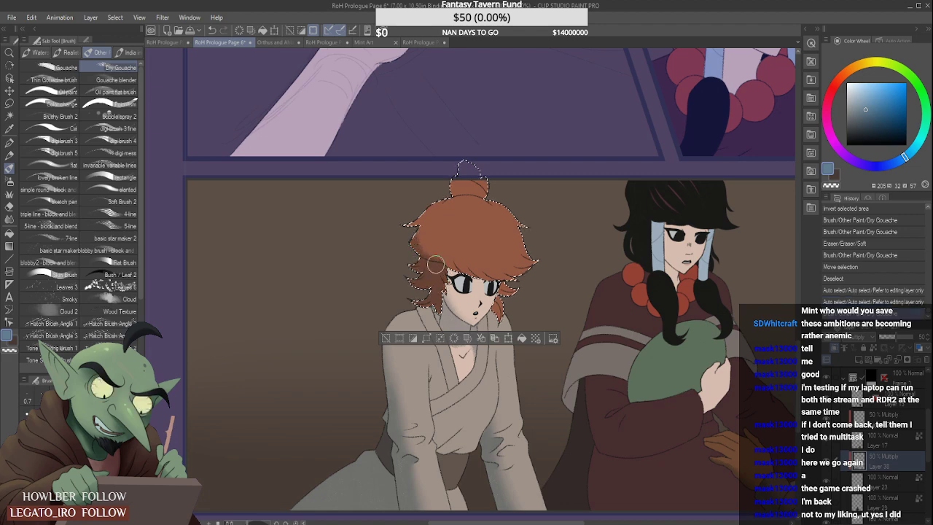
# - Shade the left-hand side of the red hair, the fringe and the bun with Dry Gouache on the 50% Multiply layer
pyautogui.moveTo(433, 198); pyautogui.dragTo(427, 216)
pyautogui.moveTo(438, 251)
pyautogui.mouseDown()
pyautogui.moveTo(468, 276)
pyautogui.moveTo(451, 263)
pyautogui.moveTo(470, 182)
pyautogui.moveTo(445, 214)
pyautogui.moveTo(464, 173)
pyautogui.moveTo(446, 232)
pyautogui.moveTo(465, 259)
pyautogui.moveTo(451, 202)
pyautogui.moveTo(470, 277)
pyautogui.mouseUp()
pyautogui.moveTo(460, 234)
pyautogui.mouseDown()
pyautogui.moveTo(476, 256)
pyautogui.moveTo(458, 221)
pyautogui.moveTo(471, 204)
pyautogui.moveTo(480, 255)
pyautogui.moveTo(467, 191)
pyautogui.moveTo(485, 253)
pyautogui.moveTo(455, 206)
pyautogui.moveTo(468, 244)
pyautogui.mouseUp()
pyautogui.moveTo(479, 188); pyautogui.dragTo(484, 199)
pyautogui.scroll(-3, 458, 234)
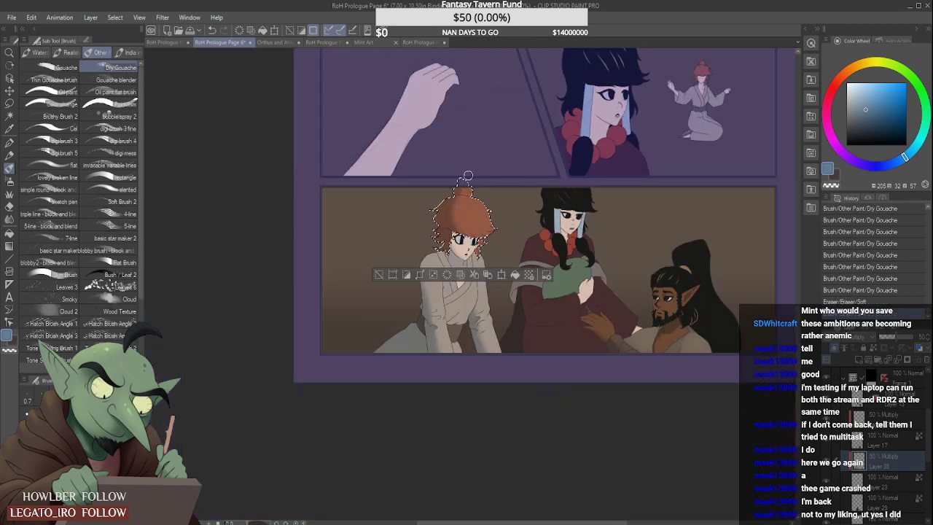
# - Shade the hair lock on the right-hand side of the red-haired figure's face with Dry Gouache
pyautogui.scroll(3, 463, 195)
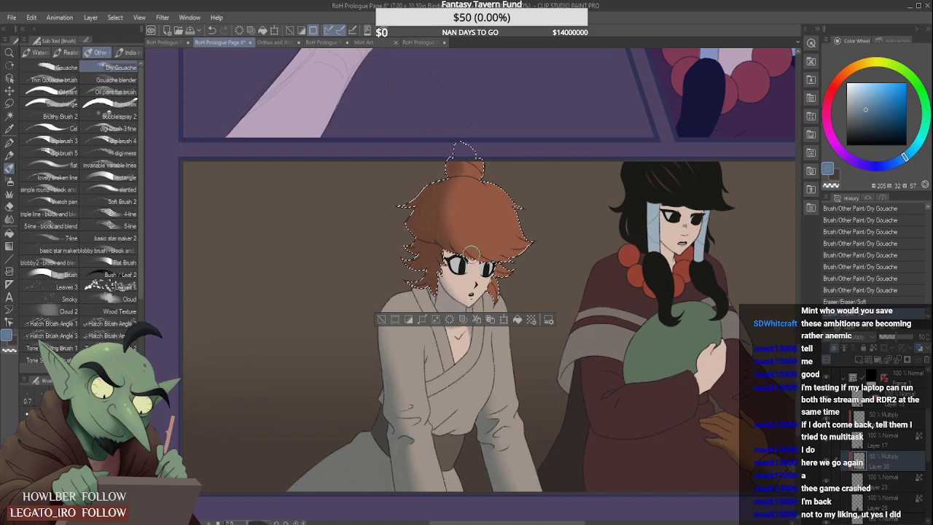
pyautogui.scroll(1, 500, 261)
pyautogui.moveTo(497, 273)
pyautogui.mouseDown()
pyautogui.moveTo(498, 292)
pyautogui.moveTo(494, 266)
pyautogui.mouseUp()
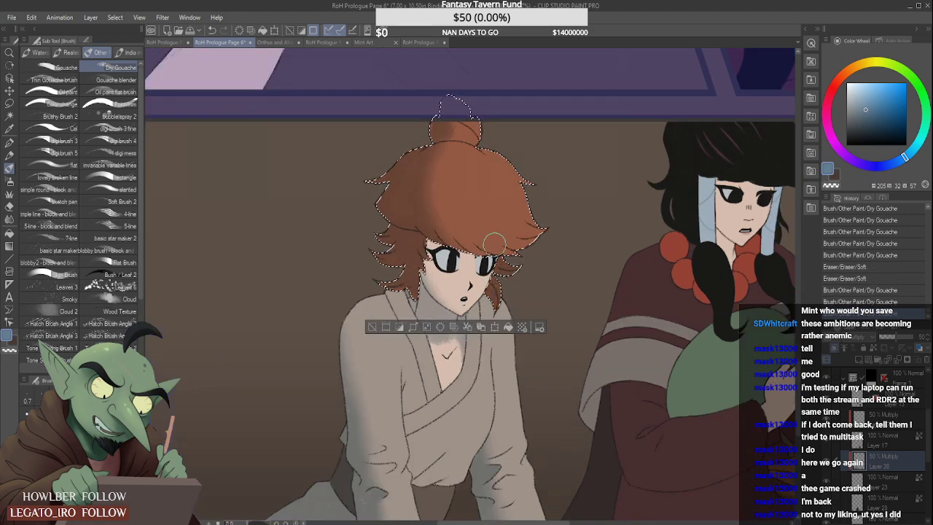
pyautogui.scroll(-1, 496, 238)
# - Auto-select the face and neck skin from Layer 23 and shade the face beneath the fringe with Dry Gouache on the Multiply layer
pyautogui.click(10, 117)
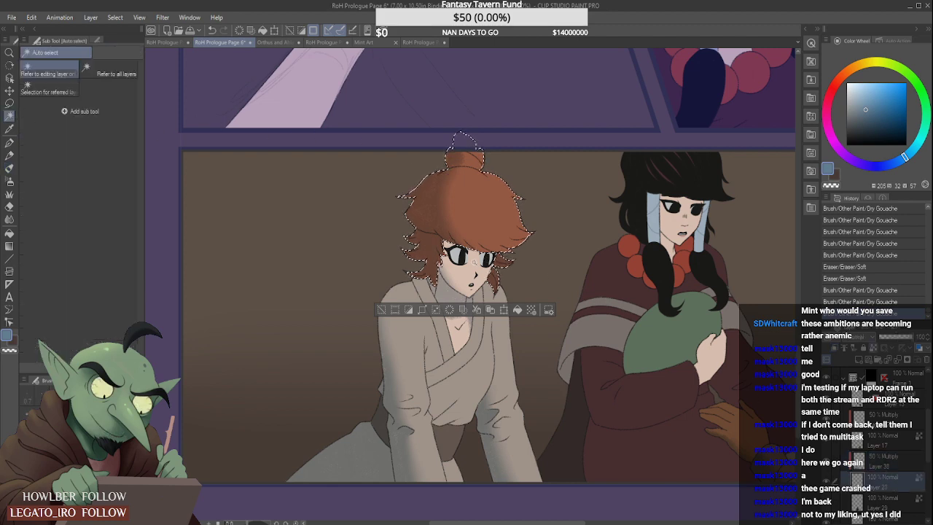
pyautogui.click(491, 243)
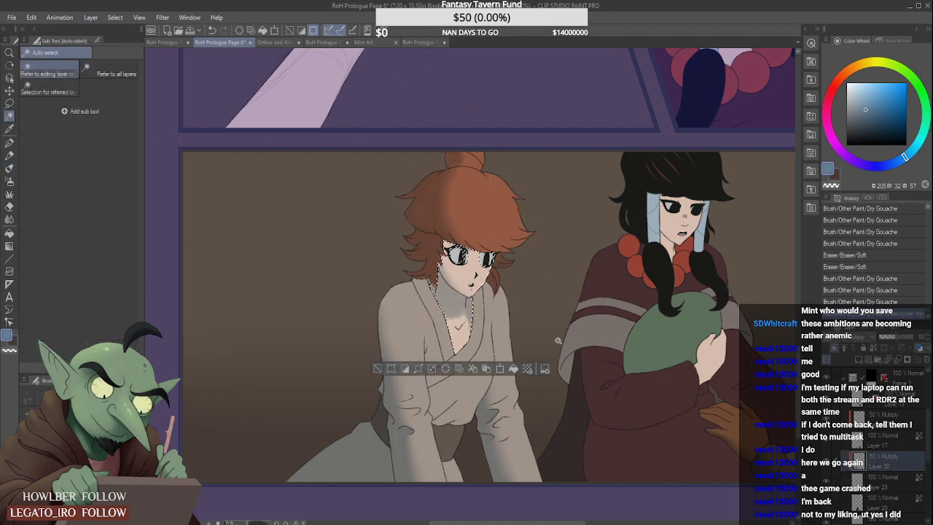
pyautogui.click(9, 168)
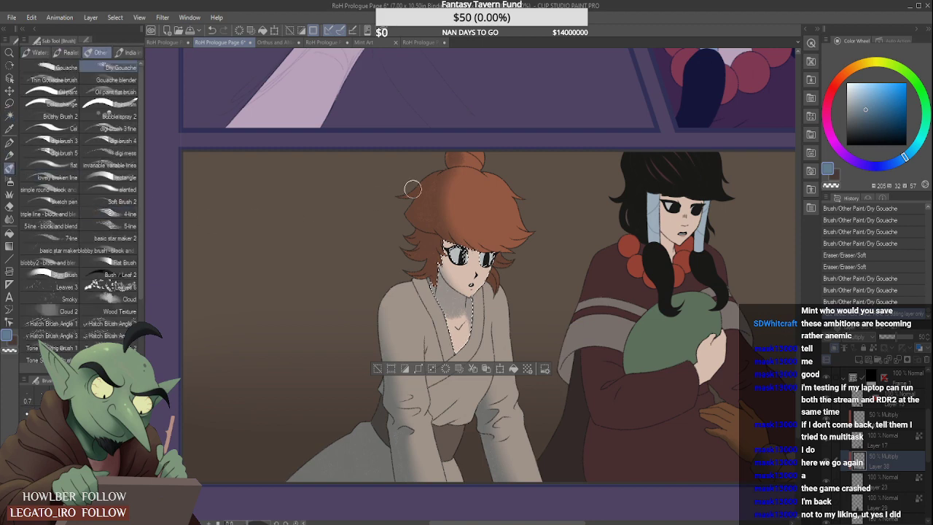
pyautogui.scroll(1, 441, 235)
pyautogui.moveTo(443, 234)
pyautogui.mouseDown()
pyautogui.moveTo(501, 246)
pyautogui.moveTo(488, 234)
pyautogui.moveTo(468, 236)
pyautogui.moveTo(498, 241)
pyautogui.moveTo(471, 241)
pyautogui.moveTo(493, 229)
pyautogui.mouseUp()
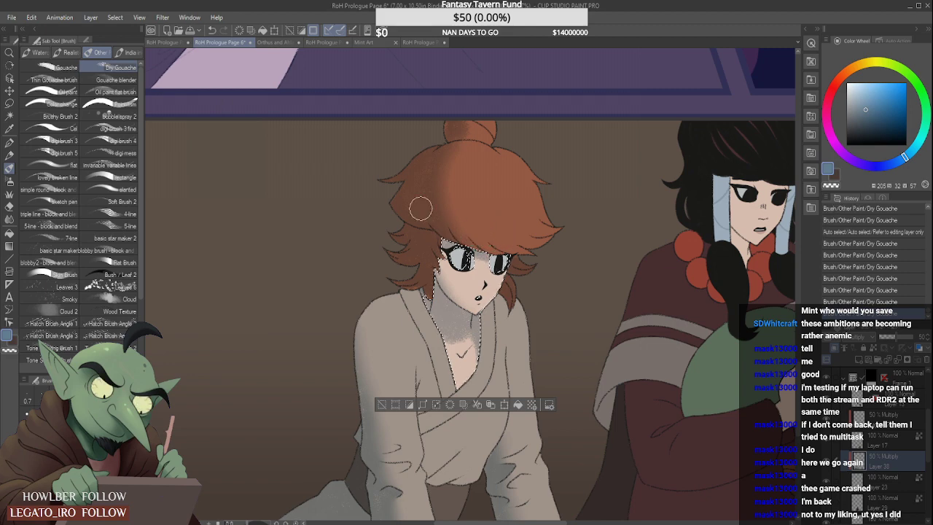
# - Auto-select the whites of both eyes from Layer 23 and shade their upper parts with Dry Gouache on the Multiply layer
pyautogui.click(11, 111)
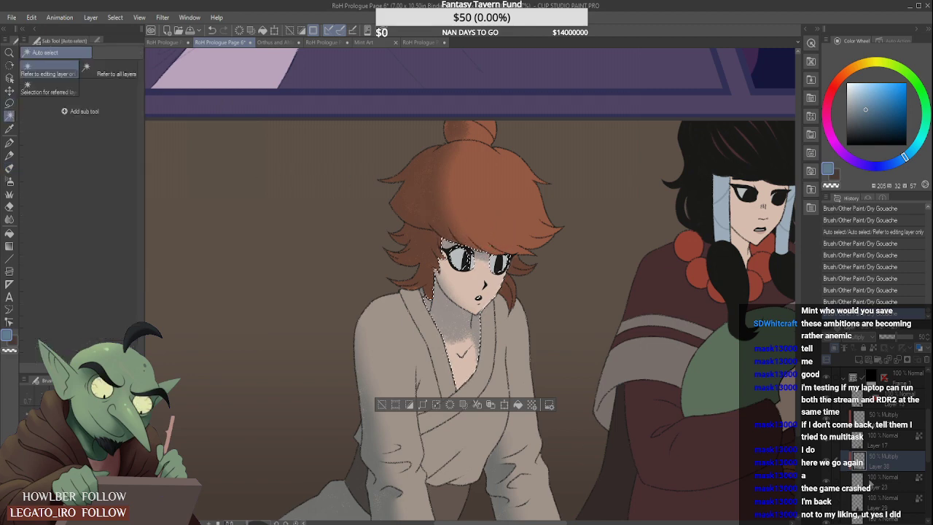
pyautogui.click(569, 318)
pyautogui.click(464, 260)
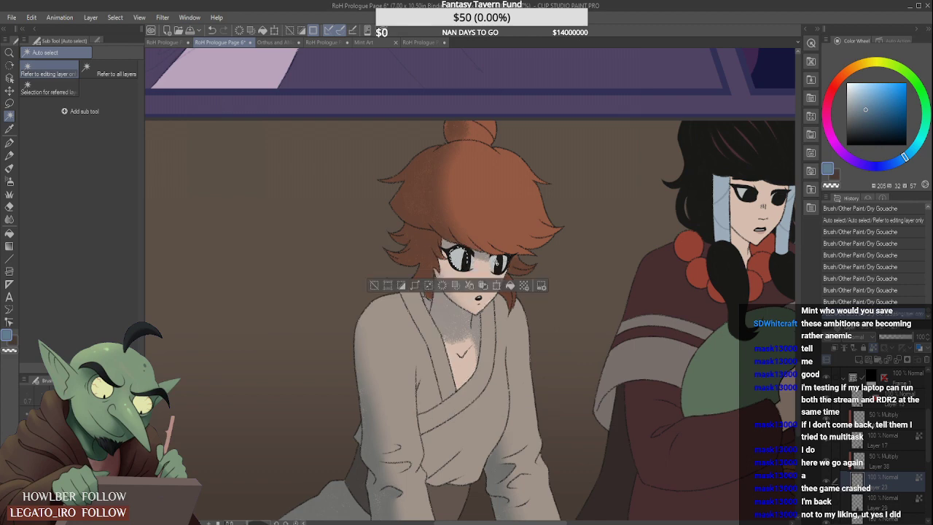
pyautogui.keyDown('shift'); pyautogui.click(507, 260); pyautogui.keyUp('shift')
pyautogui.click(9, 168)
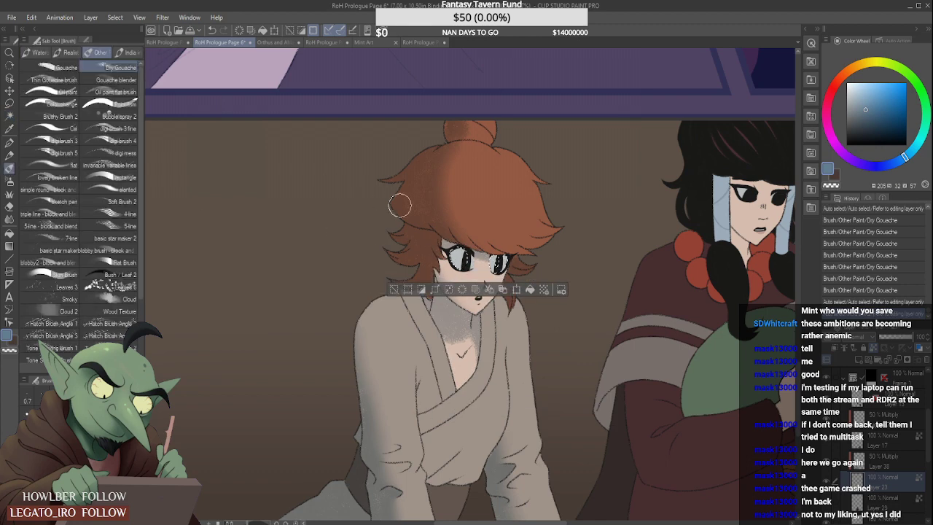
pyautogui.click(888, 460)
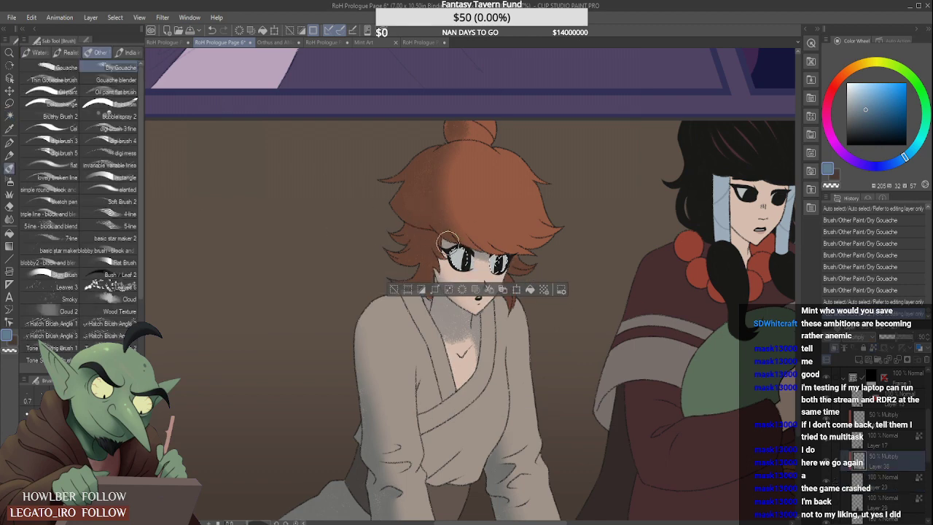
pyautogui.moveTo(447, 244); pyautogui.dragTo(475, 248)
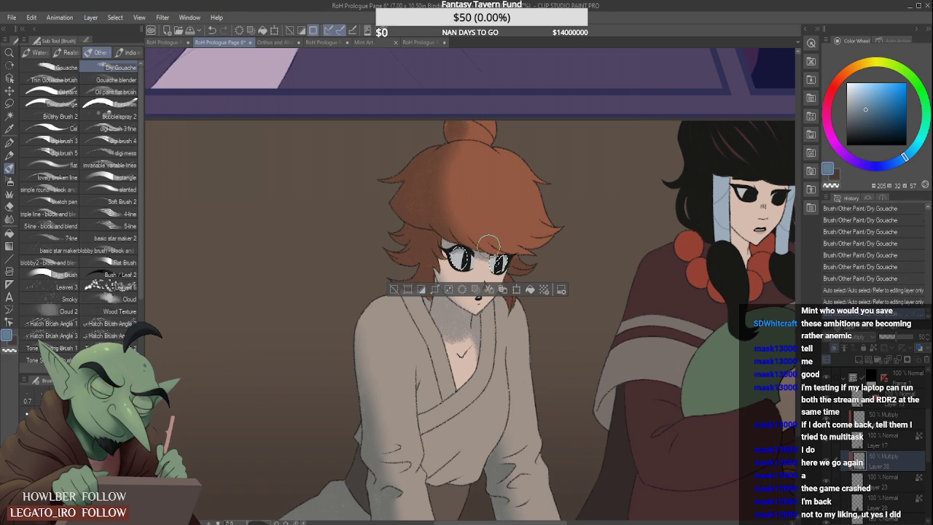
pyautogui.scroll(-1, 496, 219)
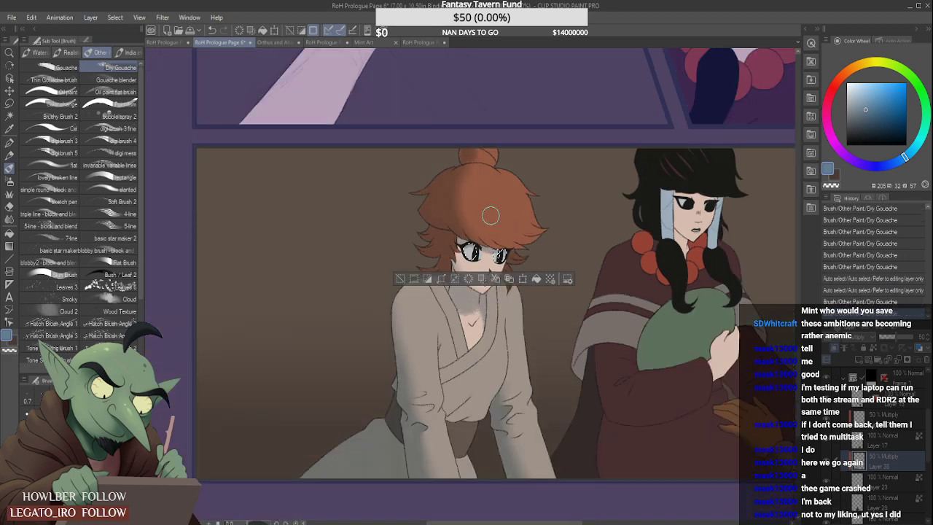
# - Clear the selection and examine the shaded red-haired figure in the last panel at several zoom levels against the rest of the page
pyautogui.scroll(-1, 525, 183)
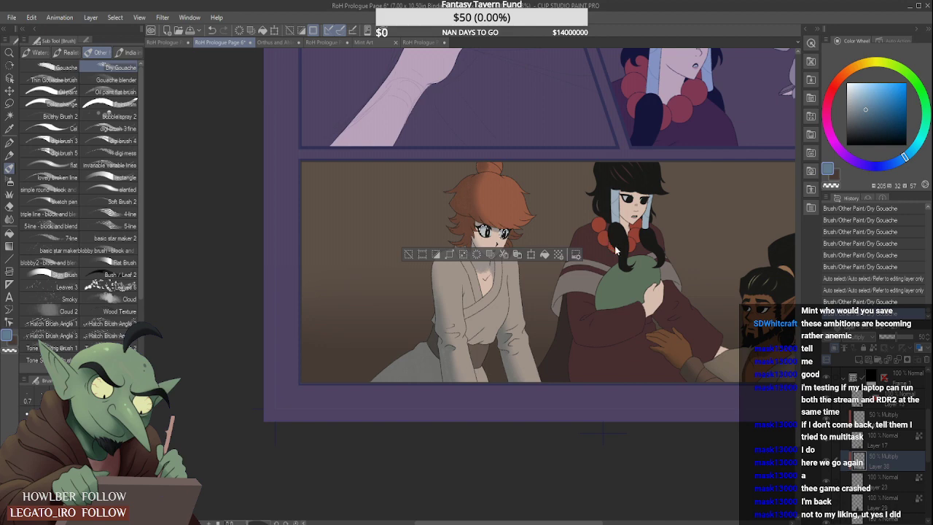
pyautogui.scroll(-1, 616, 250)
pyautogui.scroll(-1, 585, 222)
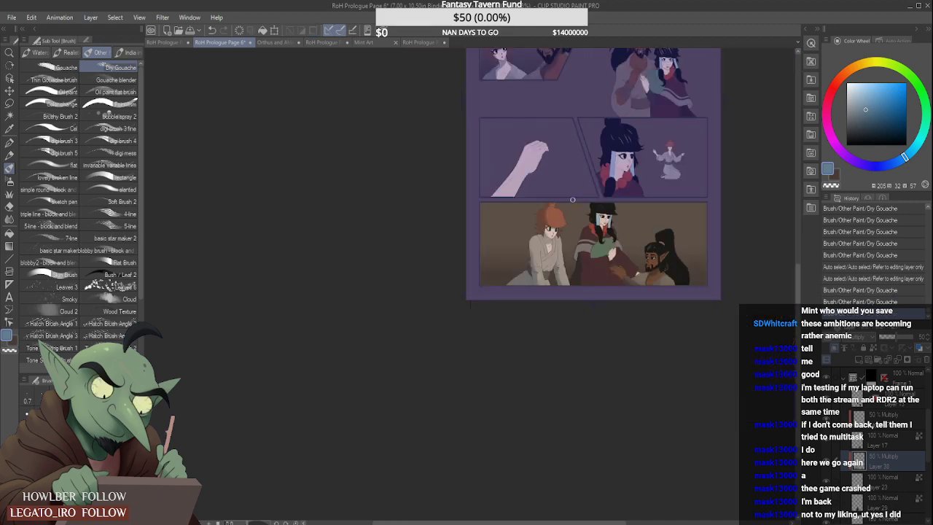
pyautogui.scroll(2, 572, 199)
pyautogui.scroll(-1, 563, 223)
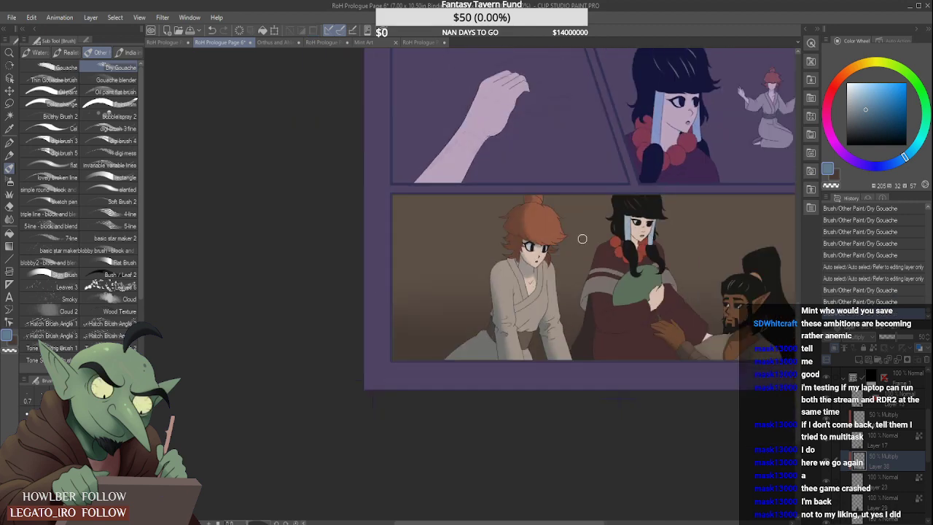
pyautogui.scroll(-2, 572, 242)
pyautogui.scroll(2, 570, 242)
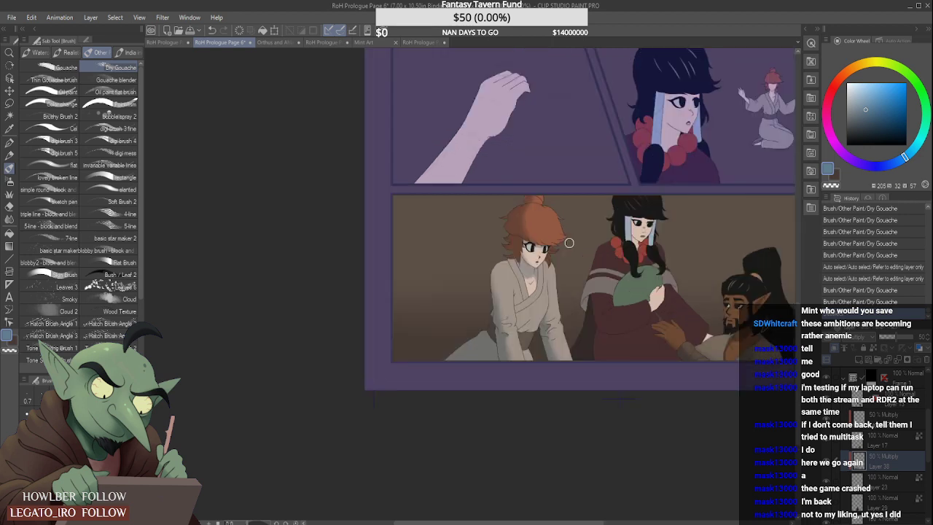
pyautogui.scroll(-2, 570, 244)
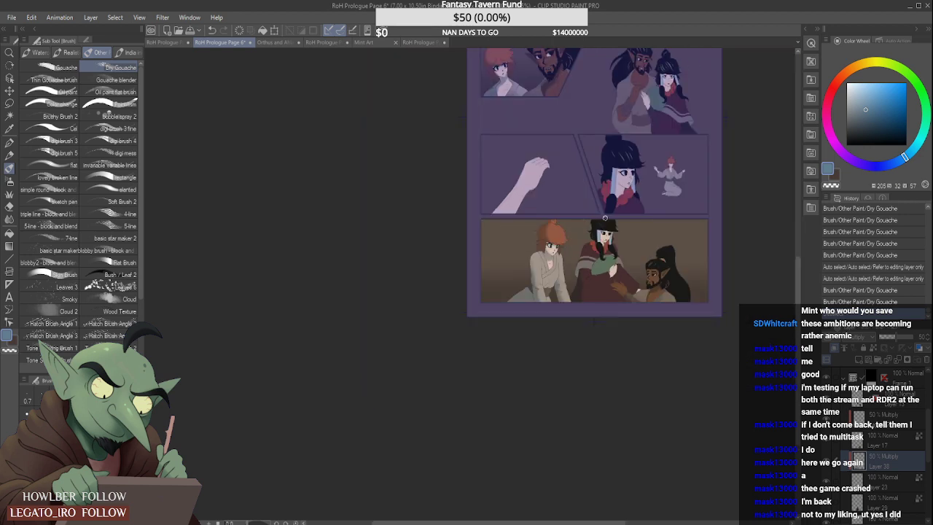
pyautogui.scroll(-2, 604, 217)
pyautogui.scroll(4, 605, 220)
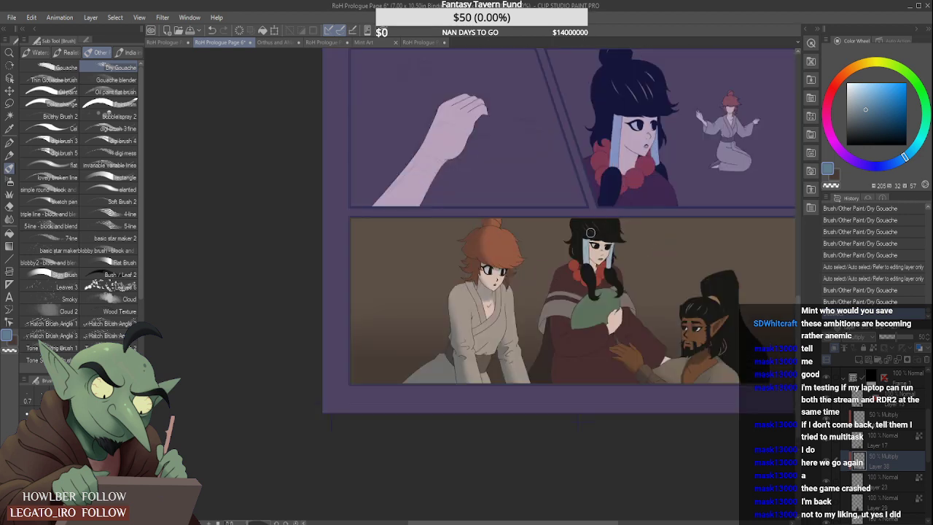
pyautogui.scroll(-2, 590, 233)
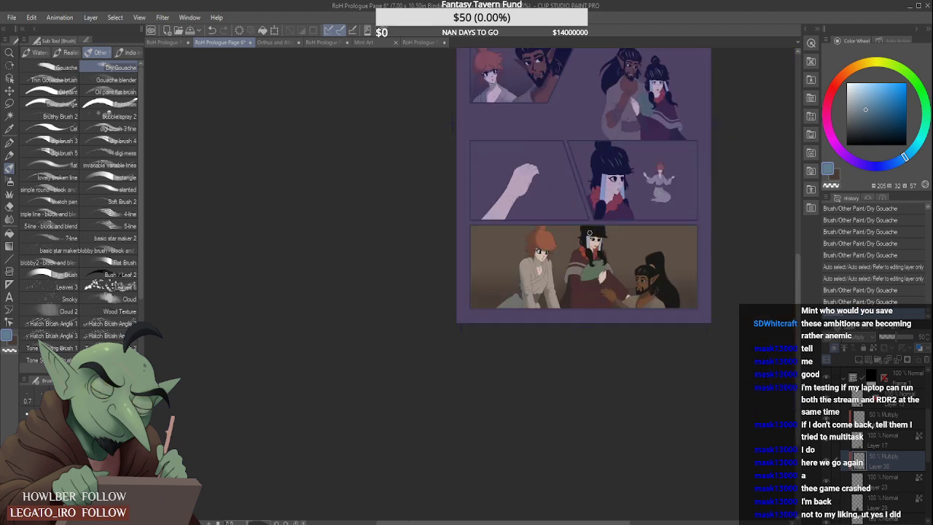
pyautogui.scroll(2, 586, 313)
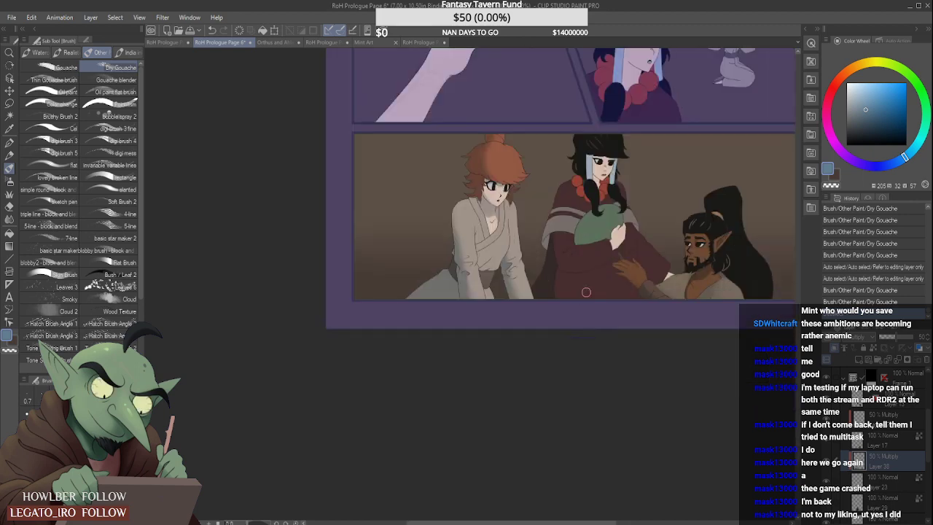
pyautogui.scroll(-3, 586, 292)
pyautogui.scroll(2, 616, 251)
pyautogui.scroll(2, 614, 253)
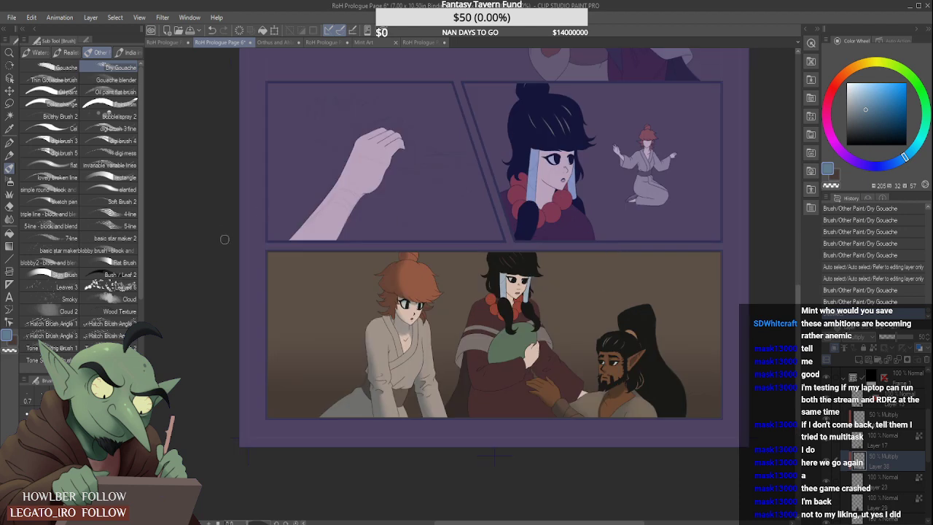
# - Add a new raster layer above Layer 29, set it to Multiply at 50% opacity, and clip it to the layer below
pyautogui.click(10, 116)
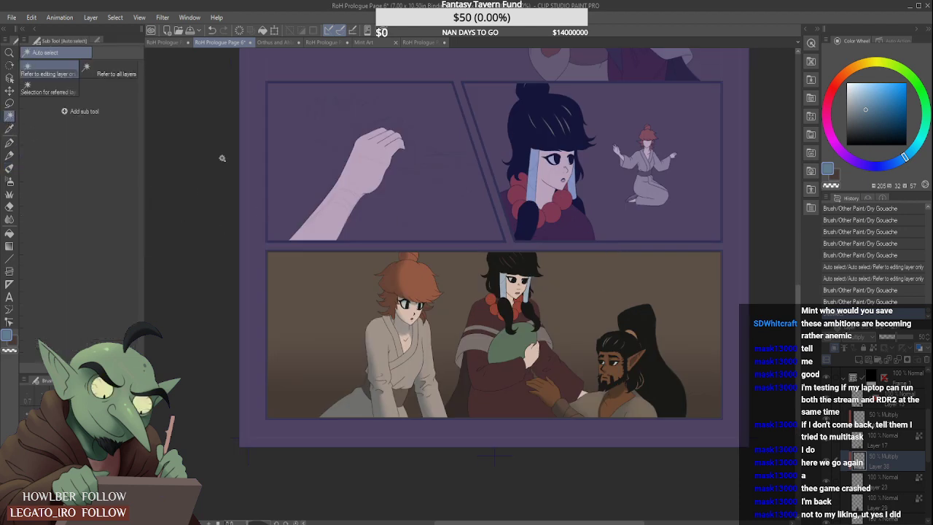
pyautogui.click(908, 513)
pyautogui.hotkey('ctrl', 'd')
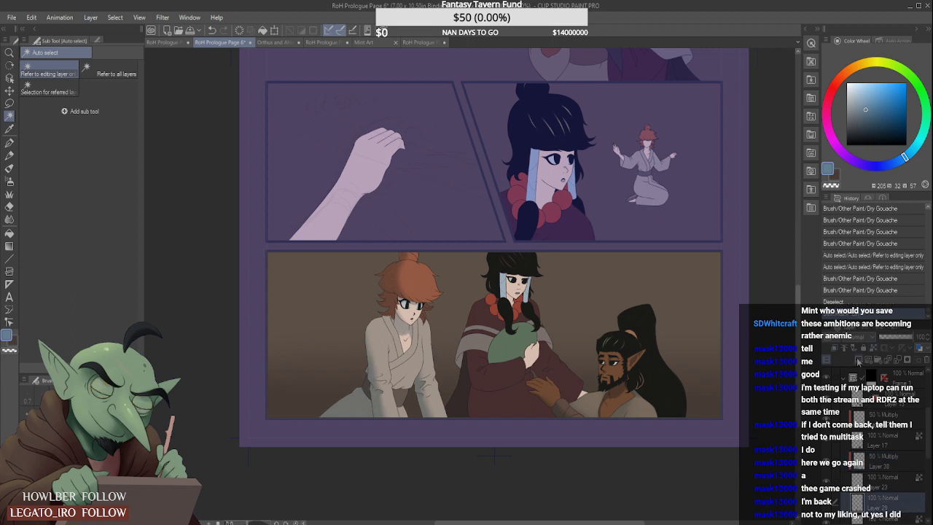
pyautogui.click(872, 97)
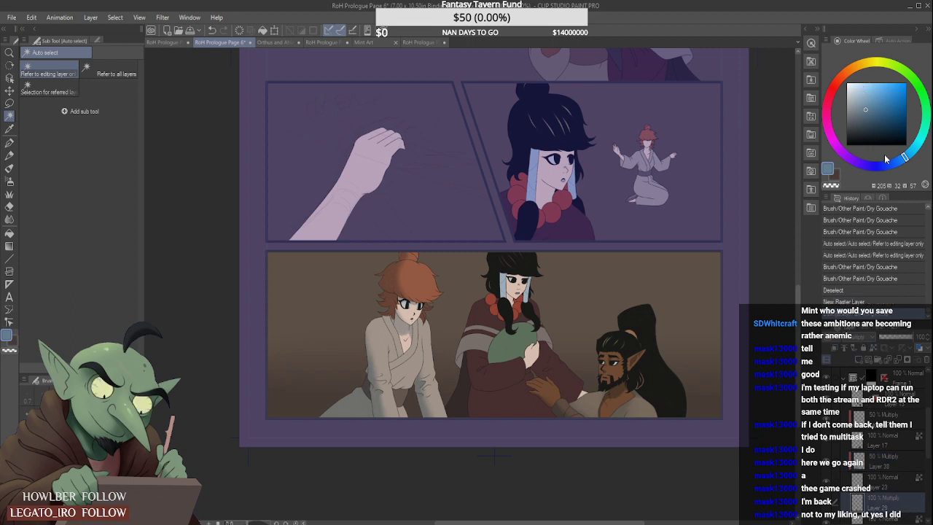
pyautogui.click(902, 337)
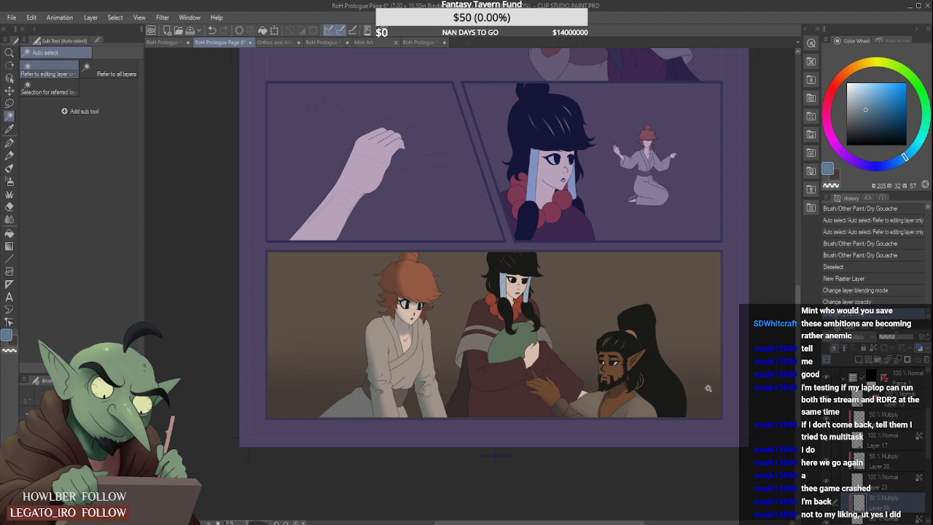
pyautogui.scroll(-3, 611, 341)
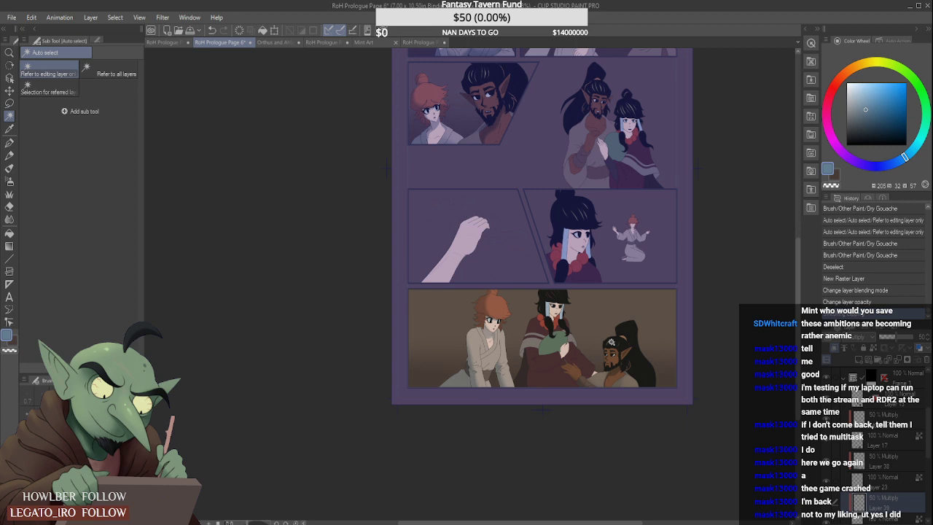
pyautogui.scroll(3, 611, 342)
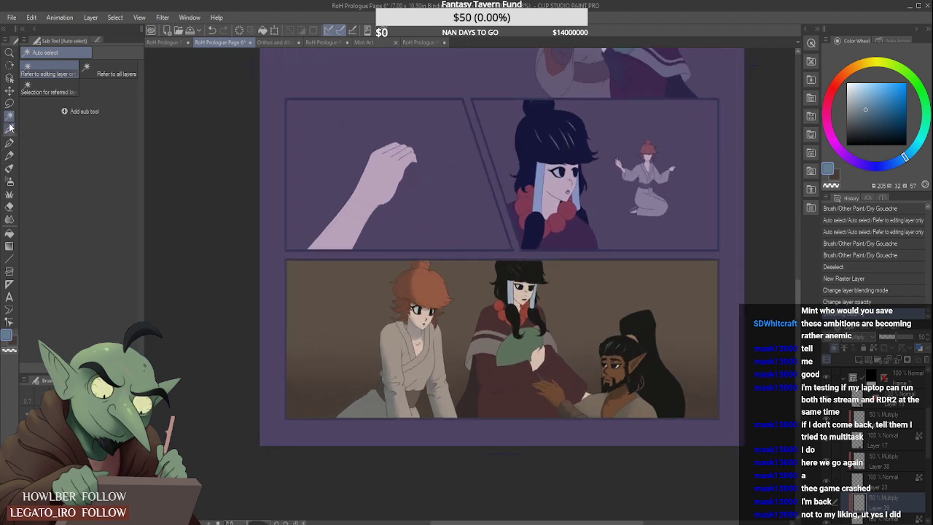
# - Auto-select the dark strip beside the black-haired figure's robe from Layer 29 and shade it with Dry Gouache on the clipped Multiply layer
pyautogui.click(470, 389)
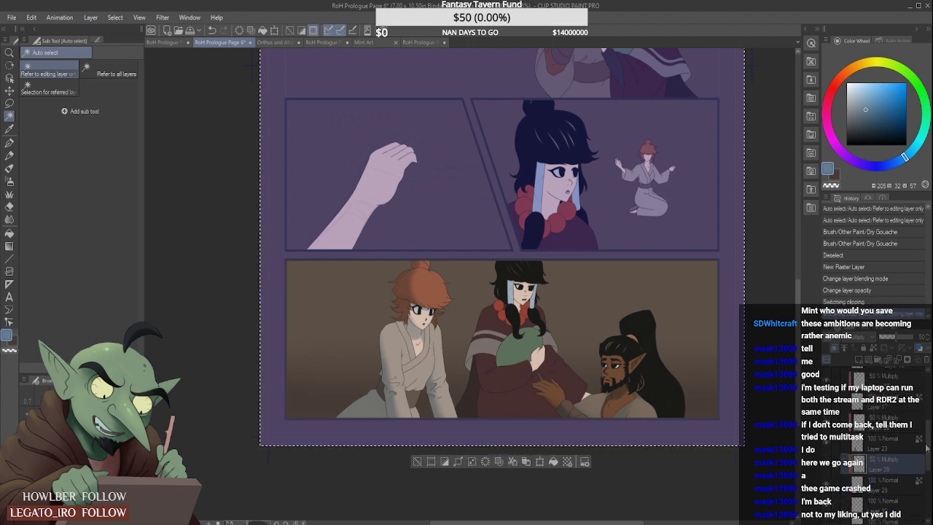
pyautogui.click(895, 479)
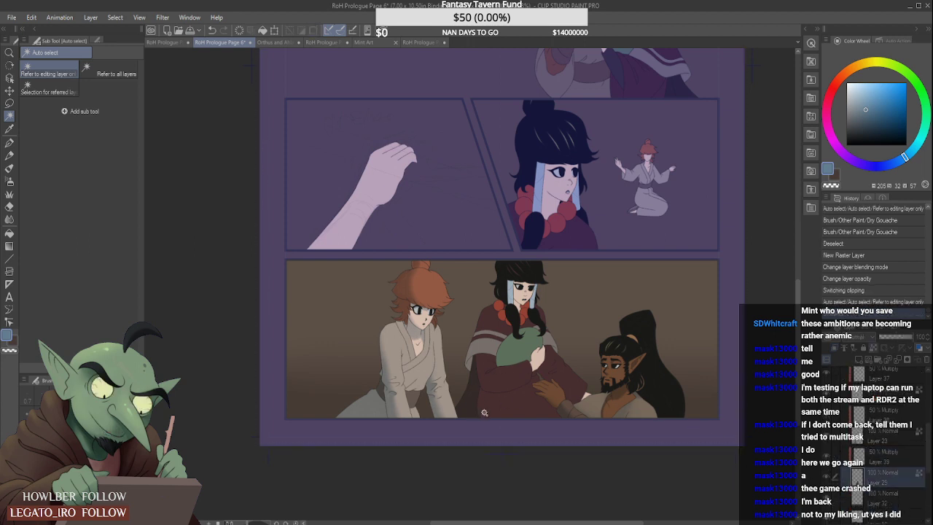
pyautogui.click(475, 391)
pyautogui.click(9, 168)
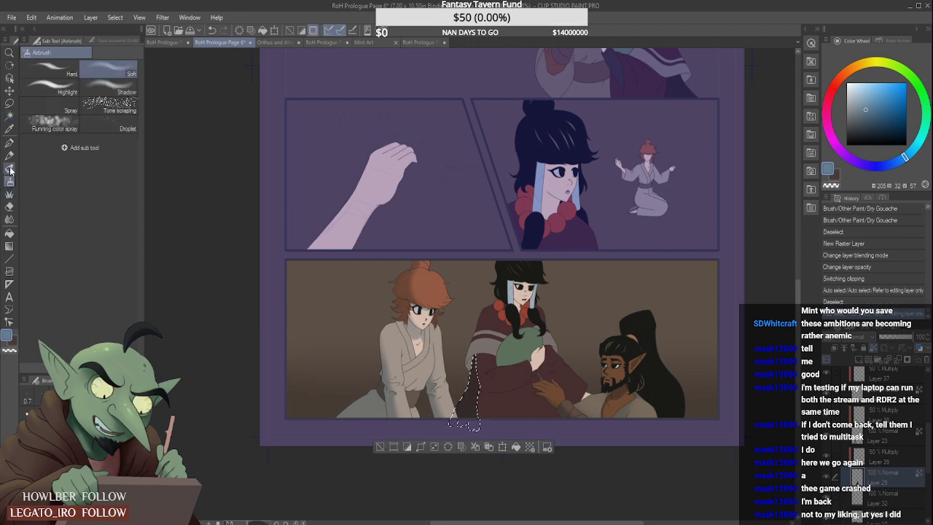
pyautogui.moveTo(472, 363); pyautogui.dragTo(471, 401)
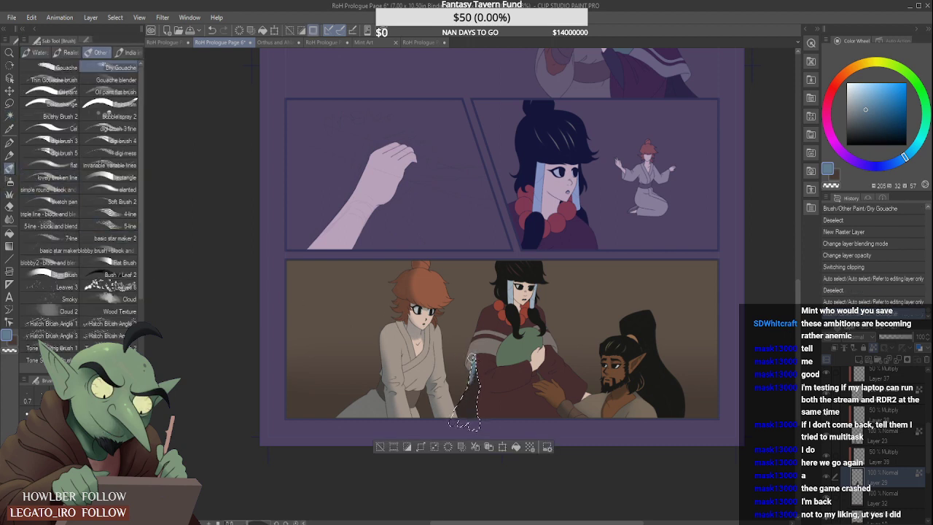
pyautogui.hotkey('ctrl', 'z')
pyautogui.click(911, 457)
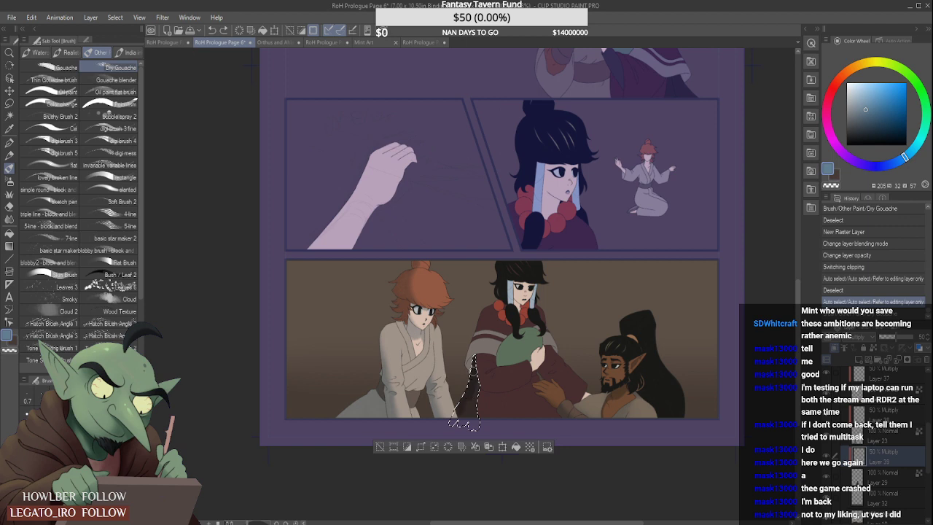
pyautogui.moveTo(457, 417)
pyautogui.mouseDown()
pyautogui.moveTo(444, 412)
pyautogui.moveTo(458, 430)
pyautogui.moveTo(474, 416)
pyautogui.mouseUp()
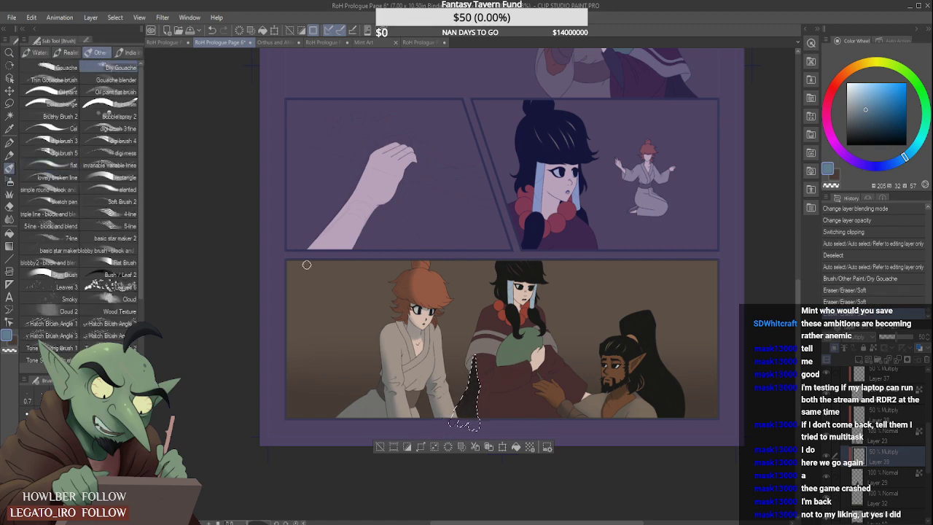
pyautogui.moveTo(475, 378); pyautogui.dragTo(474, 400)
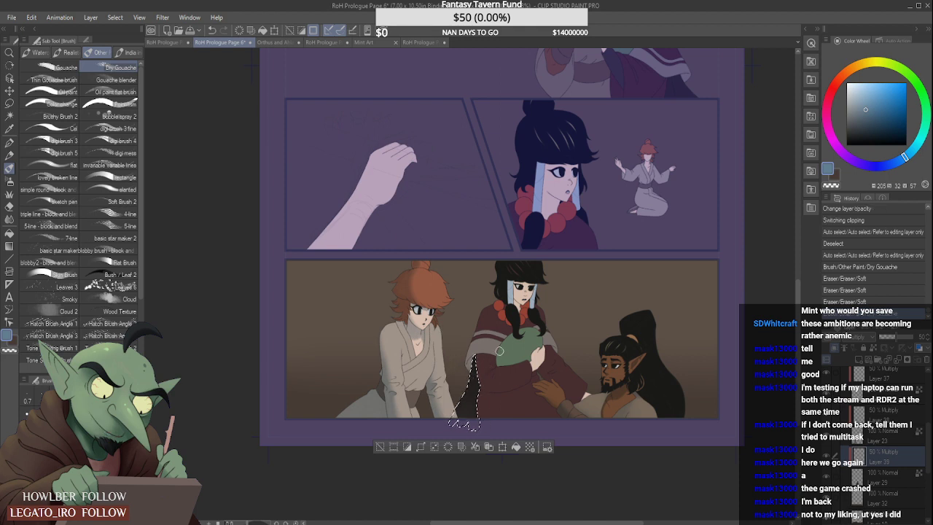
# - Auto-select the black-haired figure's face skin from Layer 29, shade it beneath the fringe with Dry Gouache on the Multiply layer, and deselect
pyautogui.click(9, 116)
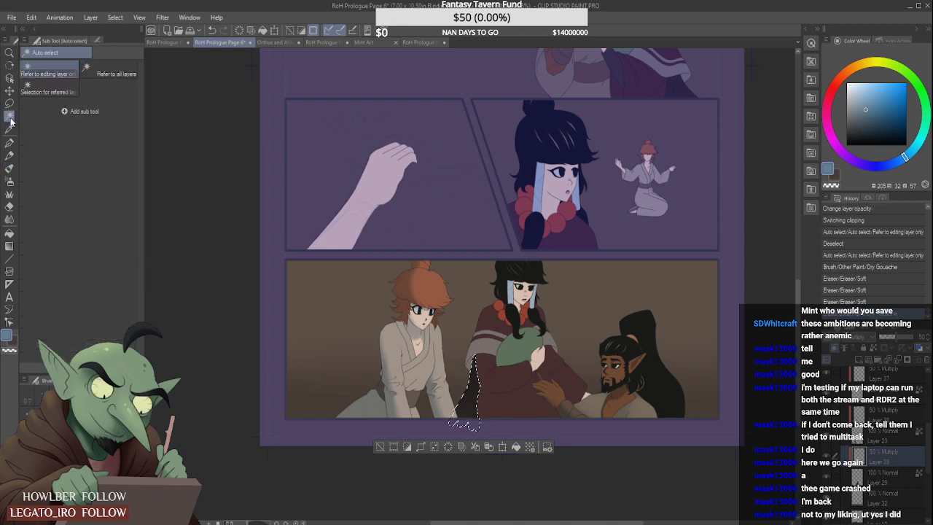
pyautogui.click(524, 411)
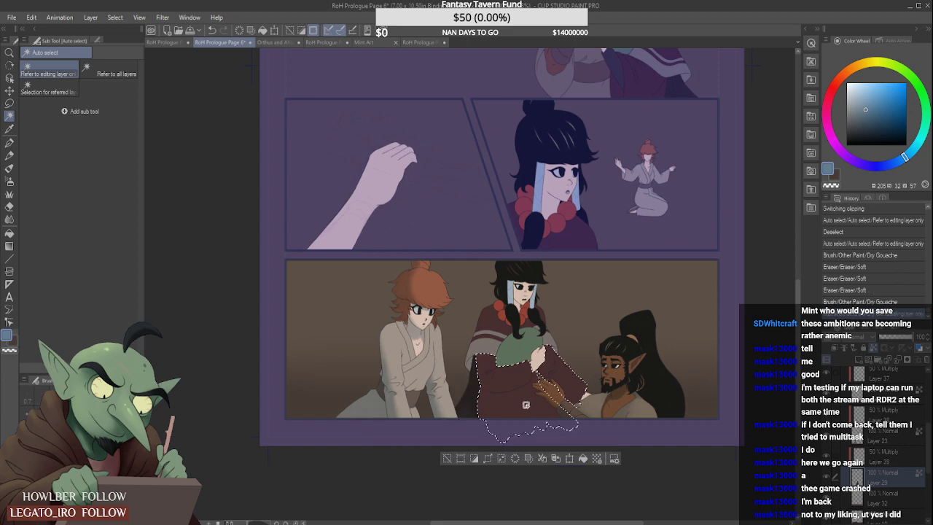
pyautogui.click(522, 293)
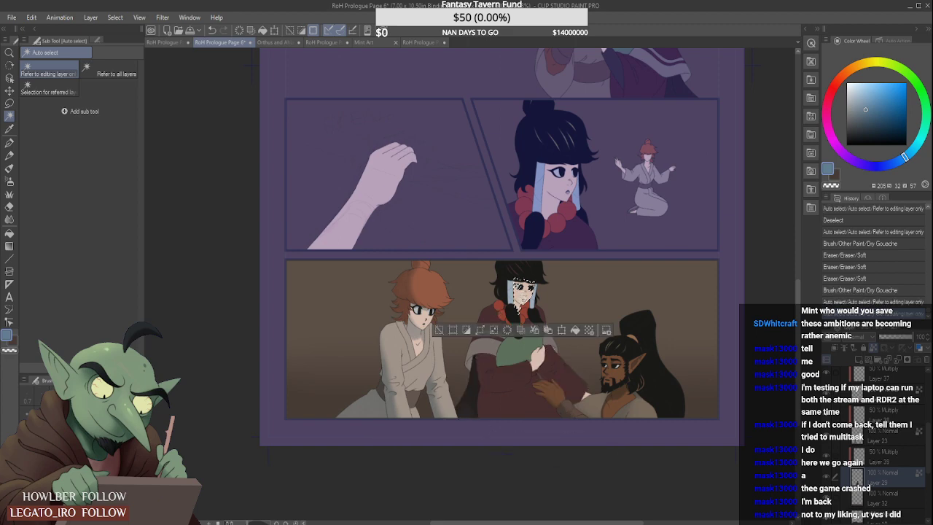
pyautogui.scroll(2, 560, 285)
pyautogui.scroll(1, 560, 285)
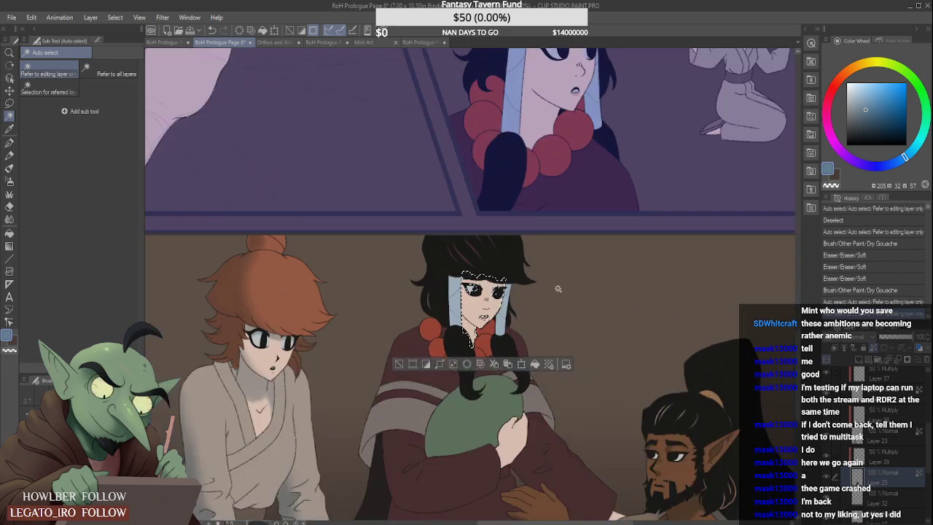
pyautogui.click(9, 170)
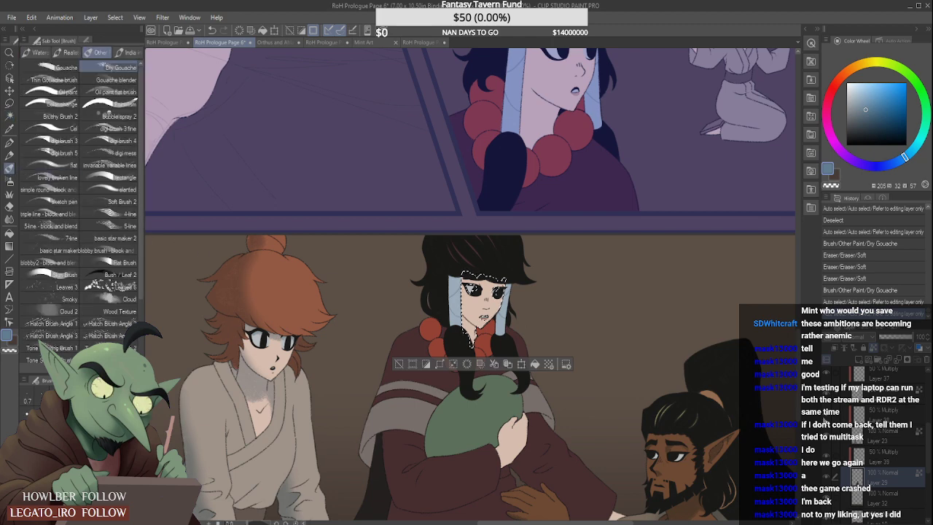
pyautogui.moveTo(469, 279); pyautogui.dragTo(516, 275)
pyautogui.hotkey('ctrl', 'z')
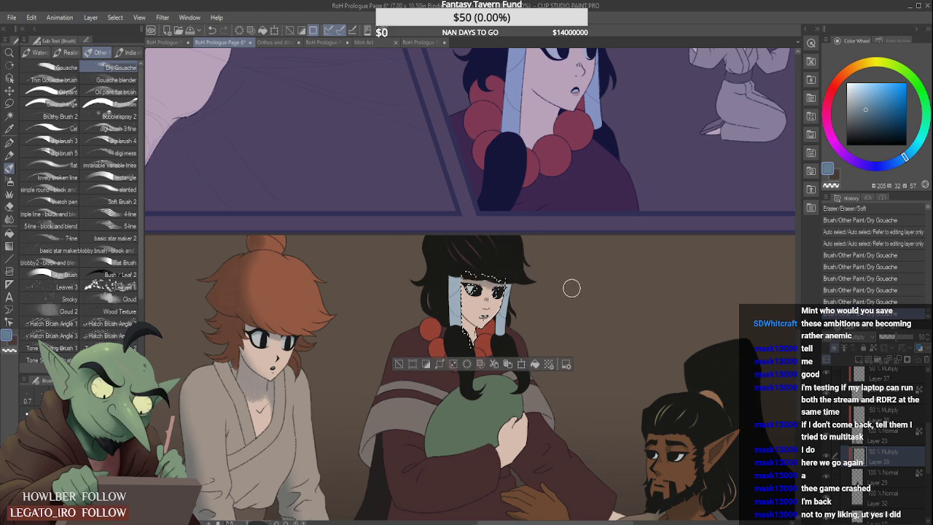
pyautogui.hotkey('ctrl', 'd')
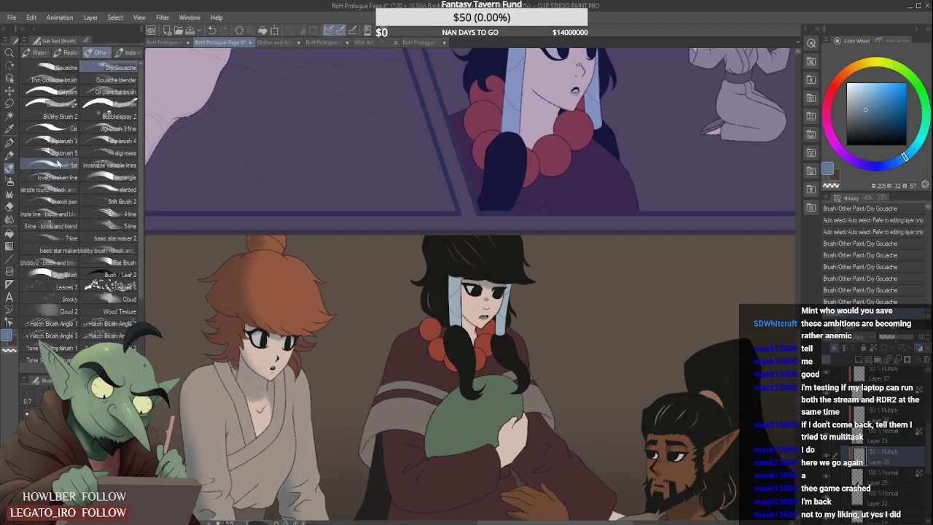
# - Sample the hair-highlight colour from the panel above and repaint the black hair's highlight strands on Layer 29 with the Cel brush
pyautogui.click(54, 128)
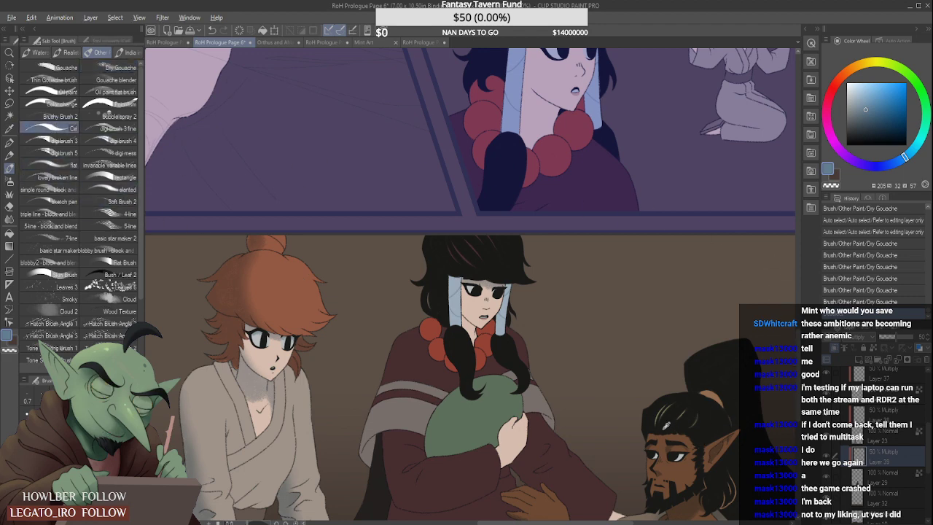
pyautogui.scroll(3, 796, 295)
pyautogui.moveTo(796, 297); pyautogui.dragTo(796, 314)
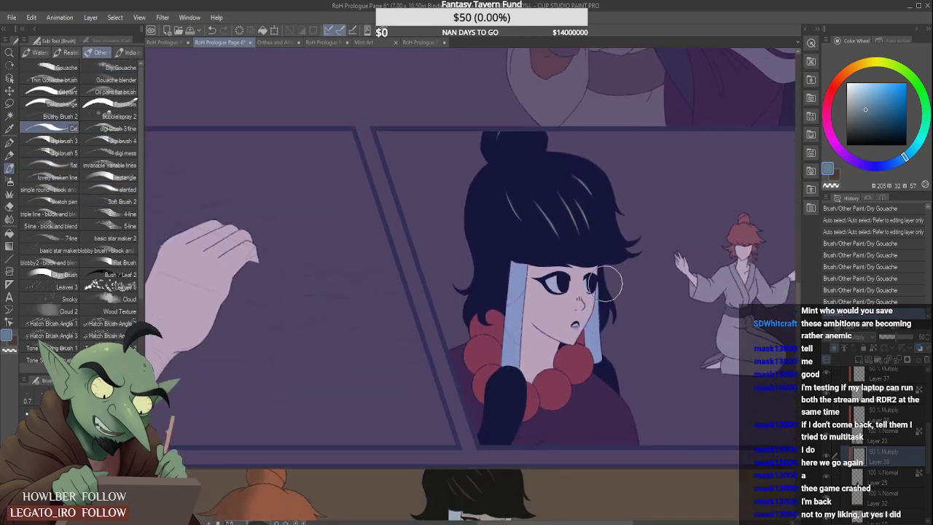
pyautogui.keyDown('alt'); pyautogui.click(554, 226); pyautogui.keyUp('alt')
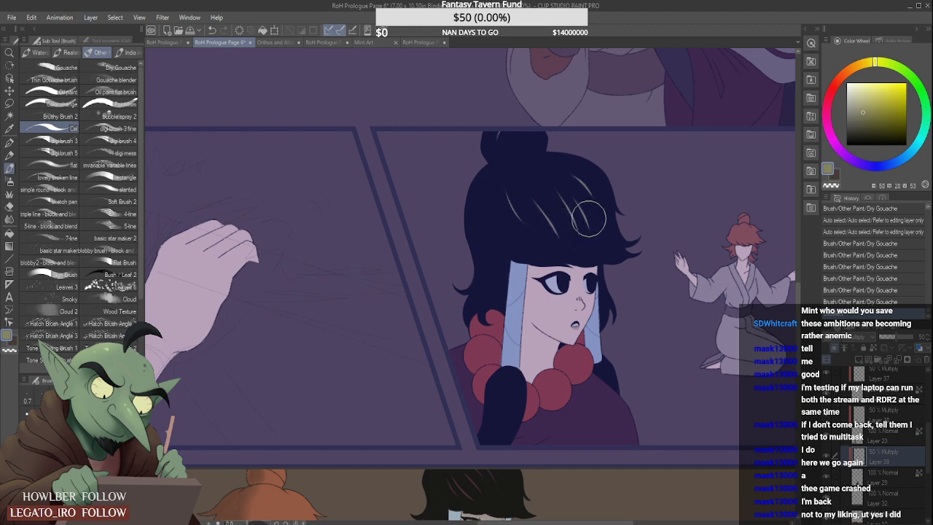
pyautogui.moveTo(800, 303); pyautogui.dragTo(796, 341)
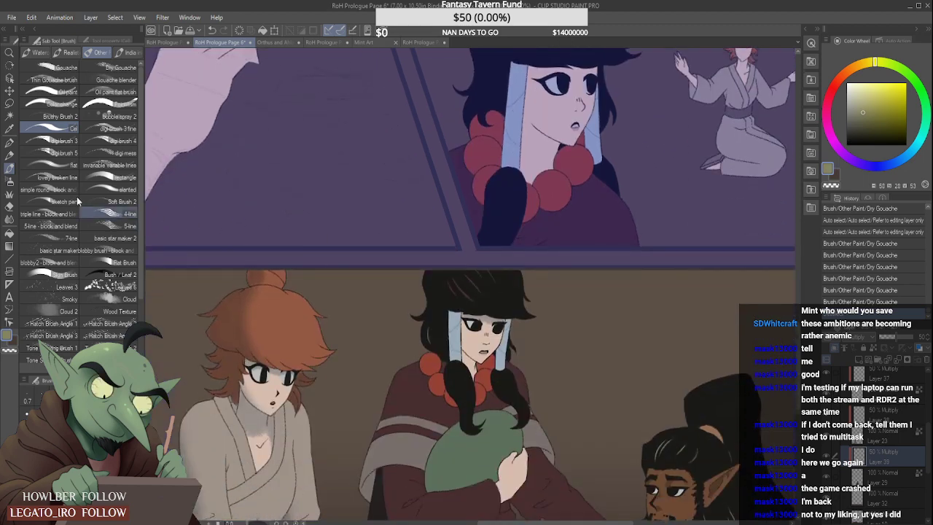
pyautogui.click(919, 479)
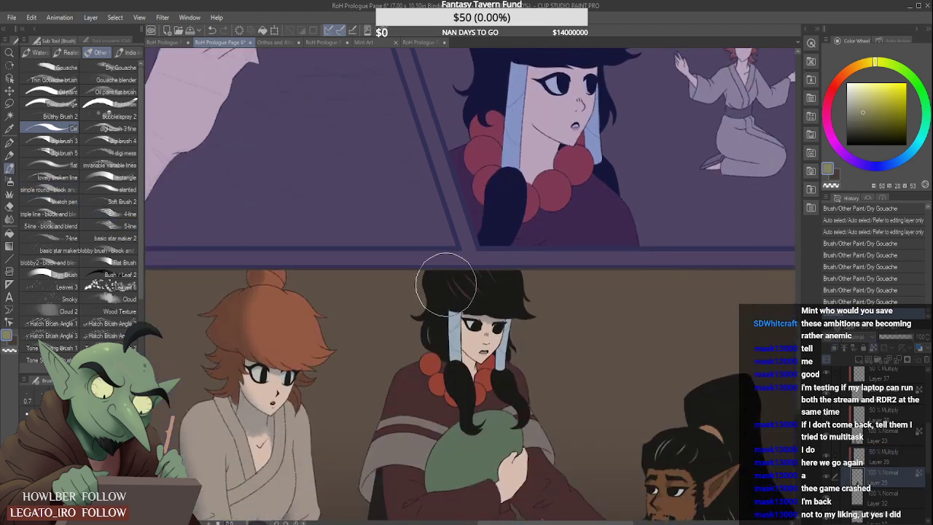
pyautogui.hotkey('ctrl', 'd')
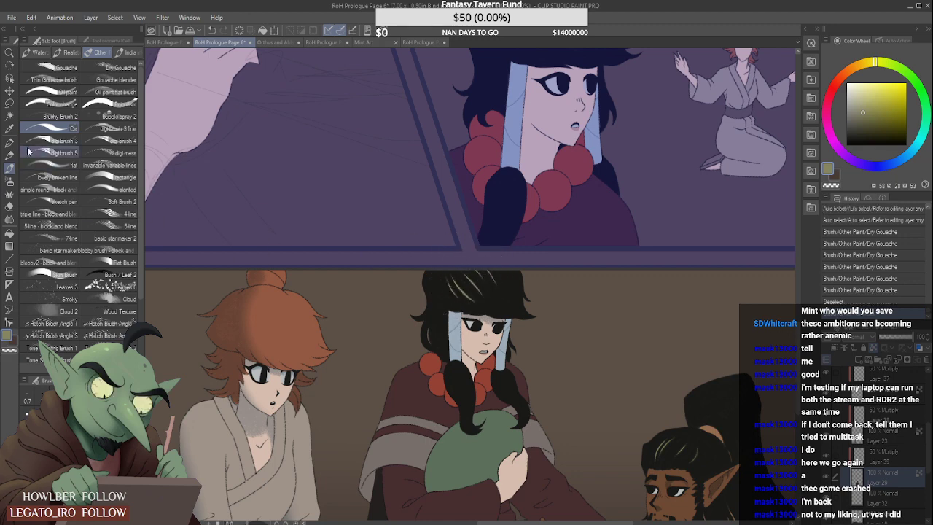
# - Set up Dry Gouache with a muted blue shading colour (hue 202, saturation 33, value 56) on the 50% Multiply layer above Layer 29
pyautogui.click(116, 67)
pyautogui.click(909, 157)
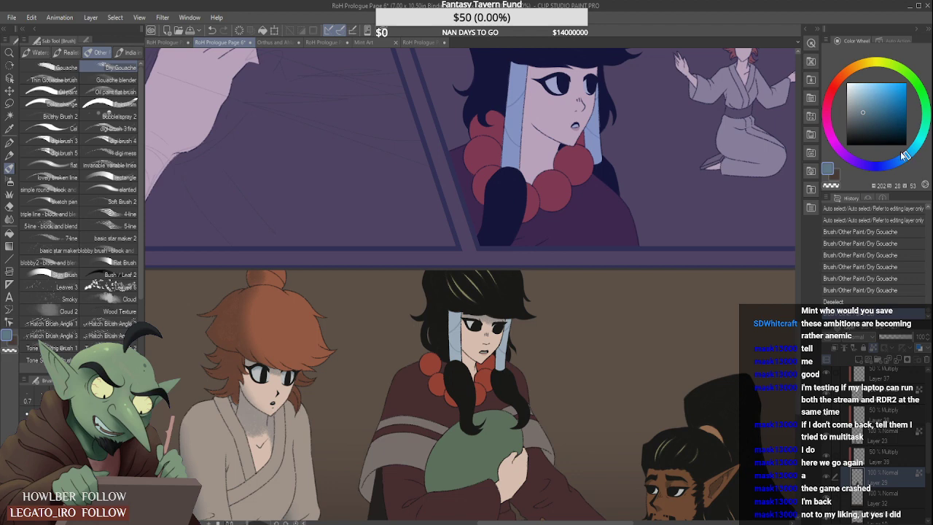
pyautogui.click(867, 105)
# - Try a Dry Gouache shadow beneath the black-haired figure's grey sleeve band, adjusting the brush size, and remove it with the Soft eraser
pyautogui.scroll(-3, 565, 381)
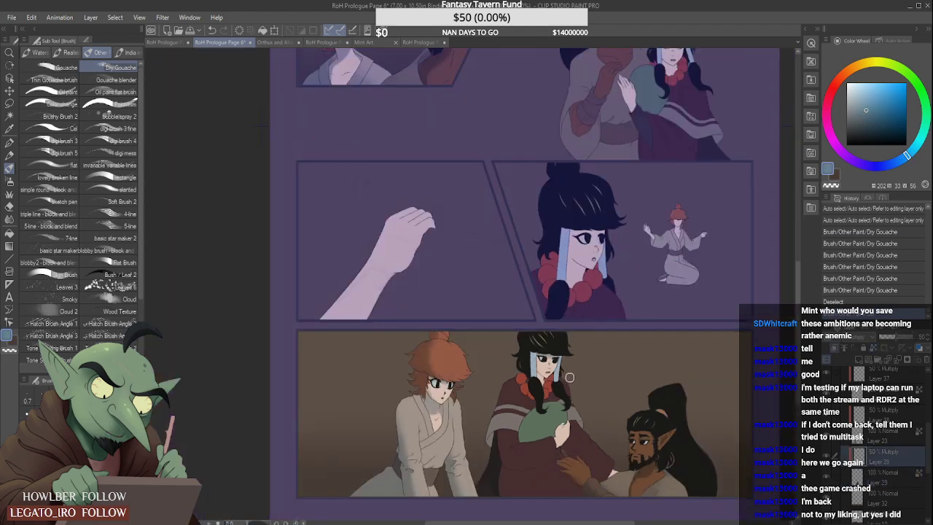
pyautogui.scroll(-4, 568, 347)
pyautogui.scroll(4, 572, 384)
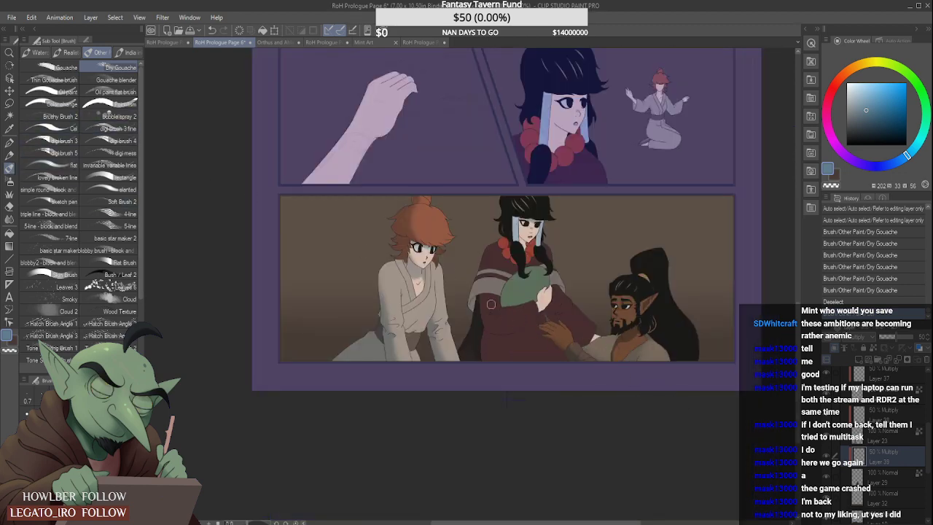
pyautogui.scroll(5, 472, 311)
pyautogui.moveTo(475, 318)
pyautogui.mouseDown()
pyautogui.moveTo(490, 299)
pyautogui.moveTo(478, 324)
pyautogui.moveTo(503, 285)
pyautogui.moveTo(480, 324)
pyautogui.moveTo(500, 285)
pyautogui.moveTo(484, 318)
pyautogui.mouseUp()
pyautogui.press(']')
pyautogui.press(']')
pyautogui.press(']')
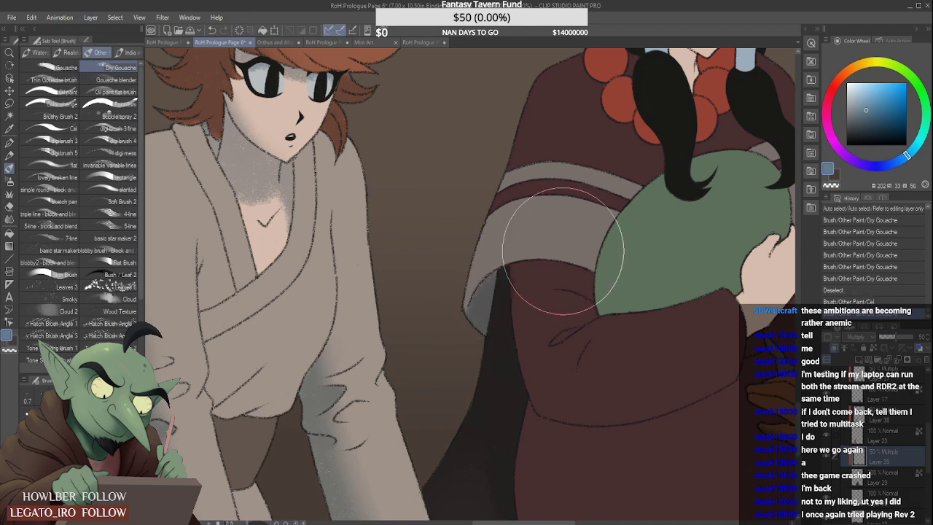
pyautogui.press('[')
pyautogui.press('[')
pyautogui.press('[')
pyautogui.press('[')
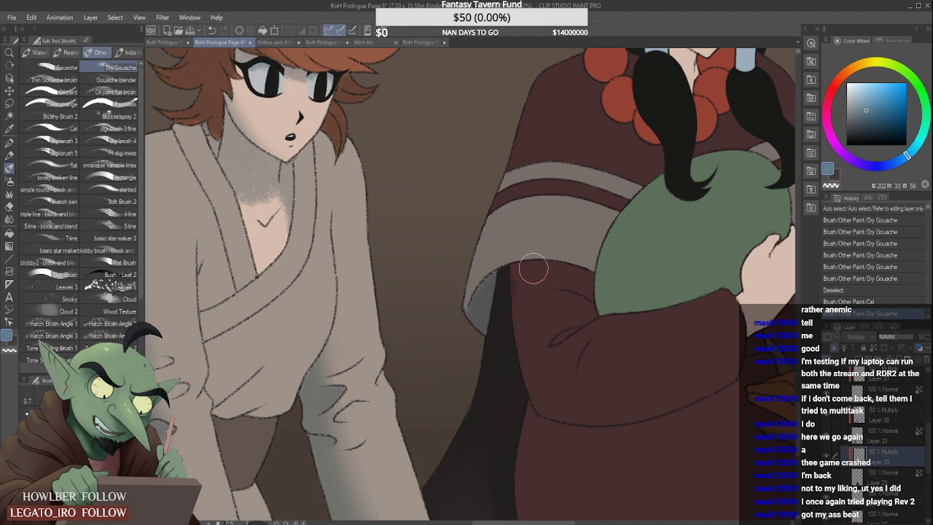
pyautogui.moveTo(533, 268)
pyautogui.mouseDown()
pyautogui.moveTo(529, 304)
pyautogui.moveTo(518, 272)
pyautogui.mouseUp()
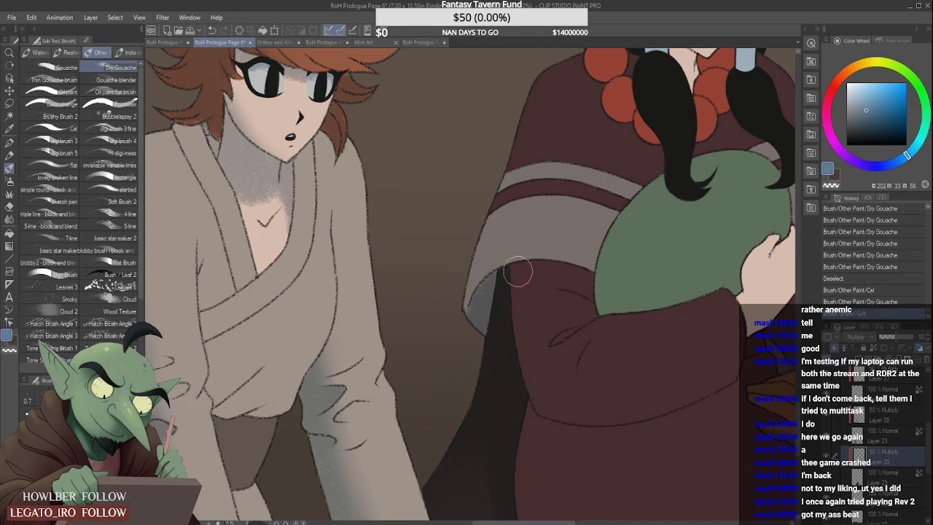
# - Auto-select the black-haired figure's lower maroon robe from Layer 29 and shade beneath the grey band with Dry Gouache on the Multiply layer
pyautogui.click(10, 116)
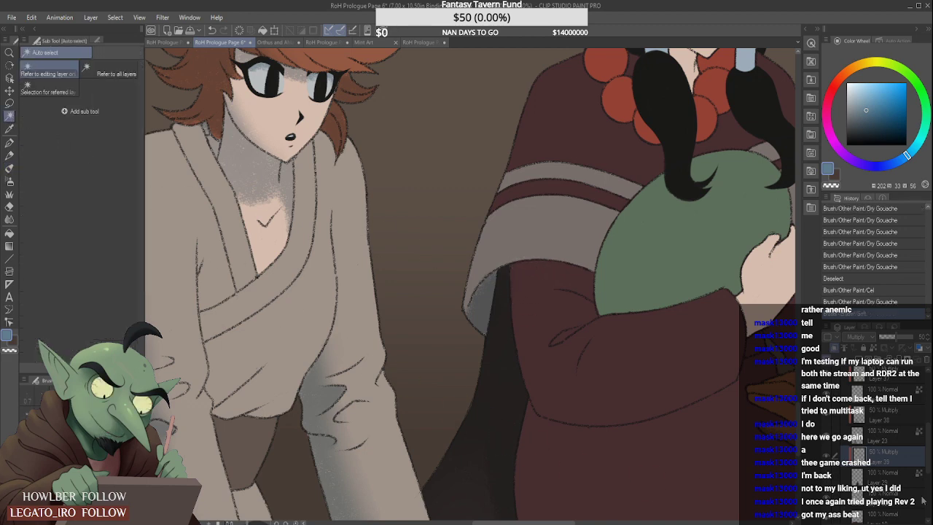
pyautogui.click(622, 353)
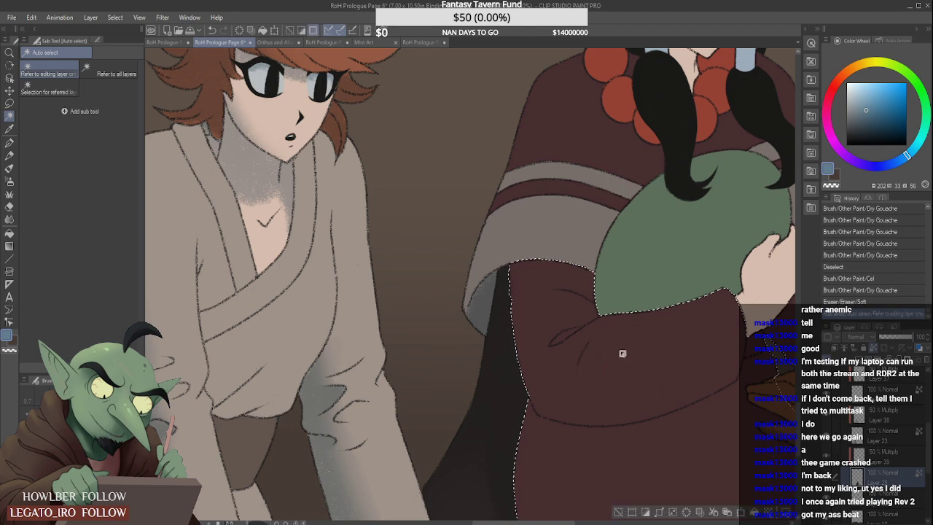
pyautogui.click(882, 453)
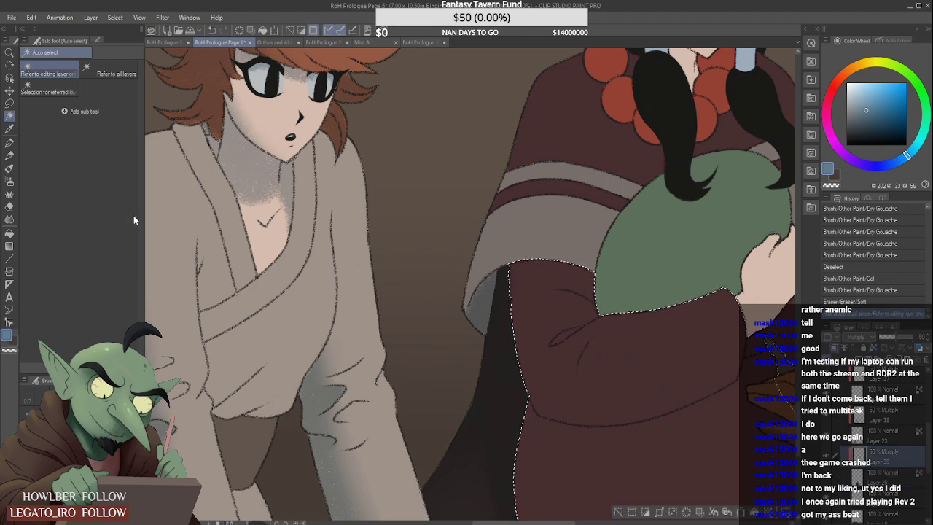
pyautogui.click(9, 168)
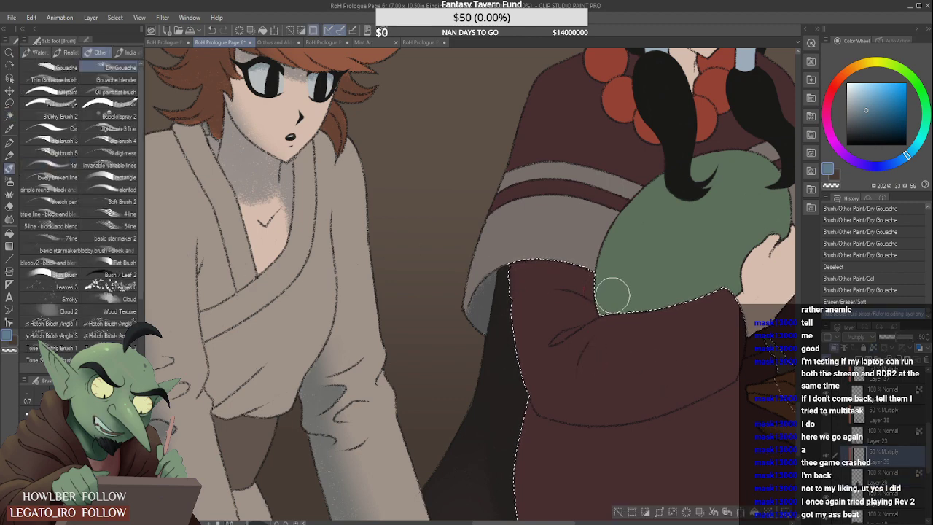
pyautogui.moveTo(474, 274)
pyautogui.mouseDown()
pyautogui.moveTo(602, 273)
pyautogui.moveTo(492, 275)
pyautogui.moveTo(571, 271)
pyautogui.moveTo(610, 283)
pyautogui.mouseUp()
pyautogui.moveTo(500, 285)
pyautogui.mouseDown()
pyautogui.moveTo(544, 270)
pyautogui.moveTo(654, 285)
pyautogui.moveTo(600, 281)
pyautogui.moveTo(597, 270)
pyautogui.moveTo(623, 267)
pyautogui.moveTo(604, 293)
pyautogui.moveTo(594, 274)
pyautogui.mouseUp()
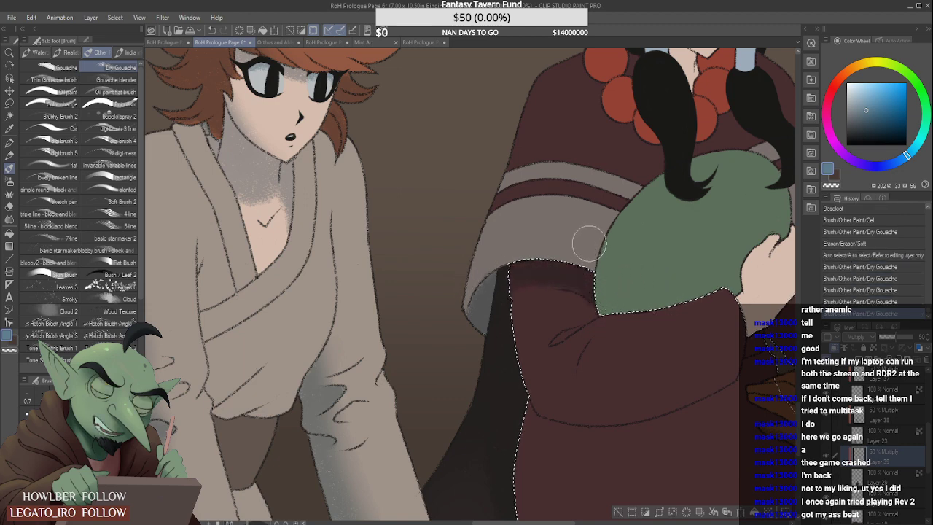
# - Refine the shadow at the top of the maroon sleeve with Dry Gouache and soften its lower edge with the Soft eraser
pyautogui.scroll(-5, 605, 270)
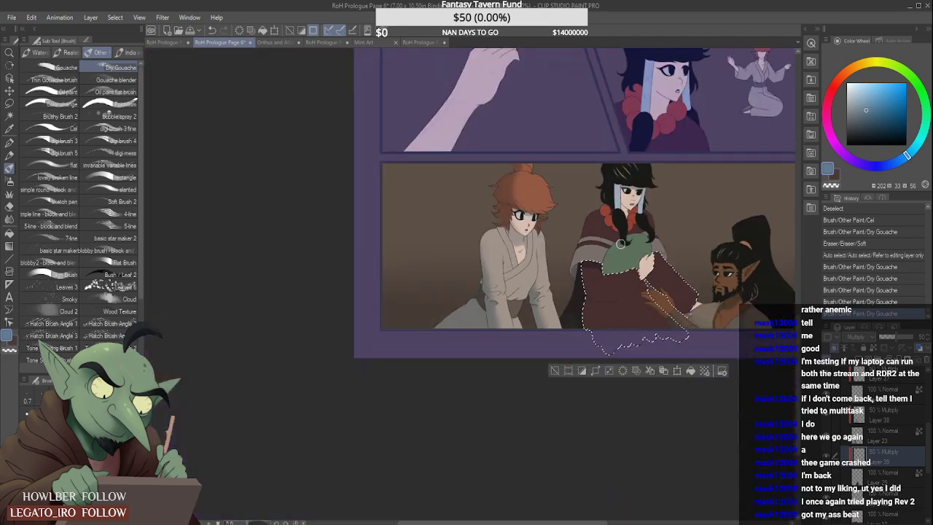
pyautogui.scroll(4, 621, 244)
pyautogui.scroll(-3, 684, 271)
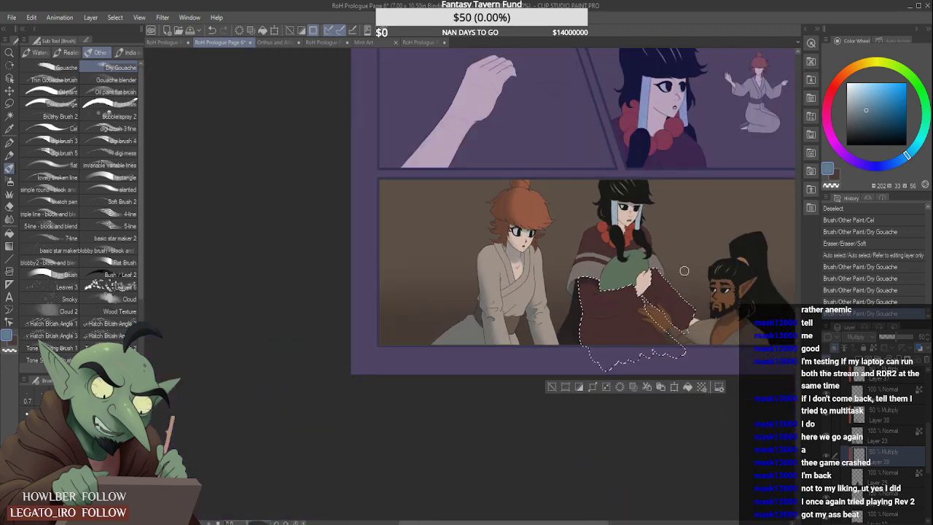
pyautogui.scroll(5, 684, 271)
pyautogui.moveTo(475, 277)
pyautogui.mouseDown()
pyautogui.moveTo(440, 300)
pyautogui.moveTo(546, 277)
pyautogui.moveTo(460, 288)
pyautogui.moveTo(538, 300)
pyautogui.mouseUp()
pyautogui.hotkey('ctrl', 'z')
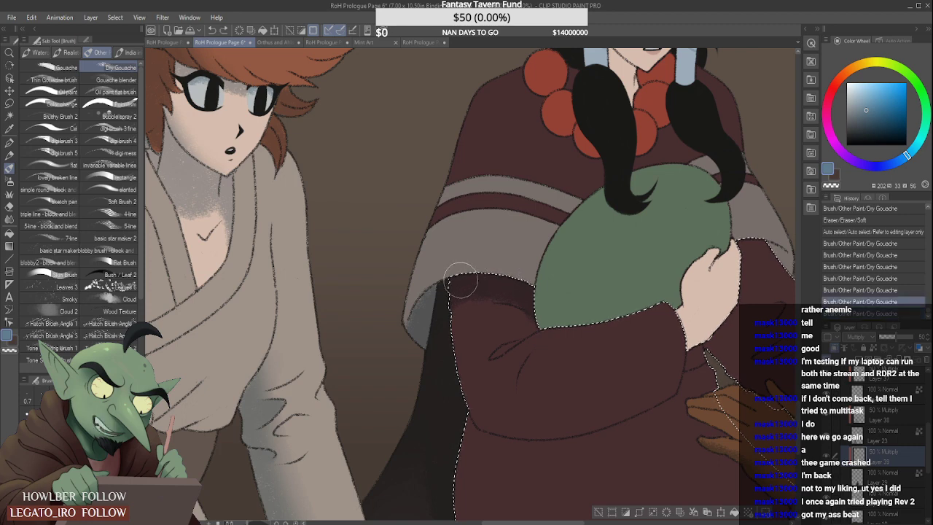
pyautogui.moveTo(459, 282)
pyautogui.mouseDown()
pyautogui.moveTo(545, 297)
pyautogui.moveTo(503, 348)
pyautogui.mouseUp()
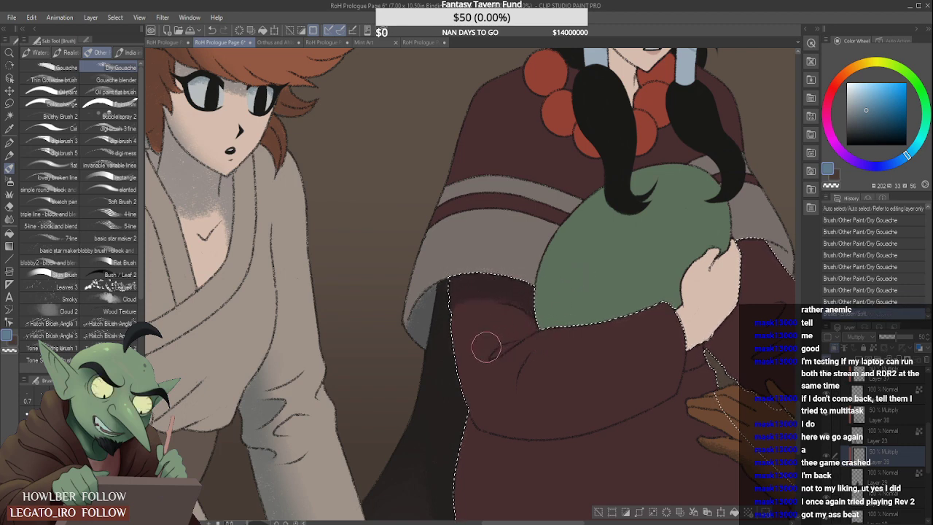
pyautogui.scroll(-2, 484, 344)
pyautogui.scroll(1, 551, 322)
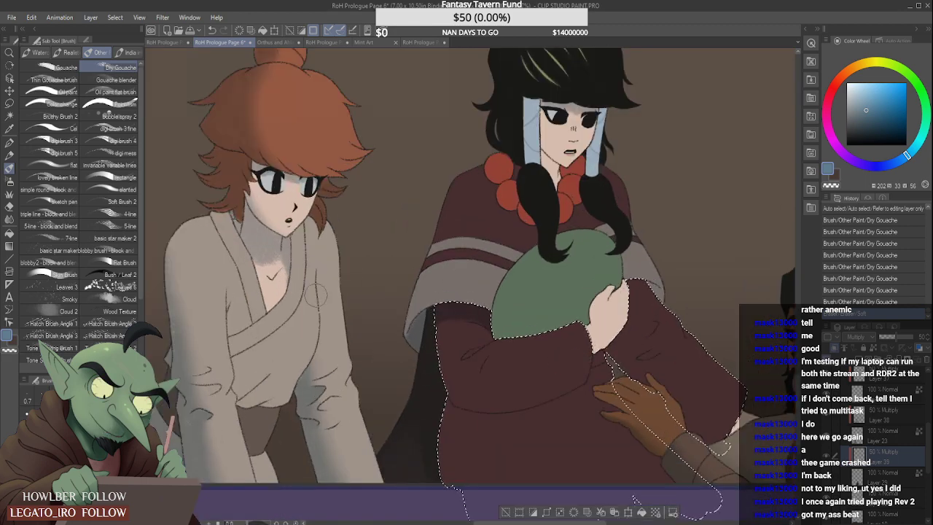
# - Subtract the front sleeve from the maroon robe selection with the Lasso, following the sleeve's lower outline up to the hand
pyautogui.press('m')
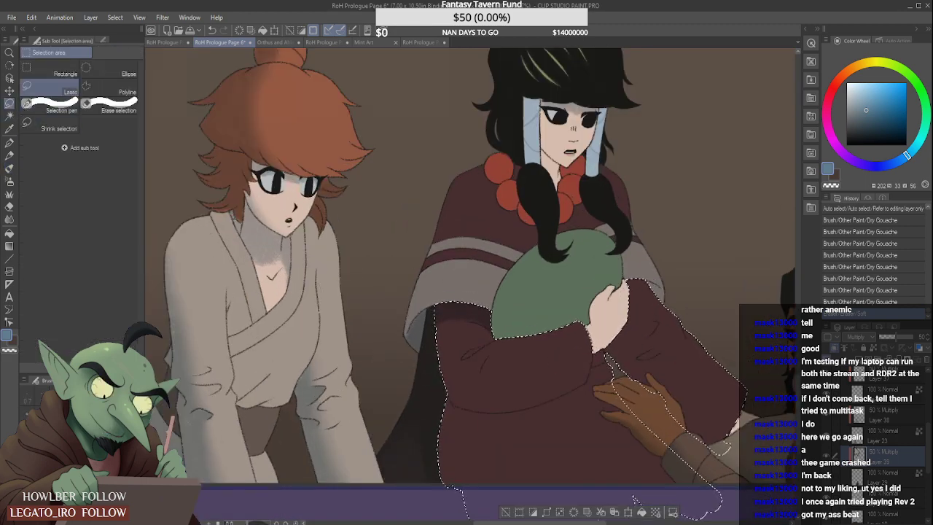
pyautogui.moveTo(620, 446); pyautogui.dragTo(503, 446)
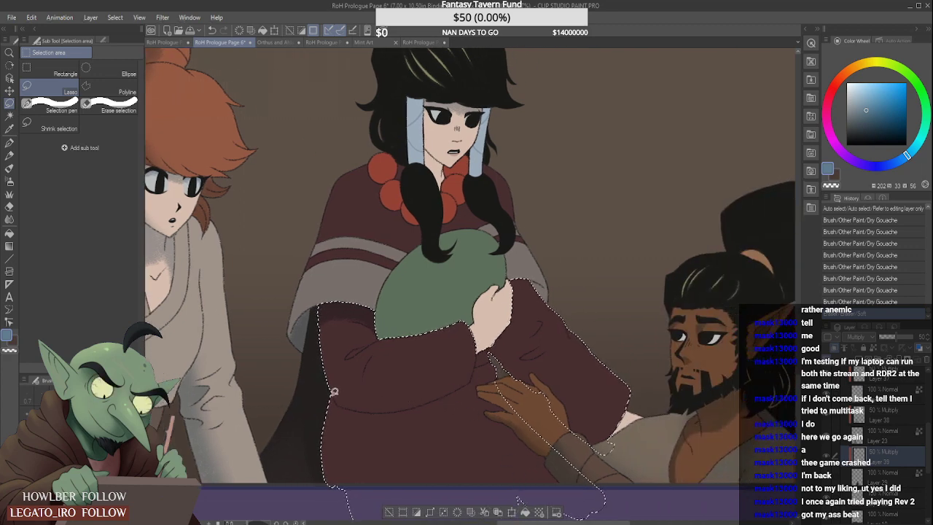
pyautogui.moveTo(333, 394); pyautogui.dragTo(308, 328)
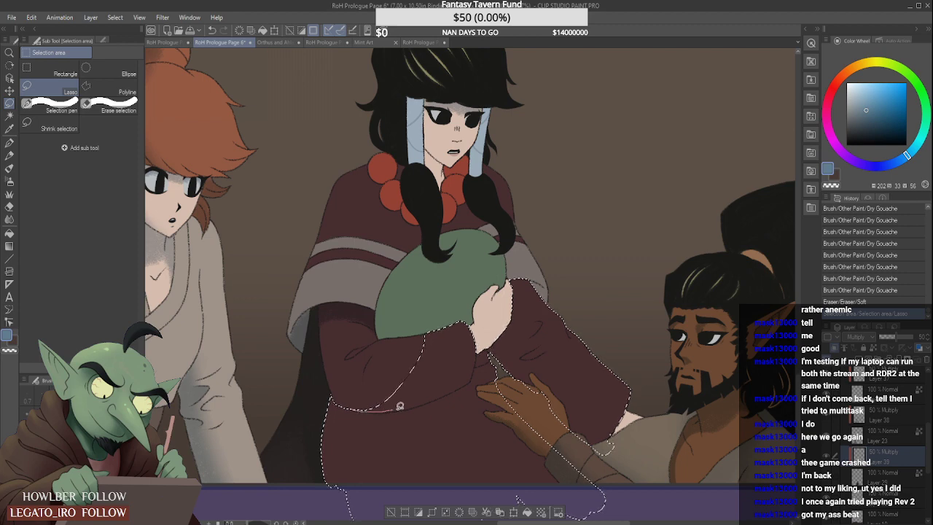
pyautogui.moveTo(406, 326); pyautogui.dragTo(424, 363)
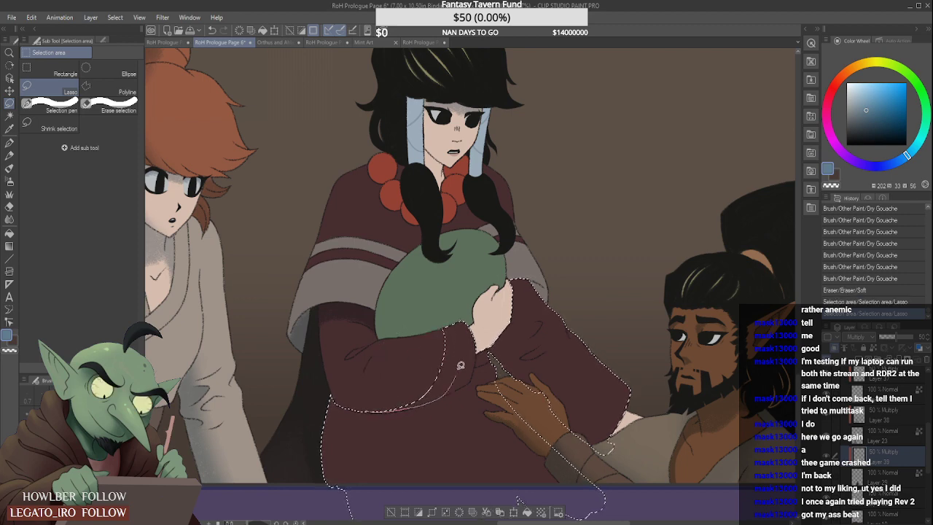
pyautogui.moveTo(380, 384)
pyautogui.mouseDown()
pyautogui.moveTo(392, 408)
pyautogui.moveTo(410, 371)
pyautogui.mouseUp()
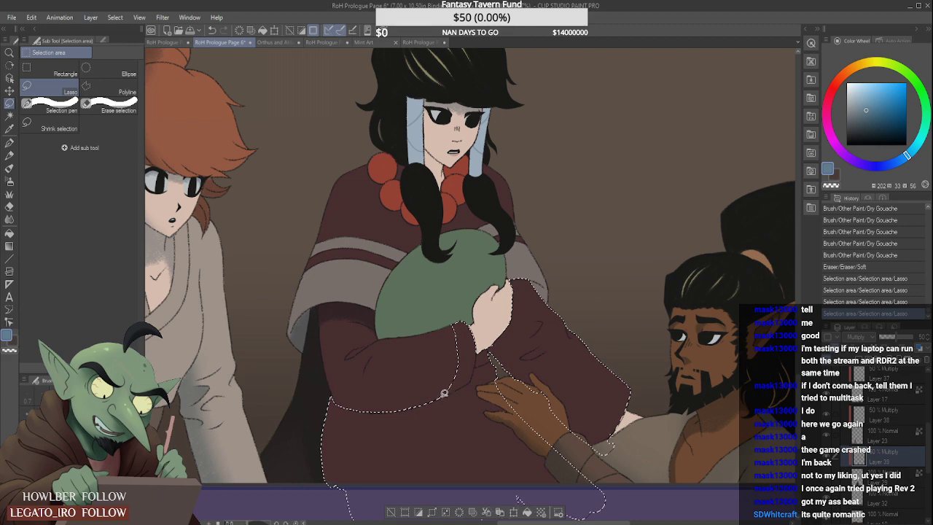
pyautogui.moveTo(472, 380); pyautogui.dragTo(478, 331)
pyautogui.moveTo(423, 374); pyautogui.dragTo(424, 375)
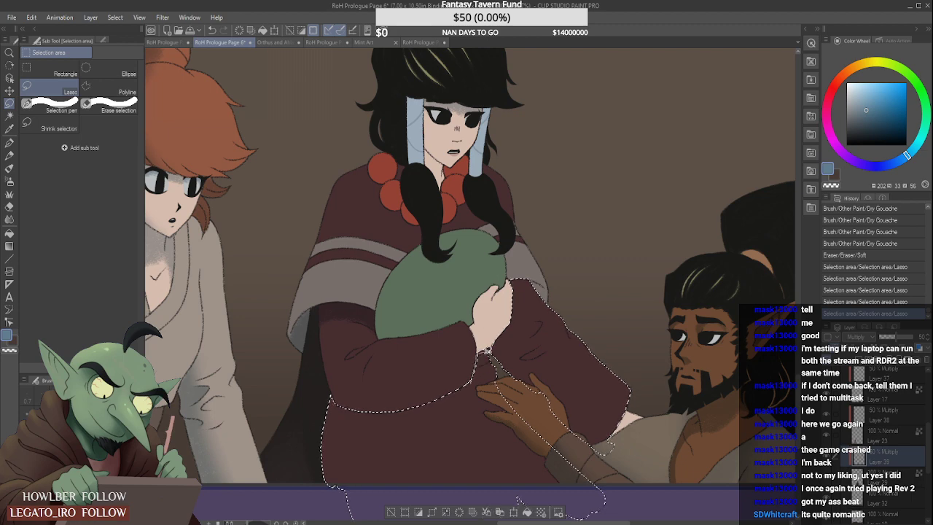
pyautogui.moveTo(487, 351); pyautogui.dragTo(498, 346)
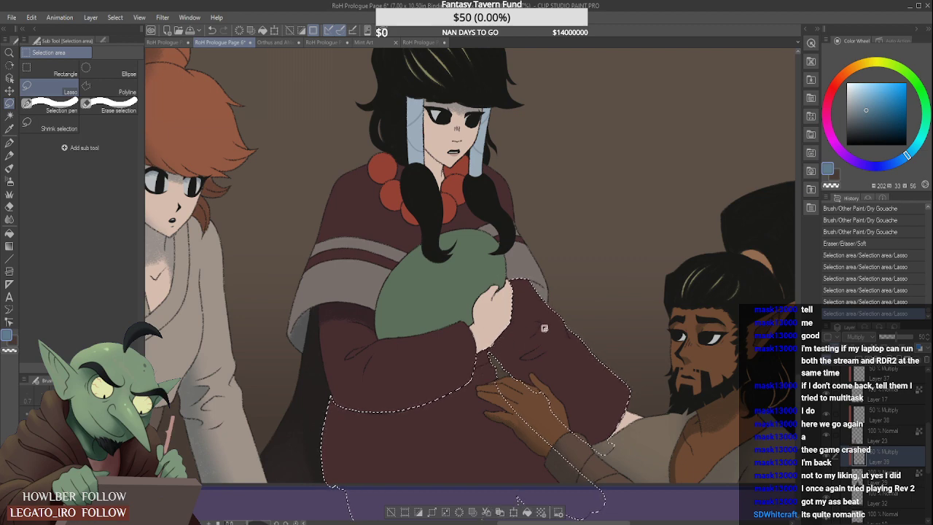
# - Shade the selected robe beneath the front sleeve and along its lower edge with the Soft airbrush
pyautogui.scroll(-3, 514, 359)
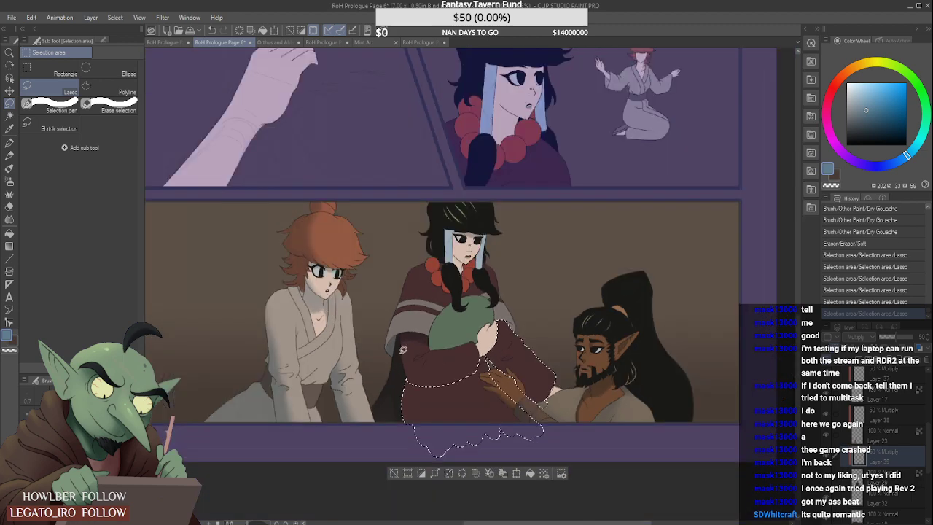
pyautogui.click(9, 181)
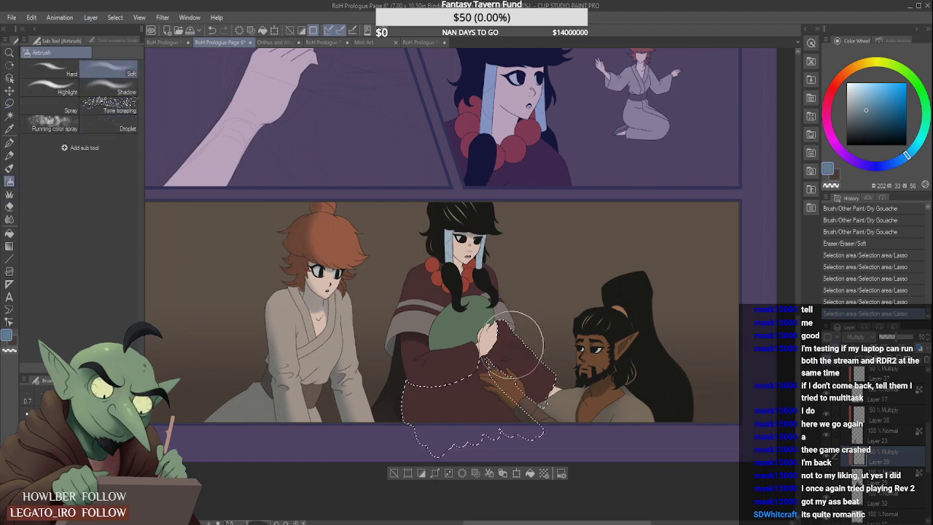
pyautogui.moveTo(391, 430); pyautogui.dragTo(417, 409)
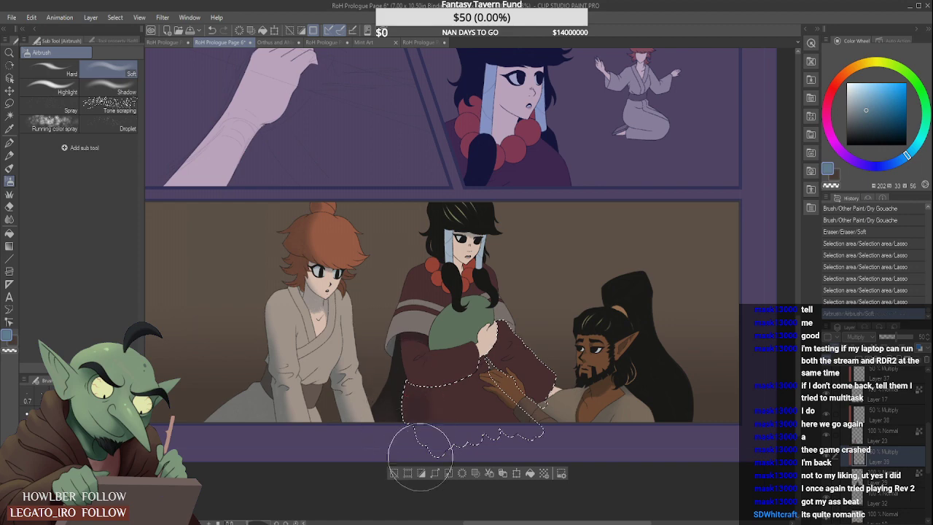
pyautogui.moveTo(420, 461)
pyautogui.mouseDown()
pyautogui.moveTo(423, 419)
pyautogui.moveTo(409, 388)
pyautogui.moveTo(446, 431)
pyautogui.moveTo(495, 430)
pyautogui.mouseUp()
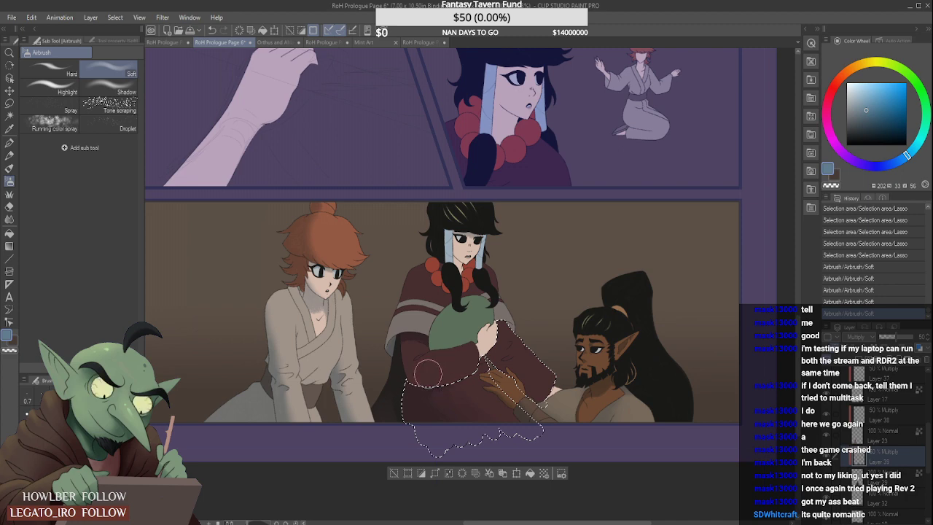
pyautogui.moveTo(401, 386); pyautogui.dragTo(419, 440)
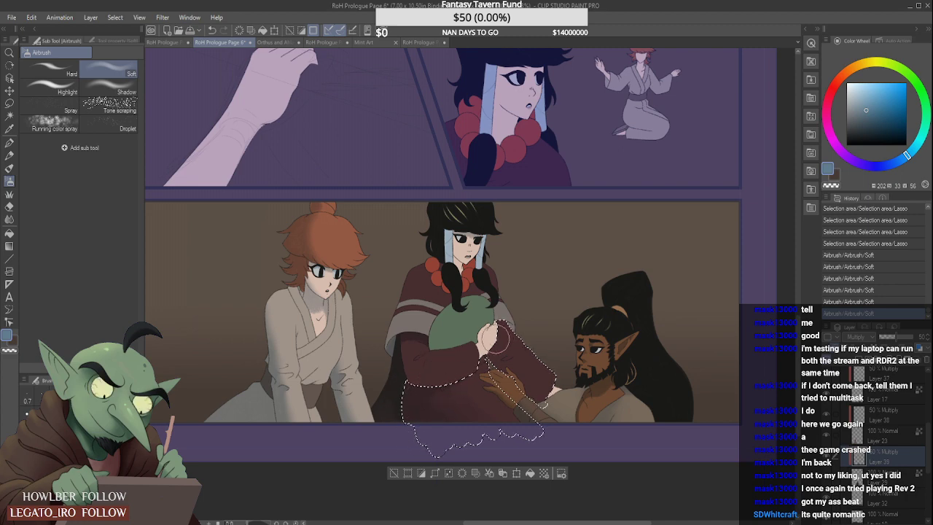
# - Smooth the airbrushed shading on the selected lower robe with the Blur tool
pyautogui.scroll(-1, 509, 332)
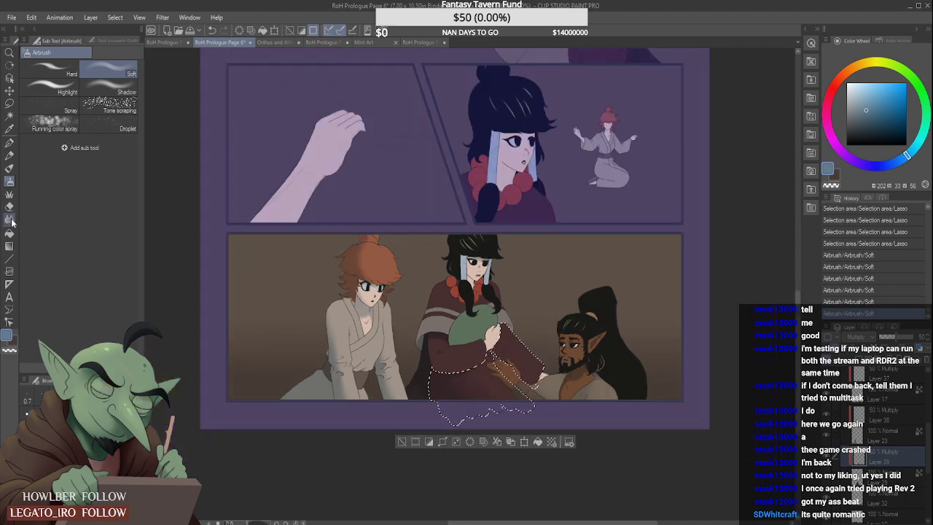
pyautogui.press('j')
pyautogui.scroll(1, 459, 381)
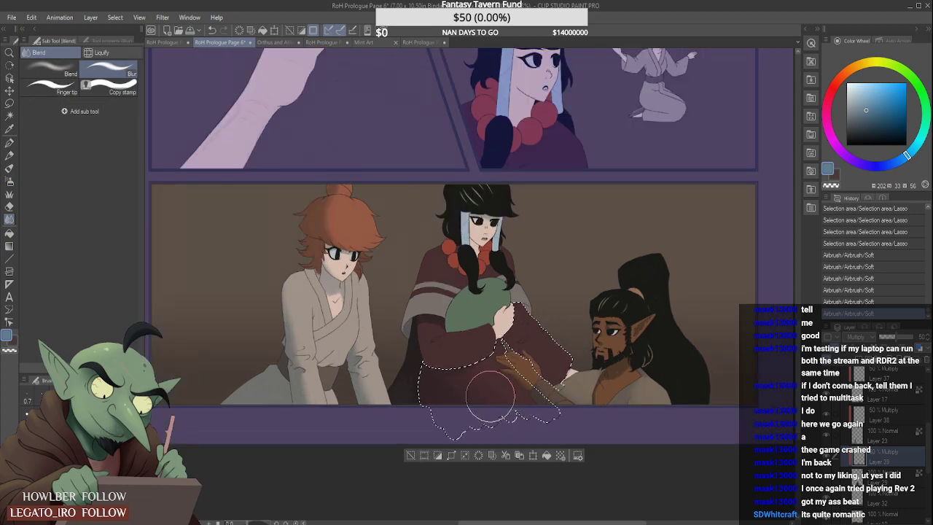
pyautogui.moveTo(490, 398); pyautogui.dragTo(476, 408)
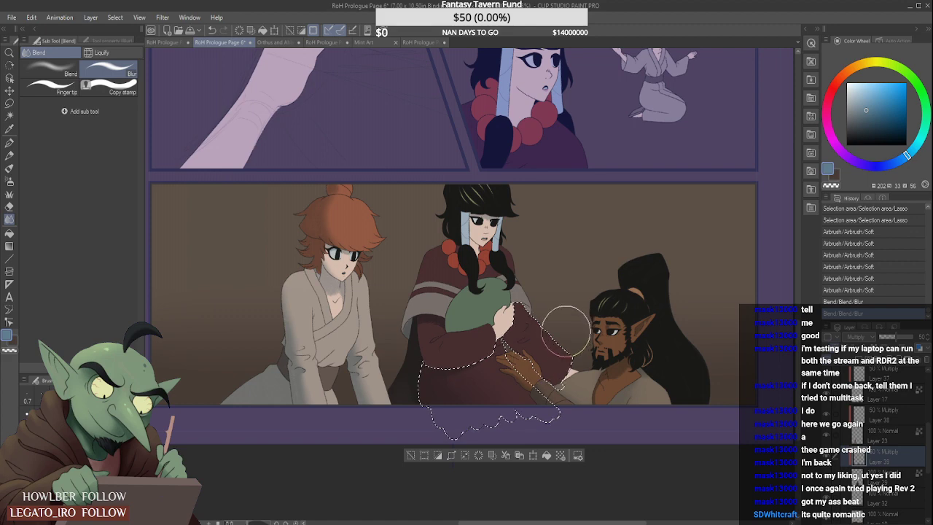
# - Add Soft airbrush shading to the robe near the bearded figure's forearm and clean it up with a smaller Soft eraser
pyautogui.click(10, 181)
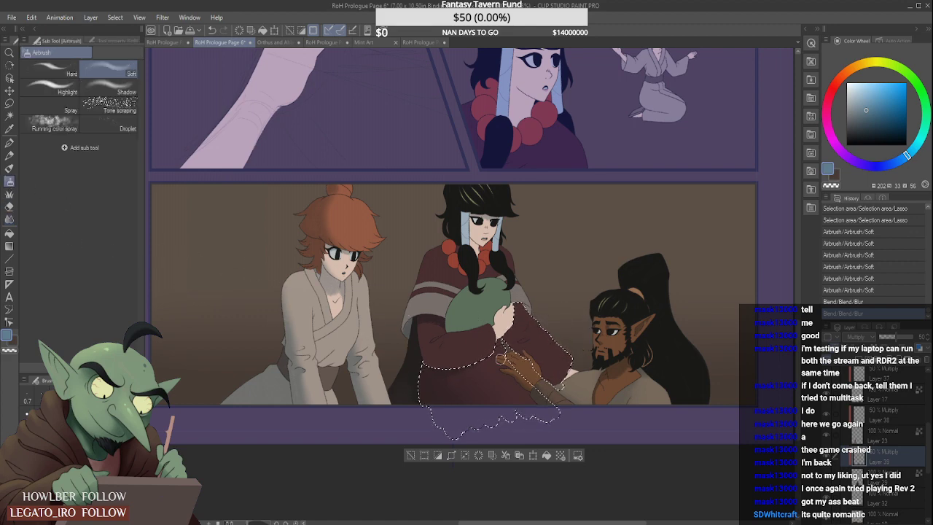
pyautogui.scroll(2, 545, 403)
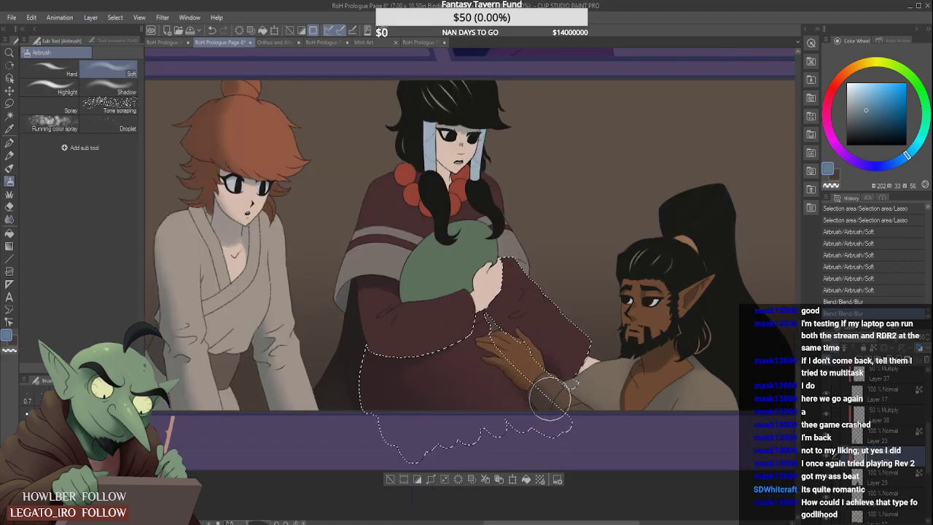
pyautogui.moveTo(551, 415); pyautogui.dragTo(556, 399)
pyautogui.press('[')
pyautogui.press('[')
pyautogui.press('[')
pyautogui.press('[')
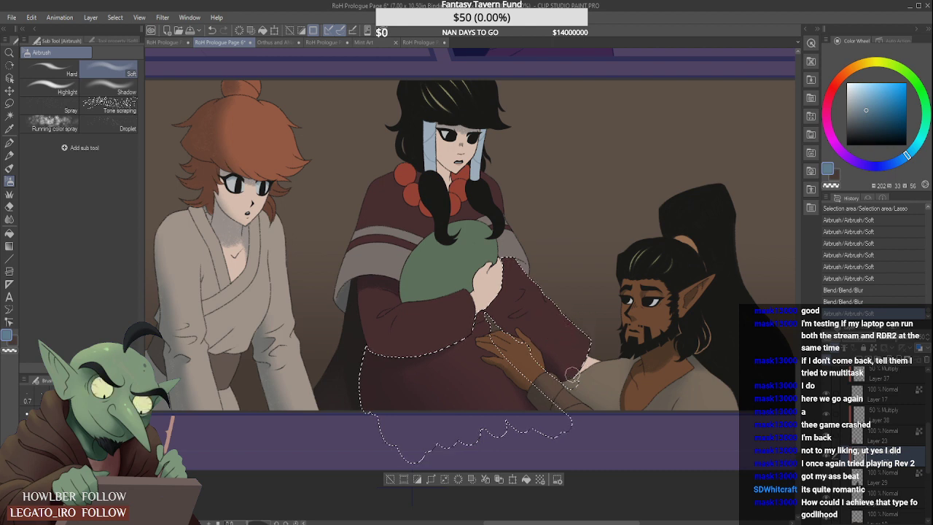
pyautogui.moveTo(559, 378)
pyautogui.mouseDown()
pyautogui.moveTo(535, 385)
pyautogui.moveTo(539, 419)
pyautogui.mouseUp()
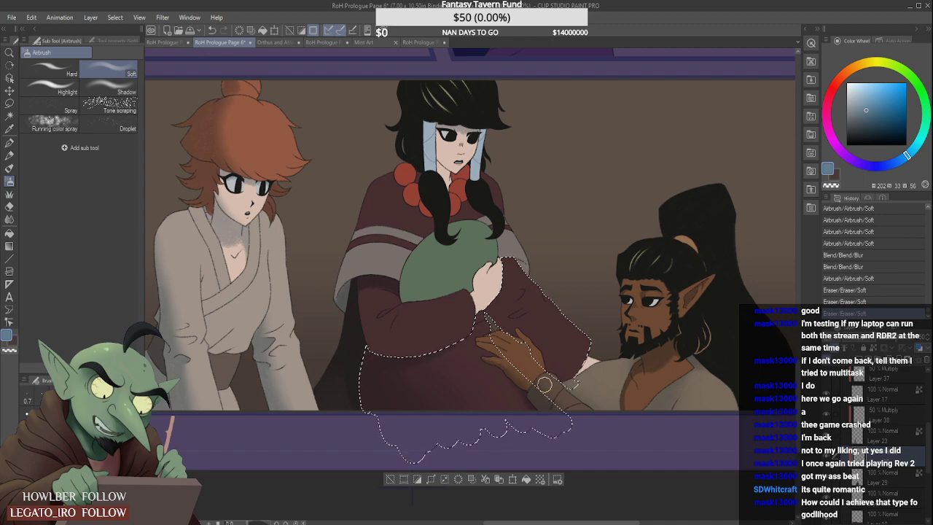
# - Subtract the lower robe from the selection with the Lasso, leaving only the sleeve beside the bearded figure's hand selected
pyautogui.scroll(-2, 402, 315)
pyautogui.scroll(2, 453, 321)
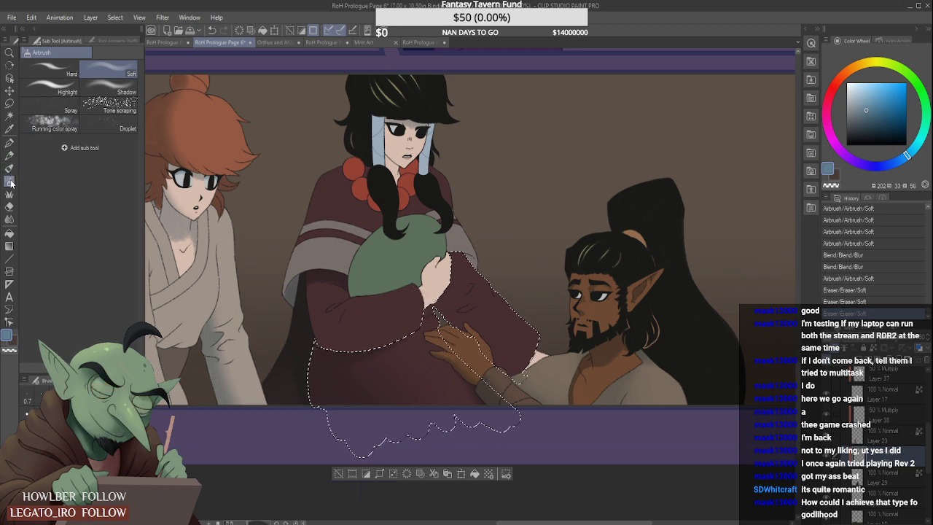
pyautogui.press('[')
pyautogui.press('[')
pyautogui.press('[')
pyautogui.press('[')
pyautogui.press('[')
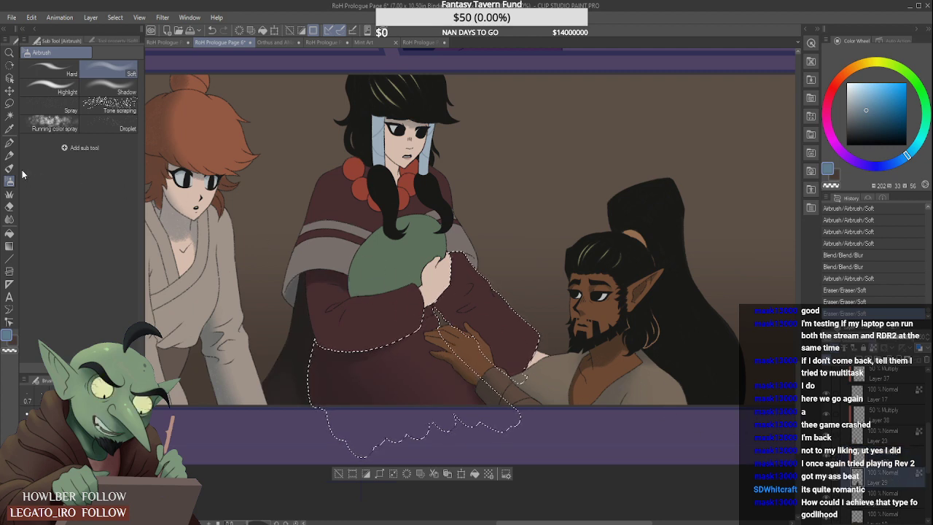
pyautogui.click(10, 116)
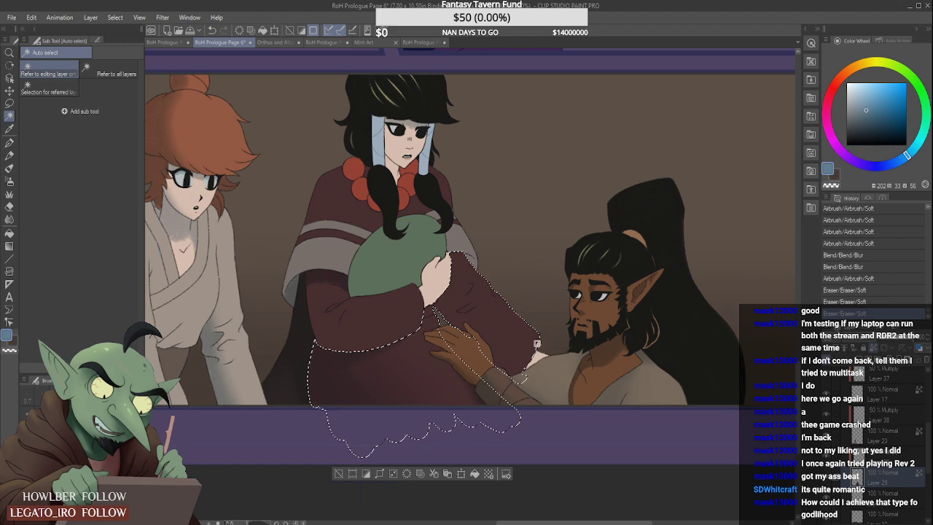
pyautogui.click(10, 103)
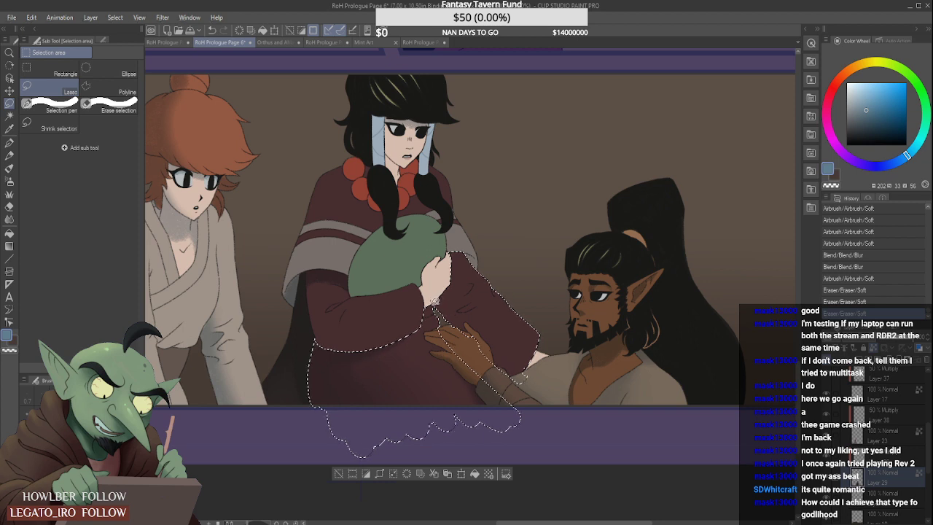
pyautogui.moveTo(452, 470); pyautogui.dragTo(305, 278)
# - Shade the selected maroon sleeve along its lower edge and near the holding hand with the Soft airbrush
pyautogui.click(9, 181)
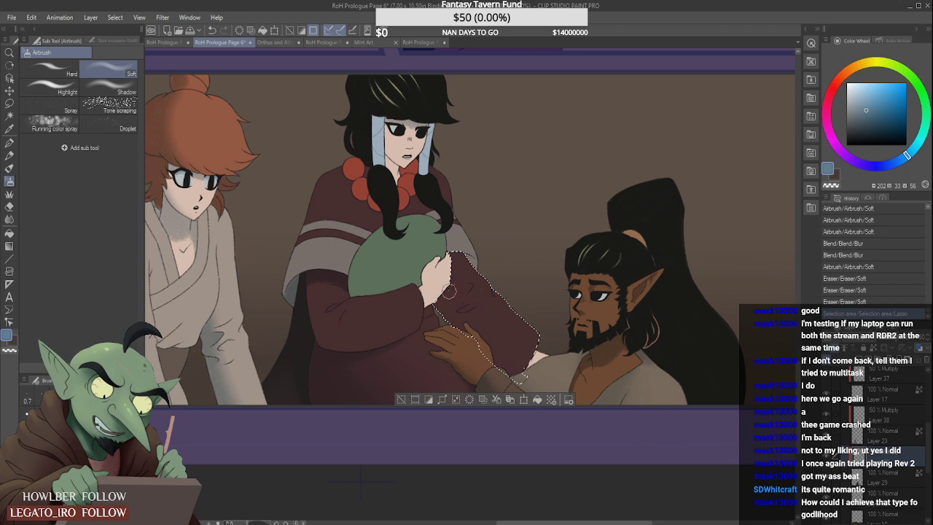
pyautogui.moveTo(450, 291)
pyautogui.mouseDown()
pyautogui.moveTo(441, 323)
pyautogui.moveTo(433, 314)
pyautogui.moveTo(456, 341)
pyautogui.moveTo(427, 301)
pyautogui.moveTo(495, 371)
pyautogui.moveTo(433, 298)
pyautogui.moveTo(512, 377)
pyautogui.mouseUp()
pyautogui.moveTo(481, 353); pyautogui.dragTo(516, 374)
pyautogui.moveTo(430, 294)
pyautogui.mouseDown()
pyautogui.moveTo(442, 271)
pyautogui.moveTo(440, 281)
pyautogui.mouseUp()
pyautogui.moveTo(443, 240); pyautogui.dragTo(434, 288)
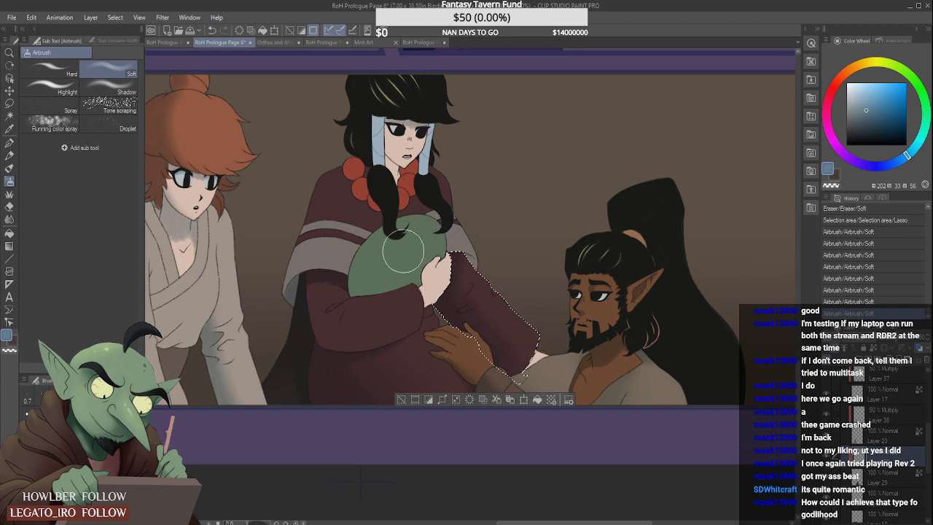
# - Smooth the airbrushed shading on the selected sleeve with the Blur tool, redoing the first blur stroke
pyautogui.click(10, 219)
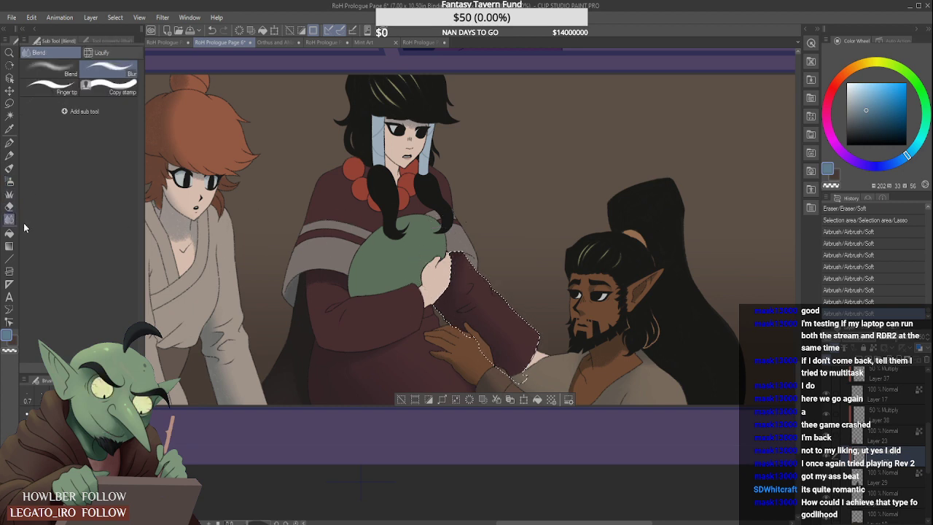
pyautogui.moveTo(511, 335); pyautogui.dragTo(523, 302)
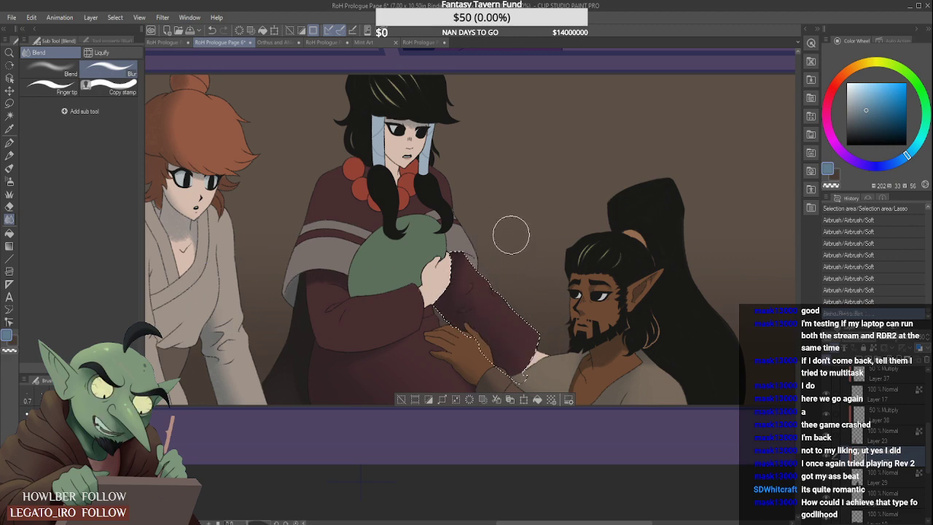
pyautogui.hotkey('ctrl', 'z')
pyautogui.moveTo(518, 343)
pyautogui.mouseDown()
pyautogui.moveTo(482, 303)
pyautogui.moveTo(487, 269)
pyautogui.moveTo(498, 274)
pyautogui.moveTo(467, 299)
pyautogui.moveTo(492, 275)
pyautogui.mouseUp()
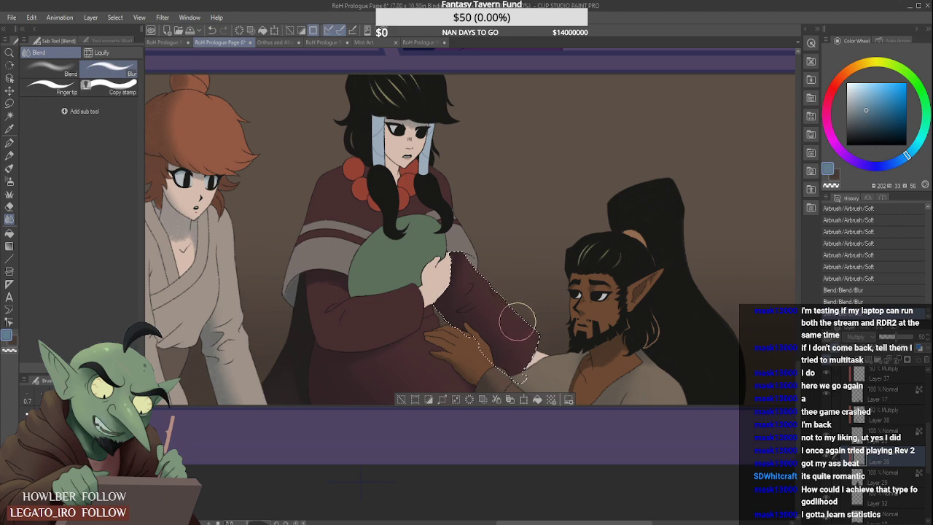
# - Select the upper sections of both pale blue hair wraps on the base color Layer 29 with Auto select
pyautogui.scroll(-3, 518, 321)
pyautogui.scroll(2, 547, 299)
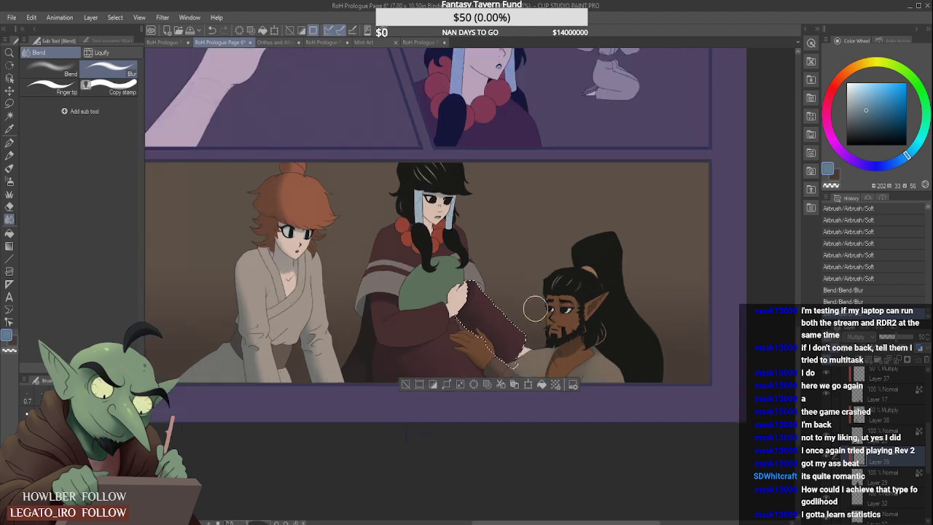
pyautogui.scroll(-1, 534, 309)
pyautogui.scroll(1, 533, 309)
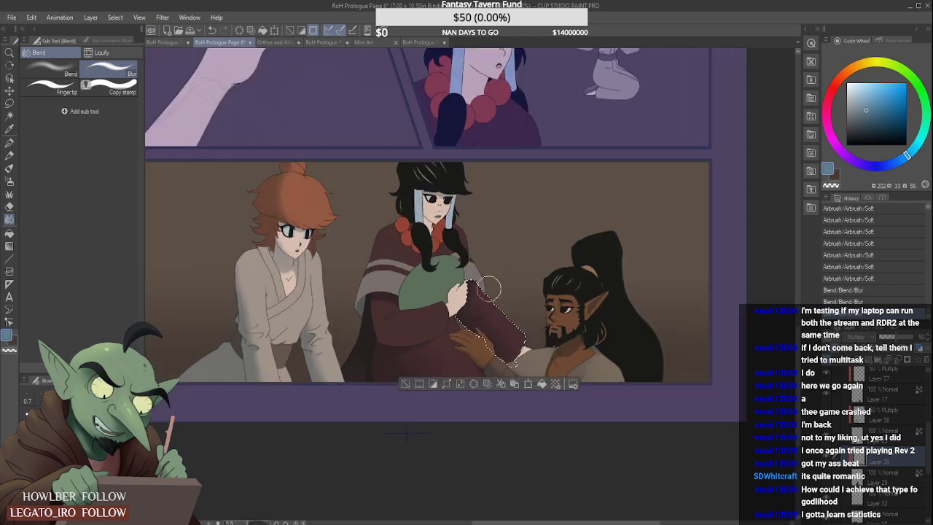
pyautogui.click(9, 116)
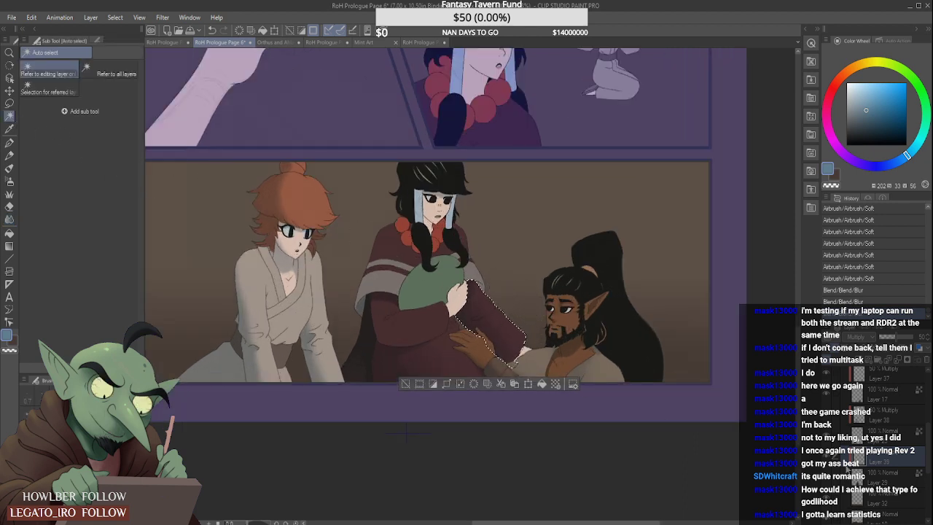
pyautogui.click(908, 482)
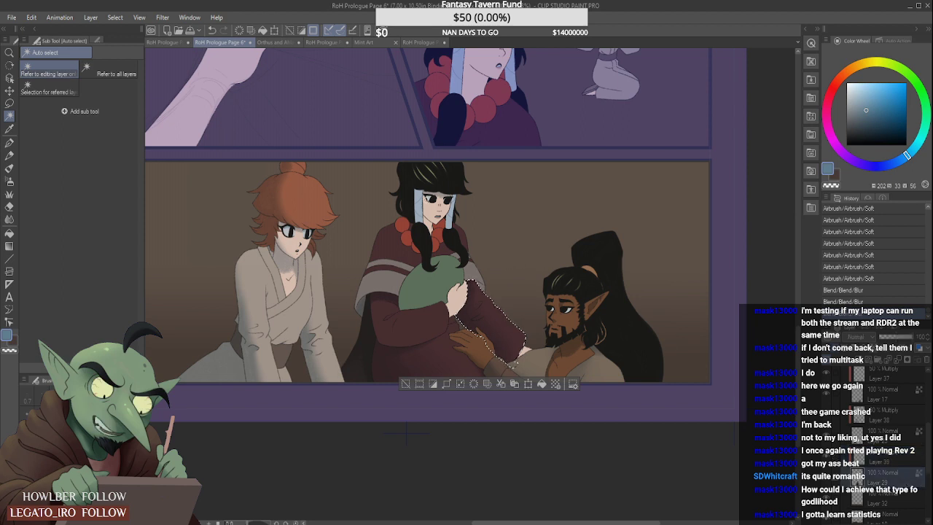
pyautogui.click(418, 192)
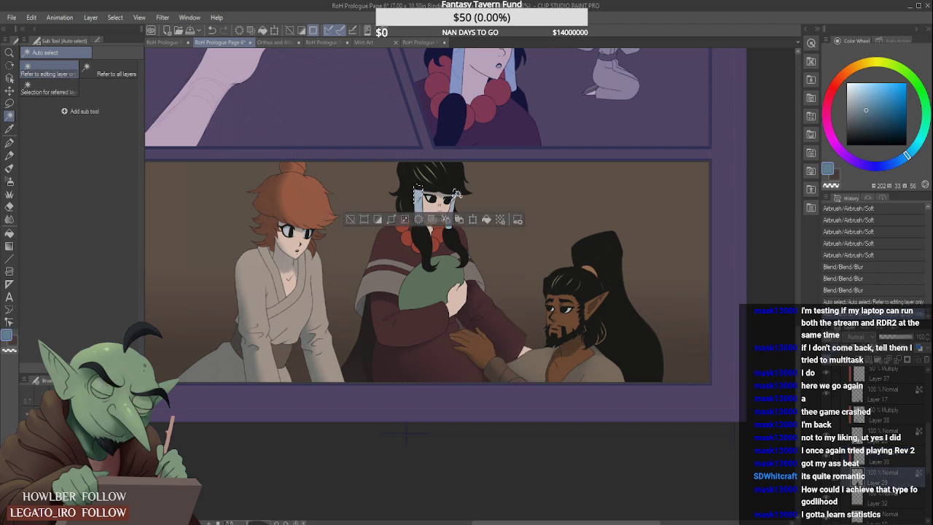
pyautogui.keyDown('shift'); pyautogui.click(453, 195); pyautogui.keyUp('shift')
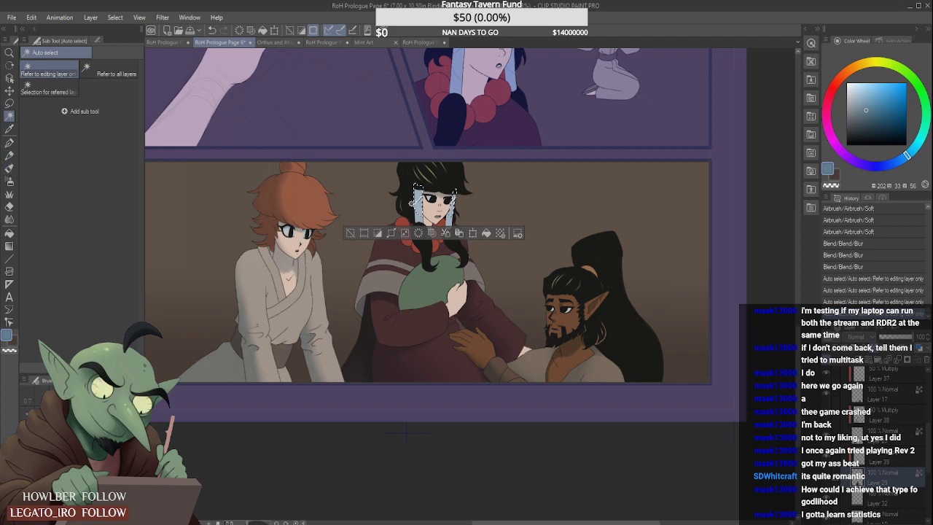
pyautogui.scroll(4, 419, 197)
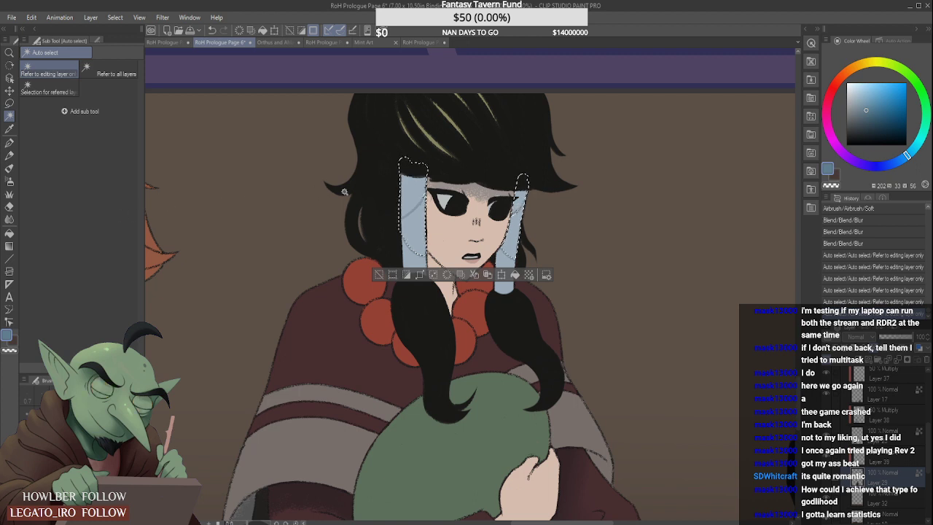
pyautogui.keyDown('shift'); pyautogui.click(523, 209); pyautogui.keyUp('shift')
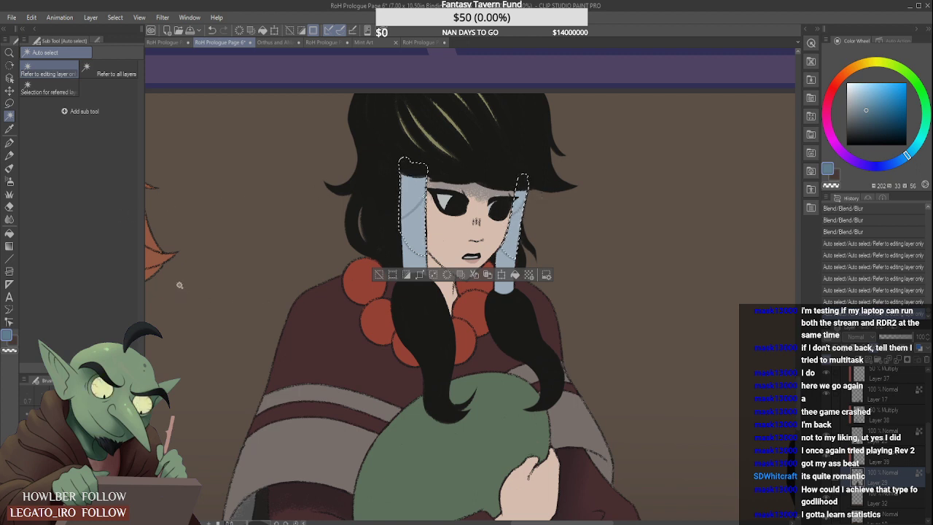
# - Shade the tops of both blue hair wraps beneath the fringe with a smaller Soft airbrush on the Multiply layer
pyautogui.click(9, 180)
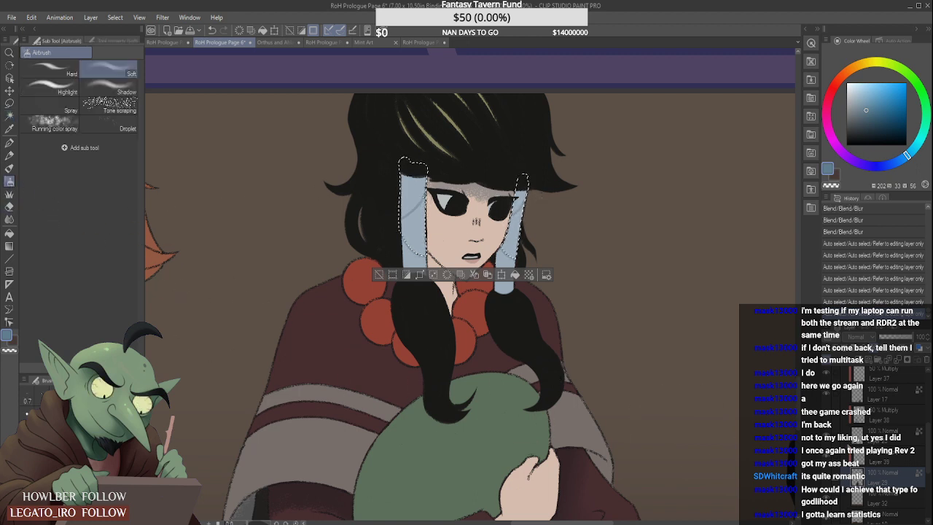
pyautogui.moveTo(395, 156); pyautogui.dragTo(533, 157)
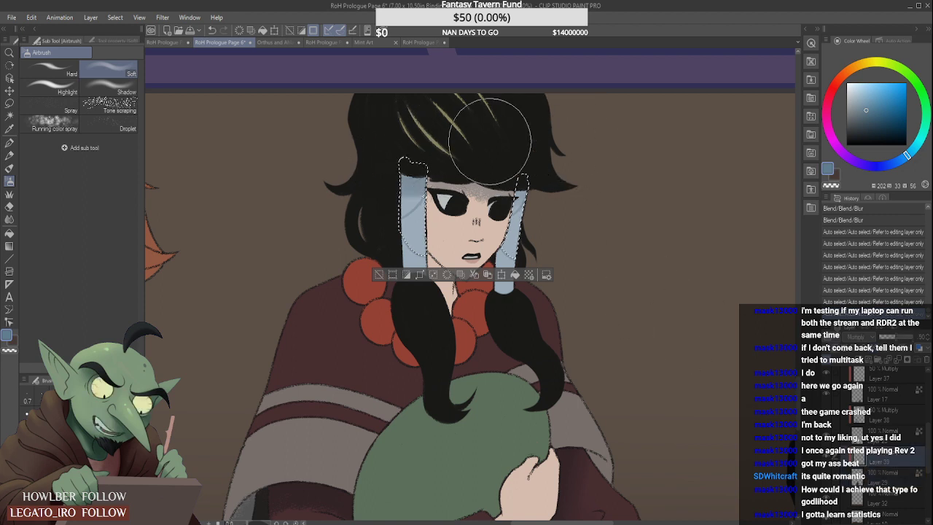
pyautogui.hotkey('ctrl', 'z')
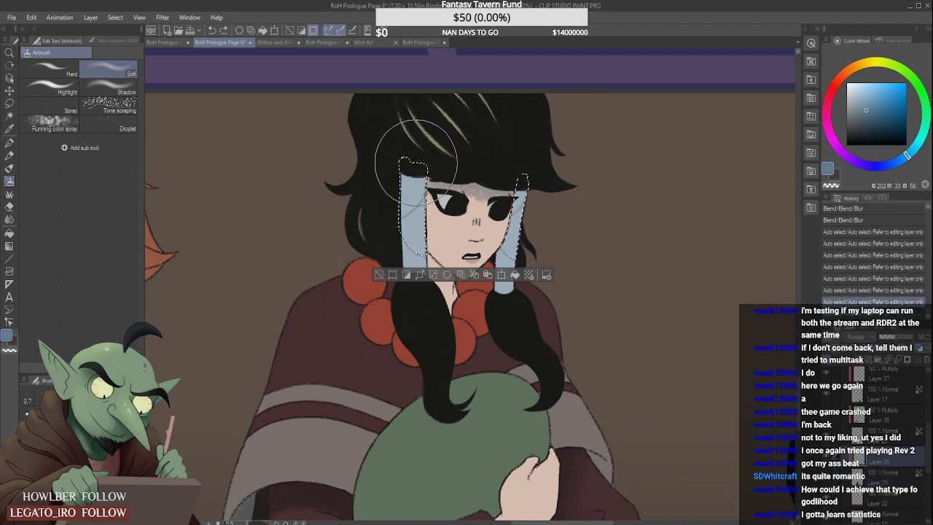
pyautogui.press('[')
pyautogui.press('[')
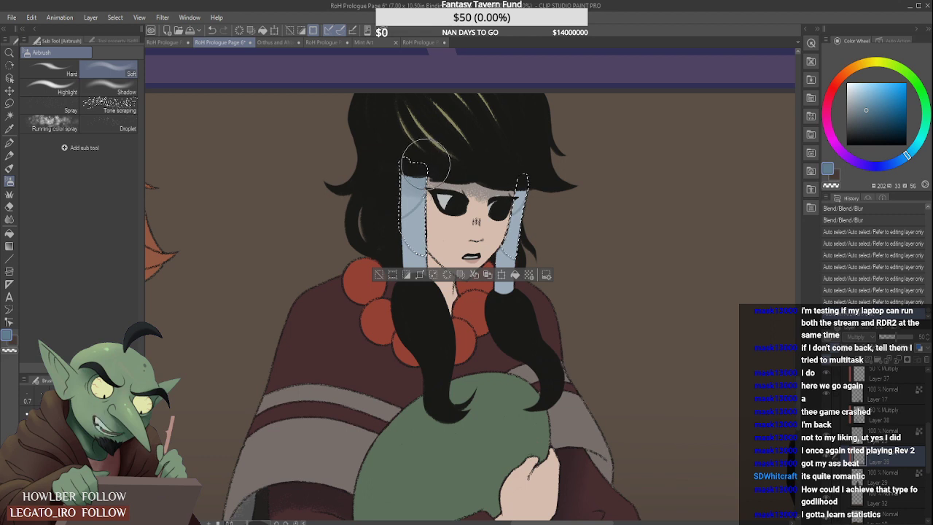
pyautogui.moveTo(415, 153); pyautogui.dragTo(419, 158)
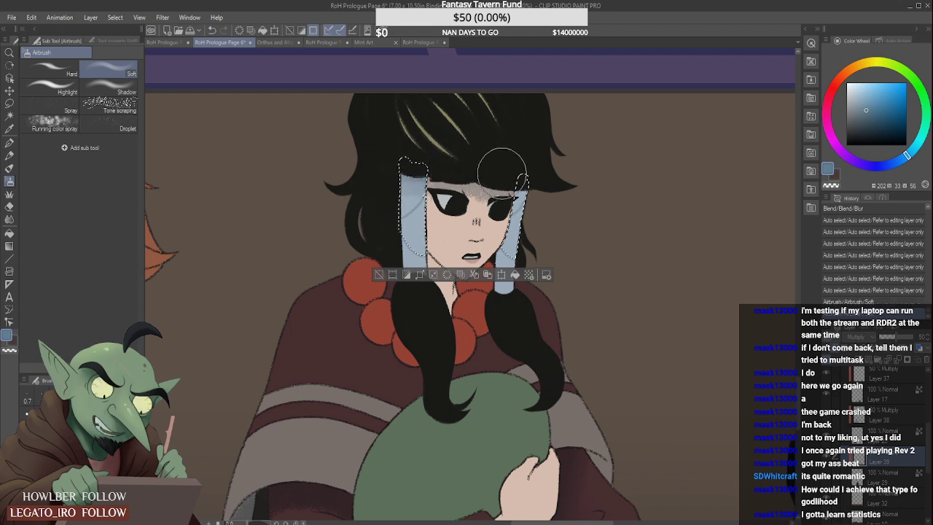
pyautogui.moveTo(510, 166); pyautogui.dragTo(530, 155)
pyautogui.moveTo(416, 175)
pyautogui.mouseDown()
pyautogui.moveTo(423, 161)
pyautogui.moveTo(463, 153)
pyautogui.mouseUp()
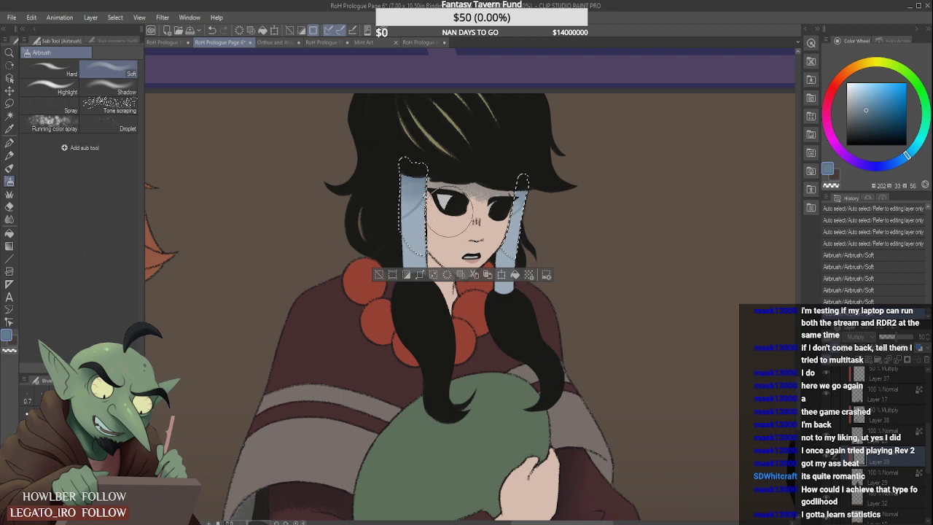
# - Add the lower sections of both blue hair wraps on Layer 29 to the selection with Auto select
pyautogui.click(9, 116)
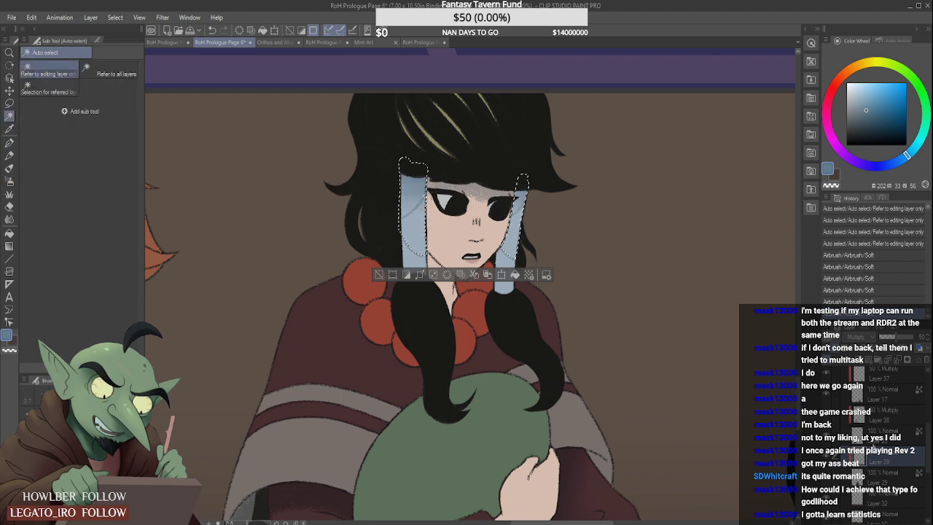
pyautogui.click(878, 478)
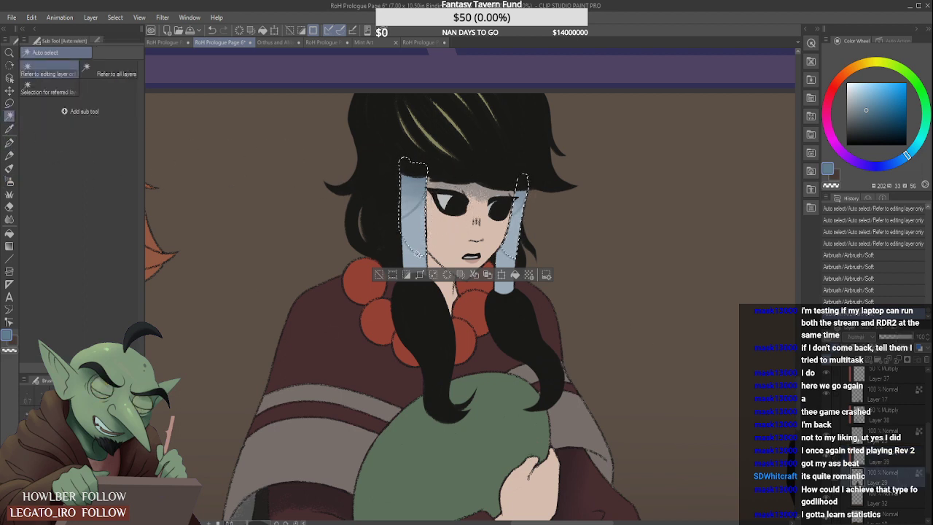
pyautogui.click(417, 256)
pyautogui.click(414, 252)
pyautogui.click(416, 253)
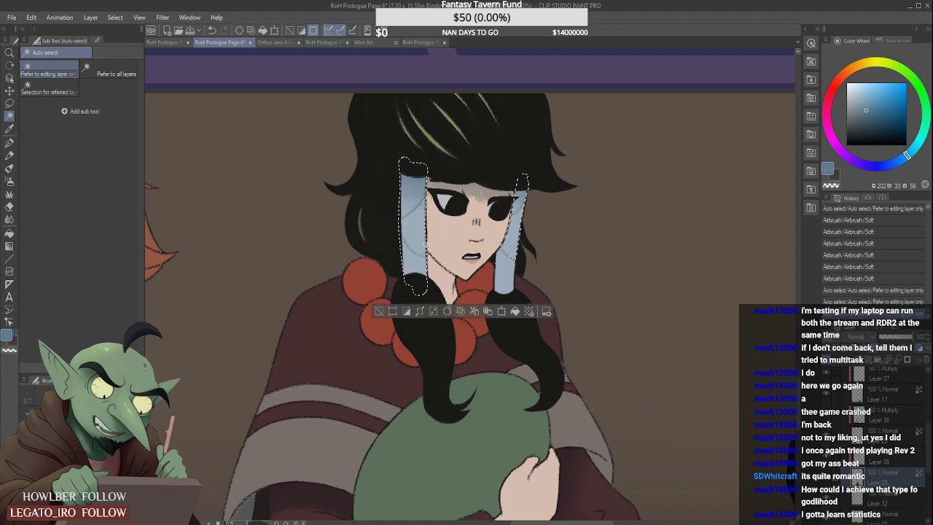
pyautogui.click(508, 267)
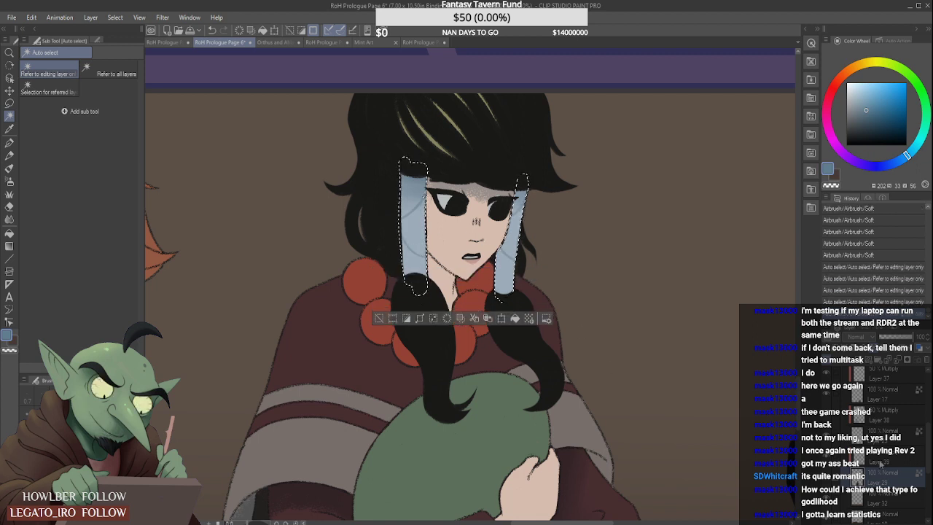
# - Paint shadows down the edges of both selected hair wraps with the Dry Gouache brush on the Multiply layer
pyautogui.click(880, 456)
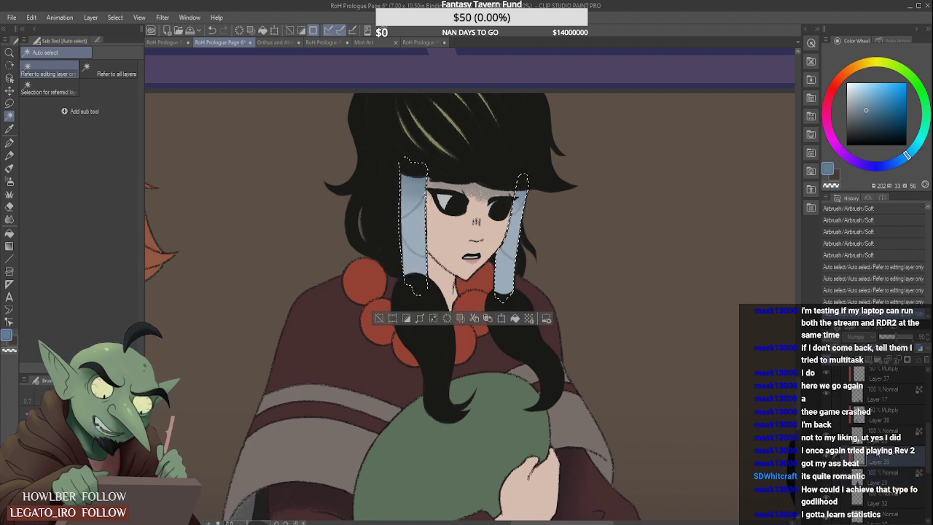
pyautogui.click(9, 167)
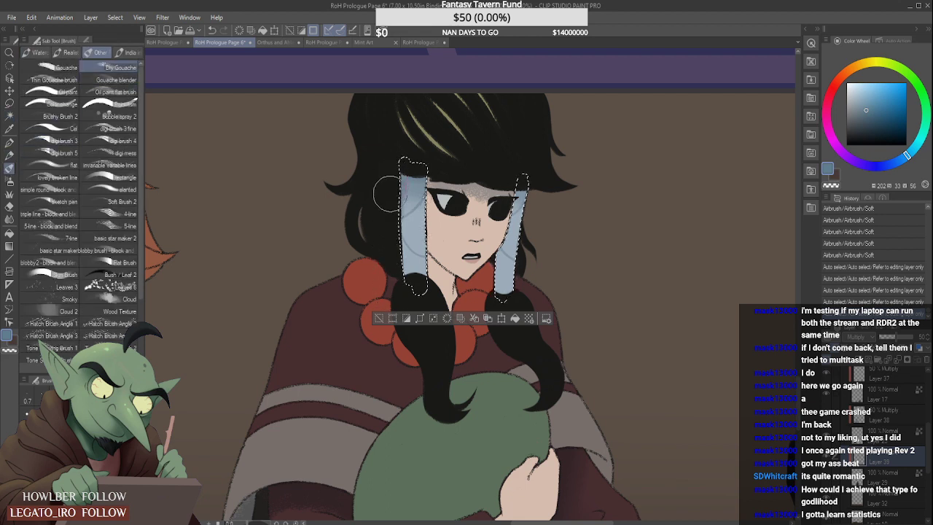
pyautogui.moveTo(392, 194)
pyautogui.mouseDown()
pyautogui.moveTo(411, 169)
pyautogui.moveTo(399, 269)
pyautogui.mouseUp()
pyautogui.hotkey('ctrl', 'z')
pyautogui.moveTo(410, 177)
pyautogui.mouseDown()
pyautogui.moveTo(393, 265)
pyautogui.moveTo(397, 328)
pyautogui.mouseUp()
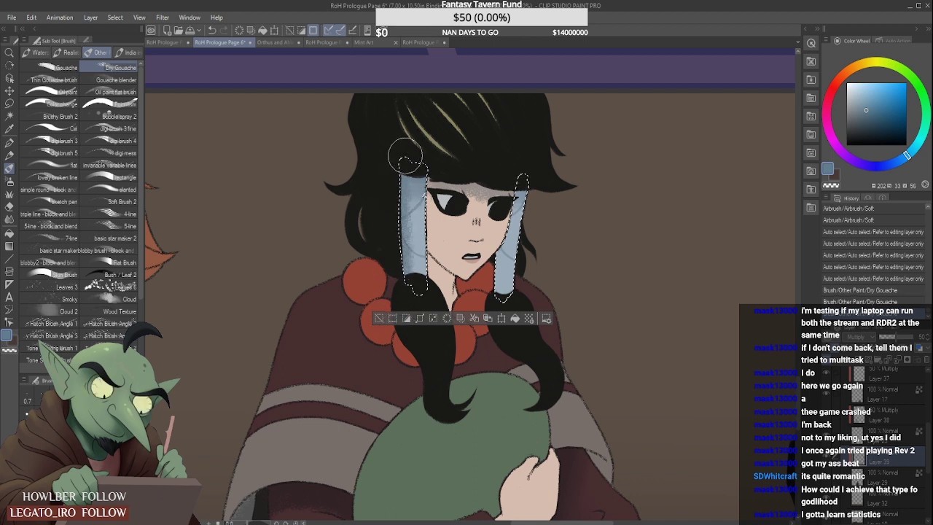
pyautogui.moveTo(441, 170); pyautogui.dragTo(408, 175)
pyautogui.moveTo(408, 175)
pyautogui.mouseDown()
pyautogui.moveTo(536, 167)
pyautogui.moveTo(510, 175)
pyautogui.moveTo(552, 181)
pyautogui.moveTo(487, 239)
pyautogui.moveTo(497, 222)
pyautogui.moveTo(496, 280)
pyautogui.mouseUp()
pyautogui.moveTo(503, 219); pyautogui.dragTo(484, 332)
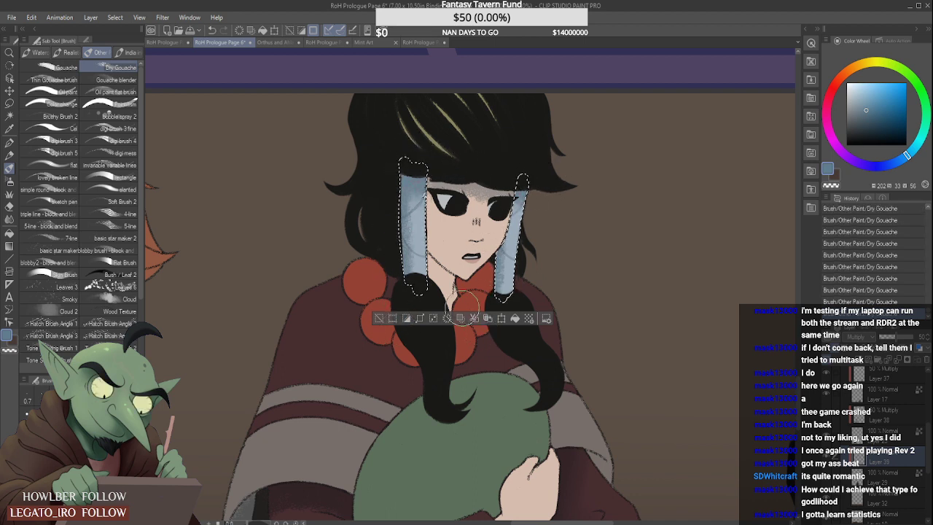
# - Soften the gouache shadows on both hair wraps with the Blur tool
pyautogui.click(10, 218)
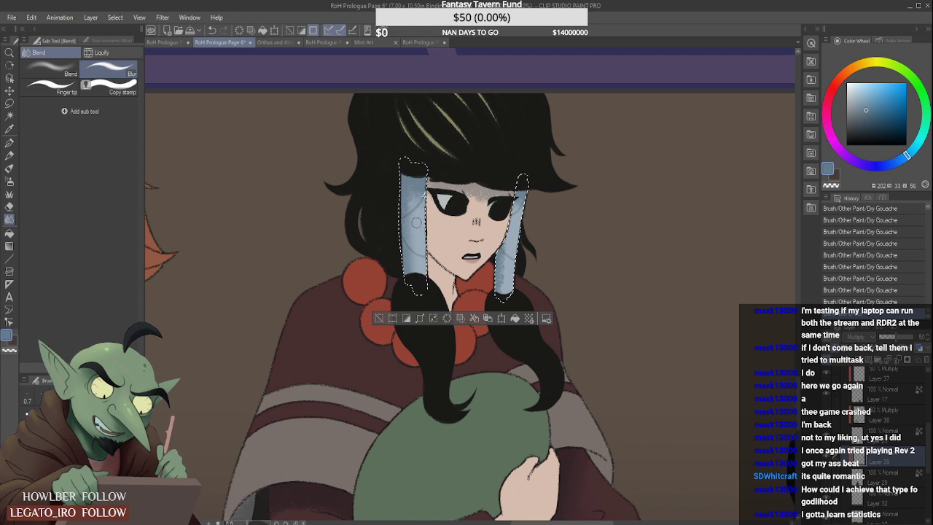
pyautogui.moveTo(416, 222); pyautogui.dragTo(416, 275)
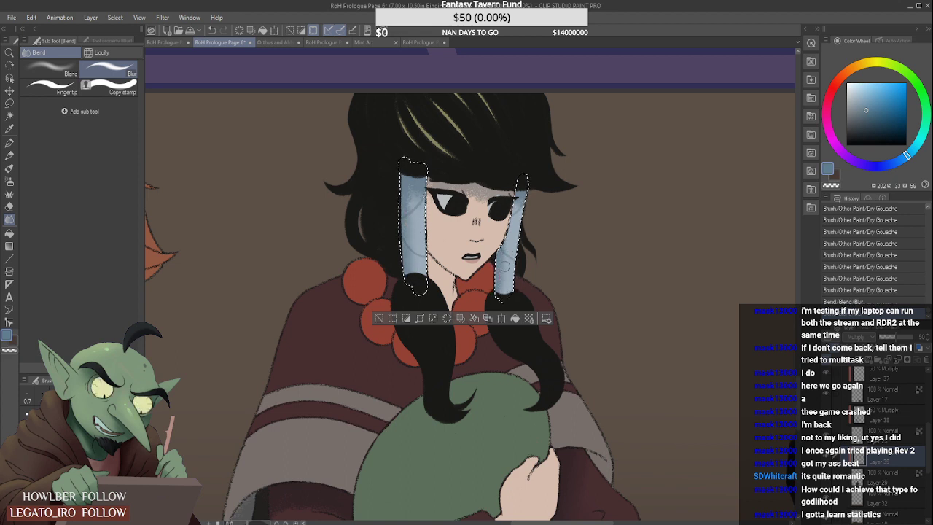
pyautogui.moveTo(503, 266); pyautogui.dragTo(508, 255)
# - Select the black-haired figure's face and neck skin on Layer 29 with Auto select
pyautogui.click(10, 115)
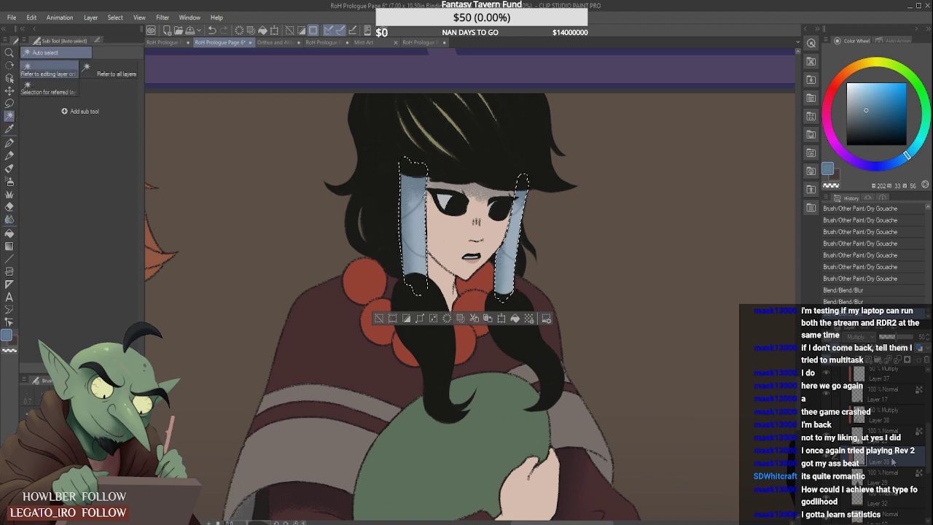
pyautogui.click(894, 477)
pyautogui.click(460, 237)
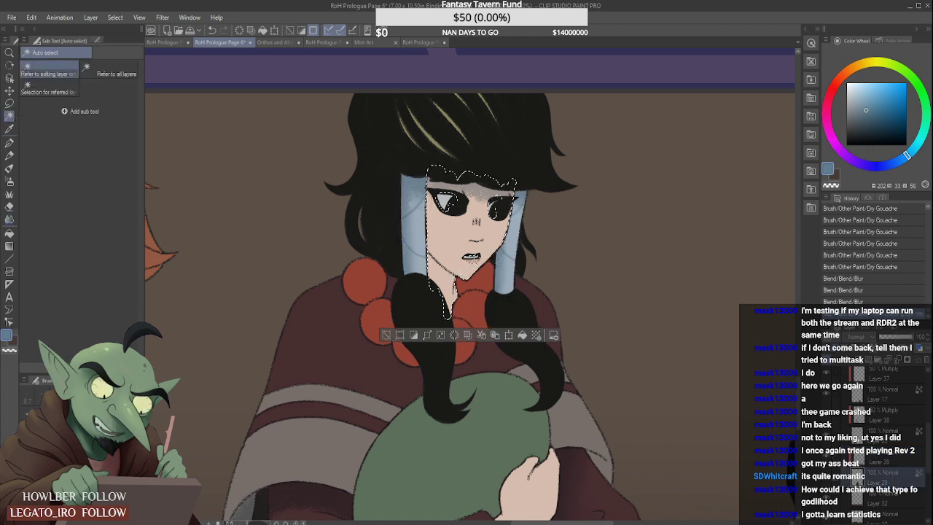
# - Lasso the face out of the skin selection, paint a Dry Gouache shadow on the neck on the Multiply layer, and deselect
pyautogui.click(10, 102)
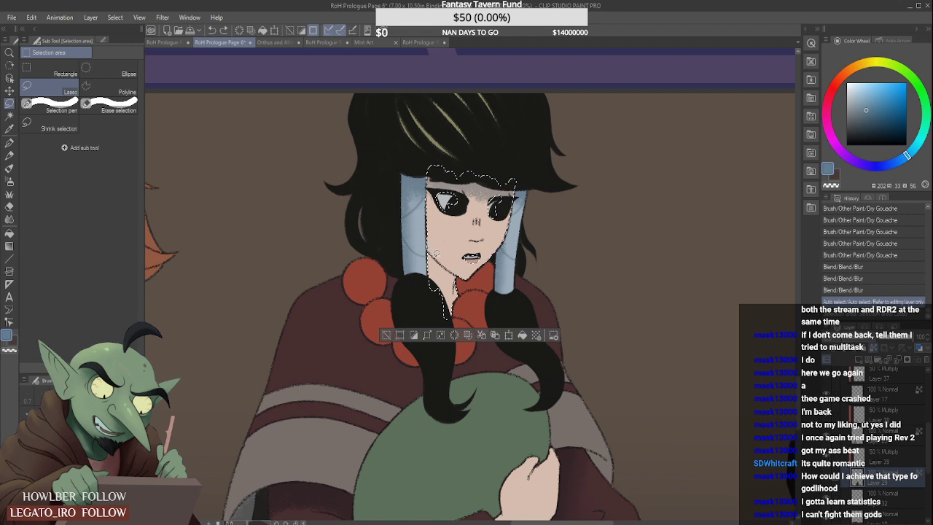
pyautogui.moveTo(467, 281)
pyautogui.mouseDown()
pyautogui.moveTo(527, 223)
pyautogui.moveTo(430, 135)
pyautogui.moveTo(424, 244)
pyautogui.mouseUp()
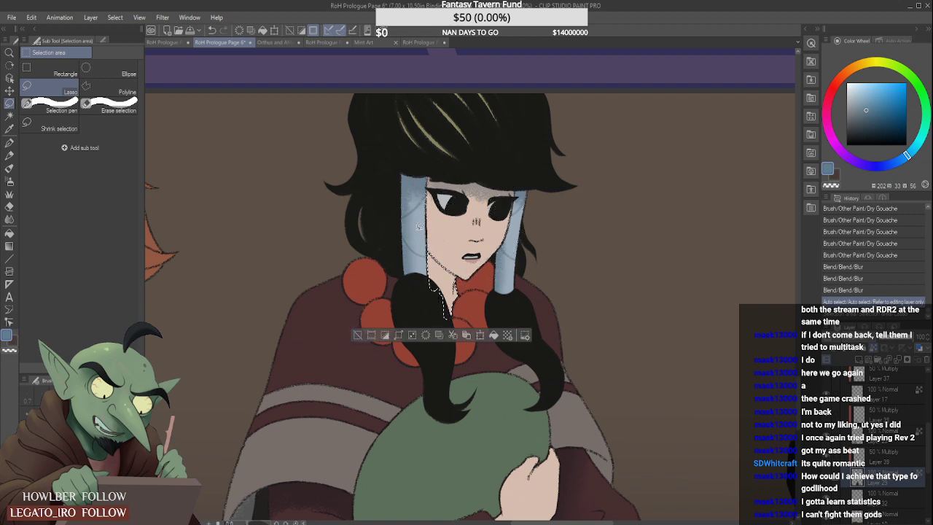
pyautogui.click(9, 168)
pyautogui.click(899, 462)
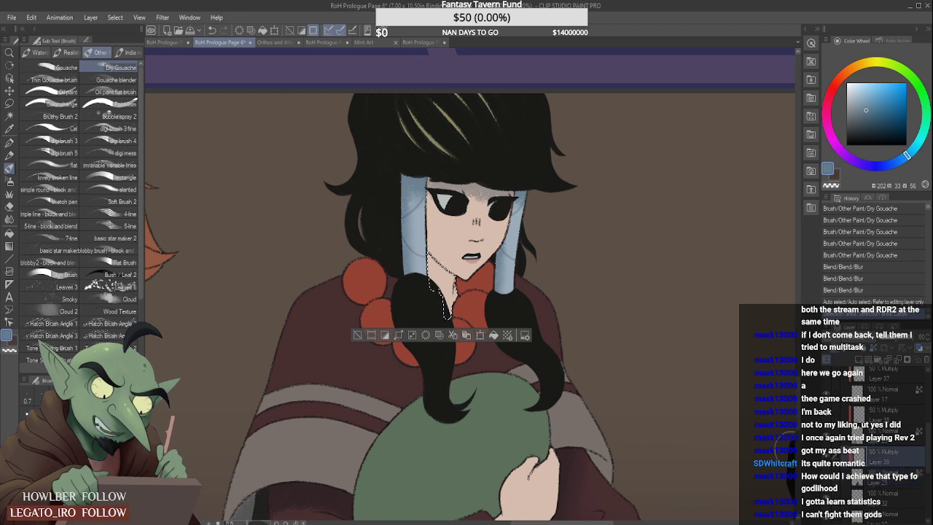
pyautogui.moveTo(449, 299); pyautogui.dragTo(444, 272)
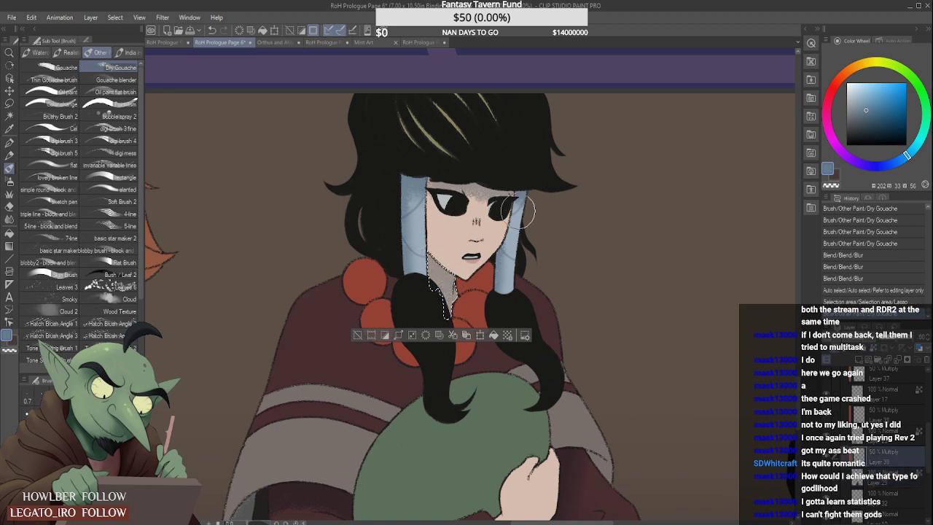
pyautogui.hotkey('ctrl', 'd')
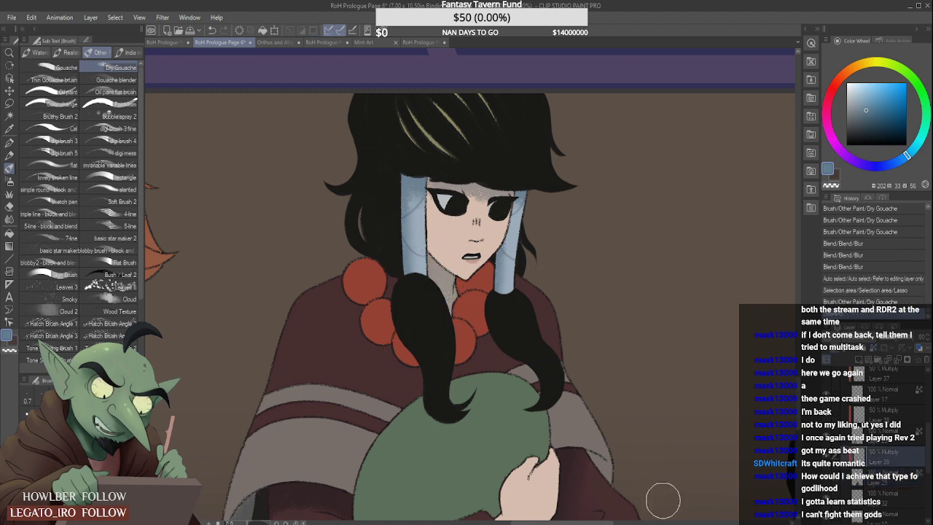
# - Select the upper maroon part of the black-haired figure's poncho on Layer 29 with Auto select
pyautogui.keyDown('alt'); pyautogui.click(664, 501); pyautogui.keyUp('alt')
pyautogui.scroll(-4, 612, 248)
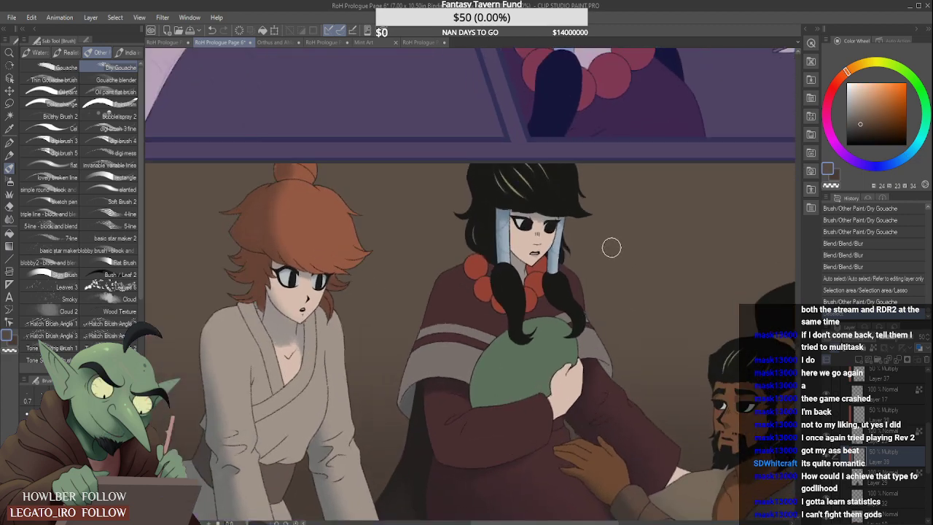
pyautogui.click(10, 116)
pyautogui.click(906, 483)
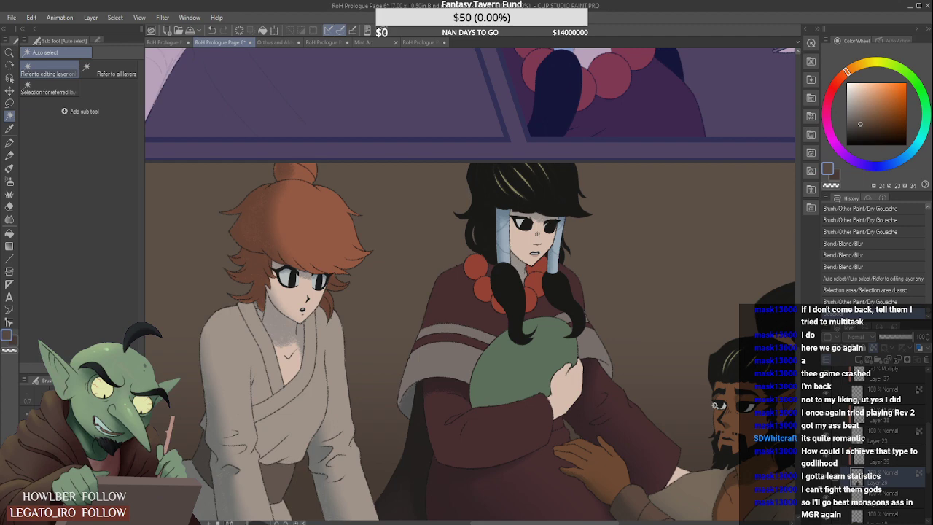
pyautogui.click(496, 257)
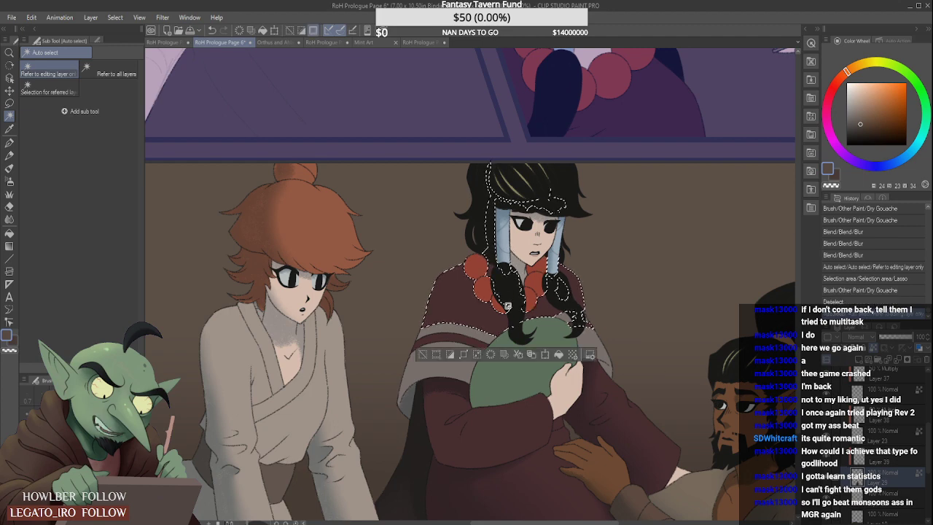
# - Paint a muted blue Dry Gouache shadow on the maroon poncho around the hair and red beads on the Multiply layer
pyautogui.click(9, 168)
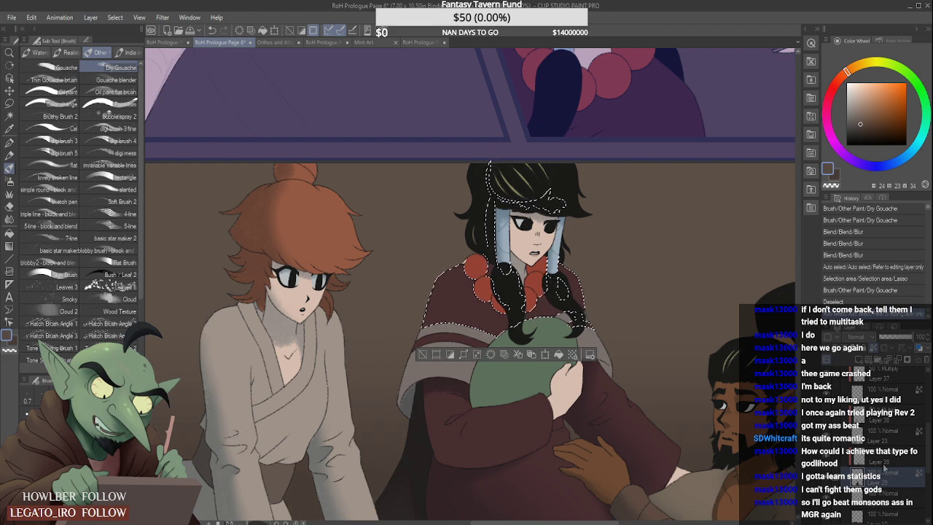
pyautogui.click(884, 466)
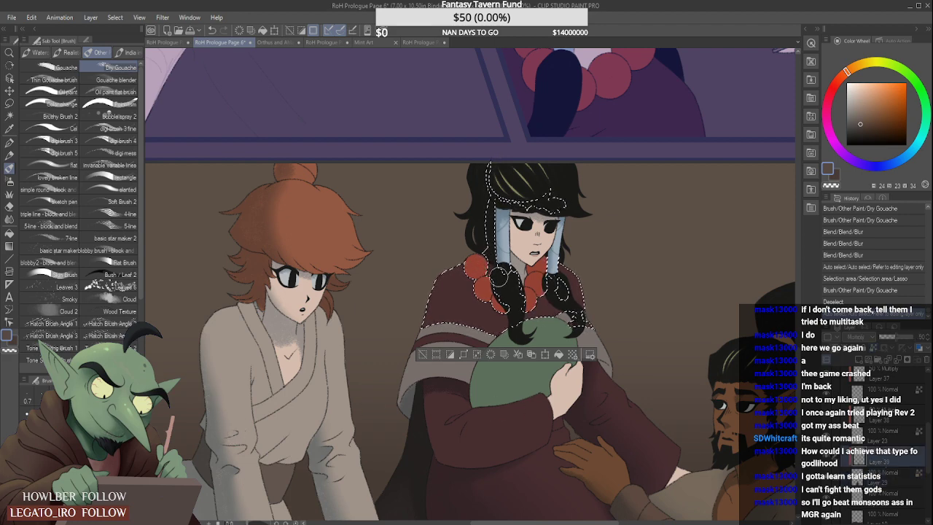
pyautogui.moveTo(488, 270); pyautogui.dragTo(496, 280)
pyautogui.hotkey('ctrl', 'z')
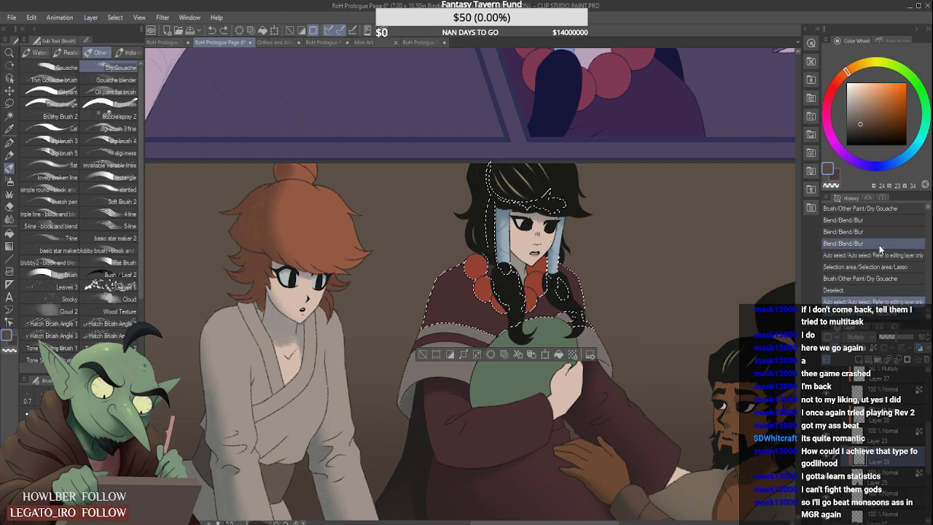
pyautogui.click(907, 156)
pyautogui.click(871, 110)
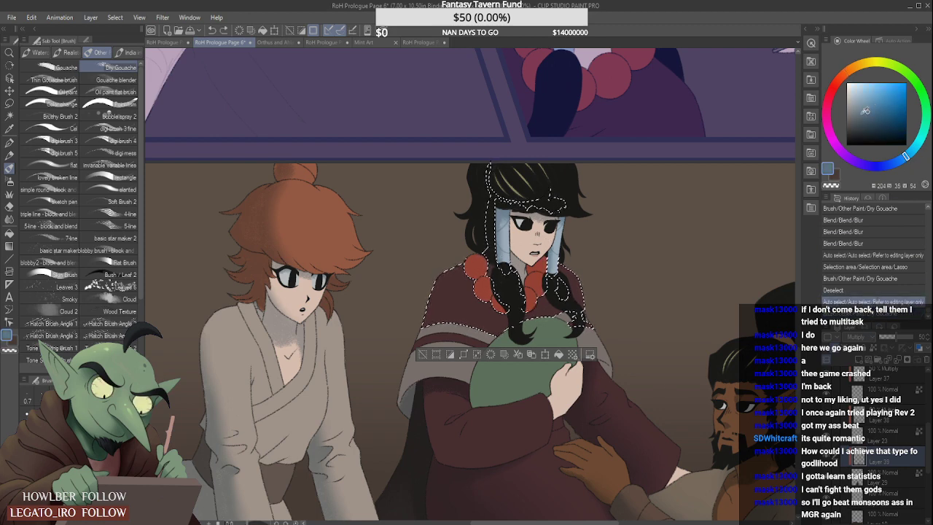
pyautogui.moveTo(494, 274); pyautogui.dragTo(532, 286)
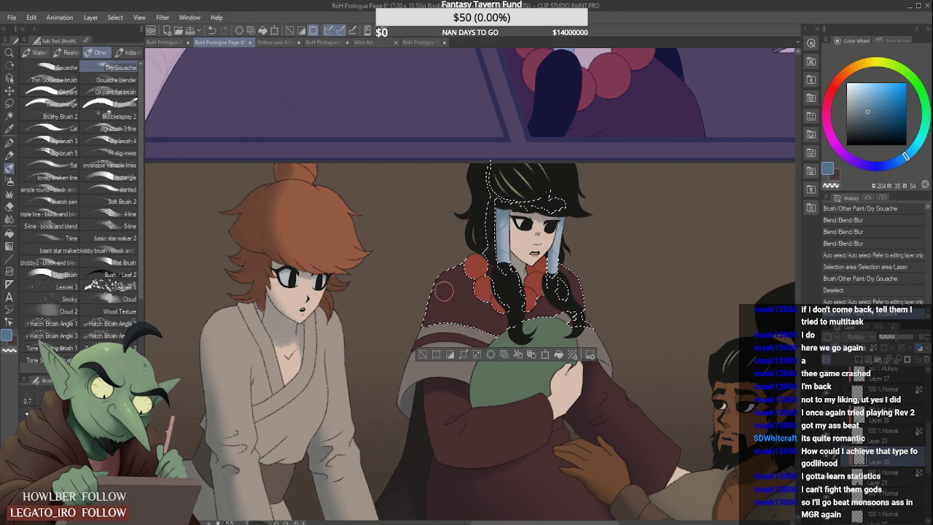
# - Try a gouache stroke down the poncho's outer side, undo it, and lighten the brush's blue to 204/33/63
pyautogui.moveTo(448, 309); pyautogui.dragTo(455, 325)
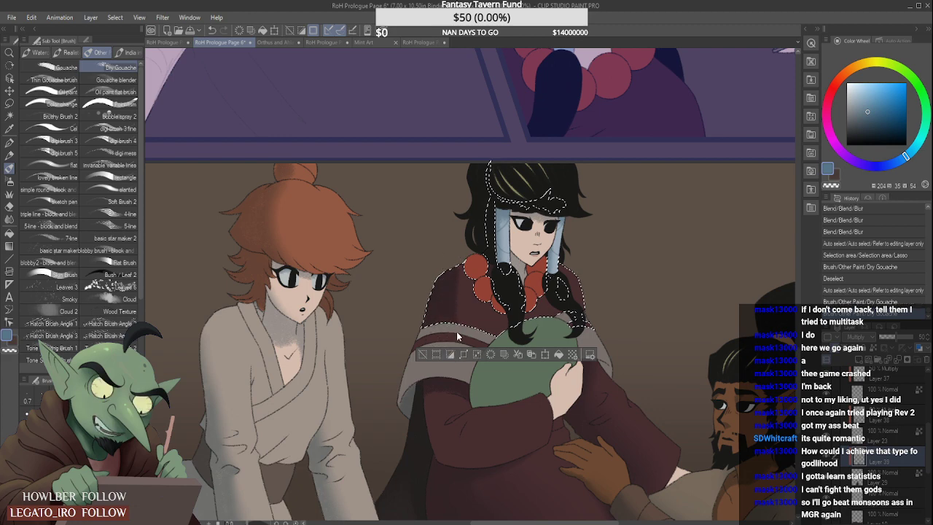
pyautogui.hotkey('ctrl', 'z')
pyautogui.click(866, 107)
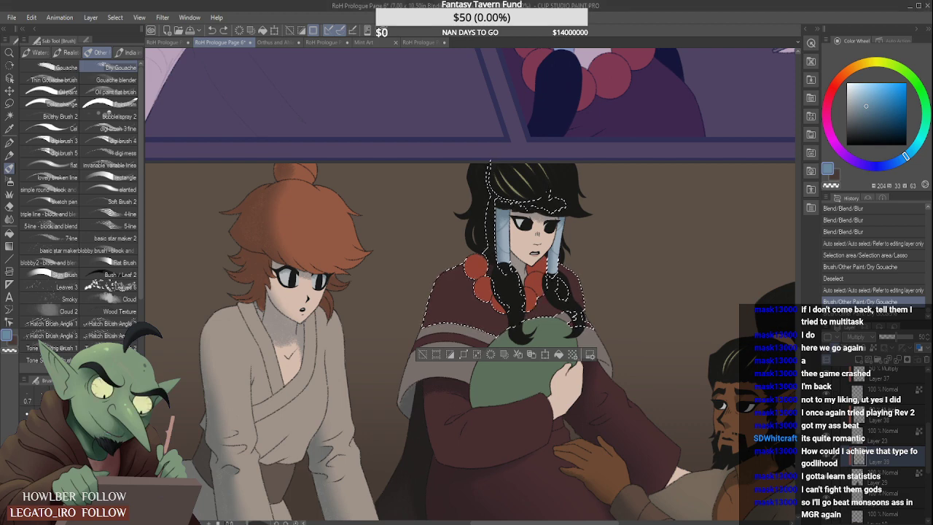
pyautogui.click(459, 258)
# - Add the poncho's grey and maroon stripe bands on Layer 29 to the selection with Auto select
pyautogui.click(8, 116)
pyautogui.click(885, 473)
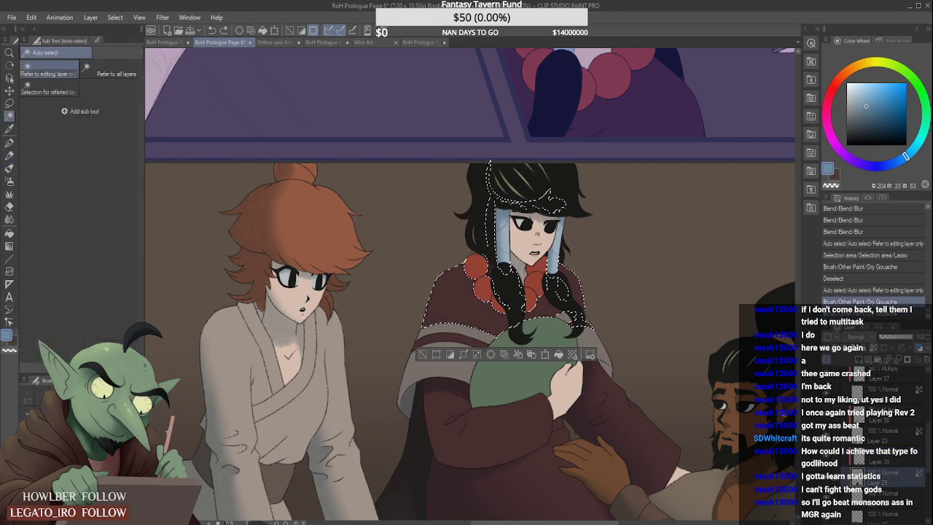
pyautogui.keyDown('shift'); pyautogui.click(455, 330); pyautogui.keyUp('shift')
pyautogui.keyDown('shift'); pyautogui.click(448, 339); pyautogui.keyUp('shift')
pyautogui.keyDown('shift'); pyautogui.click(443, 353); pyautogui.keyUp('shift')
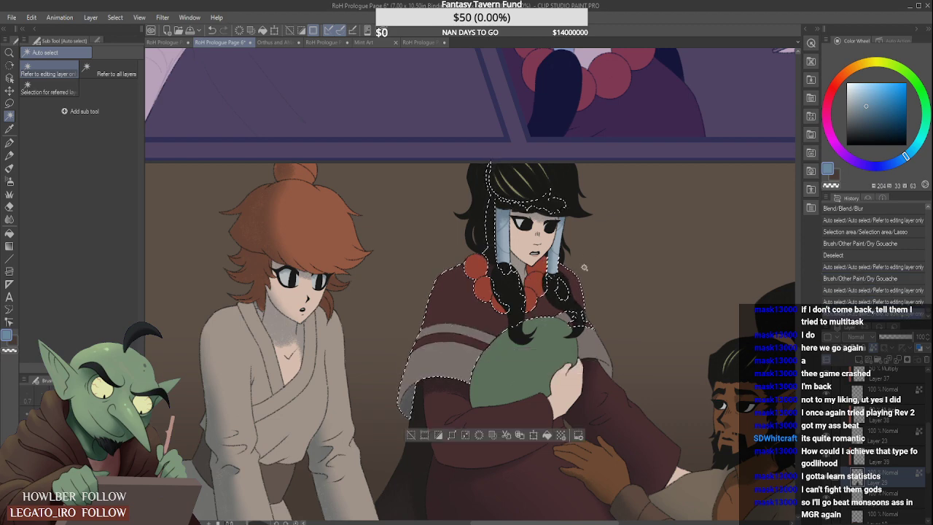
# - Shade the outer side of the selected poncho and its stripes with an enlarged Soft airbrush on the Multiply layer
pyautogui.scroll(-5, 584, 267)
pyautogui.scroll(4, 584, 267)
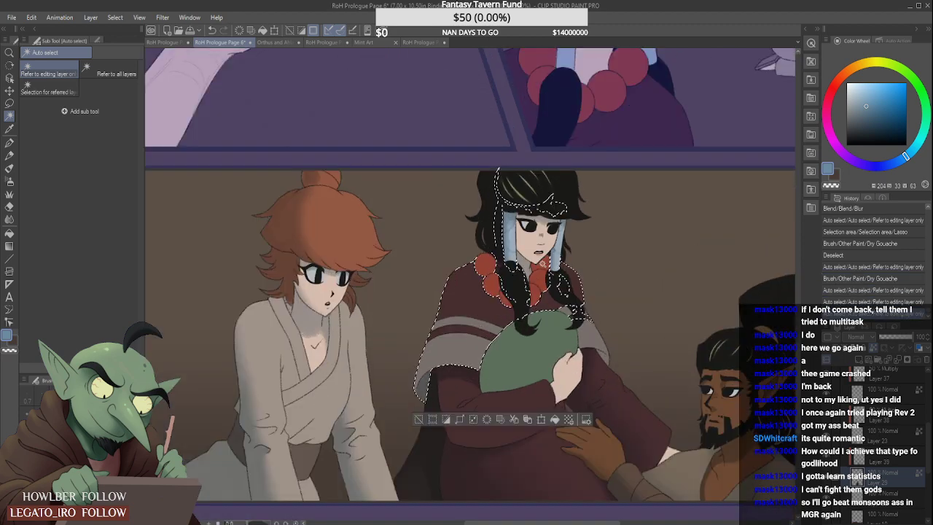
pyautogui.click(10, 169)
pyautogui.click(10, 181)
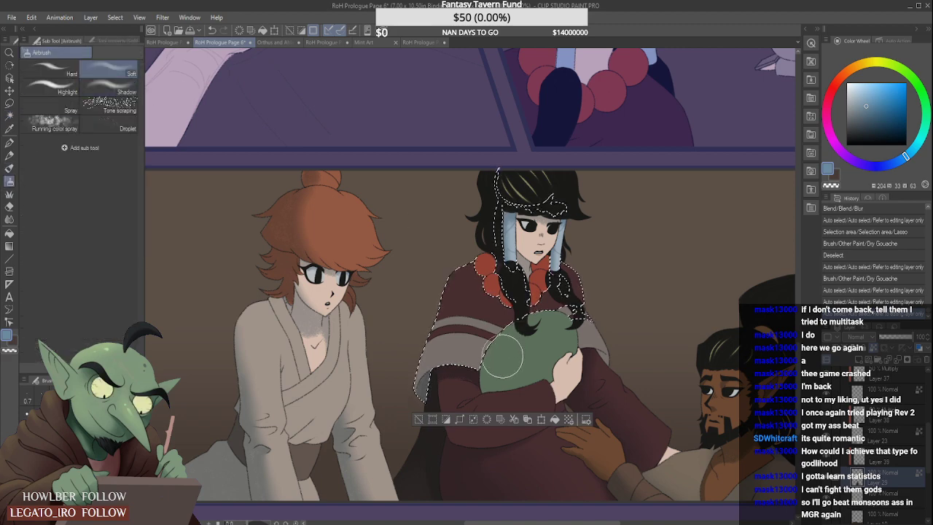
pyautogui.press(']')
pyautogui.press(']')
pyautogui.click(883, 458)
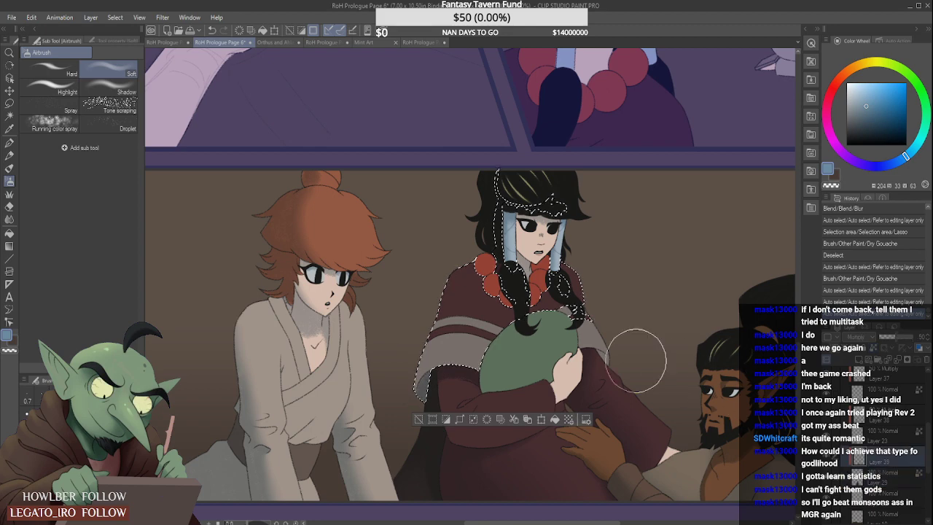
pyautogui.moveTo(429, 312); pyautogui.dragTo(426, 334)
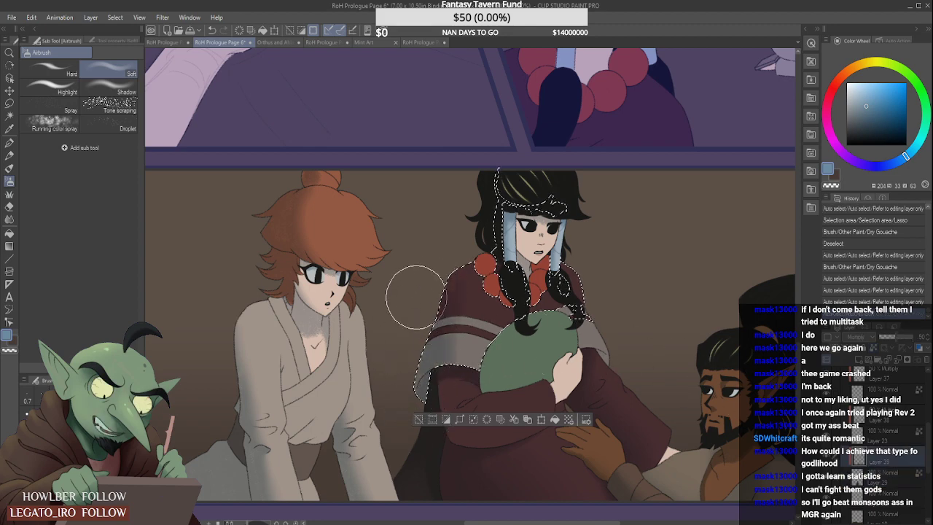
pyautogui.moveTo(416, 298)
pyautogui.mouseDown()
pyautogui.moveTo(410, 398)
pyautogui.moveTo(424, 290)
pyautogui.moveTo(449, 405)
pyautogui.mouseUp()
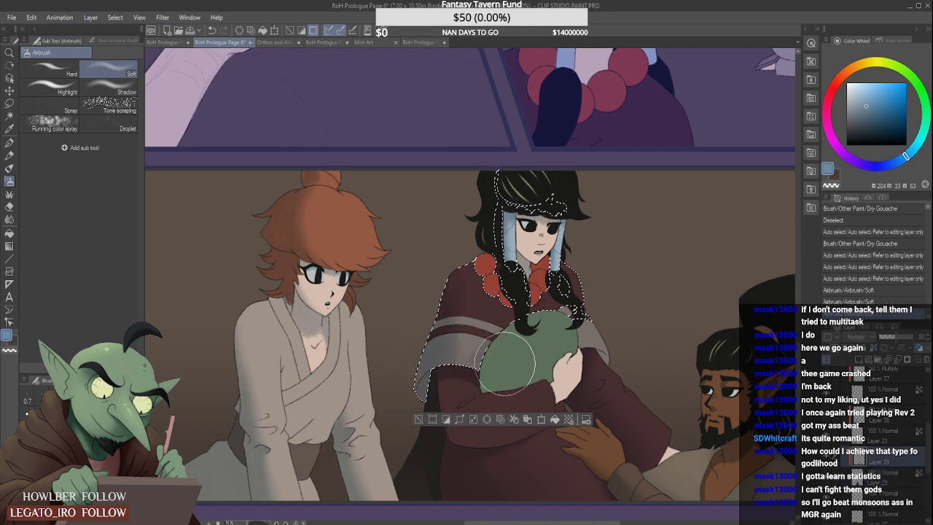
pyautogui.moveTo(505, 364); pyautogui.dragTo(544, 354)
pyautogui.moveTo(439, 268); pyautogui.dragTo(431, 355)
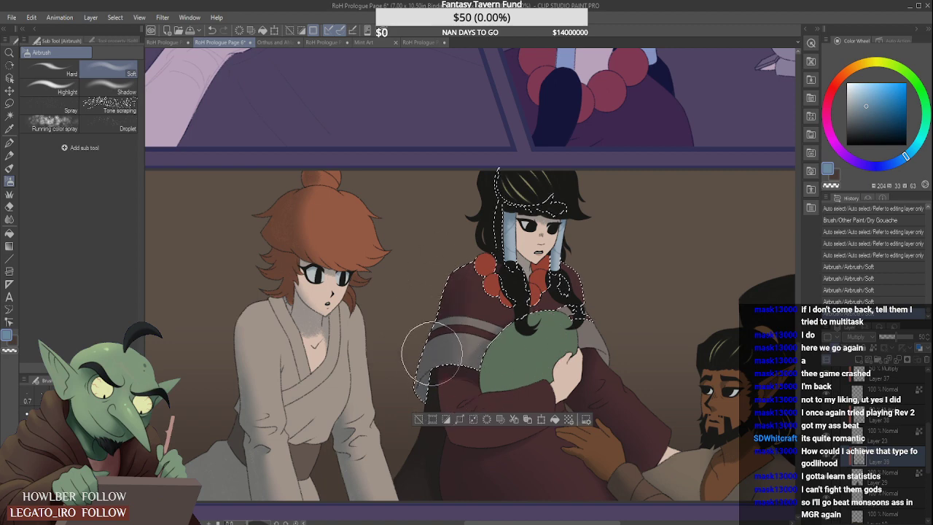
pyautogui.scroll(-1, 433, 358)
pyautogui.scroll(1, 456, 274)
pyautogui.moveTo(460, 278); pyautogui.dragTo(450, 321)
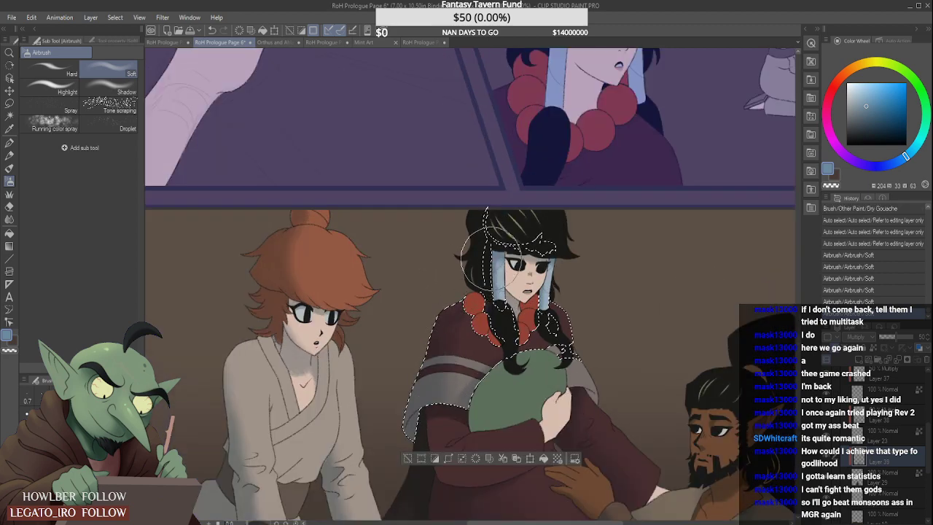
# - Airbrush soft shadows on the poncho around the red beads and hair locks with a smaller brush
pyautogui.scroll(1, 476, 291)
pyautogui.press('[')
pyautogui.press('[')
pyautogui.press('[')
pyautogui.press('[')
pyautogui.press('[')
pyautogui.press('[')
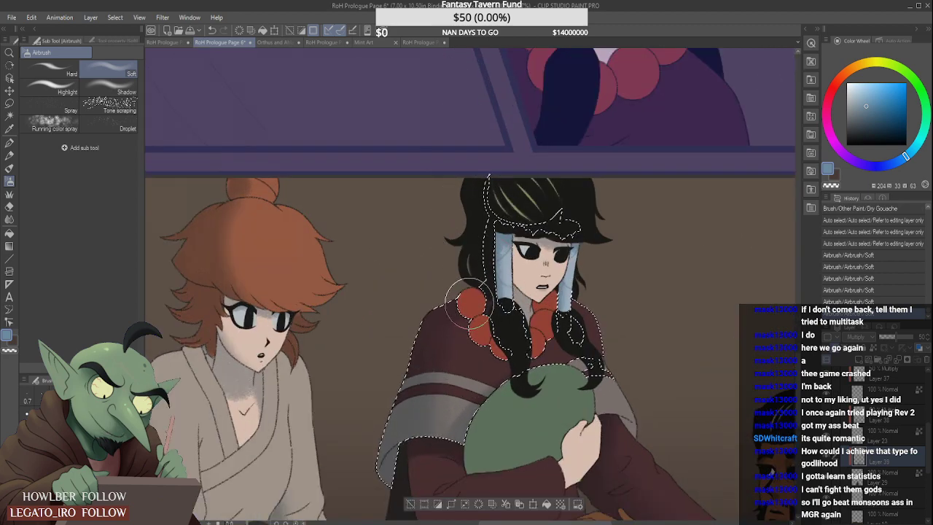
pyautogui.moveTo(460, 305)
pyautogui.mouseDown()
pyautogui.moveTo(503, 314)
pyautogui.moveTo(486, 330)
pyautogui.moveTo(511, 342)
pyautogui.moveTo(488, 332)
pyautogui.moveTo(495, 345)
pyautogui.moveTo(487, 306)
pyautogui.mouseUp()
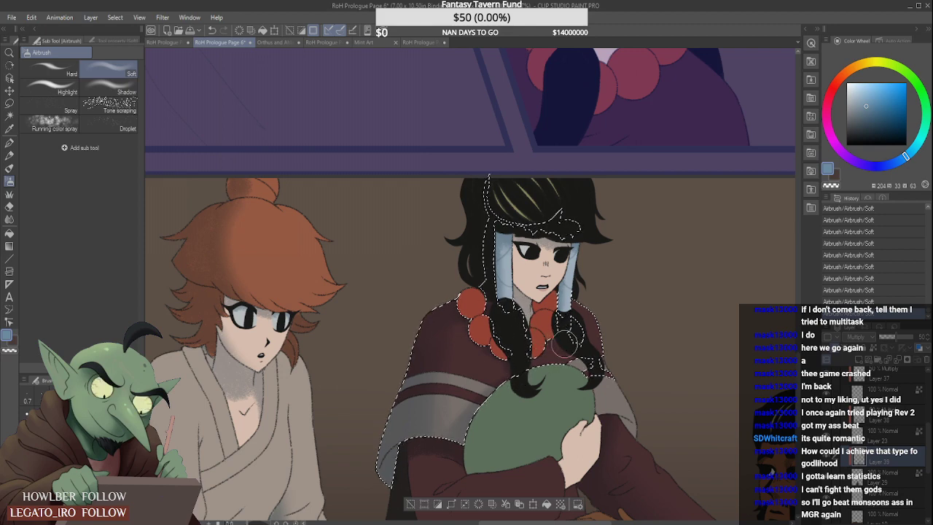
# - Add the small missed grey piece of the poncho above the green bundle on Layer 29 to the selection
pyautogui.scroll(-2, 600, 330)
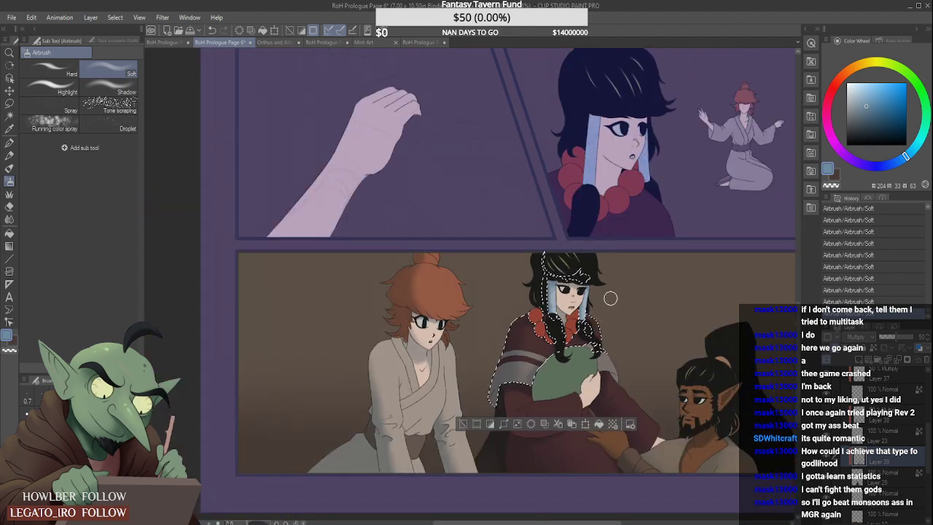
pyautogui.scroll(2, 608, 300)
pyautogui.click(9, 115)
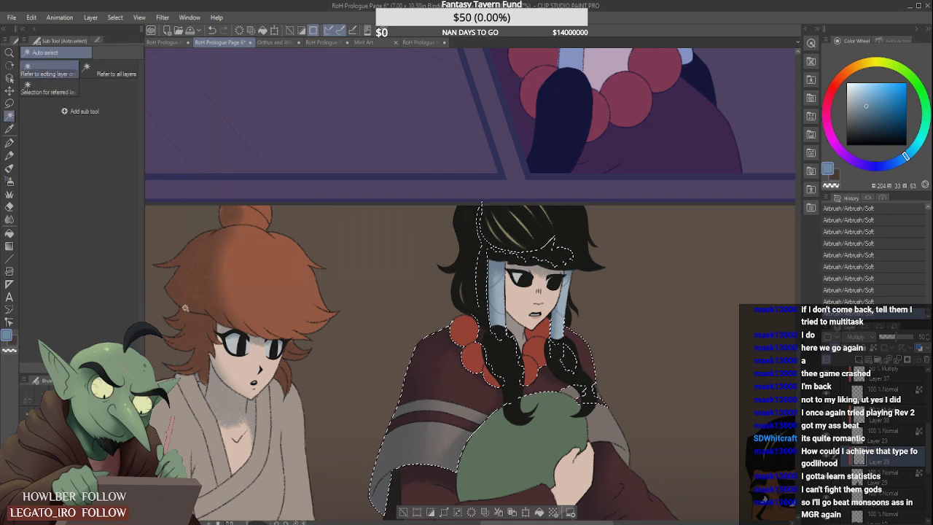
pyautogui.click(902, 481)
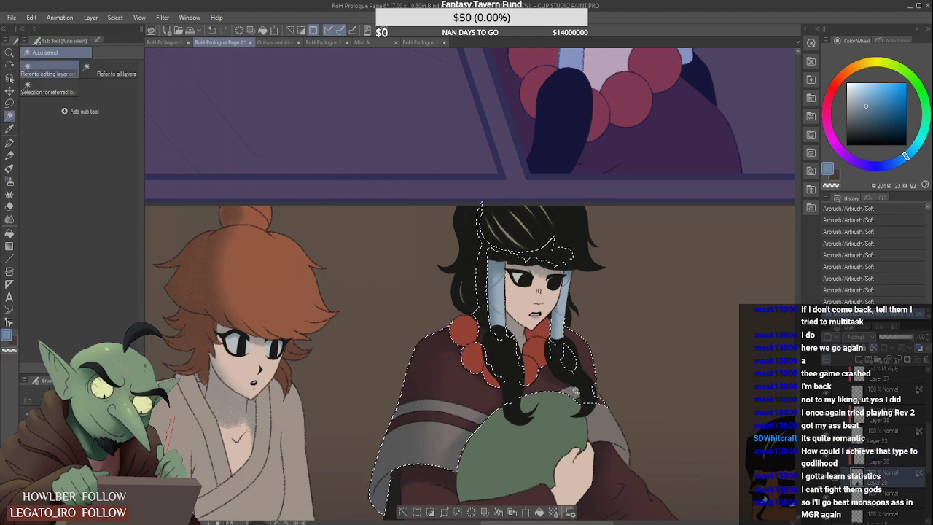
pyautogui.click(585, 393)
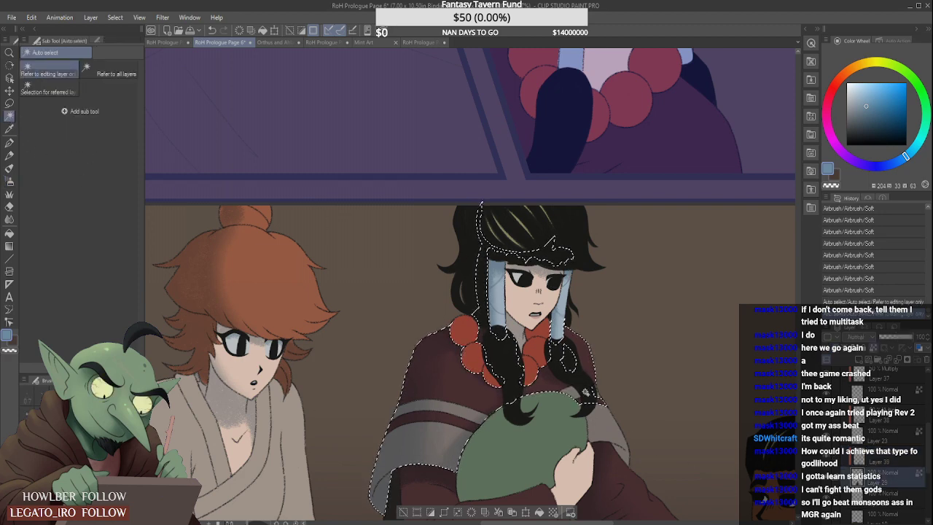
# - Undo the airbrush stroke made on the flat color layer and shade the small poncho piece on the Multiply layer instead
pyautogui.click(9, 168)
pyautogui.click(10, 181)
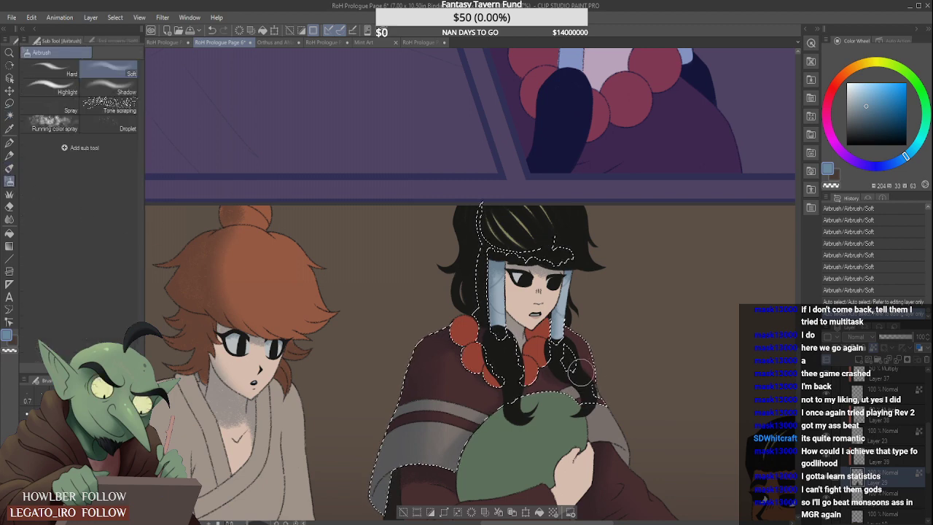
pyautogui.press('[')
pyautogui.press('[')
pyautogui.moveTo(580, 390); pyautogui.dragTo(567, 384)
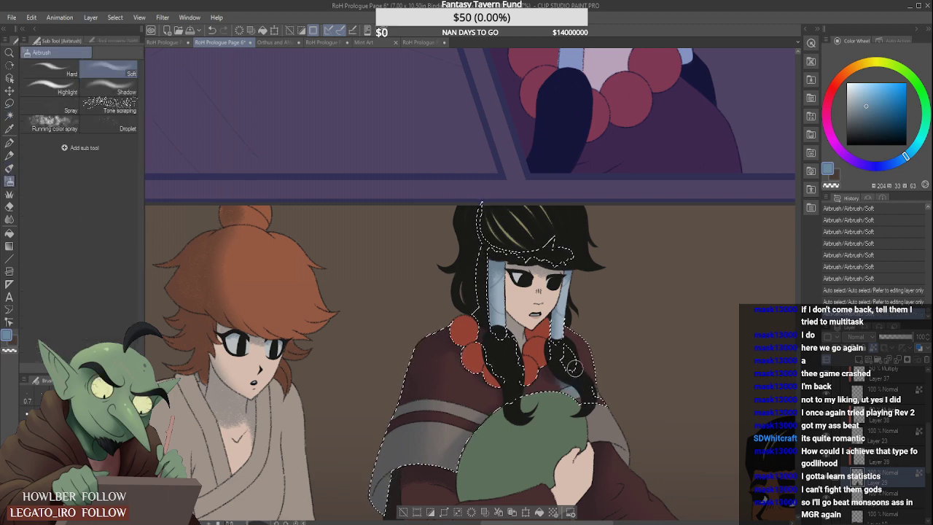
pyautogui.hotkey('ctrl', 'z')
pyautogui.click(894, 459)
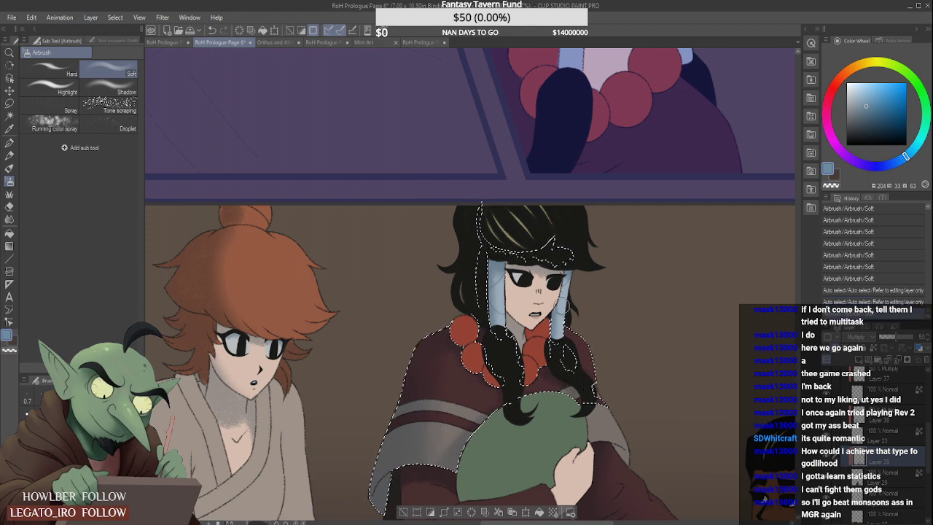
pyautogui.scroll(-2, 566, 309)
pyautogui.scroll(-1, 619, 315)
pyautogui.scroll(-2, 562, 310)
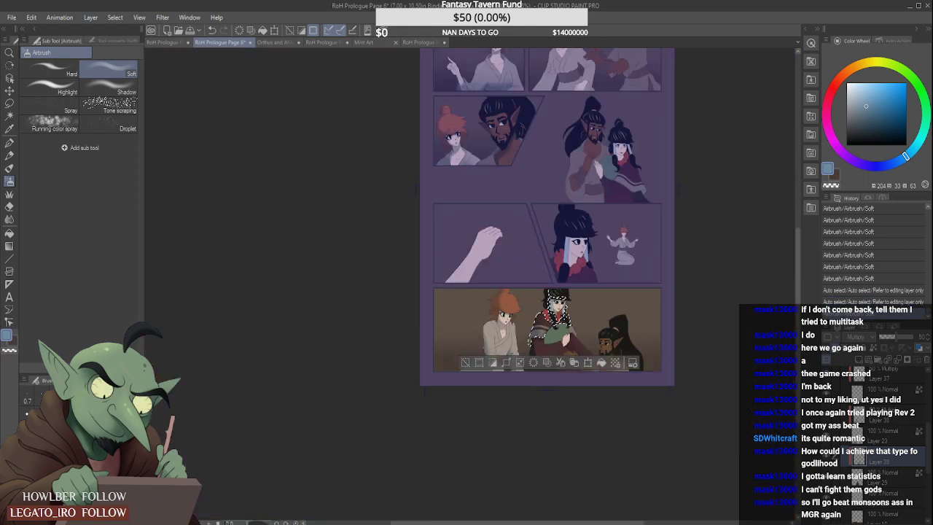
# - Select the green bundle on Layer 29 and shade its lower and outer edges with the Soft airbrush on the Multiply layer
pyautogui.scroll(2, 565, 308)
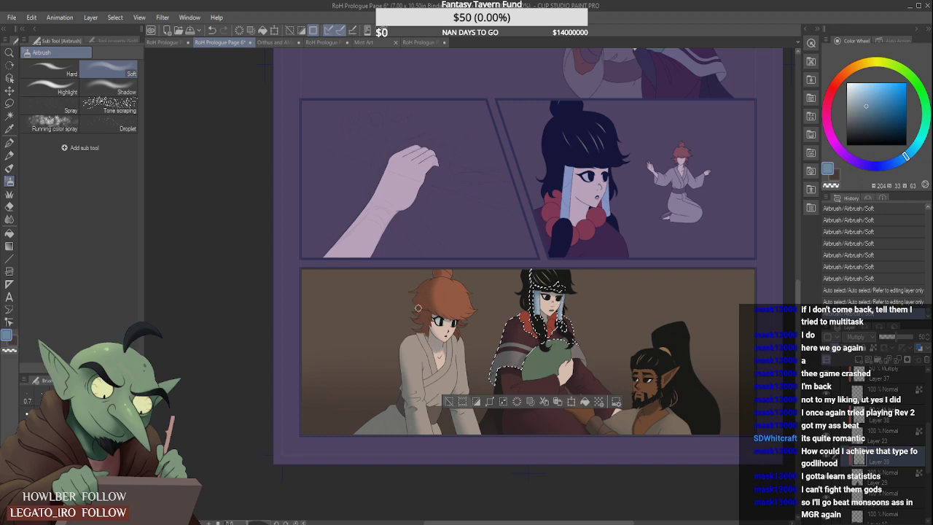
pyautogui.click(10, 116)
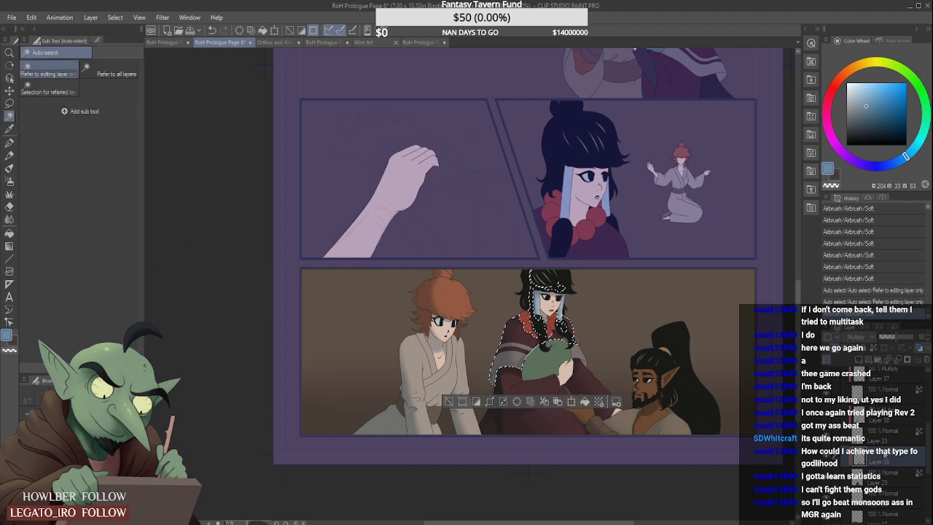
pyautogui.click(550, 358)
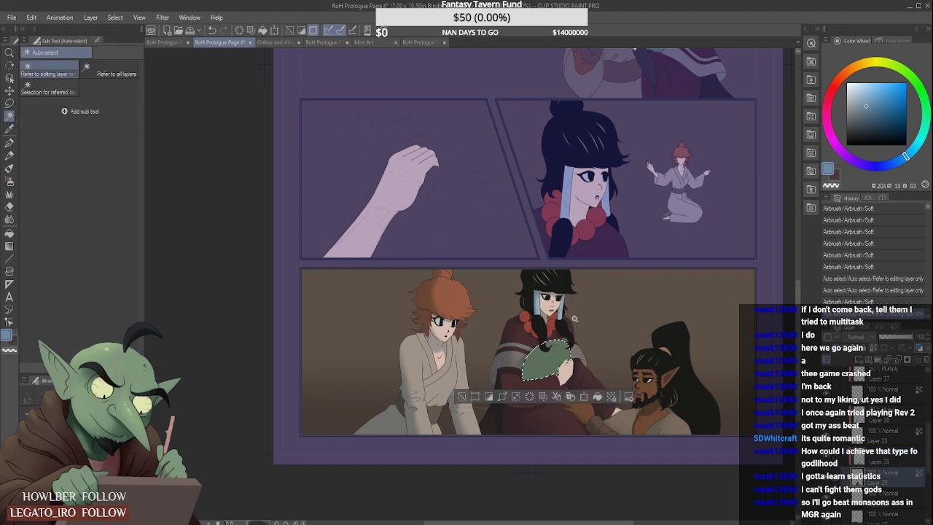
pyautogui.click(909, 459)
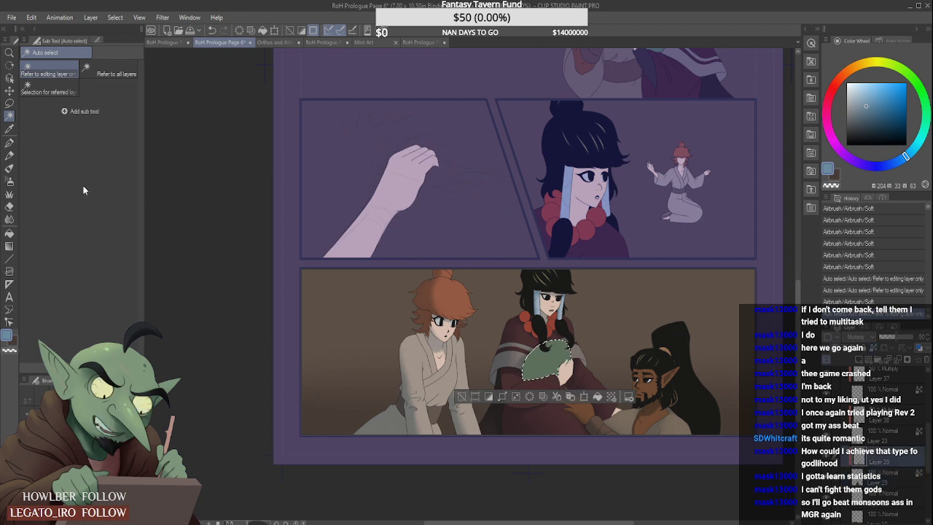
pyautogui.click(9, 182)
pyautogui.scroll(1, 612, 383)
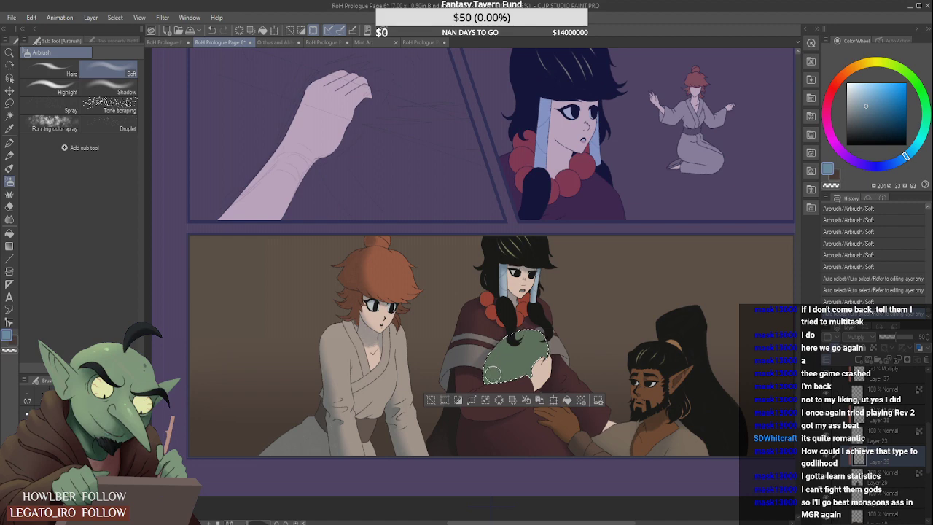
pyautogui.moveTo(488, 375)
pyautogui.mouseDown()
pyautogui.moveTo(496, 354)
pyautogui.moveTo(489, 380)
pyautogui.moveTo(512, 380)
pyautogui.mouseUp()
pyautogui.moveTo(509, 345)
pyautogui.mouseDown()
pyautogui.moveTo(538, 340)
pyautogui.moveTo(489, 360)
pyautogui.mouseUp()
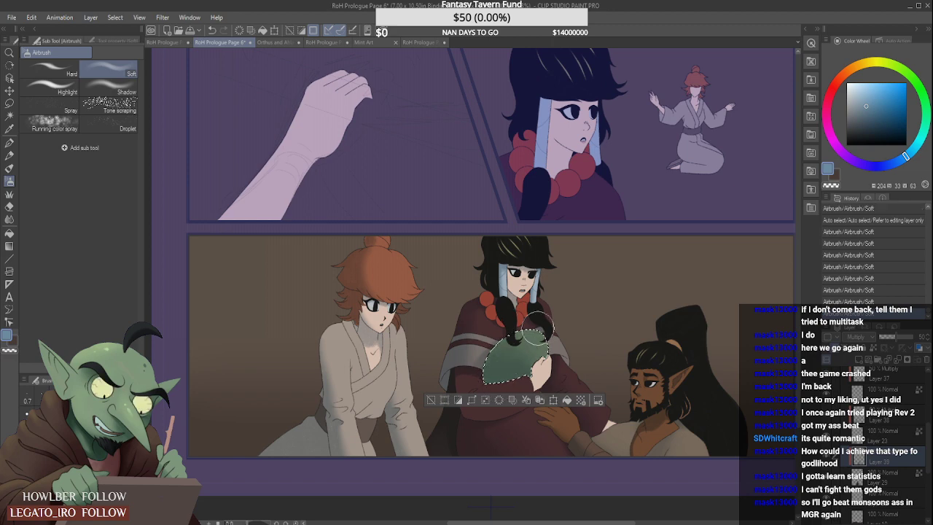
# - Lighten the shadow along the upper part of the selected green bundle with the Soft eraser
pyautogui.click(9, 206)
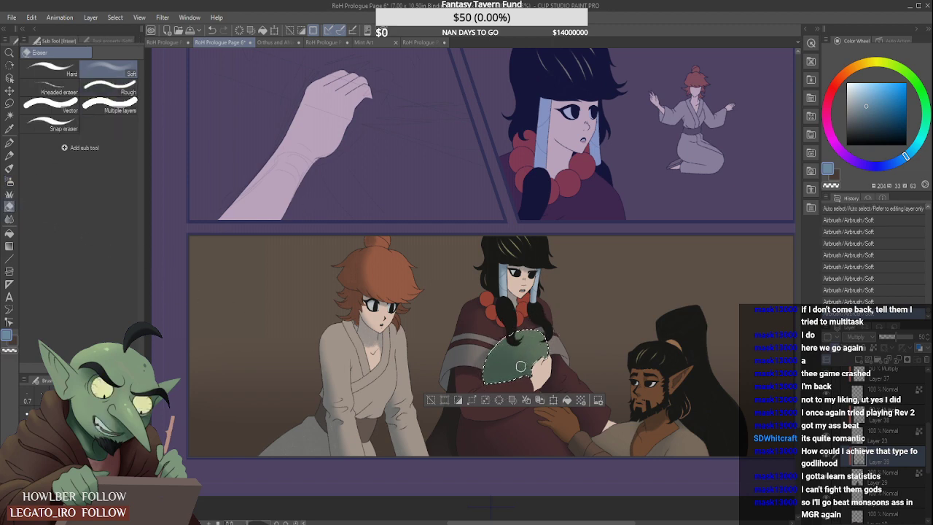
pyautogui.moveTo(506, 342)
pyautogui.mouseDown()
pyautogui.moveTo(553, 322)
pyautogui.moveTo(545, 328)
pyautogui.mouseUp()
pyautogui.moveTo(493, 355)
pyautogui.mouseDown()
pyautogui.moveTo(546, 331)
pyautogui.moveTo(515, 350)
pyautogui.moveTo(554, 325)
pyautogui.mouseUp()
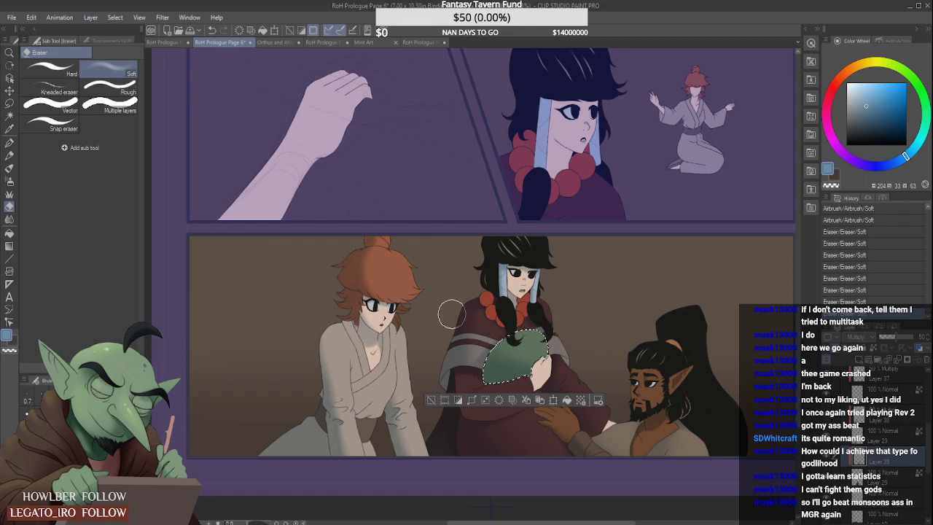
# - Examine the shading on the green bundle and poncho up close and against the whole panel
pyautogui.scroll(2, 472, 292)
pyautogui.scroll(-1, 470, 296)
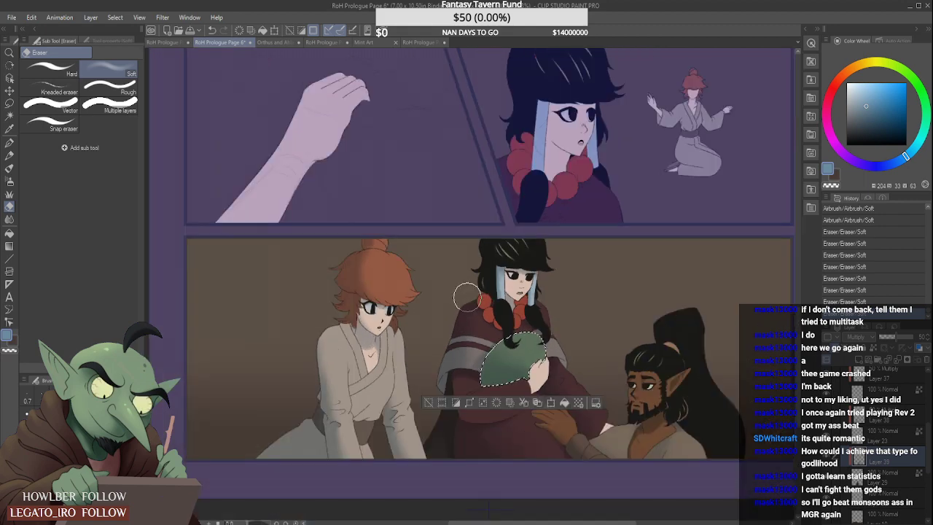
pyautogui.scroll(2, 543, 273)
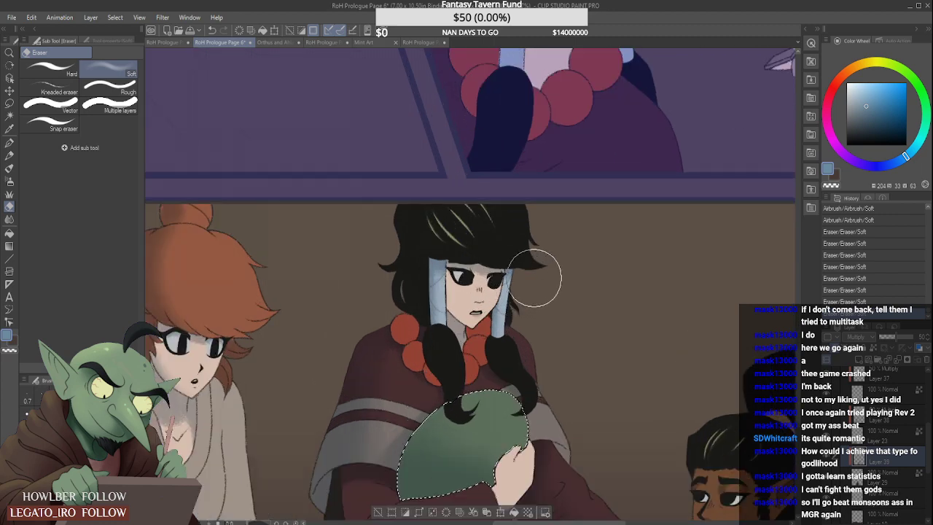
pyautogui.scroll(-1, 534, 277)
pyautogui.scroll(-1, 546, 270)
pyautogui.scroll(3, 547, 288)
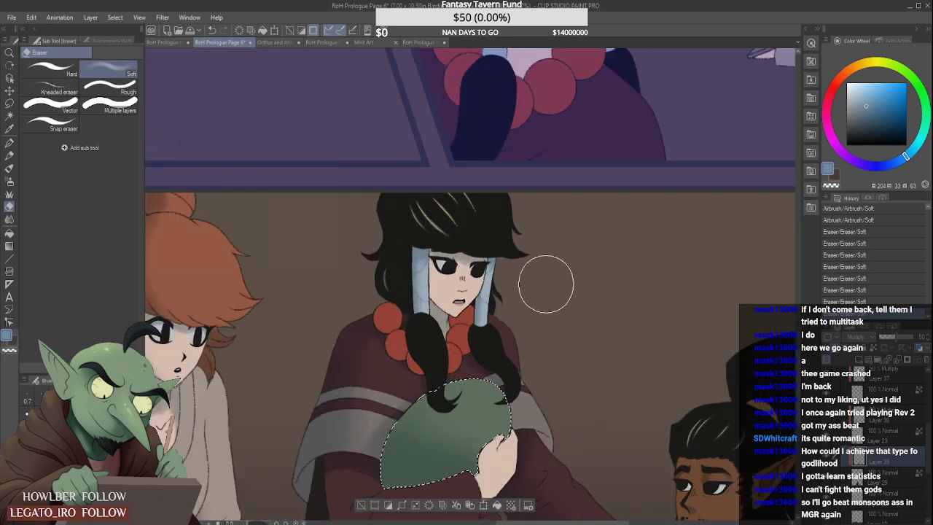
pyautogui.scroll(-2, 546, 283)
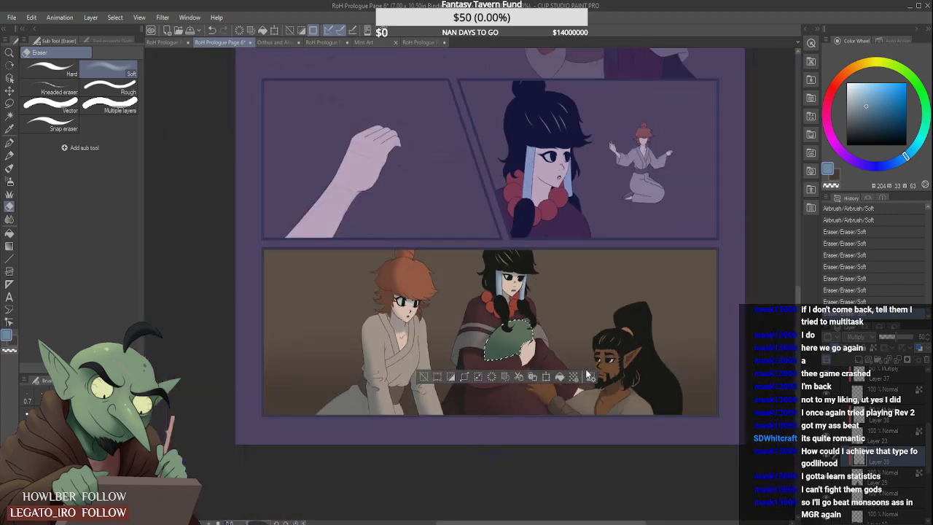
pyautogui.scroll(1, 587, 353)
pyautogui.scroll(-1, 594, 355)
pyautogui.scroll(1, 627, 386)
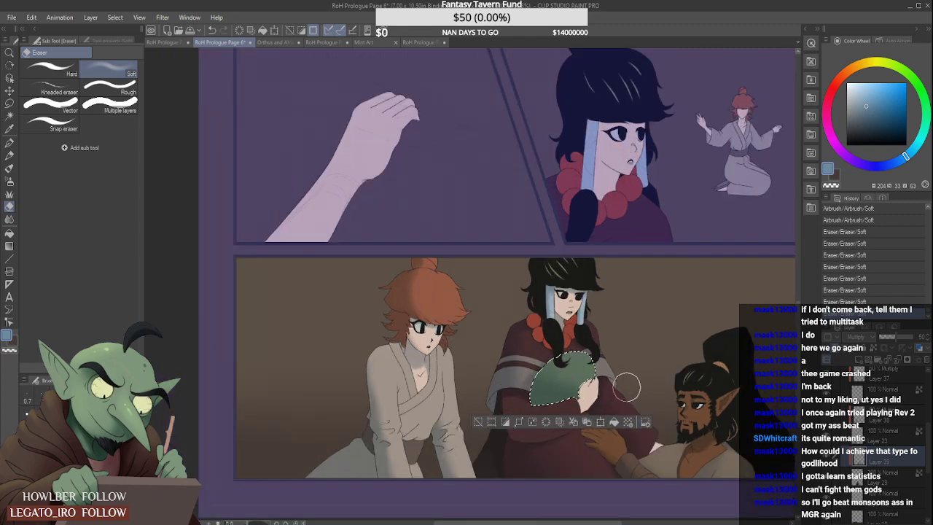
pyautogui.scroll(-1, 671, 408)
pyautogui.scroll(1, 692, 422)
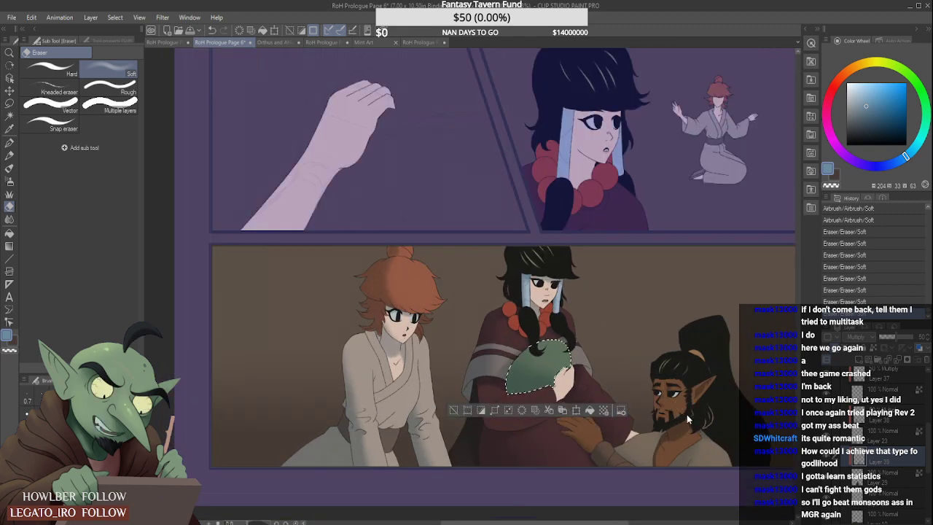
# - Drop the bundle selection and auto-select the black-haired figure's dark red robe below the poncho on Layer 29
pyautogui.hotkey('ctrl', 'd')
pyautogui.click(9, 116)
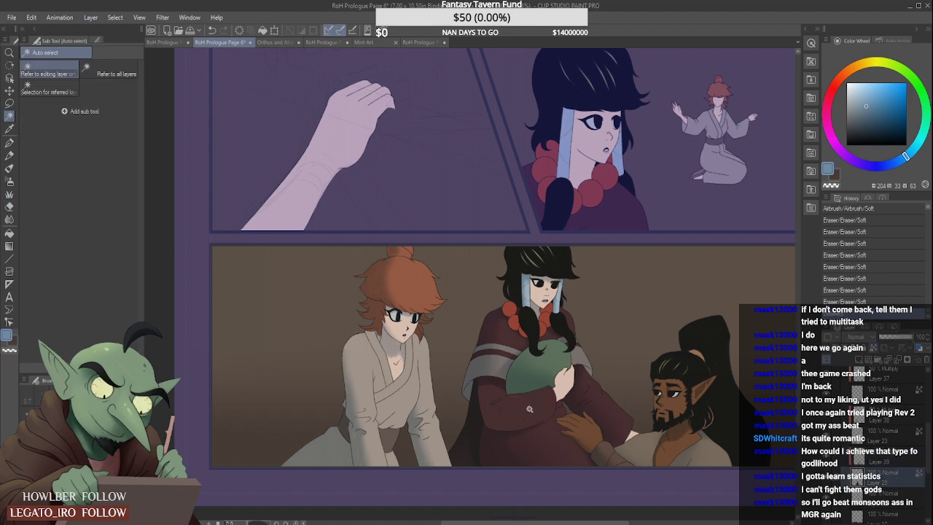
pyautogui.click(518, 396)
# - Lasso the lap area out of the robe selection along the lower edge of the bent sleeve, cleaning up the sleeve outline
pyautogui.click(10, 103)
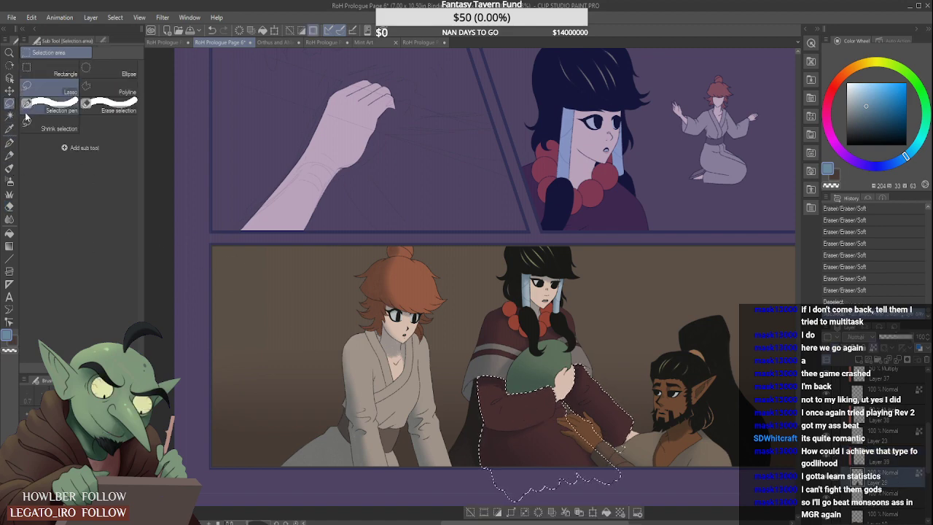
pyautogui.scroll(2, 596, 480)
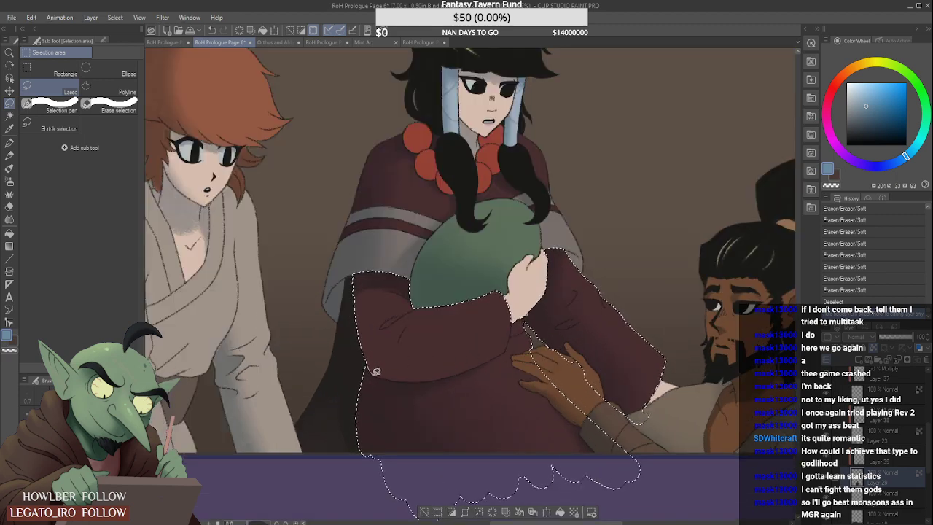
pyautogui.moveTo(466, 457); pyautogui.dragTo(470, 455)
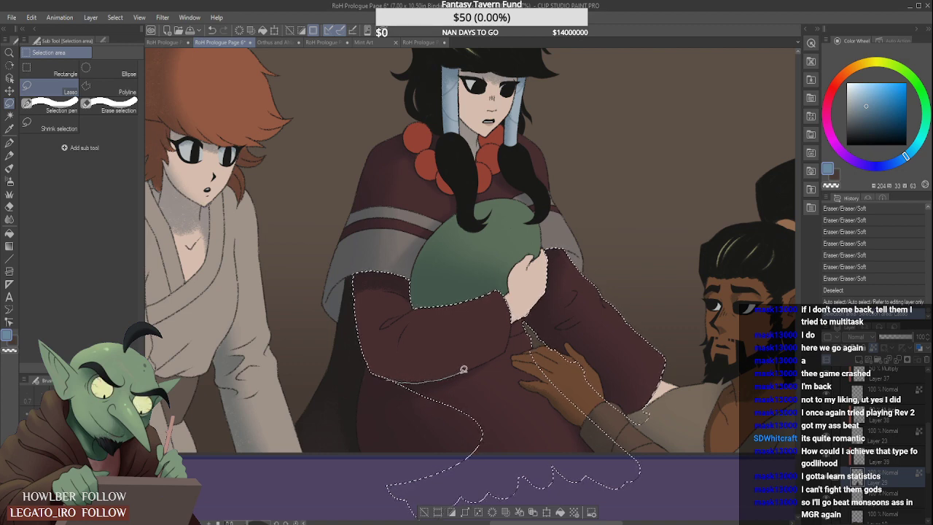
pyautogui.moveTo(497, 354); pyautogui.dragTo(519, 347)
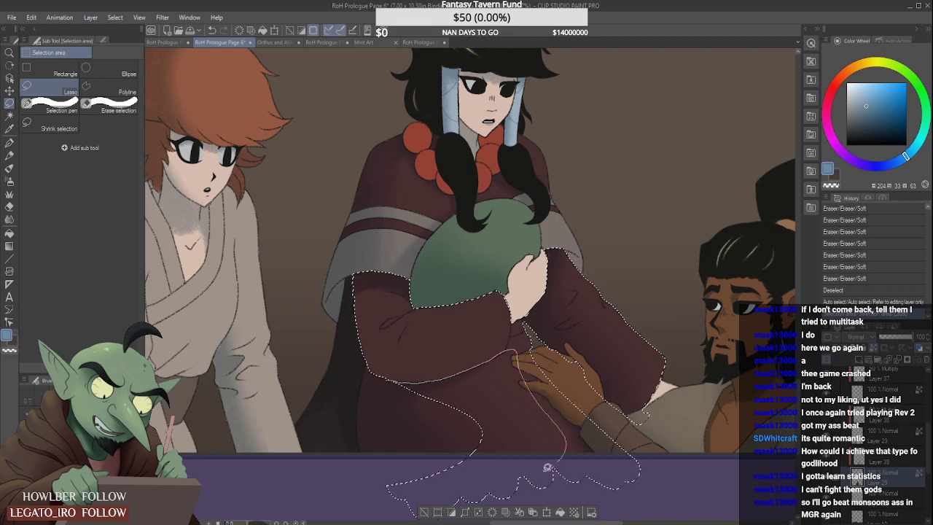
pyautogui.moveTo(342, 392); pyautogui.dragTo(420, 370)
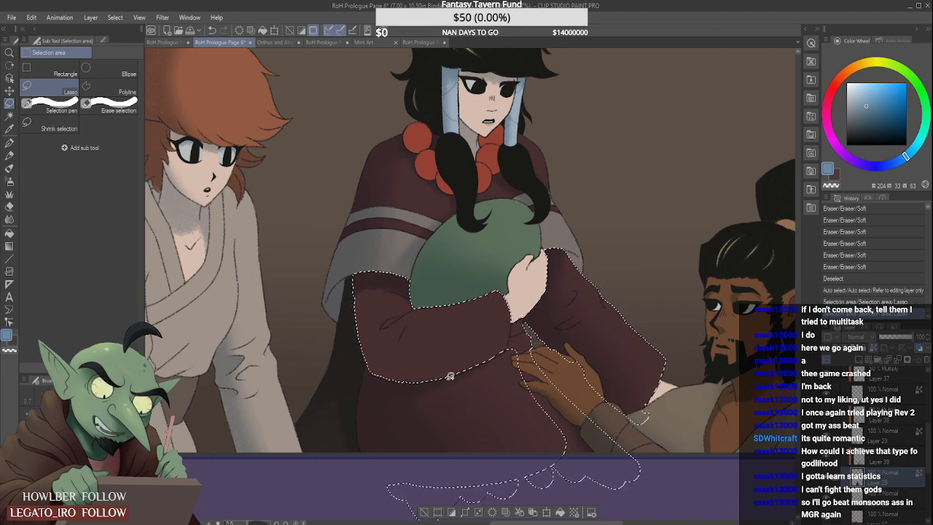
pyautogui.moveTo(455, 374); pyautogui.dragTo(493, 358)
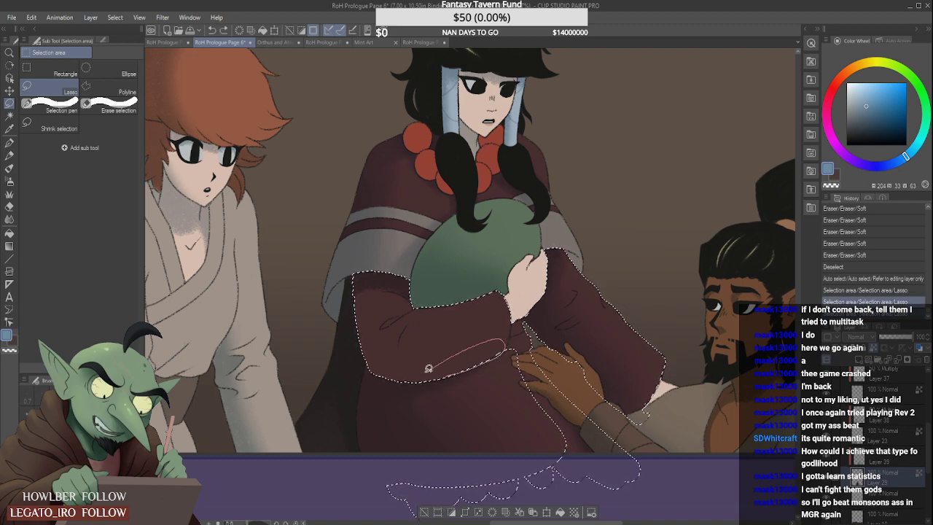
pyautogui.moveTo(428, 368); pyautogui.dragTo(481, 350)
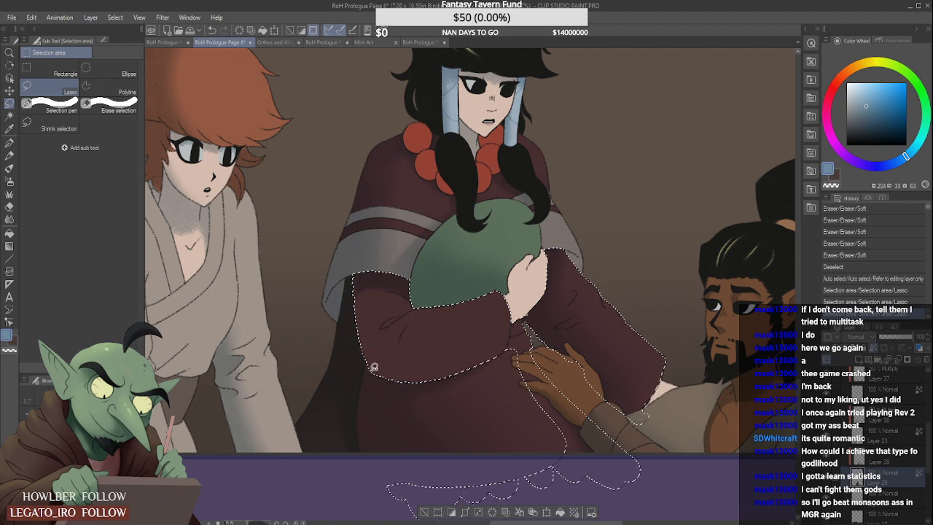
pyautogui.moveTo(387, 374); pyautogui.dragTo(365, 300)
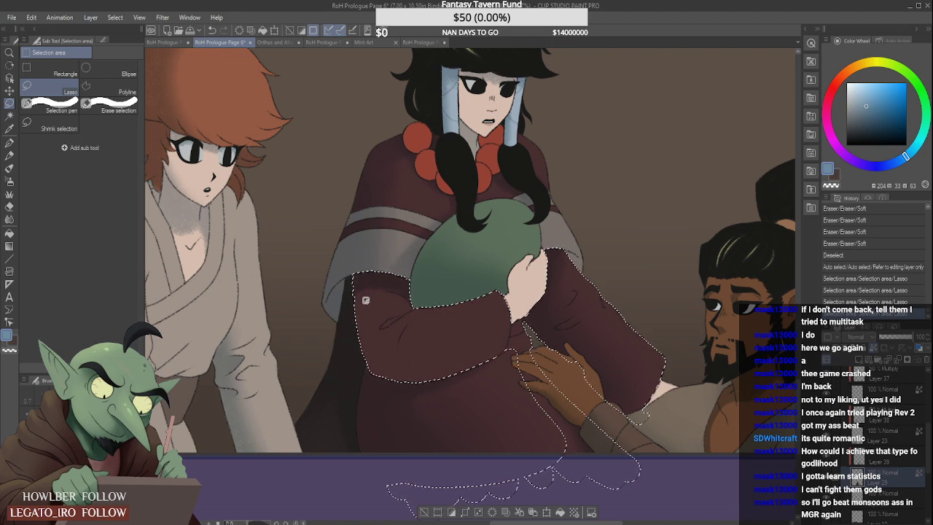
# - Airbrush soft shadows along the outer and lower edges of the selected bent sleeve on the Multiply layer
pyautogui.click(10, 181)
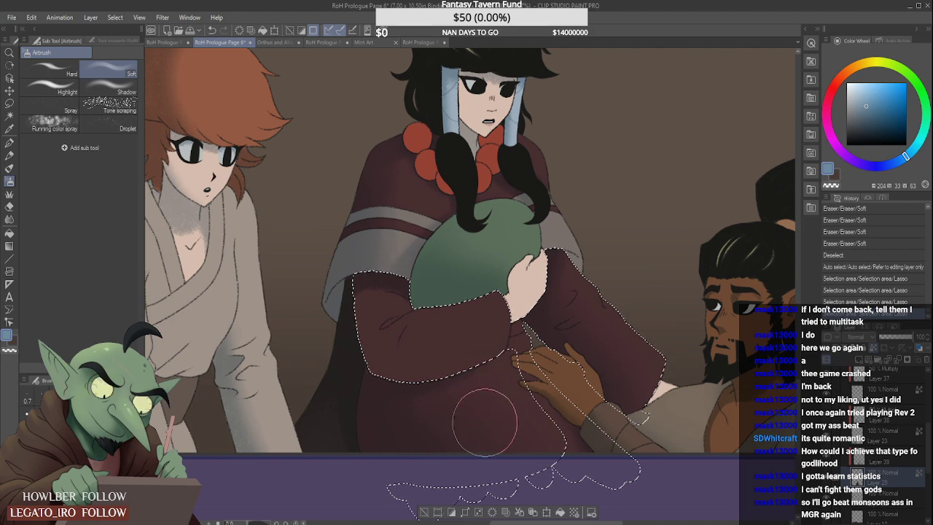
pyautogui.scroll(-3, 485, 423)
pyautogui.scroll(2, 470, 430)
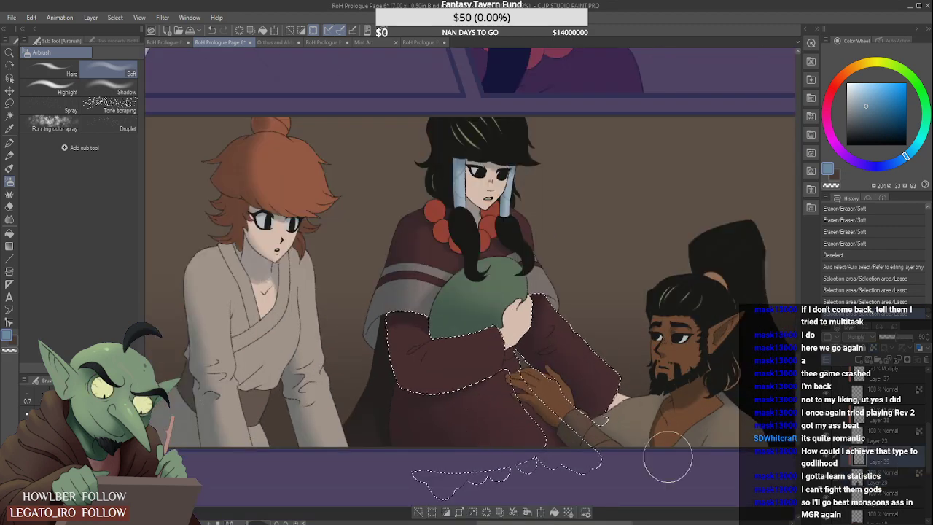
pyautogui.moveTo(375, 302)
pyautogui.mouseDown()
pyautogui.moveTo(372, 357)
pyautogui.moveTo(377, 320)
pyautogui.moveTo(425, 268)
pyautogui.moveTo(388, 377)
pyautogui.mouseUp()
pyautogui.moveTo(450, 404); pyautogui.dragTo(476, 406)
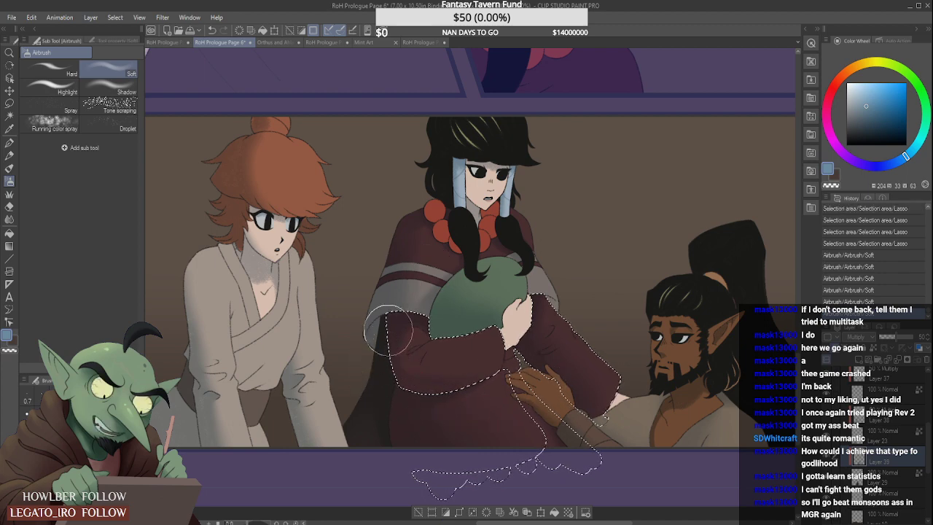
pyautogui.moveTo(389, 330)
pyautogui.mouseDown()
pyautogui.moveTo(407, 402)
pyautogui.moveTo(413, 374)
pyautogui.moveTo(404, 366)
pyautogui.moveTo(388, 389)
pyautogui.moveTo(385, 374)
pyautogui.moveTo(479, 370)
pyautogui.mouseUp()
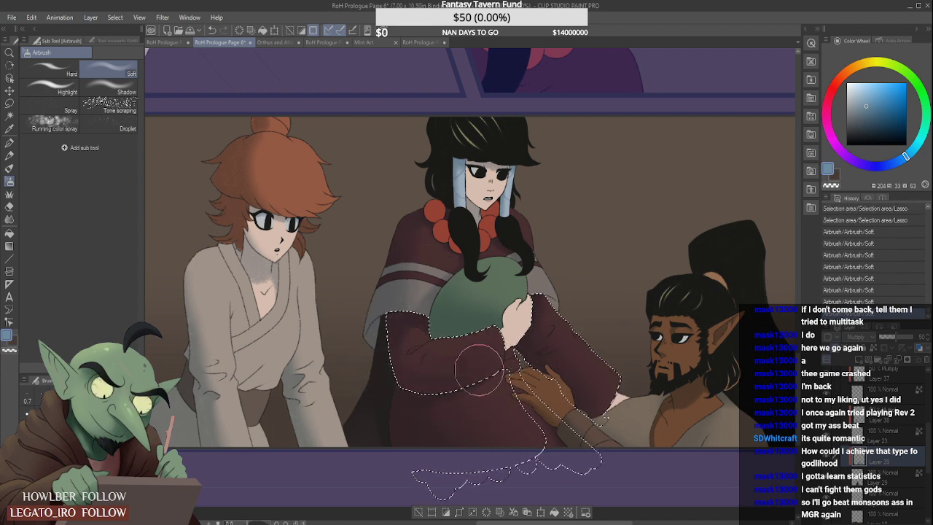
pyautogui.moveTo(437, 412); pyautogui.dragTo(483, 388)
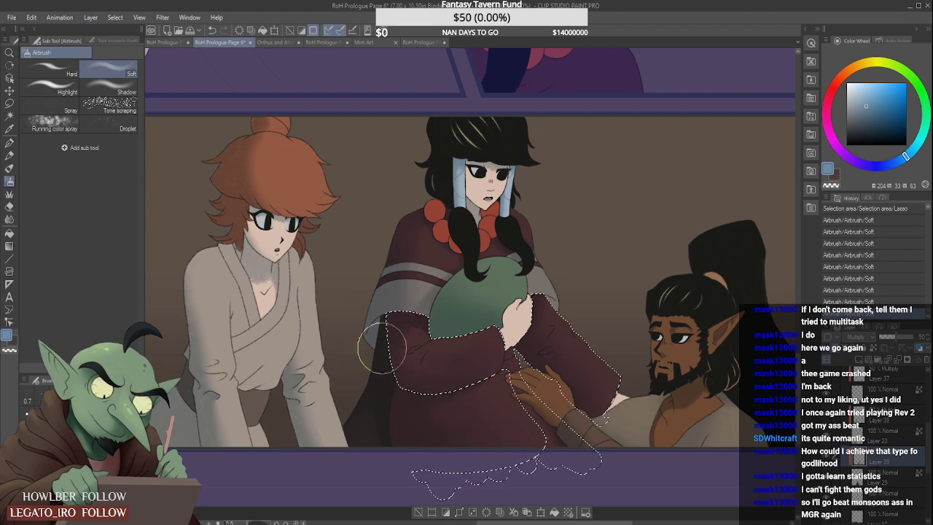
# - Lighten the upper side of the sleeve beneath the green bundle and hand with the Soft eraser
pyautogui.click(10, 207)
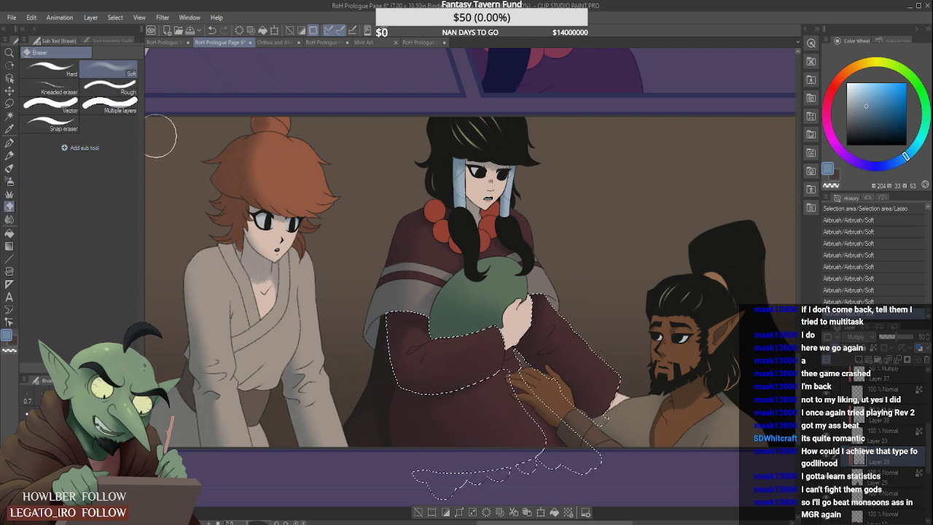
pyautogui.moveTo(450, 342)
pyautogui.mouseDown()
pyautogui.moveTo(487, 321)
pyautogui.moveTo(450, 345)
pyautogui.moveTo(499, 337)
pyautogui.moveTo(429, 358)
pyautogui.moveTo(488, 338)
pyautogui.moveTo(437, 344)
pyautogui.moveTo(500, 326)
pyautogui.moveTo(431, 349)
pyautogui.moveTo(429, 359)
pyautogui.moveTo(502, 310)
pyautogui.moveTo(500, 323)
pyautogui.moveTo(439, 358)
pyautogui.moveTo(492, 343)
pyautogui.moveTo(500, 309)
pyautogui.mouseUp()
pyautogui.scroll(-2, 501, 309)
pyautogui.scroll(1, 477, 313)
pyautogui.moveTo(459, 340); pyautogui.dragTo(523, 321)
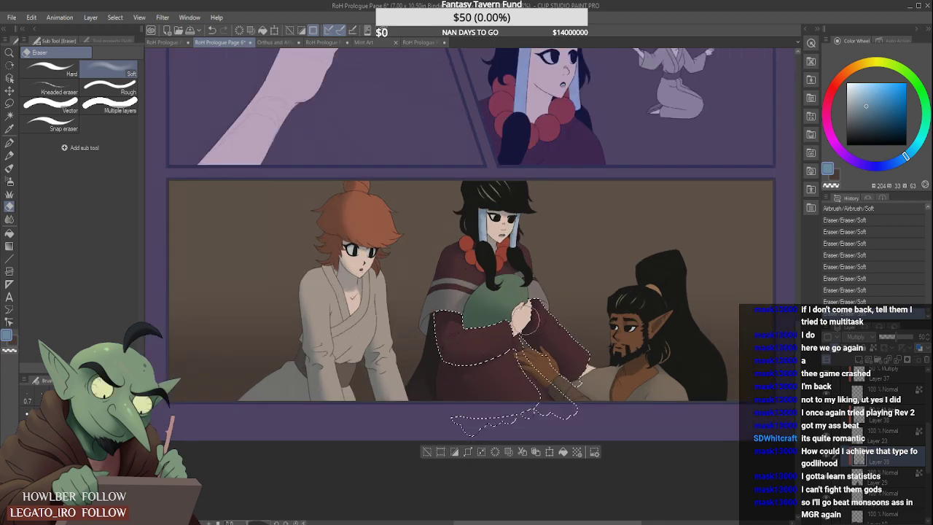
pyautogui.scroll(1, 468, 332)
pyautogui.moveTo(456, 343)
pyautogui.mouseDown()
pyautogui.moveTo(487, 340)
pyautogui.moveTo(481, 331)
pyautogui.moveTo(456, 341)
pyautogui.moveTo(508, 326)
pyautogui.moveTo(484, 342)
pyautogui.moveTo(542, 311)
pyautogui.mouseUp()
# - Touch up the shading on the bent sleeve beside the green bundle with the Dry Gouache brush and drop the sleeve selection
pyautogui.scroll(-5, 452, 352)
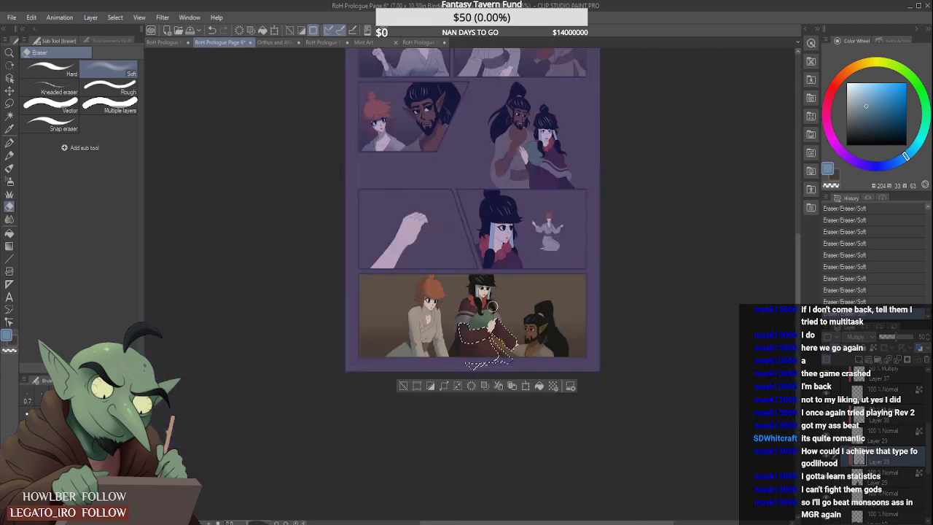
pyautogui.scroll(6, 445, 364)
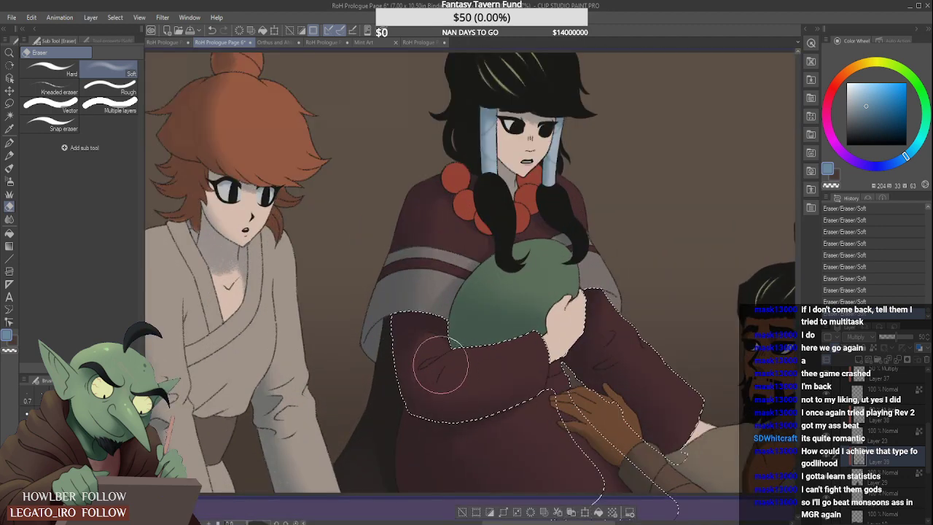
pyautogui.scroll(-3, 476, 325)
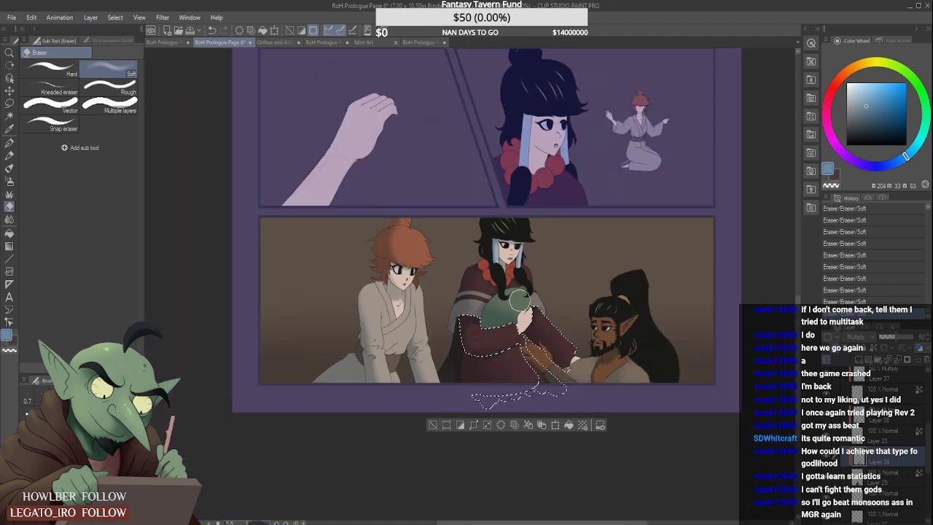
pyautogui.scroll(-3, 519, 301)
pyautogui.scroll(4, 529, 299)
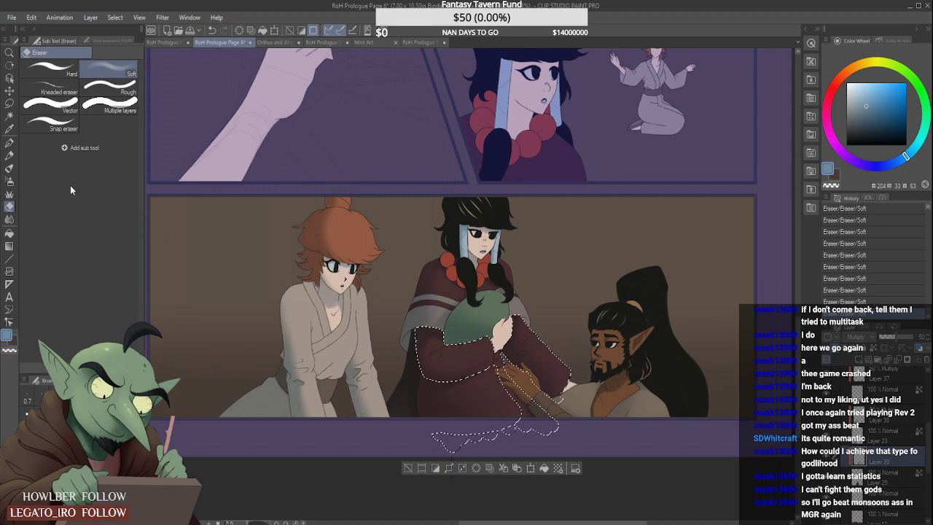
pyautogui.click(10, 168)
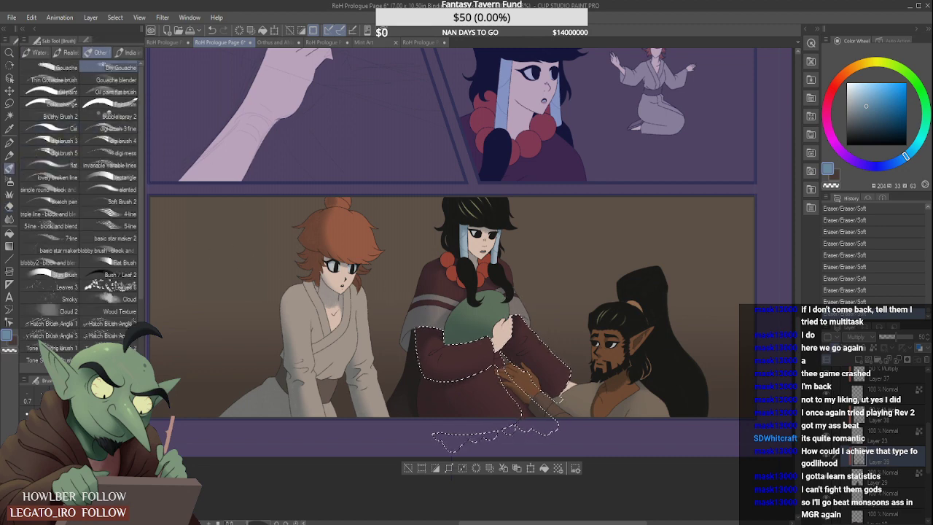
pyautogui.scroll(4, 472, 318)
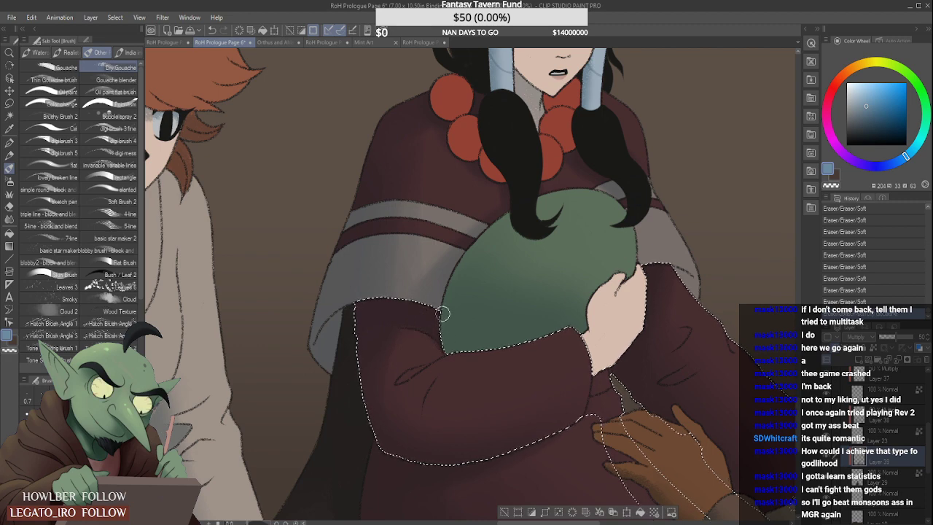
pyautogui.scroll(-4, 442, 314)
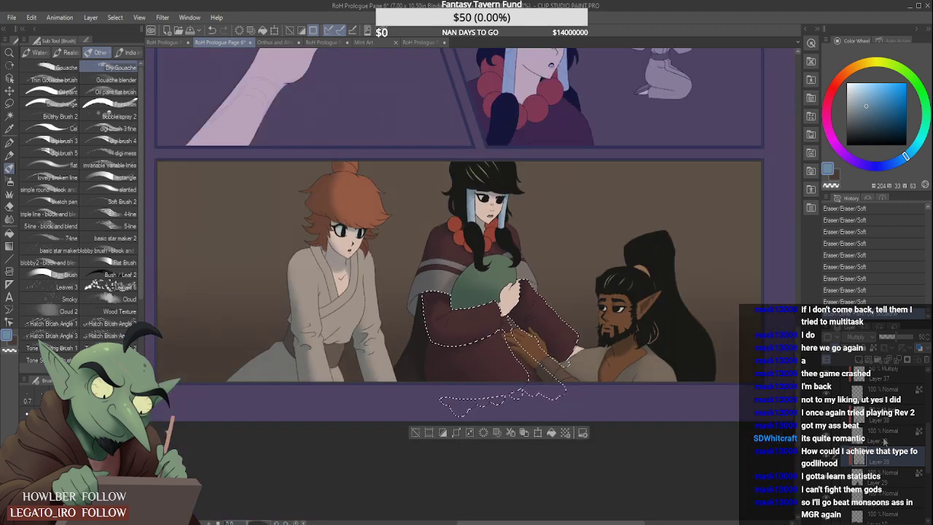
pyautogui.hotkey('ctrl', 'd')
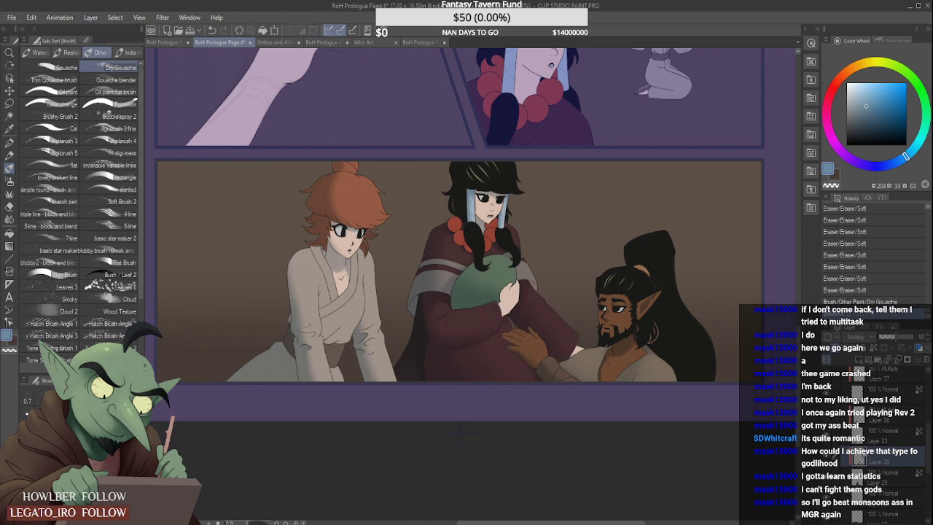
# - Paint Dry Gouache shading on the lower part of the dark red robe near the panel's bottom border
pyautogui.scroll(-4, 549, 292)
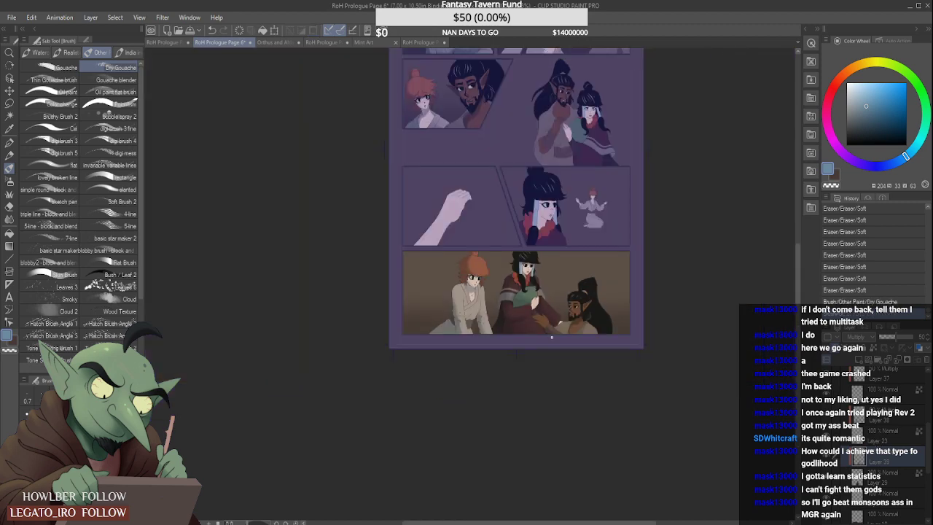
pyautogui.scroll(3, 551, 336)
pyautogui.scroll(2, 453, 313)
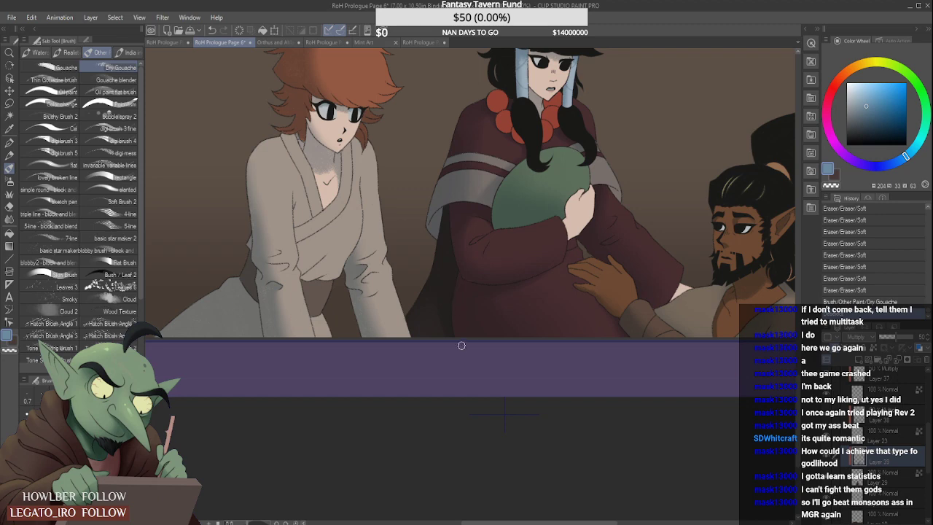
pyautogui.hotkey('ctrl', 'd')
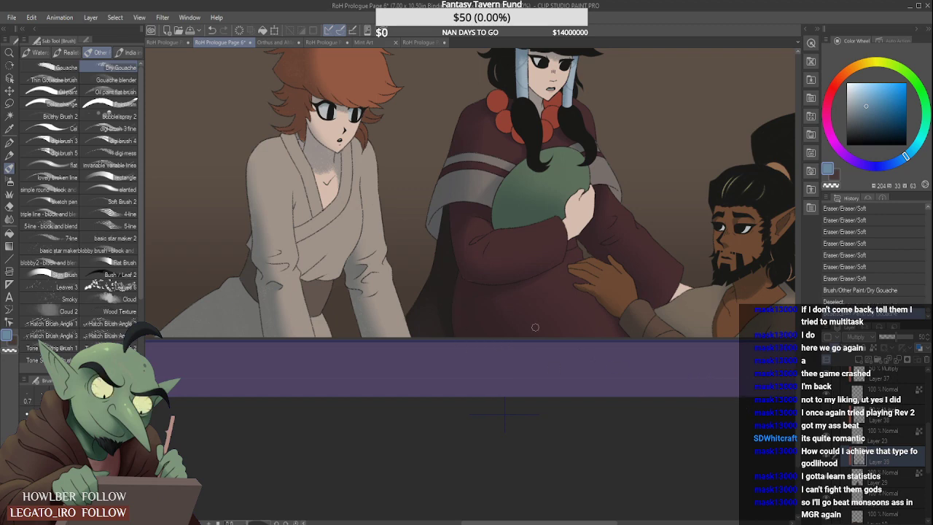
pyautogui.click(475, 354)
pyautogui.scroll(-5, 476, 355)
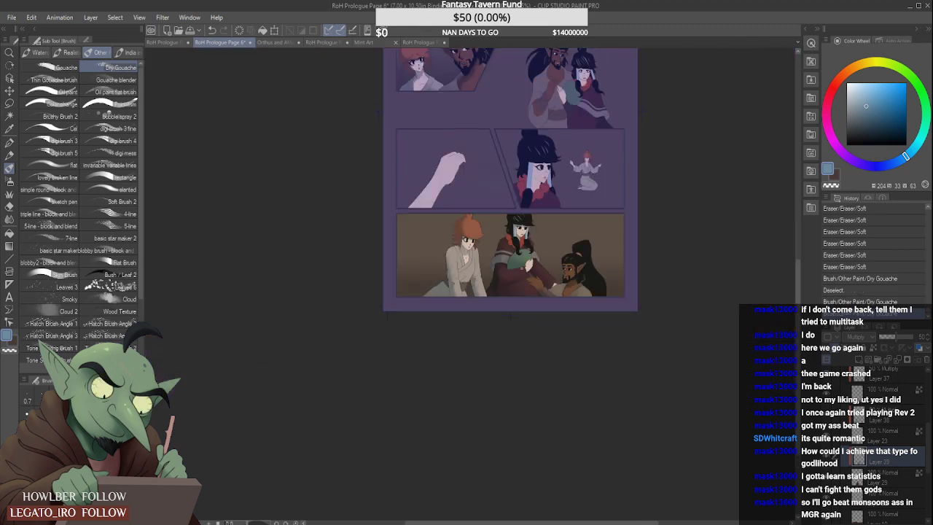
pyautogui.scroll(2, 569, 230)
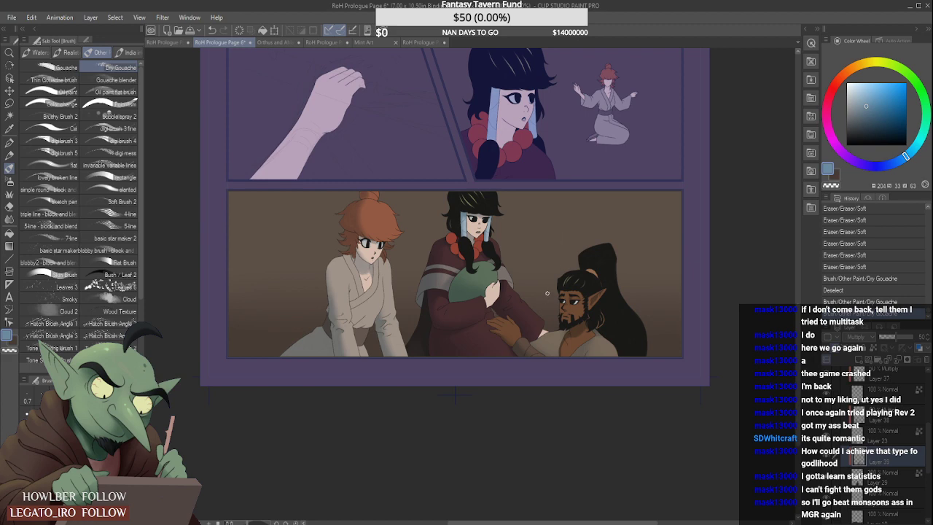
# - Shade the wrist and underside of the hand holding the green bundle with Dry Gouache, softening the shadow with the Soft eraser
pyautogui.scroll(-2, 546, 293)
pyautogui.scroll(5, 512, 272)
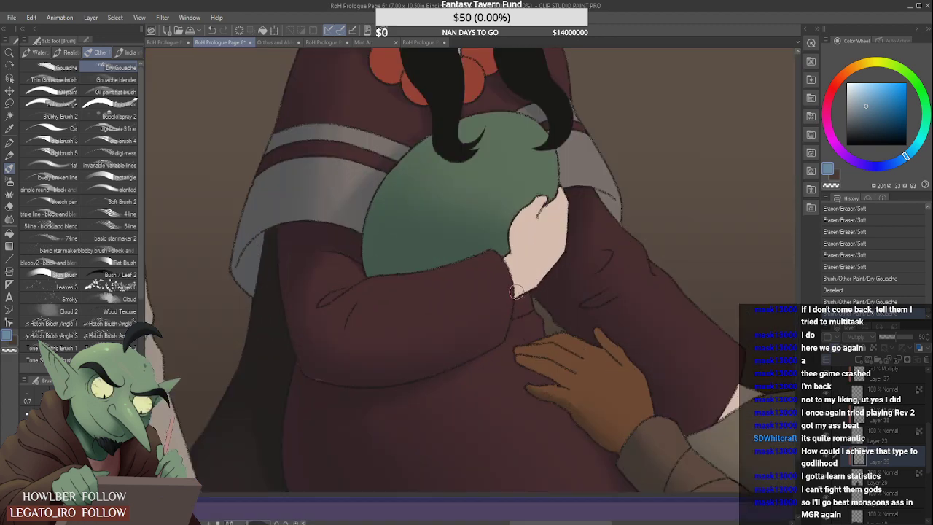
pyautogui.moveTo(516, 289); pyautogui.dragTo(548, 271)
pyautogui.moveTo(562, 257); pyautogui.dragTo(540, 280)
pyautogui.scroll(-4, 568, 229)
pyautogui.scroll(4, 565, 231)
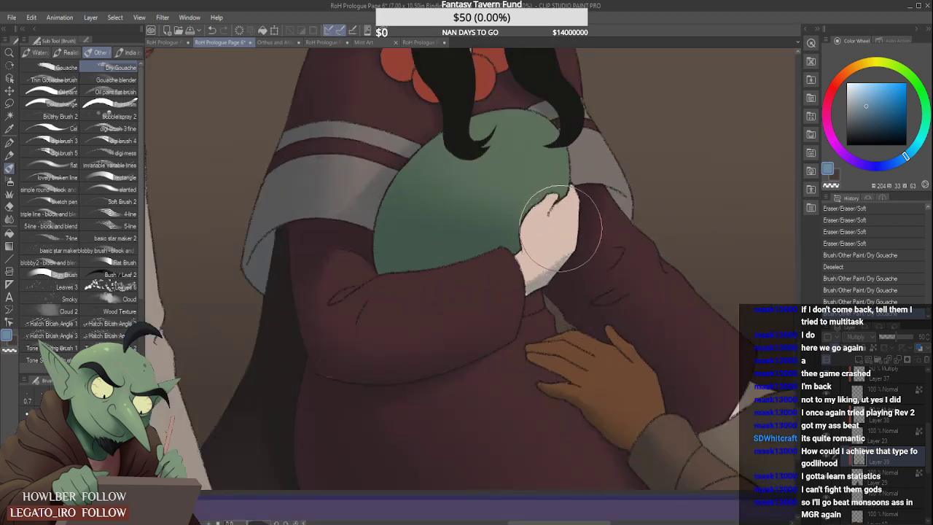
pyautogui.press('[')
pyautogui.press('[')
pyautogui.press('[')
pyautogui.moveTo(574, 223); pyautogui.dragTo(541, 276)
pyautogui.scroll(-4, 583, 219)
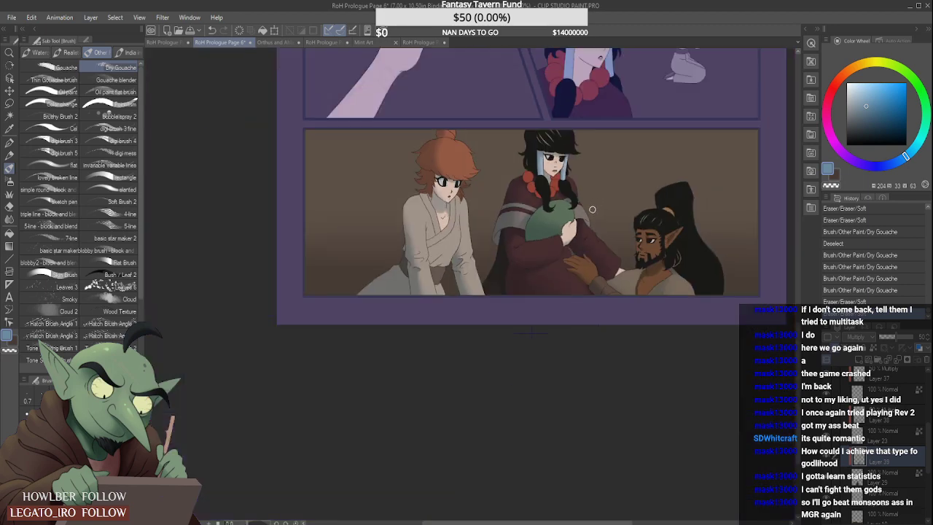
# - Shade the black-haired figure's cheek beside the blue hair wrap with Dry Gouache, compare it using undo and redo, and soften it with the Soft eraser
pyautogui.scroll(4, 539, 145)
pyautogui.scroll(2, 503, 153)
pyautogui.moveTo(510, 132); pyautogui.dragTo(517, 208)
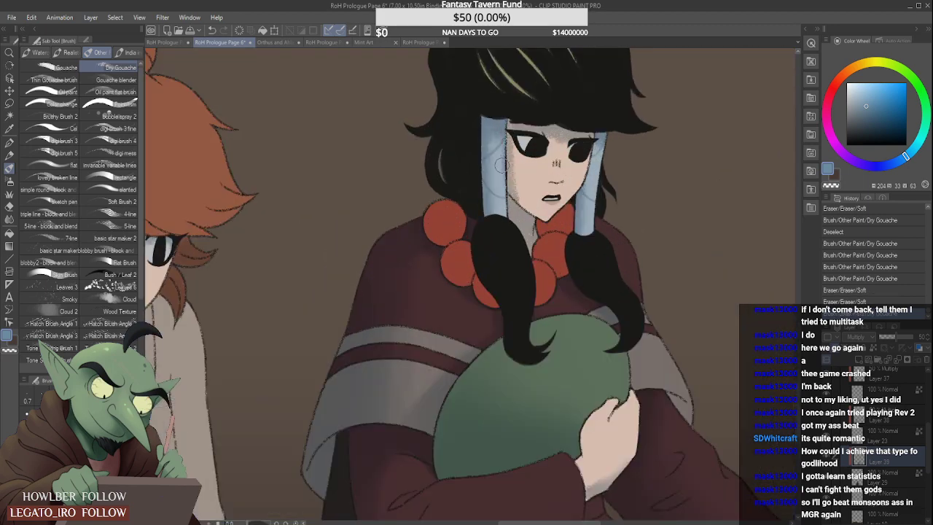
pyautogui.moveTo(500, 151)
pyautogui.mouseDown()
pyautogui.moveTo(510, 197)
pyautogui.moveTo(508, 179)
pyautogui.mouseUp()
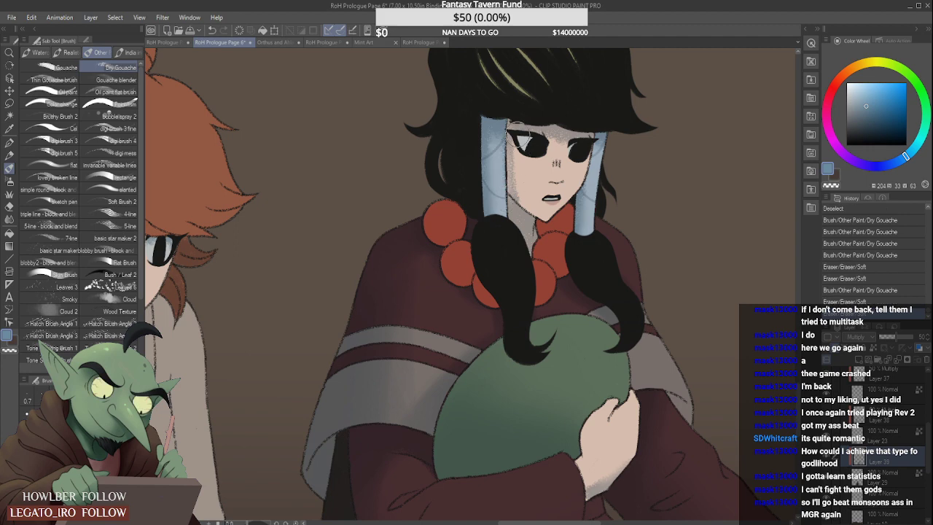
pyautogui.hotkey('ctrl', 'z')
pyautogui.hotkey('ctrl', 'z')
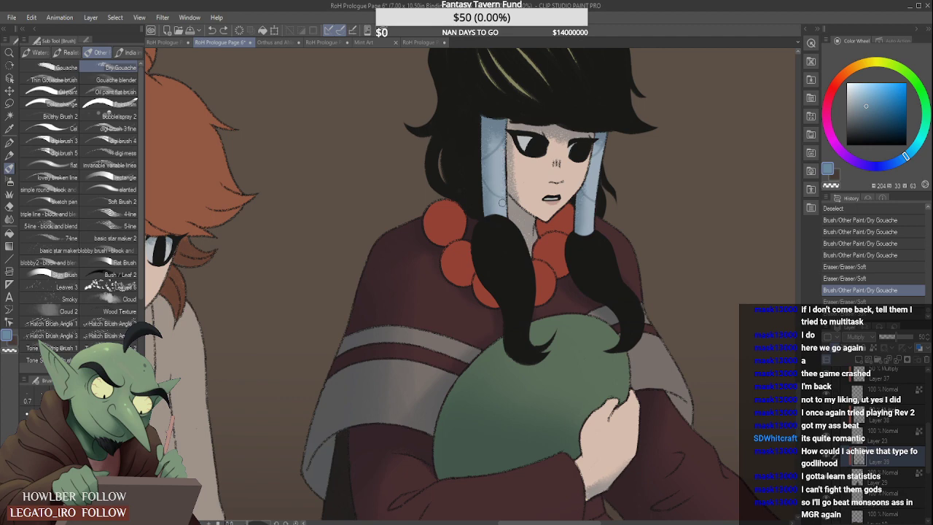
pyautogui.hotkey('ctrl', 'y')
pyautogui.hotkey('ctrl', 'y')
pyautogui.moveTo(519, 156); pyautogui.dragTo(527, 199)
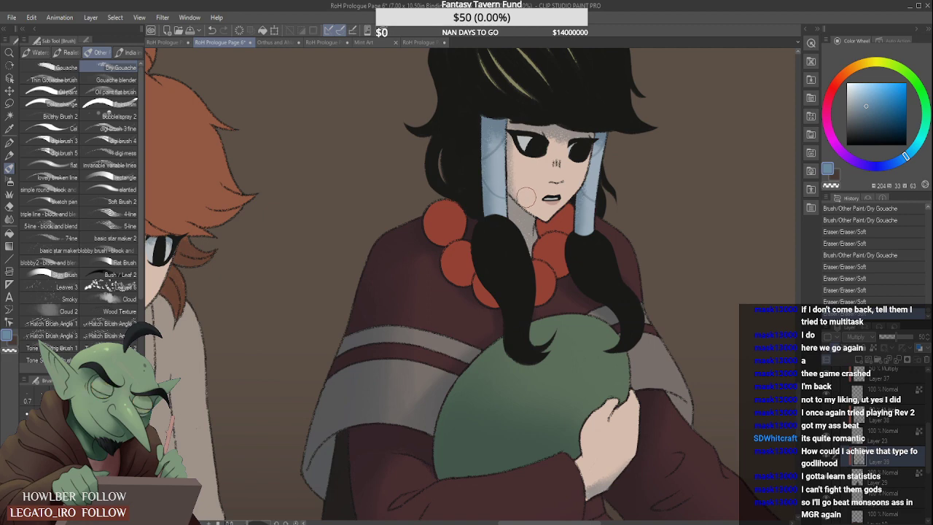
# - Soften the shadow across the black-haired figure's forehead beneath the fringe with the Soft eraser
pyautogui.scroll(-3, 525, 192)
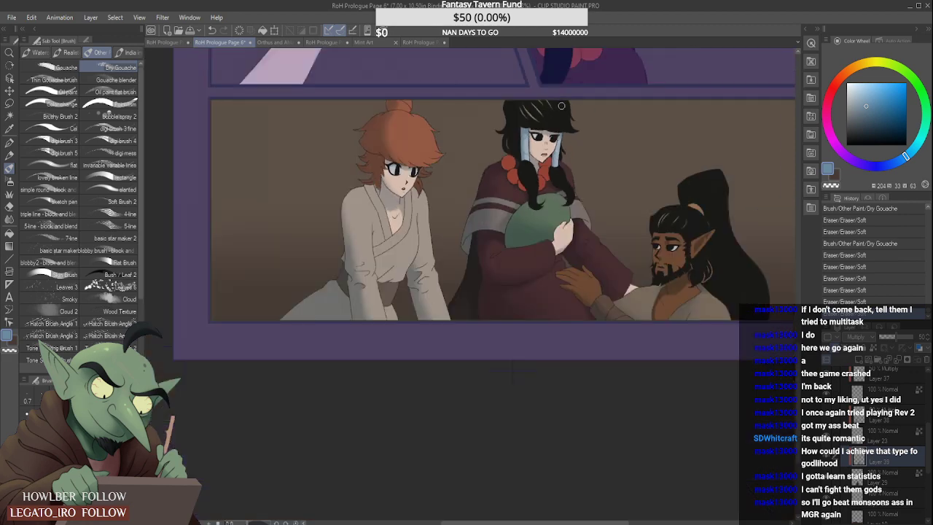
pyautogui.scroll(3, 539, 181)
pyautogui.moveTo(520, 146)
pyautogui.mouseDown()
pyautogui.moveTo(525, 167)
pyautogui.moveTo(462, 132)
pyautogui.mouseUp()
pyautogui.scroll(2, 514, 142)
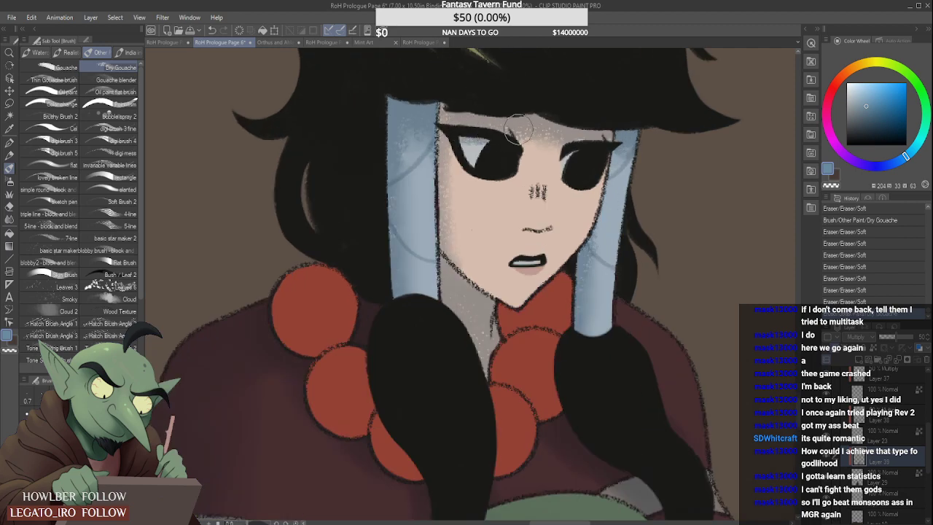
pyautogui.moveTo(593, 136)
pyautogui.mouseDown()
pyautogui.moveTo(565, 143)
pyautogui.moveTo(585, 140)
pyautogui.moveTo(594, 89)
pyautogui.mouseUp()
# - Add Dry Gouache shading around the upper ends of the blue hair wraps framing the face and review the whole panel
pyautogui.scroll(-3, 592, 122)
pyautogui.scroll(-2, 594, 92)
pyautogui.scroll(4, 578, 108)
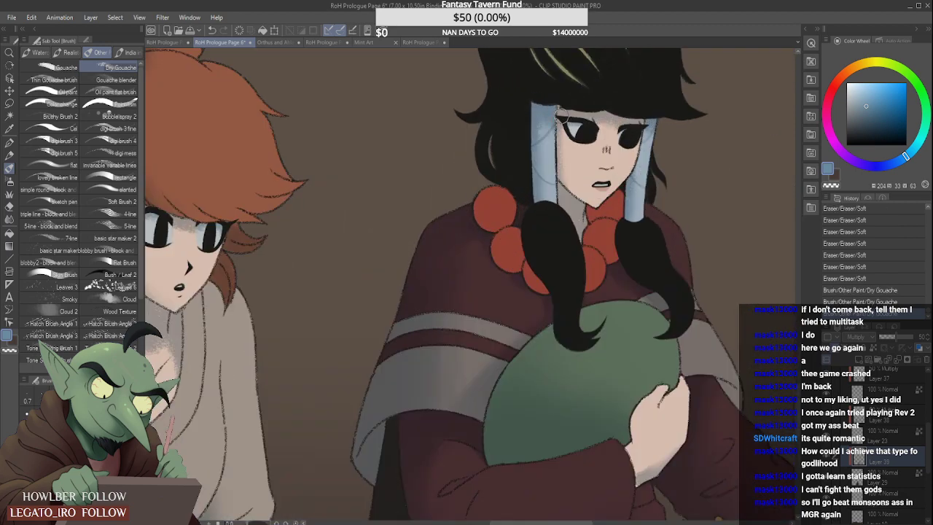
pyautogui.moveTo(551, 129); pyautogui.dragTo(555, 163)
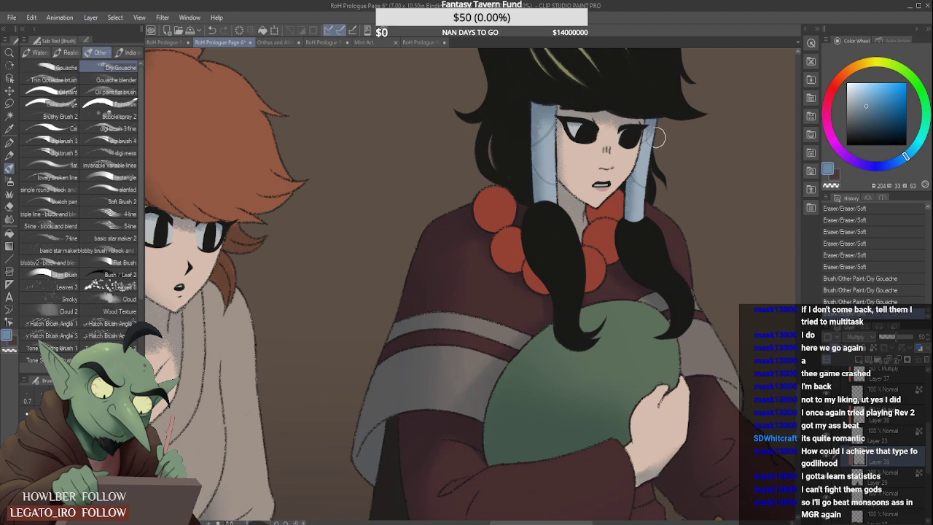
pyautogui.scroll(-3, 673, 138)
pyautogui.scroll(-1, 671, 129)
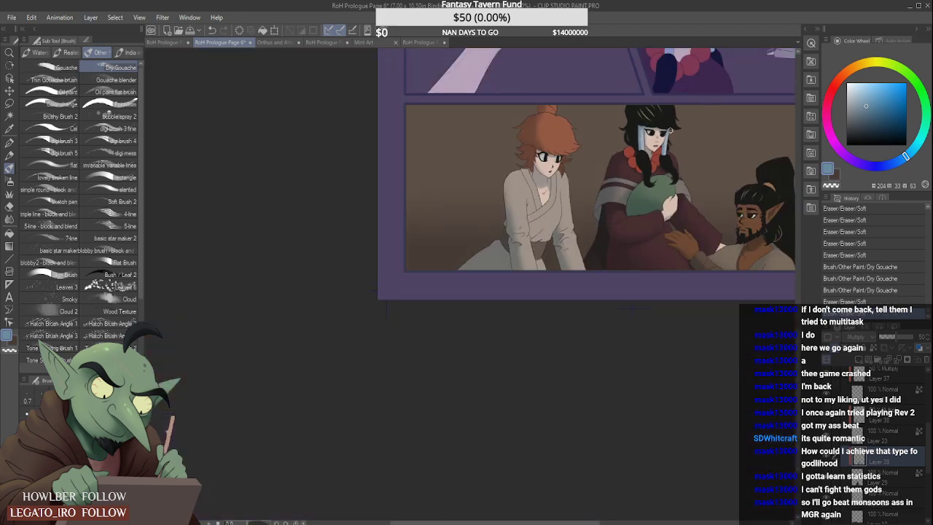
pyautogui.scroll(-4, 722, 120)
pyautogui.scroll(4, 744, 121)
pyautogui.scroll(-4, 734, 123)
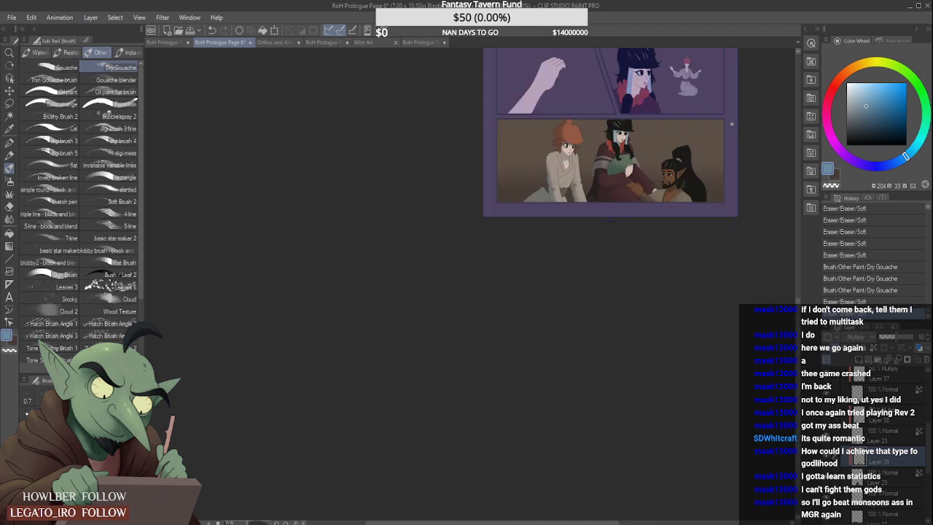
pyautogui.scroll(5, 731, 123)
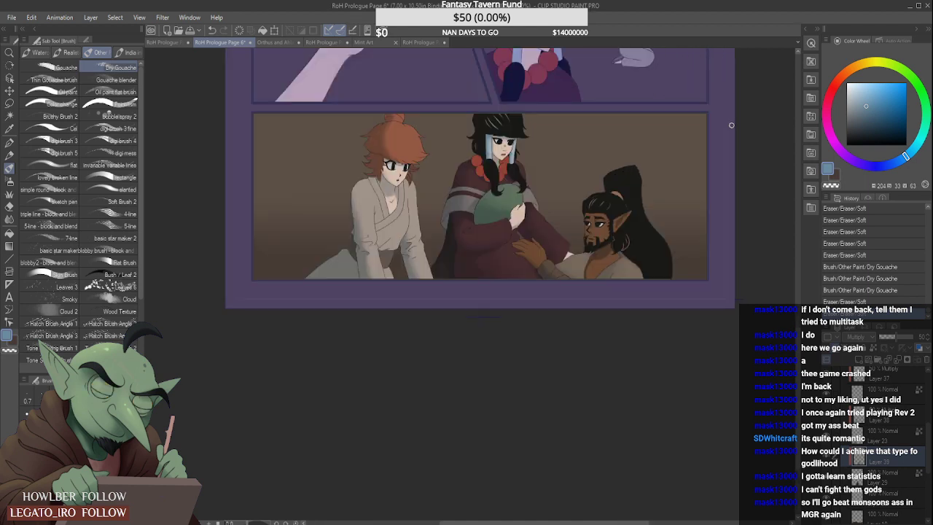
pyautogui.scroll(-2, 711, 194)
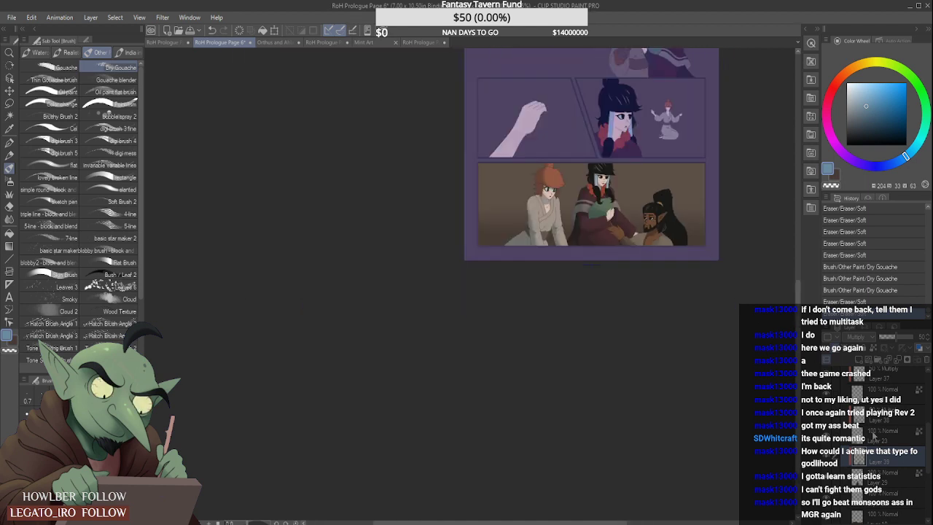
# - Add a raster layer above Layer 13 in the panel's frame folder, set to Multiply at 36% opacity
pyautogui.moveTo(928, 450); pyautogui.dragTo(927, 430)
pyautogui.click(912, 404)
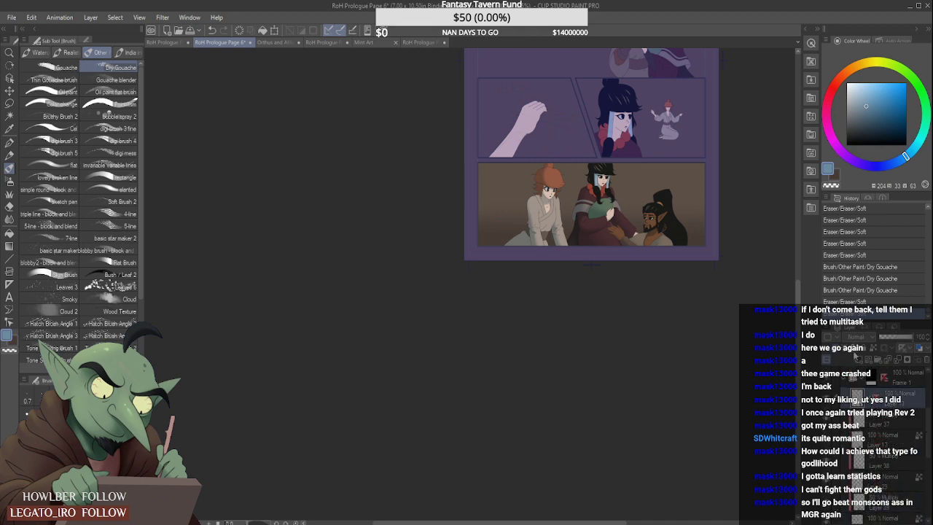
pyautogui.click(858, 359)
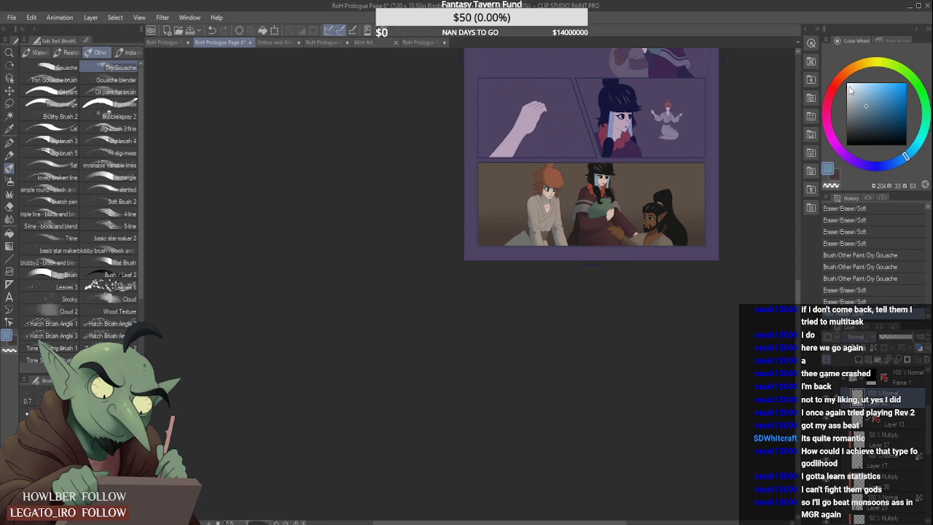
pyautogui.click(846, 97)
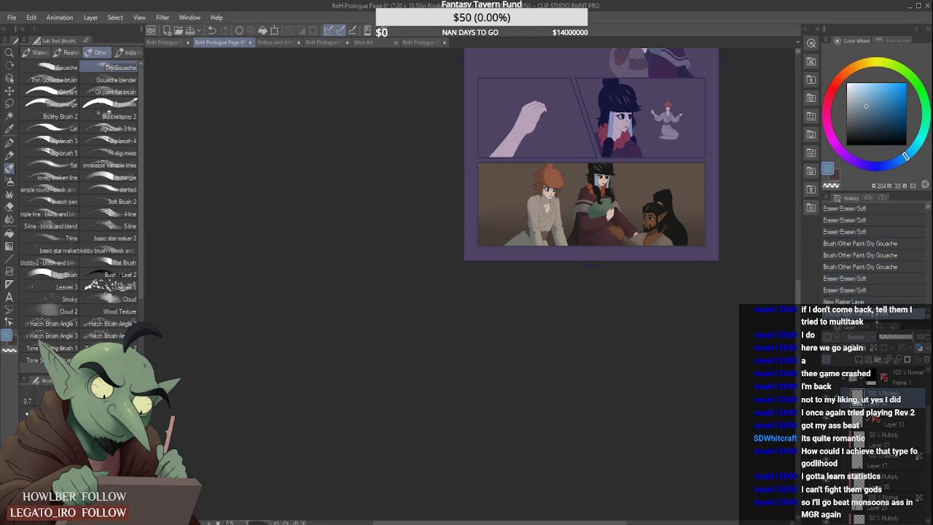
pyautogui.click(891, 337)
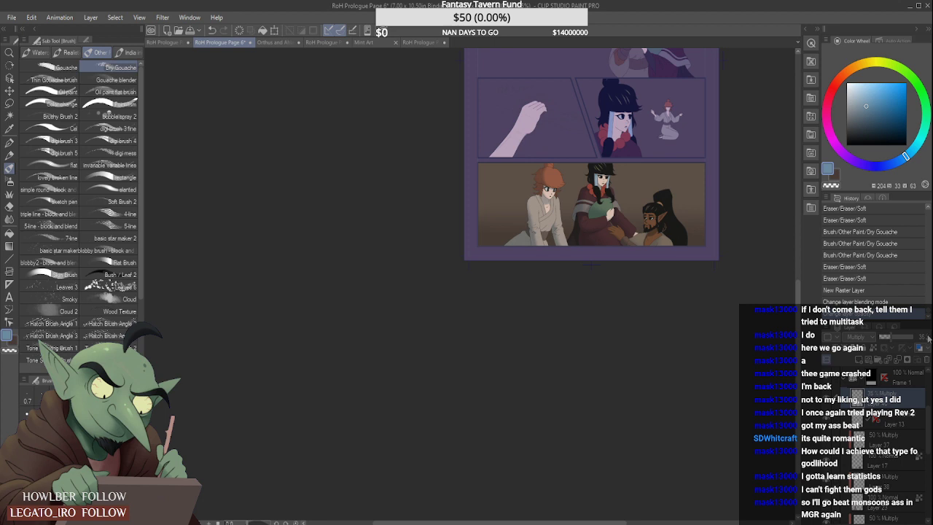
# - Paint soft blue shadow along the left side and lower edge of the last panel with the enlarged Soft airbrush
pyautogui.click(9, 181)
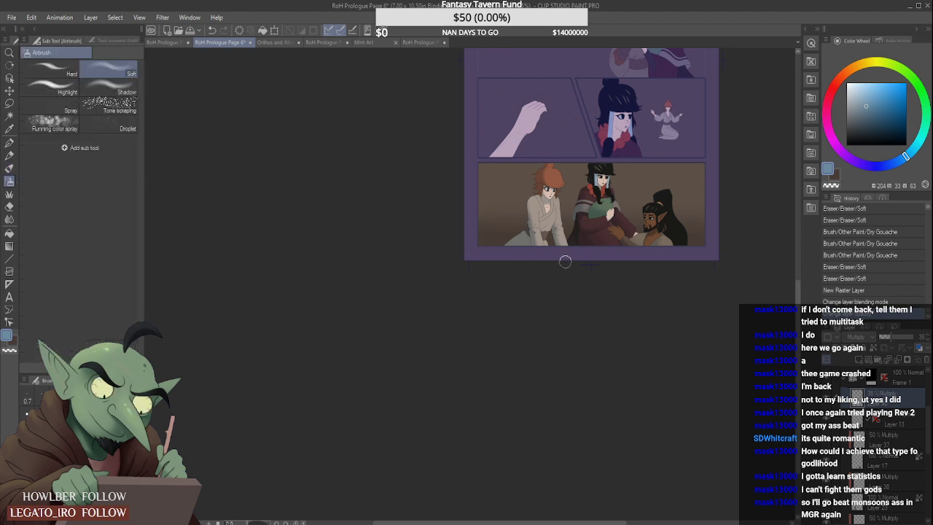
pyautogui.press(']')
pyautogui.press(']')
pyautogui.press(']')
pyautogui.press(']')
pyautogui.press(']')
pyautogui.press(']')
pyautogui.press(']')
pyautogui.press(']')
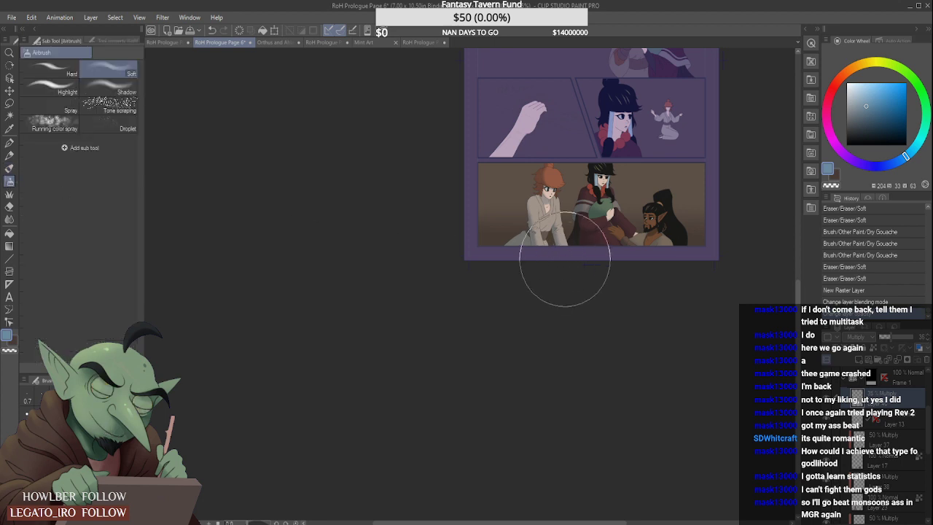
pyautogui.press('[')
pyautogui.press('[')
pyautogui.moveTo(495, 229); pyautogui.dragTo(582, 257)
pyautogui.moveTo(489, 197); pyautogui.dragTo(537, 231)
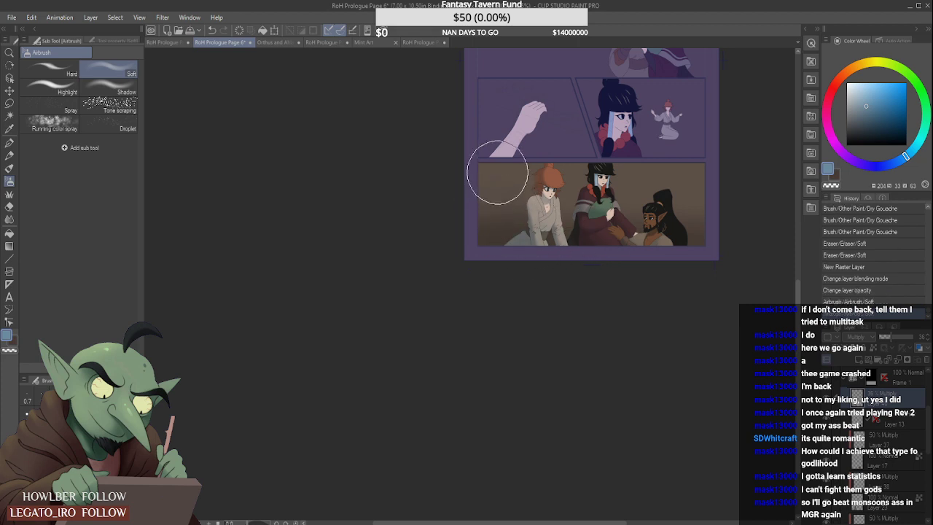
pyautogui.moveTo(498, 173)
pyautogui.mouseDown()
pyautogui.moveTo(501, 245)
pyautogui.moveTo(651, 253)
pyautogui.mouseUp()
pyautogui.moveTo(557, 249); pyautogui.dragTo(725, 266)
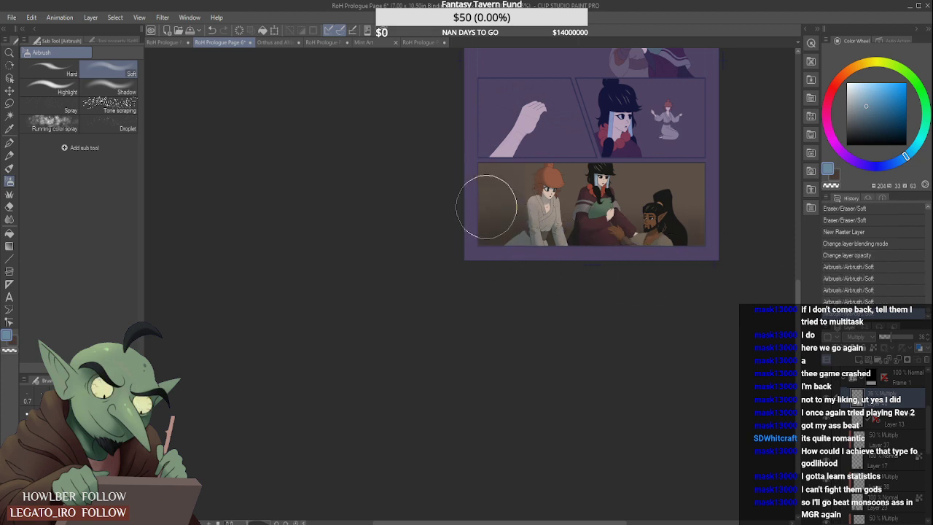
pyautogui.moveTo(486, 207); pyautogui.dragTo(524, 242)
pyautogui.moveTo(521, 240)
pyautogui.mouseDown()
pyautogui.moveTo(488, 175)
pyautogui.moveTo(492, 256)
pyautogui.moveTo(473, 233)
pyautogui.moveTo(637, 254)
pyautogui.mouseUp()
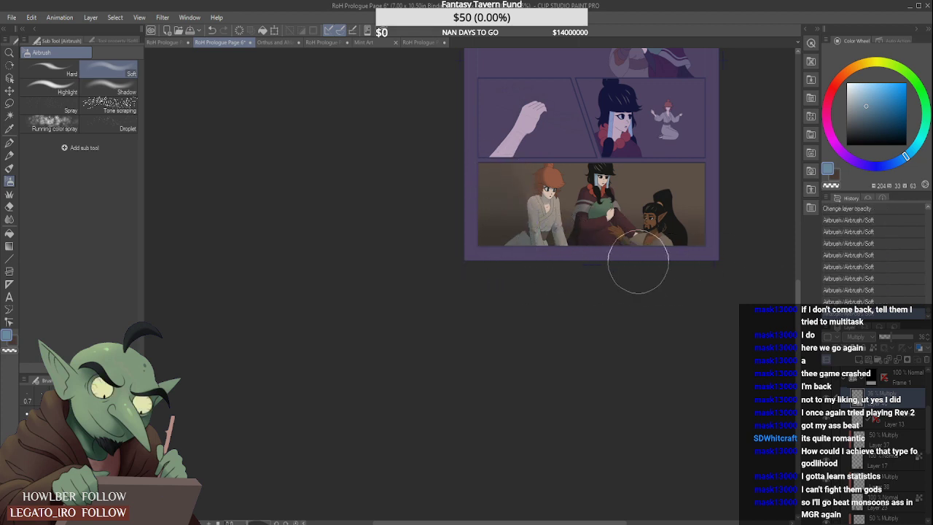
# - Smooth the airbrushed shadow across the last panel with the enlarged Blur blending tool
pyautogui.click(9, 220)
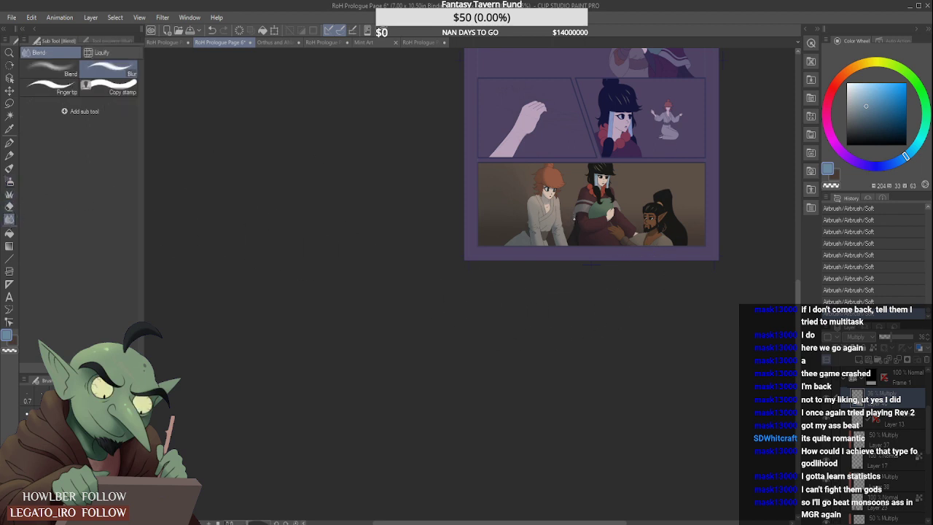
pyautogui.press(']')
pyautogui.press(']')
pyautogui.press(']')
pyautogui.press(']')
pyautogui.press(']')
pyautogui.press(']')
pyautogui.press(']')
pyautogui.press(']')
pyautogui.press(']')
pyautogui.press(']')
pyautogui.press(']')
pyautogui.press(']')
pyautogui.press('[')
pyautogui.moveTo(568, 199)
pyautogui.mouseDown()
pyautogui.moveTo(613, 220)
pyautogui.moveTo(680, 219)
pyautogui.mouseUp()
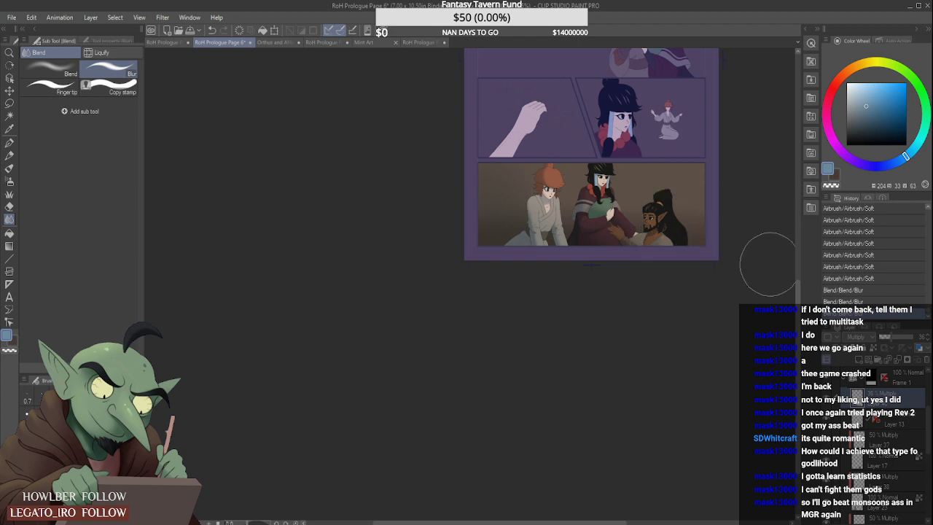
# - Compare the last panel with and without the 36% Multiply shadow layer and review the whole page
pyautogui.click(827, 402)
pyautogui.click(827, 401)
pyautogui.hotkey('ctrl', '-')
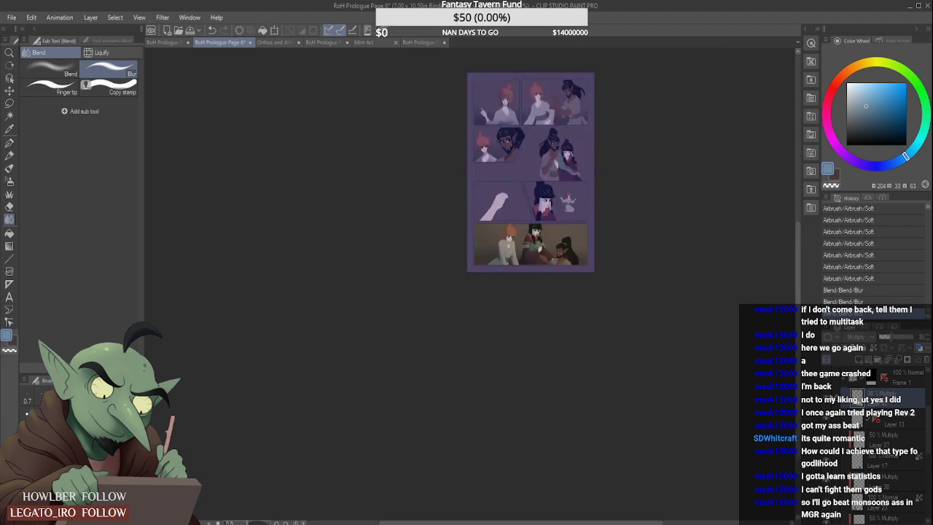
pyautogui.hotkey('ctrl', '+')
pyautogui.hotkey('ctrl', '-')
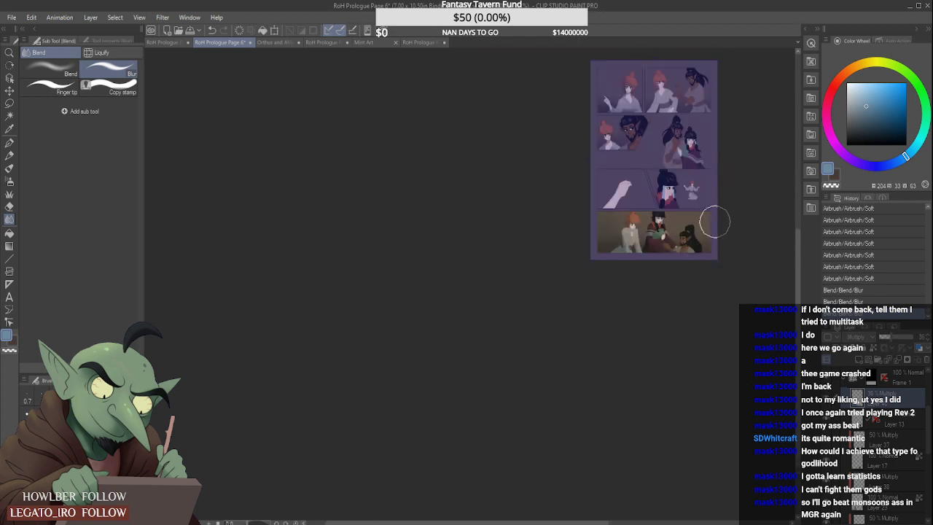
pyautogui.hotkey('ctrl', '+')
# - Collapse the last panel's frame folder and select background Layer 2 beneath the frames to check the full page
pyautogui.click(843, 377)
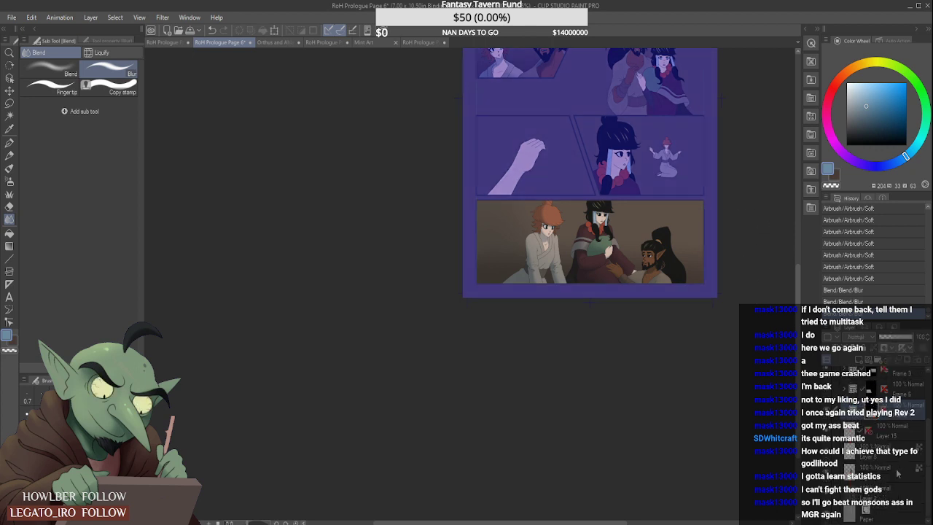
pyautogui.click(898, 486)
pyautogui.hotkey('ctrl', '-')
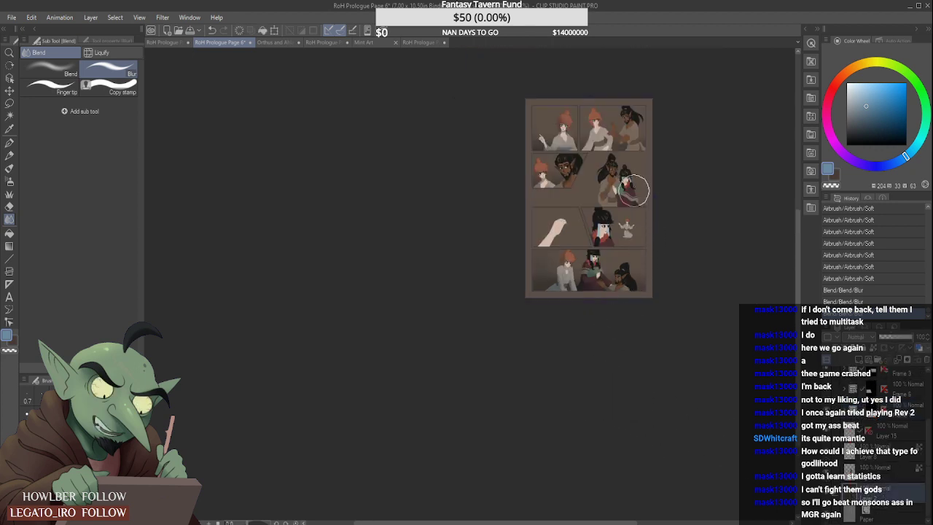
pyautogui.hotkey('ctrl', '+')
pyautogui.hotkey('ctrl', '-')
pyautogui.hotkey('ctrl', '+')
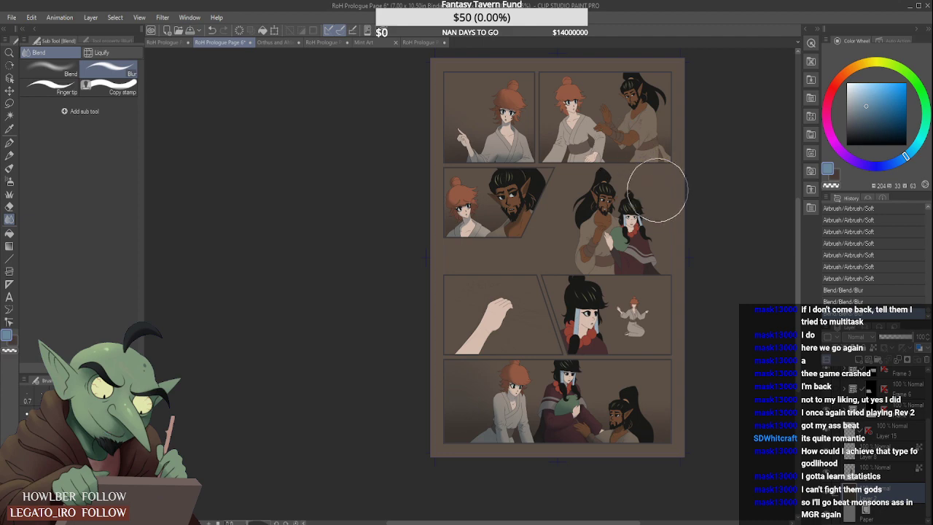
# - Sample the dark navy border colour from RoH Prologue Page 5, choose the Cel brush and return to Page 6
pyautogui.click(287, 43)
pyautogui.click(324, 42)
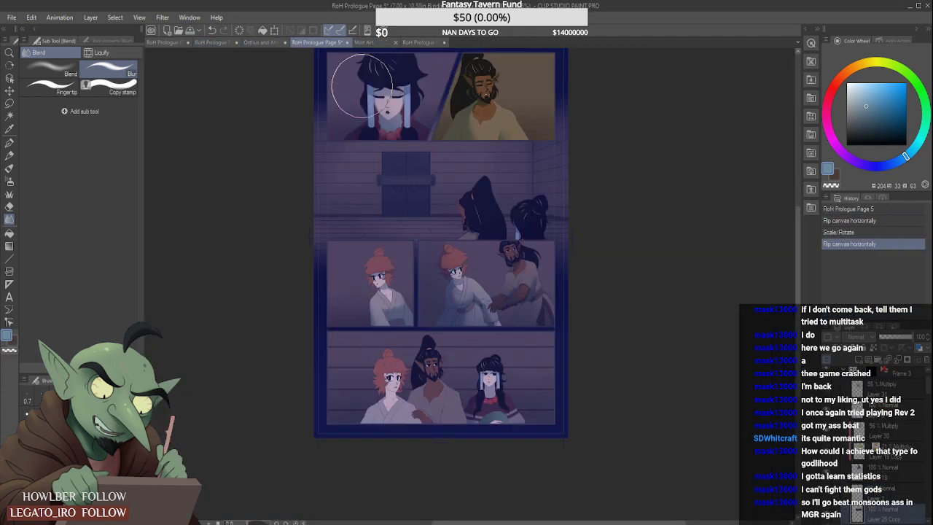
pyautogui.keyDown('alt'); pyautogui.click(327, 410); pyautogui.keyUp('alt')
pyautogui.click(10, 168)
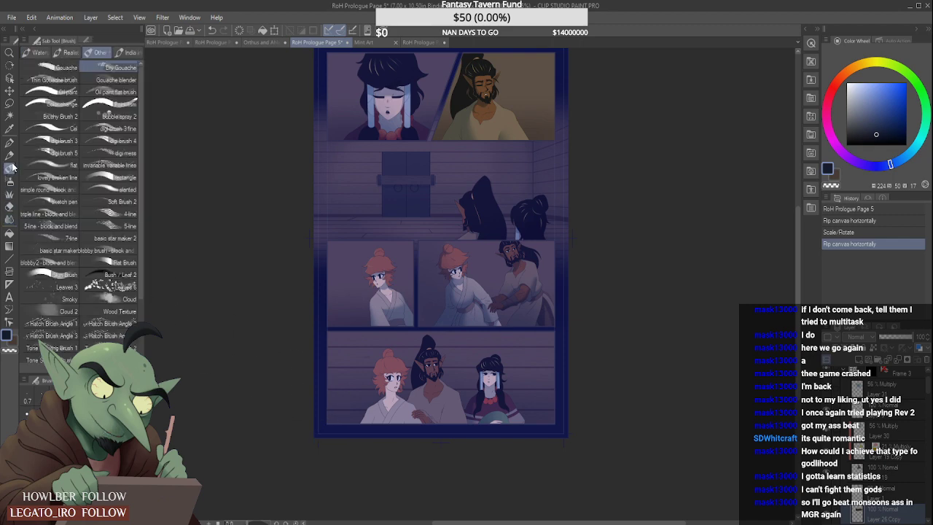
pyautogui.click(54, 129)
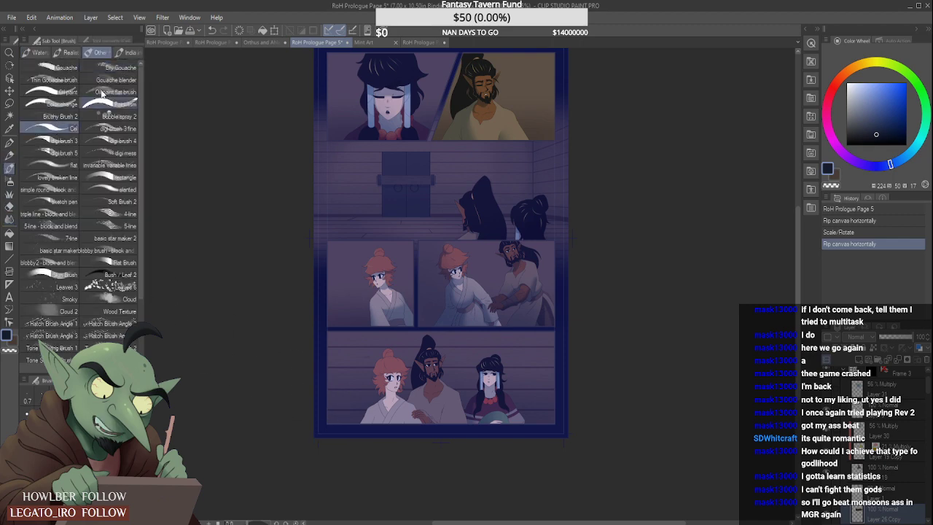
pyautogui.click(255, 42)
pyautogui.click(217, 42)
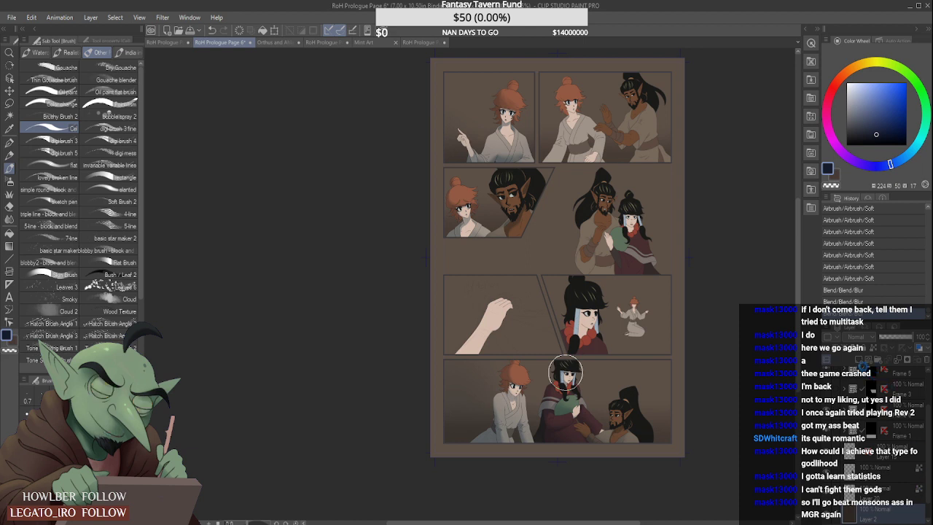
# - Add a raster layer above Layer 2 and paint navy behind the upper and lower panels with the Cel brush, leaving the middle band bare
pyautogui.click(859, 359)
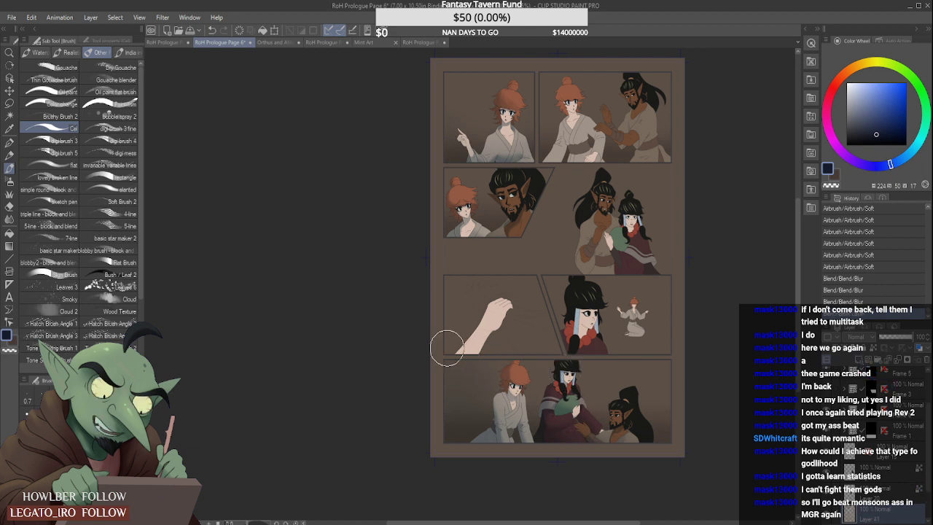
pyautogui.moveTo(408, 307); pyautogui.dragTo(722, 308)
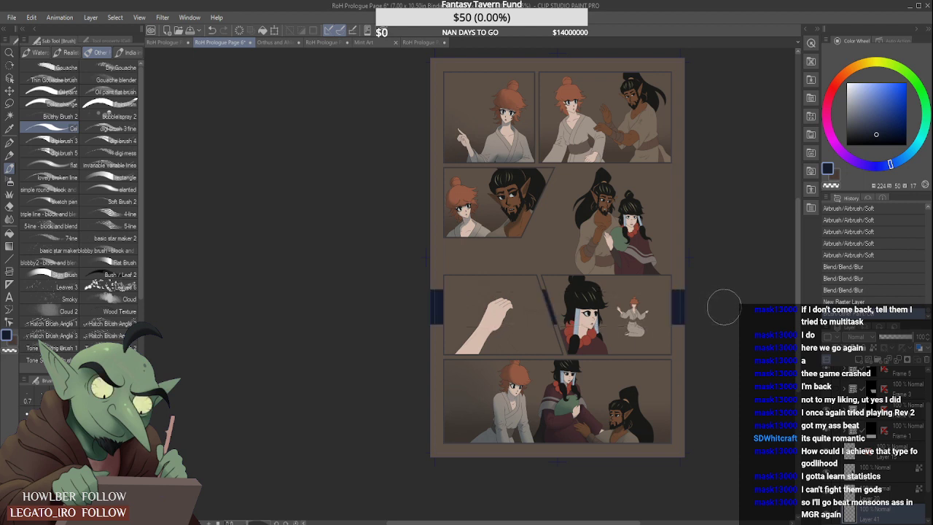
pyautogui.moveTo(428, 326)
pyautogui.mouseDown()
pyautogui.moveTo(623, 340)
pyautogui.moveTo(384, 357)
pyautogui.moveTo(747, 363)
pyautogui.moveTo(402, 398)
pyautogui.moveTo(674, 394)
pyautogui.moveTo(466, 413)
pyautogui.moveTo(637, 415)
pyautogui.moveTo(539, 446)
pyautogui.moveTo(733, 446)
pyautogui.moveTo(408, 461)
pyautogui.mouseUp()
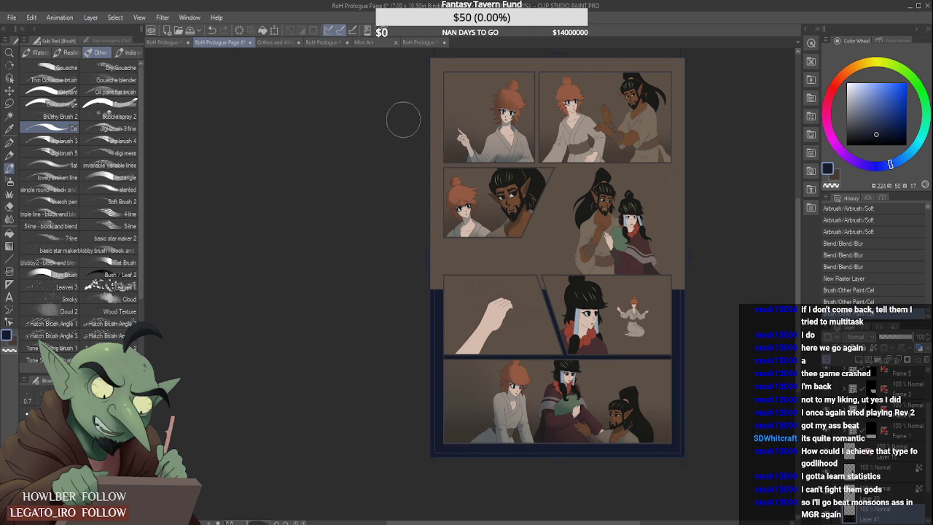
pyautogui.moveTo(402, 117); pyautogui.dragTo(714, 123)
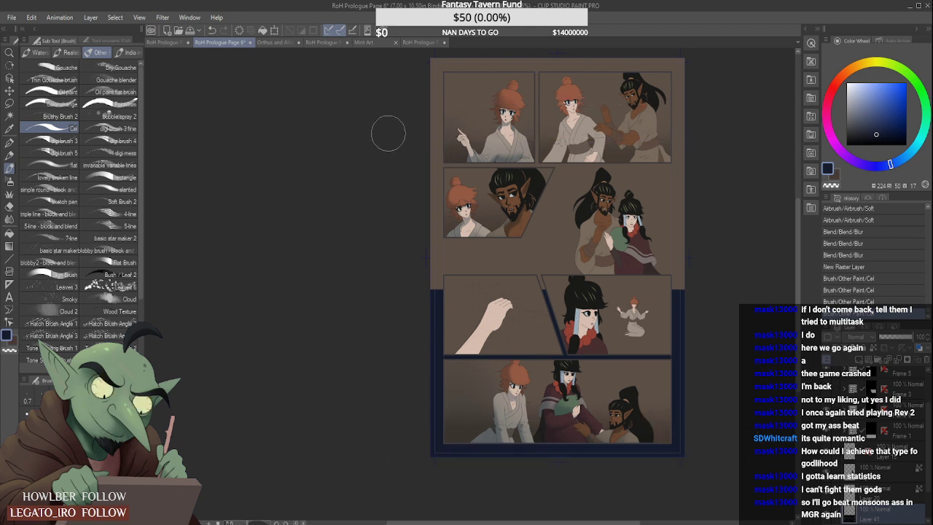
pyautogui.moveTo(390, 132); pyautogui.dragTo(708, 132)
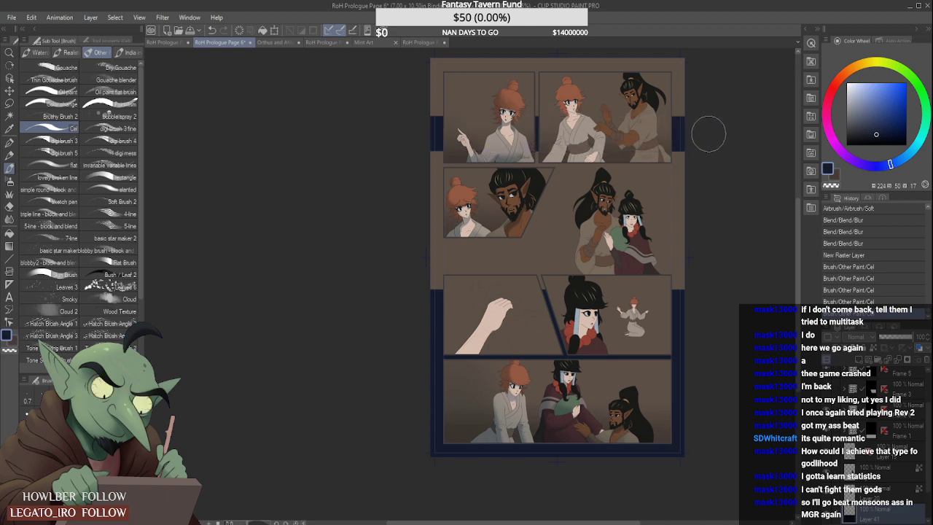
pyautogui.moveTo(401, 84)
pyautogui.mouseDown()
pyautogui.moveTo(678, 75)
pyautogui.moveTo(557, 62)
pyautogui.moveTo(704, 66)
pyautogui.mouseUp()
# - Select the Blur blending tool for the navy border paint
pyautogui.click(10, 218)
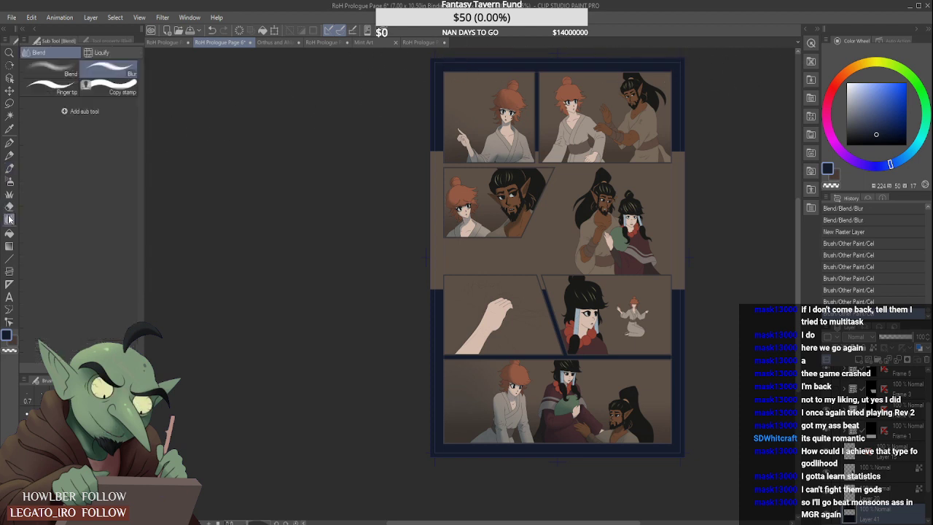
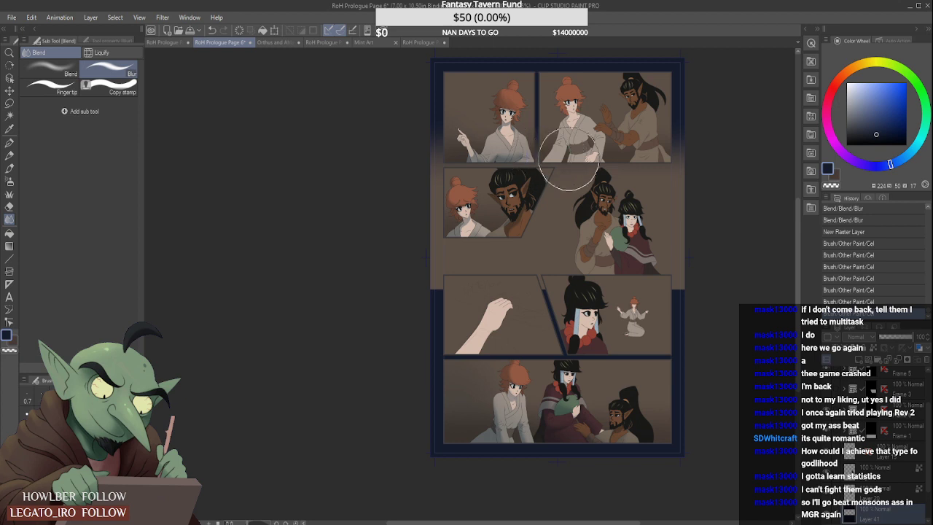
# - Blur the lower edge of the upper navy border paint and shift that lassoed section slightly upward
pyautogui.moveTo(598, 160); pyautogui.dragTo(737, 147)
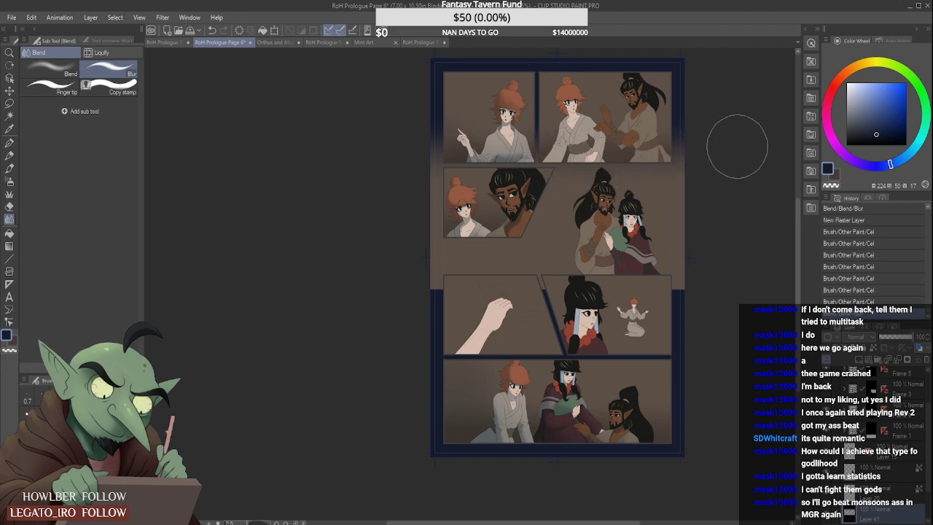
pyautogui.click(10, 103)
pyautogui.moveTo(309, 228)
pyautogui.mouseDown()
pyautogui.moveTo(671, 216)
pyautogui.moveTo(700, 44)
pyautogui.moveTo(315, 317)
pyautogui.moveTo(345, 338)
pyautogui.mouseUp()
pyautogui.hotkey('ctrl', 't')
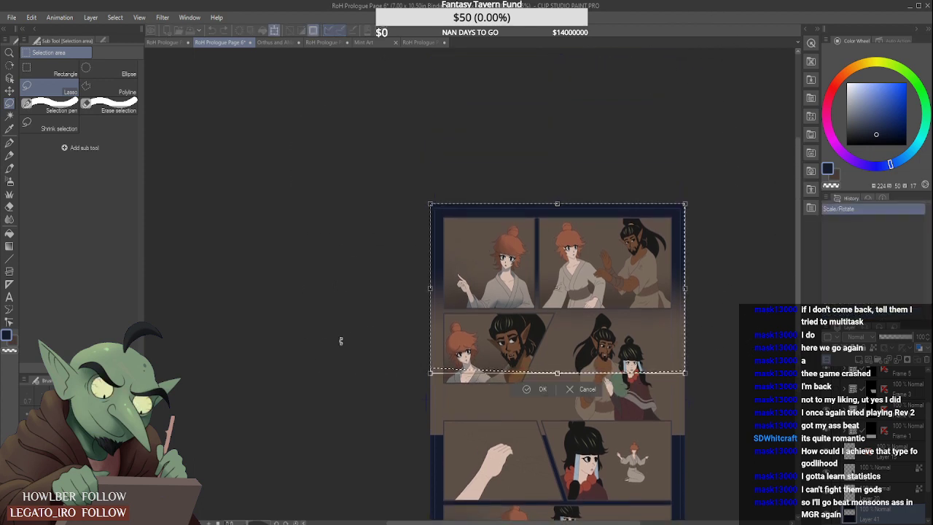
pyautogui.press('Up')
pyautogui.press('Up')
pyautogui.press('Up')
pyautogui.press('Up')
pyautogui.press('Up')
pyautogui.press('Up')
pyautogui.press('Up')
pyautogui.press('Up')
pyautogui.press('Up')
pyautogui.press('Up')
pyautogui.press('Up')
pyautogui.press('Up')
pyautogui.press('Up')
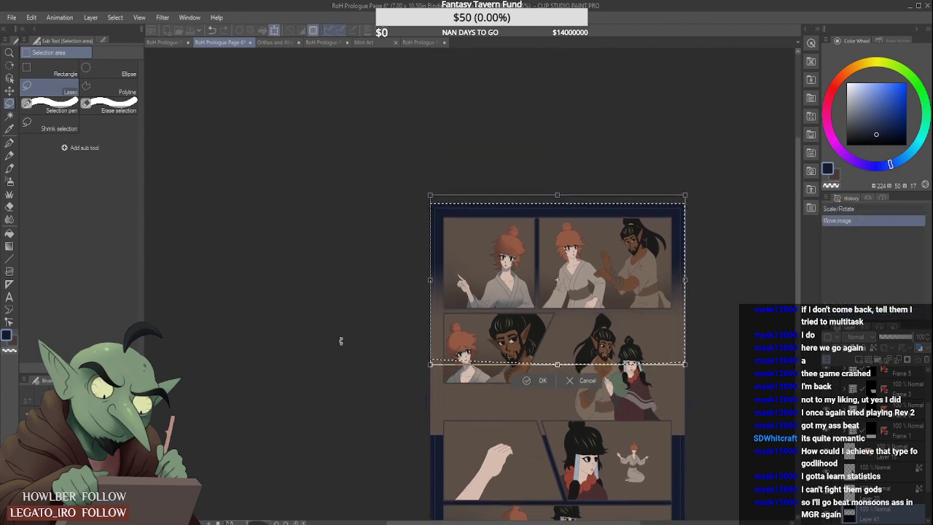
pyautogui.press('Up')
pyautogui.press('Up')
pyautogui.press('Up')
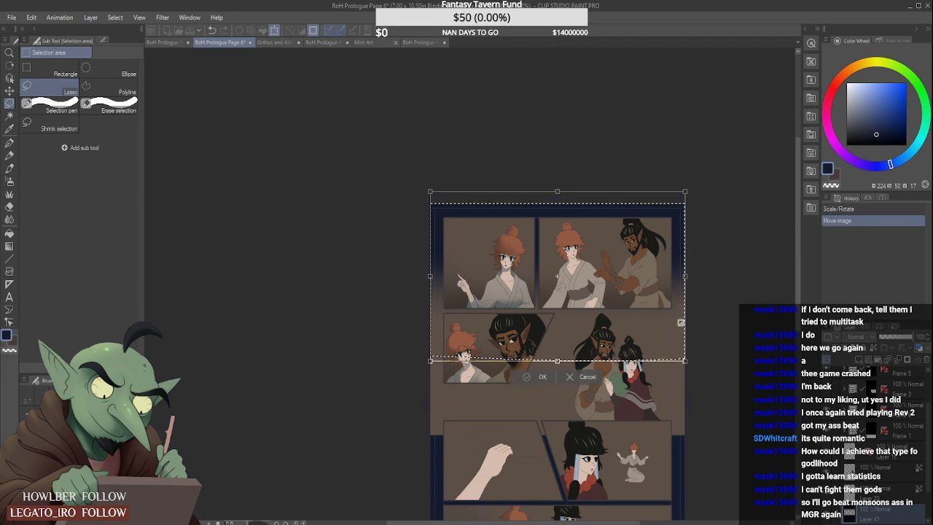
pyautogui.click(538, 376)
pyautogui.scroll(-3, 719, 298)
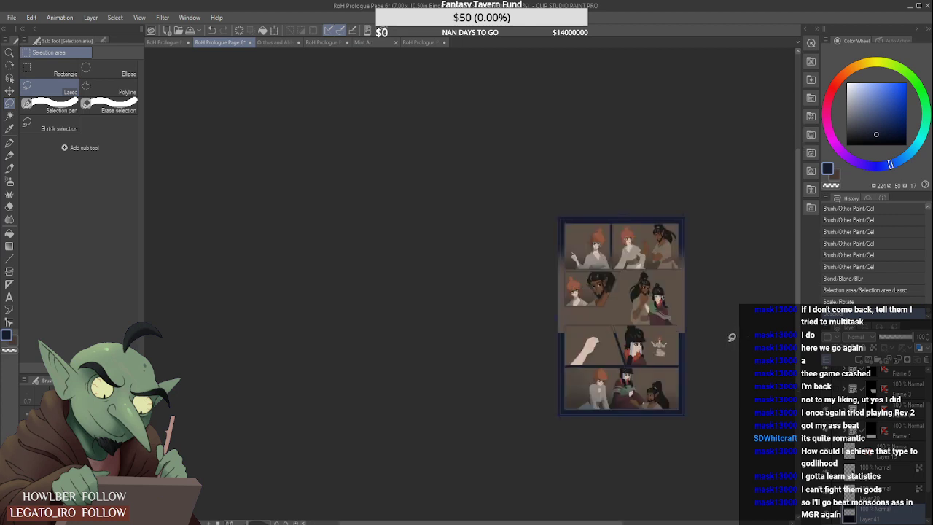
pyautogui.scroll(3, 727, 296)
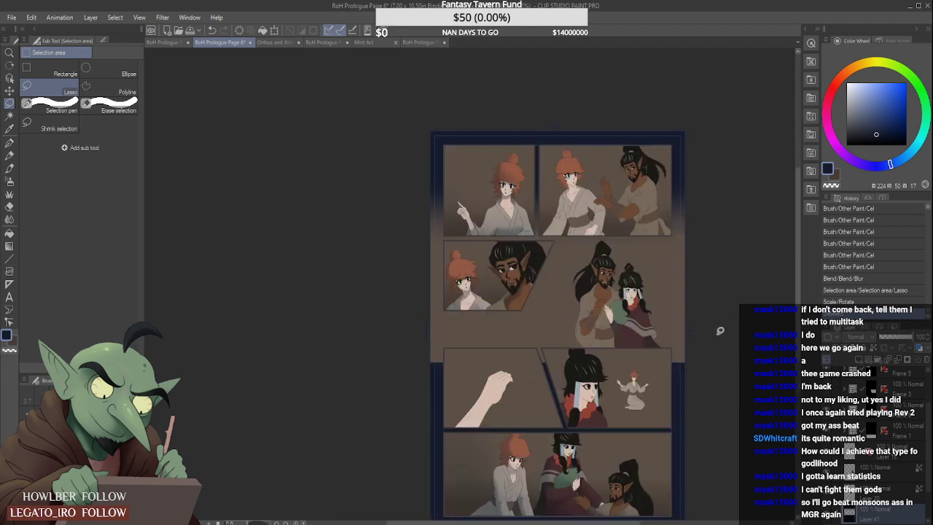
# - Clear the selection and blur the upper edge of the lower navy border paint into the brown middle band
pyautogui.click(9, 218)
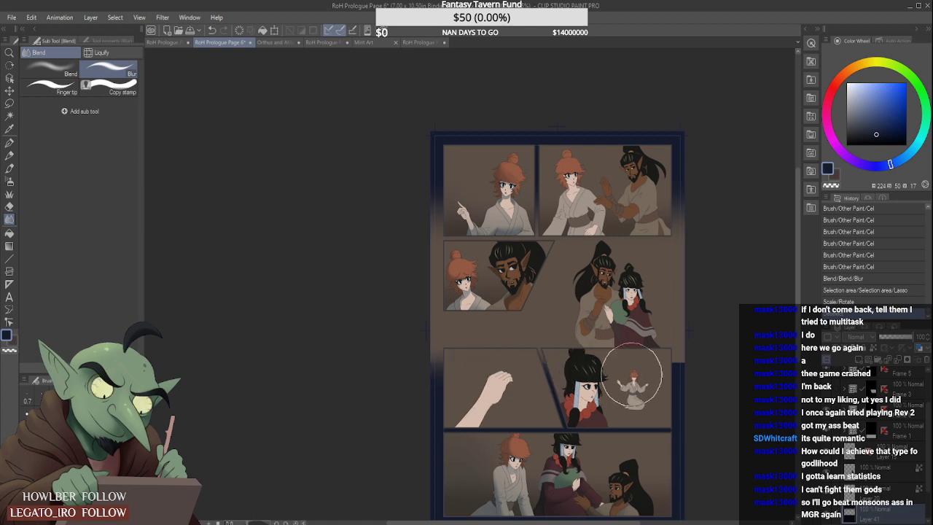
pyautogui.hotkey('ctrl', 'd')
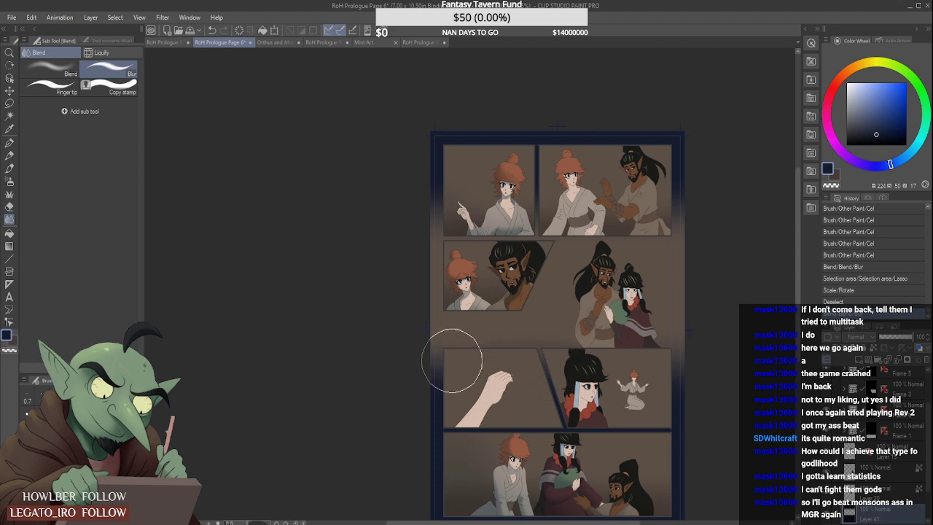
pyautogui.moveTo(409, 365); pyautogui.dragTo(423, 361)
pyautogui.scroll(-2, 628, 324)
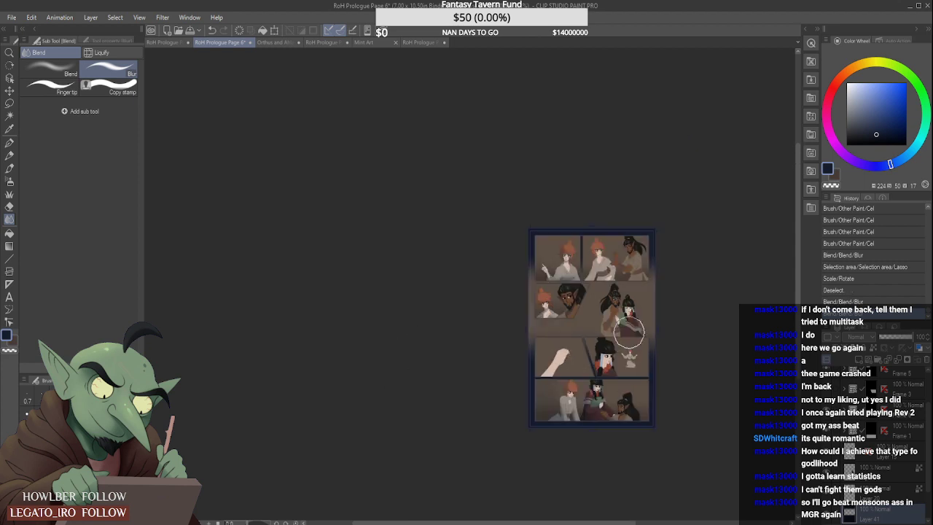
pyautogui.scroll(2, 711, 369)
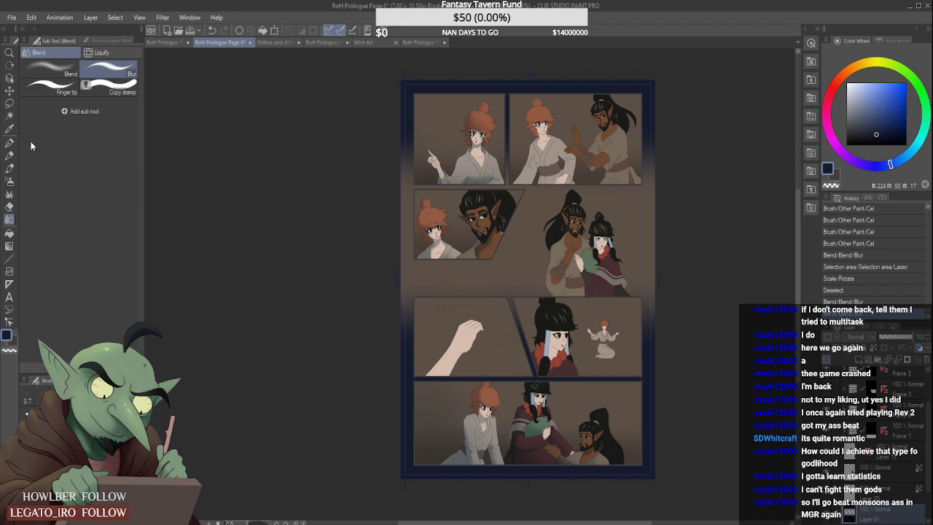
# - Lasso the lower navy border section, move it slightly downward, and save the page
pyautogui.click(10, 104)
pyautogui.moveTo(322, 348)
pyautogui.mouseDown()
pyautogui.moveTo(642, 260)
pyautogui.moveTo(731, 425)
pyautogui.moveTo(577, 495)
pyautogui.moveTo(327, 504)
pyautogui.moveTo(312, 347)
pyautogui.mouseUp()
pyautogui.hotkey('ctrl', 't')
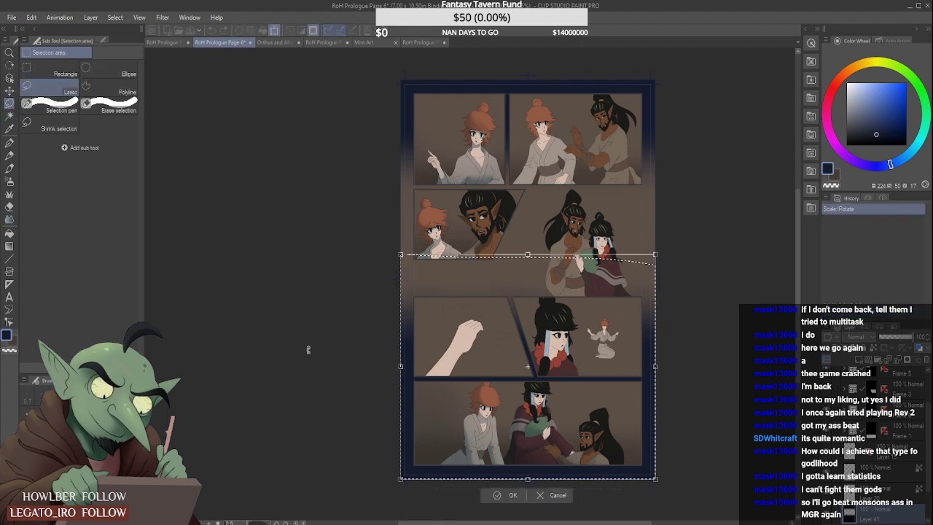
pyautogui.press('Down')
pyautogui.press('Down')
pyautogui.press('Down')
pyautogui.press('Down')
pyautogui.press('Down')
pyautogui.press('Down')
pyautogui.press('Down')
pyautogui.press('Down')
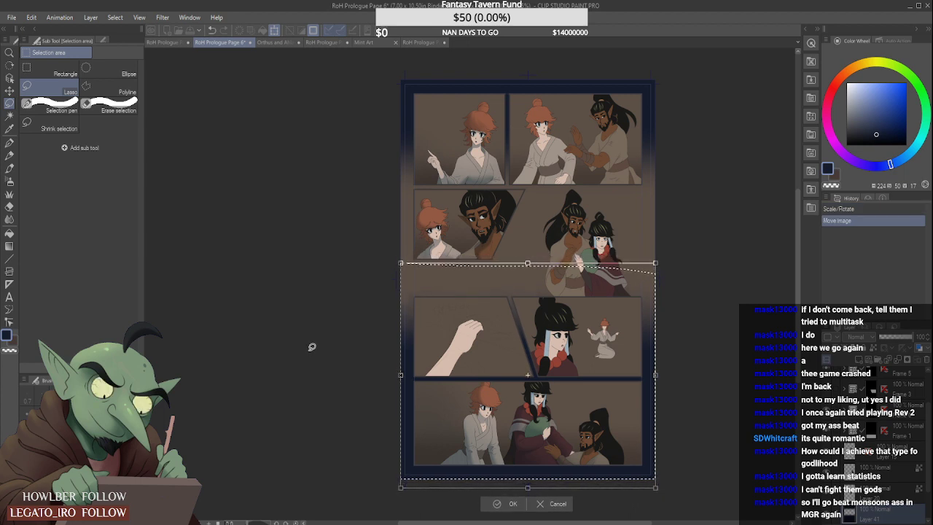
pyautogui.press('Return')
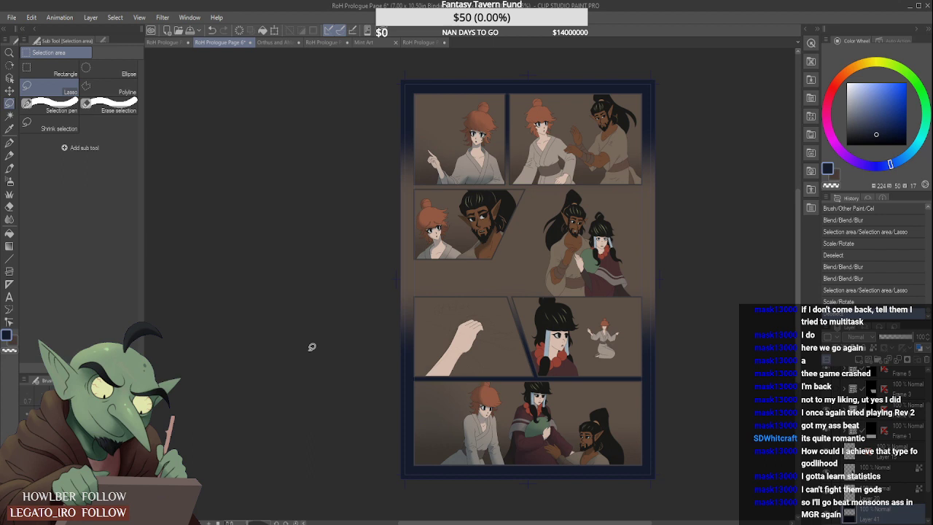
pyautogui.scroll(-4, 696, 317)
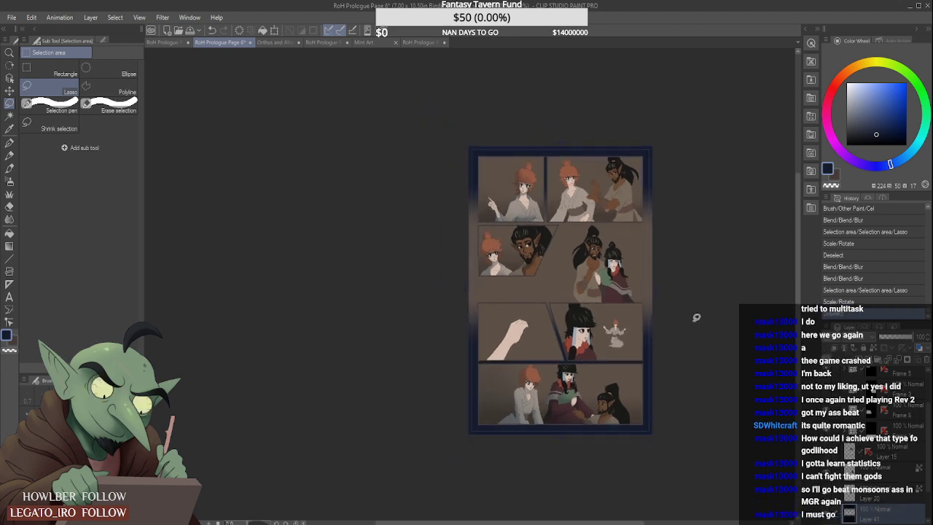
pyautogui.scroll(1, 696, 317)
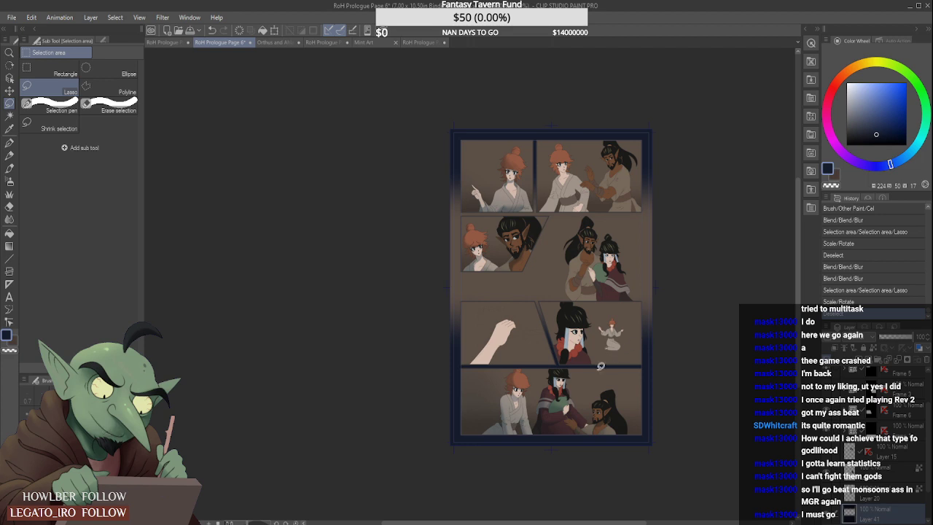
pyautogui.hotkey('ctrl', 's')
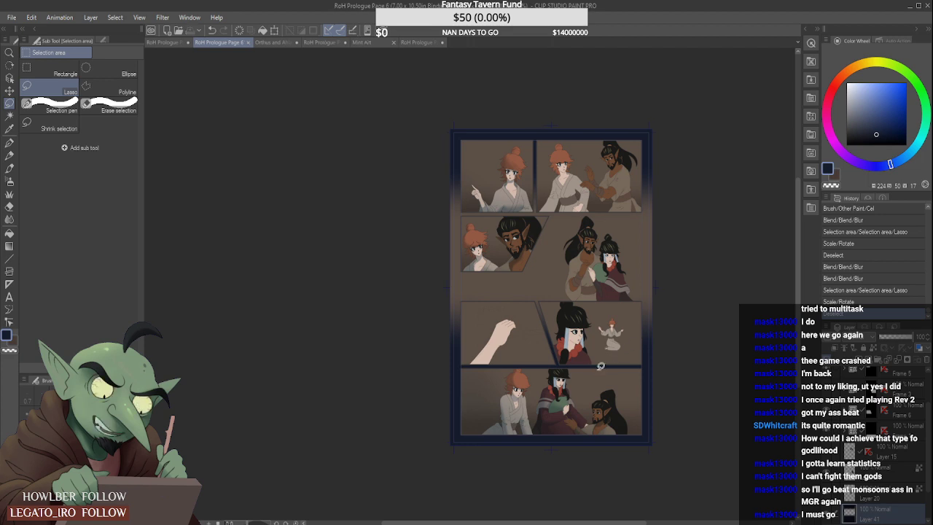